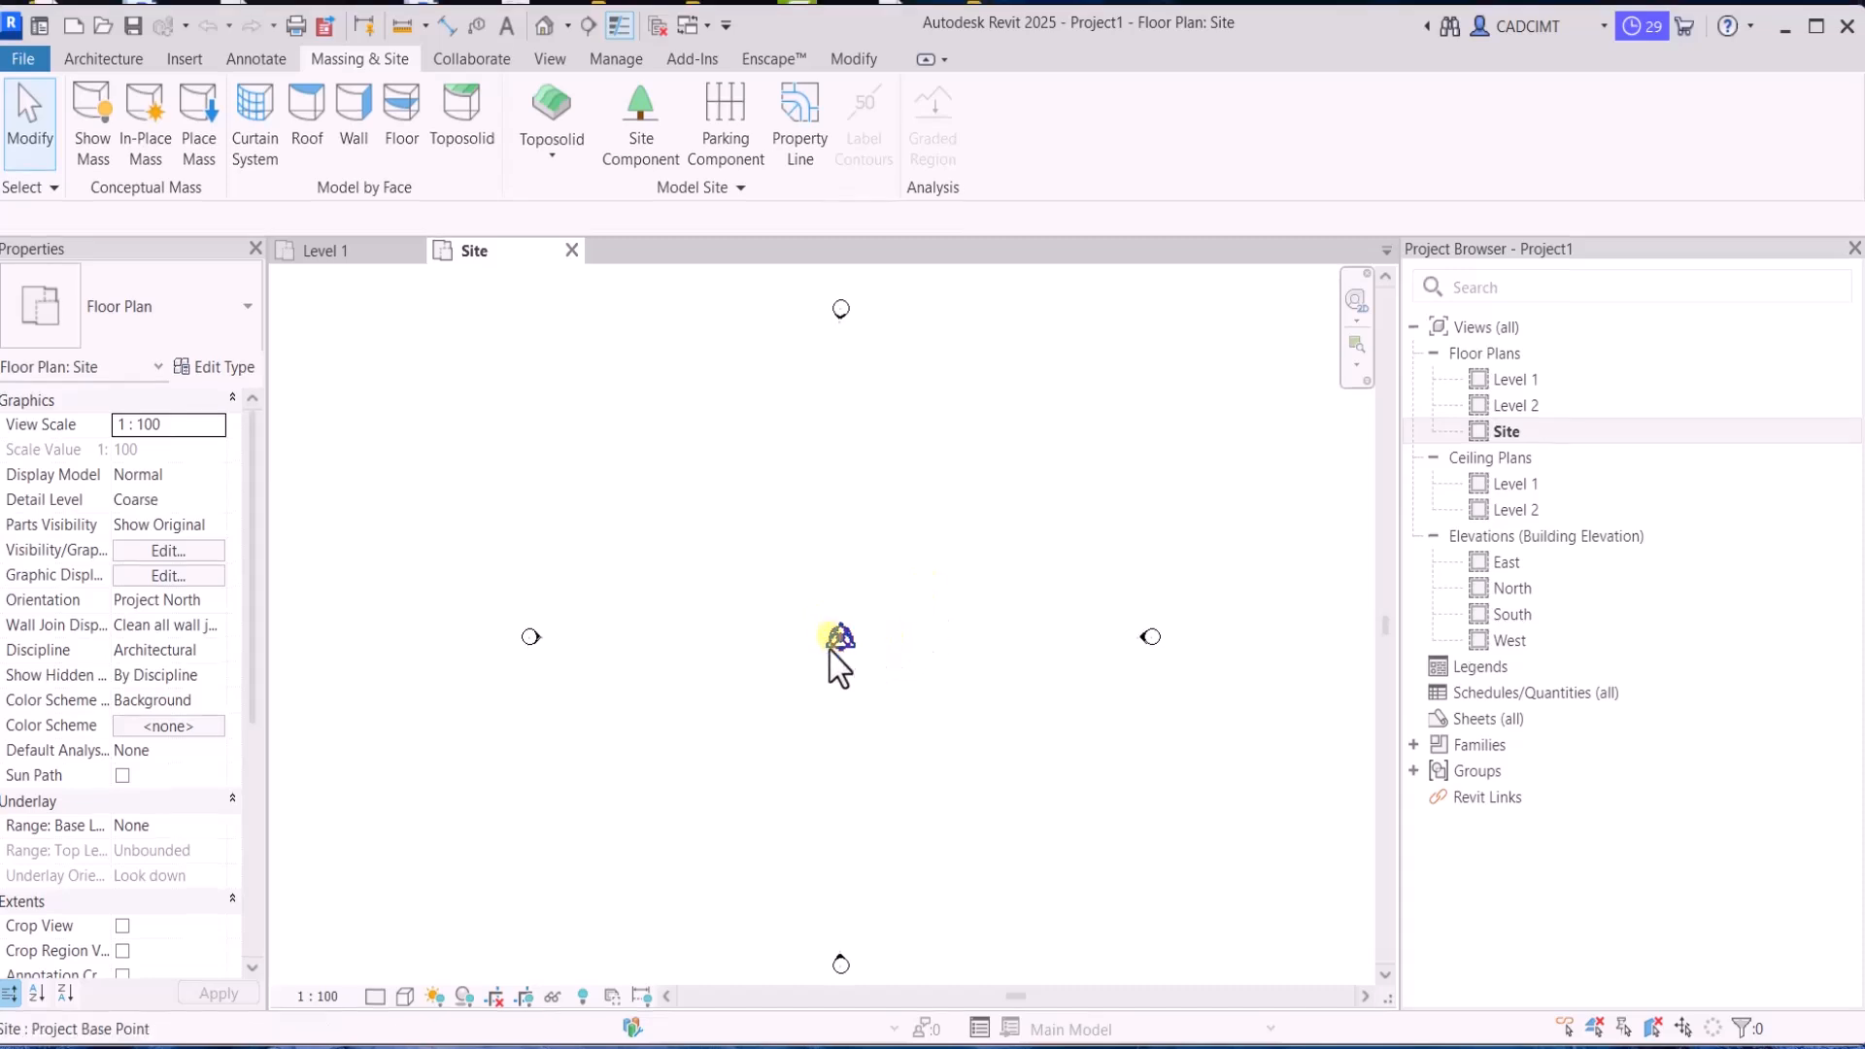
# Move the project base point northeast of the survey point, to about N/S 7052.5 and E/W 4407.8
pyautogui.click(833, 641)
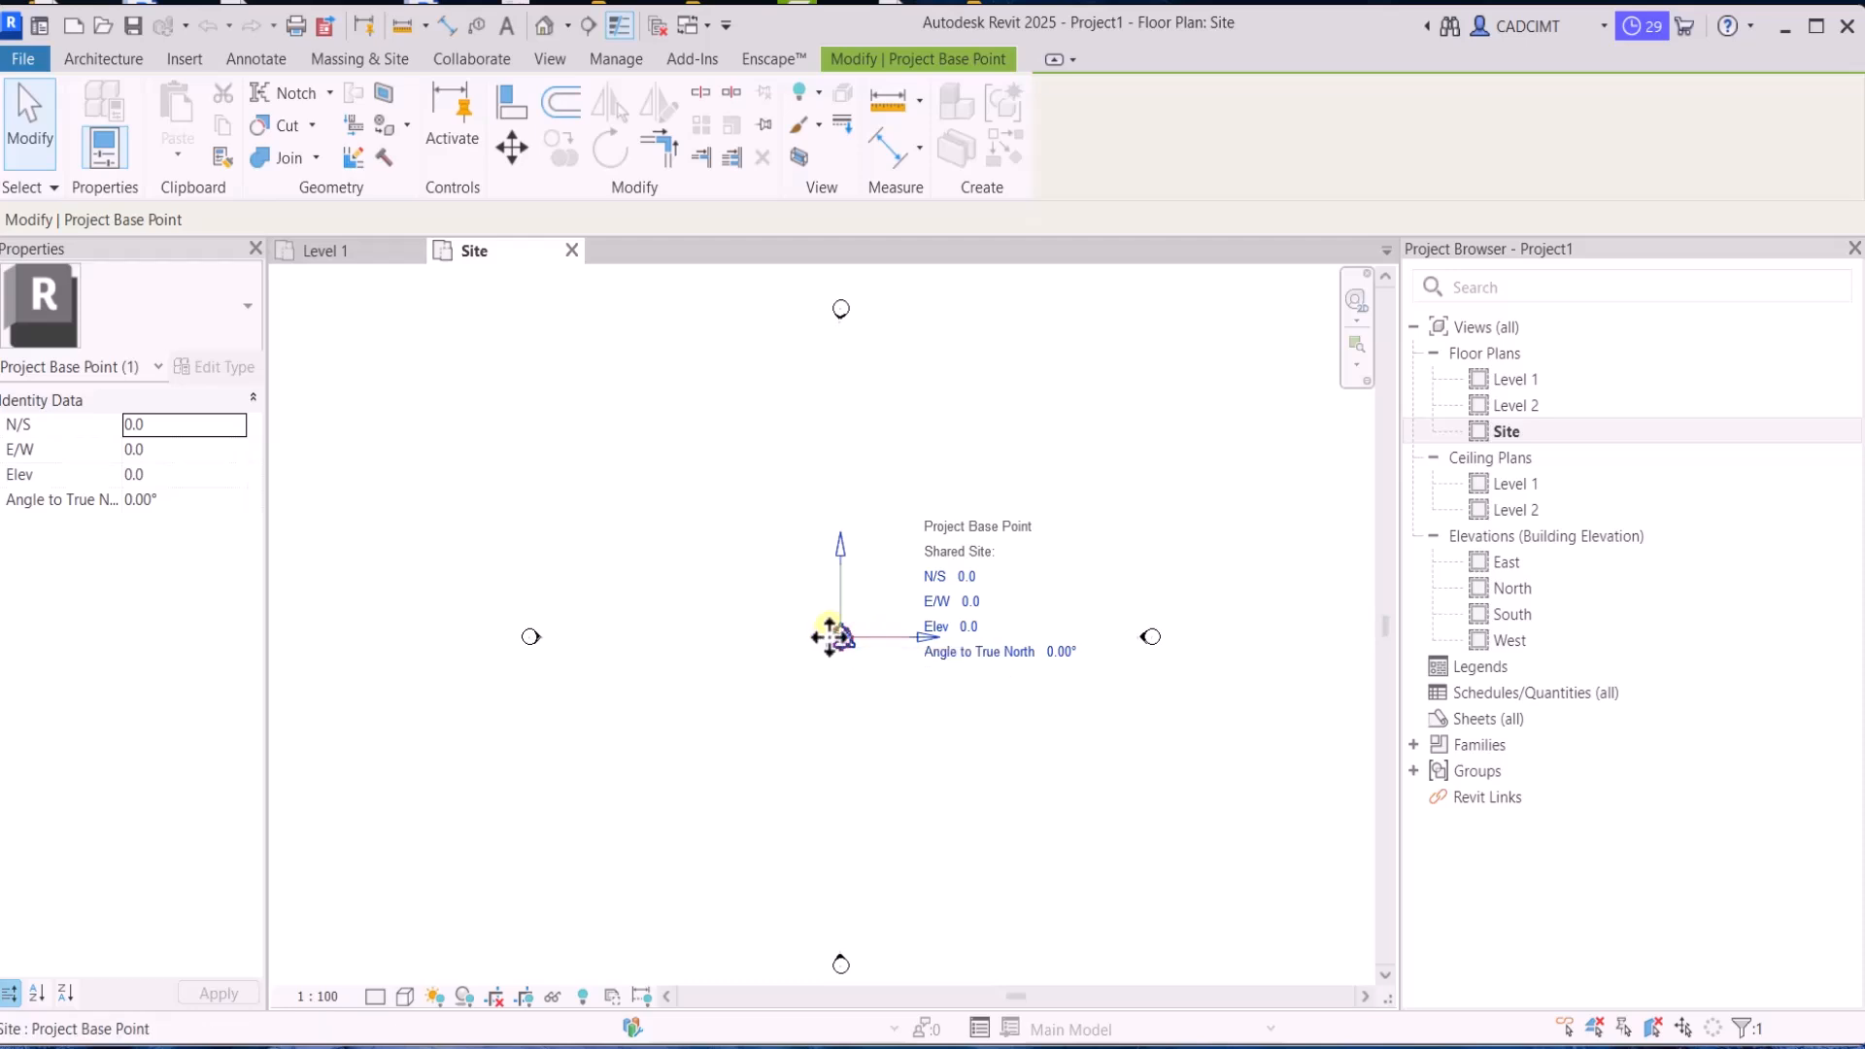
pyautogui.moveTo(871, 647); pyautogui.dragTo(796, 549)
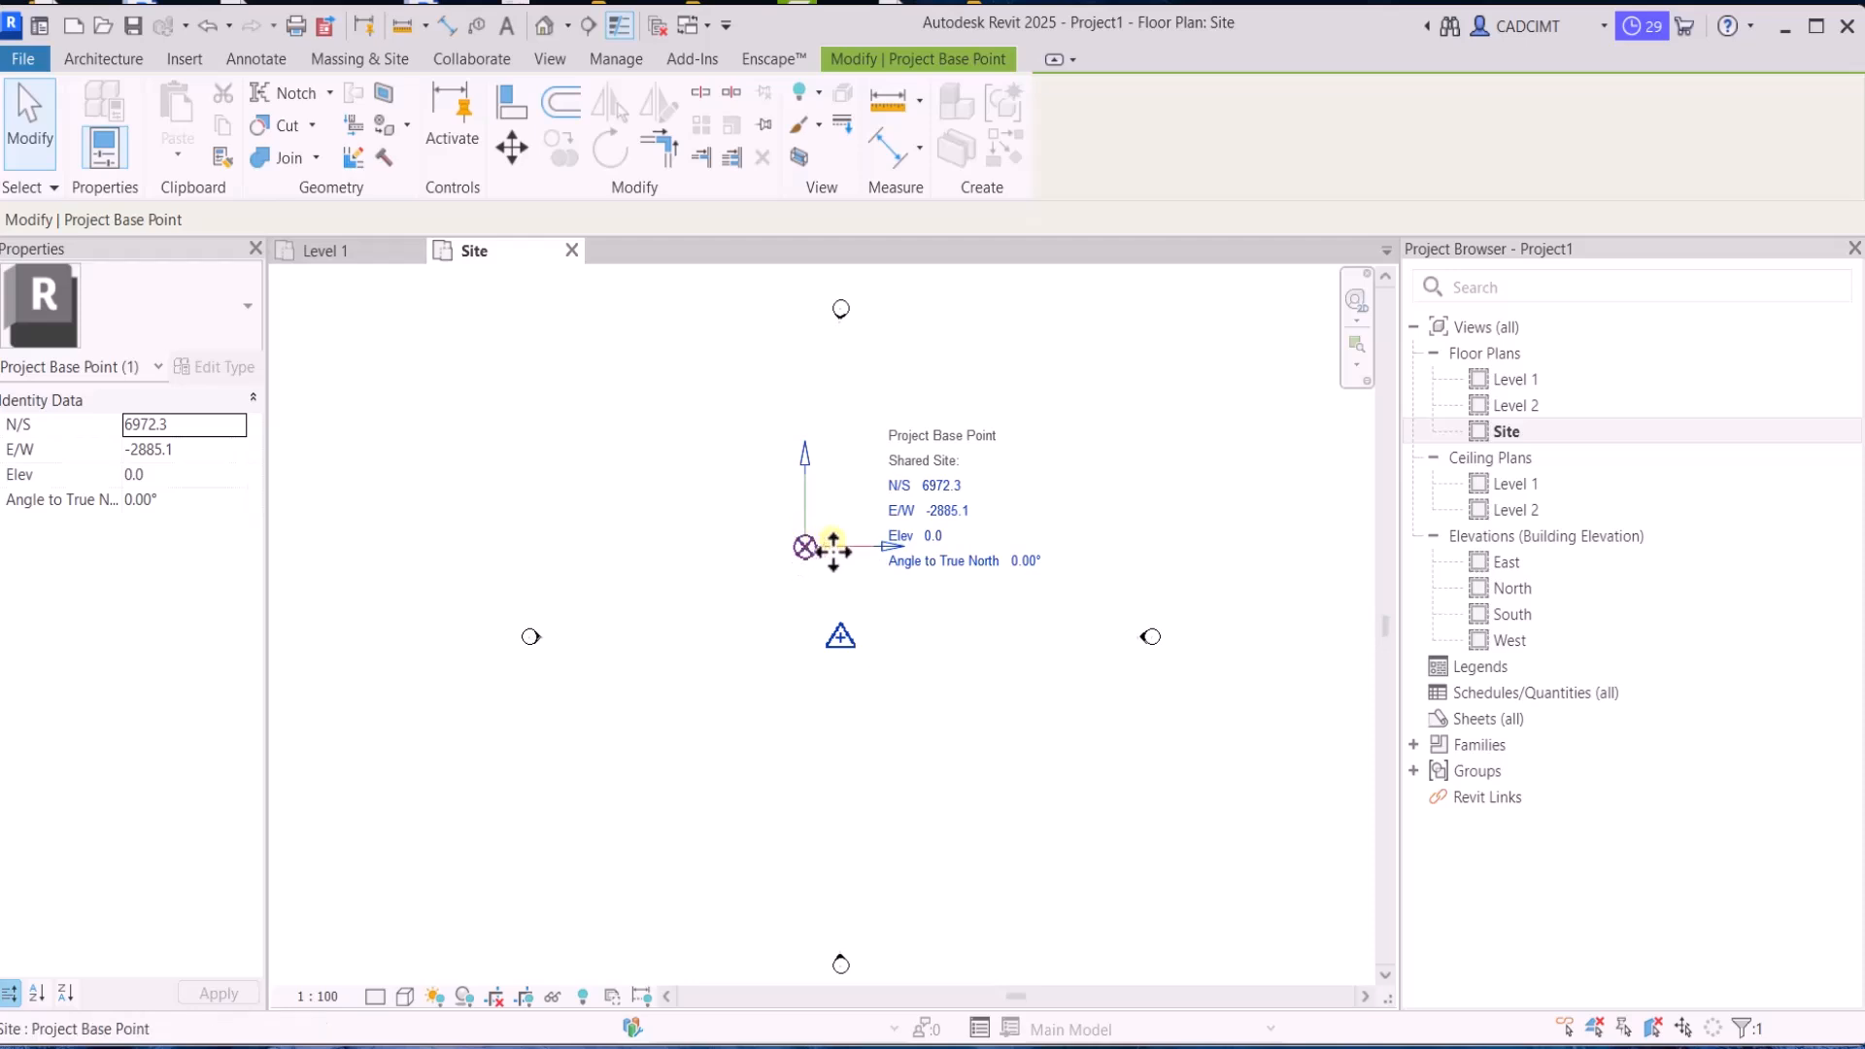
pyautogui.moveTo(805, 546); pyautogui.dragTo(886, 548)
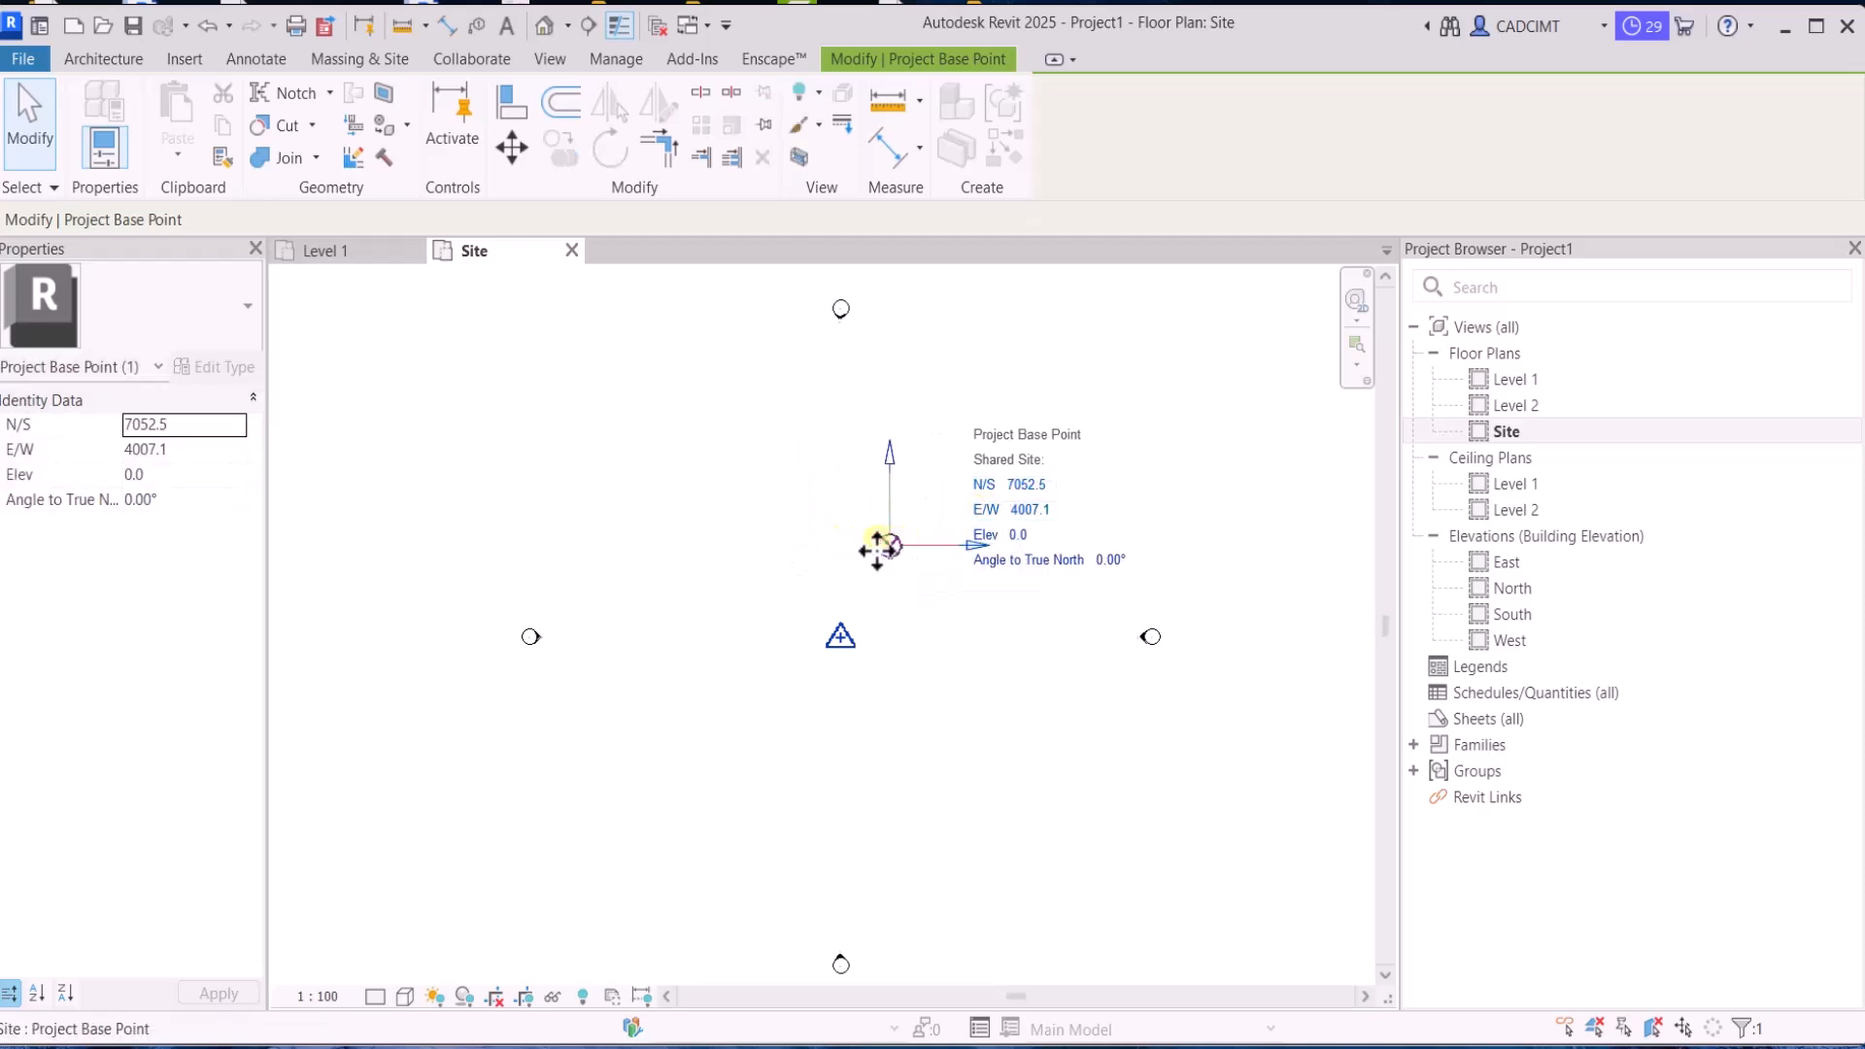
pyautogui.moveTo(872, 563)
pyautogui.mouseDown()
pyautogui.moveTo(841, 586)
pyautogui.moveTo(830, 638)
pyautogui.moveTo(879, 560)
pyautogui.mouseUp()
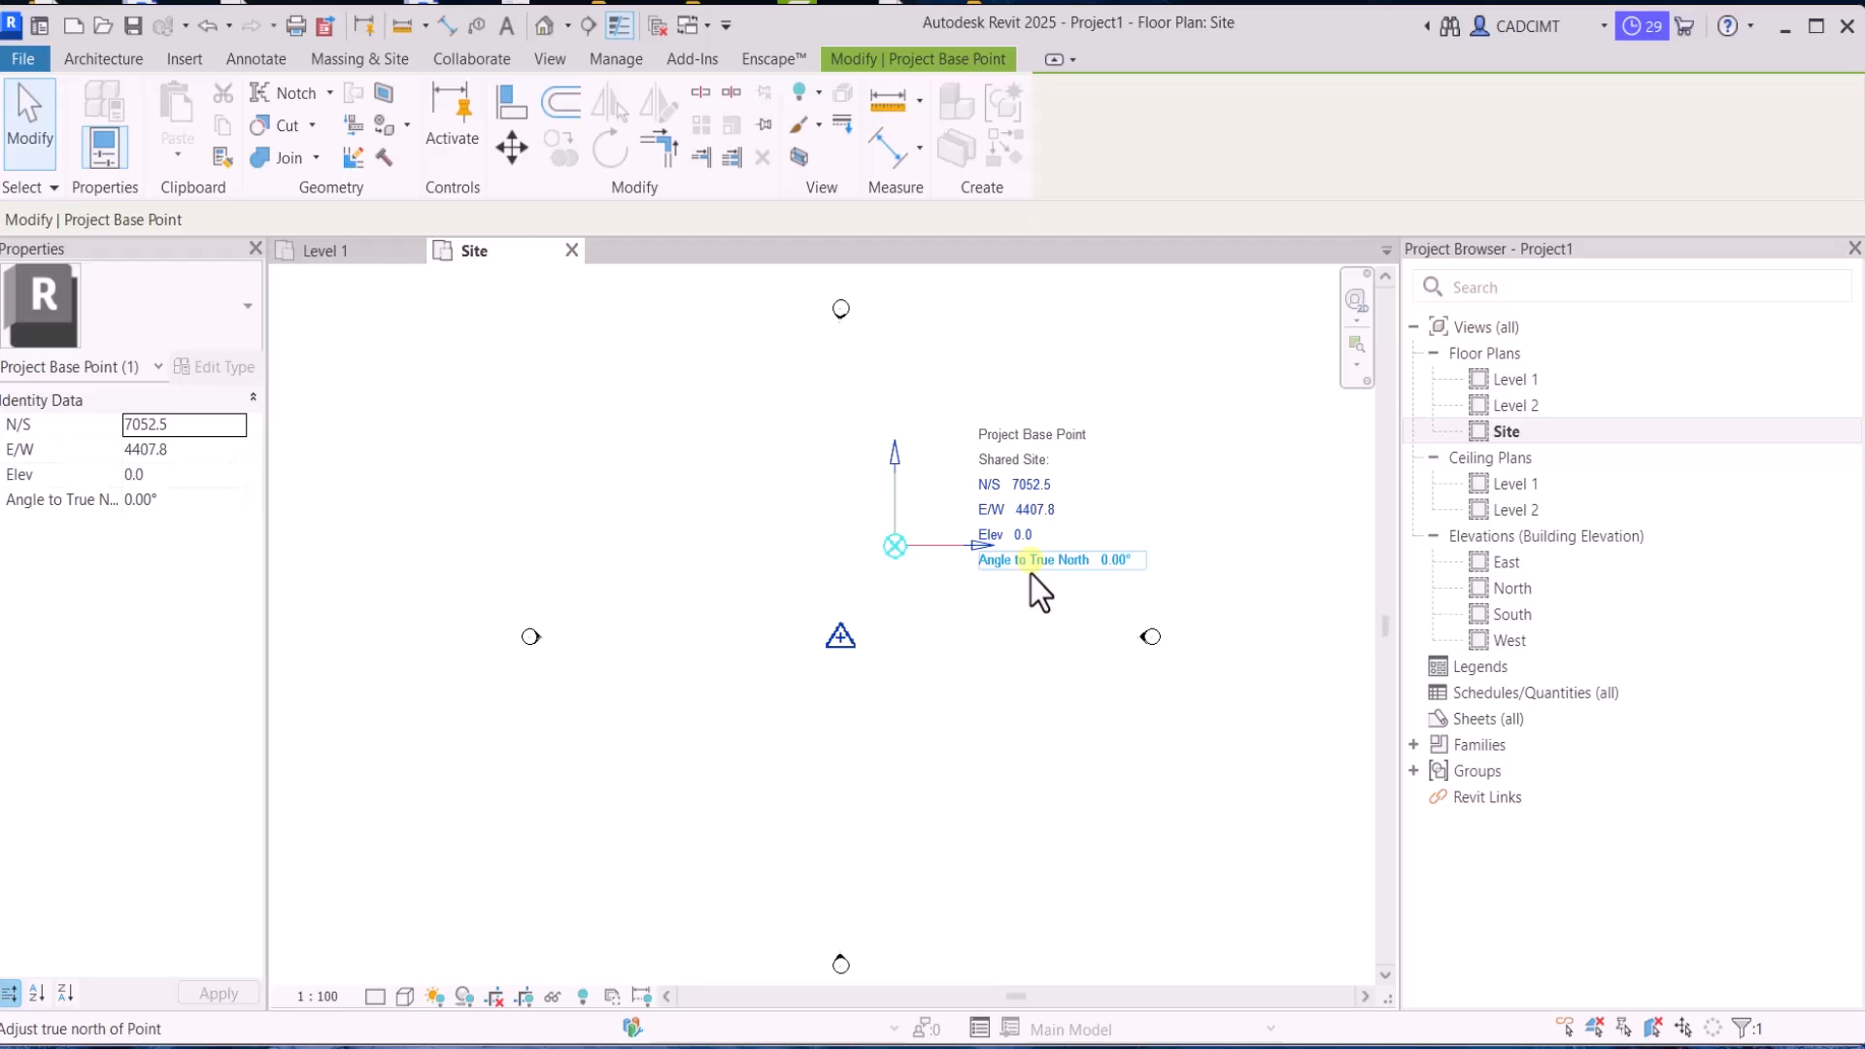
# Check the survey point's coordinates and nudge the project base point slightly southwest, toward the survey point
pyautogui.click(826, 643)
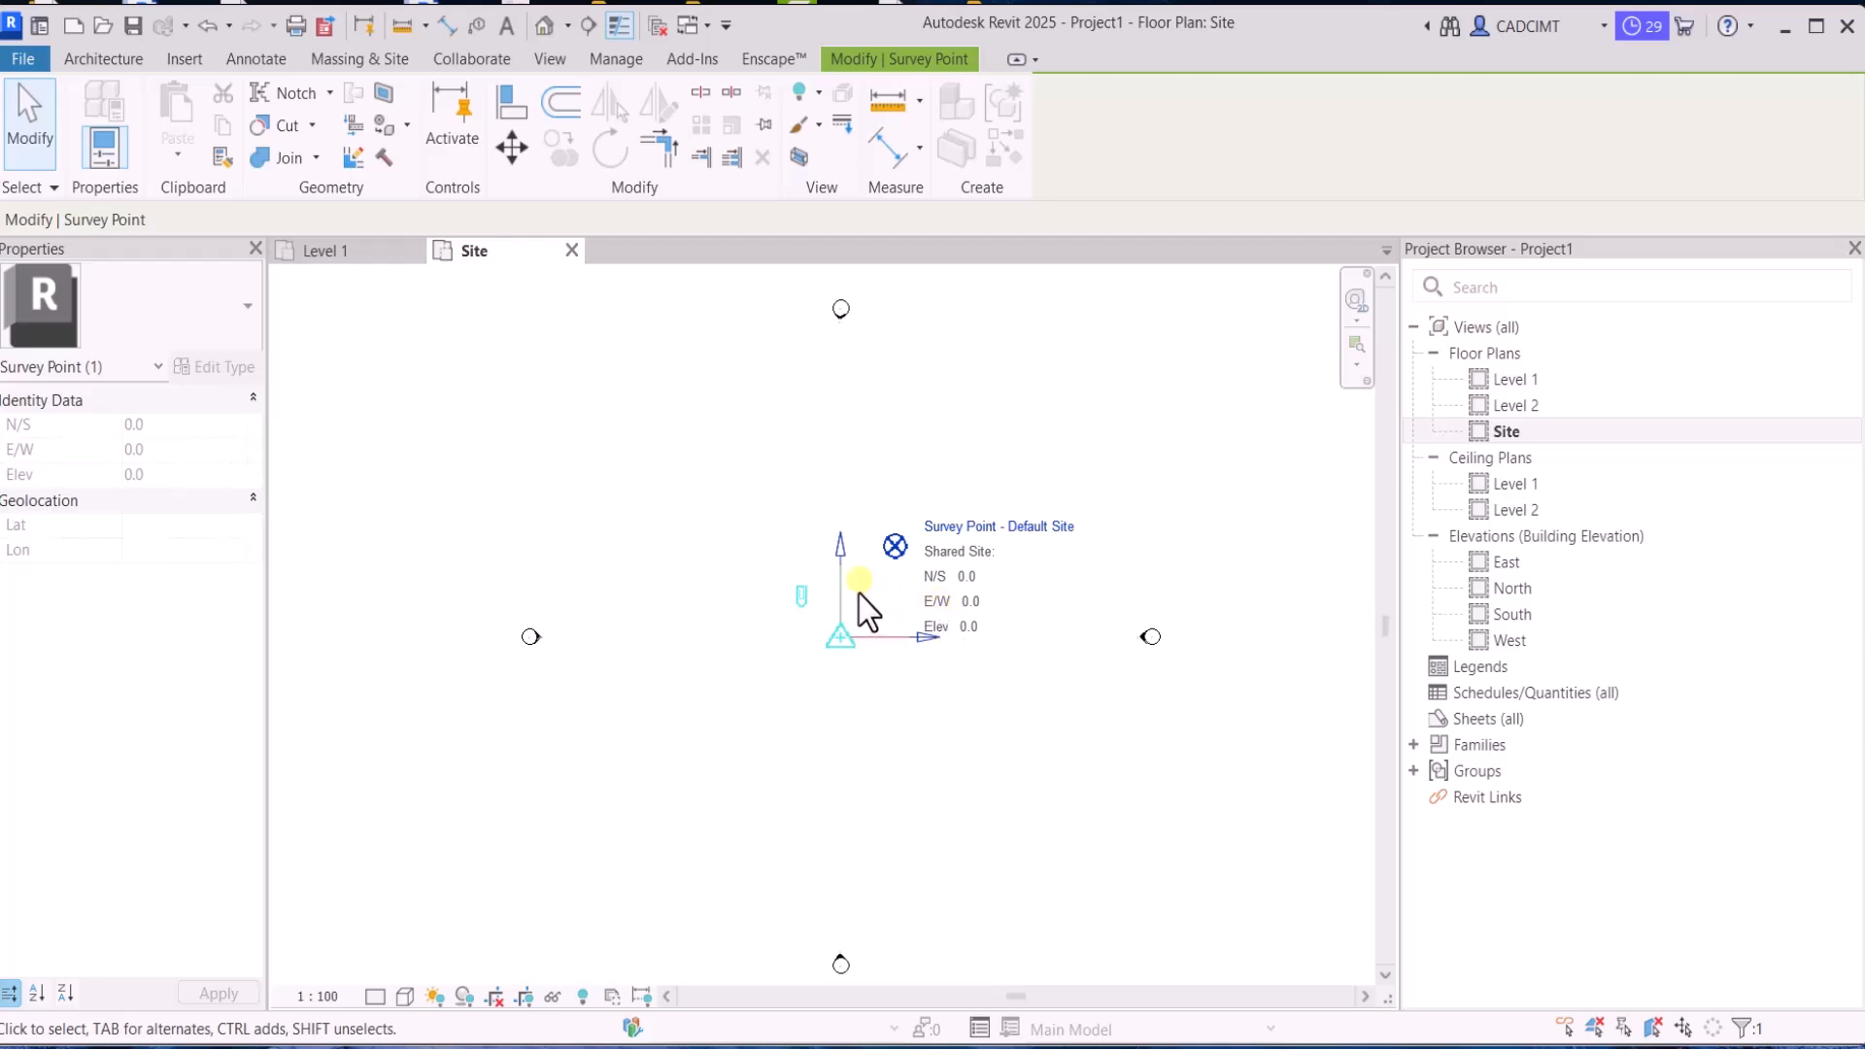
pyautogui.click(794, 537)
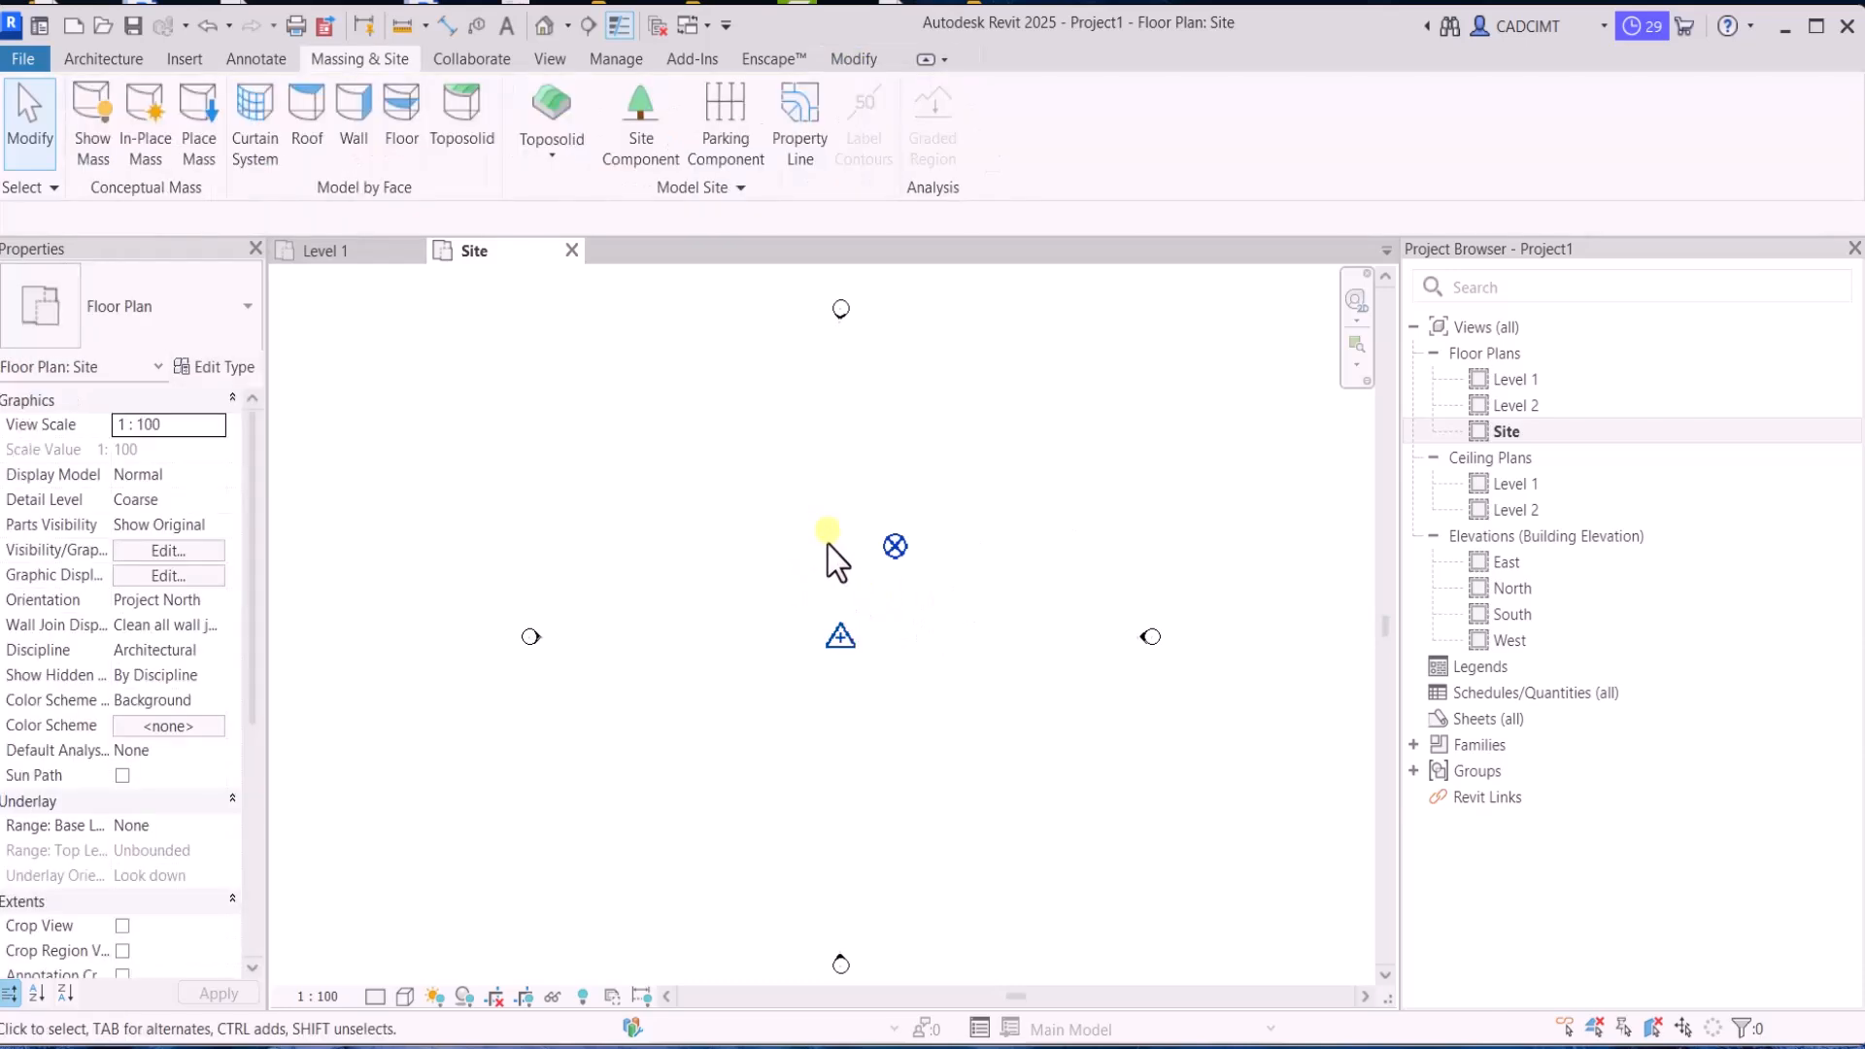
pyautogui.click(895, 546)
pyautogui.moveTo(887, 544)
pyautogui.mouseDown()
pyautogui.moveTo(832, 635)
pyautogui.moveTo(879, 559)
pyautogui.mouseUp()
# Move the survey point northwest so the project base point lies about 18032 east and 4969 south of it
pyautogui.click(834, 637)
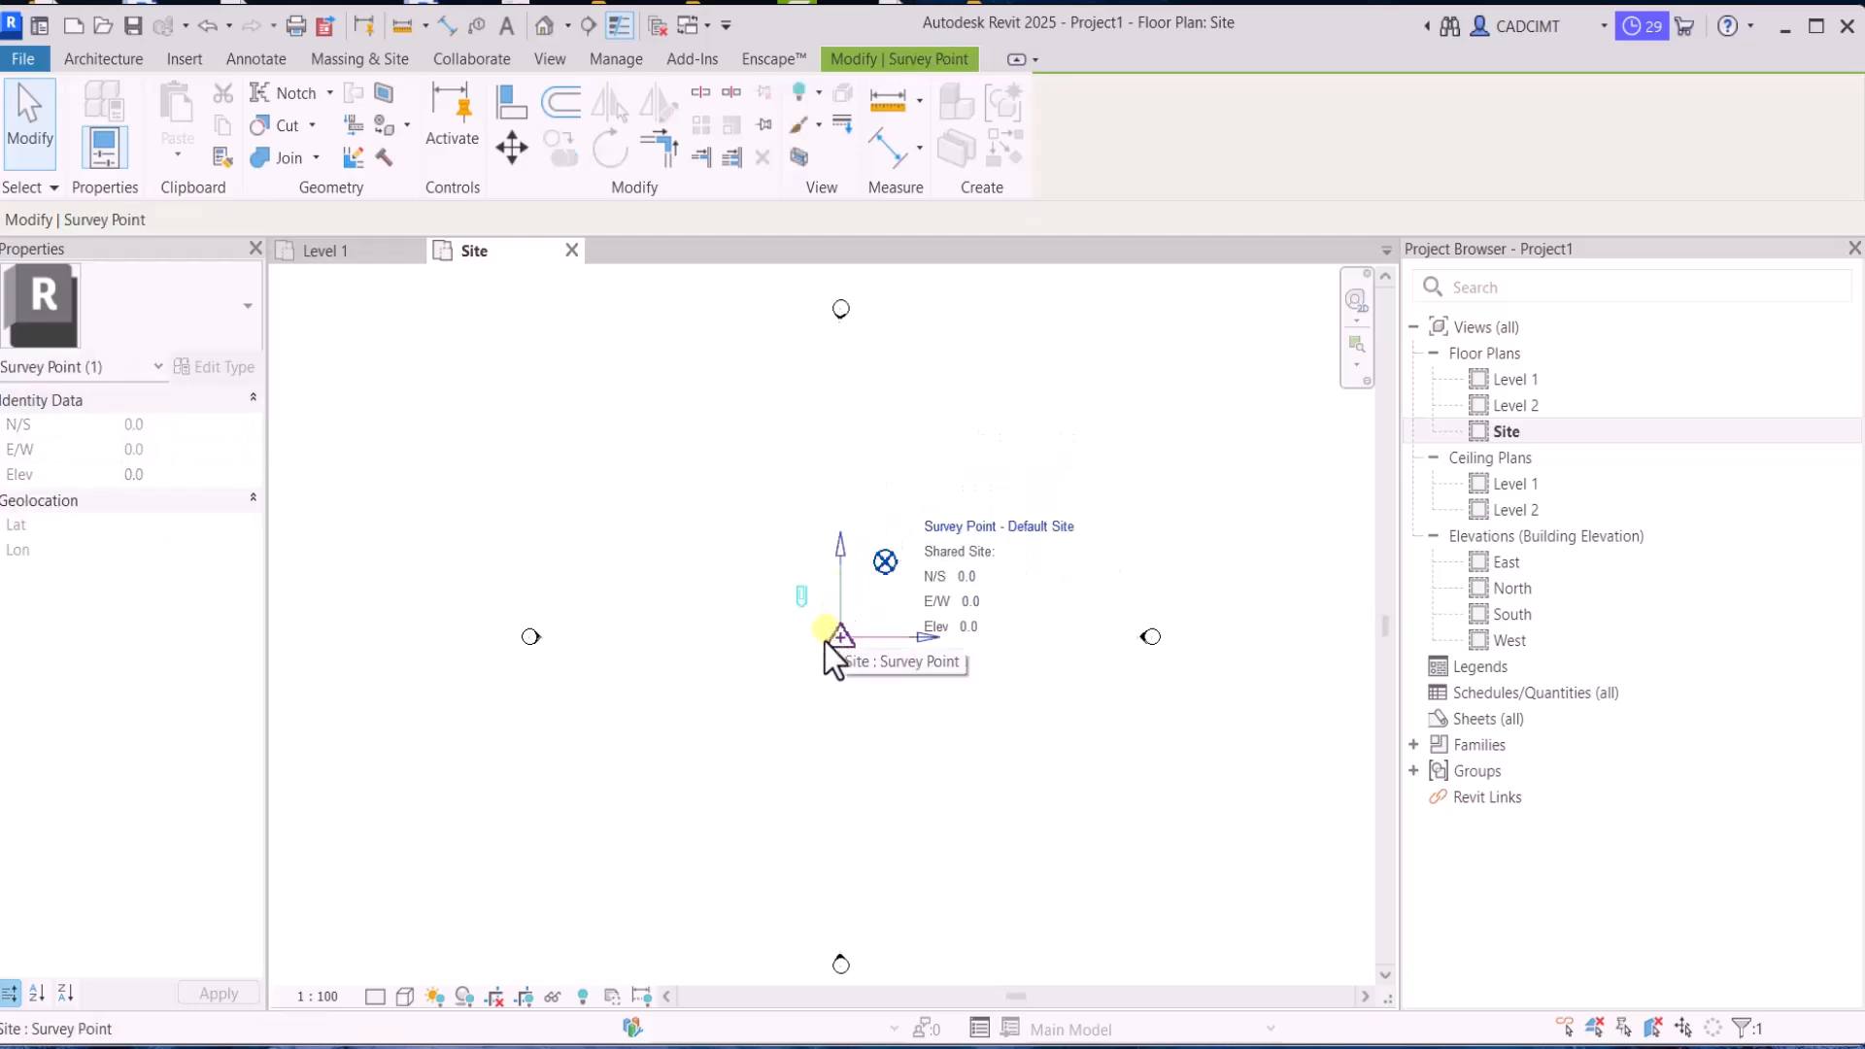
pyautogui.moveTo(825, 639); pyautogui.dragTo(647, 502)
pyautogui.press('Escape')
# Move the project base point northwest to about N/S 4568.1 and E/W 10418.4 relative to the survey point
pyautogui.click(880, 564)
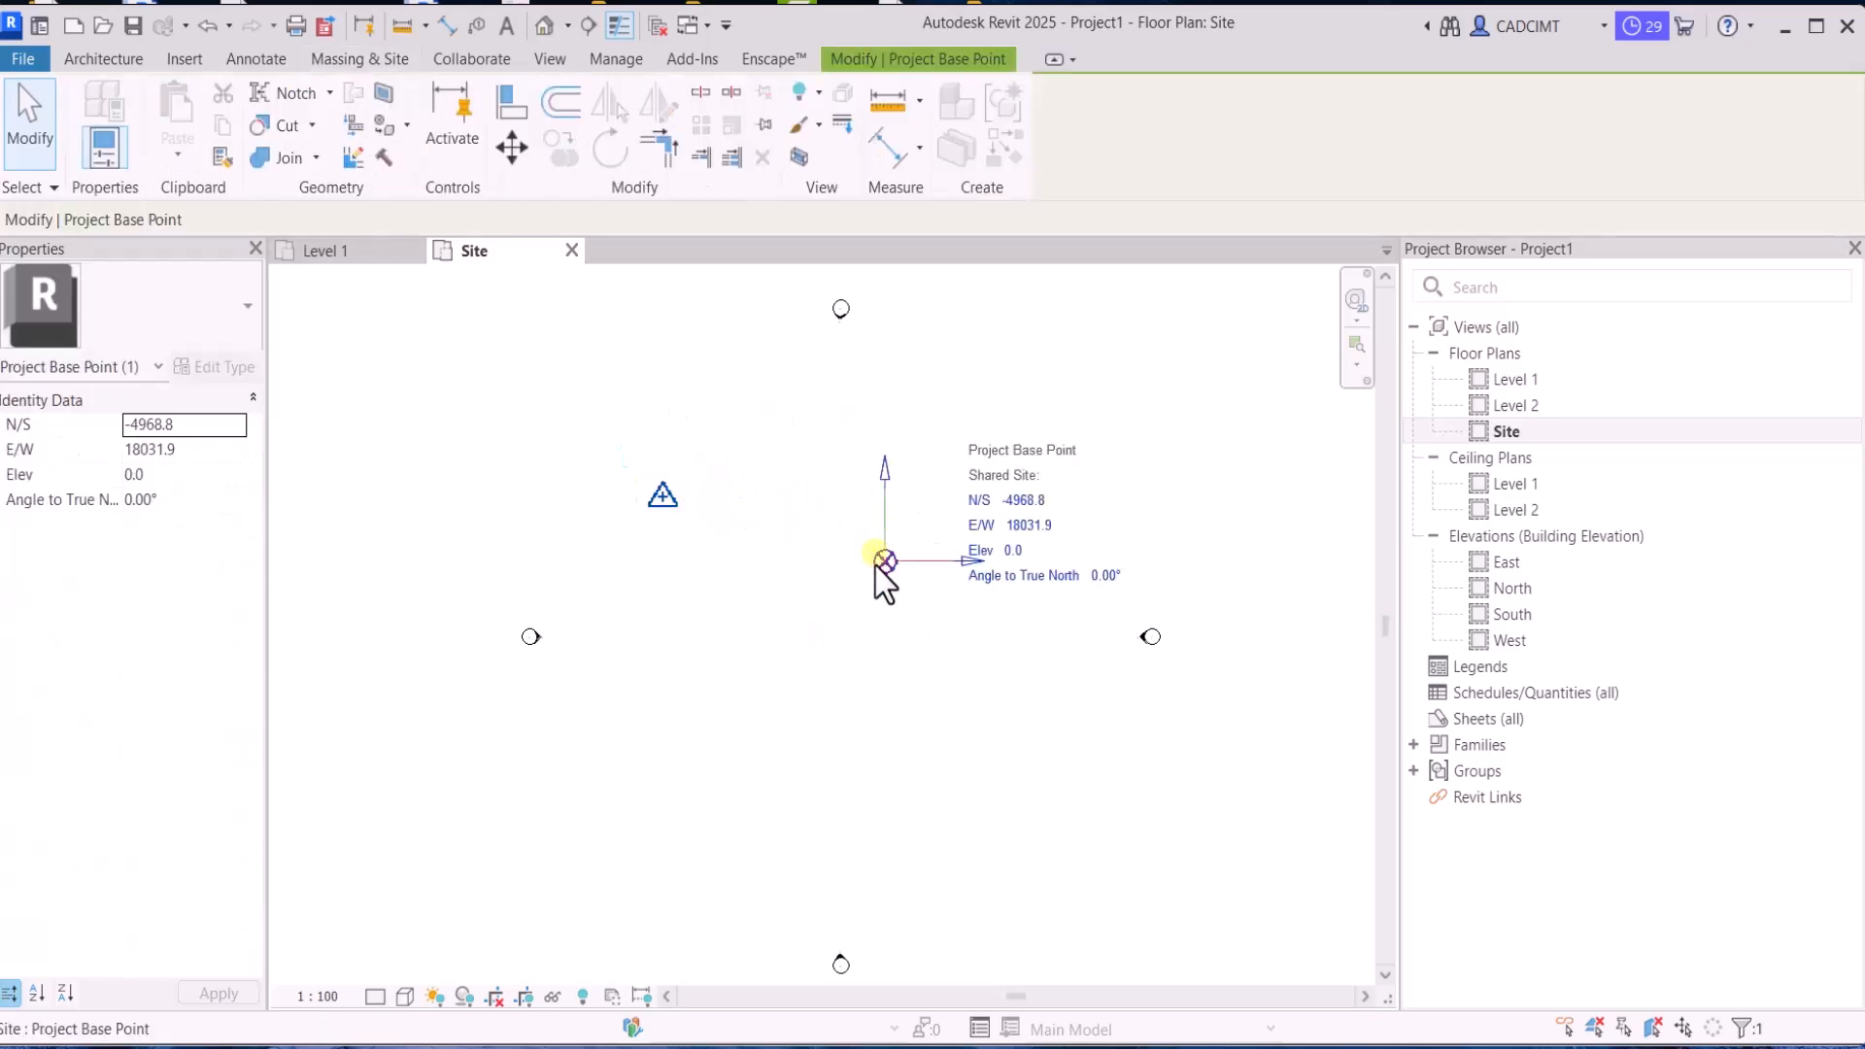
pyautogui.moveTo(875, 563); pyautogui.dragTo(775, 465)
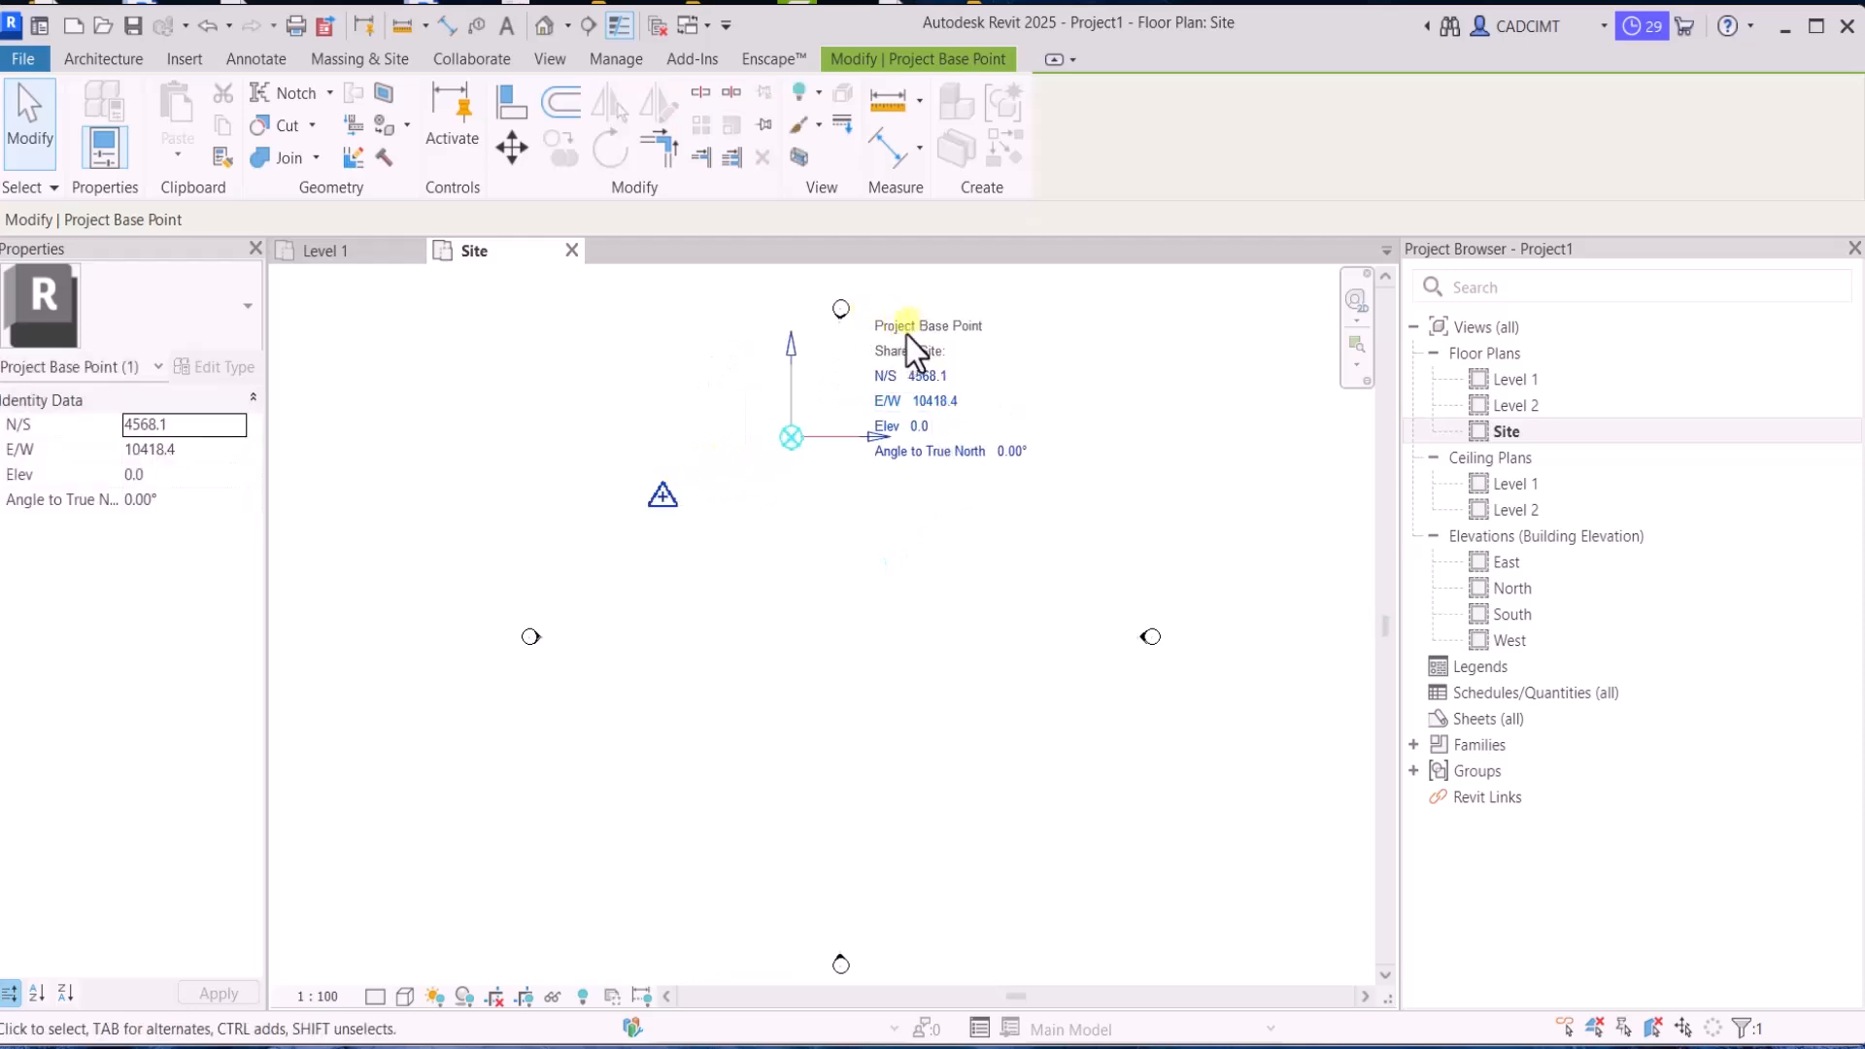
pyautogui.scroll(-1, 830, 612)
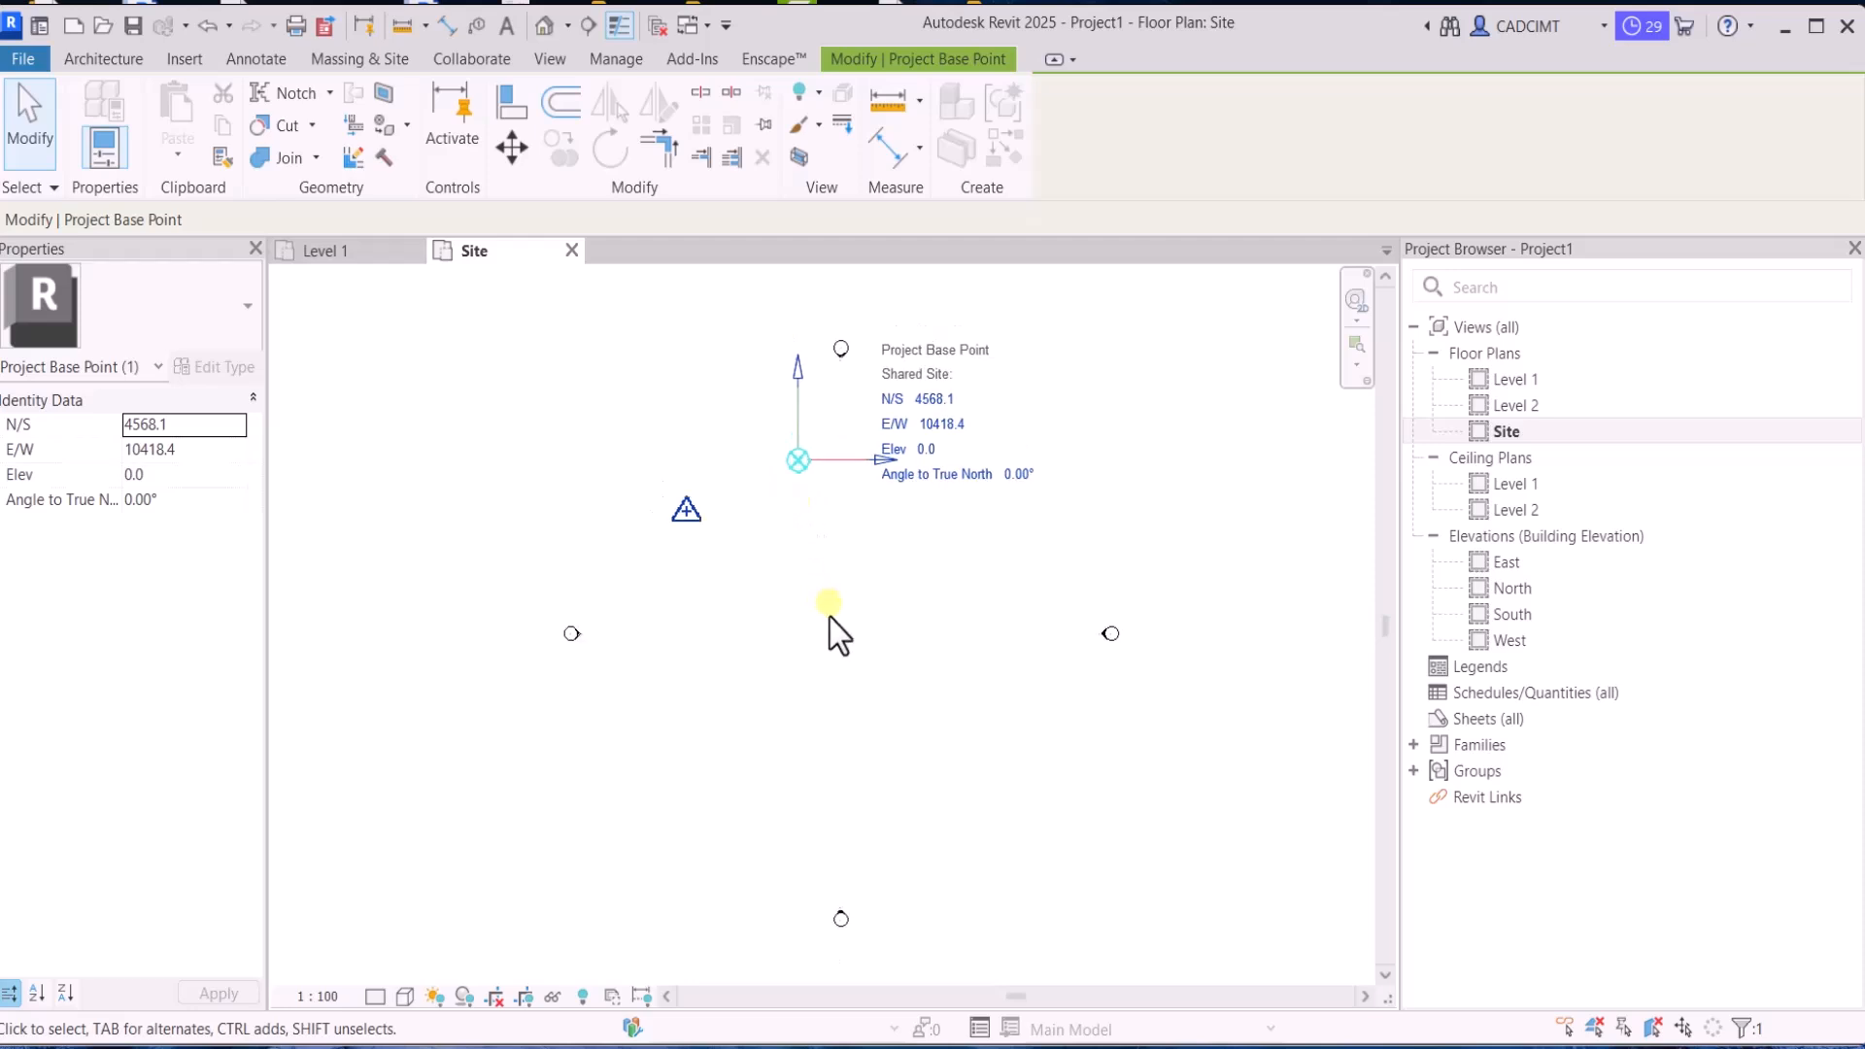
pyautogui.scroll(1, 830, 595)
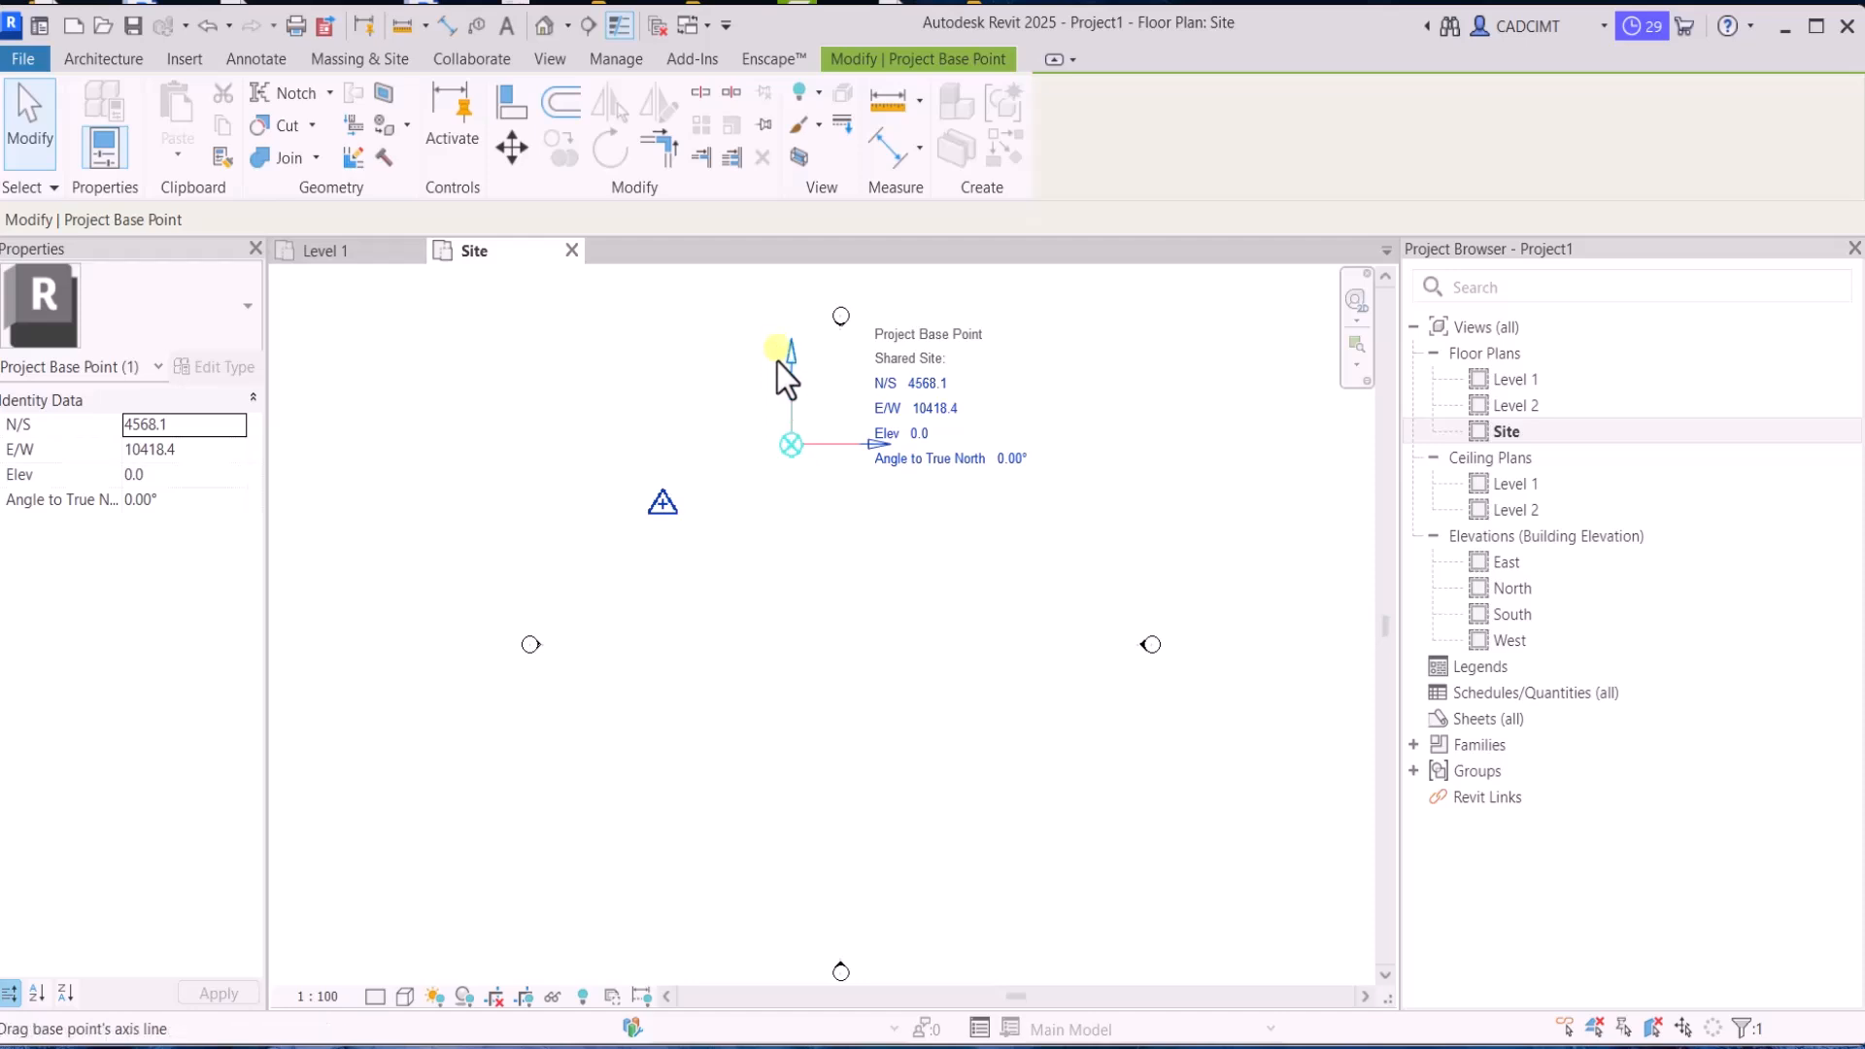
# Set the project base point's angle to true north to 45°
pyautogui.click(663, 504)
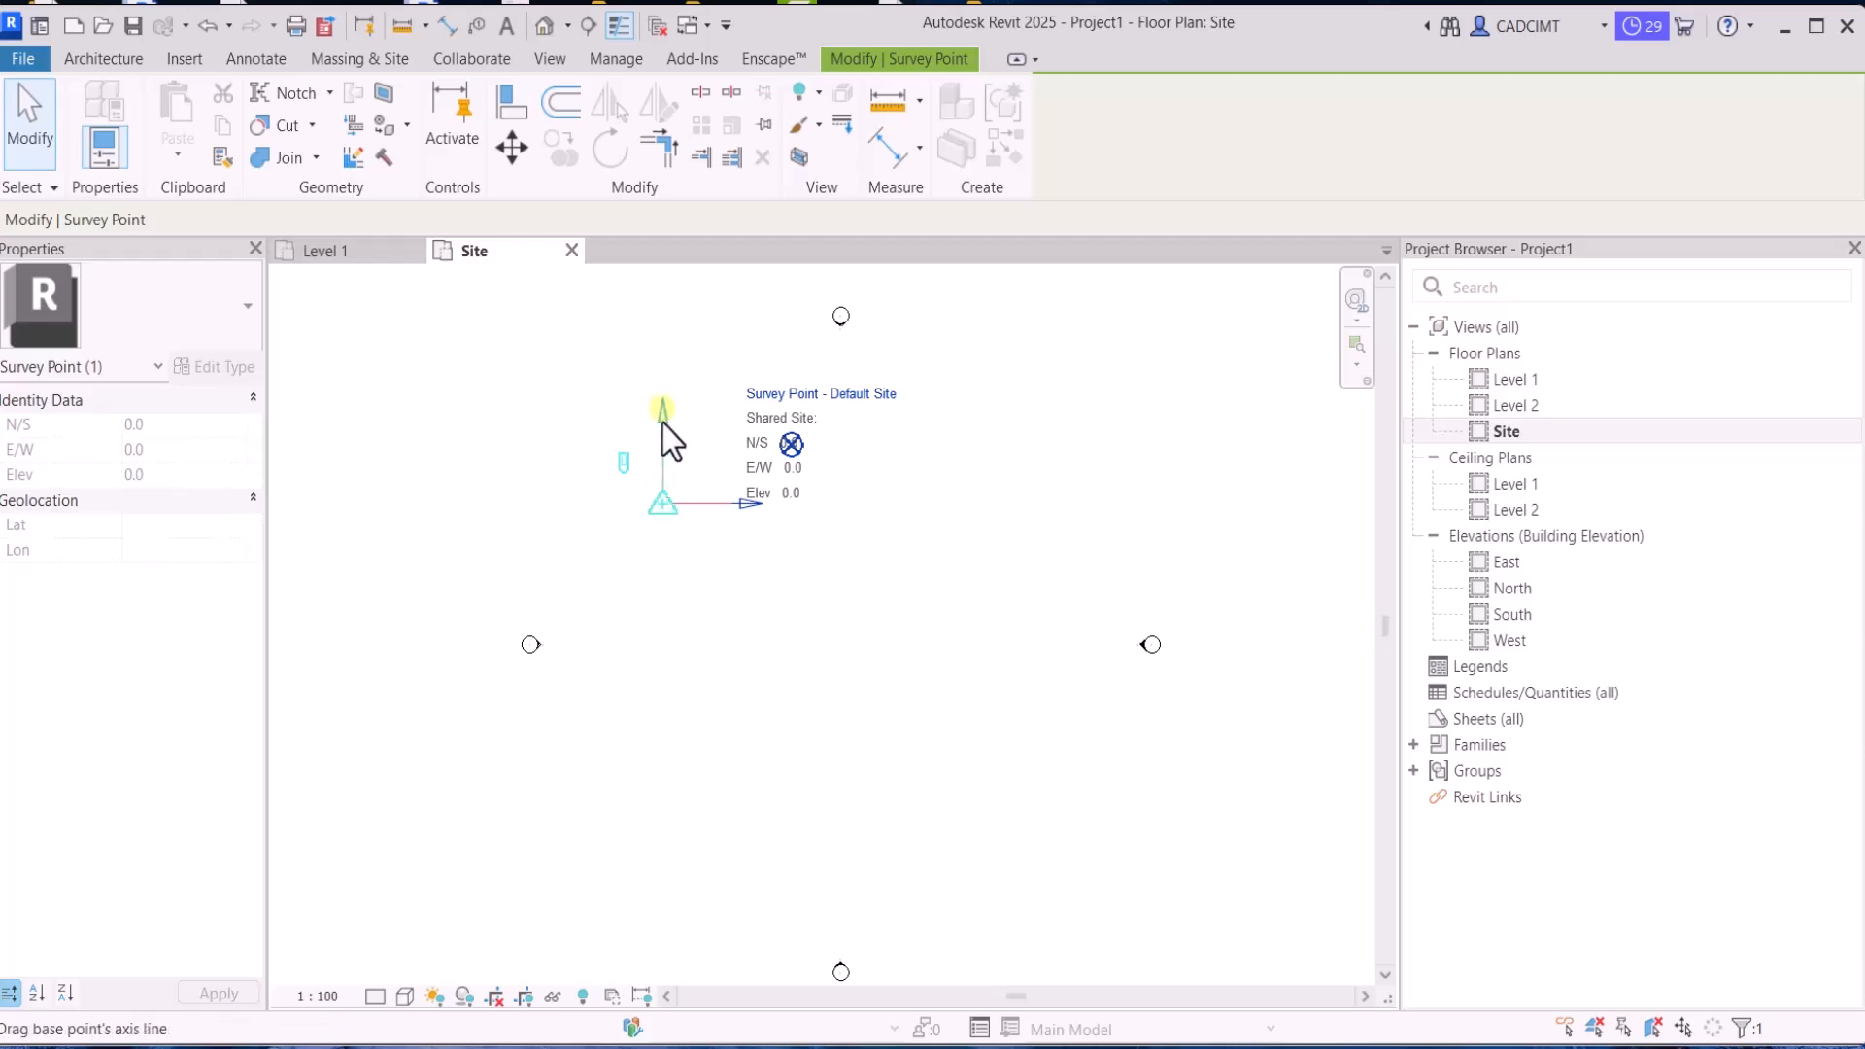
pyautogui.click(765, 447)
pyautogui.click(791, 444)
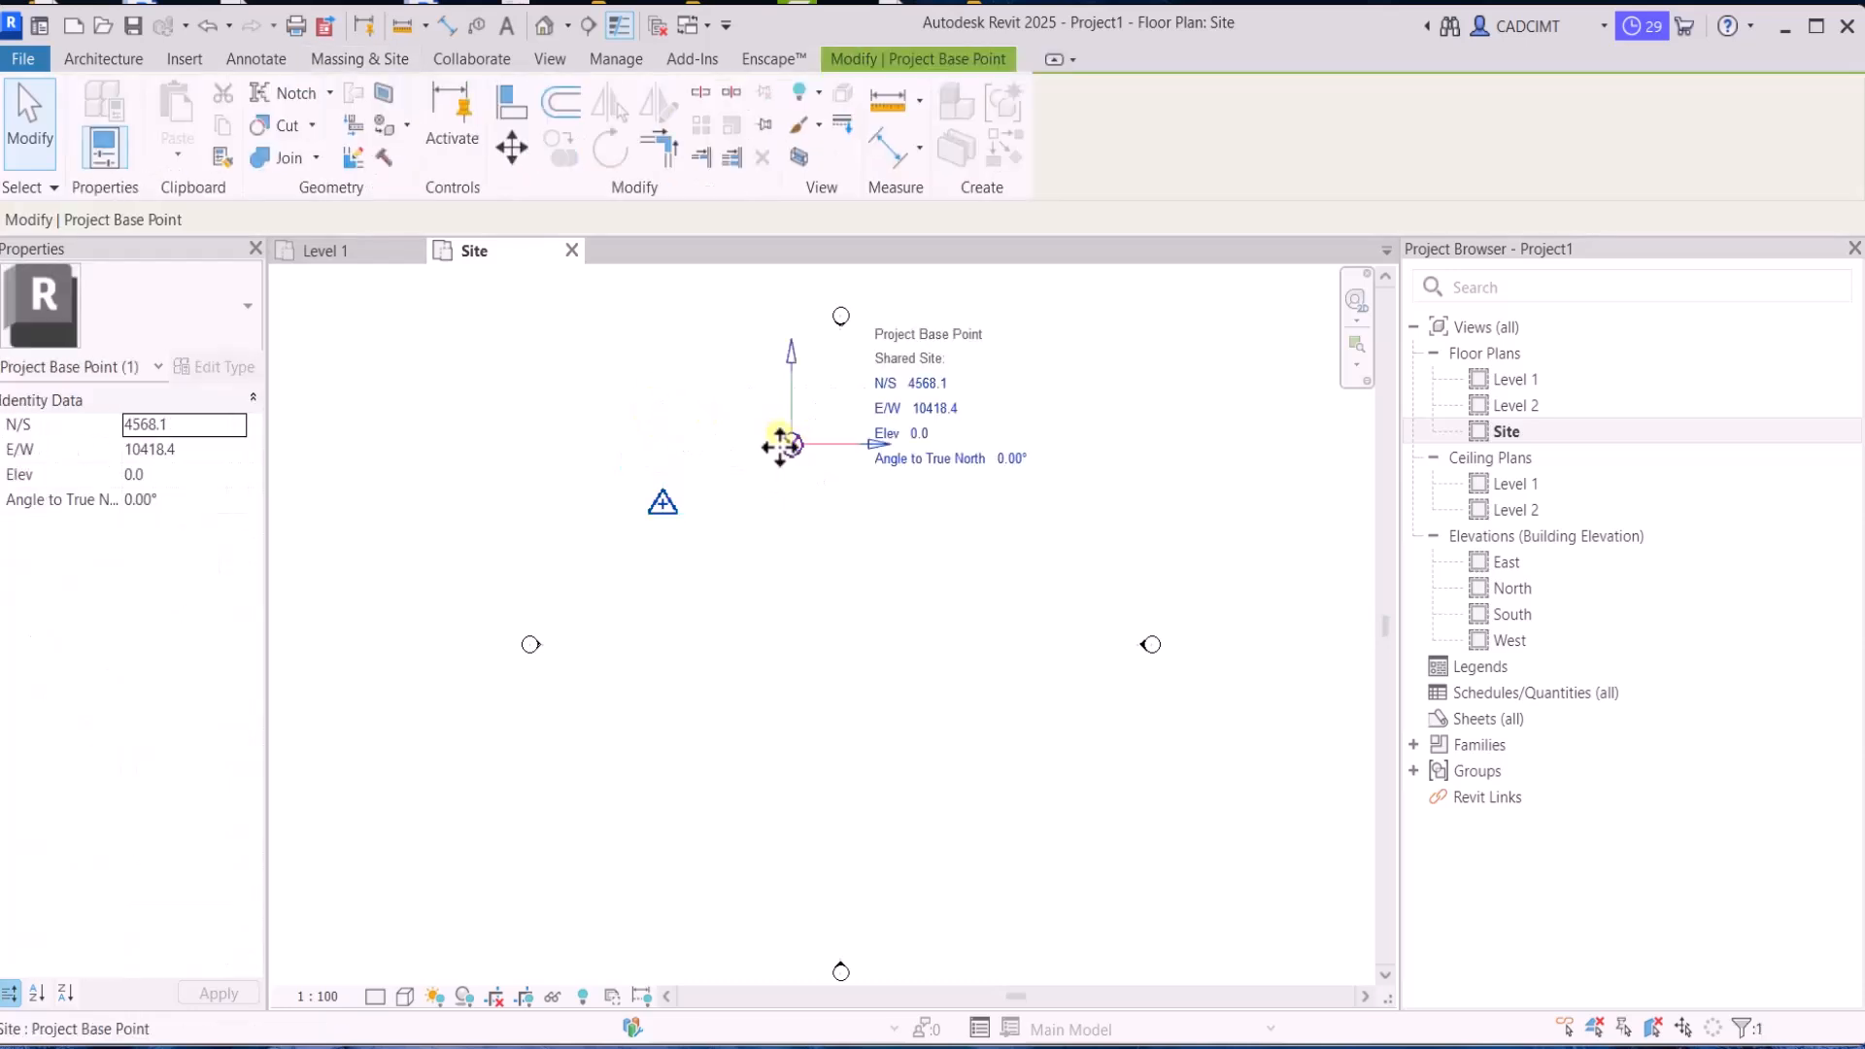
pyautogui.click(1007, 470)
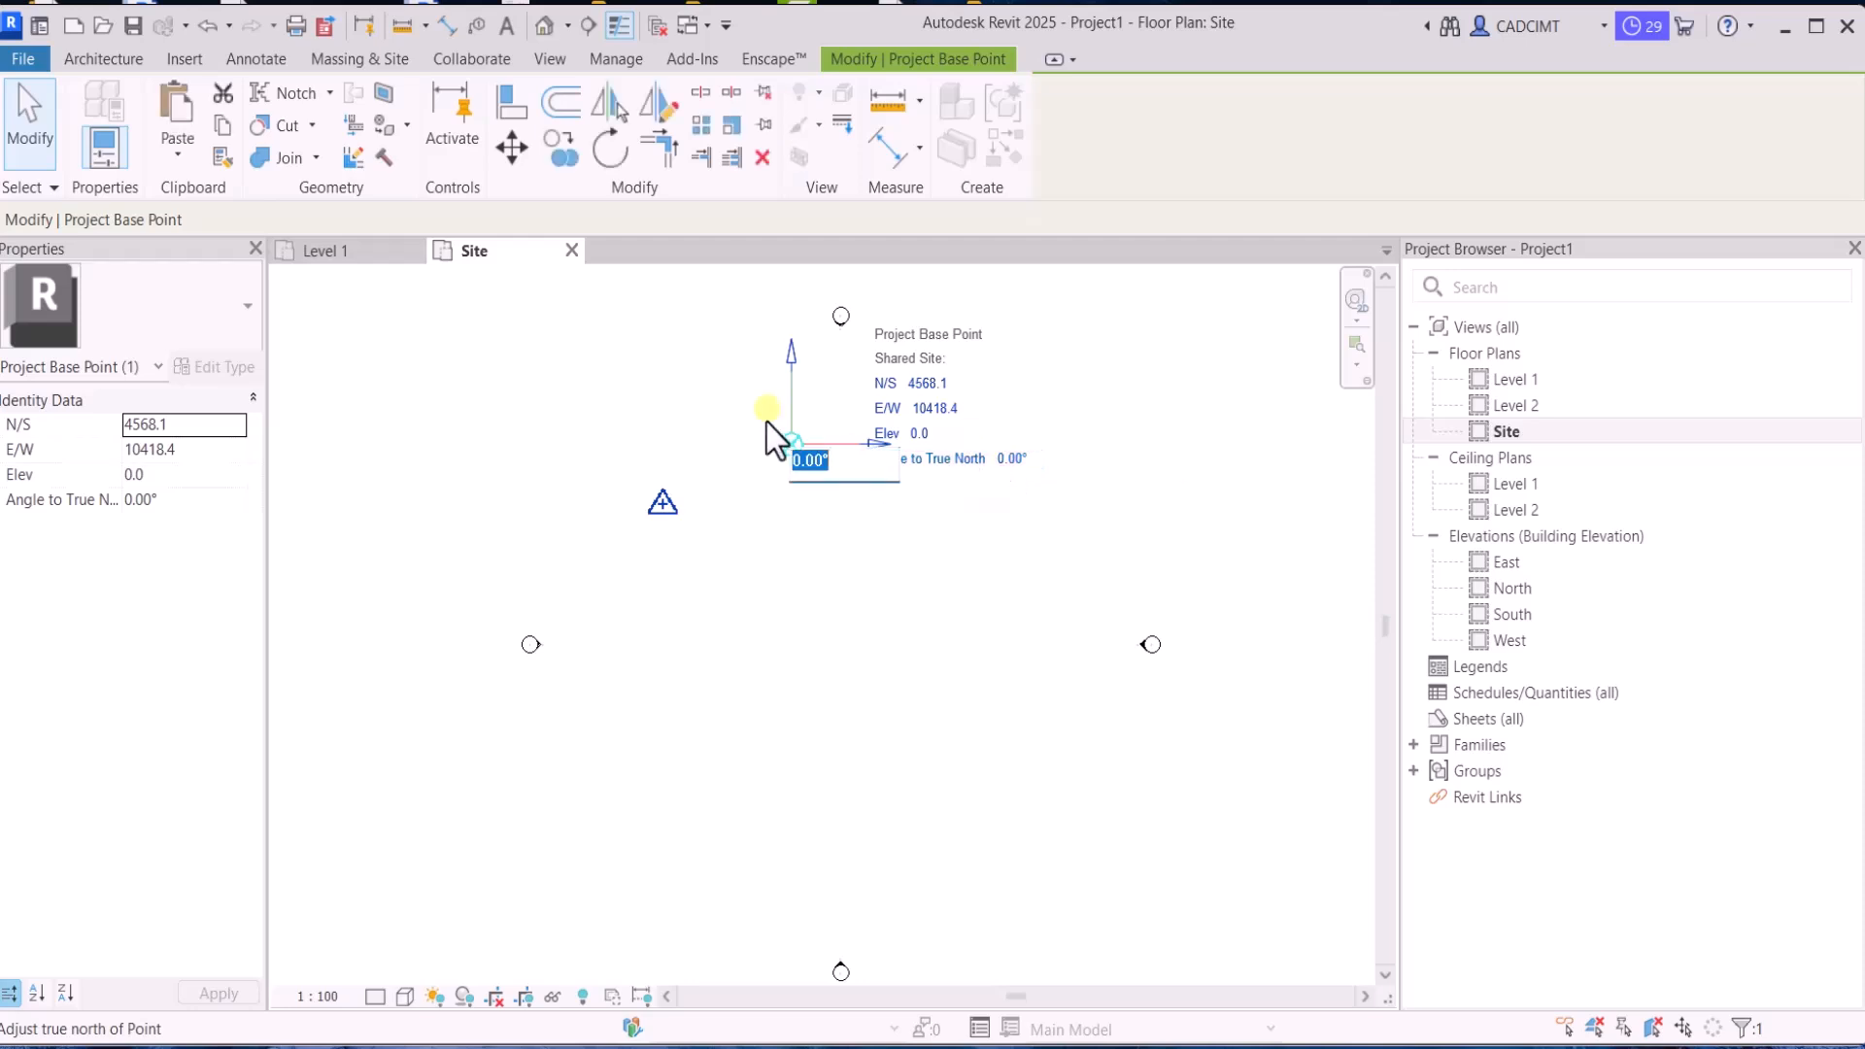
pyautogui.write('45')
pyautogui.press('Return')
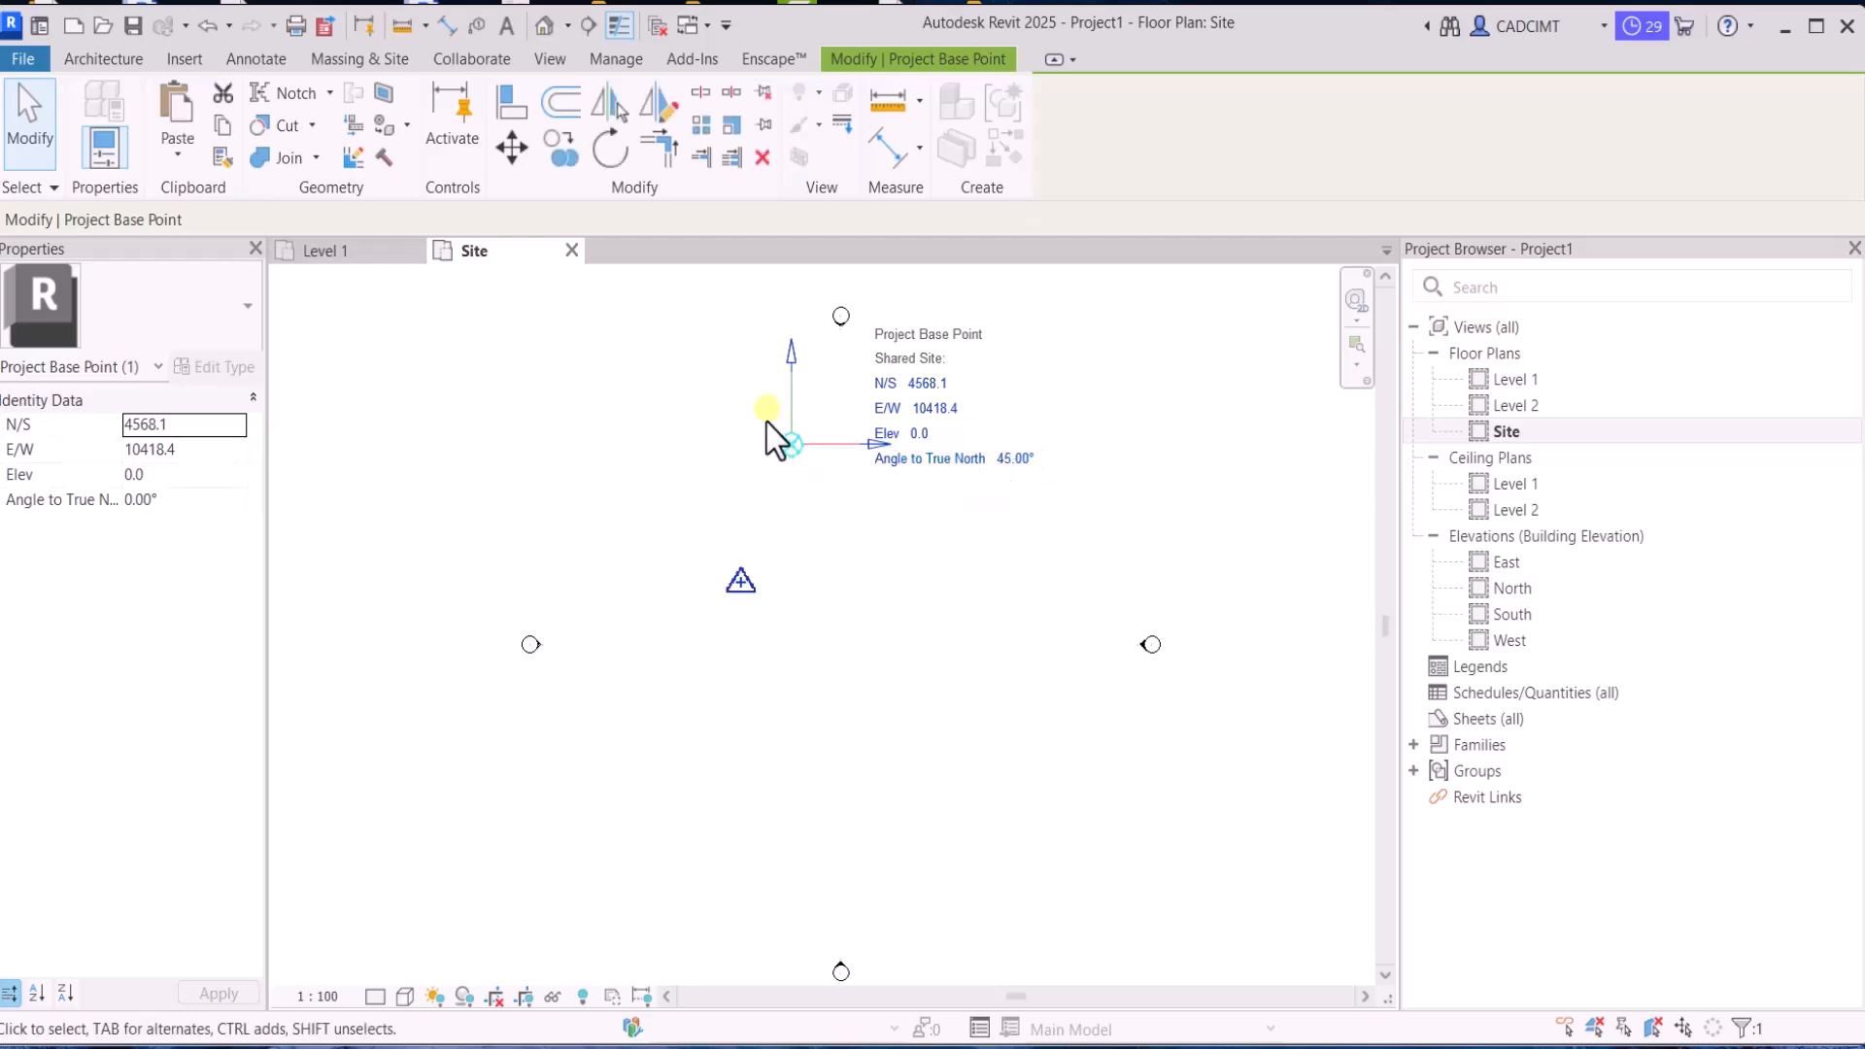
pyautogui.press('Escape')
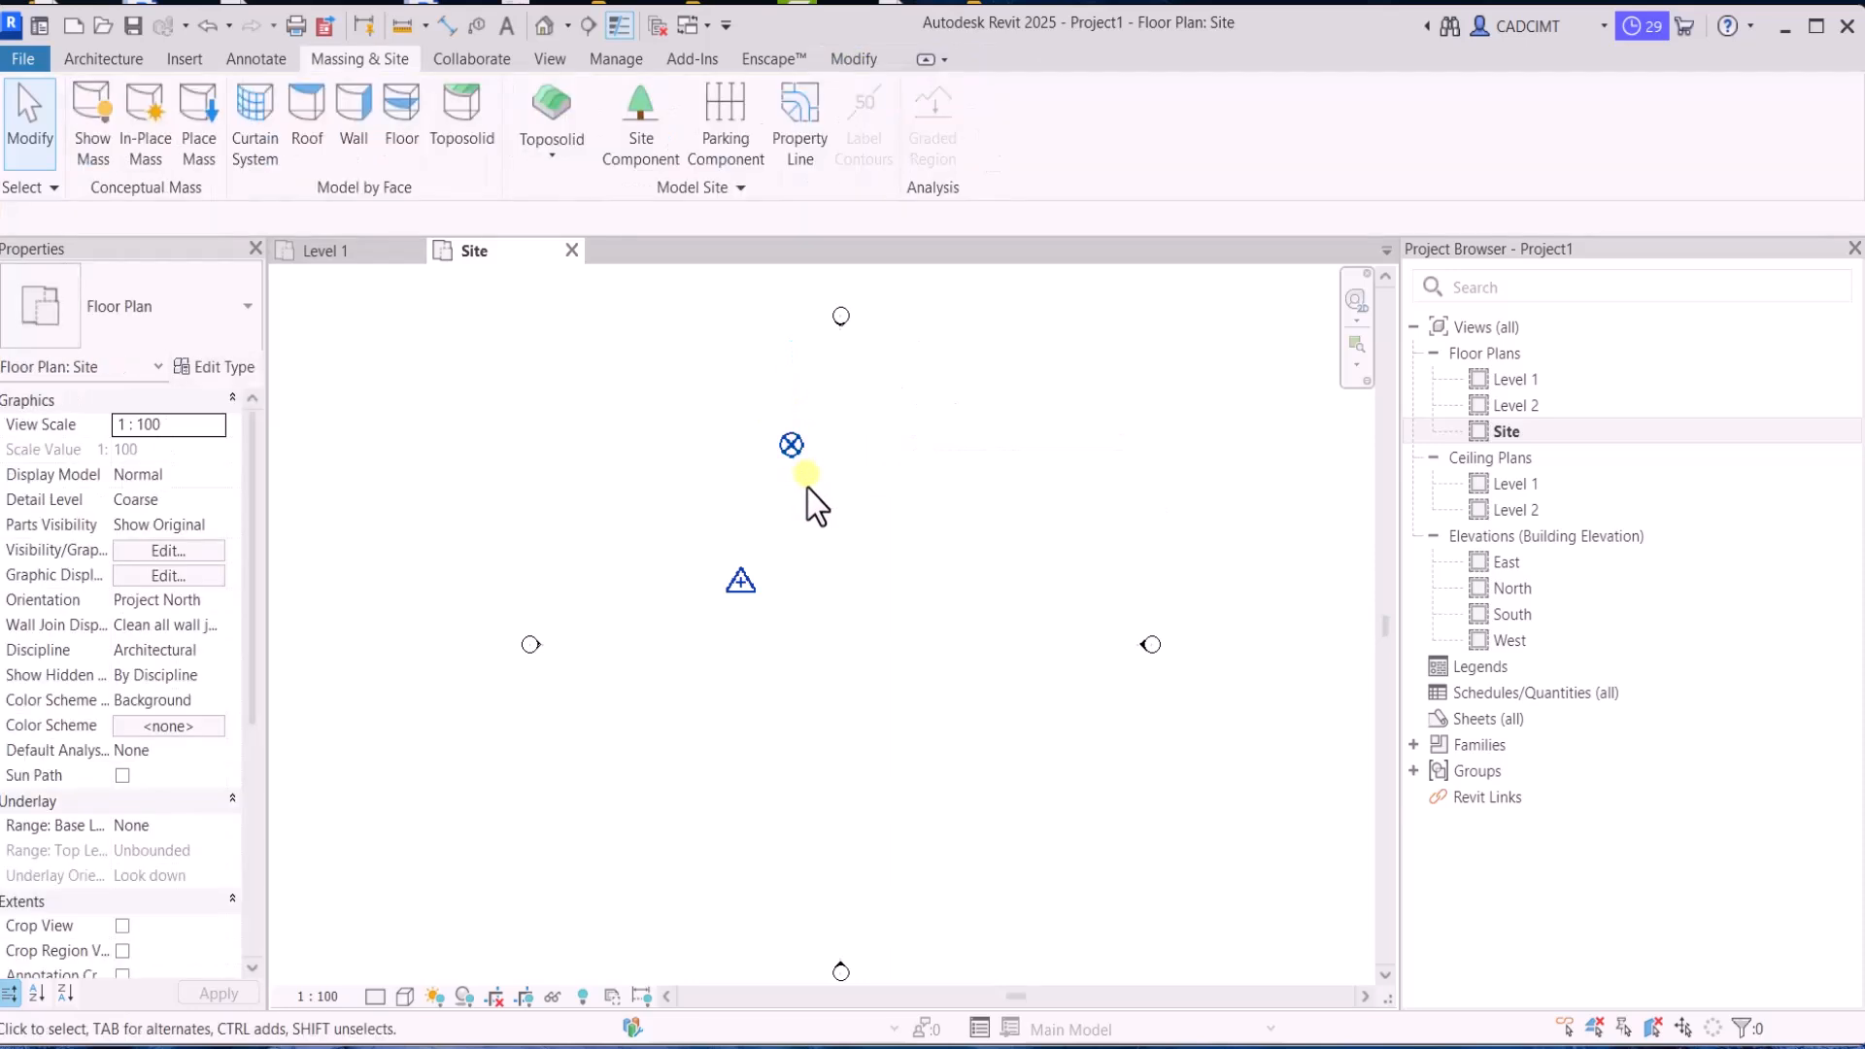
# Examine the axis directions of the project base point and the survey point in the Project North view
pyautogui.click(791, 446)
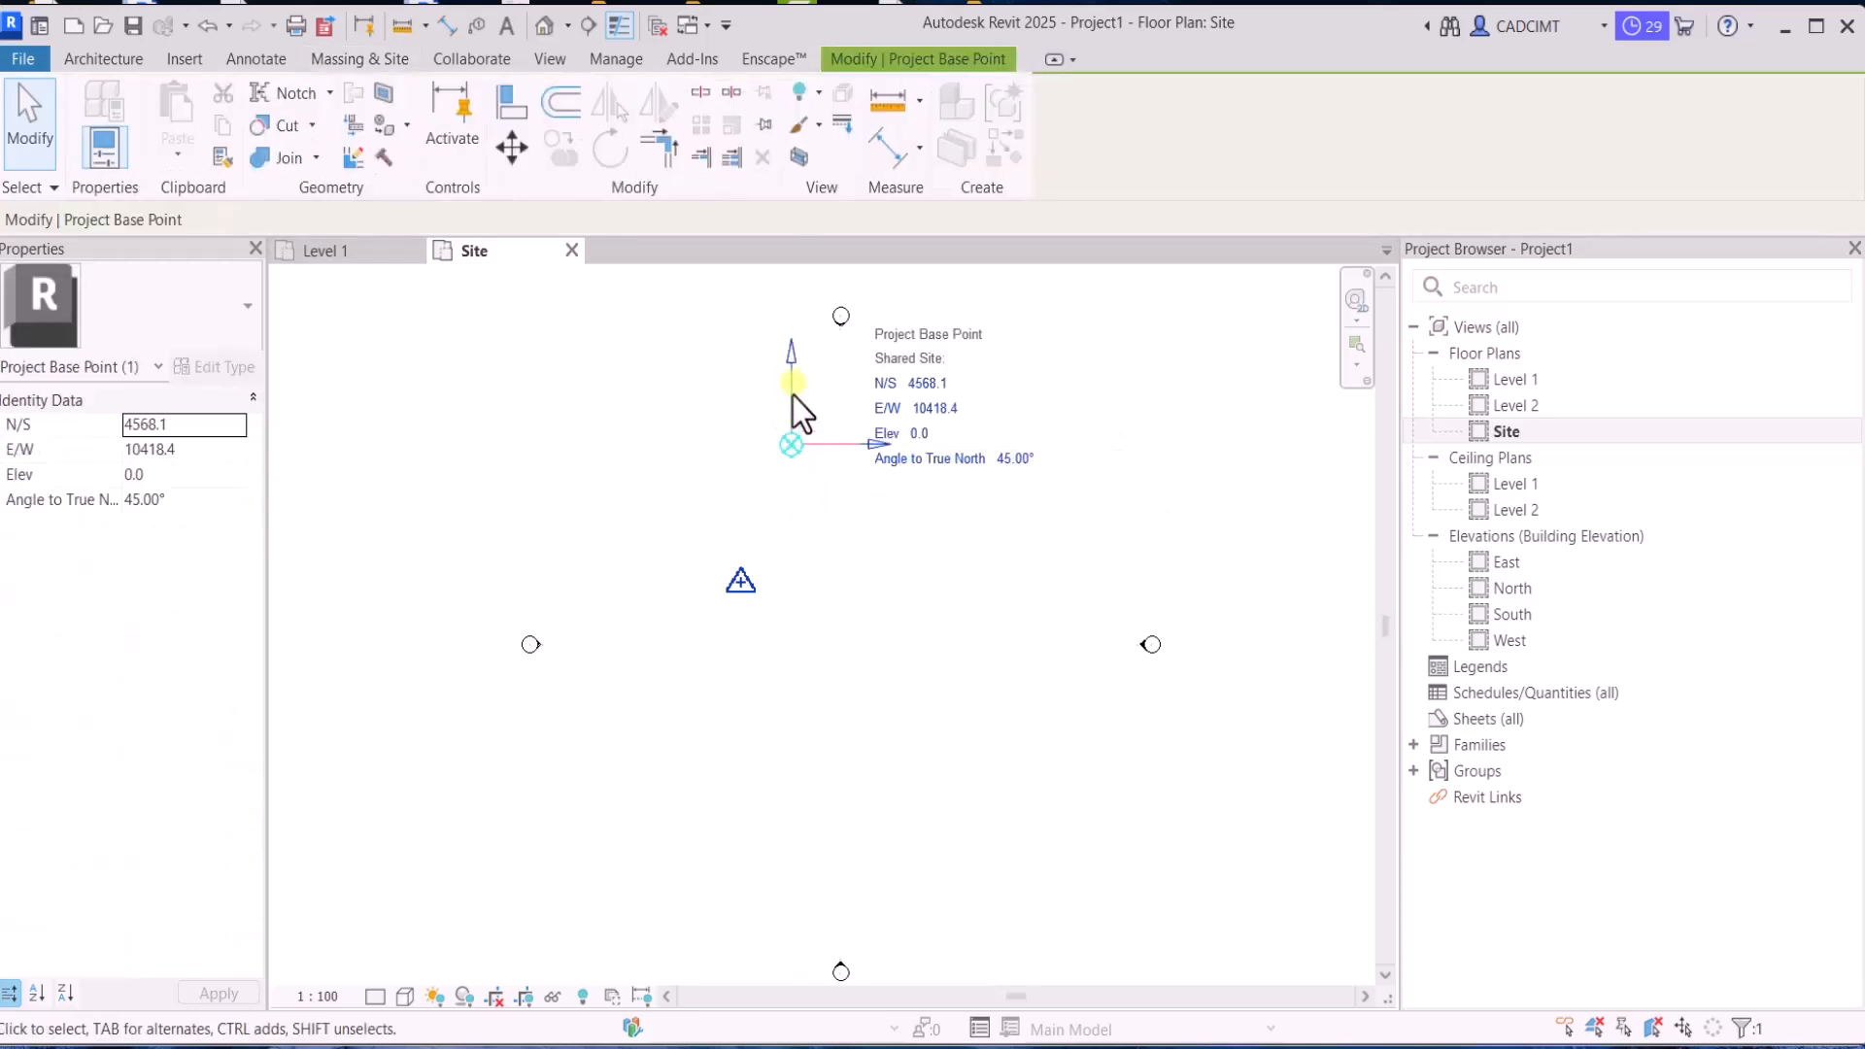
pyautogui.press('Escape')
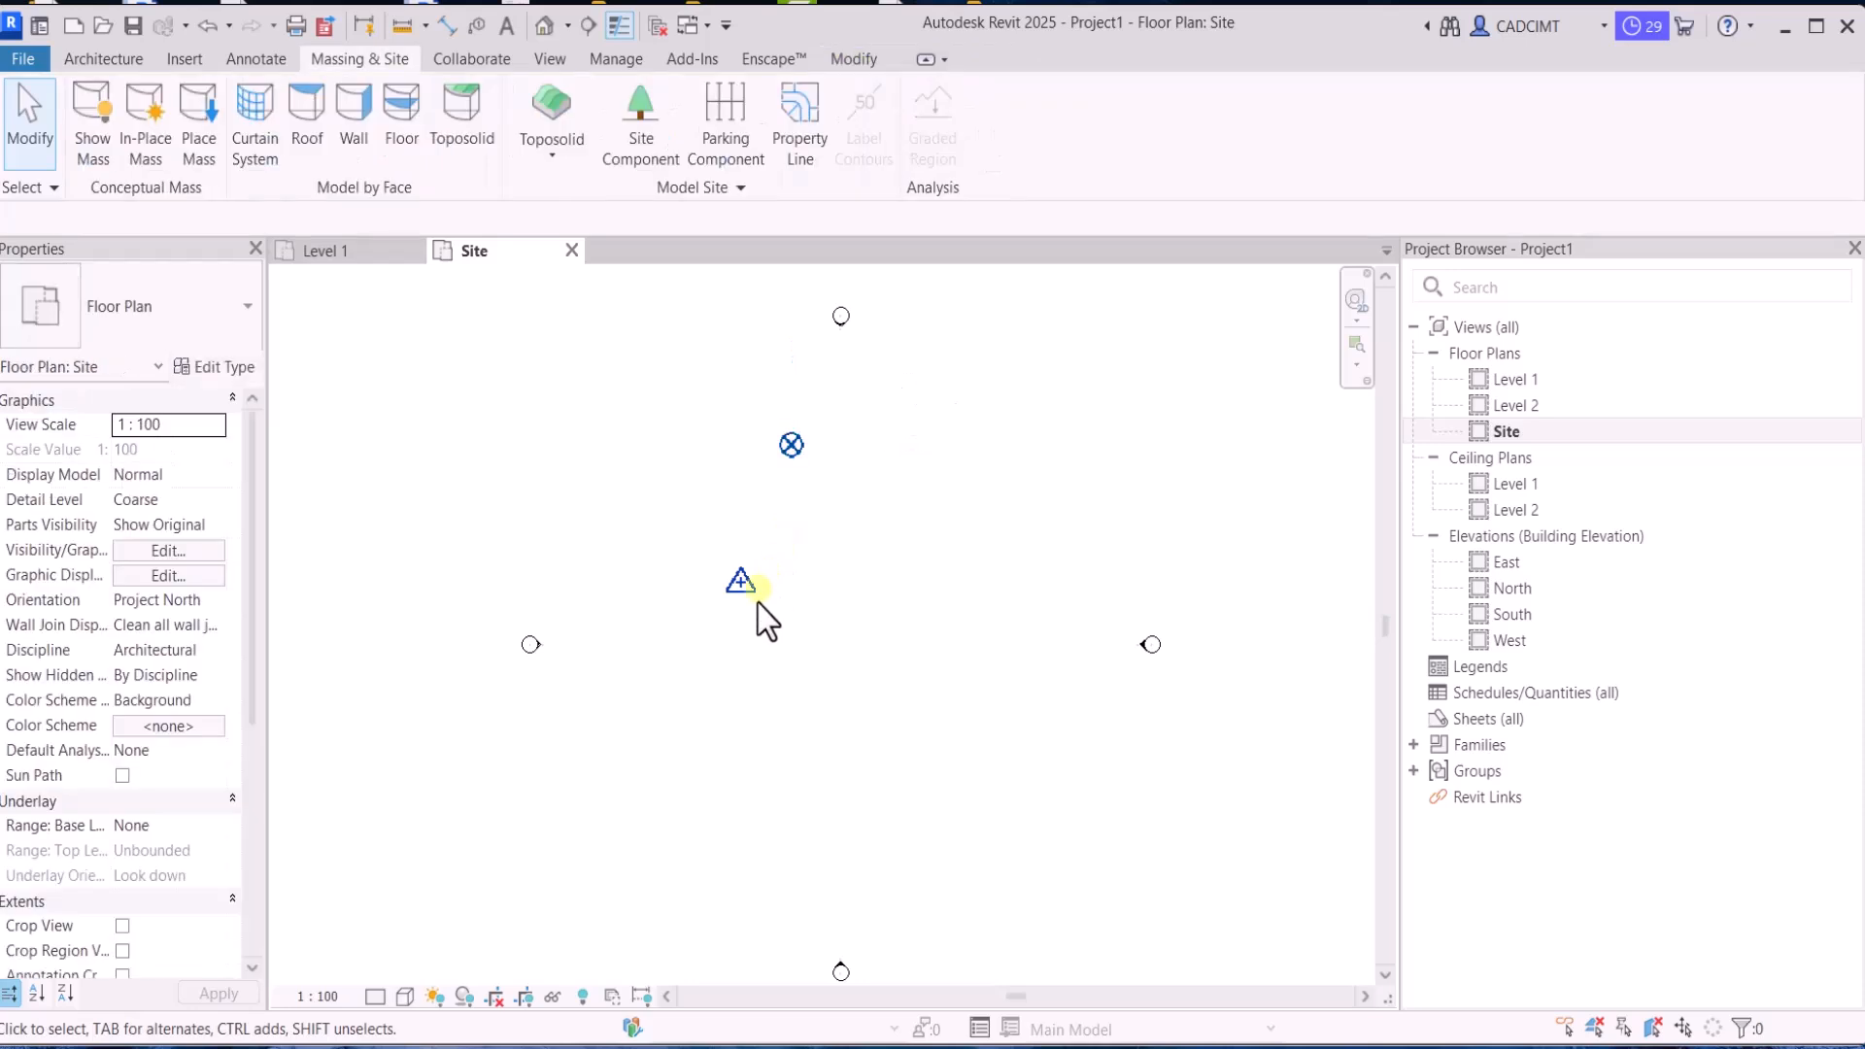
pyautogui.click(739, 581)
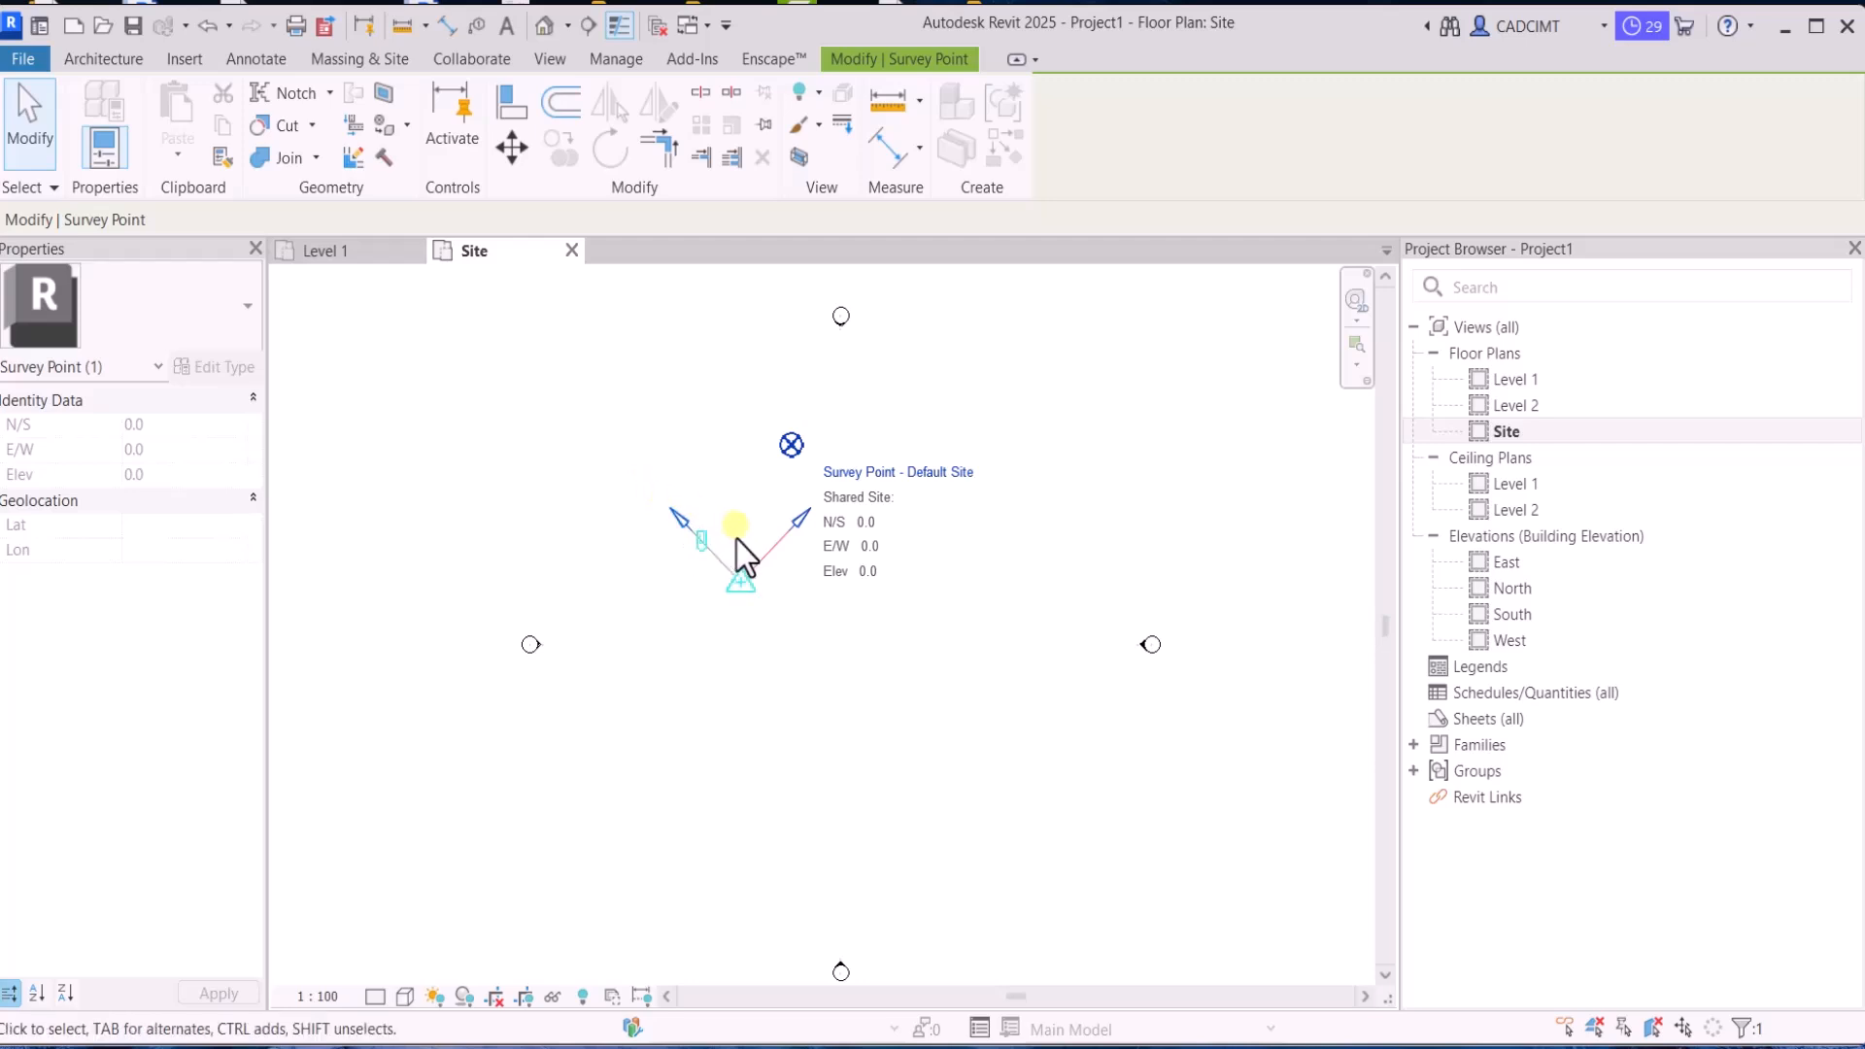
pyautogui.click(783, 619)
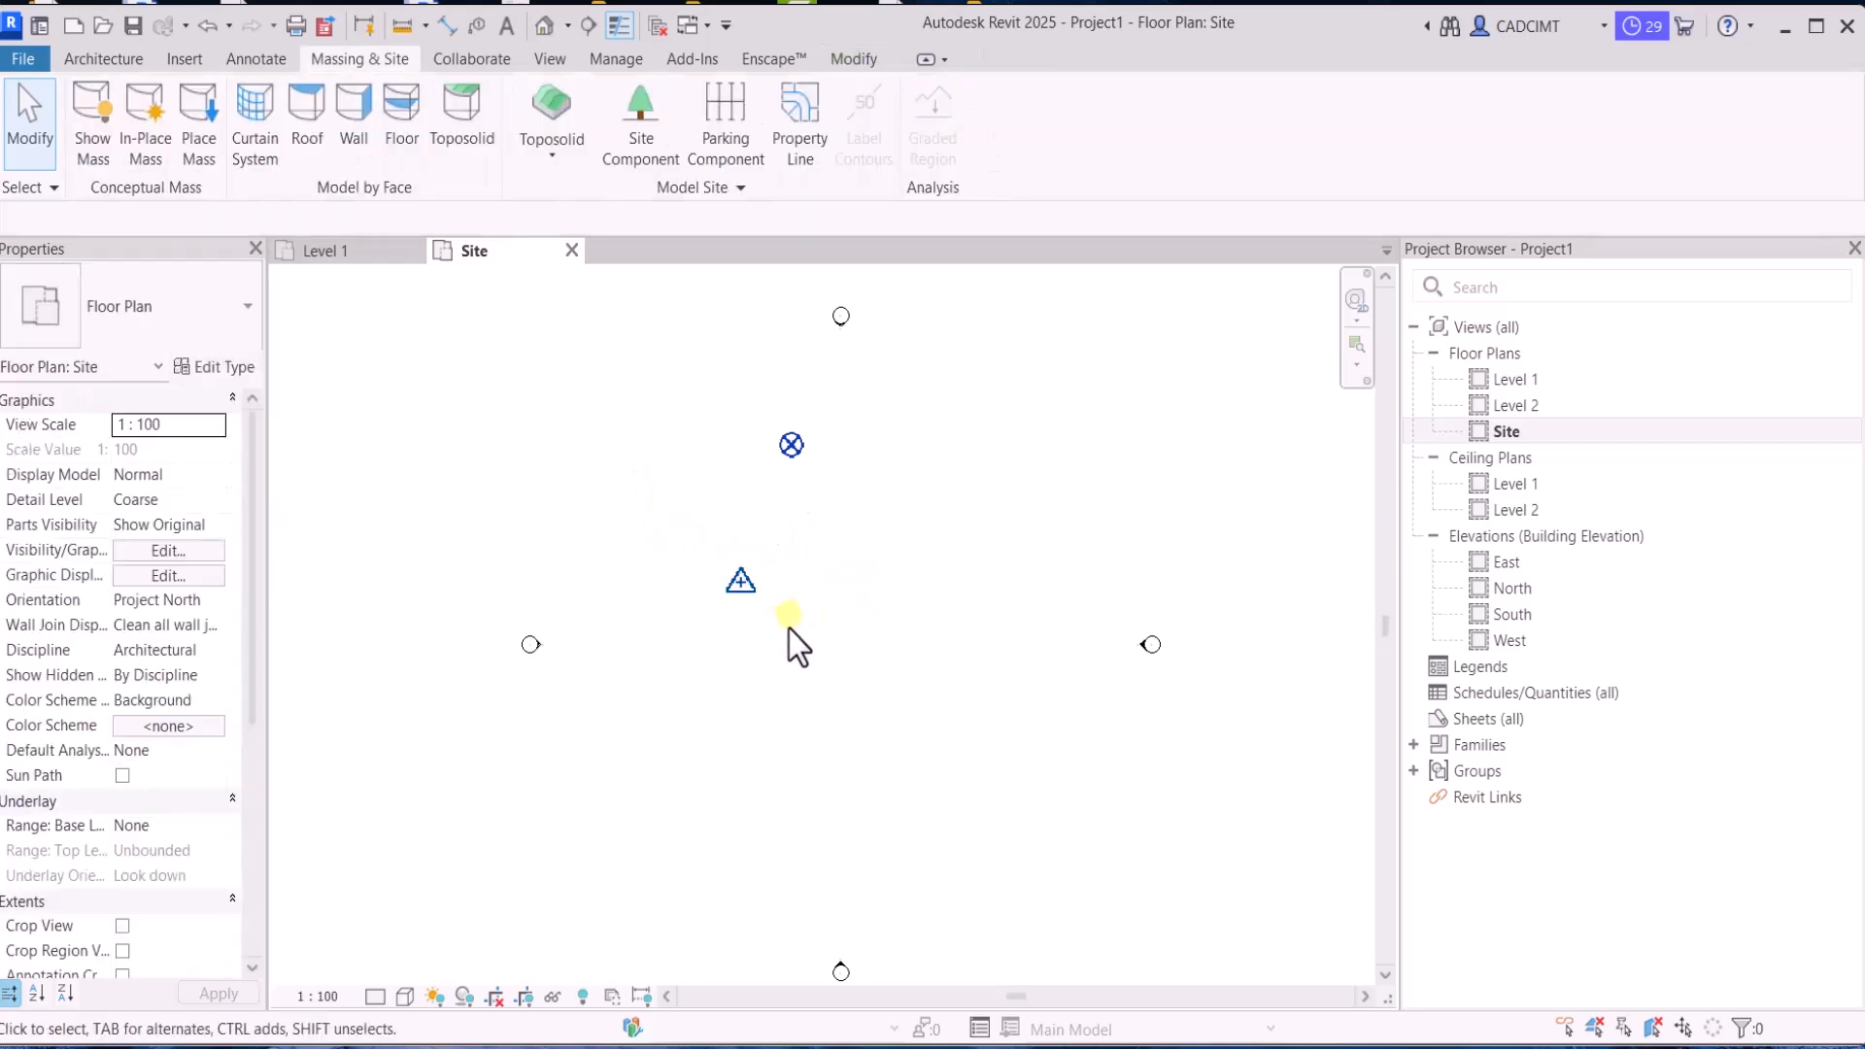
pyautogui.click(734, 591)
pyautogui.click(715, 501)
# Change the Site floor plan's orientation to True North
pyautogui.click(213, 597)
pyautogui.click(214, 597)
pyautogui.click(169, 645)
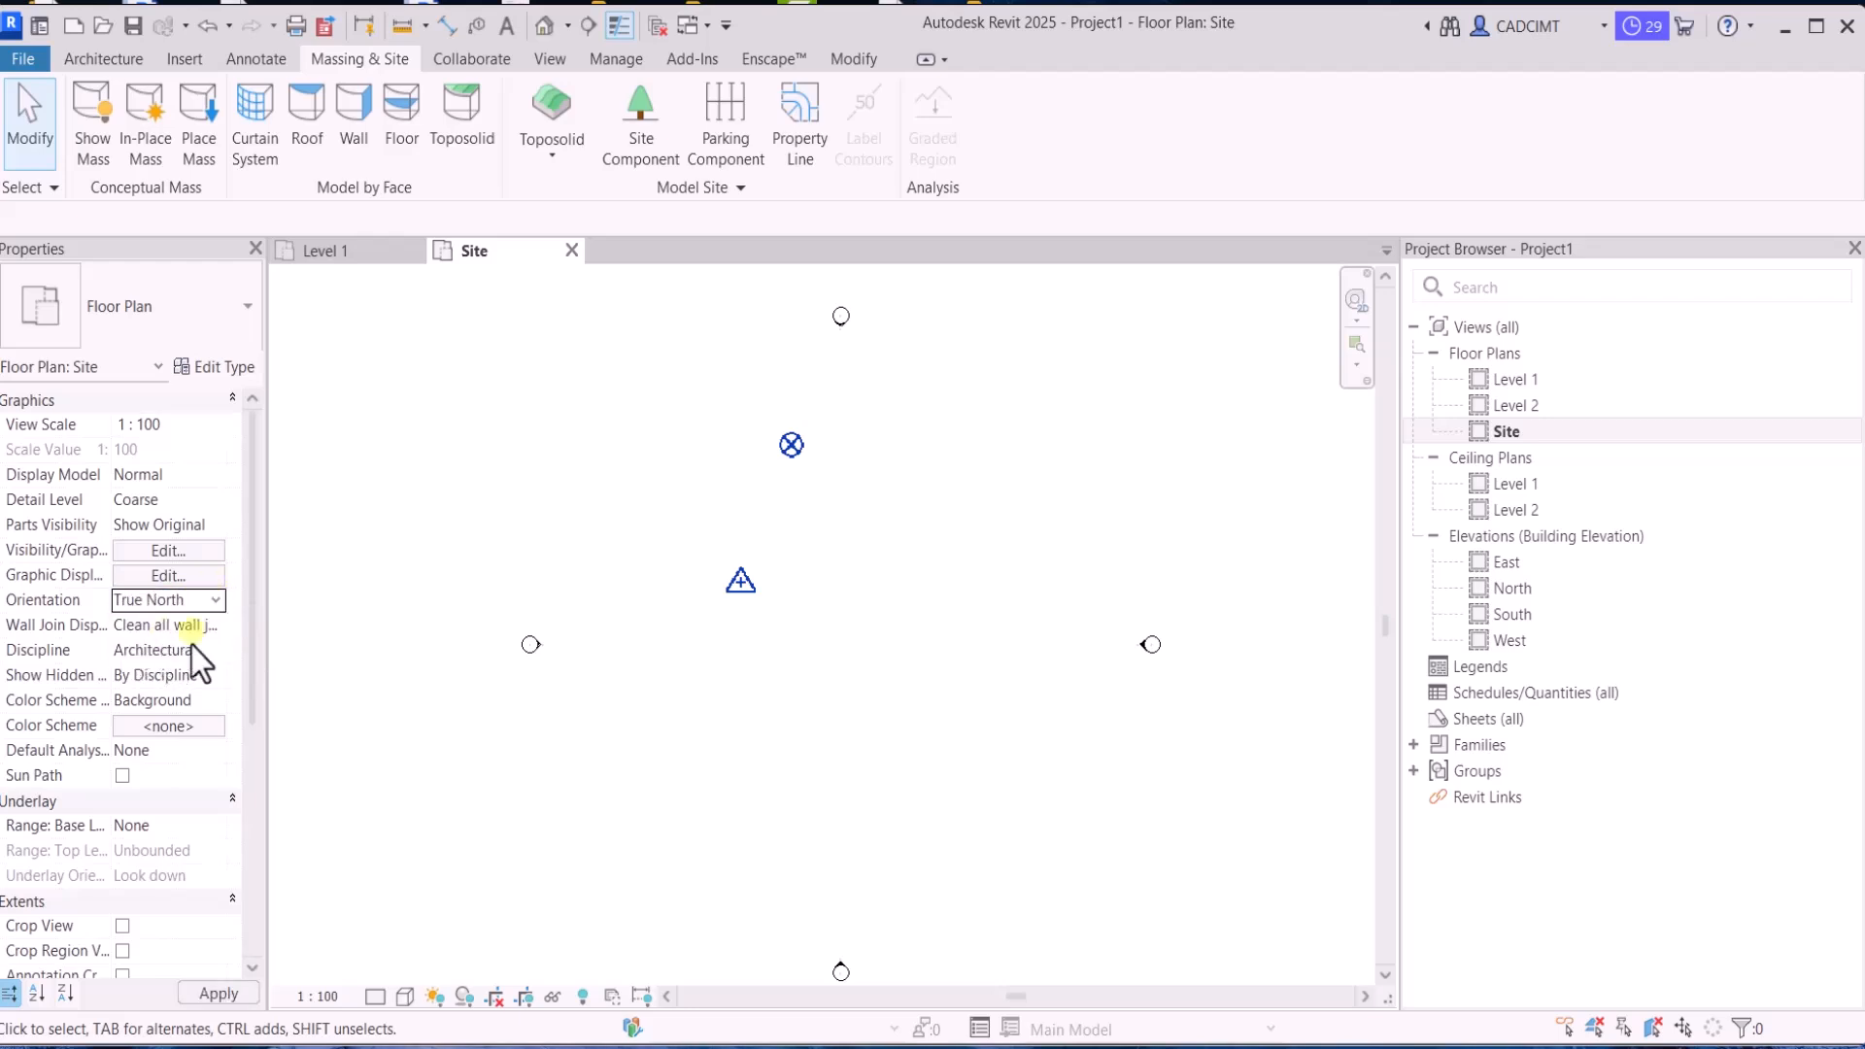
pyautogui.scroll(-3, 624, 440)
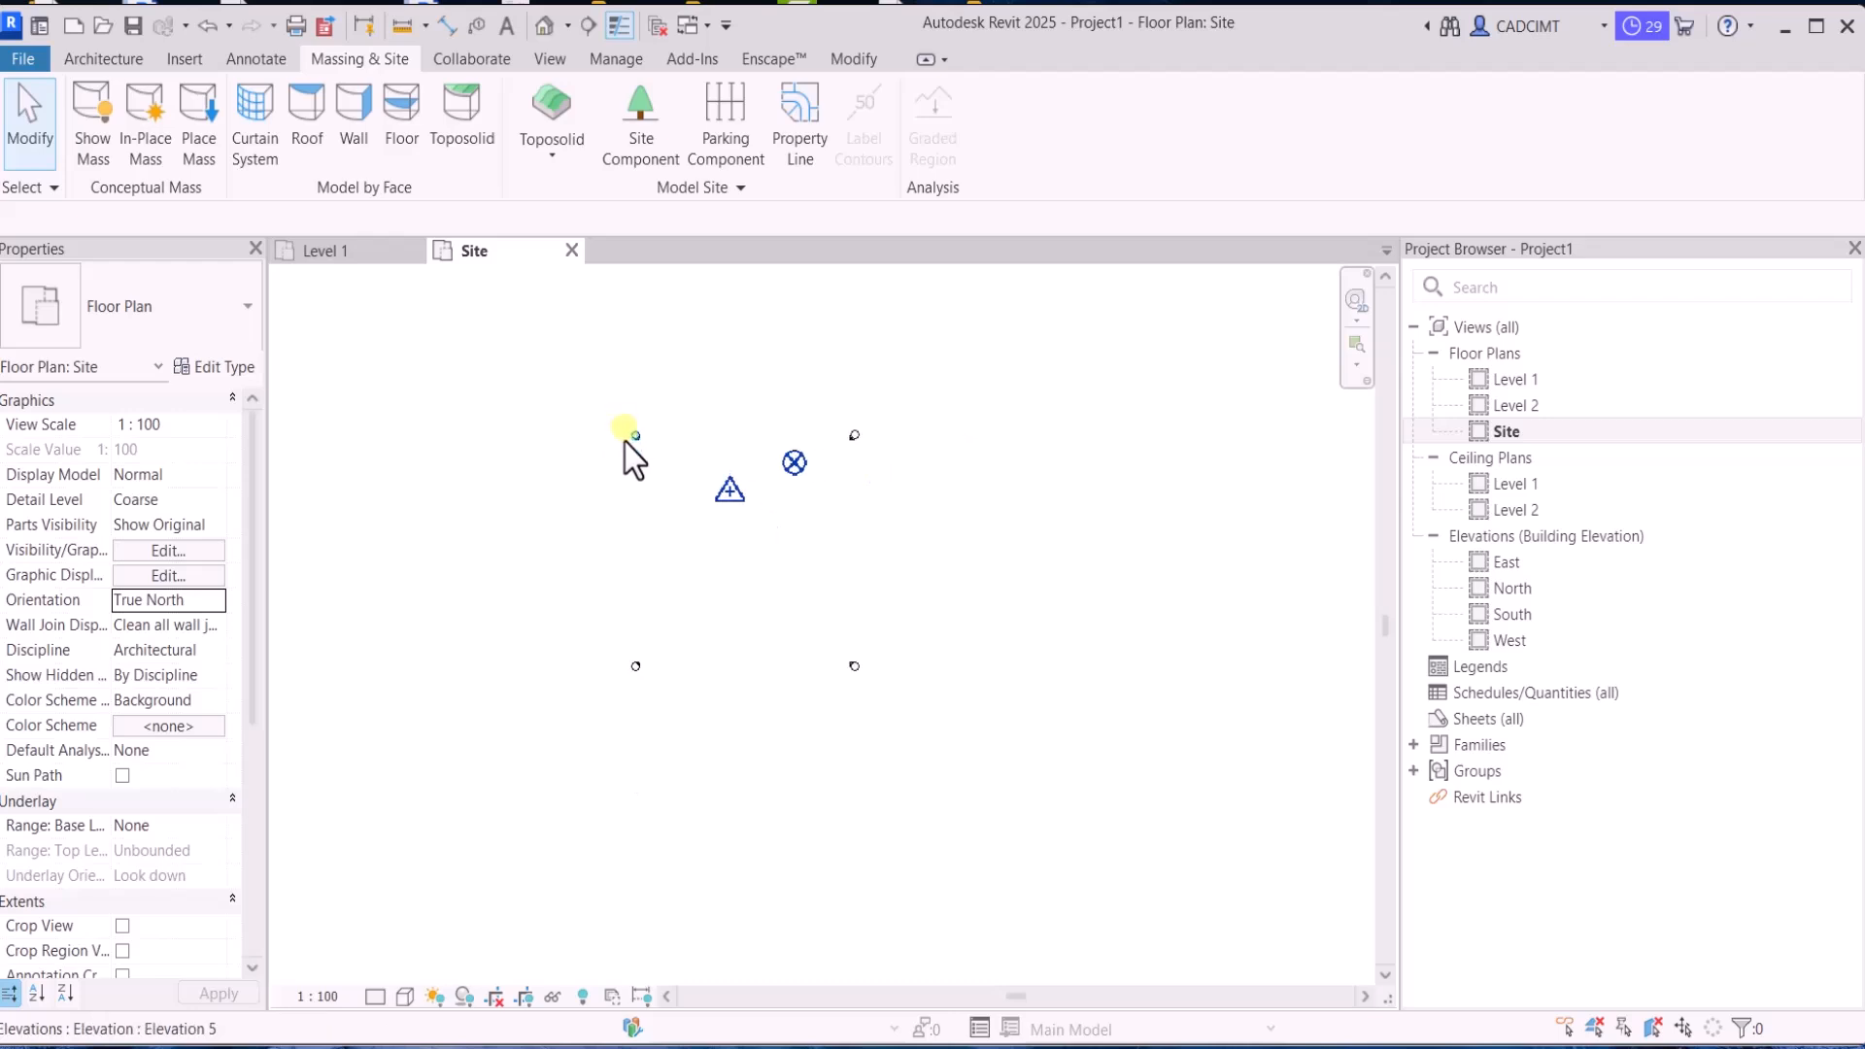
pyautogui.scroll(2, 673, 465)
# Compare the axis directions and shared coordinates of the project base point and survey point in the True North view
pyautogui.click(825, 465)
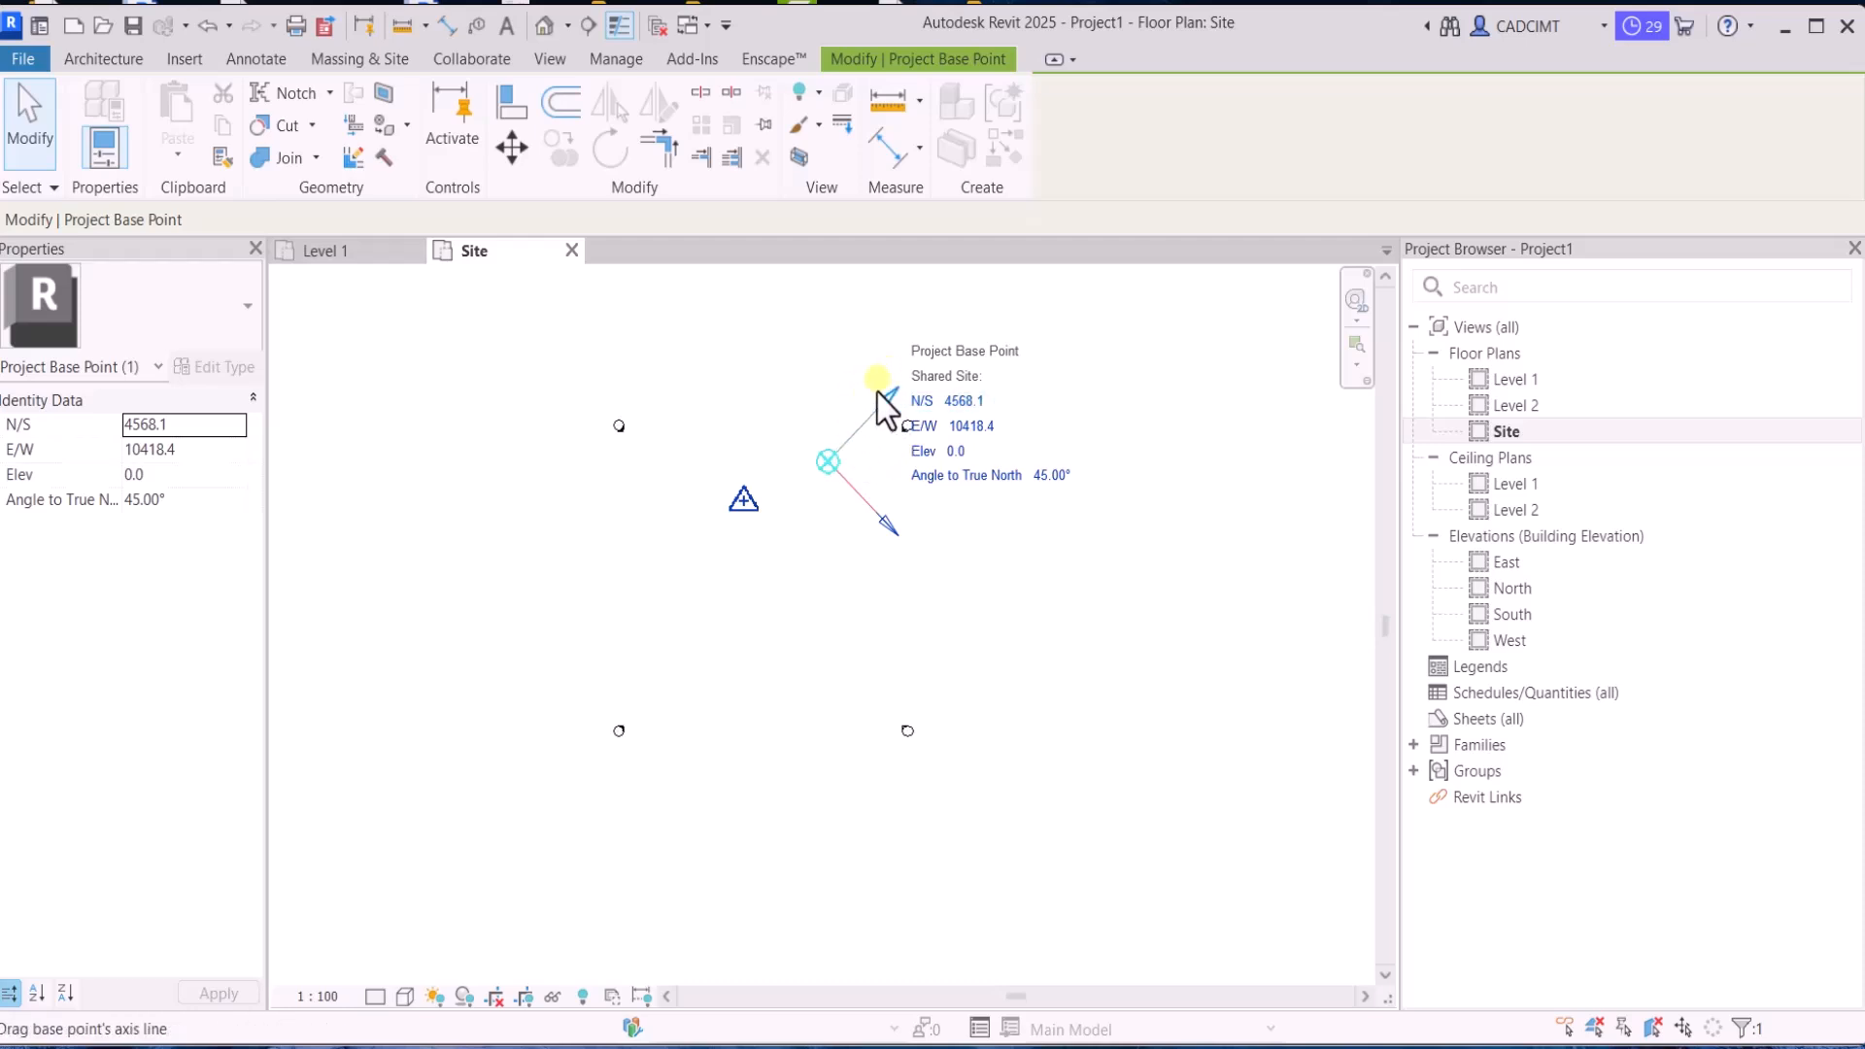
pyautogui.click(738, 501)
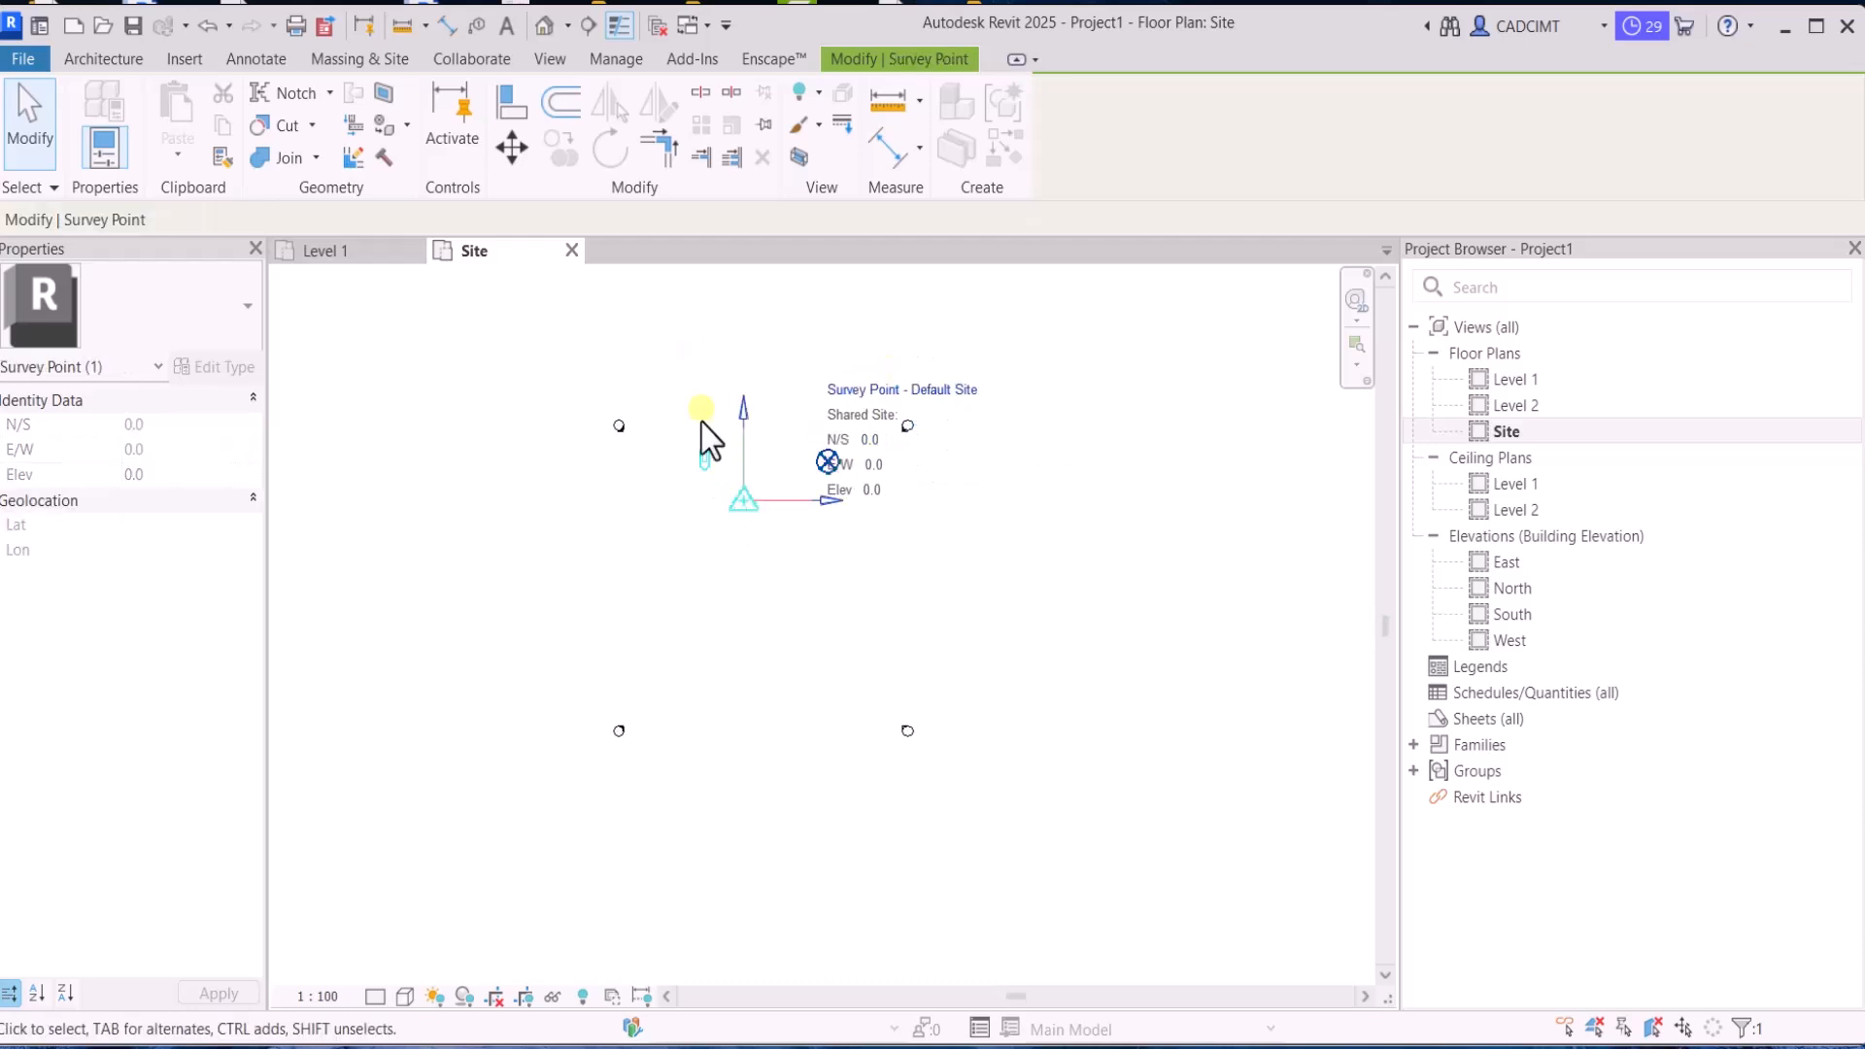
pyautogui.click(644, 567)
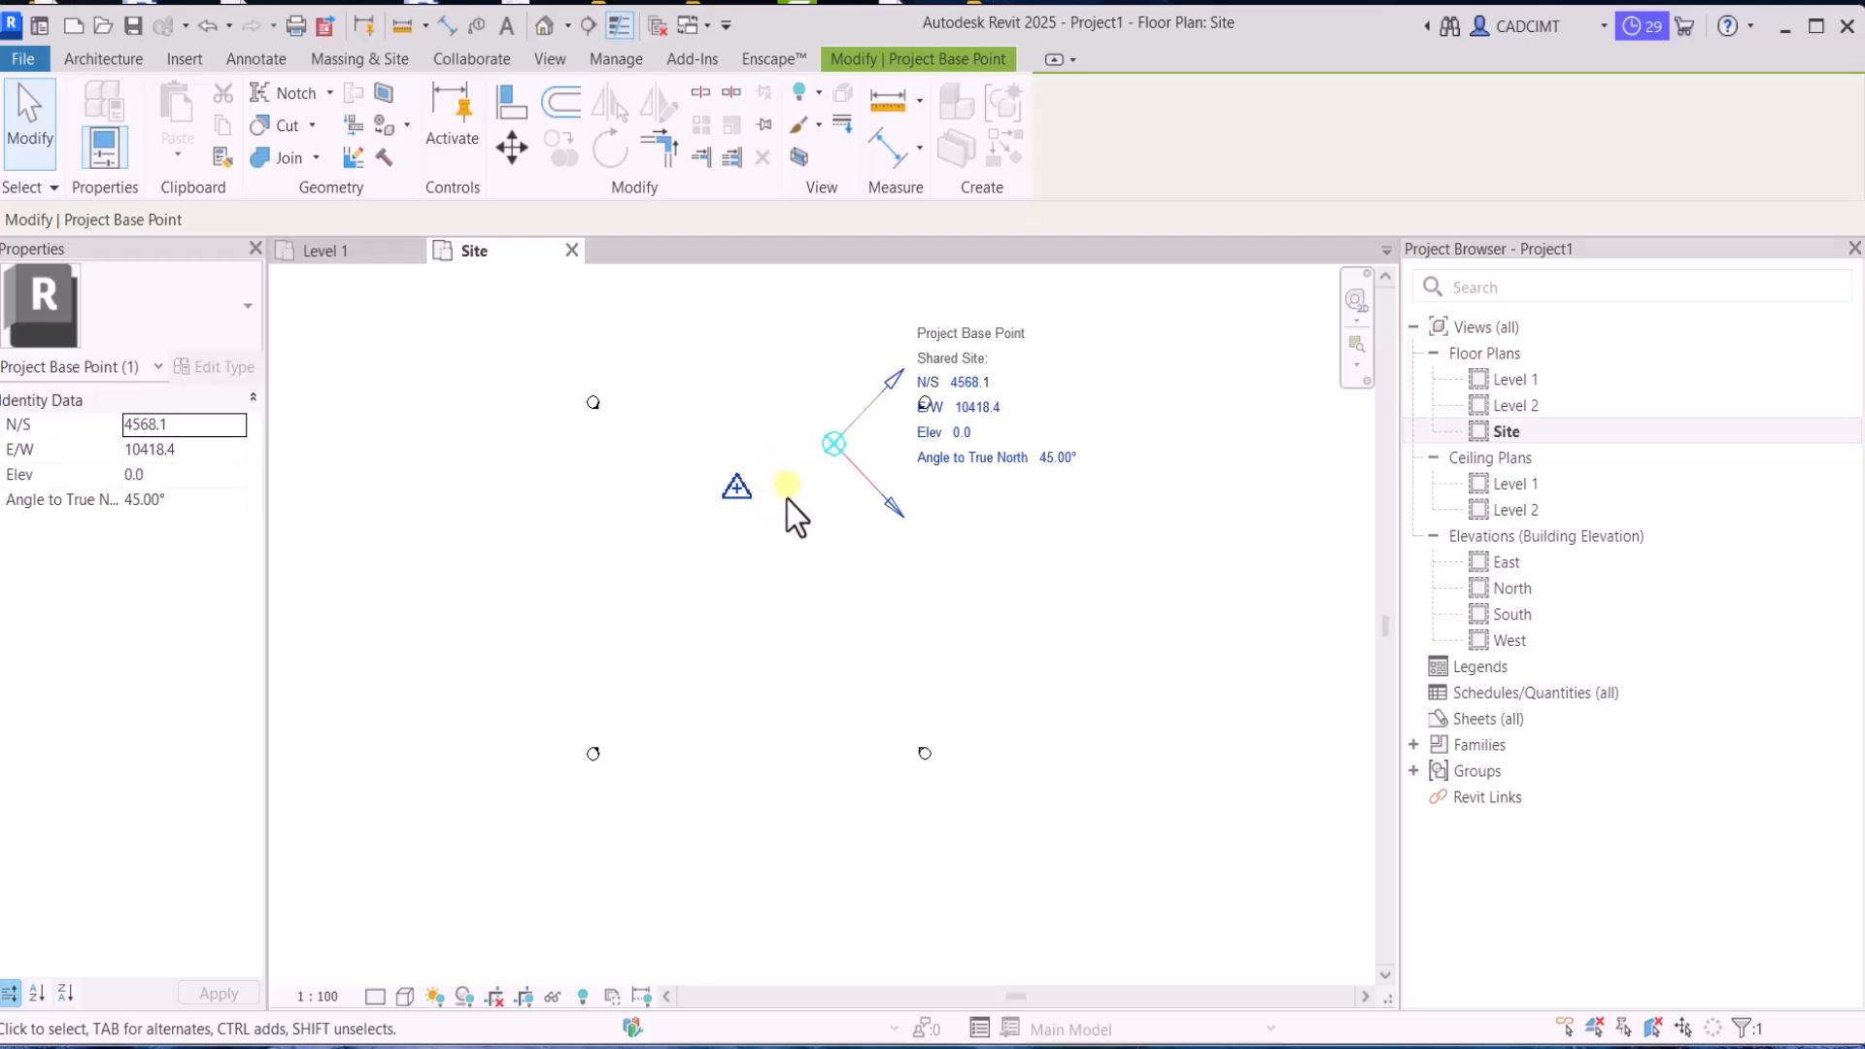
pyautogui.click(718, 494)
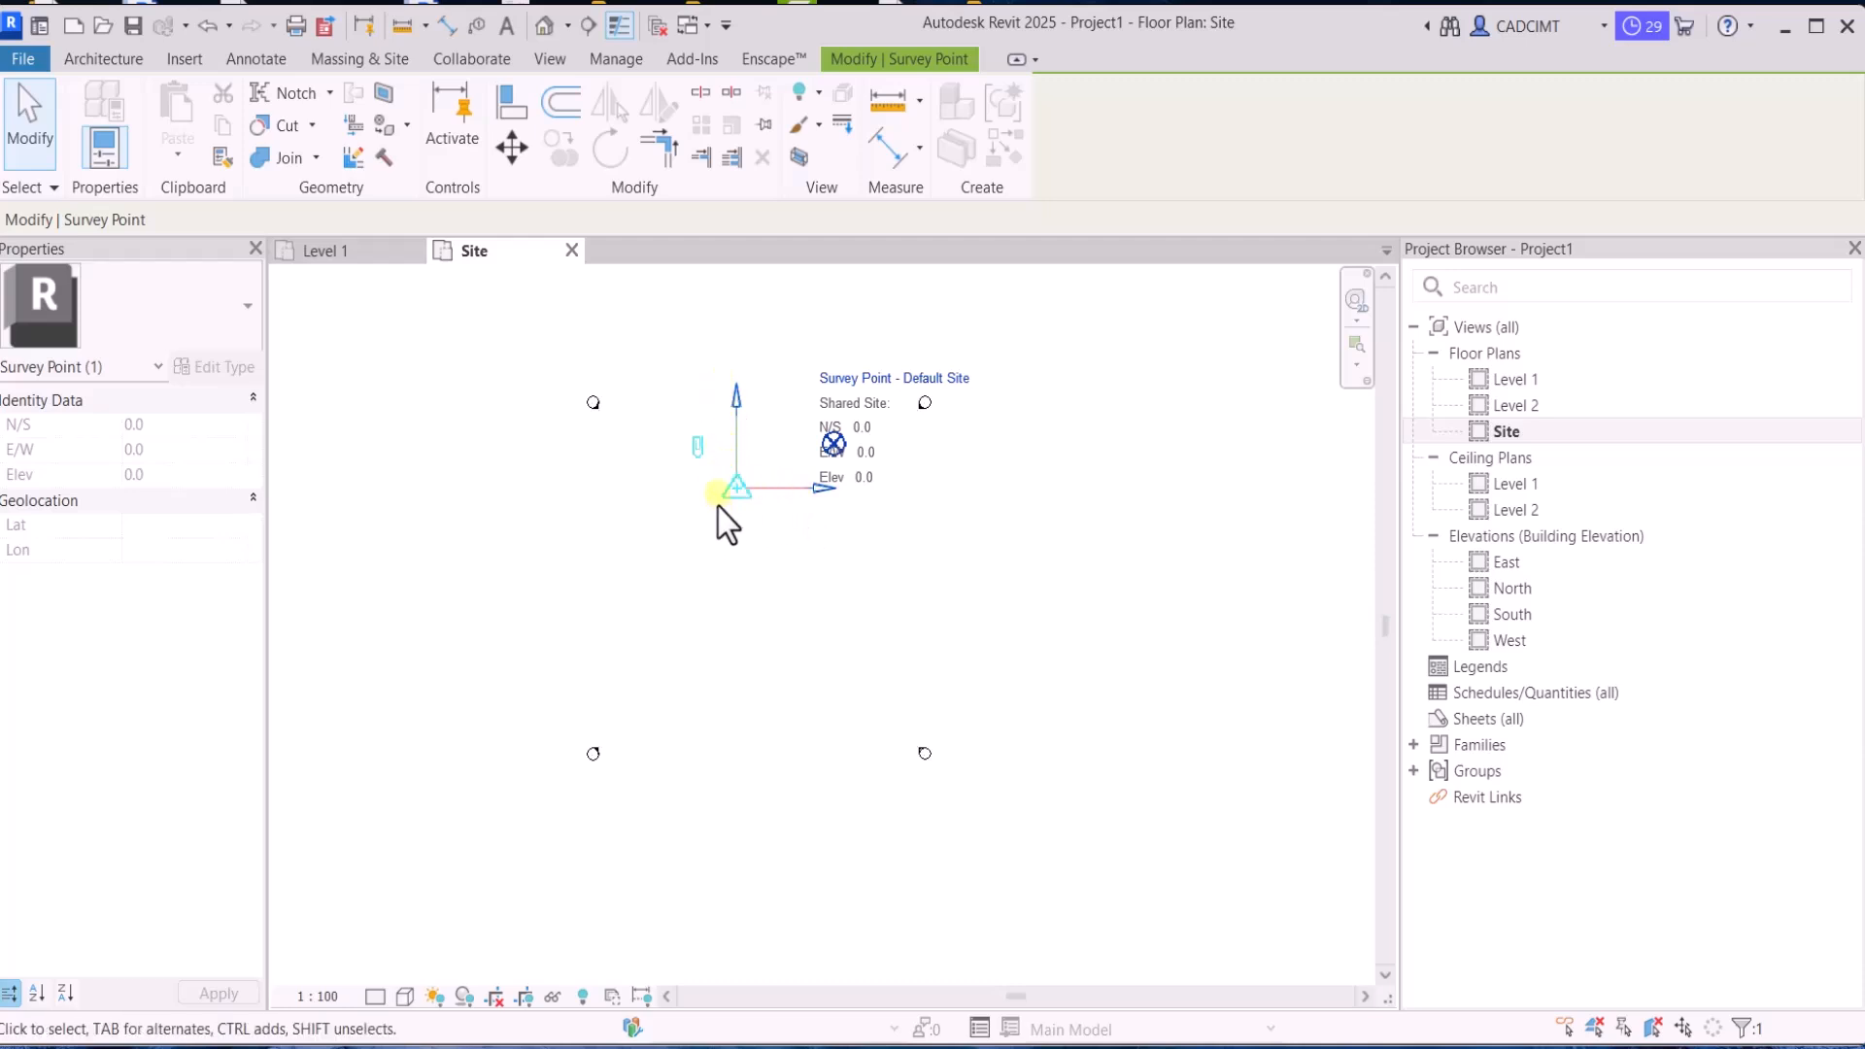
pyautogui.click(760, 577)
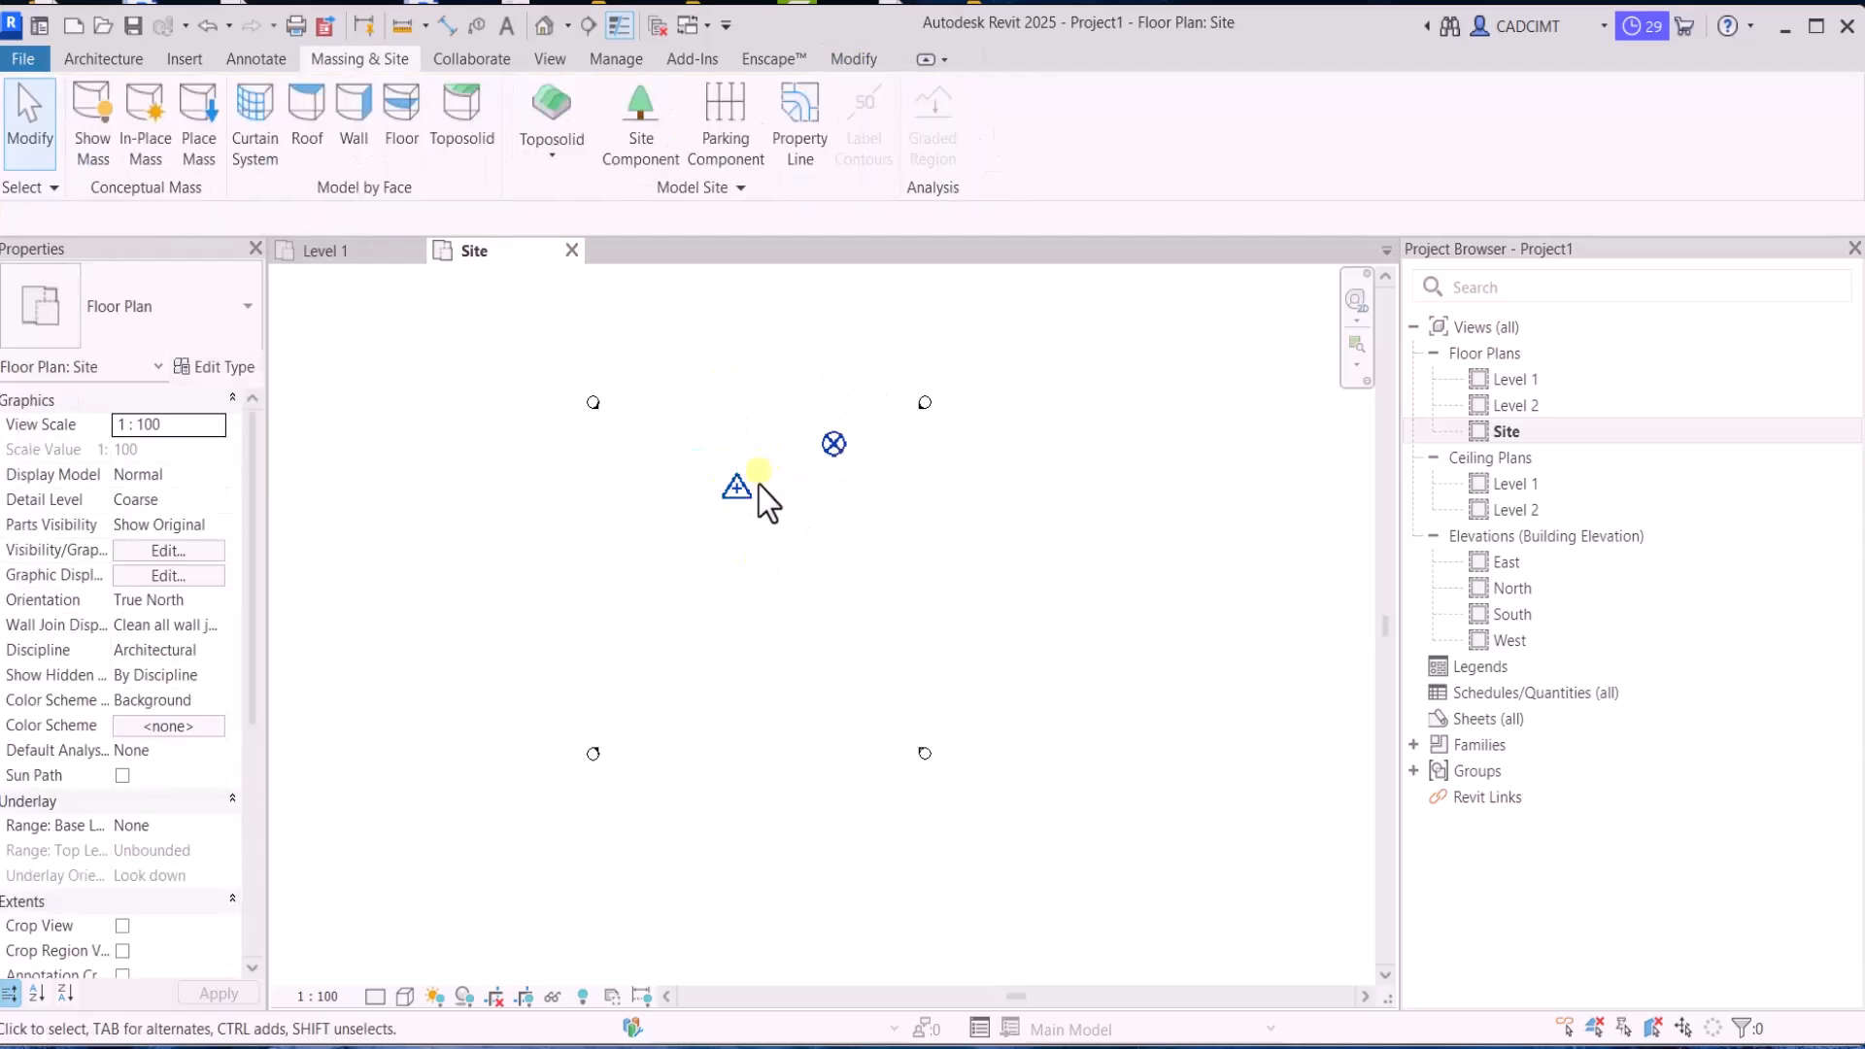
pyautogui.click(819, 444)
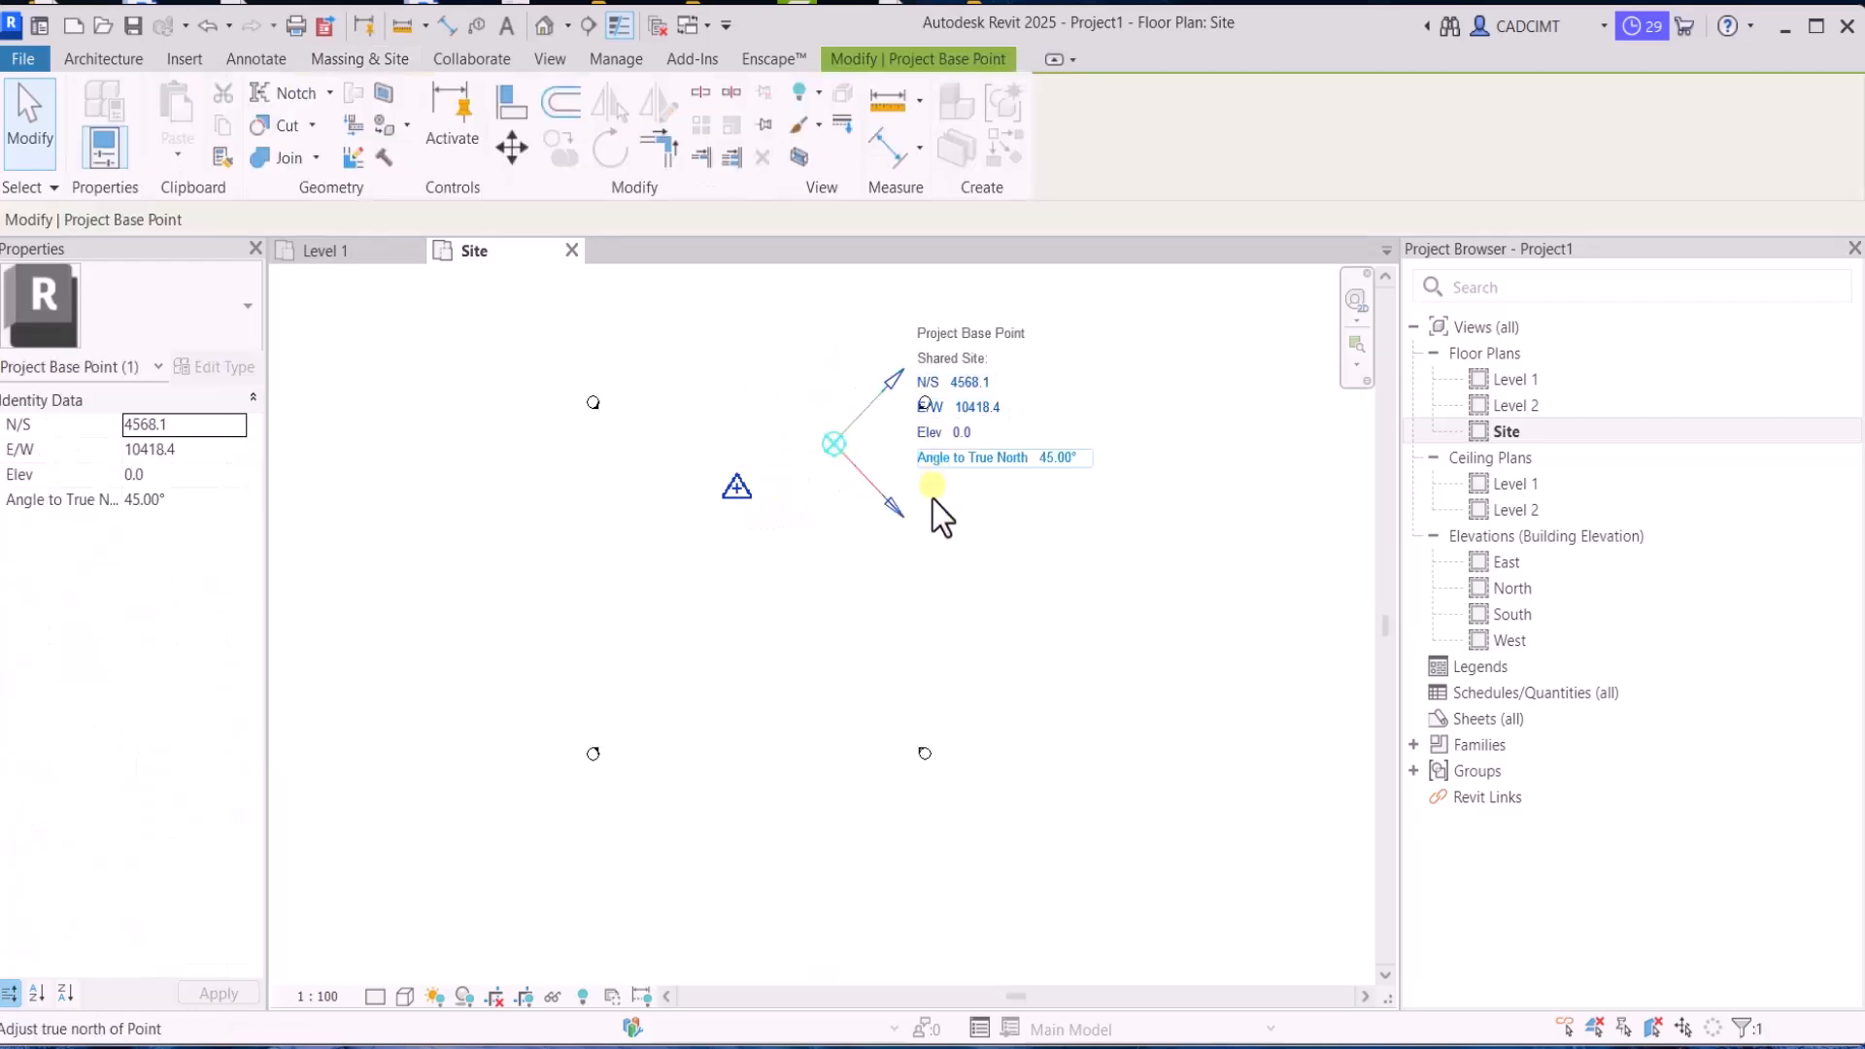
pyautogui.click(742, 466)
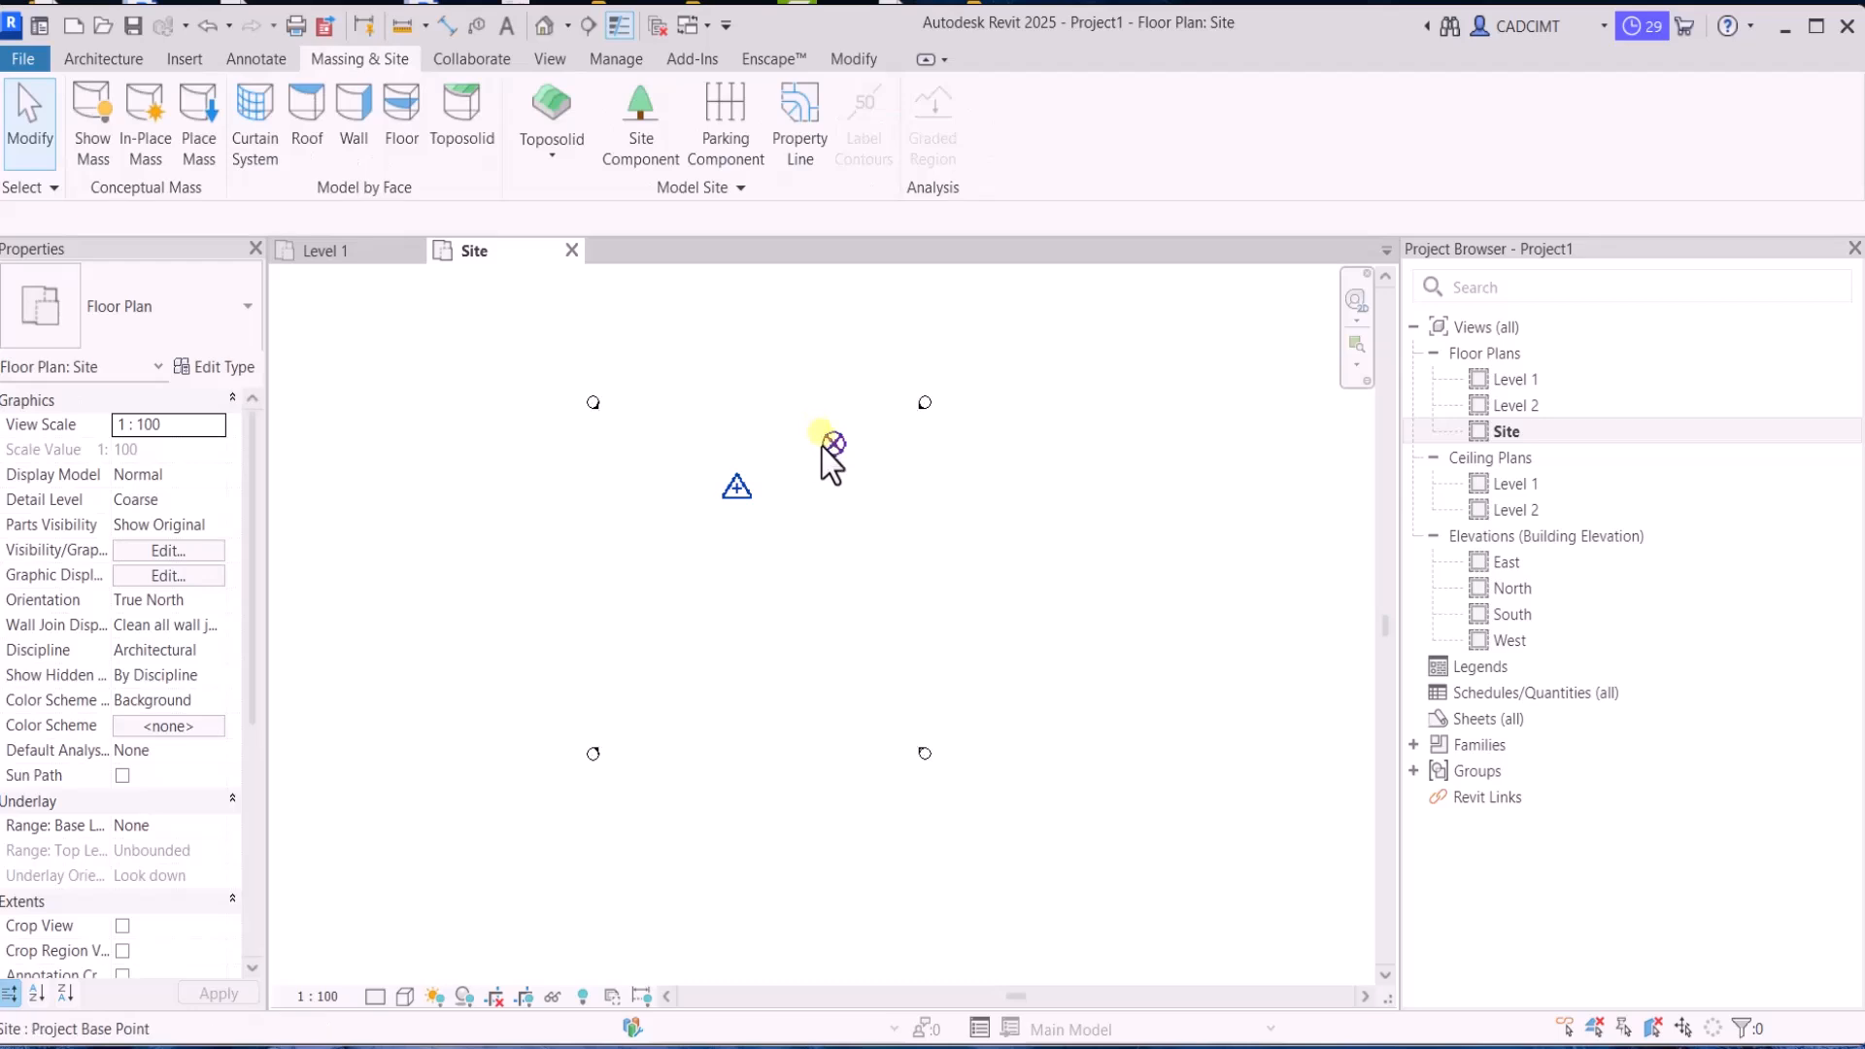
pyautogui.click(823, 446)
pyautogui.click(726, 500)
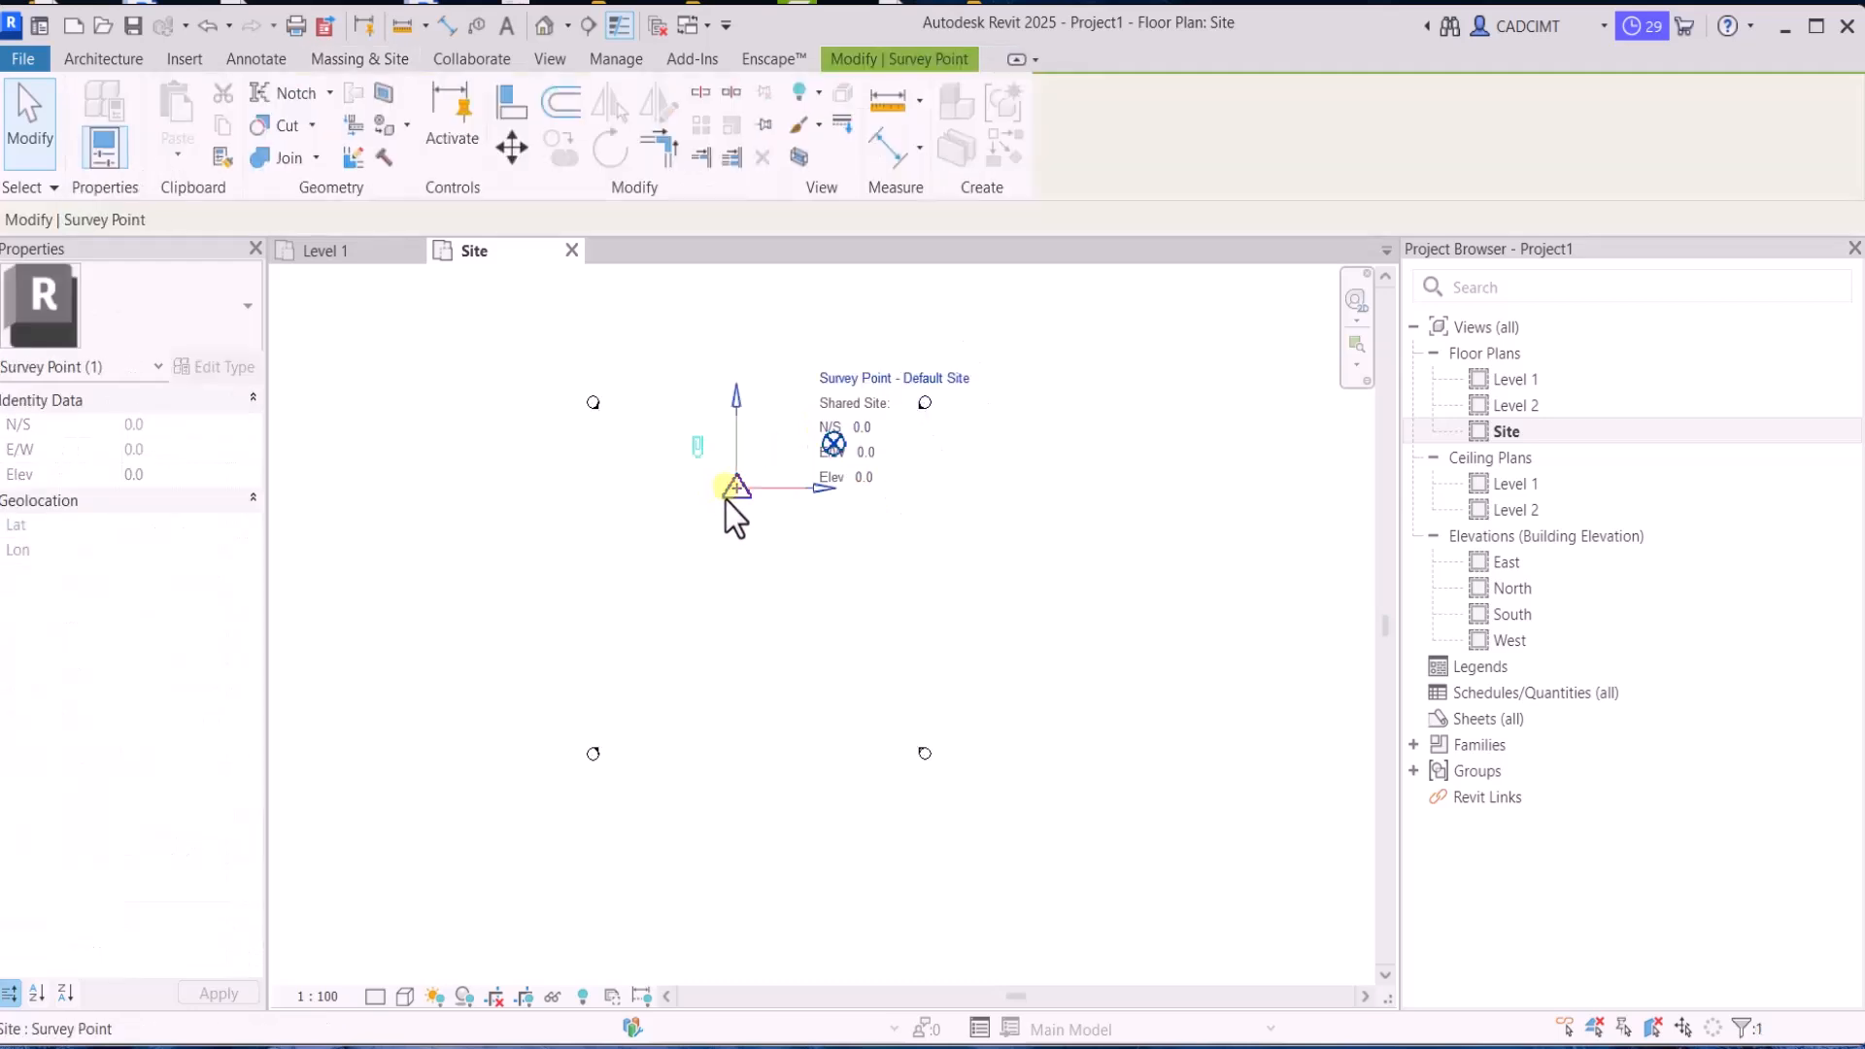
pyautogui.click(836, 591)
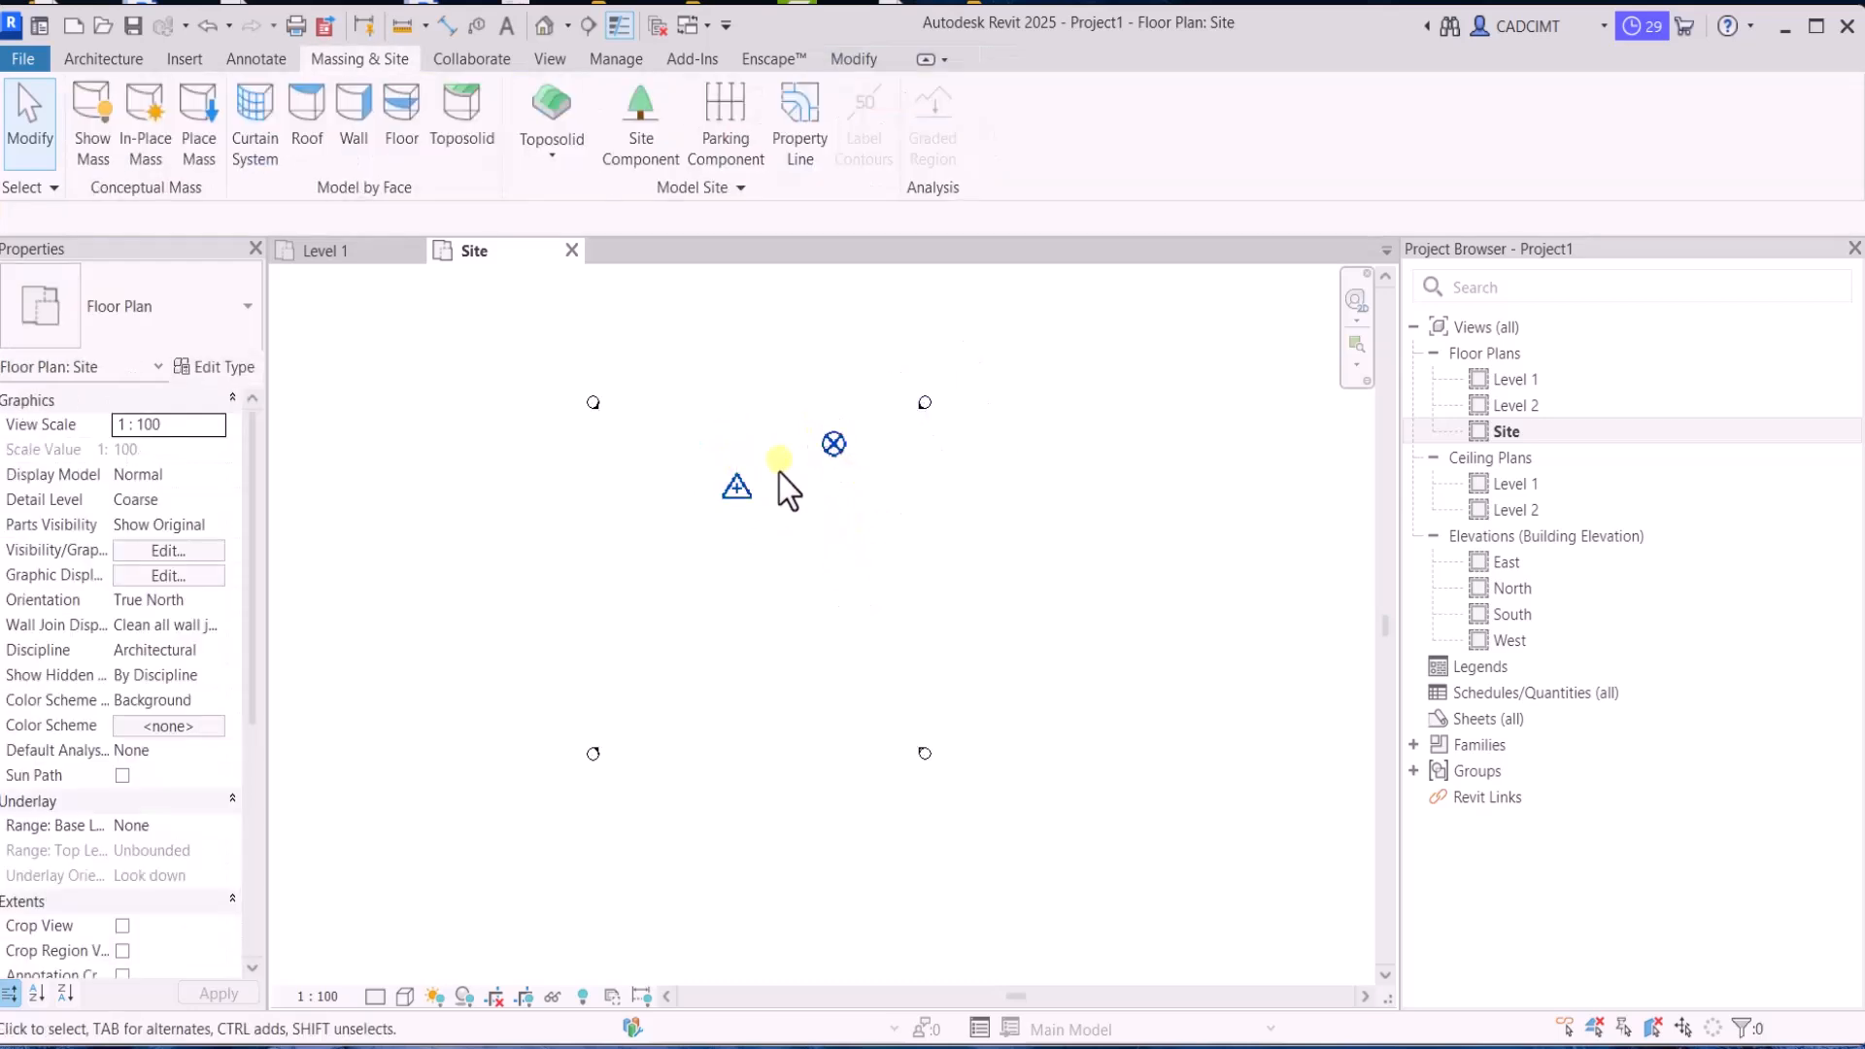
pyautogui.click(823, 446)
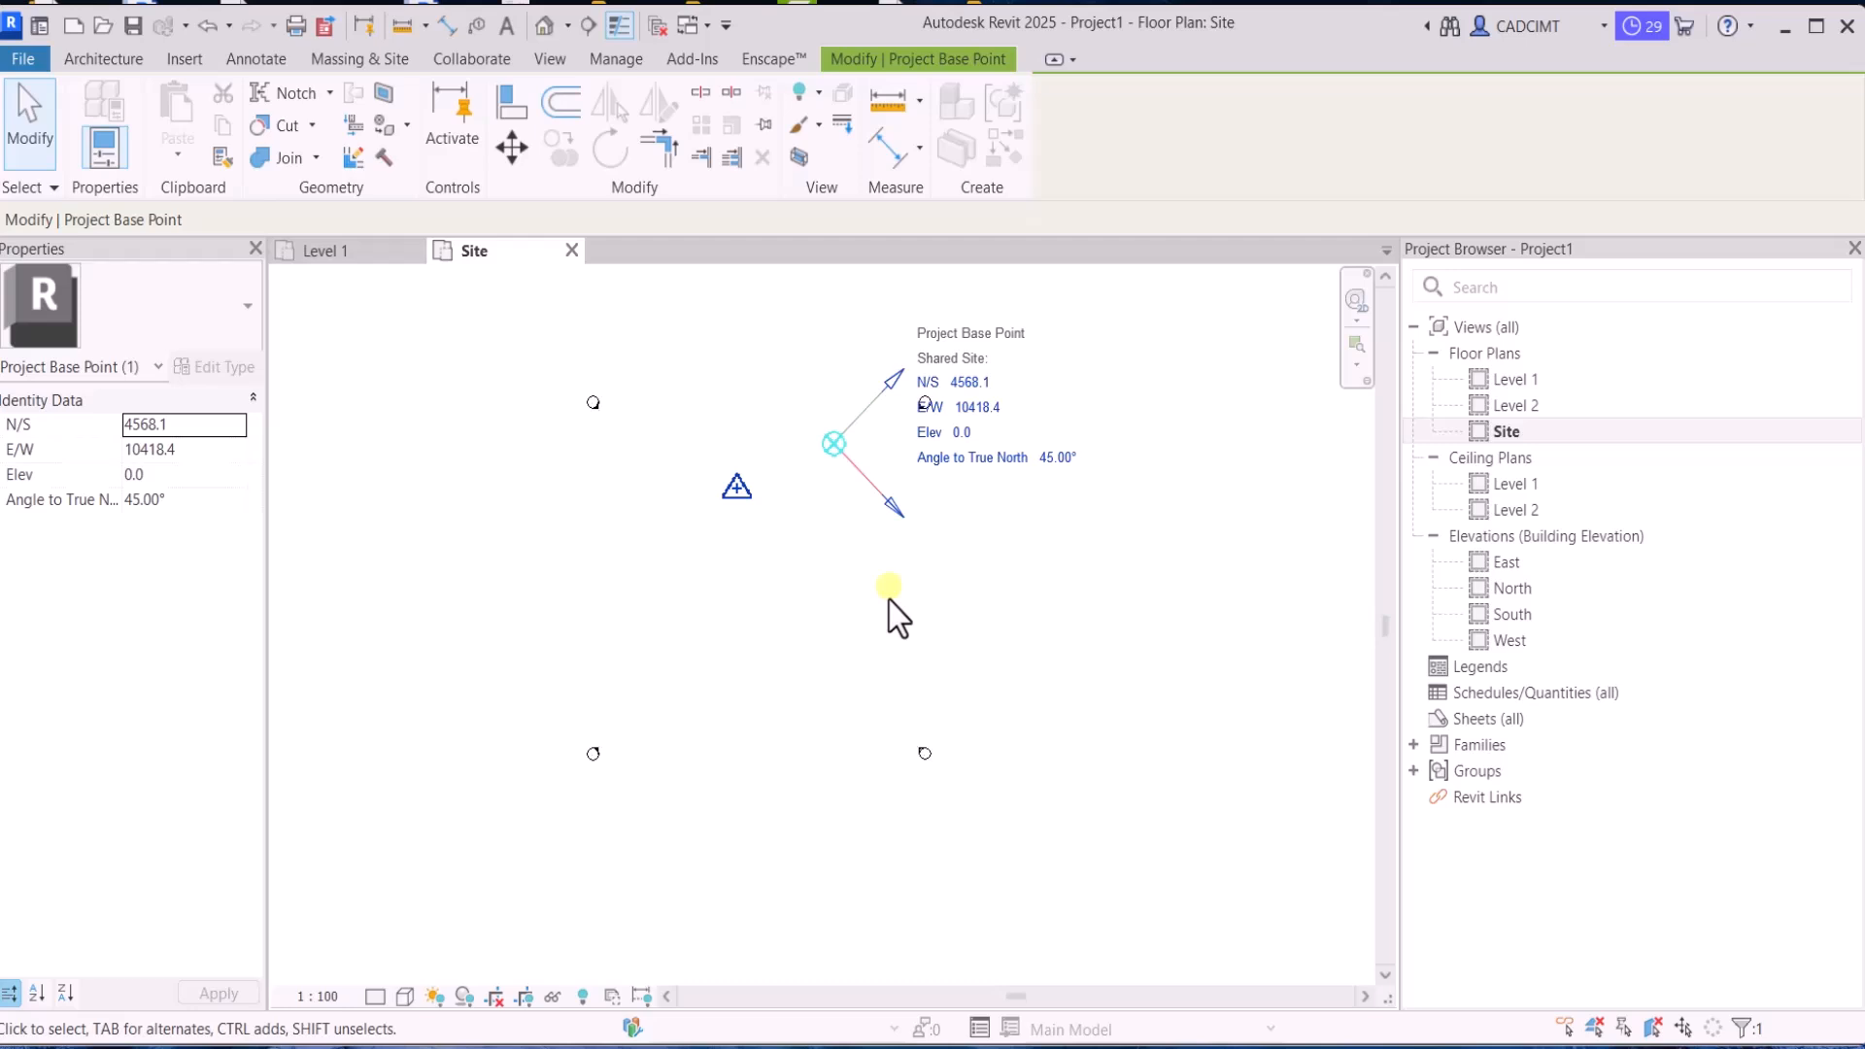
pyautogui.click(799, 500)
pyautogui.click(831, 449)
pyautogui.click(925, 655)
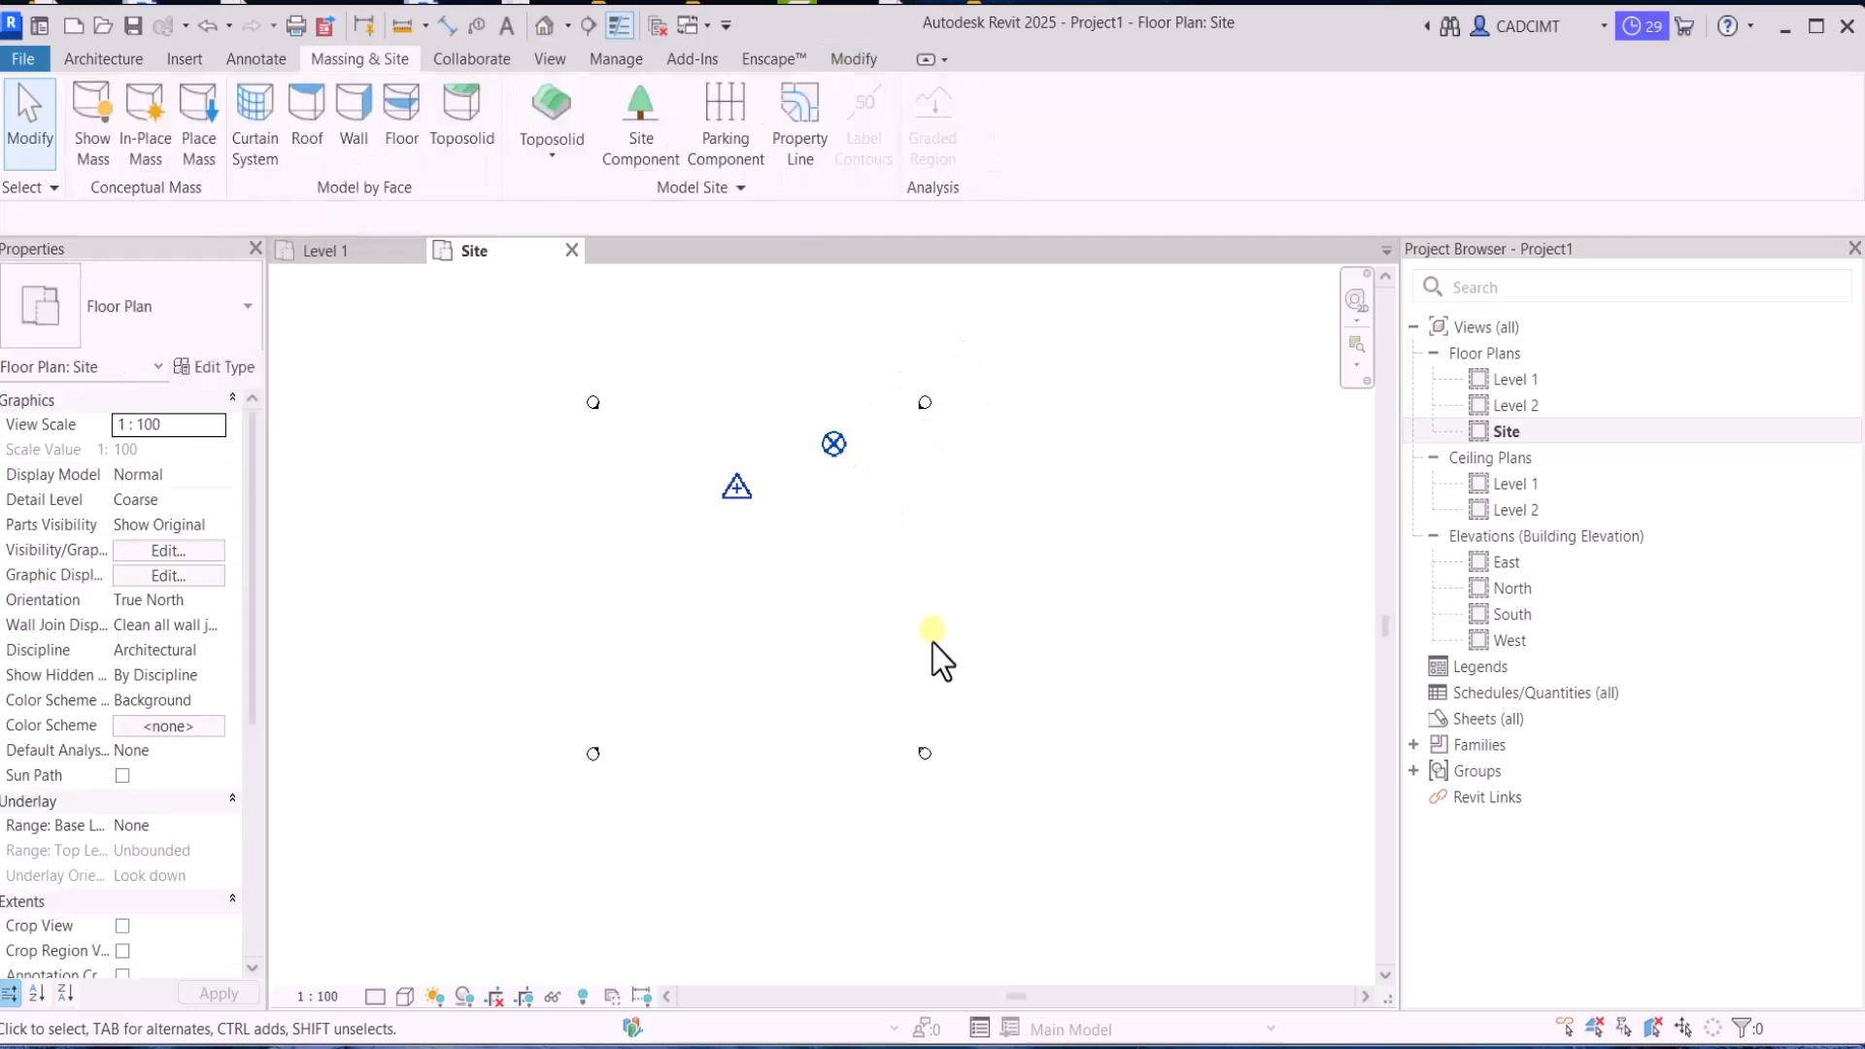
pyautogui.scroll(1, 783, 418)
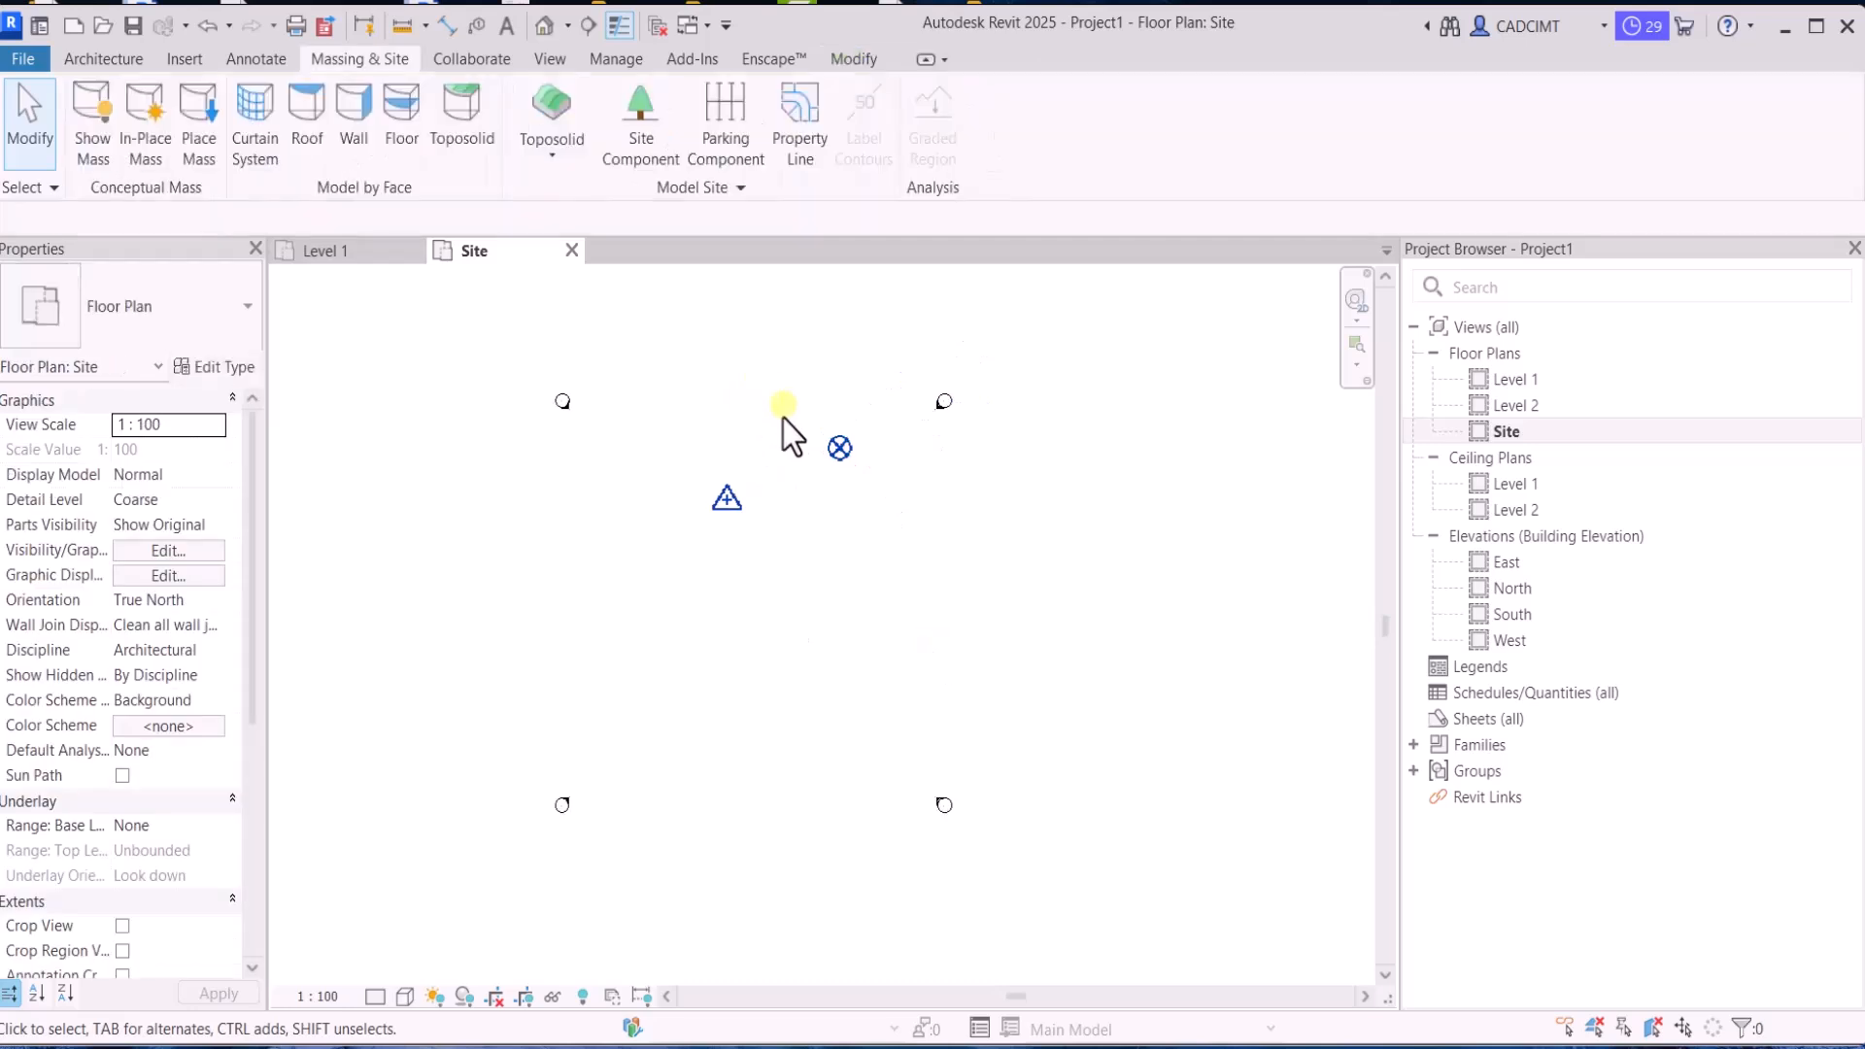
# Inspect the project base point and the survey point once more in the True North view
pyautogui.click(835, 449)
pyautogui.click(787, 507)
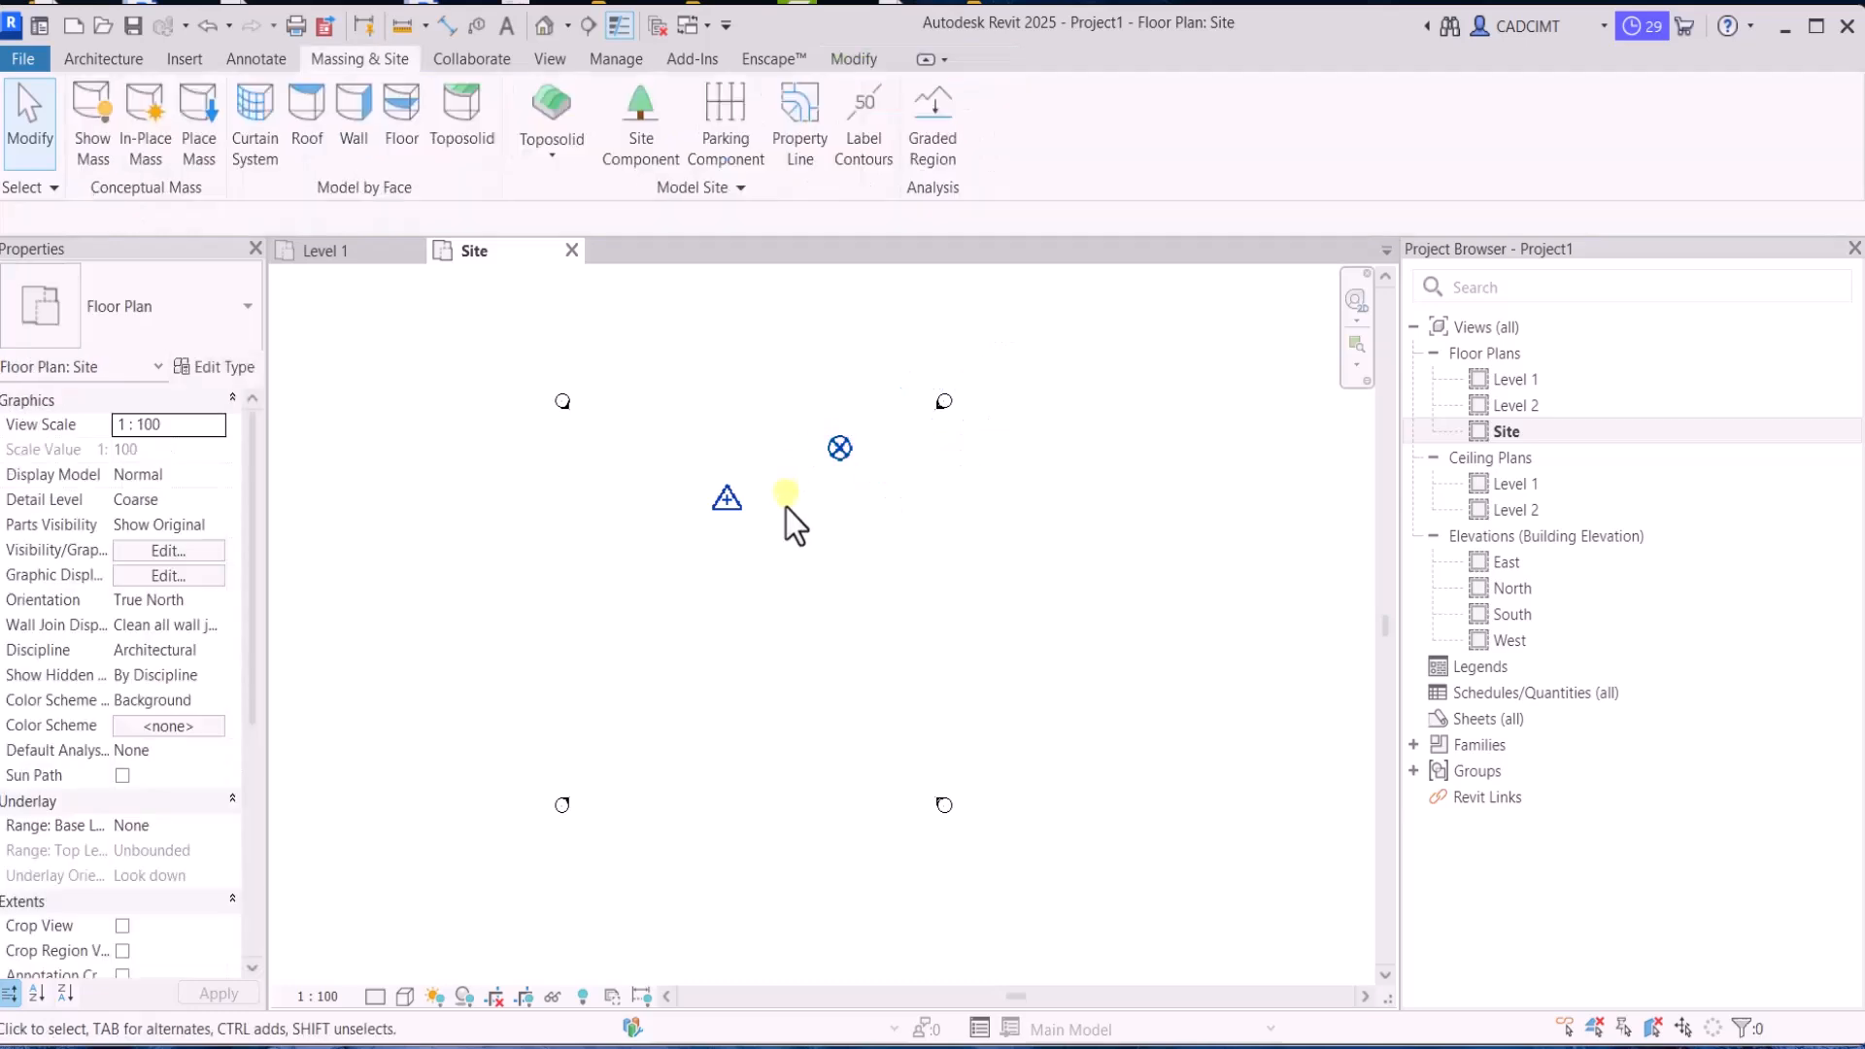
pyautogui.click(717, 505)
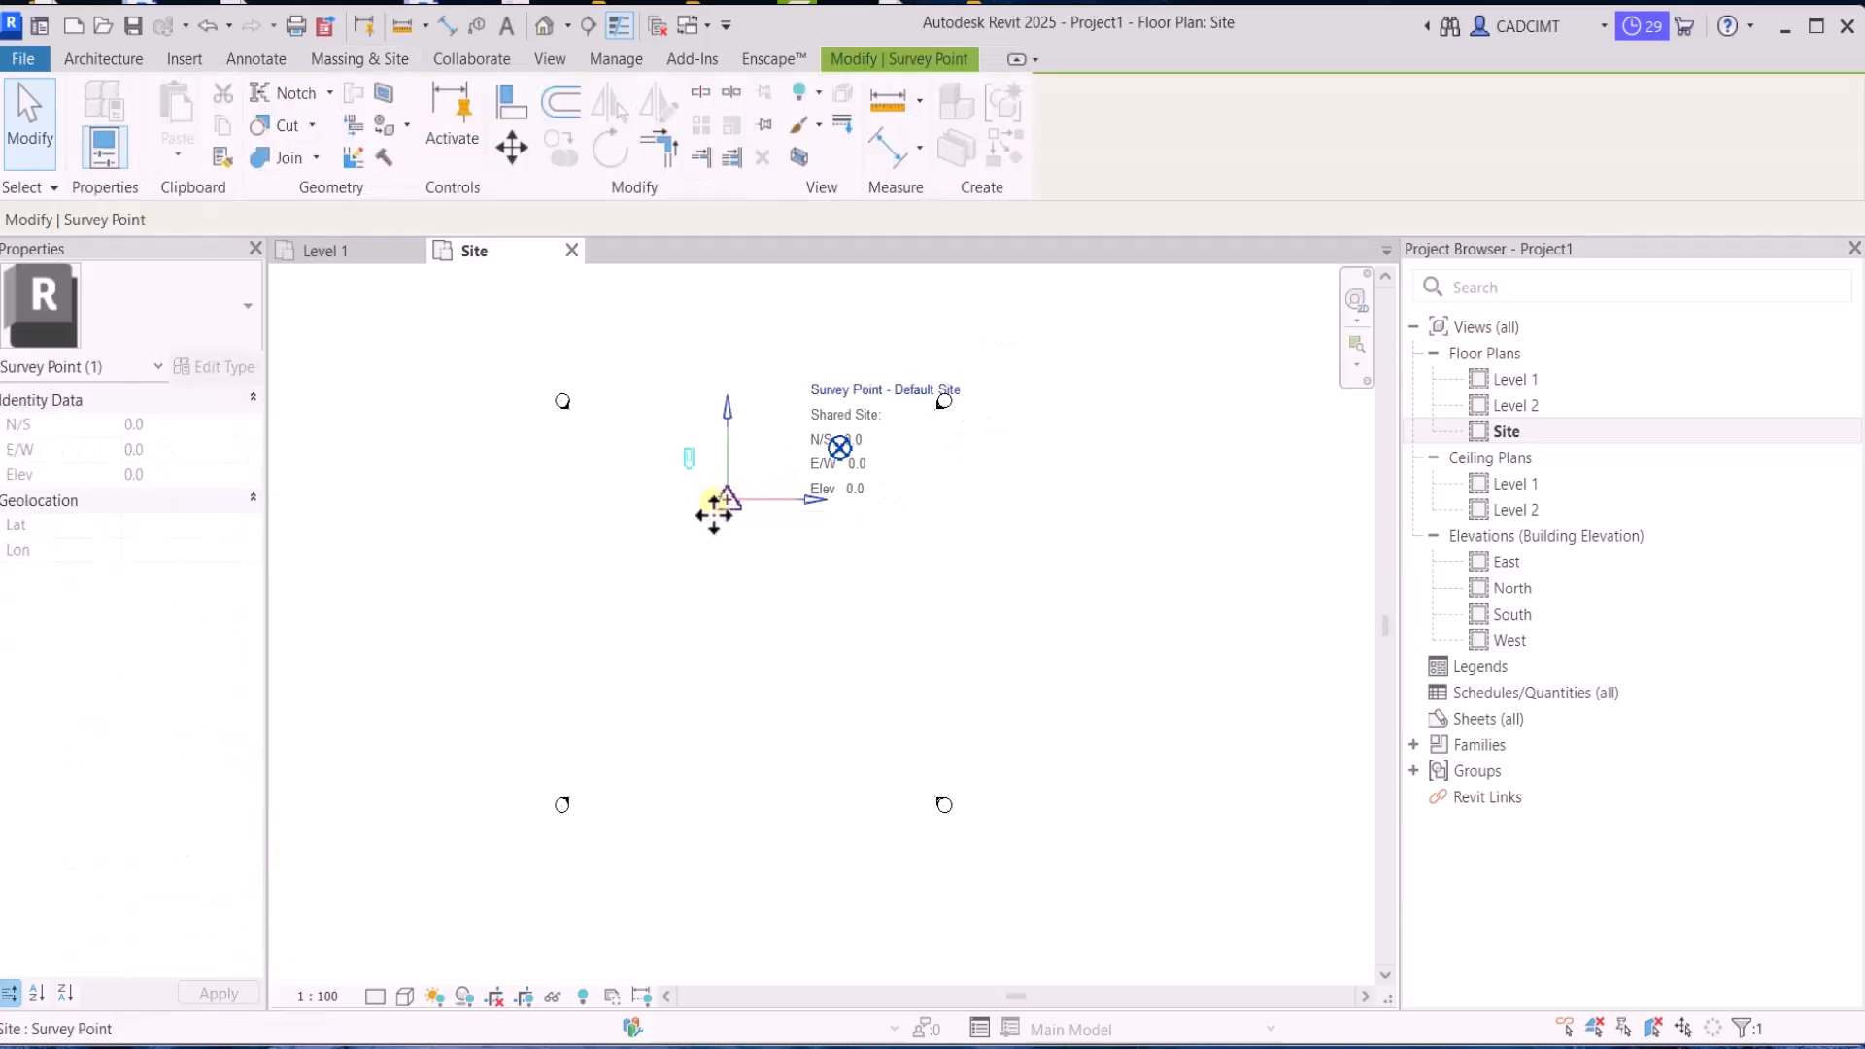
pyautogui.click(717, 580)
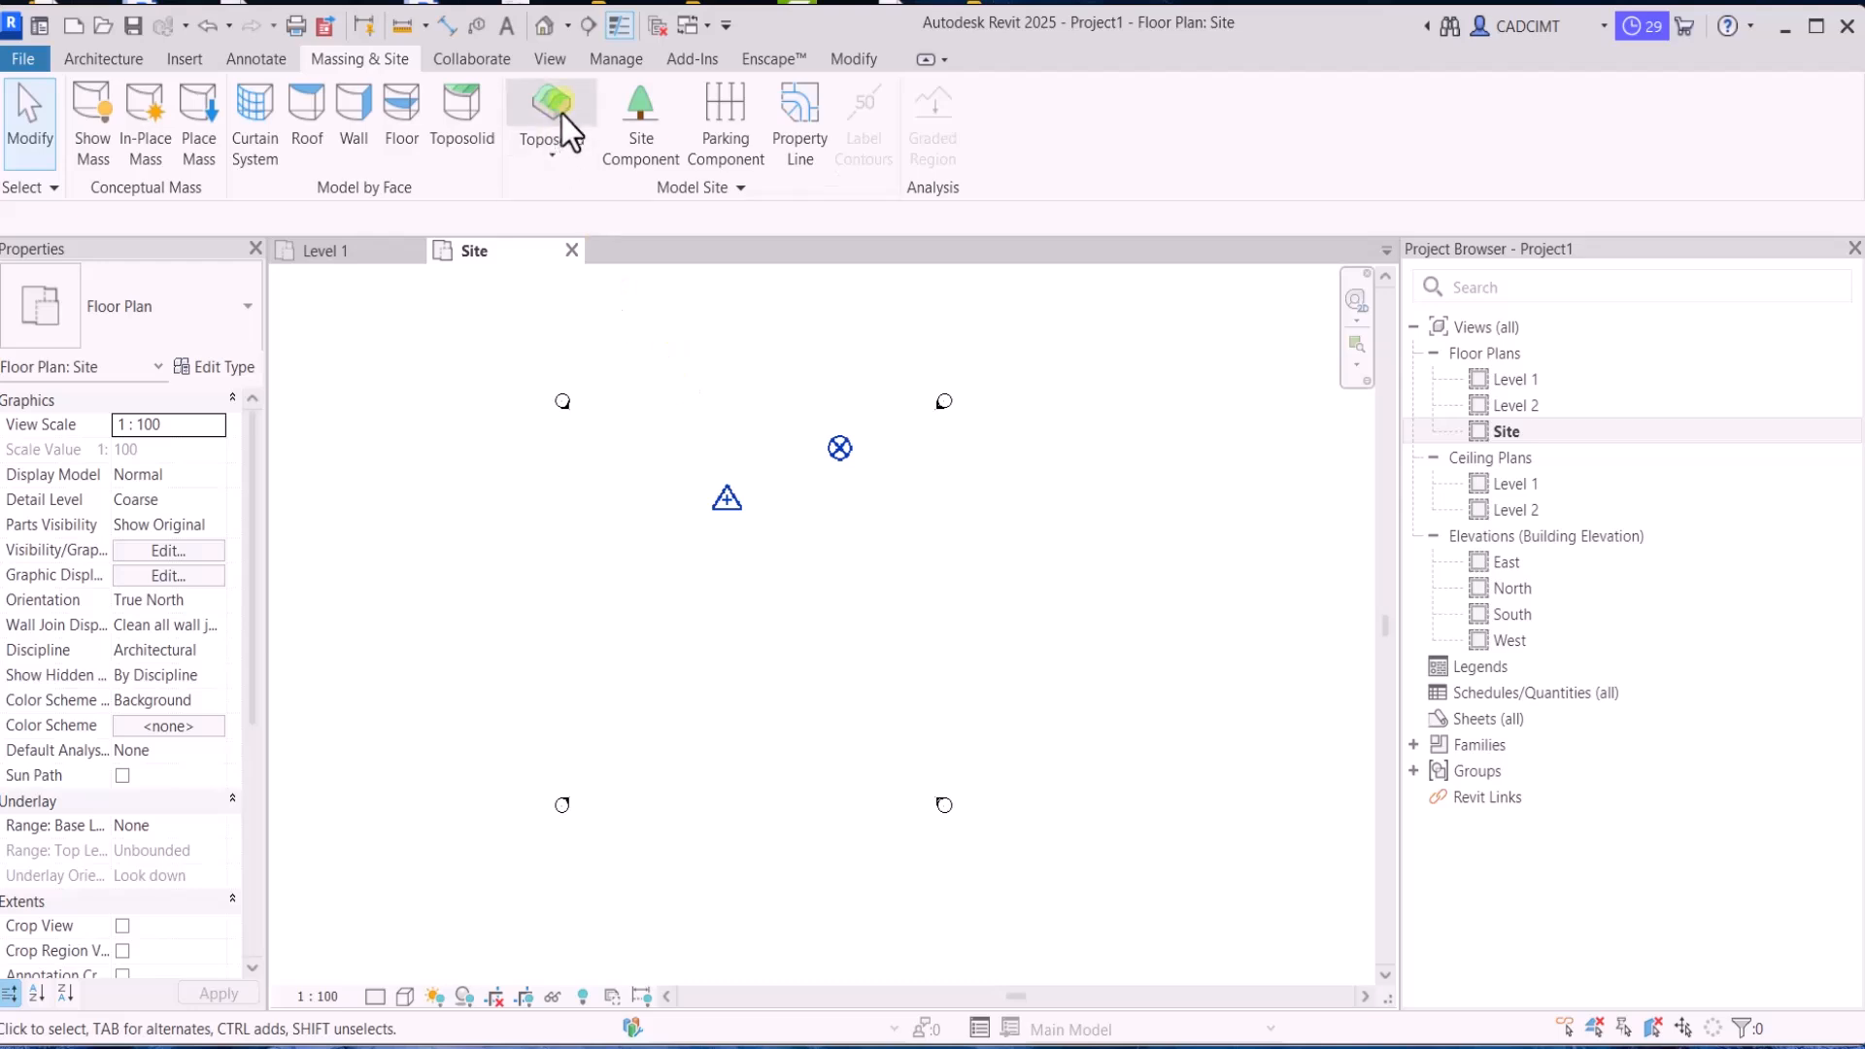
# Turn on the visibility of Internal Origin under the Site category in the Site plan's Visibility/Graphic Overrides
pyautogui.click(549, 61)
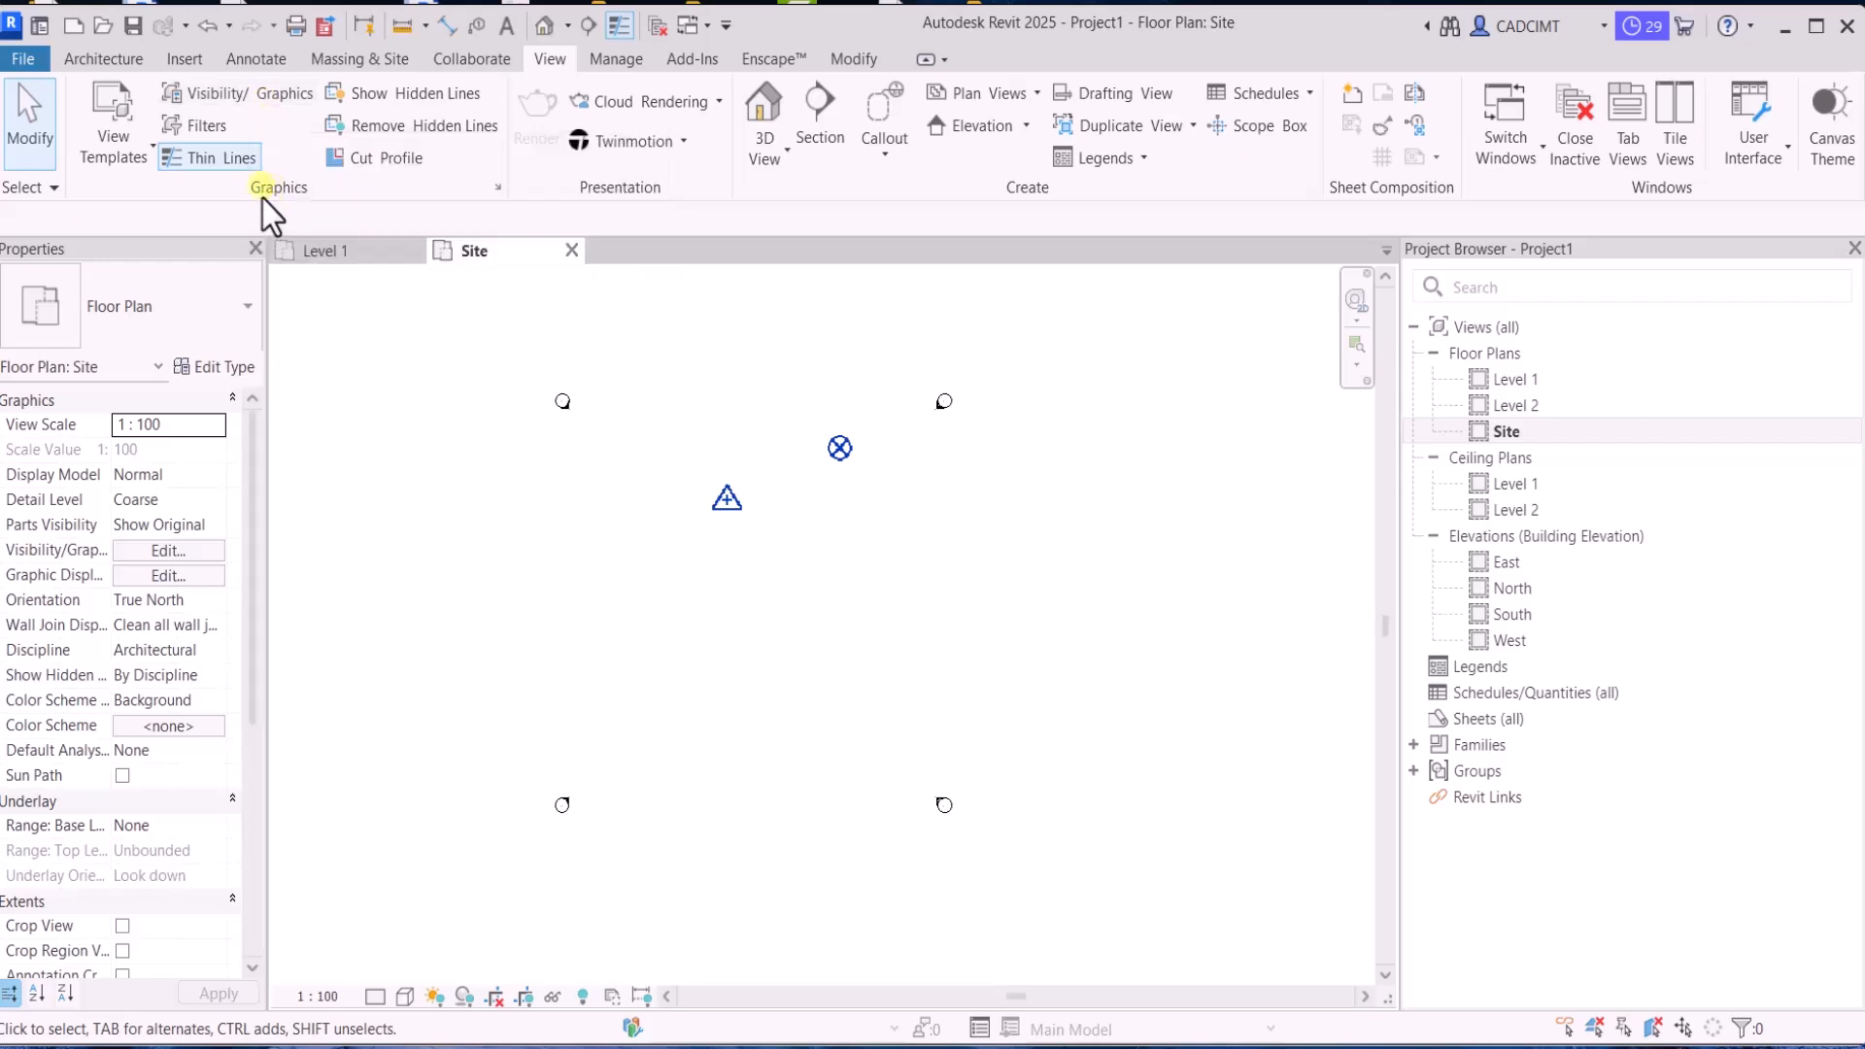
pyautogui.click(258, 96)
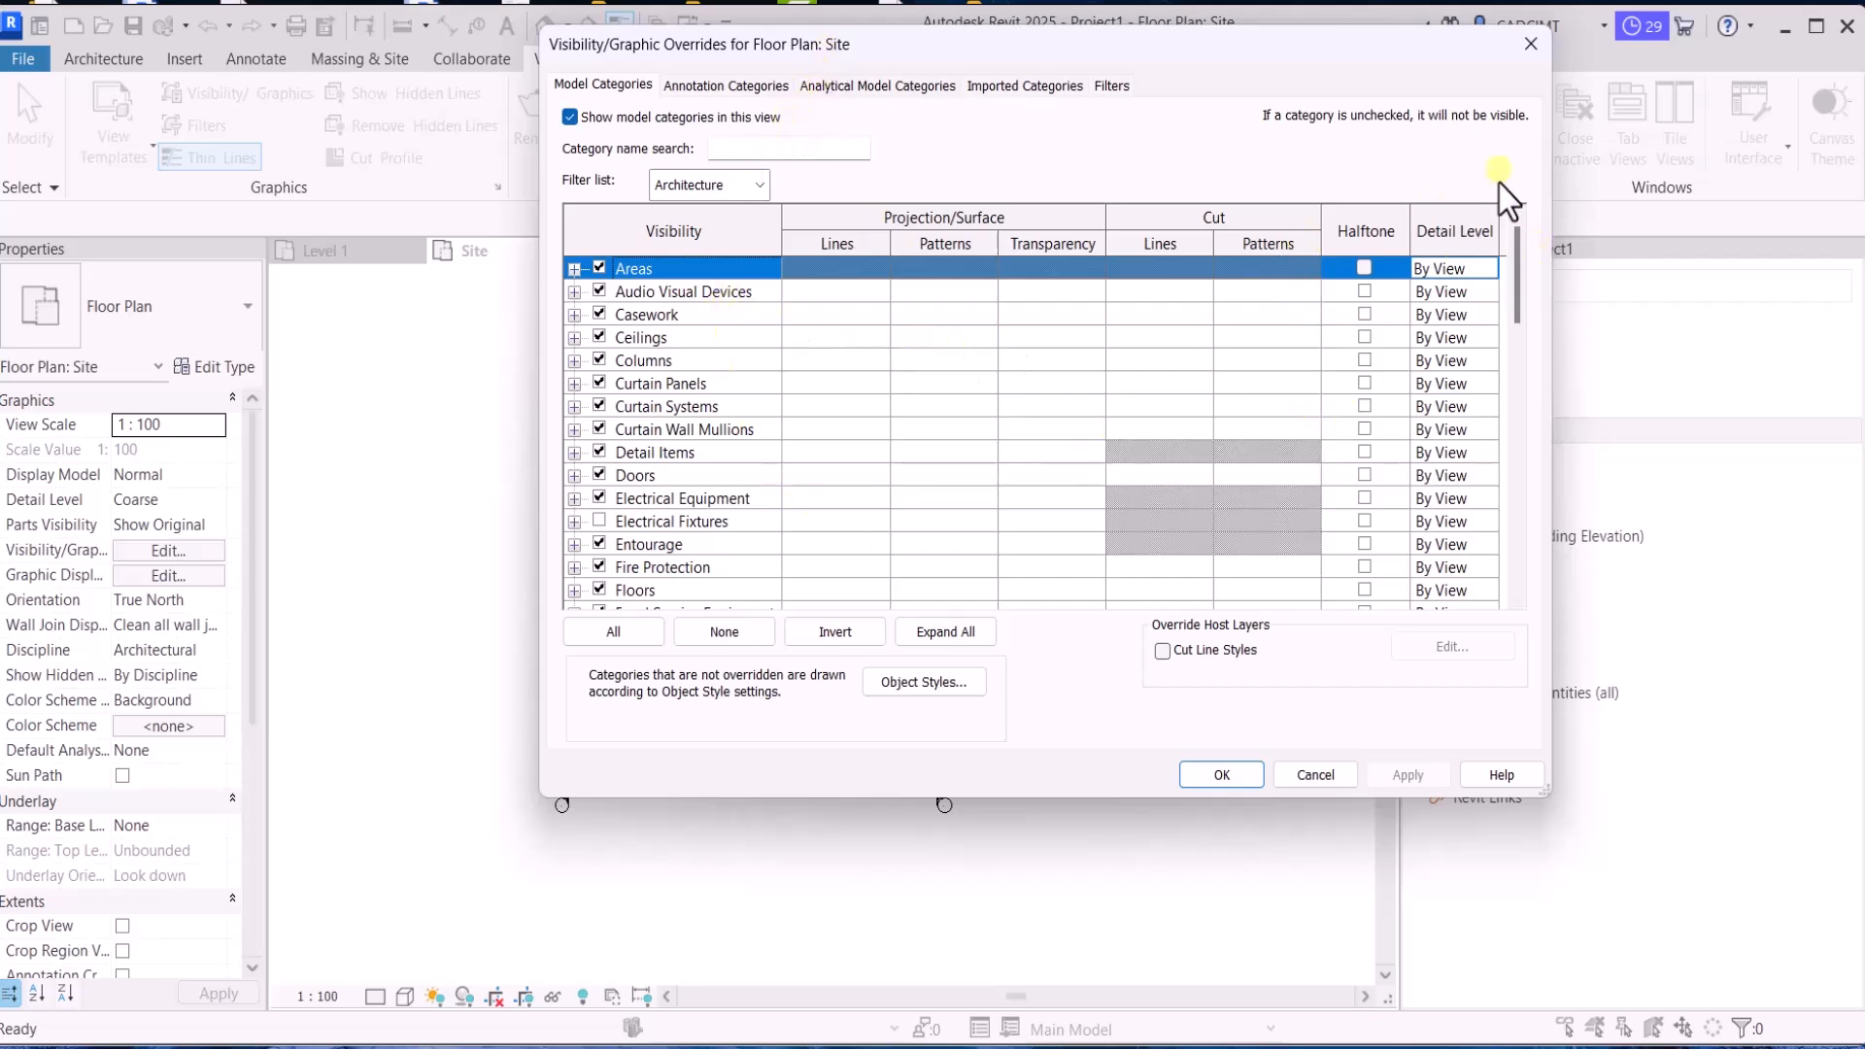
pyautogui.scroll(-5, 1496, 296)
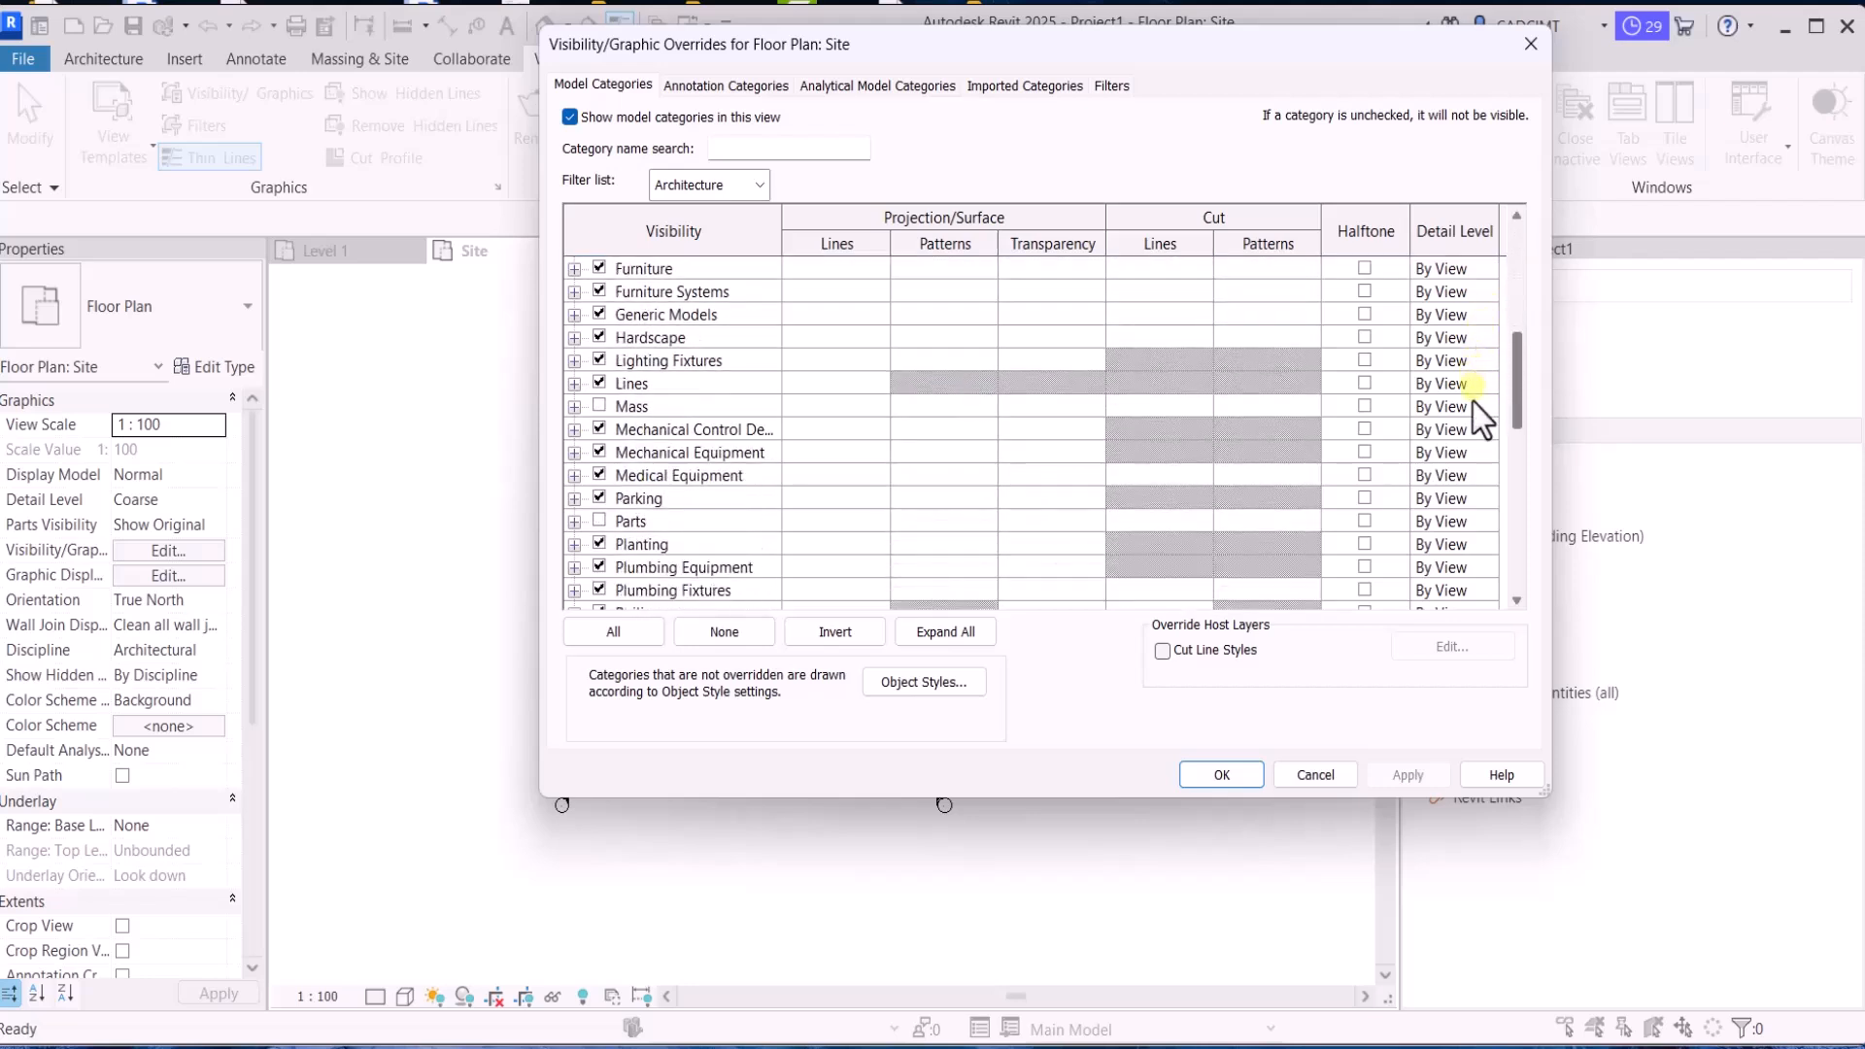
pyautogui.scroll(-4, 1473, 403)
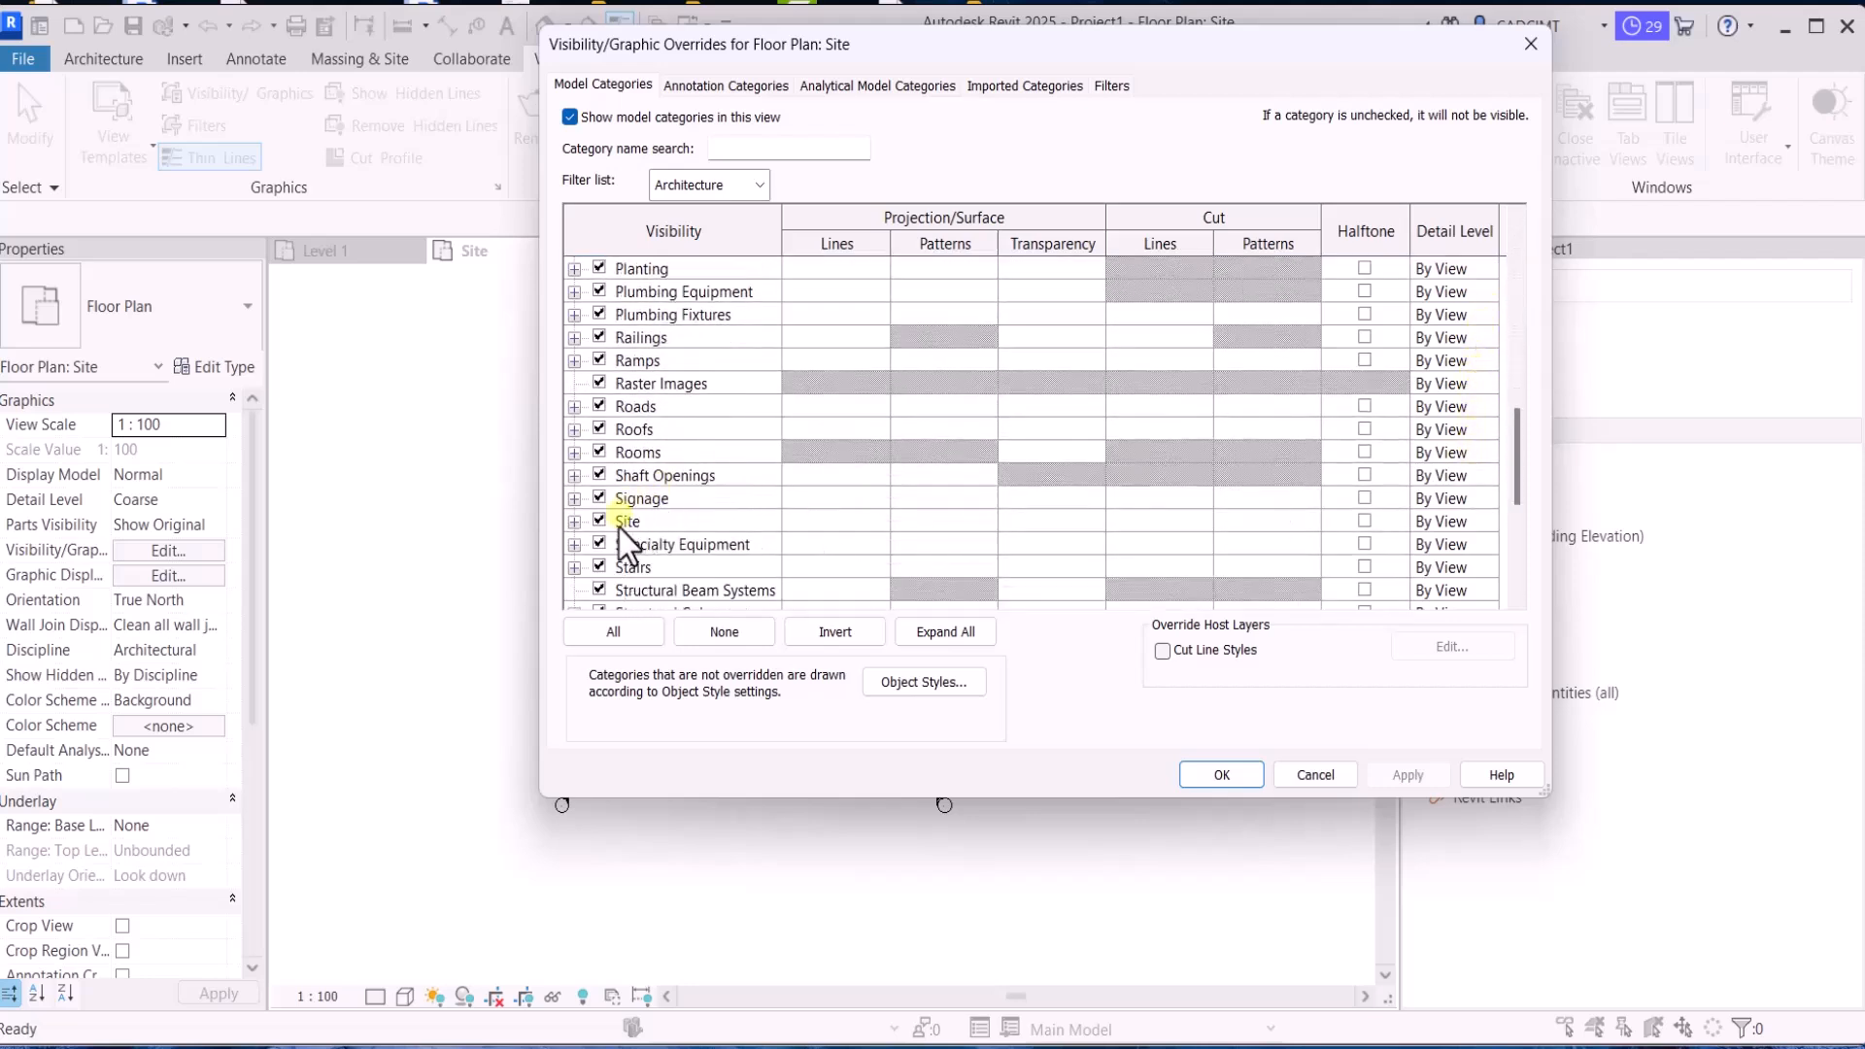
pyautogui.click(619, 524)
pyautogui.click(573, 522)
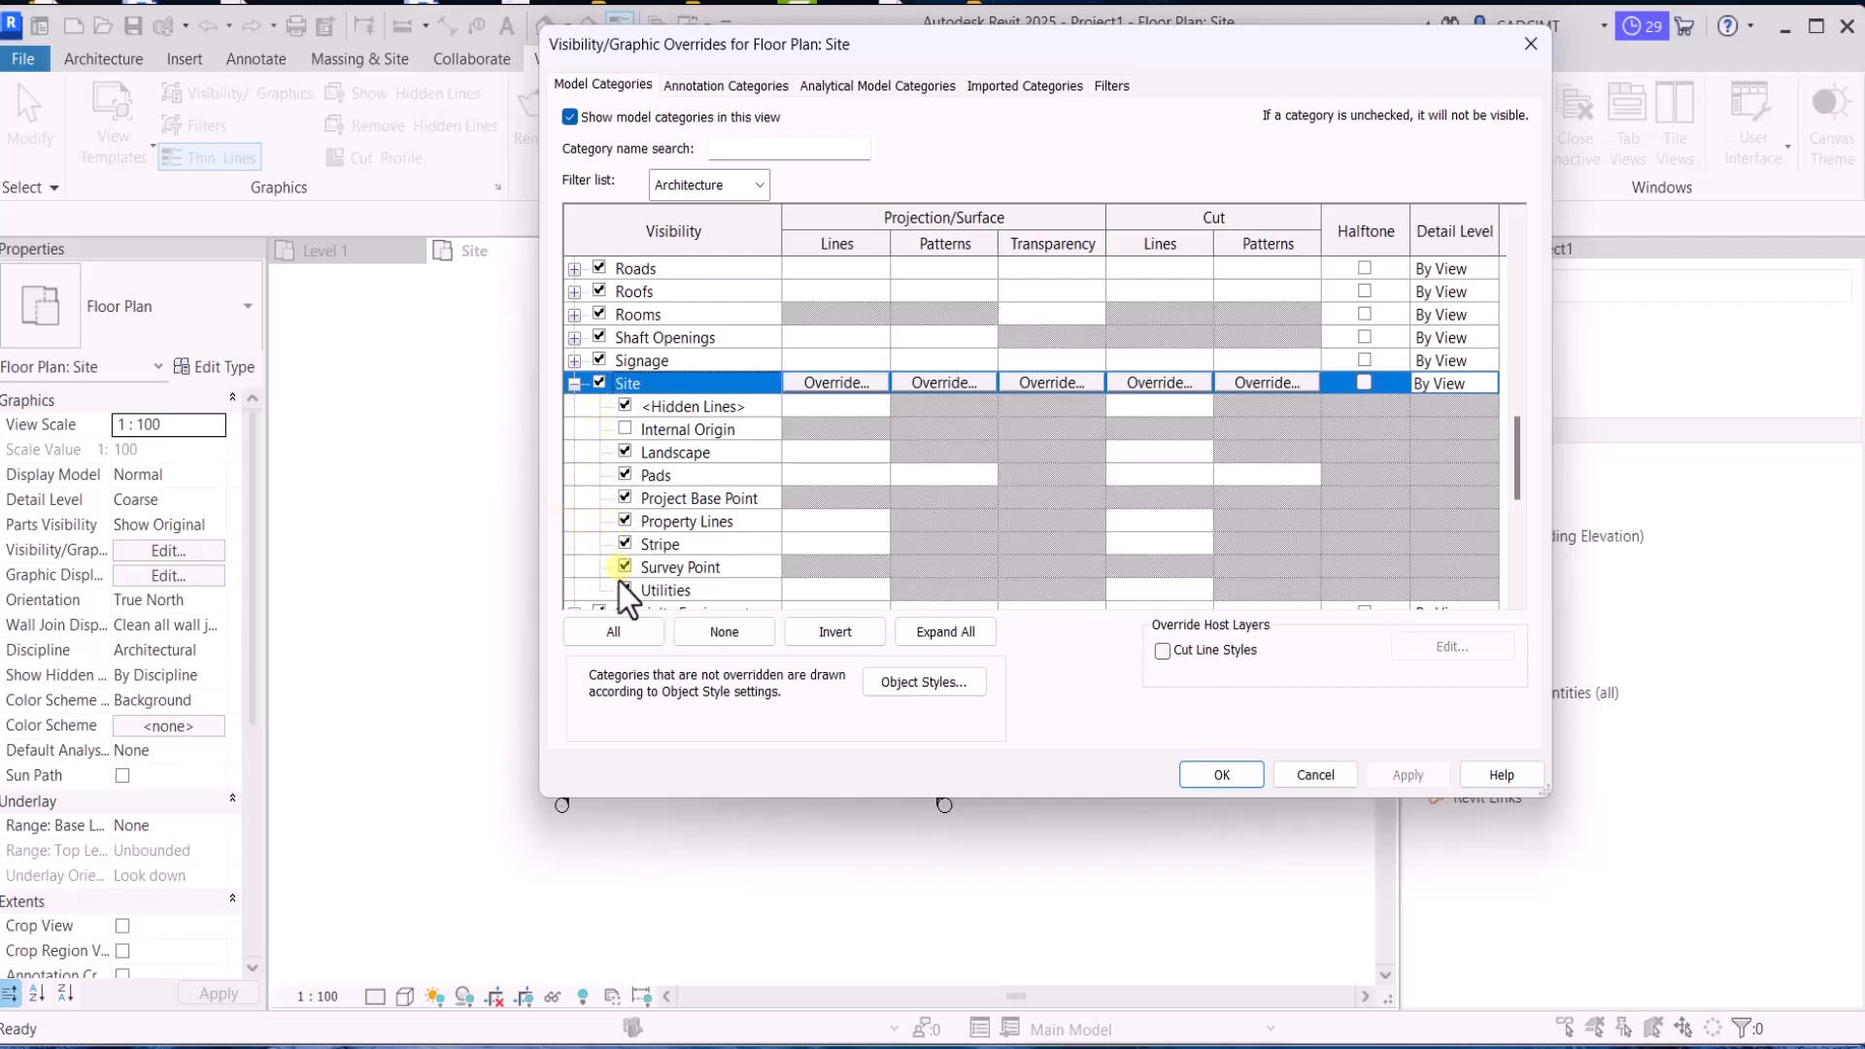
pyautogui.click(622, 429)
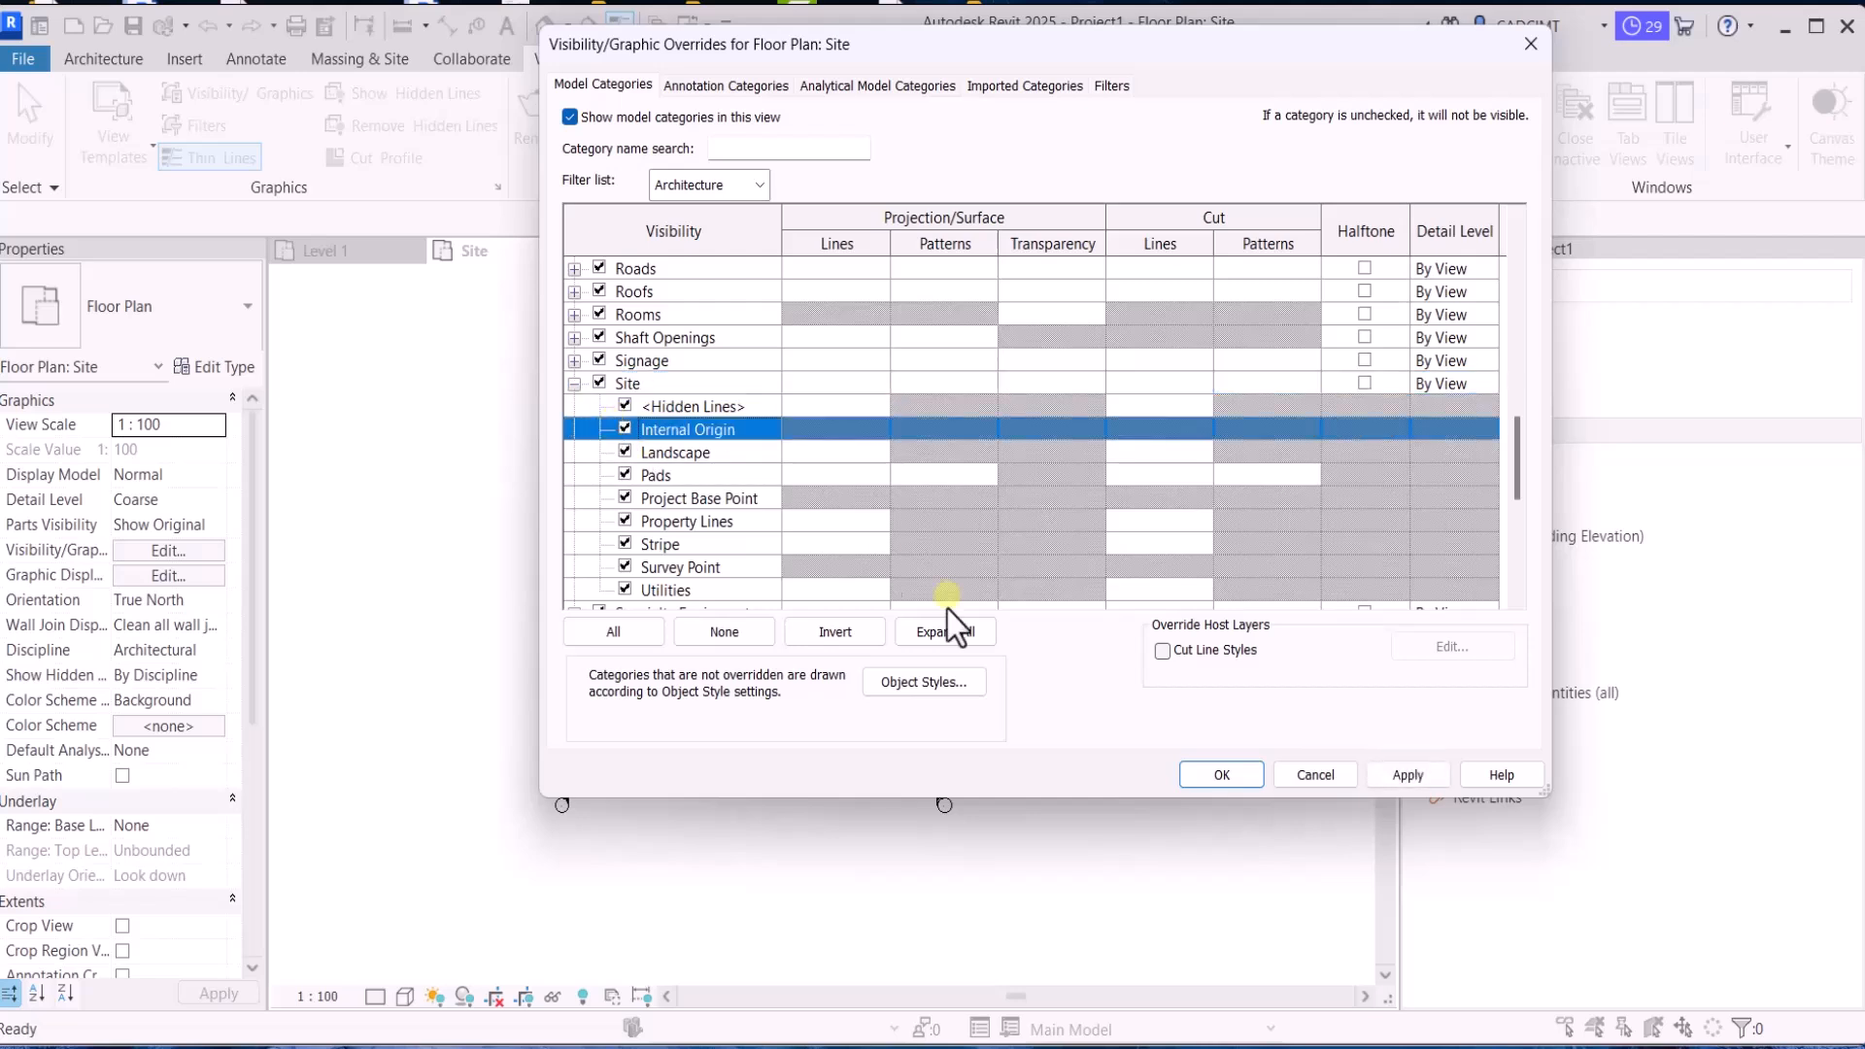
pyautogui.click(1372, 774)
pyautogui.click(1211, 783)
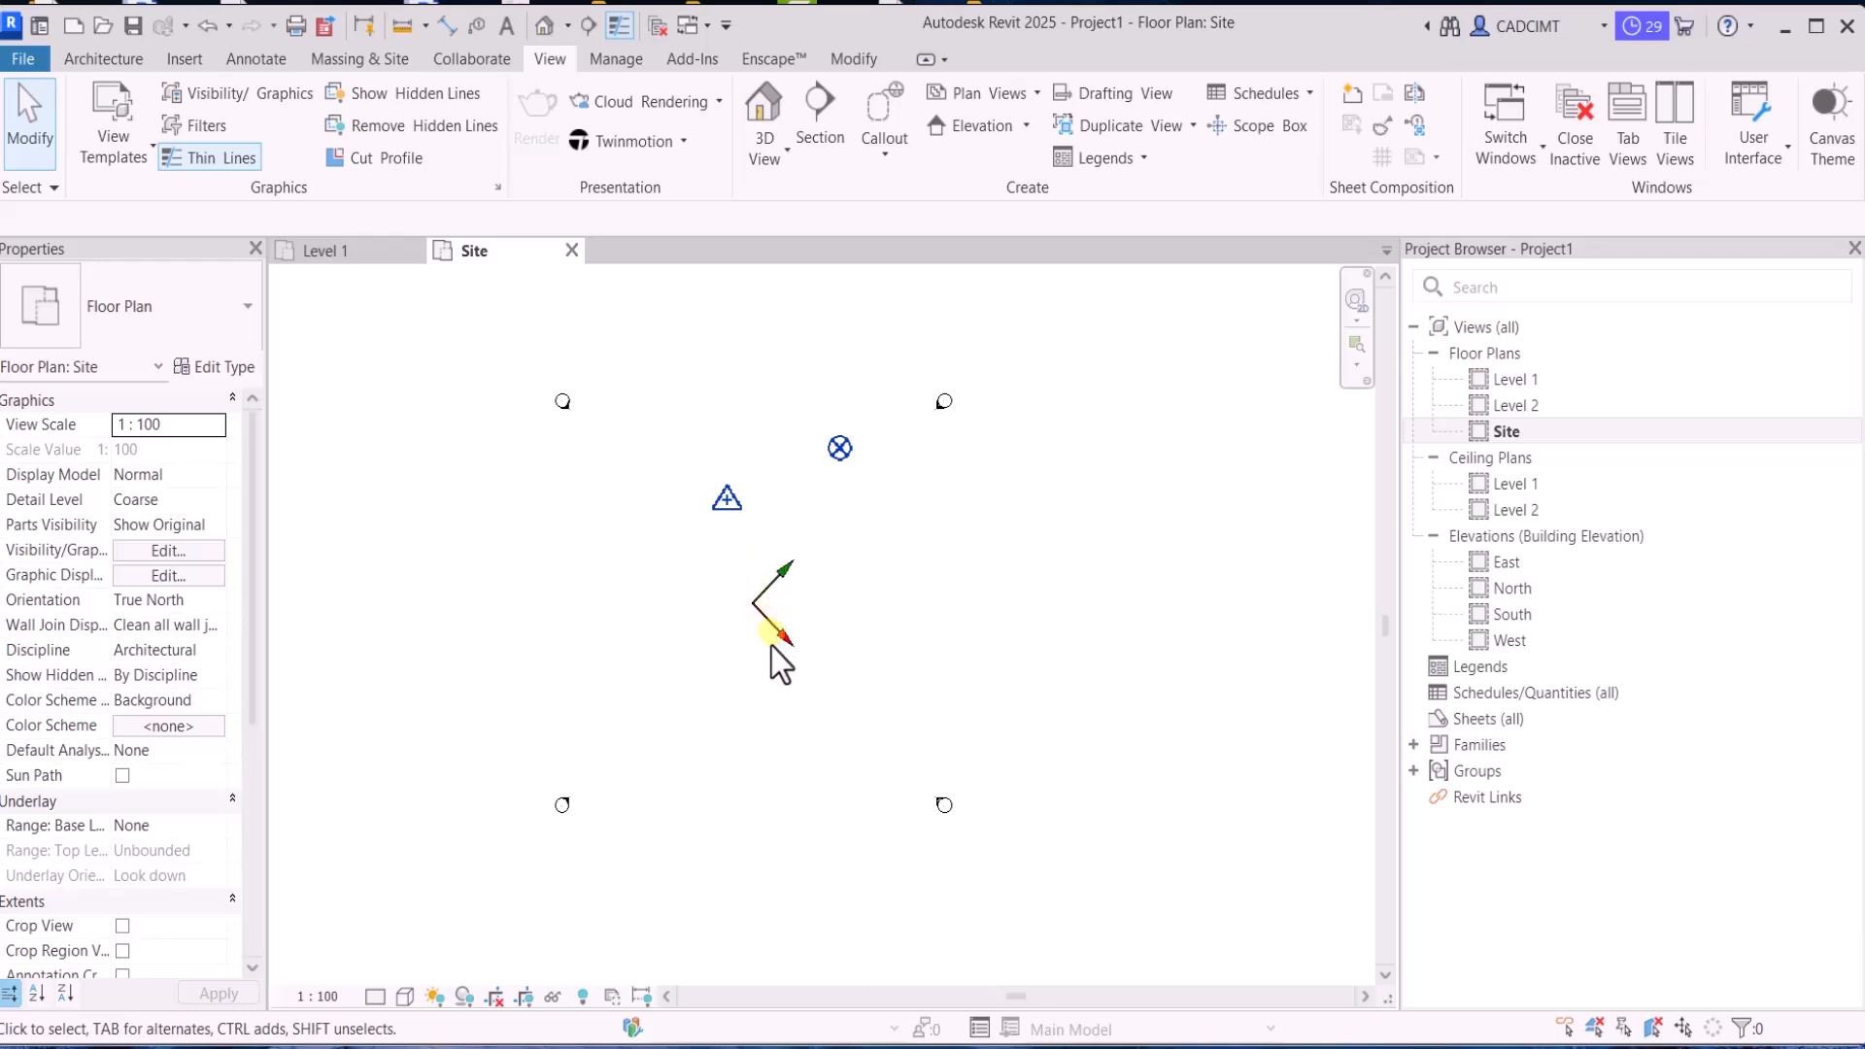
# Change the Site floor plan's orientation to Project North
pyautogui.click(215, 601)
pyautogui.click(172, 625)
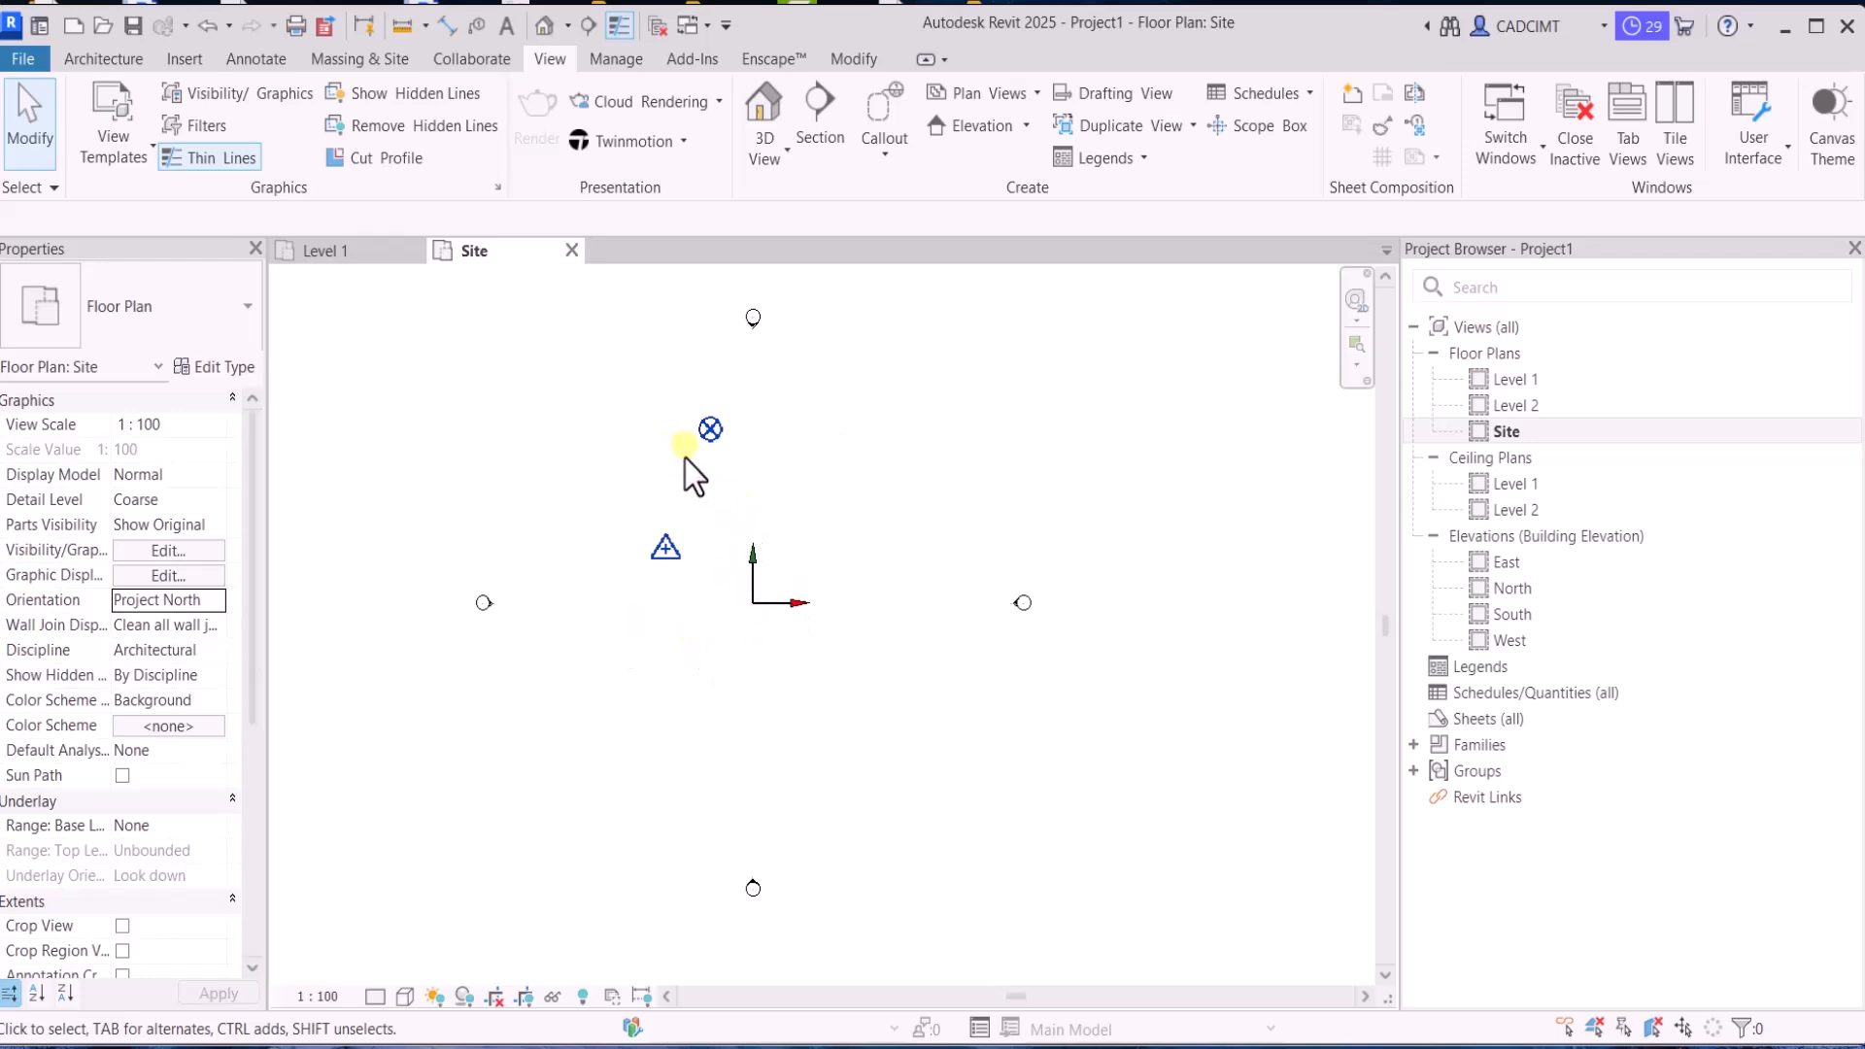
# Compare the axis directions of the project base point and the survey point with the internal origin in the Project North view
pyautogui.click(701, 430)
pyautogui.click(715, 511)
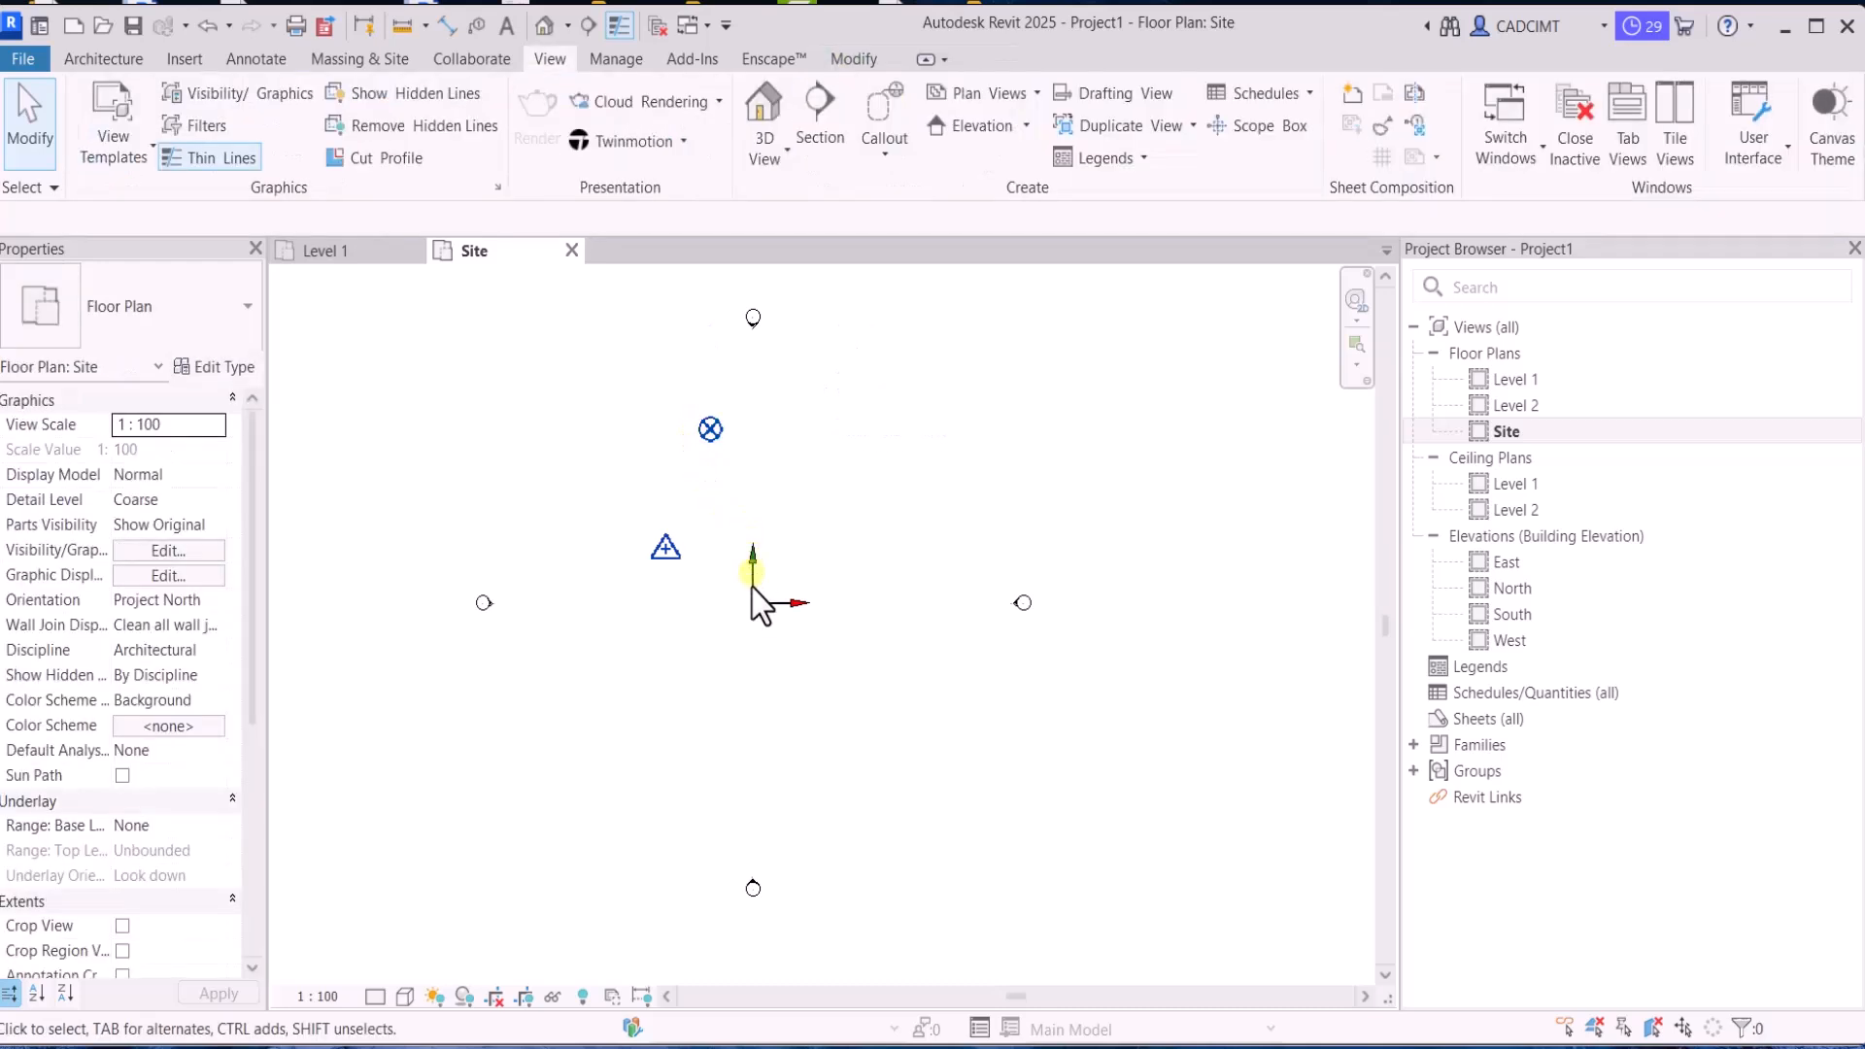
pyautogui.click(706, 428)
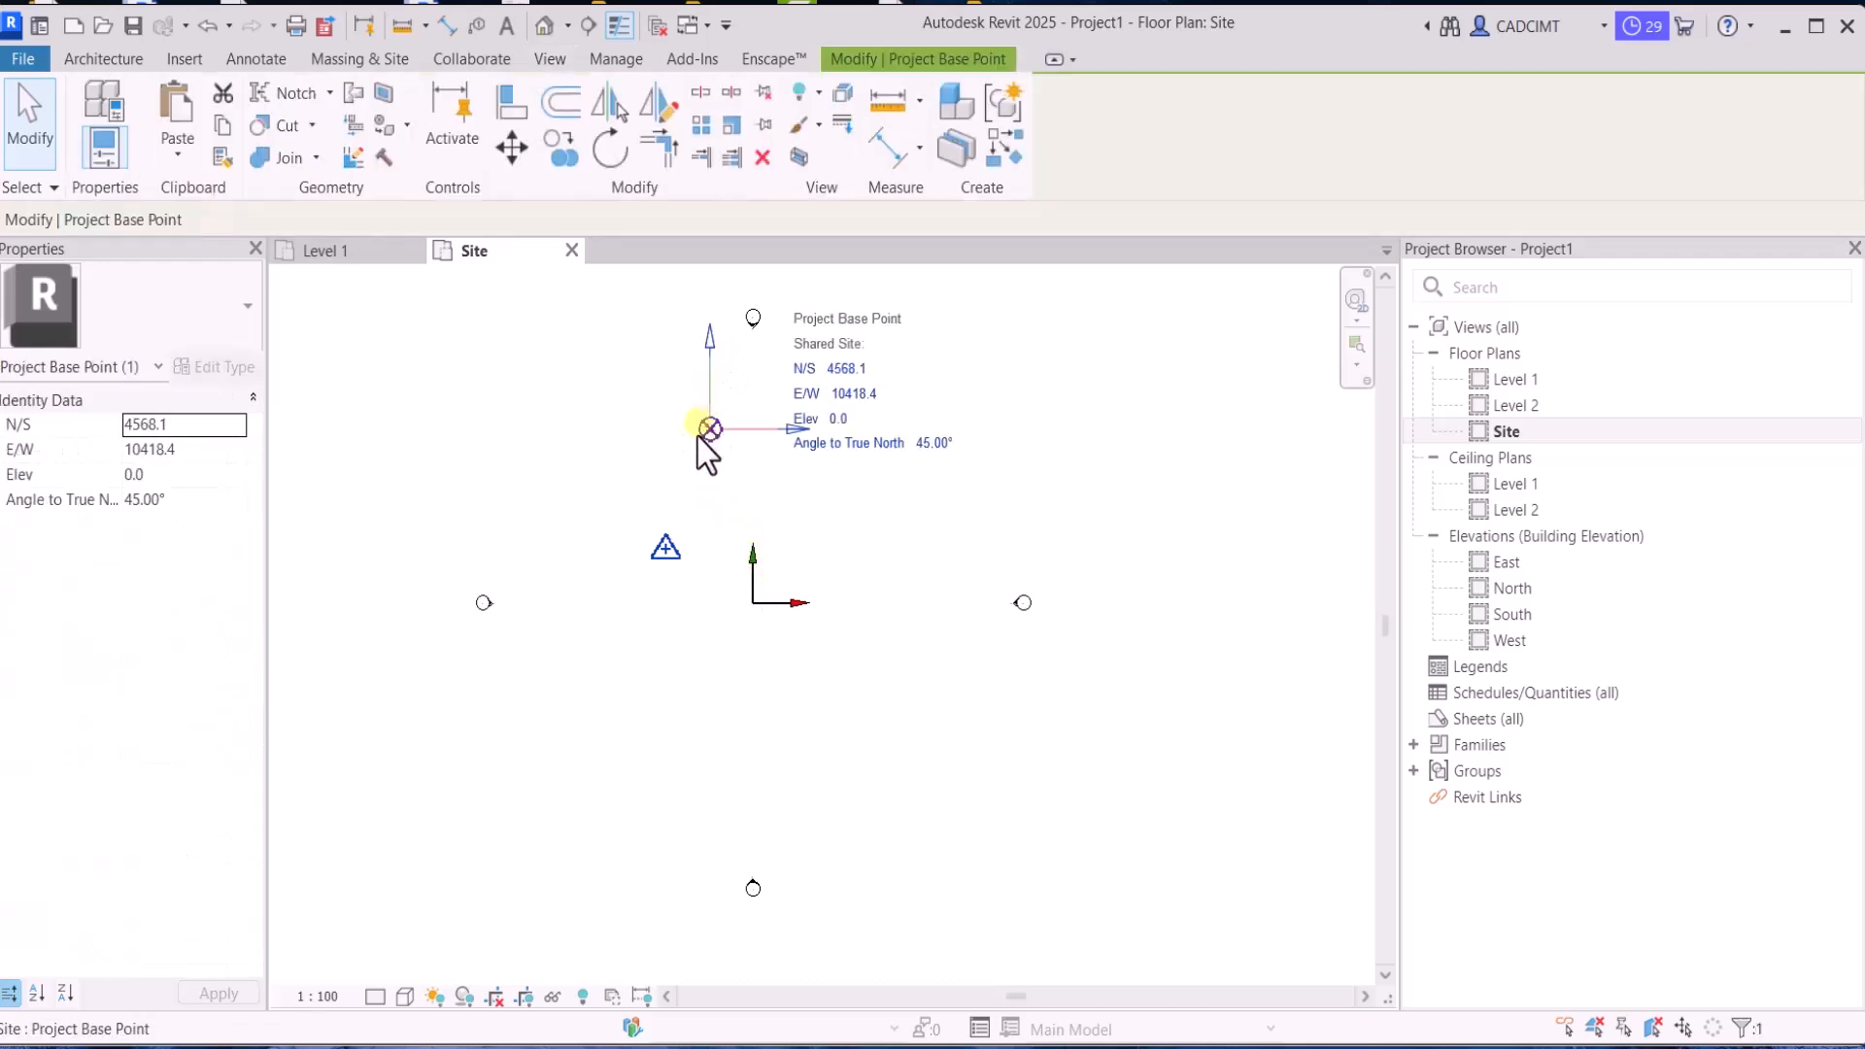
pyautogui.click(702, 463)
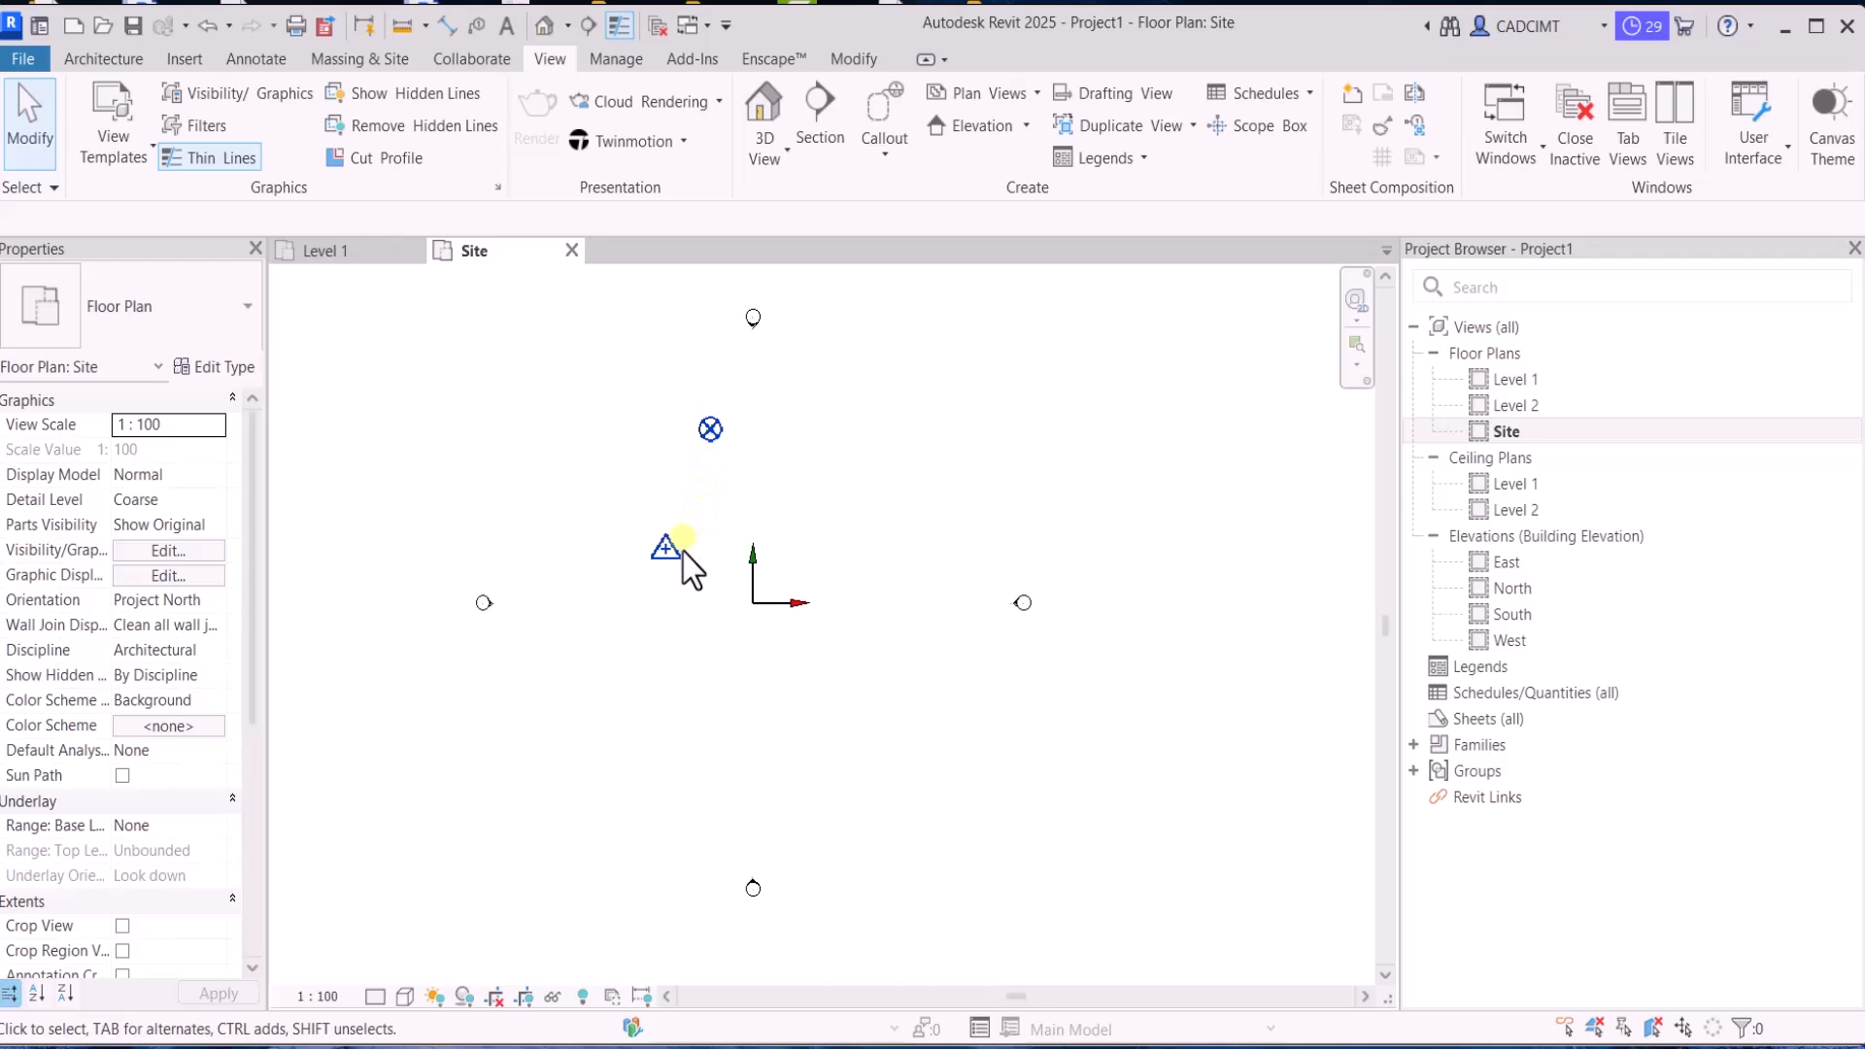
pyautogui.click(659, 550)
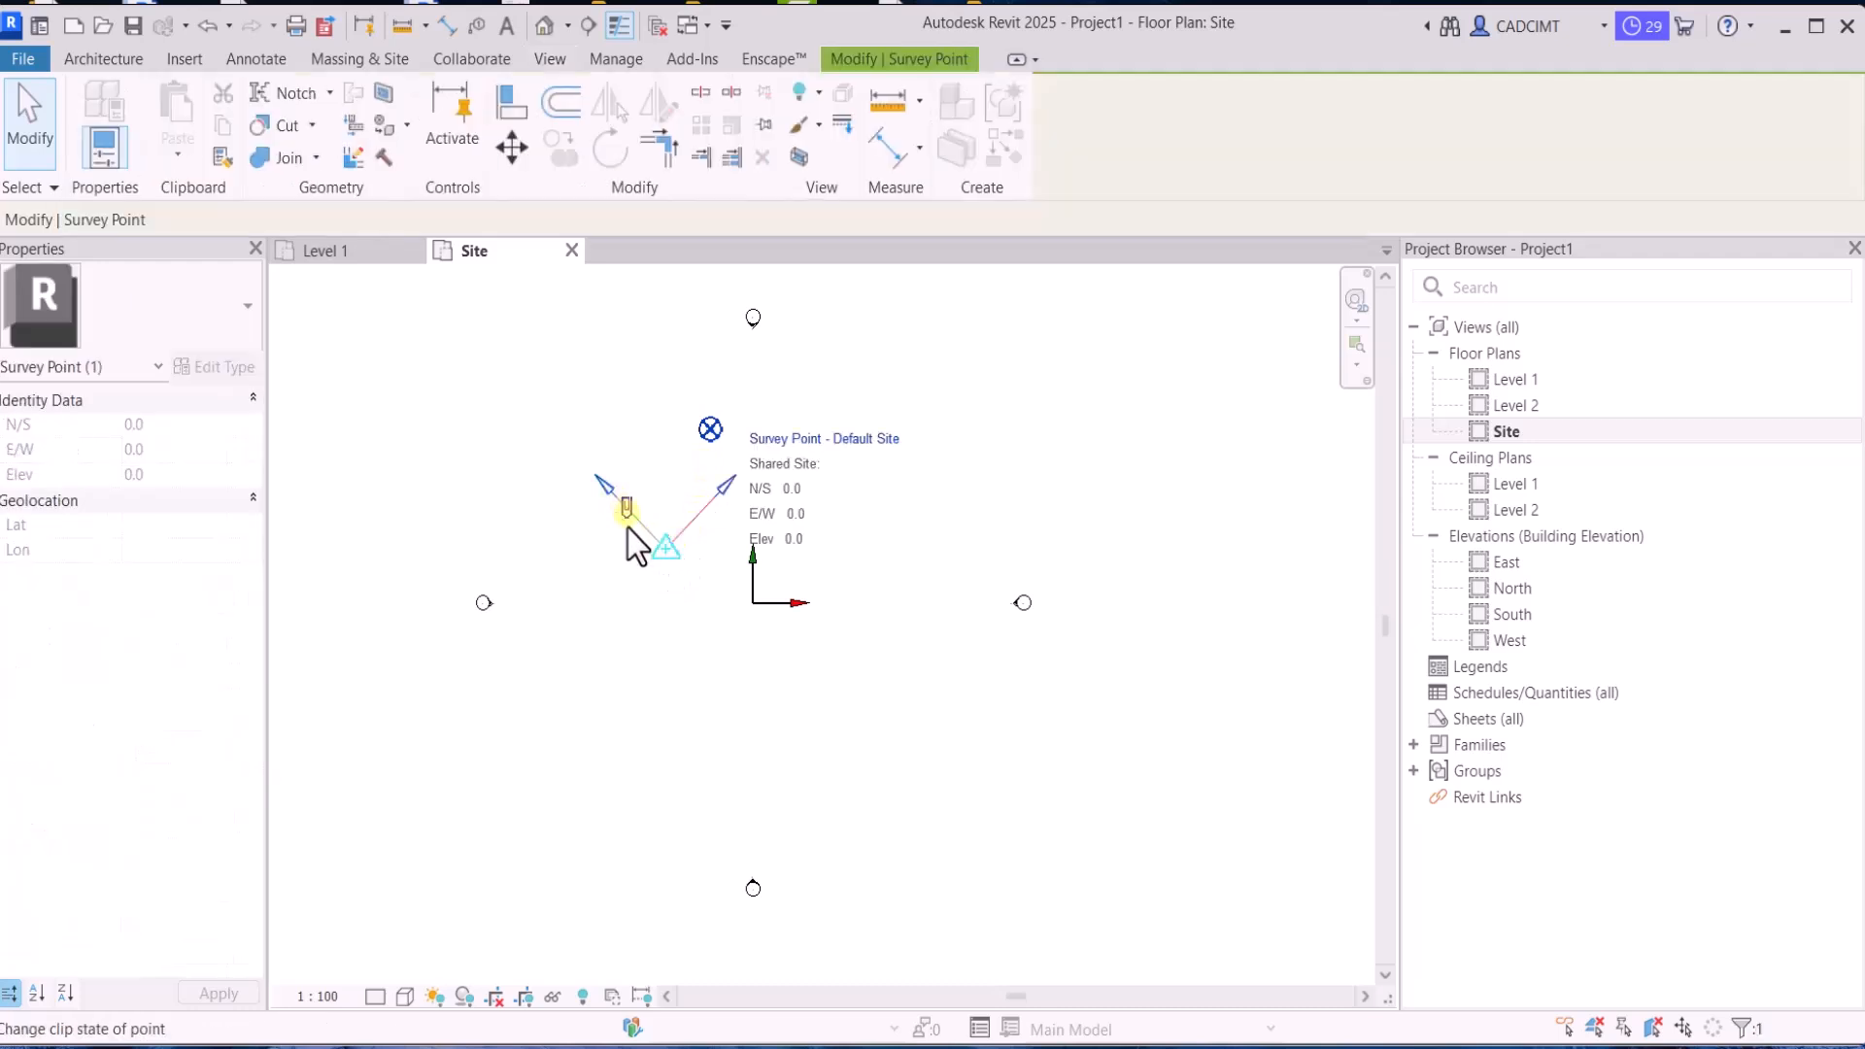
pyautogui.click(703, 599)
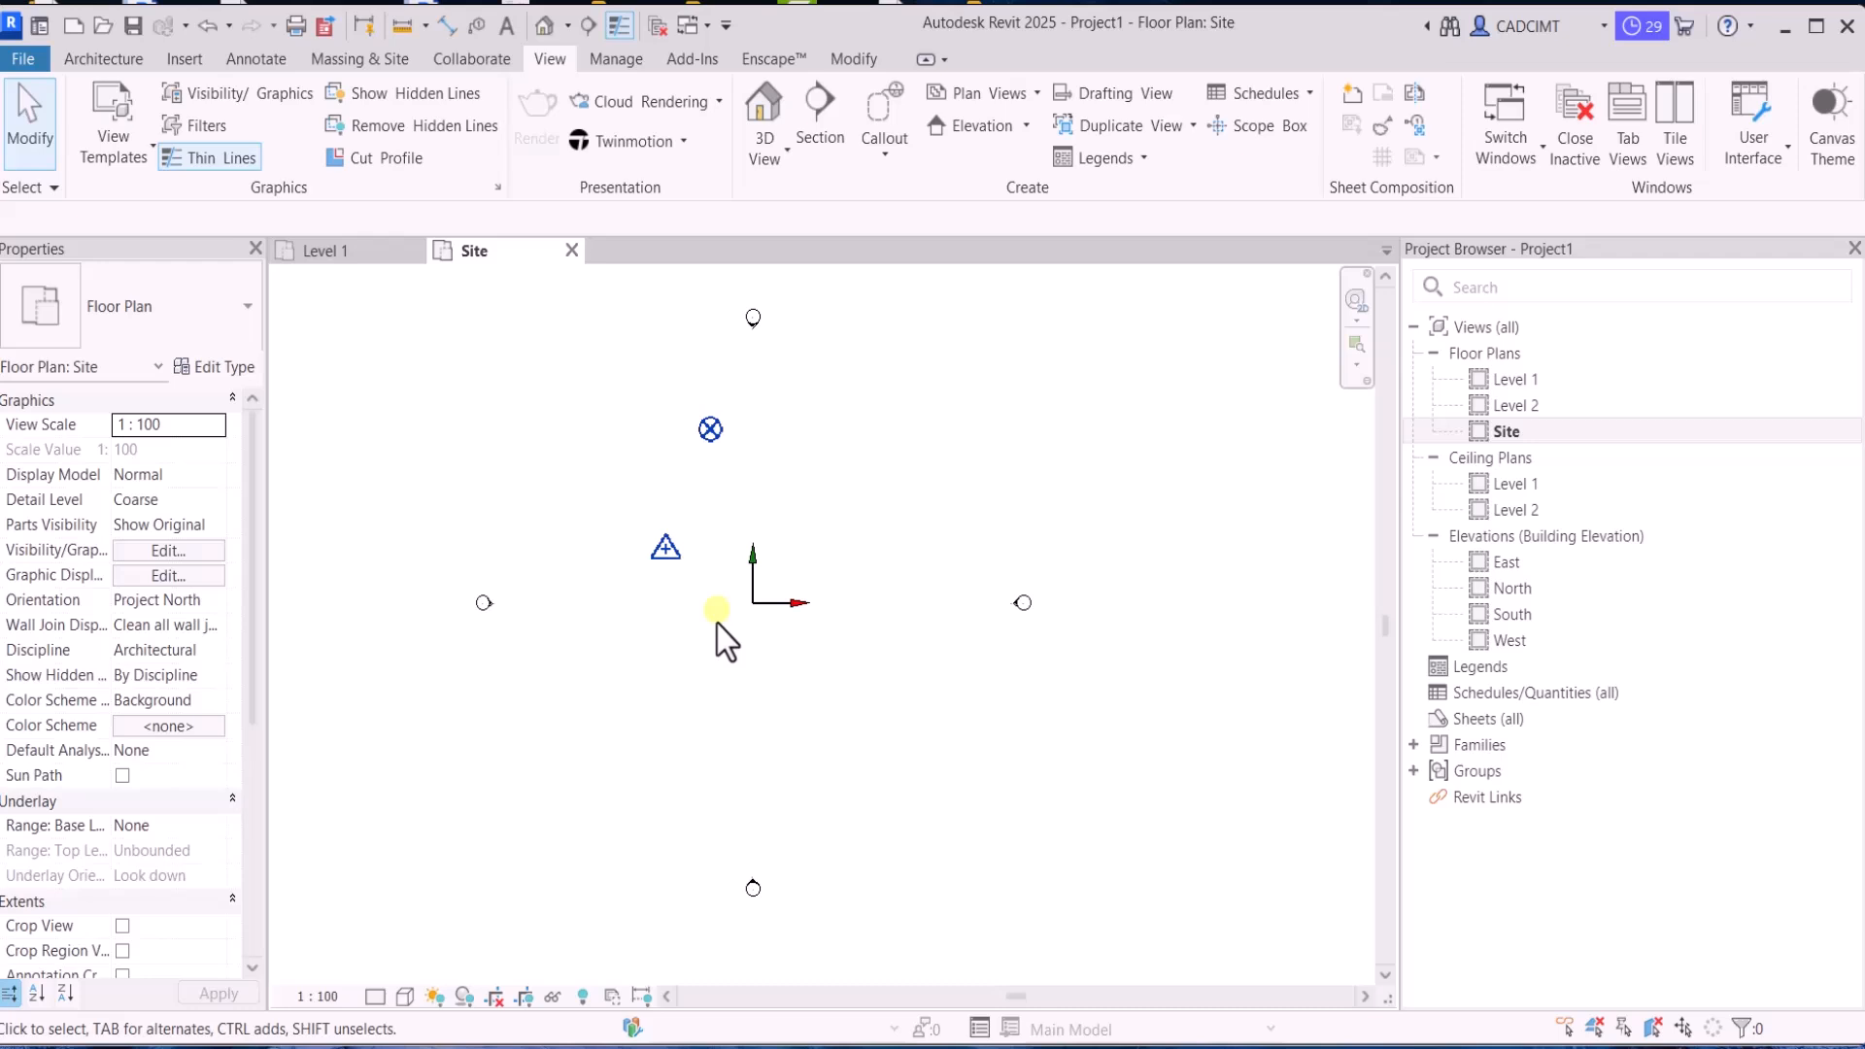
pyautogui.click(702, 431)
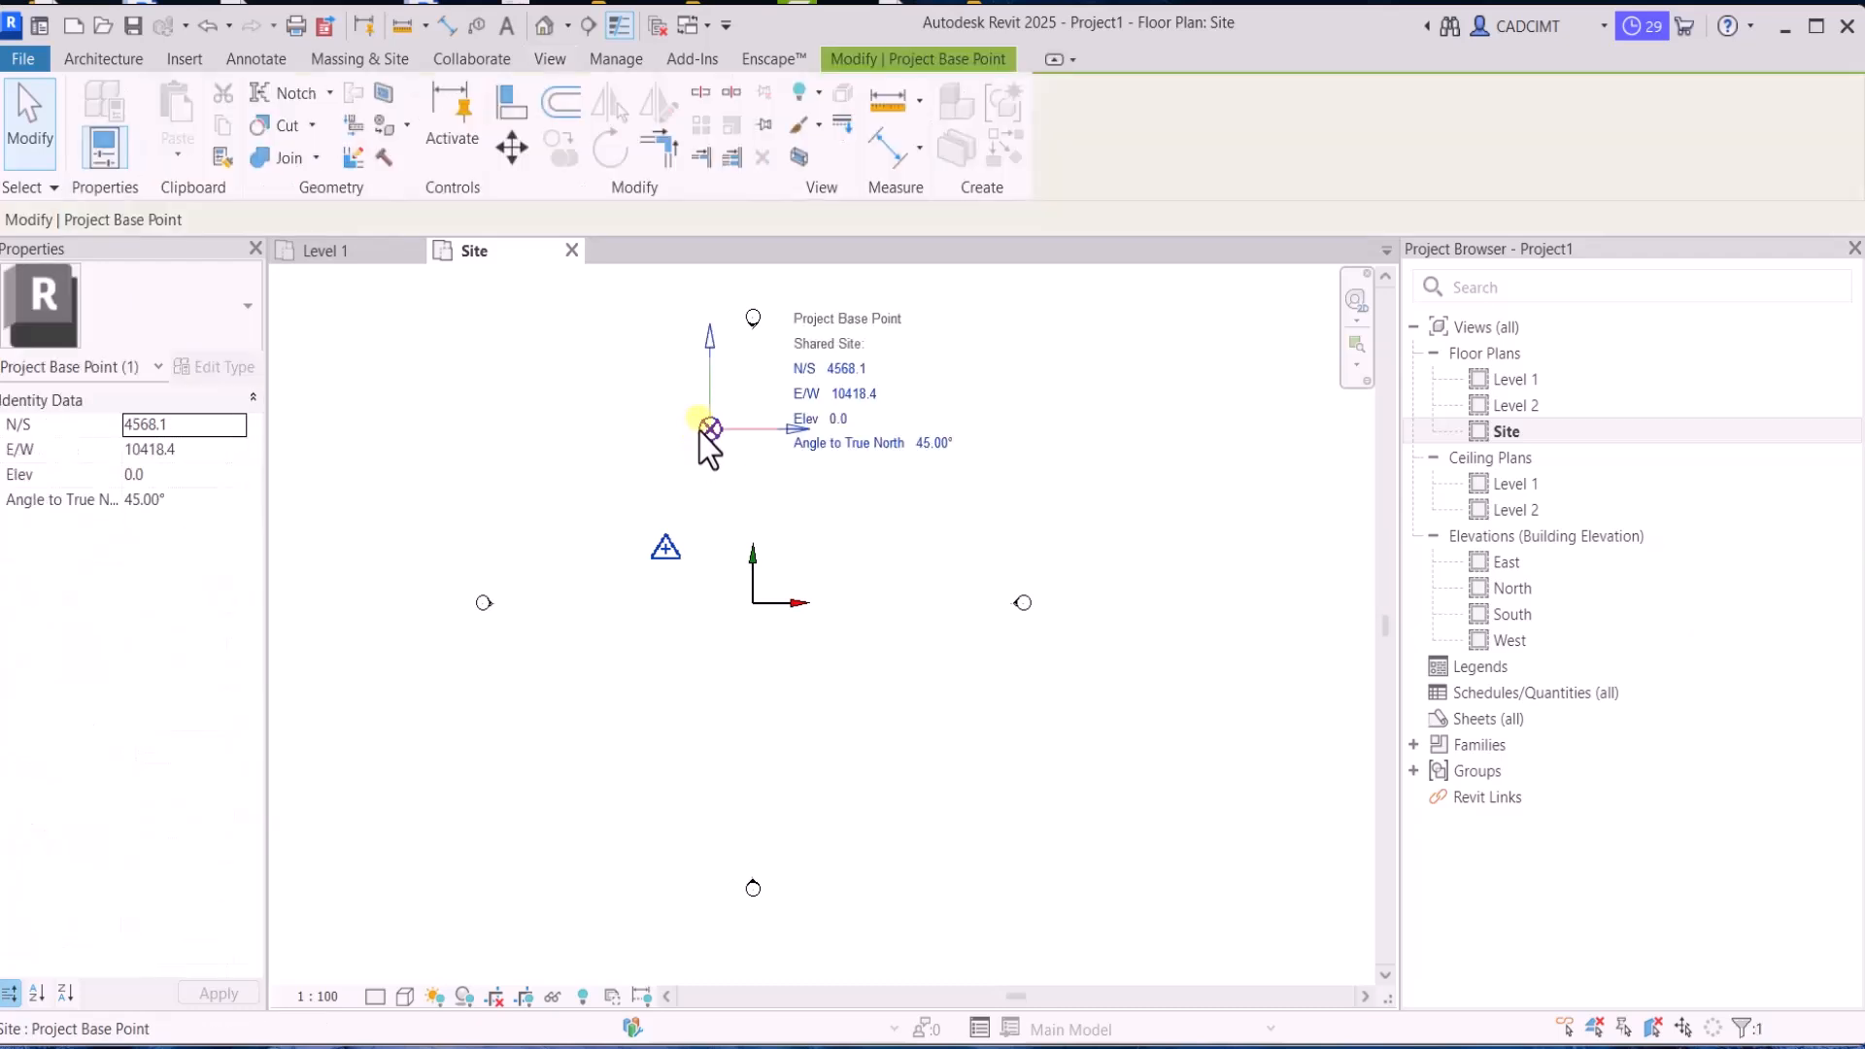
pyautogui.click(736, 528)
pyautogui.click(665, 549)
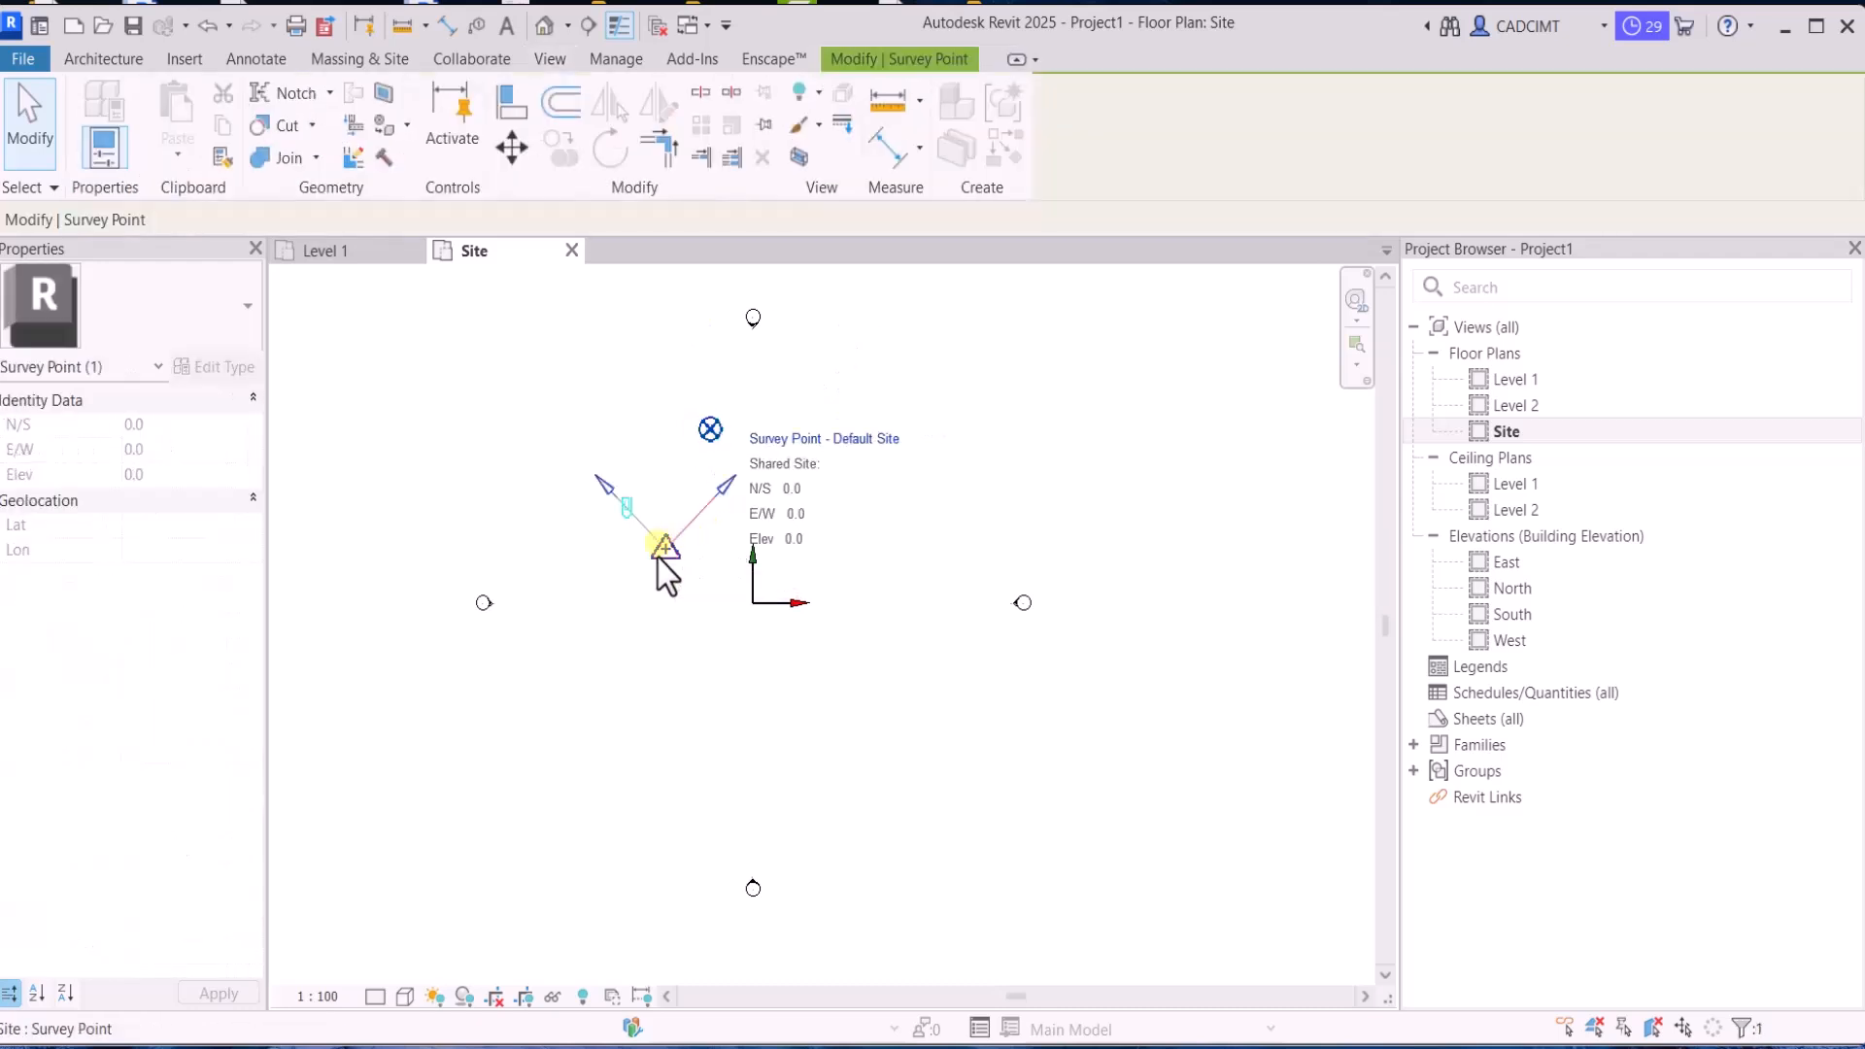
pyautogui.click(696, 627)
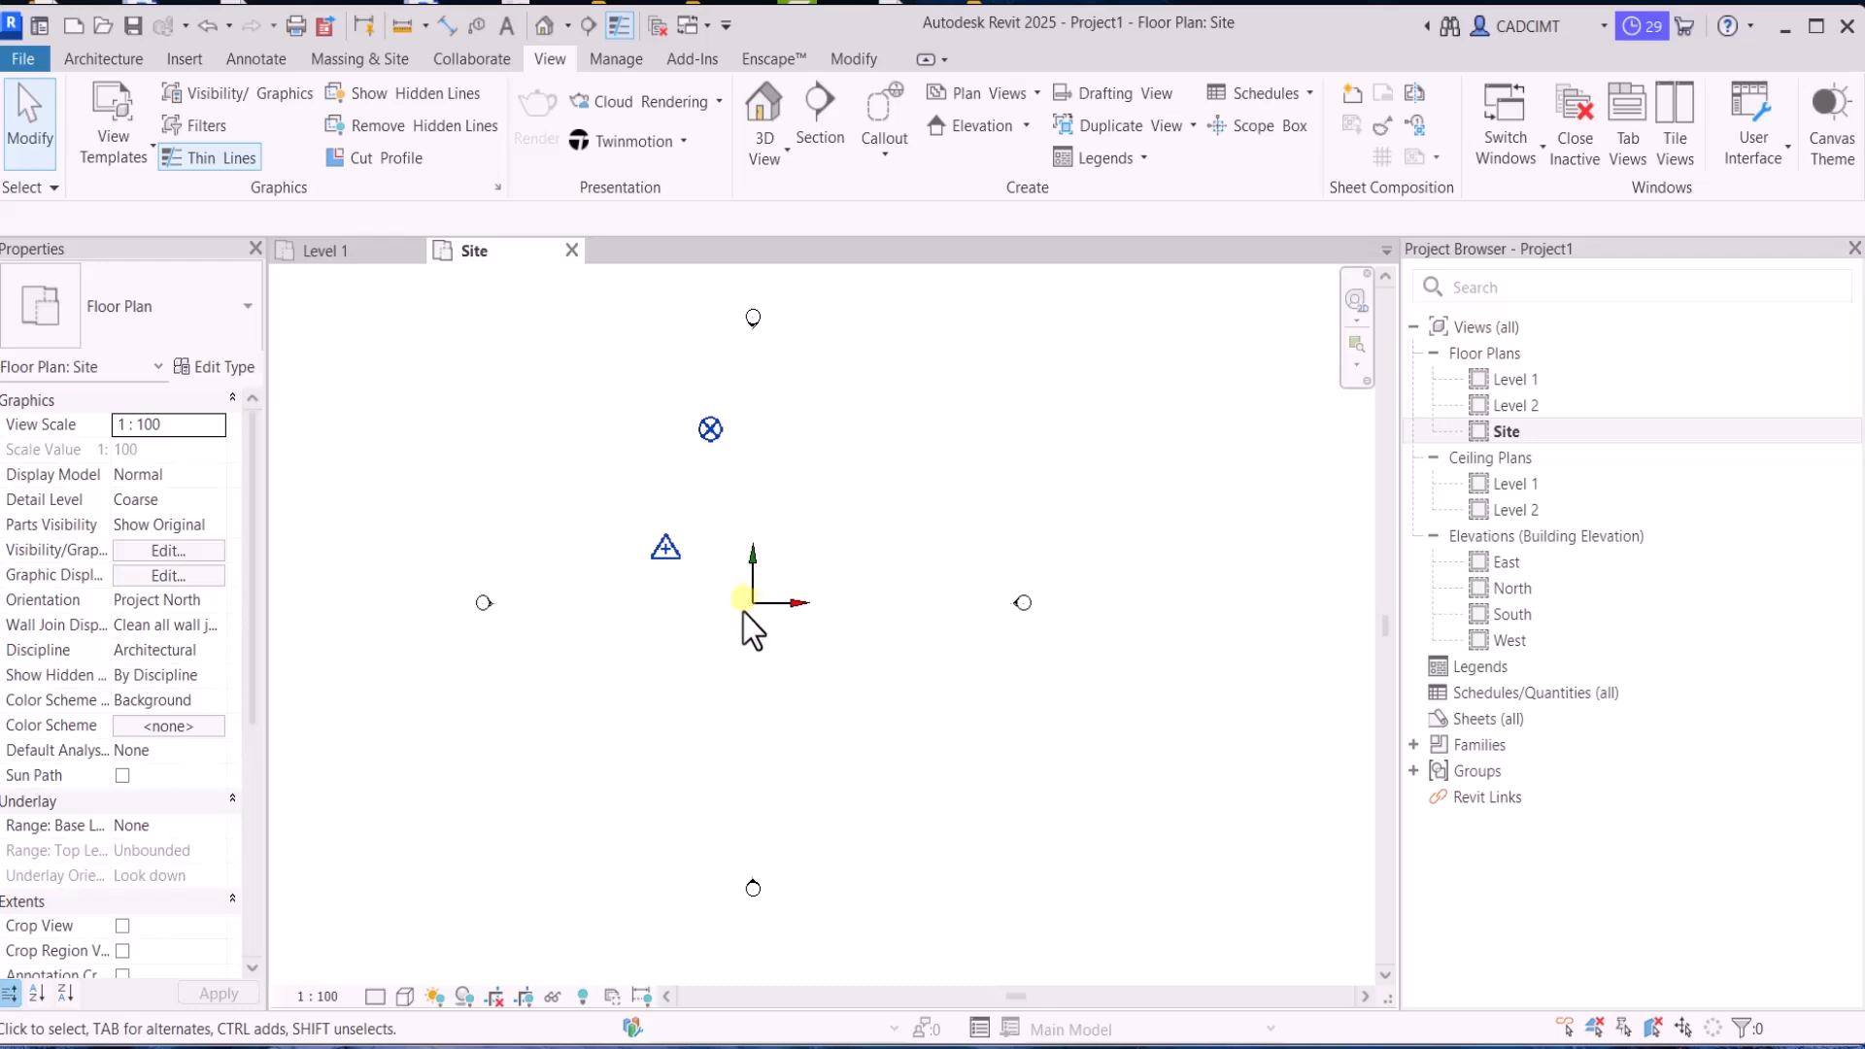
# Move the project base point to the internal origin
pyautogui.click(701, 429)
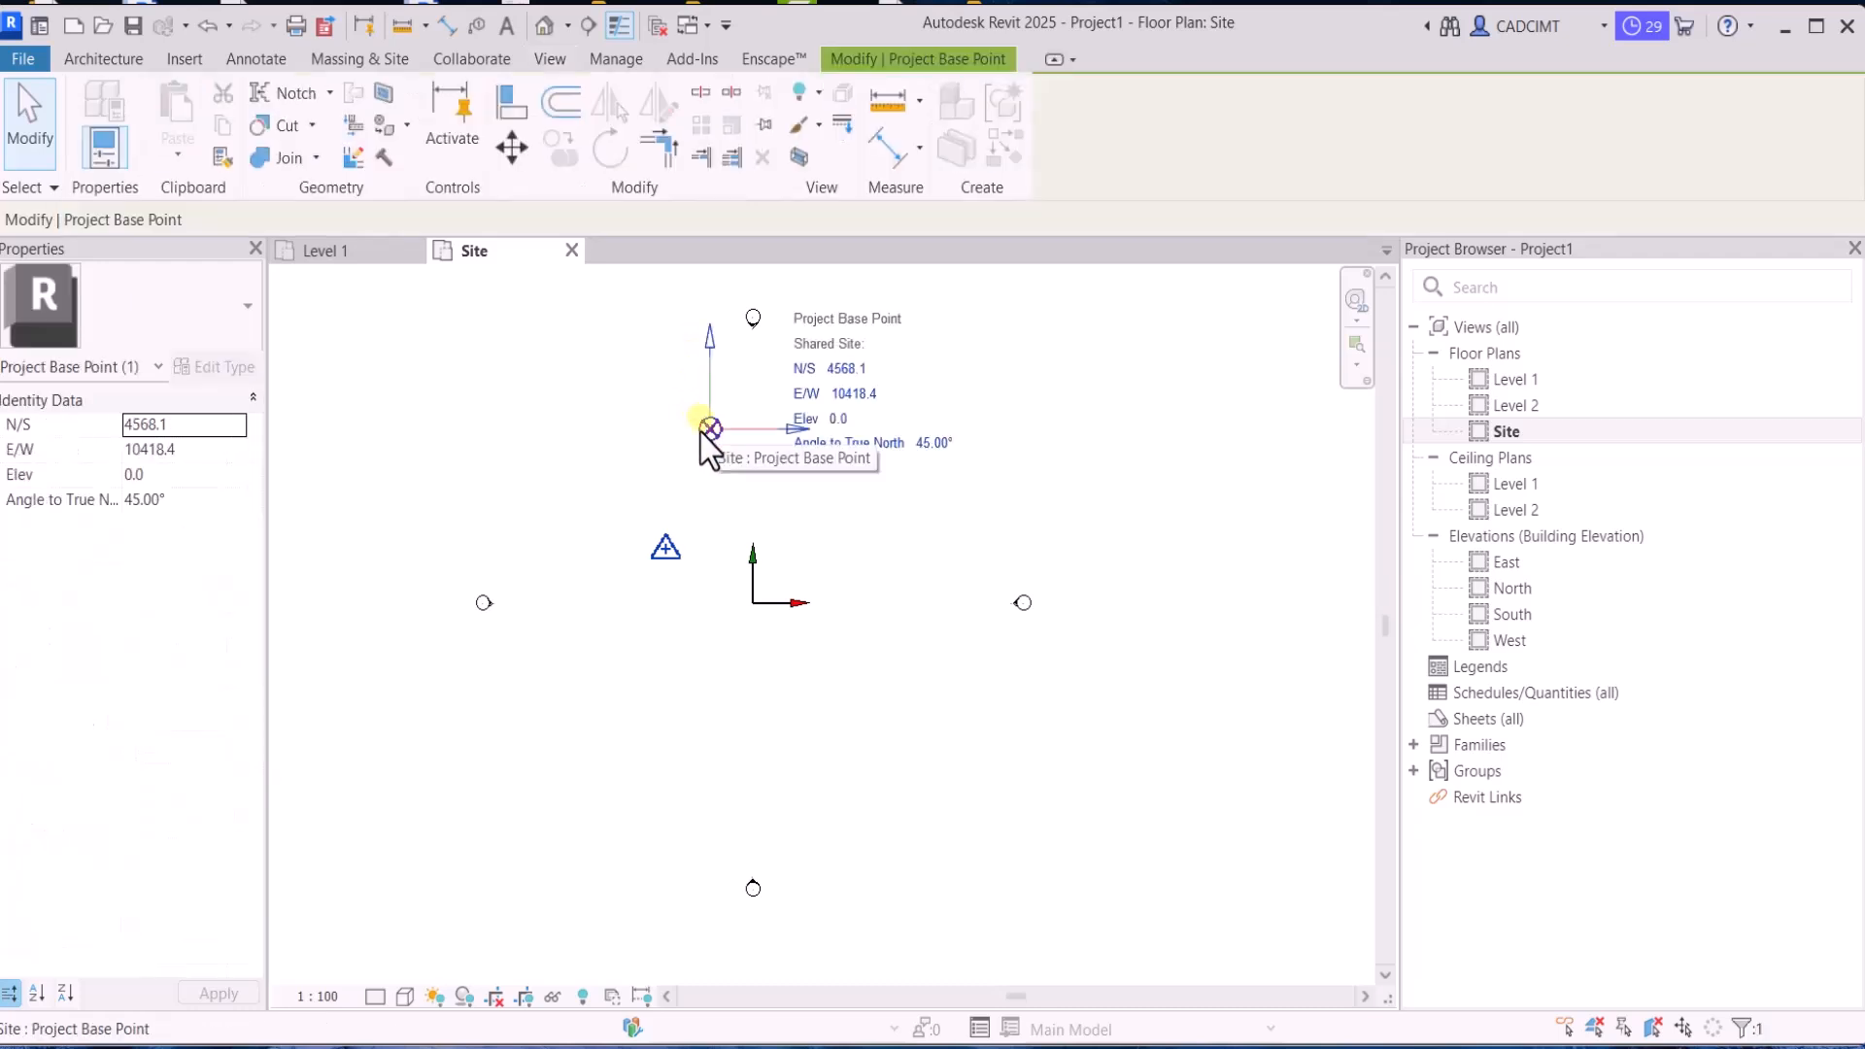
pyautogui.rightClick(702, 433)
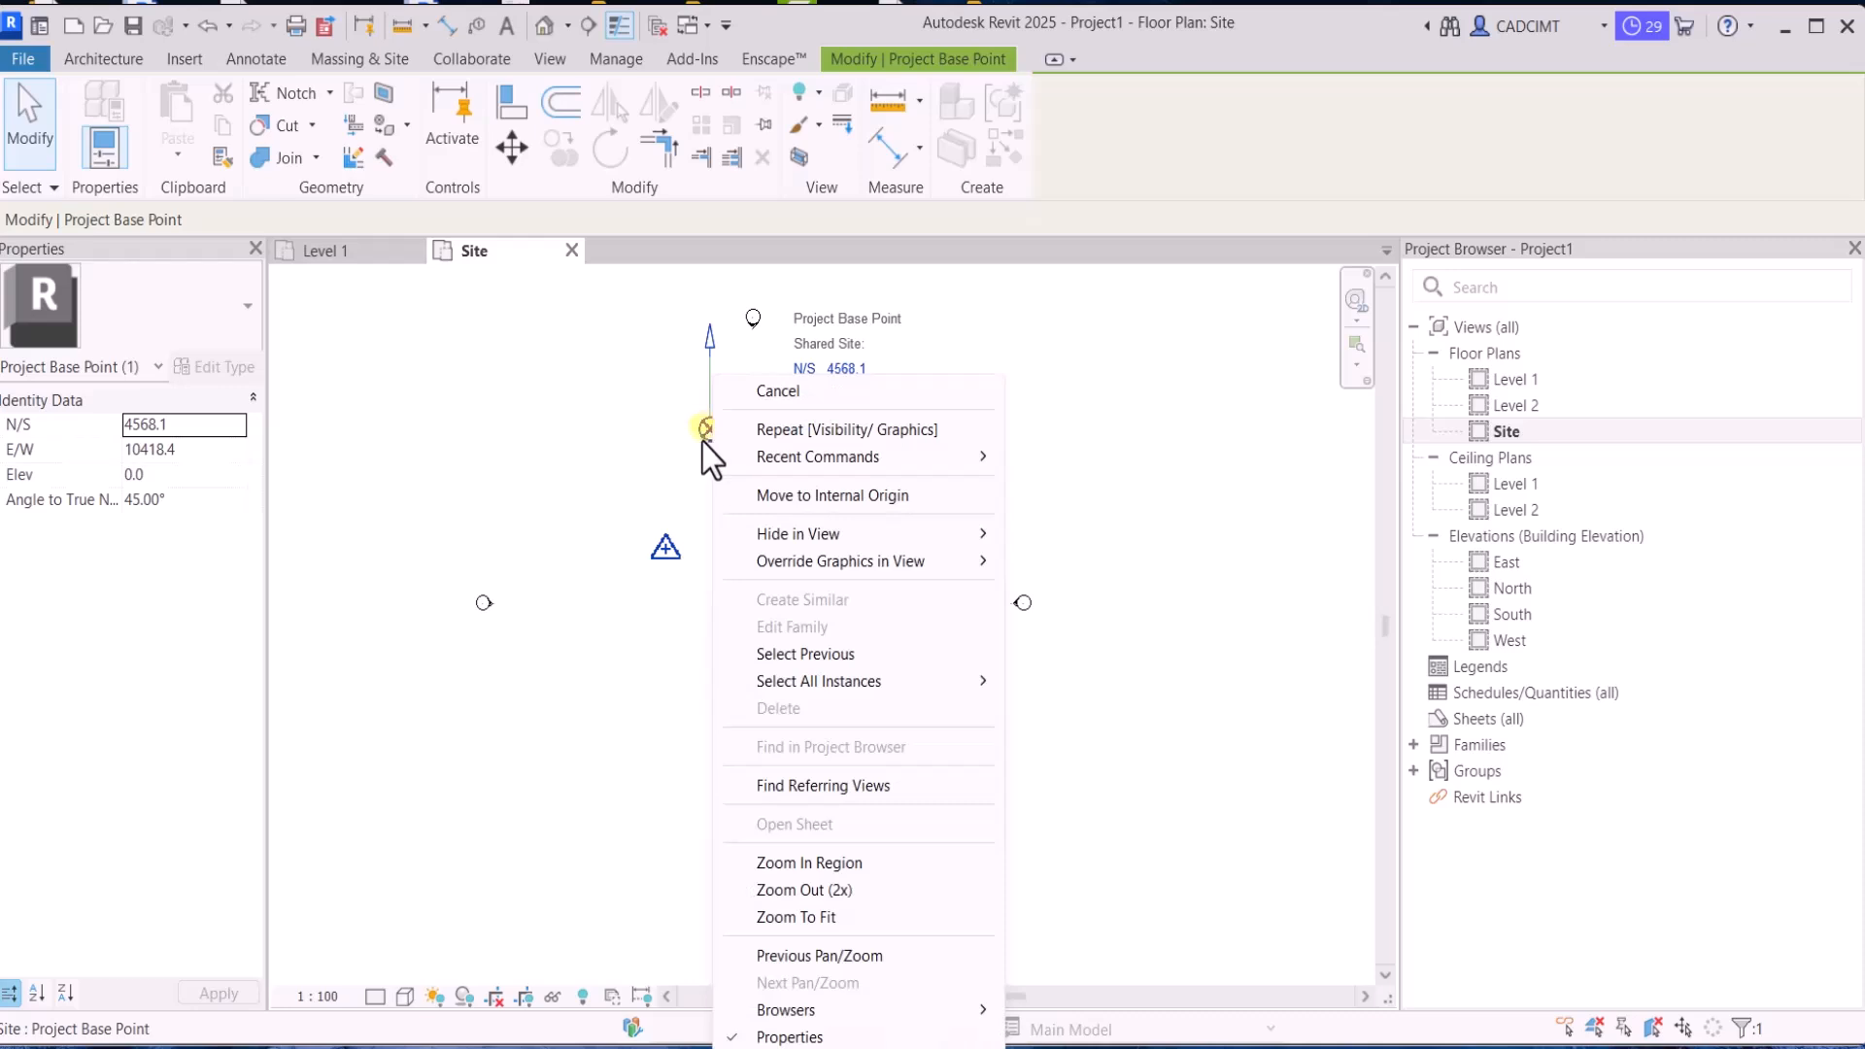
pyautogui.click(762, 497)
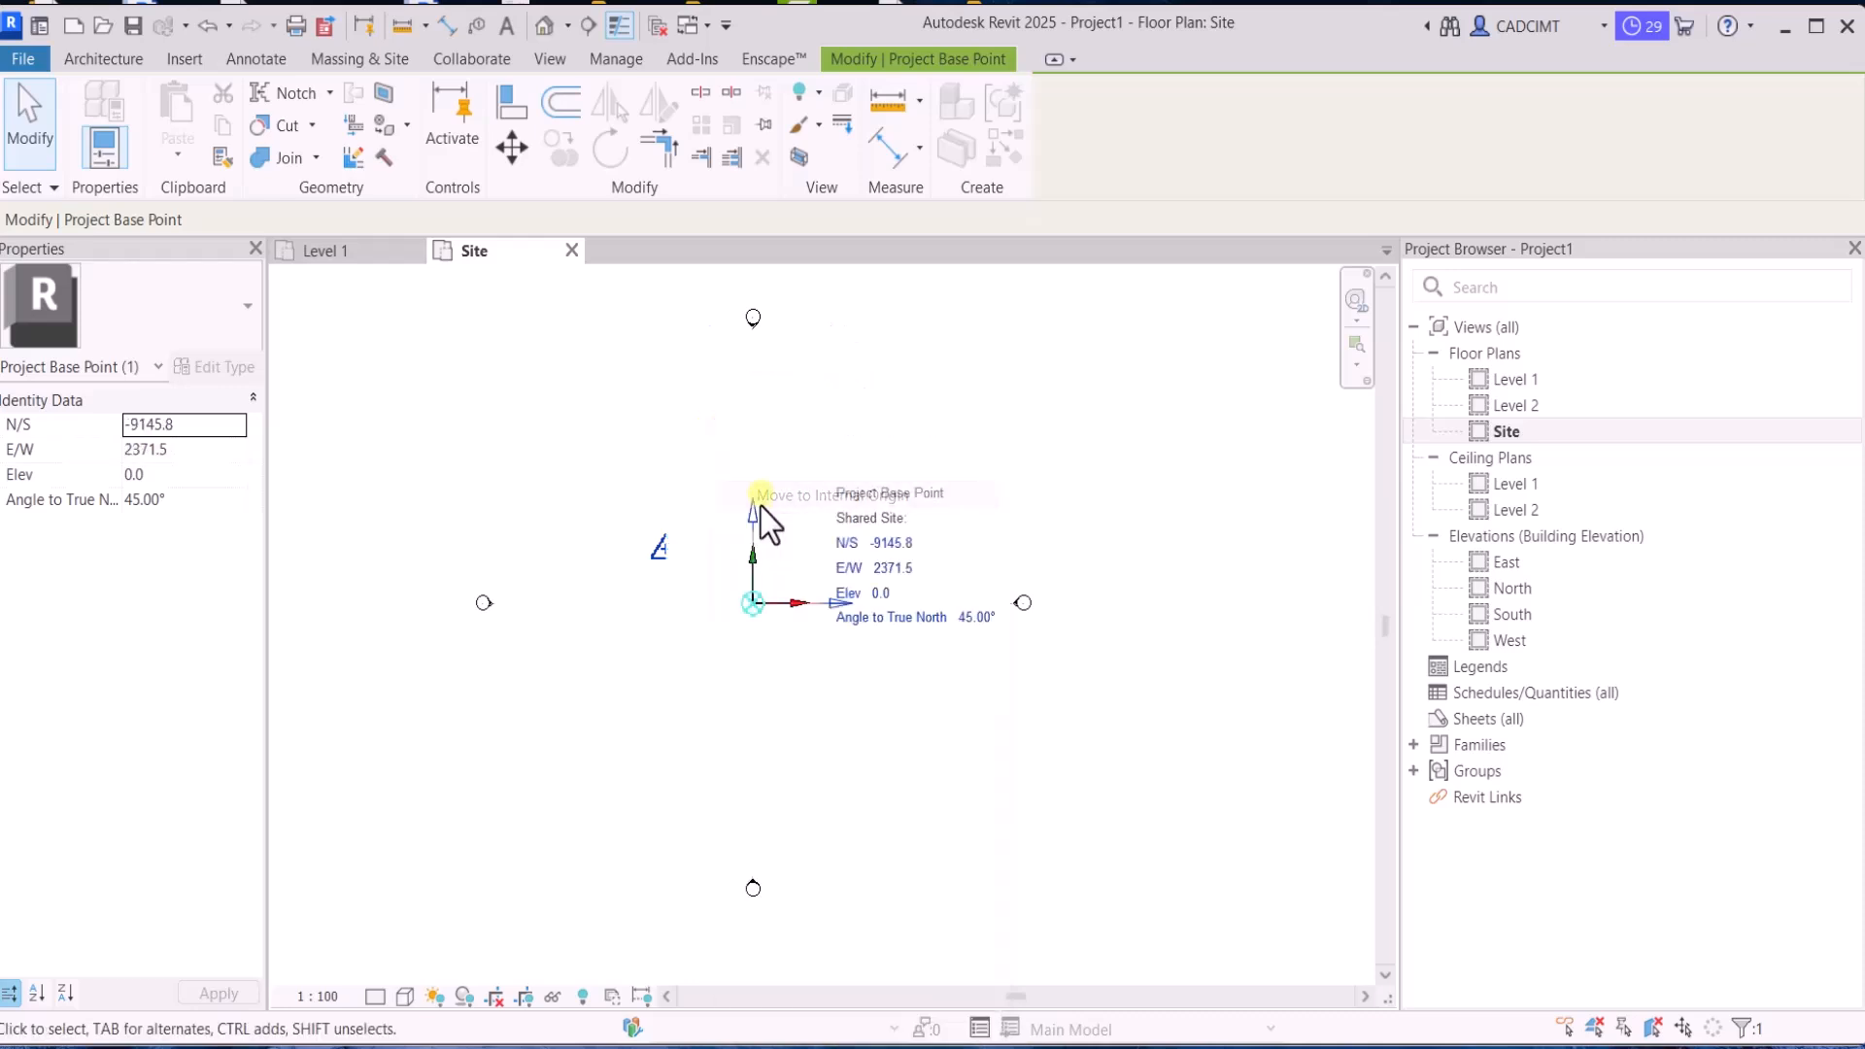
pyautogui.click(728, 686)
pyautogui.click(663, 549)
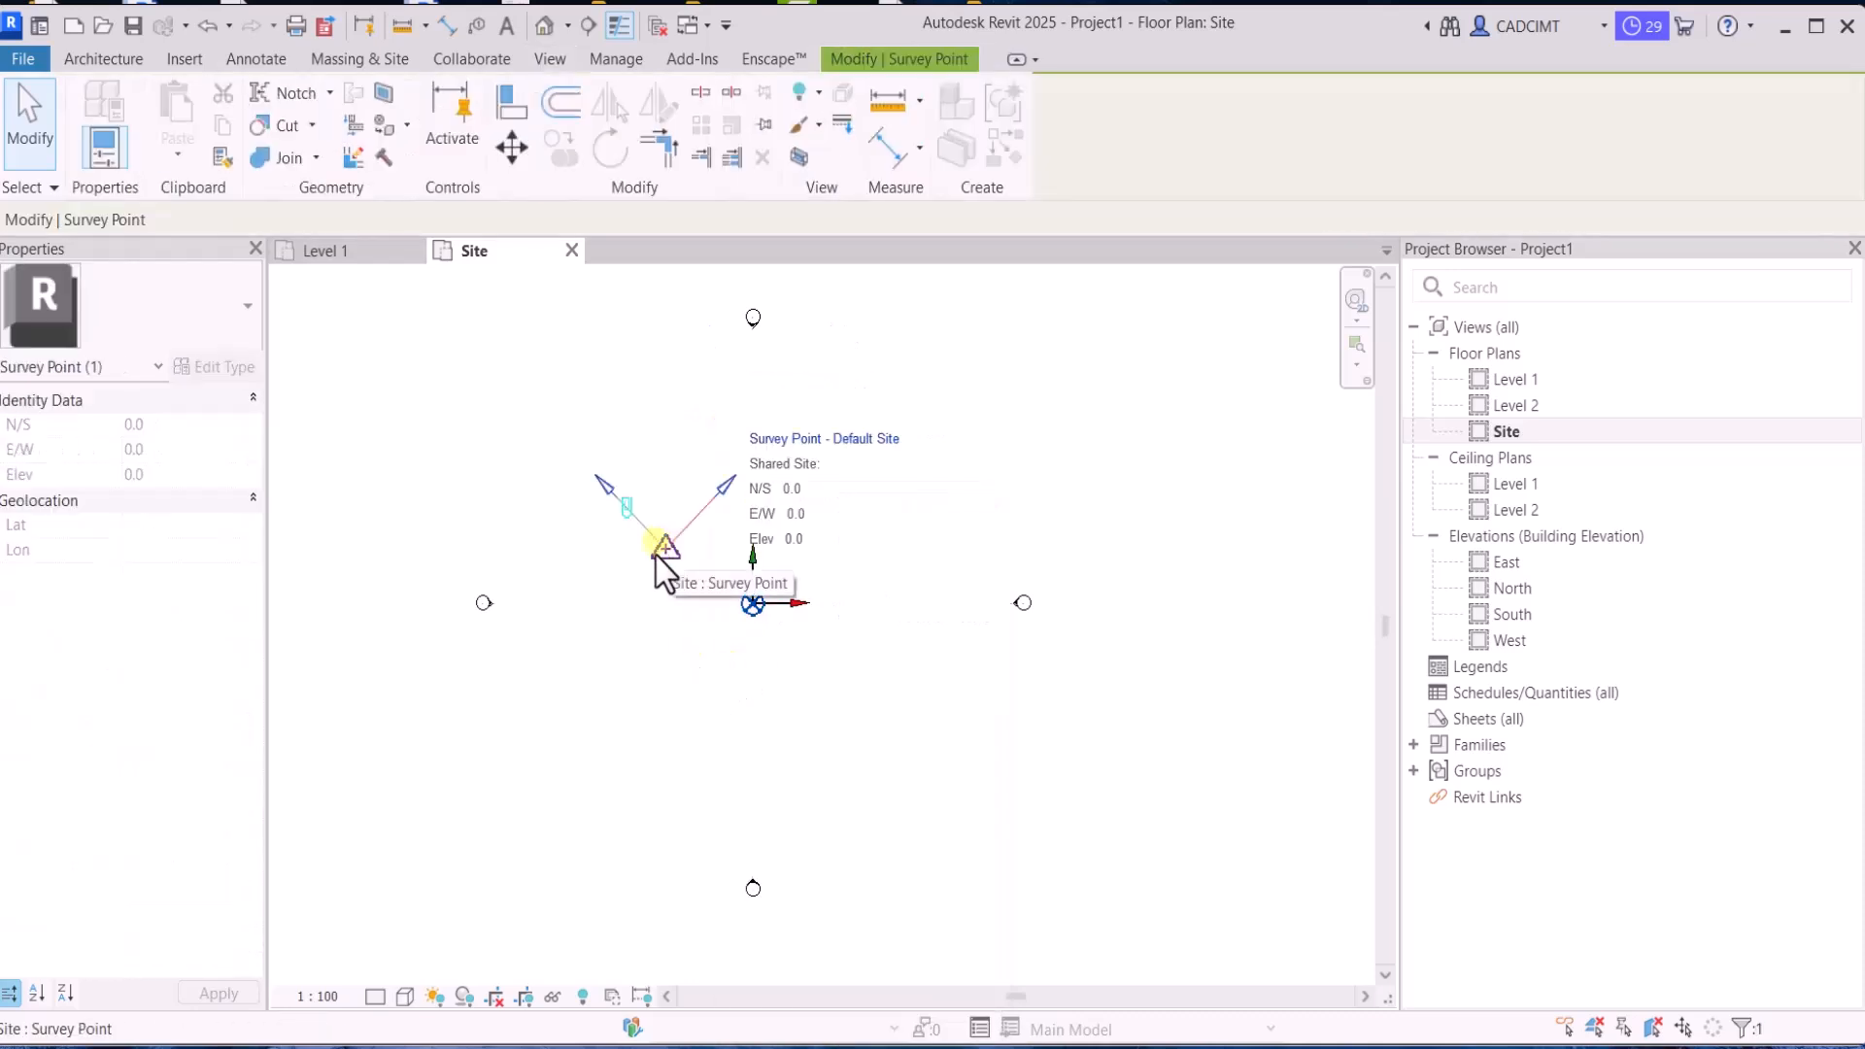
# Set the project base point's angle to true north to 0°
pyautogui.click(750, 602)
pyautogui.click(958, 618)
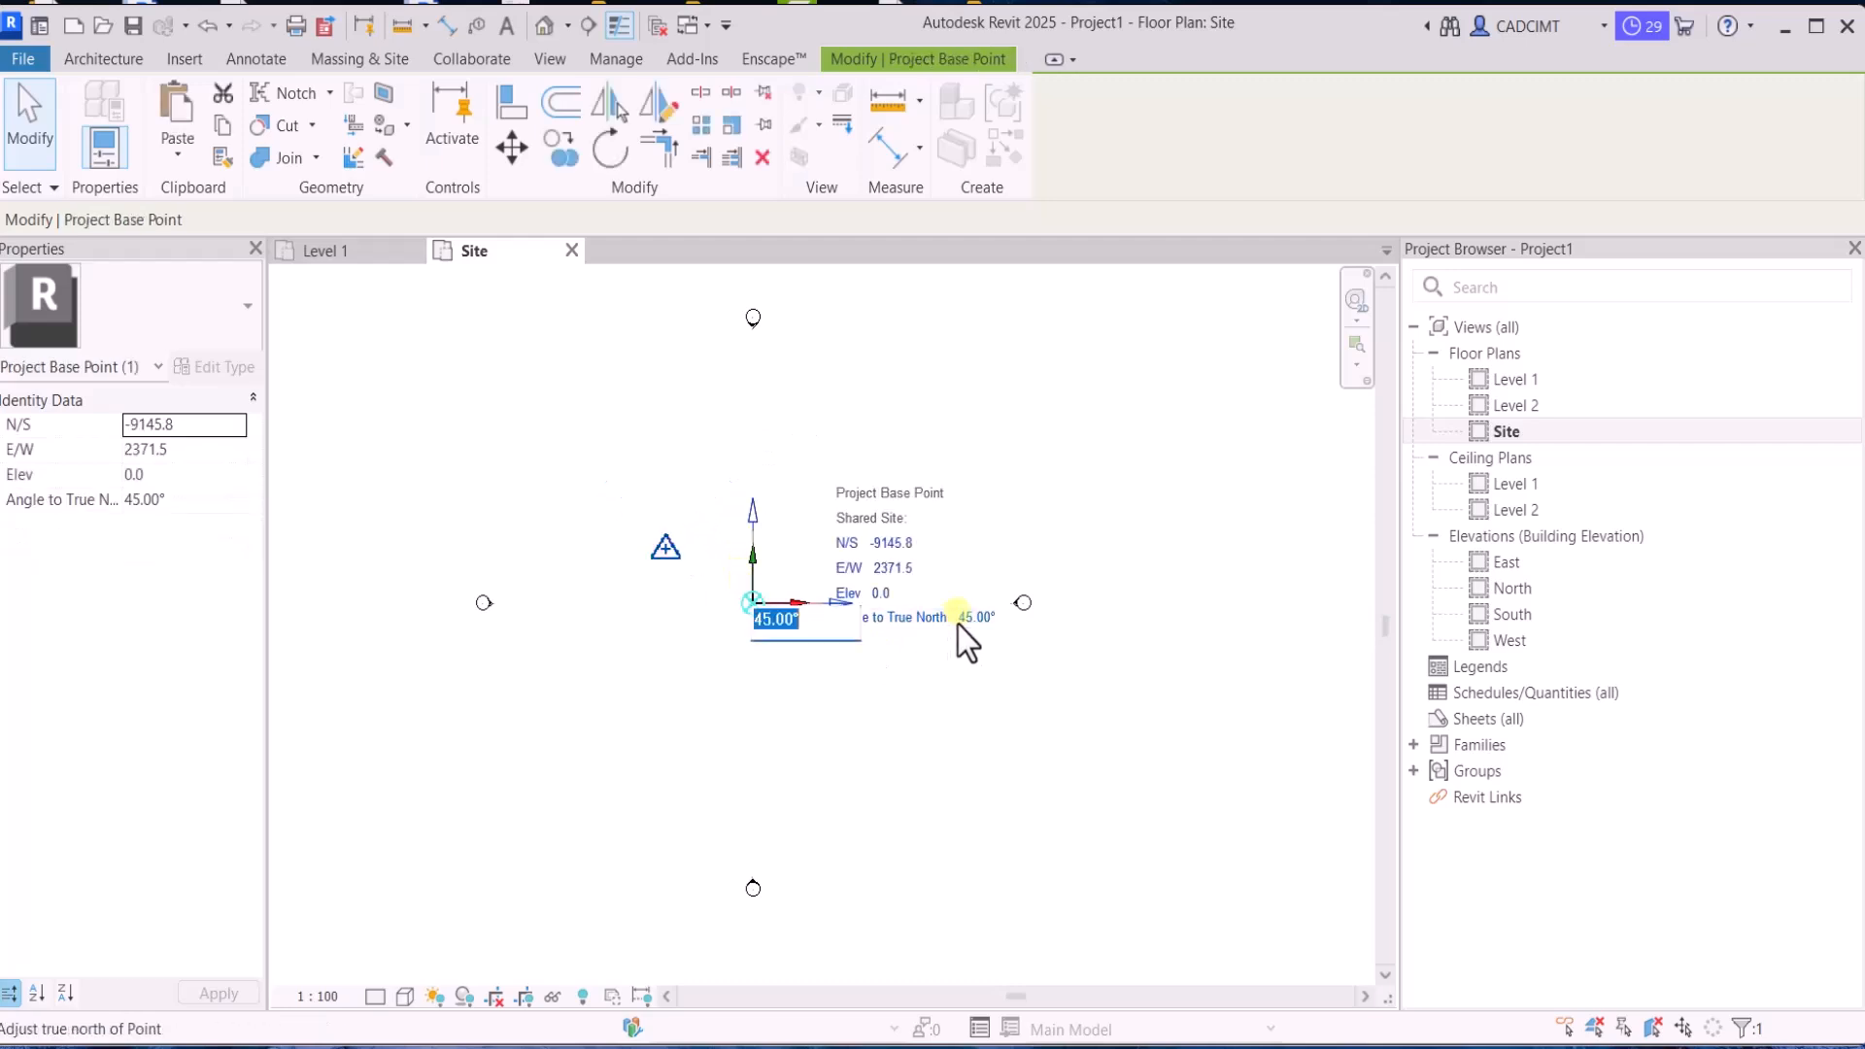
pyautogui.write('0')
pyautogui.press('Return')
pyautogui.click(977, 723)
# Move the clipped survey point onto the project base point at the internal origin
pyautogui.click(721, 500)
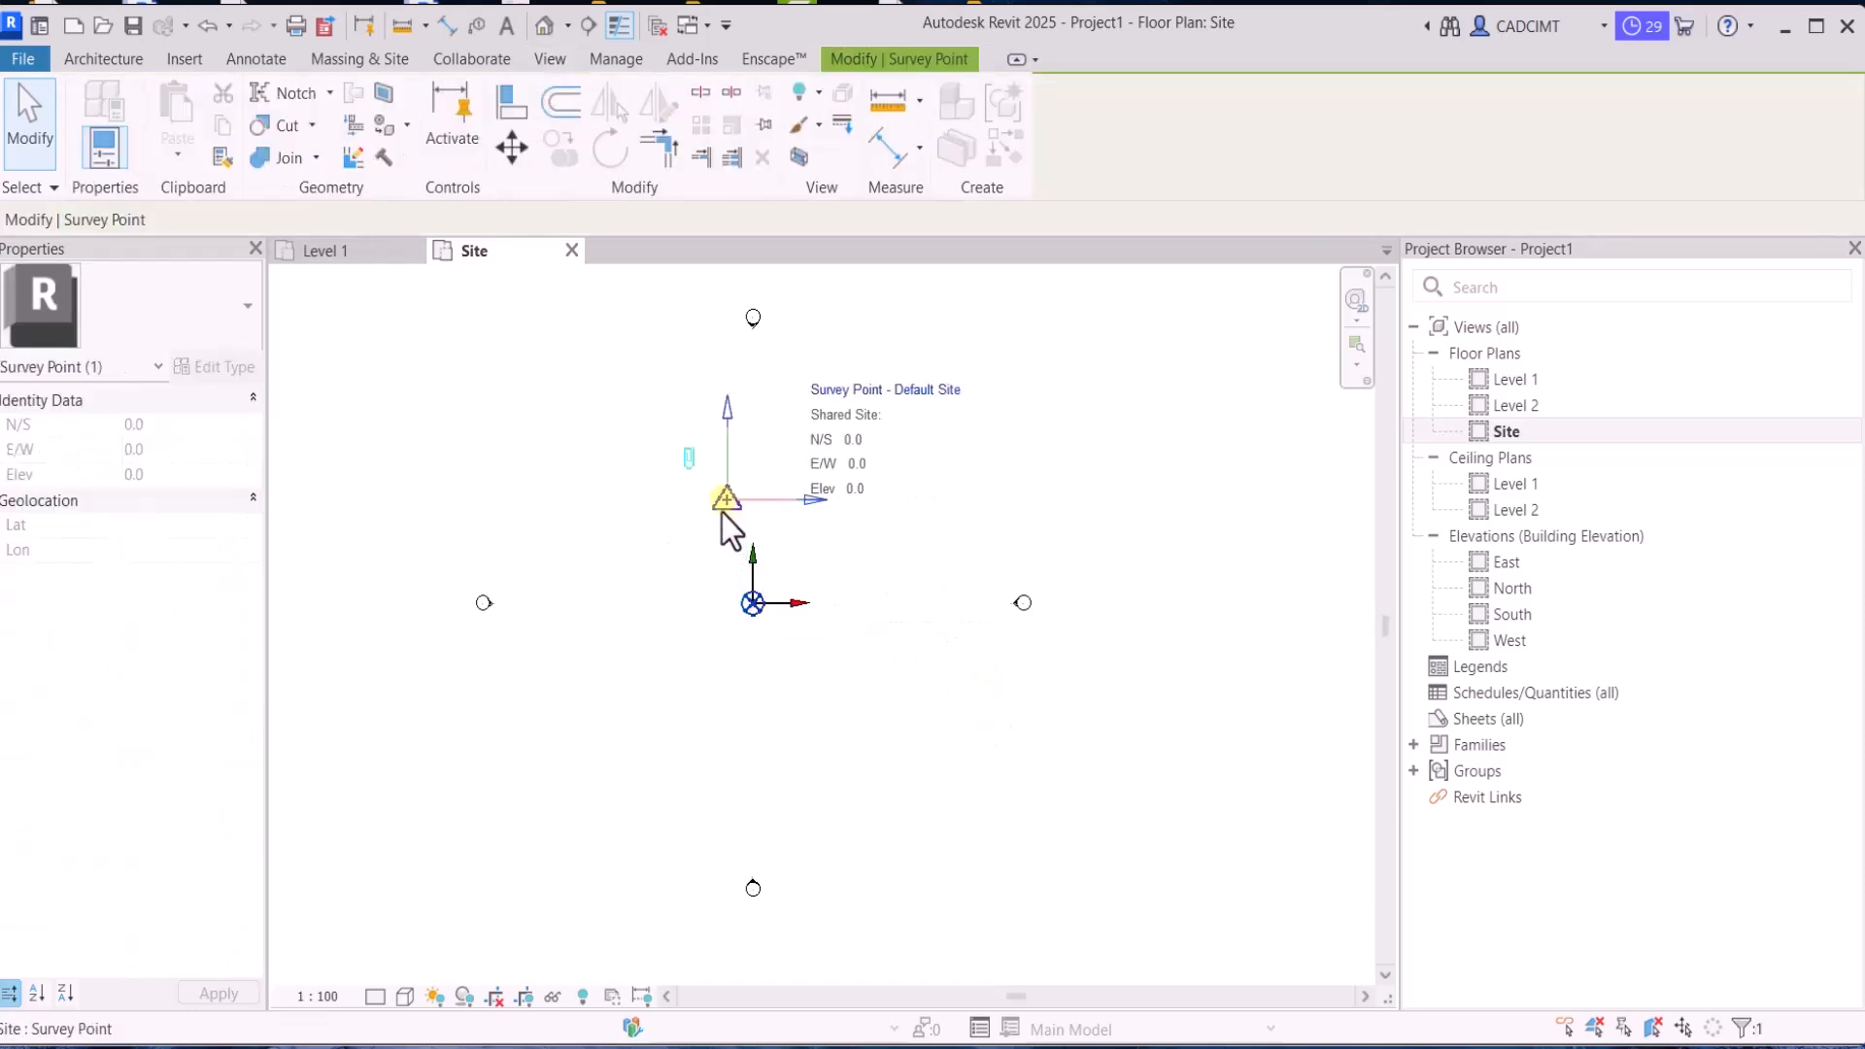
pyautogui.moveTo(719, 503)
pyautogui.mouseDown()
pyautogui.moveTo(762, 600)
pyautogui.moveTo(673, 687)
pyautogui.mouseUp()
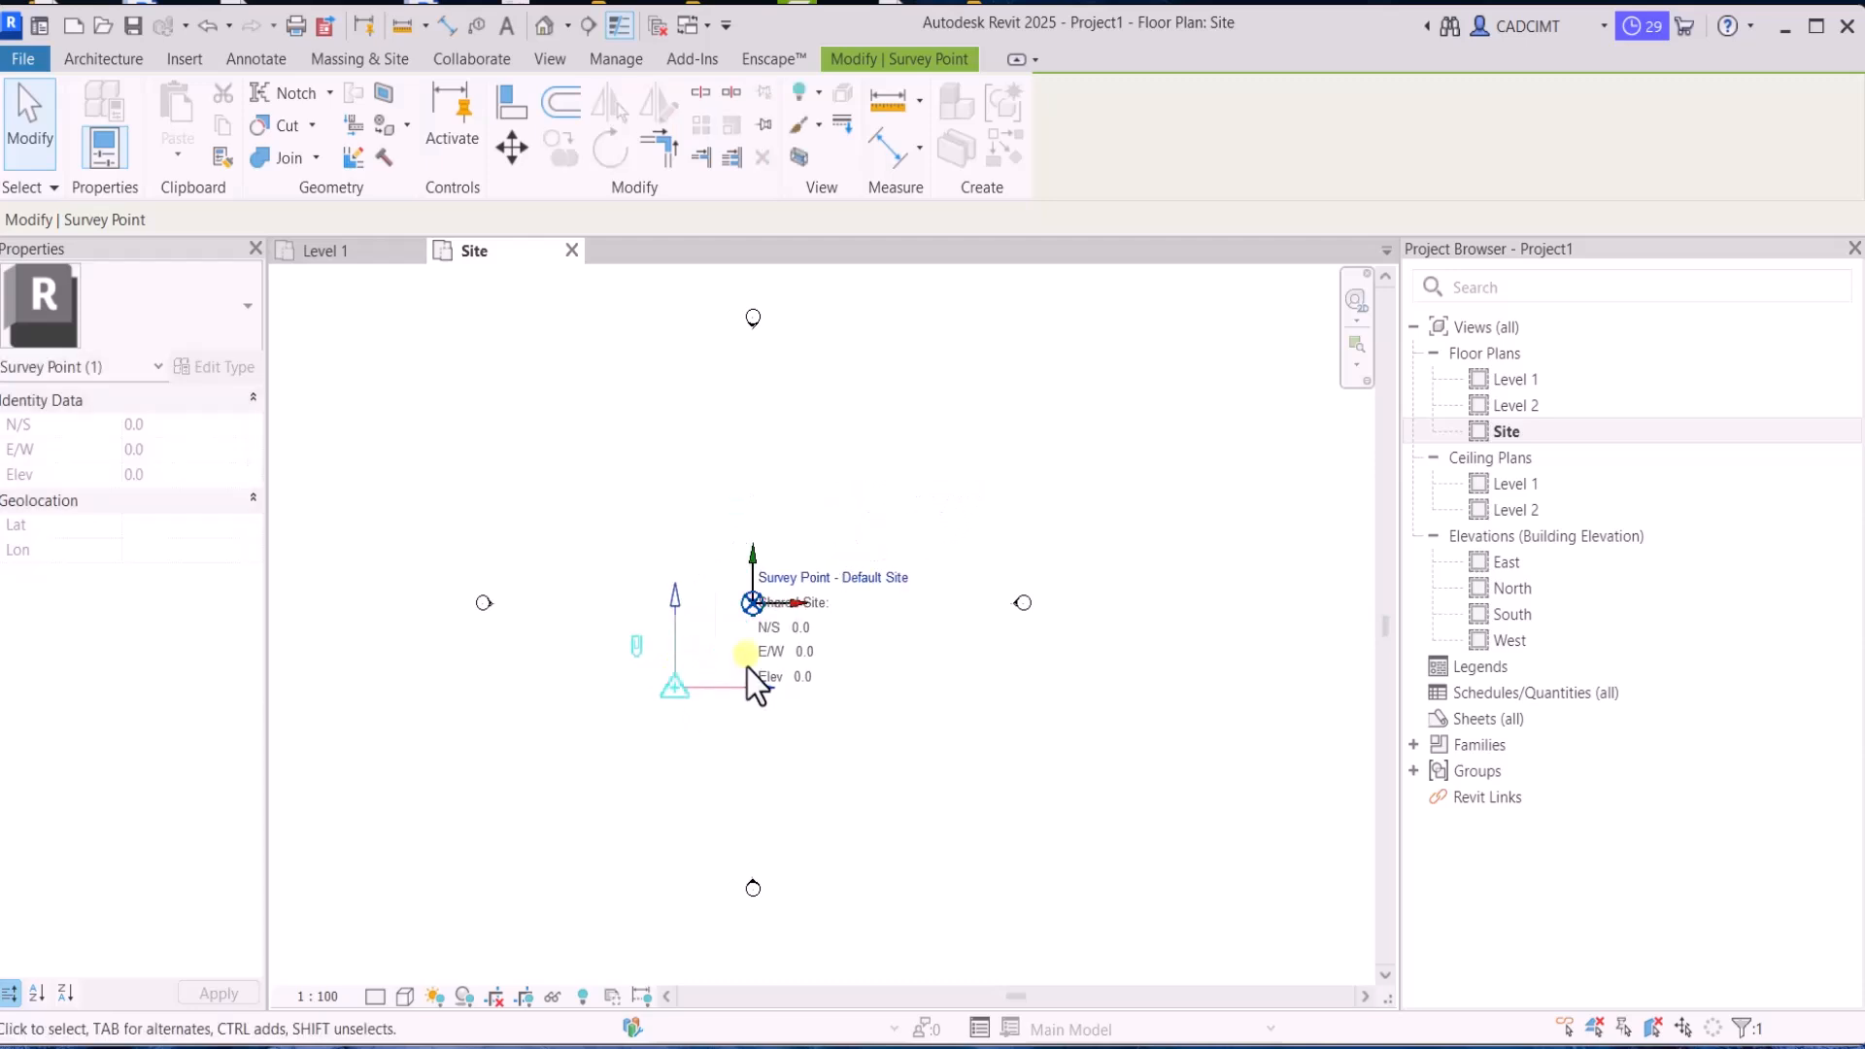
pyautogui.click(627, 644)
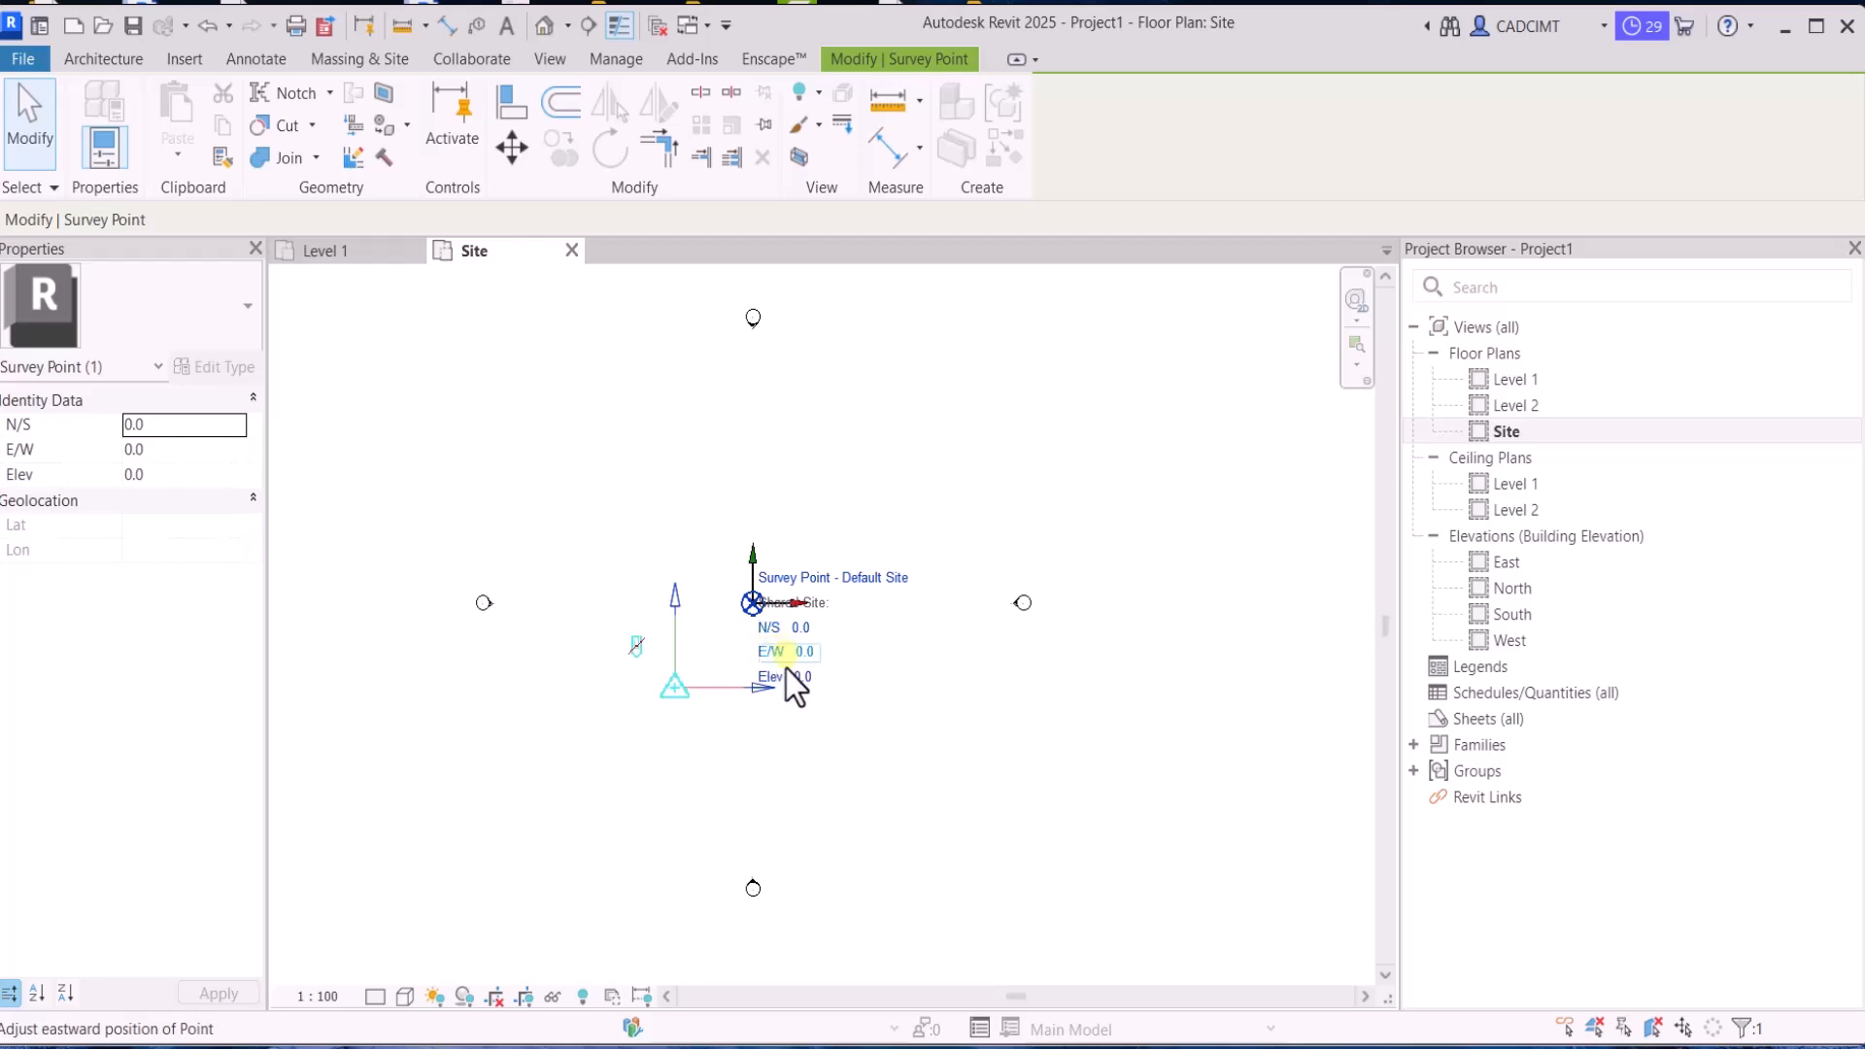
pyautogui.click(636, 647)
pyautogui.moveTo(670, 692); pyautogui.dragTo(750, 614)
pyautogui.click(777, 654)
pyautogui.scroll(3, 799, 582)
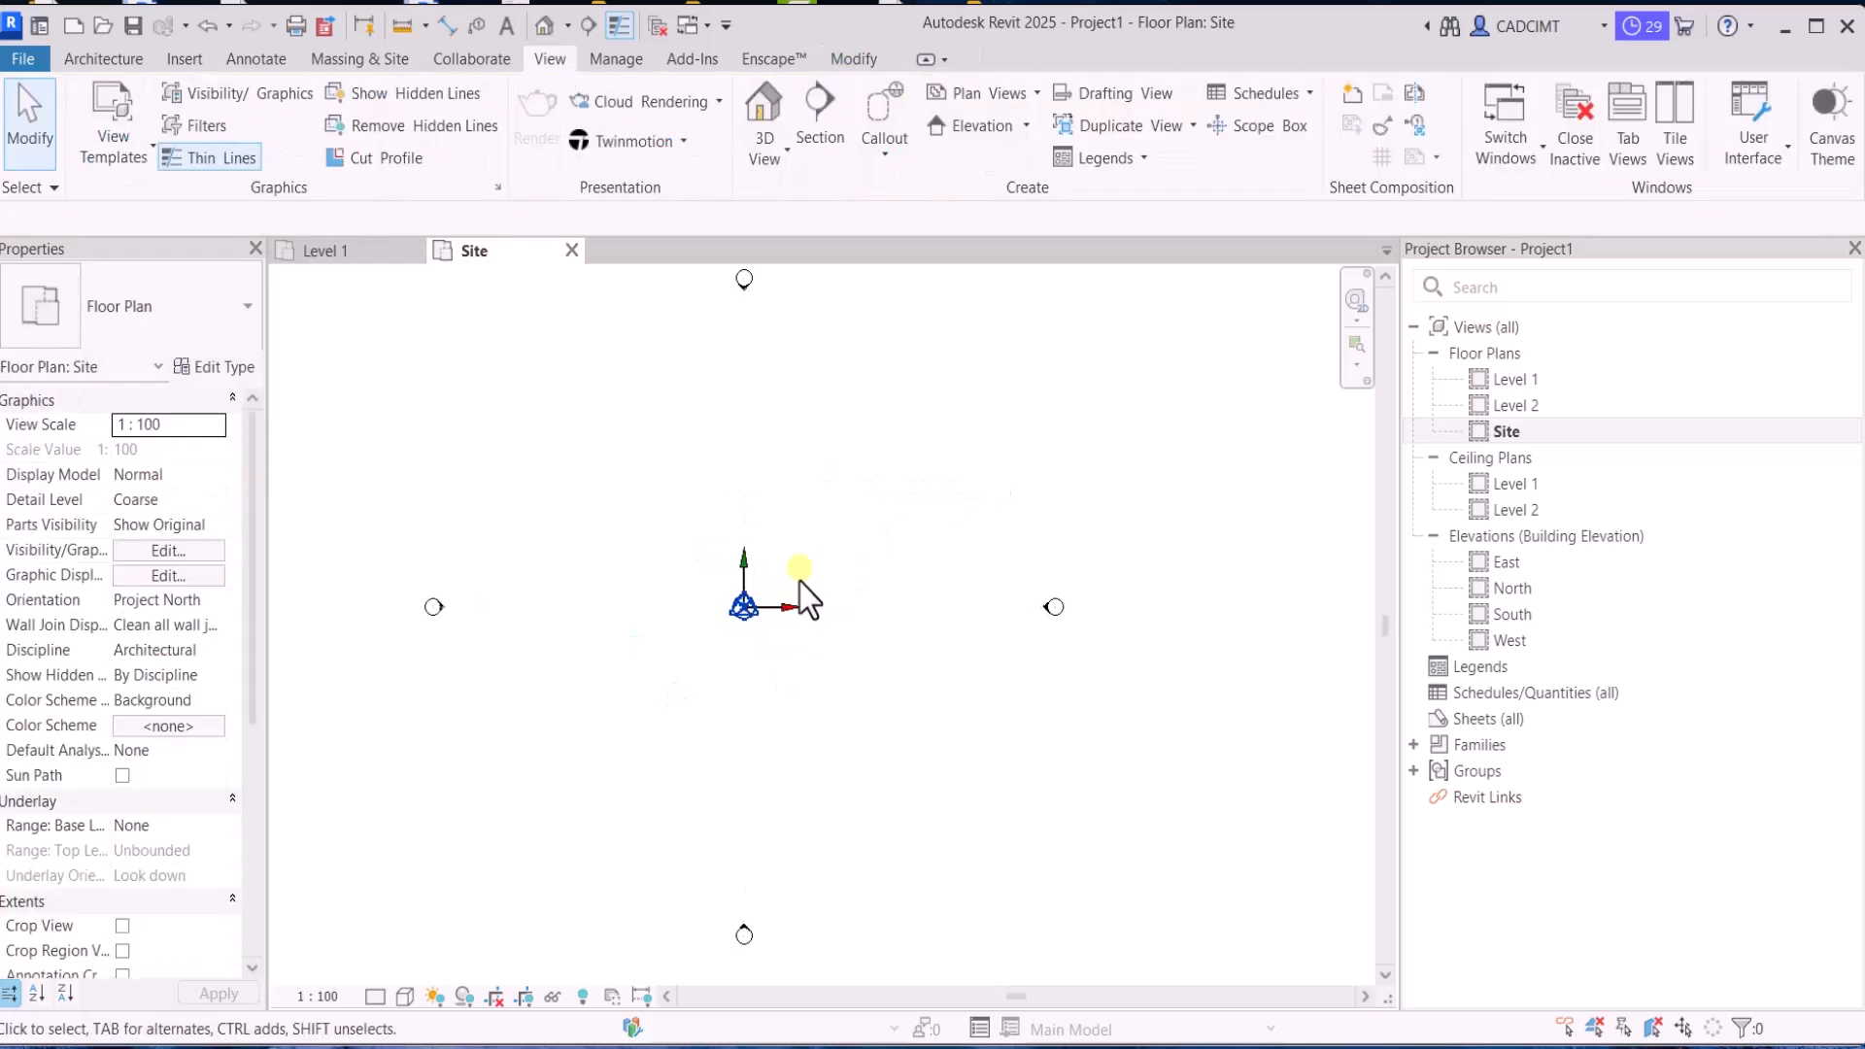
pyautogui.scroll(-2, 795, 583)
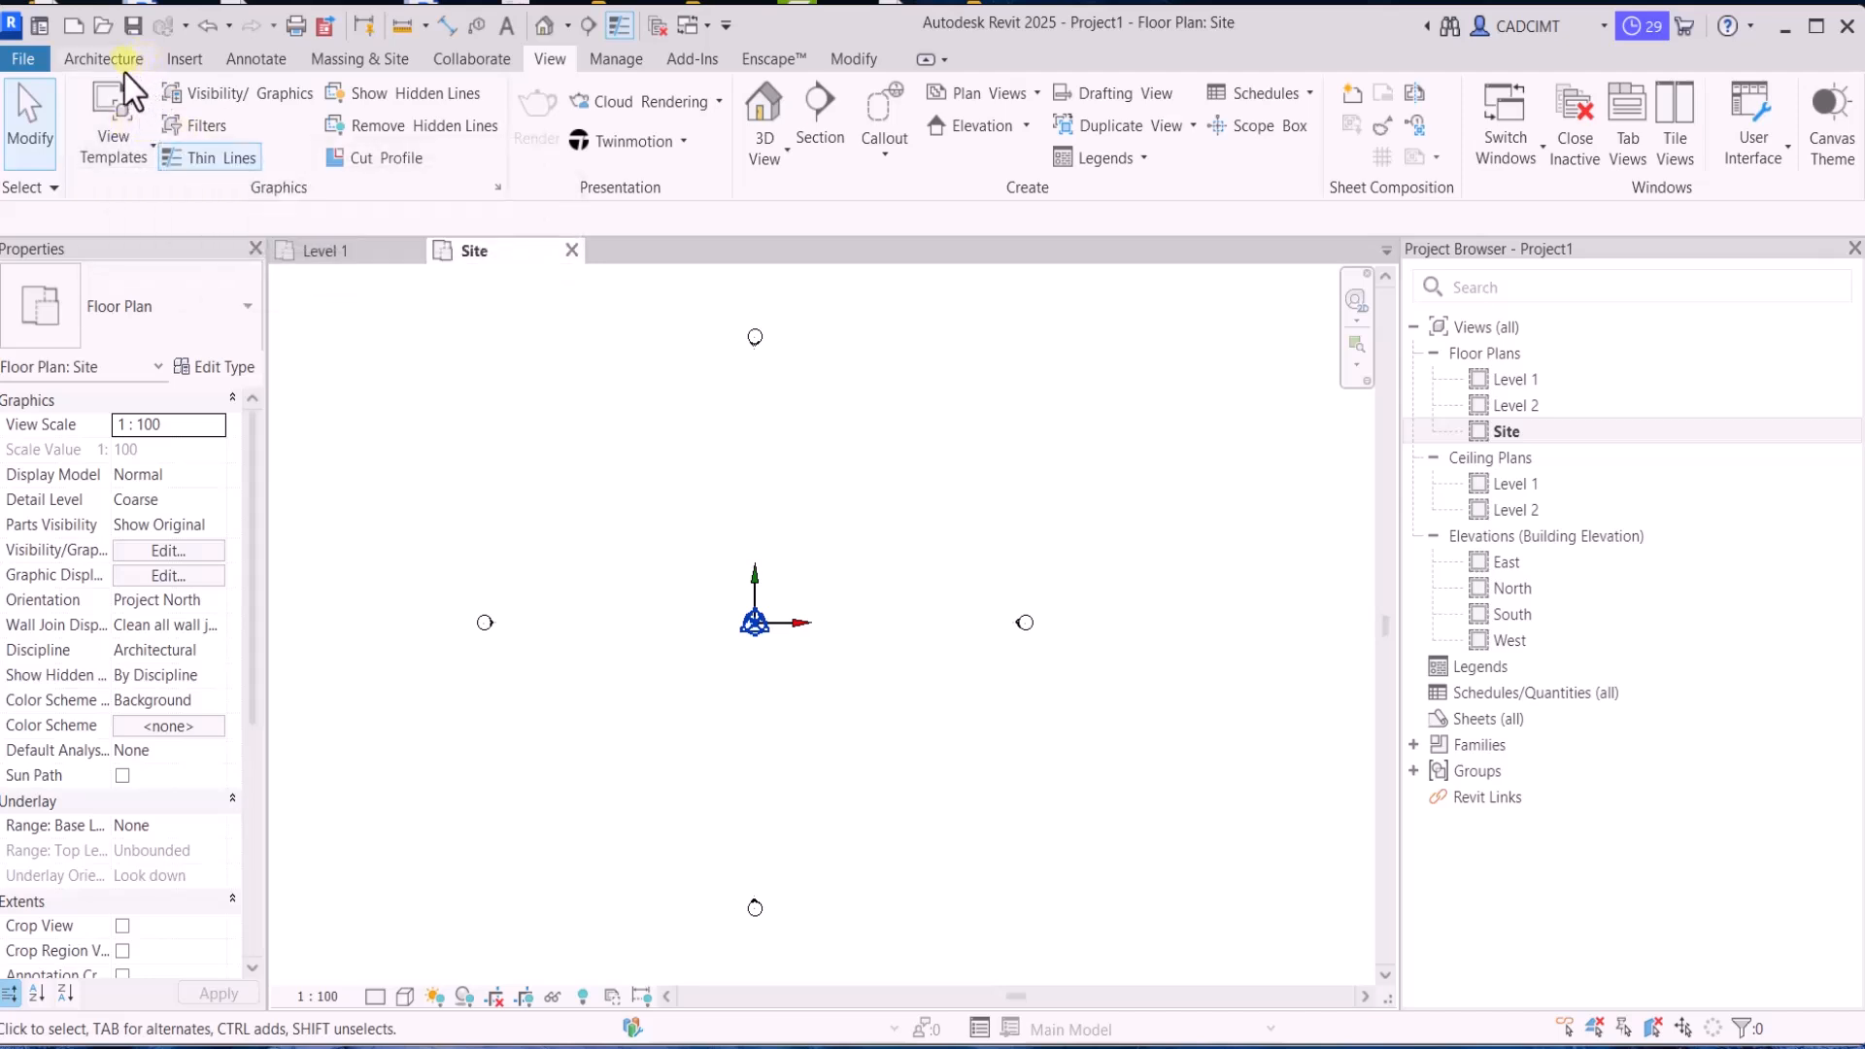
# Draw a rectangular site outline around the origin with detail lines, about 50000 wide and 43000 high
pyautogui.click(103, 59)
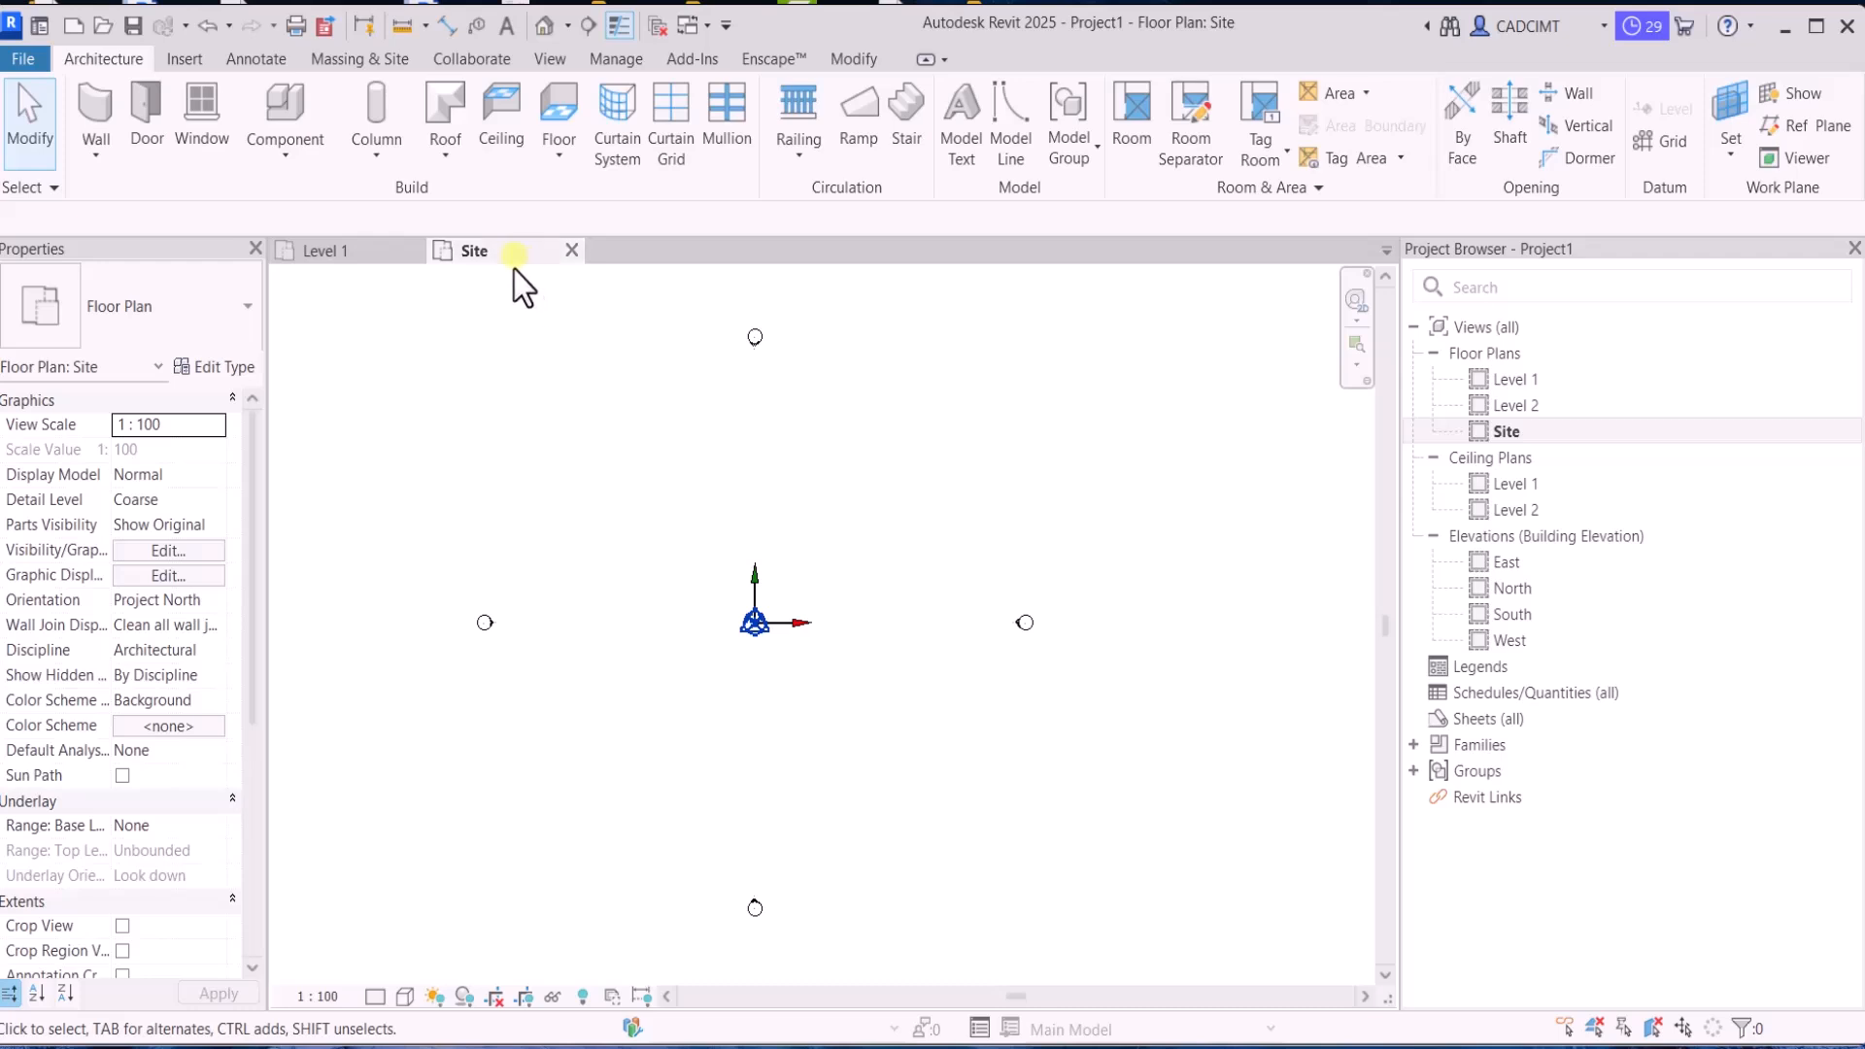
pyautogui.click(254, 60)
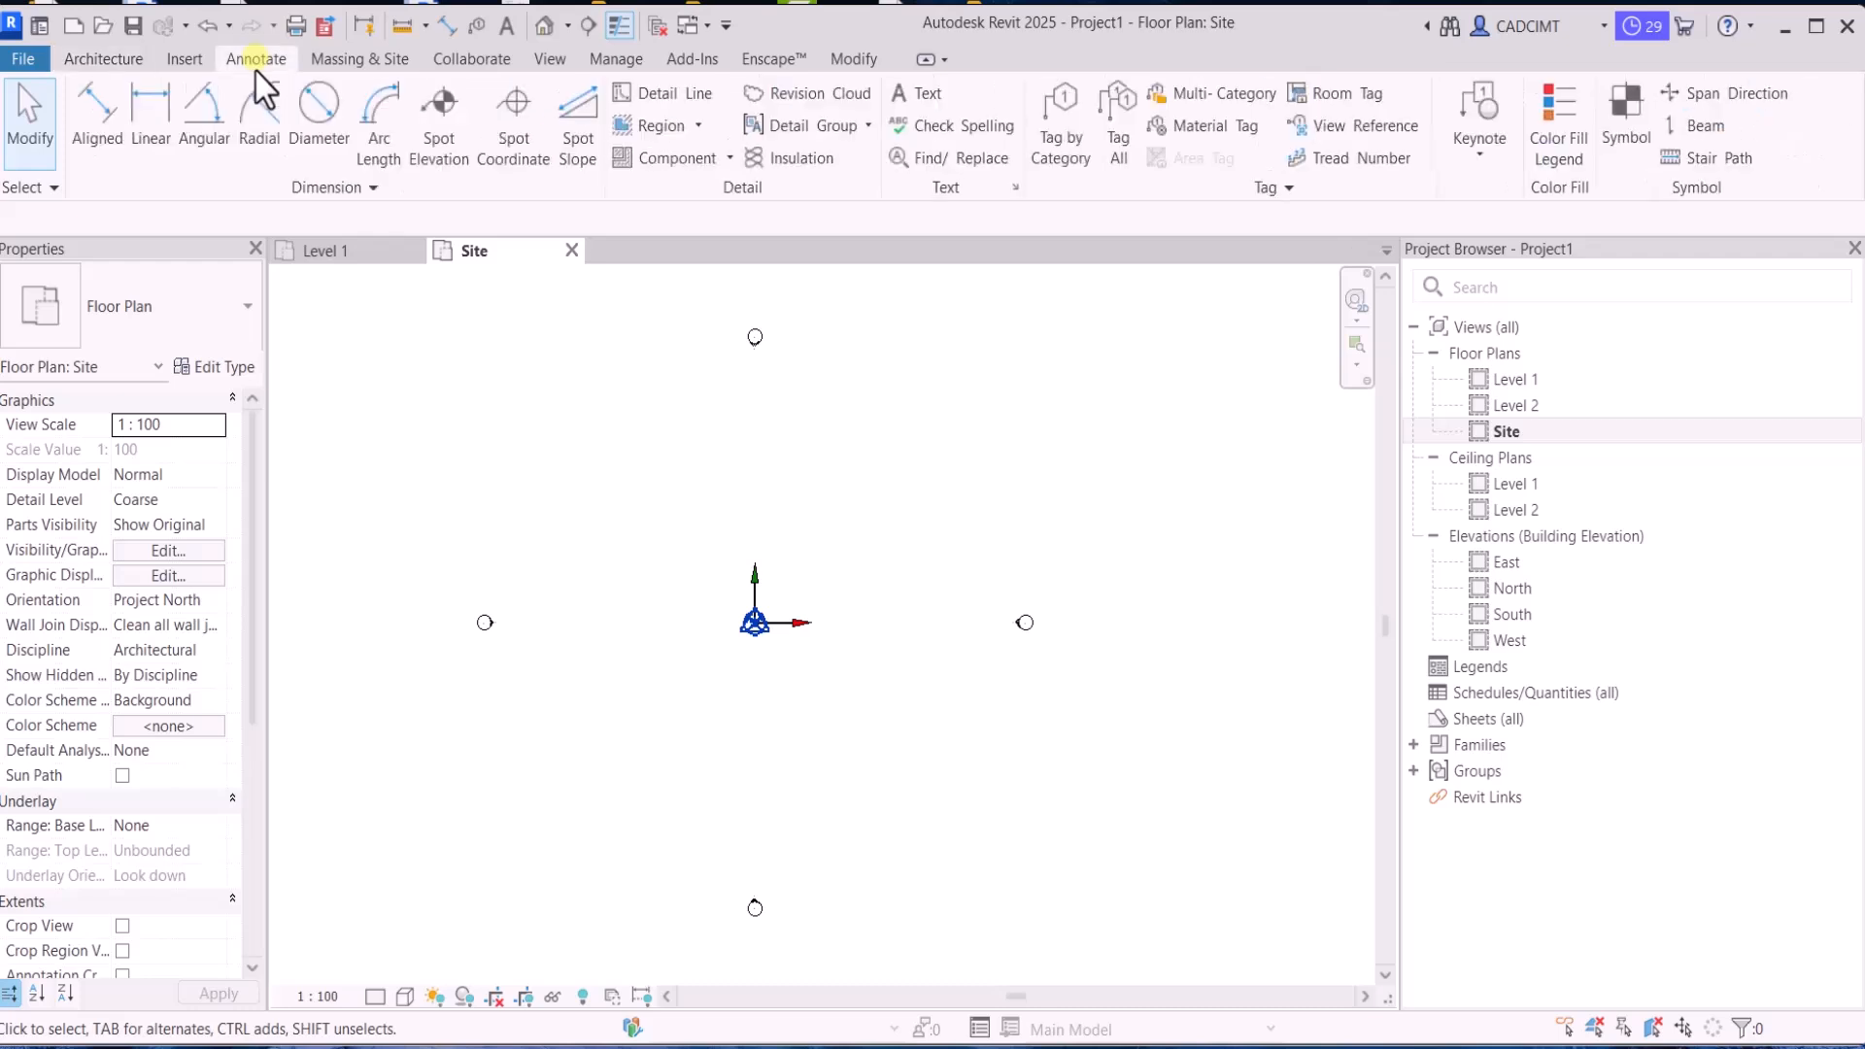
pyautogui.click(661, 98)
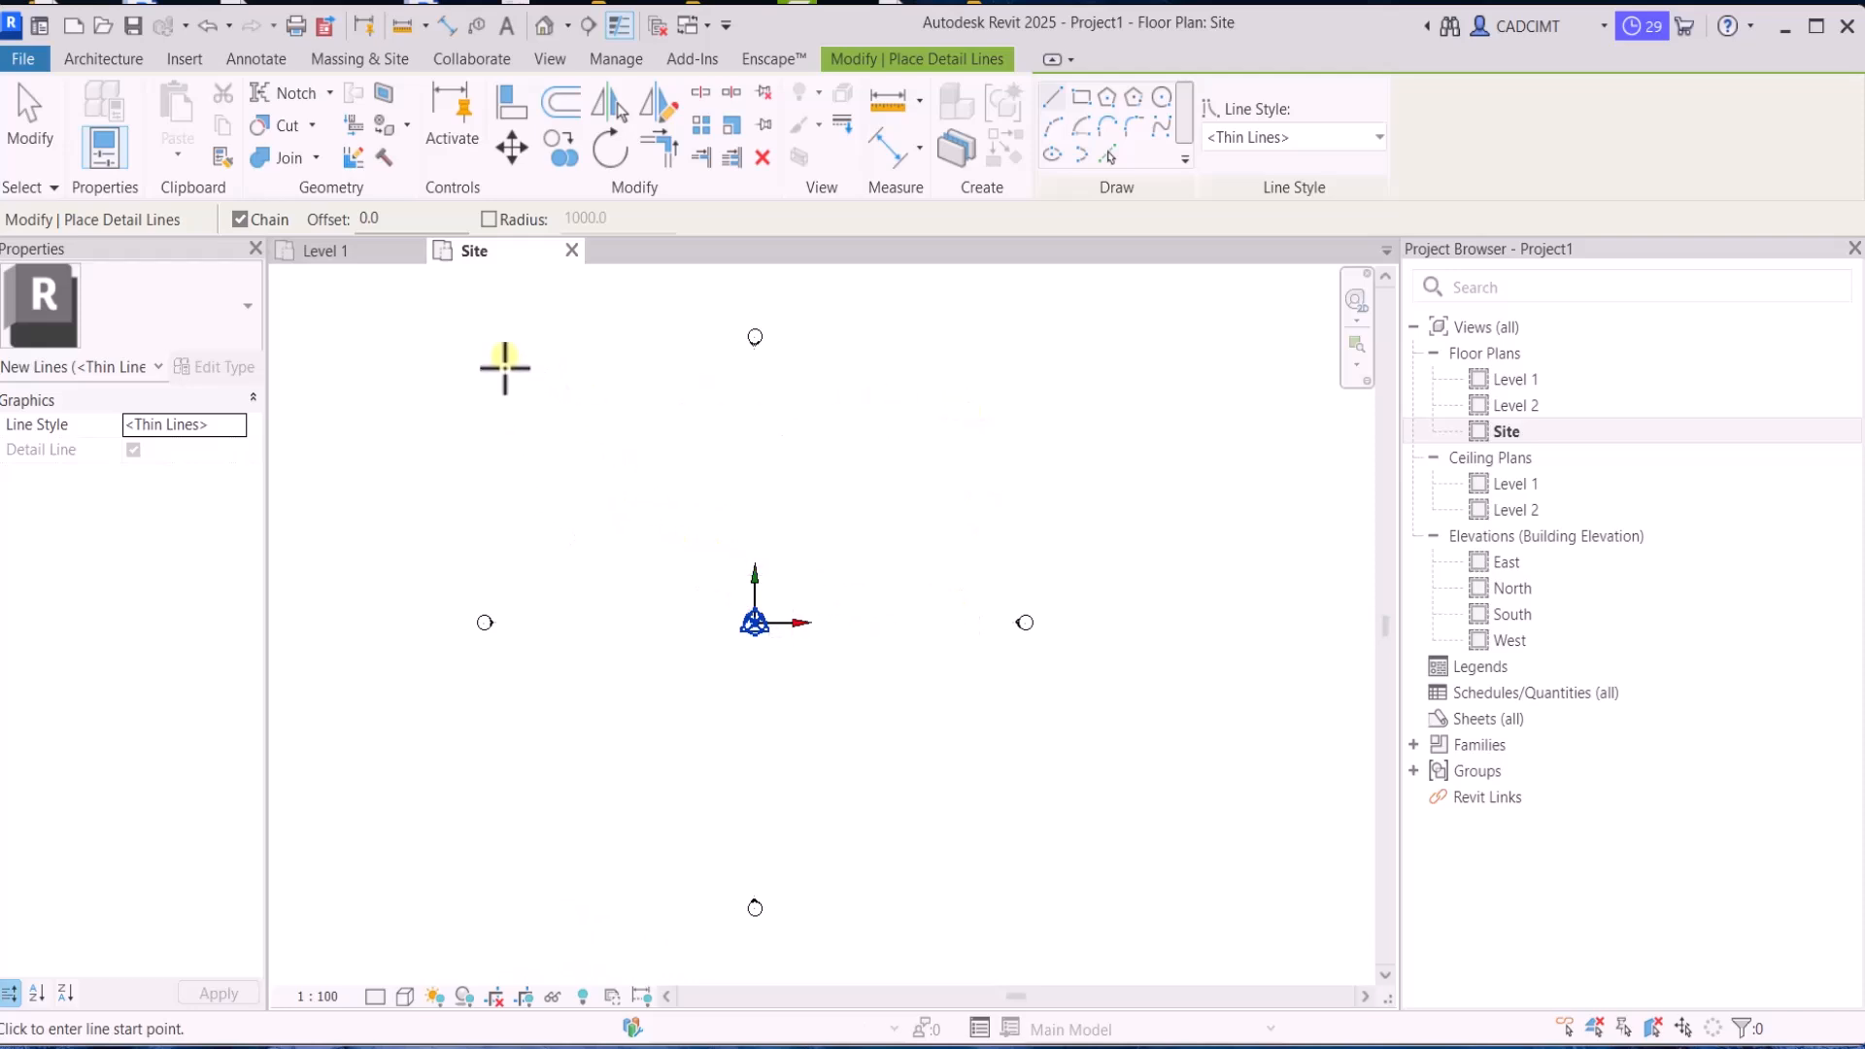
pyautogui.click(523, 364)
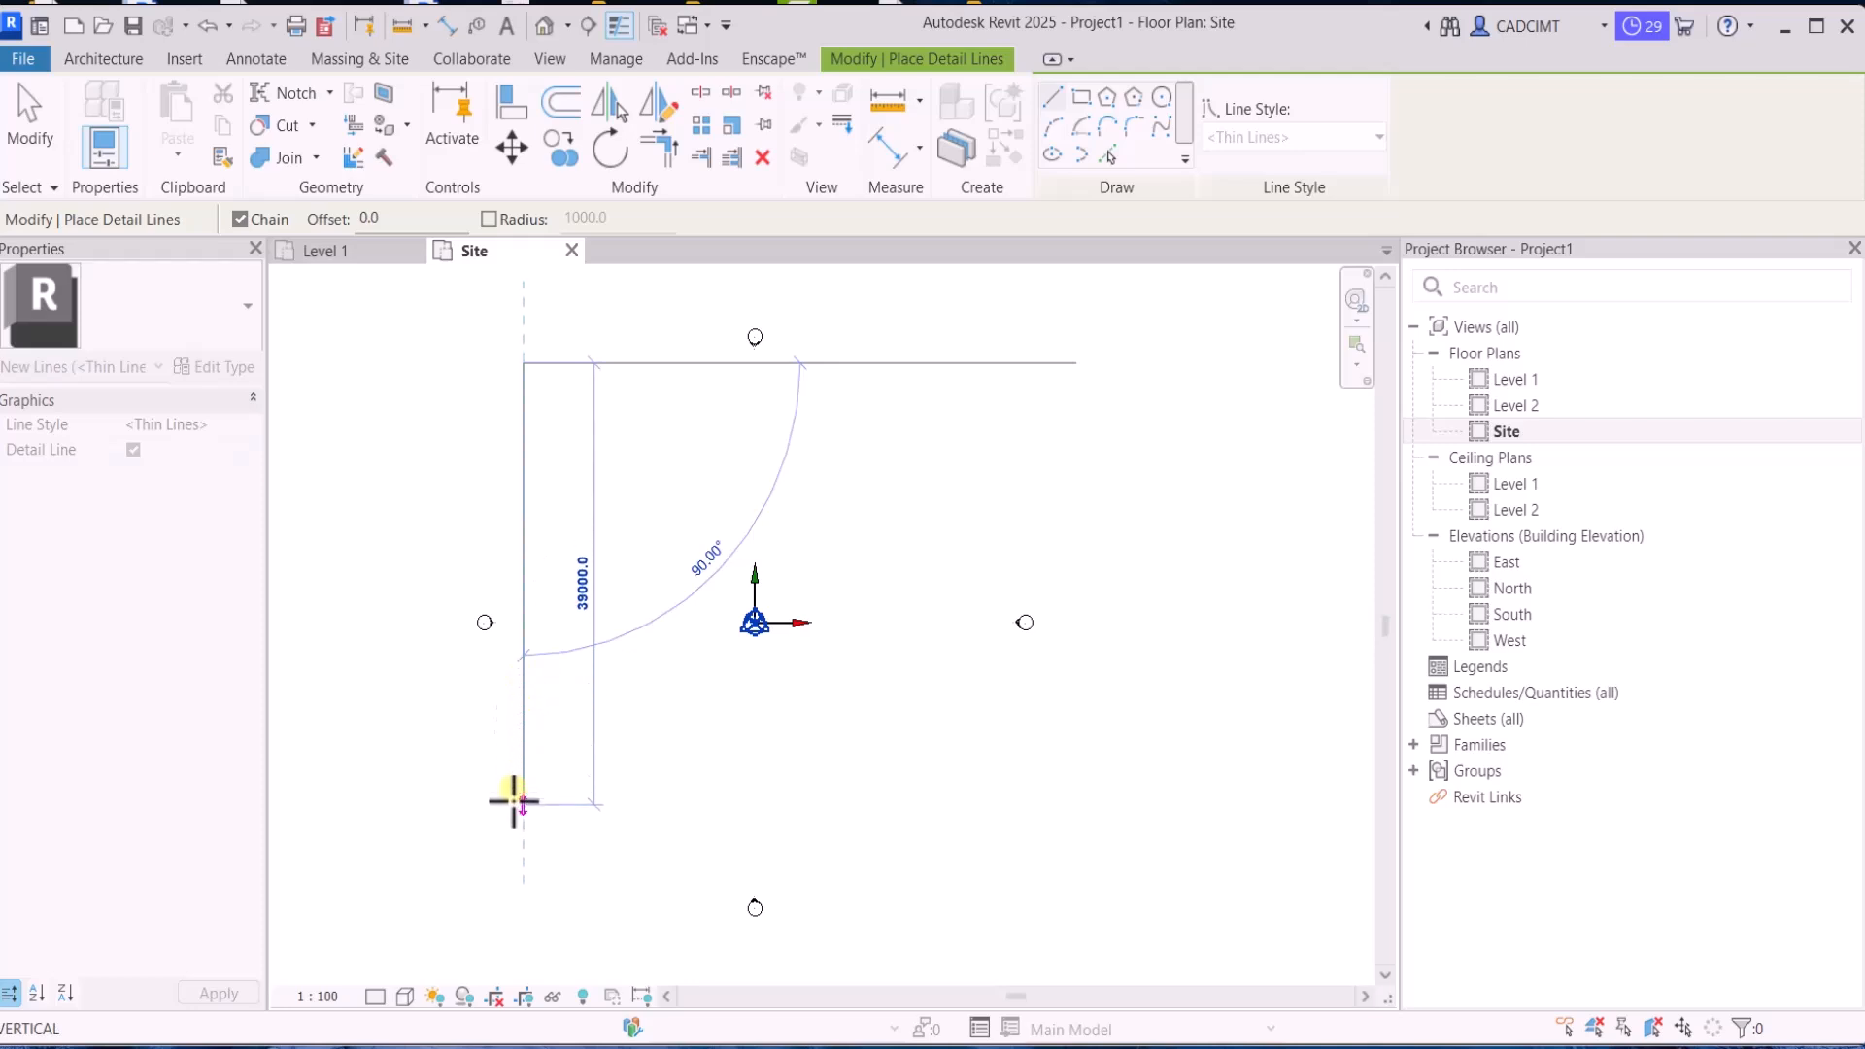
pyautogui.click(523, 850)
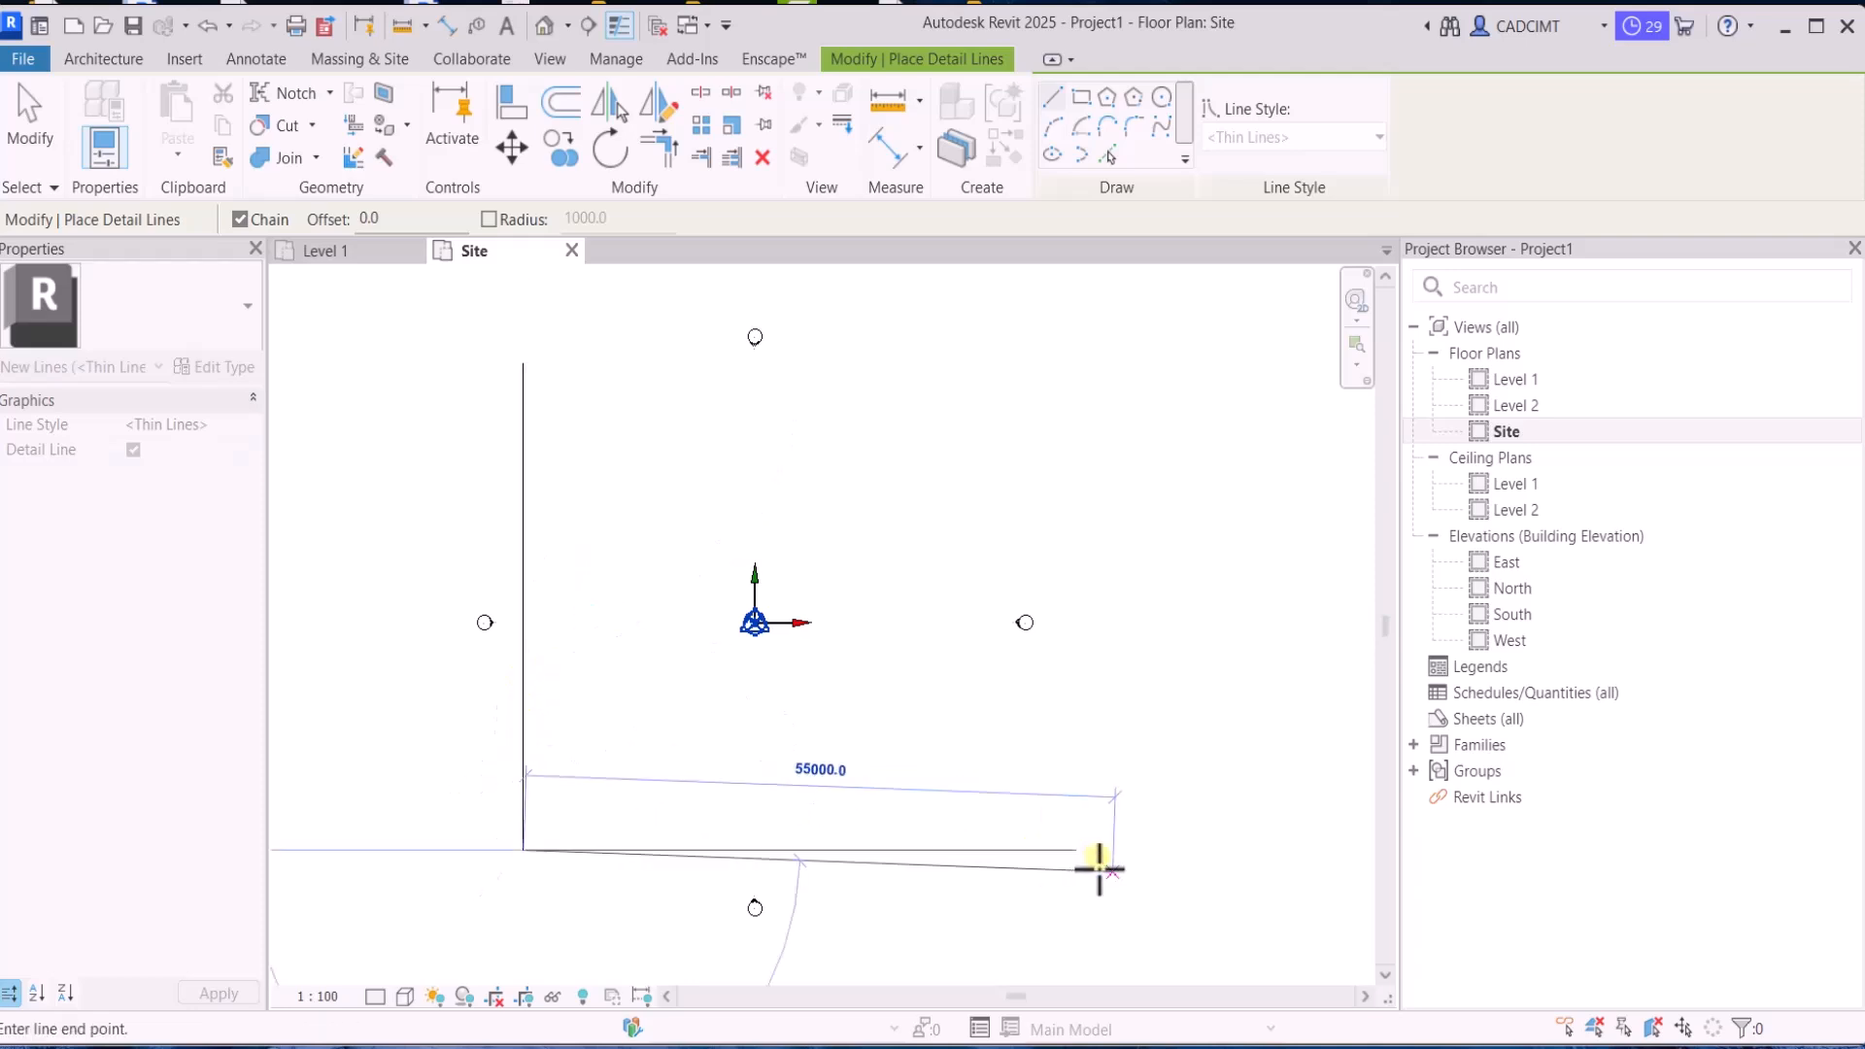
pyautogui.click(1057, 850)
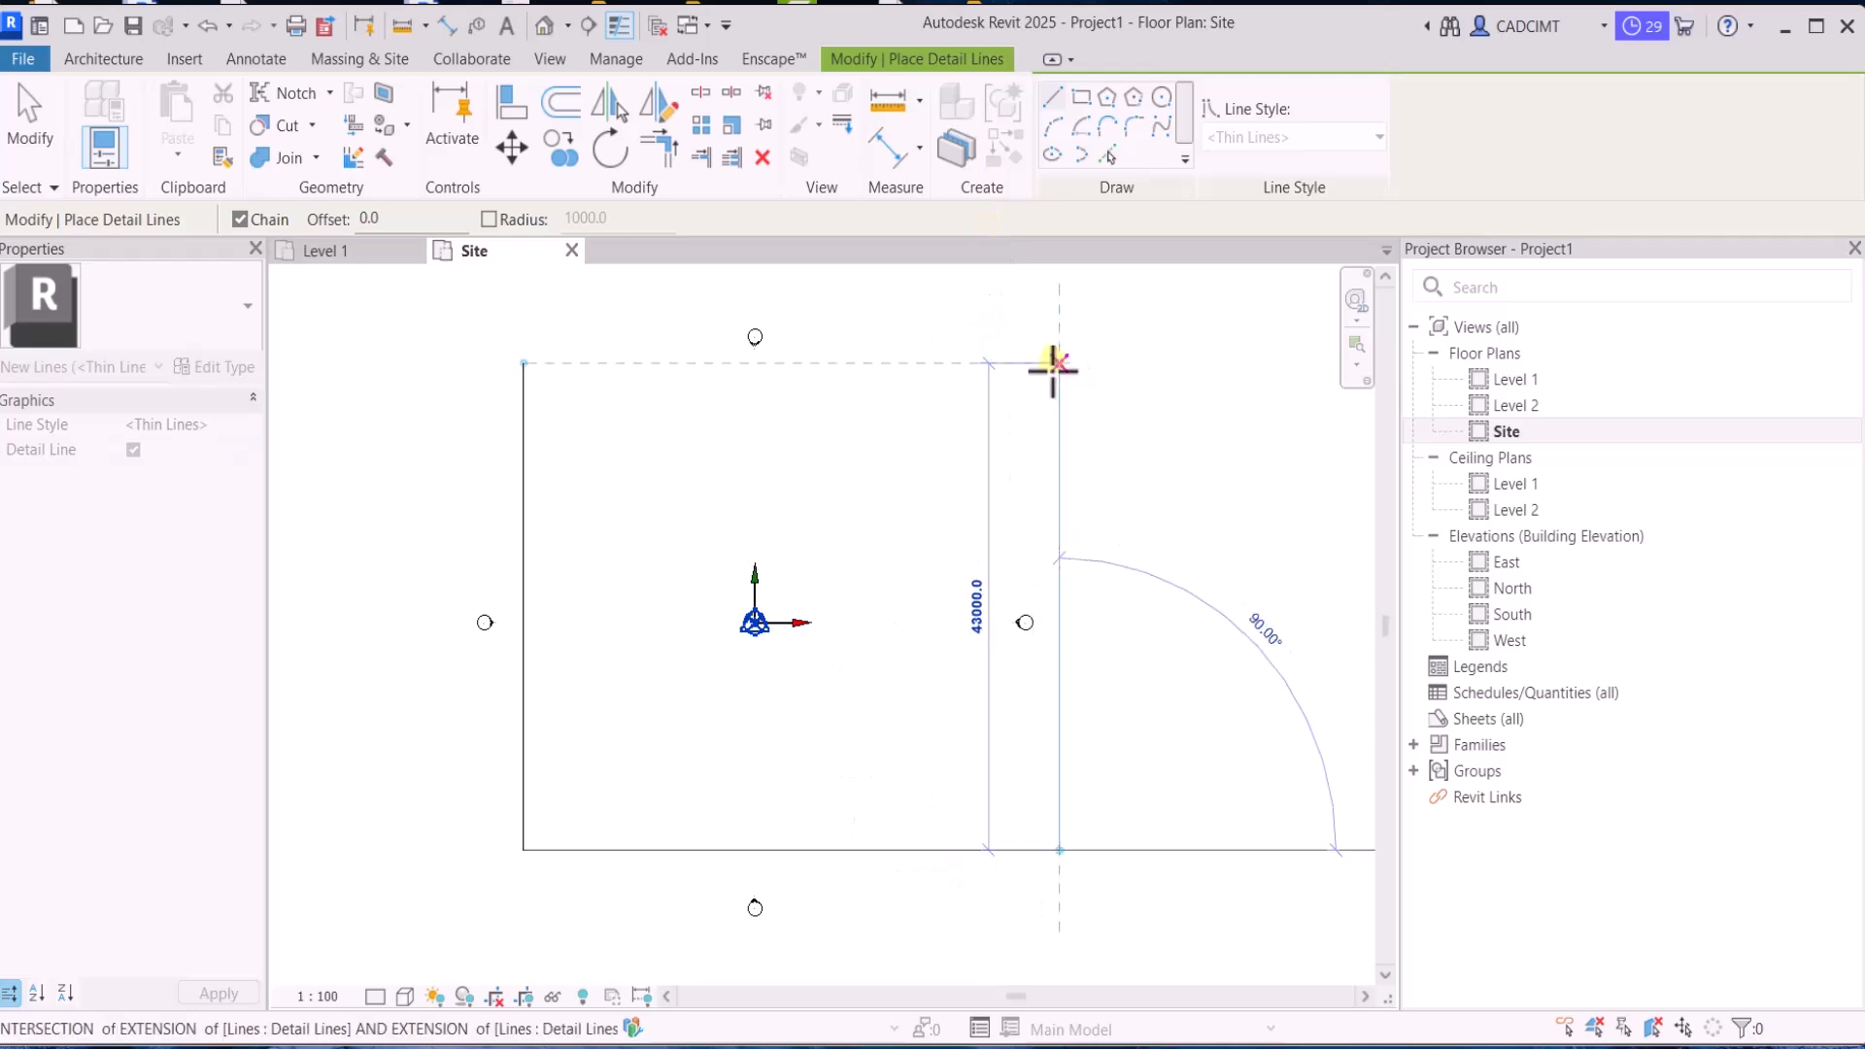
pyautogui.click(1059, 364)
pyautogui.click(522, 362)
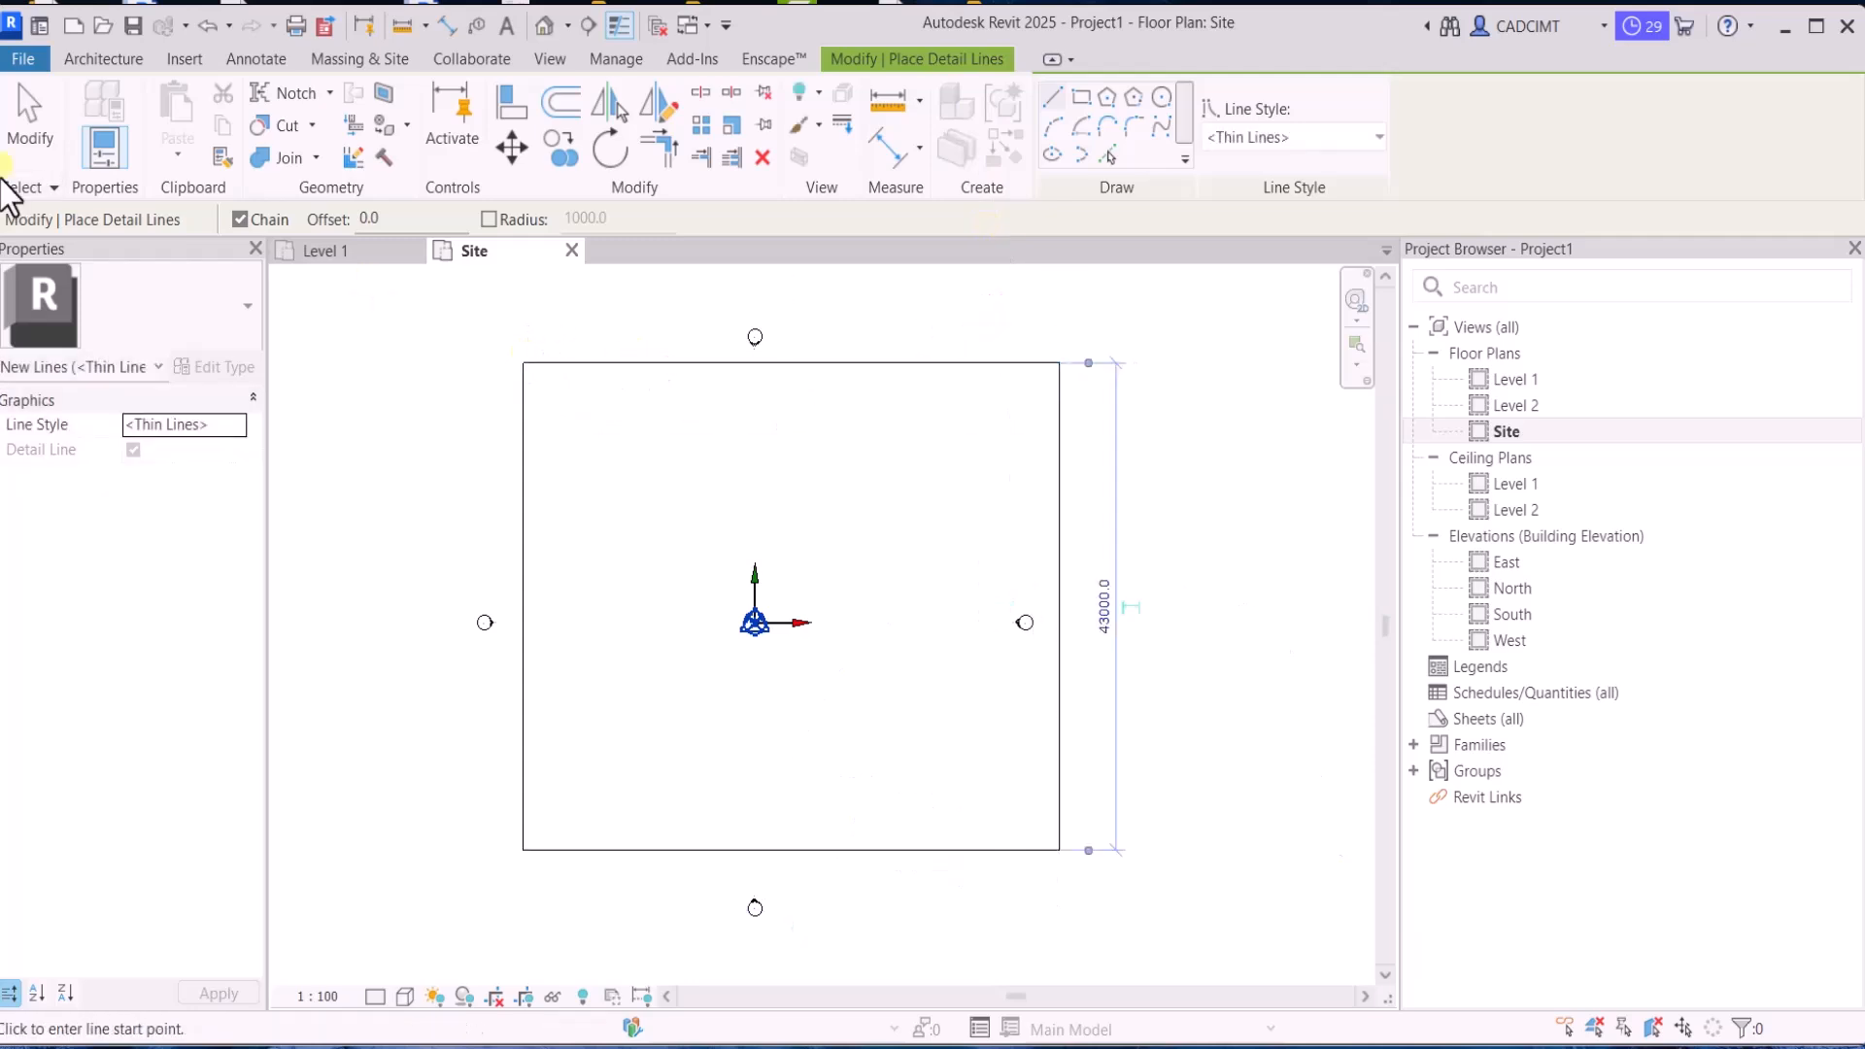
pyautogui.click(32, 141)
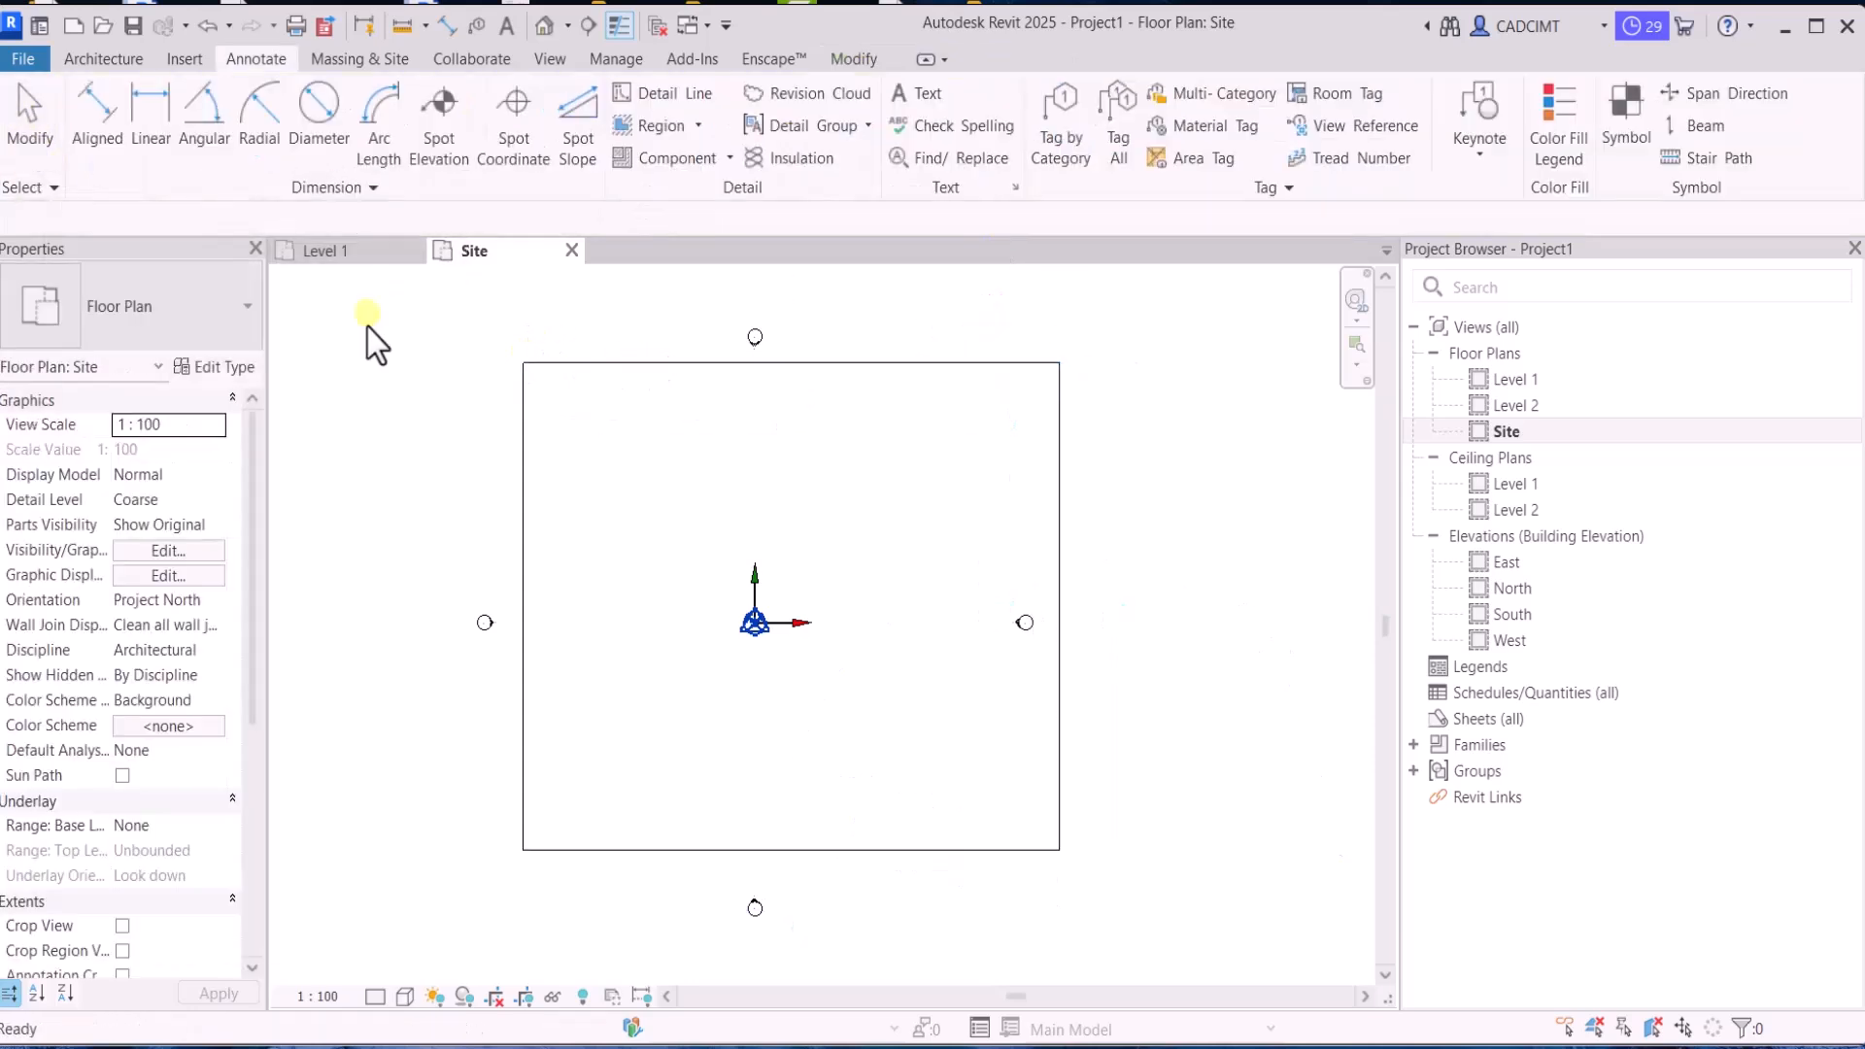
# Set the height of the site outline to 50000 by repositioning its upper edge
pyautogui.click(523, 475)
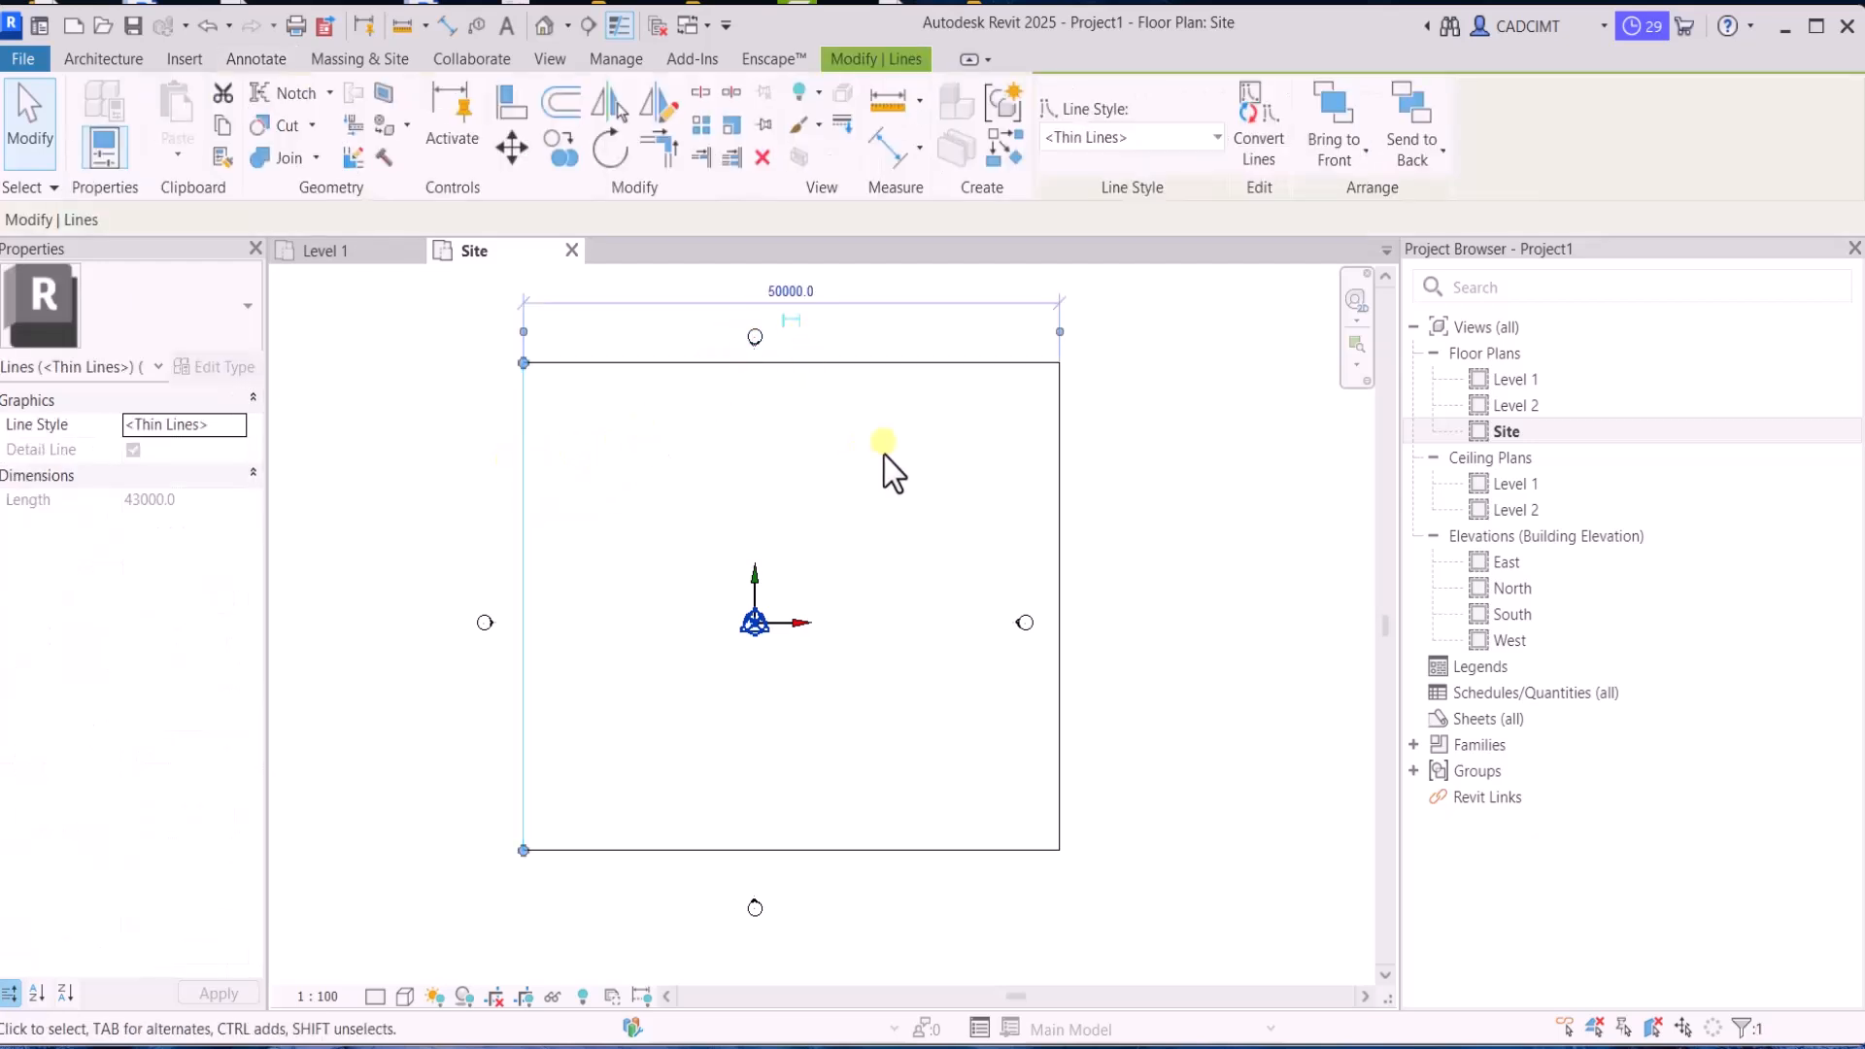
pyautogui.click(1075, 457)
pyautogui.click(987, 362)
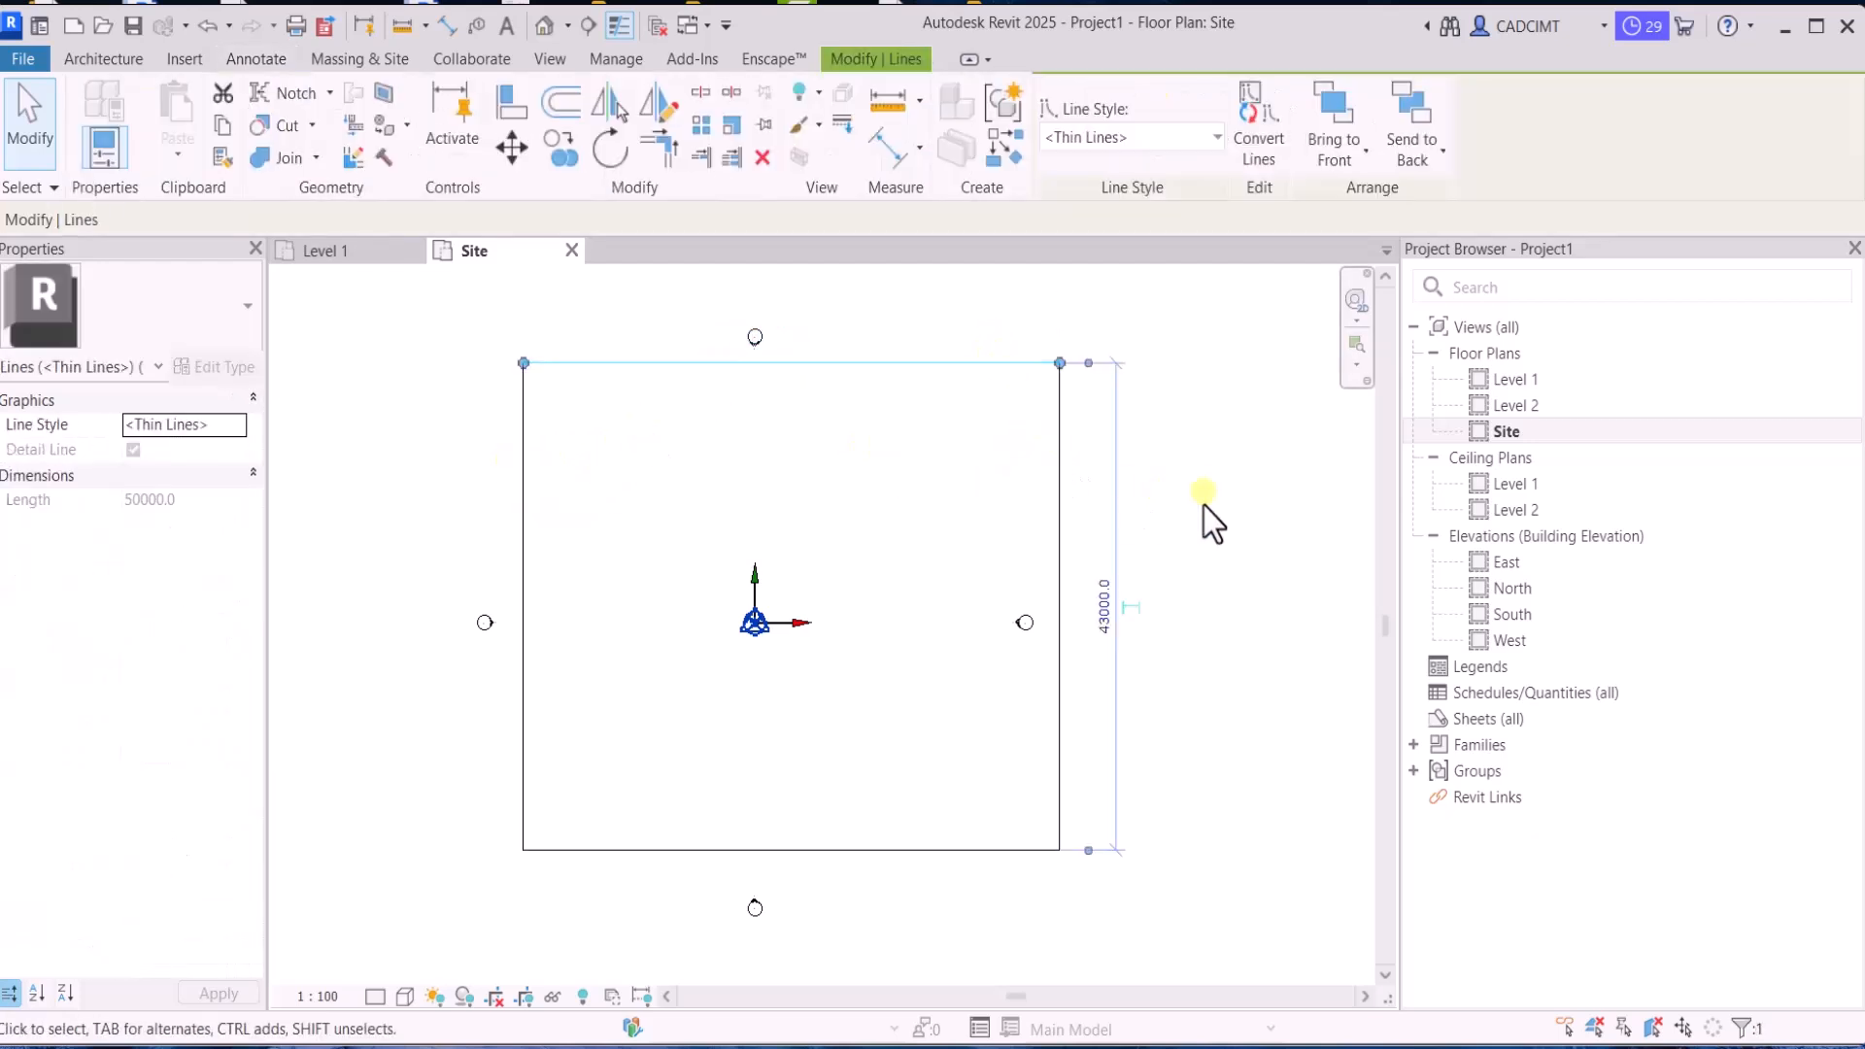
pyautogui.click(1089, 610)
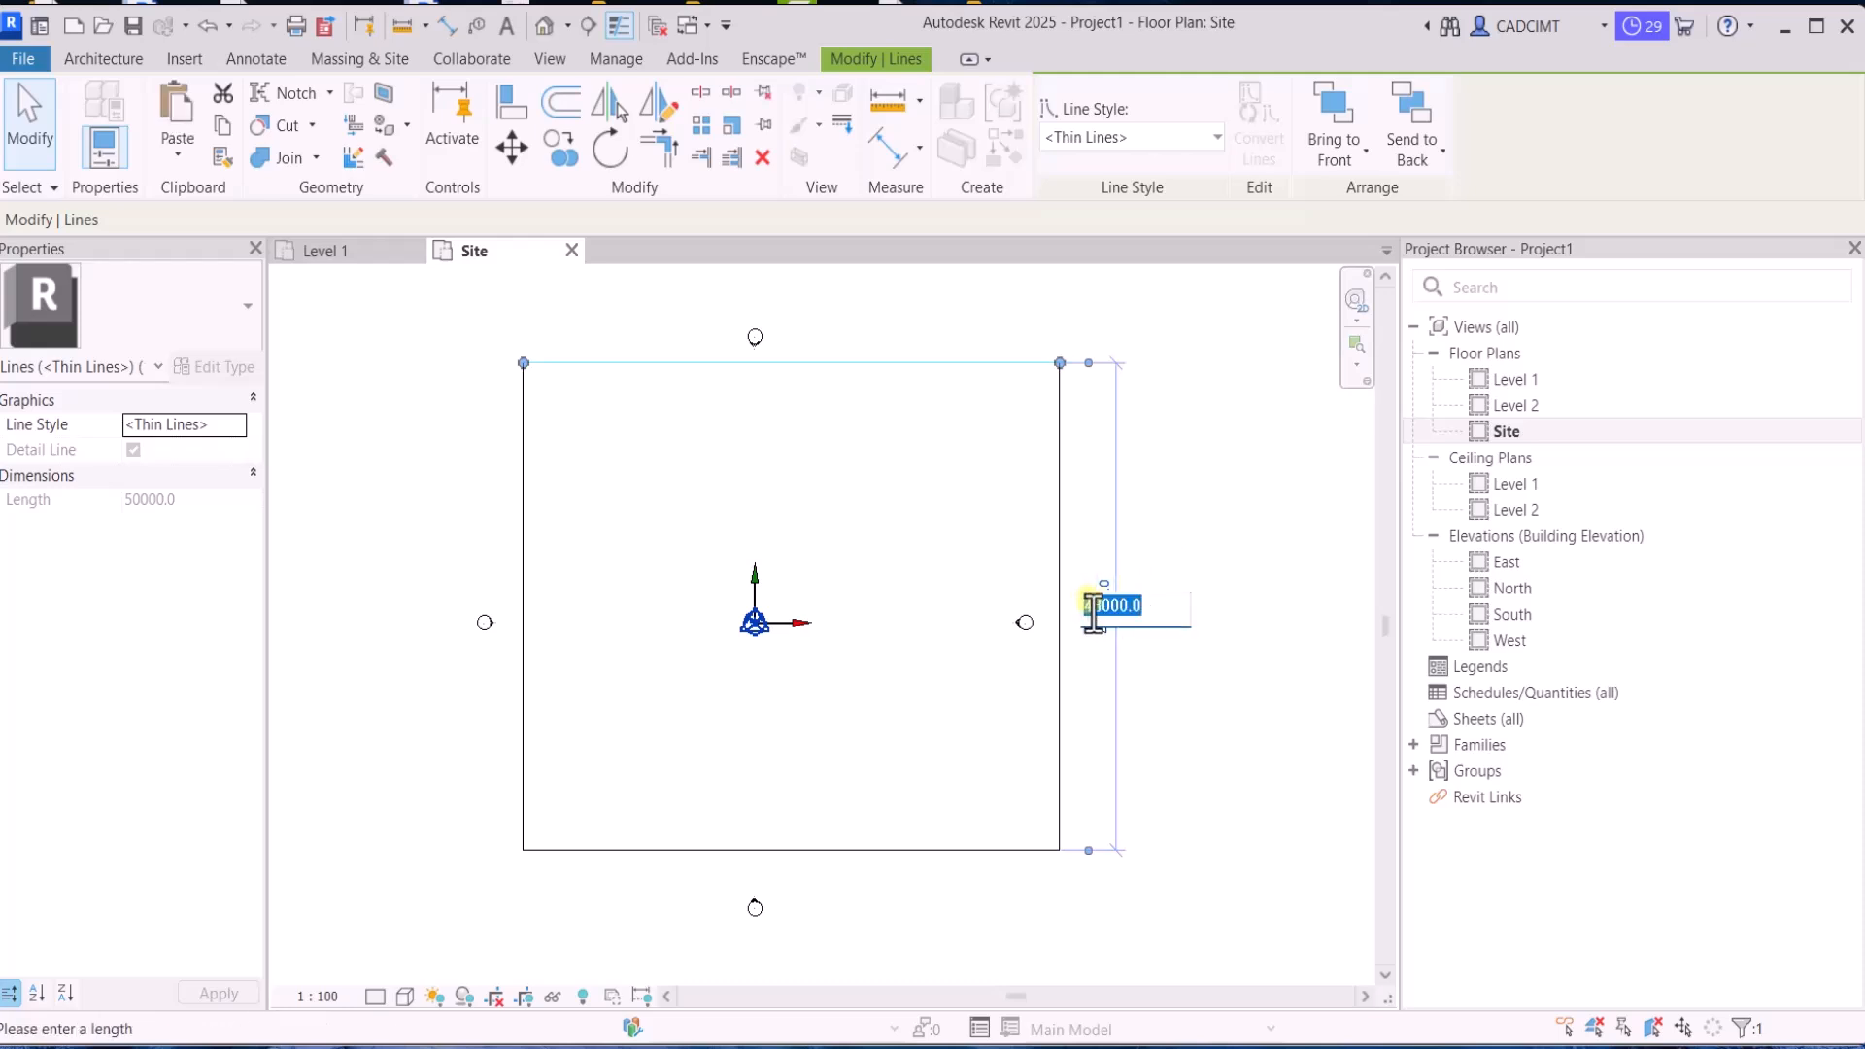
pyautogui.write('5')
pyautogui.write('0')
pyautogui.write('000')
pyautogui.press('Return')
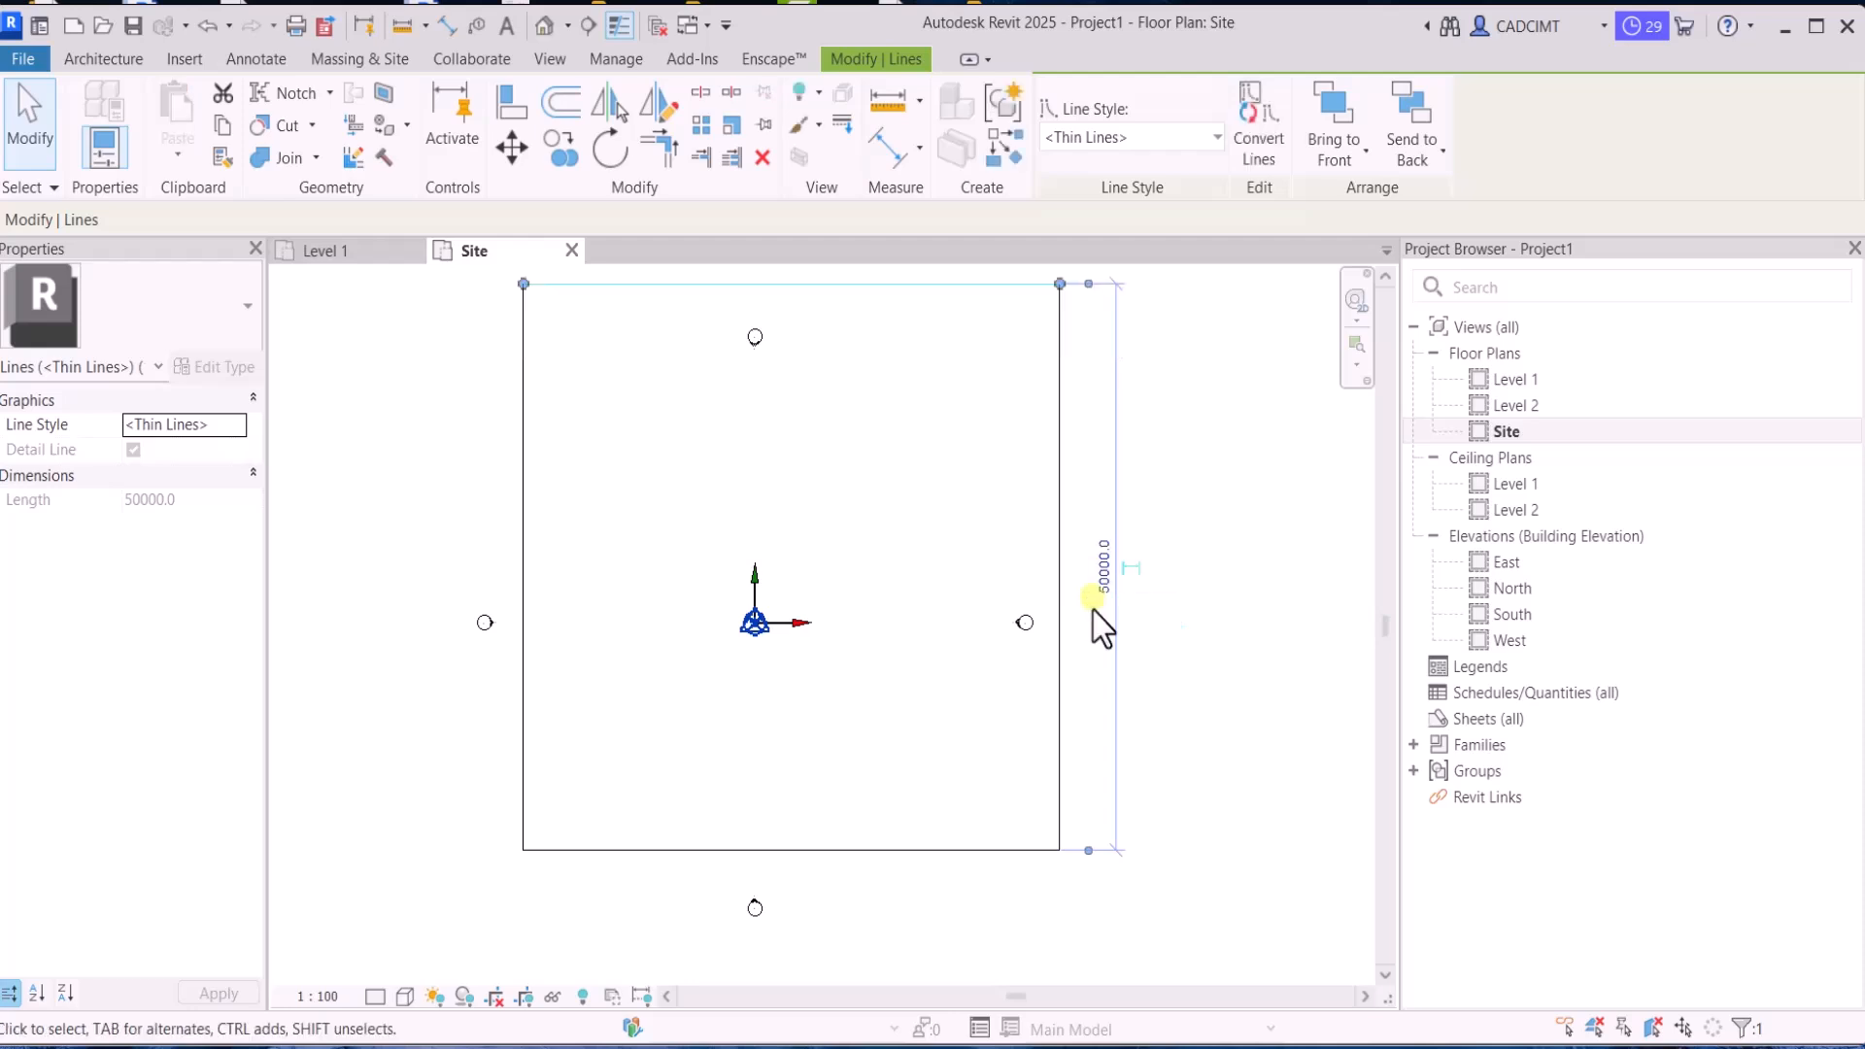
pyautogui.click(1170, 583)
# Draw a detail-line rectangle about 10000 wide and 31000 high inside the site outline, along its left side
pyautogui.scroll(3, 1132, 583)
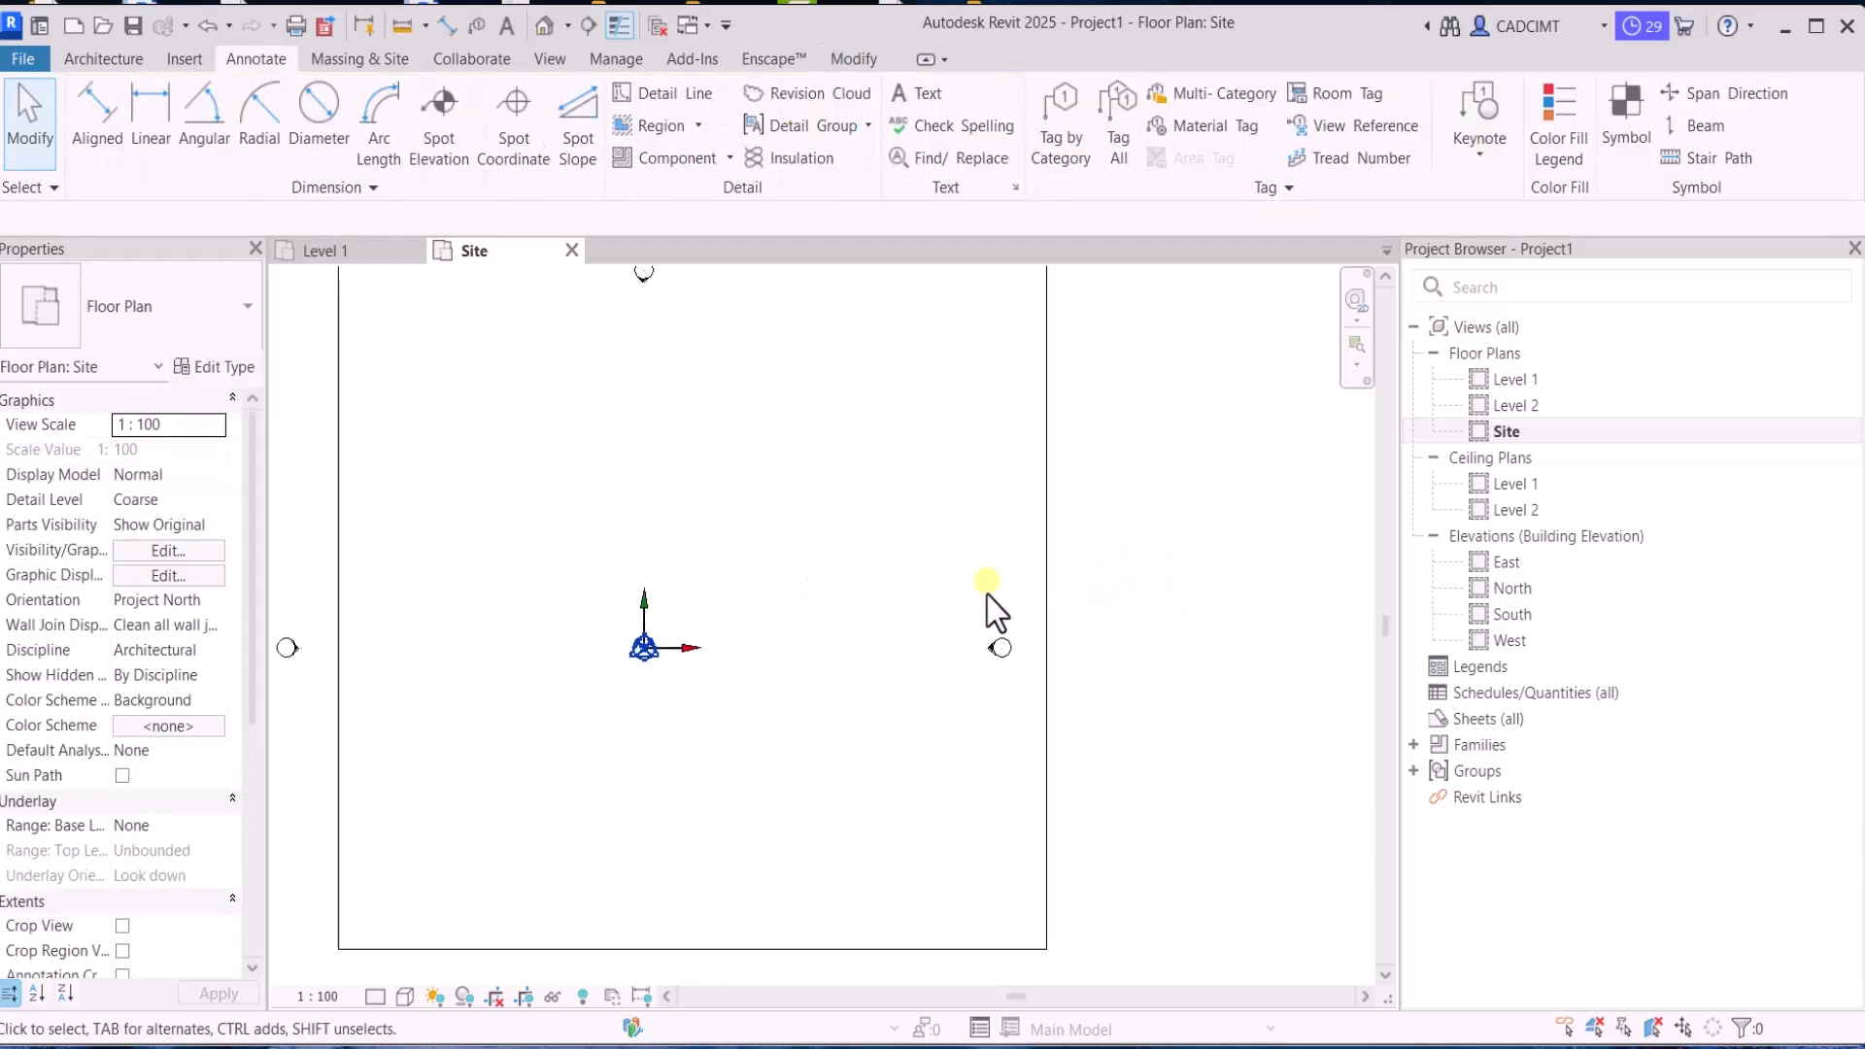
pyautogui.scroll(-4, 987, 597)
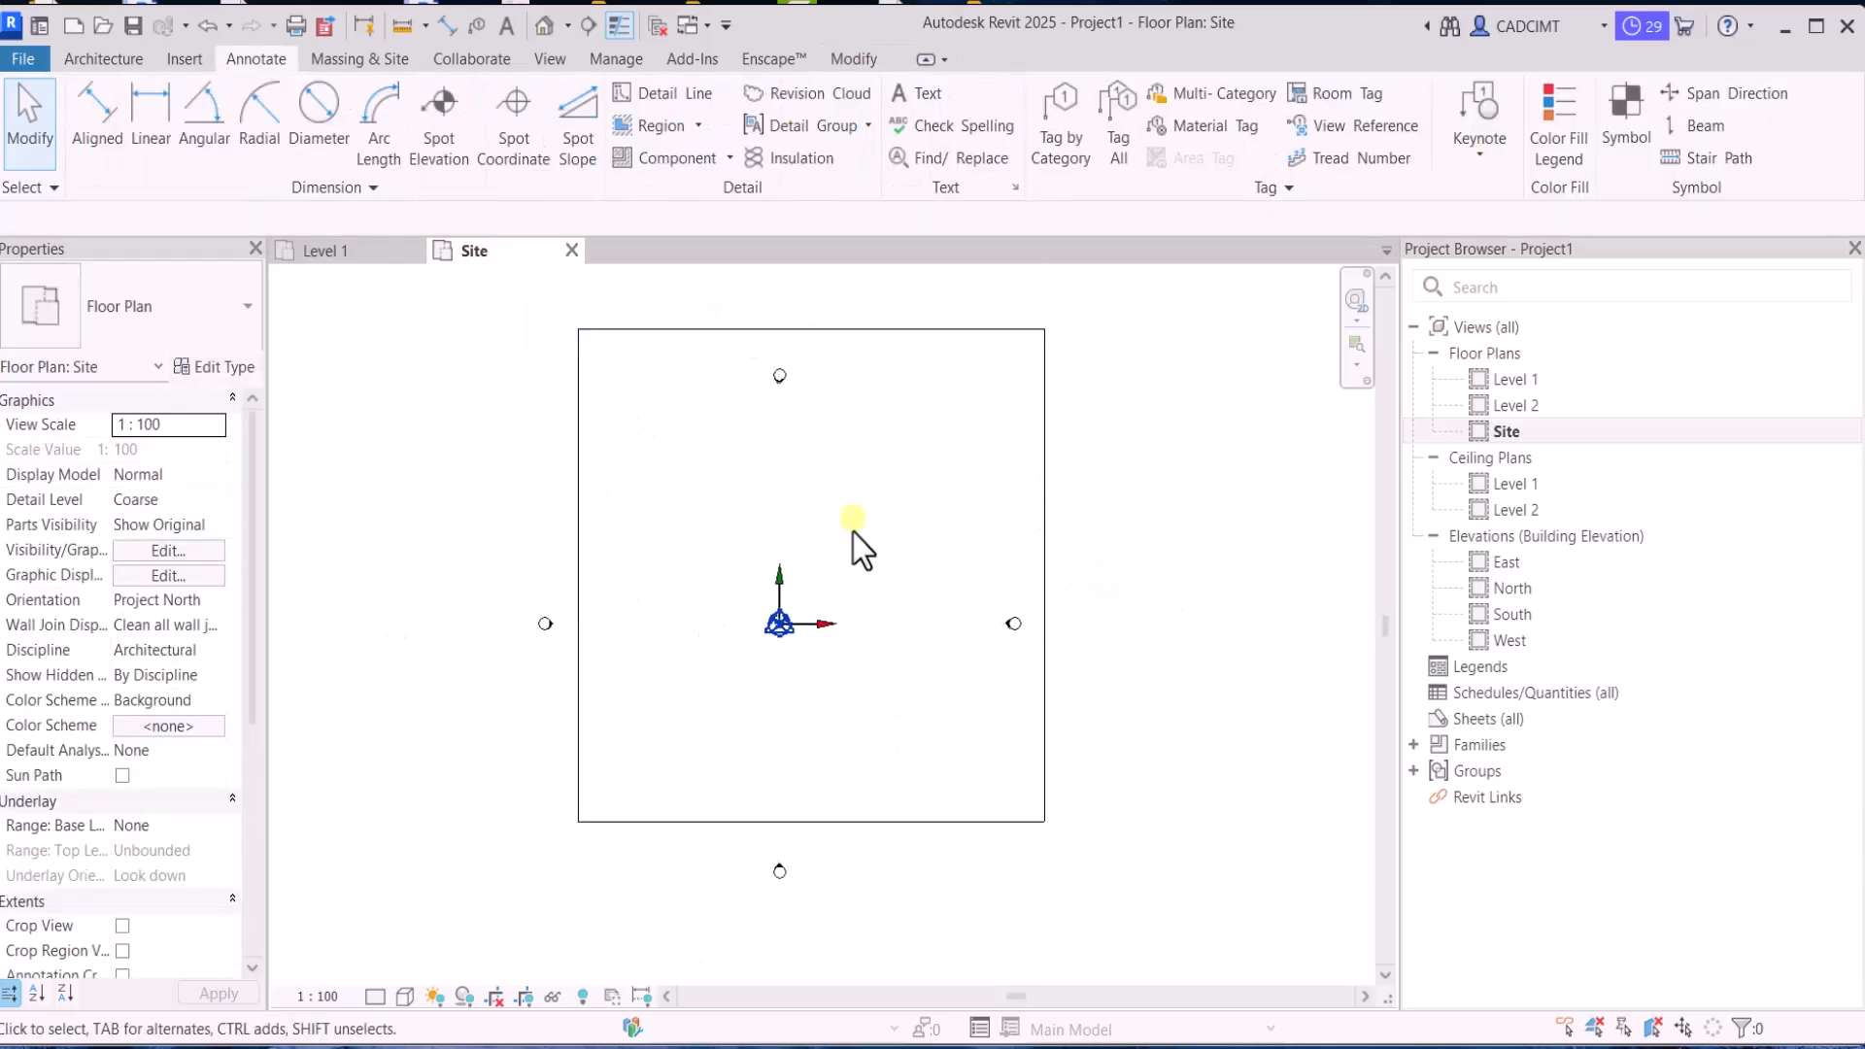
pyautogui.click(98, 64)
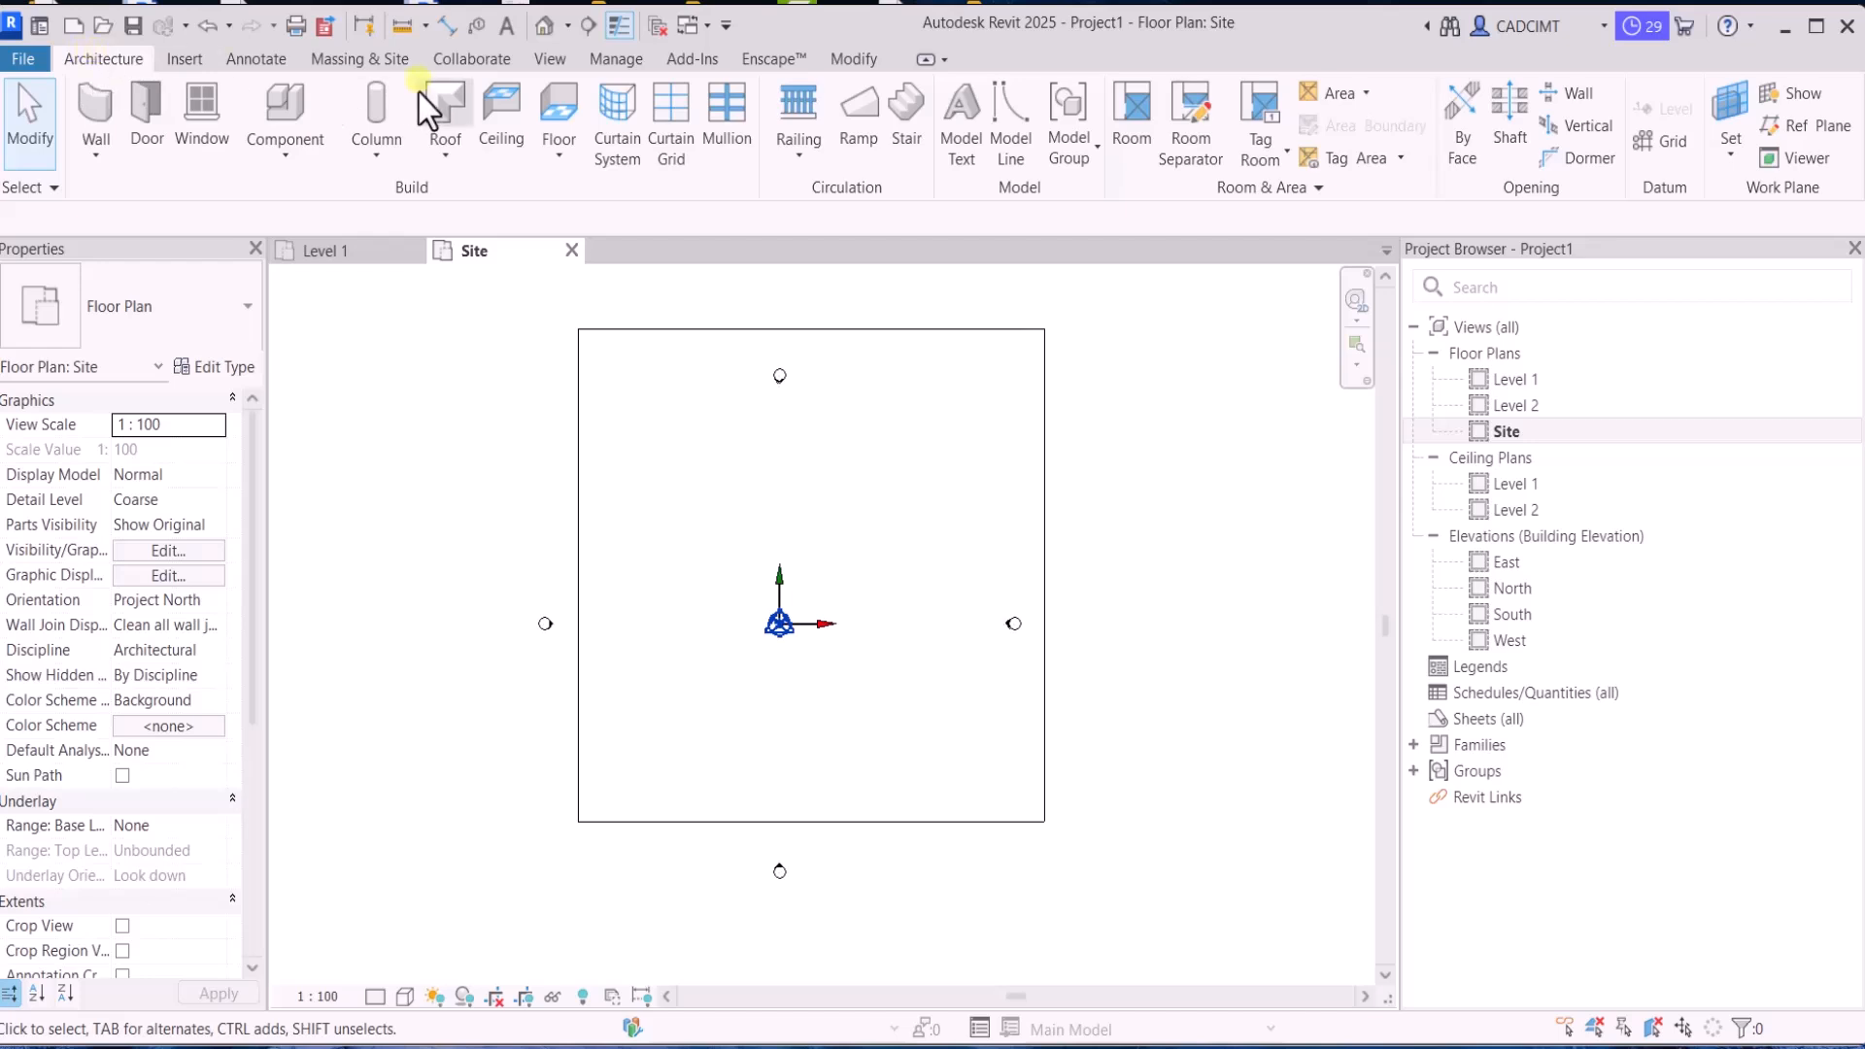
pyautogui.click(288, 64)
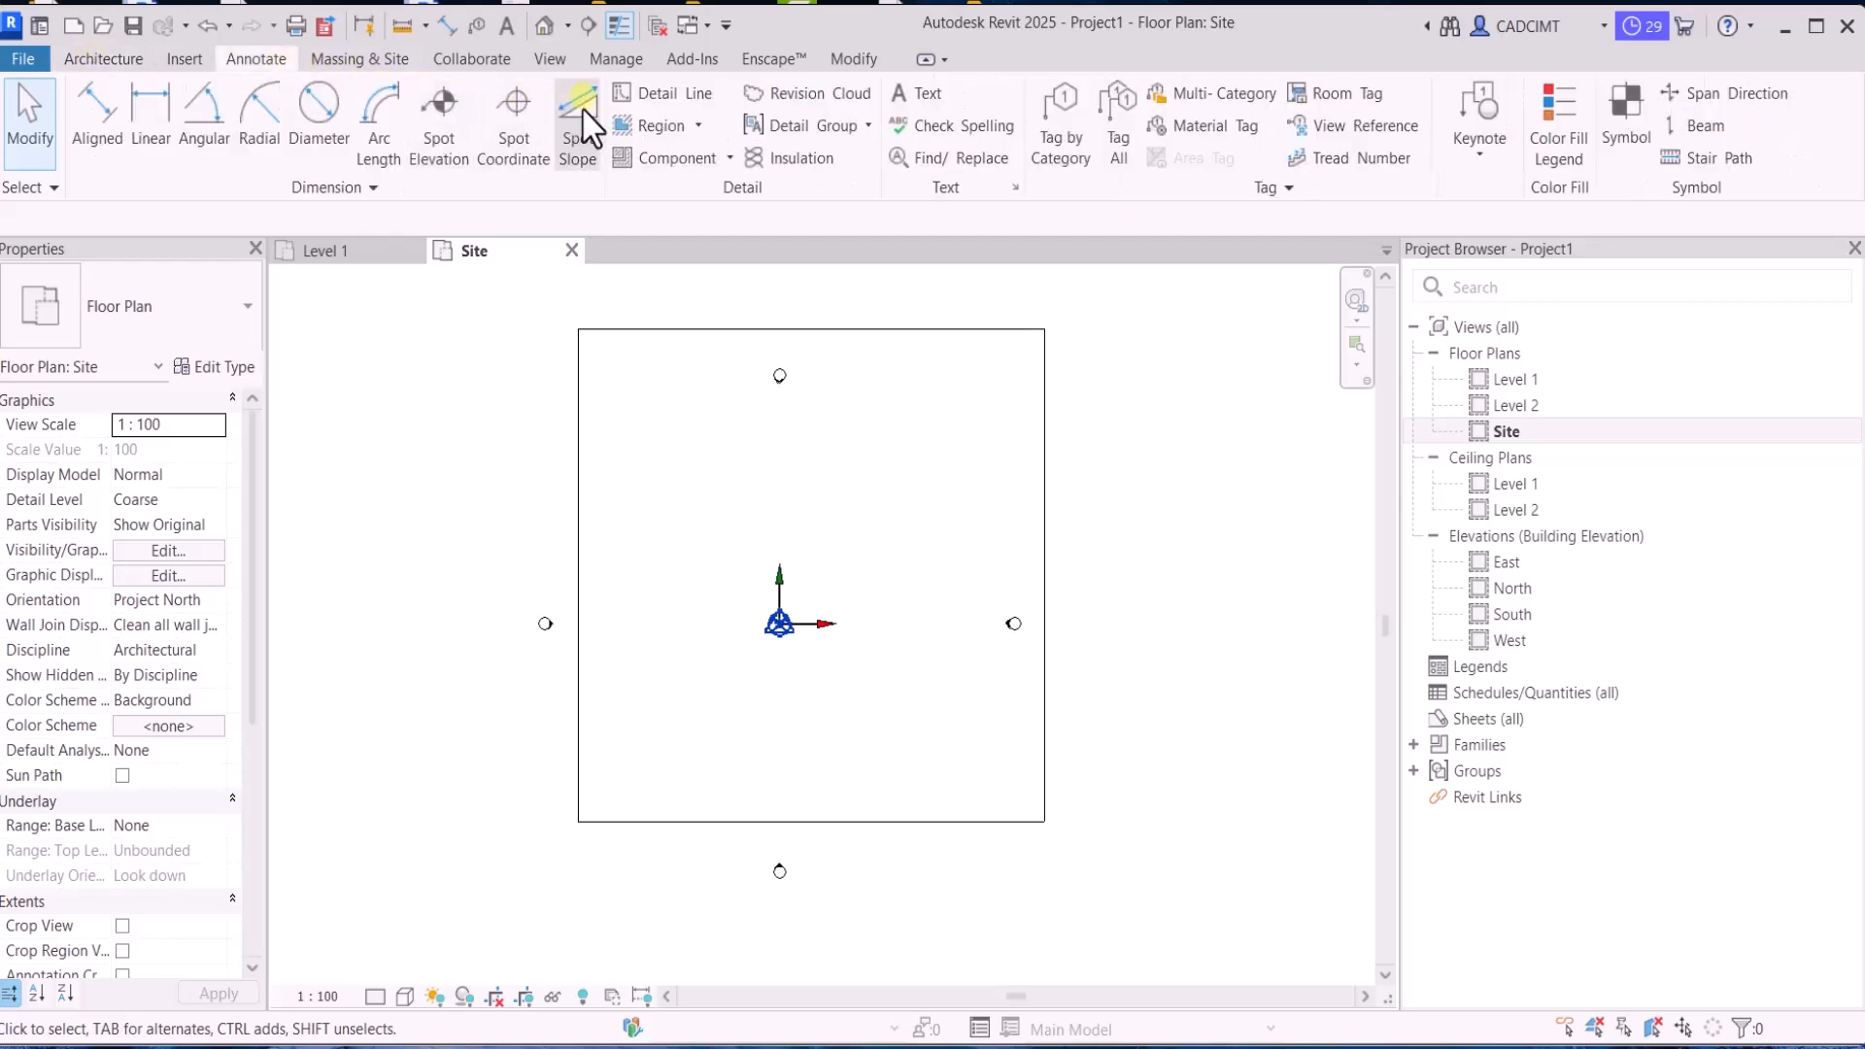
pyautogui.click(653, 101)
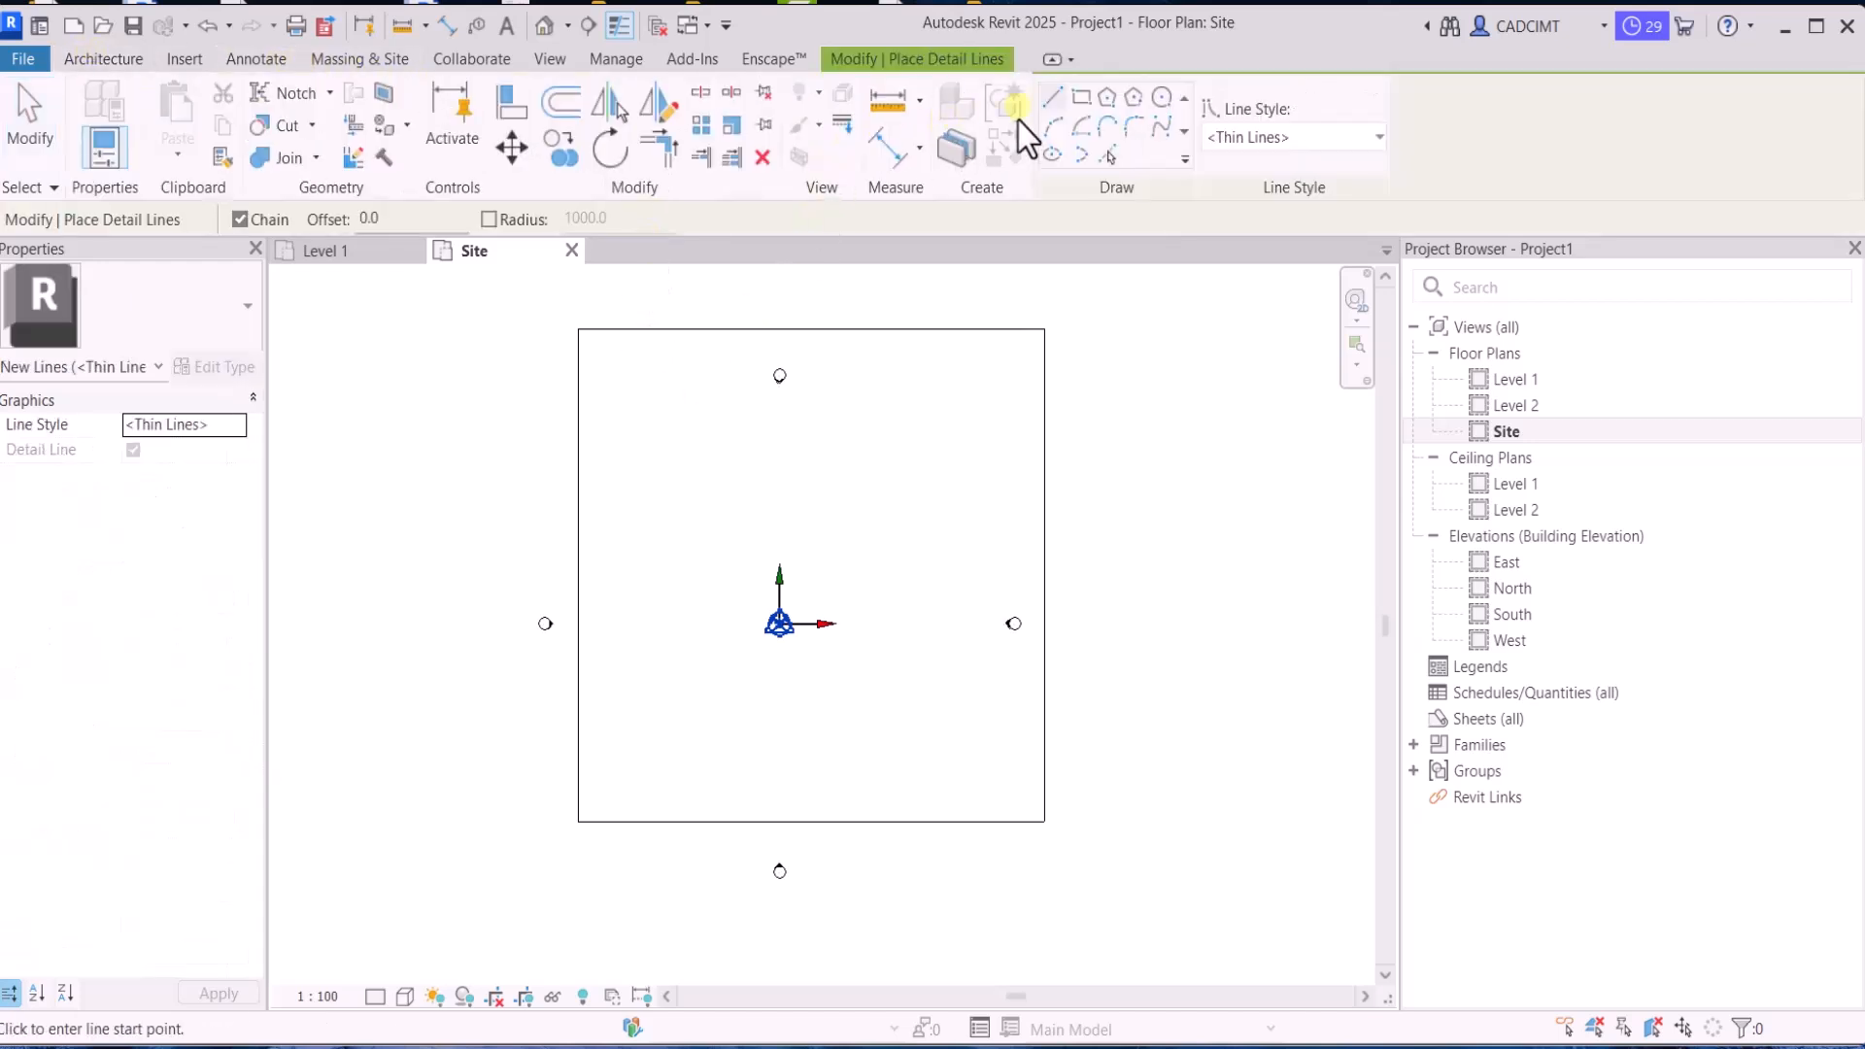
pyautogui.click(1082, 97)
pyautogui.click(609, 406)
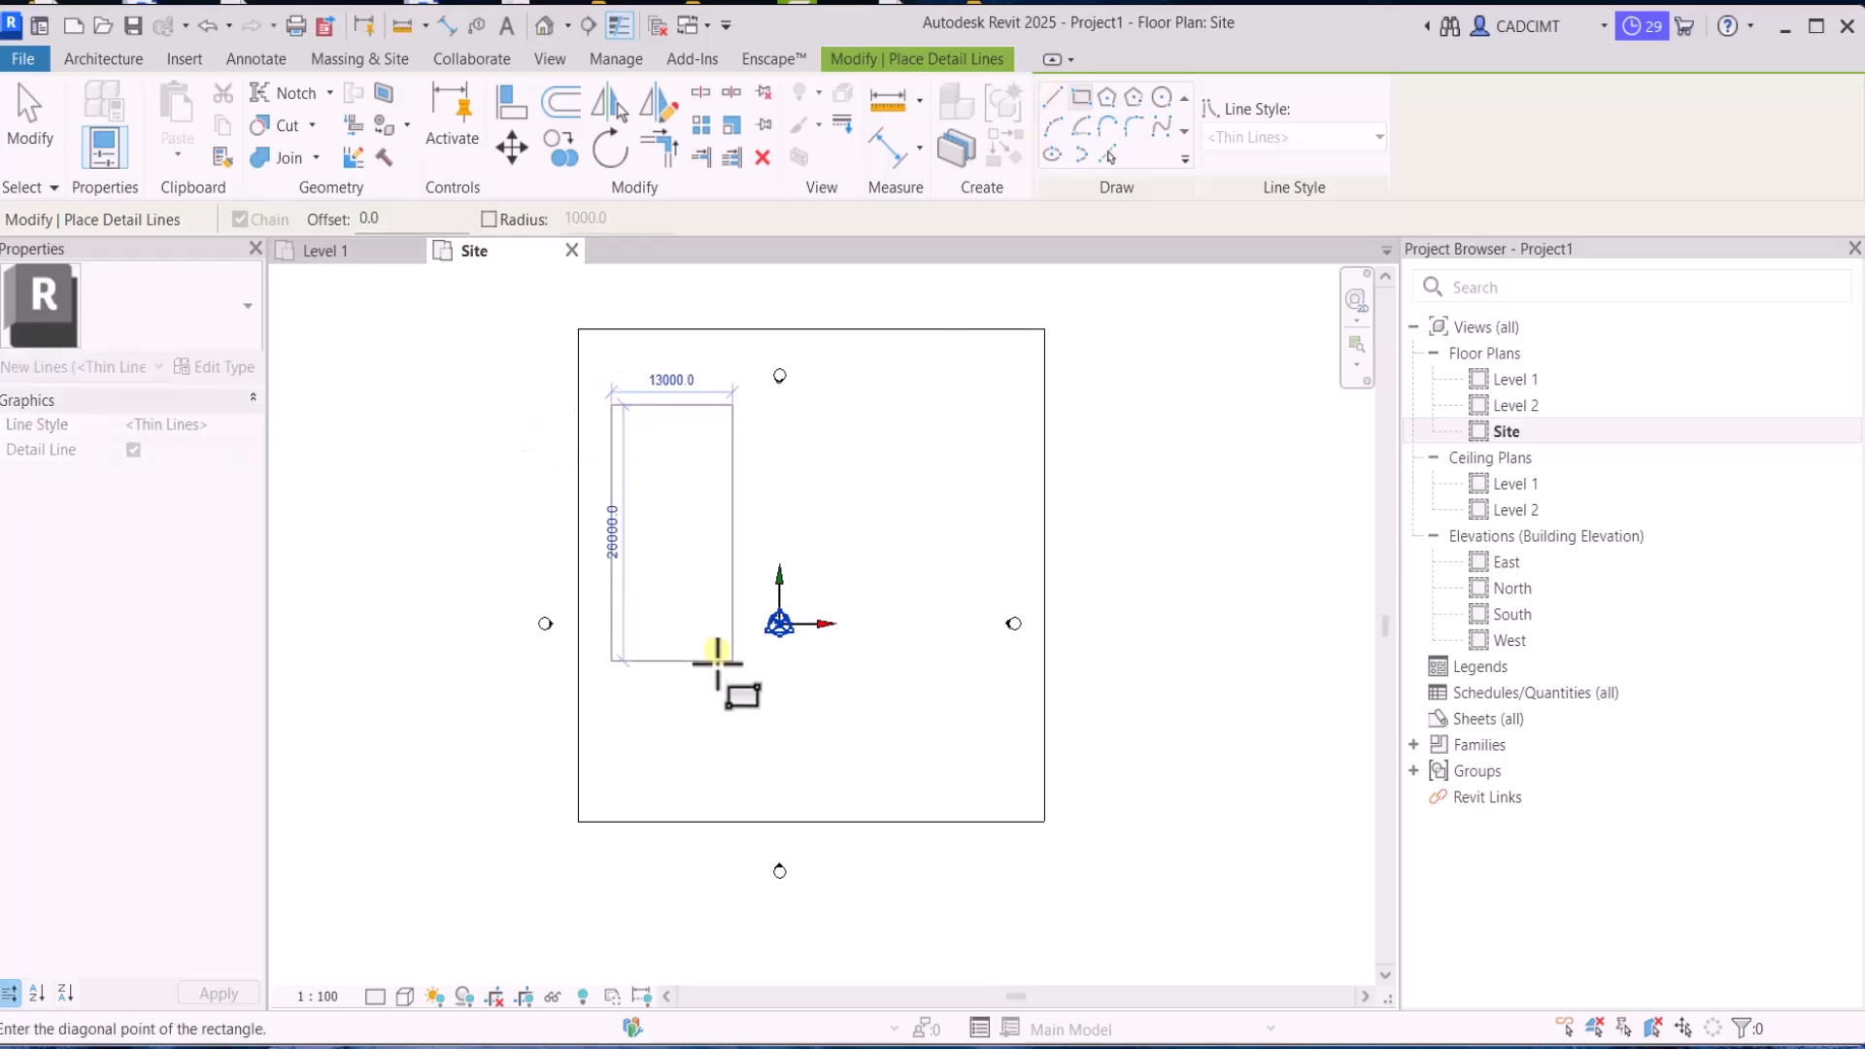
pyautogui.click(694, 708)
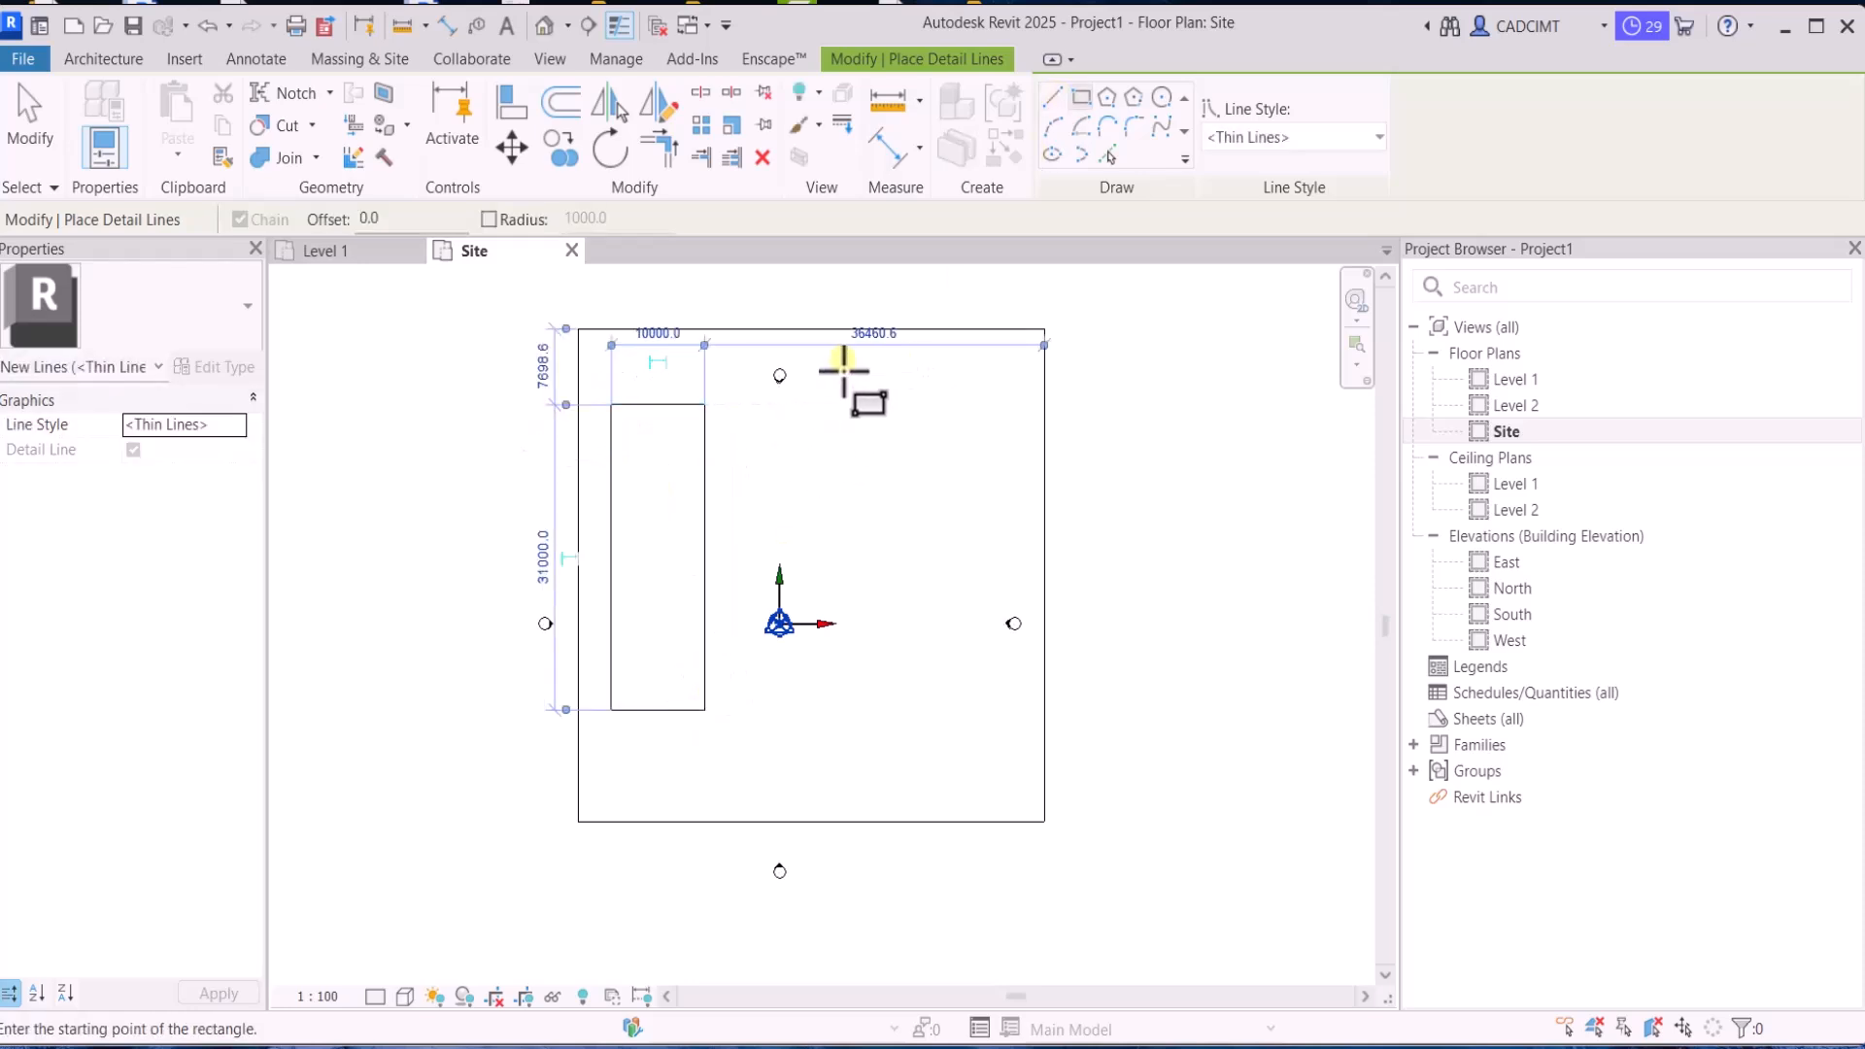
# Draw a rectangle about 15000 by 6000 in the site's upper right and one about 9000 by 26000 below it
pyautogui.click(856, 366)
pyautogui.click(993, 425)
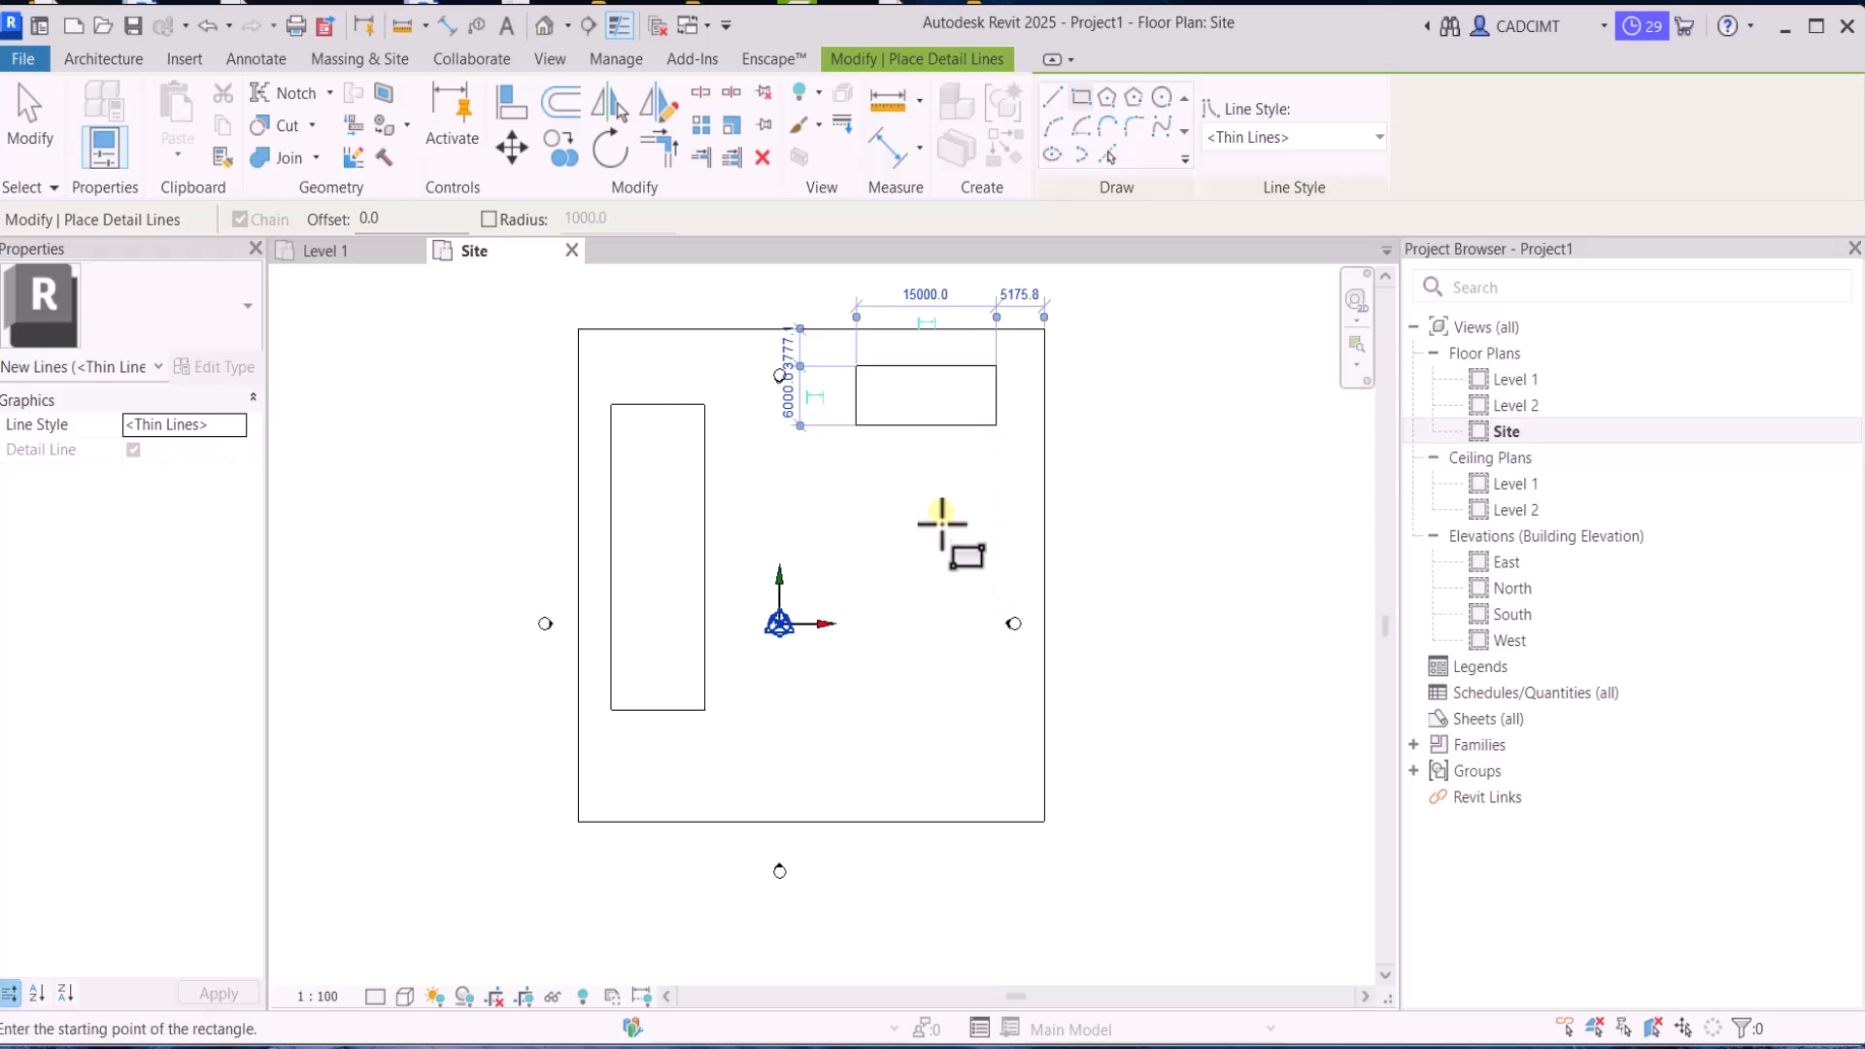
pyautogui.click(960, 518)
pyautogui.click(876, 775)
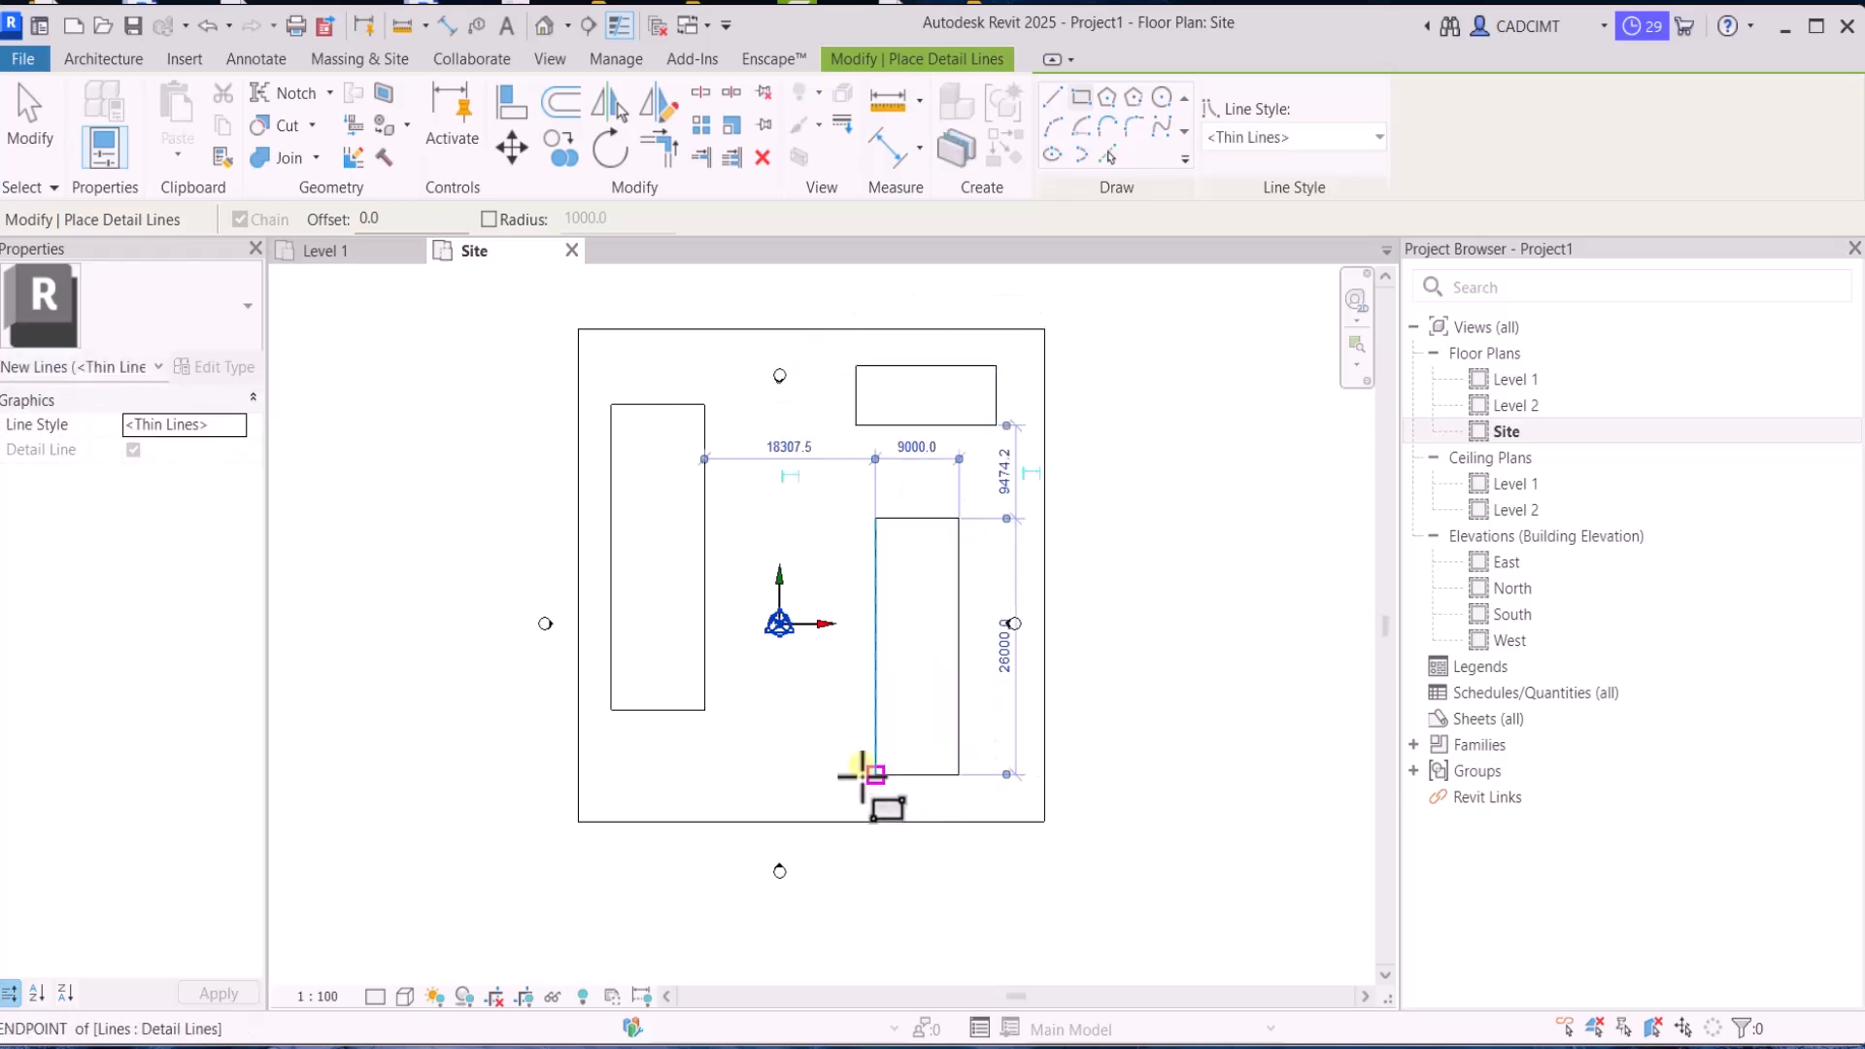
# Divide the lower-right rectangle into three parts with two horizontal detail lines about 9000 long, the first about 9000 below its upper edge
pyautogui.click(1052, 97)
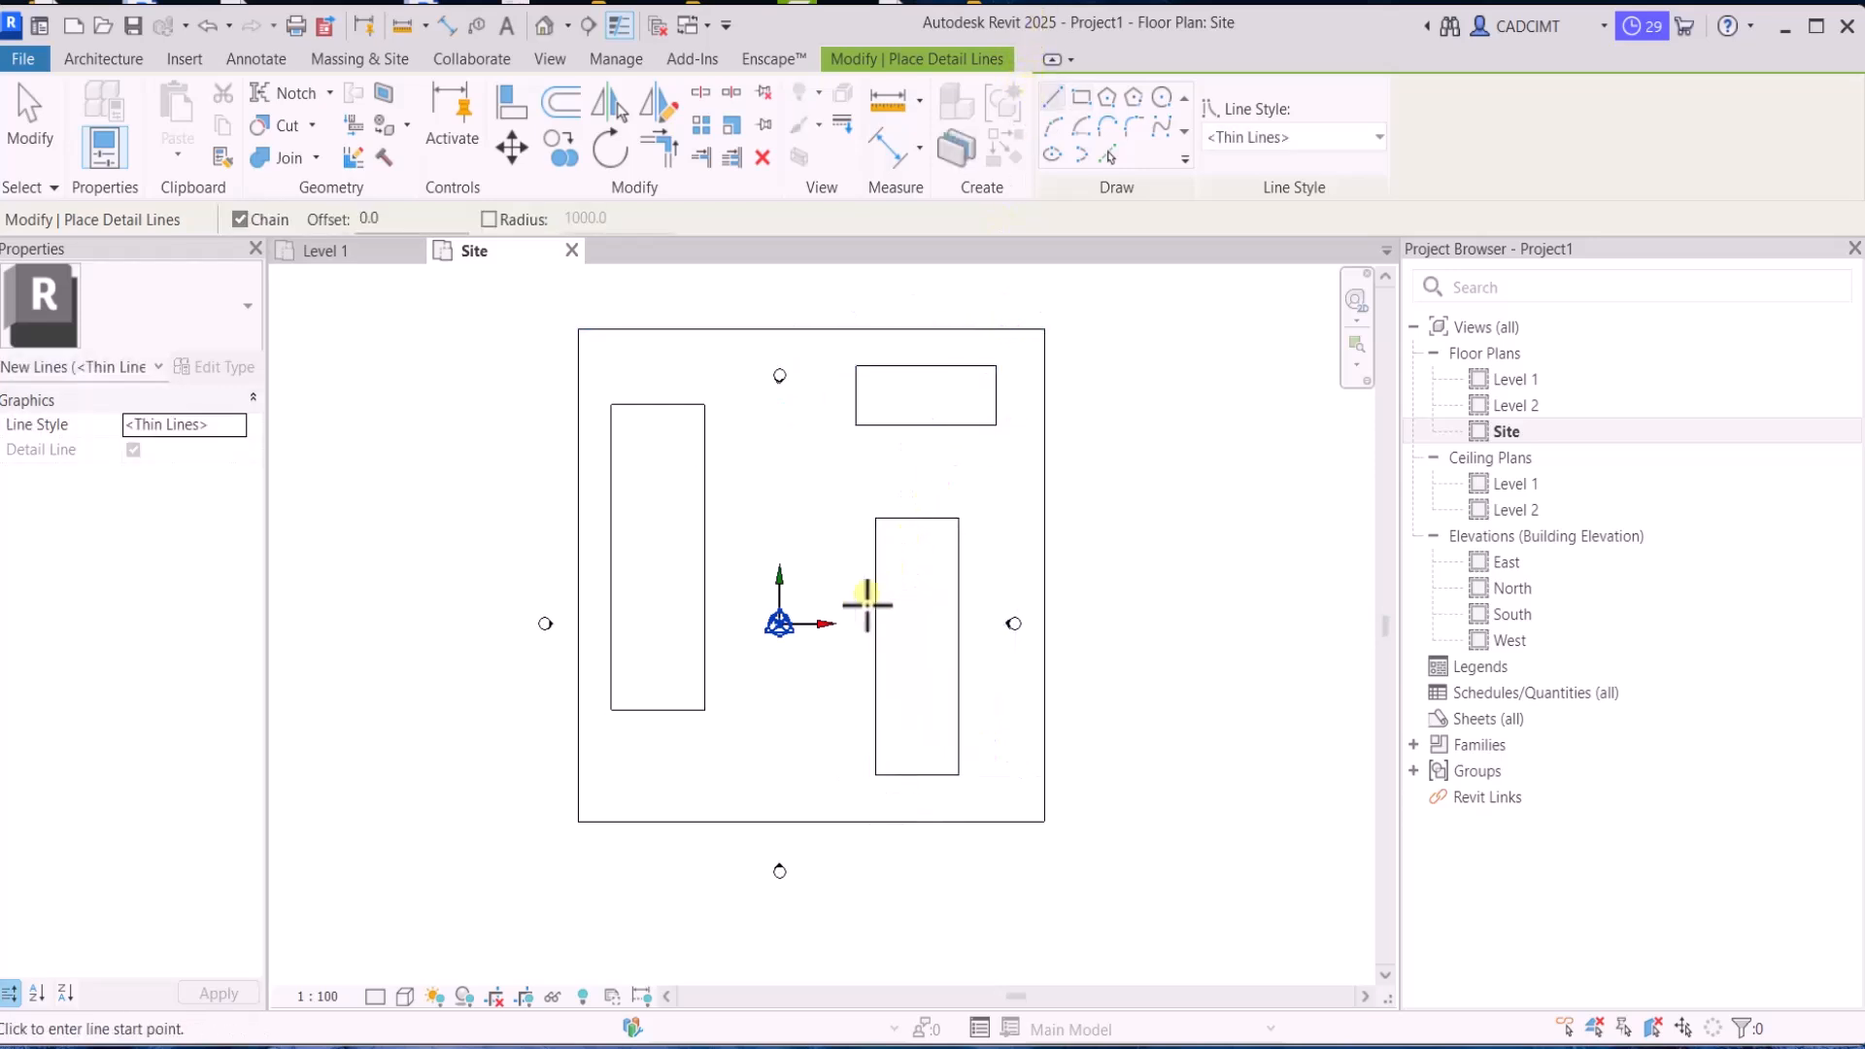
pyautogui.click(958, 607)
pyautogui.press('Escape')
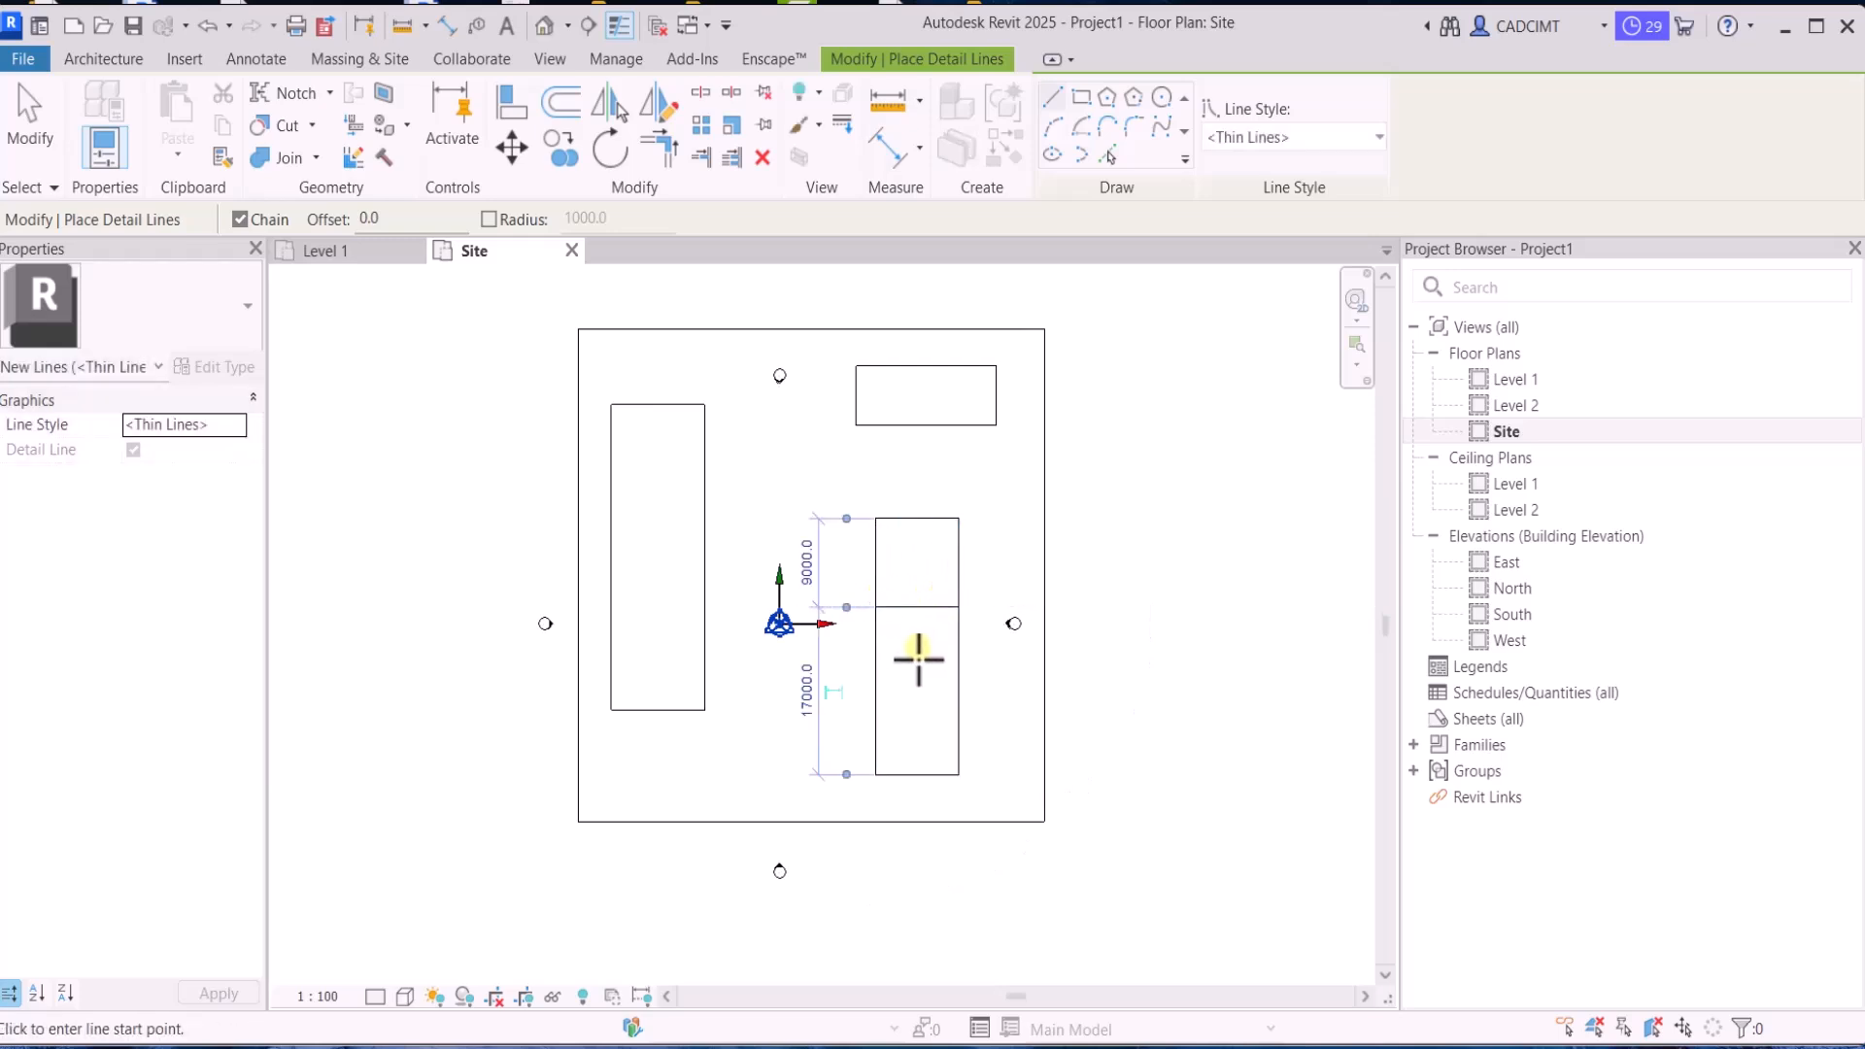
pyautogui.click(876, 686)
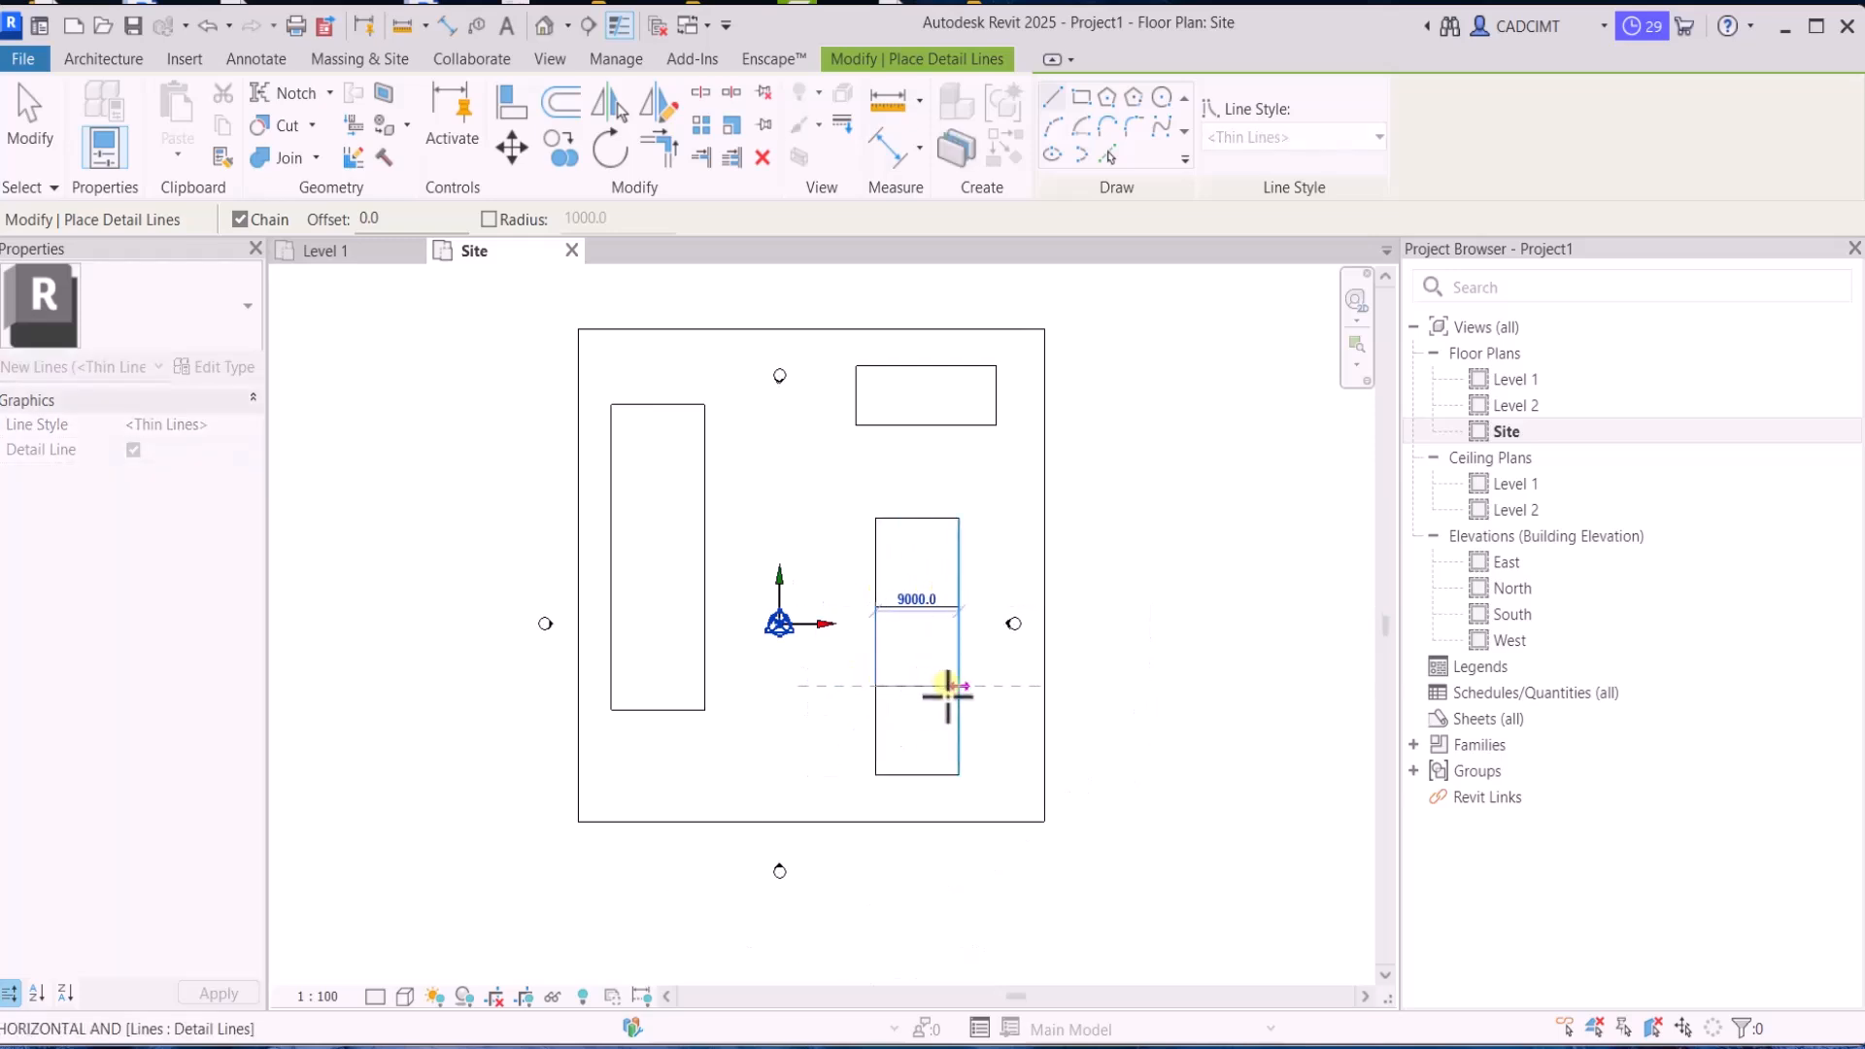
pyautogui.click(958, 686)
pyautogui.press('Escape')
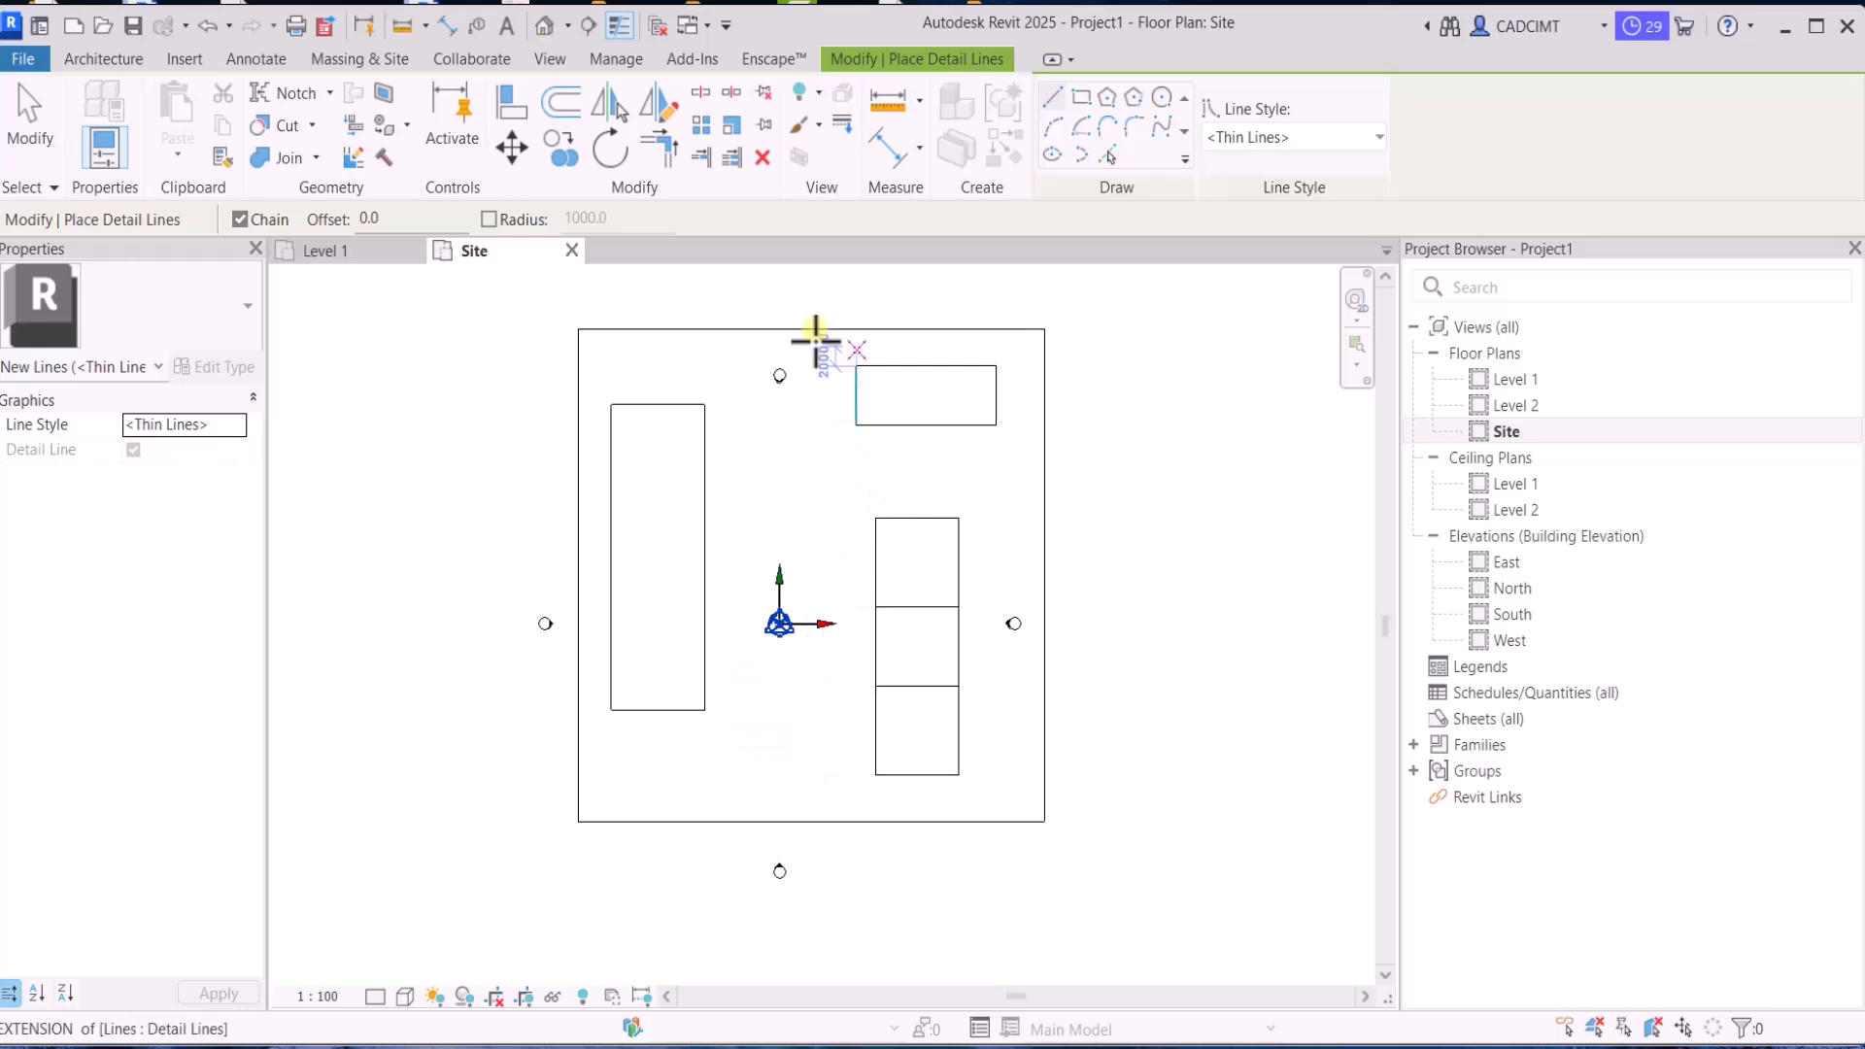
pyautogui.press('Escape')
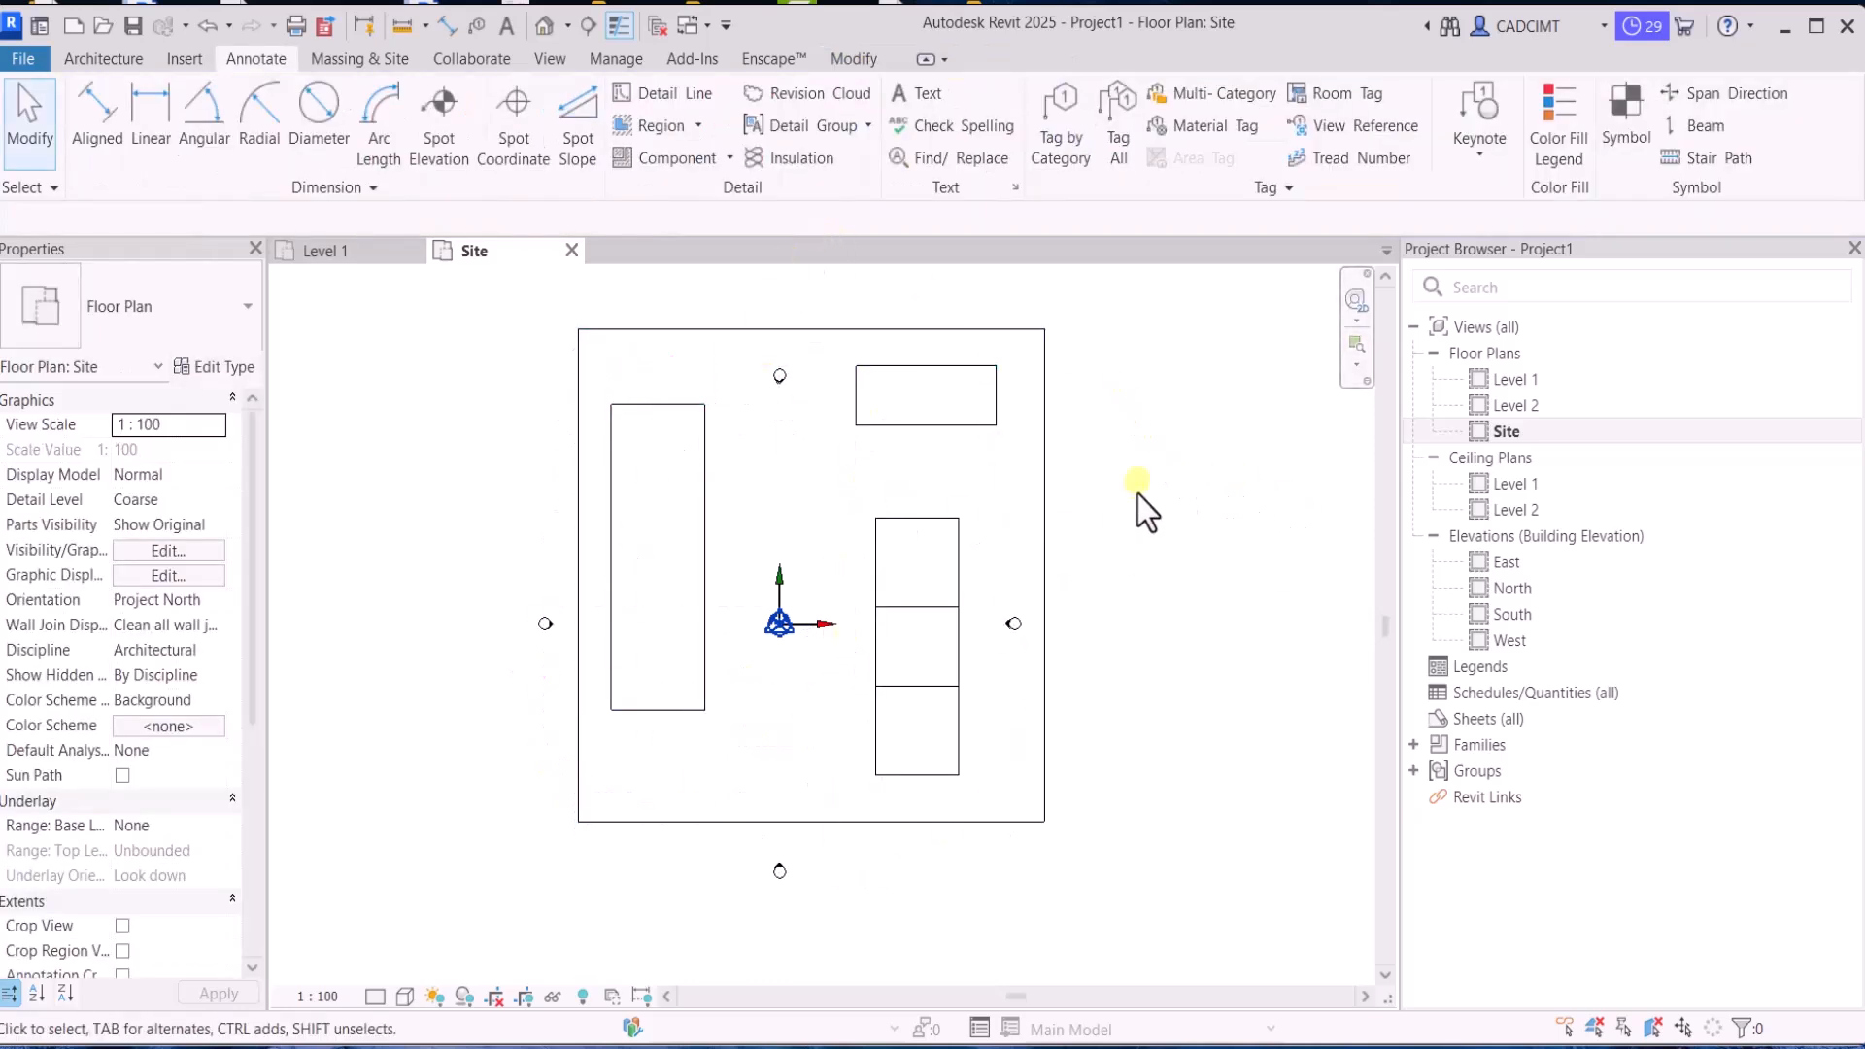
# Move the project base point off the internal origin to a spot inside the site outline near its lower edge
pyautogui.scroll(1, 1138, 493)
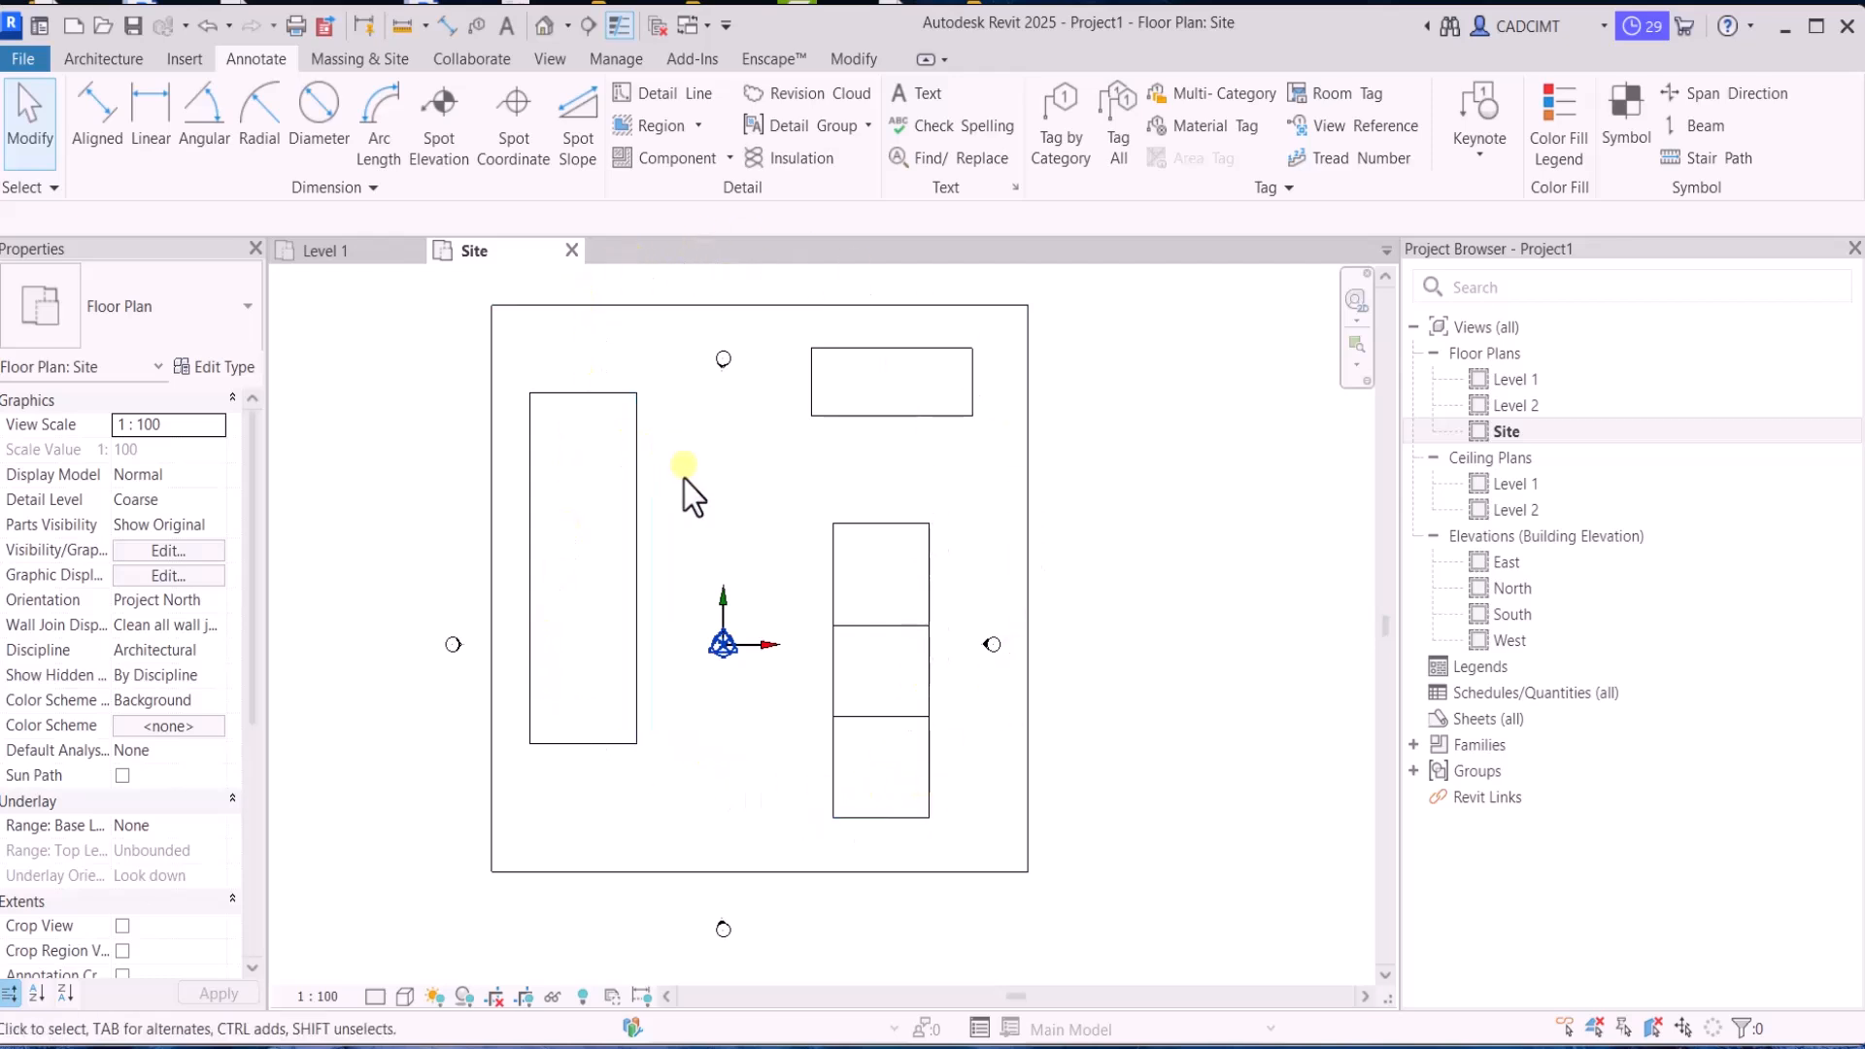
pyautogui.scroll(1, 712, 777)
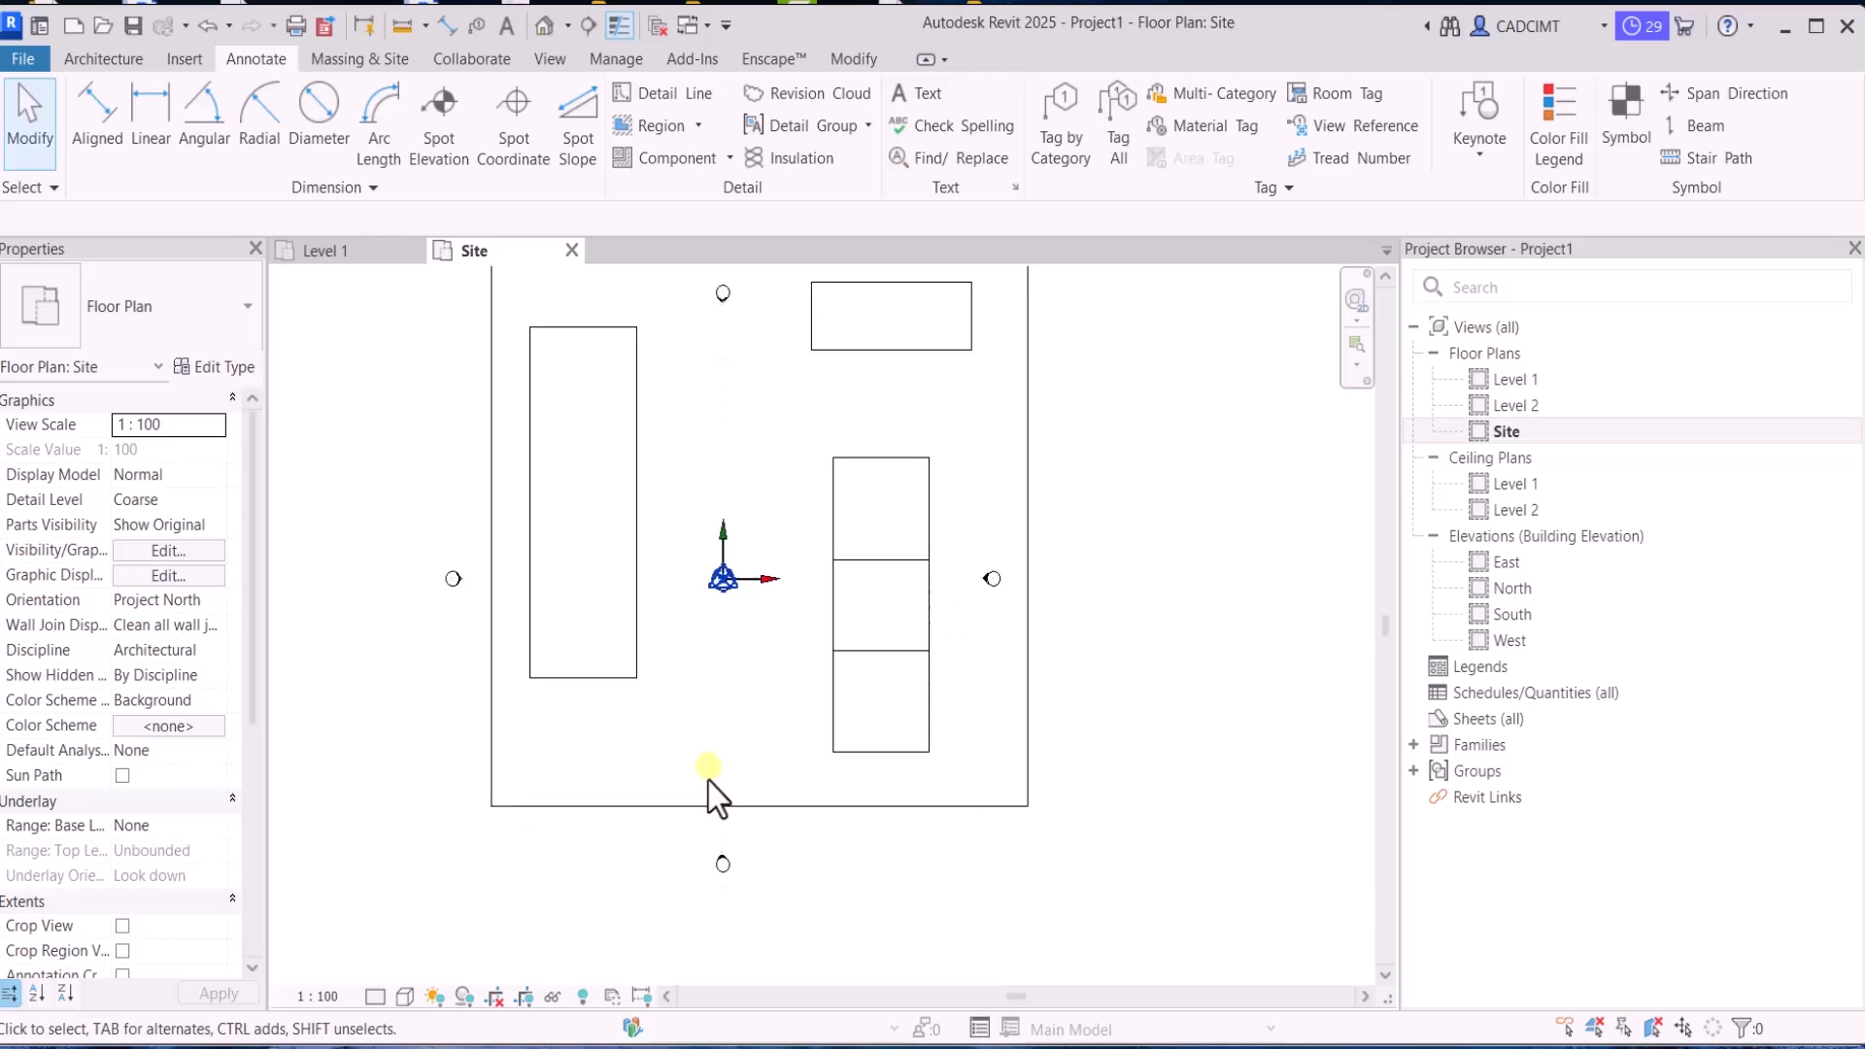
pyautogui.scroll(1, 714, 754)
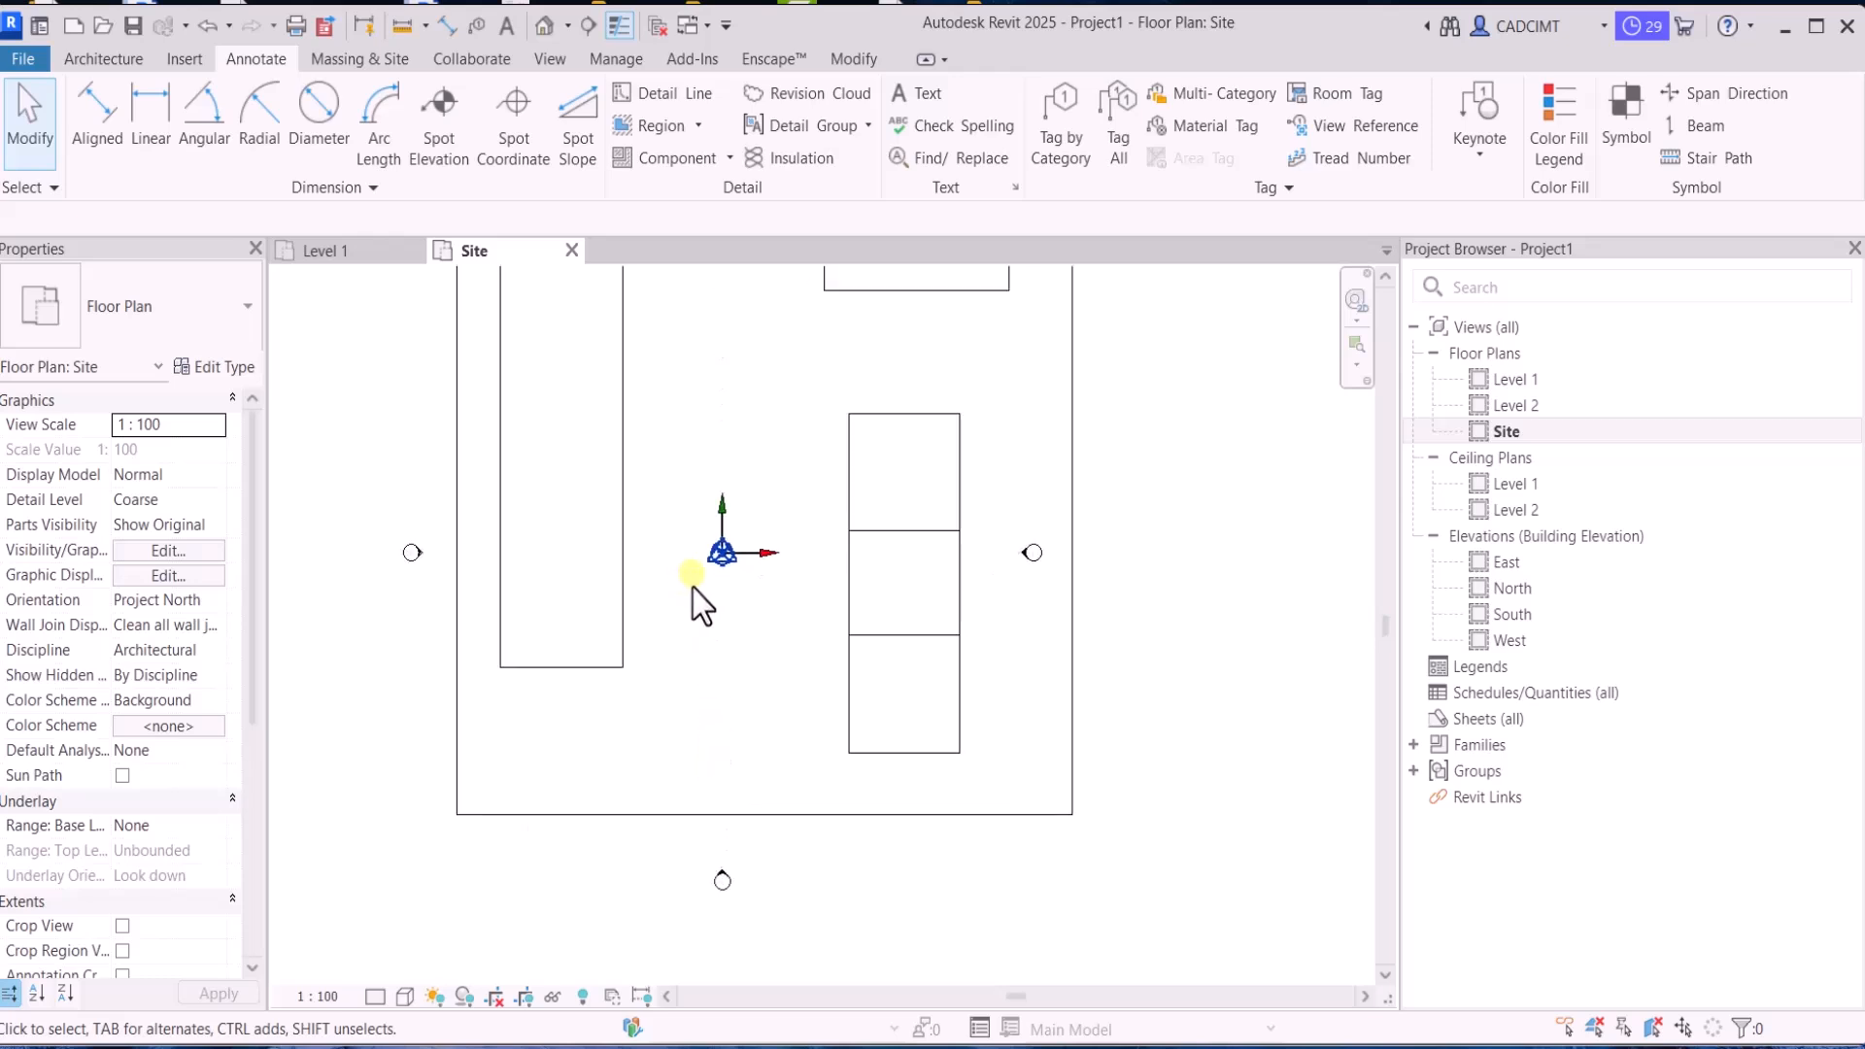
pyautogui.click(703, 558)
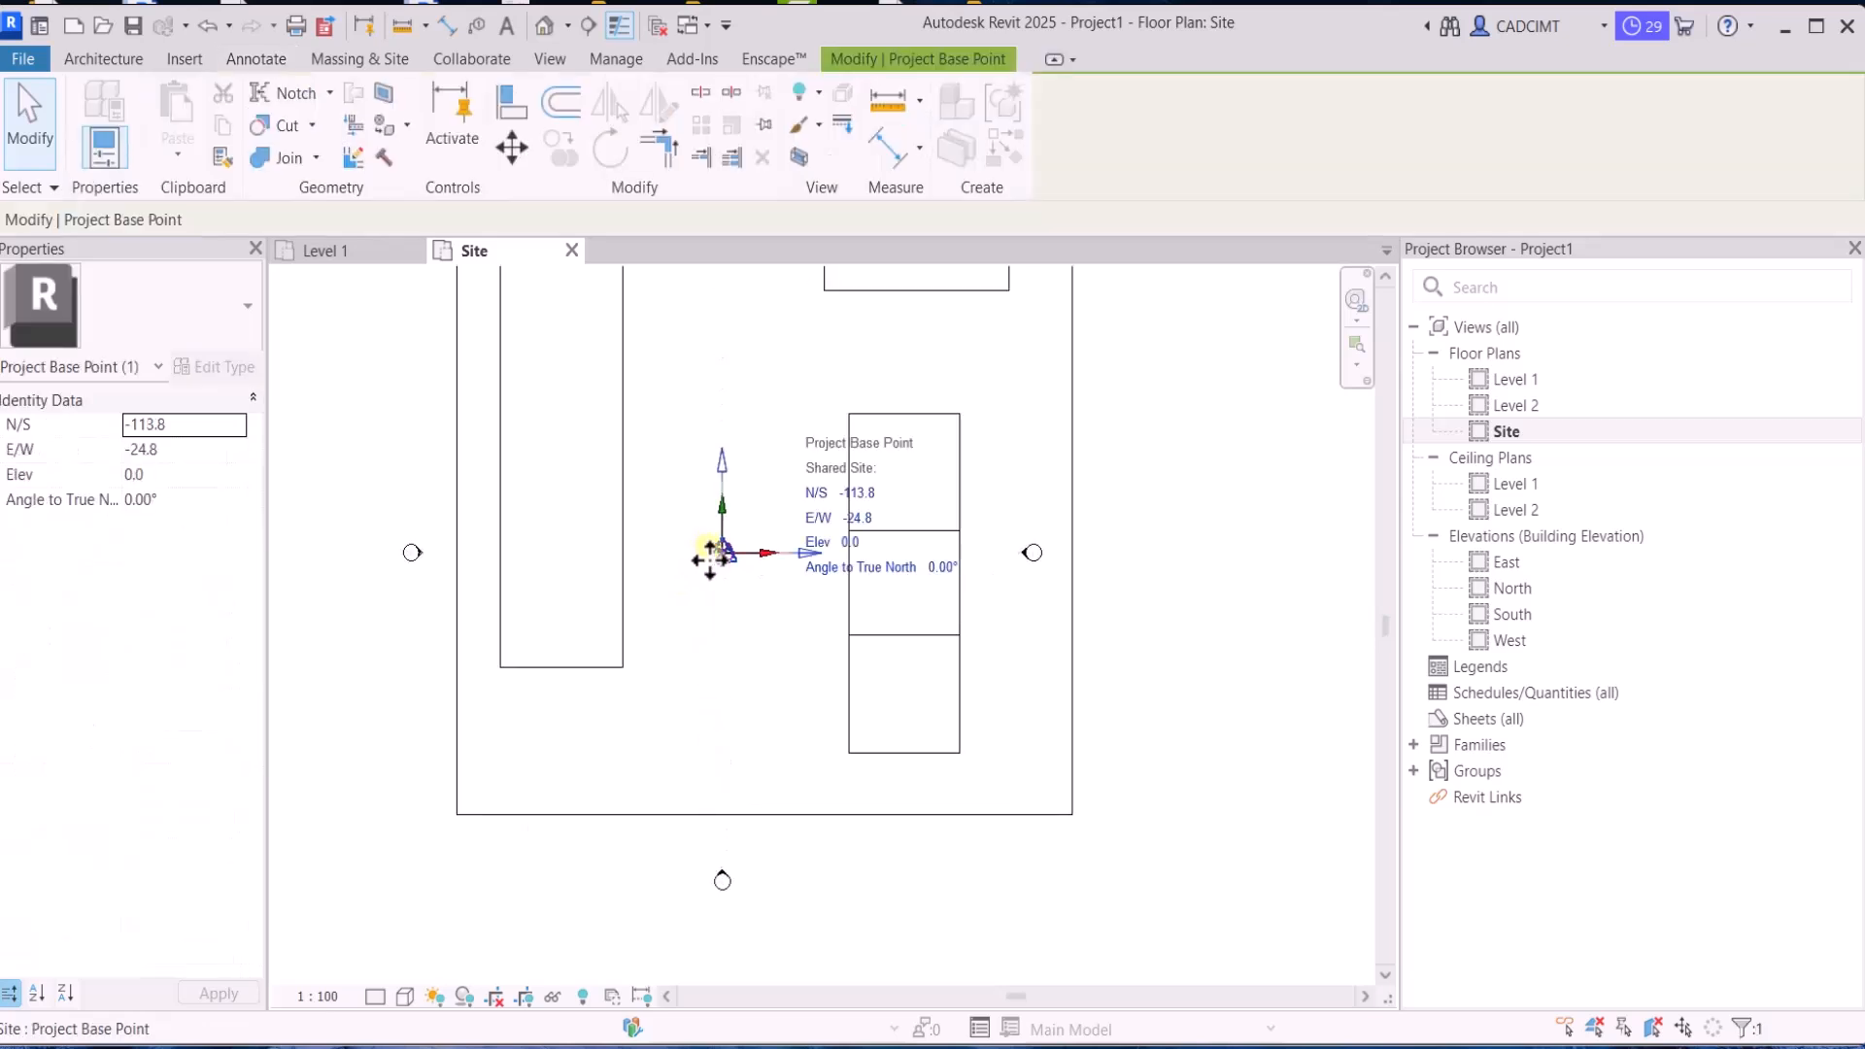
pyautogui.moveTo(712, 562); pyautogui.dragTo(673, 739)
pyautogui.press('Escape')
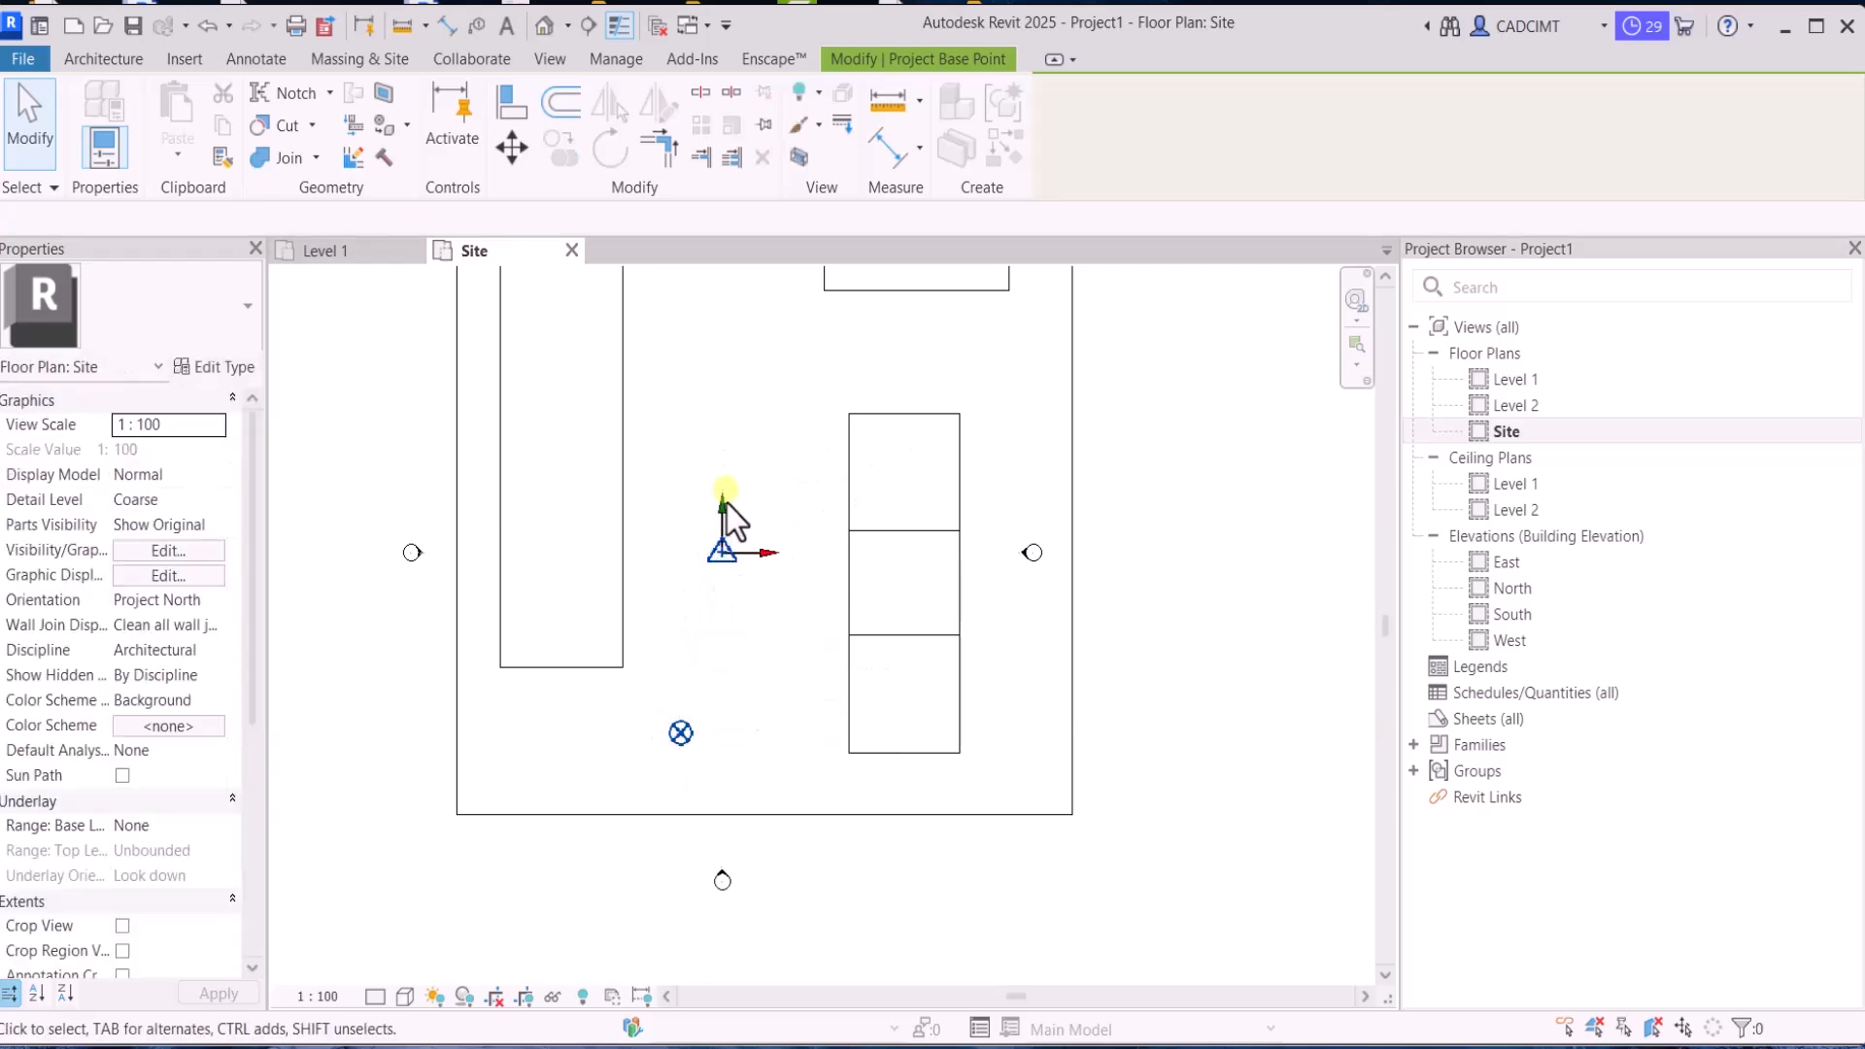
# Move the survey point to the lower-left corner of the site outline
pyautogui.click(711, 549)
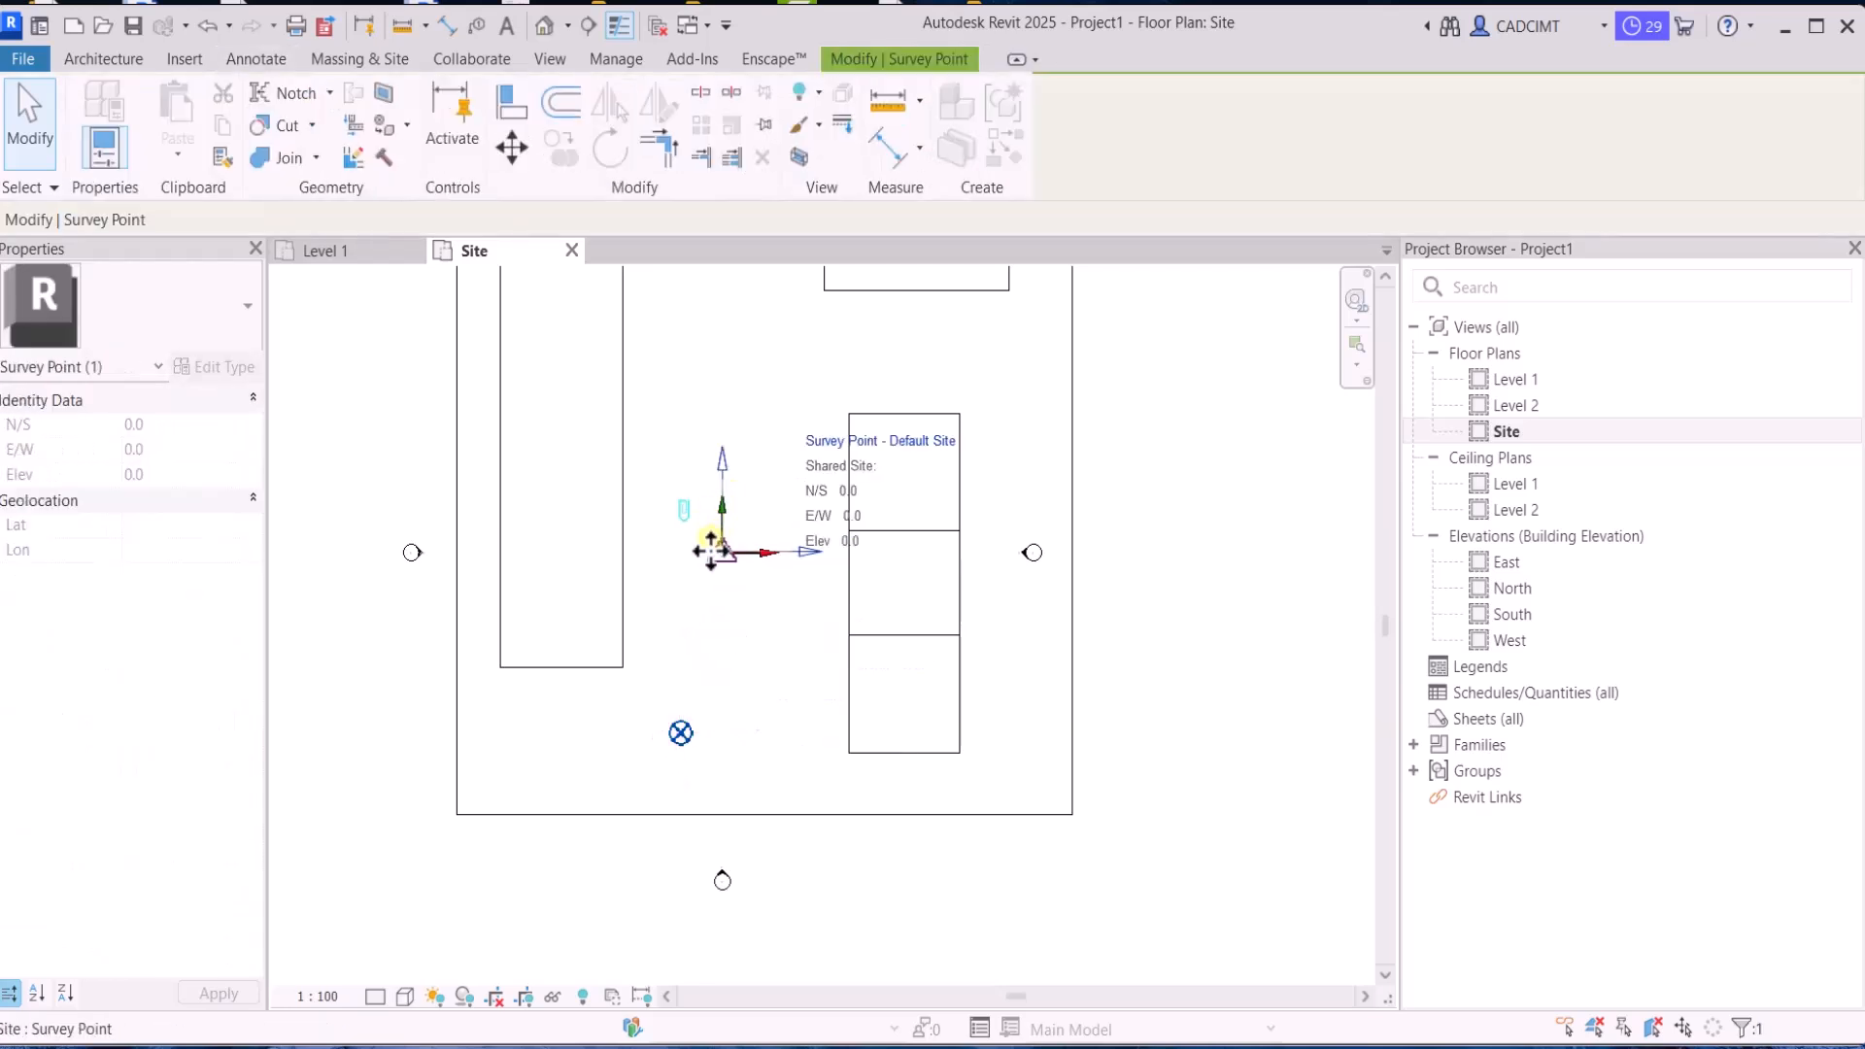
pyautogui.moveTo(706, 546); pyautogui.dragTo(458, 810)
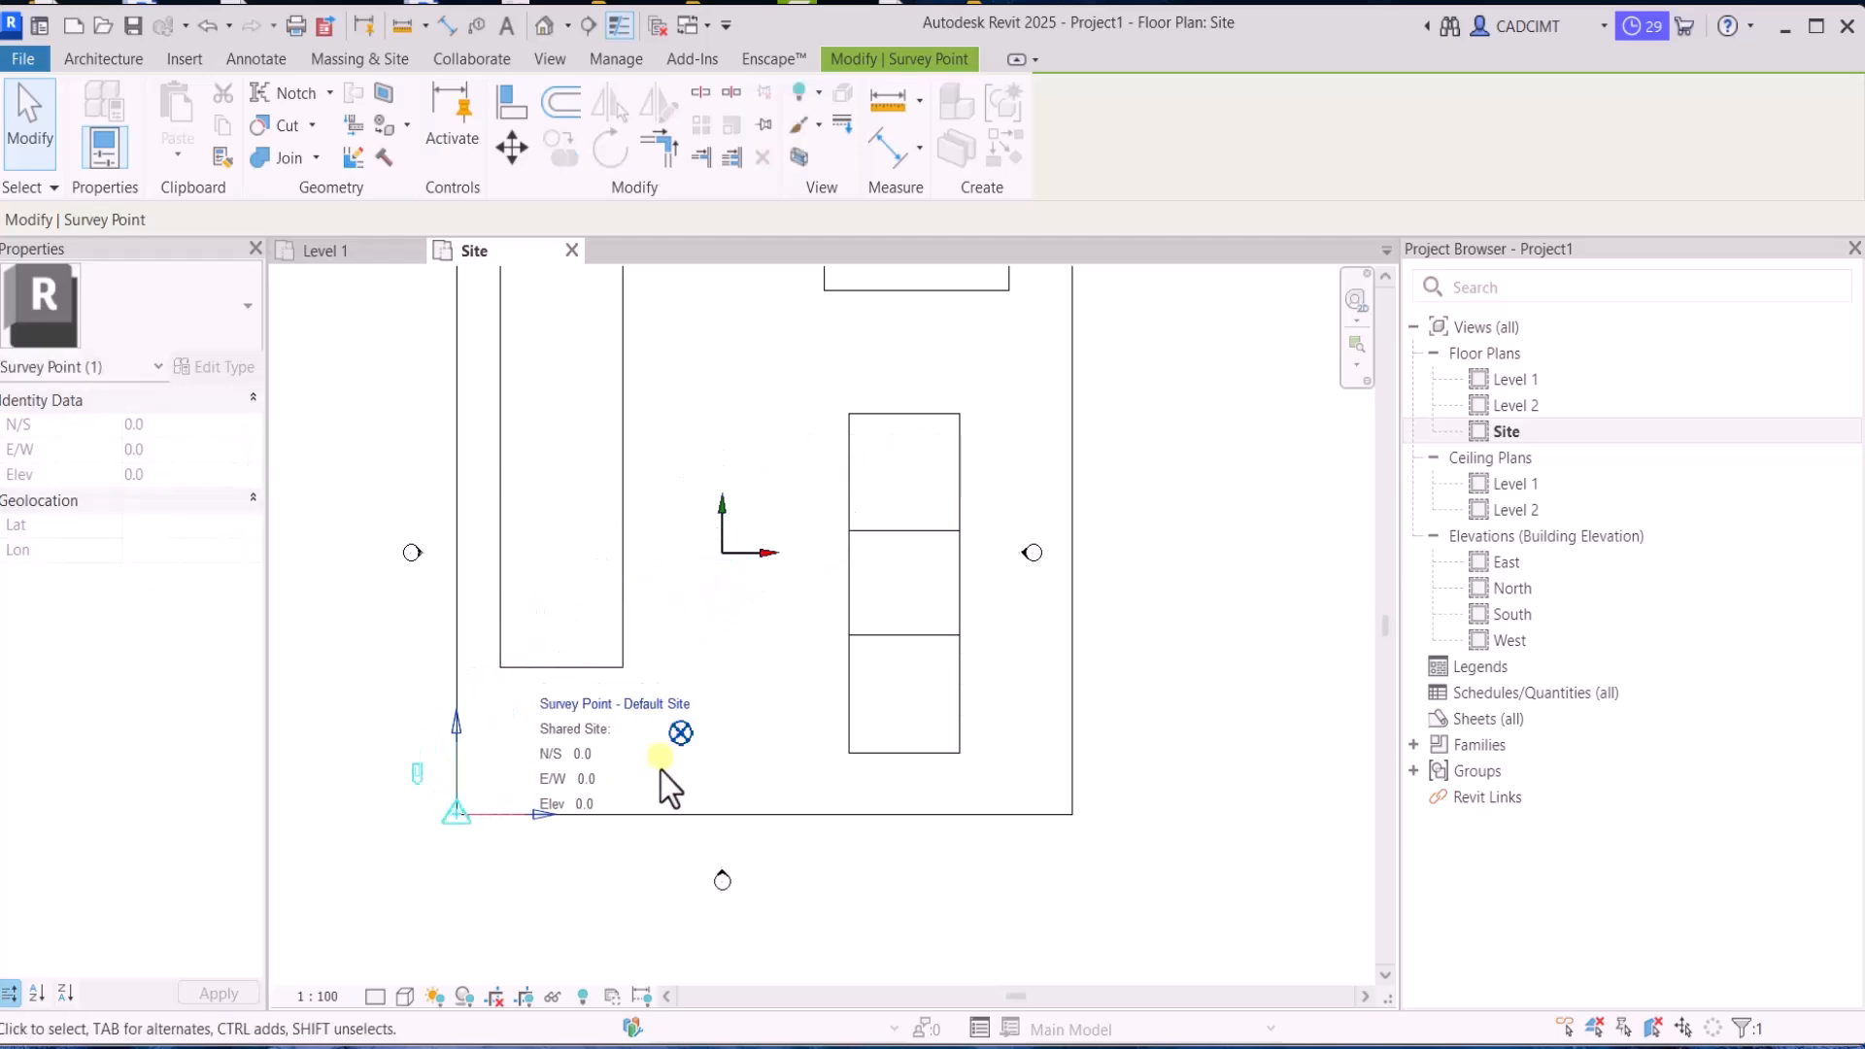
pyautogui.click(672, 790)
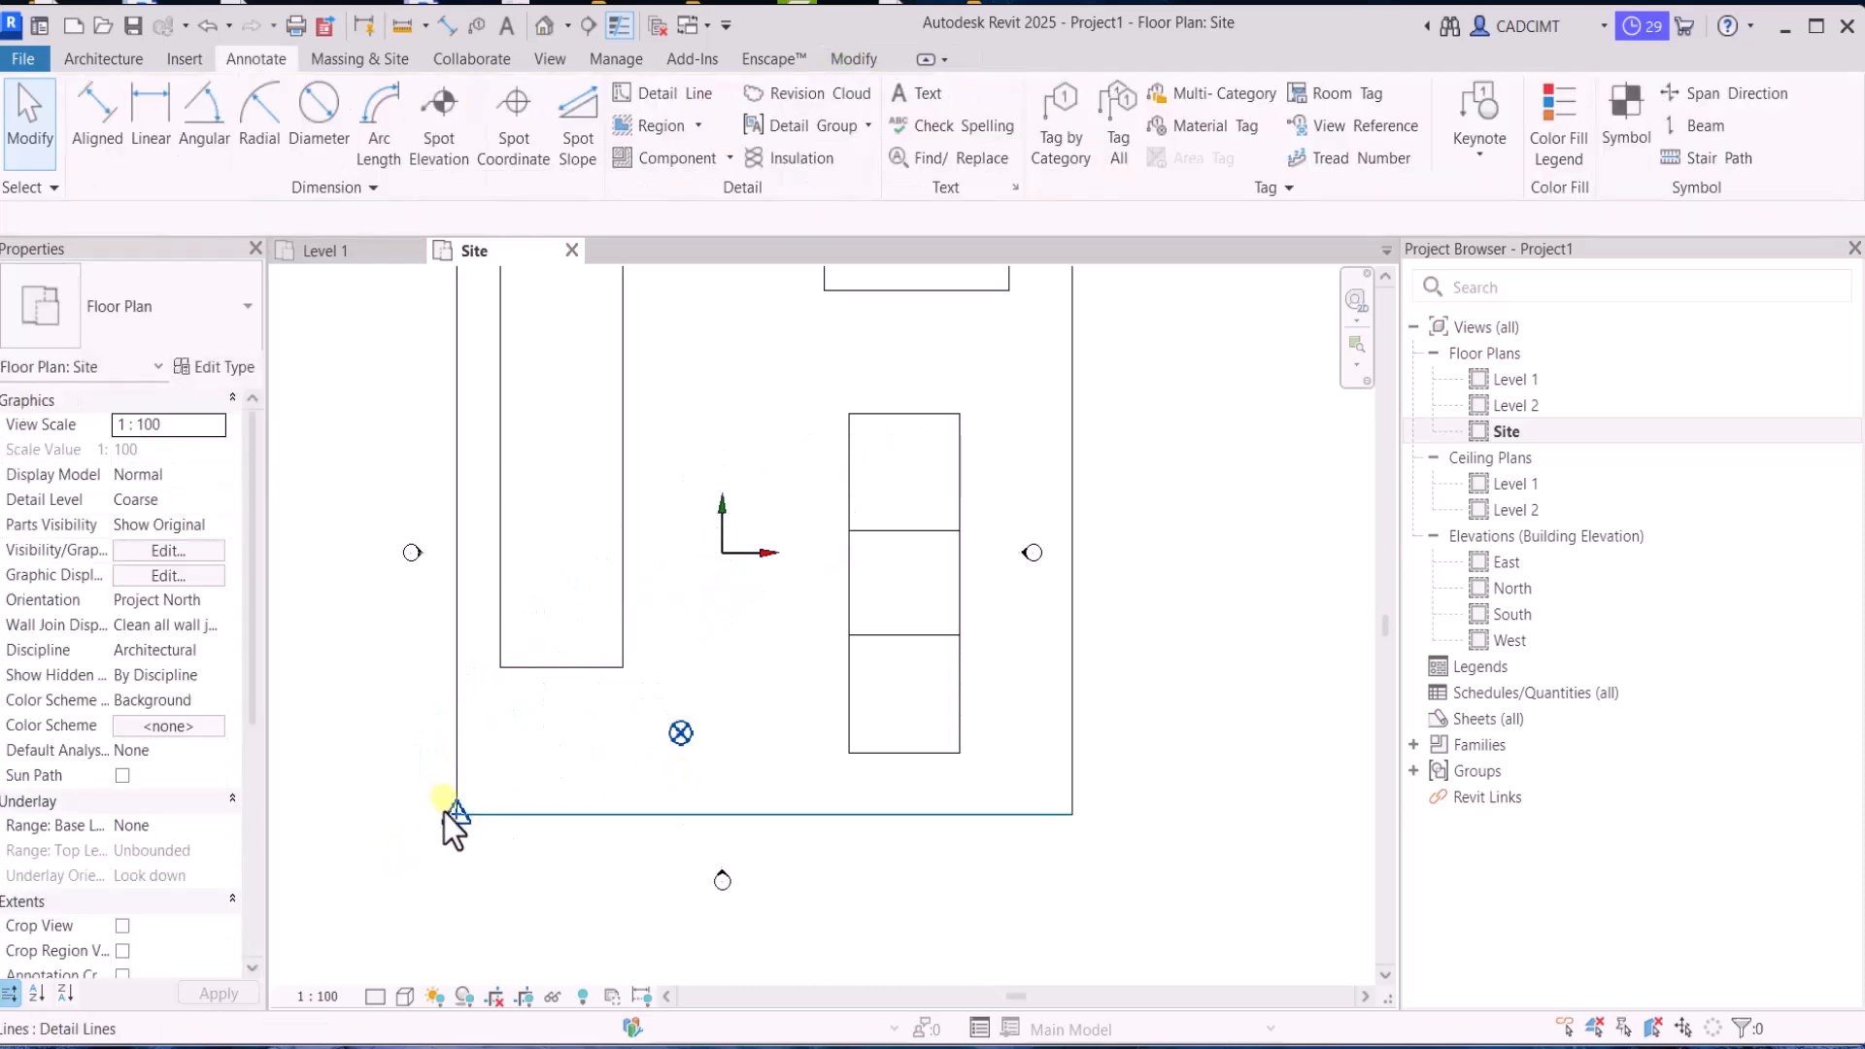
pyautogui.scroll(-2, 603, 588)
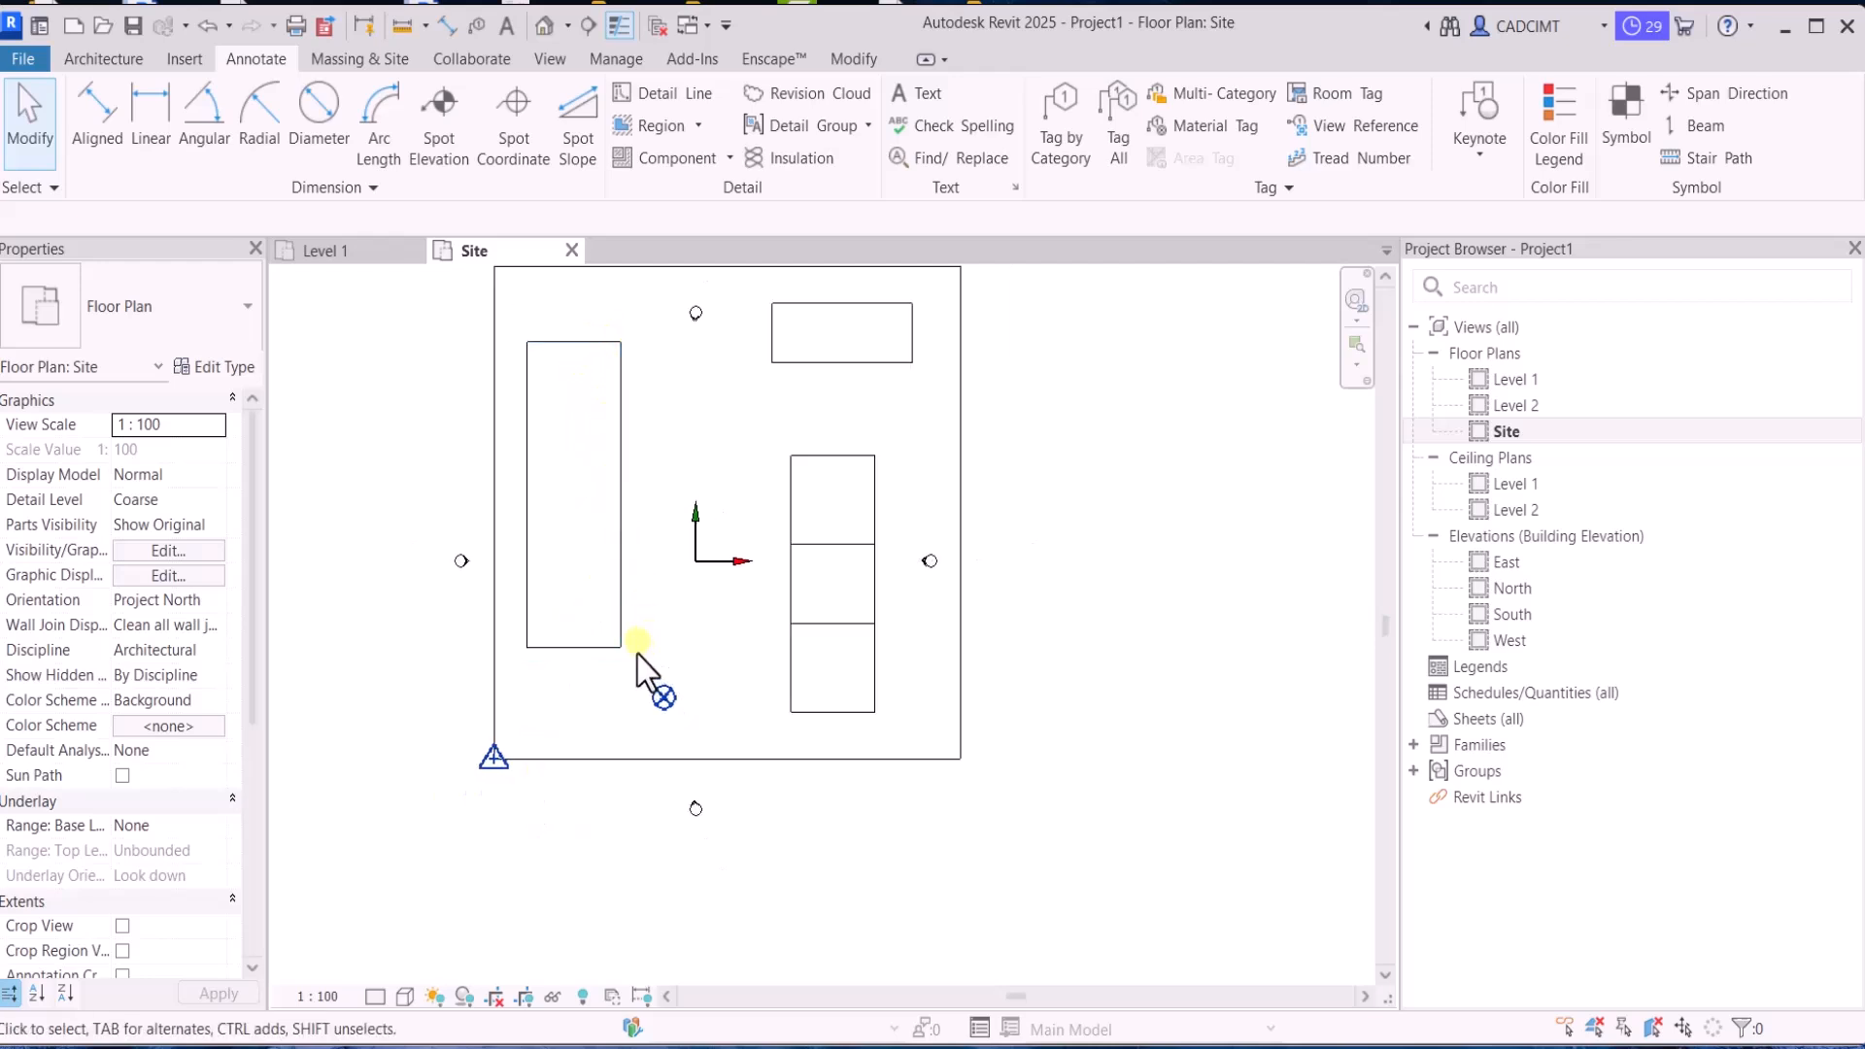
# Move the project base point to the lower-right corner of the tall building rectangle on the site's left side
pyautogui.click(665, 701)
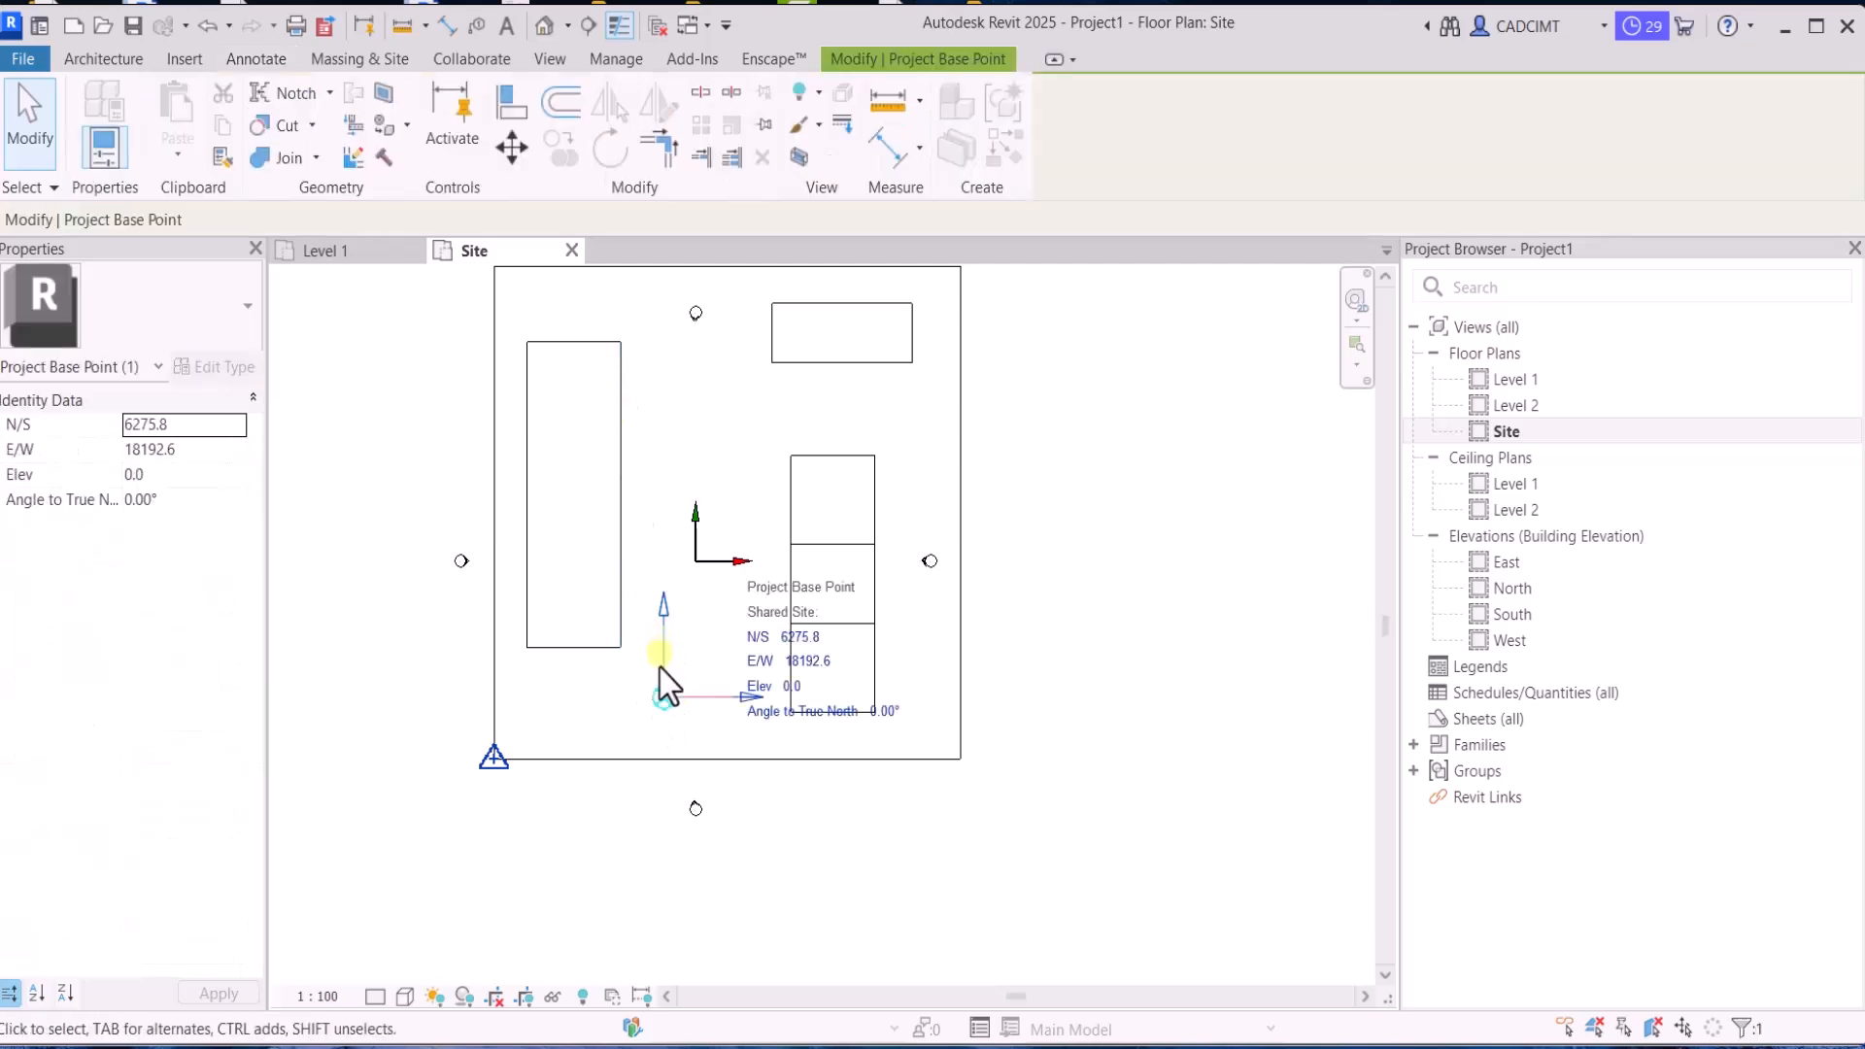
pyautogui.moveTo(661, 696); pyautogui.dragTo(618, 648)
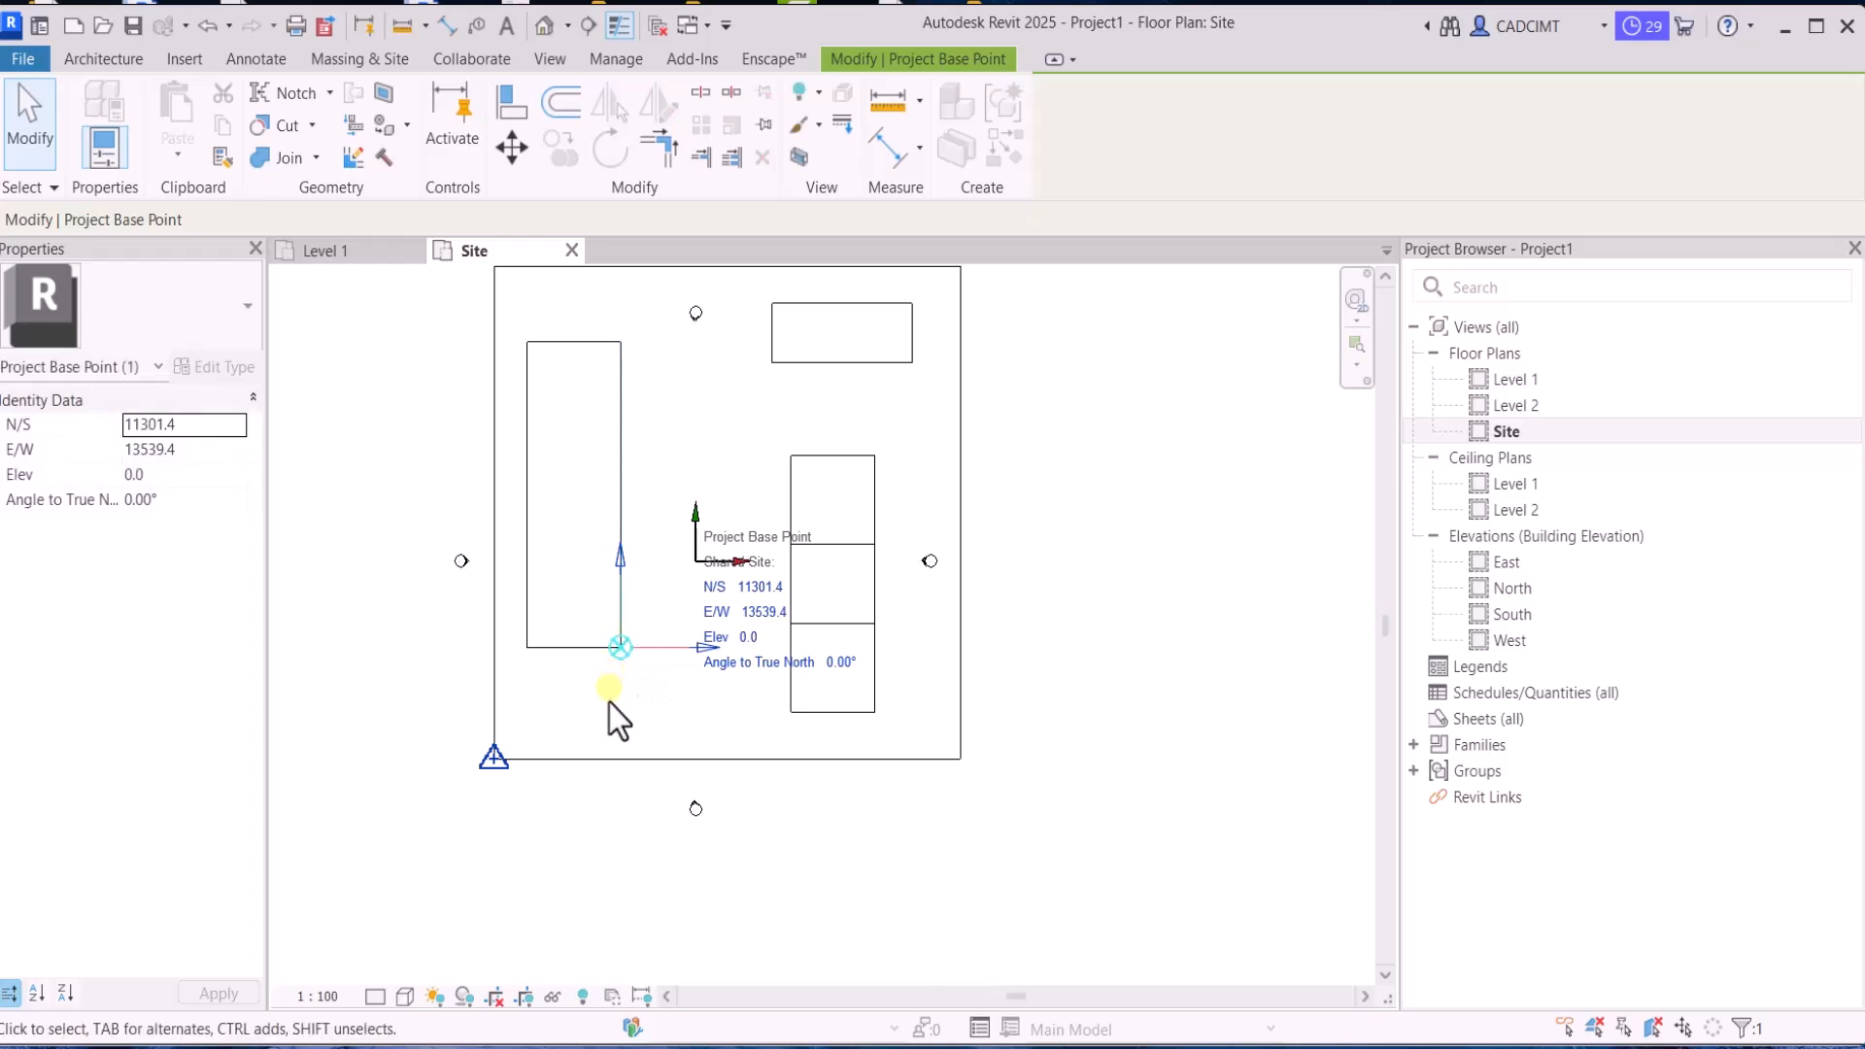
pyautogui.click(609, 701)
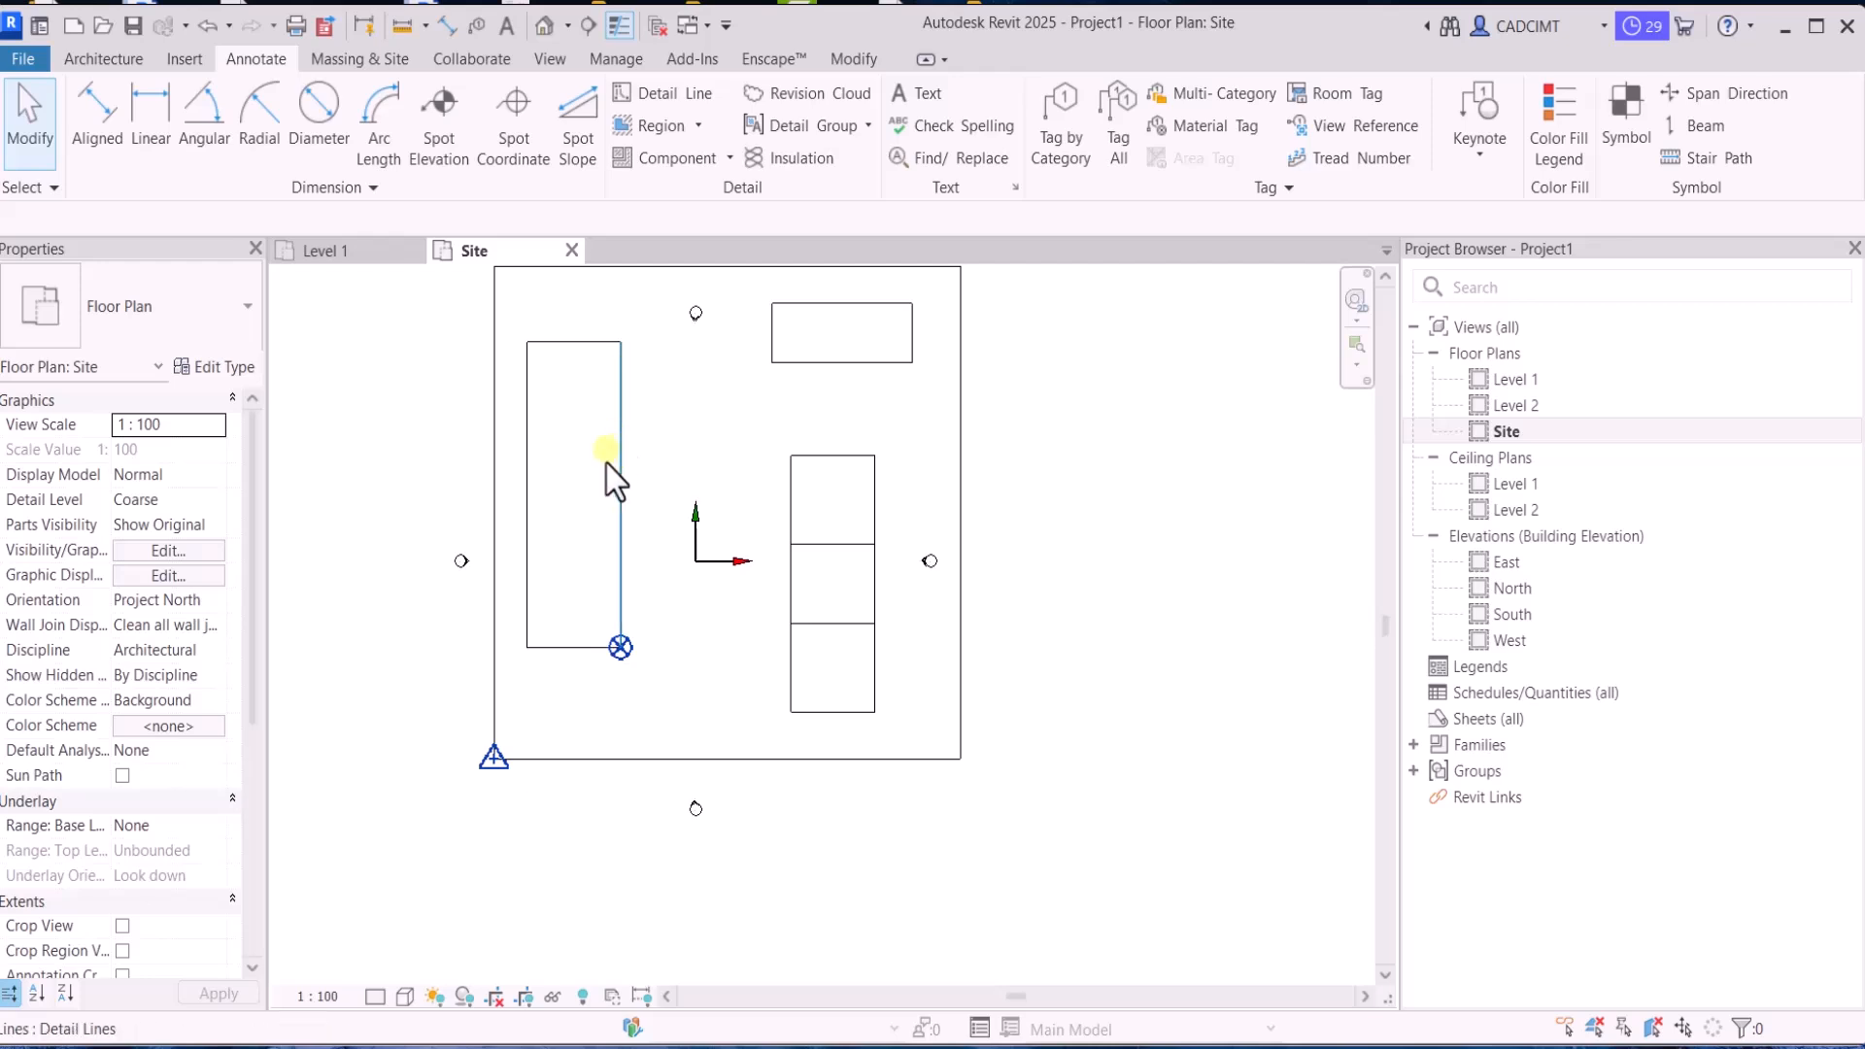
pyautogui.click(612, 653)
pyautogui.click(637, 683)
pyautogui.click(620, 641)
pyautogui.scroll(2, 621, 656)
pyautogui.press('Escape')
pyautogui.scroll(5, 618, 648)
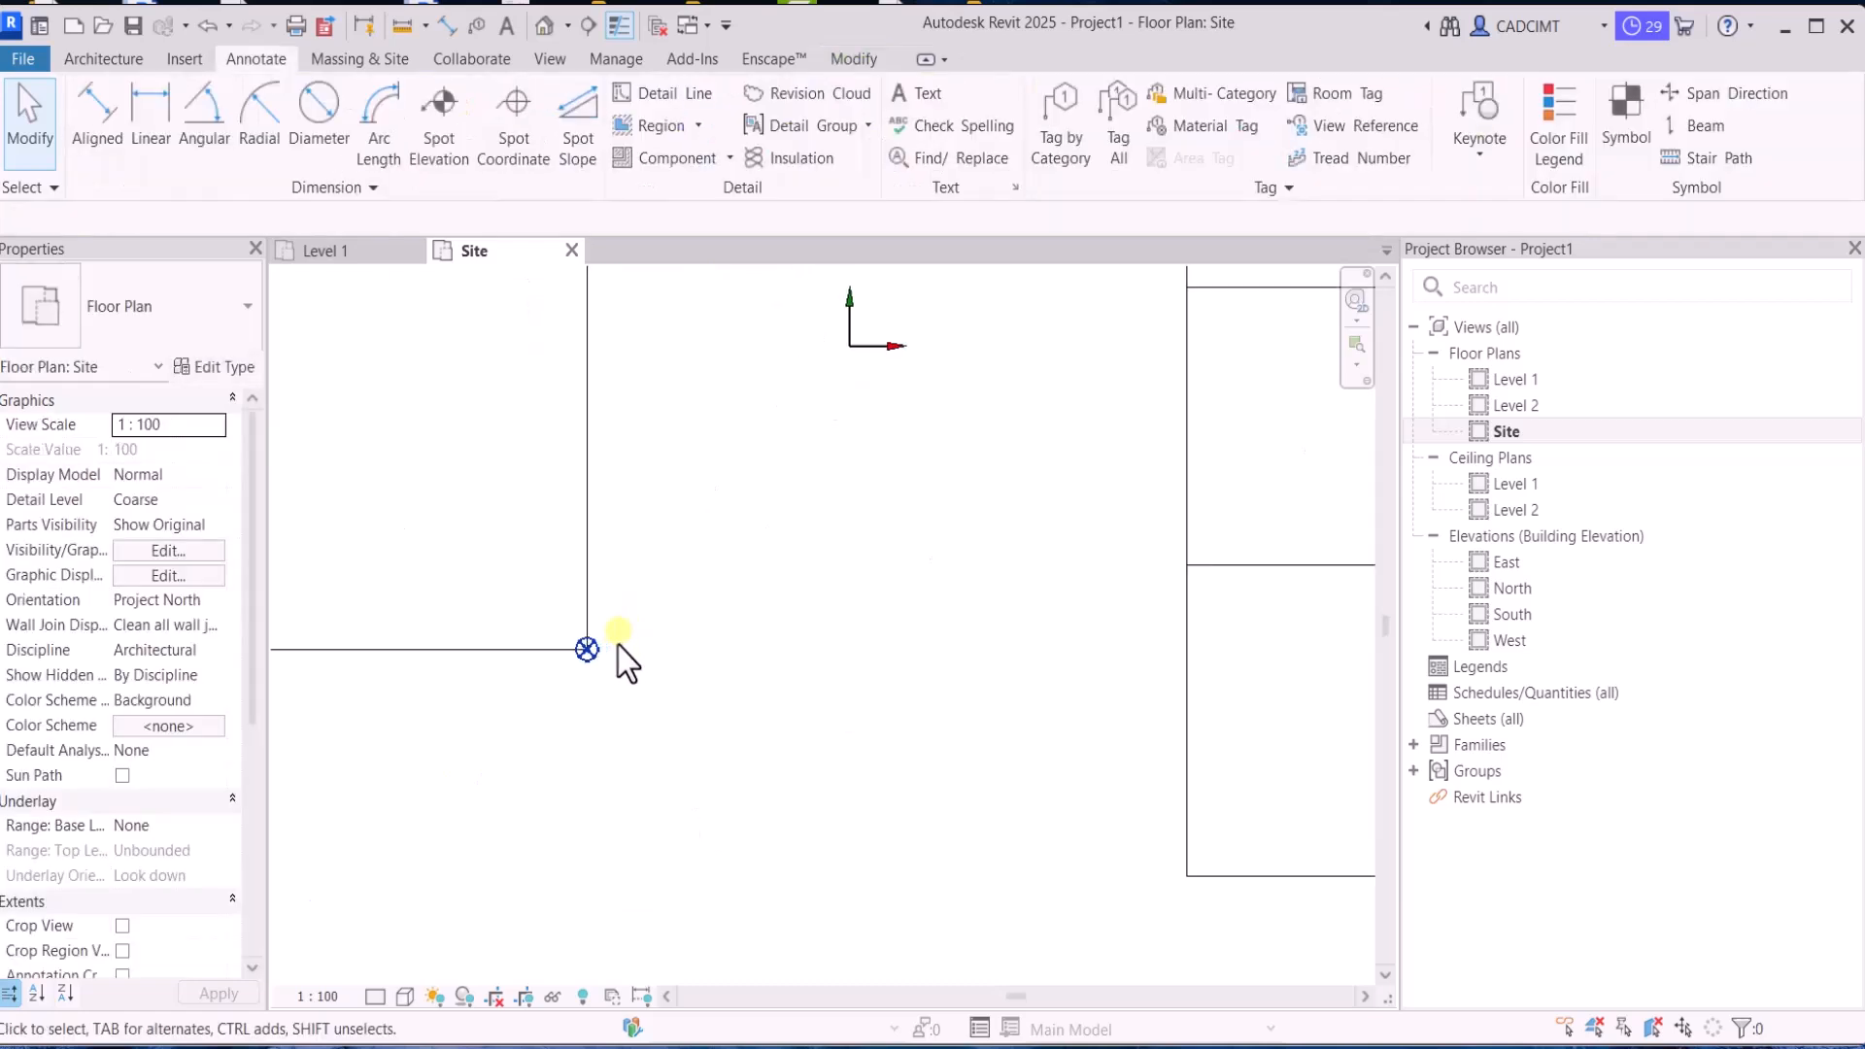
# Set the project base point's angle to true north to 90°
pyautogui.moveTo(530, 707); pyautogui.dragTo(642, 617)
pyautogui.scroll(-1, 764, 643)
pyautogui.scroll(-2, 763, 645)
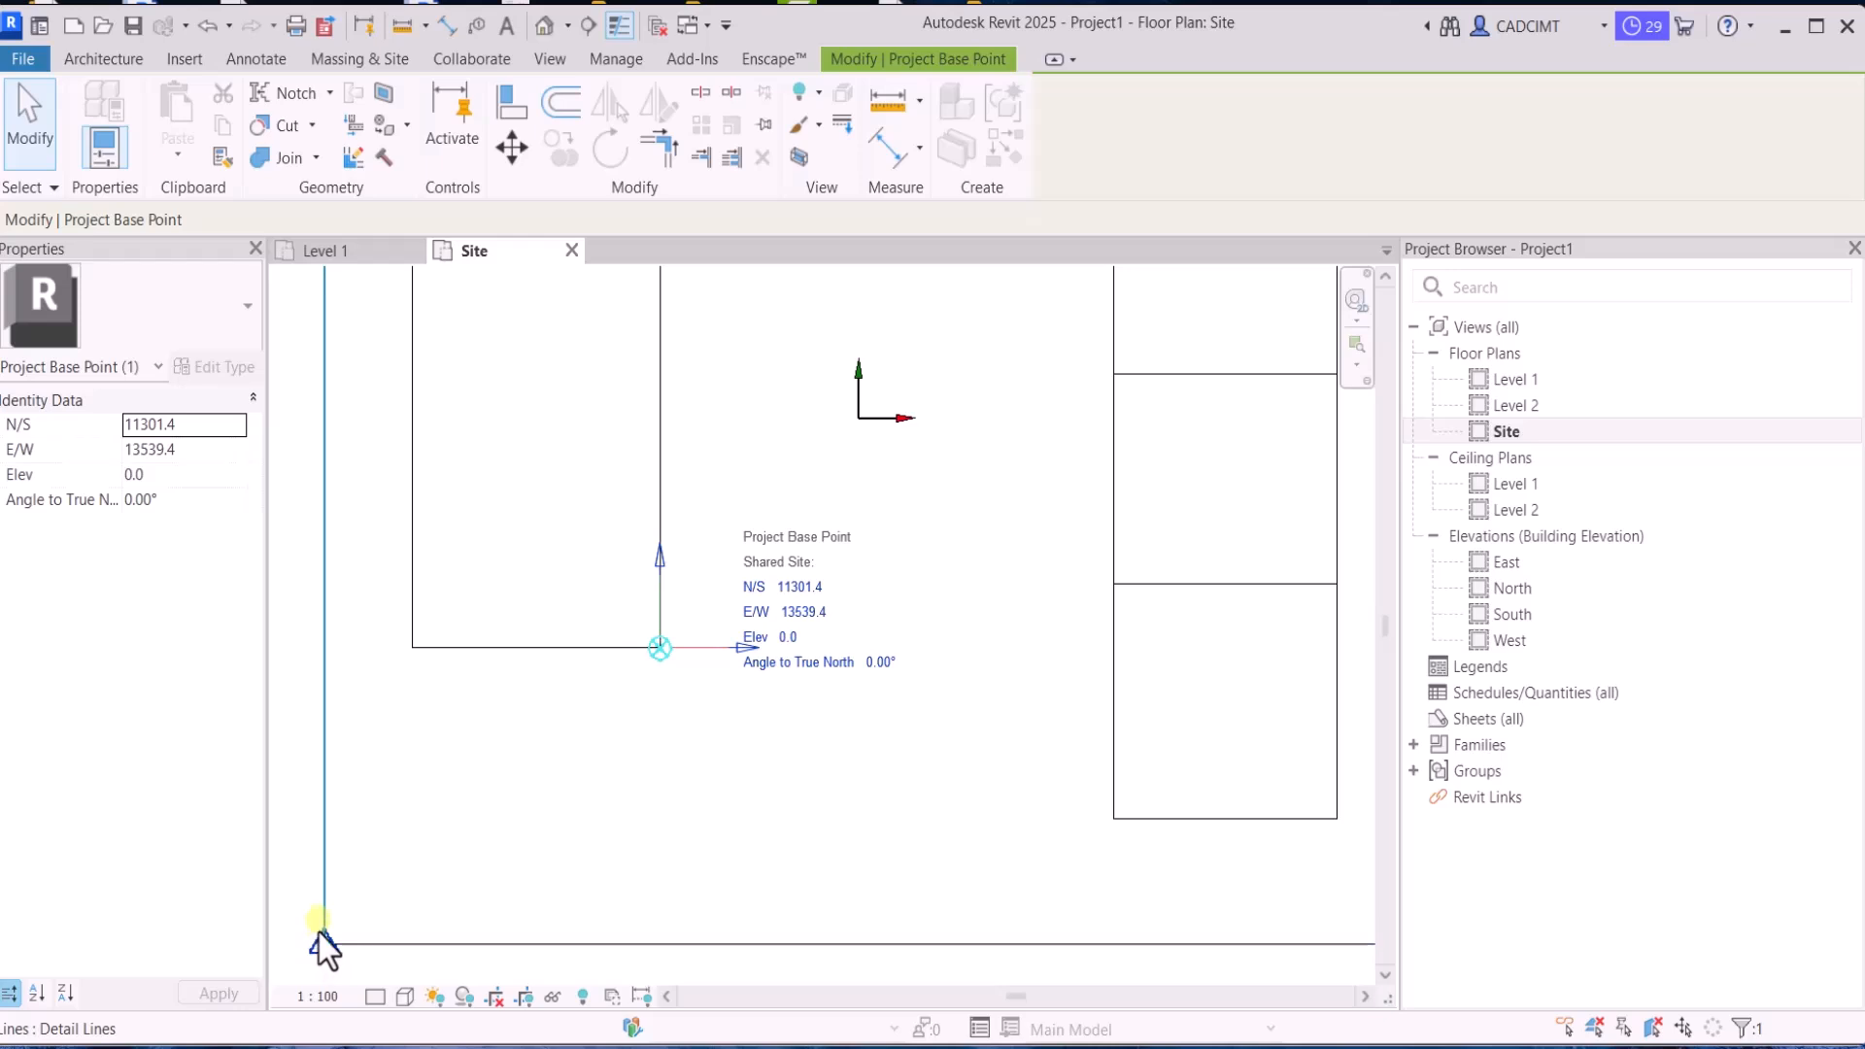
pyautogui.scroll(-2, 618, 767)
pyautogui.scroll(3, 674, 738)
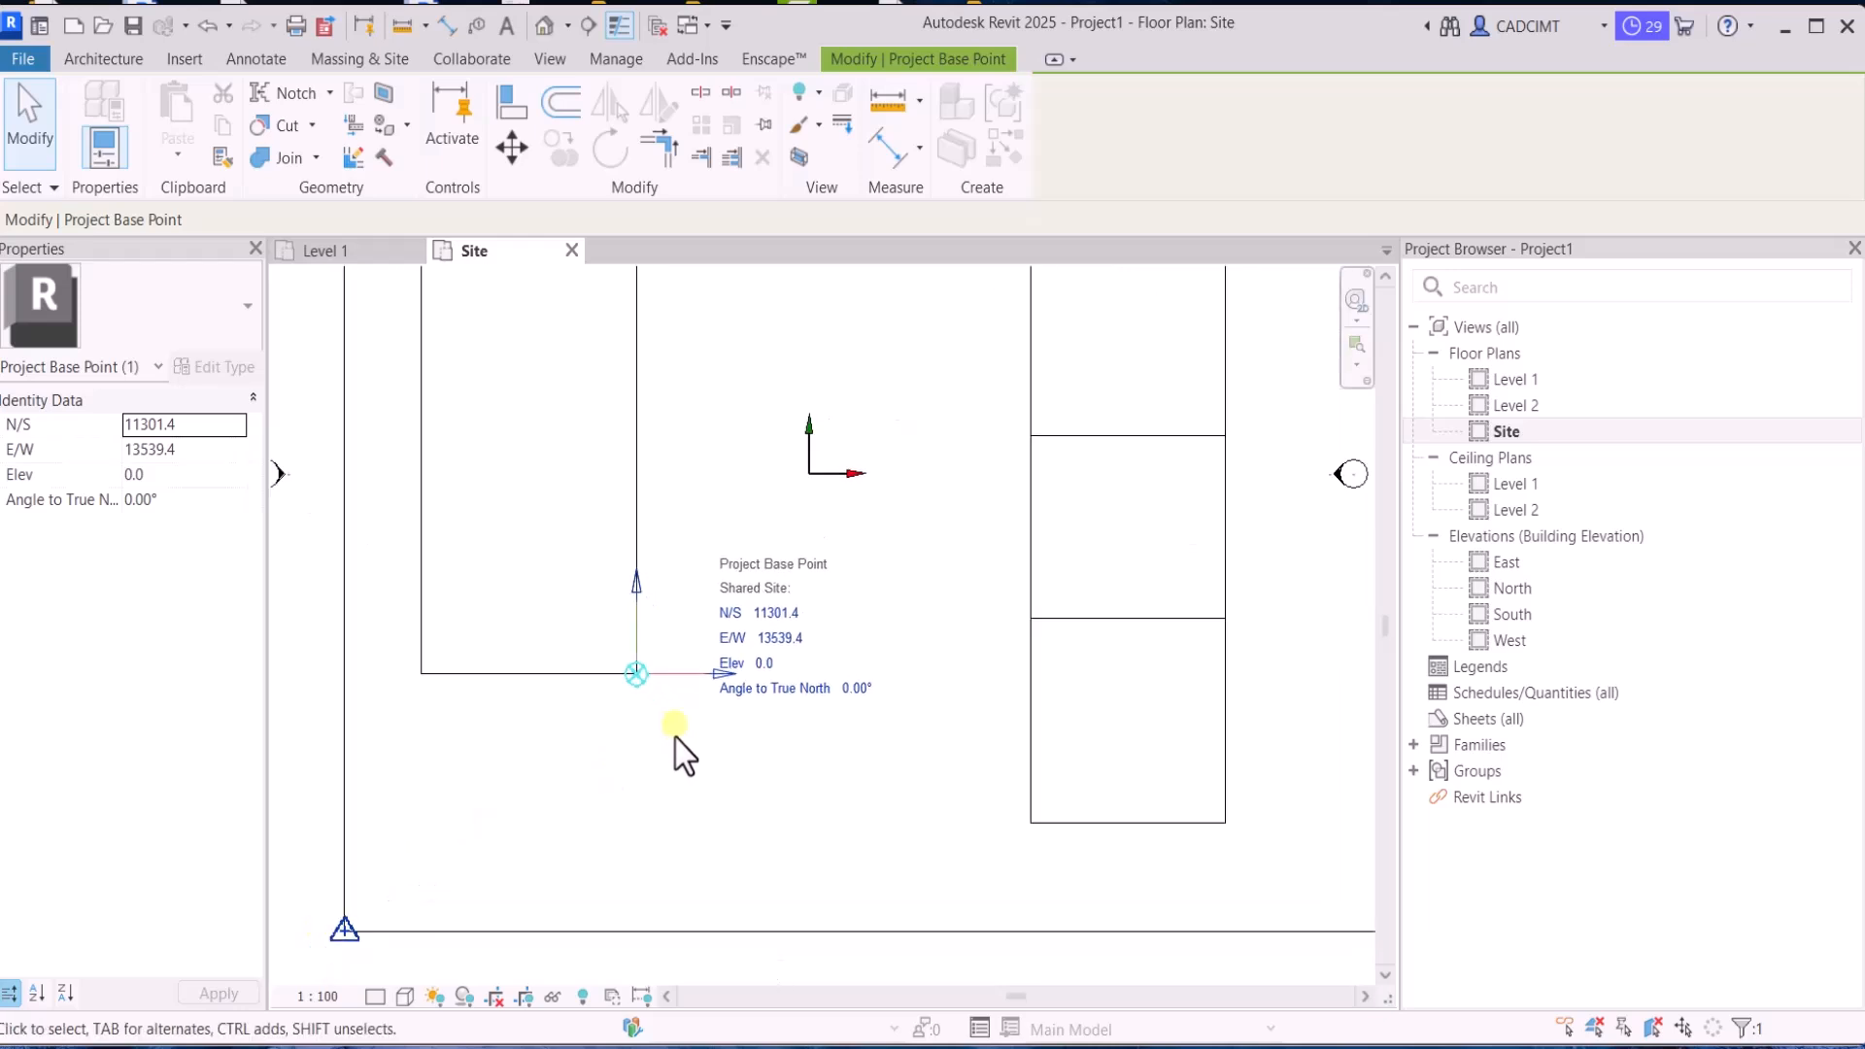
pyautogui.scroll(-1, 662, 706)
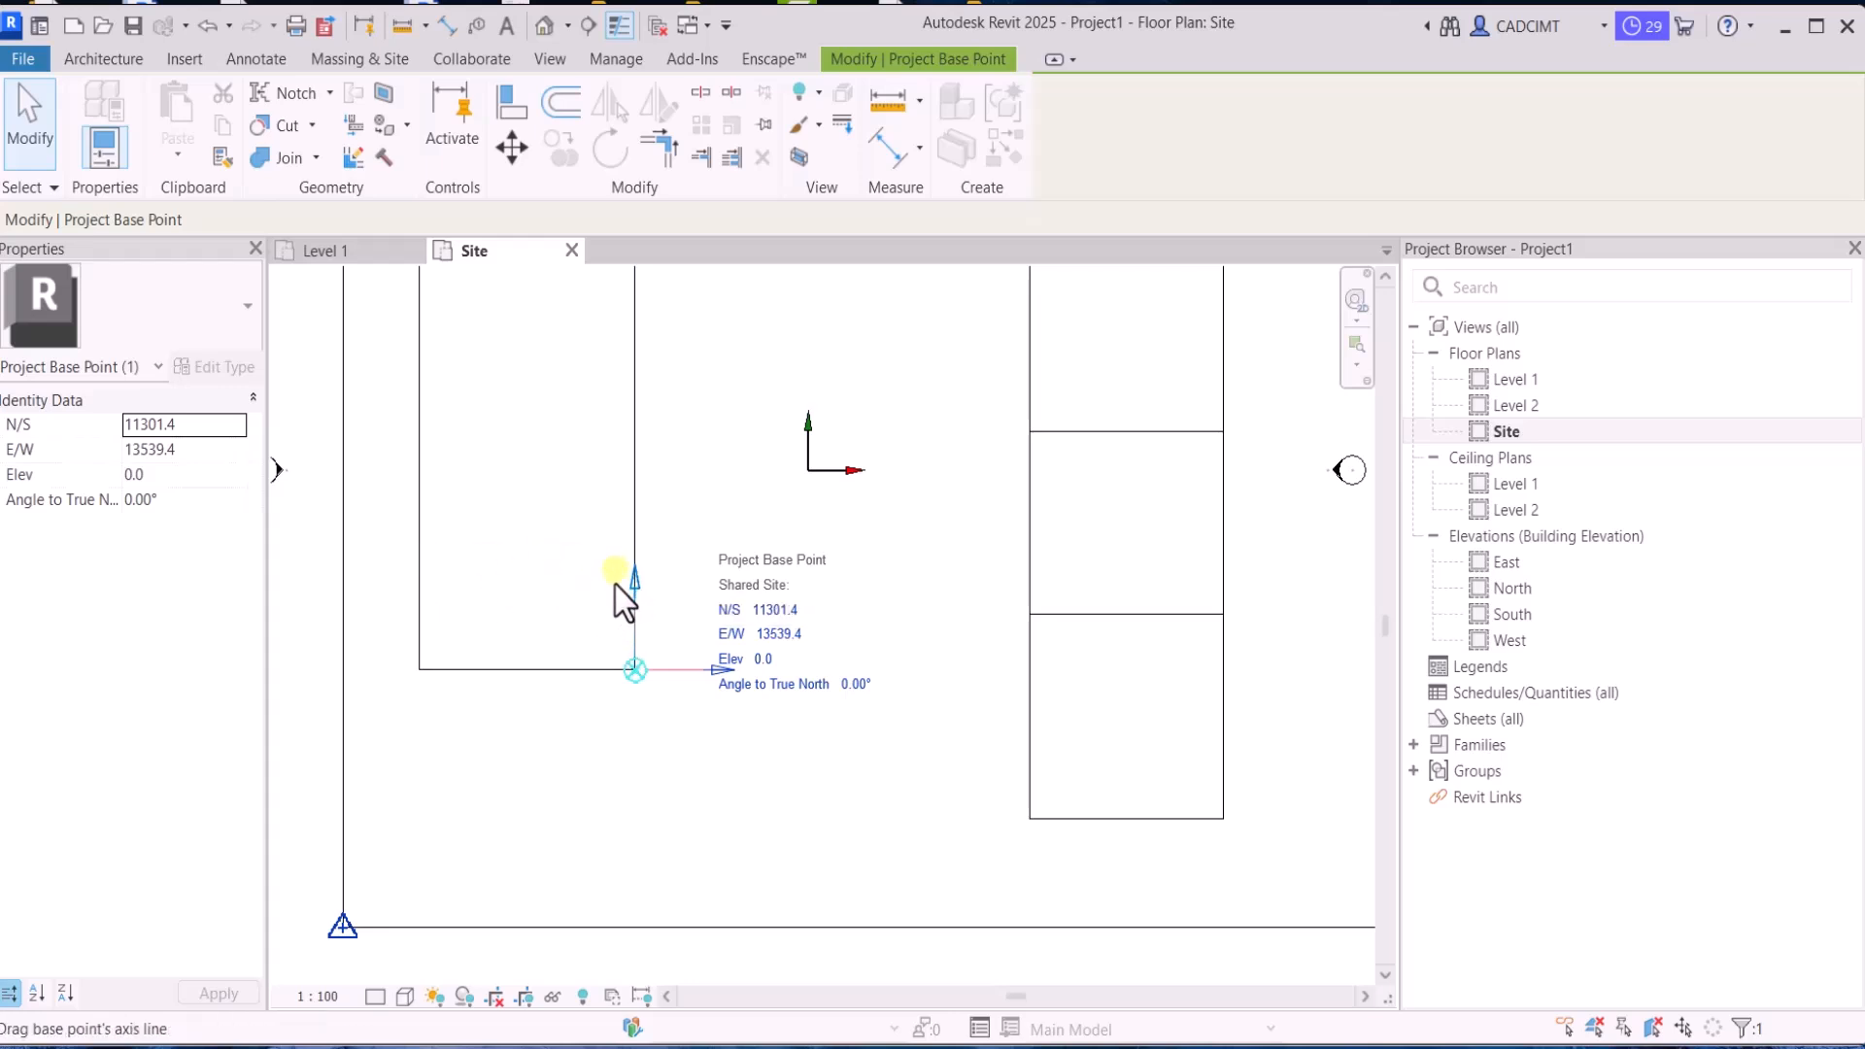
pyautogui.click(848, 684)
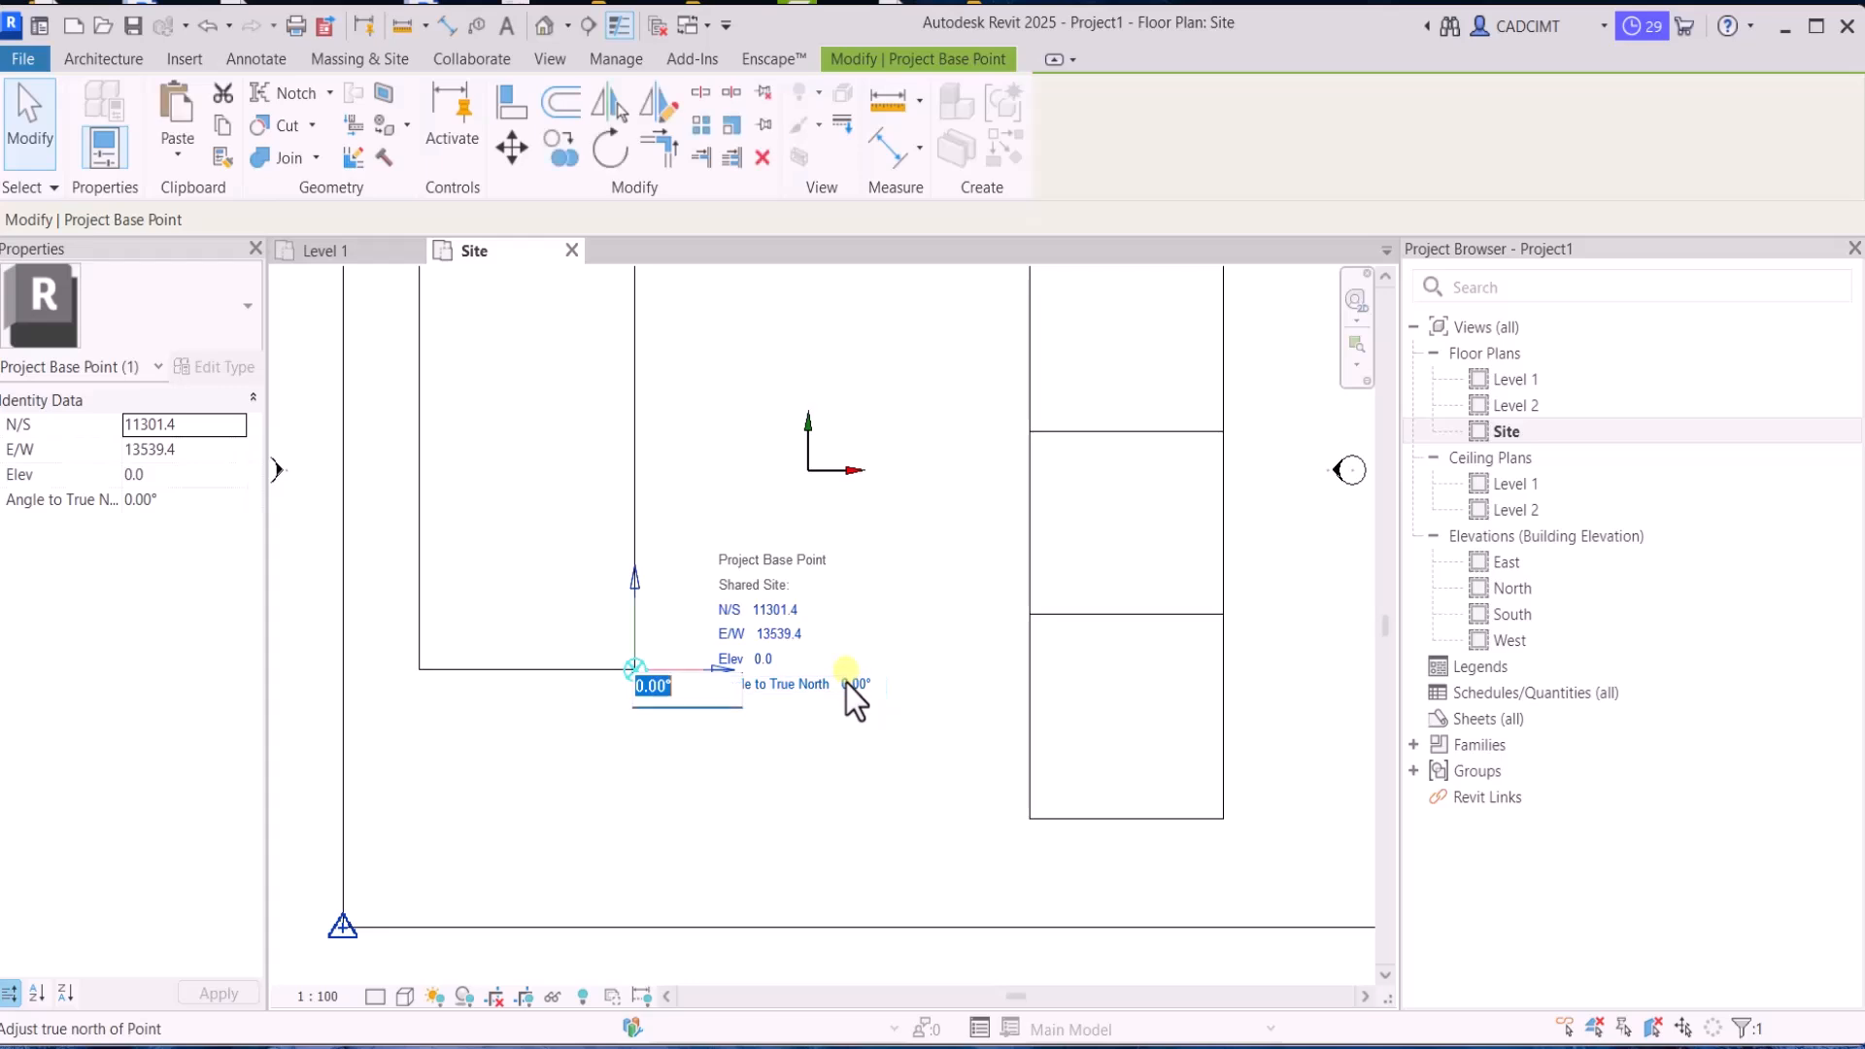
pyautogui.write('90')
pyautogui.press('Return')
pyautogui.scroll(-4, 779, 760)
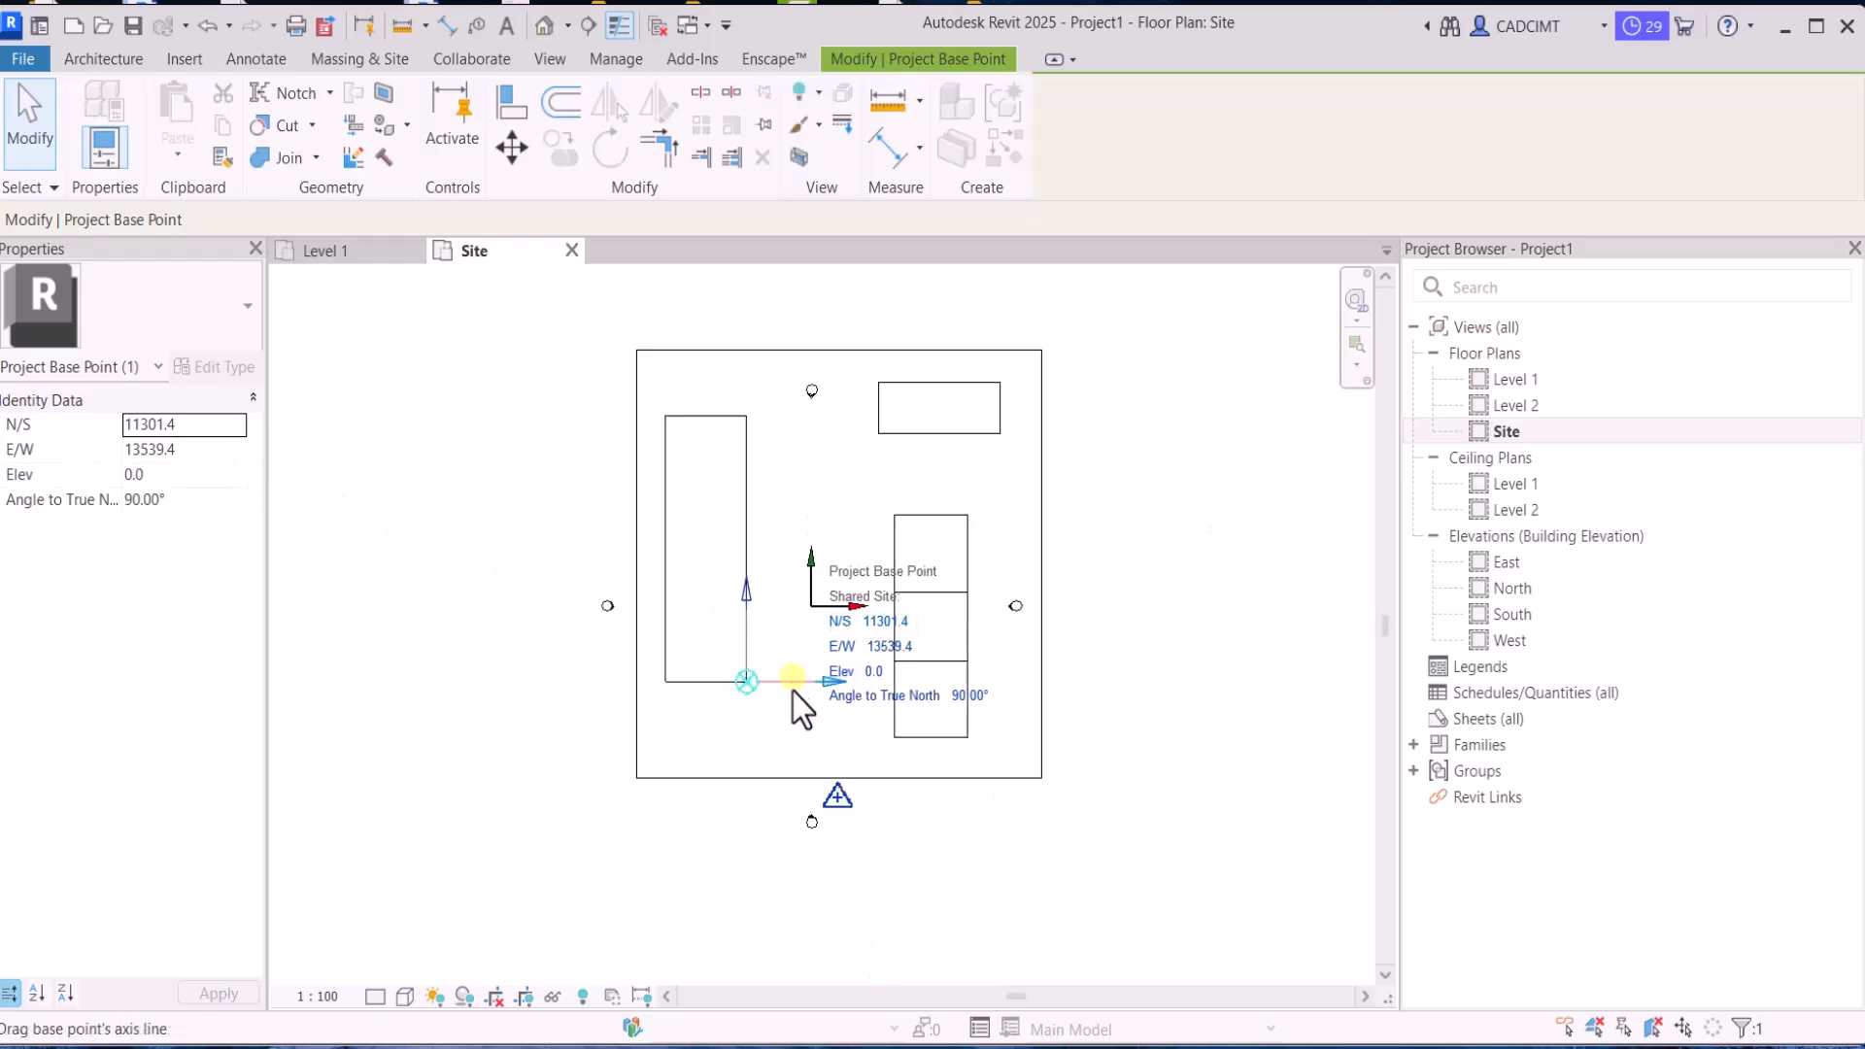
pyautogui.click(727, 737)
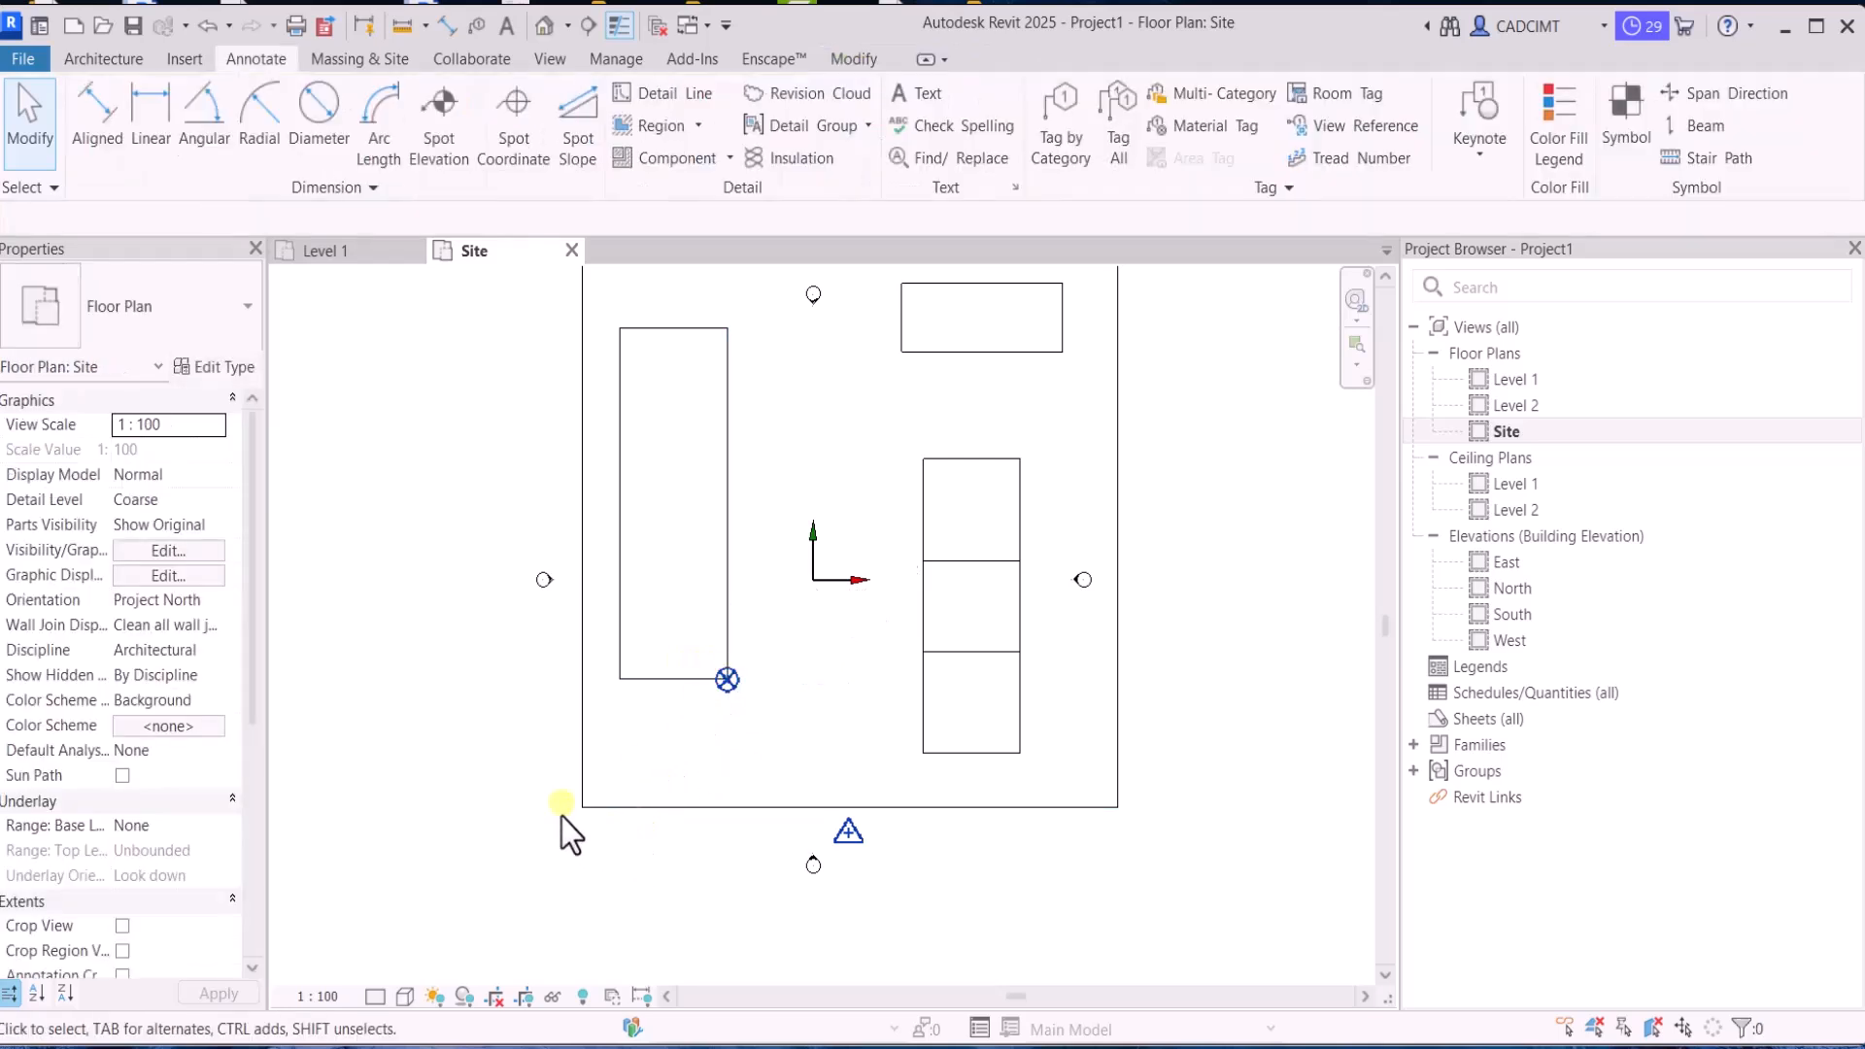
# Move the survey point back to the lower-left corner of the site outline
pyautogui.scroll(1, 721, 725)
pyautogui.moveTo(825, 786); pyautogui.dragTo(517, 758)
pyautogui.click(523, 831)
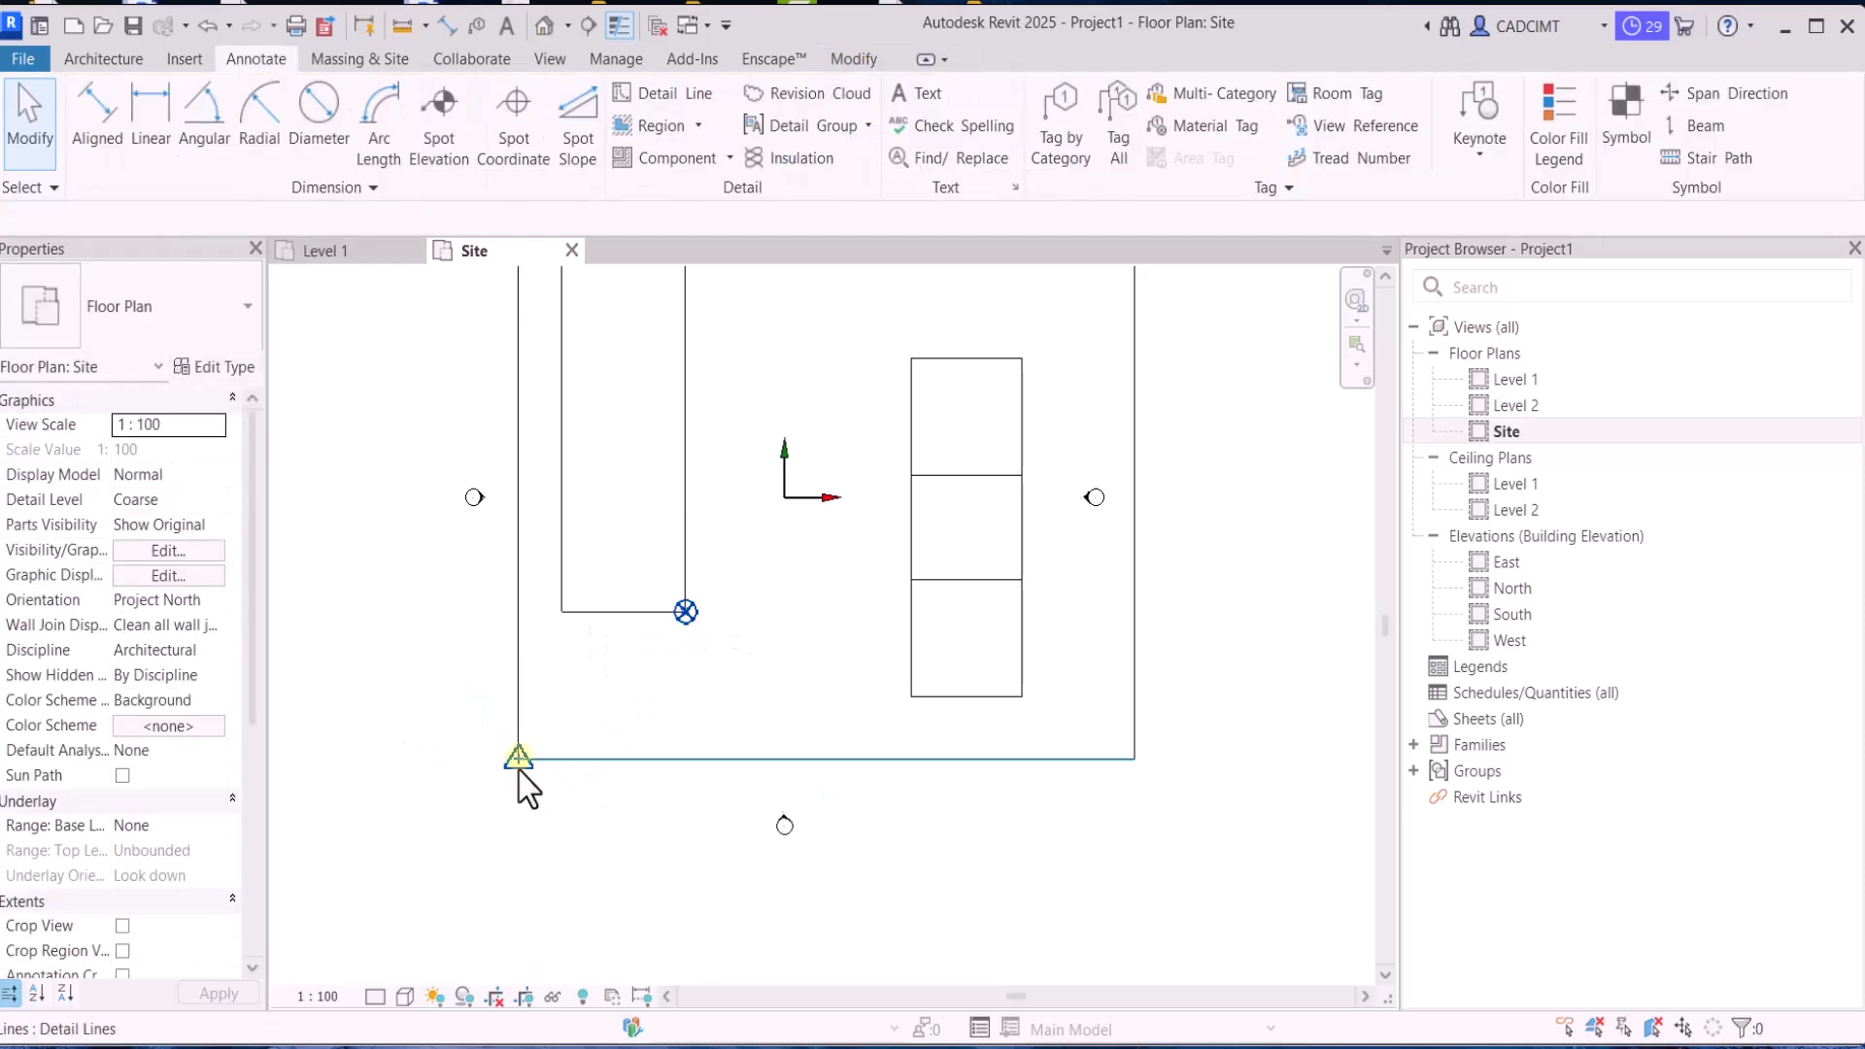
# Set the Site plan view's orientation to True North
pyautogui.click(203, 602)
pyautogui.click(206, 600)
pyautogui.click(188, 645)
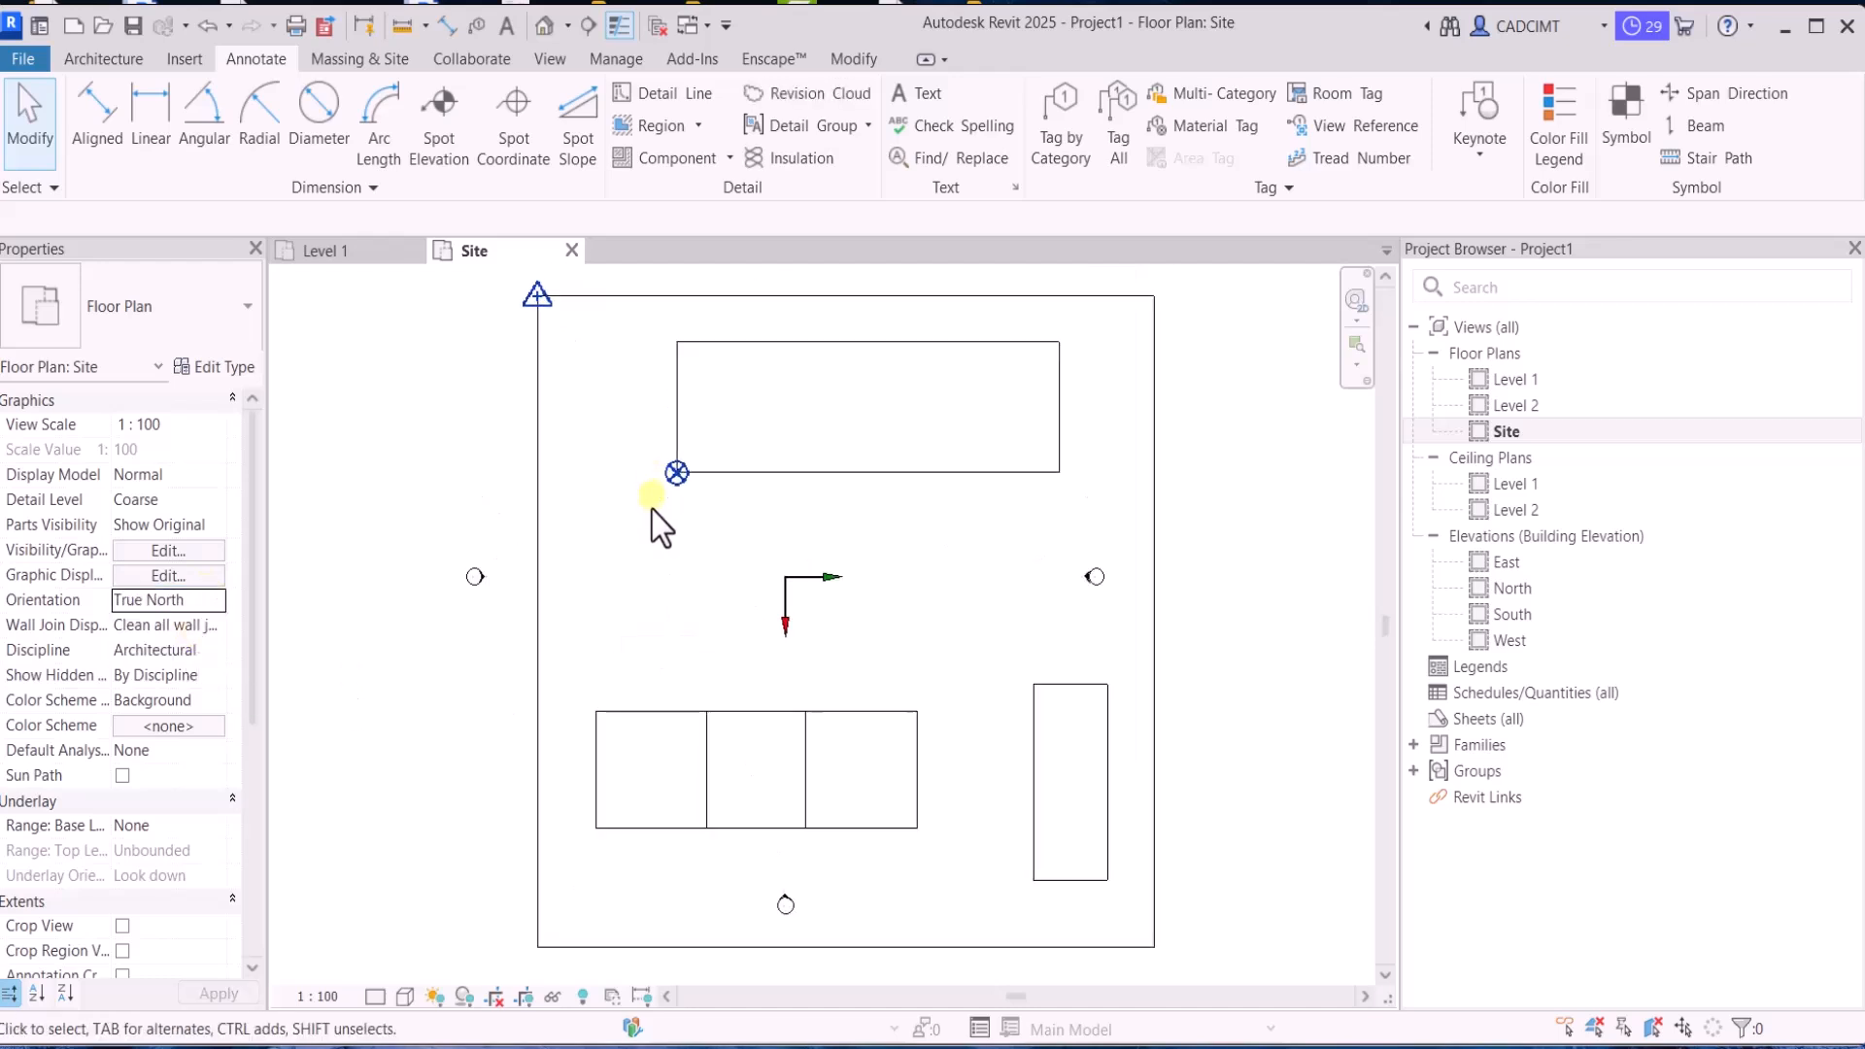
# Inspect the shared site coordinates of the project base point and the survey point in the rotated plan
pyautogui.moveTo(611, 517); pyautogui.dragTo(690, 452)
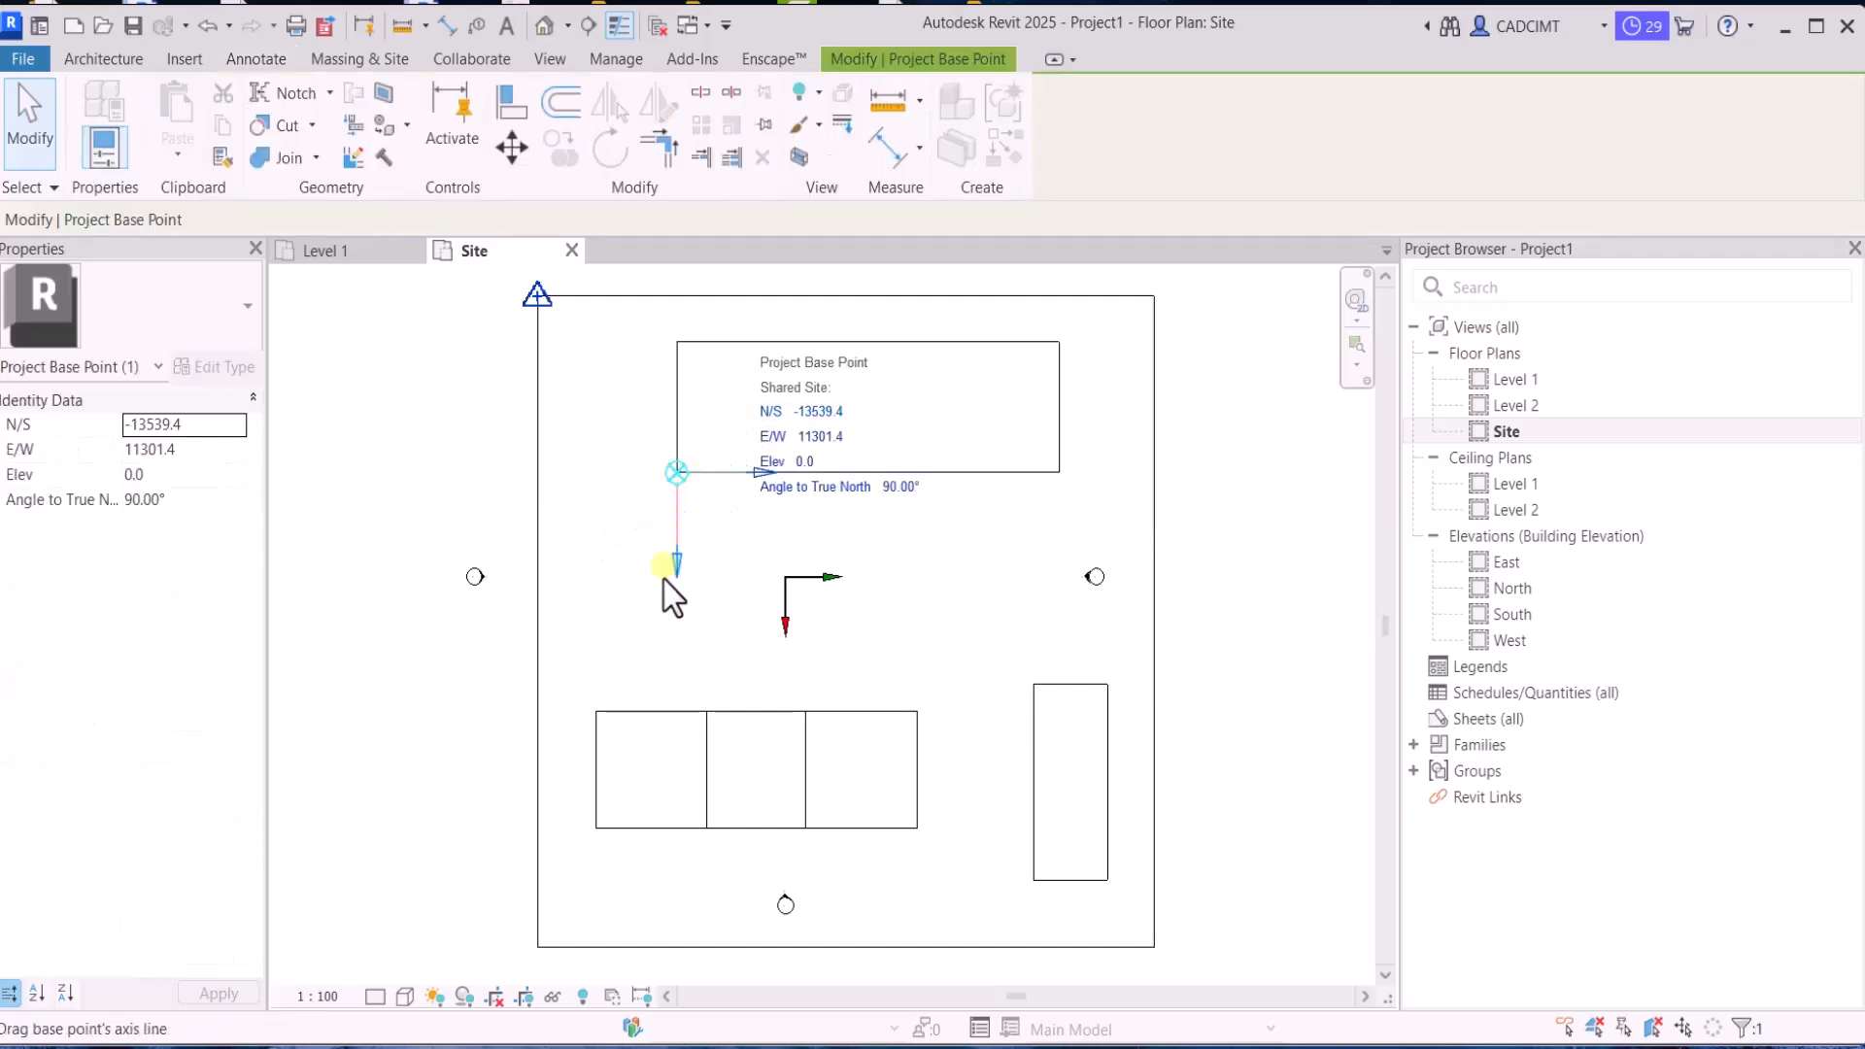
pyautogui.click(480, 565)
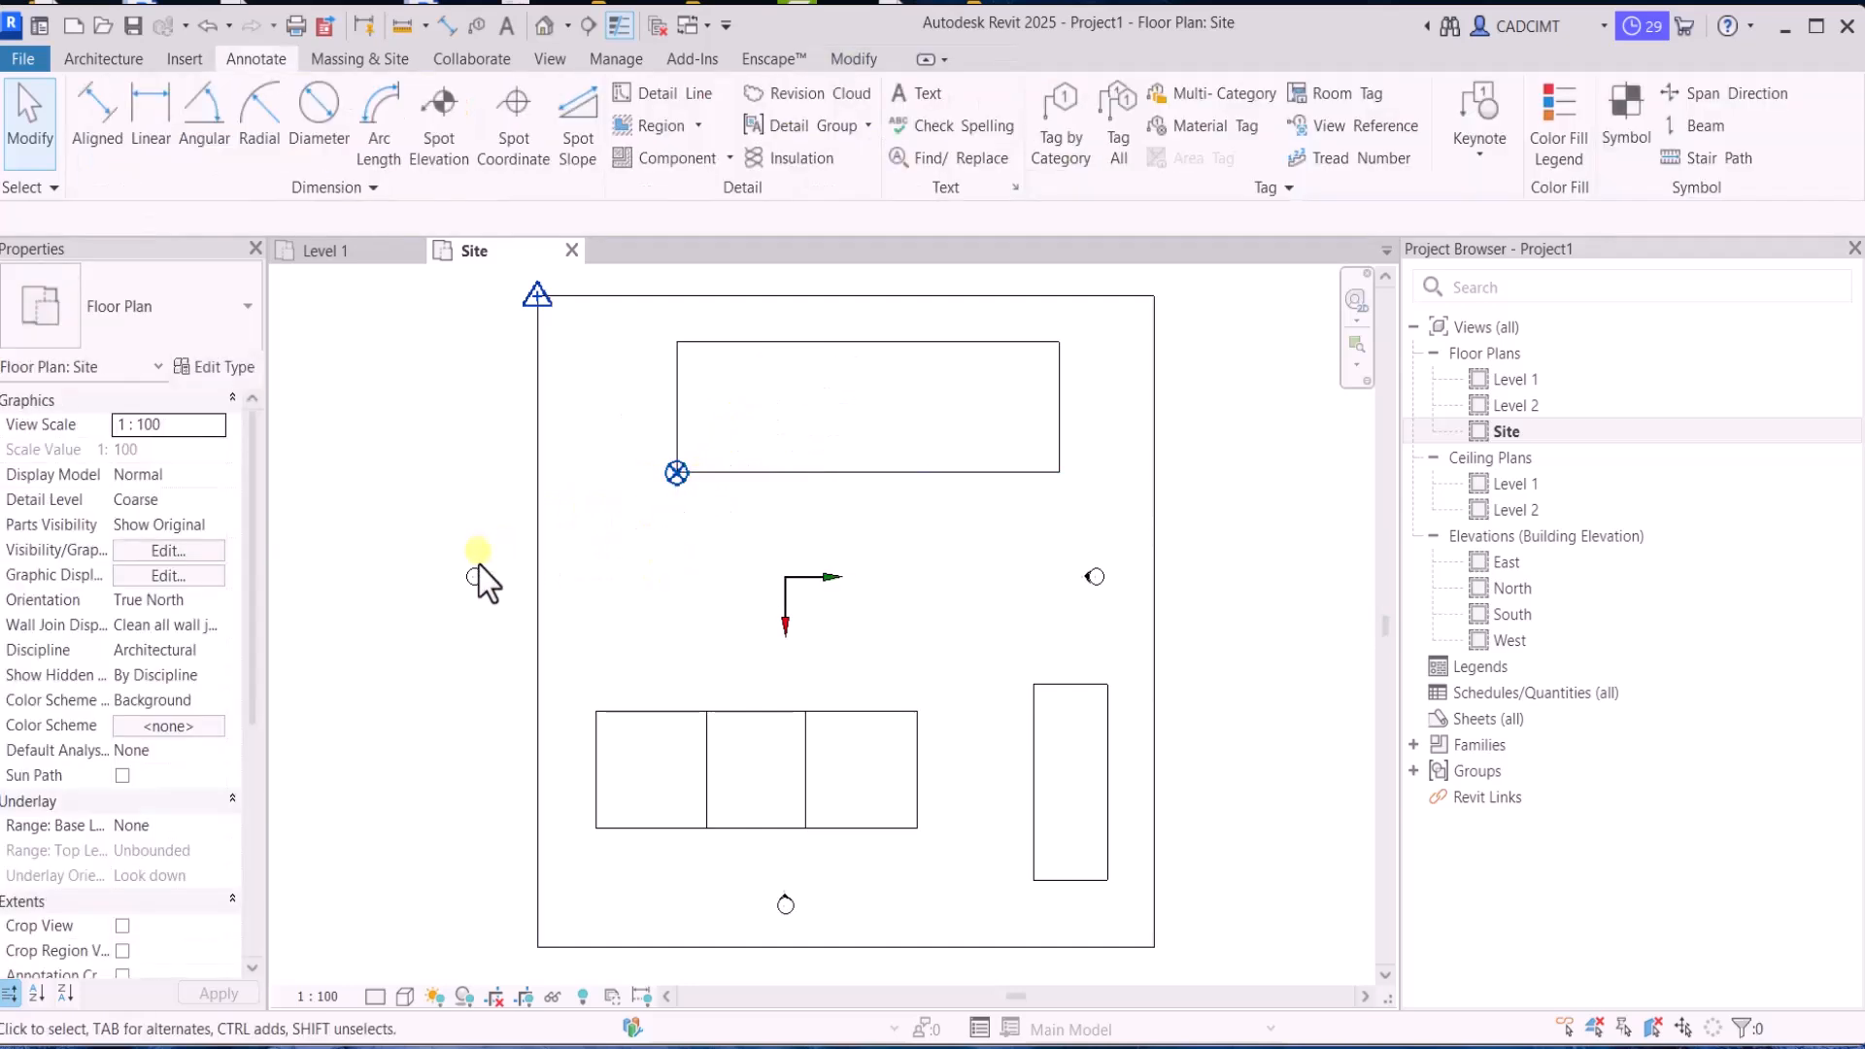
pyautogui.scroll(-3, 472, 470)
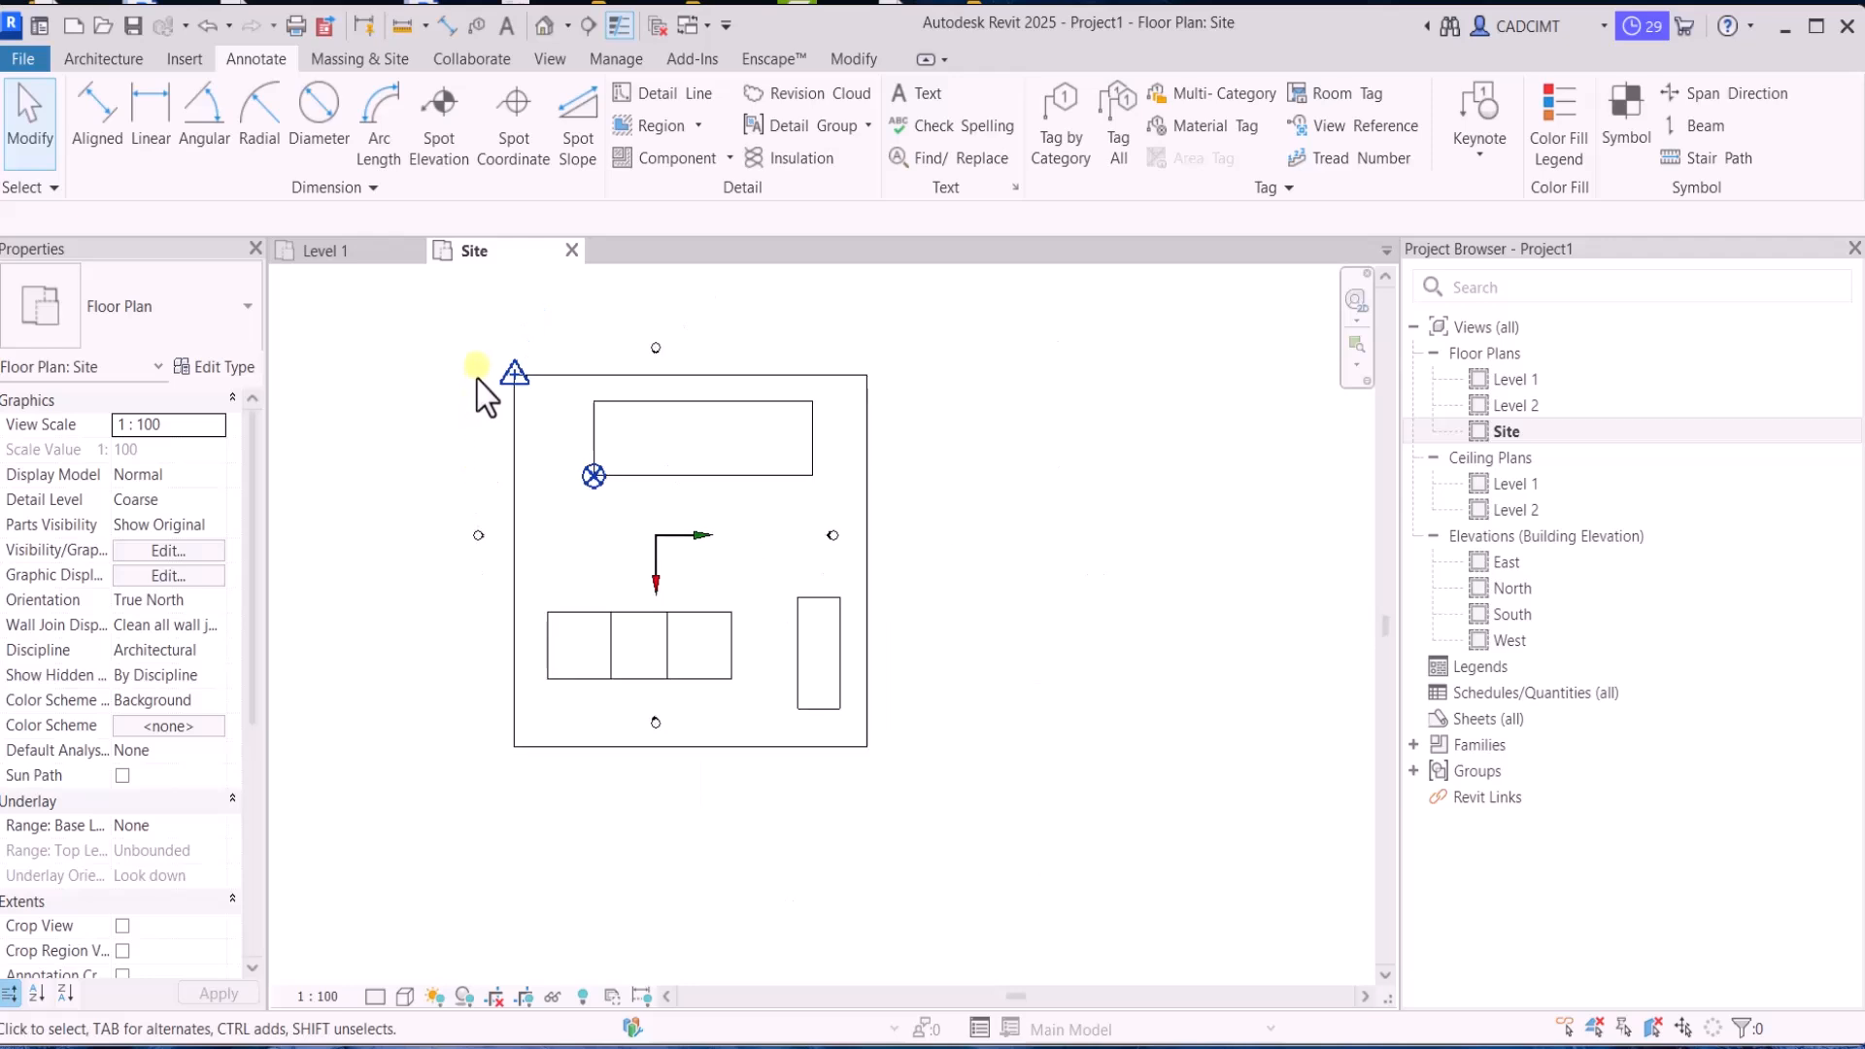
pyautogui.click(532, 408)
pyautogui.scroll(-1, 511, 429)
pyautogui.scroll(2, 517, 403)
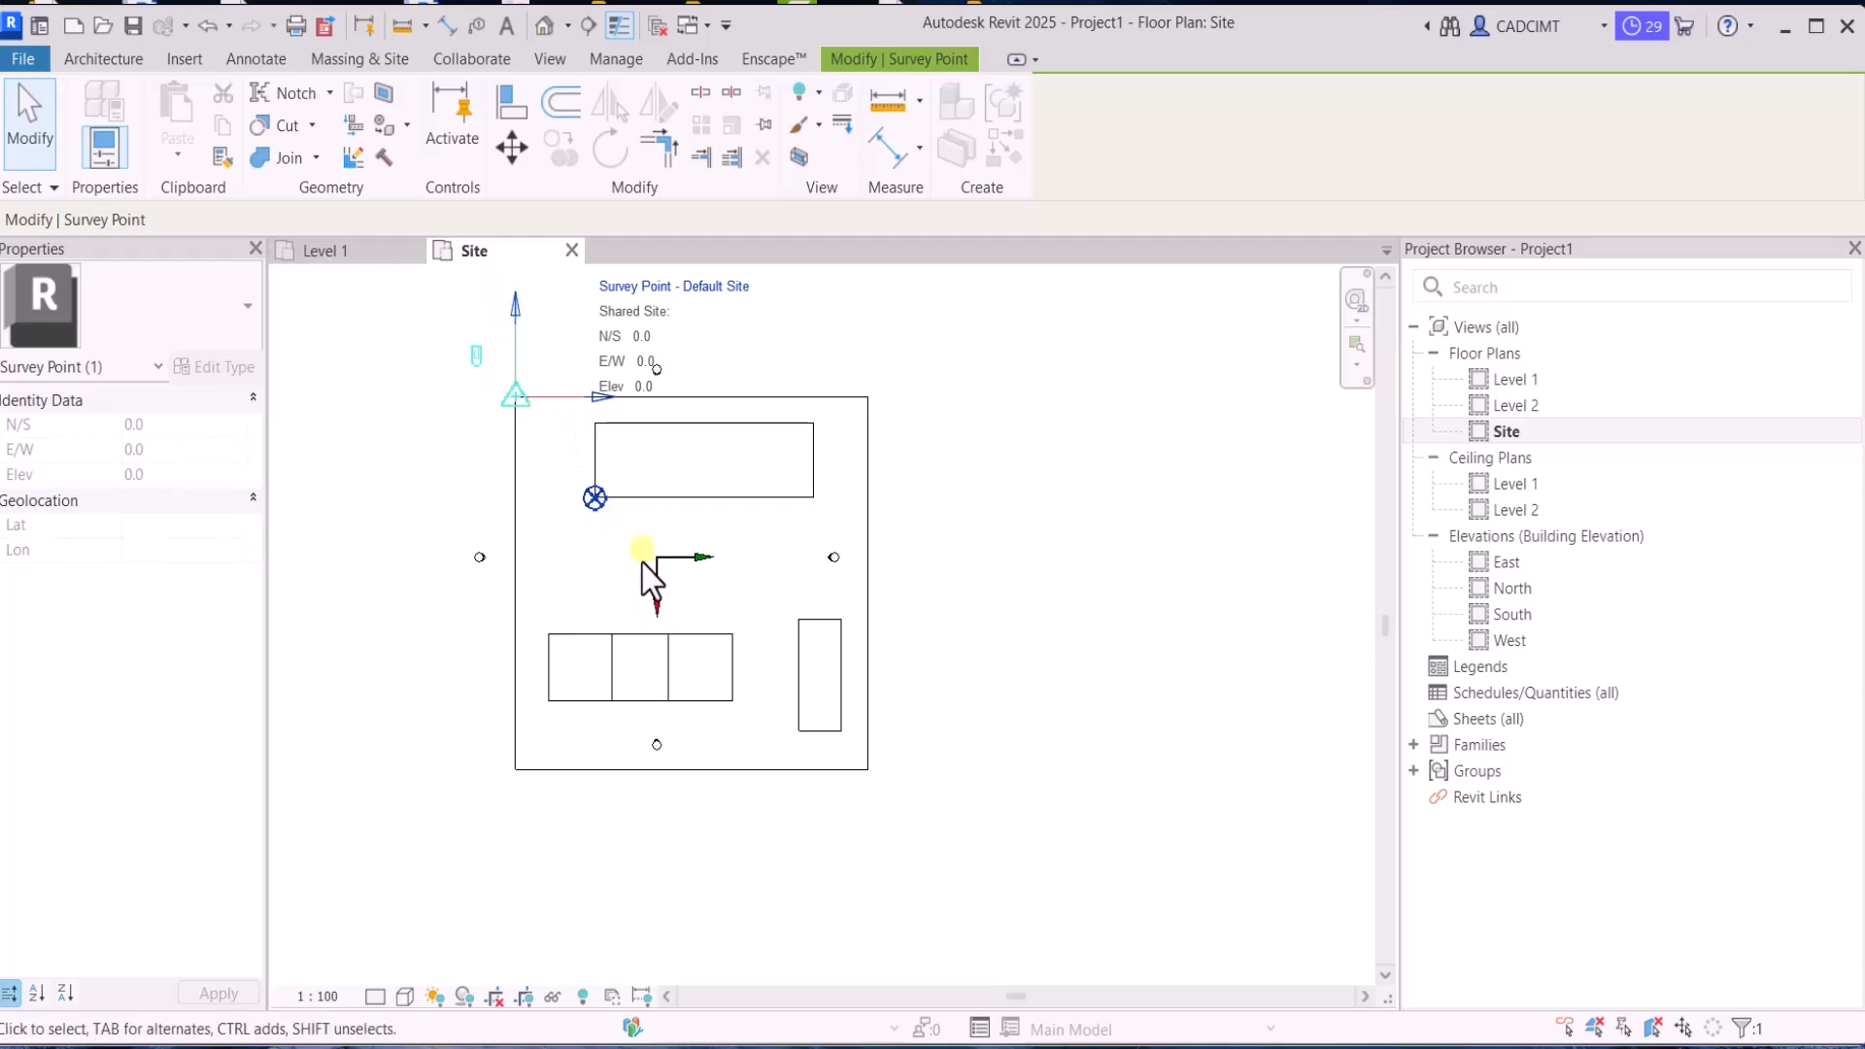
pyautogui.click(562, 538)
# Try an angle to true north of 0° on the project base point and undo the change
pyautogui.click(595, 497)
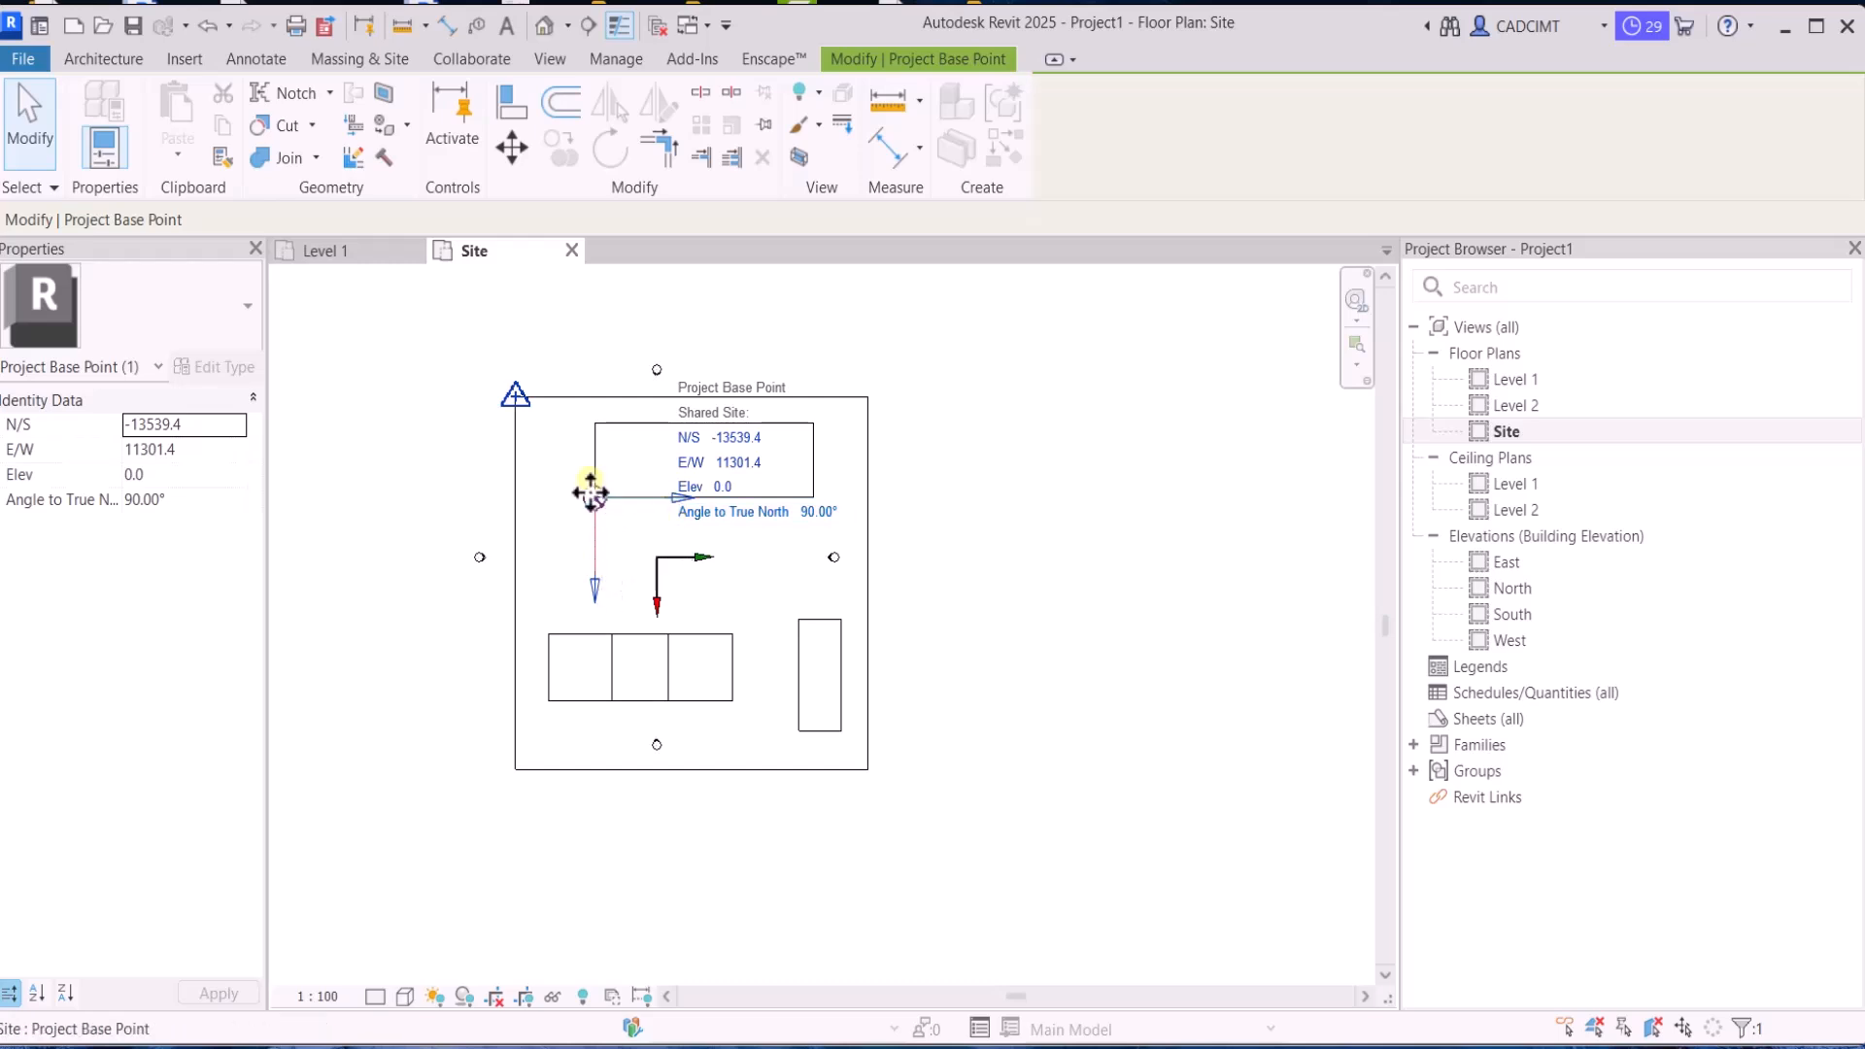
pyautogui.click(799, 515)
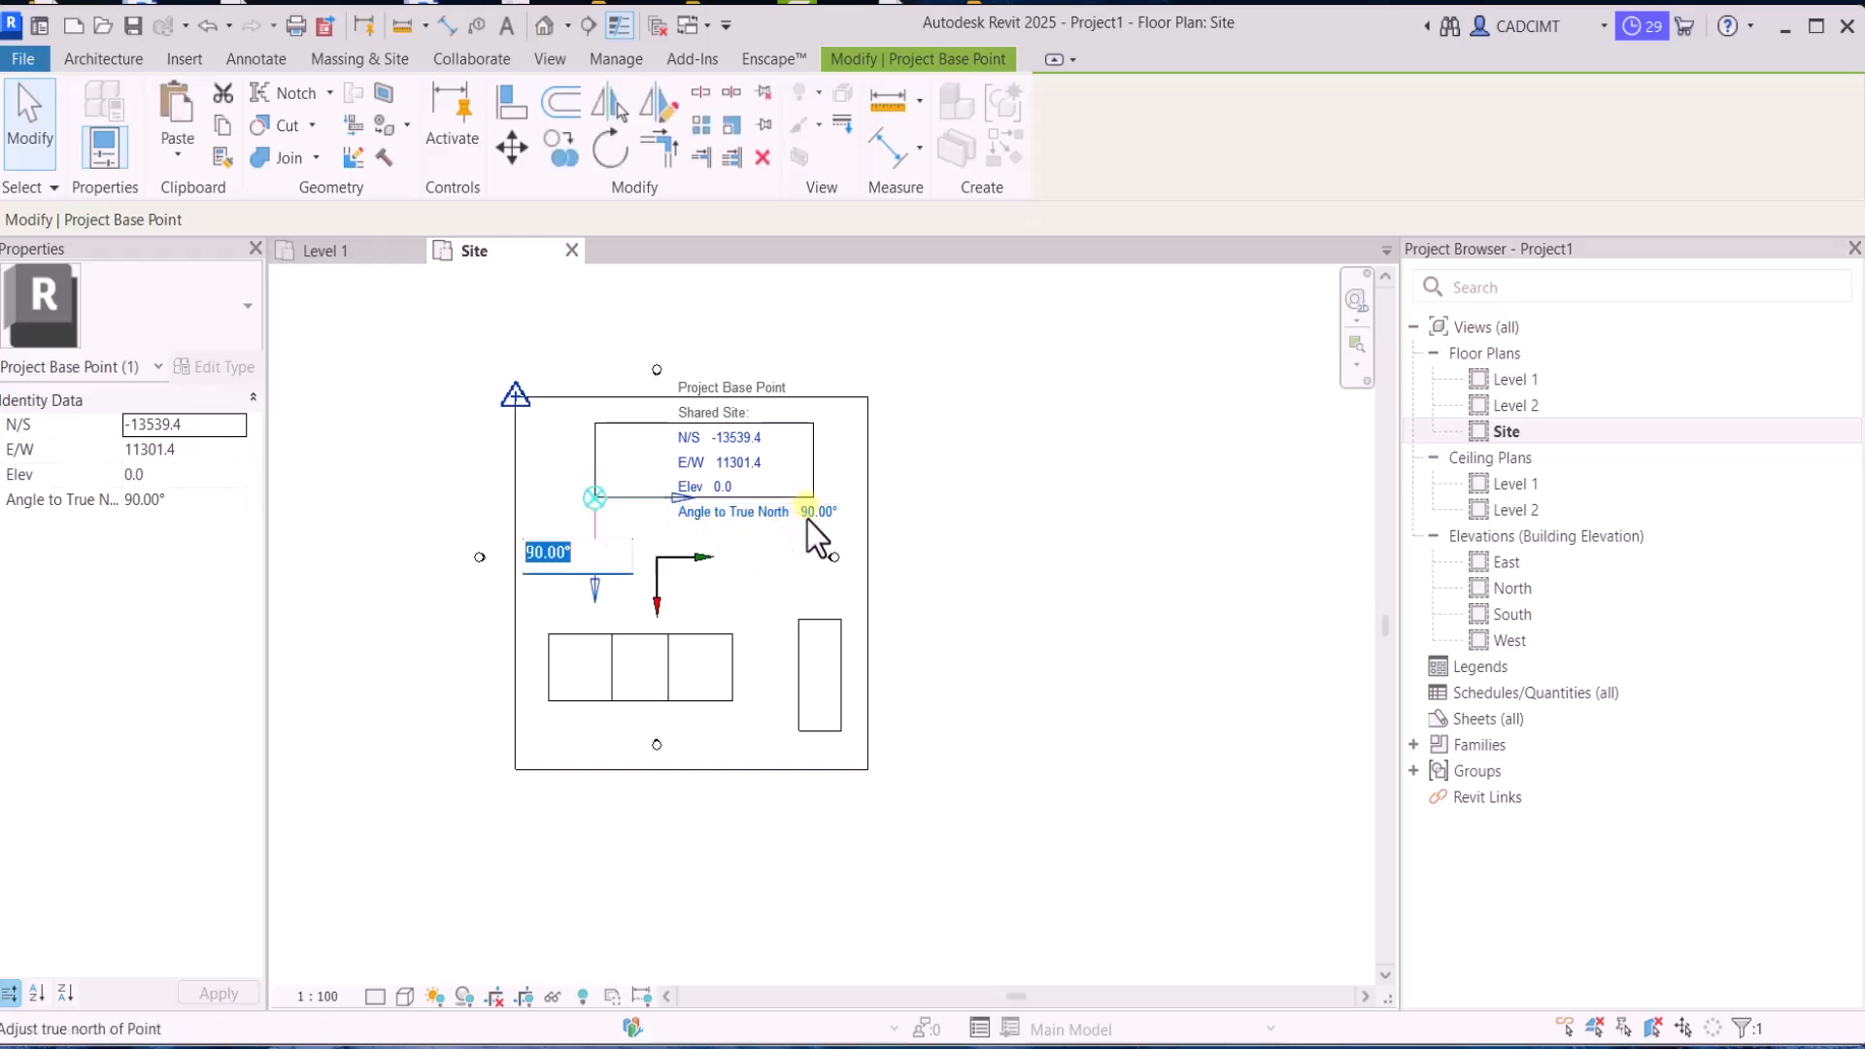
pyautogui.write('0')
pyautogui.press('Return')
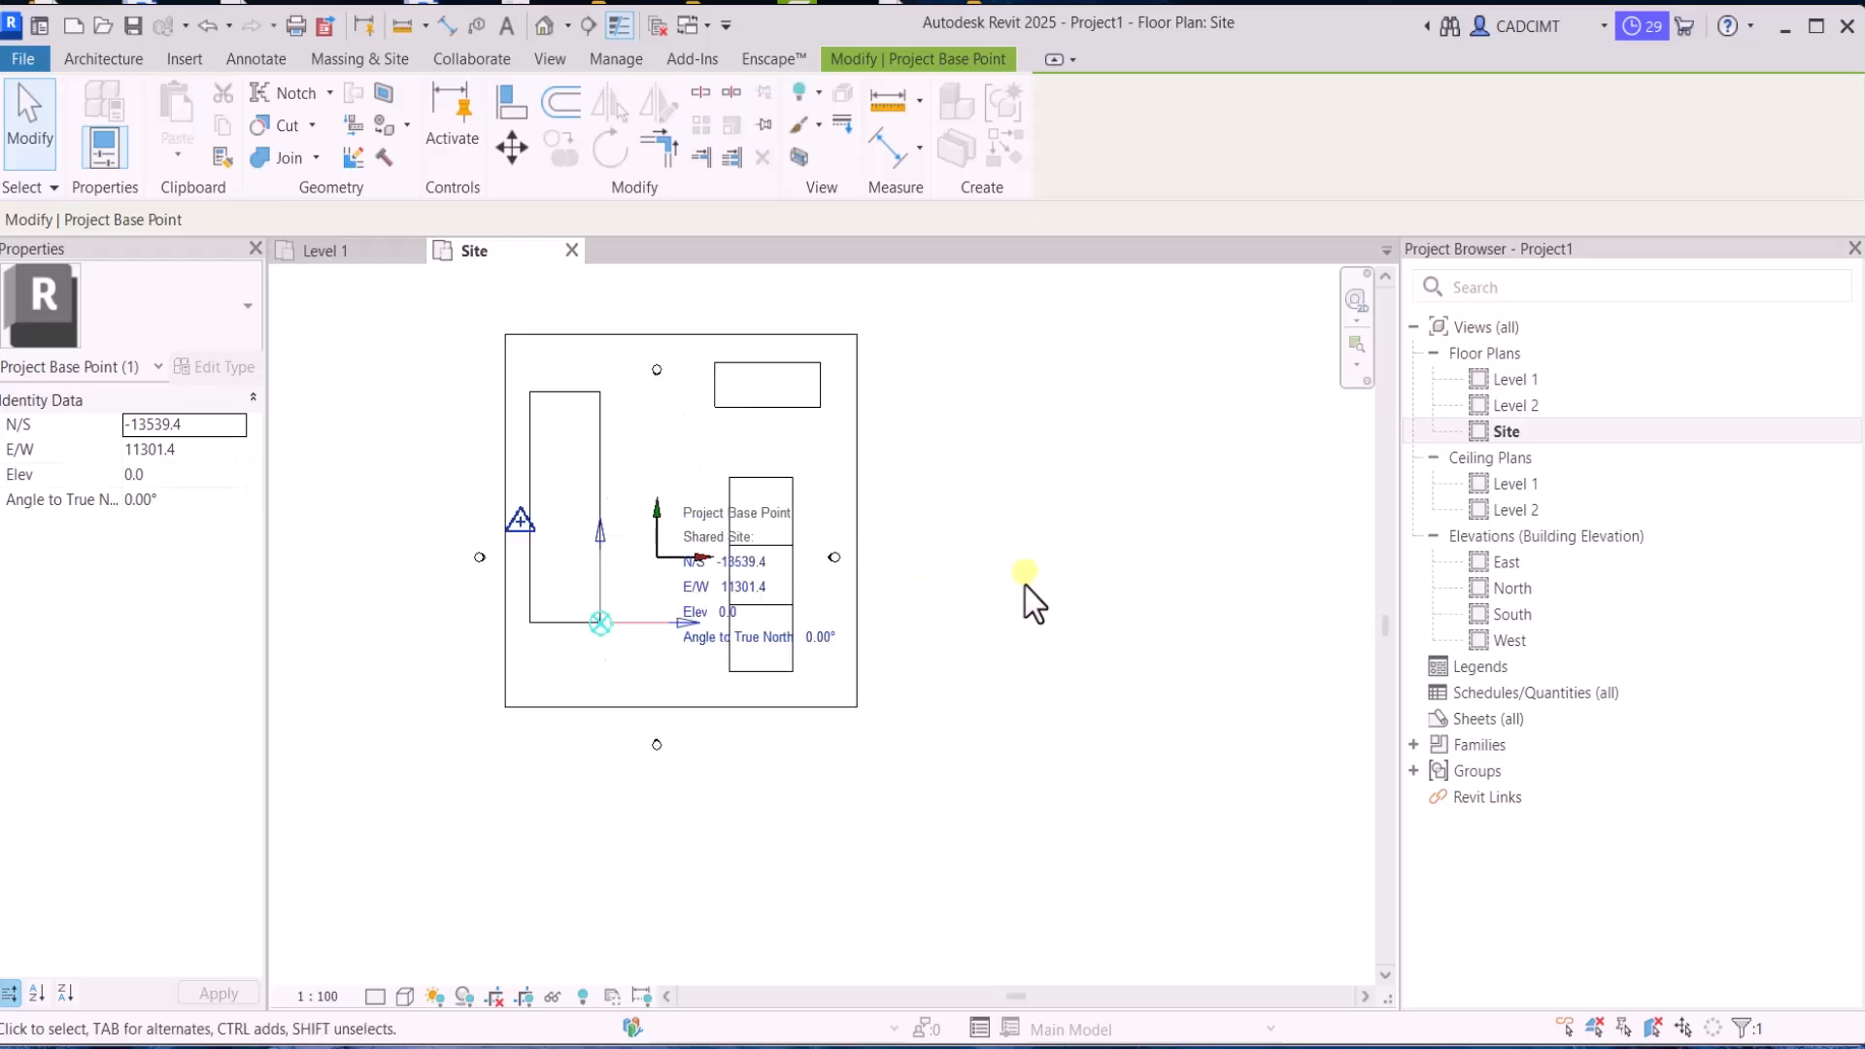
pyautogui.click(1024, 586)
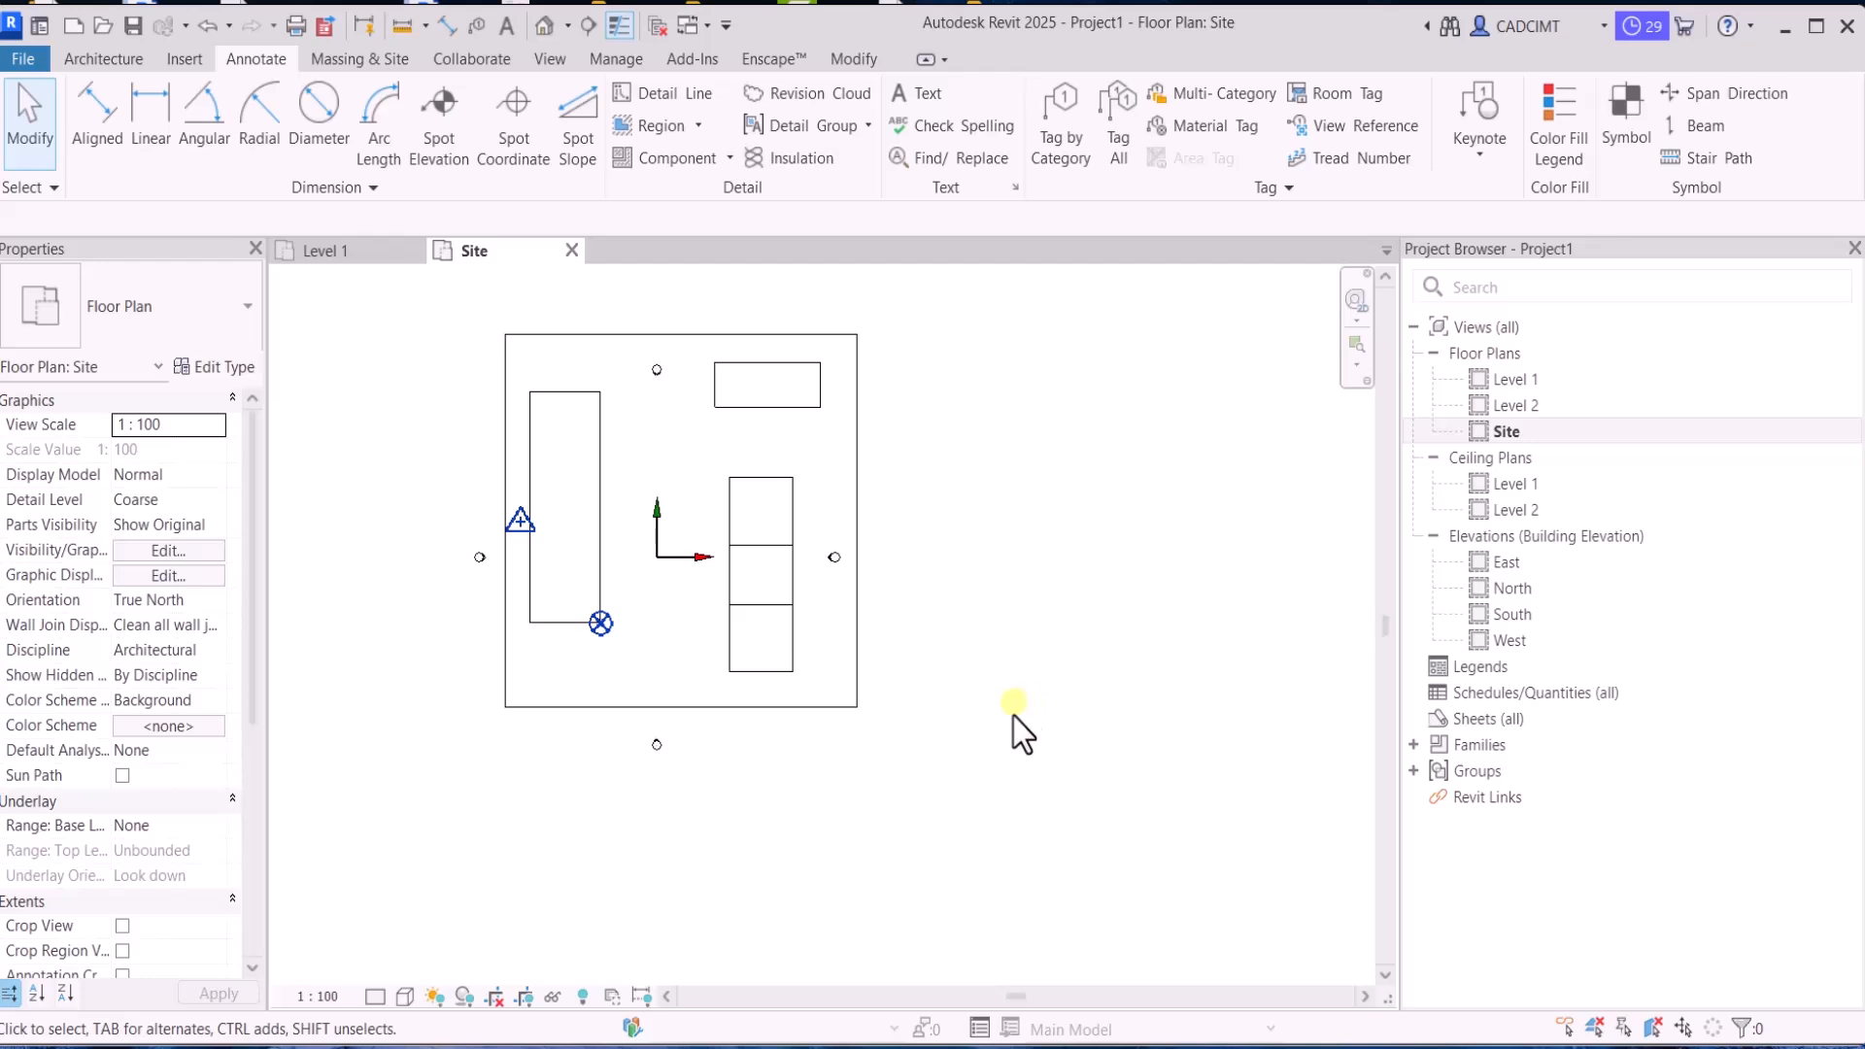
pyautogui.hotkey('ctrl', 'z')
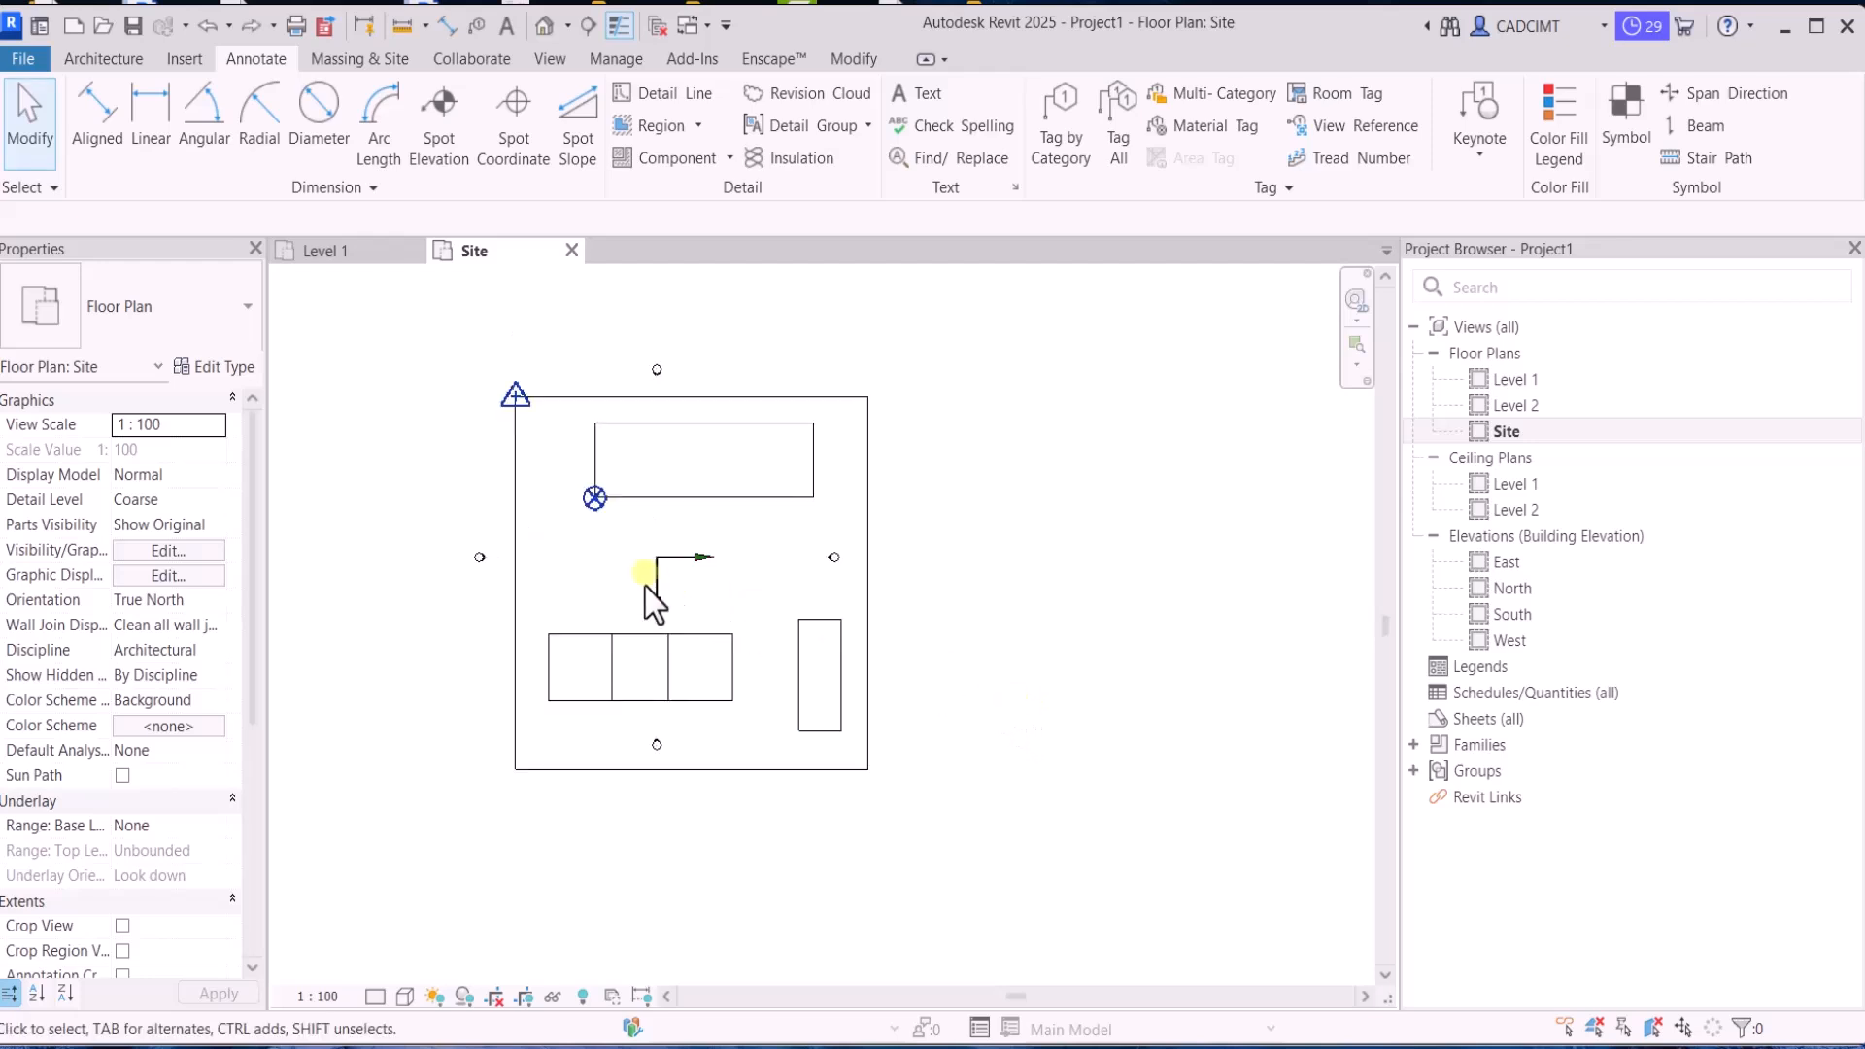
pyautogui.click(594, 498)
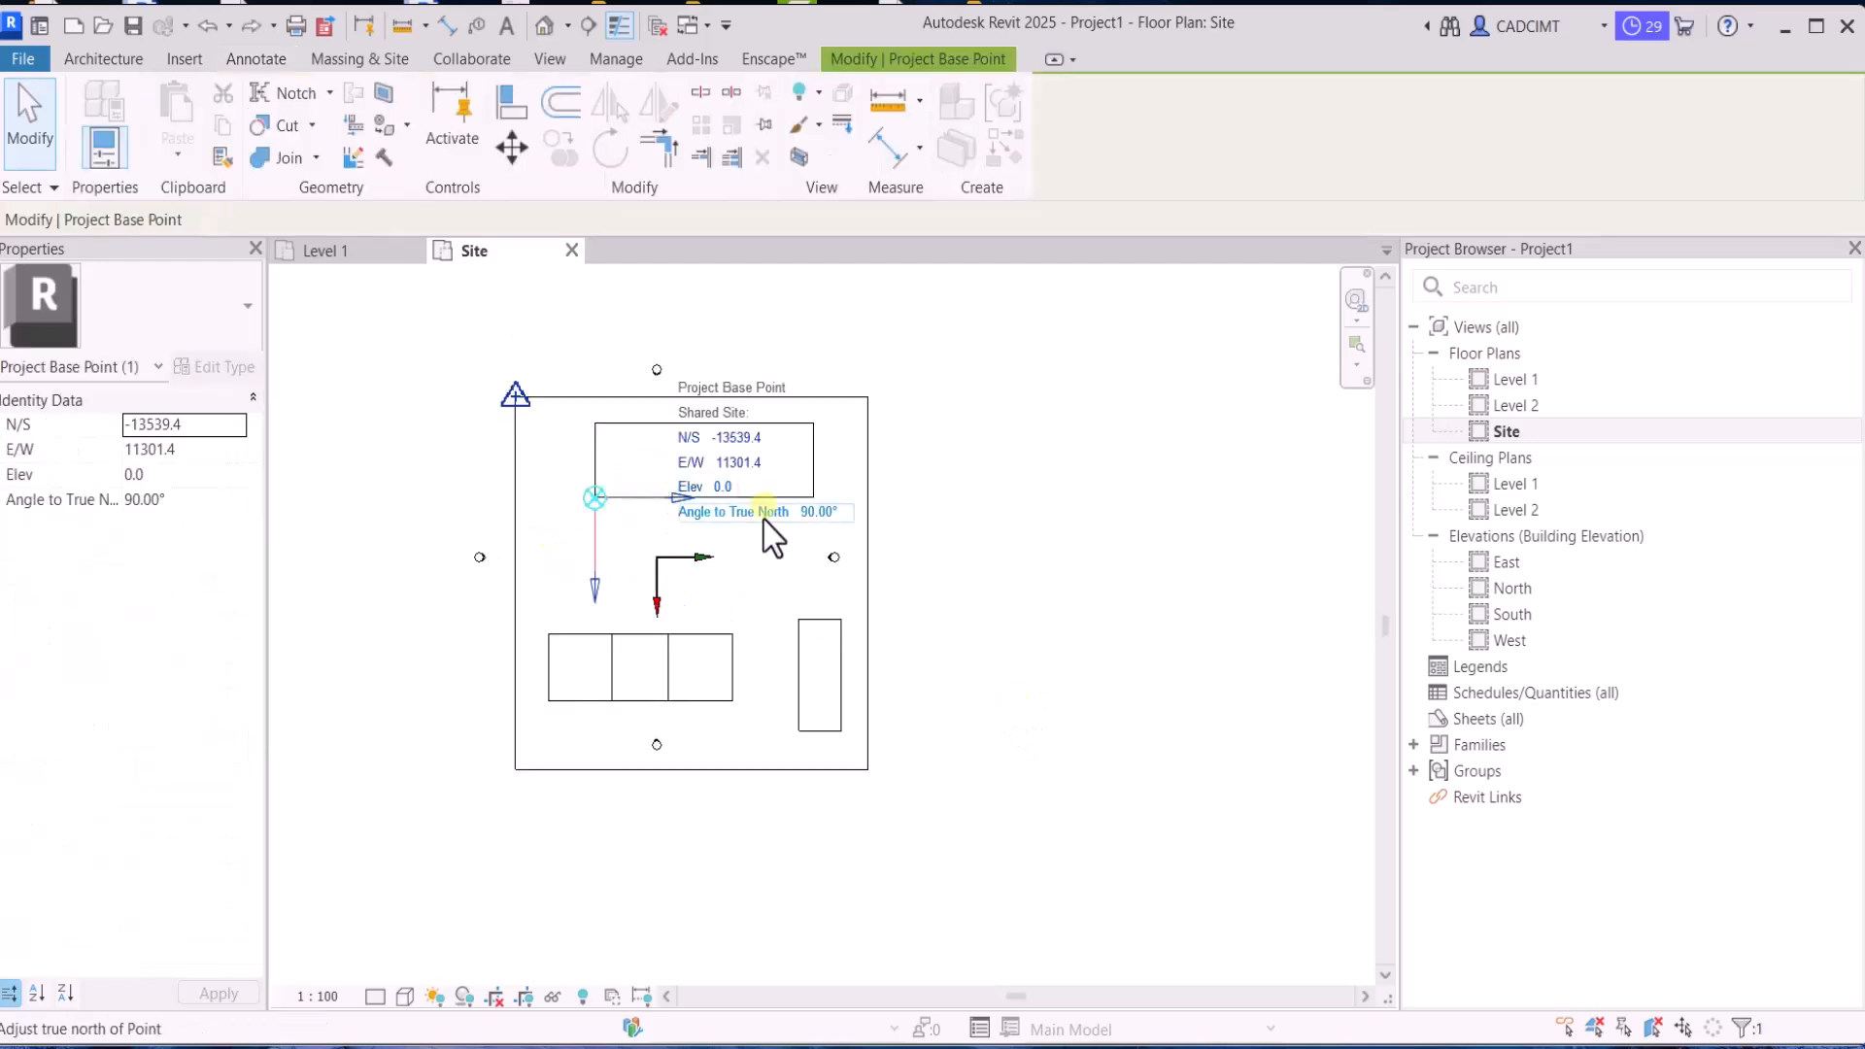
pyautogui.click(888, 550)
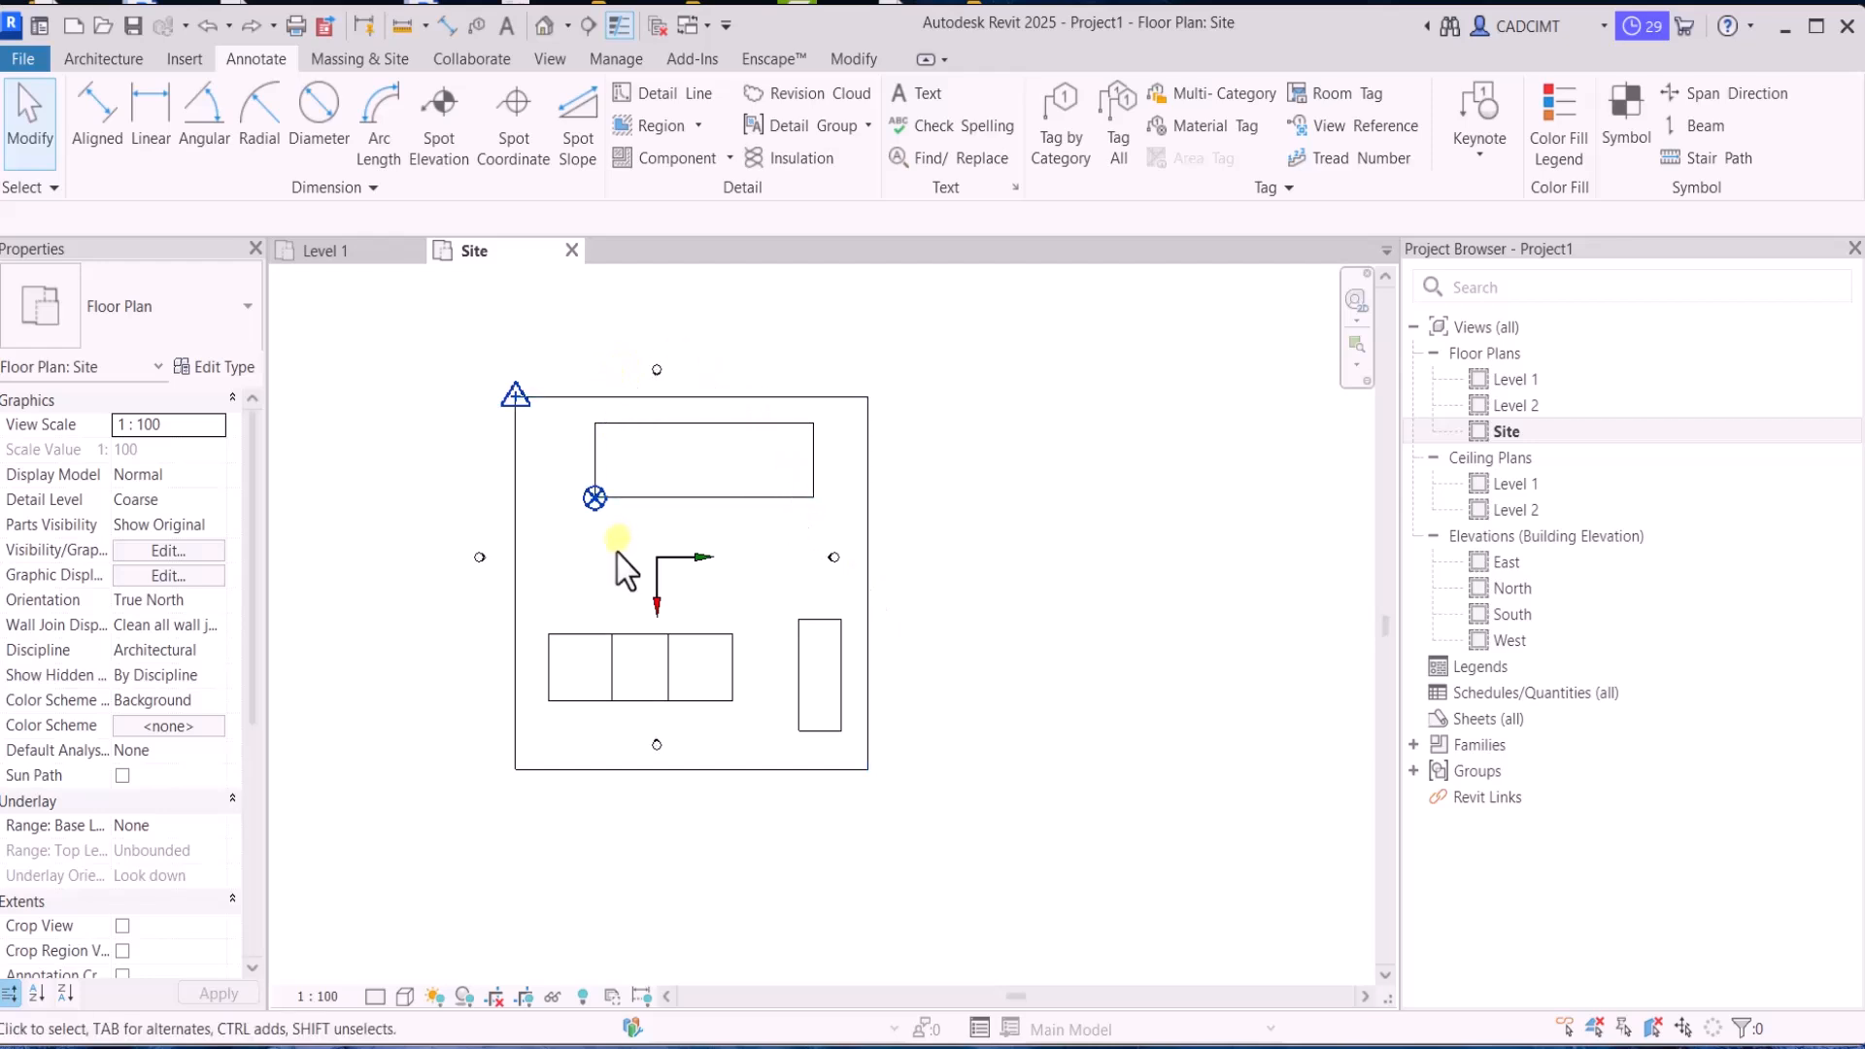
# Duplicate the default site in the project's location and site settings under the name Block A
pyautogui.click(618, 60)
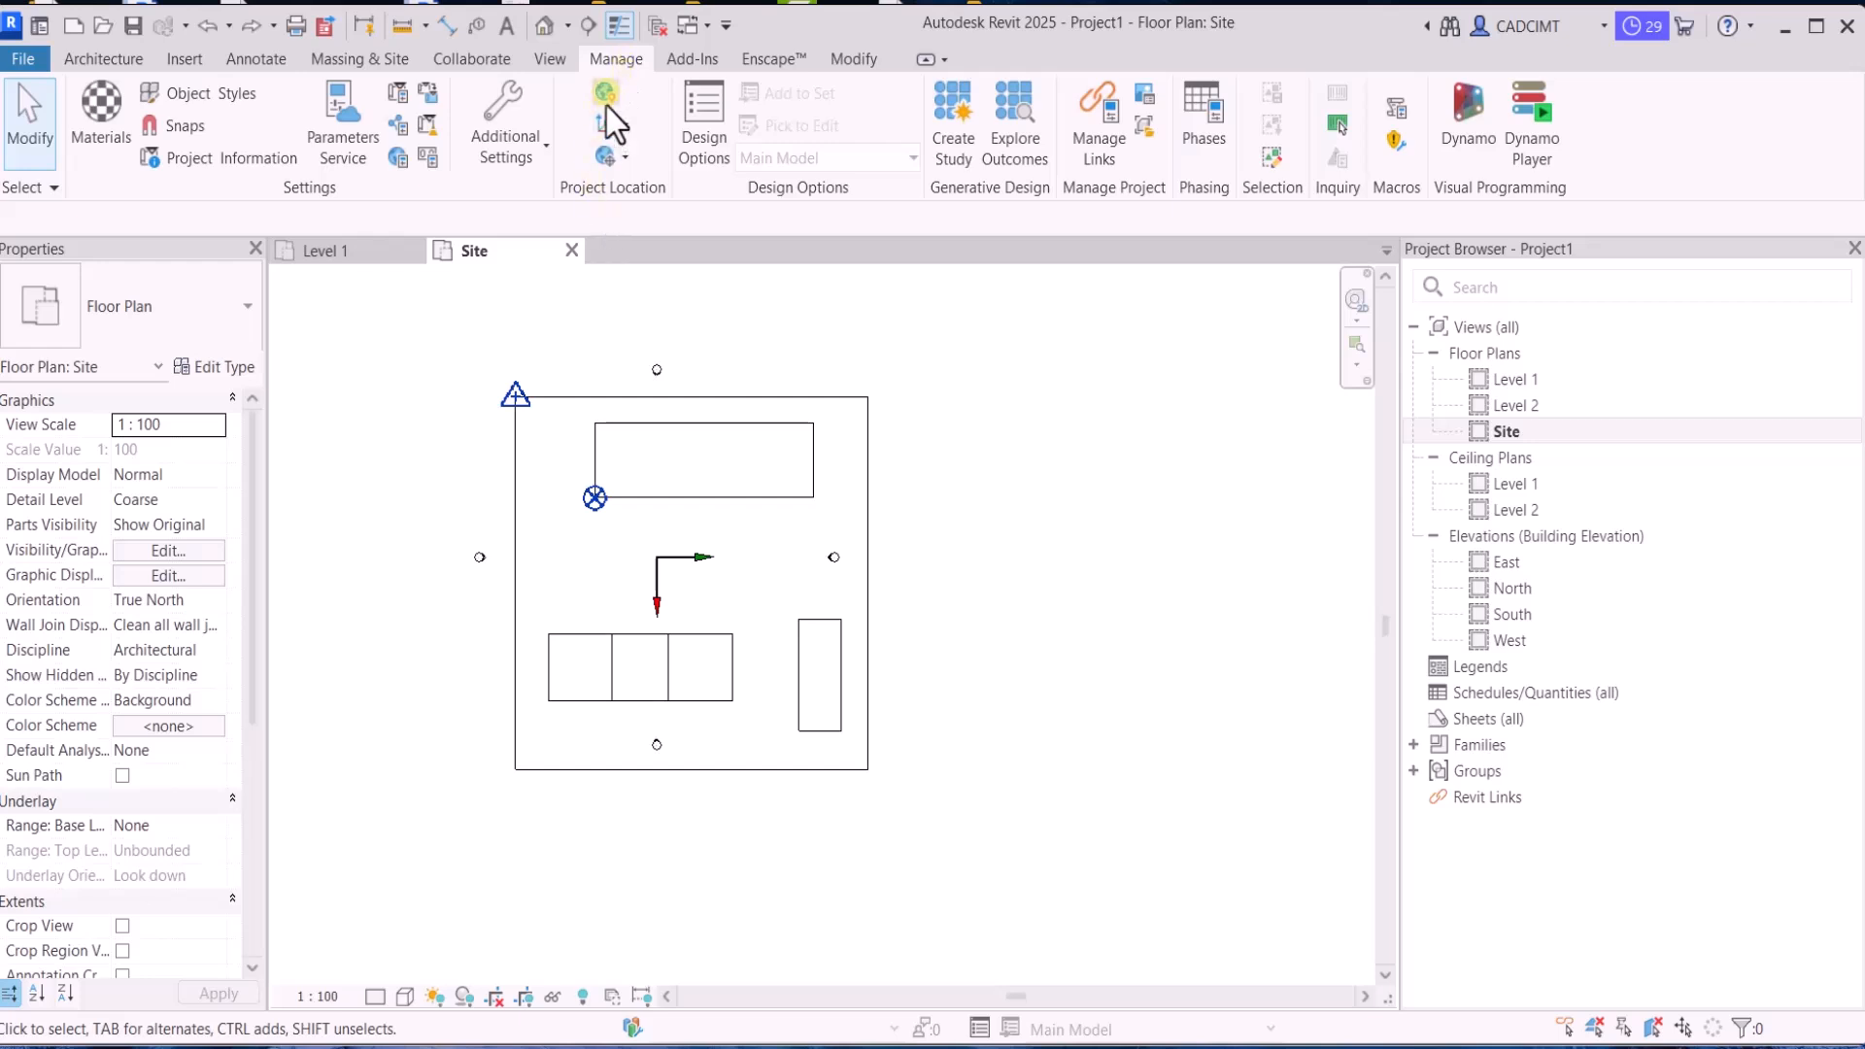
pyautogui.click(605, 105)
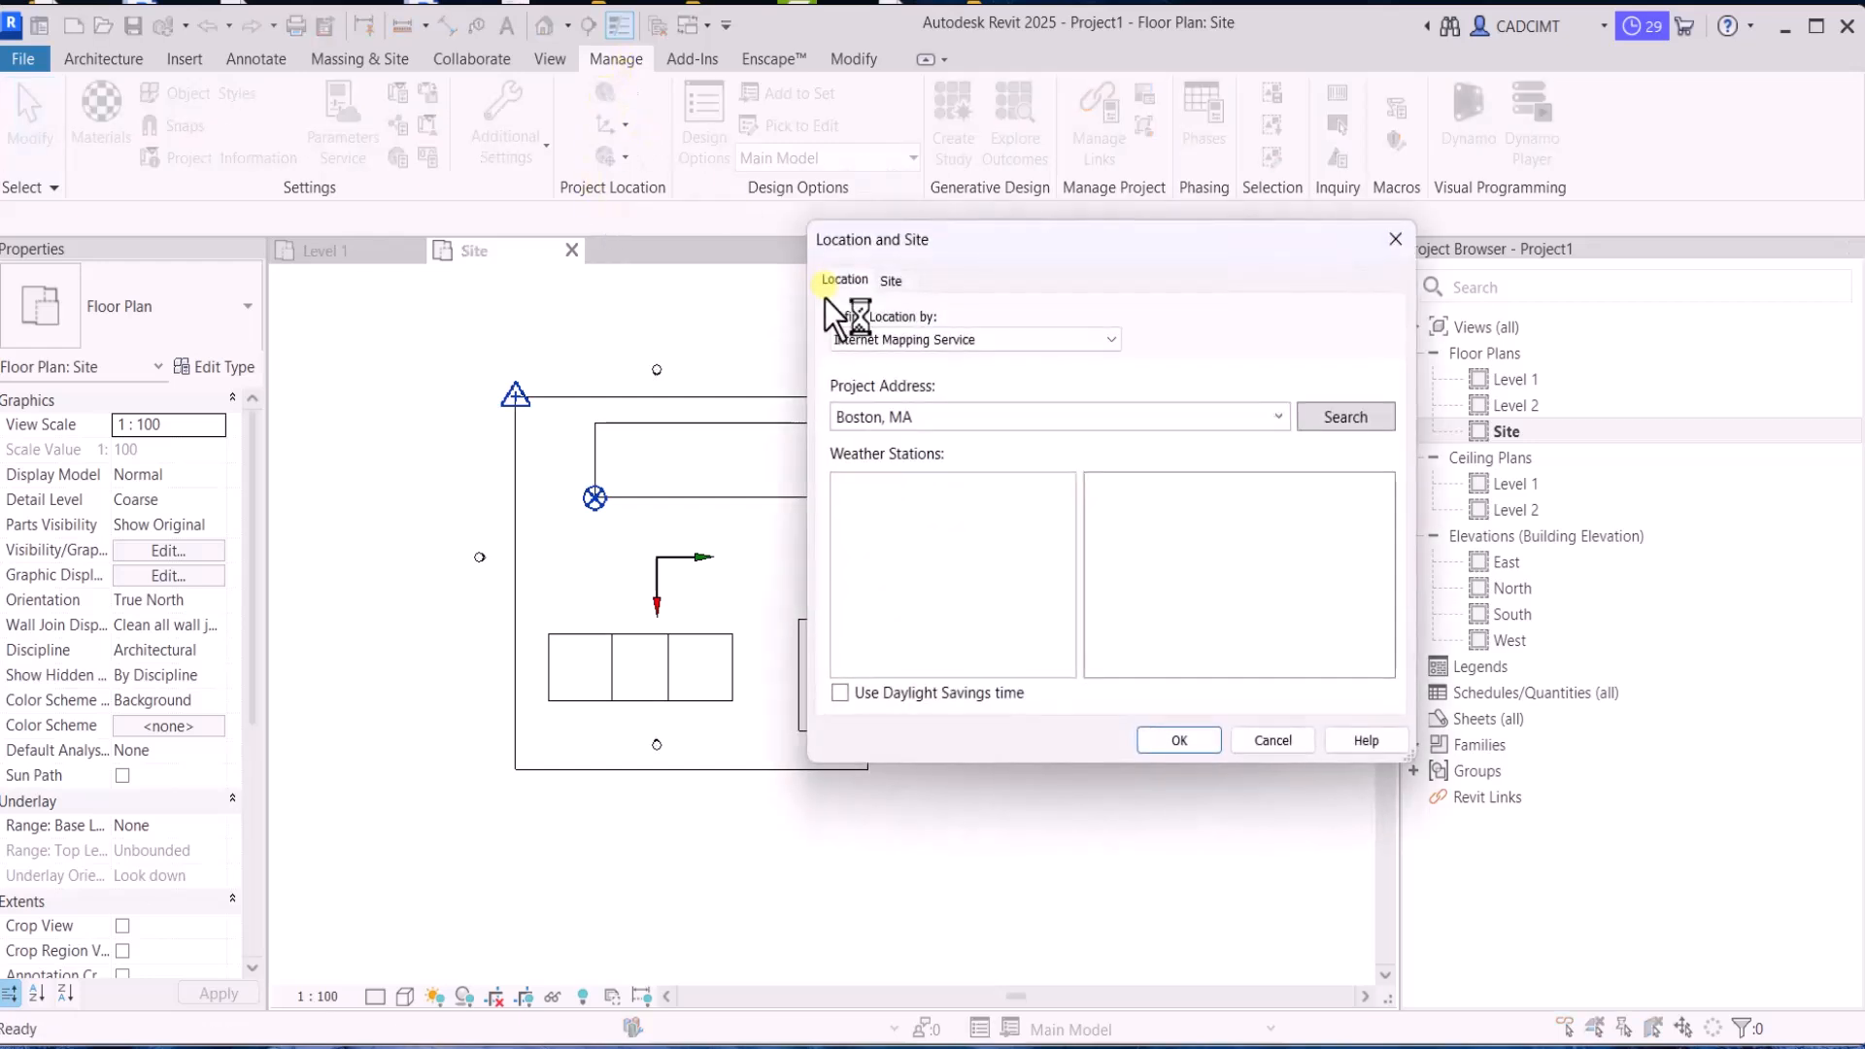
pyautogui.click(888, 281)
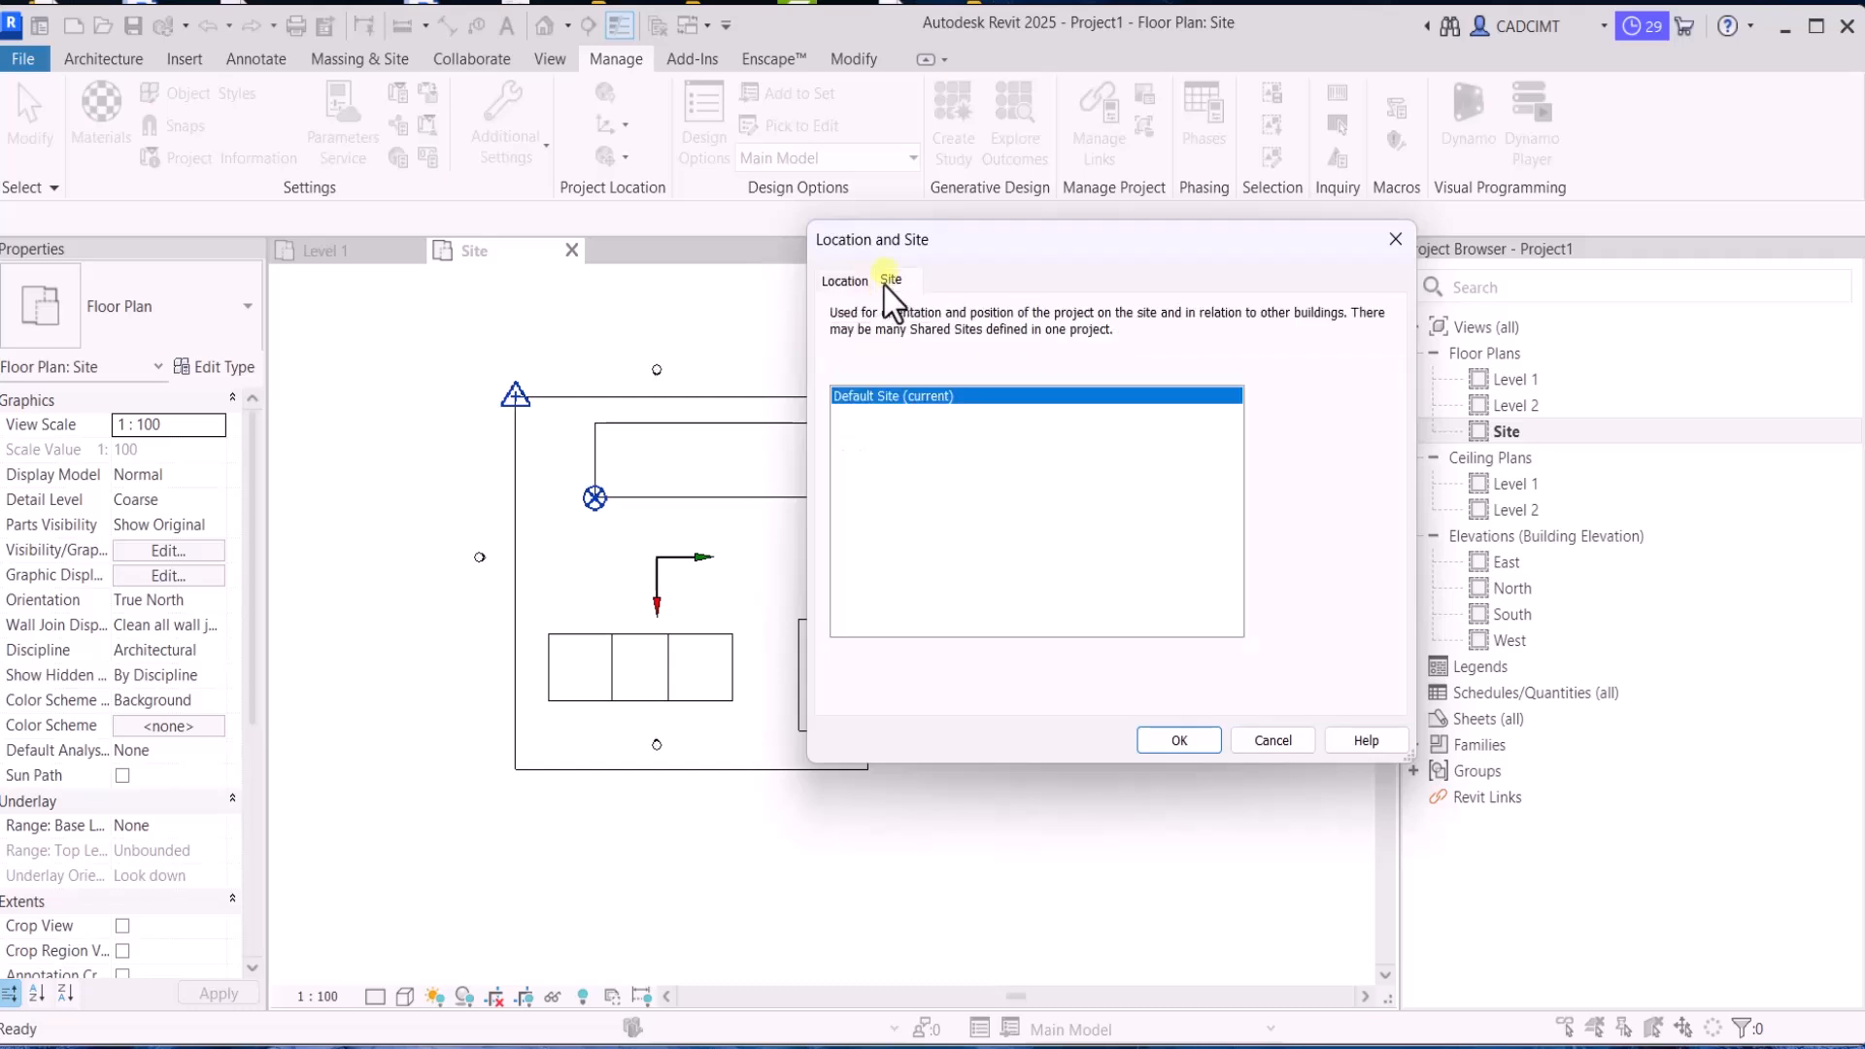
pyautogui.click(839, 283)
pyautogui.click(890, 284)
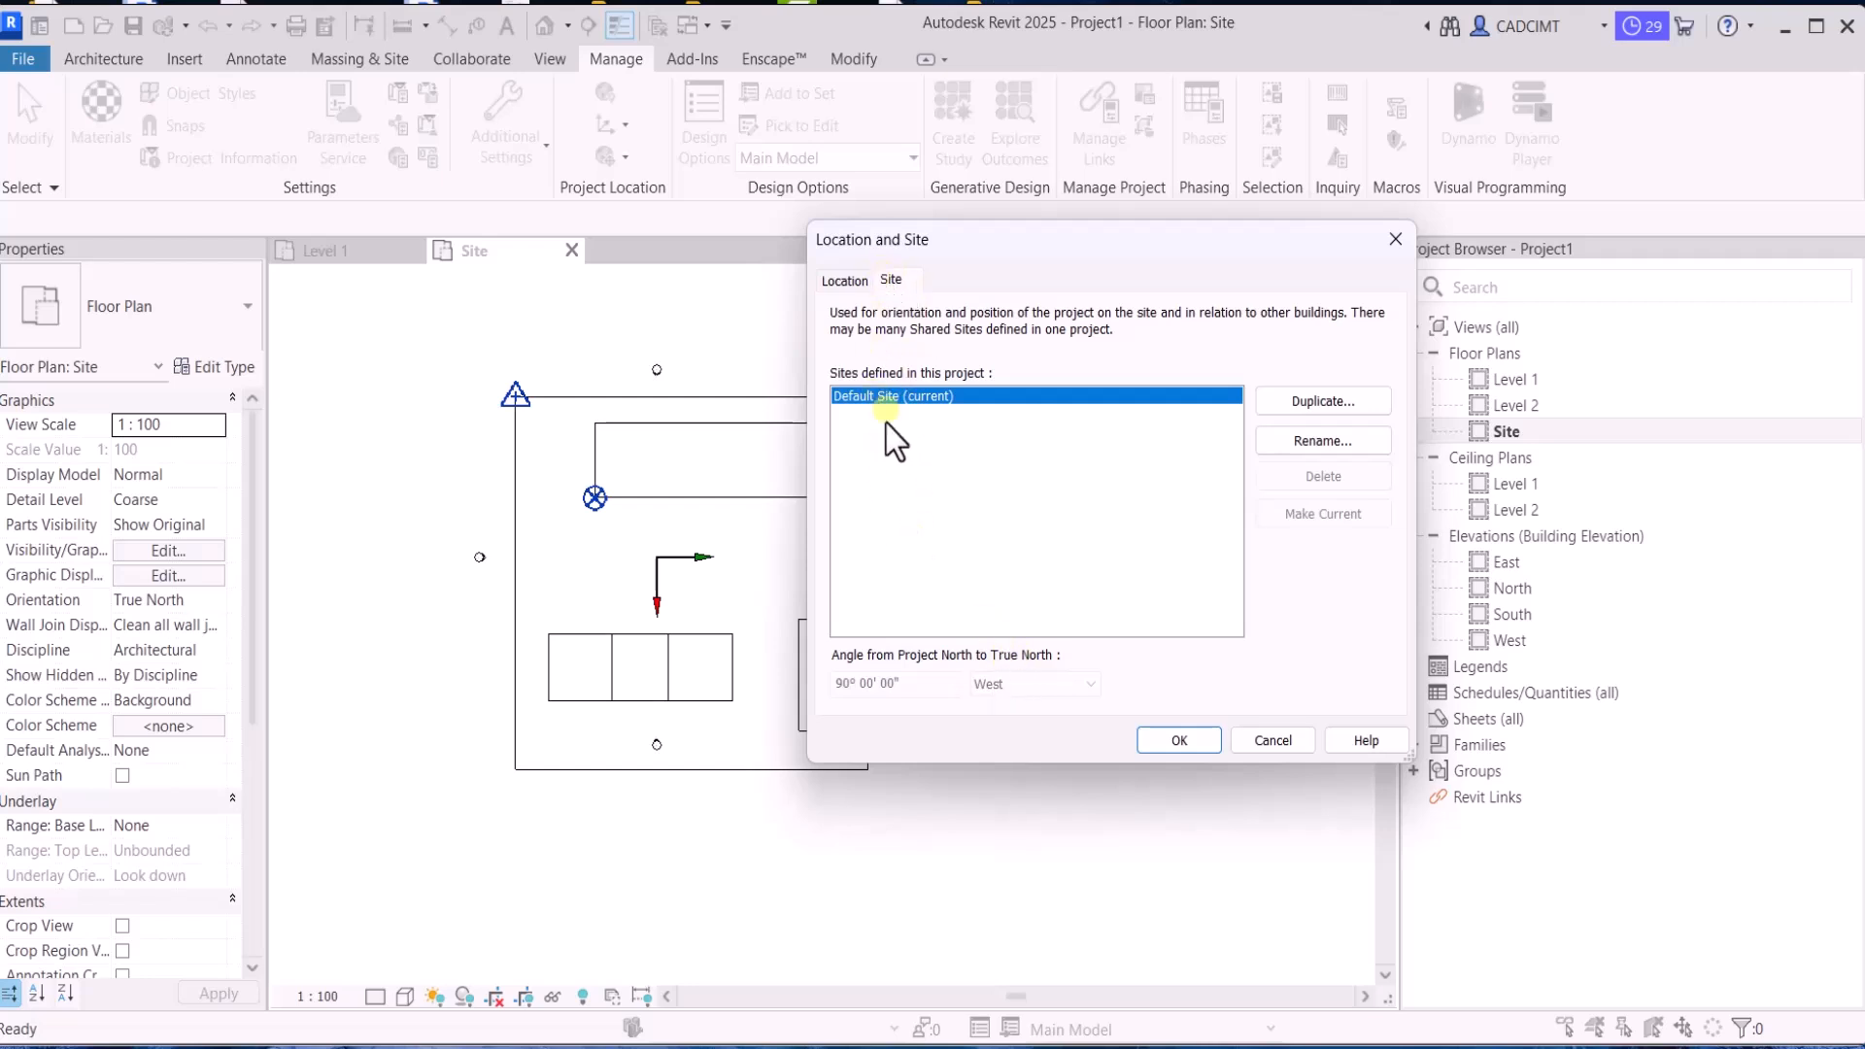
pyautogui.click(1307, 402)
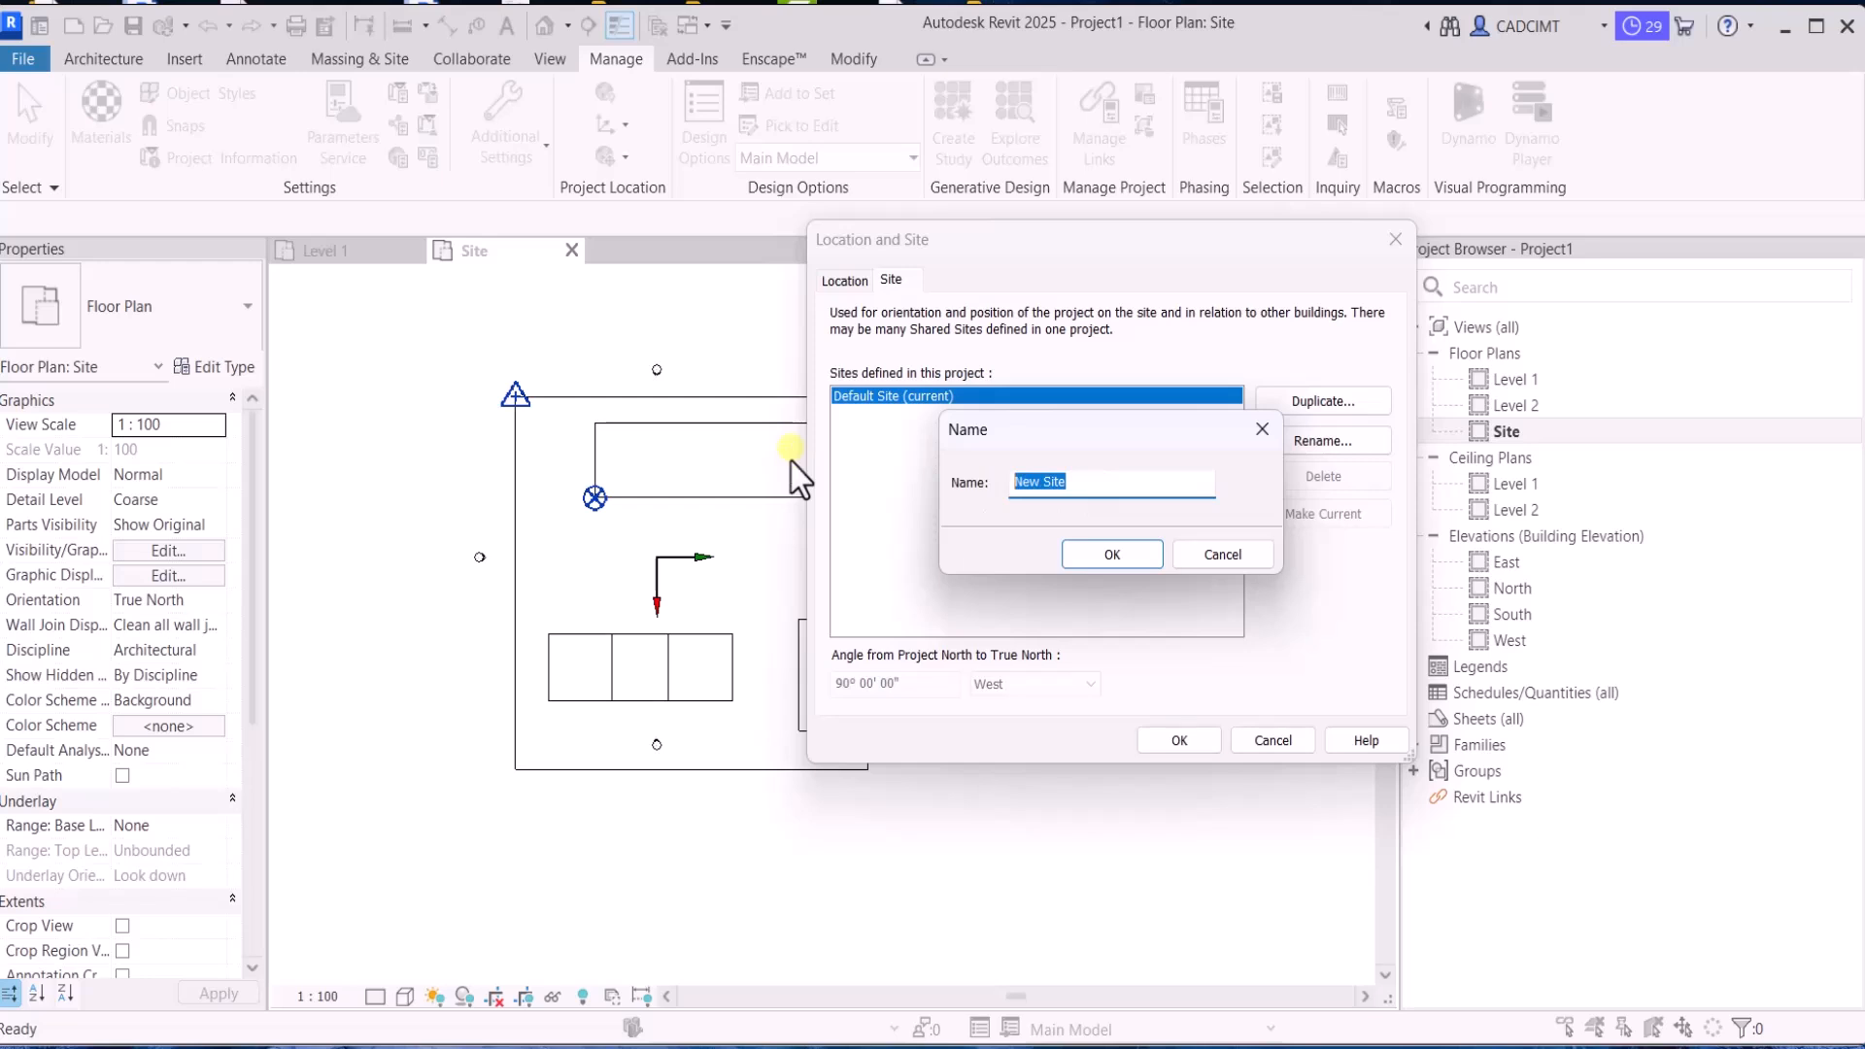
pyautogui.write('Bk=locka')
pyautogui.press('BackSpace')
pyautogui.press('BackSpace')
pyautogui.press('BackSpace')
pyautogui.press('BackSpace')
pyautogui.press('BackSpace')
pyautogui.press('BackSpace')
pyautogui.press('BackSpace')
pyautogui.write('lock A')
pyautogui.click(1113, 554)
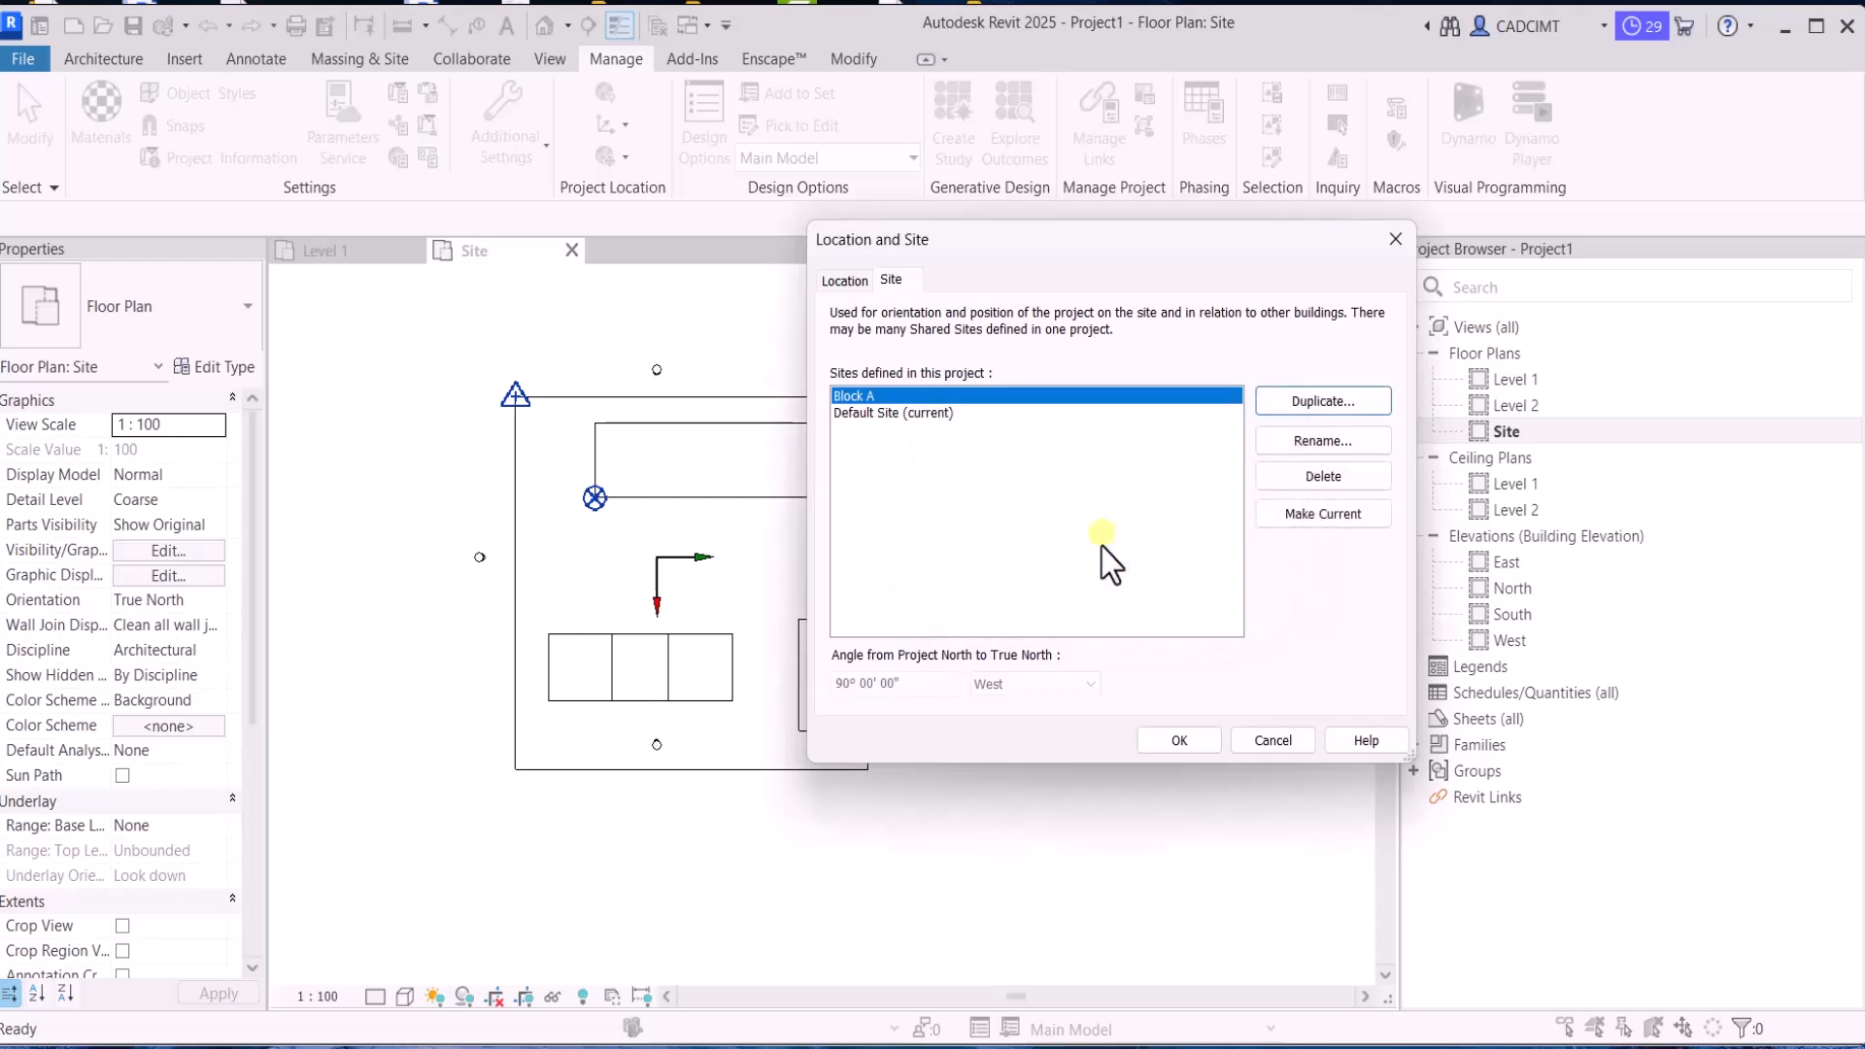
# Make Block A the project's current site and accept the location and site settings
pyautogui.click(884, 416)
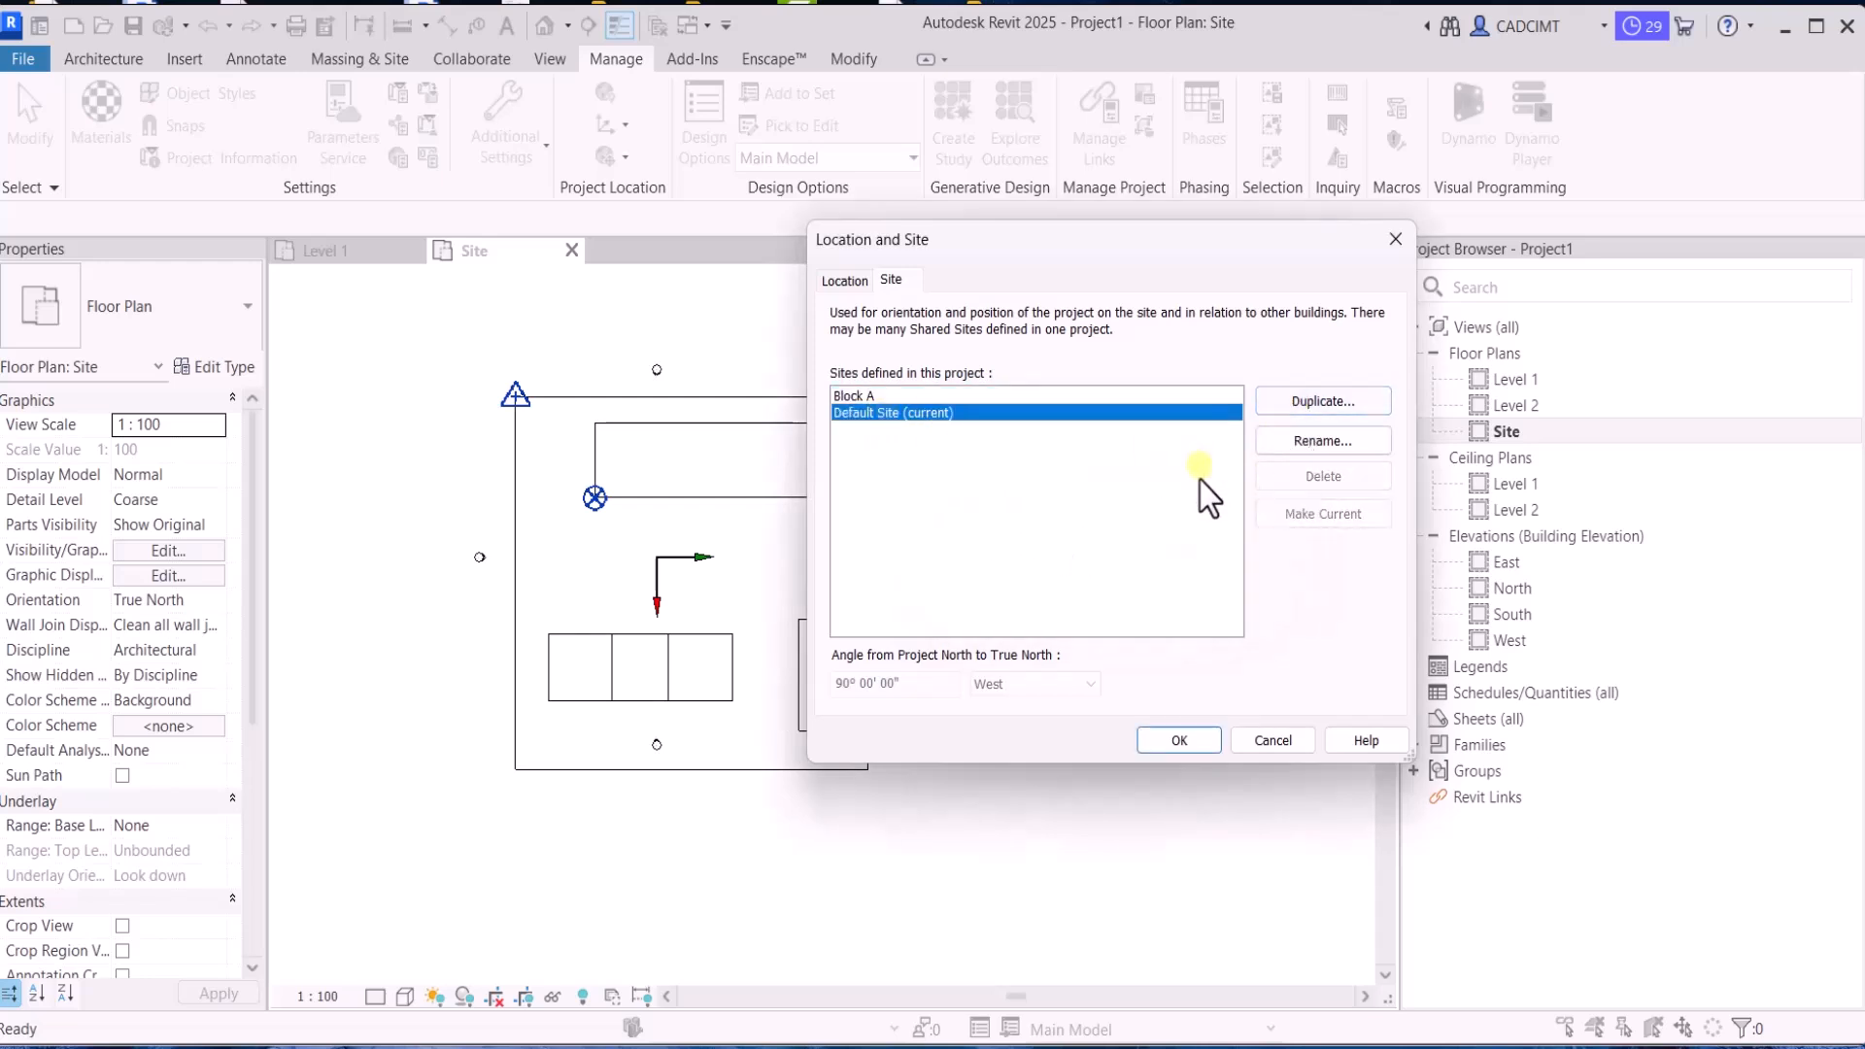
pyautogui.click(1139, 466)
pyautogui.click(1274, 518)
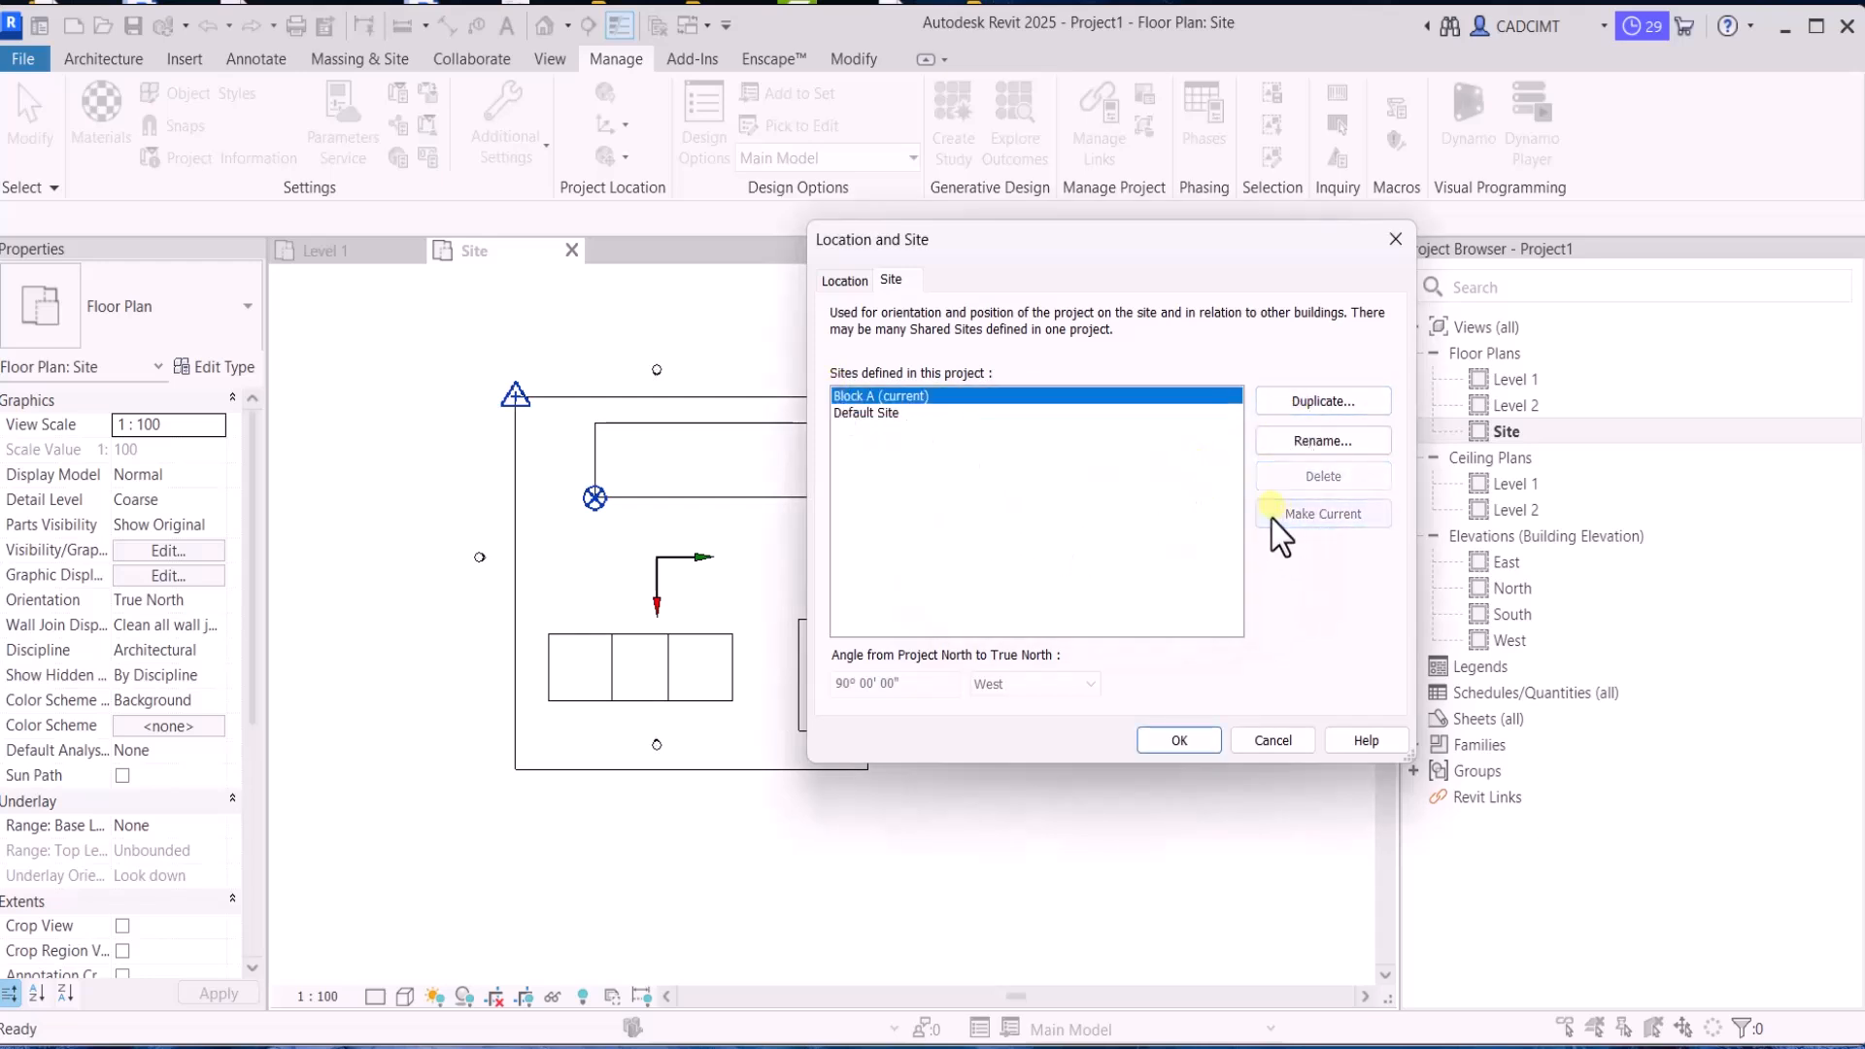
pyautogui.click(1156, 744)
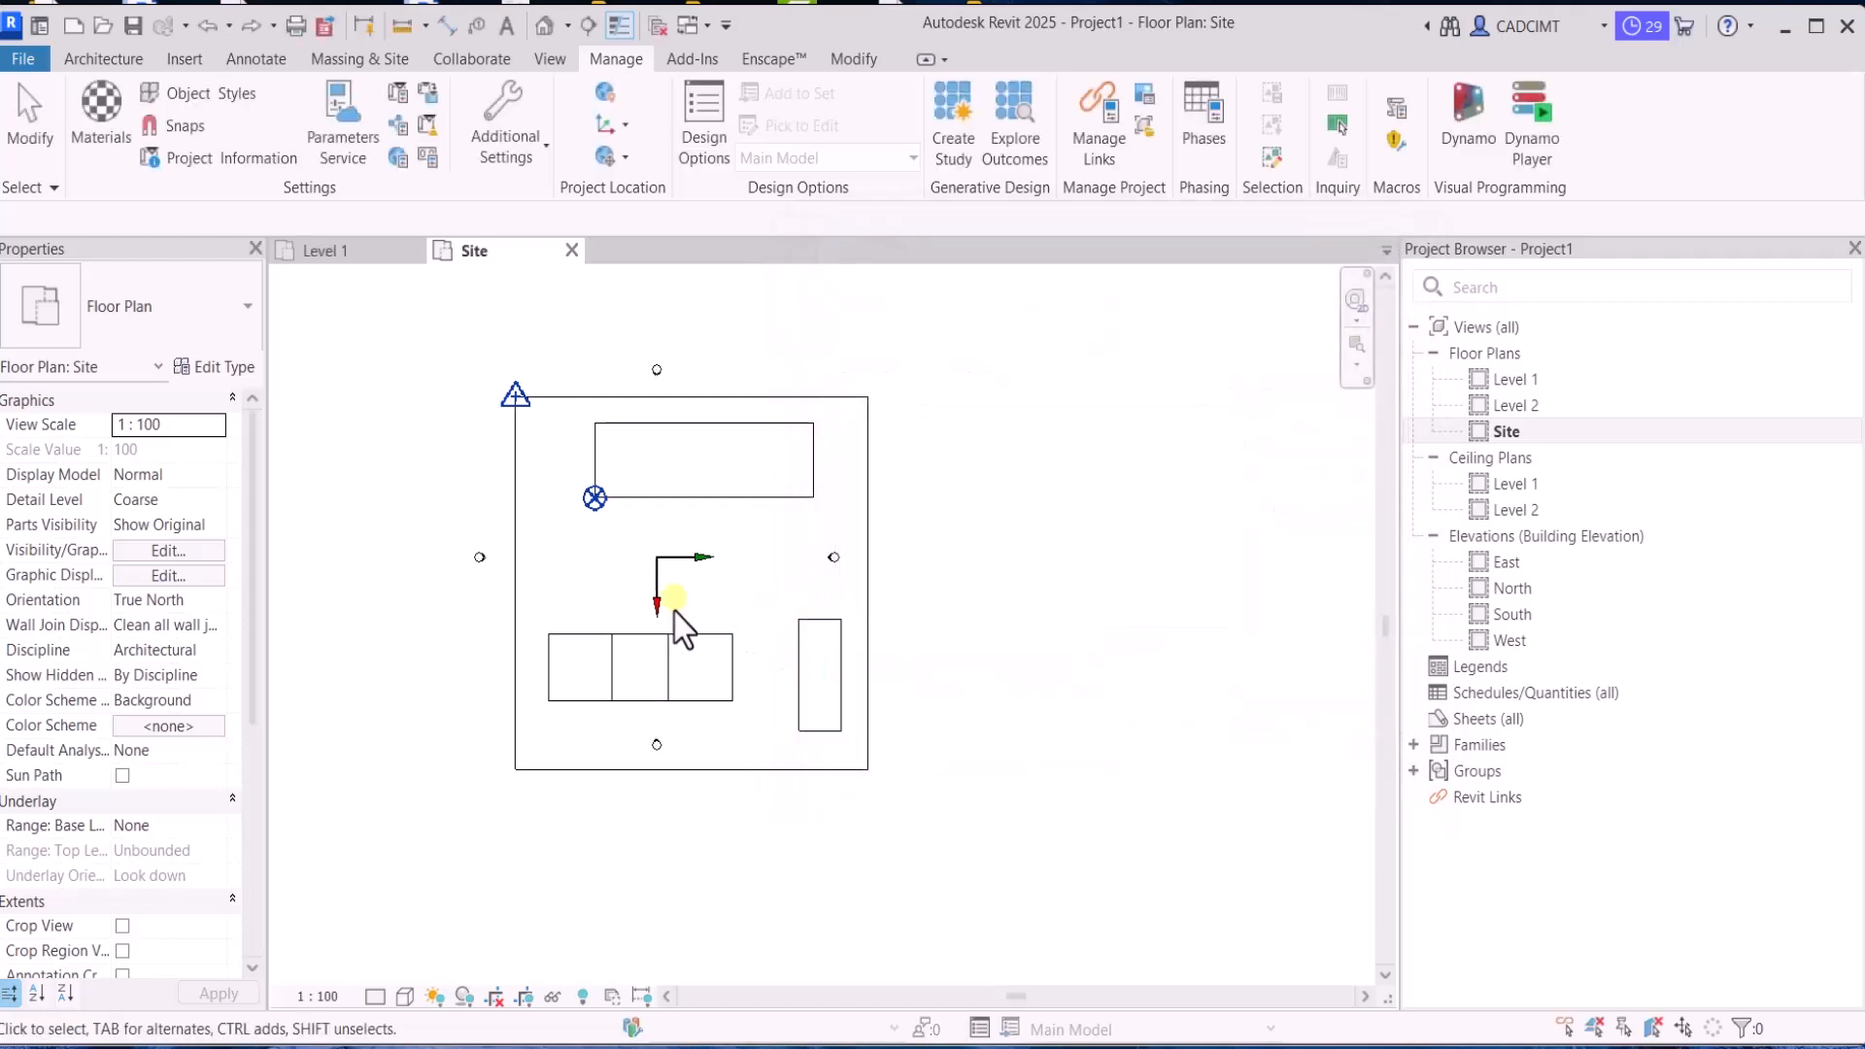
# Set the project base point's angle to true north to 45° for the Block A site
pyautogui.click(596, 494)
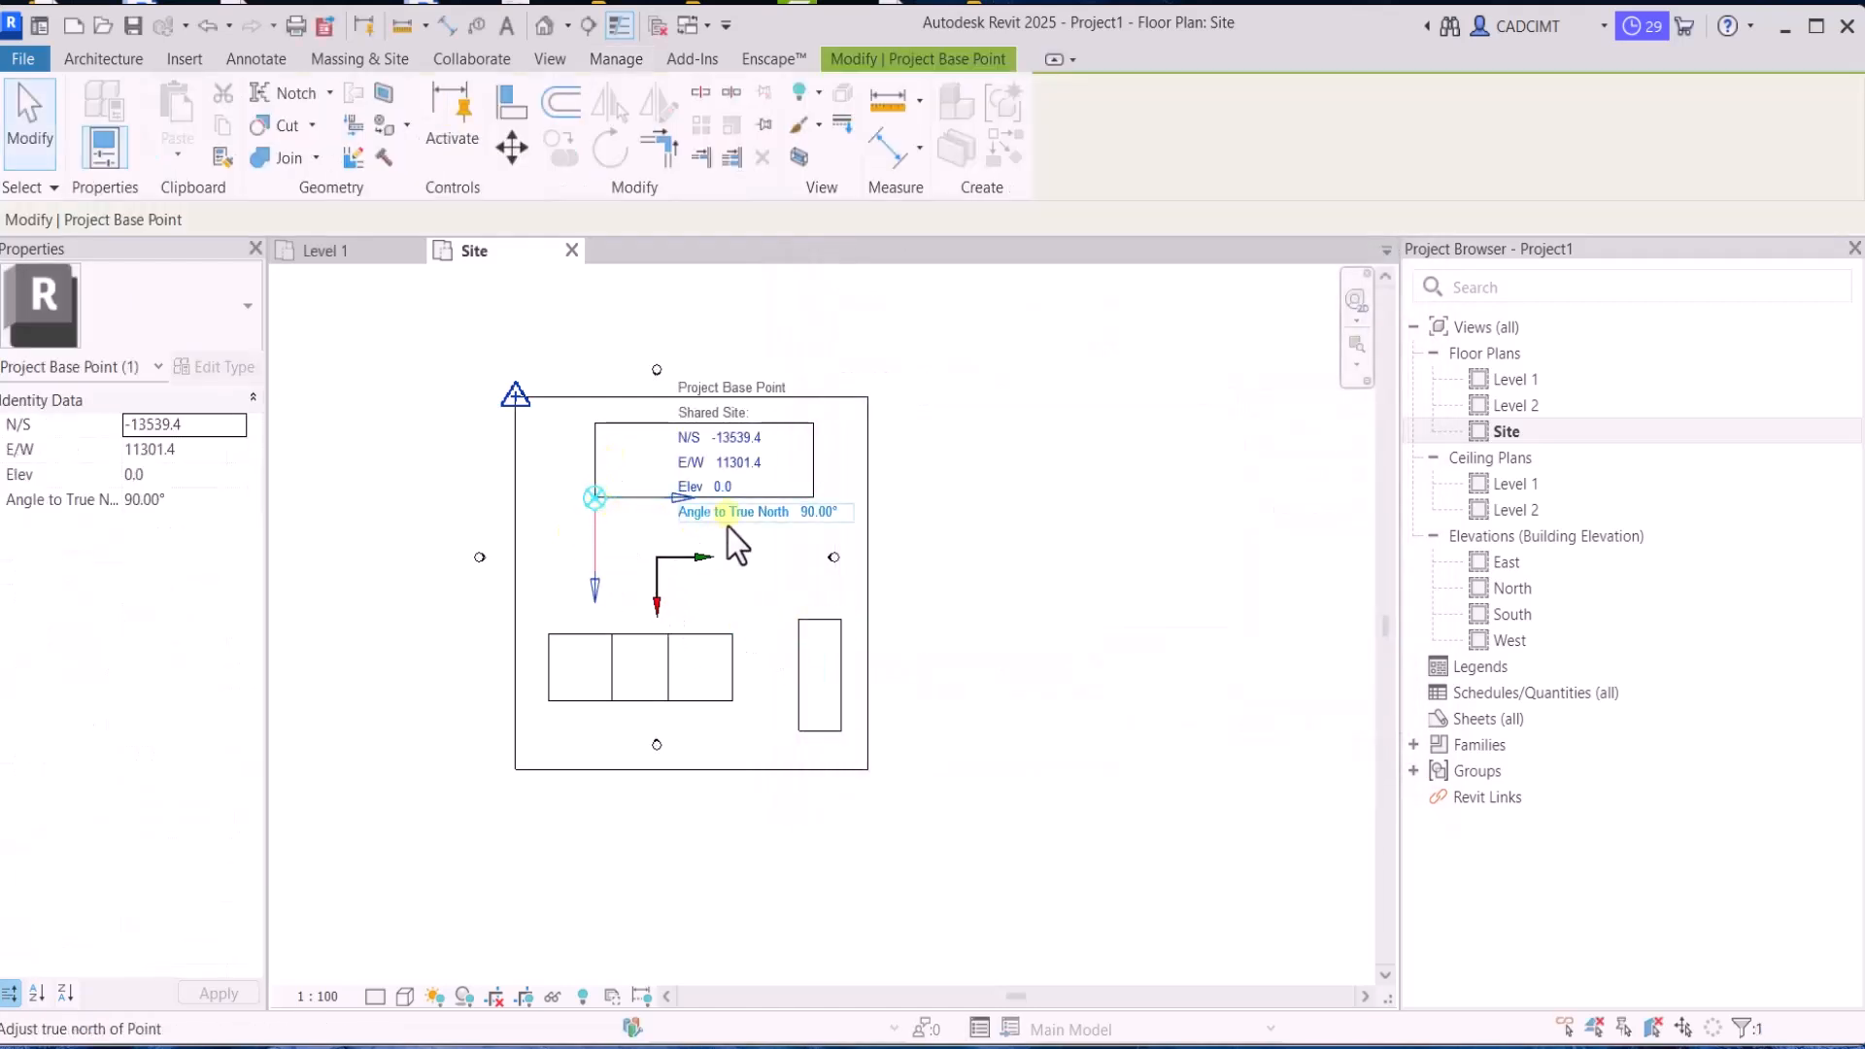
pyautogui.click(822, 513)
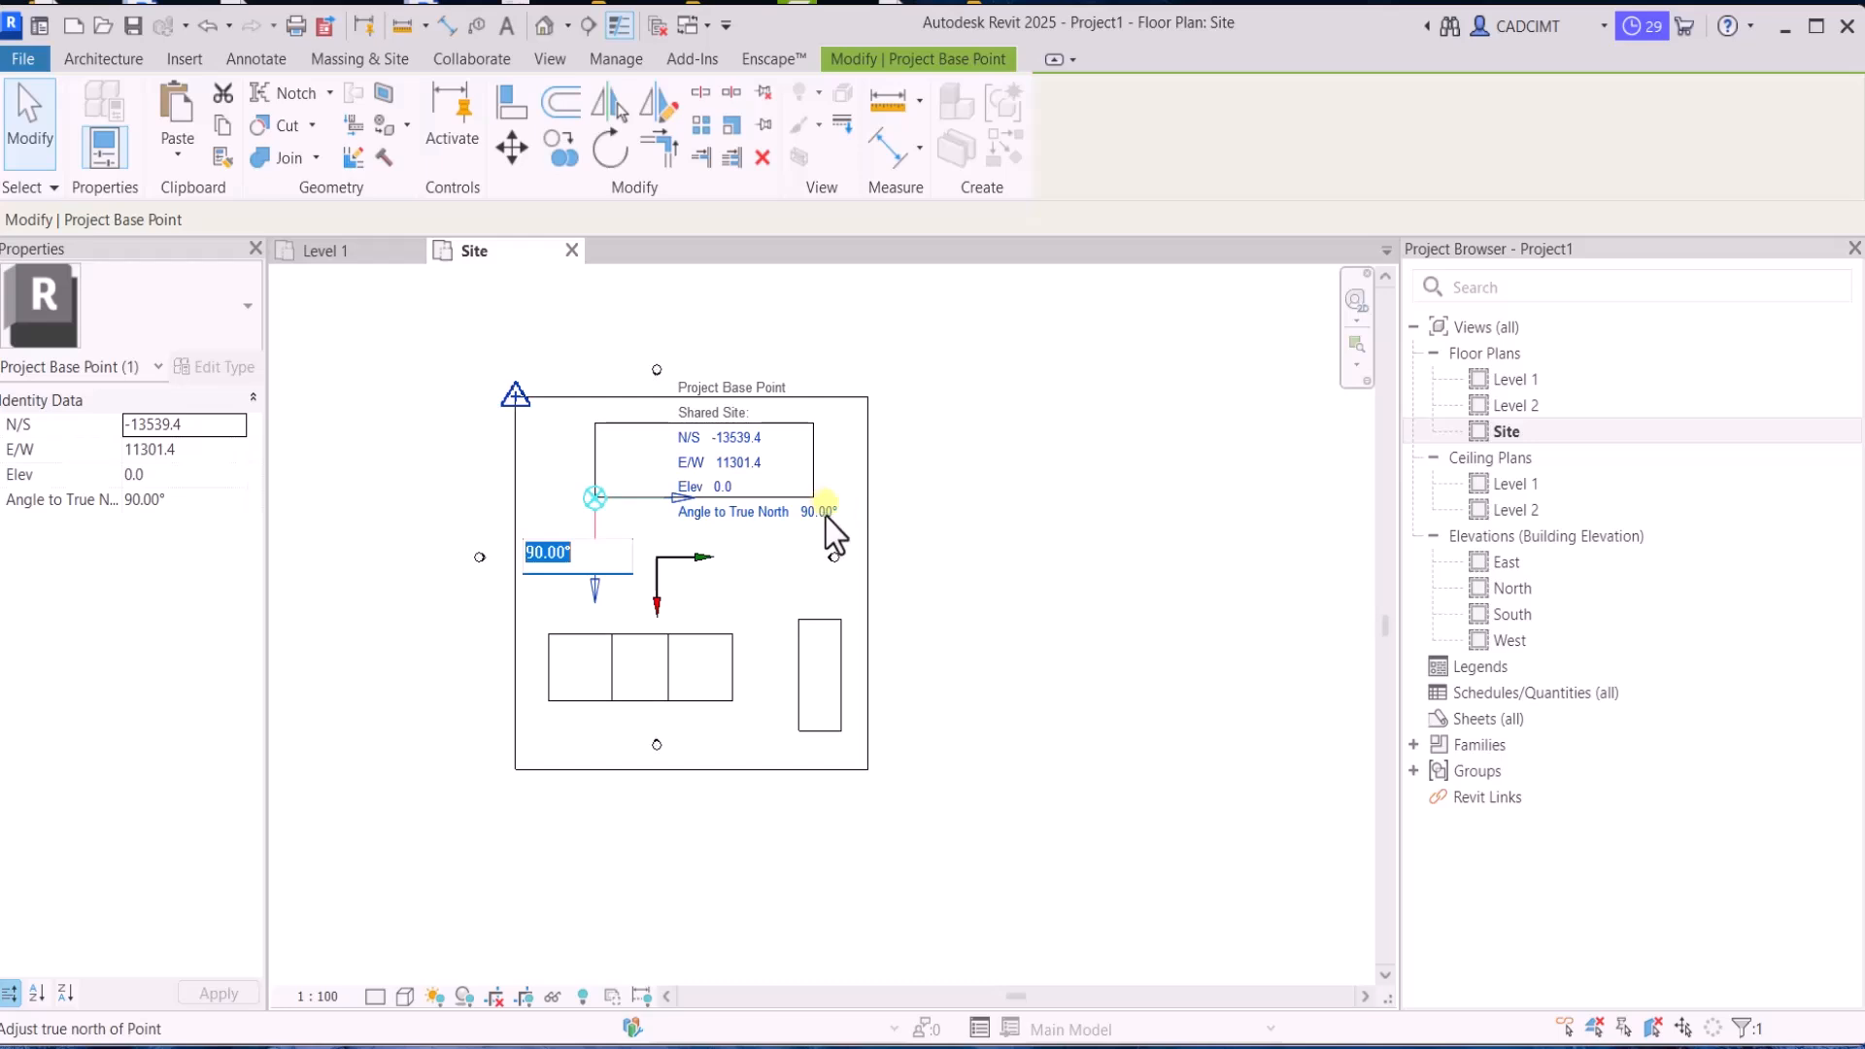
pyautogui.write('45')
pyautogui.press('Return')
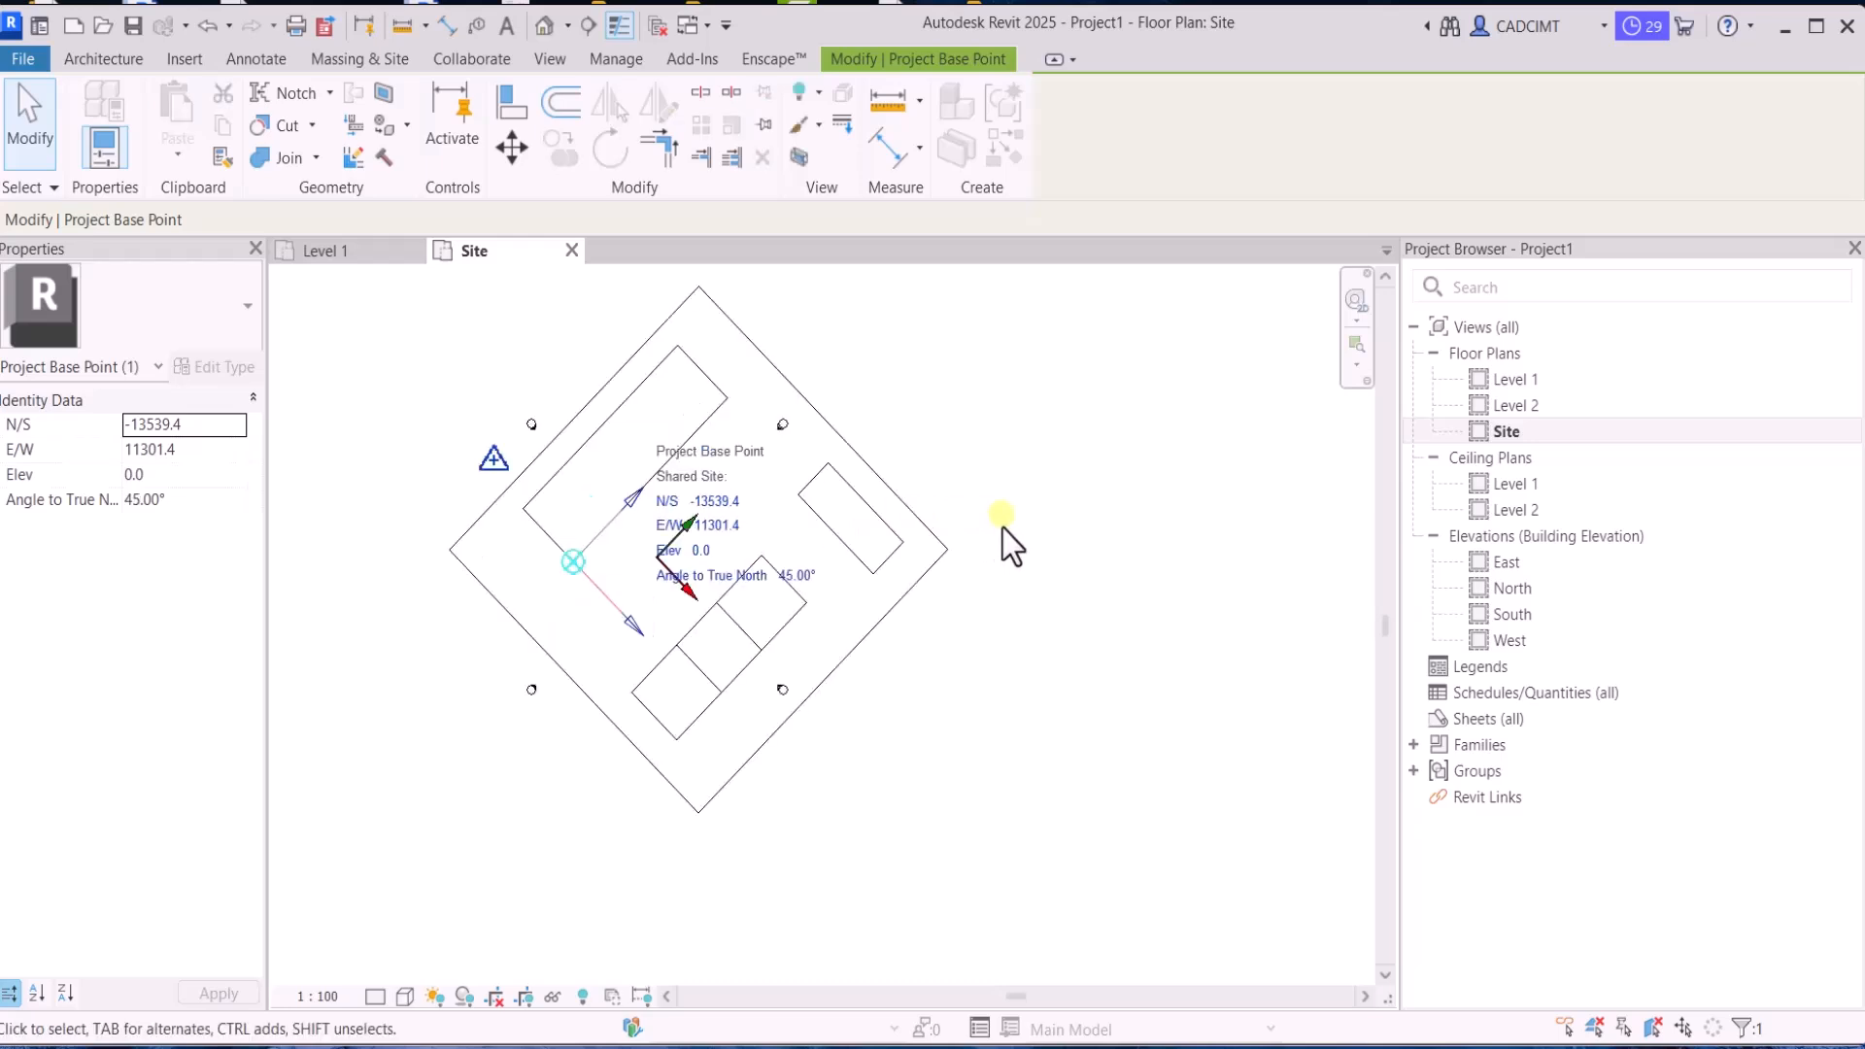
# Check the survey point and project base point details for the Block A site in the rotated plan
pyautogui.click(1003, 528)
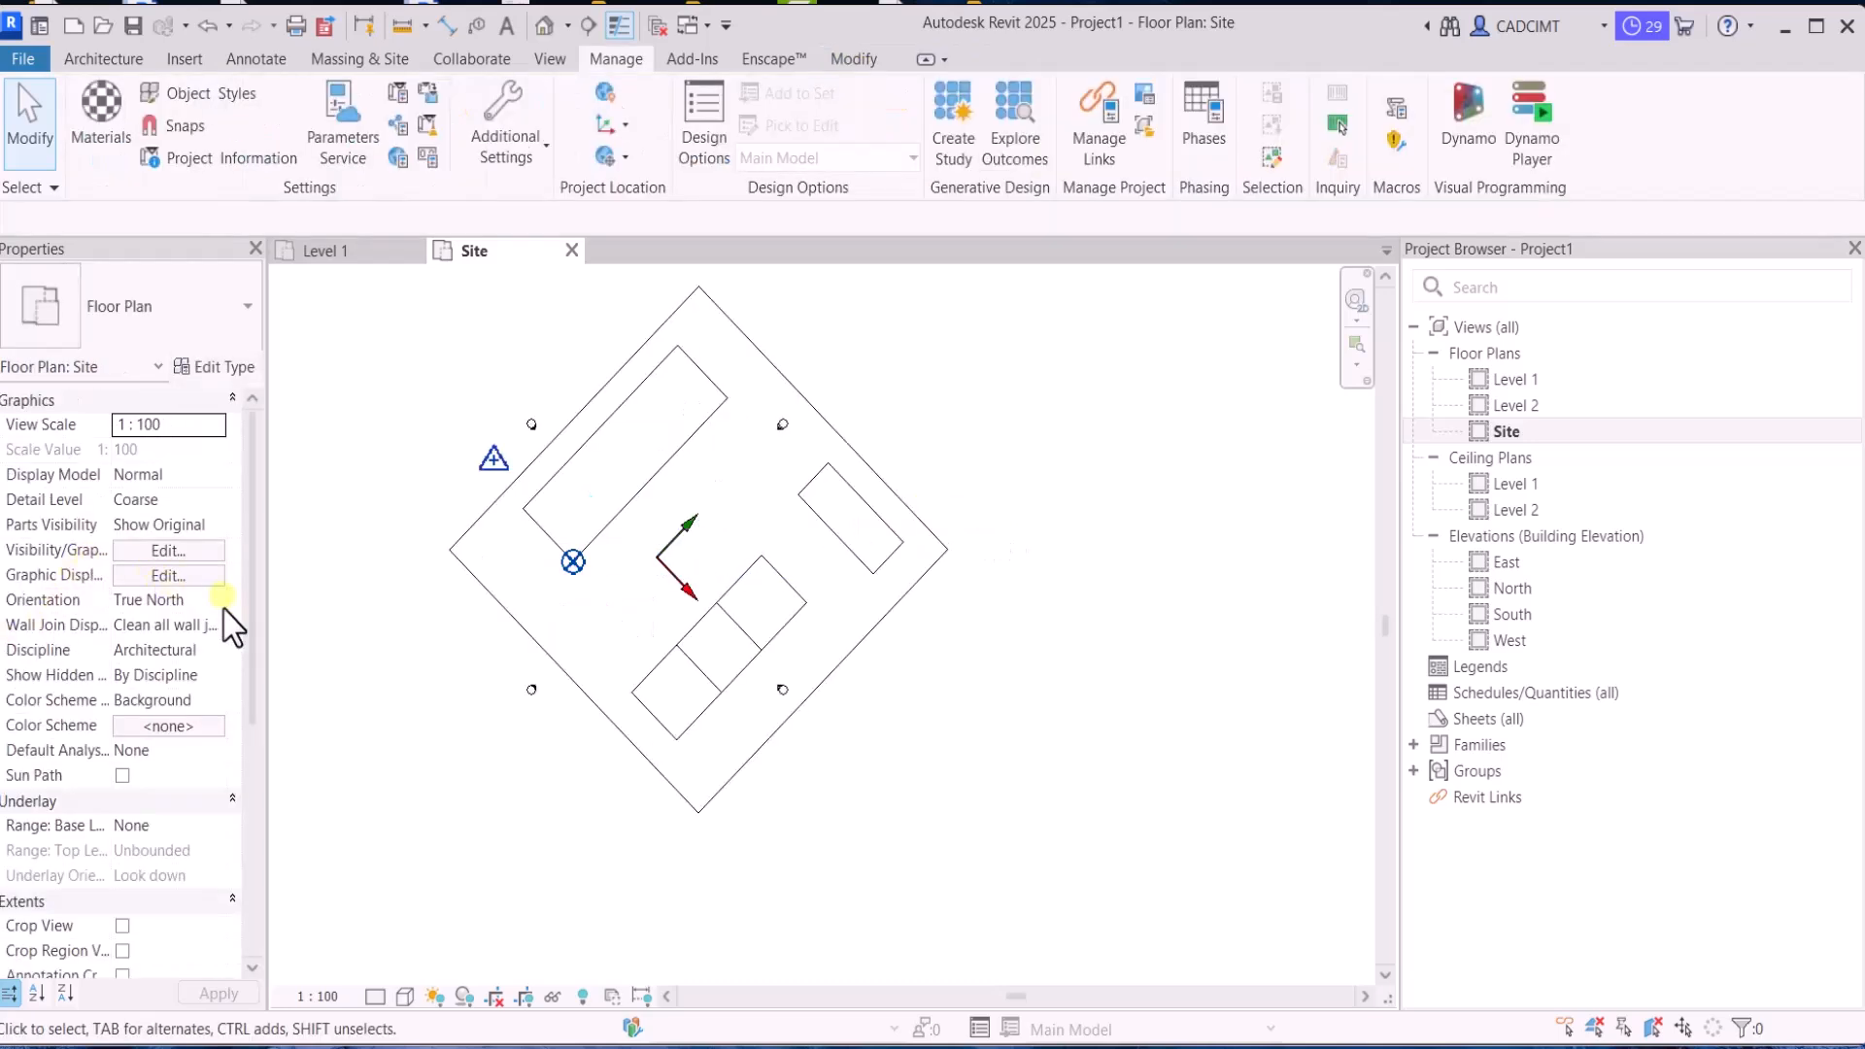
pyautogui.click(523, 489)
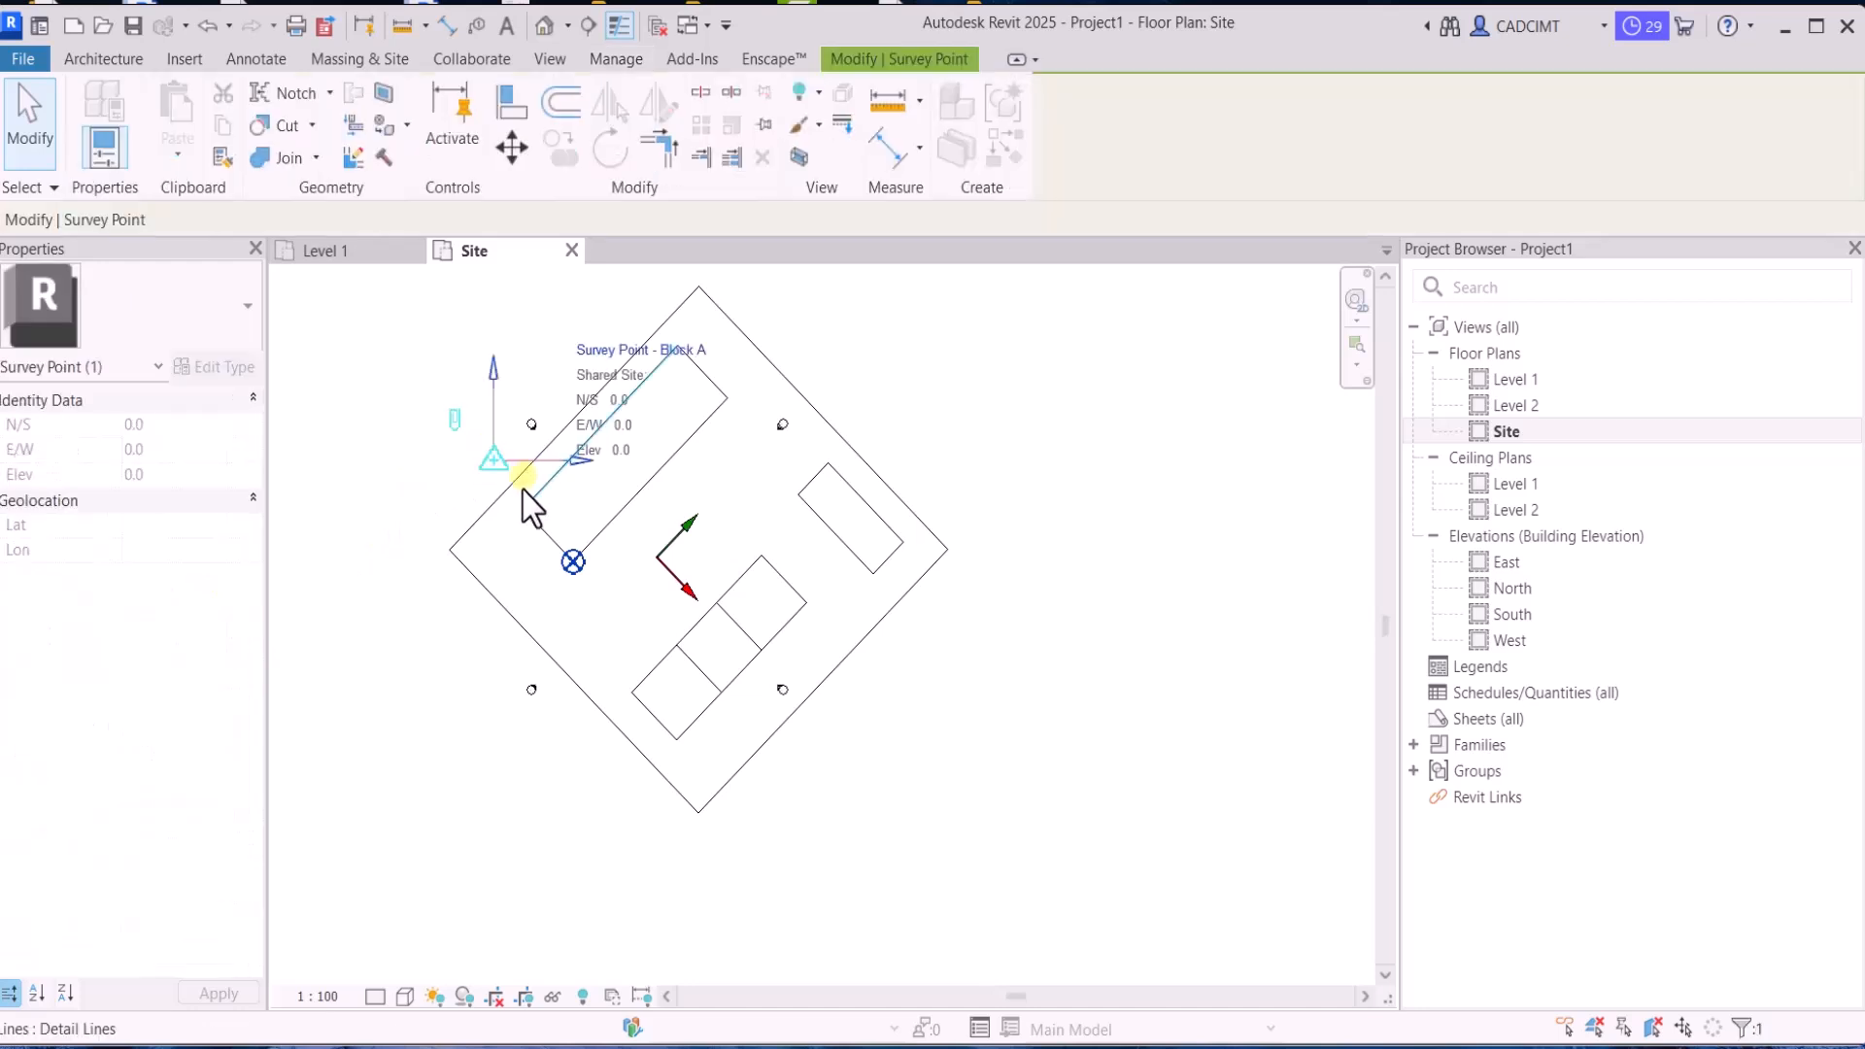
pyautogui.scroll(-2, 504, 594)
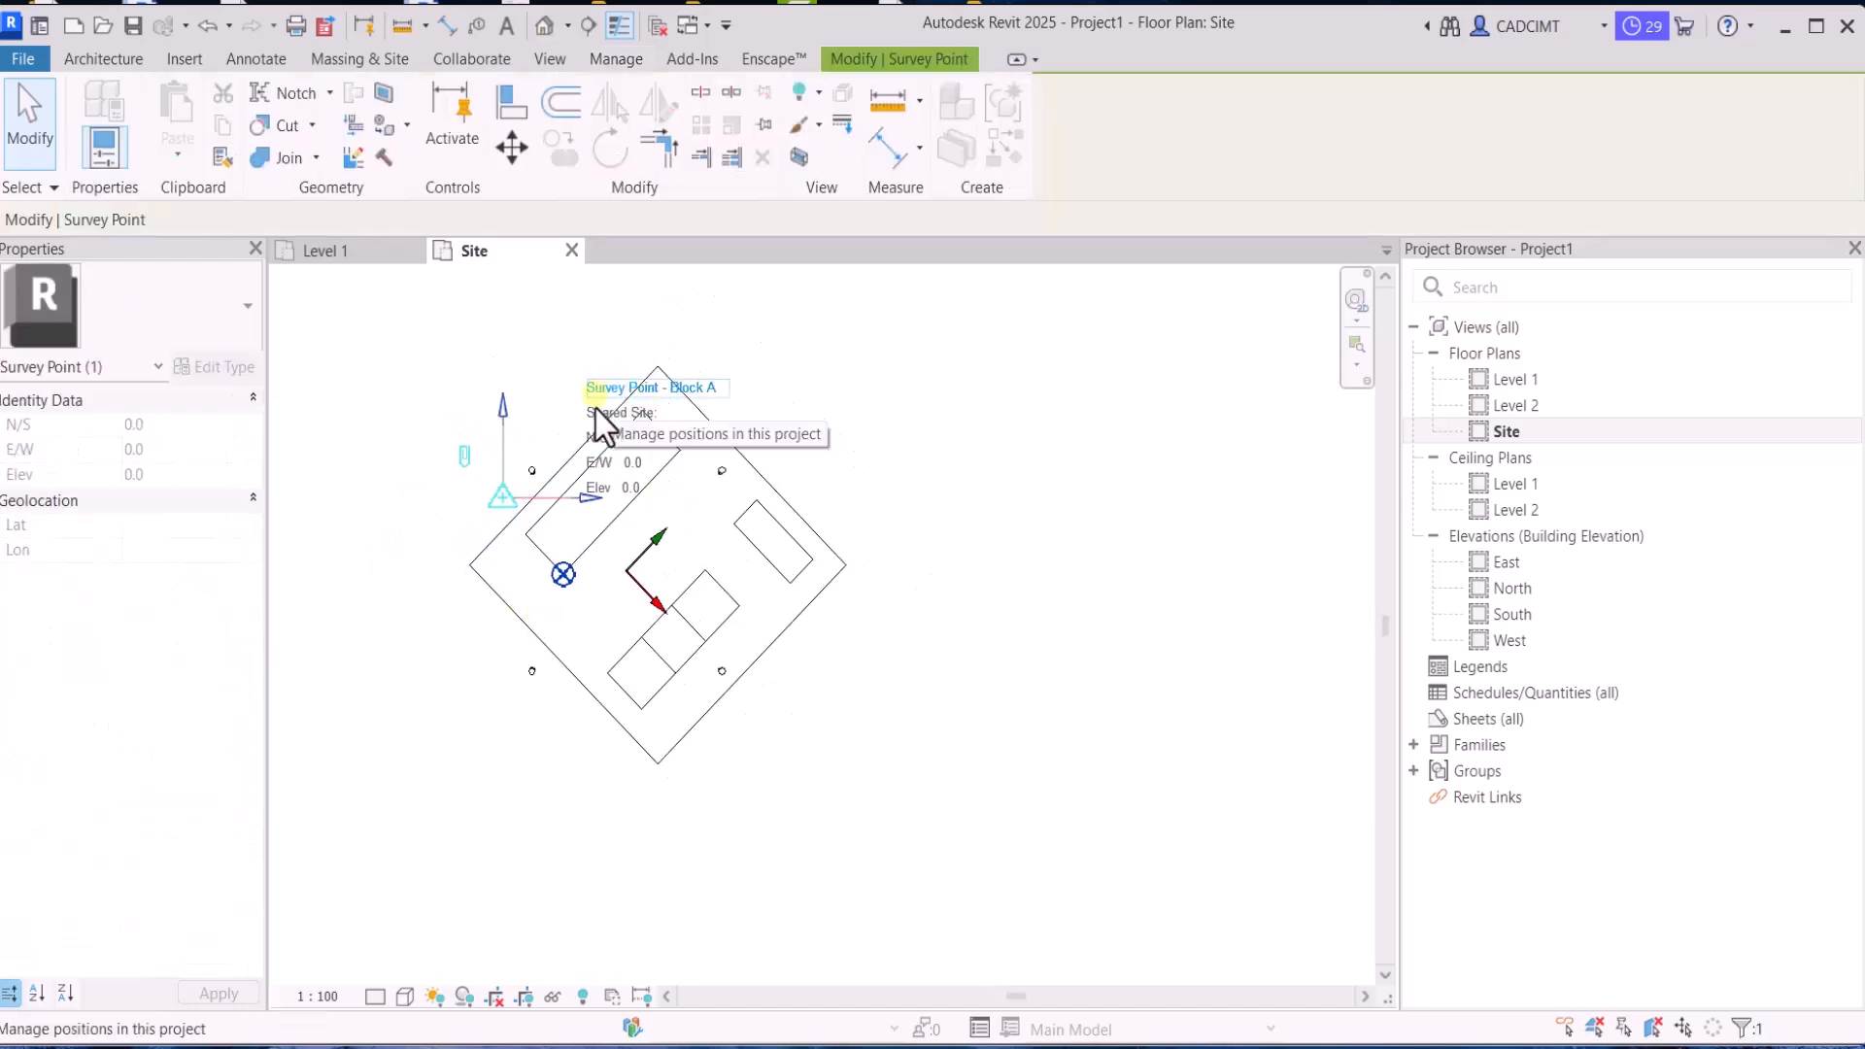
pyautogui.scroll(1, 596, 410)
pyautogui.click(565, 659)
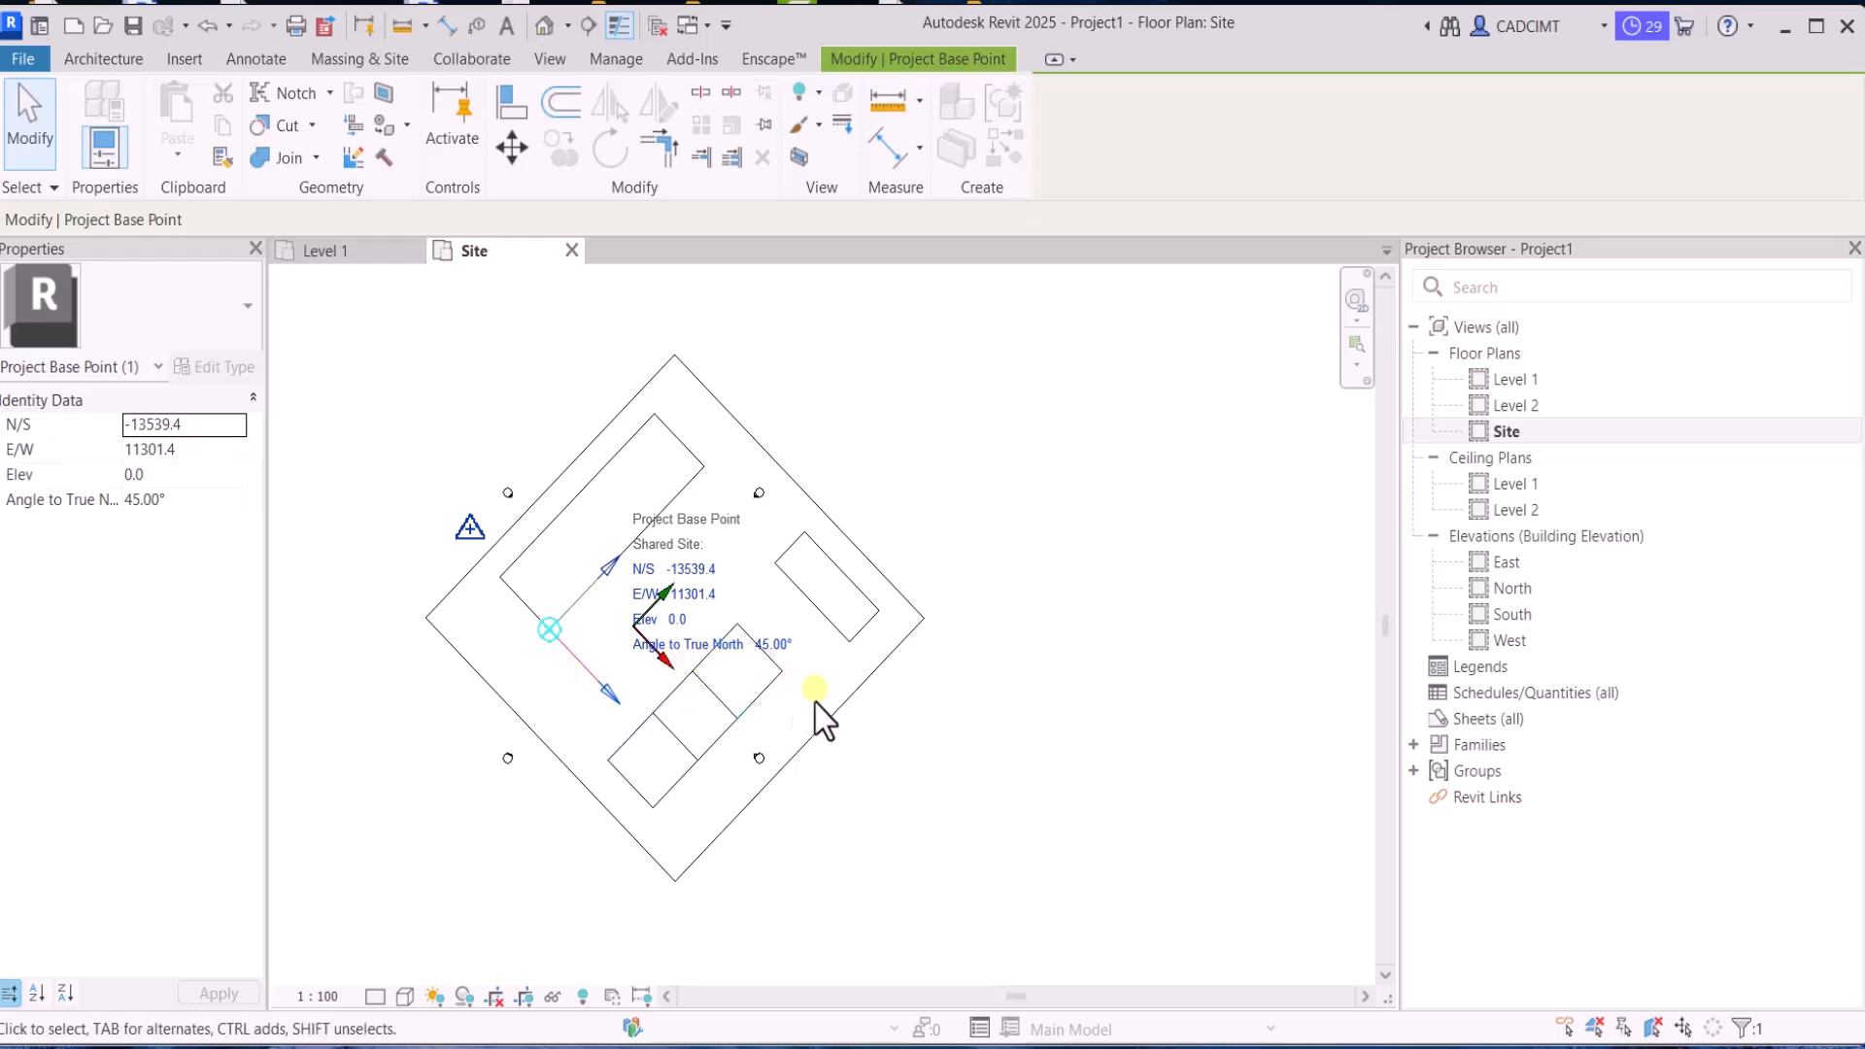
pyautogui.click(953, 701)
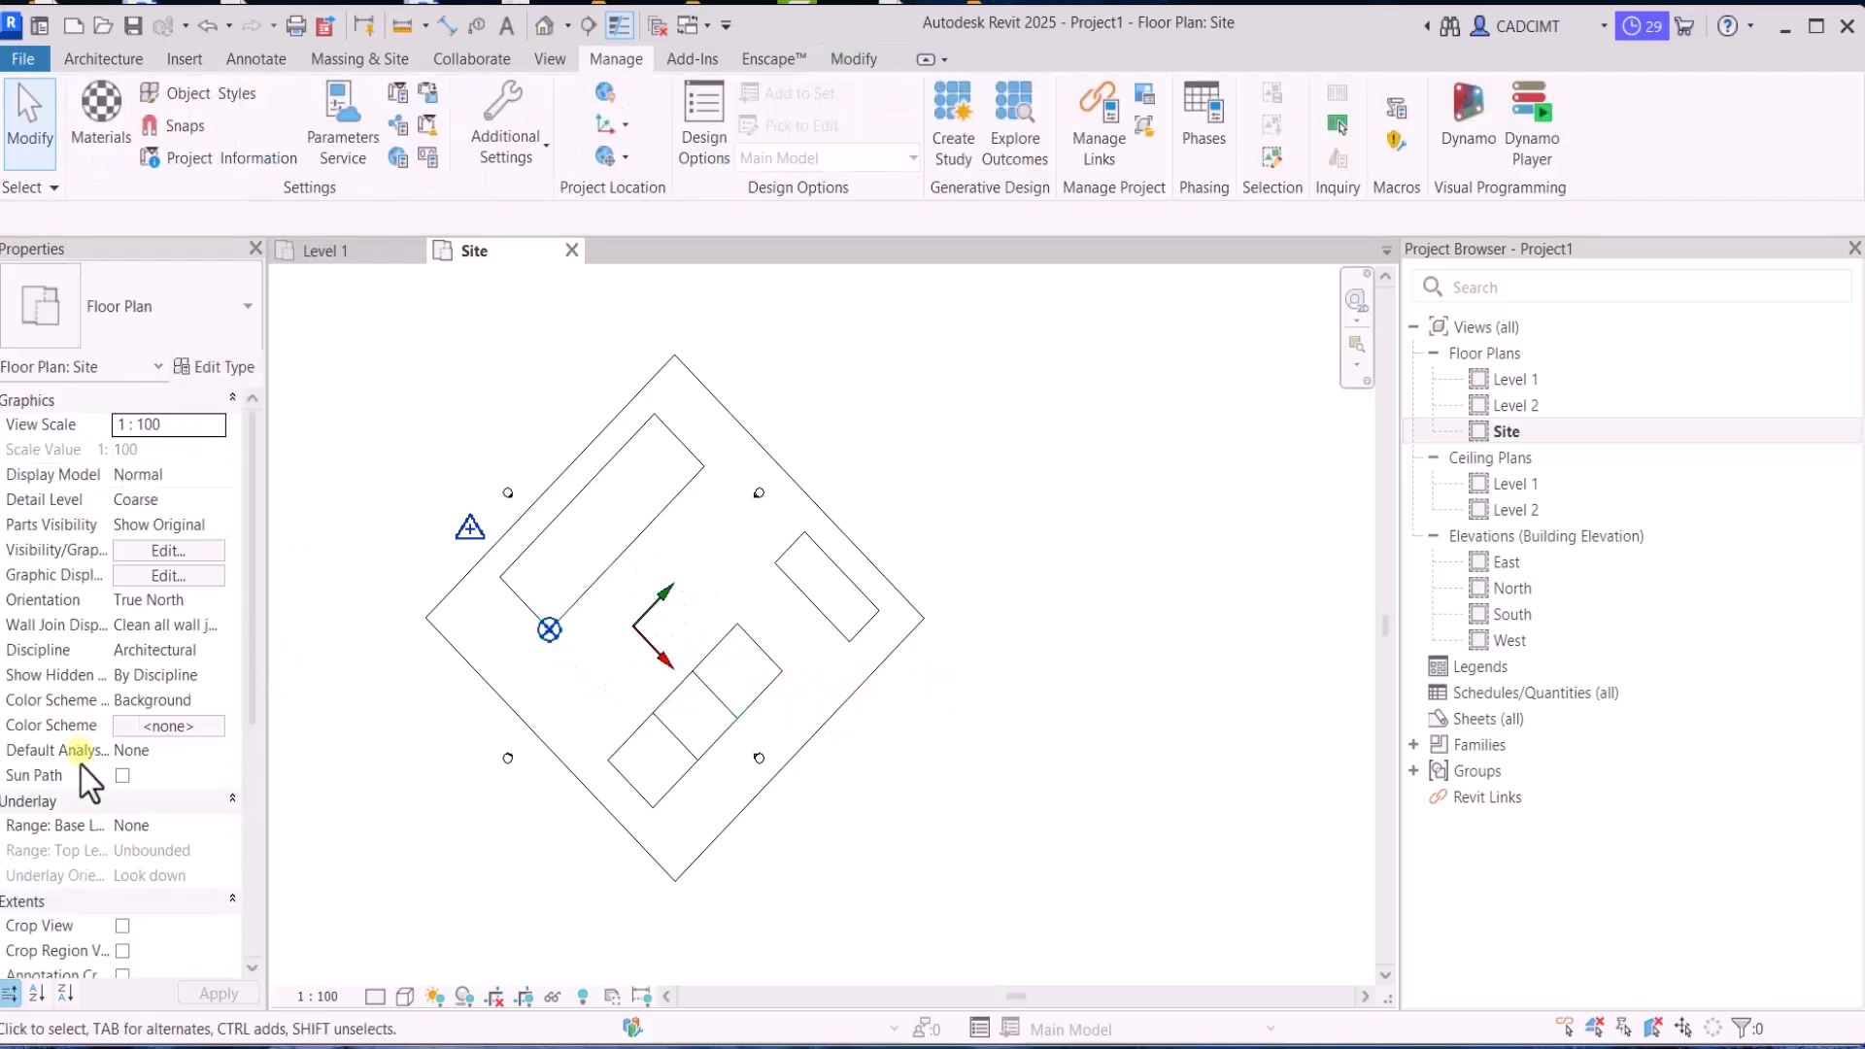
# Move the survey point to the site boundary's leftmost corner and set the plan's orientation to Project North
pyautogui.moveTo(468, 529); pyautogui.dragTo(425, 617)
pyautogui.click(358, 716)
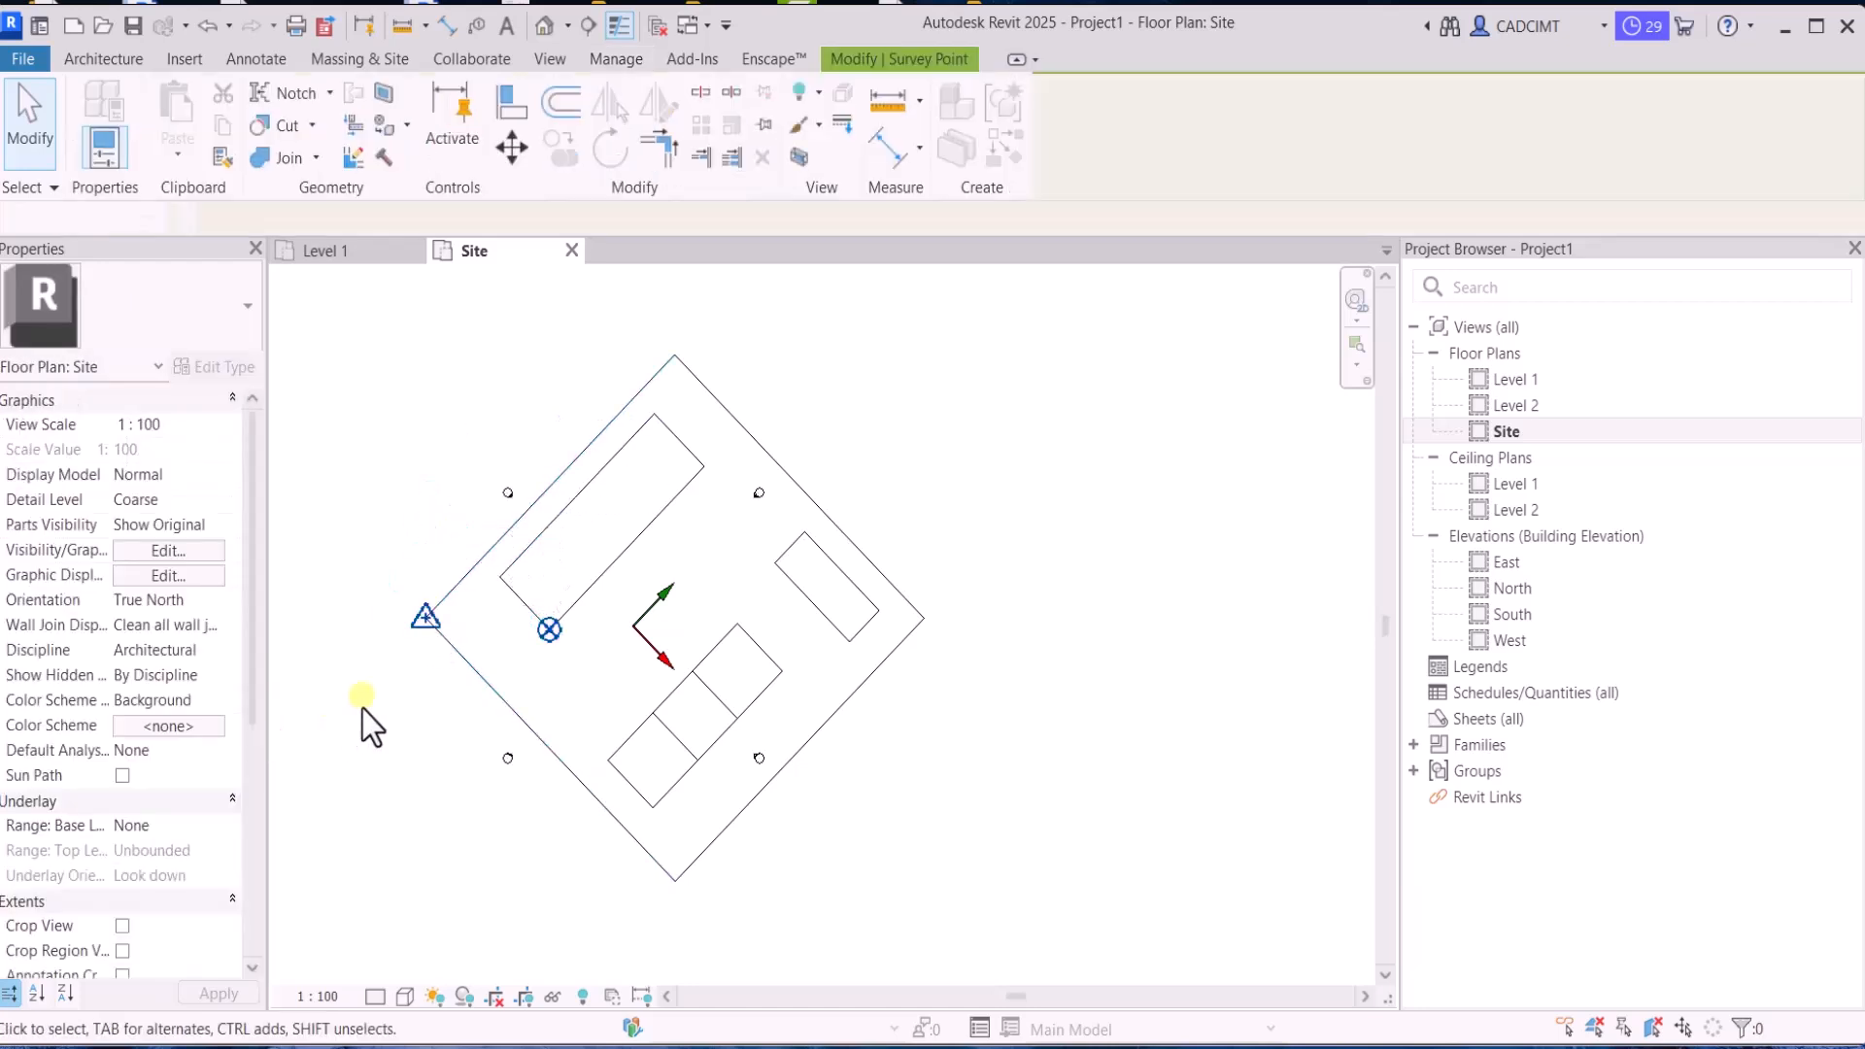
pyautogui.click(208, 604)
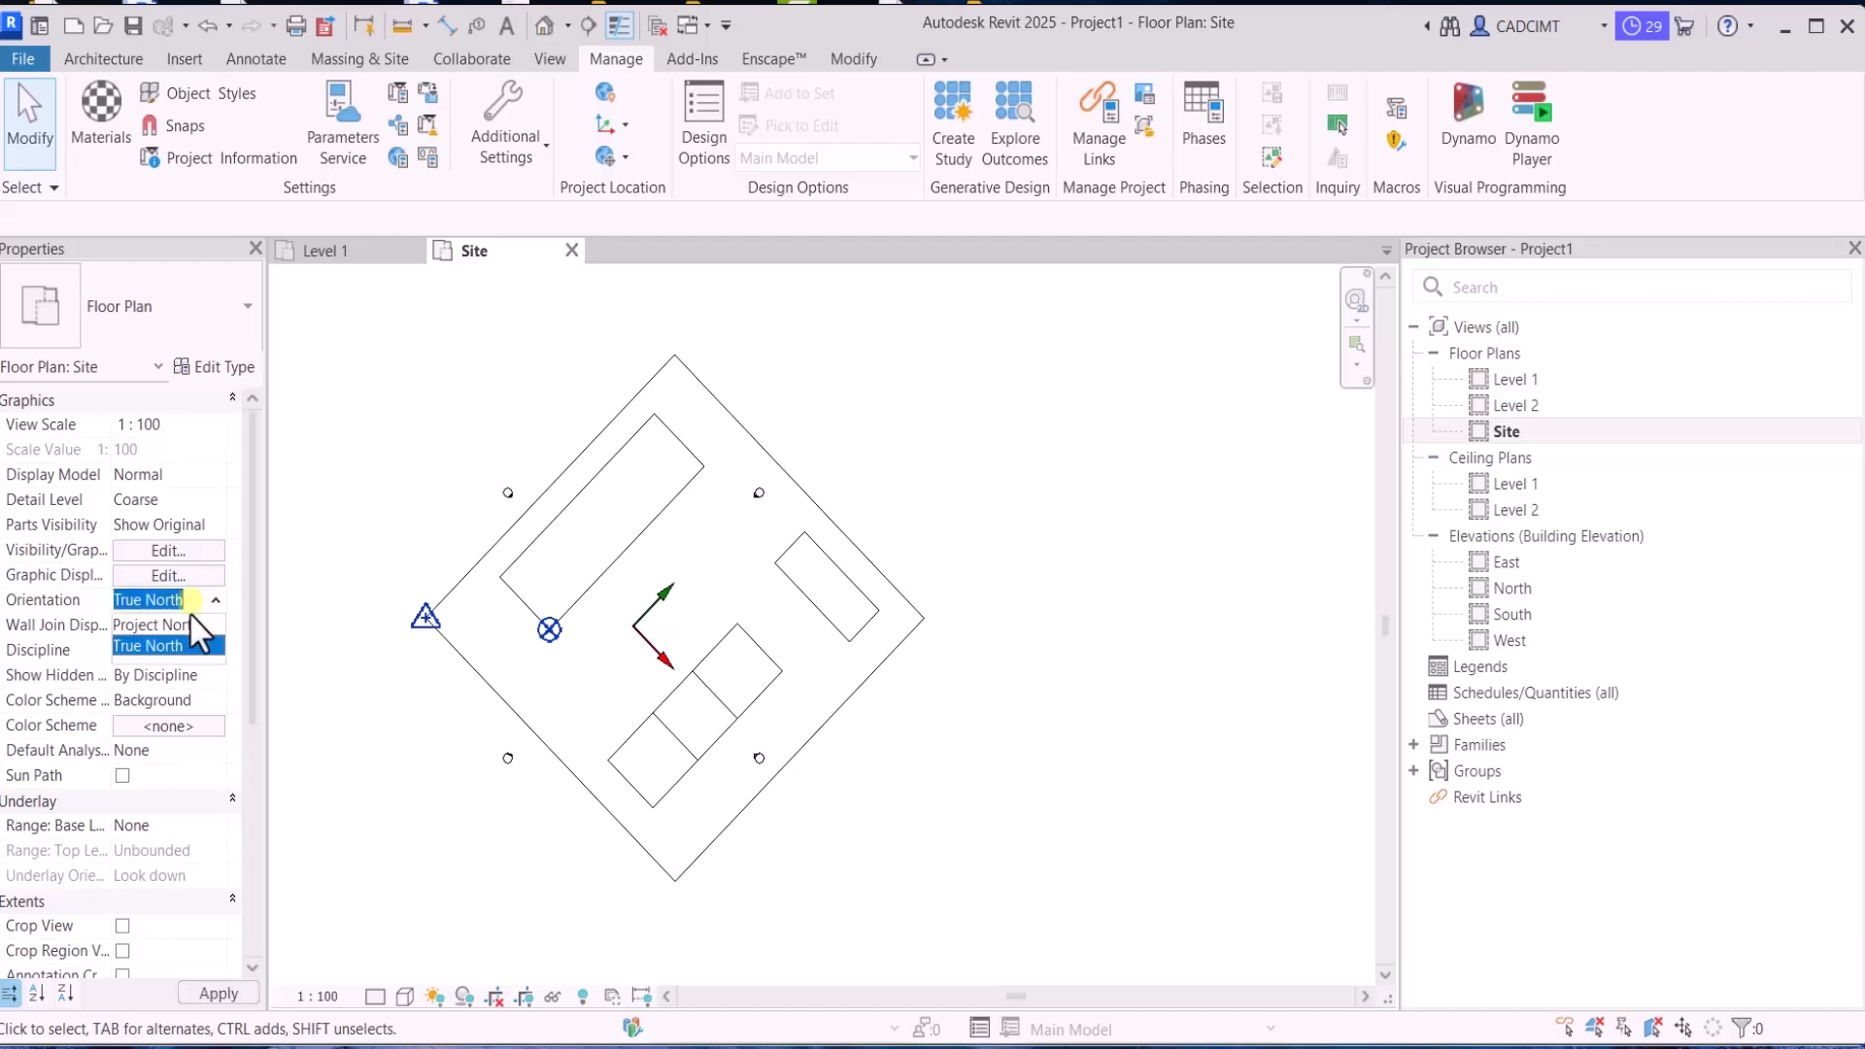
pyautogui.click(171, 626)
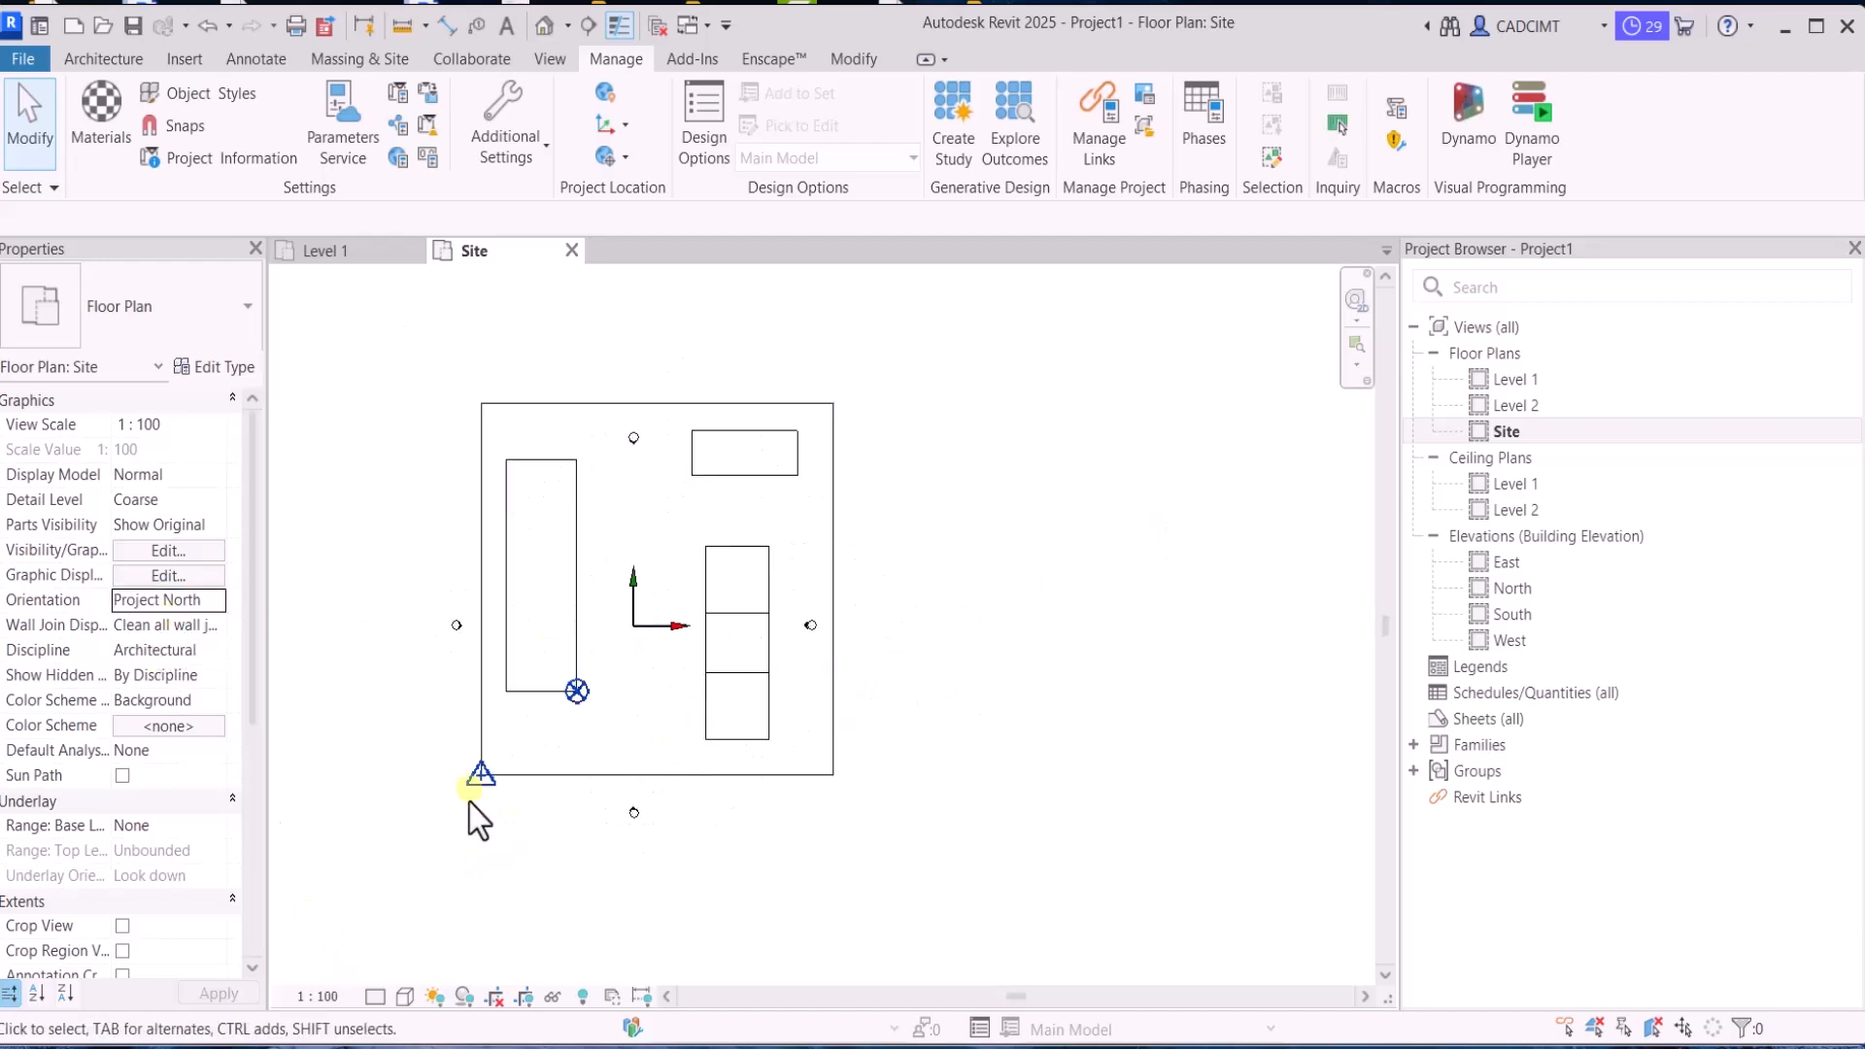
# Inspect the coordinates of the Block A survey point and the project base point in the project north plan
pyautogui.click(489, 764)
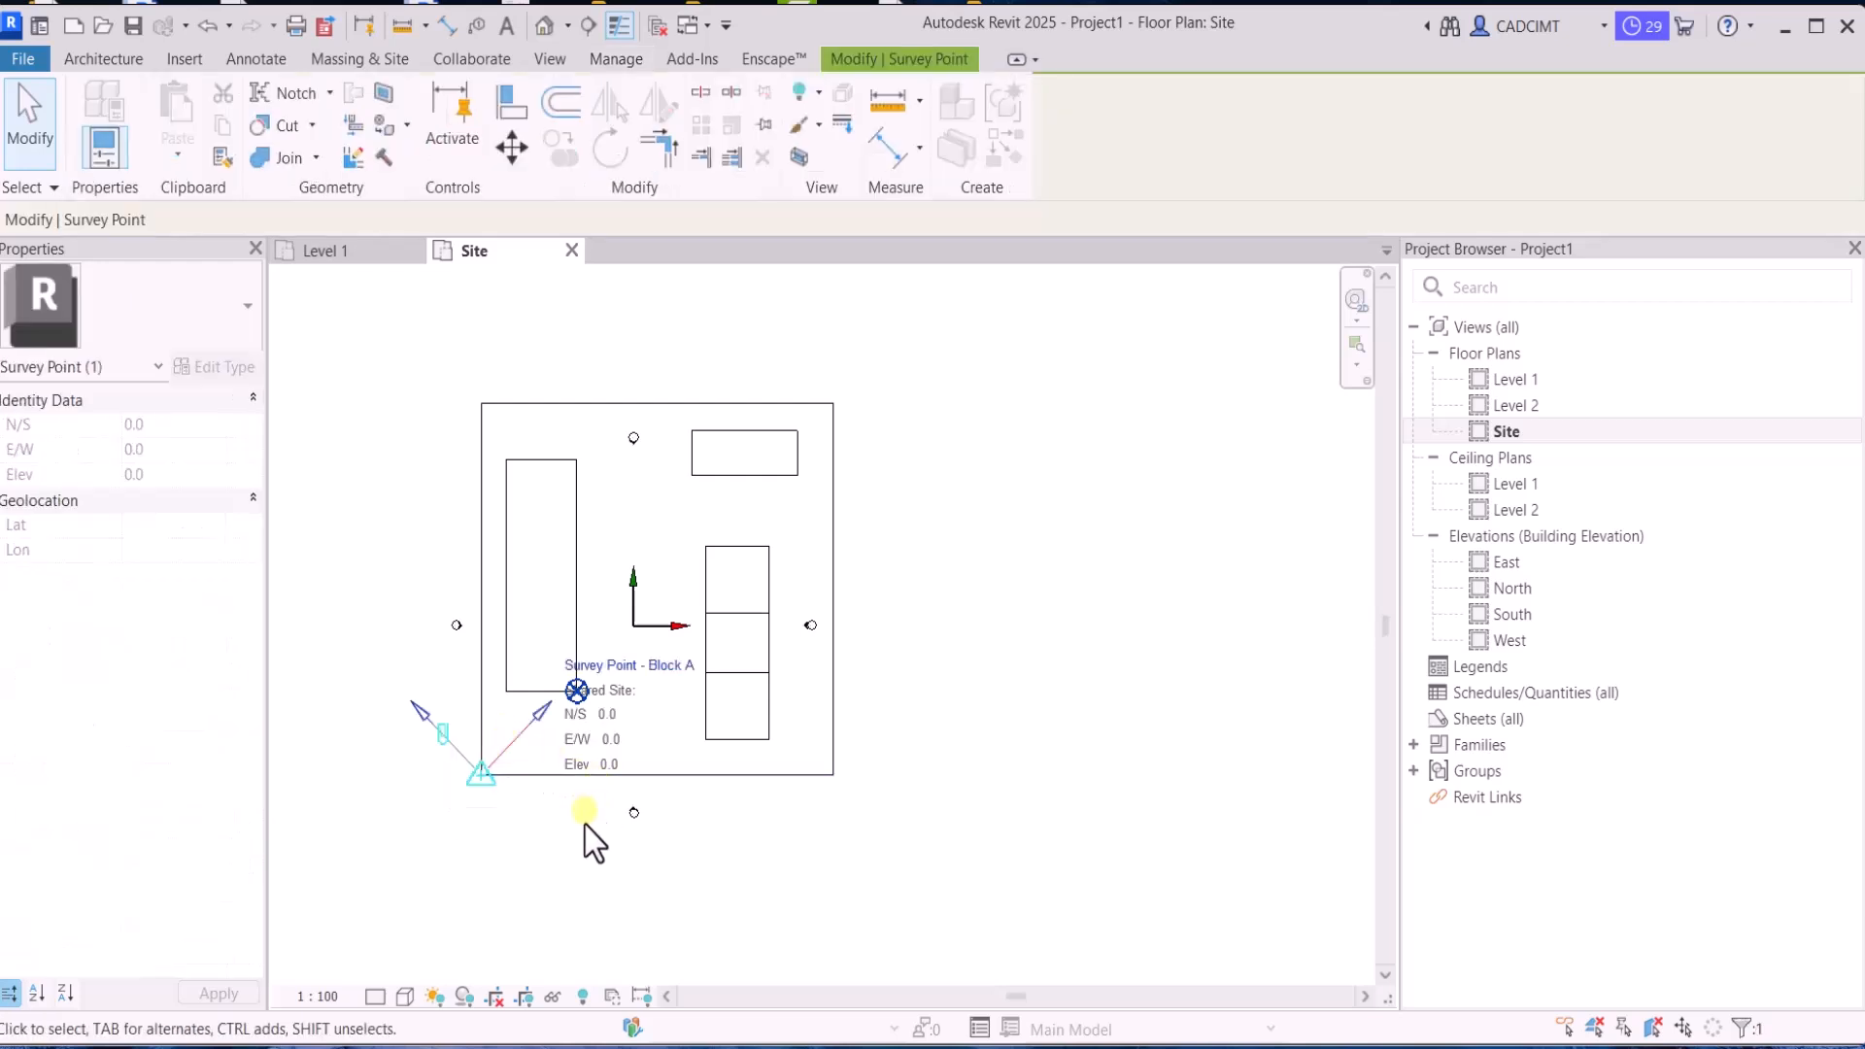
pyautogui.click(554, 826)
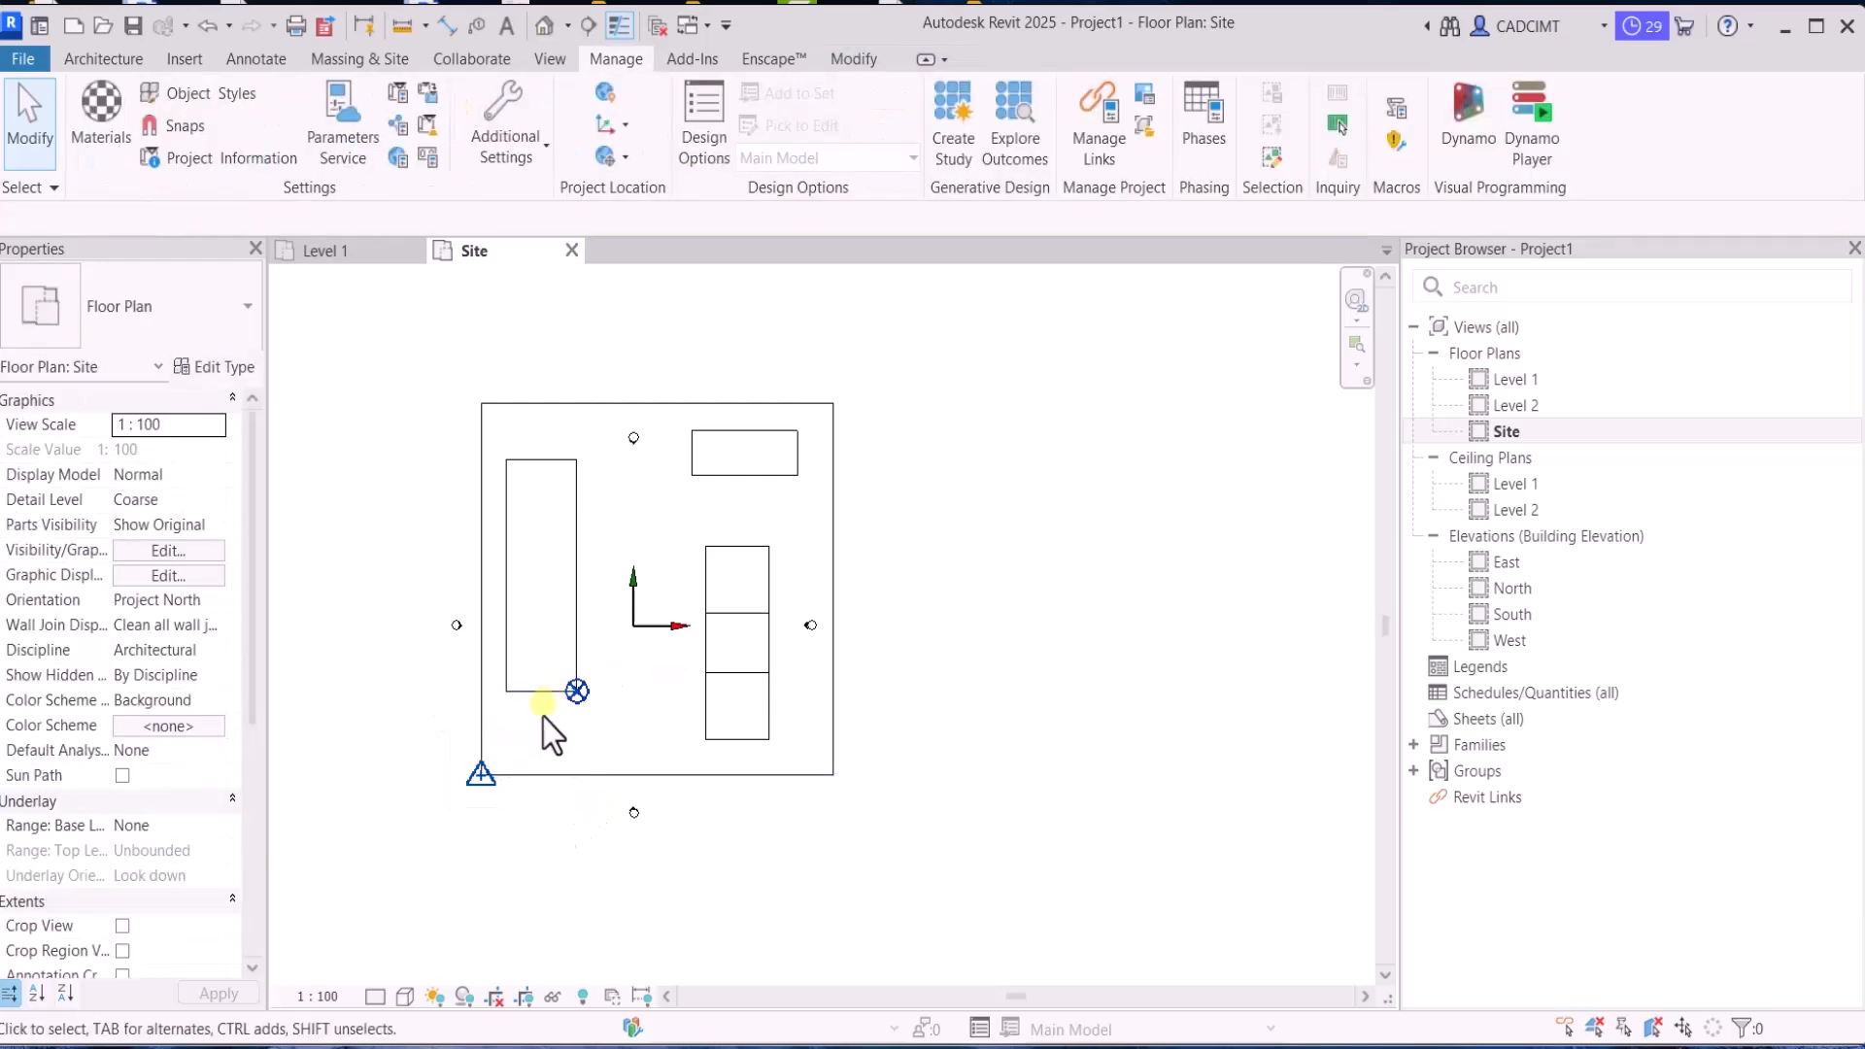
pyautogui.click(595, 680)
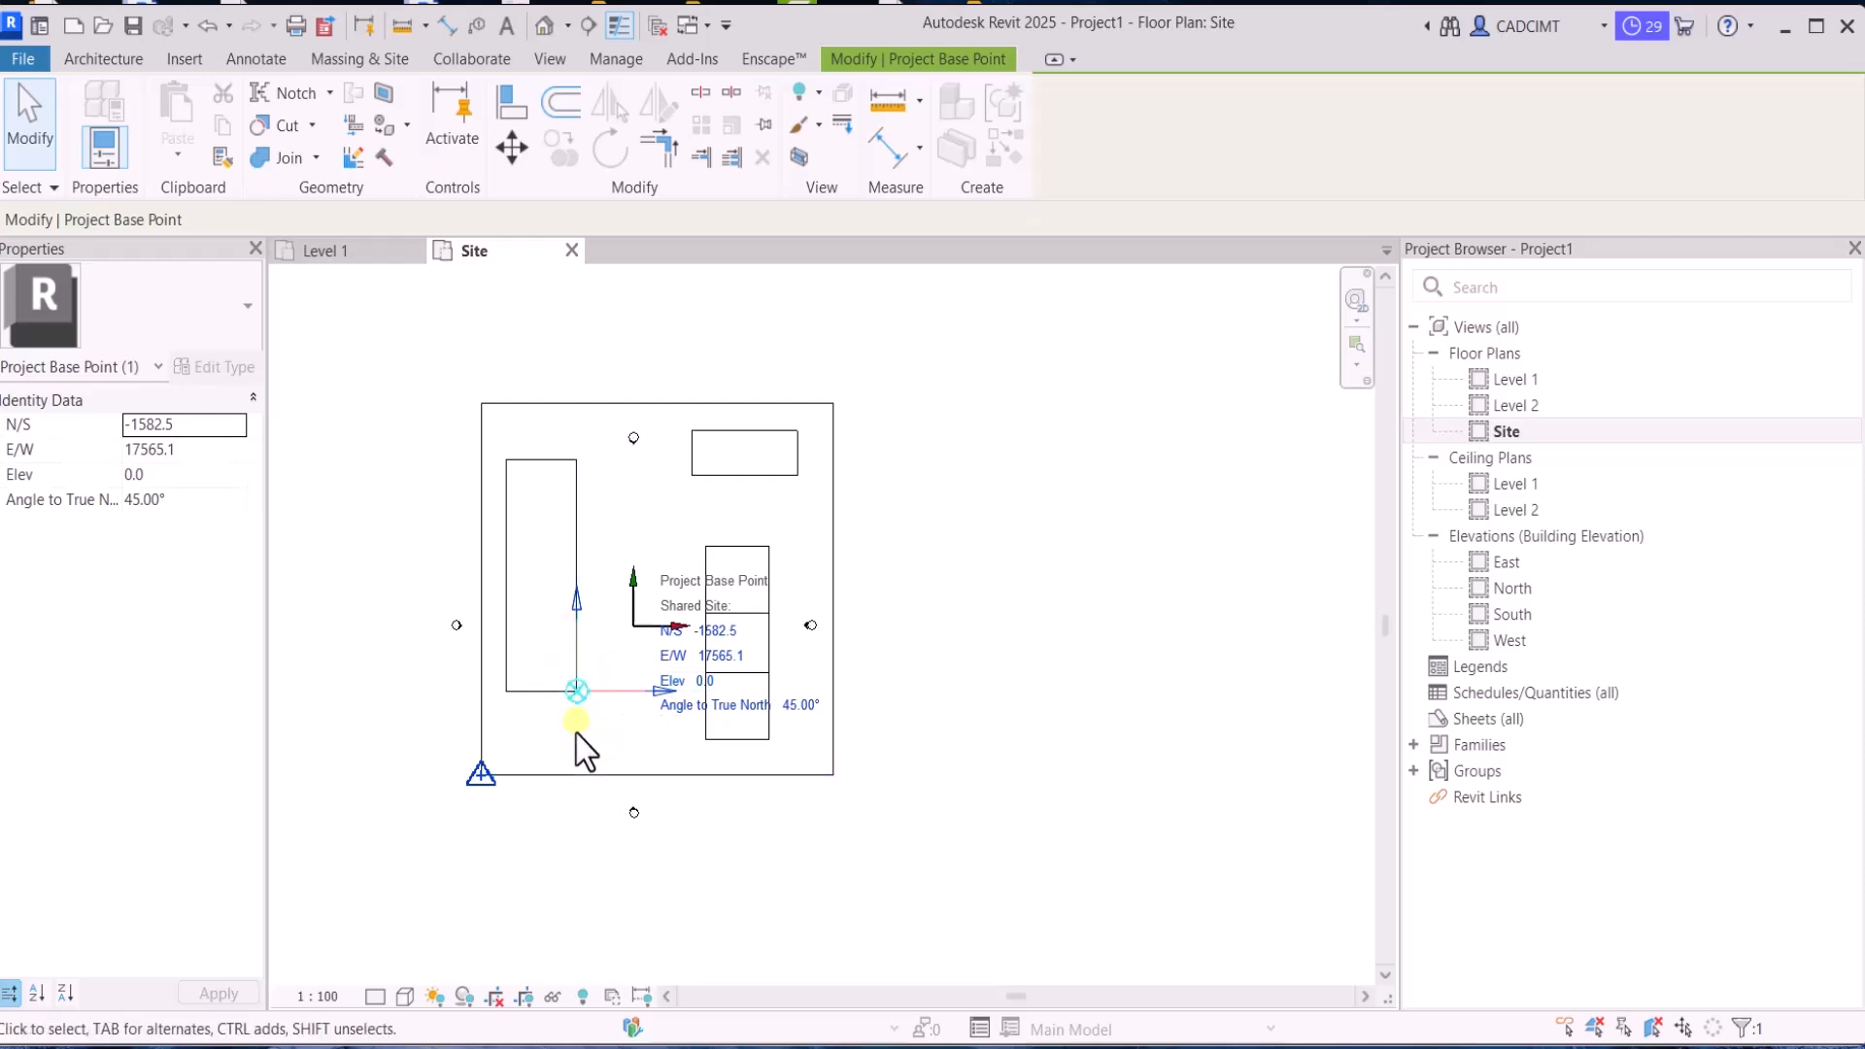
pyautogui.click(454, 744)
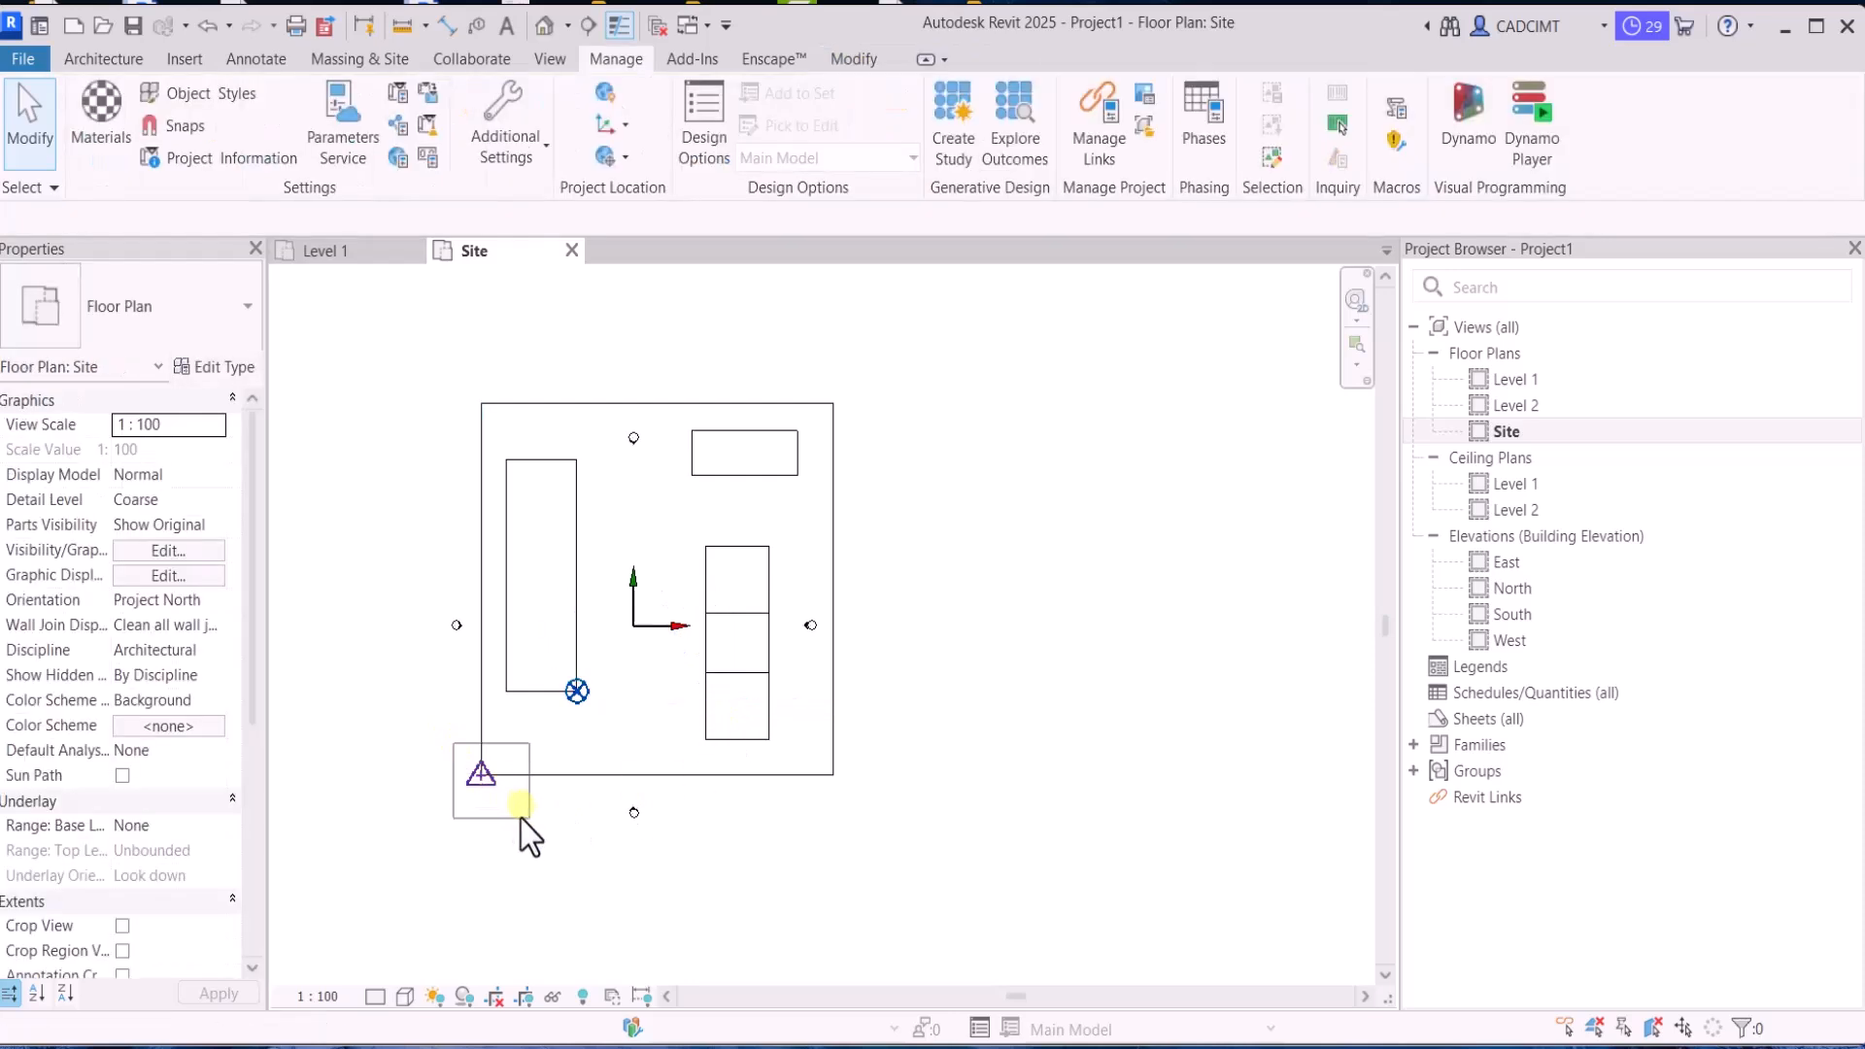
pyautogui.click(521, 819)
pyautogui.click(504, 820)
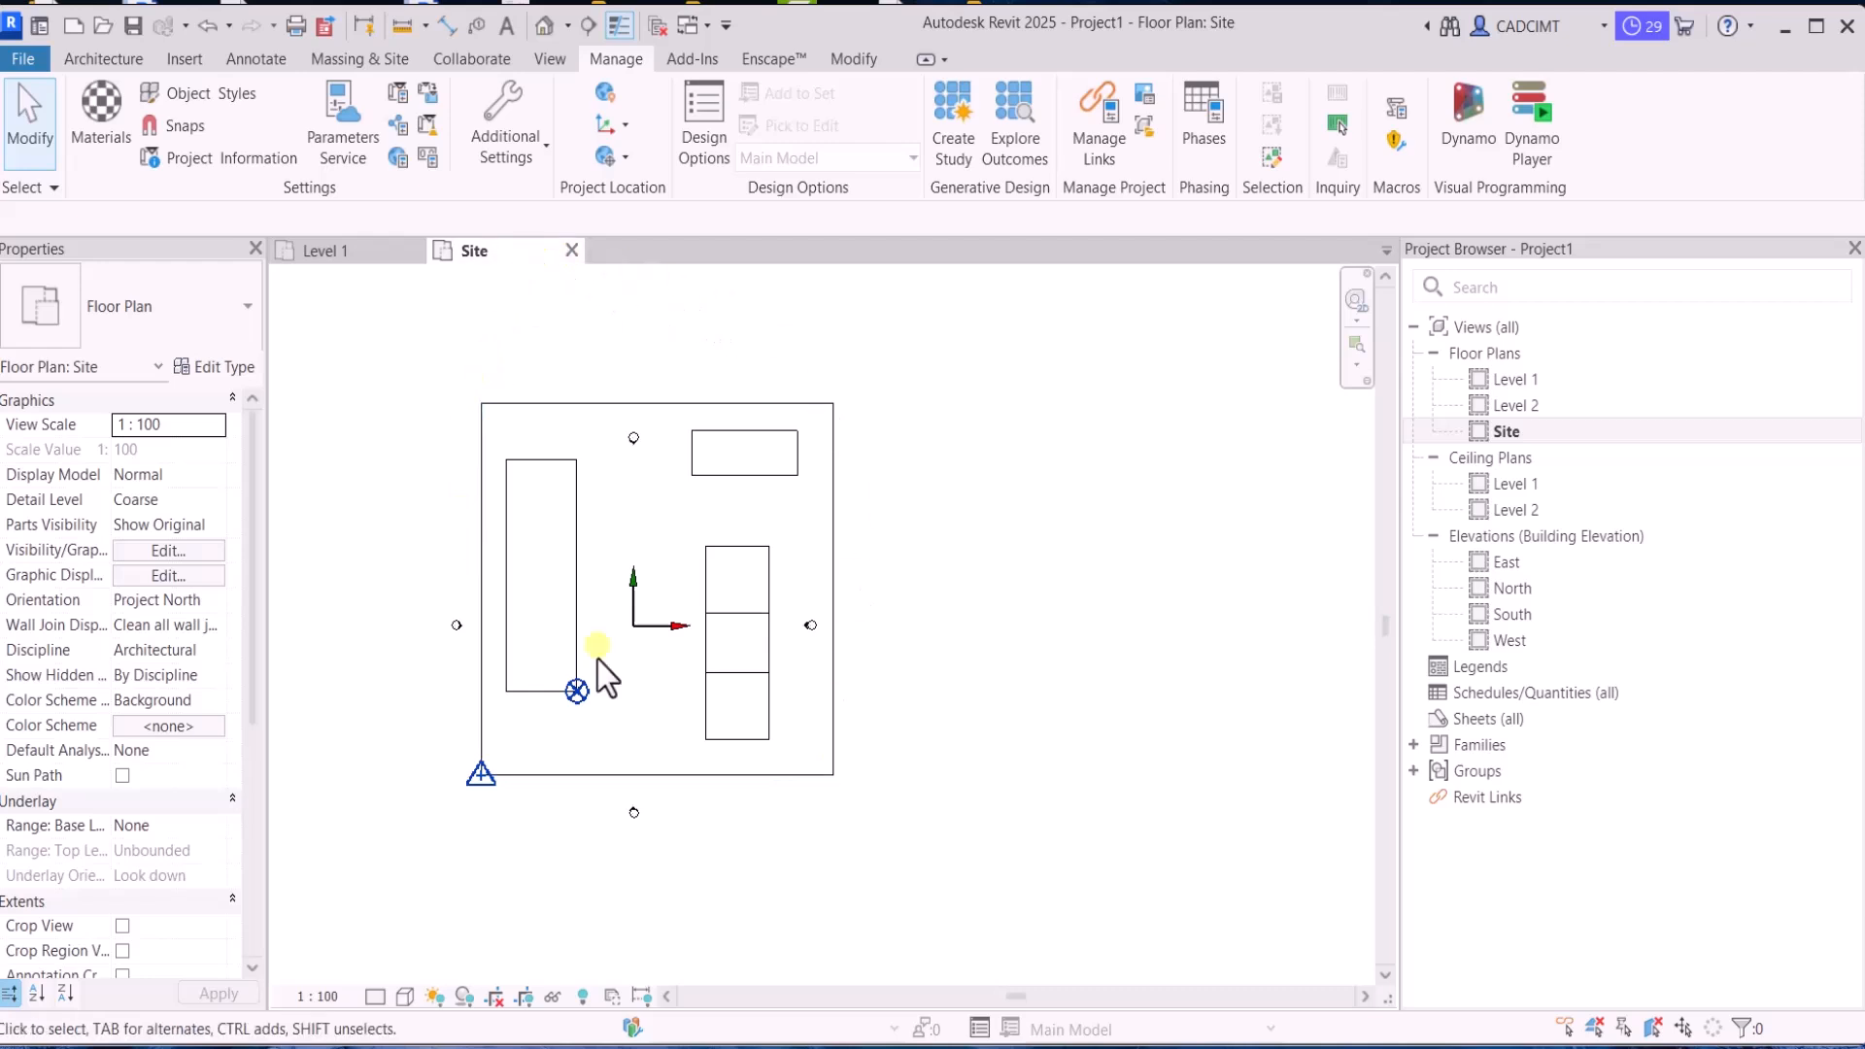
# Open the North elevation and check the Elevation Base parameter in Level 1's type properties, leaving the type as it is
pyautogui.doubleClick(1500, 595)
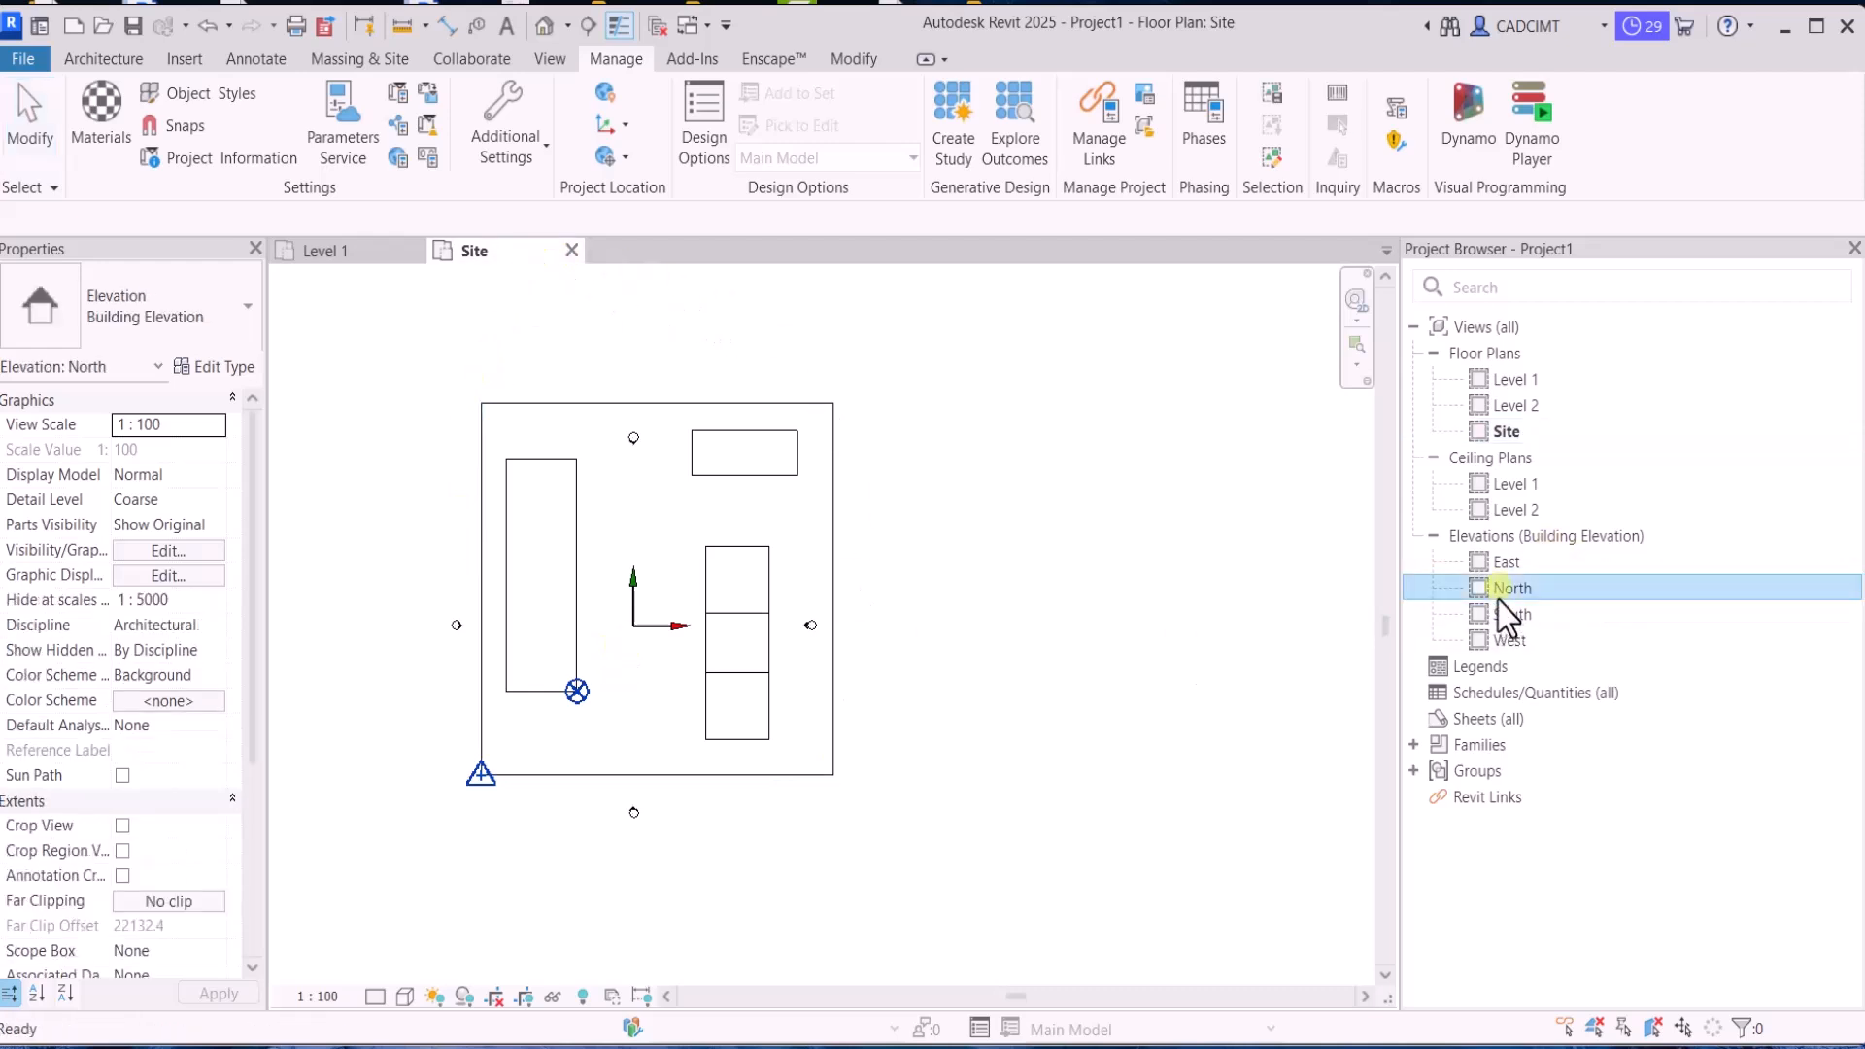
pyautogui.scroll(2, 1268, 754)
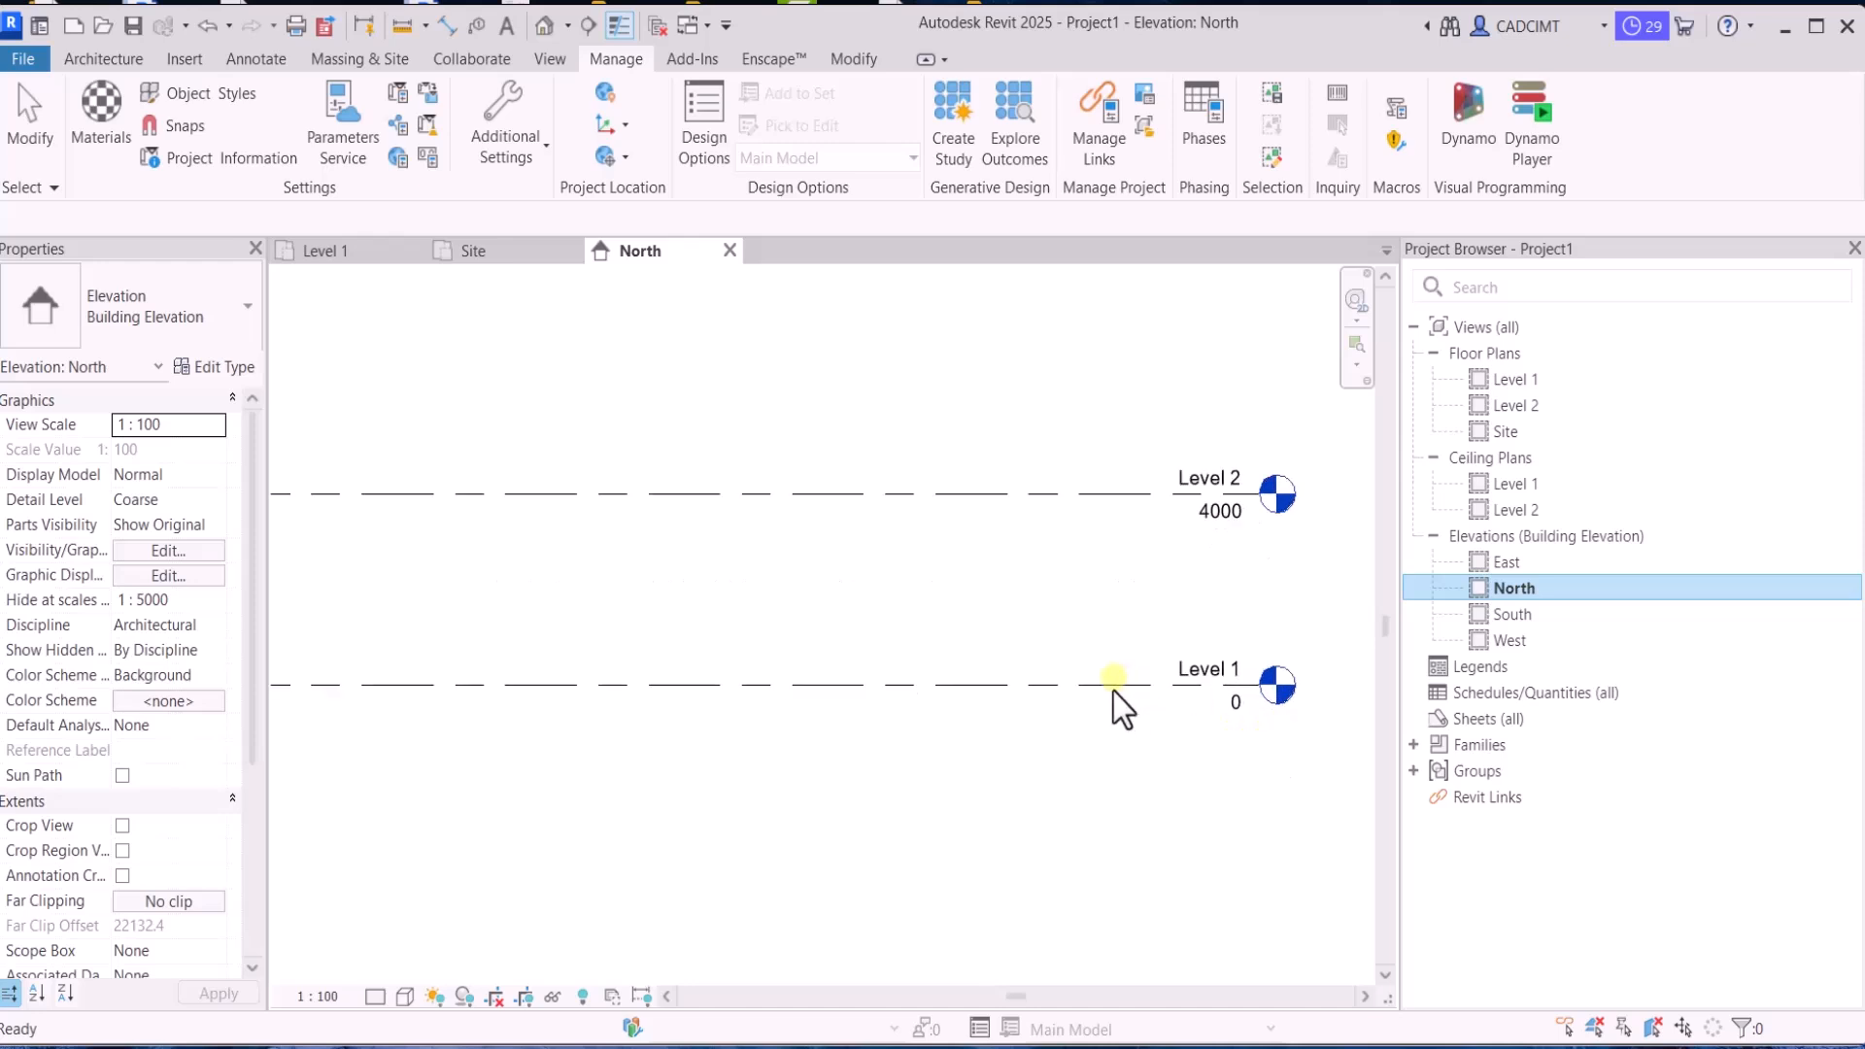
pyautogui.click(1115, 687)
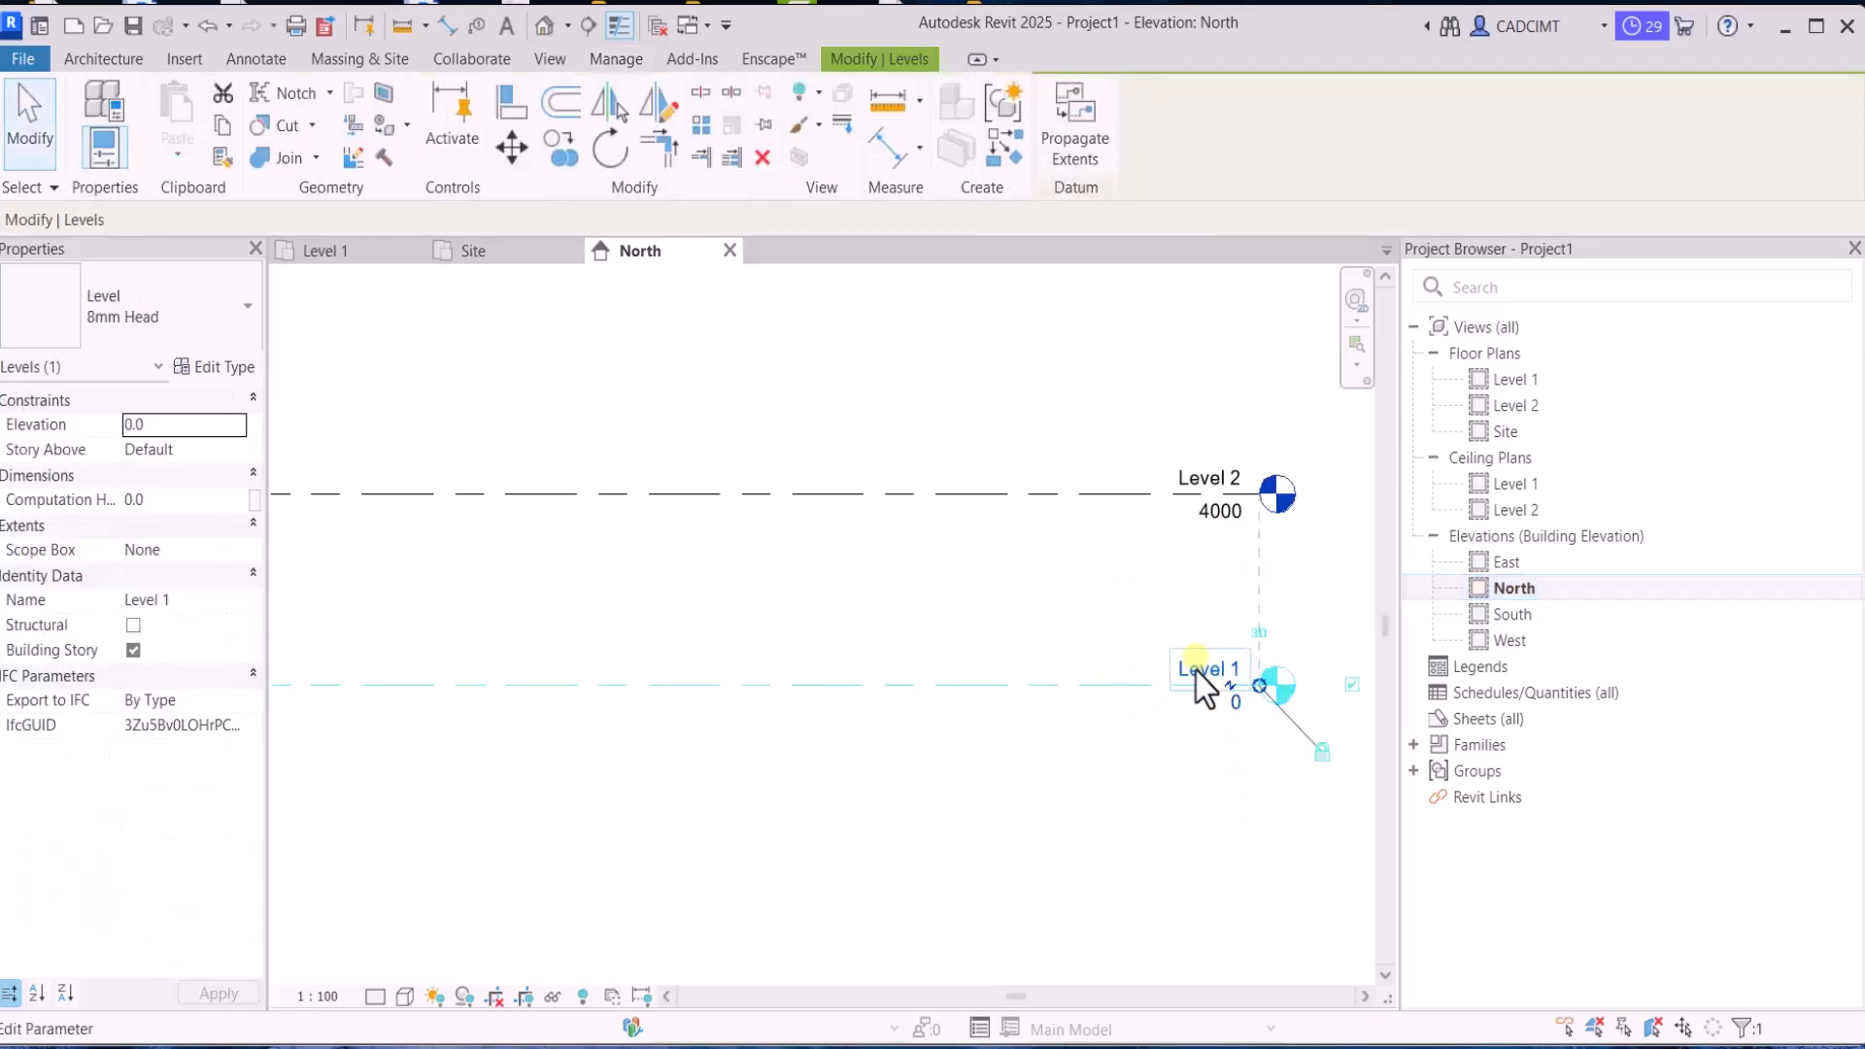
pyautogui.click(213, 376)
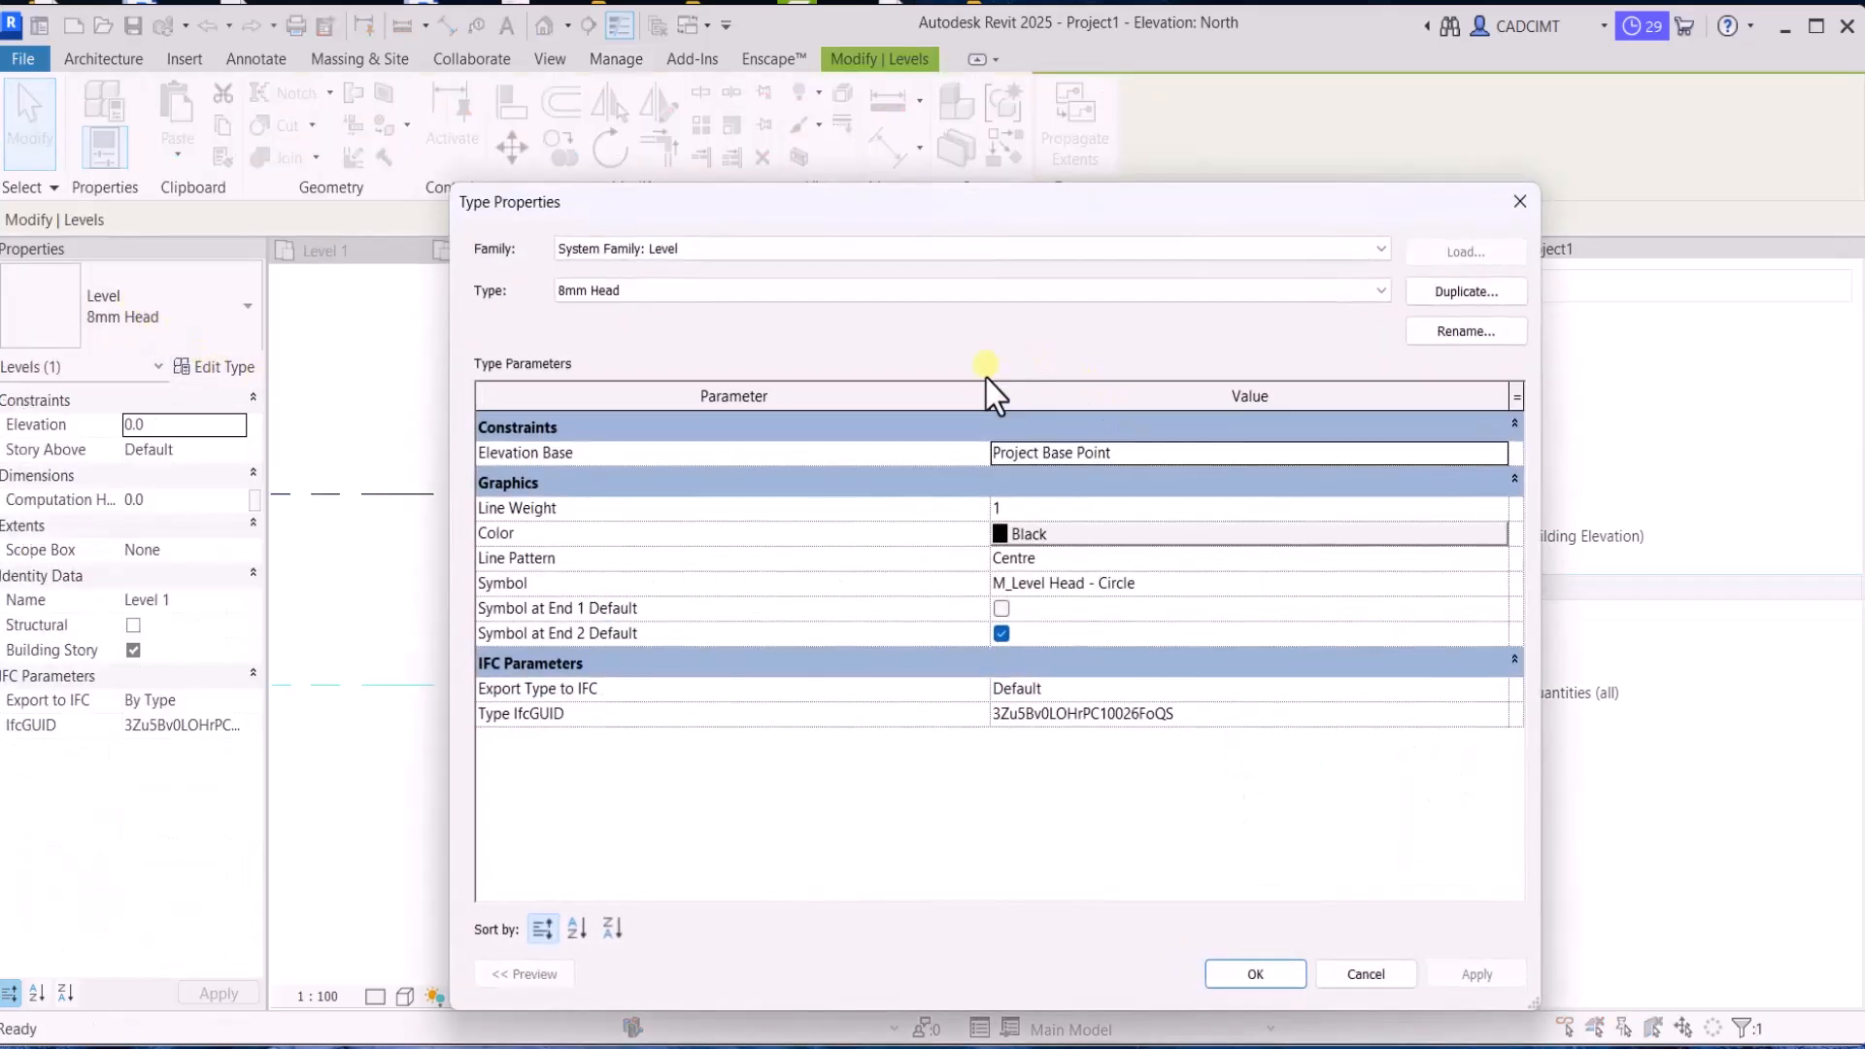
pyautogui.click(1471, 457)
pyautogui.click(1471, 456)
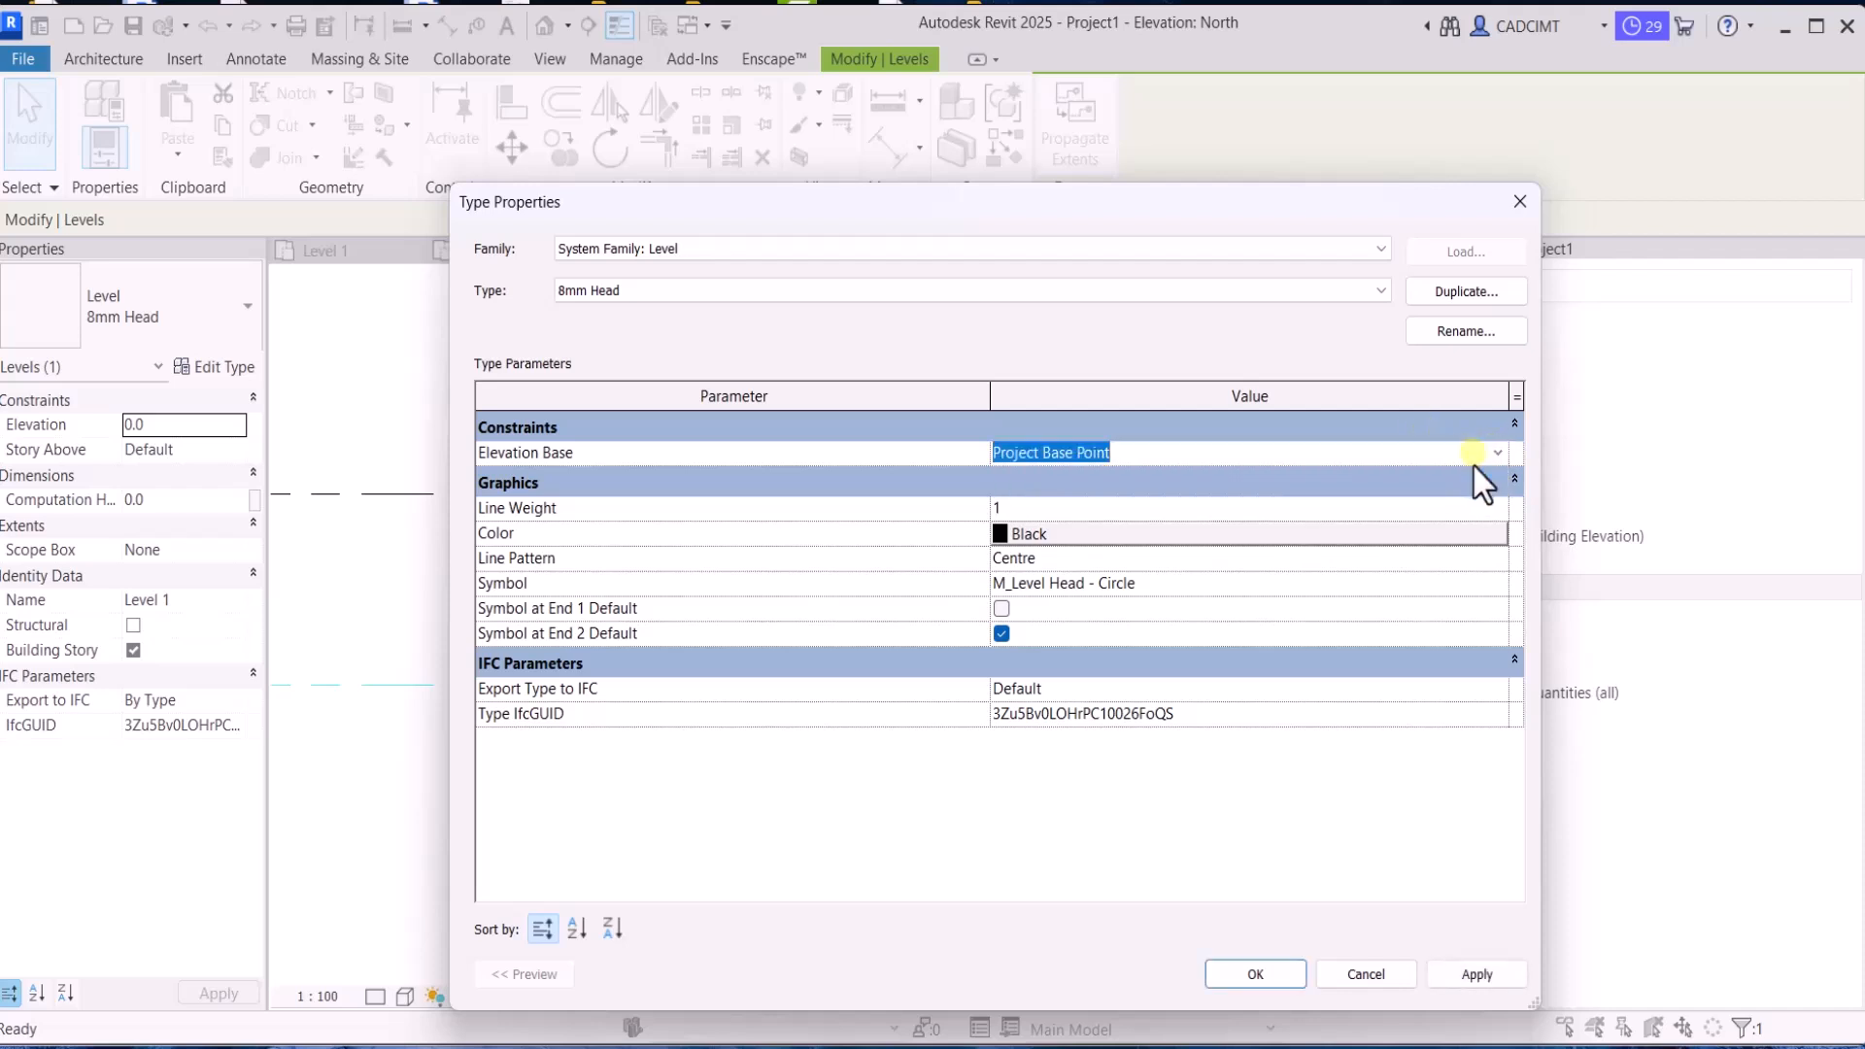
pyautogui.click(1355, 974)
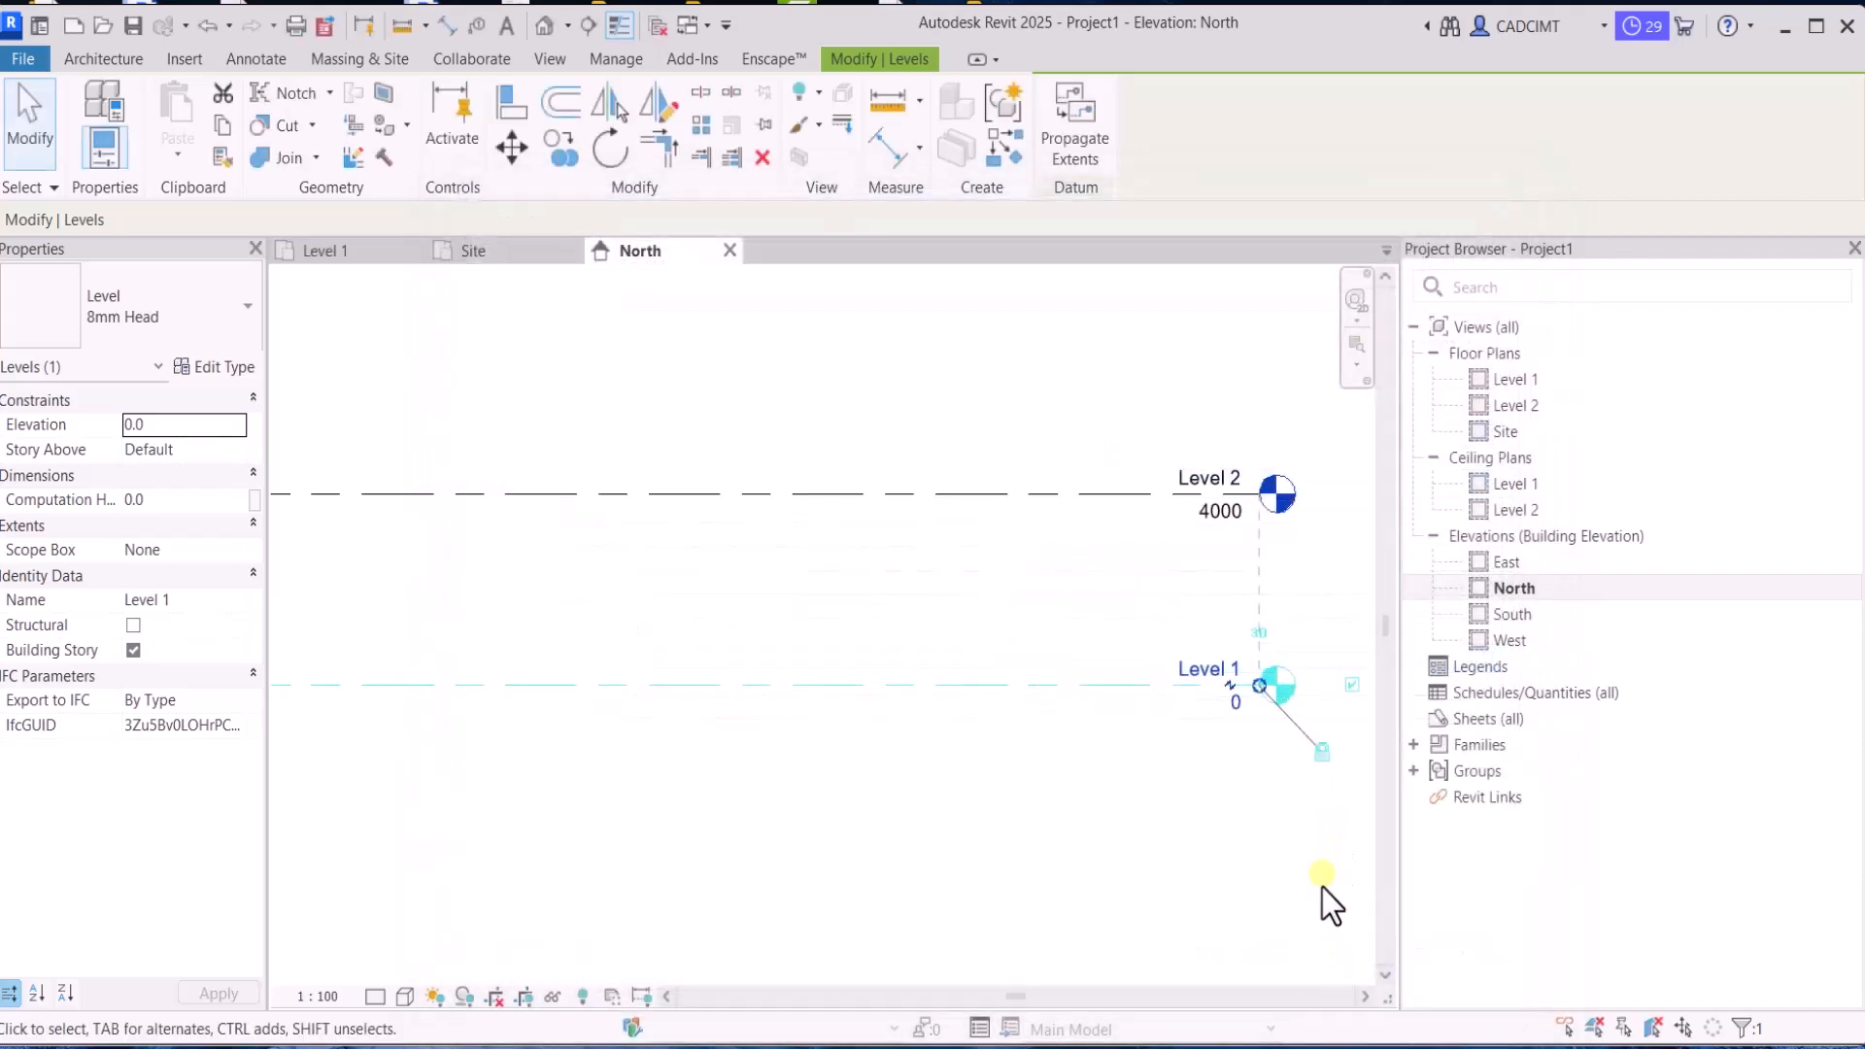
# Return to the Site floor plan
pyautogui.doubleClick(1483, 404)
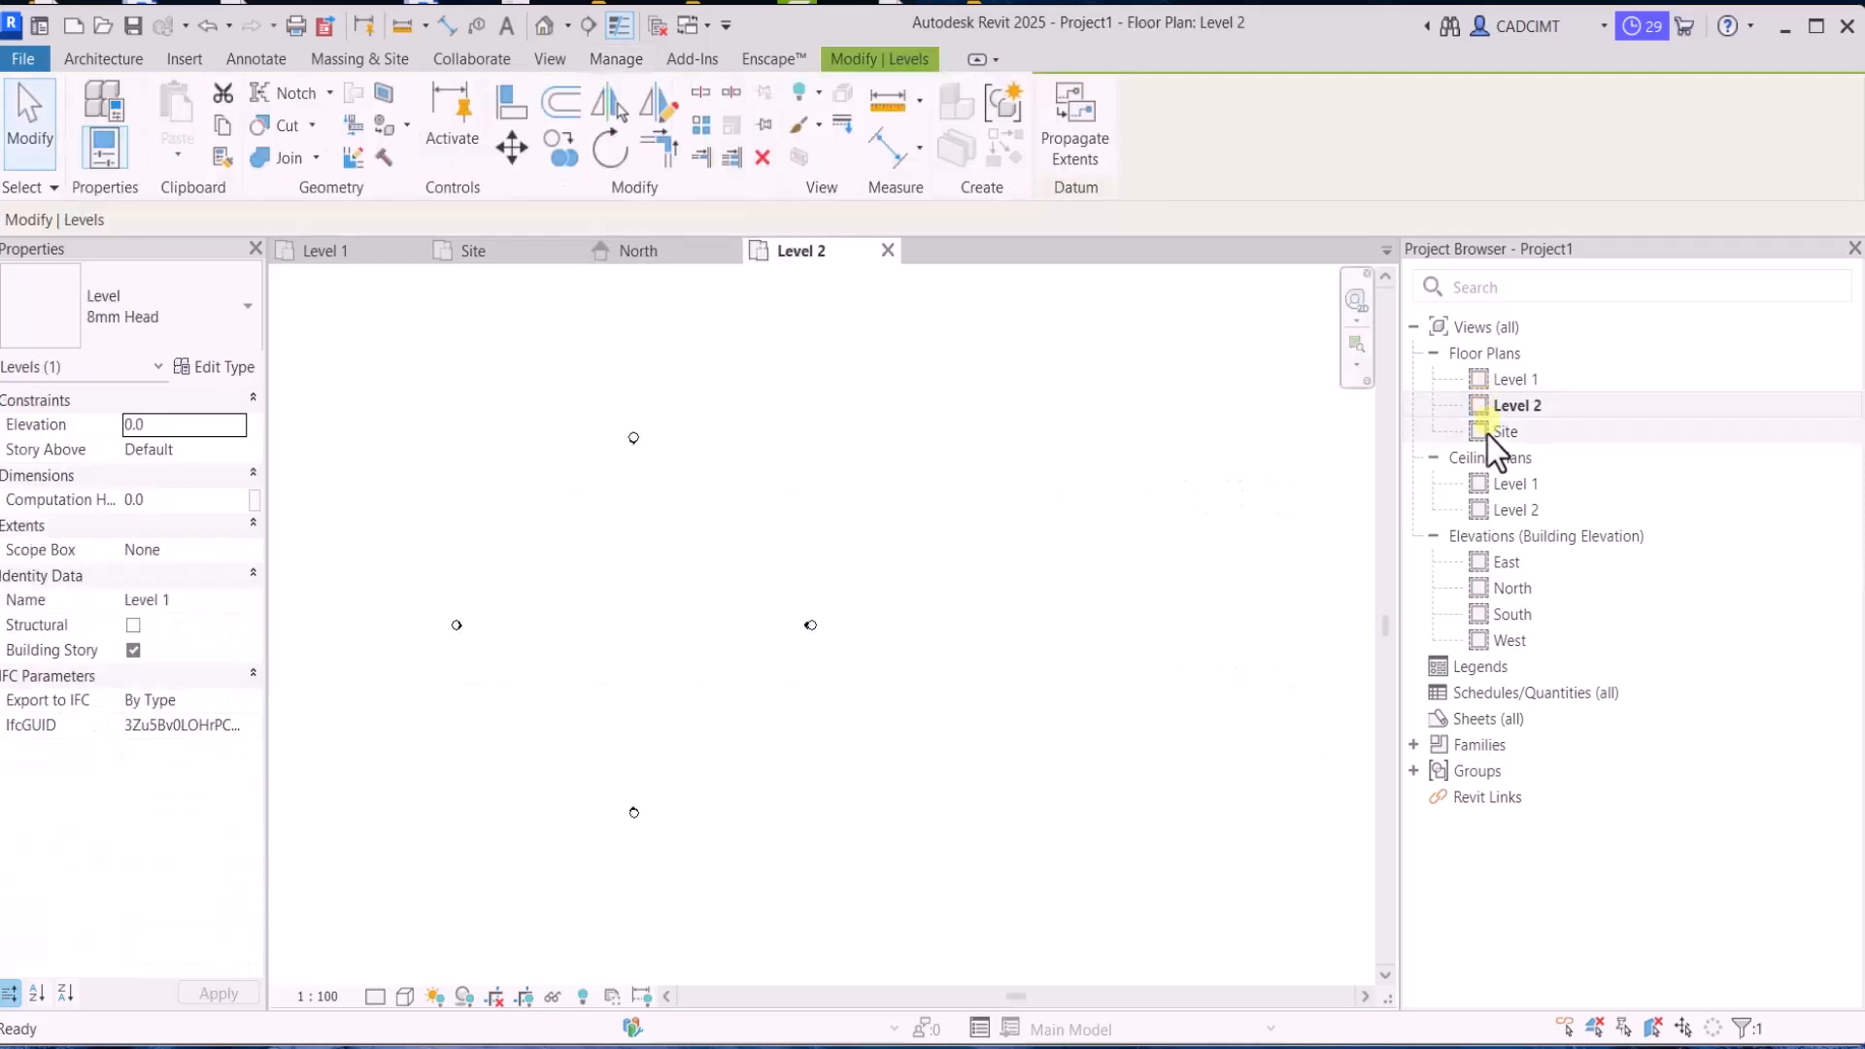
pyautogui.doubleClick(1489, 433)
pyautogui.click(831, 525)
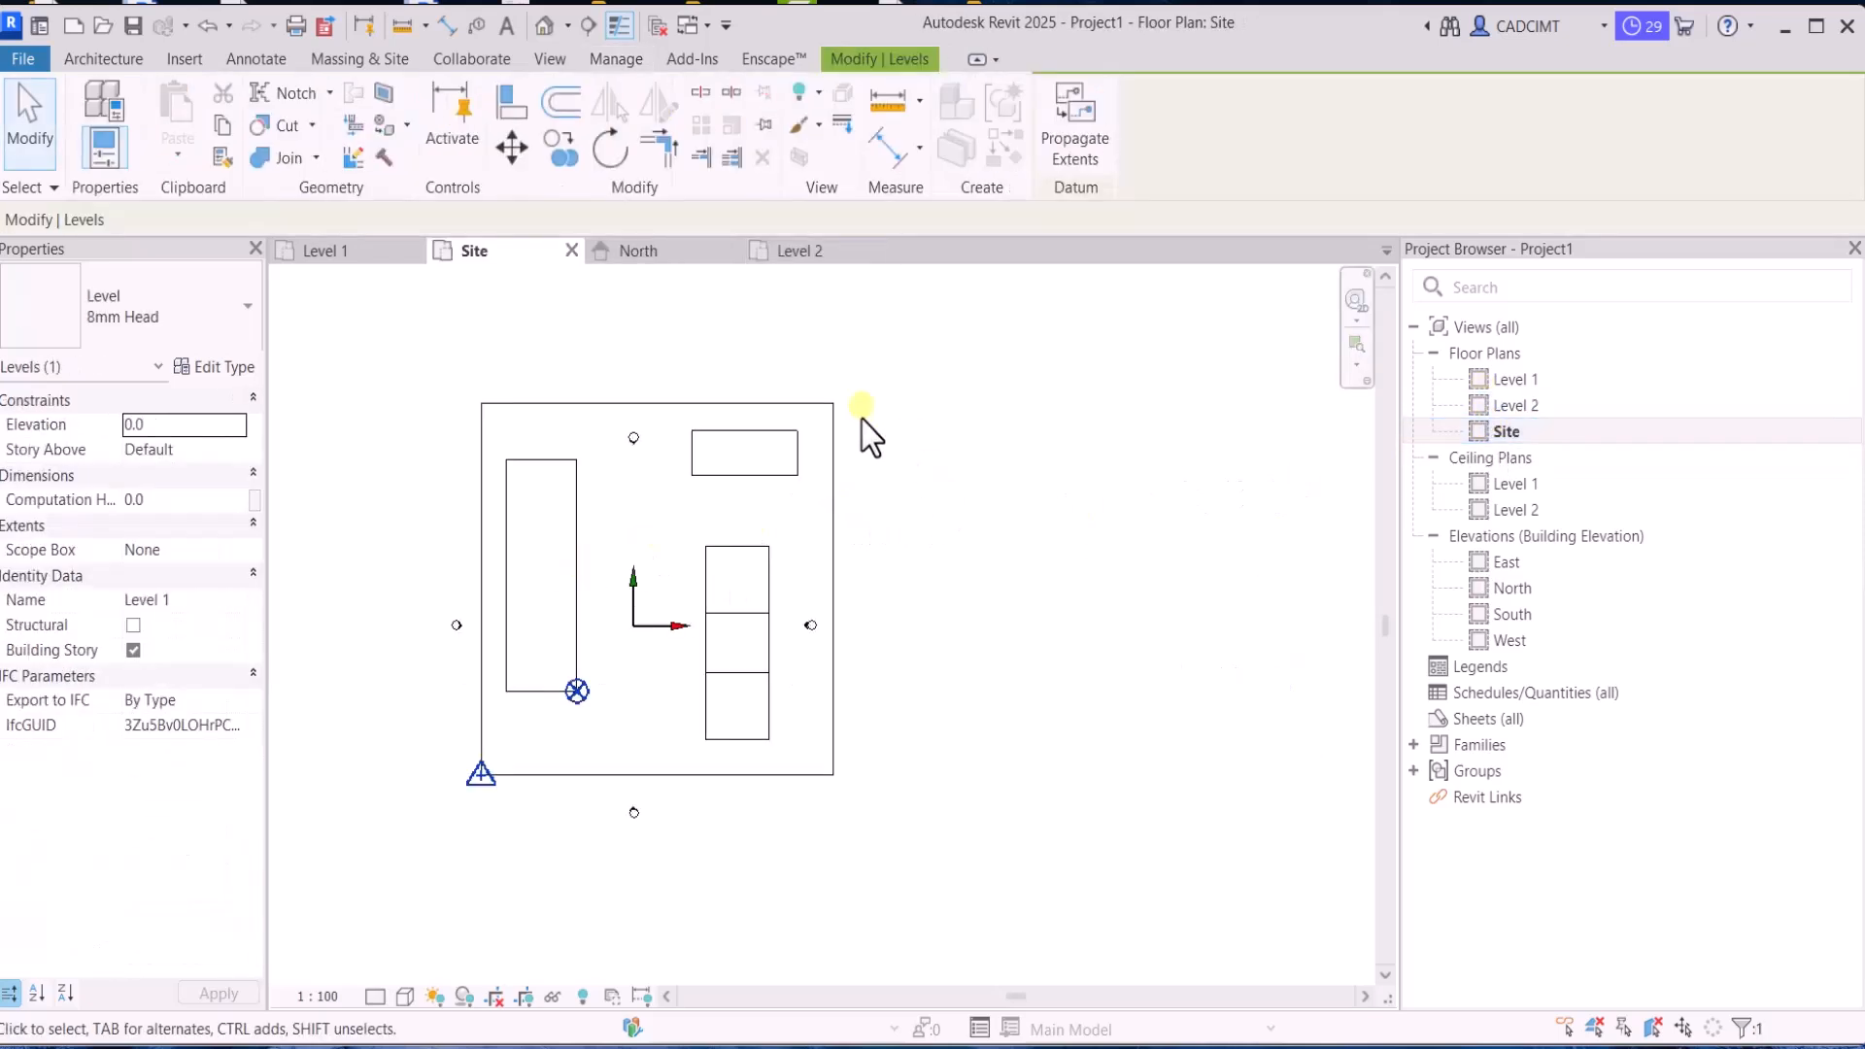
# Review the Block A and Default Site entries in the project's location and site settings and close them without changes
pyautogui.click(550, 66)
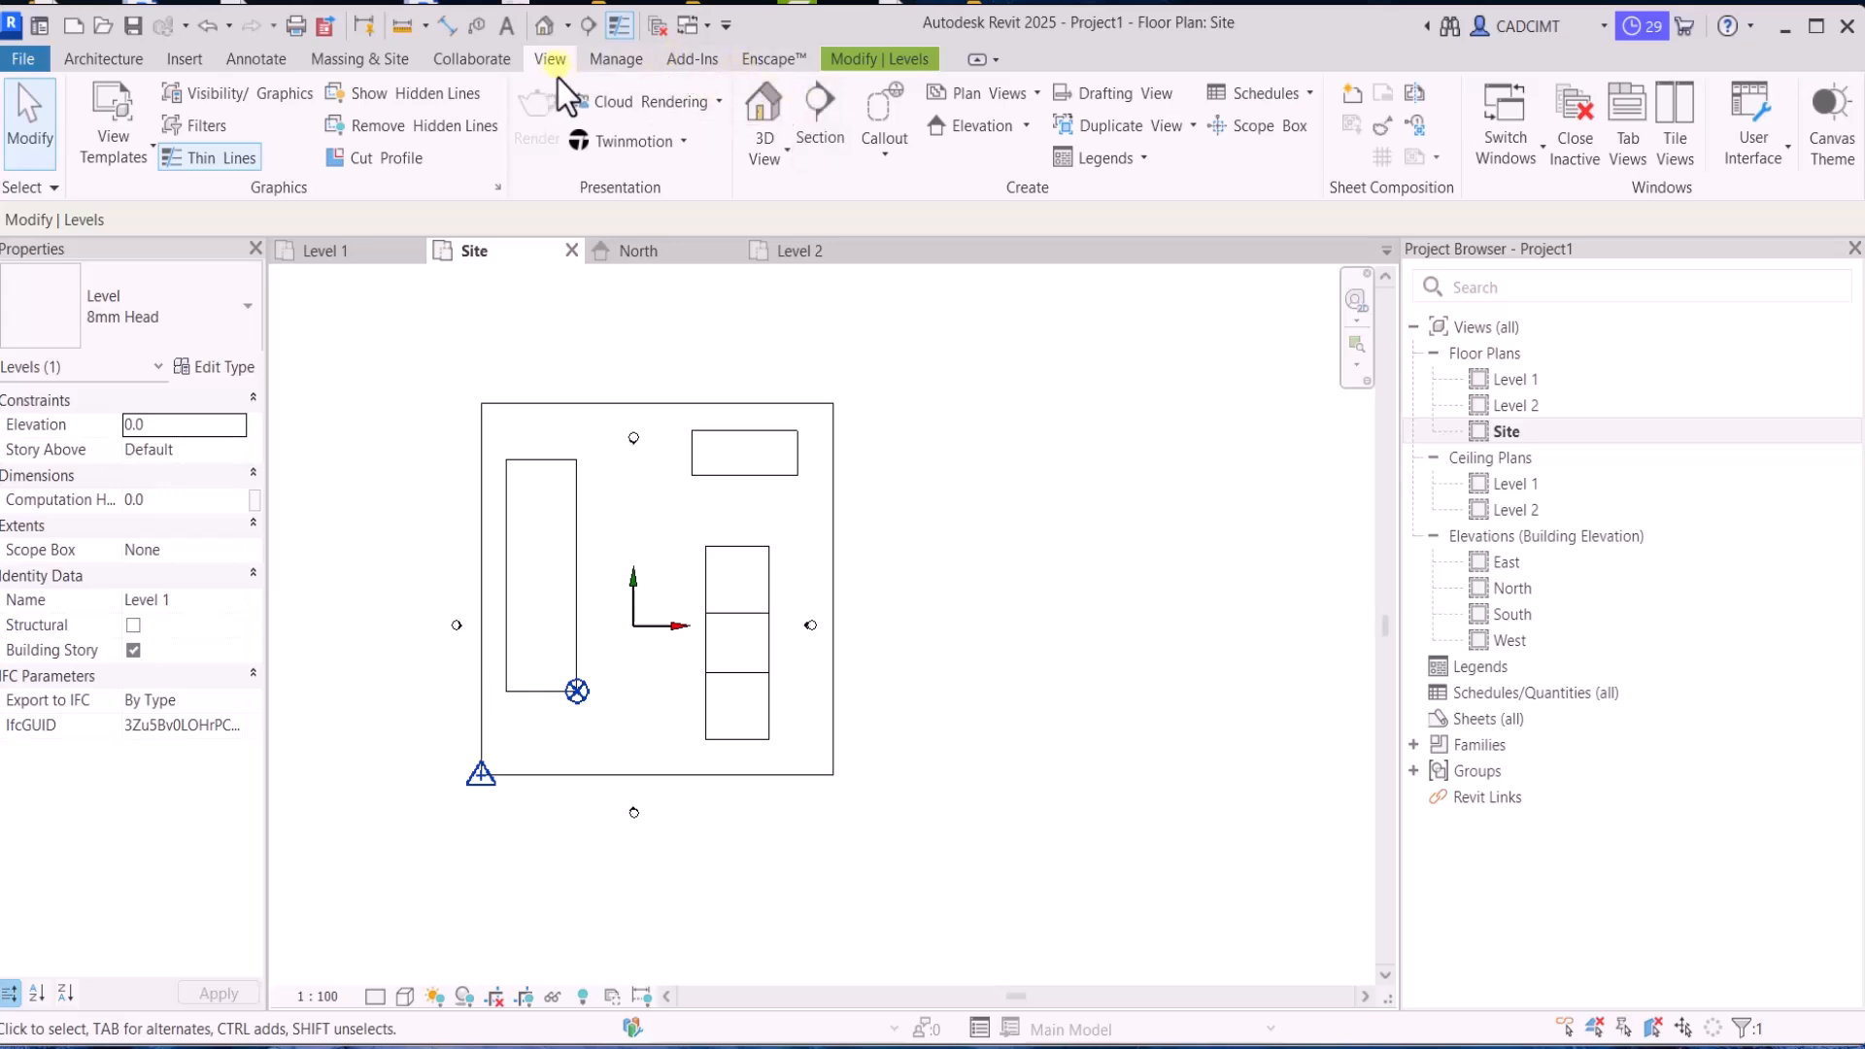
pyautogui.click(608, 62)
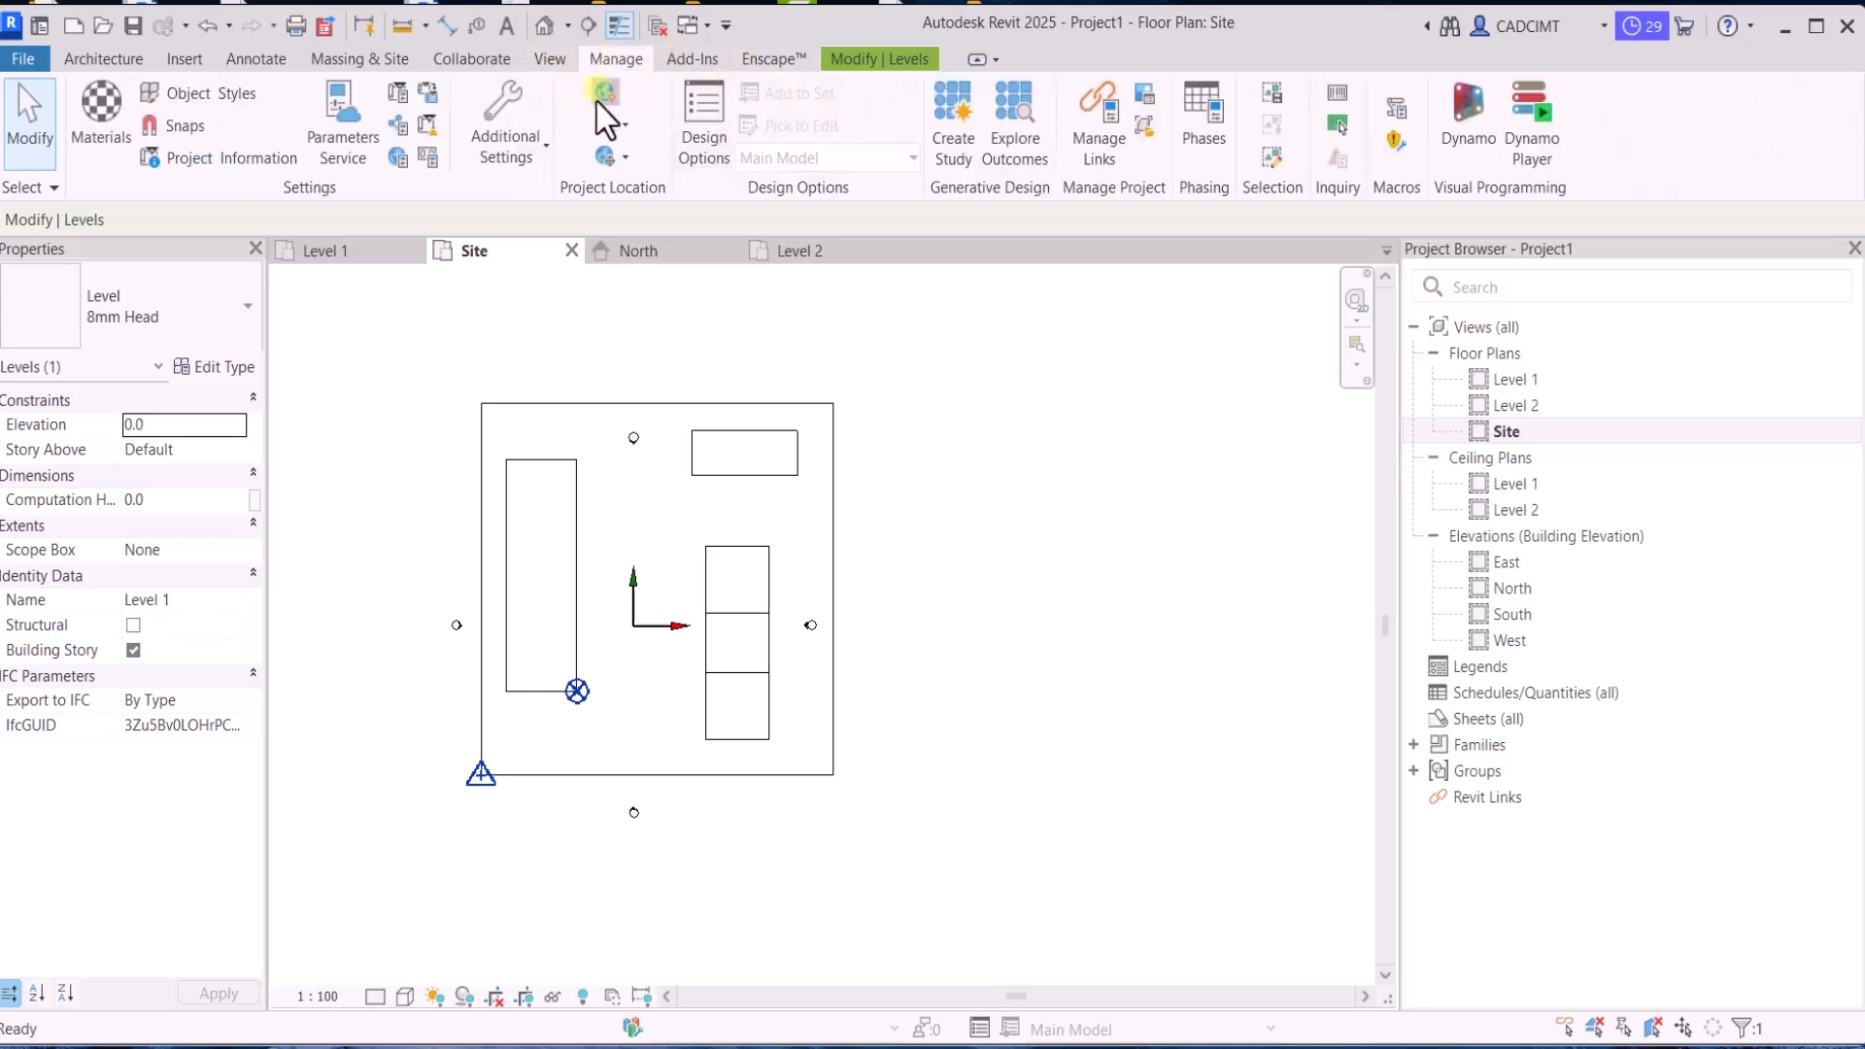
pyautogui.click(604, 94)
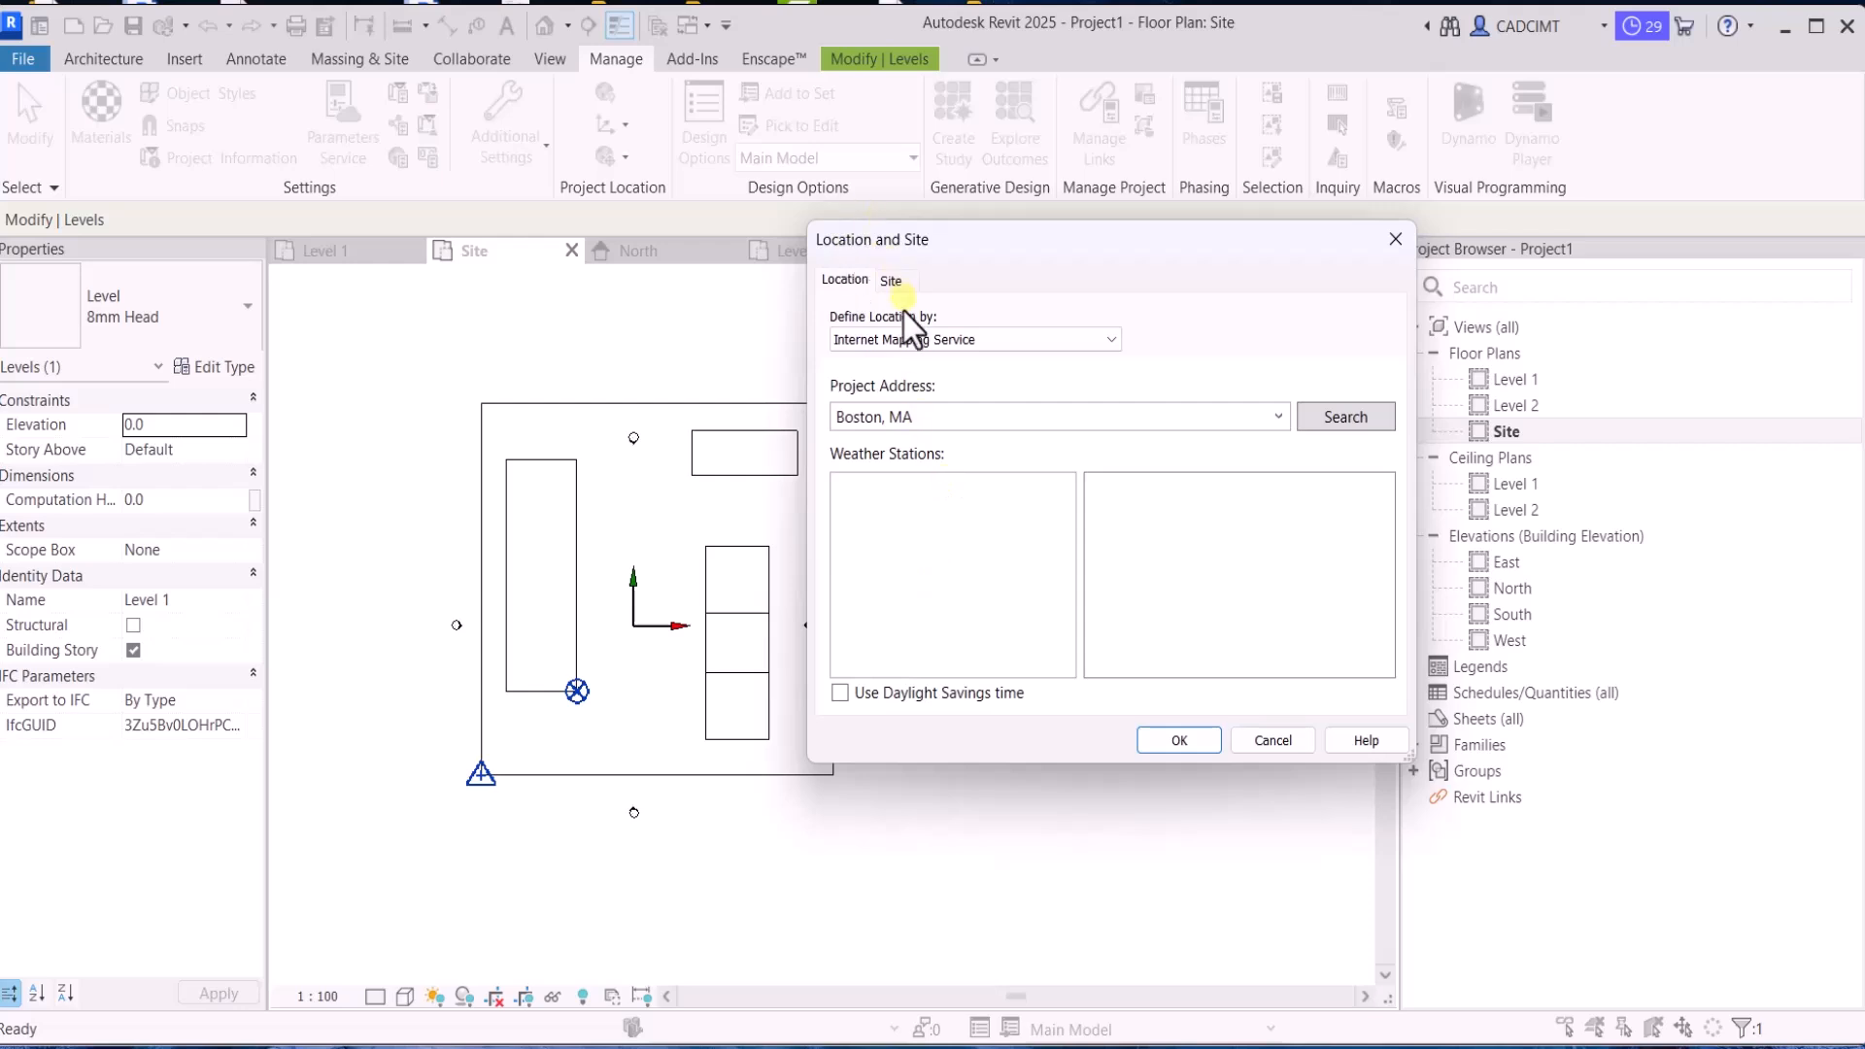
pyautogui.click(892, 281)
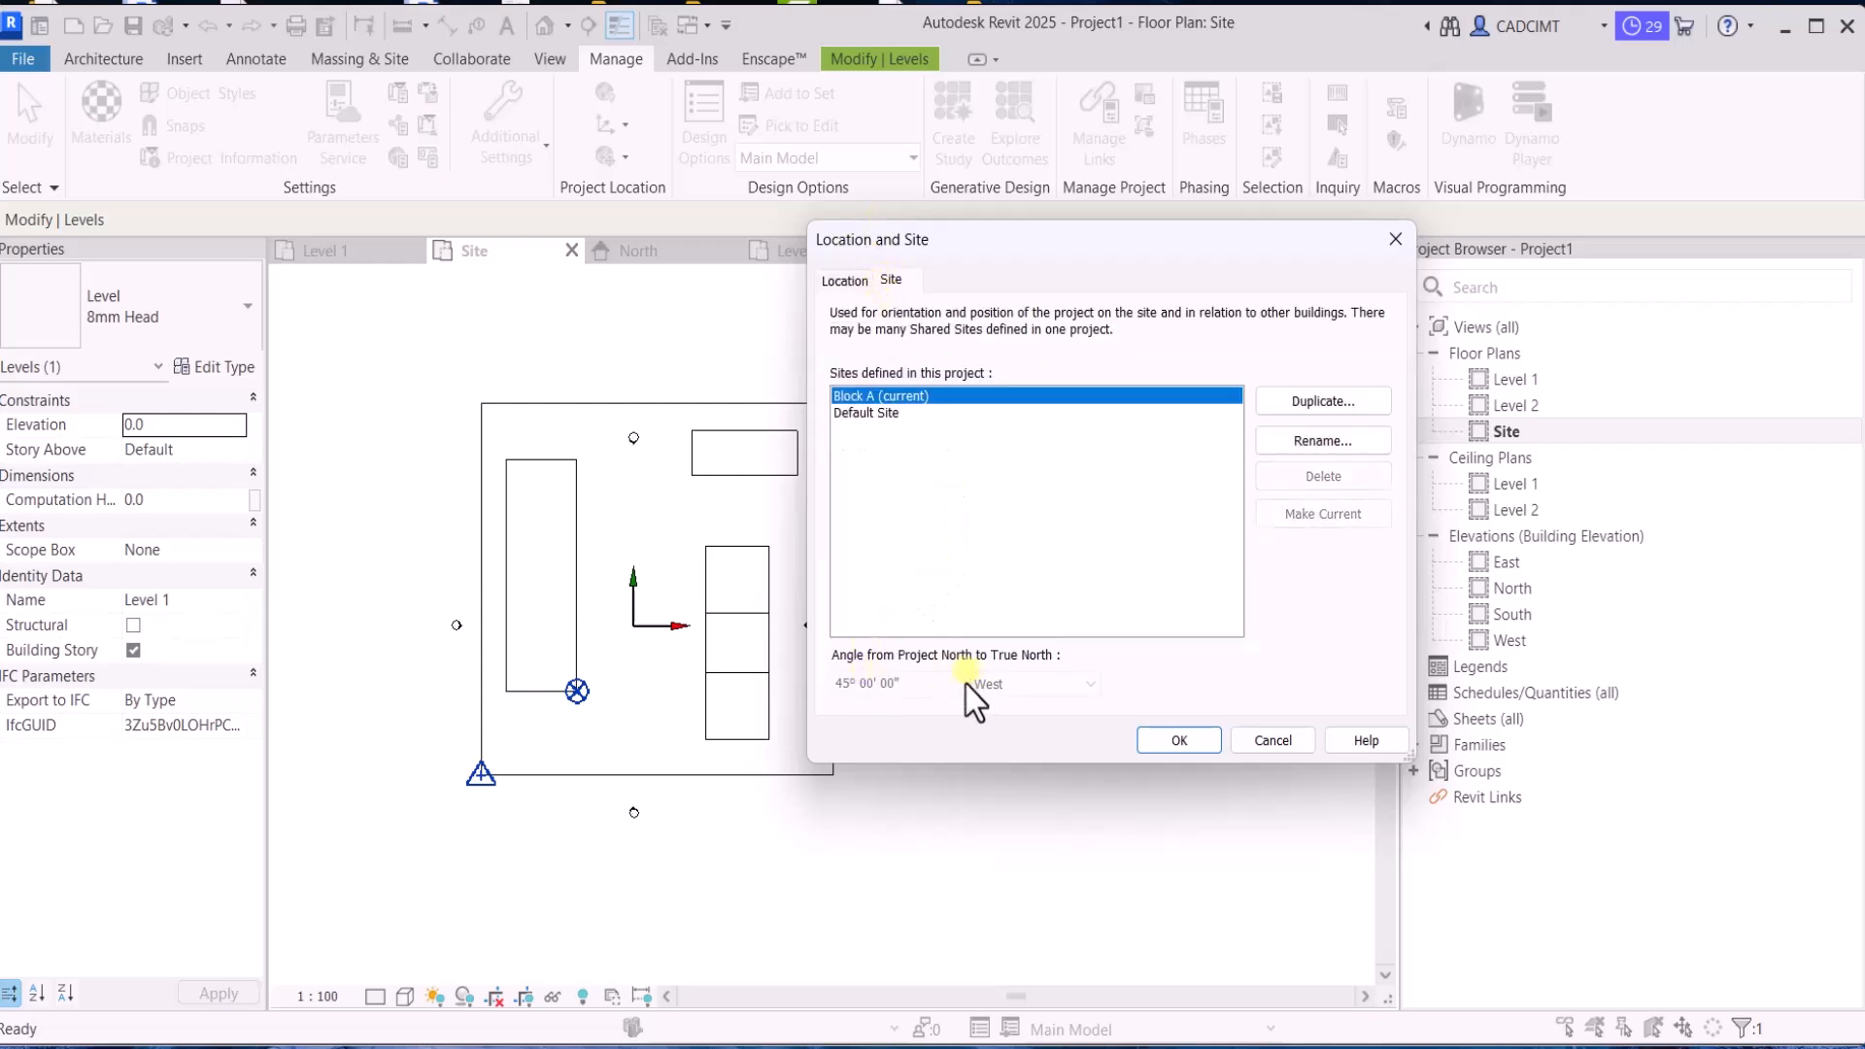
pyautogui.click(864, 415)
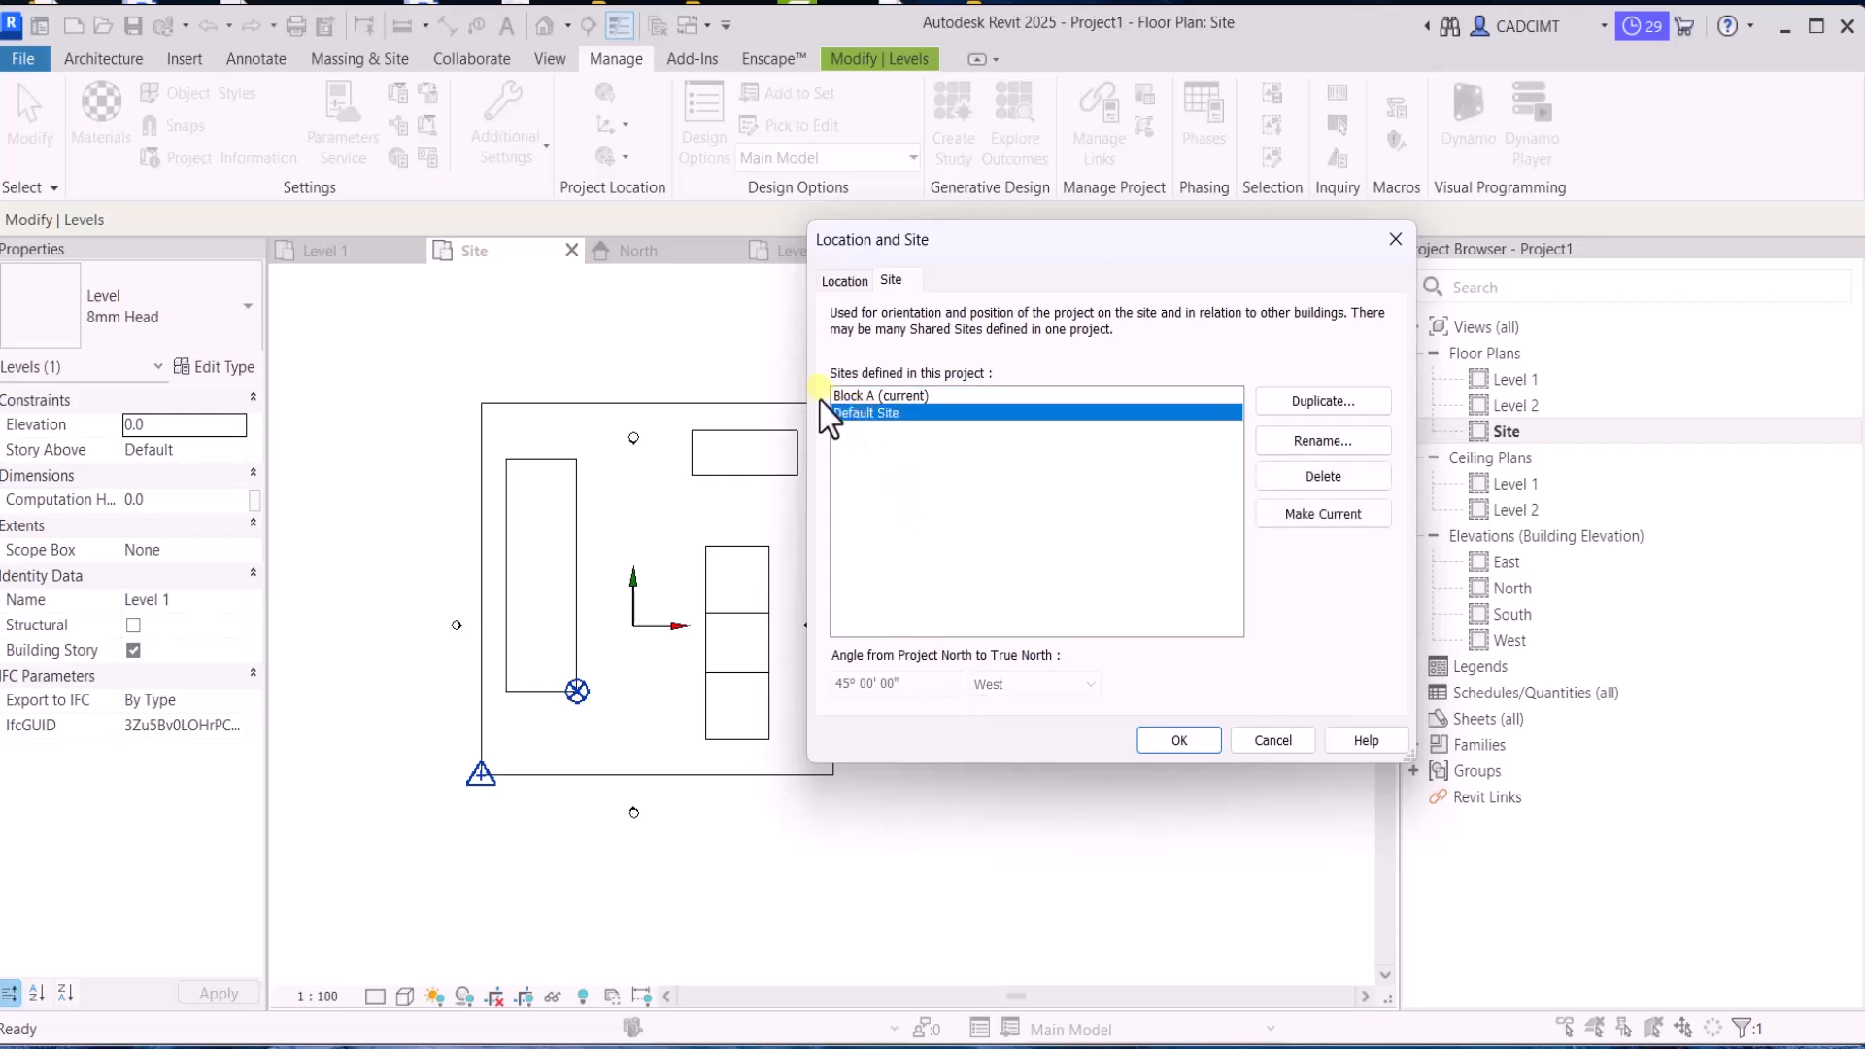
pyautogui.click(837, 397)
pyautogui.click(1255, 744)
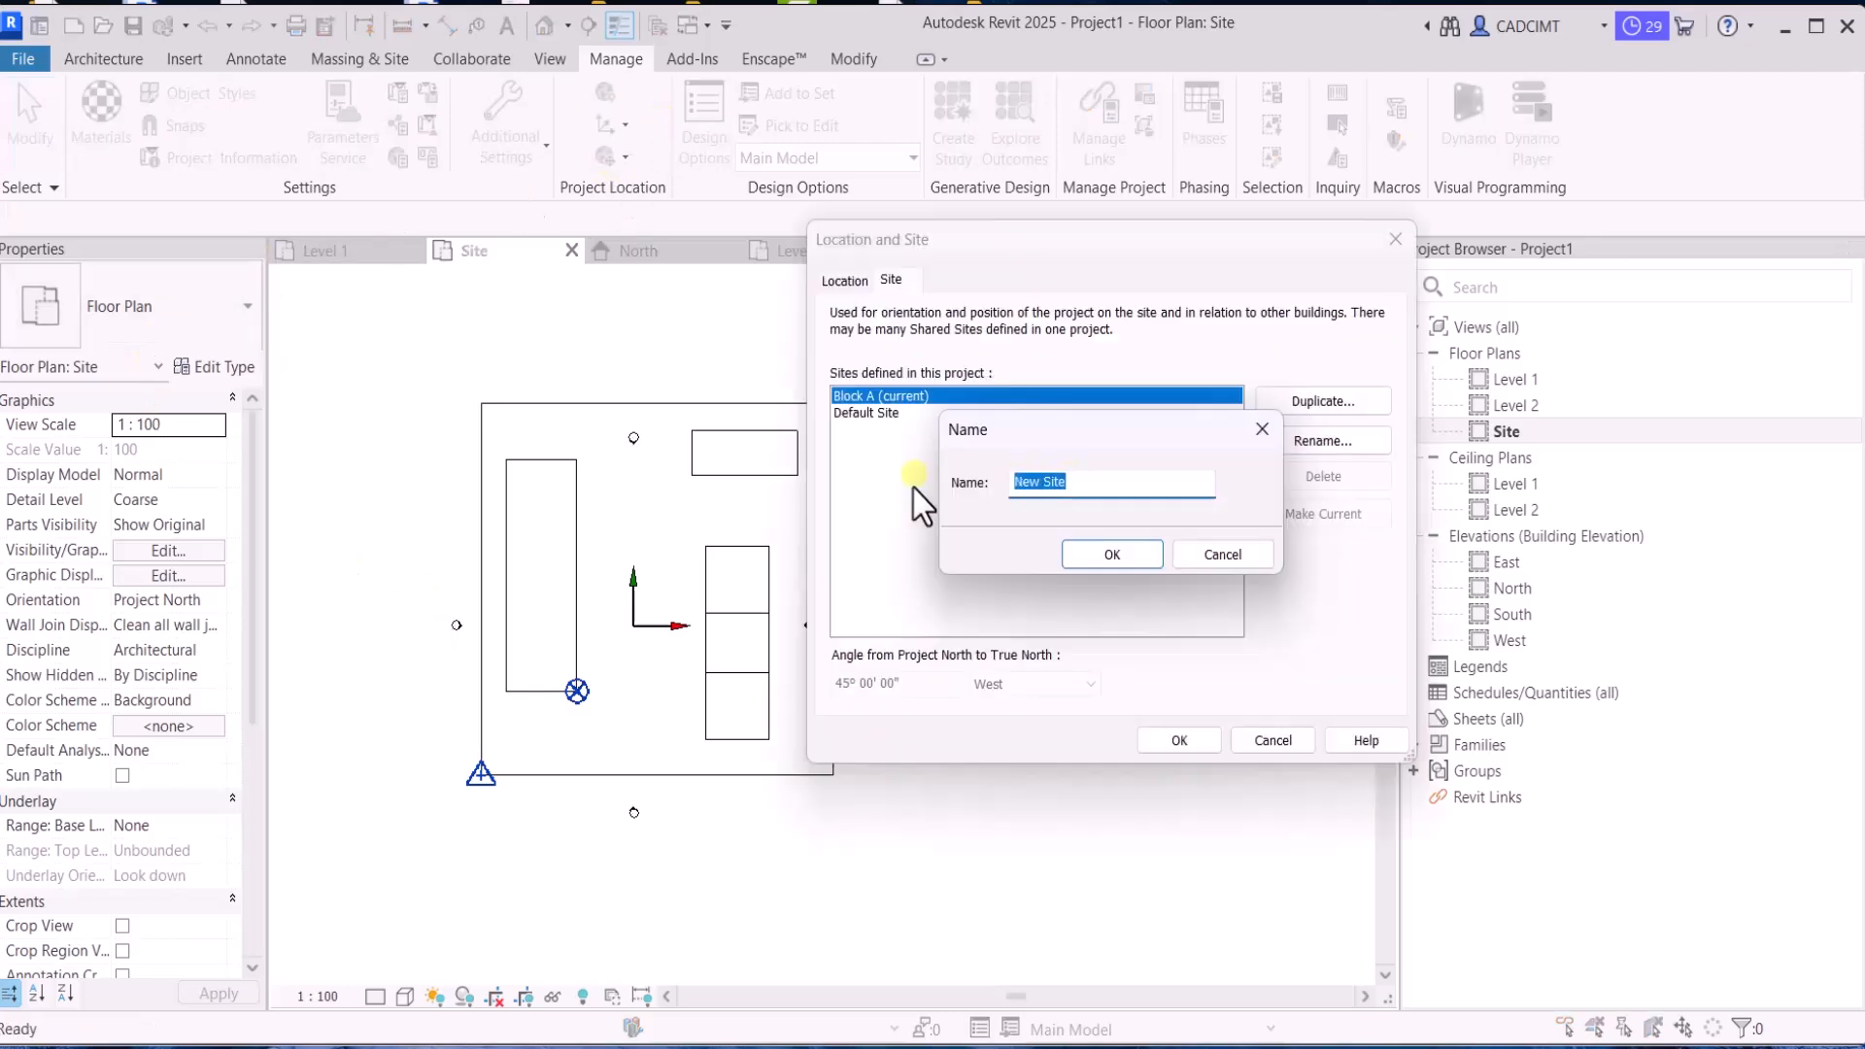
# Duplicate the Block A site as Block B, make Block B current and accept the location and site settings
pyautogui.write('B')
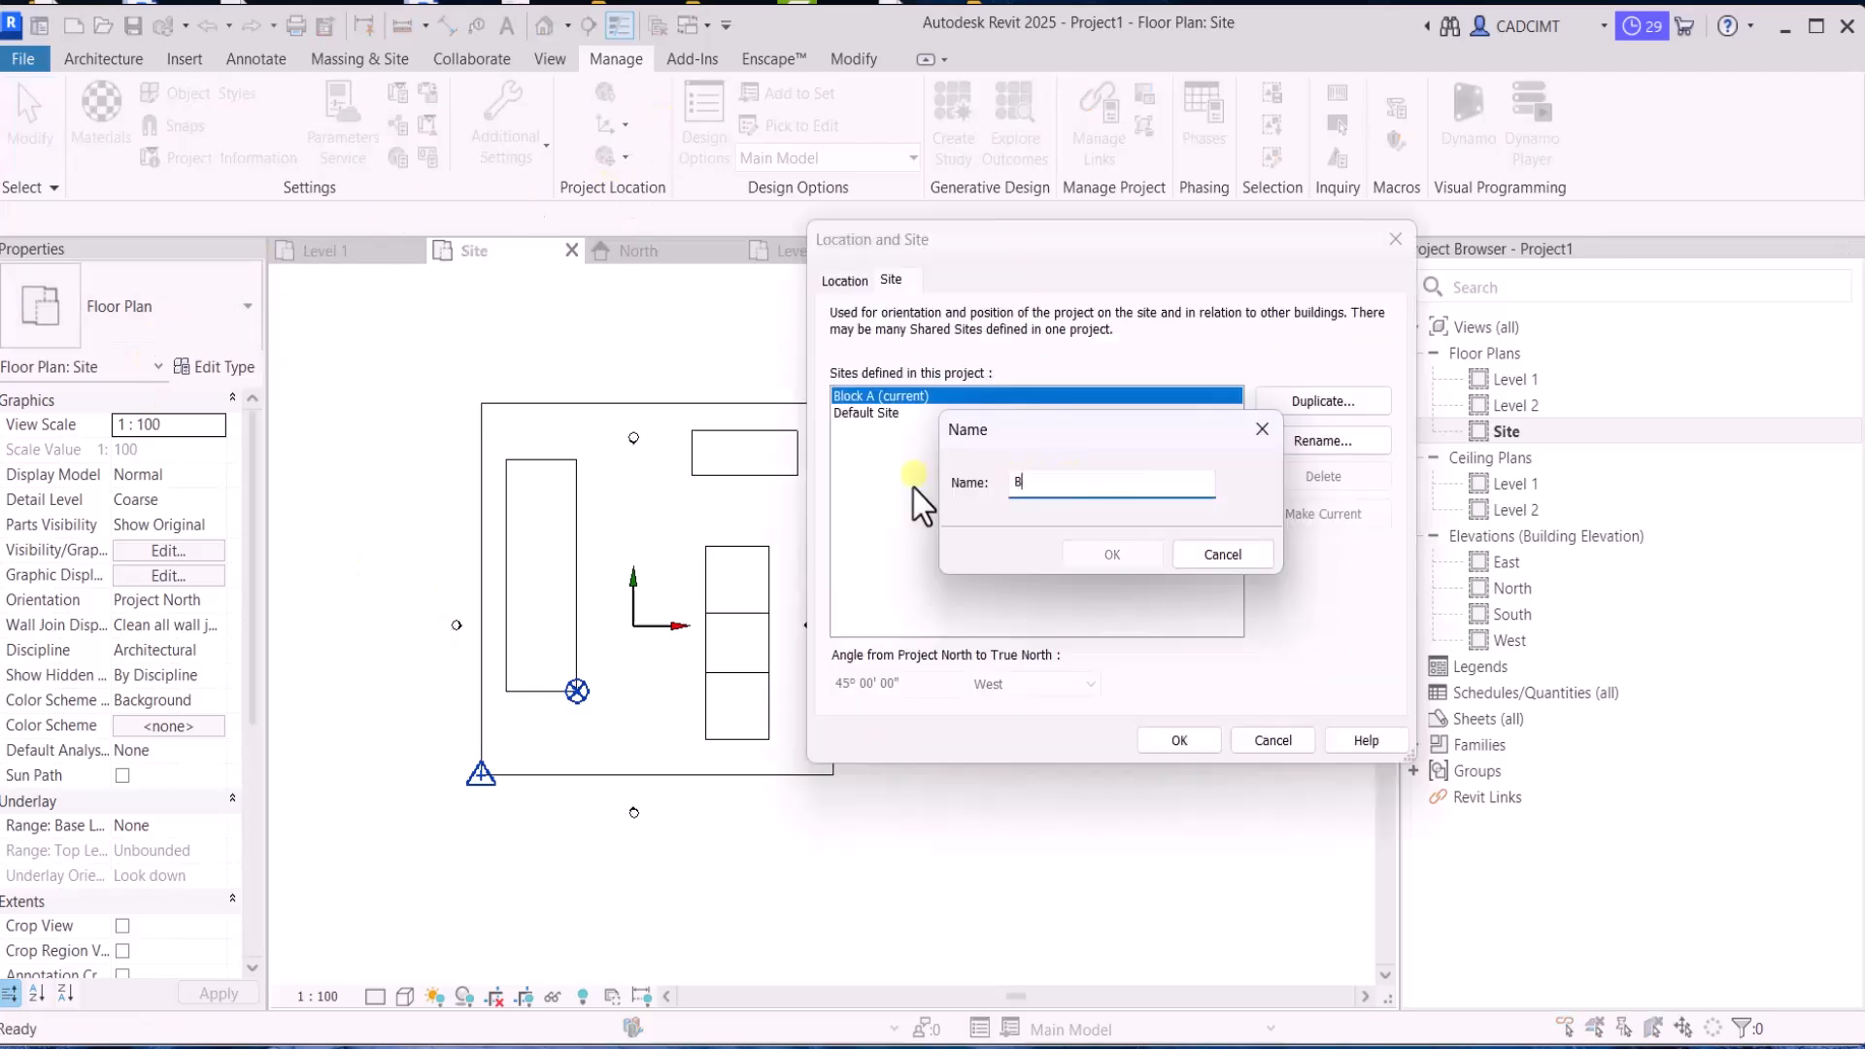
pyautogui.write('lock B')
pyautogui.click(1136, 549)
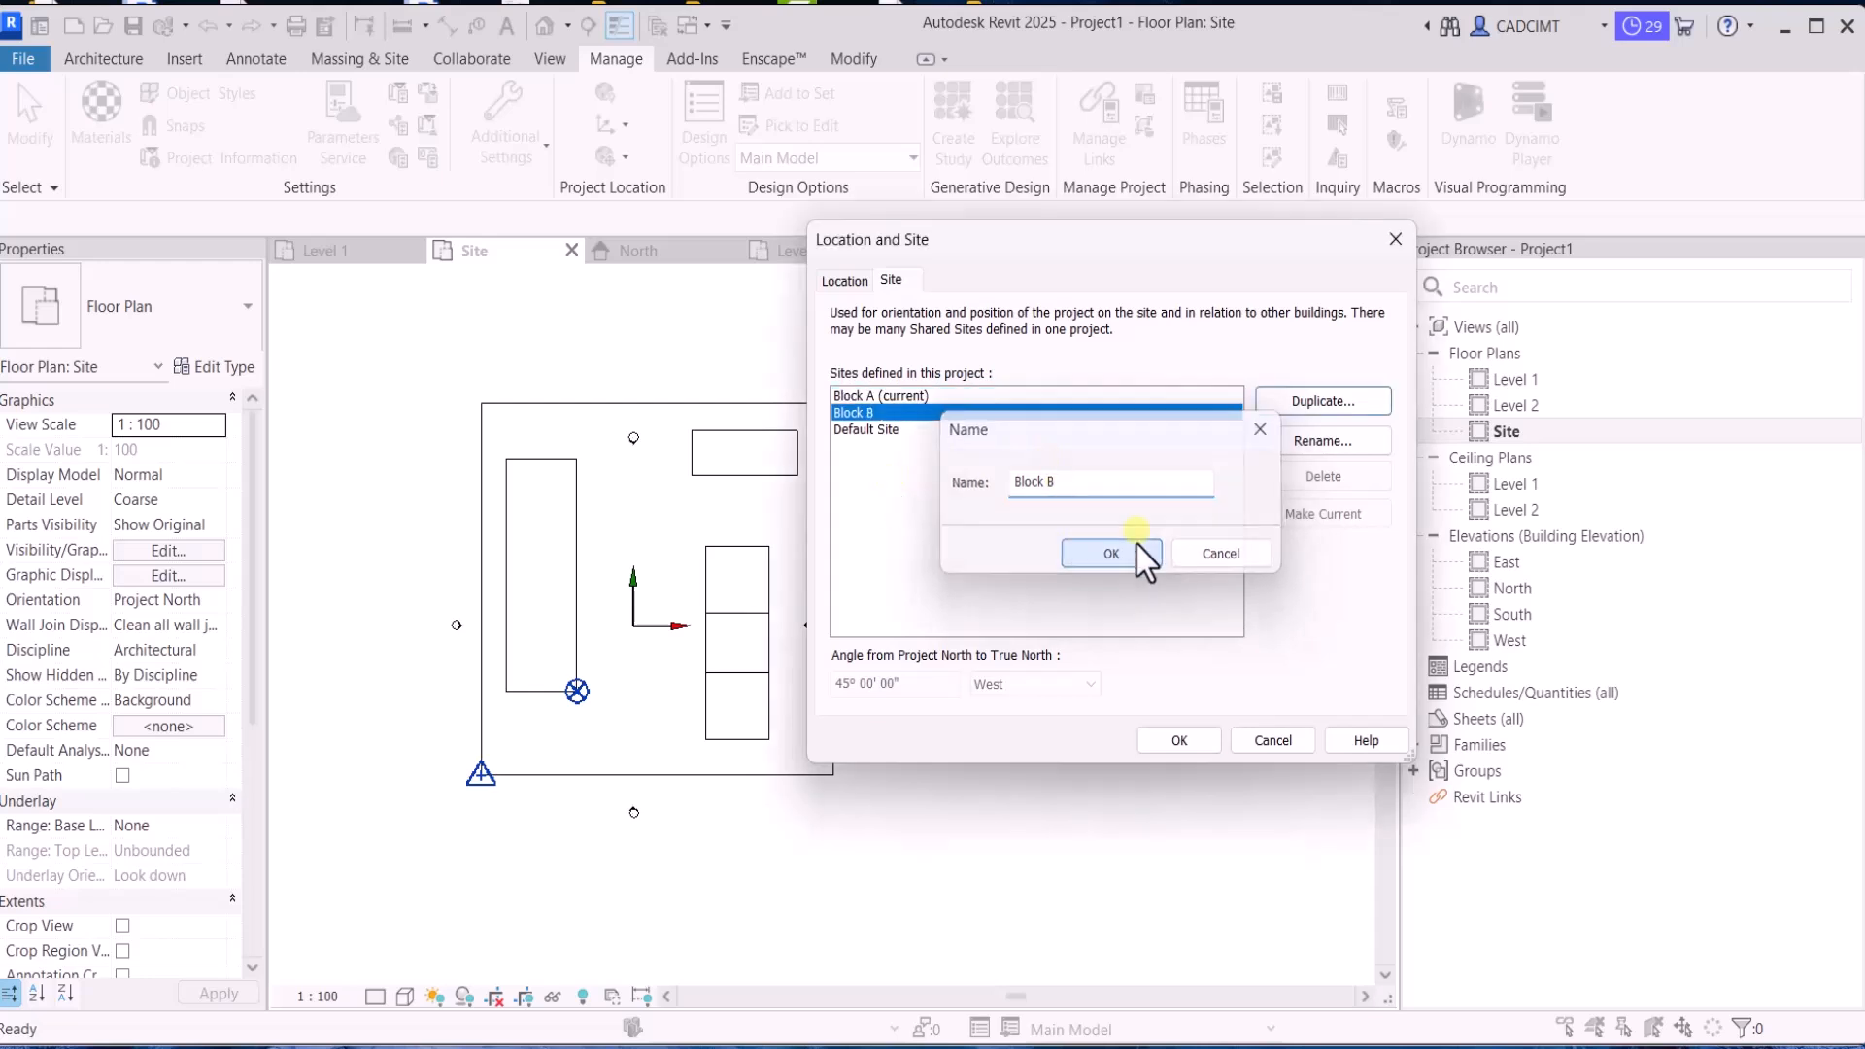
pyautogui.click(1294, 514)
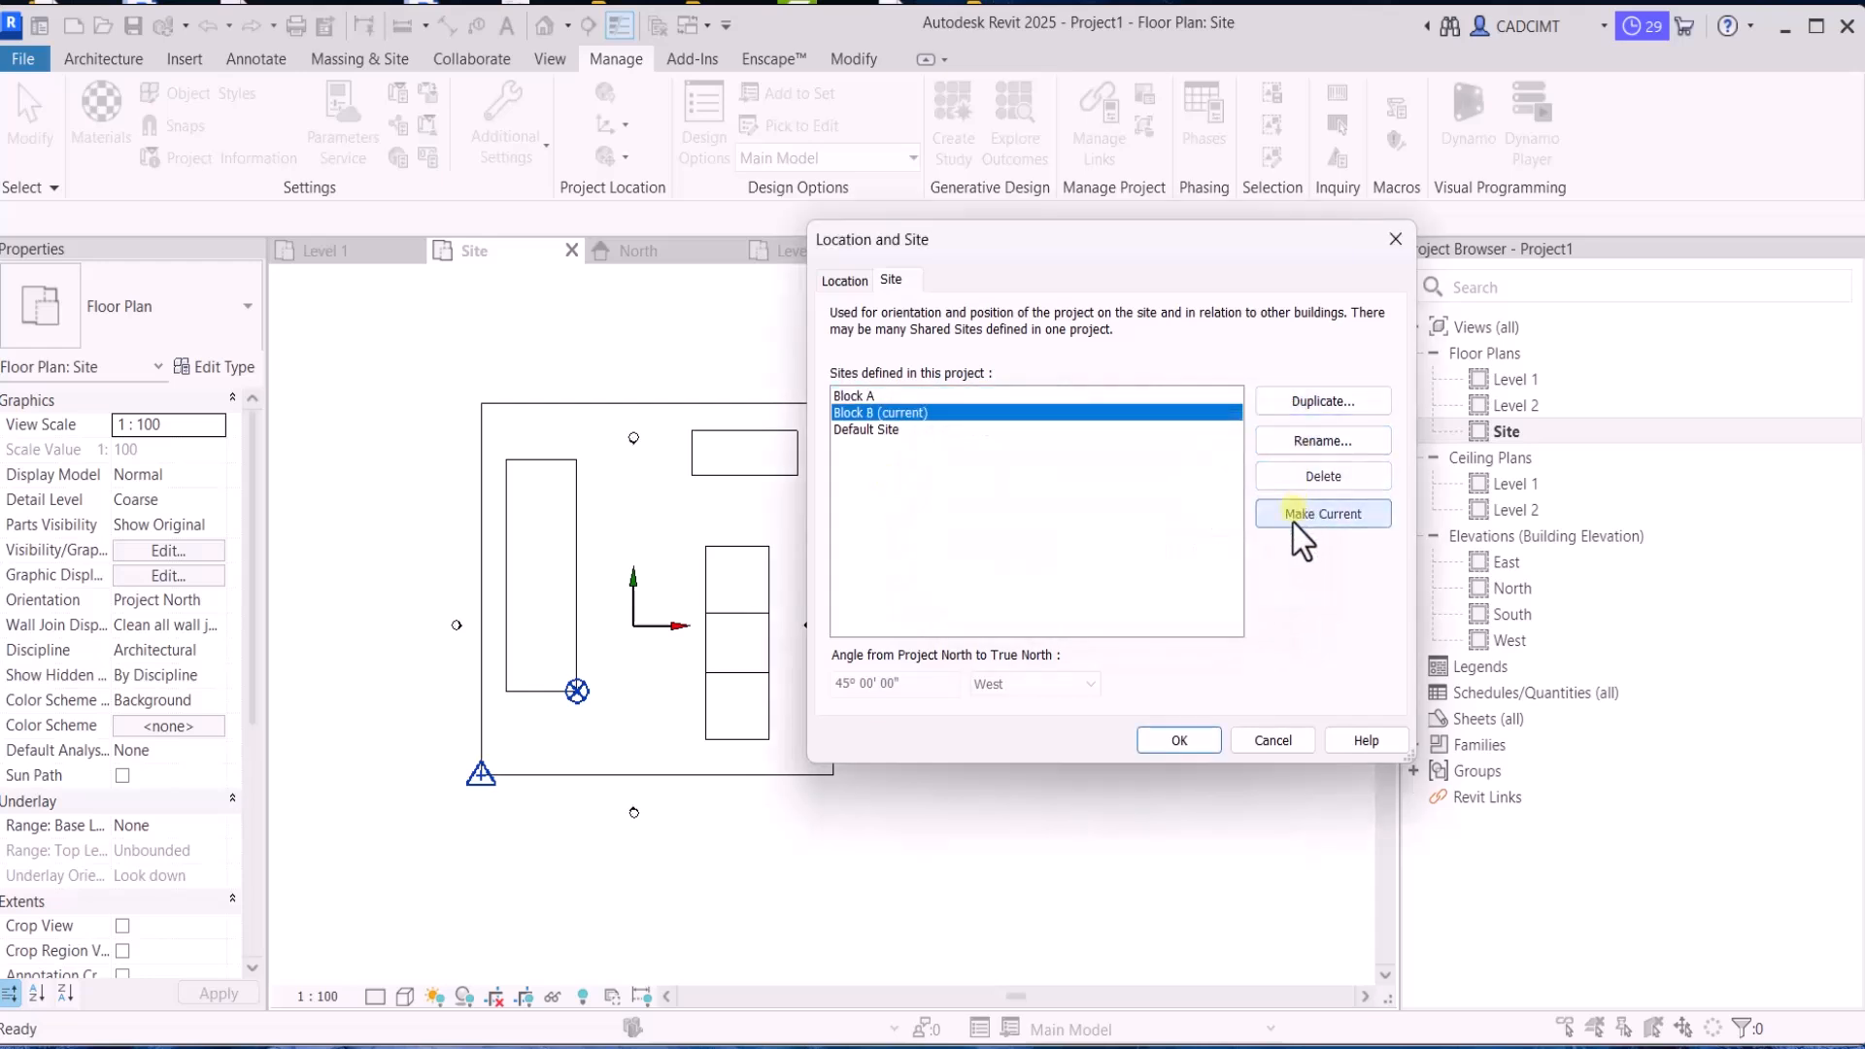
pyautogui.click(1177, 740)
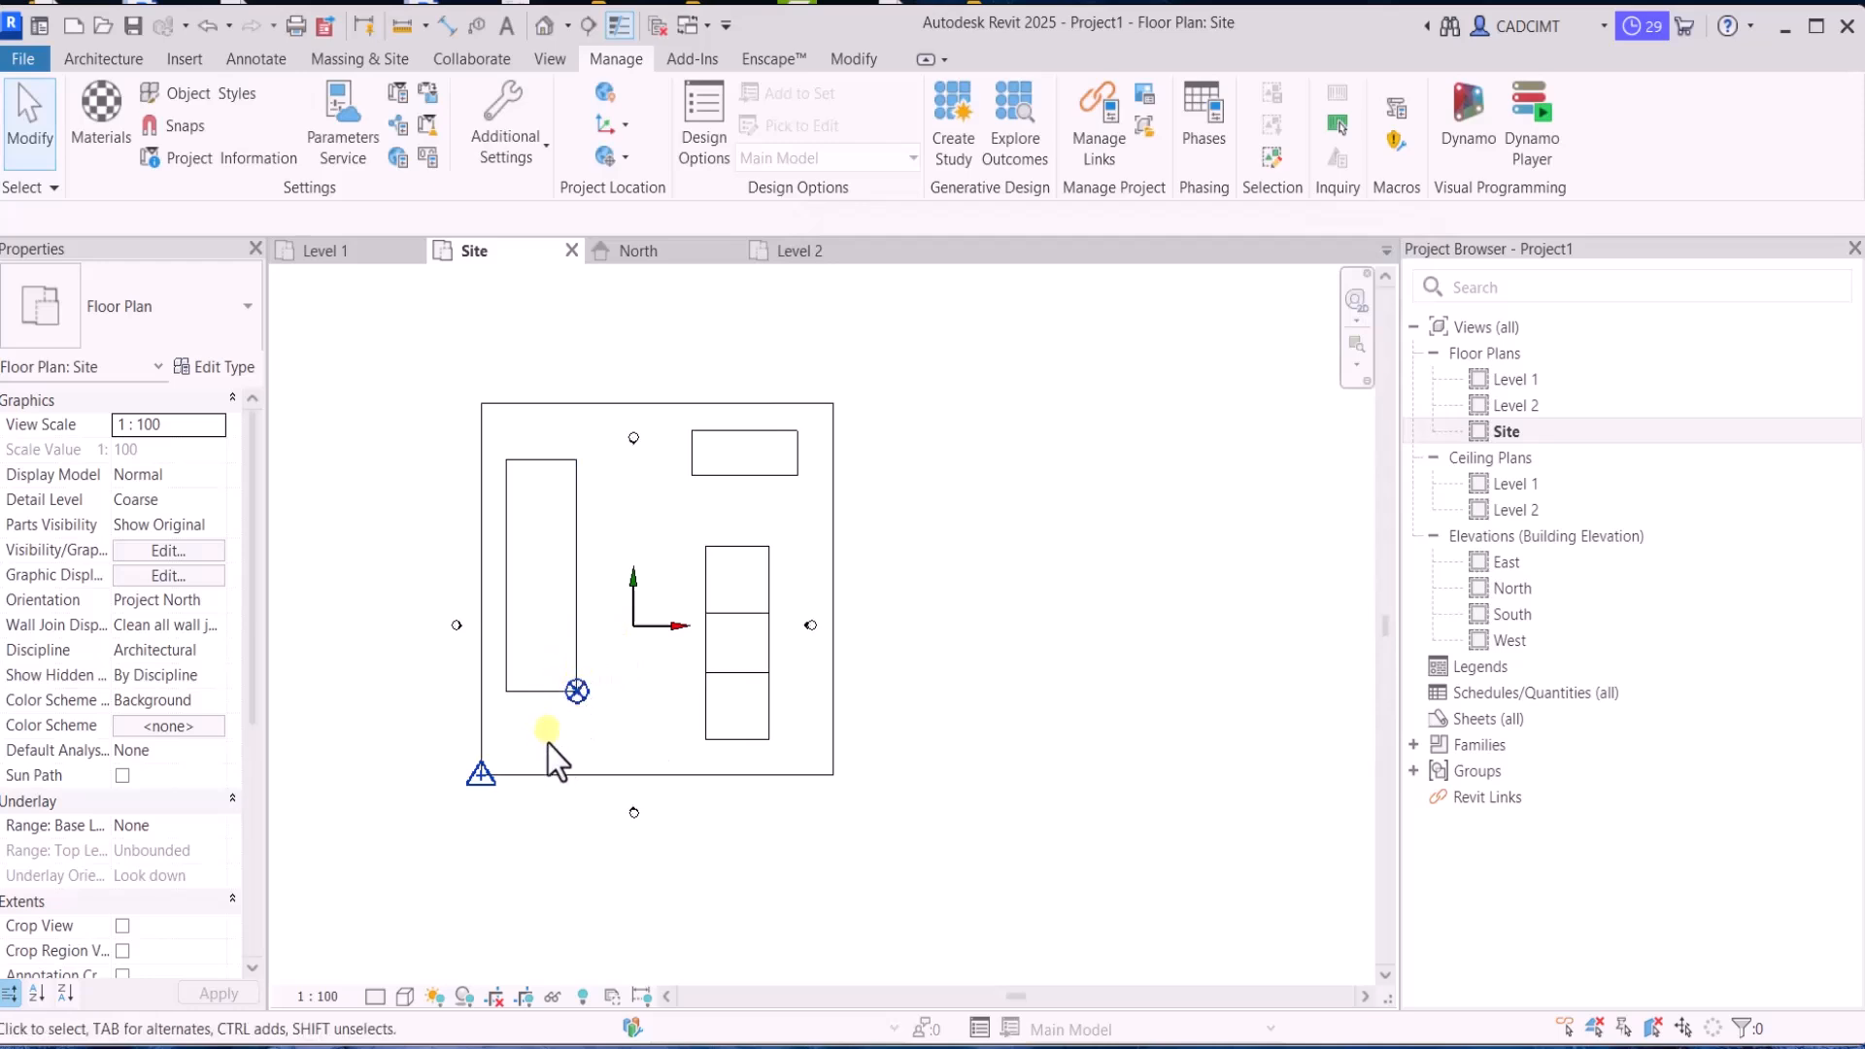
# Set the project base point's angle to true north to 0° for the Block B site
pyautogui.moveTo(558, 743); pyautogui.dragTo(613, 644)
pyautogui.click(779, 708)
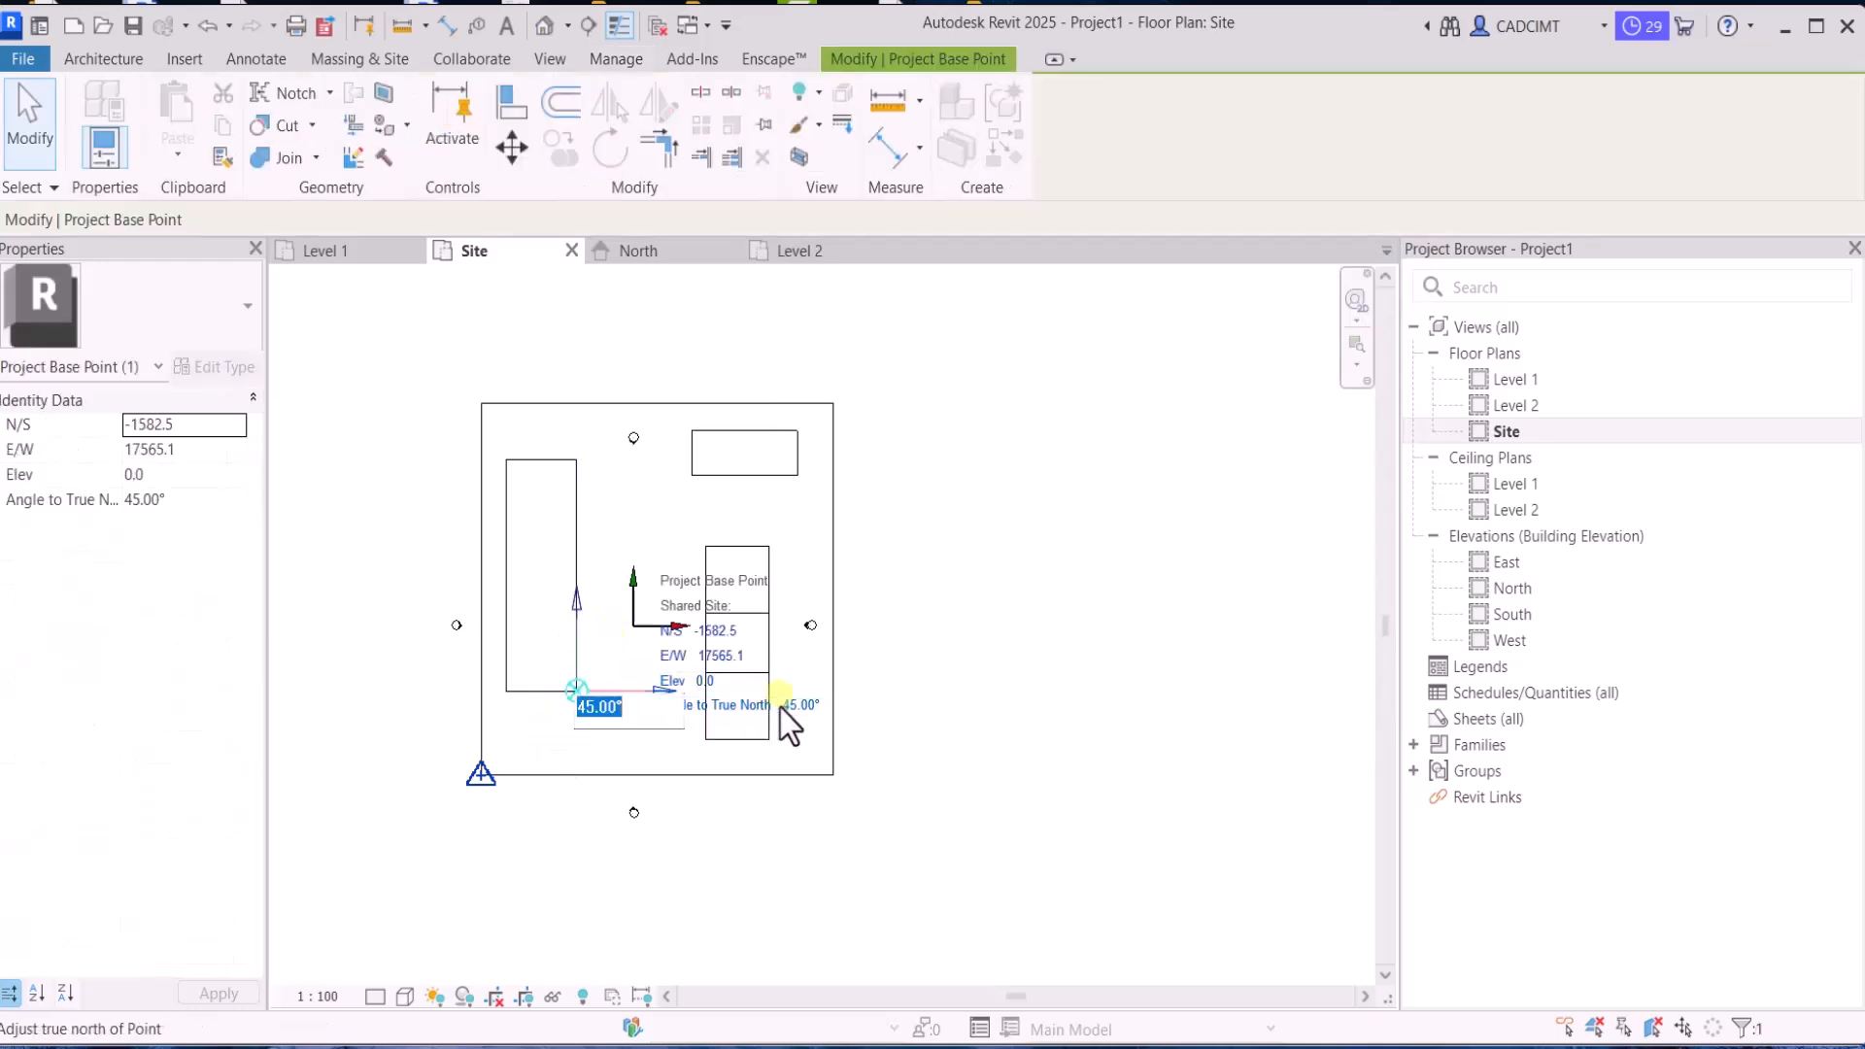
pyautogui.write('0')
pyautogui.press('Return')
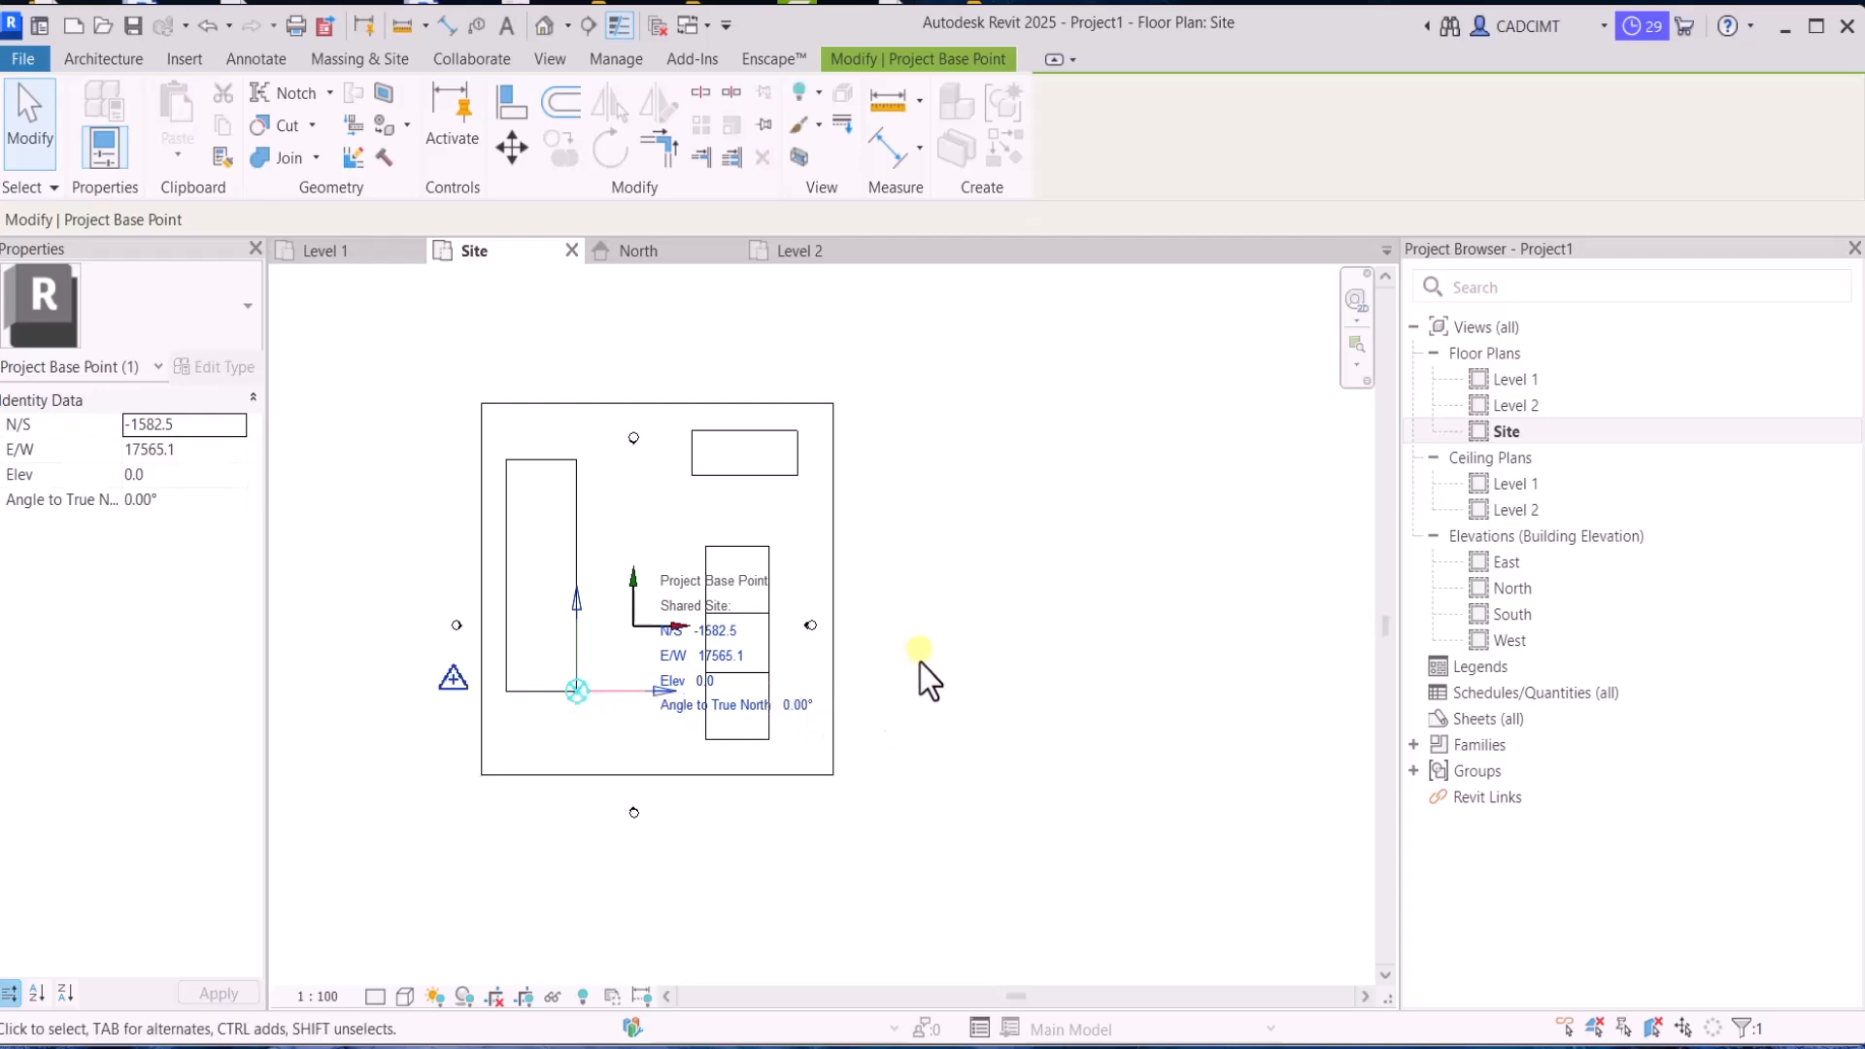
pyautogui.click(919, 662)
# Move Block B's survey point to the lower-left corner of the site boundary
pyautogui.moveTo(358, 635); pyautogui.dragTo(481, 774)
pyautogui.click(412, 702)
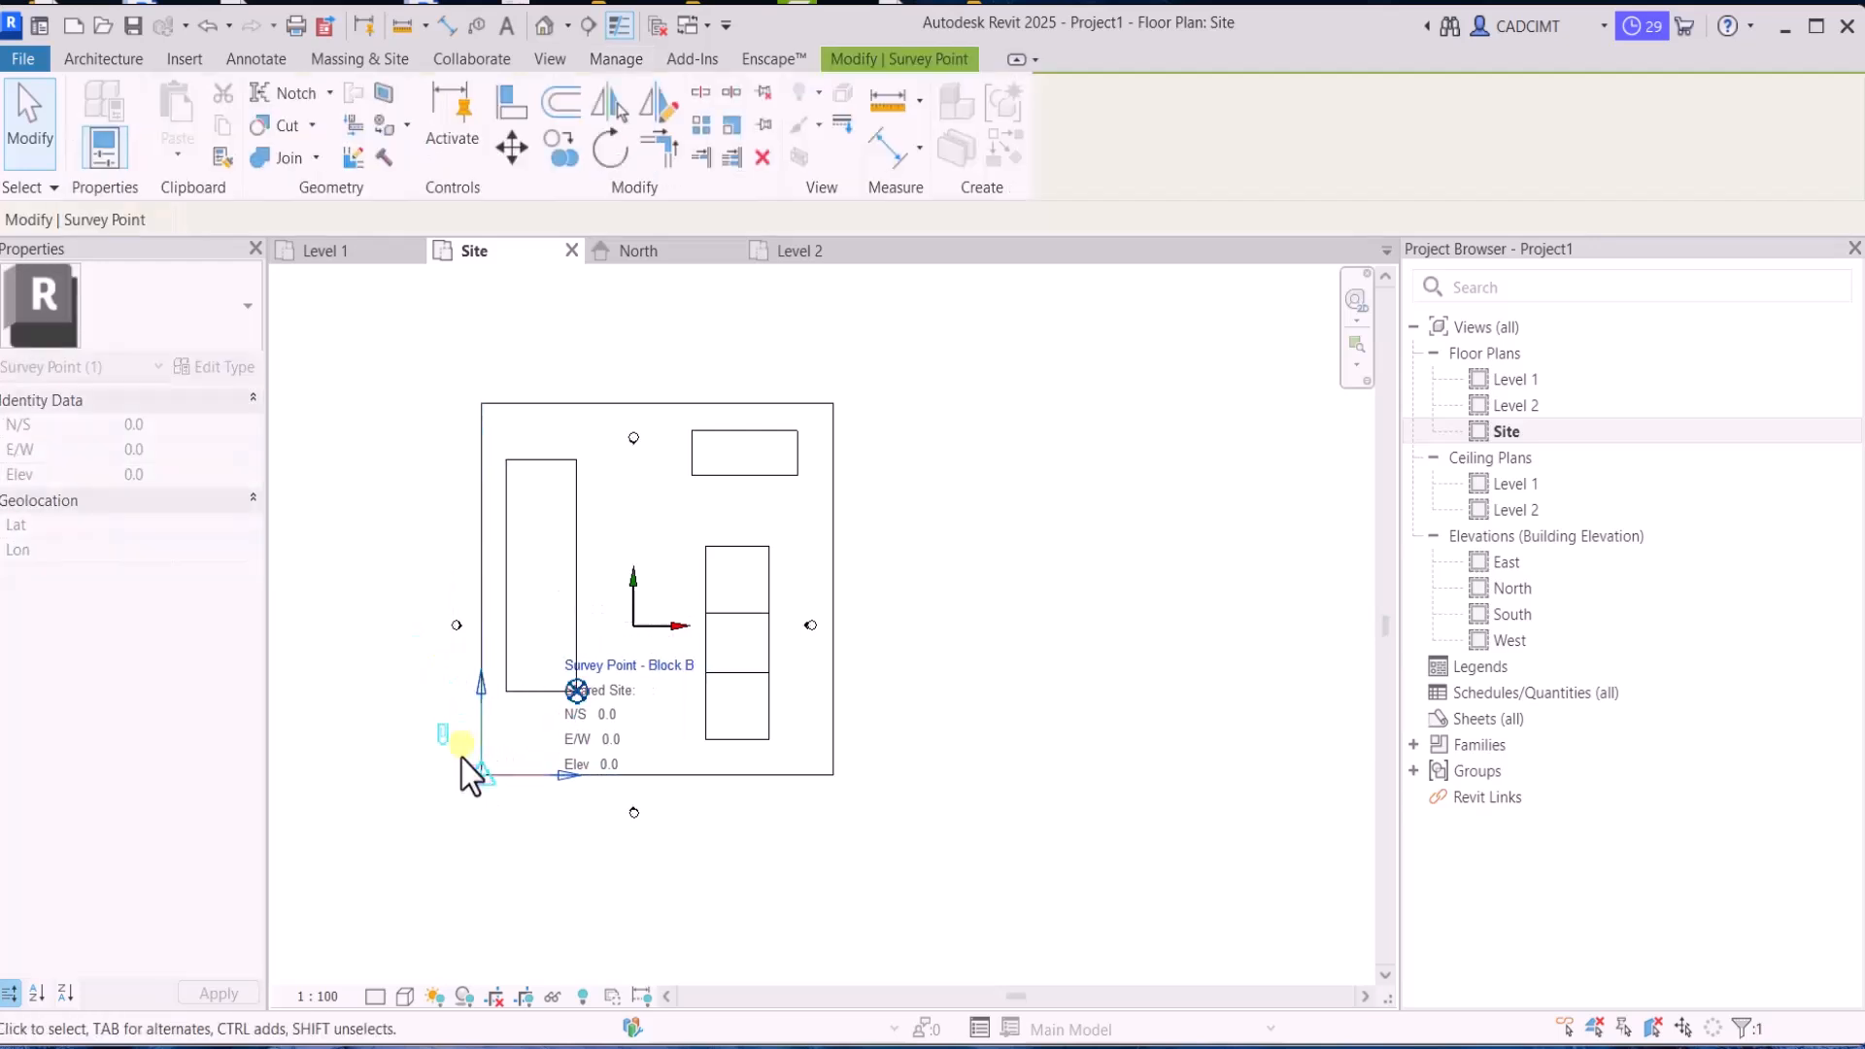
pyautogui.click(357, 752)
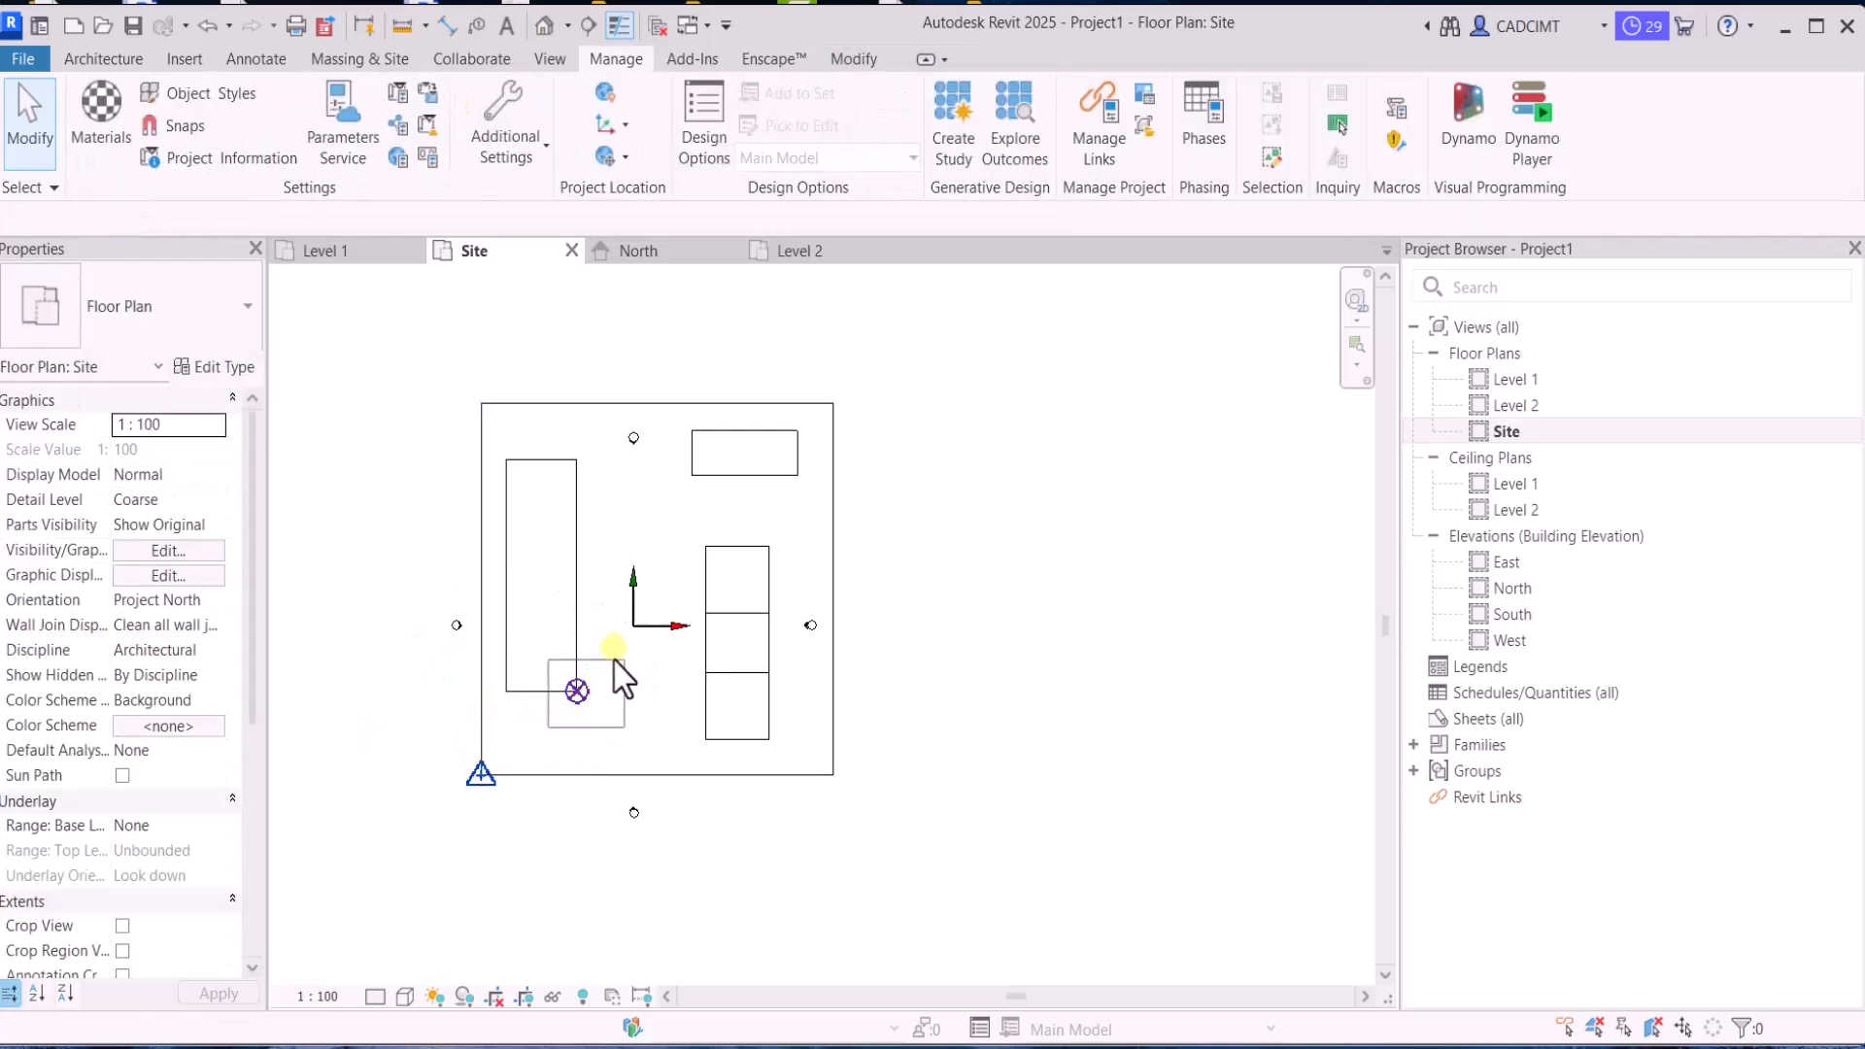
# Check the project base point and review the Block A and Block B site entries, keeping Block B current
pyautogui.click(580, 689)
pyautogui.click(943, 566)
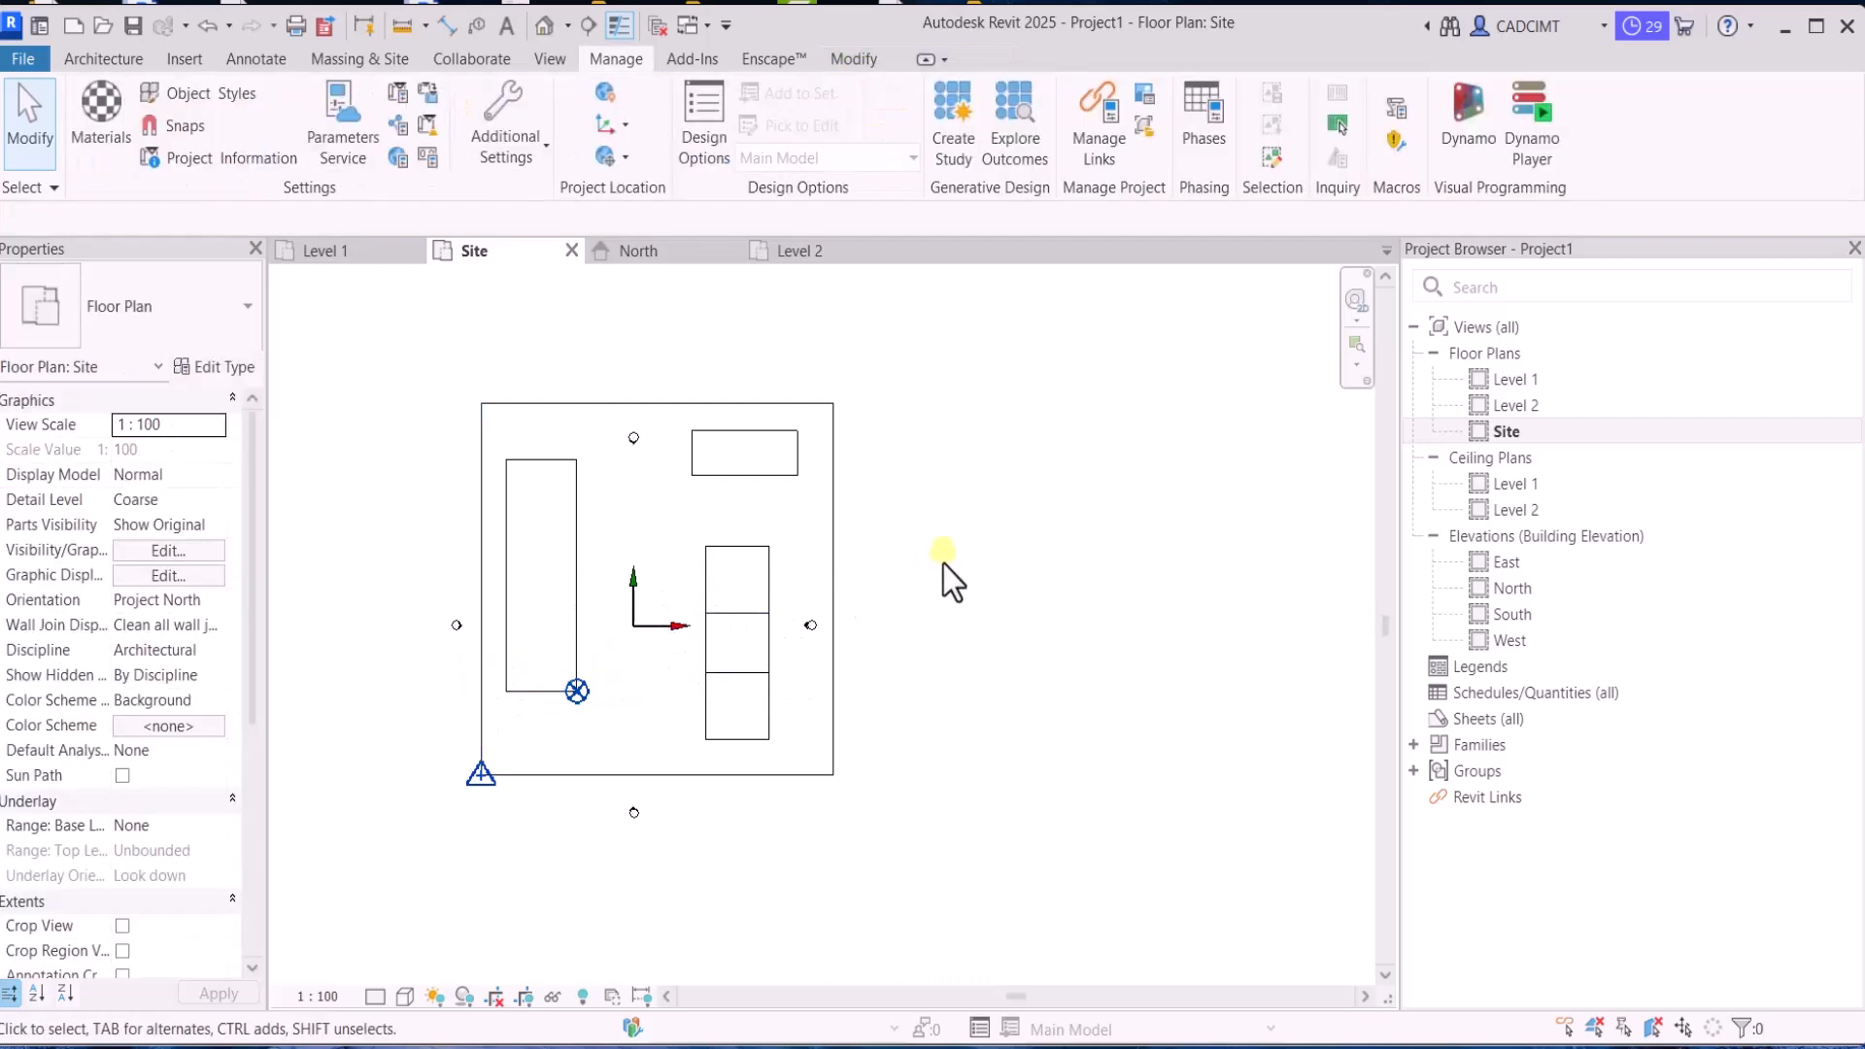
pyautogui.click(600, 101)
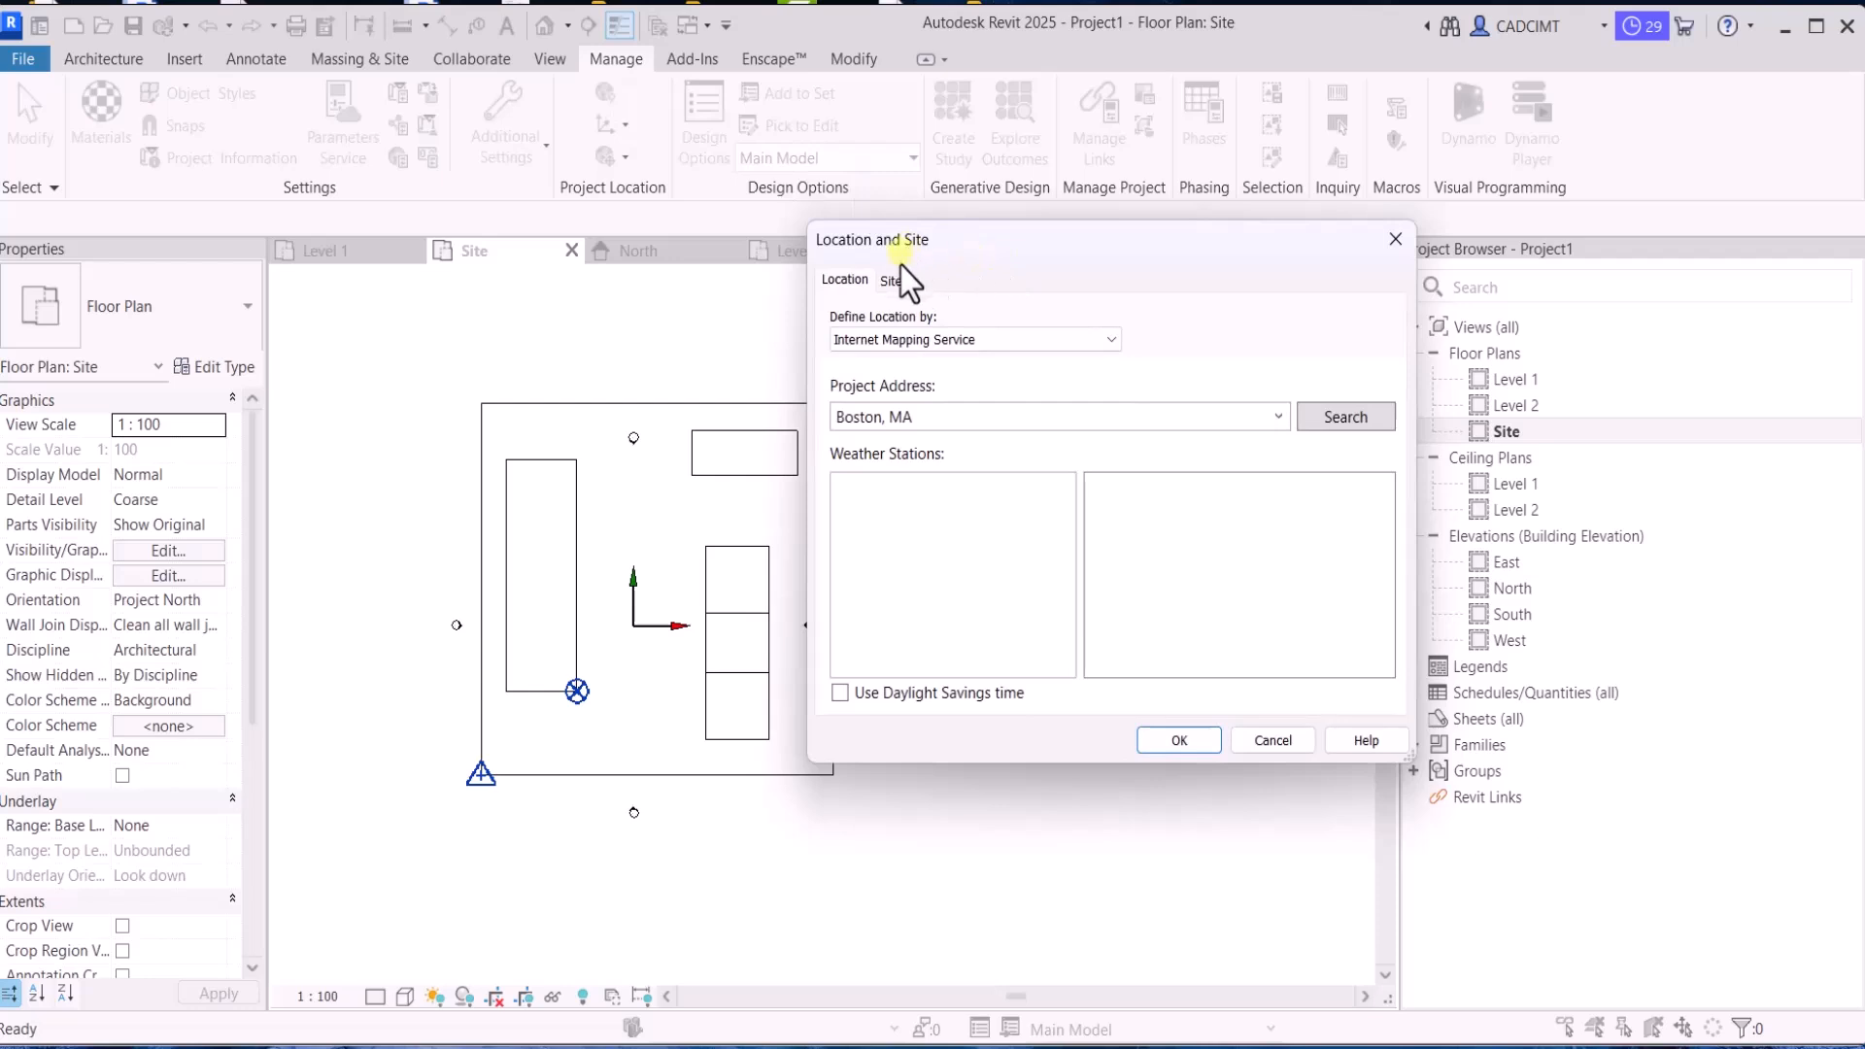
pyautogui.click(890, 277)
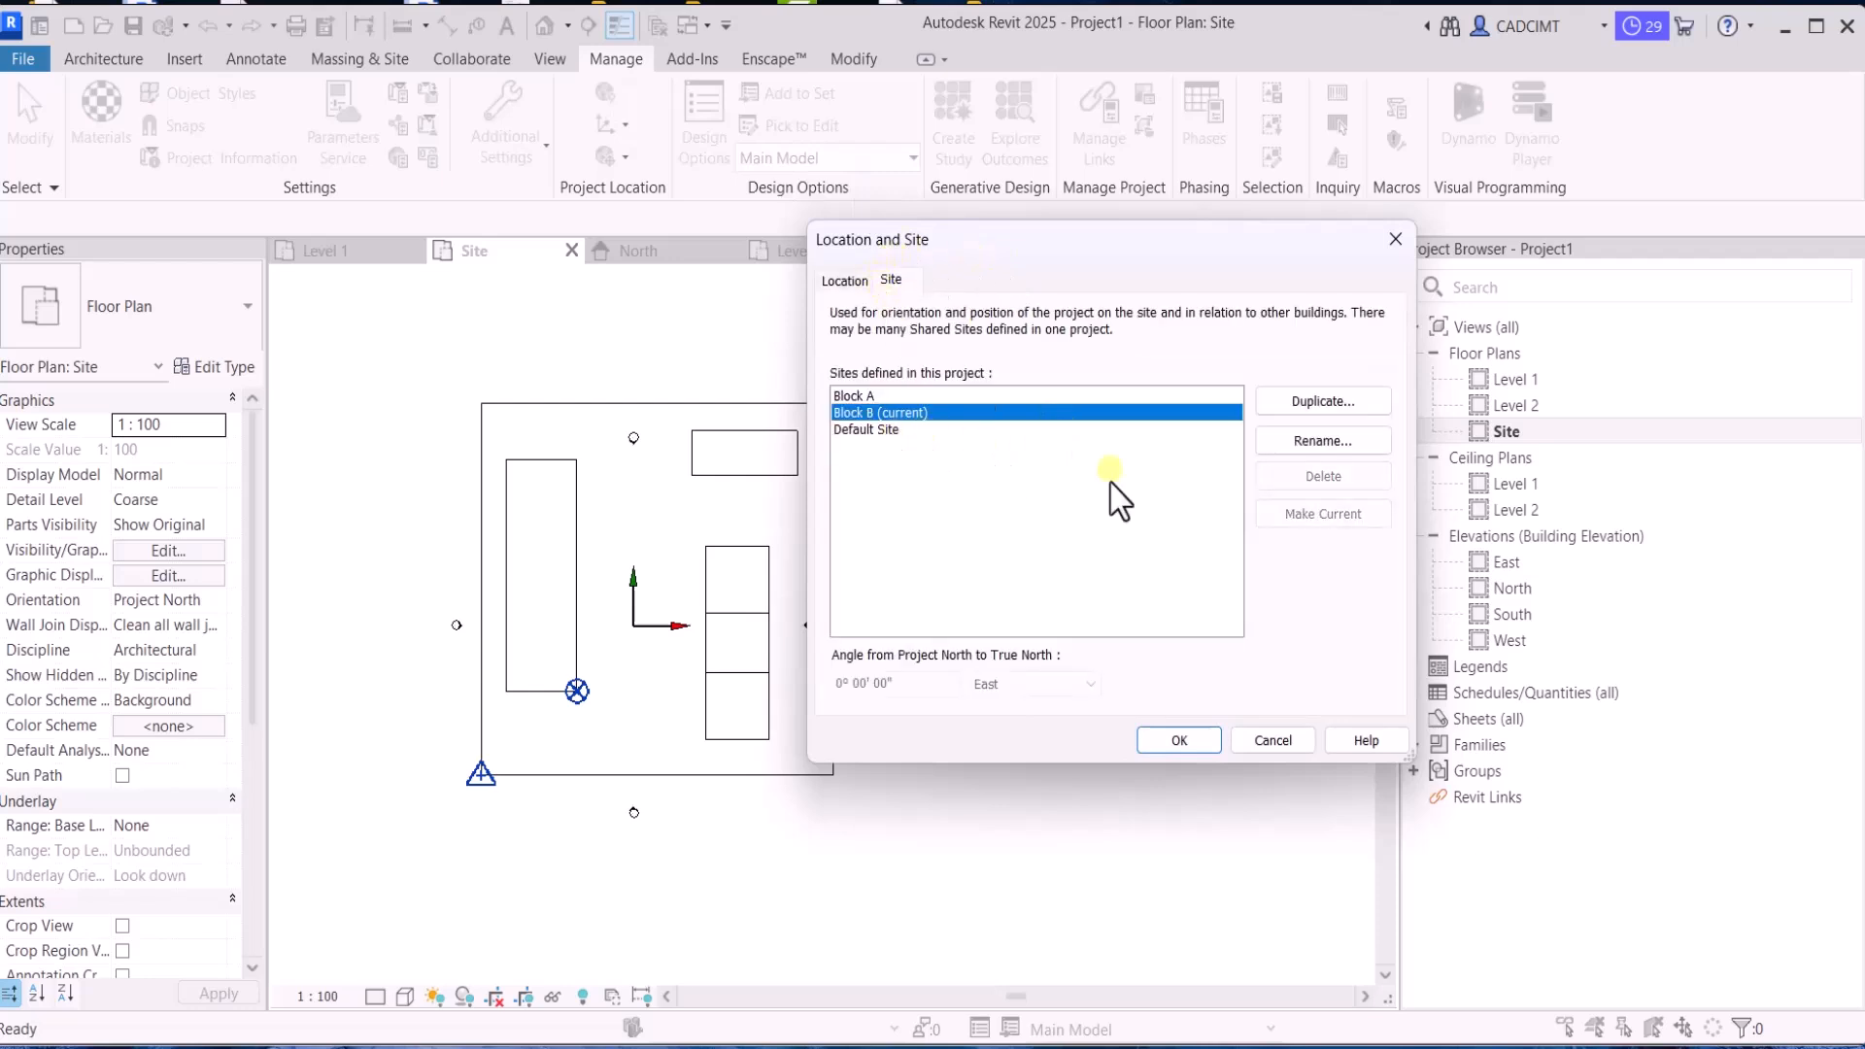
pyautogui.click(849, 397)
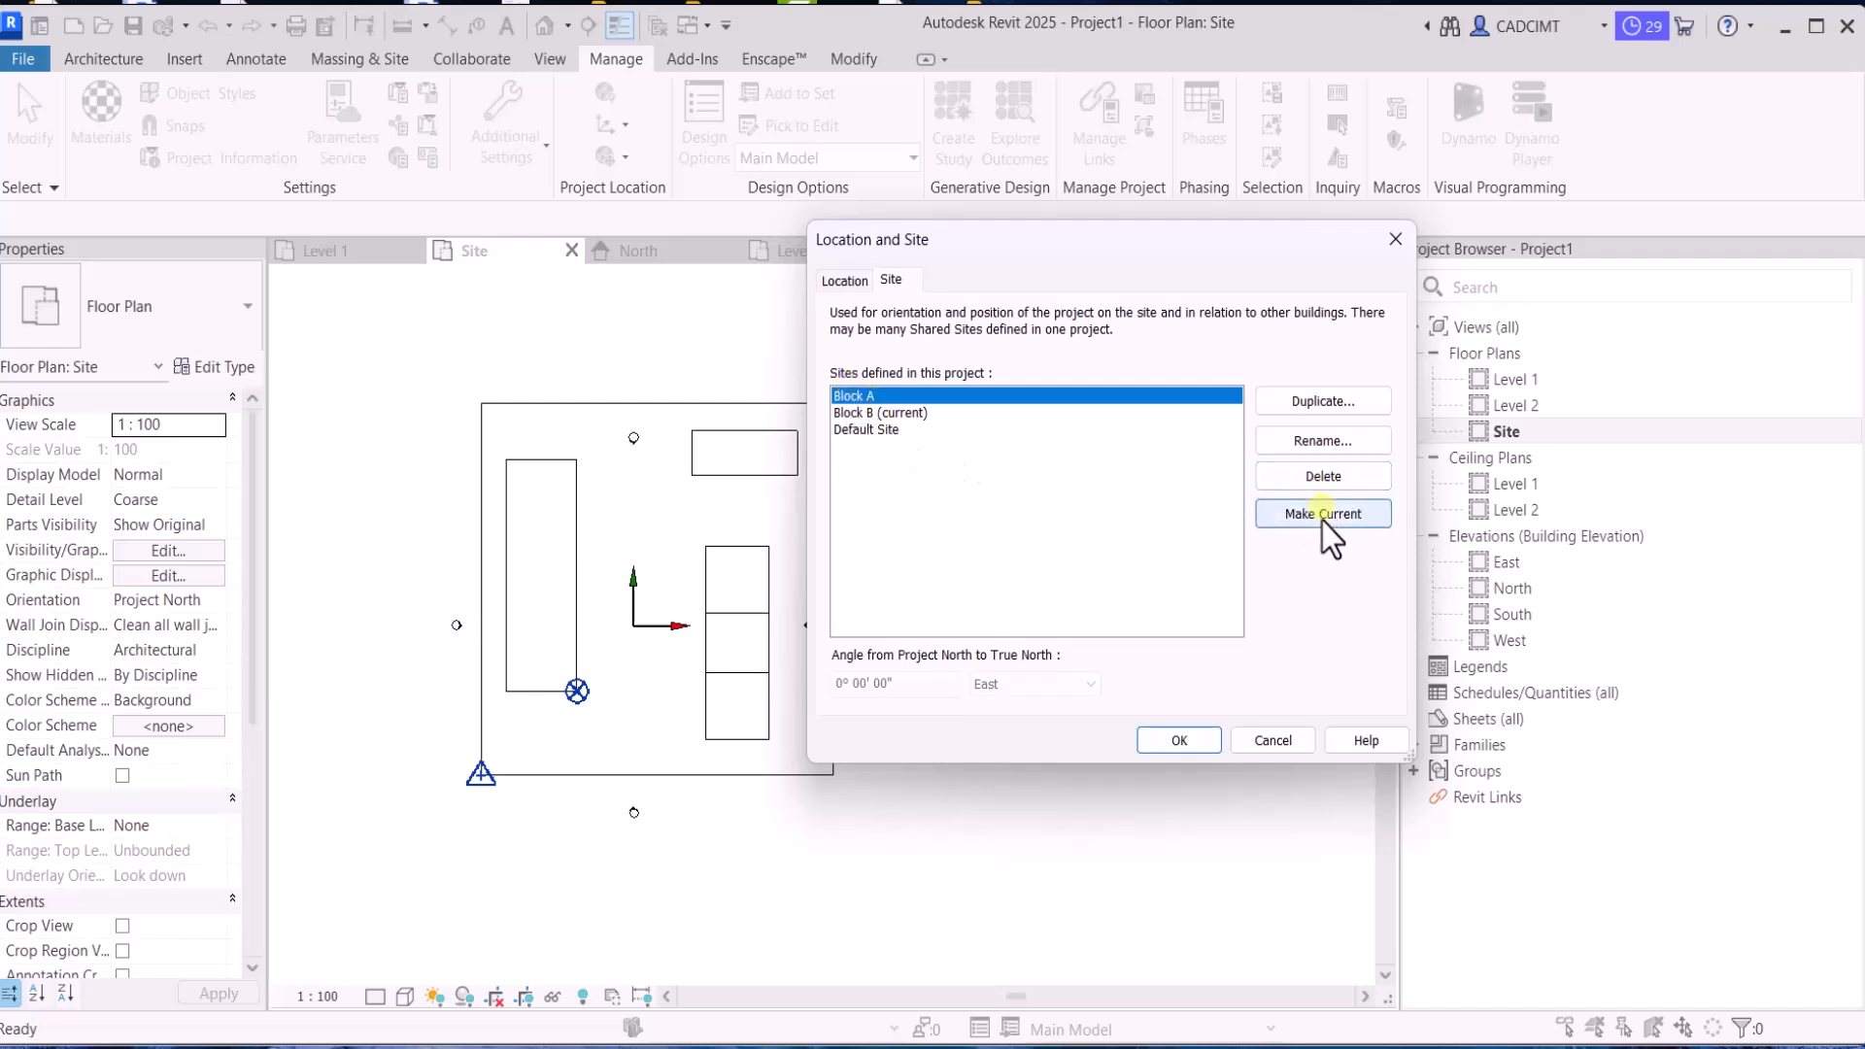
pyautogui.click(887, 414)
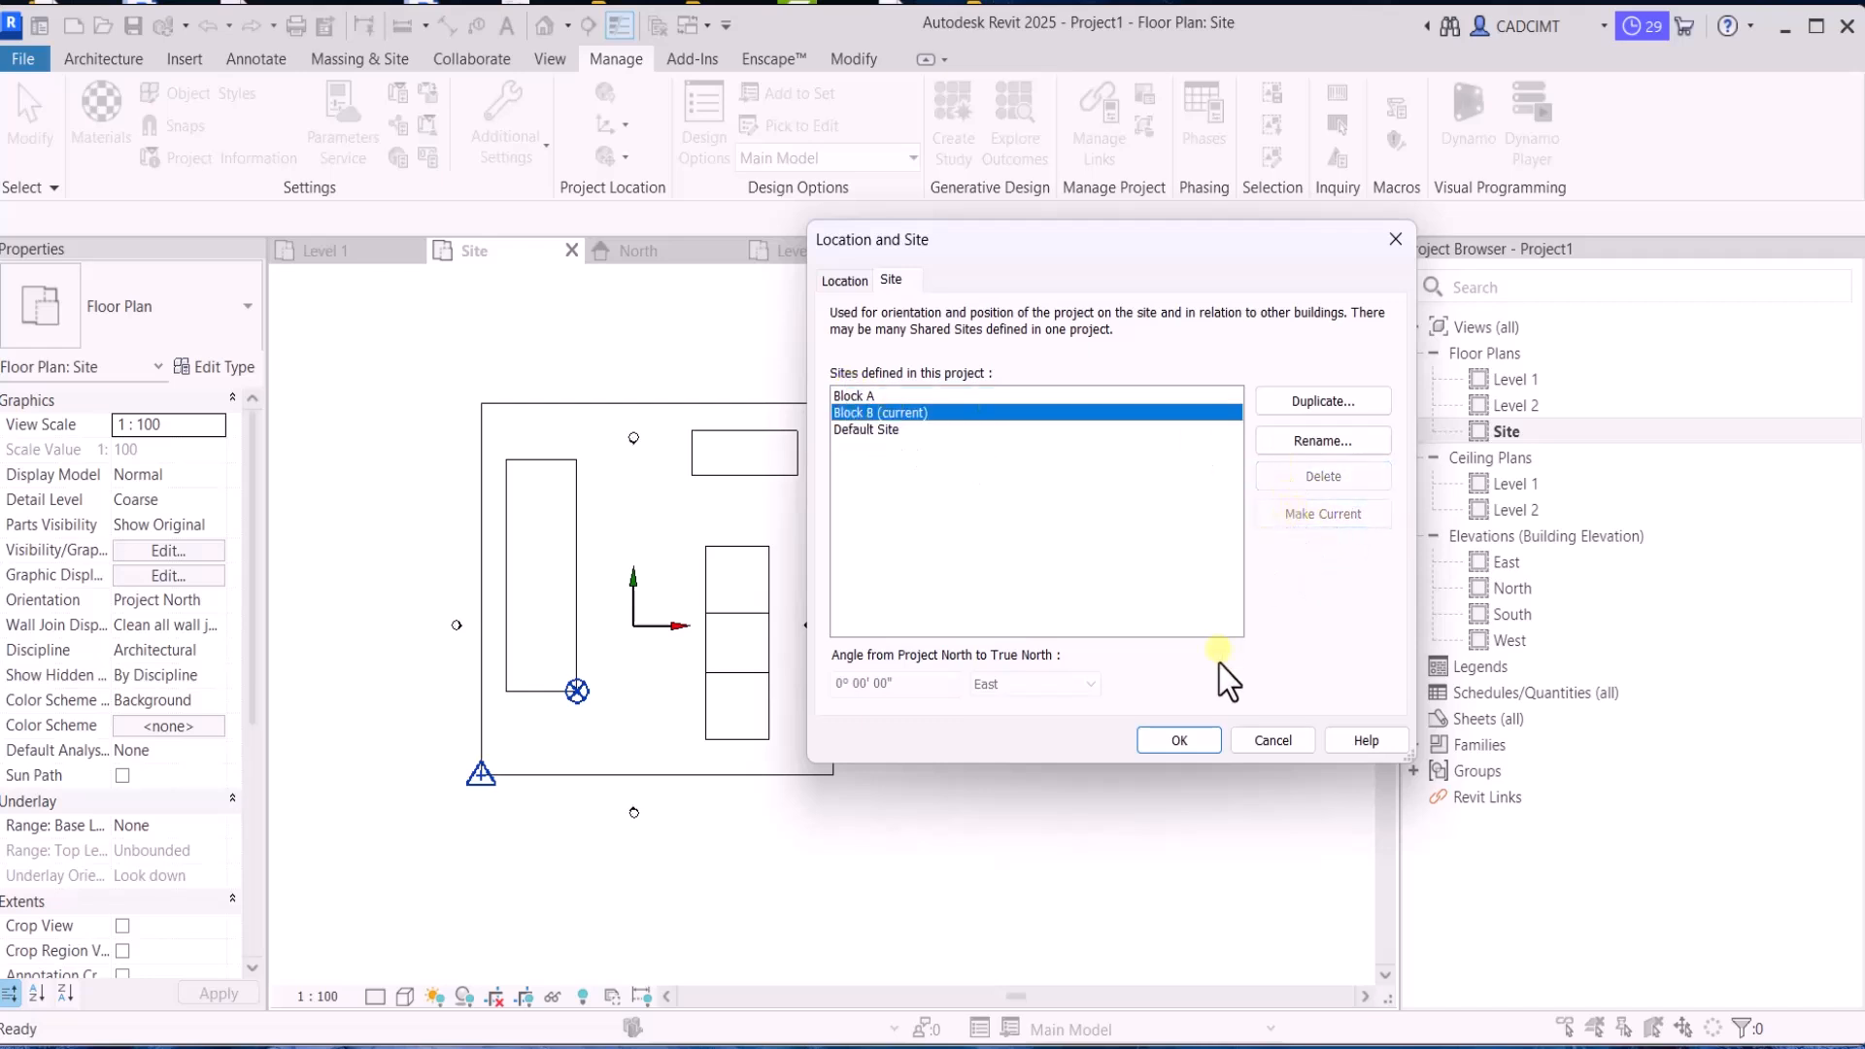
pyautogui.click(1165, 741)
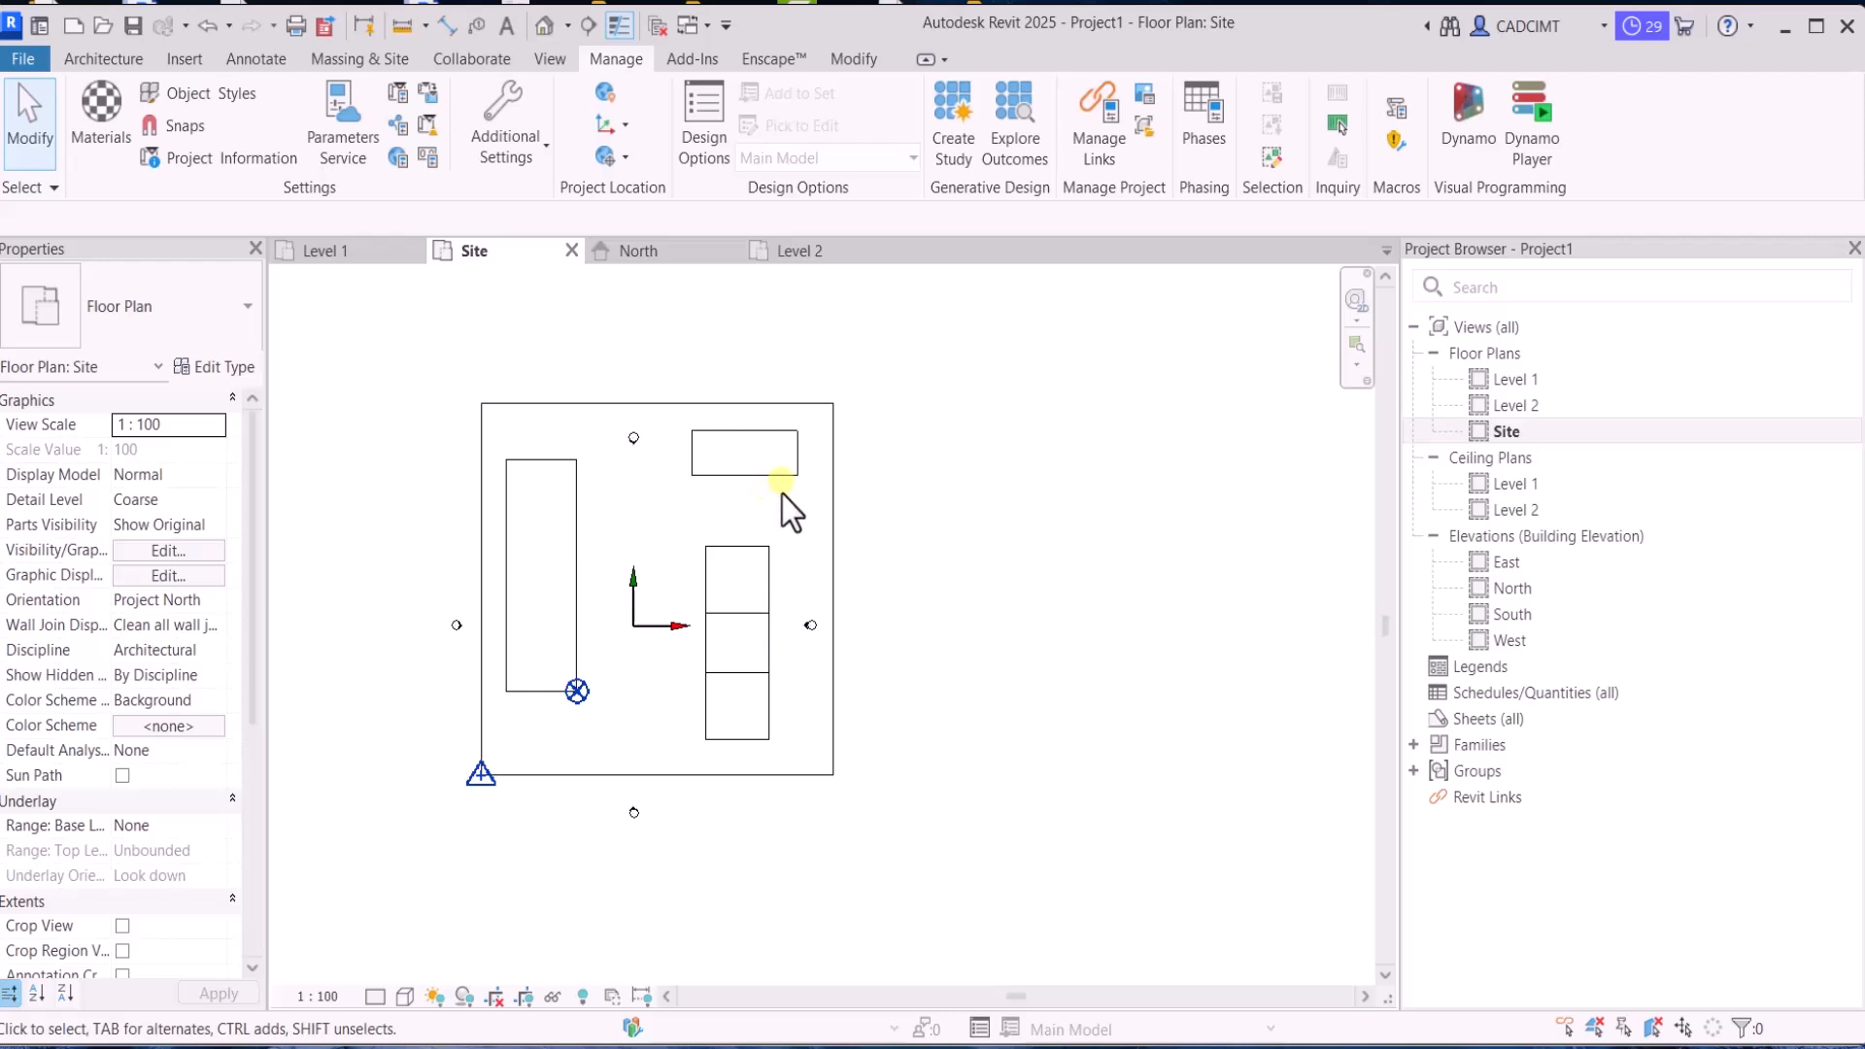
# Make Block A the current site and accept the location and site settings
pyautogui.click(603, 94)
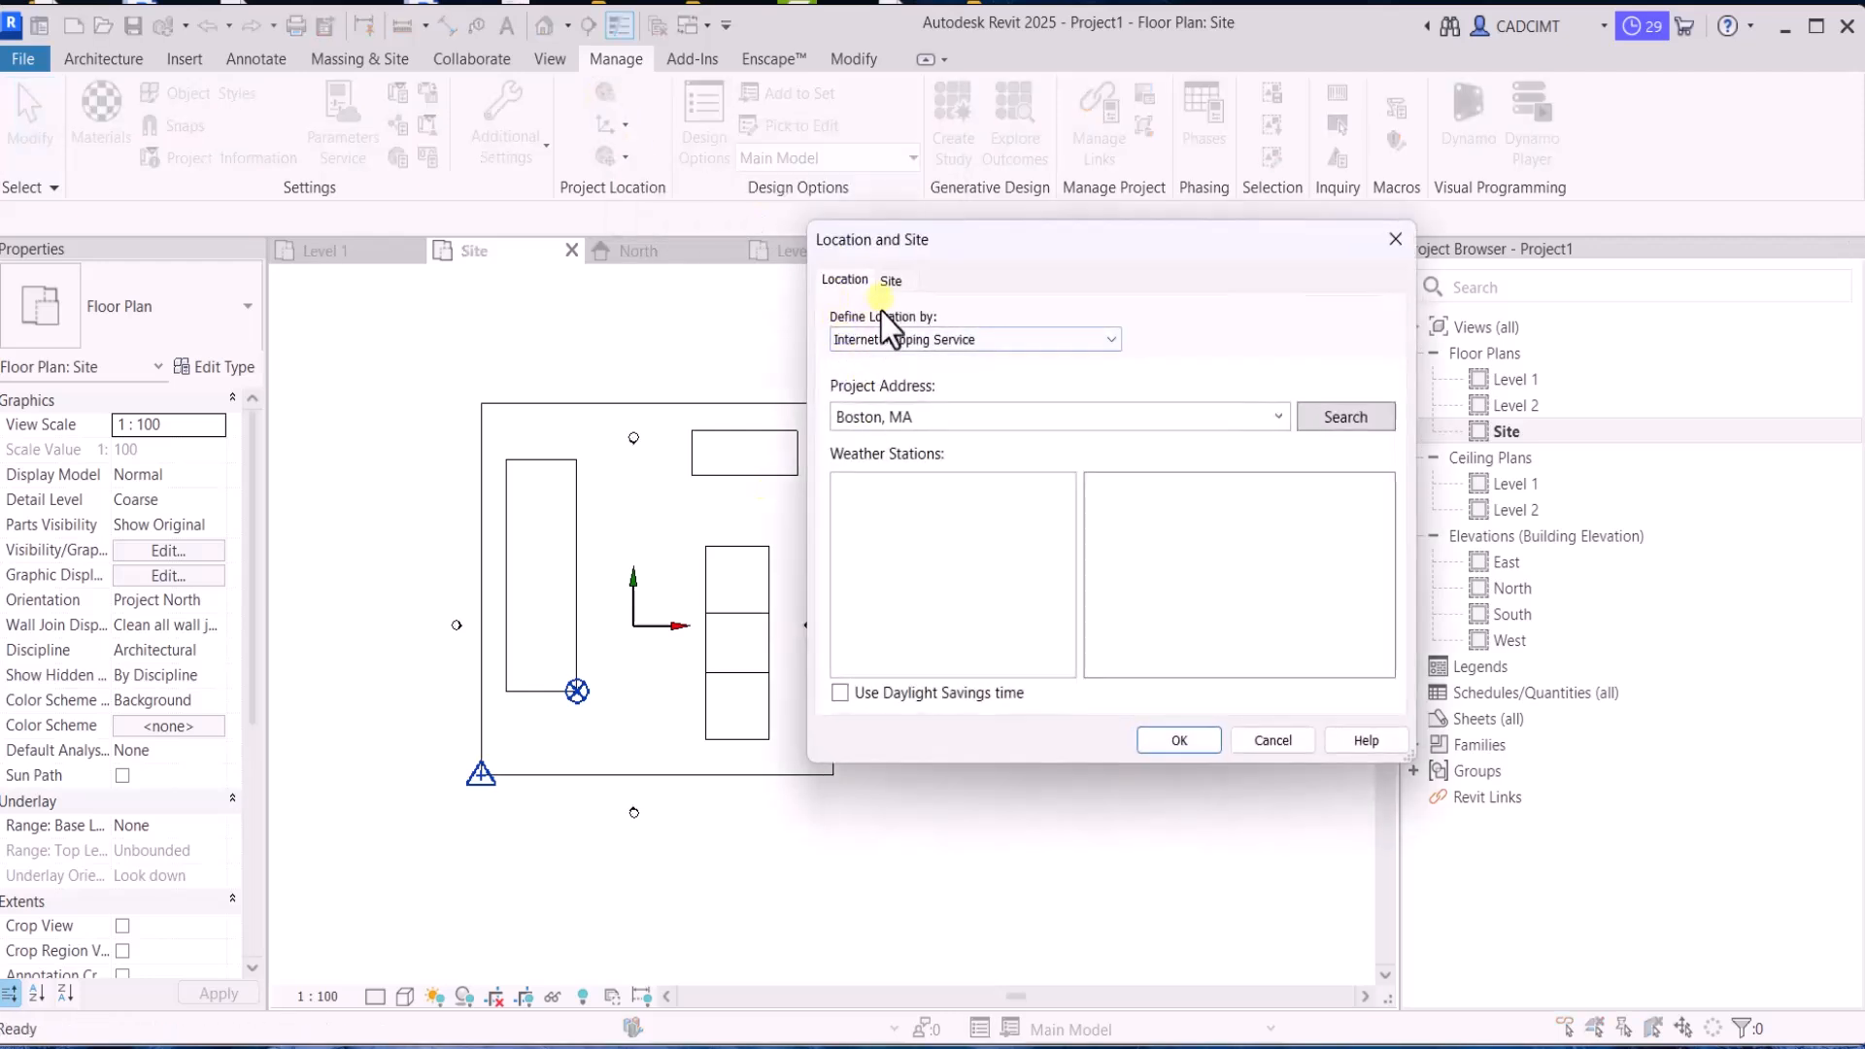
pyautogui.click(887, 284)
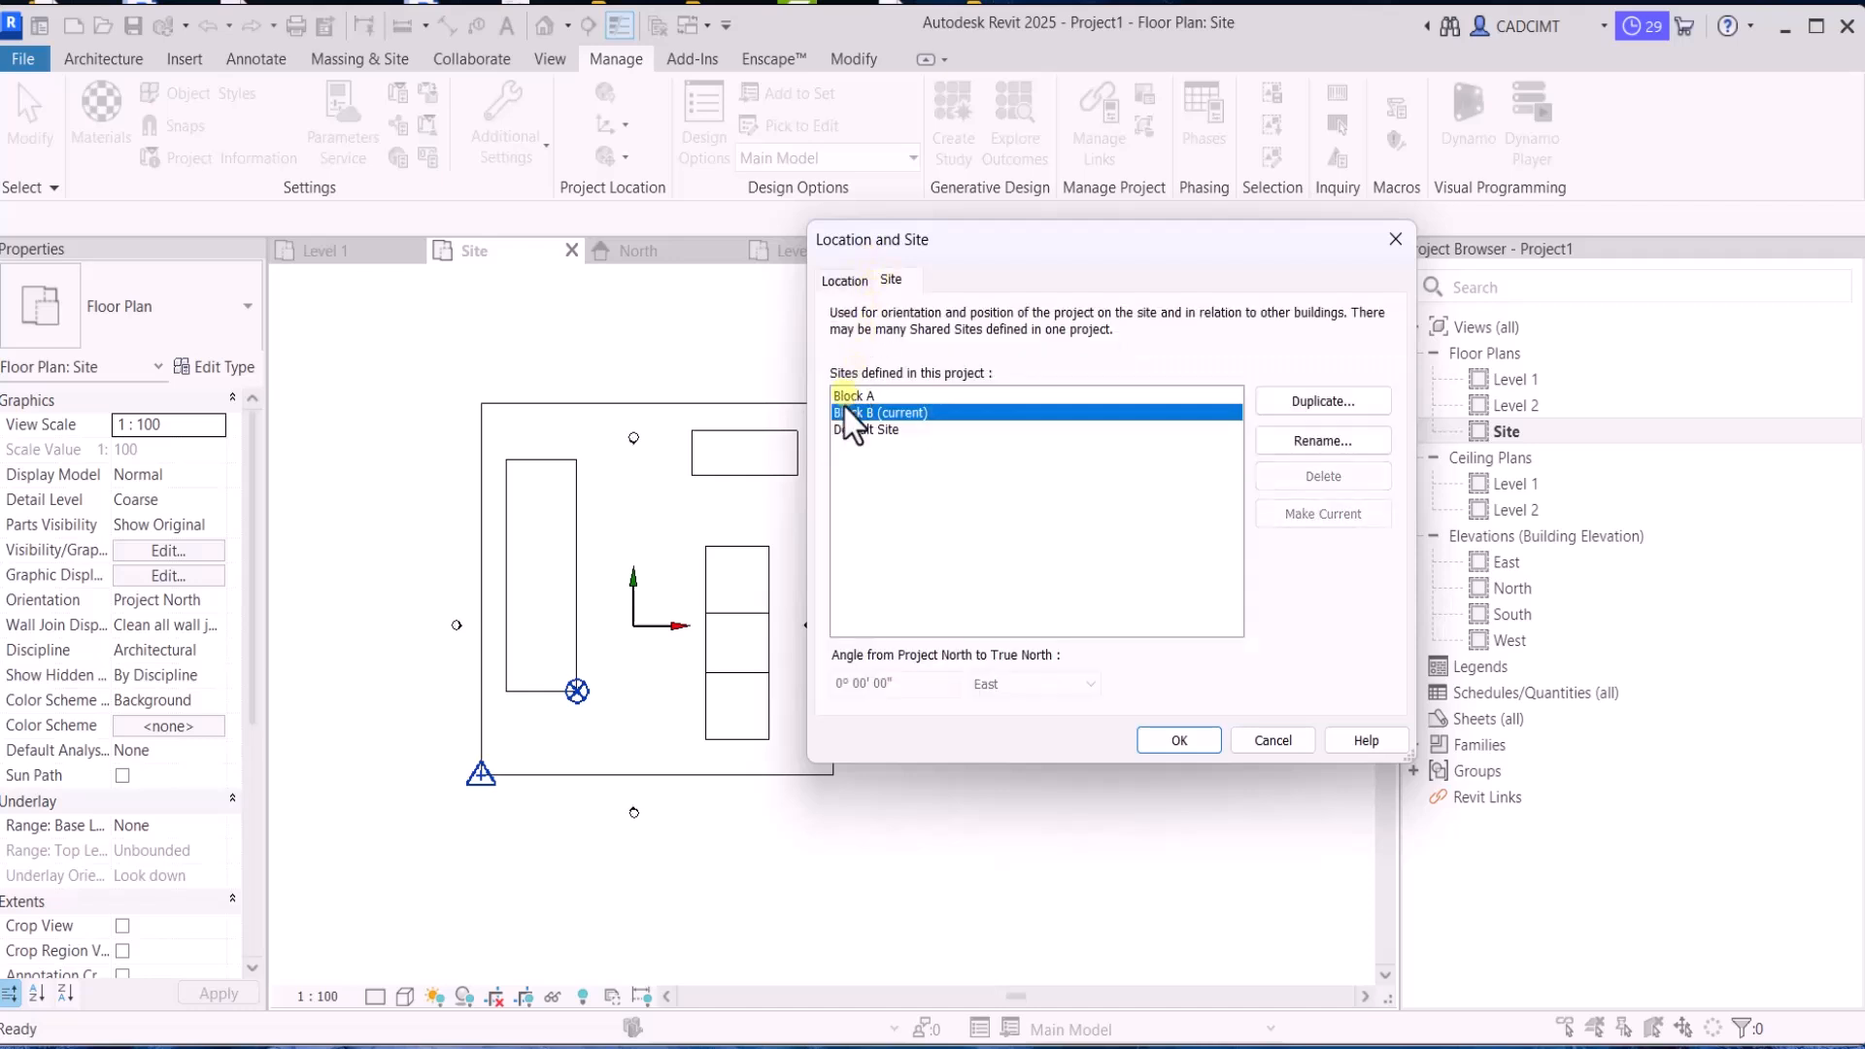
pyautogui.click(844, 399)
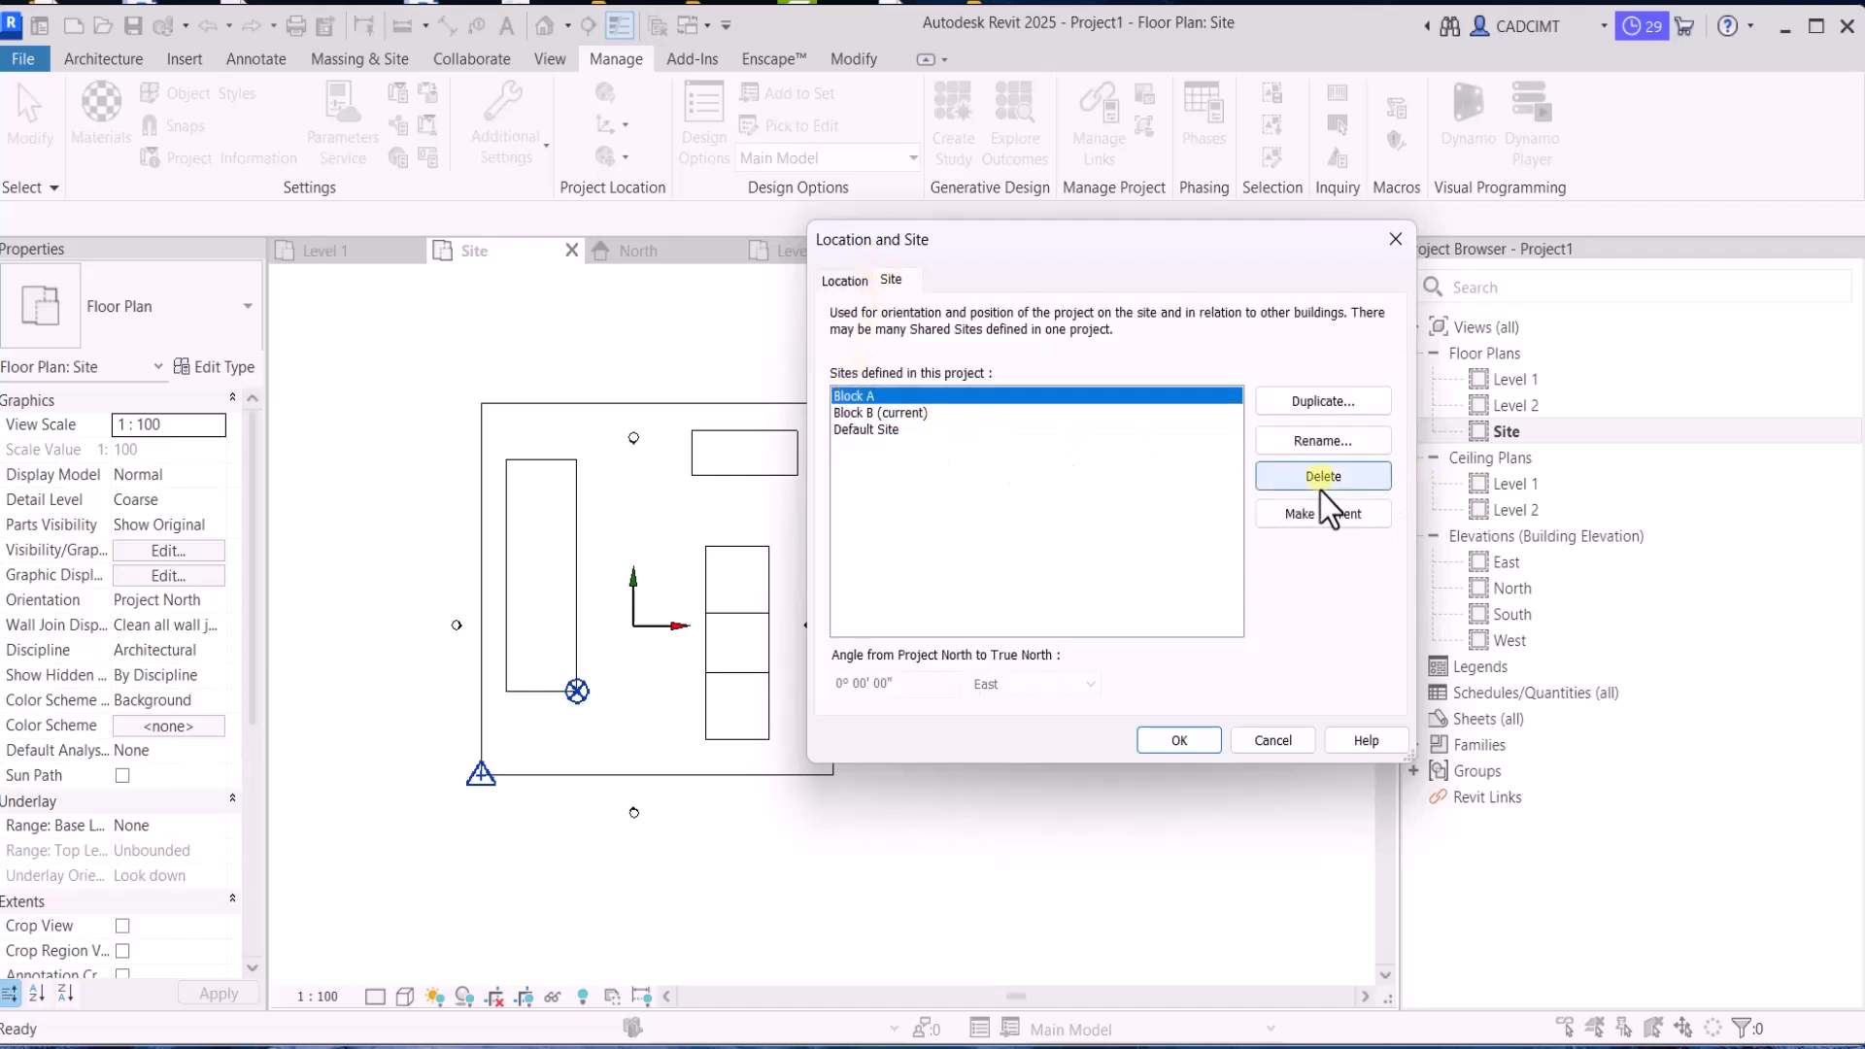
pyautogui.click(1268, 524)
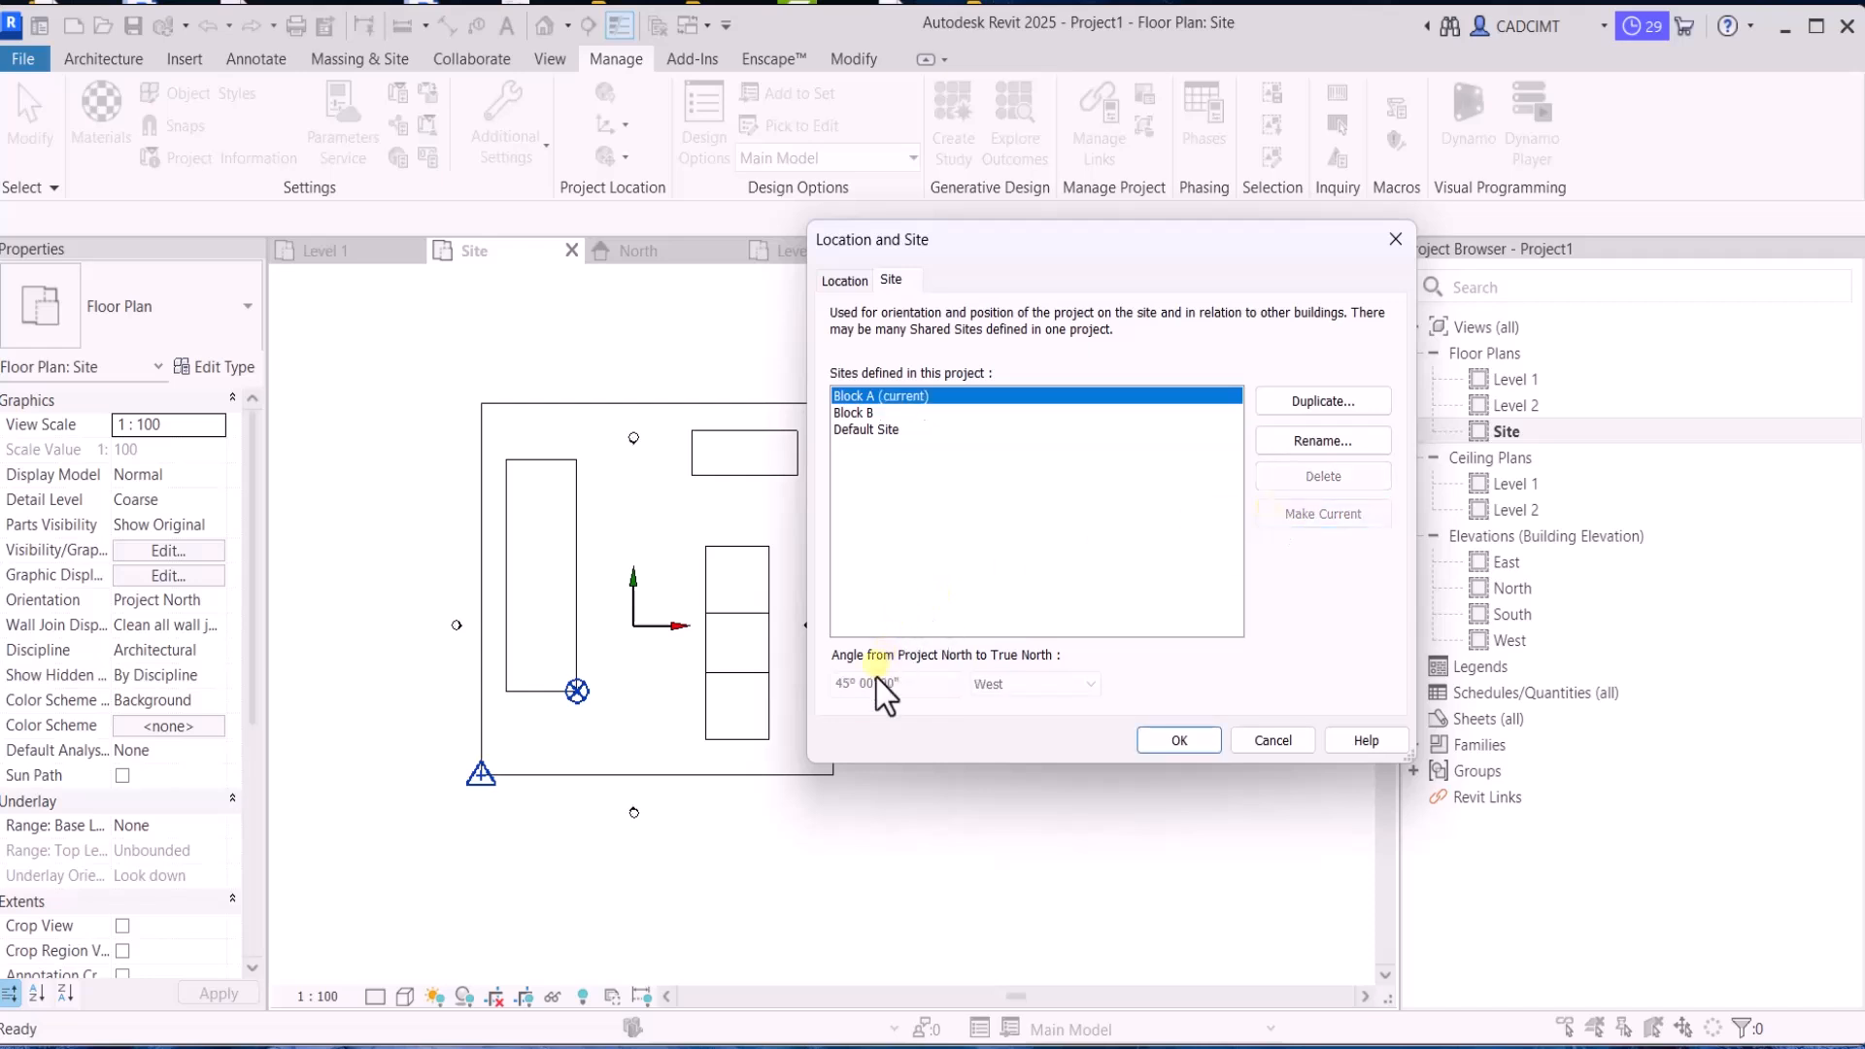
pyautogui.click(1154, 740)
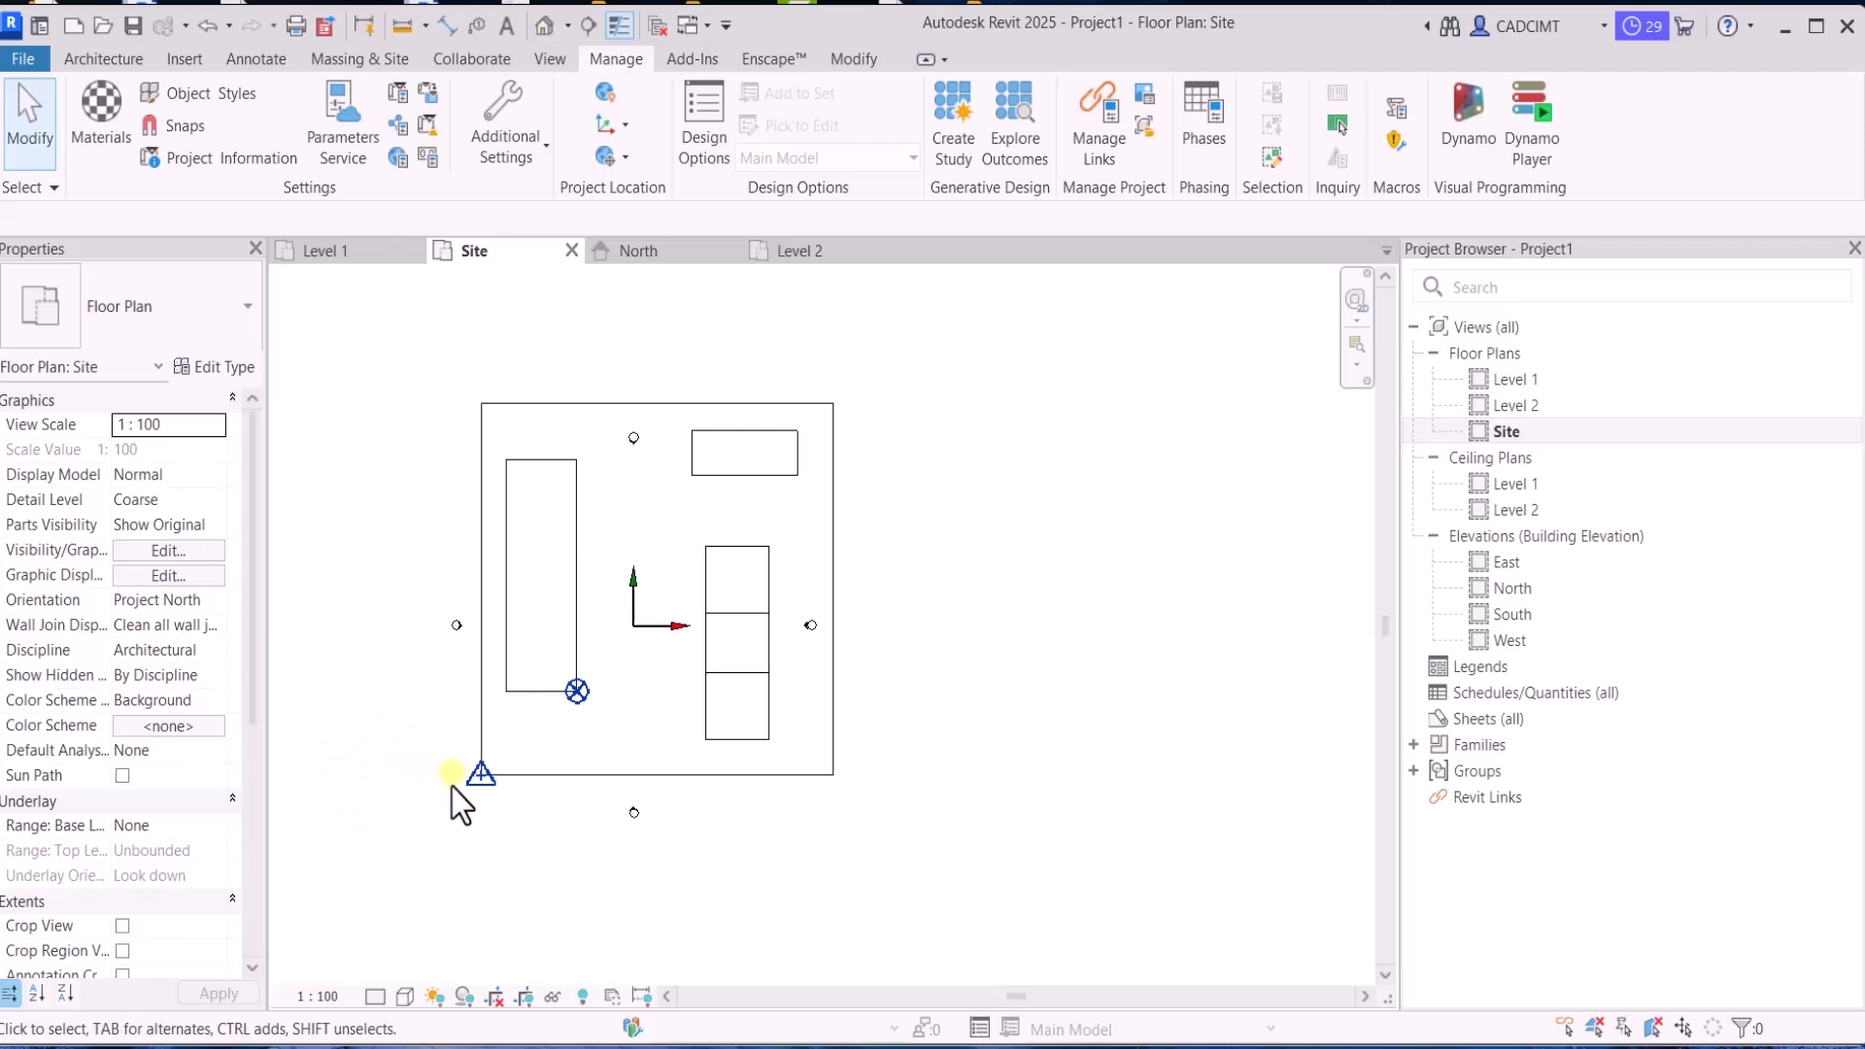
# Inspect the project base point's coordinates and angle to true north for the Block A site, and clear the selection
pyautogui.click(577, 691)
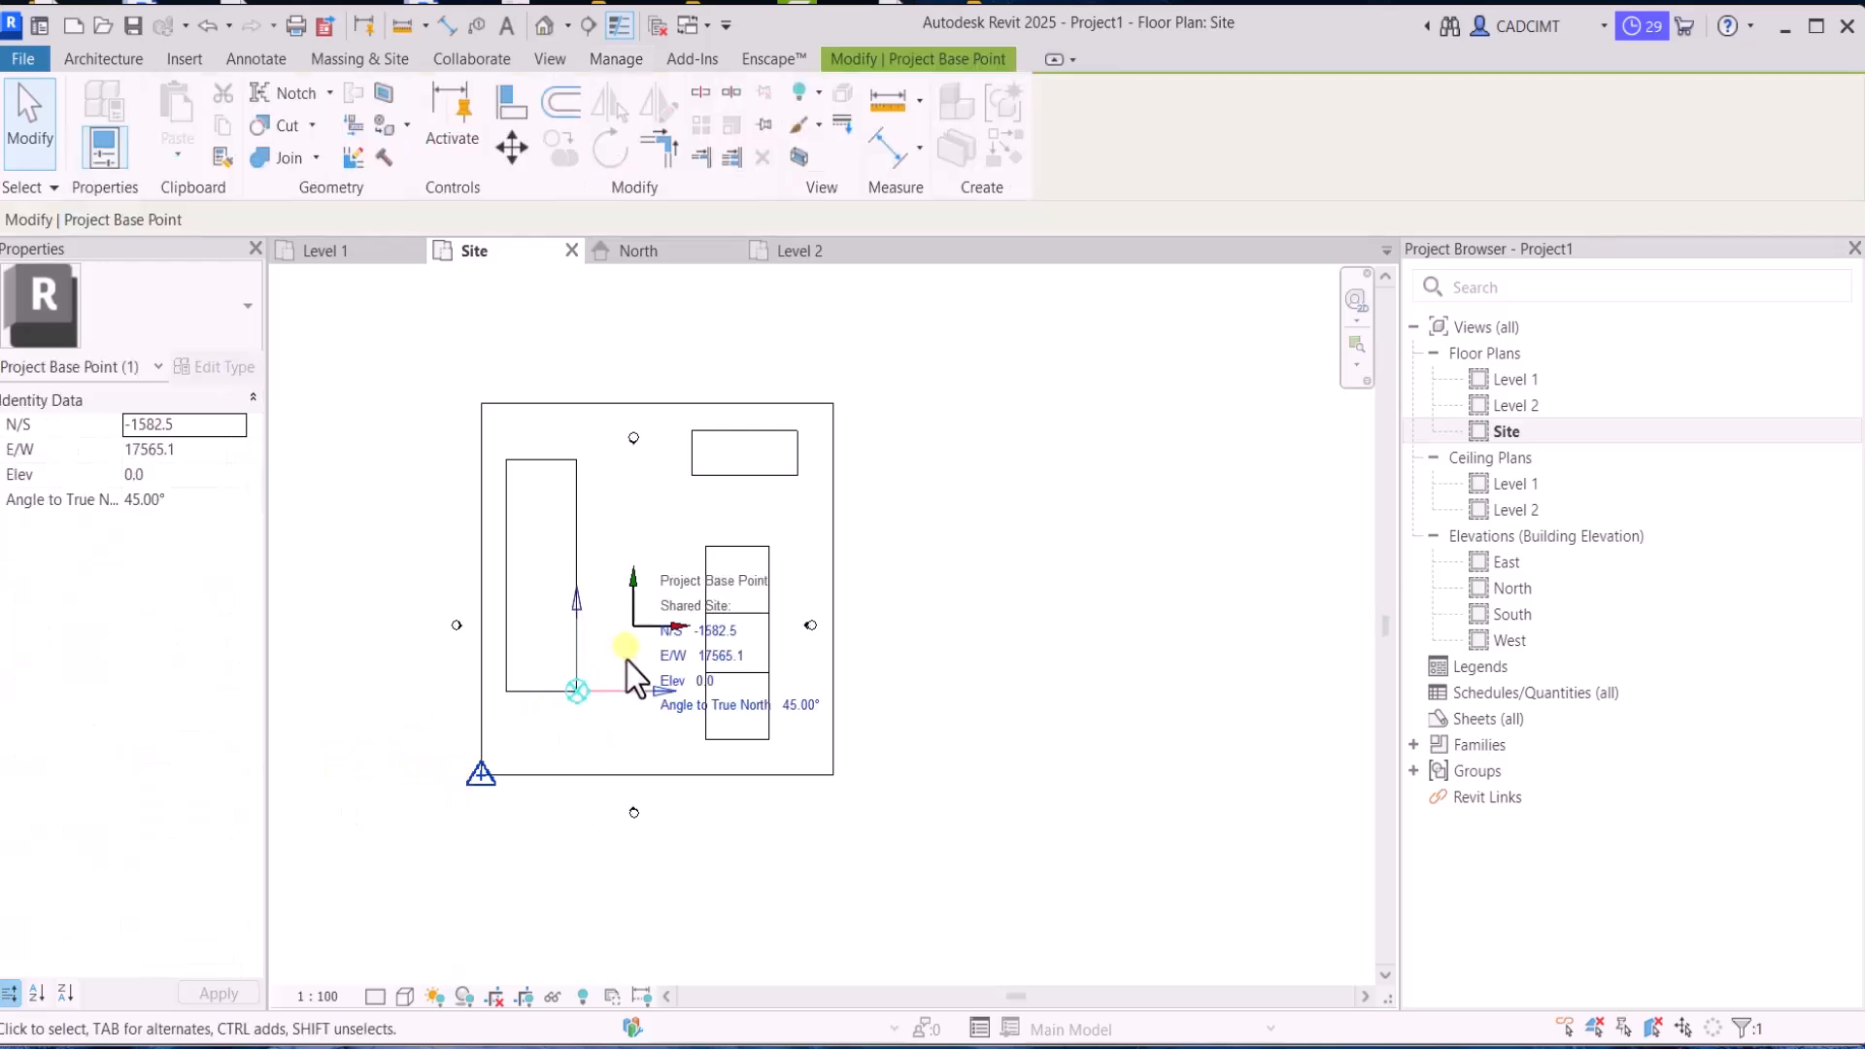
pyautogui.click(387, 824)
pyautogui.click(520, 746)
pyautogui.click(1002, 626)
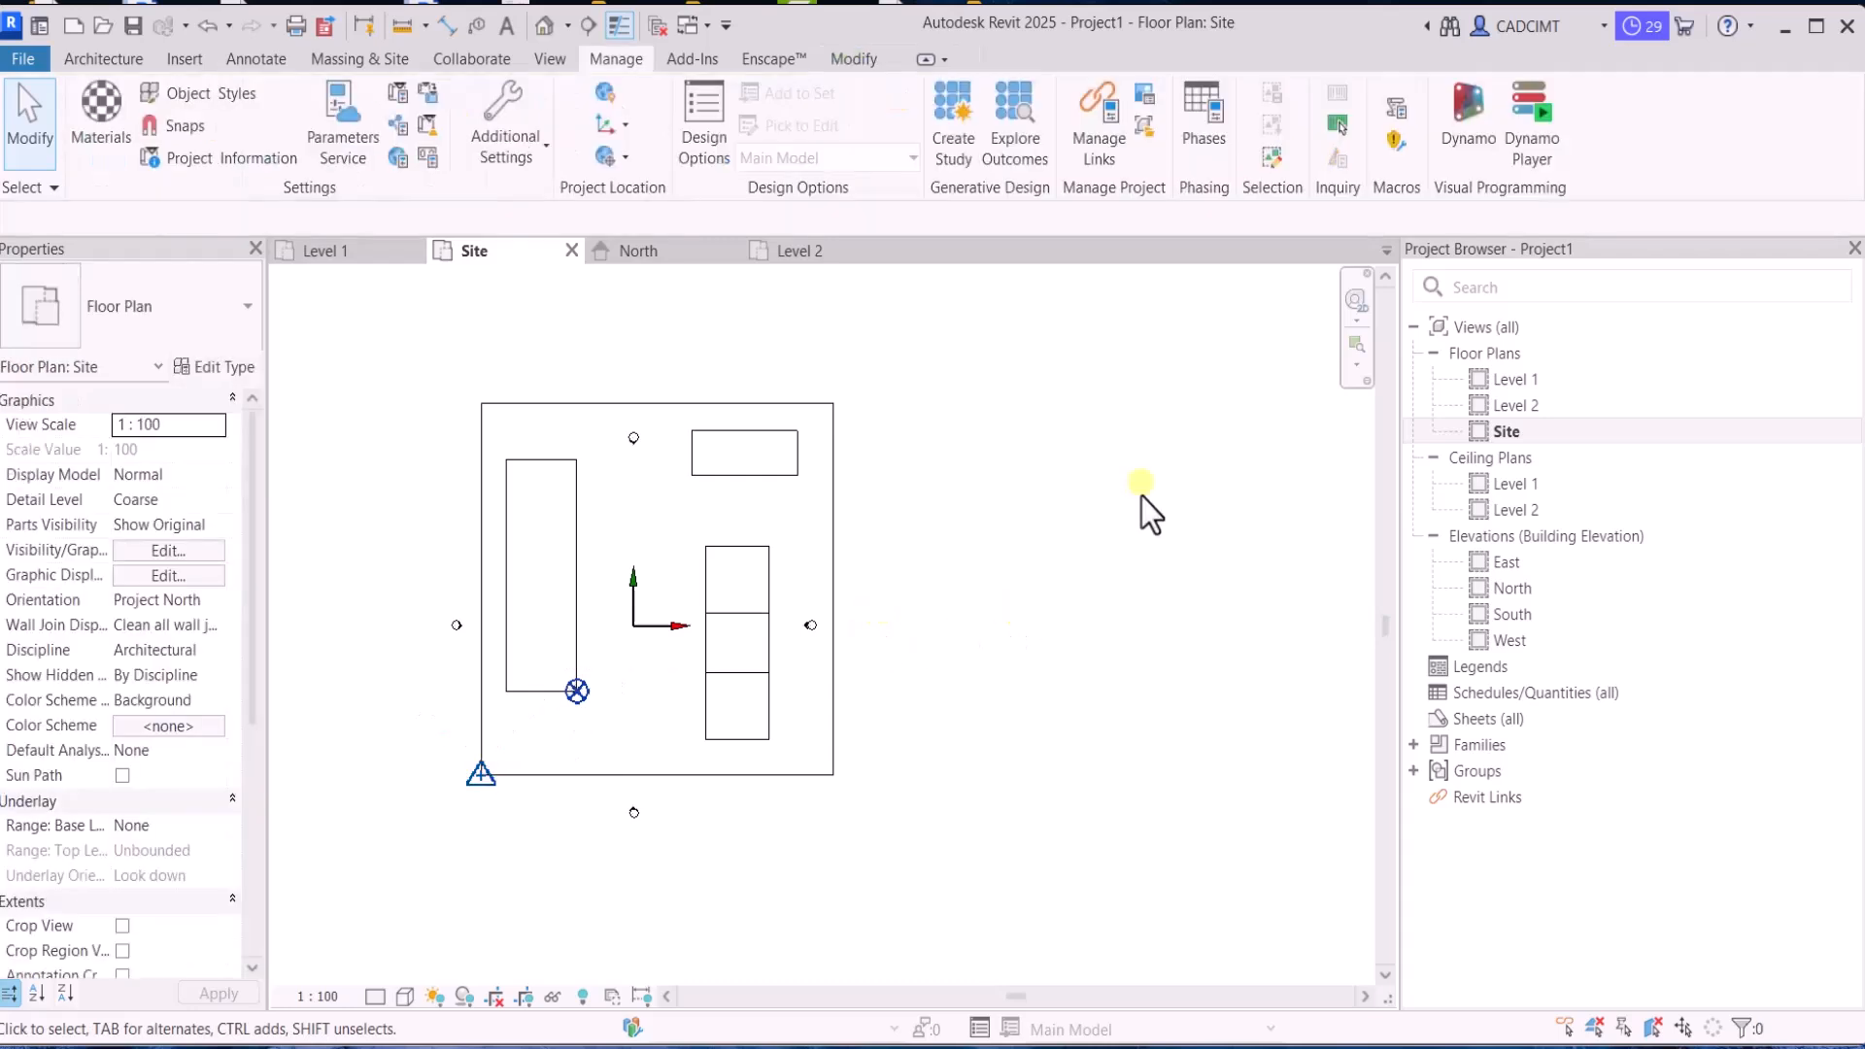
pyautogui.click(577, 691)
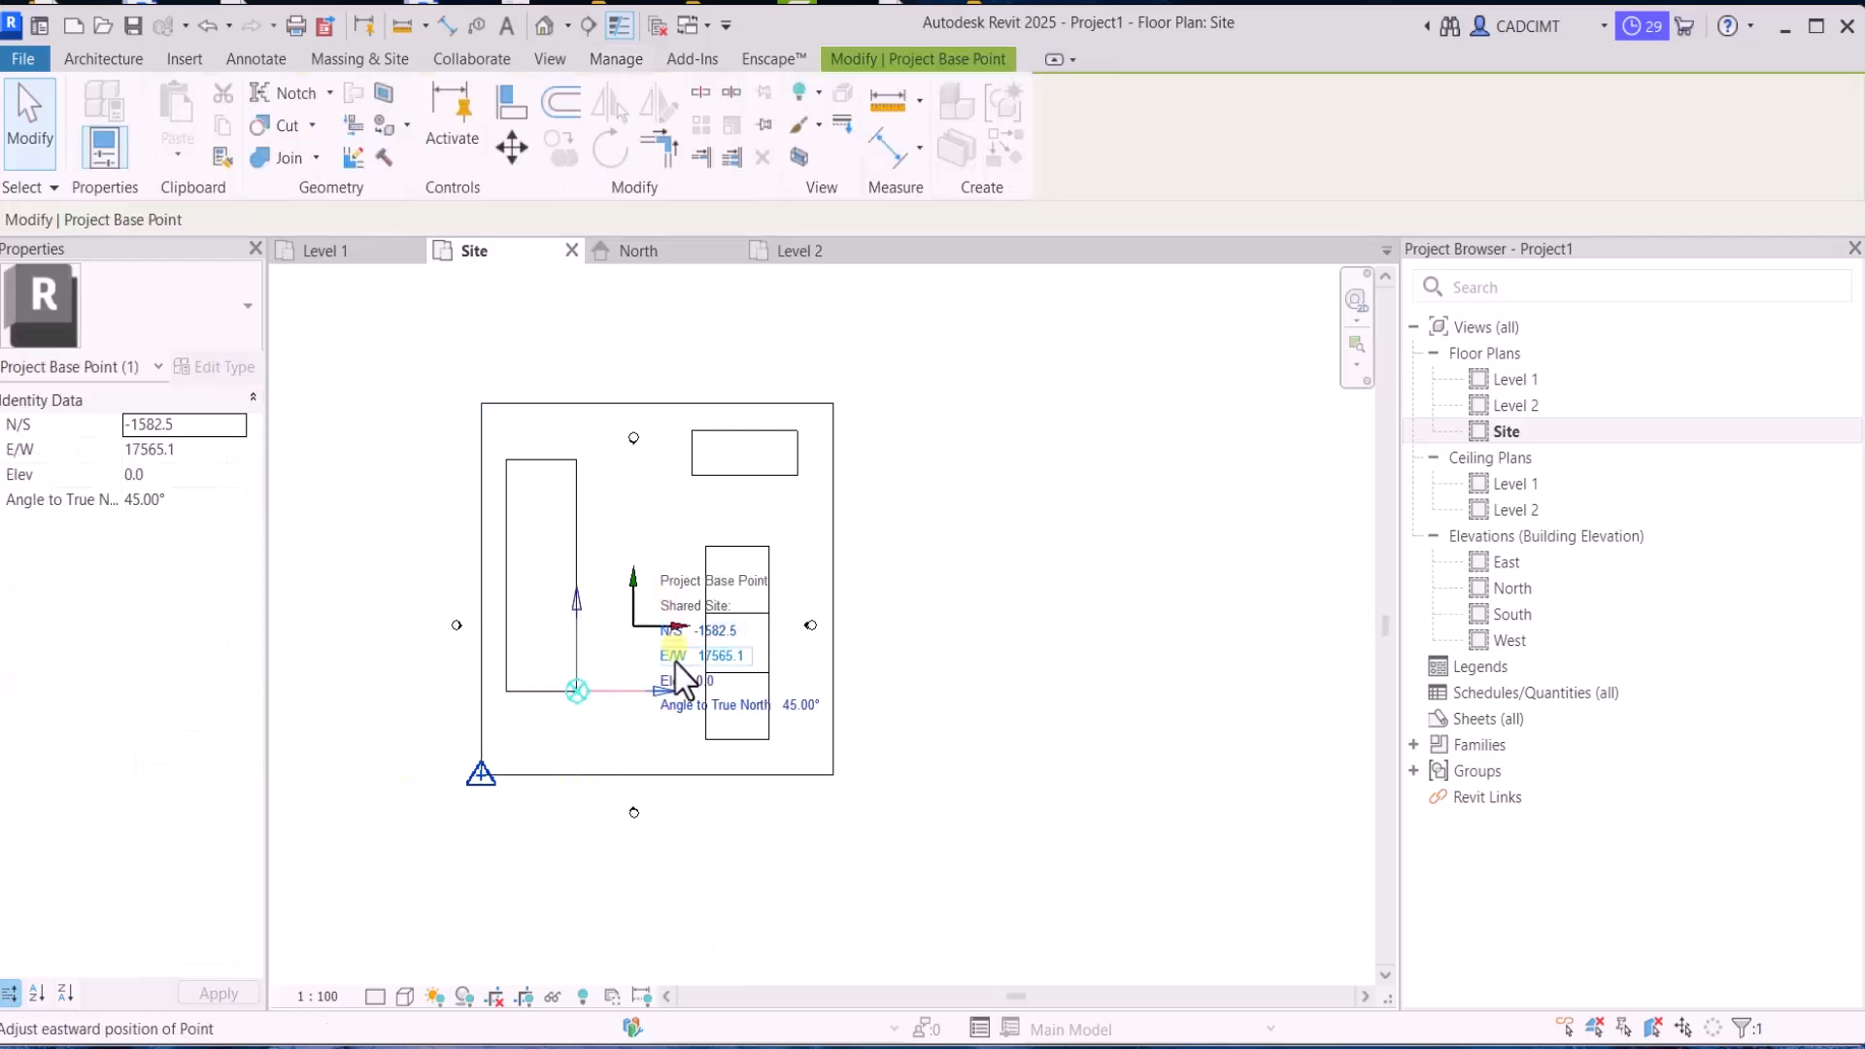
pyautogui.click(593, 733)
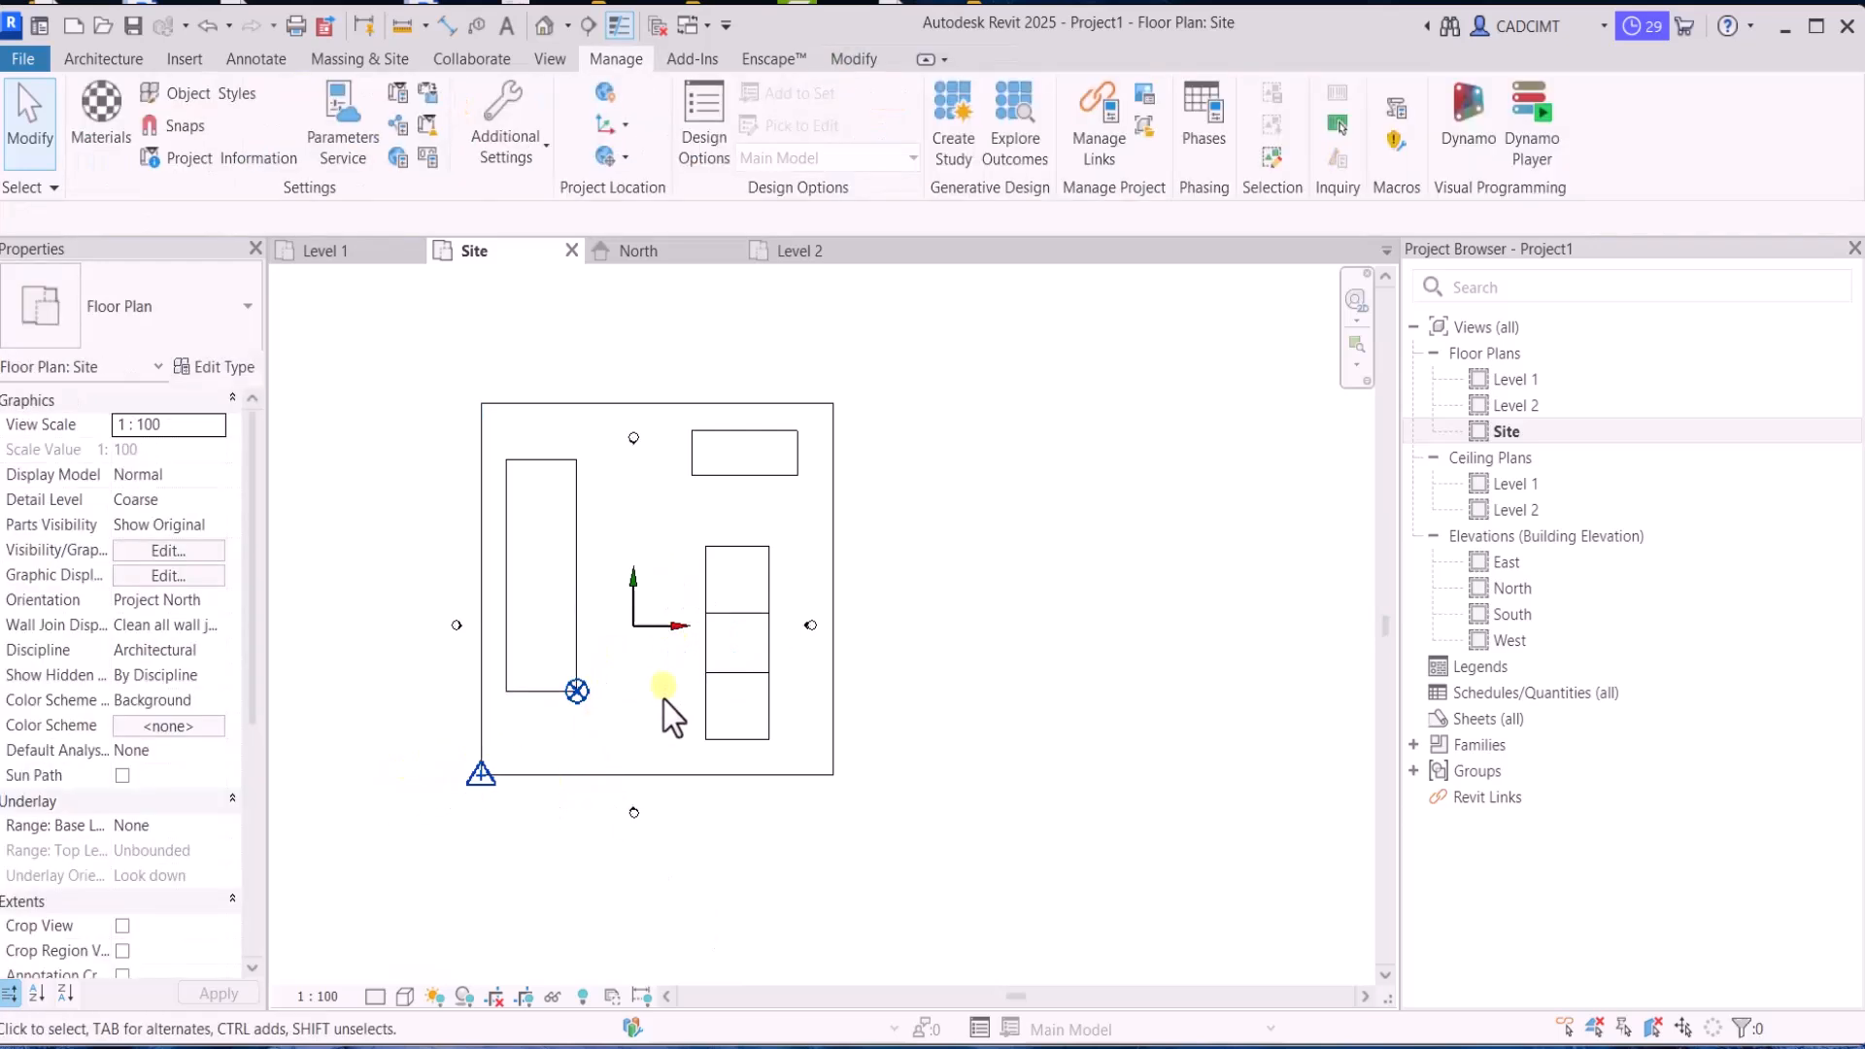
# Set the project location to New Delhi, India using the Default City List and accept it
pyautogui.click(603, 103)
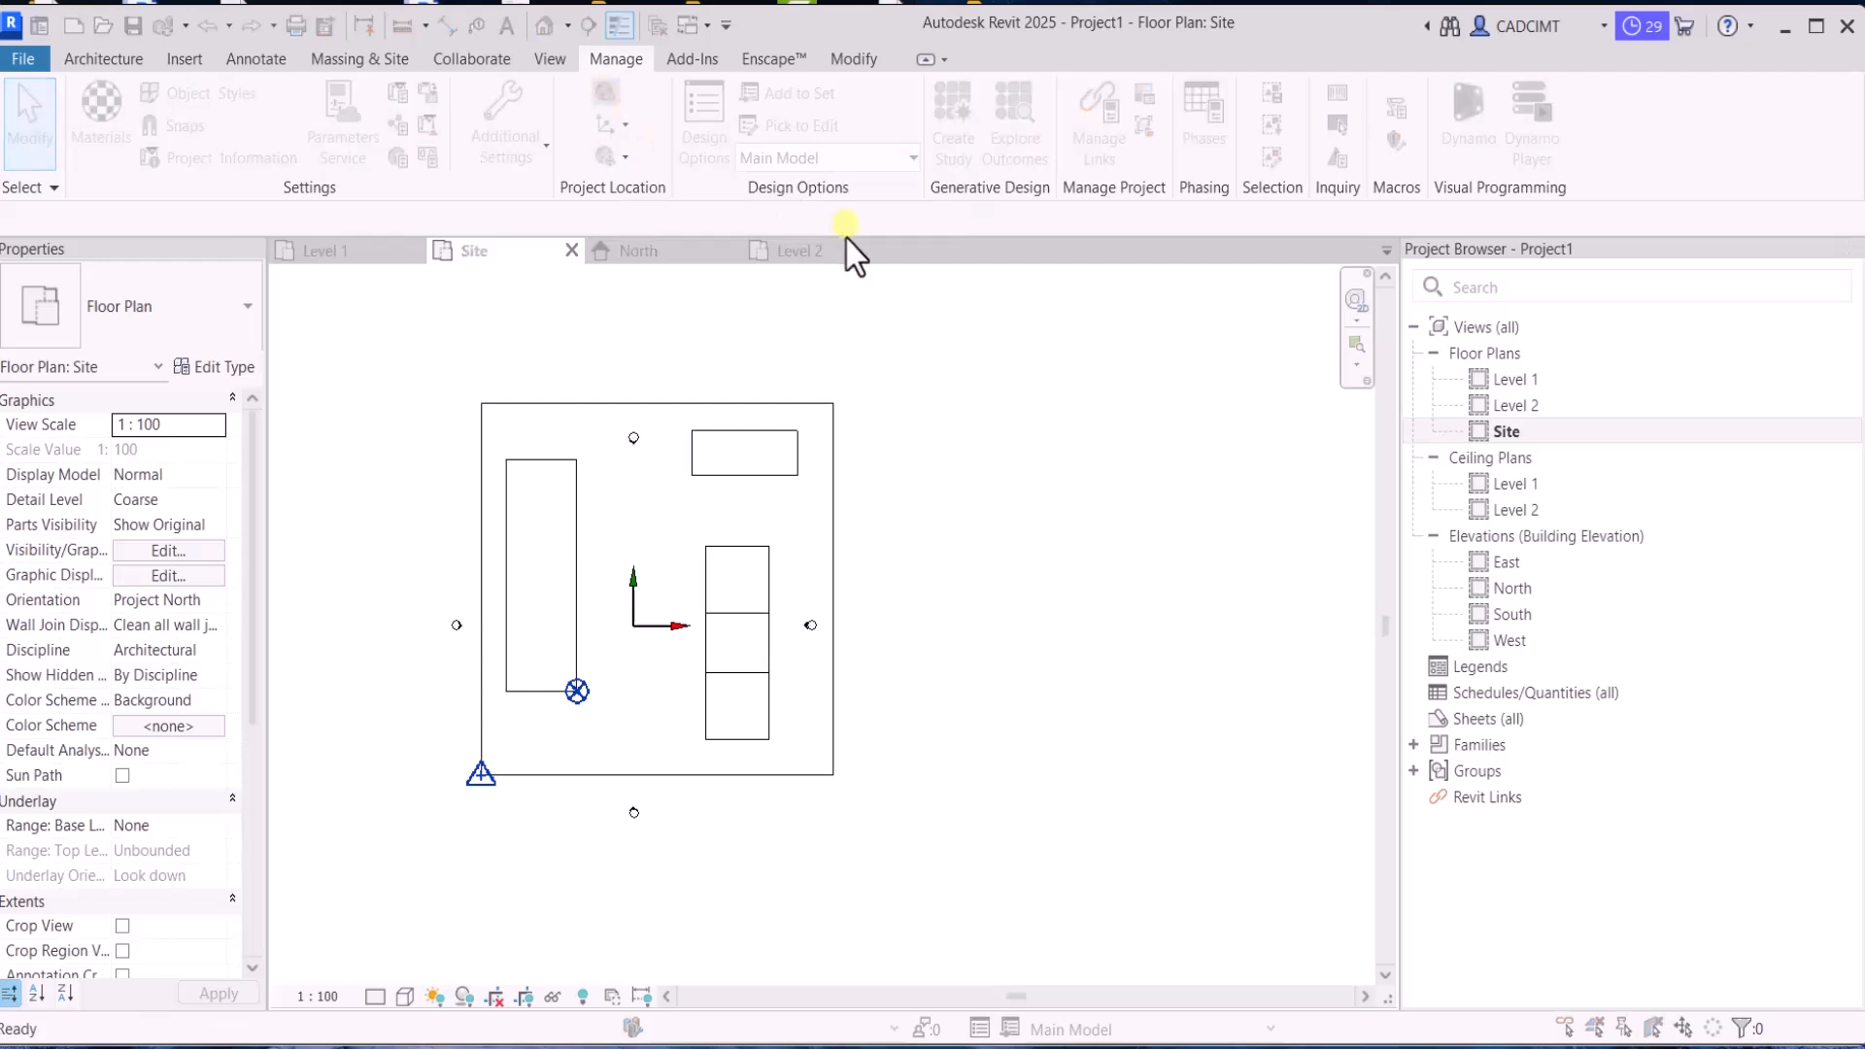
pyautogui.click(956, 417)
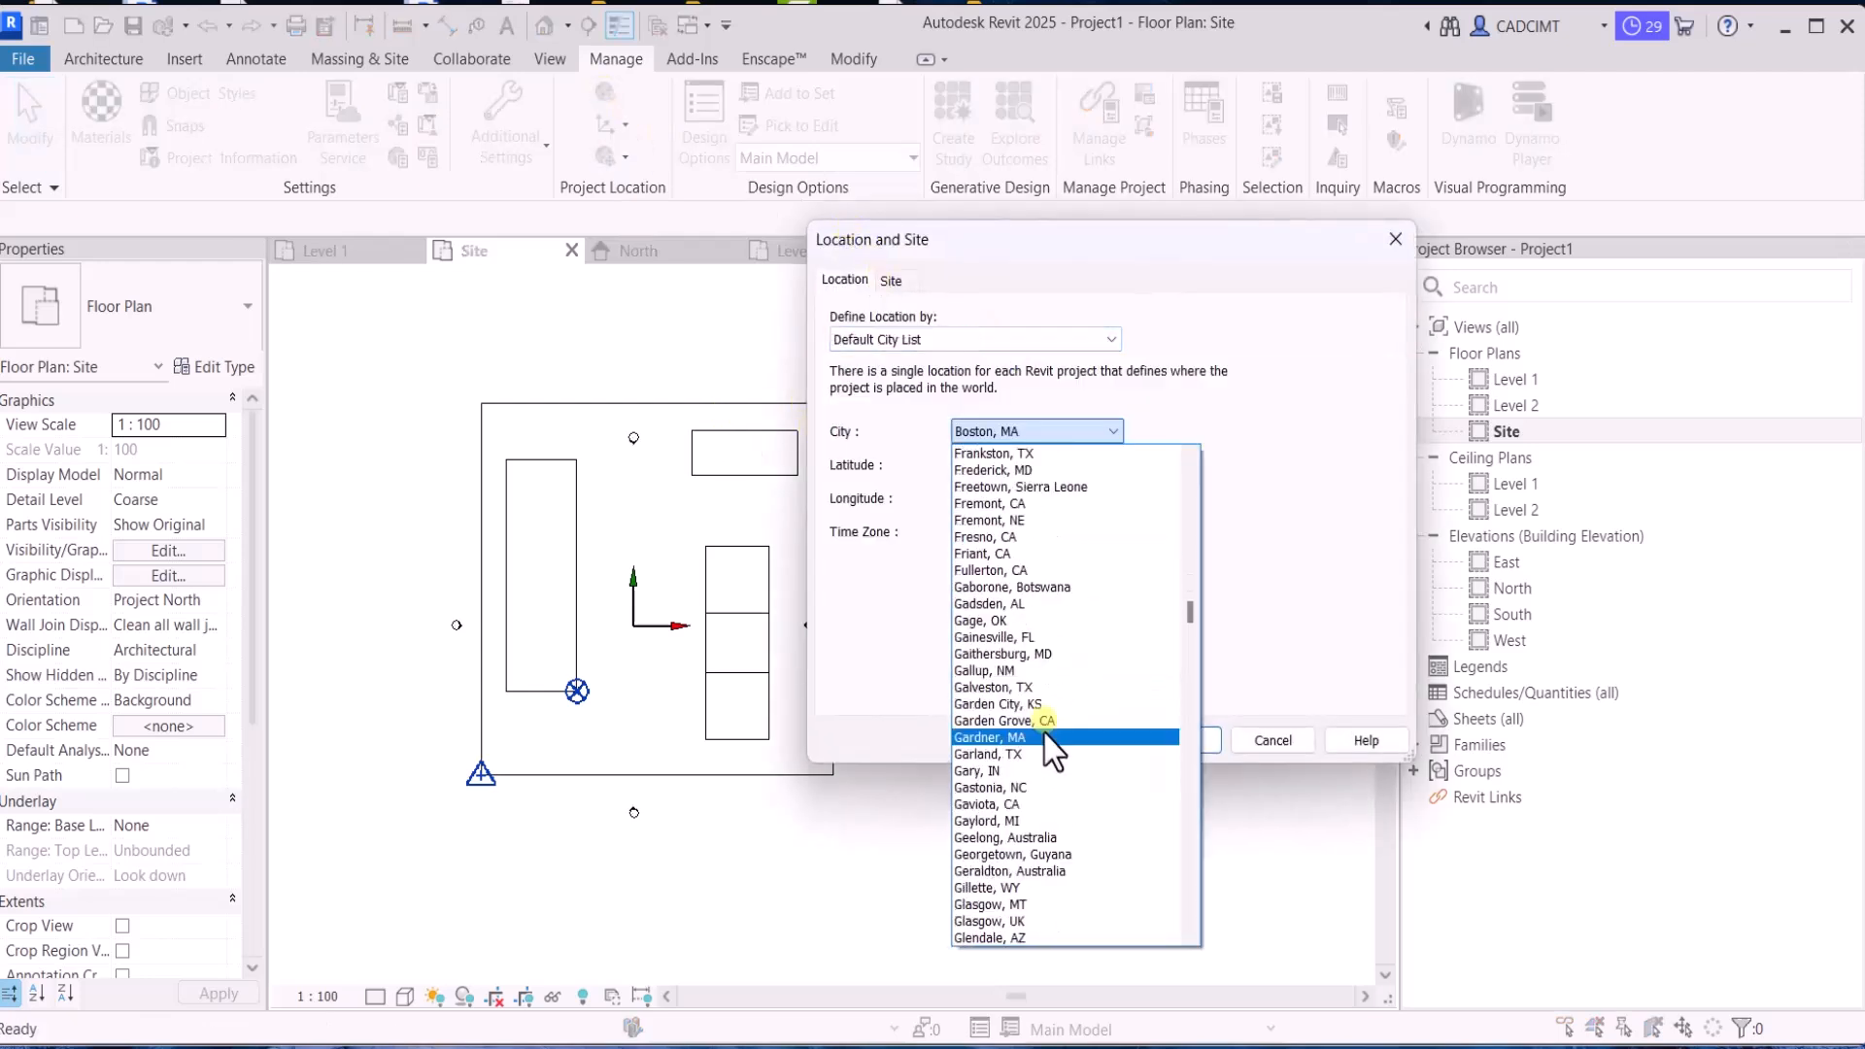
pyautogui.scroll(-20, 1045, 738)
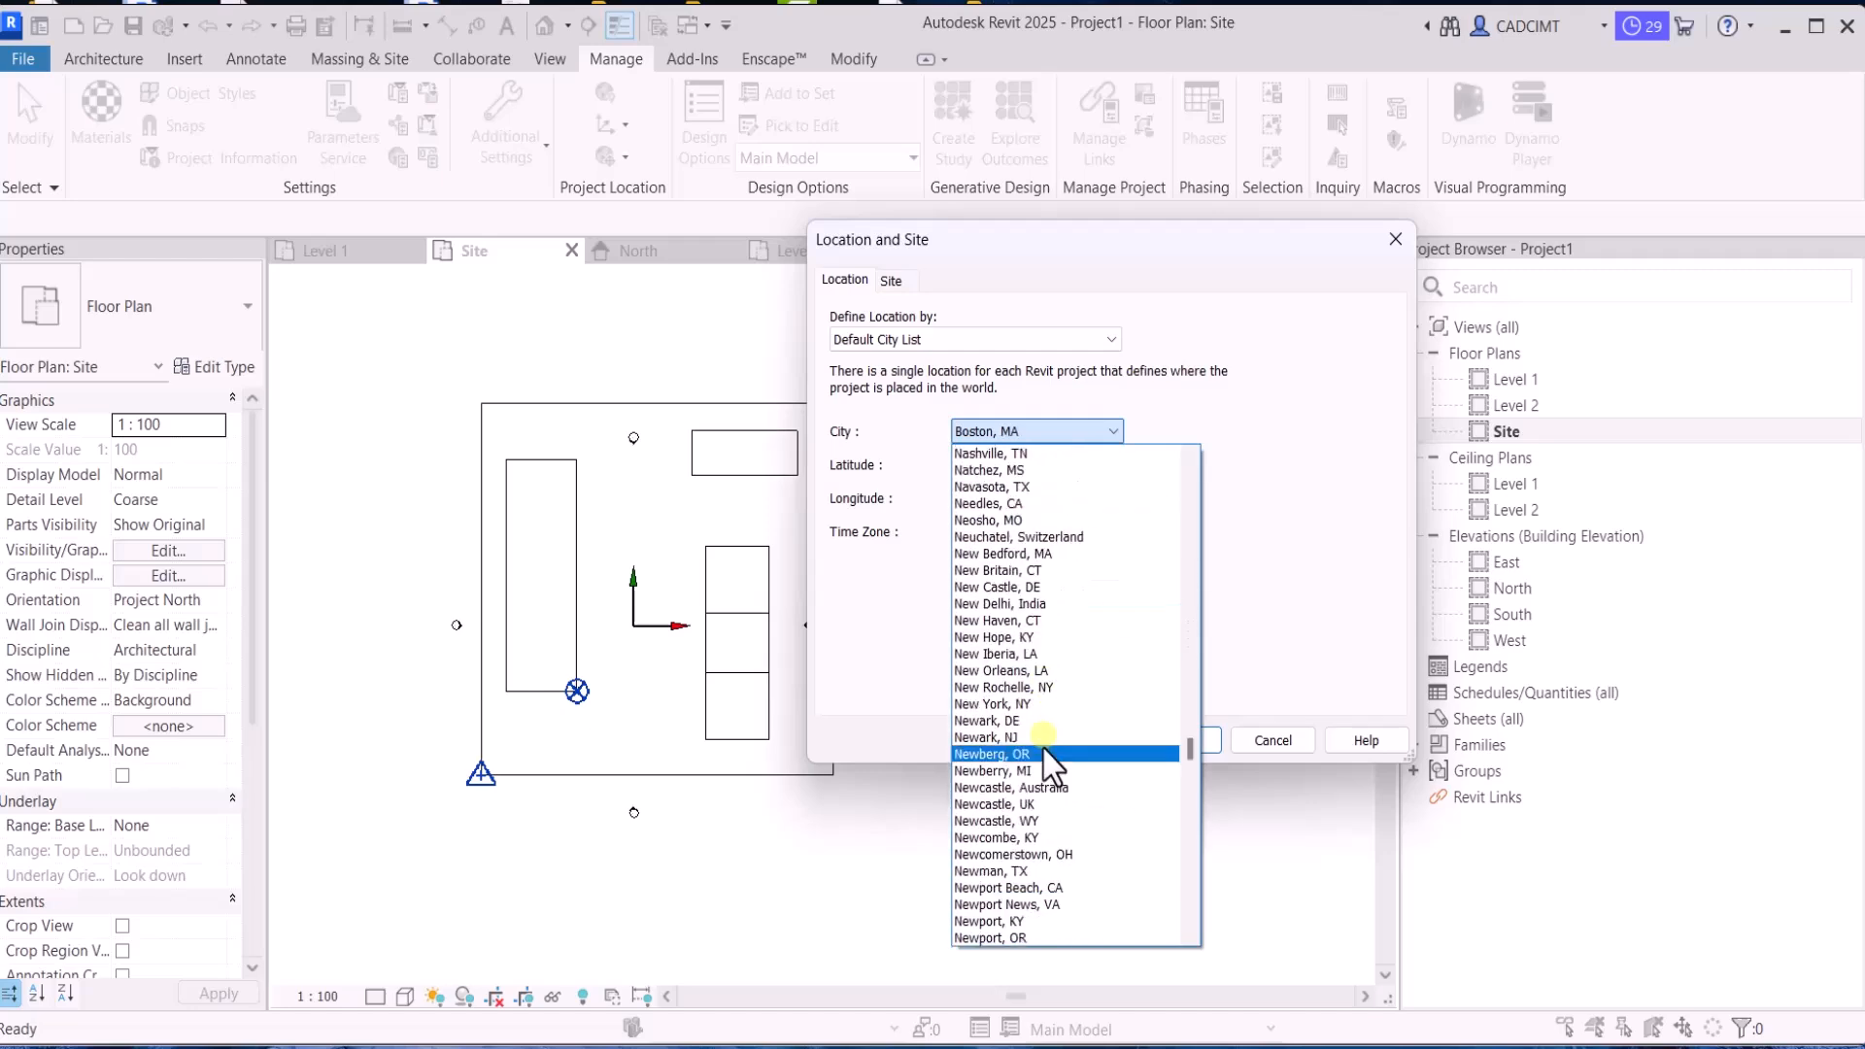
pyautogui.scroll(-10, 1044, 750)
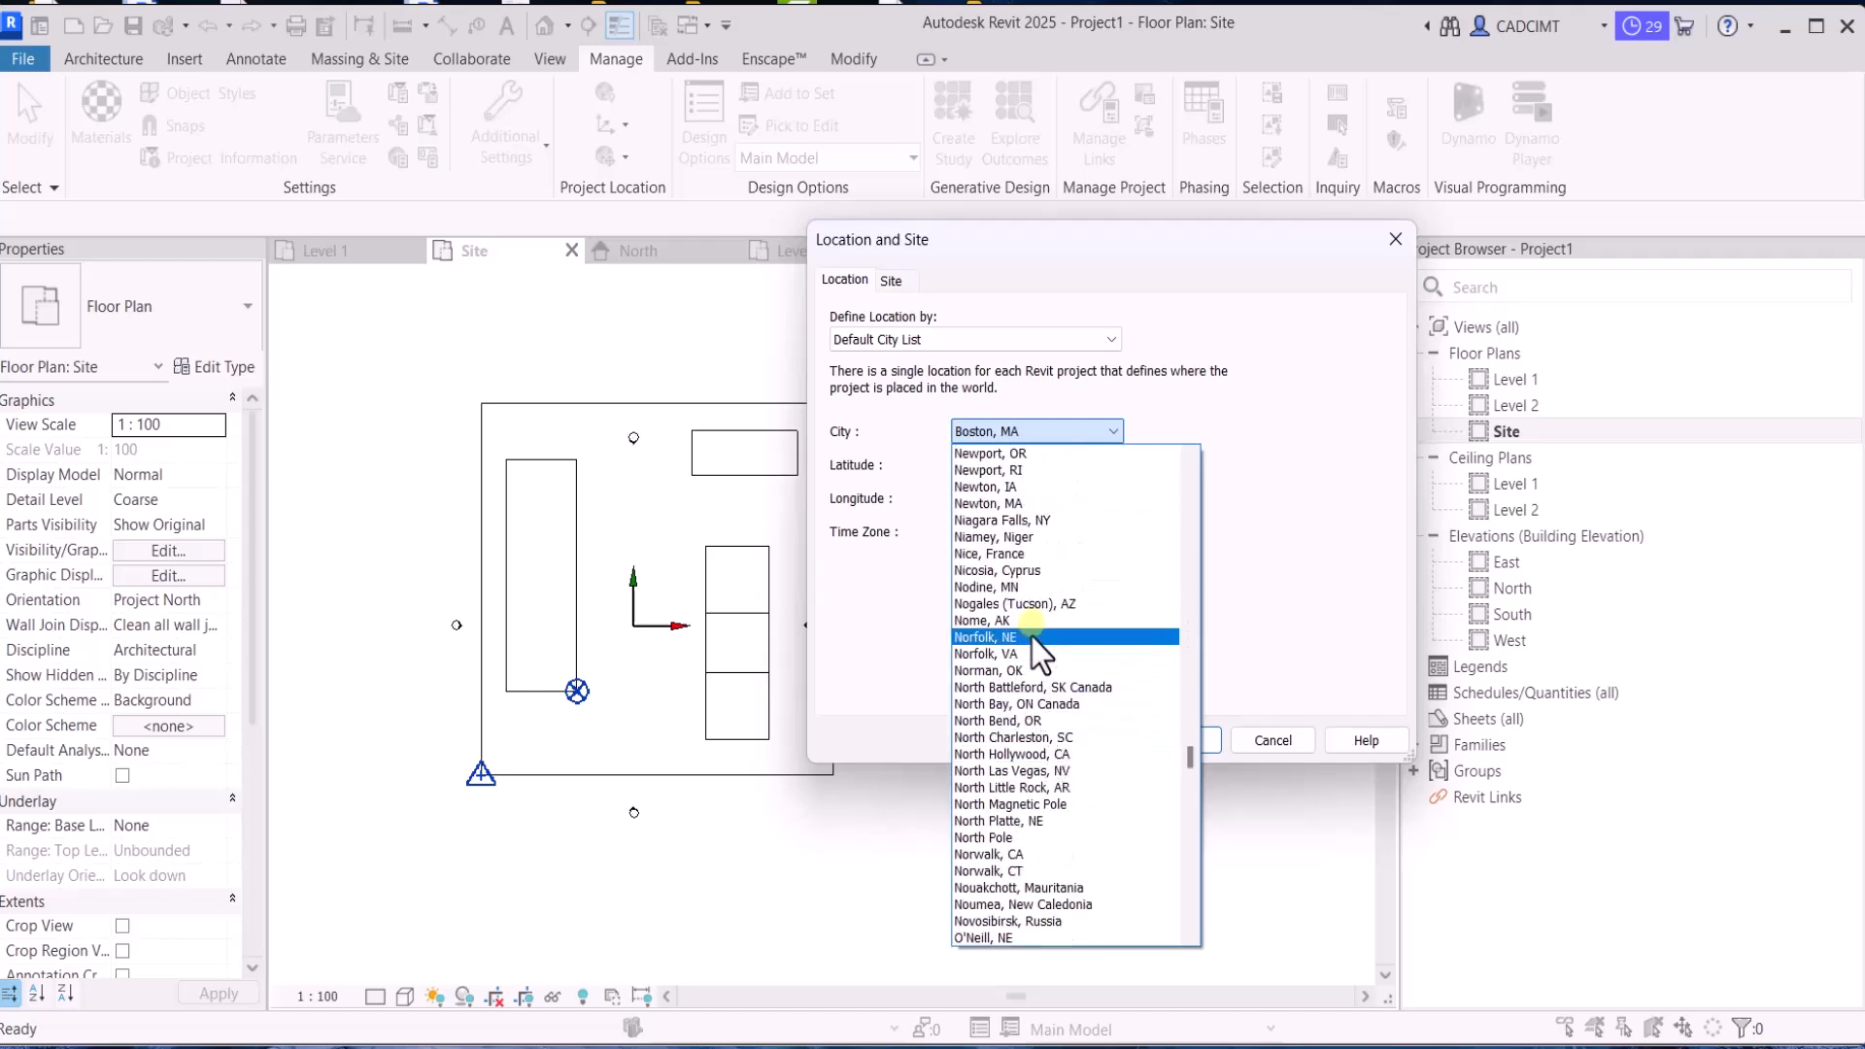
pyautogui.scroll(6, 1032, 637)
pyautogui.click(1037, 610)
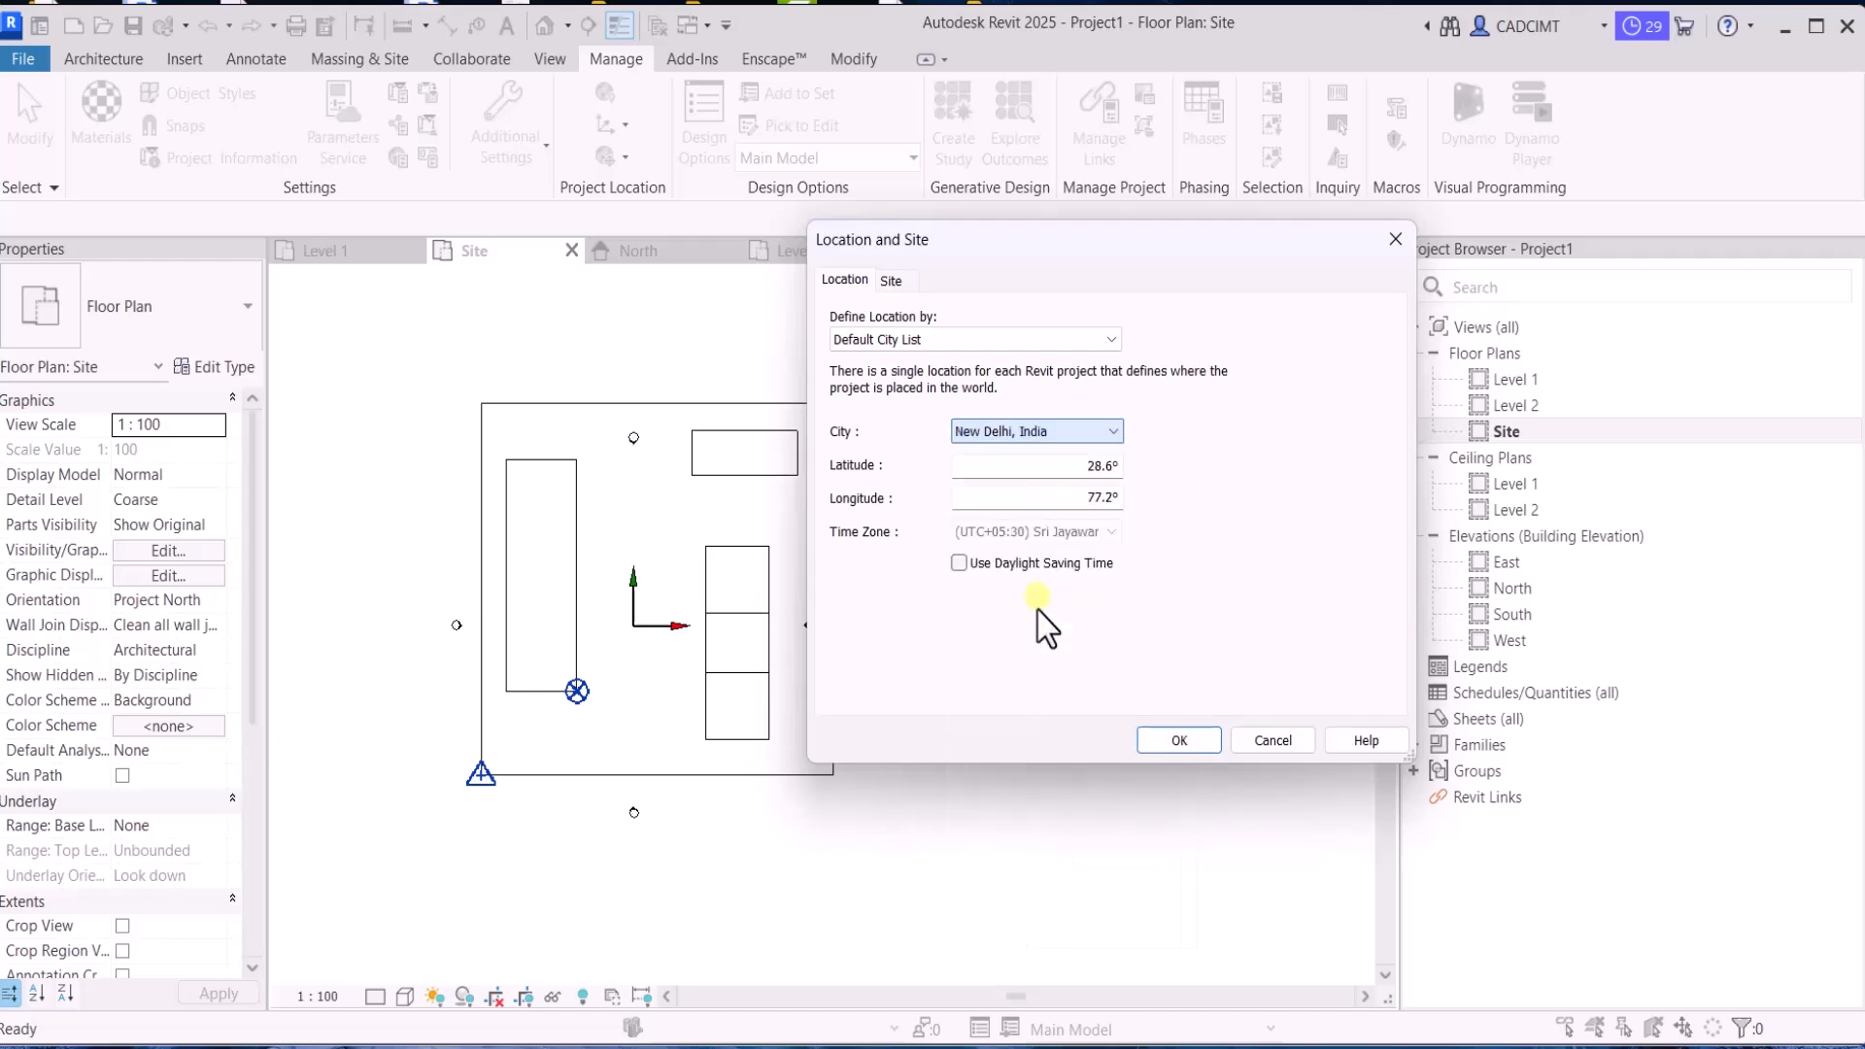
pyautogui.click(1178, 740)
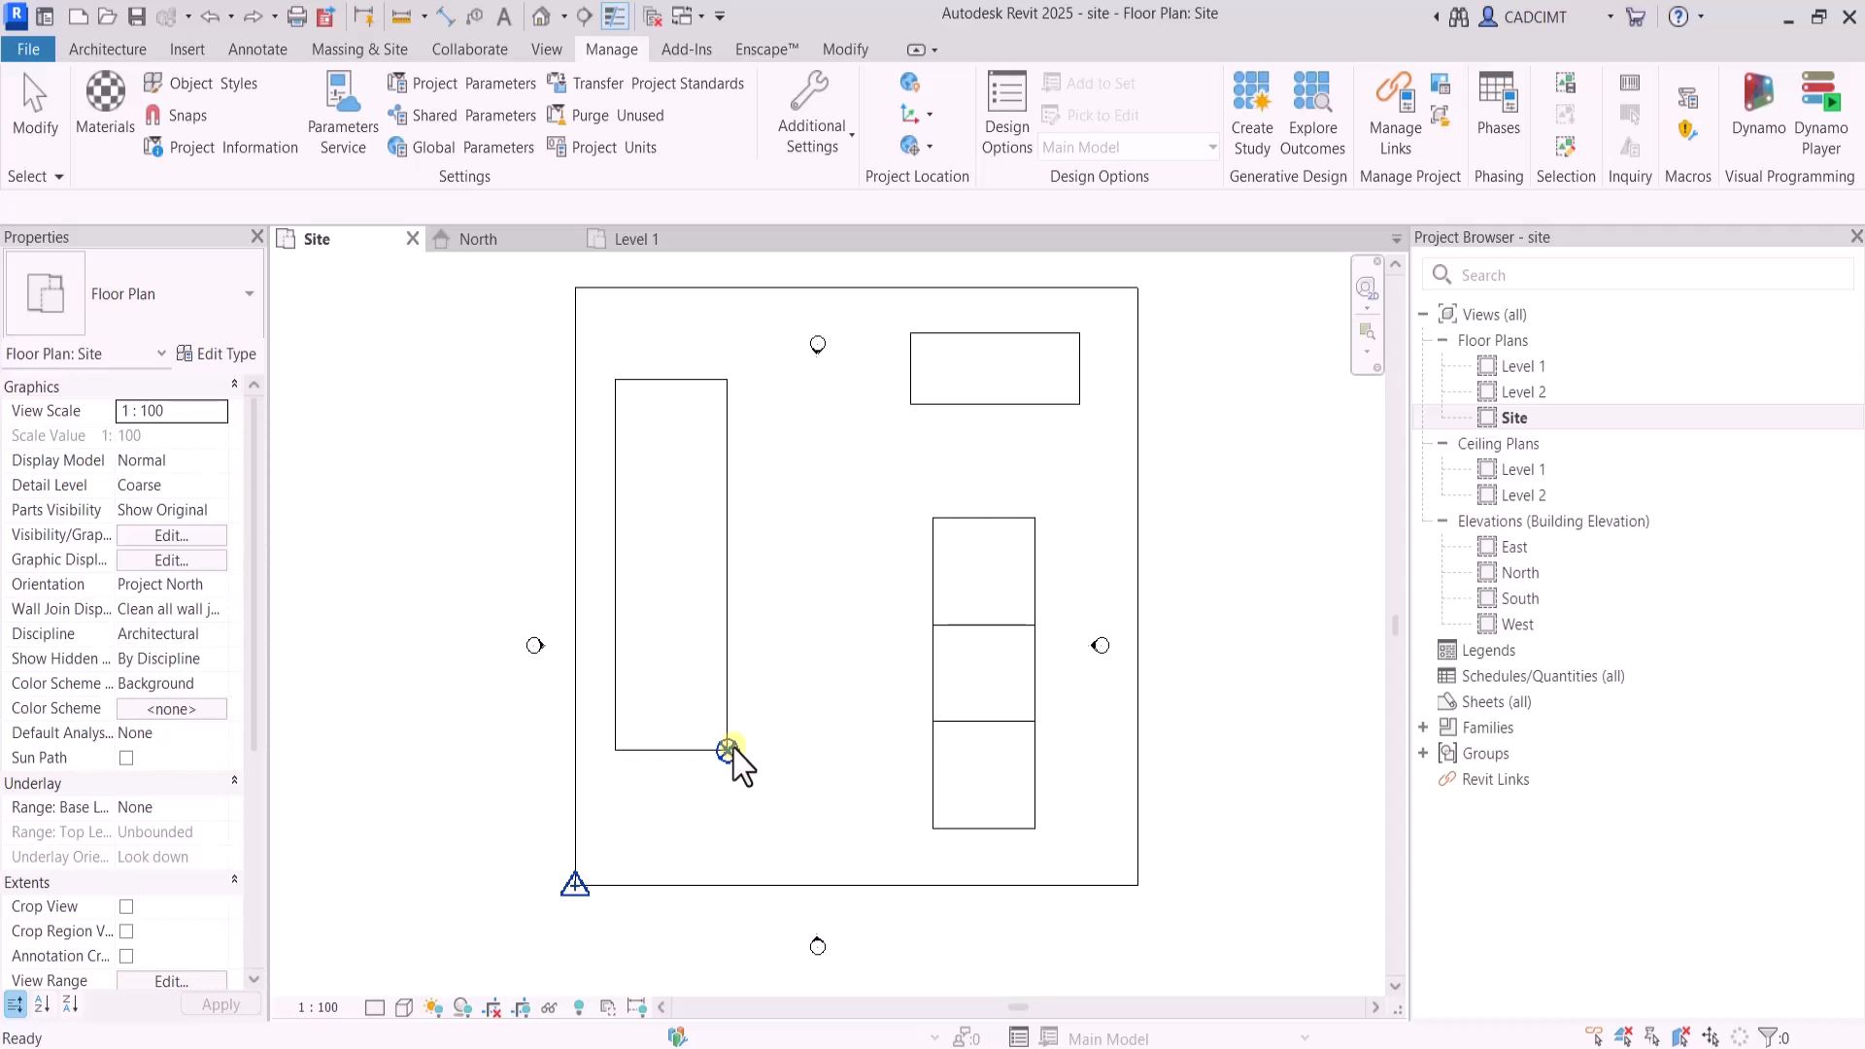
# Open the North elevation and examine the Elevation Base in Level 1's type properties
pyautogui.doubleClick(1535, 573)
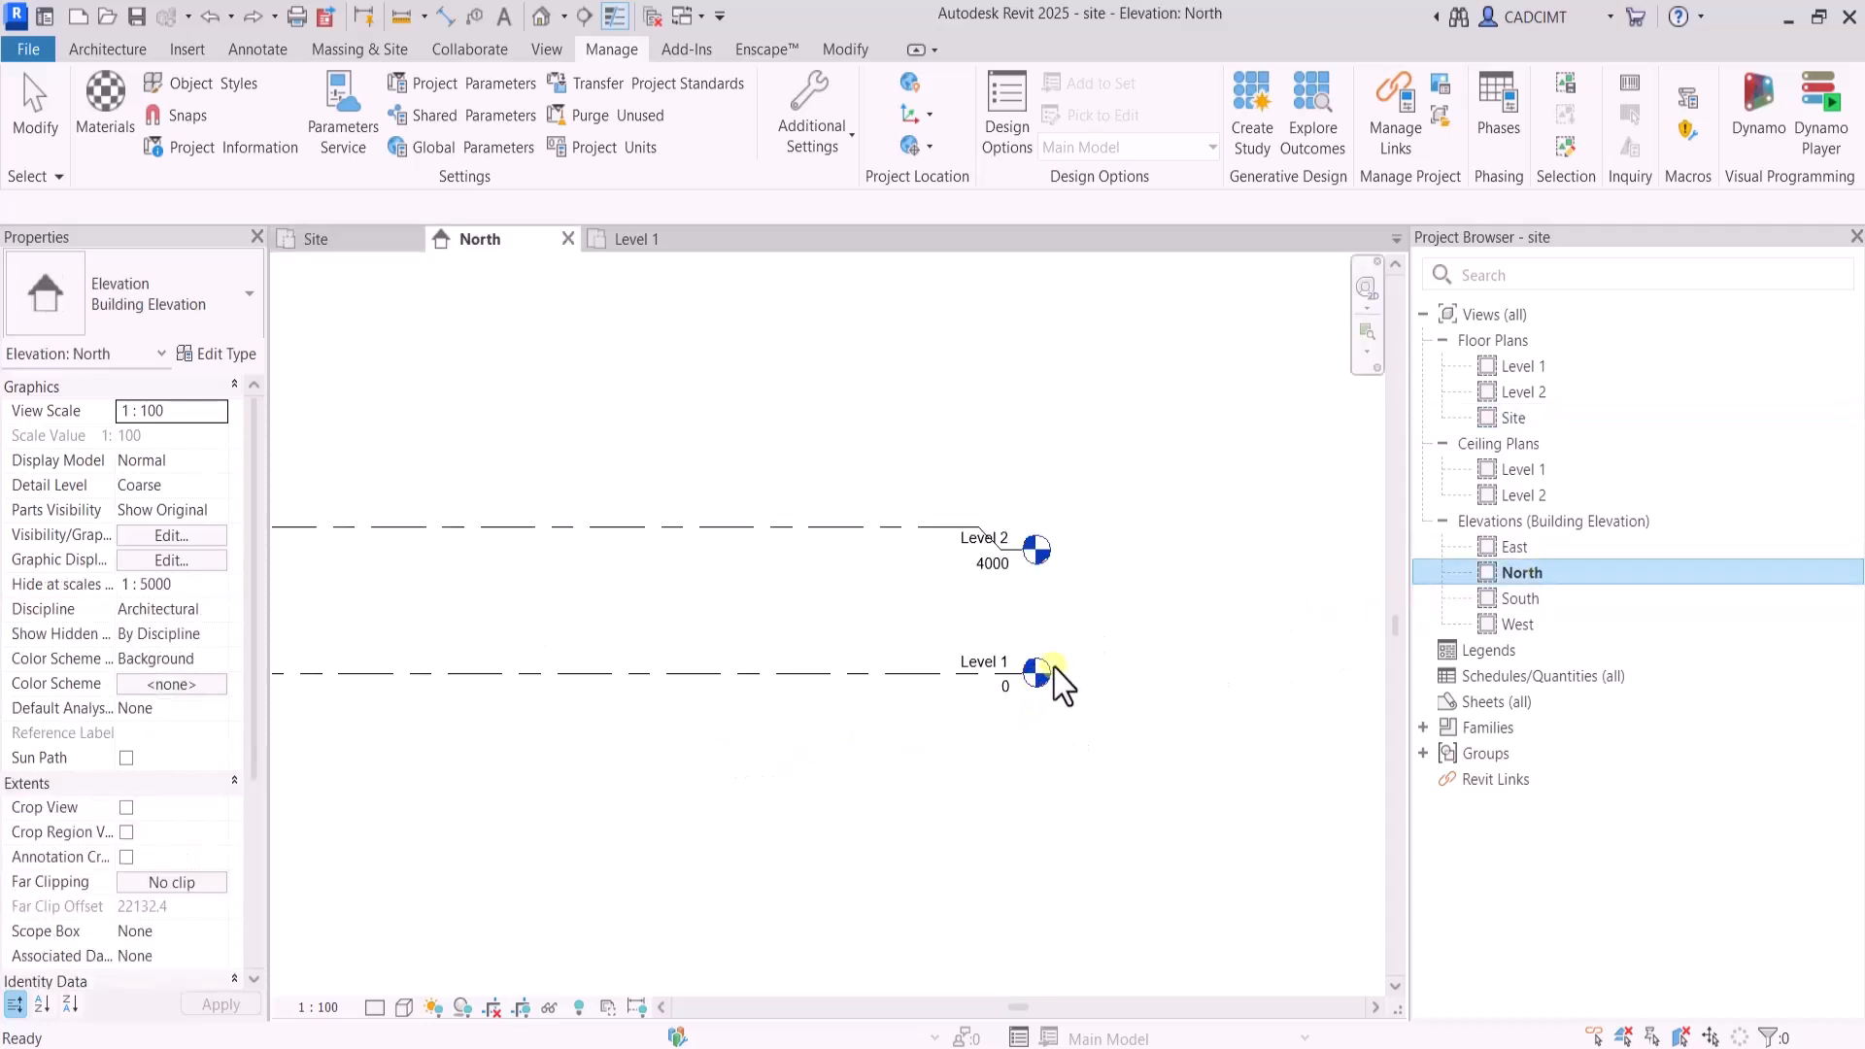
pyautogui.scroll(2, 1054, 675)
pyautogui.click(1201, 707)
pyautogui.scroll(-3, 1203, 712)
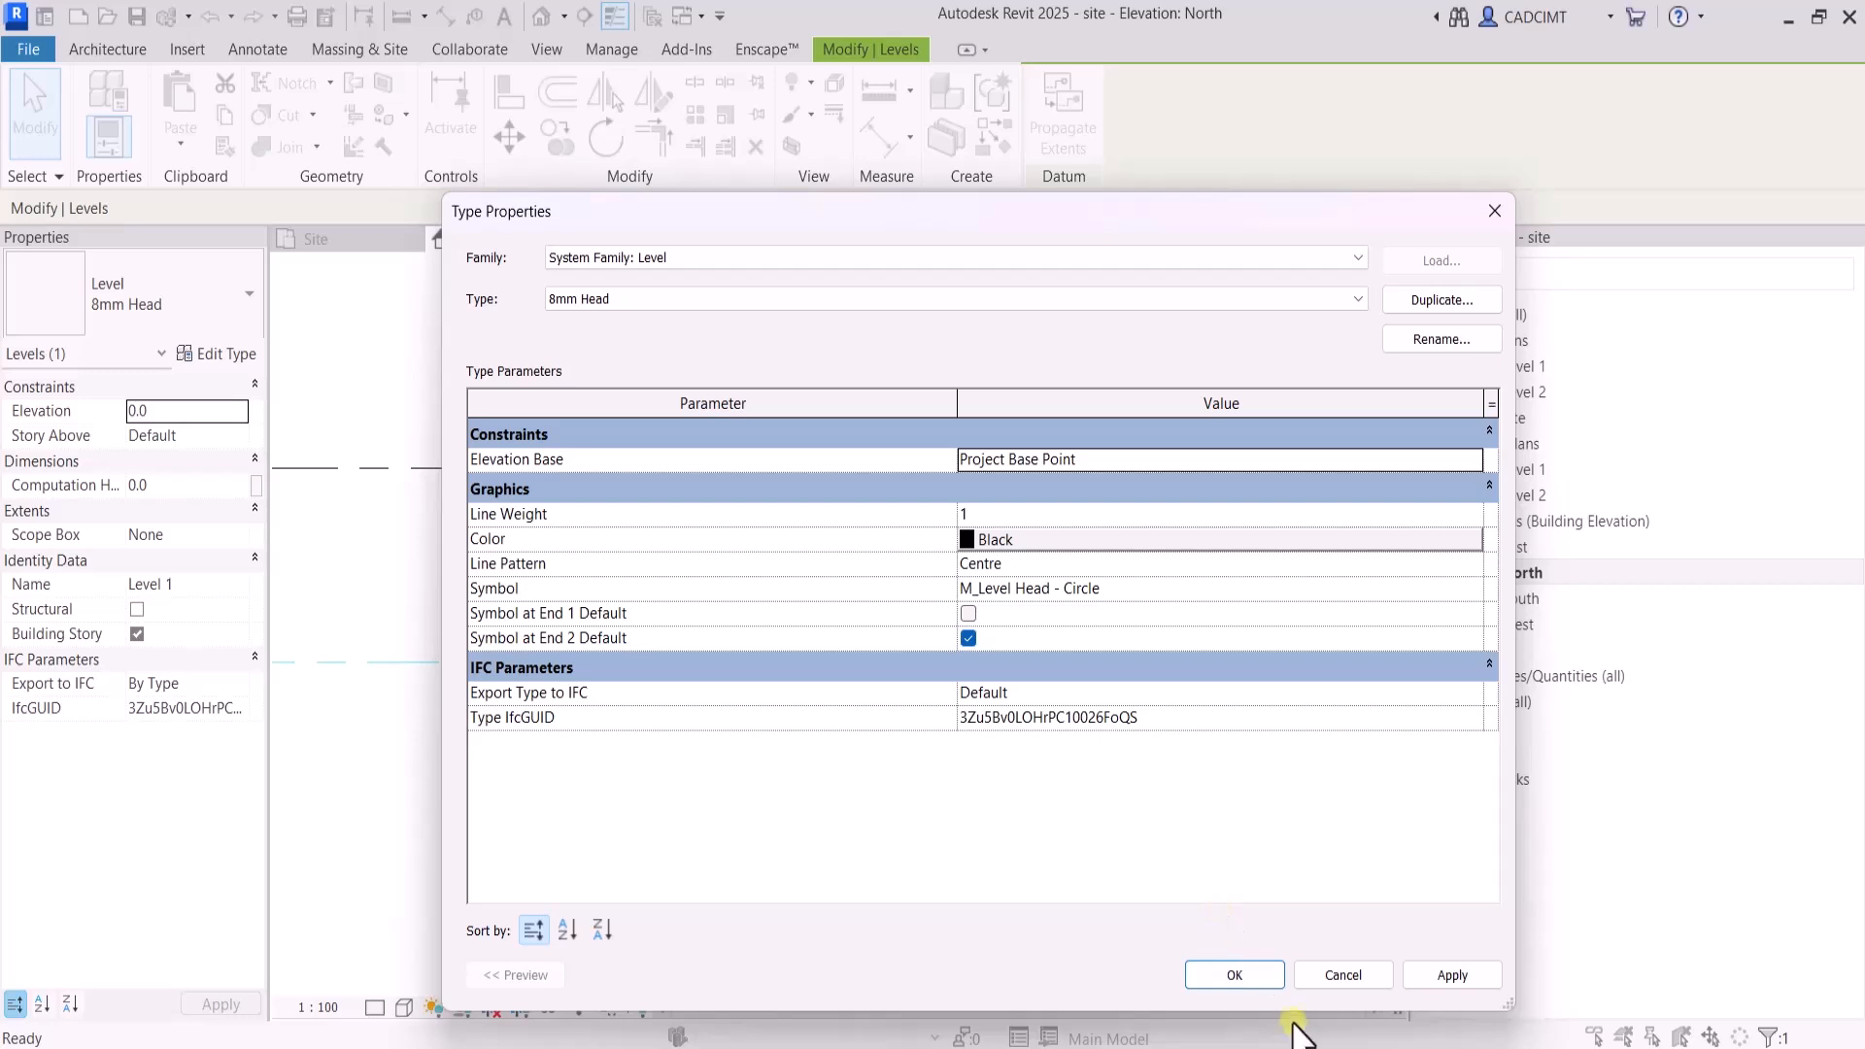
pyautogui.click(1216, 976)
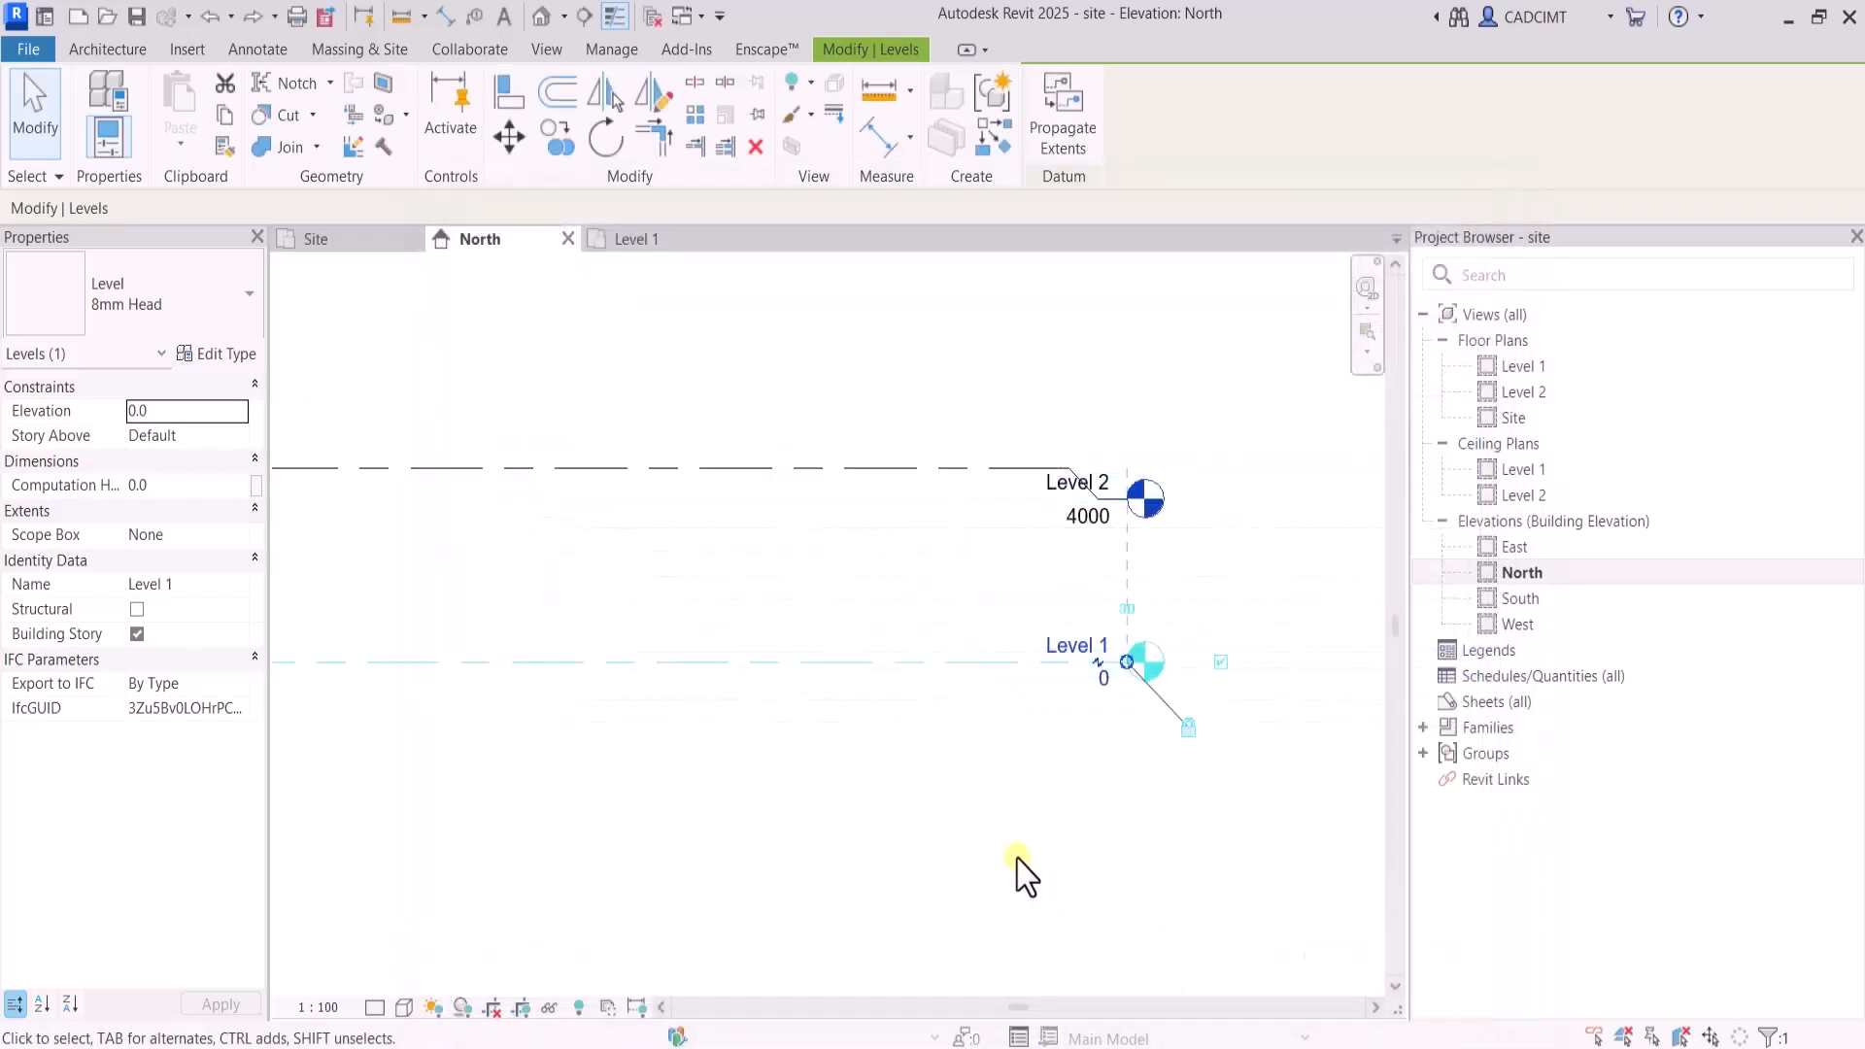
pyautogui.click(1006, 843)
pyautogui.scroll(-1, 1007, 819)
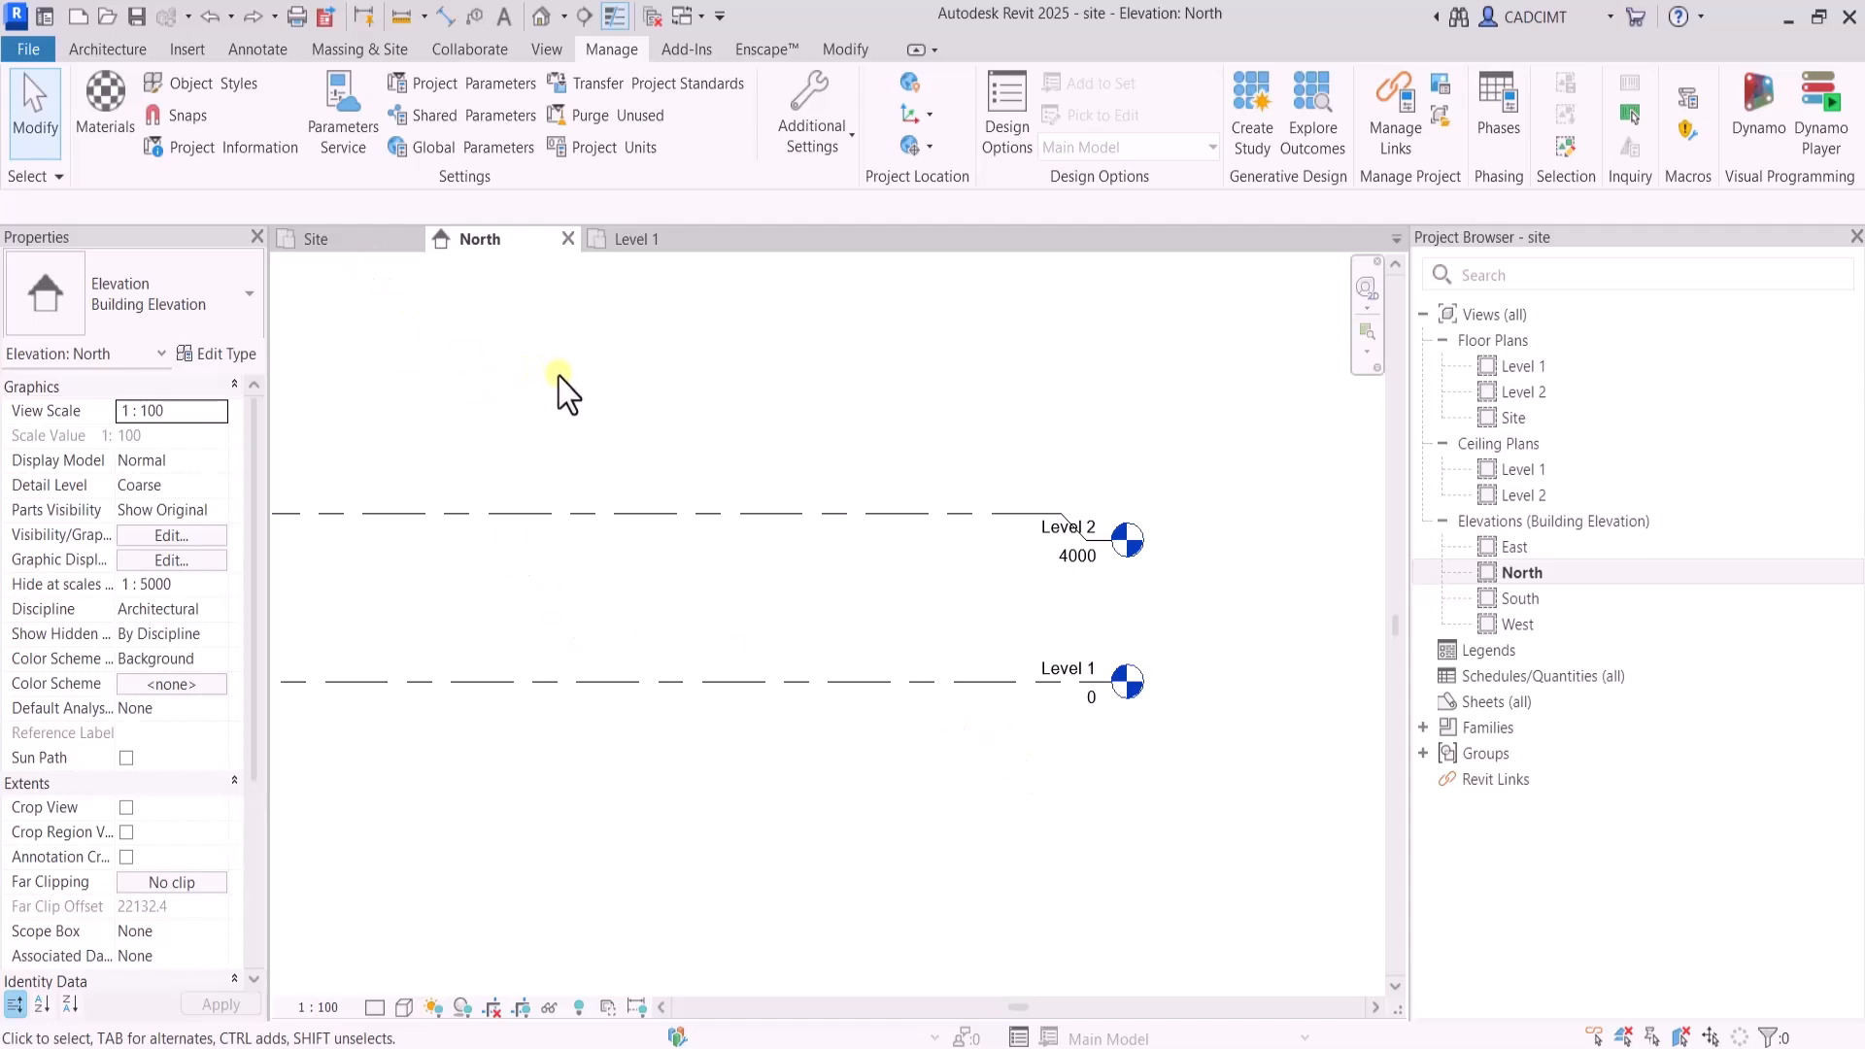
# Turn on the Site subcategories Project Base Point and Survey Point in the North elevation's visibility overrides
pyautogui.press('v')
pyautogui.press('g')
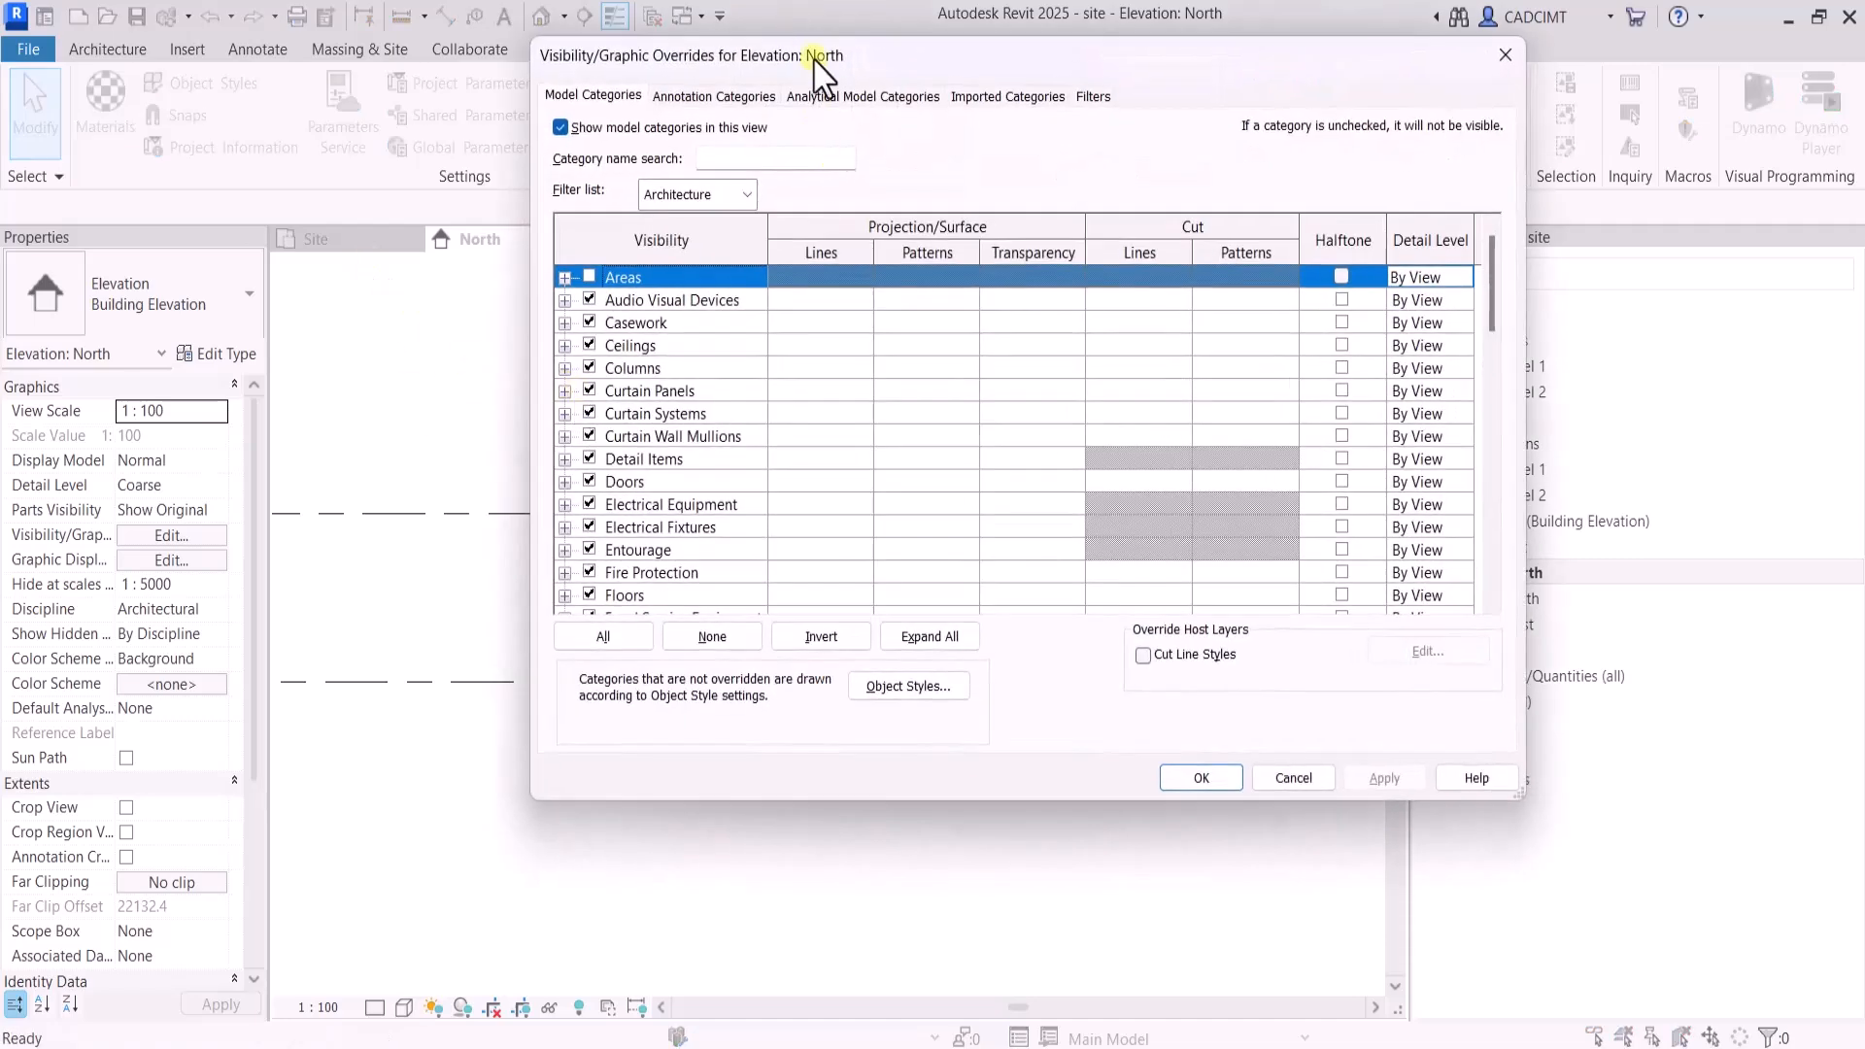
pyautogui.moveTo(820, 53); pyautogui.dragTo(845, 174)
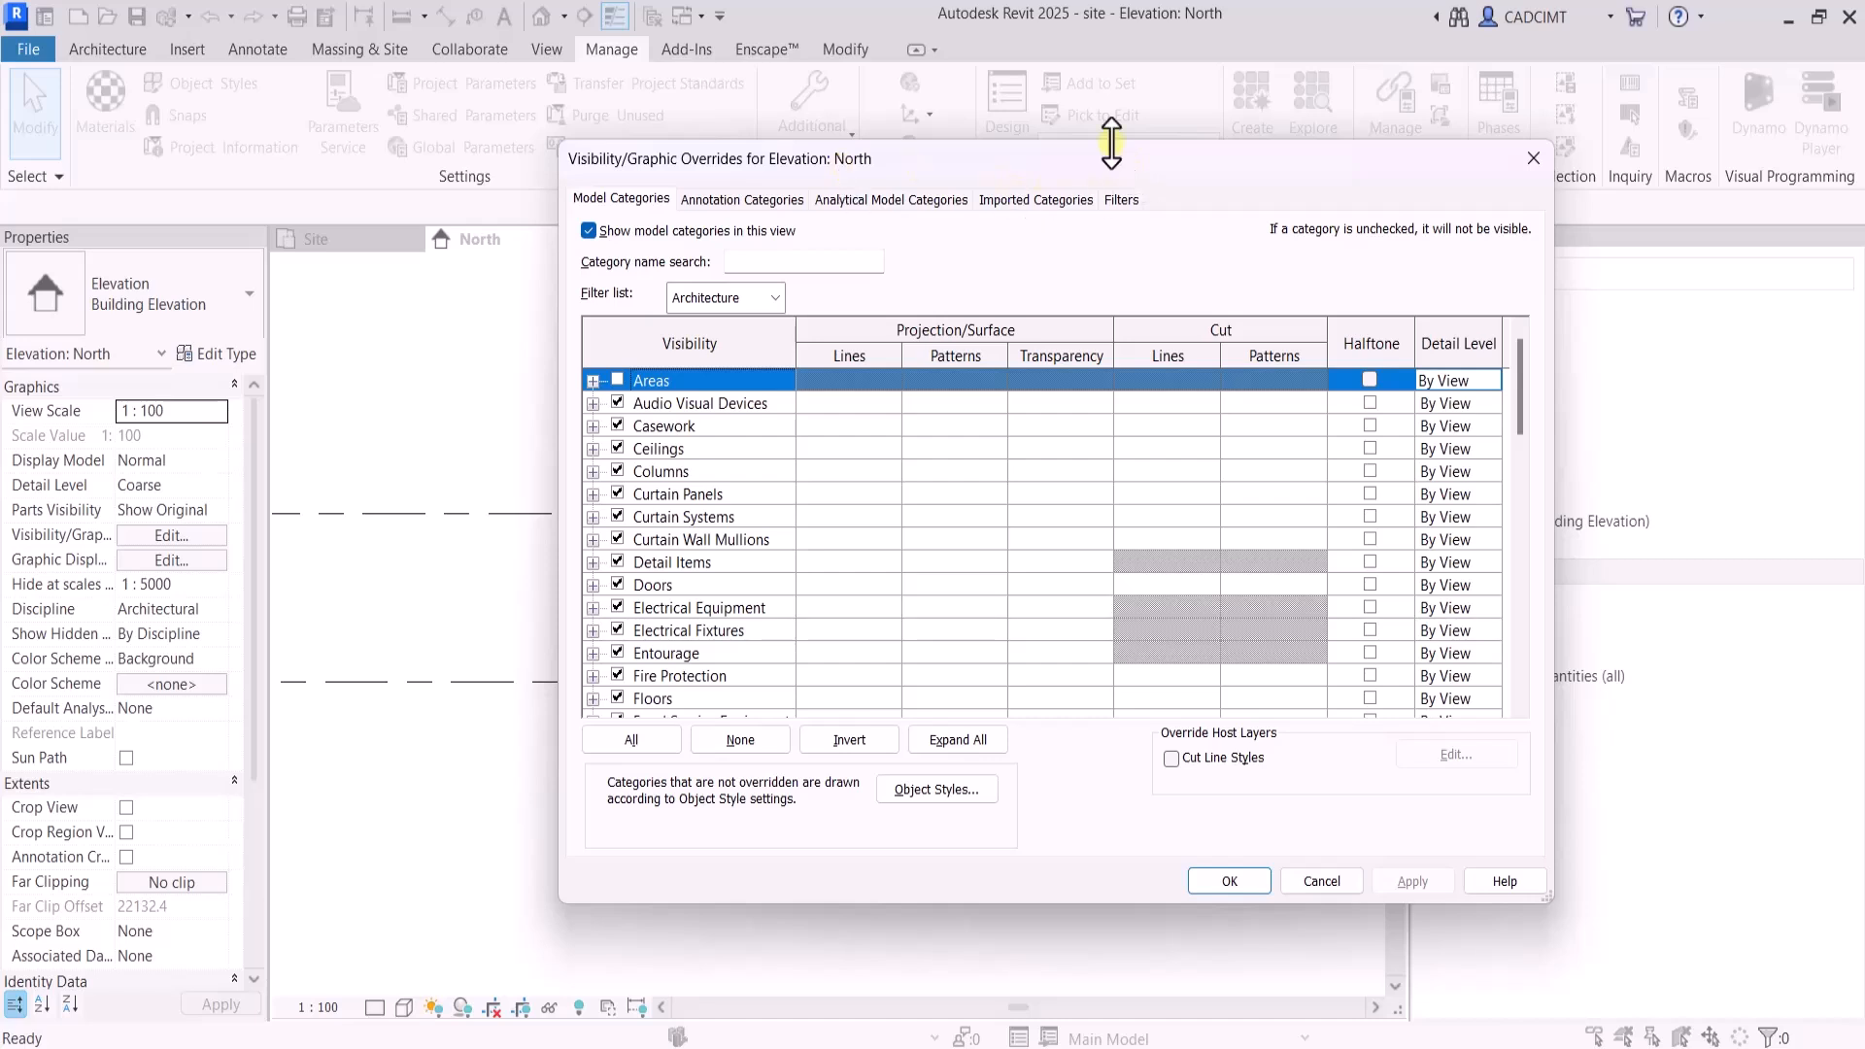
pyautogui.click(670, 586)
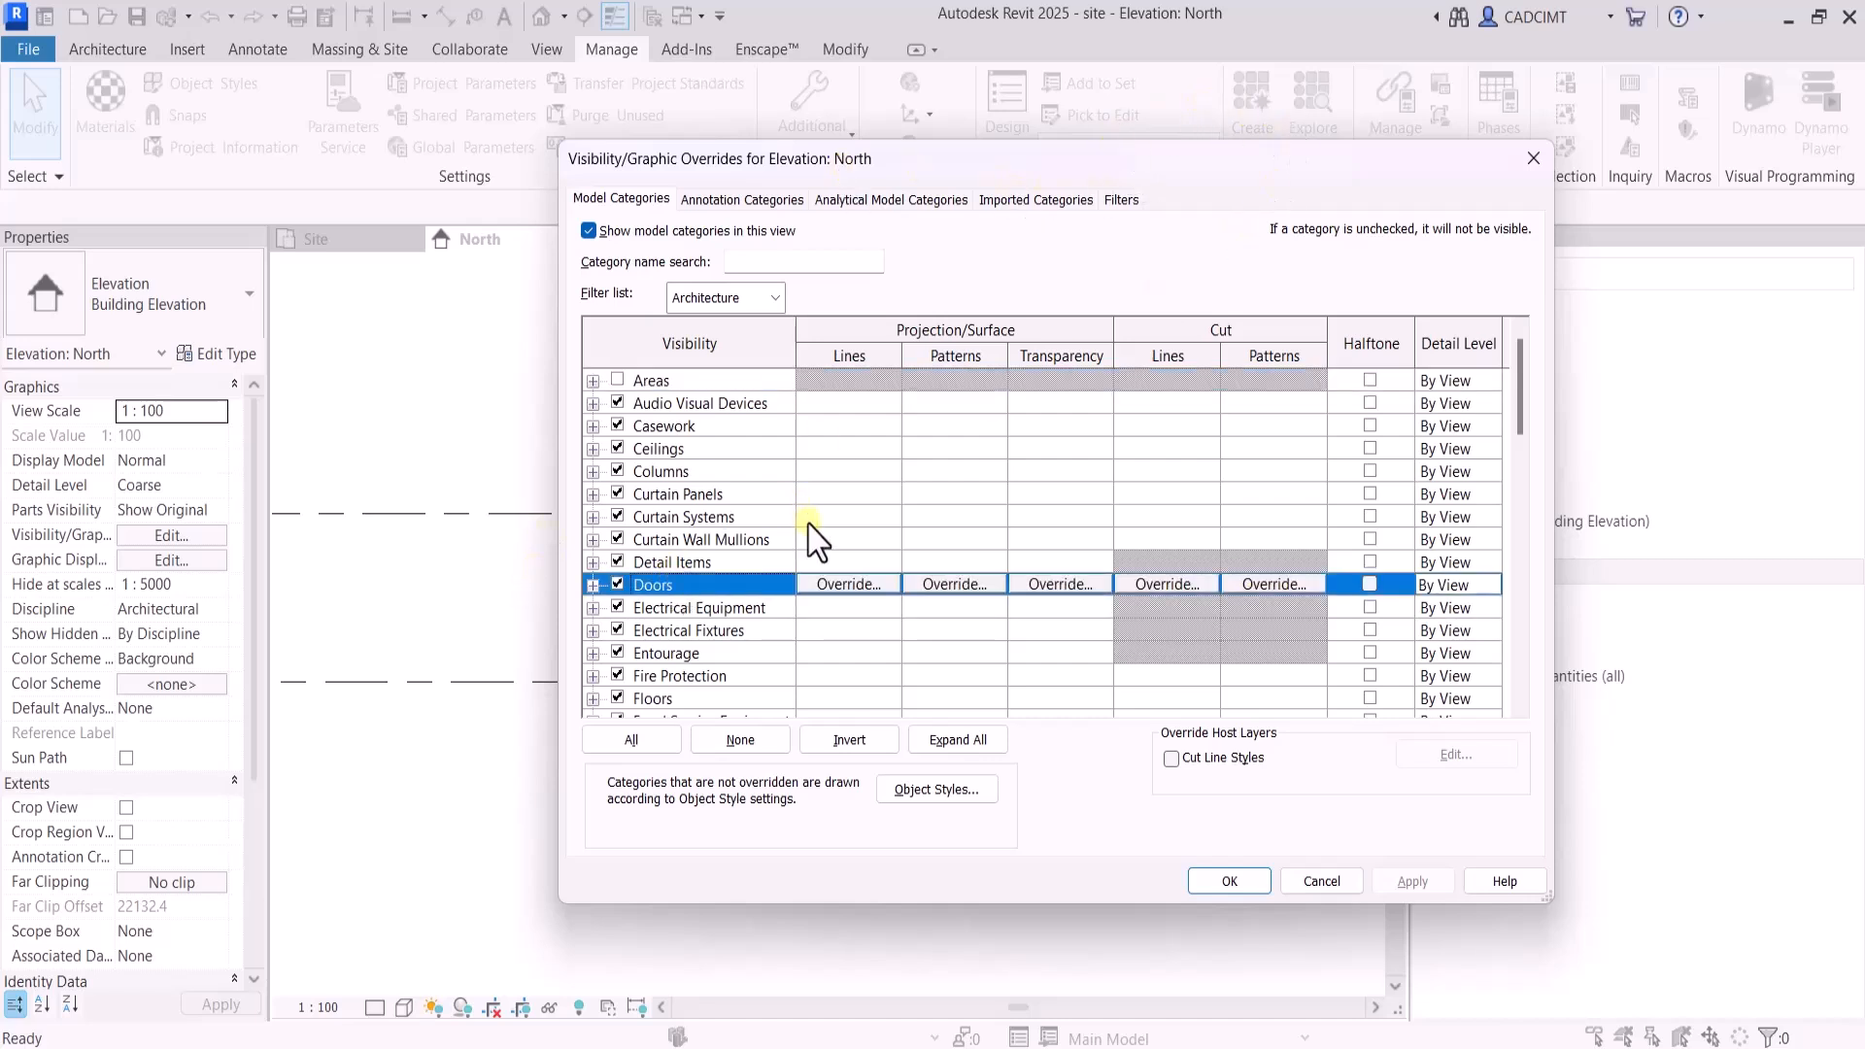
pyautogui.scroll(-3, 806, 533)
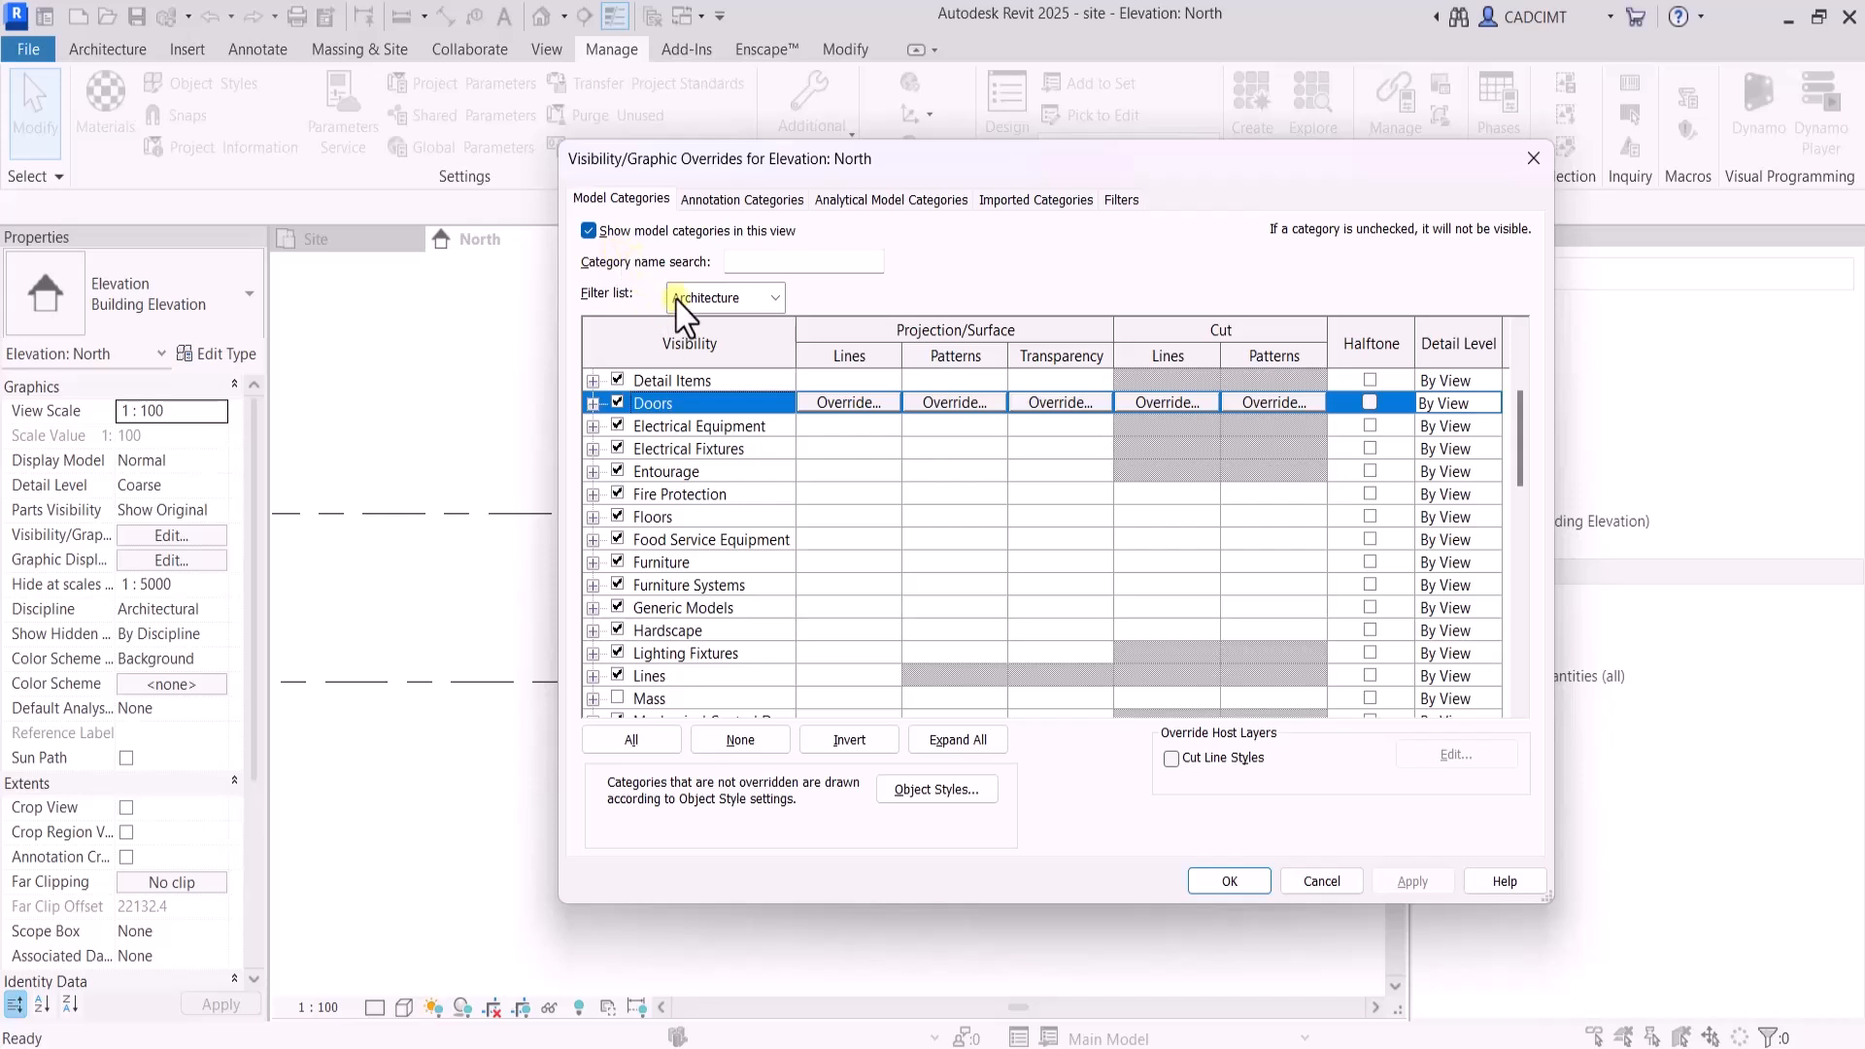
pyautogui.scroll(-7, 677, 677)
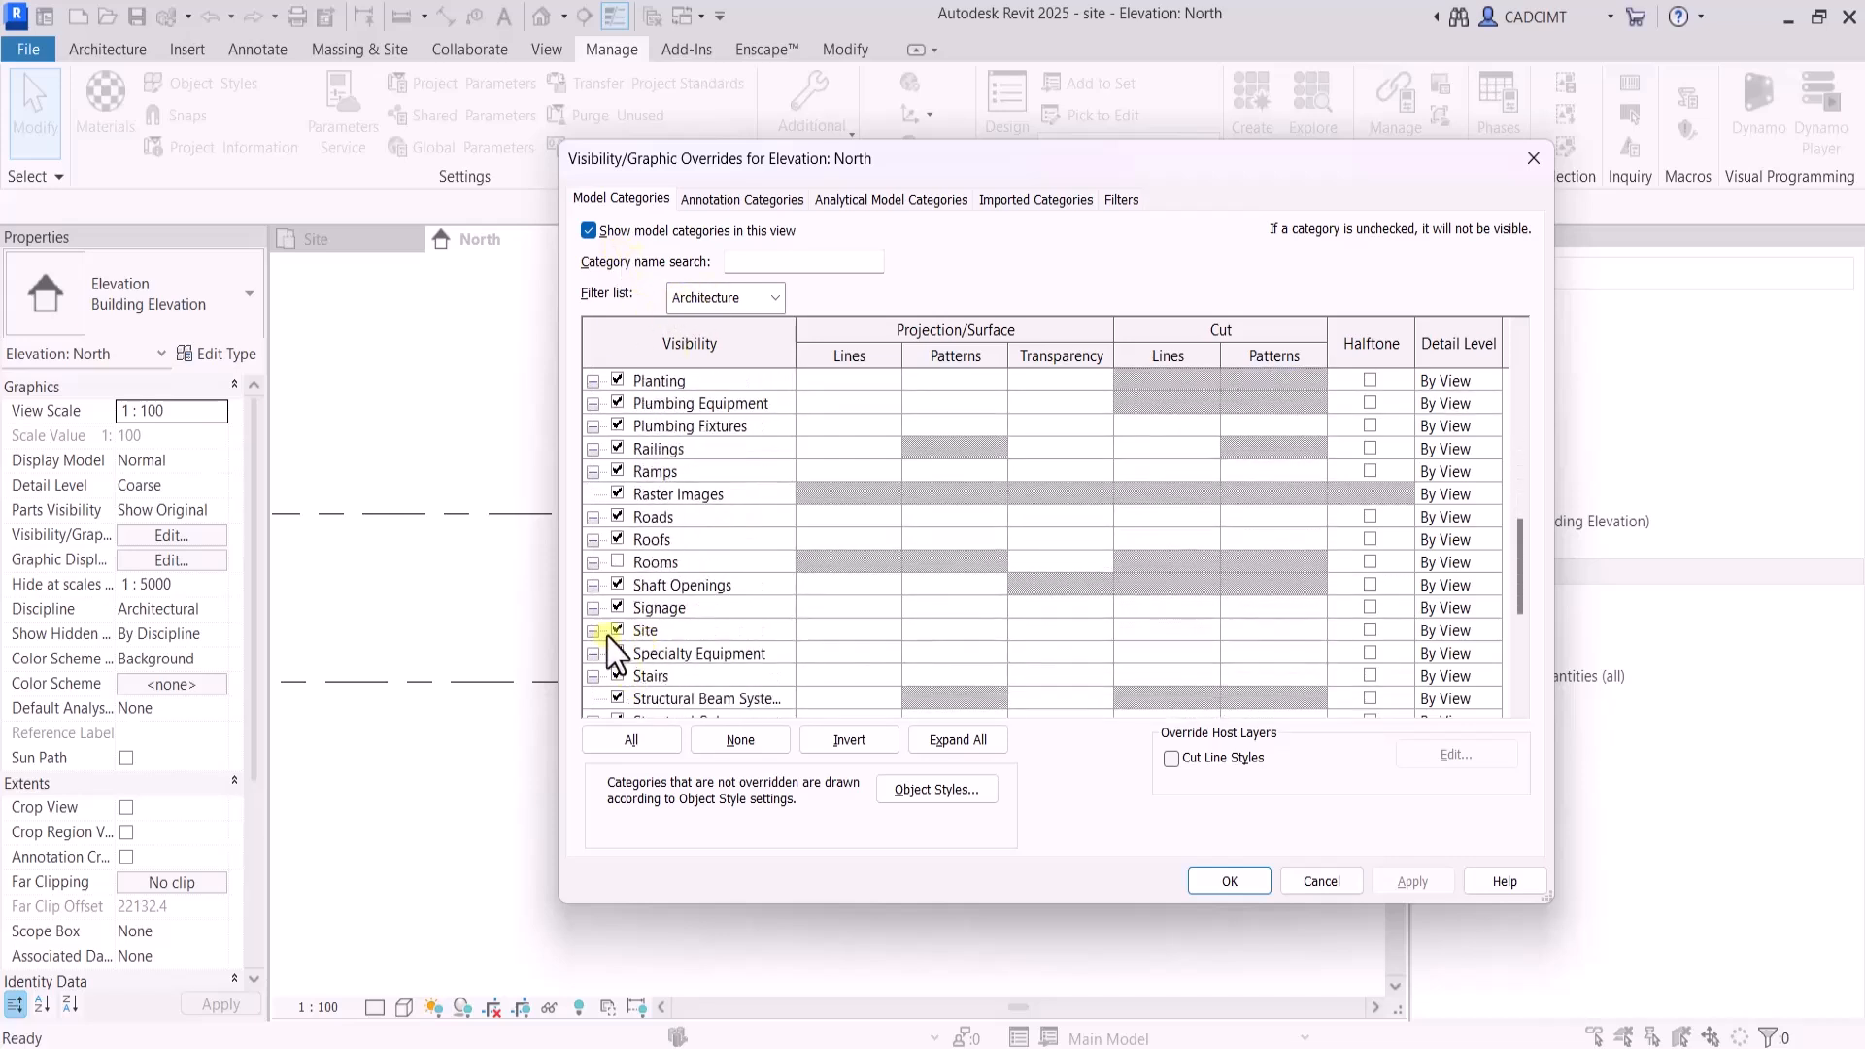
pyautogui.click(592, 630)
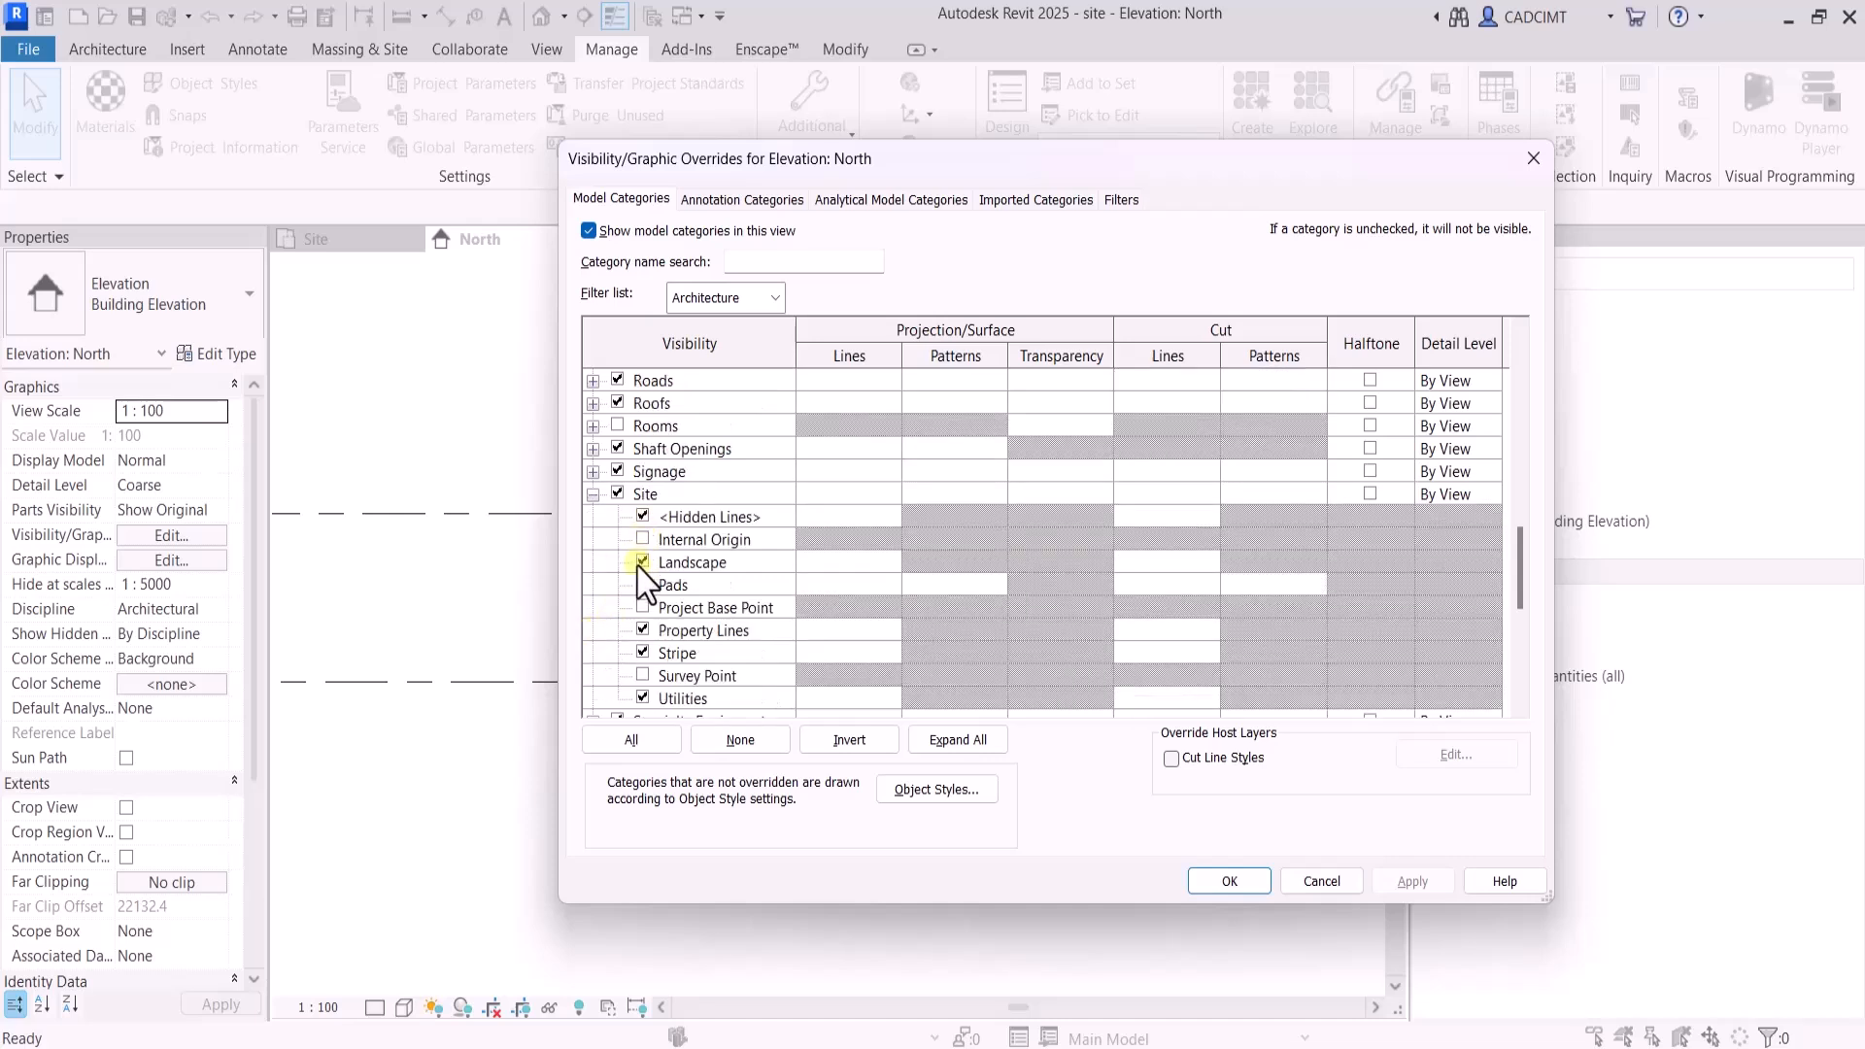
pyautogui.click(642, 607)
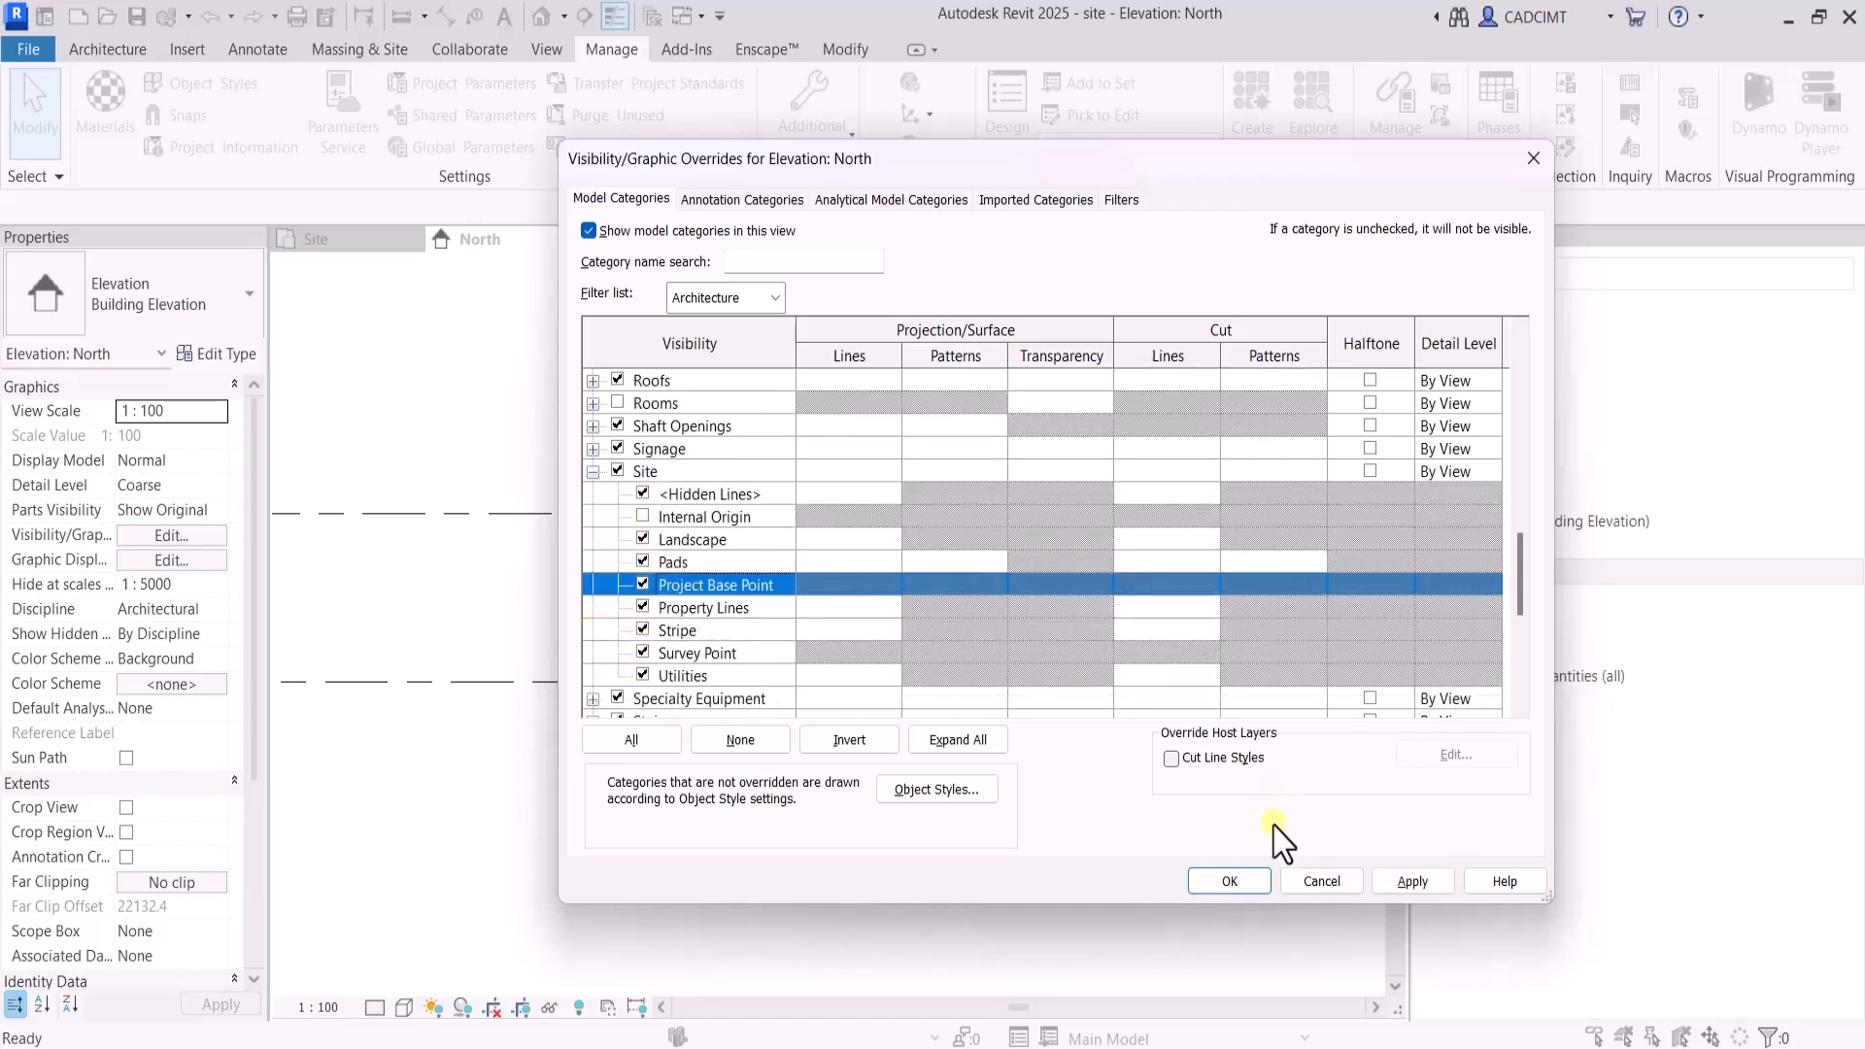
pyautogui.click(1205, 881)
pyautogui.scroll(-2, 984, 704)
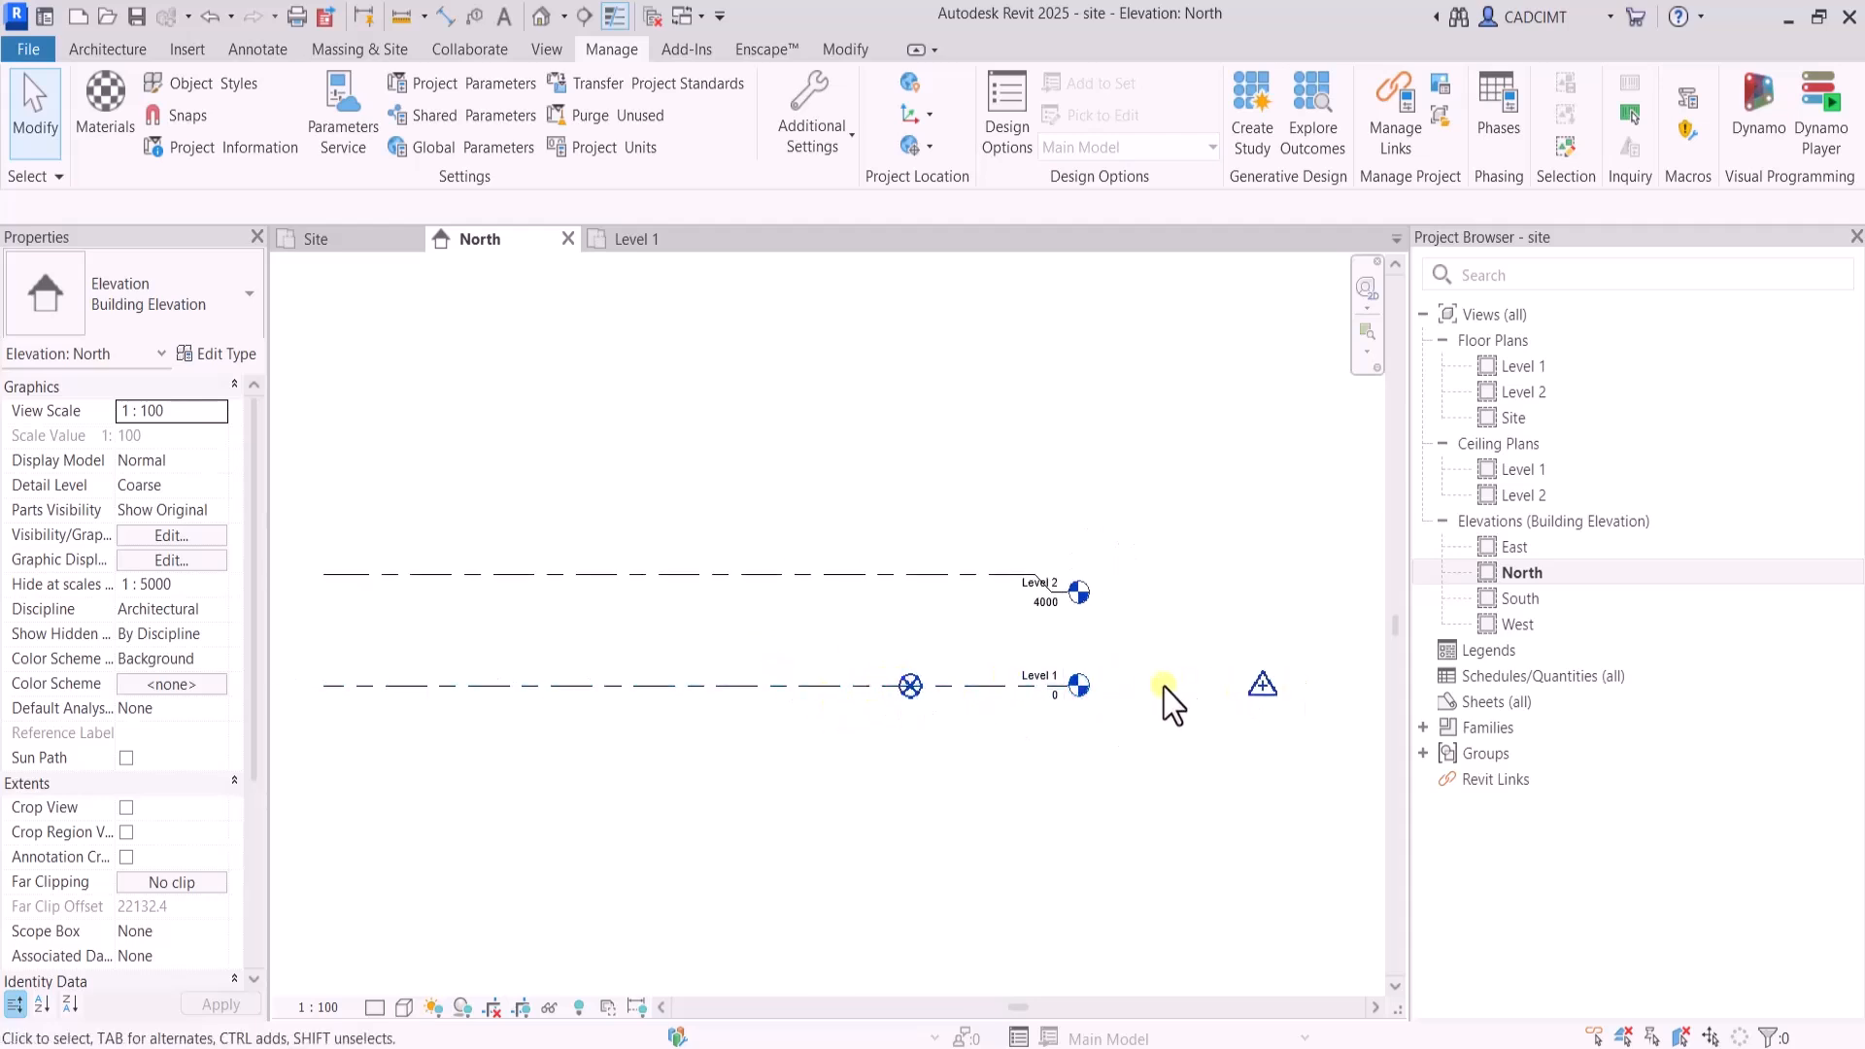
# Inspect the survey point's coordinates in the North elevation and clear the selection
pyautogui.click(1260, 692)
pyautogui.scroll(-2, 1118, 758)
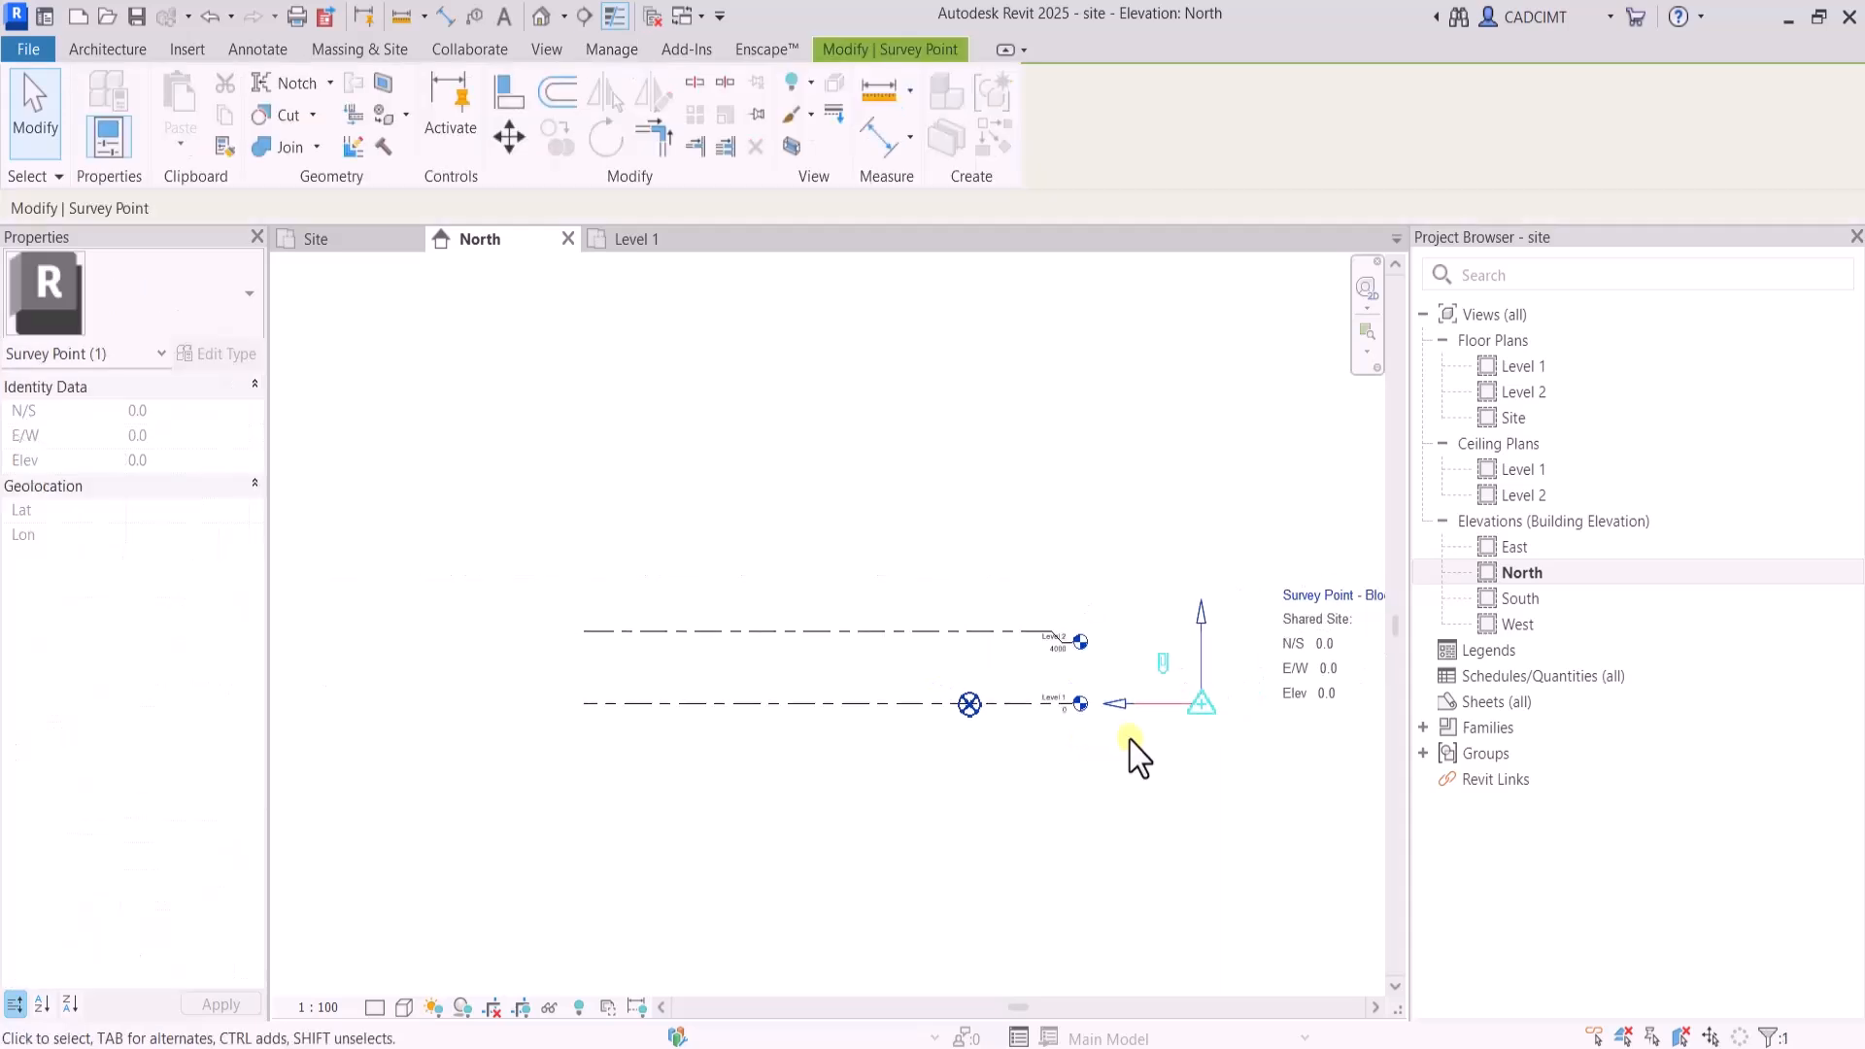
pyautogui.click(987, 816)
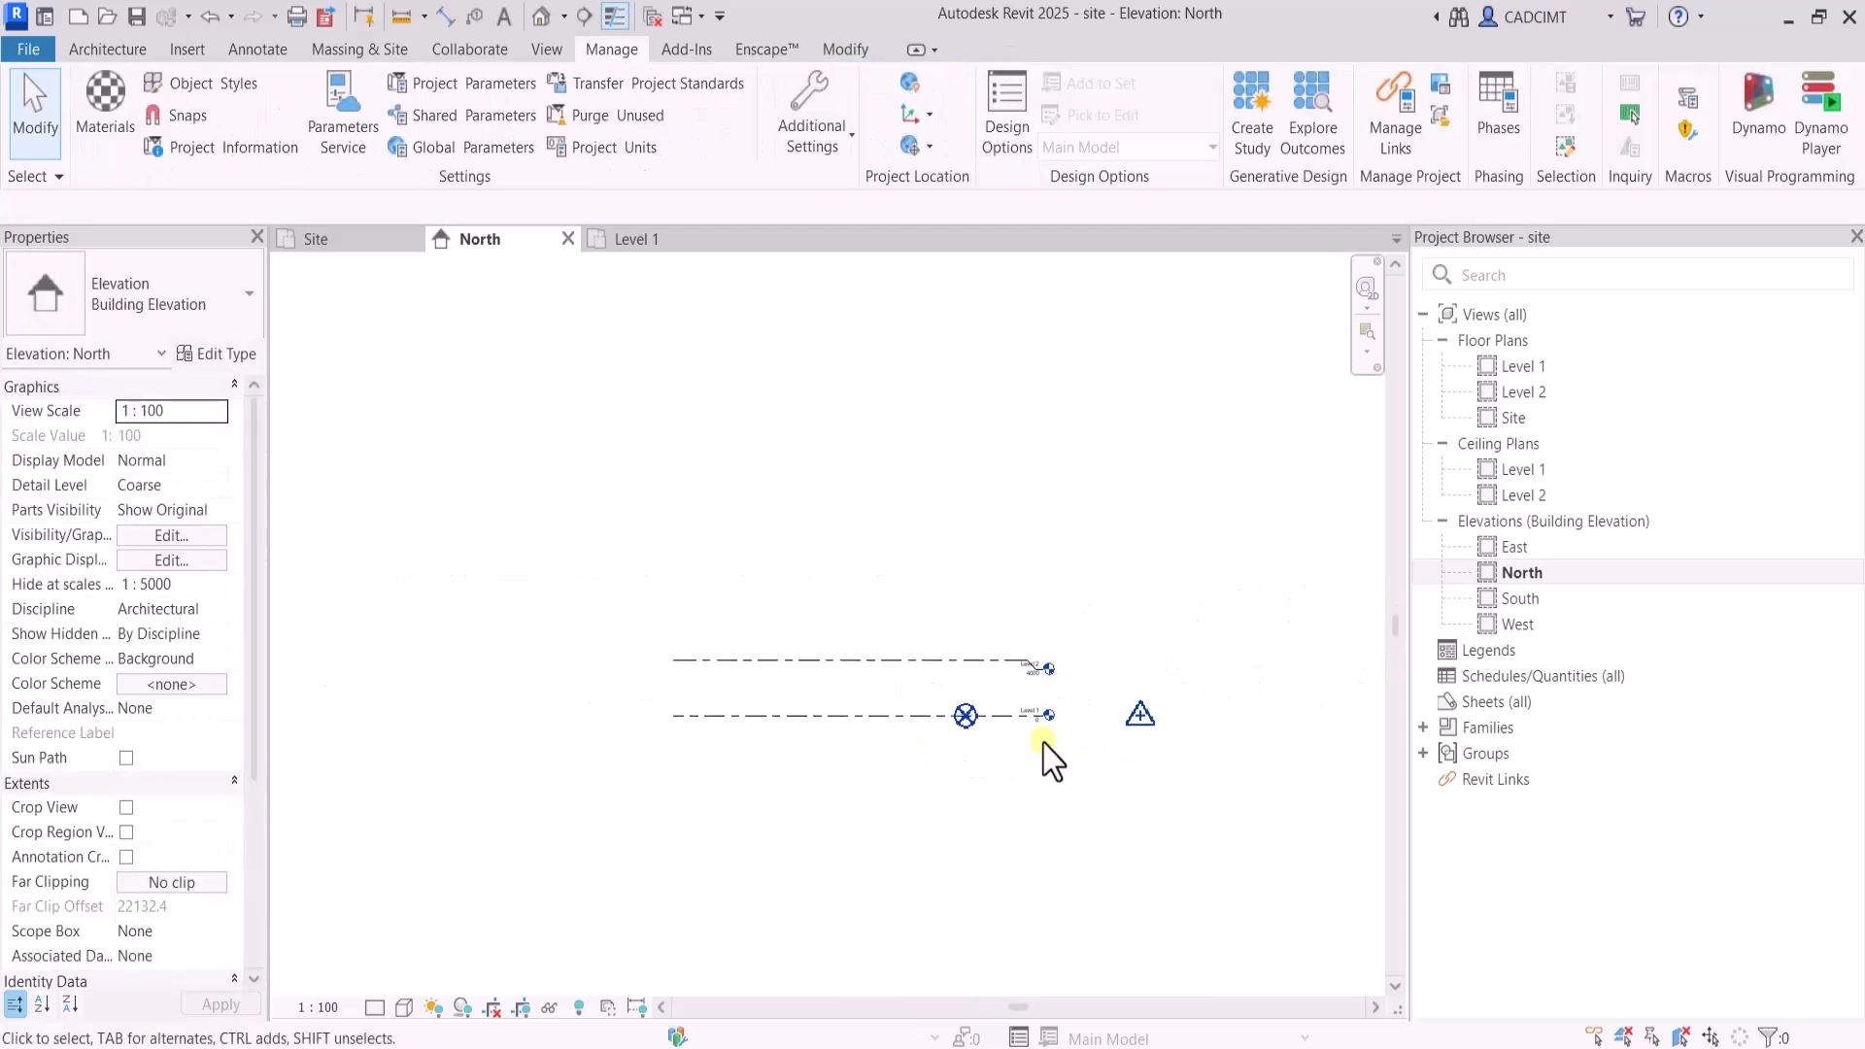
# Inspect the coordinates of the project base point and the survey point in the North elevation, clearing the selection after each
pyautogui.scroll(1, 1040, 750)
pyautogui.click(974, 684)
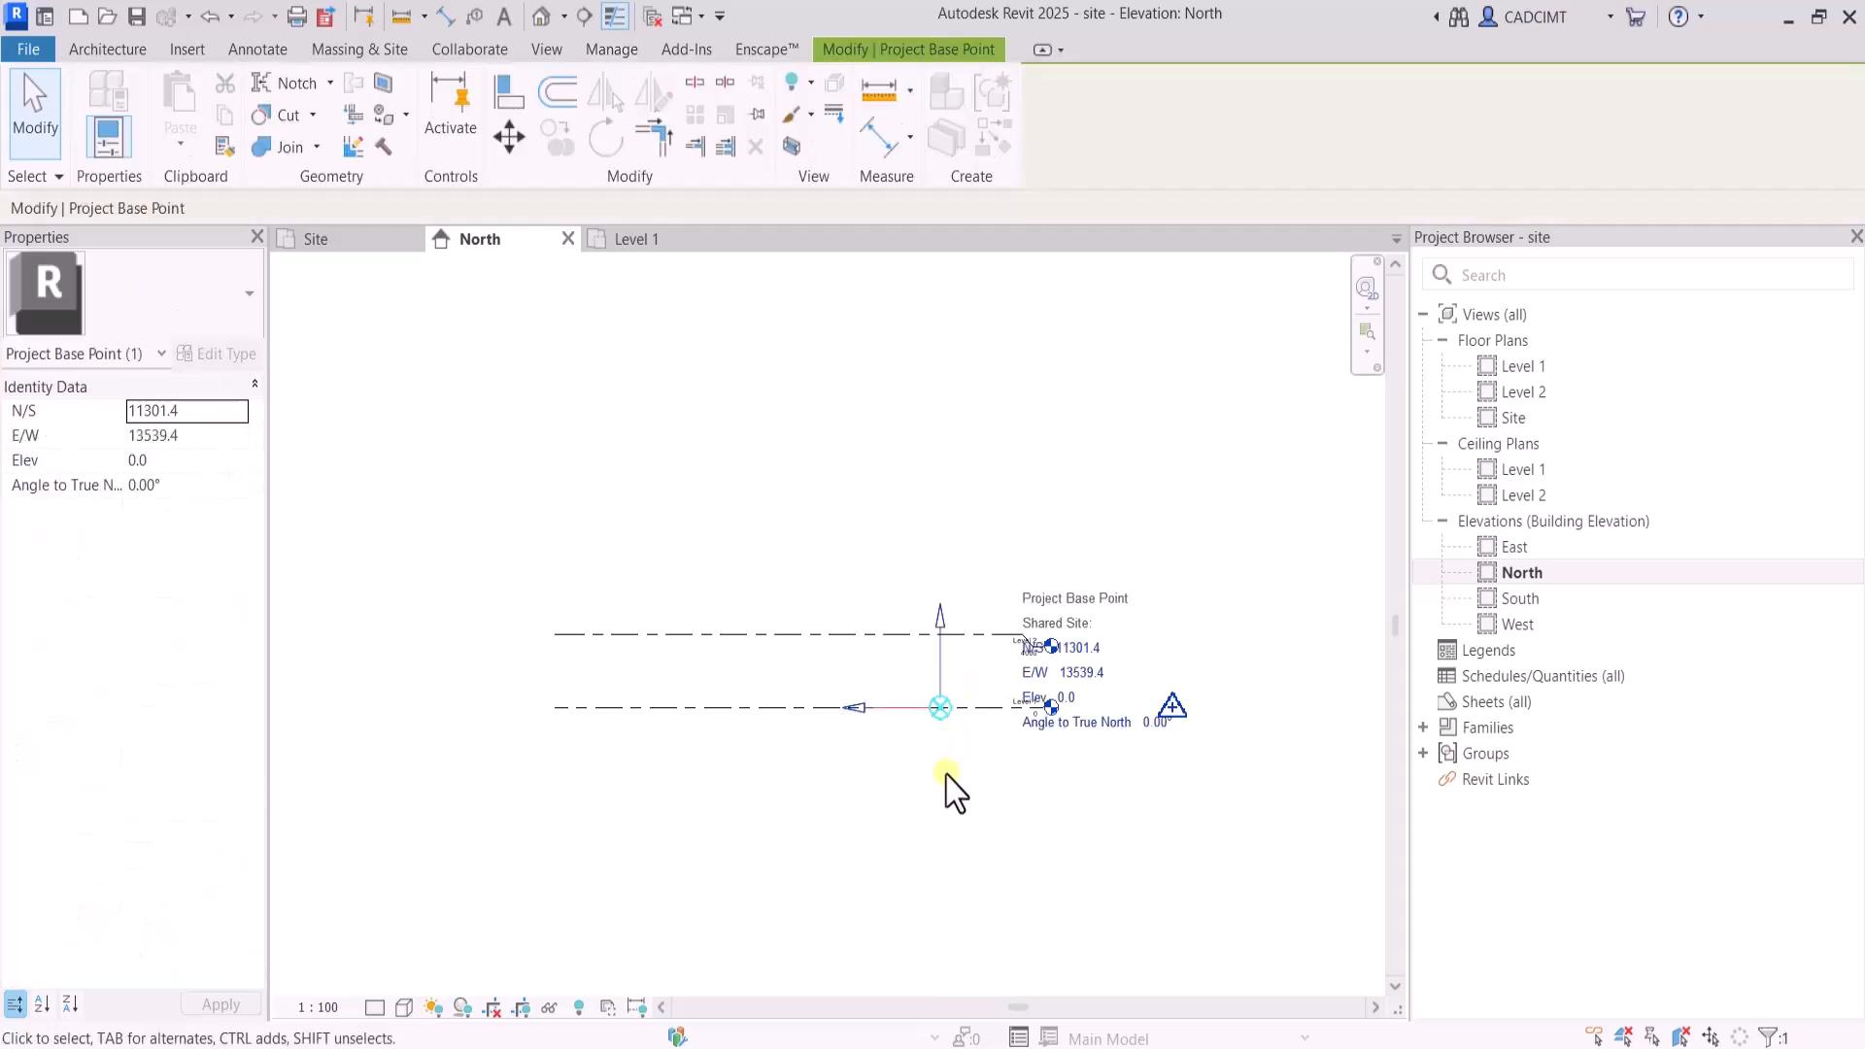
pyautogui.click(950, 782)
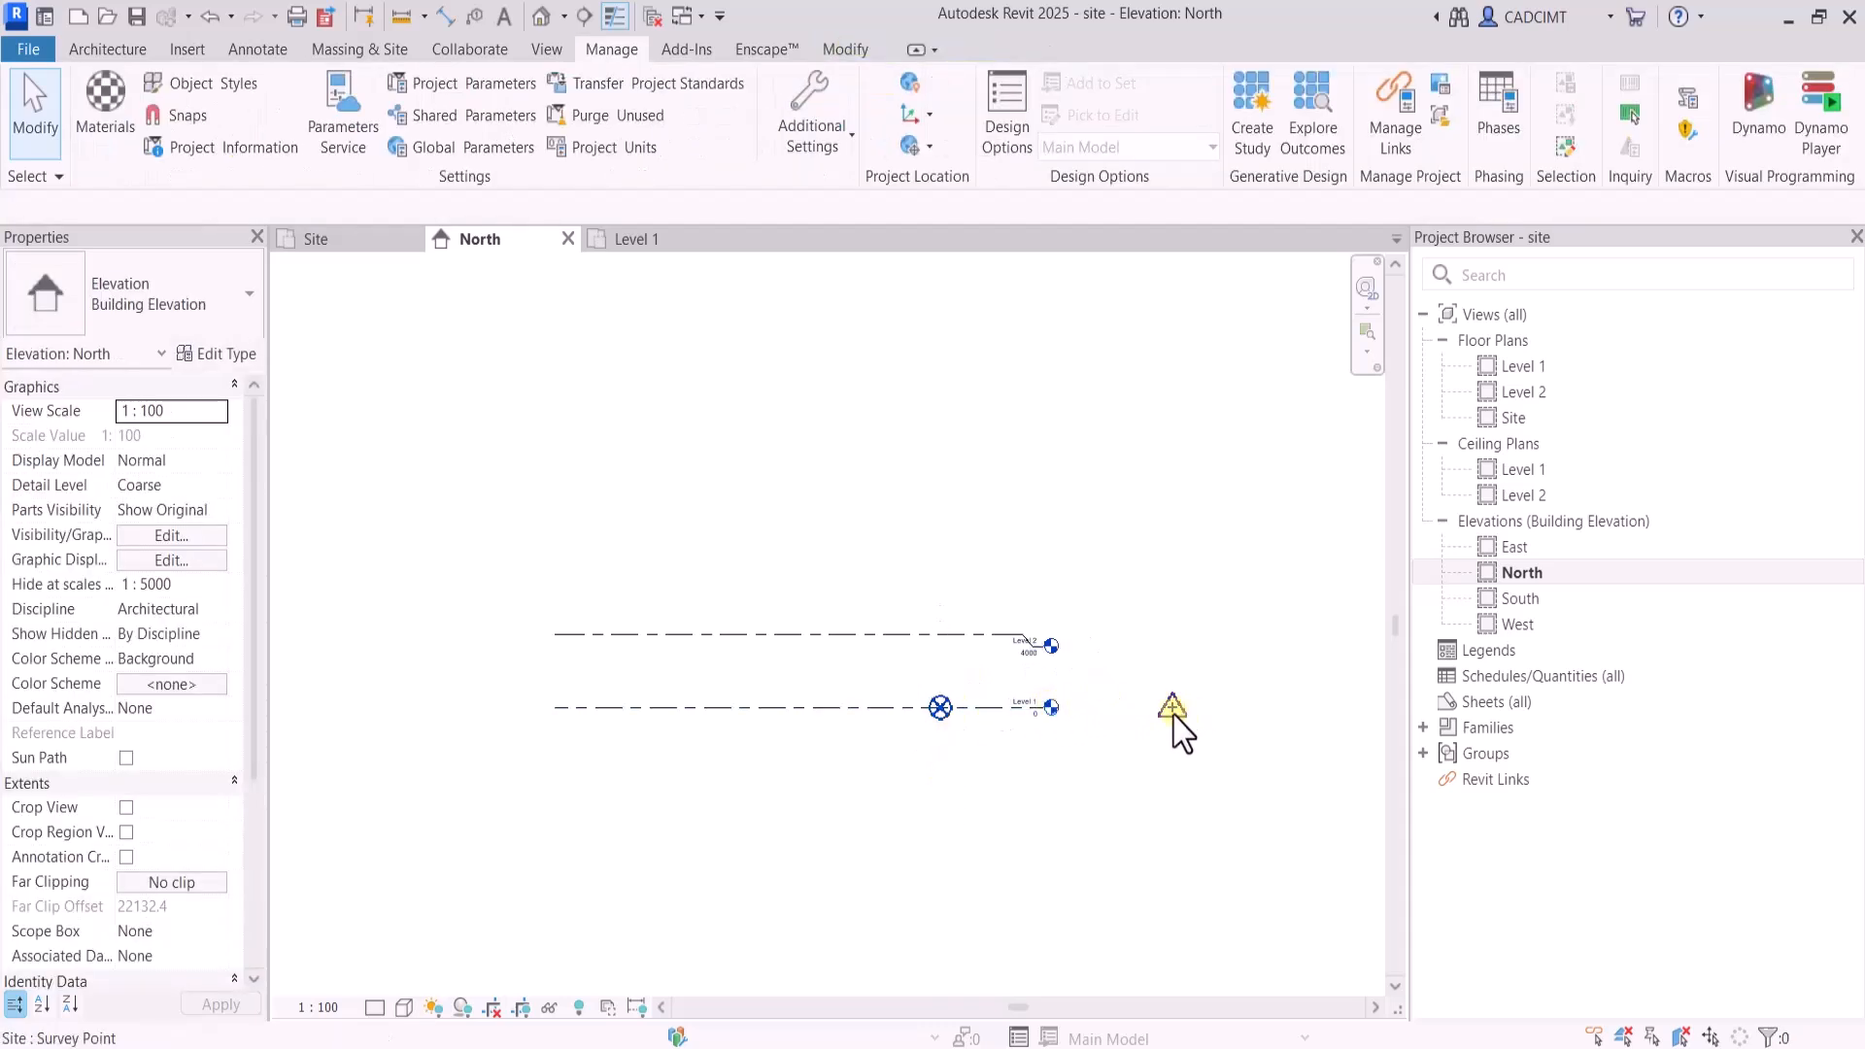
pyautogui.moveTo(1114, 736); pyautogui.dragTo(1222, 678)
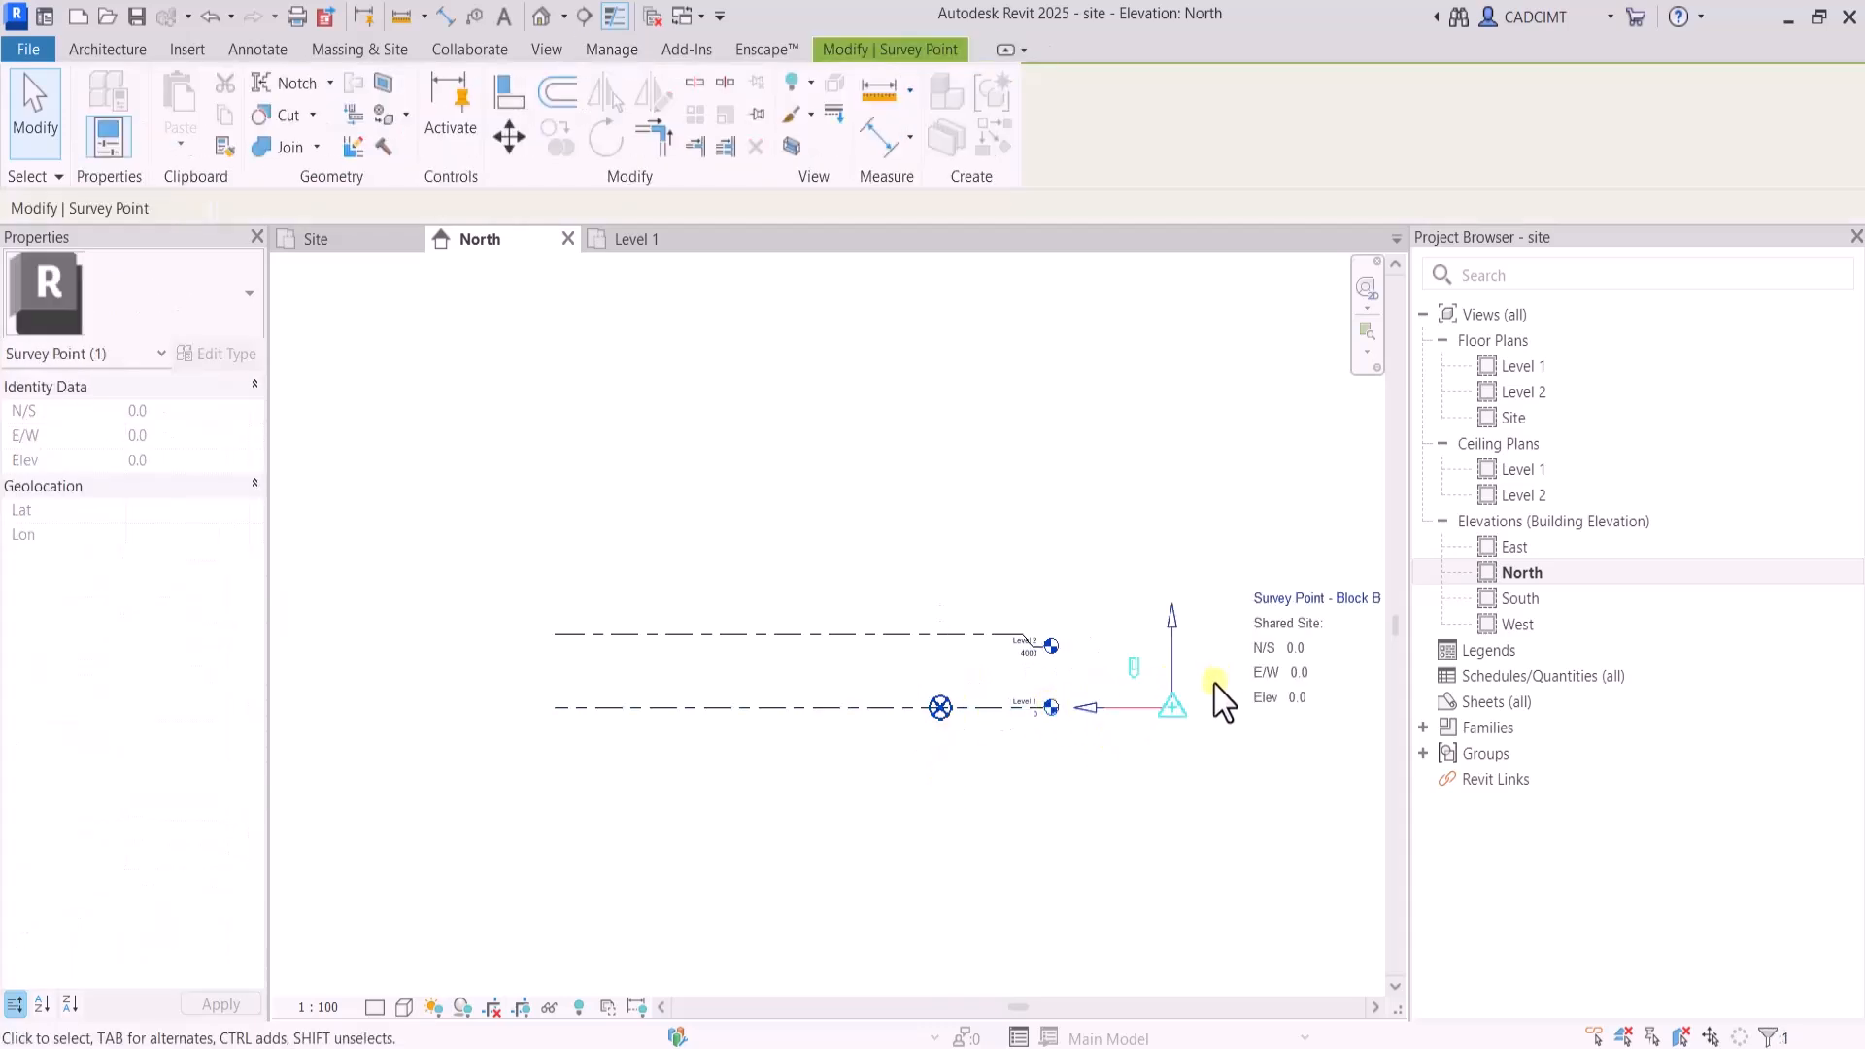
pyautogui.click(1156, 824)
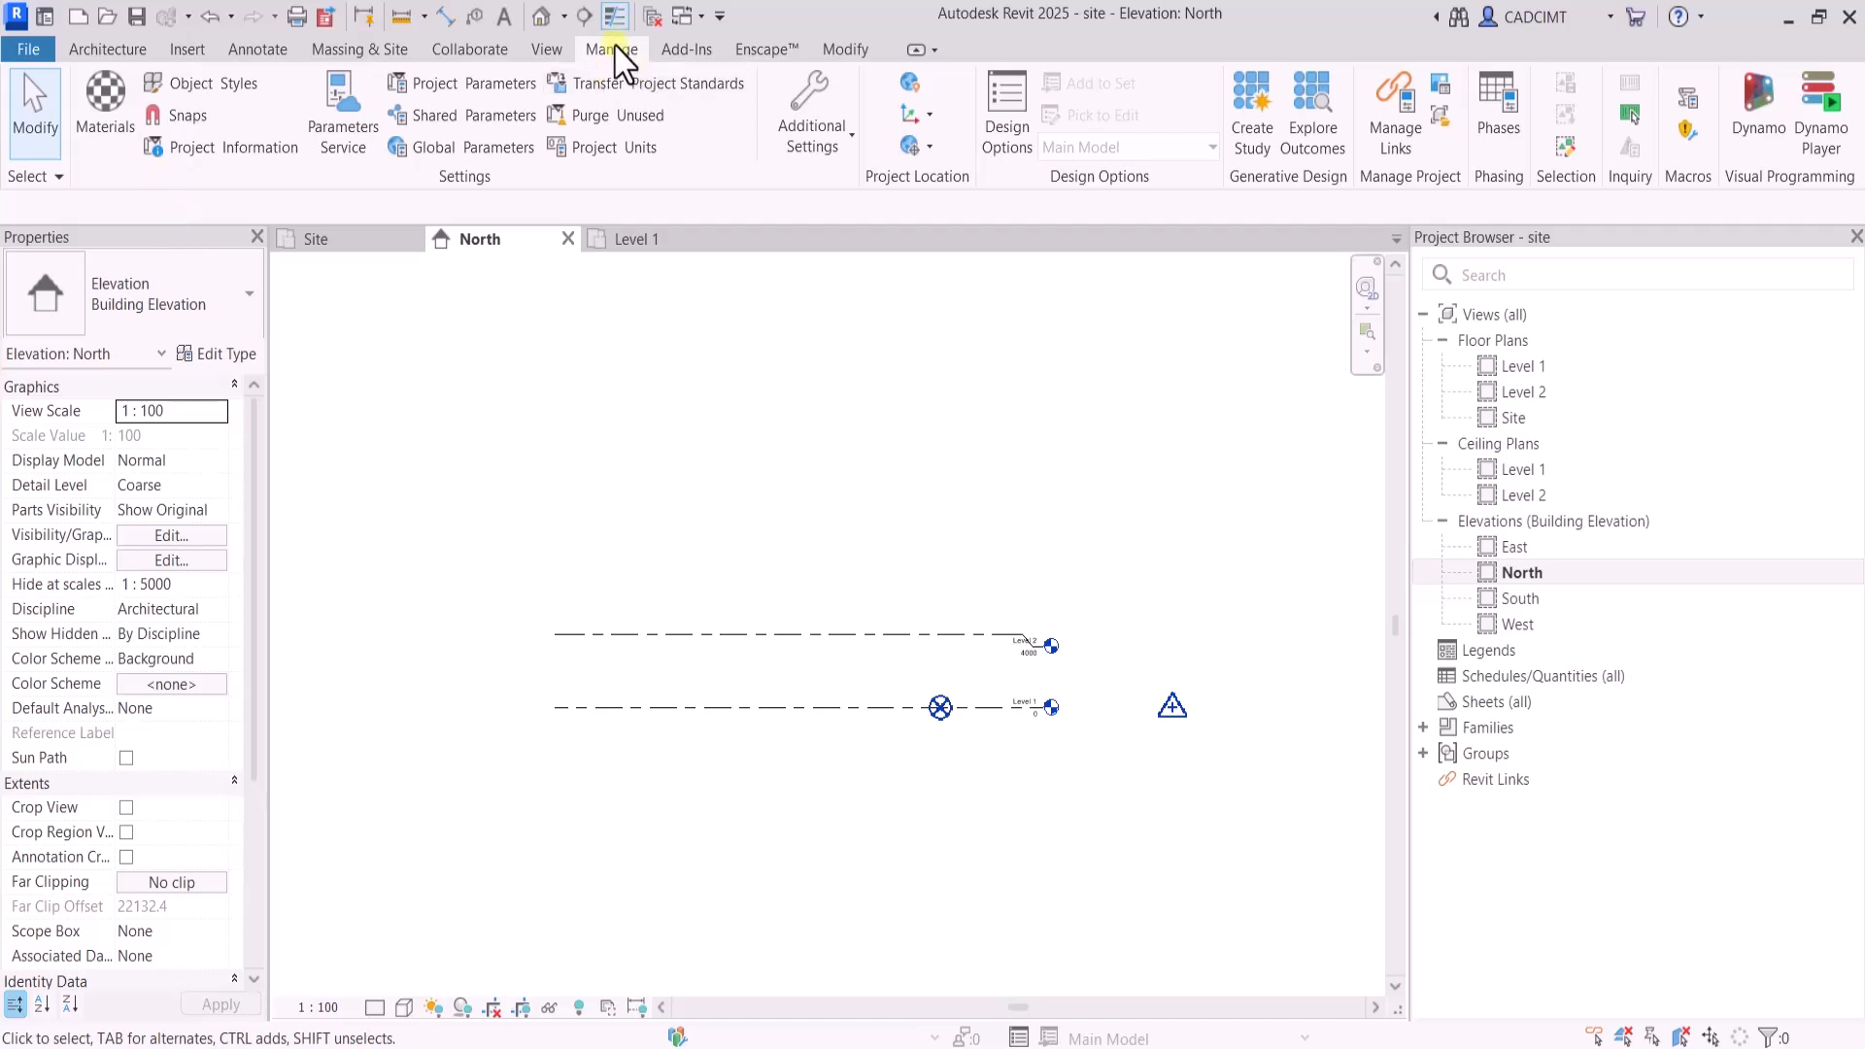
# Relocate the project 150 m vertically upward in the North elevation, starting from the project base point on Level 1
pyautogui.click(931, 149)
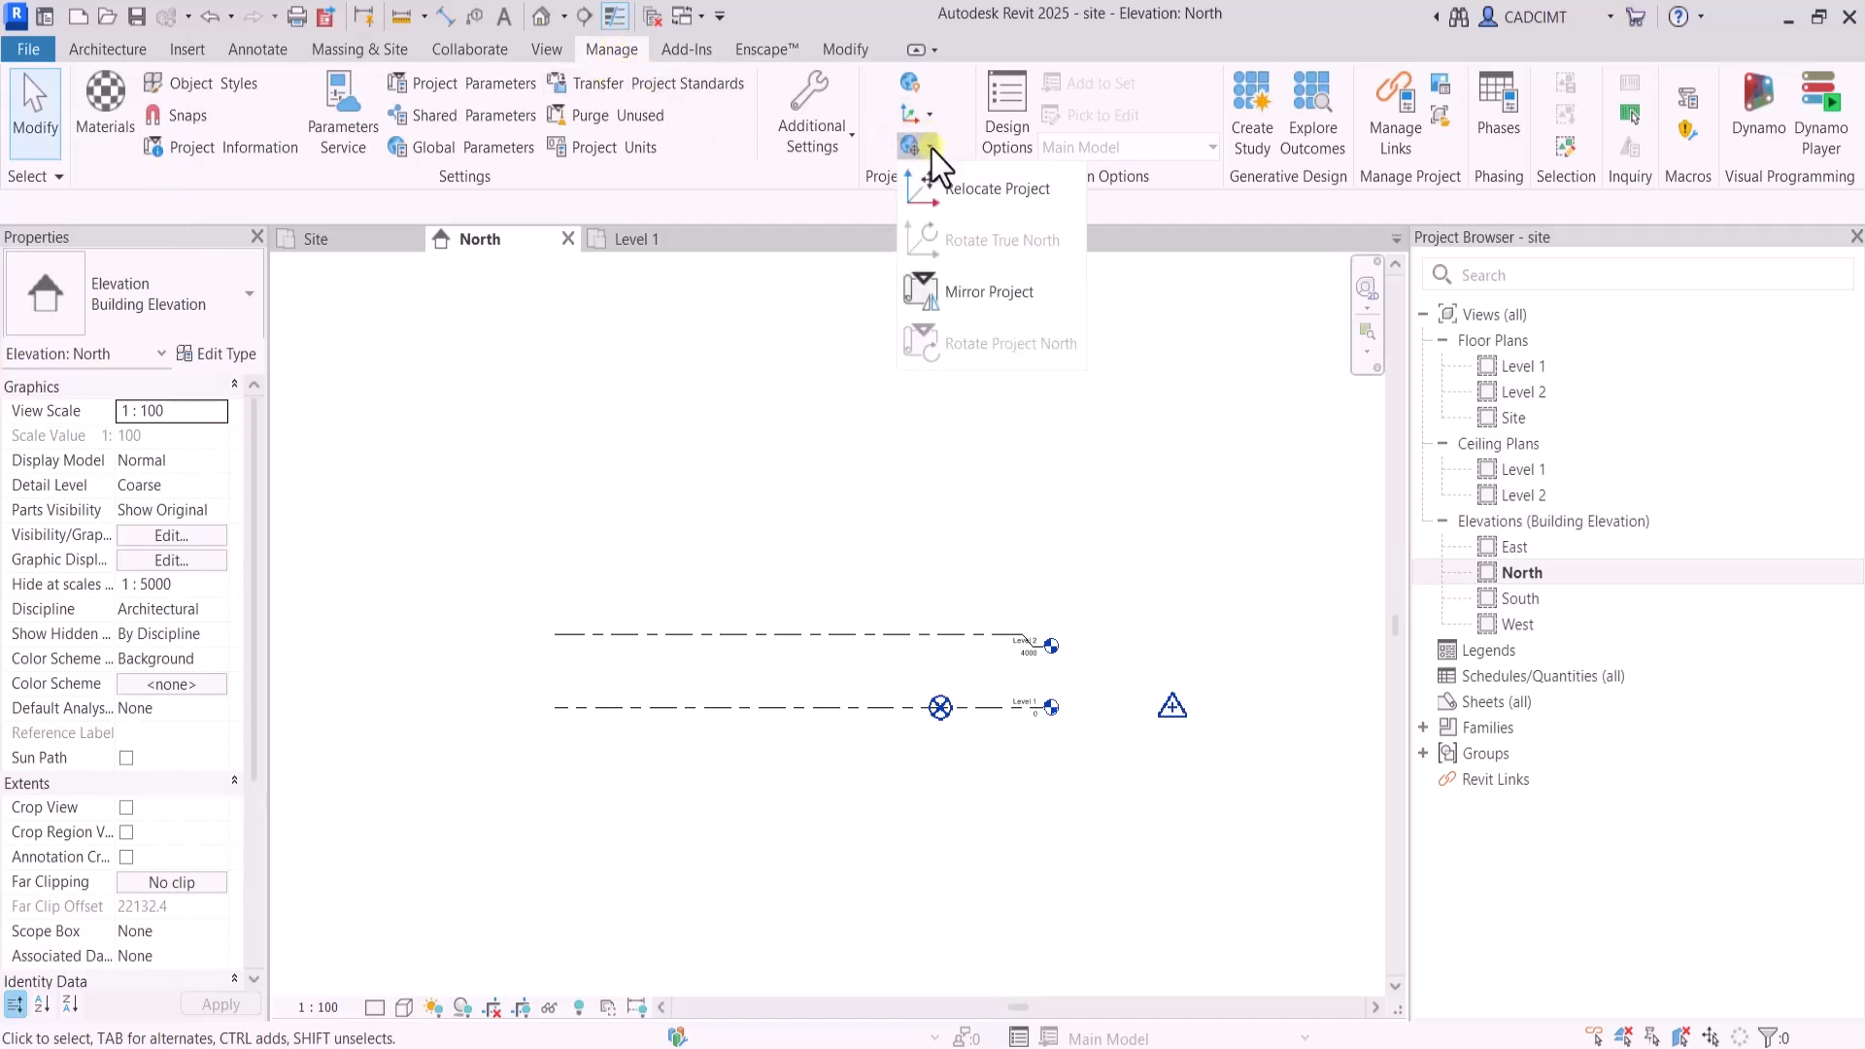
pyautogui.click(934, 117)
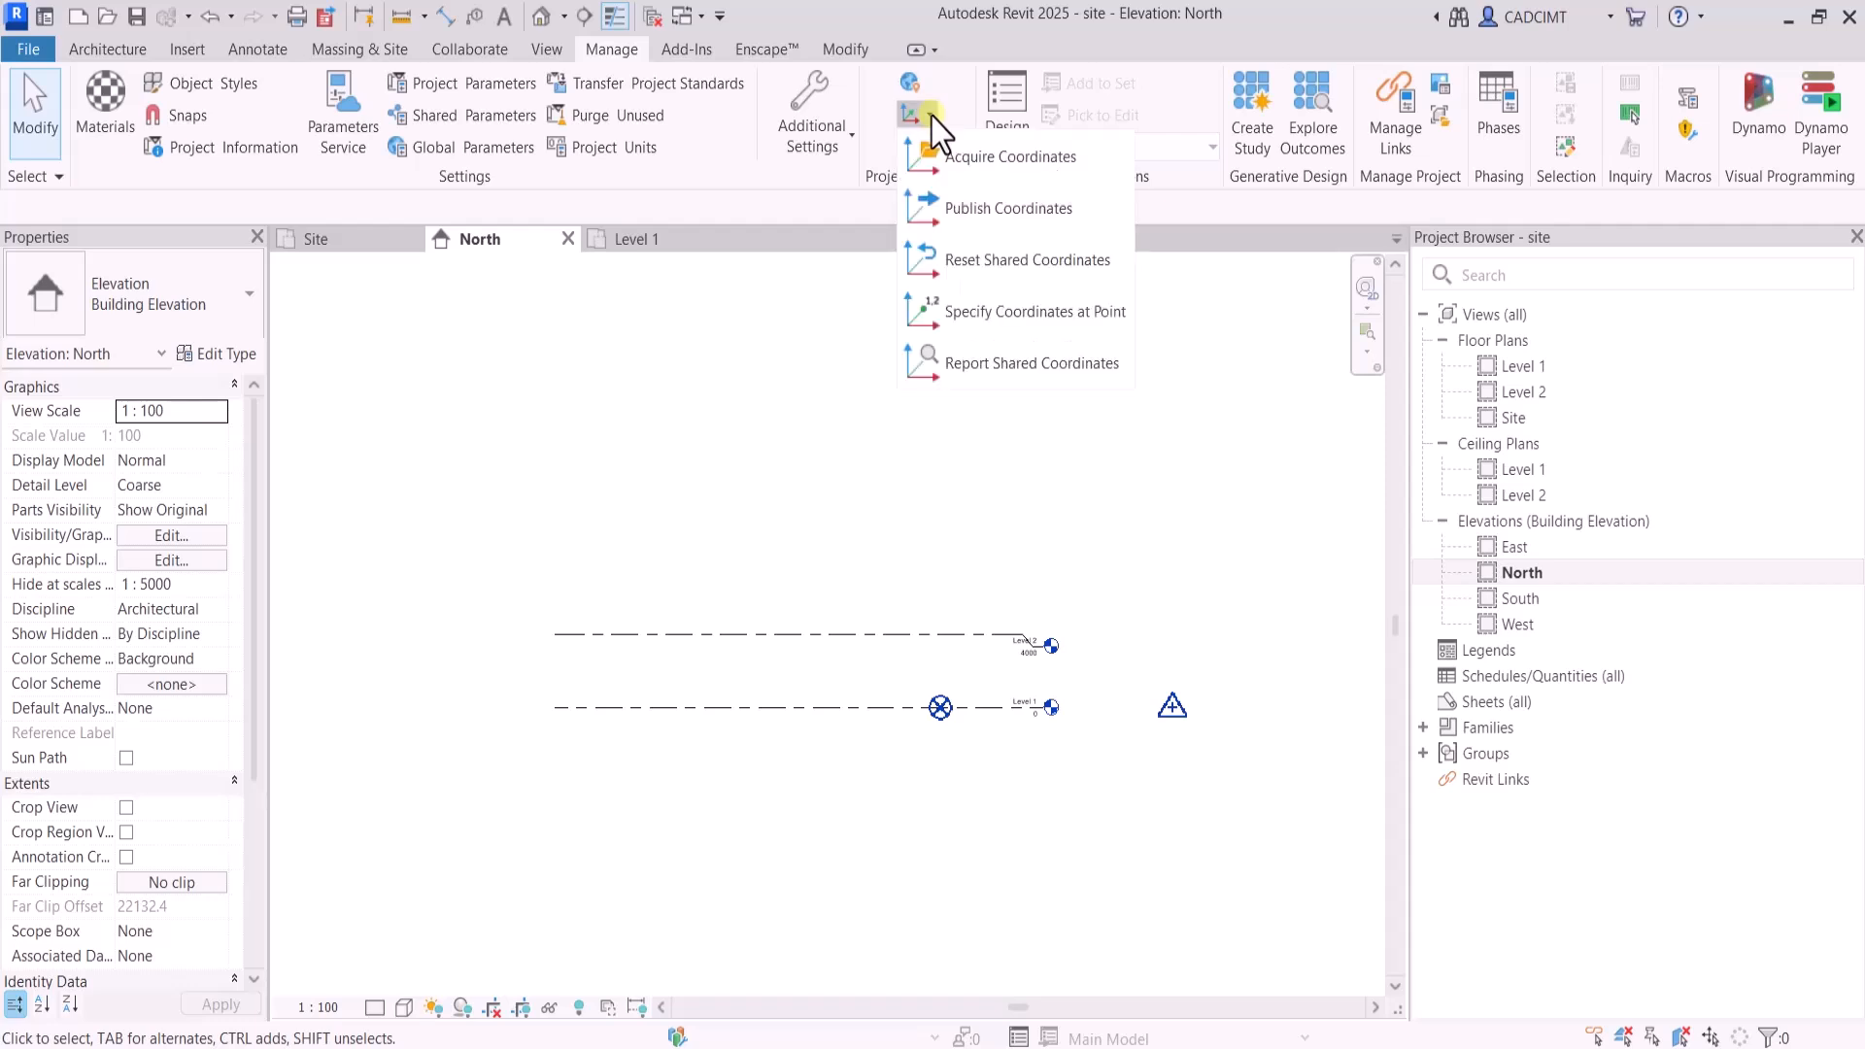
pyautogui.click(930, 147)
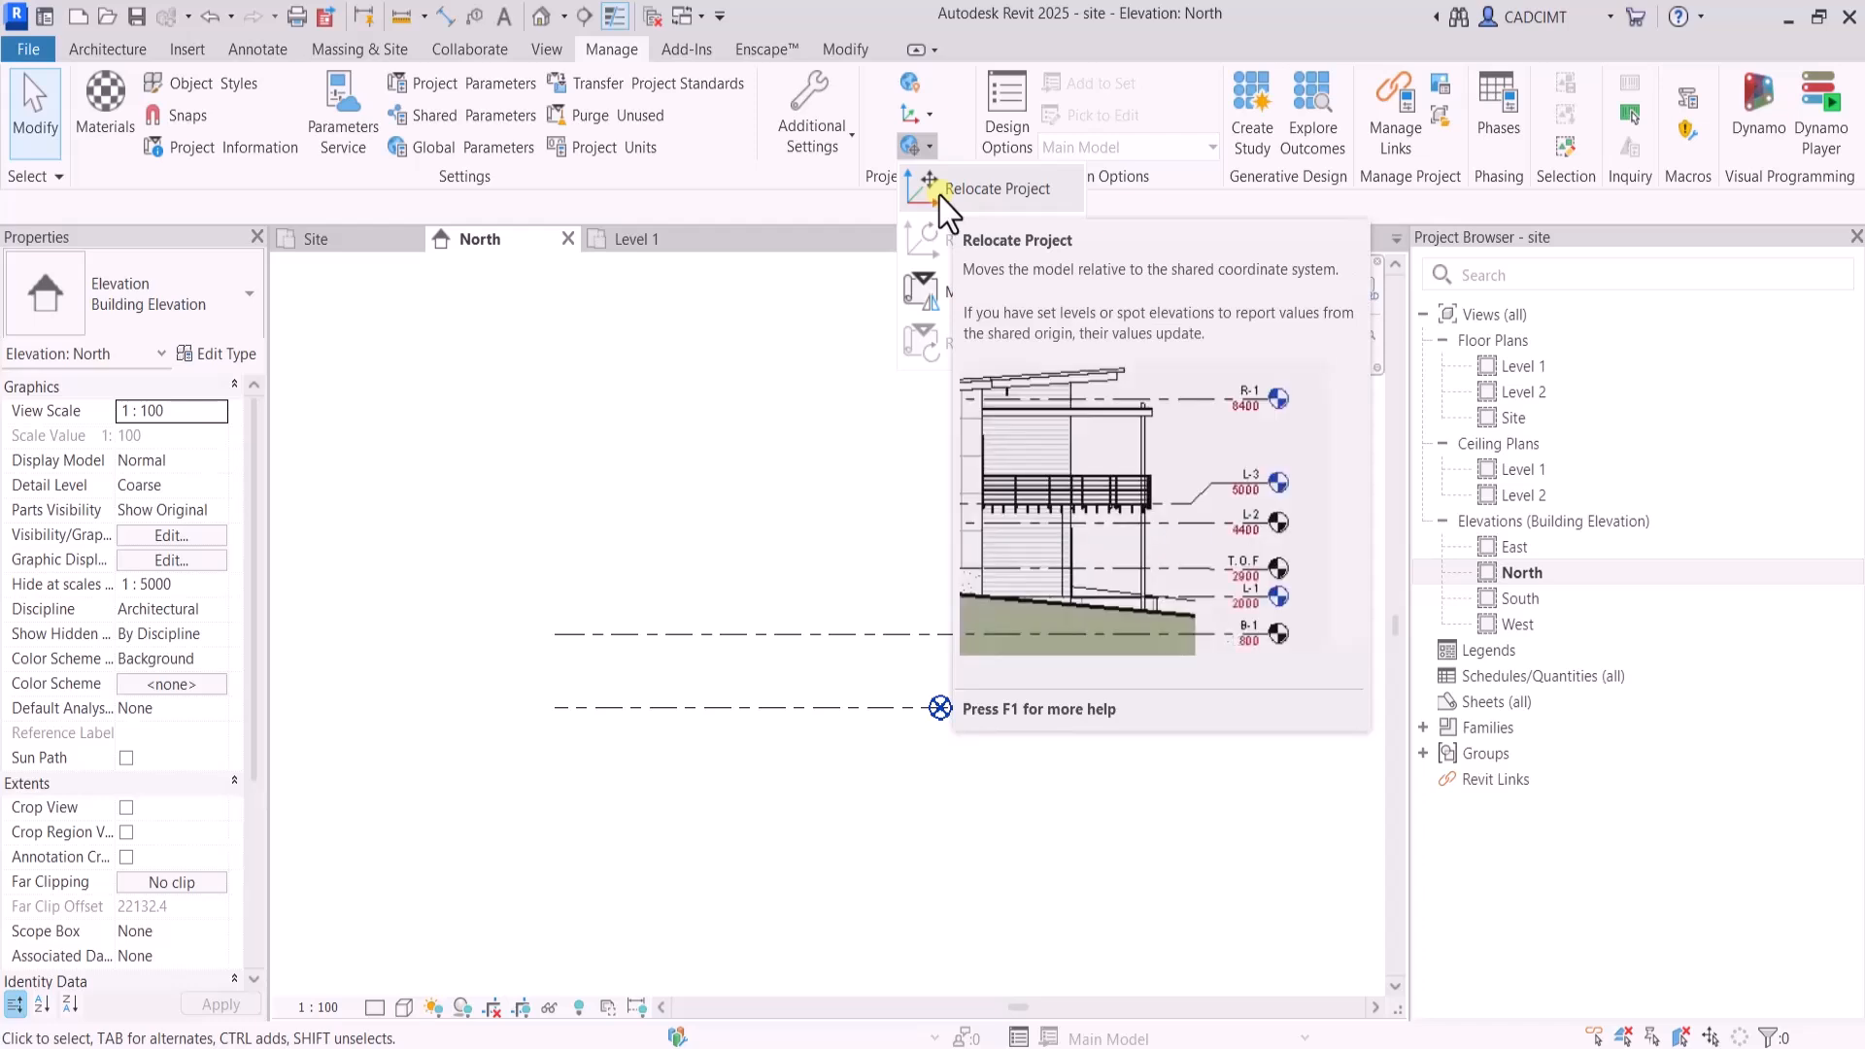
pyautogui.click(942, 194)
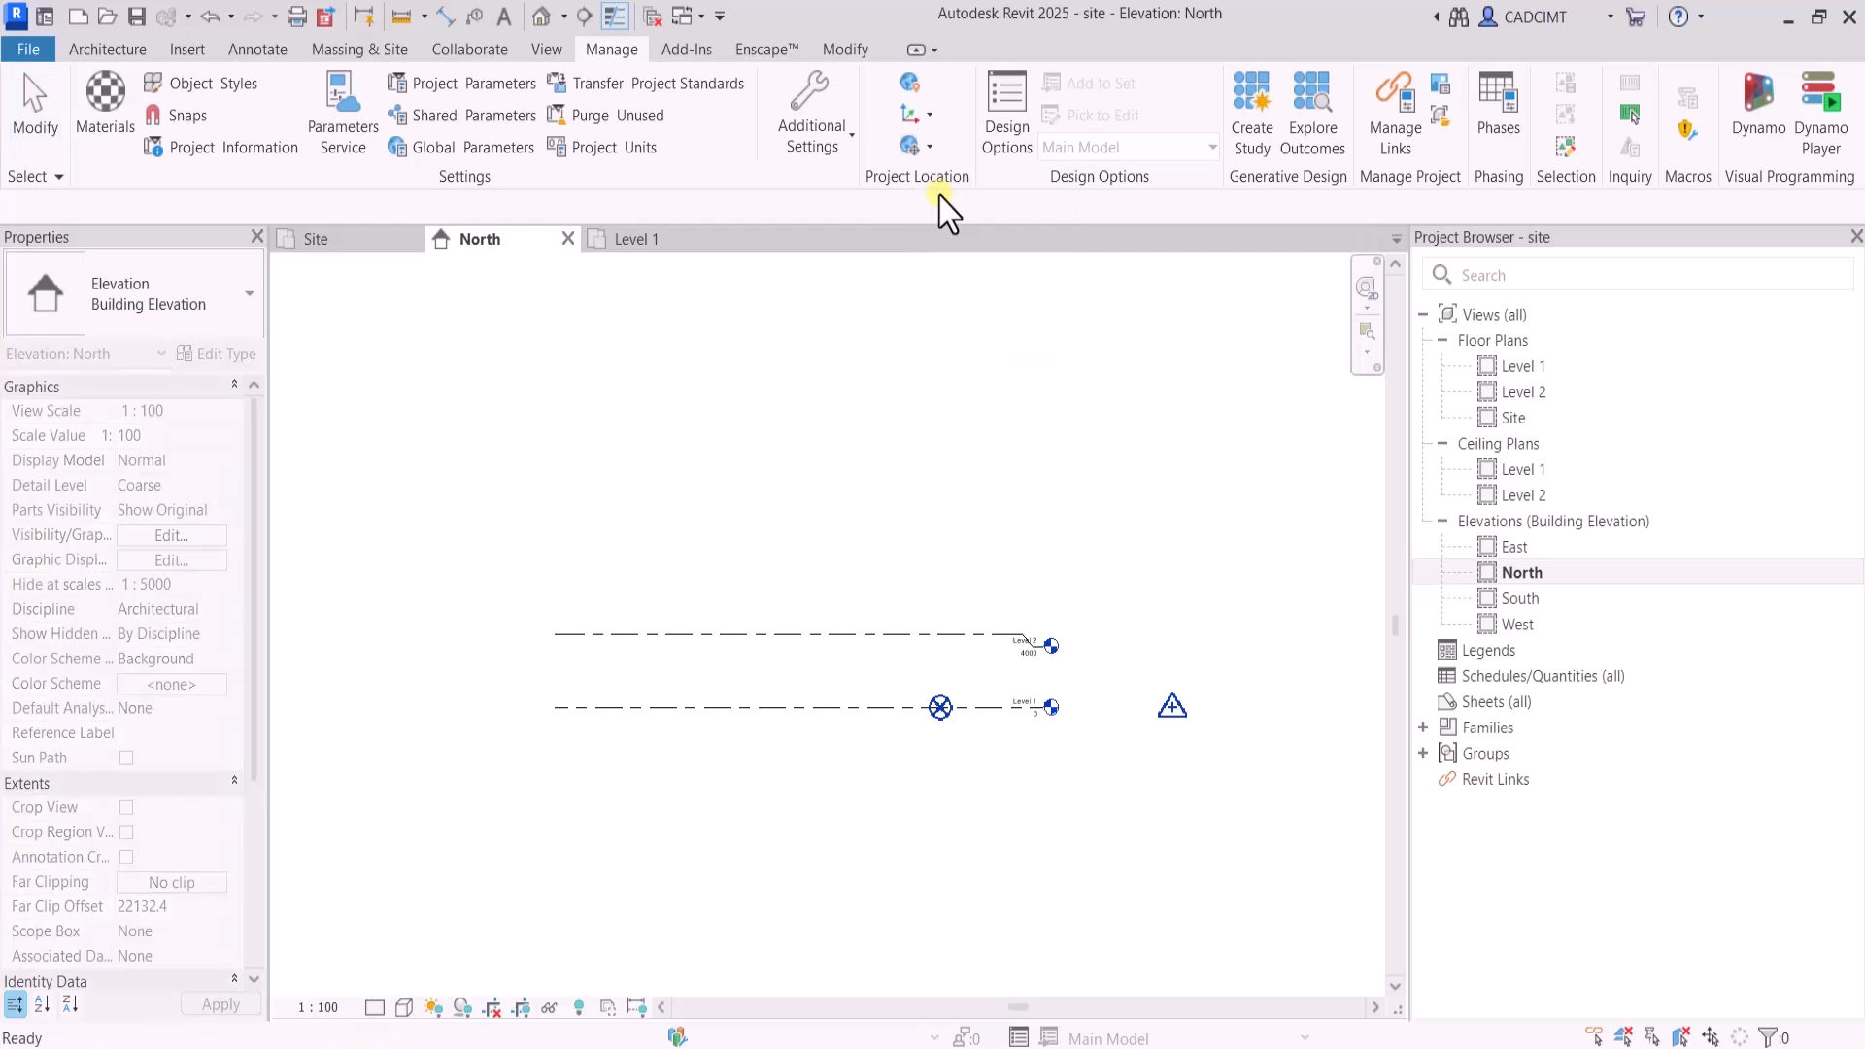
pyautogui.click(939, 706)
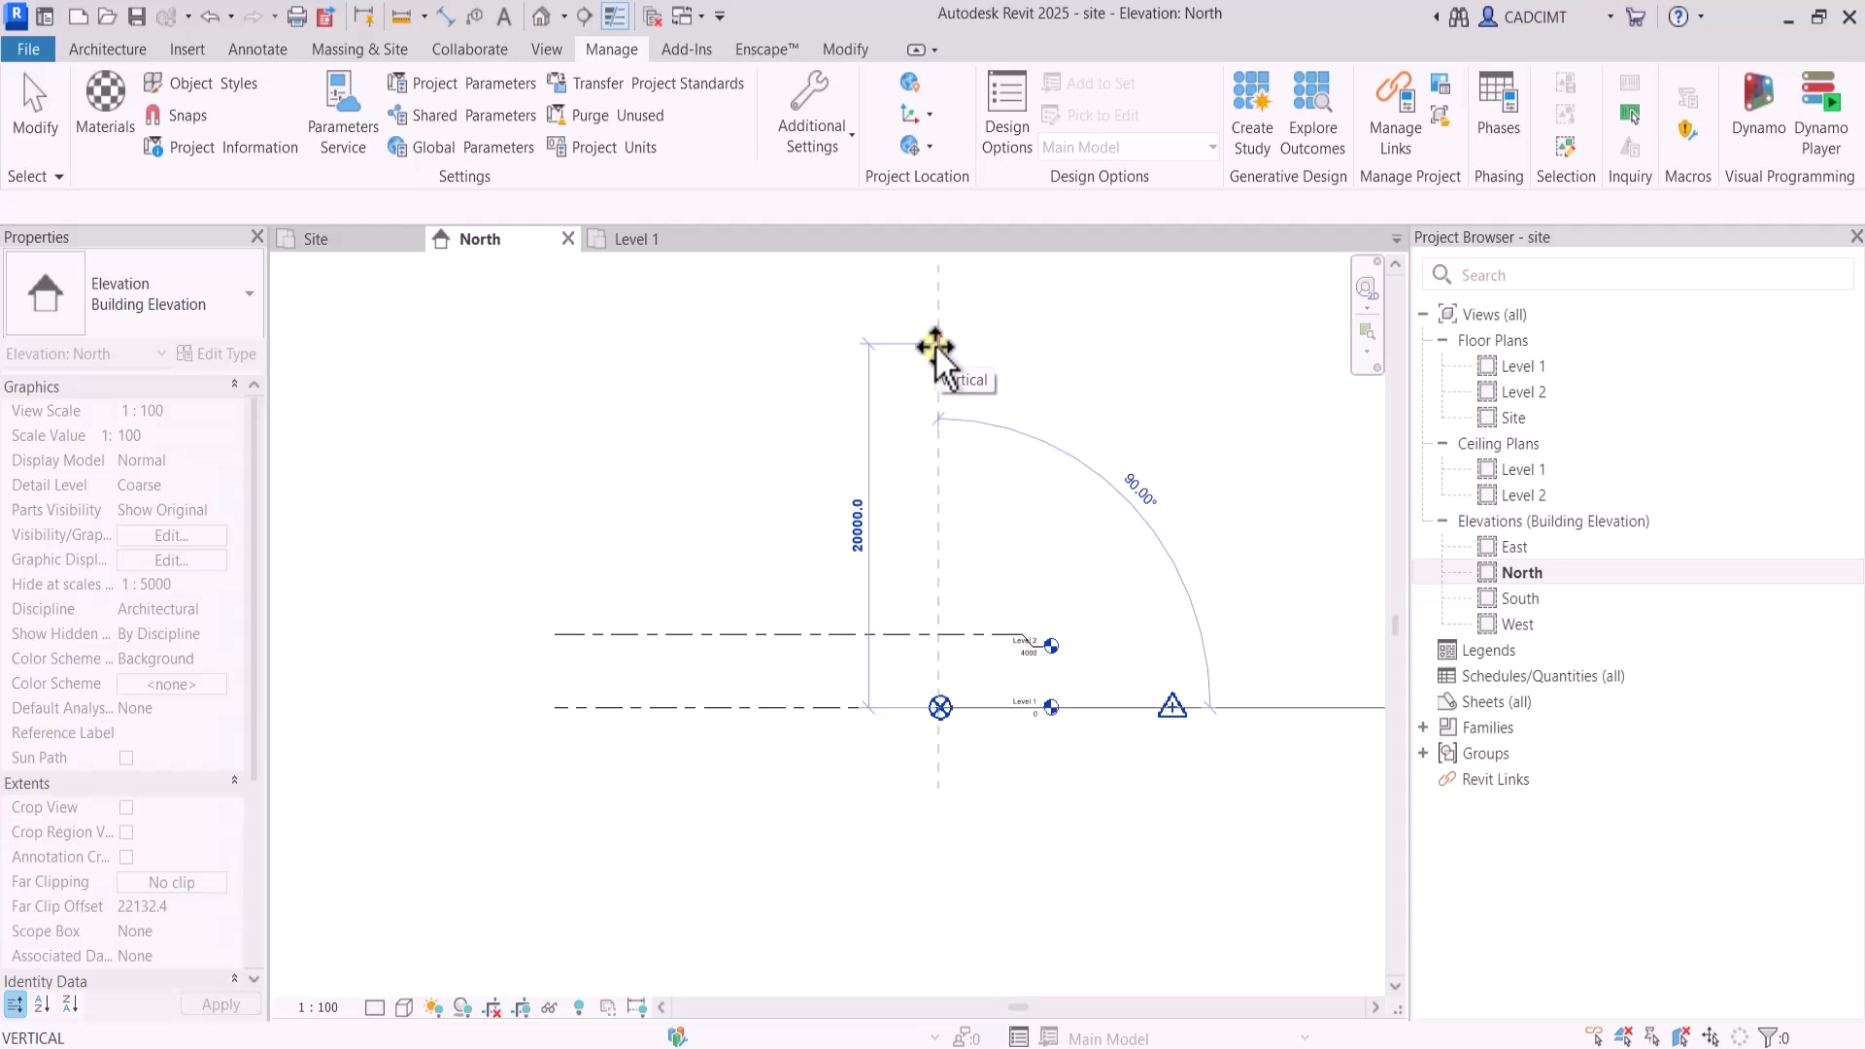
pyautogui.write('1')
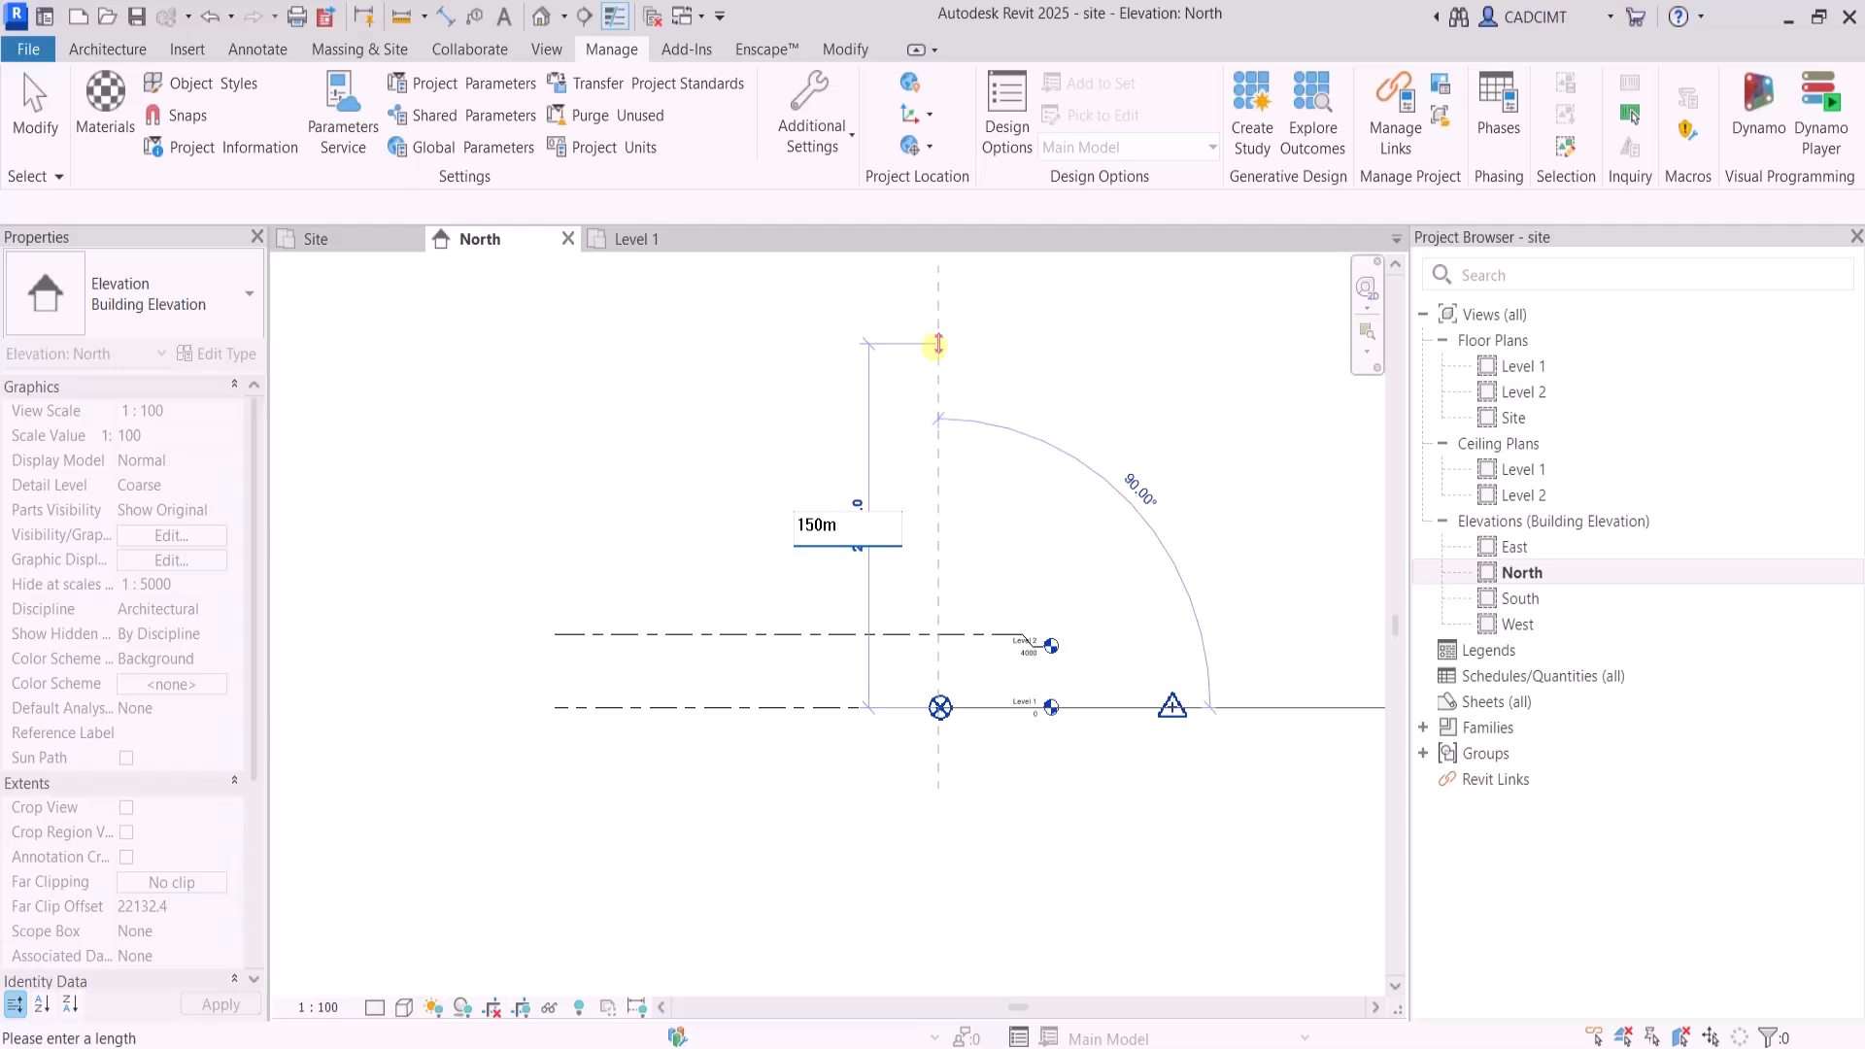
pyautogui.write('50m')
pyautogui.press('Return')
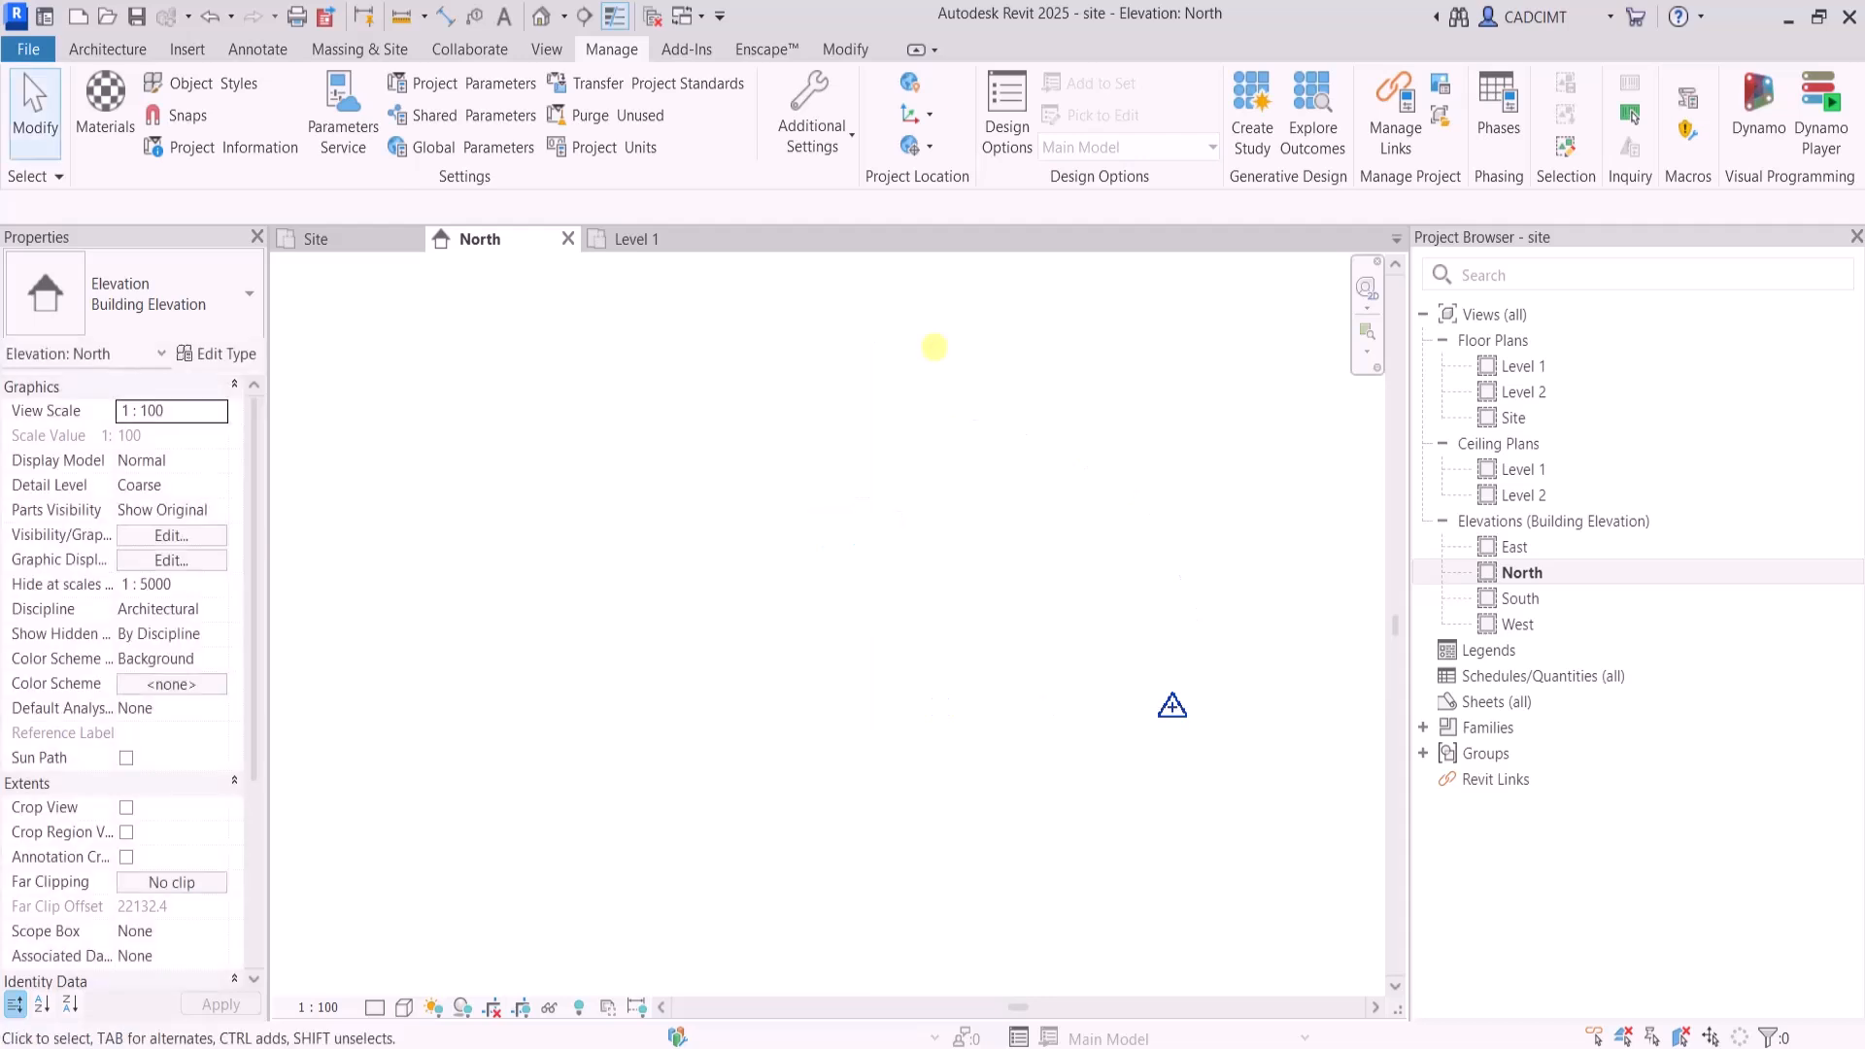
# Locate the relocated levels in the North elevation, inspect the project base point's shared elevation and clear the selection
pyautogui.scroll(-3, 1116, 576)
pyautogui.scroll(-3, 1115, 562)
pyautogui.scroll(7, 1131, 437)
pyautogui.scroll(5, 1086, 442)
pyautogui.scroll(-6, 1041, 491)
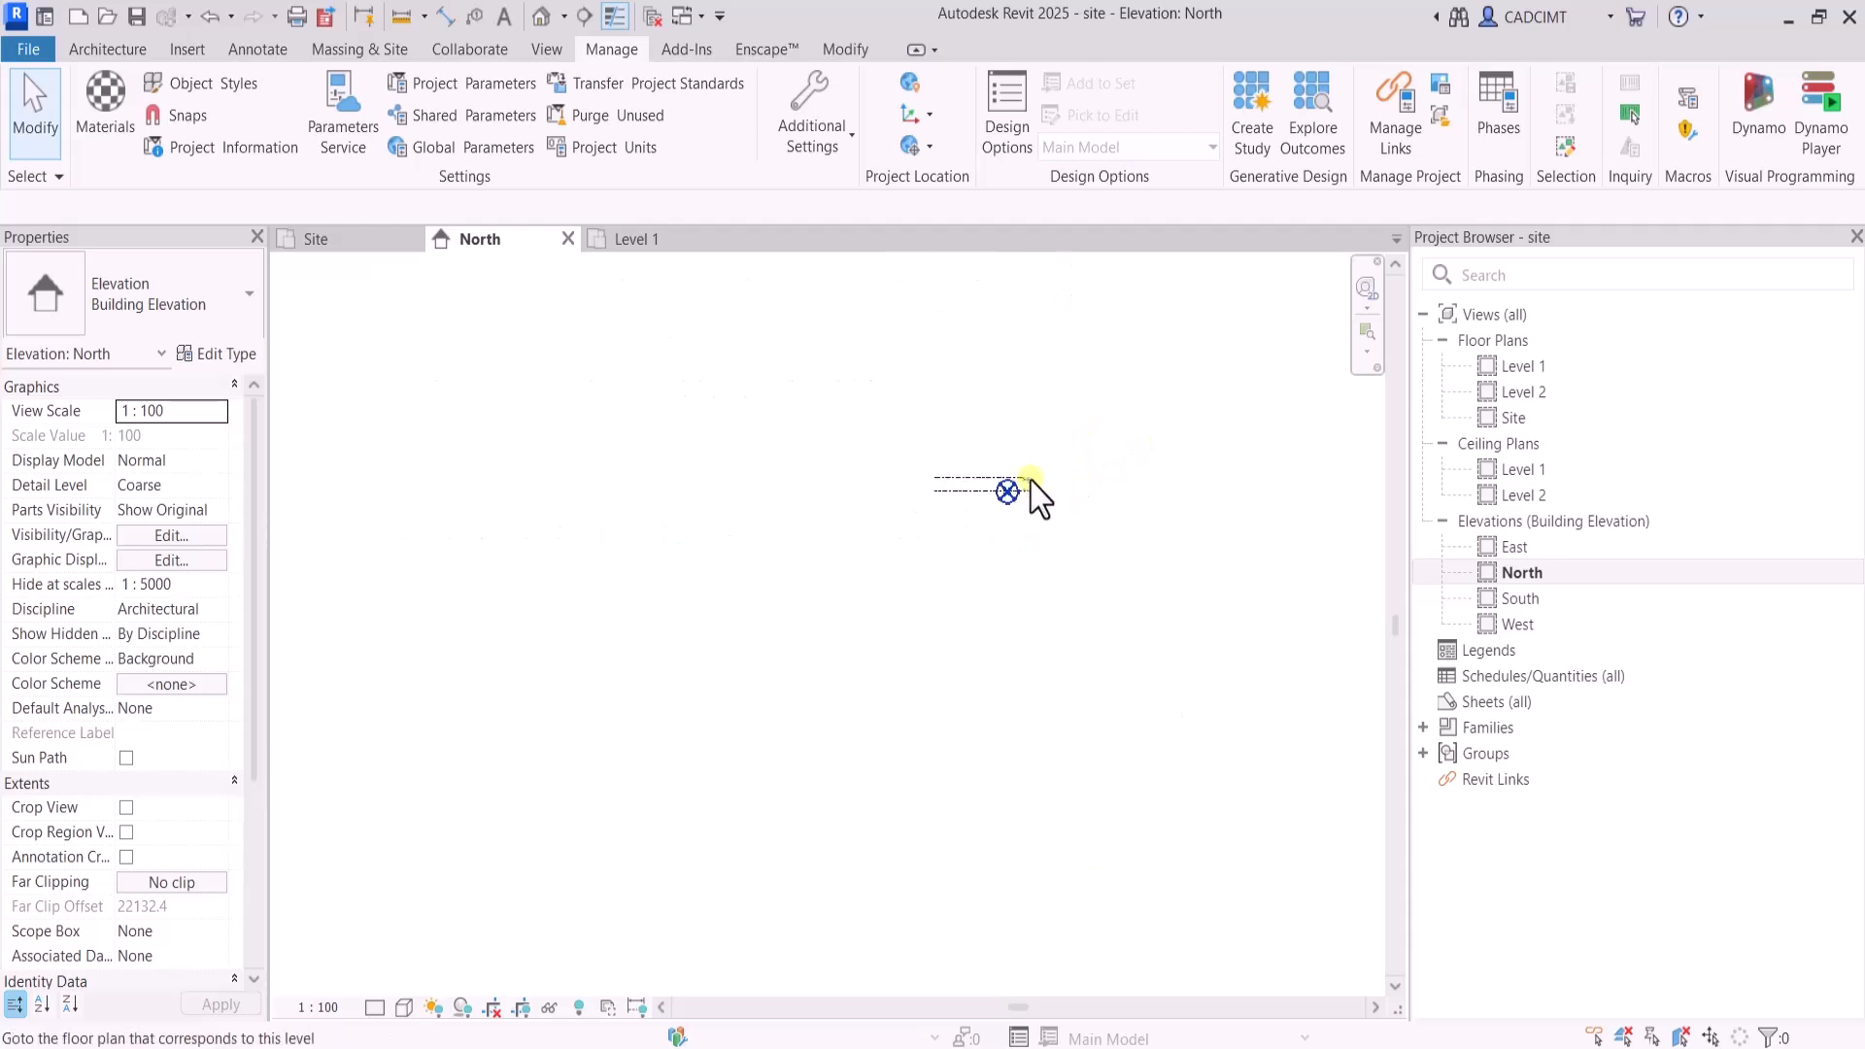
pyautogui.scroll(6, 1091, 541)
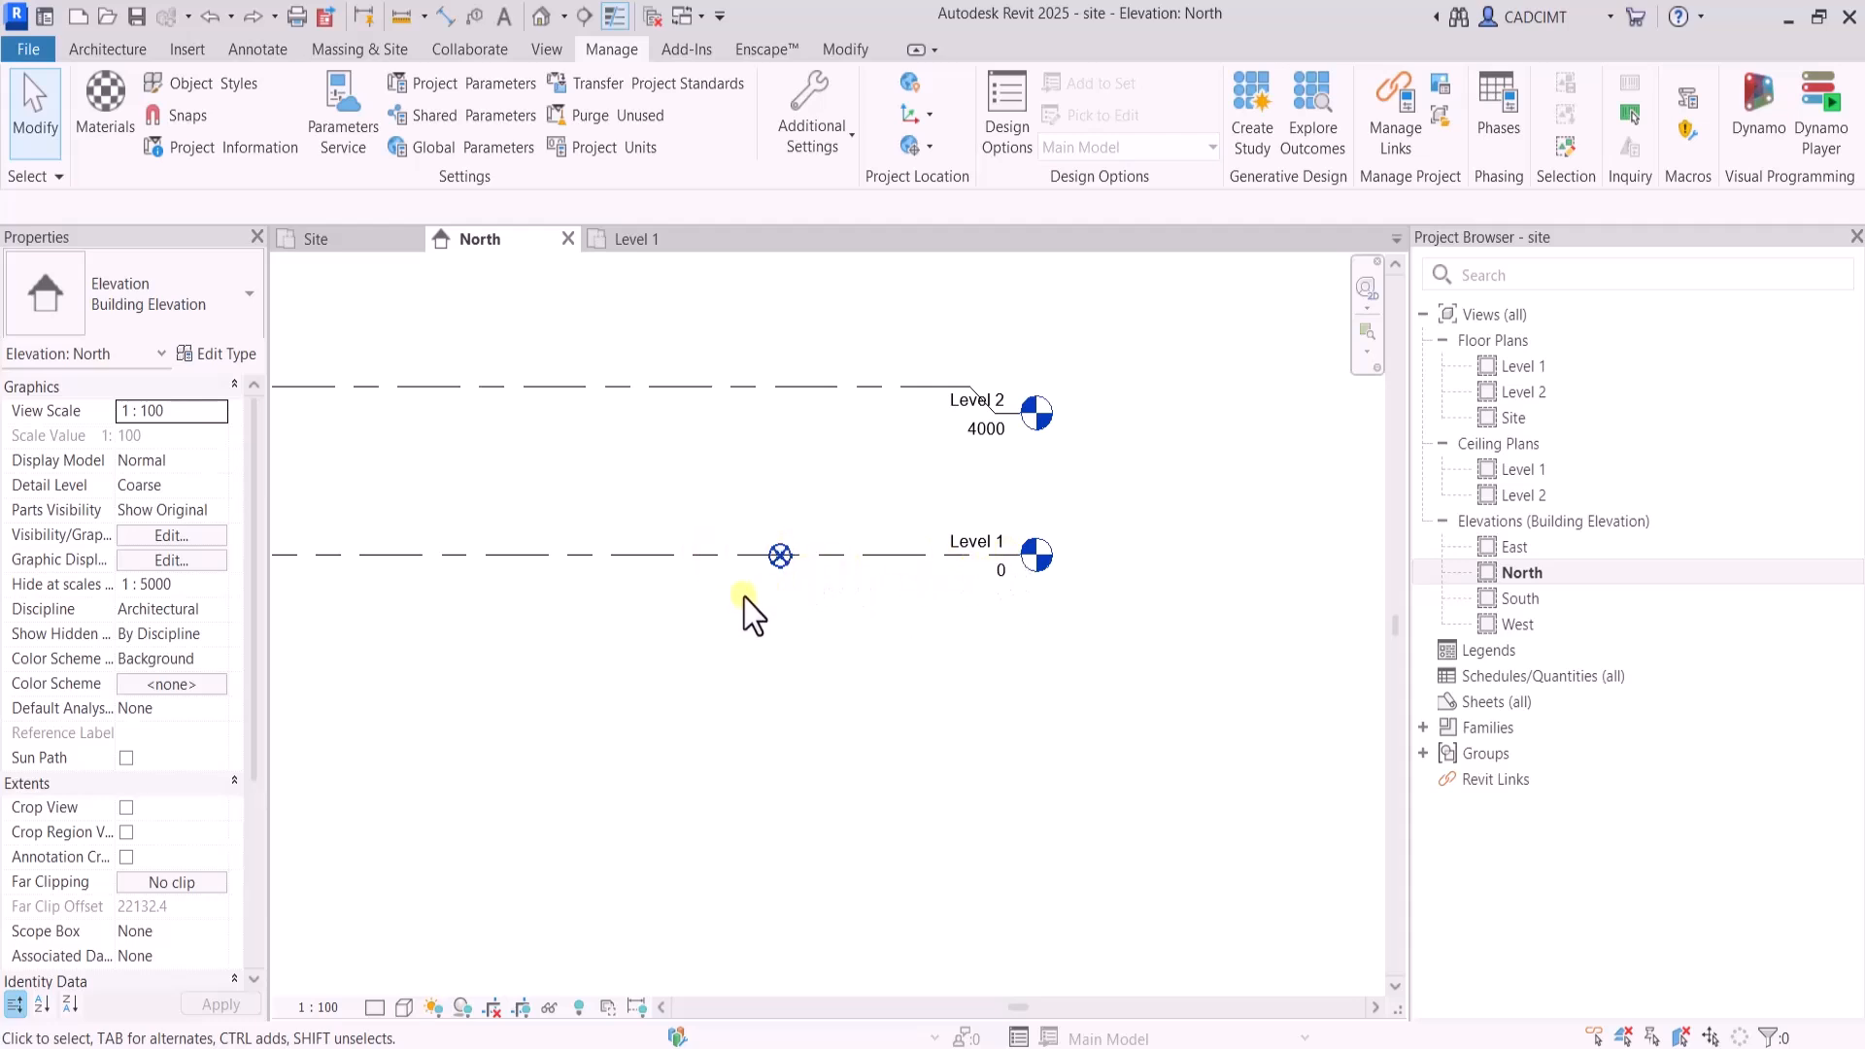
pyautogui.click(811, 507)
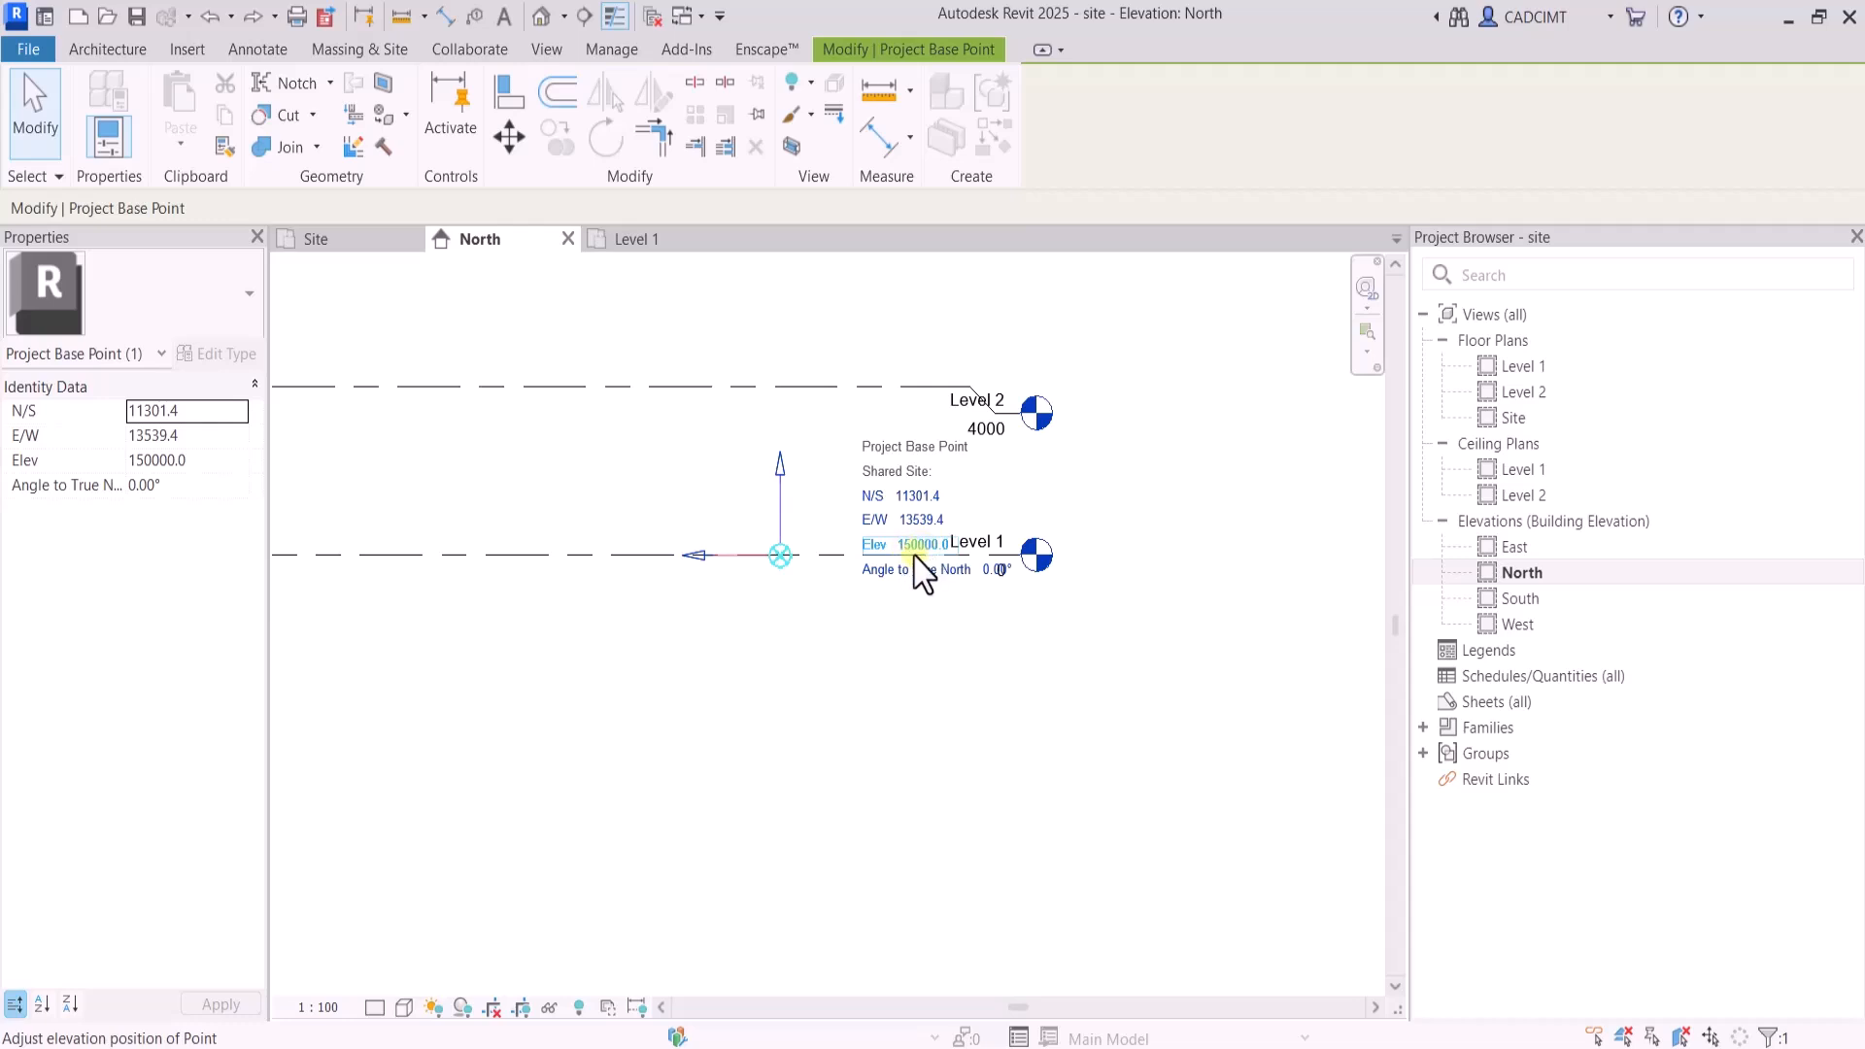
pyautogui.click(895, 708)
# Set the Elevation Base of Level 1's type, 8mm Head, to Survey Point and examine the elevations on both level heads
pyautogui.scroll(-5, 883, 670)
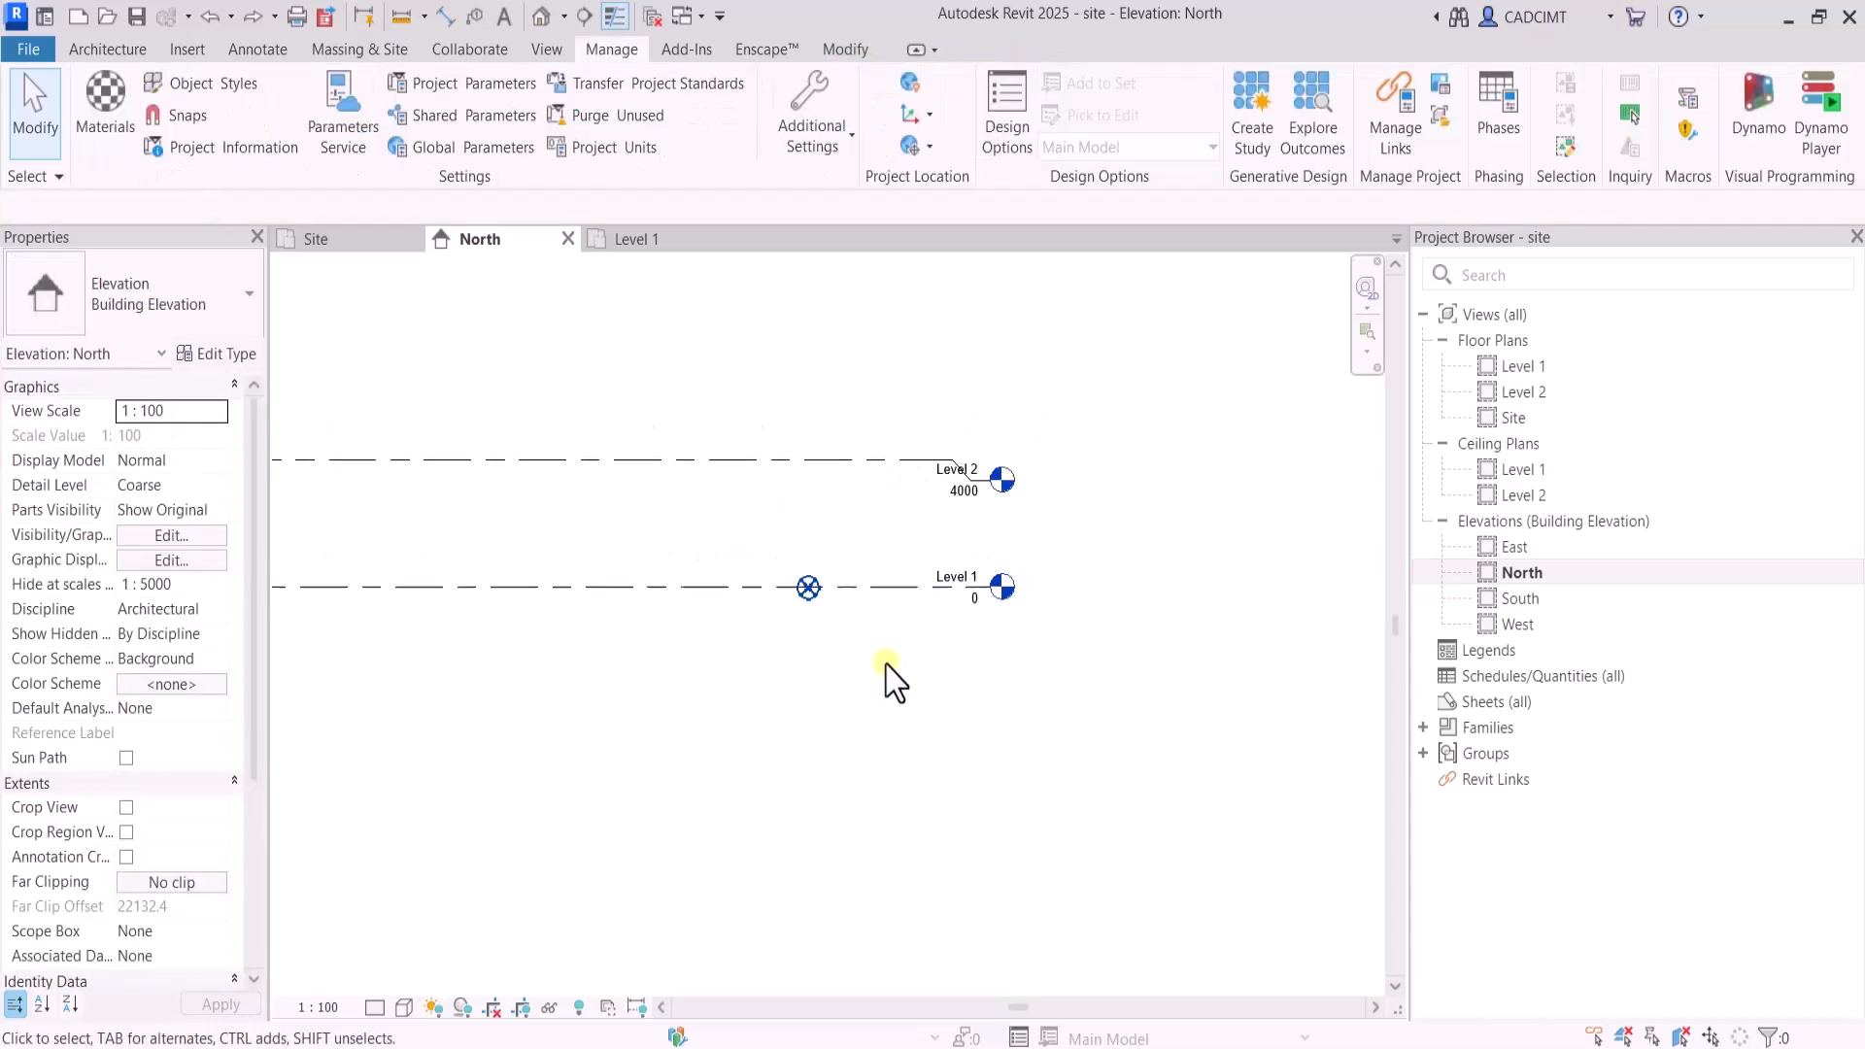
pyautogui.scroll(5, 913, 571)
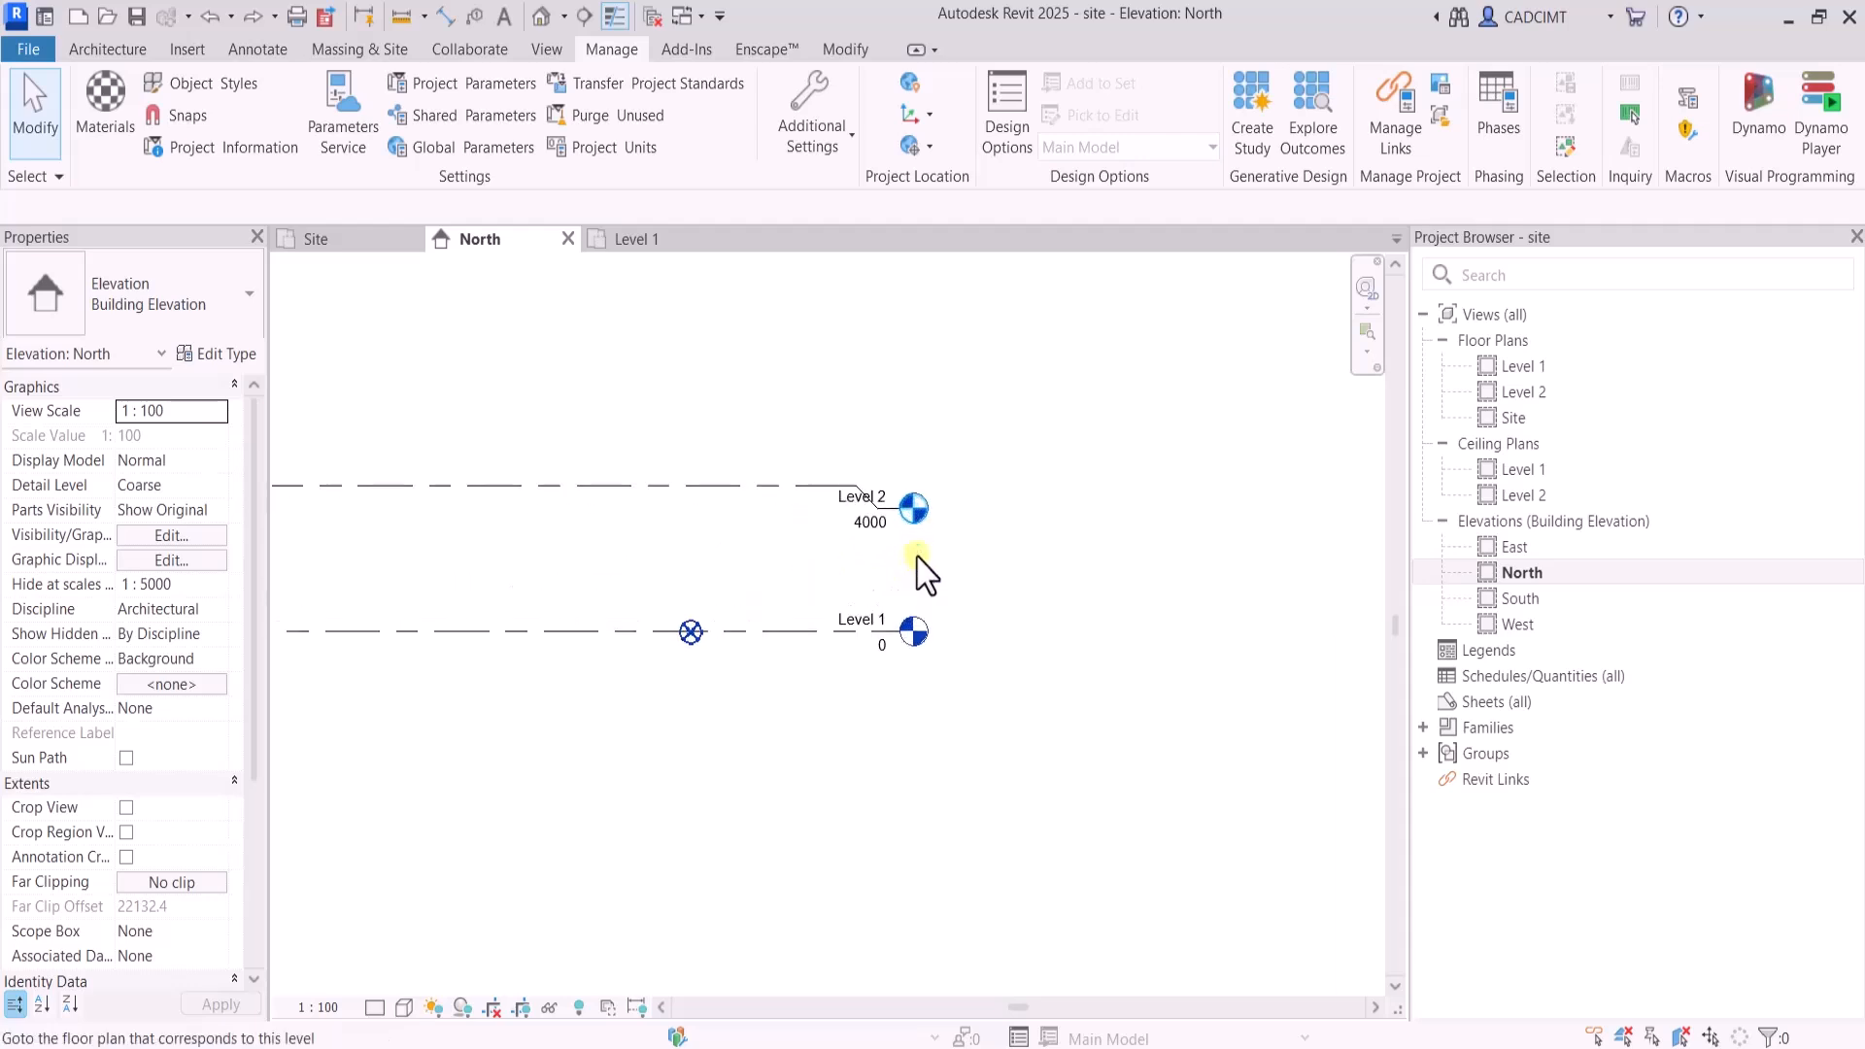
pyautogui.scroll(1, 729, 508)
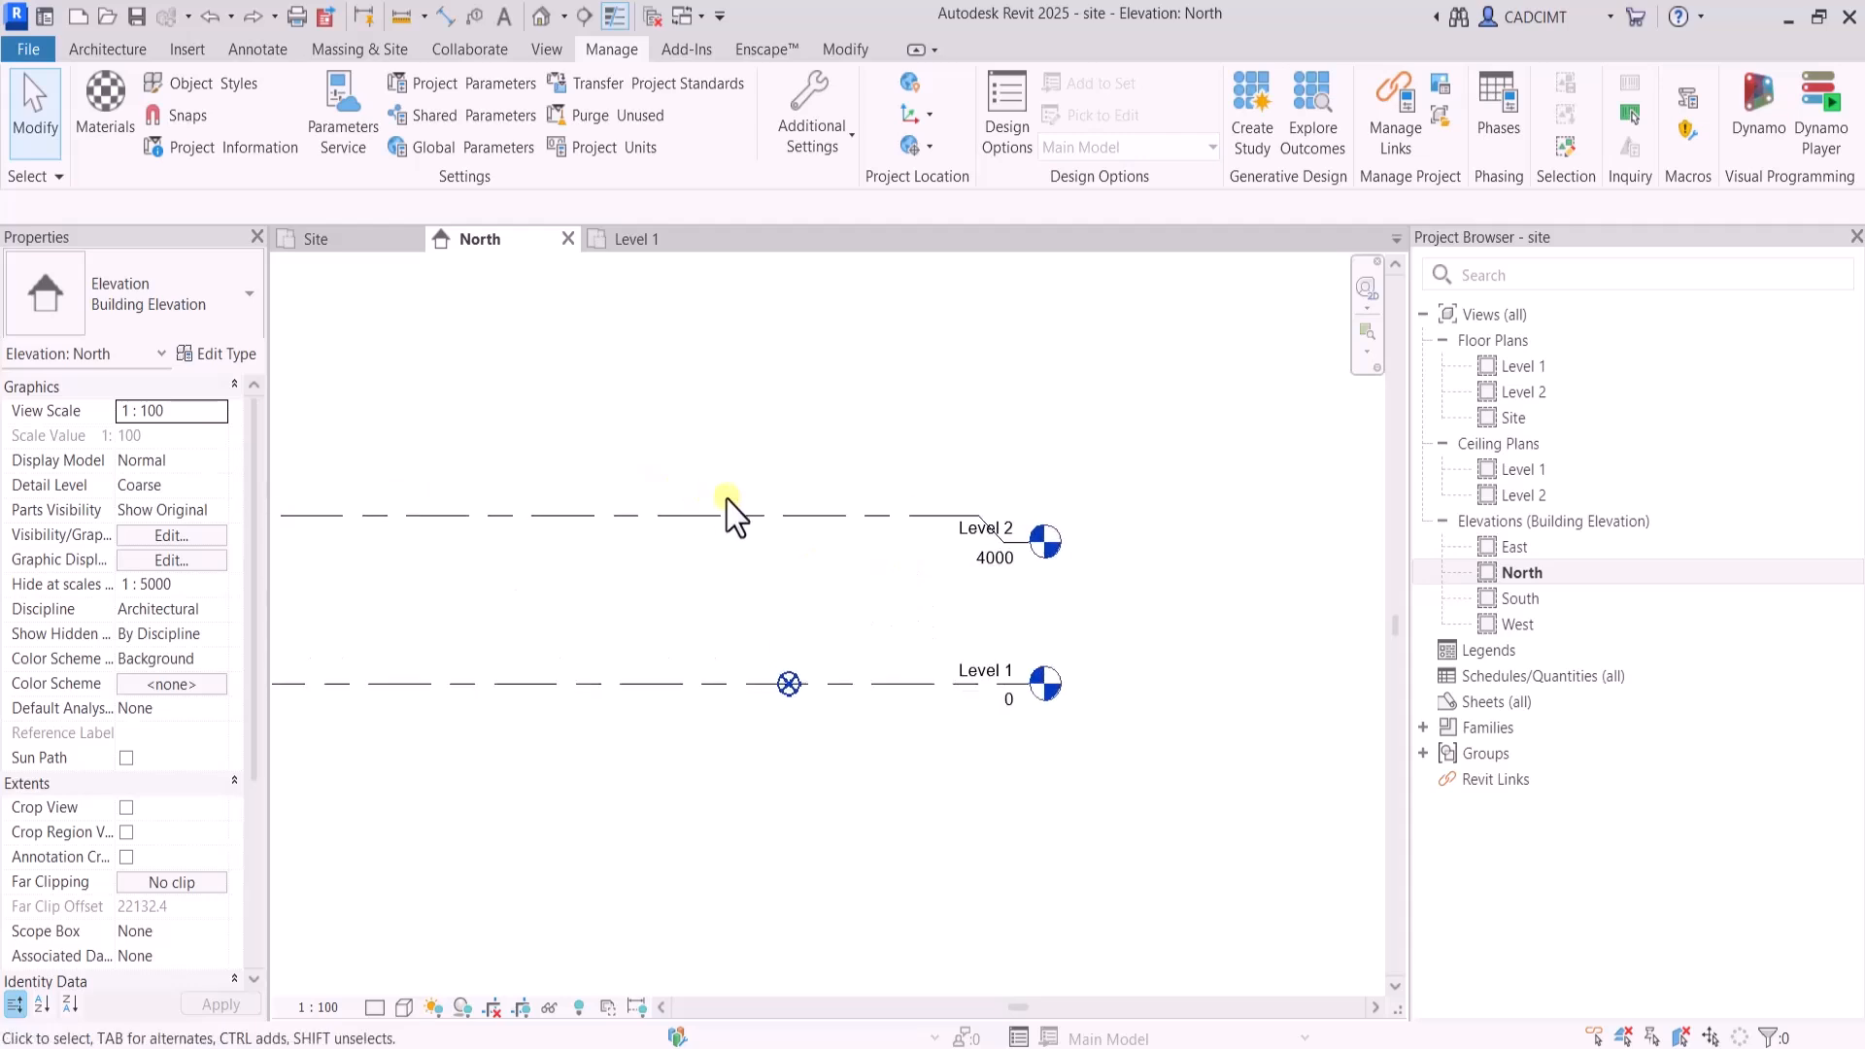
pyautogui.click(851, 685)
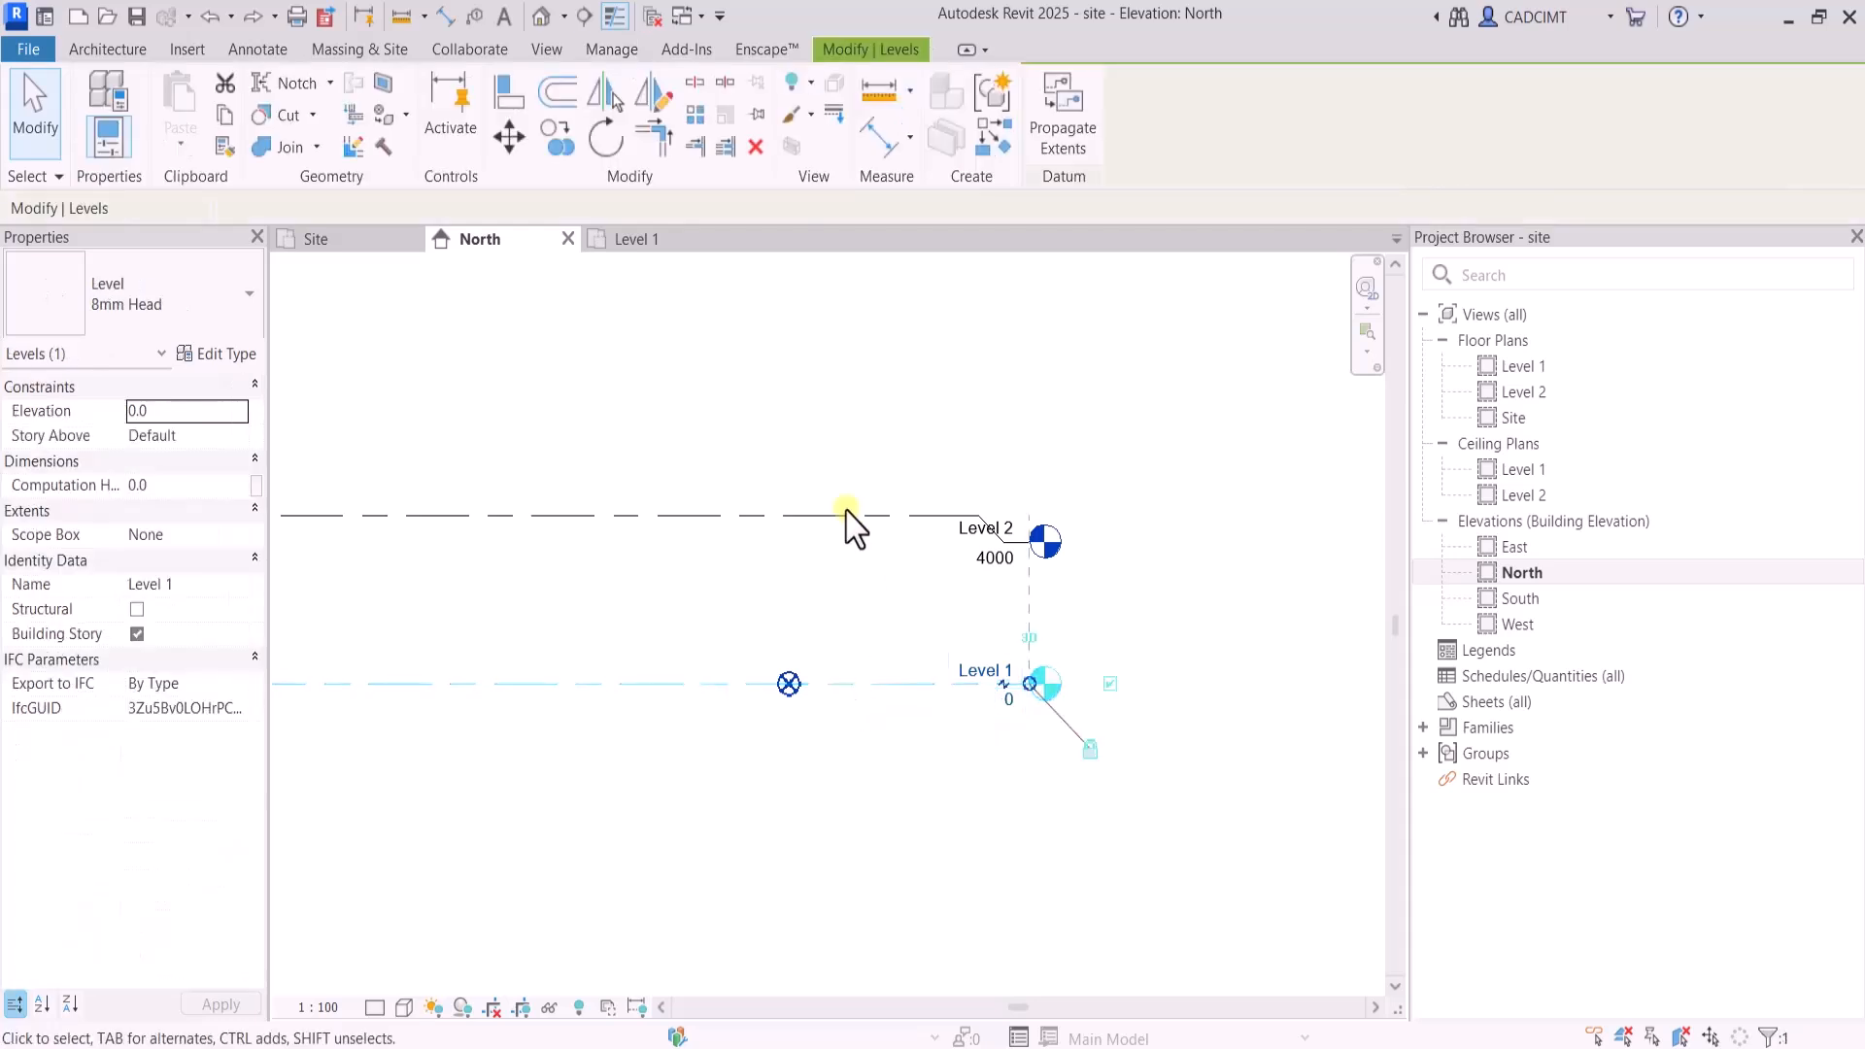
pyautogui.click(218, 354)
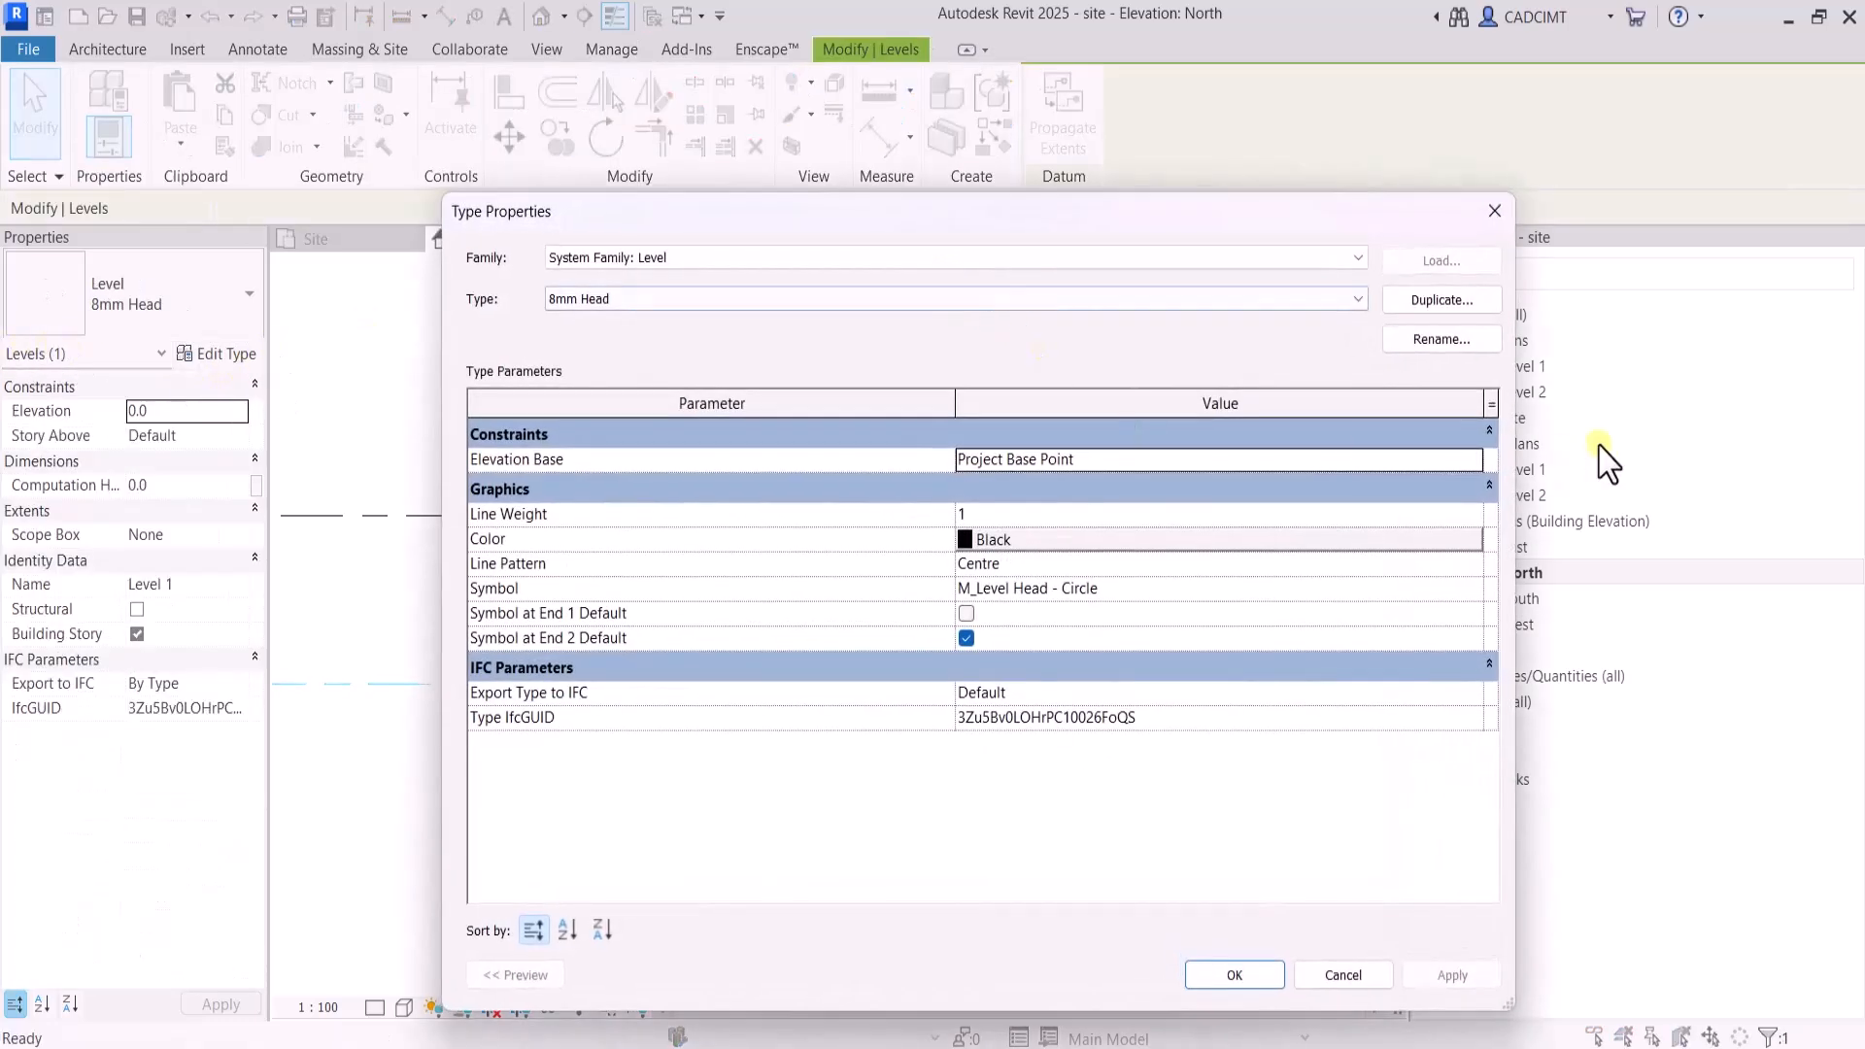
pyautogui.click(1467, 460)
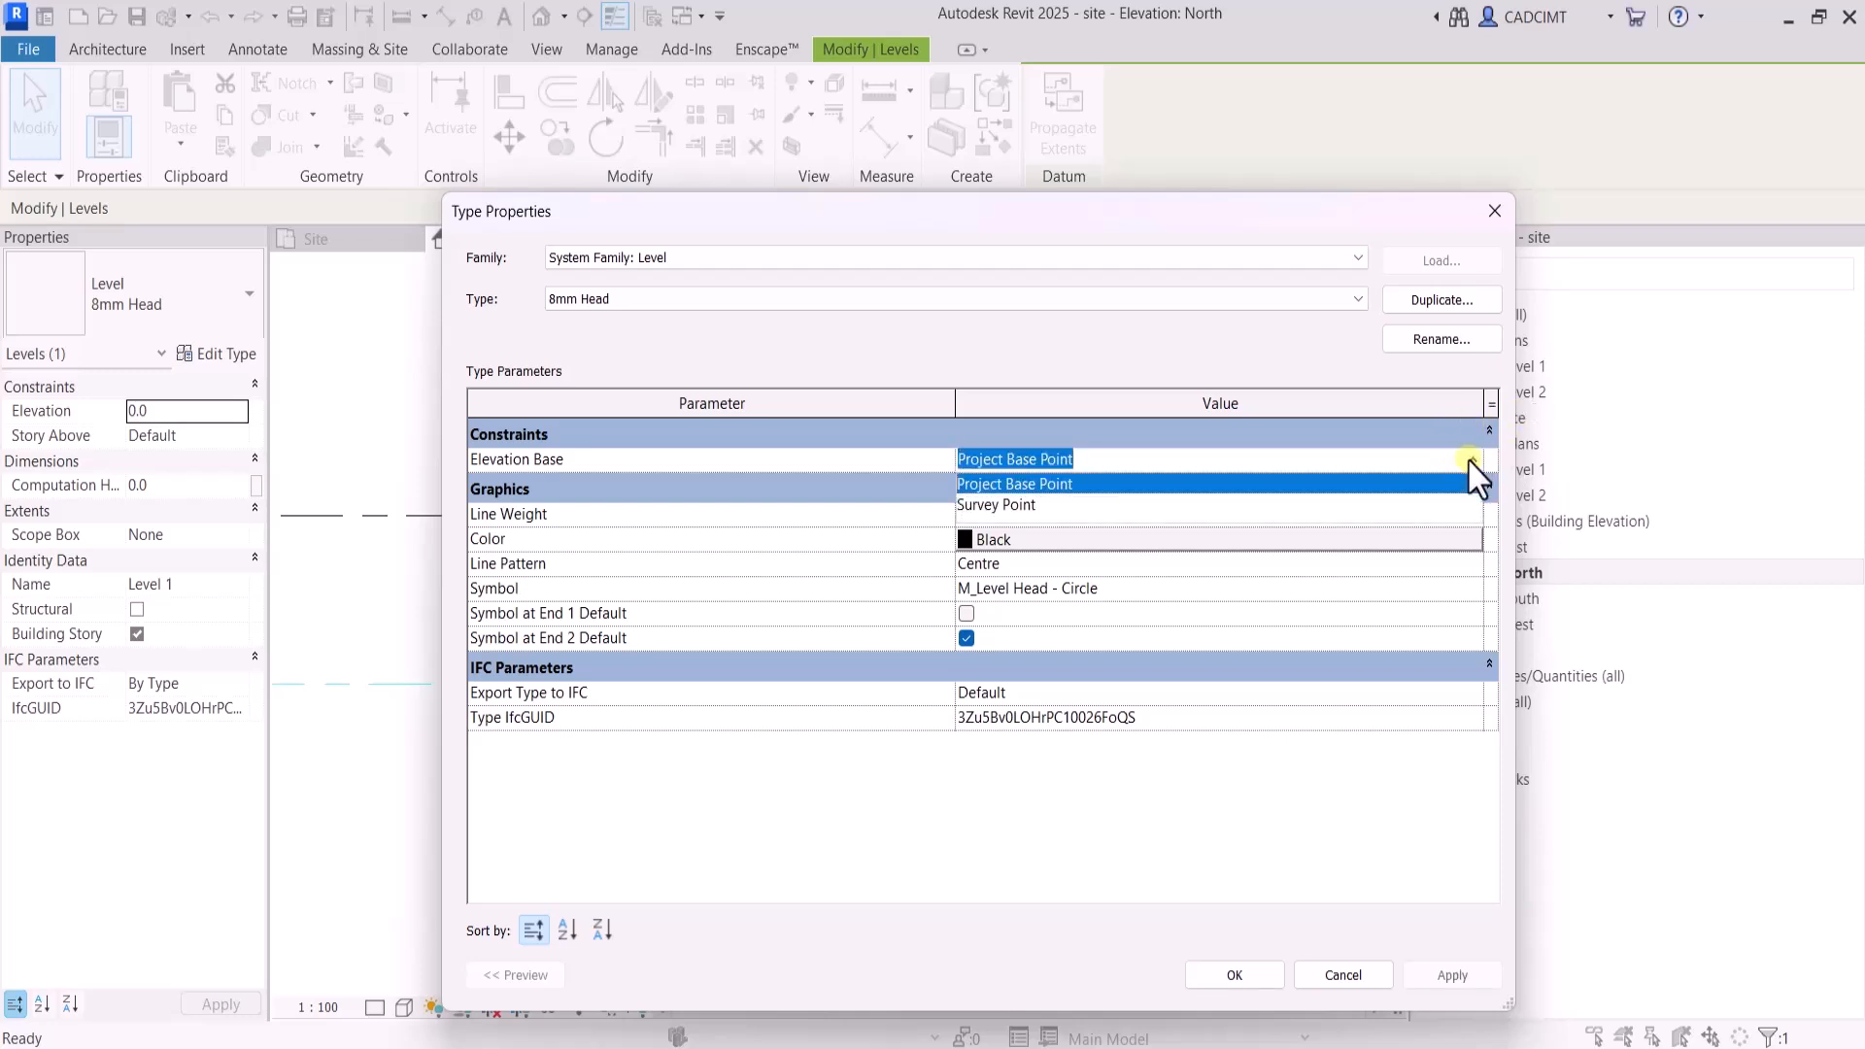
pyautogui.click(1020, 505)
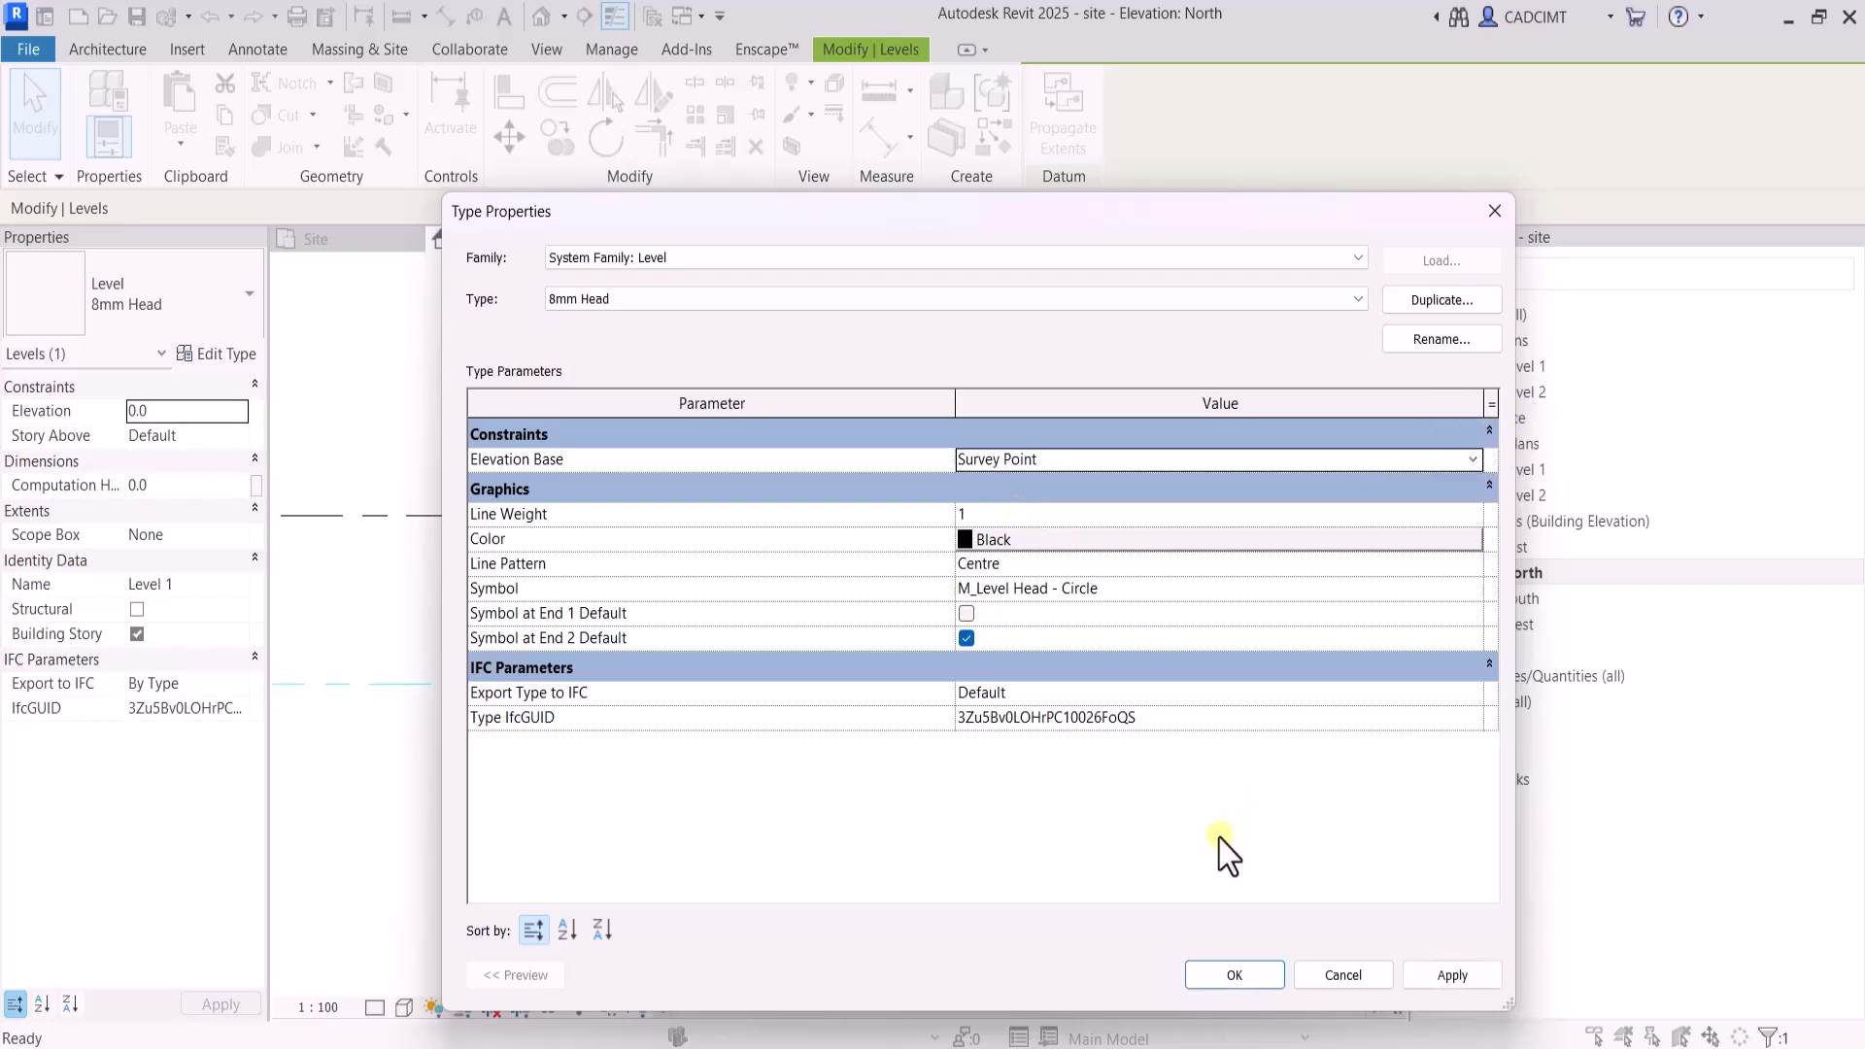
pyautogui.click(1249, 976)
pyautogui.click(1057, 777)
pyautogui.scroll(-1, 1113, 634)
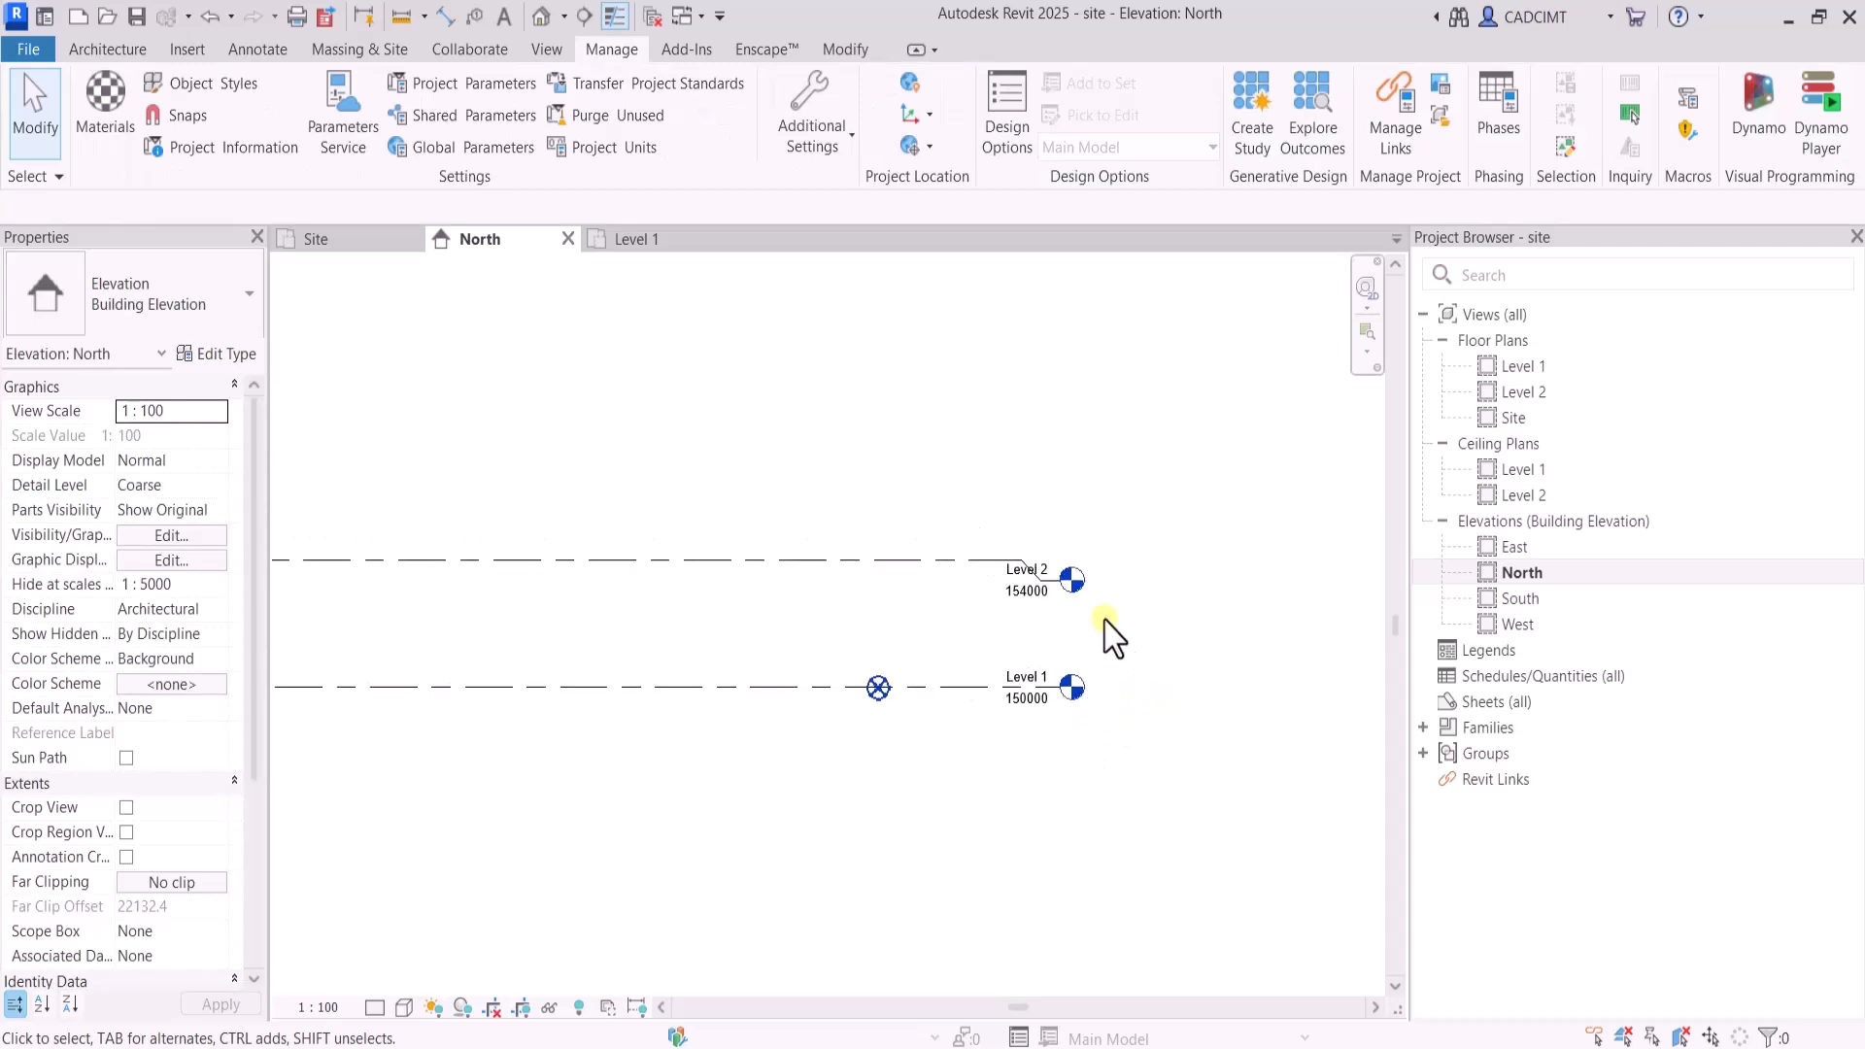
pyautogui.scroll(4, 1096, 571)
pyautogui.scroll(-2, 874, 496)
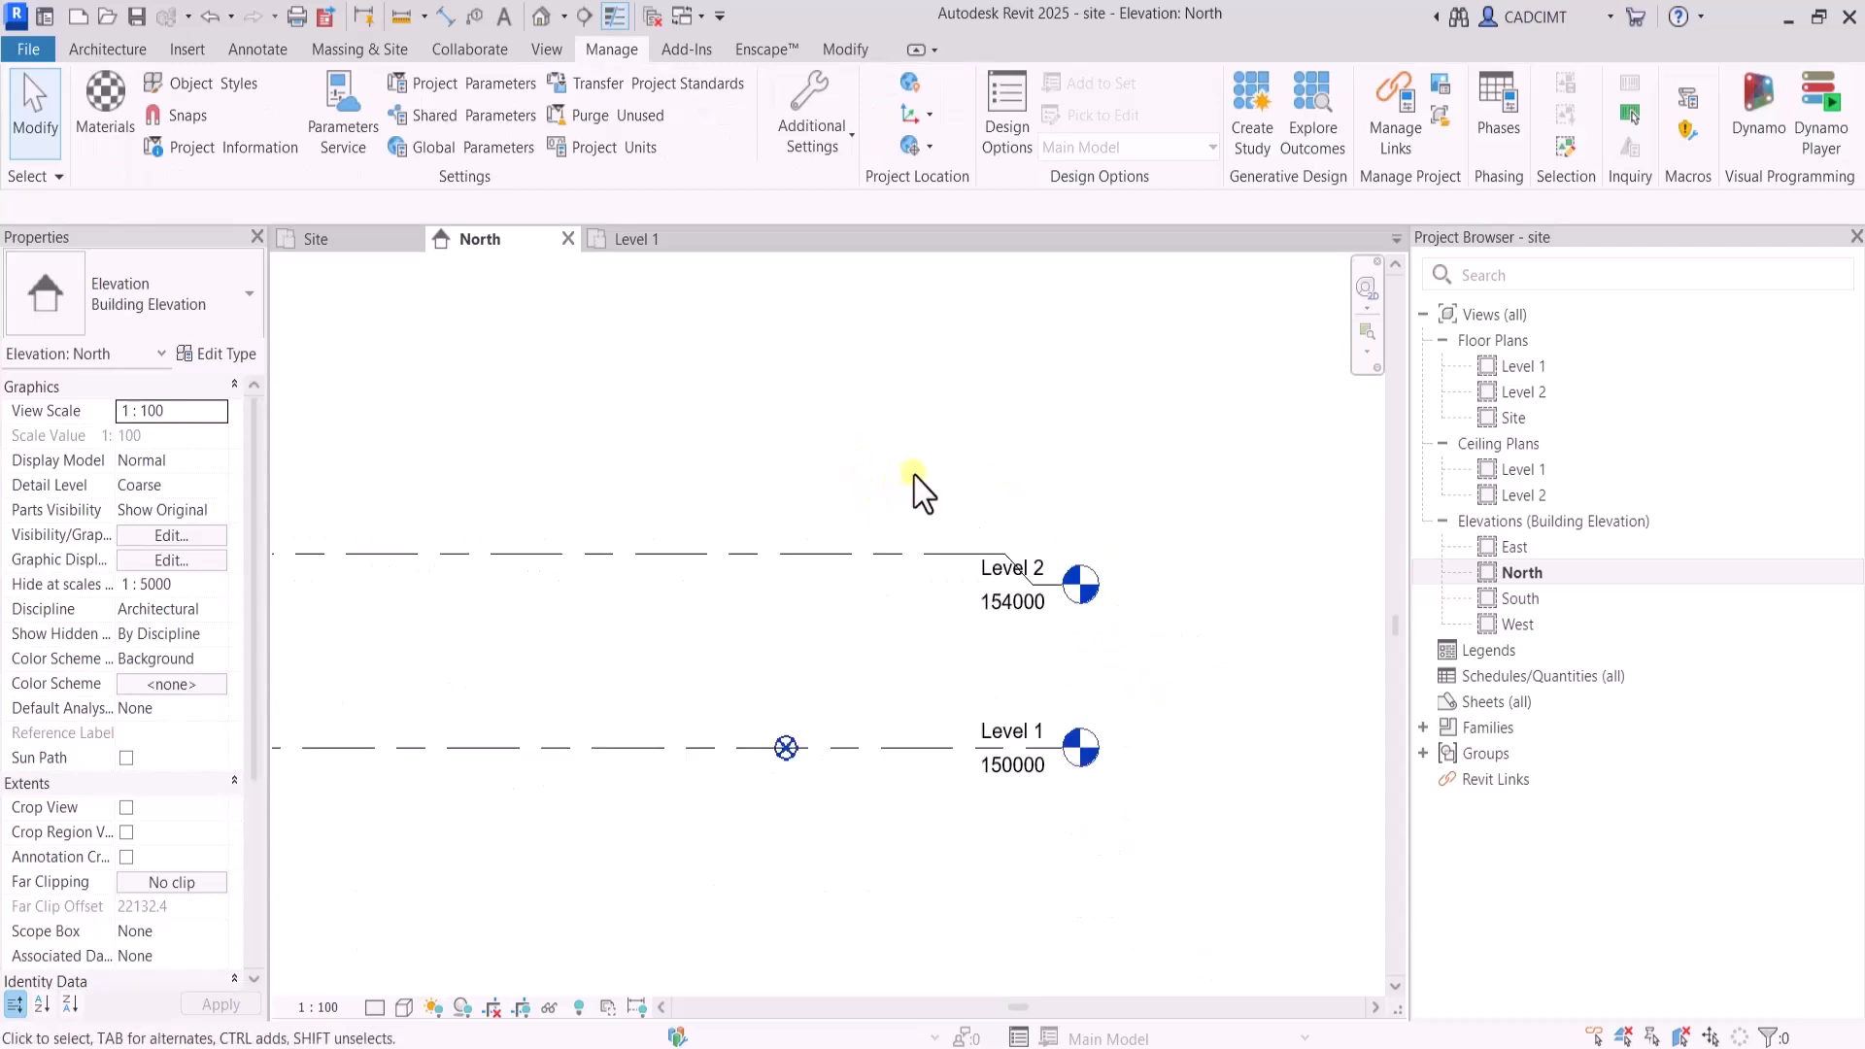
pyautogui.scroll(-2, 1064, 559)
pyautogui.scroll(3, 1040, 573)
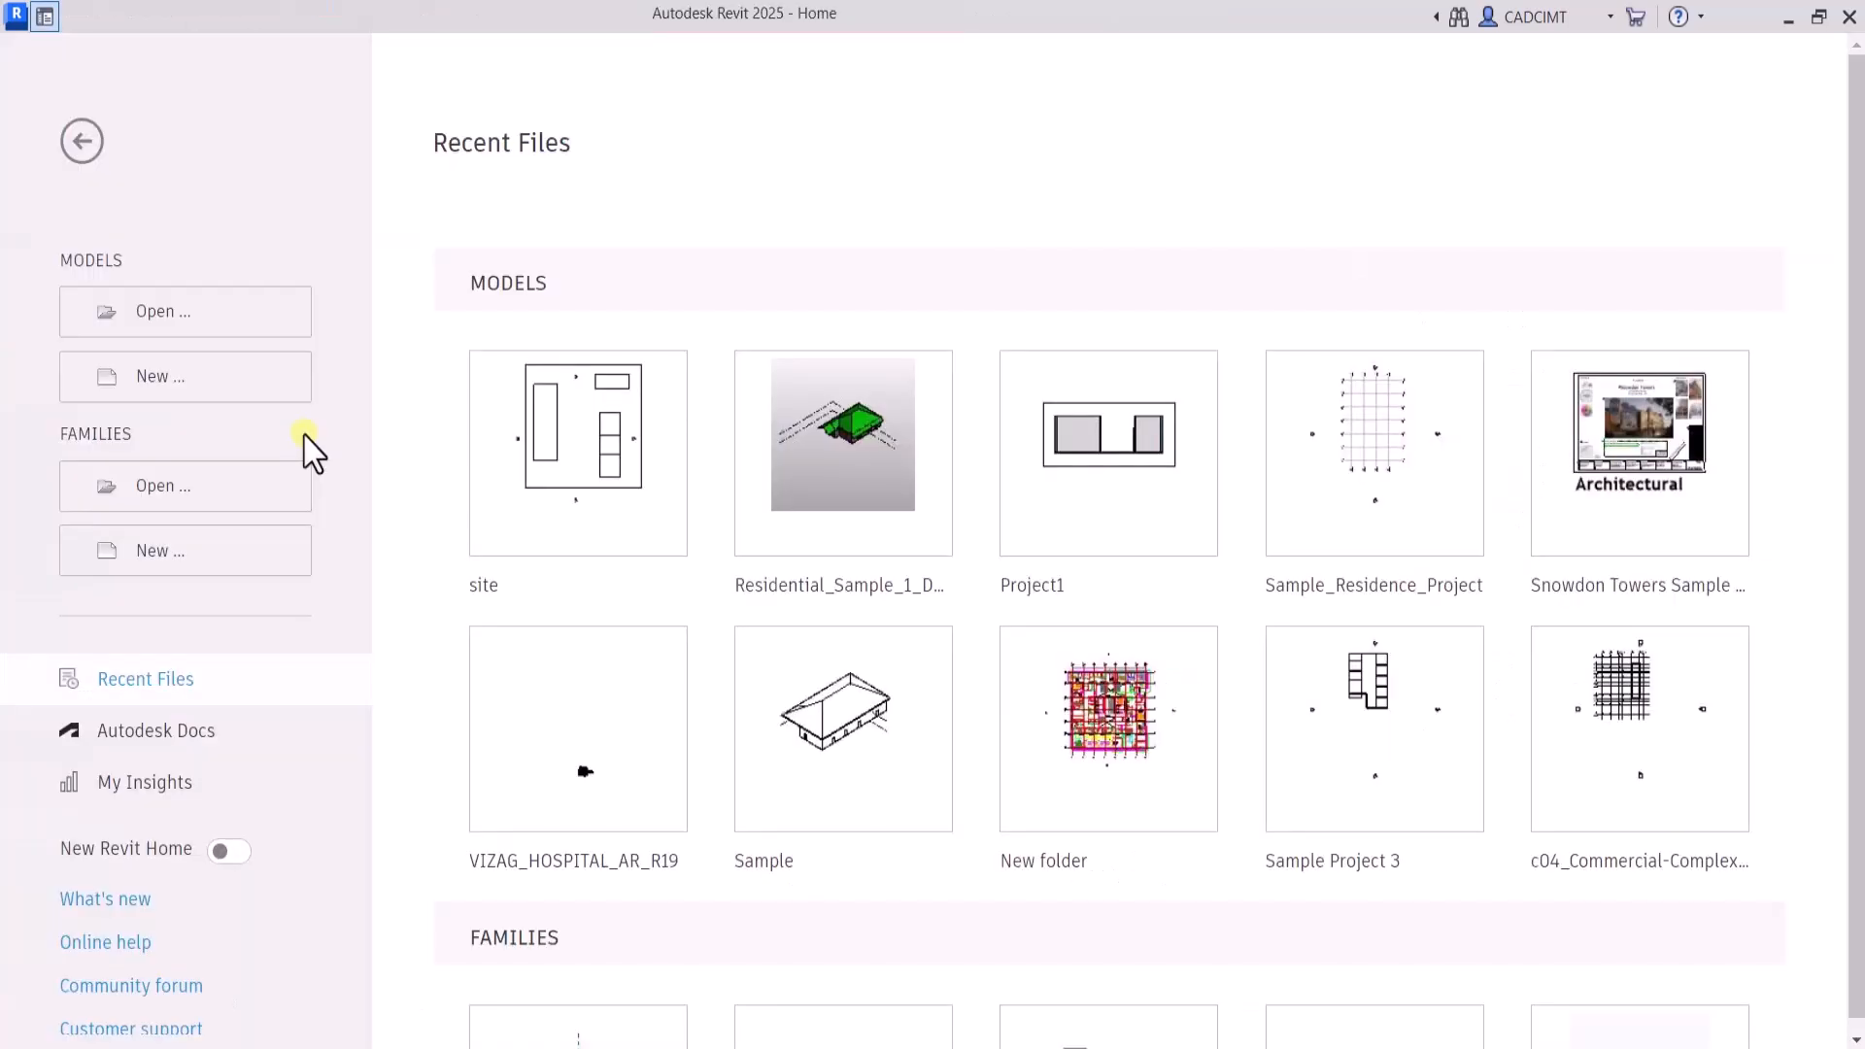
# Create a new project from the DefaultMetric.rte template
pyautogui.click(170, 379)
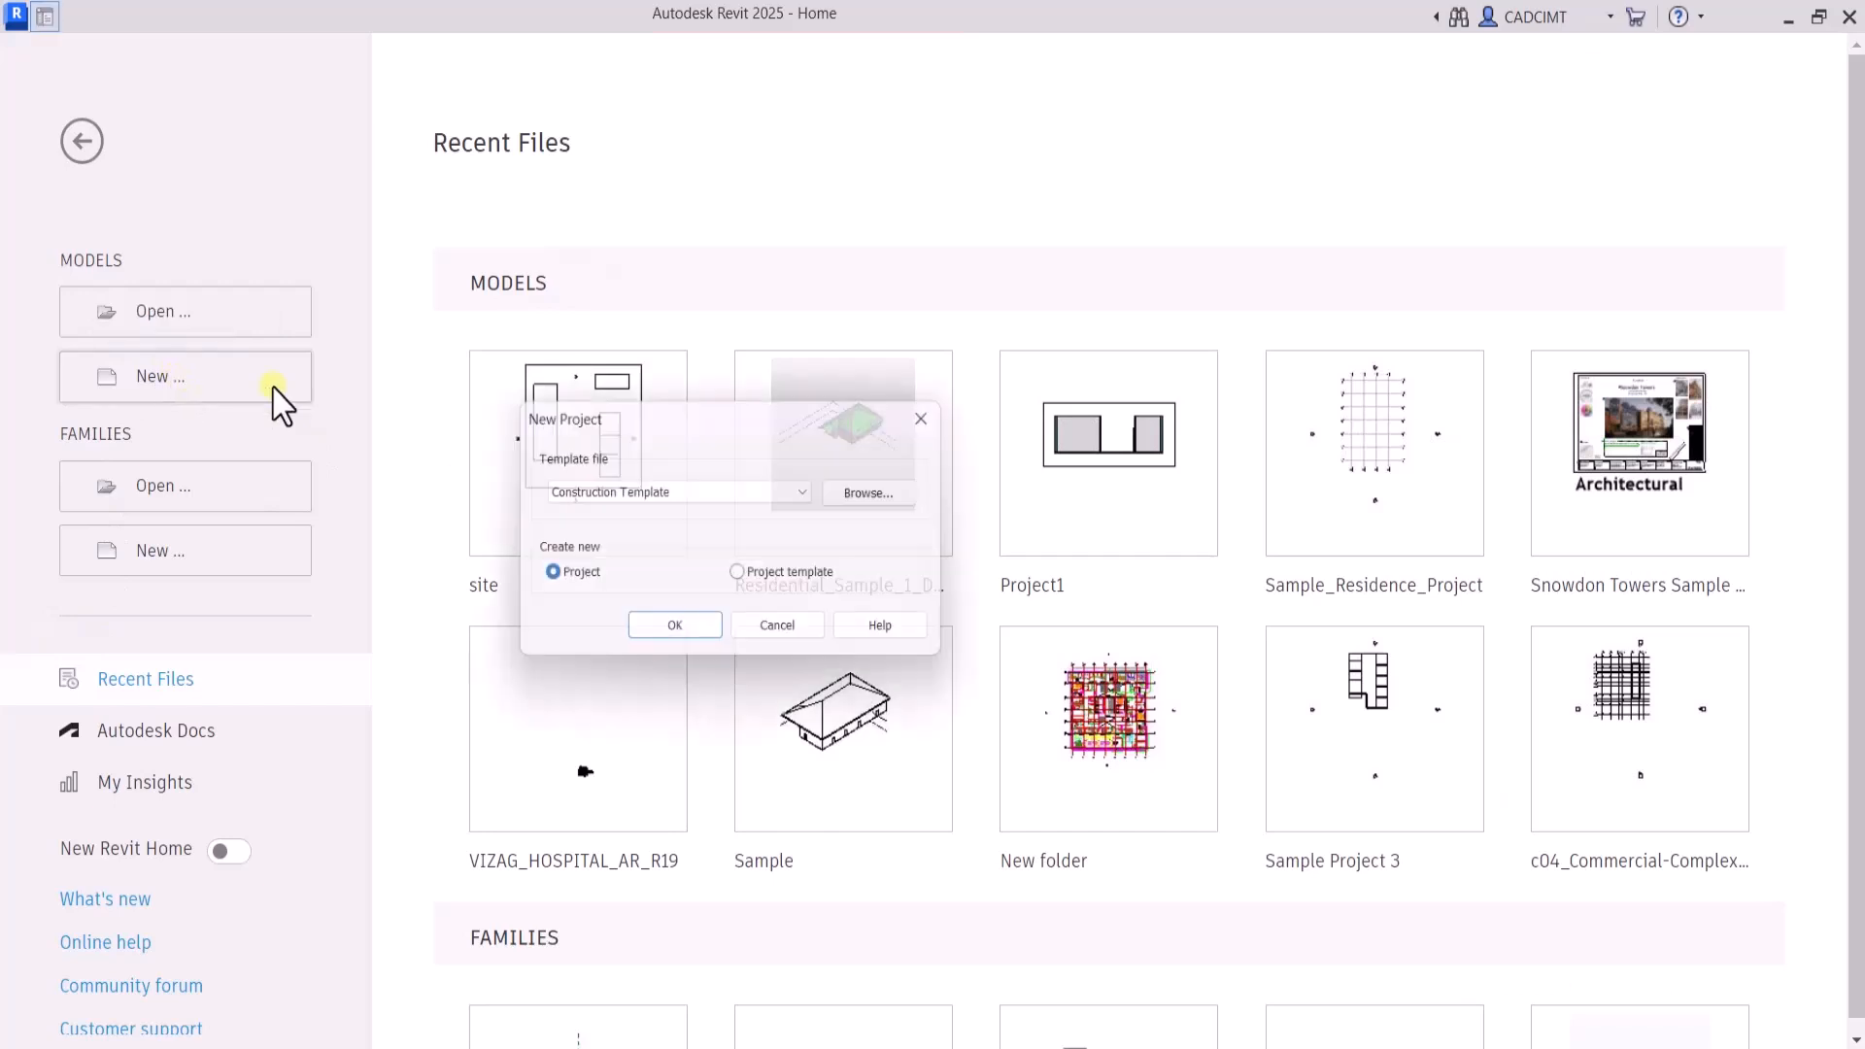
pyautogui.click(879, 496)
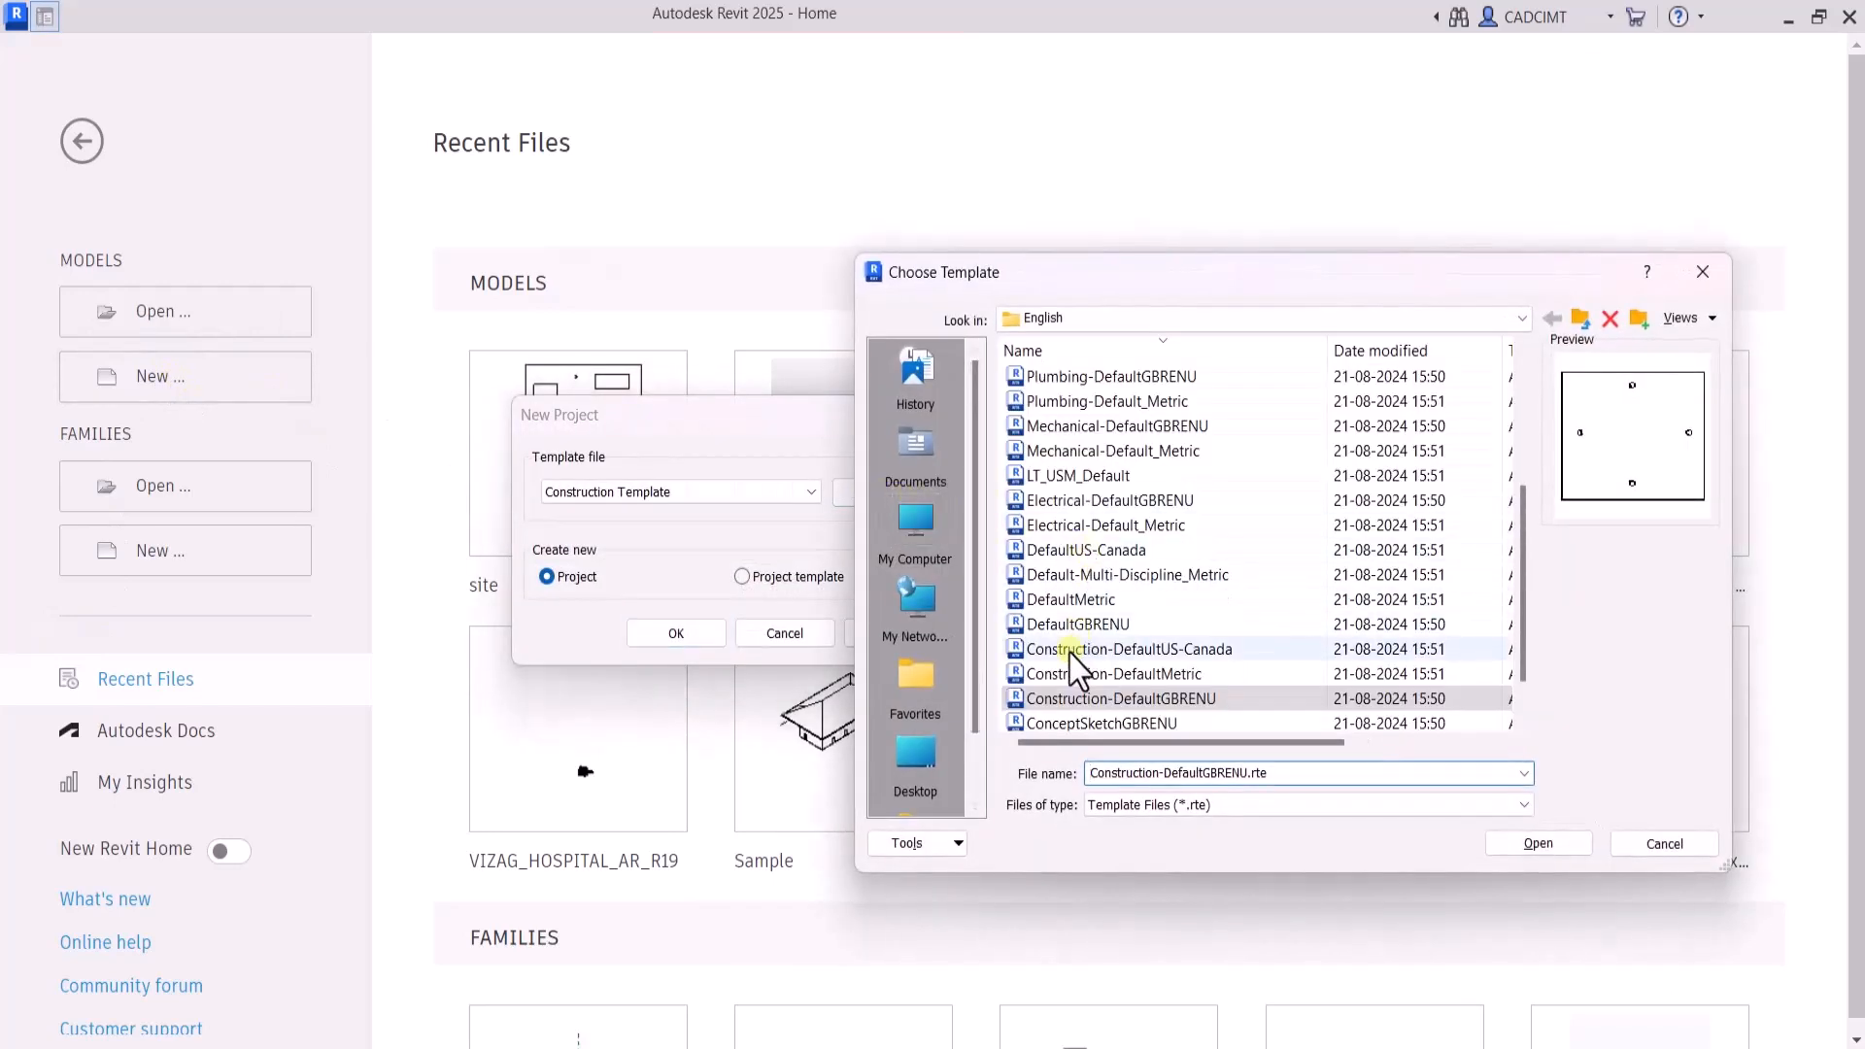
pyautogui.click(1102, 602)
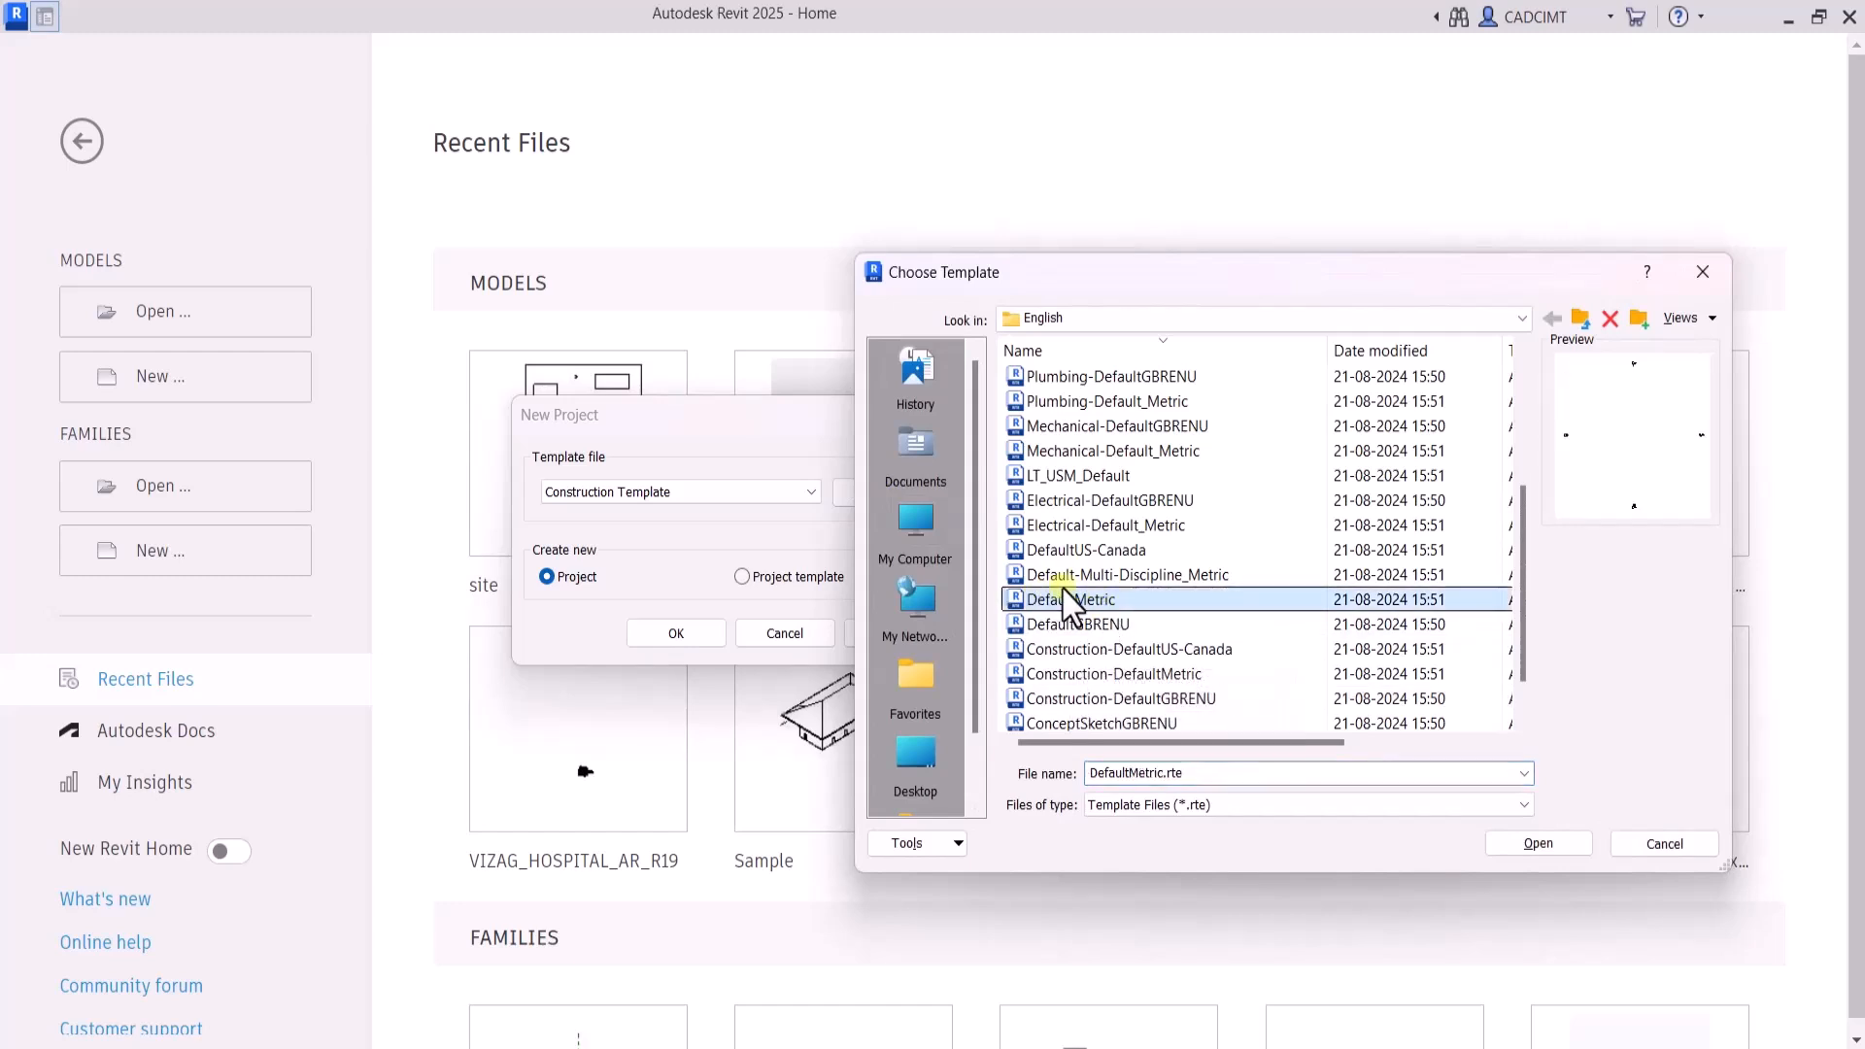
pyautogui.click(1505, 835)
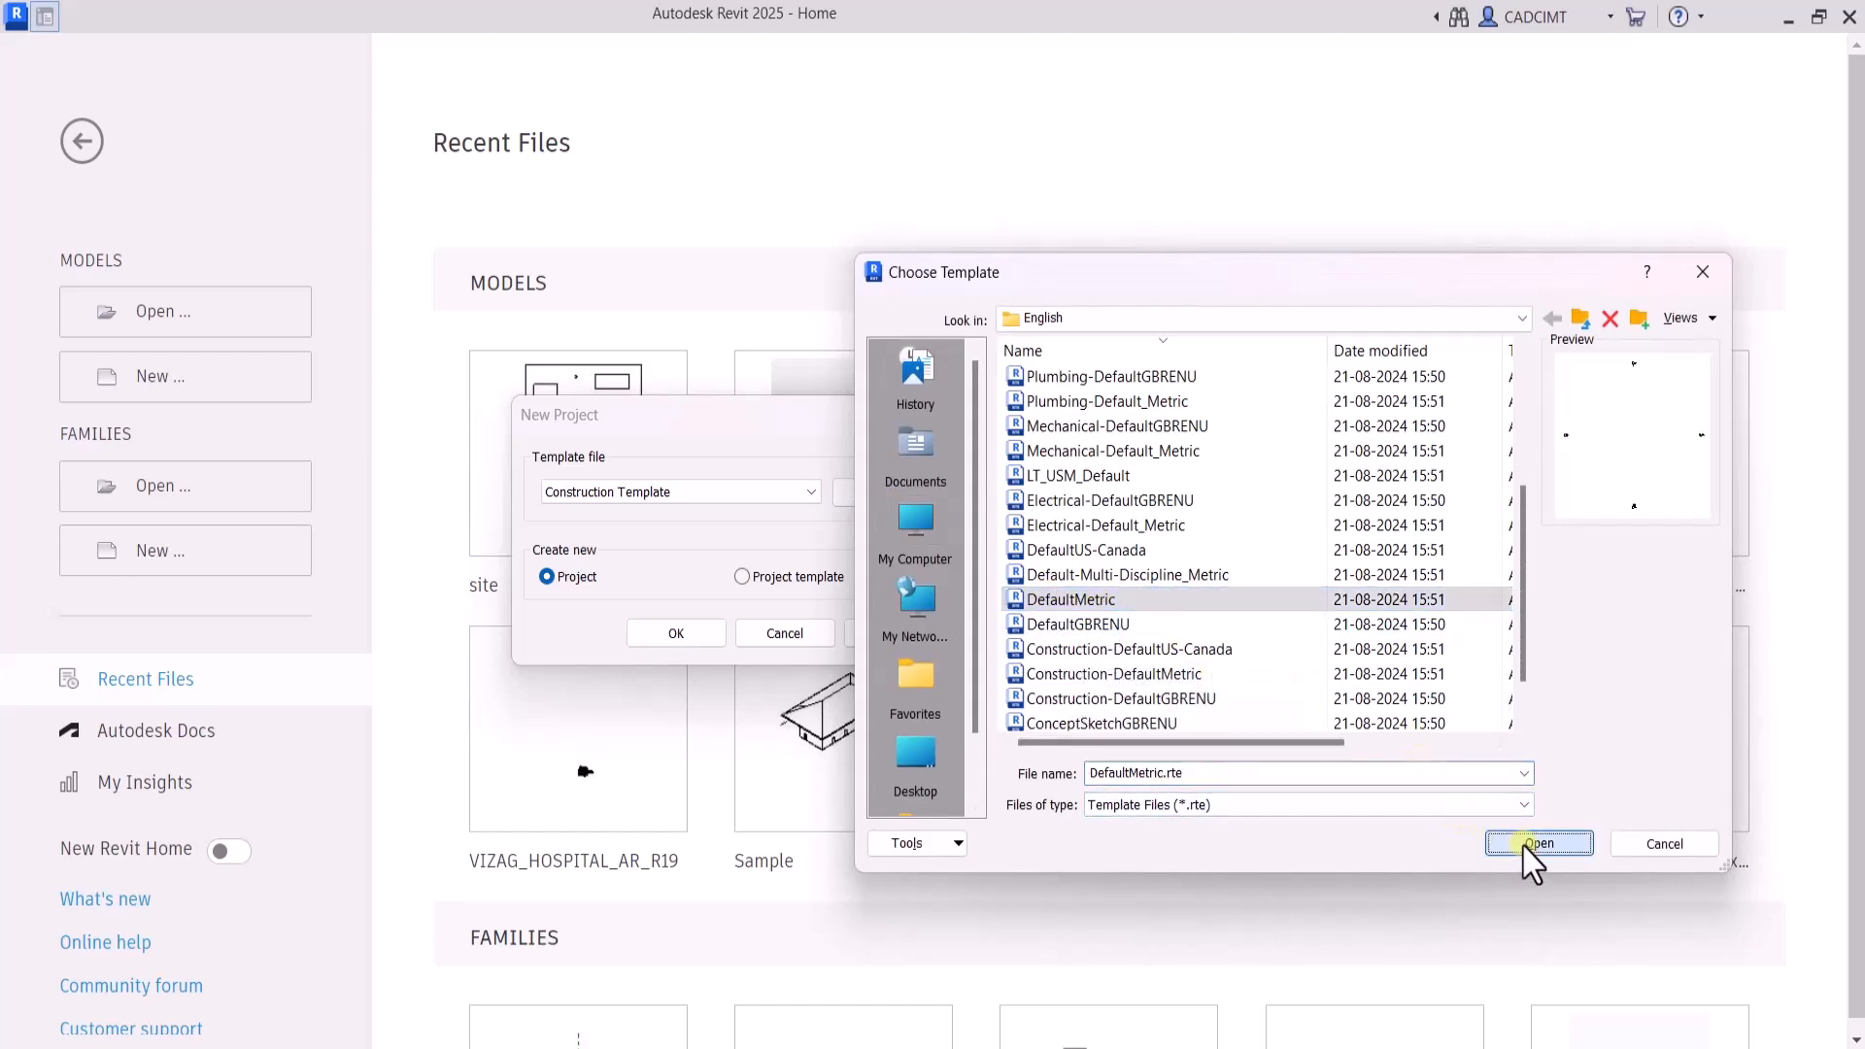
pyautogui.click(677, 635)
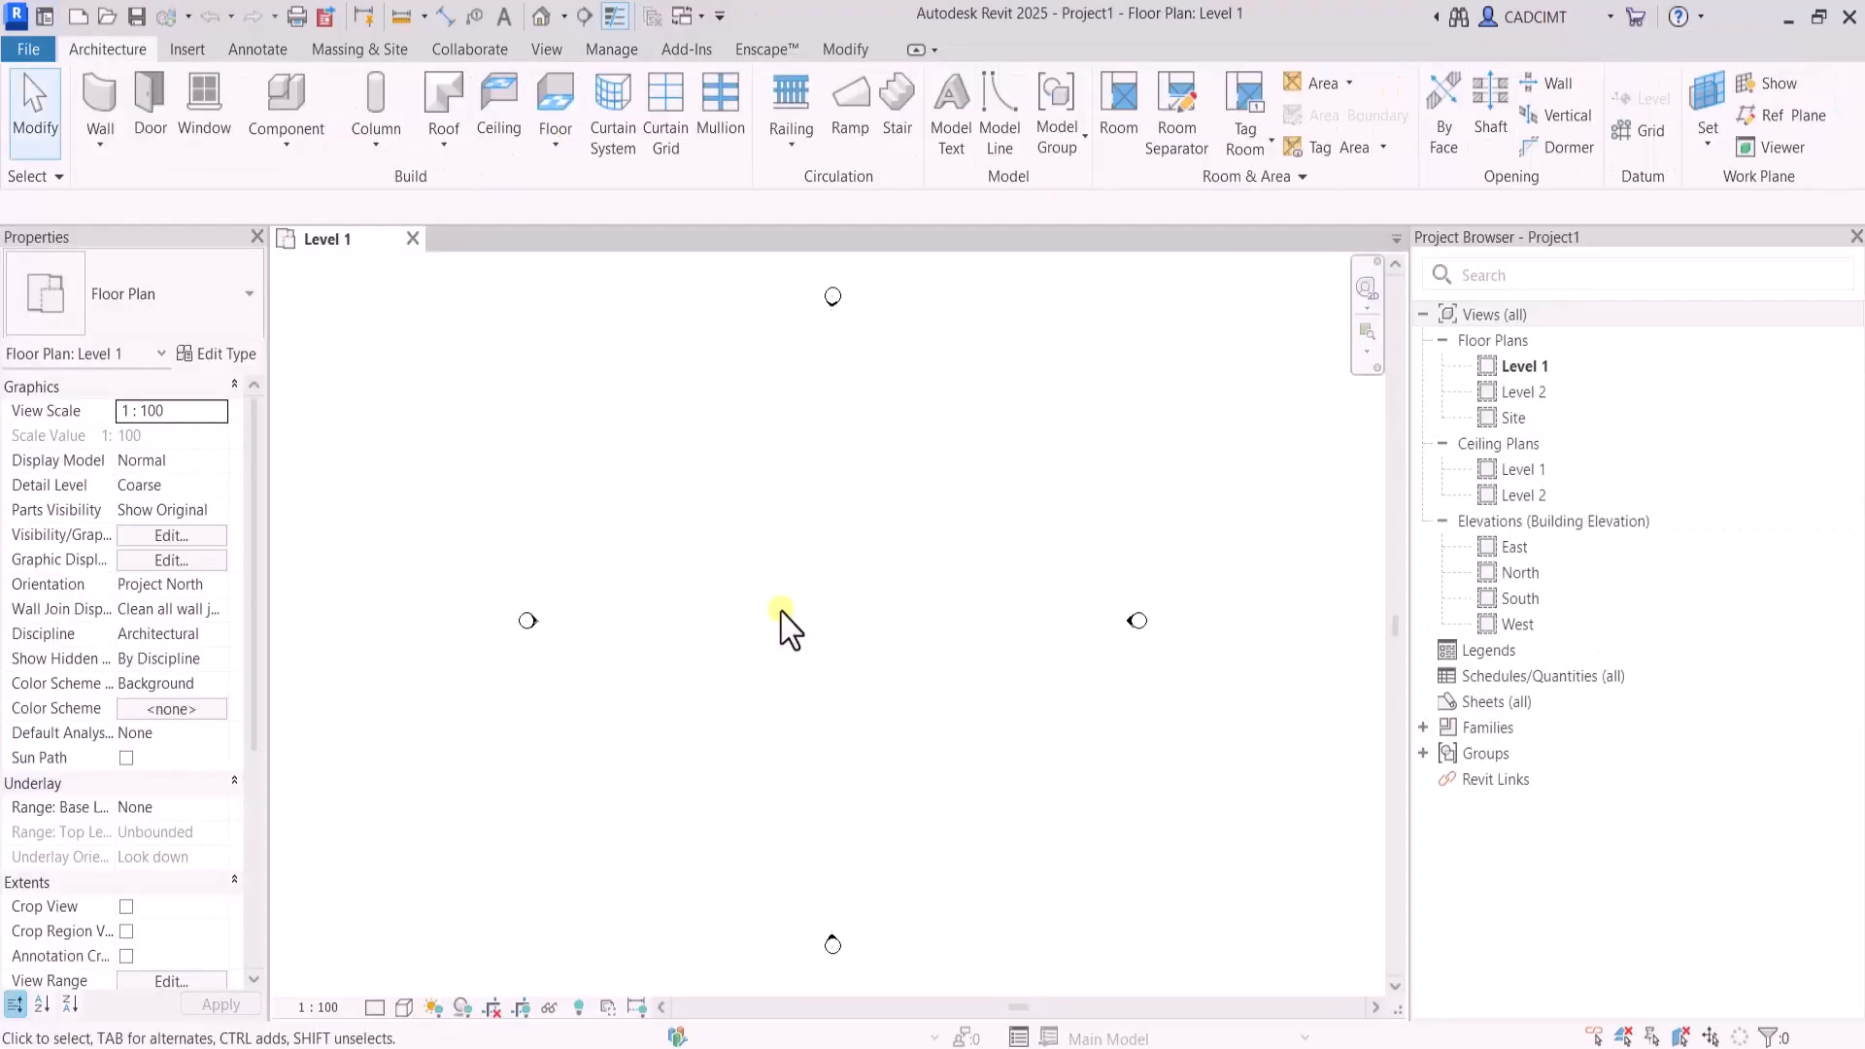
# Examine the levels in the new project's North elevation and open the Site floor plan
pyautogui.doubleClick(1522, 574)
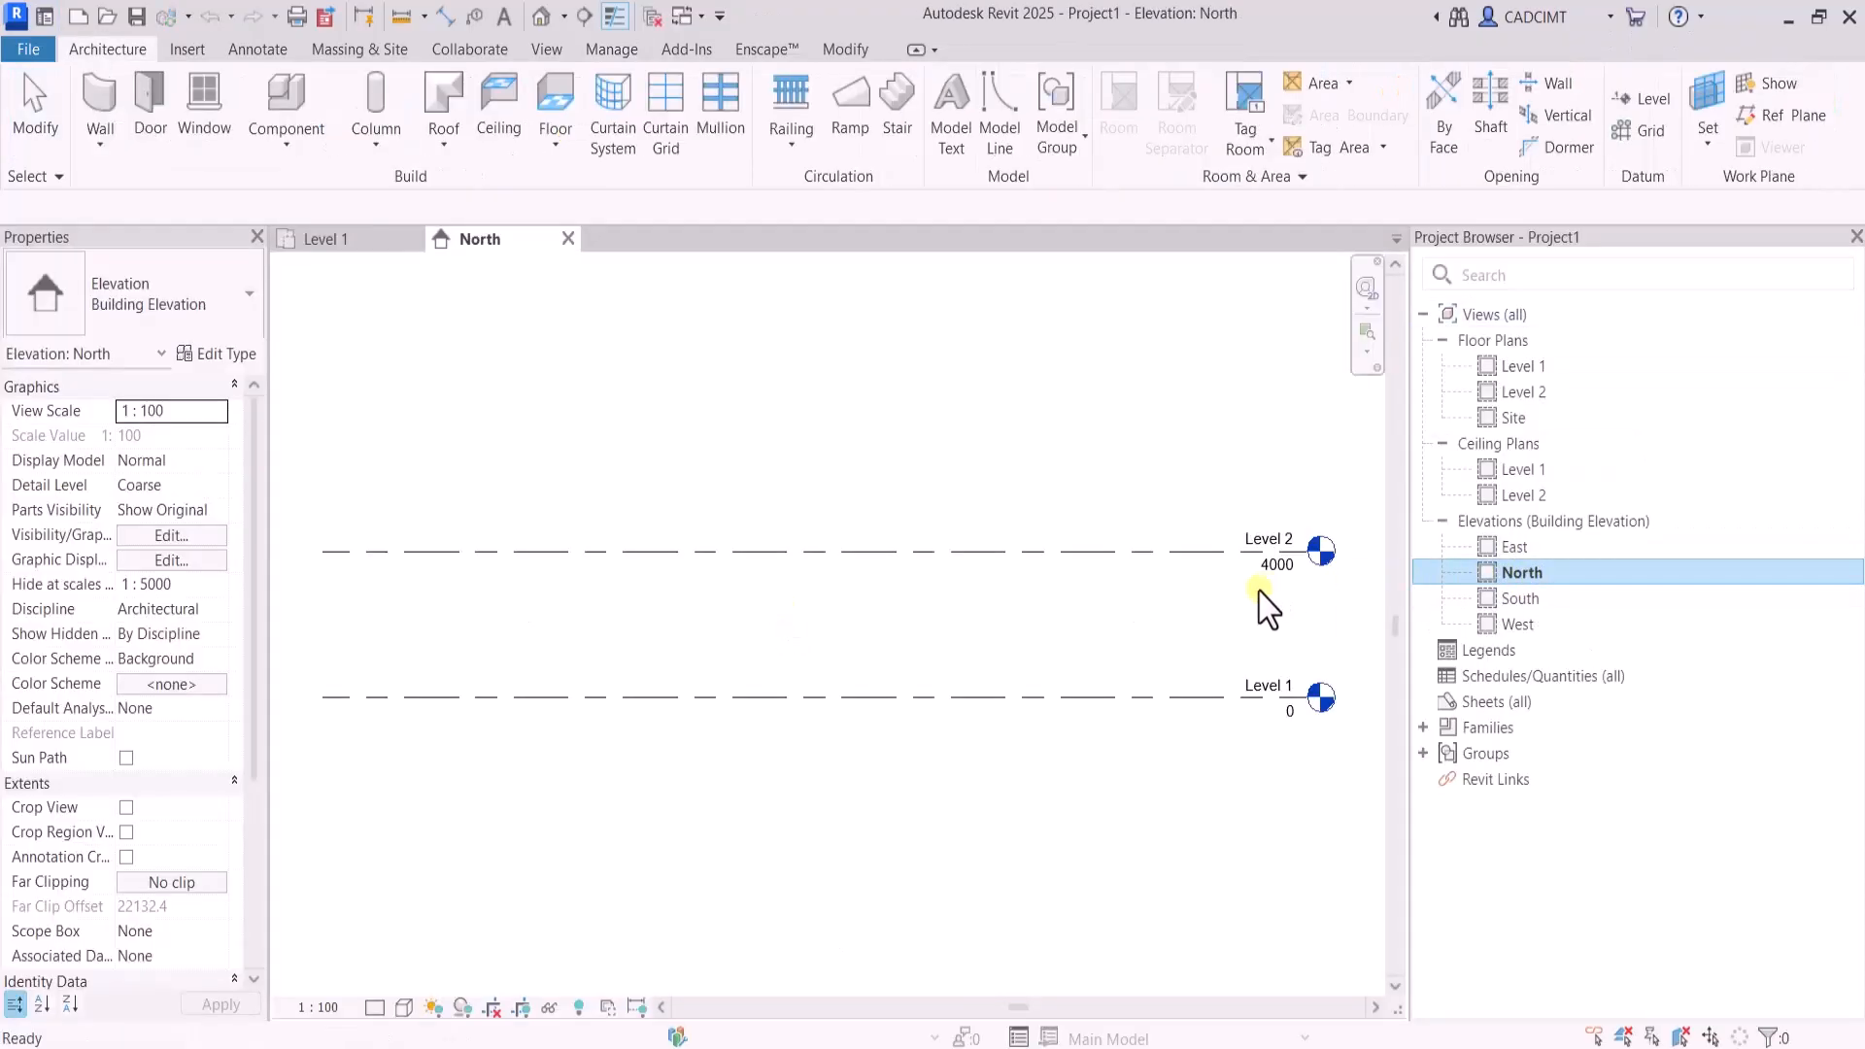
pyautogui.scroll(1, 1312, 714)
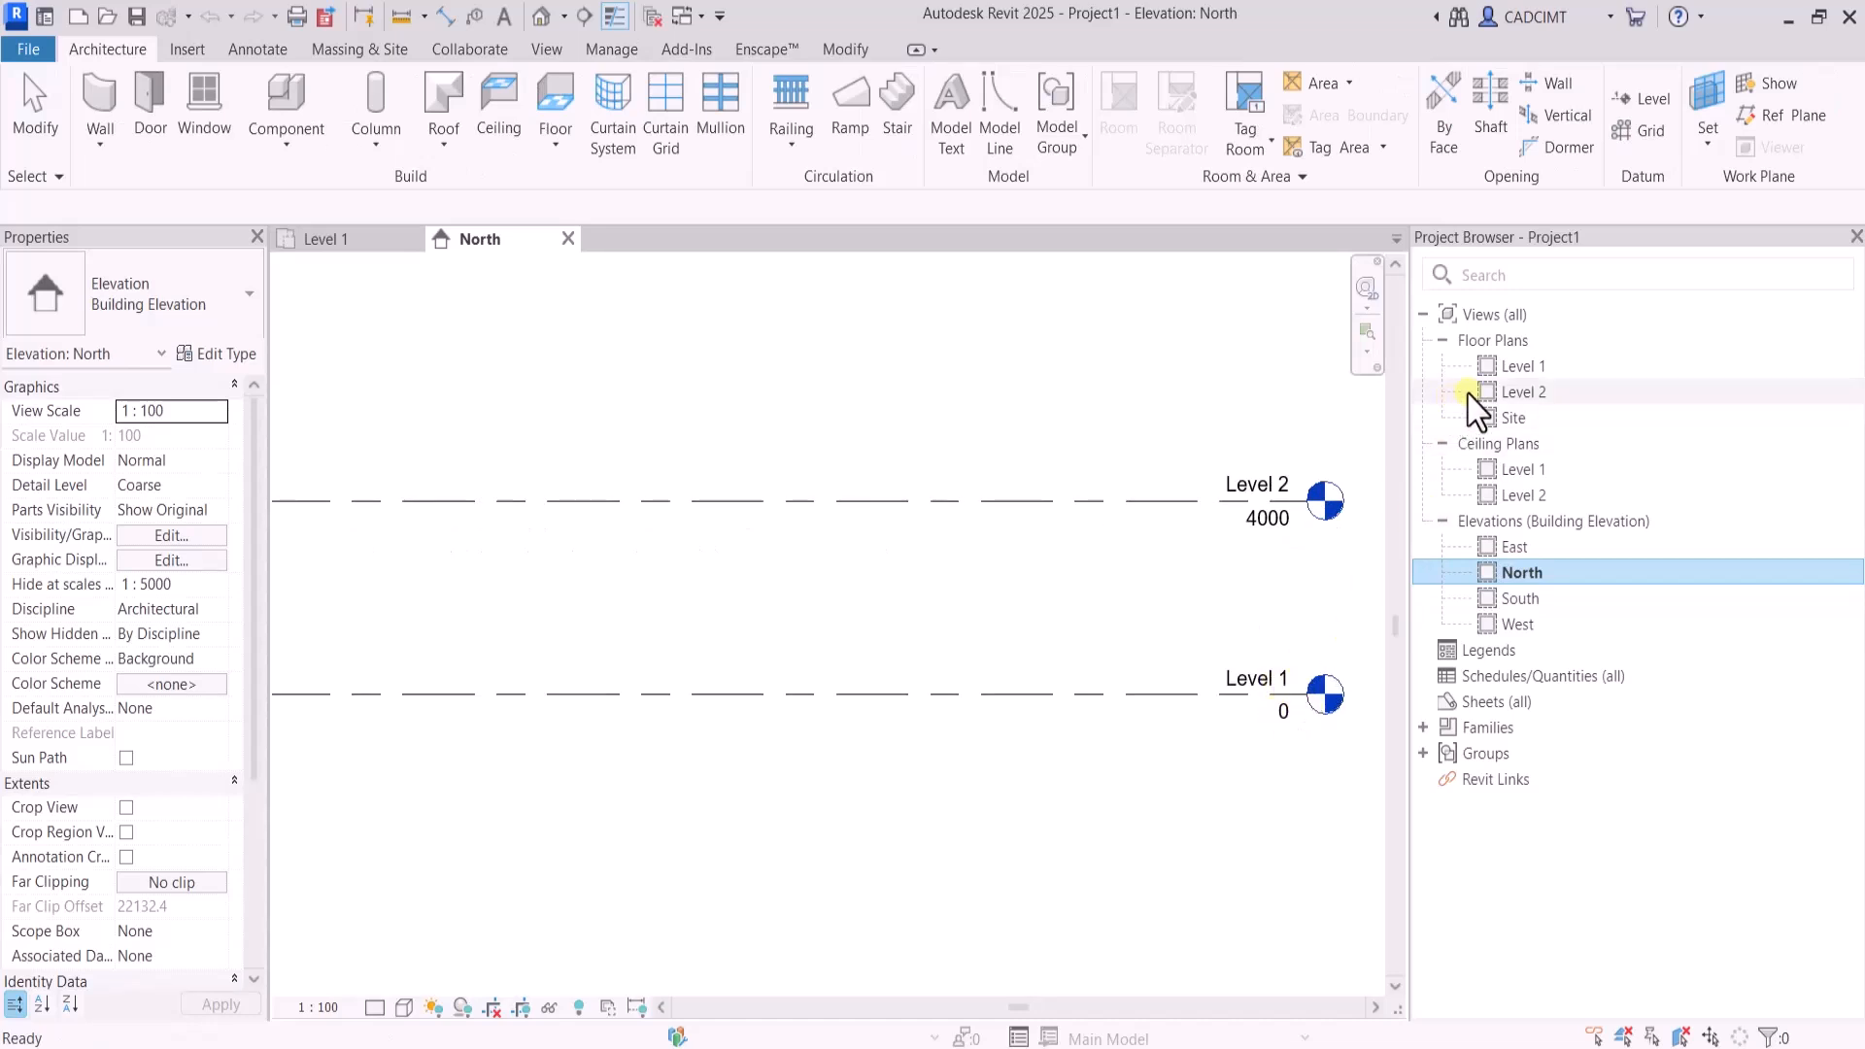
pyautogui.doubleClick(1516, 418)
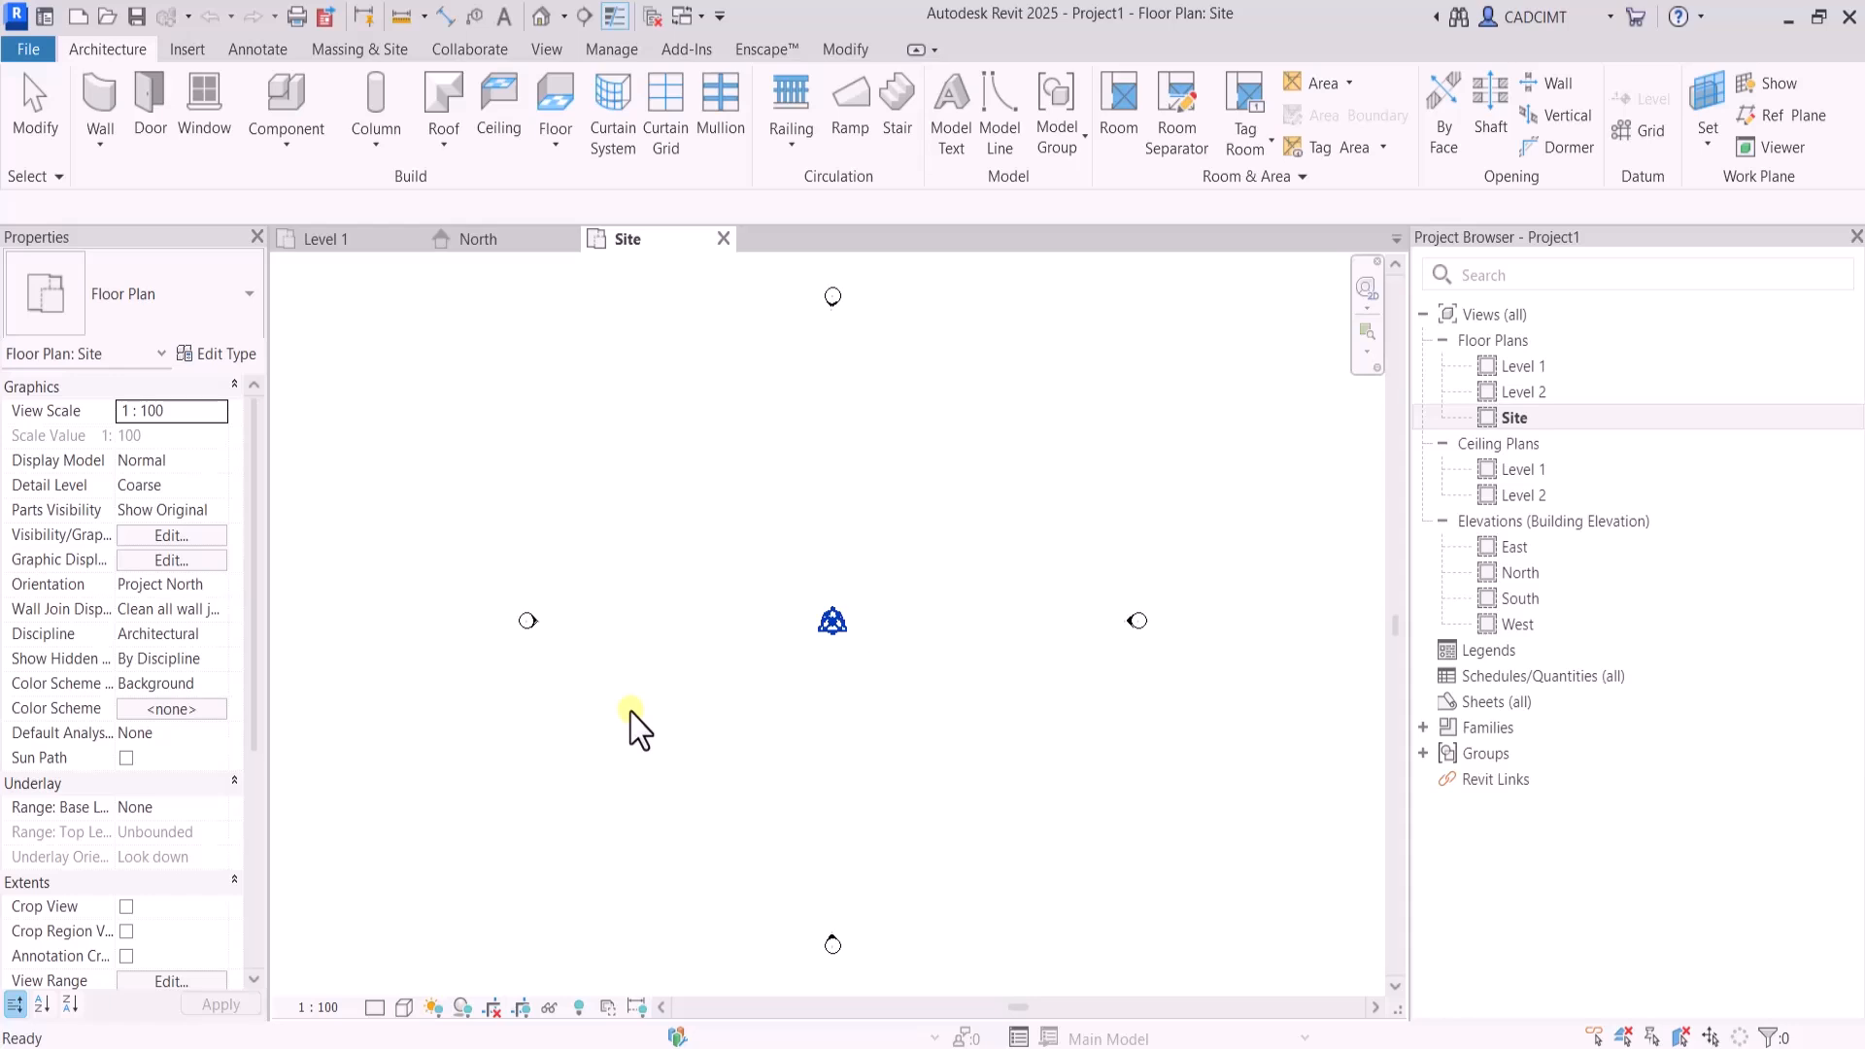
# Bring up the Toposolid creation methods for the Site floor plan
pyautogui.click(357, 50)
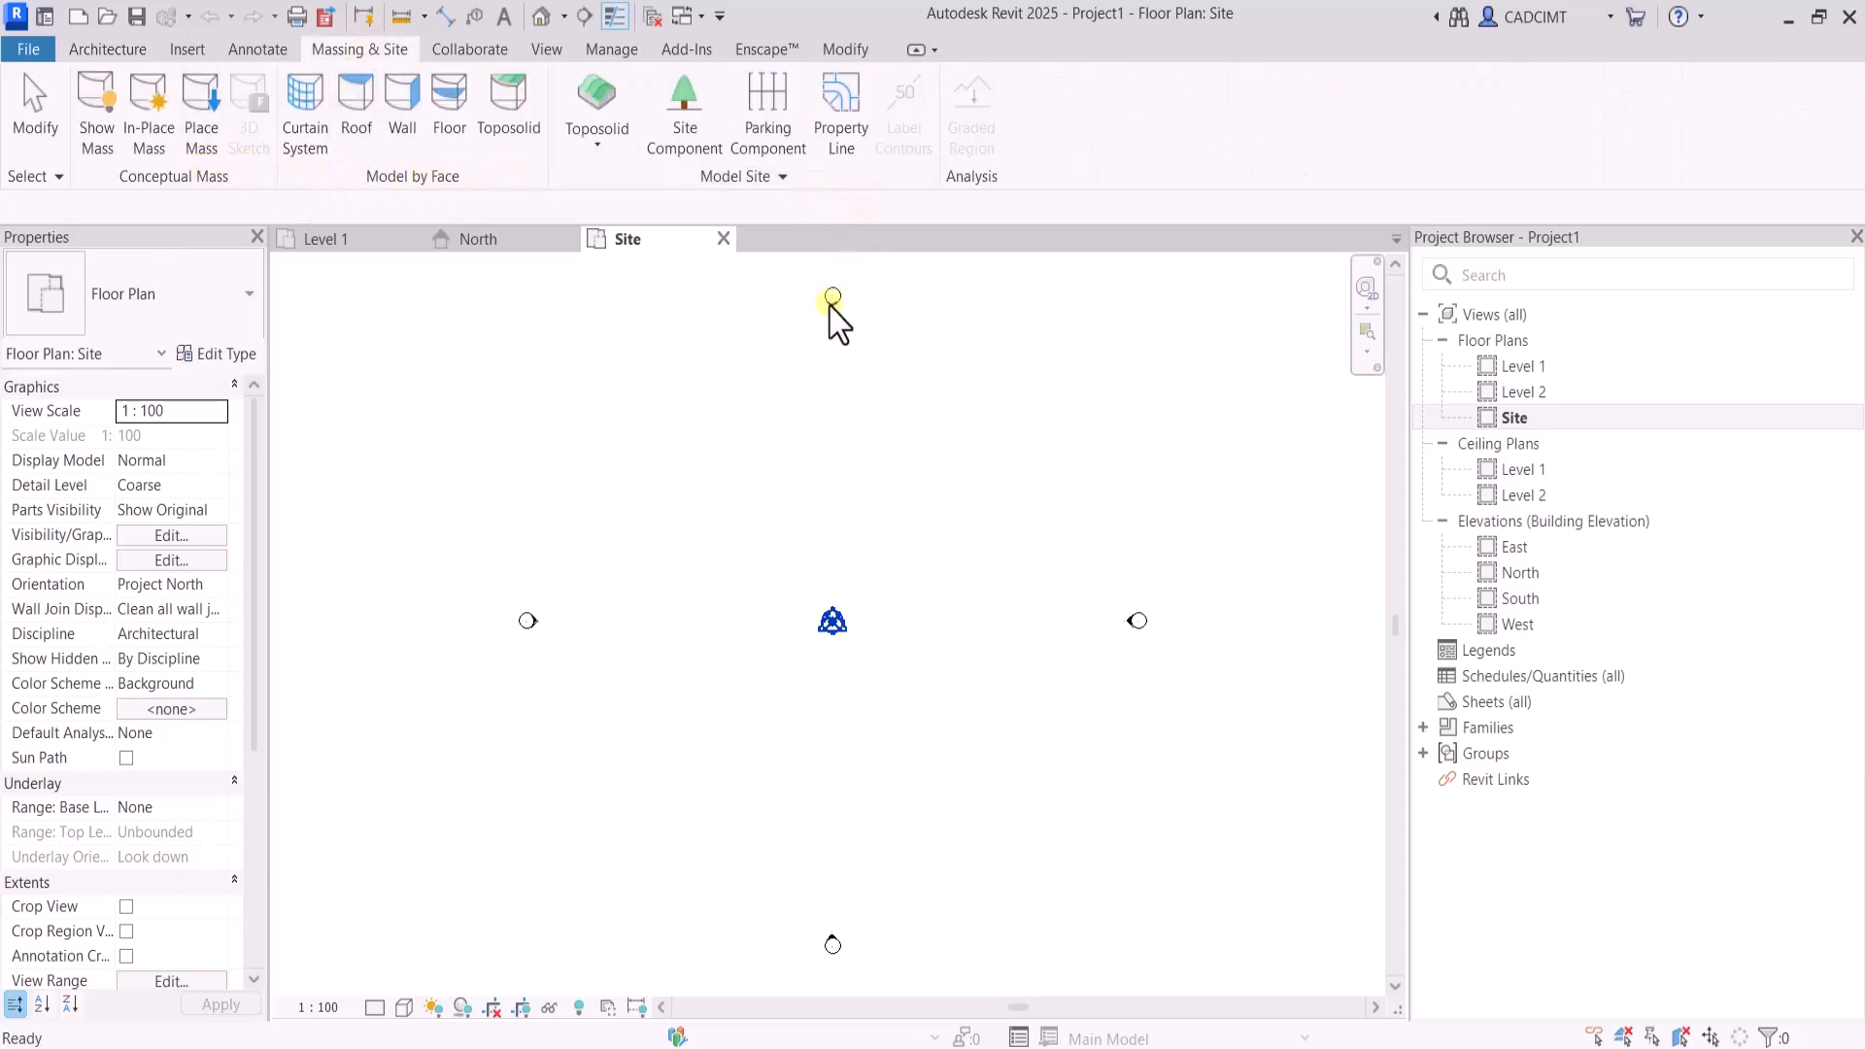
pyautogui.click(761, 178)
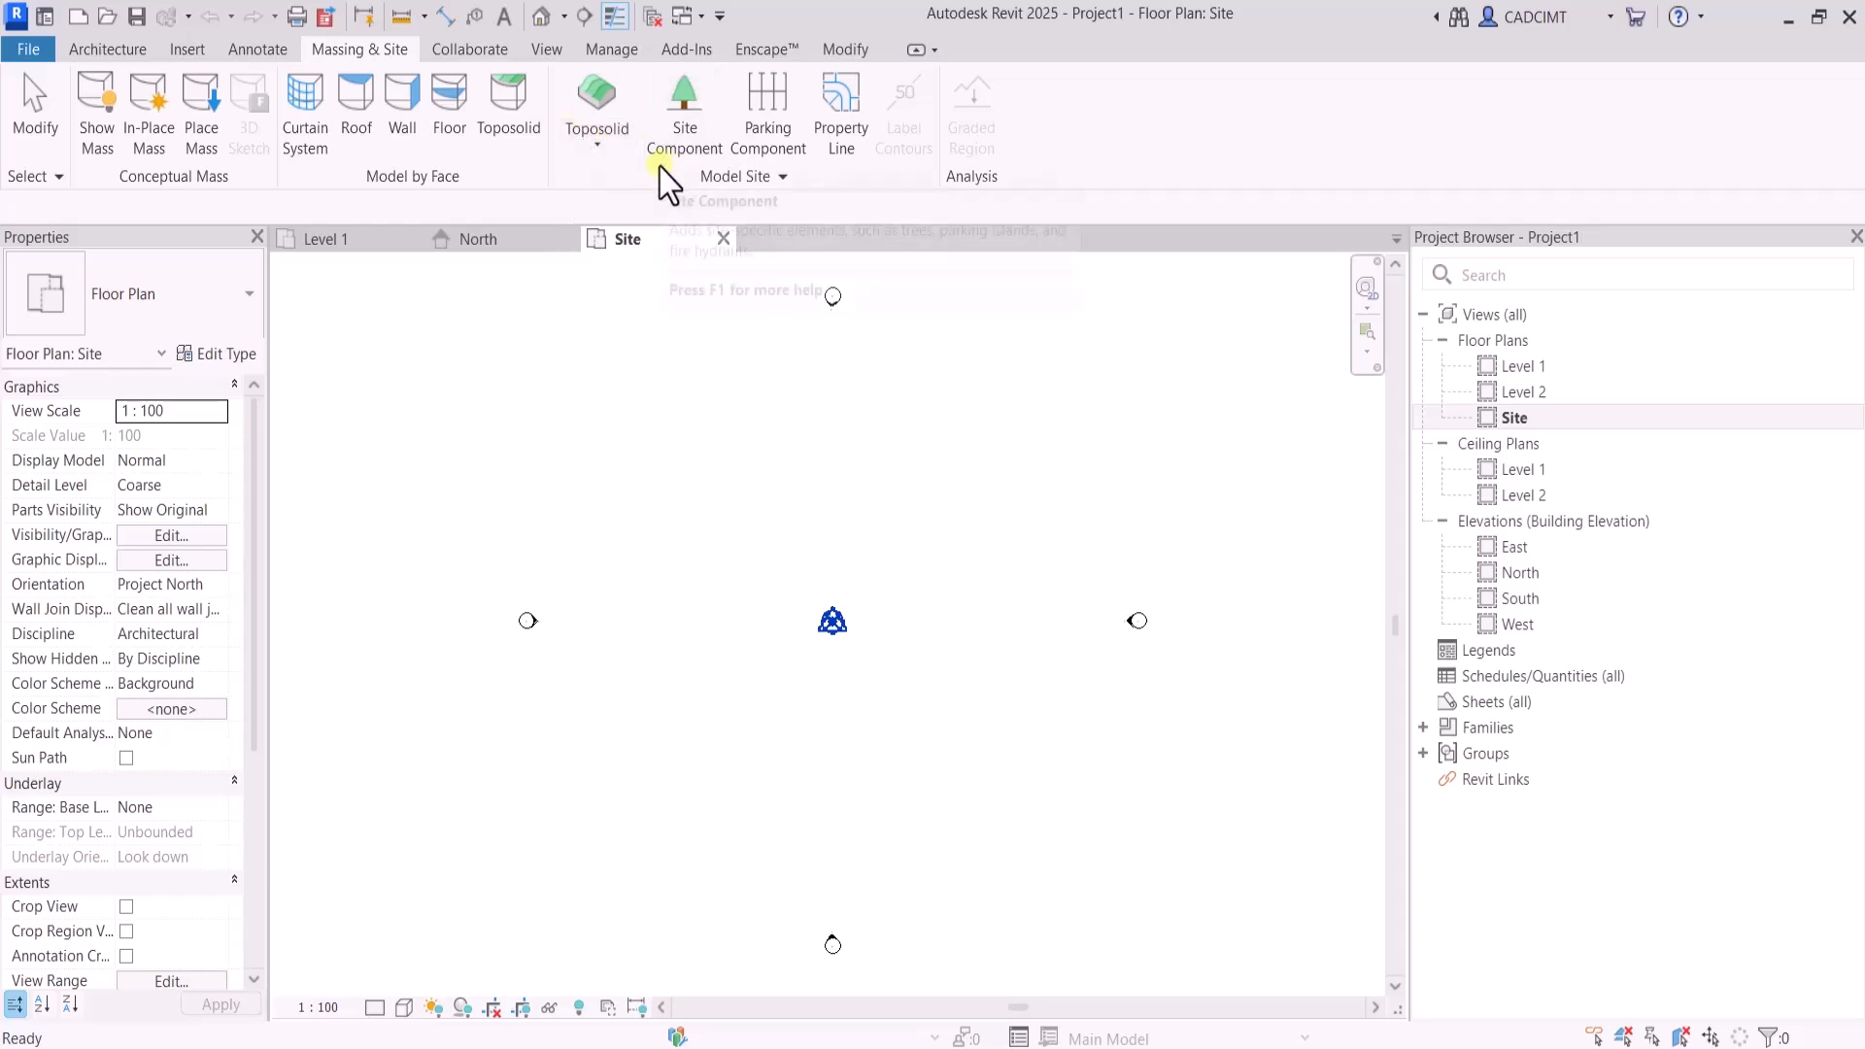
pyautogui.click(599, 148)
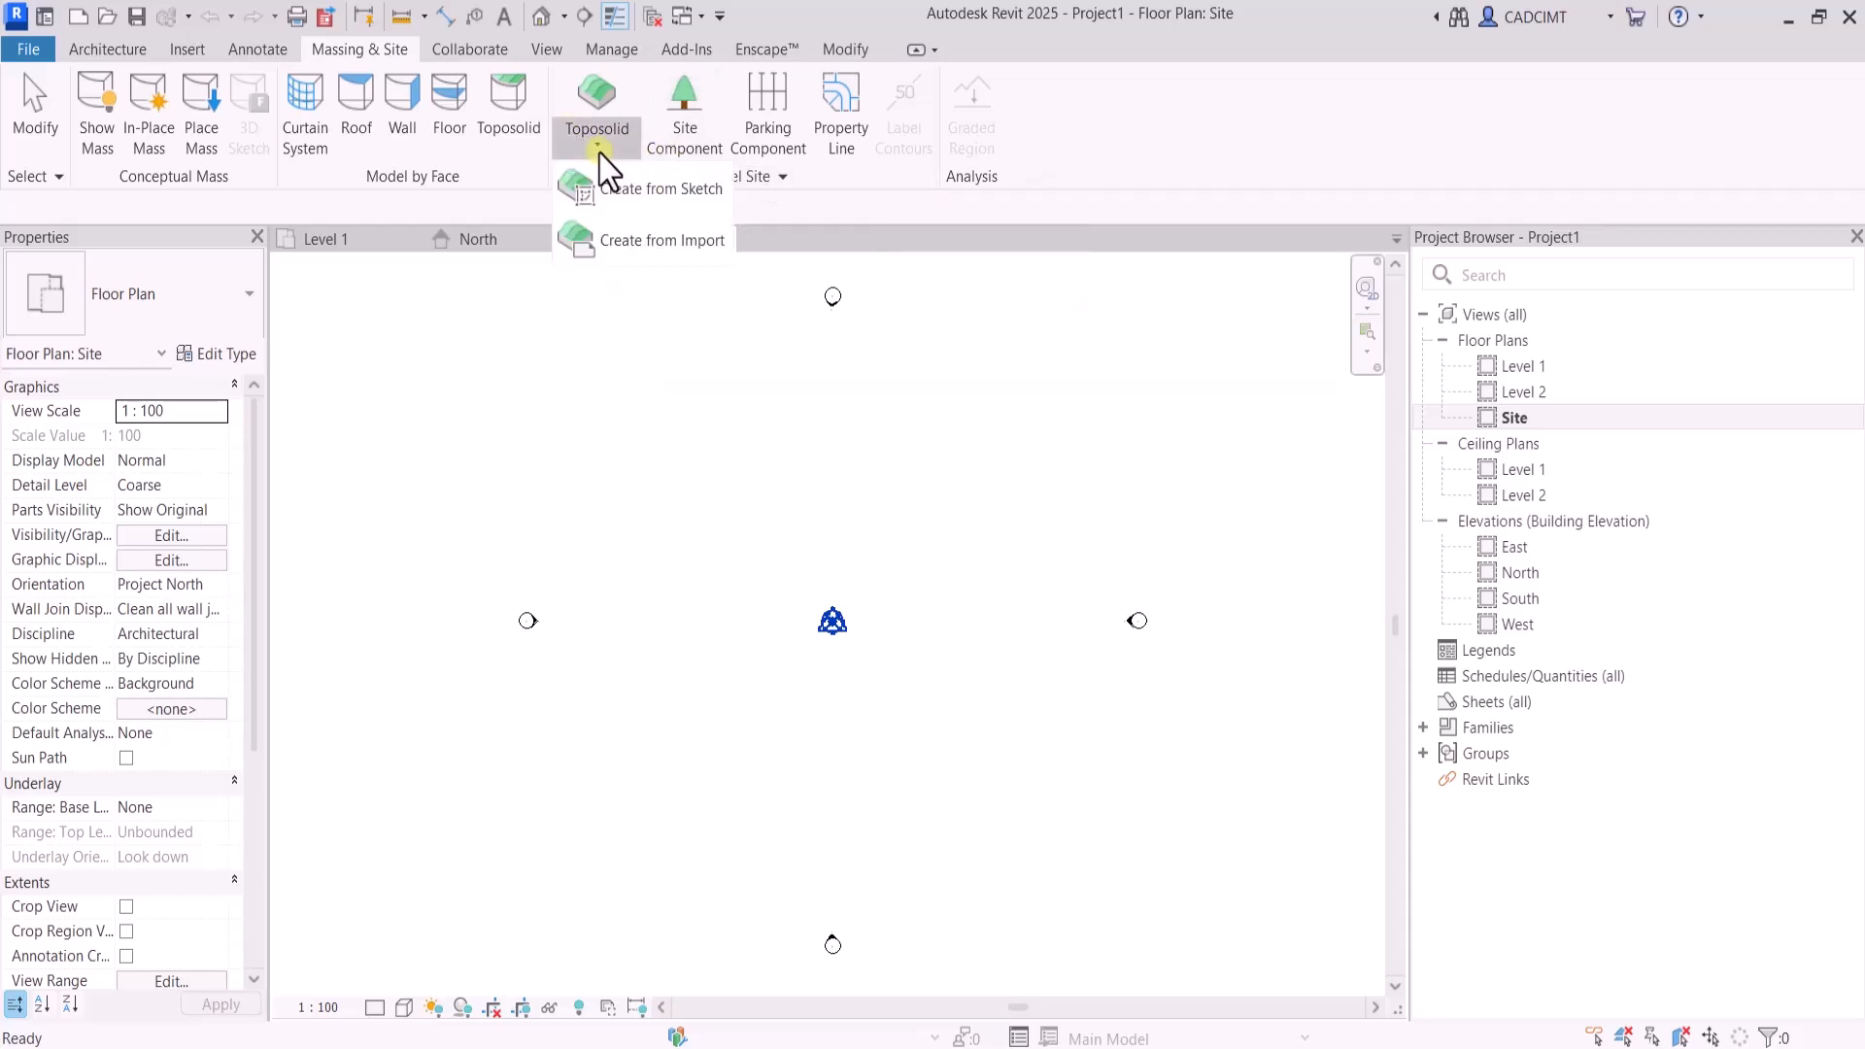
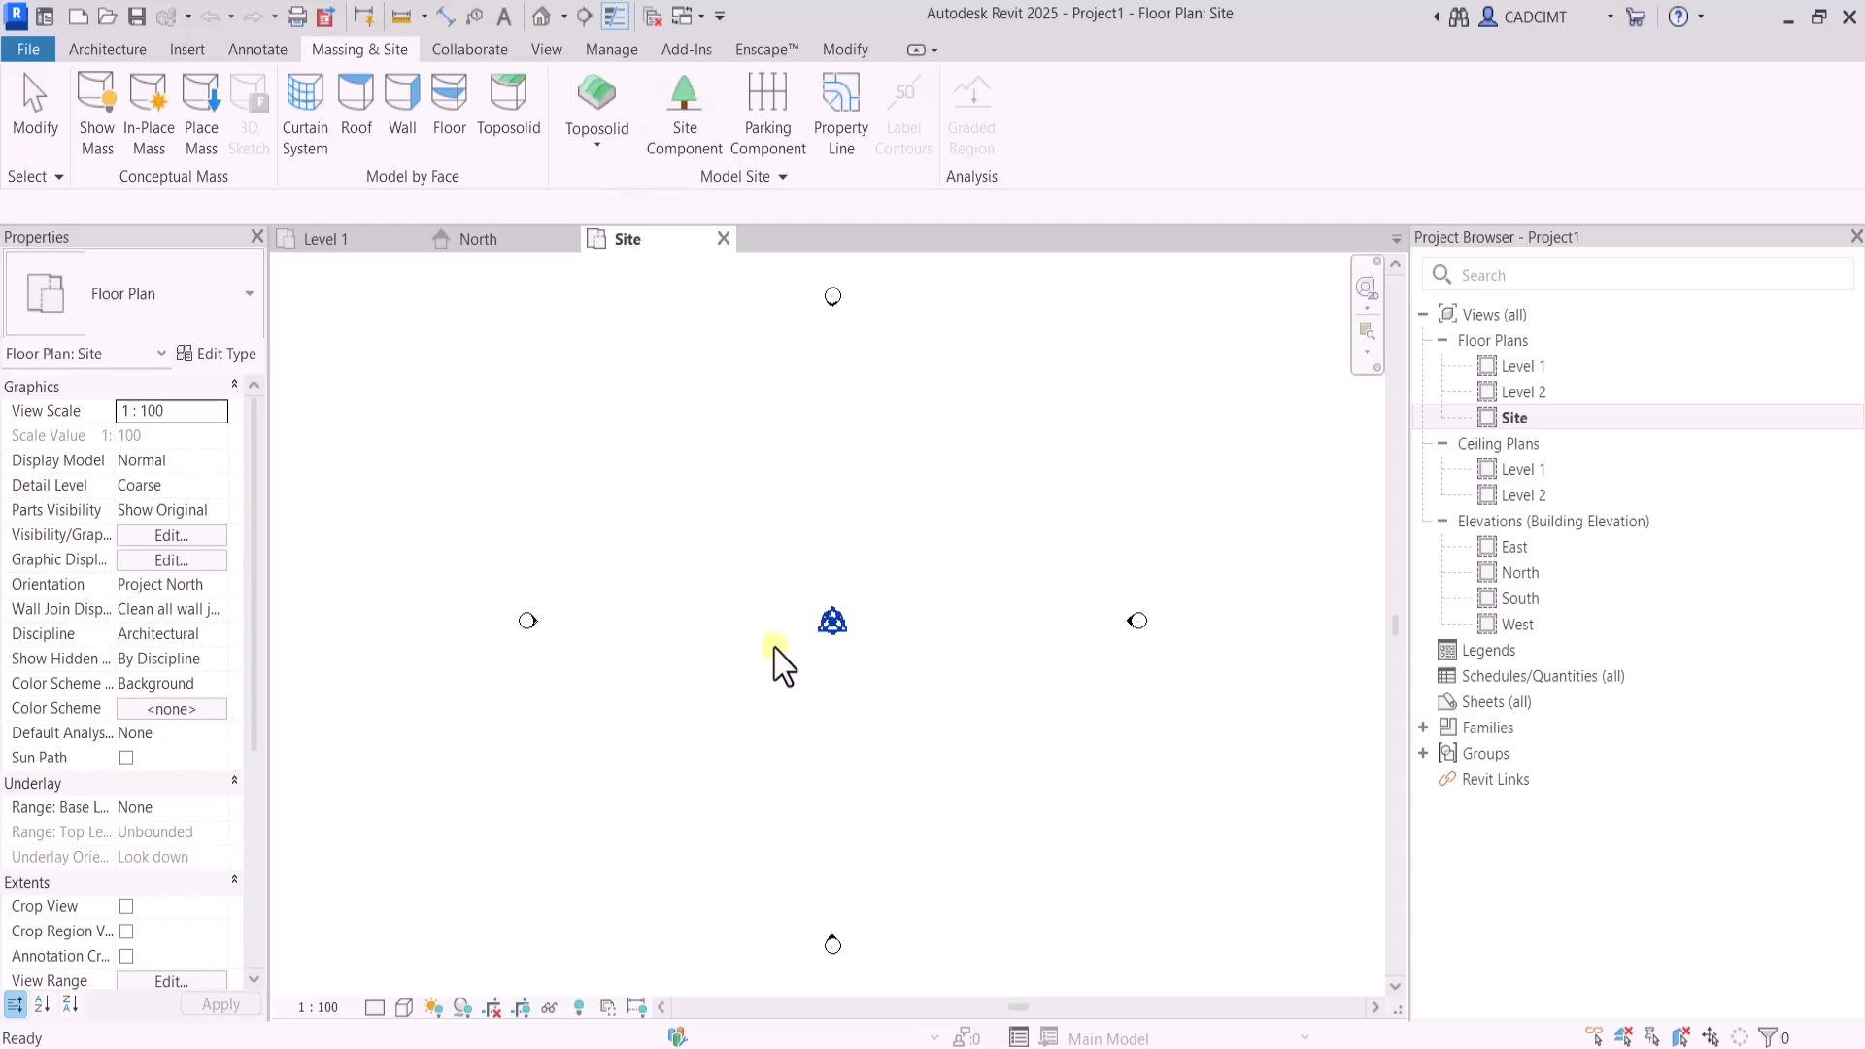
# Start a new toposolid from a sketch, using the Grassland - 1200mm type
pyautogui.click(598, 150)
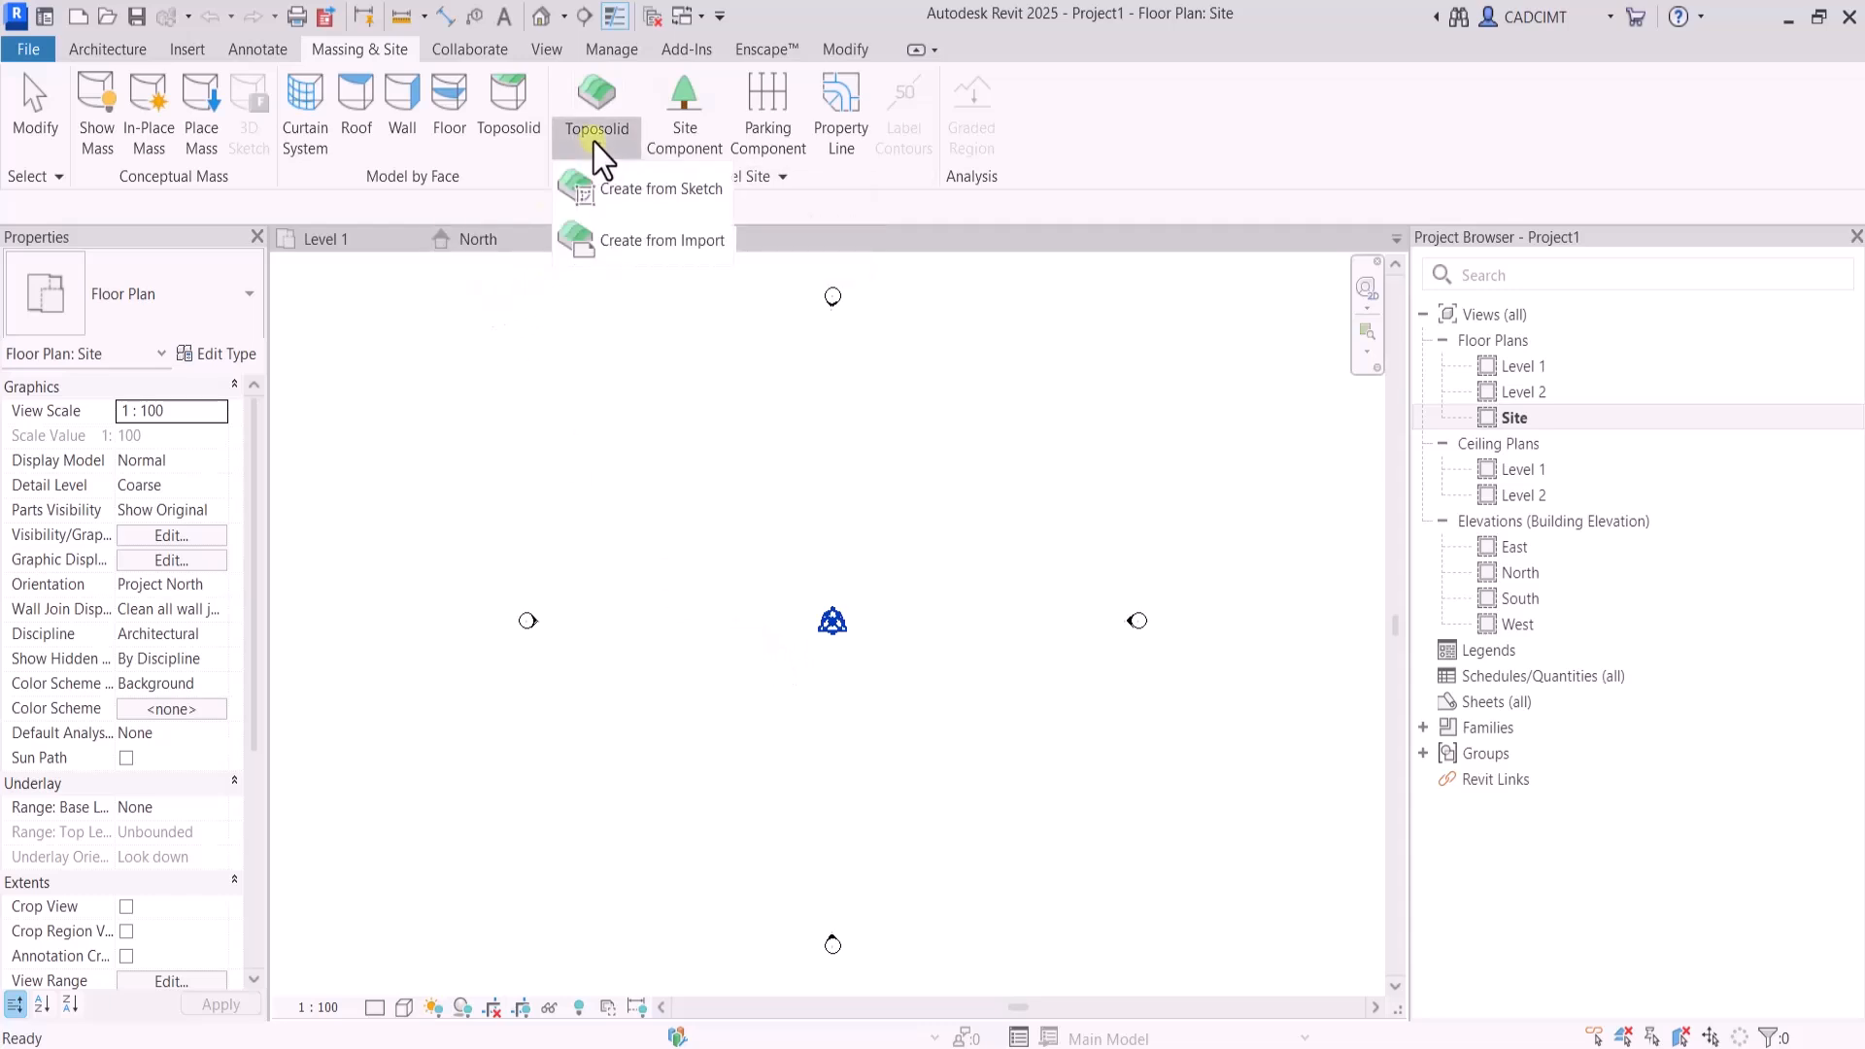
pyautogui.click(618, 194)
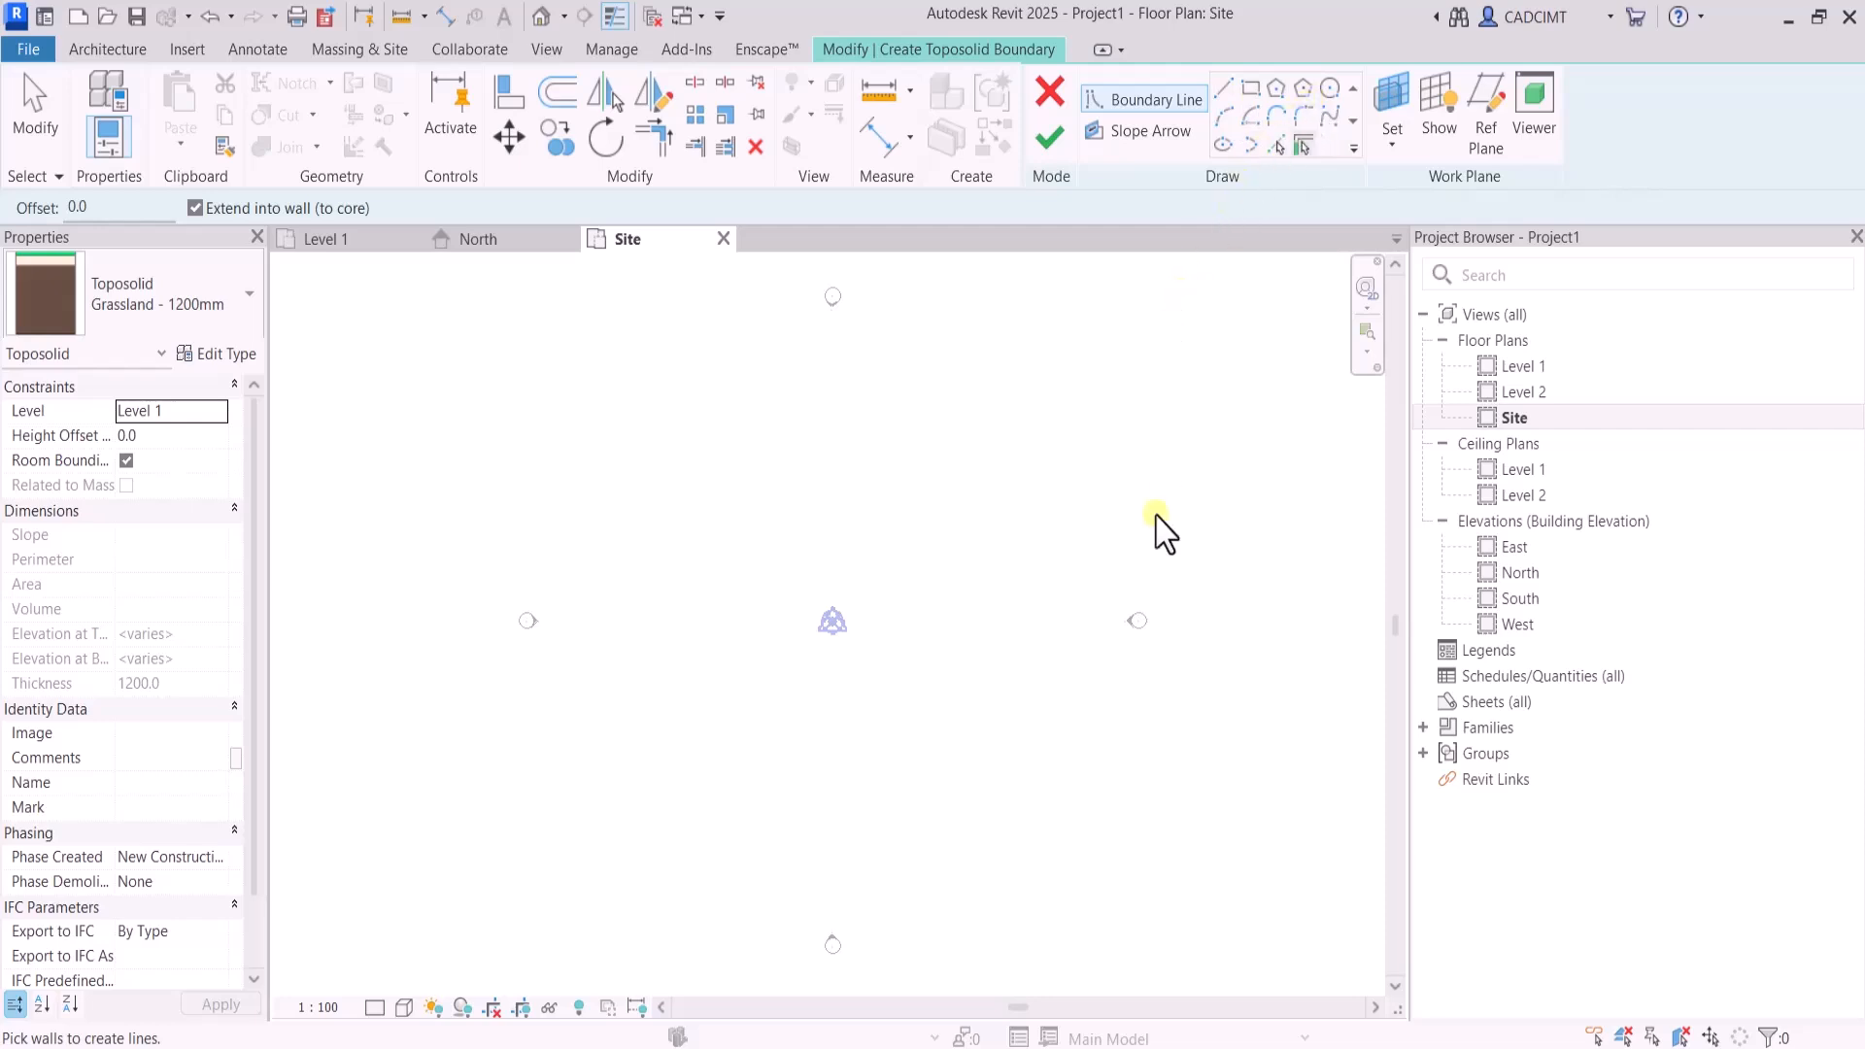
pyautogui.click(157, 324)
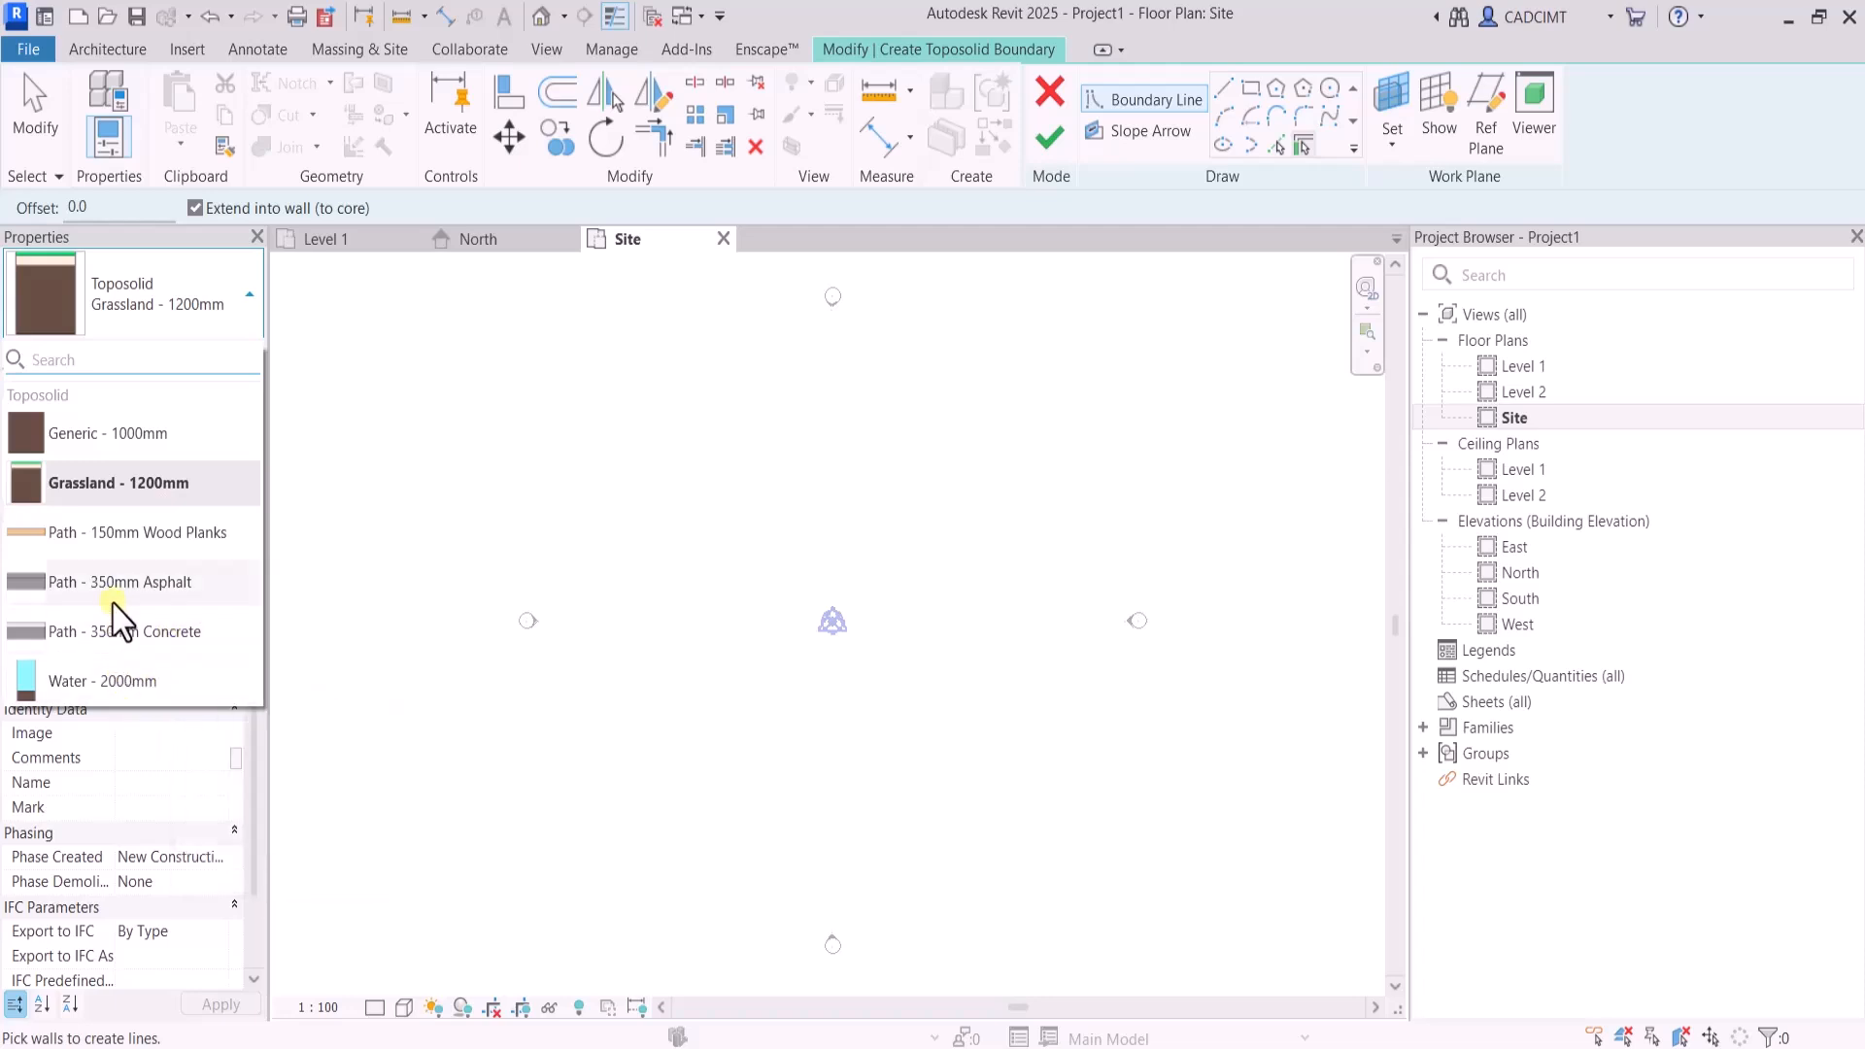
pyautogui.click(134, 486)
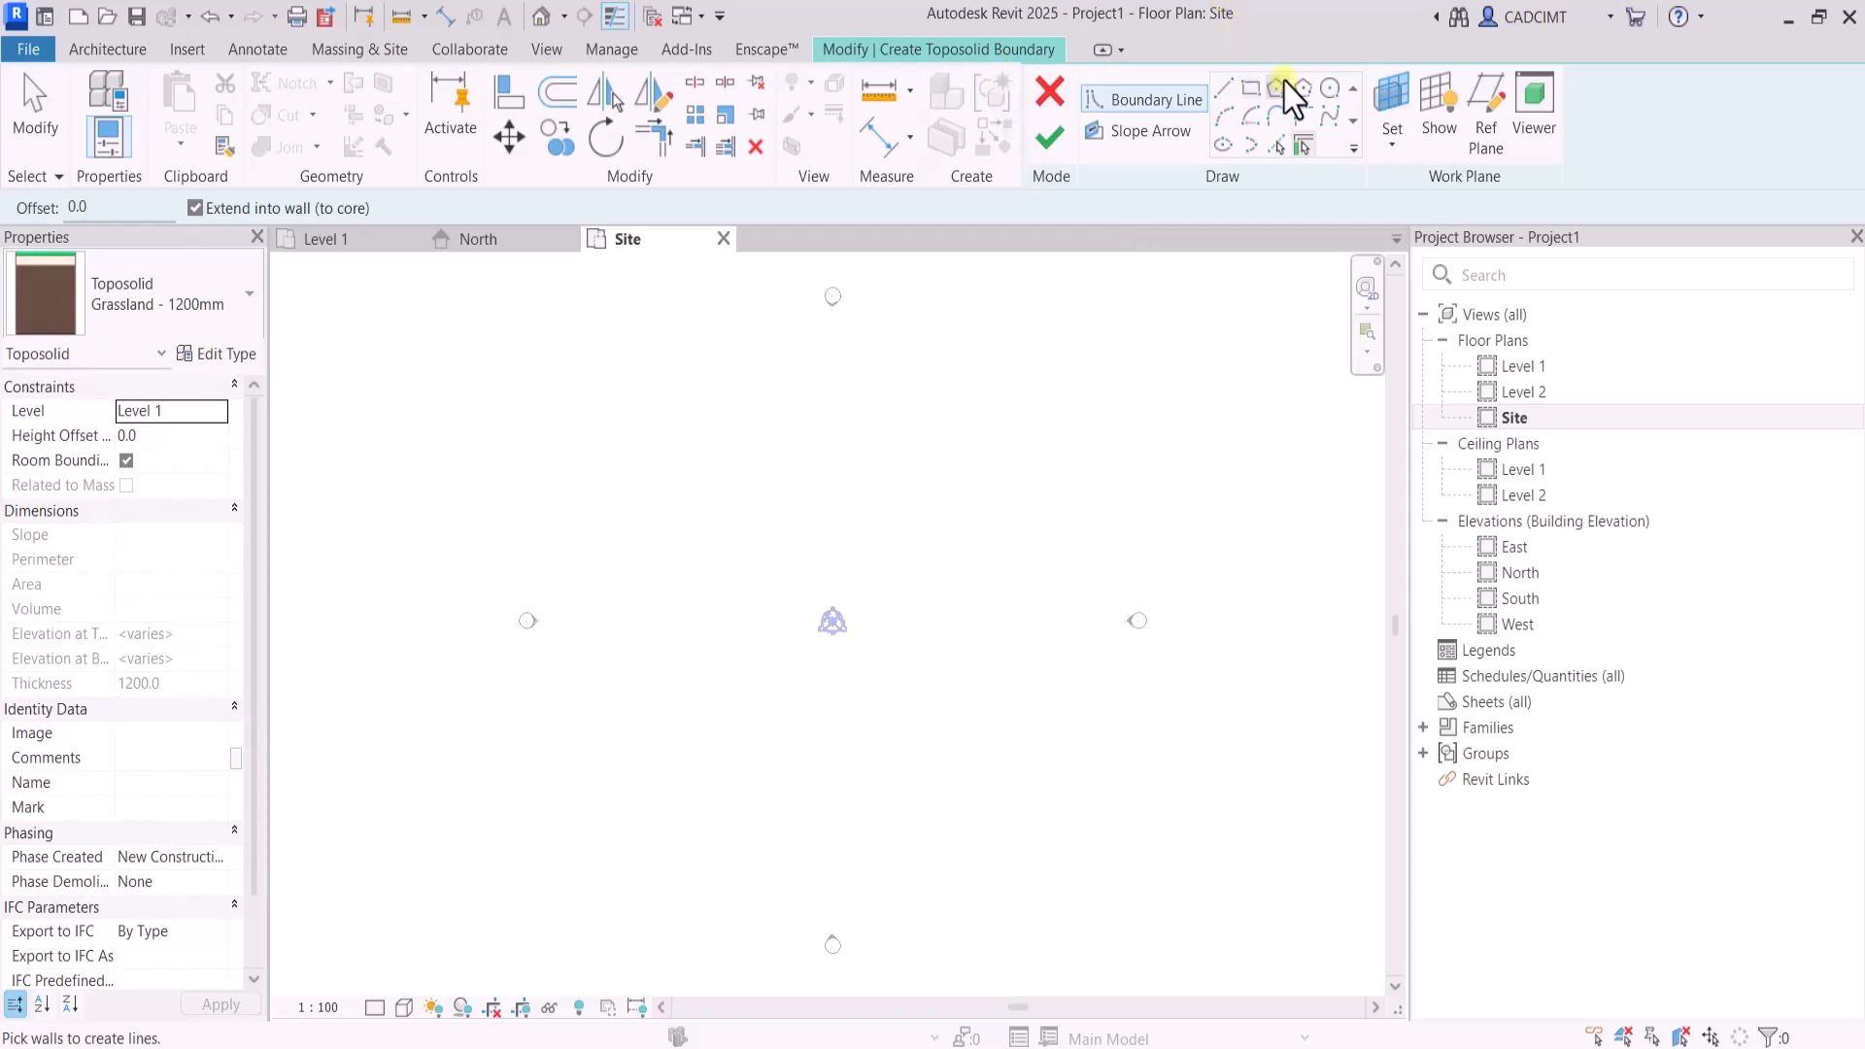
# Sketch a rectangular toposolid boundary about 65000 by 43000 mm around the project base point
pyautogui.click(1251, 87)
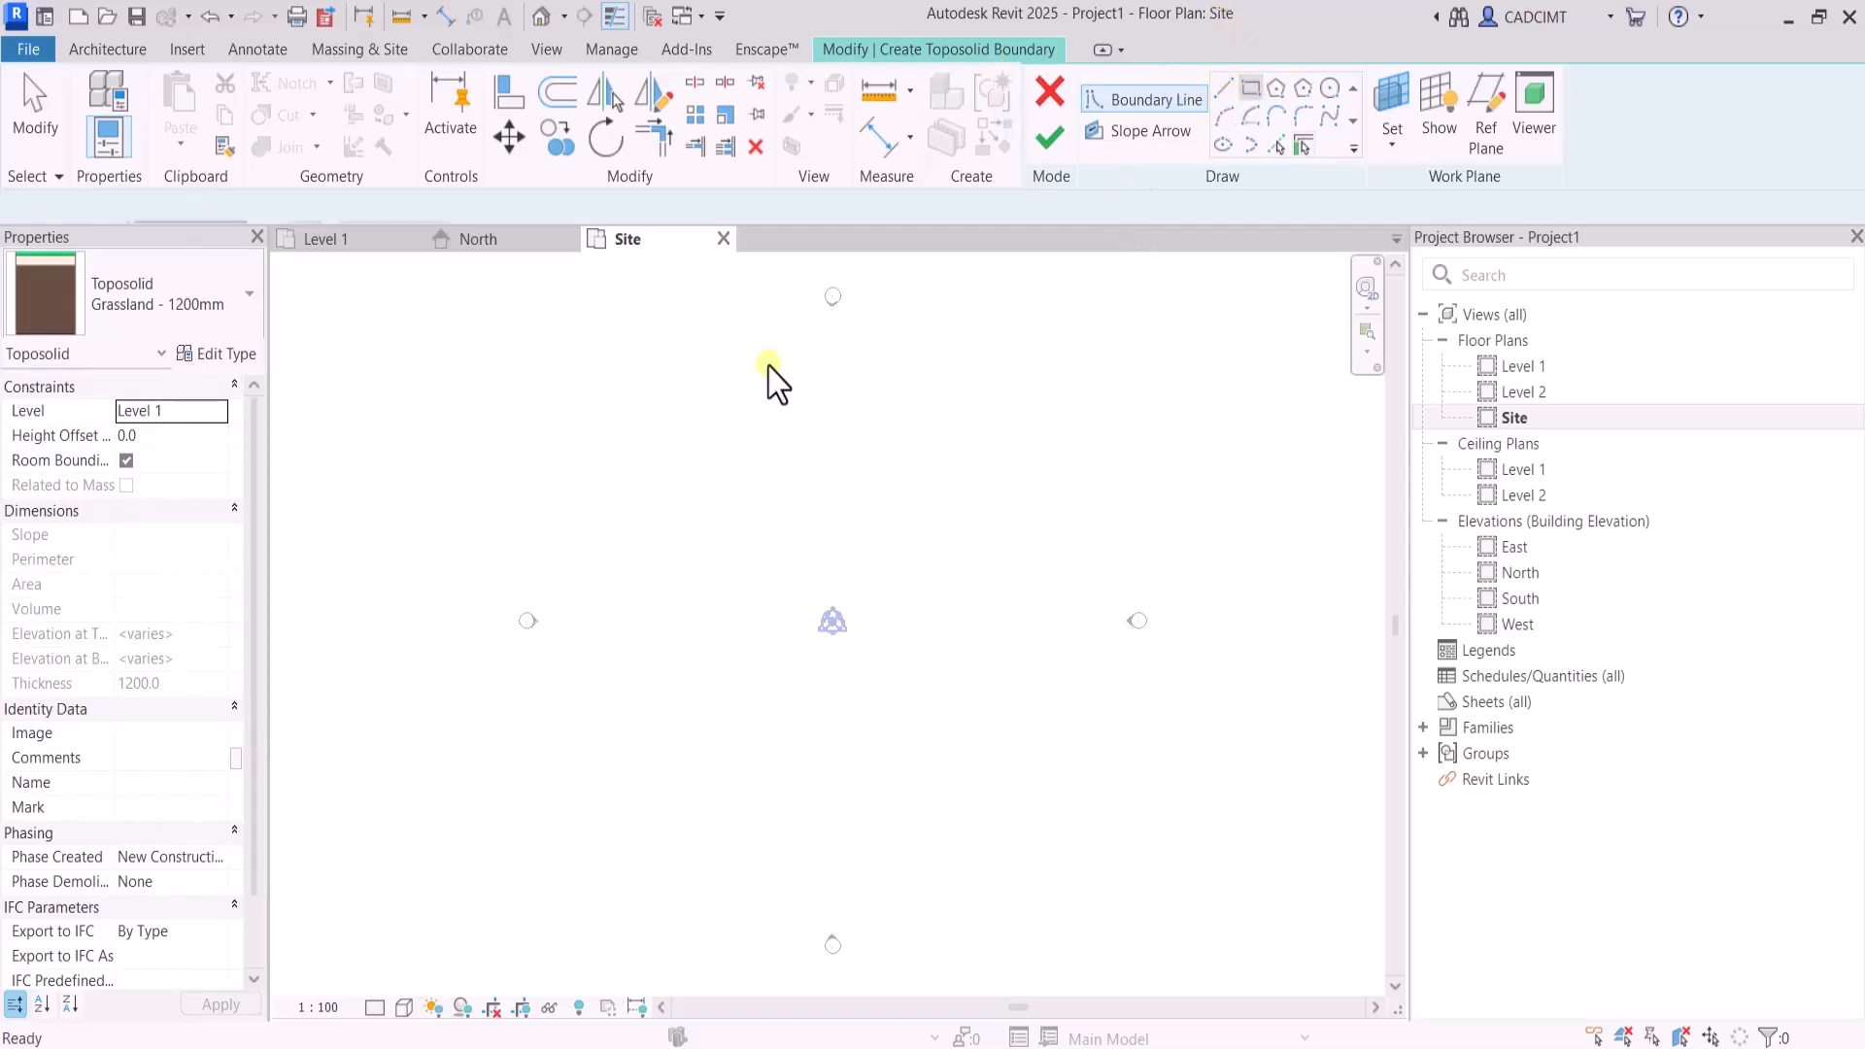
pyautogui.click(608, 350)
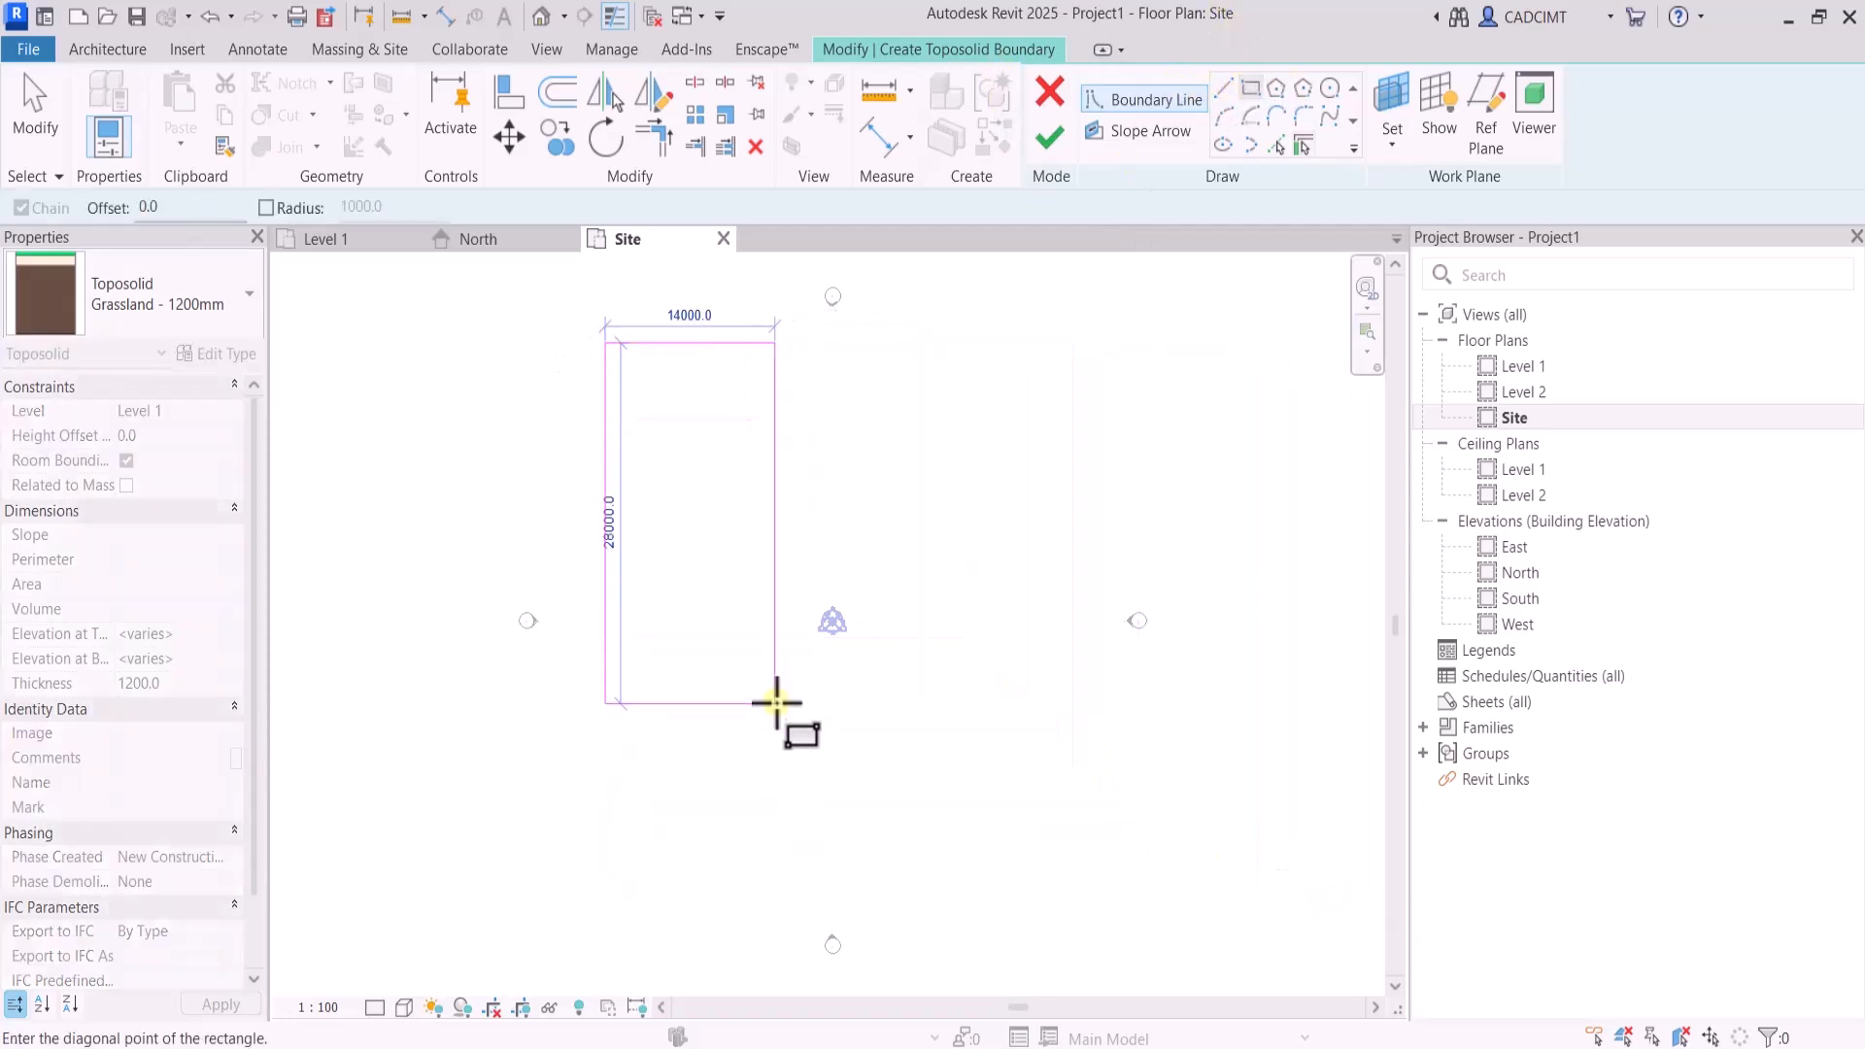
pyautogui.scroll(-1, 772, 712)
pyautogui.click(1244, 850)
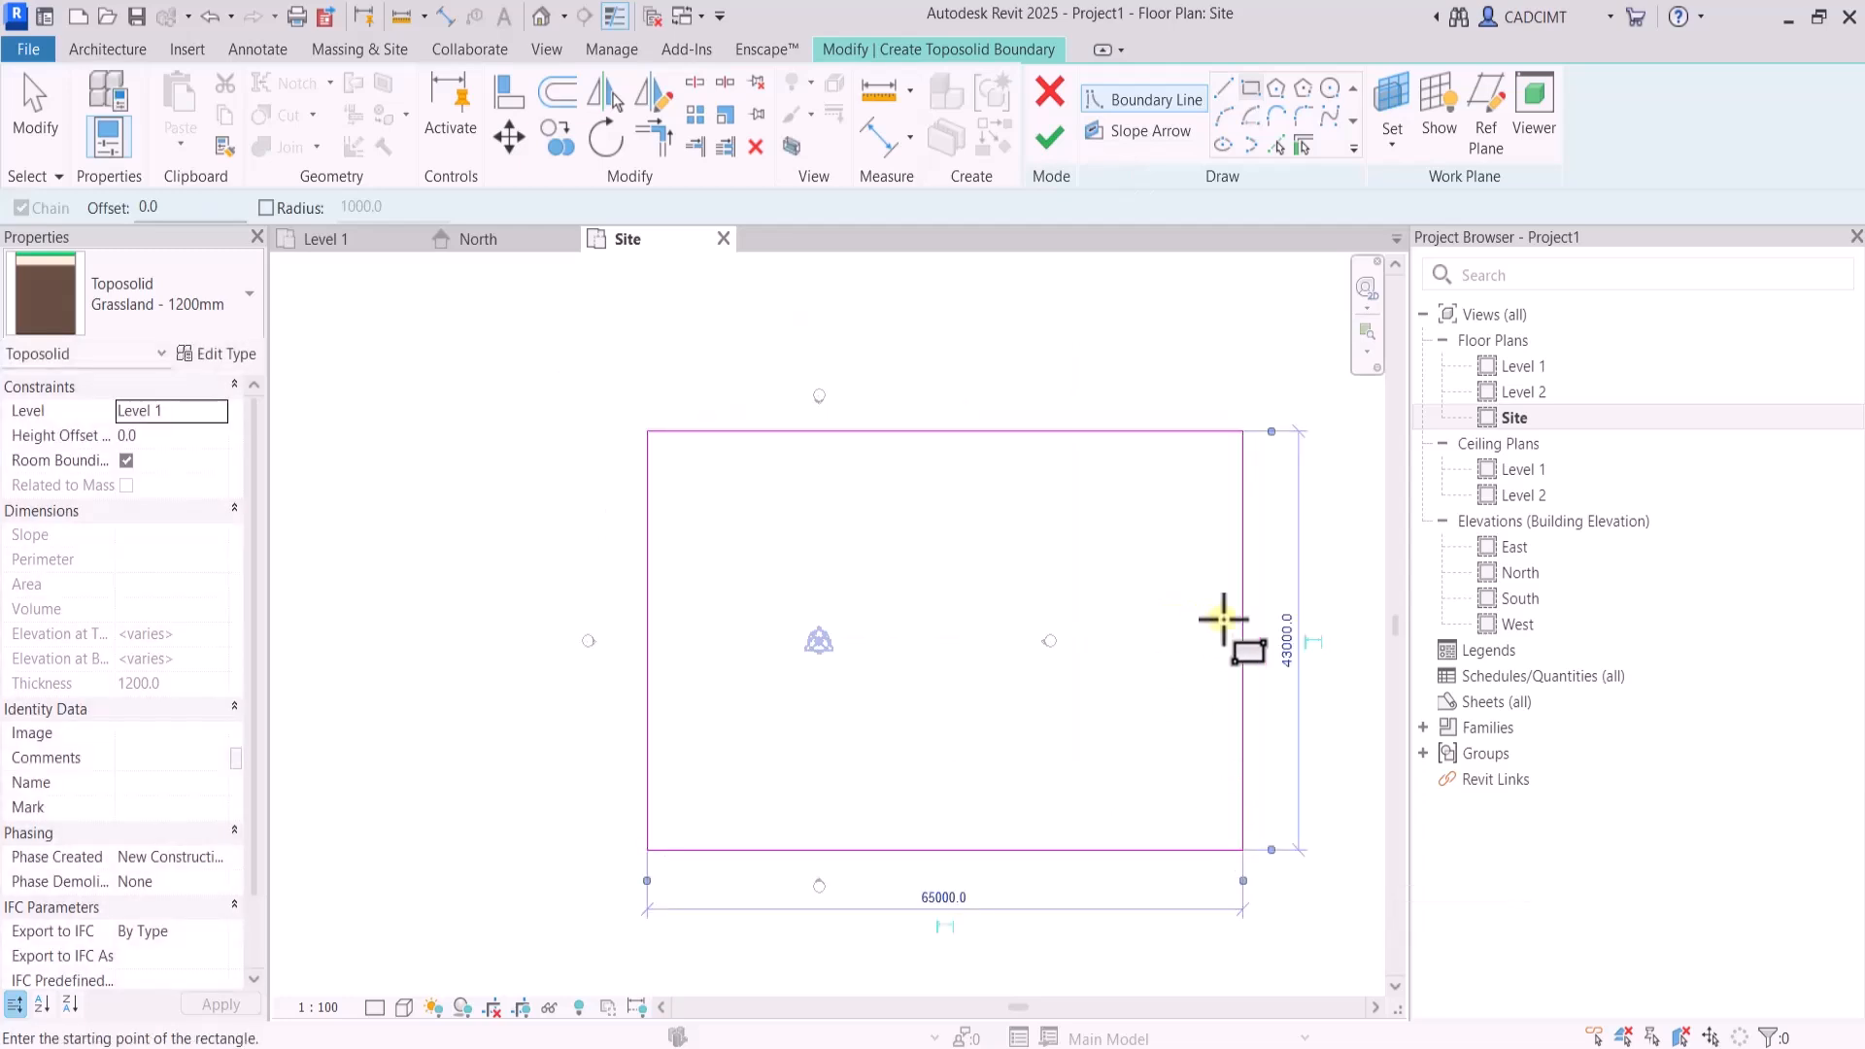
# Set the boundary's height to 50000 mm and width to 70000 mm, and finish the toposolid sketch
pyautogui.click(1289, 646)
pyautogui.write('50000')
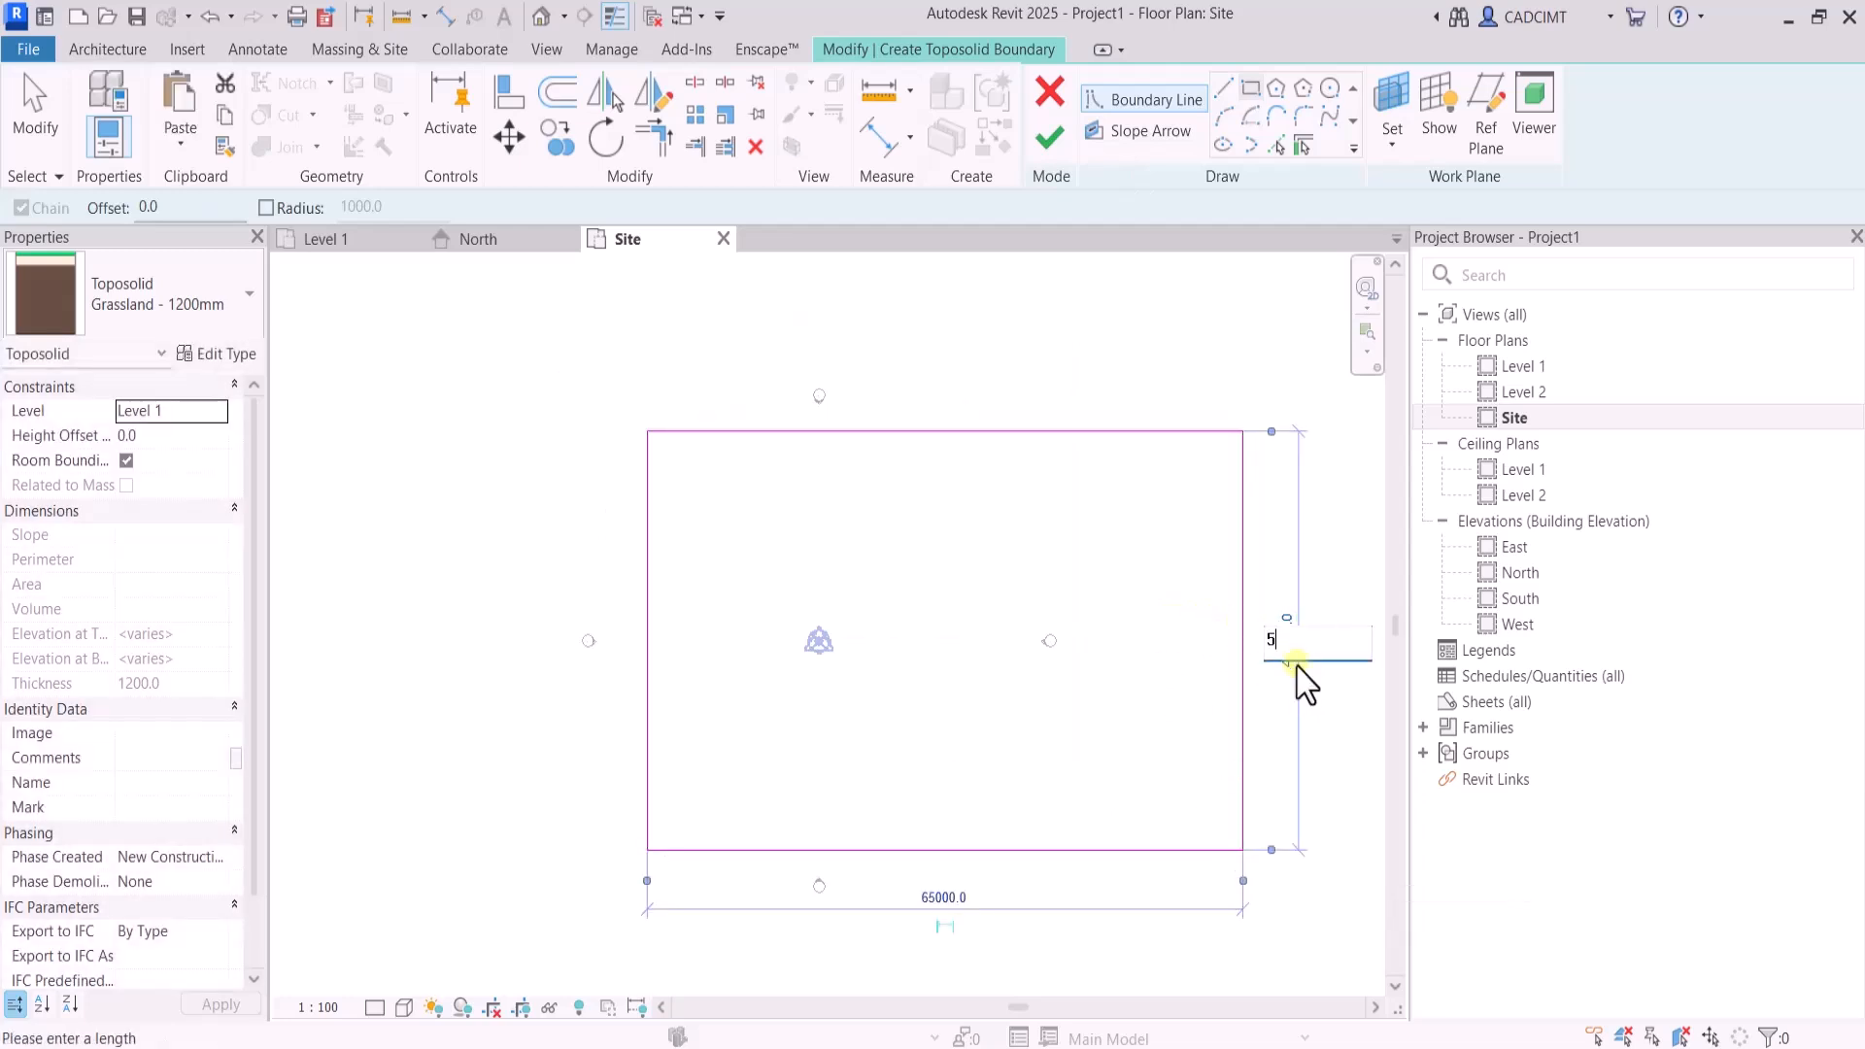
pyautogui.press('Return')
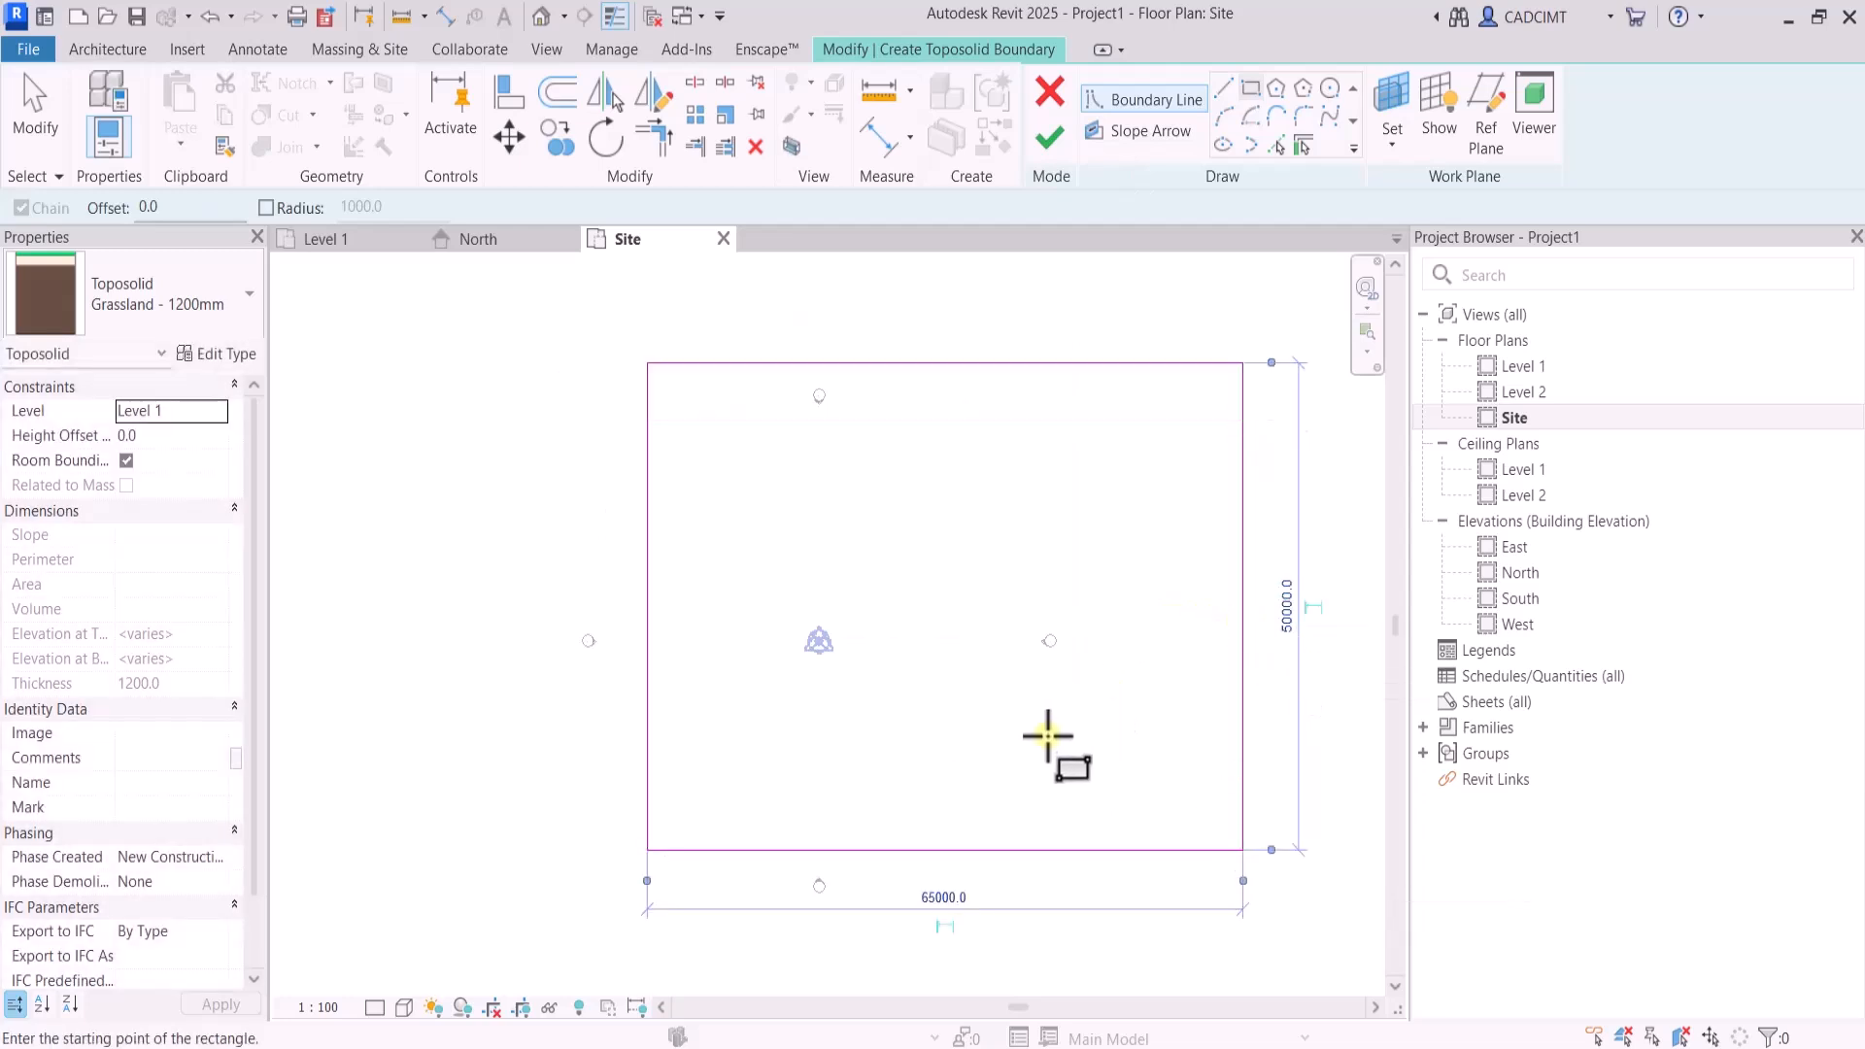
pyautogui.click(935, 898)
pyautogui.write('70')
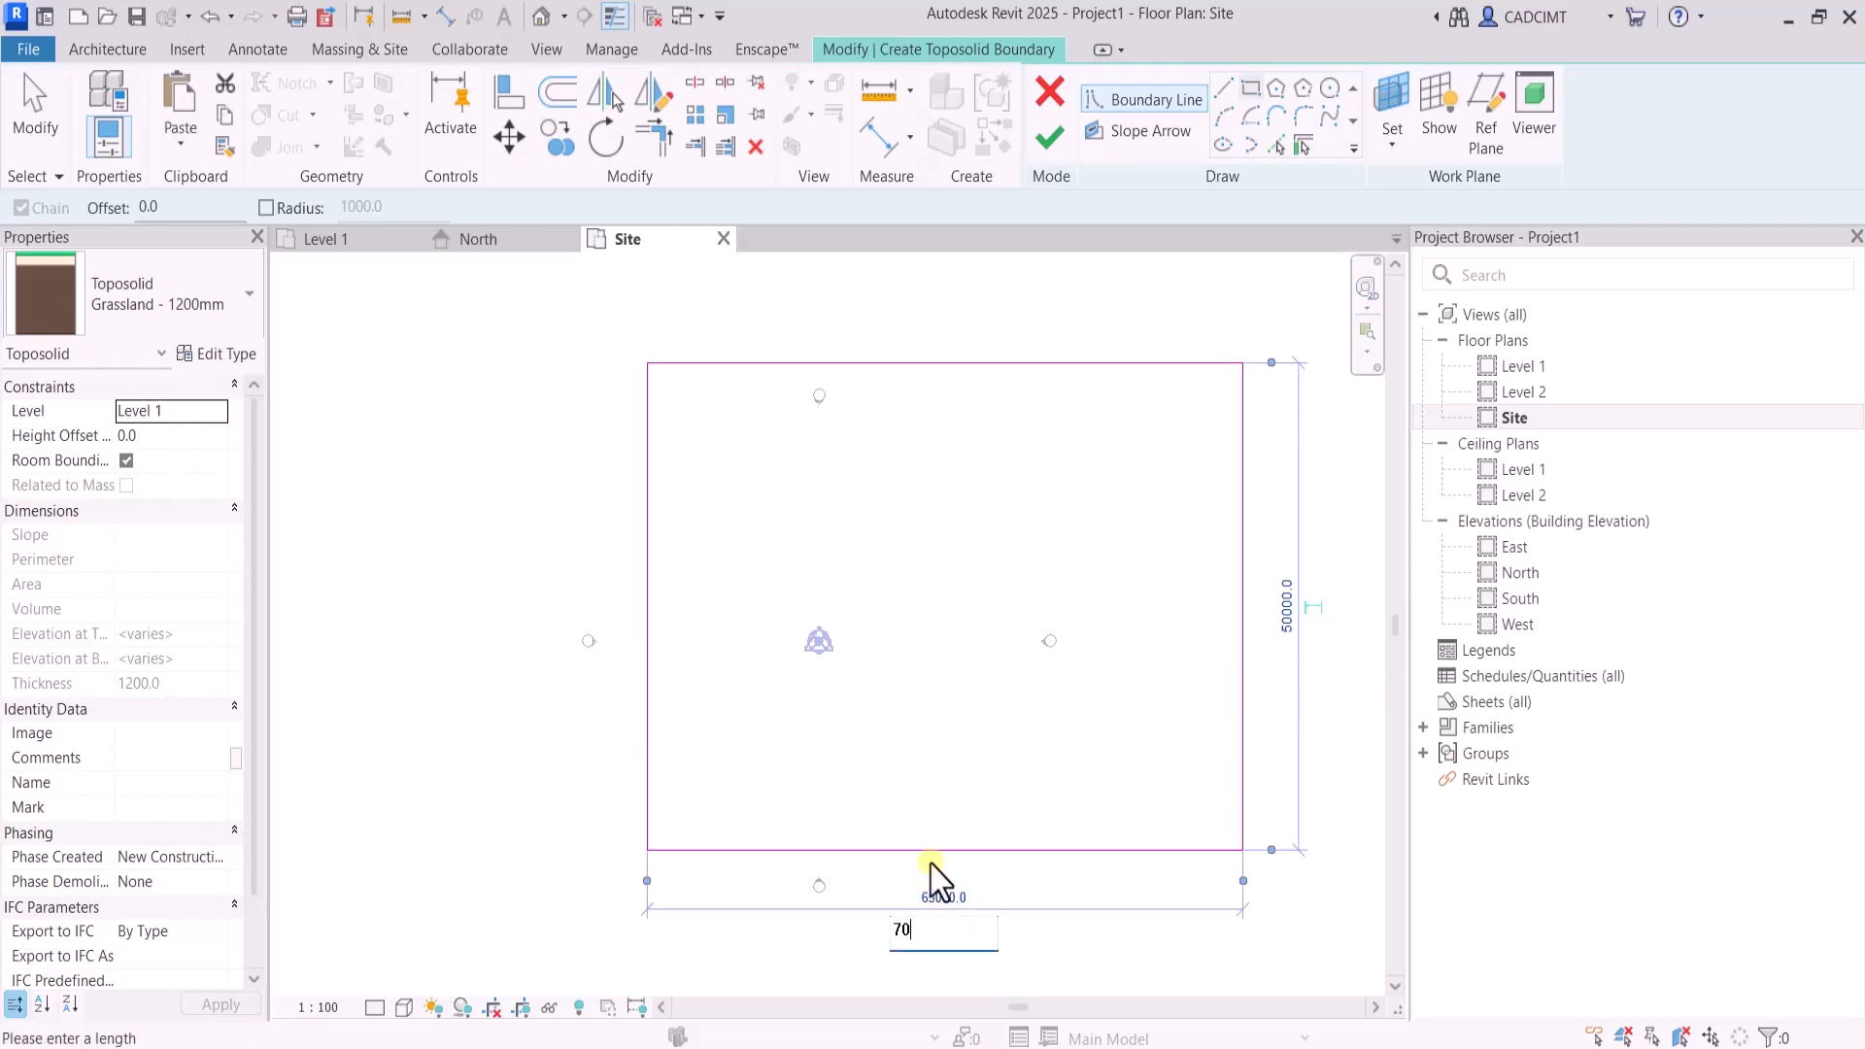
pyautogui.write('m')
pyautogui.press('Return')
pyautogui.scroll(-3, 845, 708)
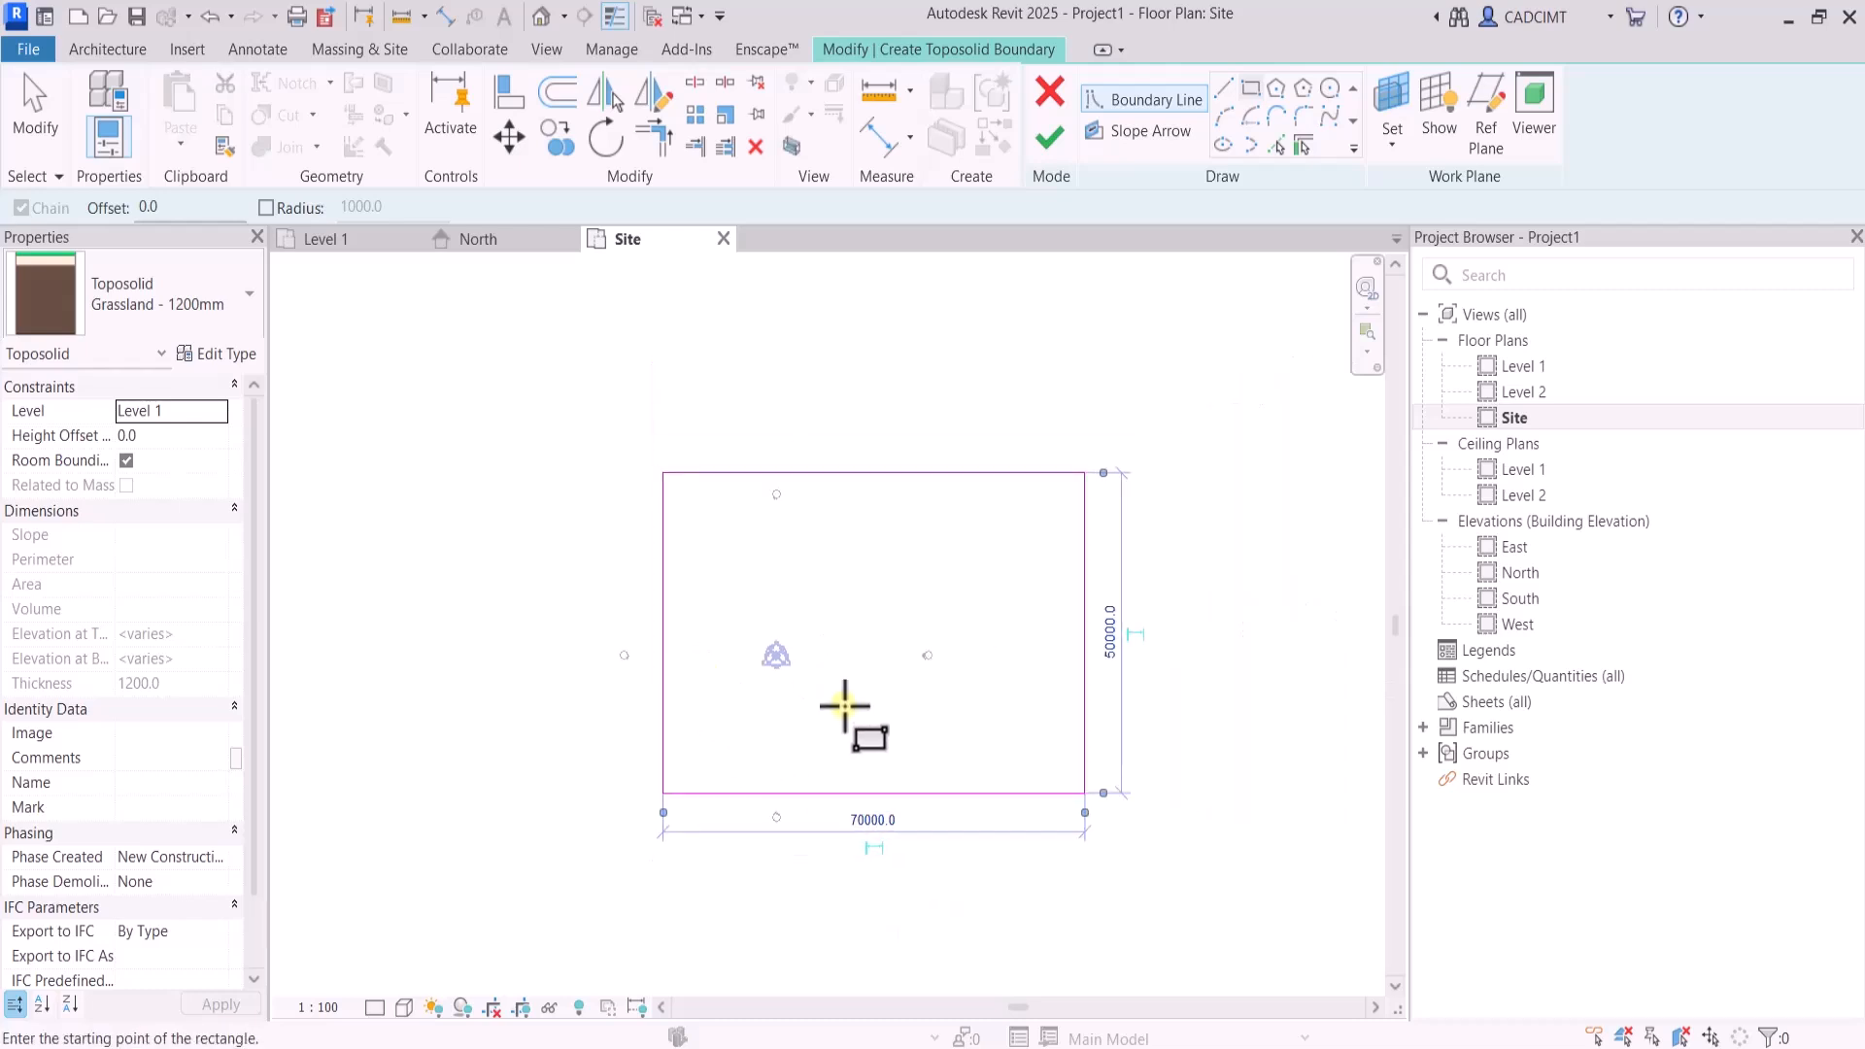
pyautogui.scroll(2, 845, 716)
pyautogui.click(1050, 137)
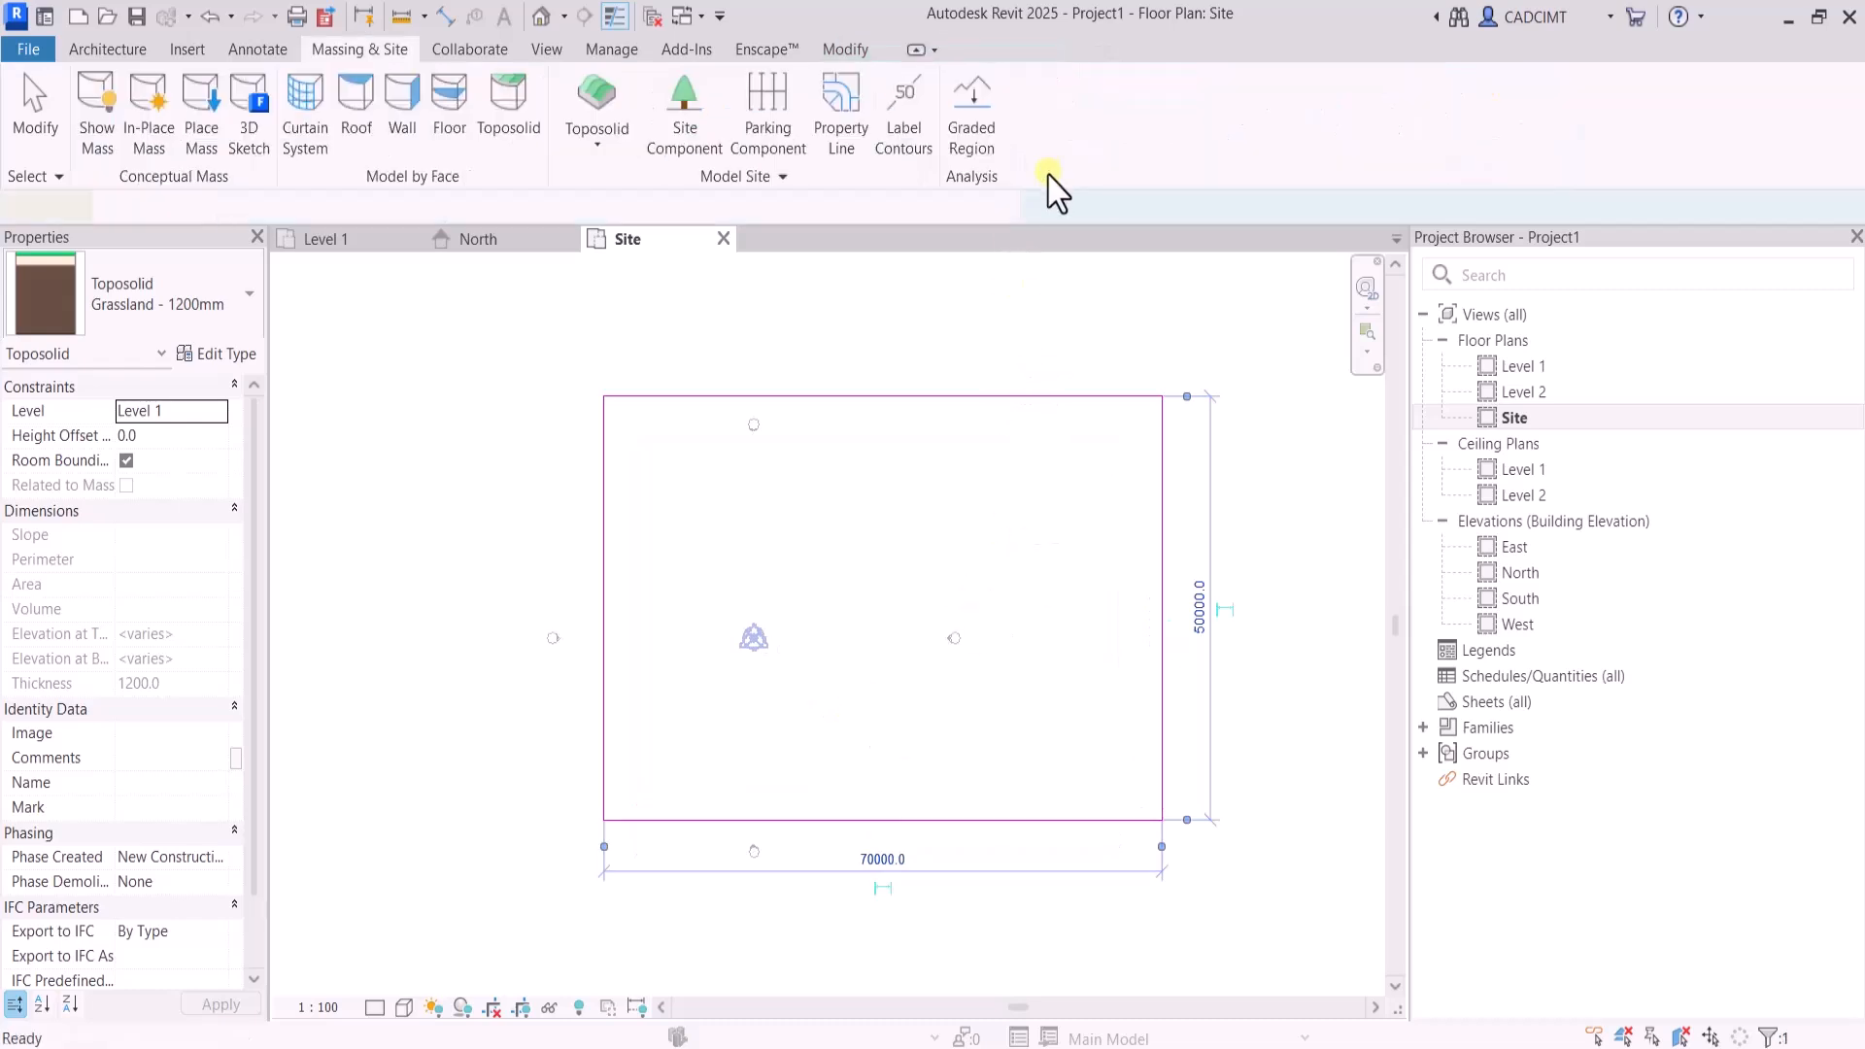
pyautogui.click(1029, 347)
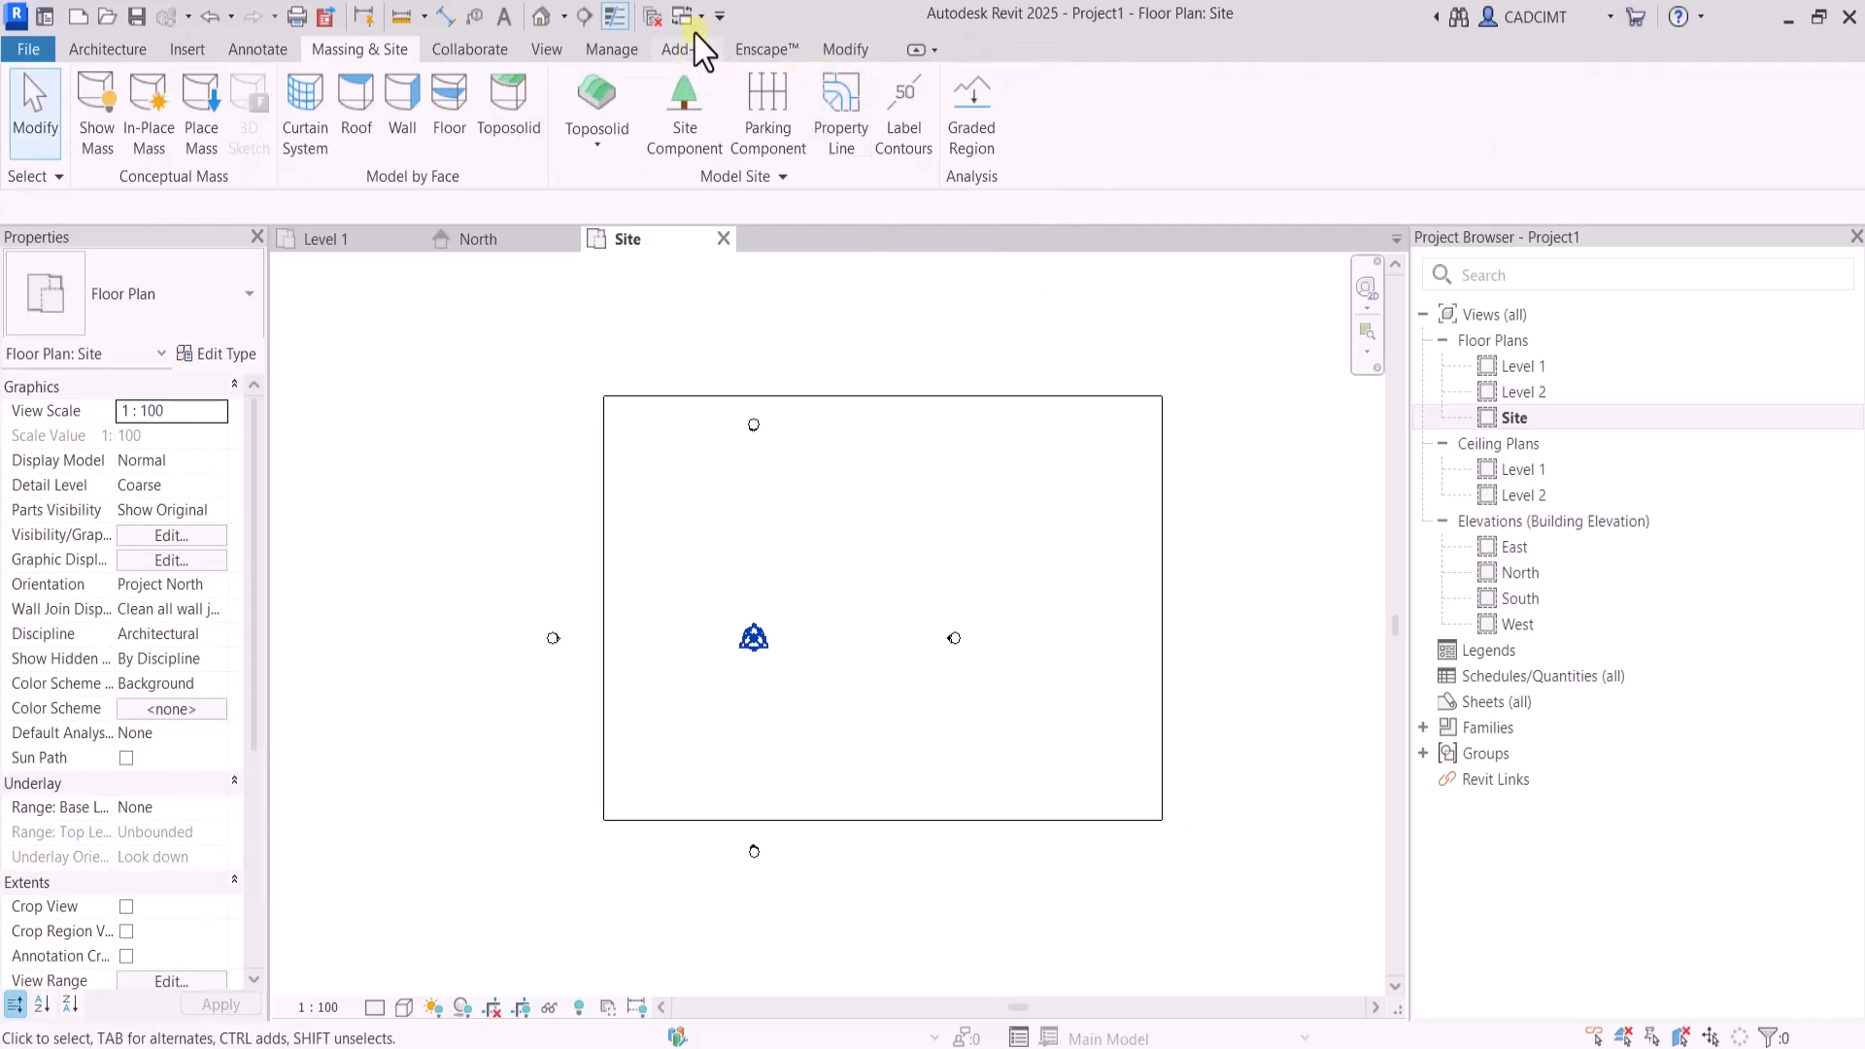
# Open the default 3D view of the toposolid and set its visual style to Shaded
pyautogui.click(544, 51)
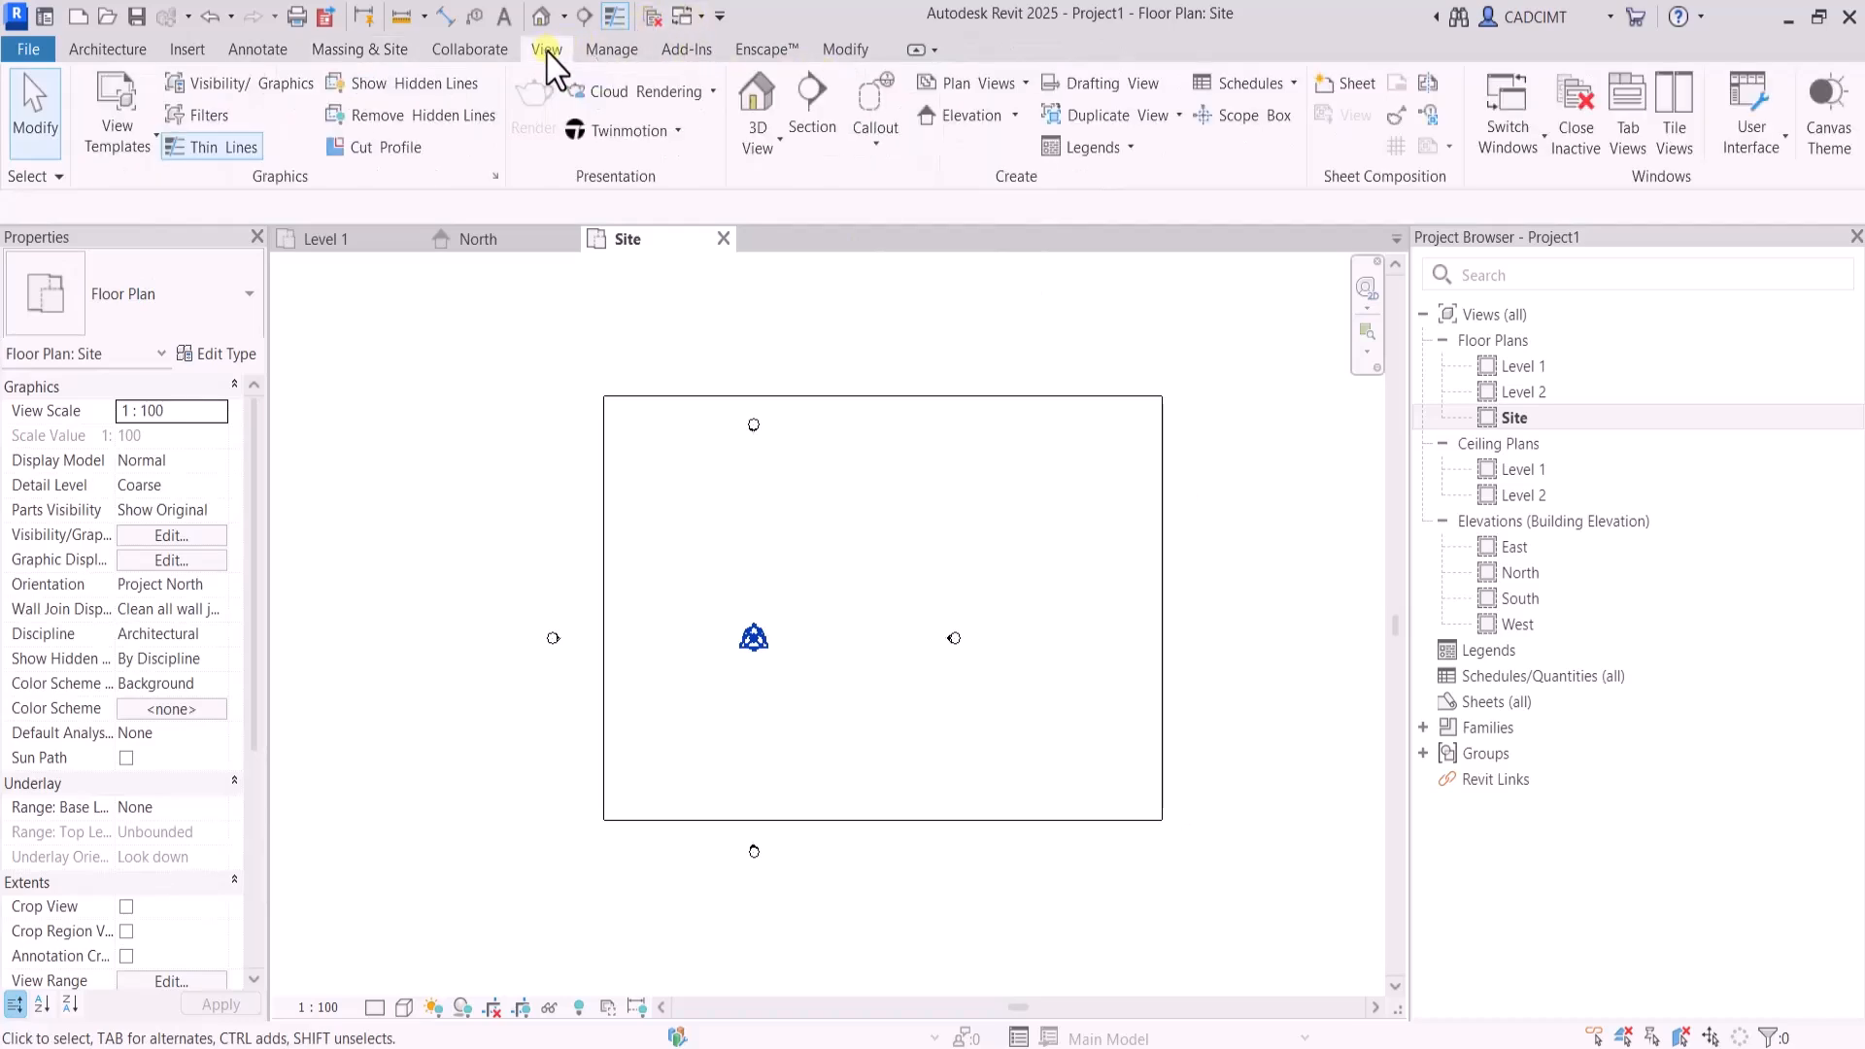
pyautogui.click(760, 146)
pyautogui.click(772, 199)
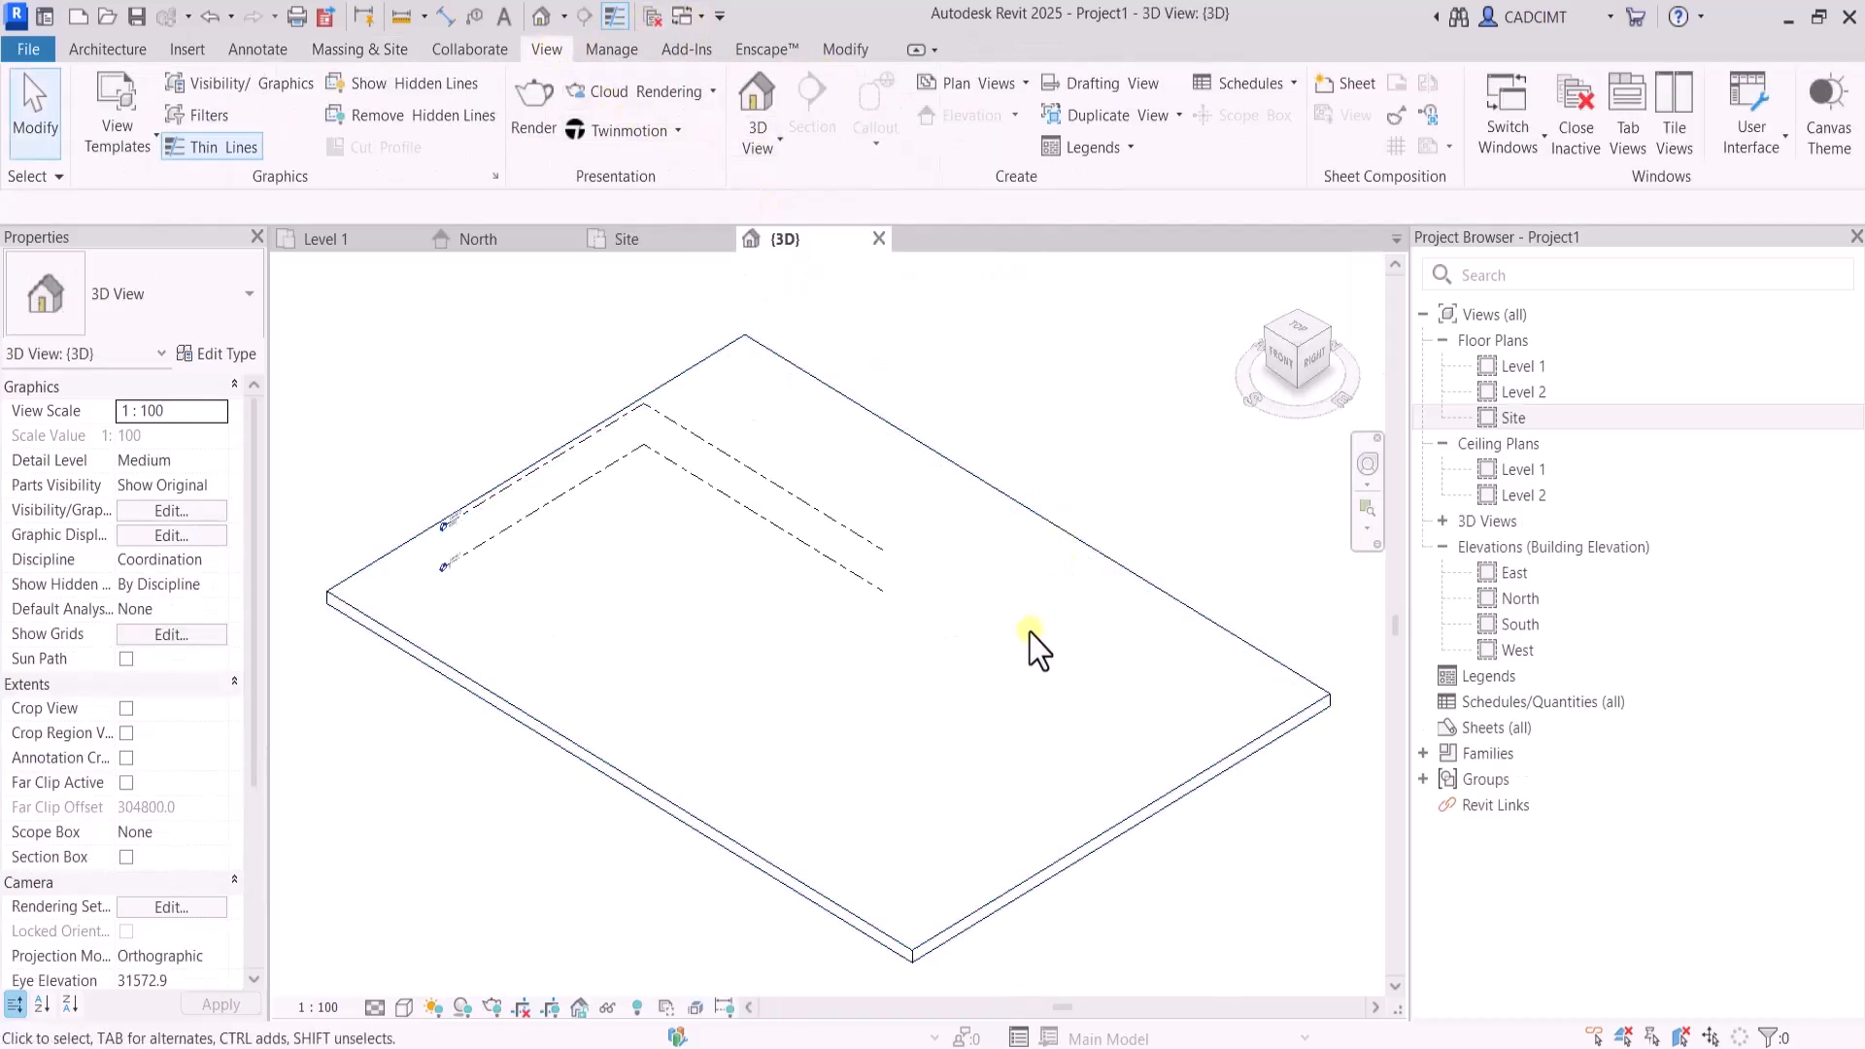
pyautogui.click(404, 1009)
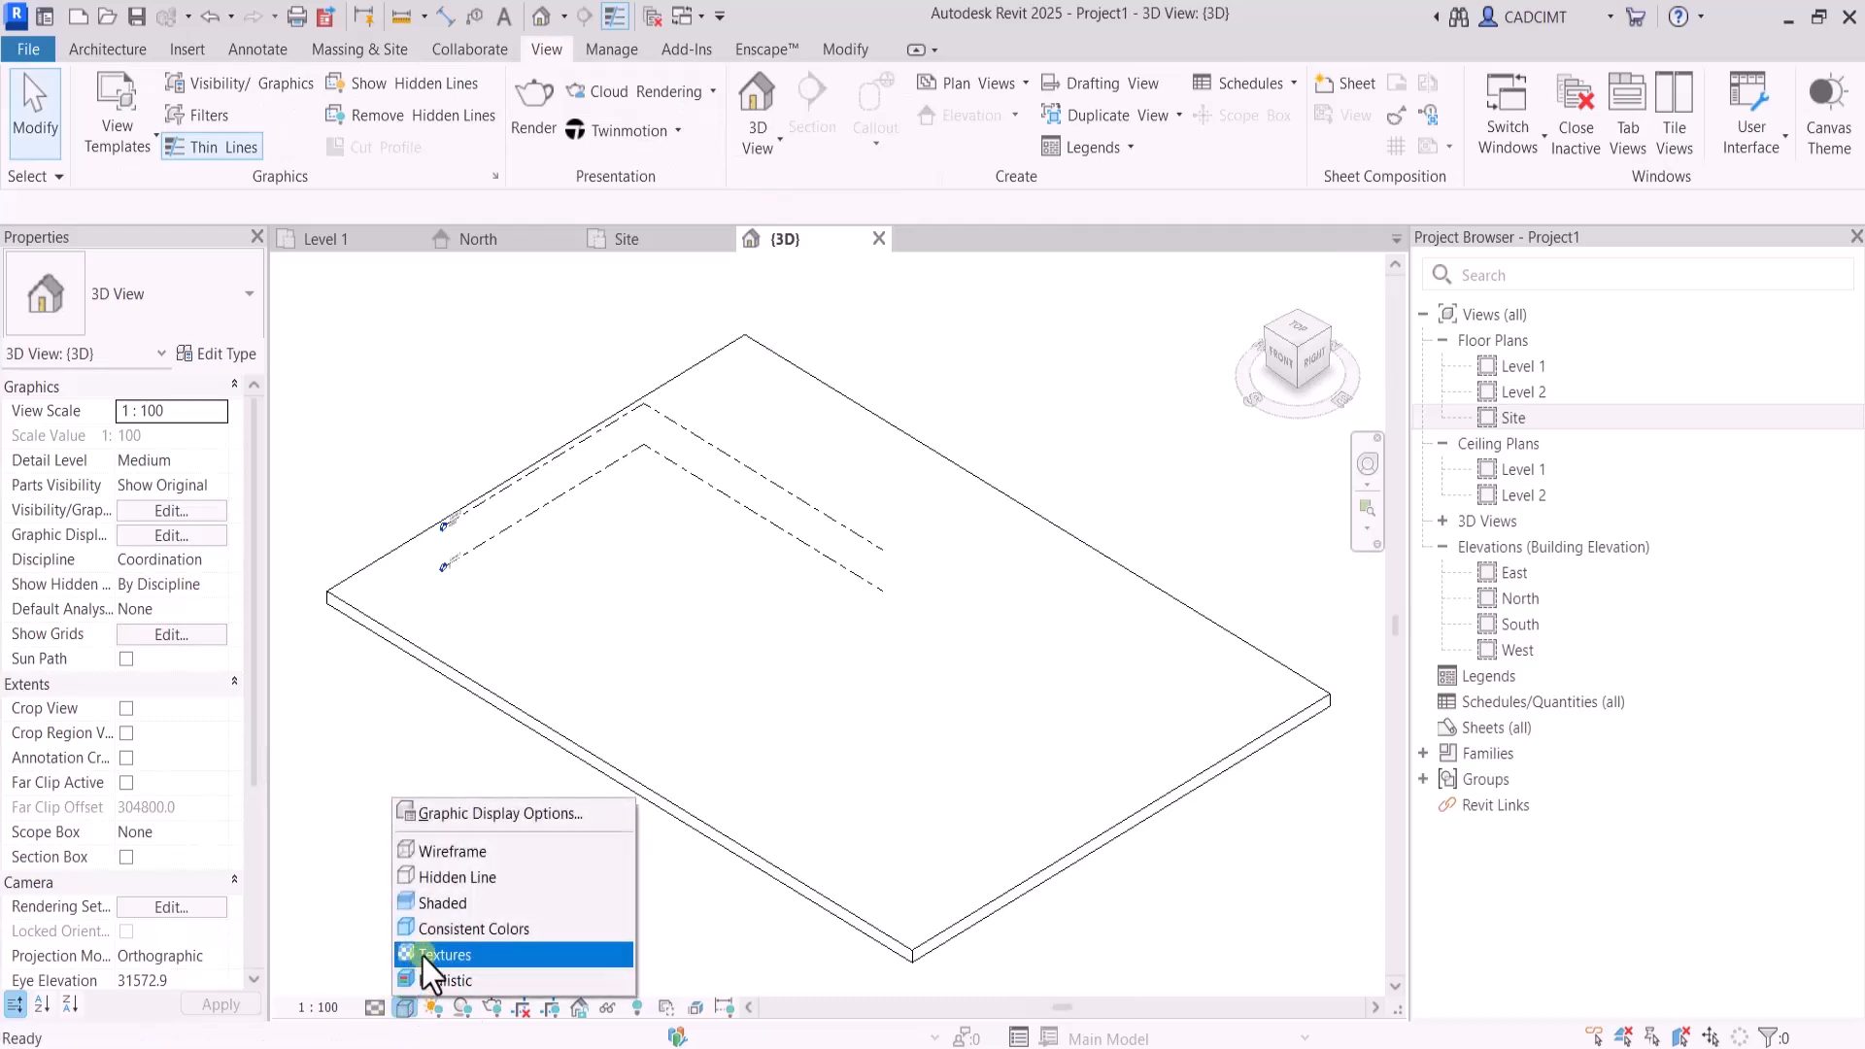
pyautogui.click(432, 902)
pyautogui.scroll(3, 501, 780)
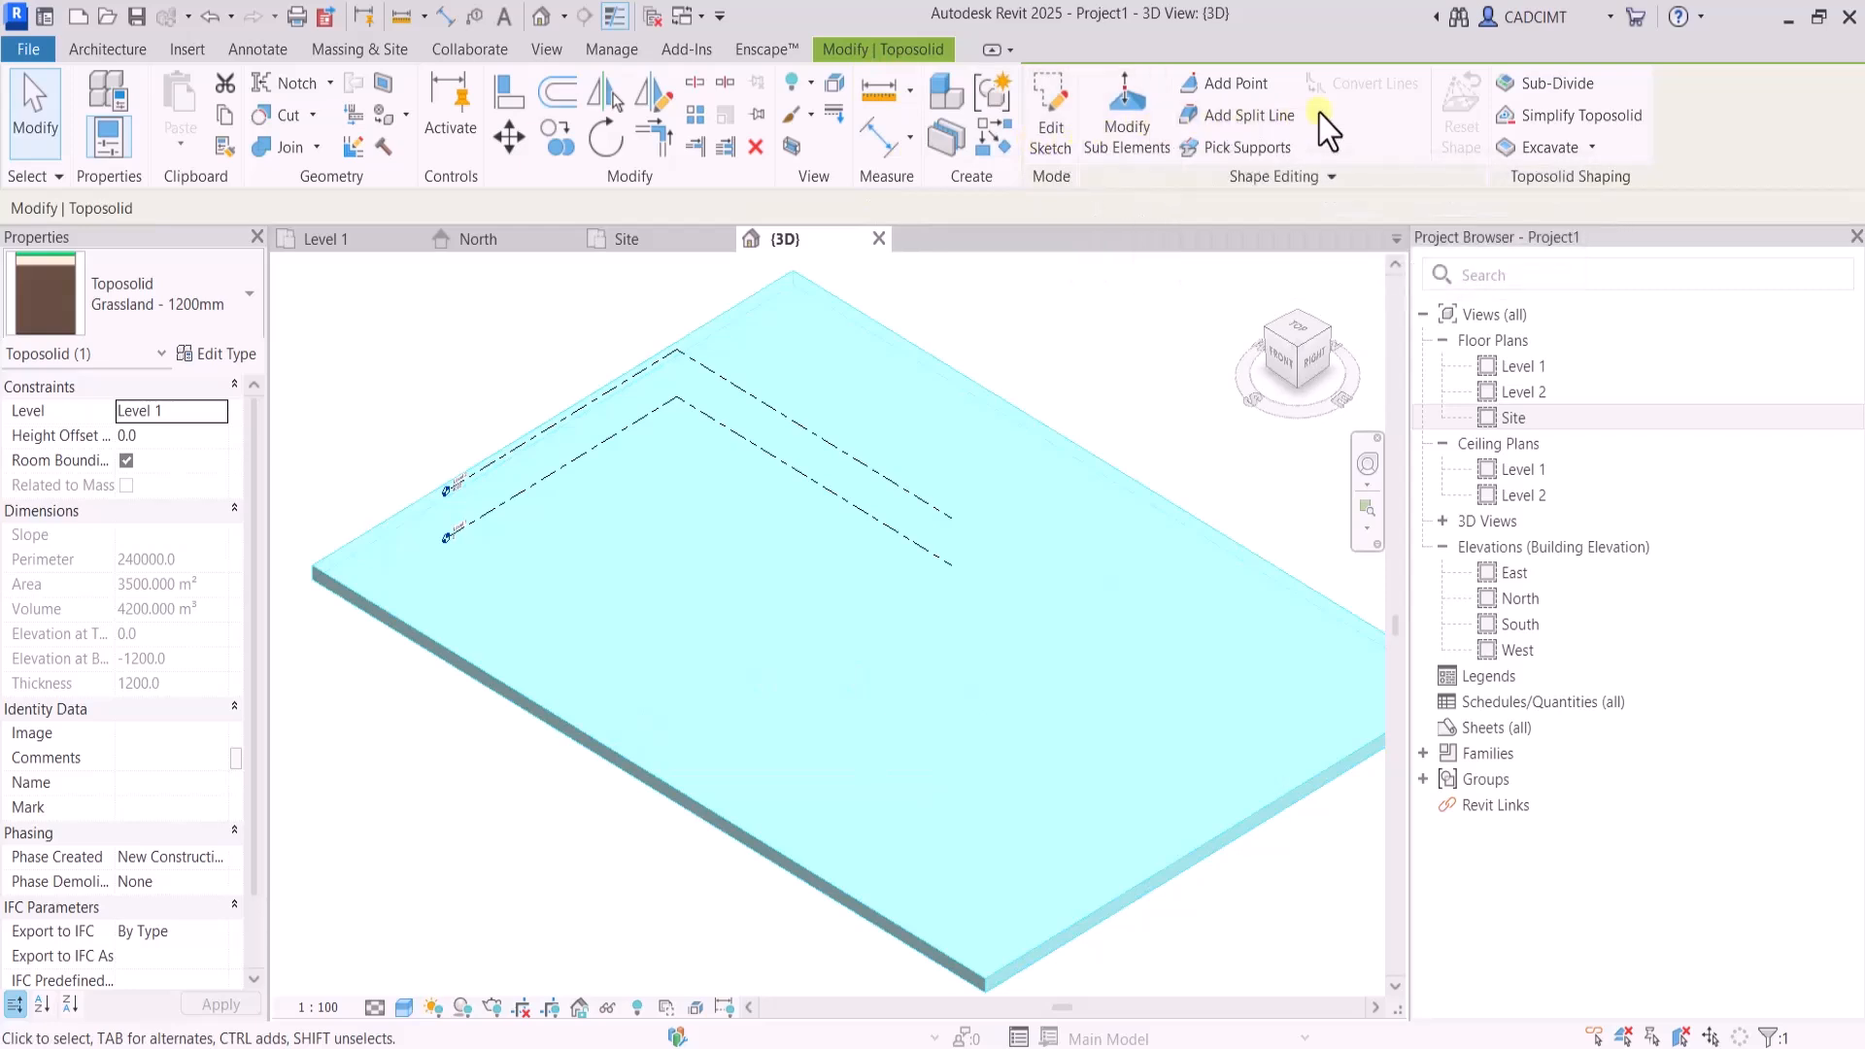
# Examine the Water - 2000mm type in the toposolid's type properties, and switch back to Grassland - 1200mm
pyautogui.click(1598, 154)
pyautogui.click(1598, 153)
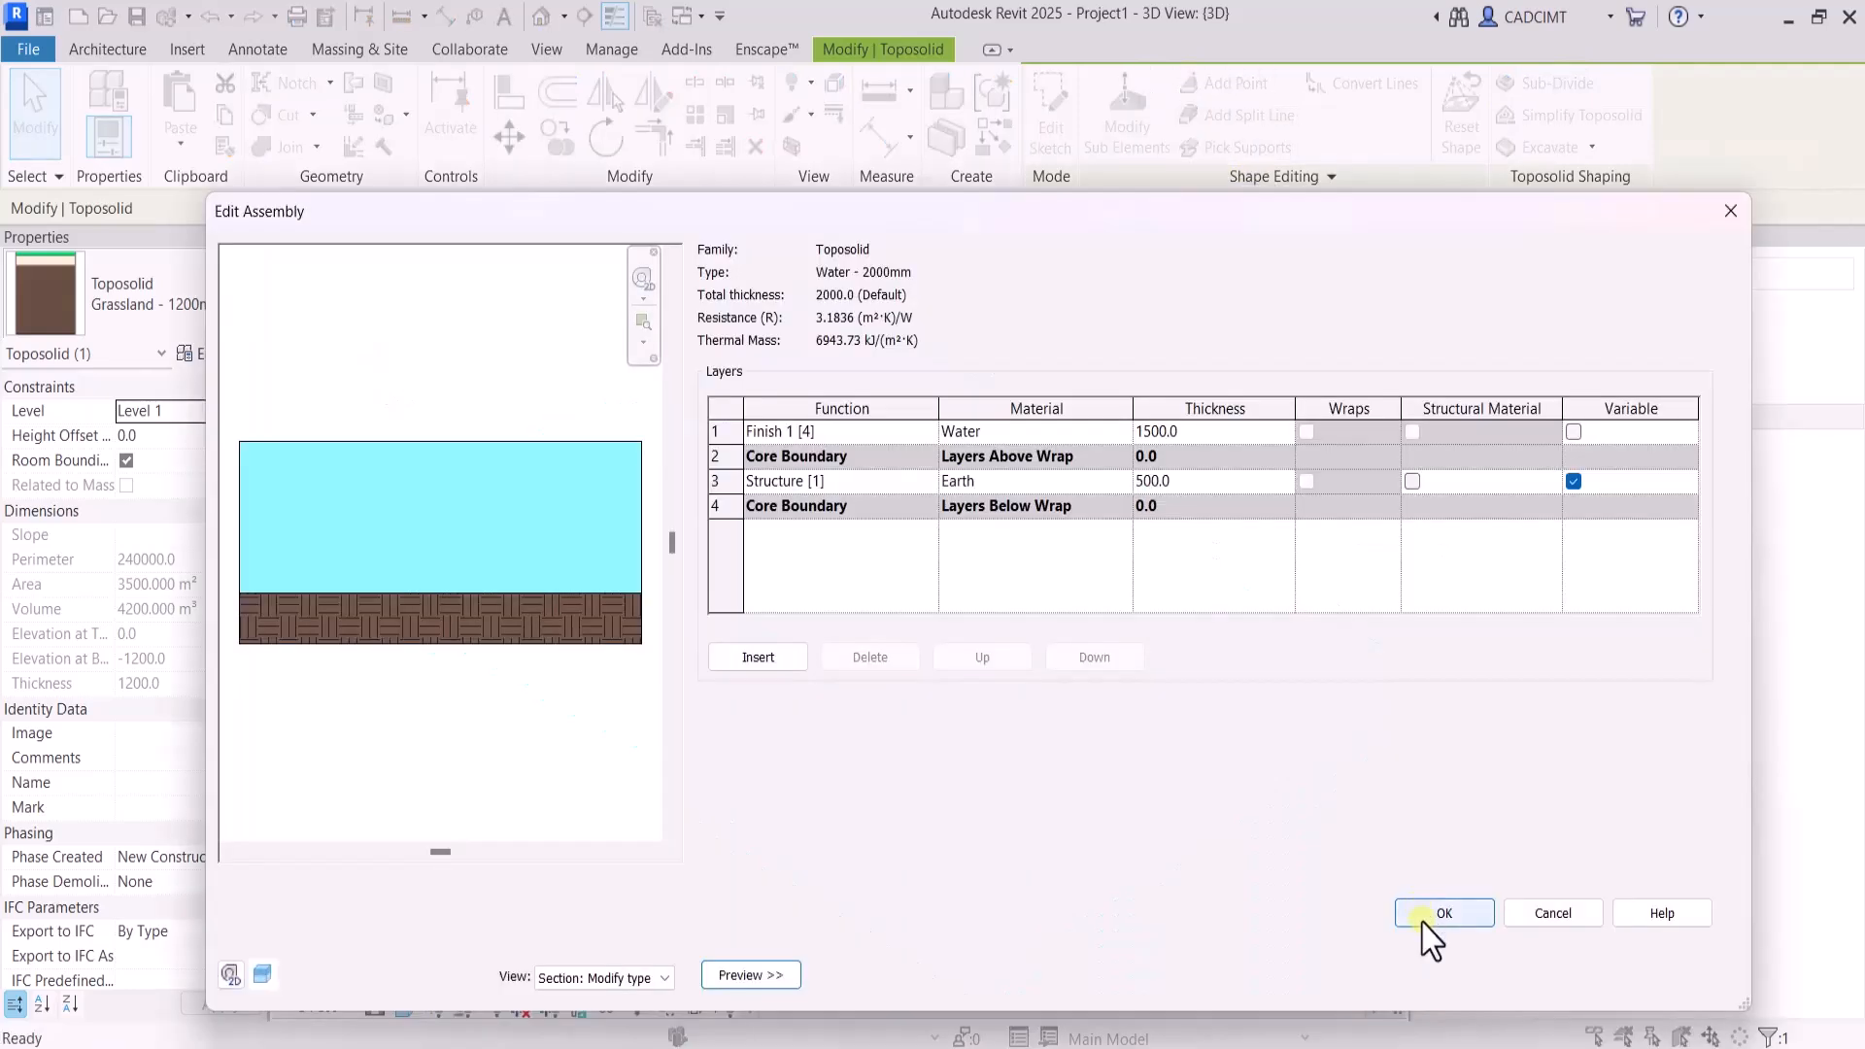
pyautogui.click(1430, 916)
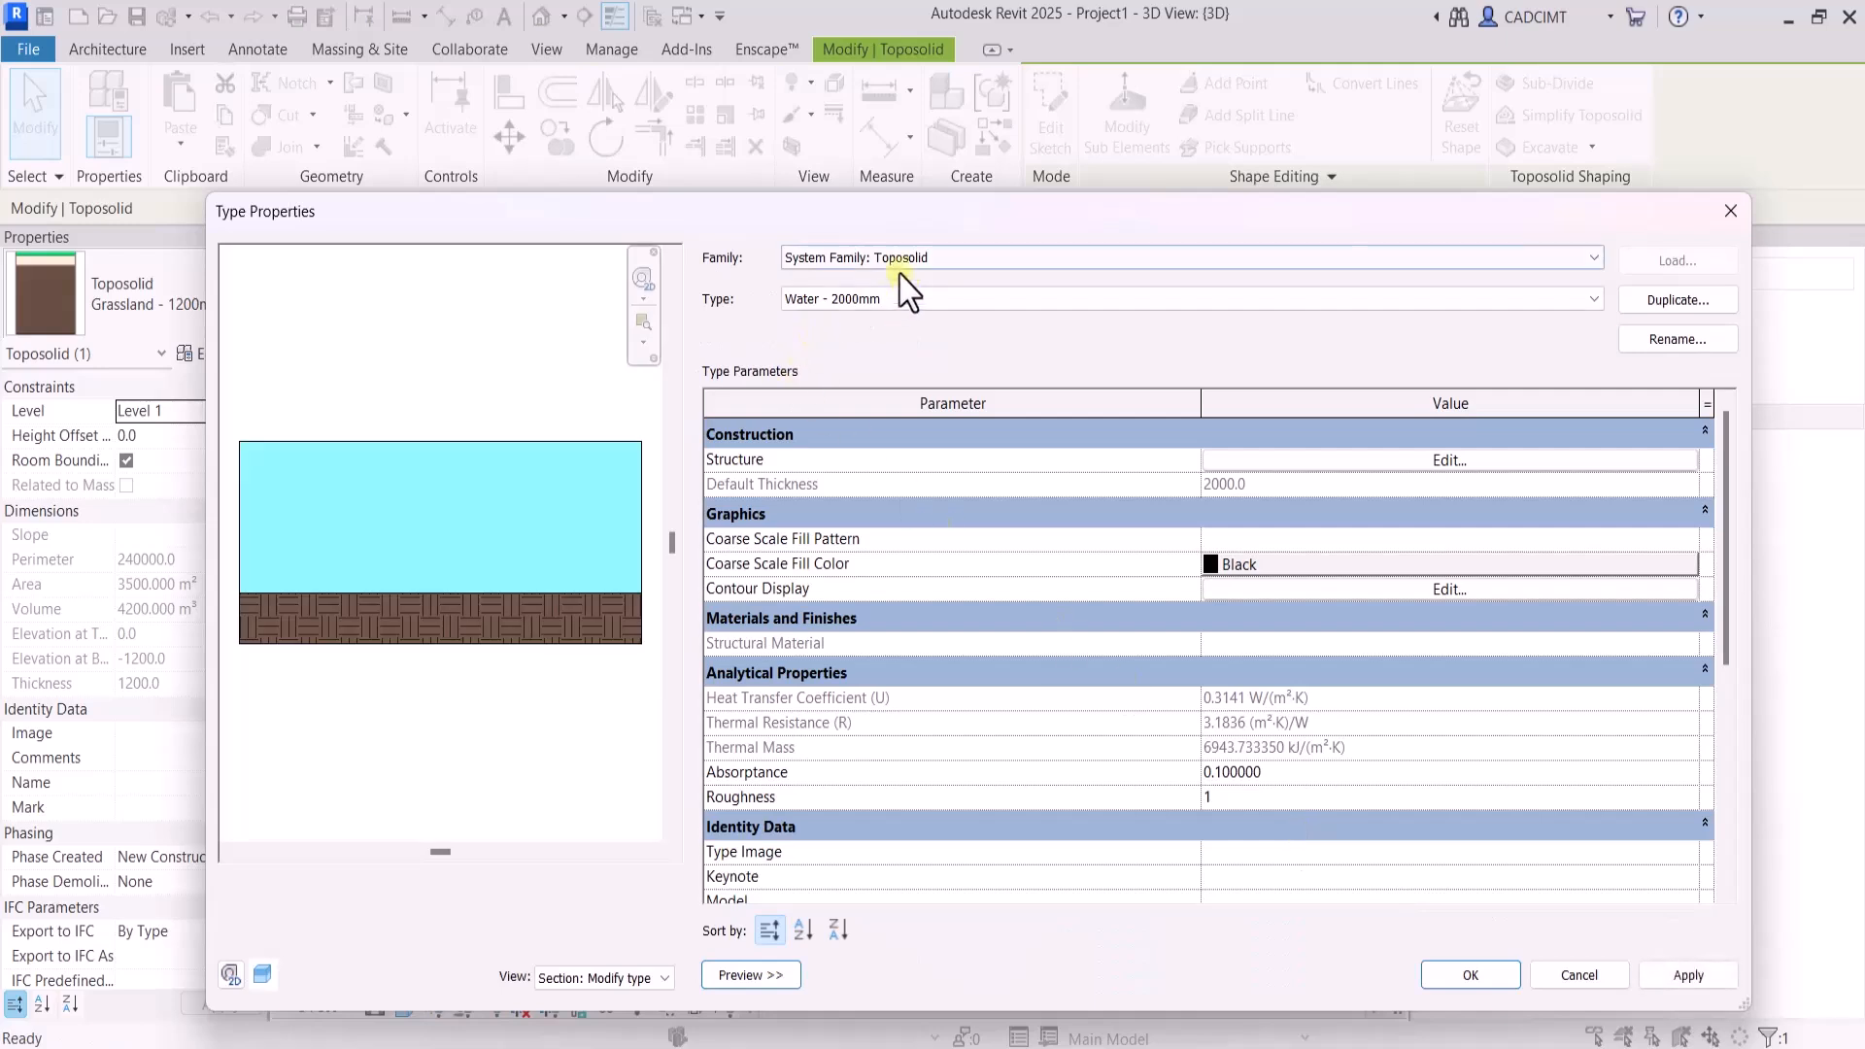
pyautogui.click(895, 299)
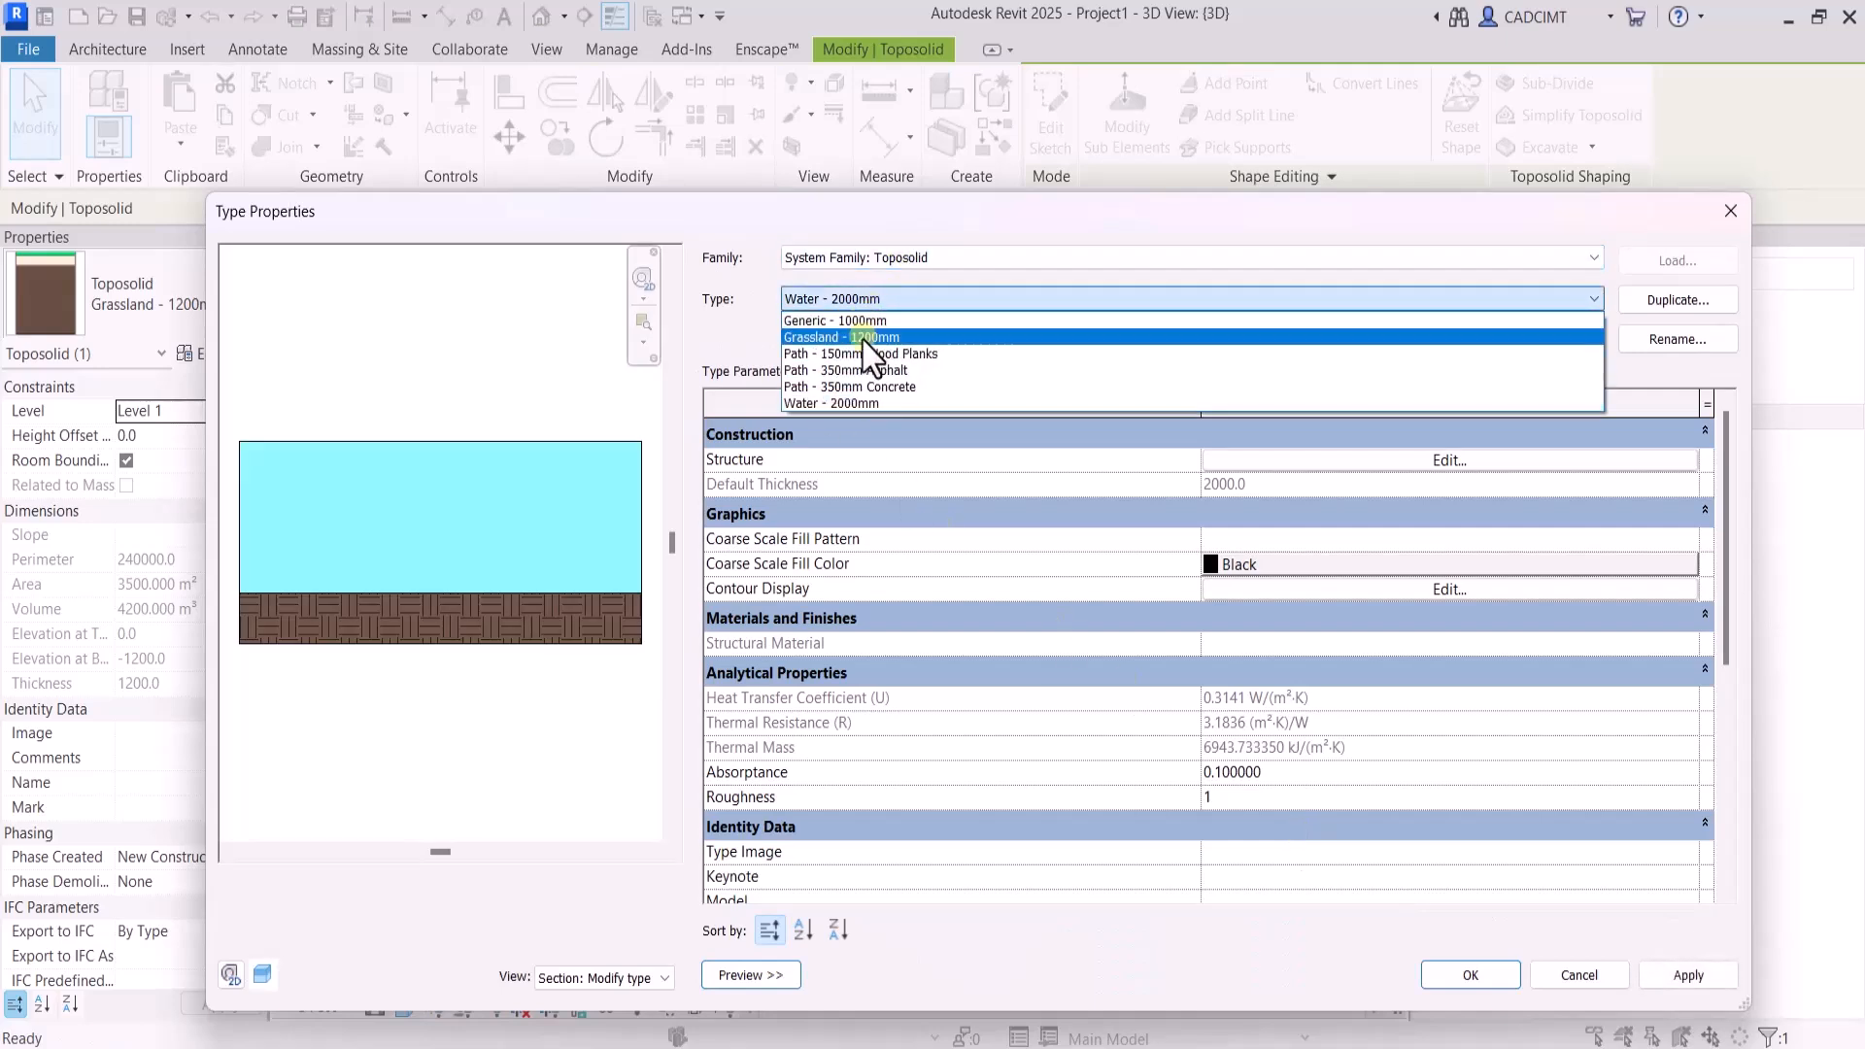
pyautogui.click(879, 327)
pyautogui.click(1470, 975)
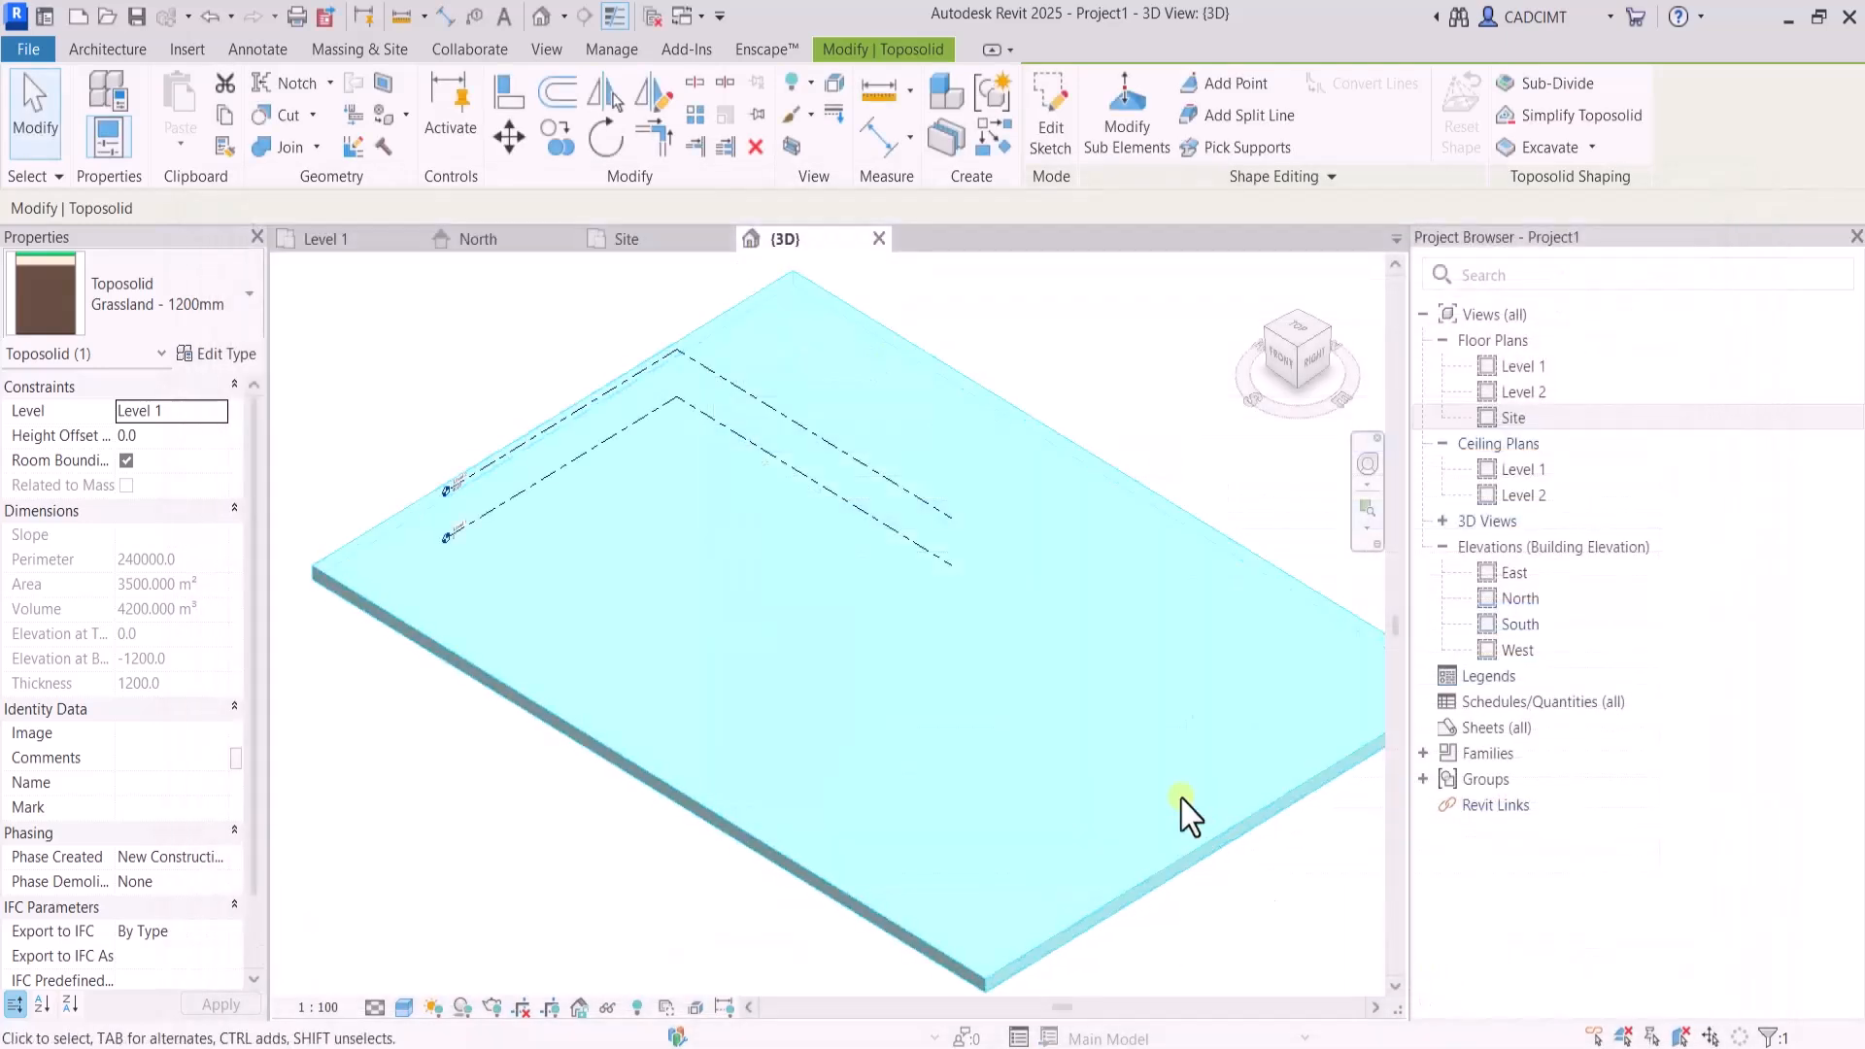
pyautogui.click(1176, 428)
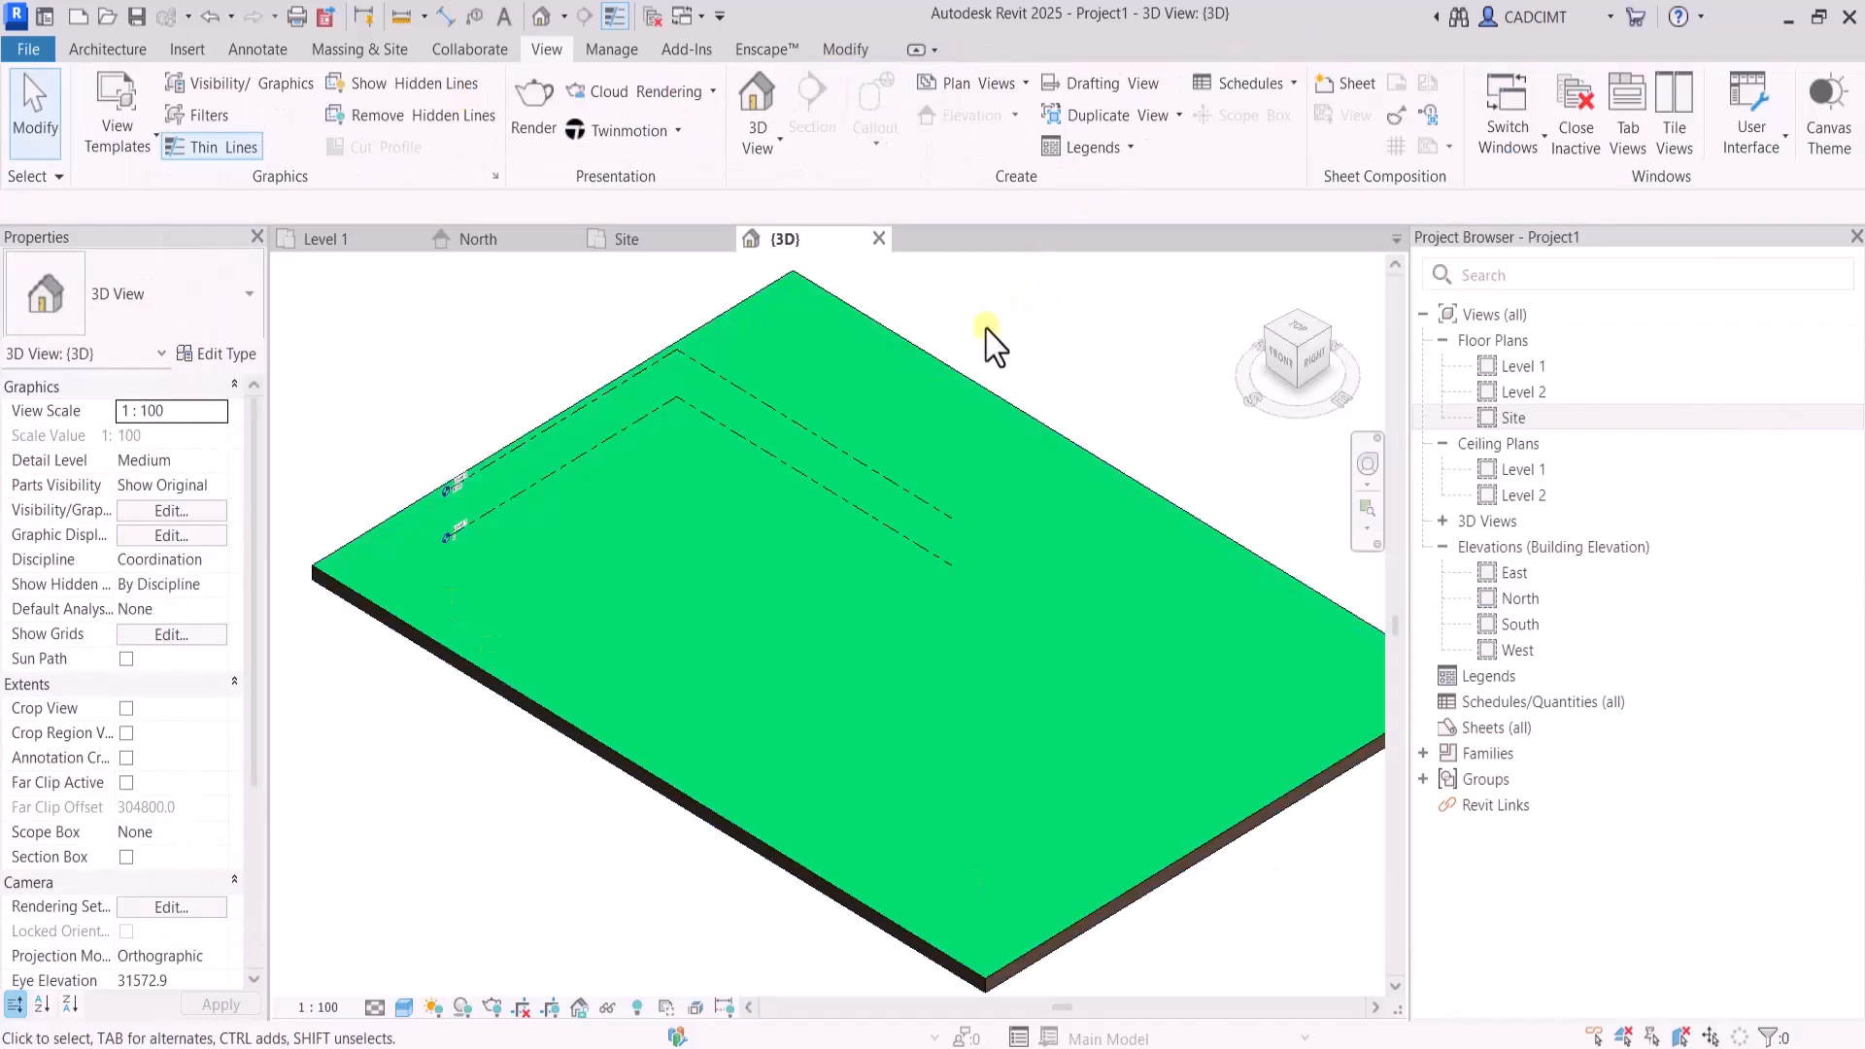
pyautogui.click(982, 398)
pyautogui.click(1021, 375)
# In the Site plan, begin adding shape points to the toposolid with elevation base Current Level and a 300 mm offset
pyautogui.click(646, 249)
pyautogui.scroll(1, 949, 528)
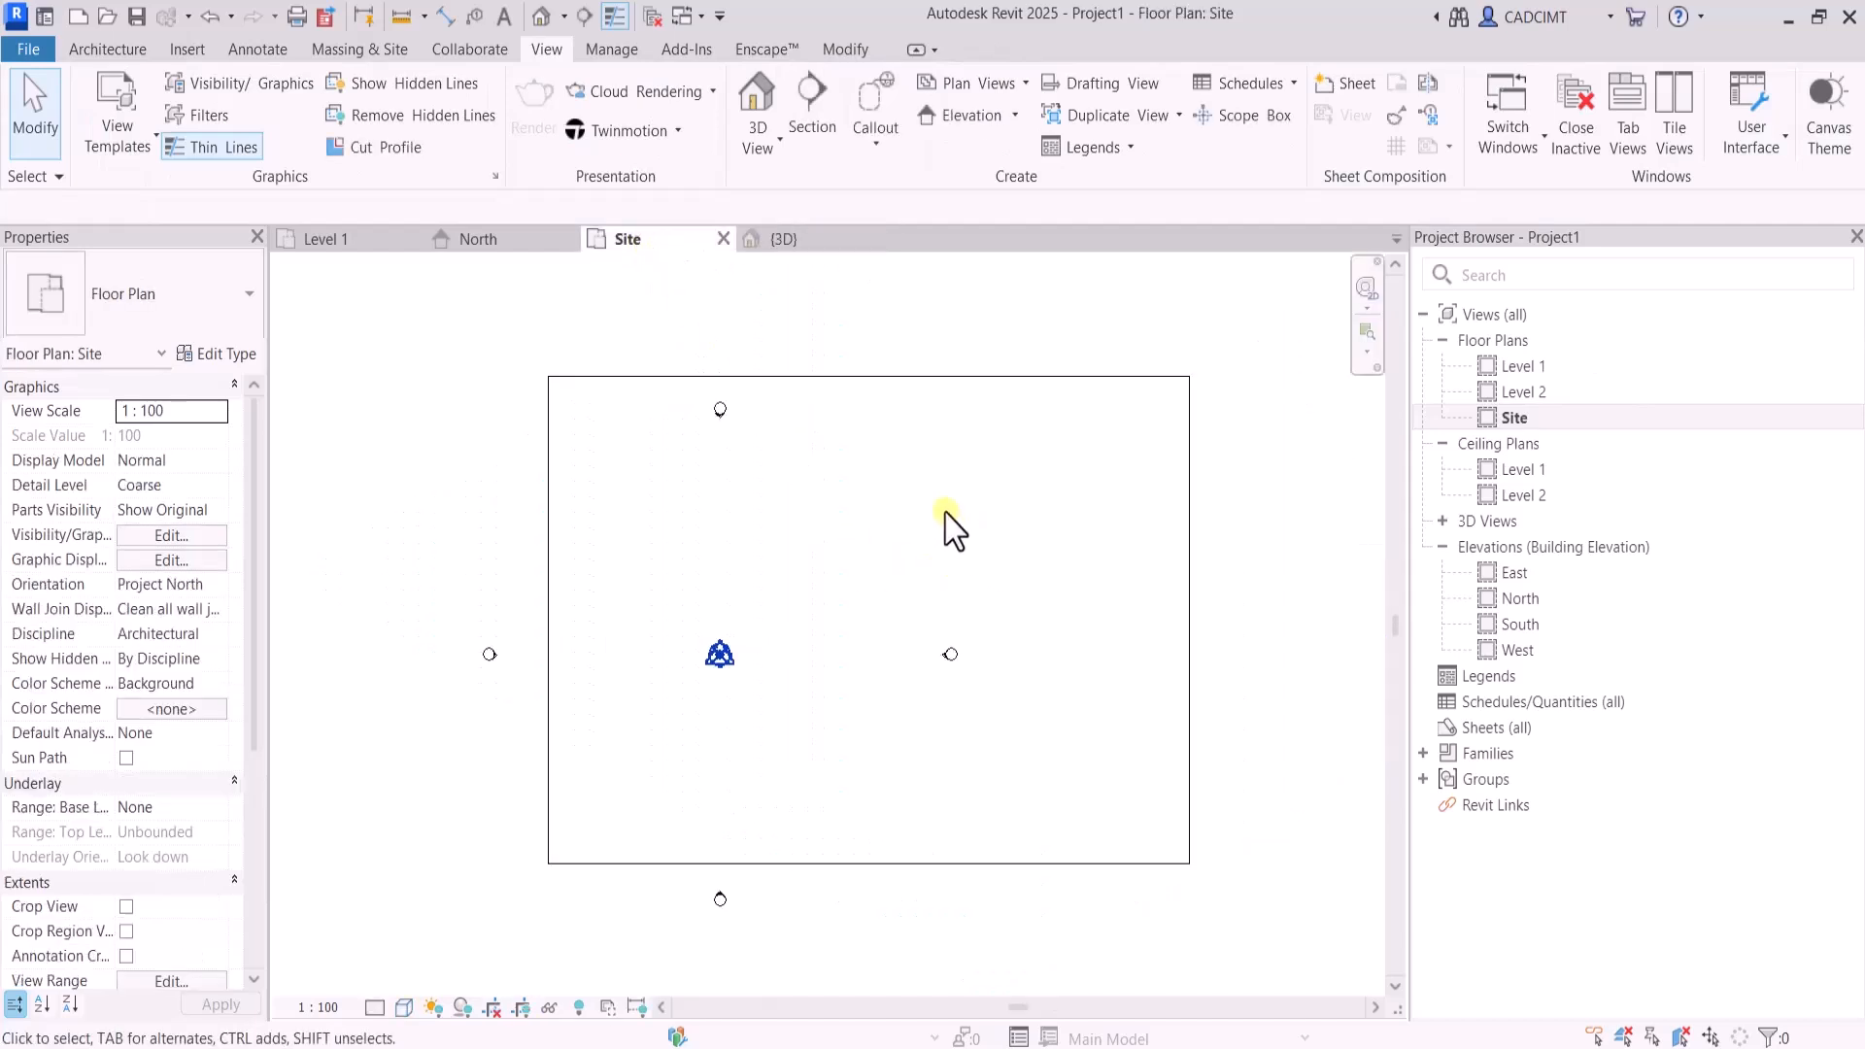
pyautogui.click(865, 377)
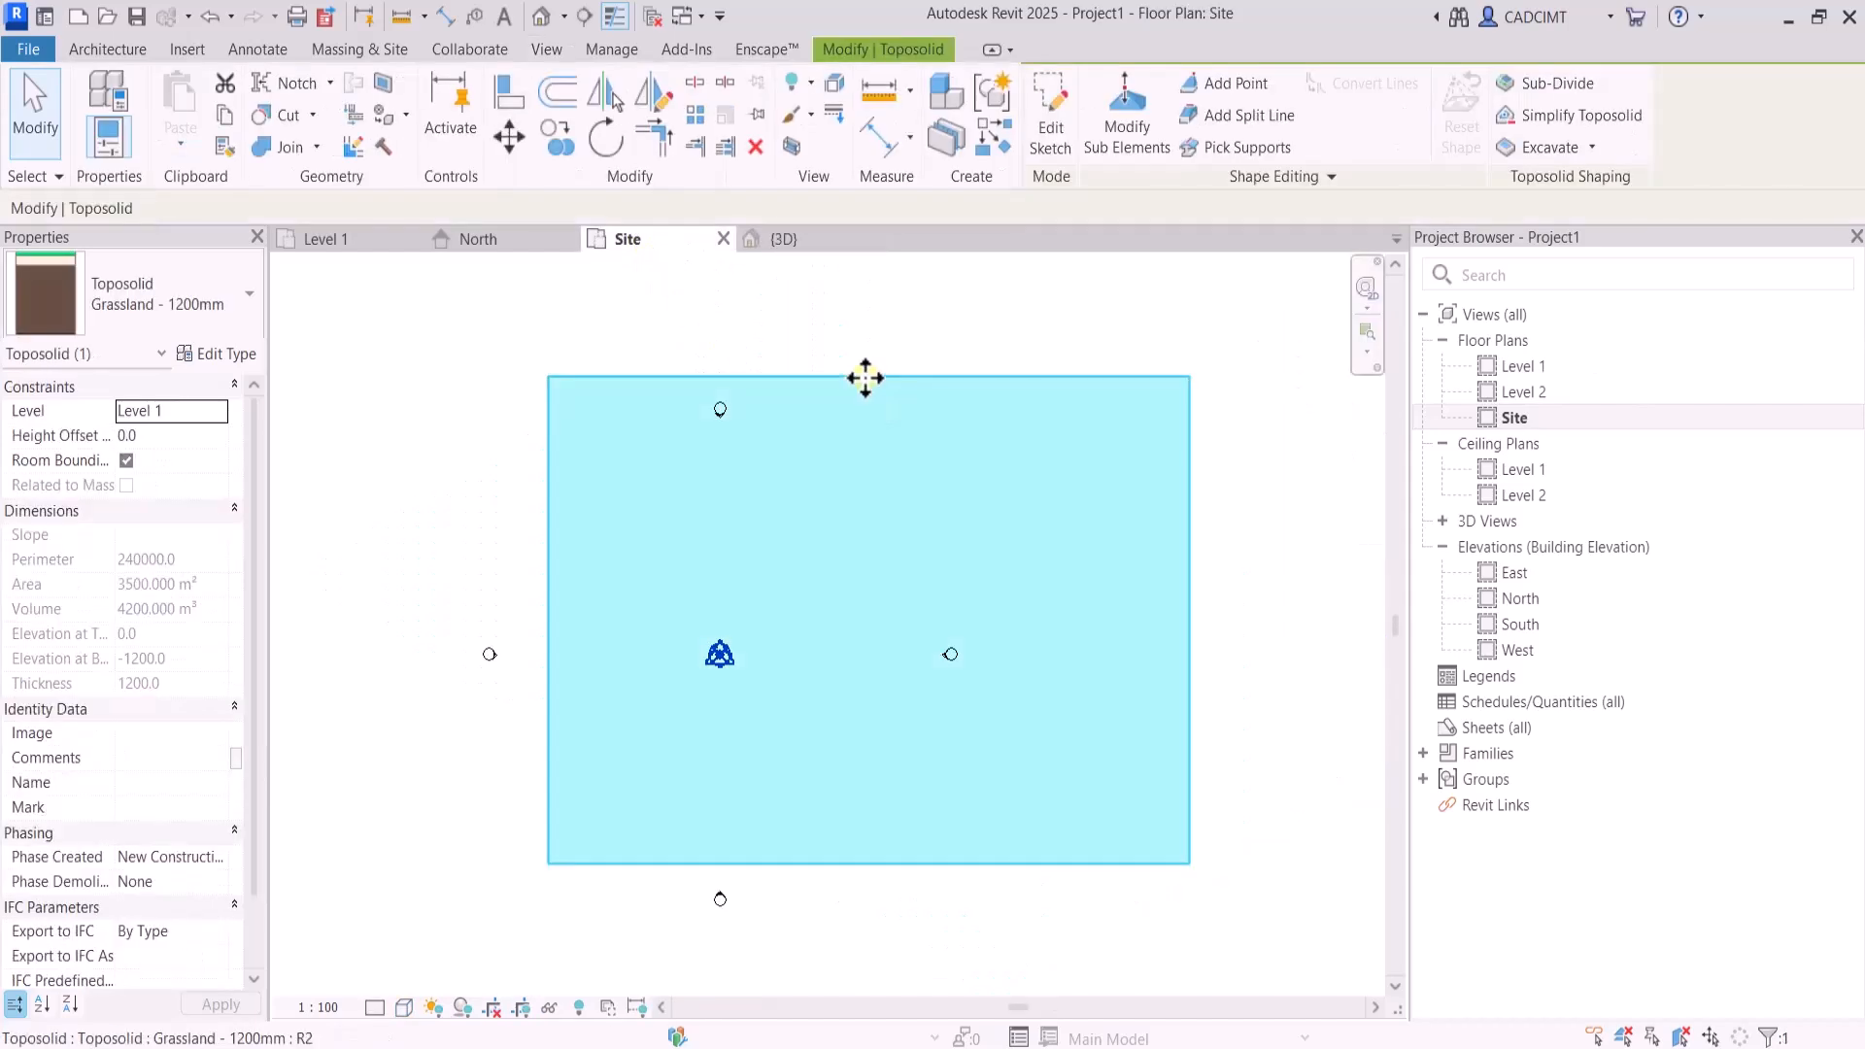
pyautogui.click(1124, 129)
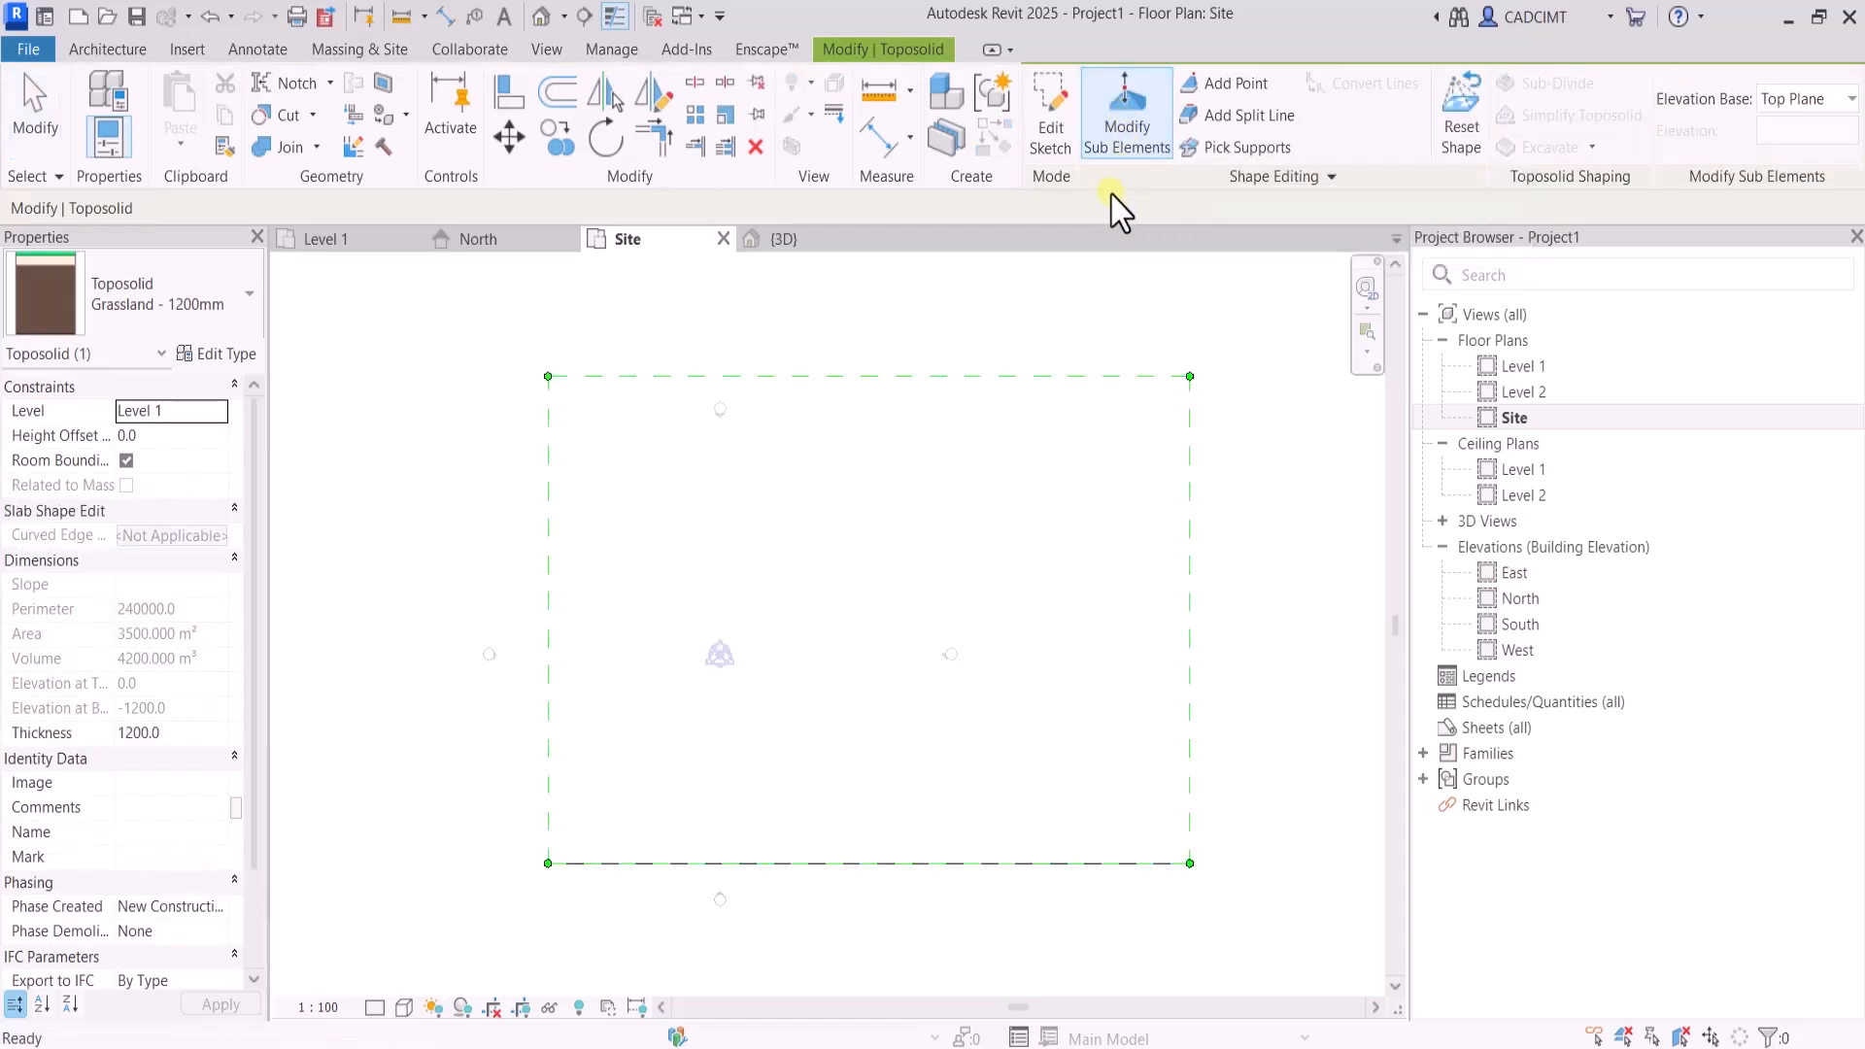
pyautogui.click(1215, 92)
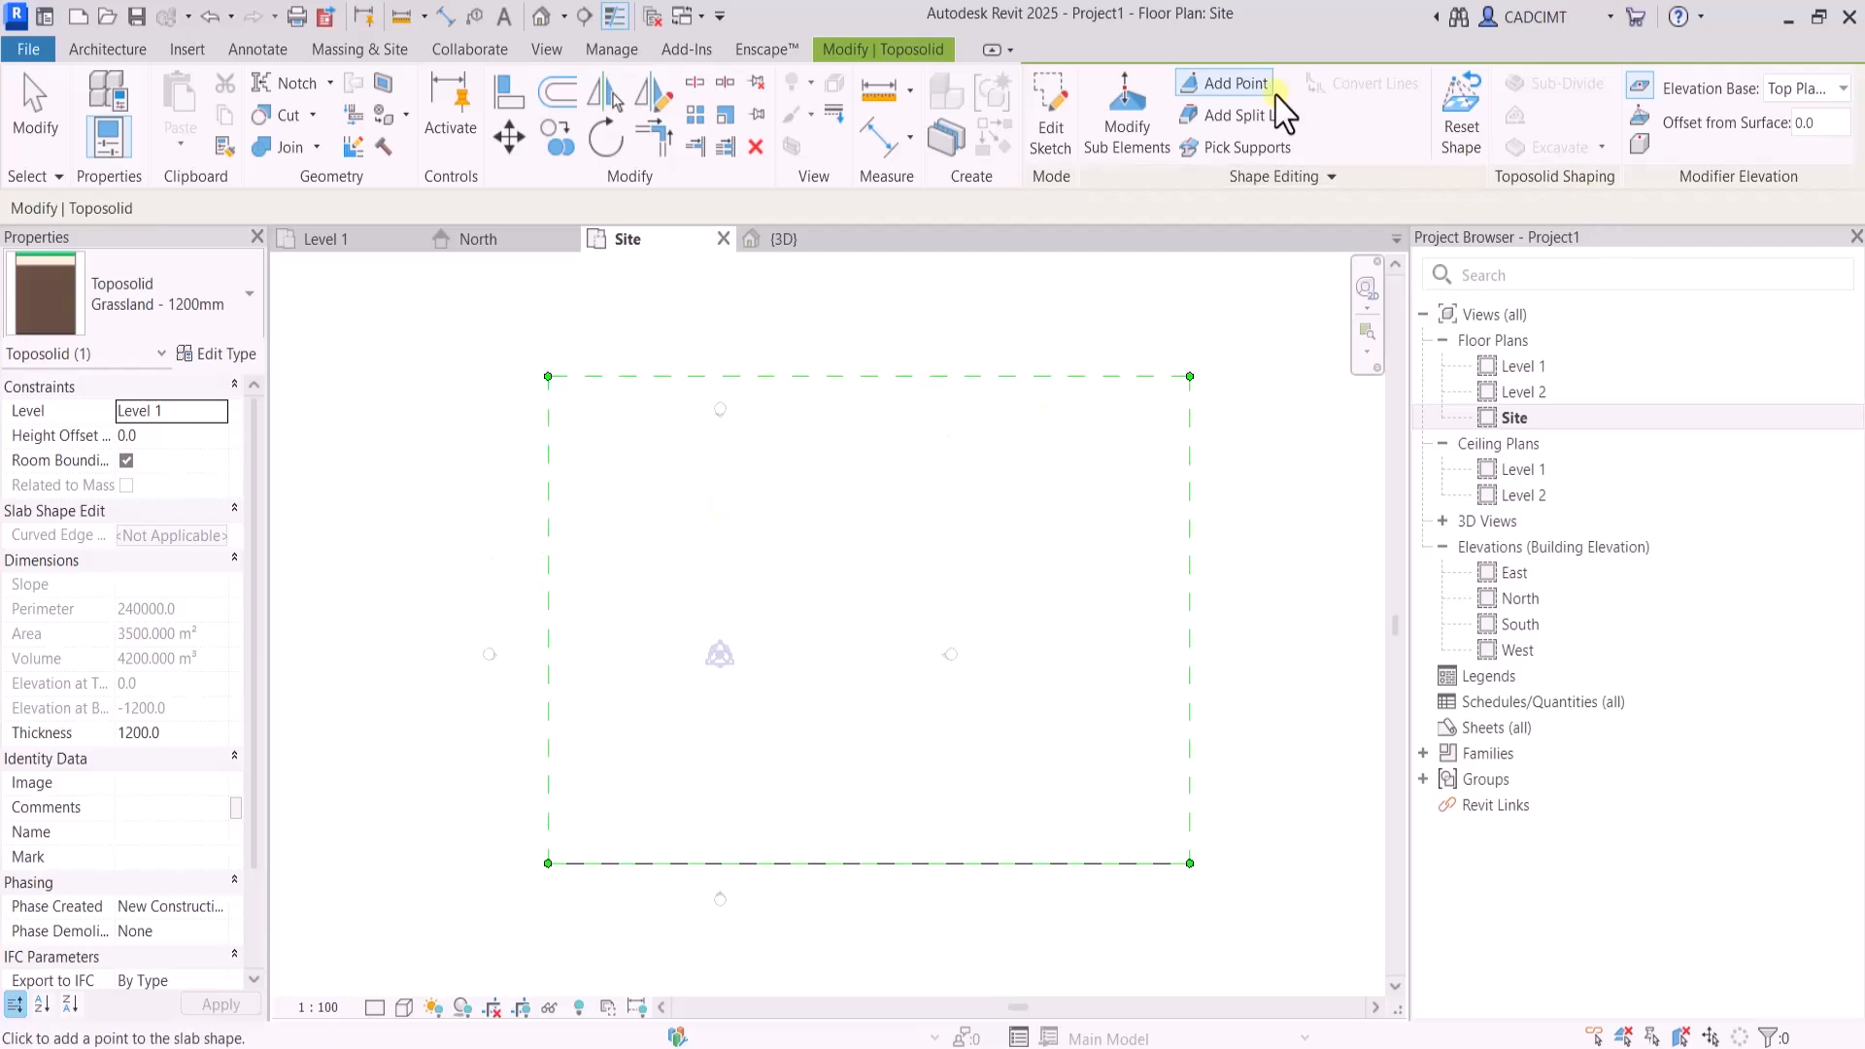
pyautogui.click(1809, 90)
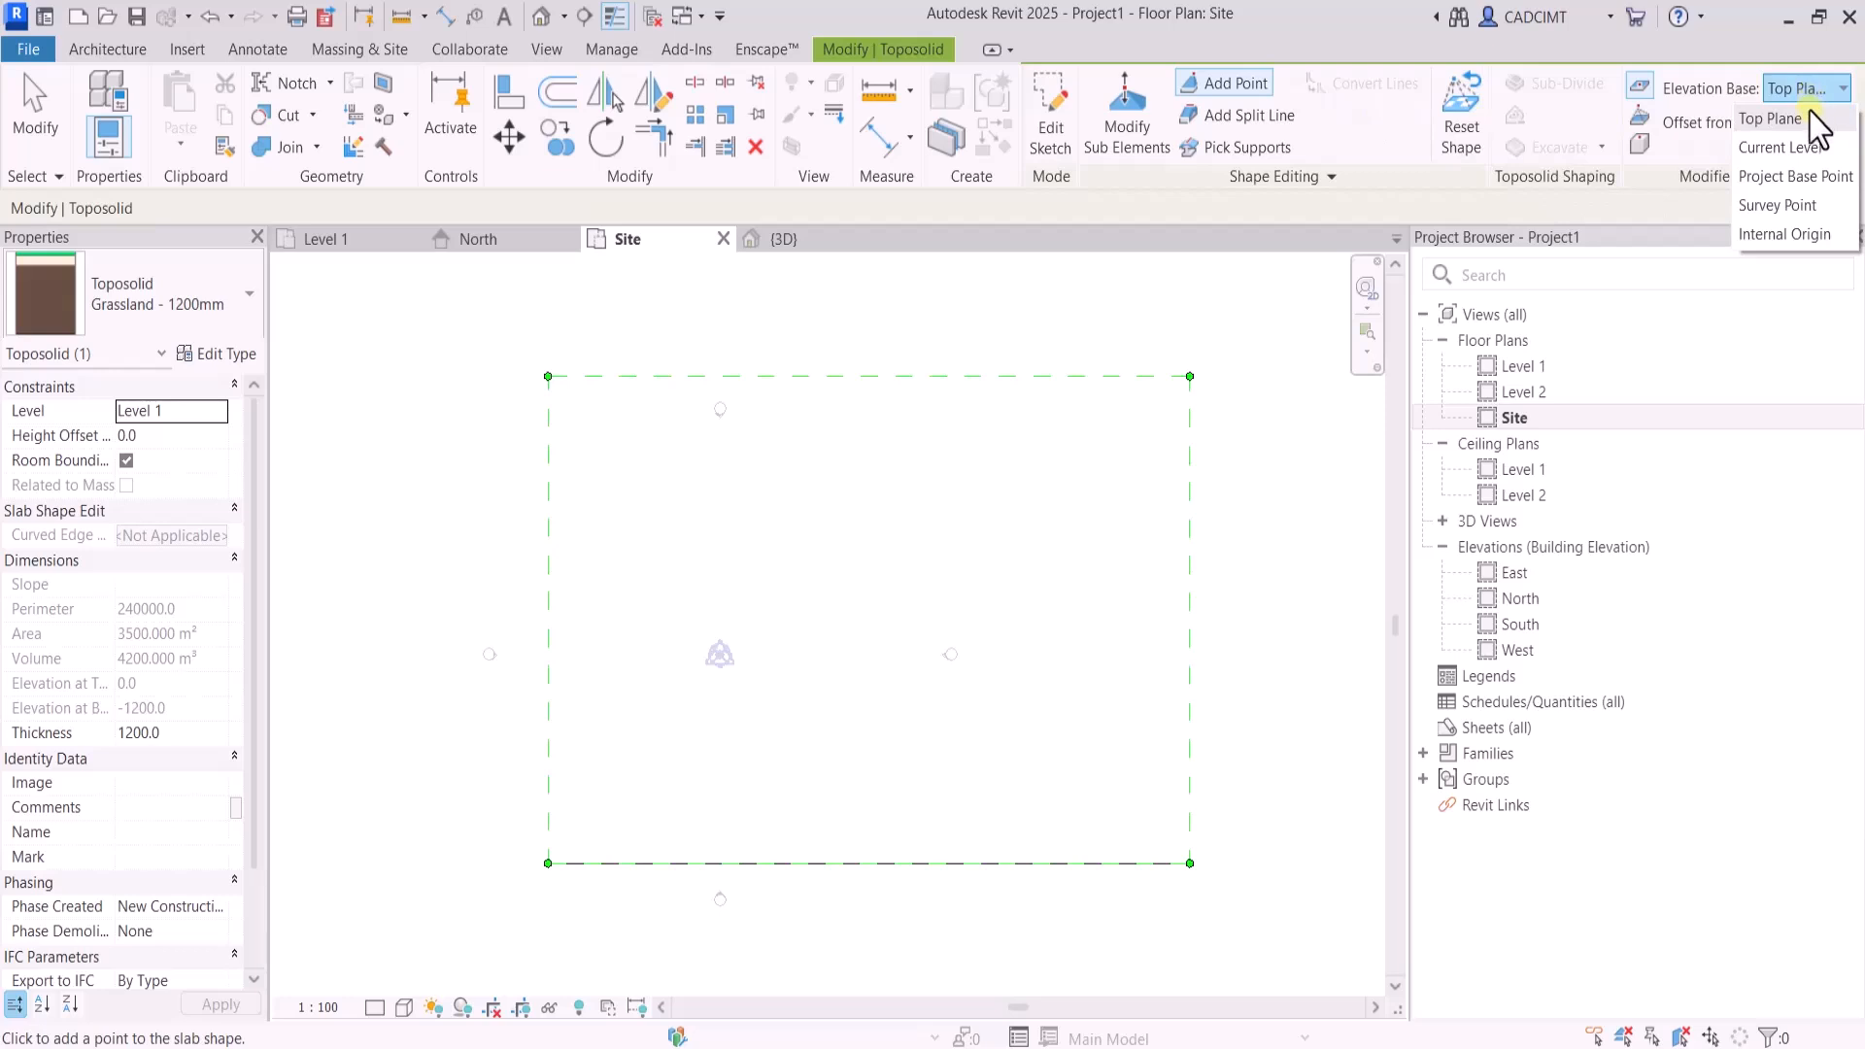
pyautogui.click(1794, 147)
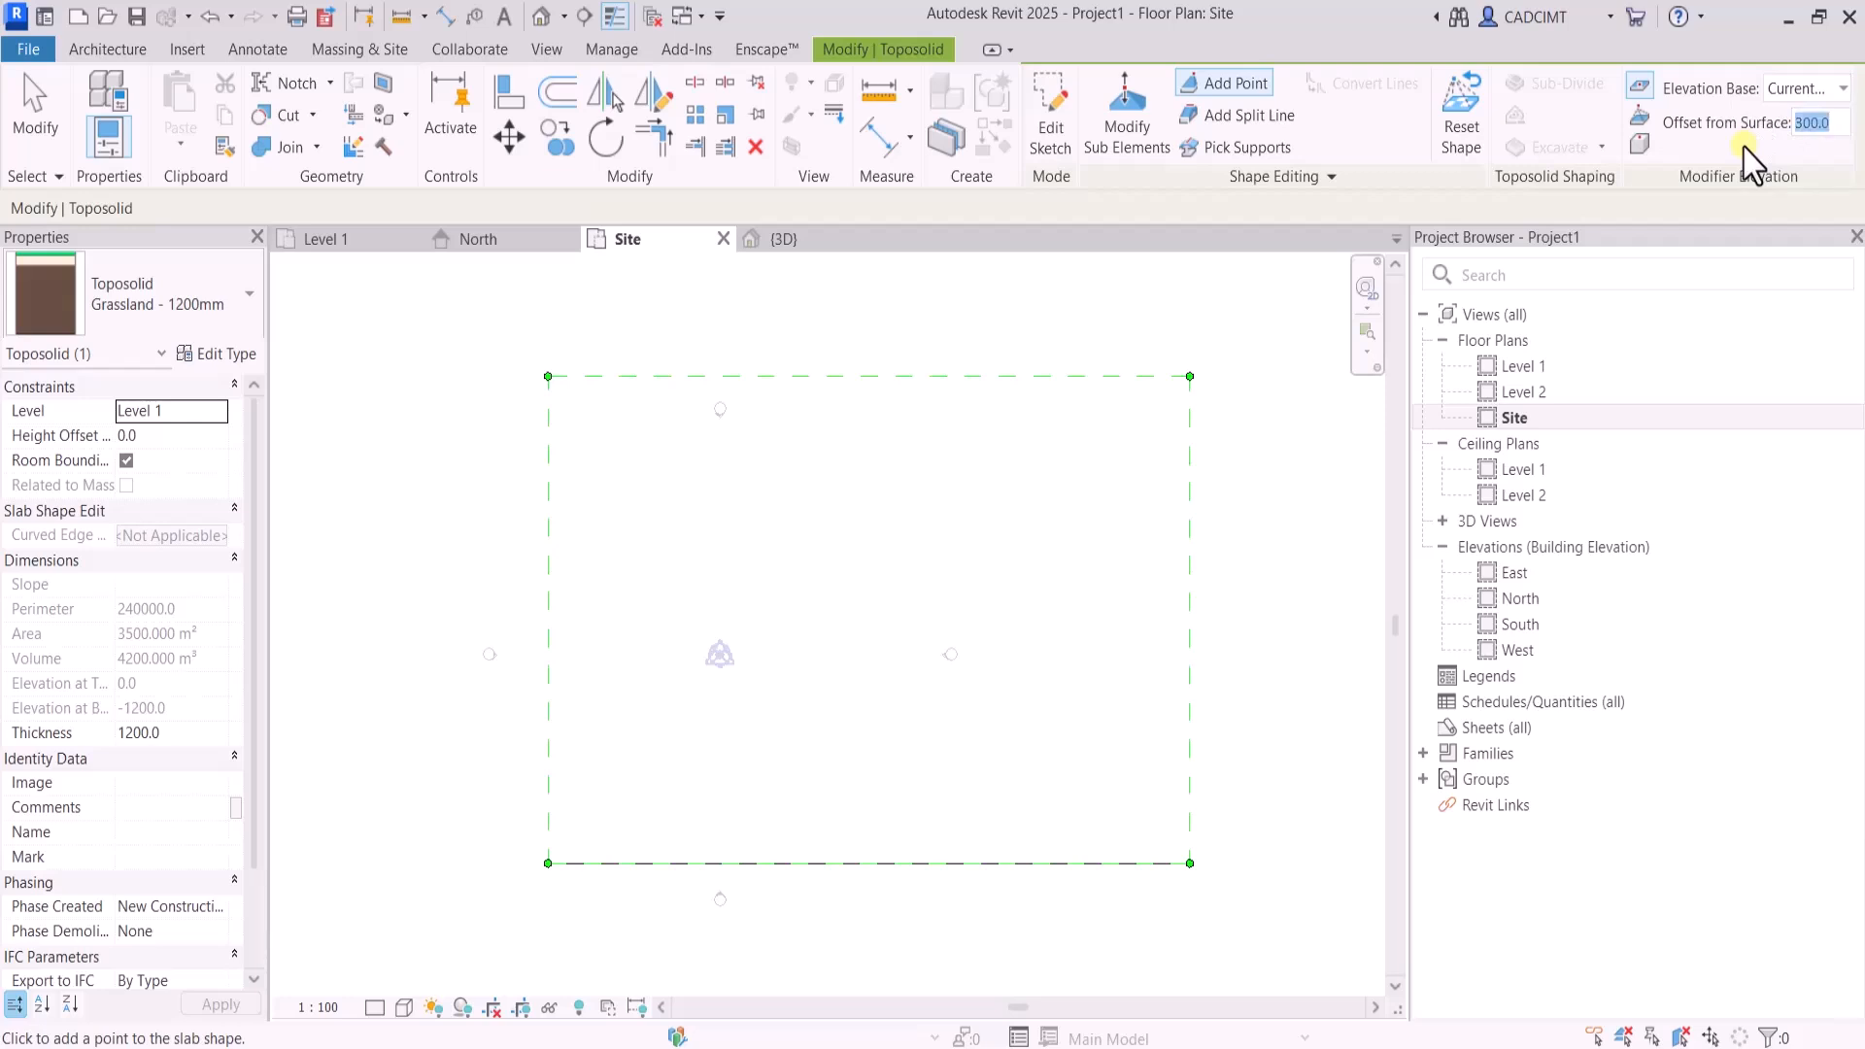
# Place a ring of 13 points at 300 mm just inside the toposolid's boundary and end the shape editing
pyautogui.click(657, 460)
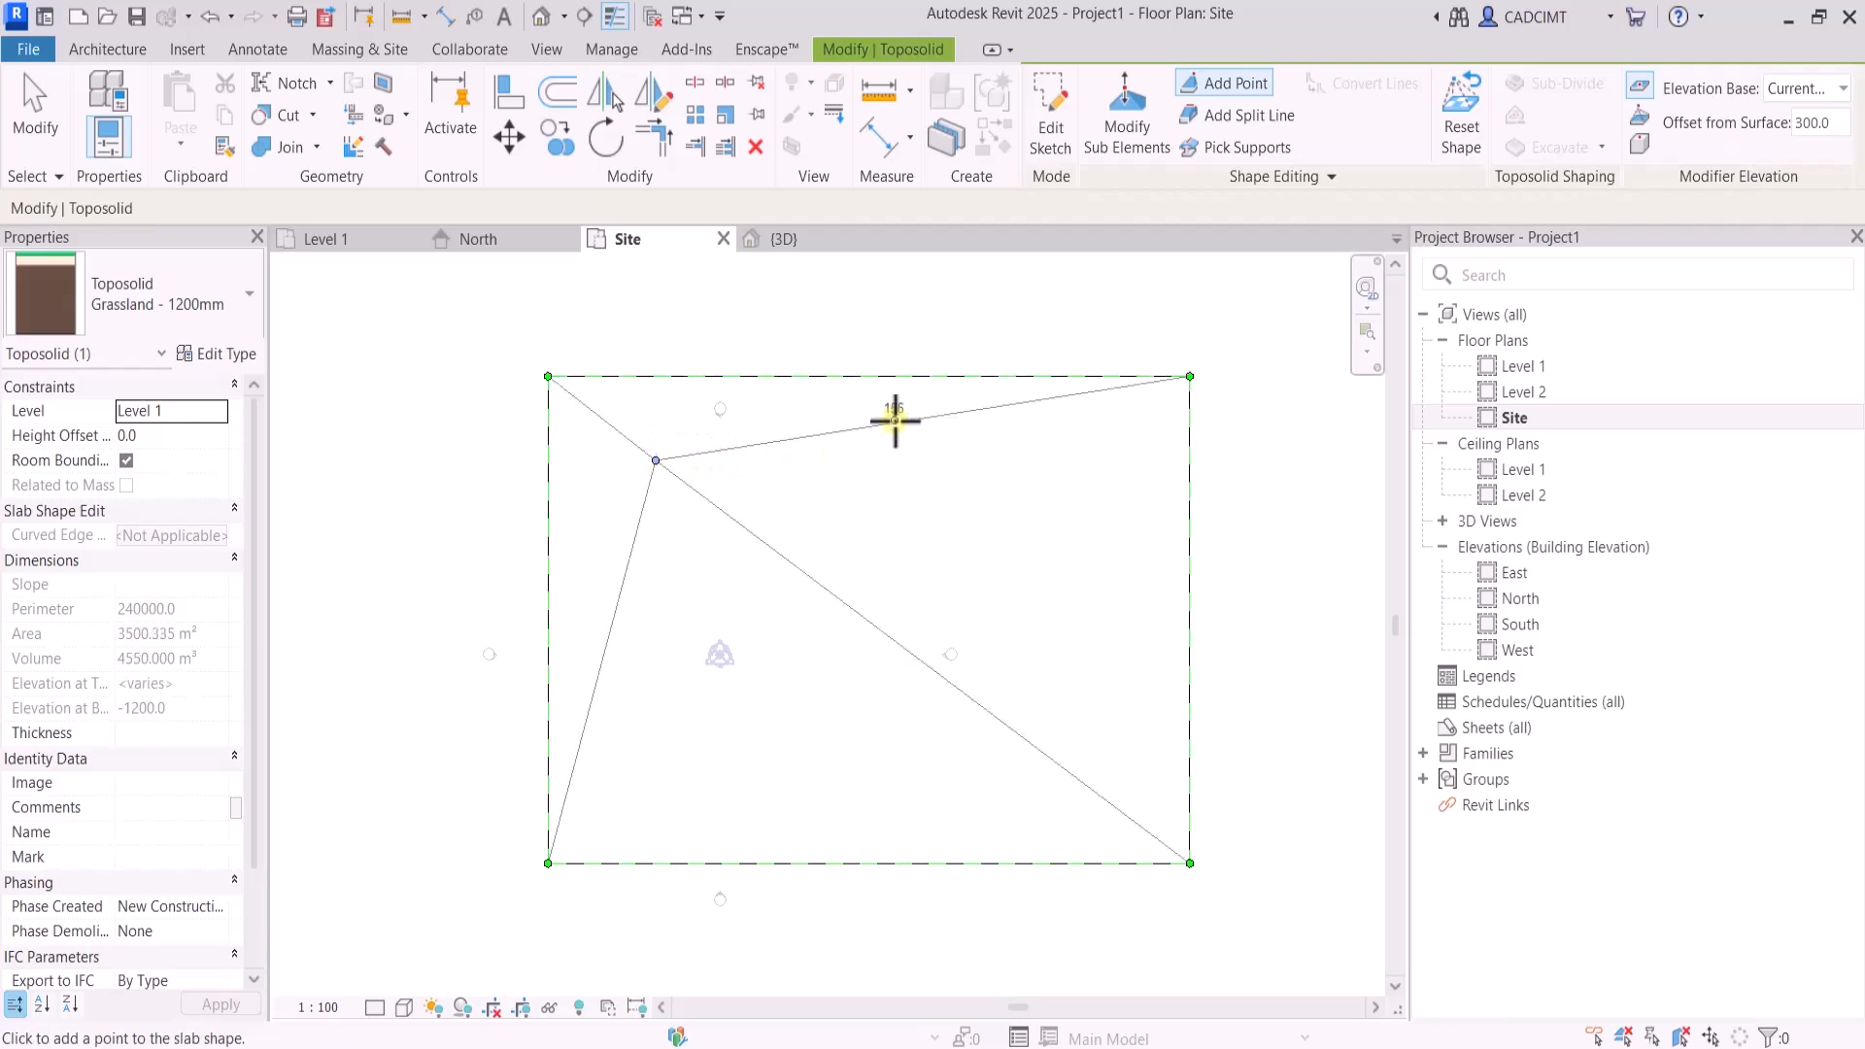
pyautogui.click(895, 421)
pyautogui.click(983, 421)
pyautogui.click(1132, 462)
pyautogui.click(1146, 577)
pyautogui.click(1137, 731)
pyautogui.click(1093, 810)
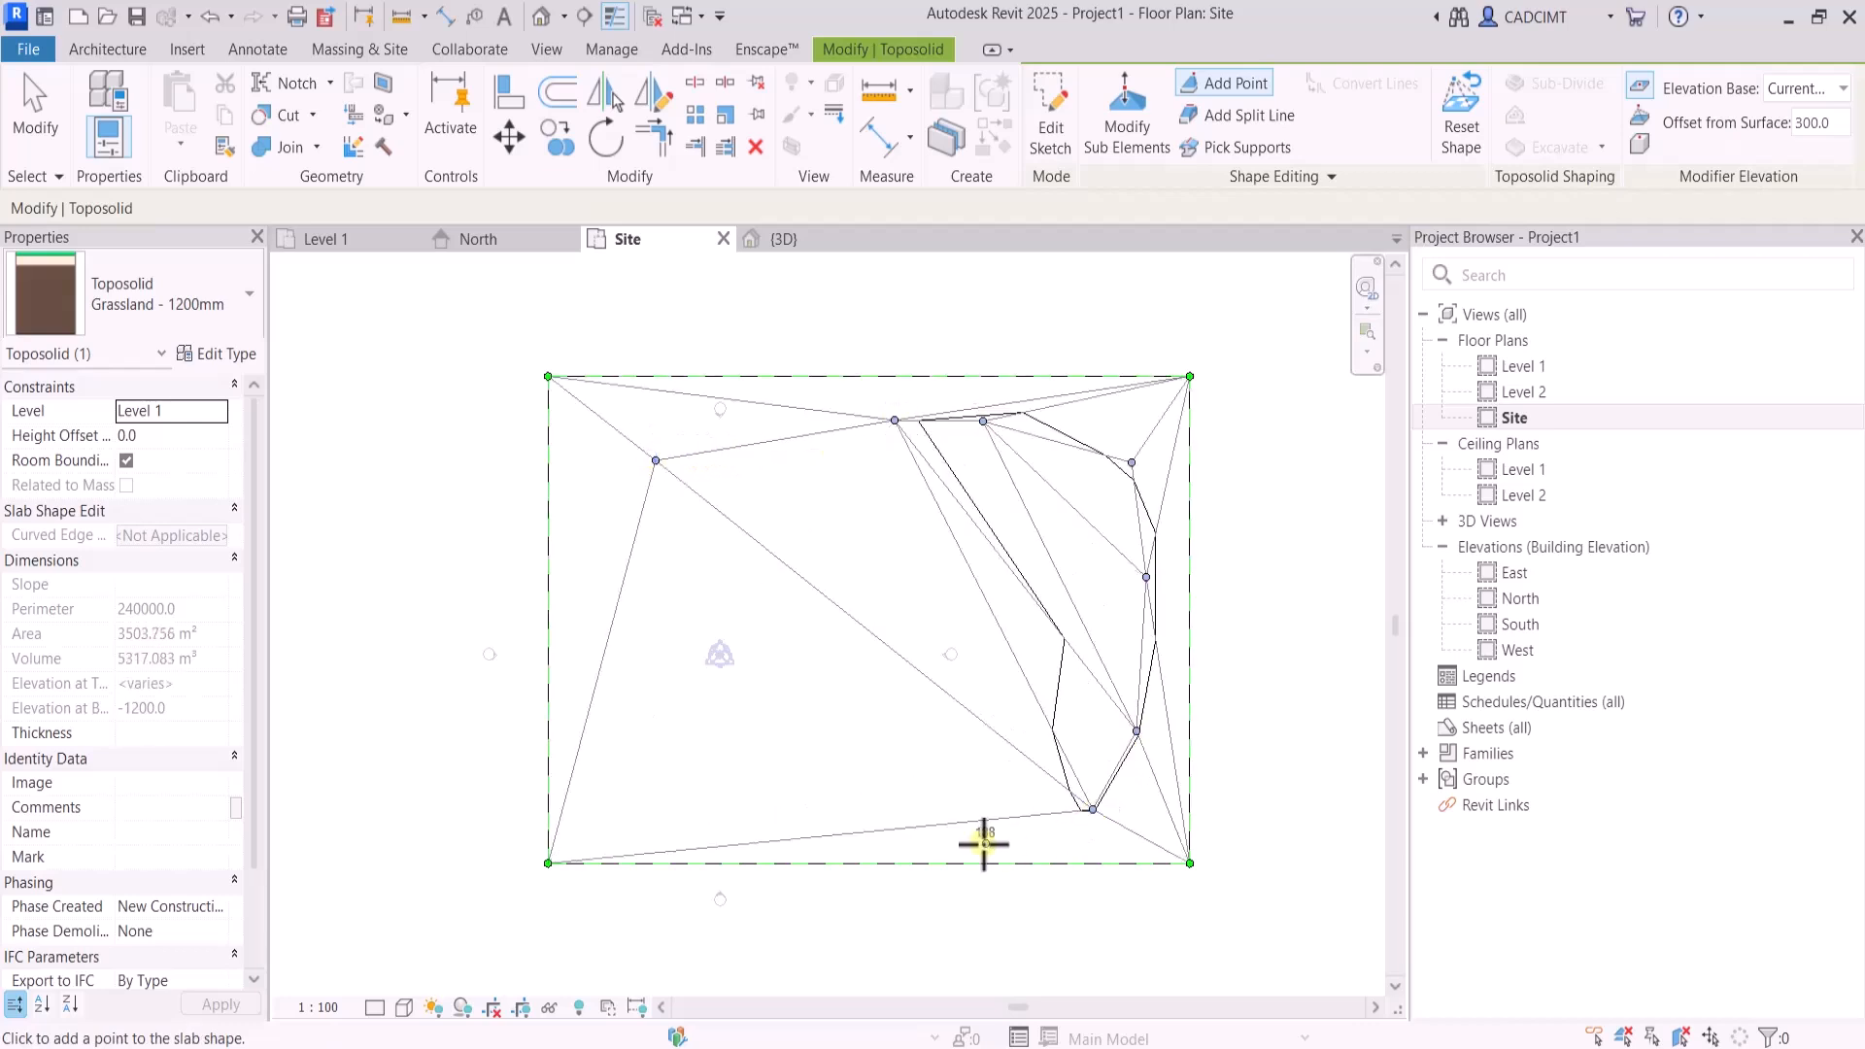
pyautogui.click(984, 843)
pyautogui.click(827, 843)
pyautogui.click(670, 828)
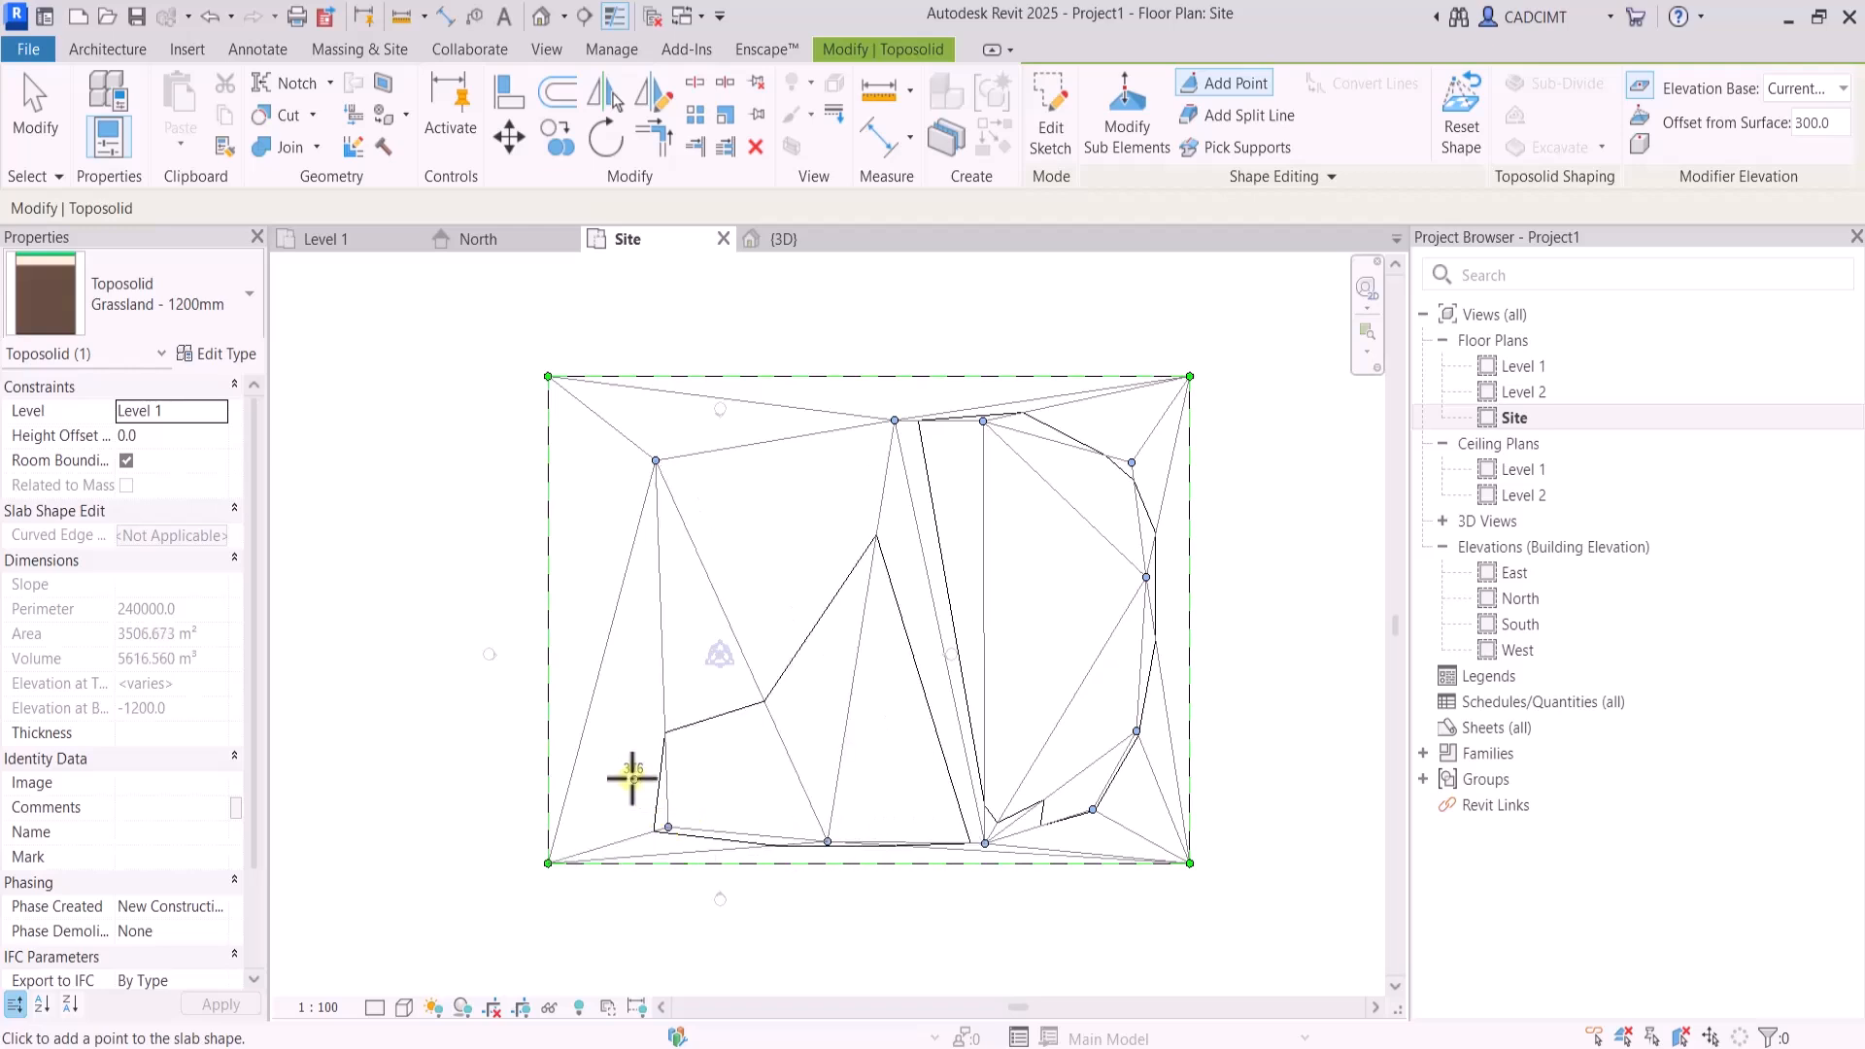
pyautogui.click(615, 779)
pyautogui.click(600, 618)
pyautogui.click(625, 493)
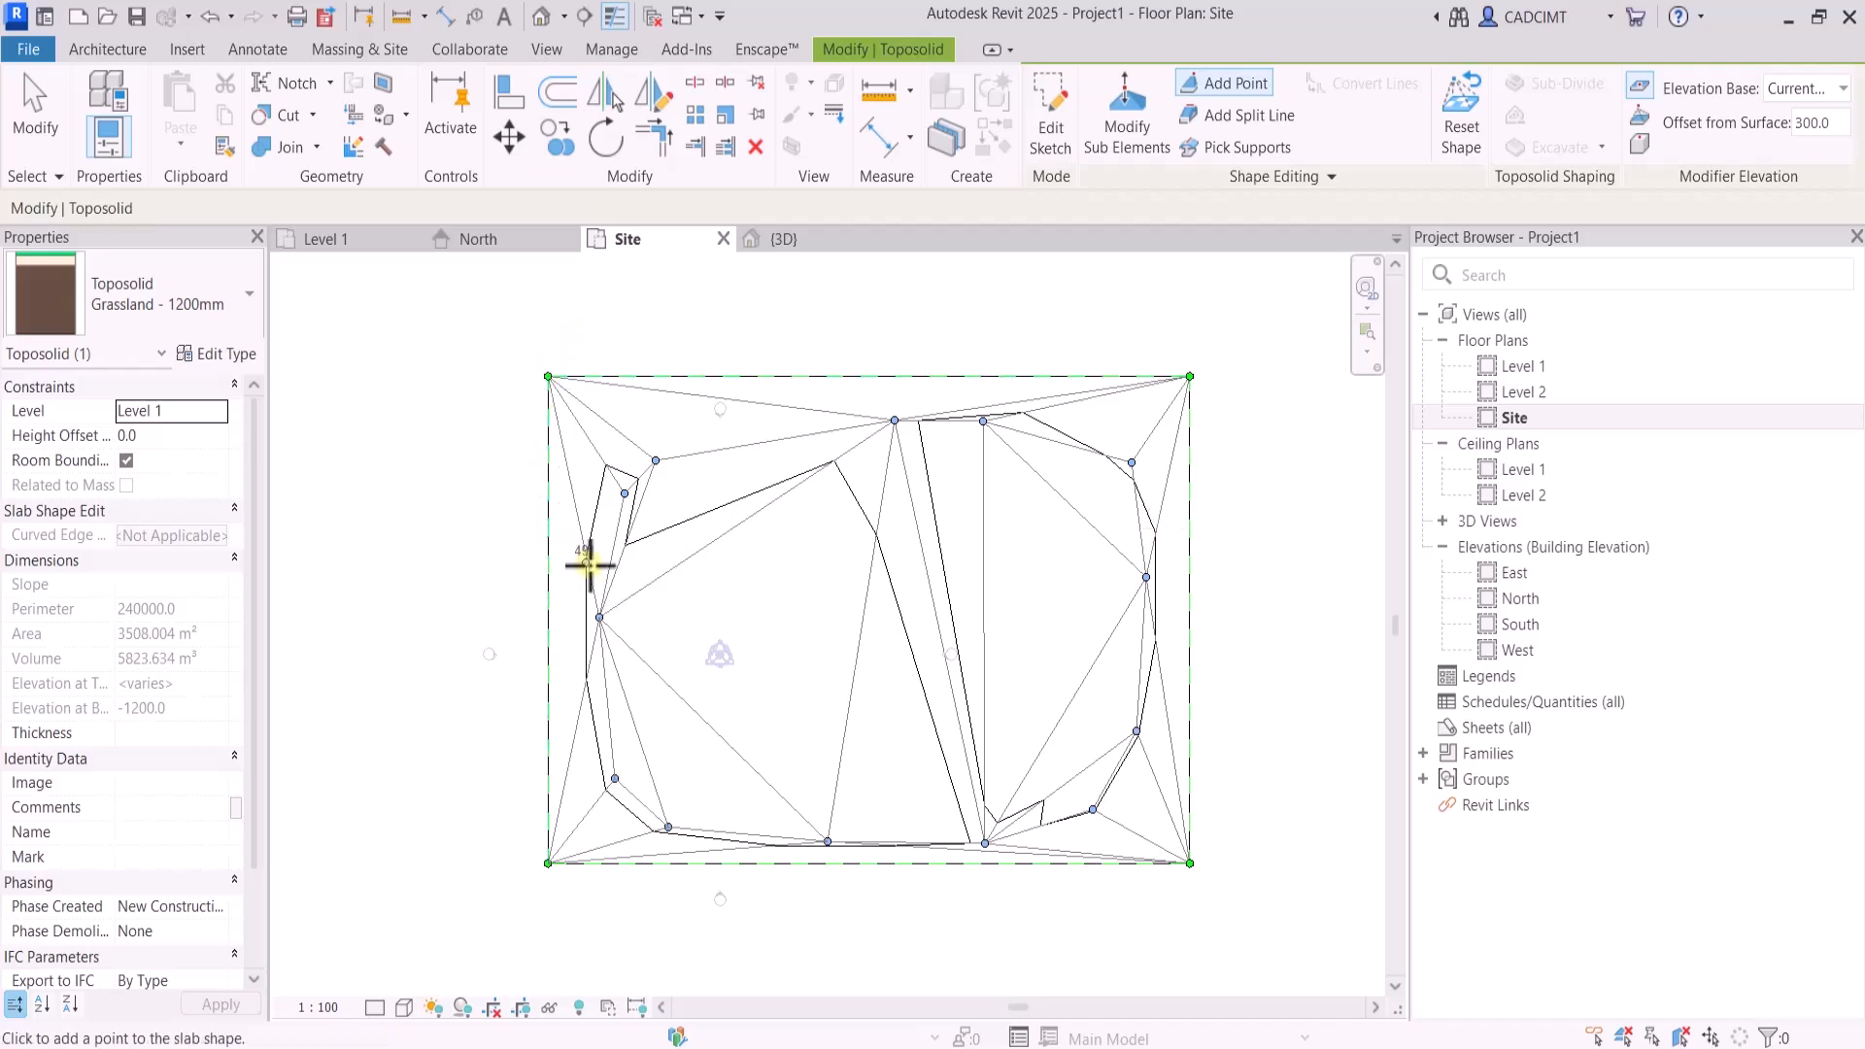
pyautogui.click(37, 136)
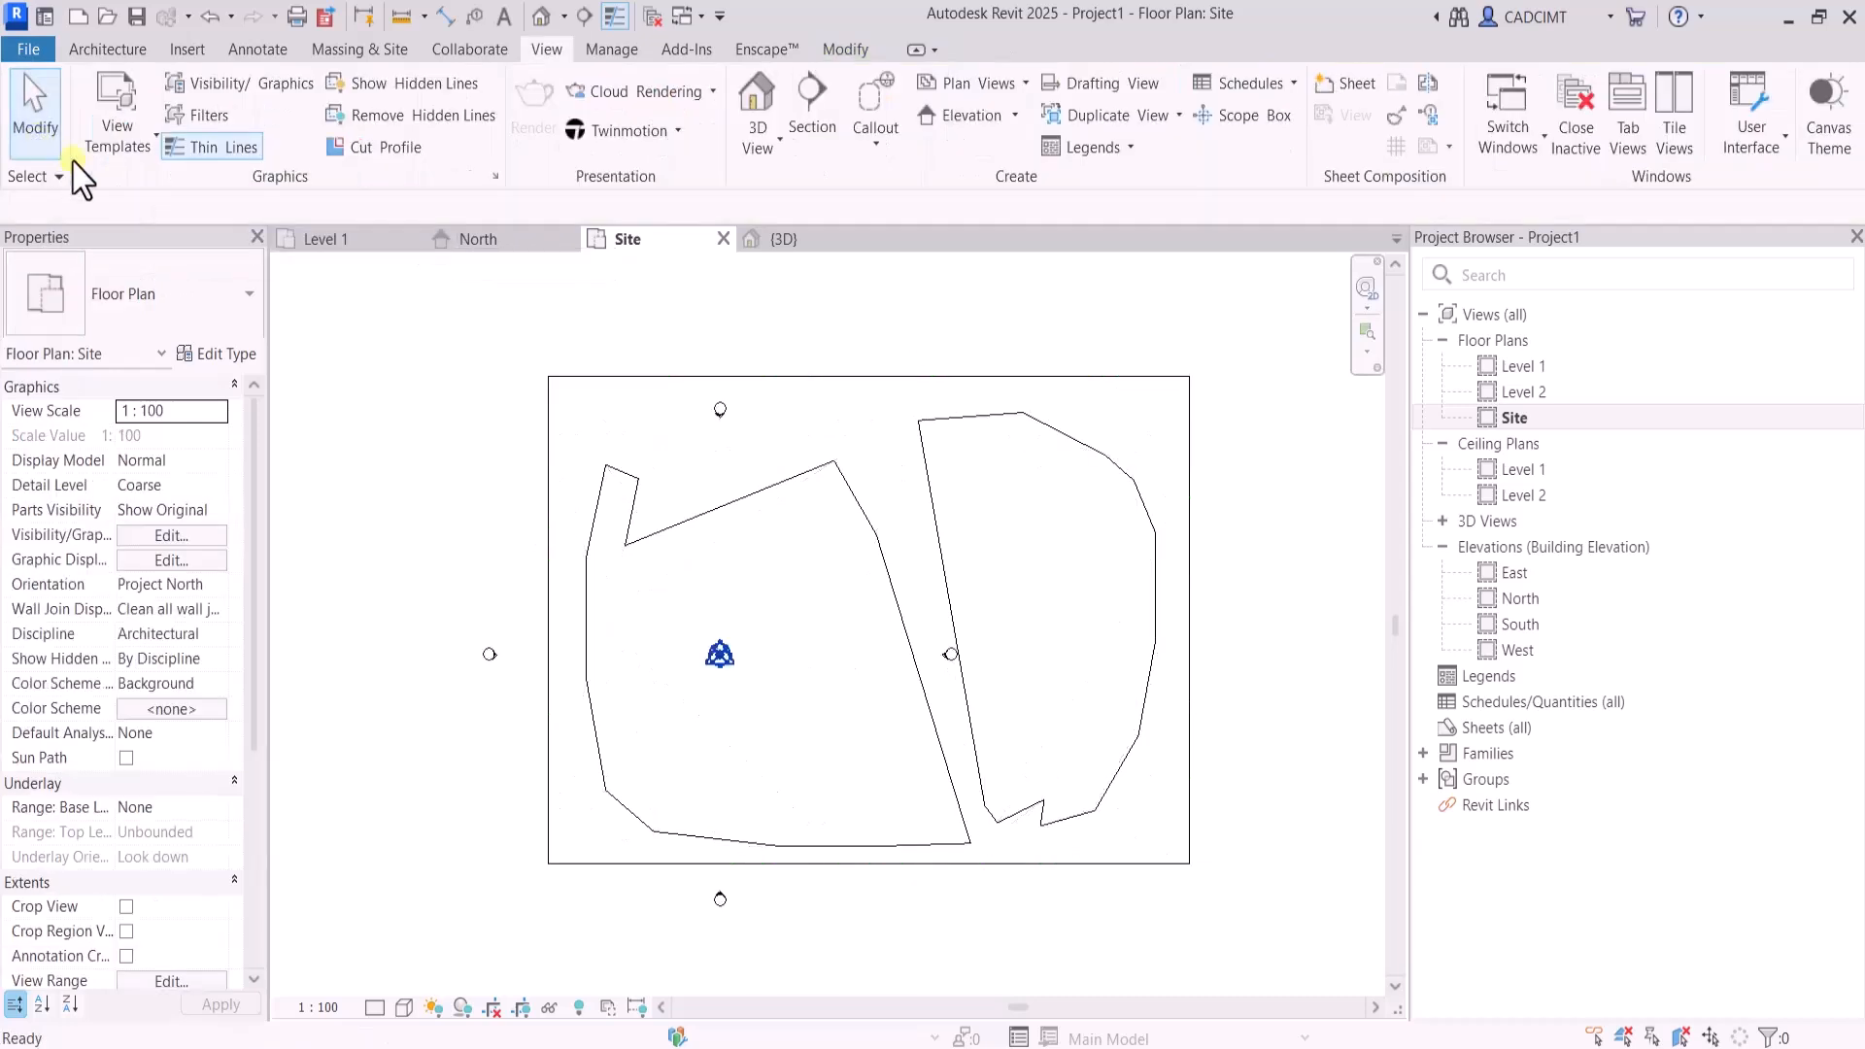
# Modify the toposolid's sub-elements: move one upper-left shape point toward the upper edge's middle and the other down the left side, then end editing
pyautogui.click(670, 528)
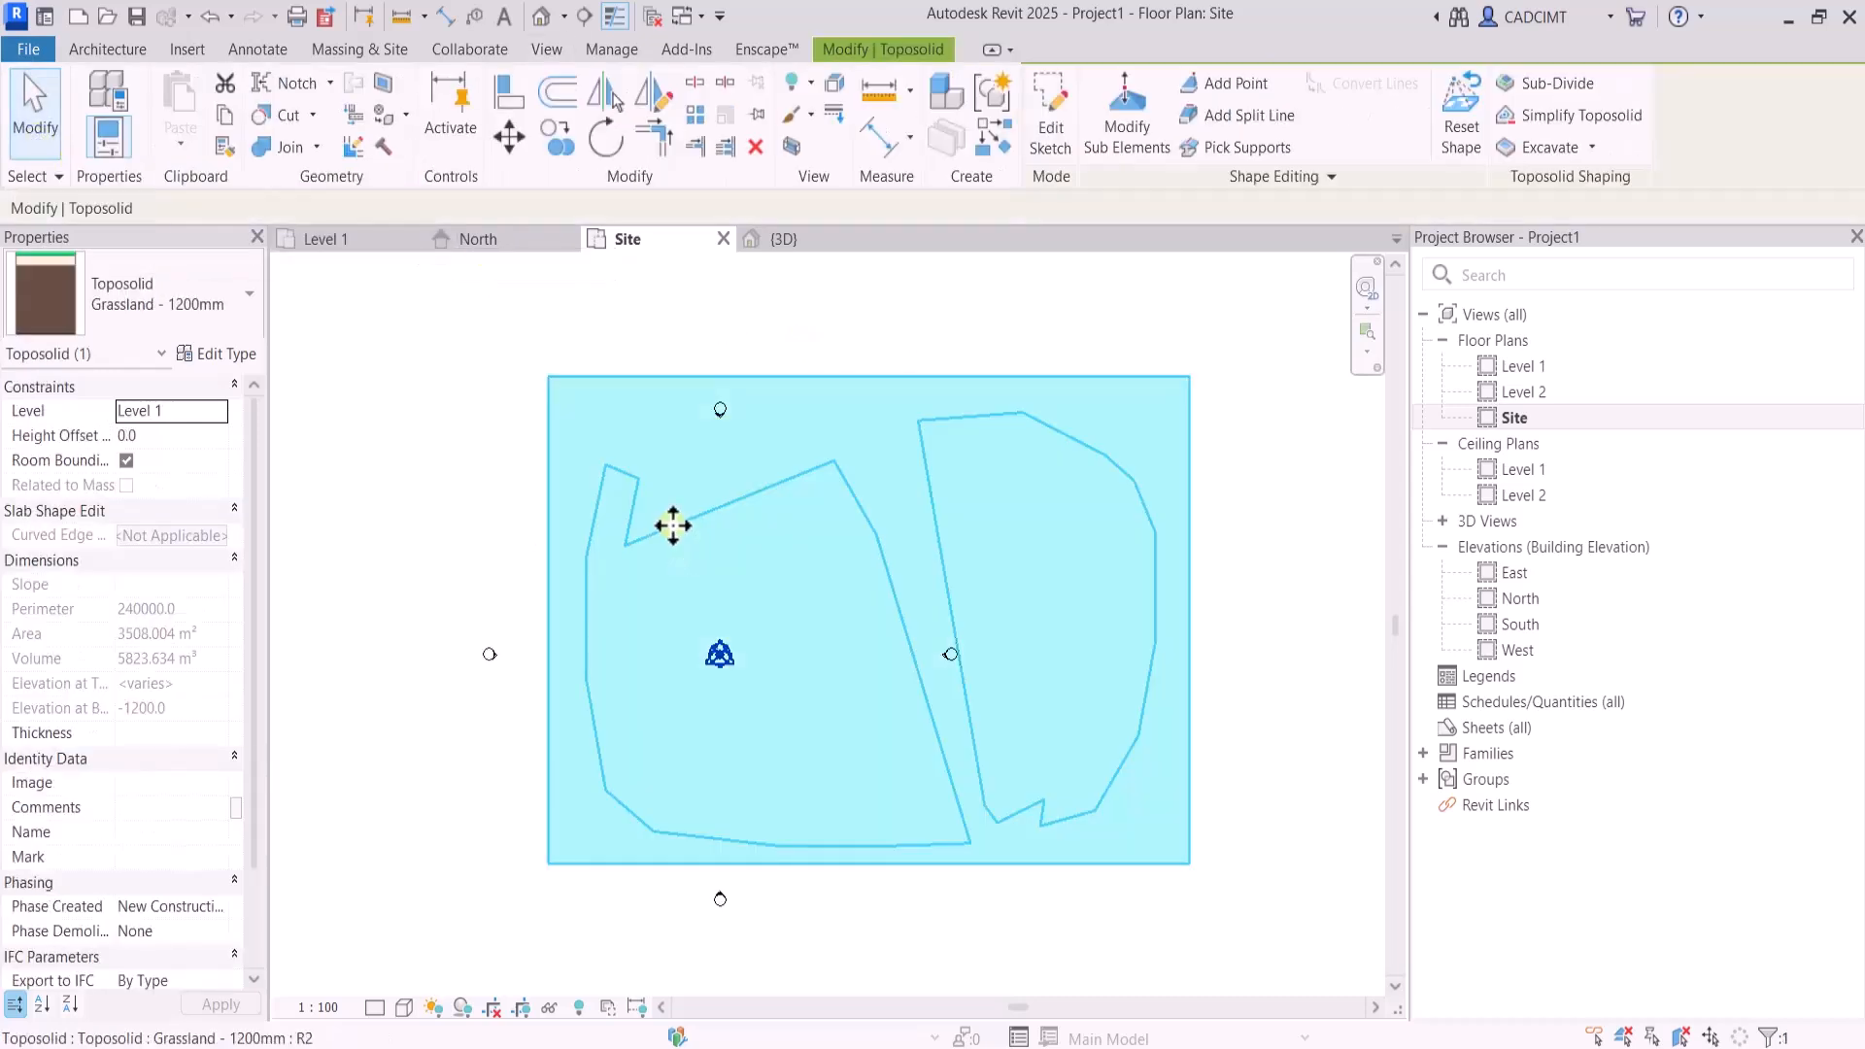
pyautogui.click(1127, 131)
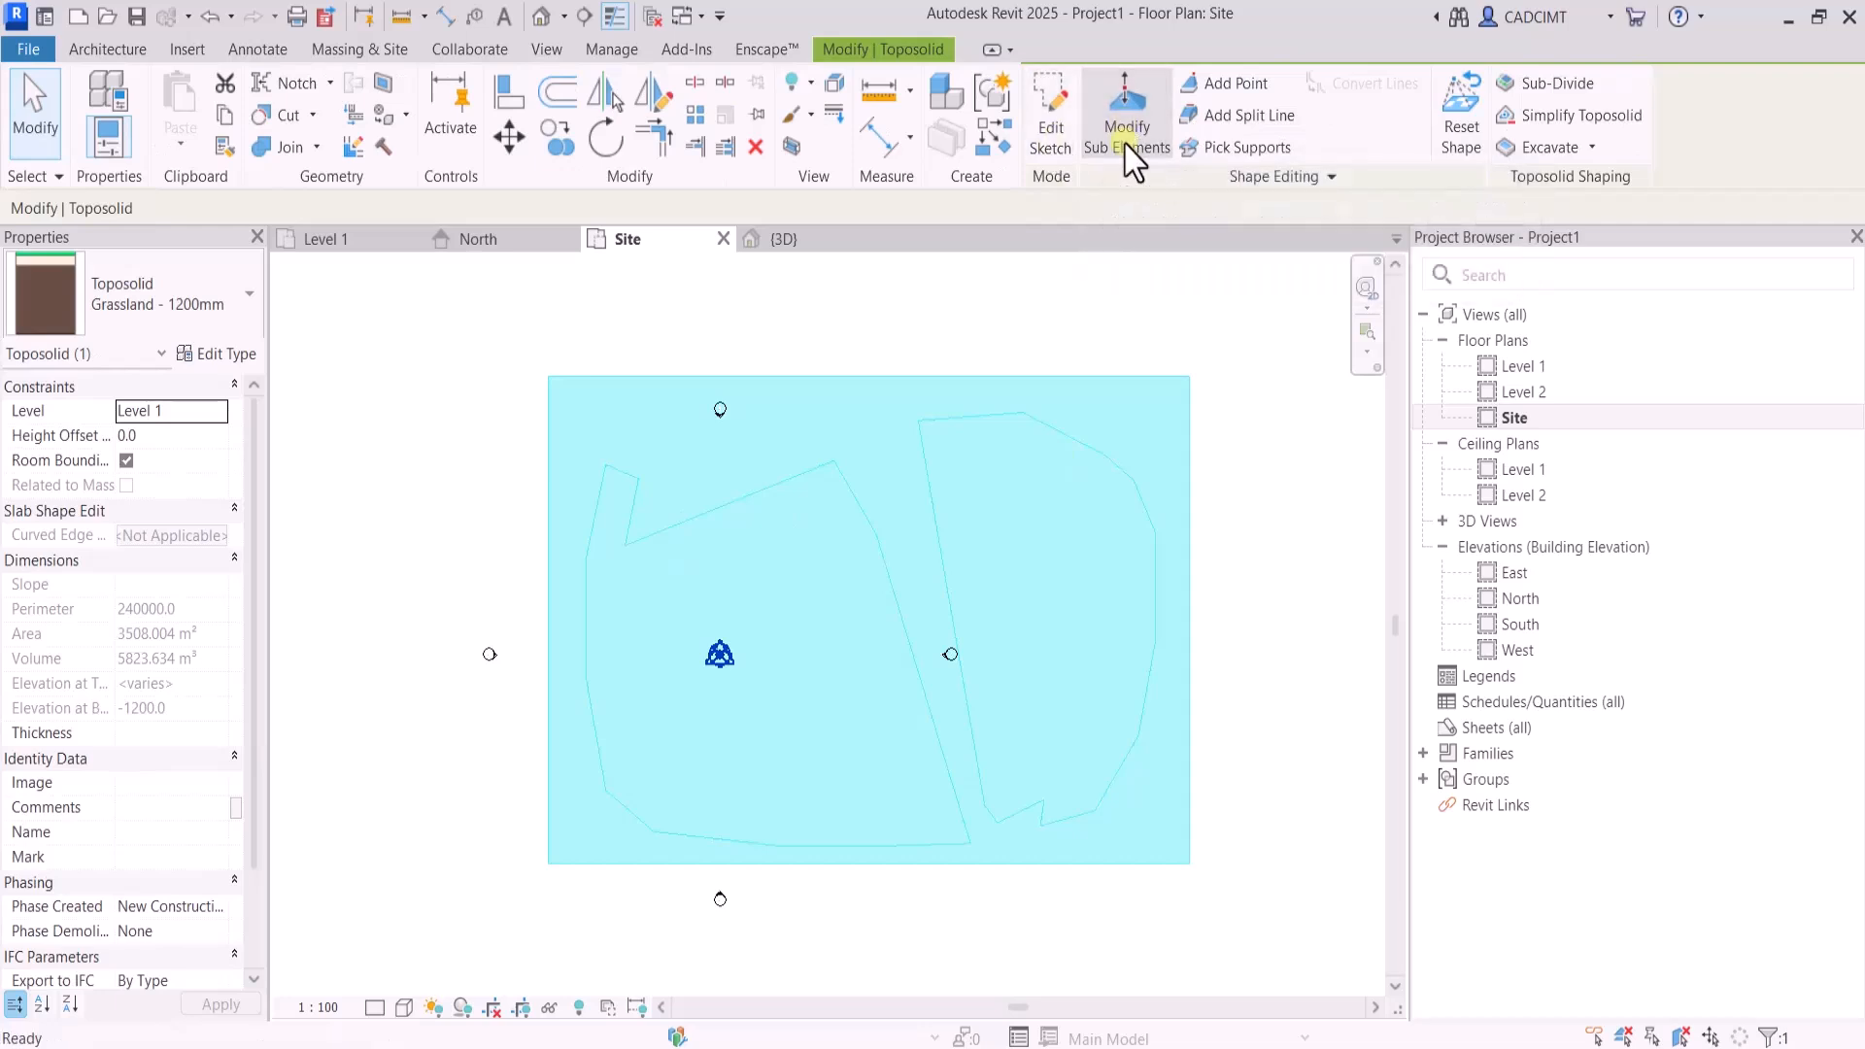
pyautogui.click(670, 458)
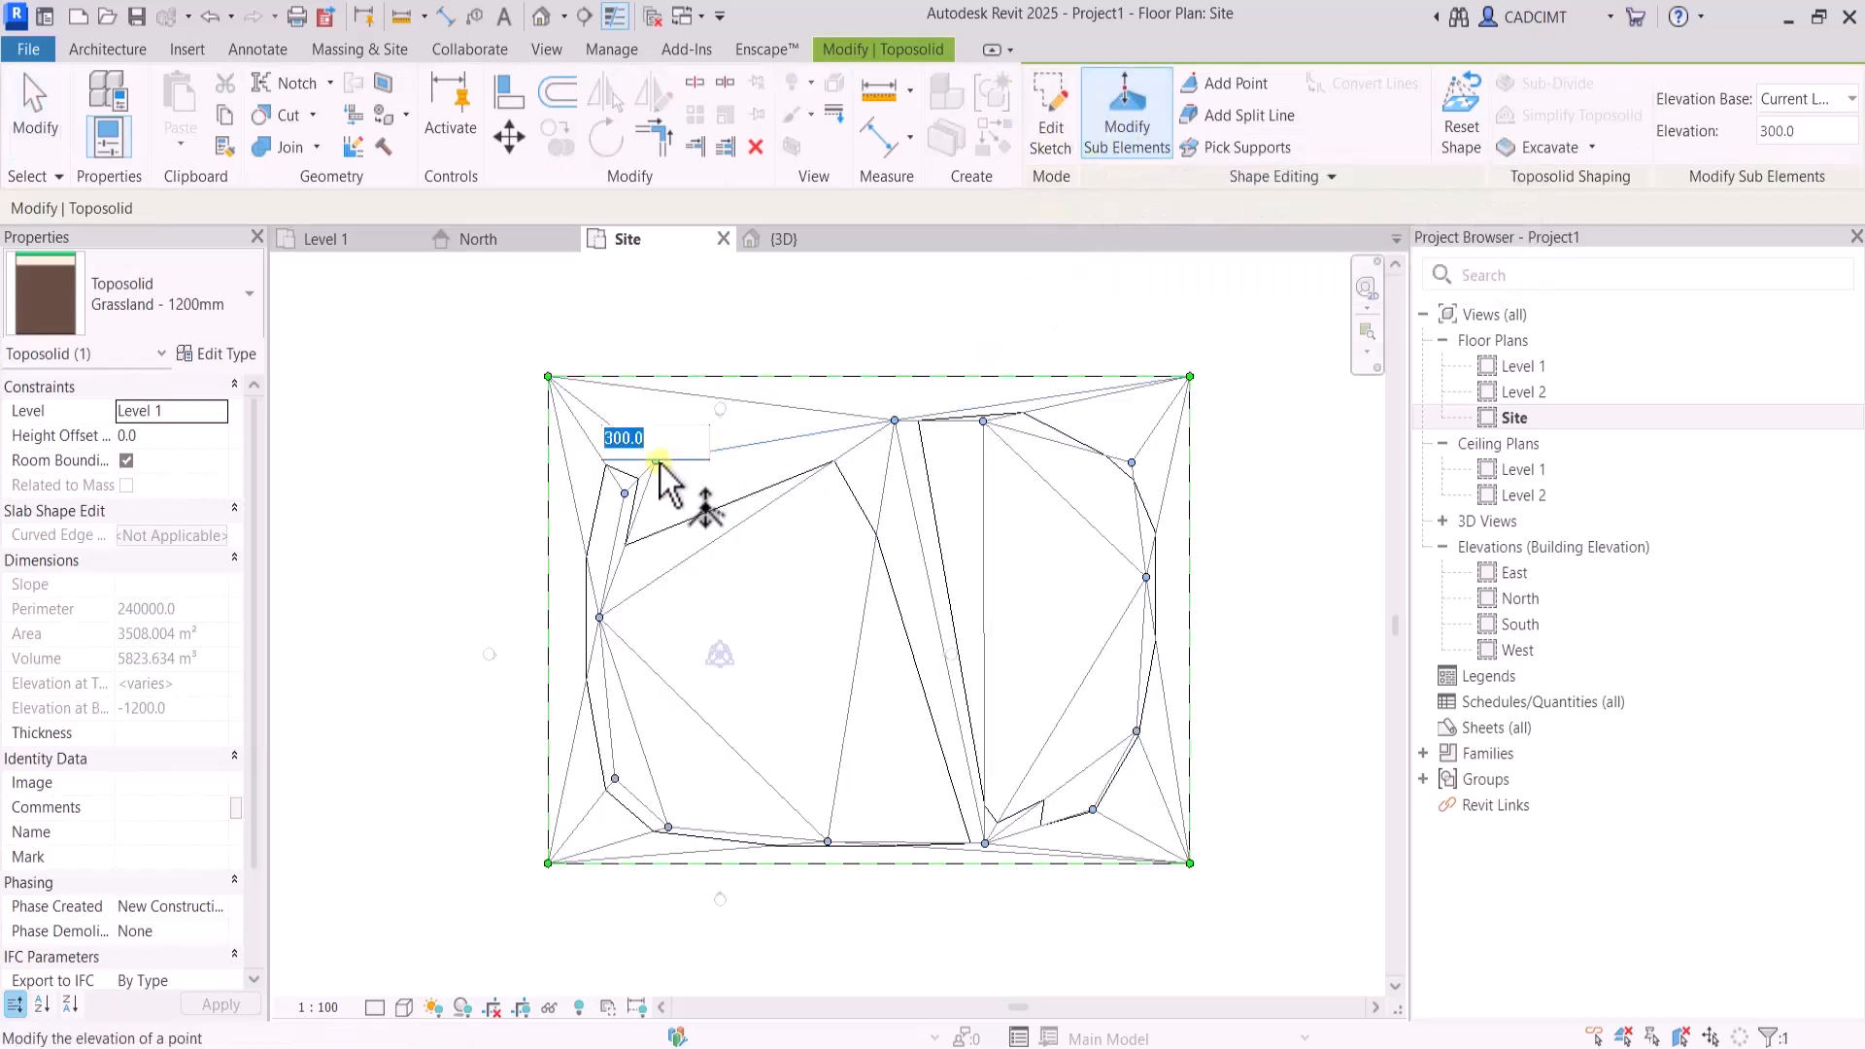
pyautogui.scroll(2, 657, 470)
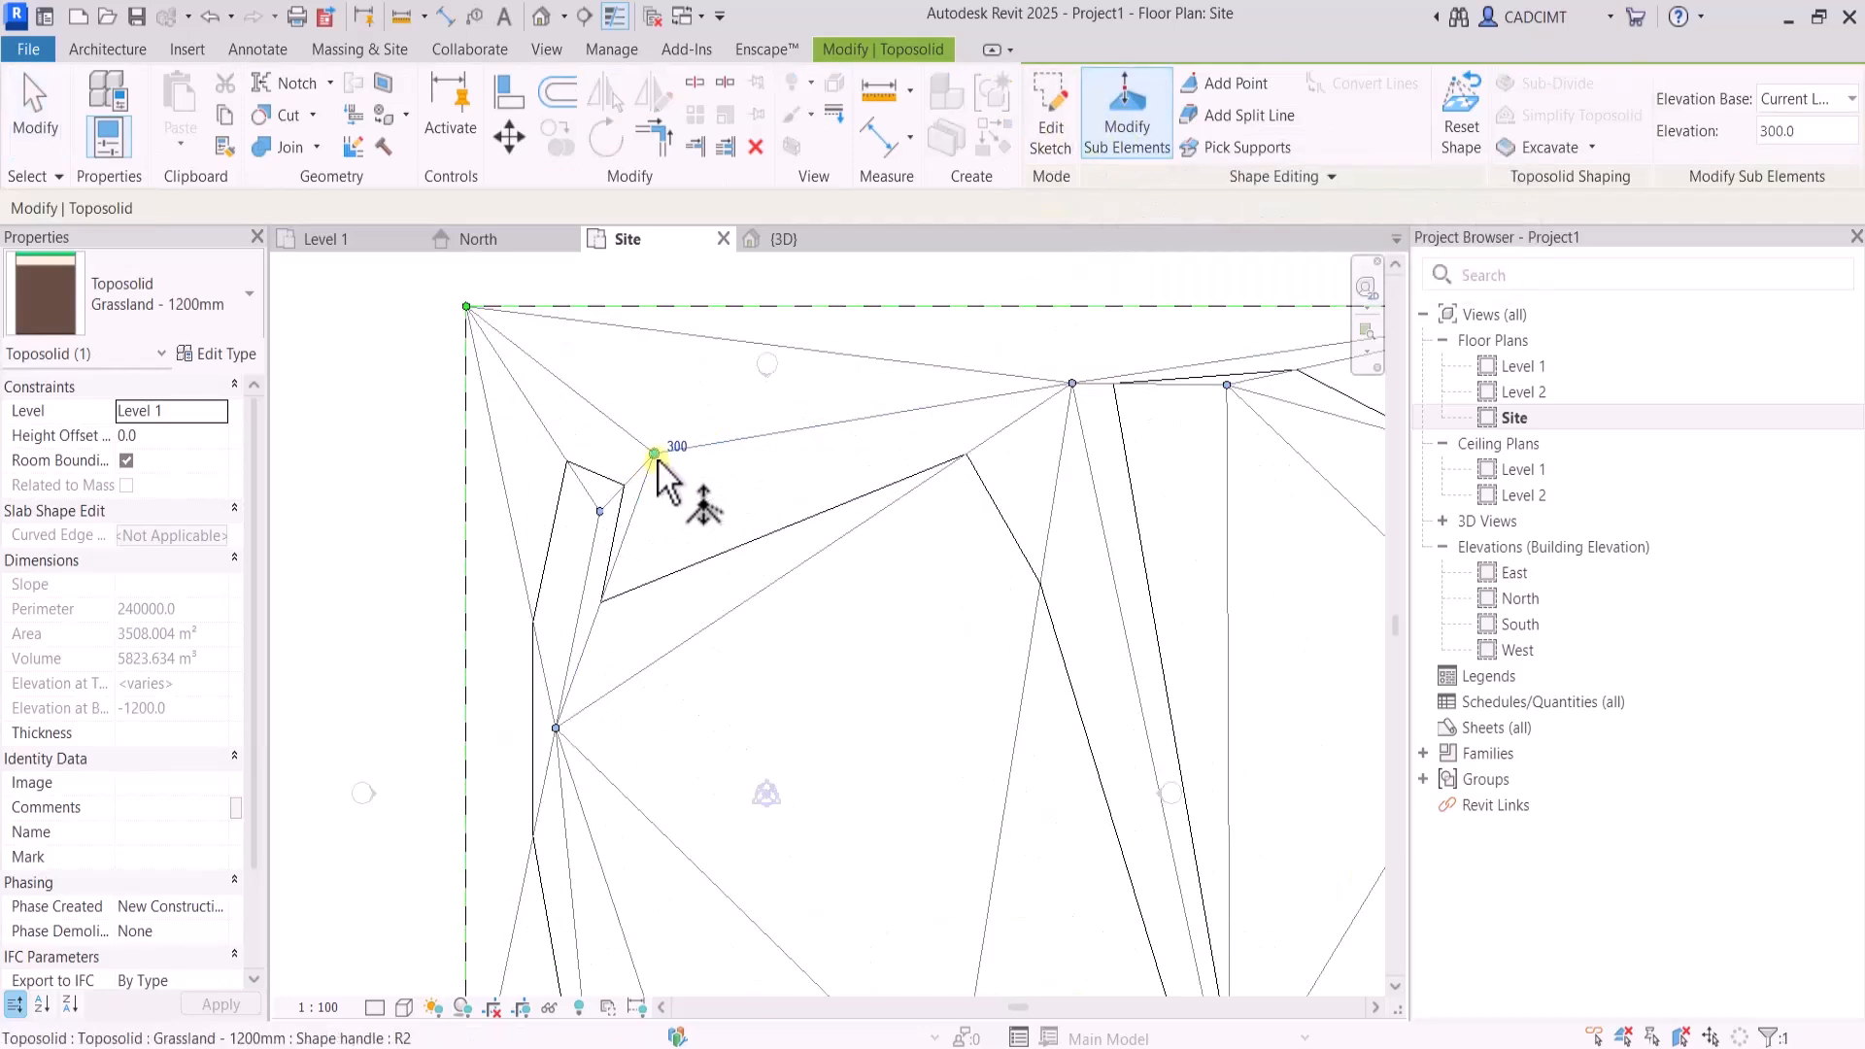
pyautogui.moveTo(655, 454); pyautogui.dragTo(778, 371)
pyautogui.click(599, 511)
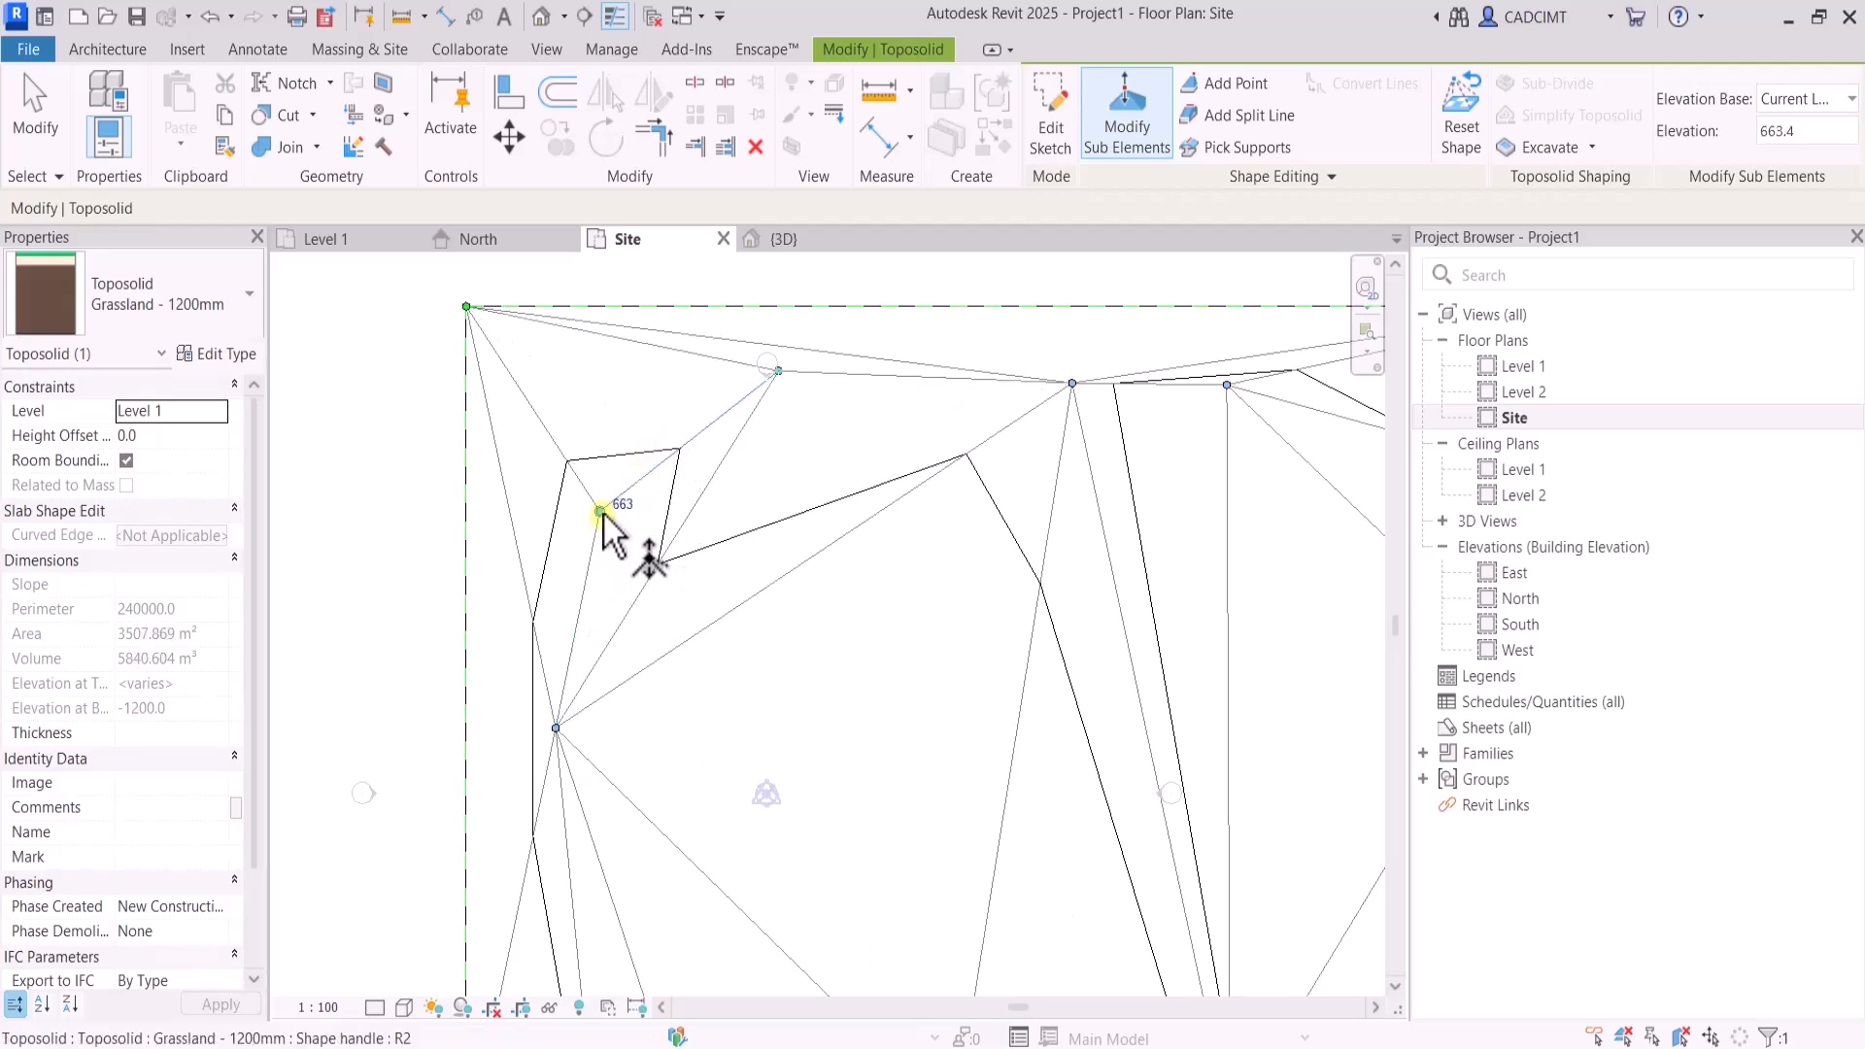
pyautogui.moveTo(599, 511); pyautogui.dragTo(539, 617)
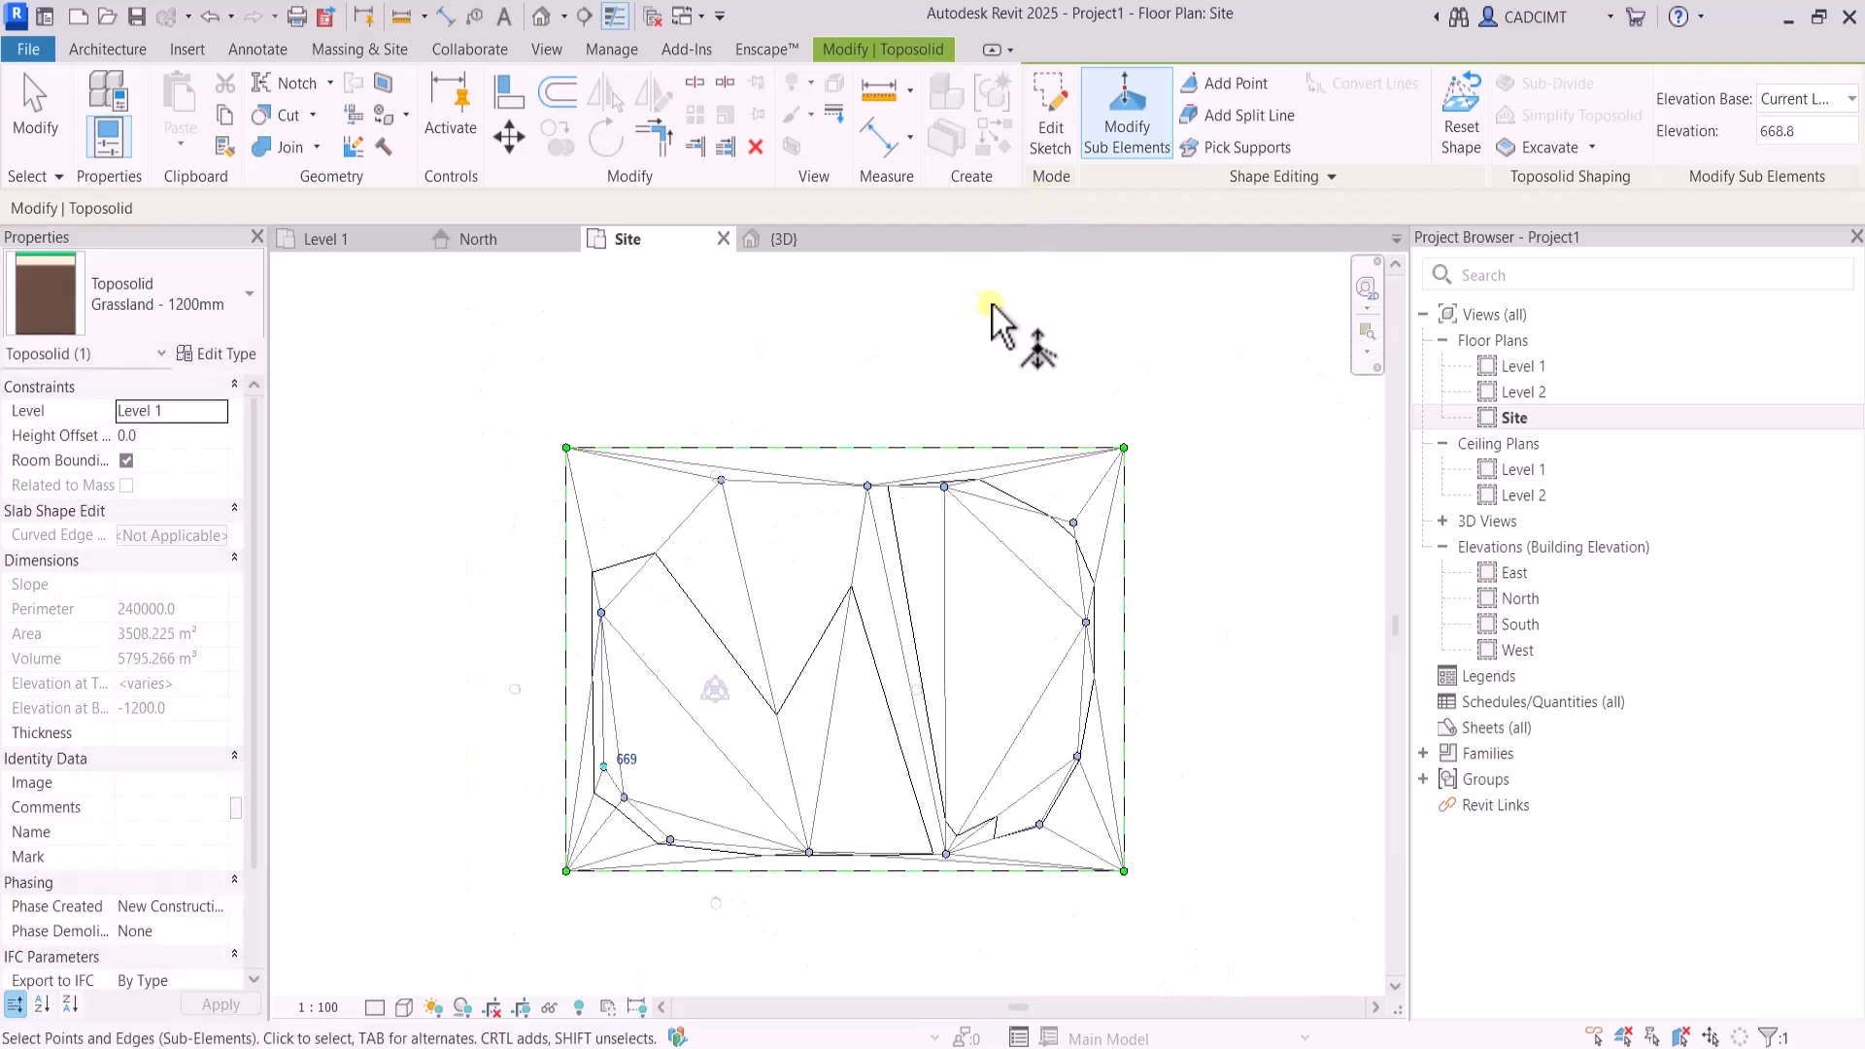
pyautogui.press('Escape')
pyautogui.press('Escape')
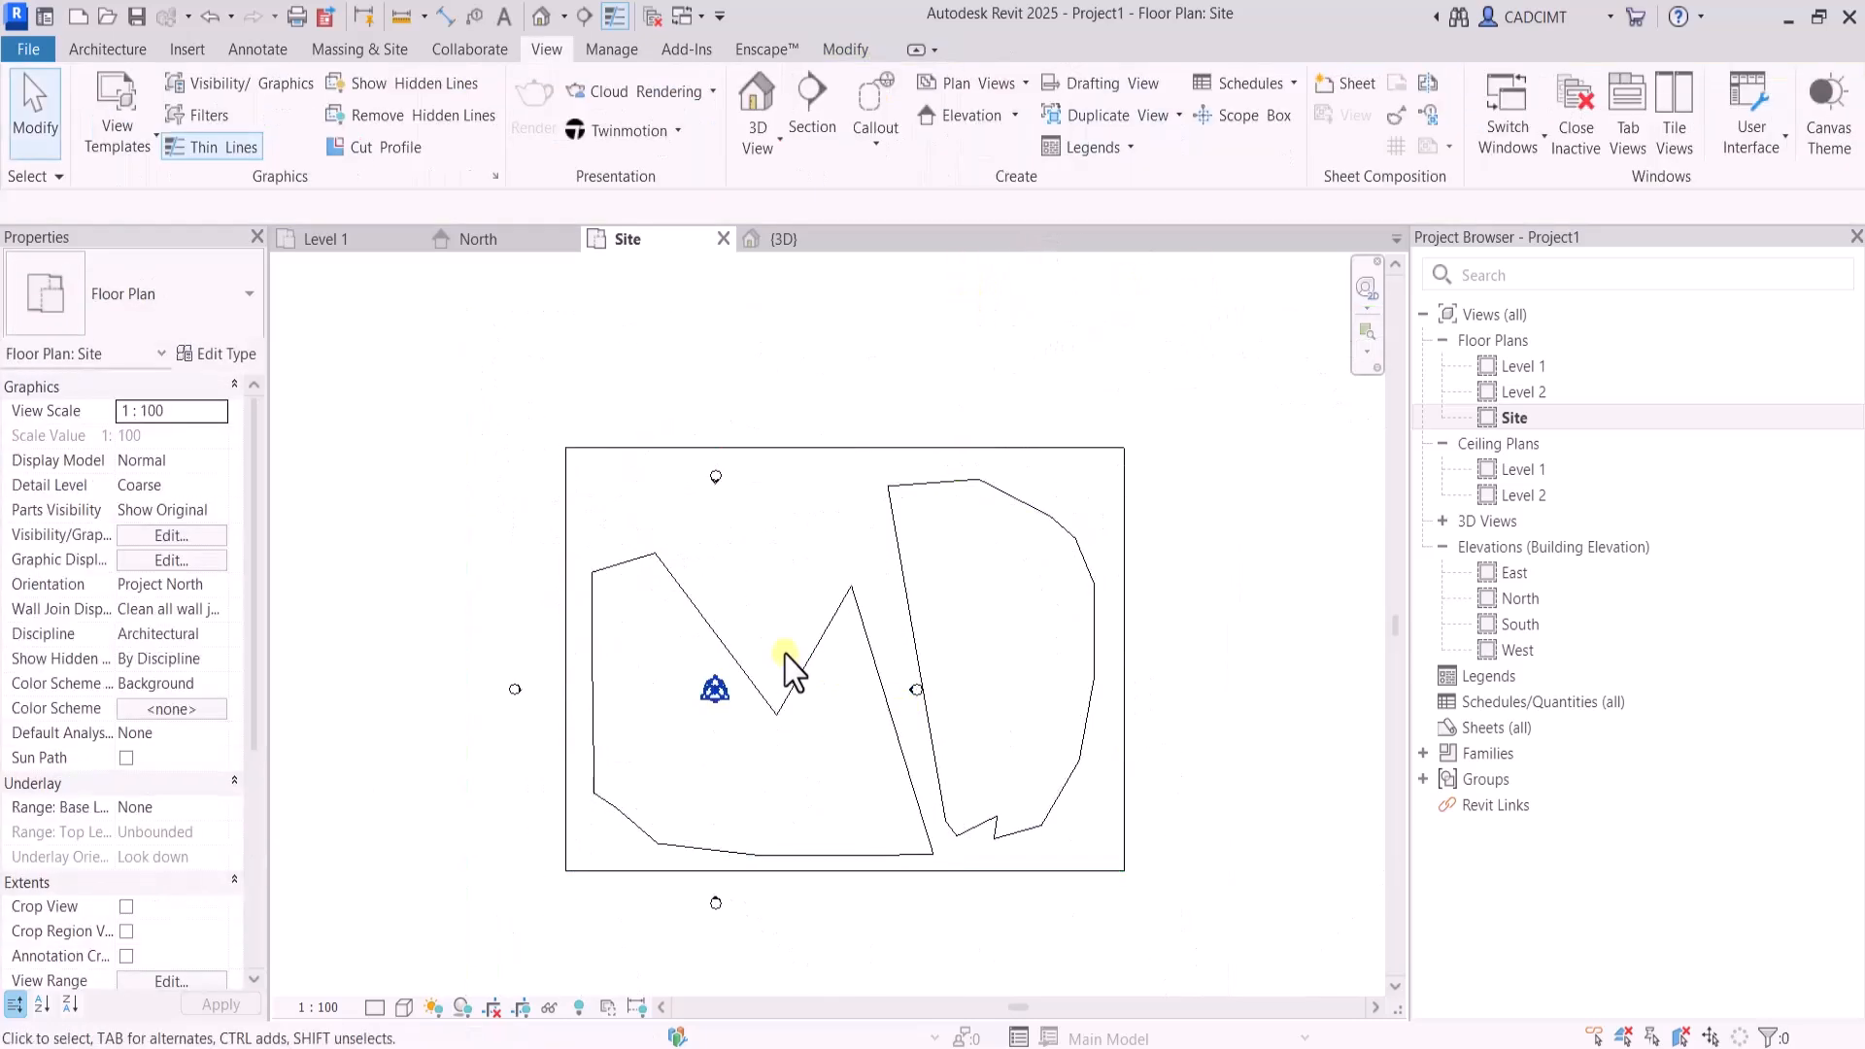
# Set the Grassland - 1200mm toposolid type's contour display intervals to 100 mm for primary contours and 50 mm for secondary contours
pyautogui.click(610, 451)
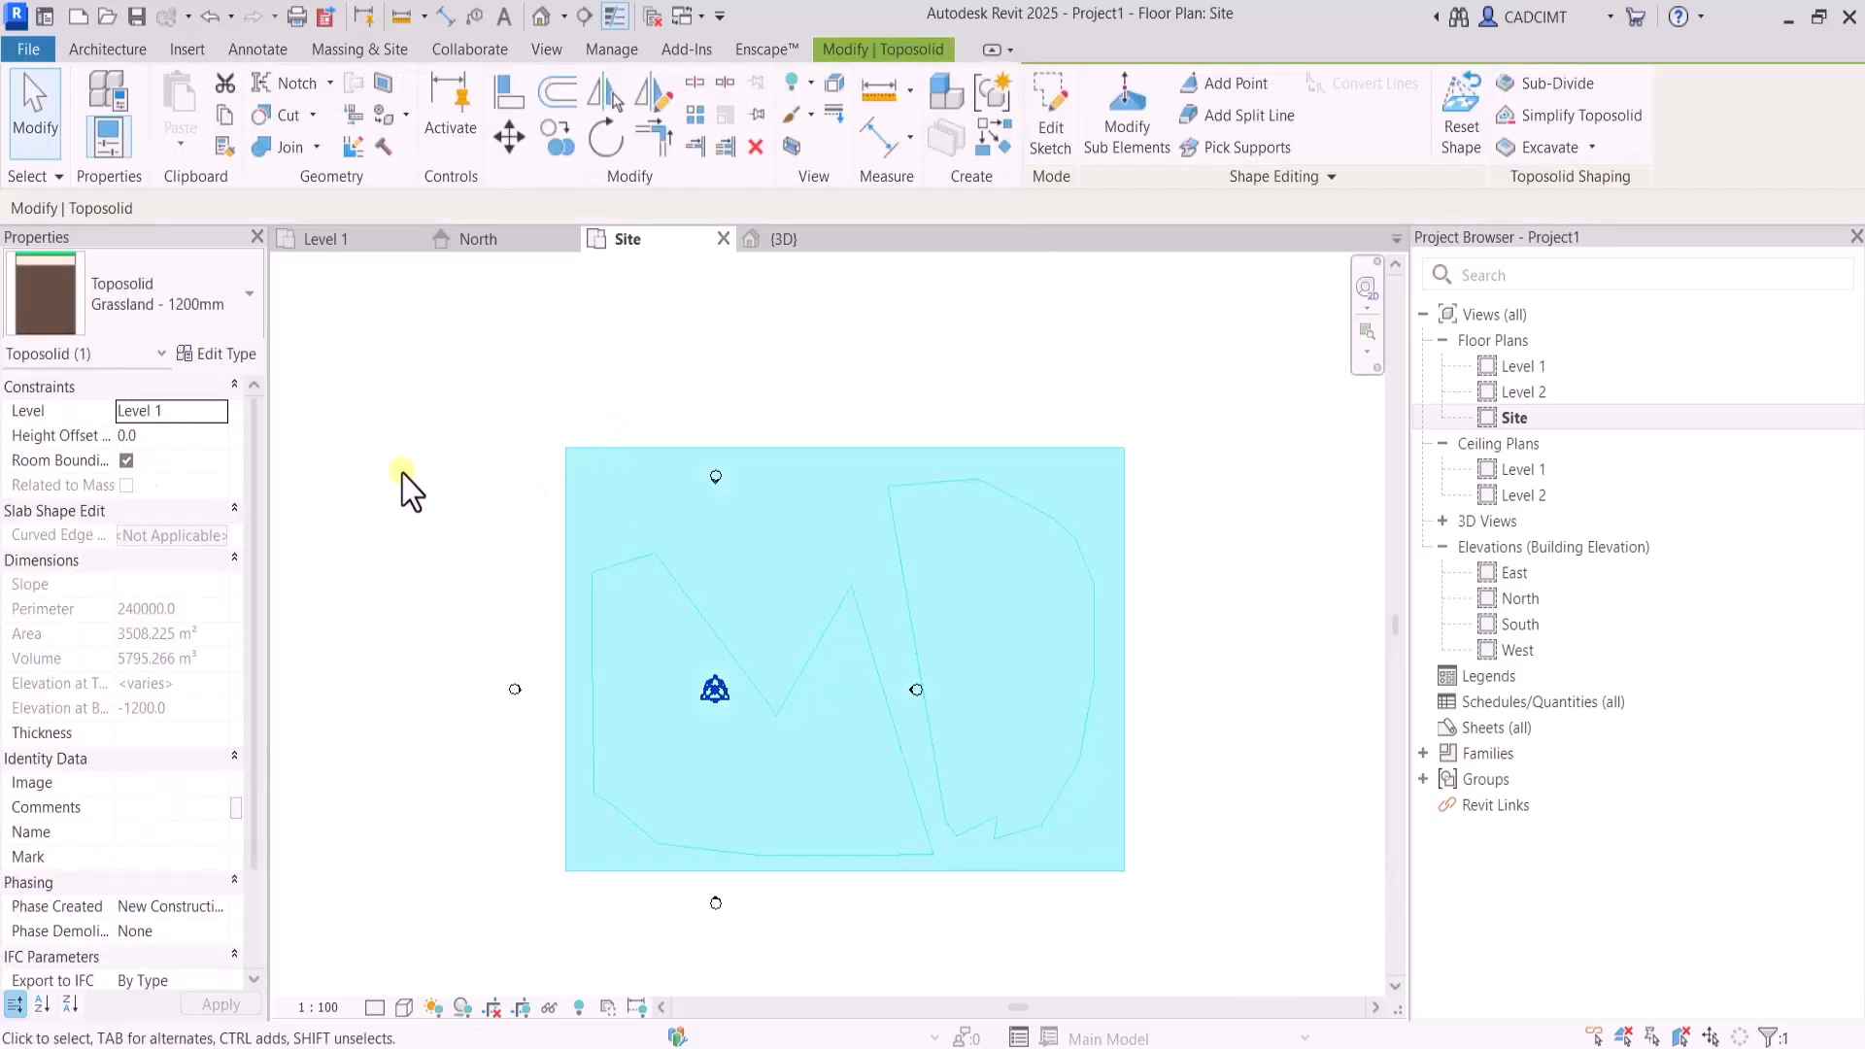
pyautogui.click(226, 356)
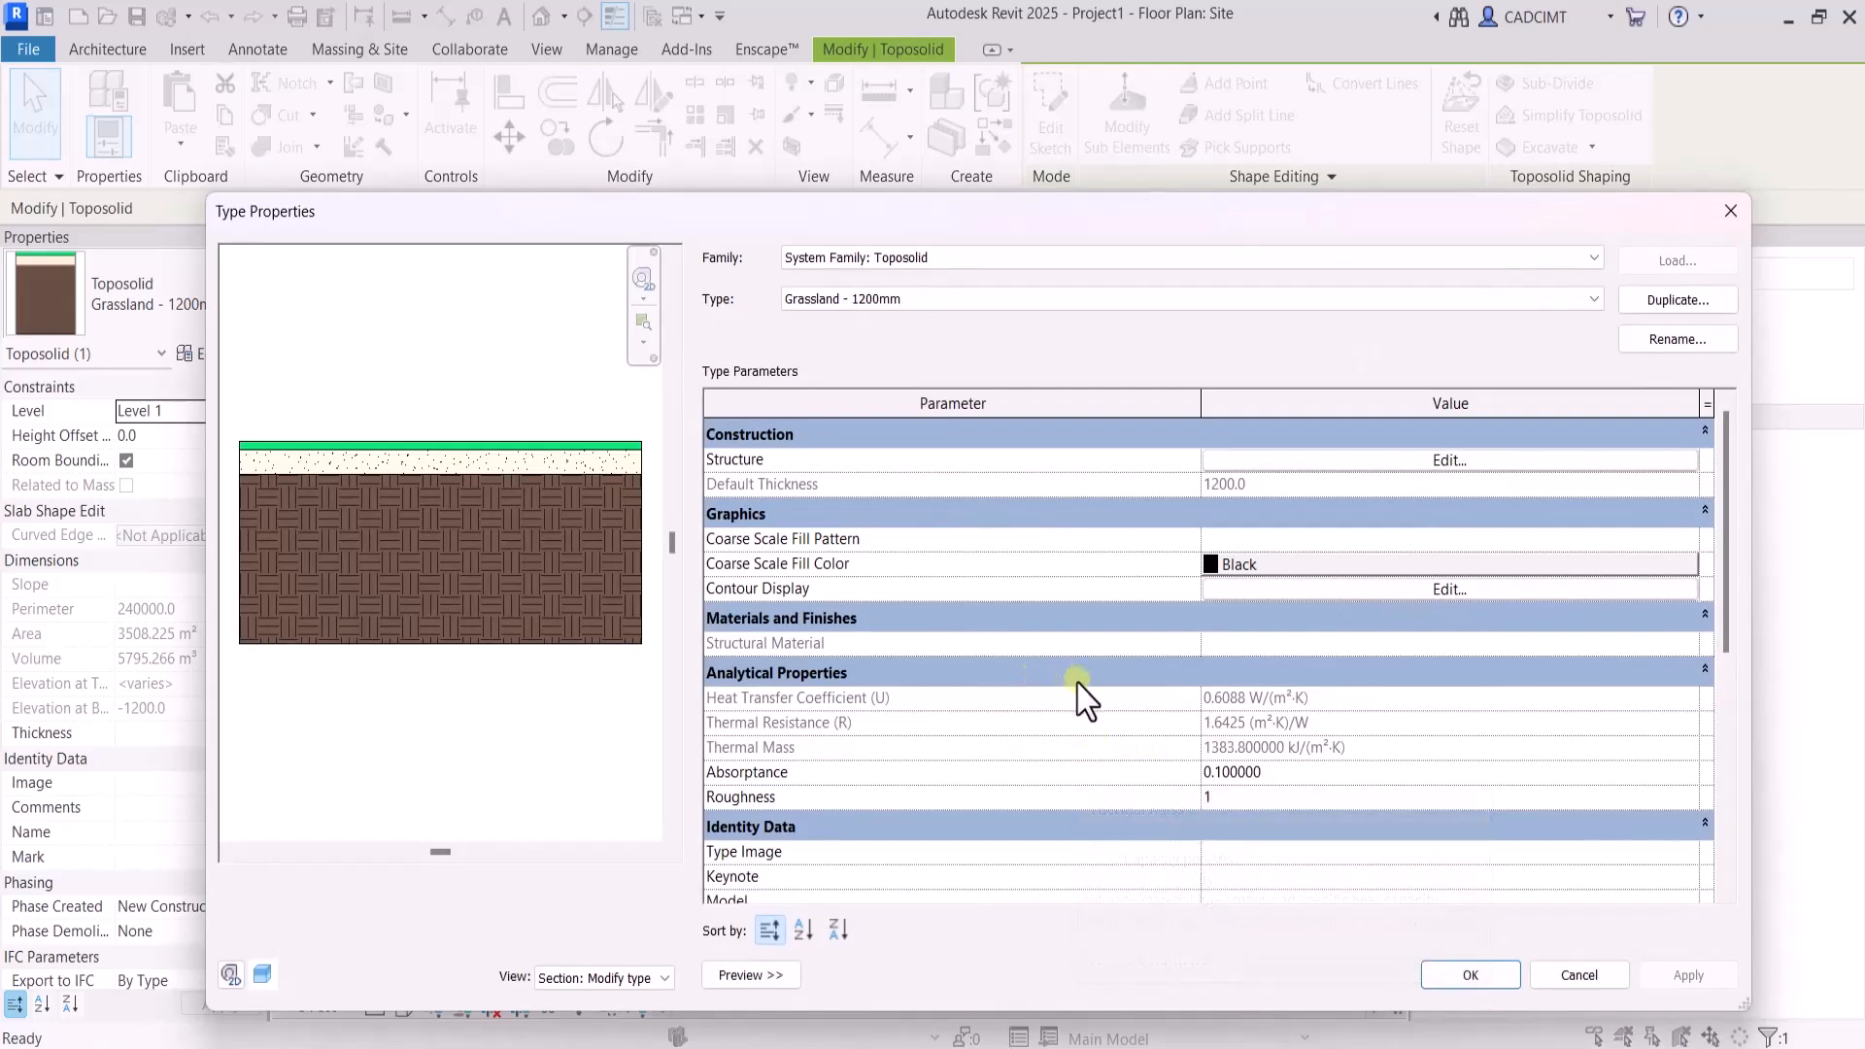
pyautogui.click(1598, 981)
pyautogui.click(233, 356)
pyautogui.click(1486, 590)
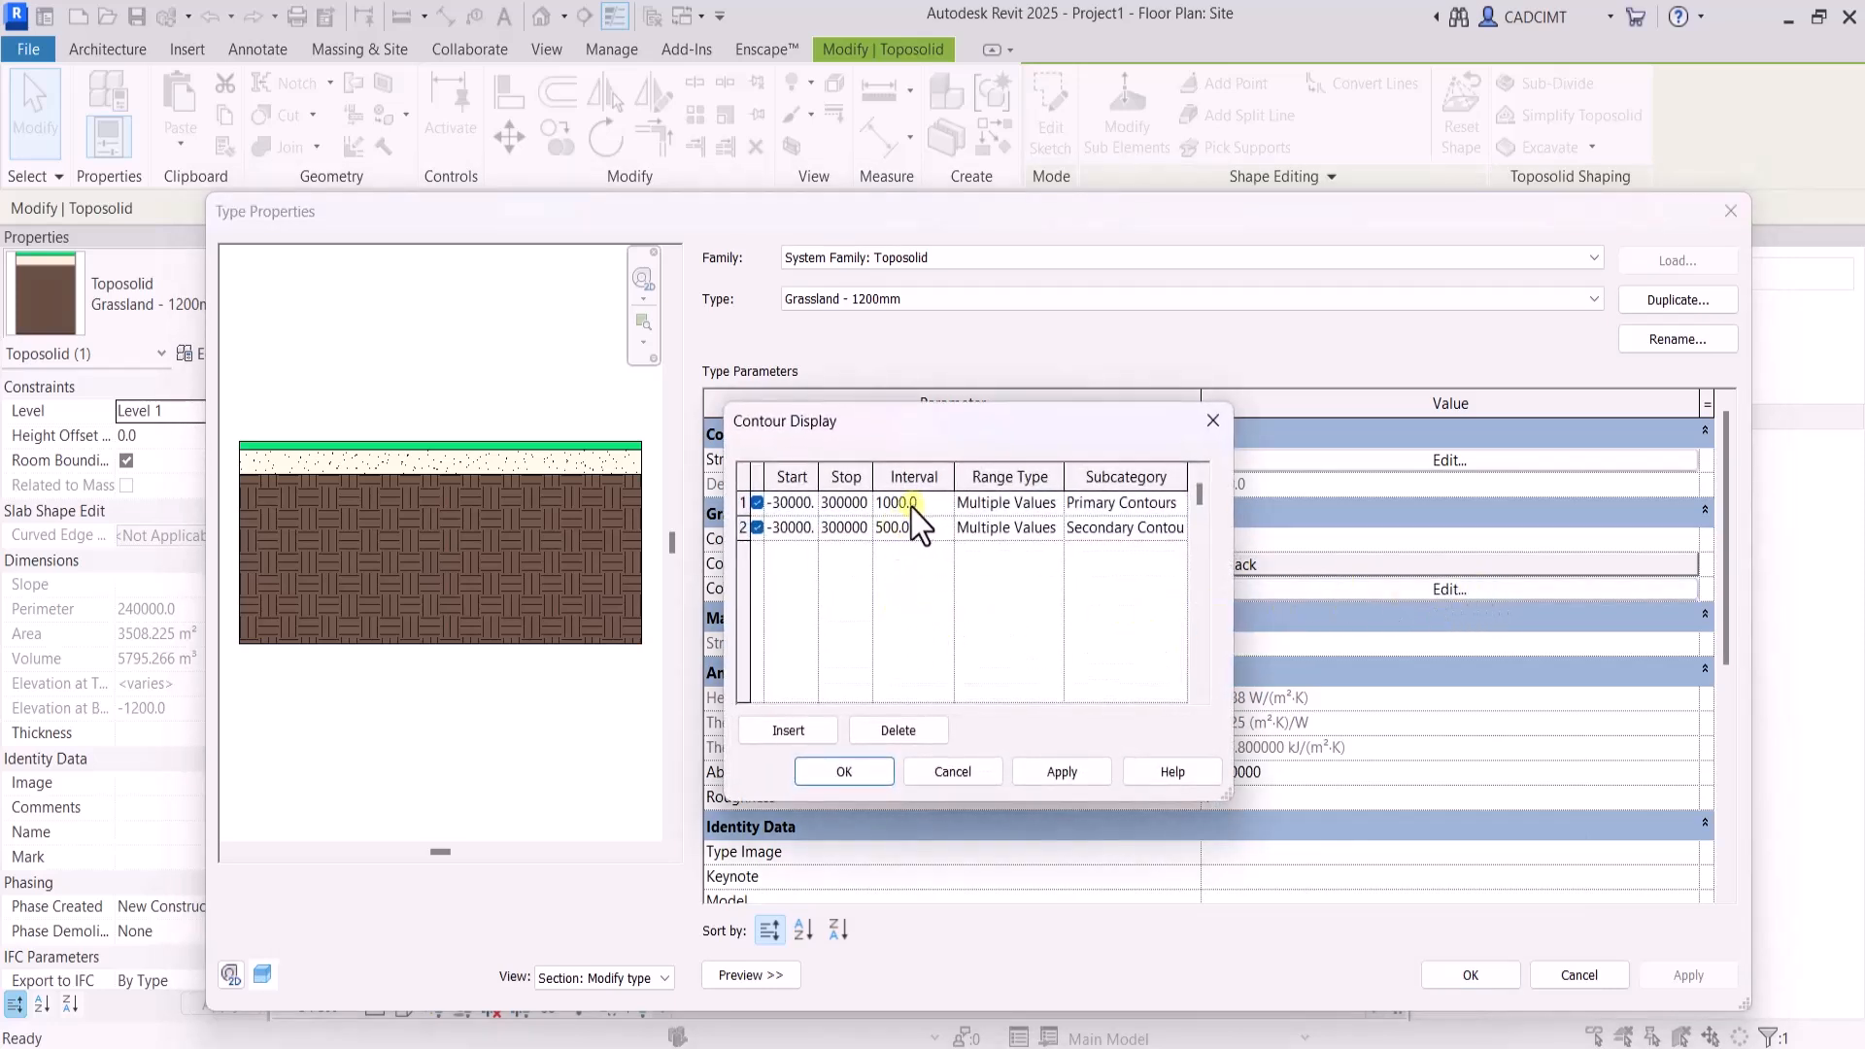
pyautogui.click(935, 503)
pyautogui.moveTo(920, 503); pyautogui.dragTo(877, 503)
pyautogui.moveTo(935, 529); pyautogui.dragTo(824, 530)
pyautogui.click(1071, 773)
pyautogui.click(852, 773)
pyautogui.click(1473, 977)
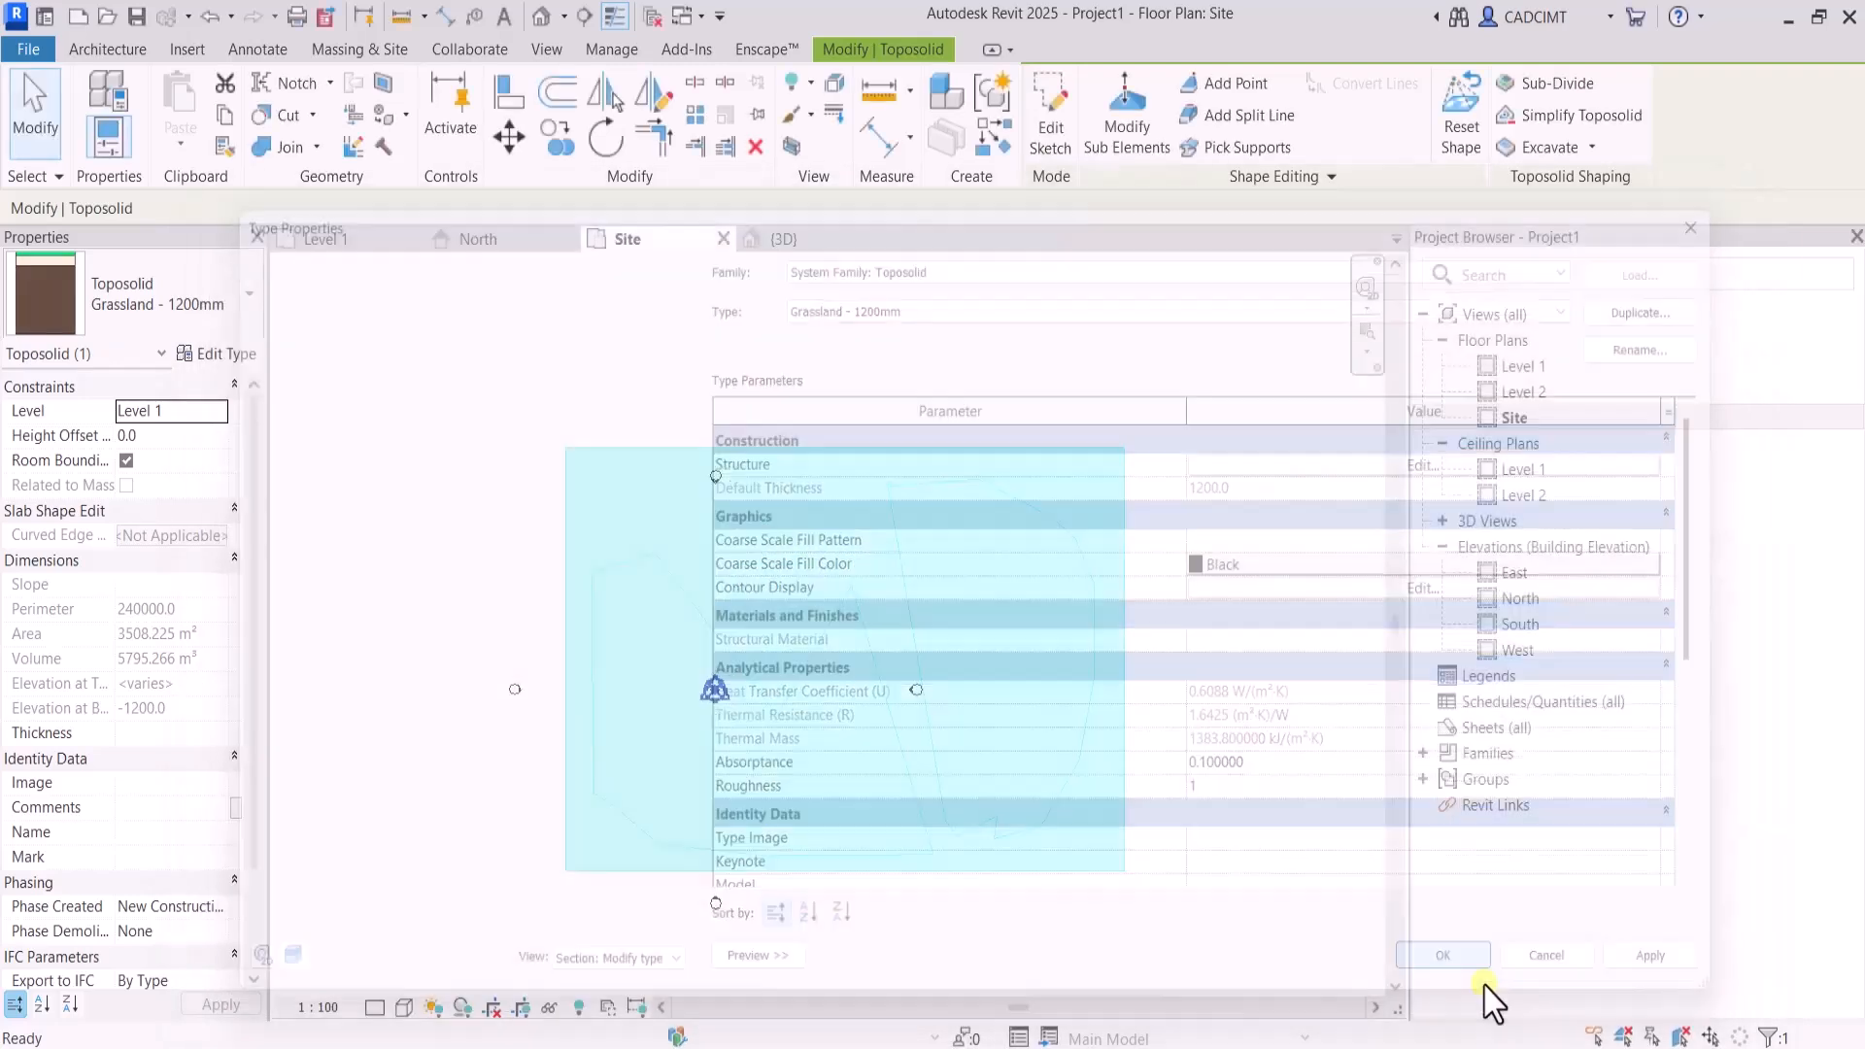
pyautogui.click(1263, 889)
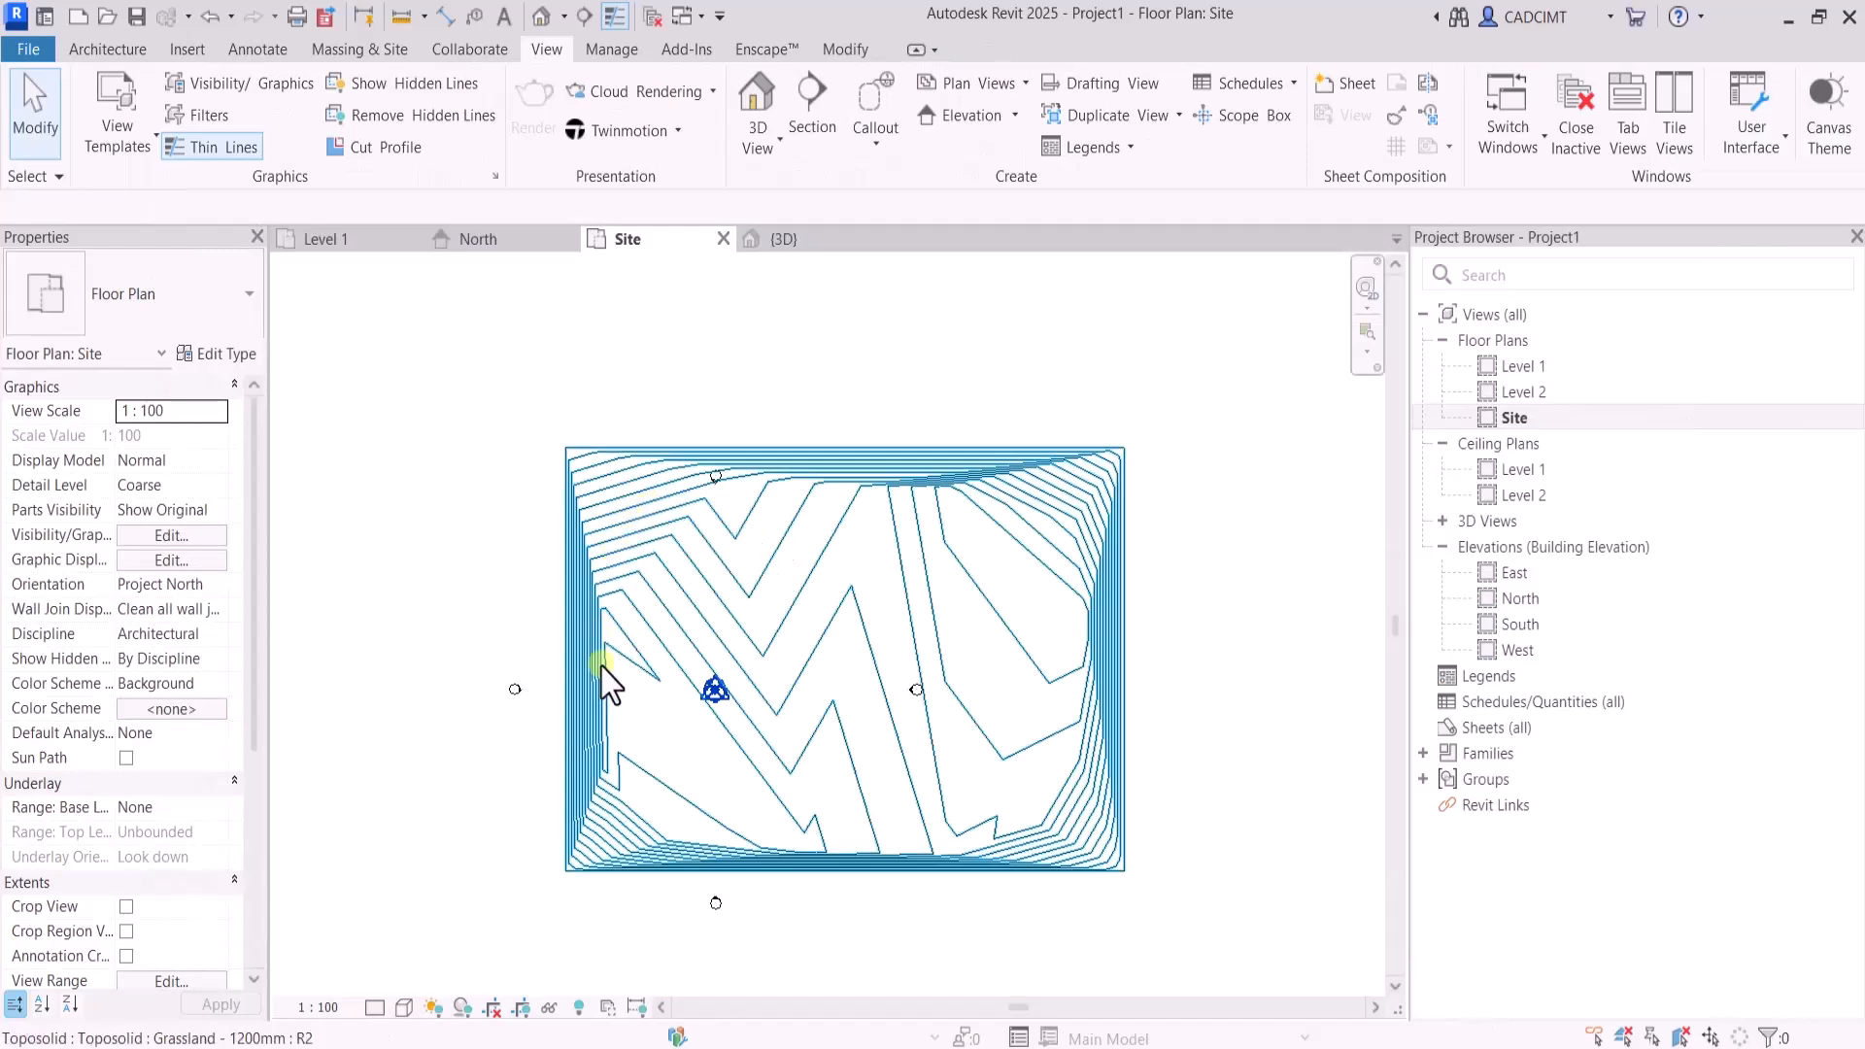
pyautogui.scroll(1, 667, 429)
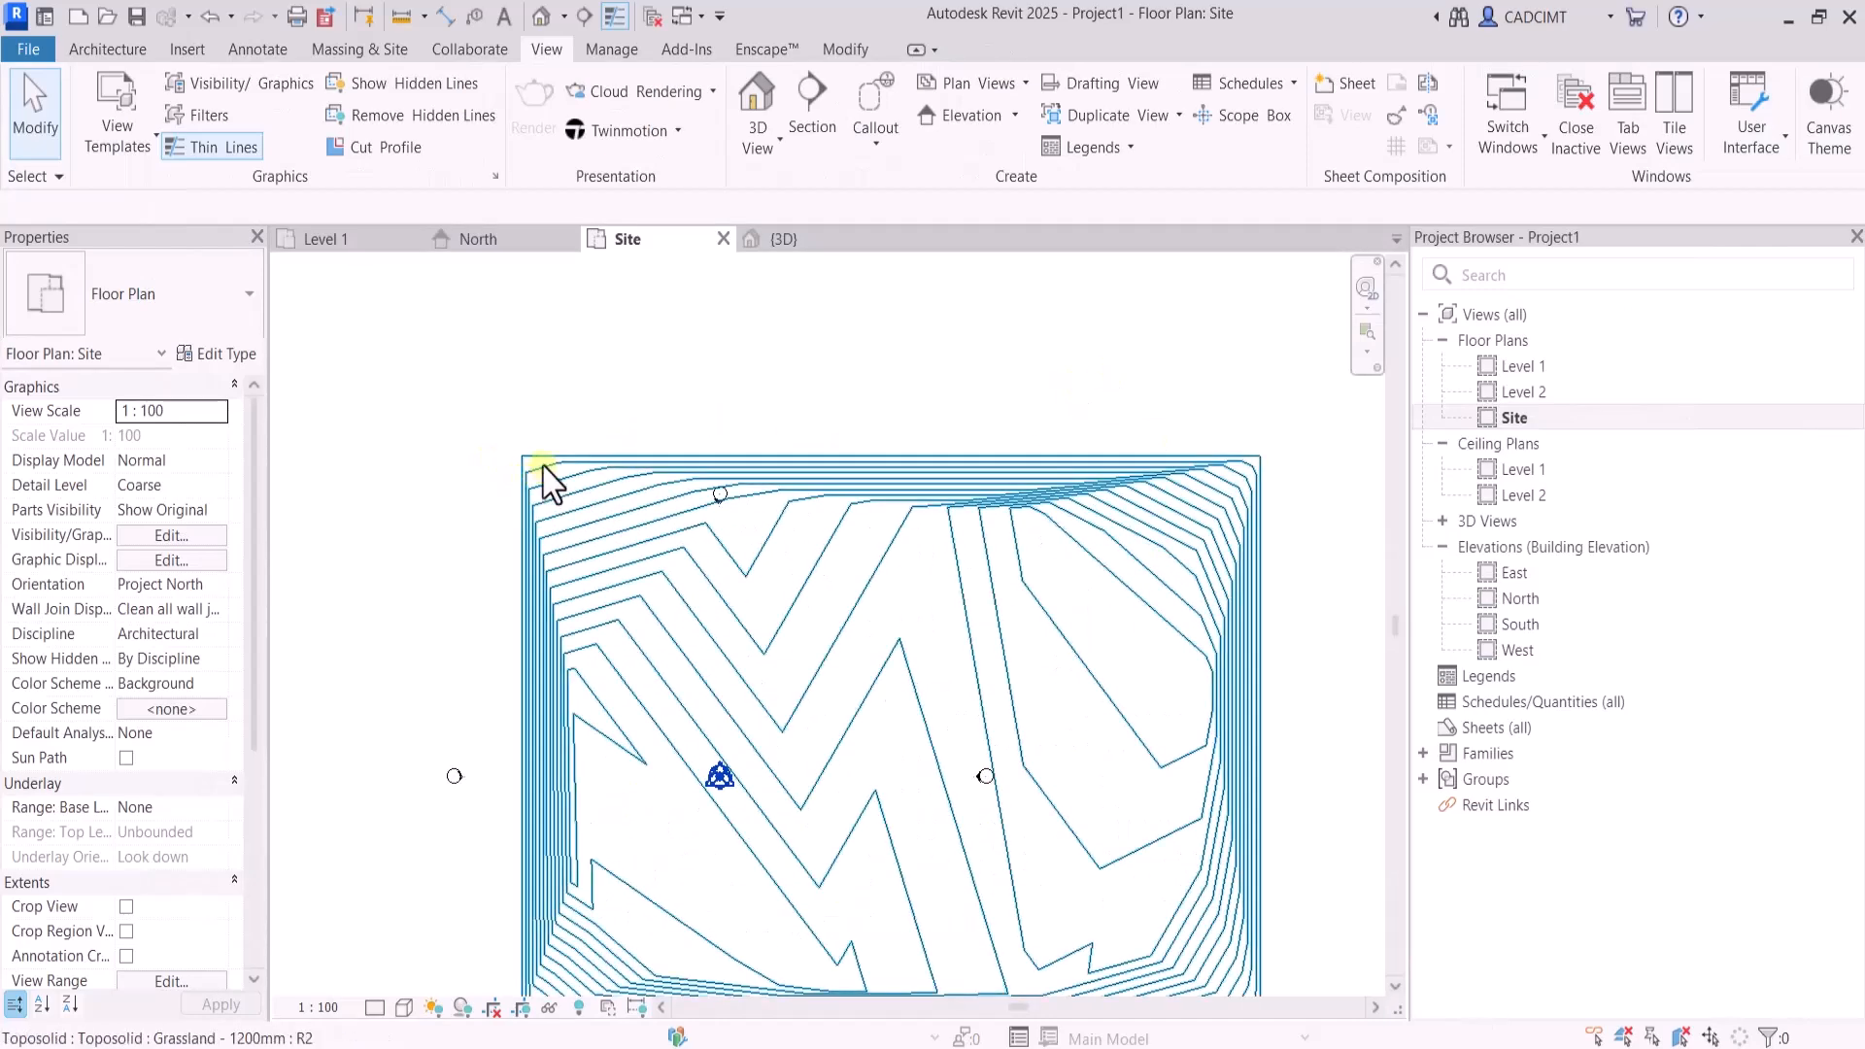
pyautogui.click(582, 473)
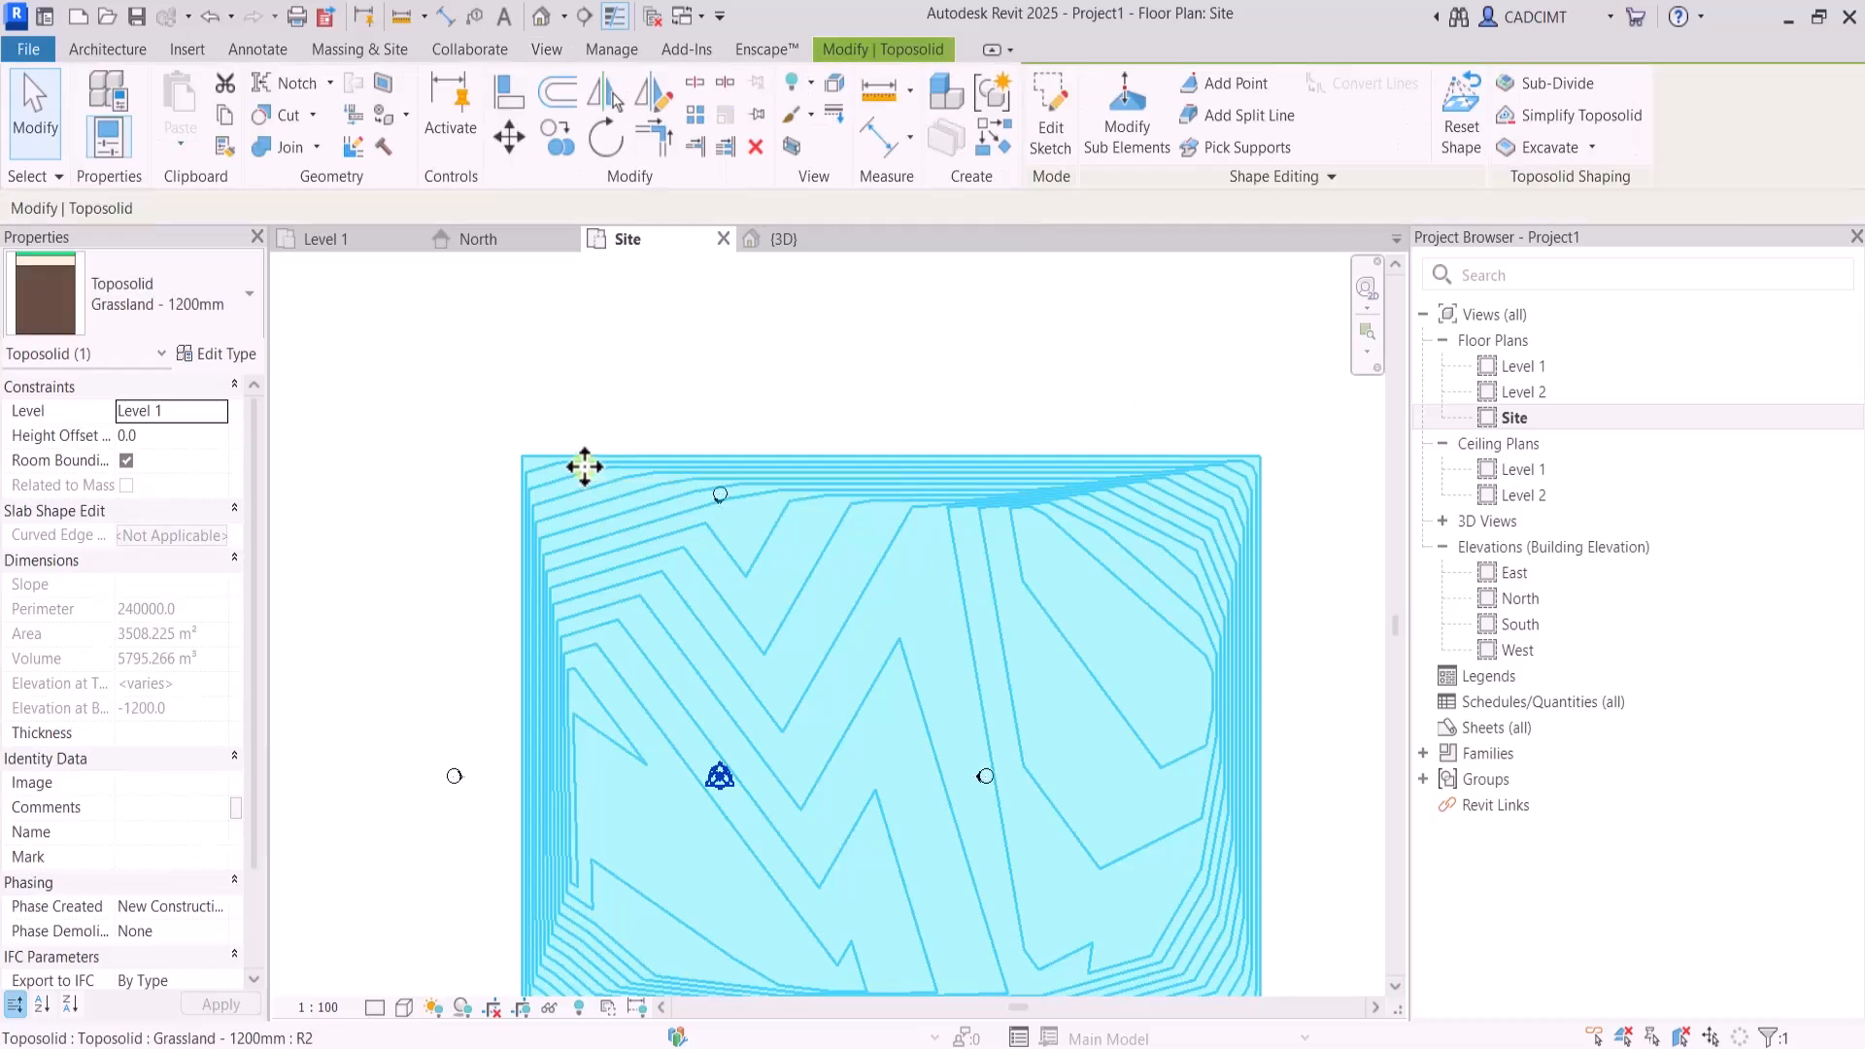
pyautogui.click(620, 362)
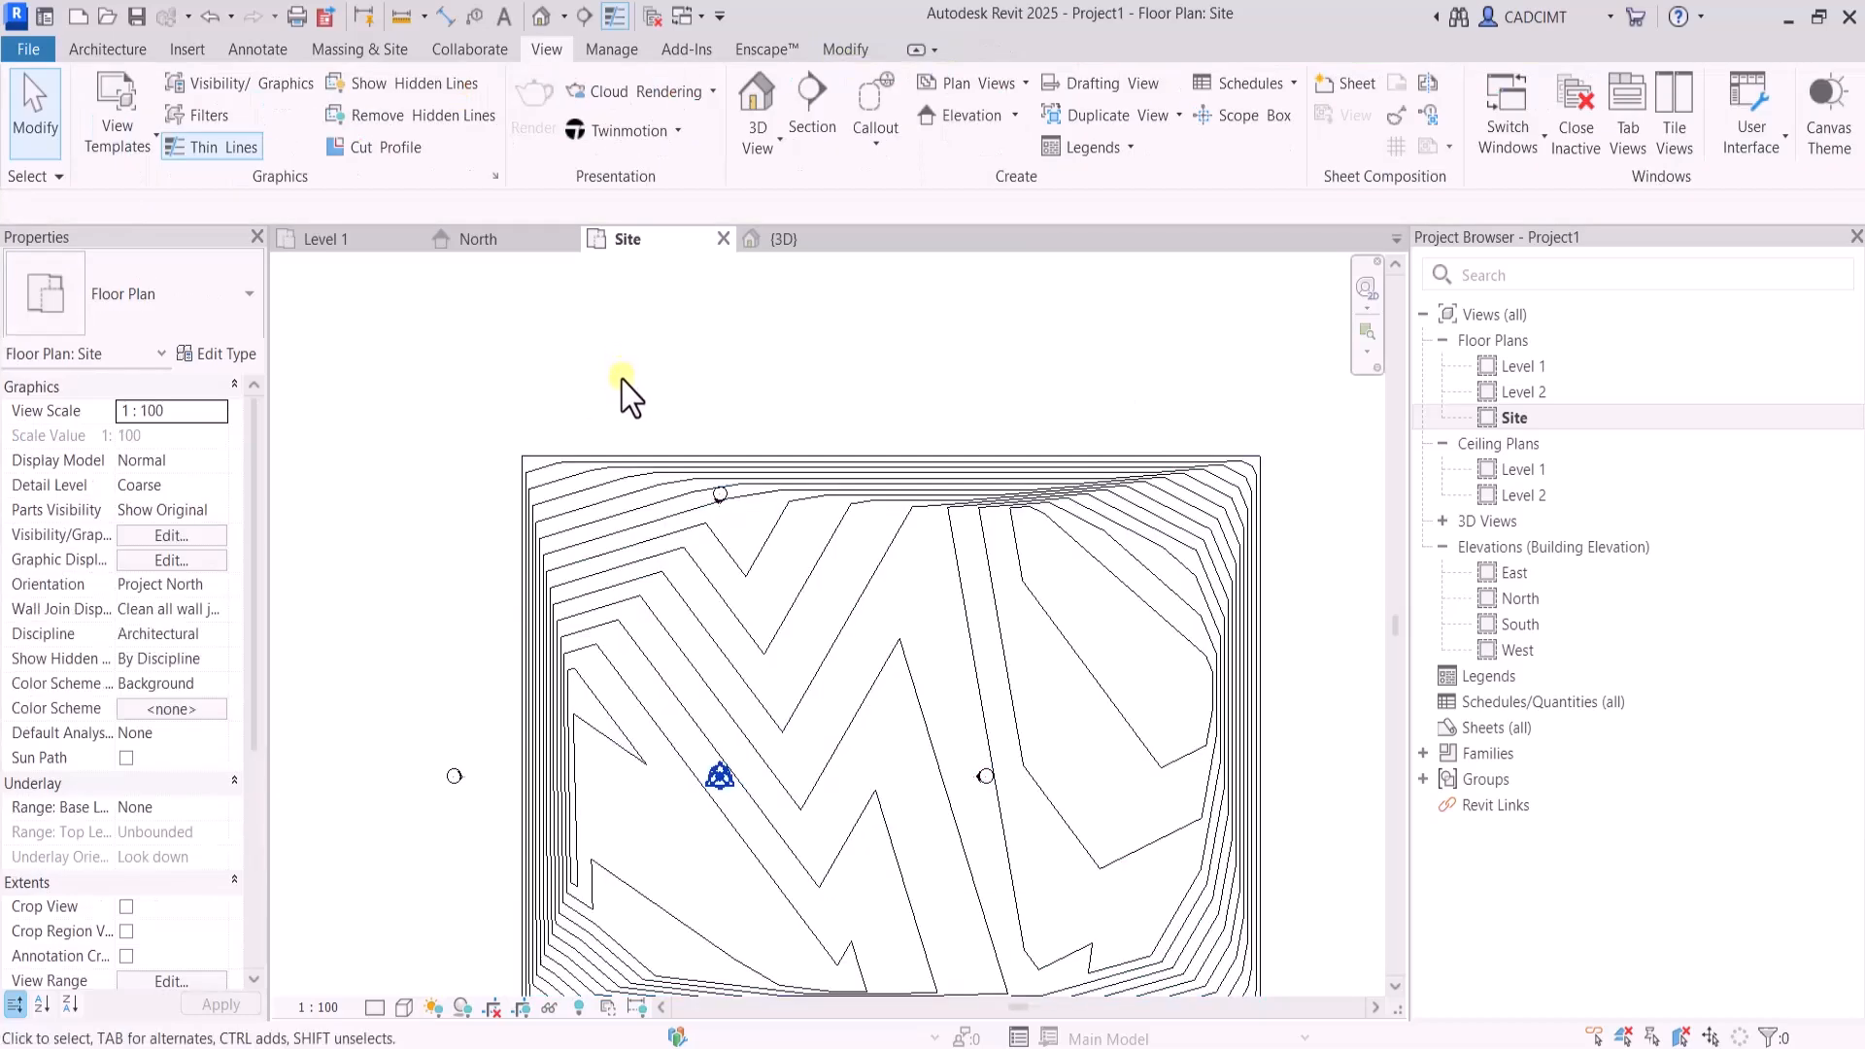
# In the Site plan's visibility/graphic overrides, set the projection line color of the Toposolid category's primary contours to Red
pyautogui.press('v')
pyautogui.press('g')
pyautogui.scroll(-3, 690, 506)
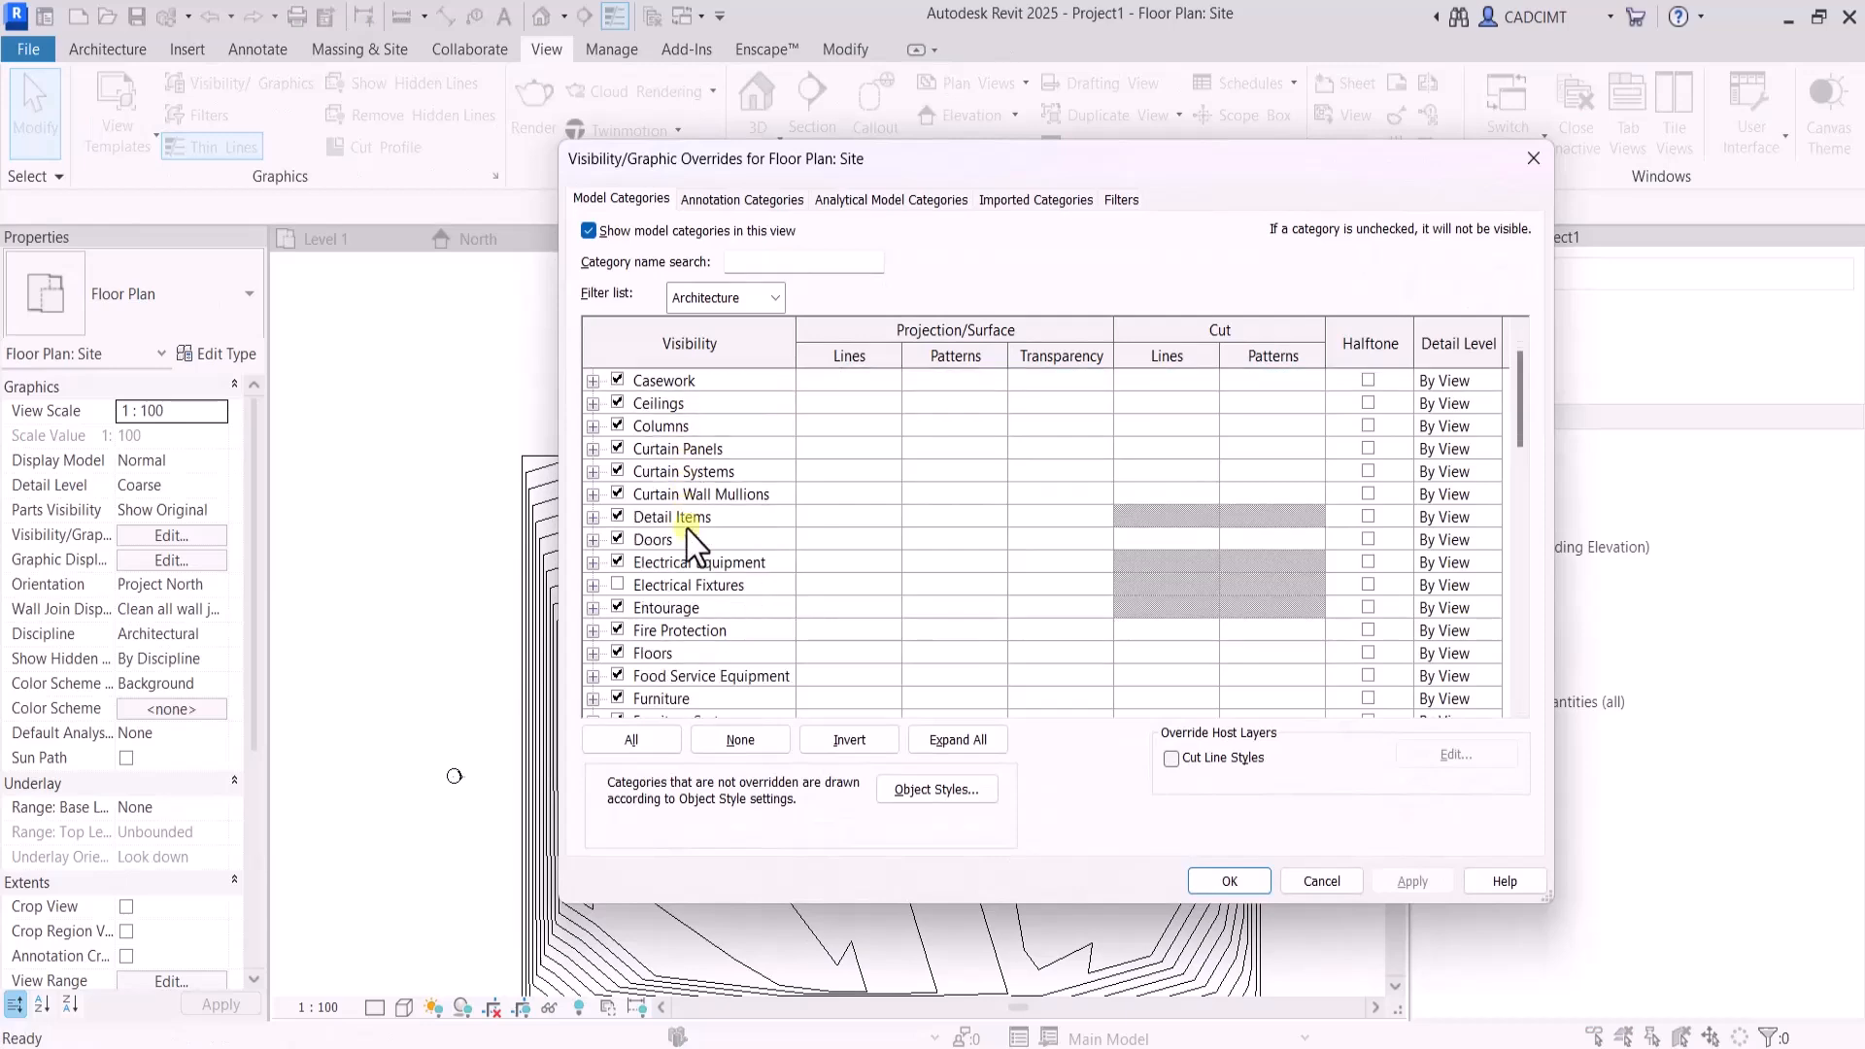
pyautogui.scroll(-10, 697, 555)
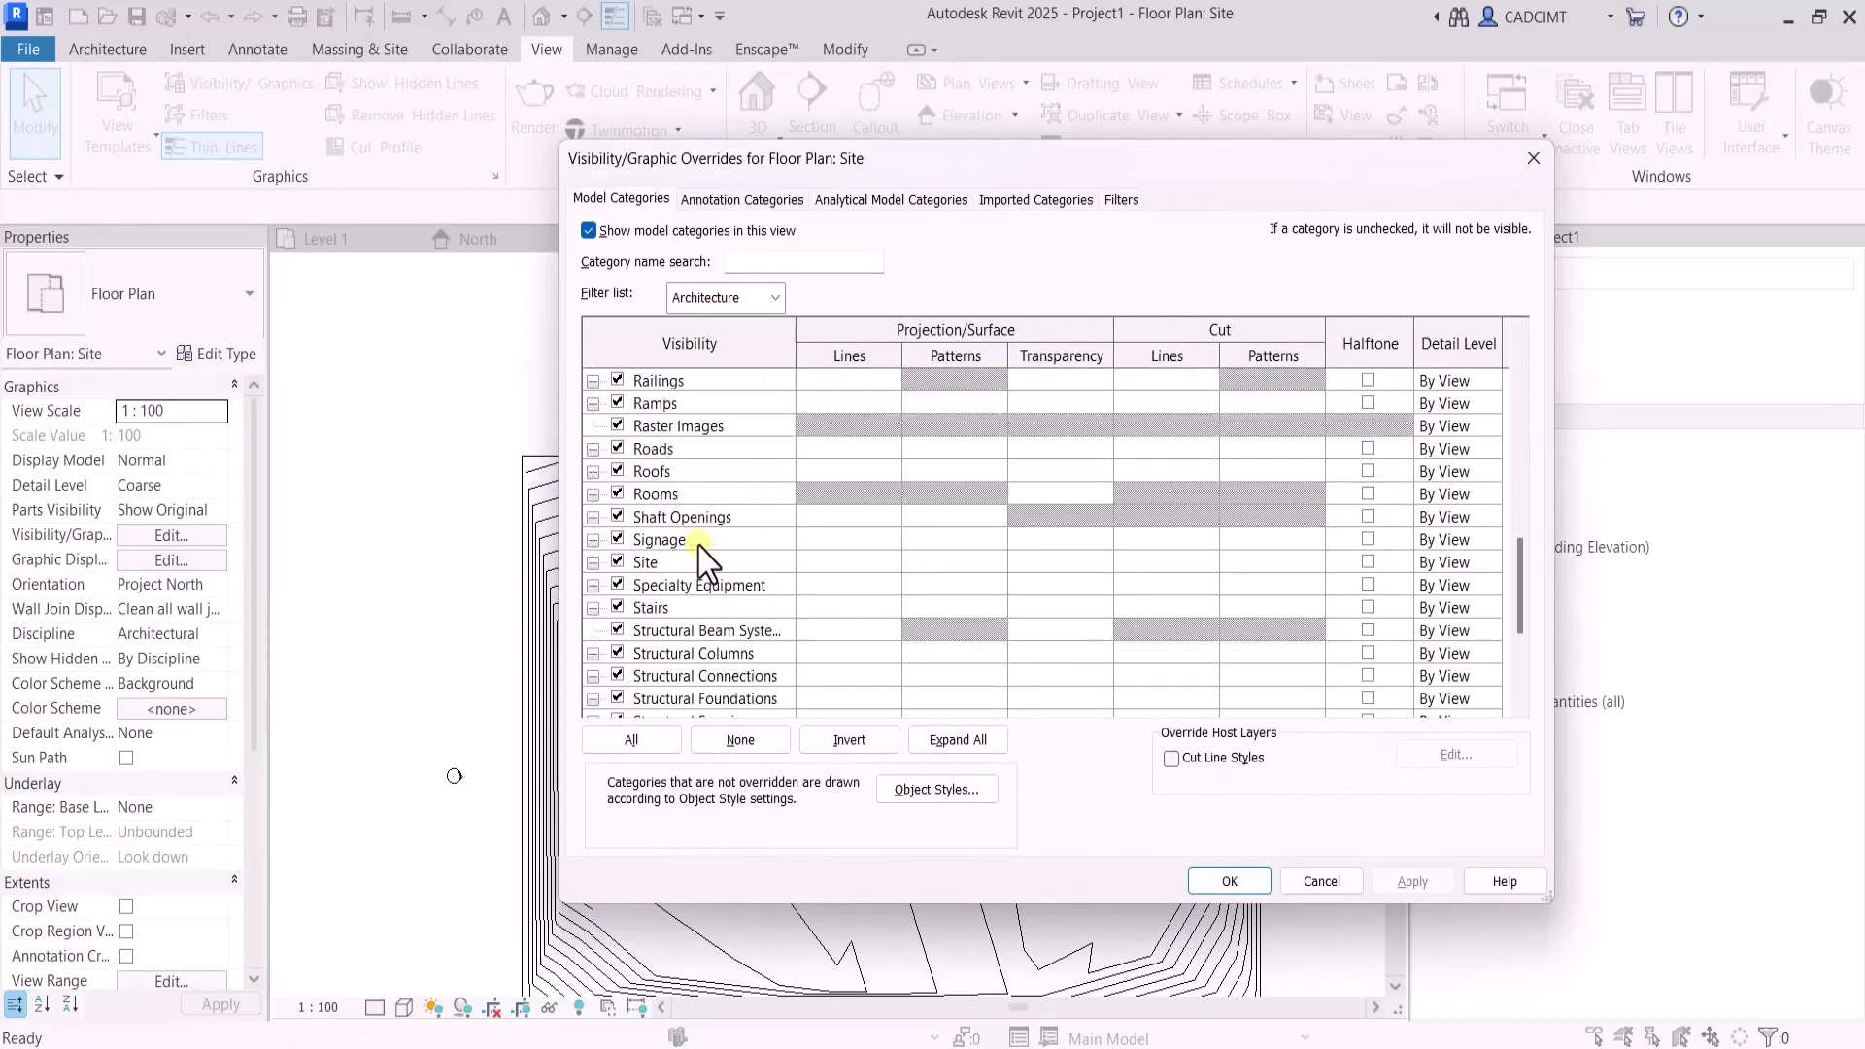
pyautogui.scroll(-2, 707, 560)
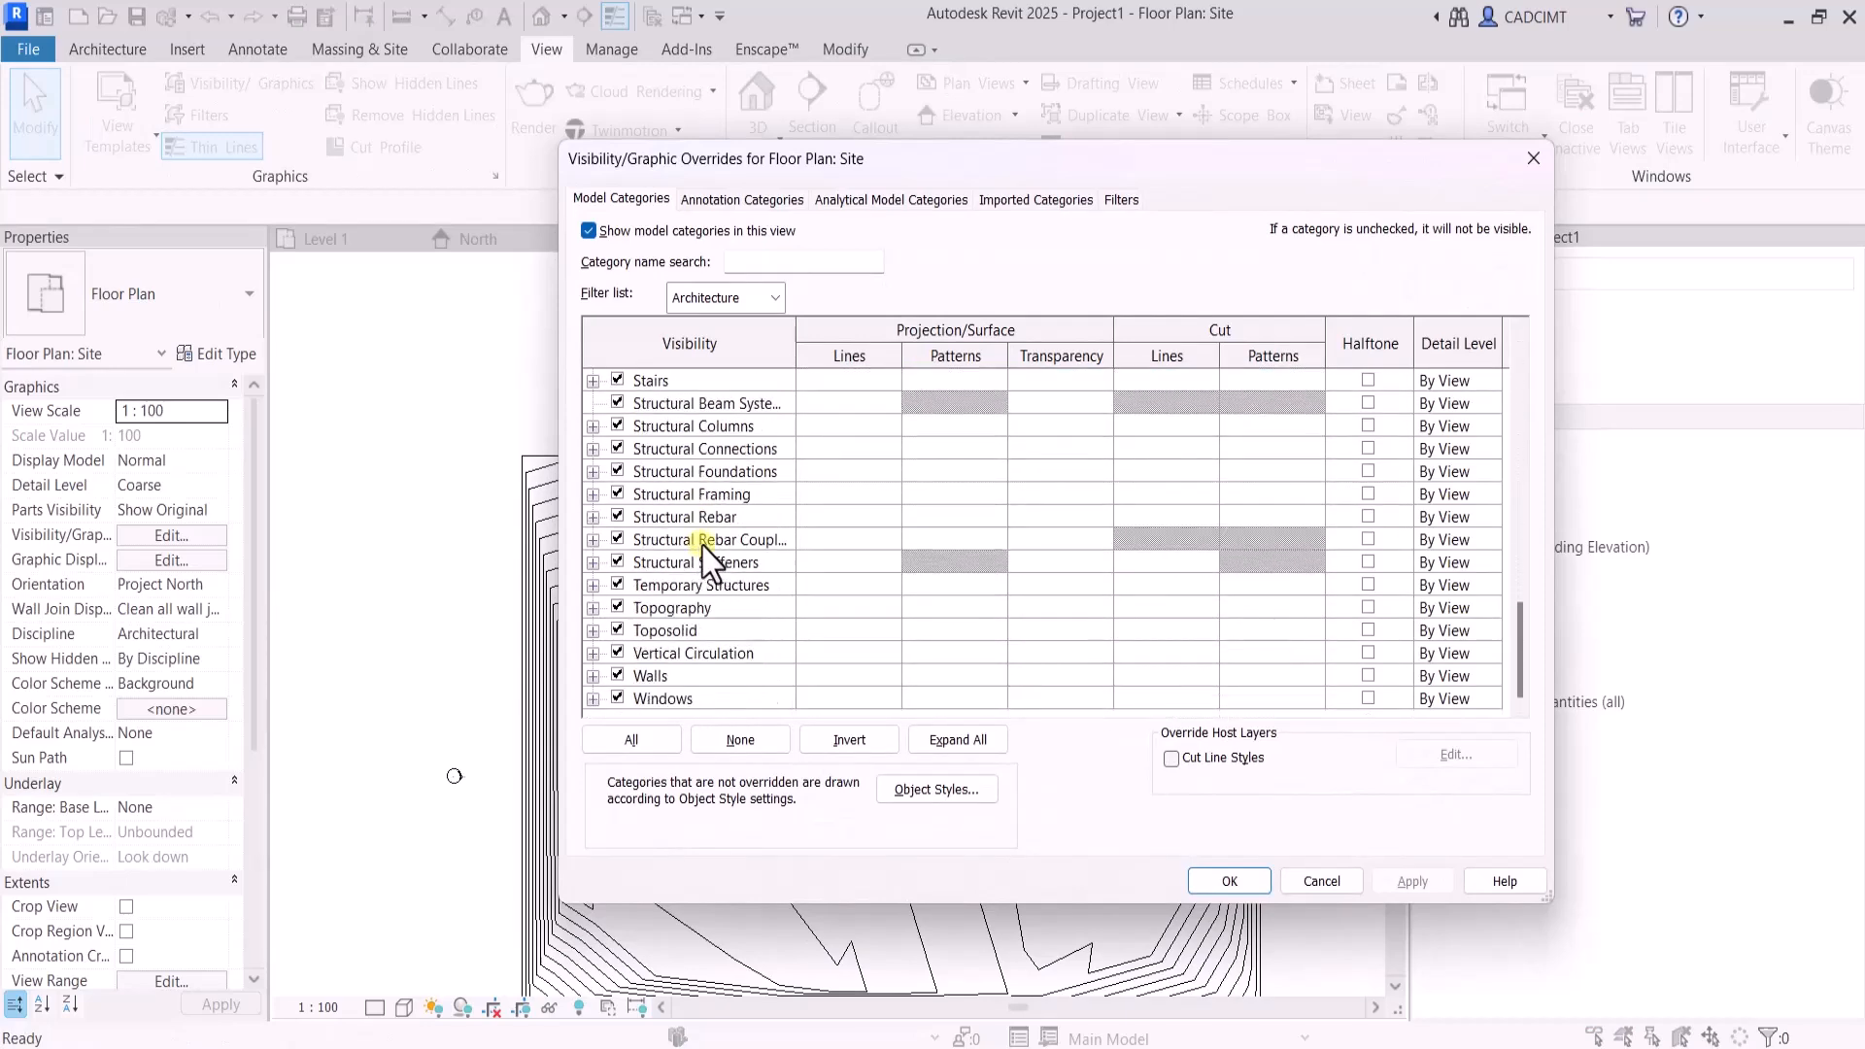
pyautogui.click(668, 632)
pyautogui.click(592, 631)
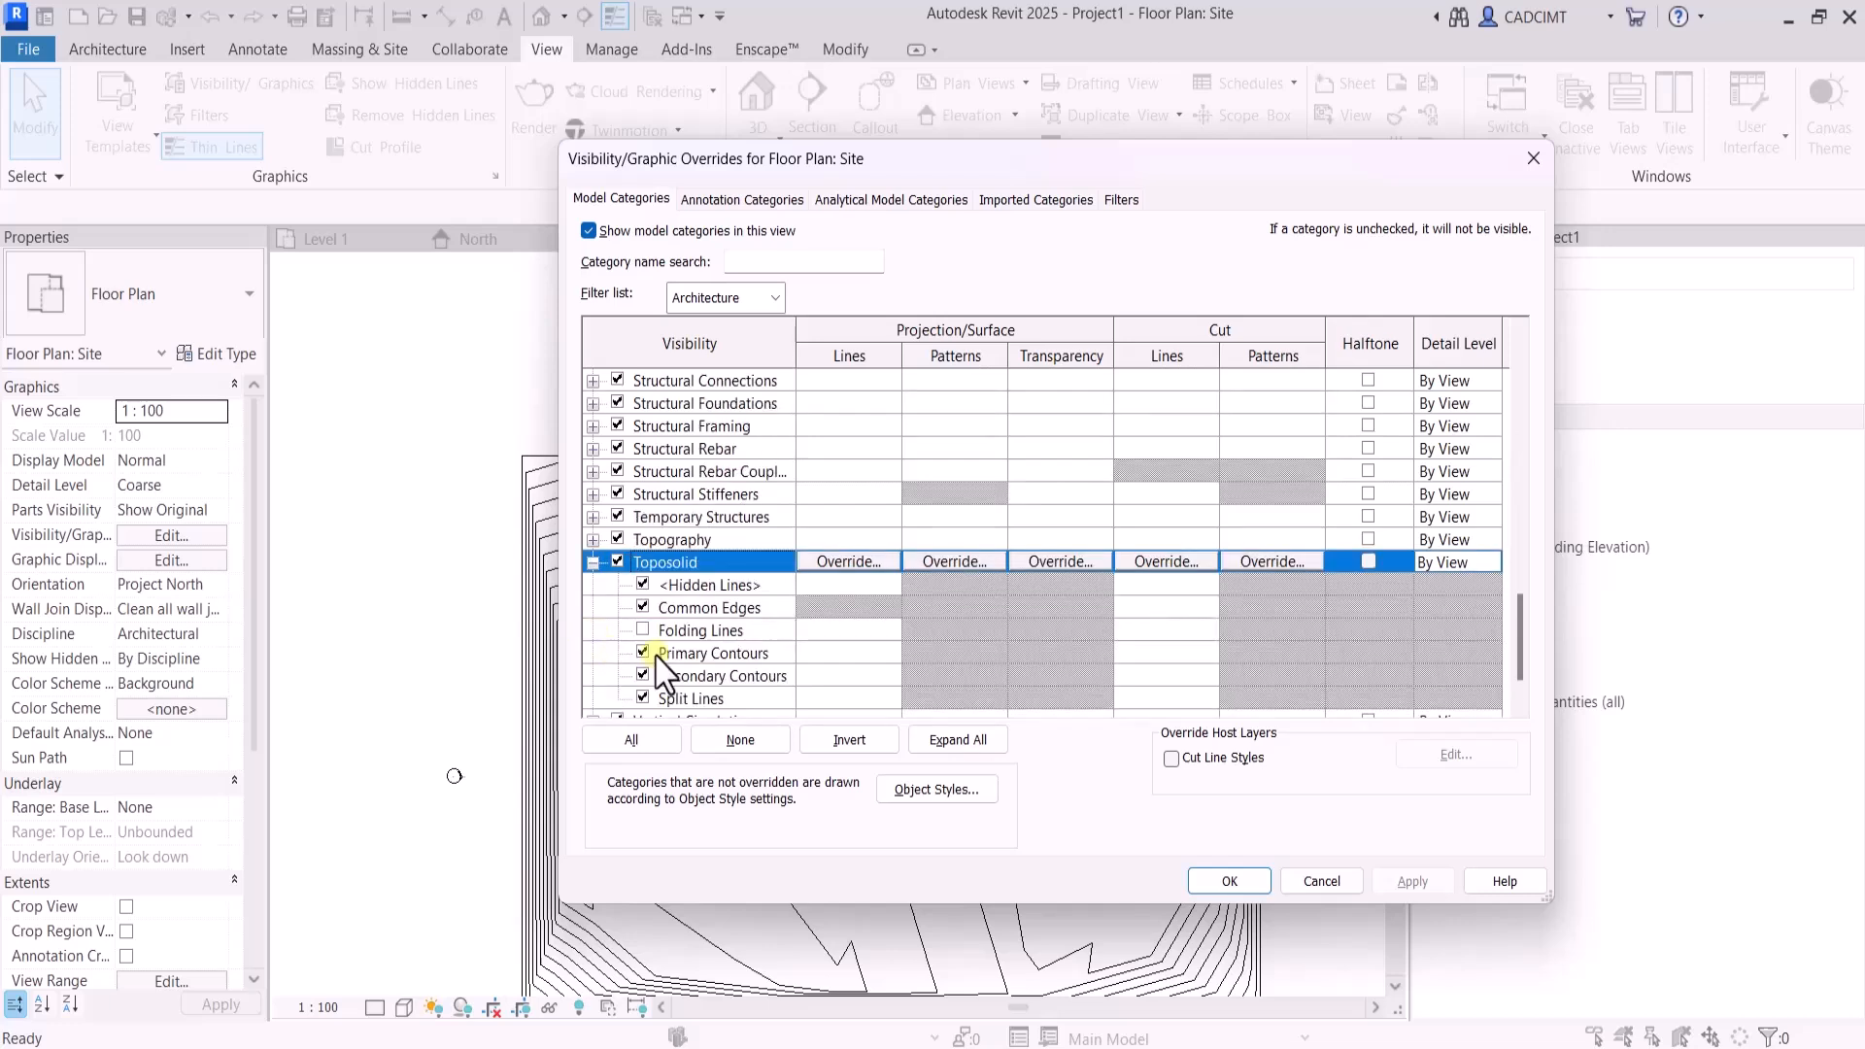
pyautogui.click(764, 655)
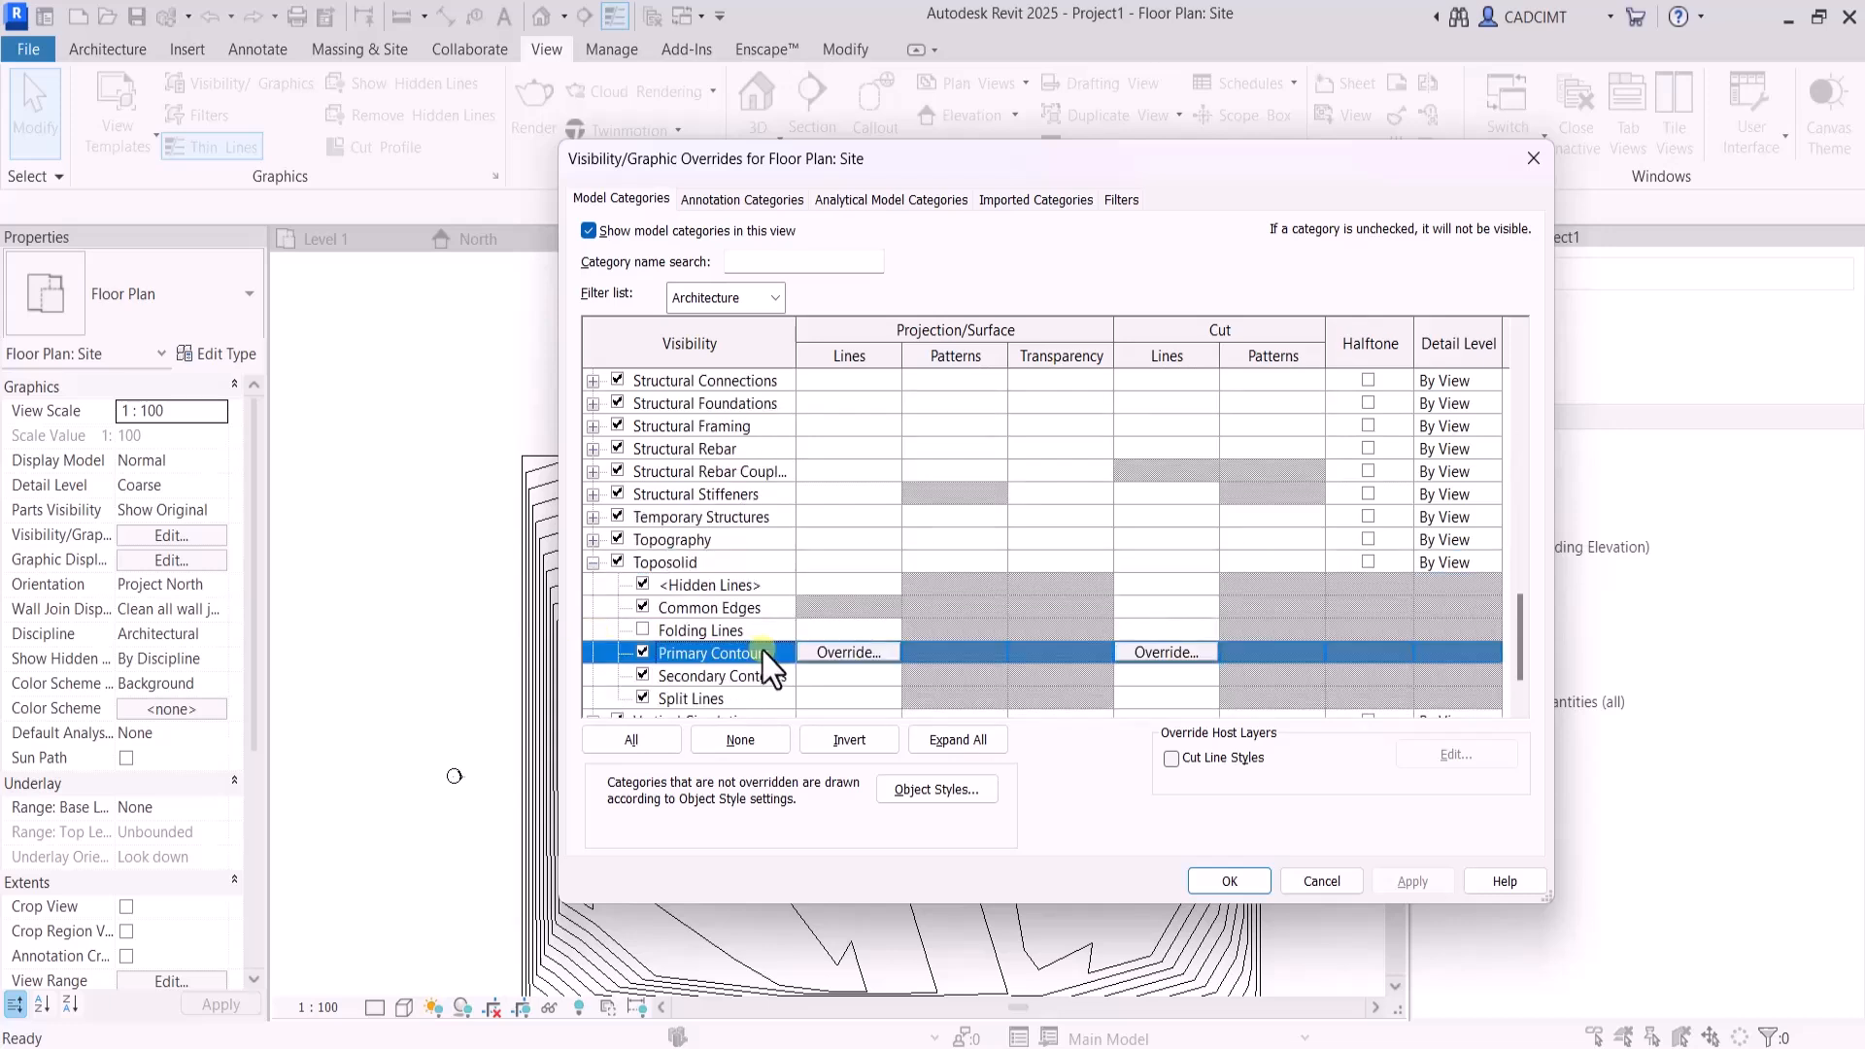
pyautogui.click(889, 652)
pyautogui.click(1010, 516)
pyautogui.click(848, 554)
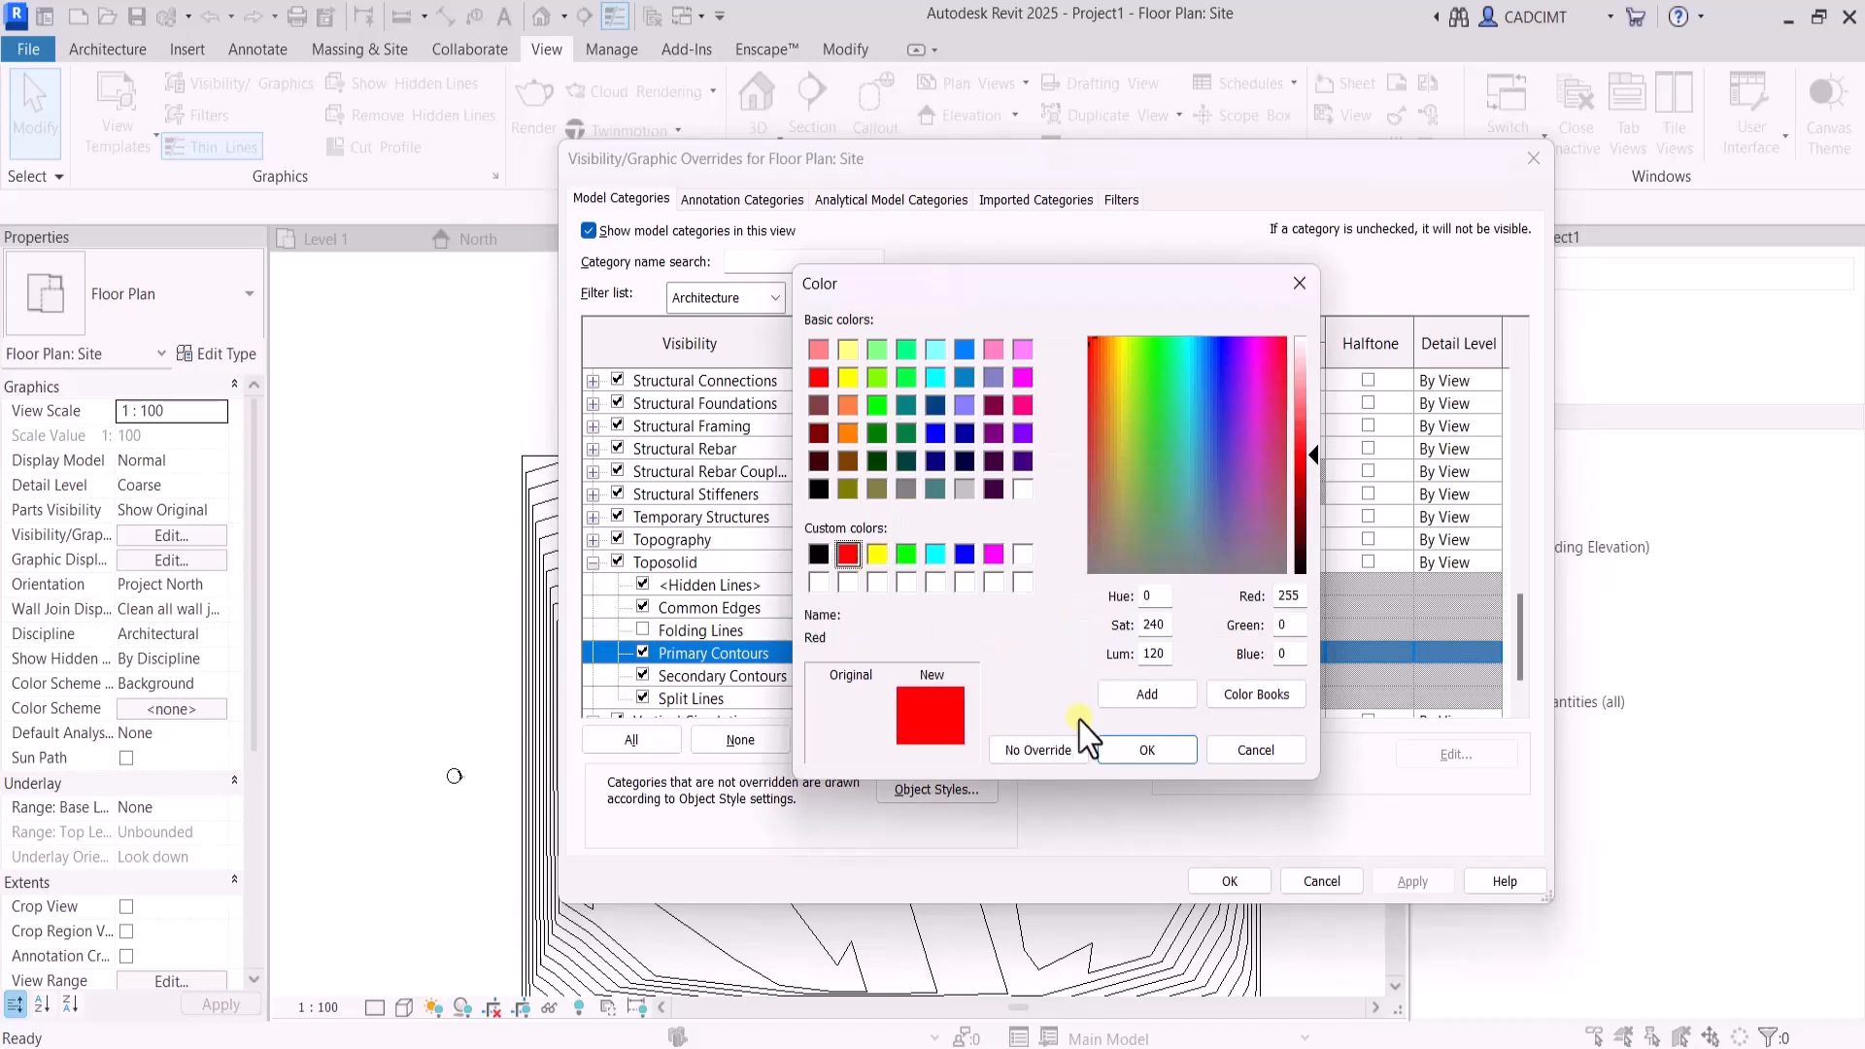
pyautogui.click(1146, 750)
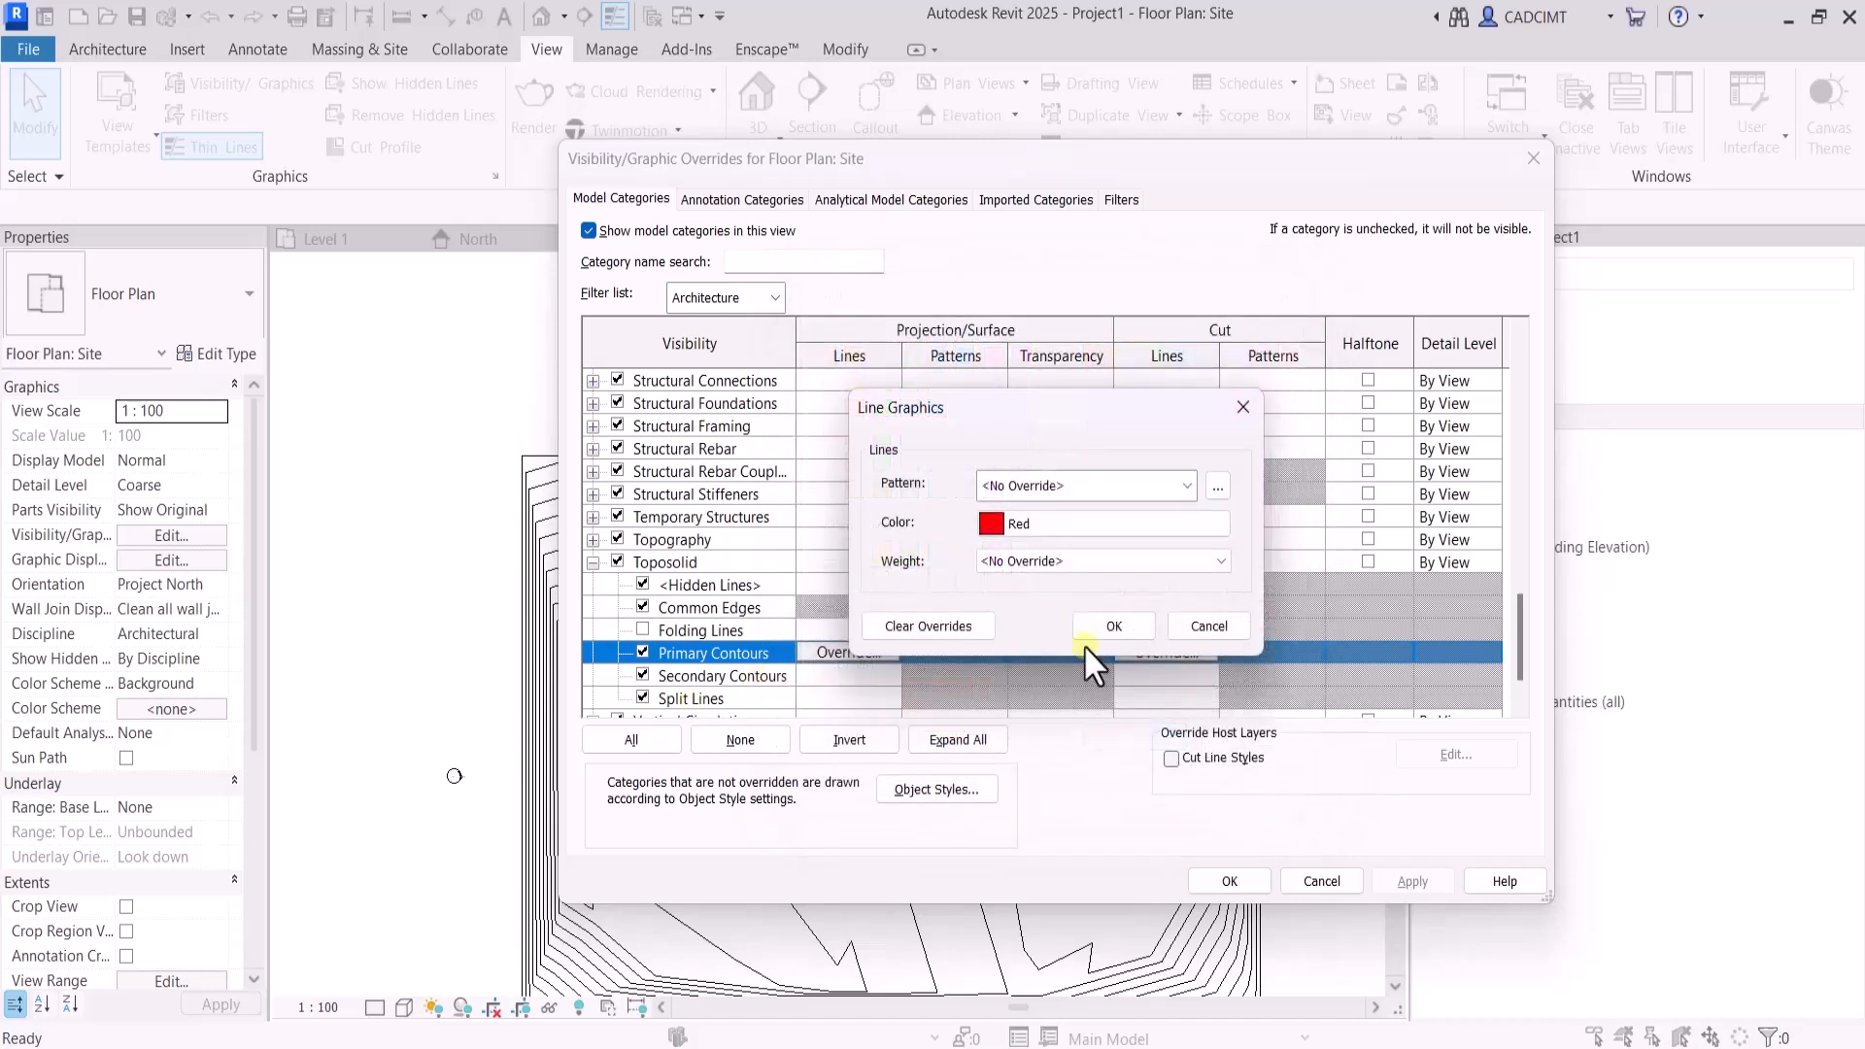
pyautogui.click(1114, 627)
# Override the secondary contours' projection line color with gray RGB 192-192-192 and apply the Site plan's visibility/graphic overrides
pyautogui.click(835, 676)
pyautogui.click(849, 675)
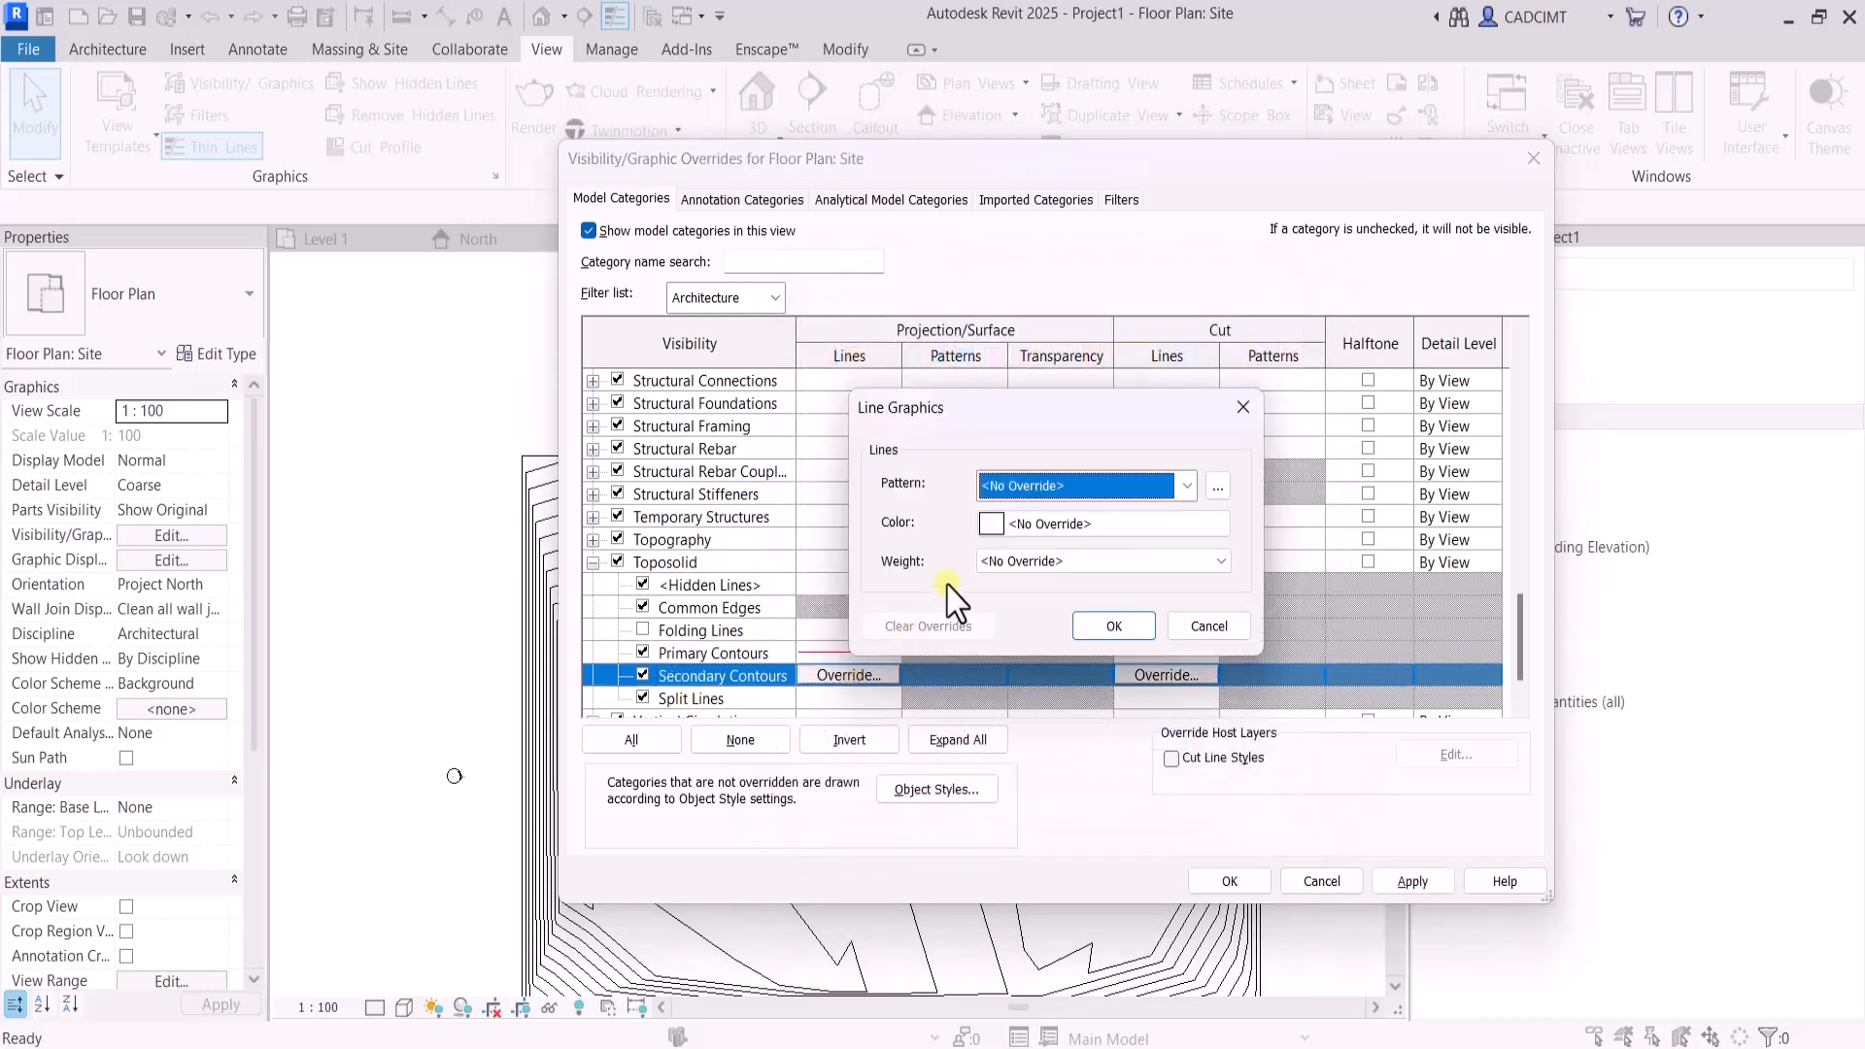
pyautogui.click(1033, 524)
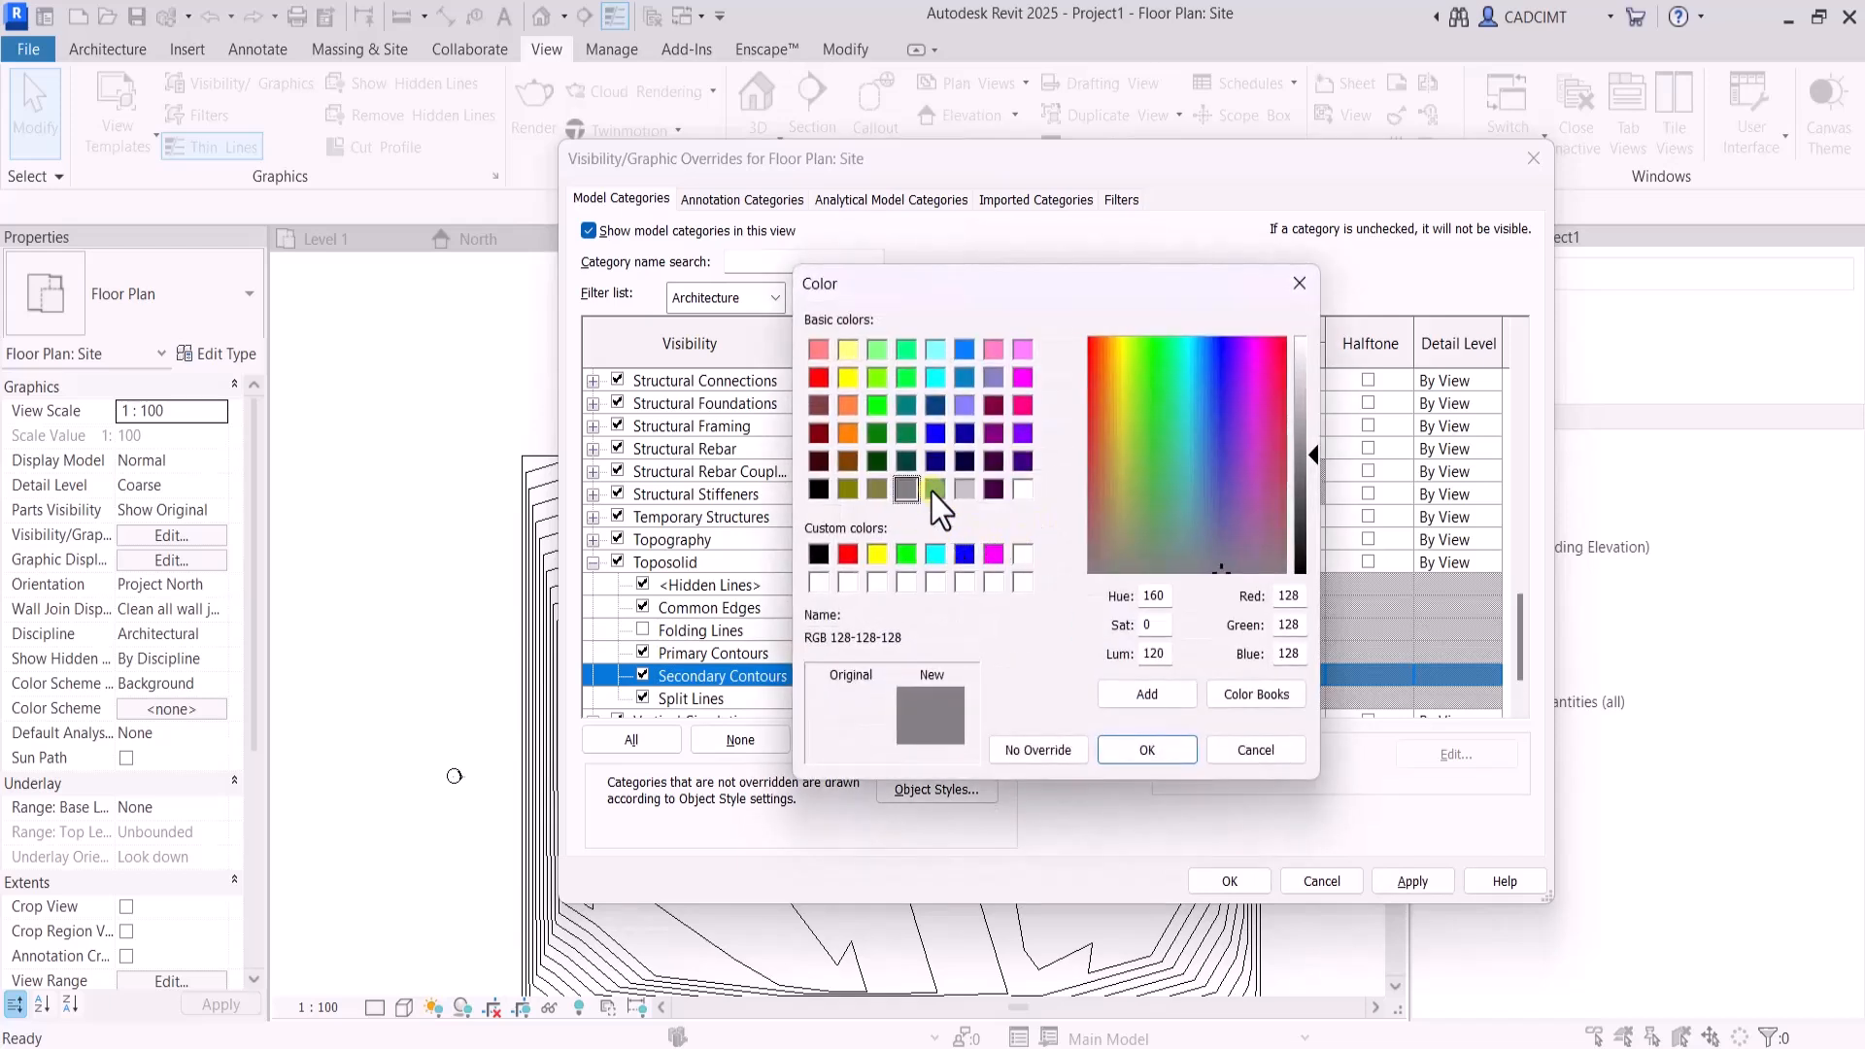
pyautogui.click(965, 489)
pyautogui.click(1166, 750)
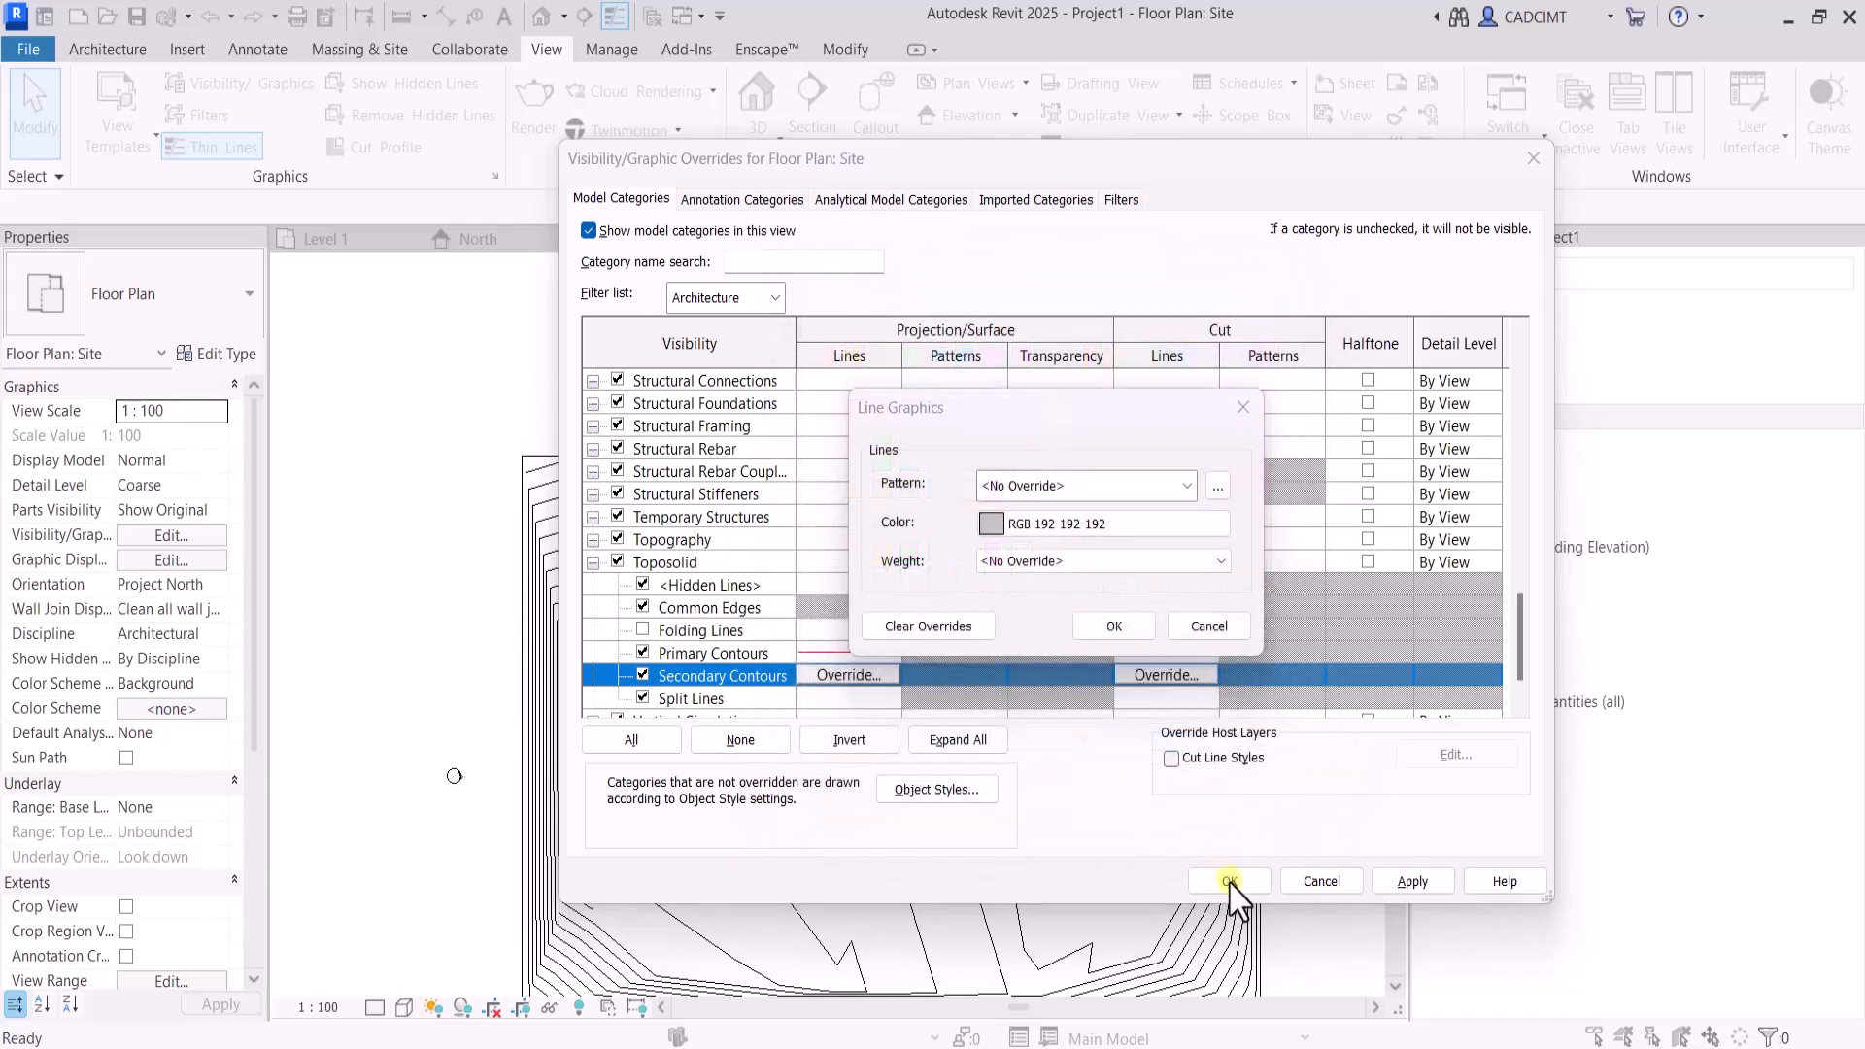
pyautogui.click(1114, 626)
pyautogui.click(1229, 881)
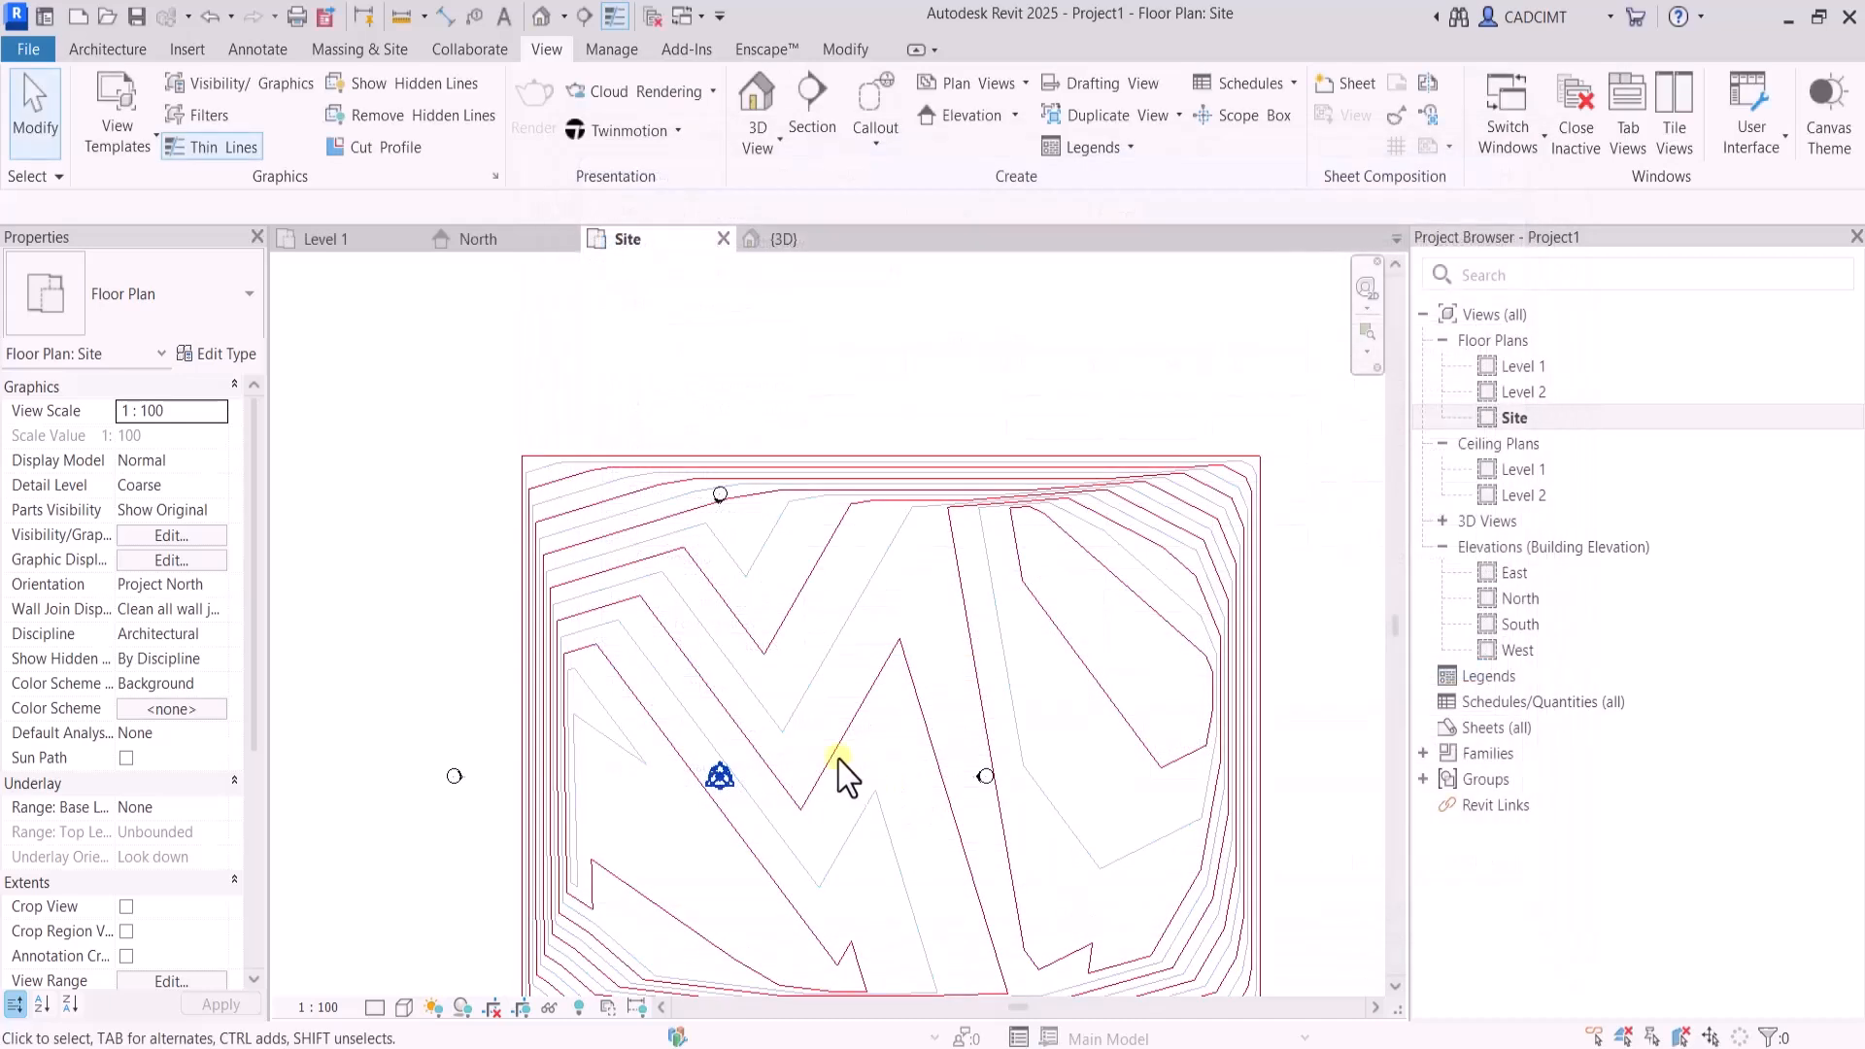
pyautogui.scroll(-2, 622, 525)
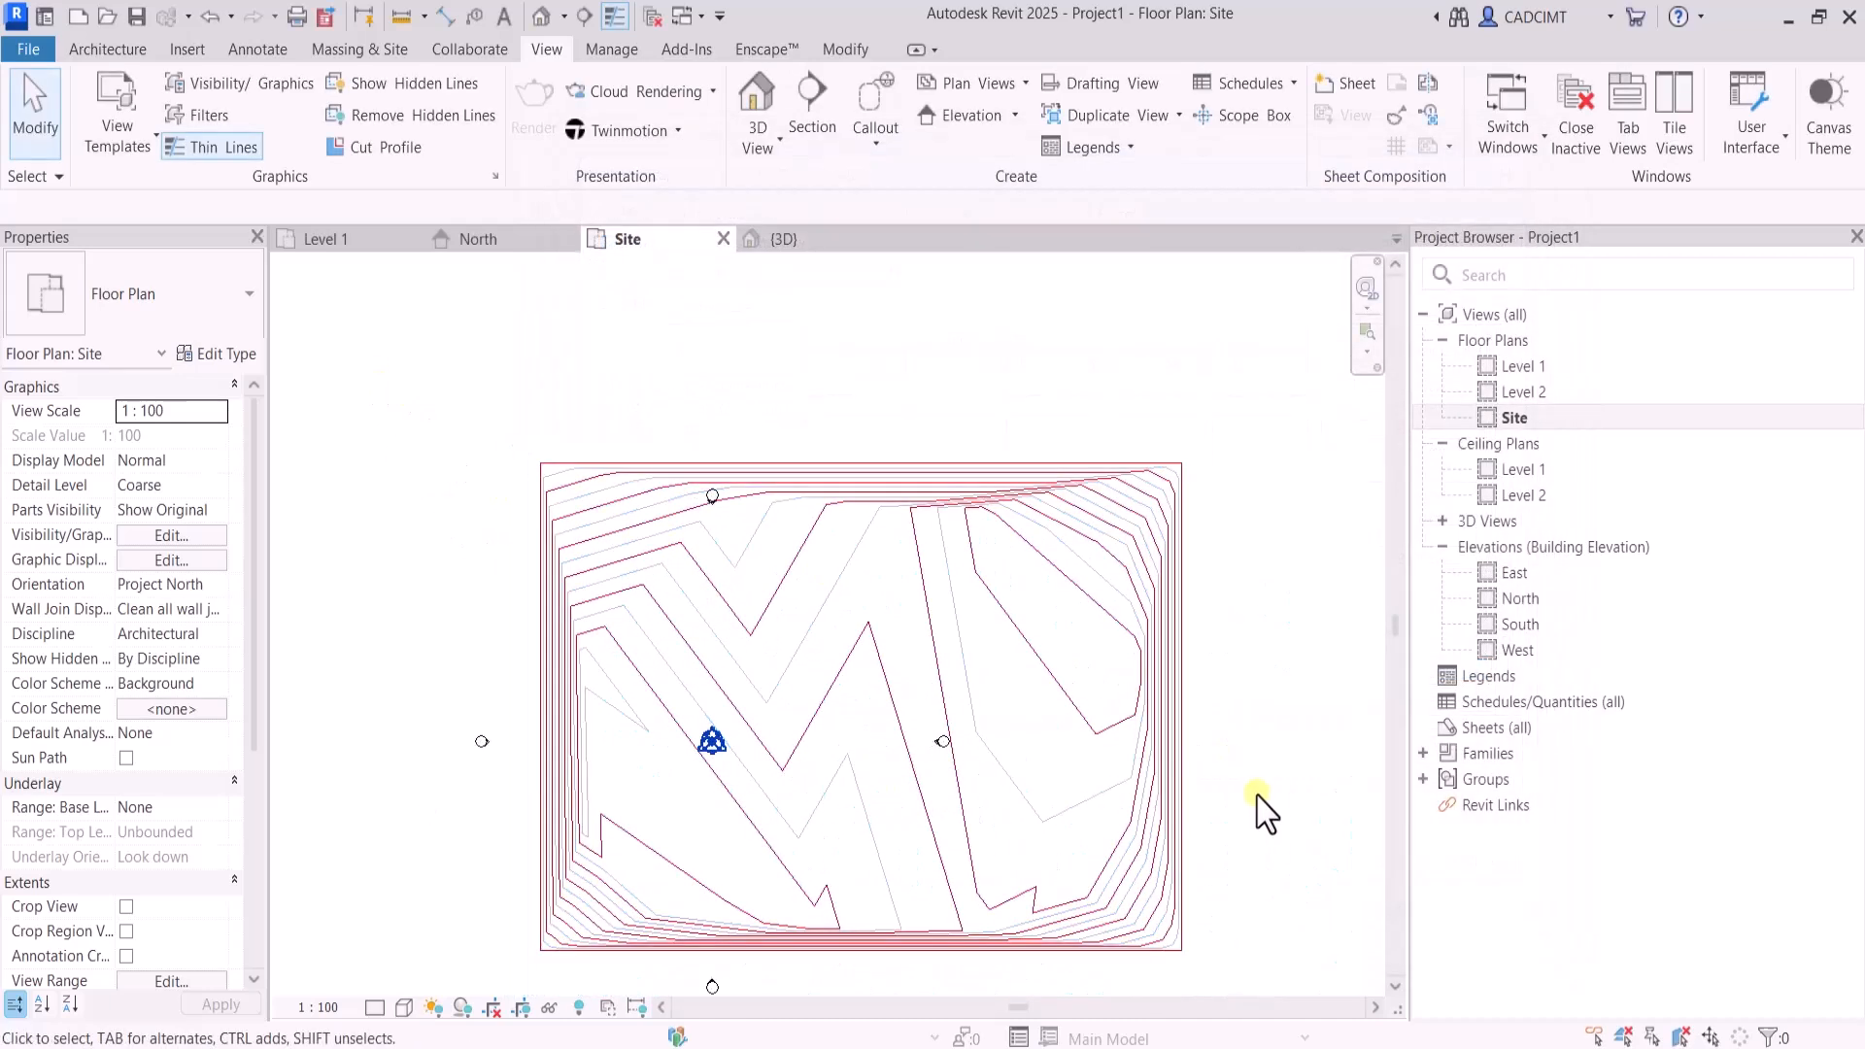
pyautogui.click(1068, 475)
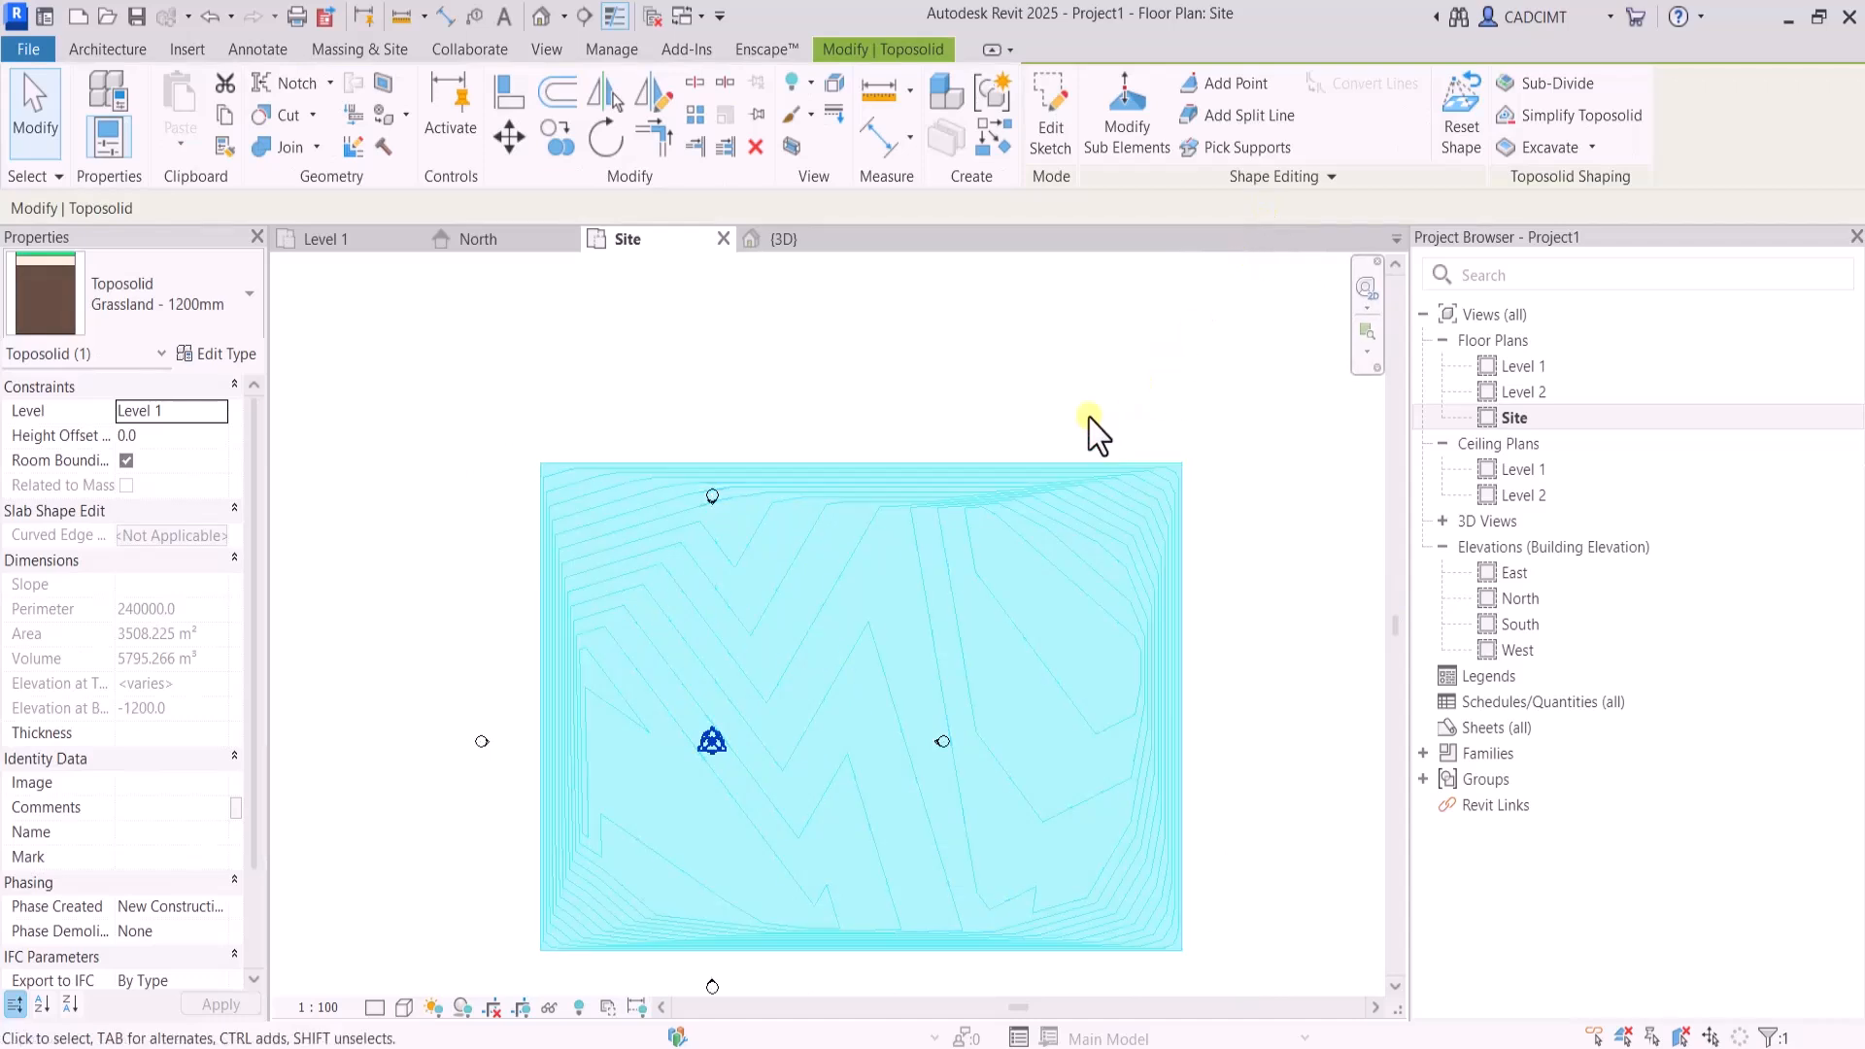
pyautogui.click(1212, 364)
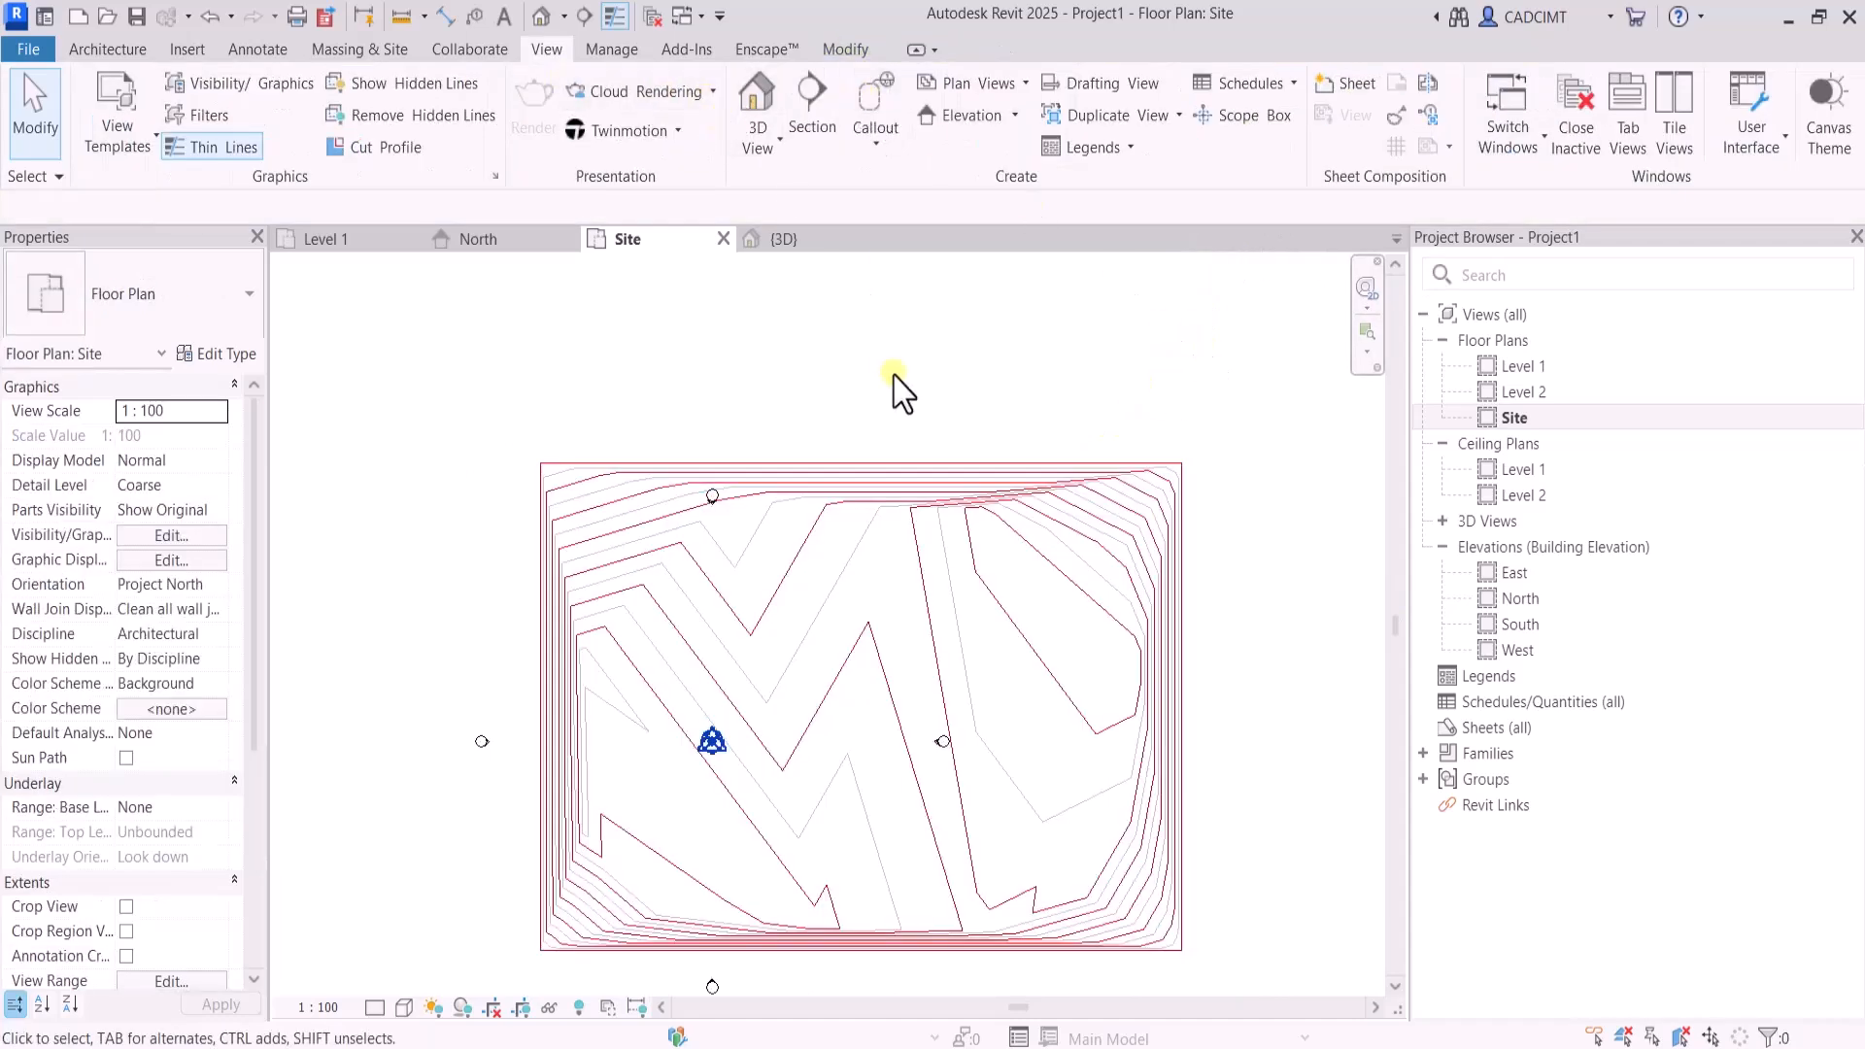
# Label the contours along a horizontal line crossing the toposolid's full width, using 1.5mm Arial contour labels, and inspect the labels at the right edge
pyautogui.click(350, 50)
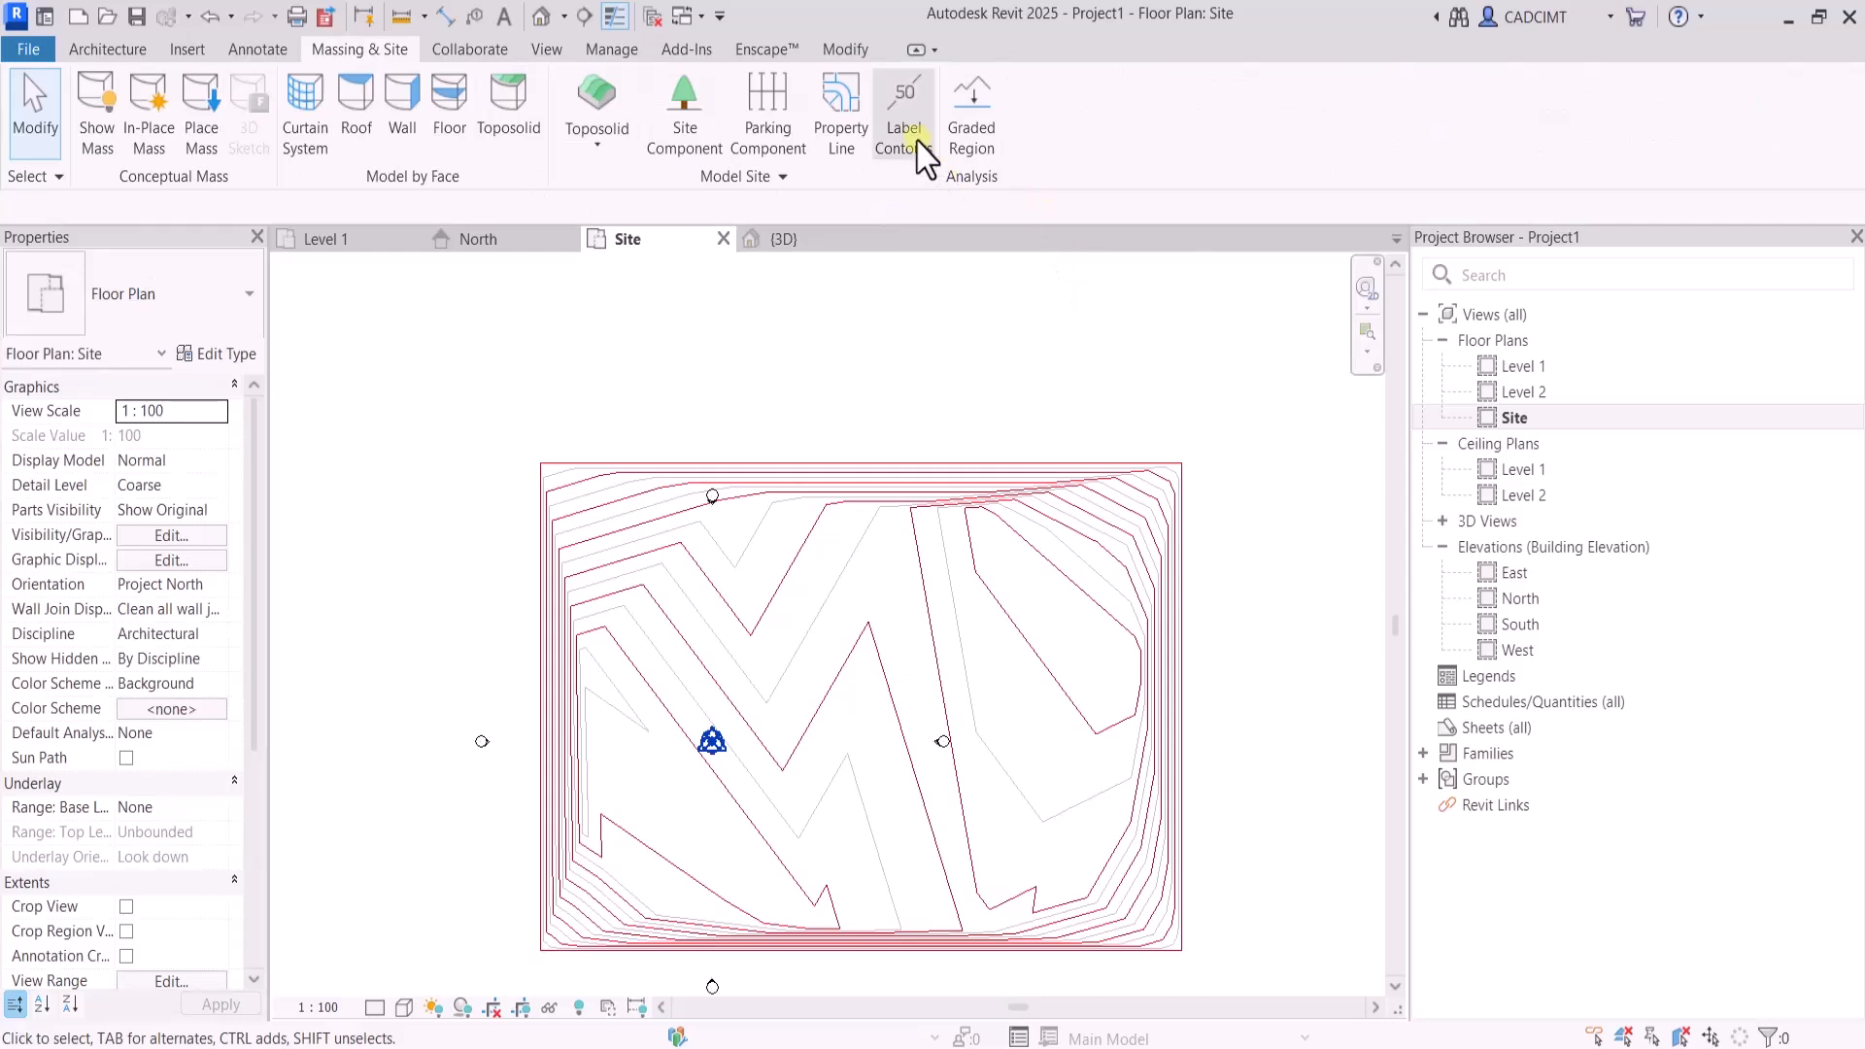
pyautogui.click(904, 116)
pyautogui.click(525, 695)
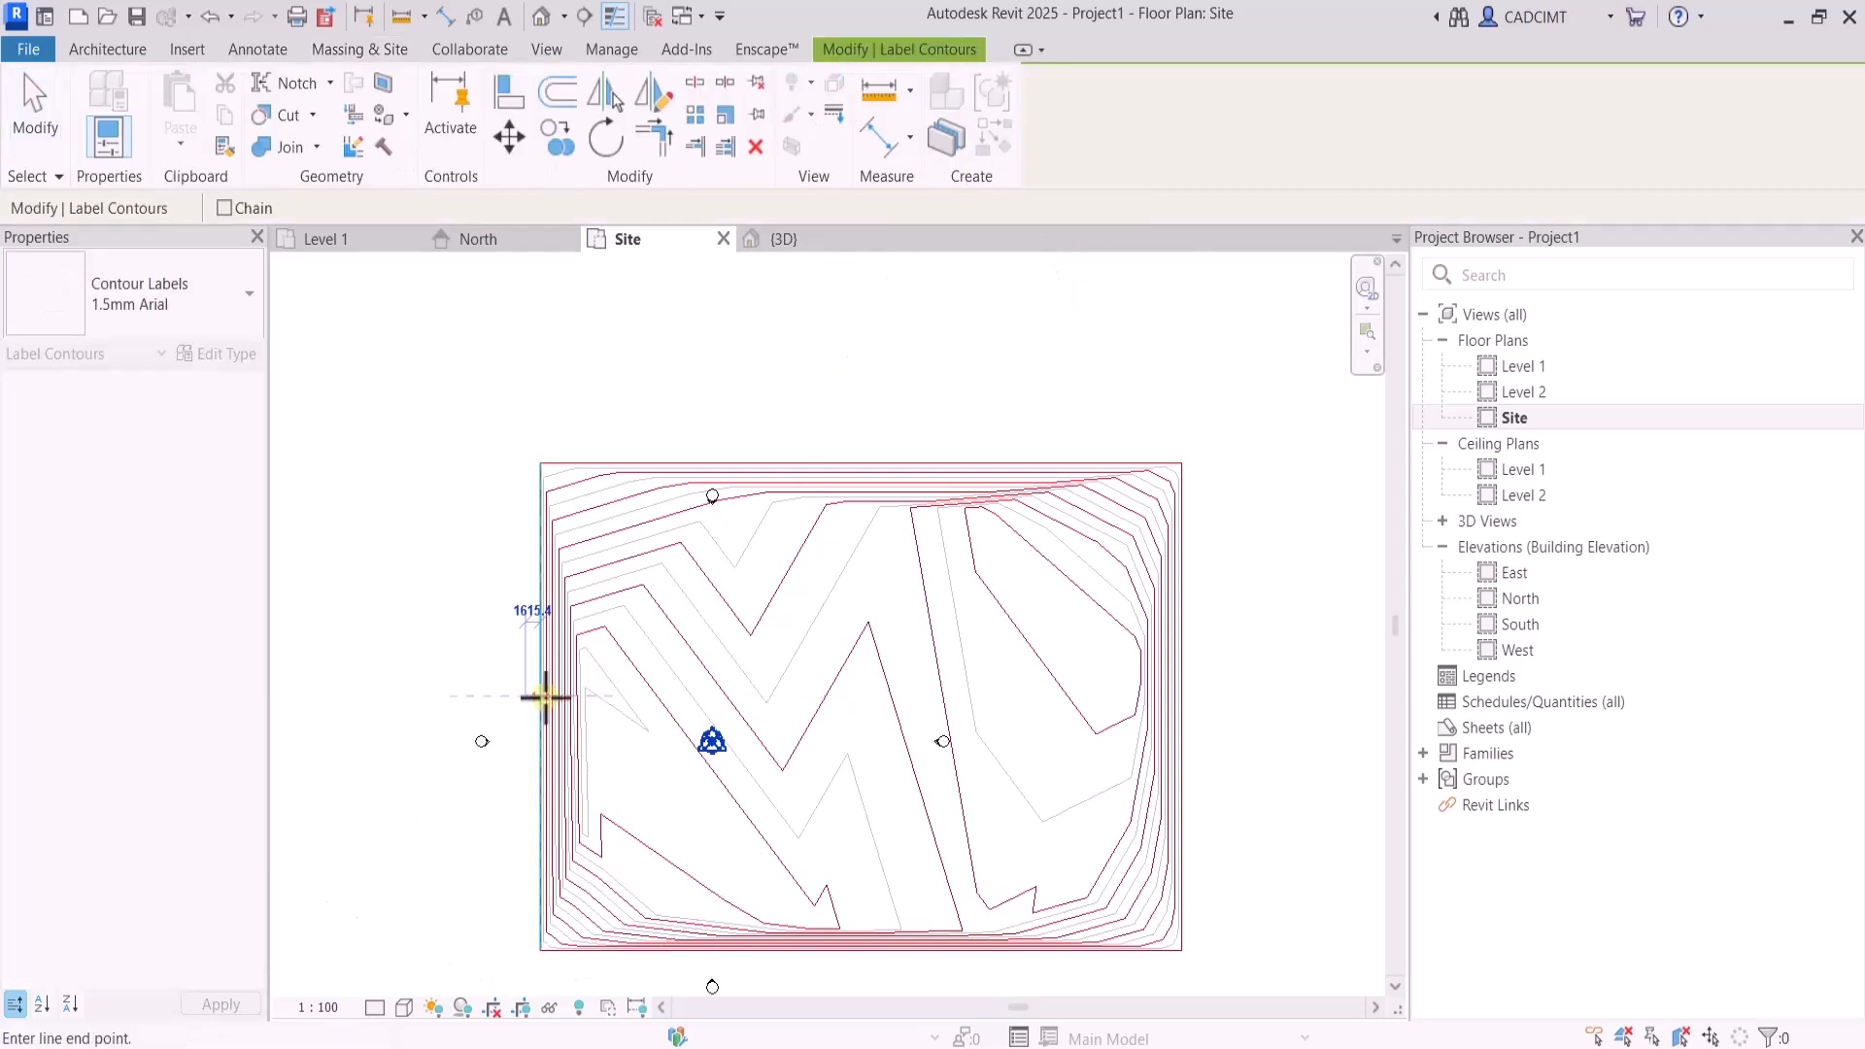
pyautogui.click(1243, 692)
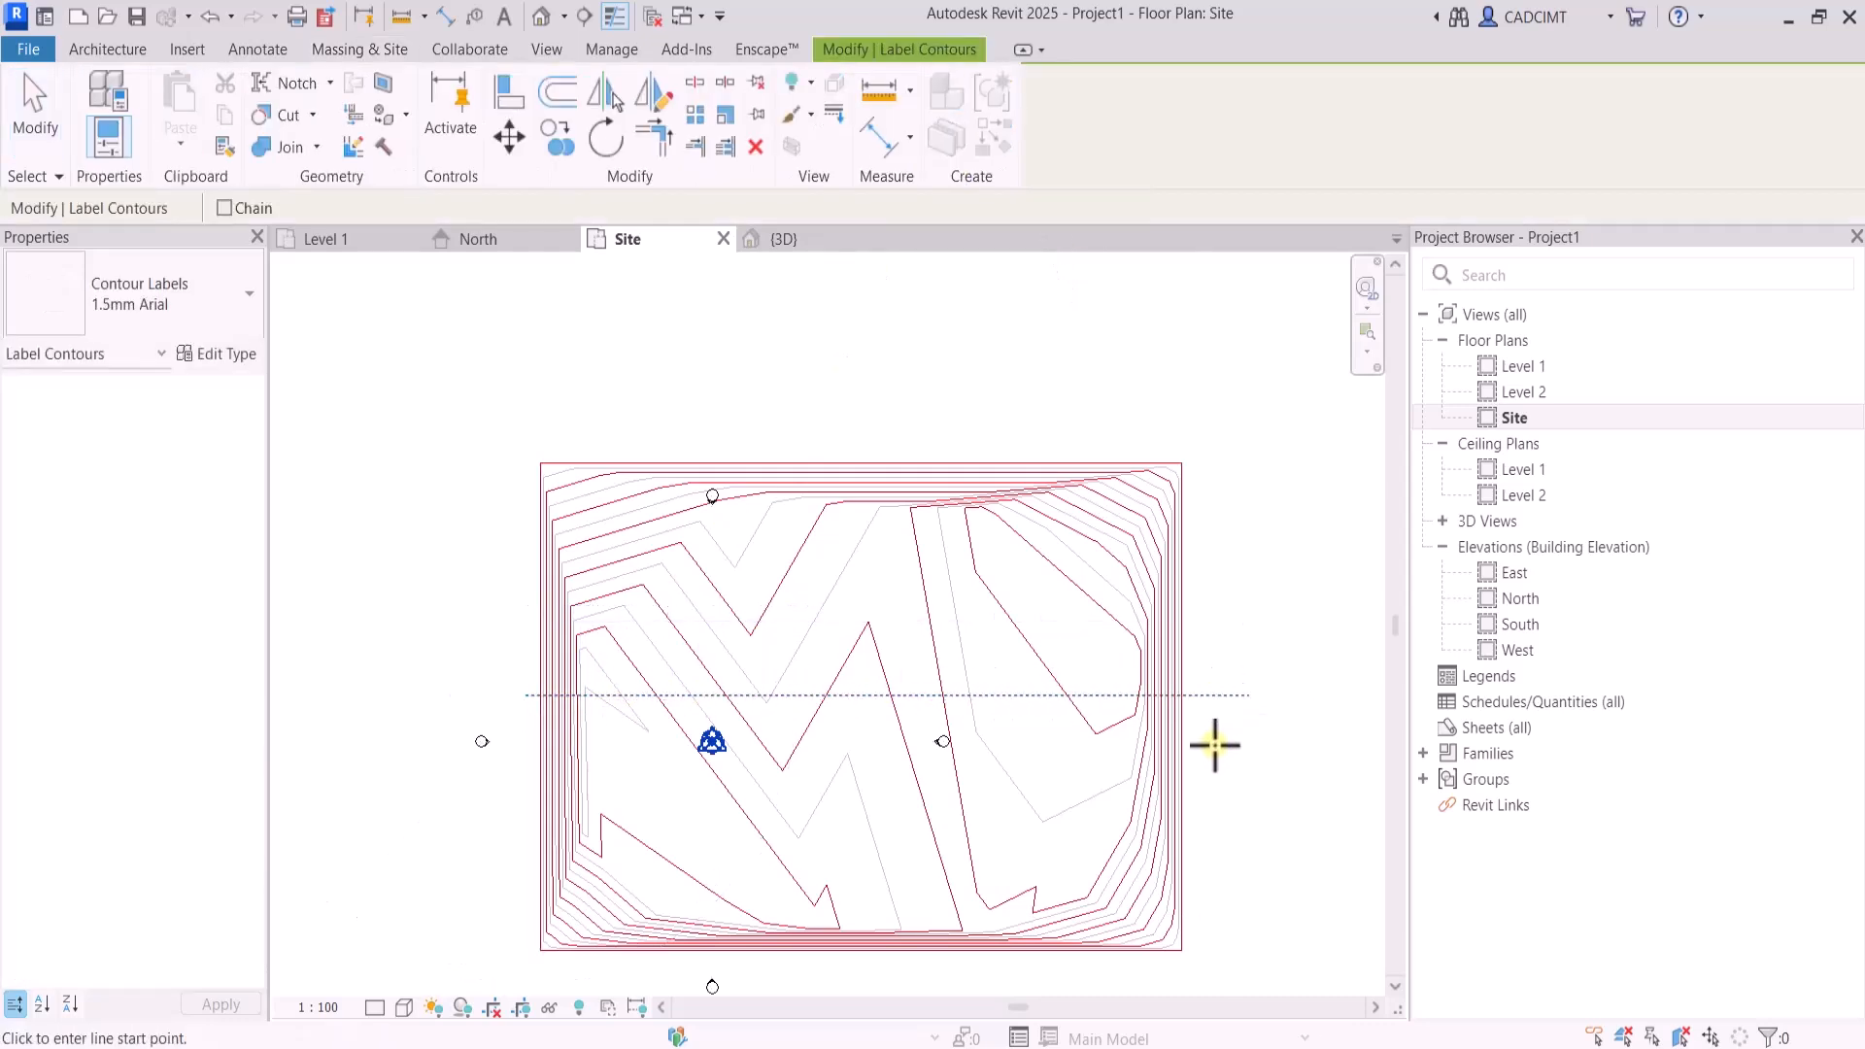
pyautogui.scroll(5, 1192, 716)
pyautogui.scroll(4, 1175, 699)
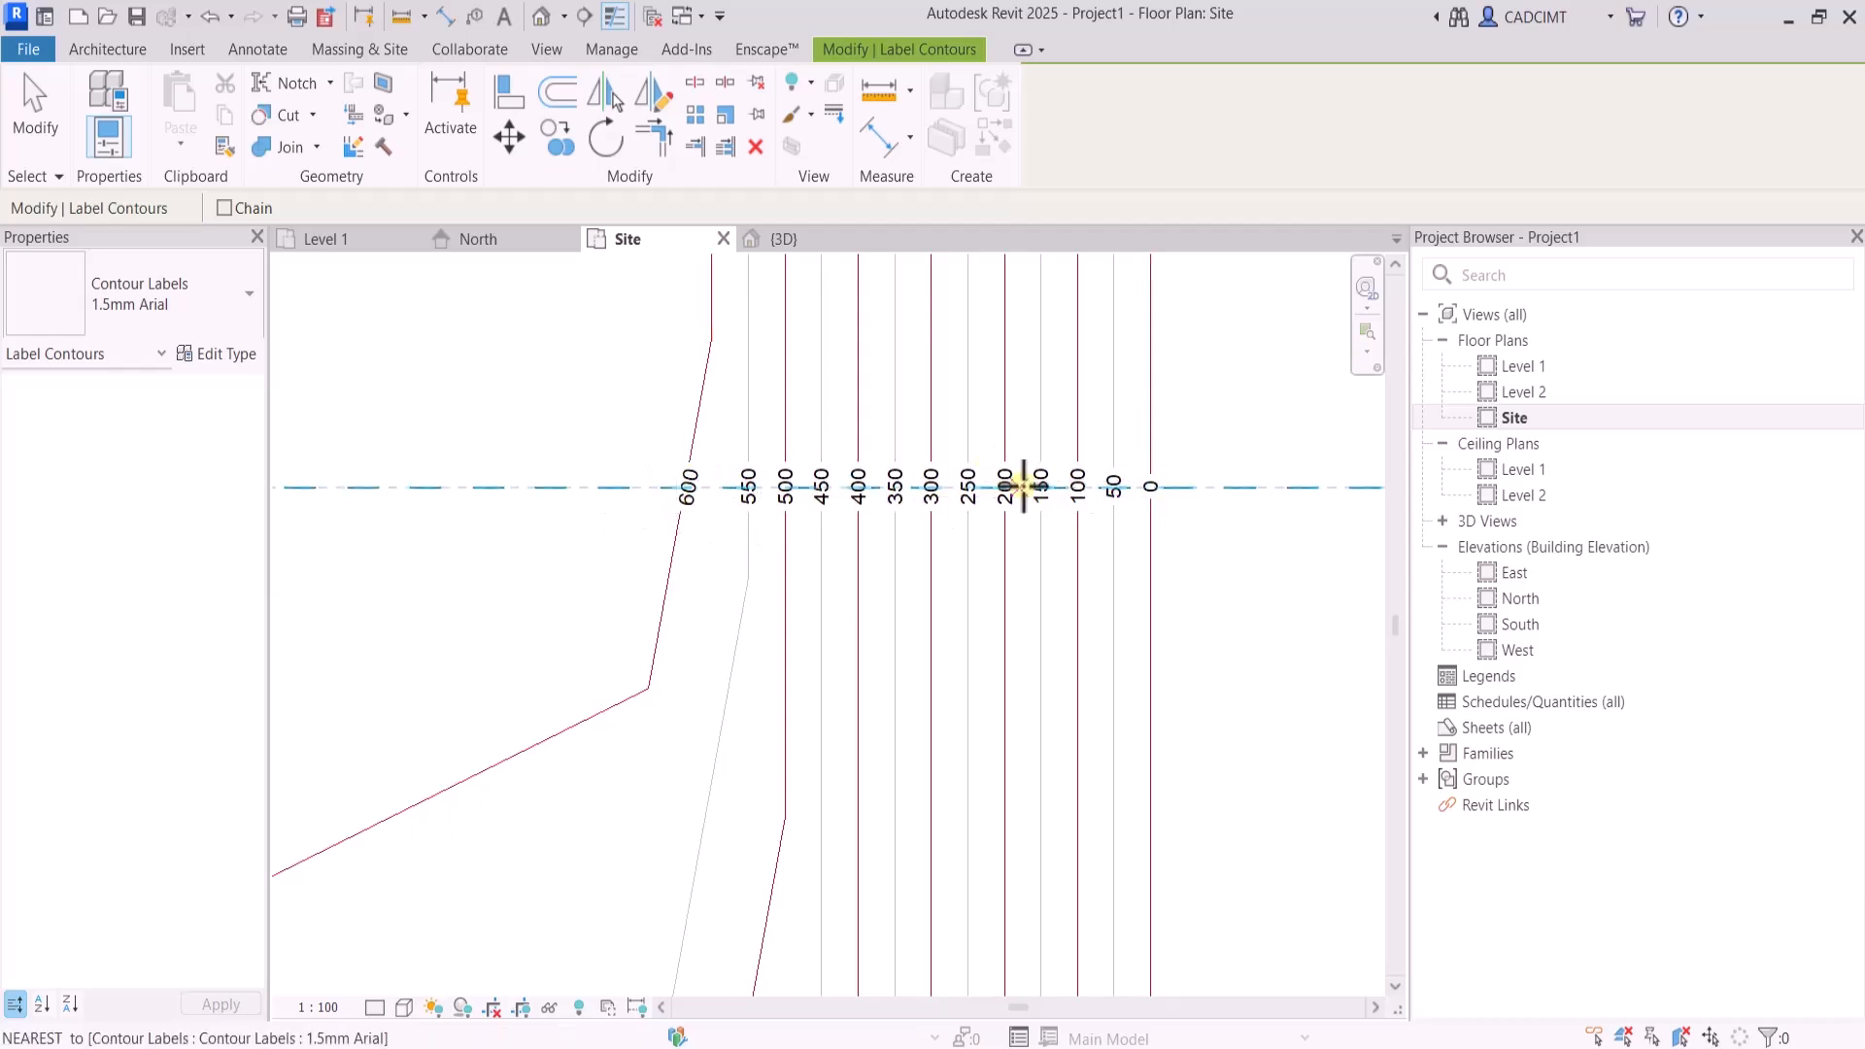
pyautogui.scroll(-4, 1023, 486)
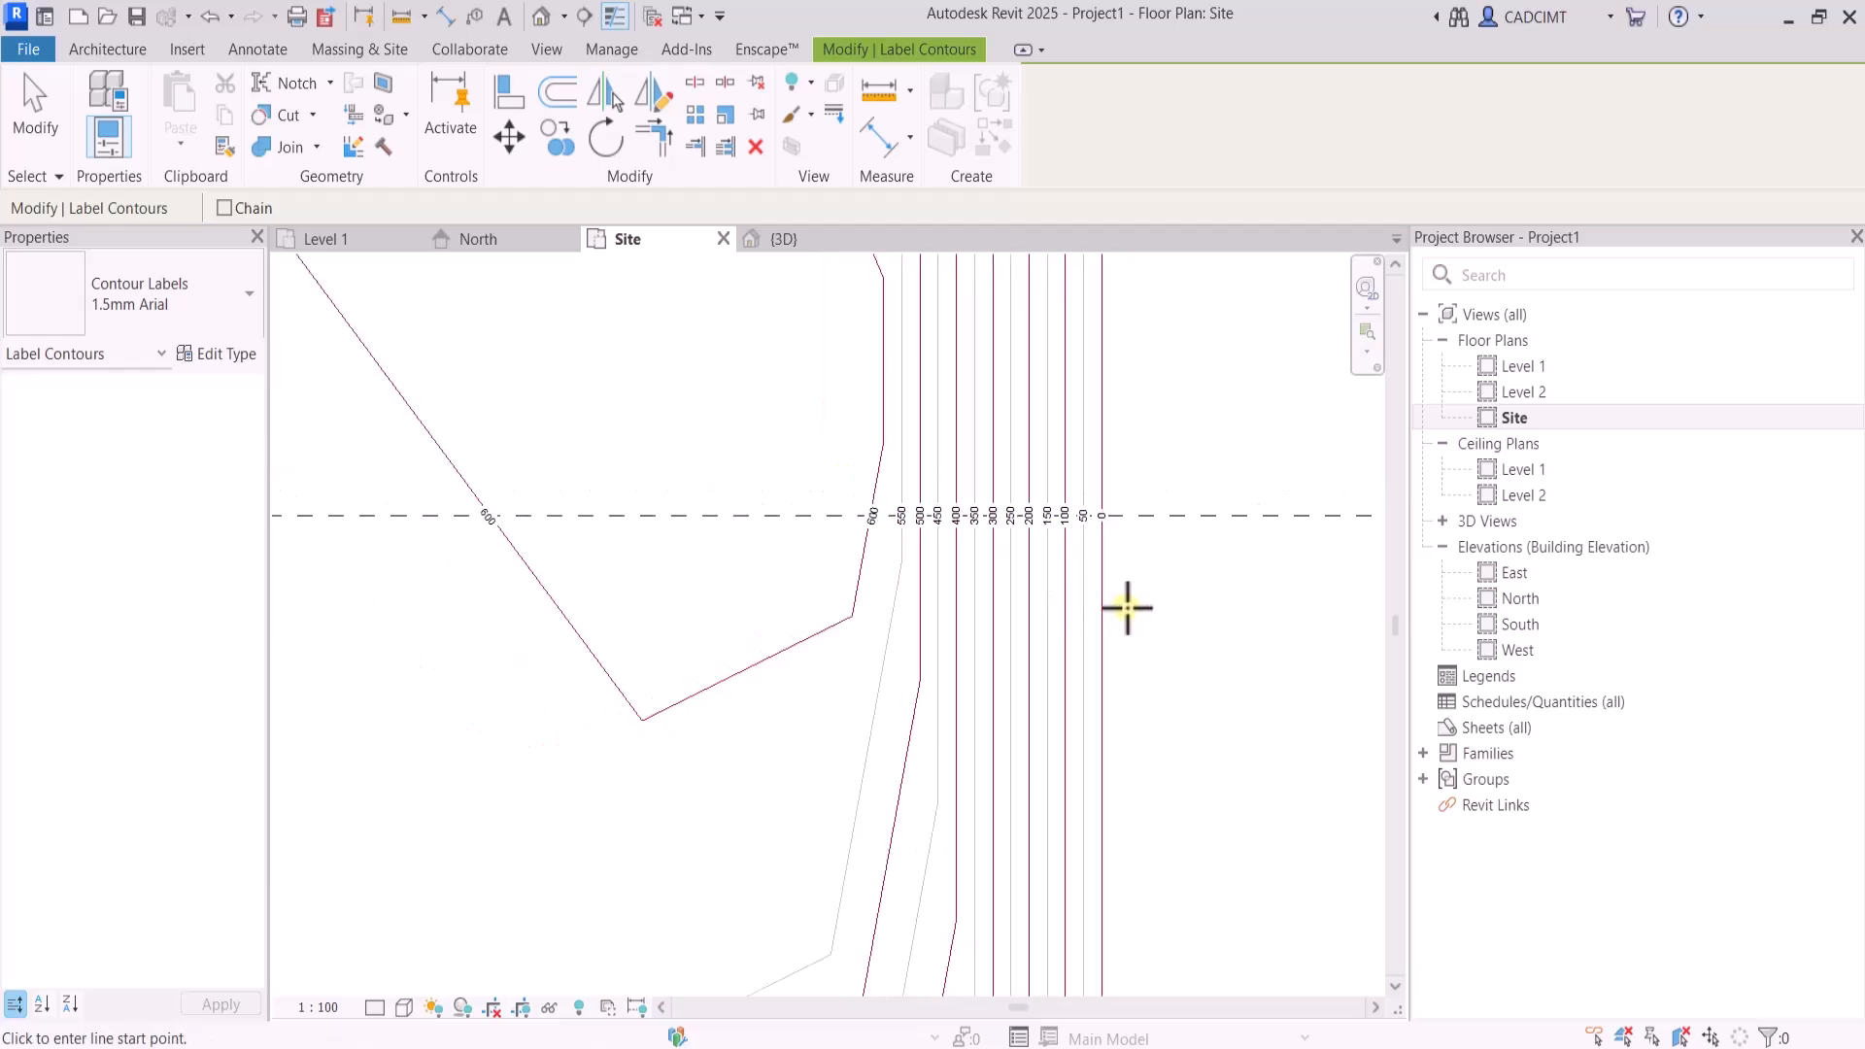
pyautogui.scroll(2, 1154, 595)
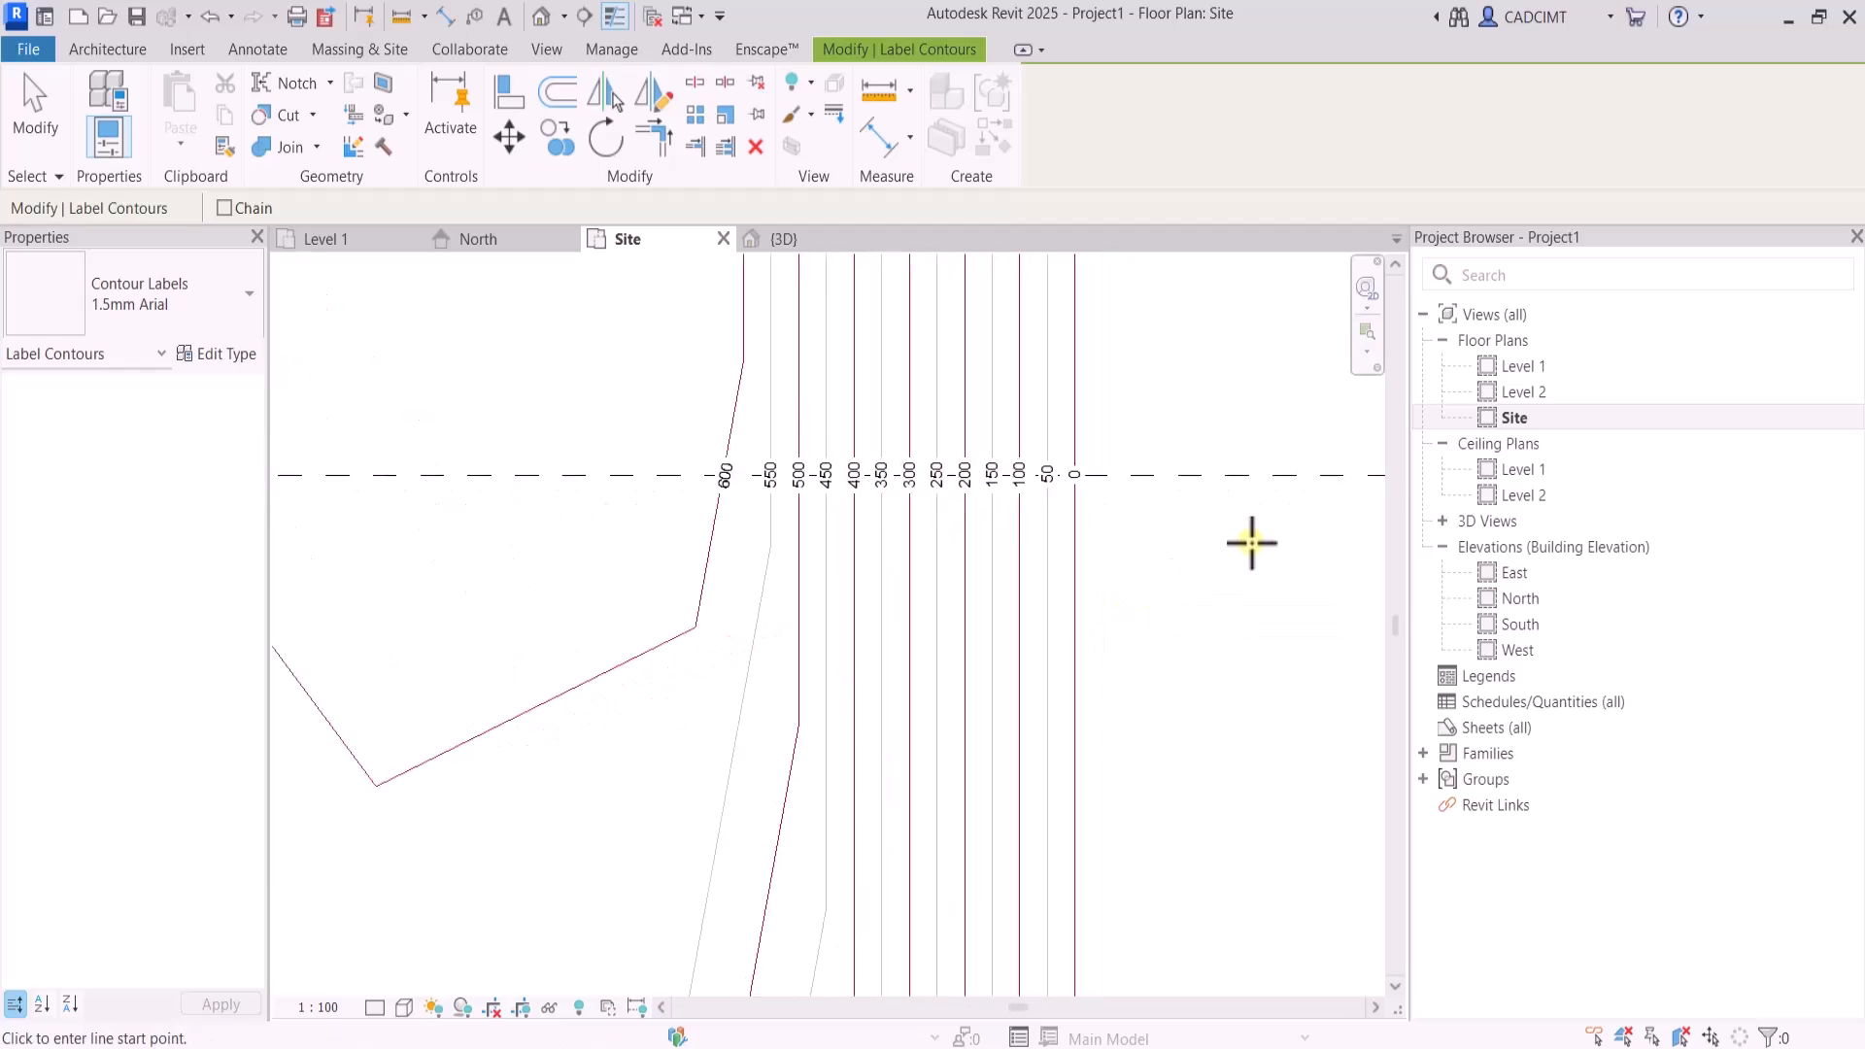
# Set the Grassland - 1200mm toposolid type's primary contour interval to 200 mm
pyautogui.click(34, 136)
pyautogui.click(1081, 534)
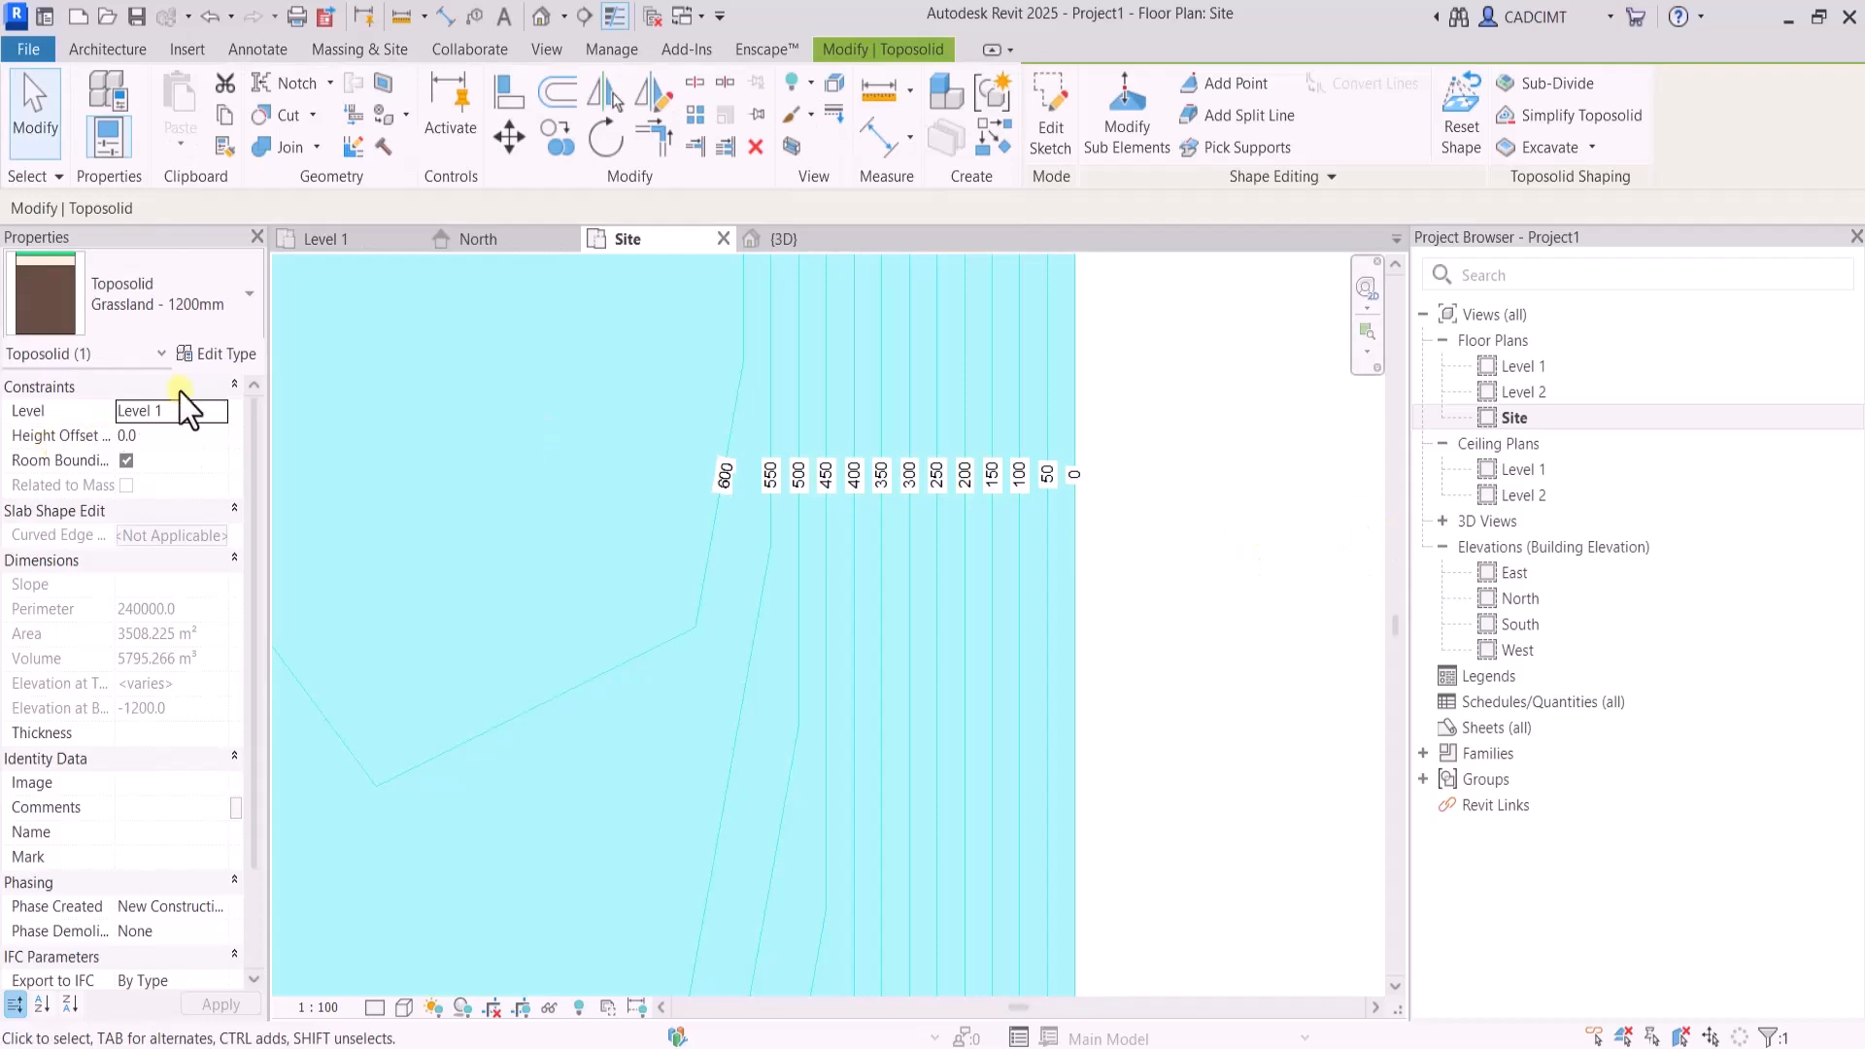
pyautogui.click(219, 354)
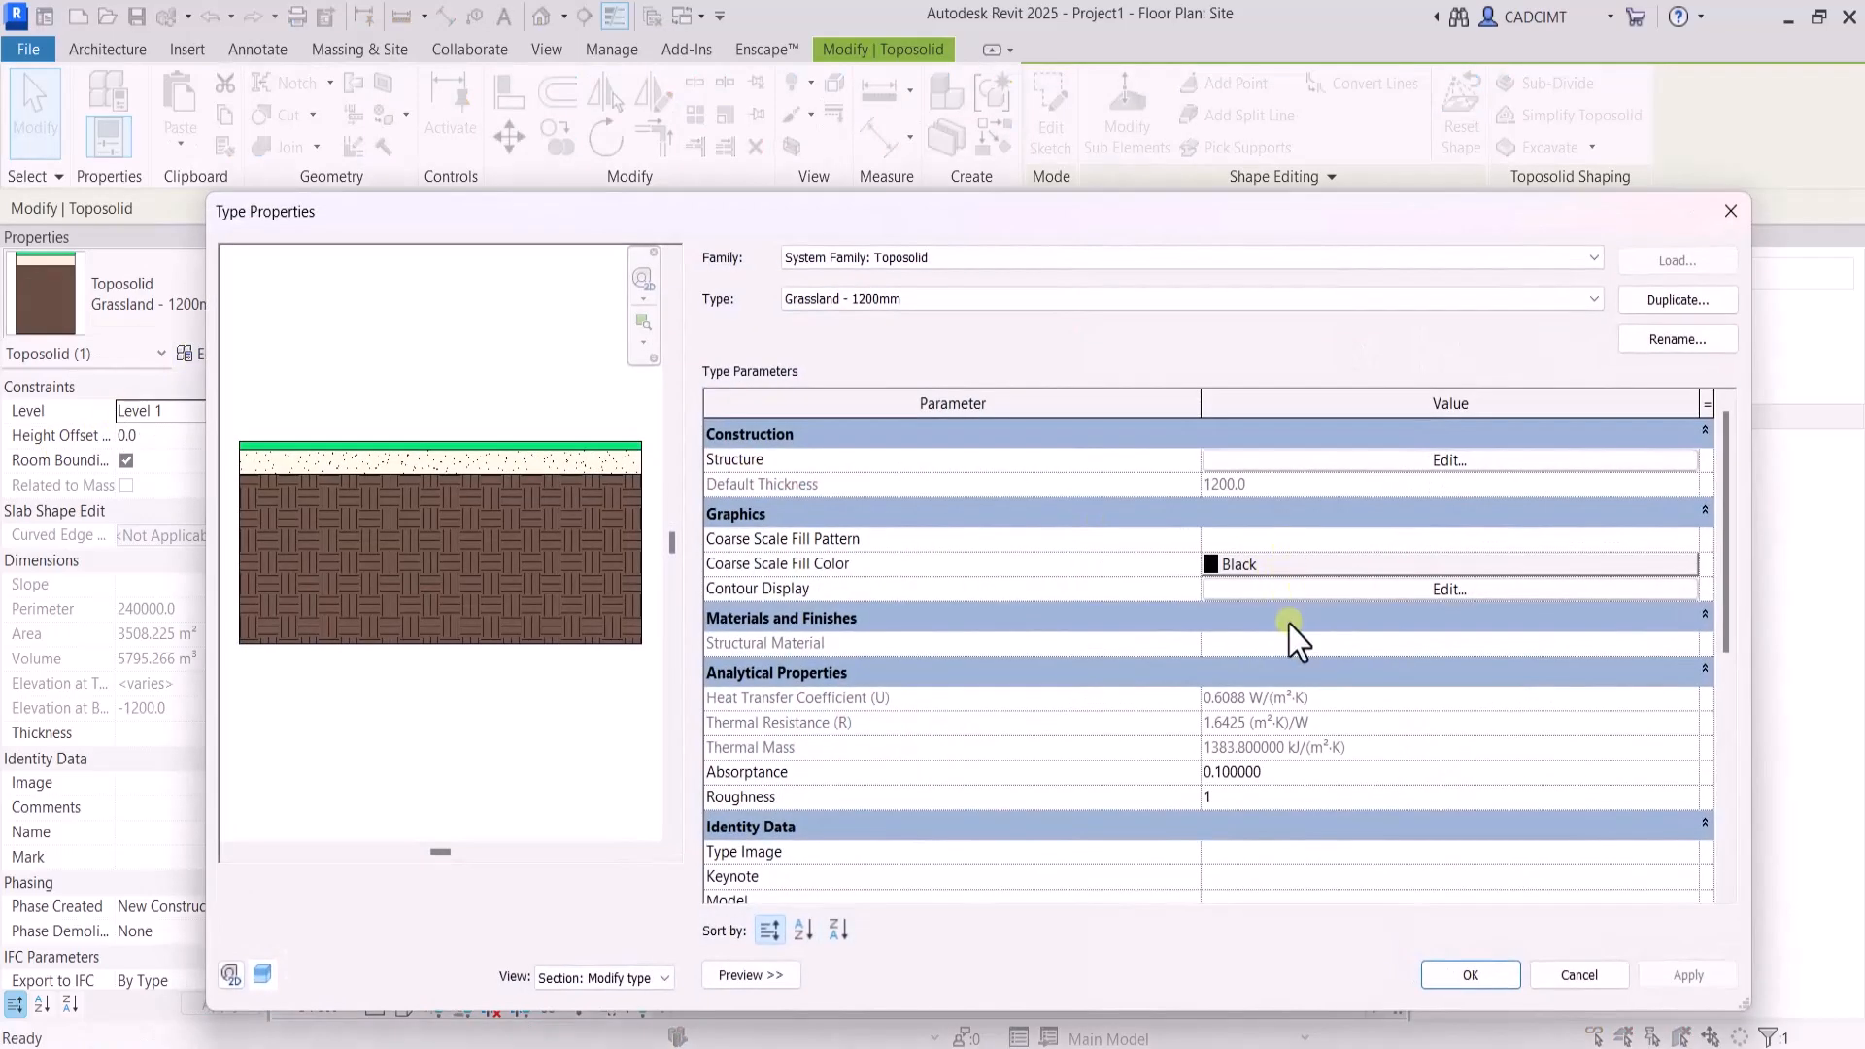
pyautogui.click(1332, 590)
pyautogui.click(919, 503)
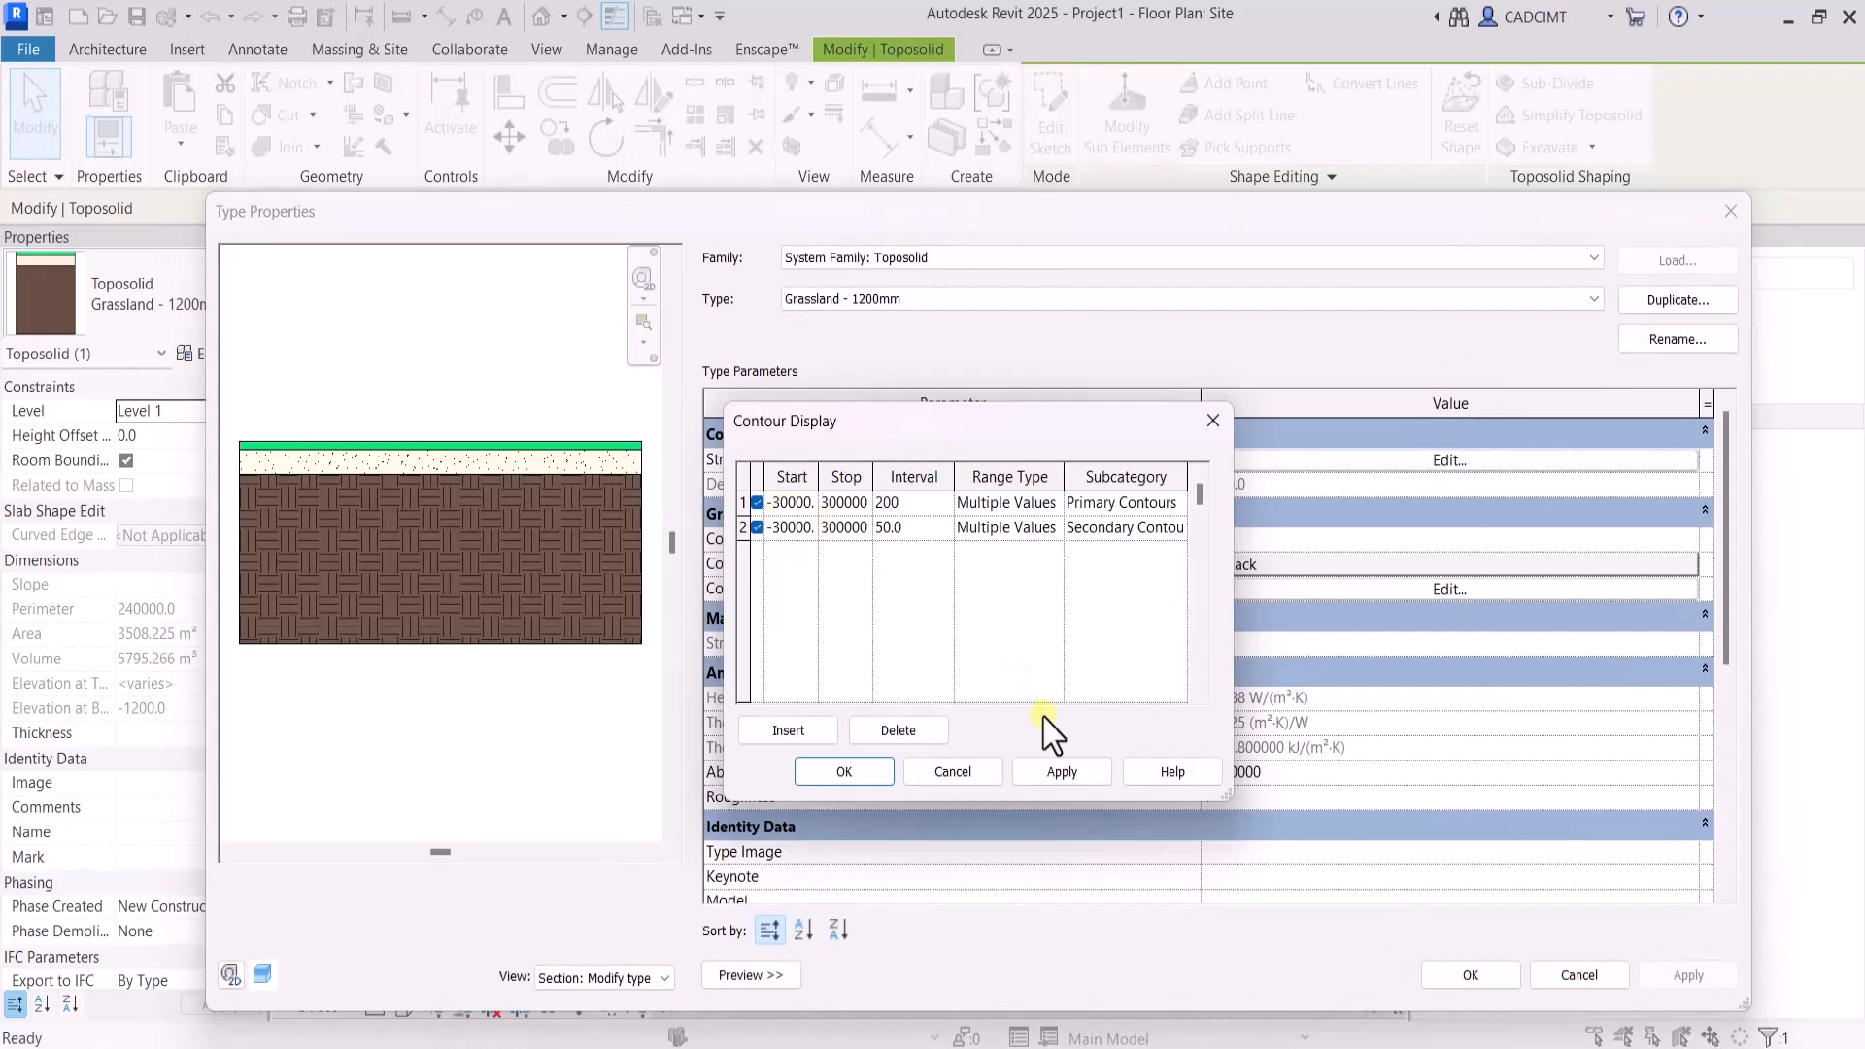
pyautogui.click(879, 775)
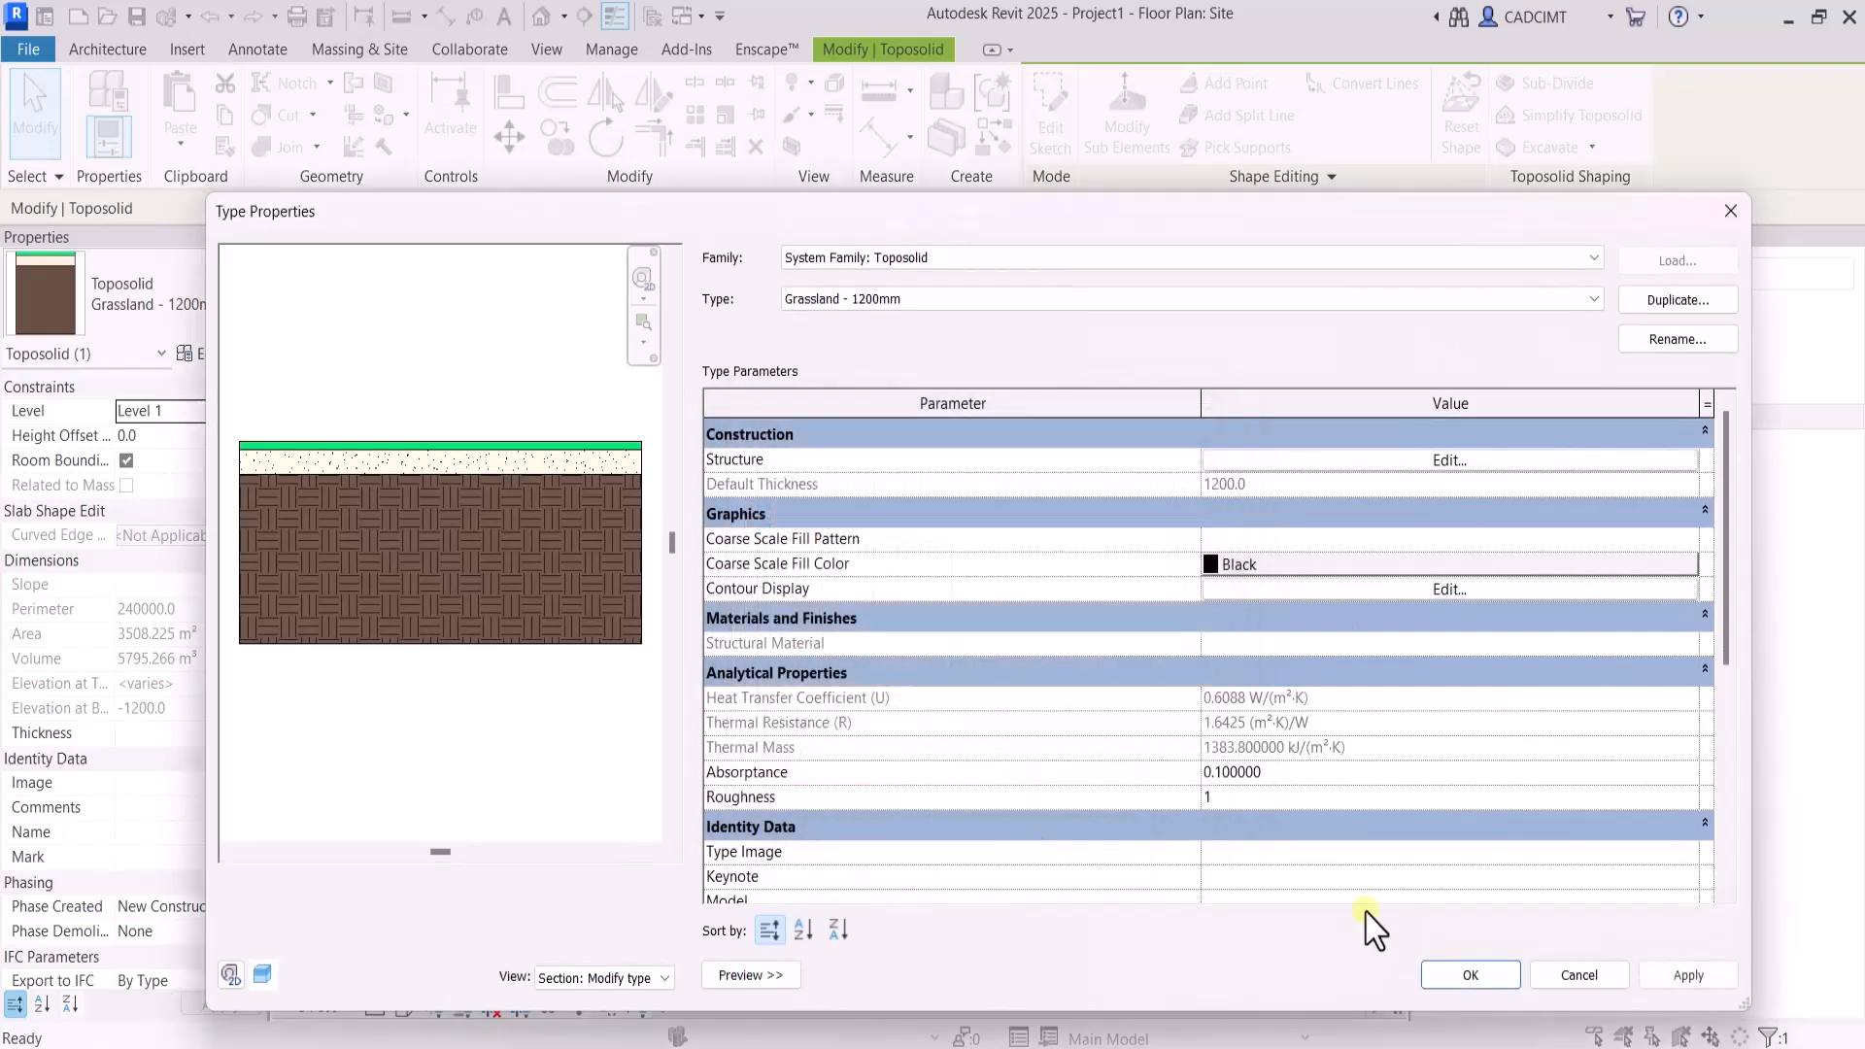
pyautogui.click(1447, 978)
pyautogui.click(1199, 730)
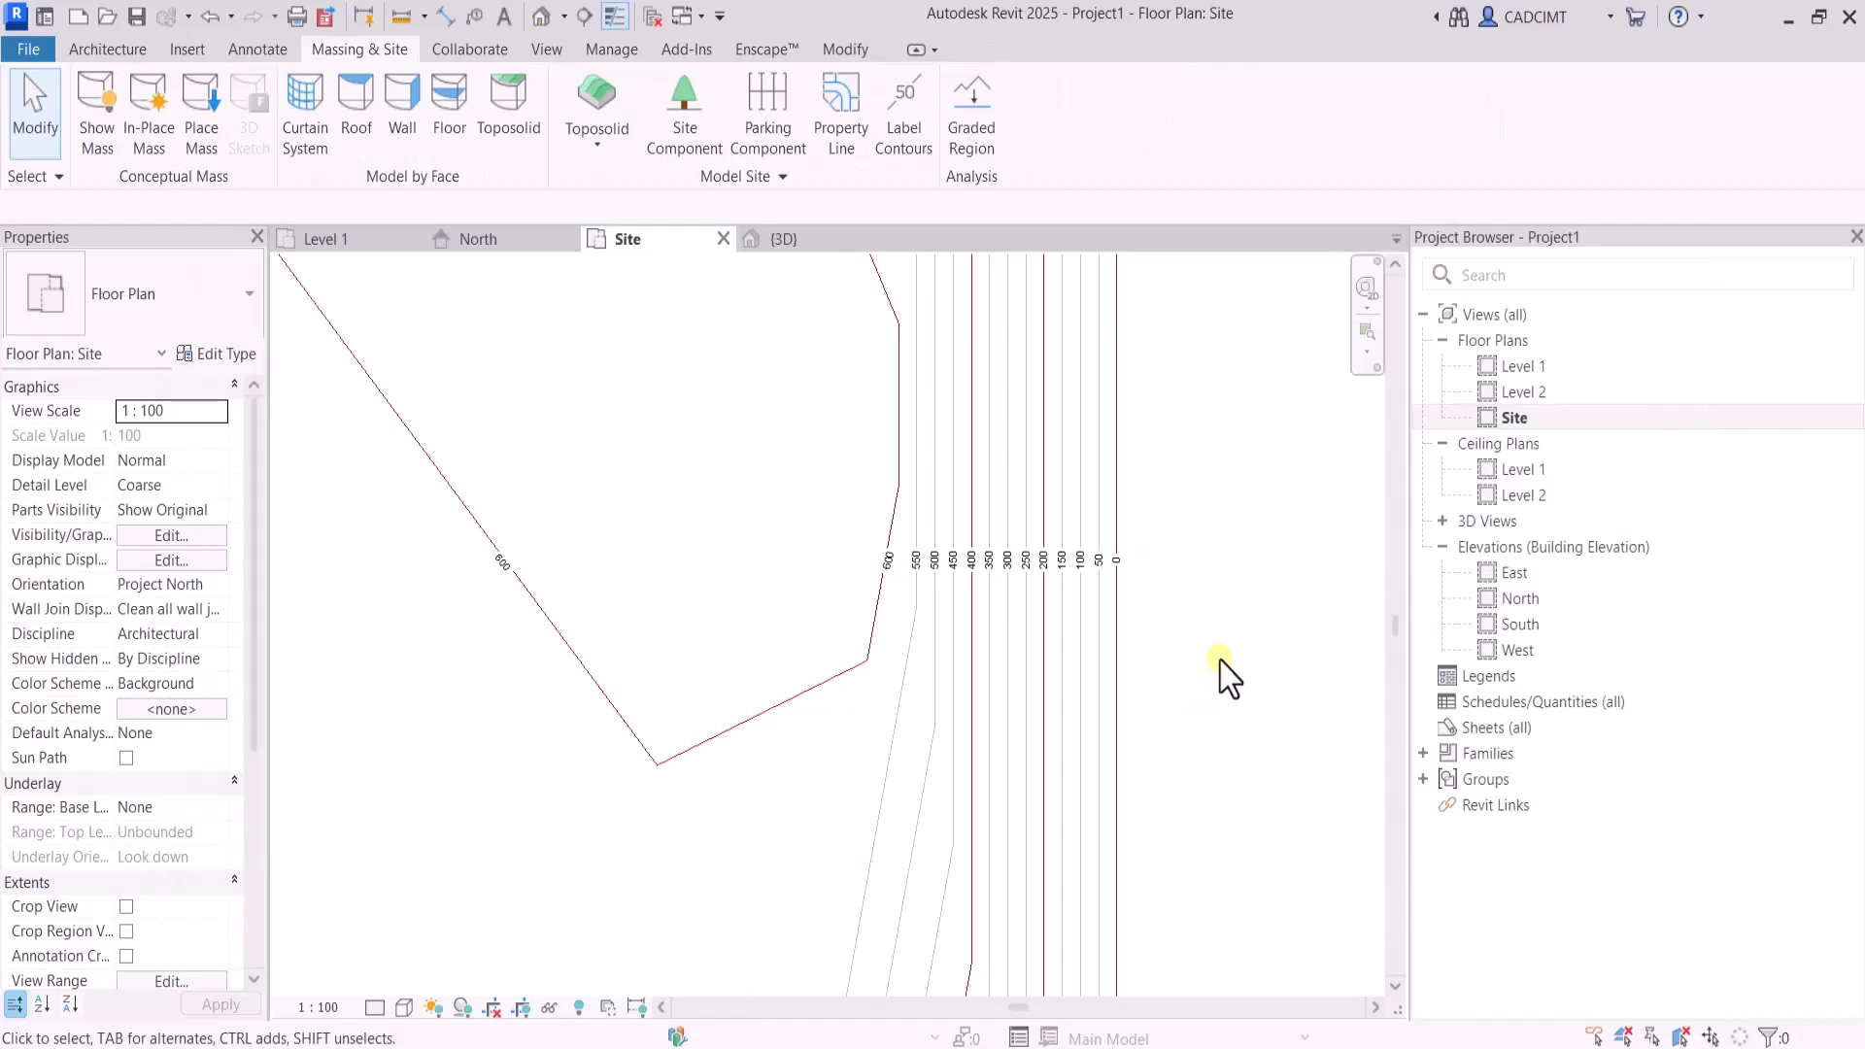
# Spread the two shape points near the toposolid's upper edge apart and try to move the lower central point toward the bottom edge
pyautogui.scroll(-4, 1229, 678)
pyautogui.click(691, 352)
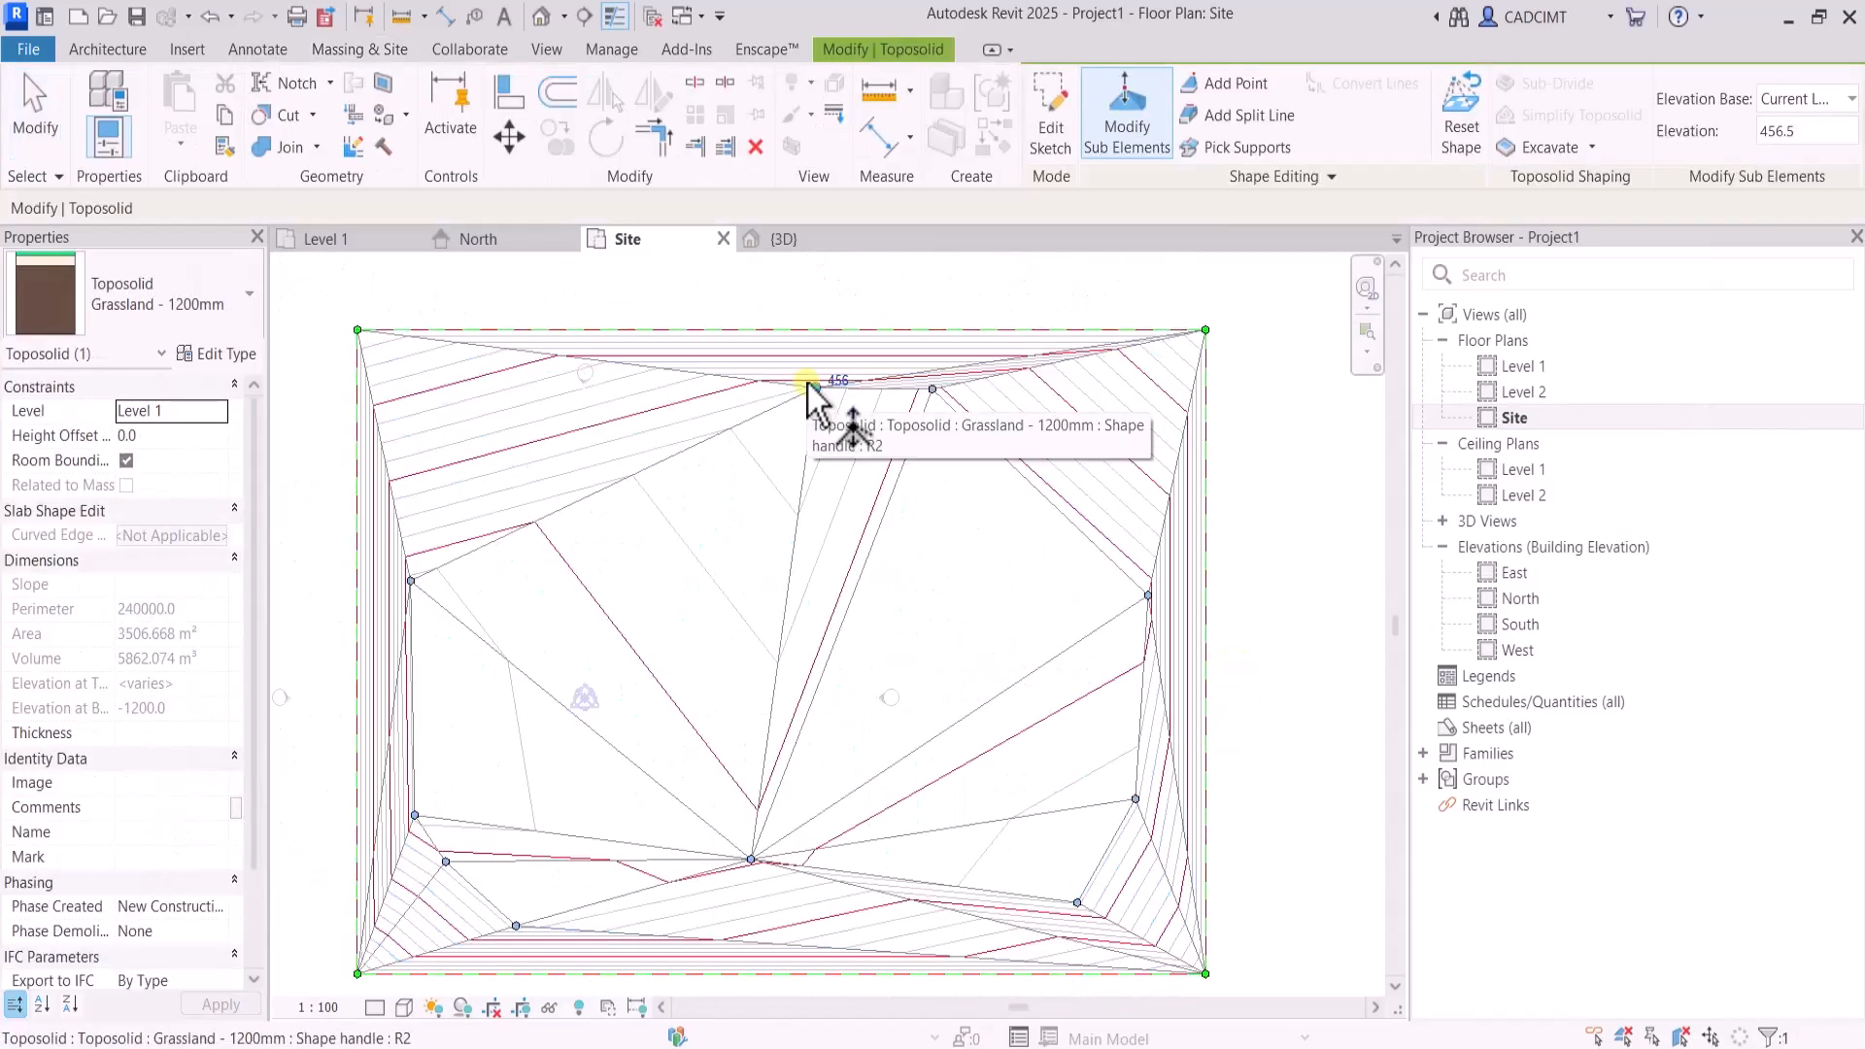
pyautogui.moveTo(821, 395); pyautogui.dragTo(639, 373)
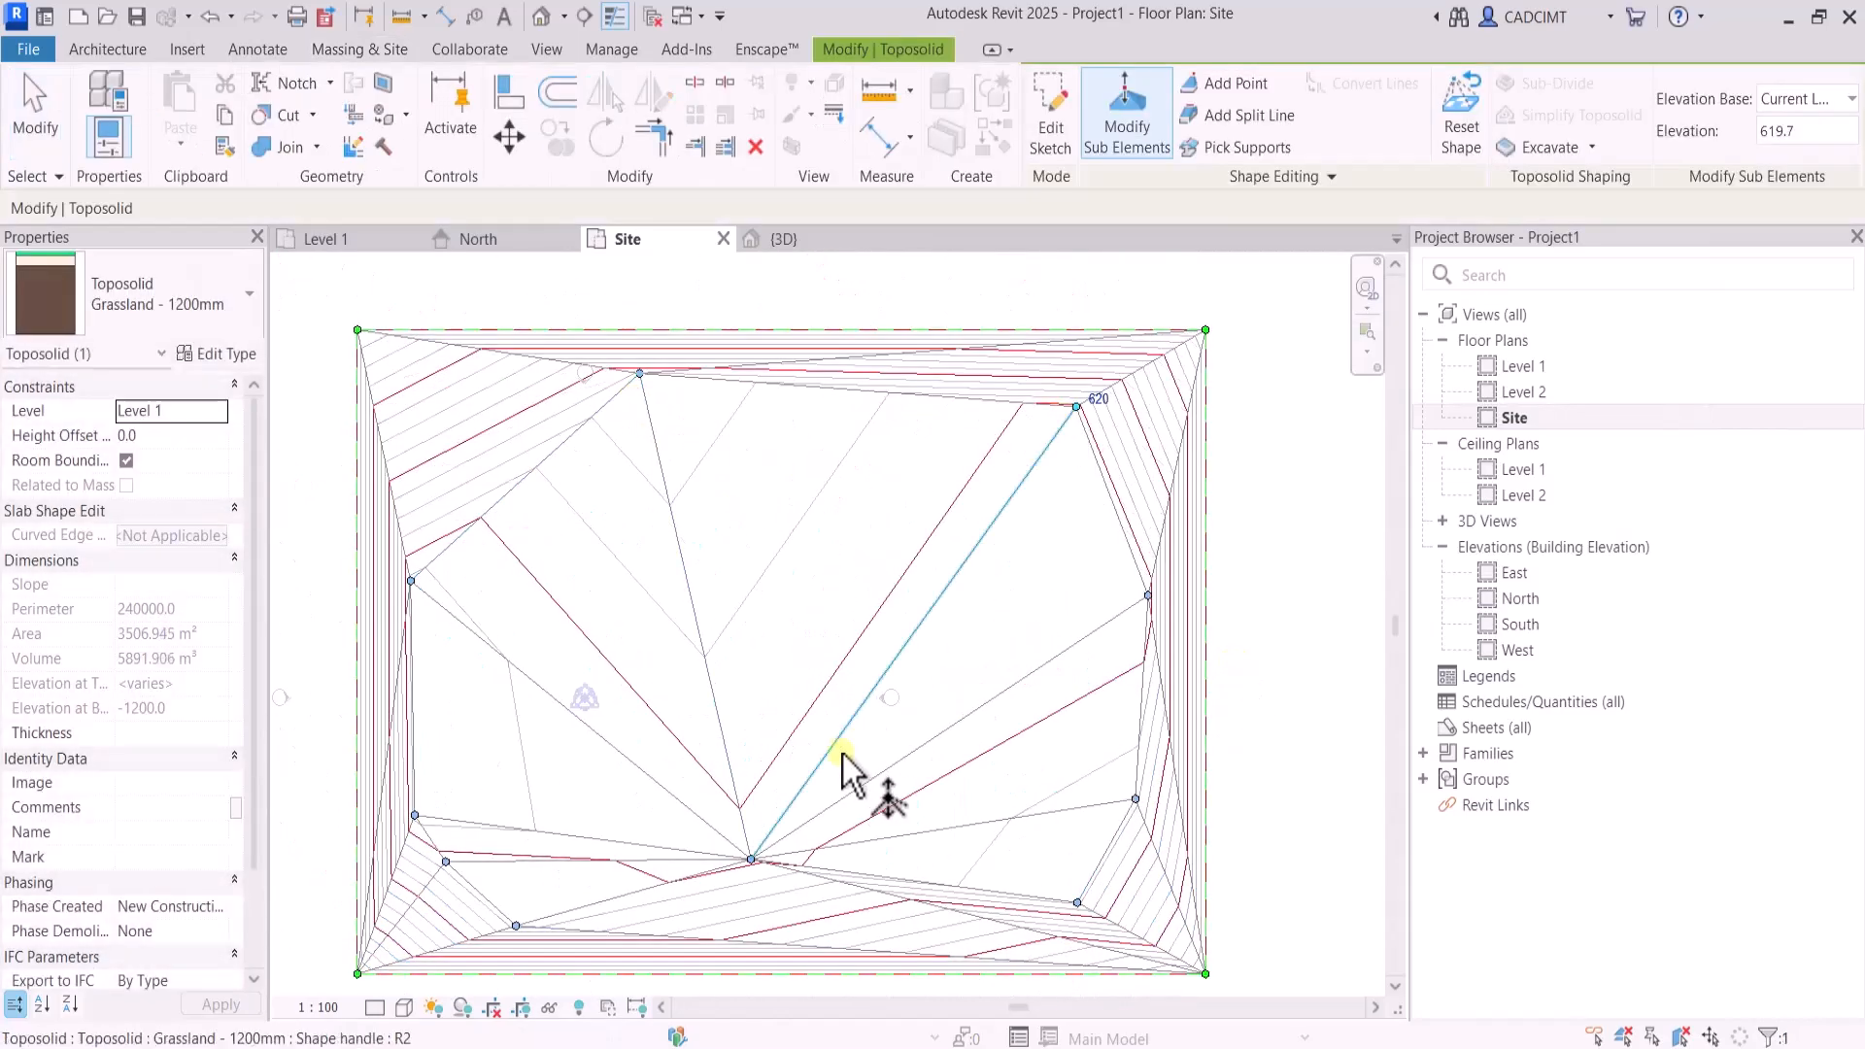
pyautogui.moveTo(754, 858); pyautogui.dragTo(844, 916)
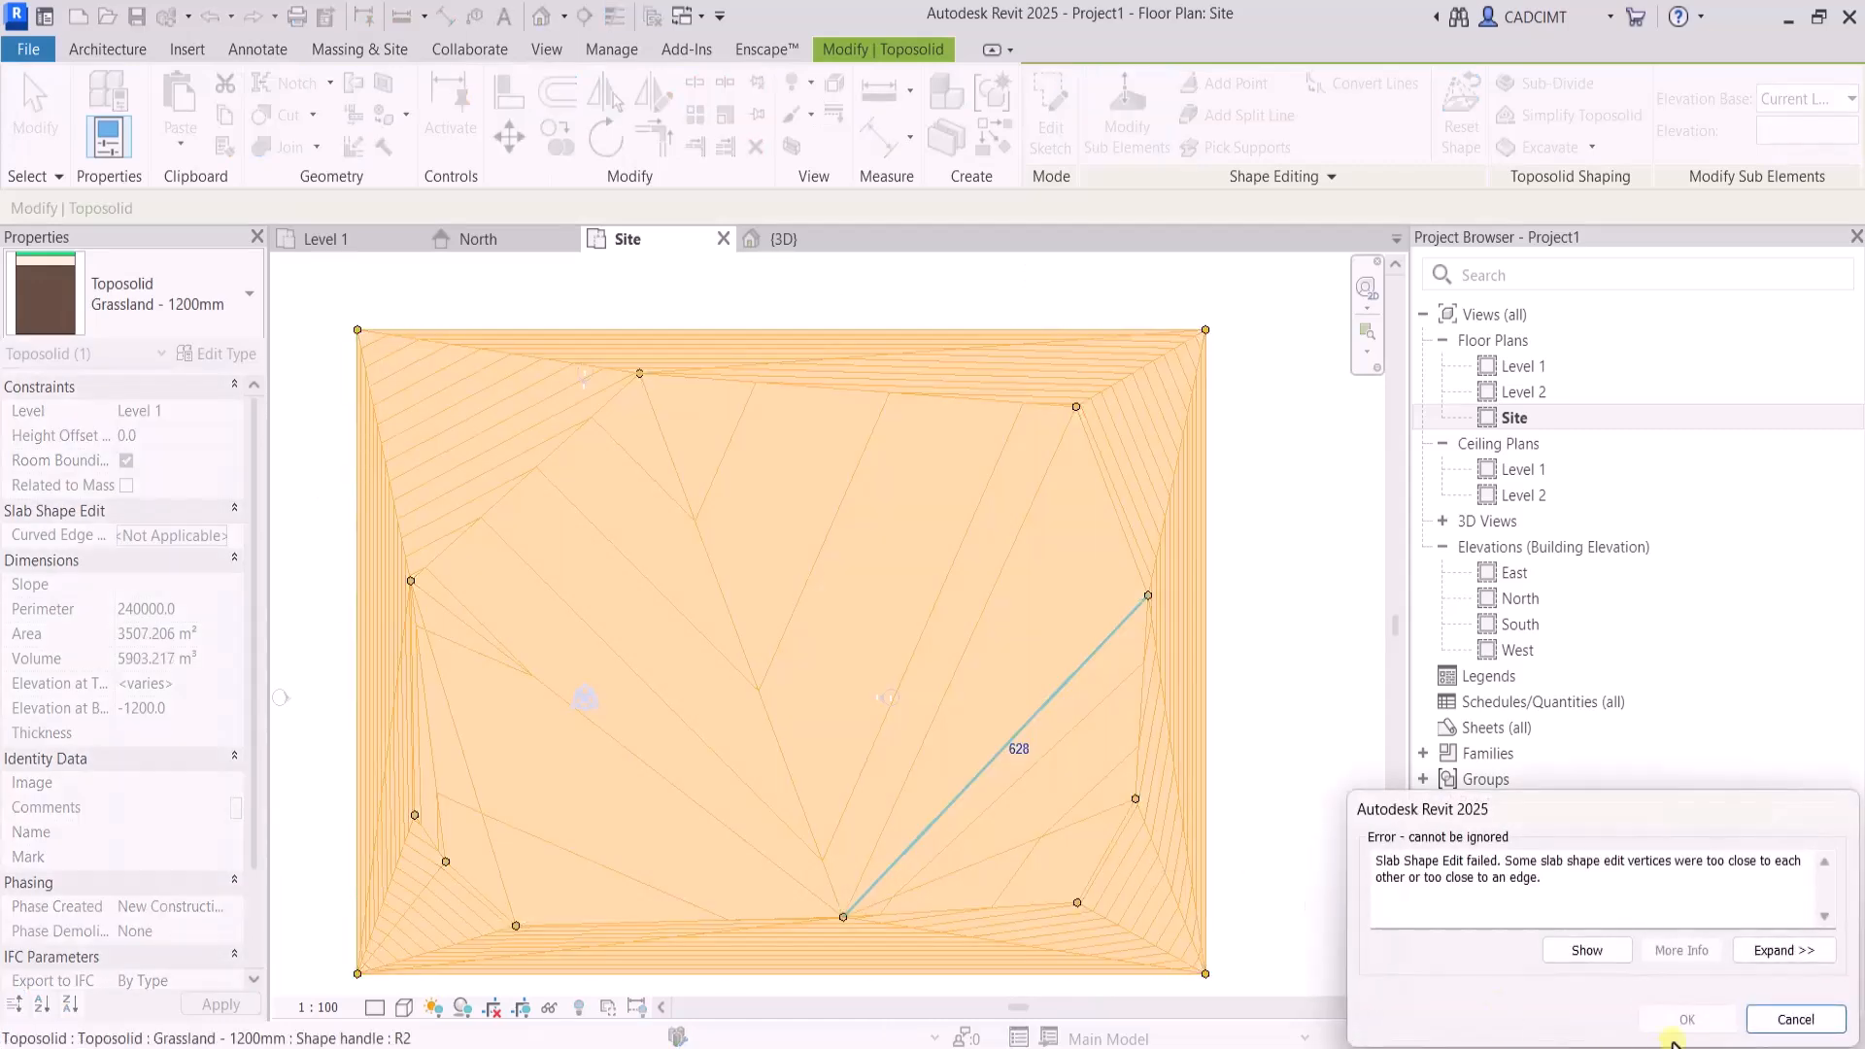
pyautogui.click(1795, 1019)
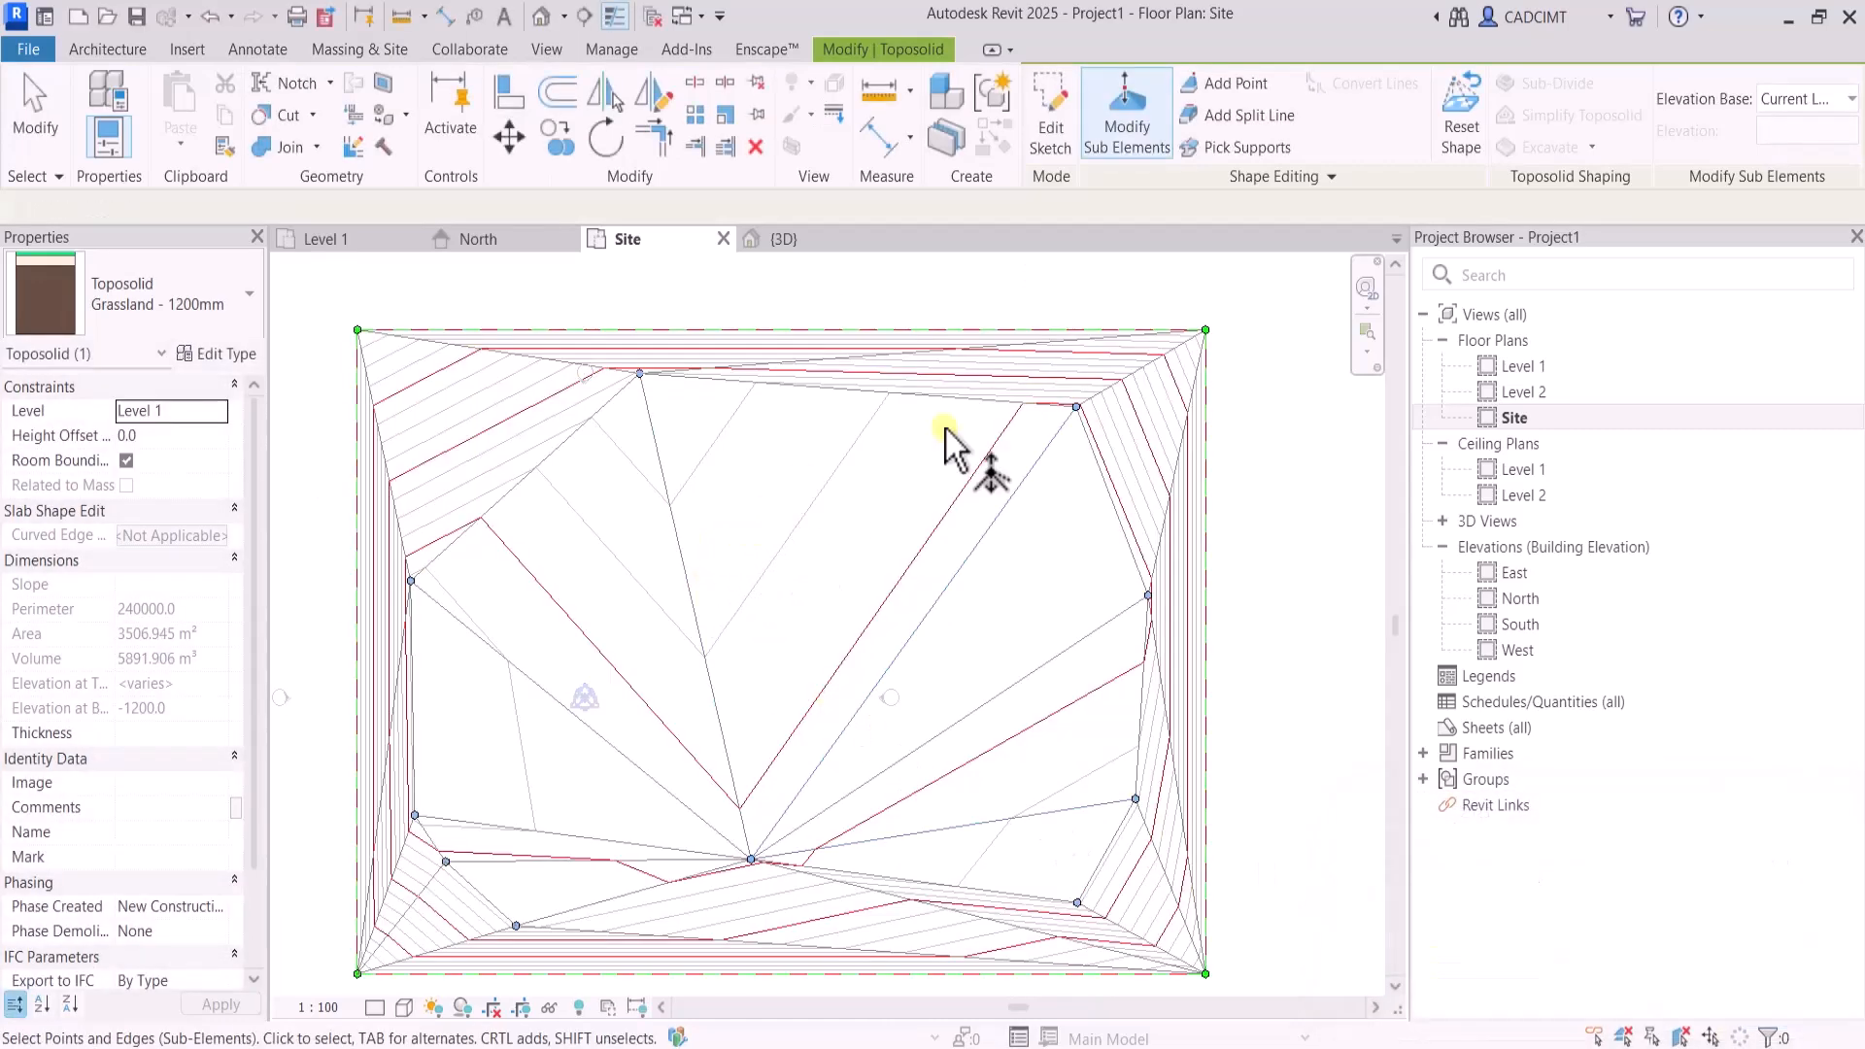
# Delete the toposolid's interior shape points one by one, leaving only the upper point near its left edge
pyautogui.click(32, 100)
pyautogui.click(563, 353)
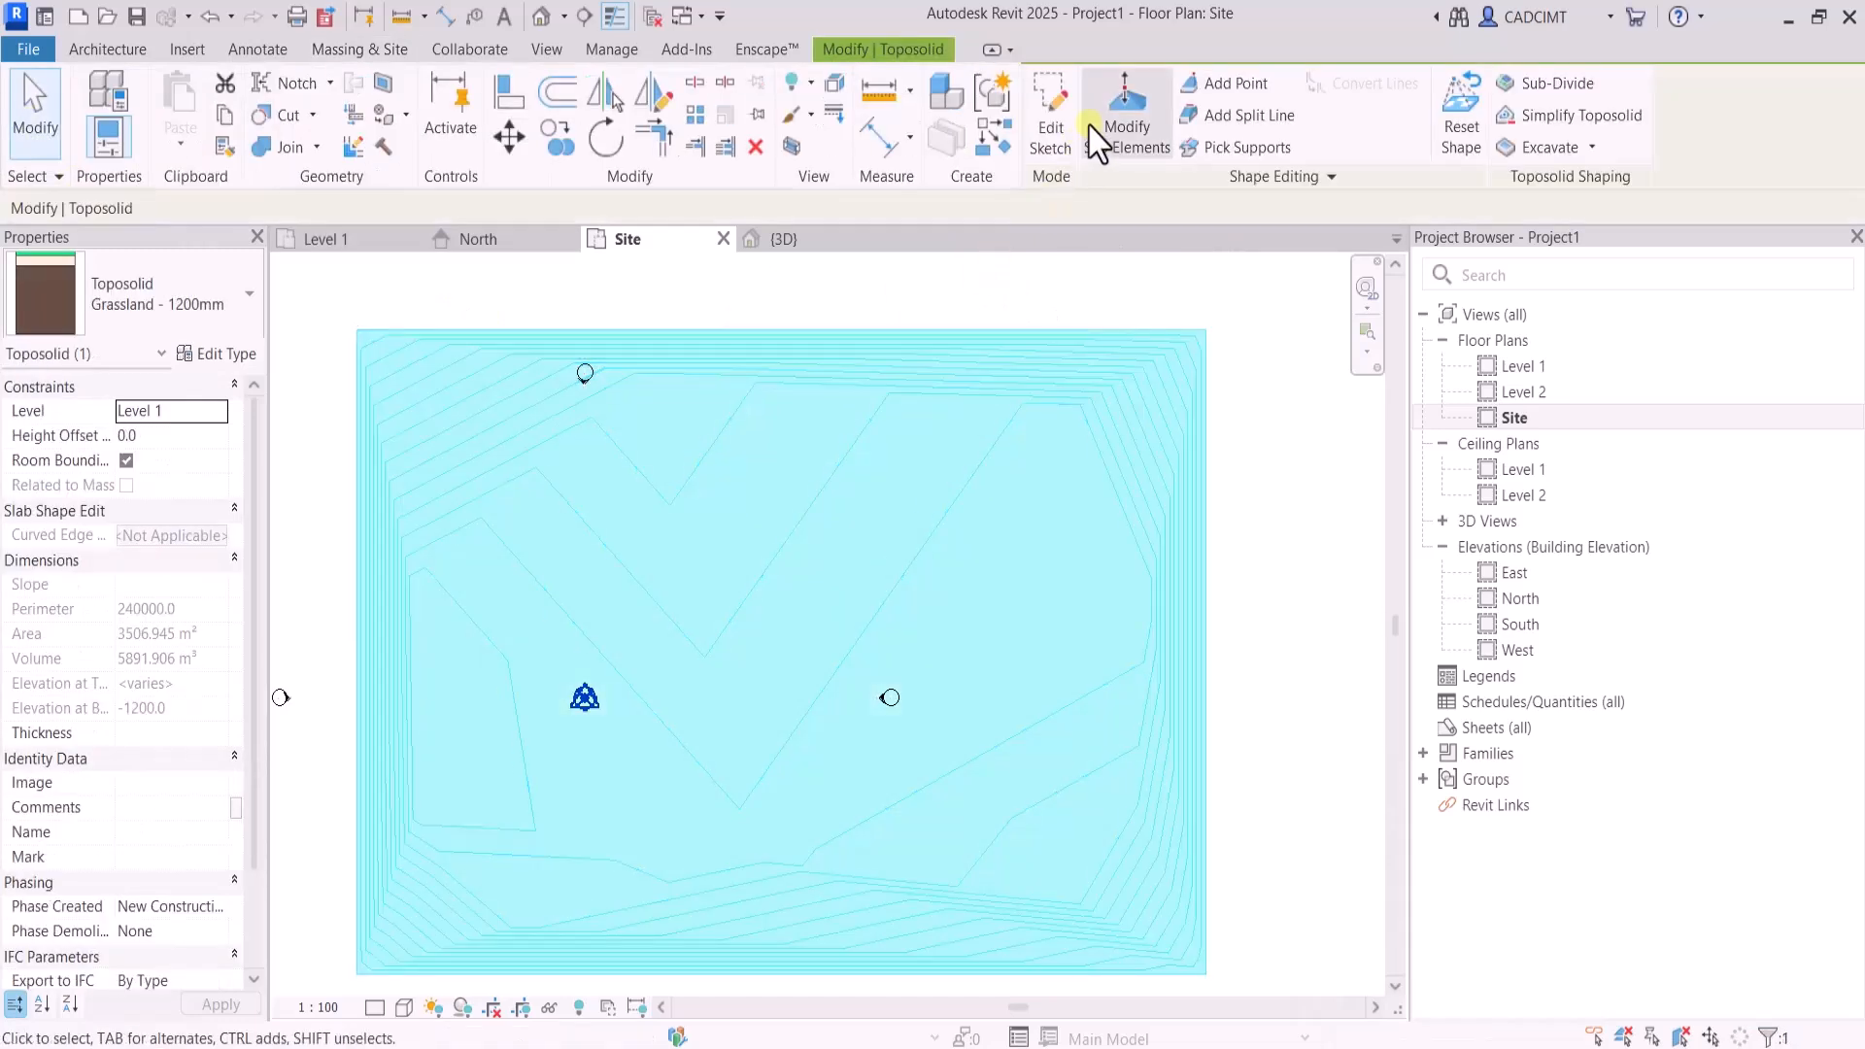
pyautogui.click(1051, 136)
pyautogui.click(1048, 82)
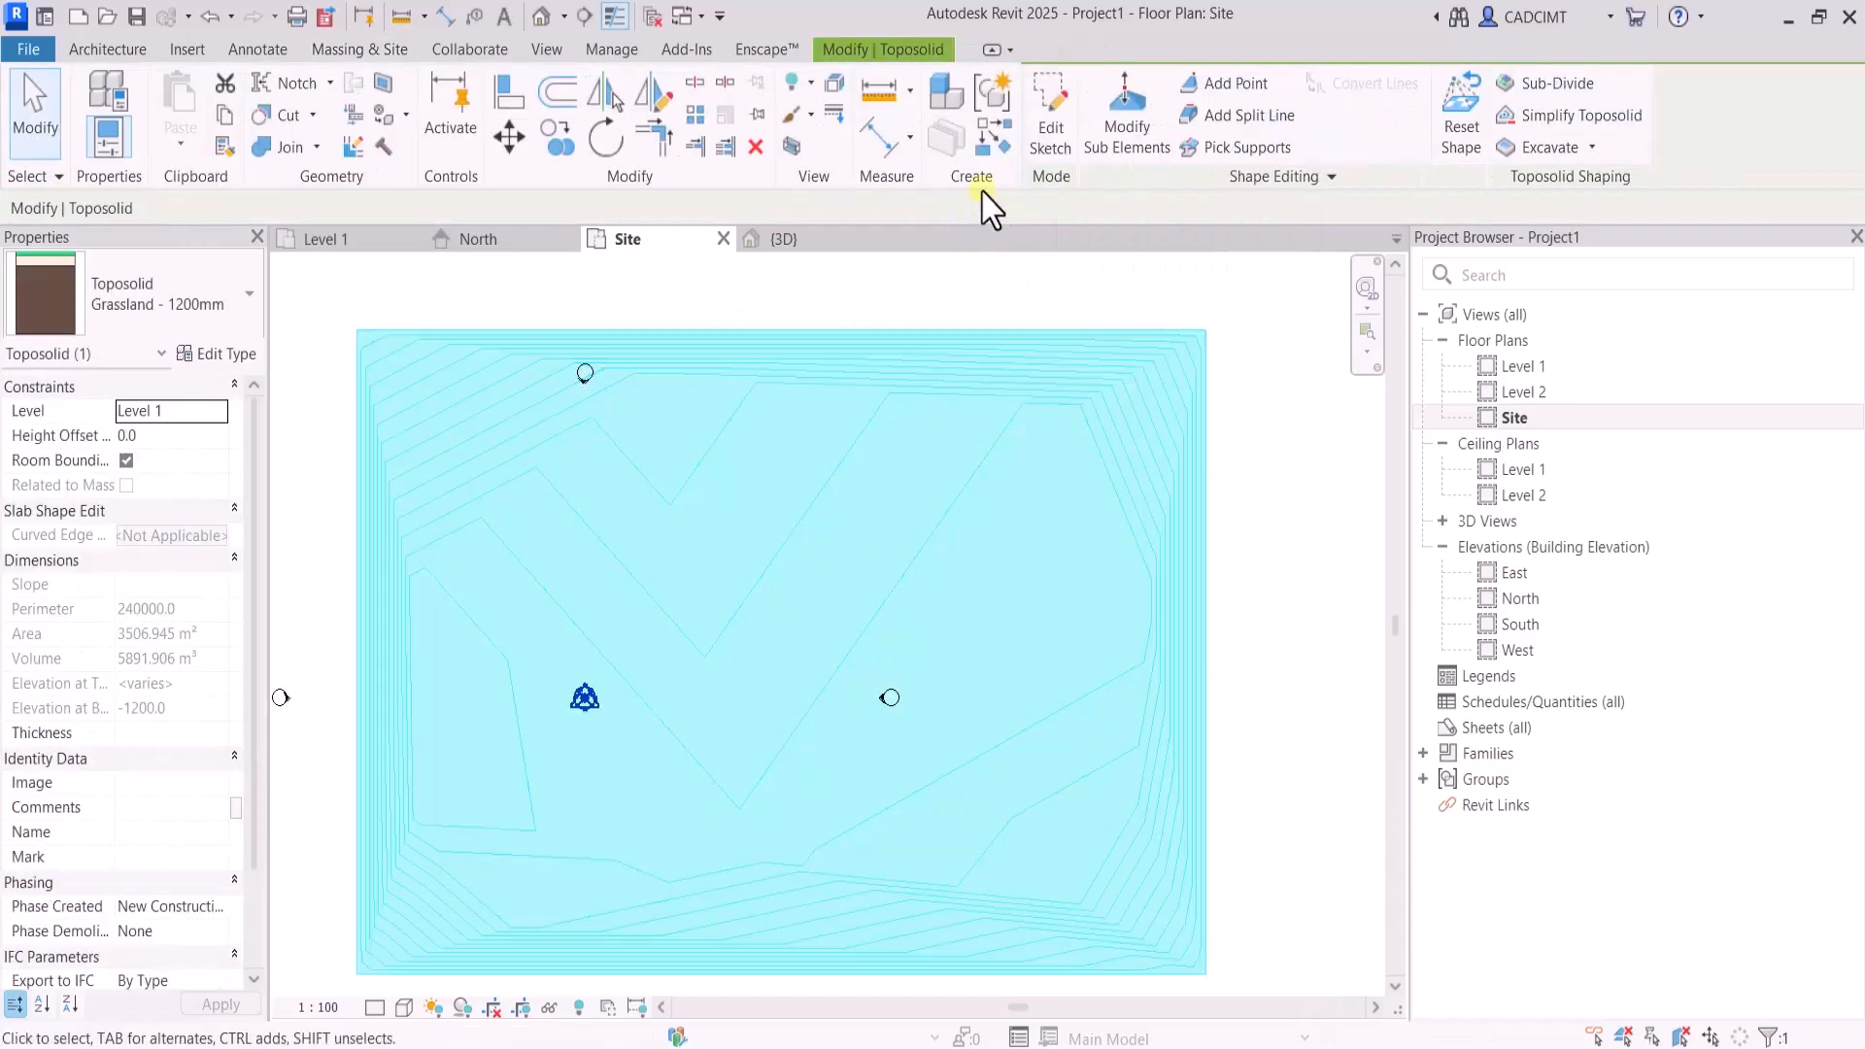
pyautogui.click(1135, 134)
pyautogui.click(633, 380)
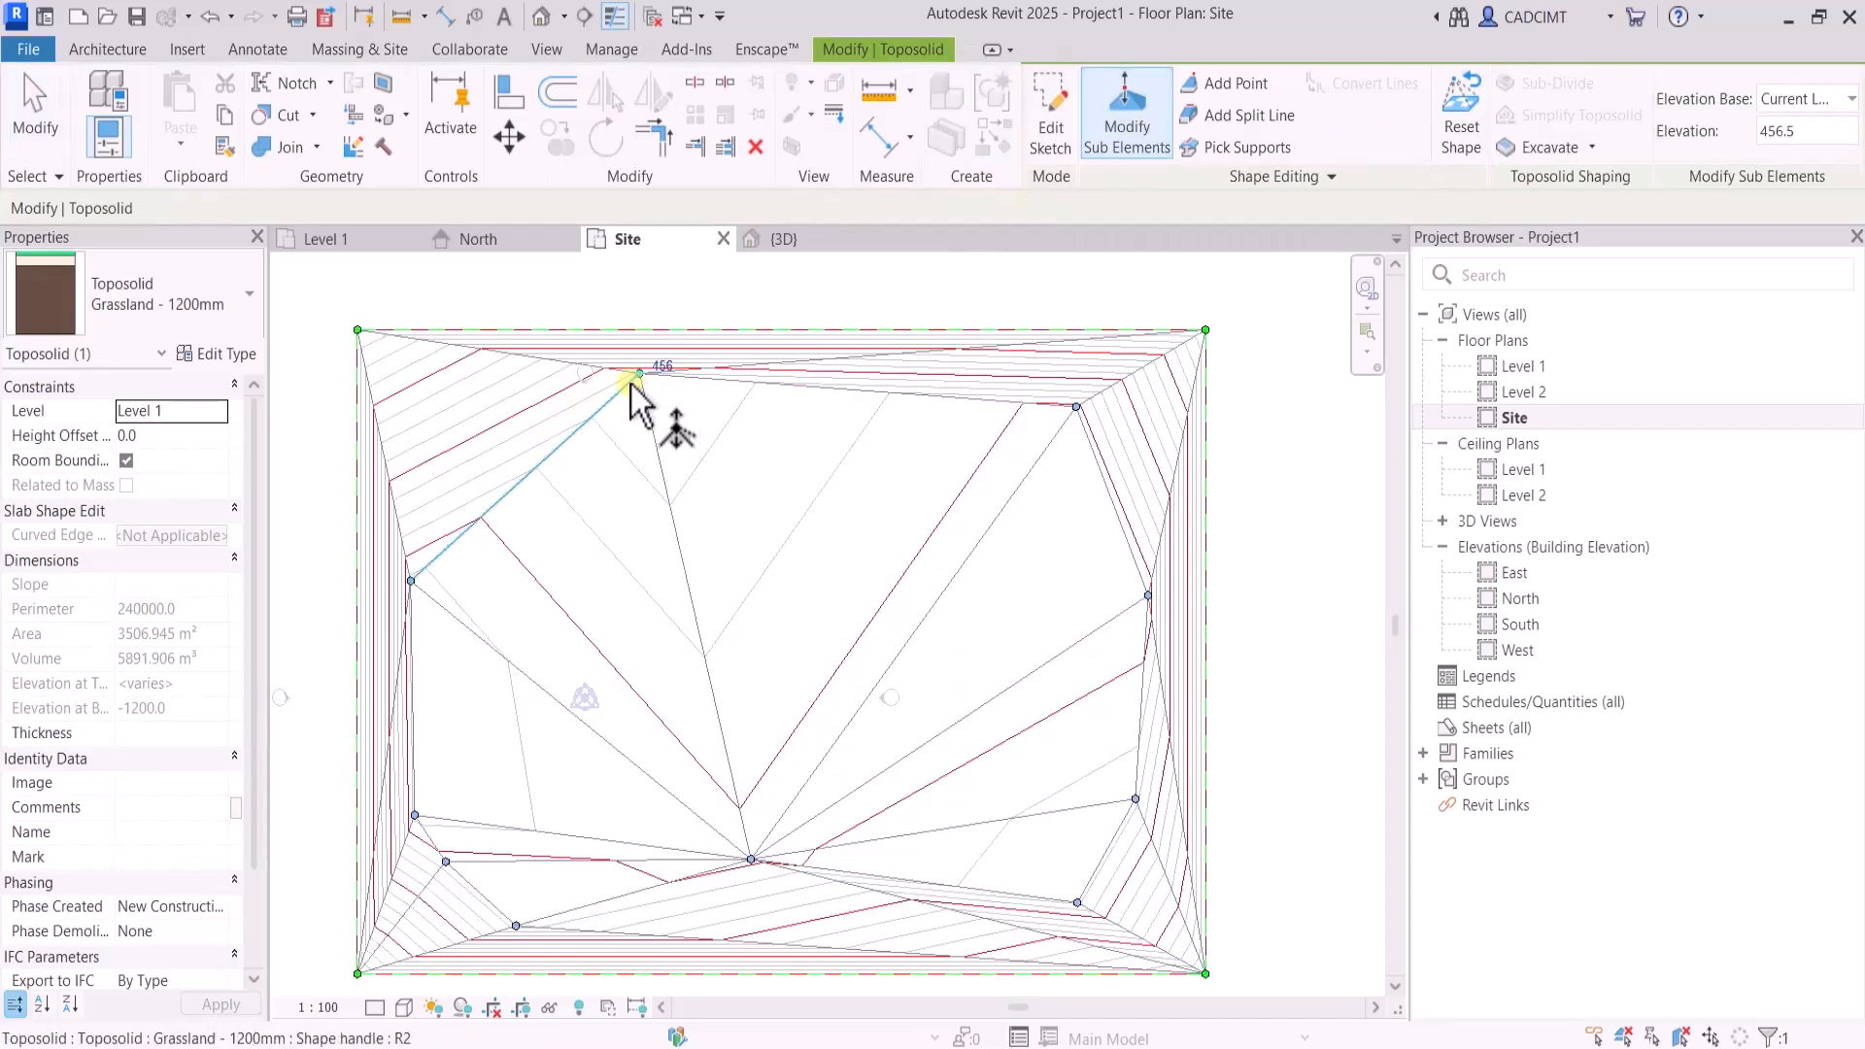
pyautogui.press('Delete')
pyautogui.click(1077, 406)
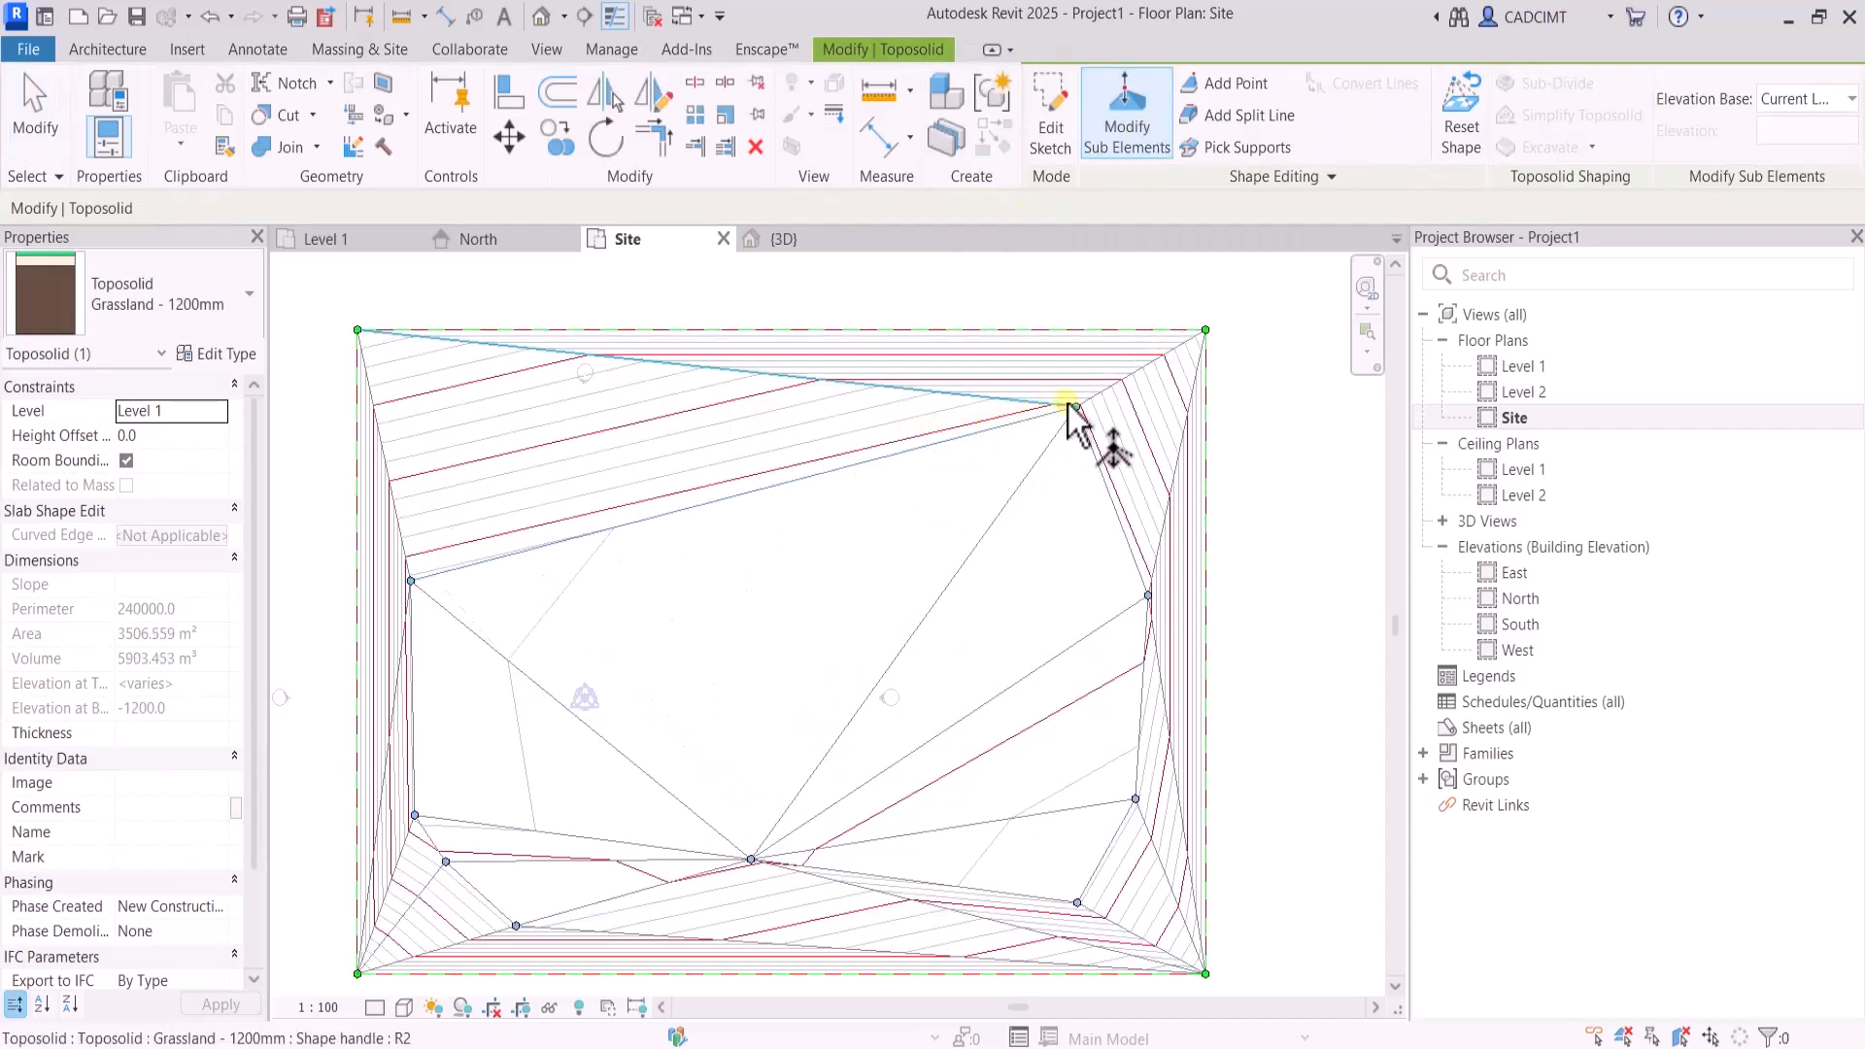
pyautogui.press('Delete')
pyautogui.click(1149, 599)
pyautogui.press('Delete')
pyautogui.click(1134, 802)
pyautogui.press('Delete')
pyautogui.click(1076, 905)
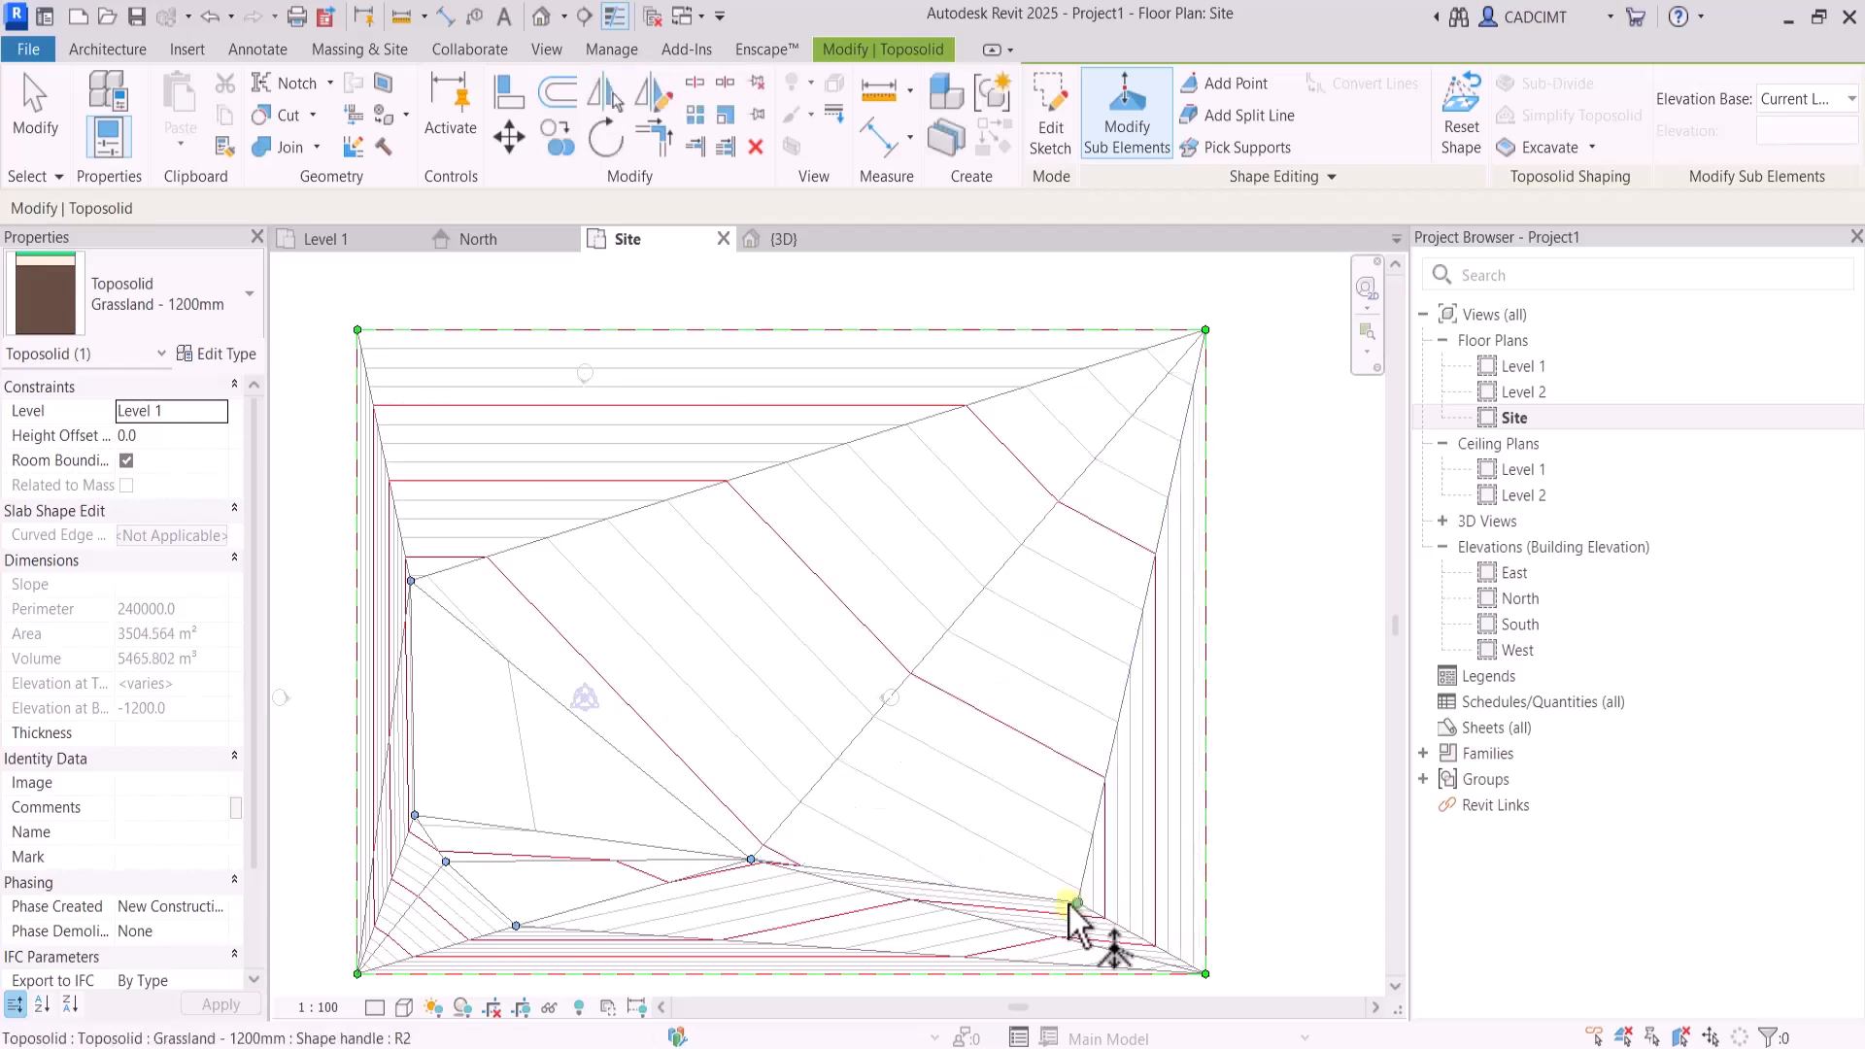
pyautogui.press('Delete')
pyautogui.click(748, 861)
pyautogui.press('Delete')
pyautogui.click(515, 926)
pyautogui.press('Delete')
pyautogui.click(446, 862)
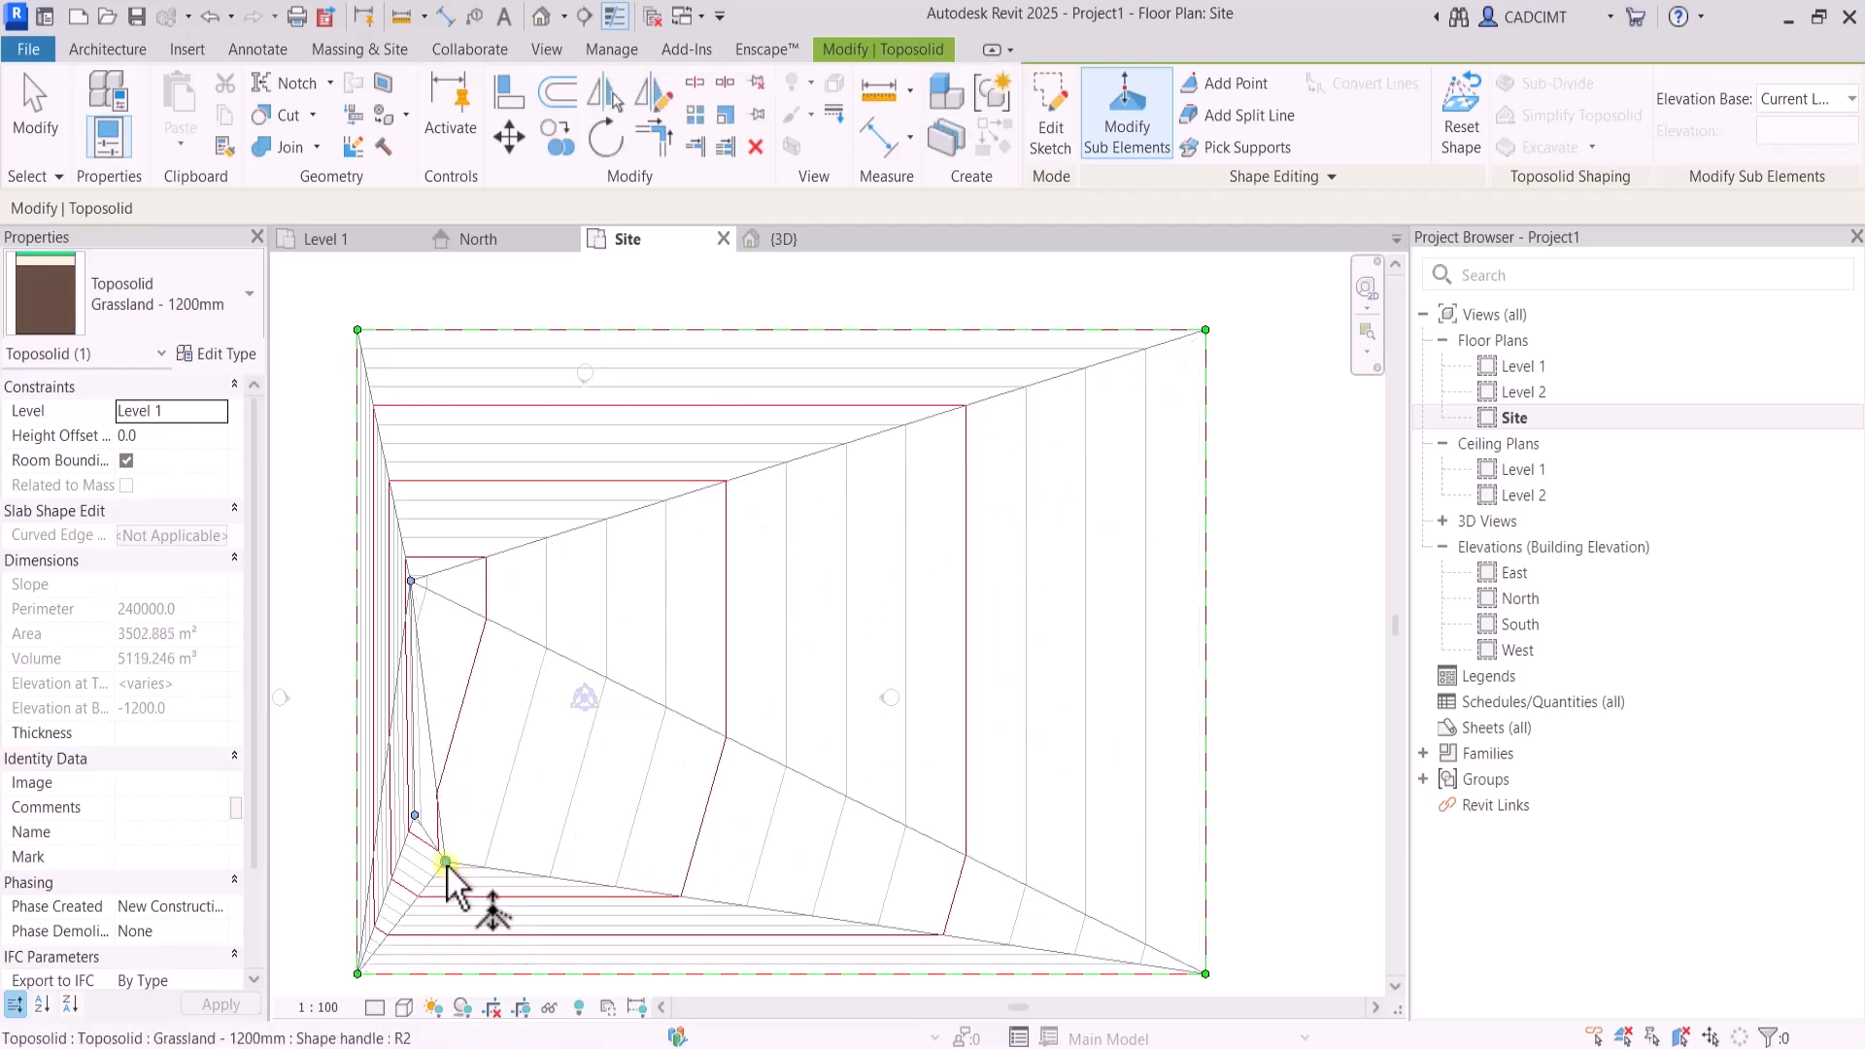
pyautogui.press('Delete')
pyautogui.click(416, 817)
pyautogui.press('Delete')
# Delete the last interior shape point from the toposolid together with the contour label that depends on it
pyautogui.click(503, 563)
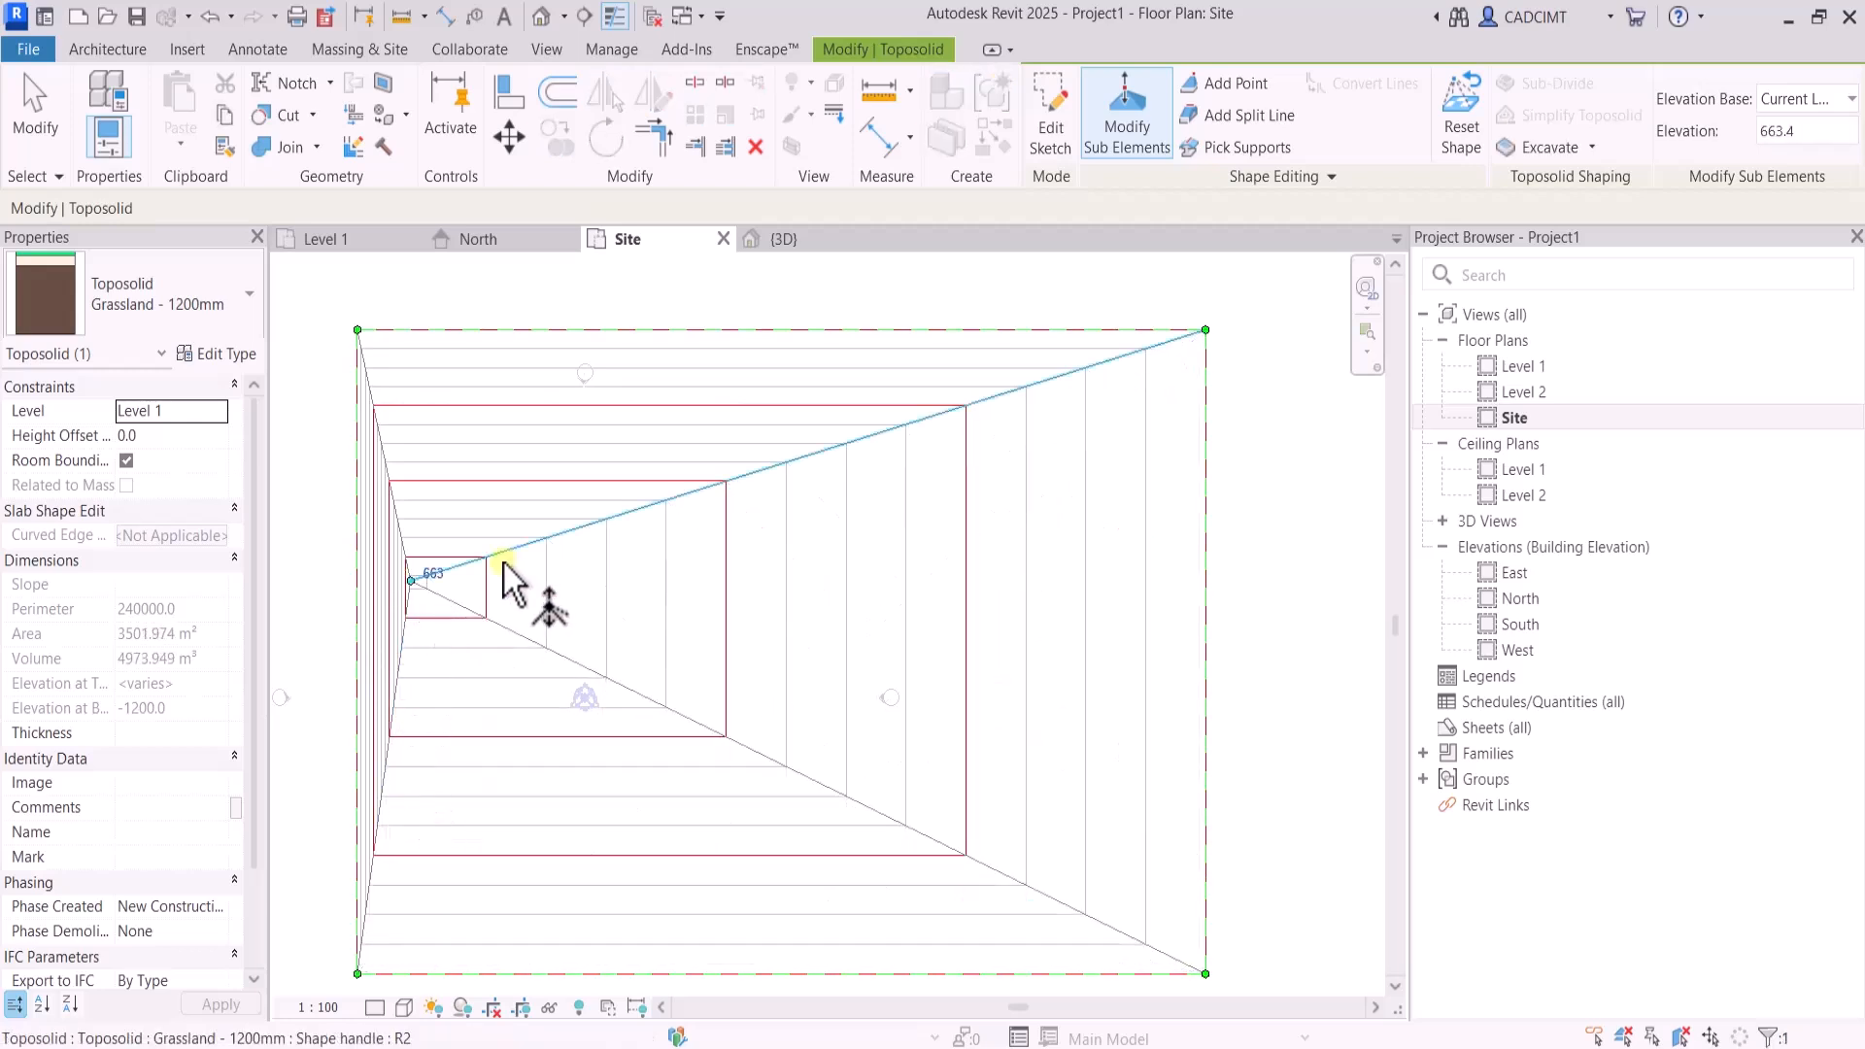
pyautogui.press('Delete')
pyautogui.click(1117, 146)
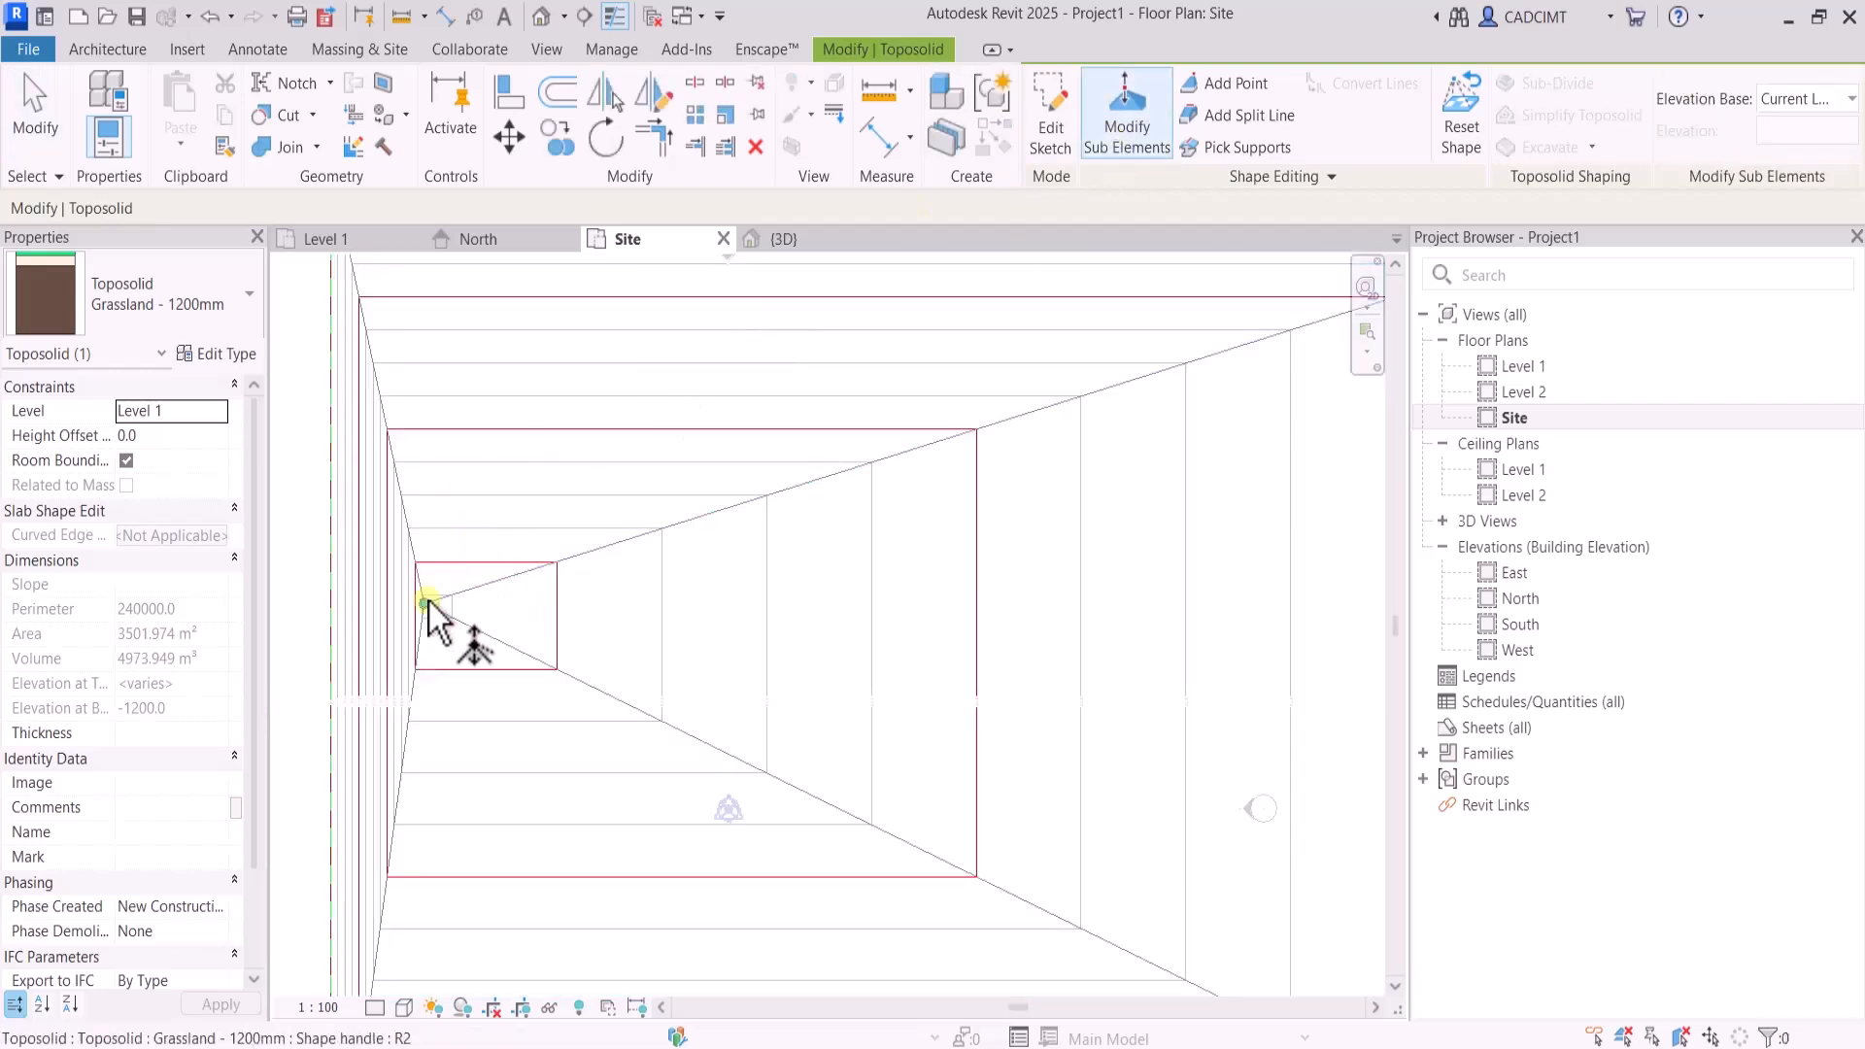
pyautogui.click(426, 603)
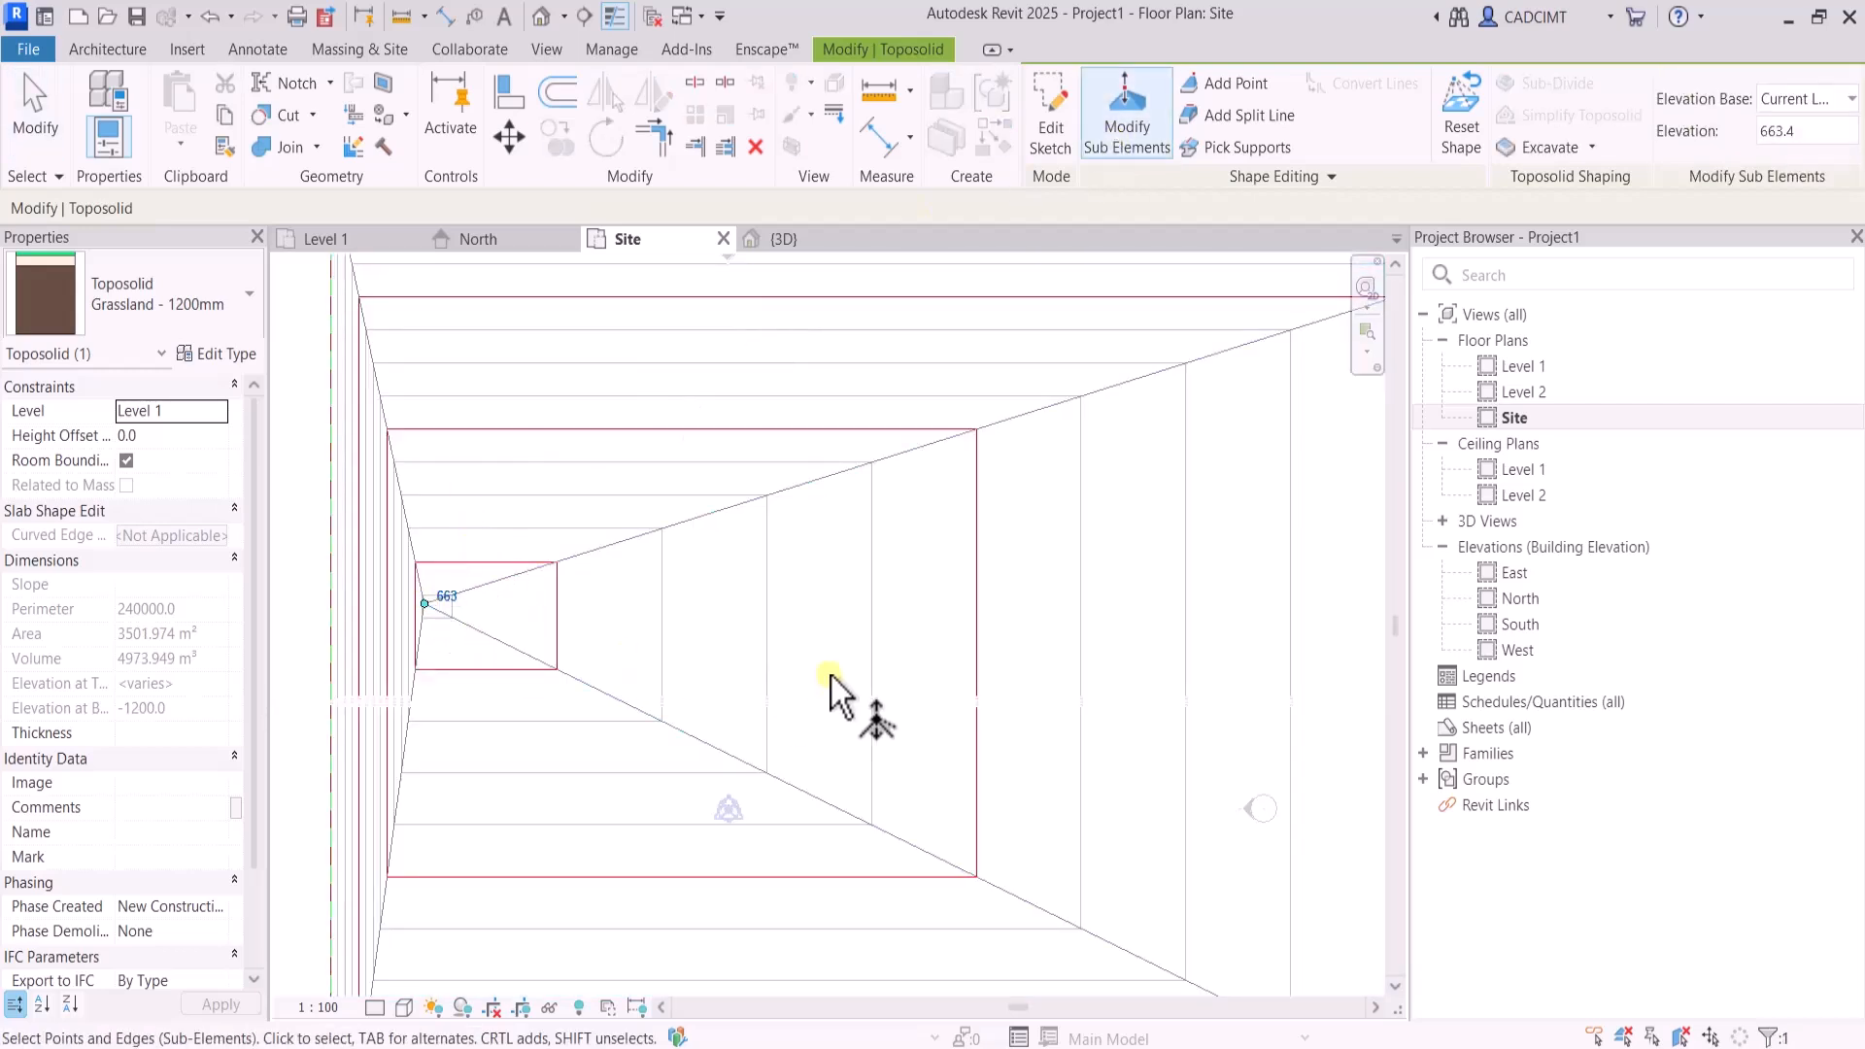
pyautogui.press('Delete')
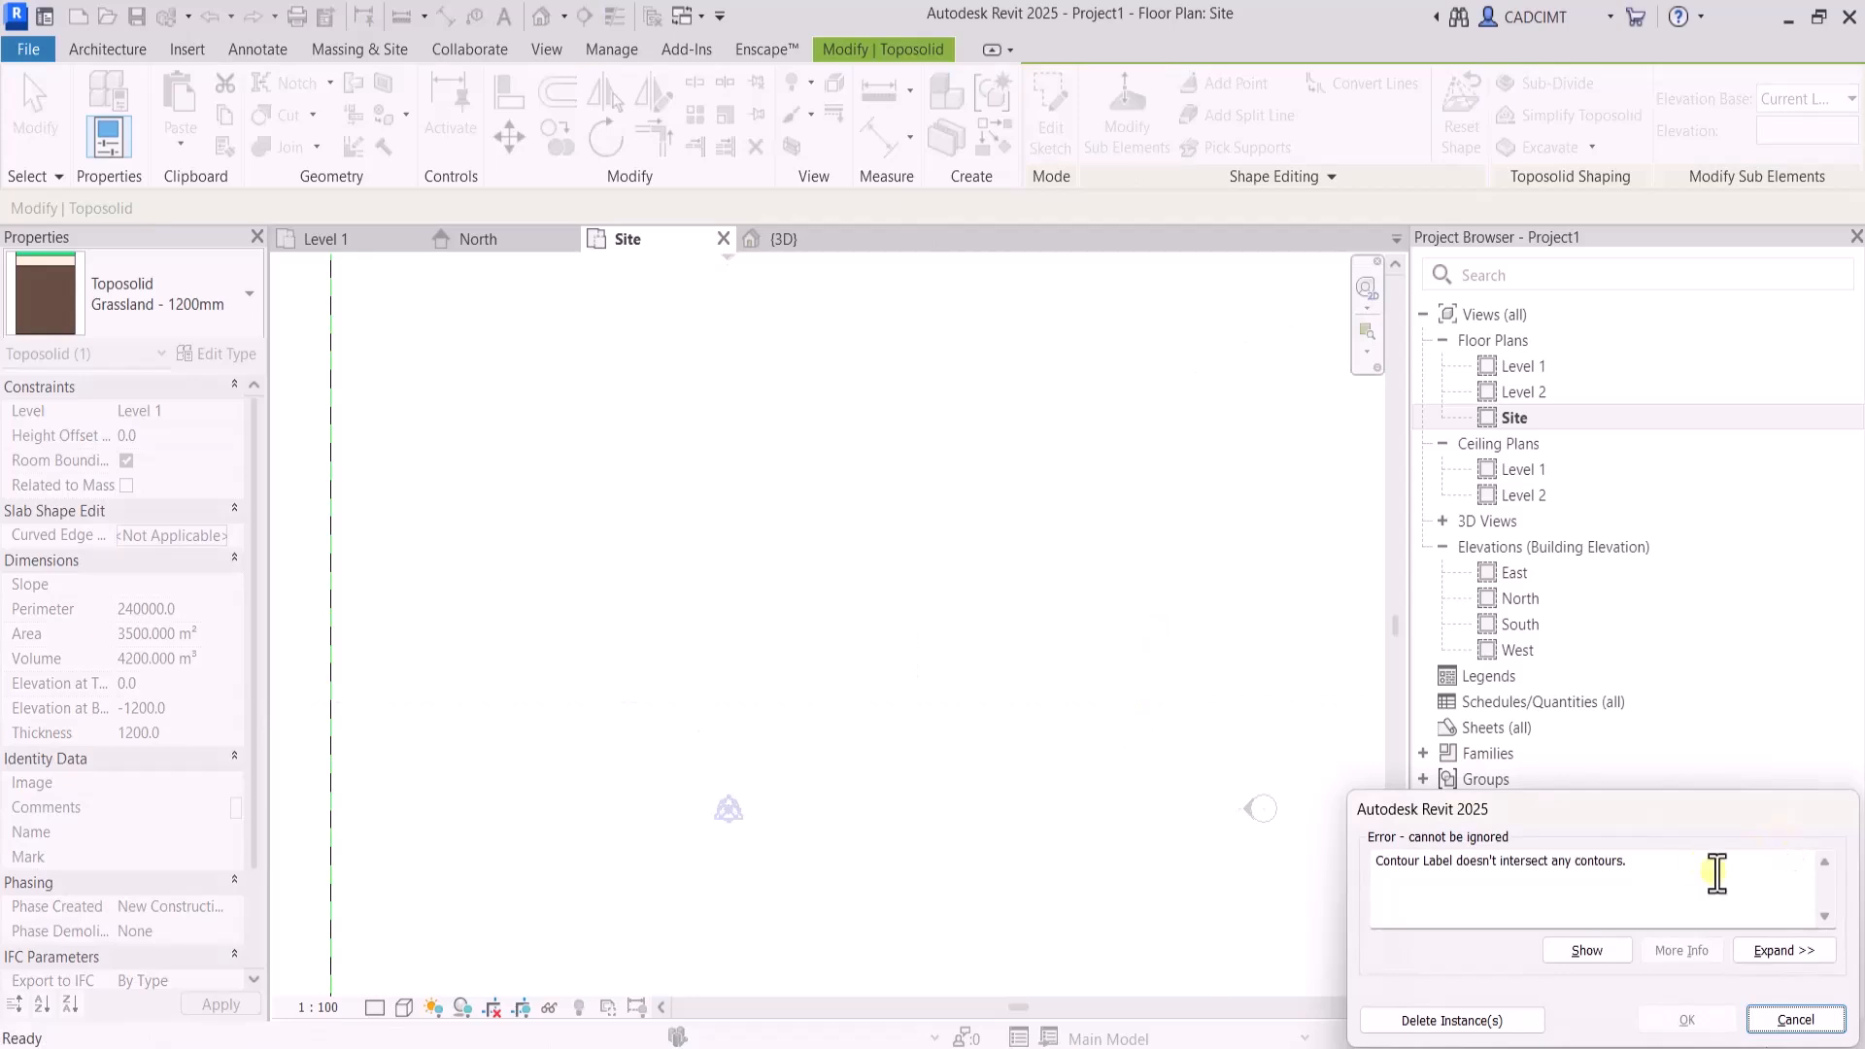
pyautogui.click(1478, 1020)
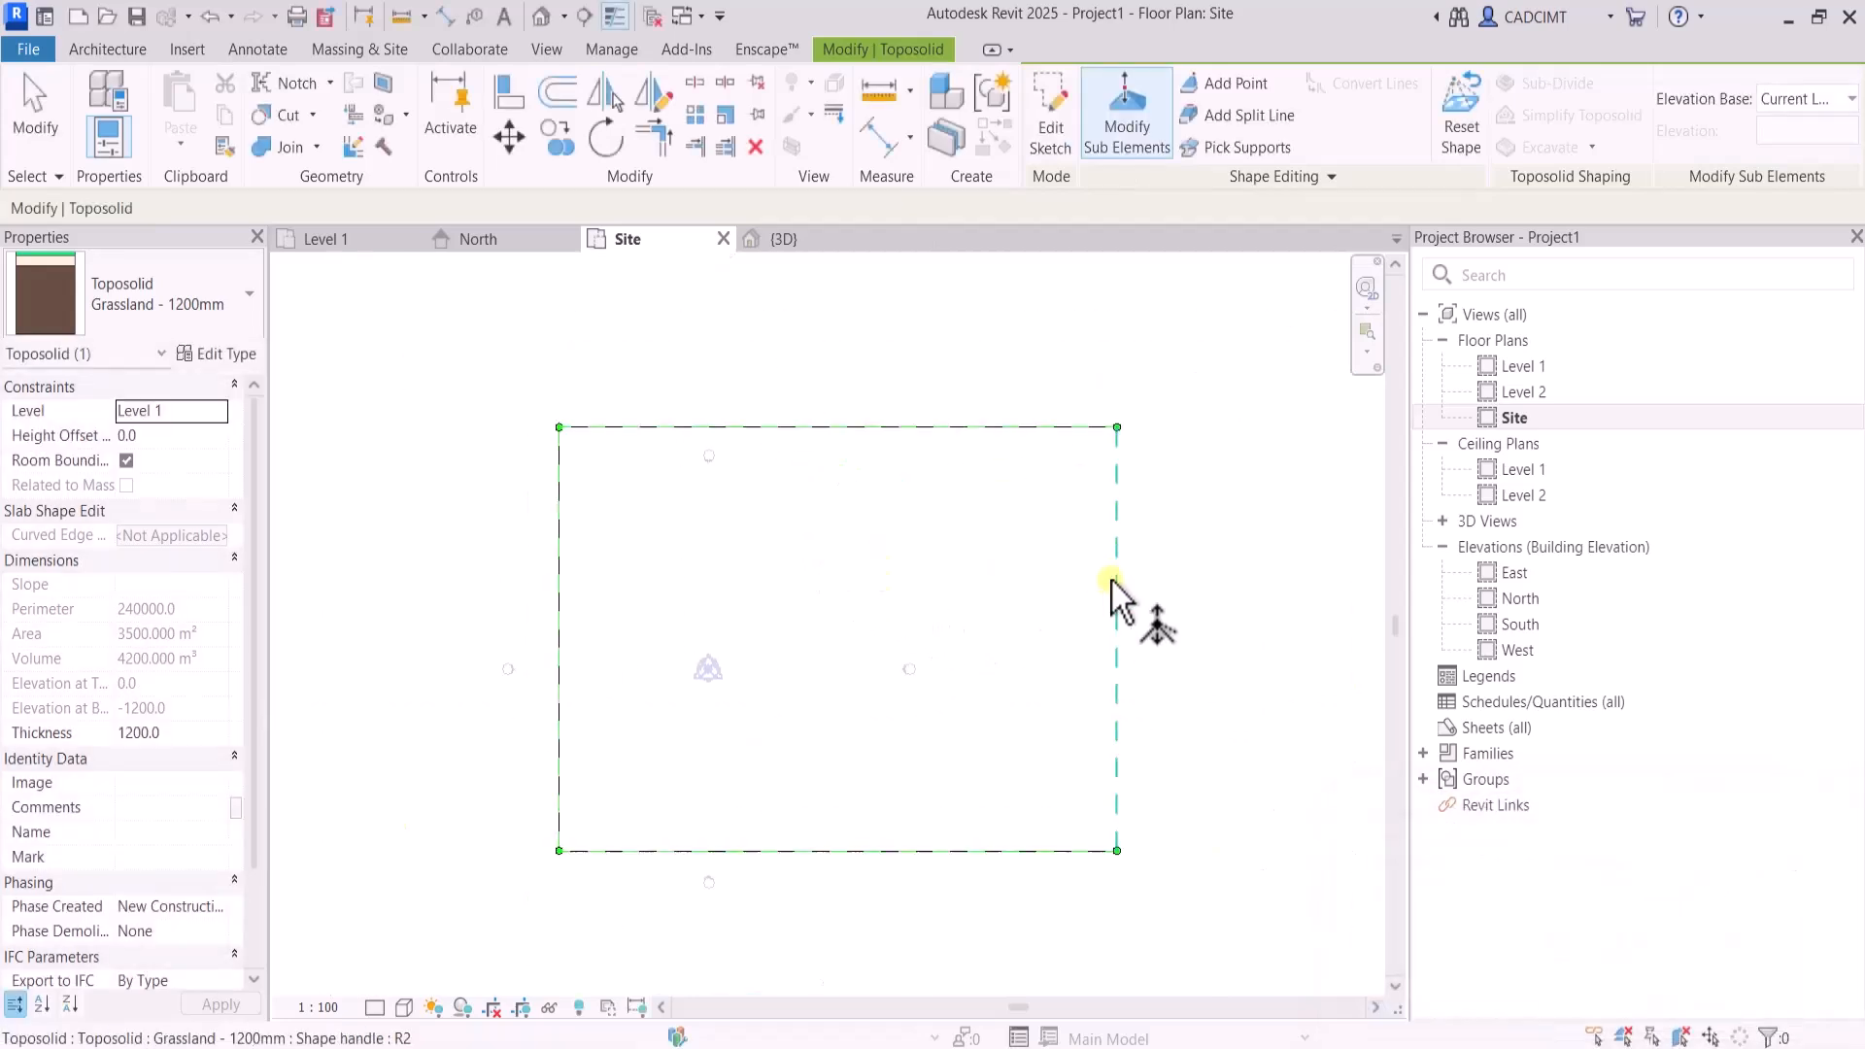
pyautogui.click(1226, 83)
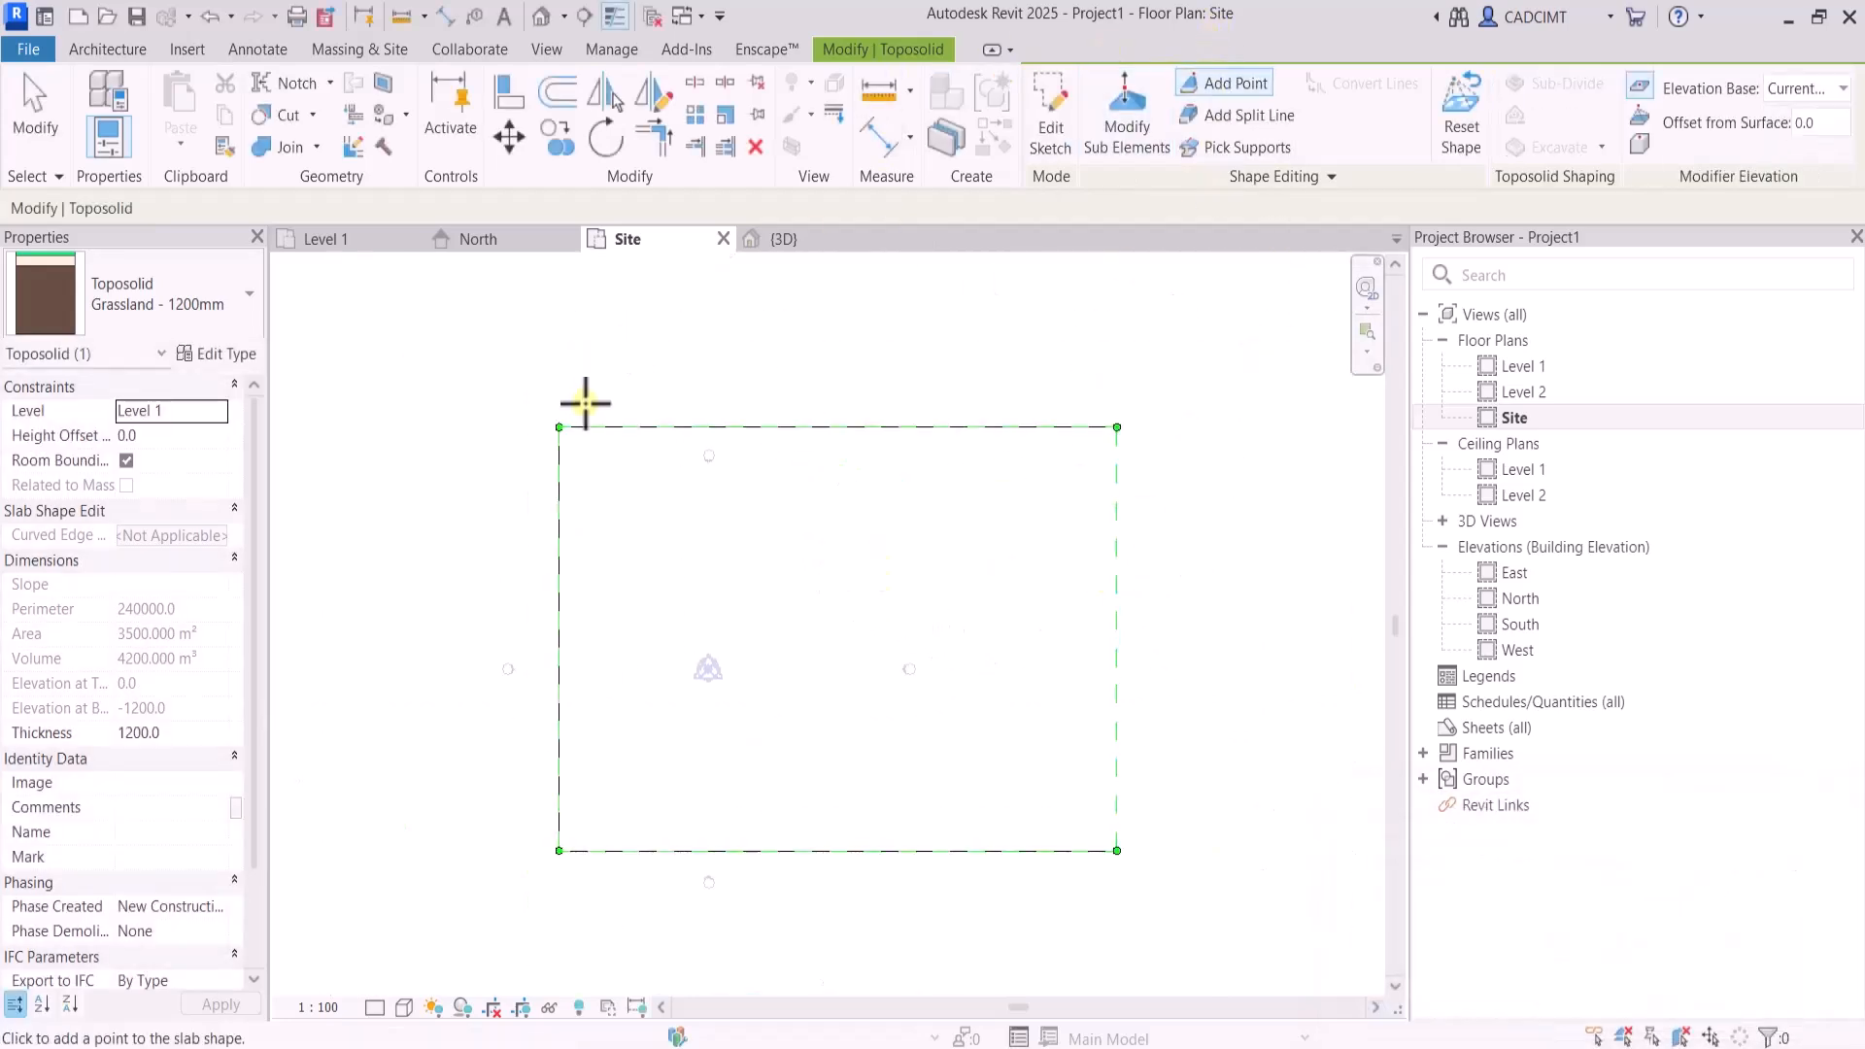
pyautogui.scroll(2, 619, 465)
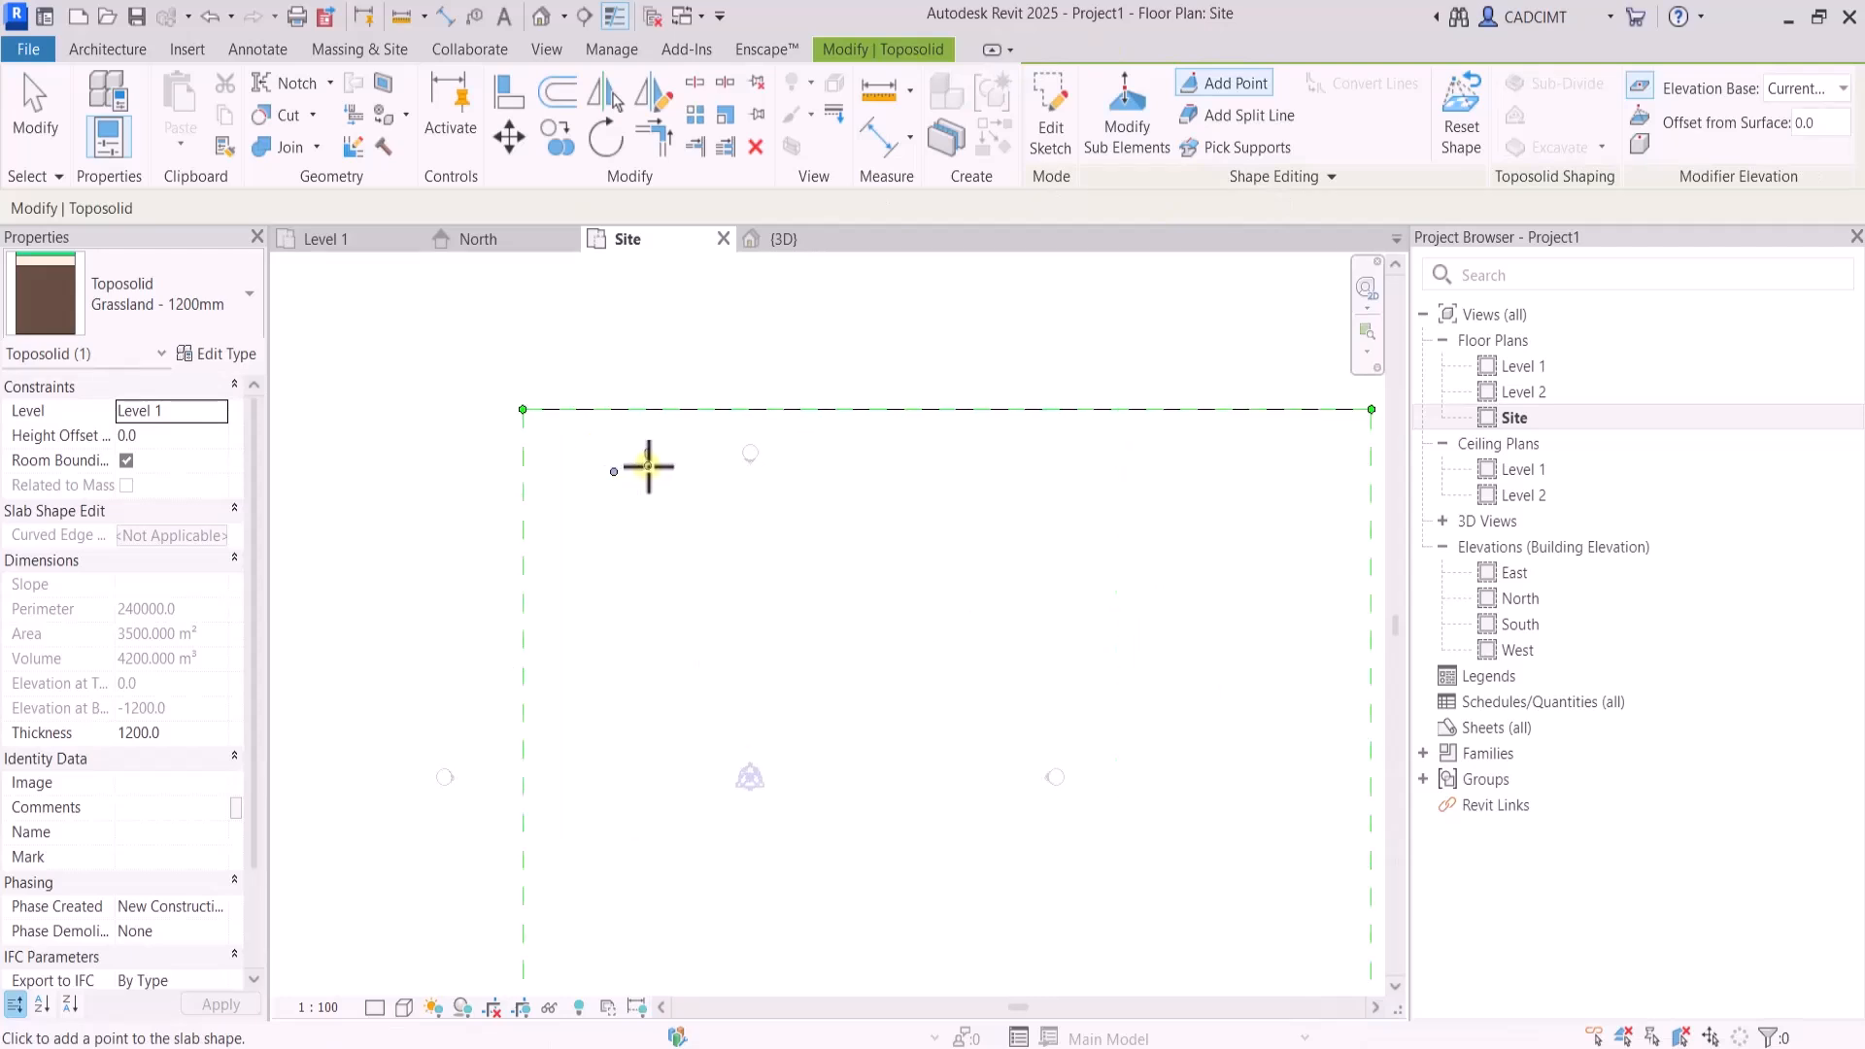
pyautogui.click(715, 464)
pyautogui.hotkey('ctrl', 'z')
pyautogui.hotkey('ctrl', 'z')
pyautogui.hotkey('ctrl', 'z')
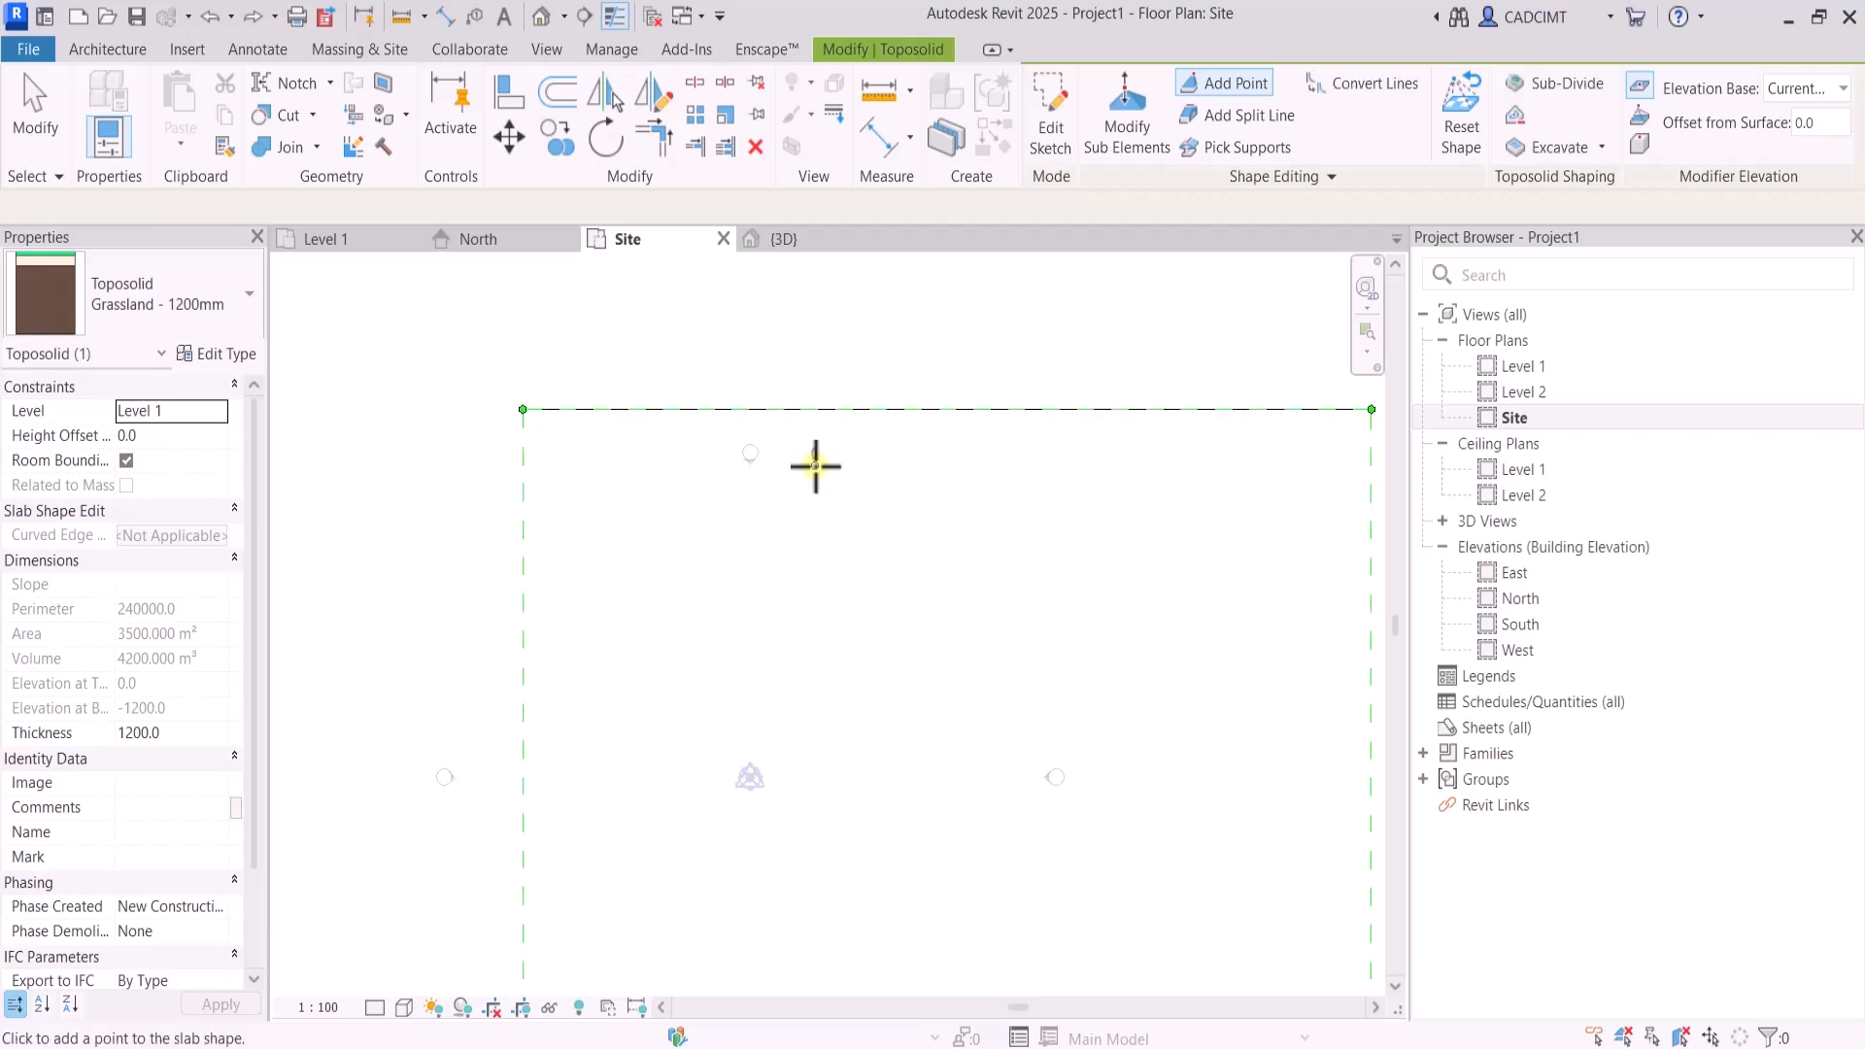
# Add a series of shape points along the inside of the toposolid's boundary, using Current Level as elevation base and a 300 mm offset from surface
pyautogui.click(1805, 91)
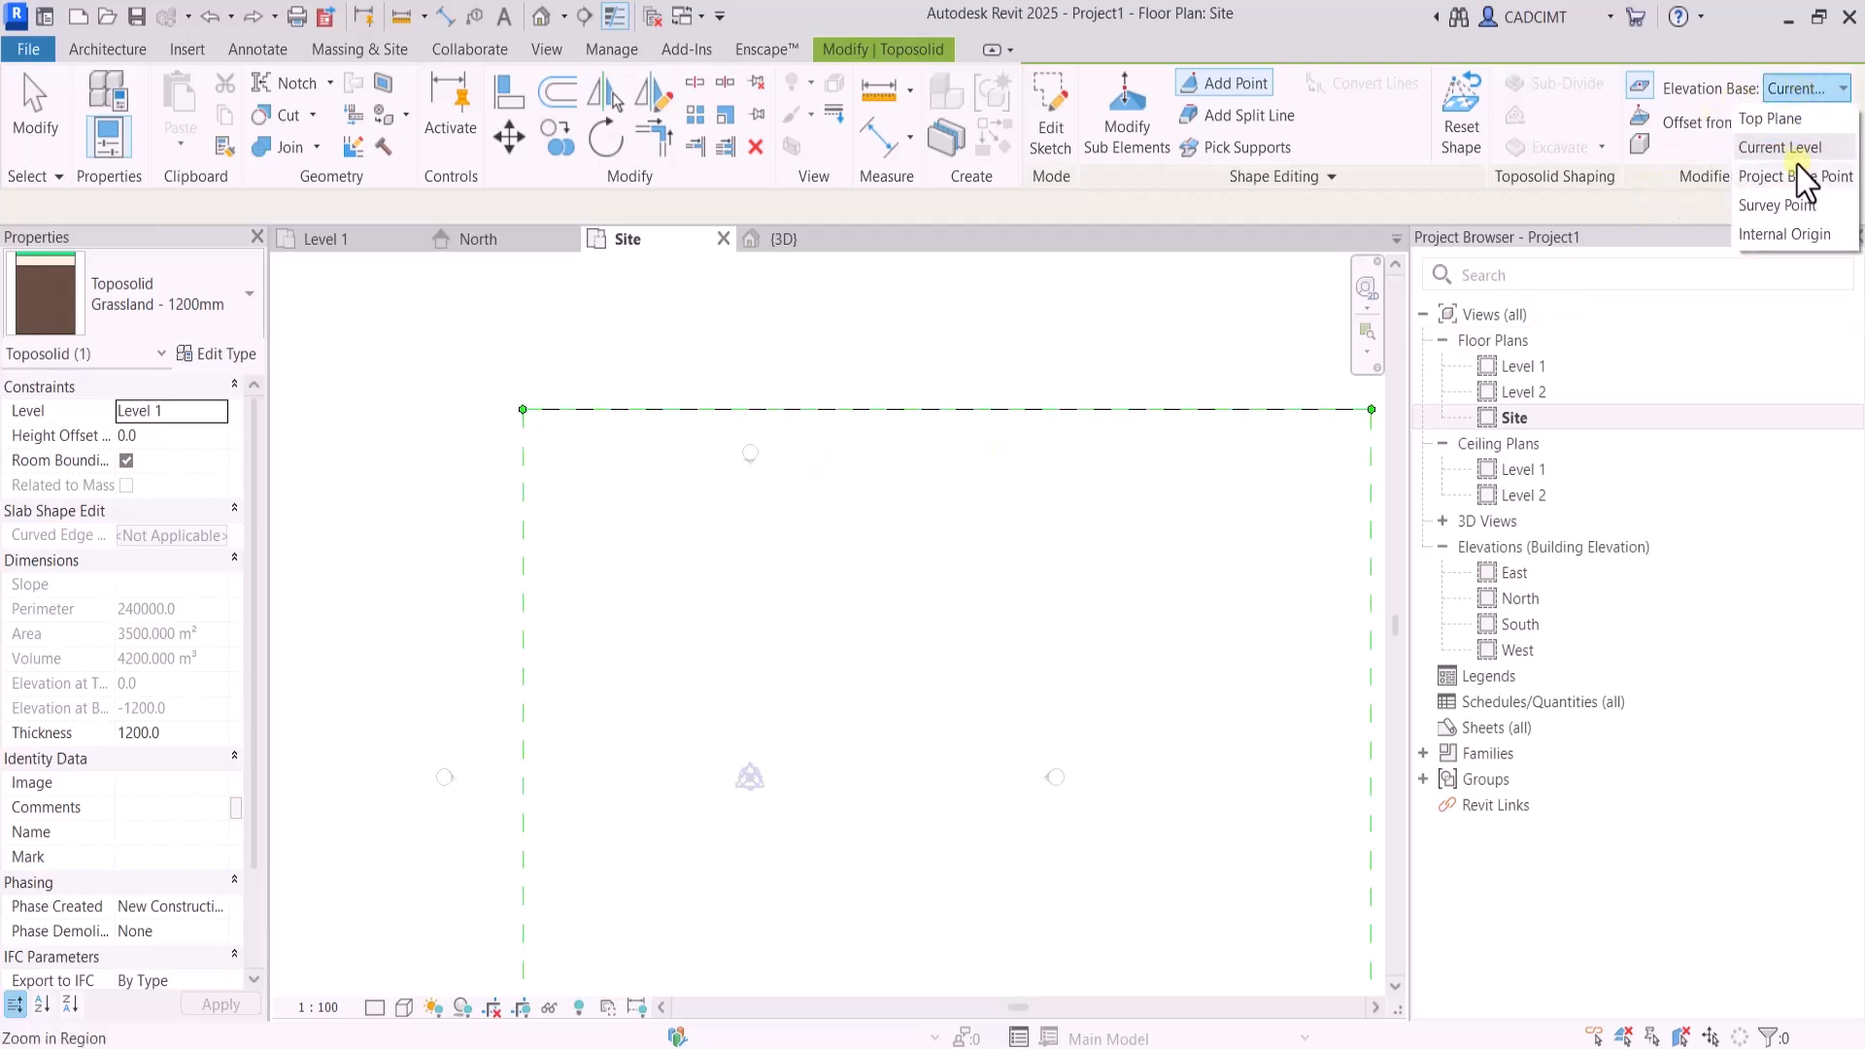
pyautogui.click(1806, 147)
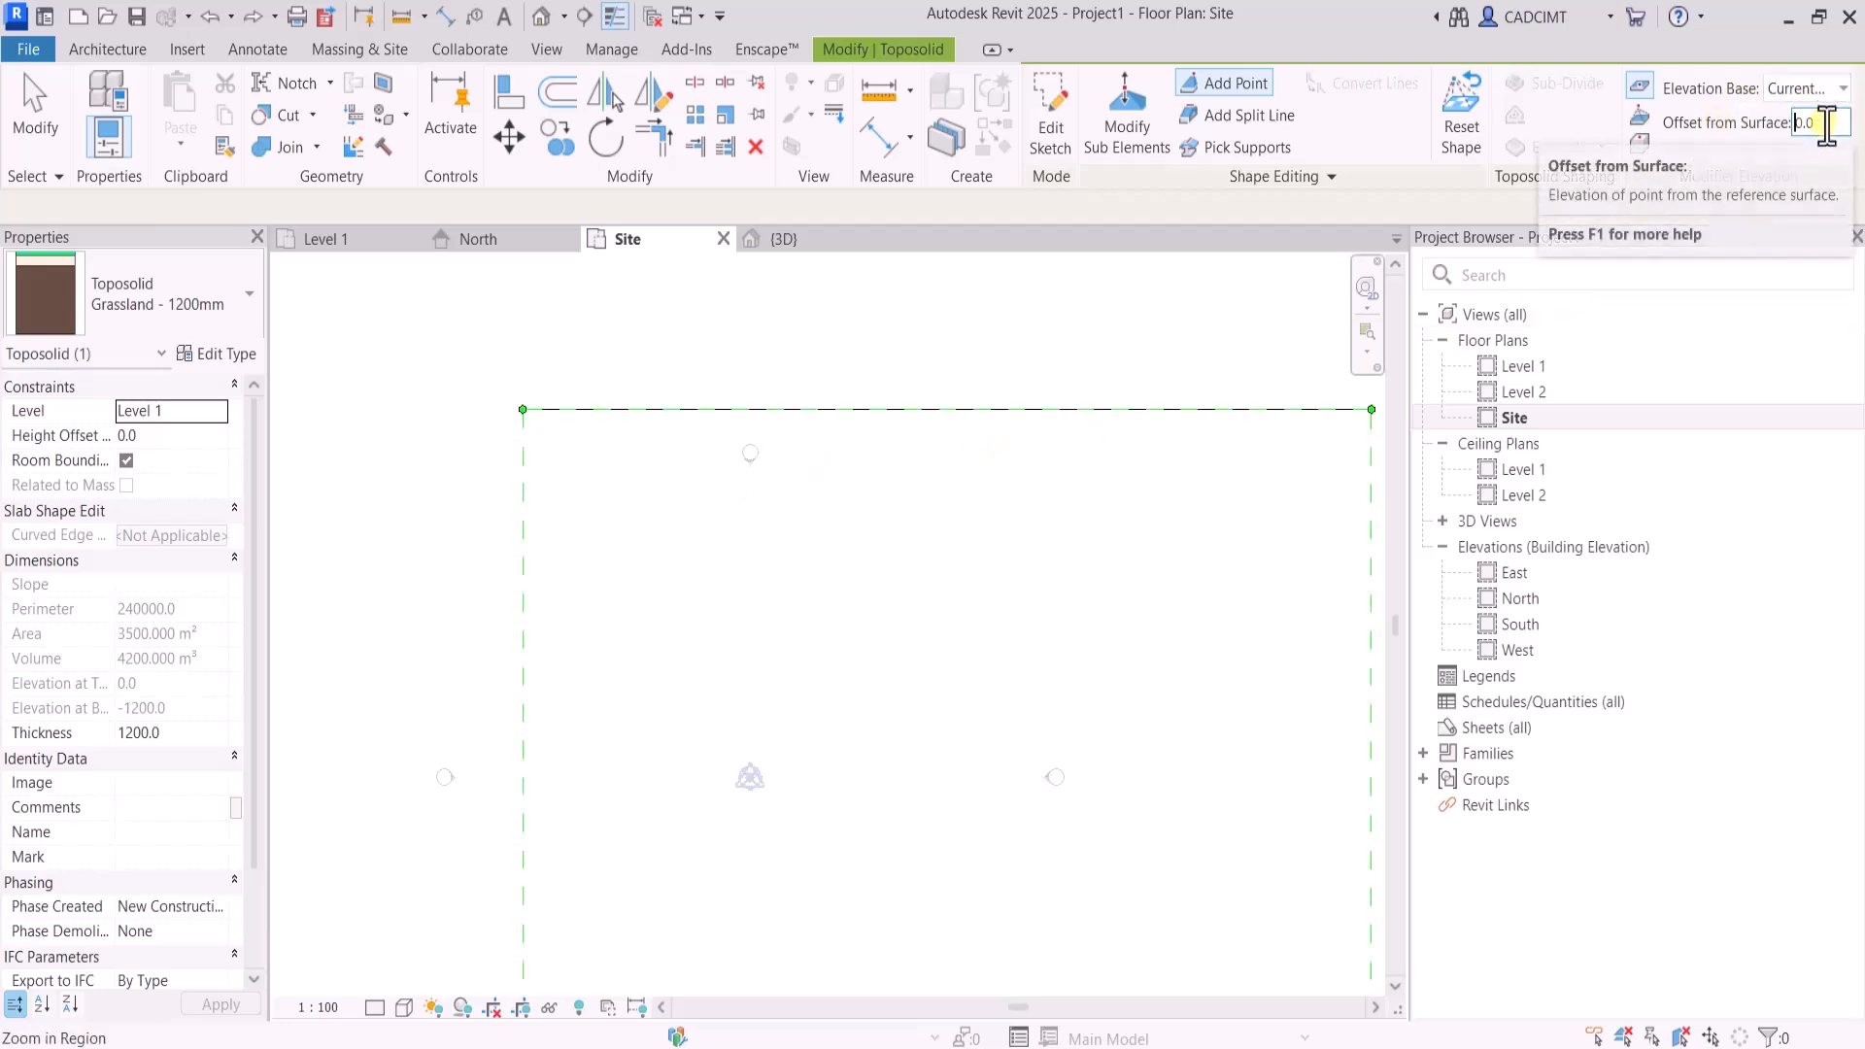
pyautogui.doubleClick(1818, 122)
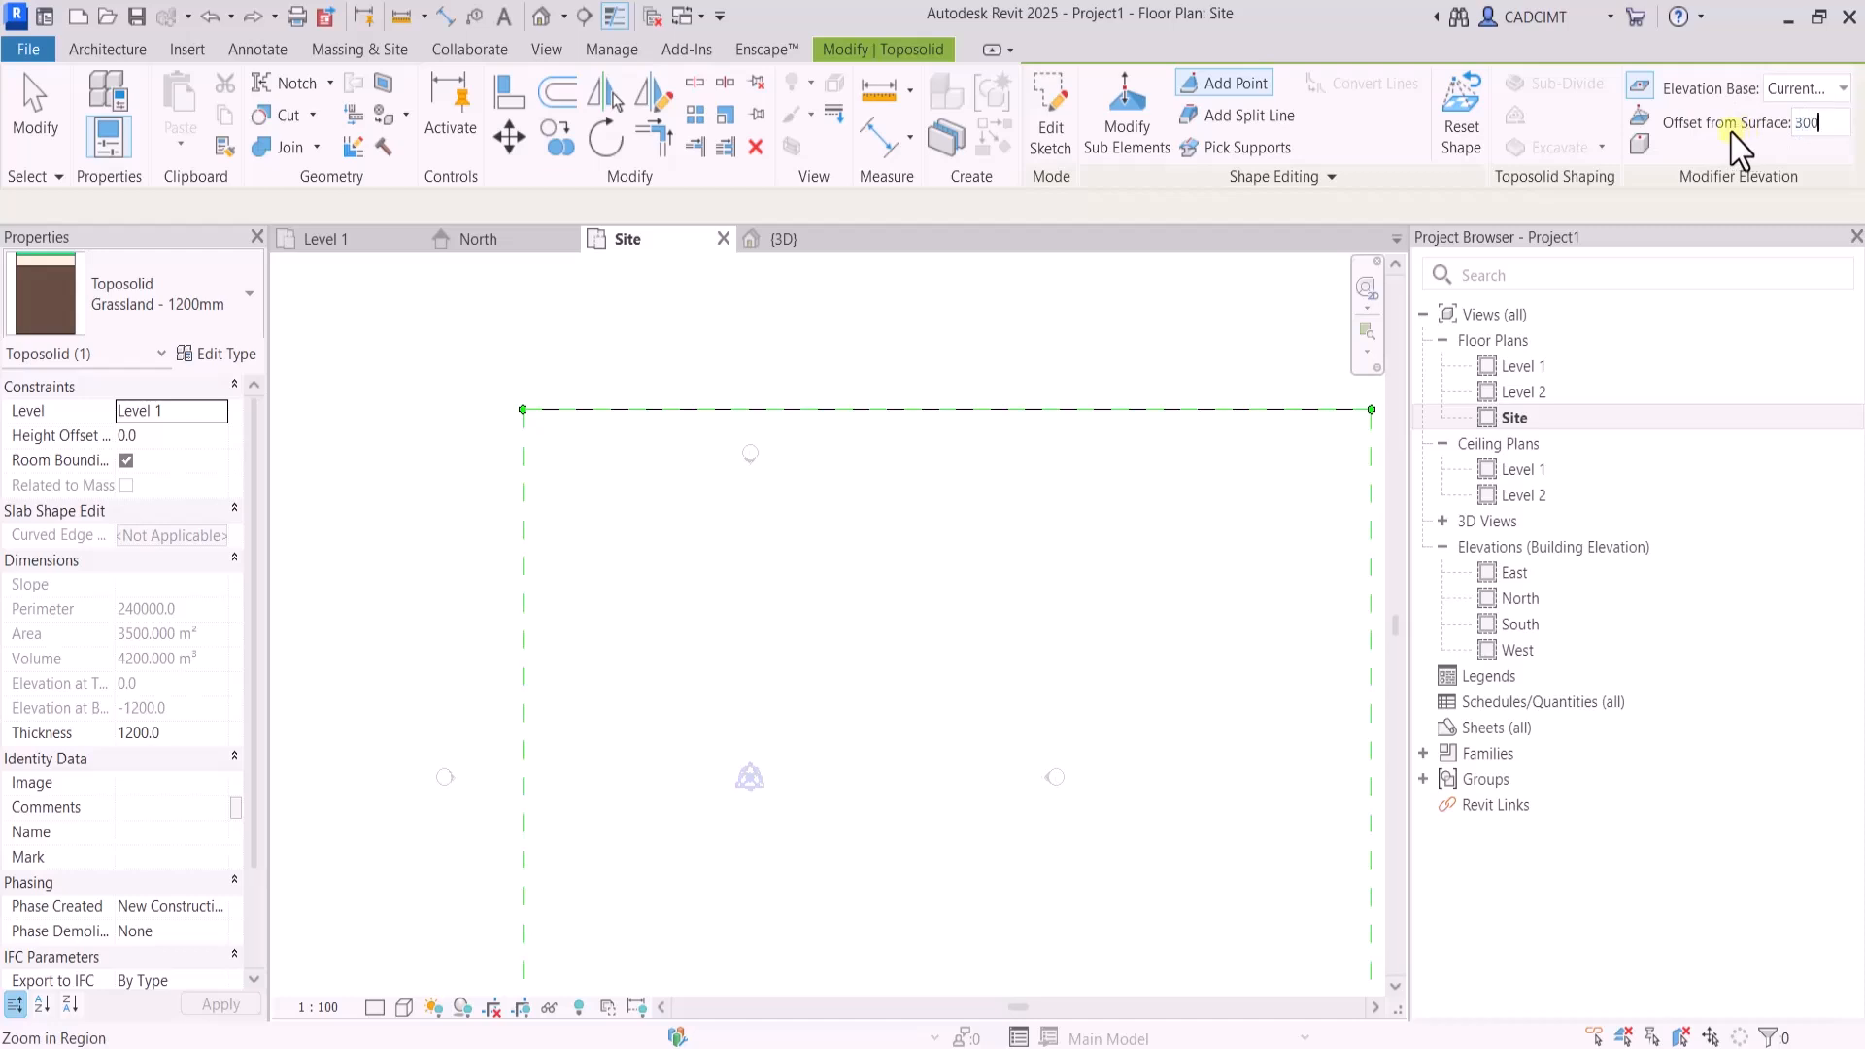
pyautogui.write('300')
pyautogui.click(619, 485)
pyautogui.click(672, 483)
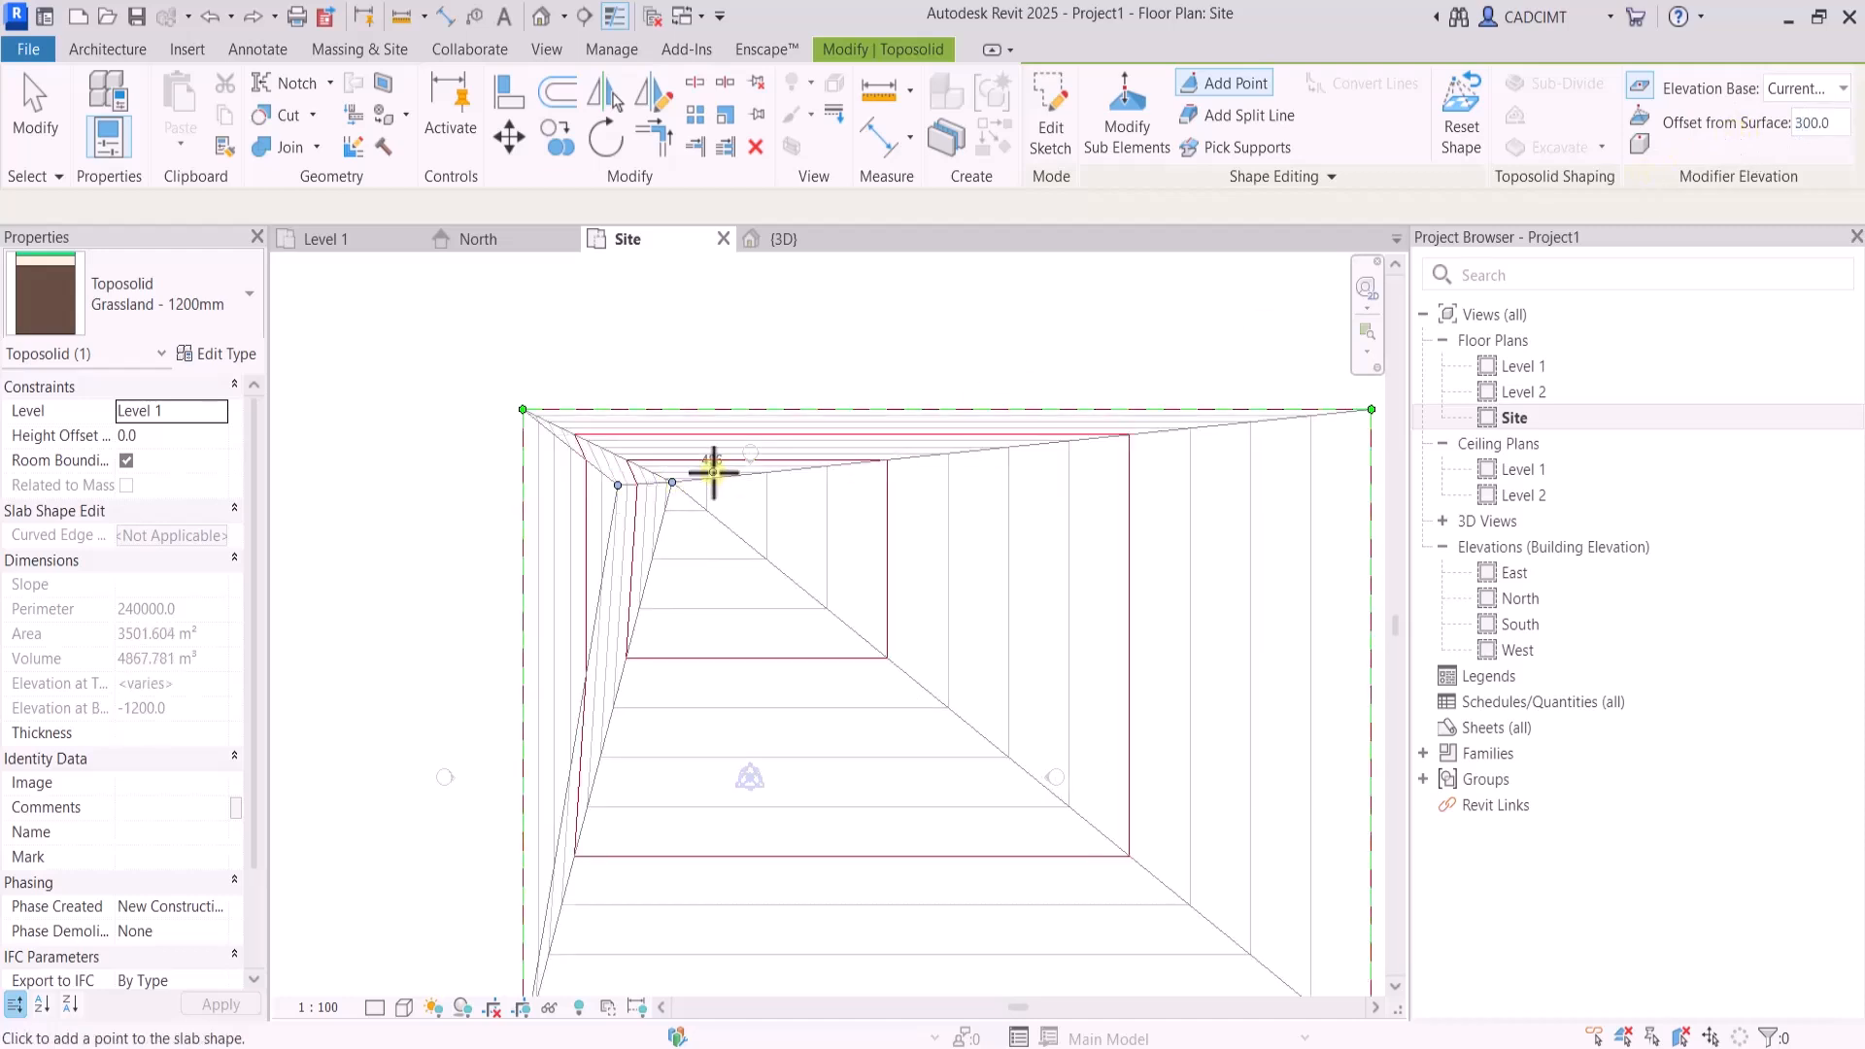
pyautogui.click(717, 468)
pyautogui.click(750, 463)
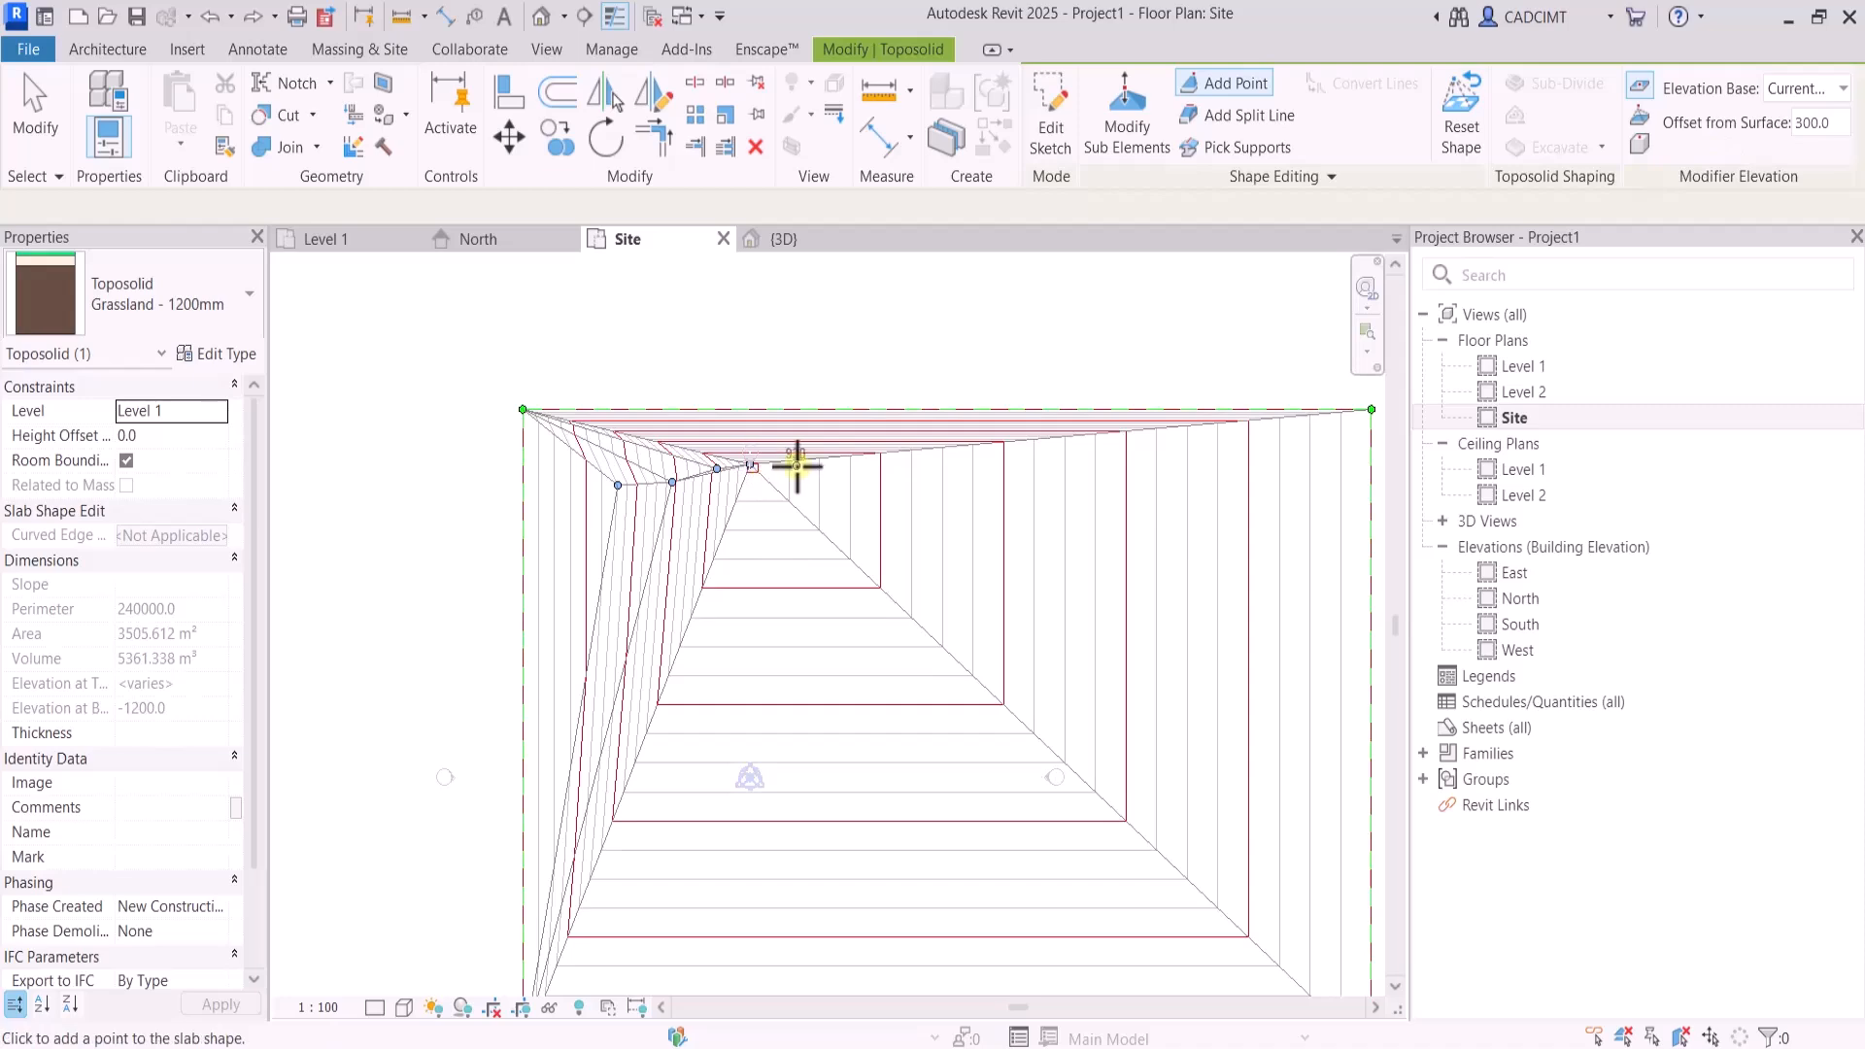
pyautogui.click(792, 459)
pyautogui.click(851, 458)
pyautogui.click(905, 460)
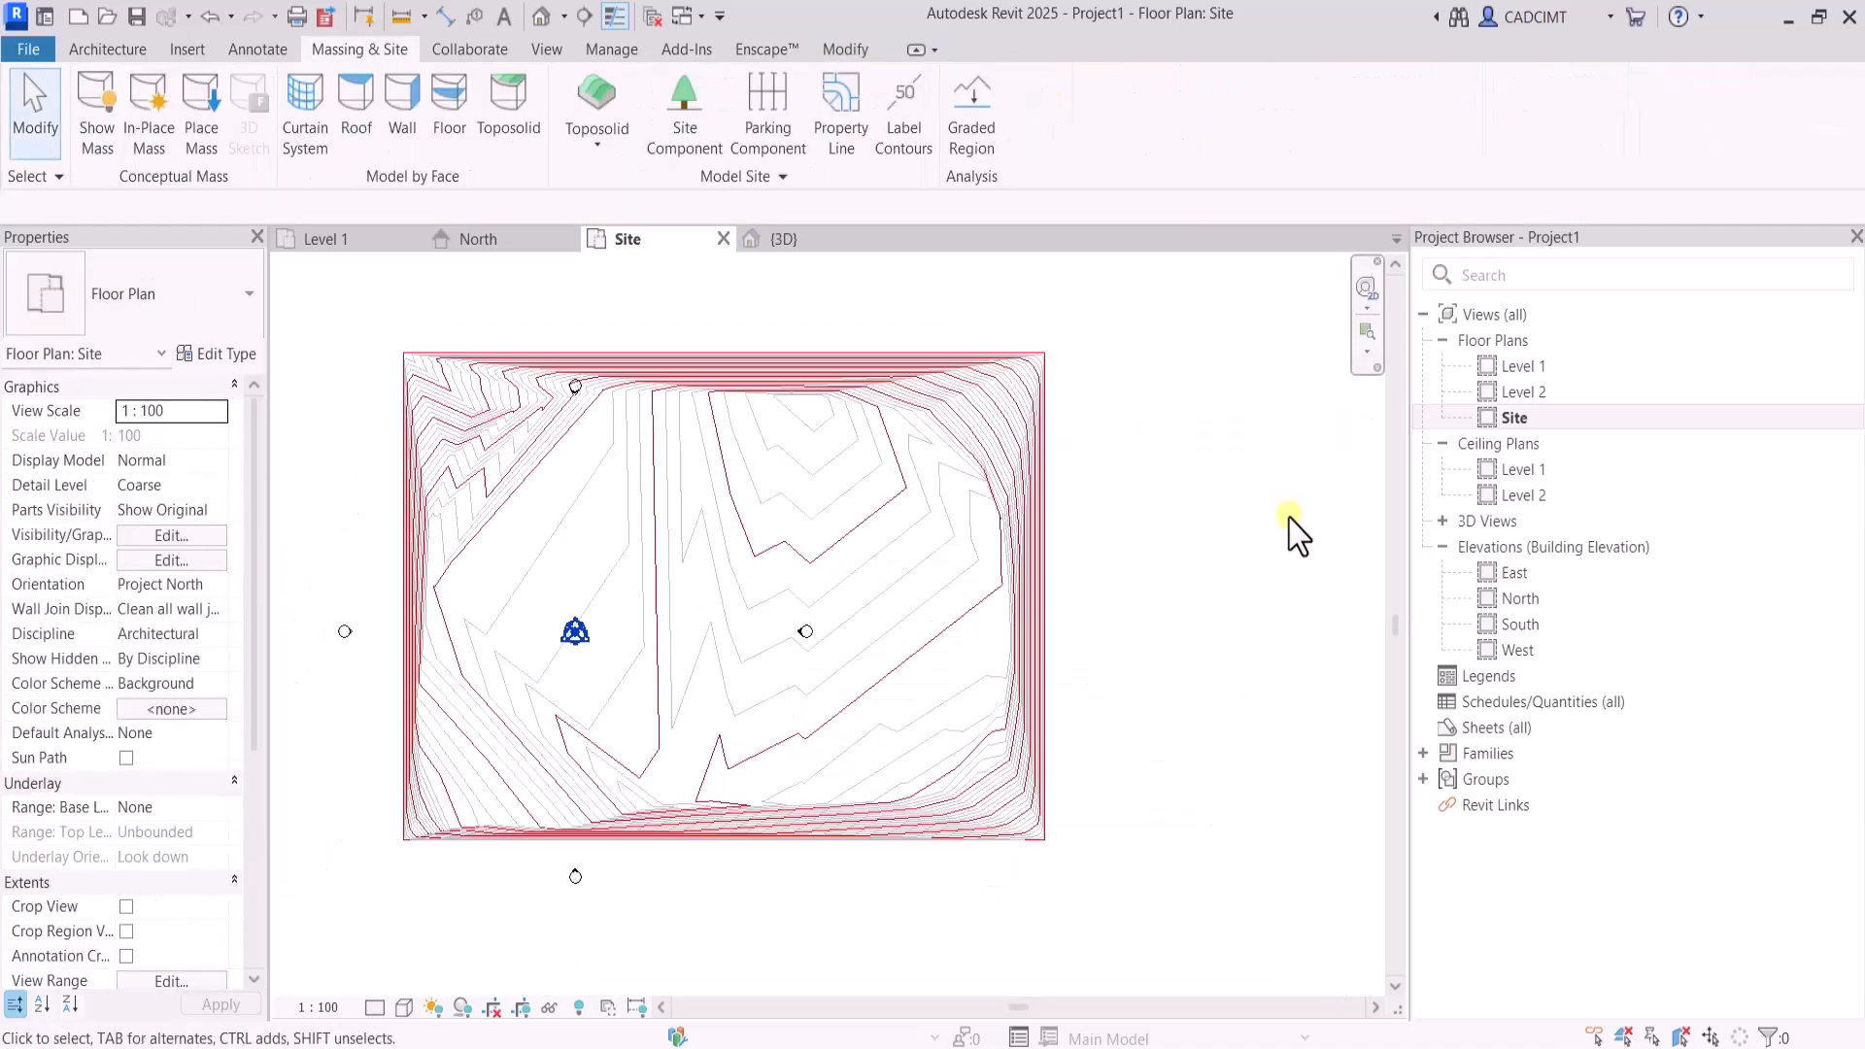
pyautogui.scroll(1, 1017, 512)
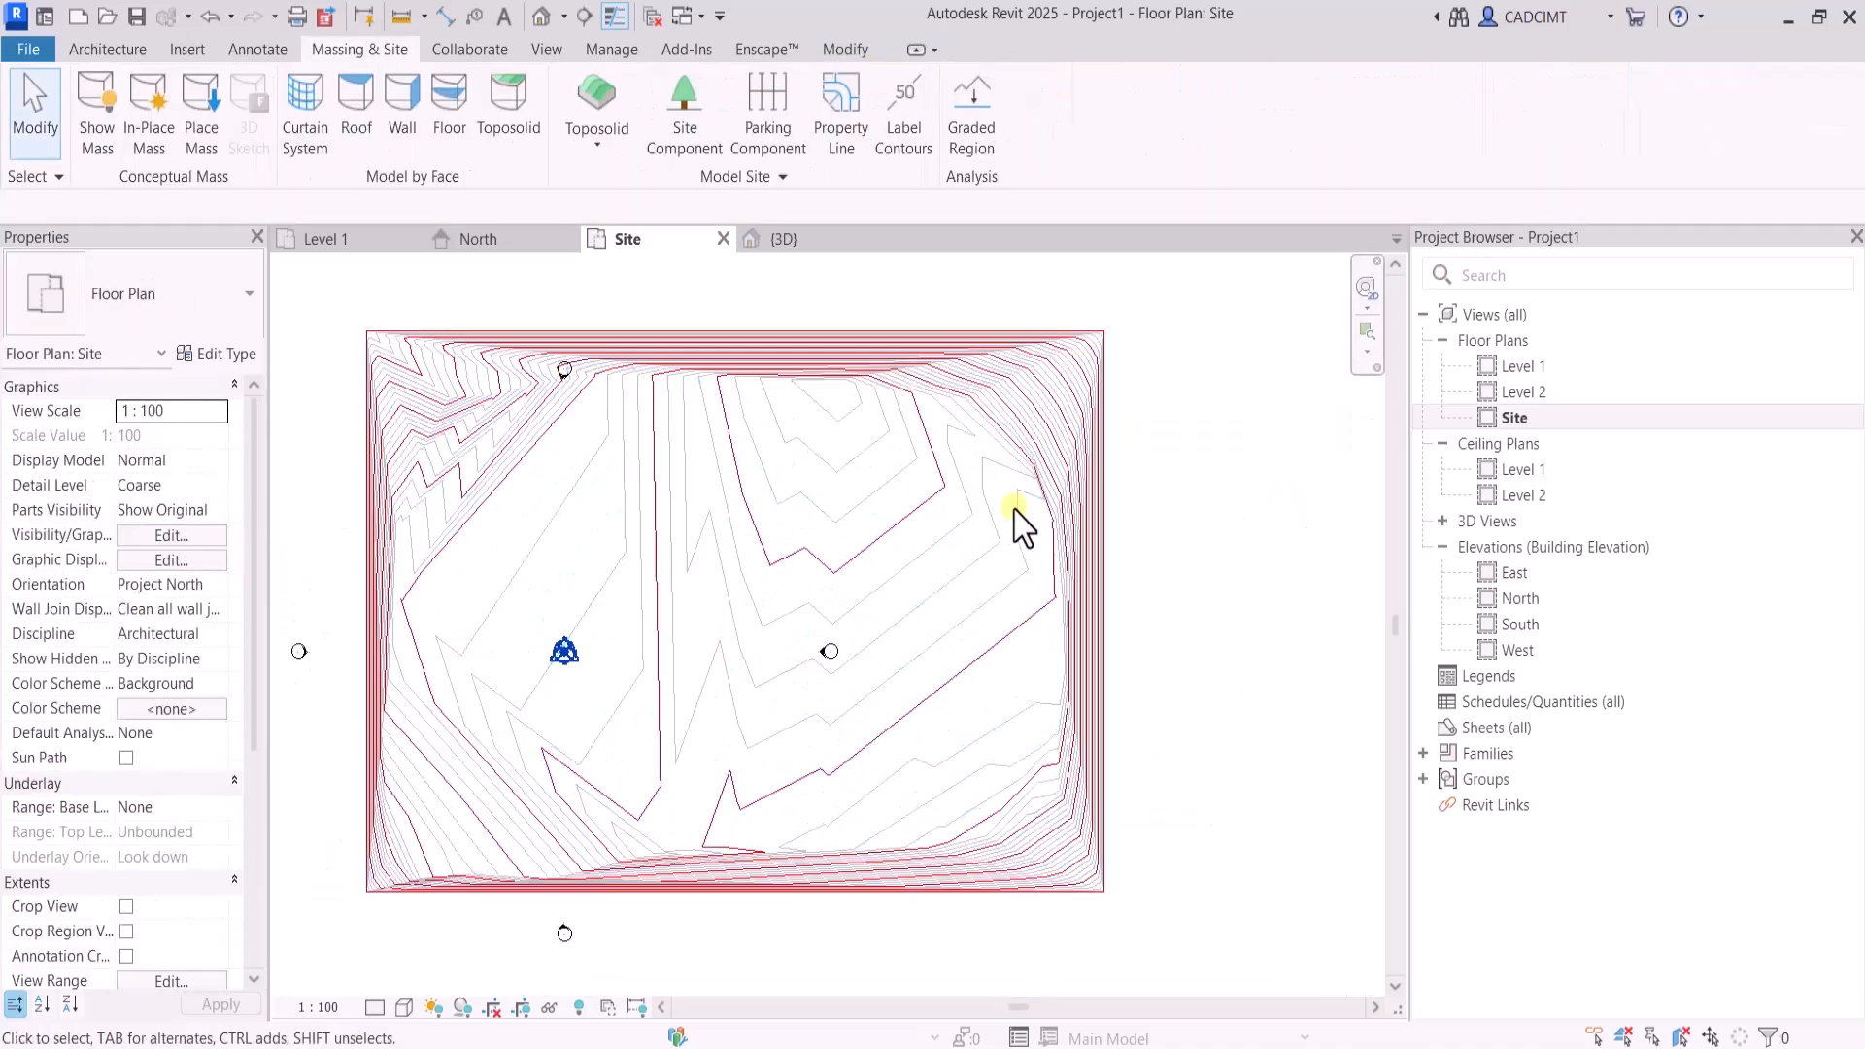
# Examine the reshaped toposolid and its contours in the 3D view
pyautogui.click(547, 49)
pyautogui.click(758, 98)
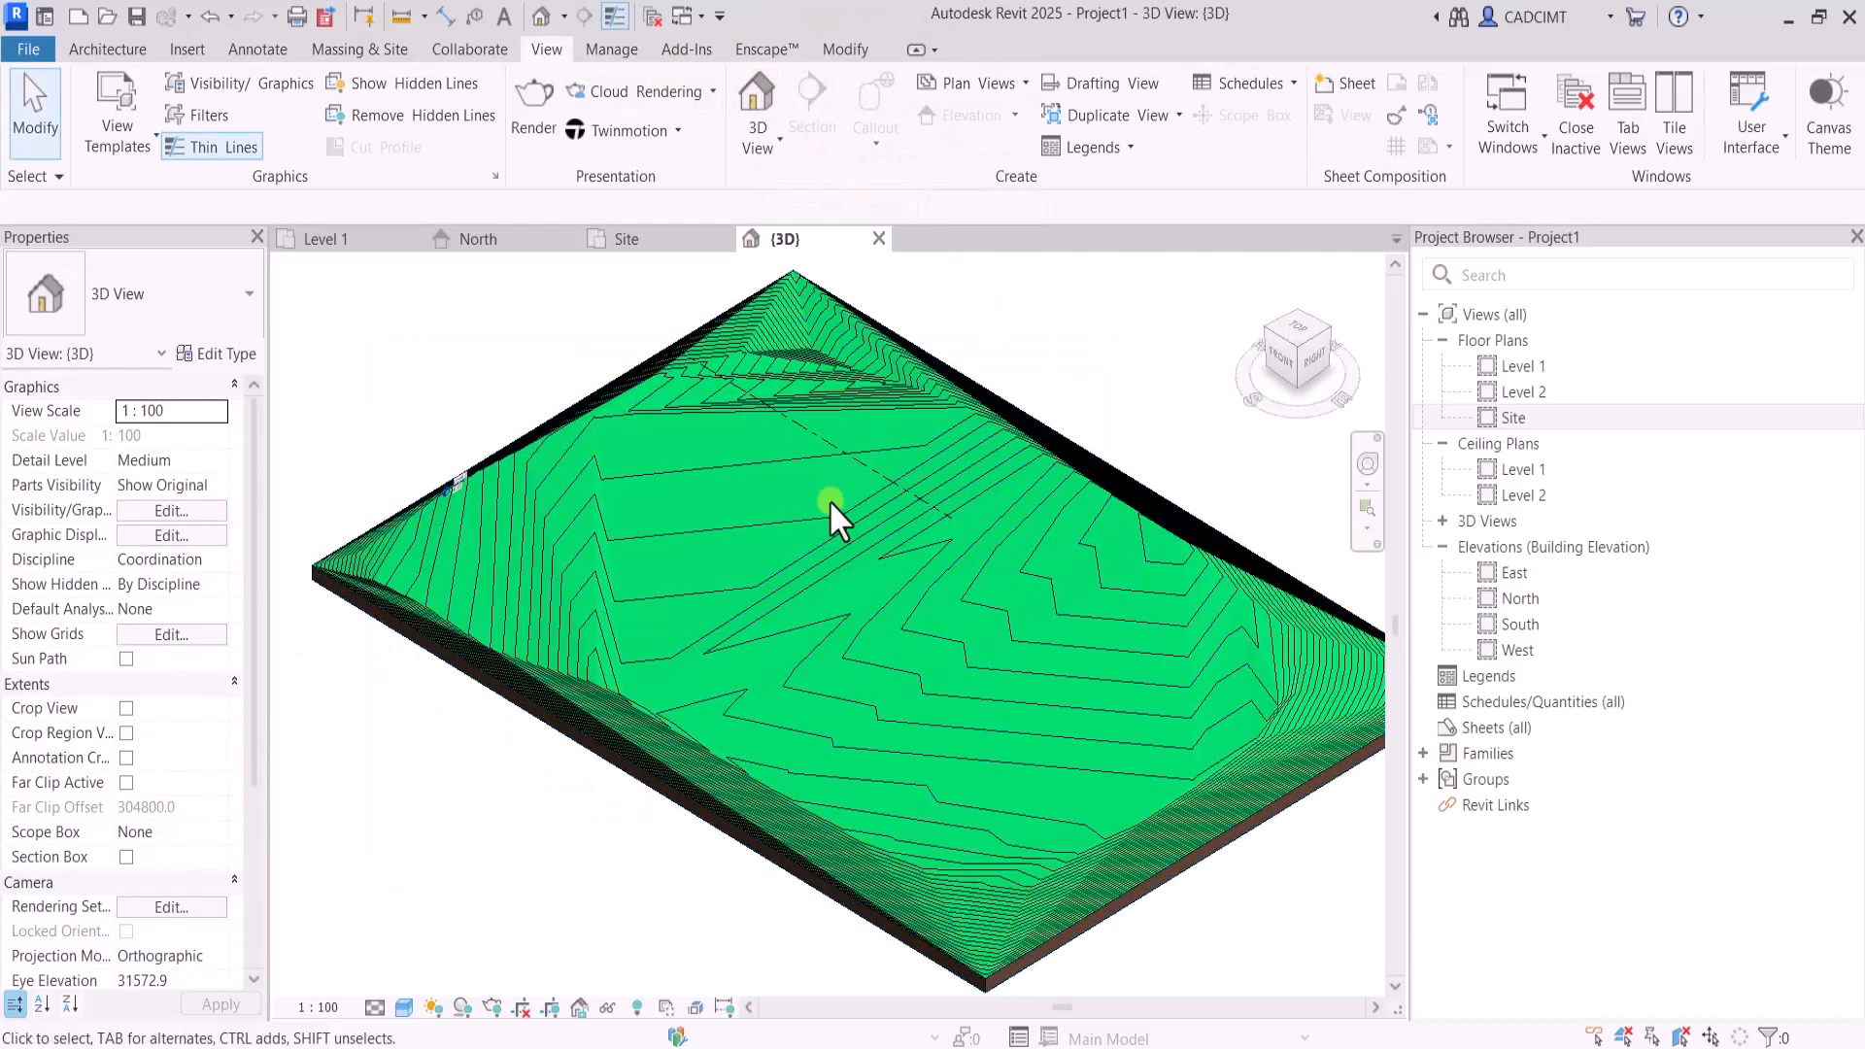
pyautogui.scroll(2, 1168, 743)
pyautogui.scroll(-2, 941, 565)
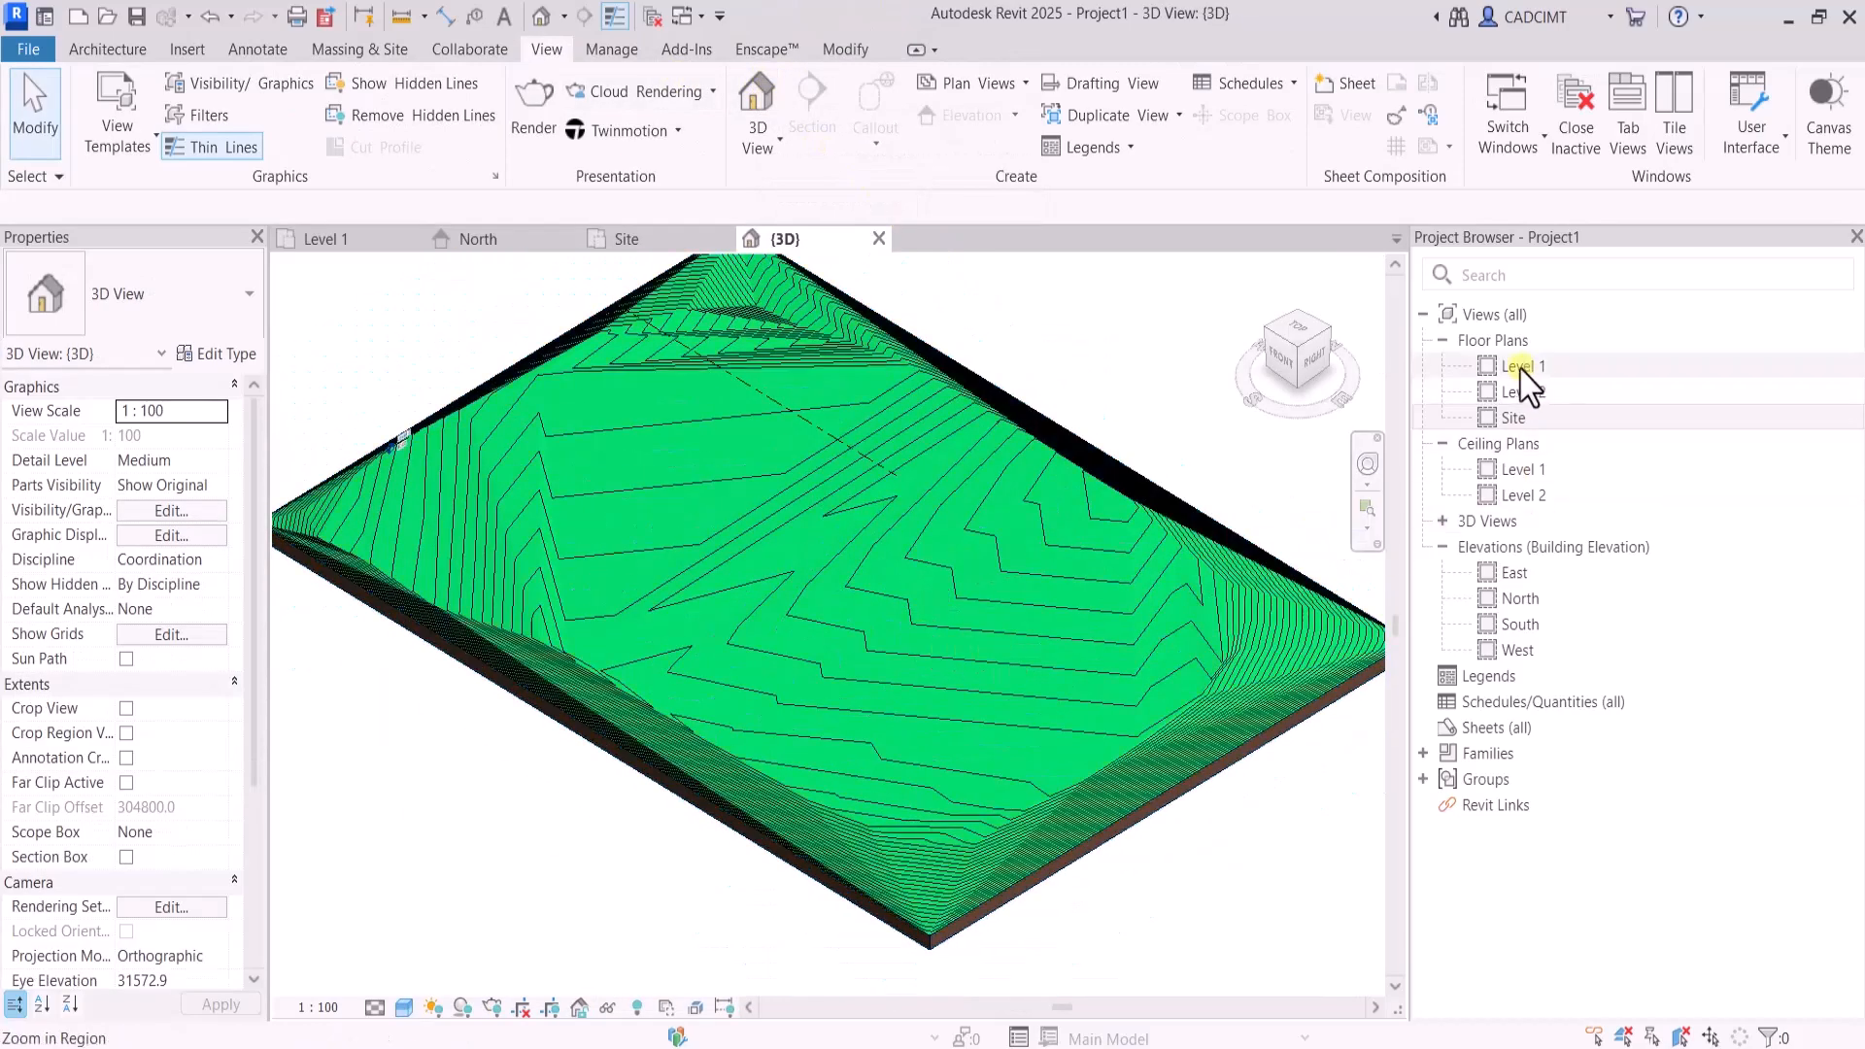
# Draw a horizontal Building Section across the toposolid's full width in the Site plan and open the section view
pyautogui.doubleClick(1513, 417)
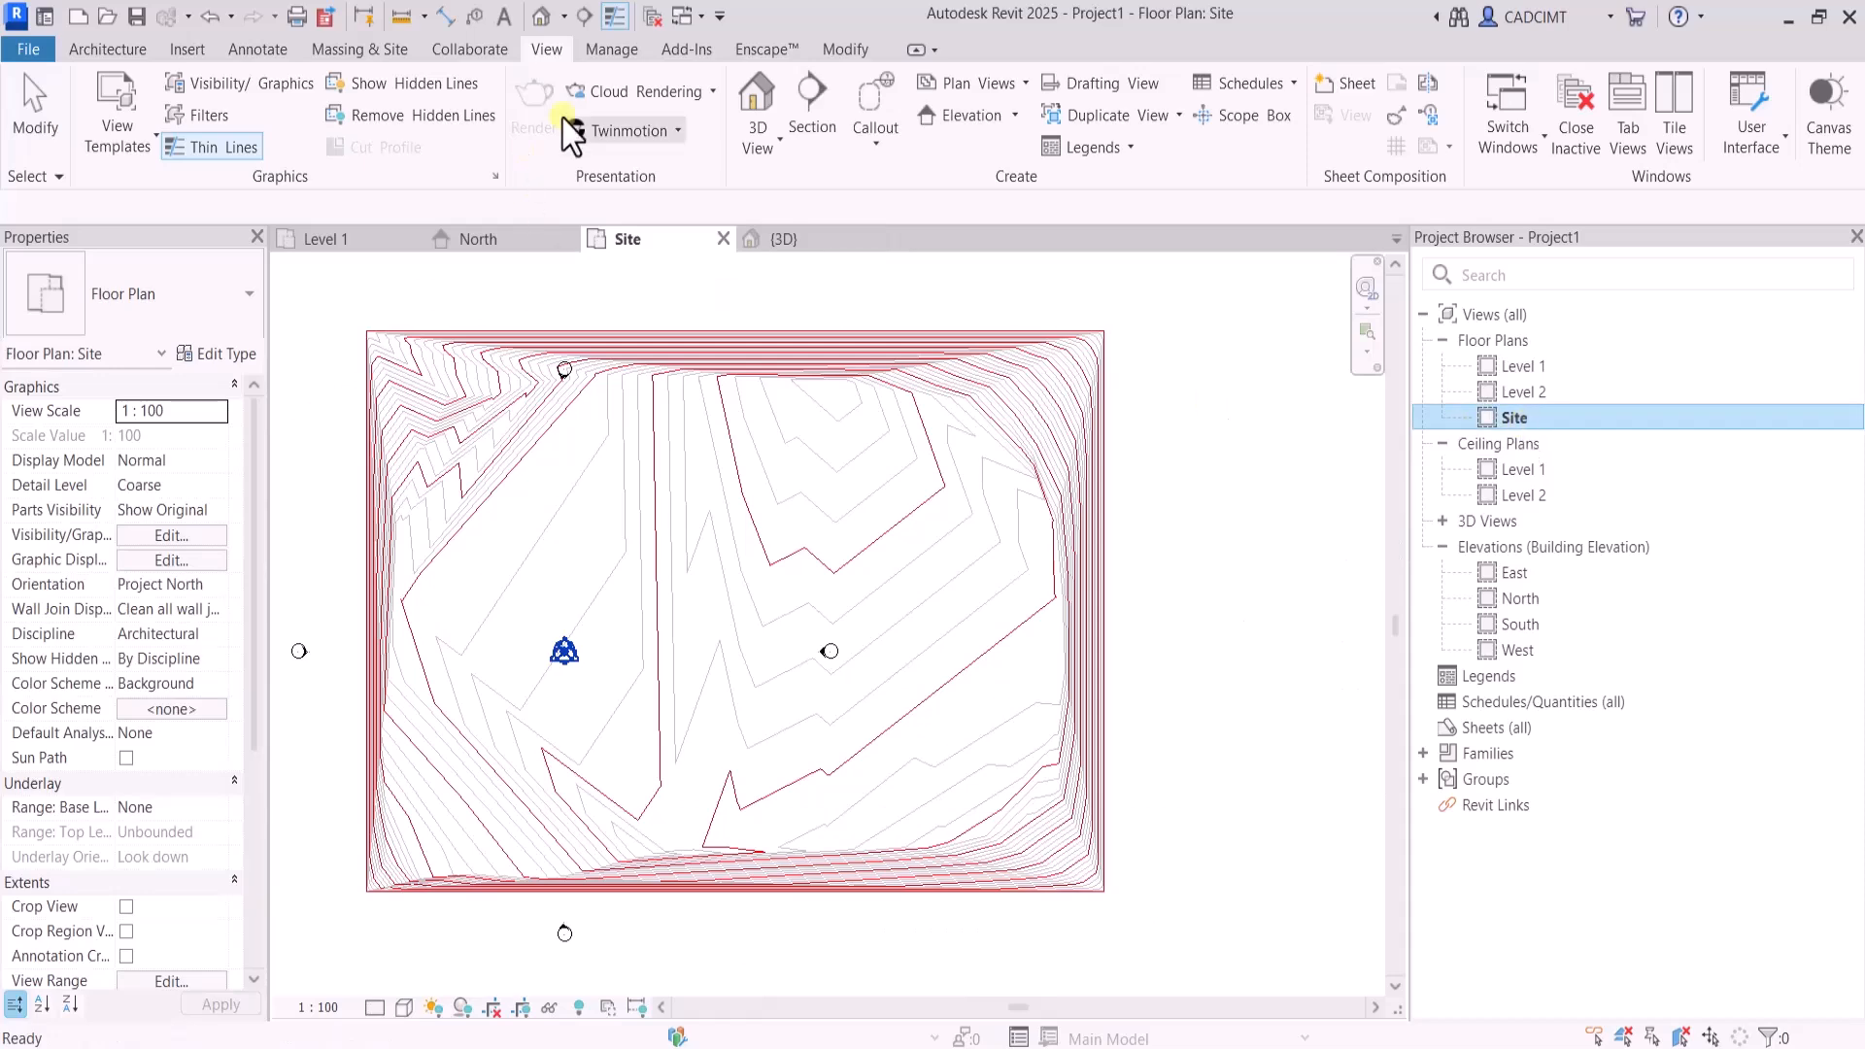
pyautogui.click(810, 111)
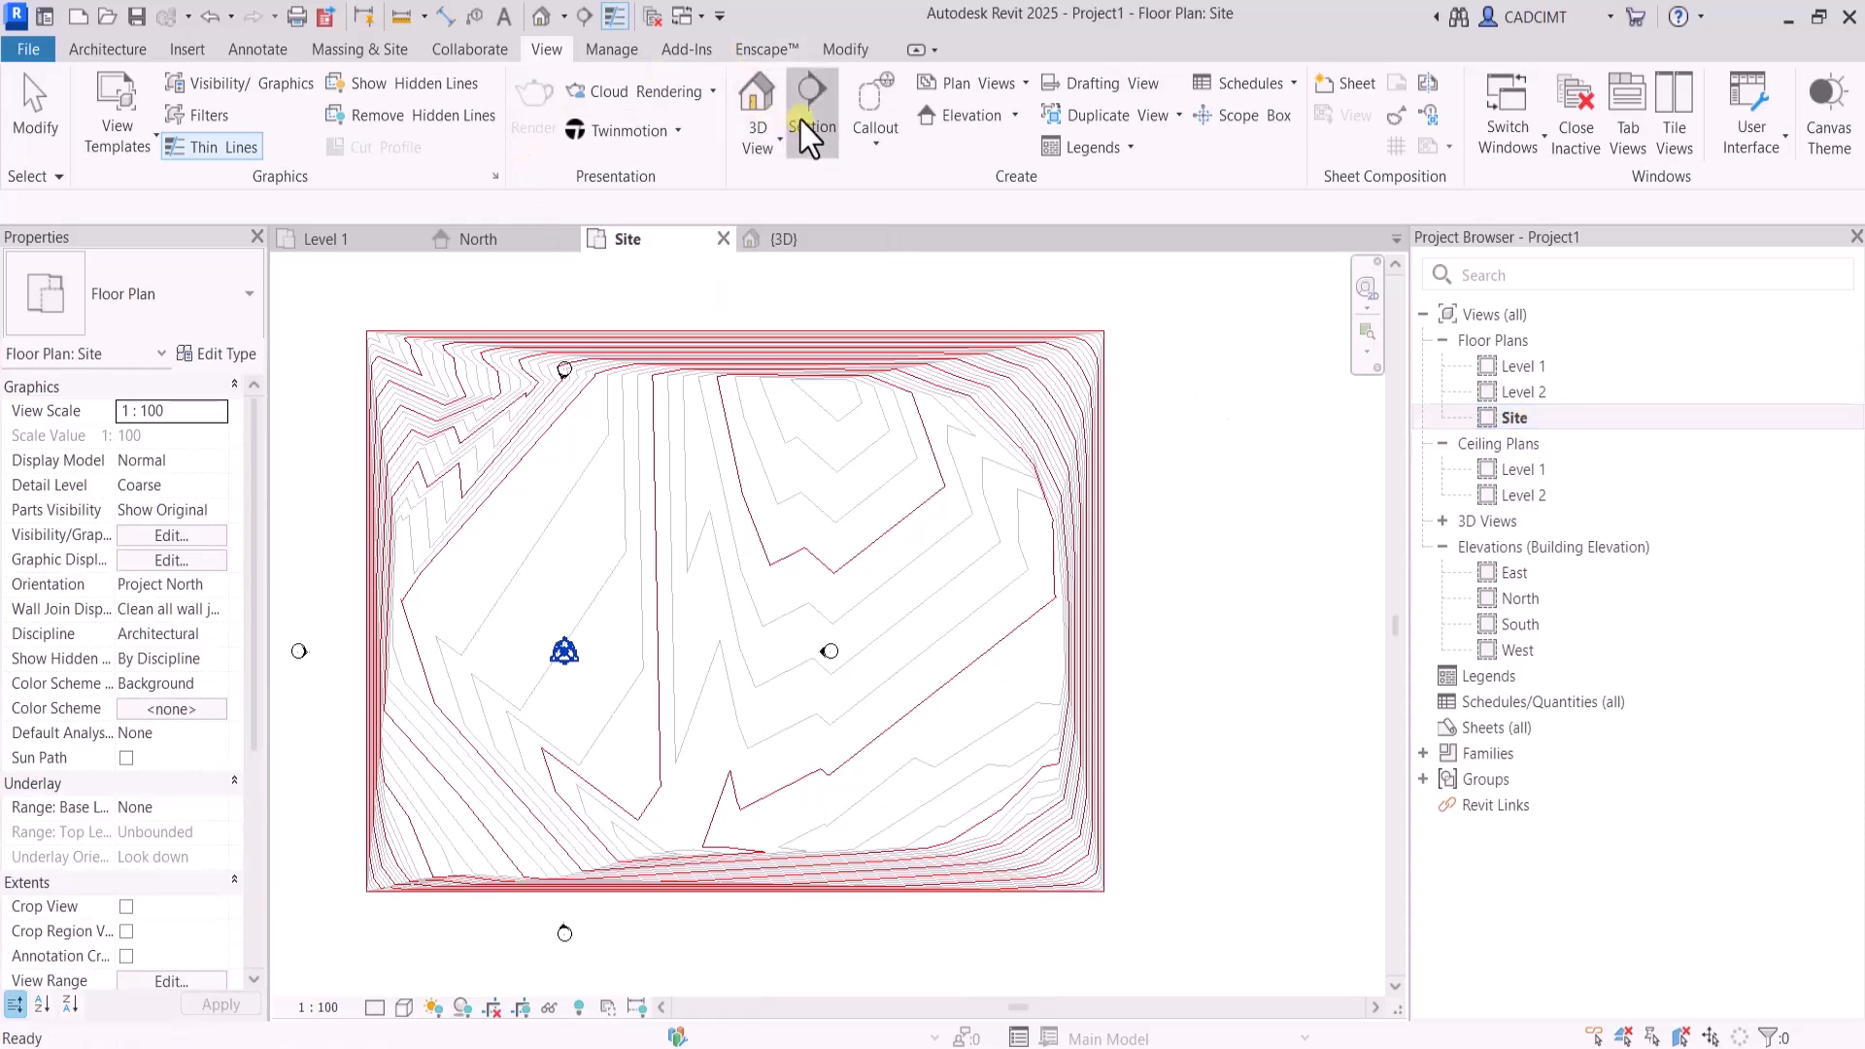
pyautogui.click(339, 588)
pyautogui.click(1172, 588)
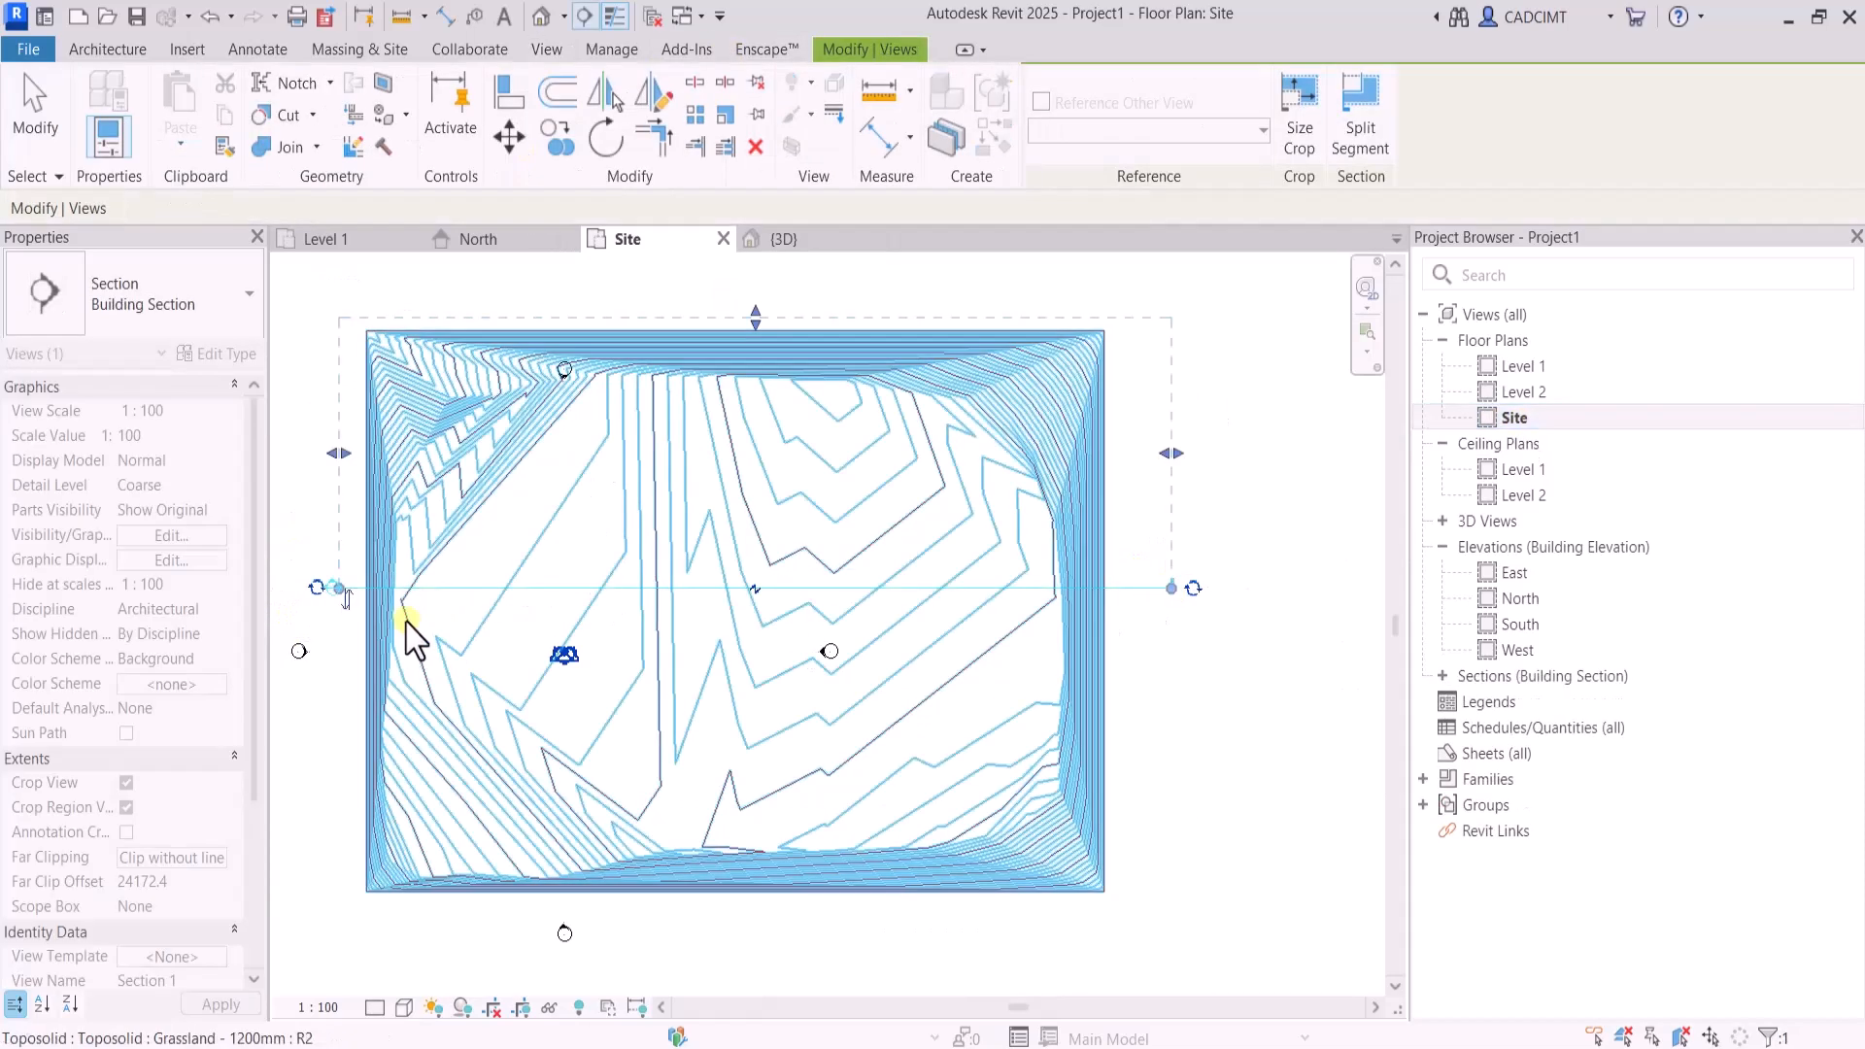
pyautogui.doubleClick(406, 620)
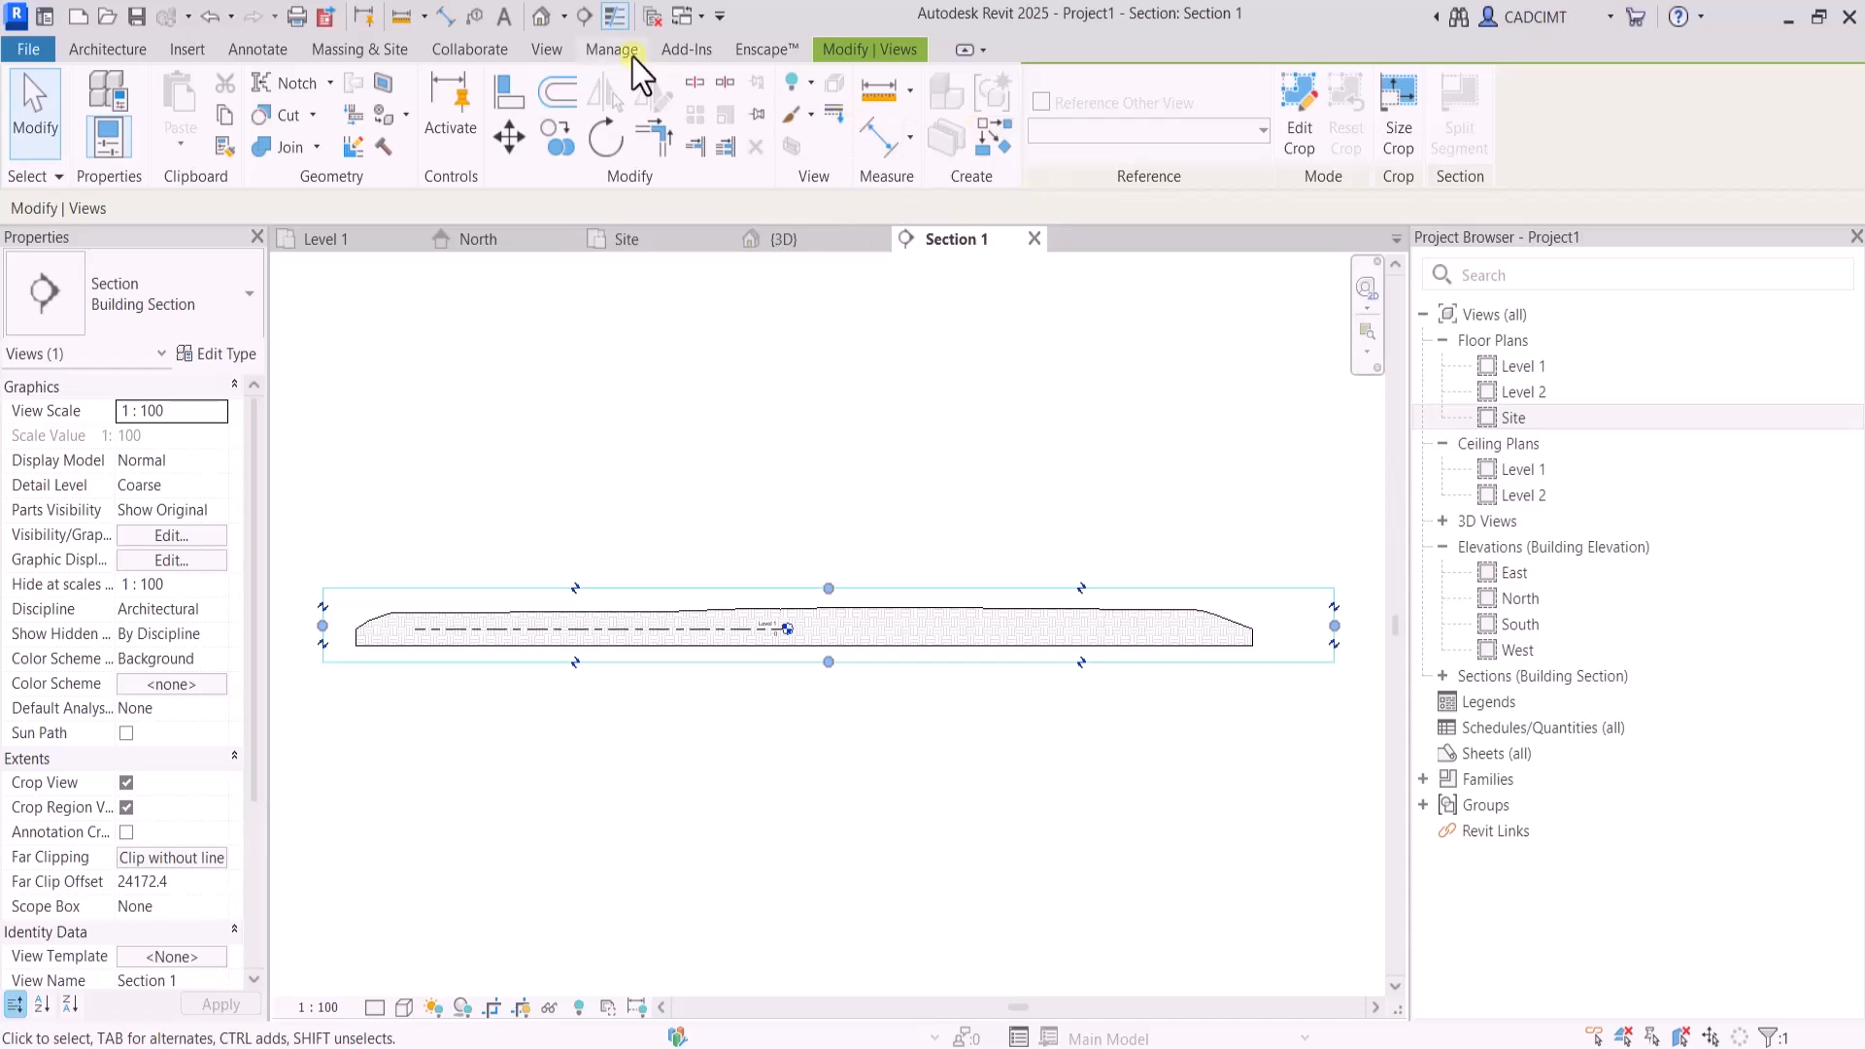
# Close the inactive views, reopen the Site floor plan and tile it side by side with the section view
pyautogui.click(559, 52)
pyautogui.click(1574, 127)
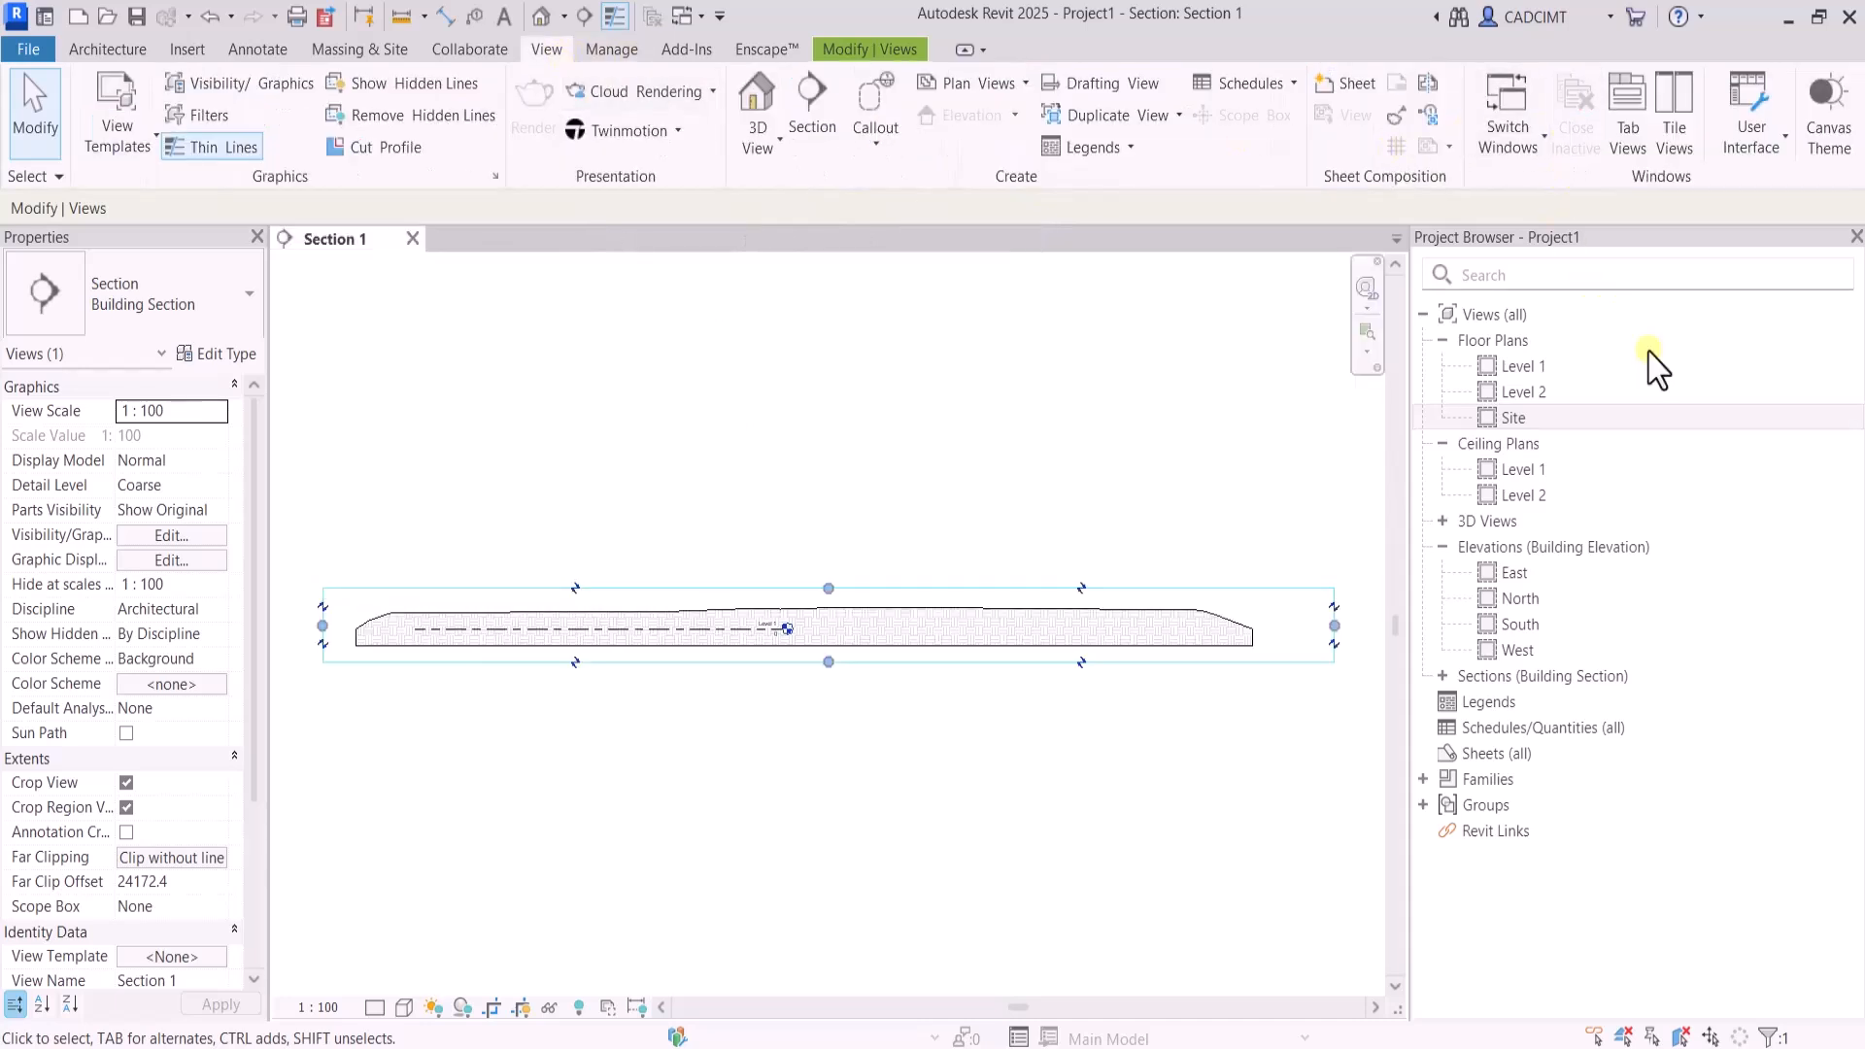
pyautogui.doubleClick(1513, 420)
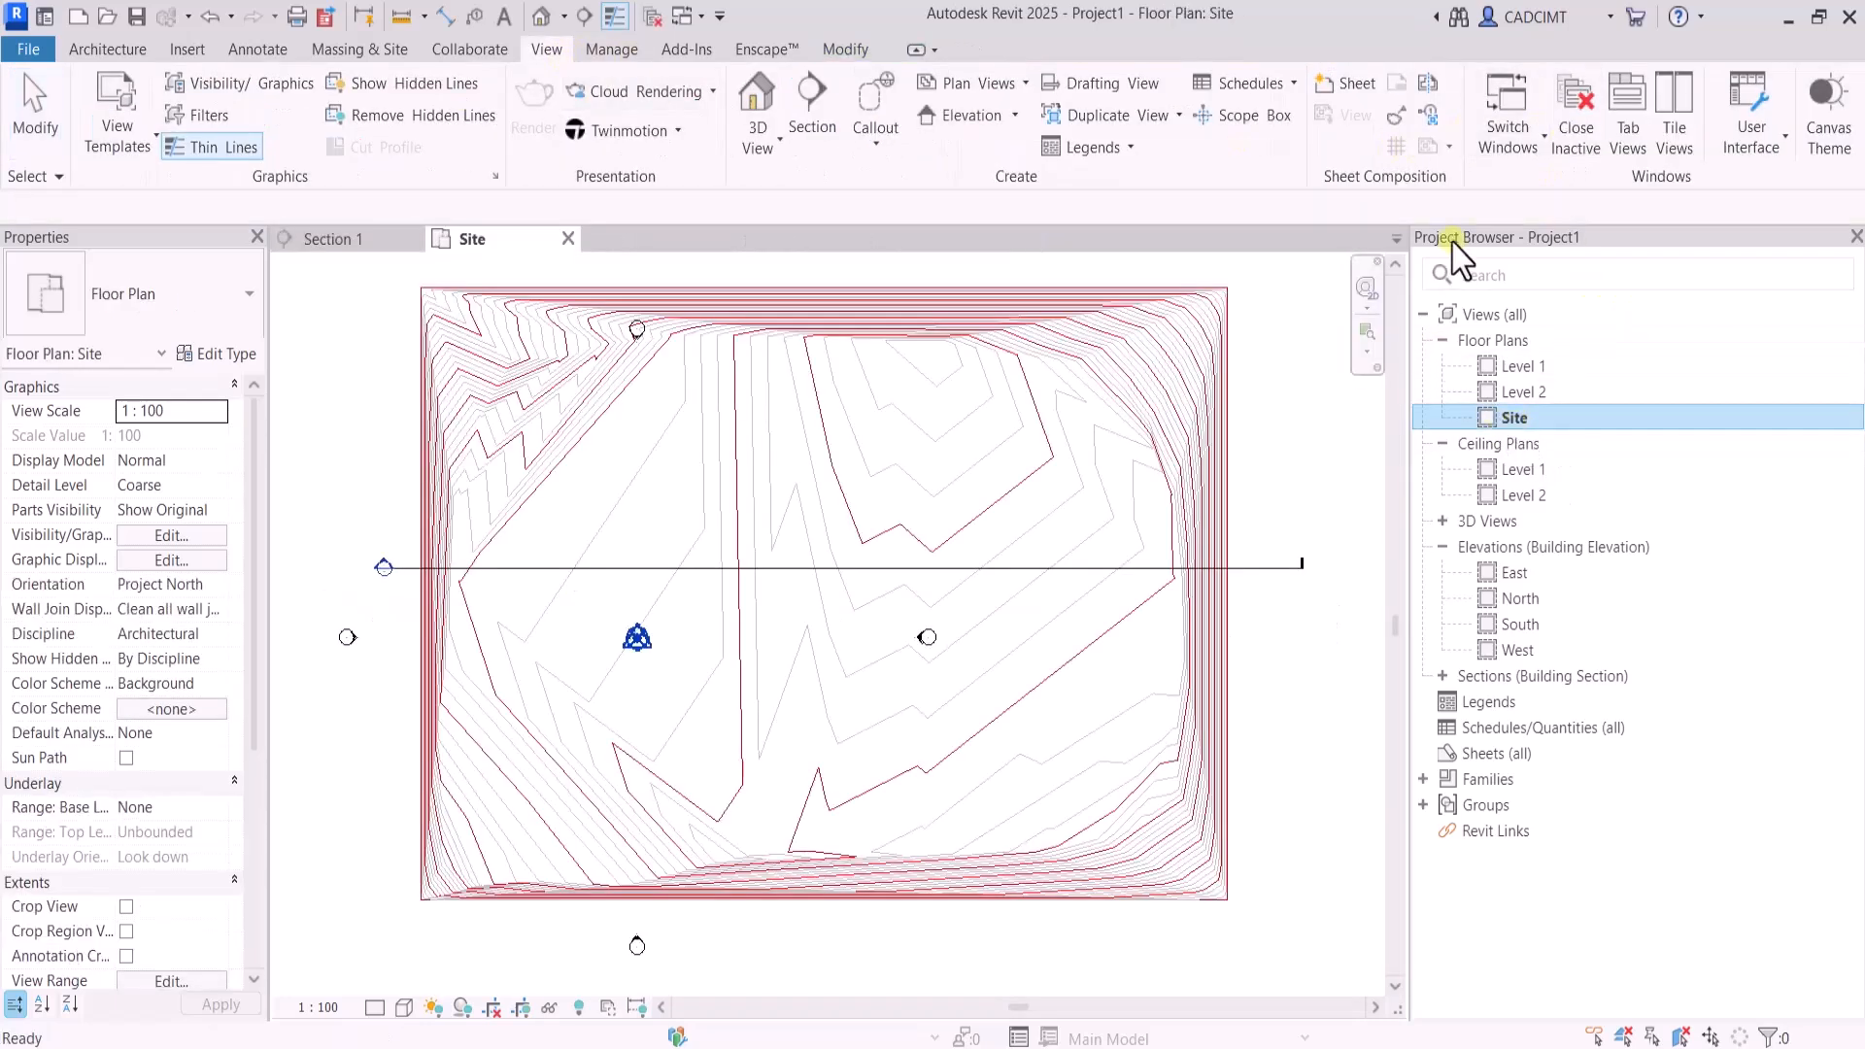
pyautogui.click(1673, 135)
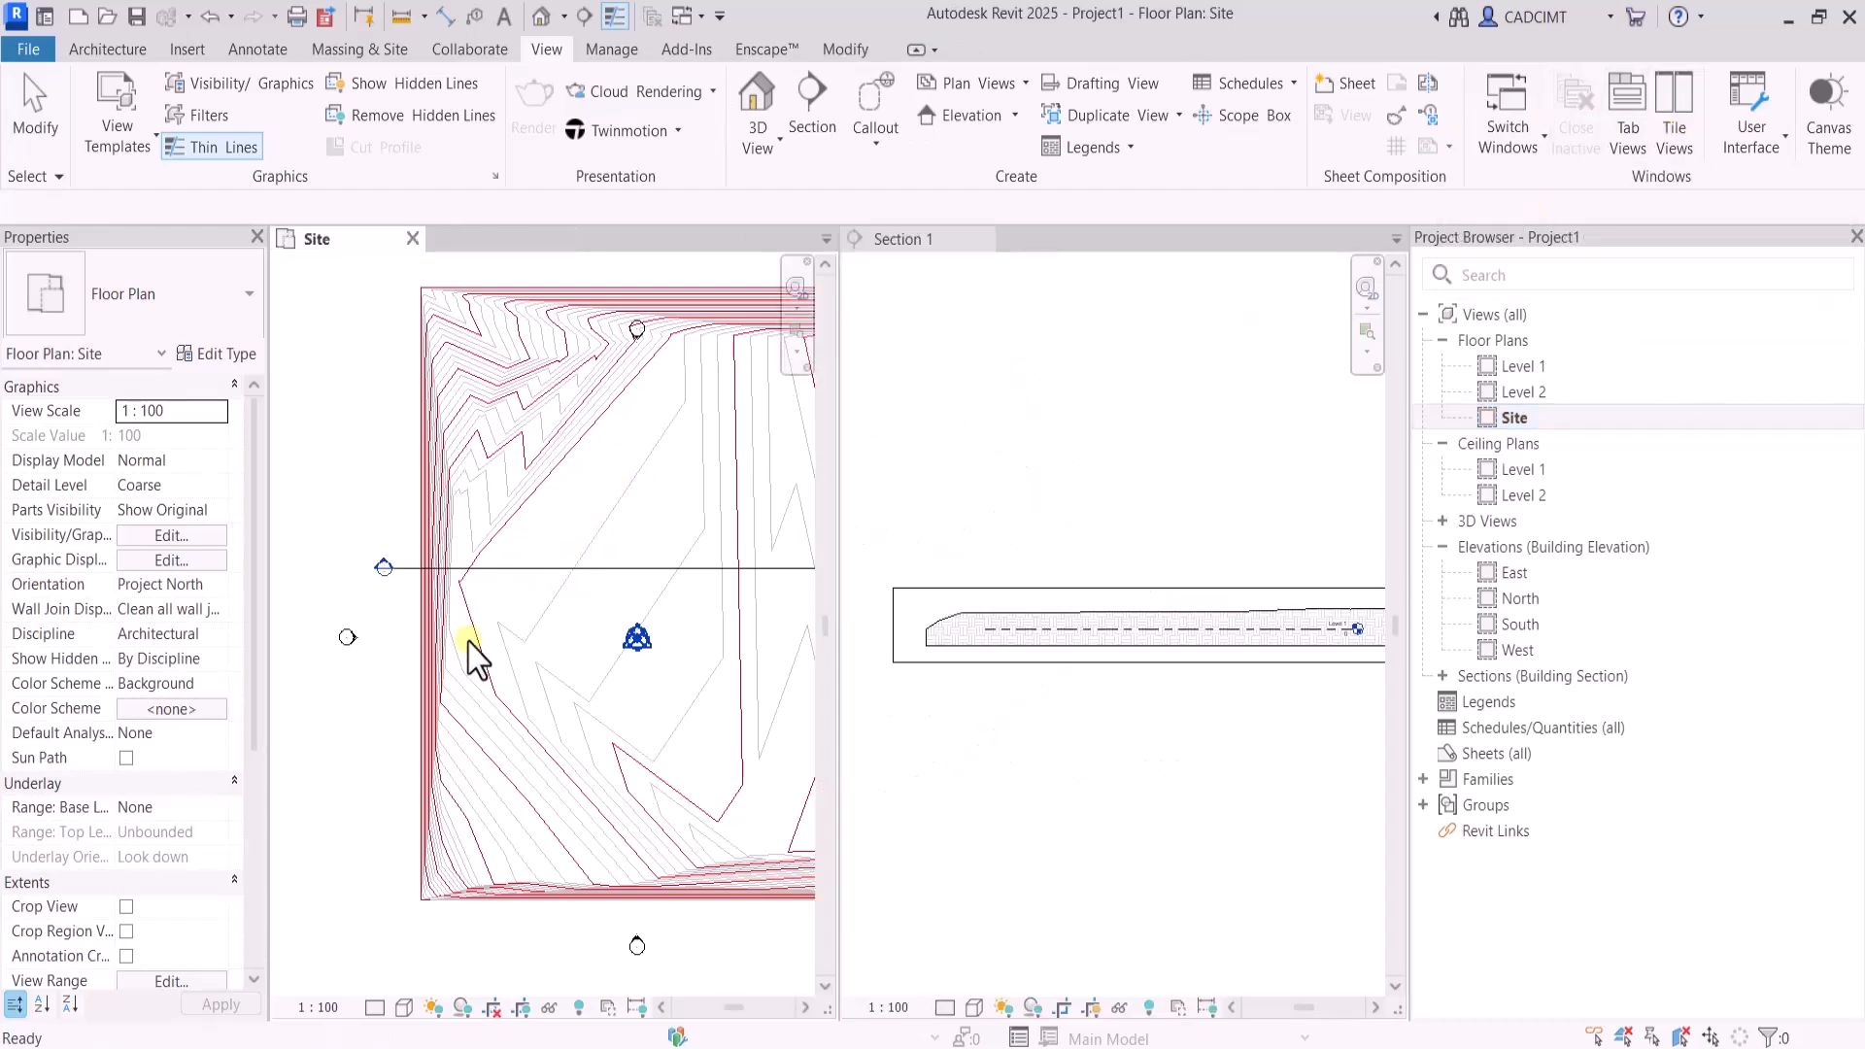
# Modify the toposolid's sub-elements and set the inner east-side shape point next to the section line to elevation 600
pyautogui.scroll(-8, 259, 727)
pyautogui.scroll(4, 624, 743)
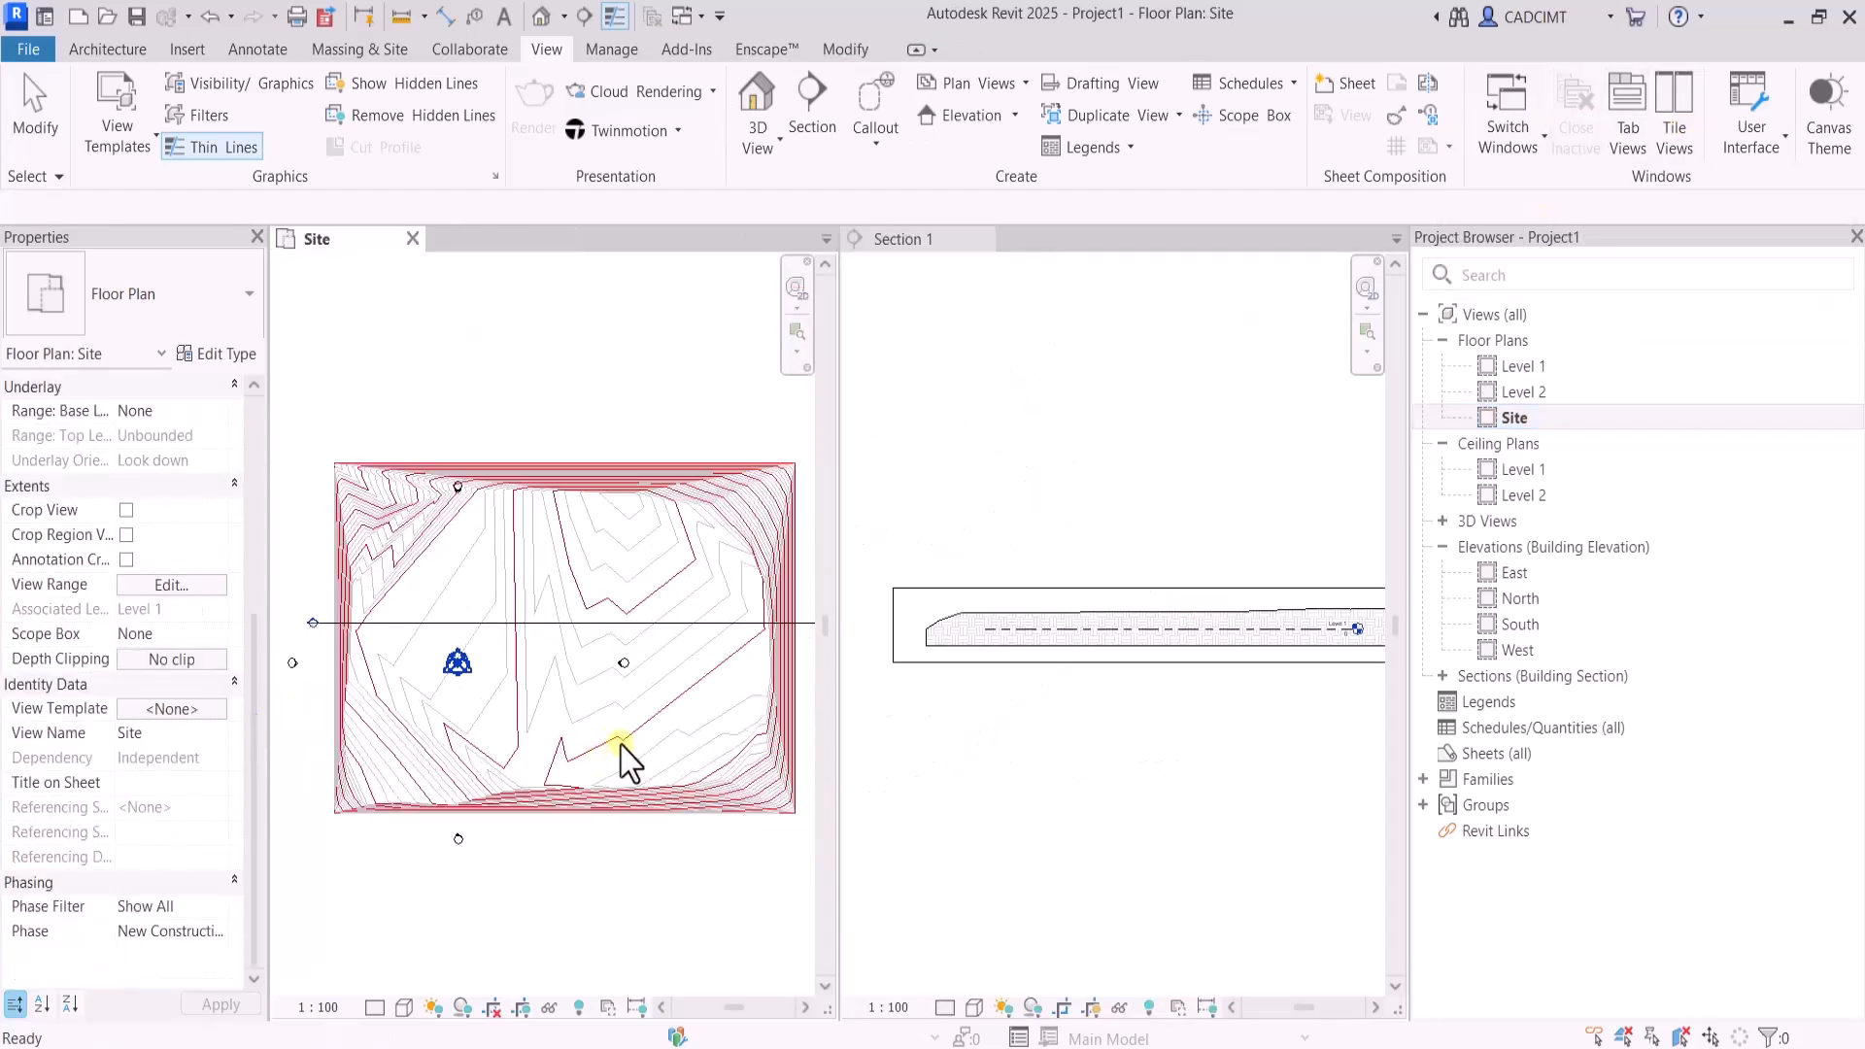
pyautogui.click(697, 675)
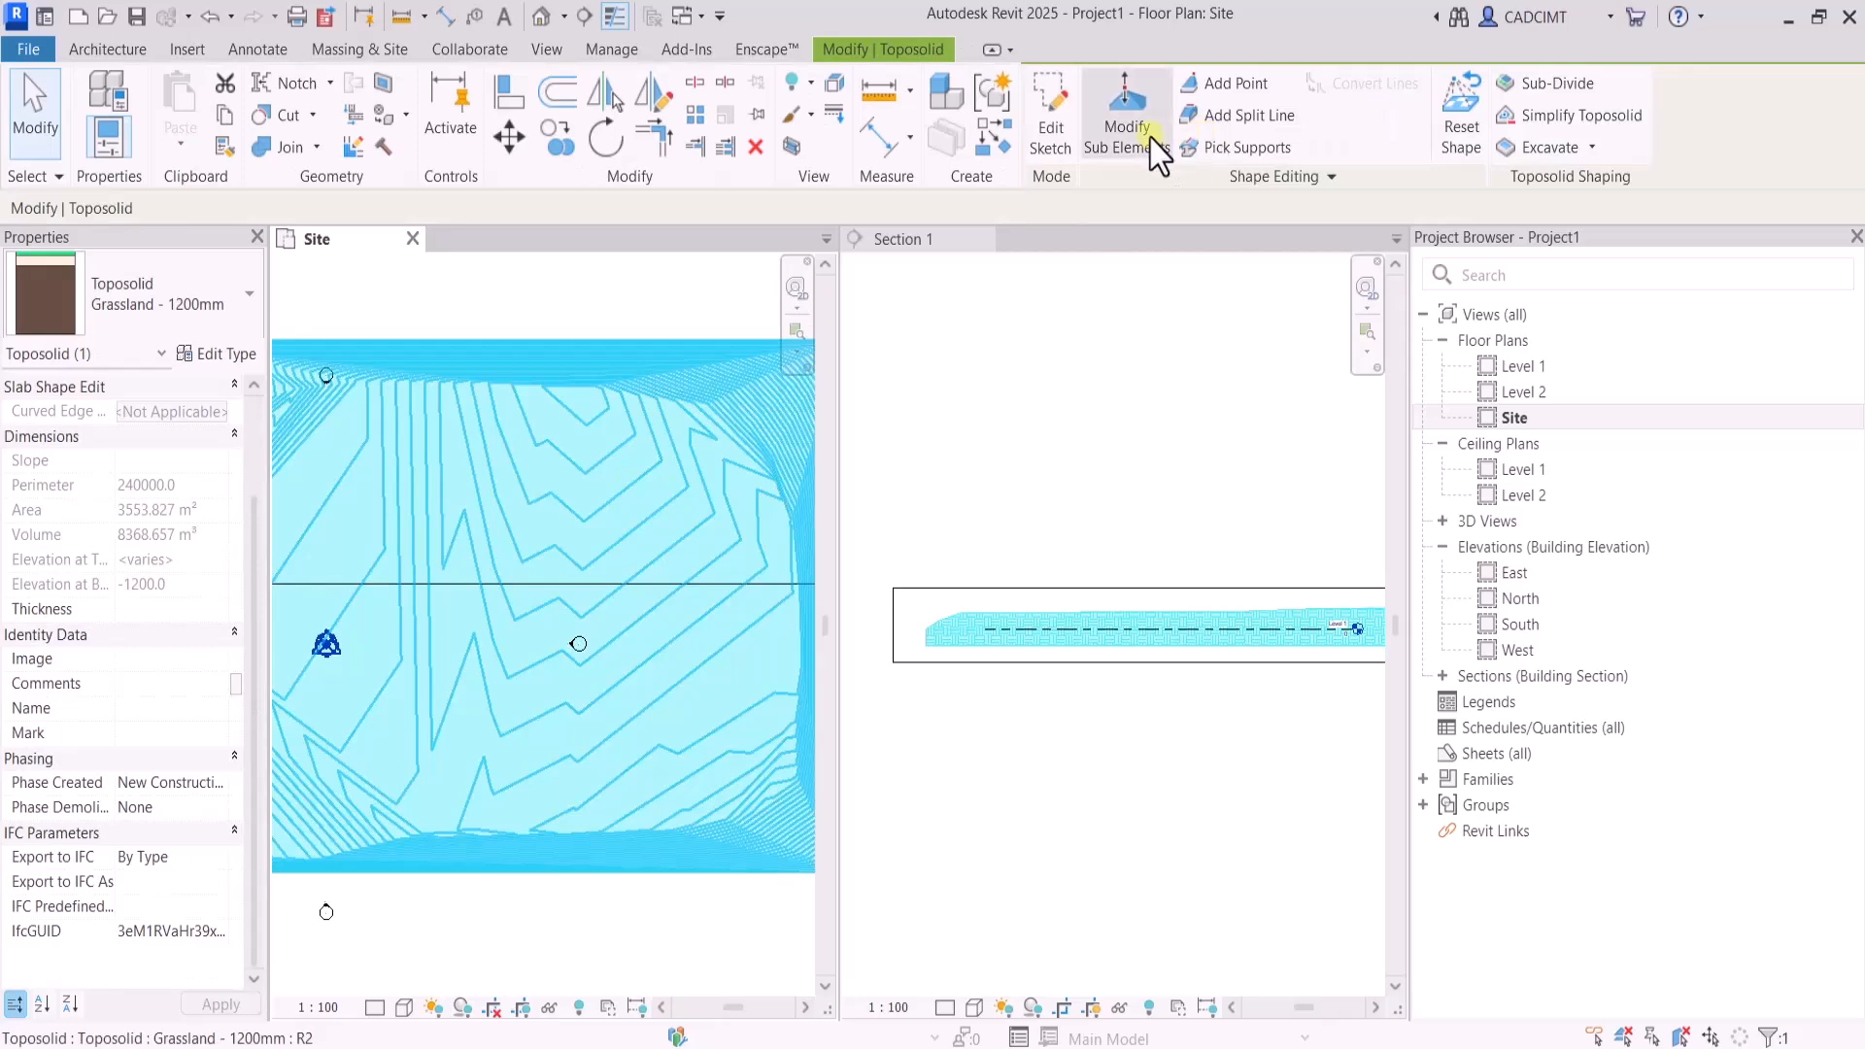
pyautogui.click(1127, 121)
pyautogui.scroll(3, 661, 587)
pyautogui.click(699, 580)
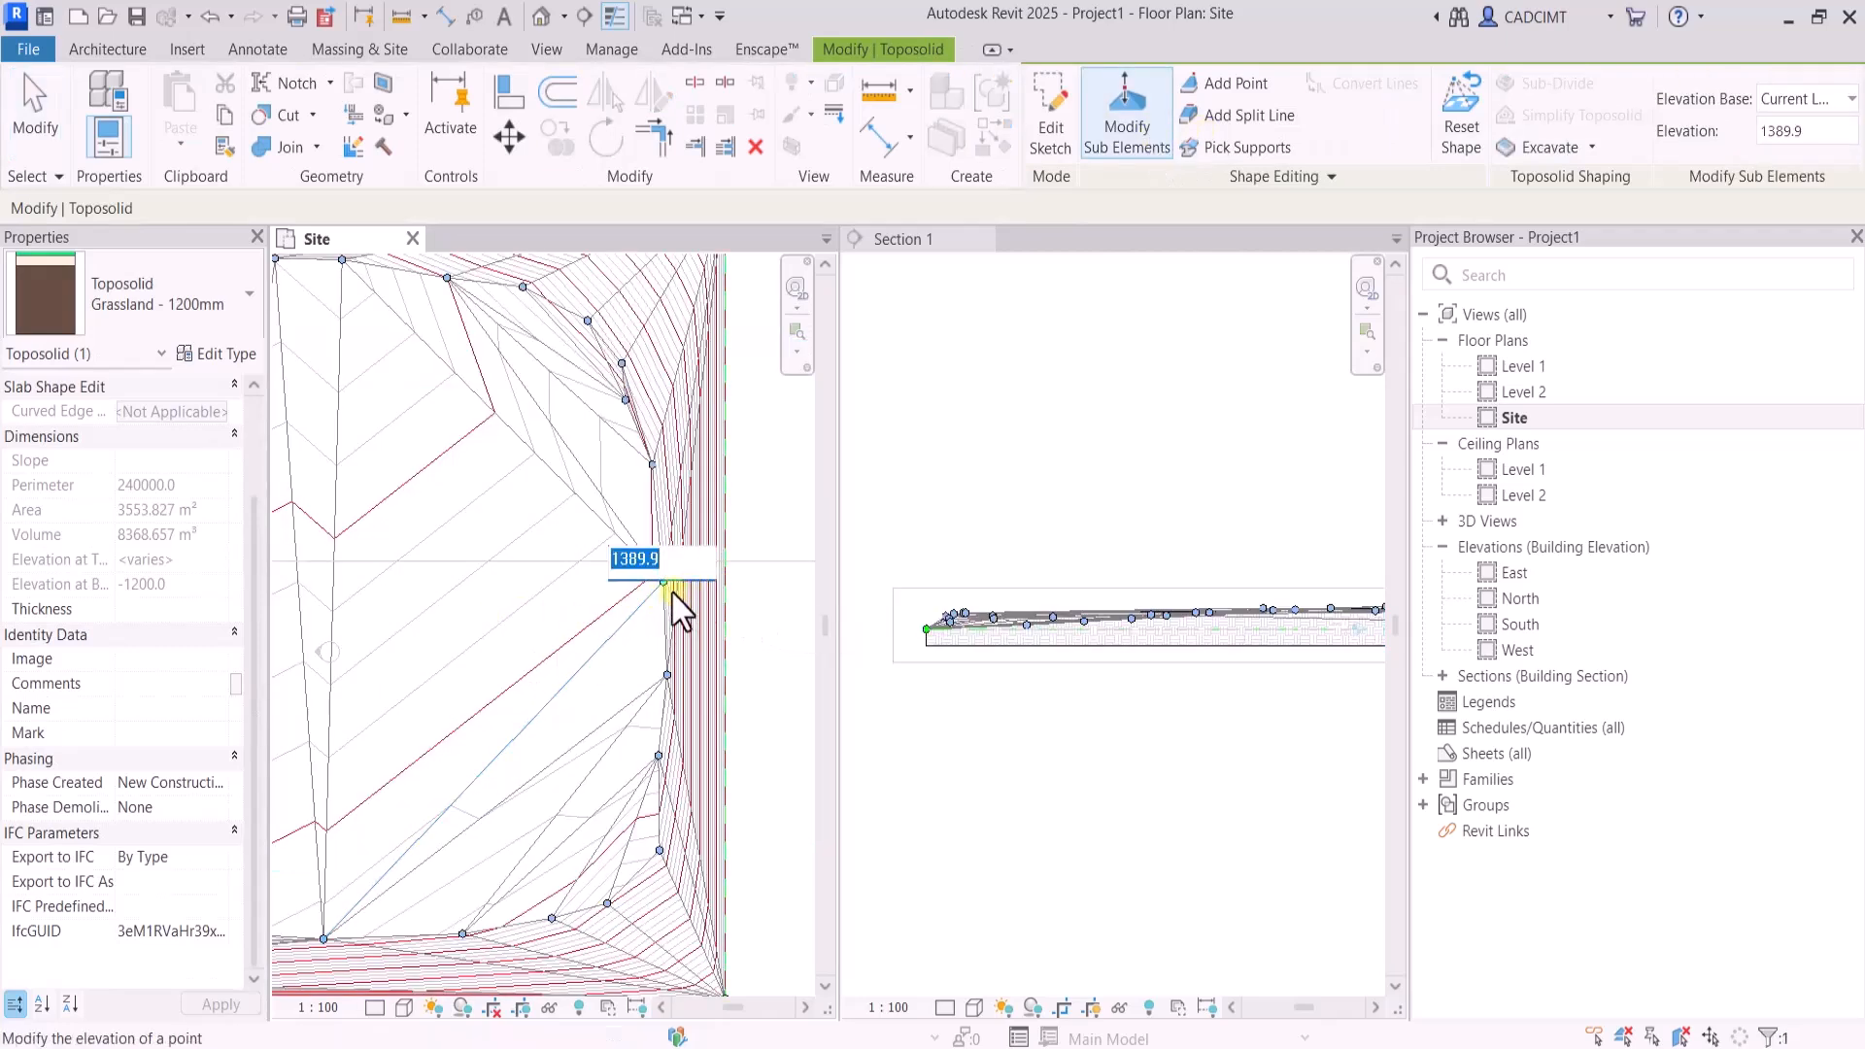
pyautogui.write('600')
pyautogui.press('Return')
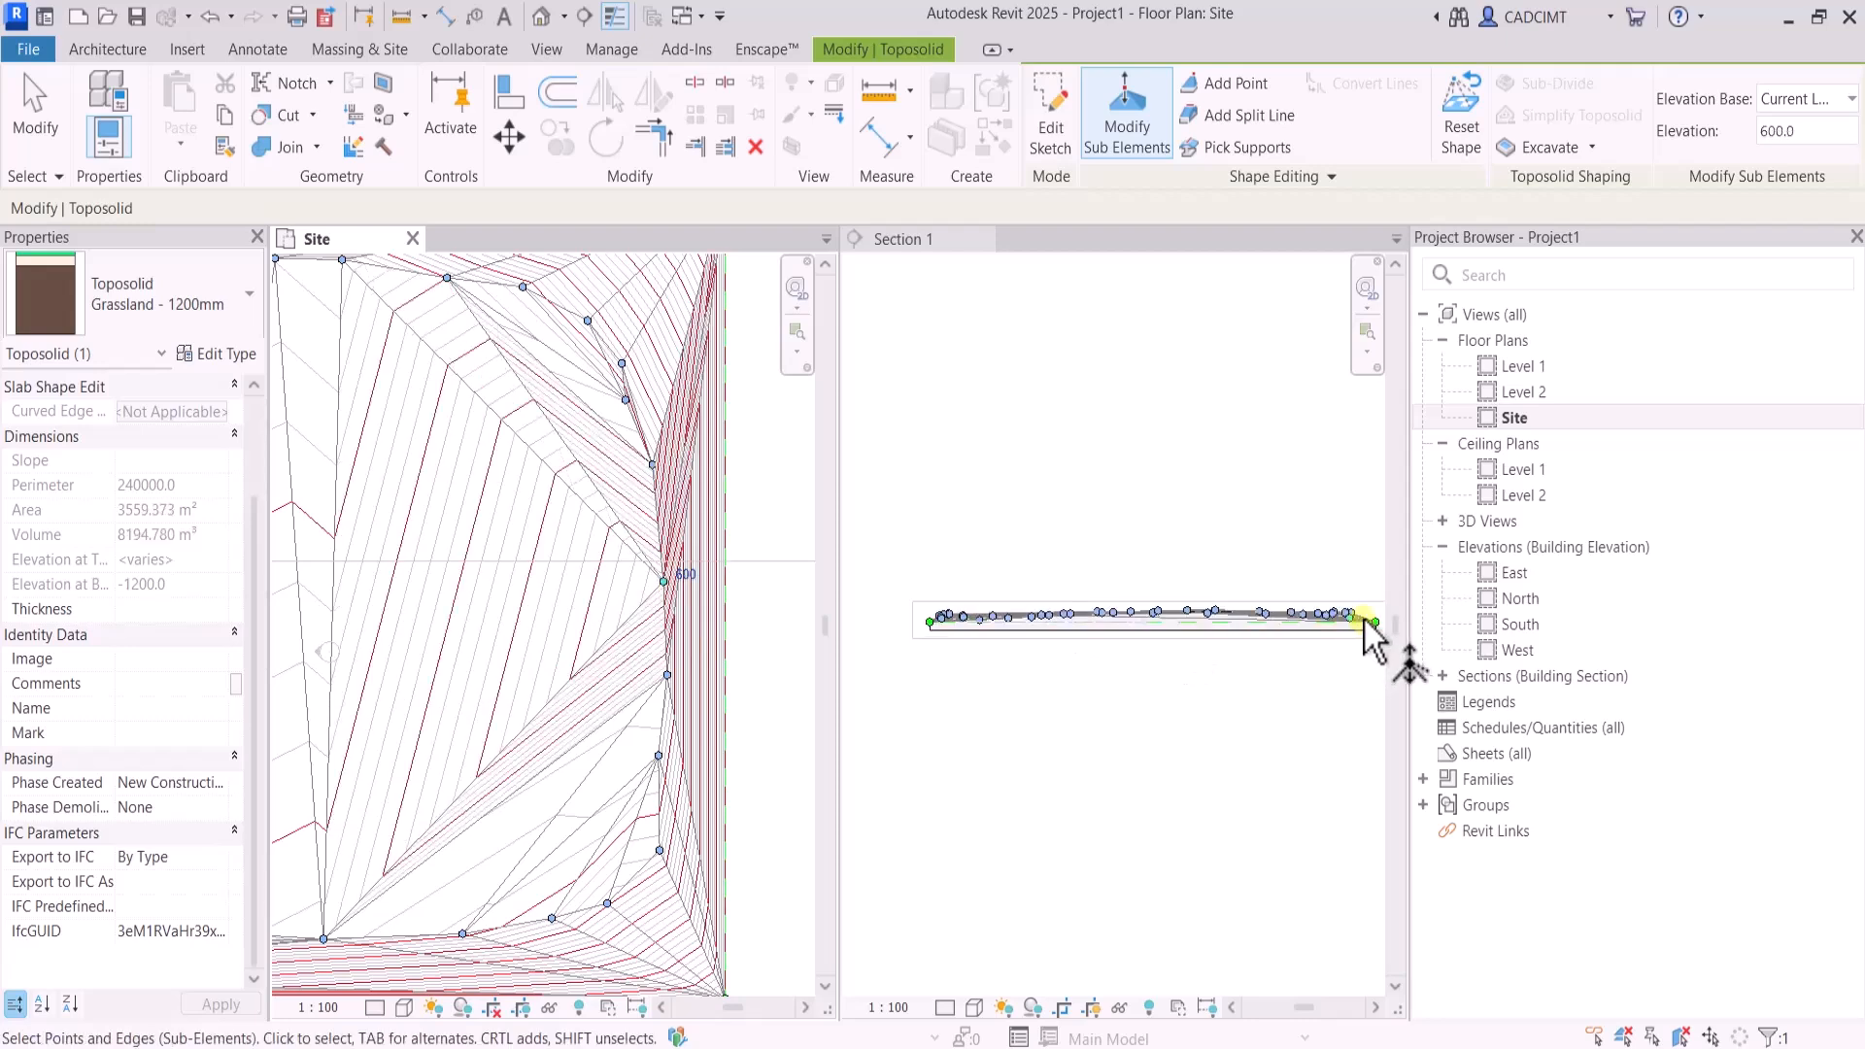
# Set the elevation of the individual shape points around the toposolid's inner northeast corner to 600
pyautogui.scroll(5, 1364, 621)
pyautogui.click(628, 398)
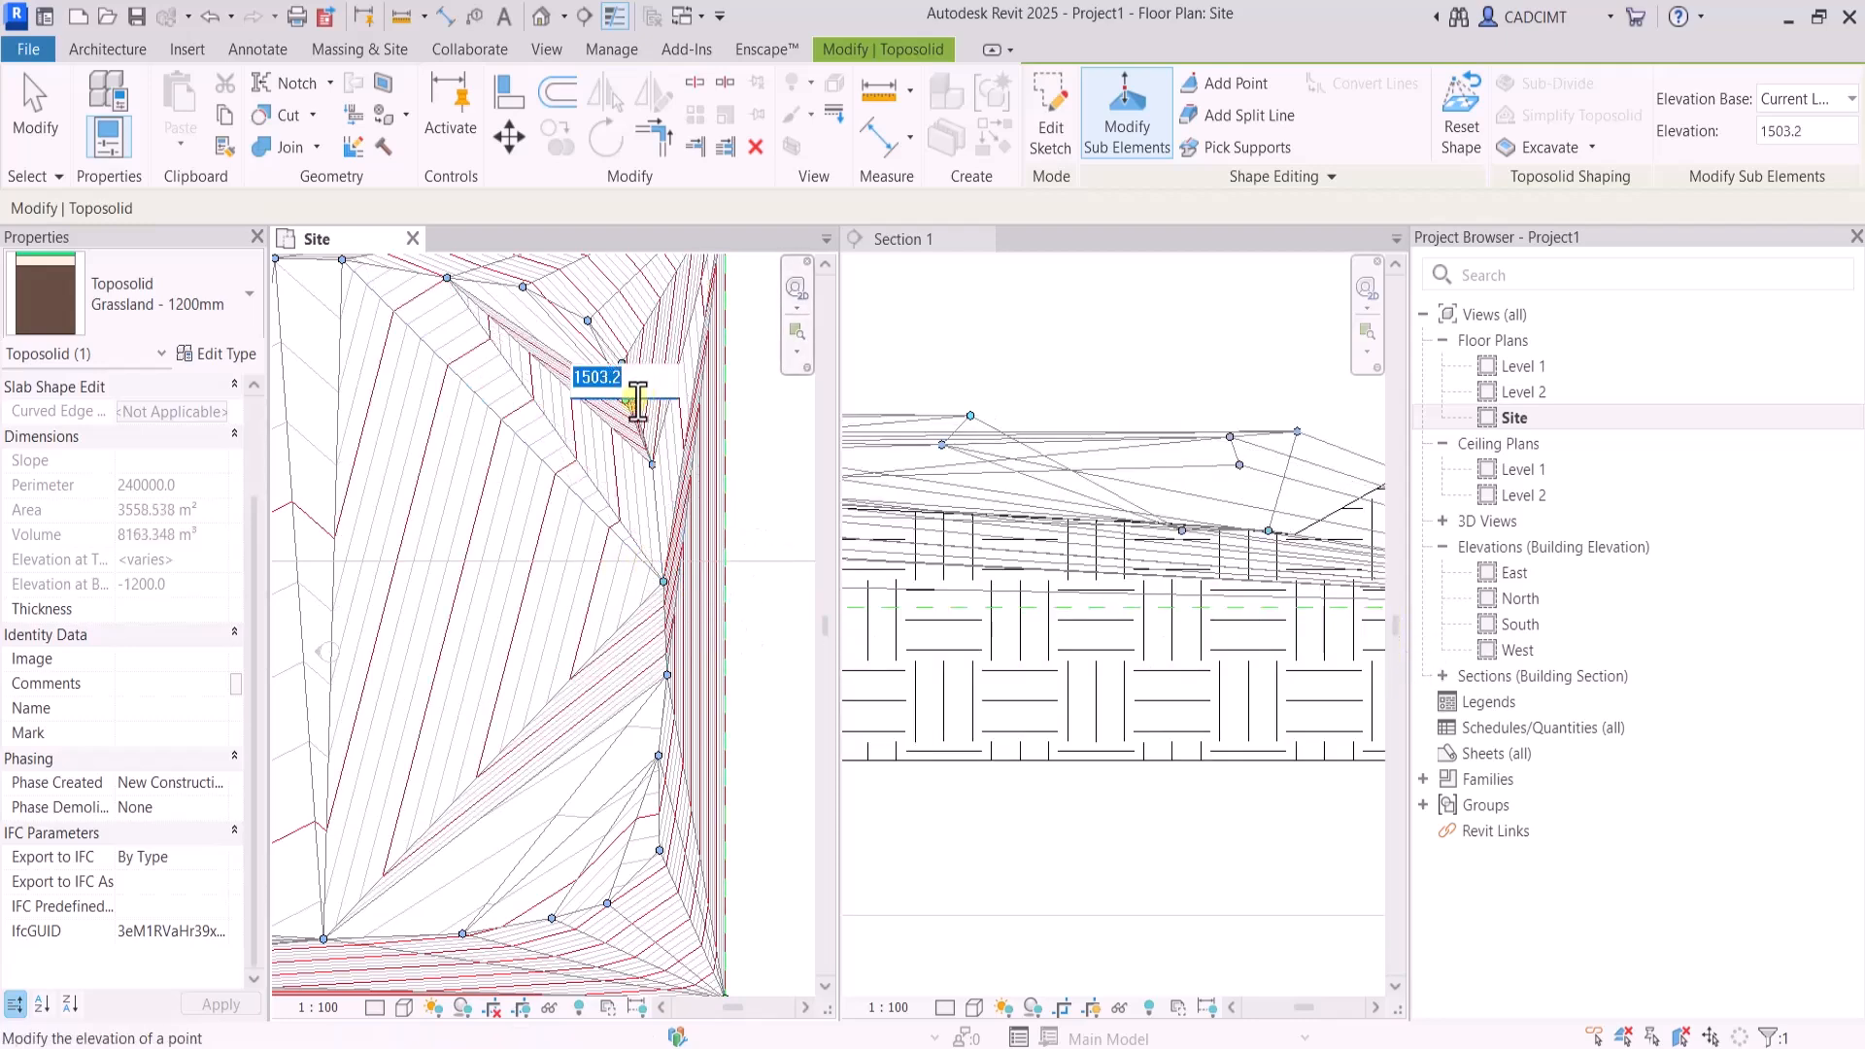
pyautogui.write('600')
pyautogui.press('Return')
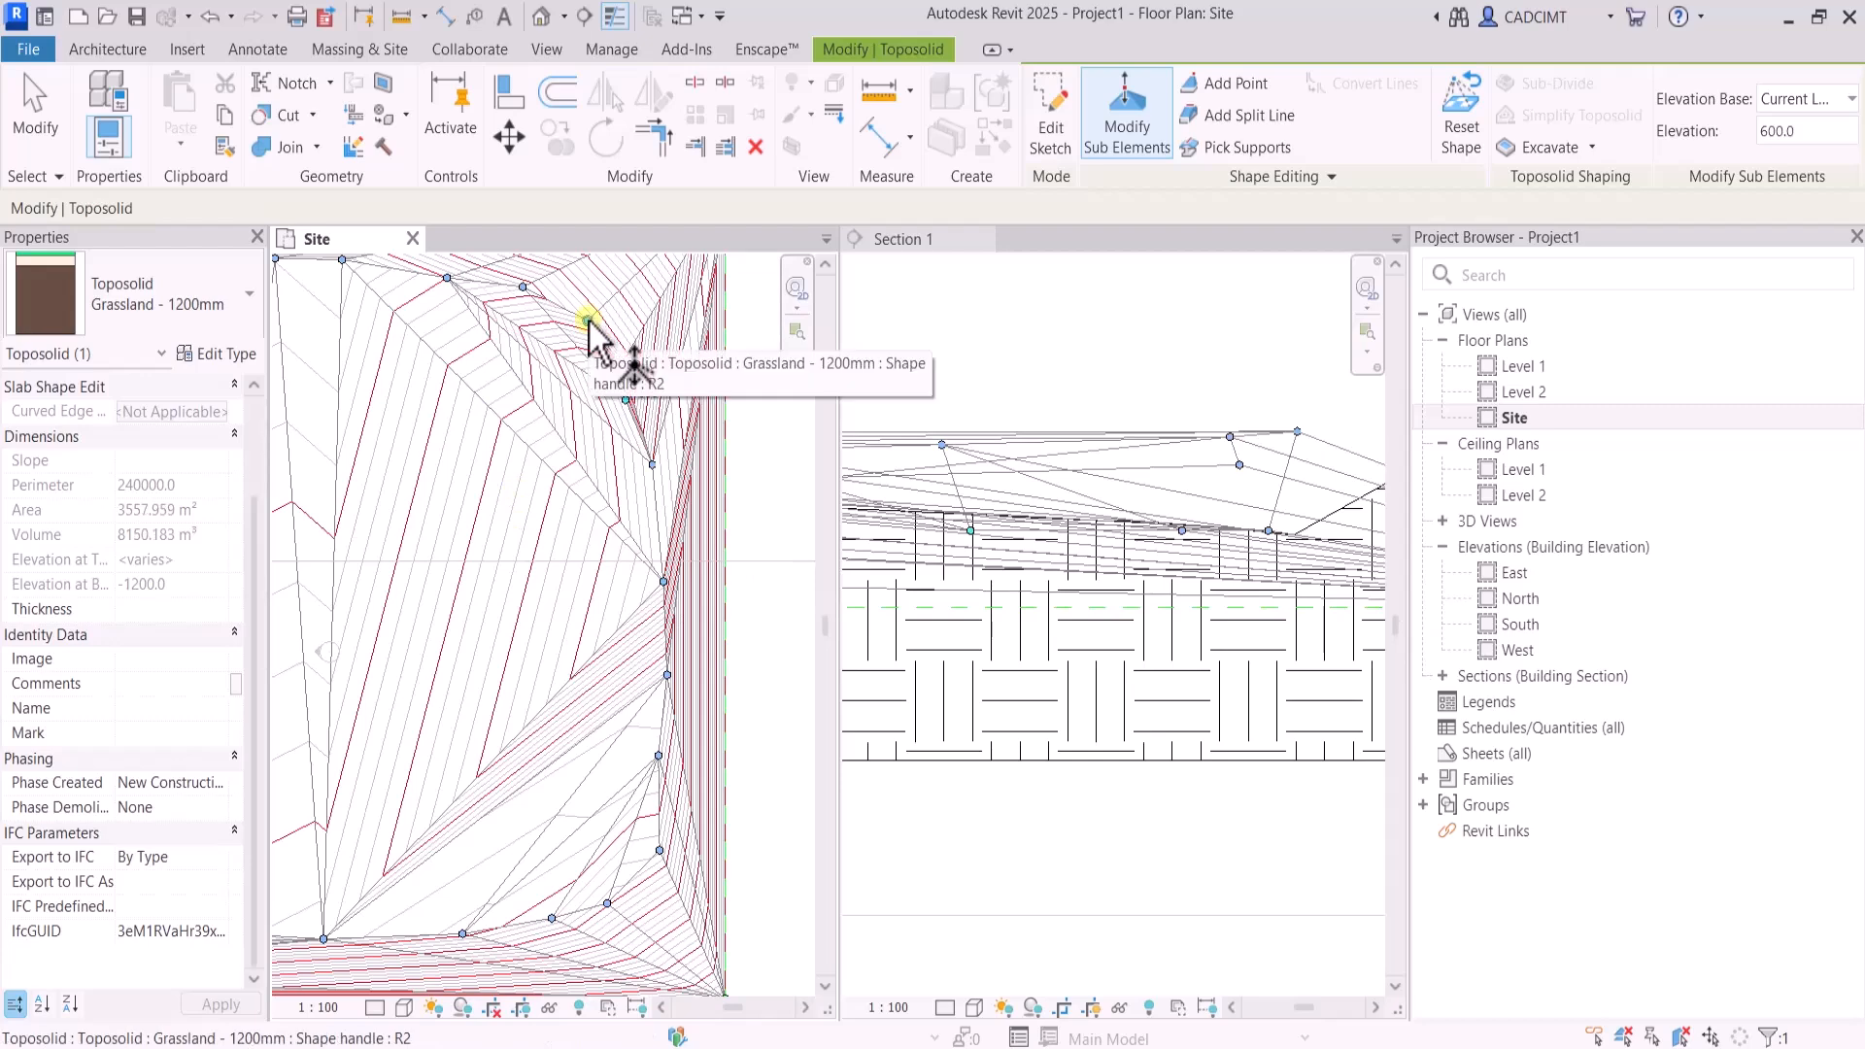
pyautogui.click(586, 322)
pyautogui.click(542, 447)
pyautogui.scroll(-1, 542, 447)
pyautogui.click(526, 323)
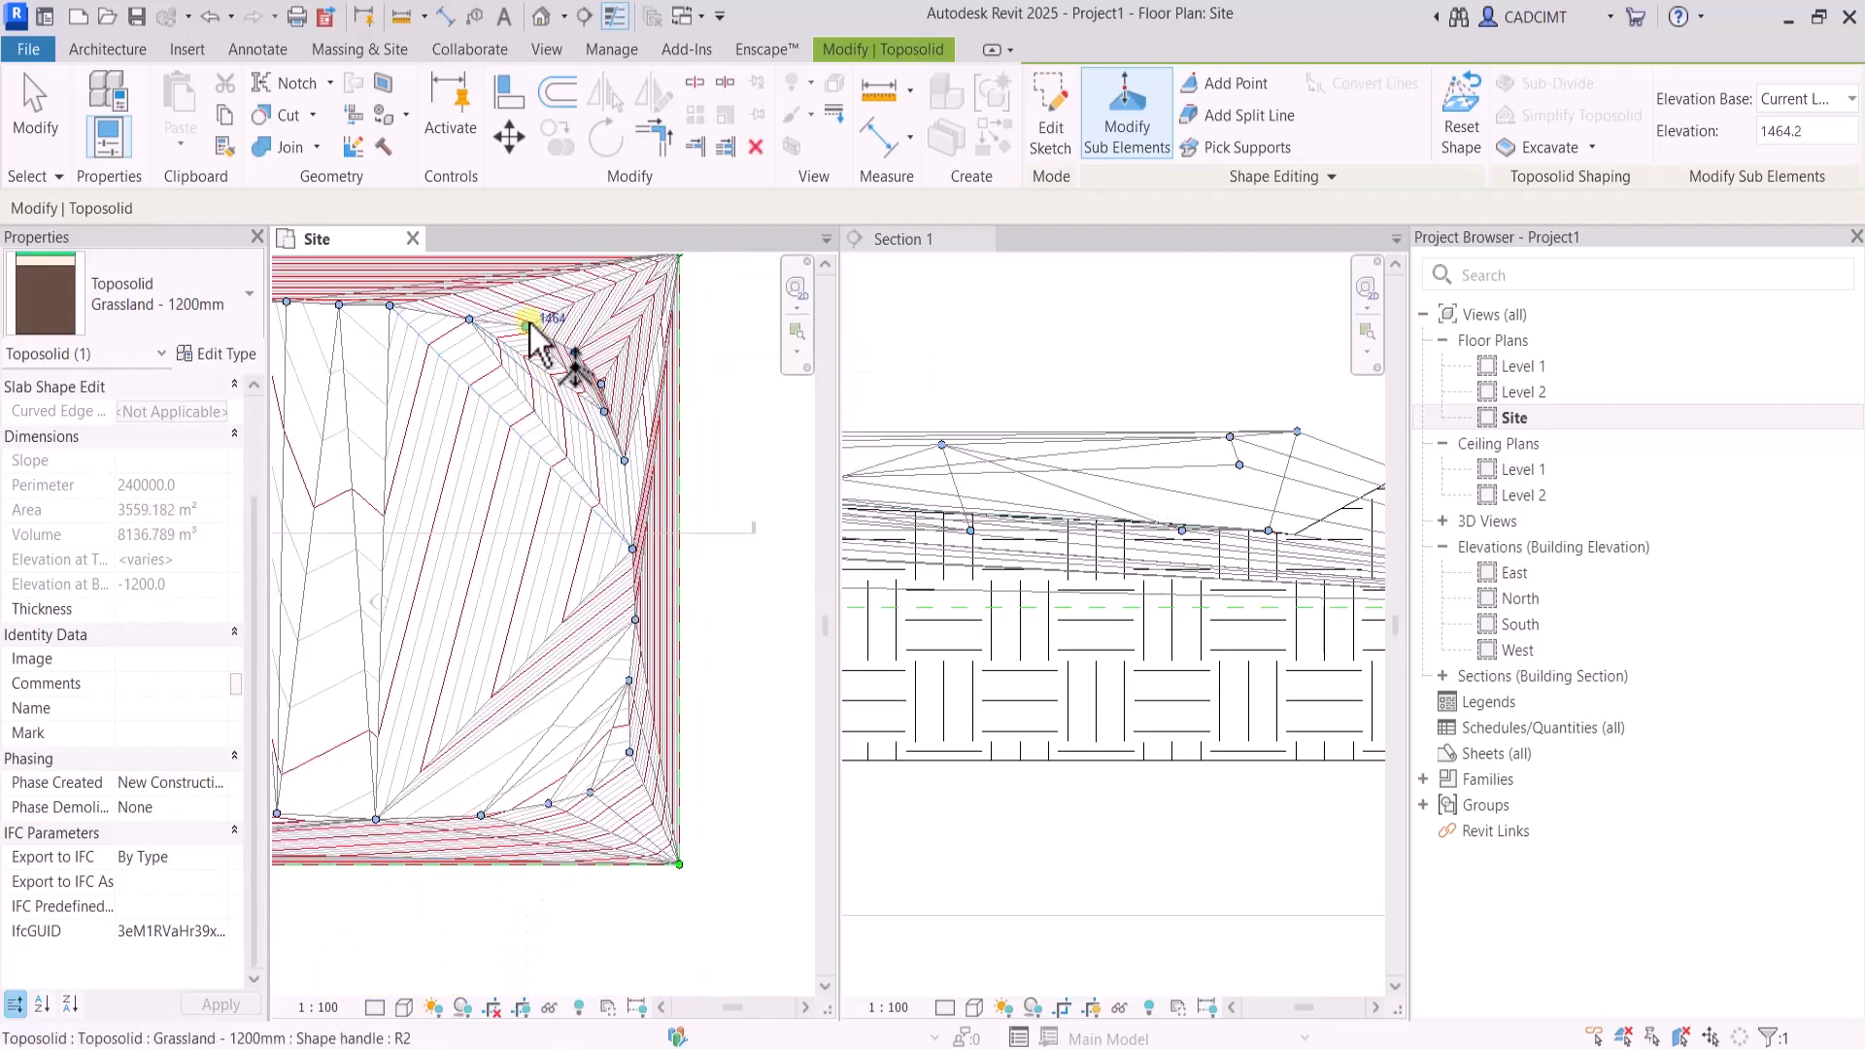
pyautogui.click(550, 319)
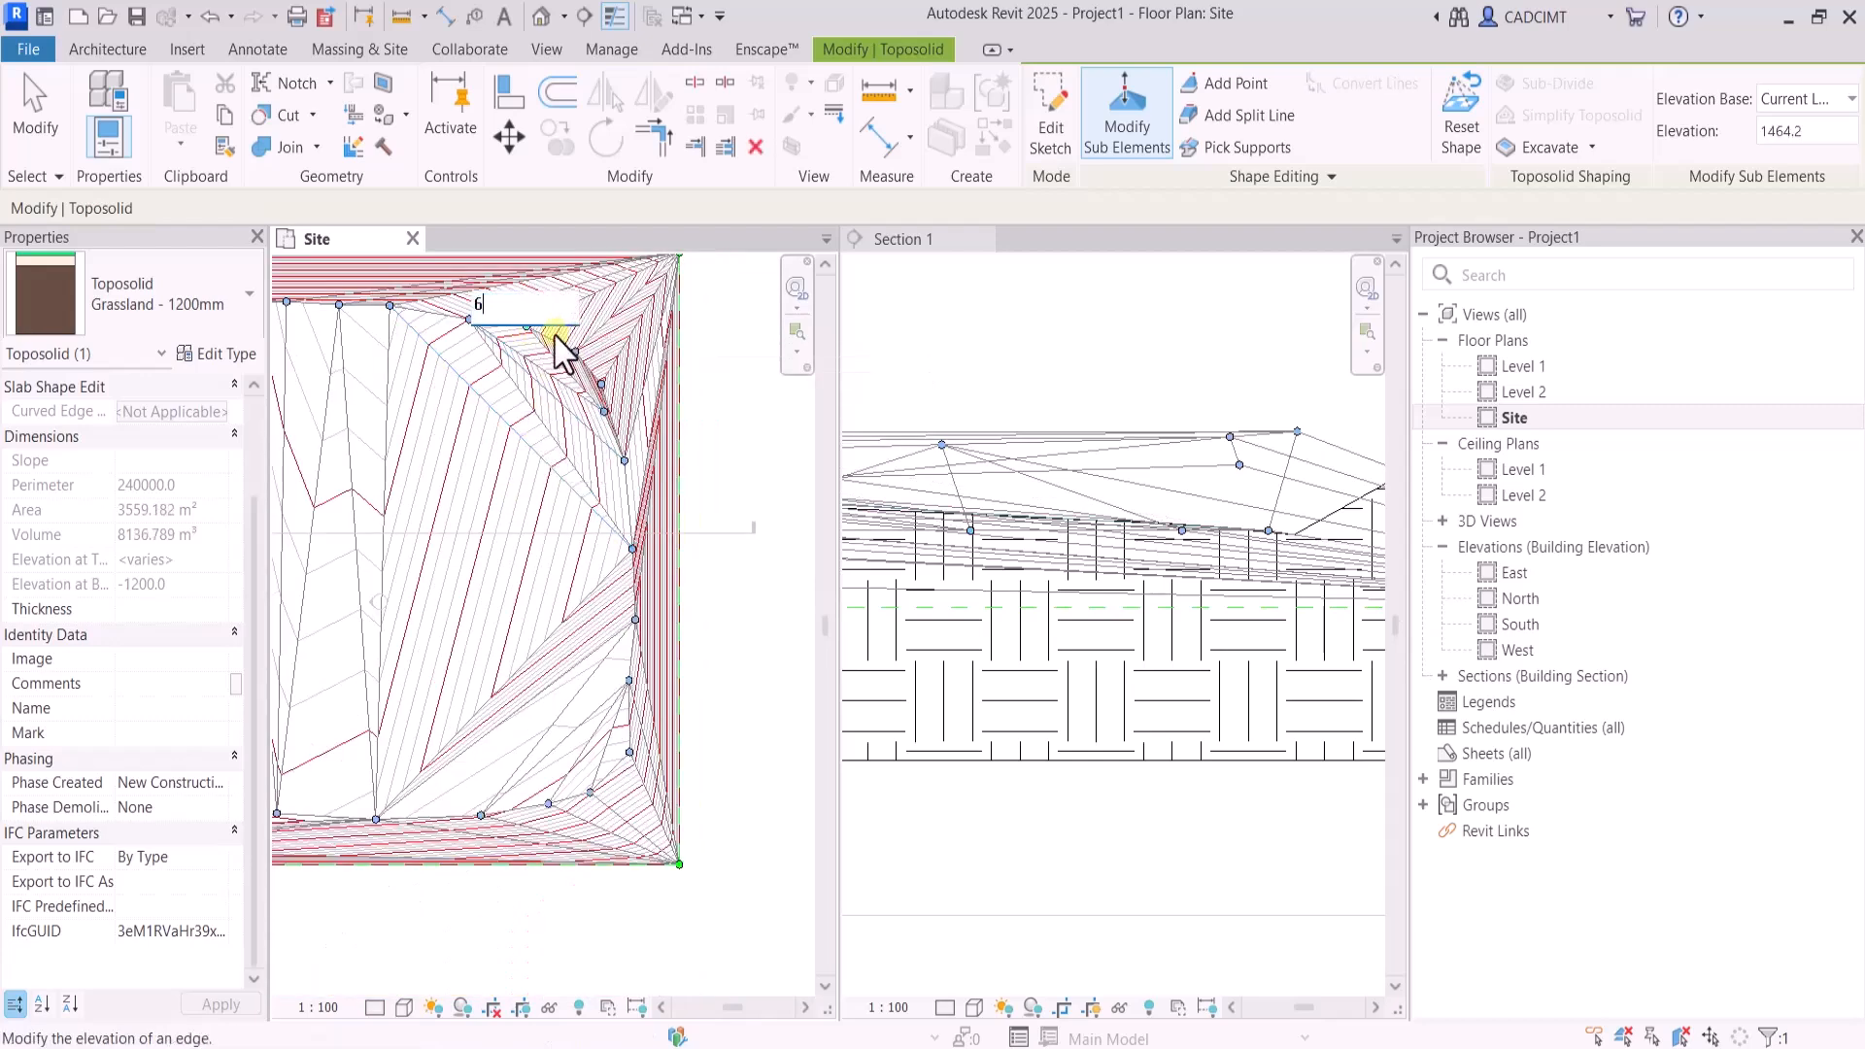
# Set the next two shape points westward along the toposolid's inner north side to elevation 600
pyautogui.click(511, 350)
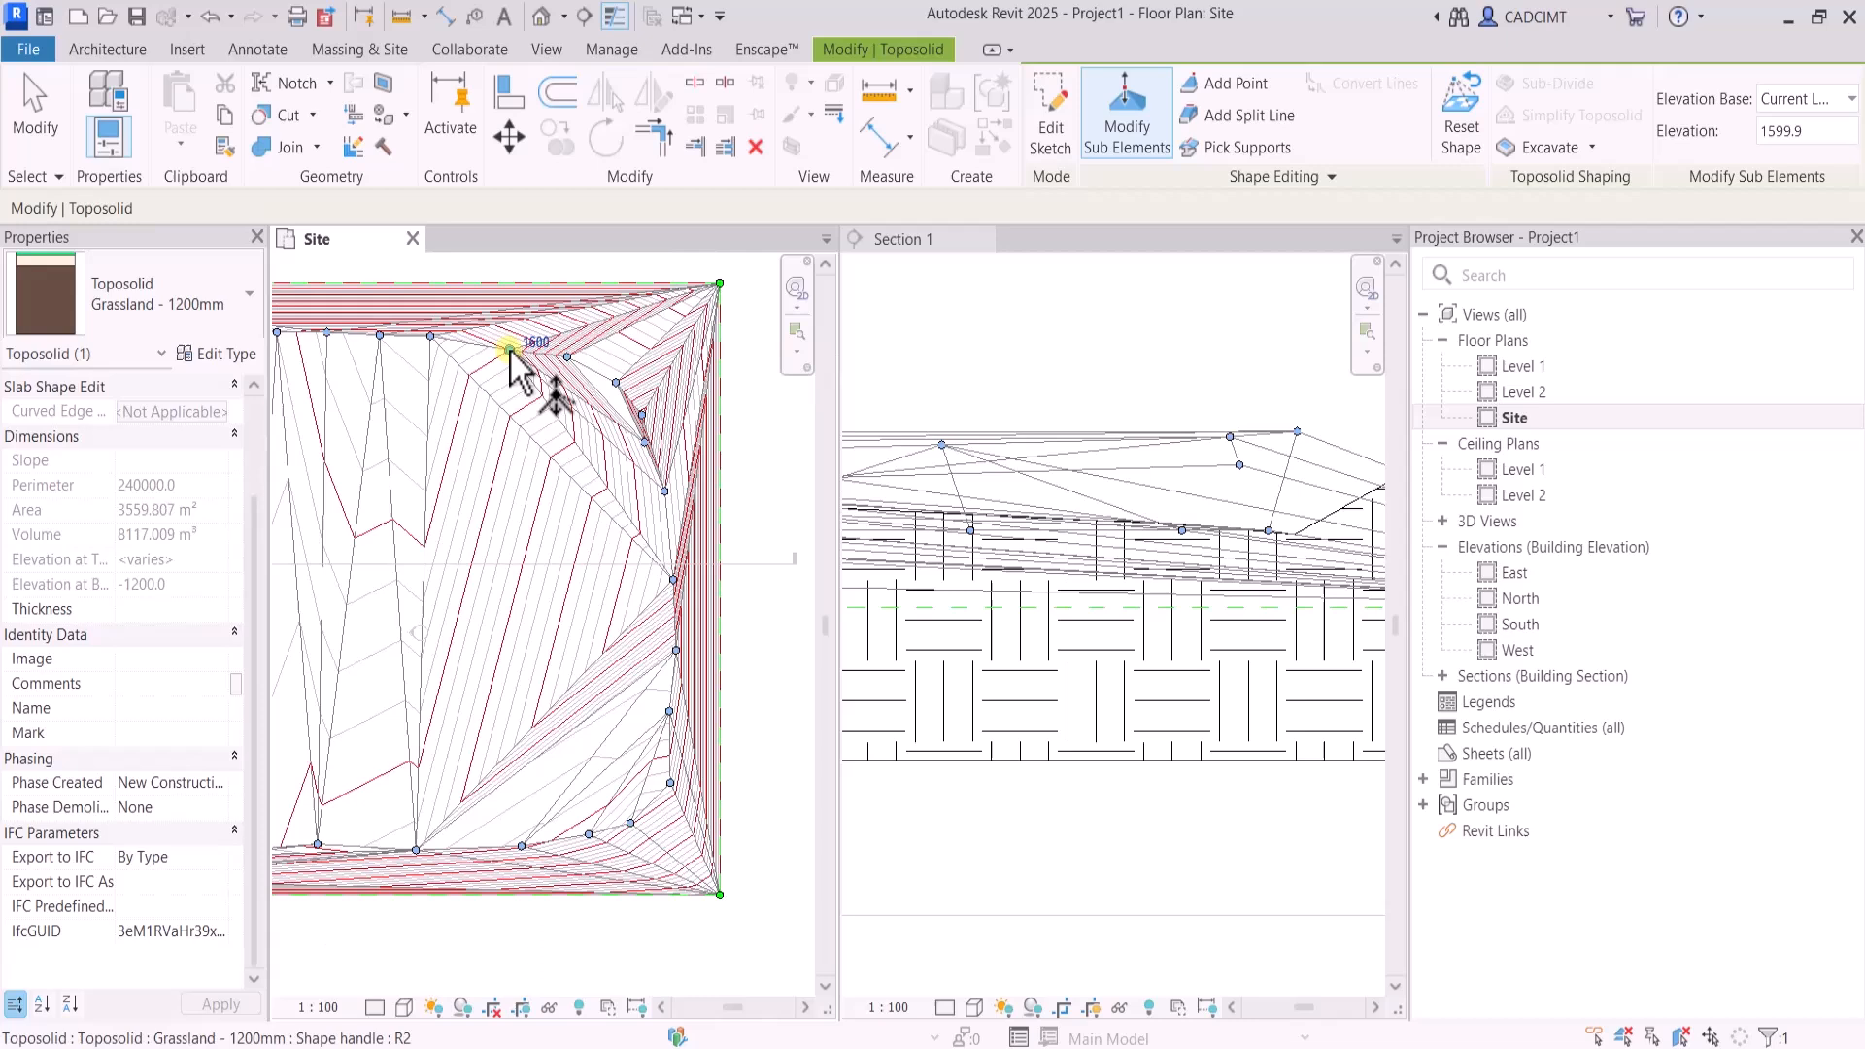
pyautogui.click(534, 344)
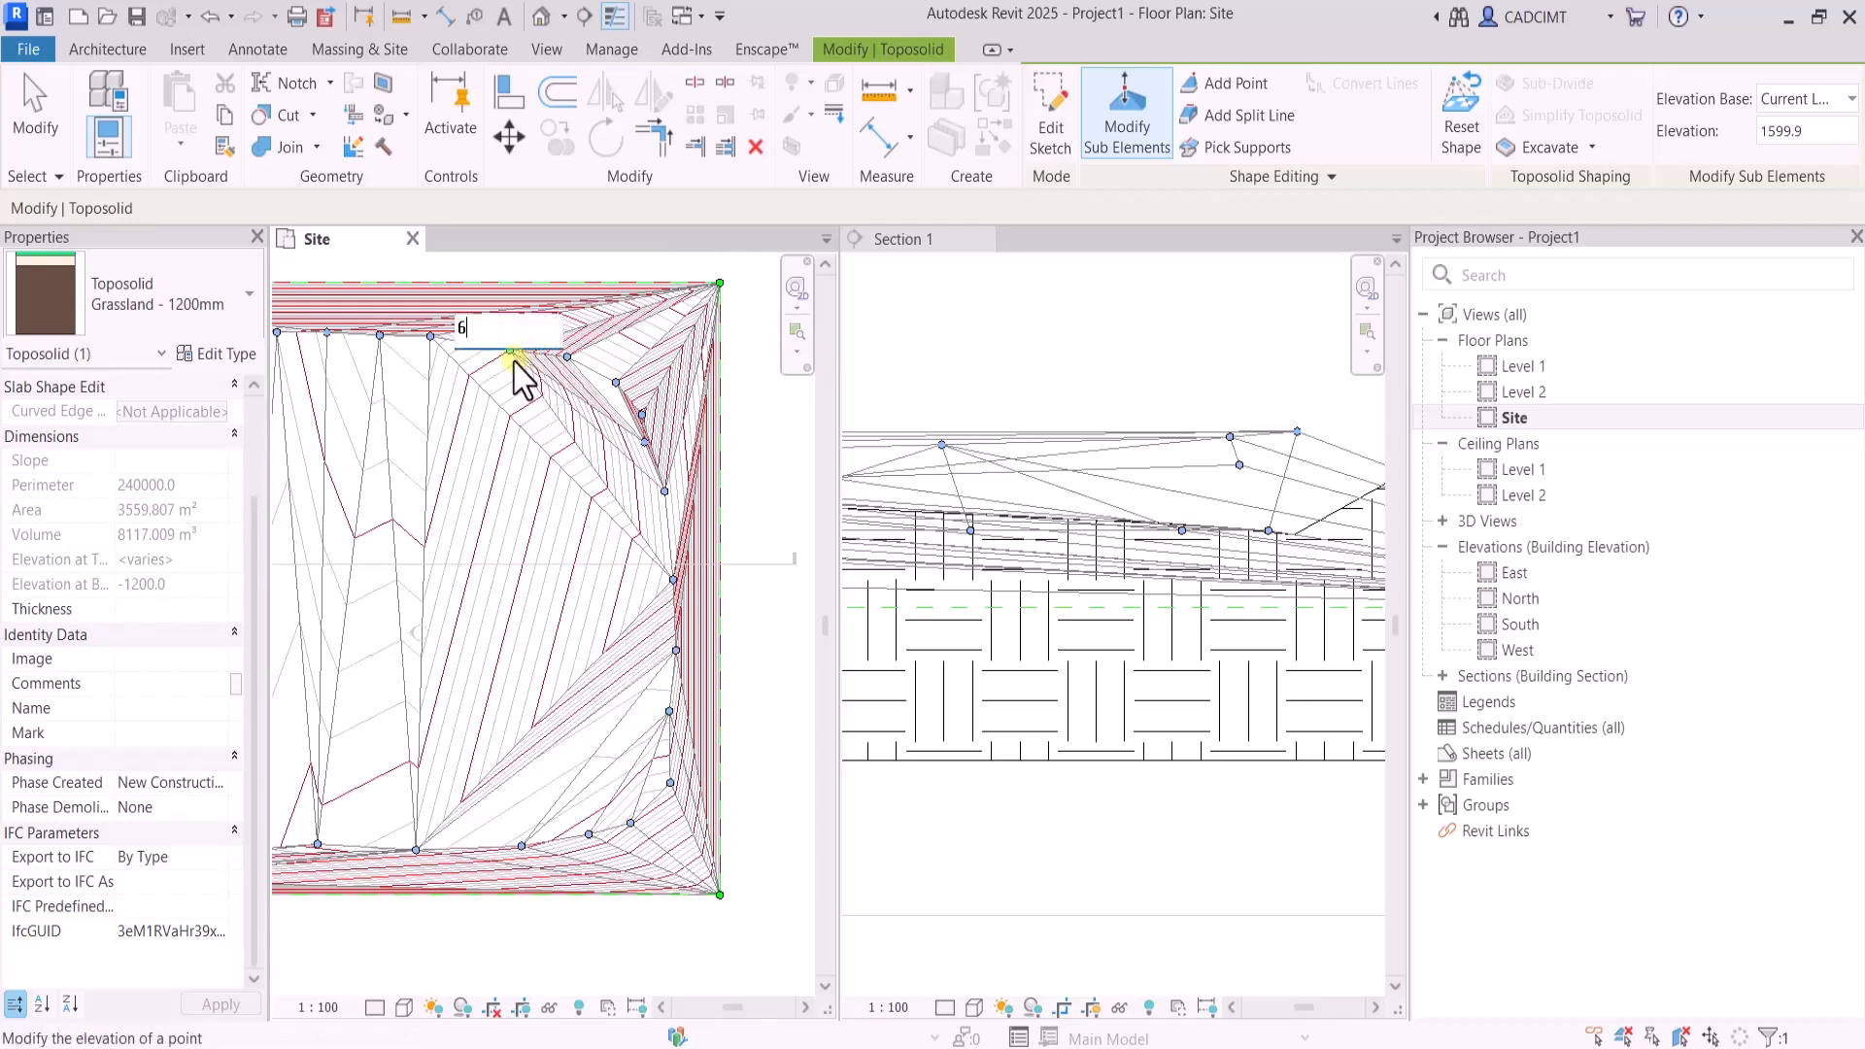
pyautogui.write('600')
pyautogui.press('Return')
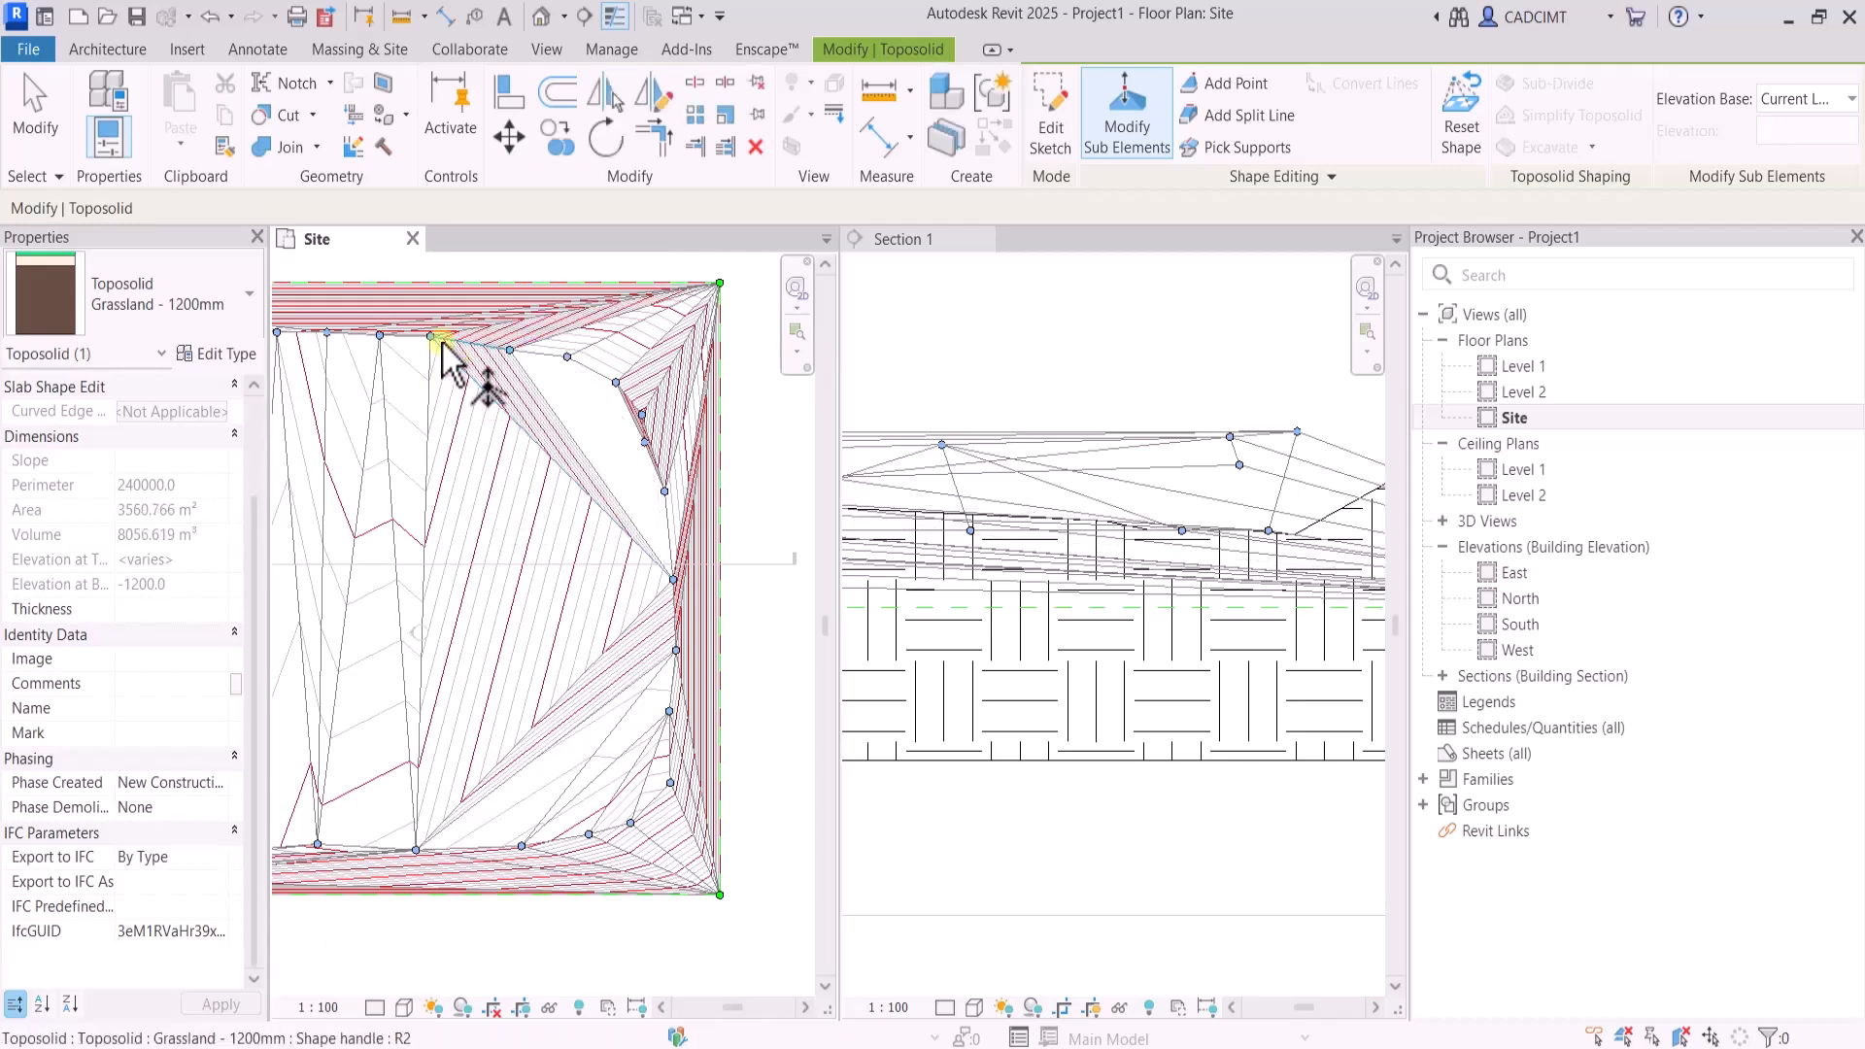
pyautogui.click(459, 331)
pyautogui.click(477, 328)
pyautogui.write('60')
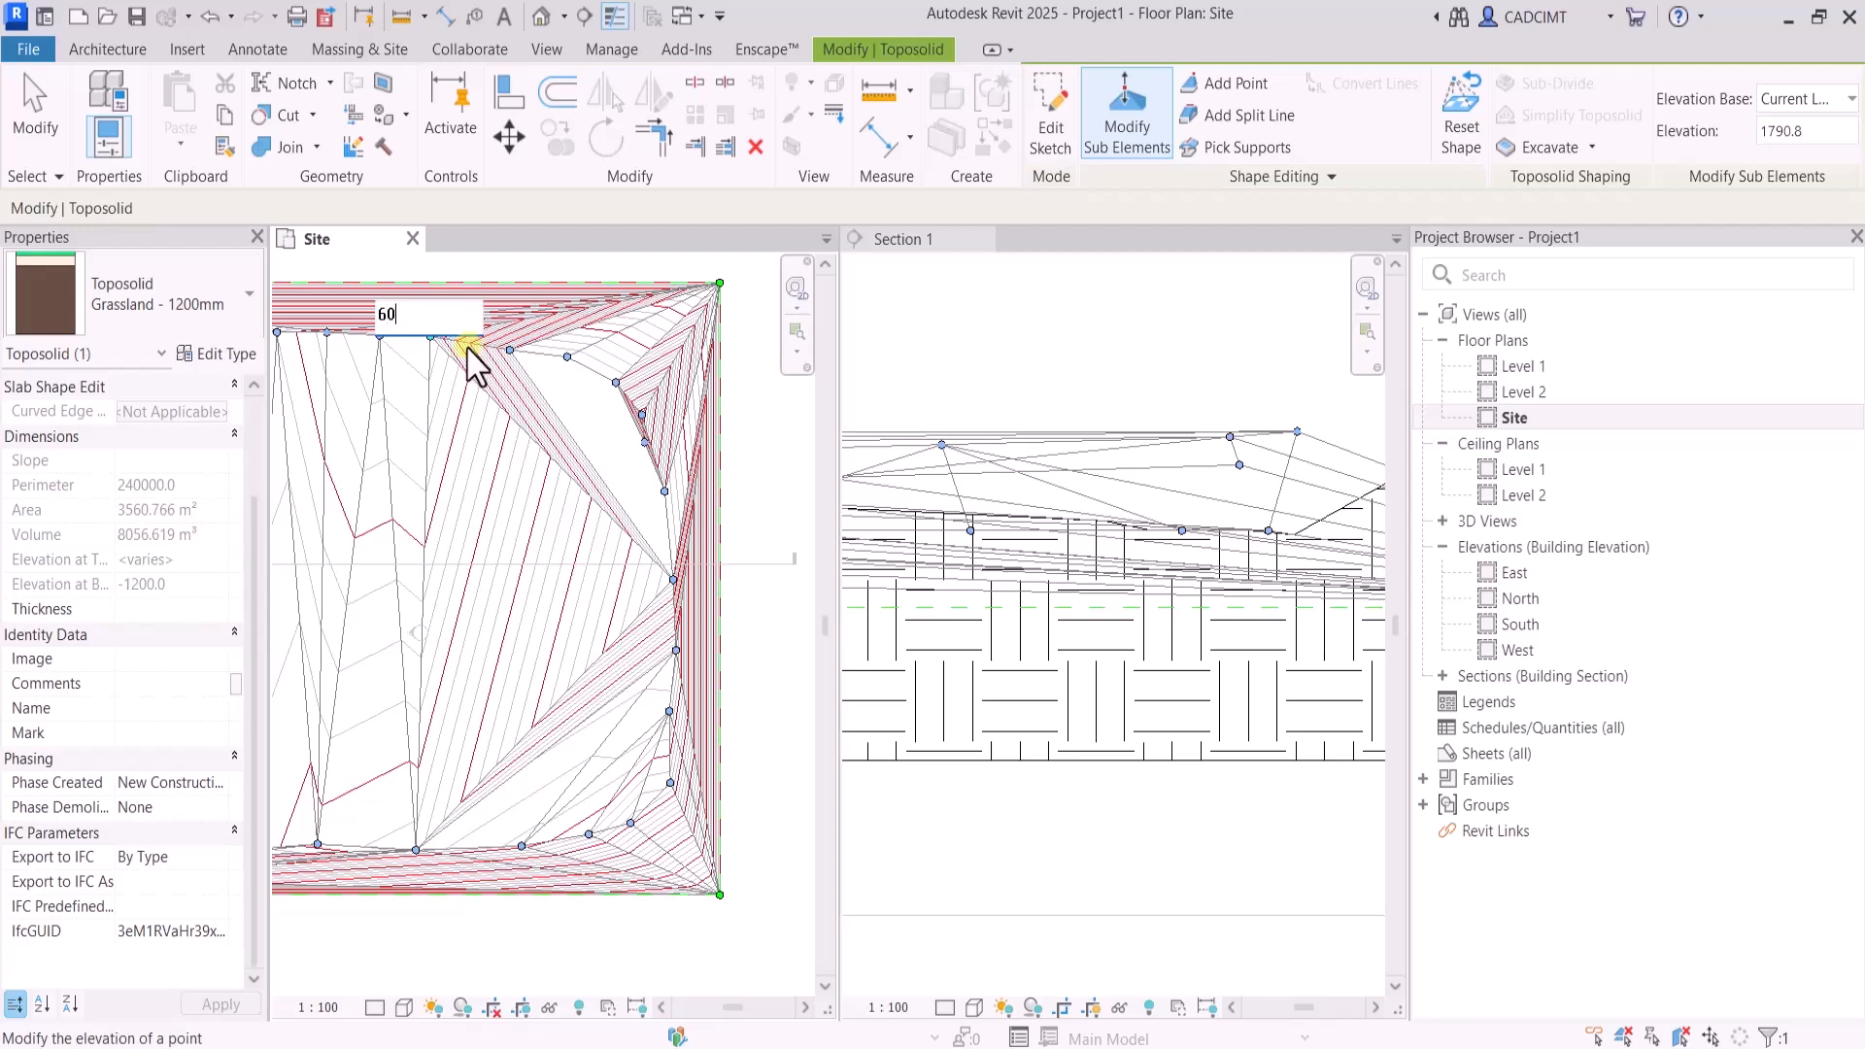
pyautogui.write('0')
pyautogui.press('Return')
# Select the inner shape points along the north side, and those along the south and east sides, as groups and set their elevation to 600
pyautogui.scroll(-5, 529, 400)
pyautogui.scroll(2, 471, 395)
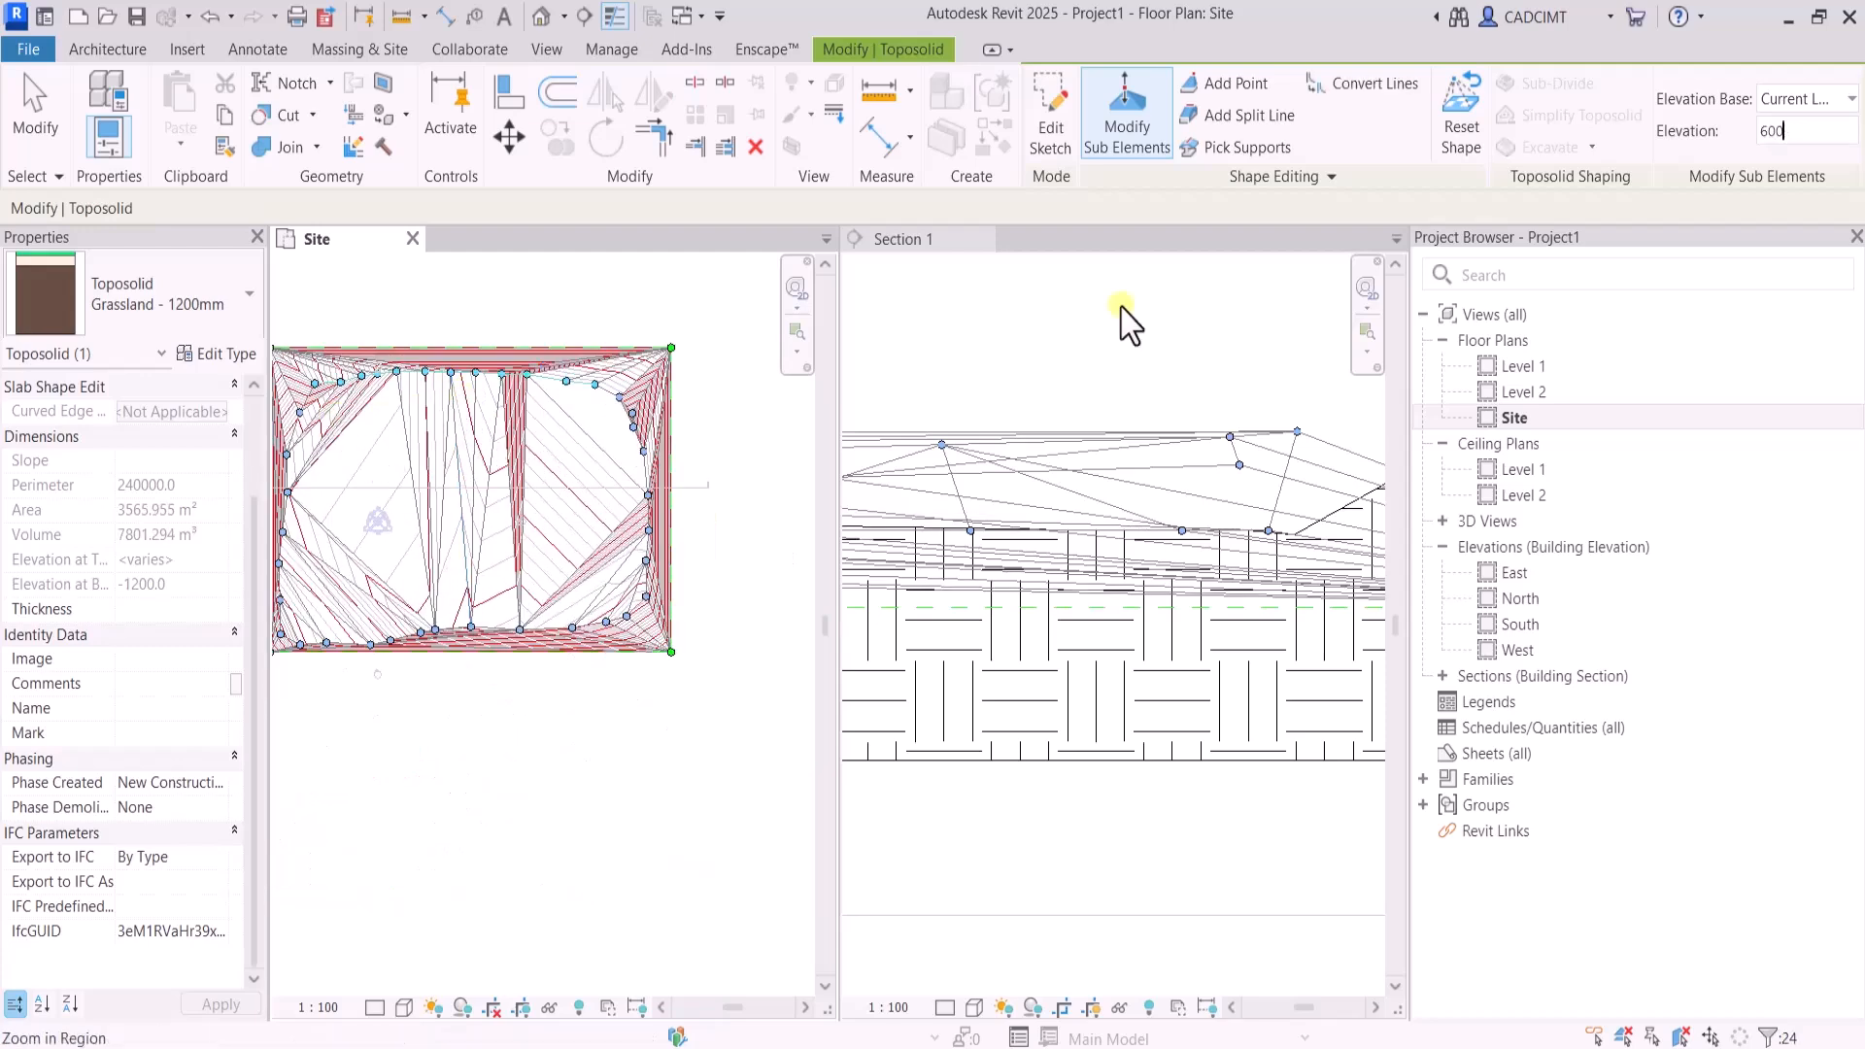
pyautogui.press('Return')
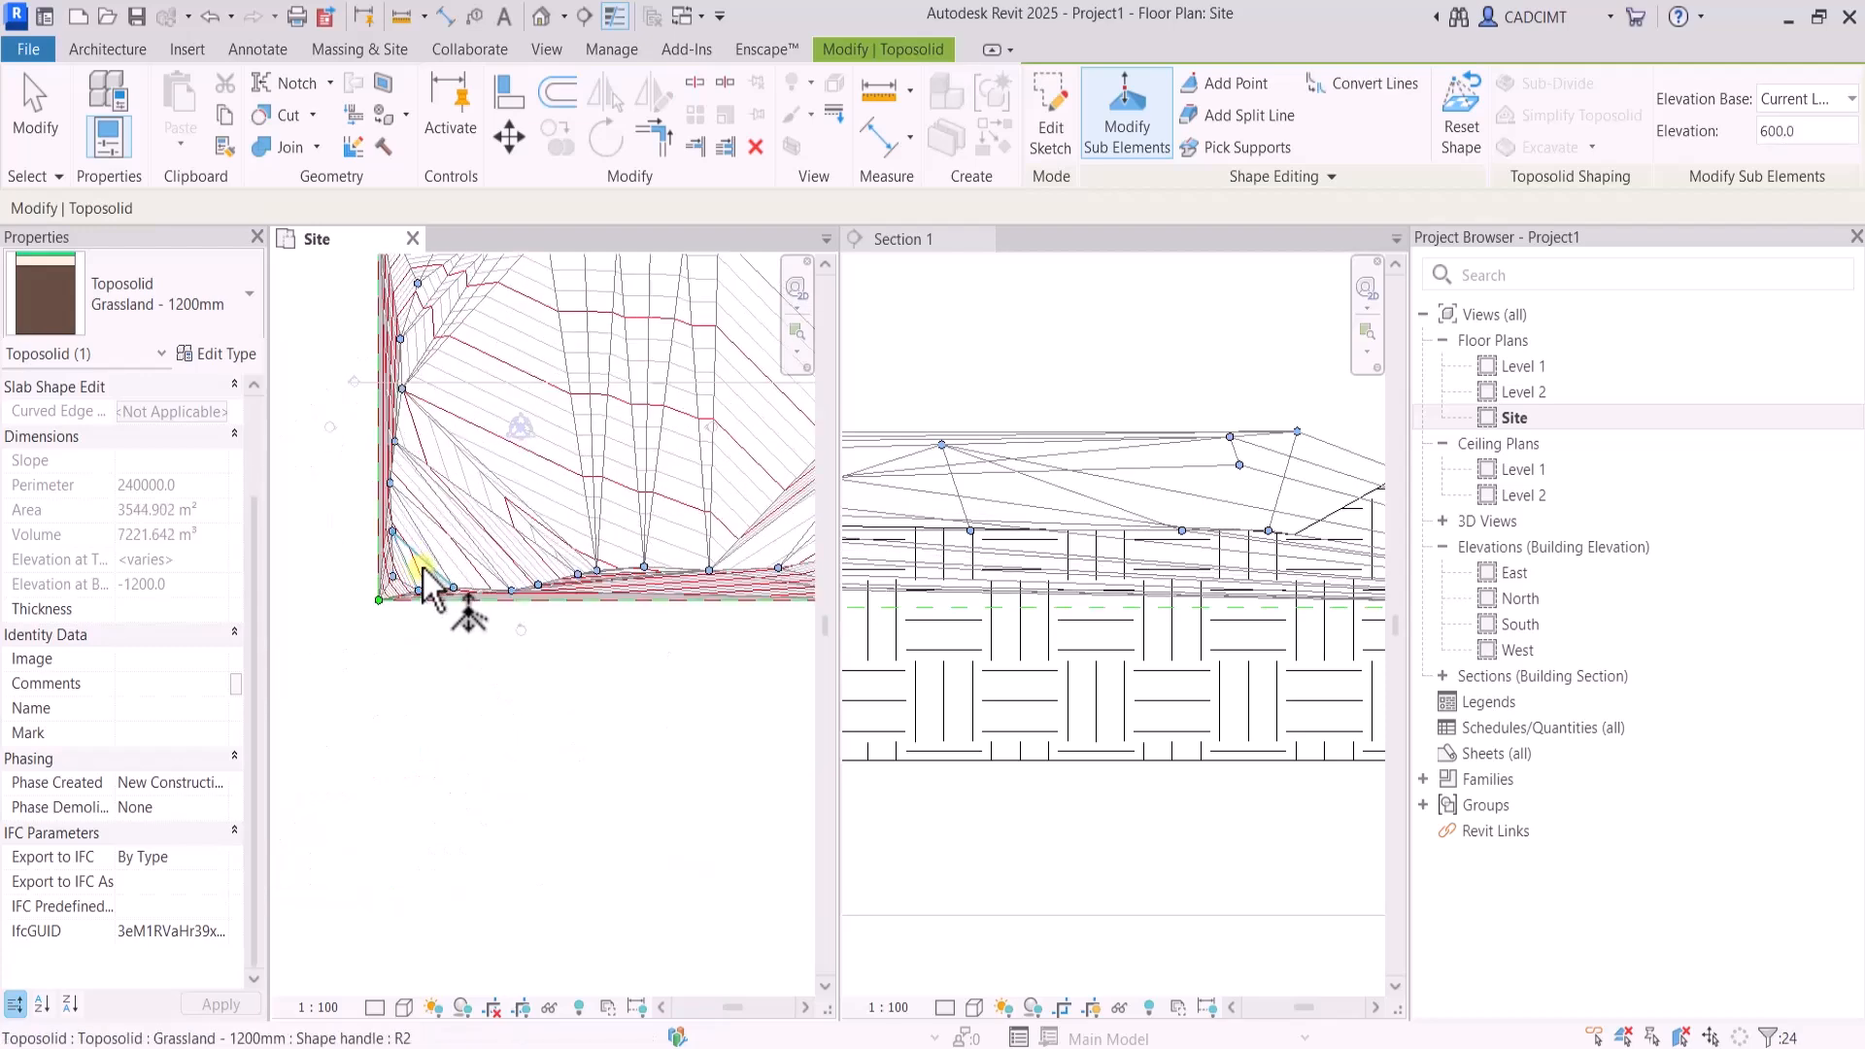
pyautogui.scroll(-1, 397, 589)
pyautogui.moveTo(401, 644); pyautogui.dragTo(776, 375)
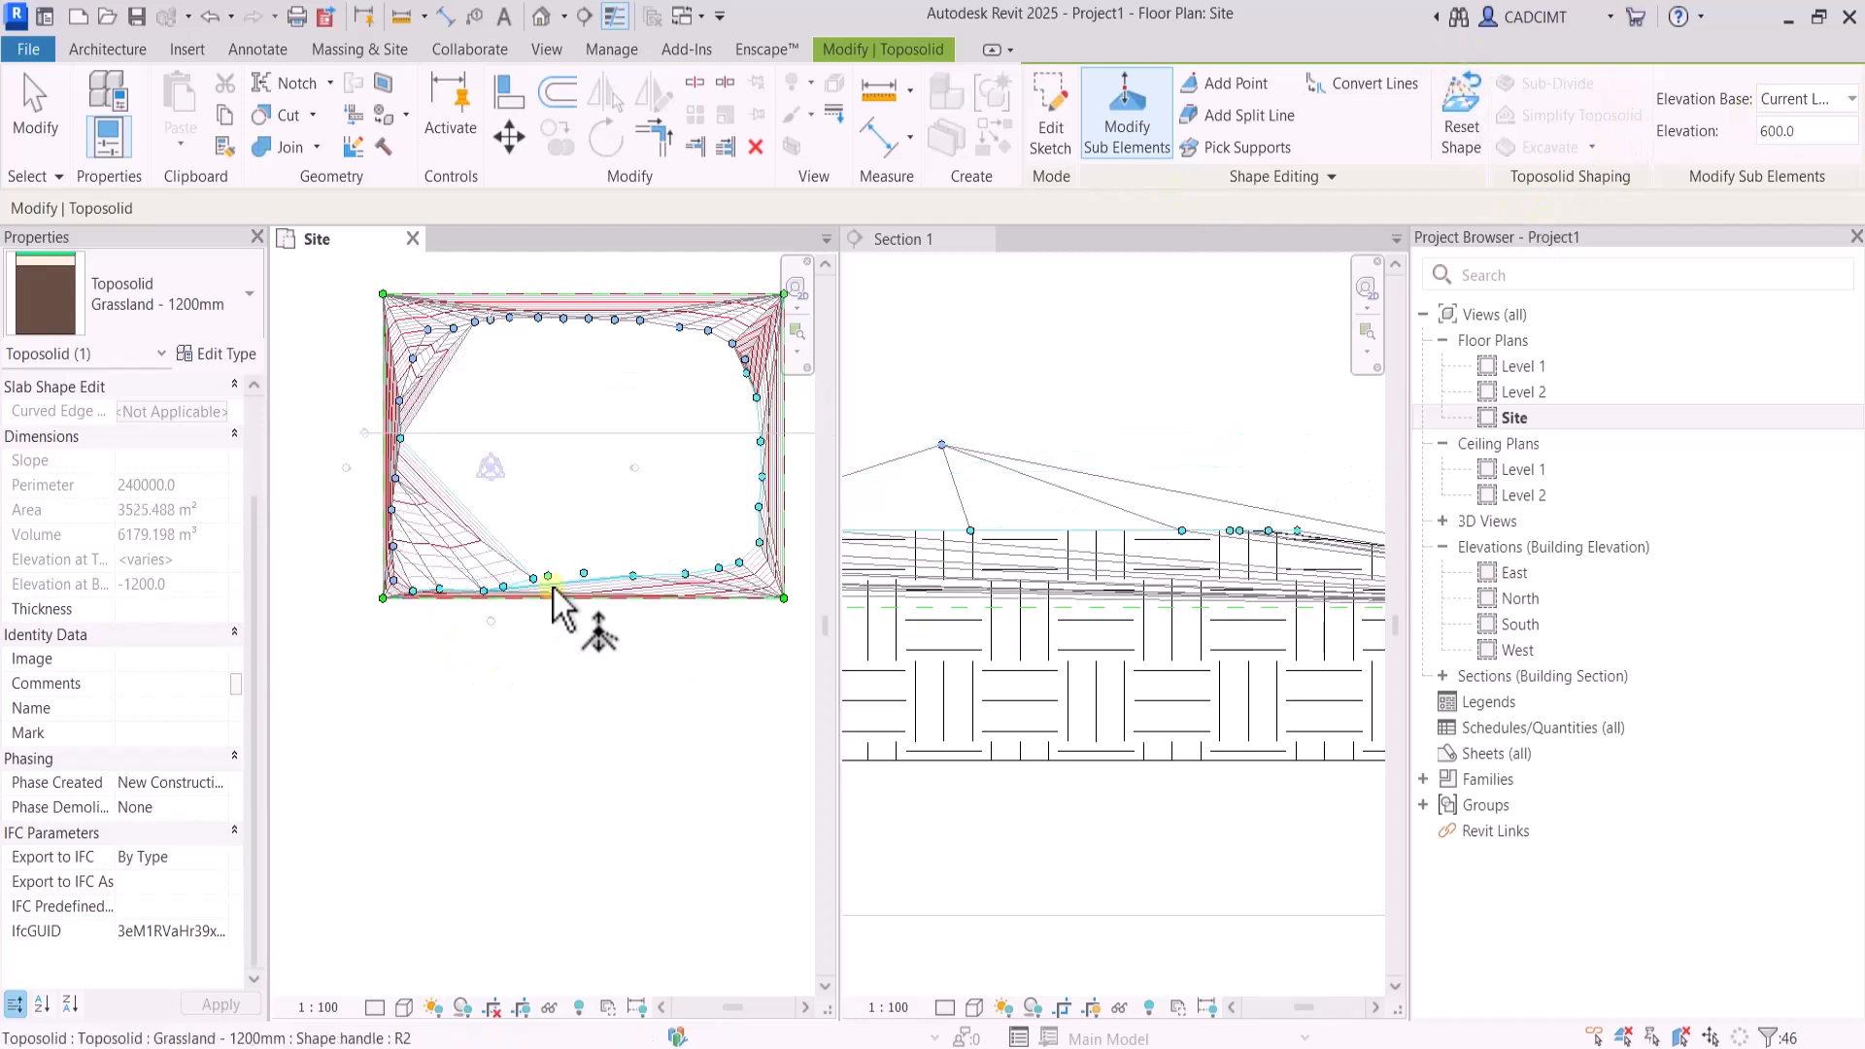
pyautogui.scroll(1, 551, 586)
pyautogui.scroll(-2, 1127, 656)
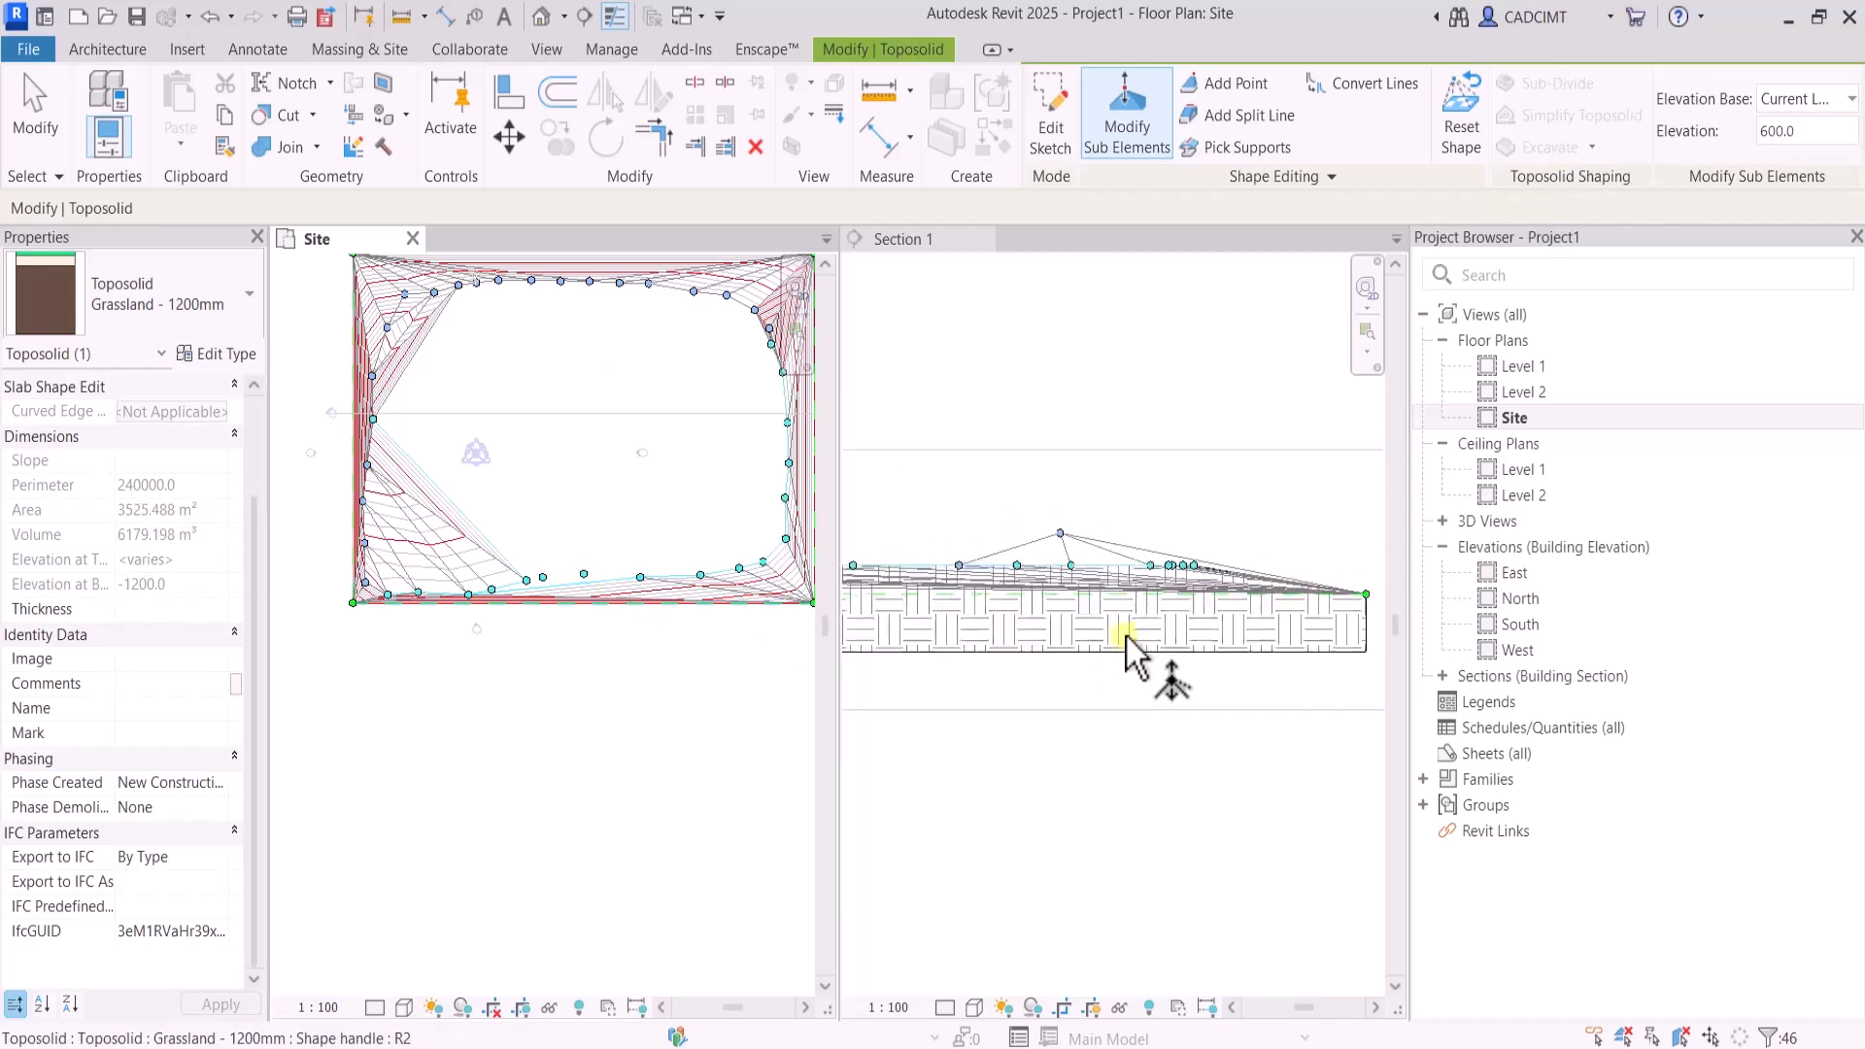
# Set the single shape point that still stands above the others in the section view to elevation 600
pyautogui.scroll(-1, 1126, 638)
pyautogui.scroll(2, 1094, 612)
pyautogui.click(1063, 519)
pyautogui.click(1093, 501)
pyautogui.write('600')
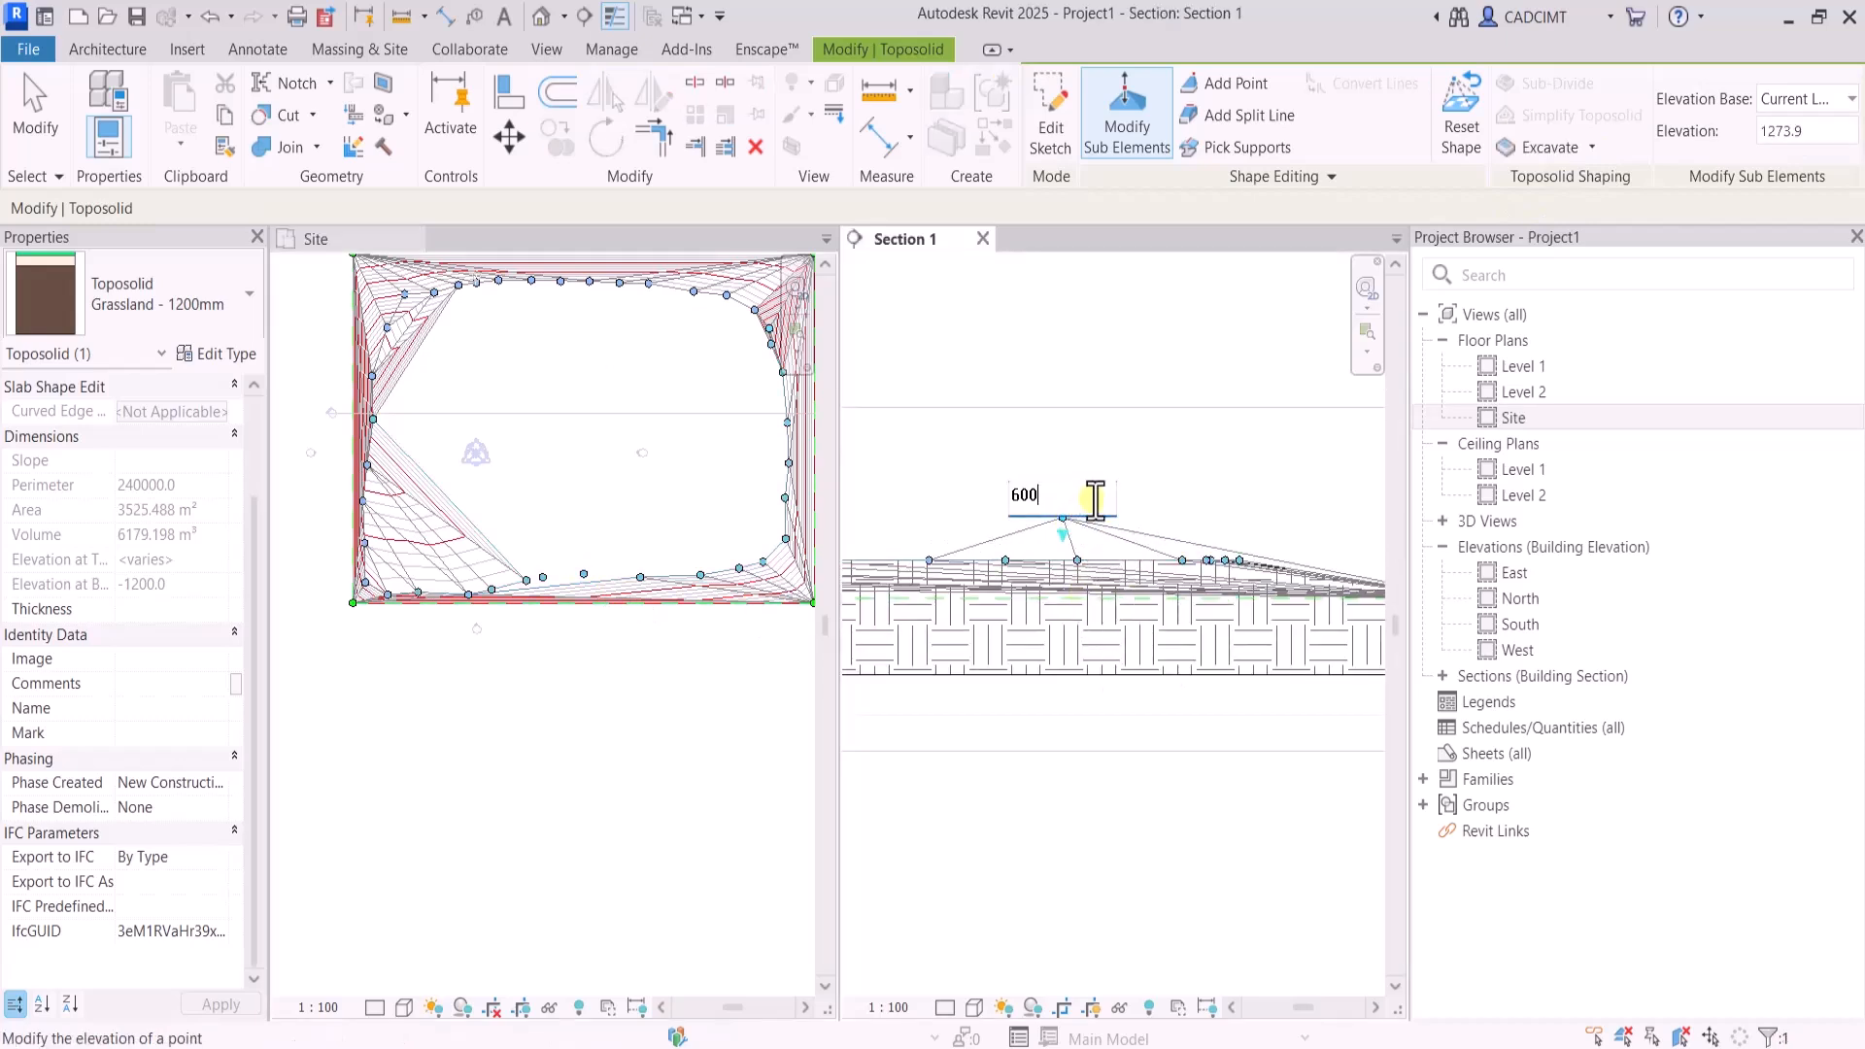
pyautogui.press('Return')
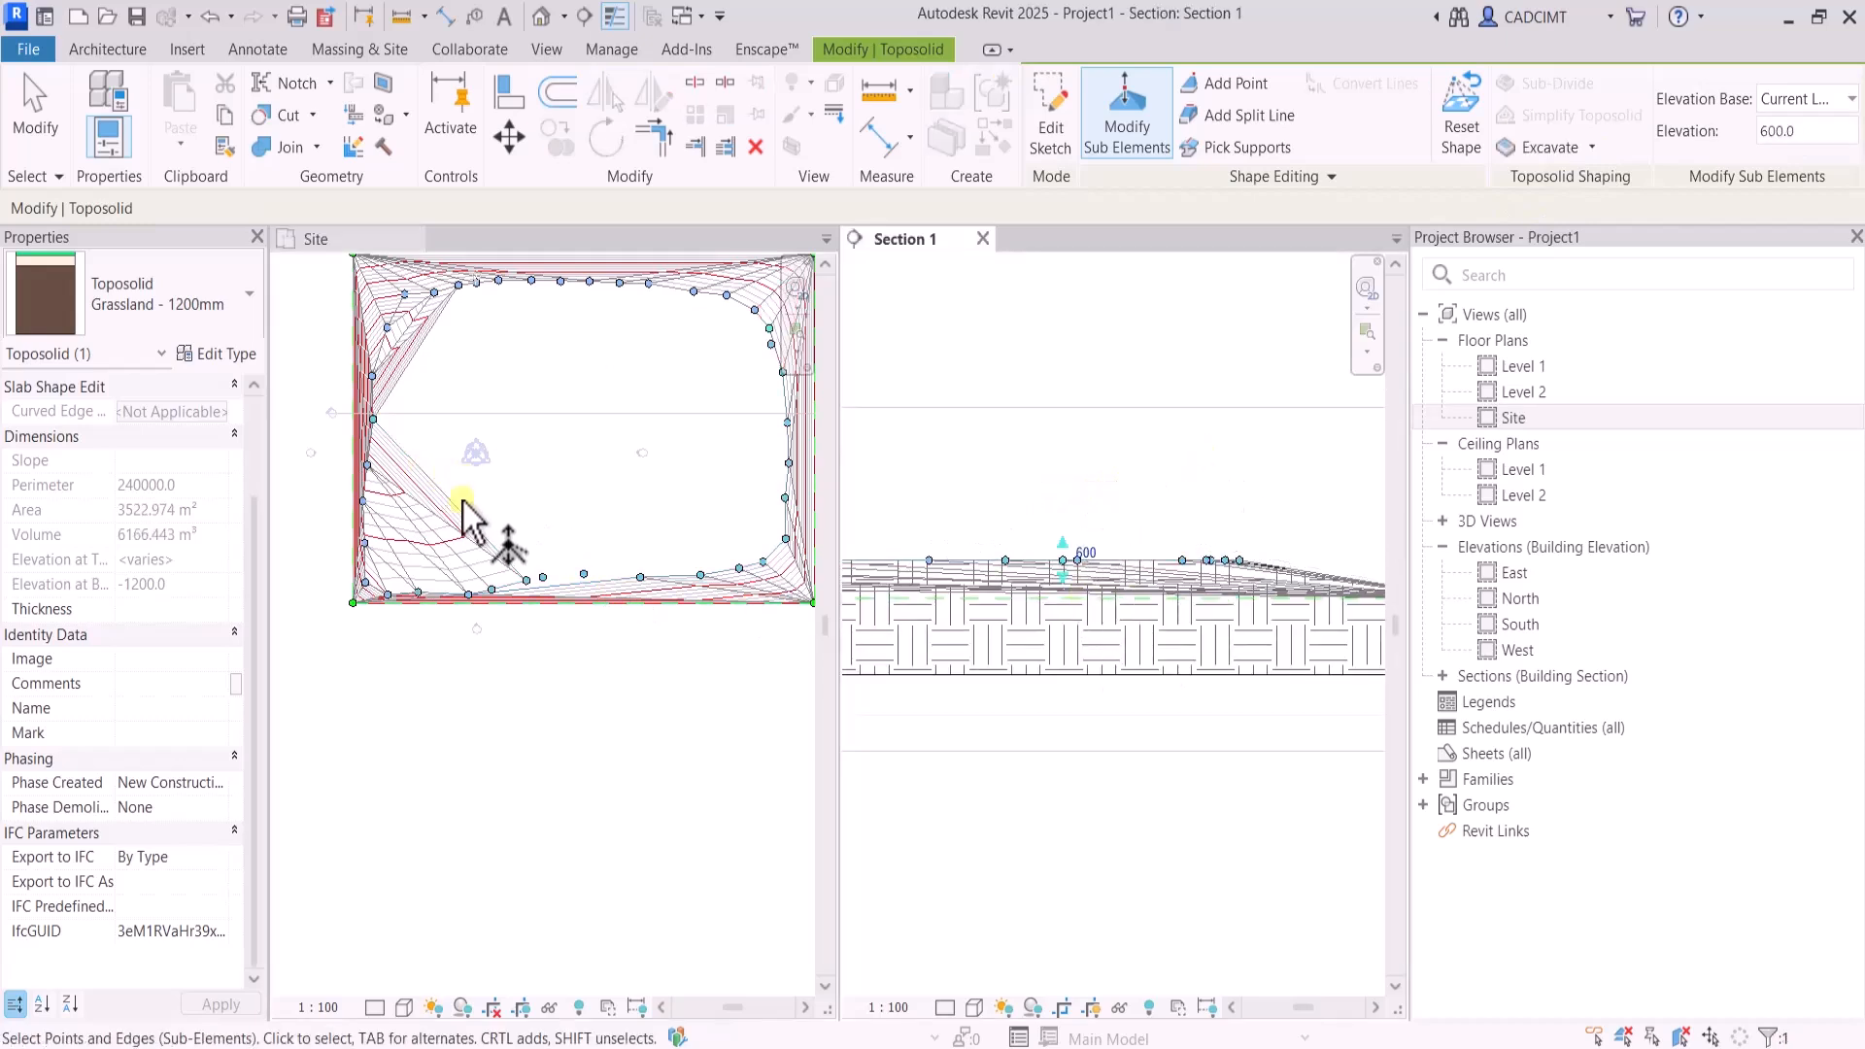
# Select the shape points along the toposolid's inner west side together, set their elevation to 600 and finish editing the sub-elements
pyautogui.scroll(2, 456, 524)
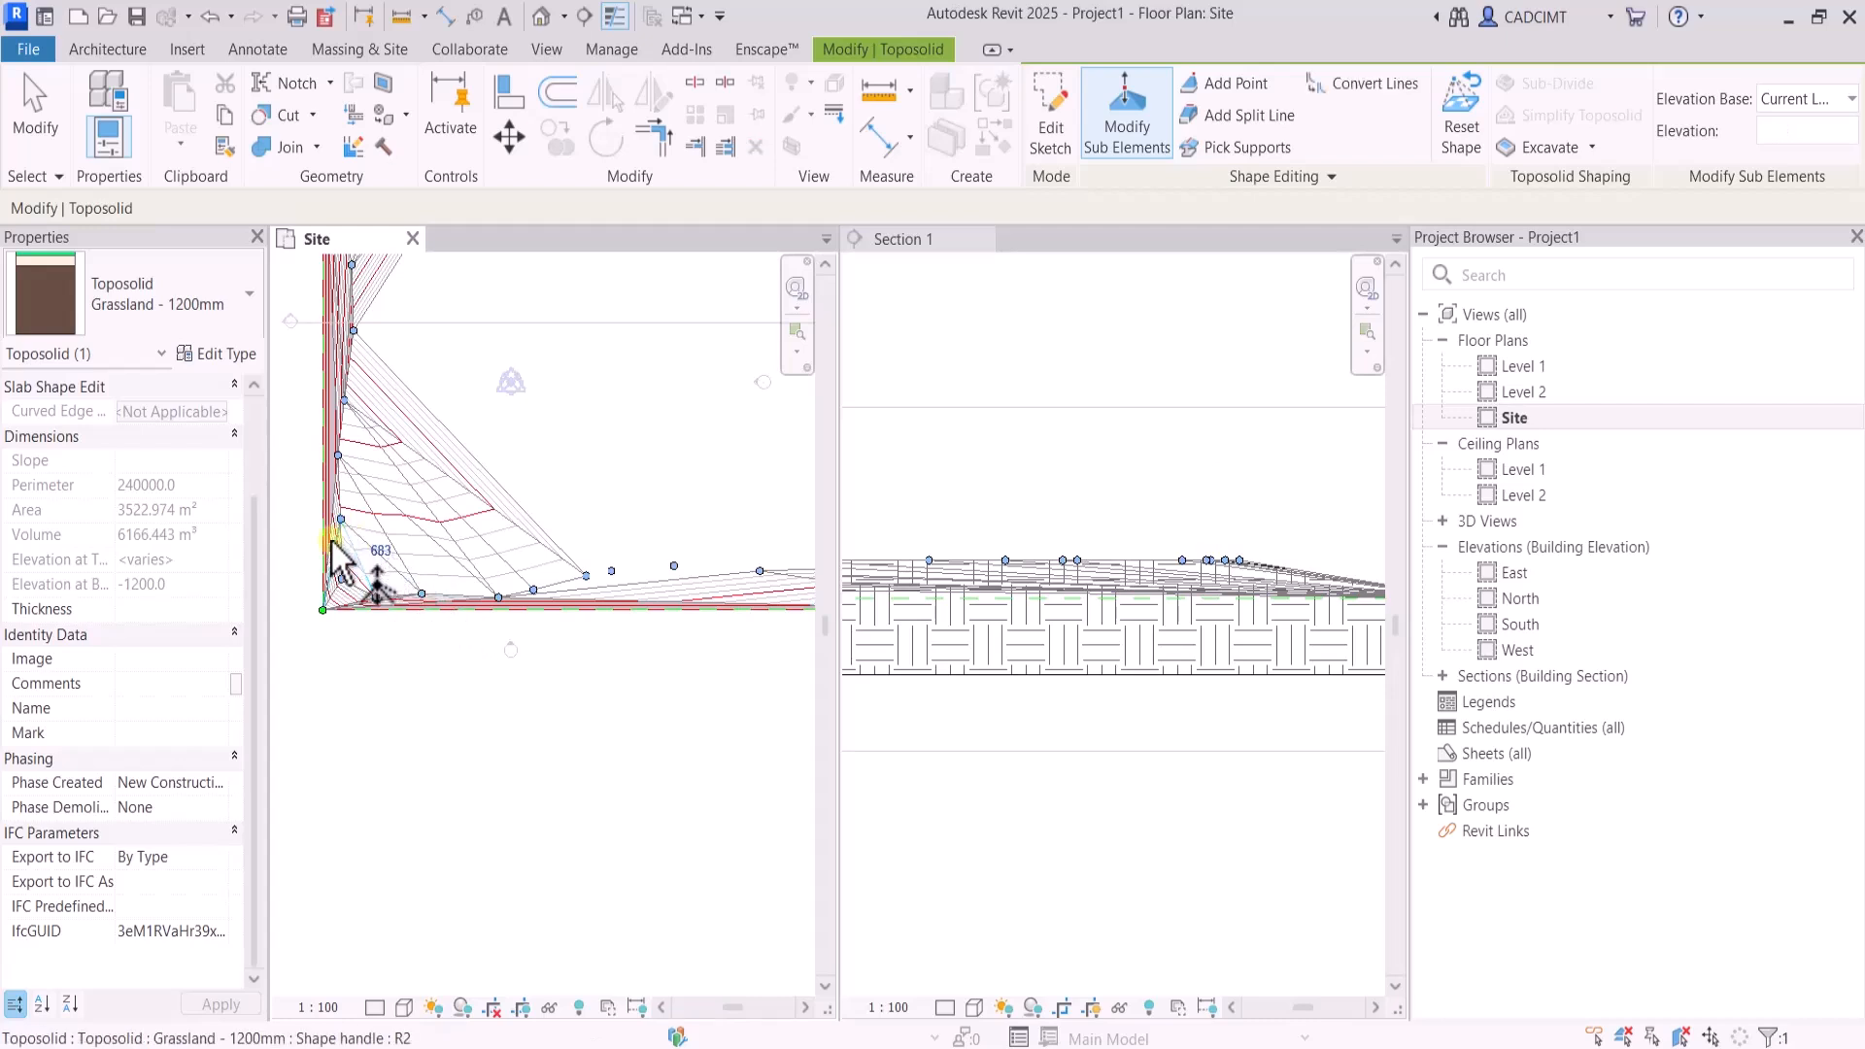
pyautogui.click(341, 678)
pyautogui.scroll(-3, 341, 678)
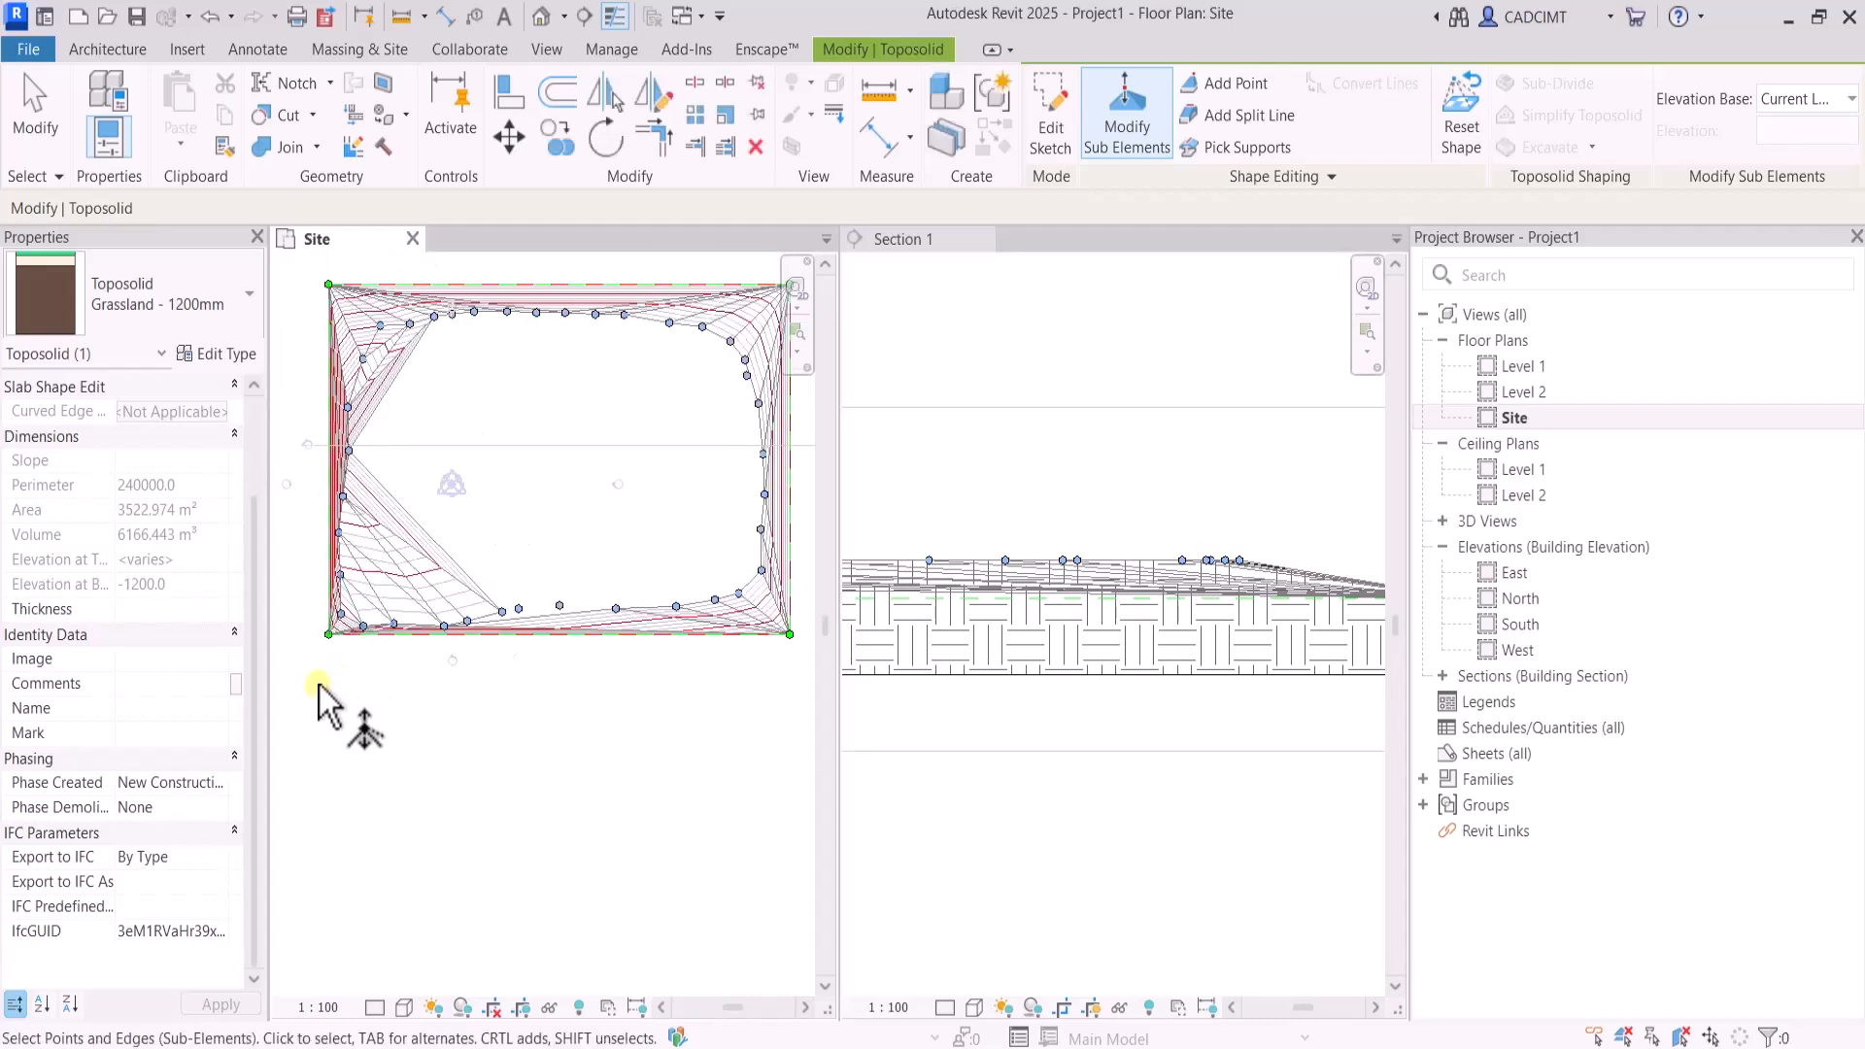
pyautogui.moveTo(305, 328); pyautogui.dragTo(428, 639)
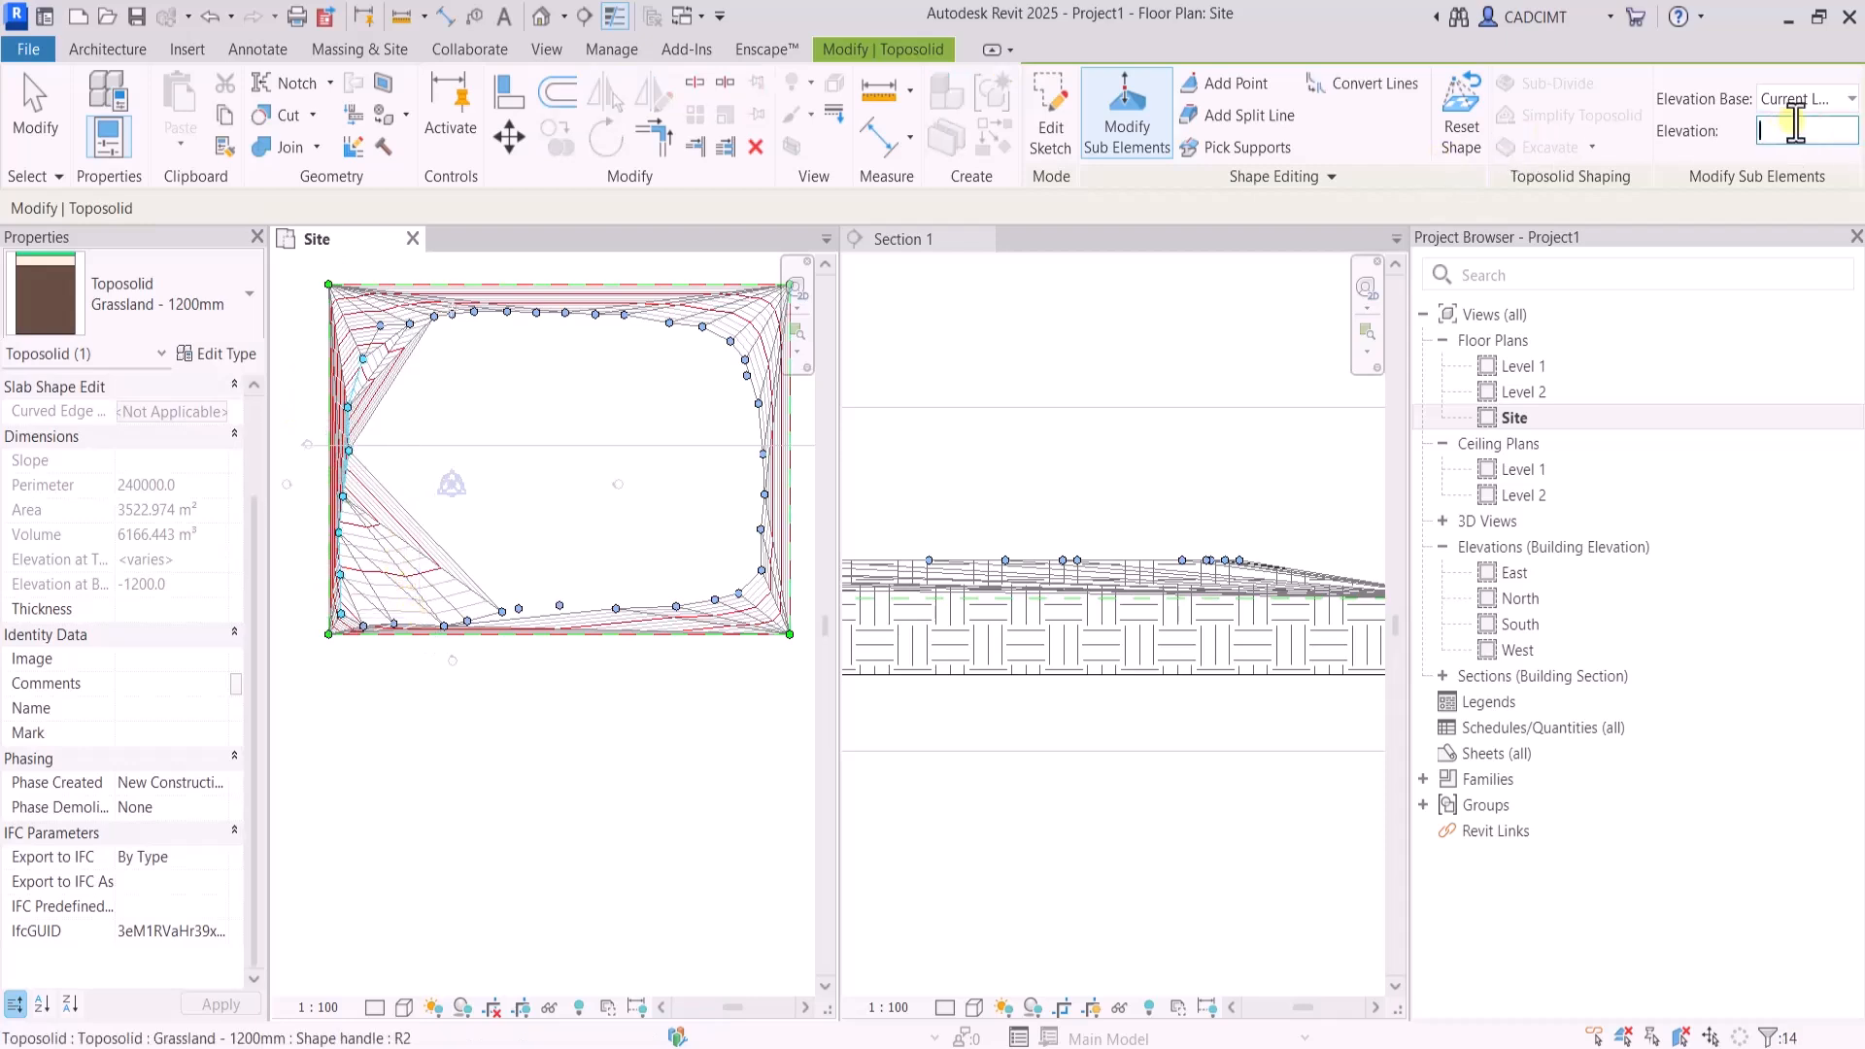
pyautogui.click(1767, 141)
pyautogui.write('600')
pyautogui.press('Return')
pyautogui.scroll(-3, 1073, 562)
pyautogui.moveTo(1074, 562); pyautogui.dragTo(1312, 551, button='middle')
pyautogui.click(609, 720)
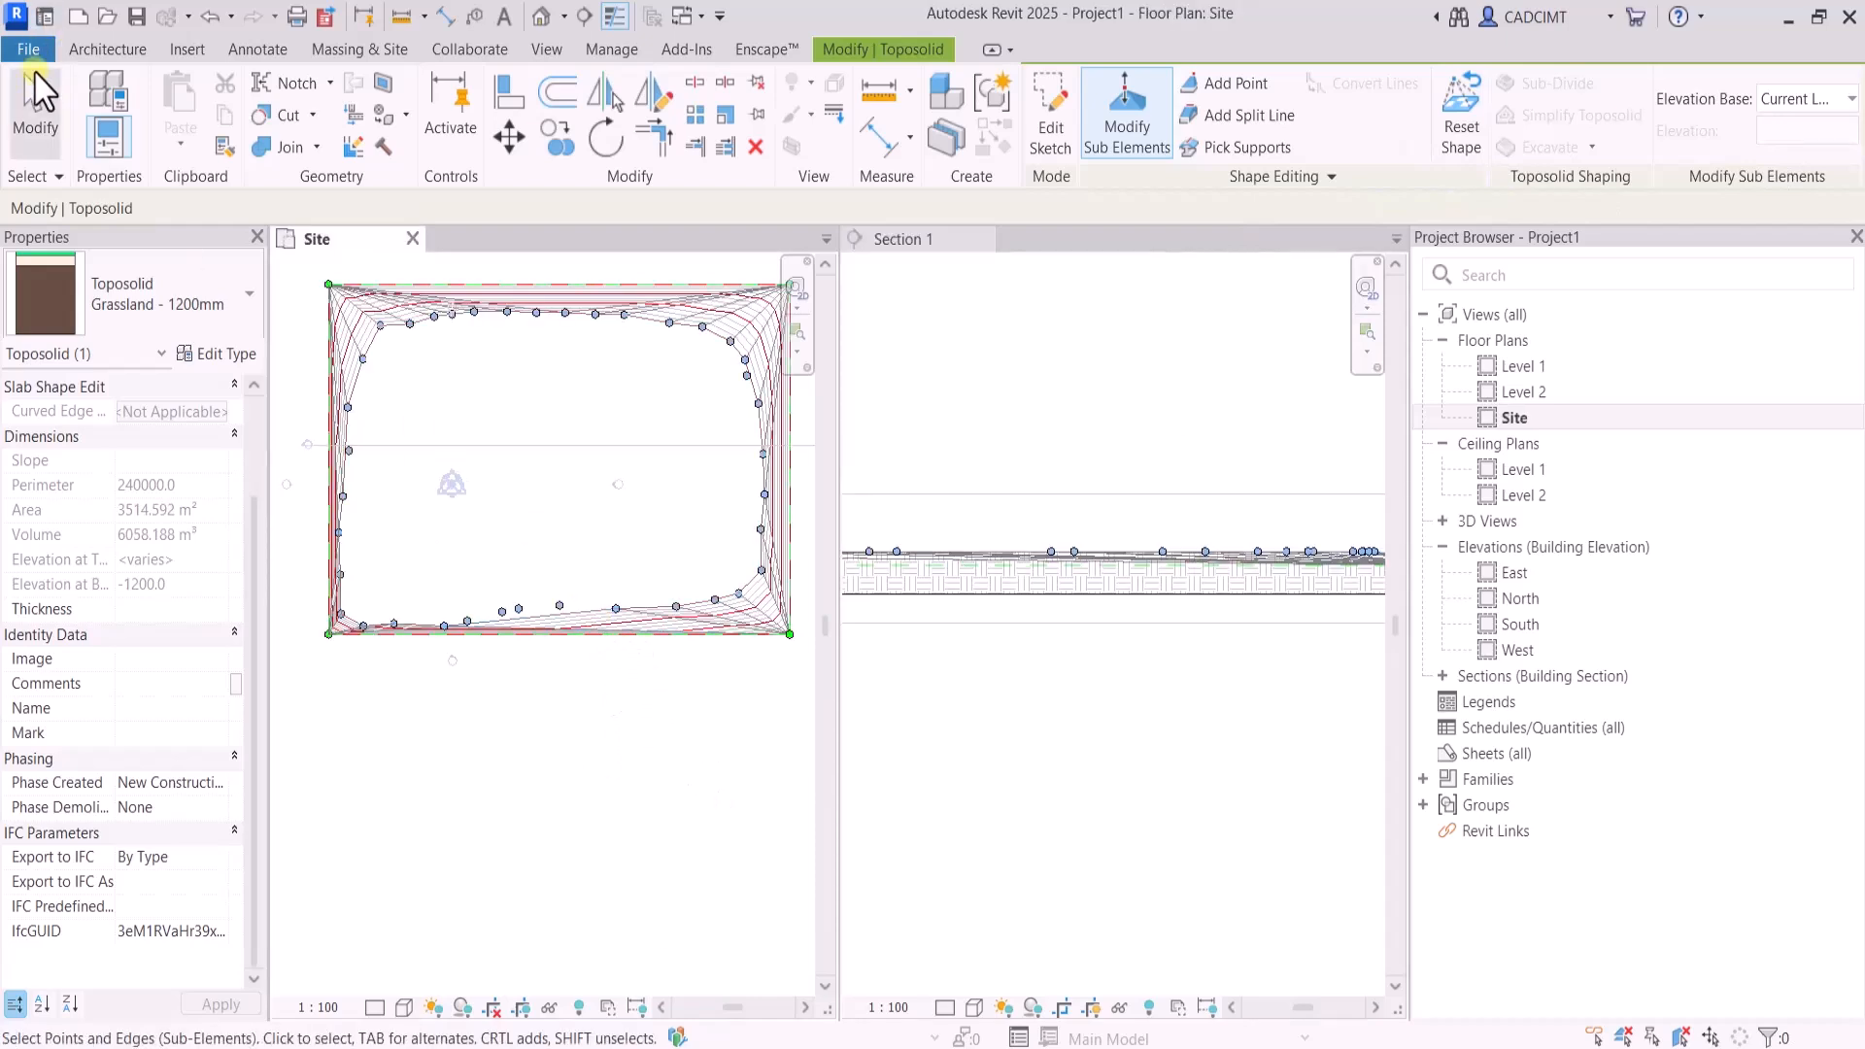
pyautogui.click(35, 107)
# Move the group of west-side shape points eastward into the toposolid in the Site plan to widen the western slope, and finish editing
pyautogui.scroll(-4, 1292, 623)
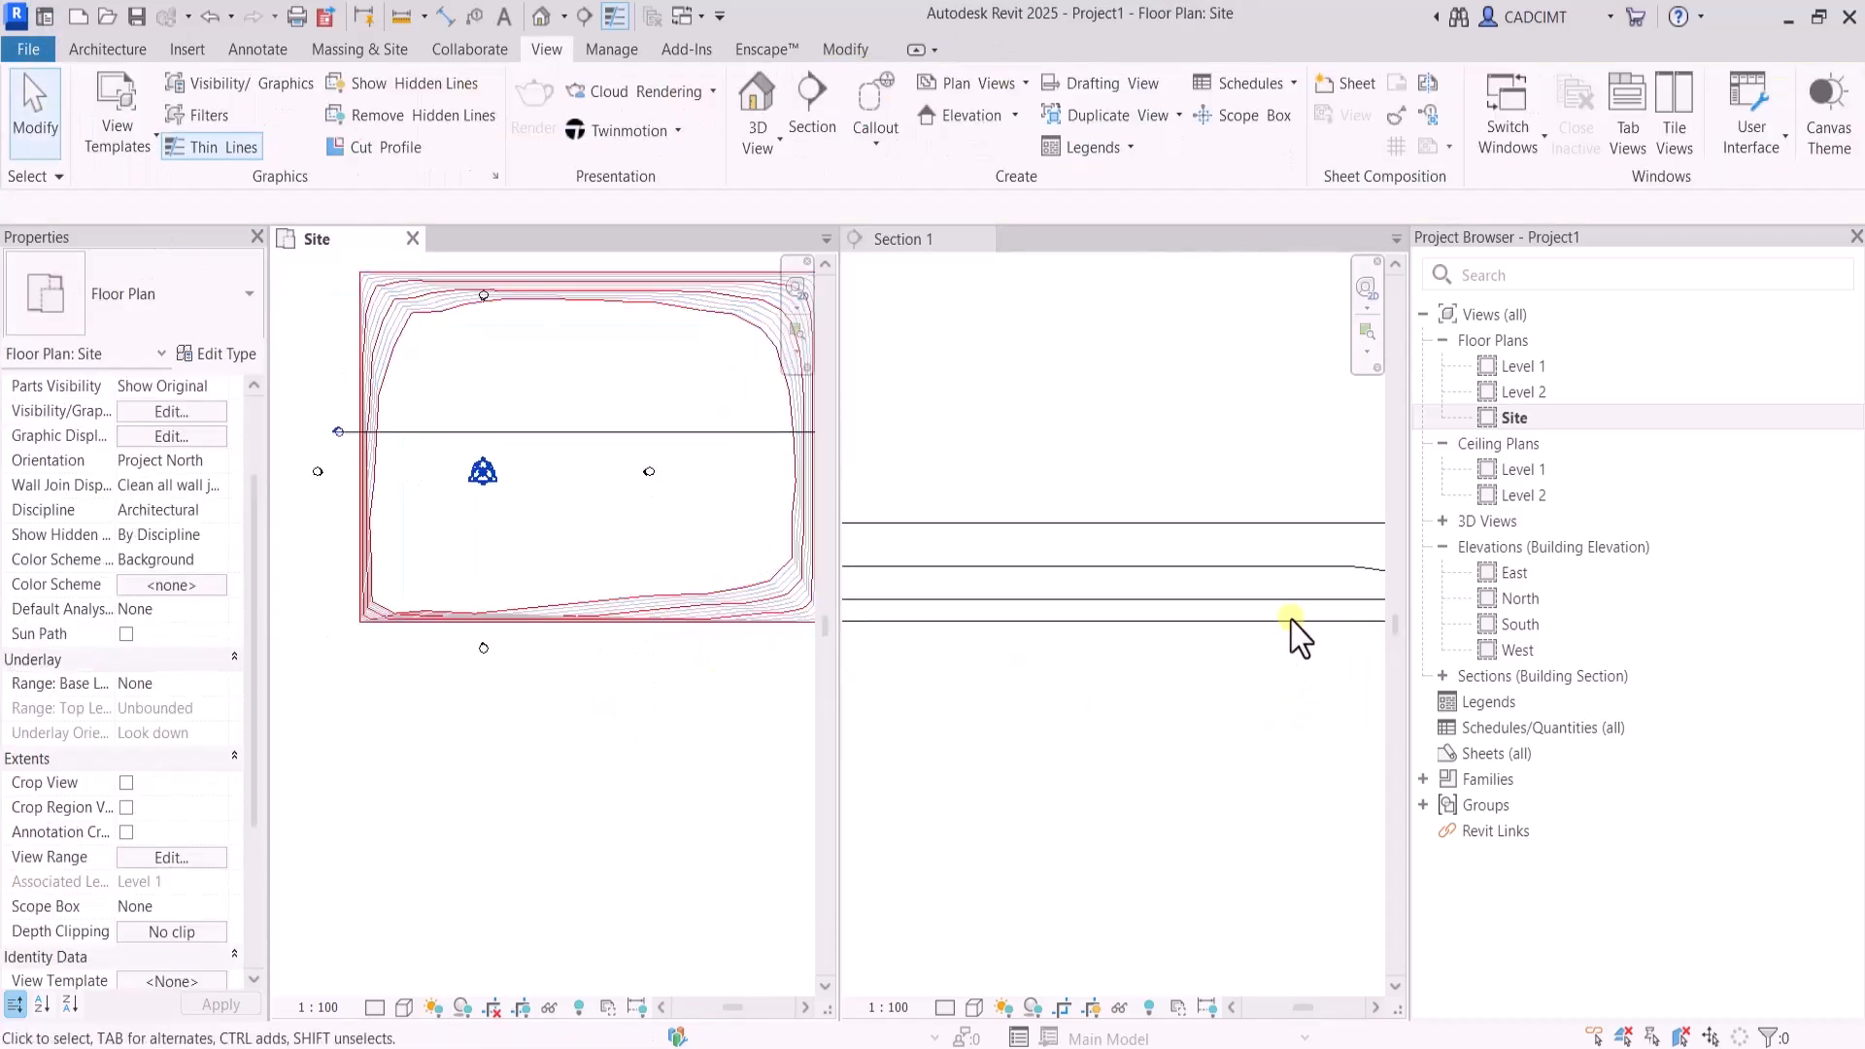
pyautogui.scroll(-2, 1331, 539)
pyautogui.scroll(2, 1156, 550)
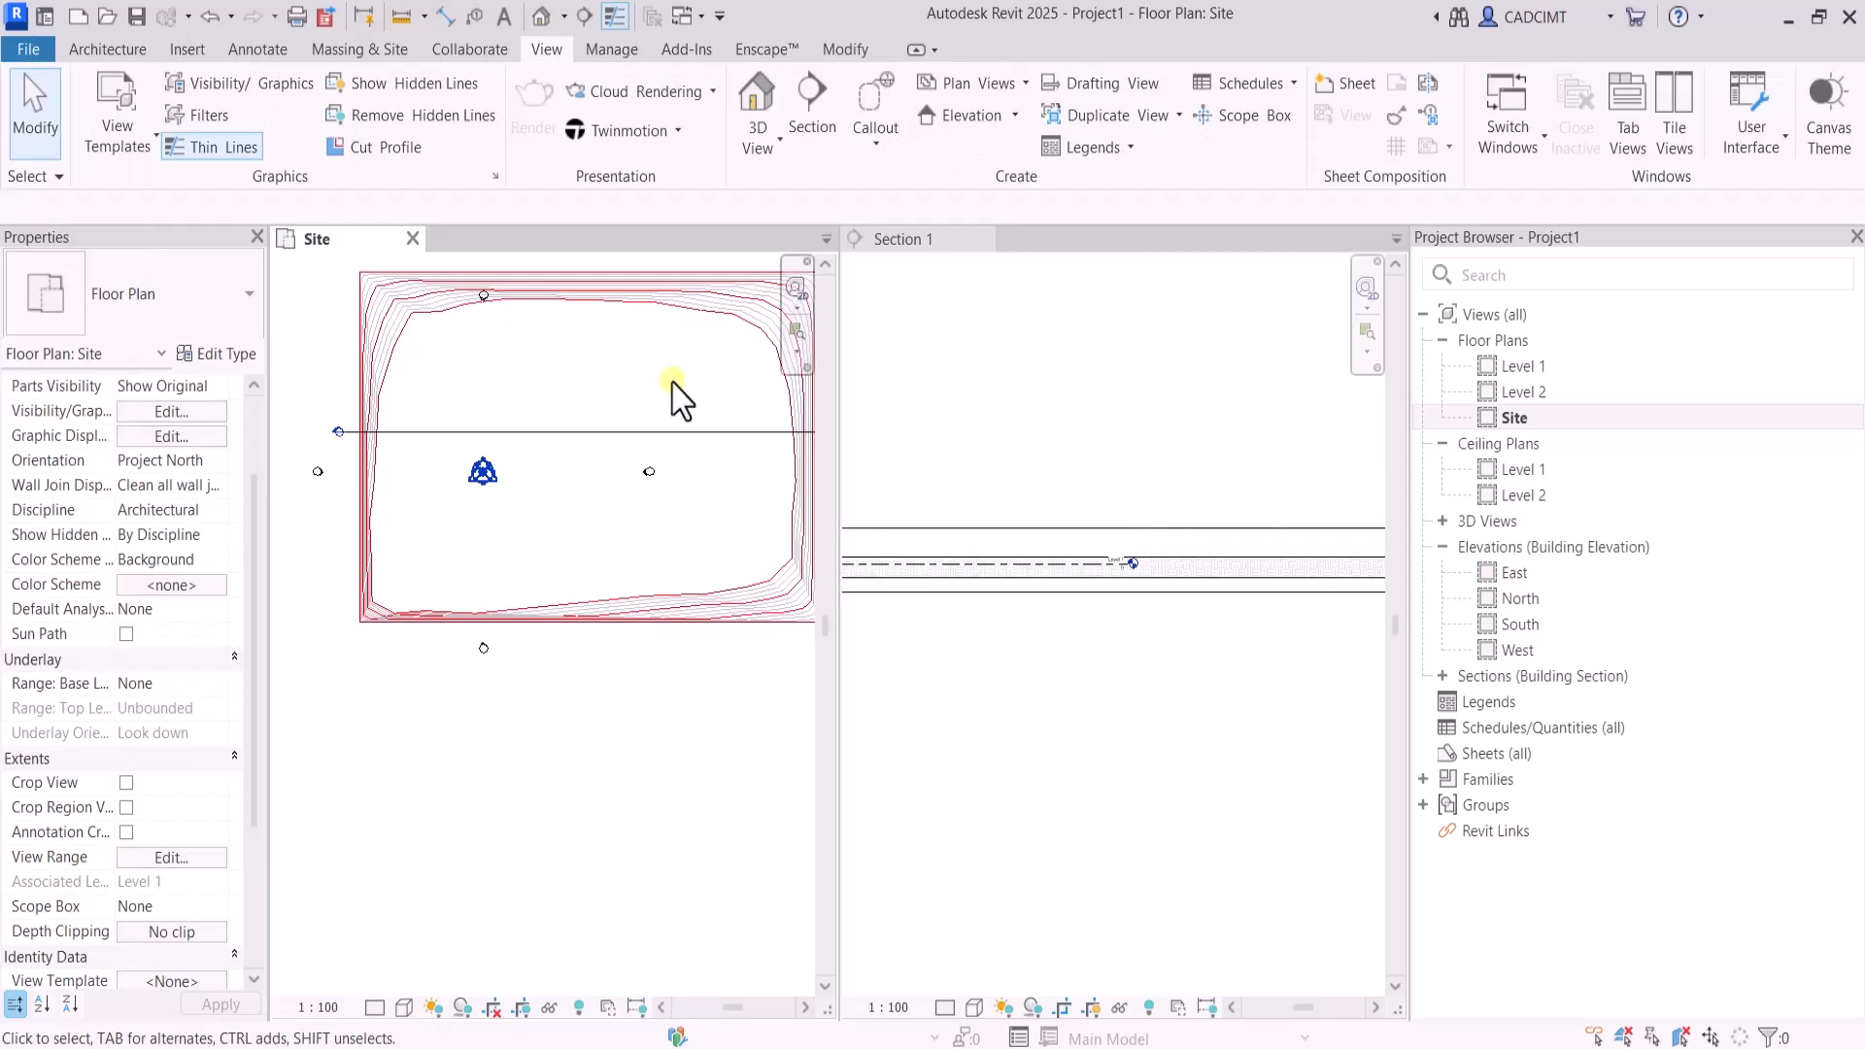
pyautogui.scroll(2, 512, 446)
pyautogui.click(366, 321)
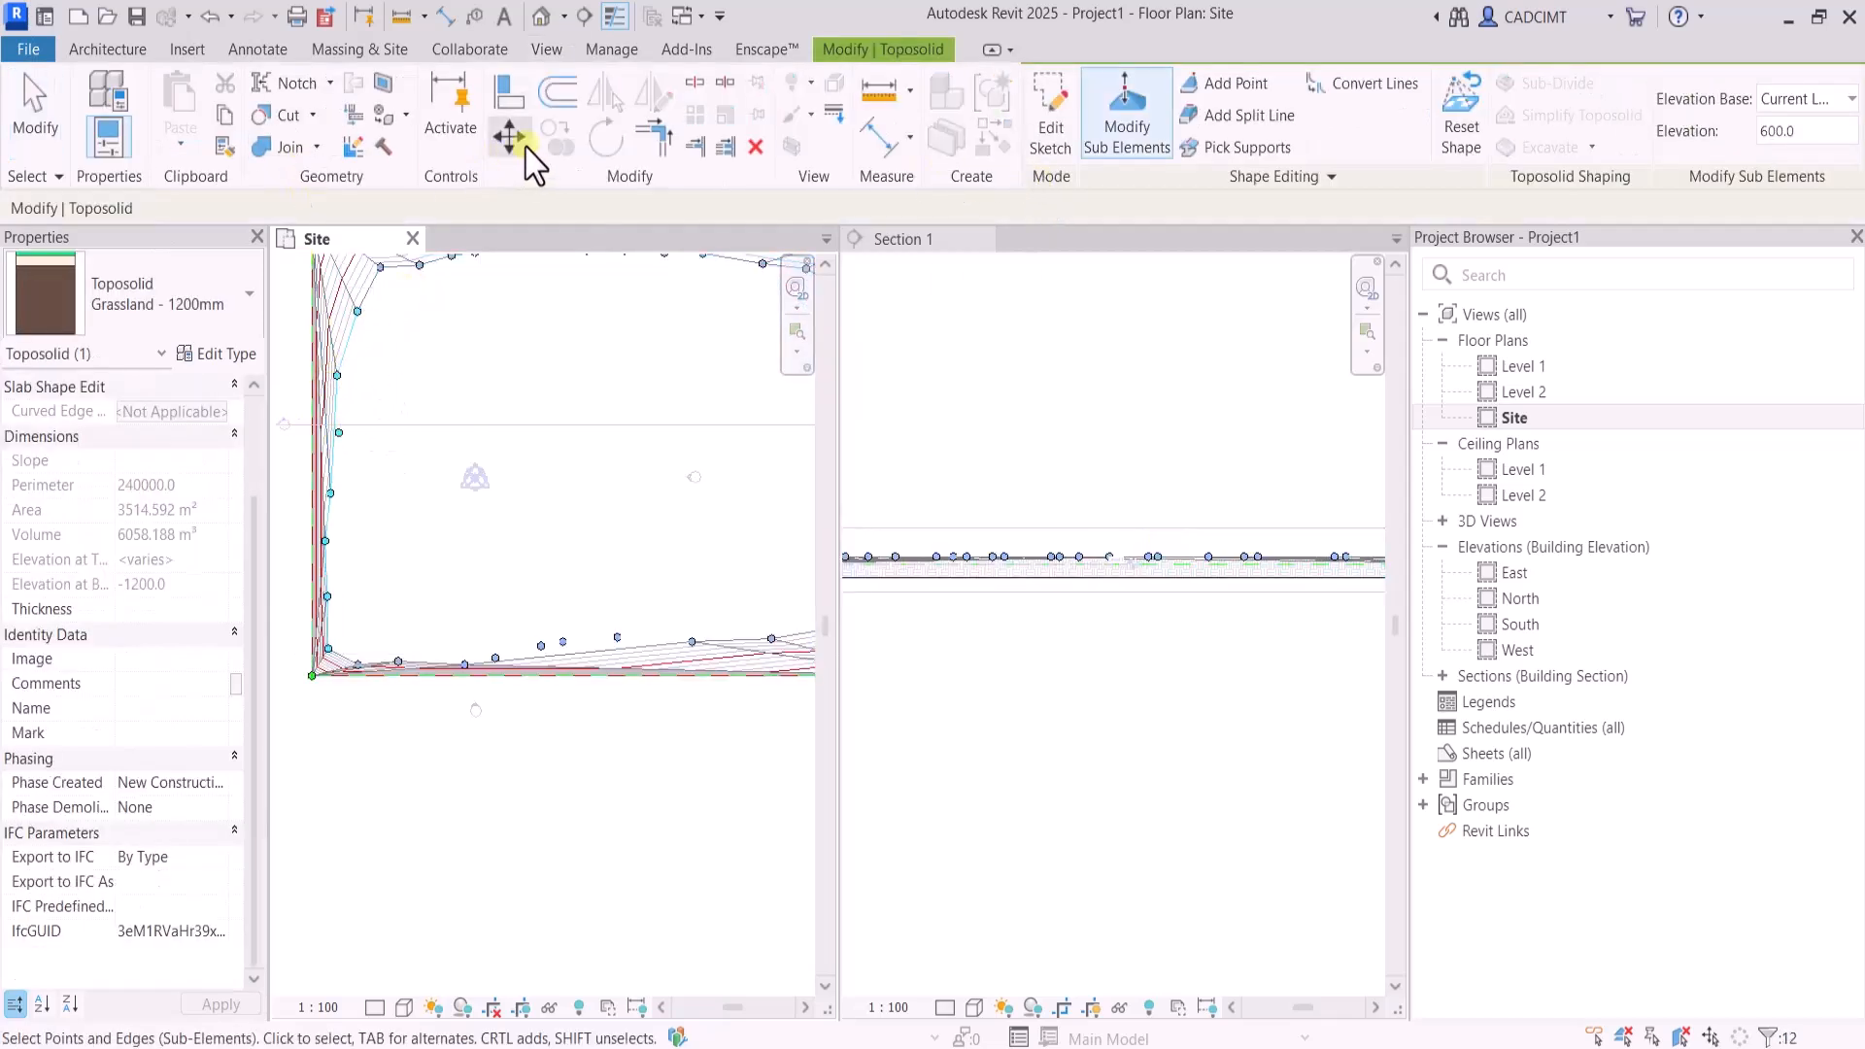
pyautogui.click(526, 147)
pyautogui.click(309, 393)
pyautogui.click(437, 418)
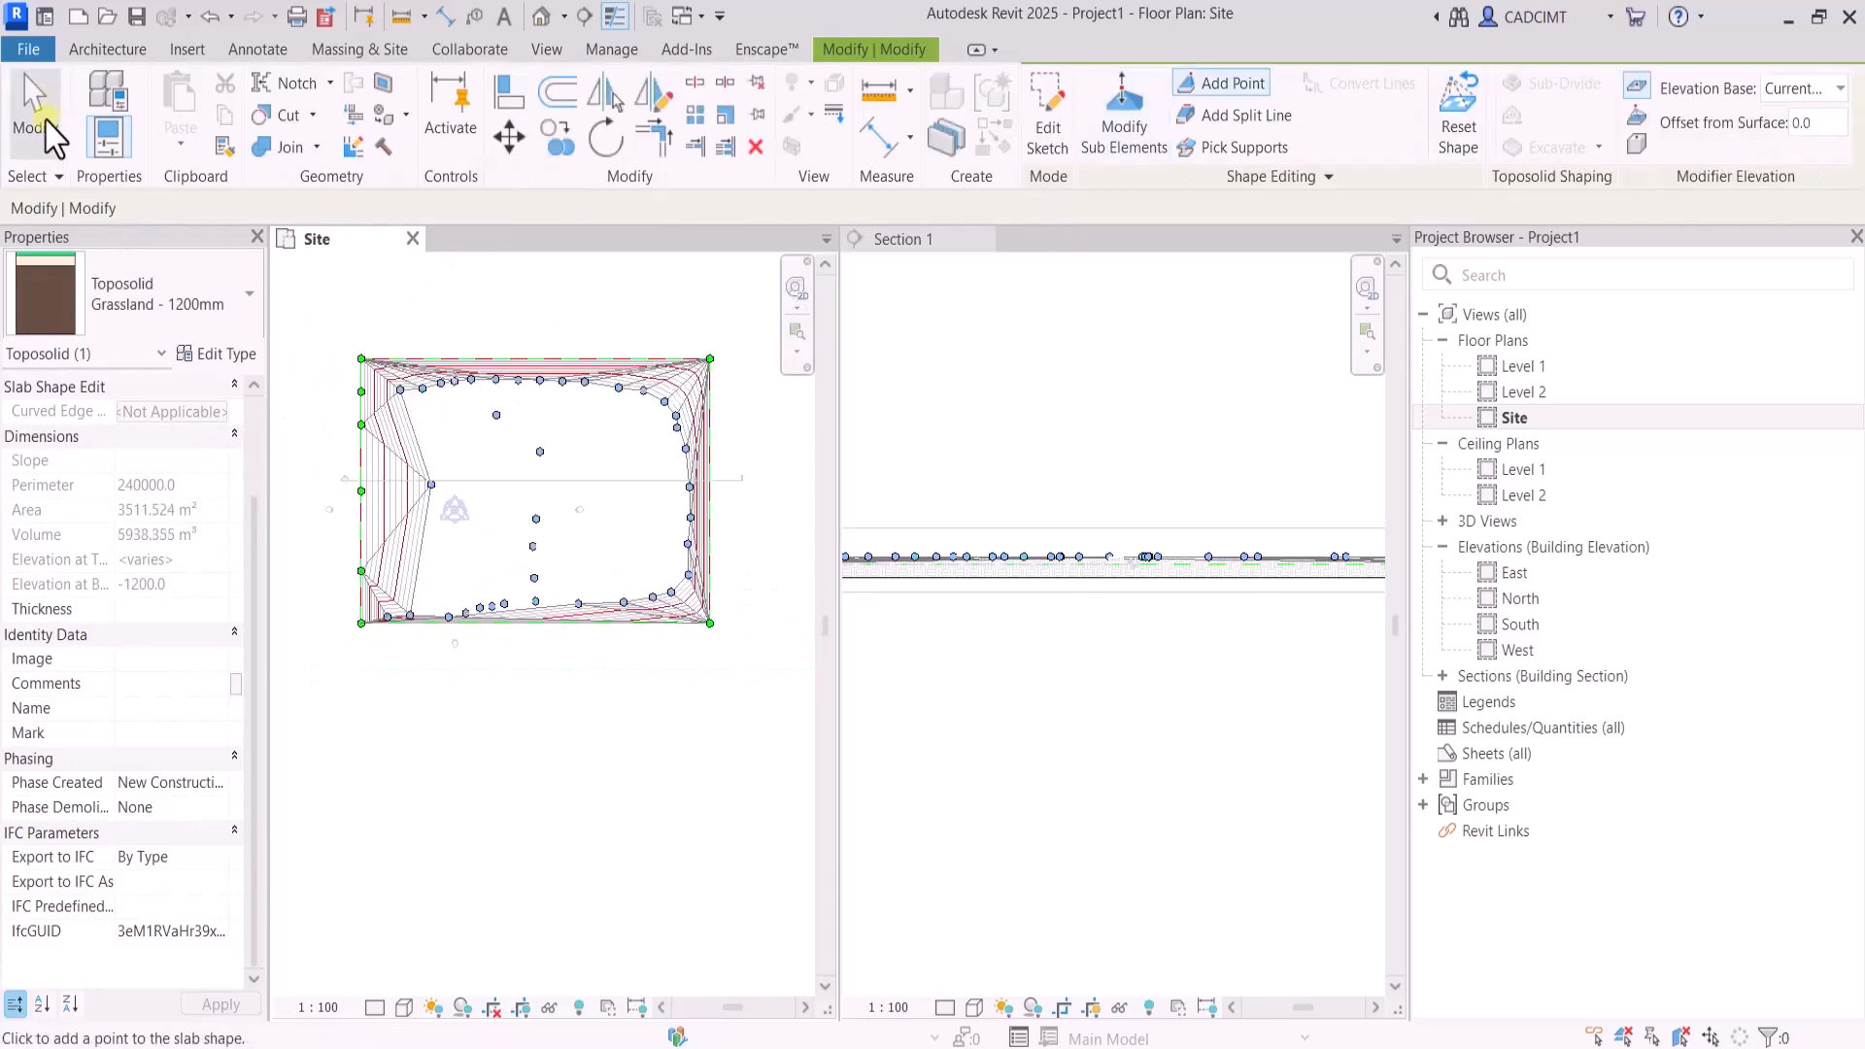
pyautogui.click(35, 109)
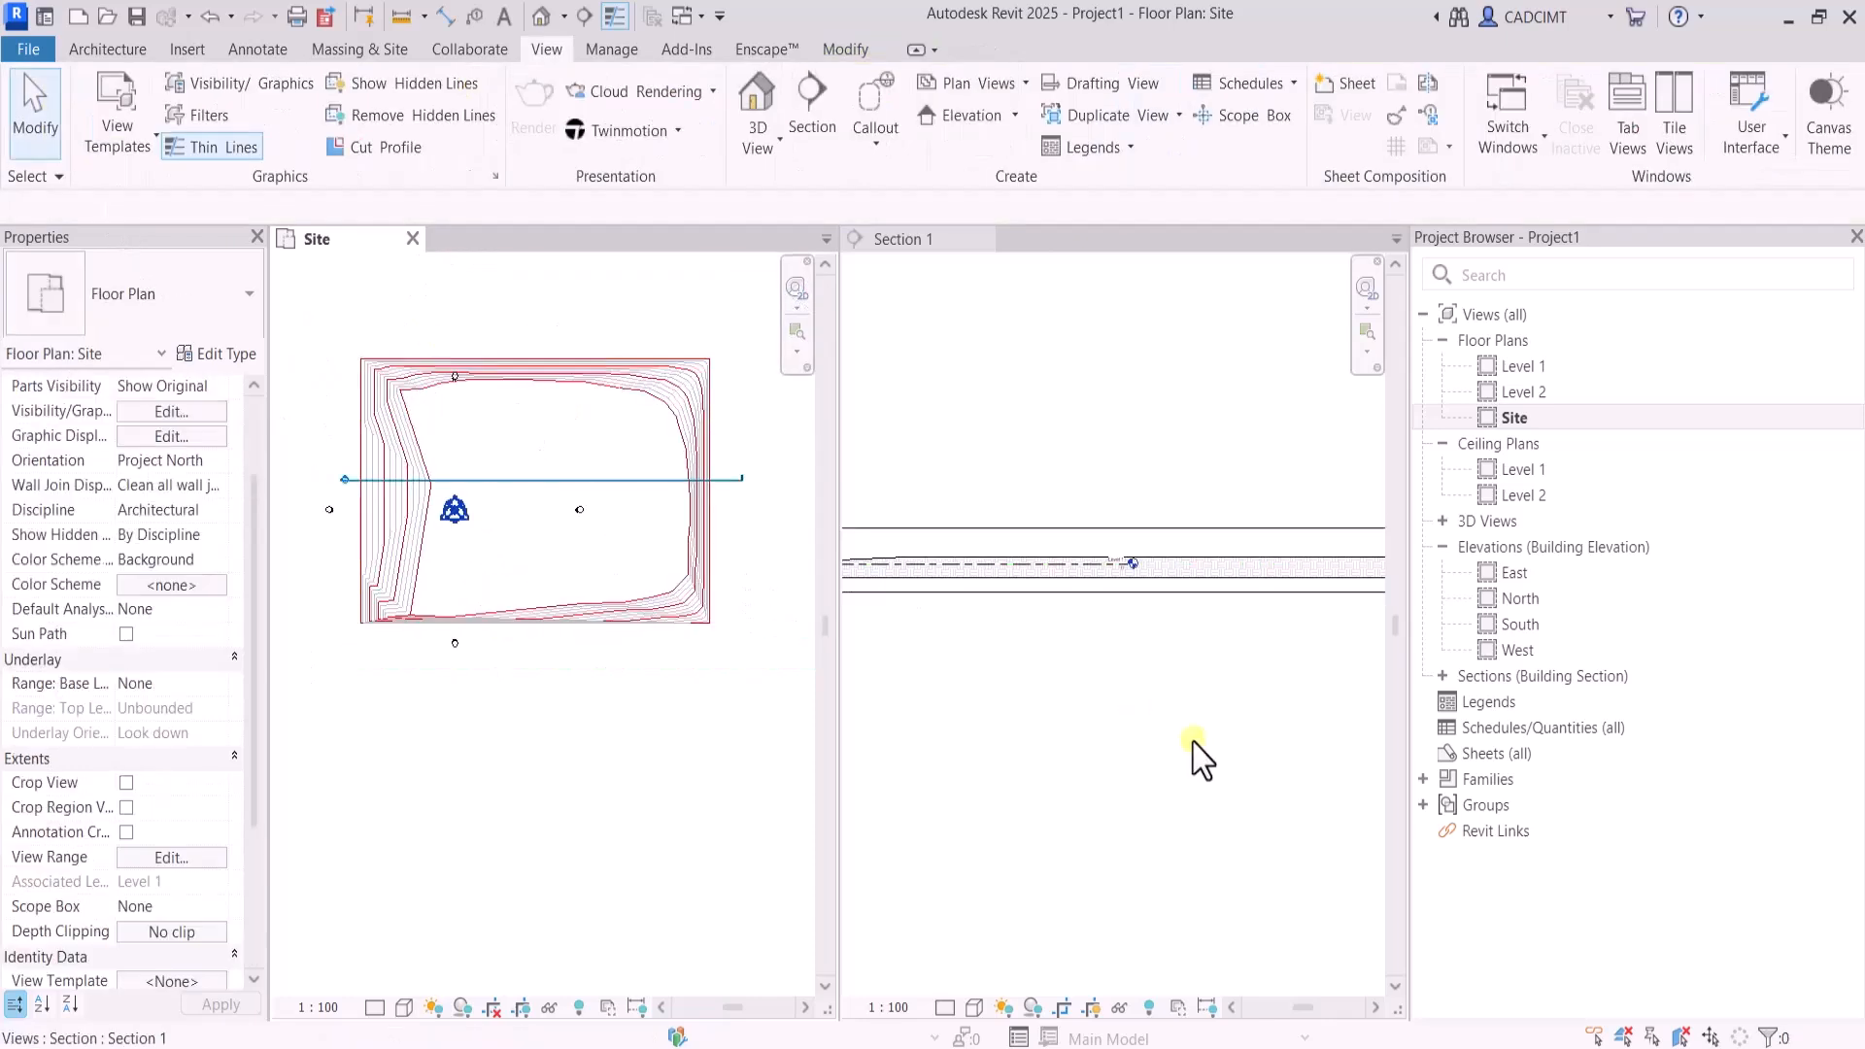
# Compare the widened slope in the section and plan, and return the tiled views to tabs with the Site plan in front
pyautogui.click(679, 425)
pyautogui.click(1234, 649)
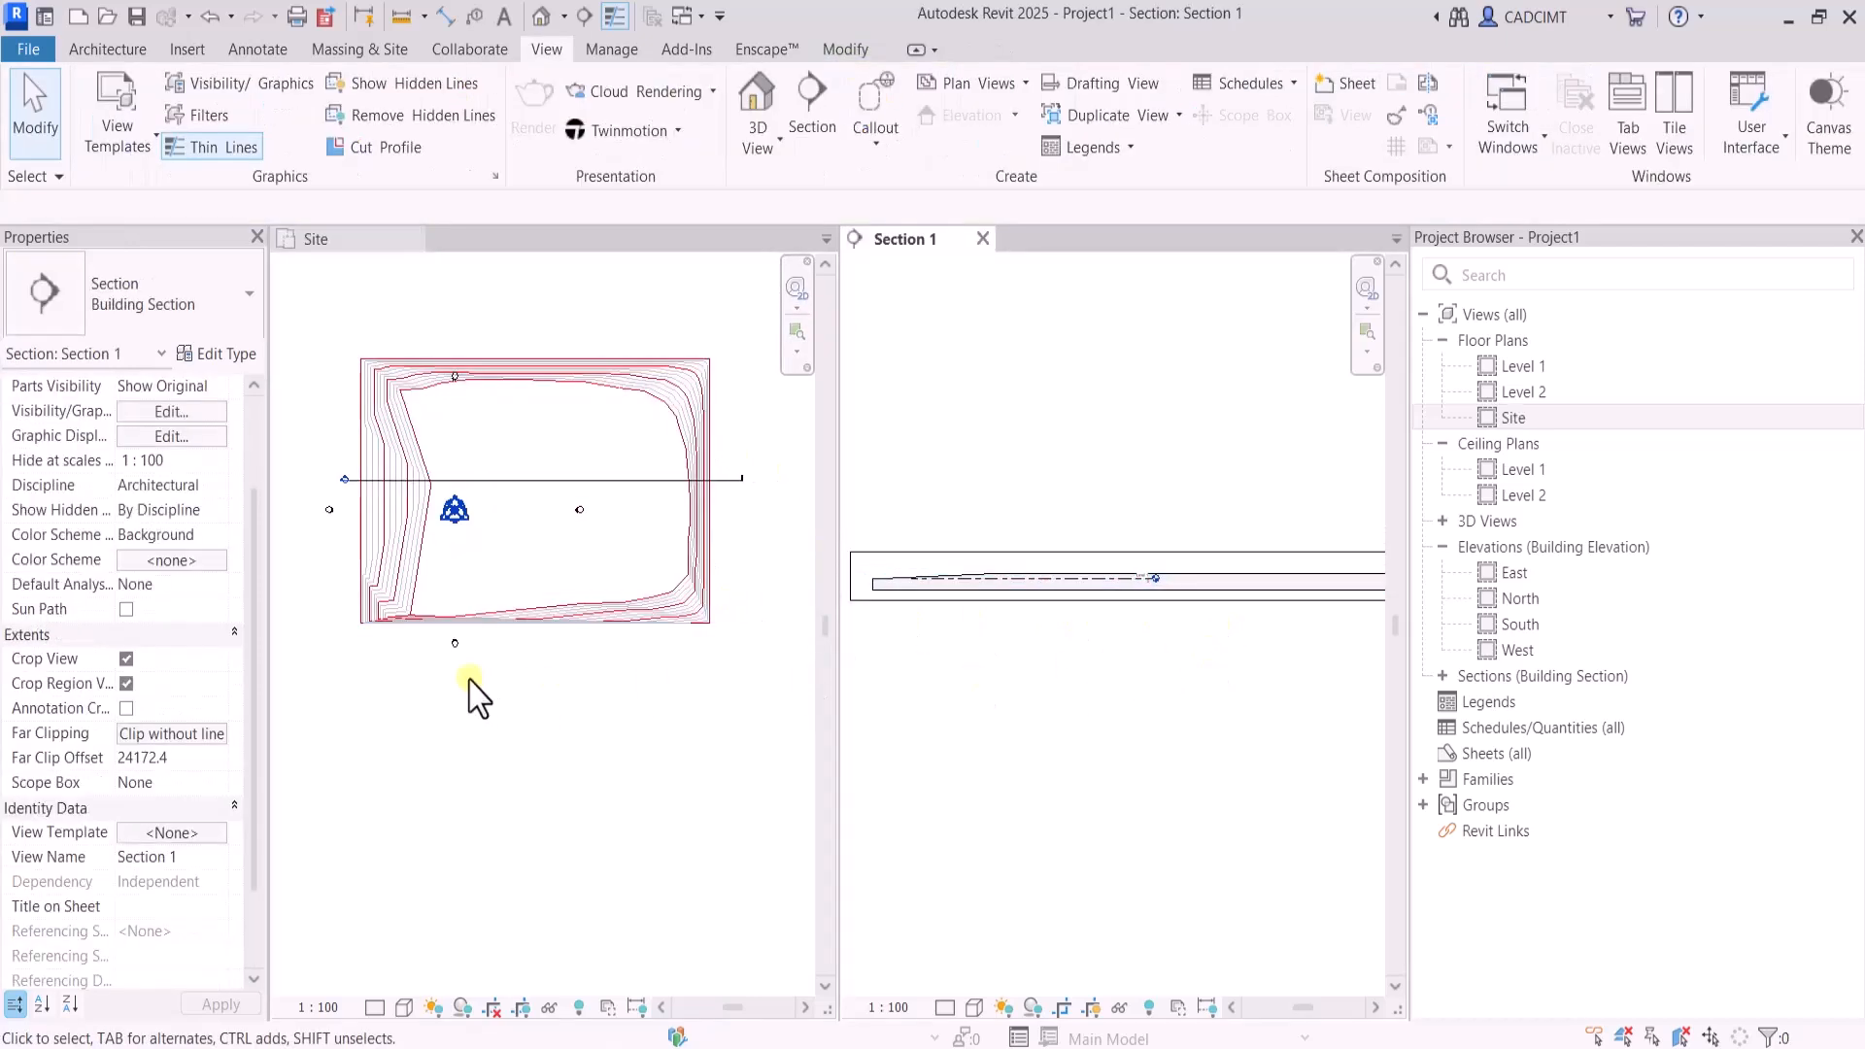
pyautogui.click(671, 413)
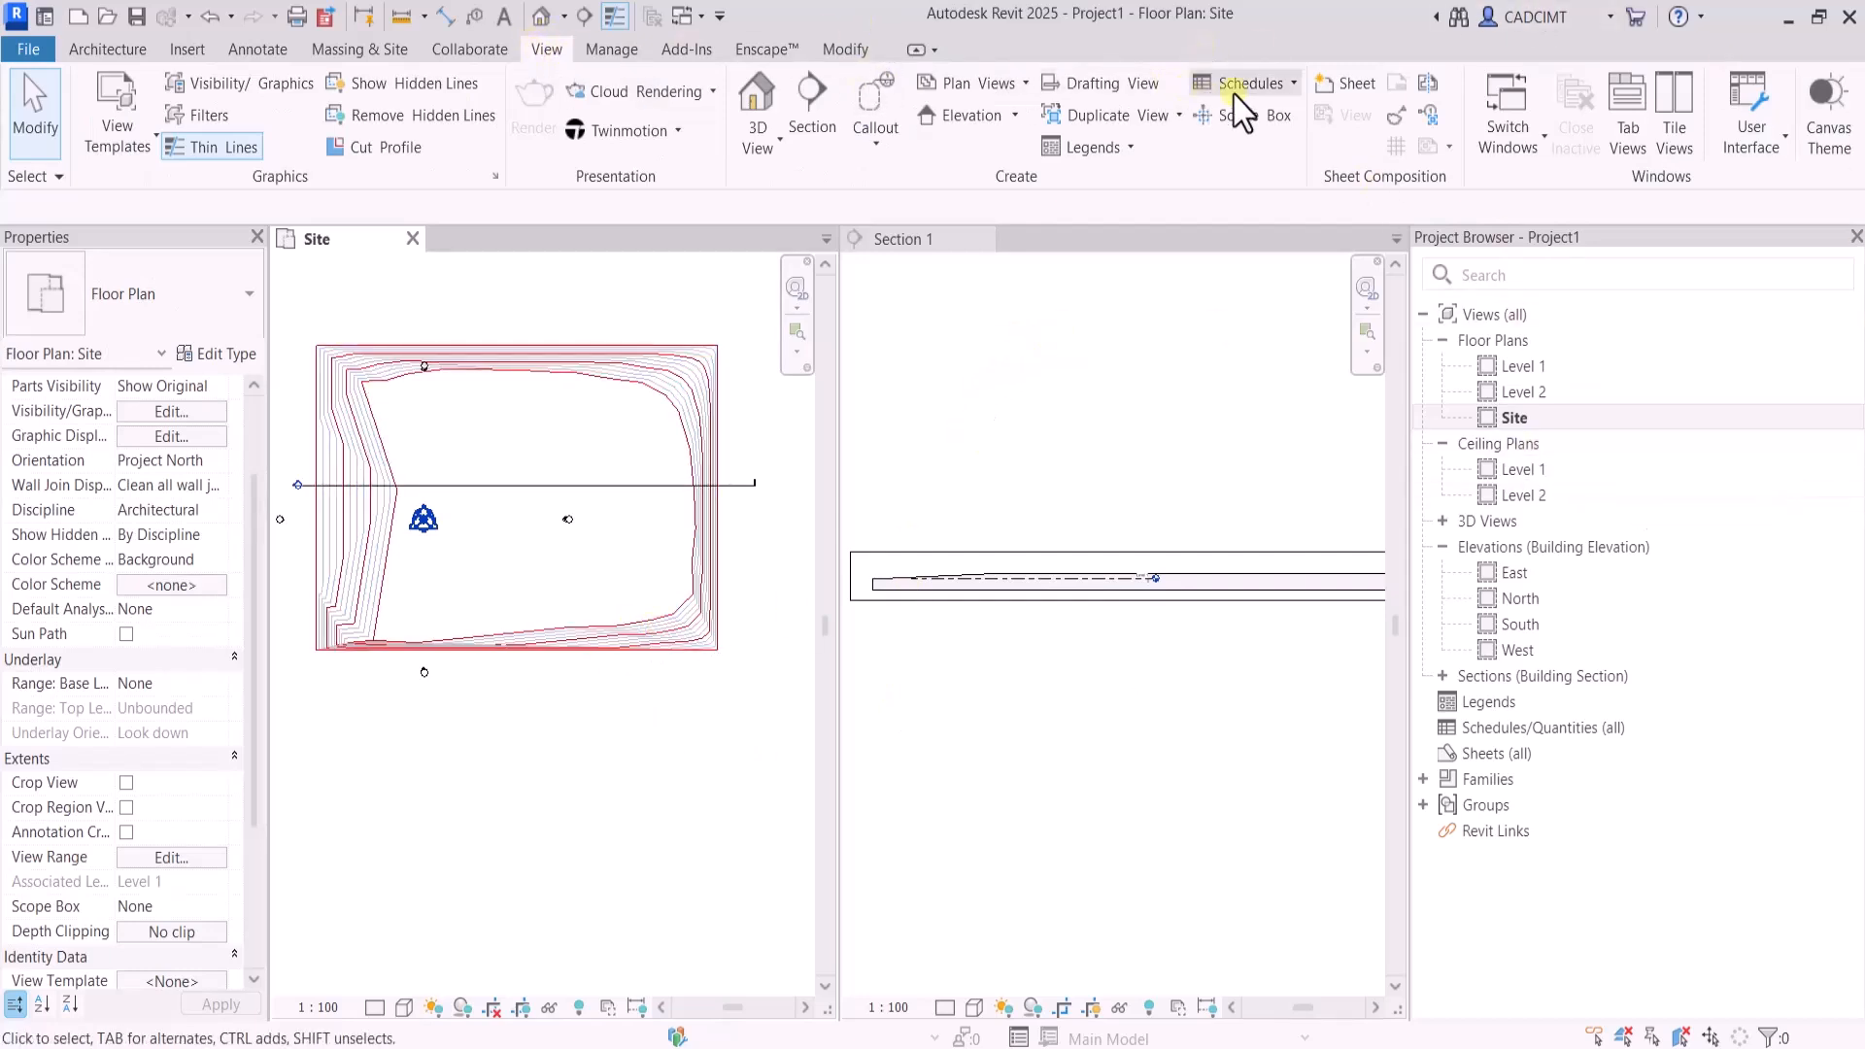
pyautogui.click(1628, 131)
pyautogui.scroll(-2, 1037, 596)
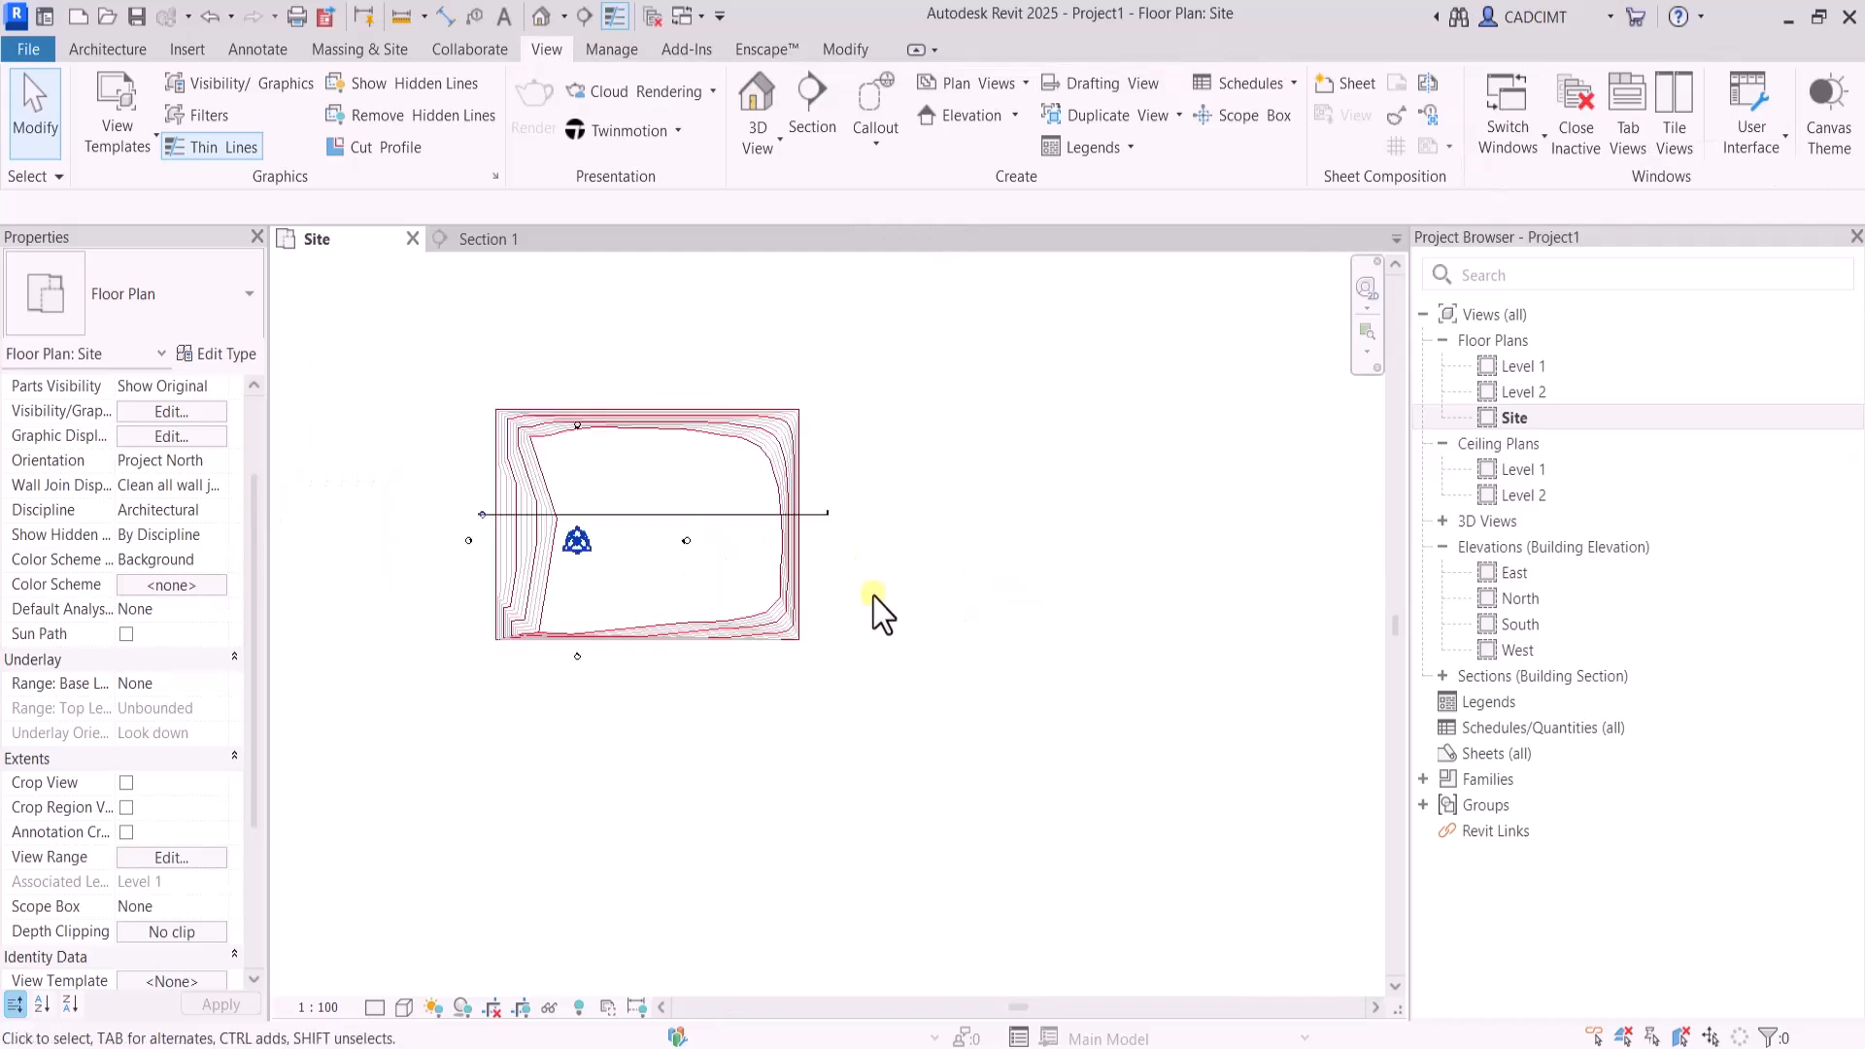
pyautogui.scroll(6, 670, 531)
pyautogui.scroll(-6, 837, 654)
pyautogui.scroll(6, 762, 581)
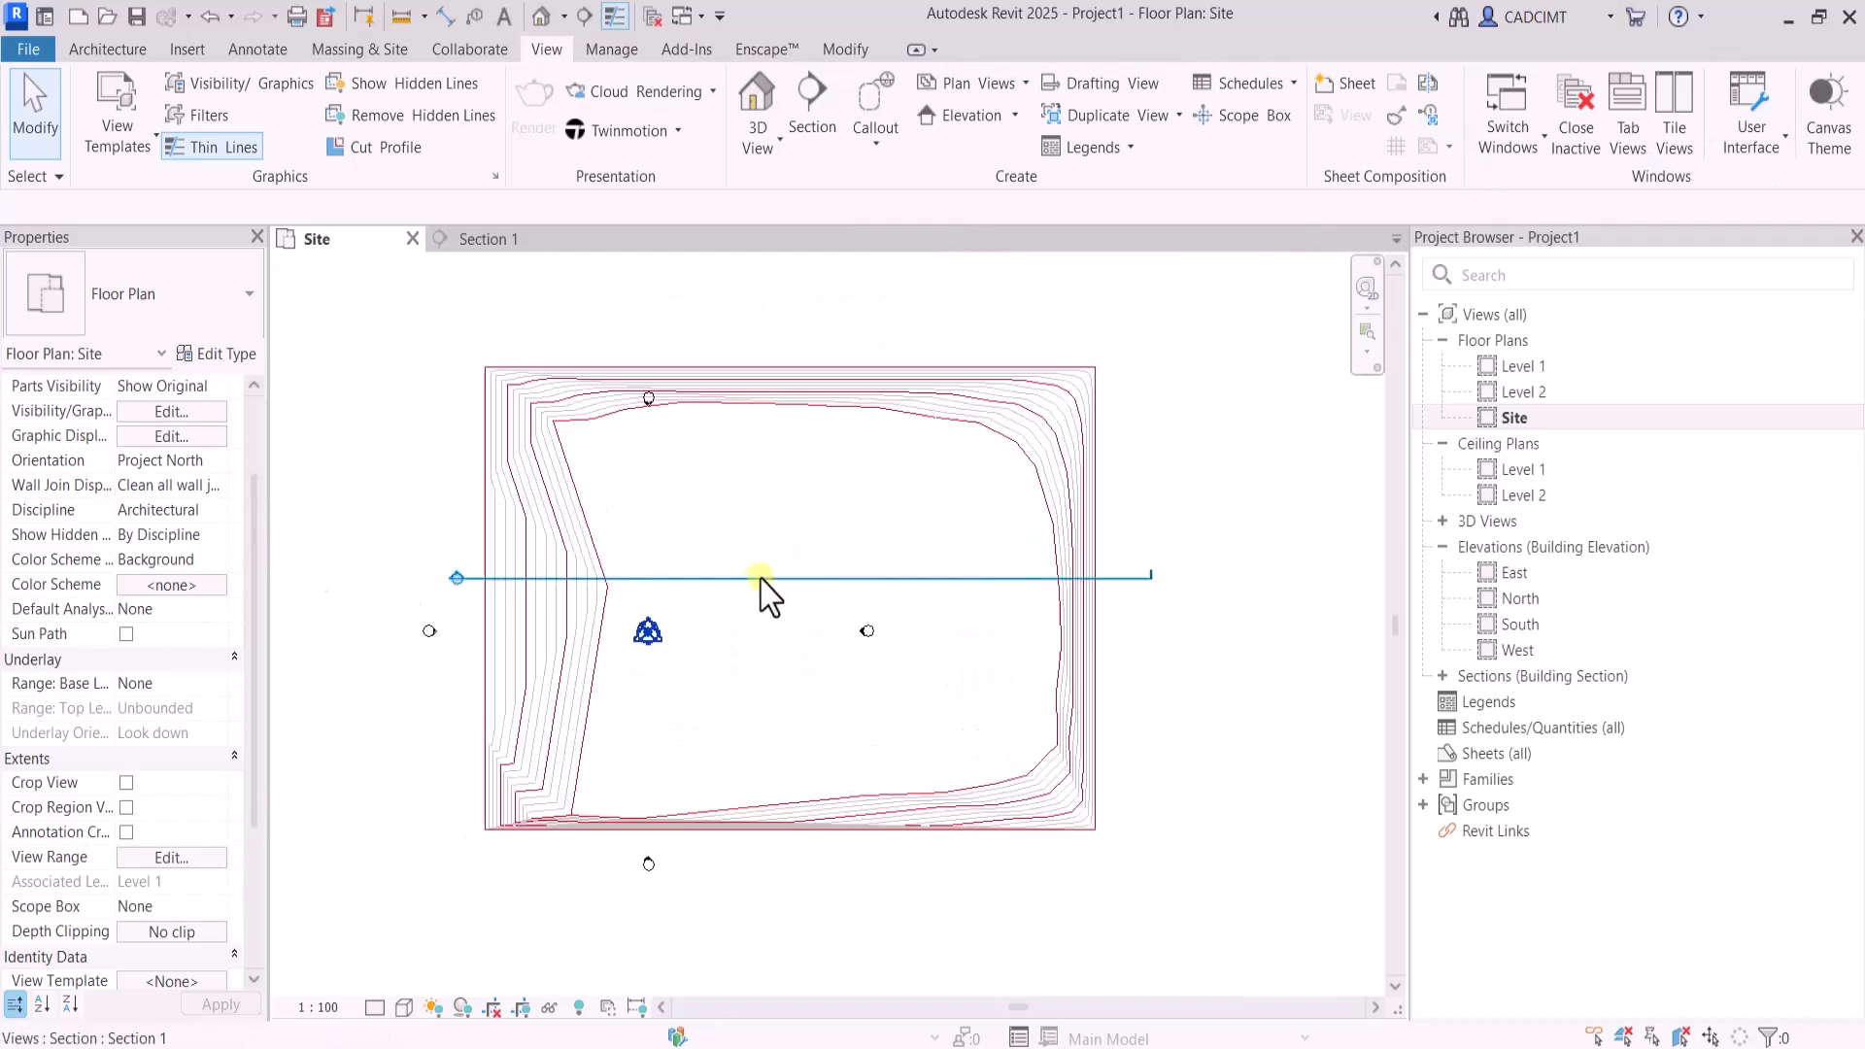
# Look at the deed data table for creating a property line by distances and bearings, and leave without creating one
pyautogui.click(394, 50)
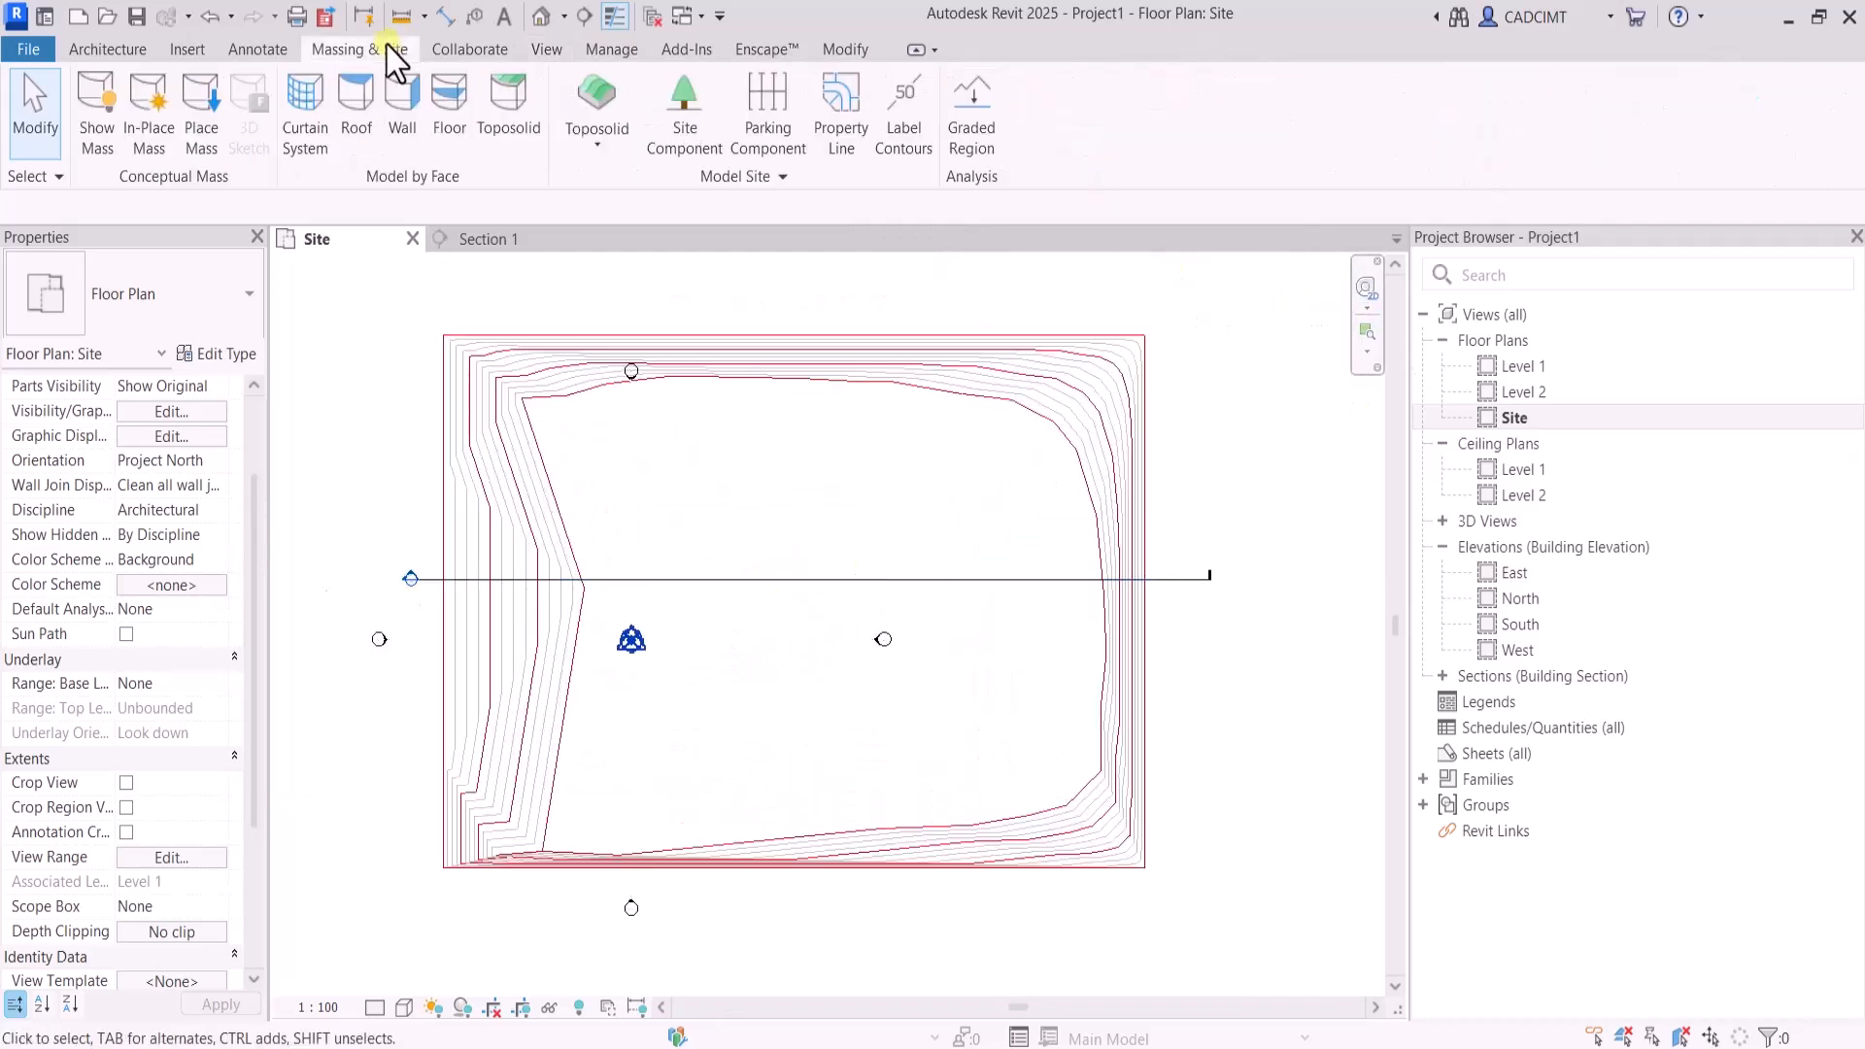
pyautogui.click(853, 126)
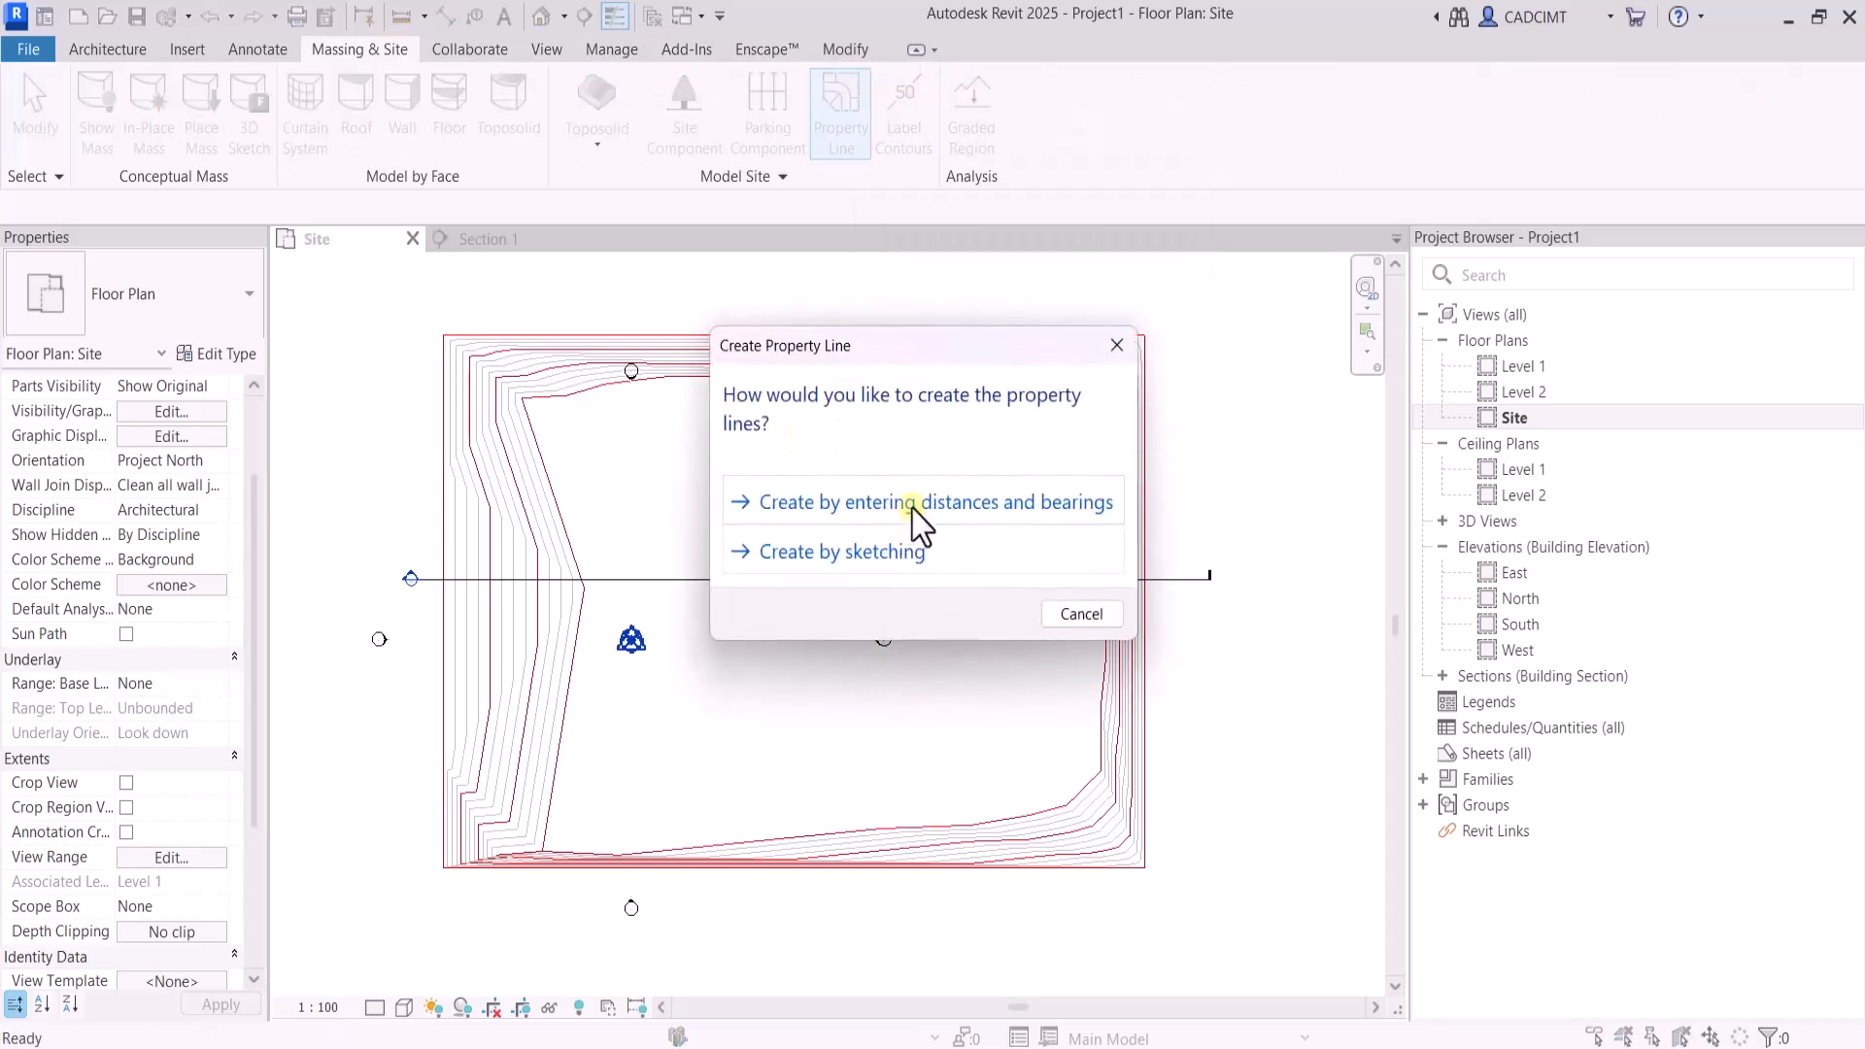
pyautogui.click(913, 509)
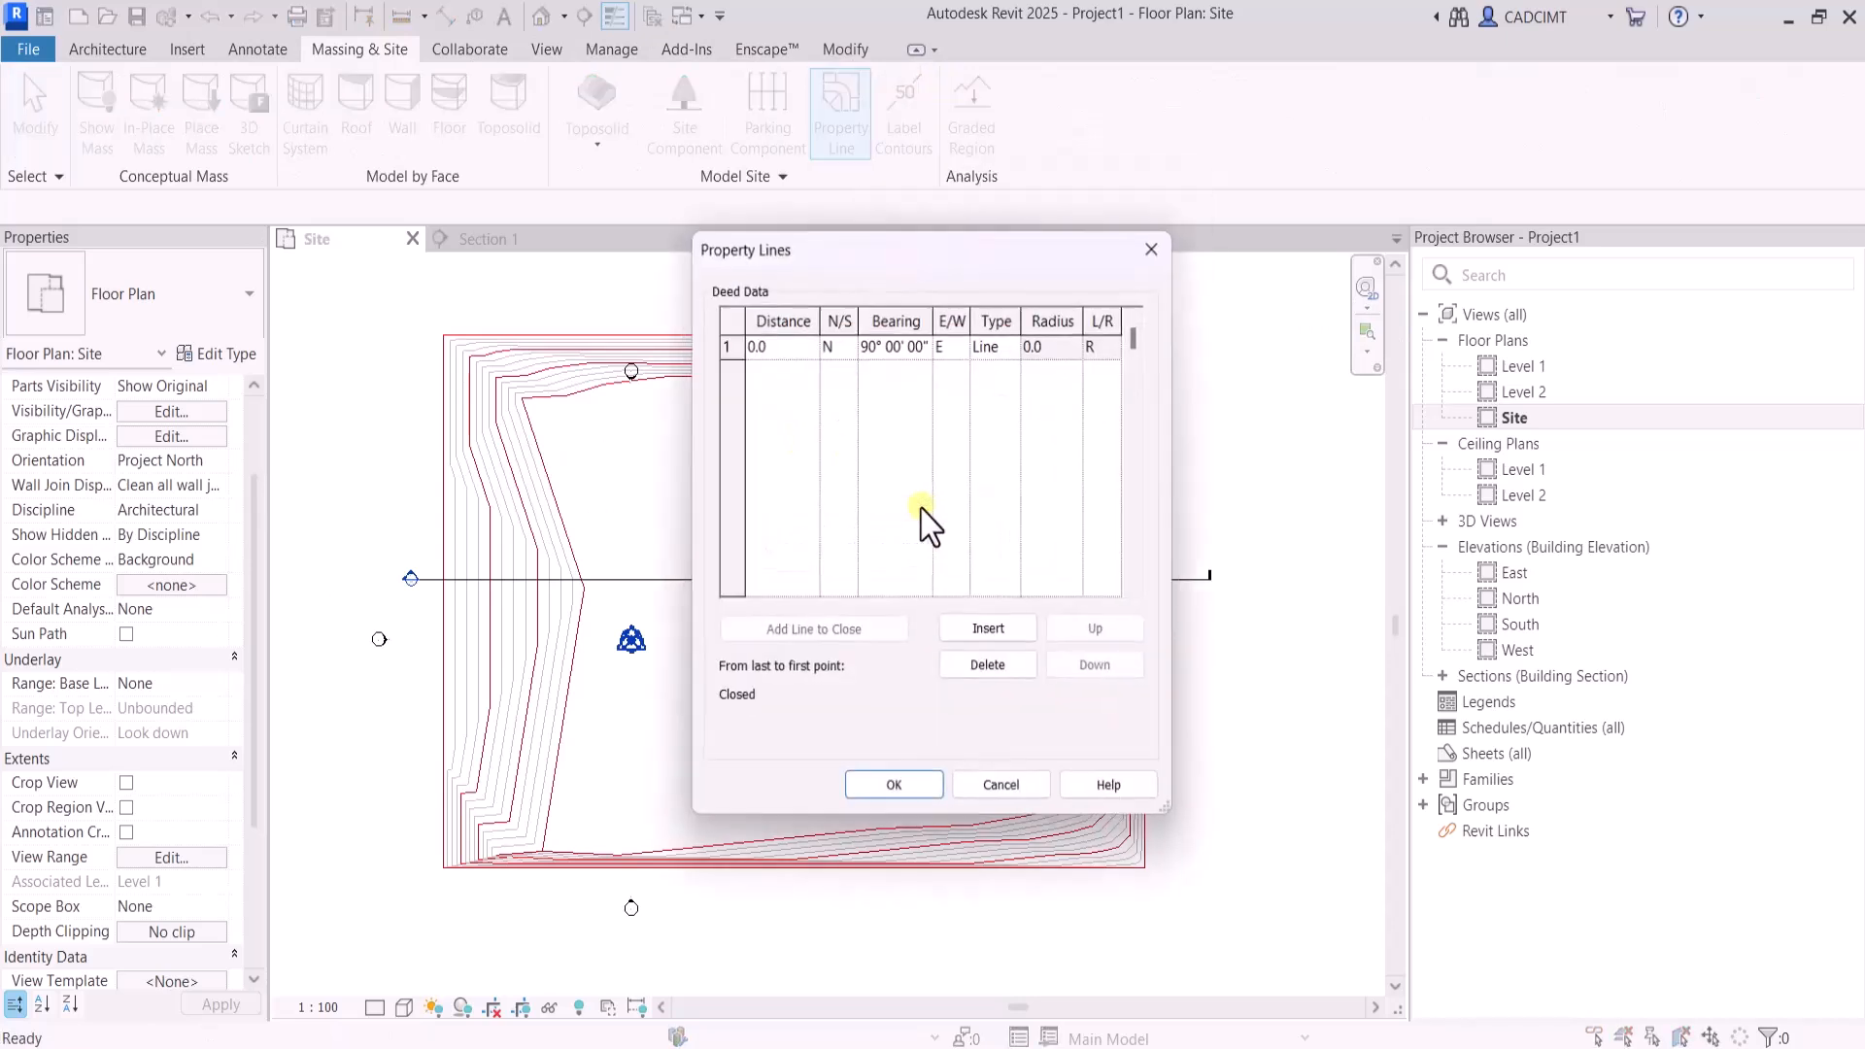
pyautogui.click(993, 803)
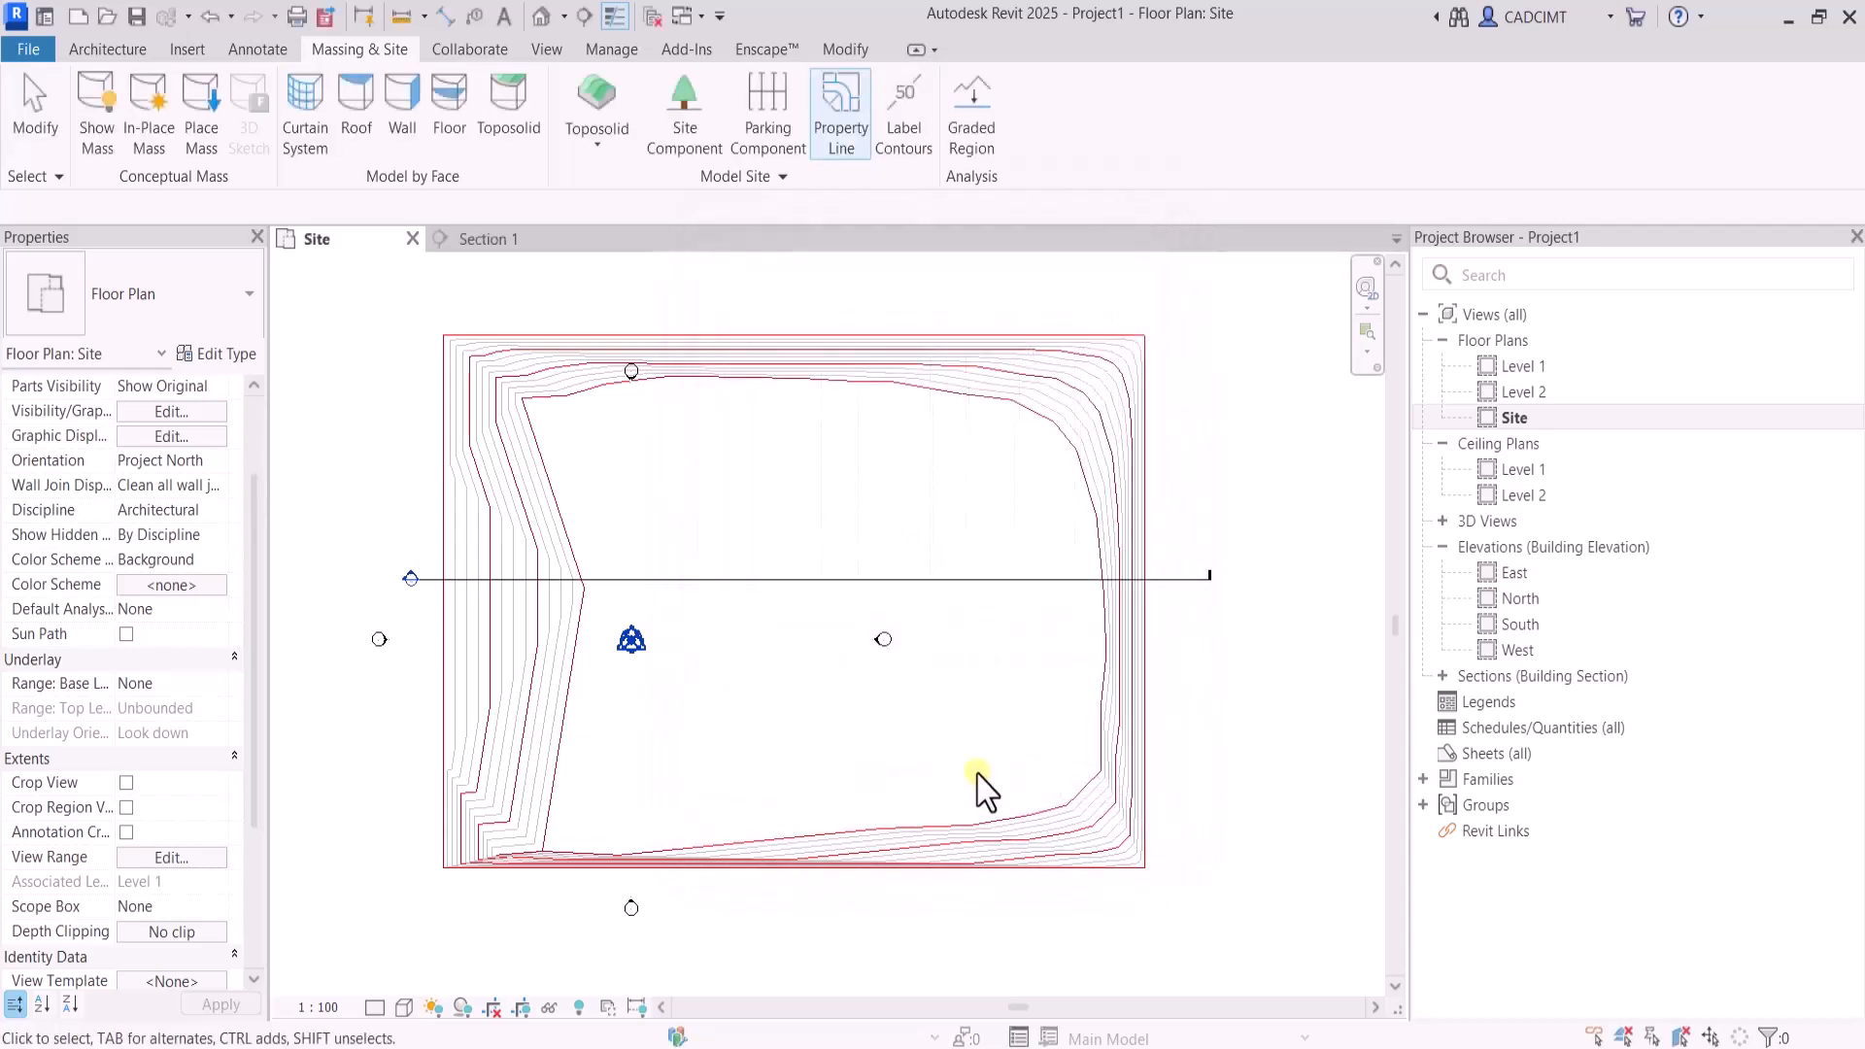
# Start a property line by sketching and draw a rectangle about 31000 wide within the toposolid's level inner area
pyautogui.click(821, 146)
pyautogui.click(812, 550)
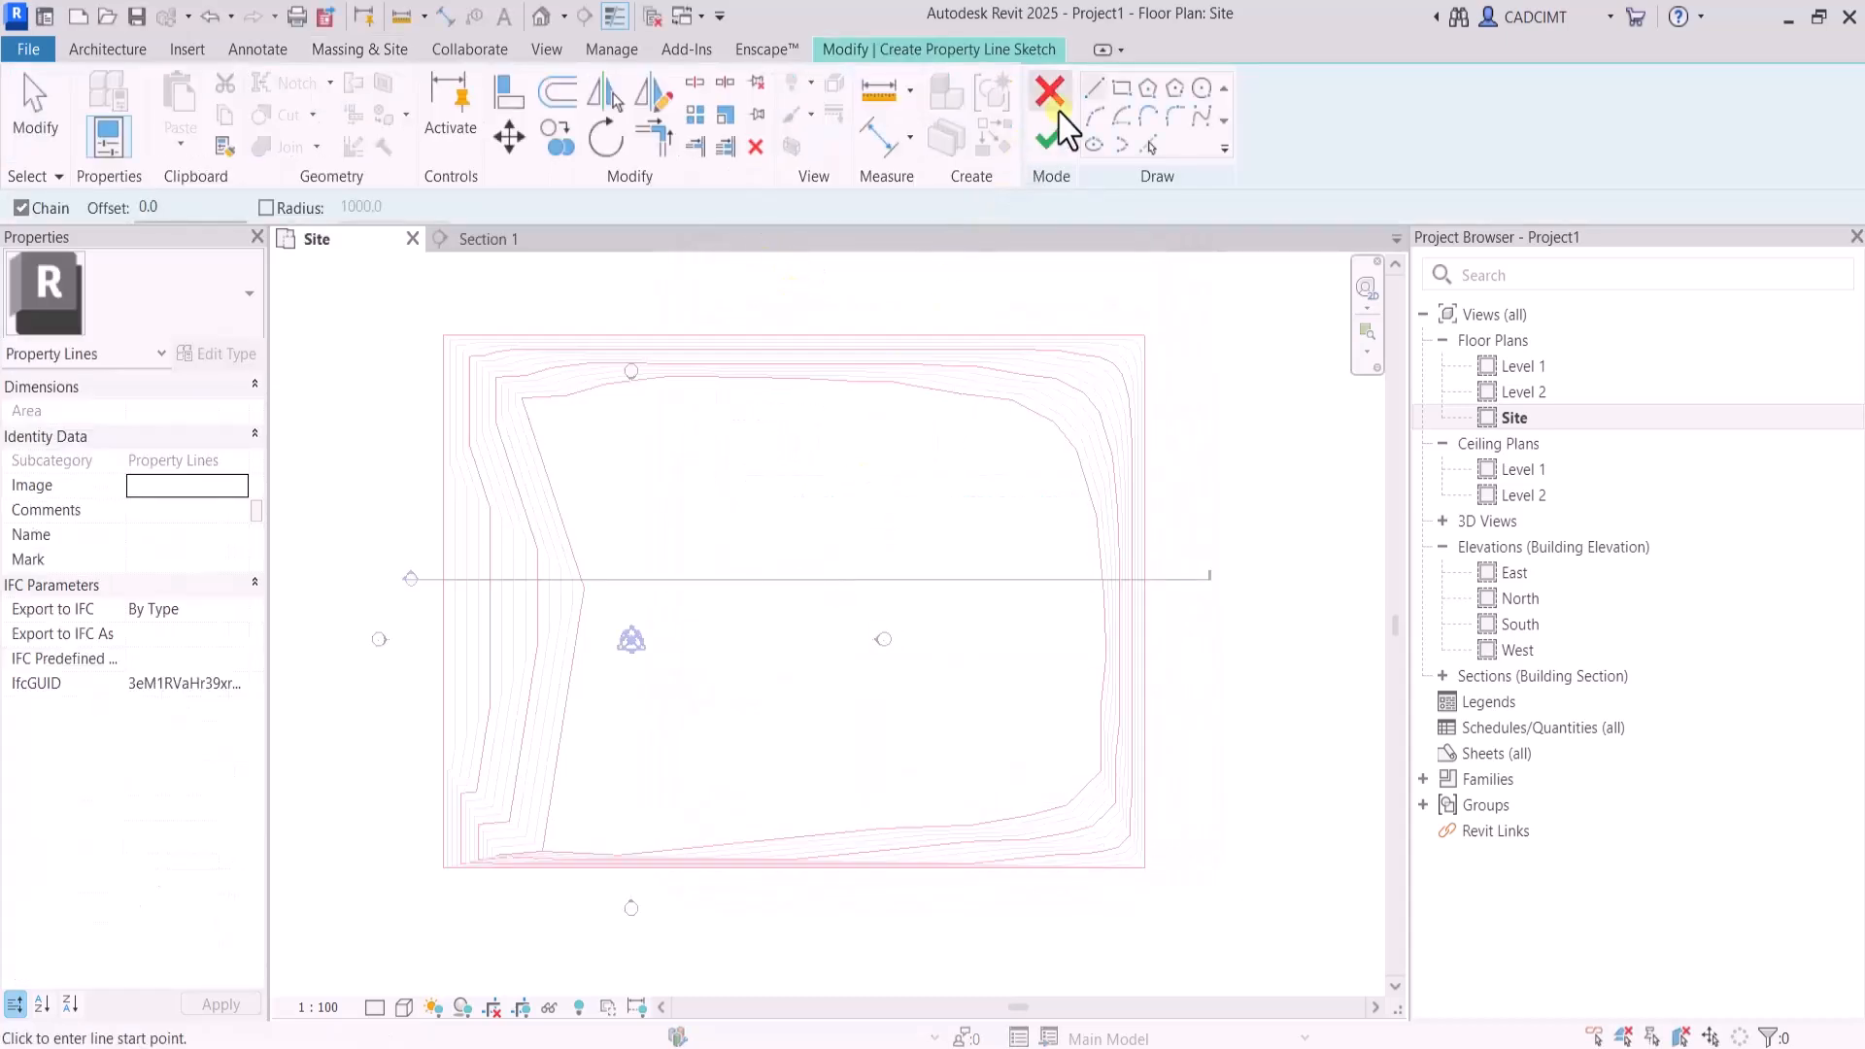
pyautogui.click(1124, 89)
pyautogui.click(663, 442)
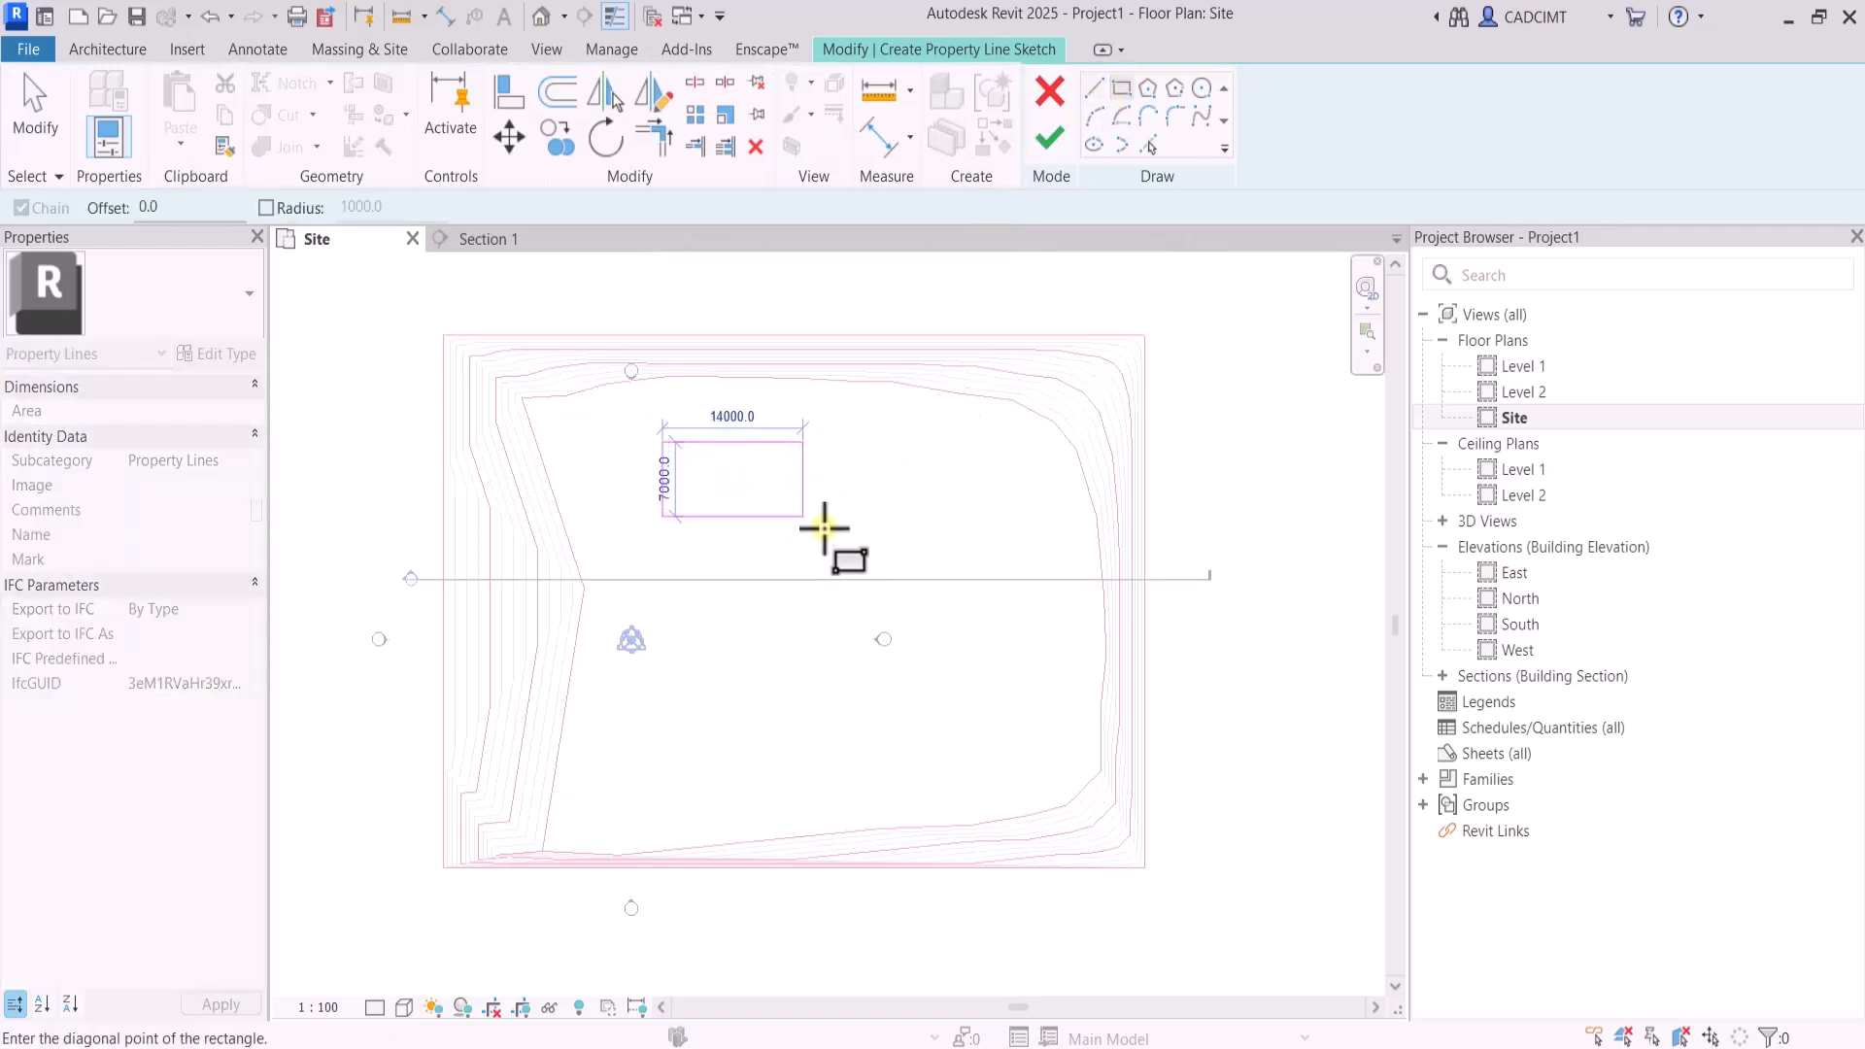
pyautogui.click(974, 709)
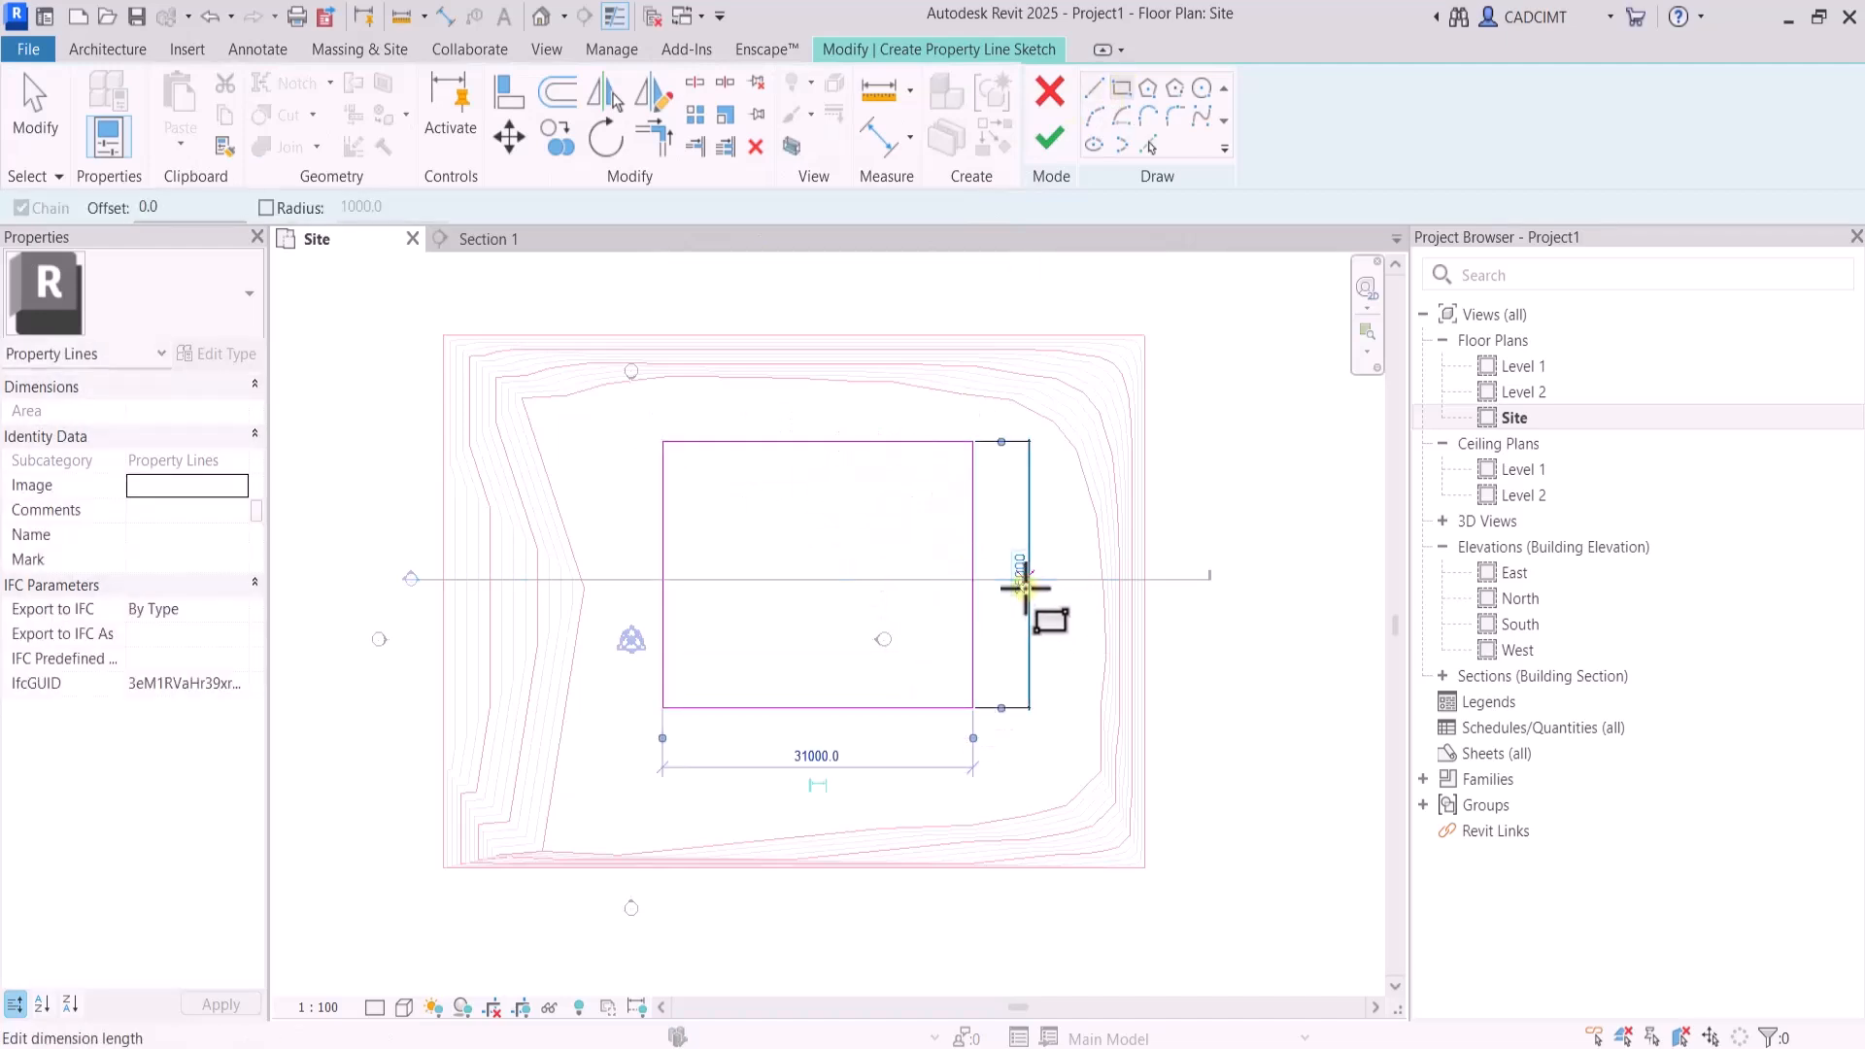
# Set the property line rectangle's height to 25000 and its width to 35 m, and finish the sketch
pyautogui.click(1023, 583)
pyautogui.write('25000')
pyautogui.press('Return')
pyautogui.click(814, 762)
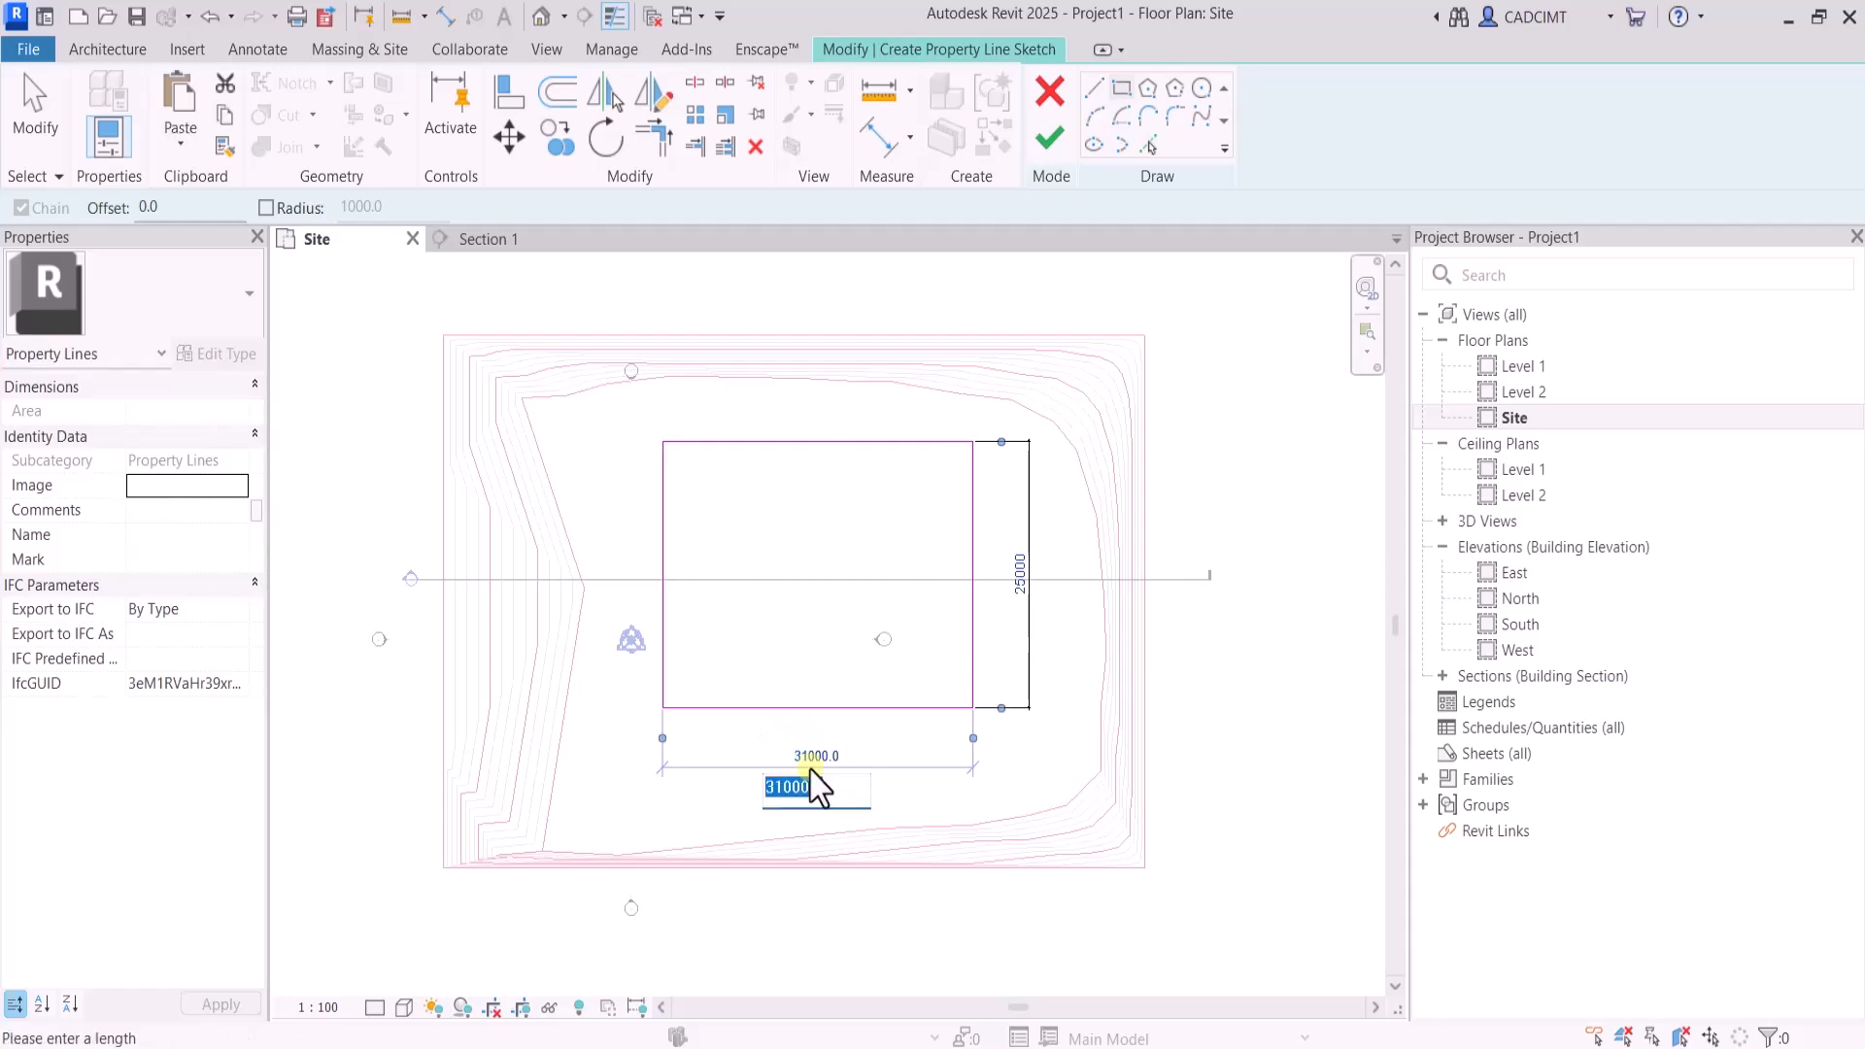
pyautogui.write('35m')
pyautogui.press('Return')
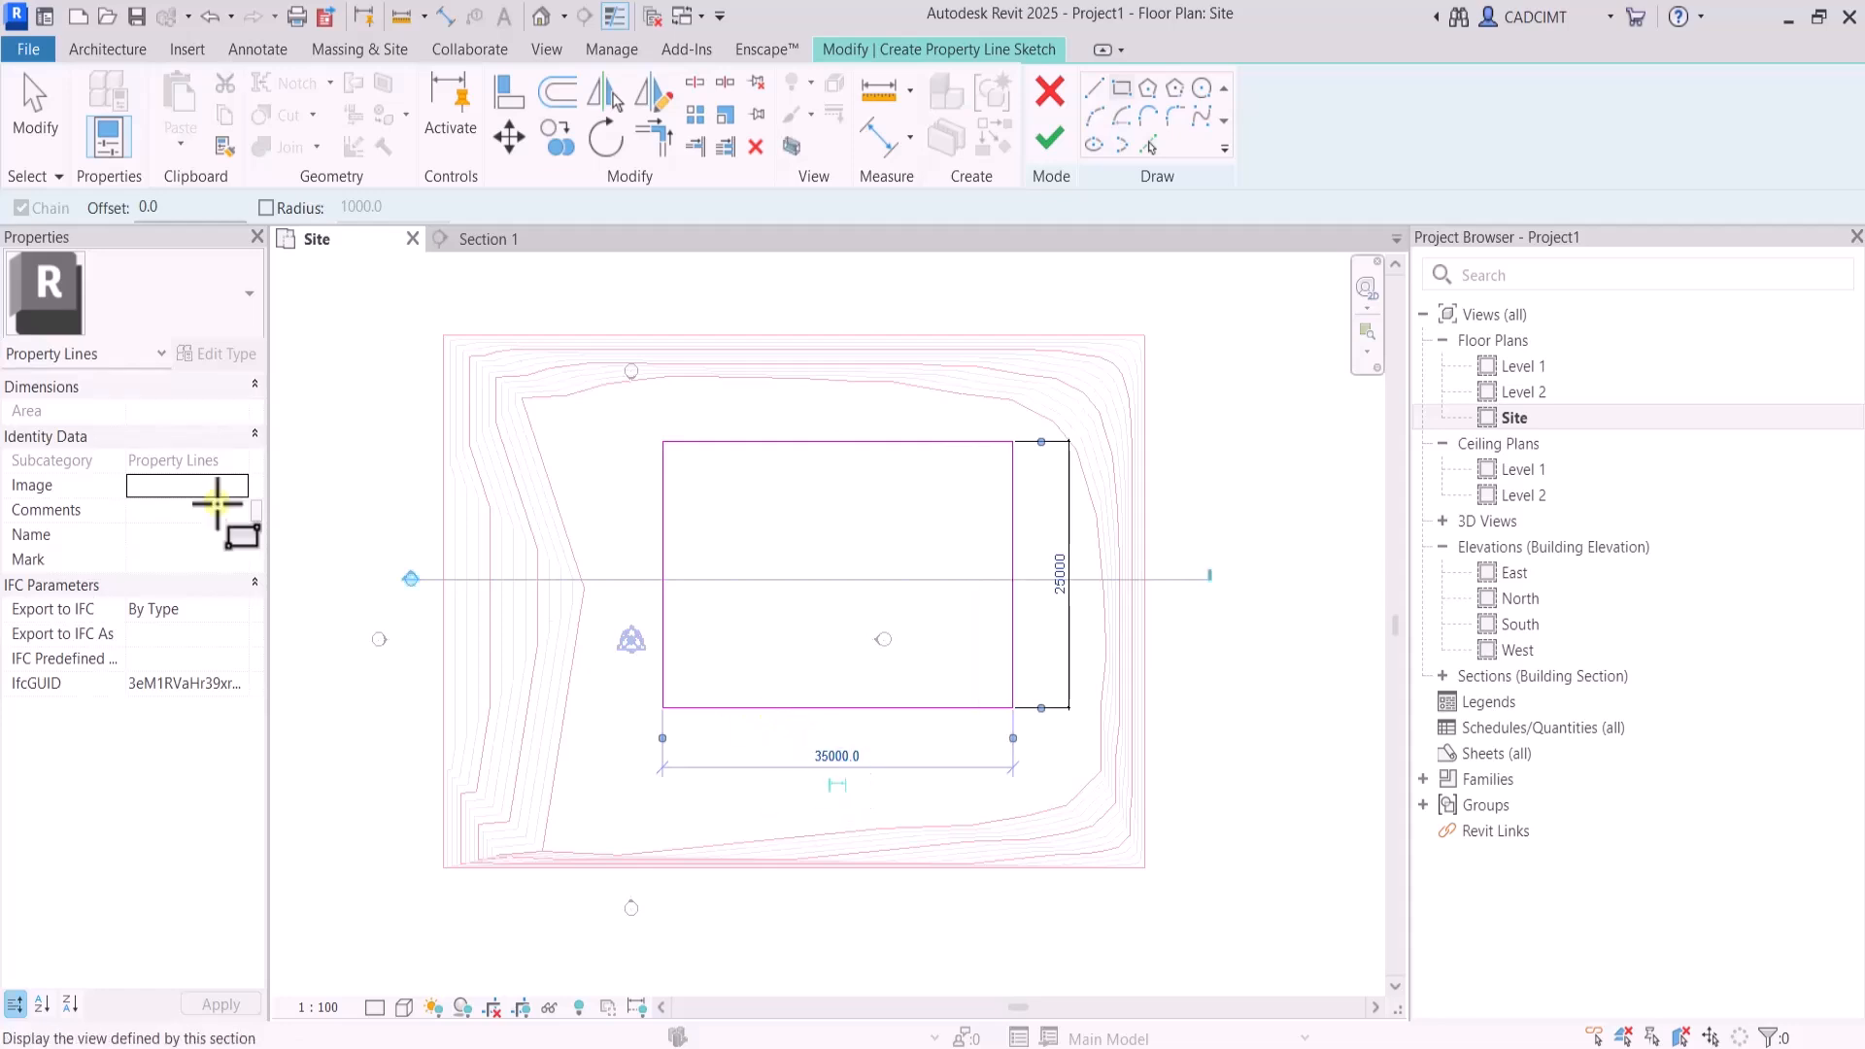
pyautogui.click(34, 107)
pyautogui.click(1049, 144)
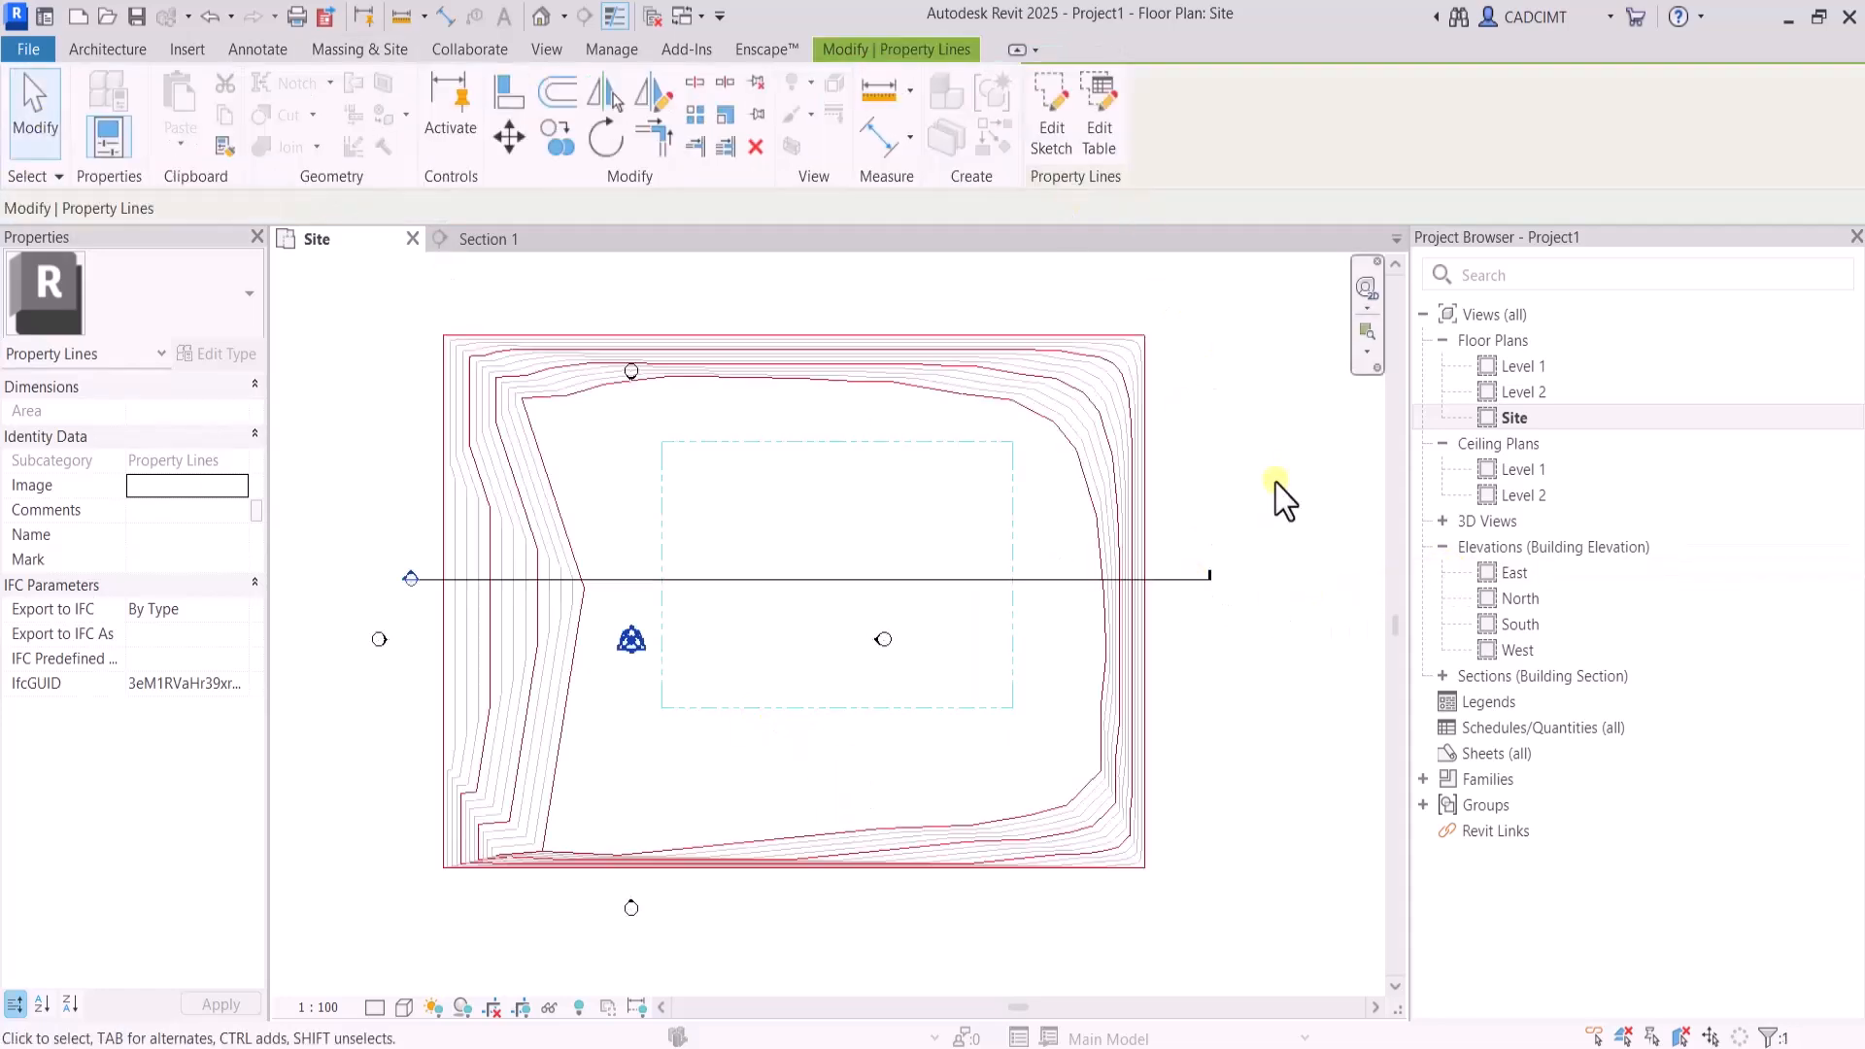
# Select the finished property line to check its area, and clear the selection
pyautogui.click(1263, 492)
pyautogui.click(1013, 530)
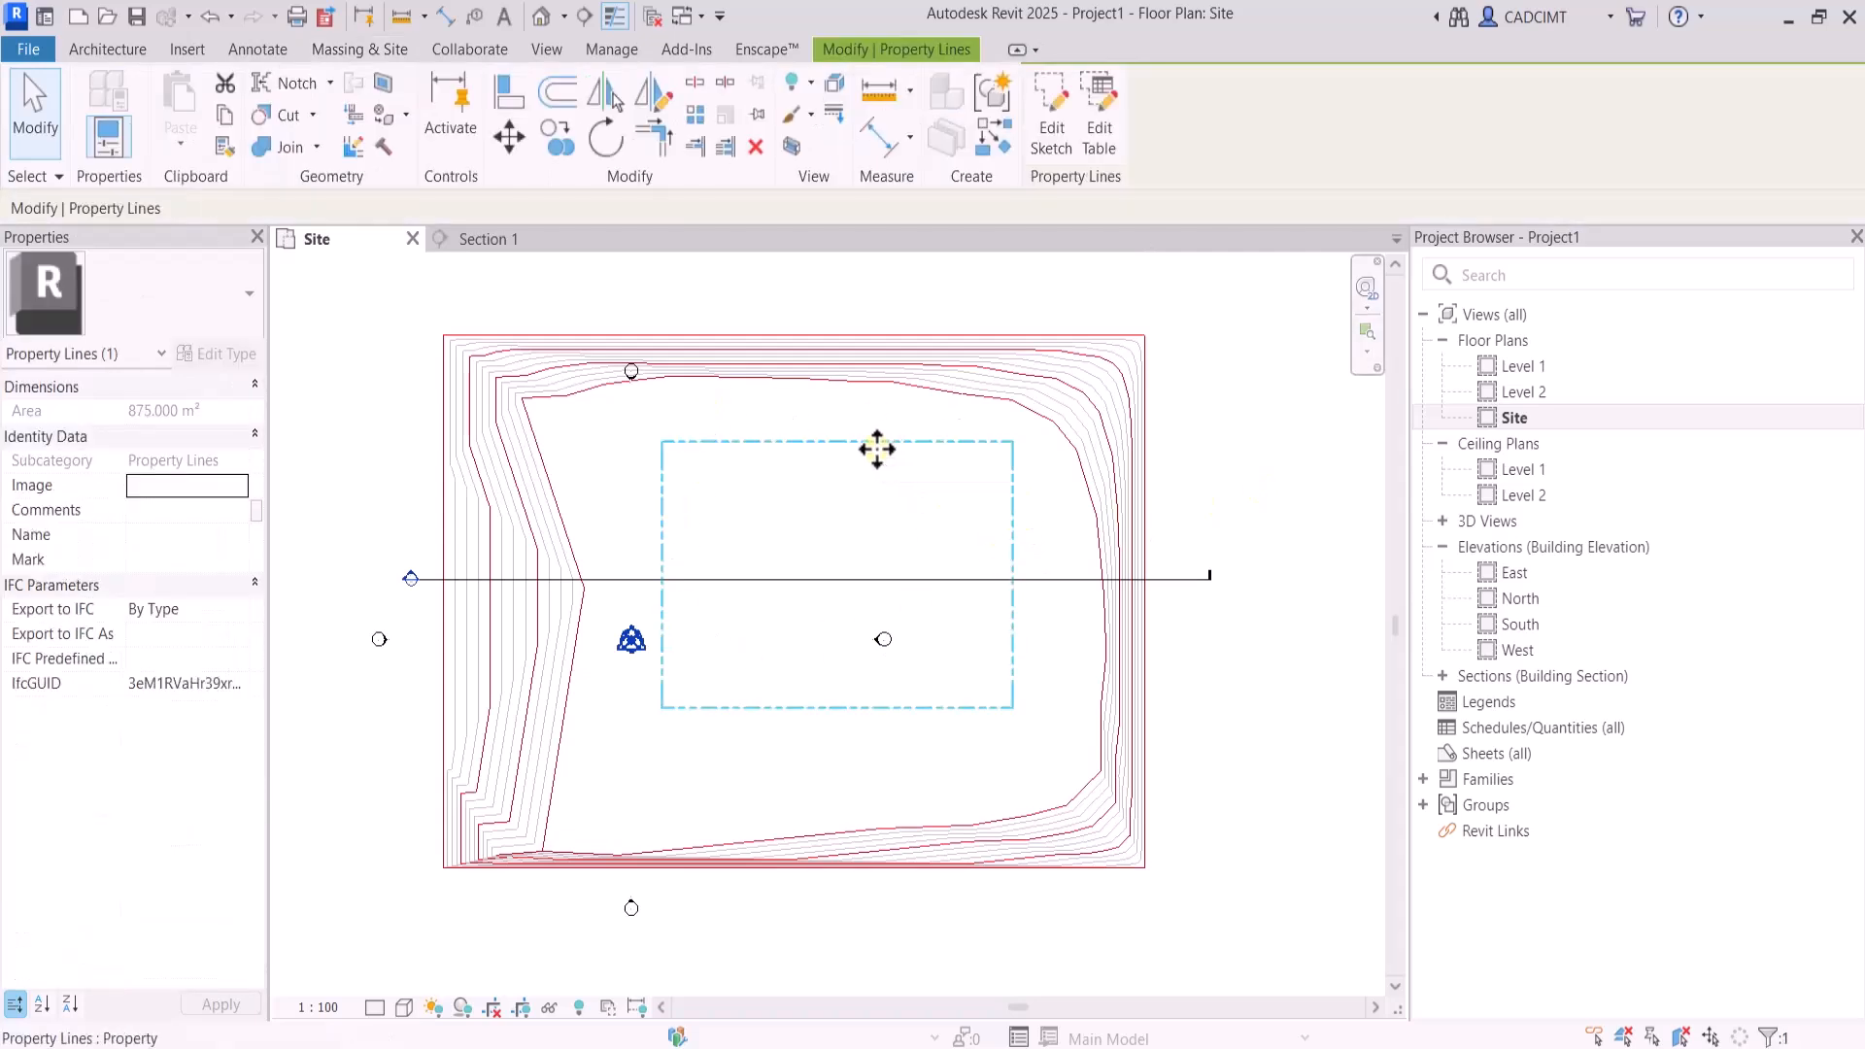
pyautogui.click(883, 287)
pyautogui.scroll(-1, 1058, 608)
pyautogui.scroll(2, 1002, 565)
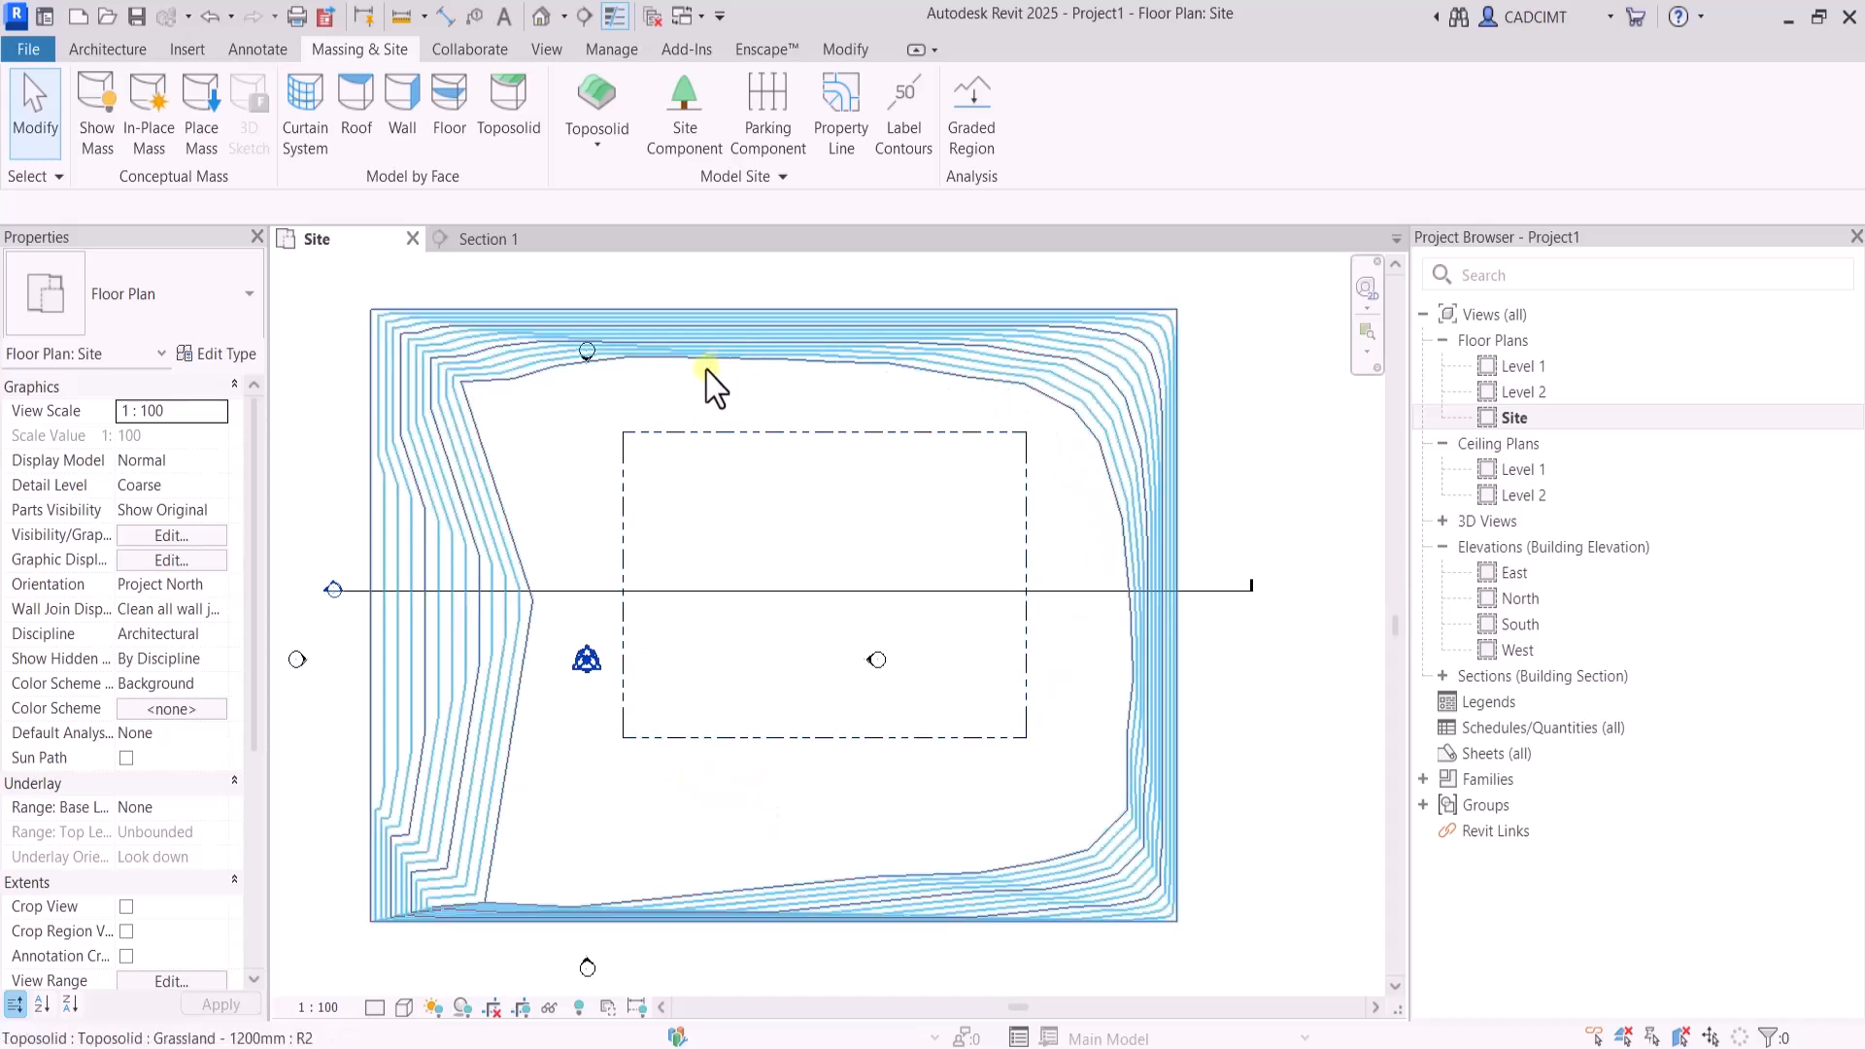
pyautogui.click(770, 330)
pyautogui.click(1547, 83)
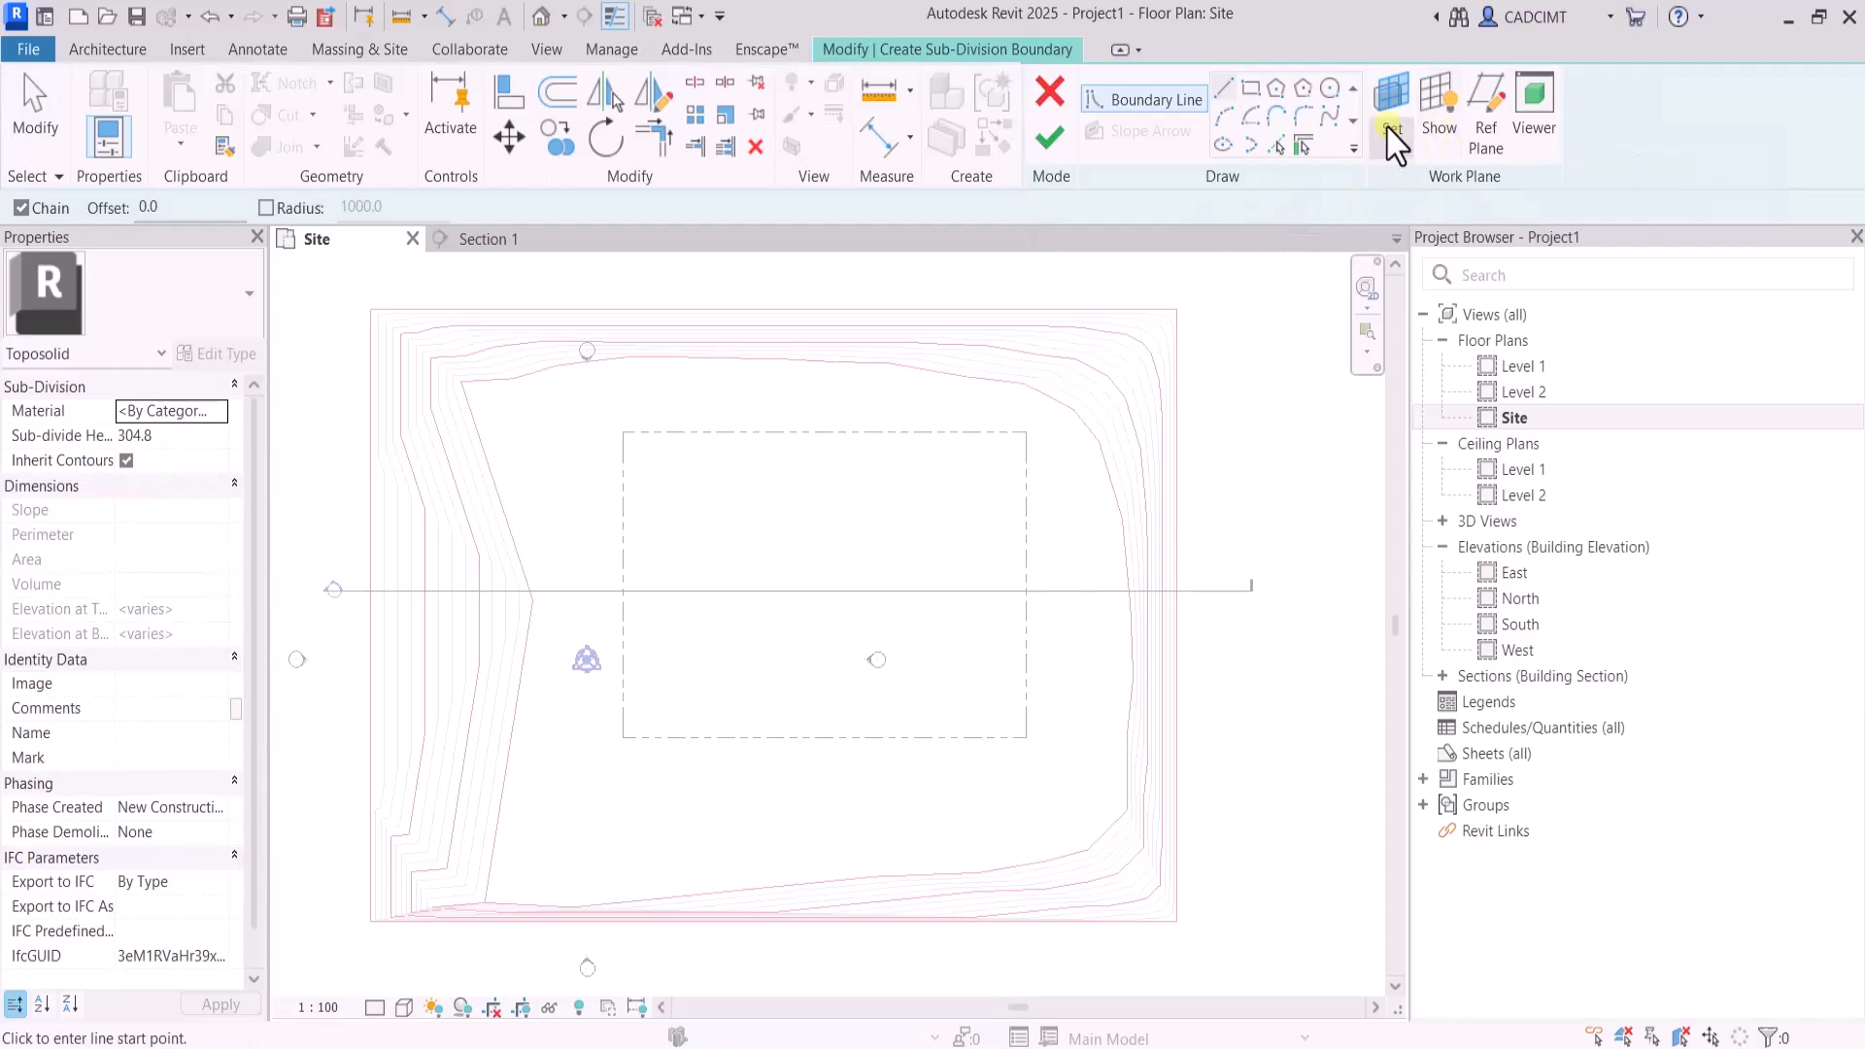
pyautogui.click(1048, 95)
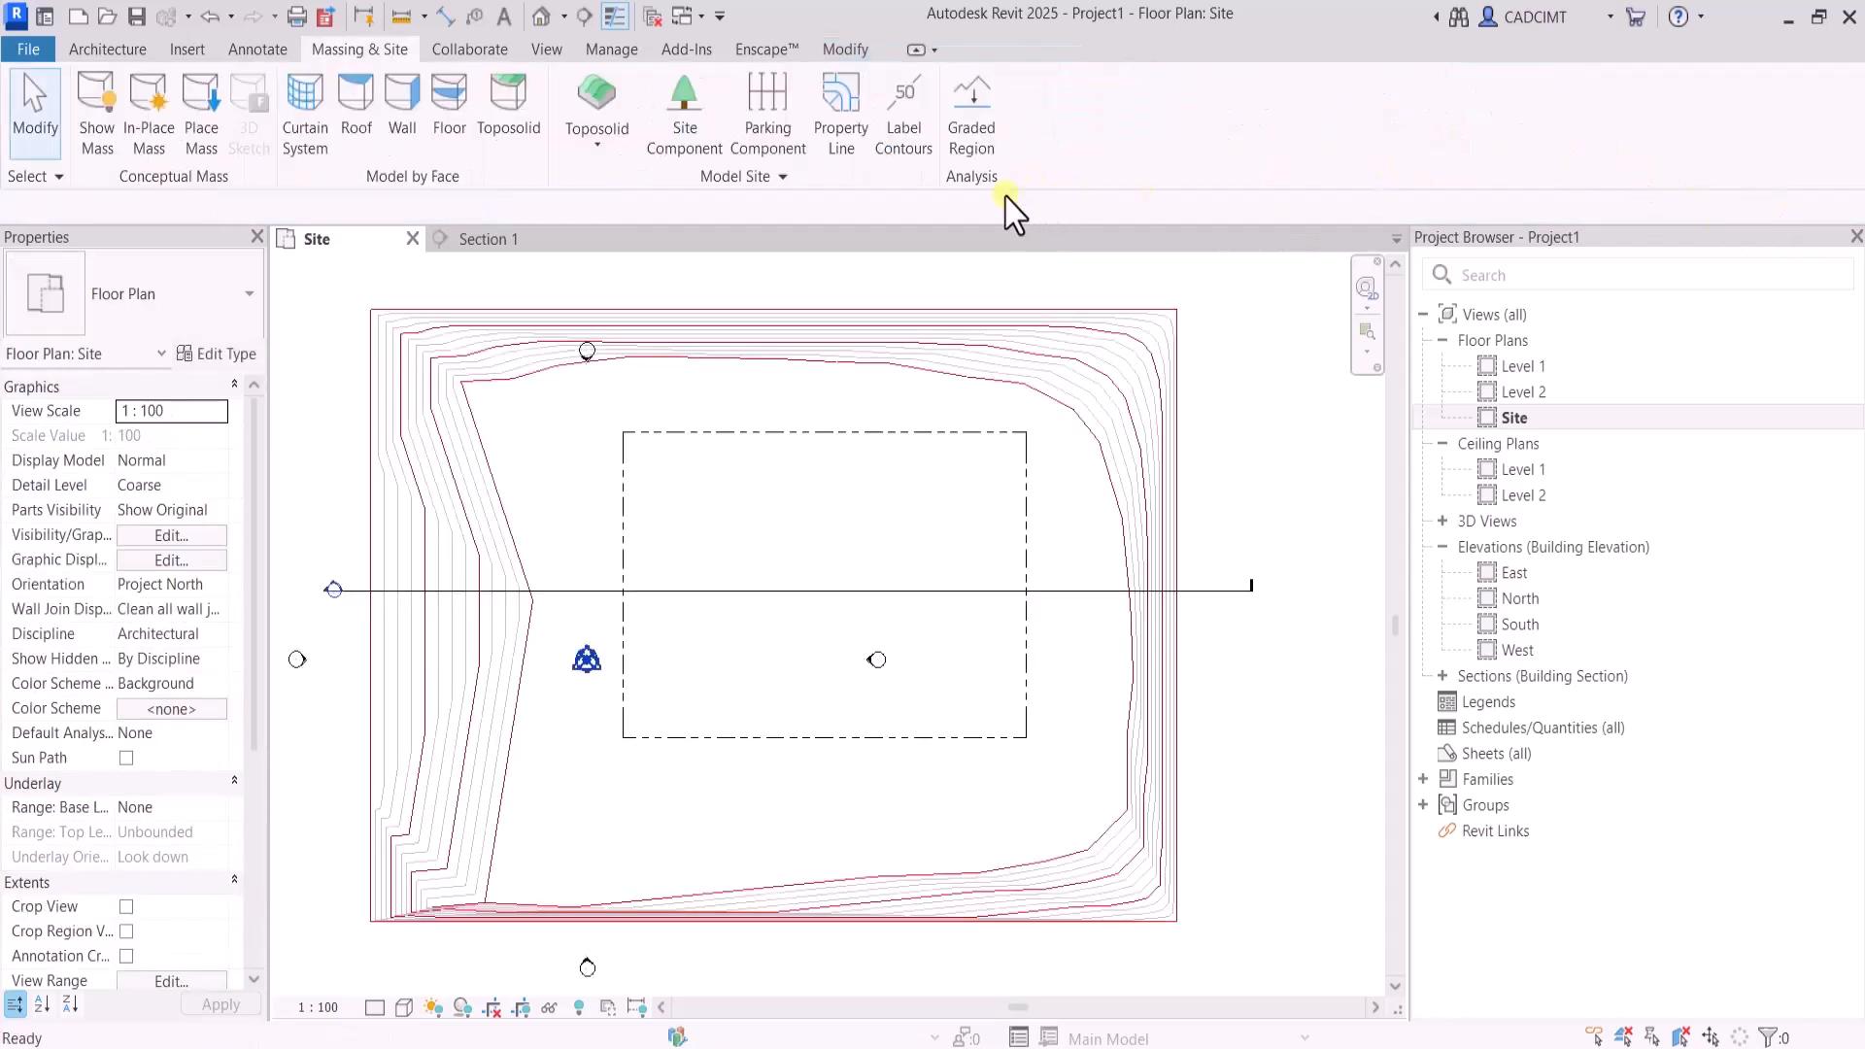
# Start a sub-division of the toposolid and sketch a vertical west boundary line joined to a horizontal south line about 53000 long
pyautogui.click(862, 375)
pyautogui.click(1601, 116)
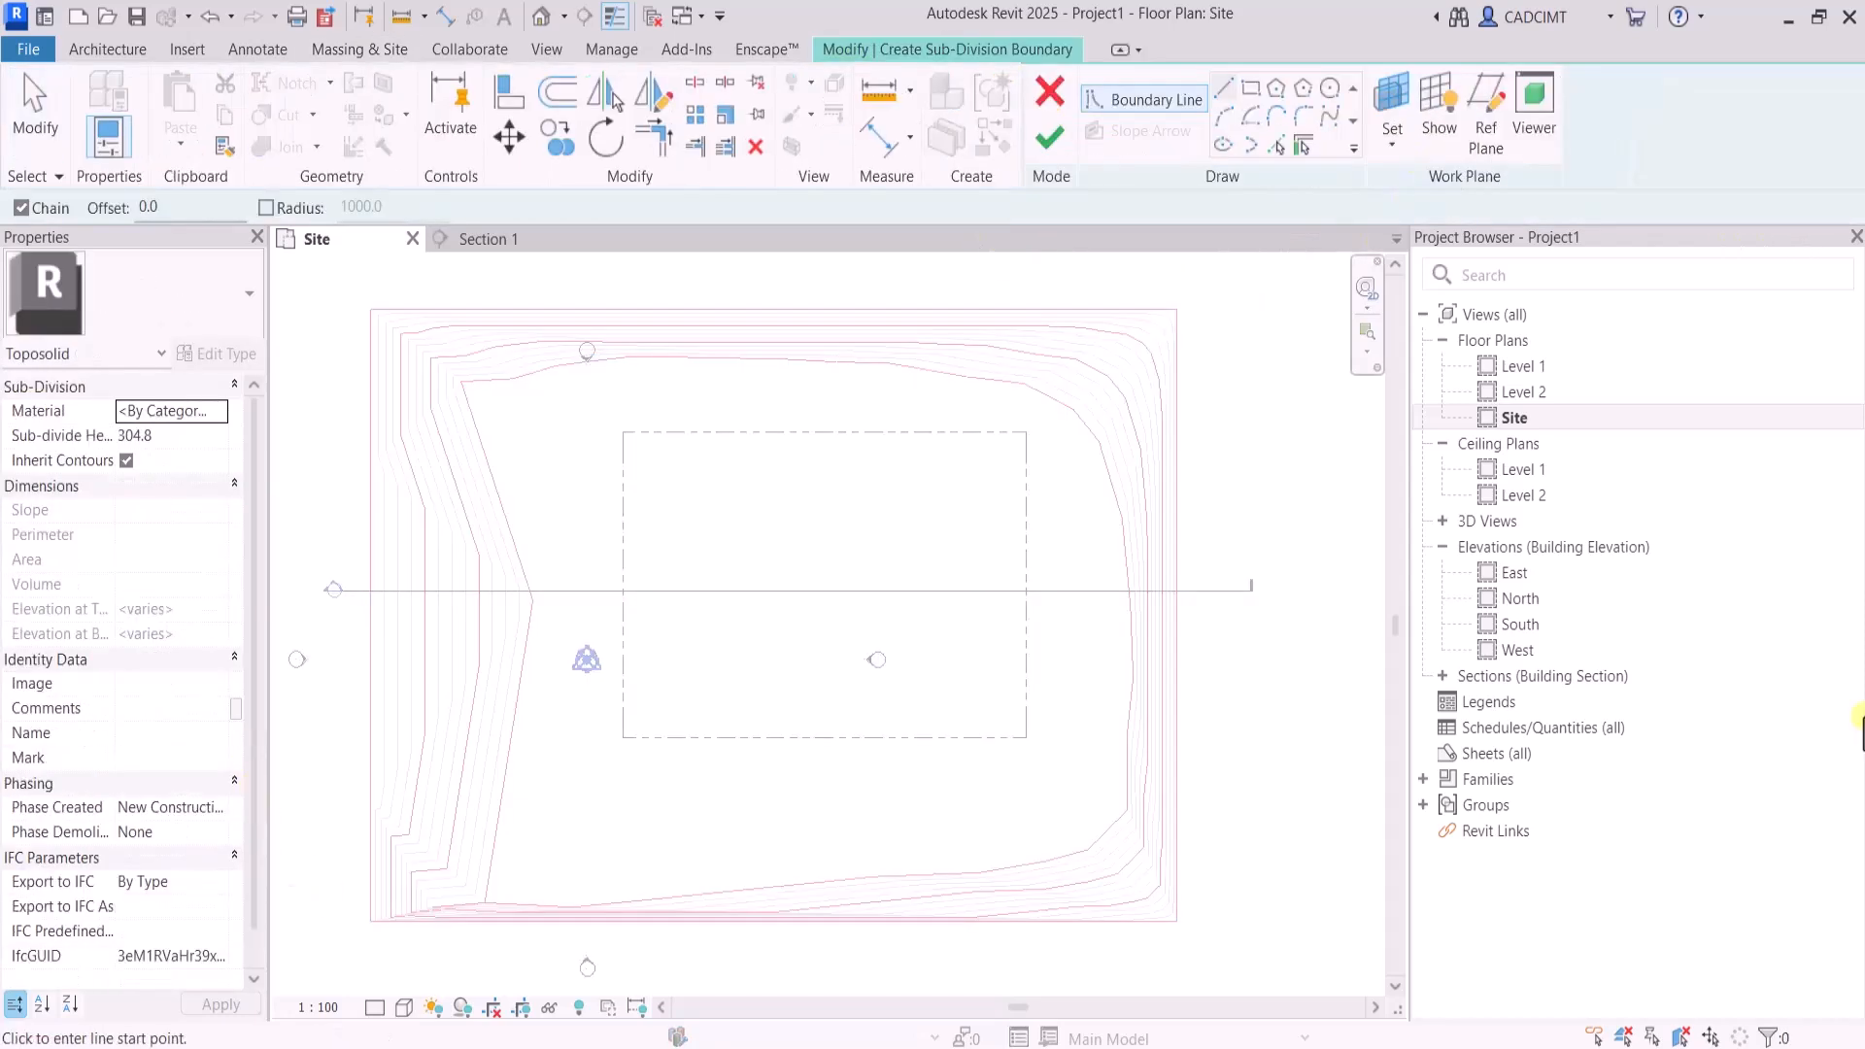
pyautogui.click(1027, 354)
pyautogui.click(483, 354)
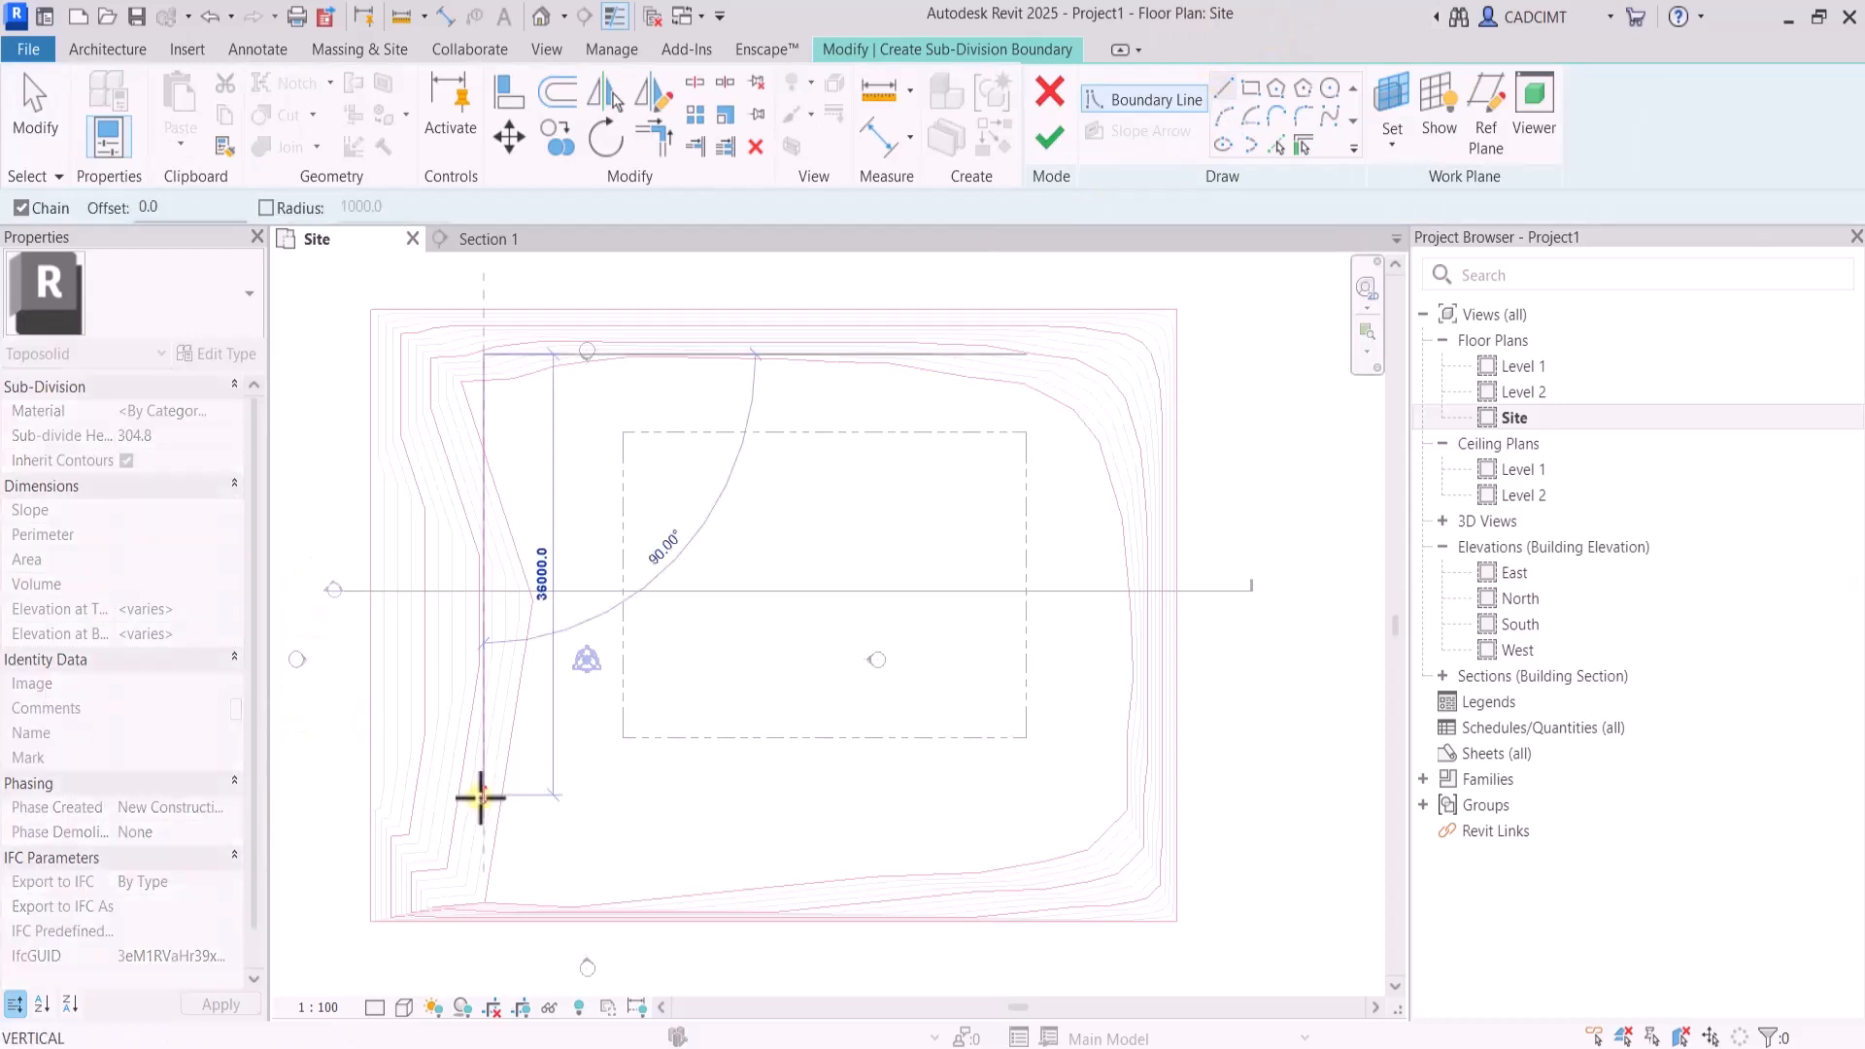
pyautogui.click(477, 843)
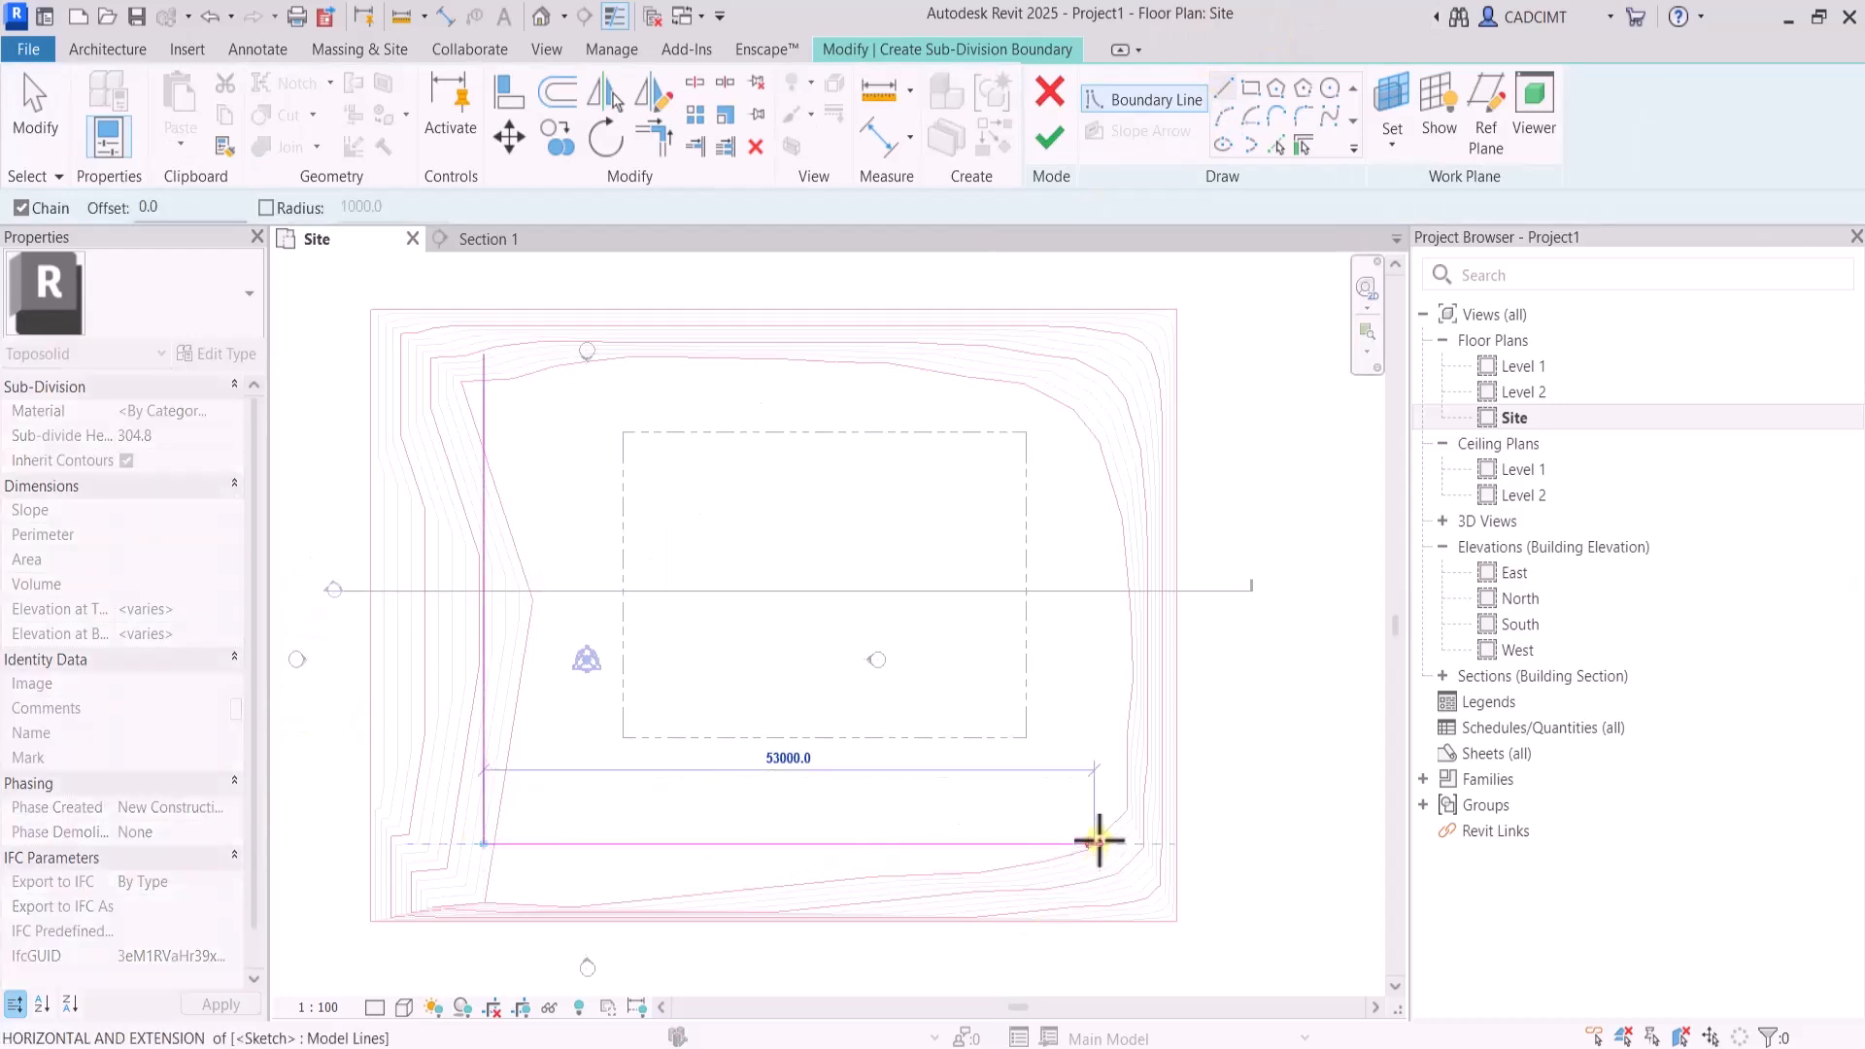
pyautogui.click(1097, 843)
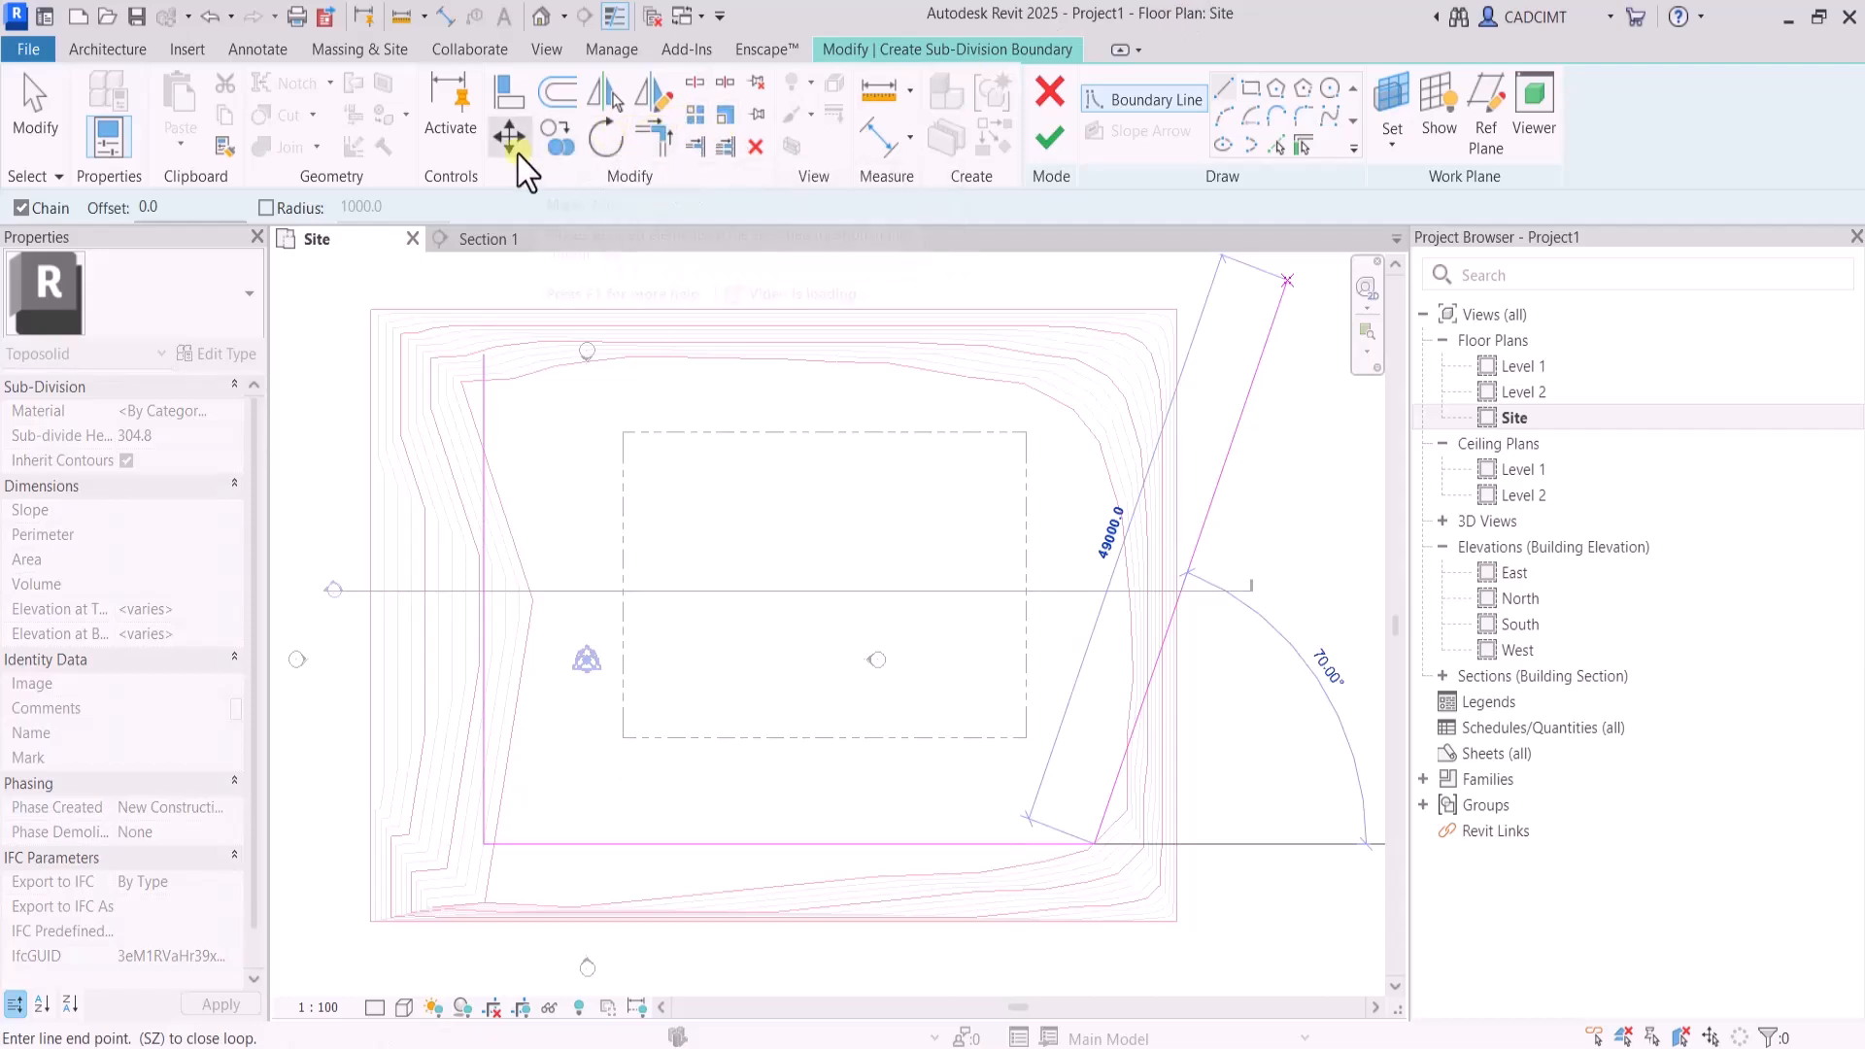
# Round the southwest corner of the boundary lines with a fillet arc of 10 m radius
pyautogui.click(1303, 121)
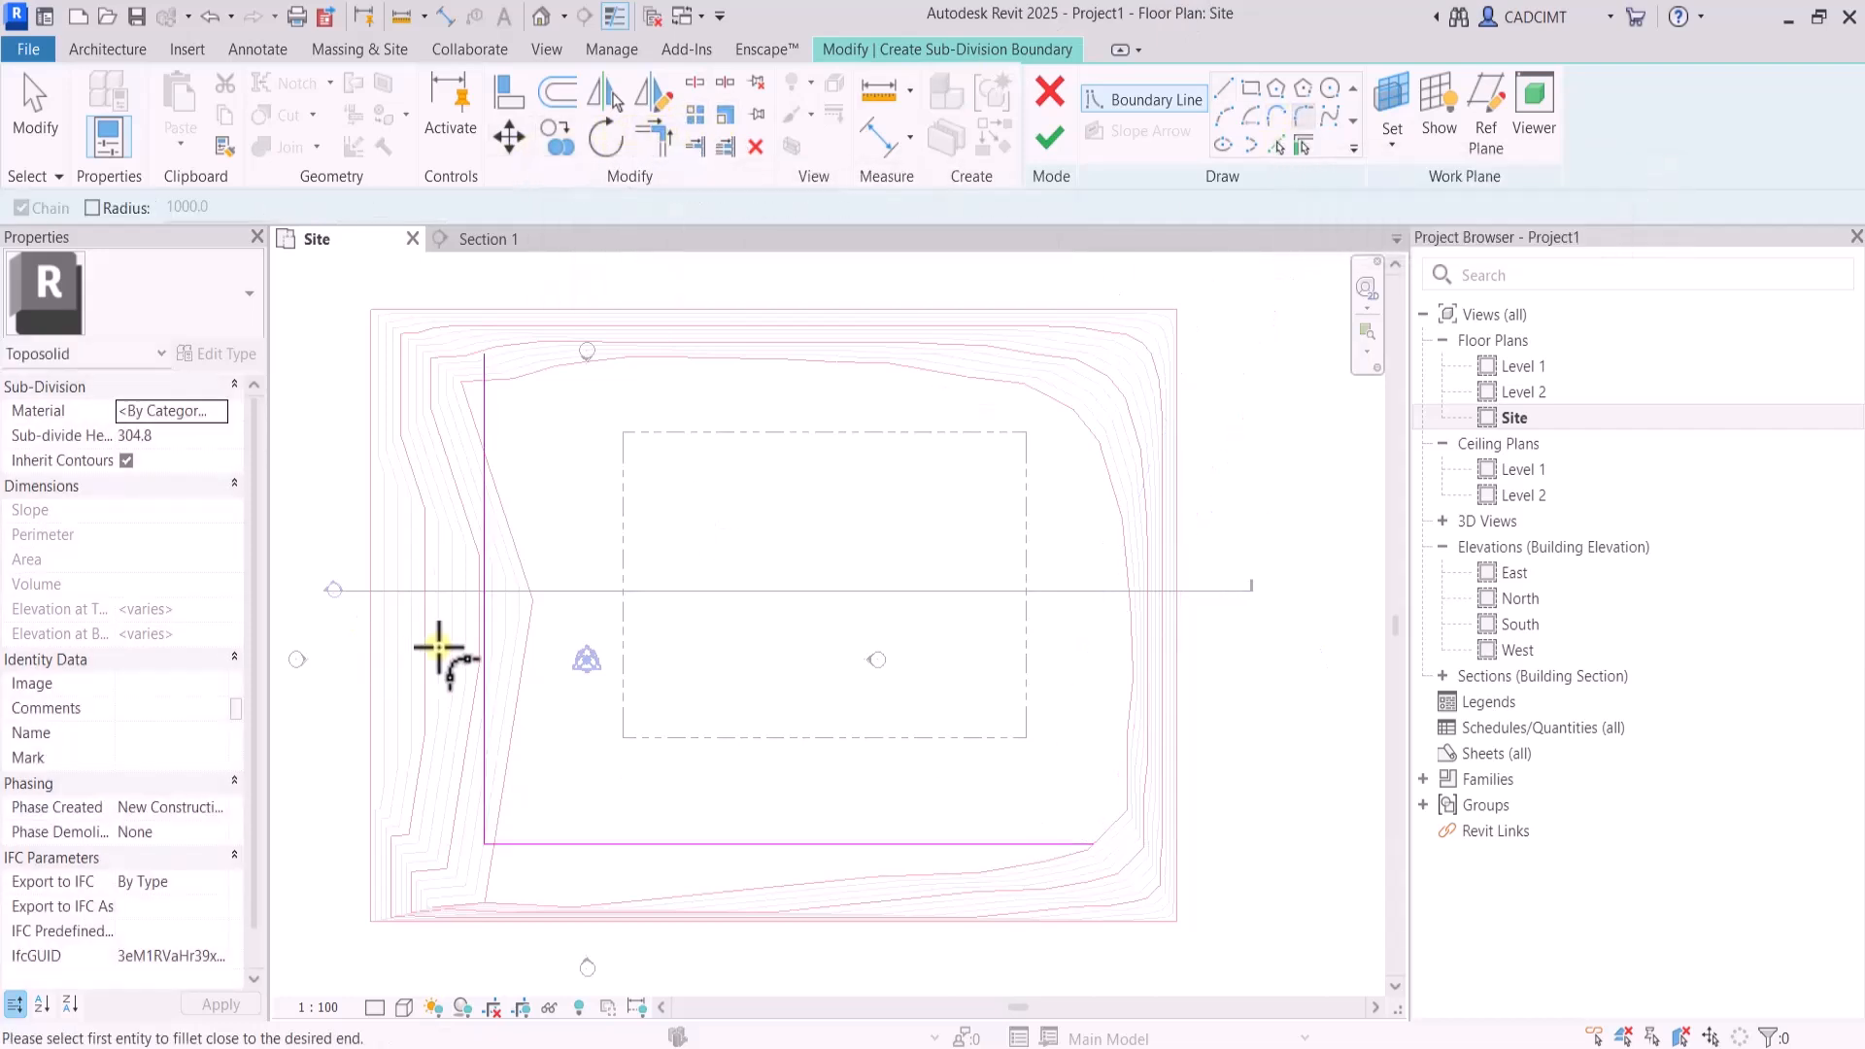
pyautogui.click(483, 674)
pyautogui.click(553, 843)
pyautogui.click(517, 802)
pyautogui.click(551, 731)
pyautogui.write('10m')
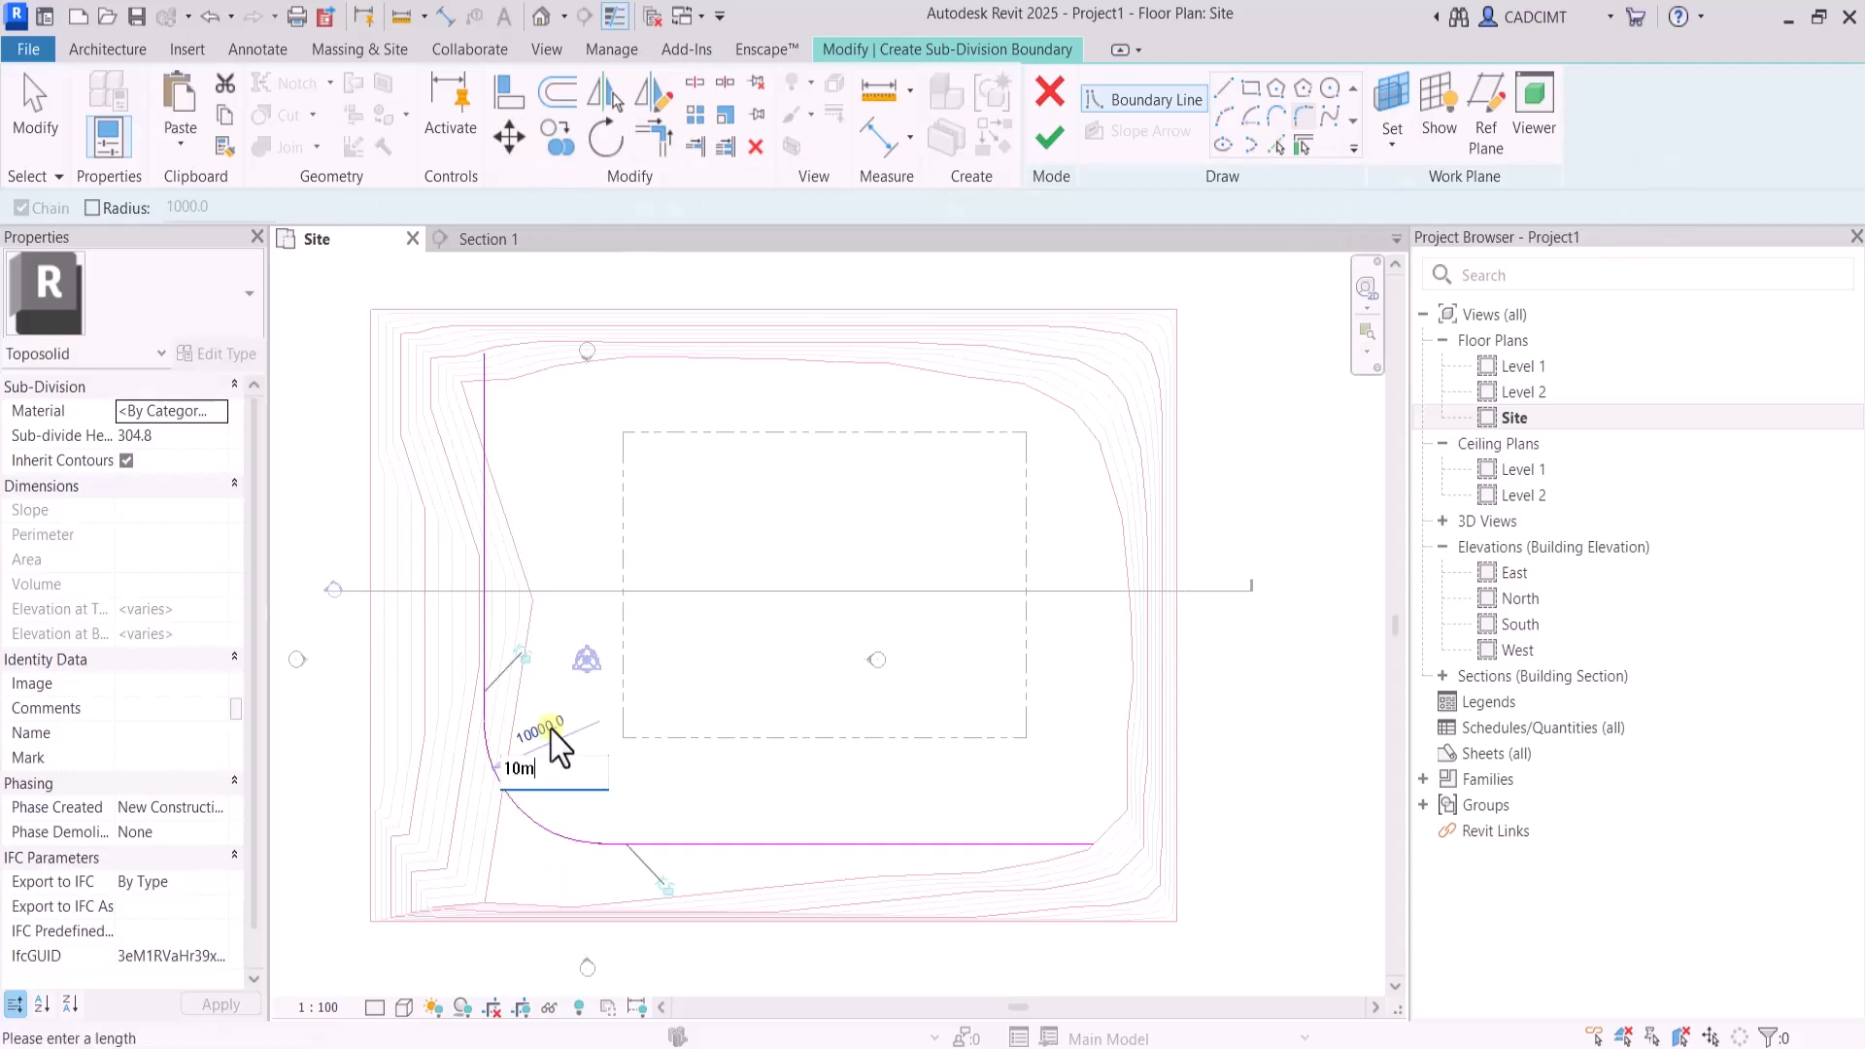
pyautogui.press('Return')
pyautogui.press('Escape')
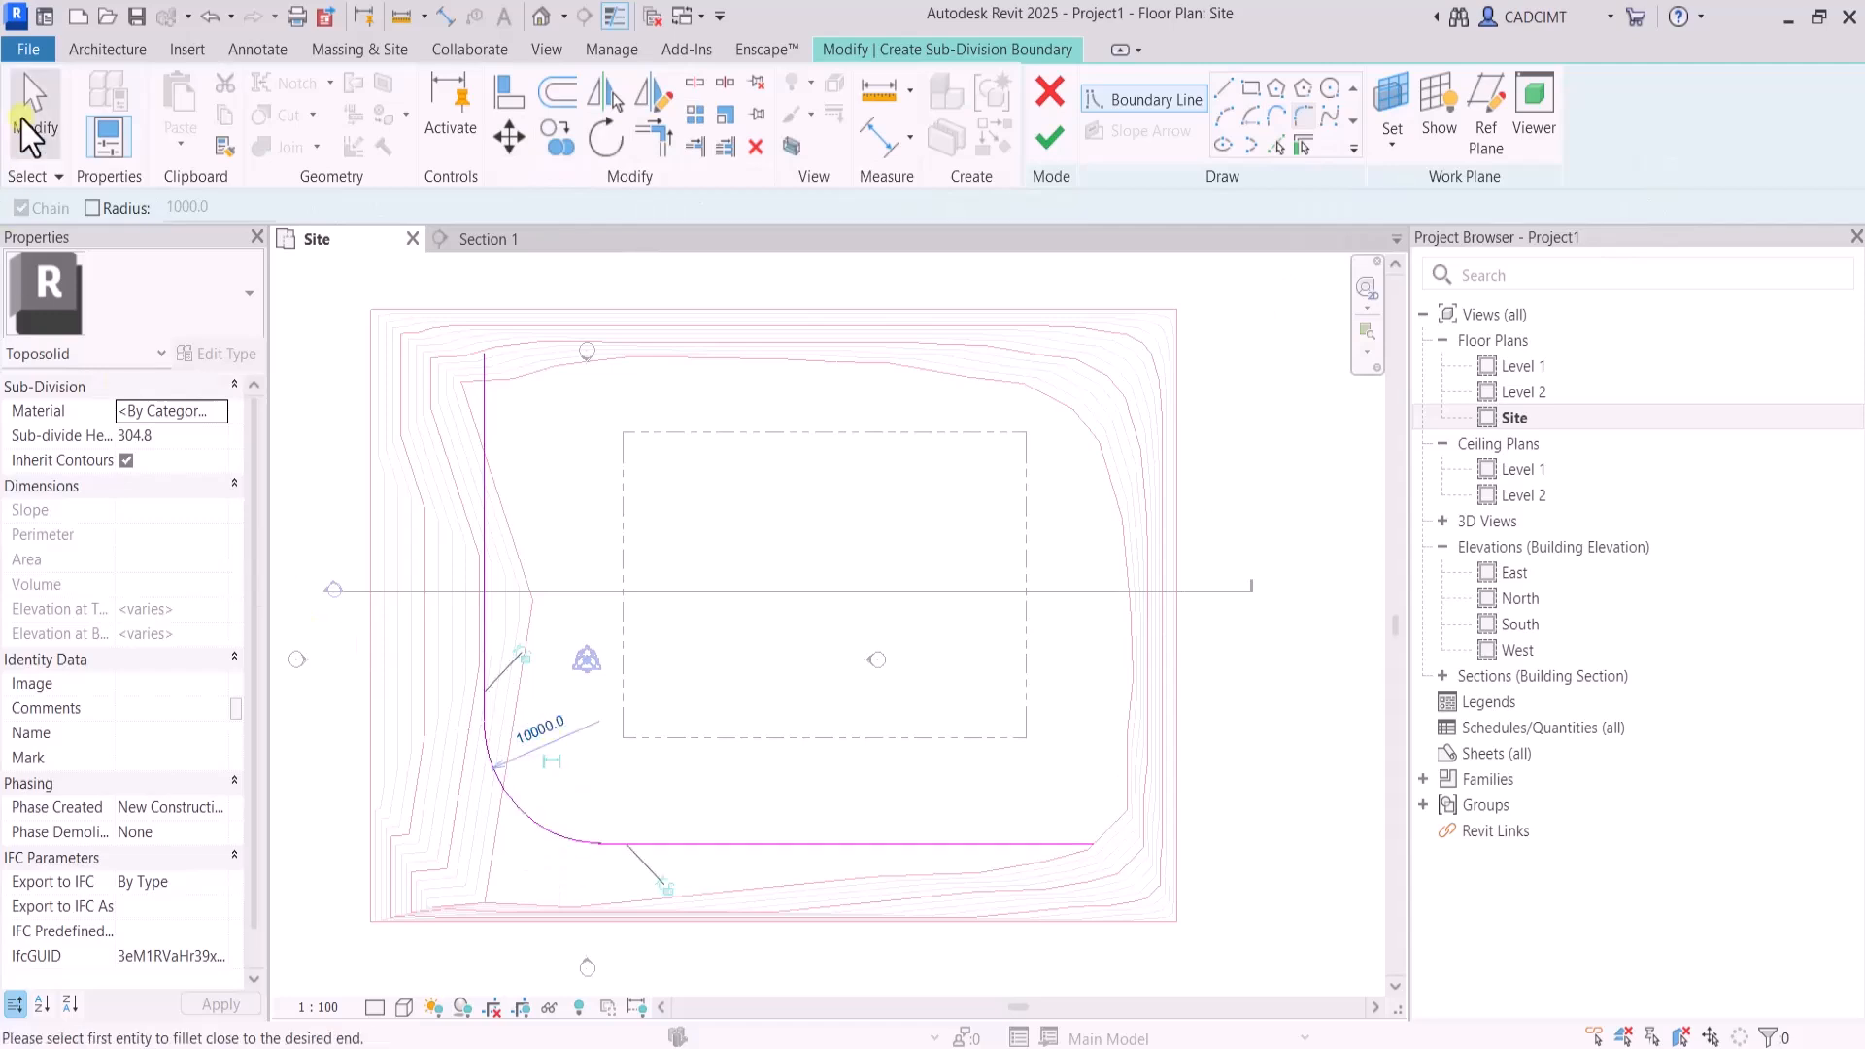
# Offset the rounded boundary inward and close the open ends with straight lines to form an L-shaped road outline
pyautogui.scroll(1, 607, 651)
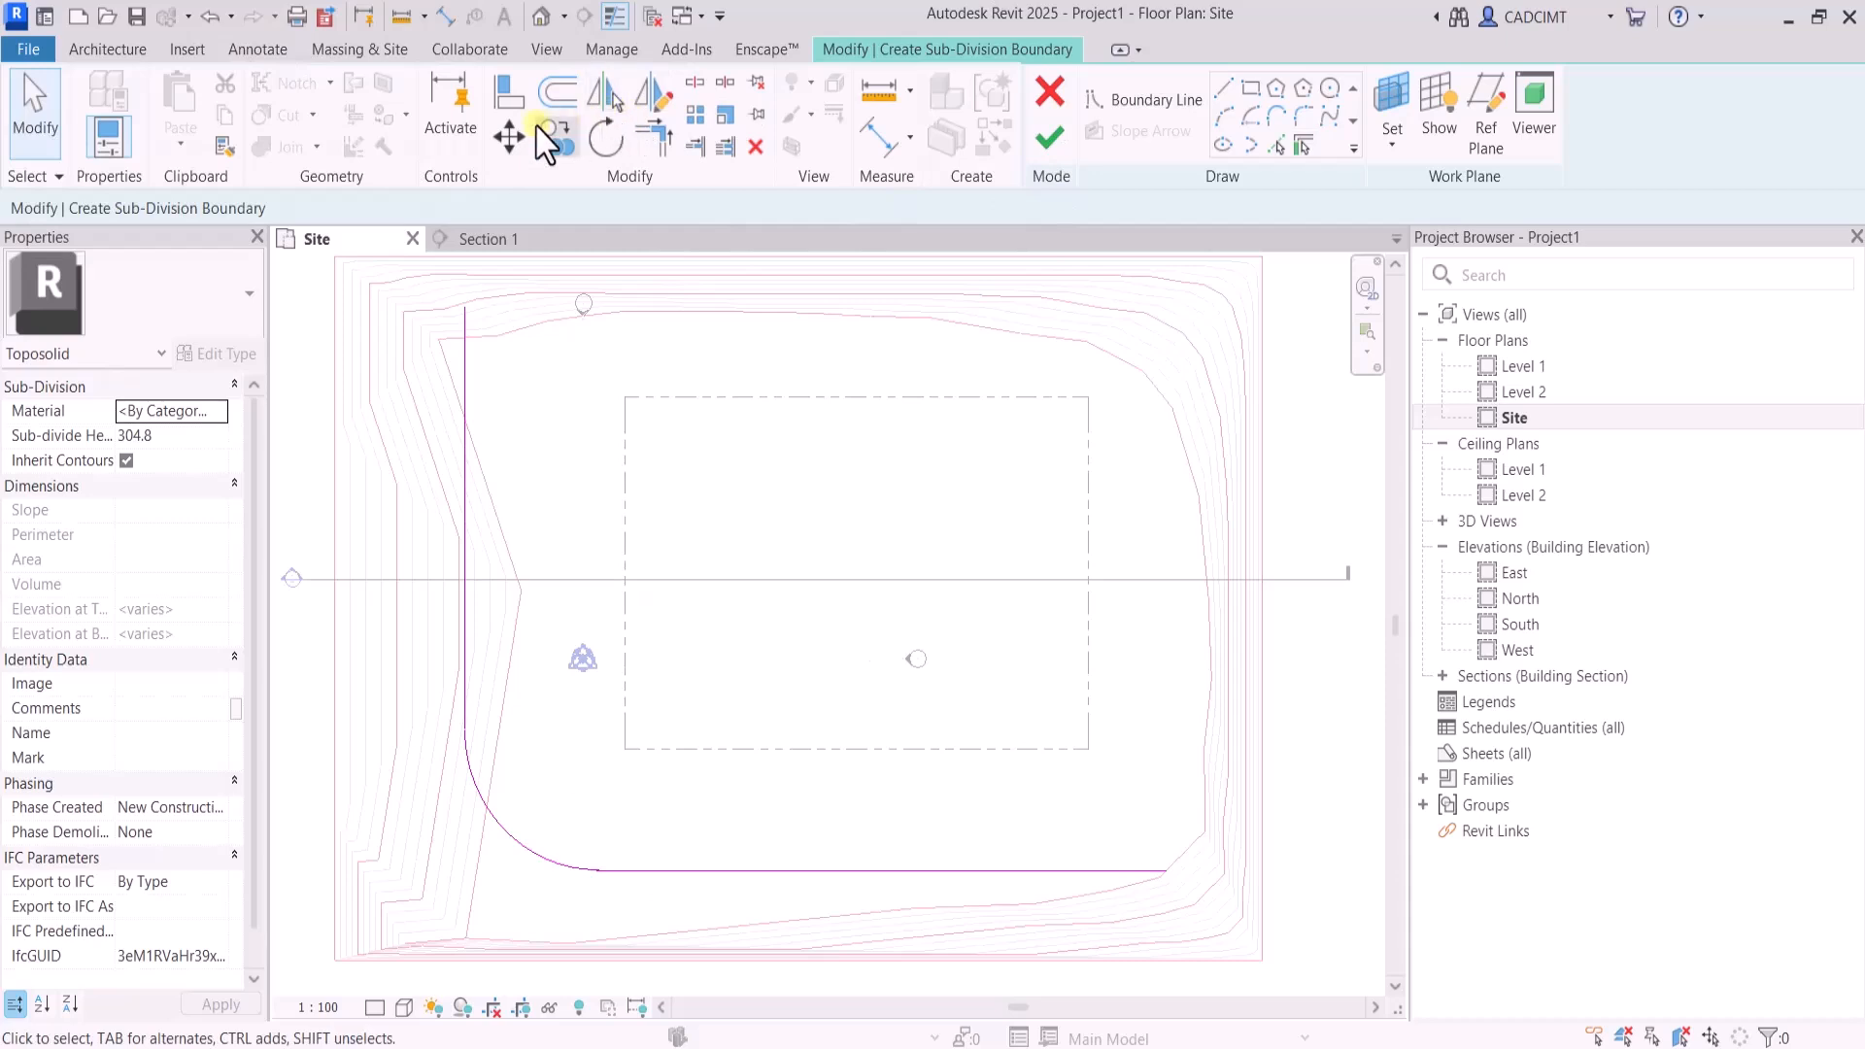
pyautogui.click(567, 94)
pyautogui.click(1225, 89)
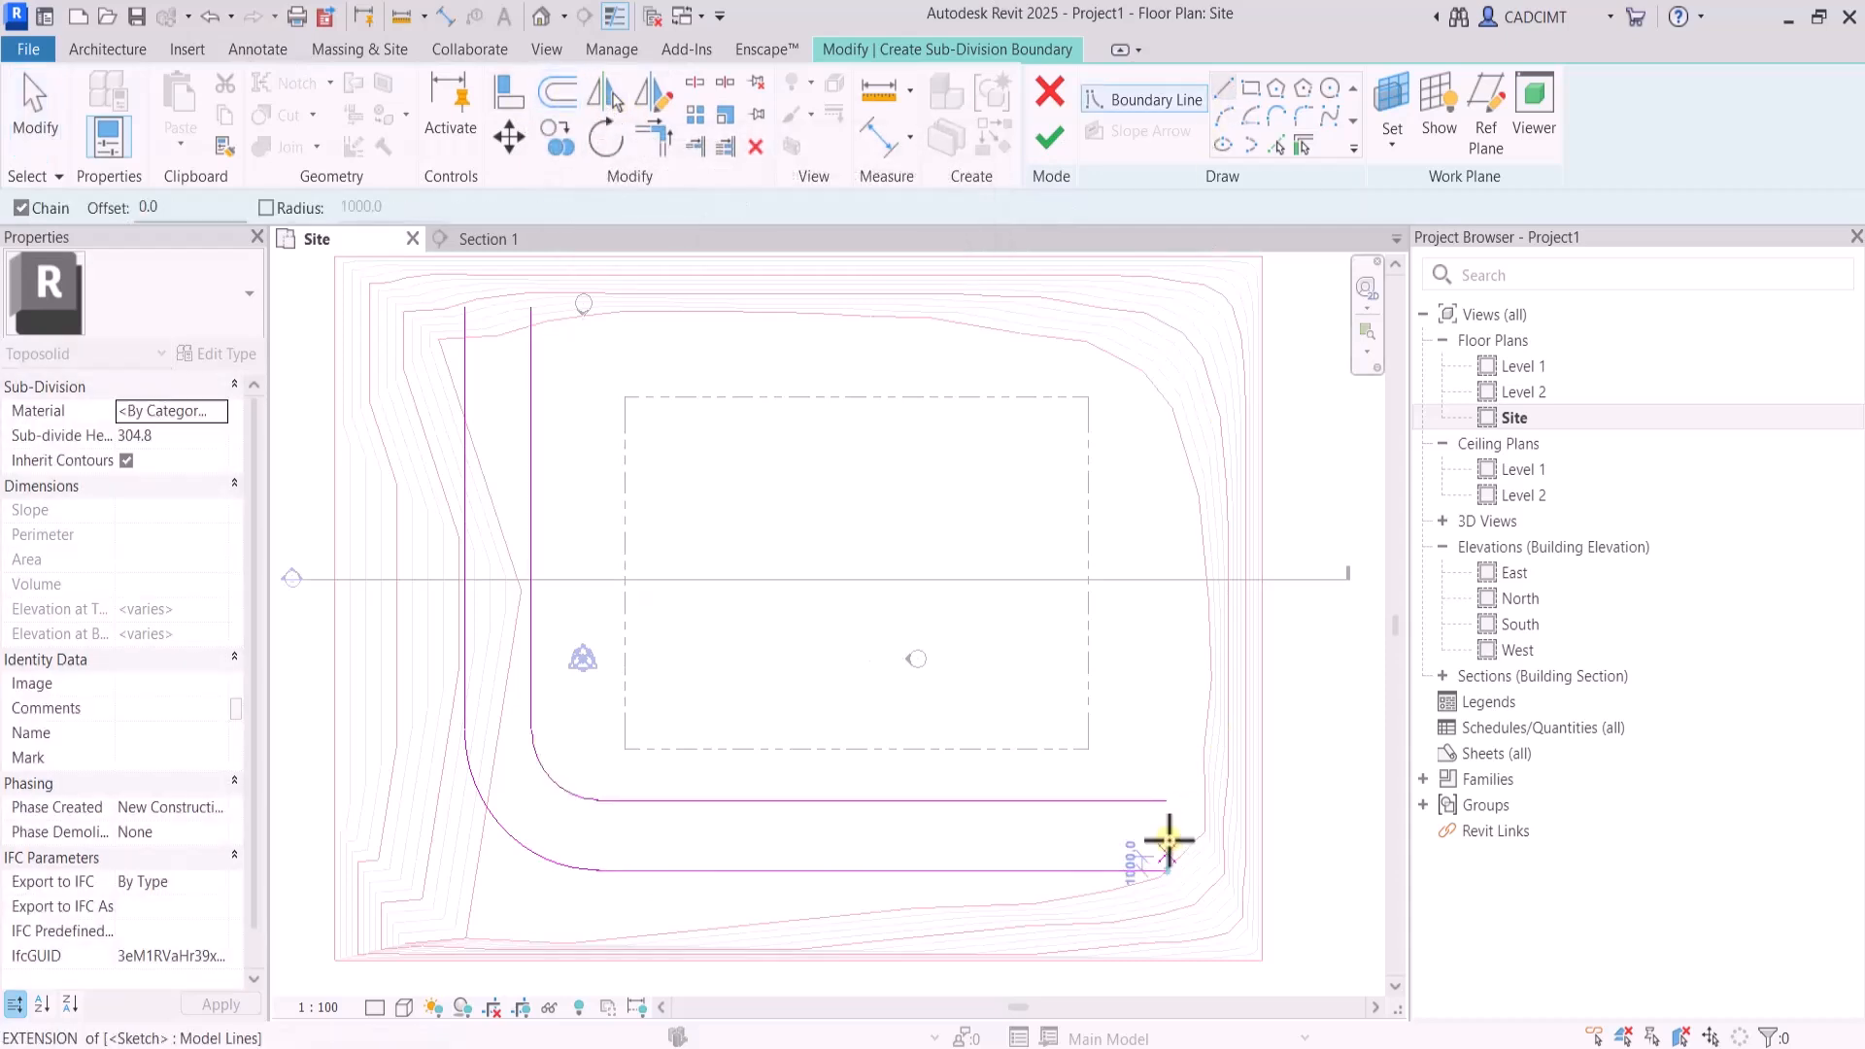
pyautogui.click(1166, 801)
pyautogui.click(1167, 870)
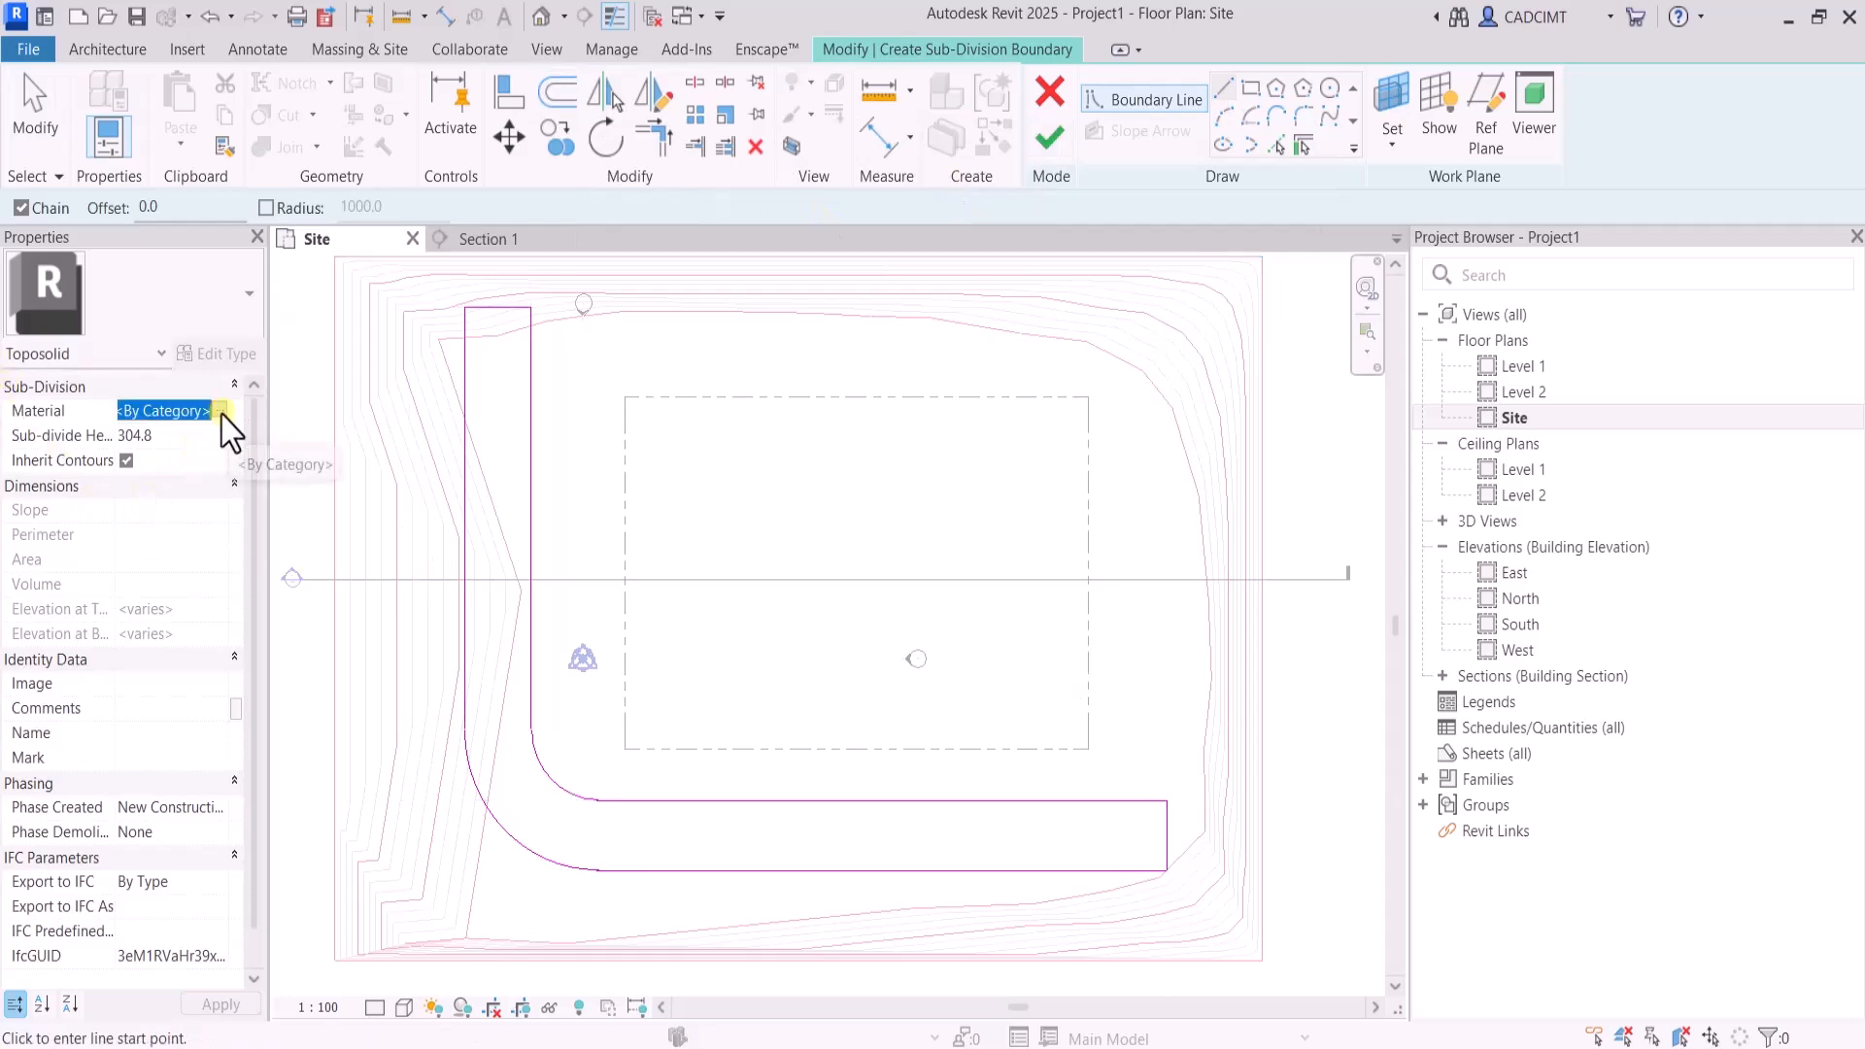
# Search the materials for concrete and assign Concrete, Aerated to the sub-division
pyautogui.click(215, 412)
pyautogui.click(220, 412)
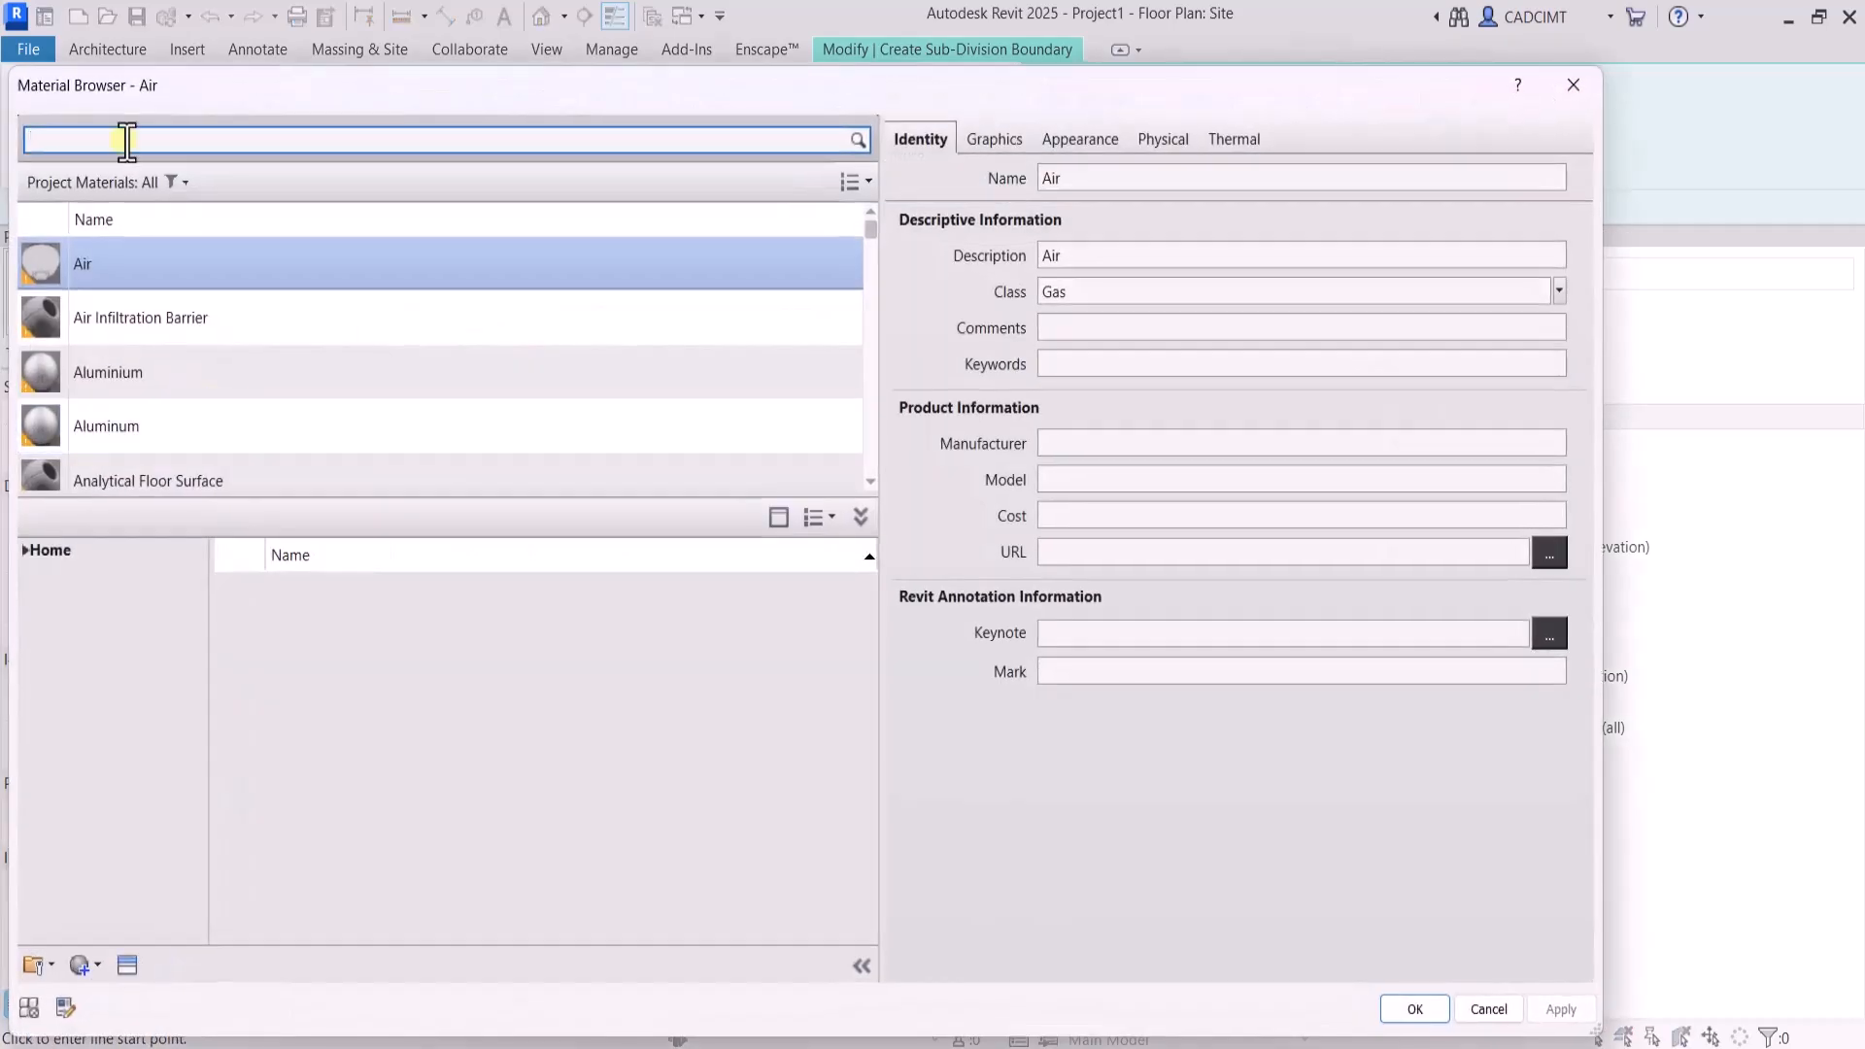
pyautogui.click(126, 141)
pyautogui.write('concrete')
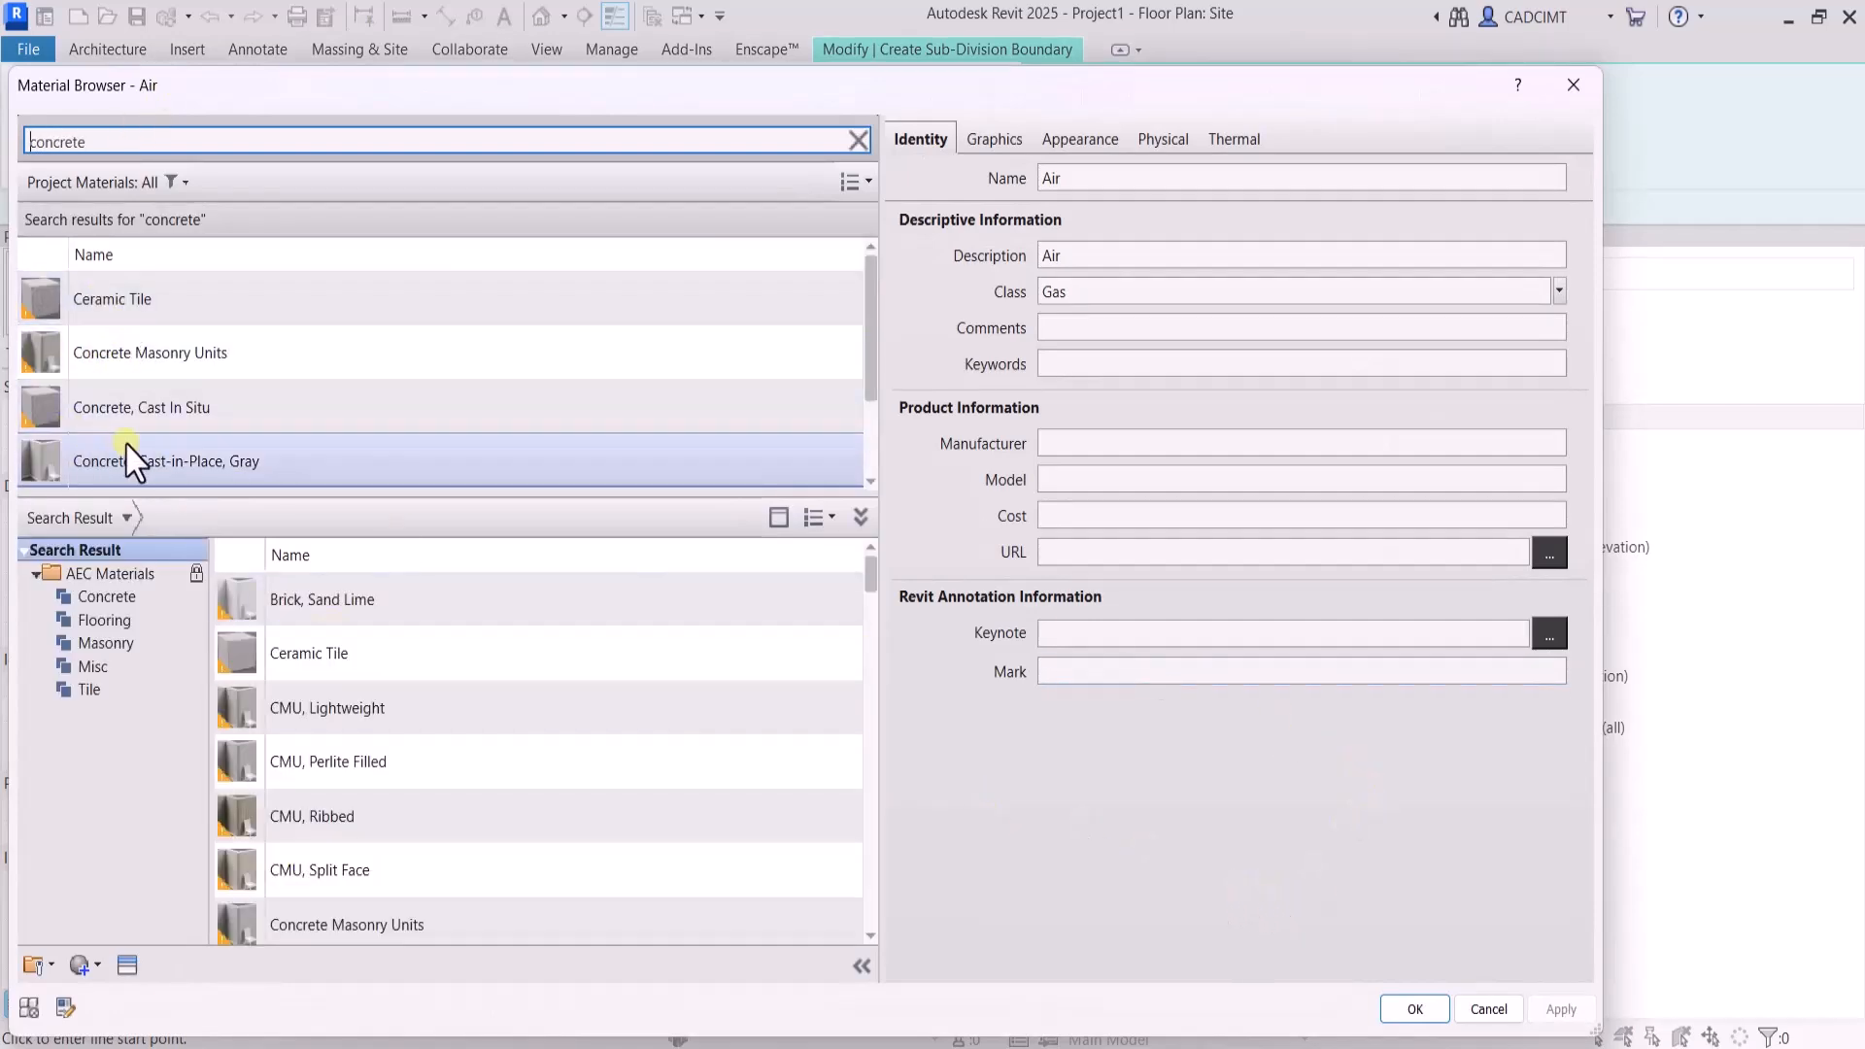
pyautogui.scroll(-1, 133, 460)
pyautogui.scroll(1, 131, 465)
pyautogui.click(134, 384)
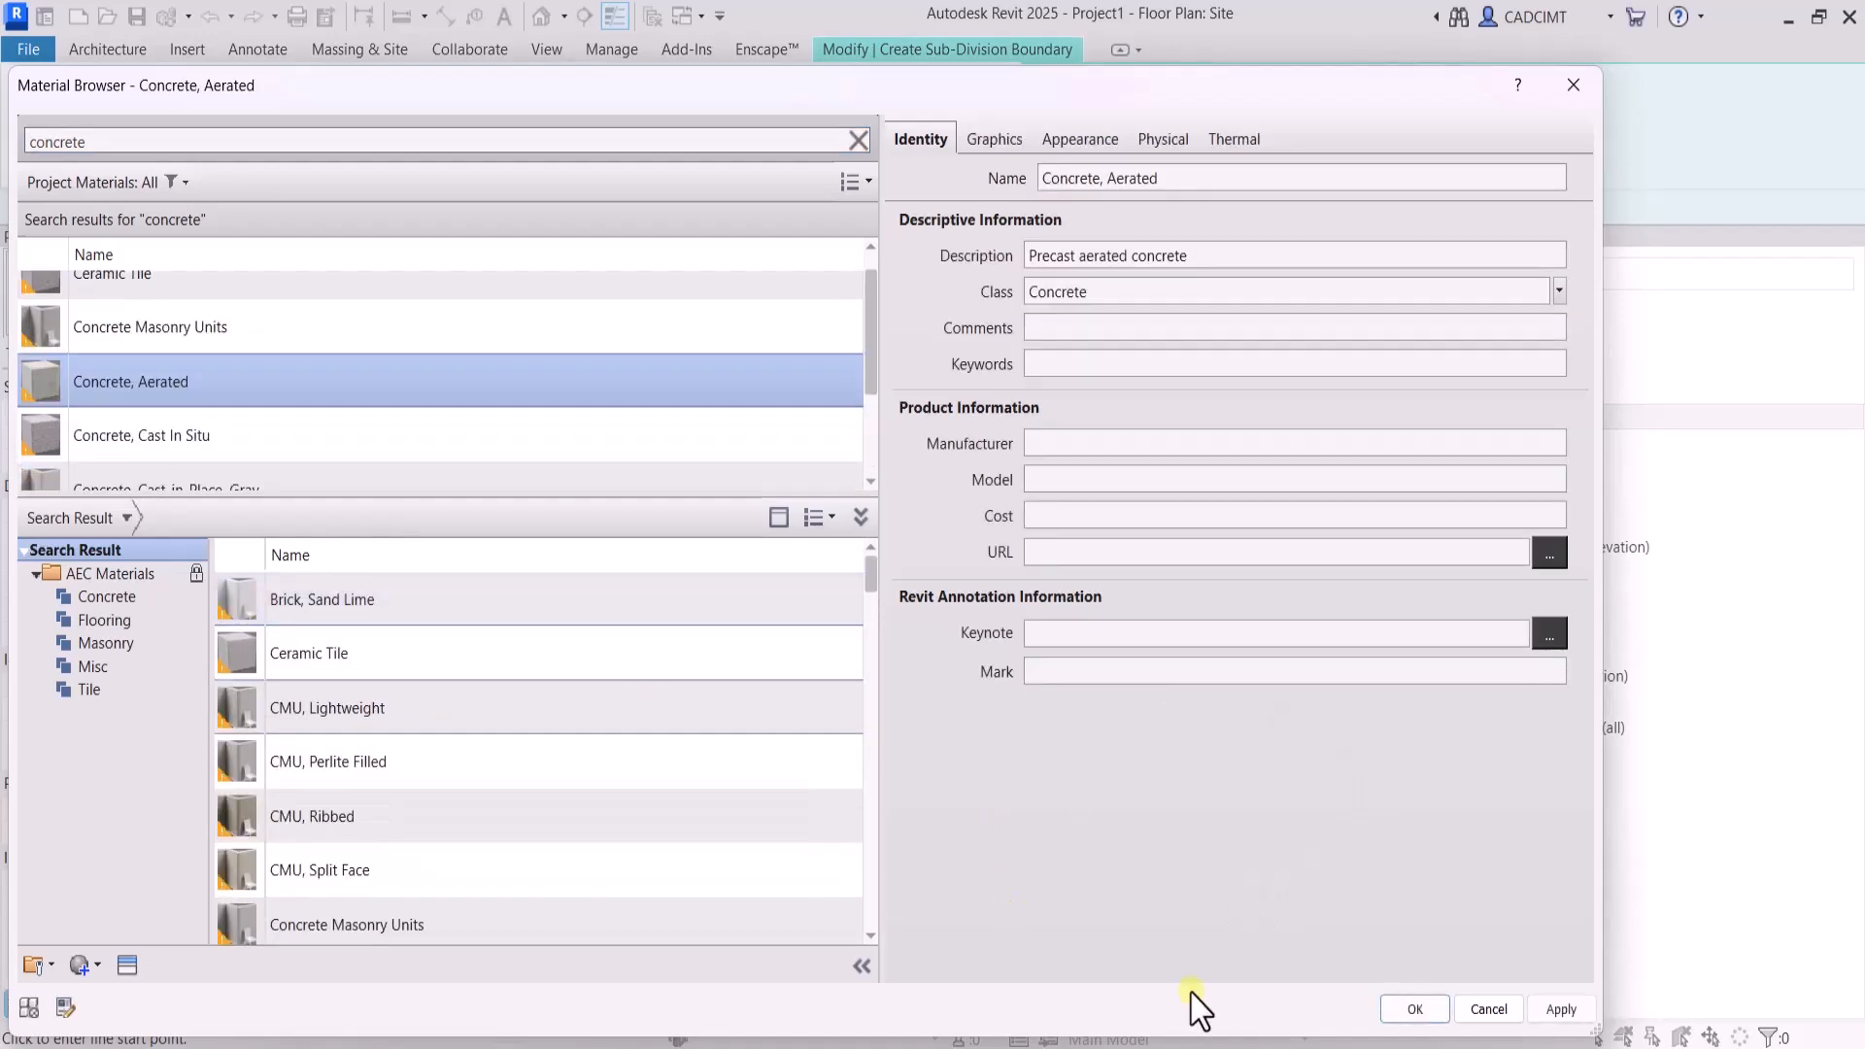
pyautogui.click(1415, 1010)
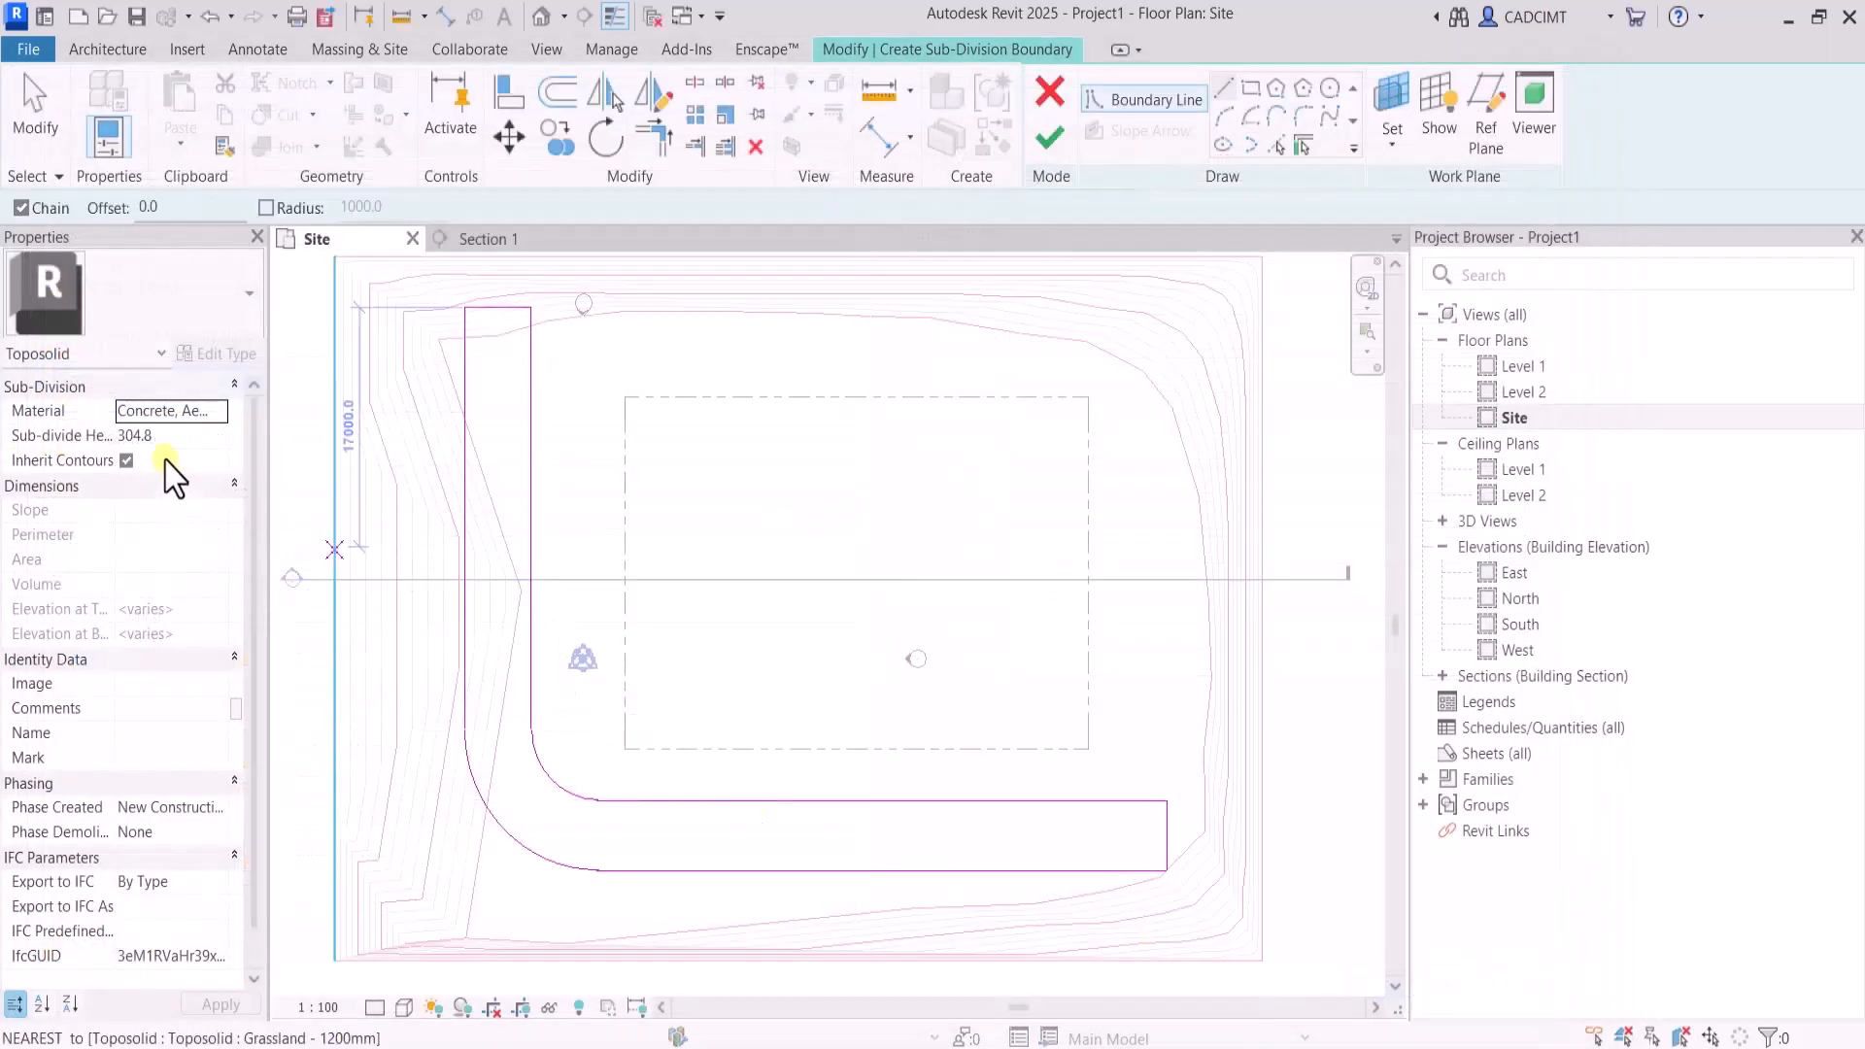
# Keep the sub-divide height at 304.8, finish the sub-division boundary and clear the selection
pyautogui.click(173, 436)
pyautogui.doubleClick(178, 436)
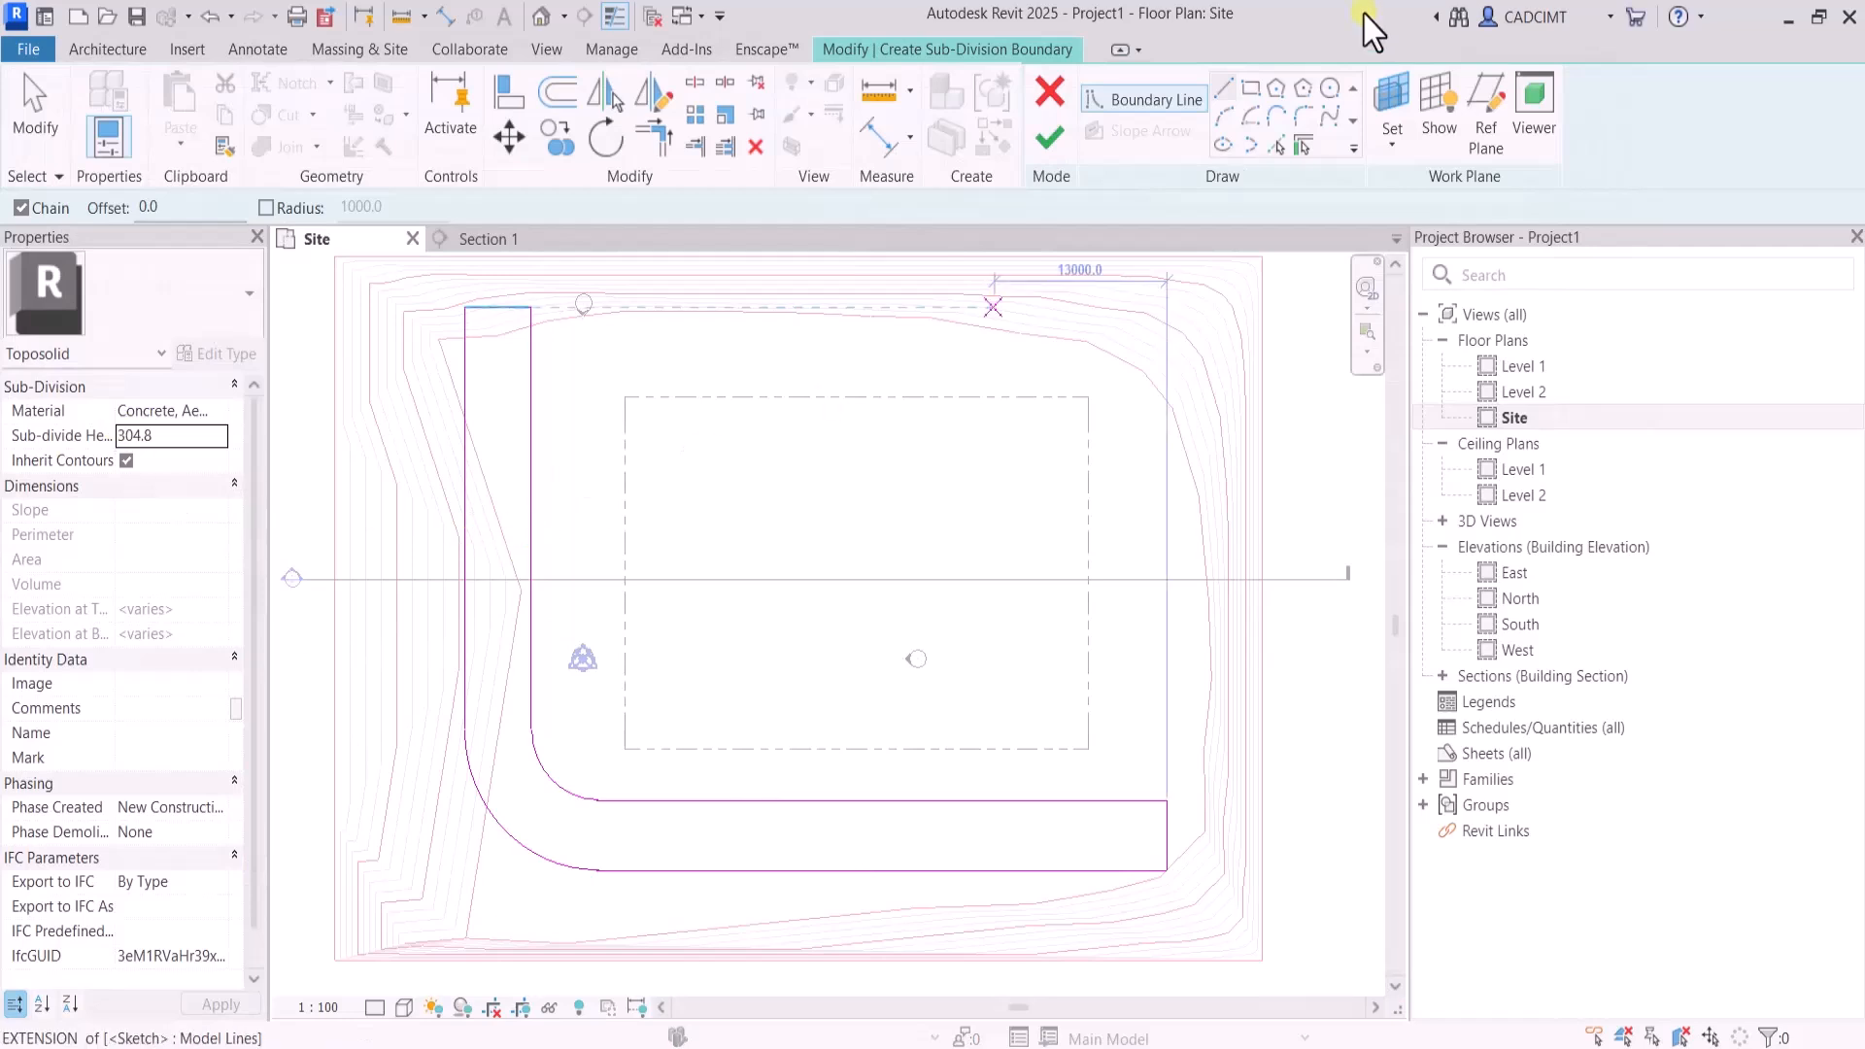
pyautogui.click(1050, 137)
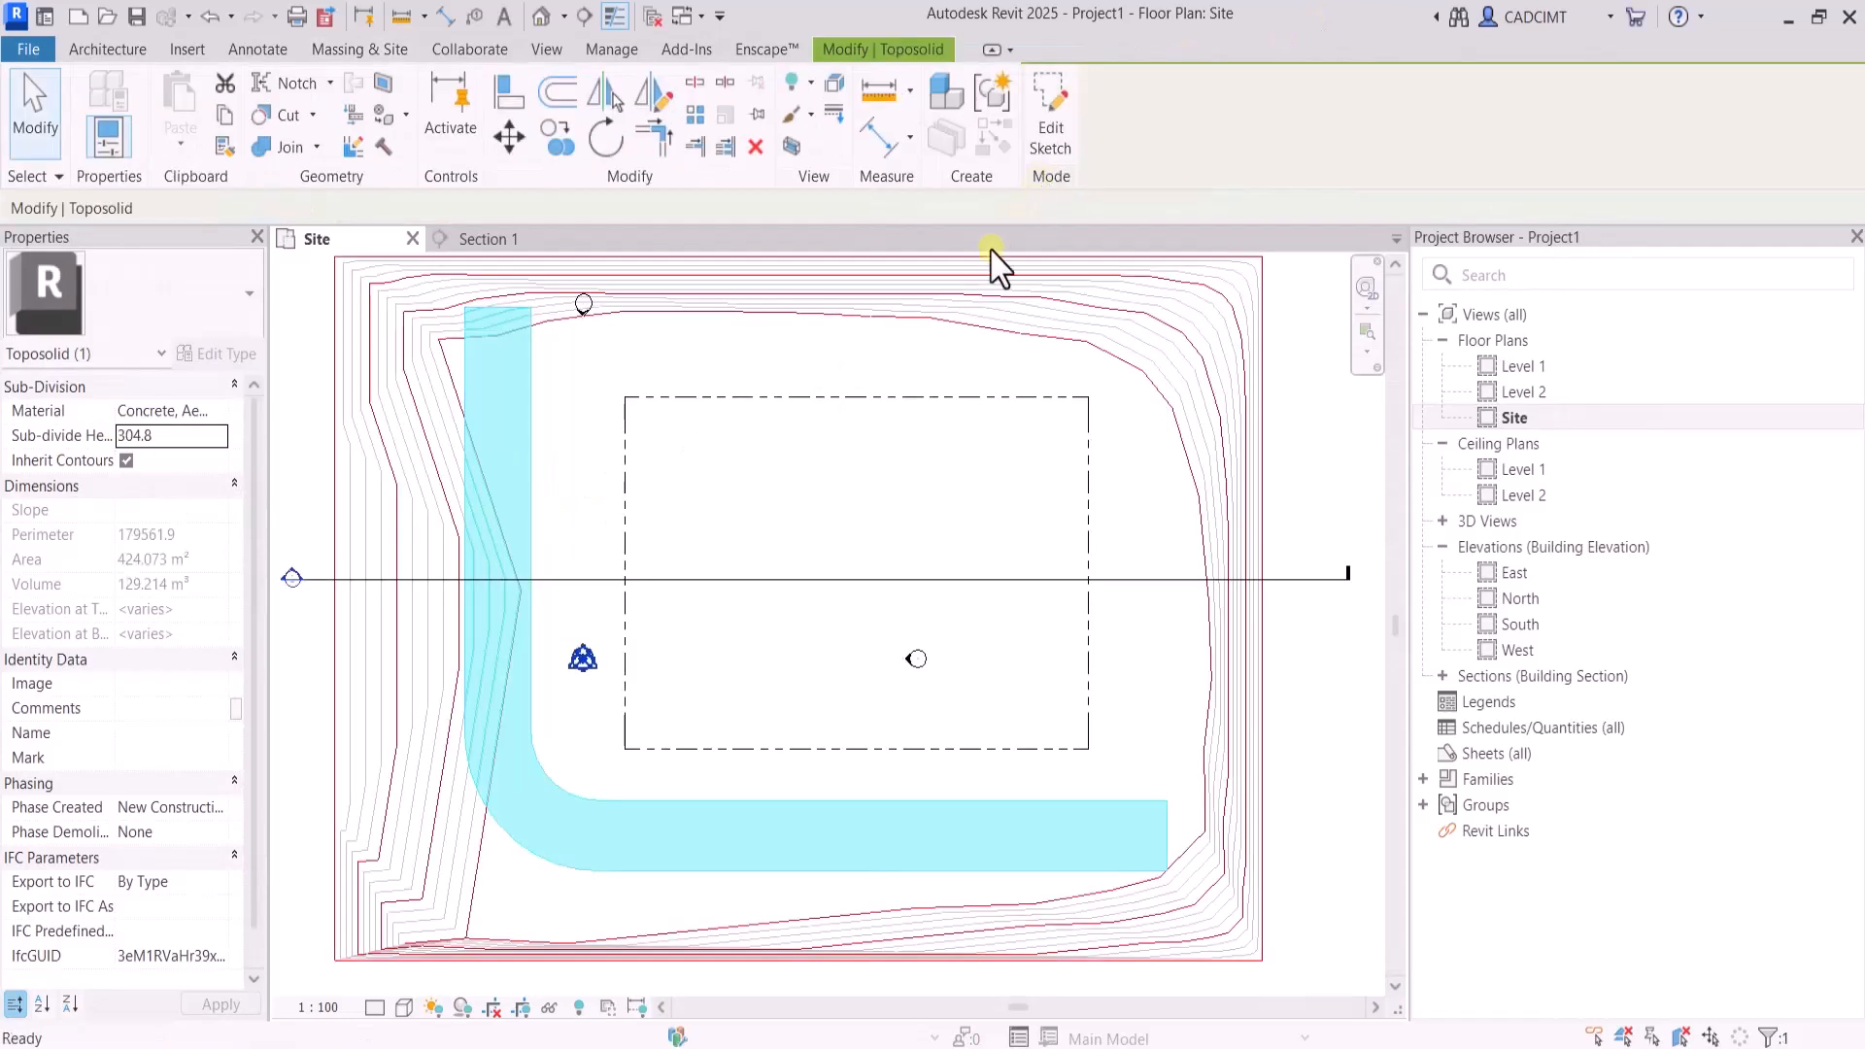
pyautogui.click(835, 384)
# Open the 3D view and examine how the L-shaped concrete road follows the toposolid's surface
pyautogui.click(546, 48)
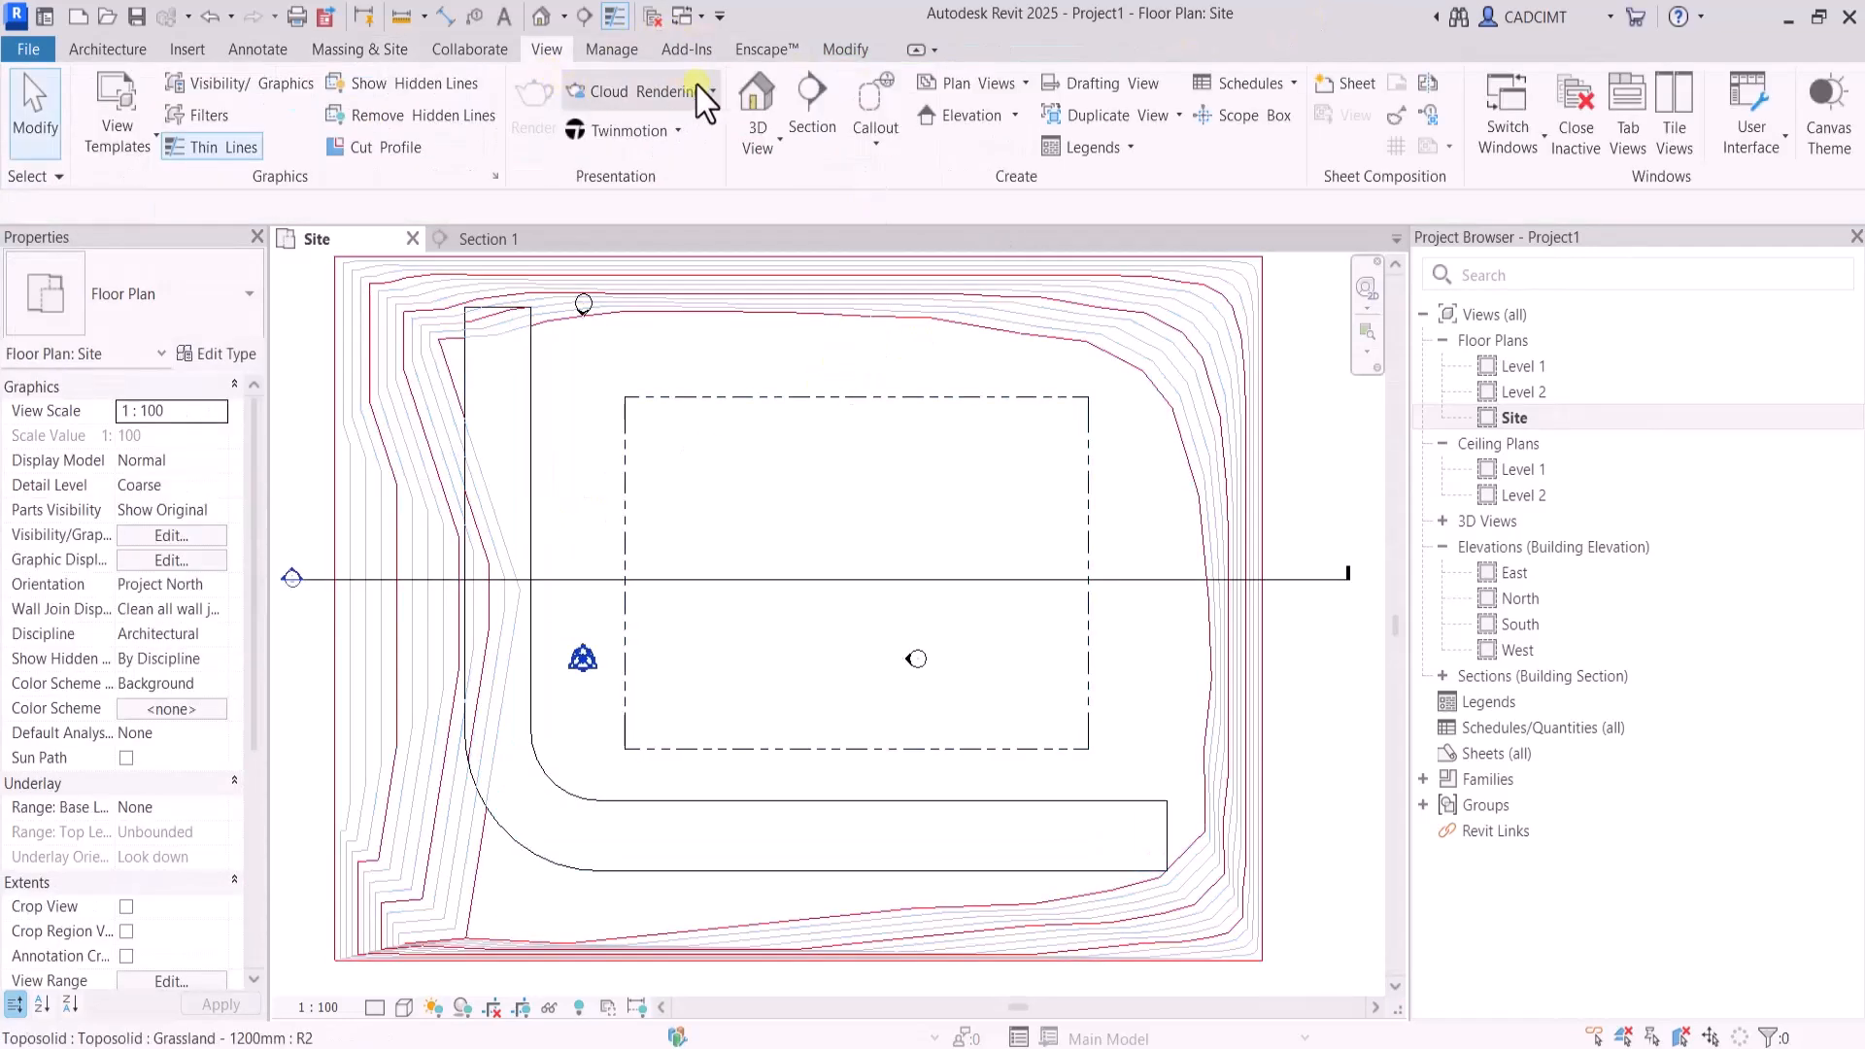
pyautogui.click(768, 100)
pyautogui.scroll(3, 649, 538)
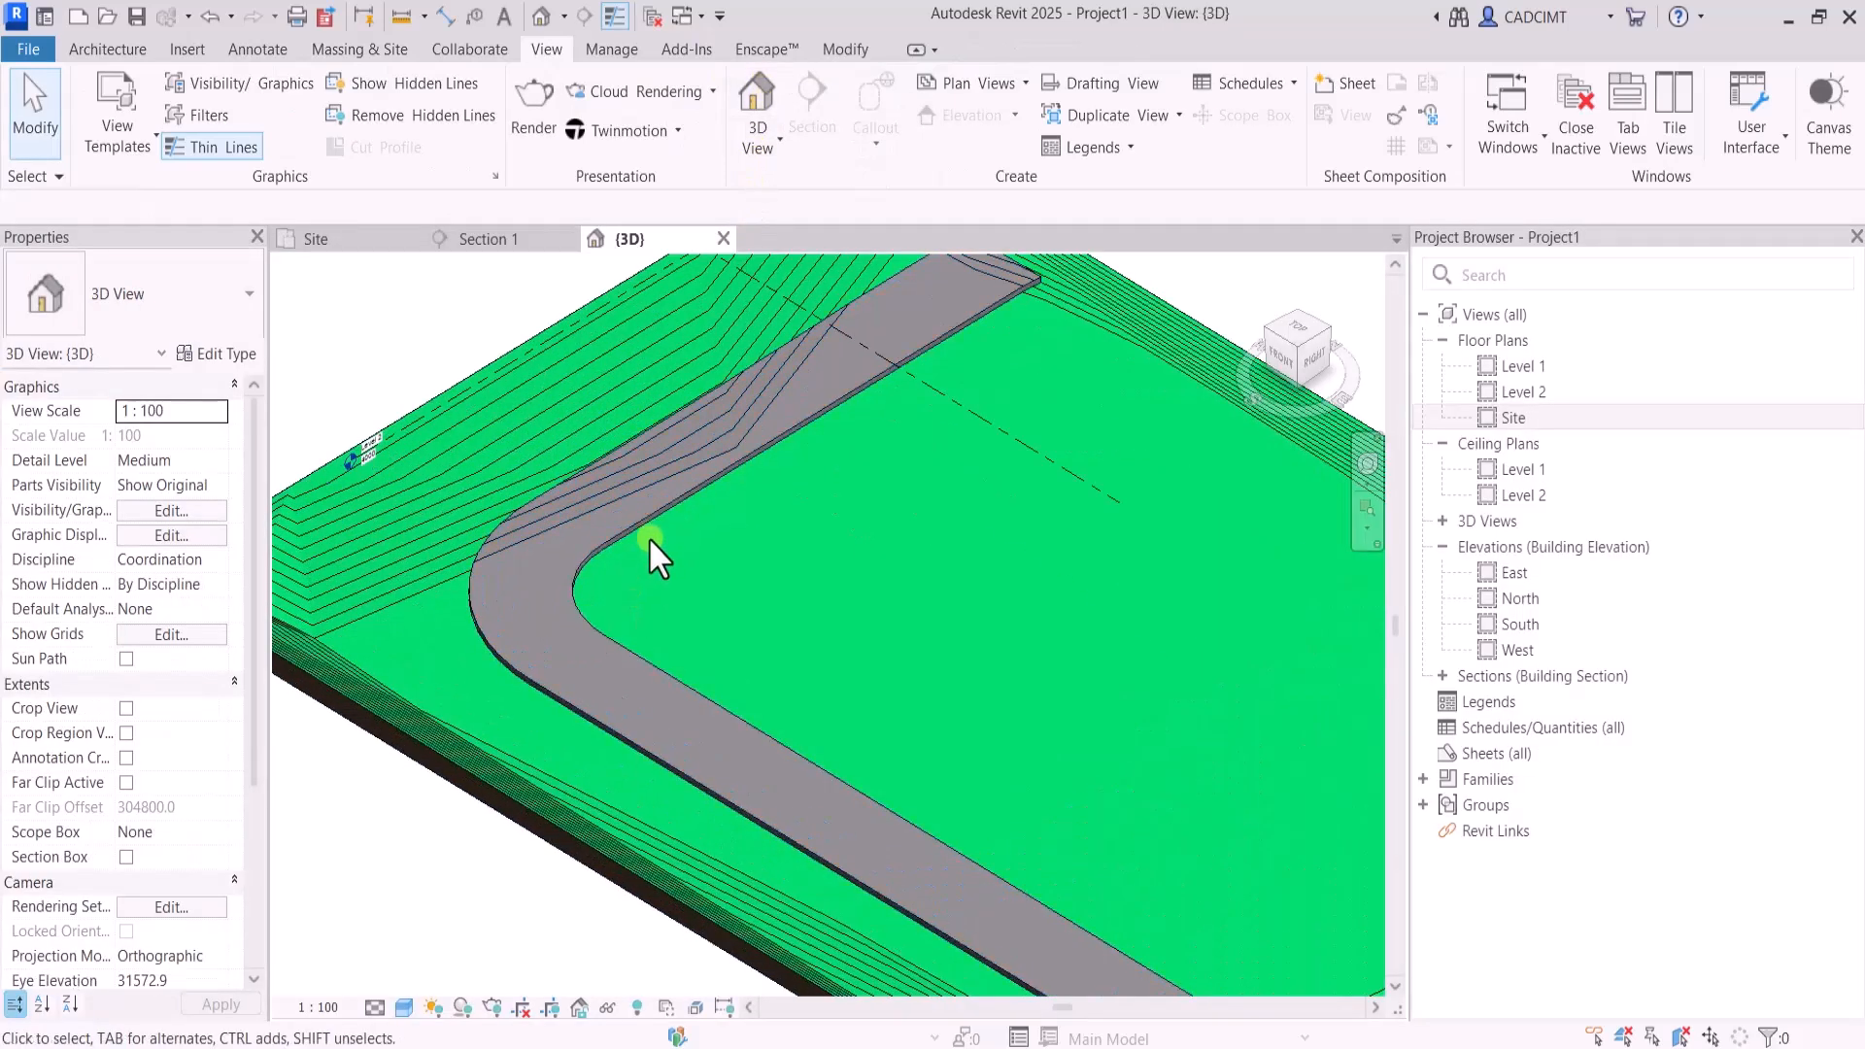
pyautogui.click(649, 527)
pyautogui.press('Escape')
pyautogui.scroll(-5, 788, 660)
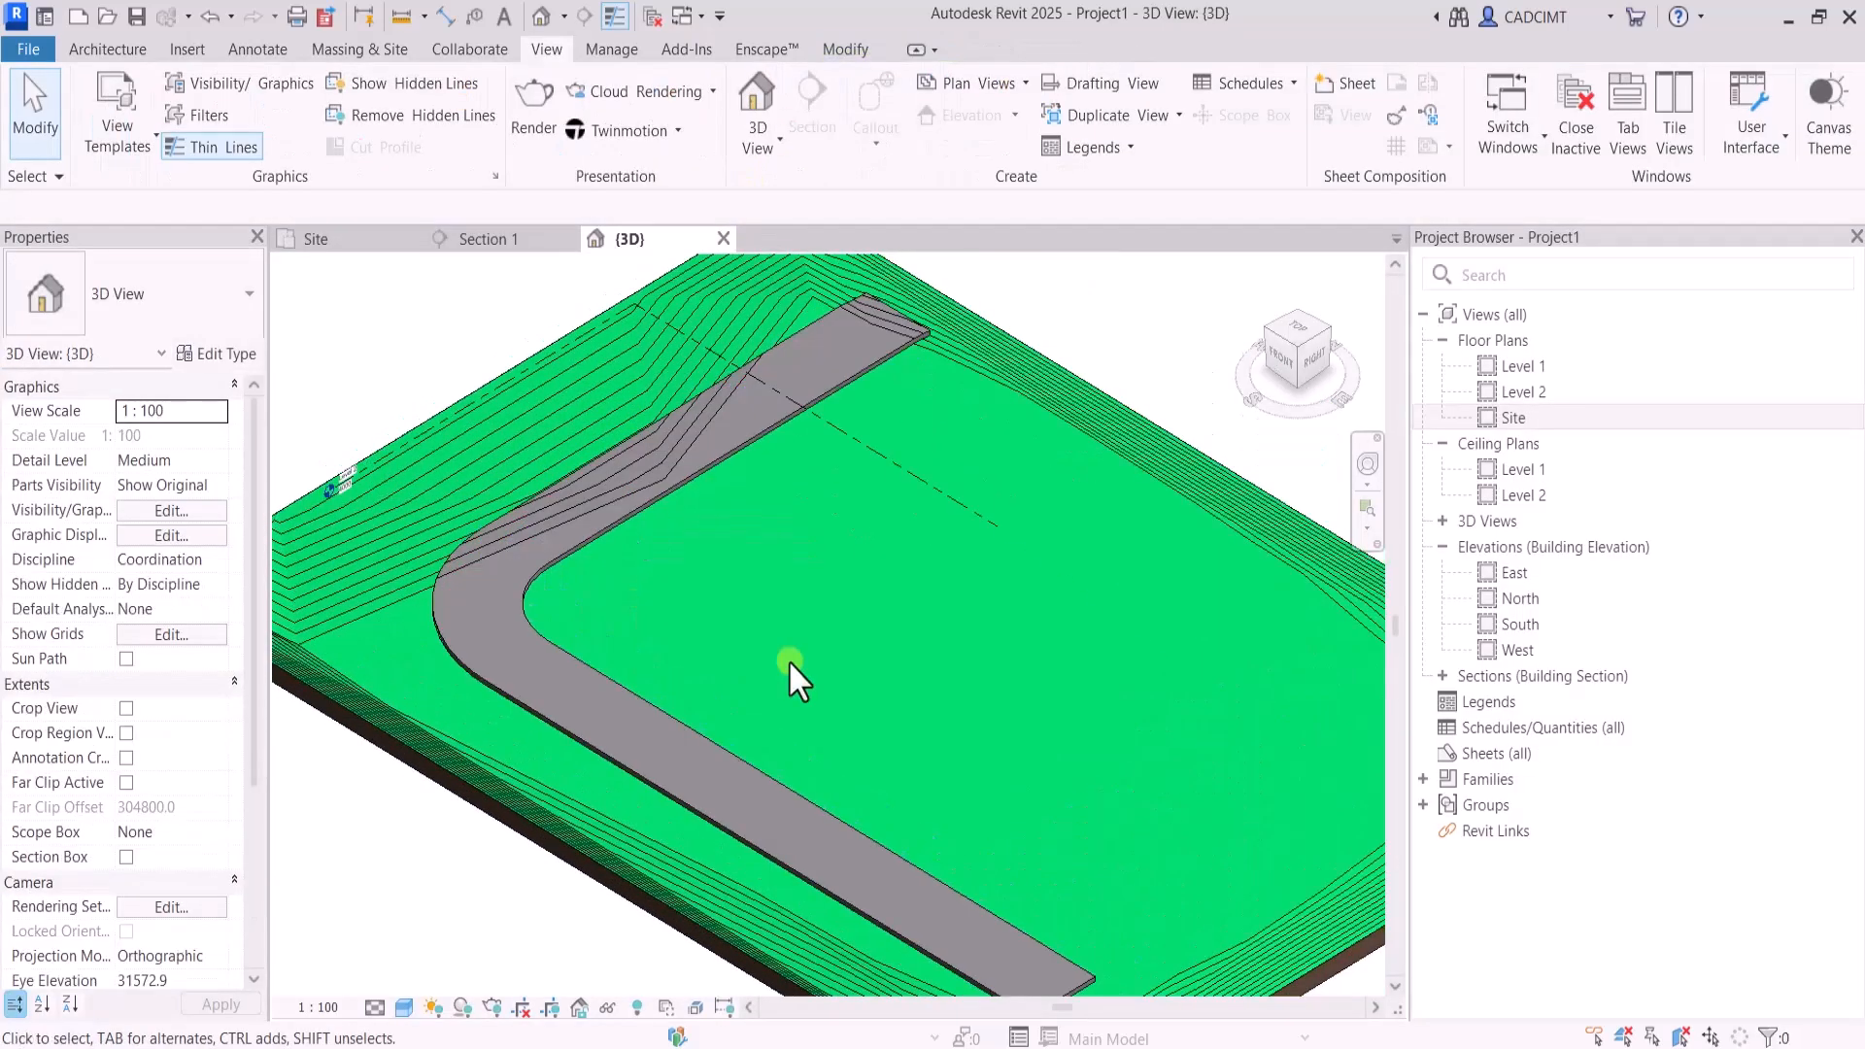
pyautogui.scroll(2, 723, 555)
pyautogui.scroll(-2, 723, 556)
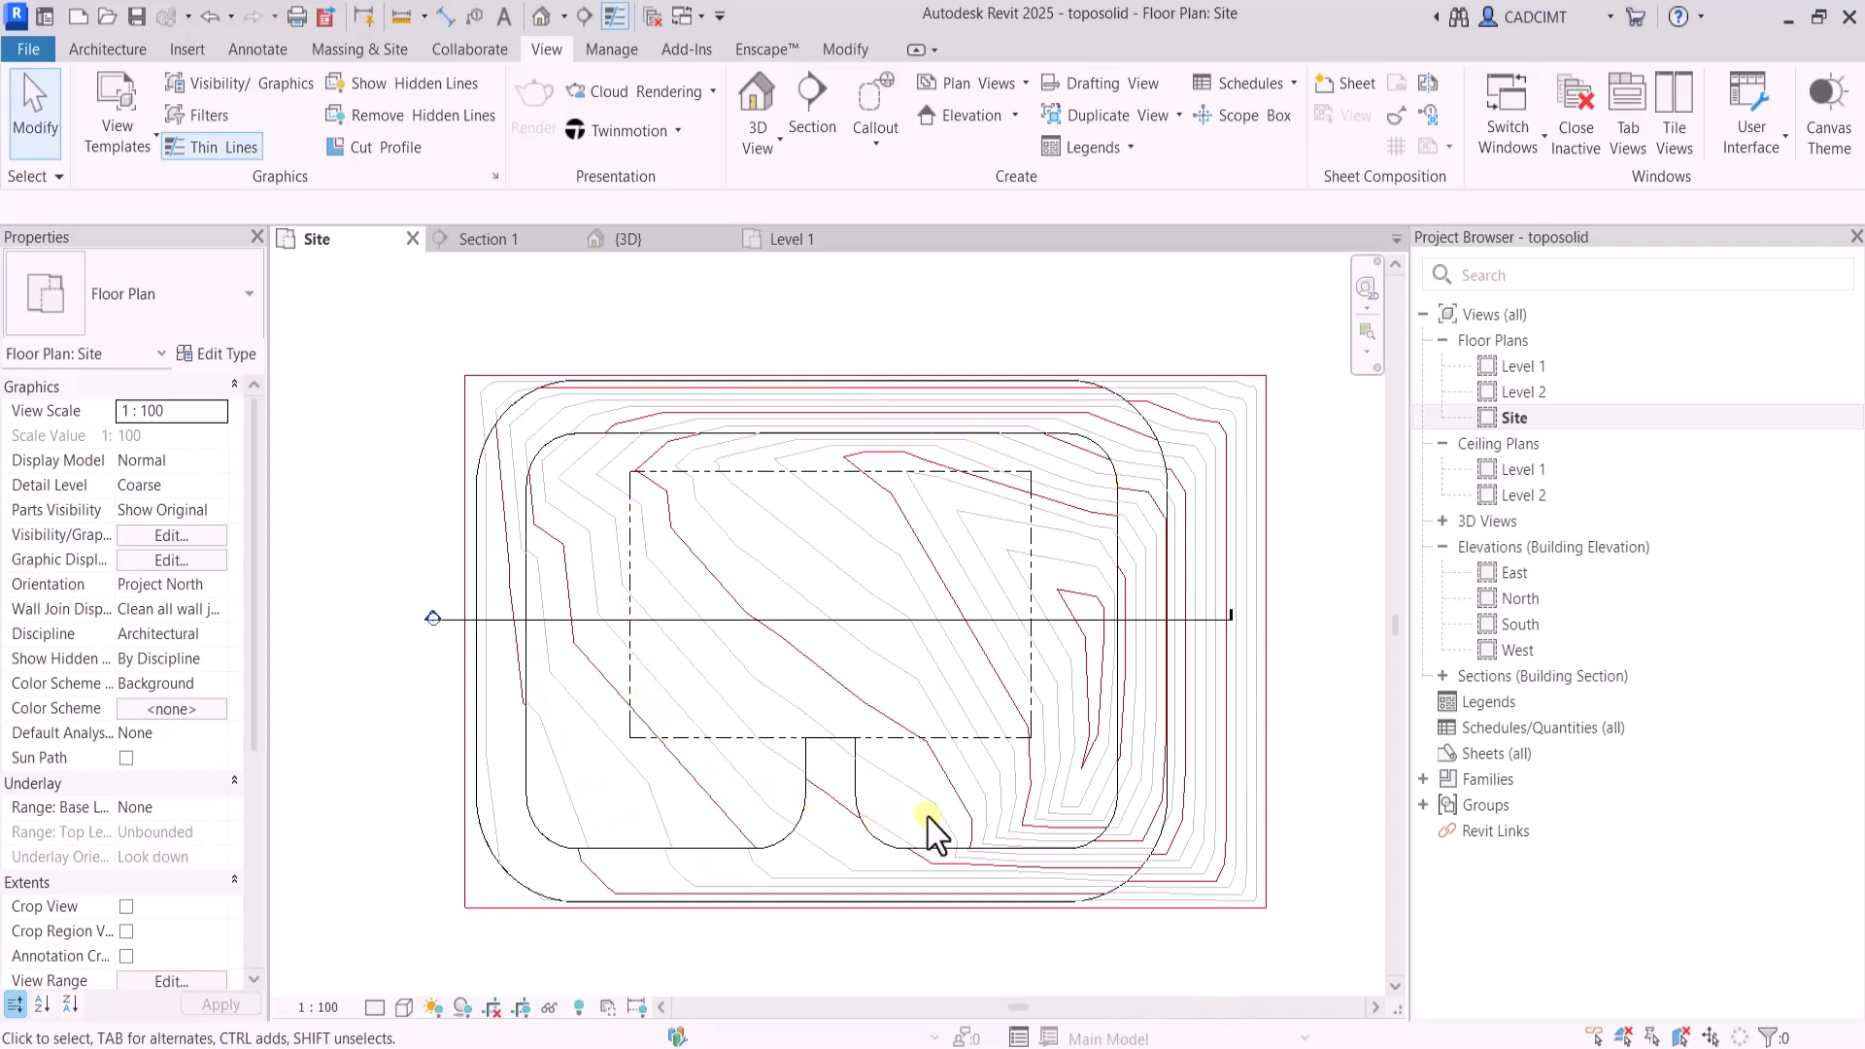
# Inspect the toposolid project's looped road in the 3D view and return to the Site floor plan
pyautogui.click(758, 97)
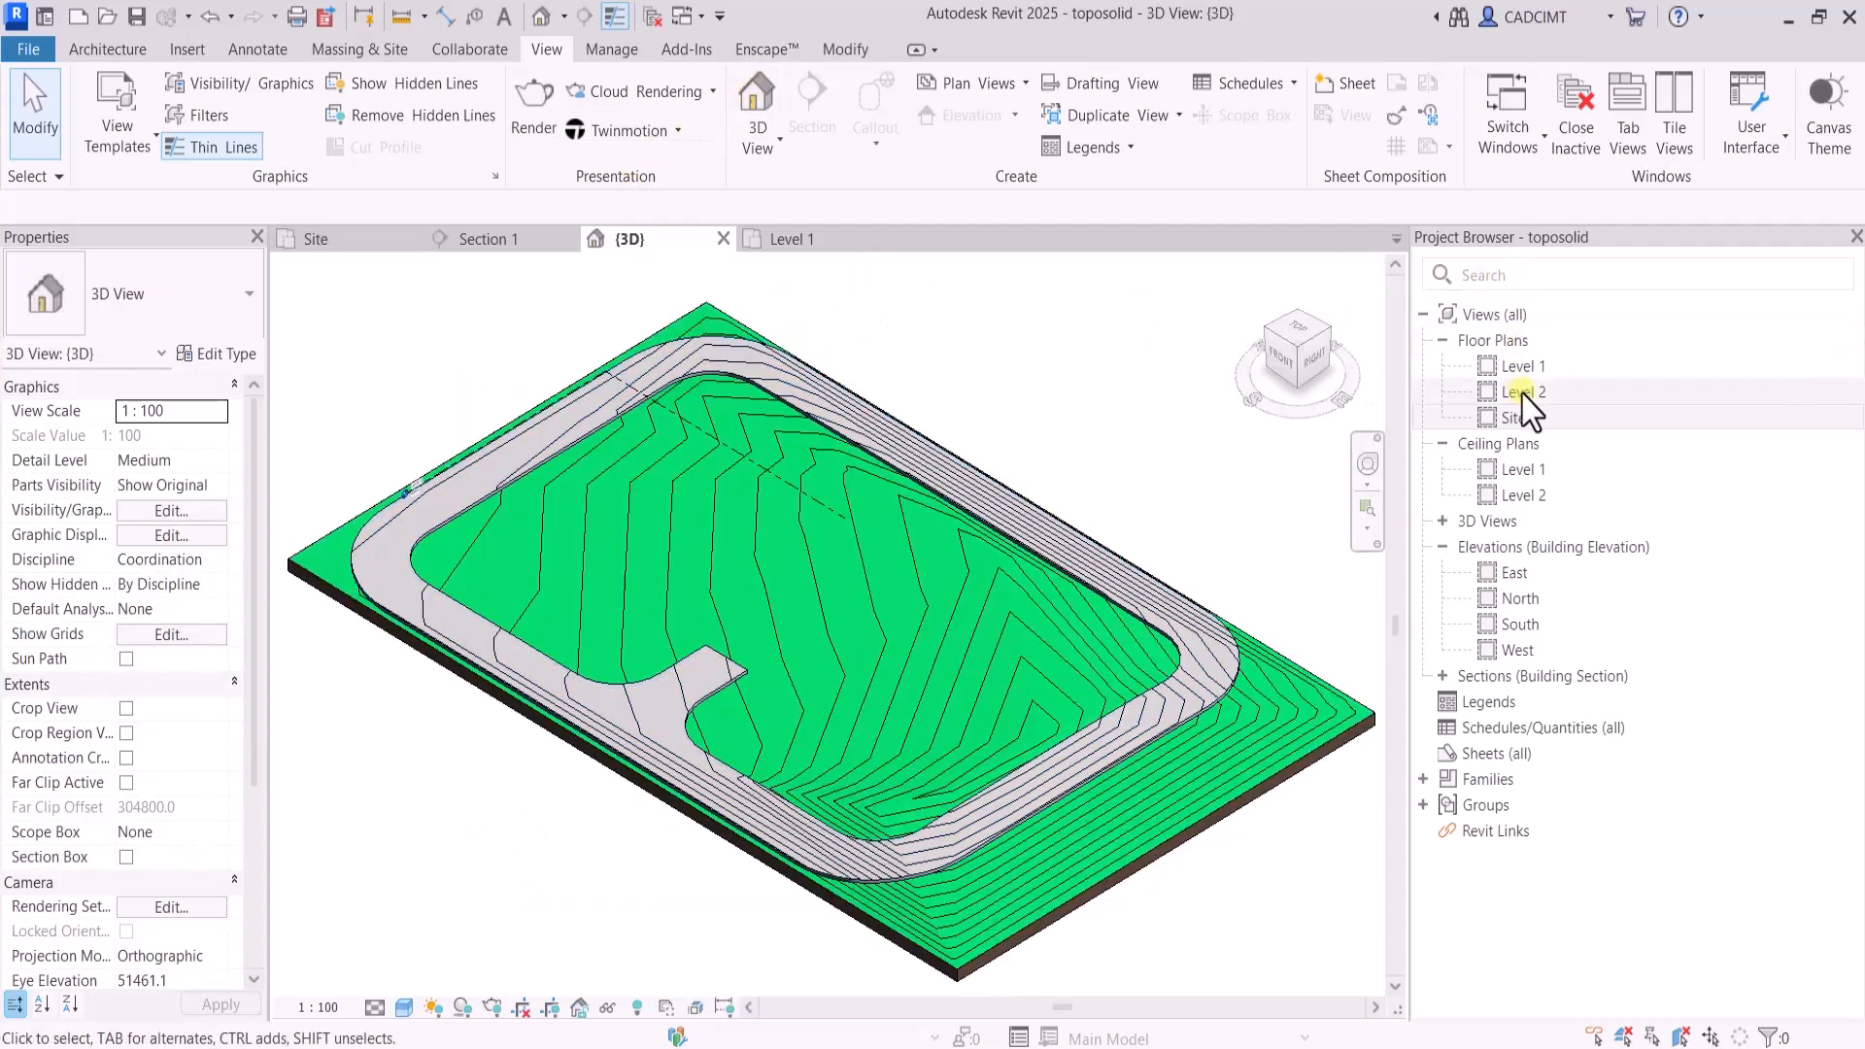
pyautogui.doubleClick(1515, 418)
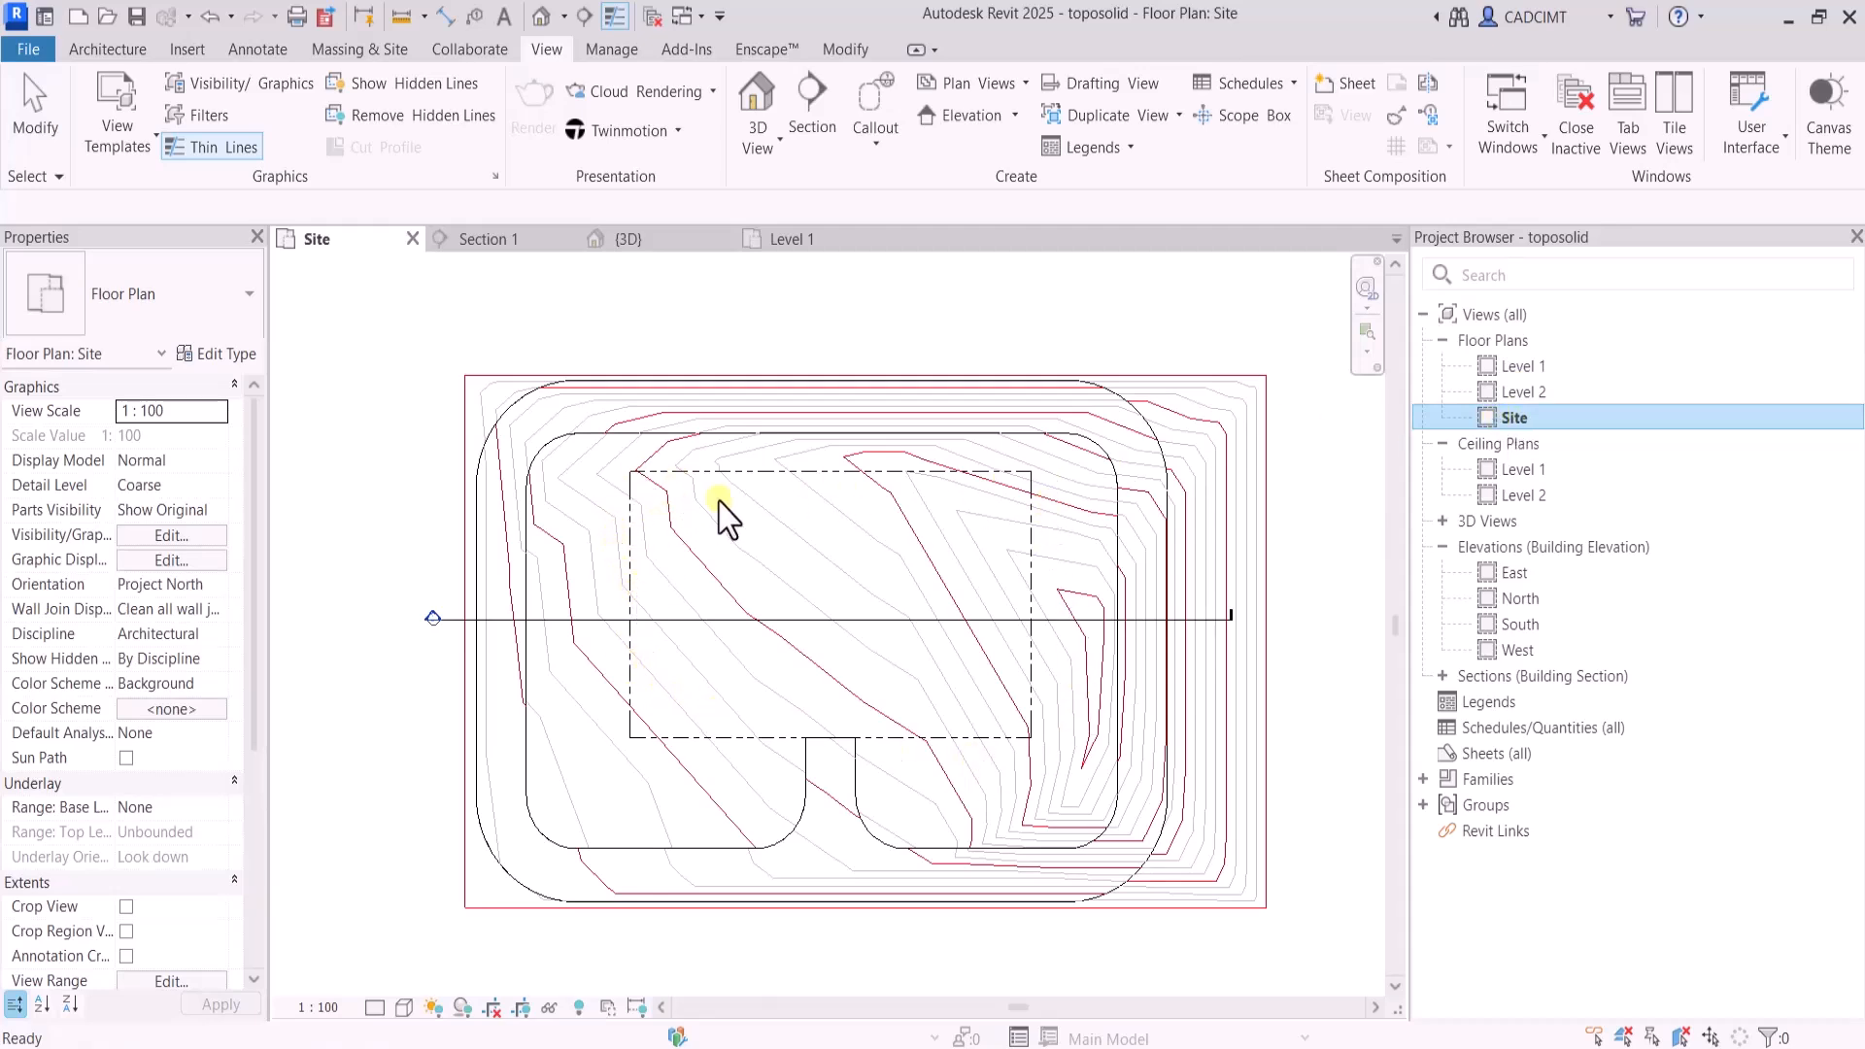
# Create a structural floor on Level 1 from a rectangle about 30000 by 17000 inside the dashed property line
pyautogui.scroll(2, 792, 515)
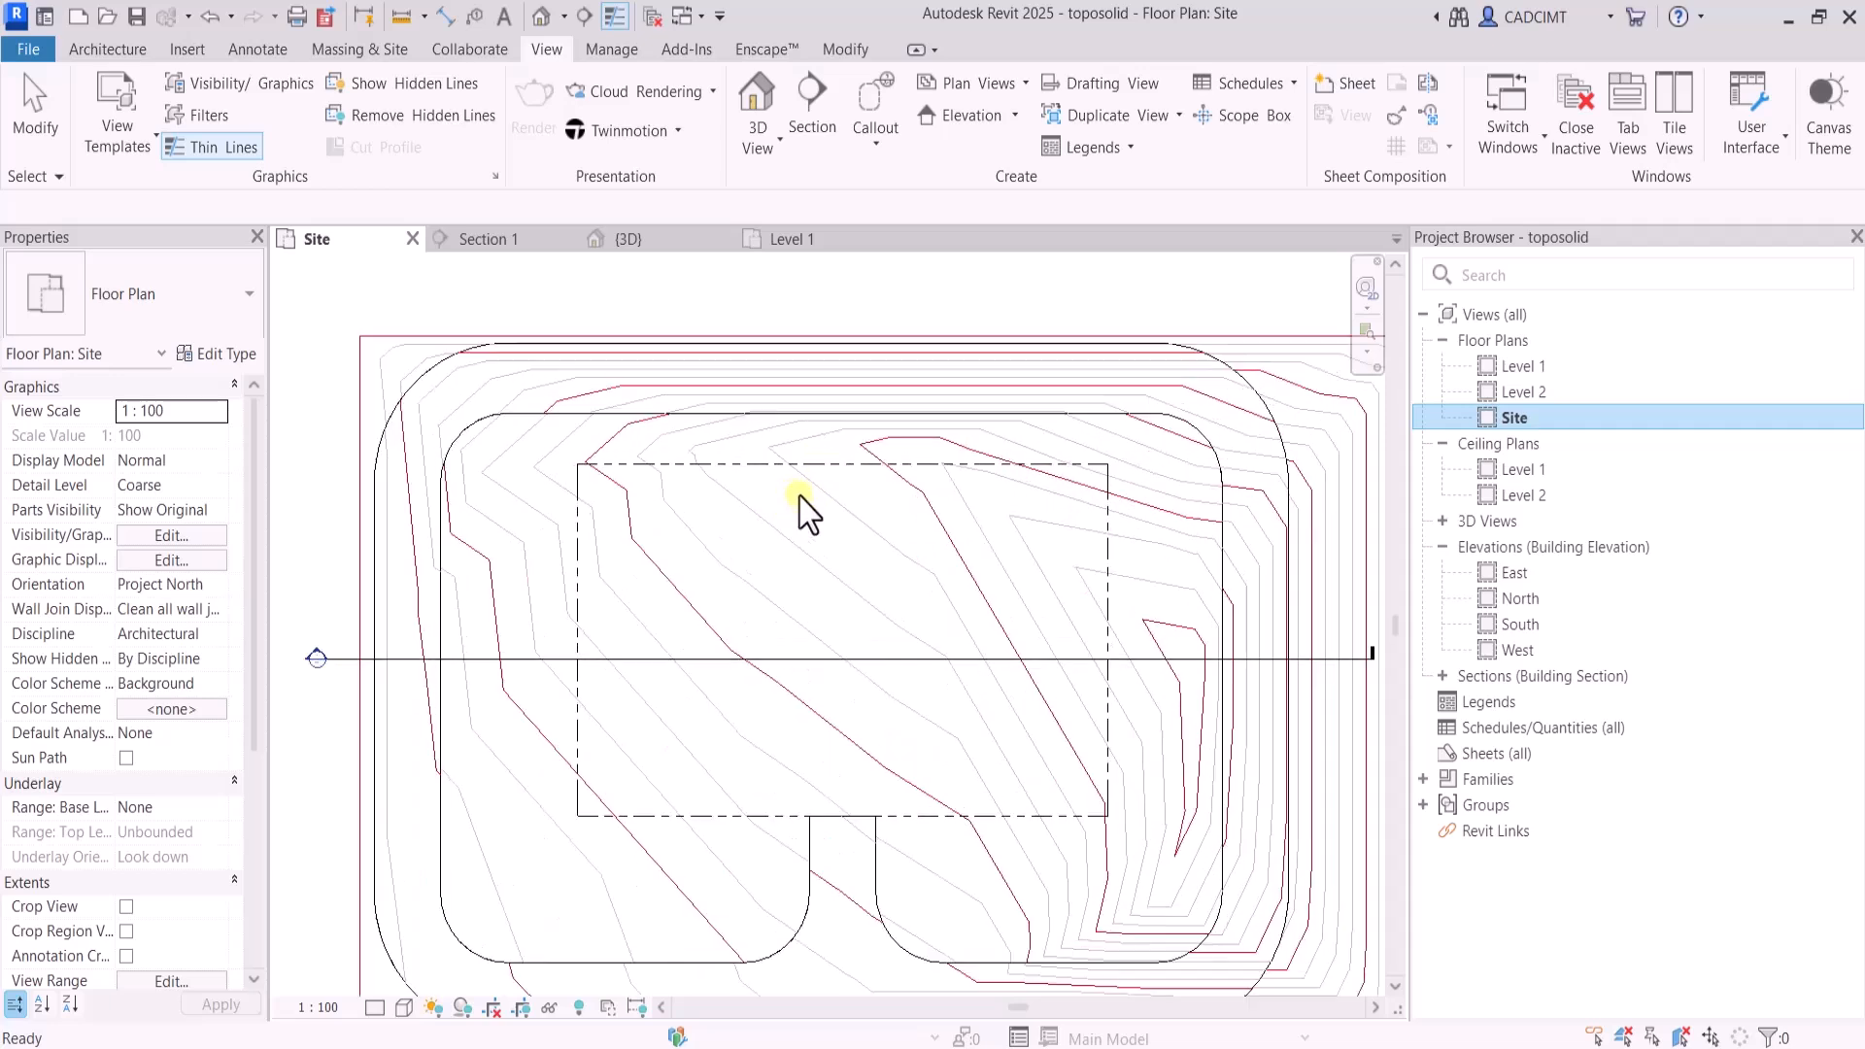
pyautogui.scroll(-1, 821, 559)
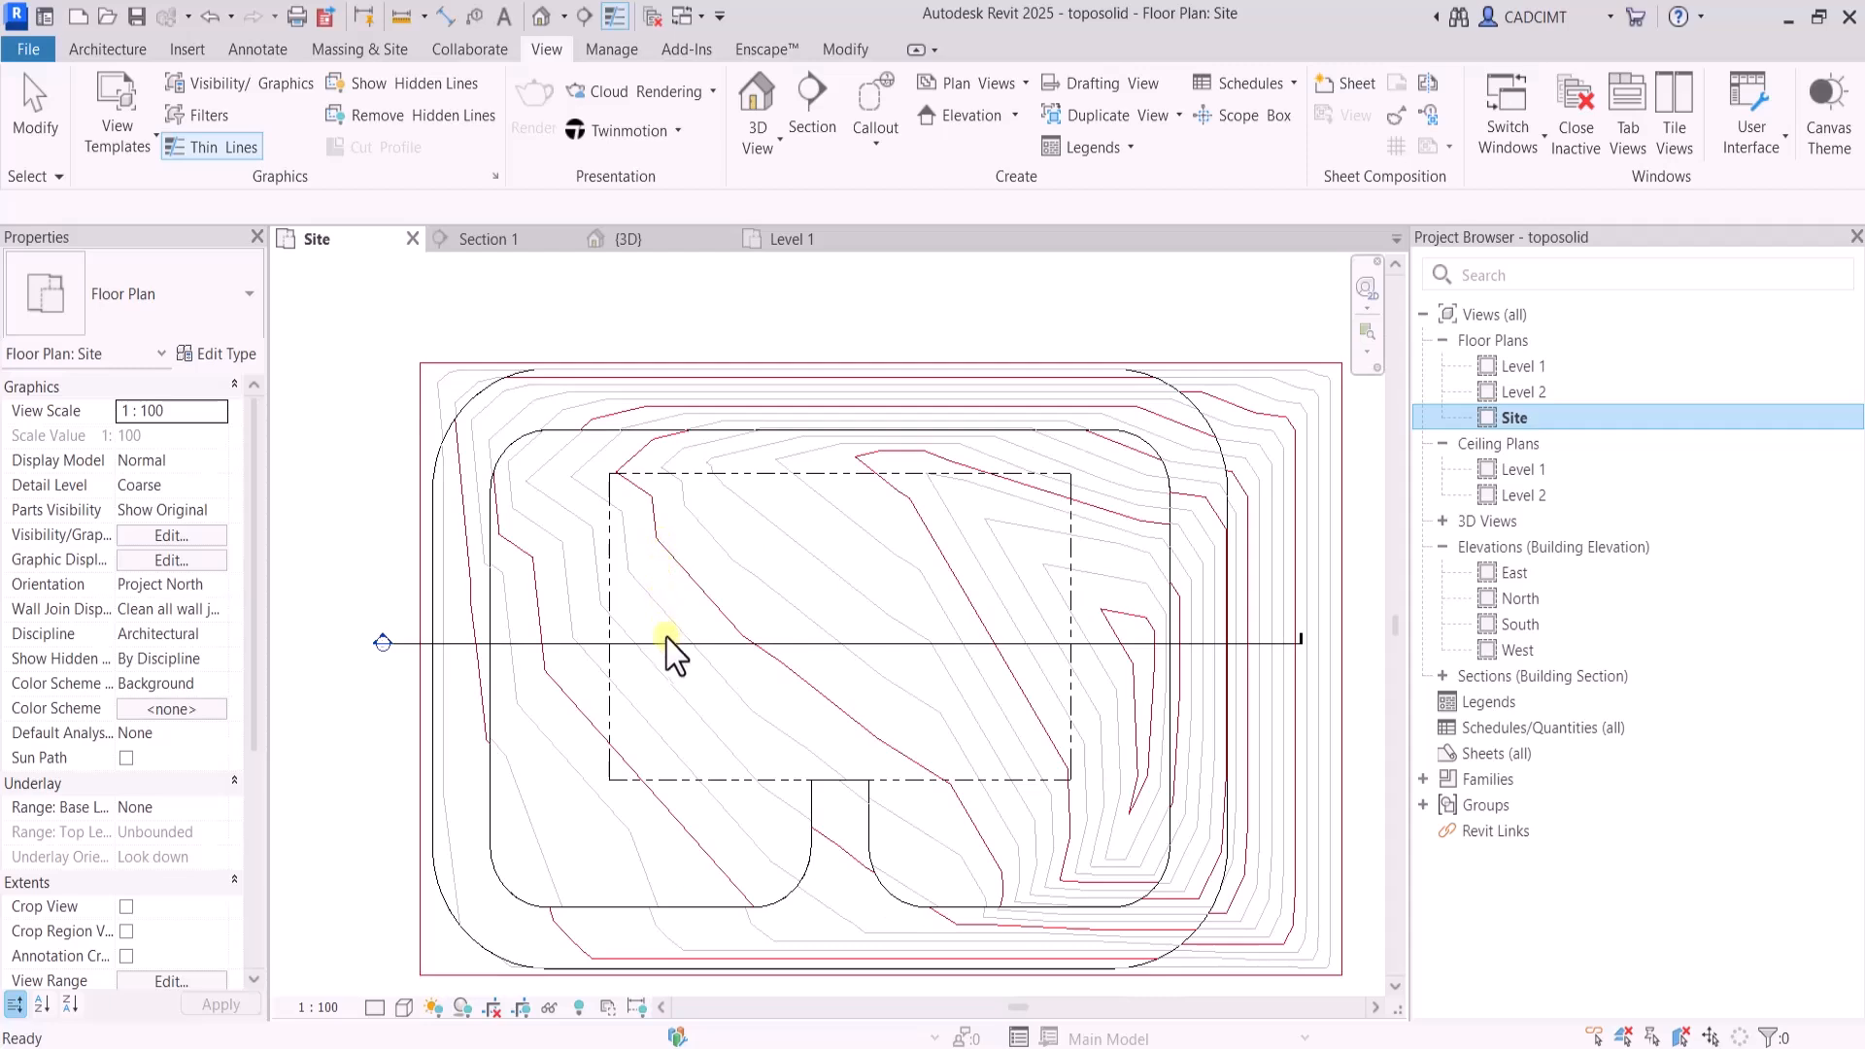
pyautogui.click(932, 550)
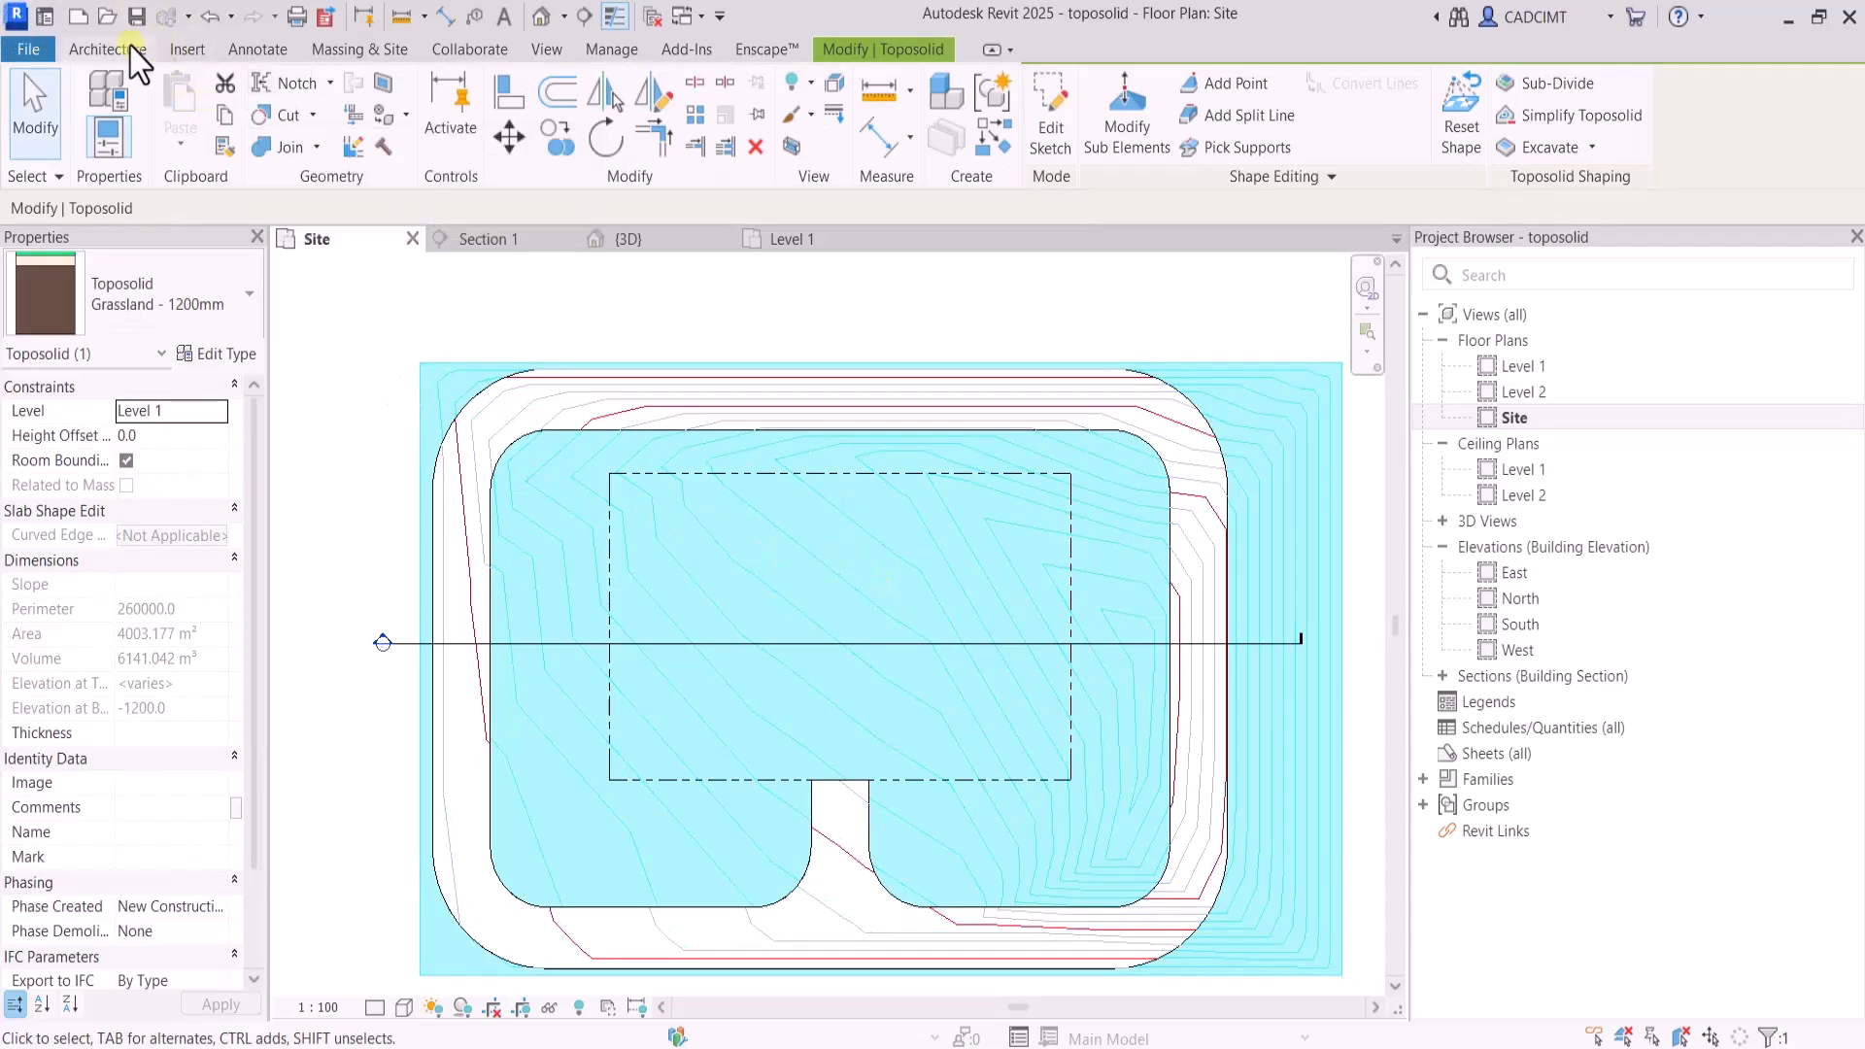
pyautogui.click(101, 49)
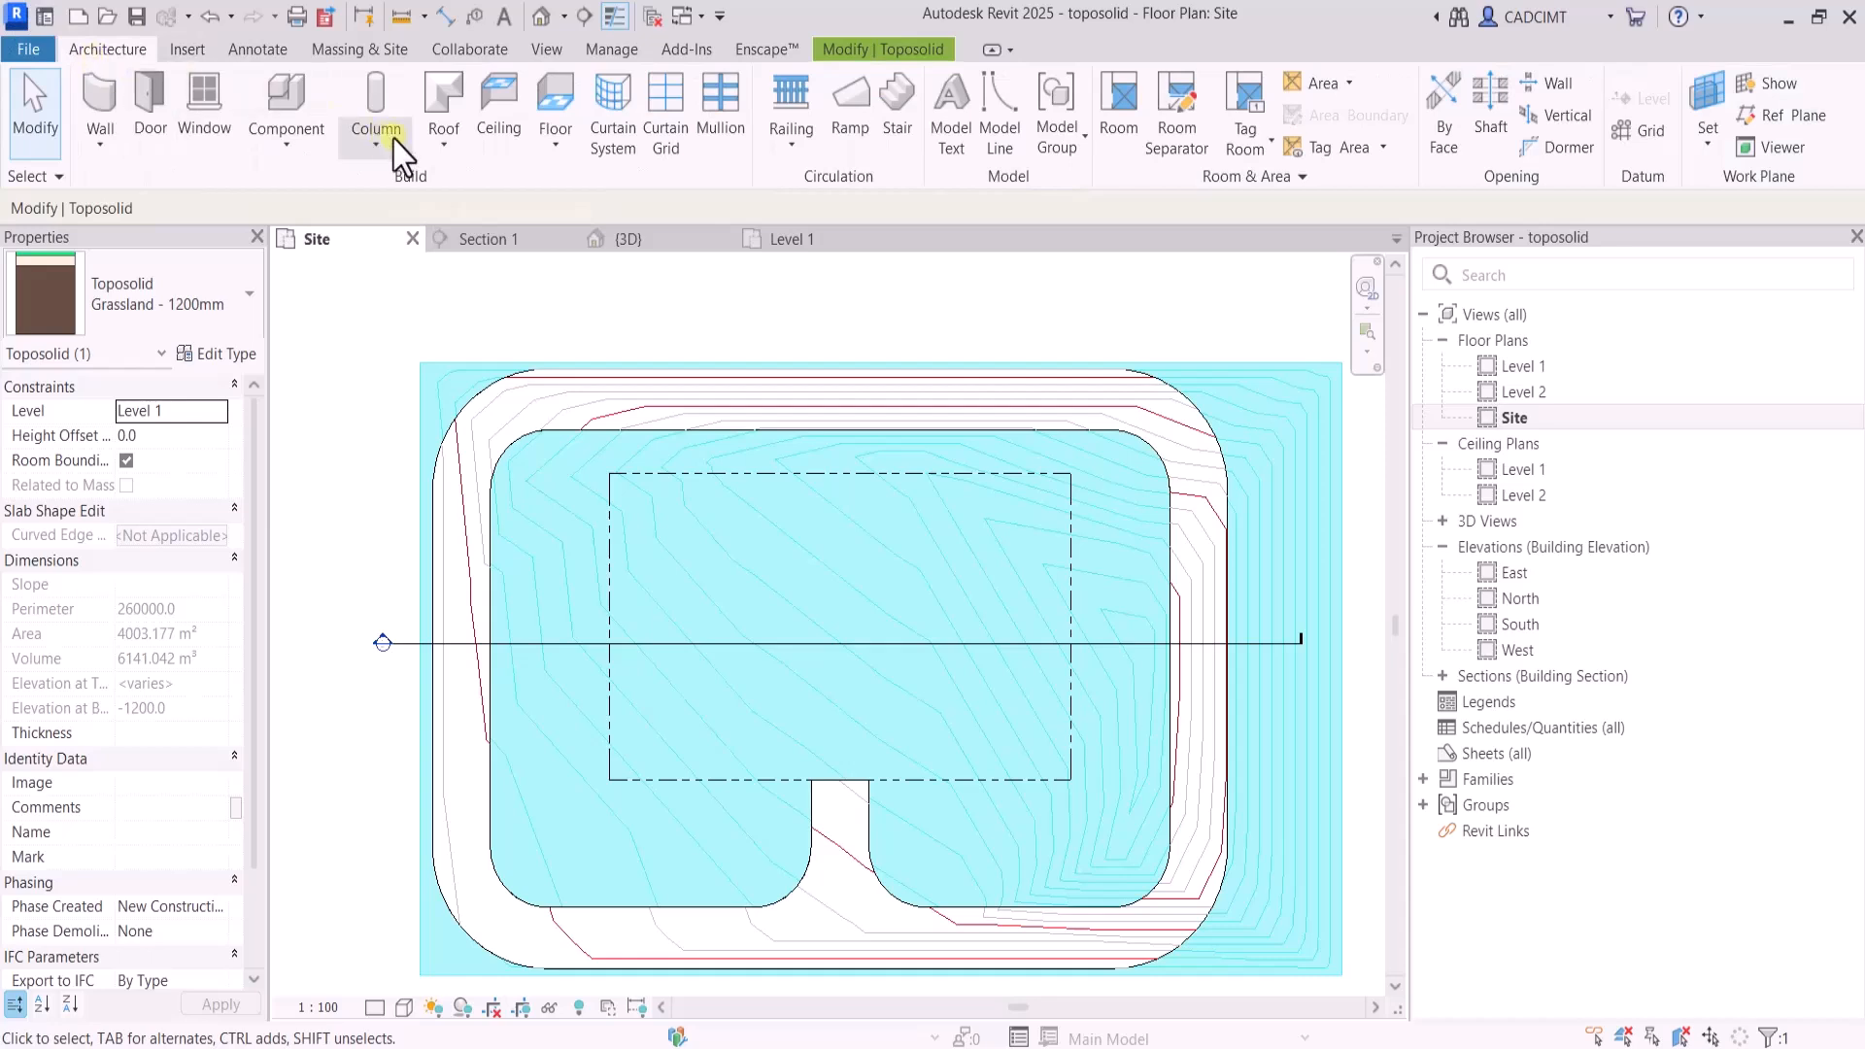
pyautogui.click(552, 148)
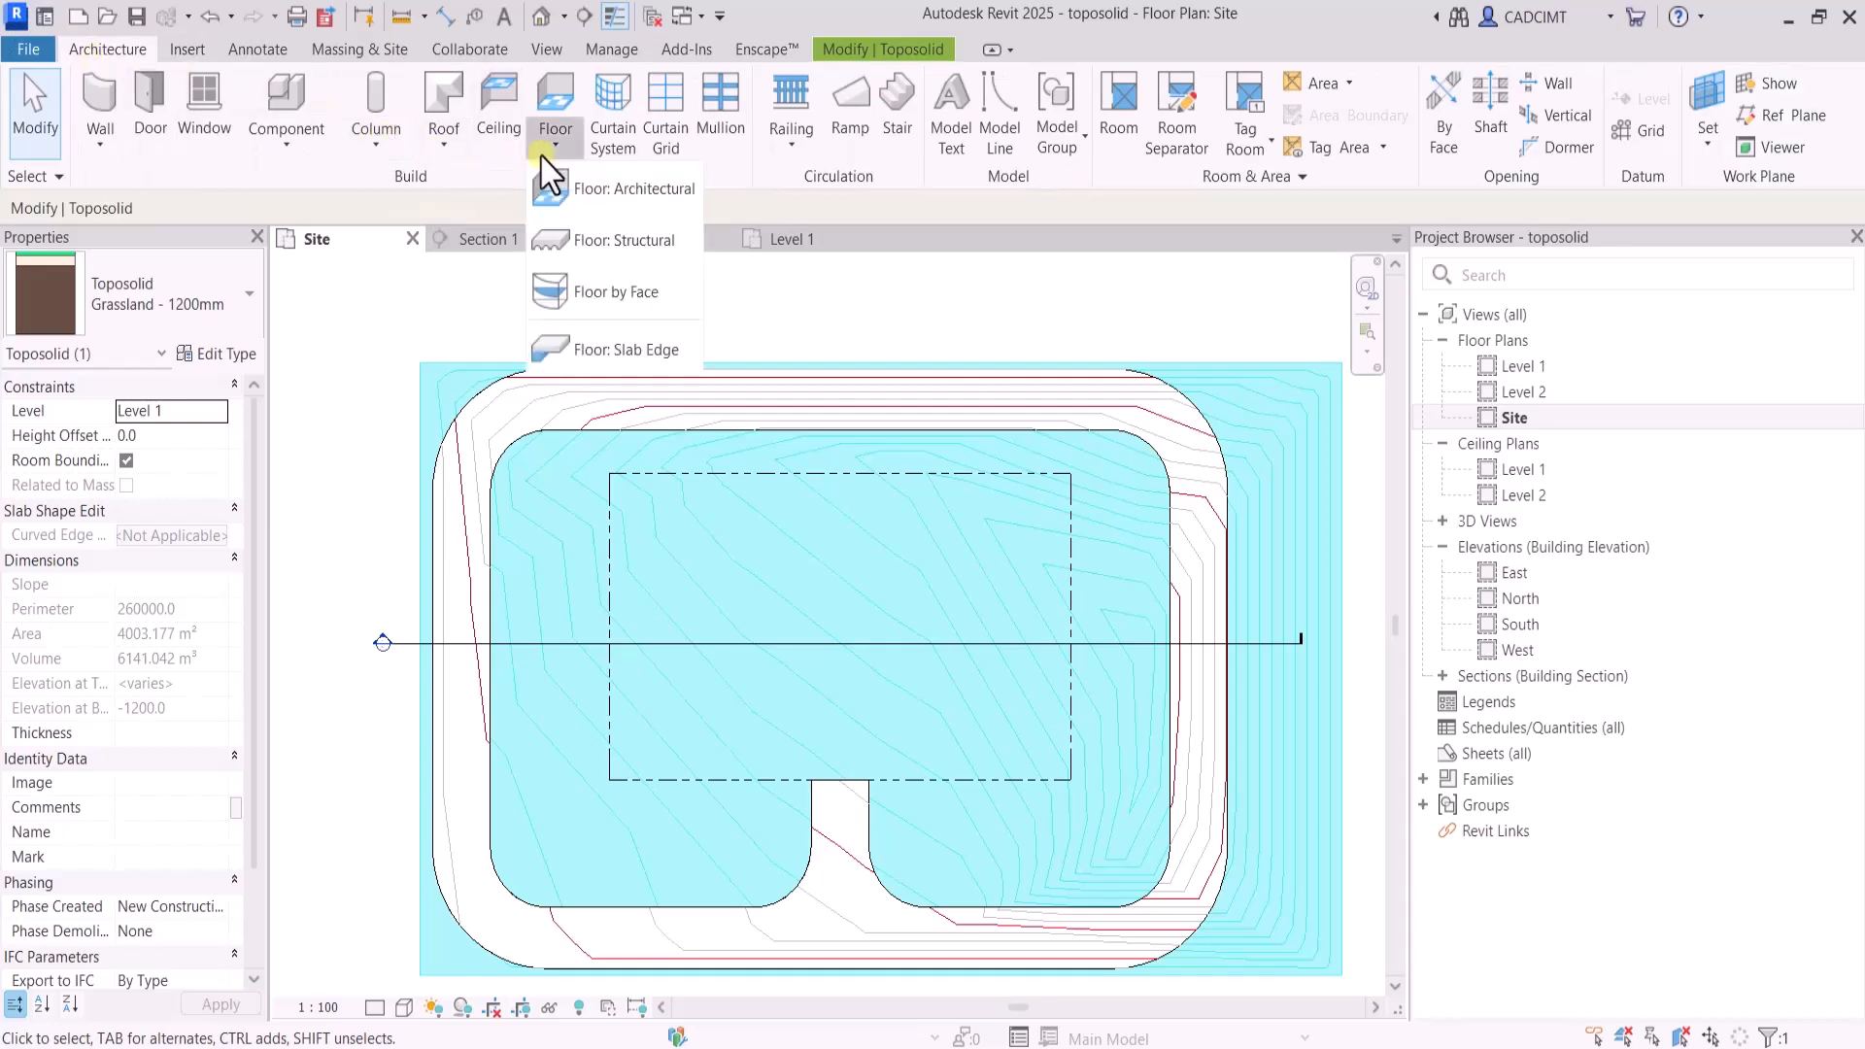
pyautogui.click(607, 240)
pyautogui.click(1255, 85)
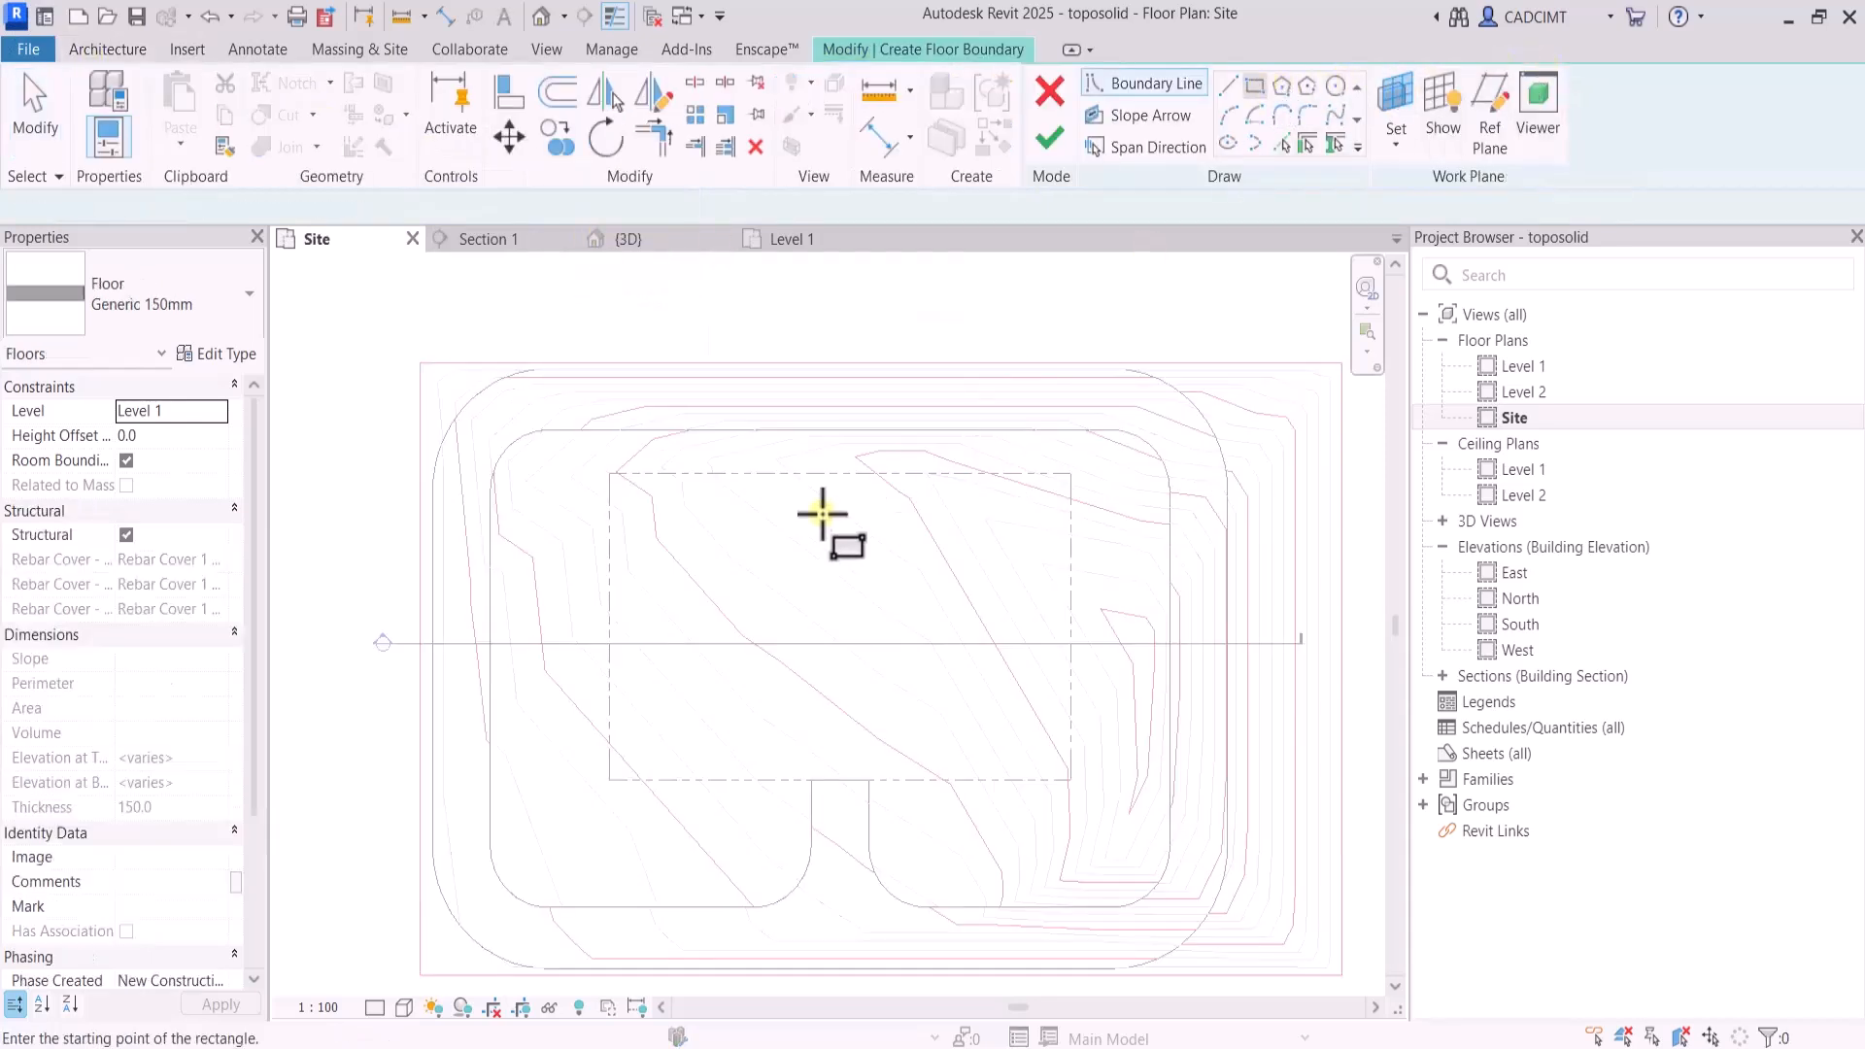
pyautogui.click(663, 508)
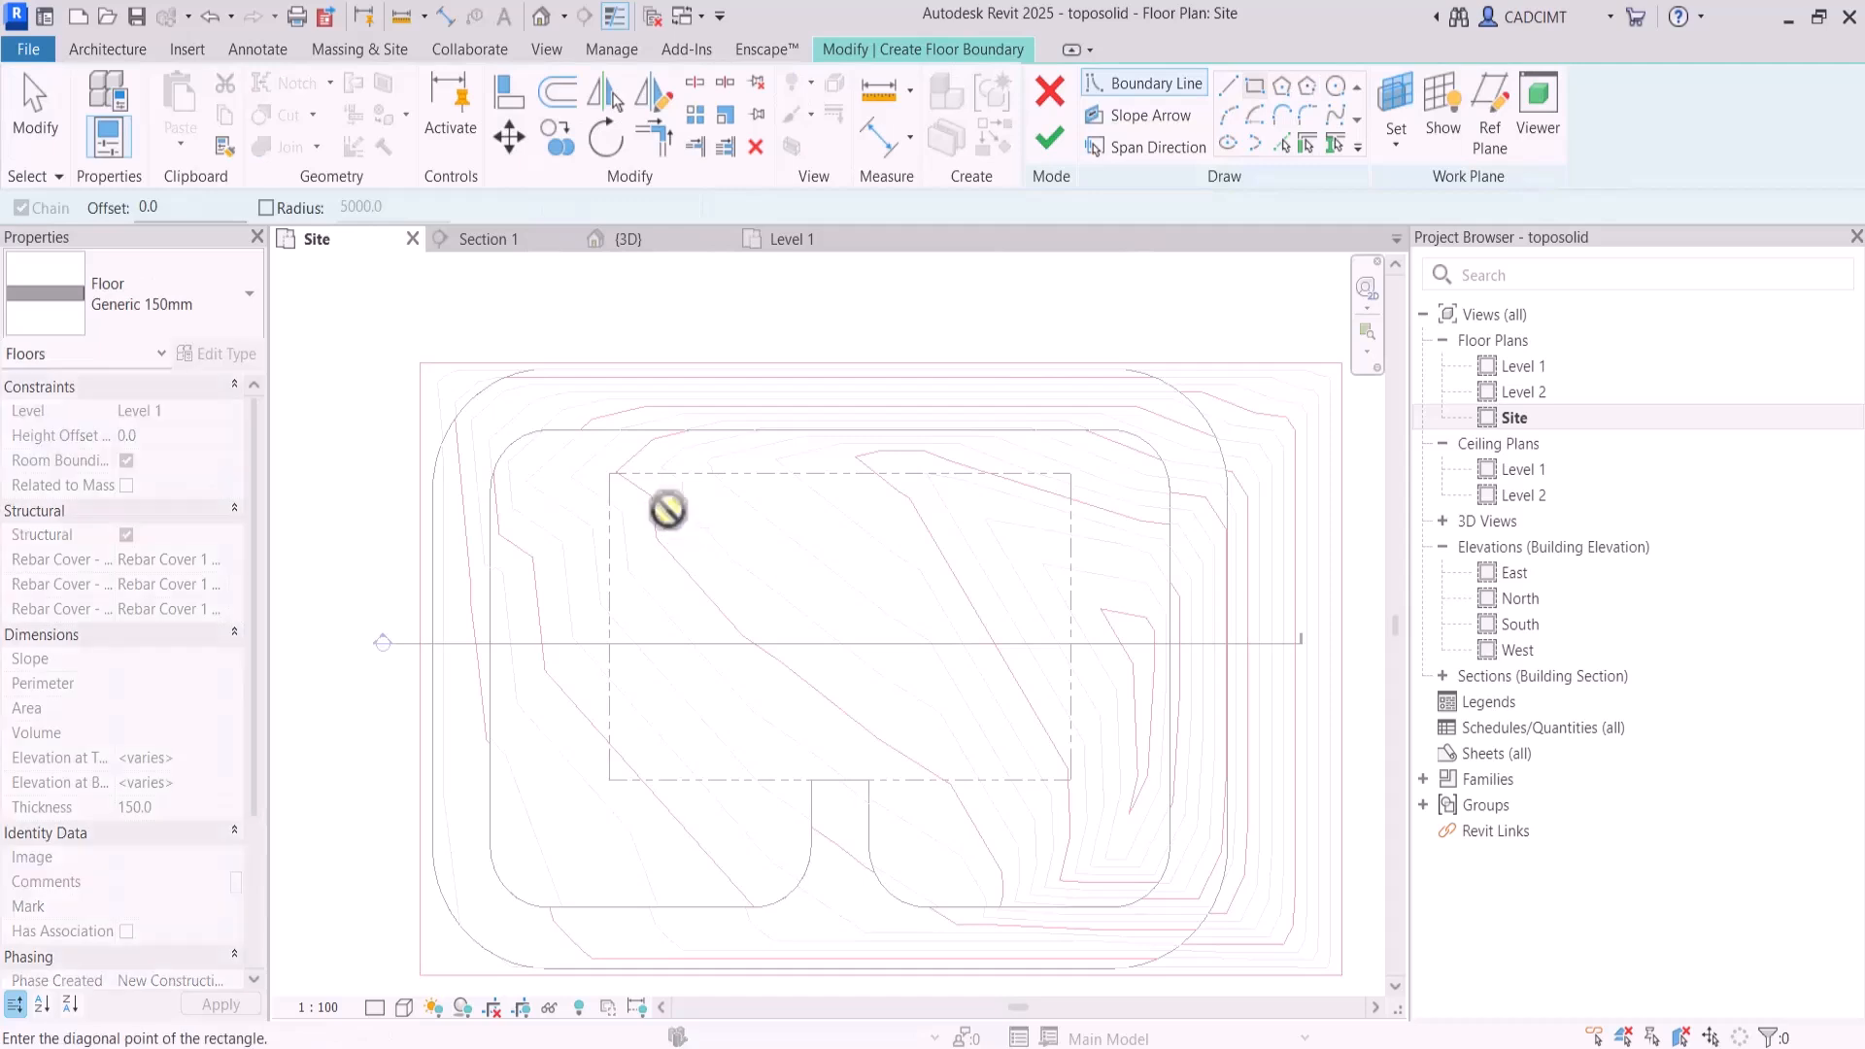
pyautogui.click(1008, 716)
pyautogui.press('Escape')
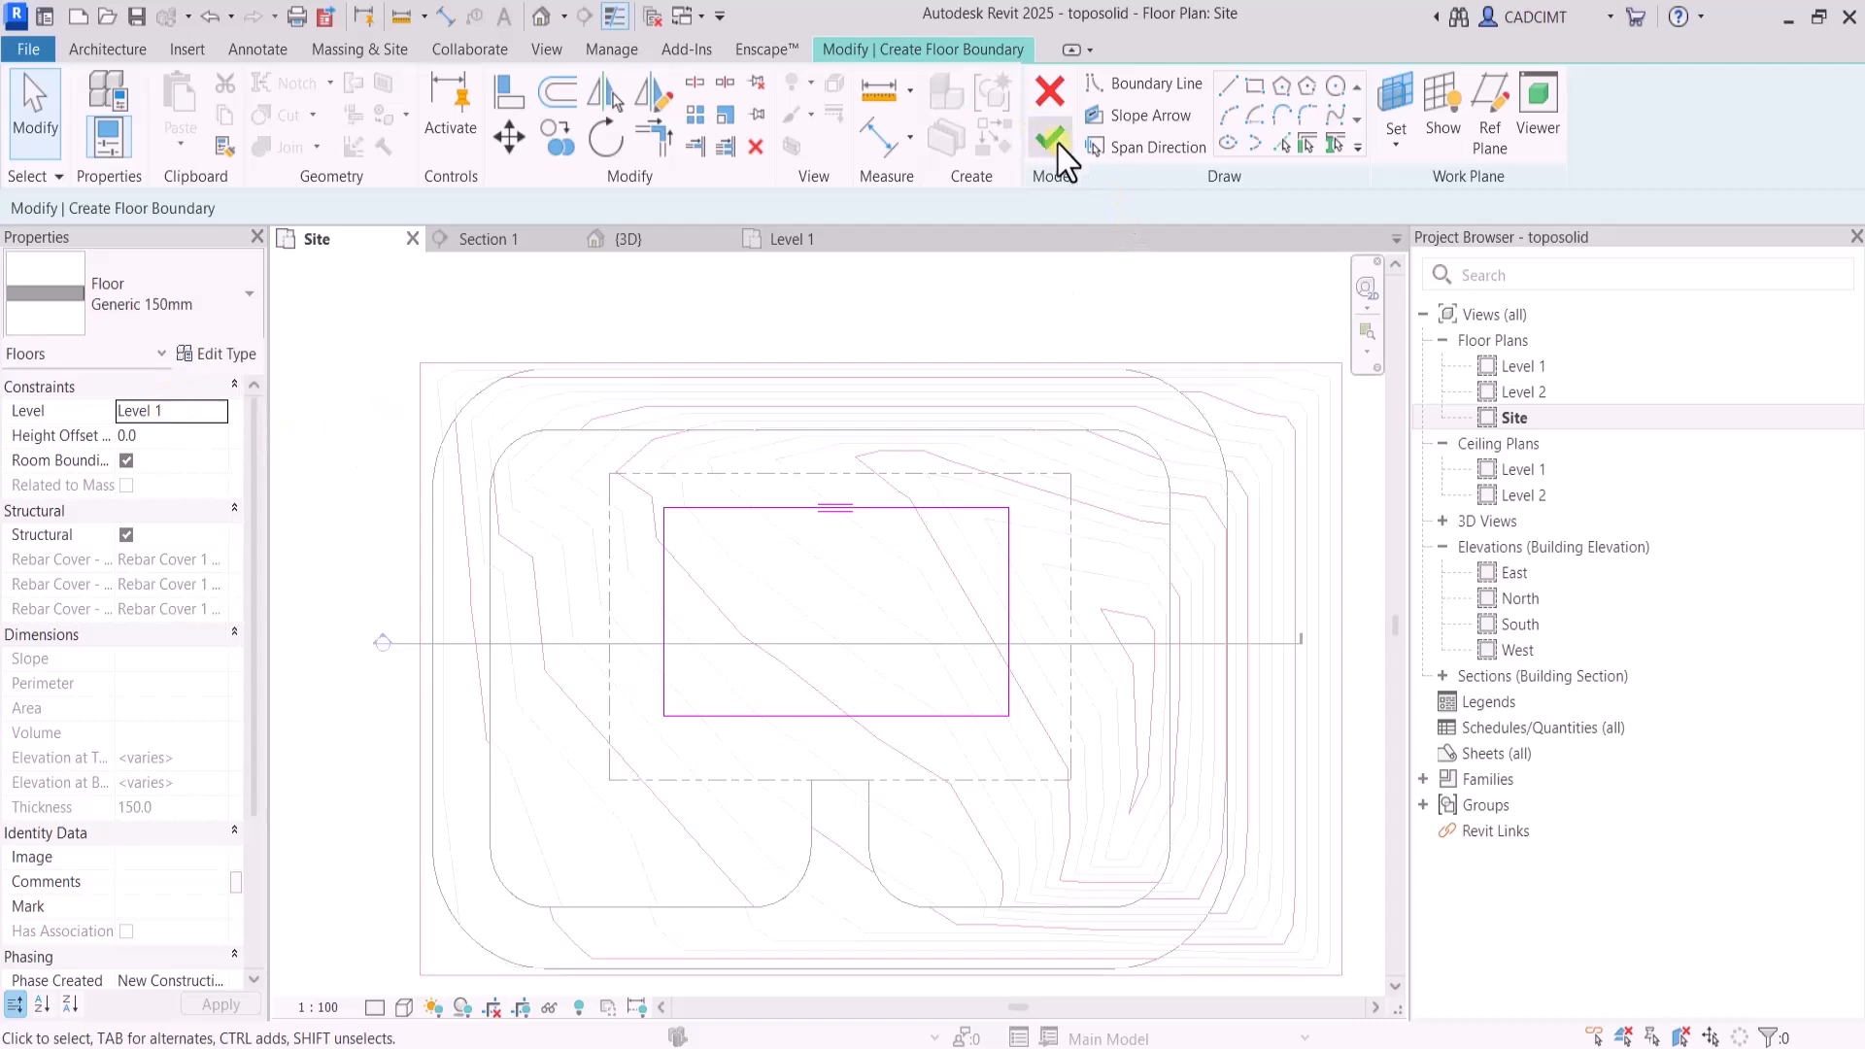
pyautogui.click(1057, 143)
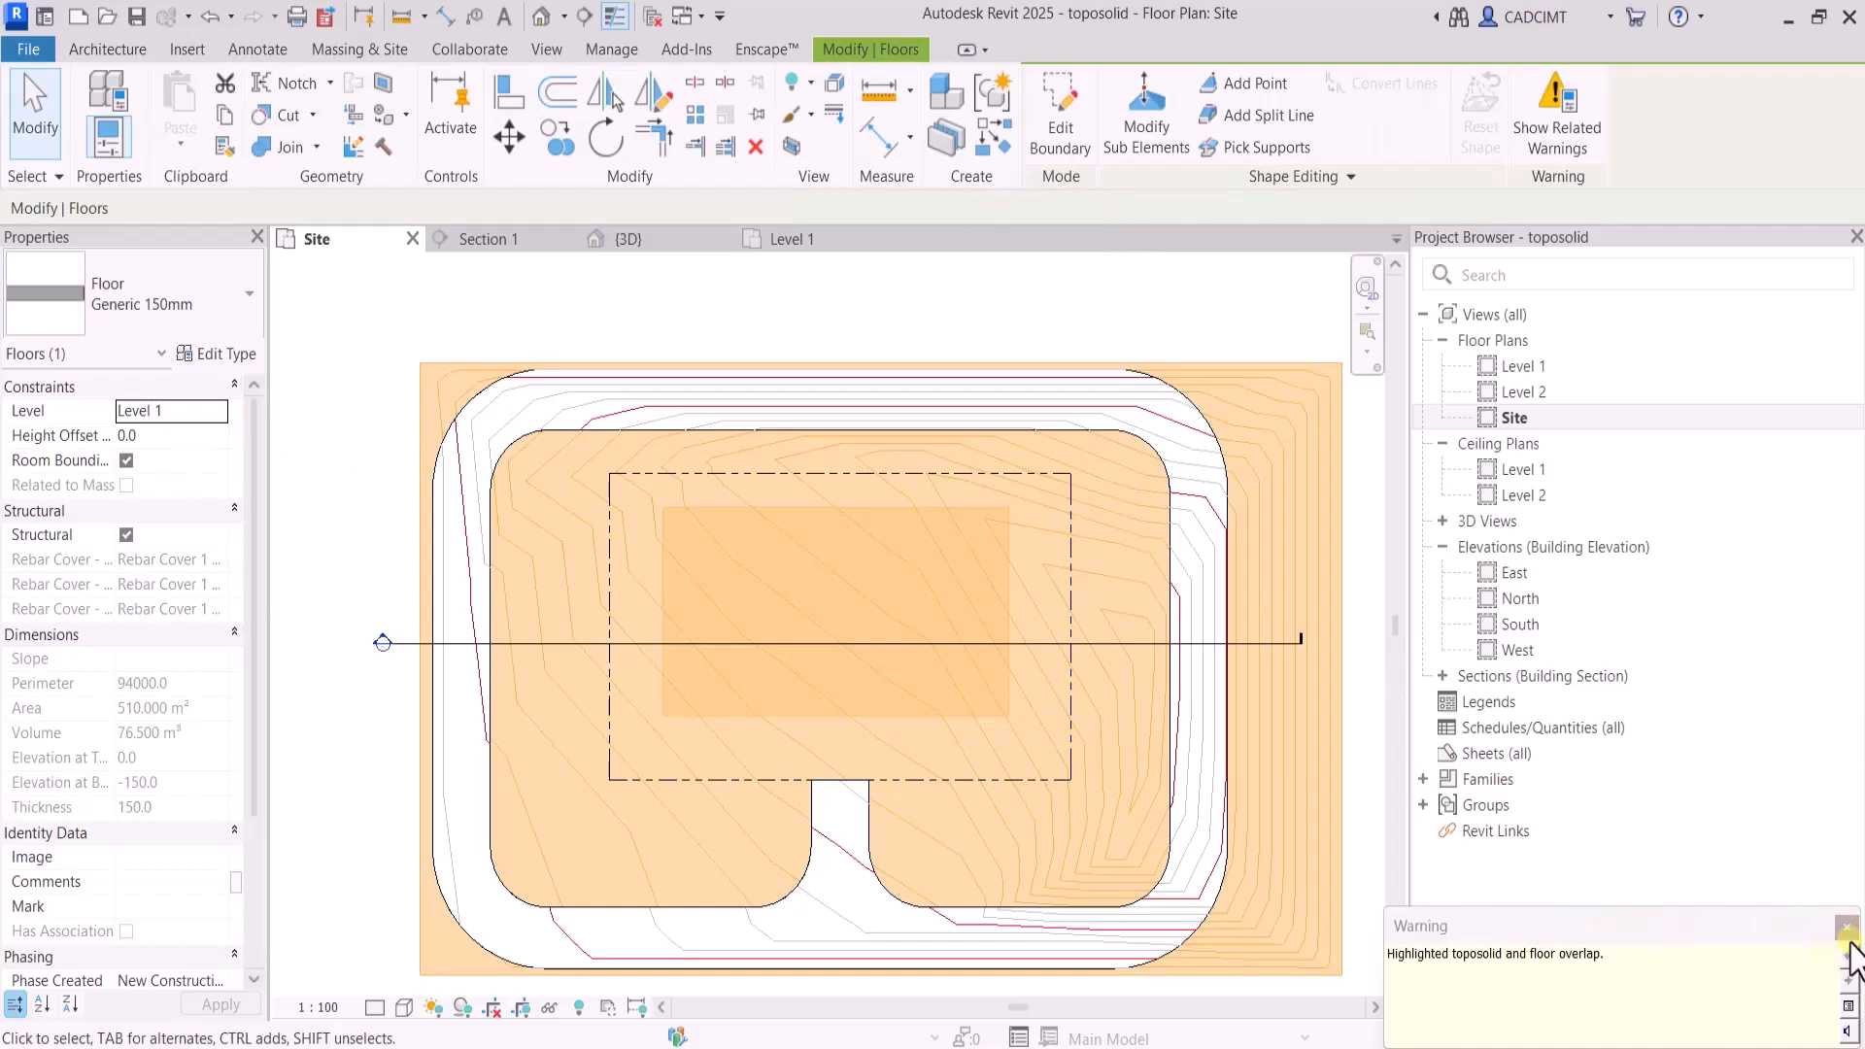
pyautogui.click(1846, 933)
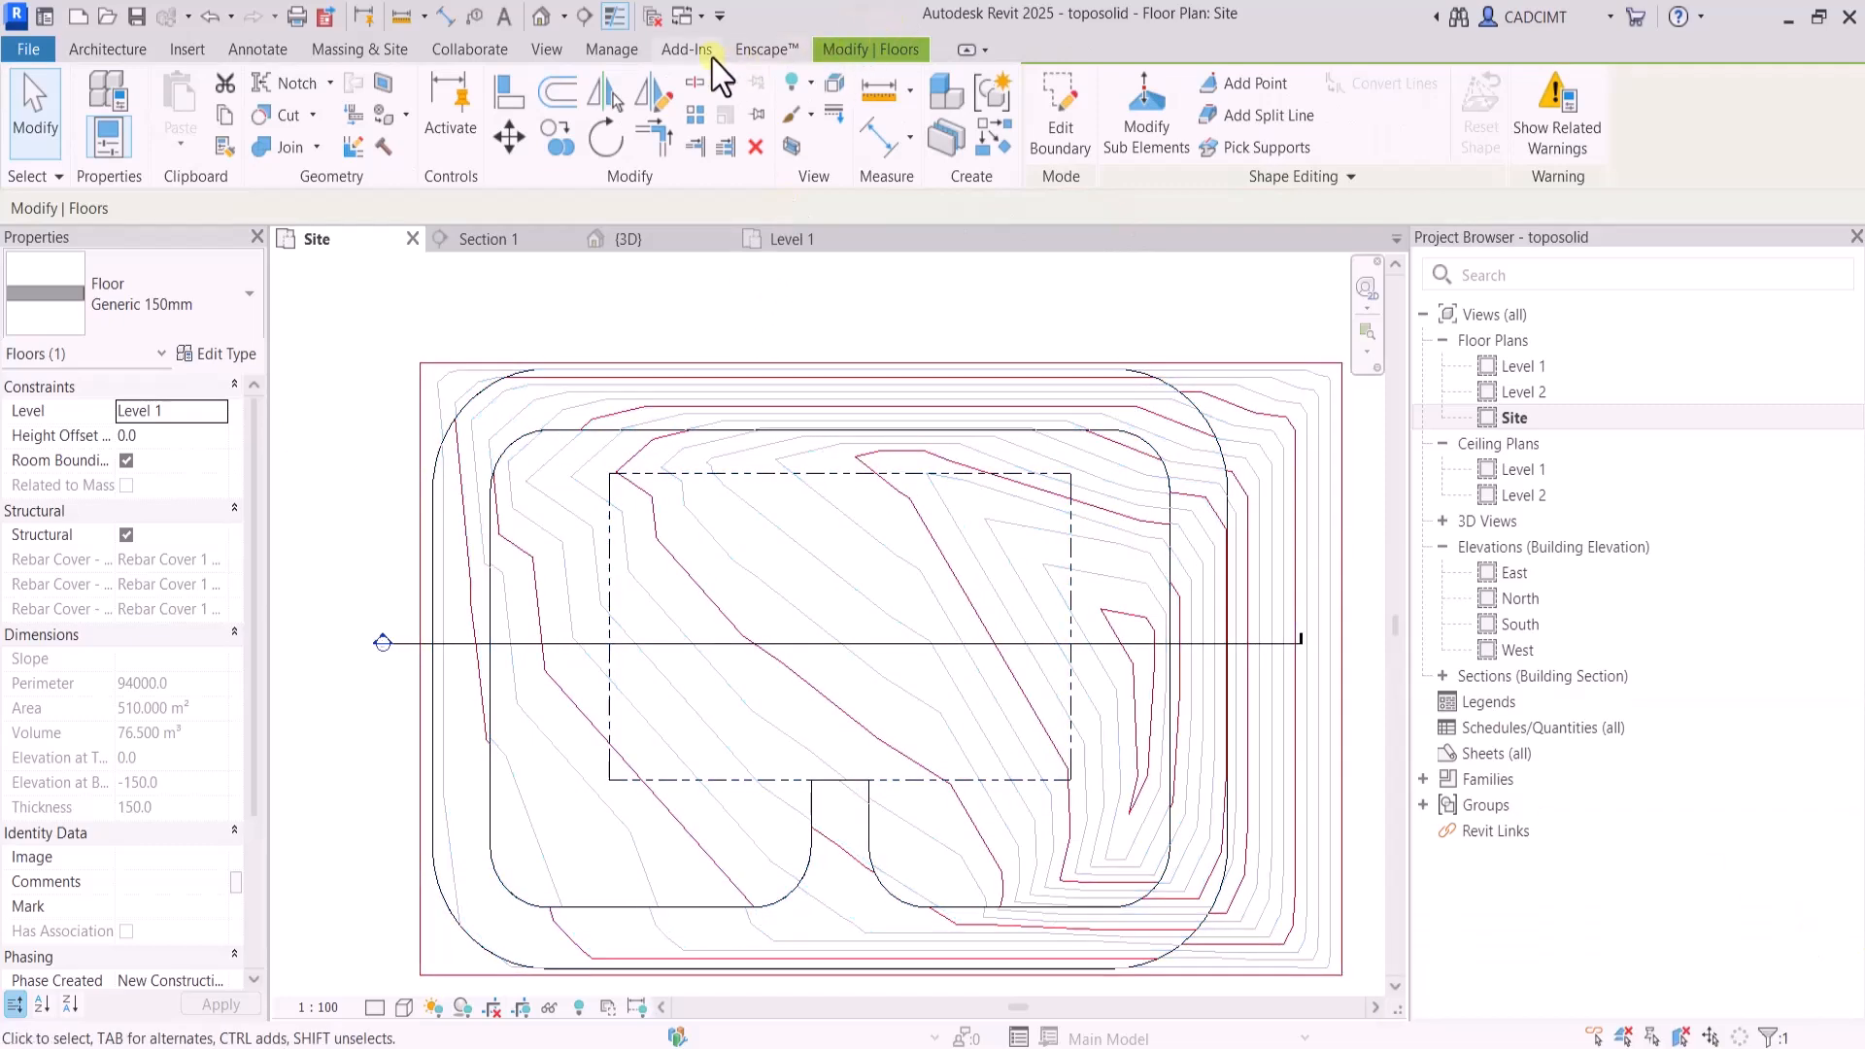
# Open the North elevation and examine the toposolid's profile relative to the levels
pyautogui.click(546, 48)
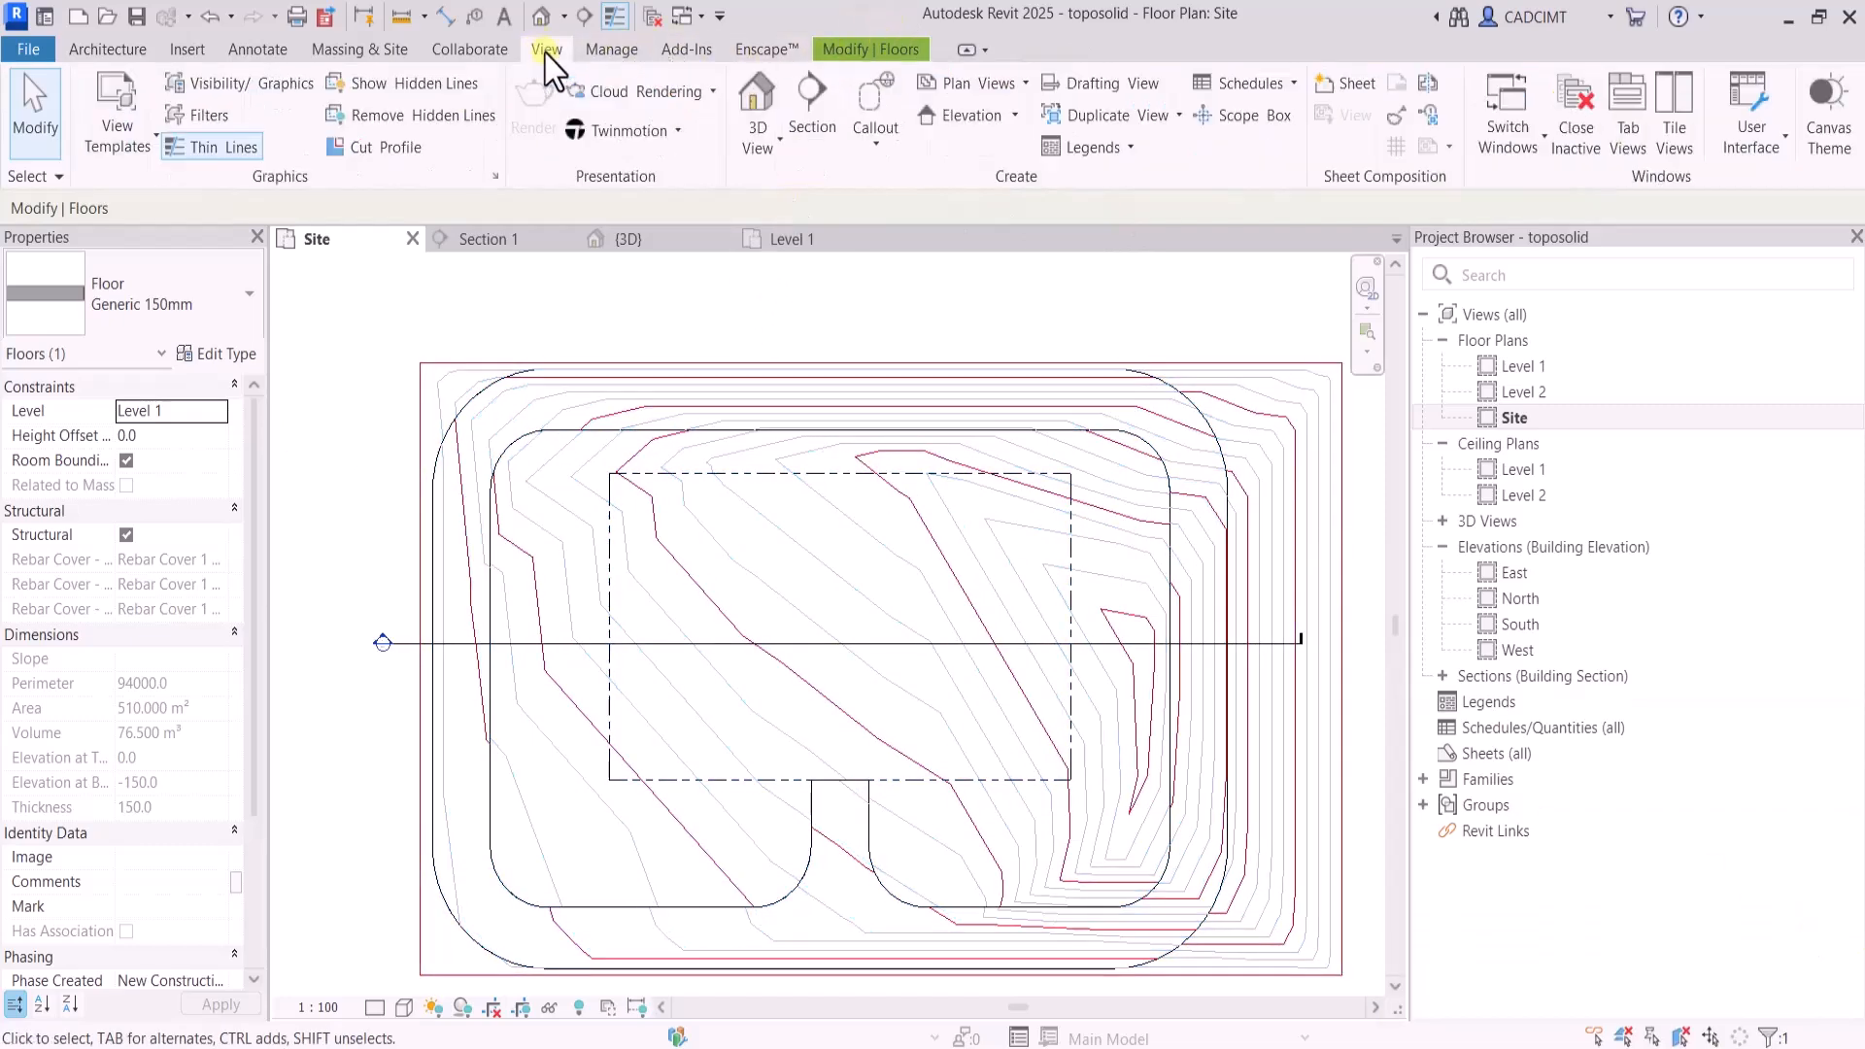
pyautogui.click(759, 108)
pyautogui.doubleClick(1521, 598)
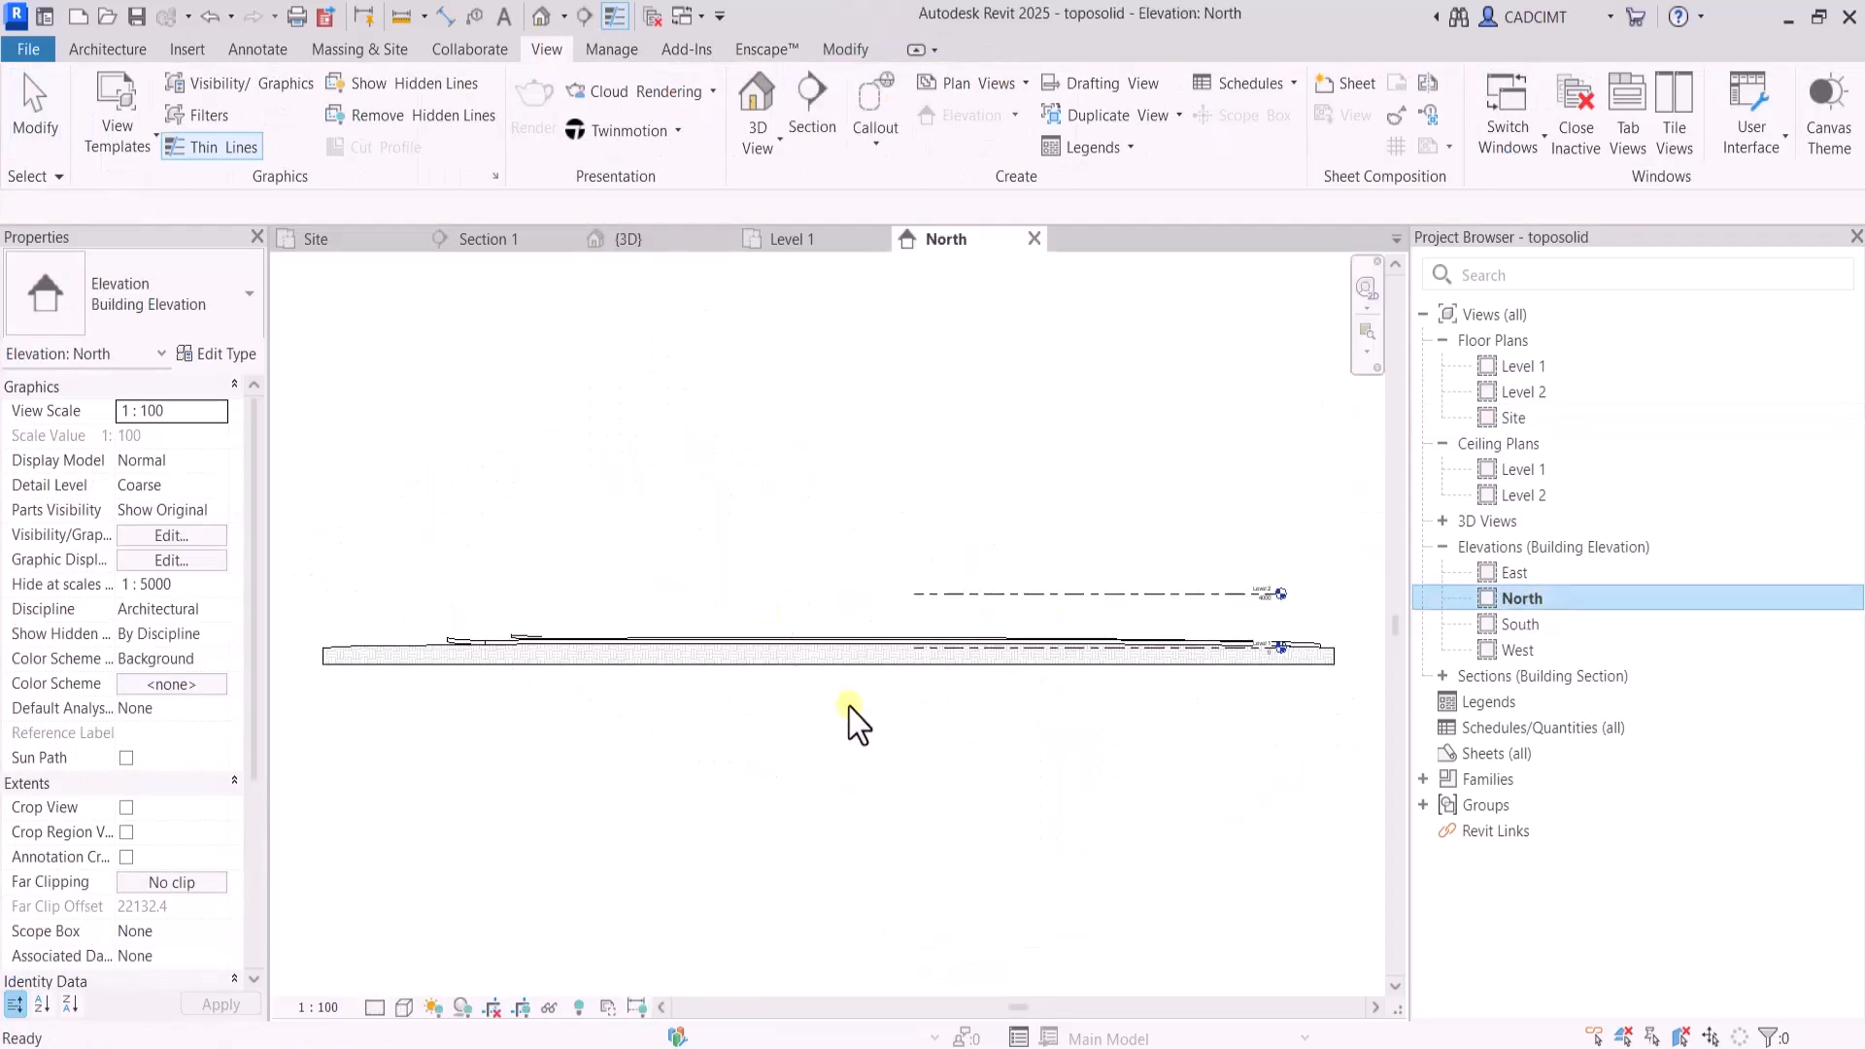
pyautogui.scroll(8, 667, 645)
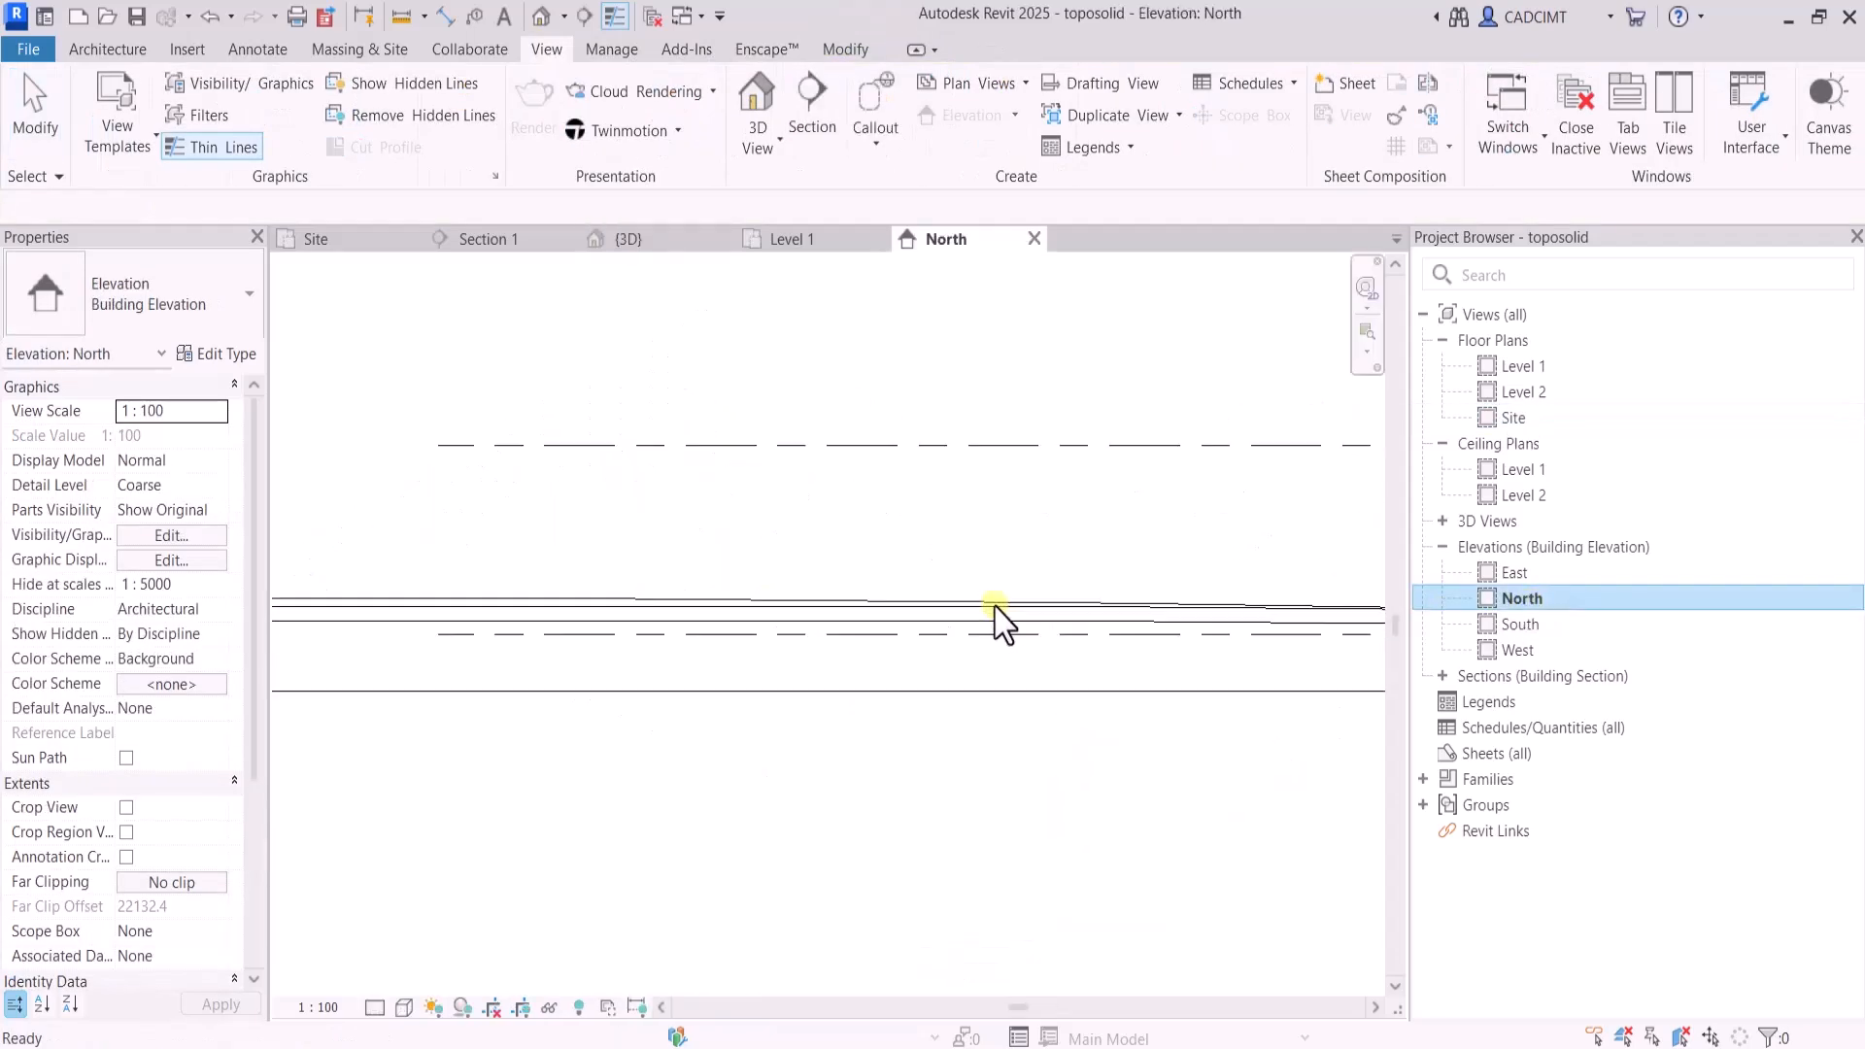
pyautogui.scroll(2, 1001, 622)
# Open the Level 1 floor plan and check for the new floor among the toposolid's contours
pyautogui.click(1538, 367)
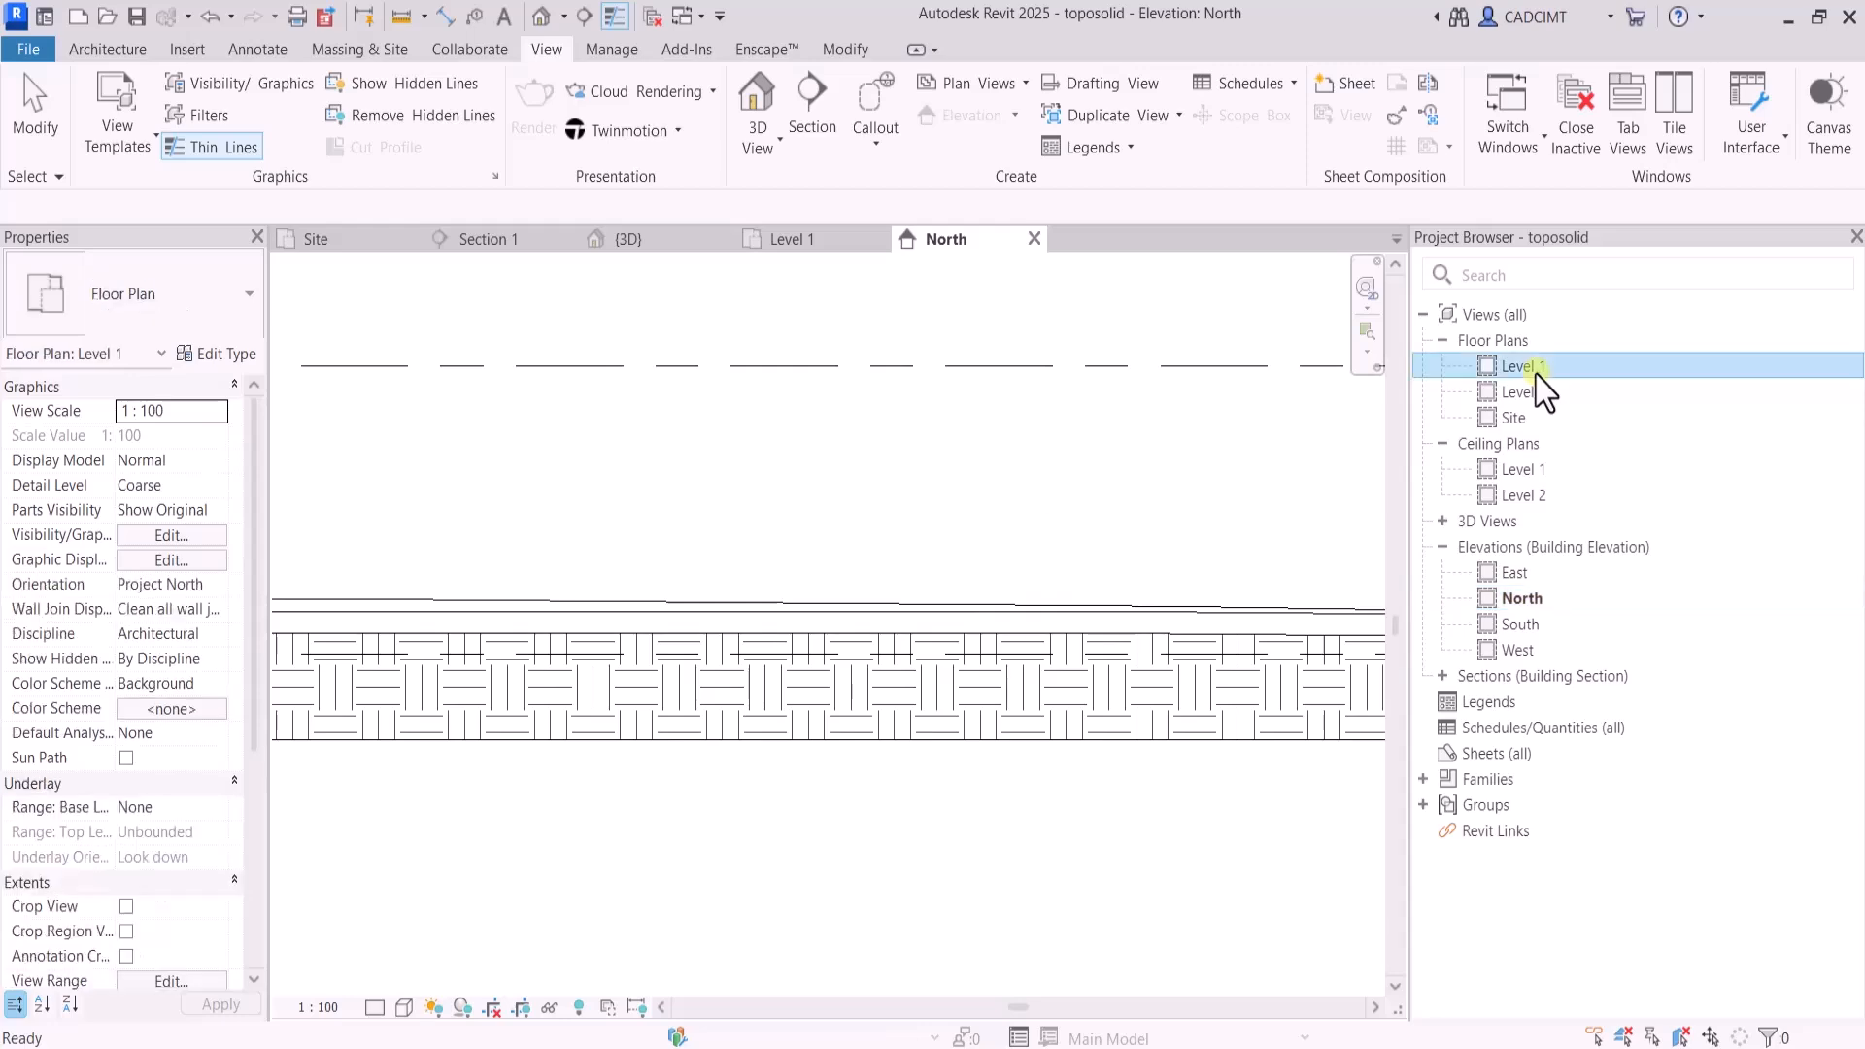
pyautogui.doubleClick(1537, 374)
pyautogui.click(1108, 433)
pyautogui.click(429, 404)
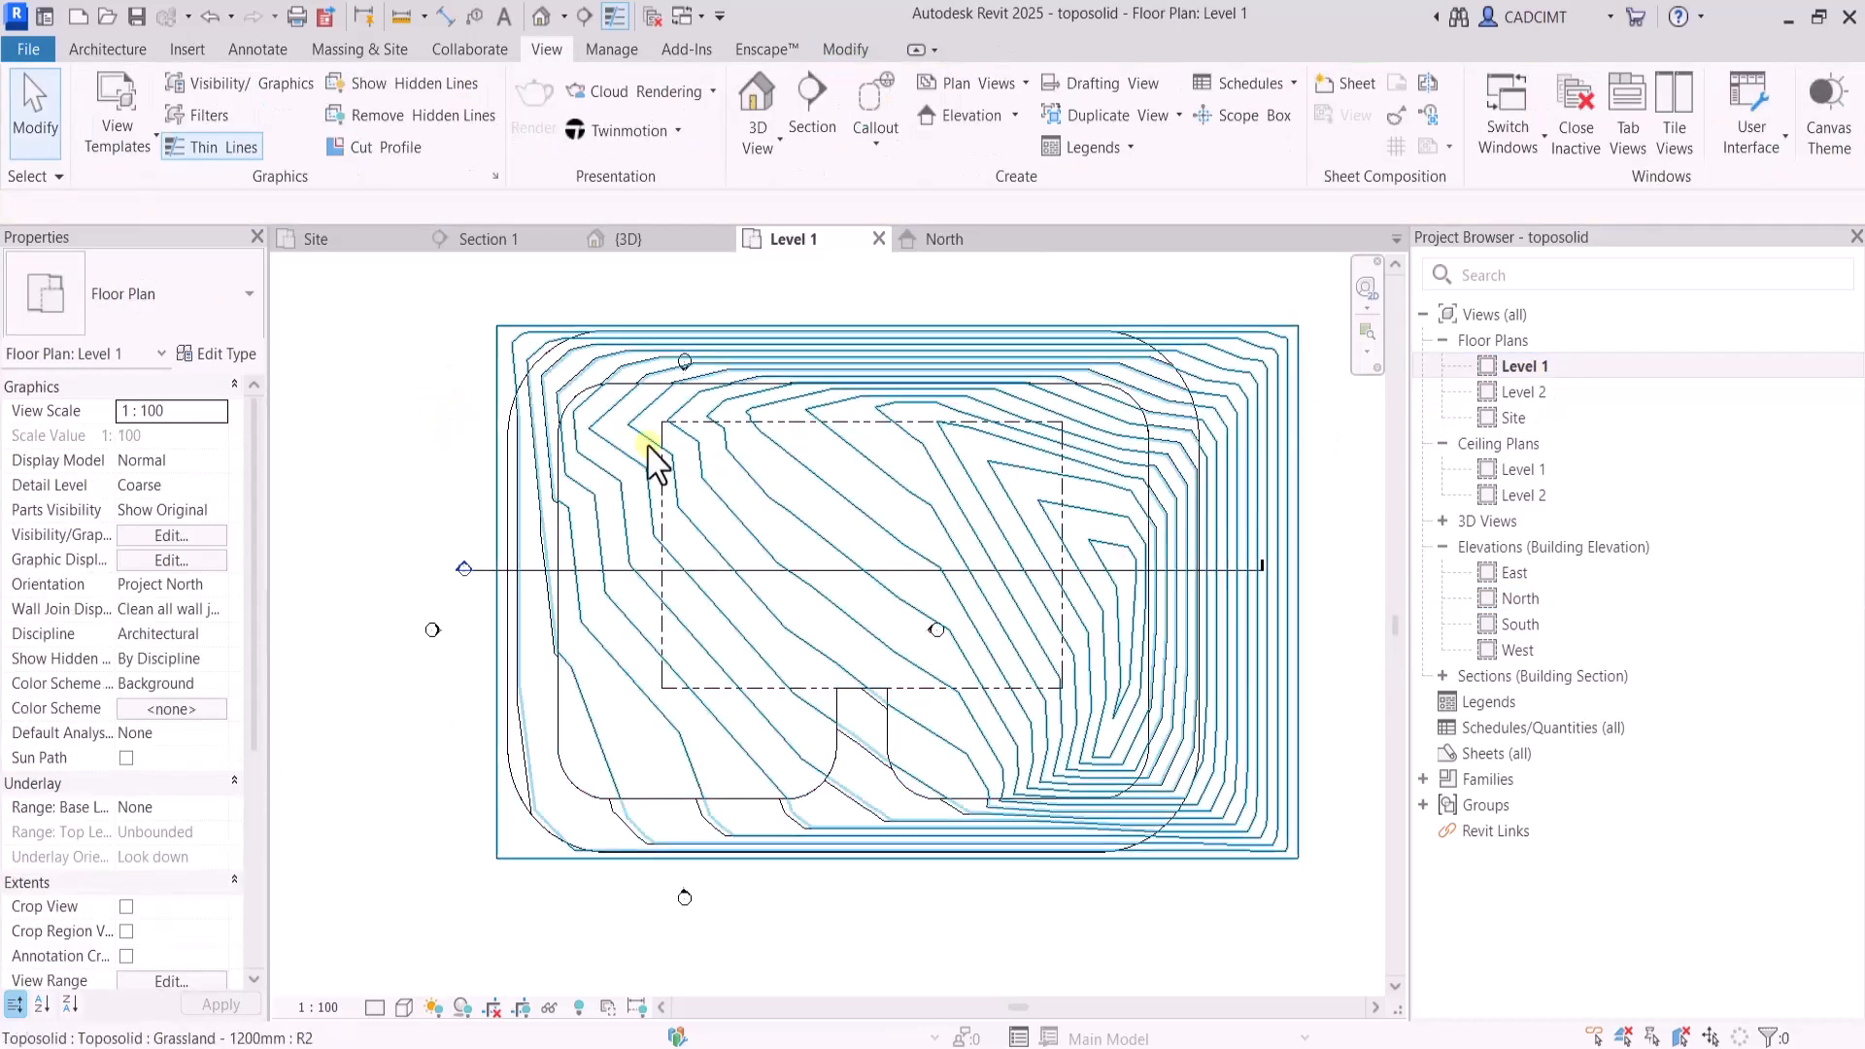
# In the 3D view, select the rectangular floor and duplicate its type under the name ExCAVATE
pyautogui.click(1518, 422)
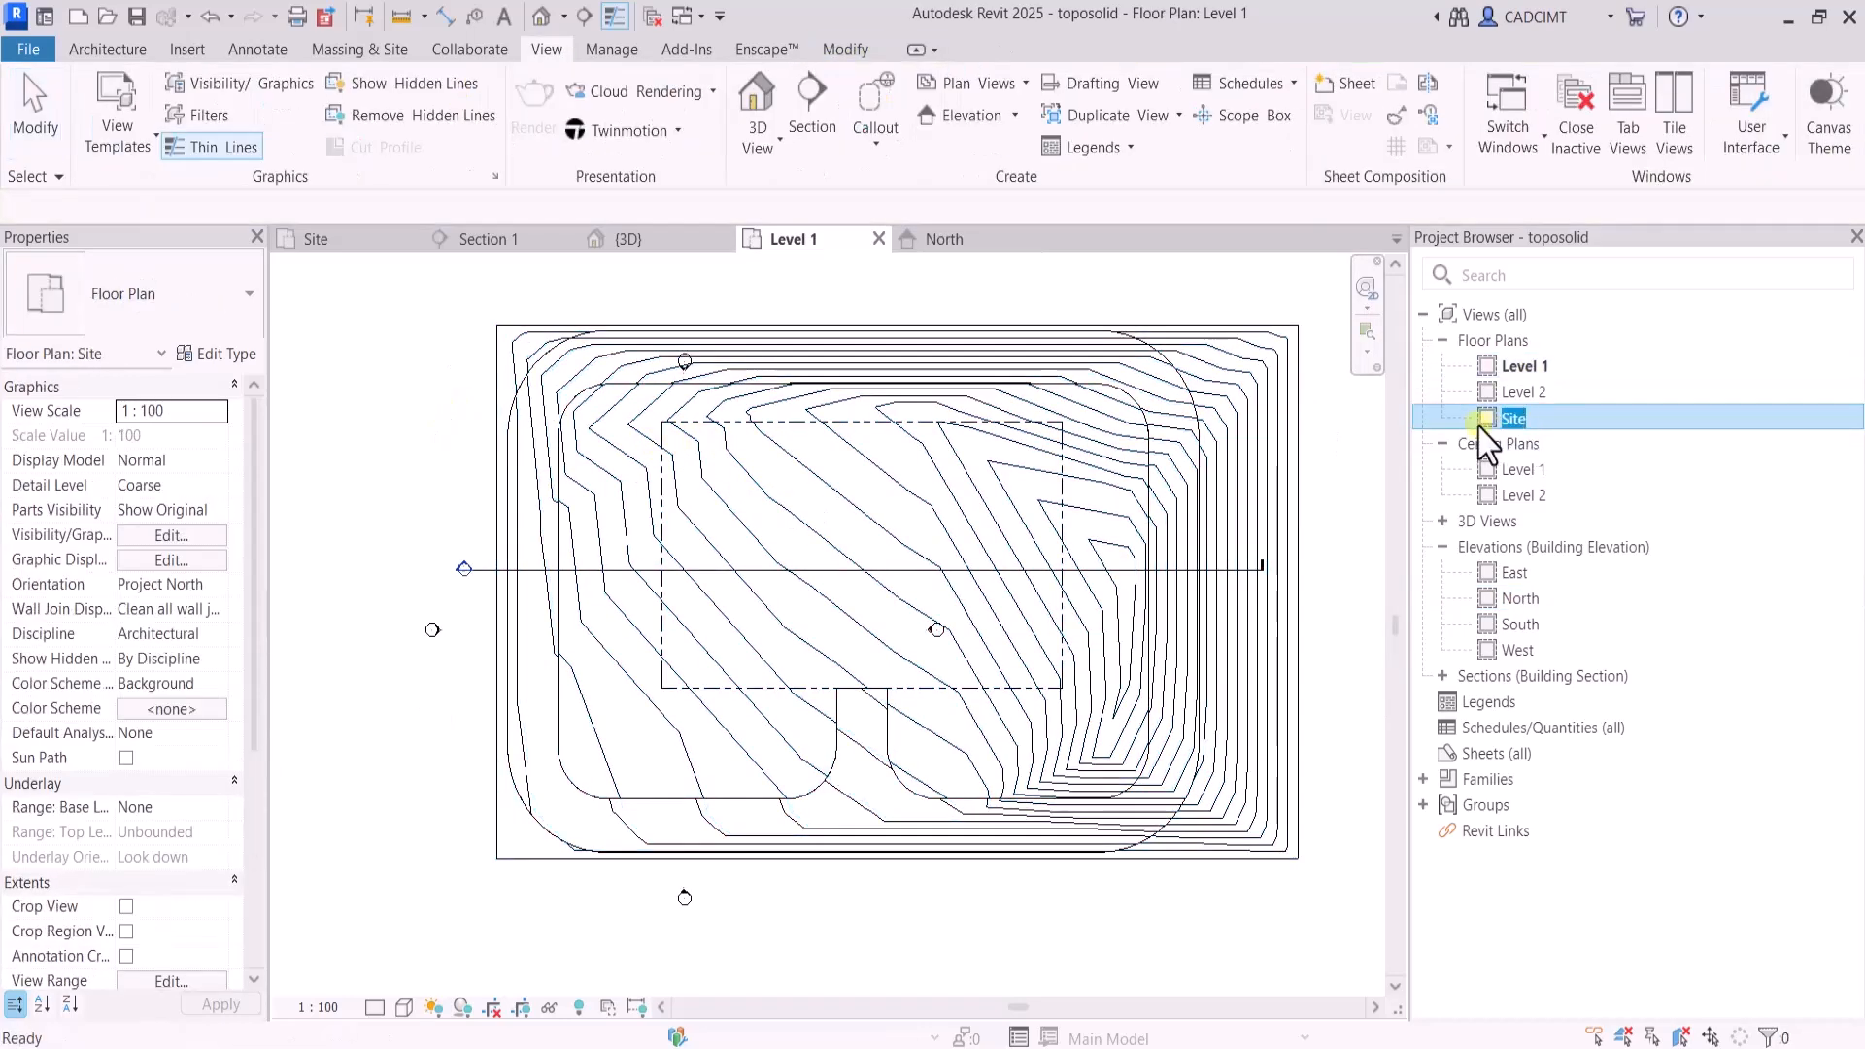
pyautogui.doubleClick(1497, 419)
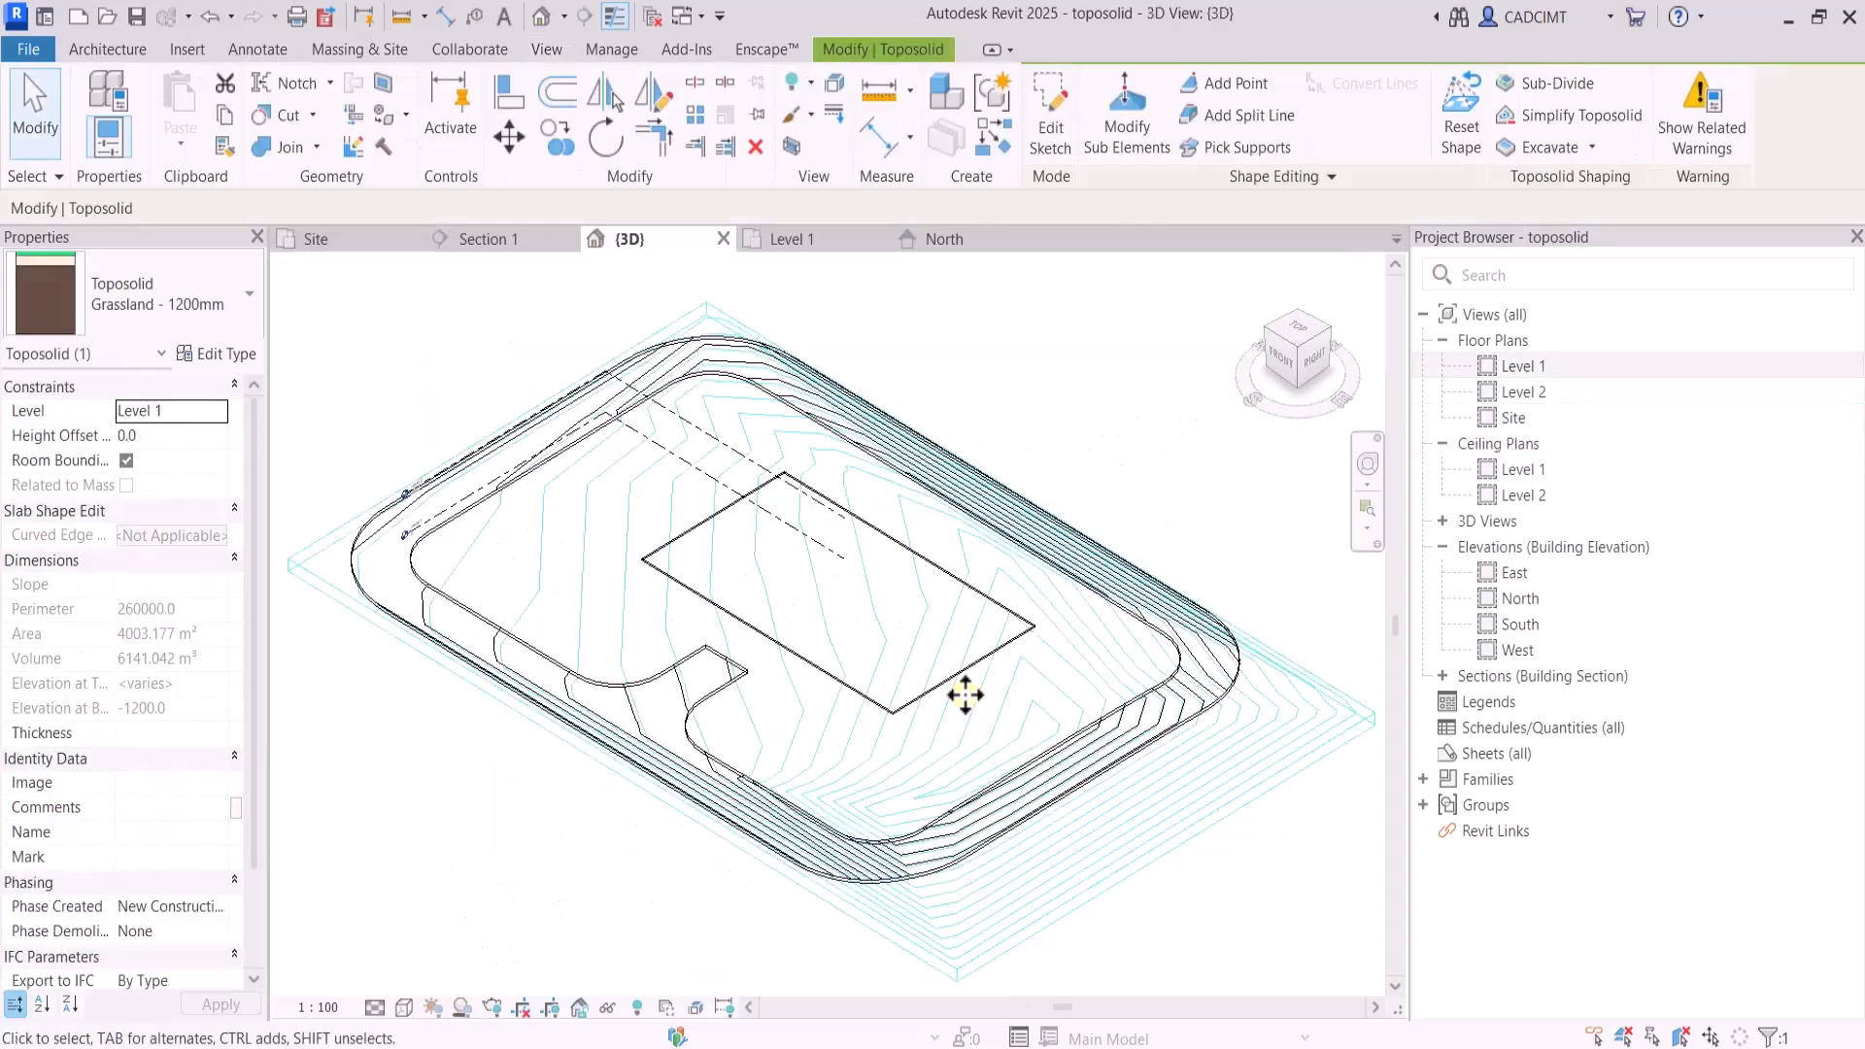
pyautogui.scroll(3, 965, 694)
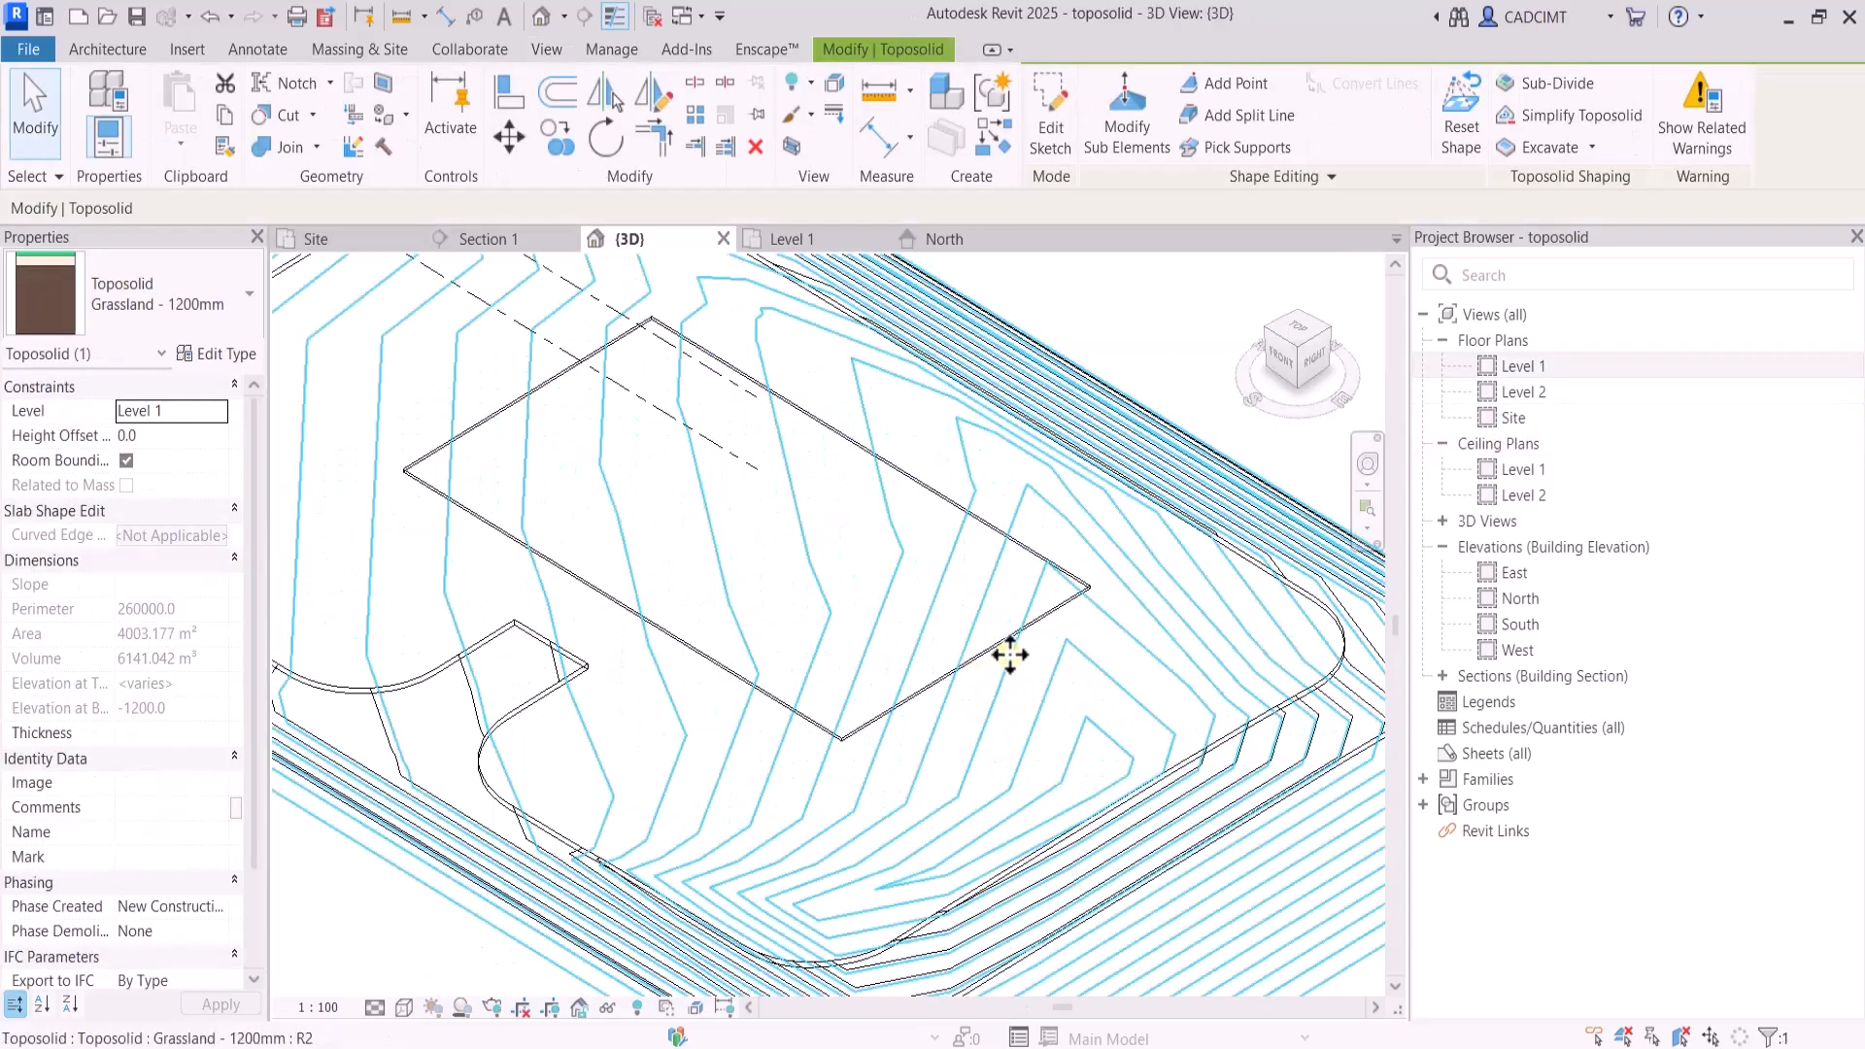
pyautogui.click(1093, 342)
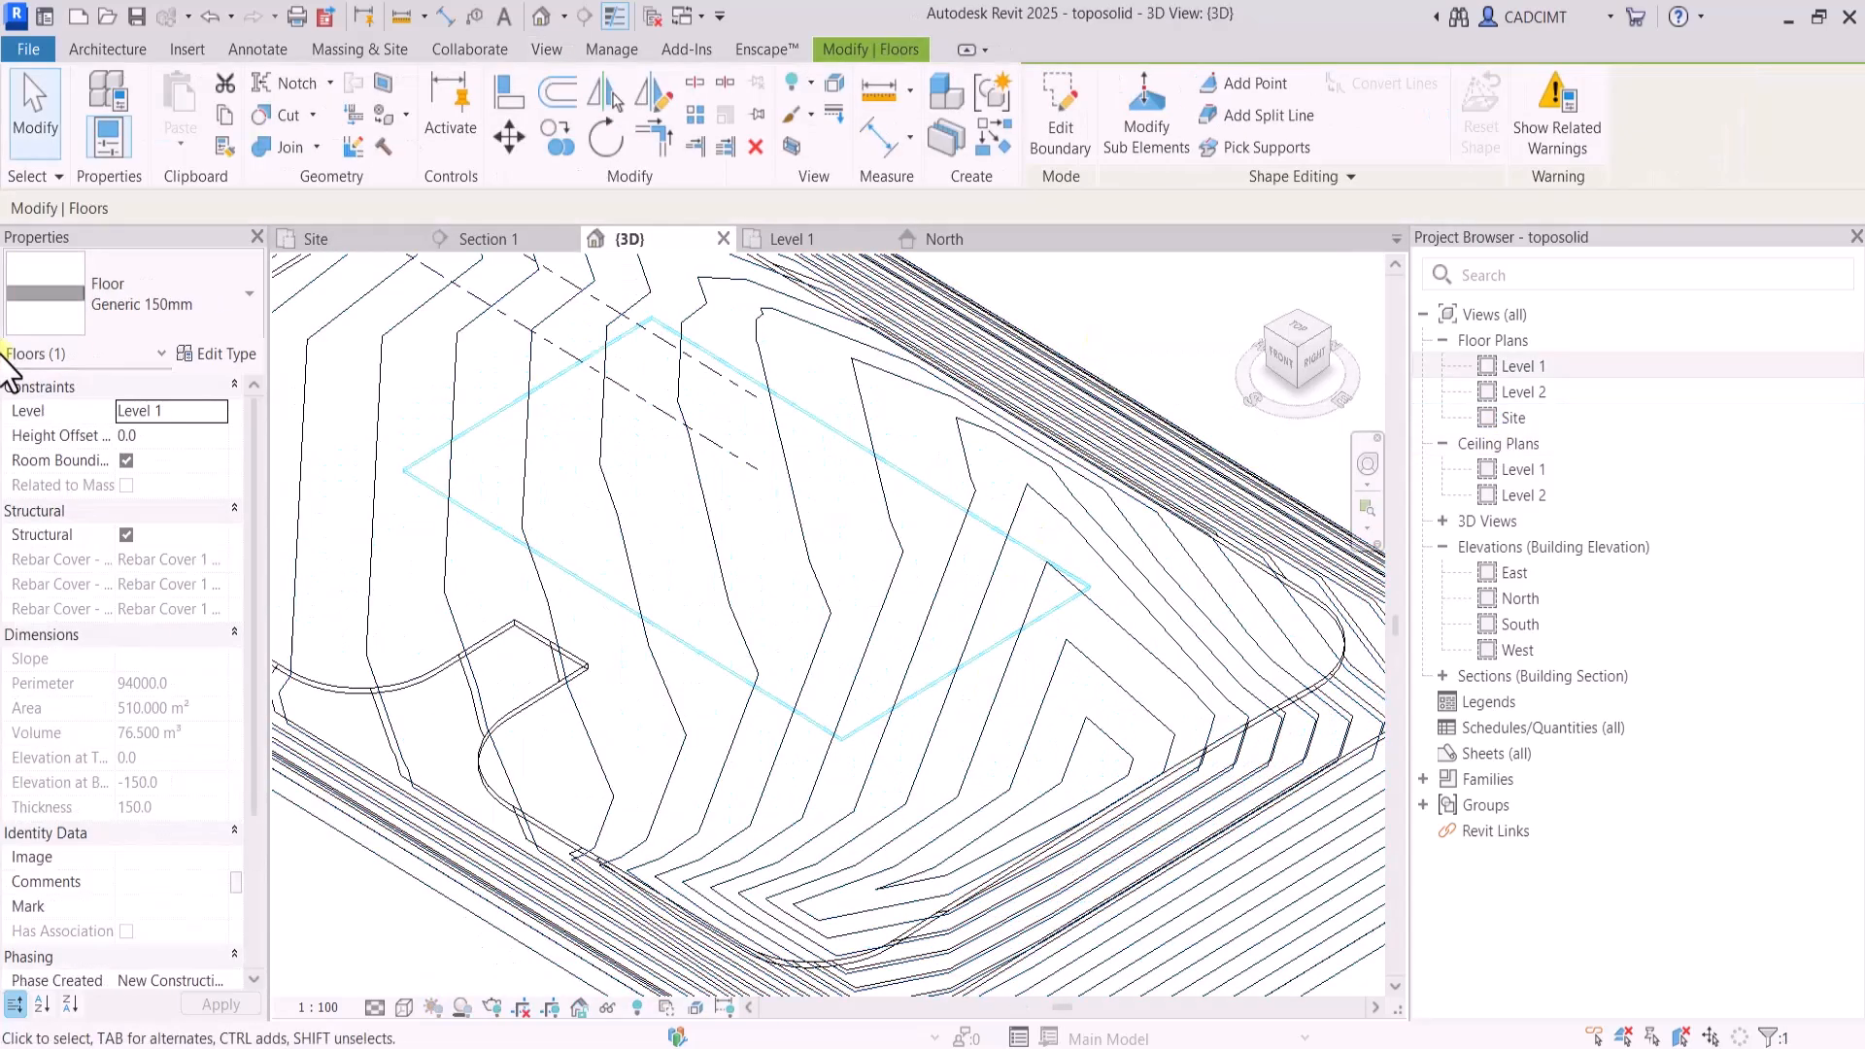
pyautogui.click(225, 354)
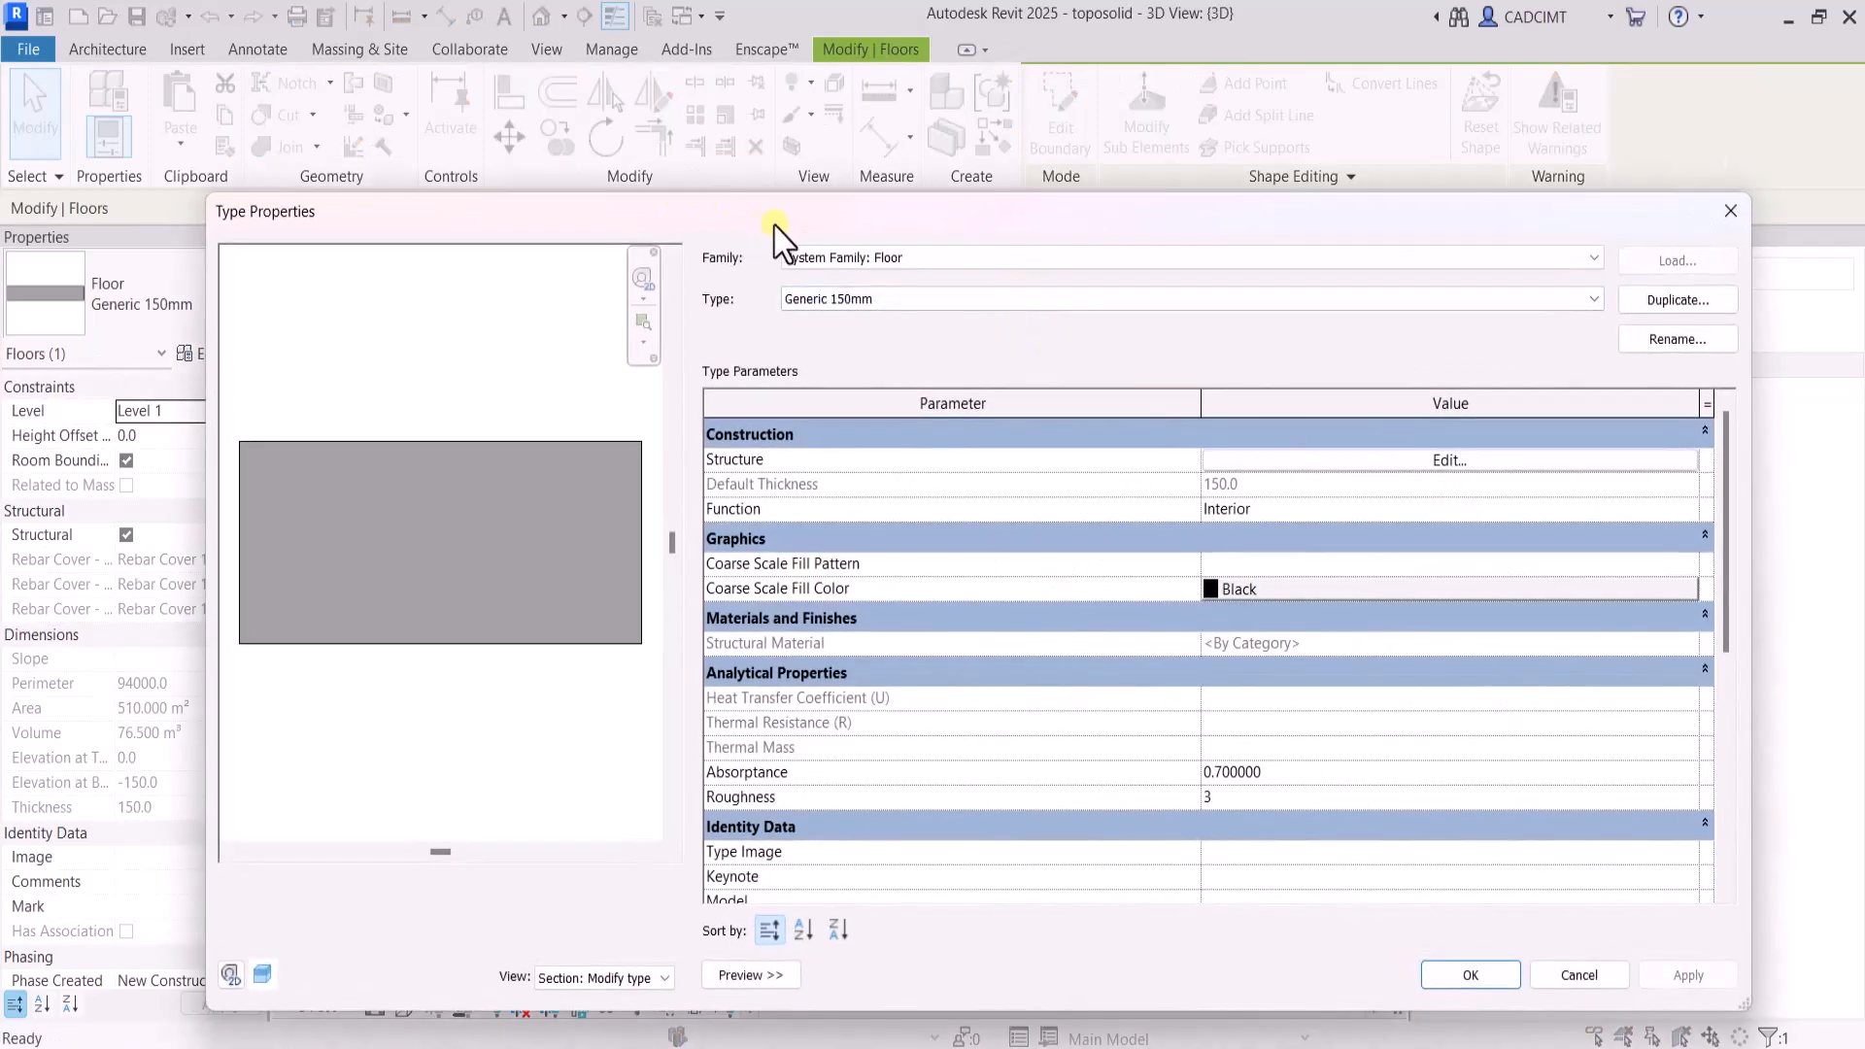
pyautogui.moveTo(774, 225); pyautogui.dragTo(425, 243)
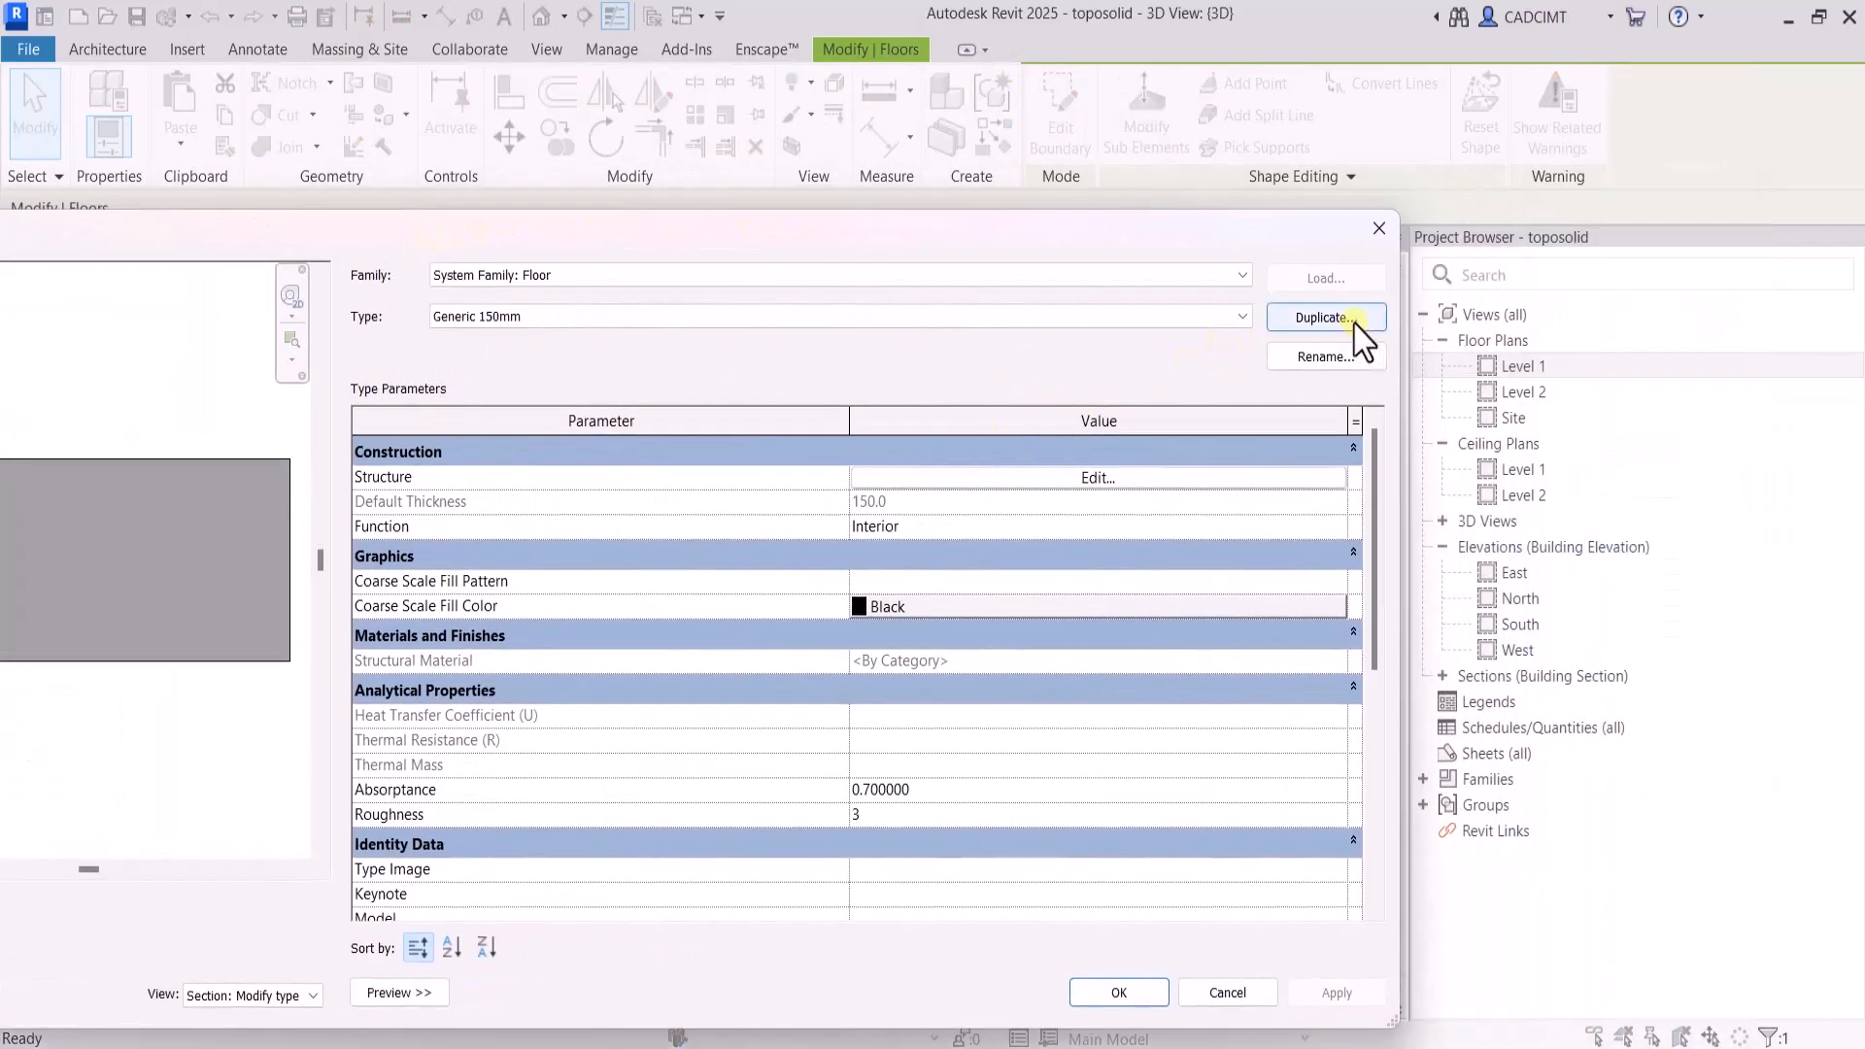
pyautogui.click(1322, 317)
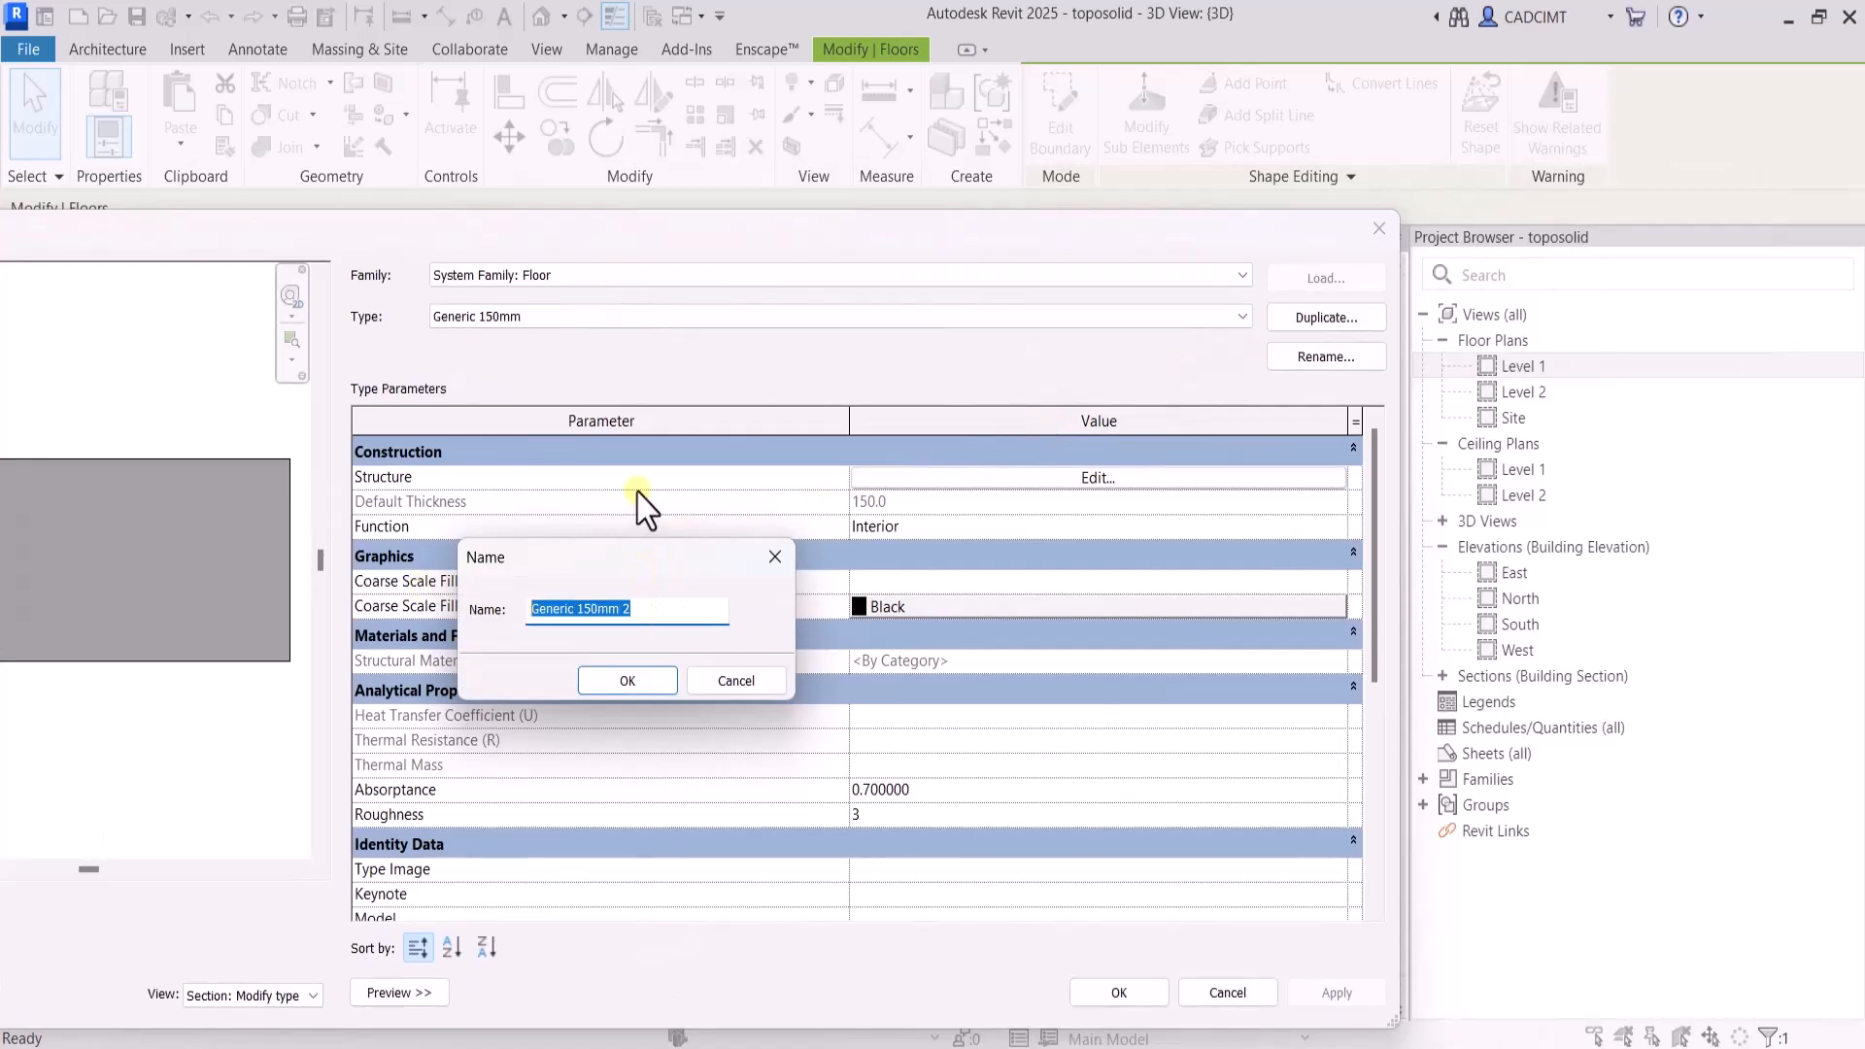
pyautogui.write('Exa')
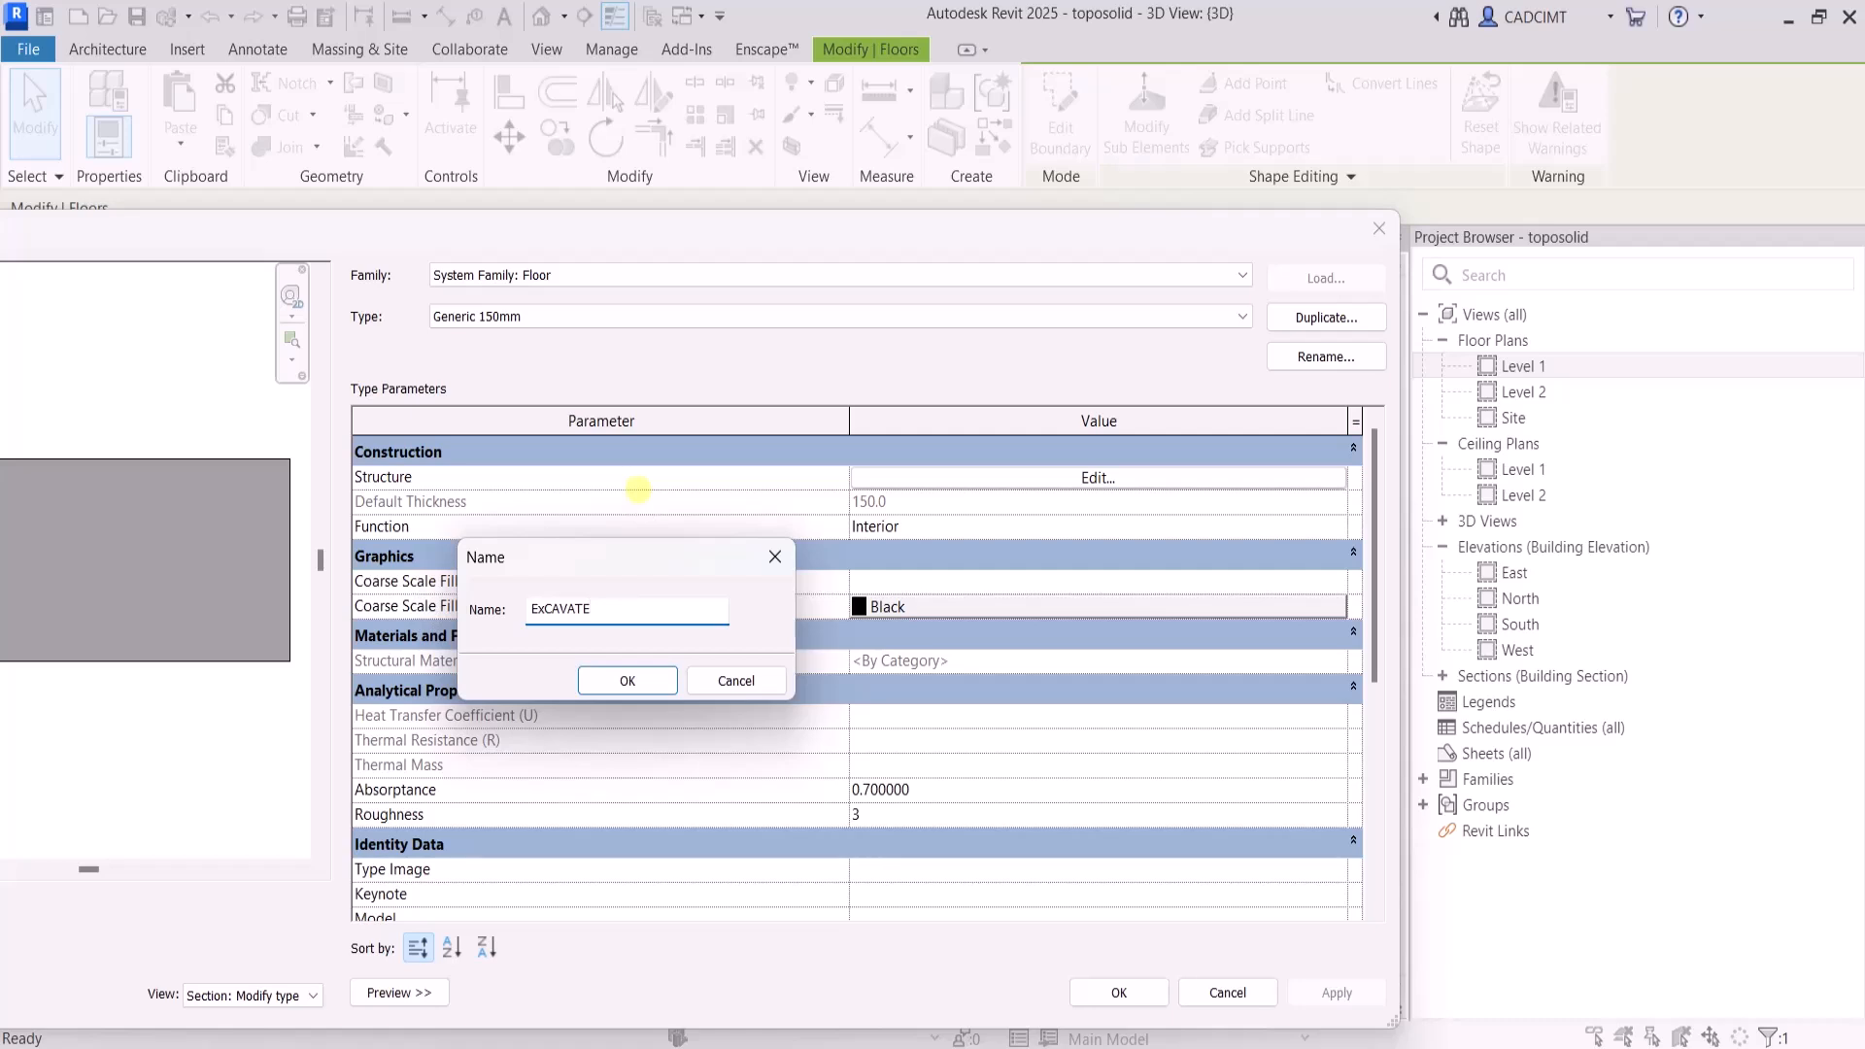
pyautogui.click(633, 681)
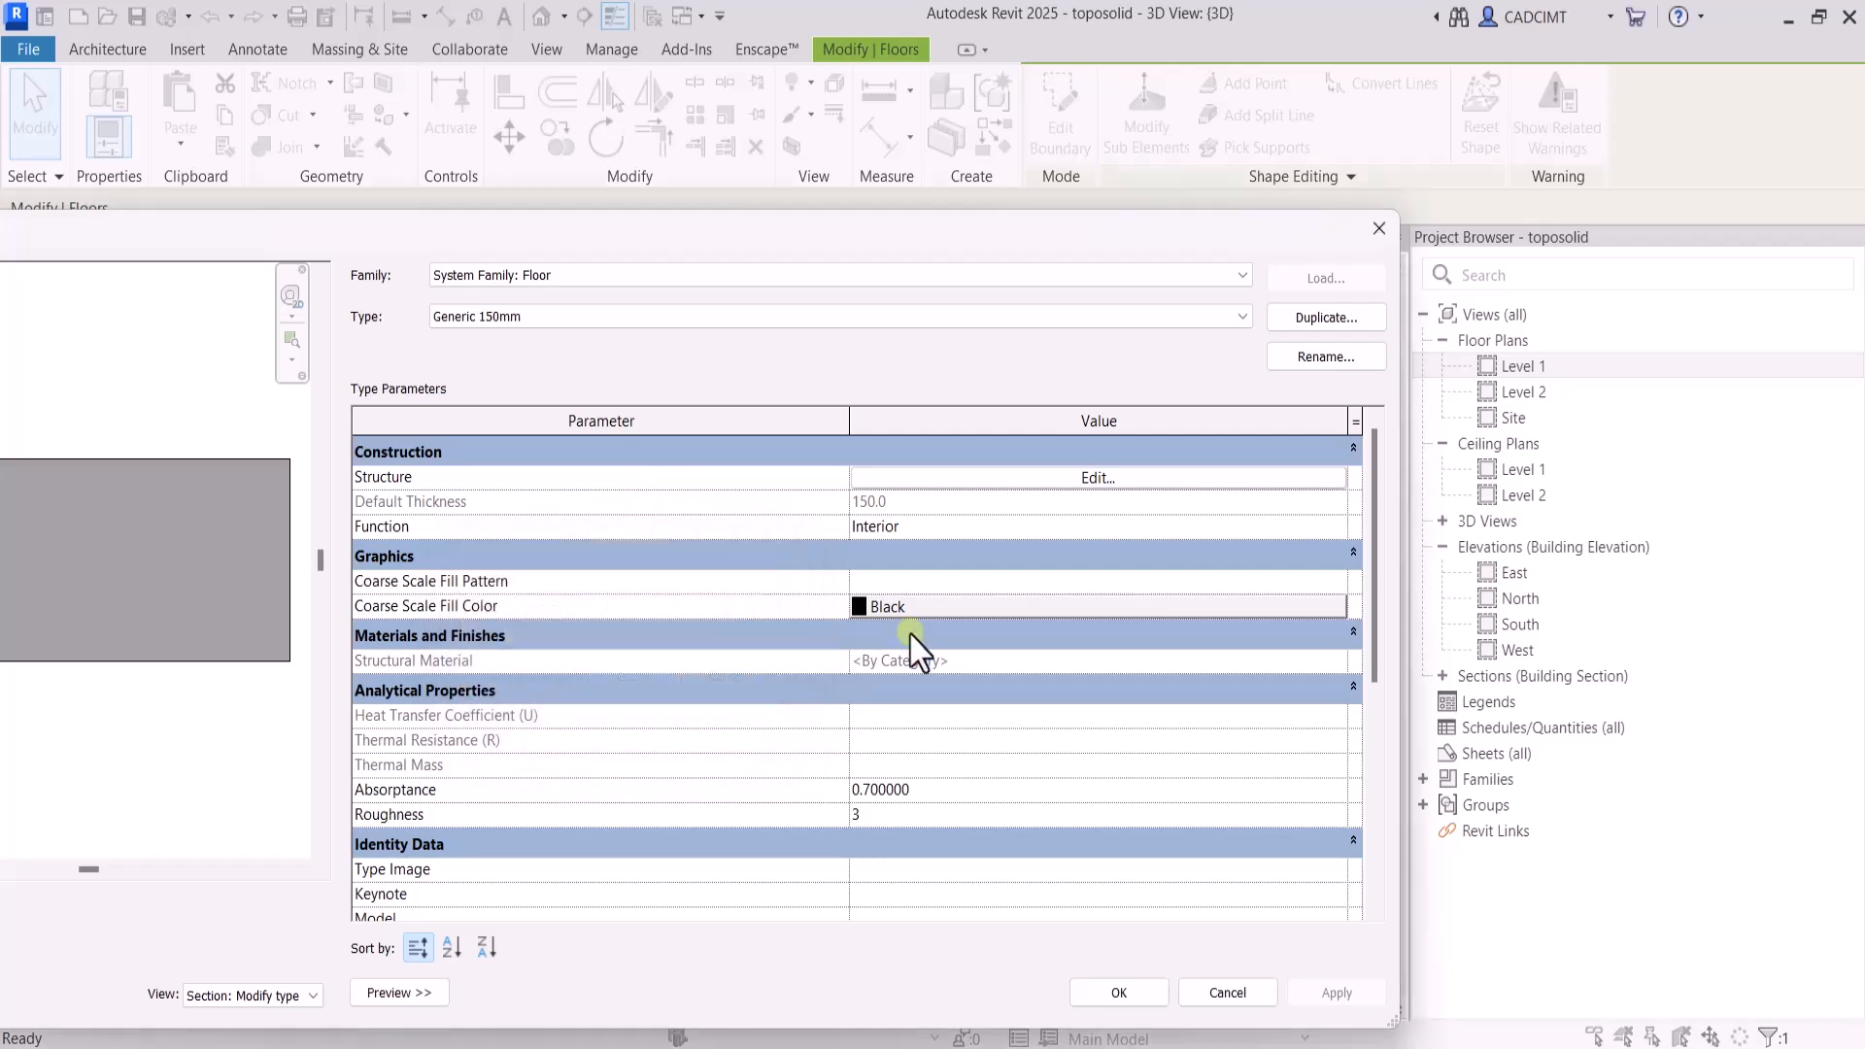
# Set the ExCAVATE floor type's structure layer thickness to 2.5 m, apply the type and clear the selection
pyautogui.click(1001, 483)
pyautogui.click(855, 474)
pyautogui.write('2.5')
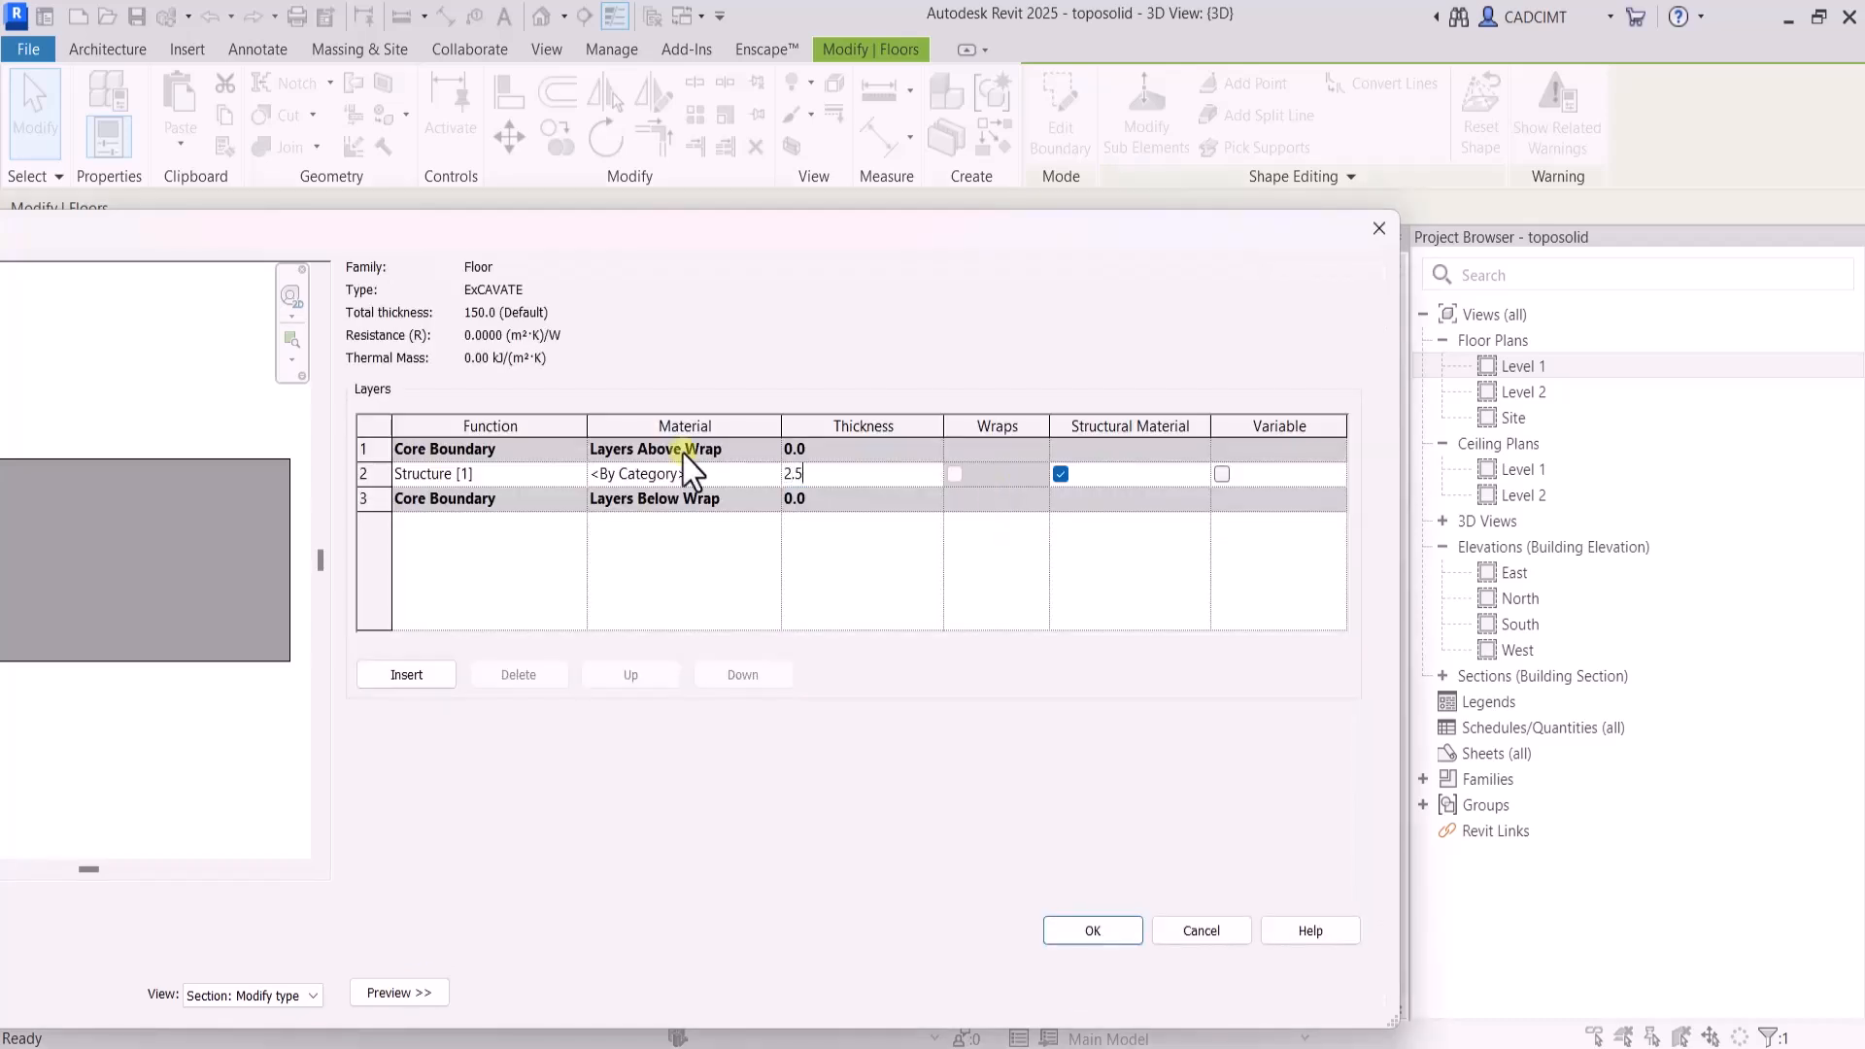
pyautogui.write('M')
pyautogui.press('Return')
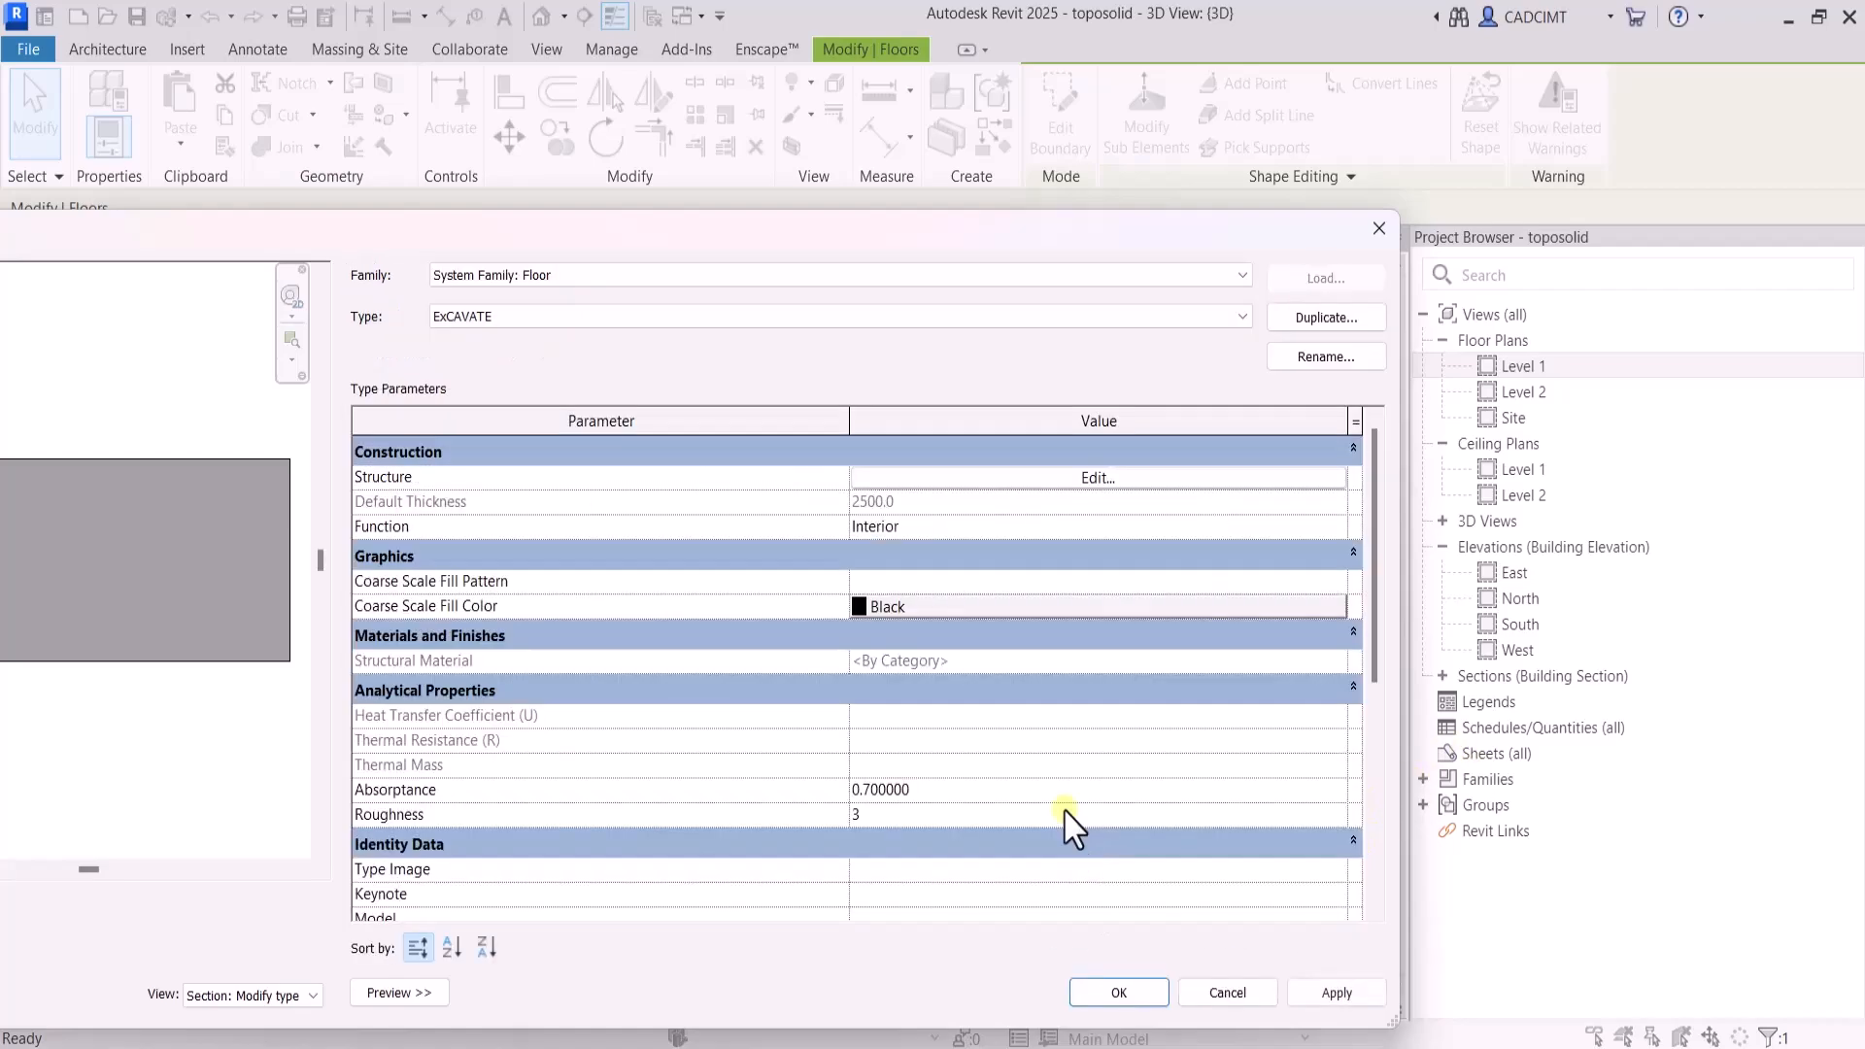
pyautogui.click(1119, 992)
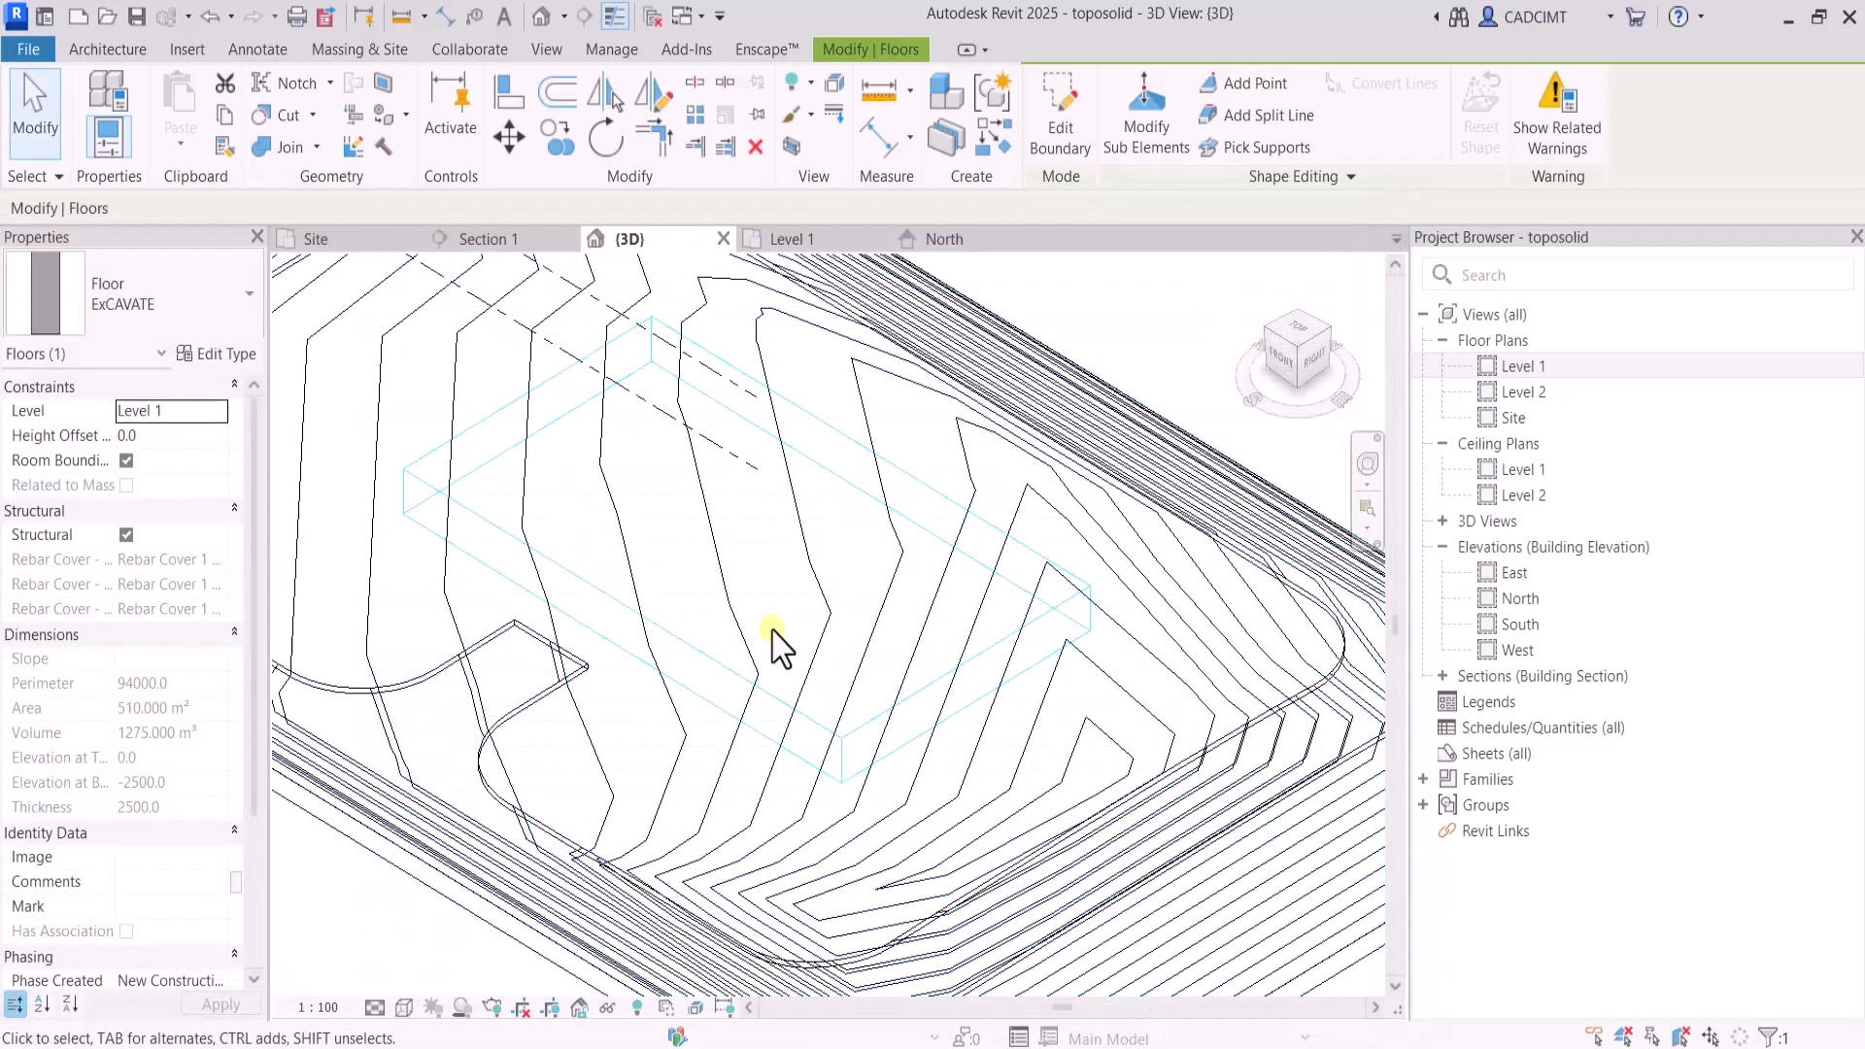
pyautogui.scroll(-2, 777, 646)
pyautogui.press('Escape')
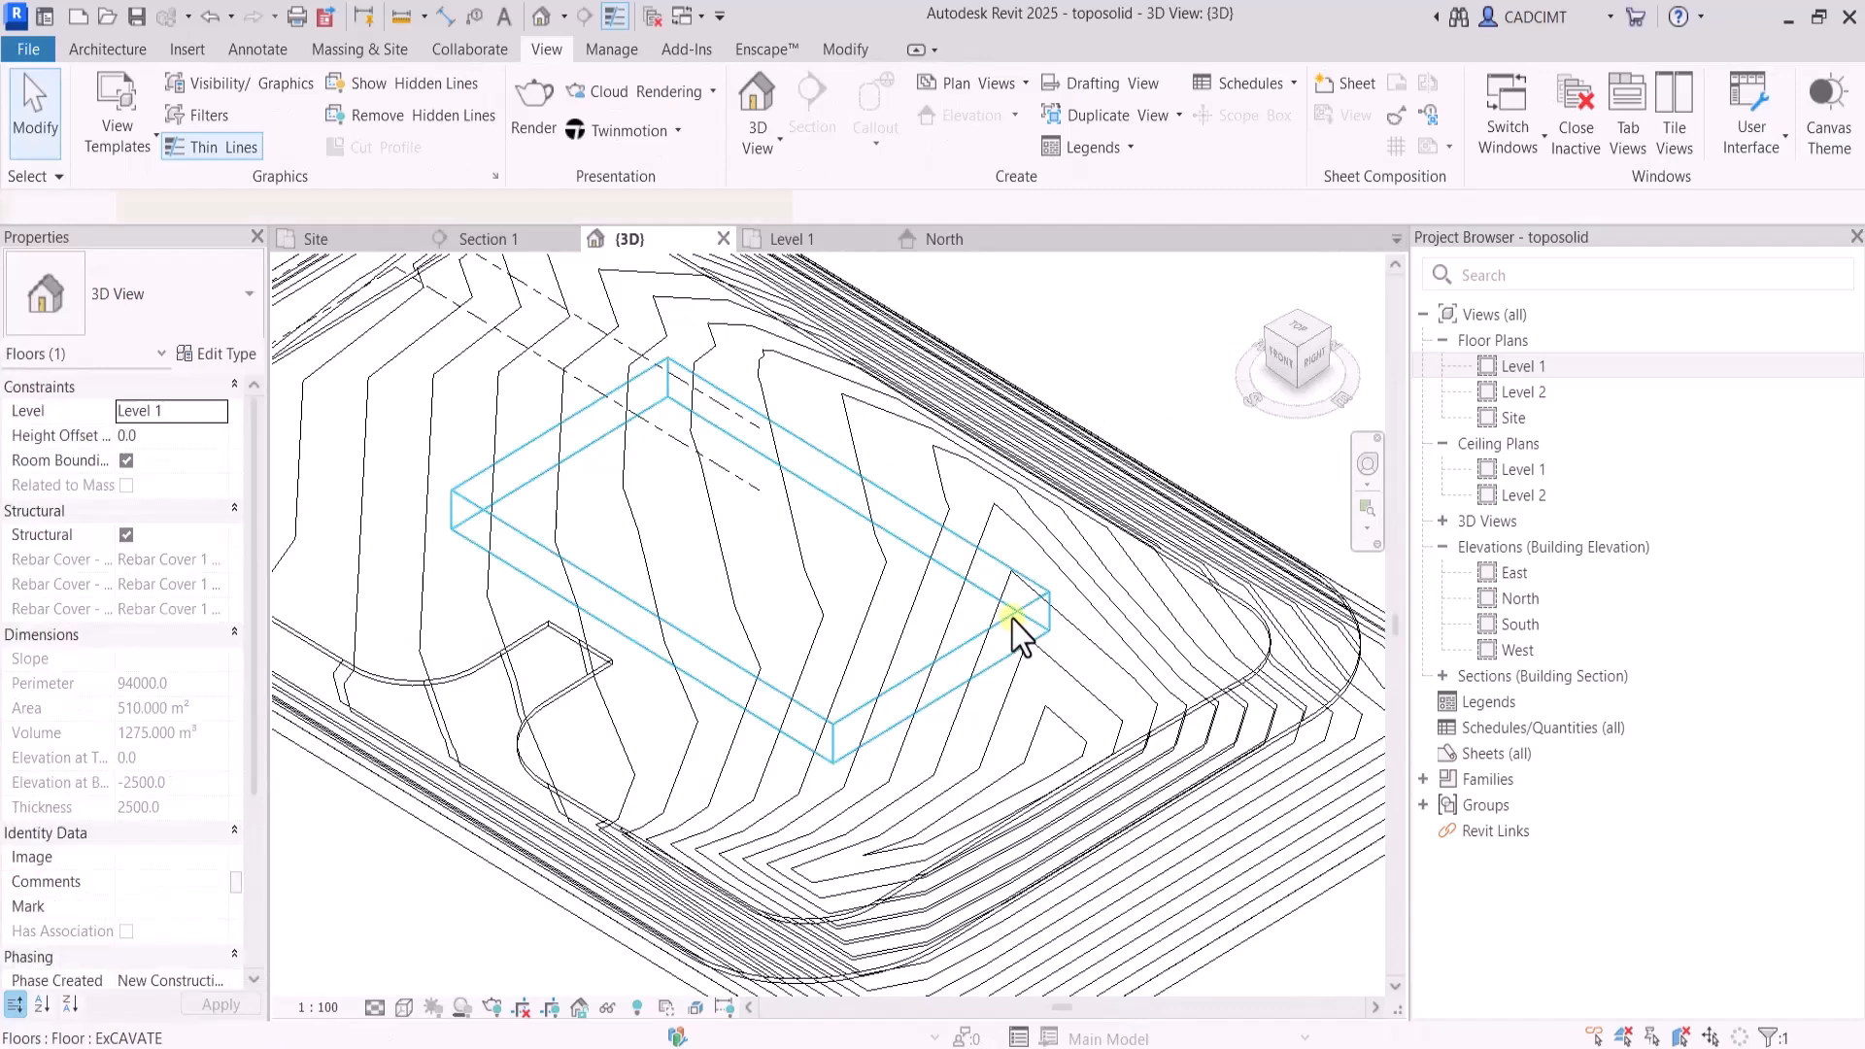
pyautogui.click(1017, 637)
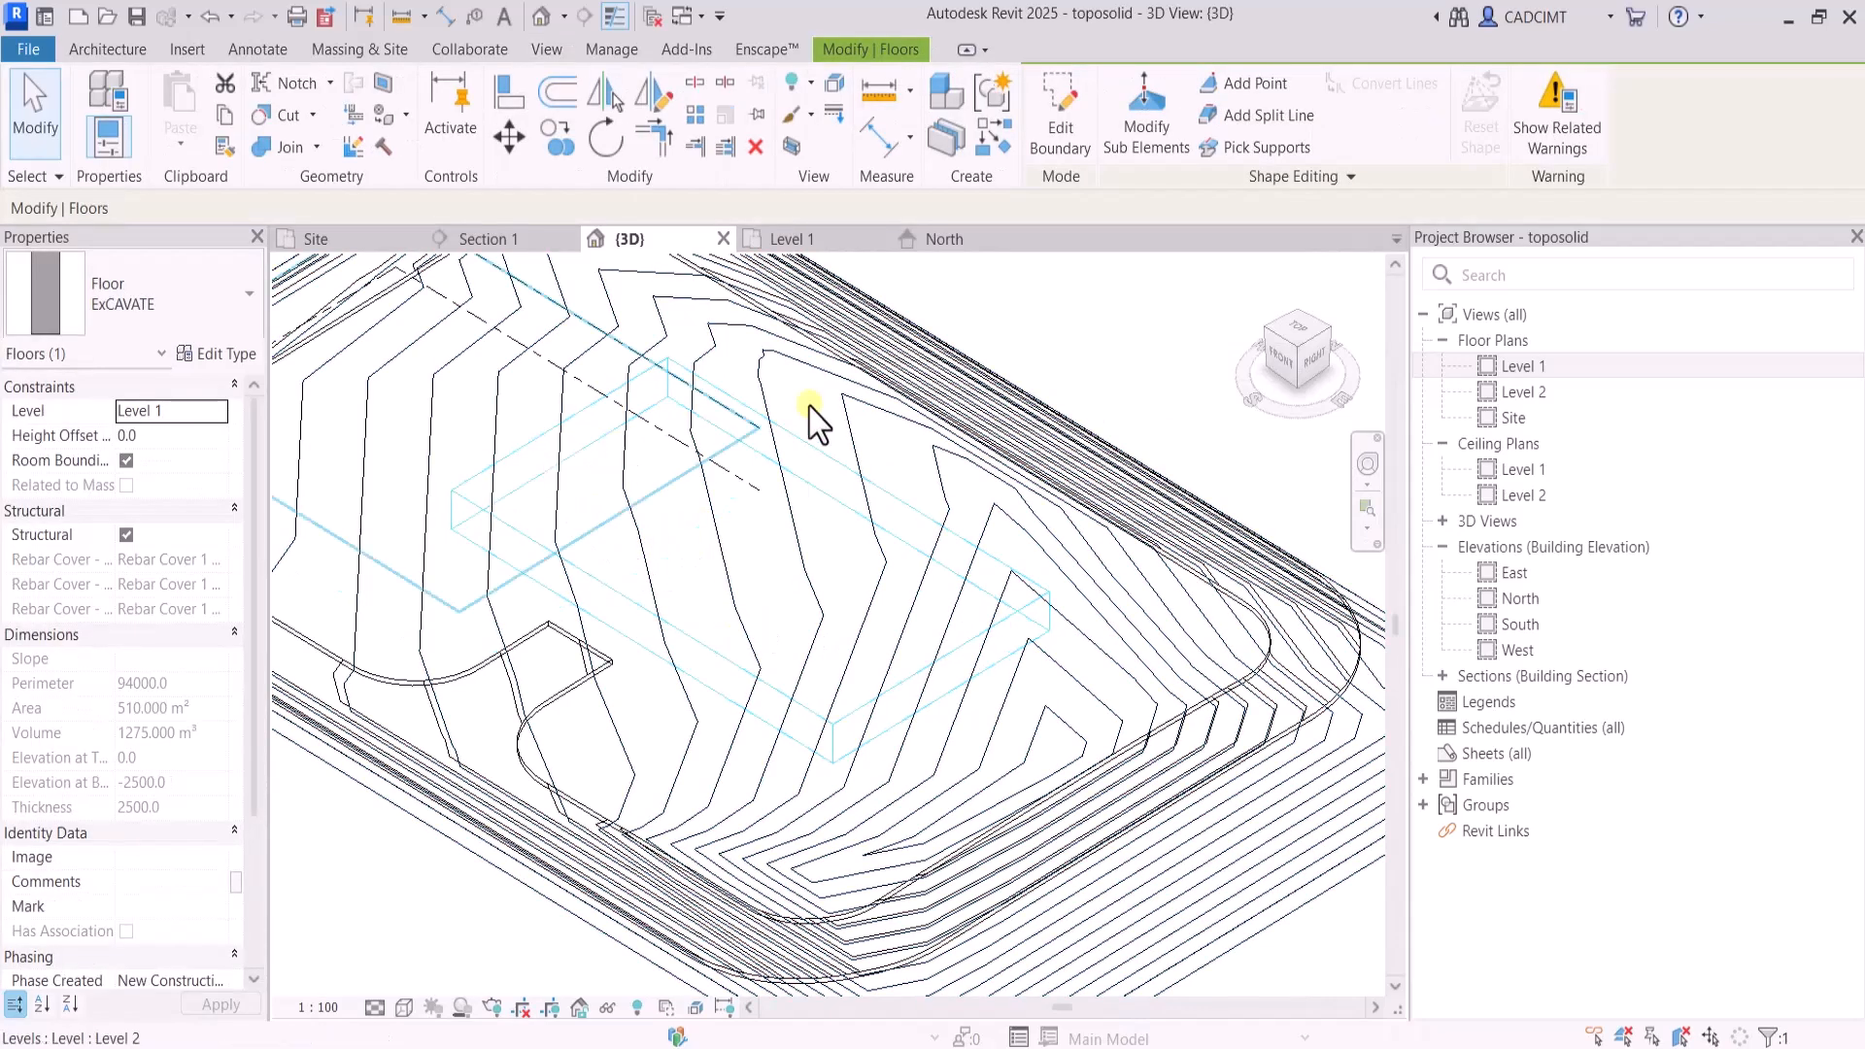
pyautogui.click(1020, 303)
pyautogui.click(977, 404)
pyautogui.click(1063, 362)
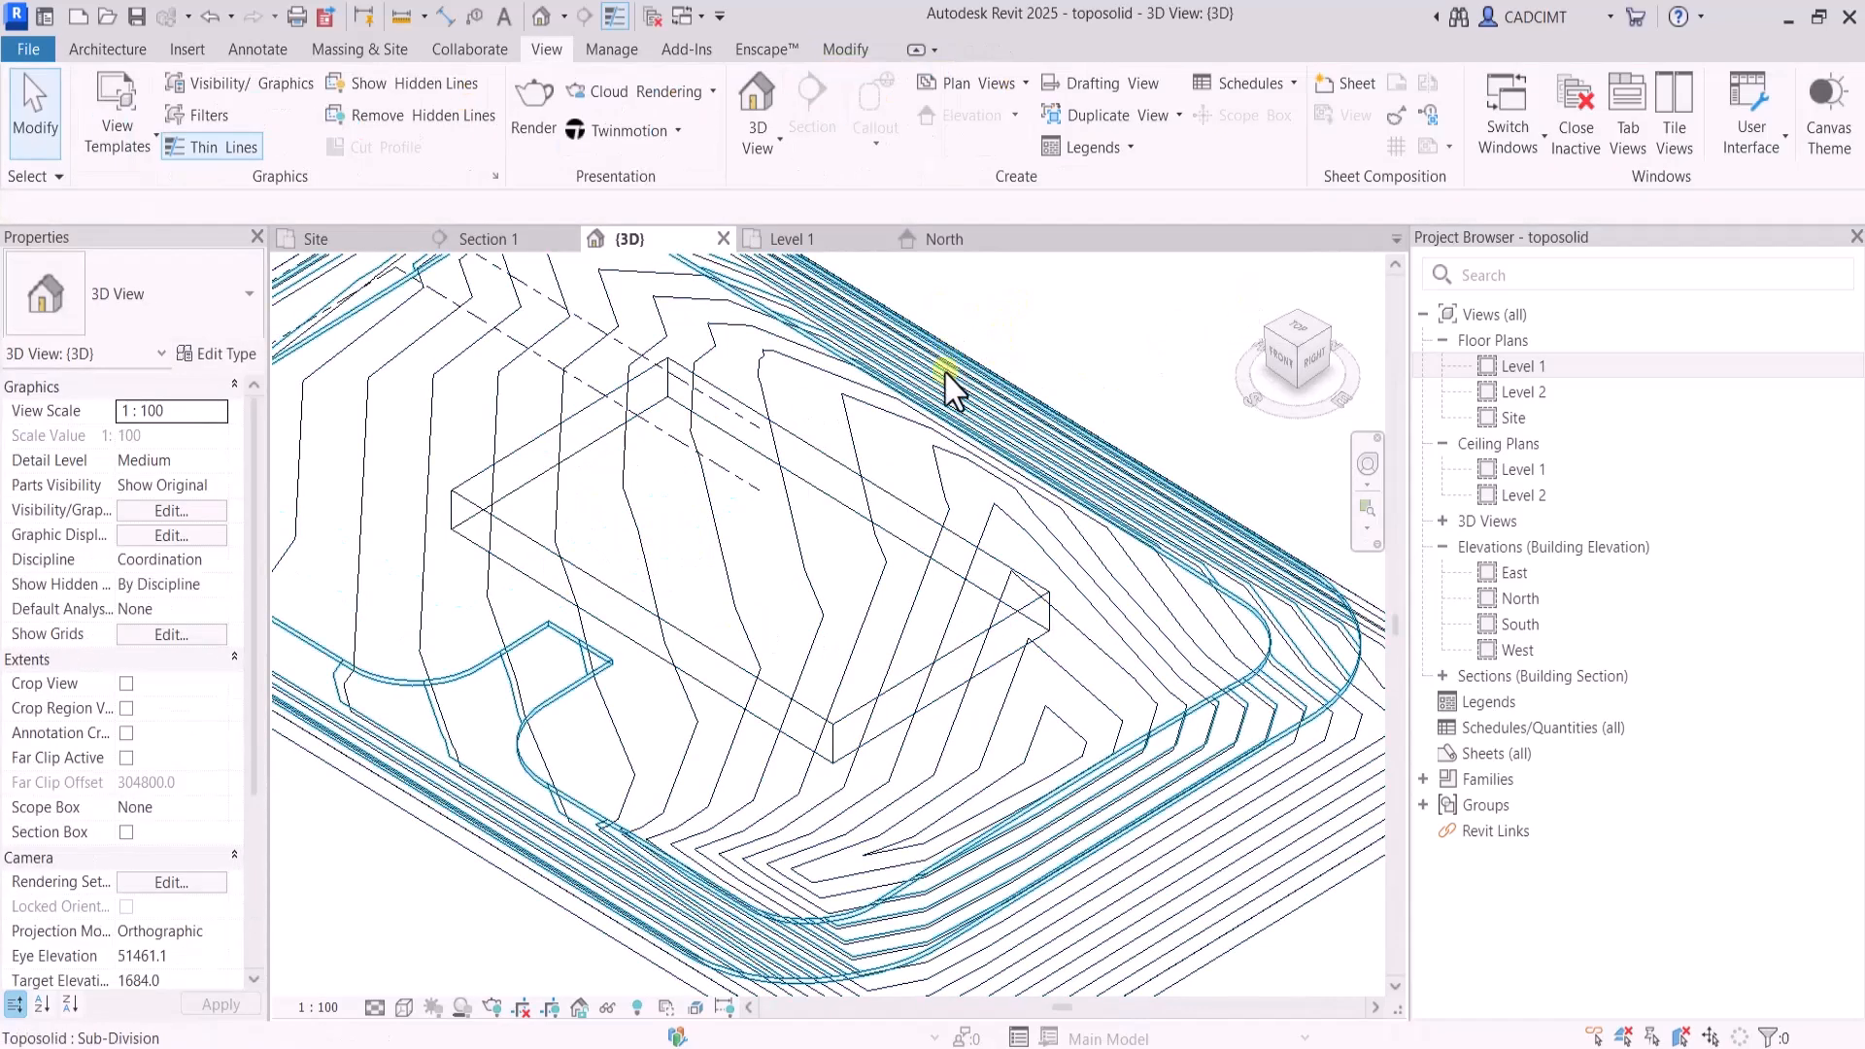
# Excavate the toposolid using the ExCAVATE floor as the cutting element
pyautogui.click(944, 403)
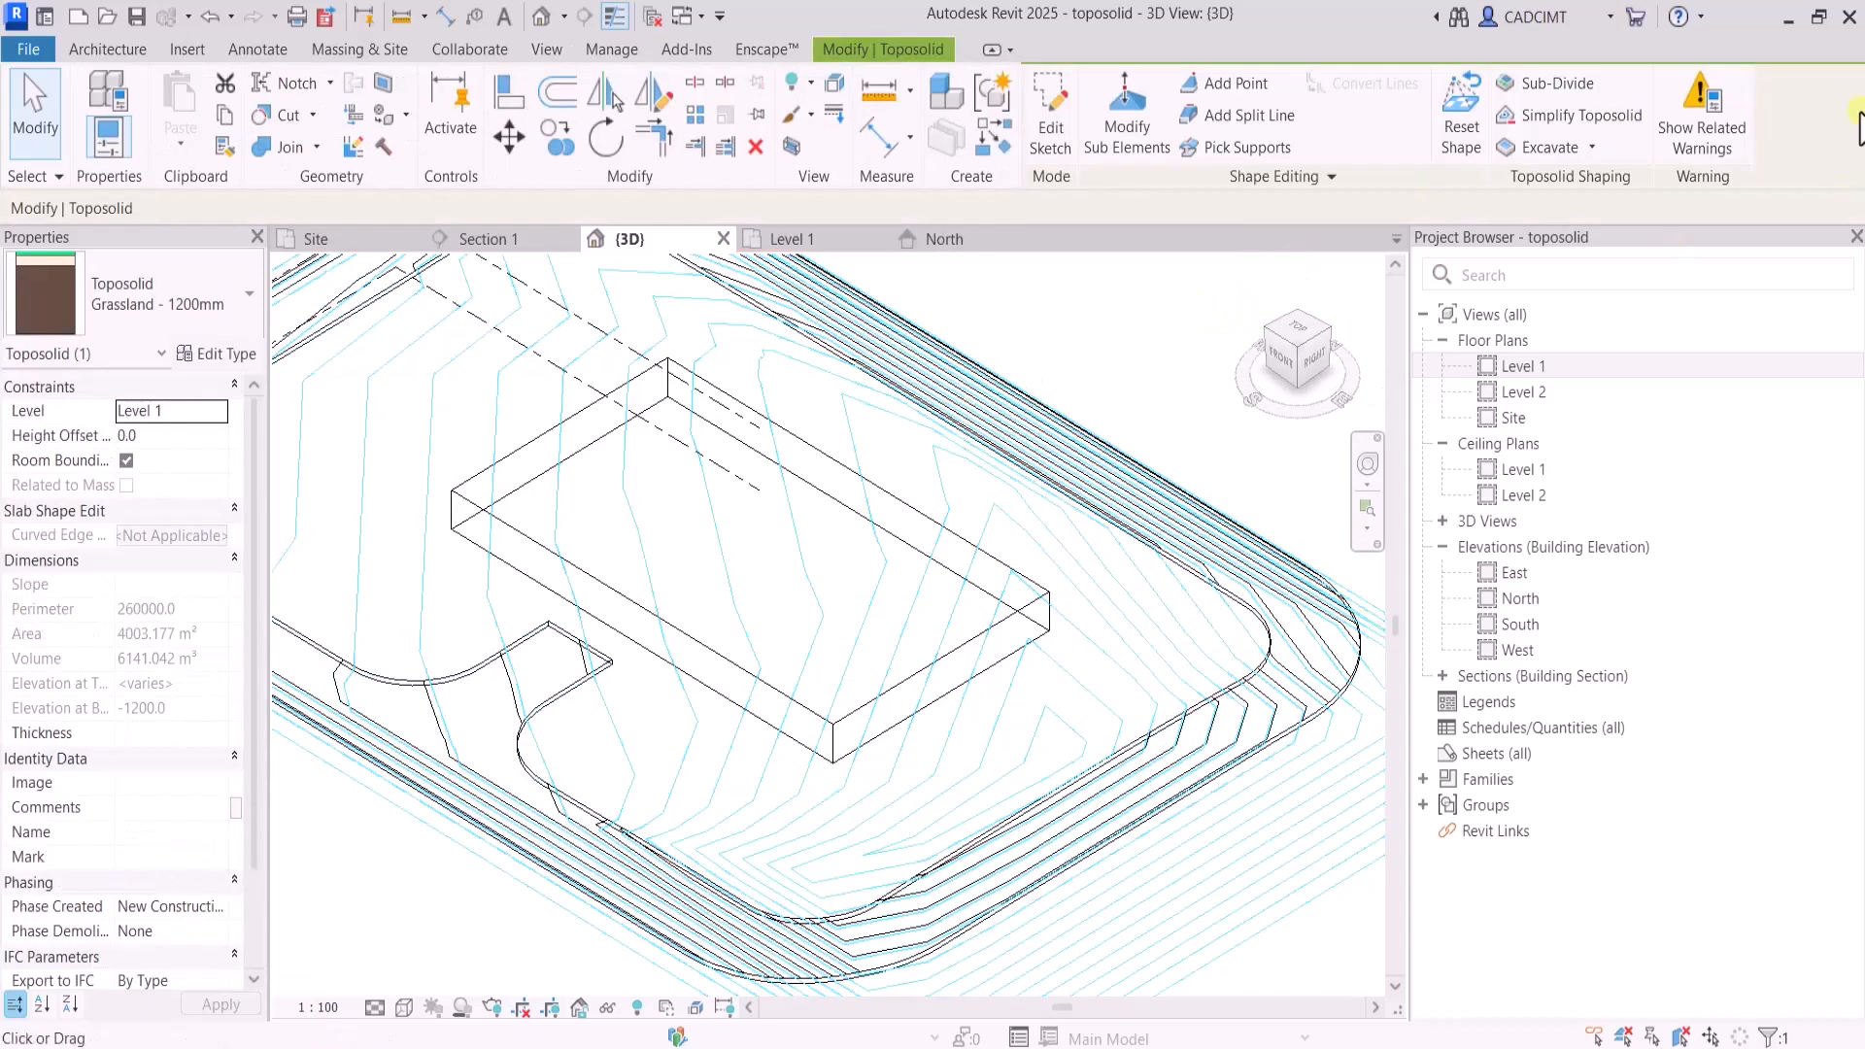
pyautogui.click(1591, 147)
pyautogui.click(1569, 195)
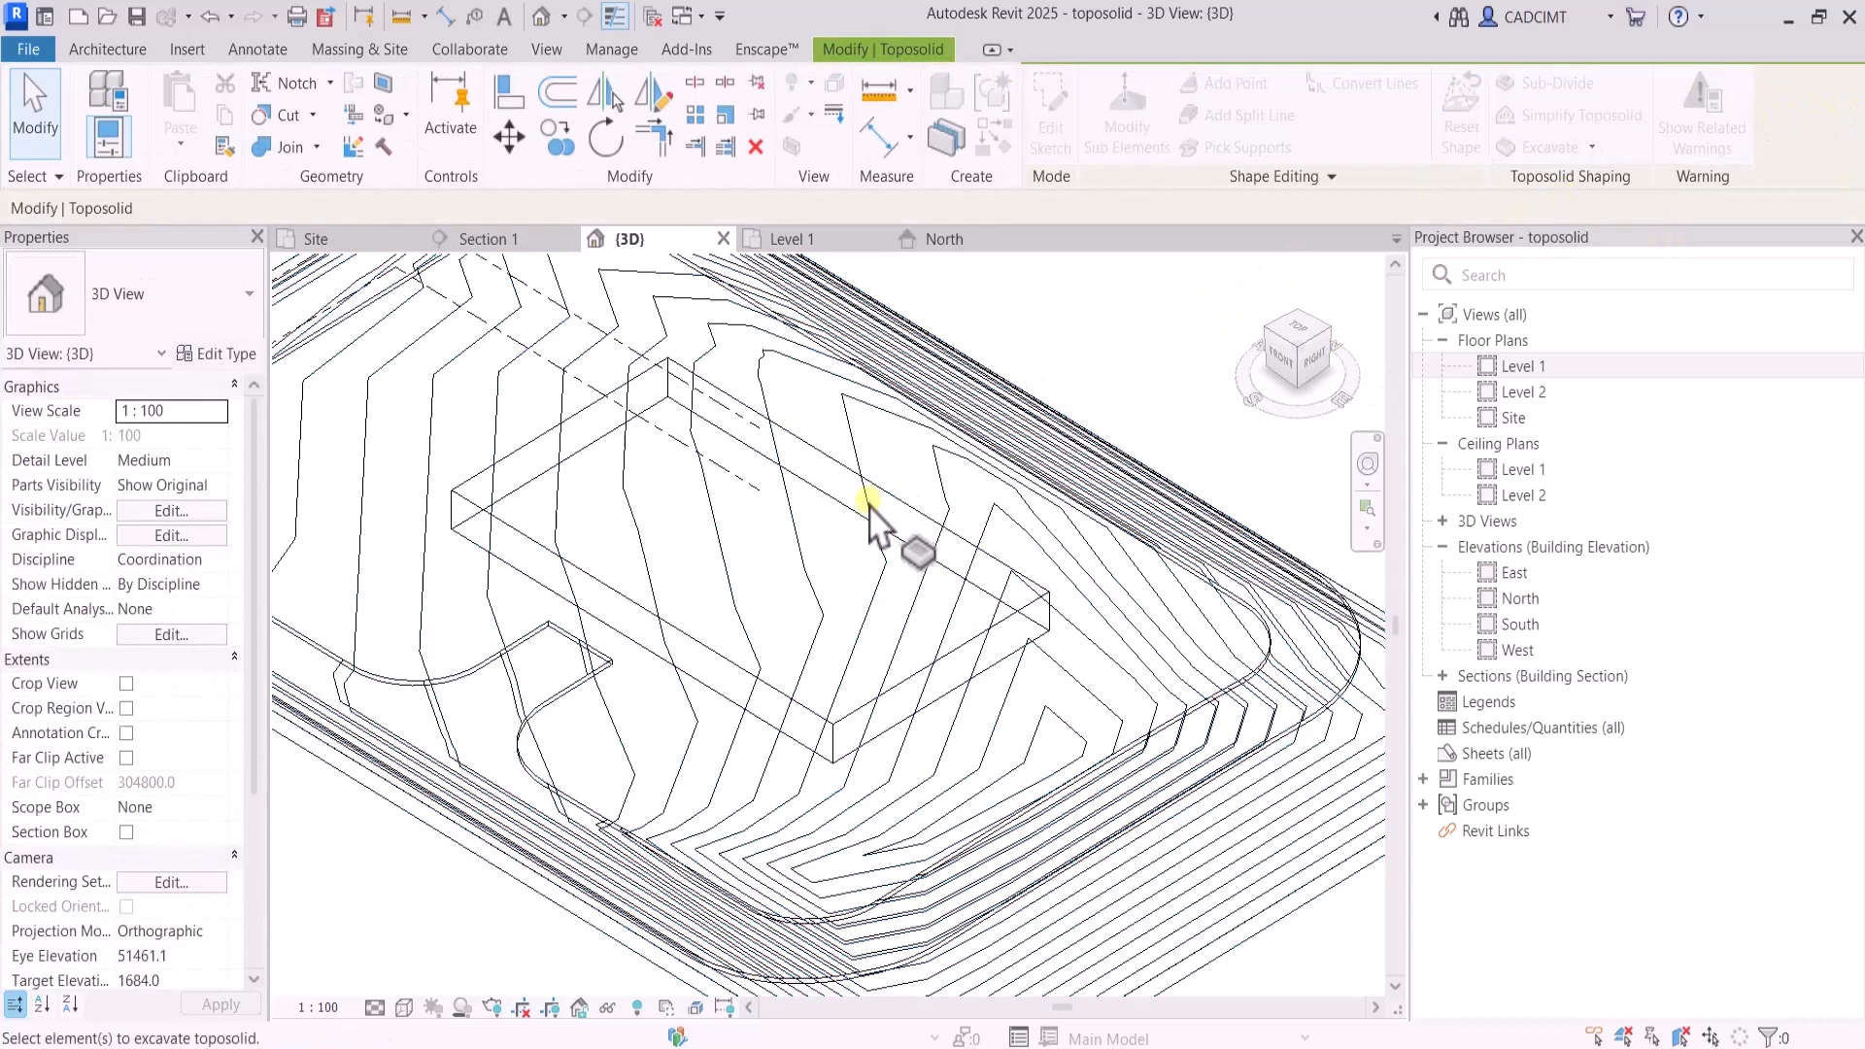
pyautogui.click(887, 510)
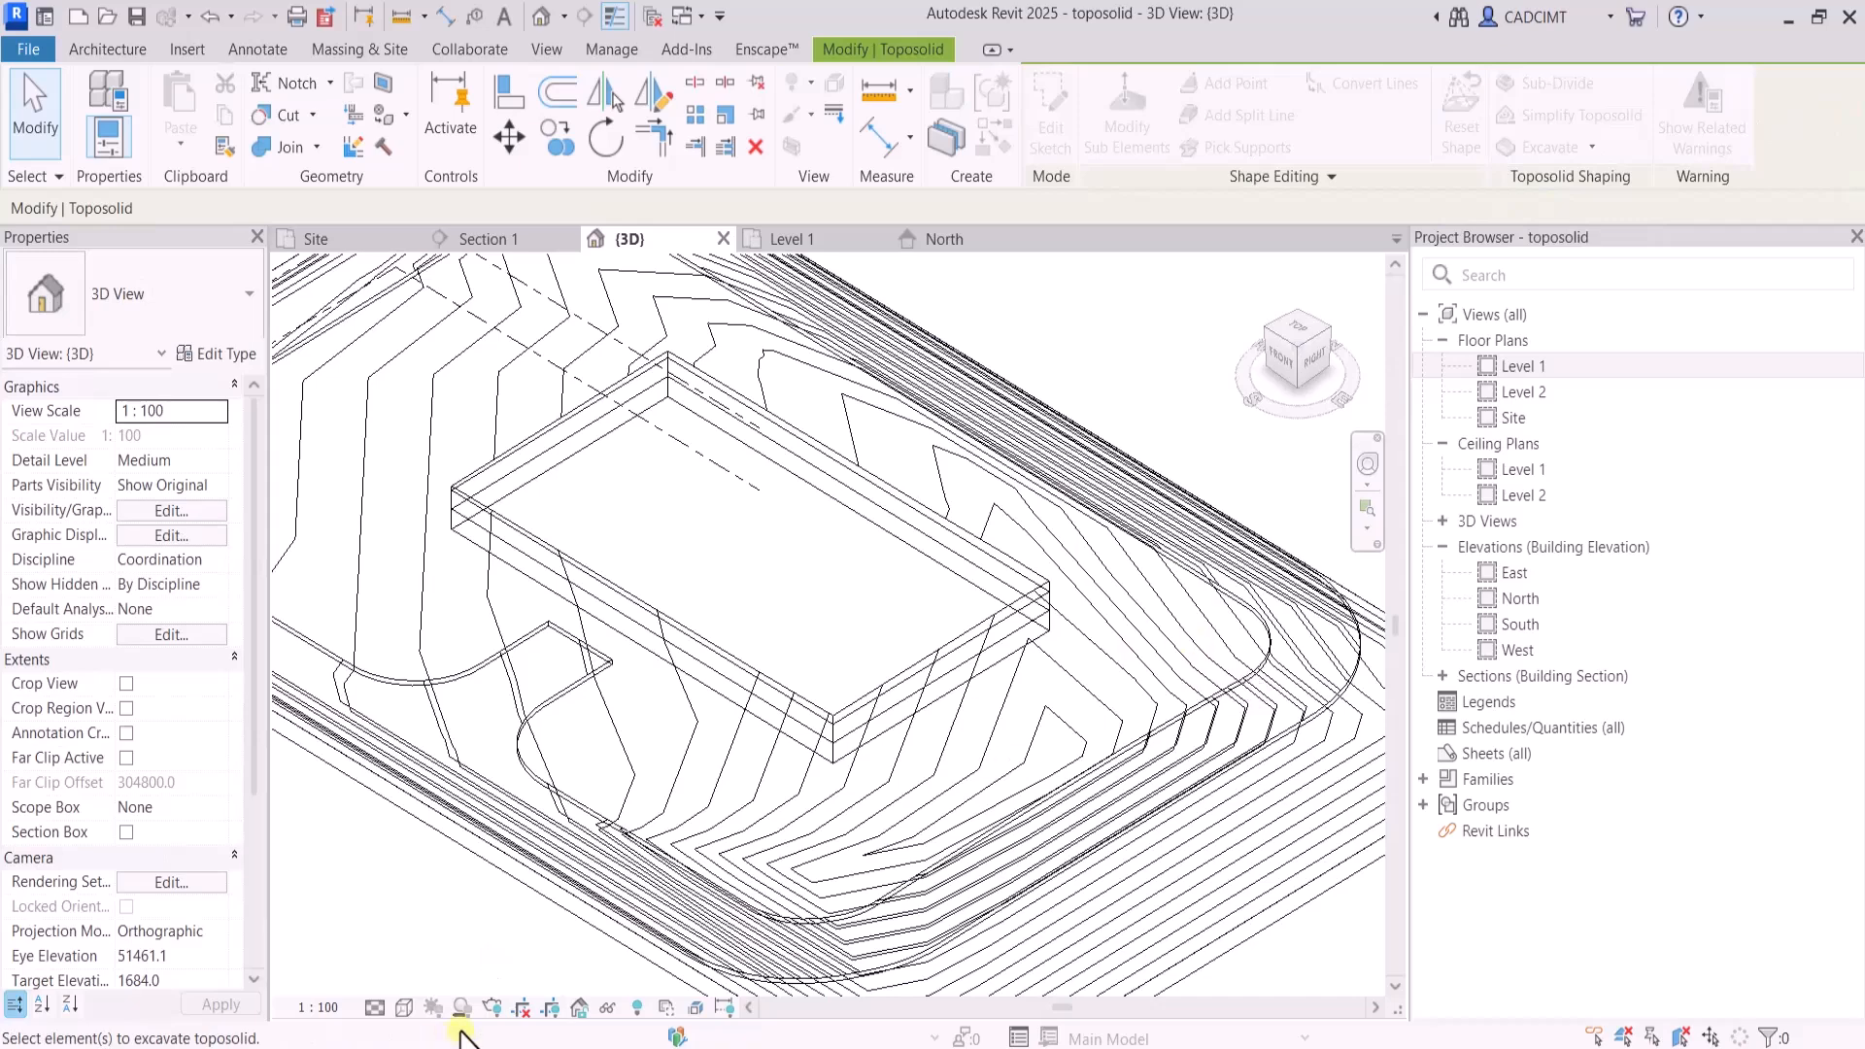
# Switch the 3D view to a shaded visual style and inspect the excavated recess from a lower angle
pyautogui.click(405, 1008)
pyautogui.click(457, 904)
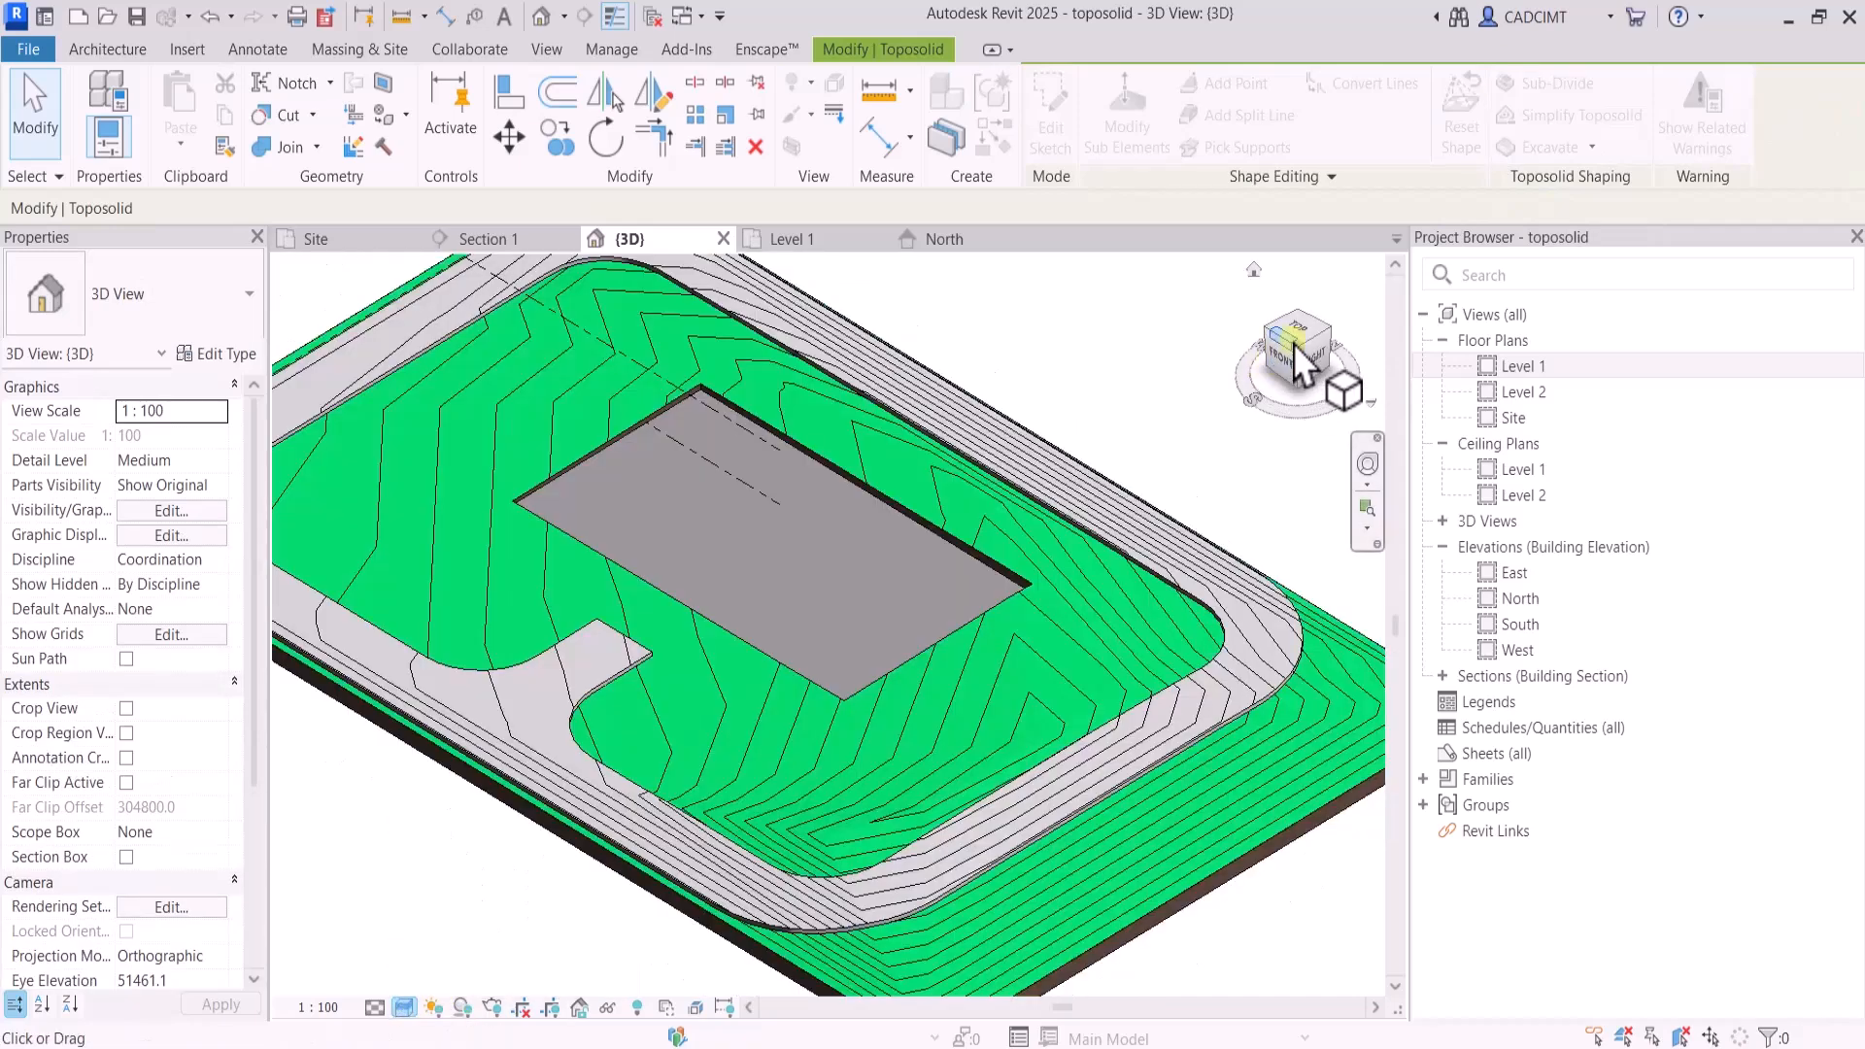
pyautogui.moveTo(1324, 333)
pyautogui.mouseDown()
pyautogui.moveTo(1303, 312)
pyautogui.moveTo(1307, 340)
pyautogui.mouseUp()
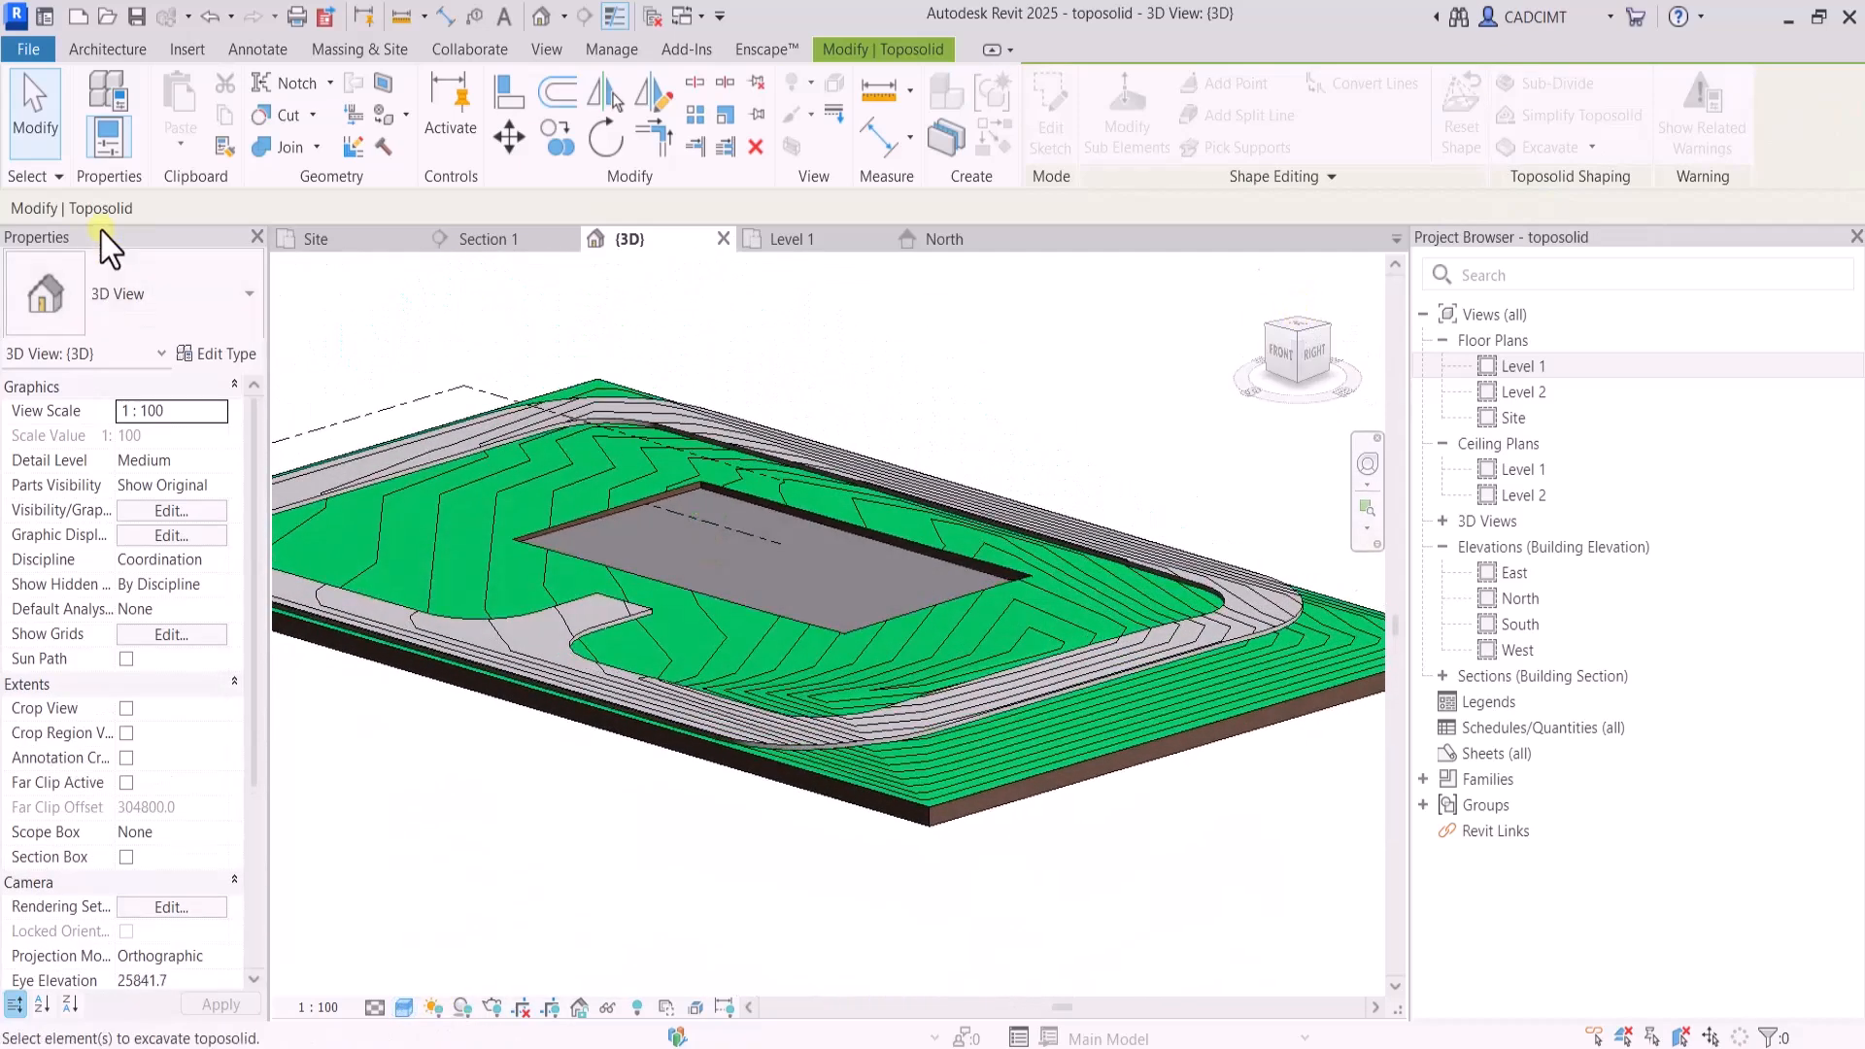
# Select the ExCAVATE floor in the excavated recess and set its height offset from Level 1 to -2.5 m
pyautogui.click(35, 114)
pyautogui.click(773, 513)
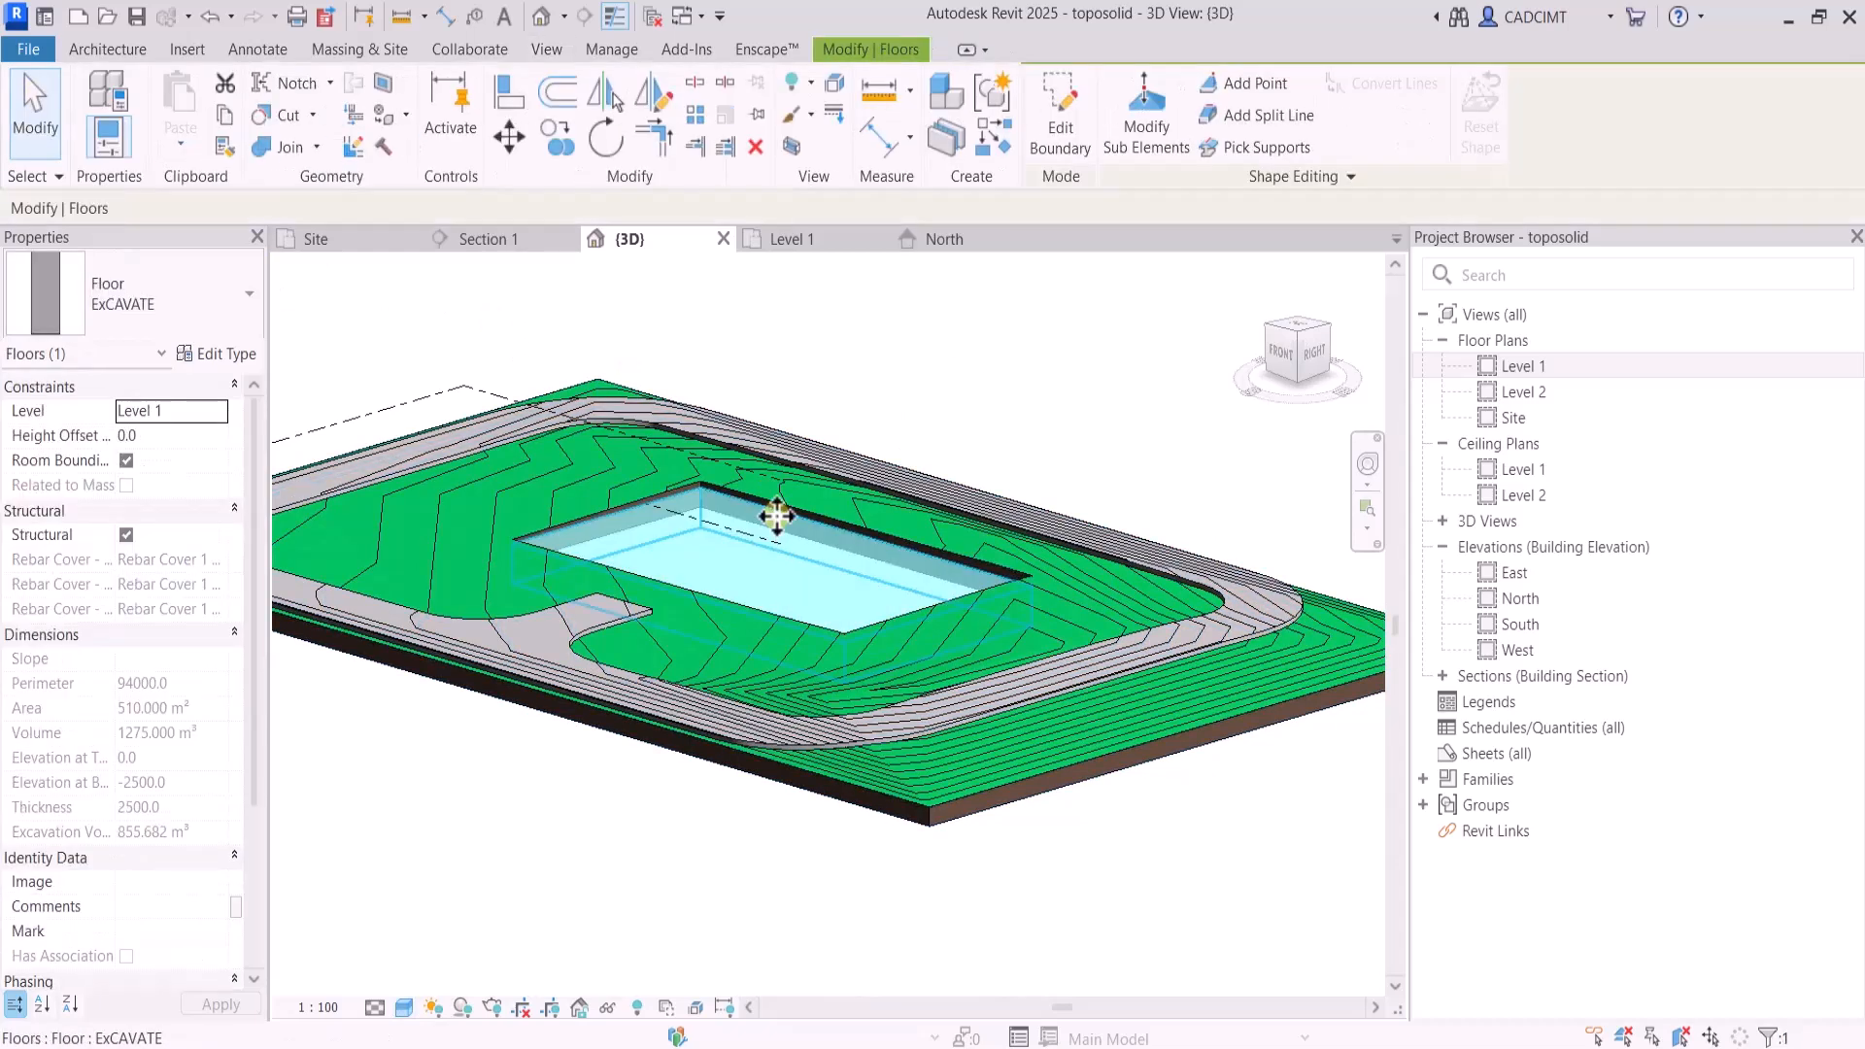
pyautogui.click(199, 436)
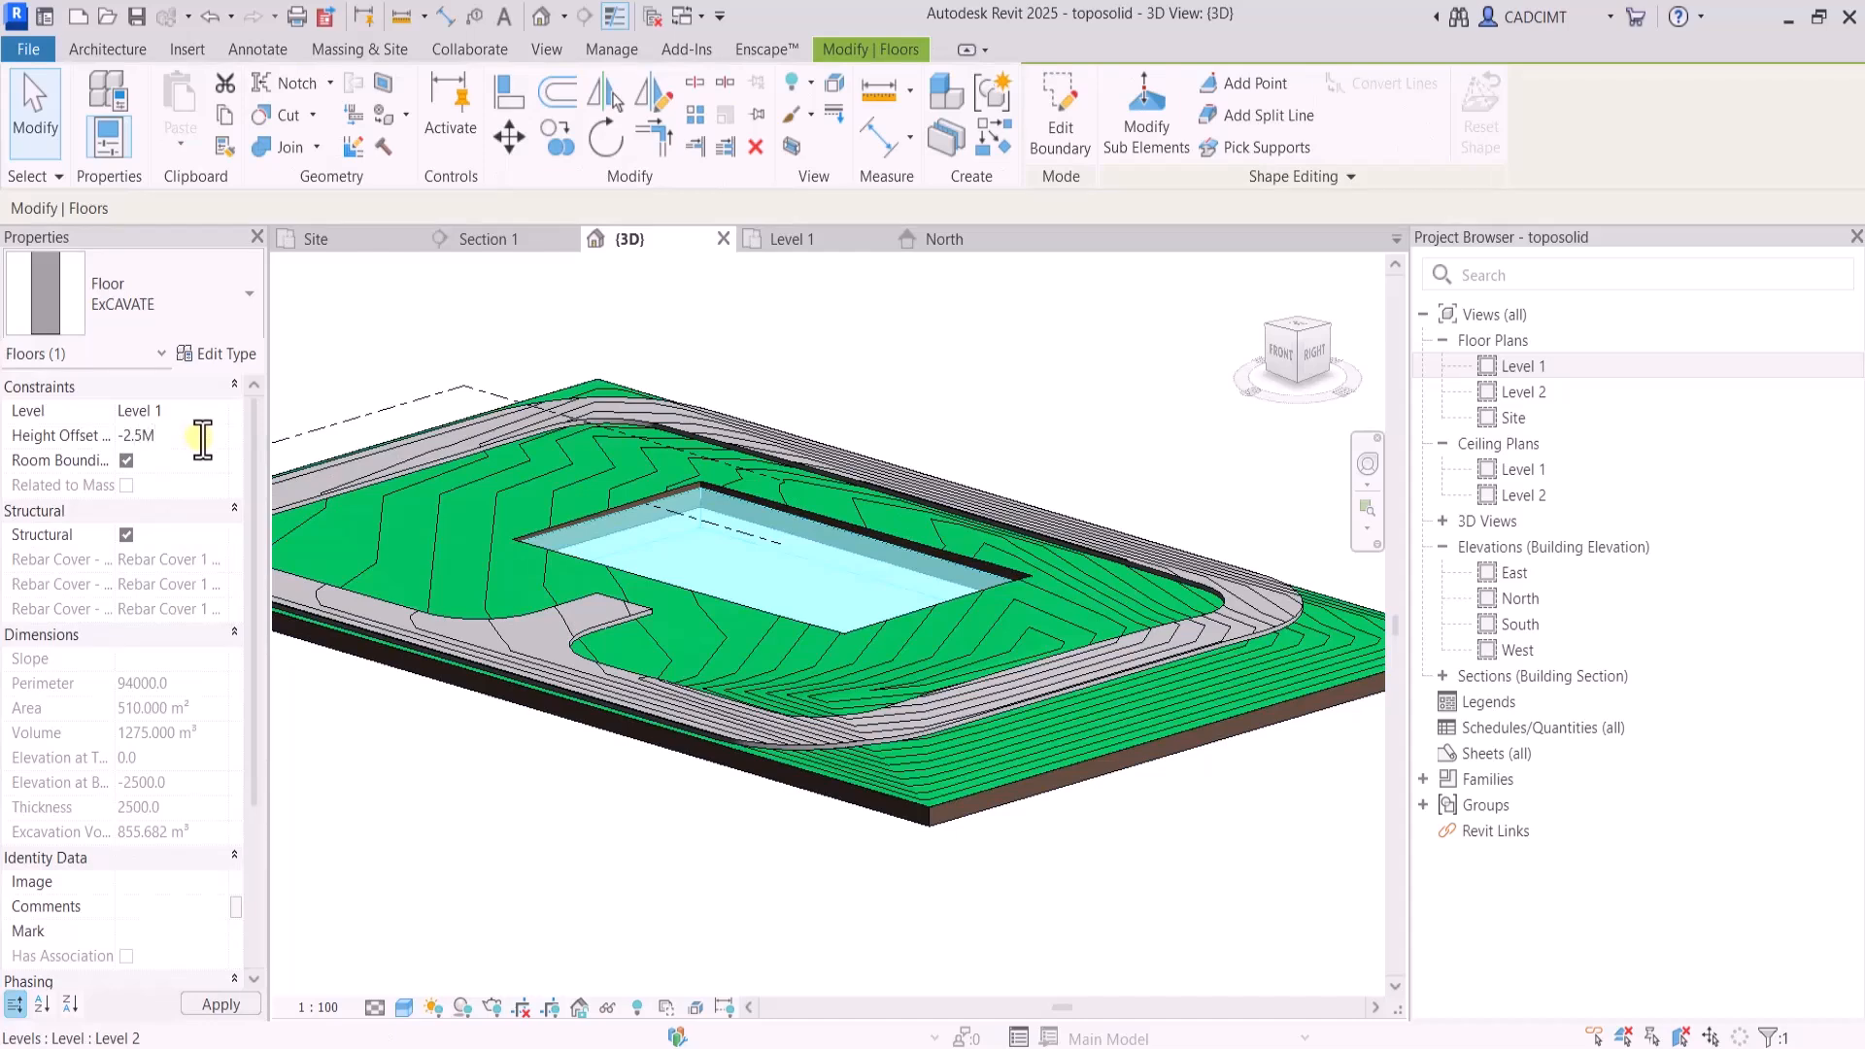
pyautogui.write('-2.5M')
pyautogui.press('Return')
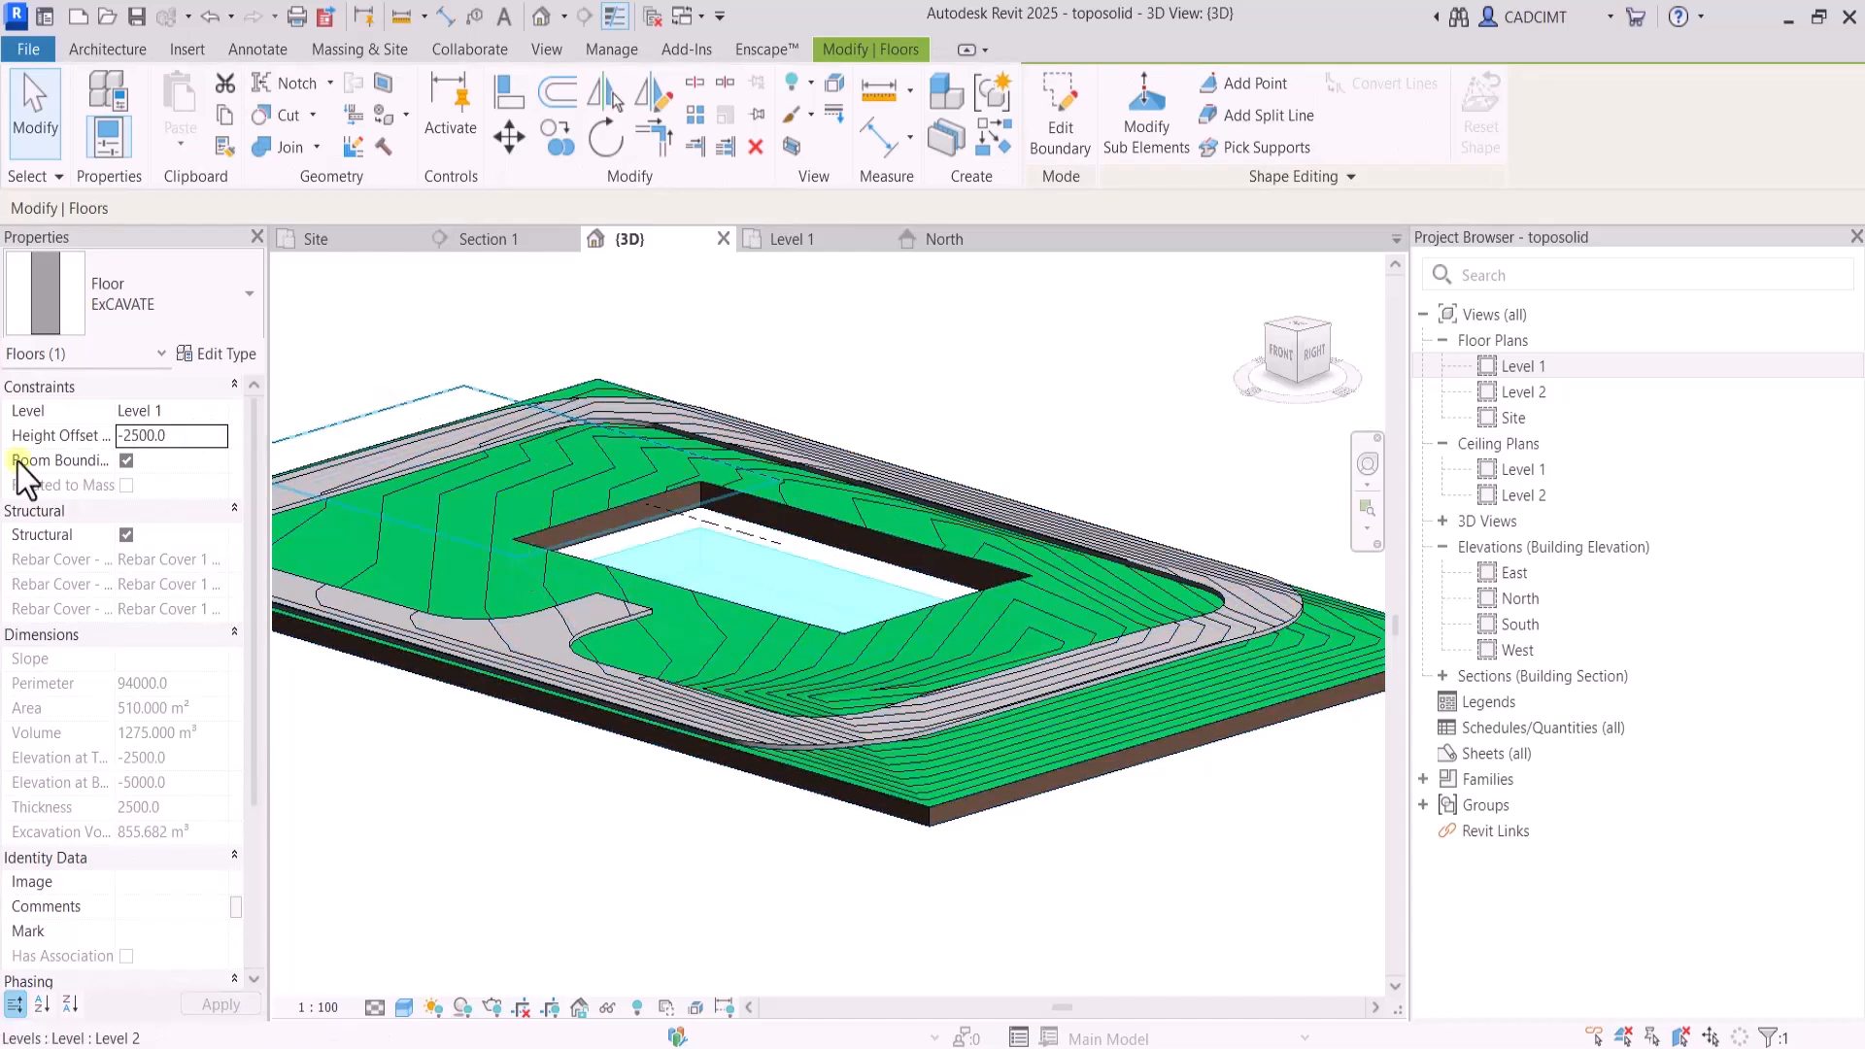
pyautogui.click(219, 438)
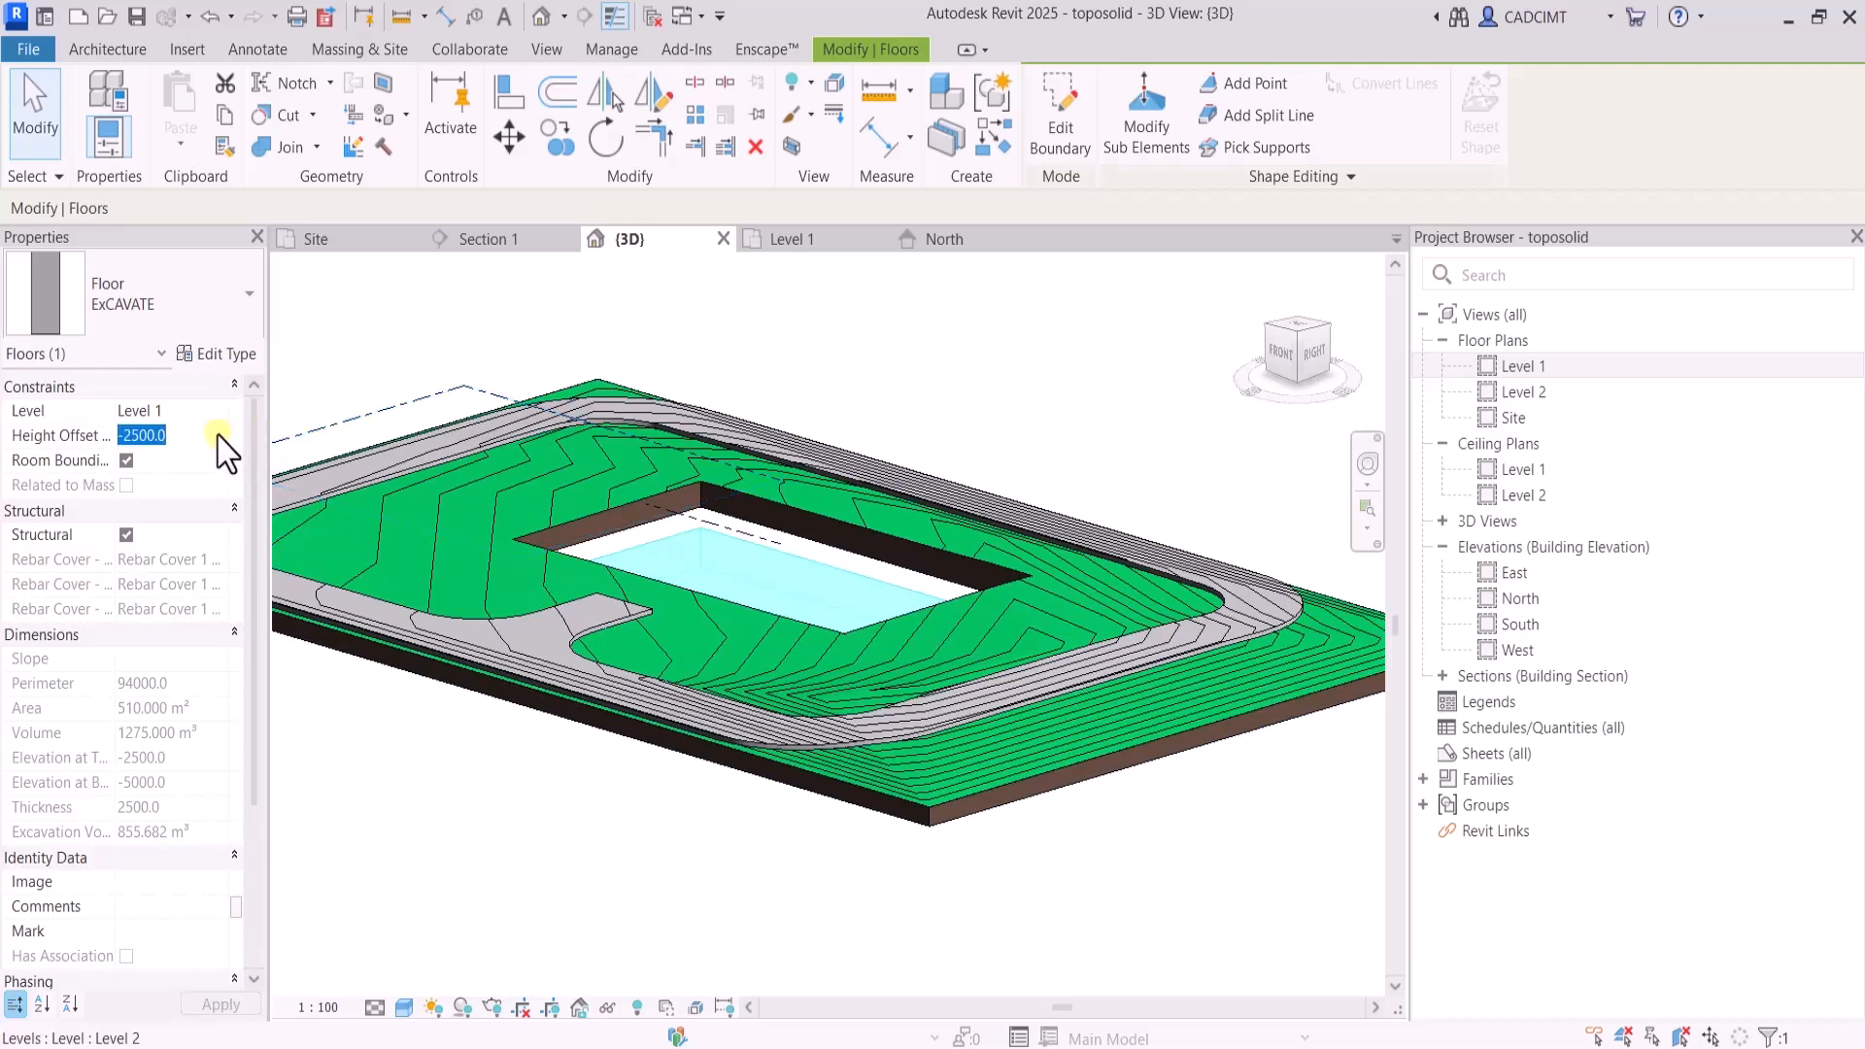
# Set the Earth structure layer of the Grassland - 1200mm toposolid type to a thickness of 2000 and clear the selection
pyautogui.click(949, 819)
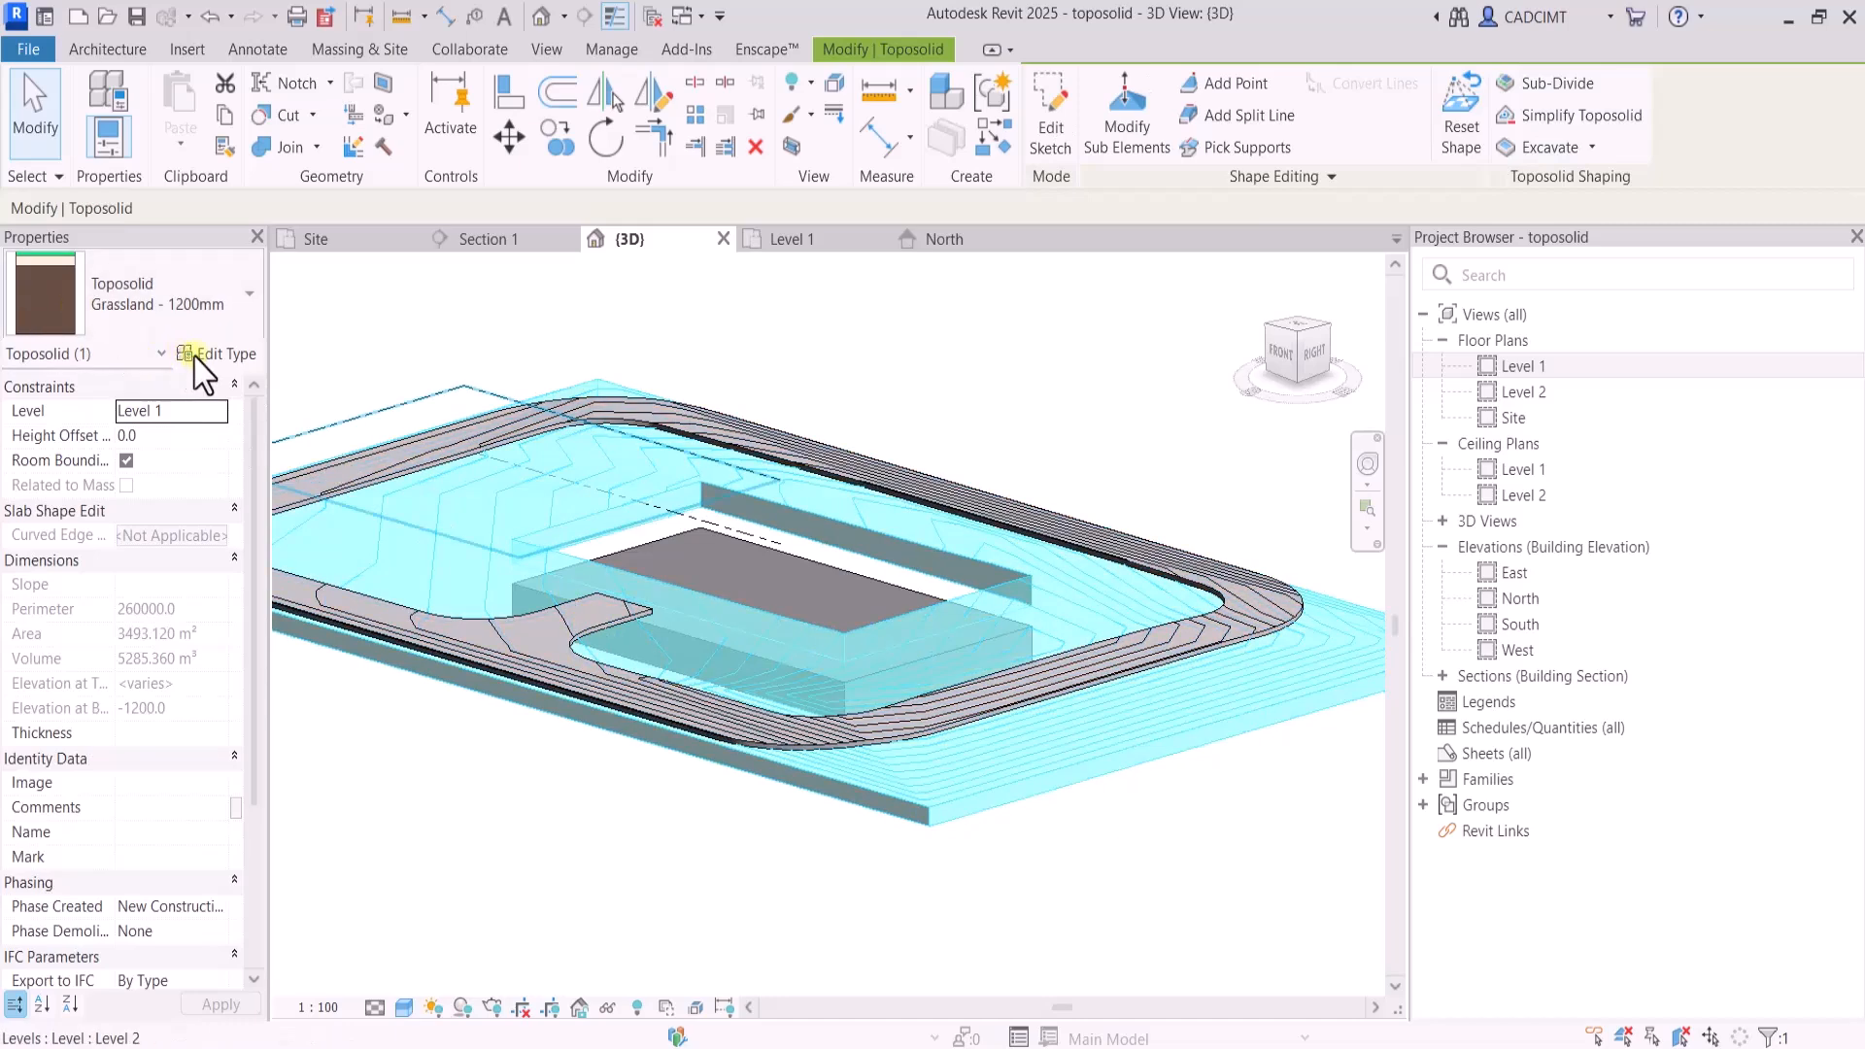
pyautogui.click(232, 356)
pyautogui.click(1186, 479)
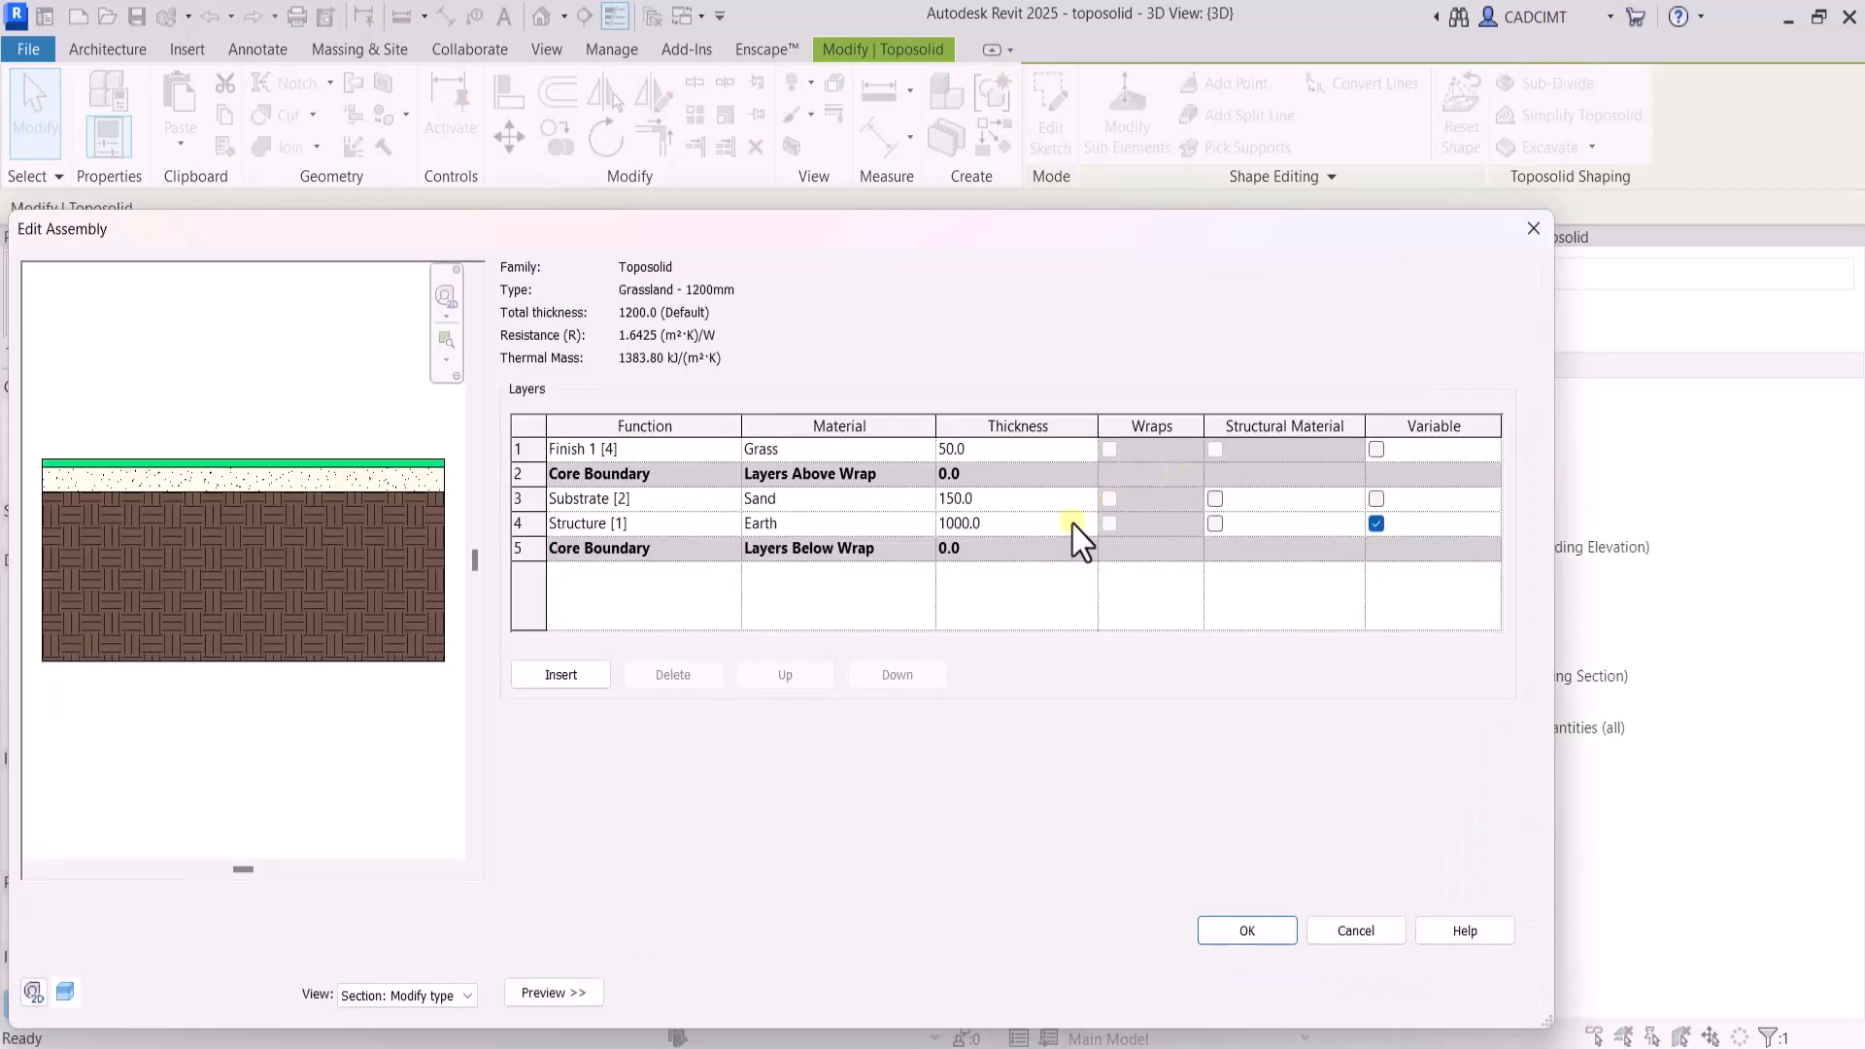
pyautogui.click(1002, 524)
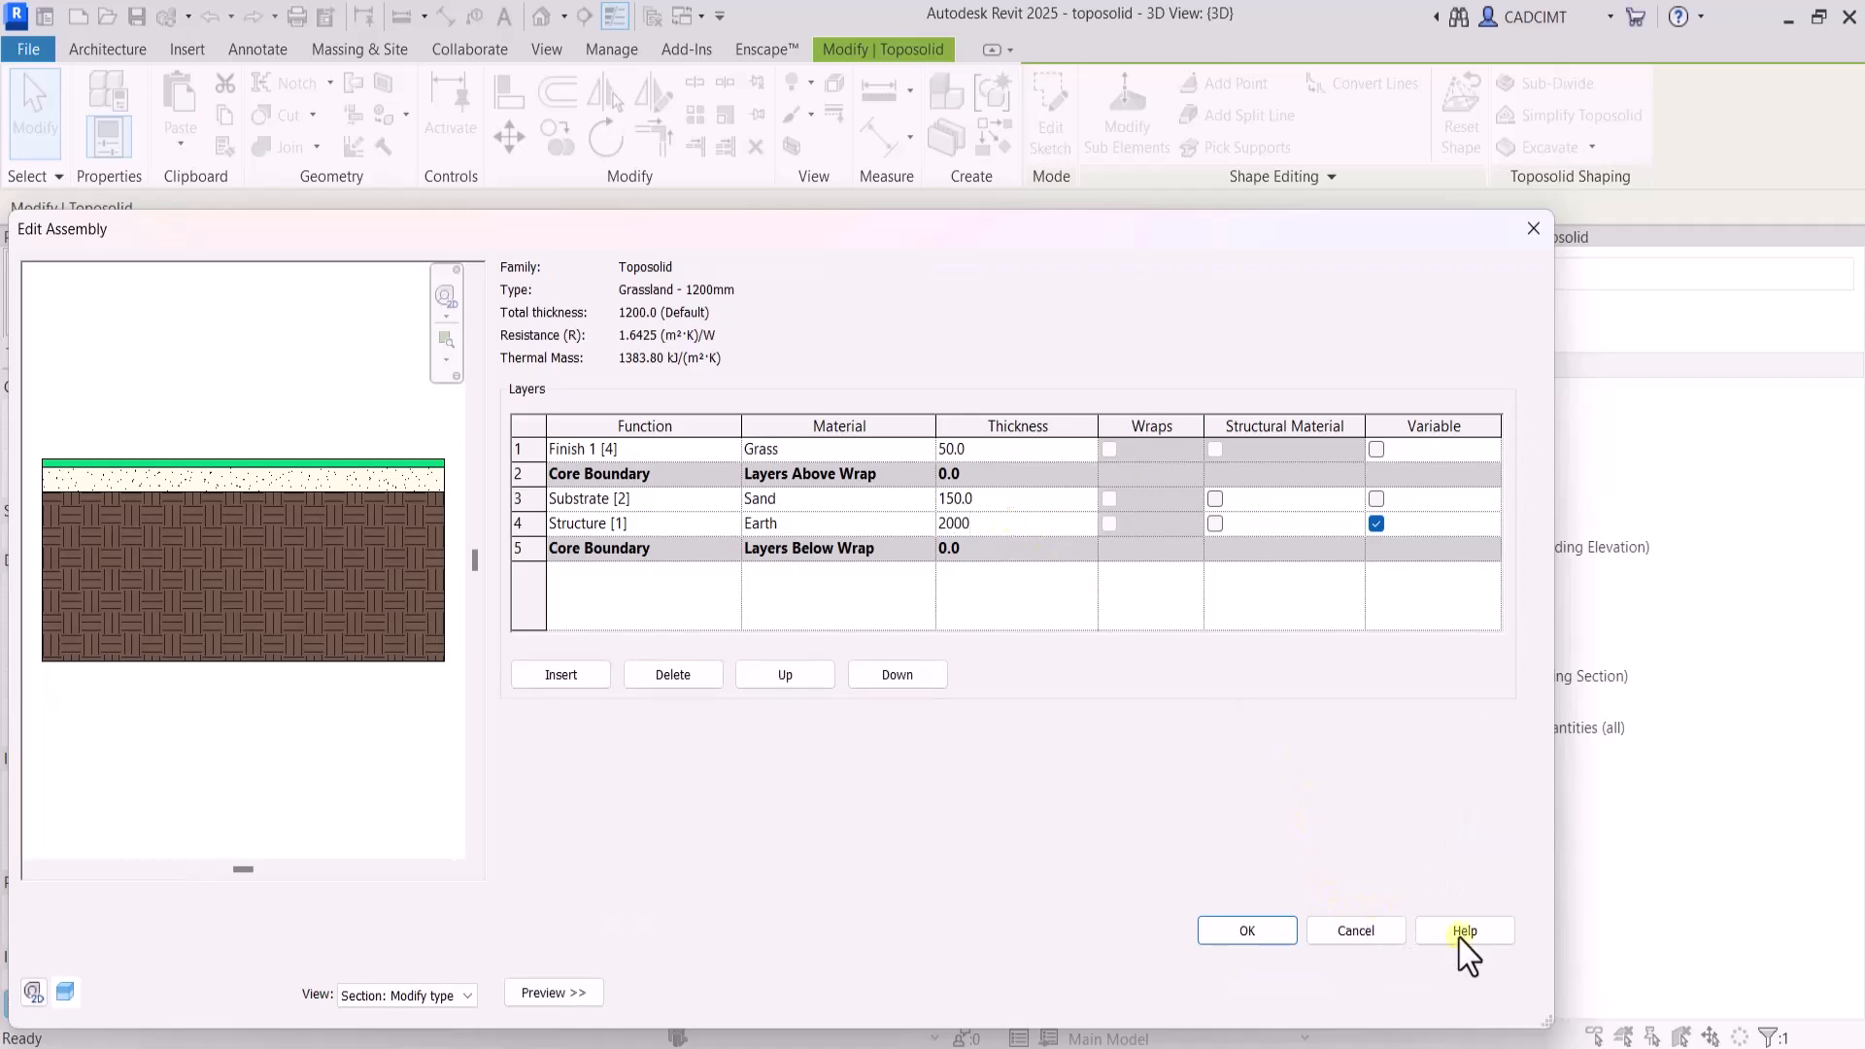
pyautogui.click(1247, 931)
pyautogui.click(1273, 999)
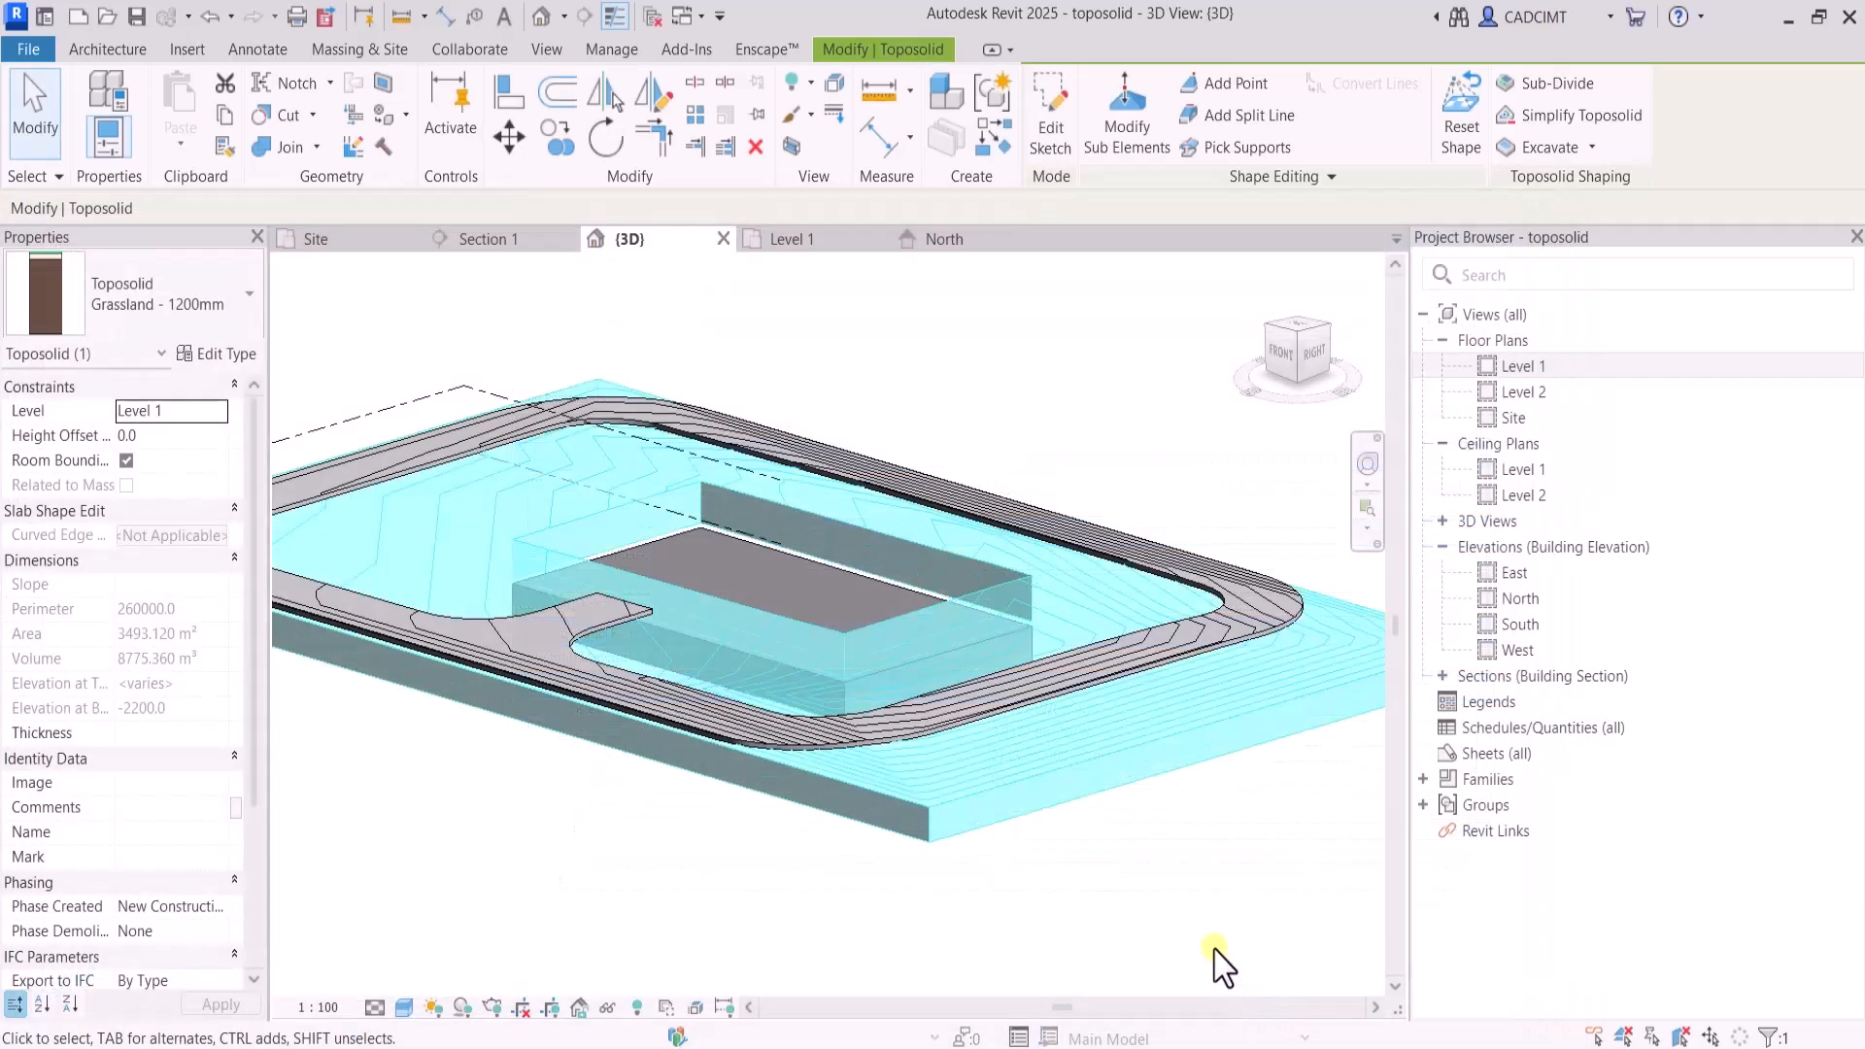
pyautogui.click(1212, 925)
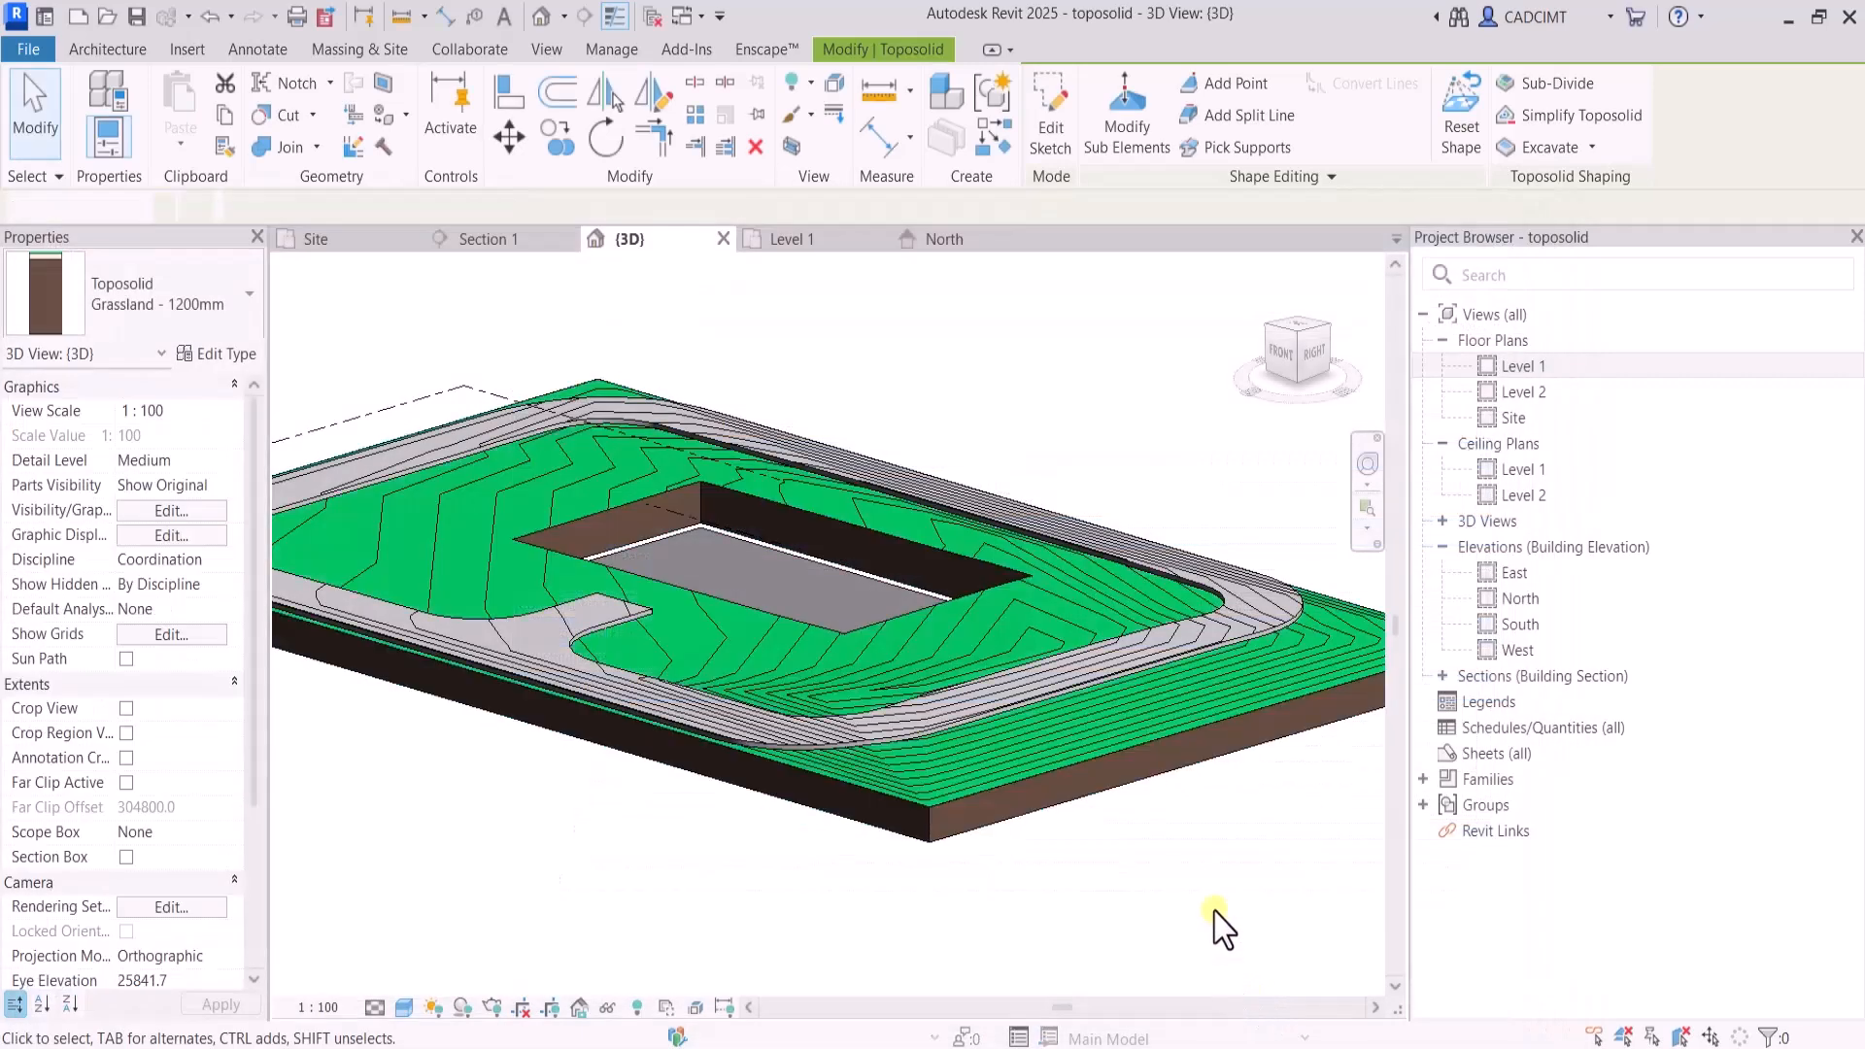
# Set the ExCAVATE floor's height offset to -2000, and inspect the excavation and the toposolid's volume in 3D
pyautogui.click(814, 567)
pyautogui.click(188, 435)
pyautogui.write('-2')
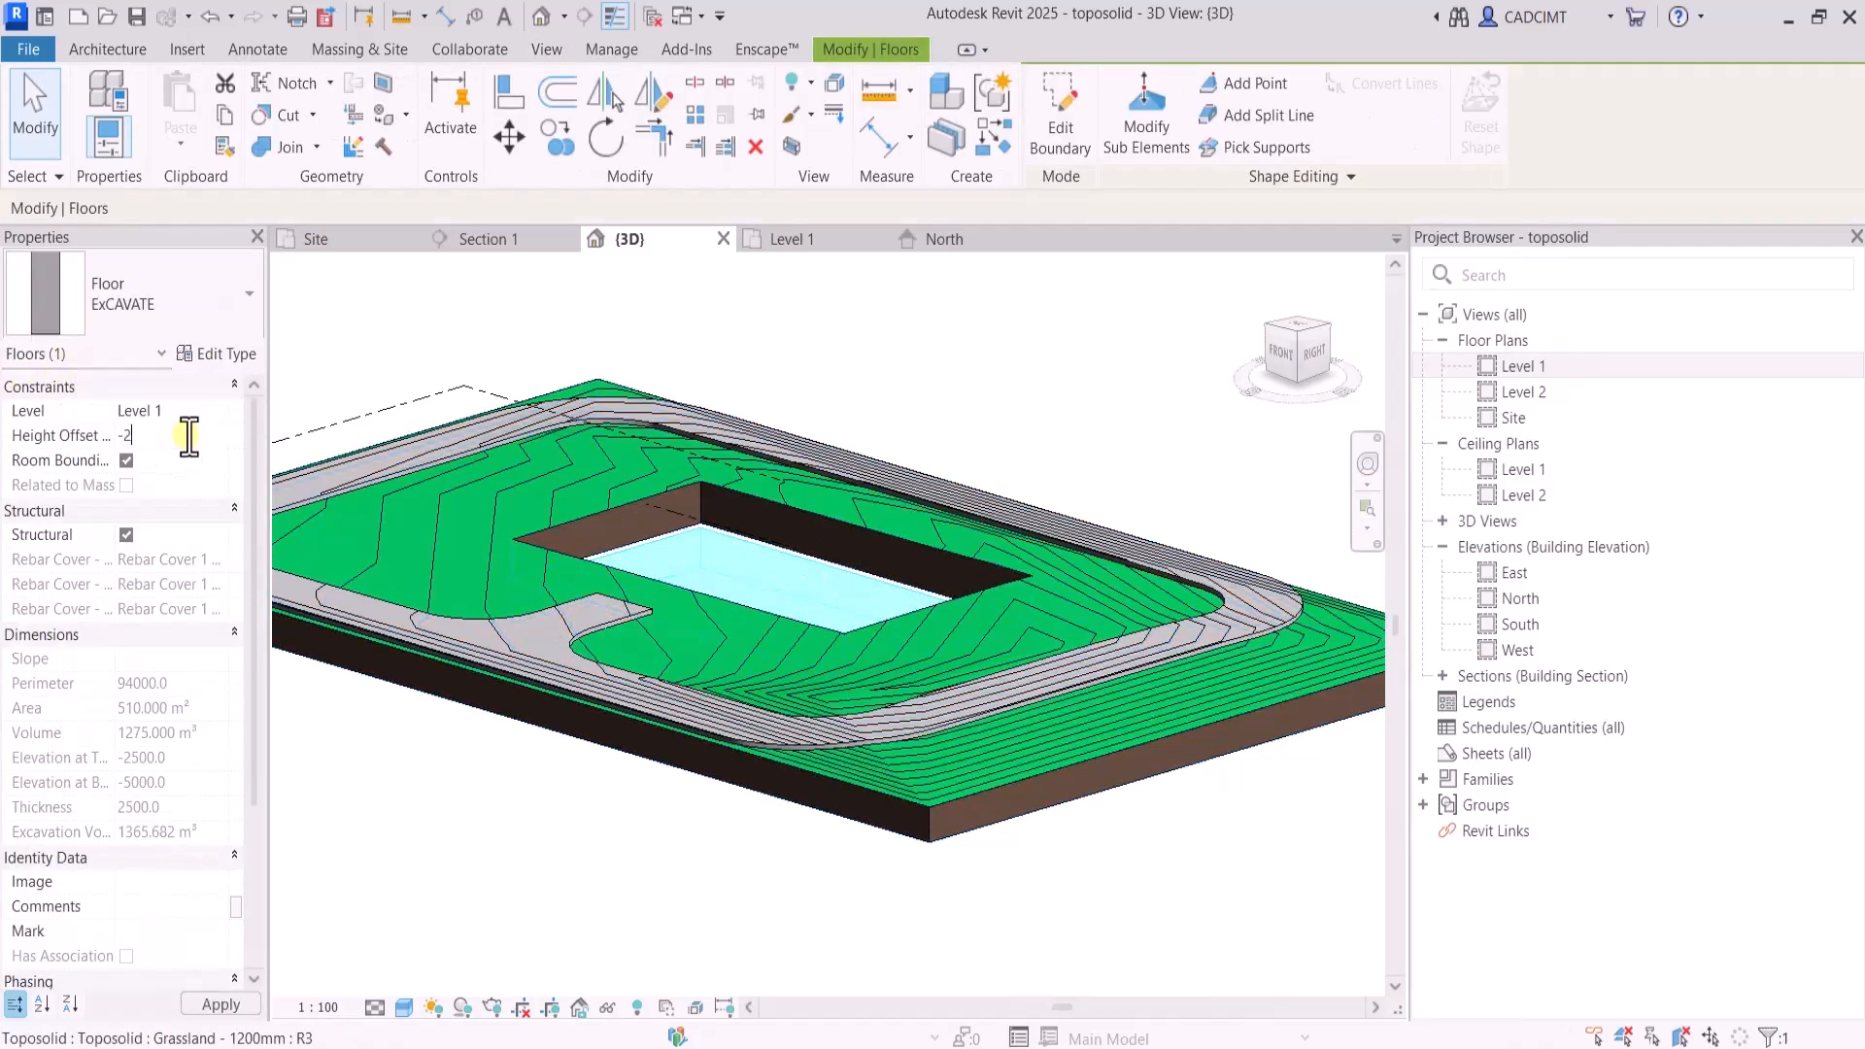
pyautogui.write('000')
pyautogui.press('Return')
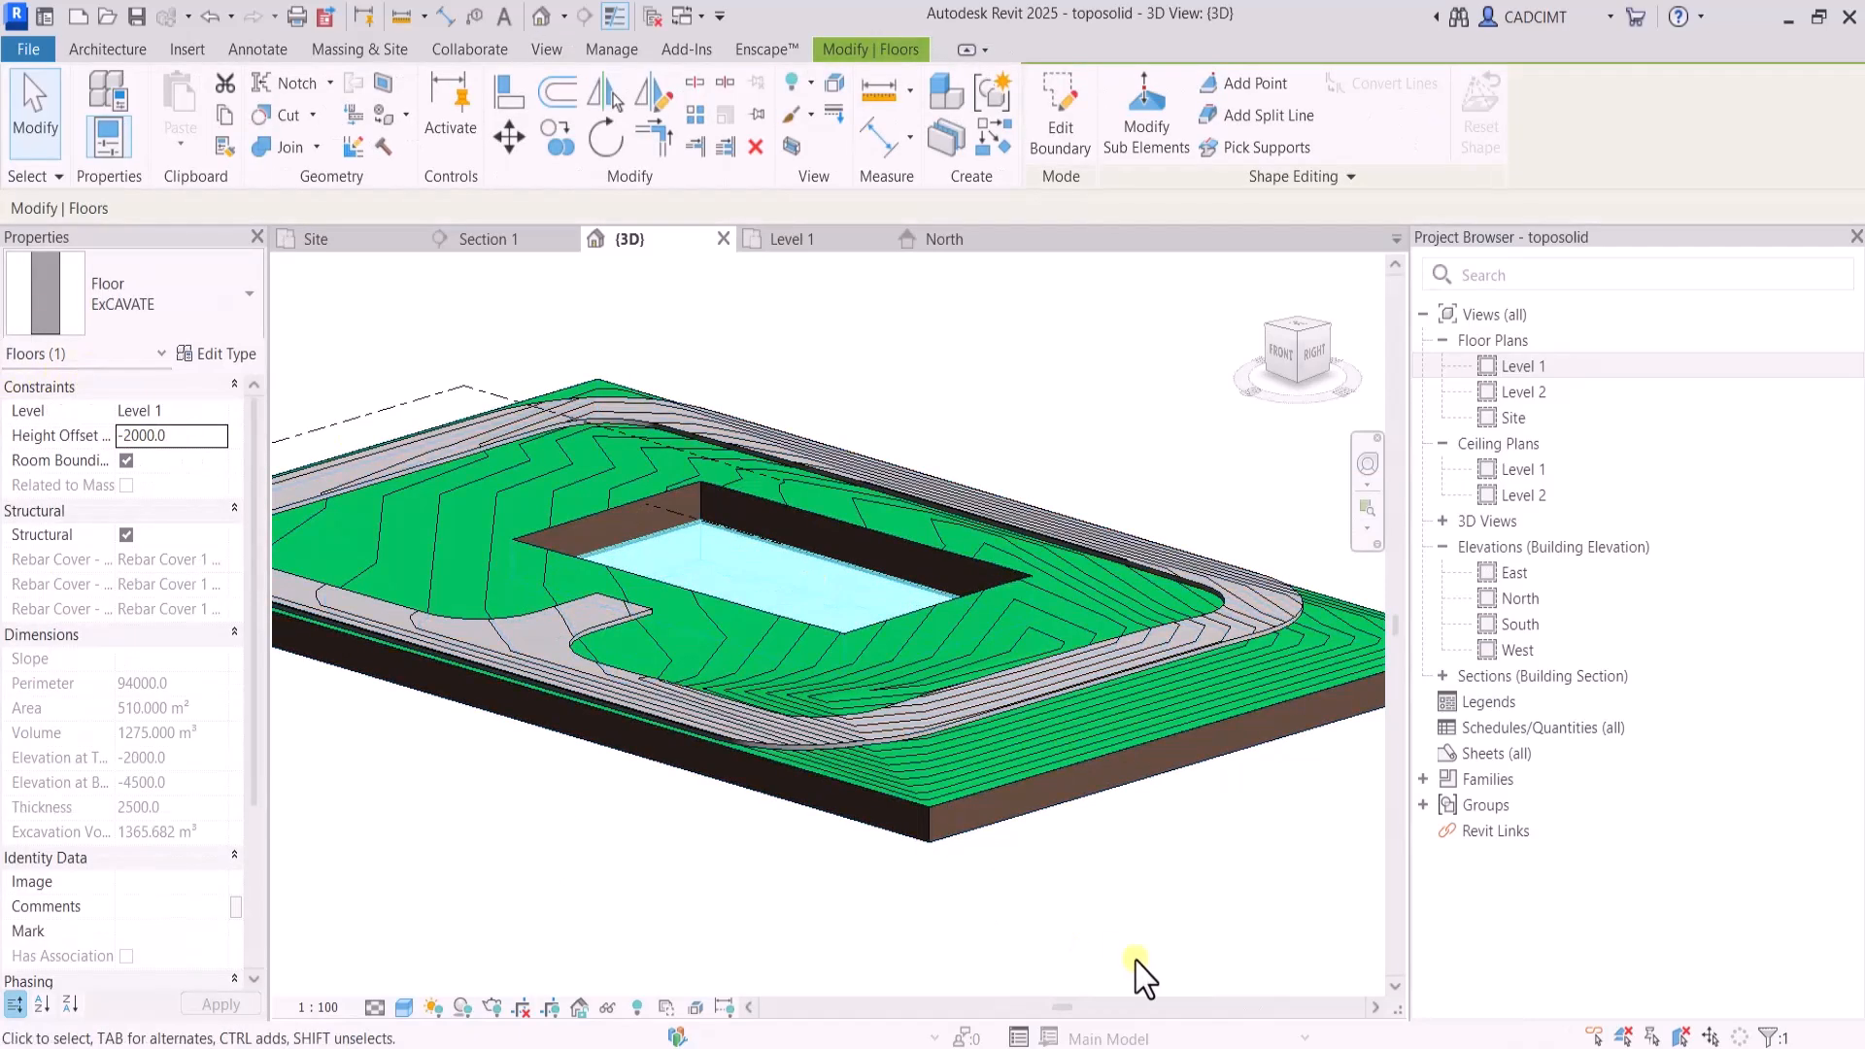
pyautogui.click(1137, 974)
pyautogui.click(1294, 328)
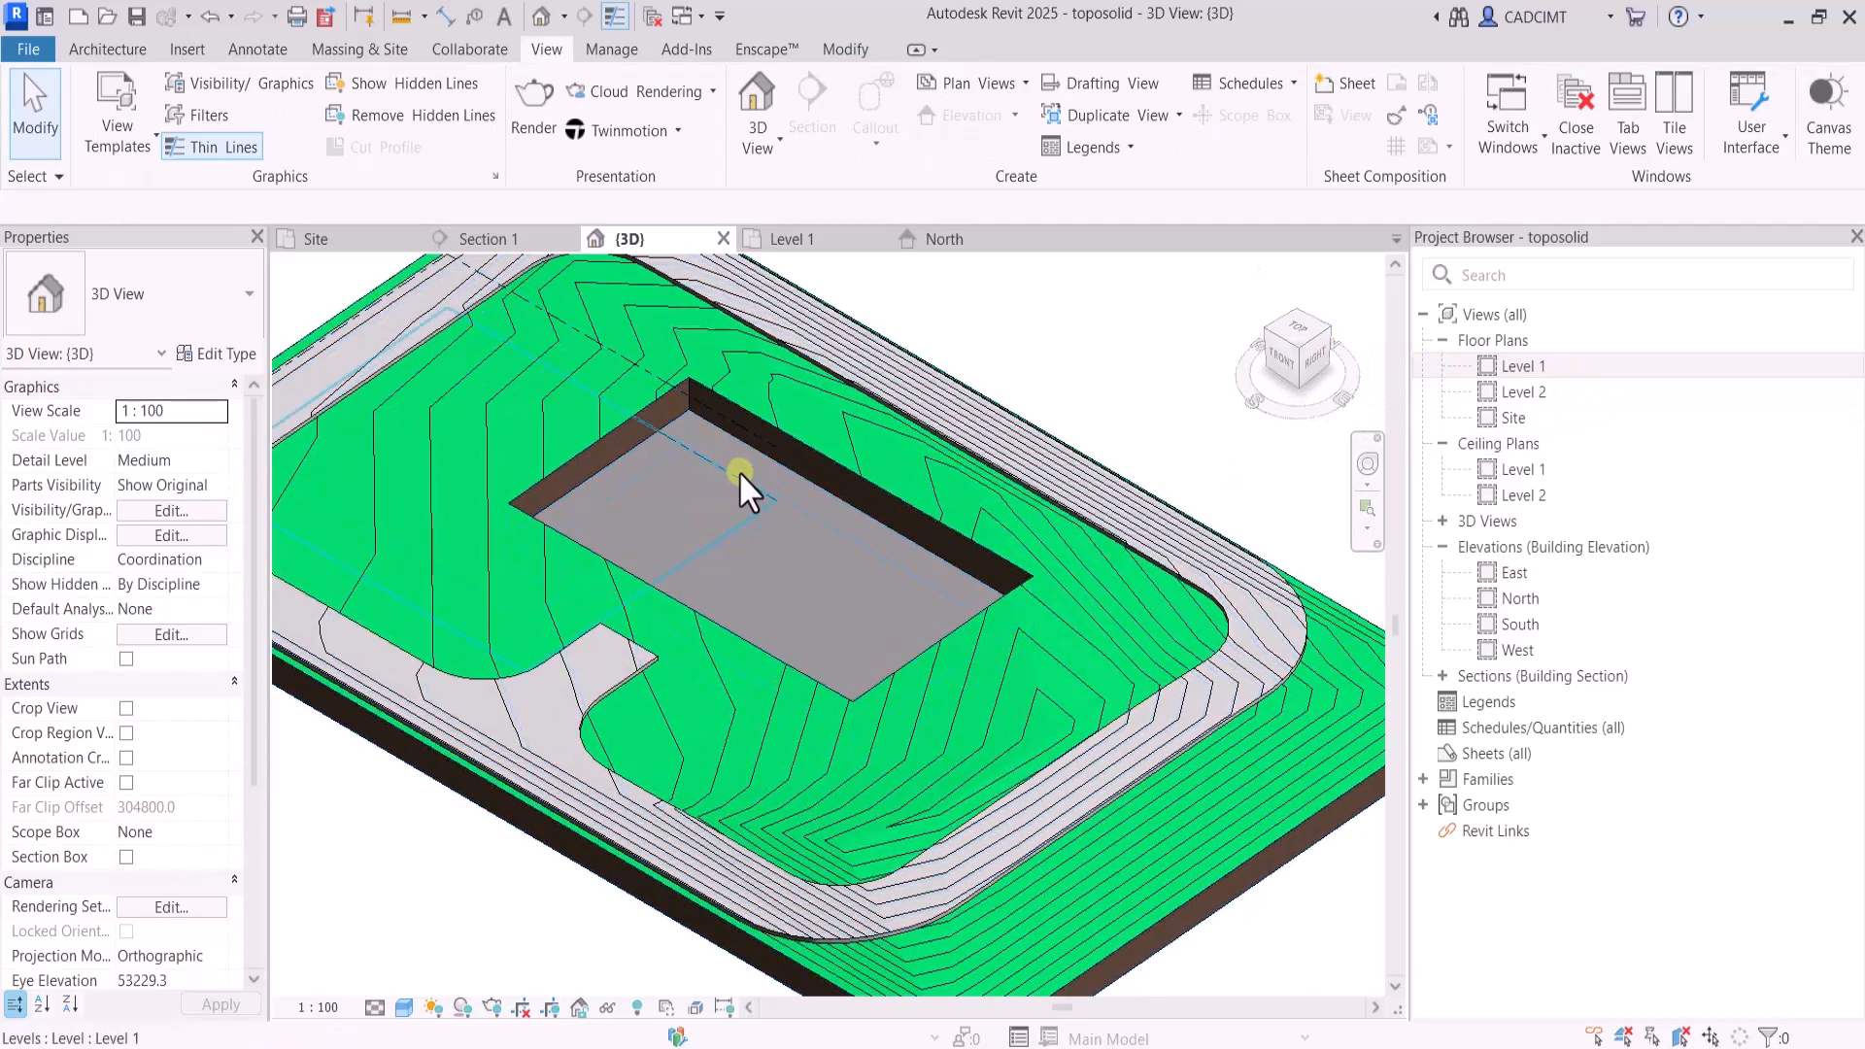
pyautogui.click(777, 416)
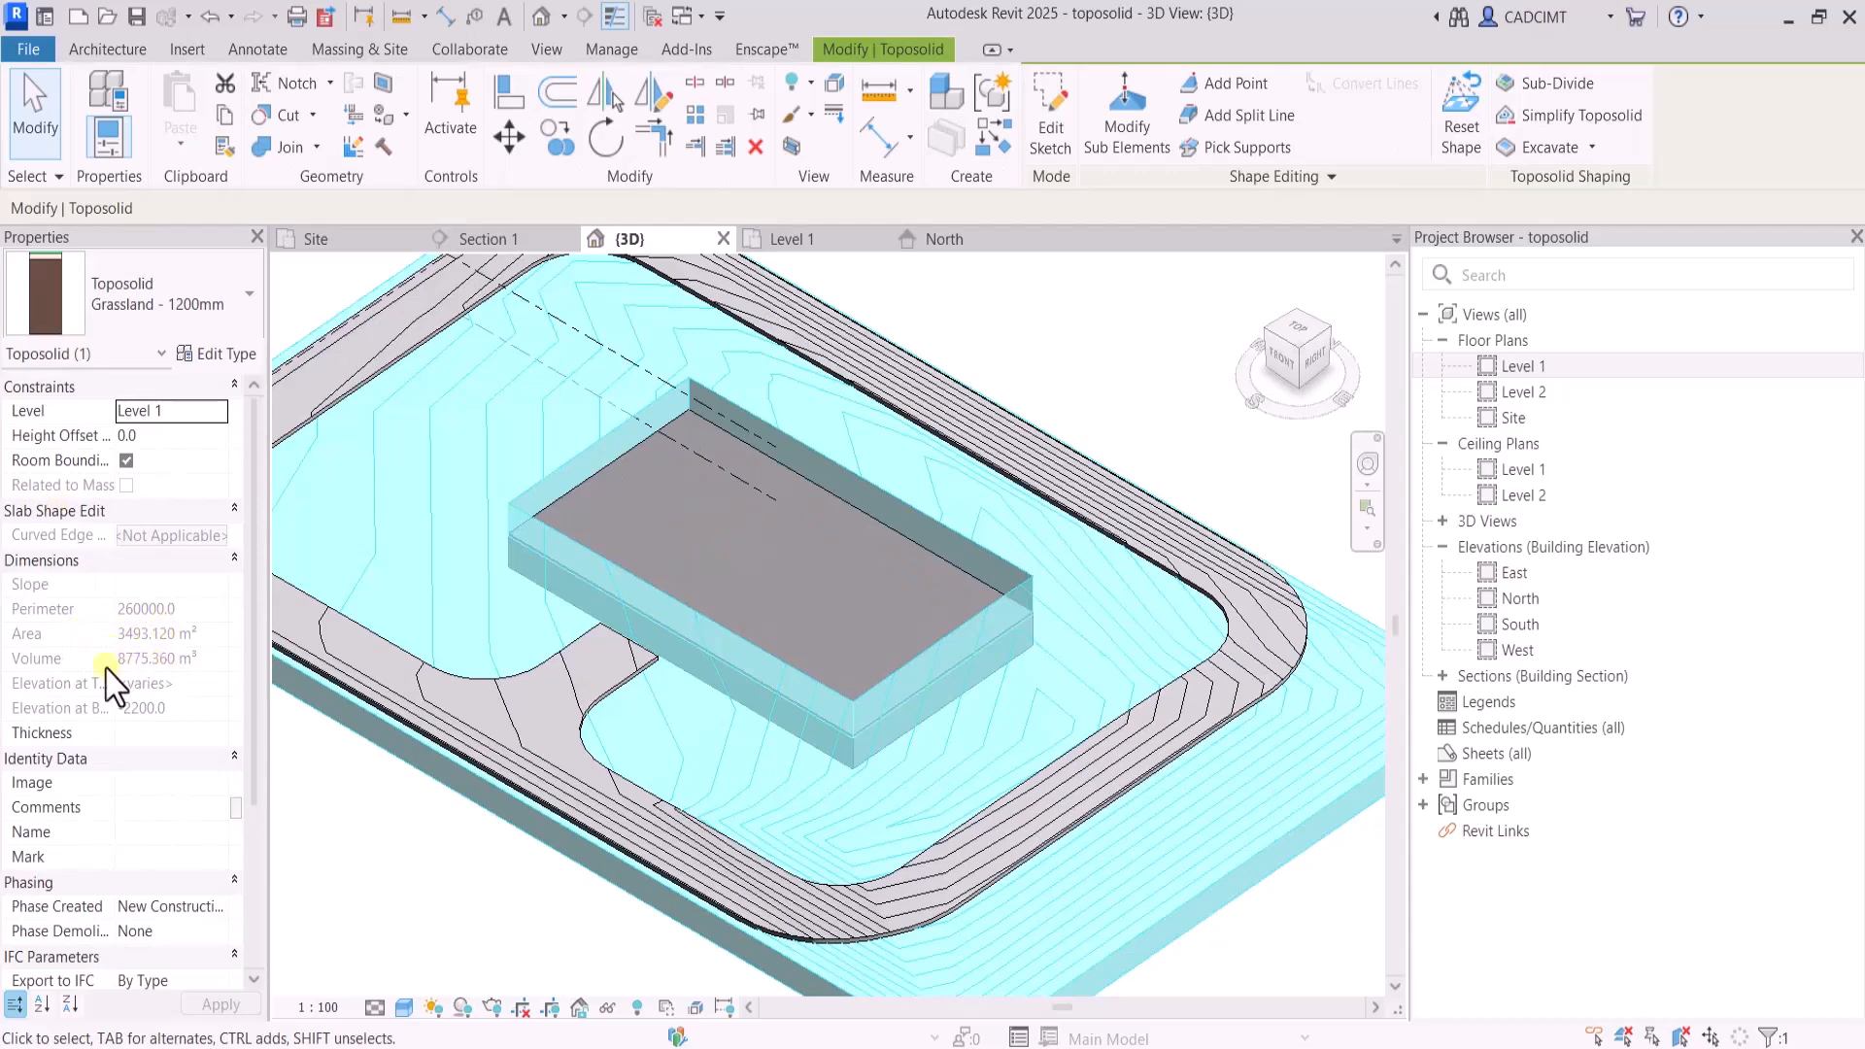
pyautogui.click(357, 892)
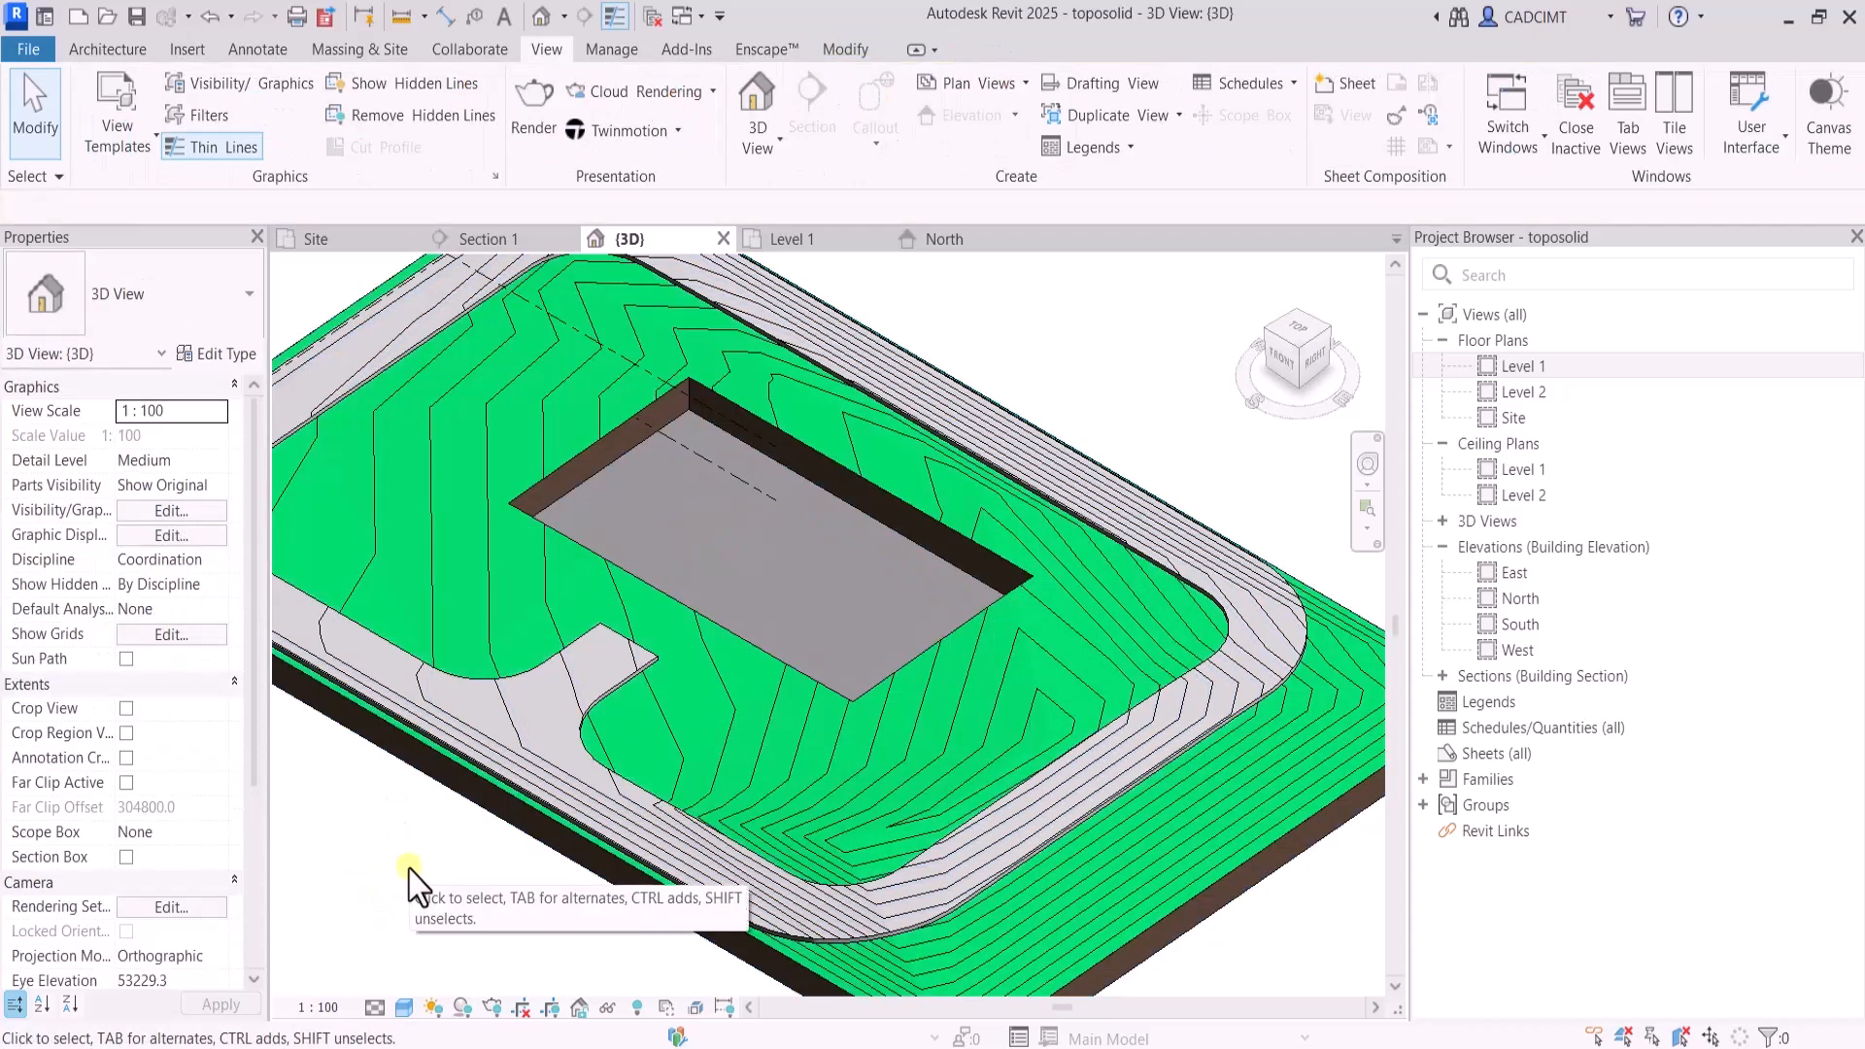
# Open the Site floor plan
pyautogui.click(806, 239)
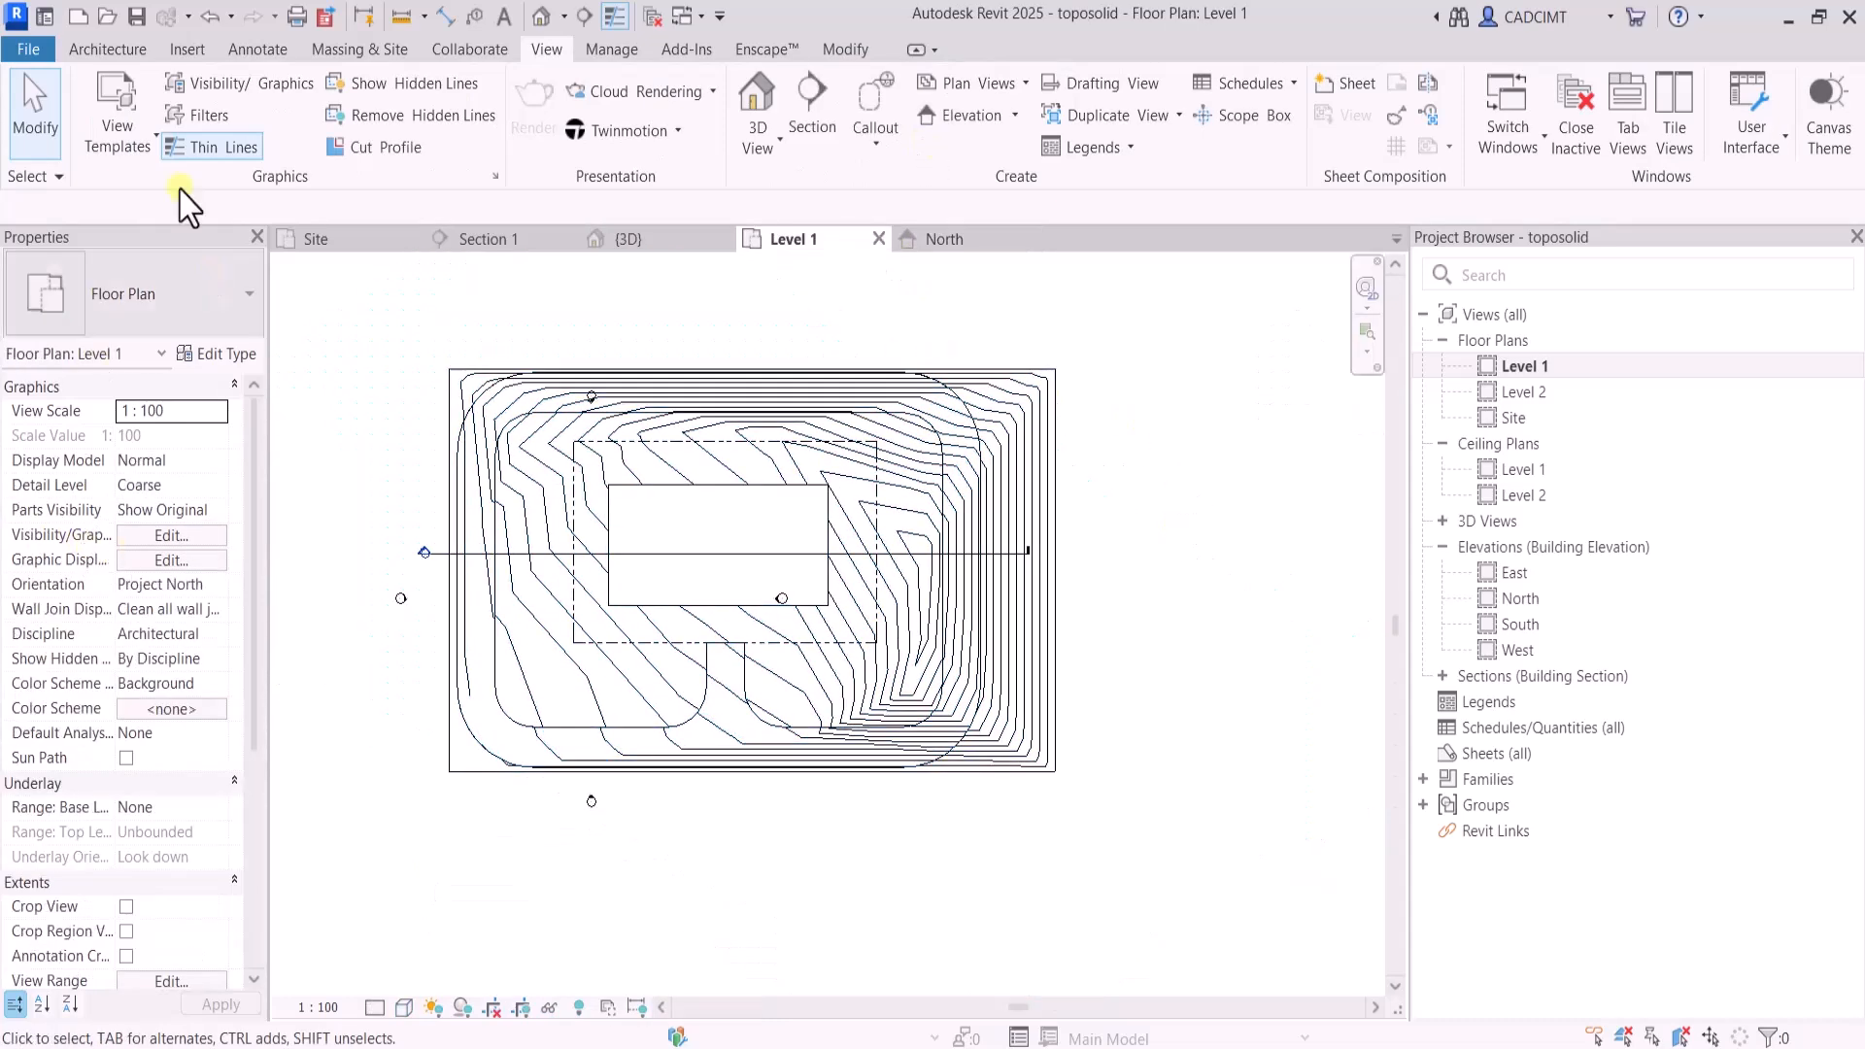
pyautogui.click(107, 49)
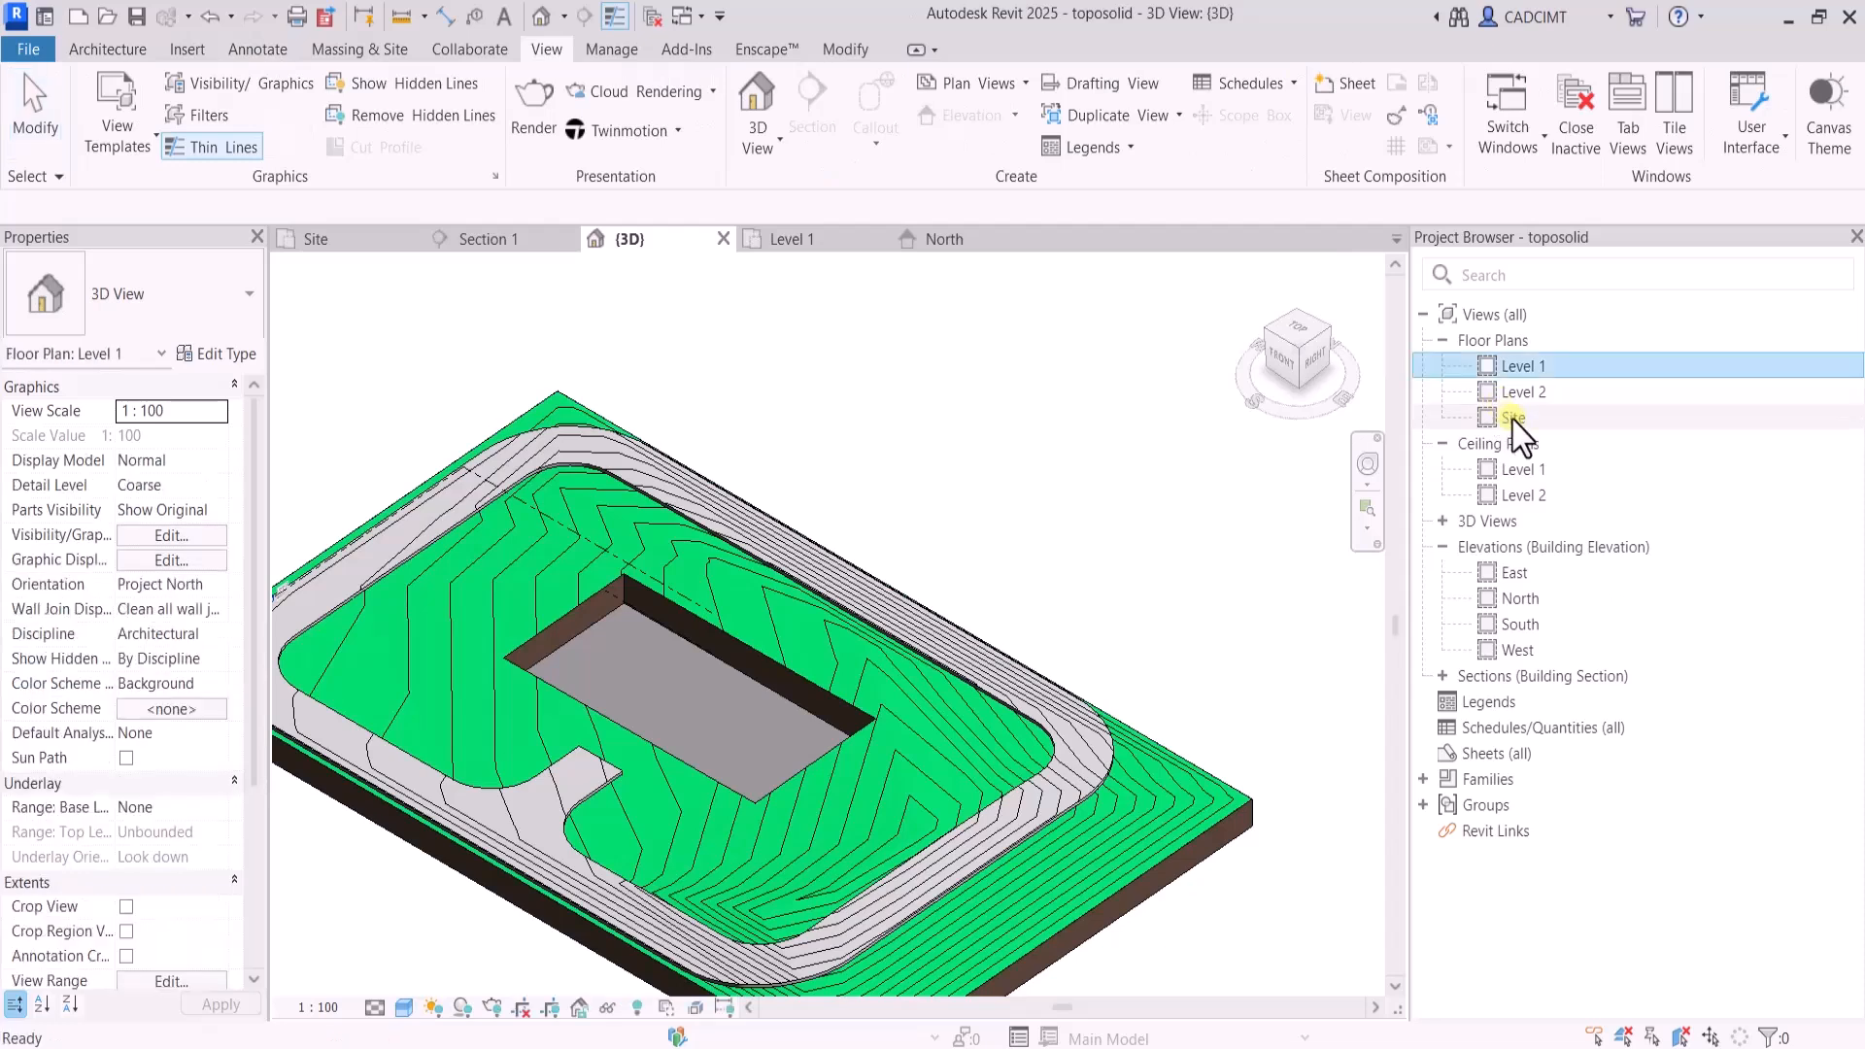
pyautogui.doubleClick(1506, 418)
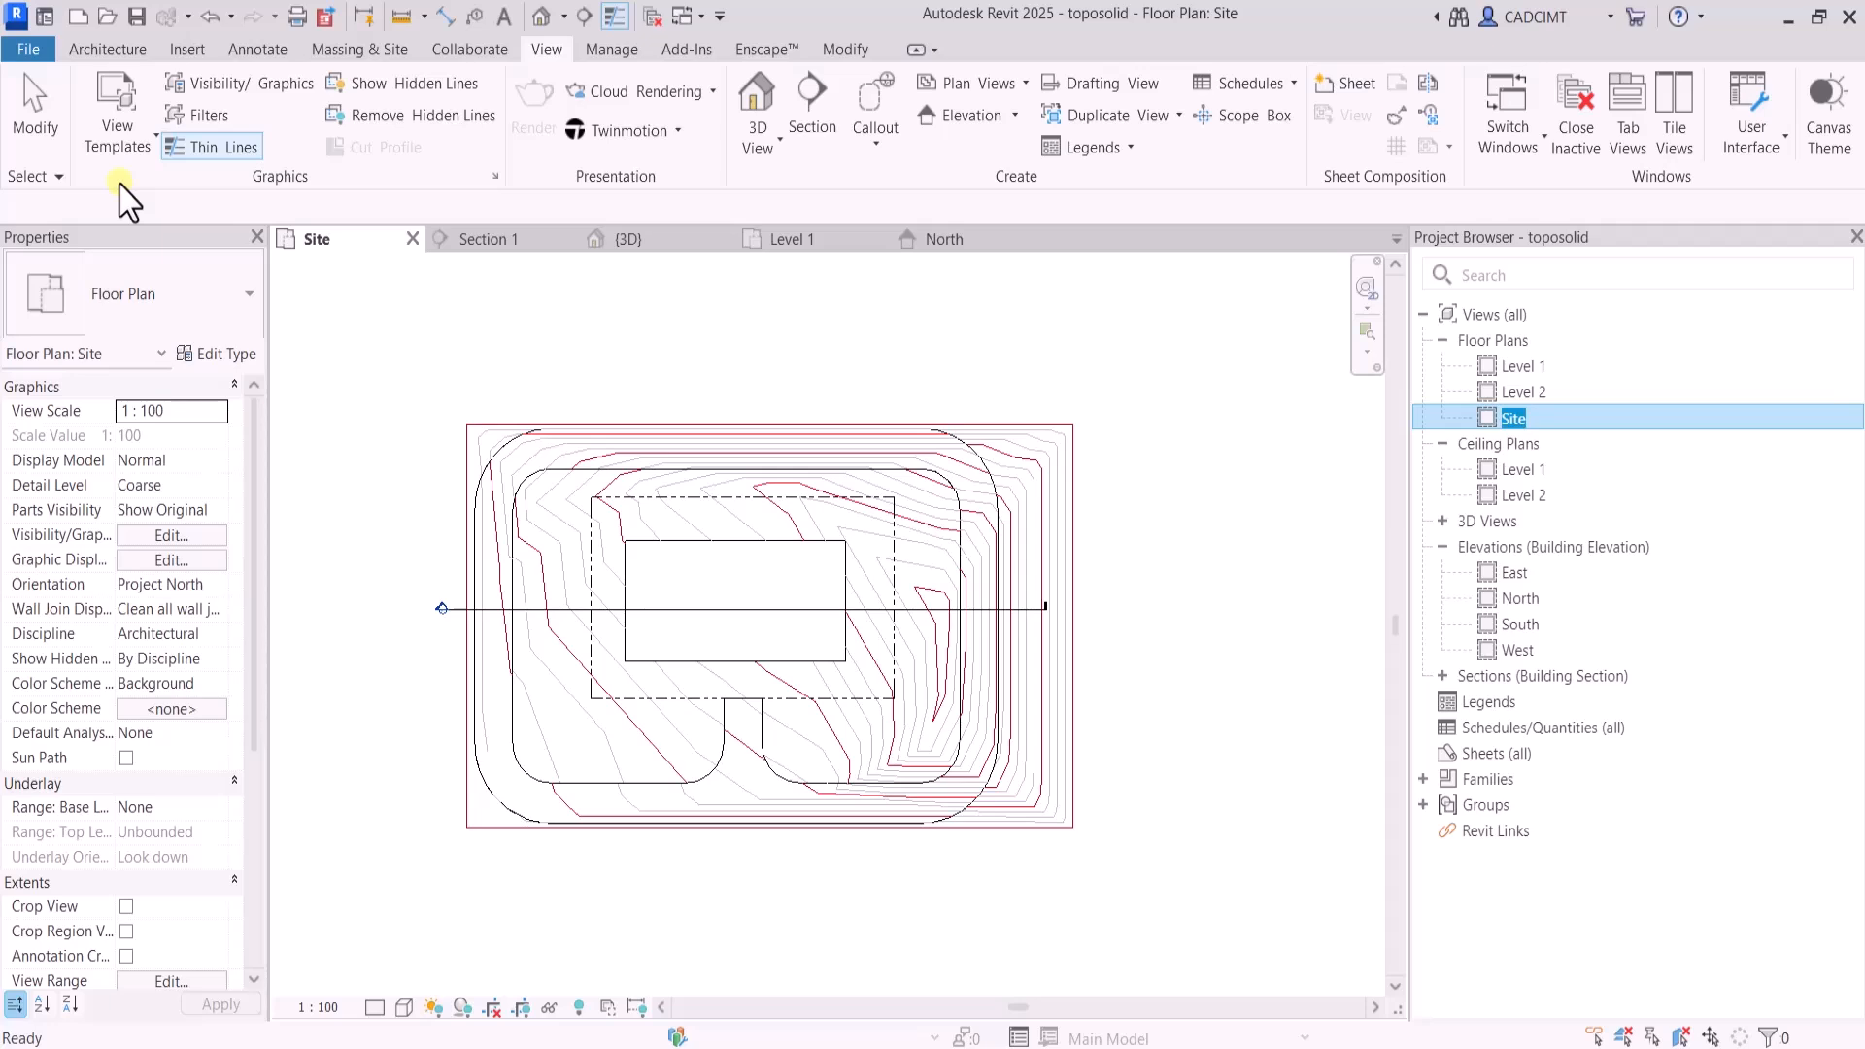
pyautogui.click(144, 53)
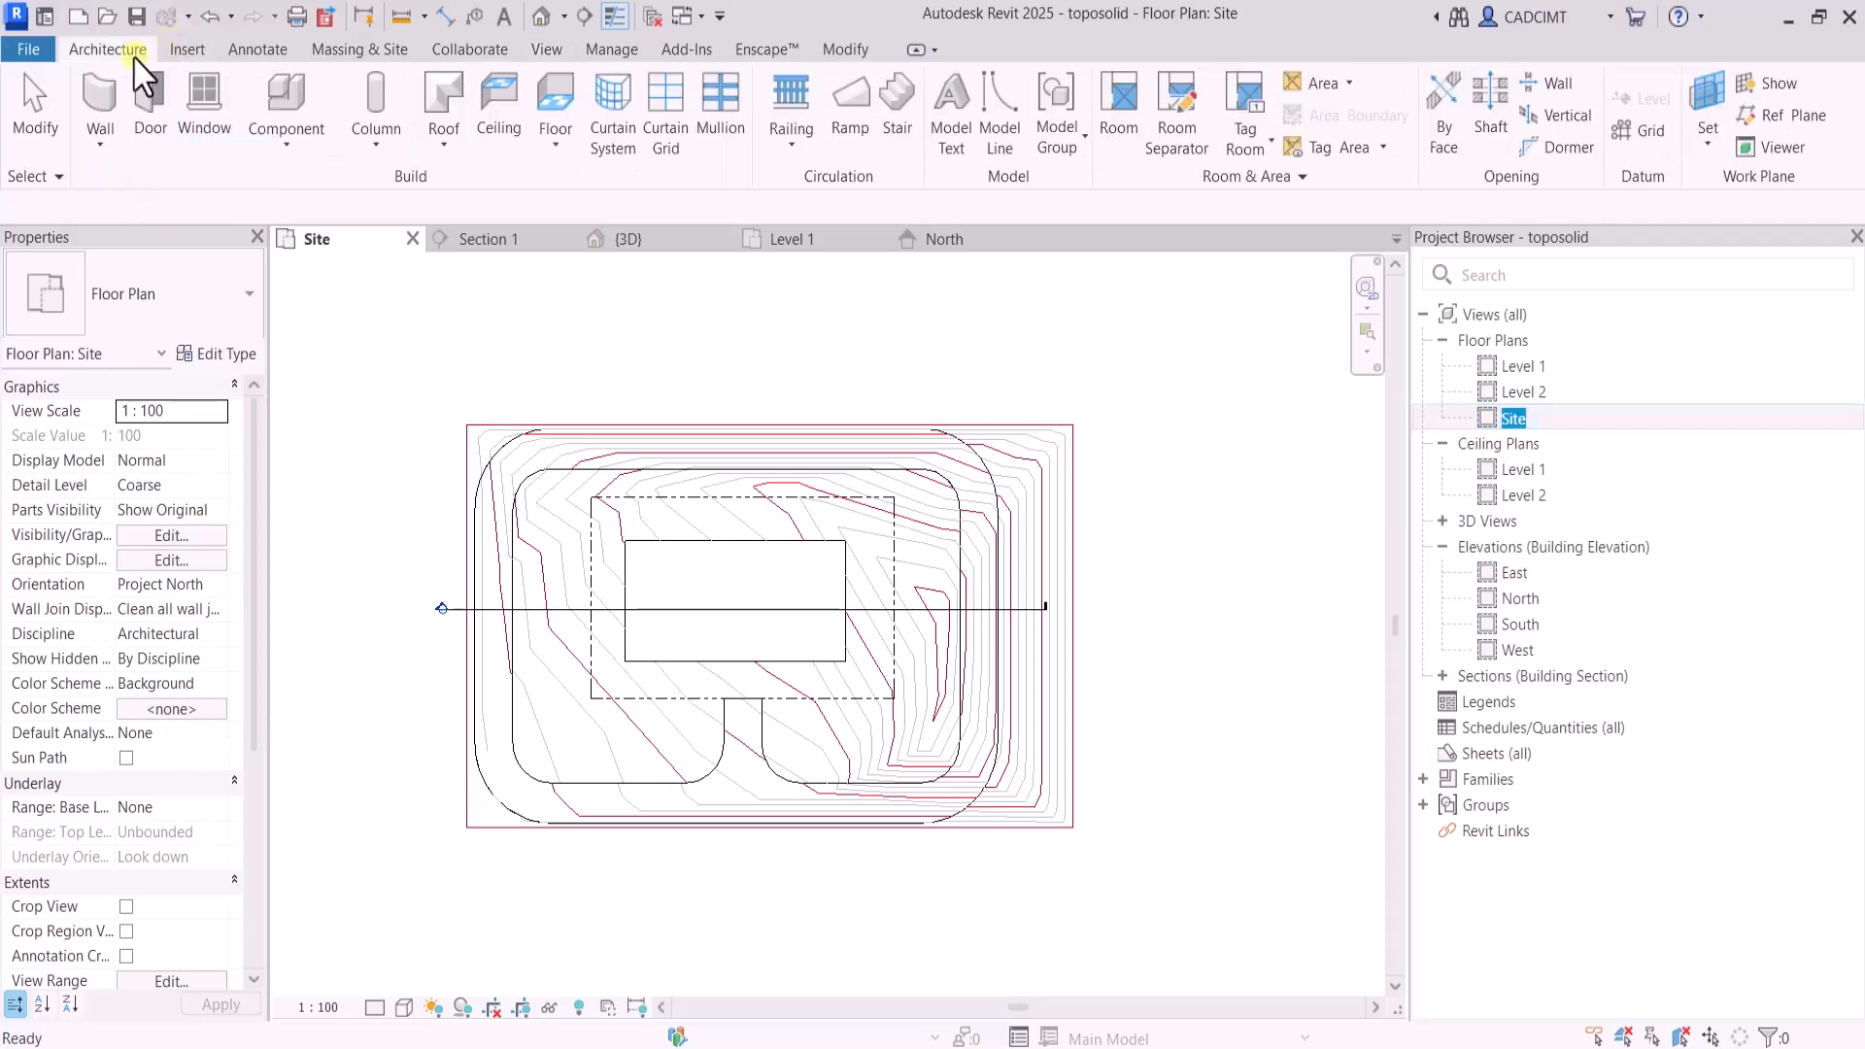
pyautogui.click(285, 148)
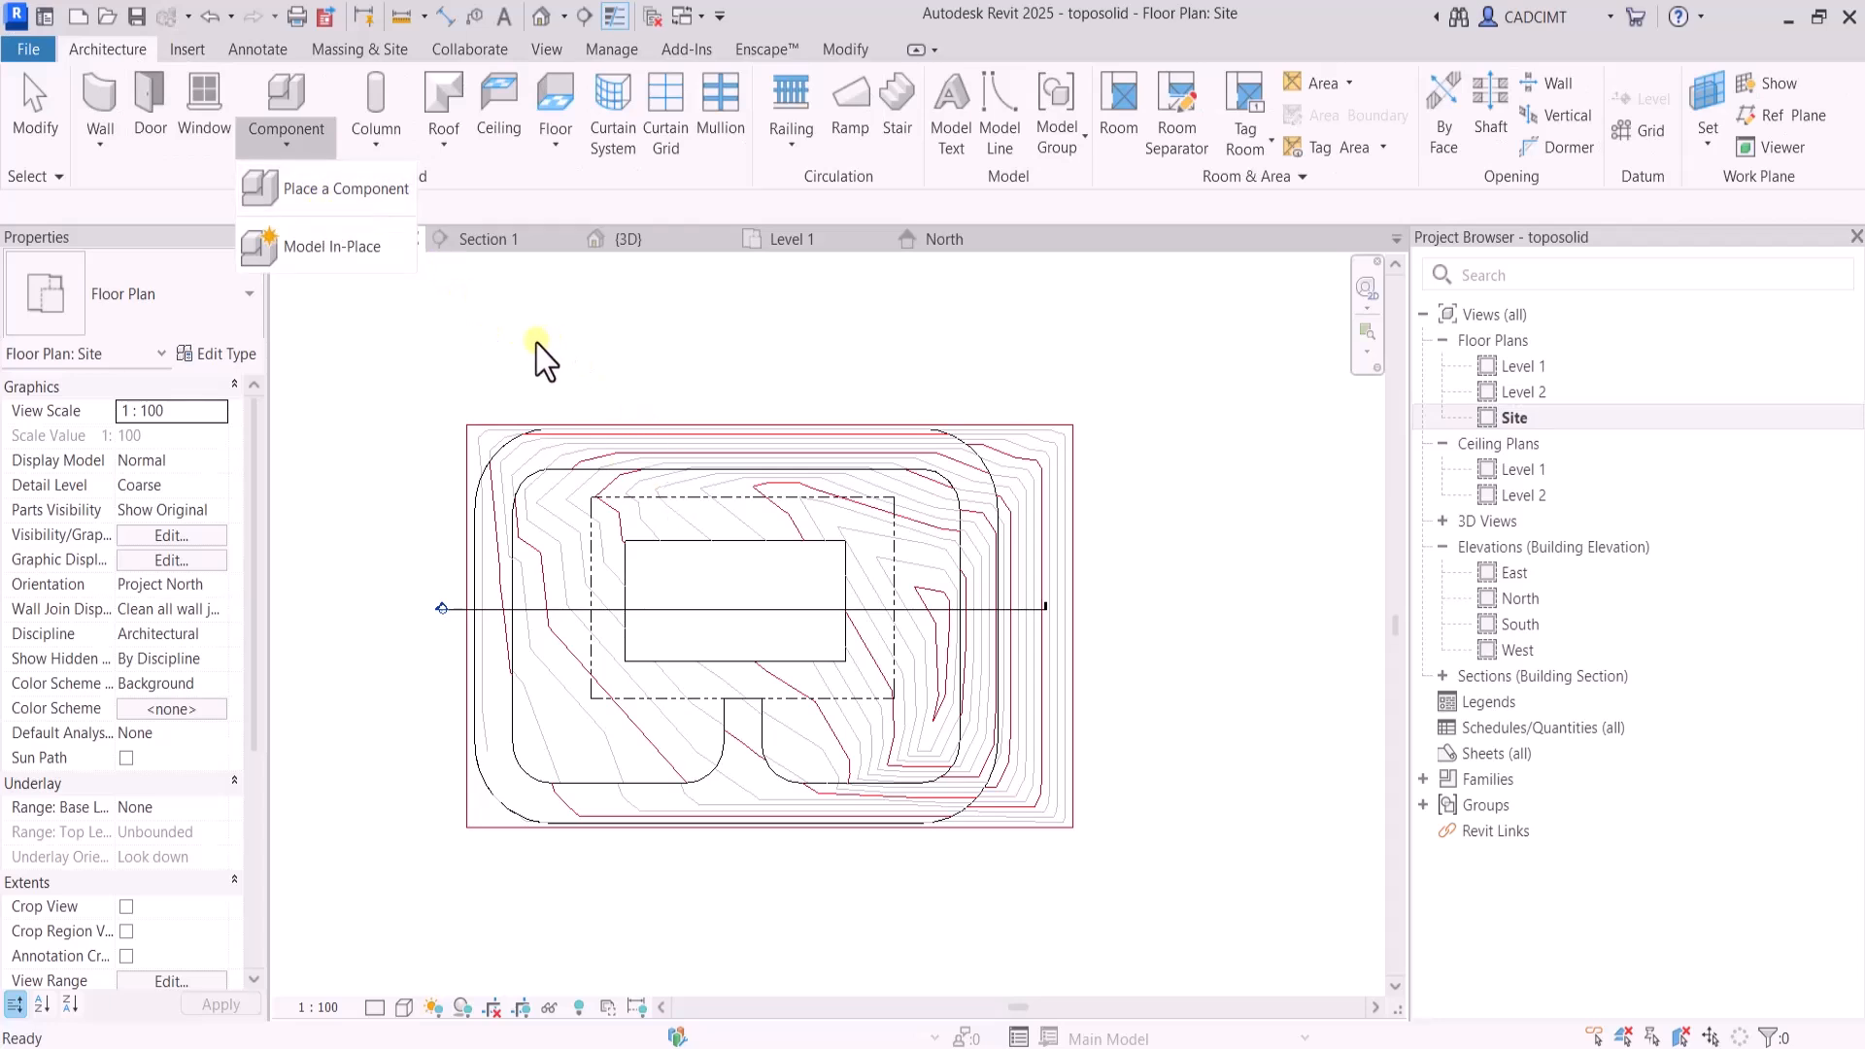
pyautogui.click(553, 366)
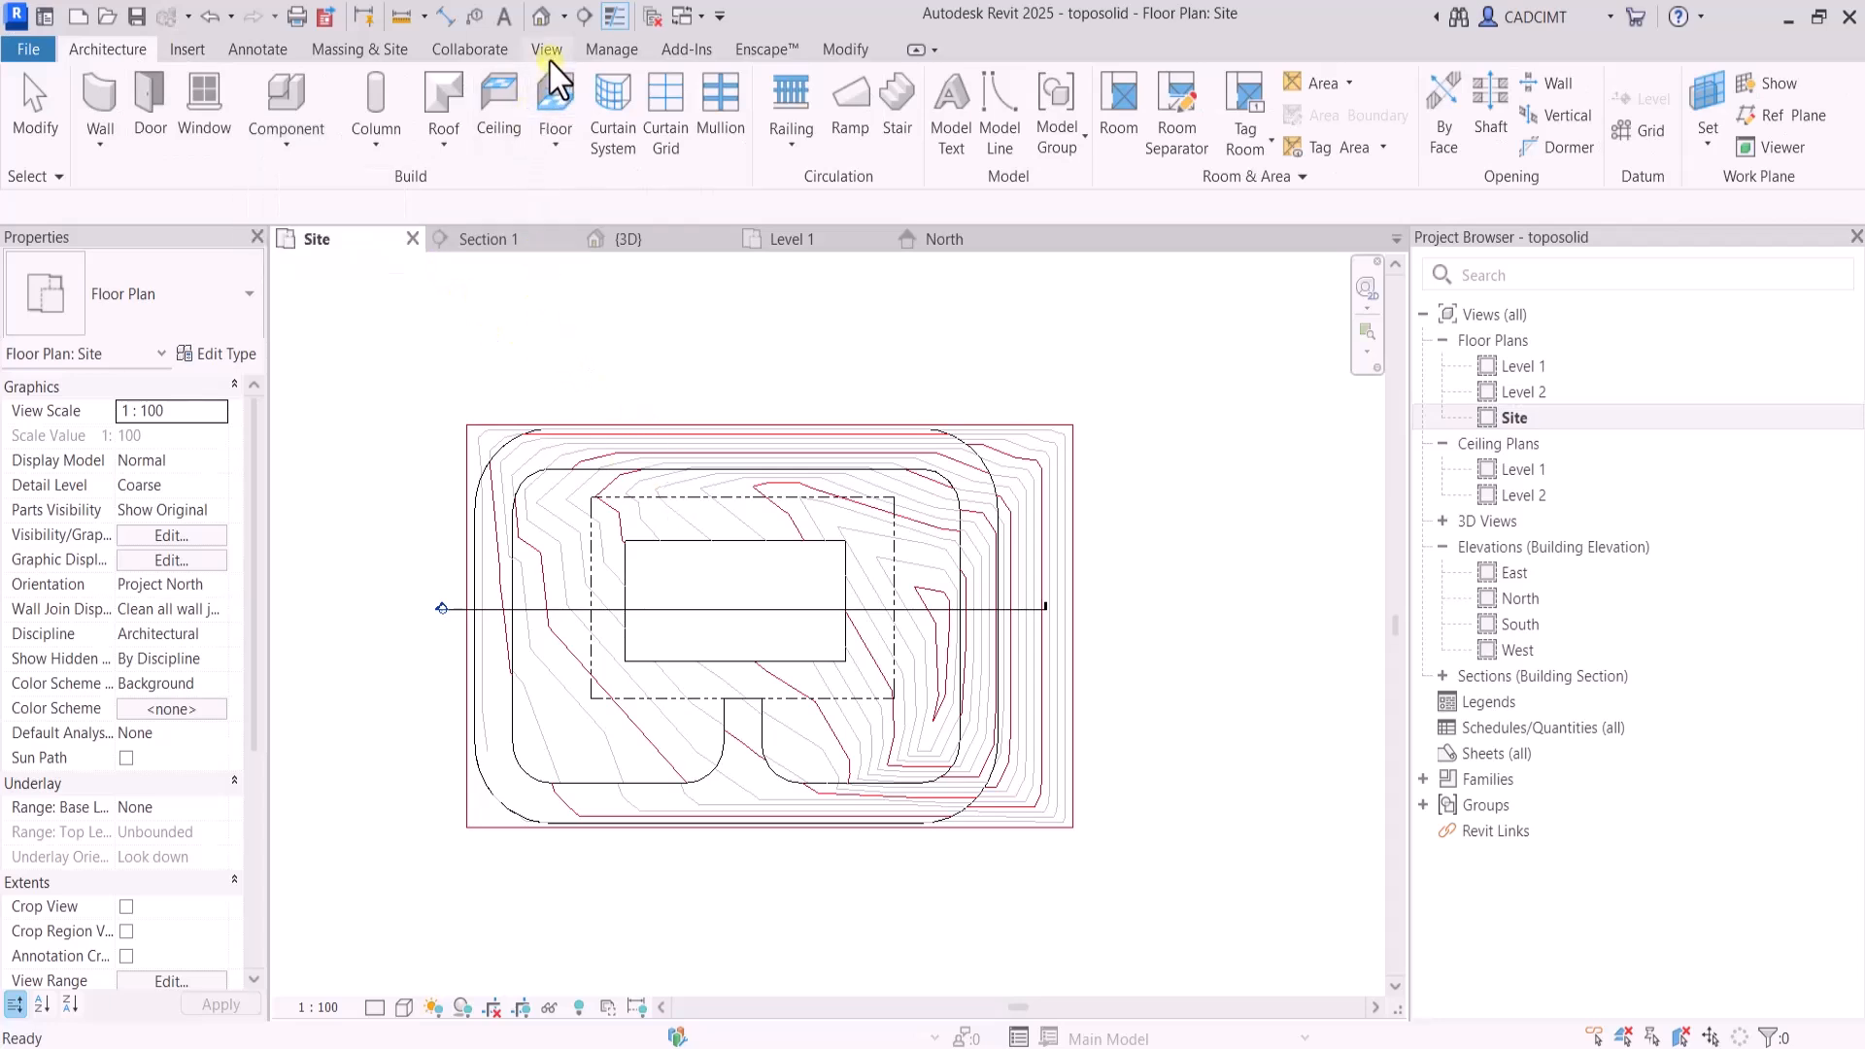
# Load the M_Box mass family and place one box on the rectangular floor near the middle of the excavation
pyautogui.click(389, 49)
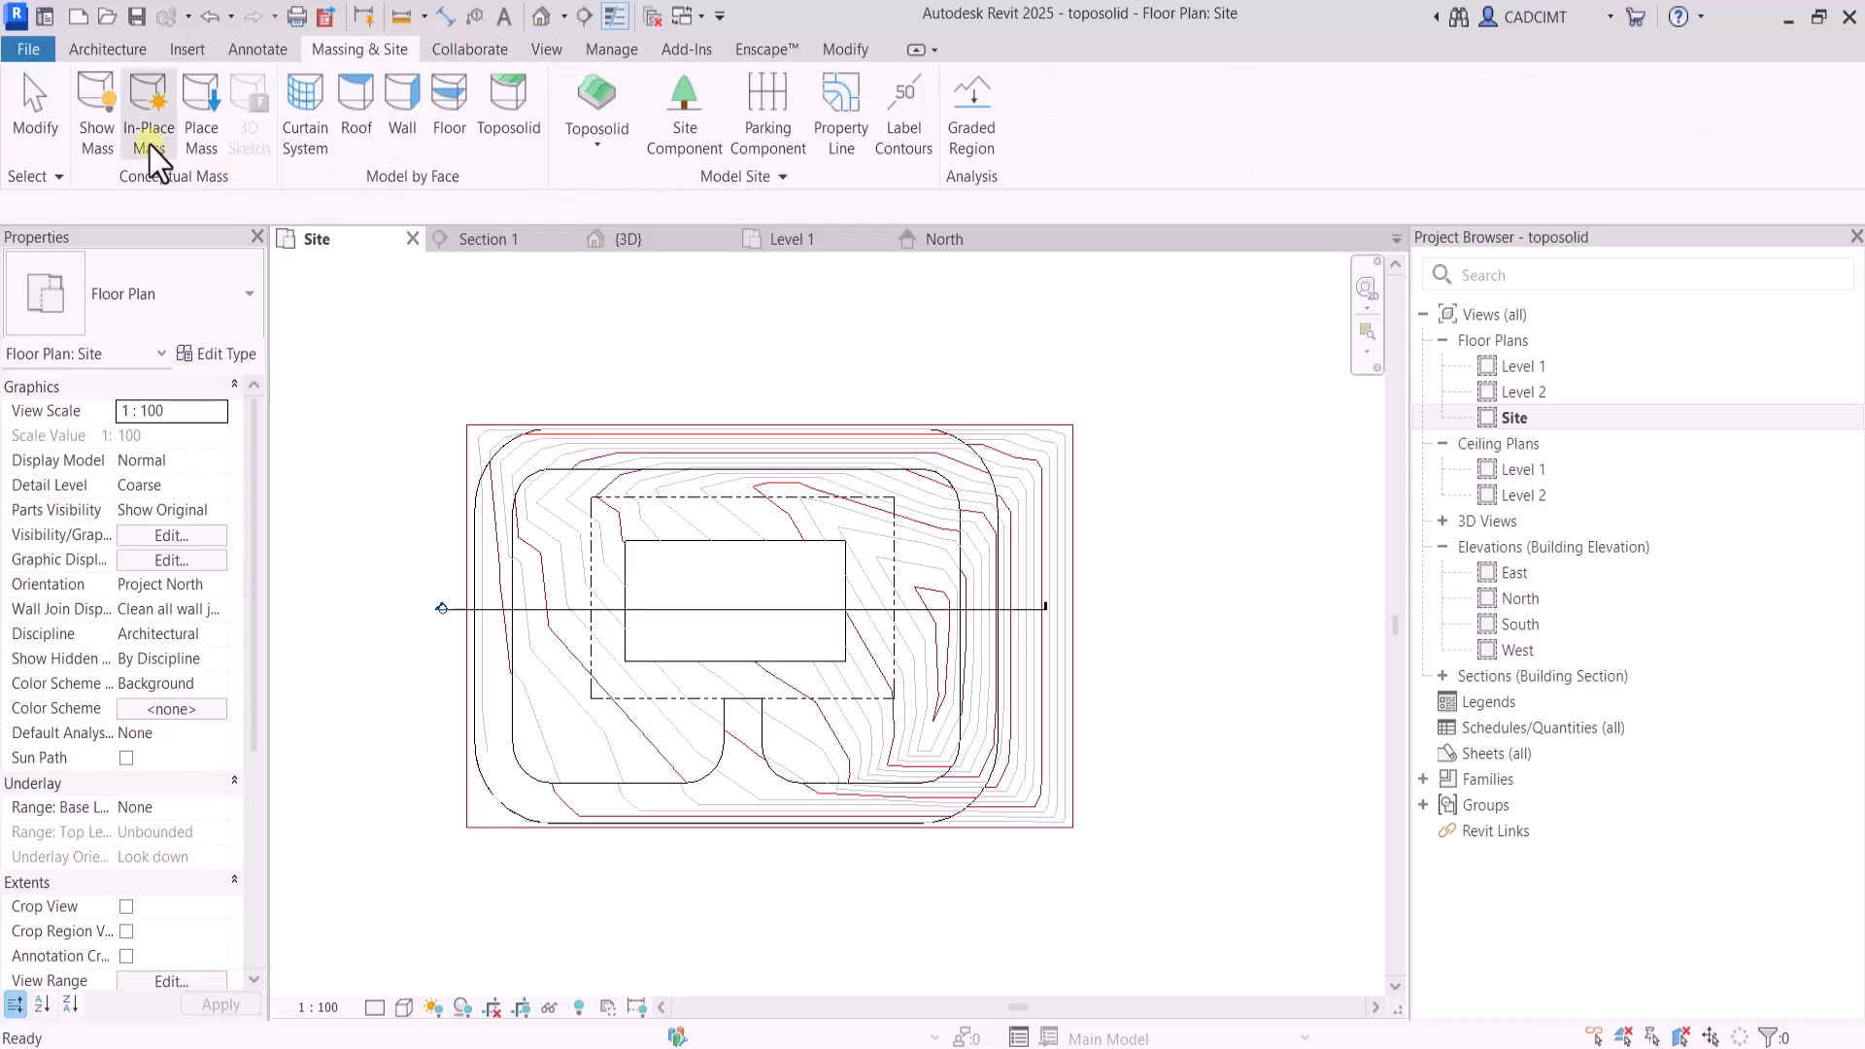
pyautogui.click(201, 146)
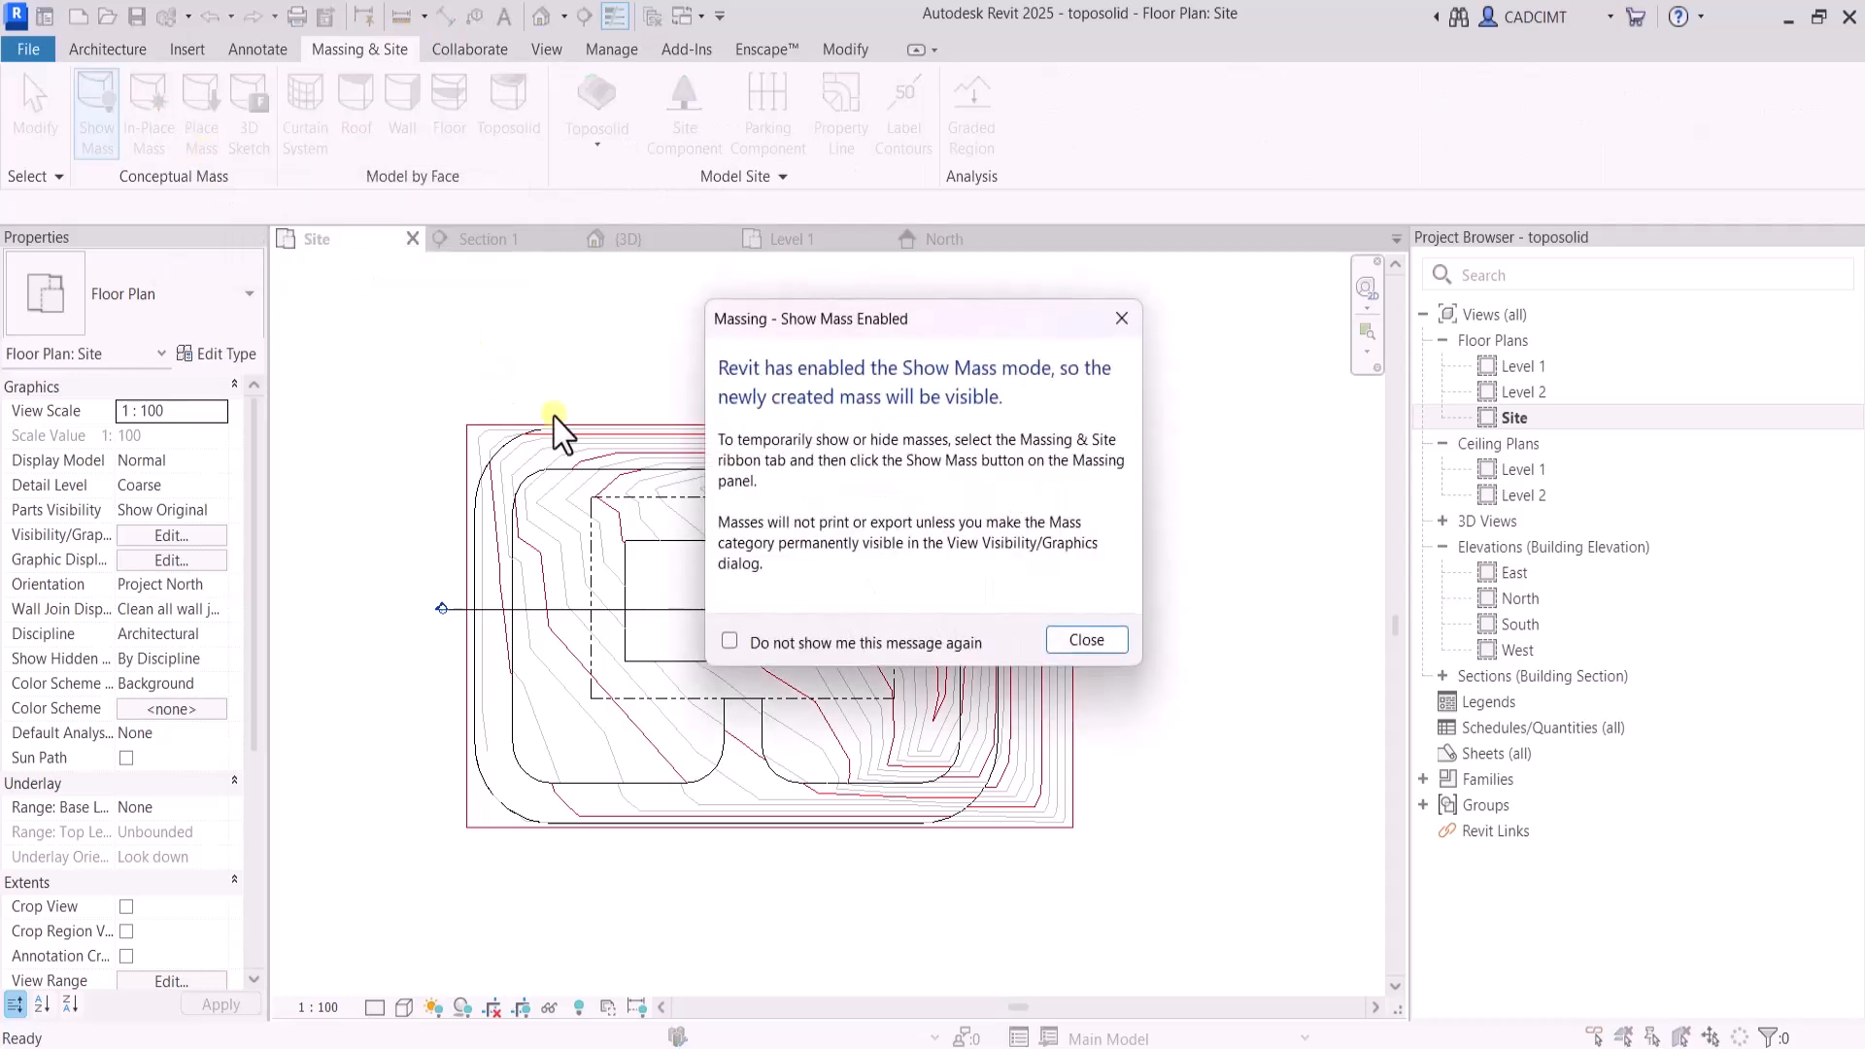
pyautogui.click(1052, 642)
pyautogui.click(991, 559)
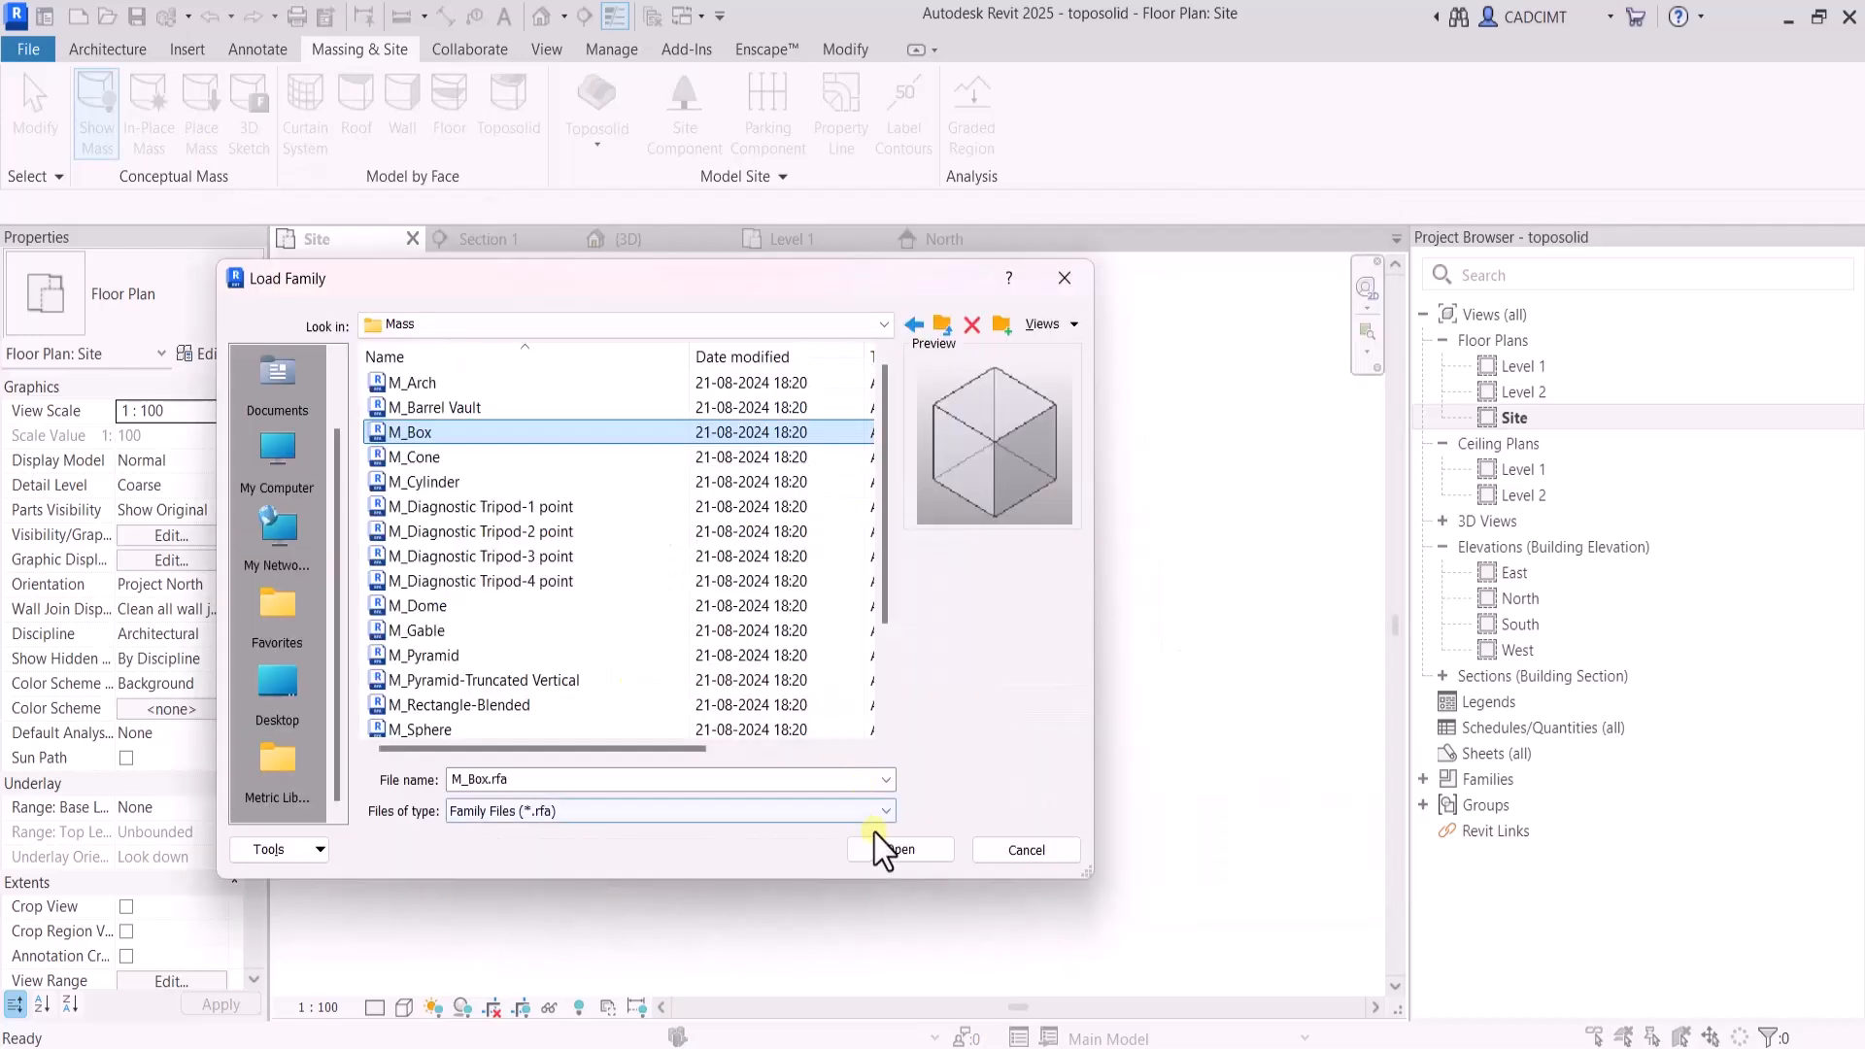
pyautogui.click(884, 849)
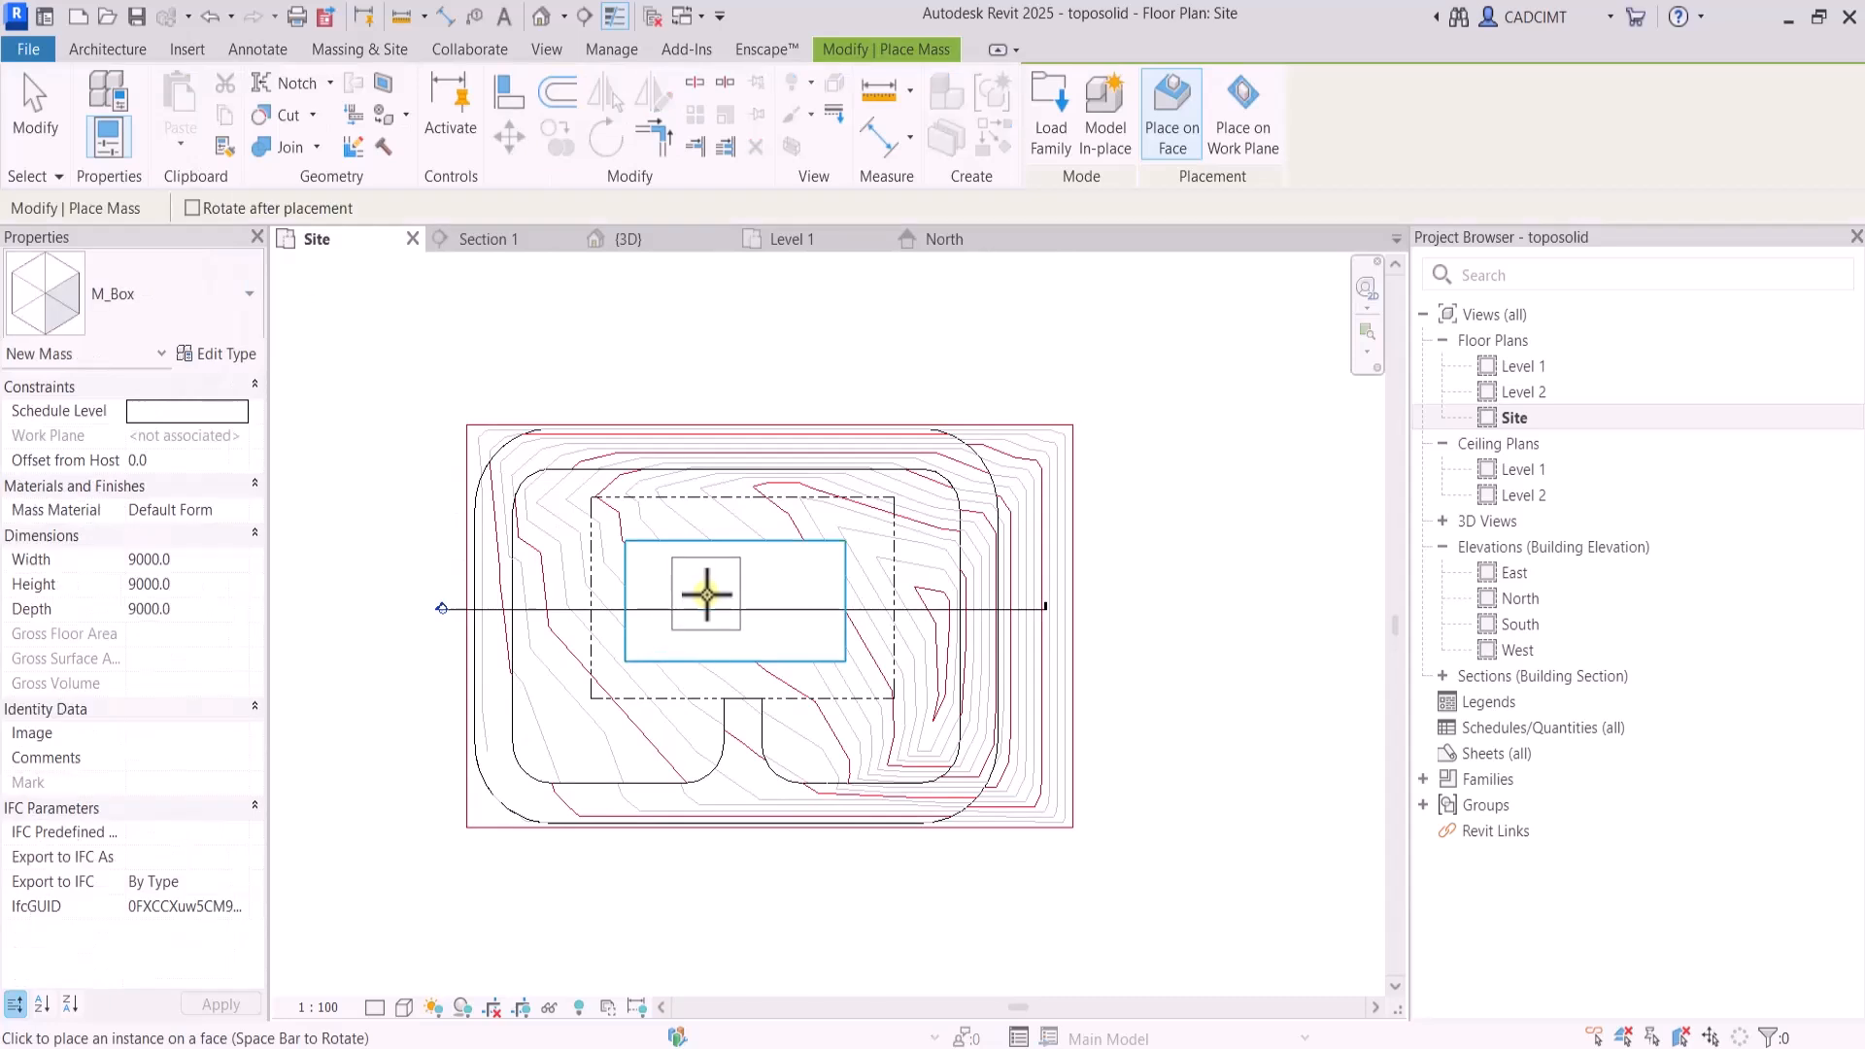
pyautogui.click(735, 597)
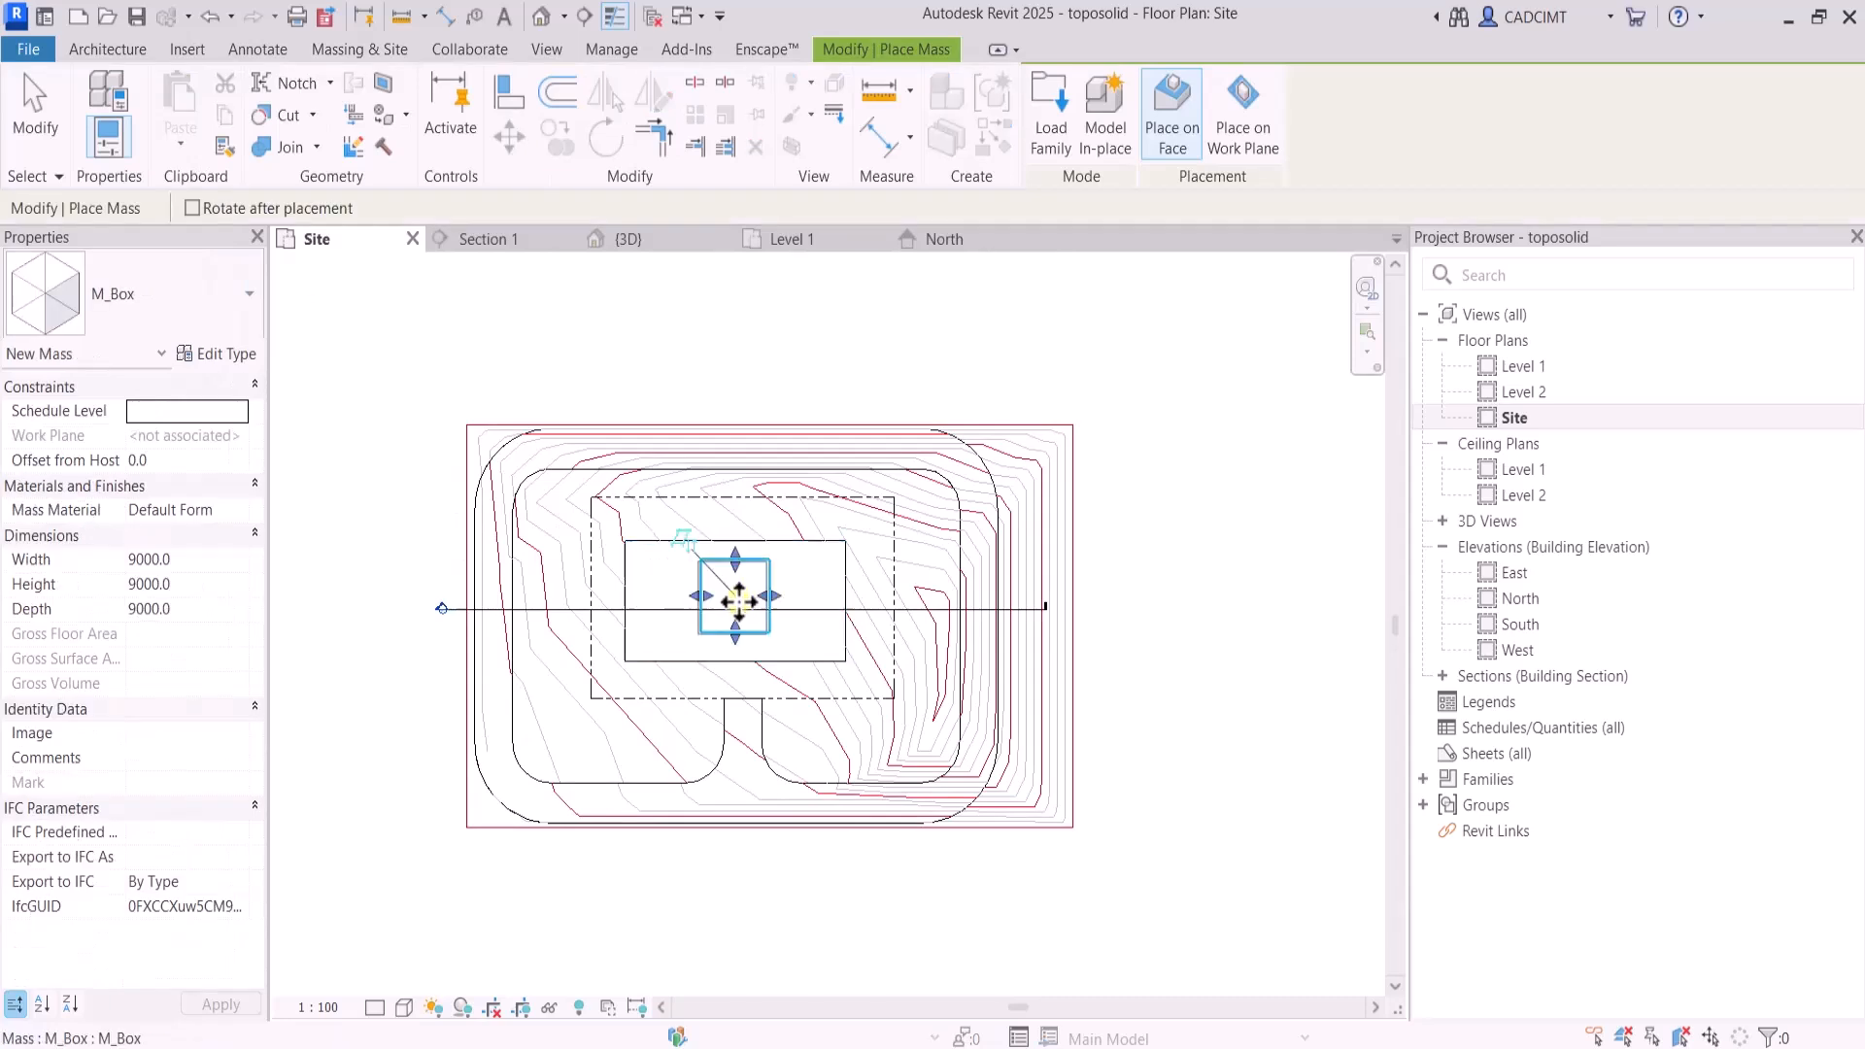
pyautogui.click(35, 107)
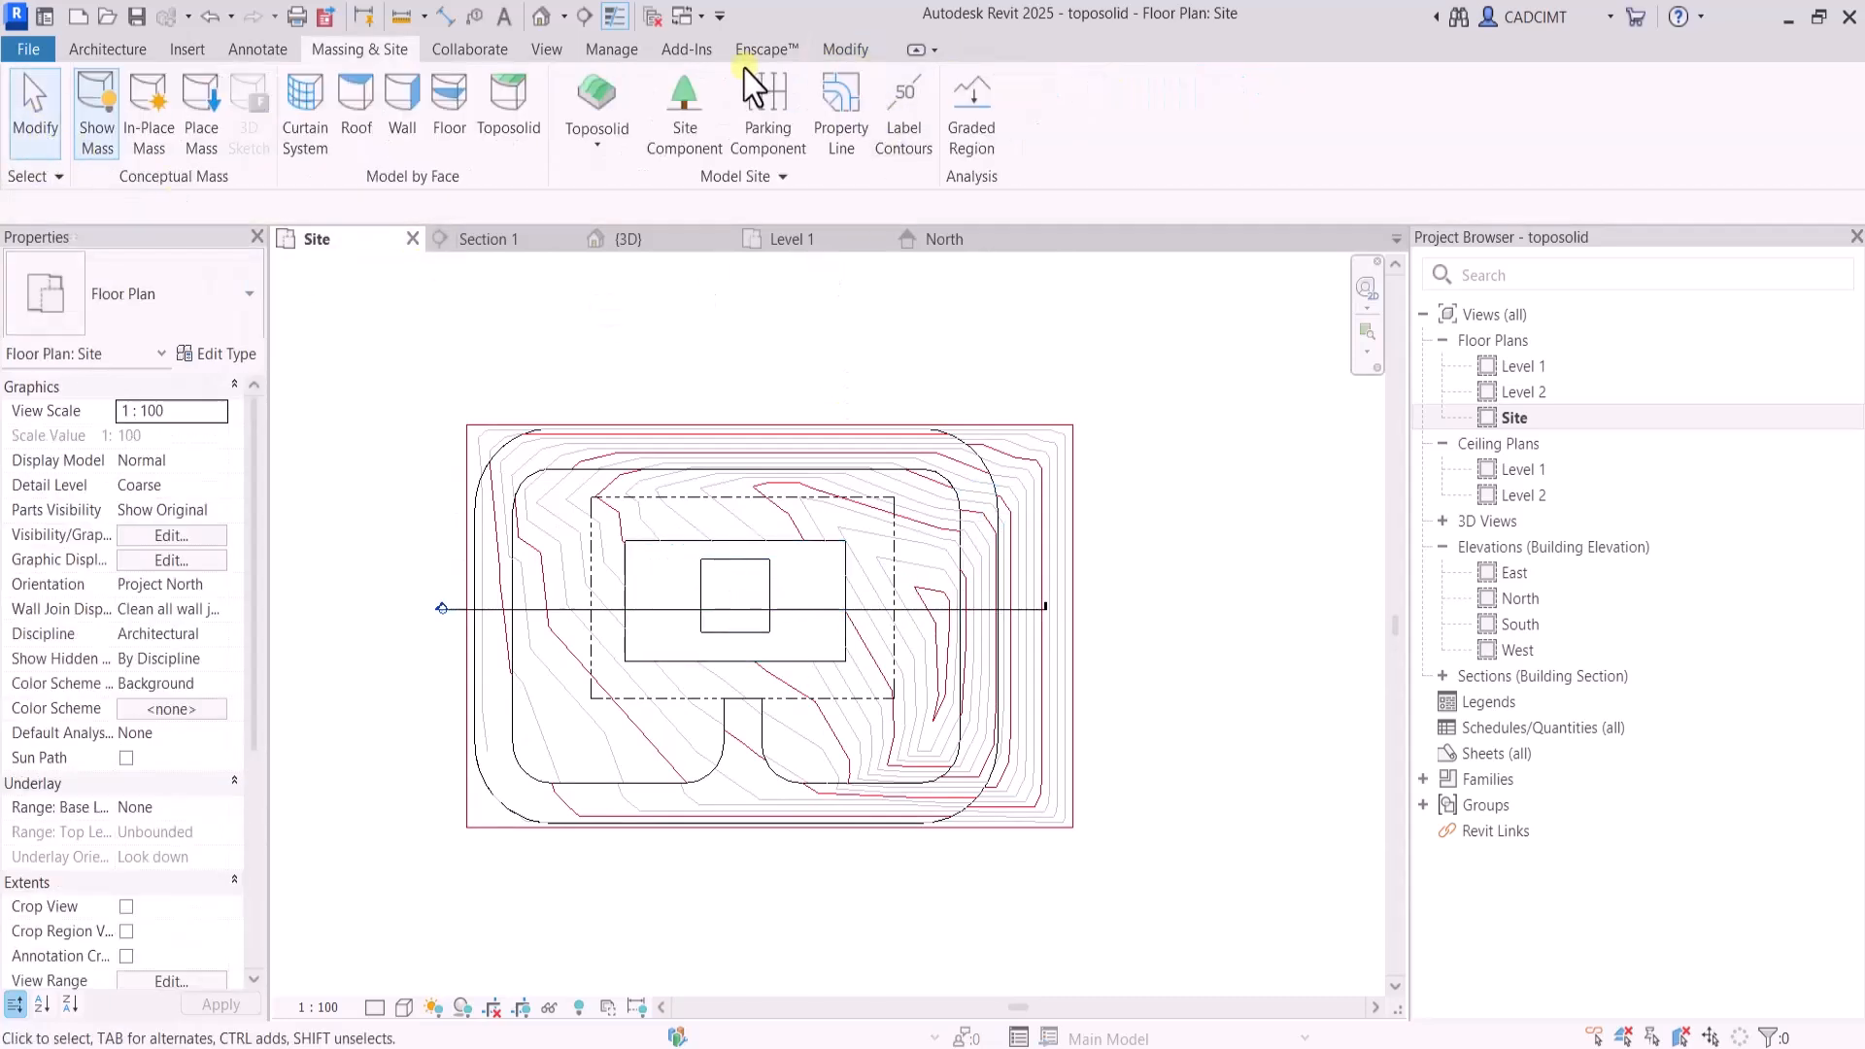
# Check the placed mass box in the 3D view and return to the Site floor plan
pyautogui.click(626, 239)
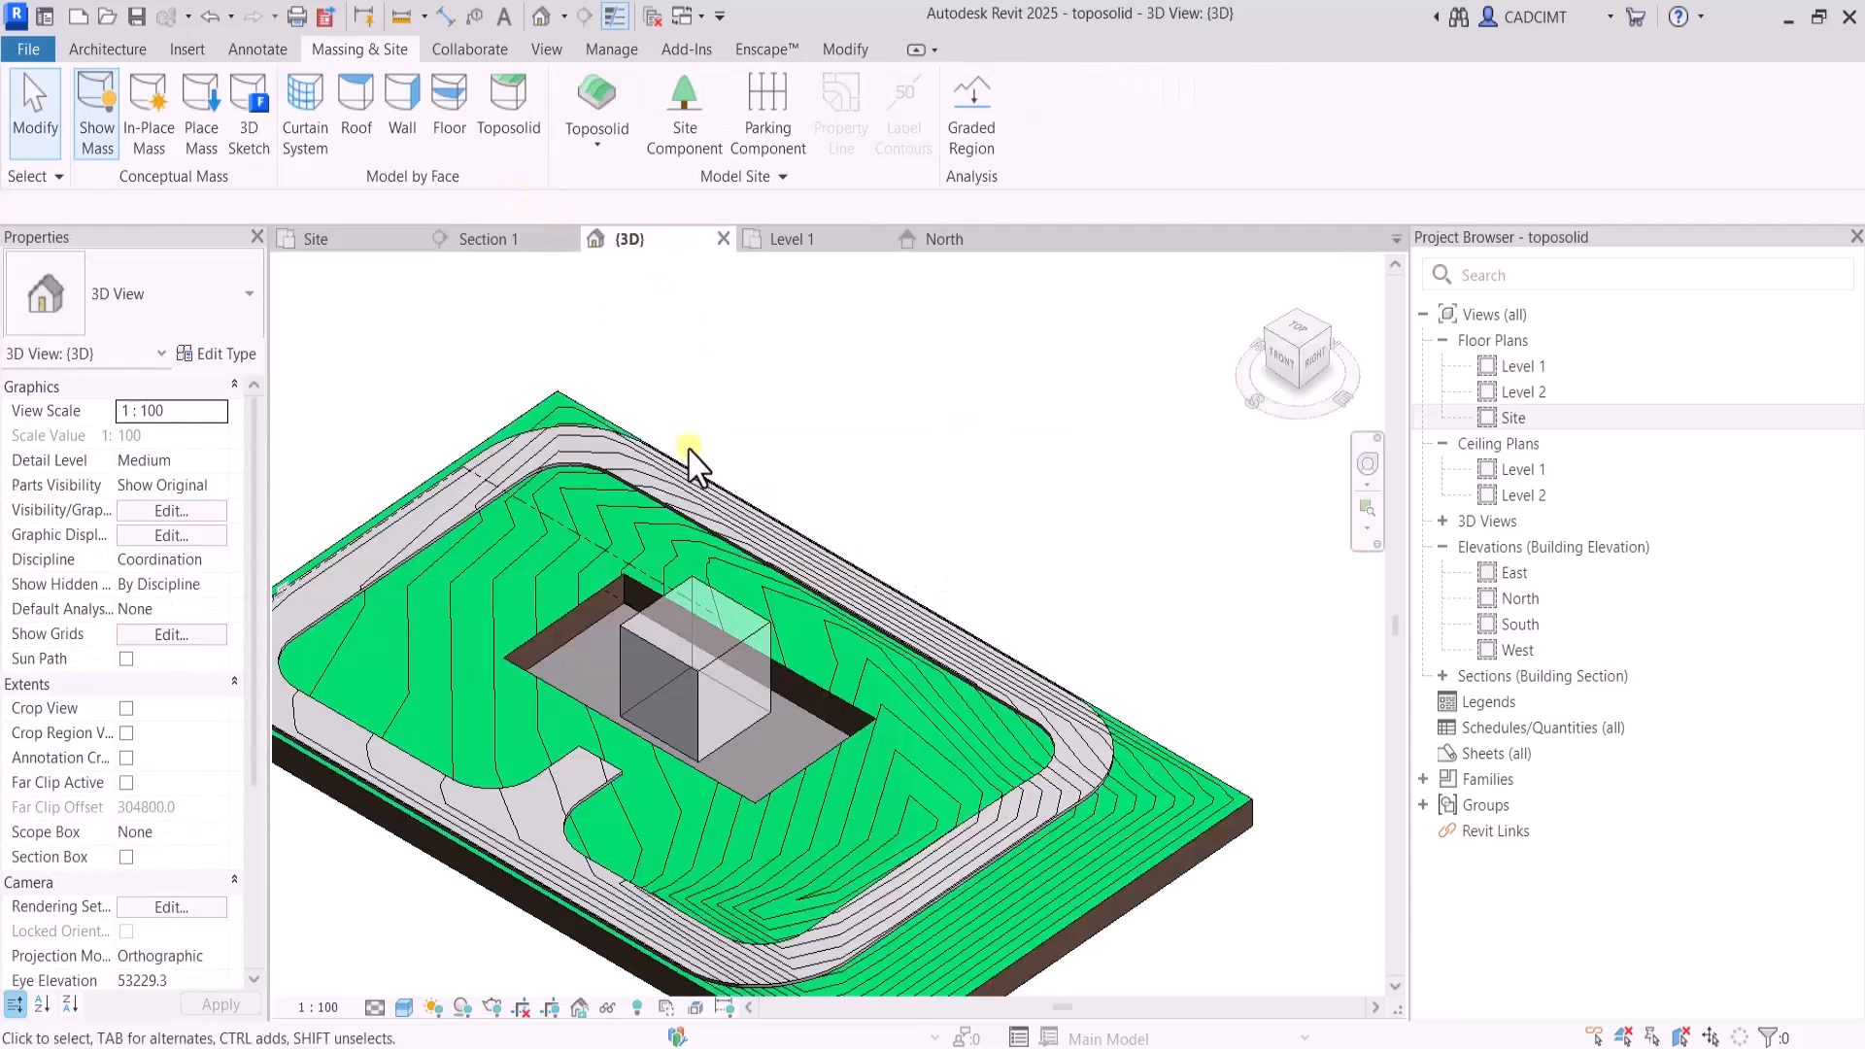
pyautogui.click(749, 625)
pyautogui.doubleClick(1516, 367)
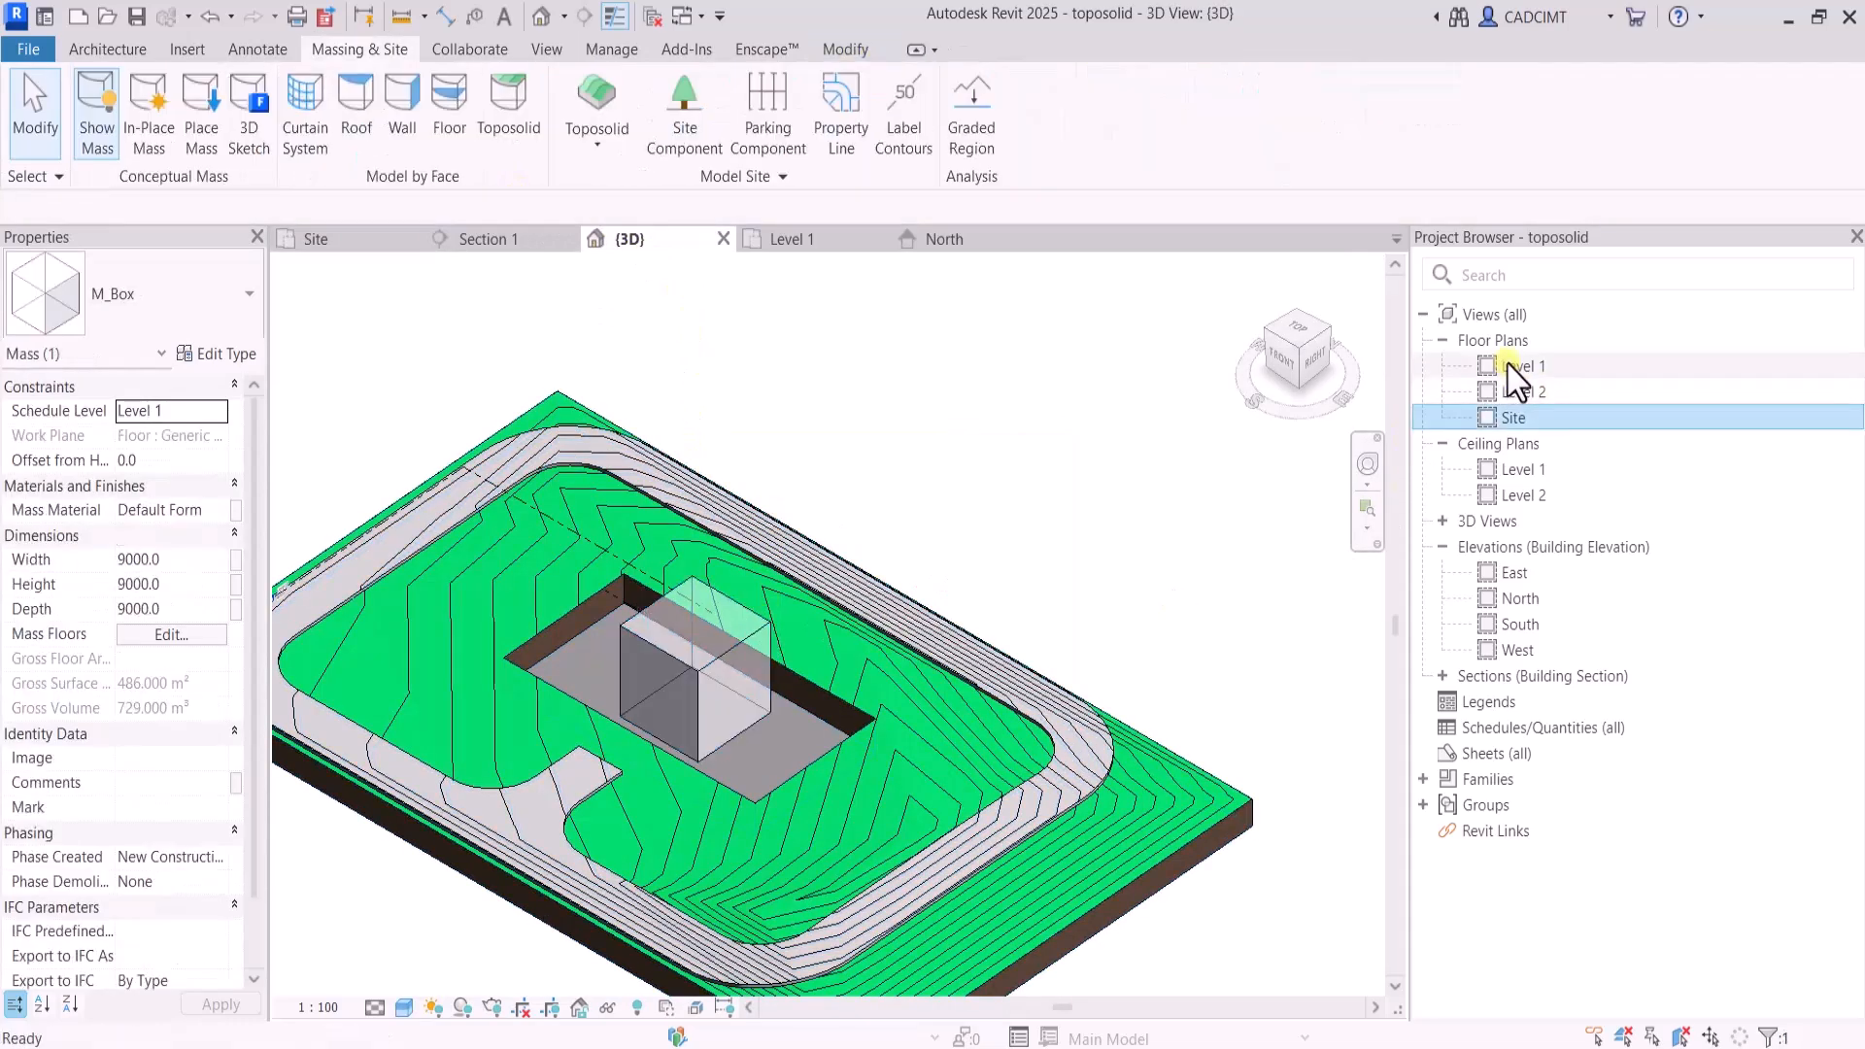
pyautogui.click(1512, 418)
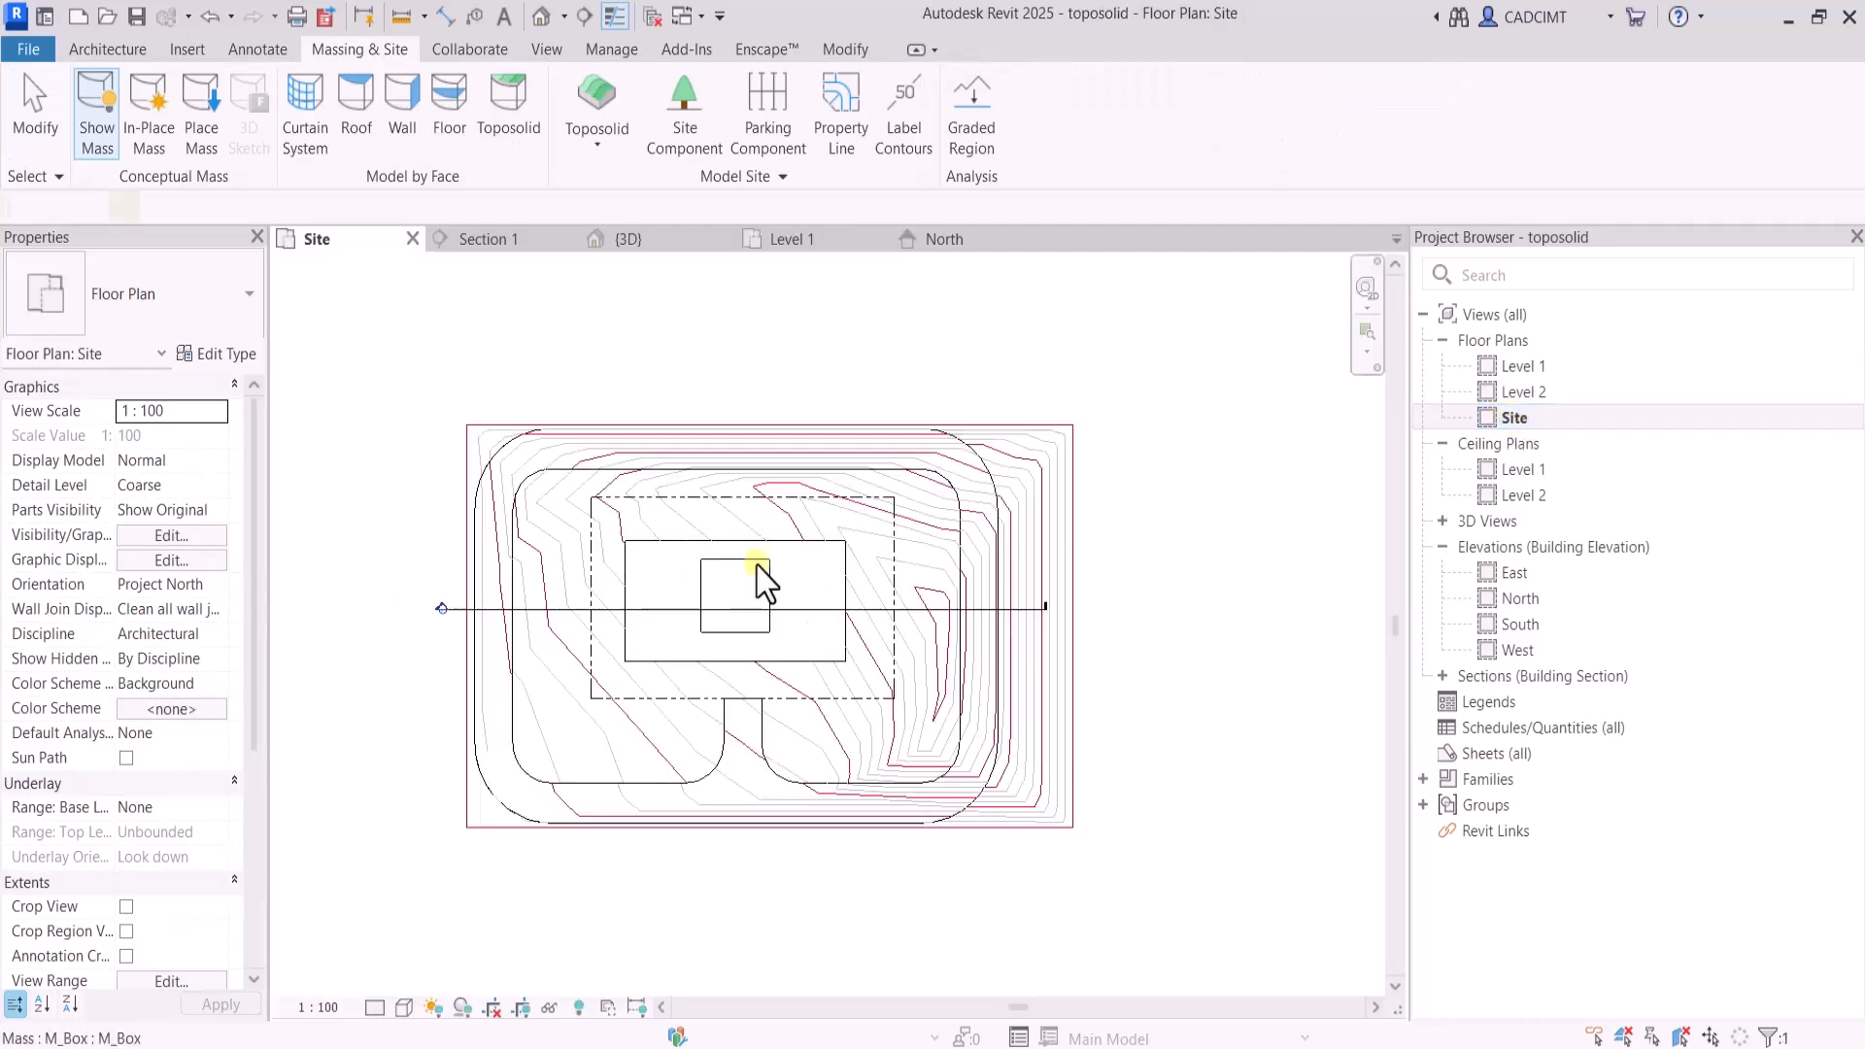
pyautogui.doubleClick(754, 569)
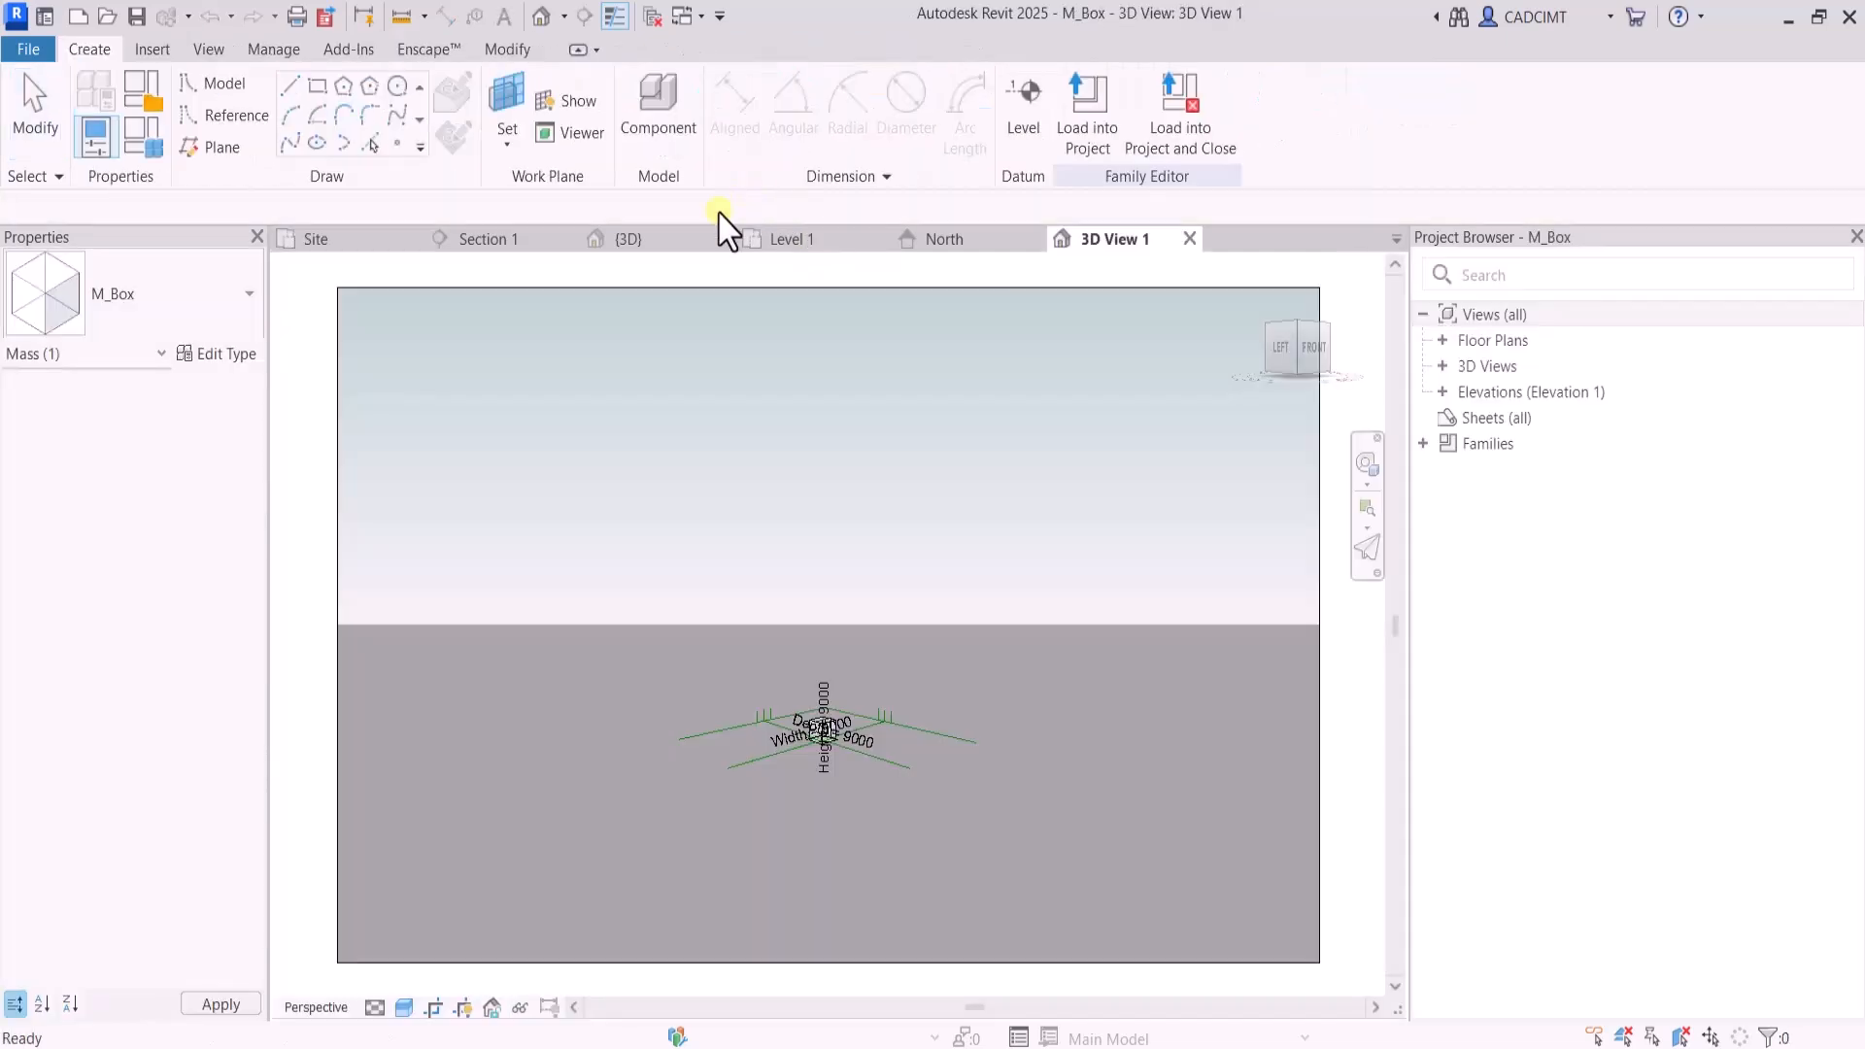
pyautogui.click(1189, 239)
pyautogui.click(978, 544)
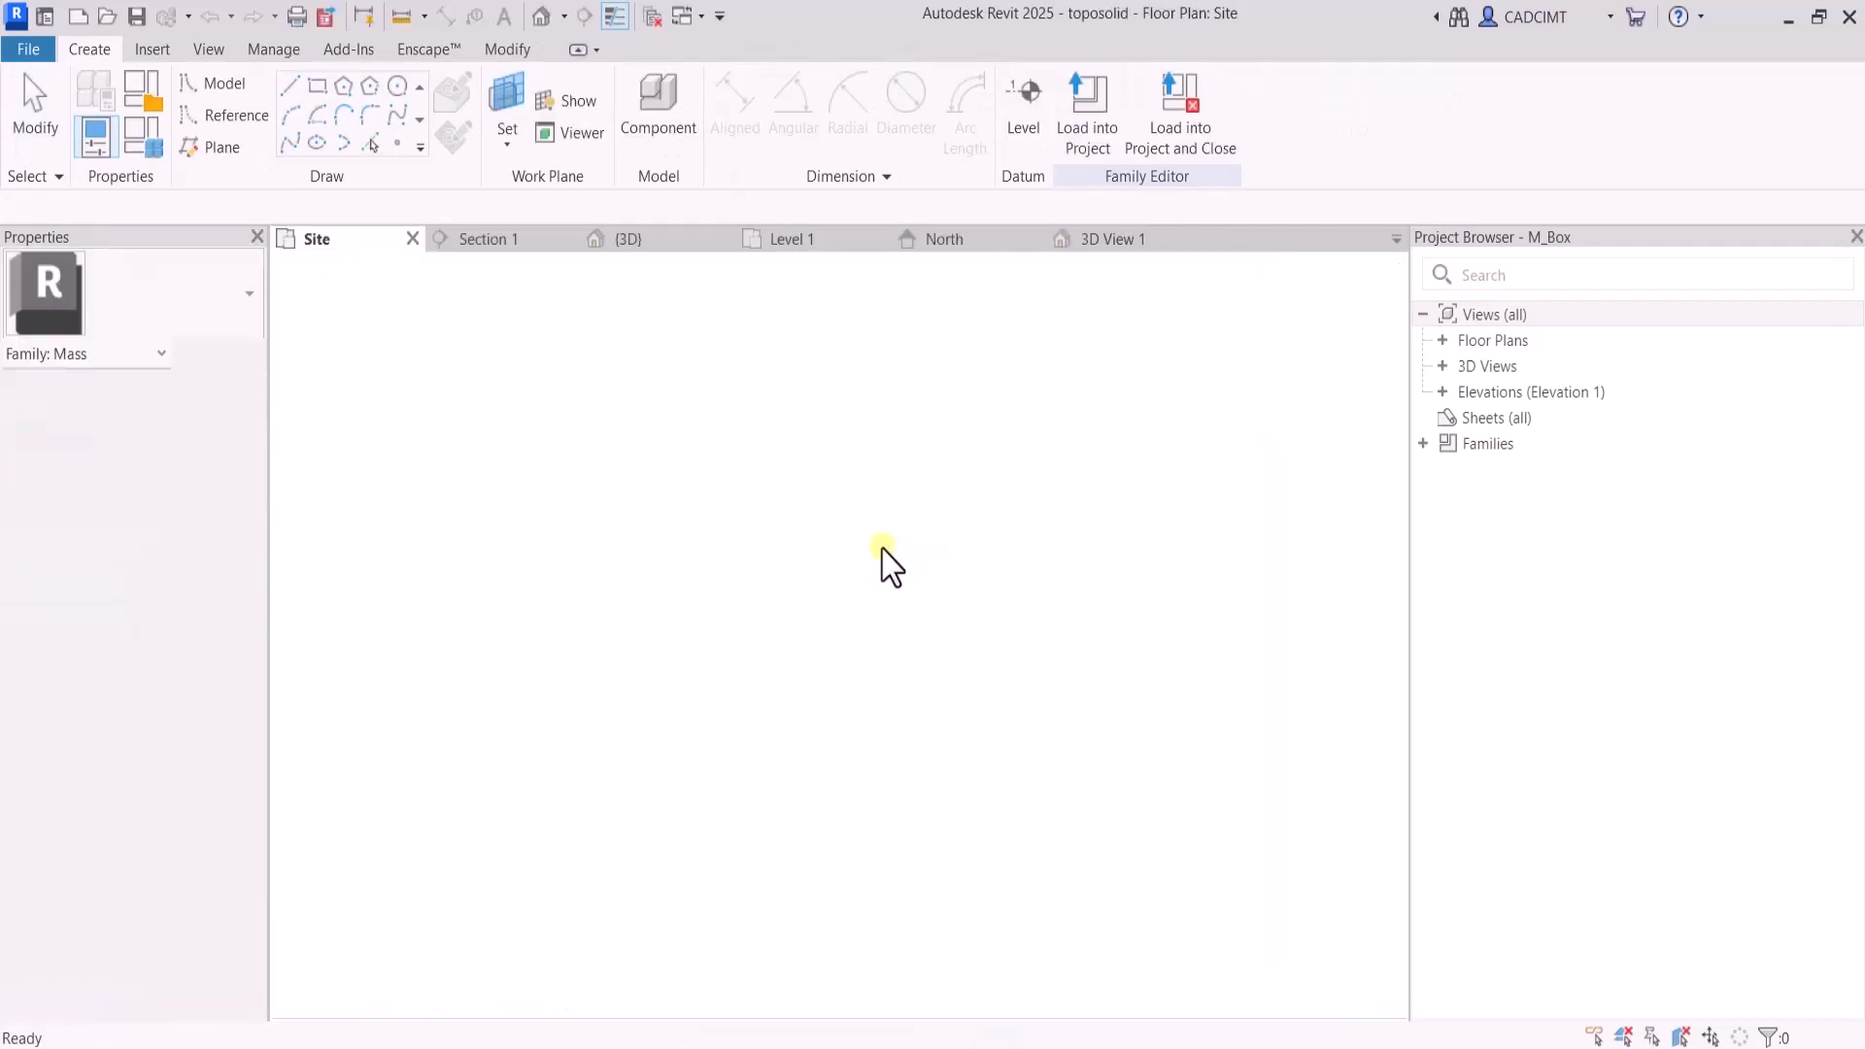
pyautogui.click(743, 588)
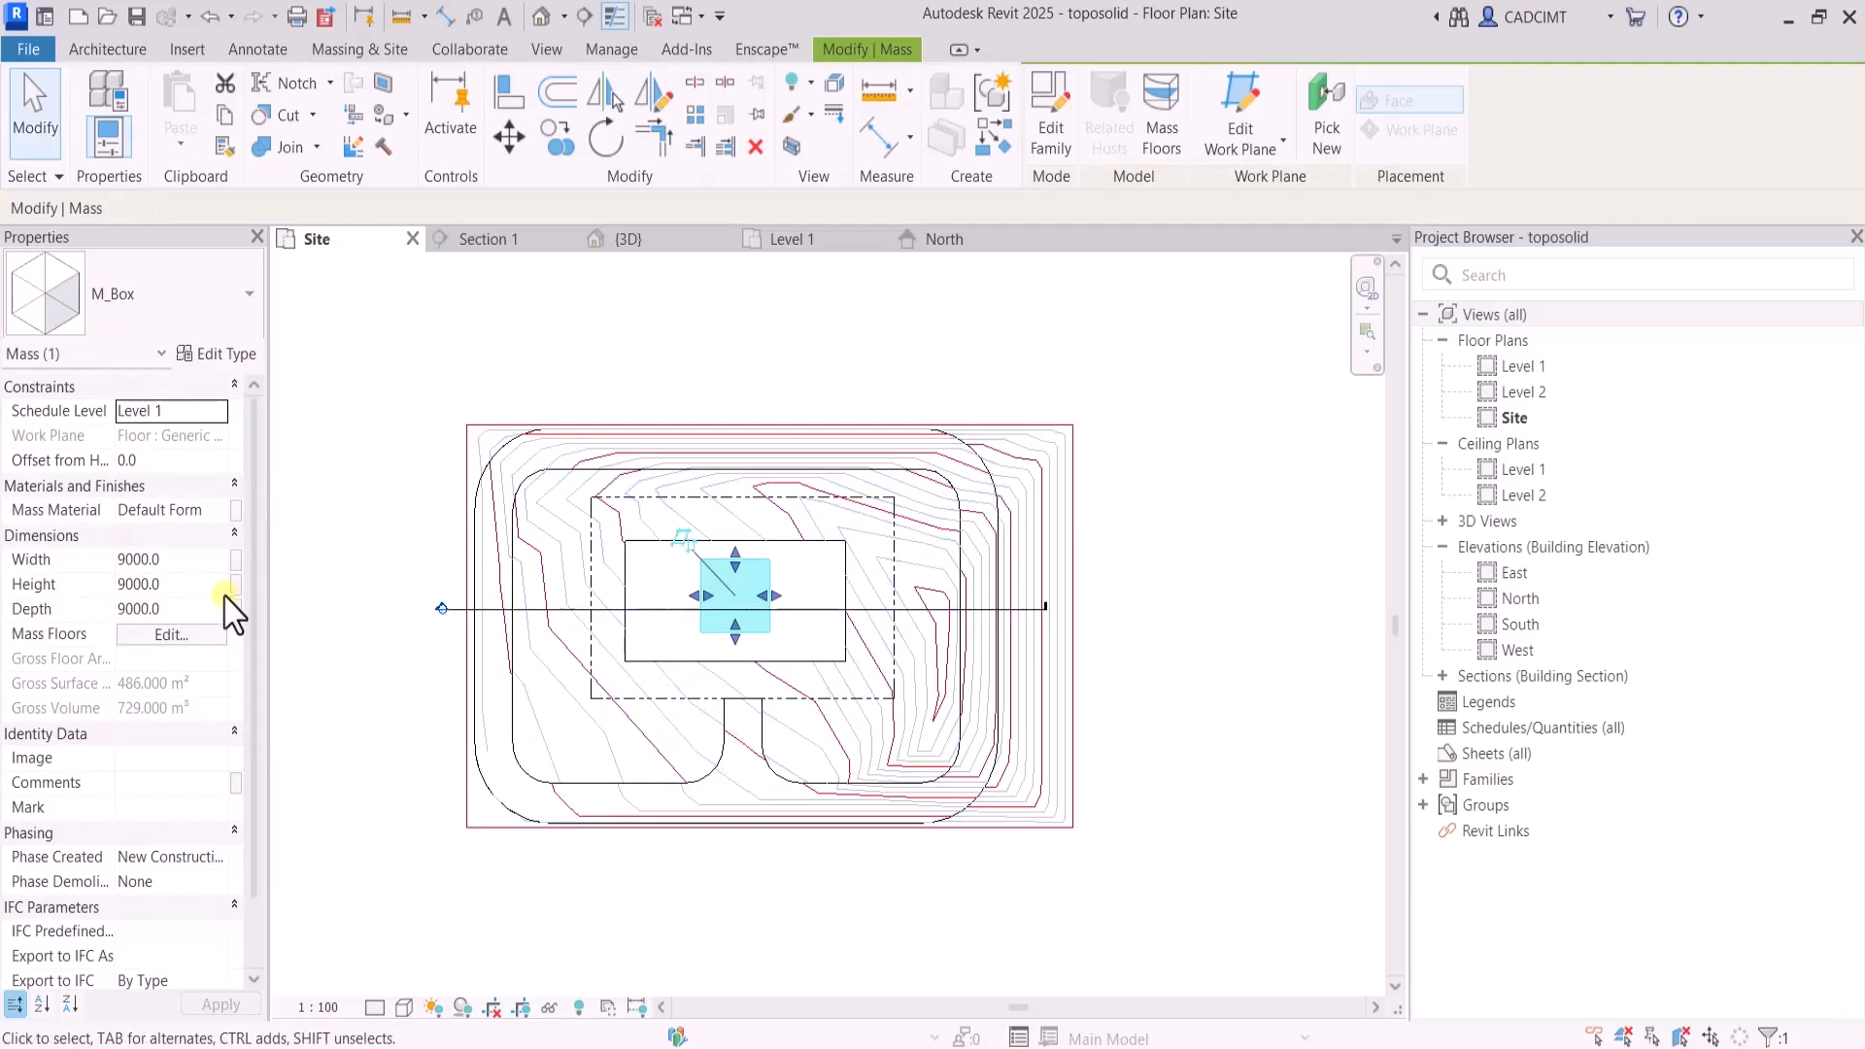
# Open Section 1 and extend the Level 1 and Level 2 lines across the mass box, past the far side of the excavation
pyautogui.doubleClick(645, 610)
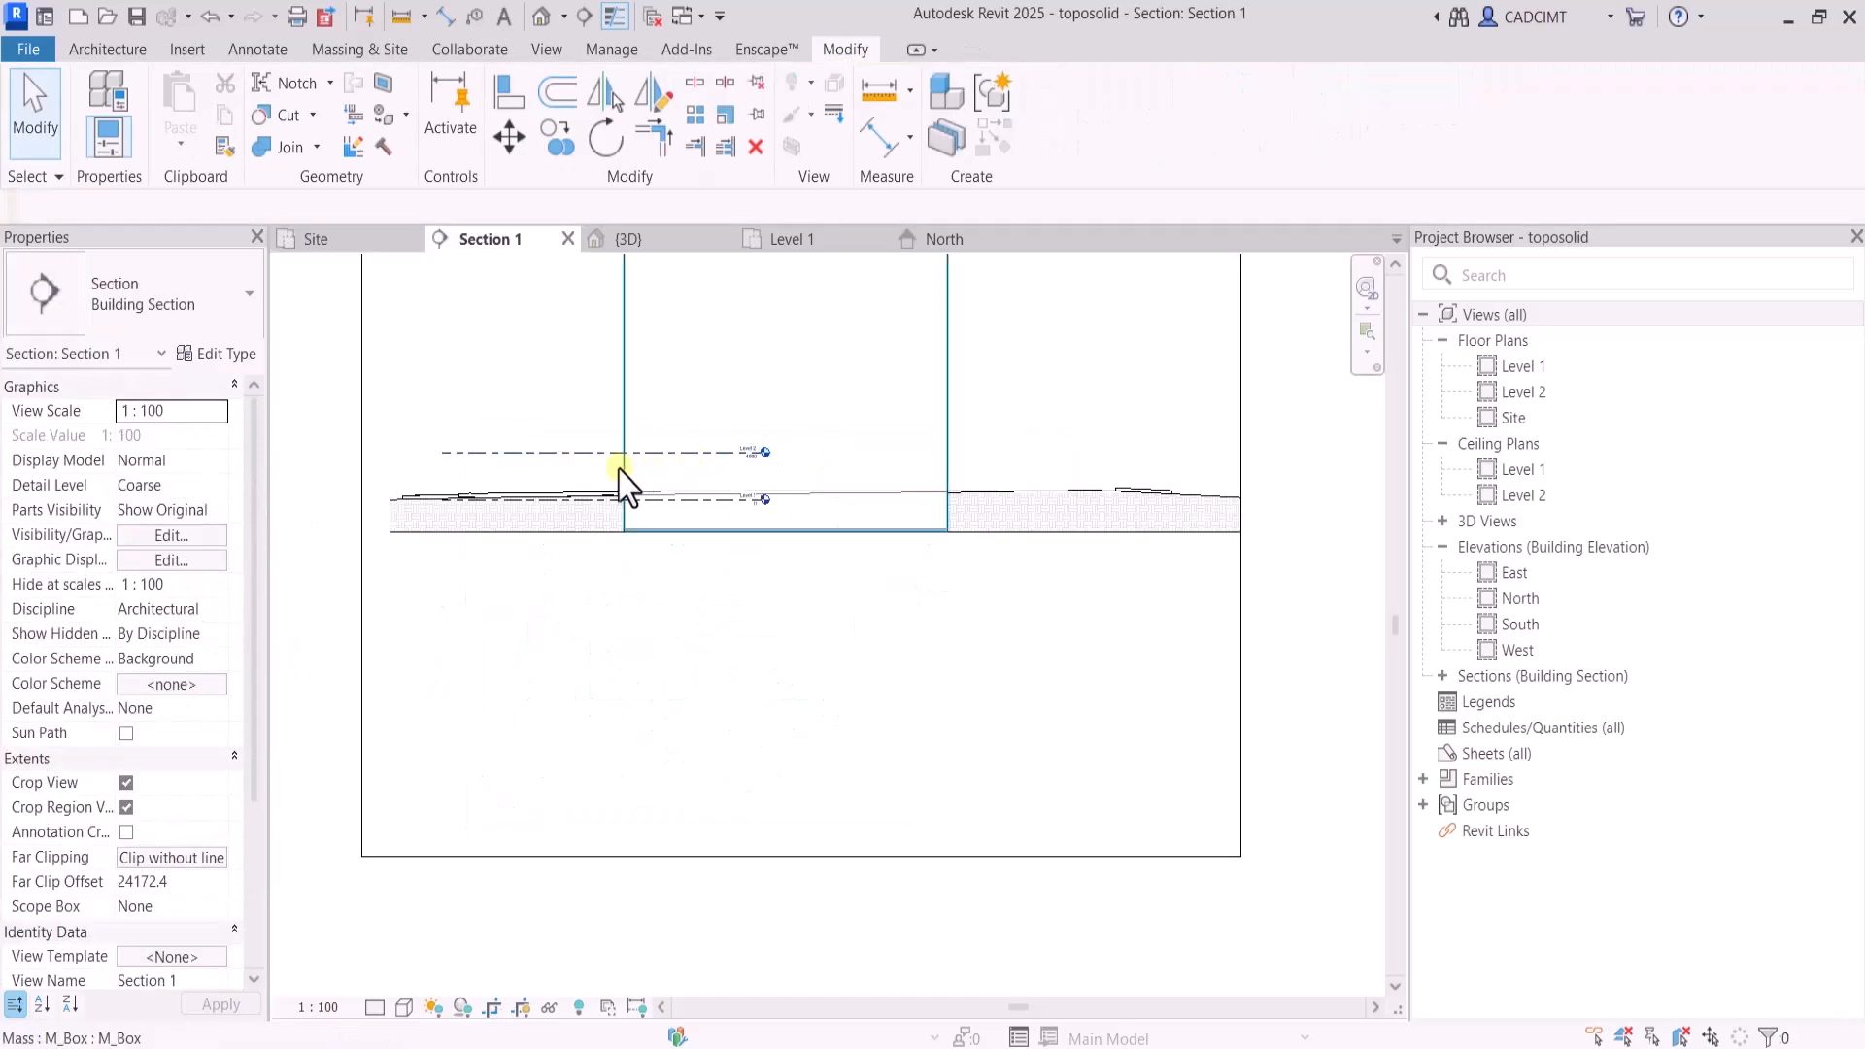
pyautogui.click(579, 454)
pyautogui.scroll(4, 836, 508)
pyautogui.scroll(-2, 654, 466)
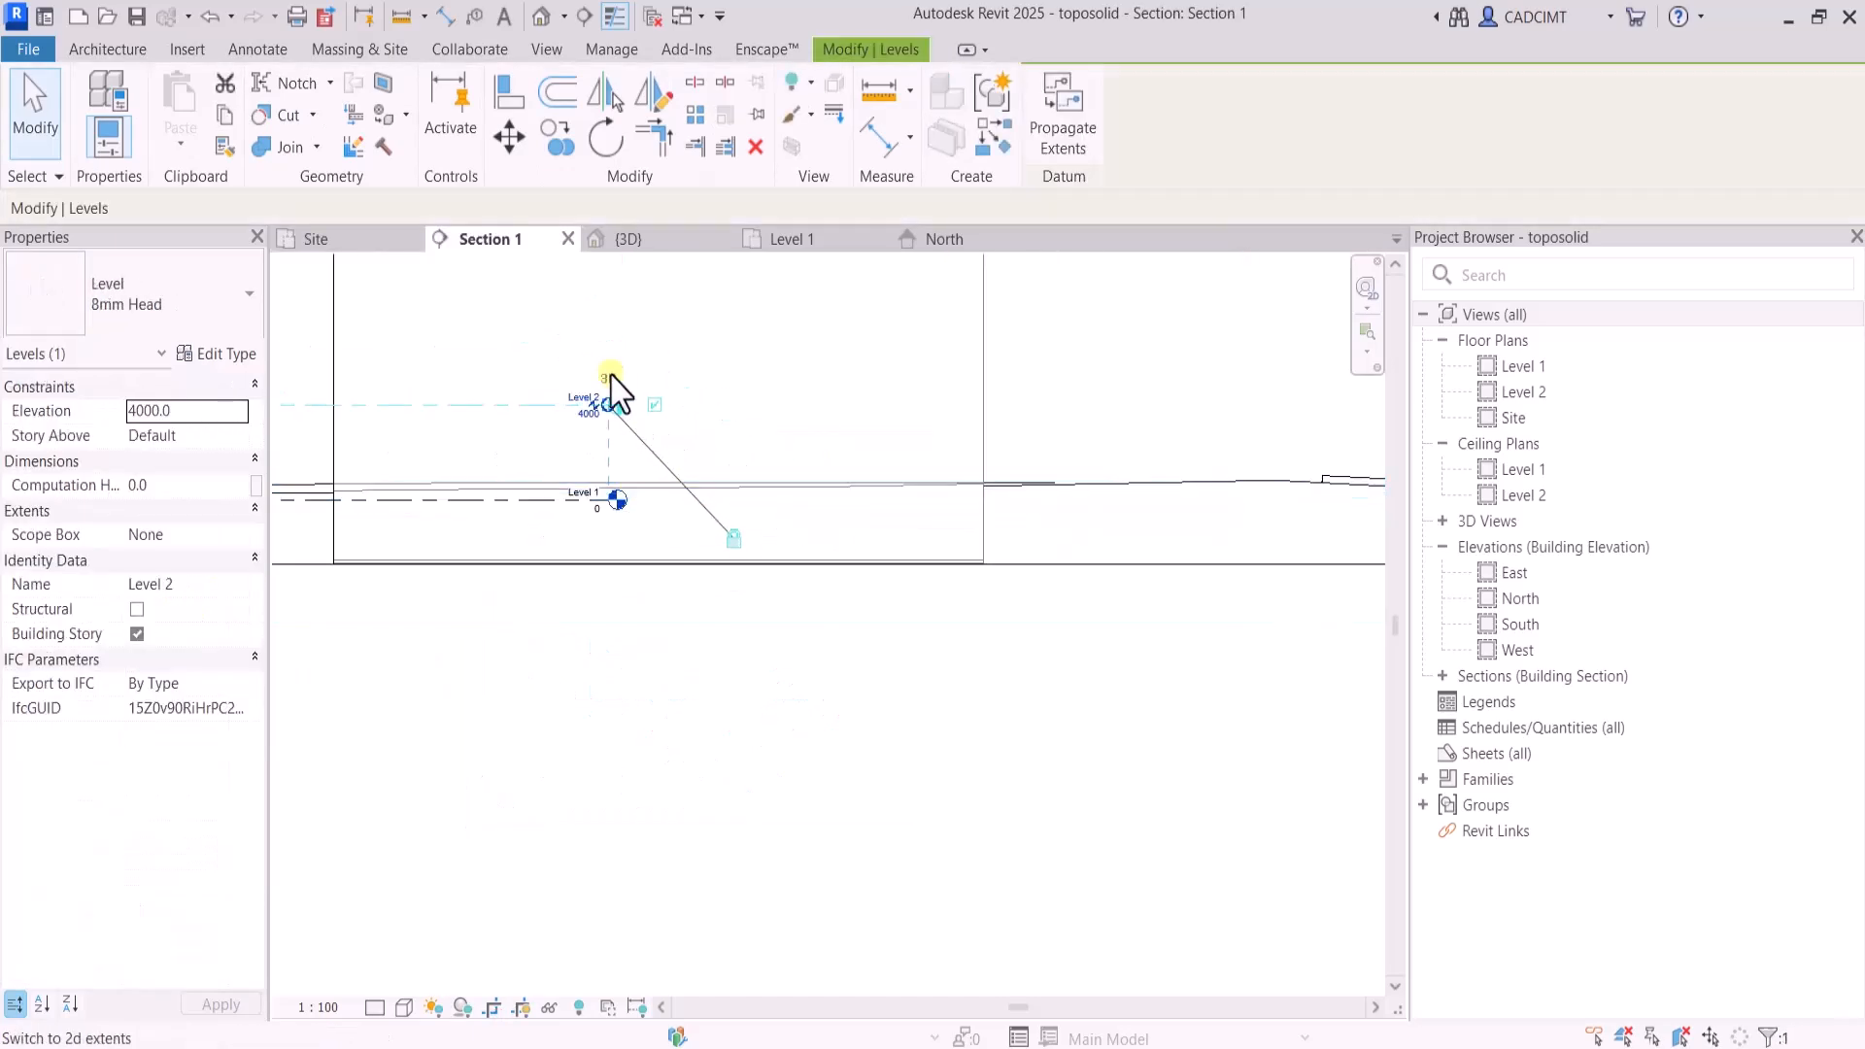
pyautogui.moveTo(608, 405); pyautogui.dragTo(1191, 405)
pyautogui.click(1162, 362)
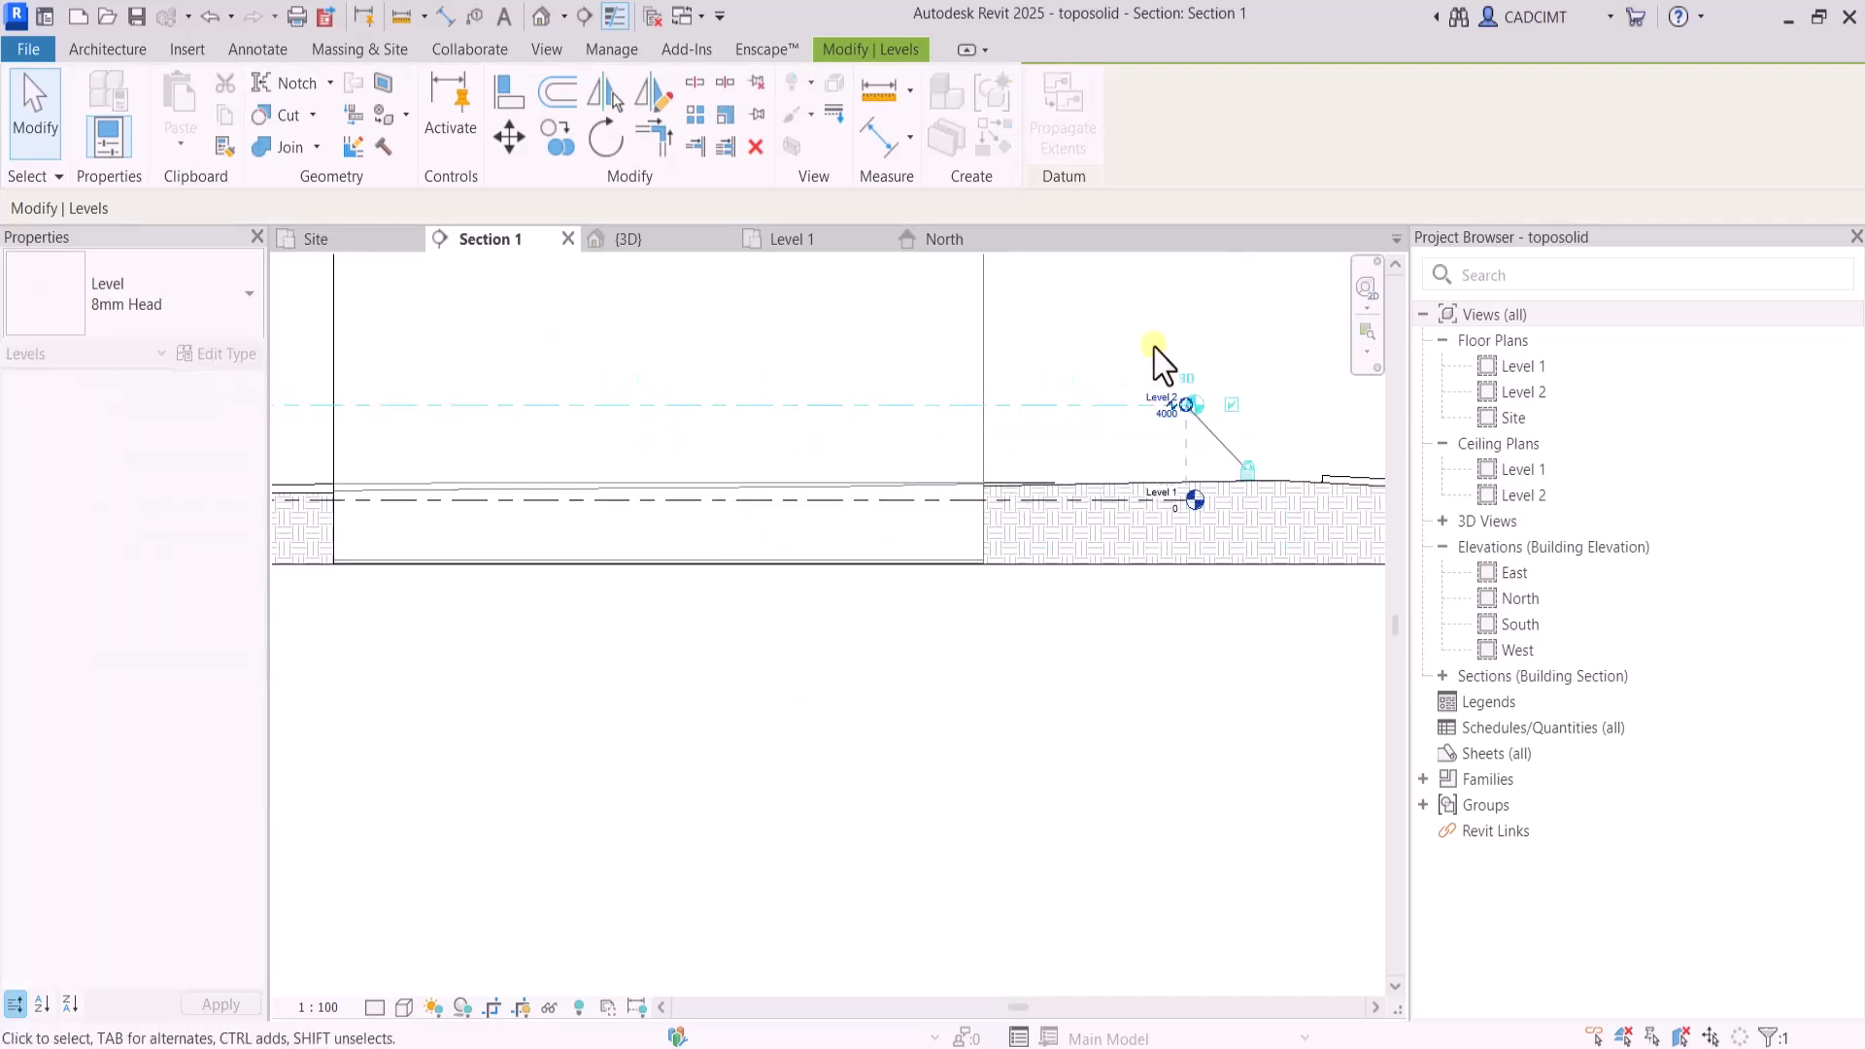
# Add Levels 3 to 9 above Level 2 in Section 1 by picking level lines with a 4000 offset
pyautogui.scroll(-3, 1174, 479)
pyautogui.scroll(1, 999, 409)
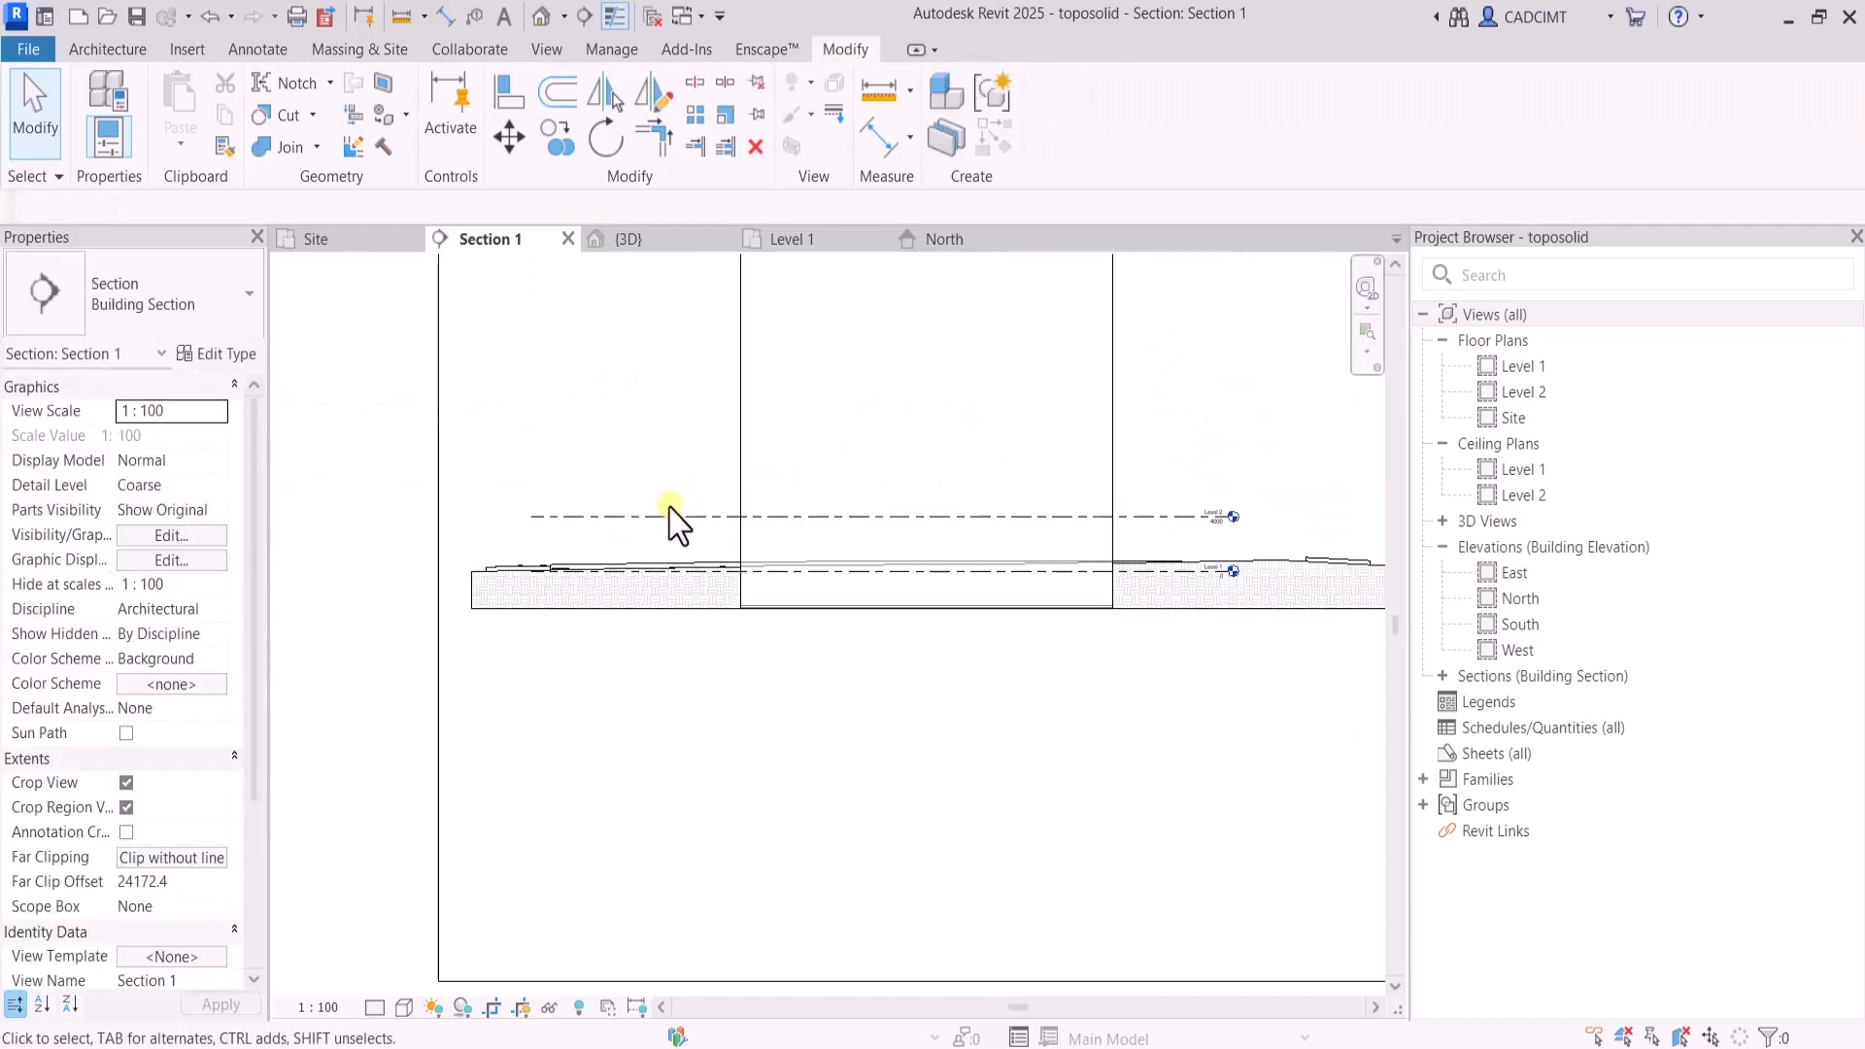
pyautogui.click(101, 52)
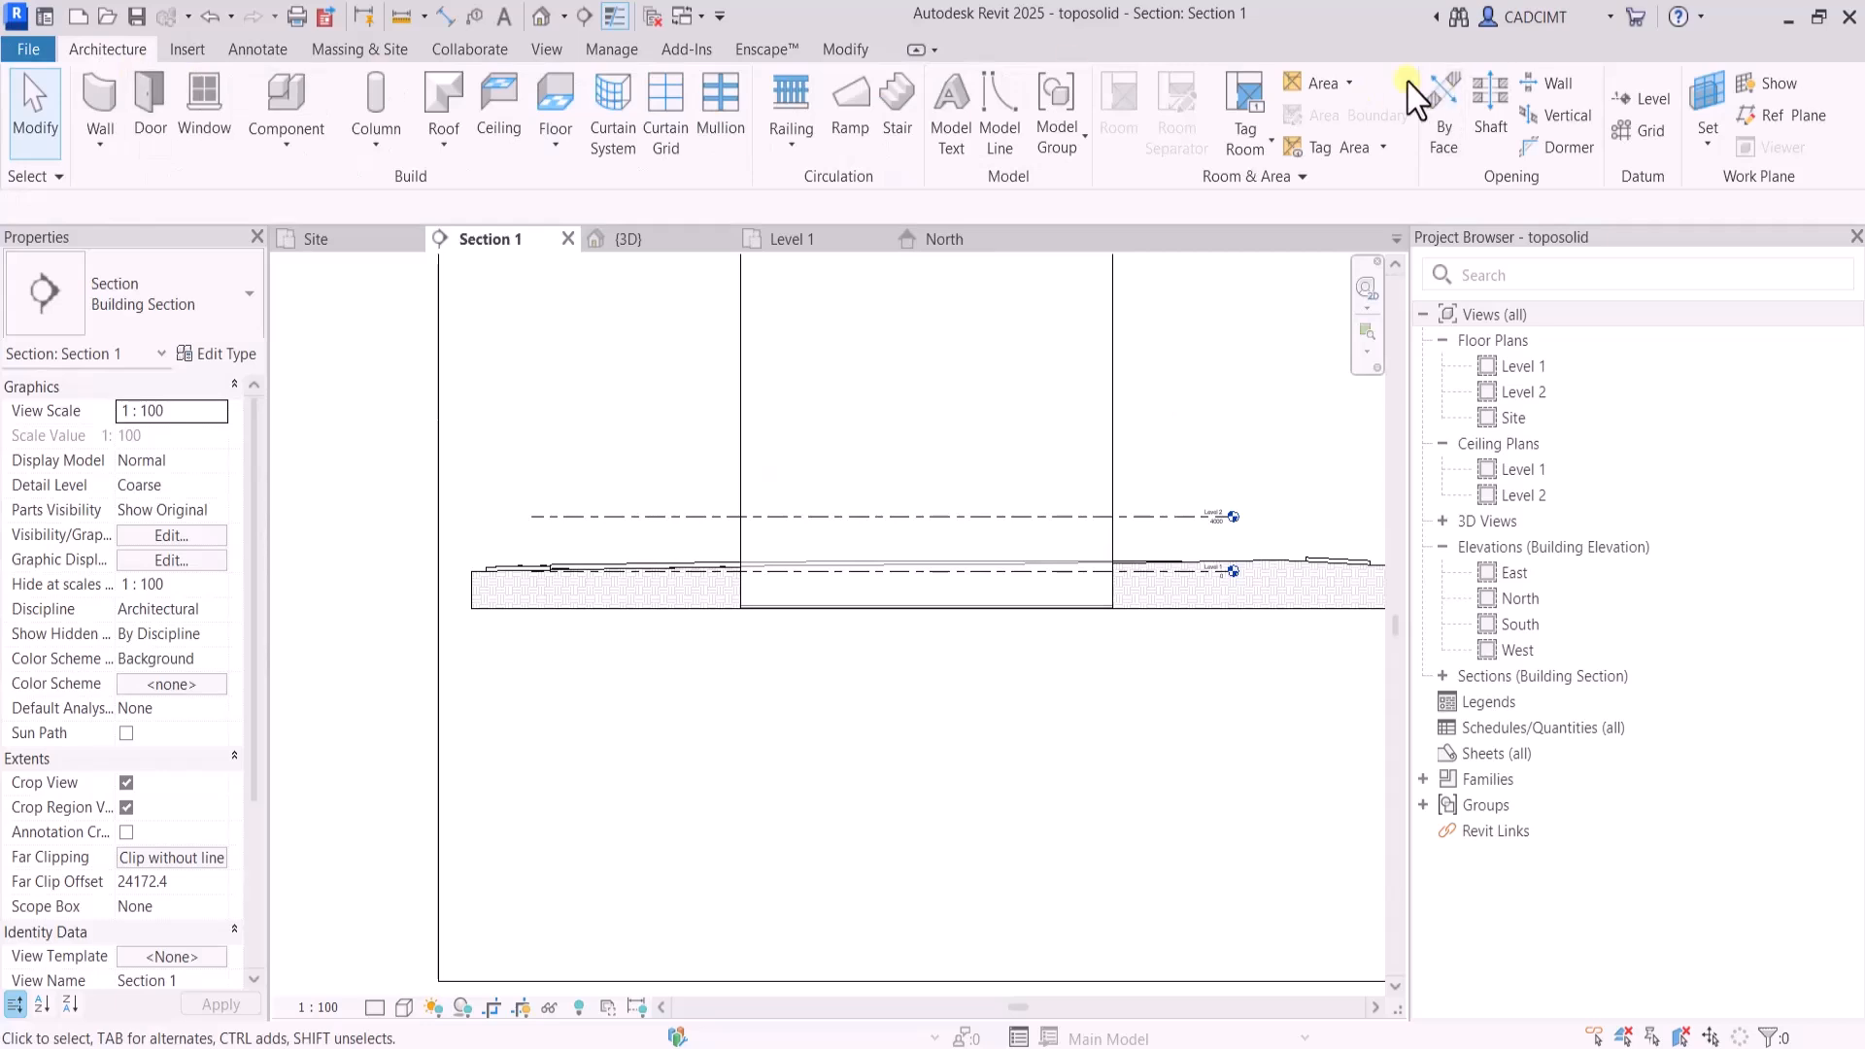
pyautogui.click(1652, 93)
pyautogui.click(1219, 90)
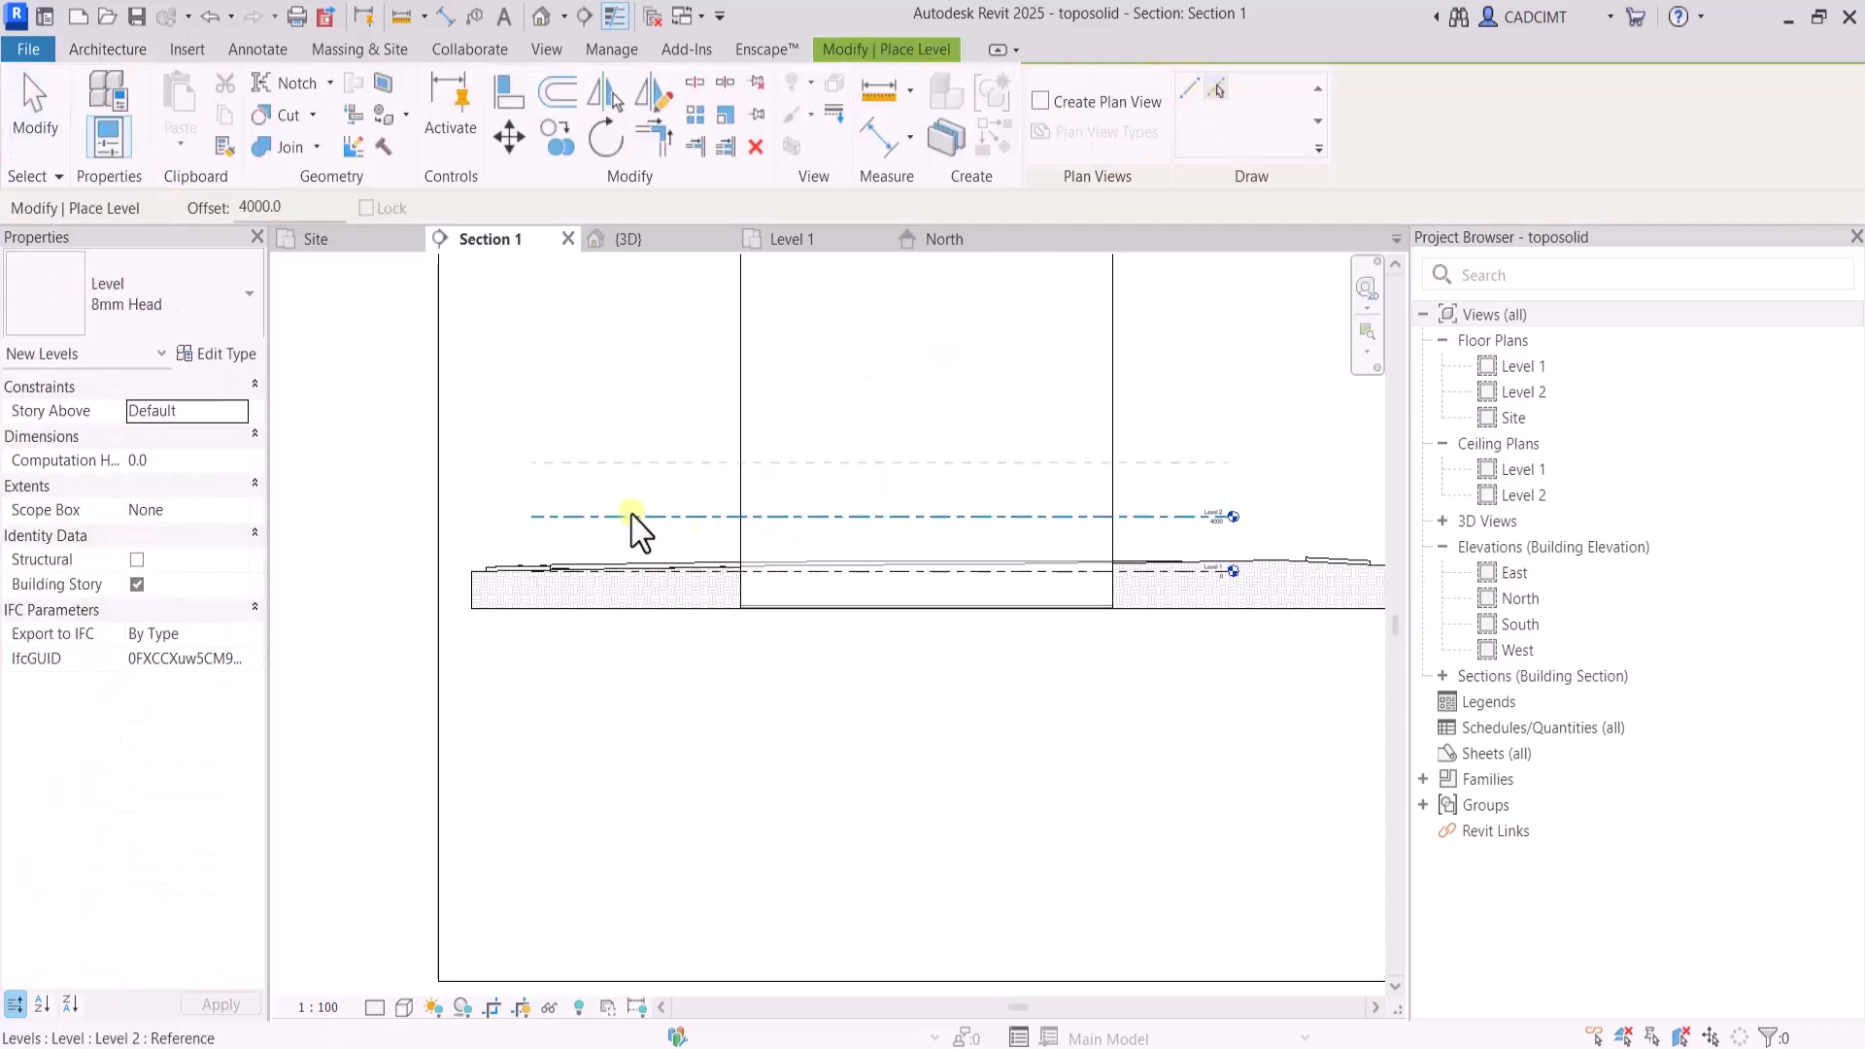
pyautogui.click(583, 516)
pyautogui.click(610, 464)
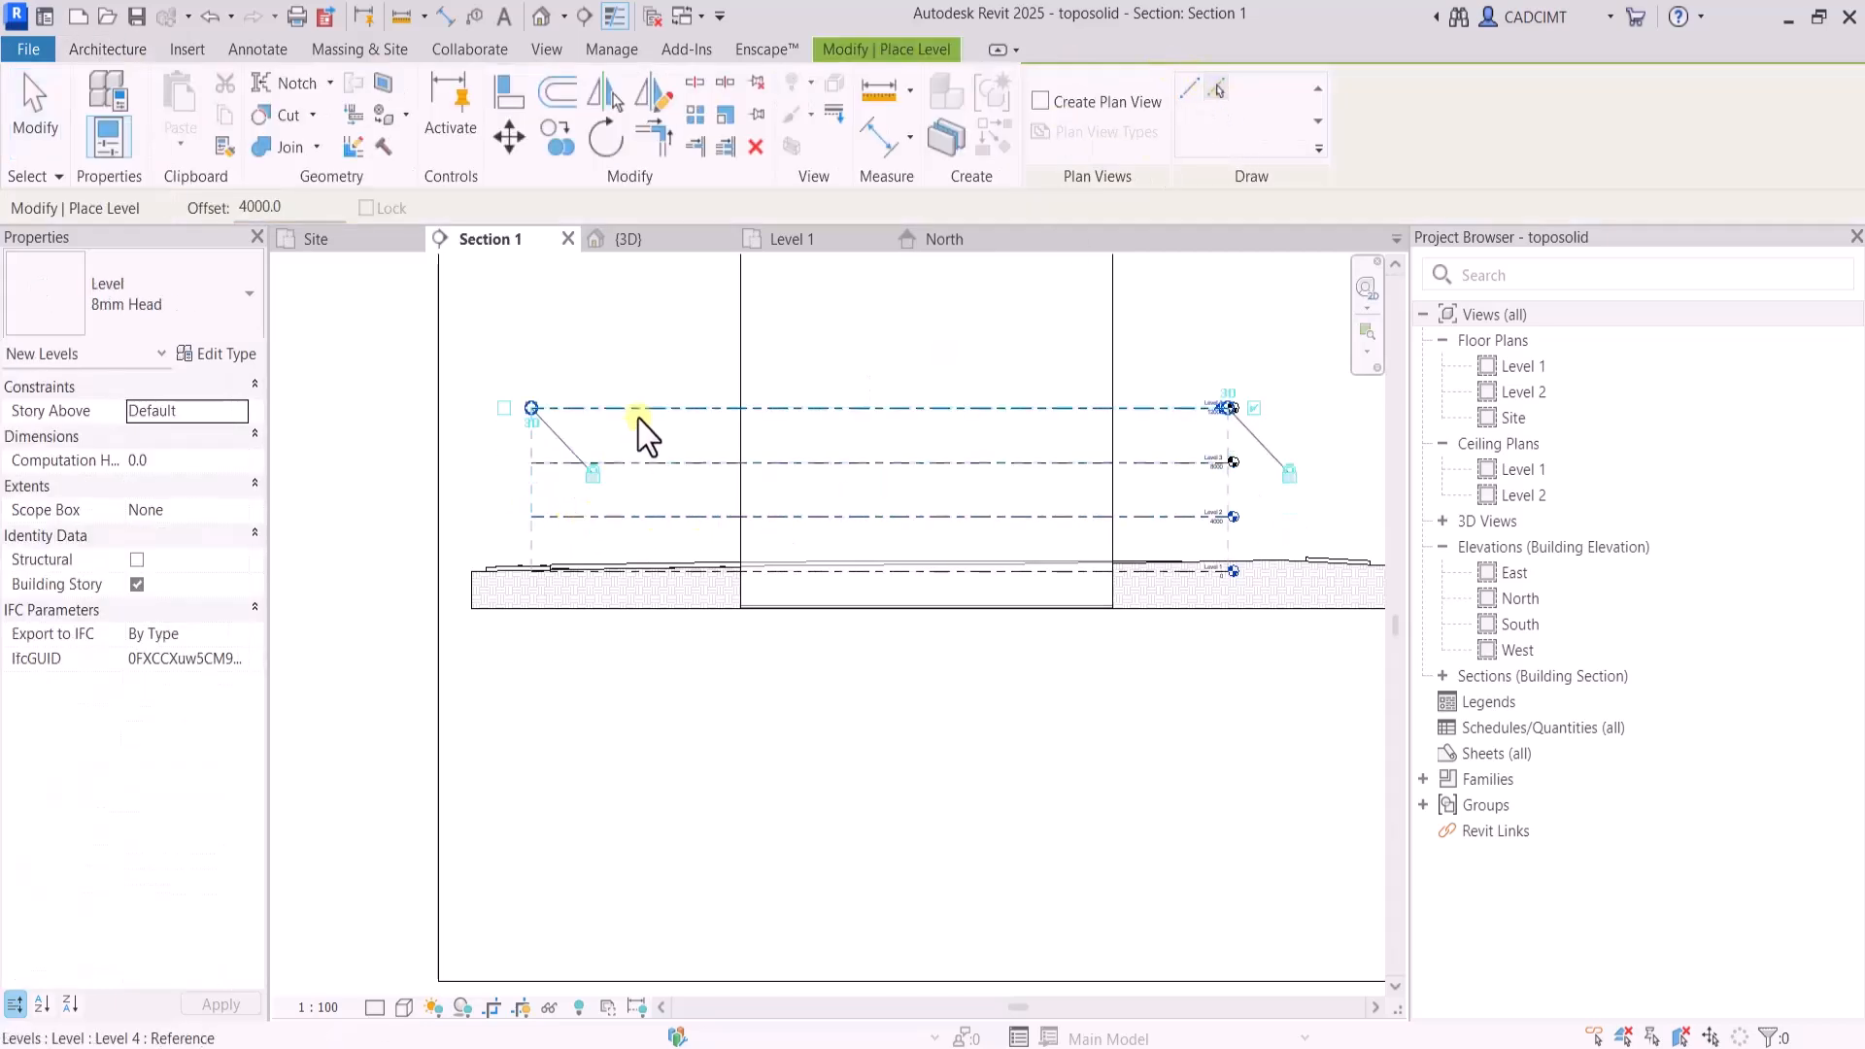
pyautogui.scroll(-3, 646, 408)
pyautogui.click(736, 445)
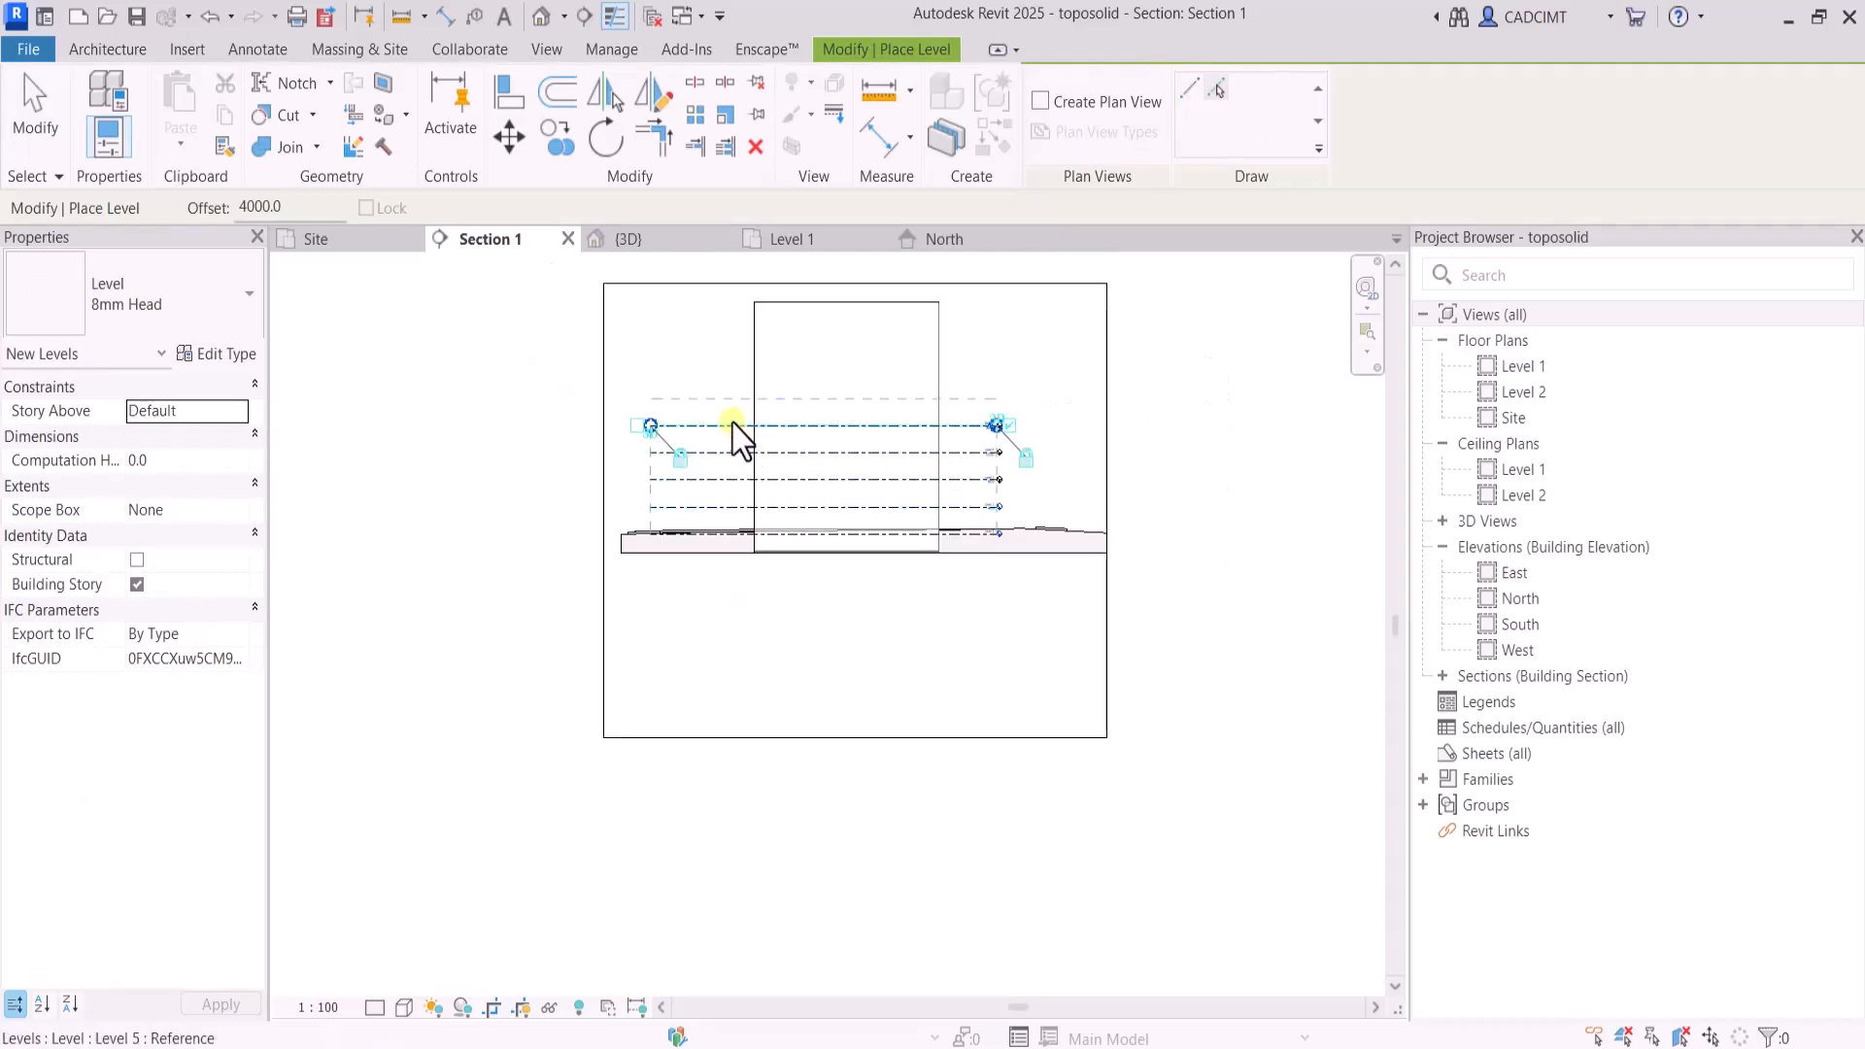
pyautogui.click(734, 425)
pyautogui.click(731, 398)
pyautogui.click(730, 370)
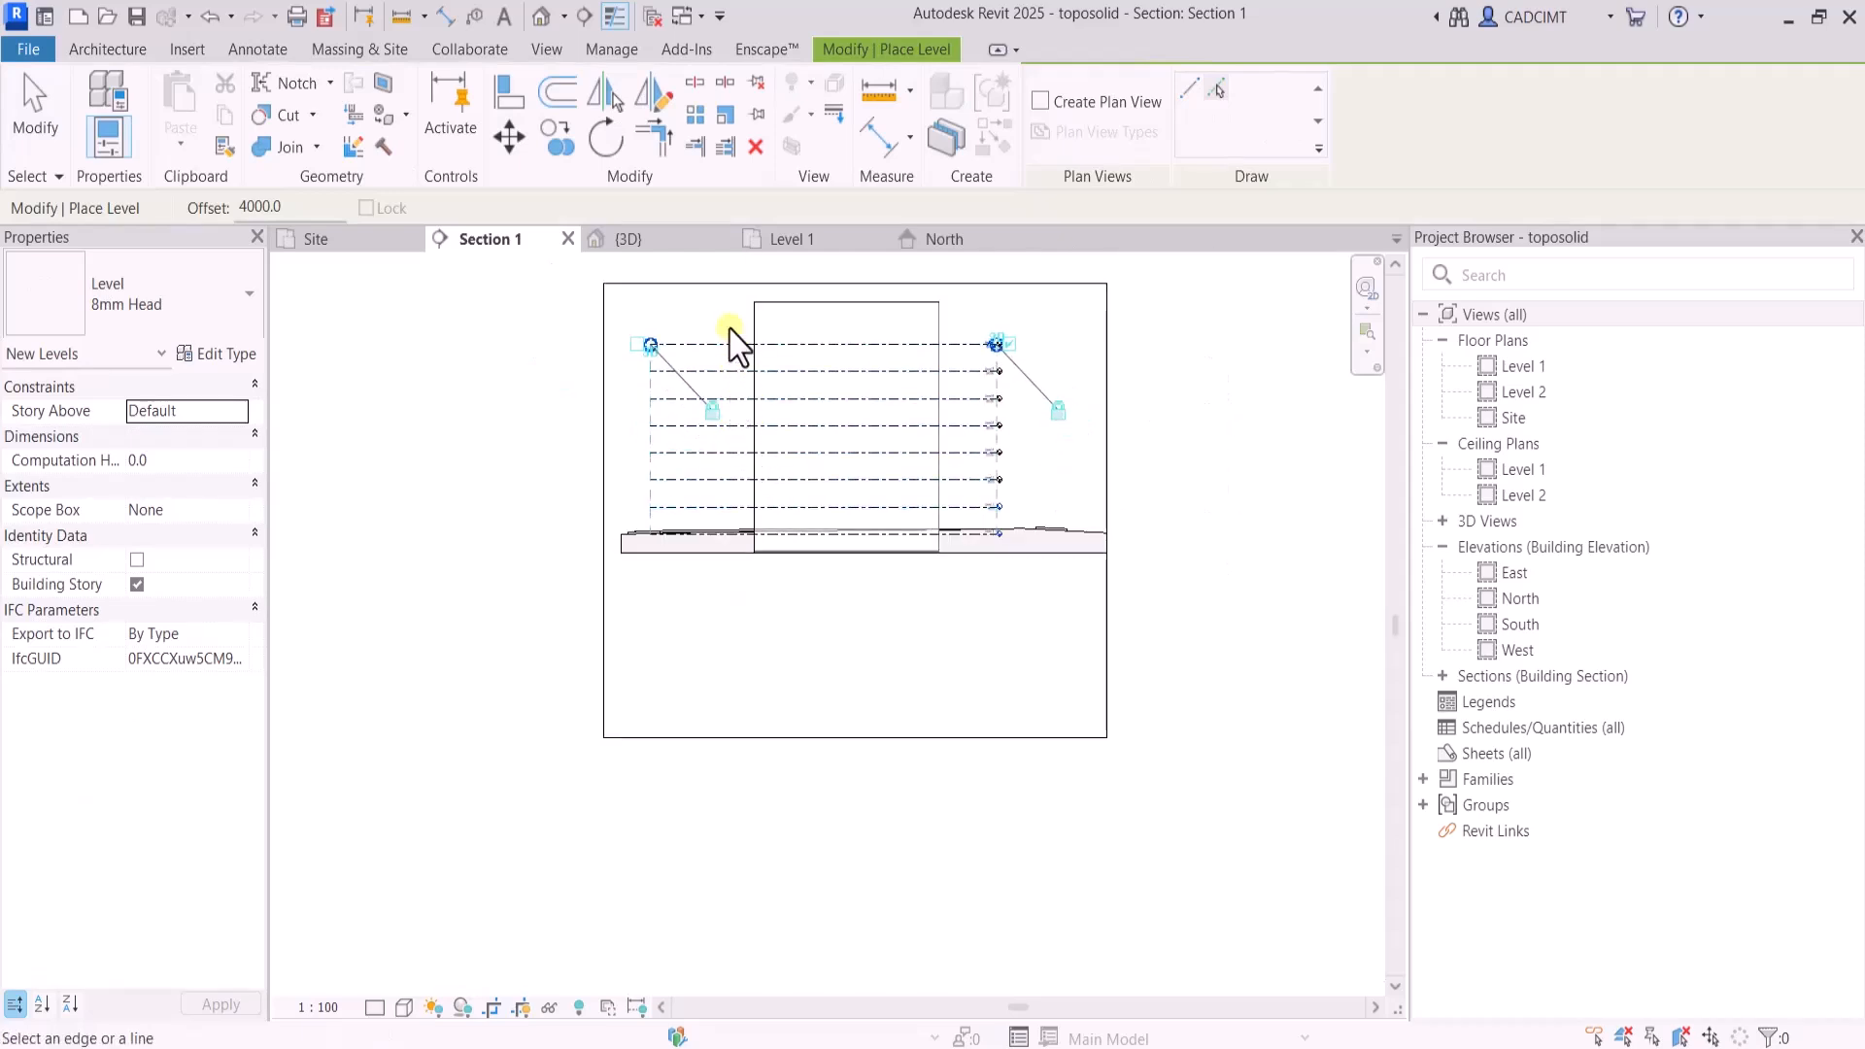
pyautogui.click(733, 343)
pyautogui.scroll(2, 1042, 309)
pyautogui.scroll(3, 1030, 330)
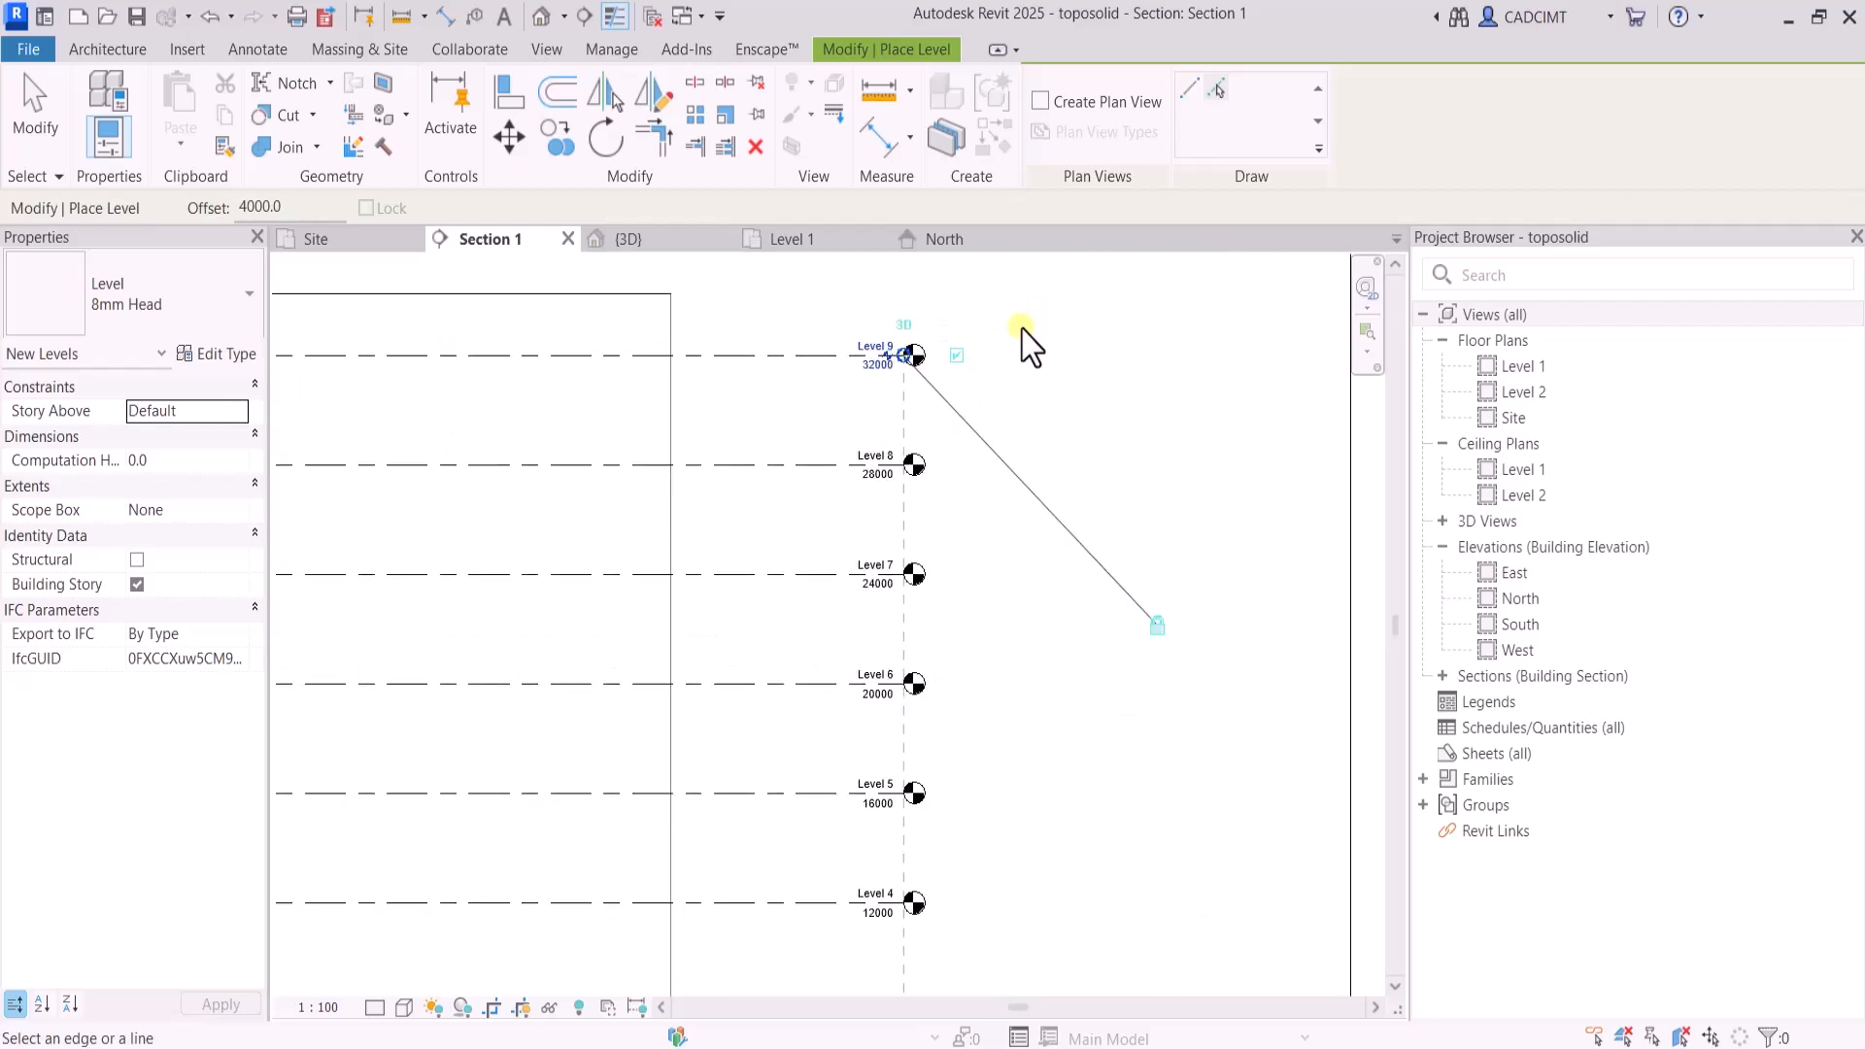
pyautogui.press('Escape')
pyautogui.press('Escape')
pyautogui.scroll(1, 955, 331)
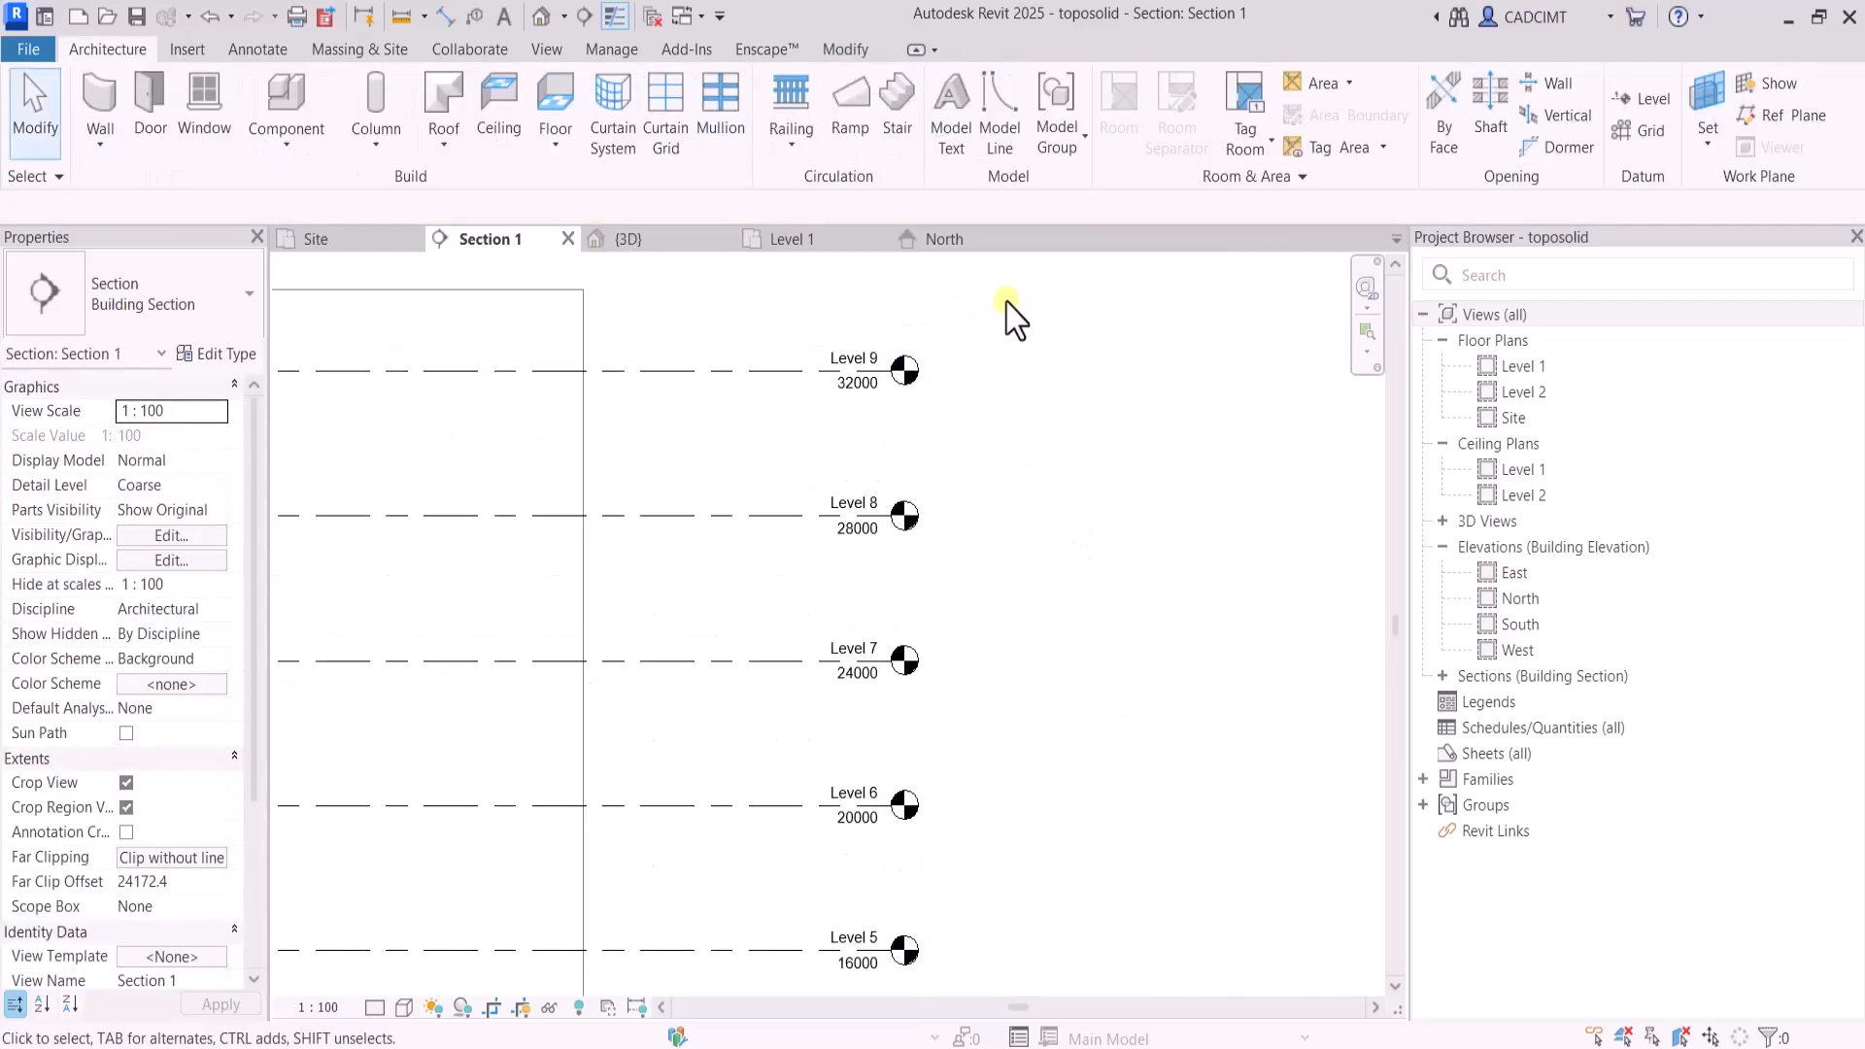
pyautogui.scroll(-2, 1010, 309)
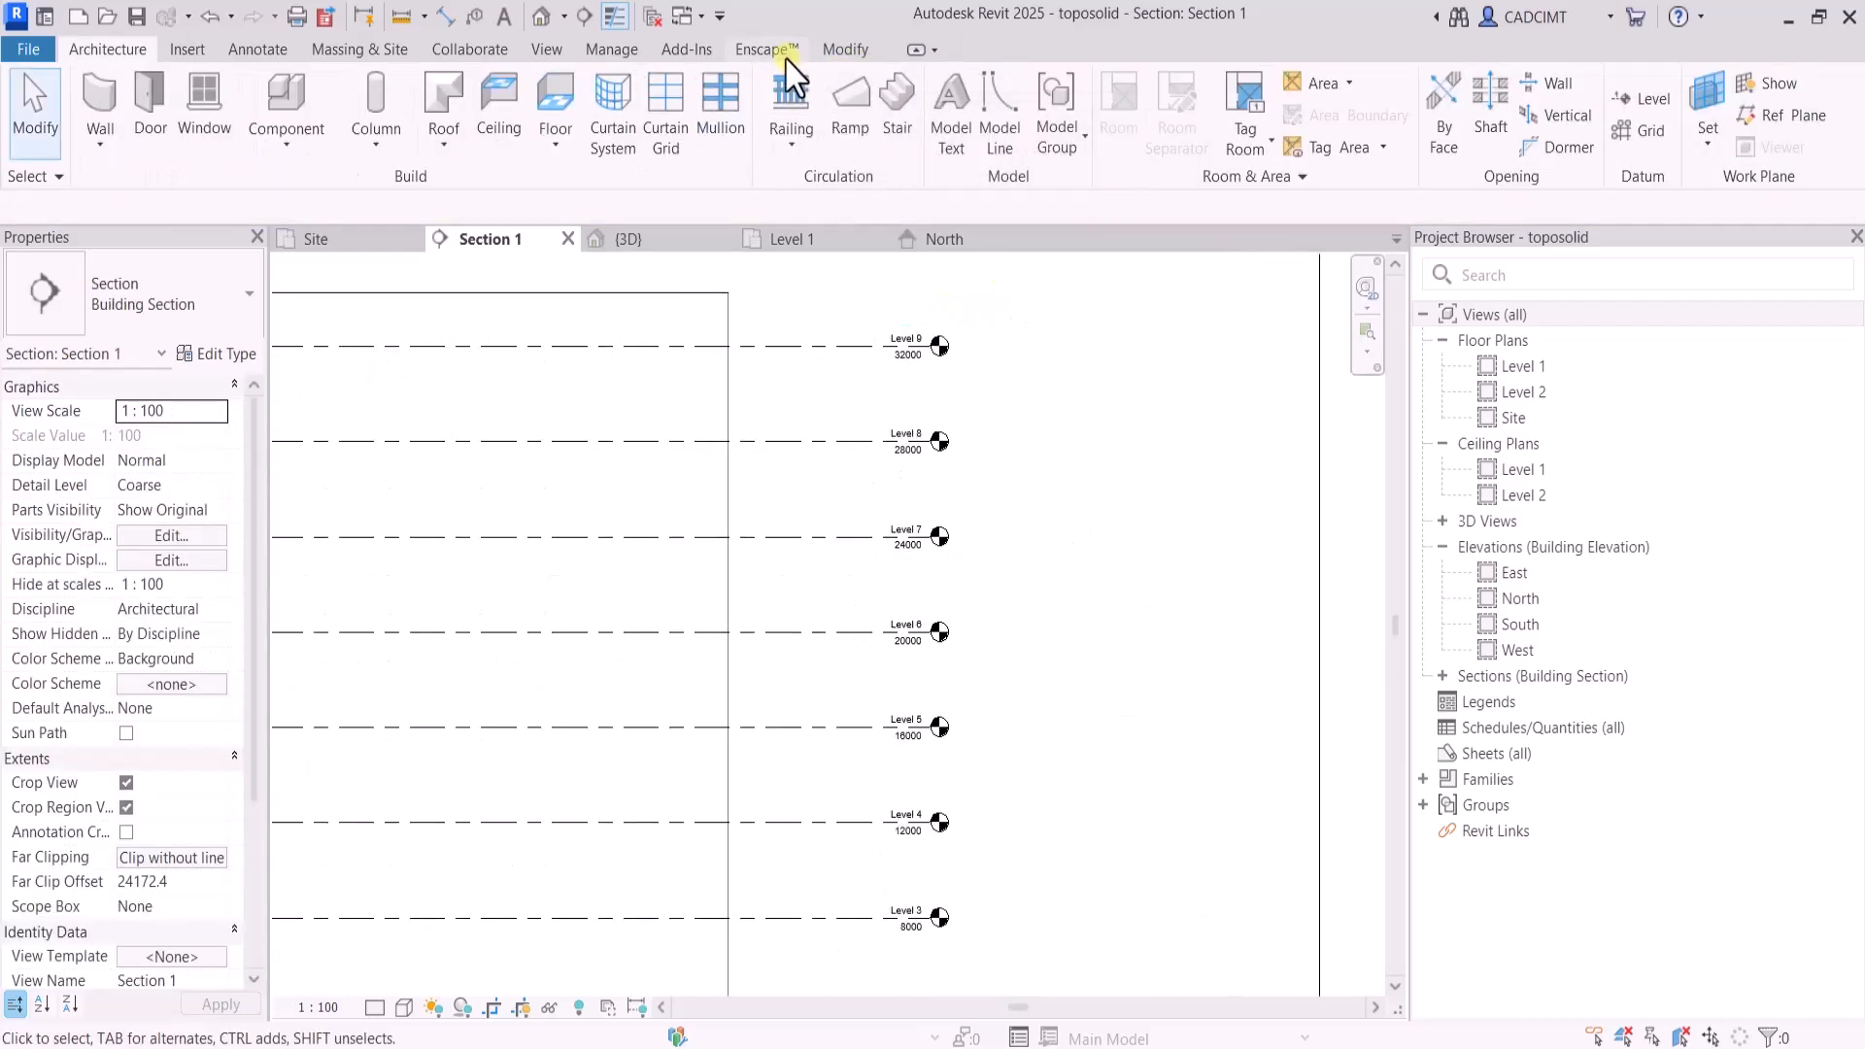
# Open the default 3D view and check the mass box against the new levels
pyautogui.click(546, 49)
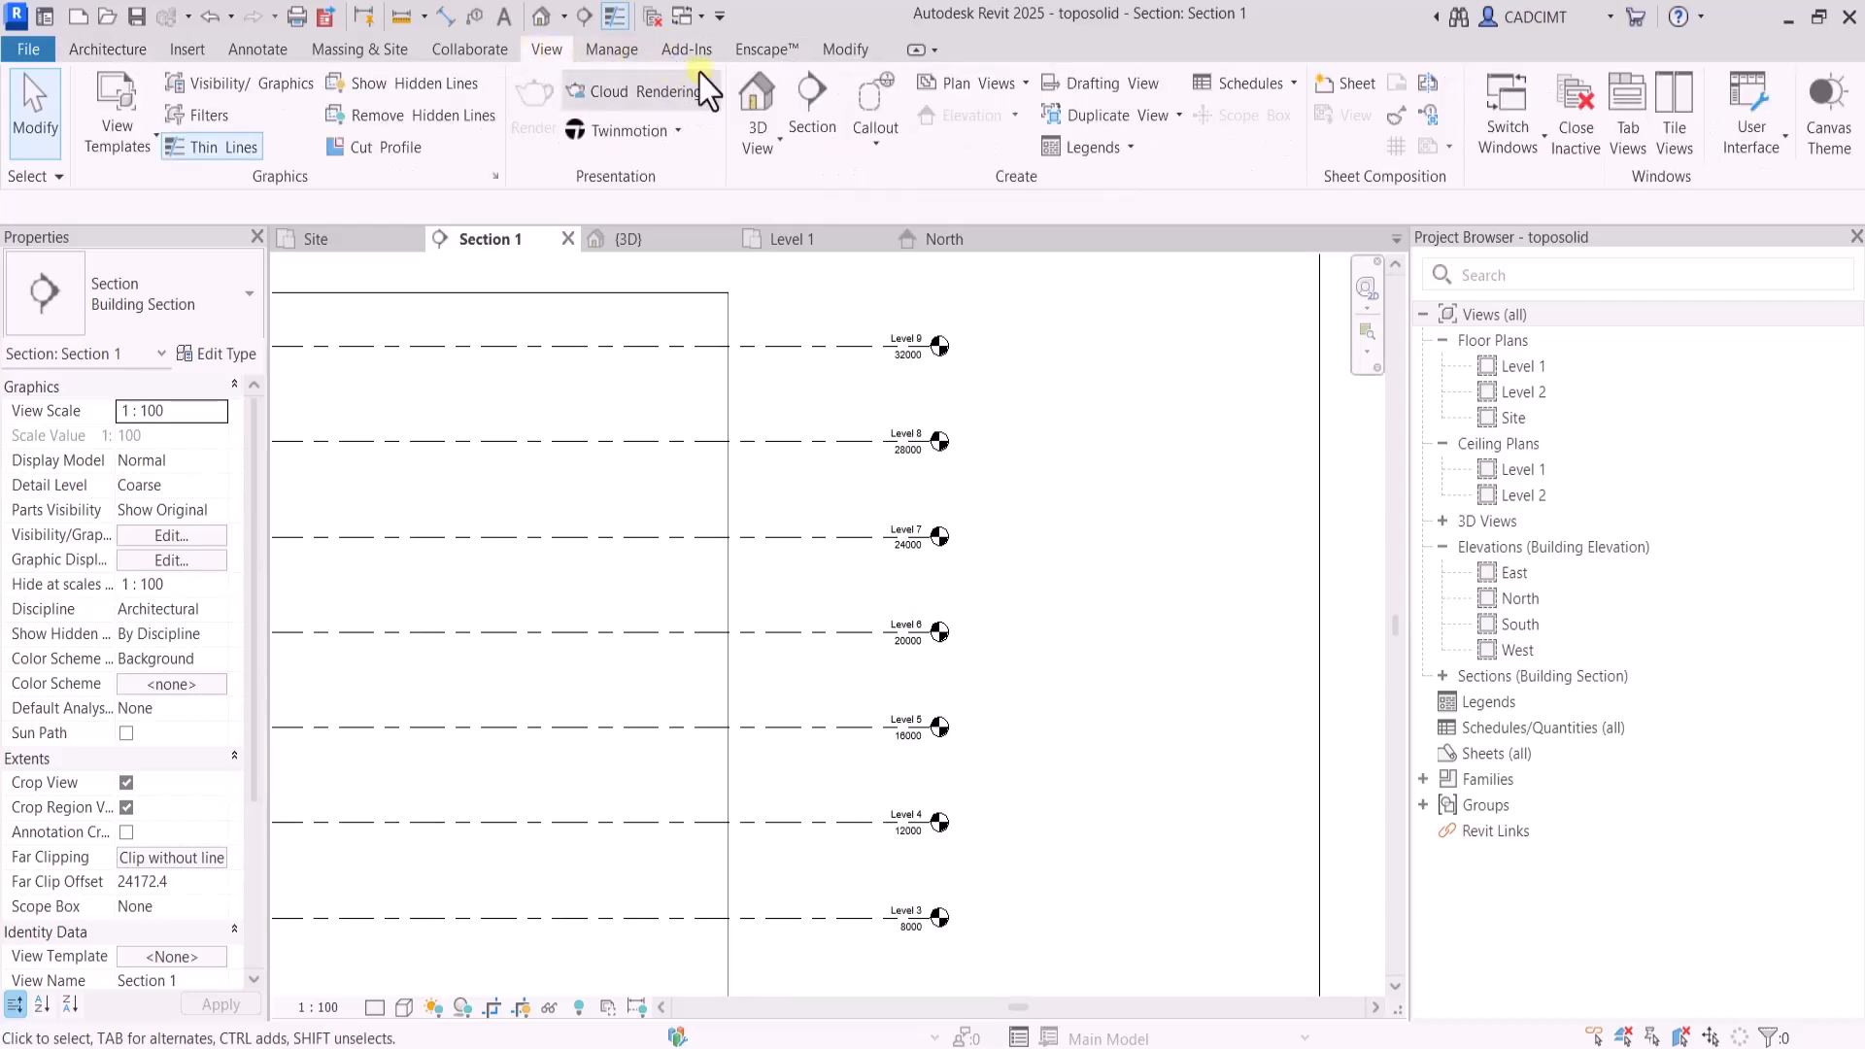
pyautogui.click(758, 98)
pyautogui.scroll(-2, 1210, 583)
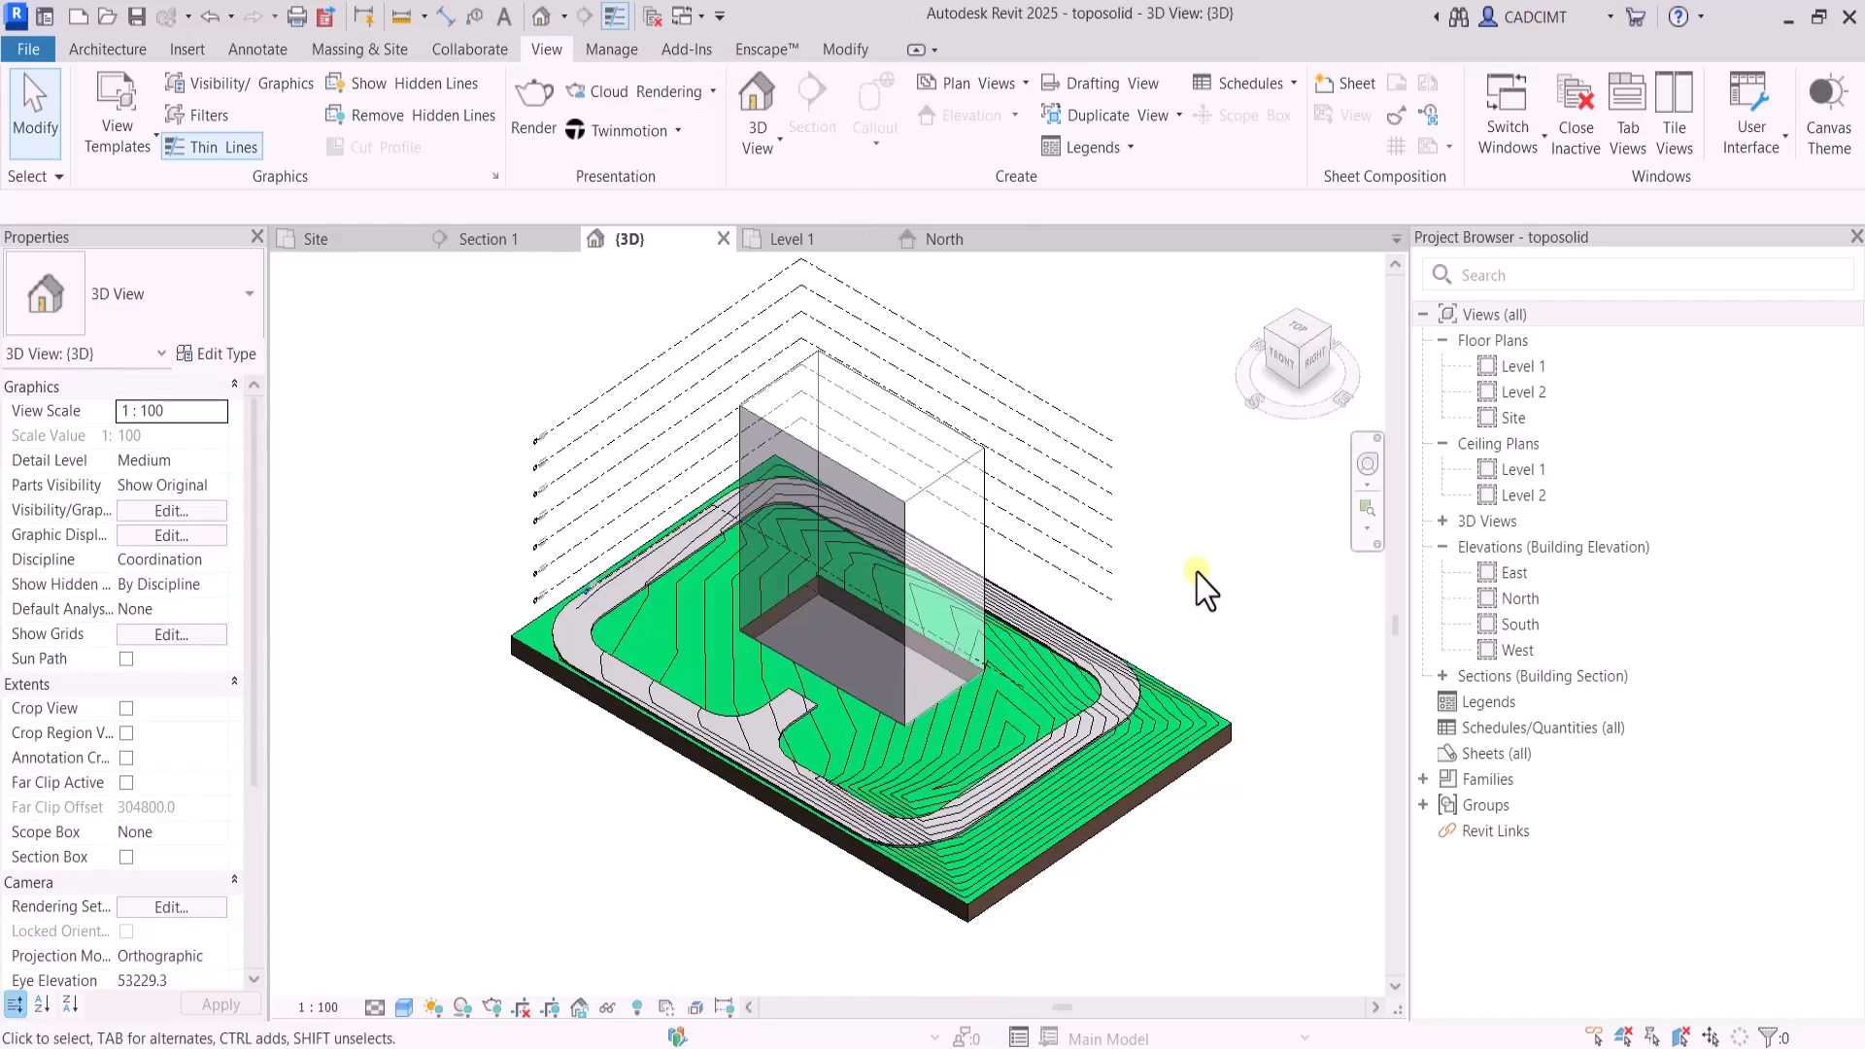
pyautogui.click(883, 498)
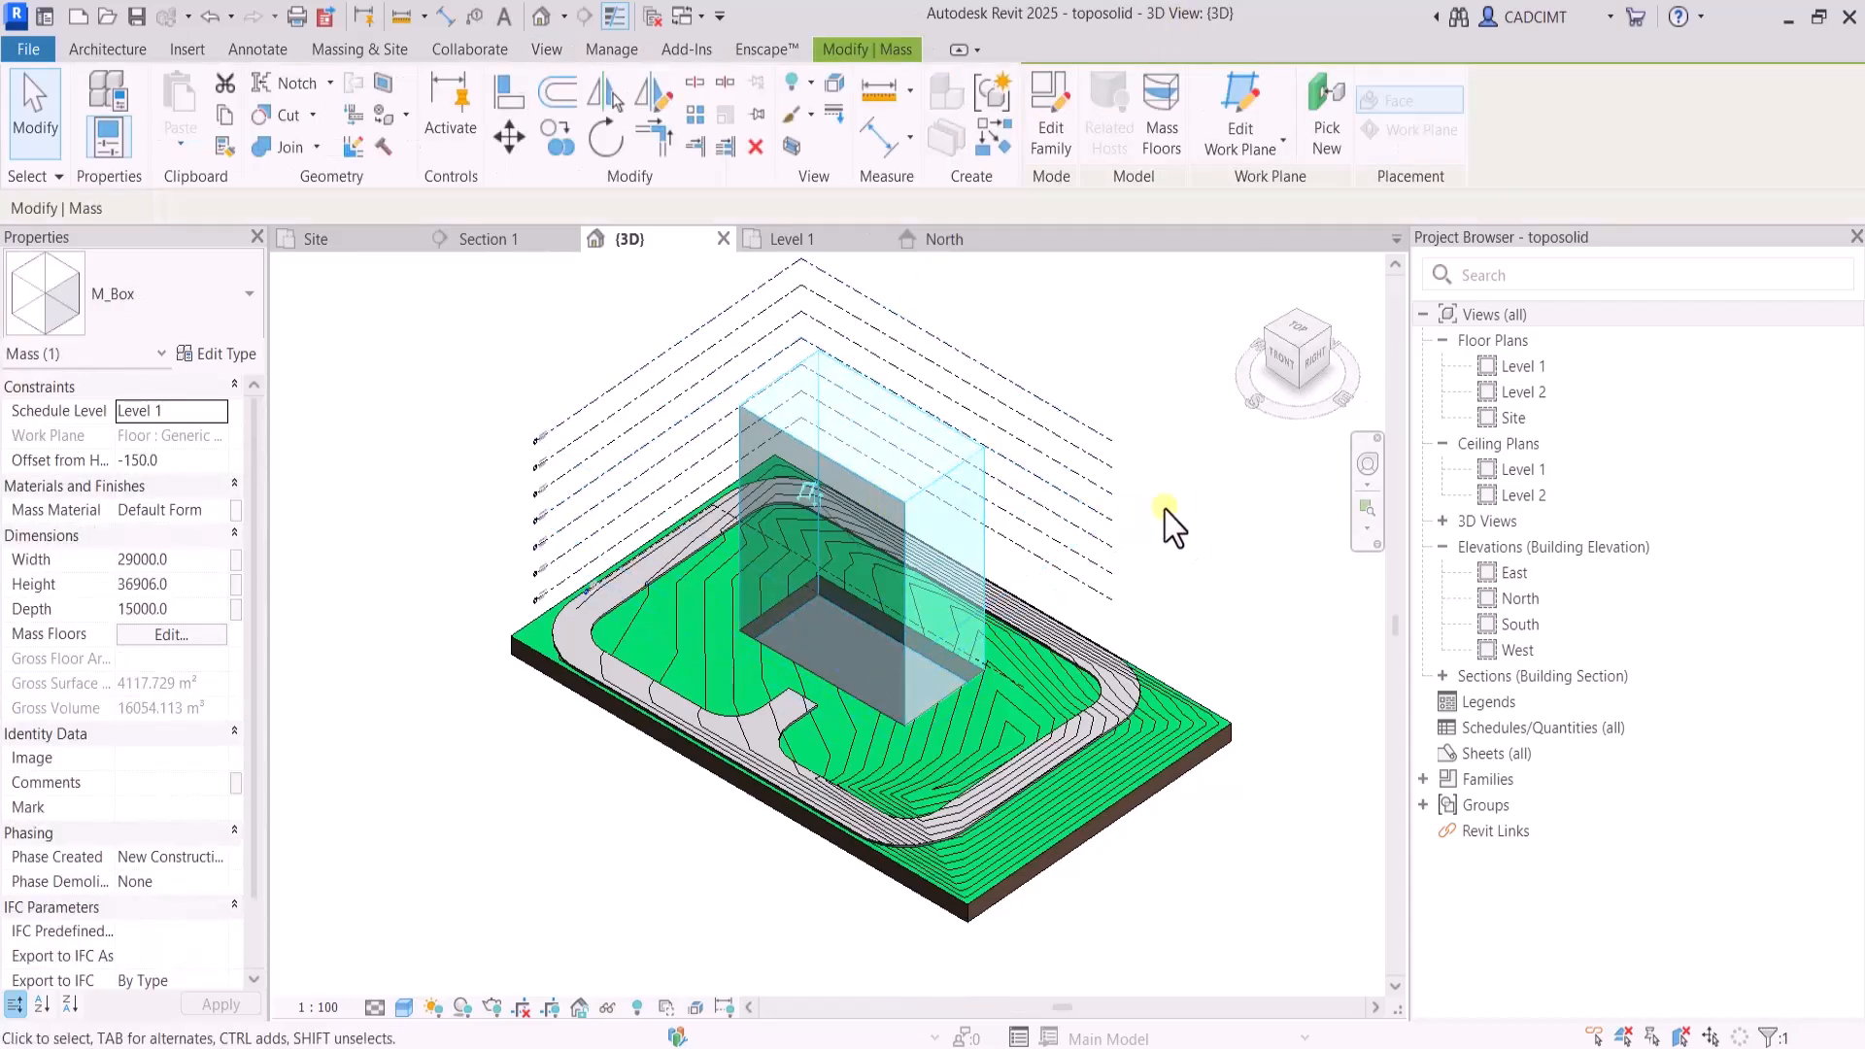
pyautogui.click(1241, 541)
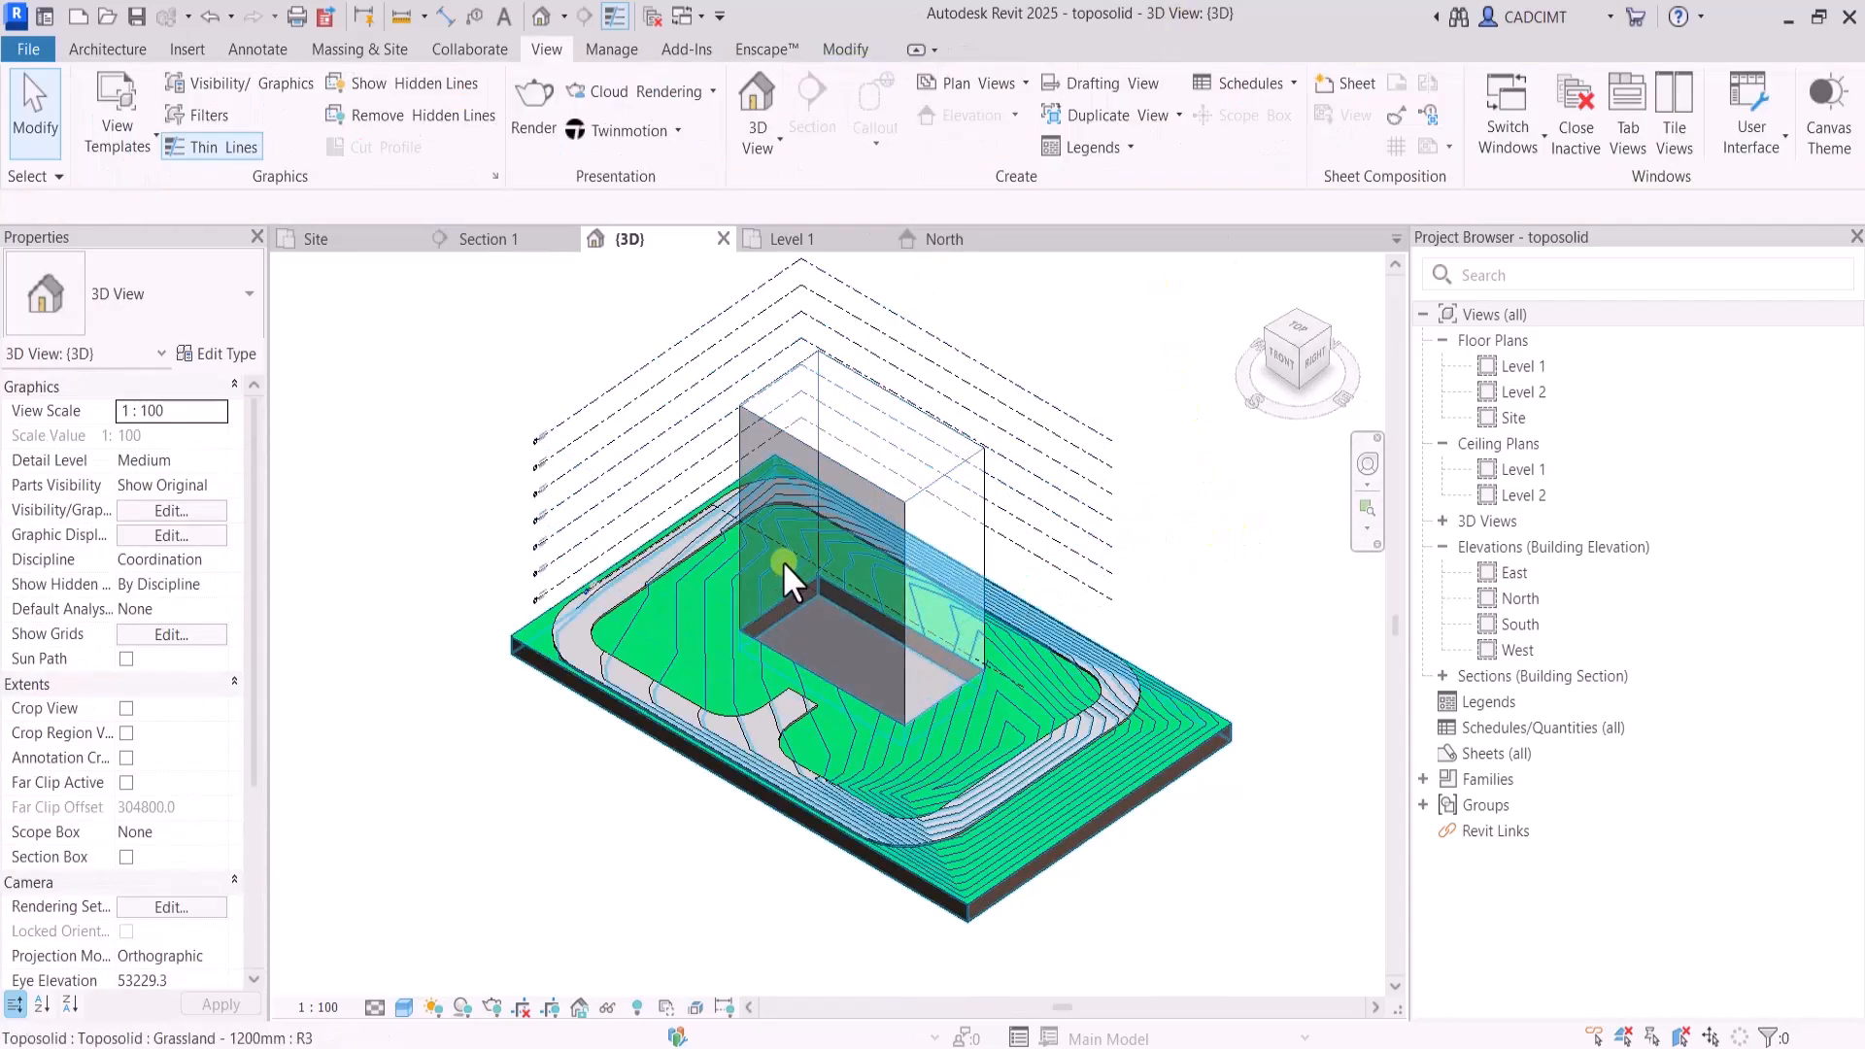
# Create mass floors in the mass box at Level 1 through Level 9
pyautogui.click(965, 470)
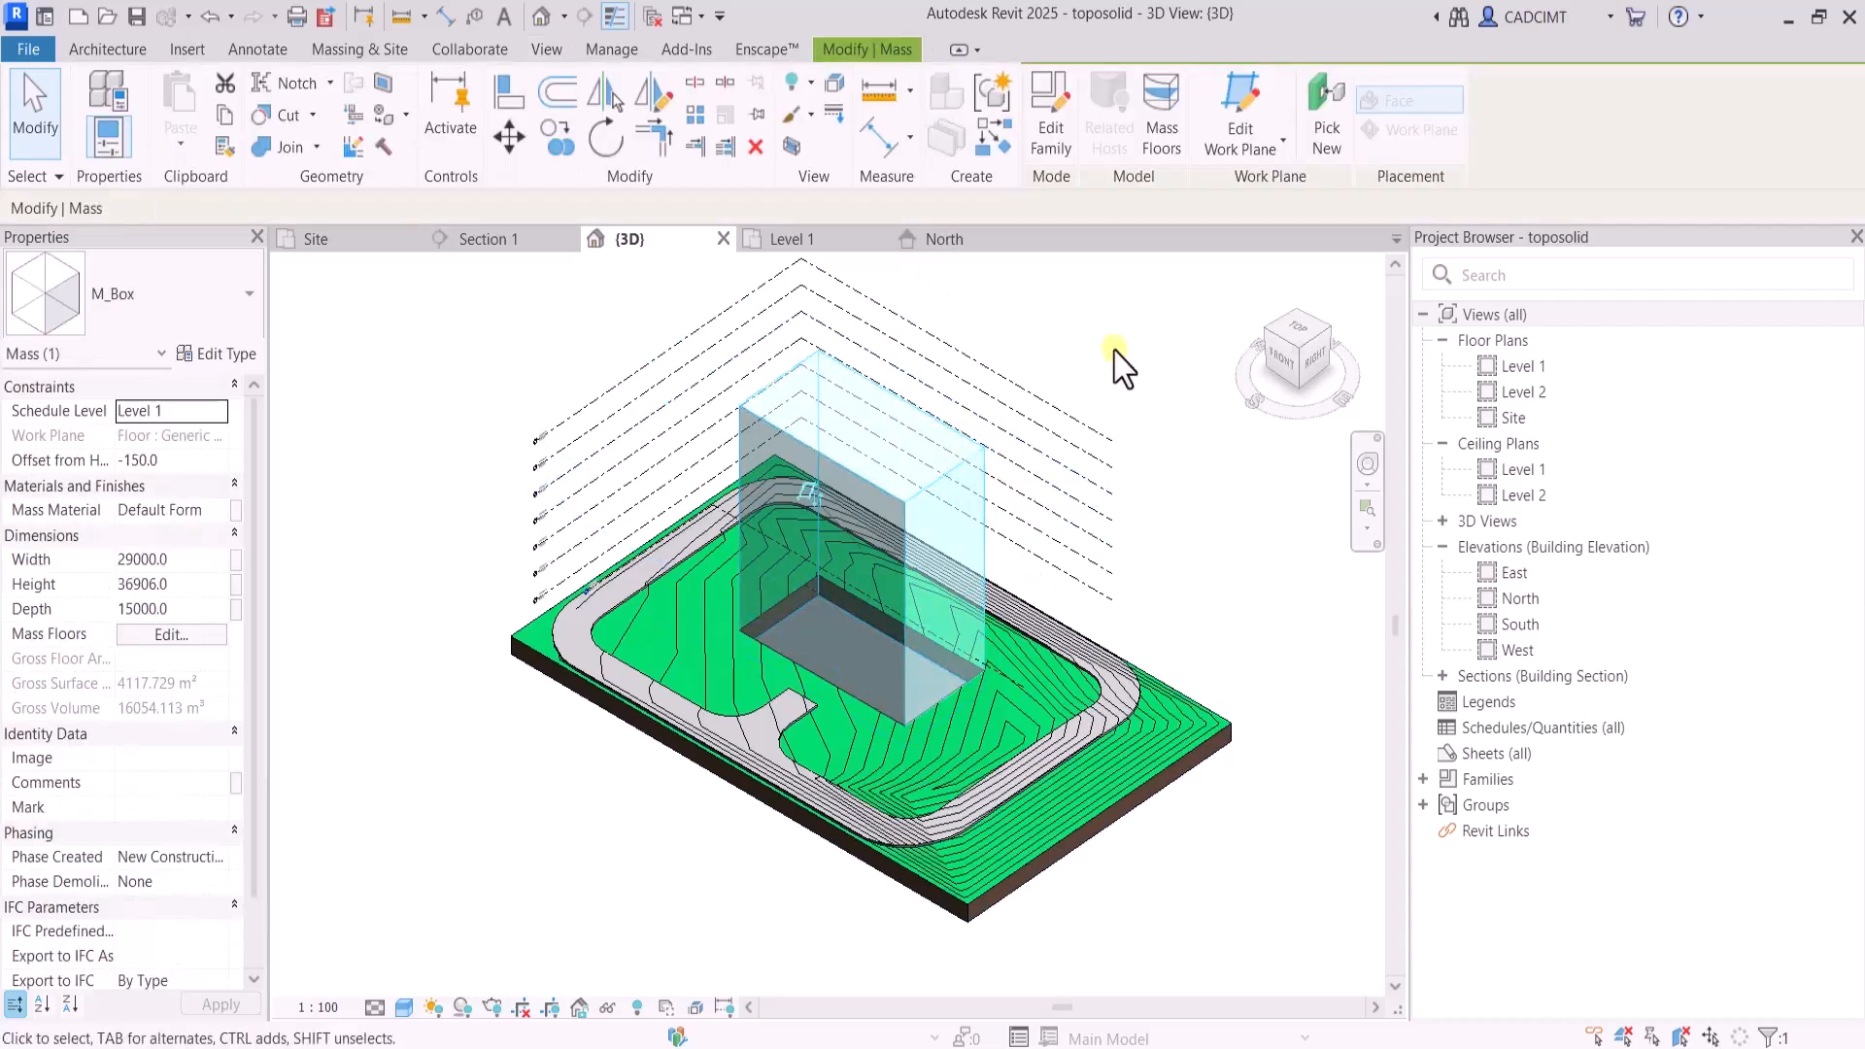
pyautogui.click(1161, 146)
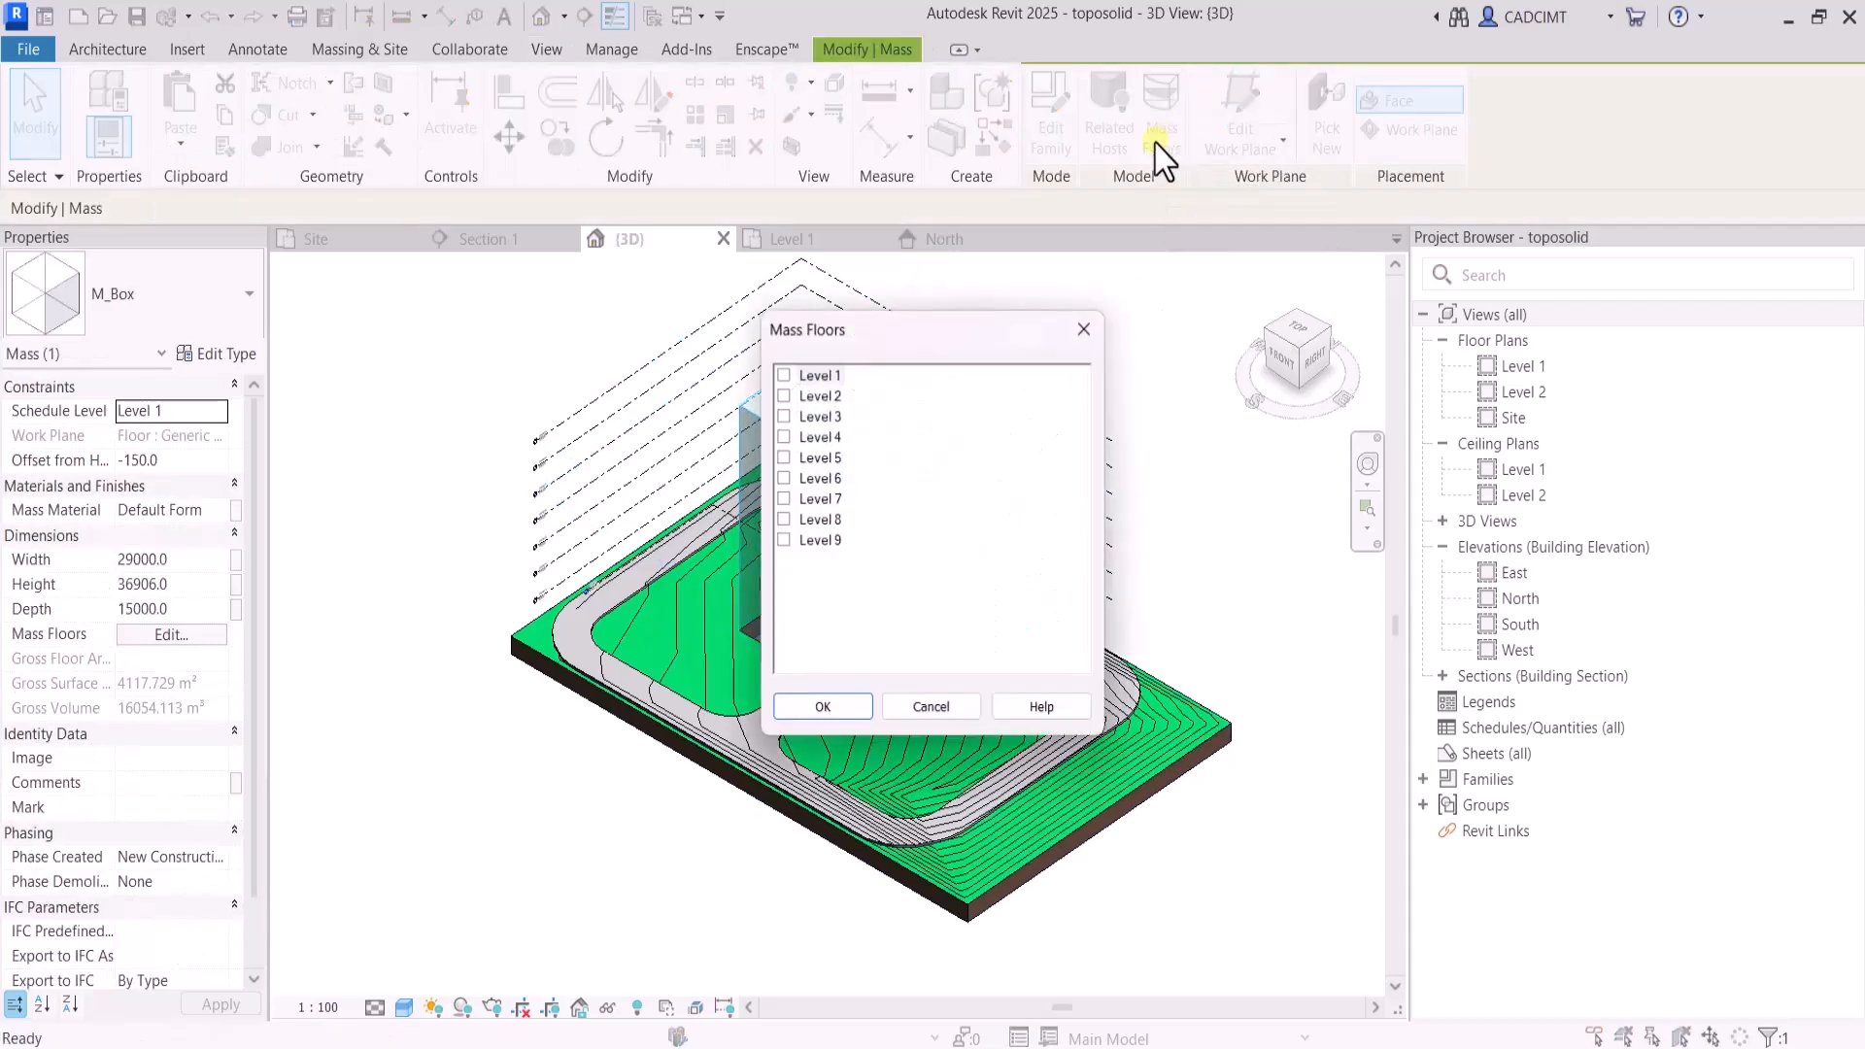
pyautogui.click(784, 416)
pyautogui.click(784, 436)
pyautogui.click(784, 457)
pyautogui.click(784, 478)
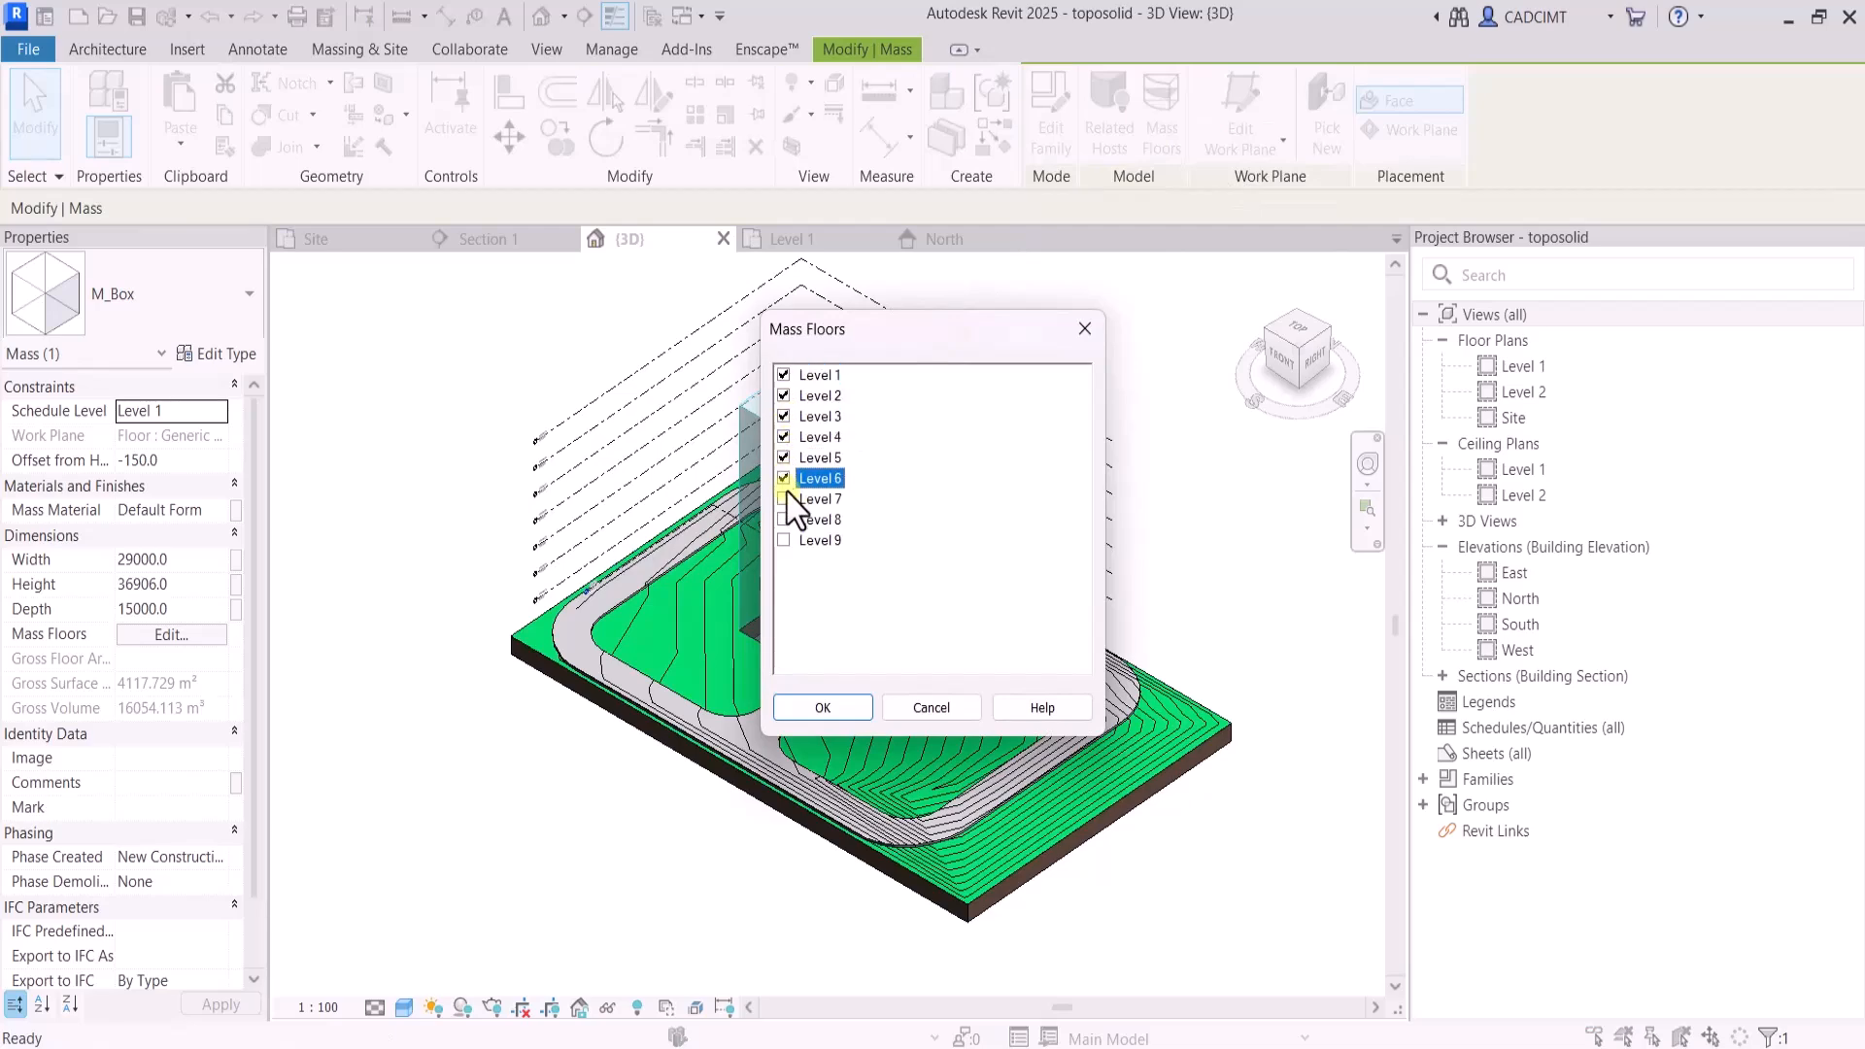
pyautogui.click(784, 498)
pyautogui.click(784, 519)
pyautogui.click(823, 708)
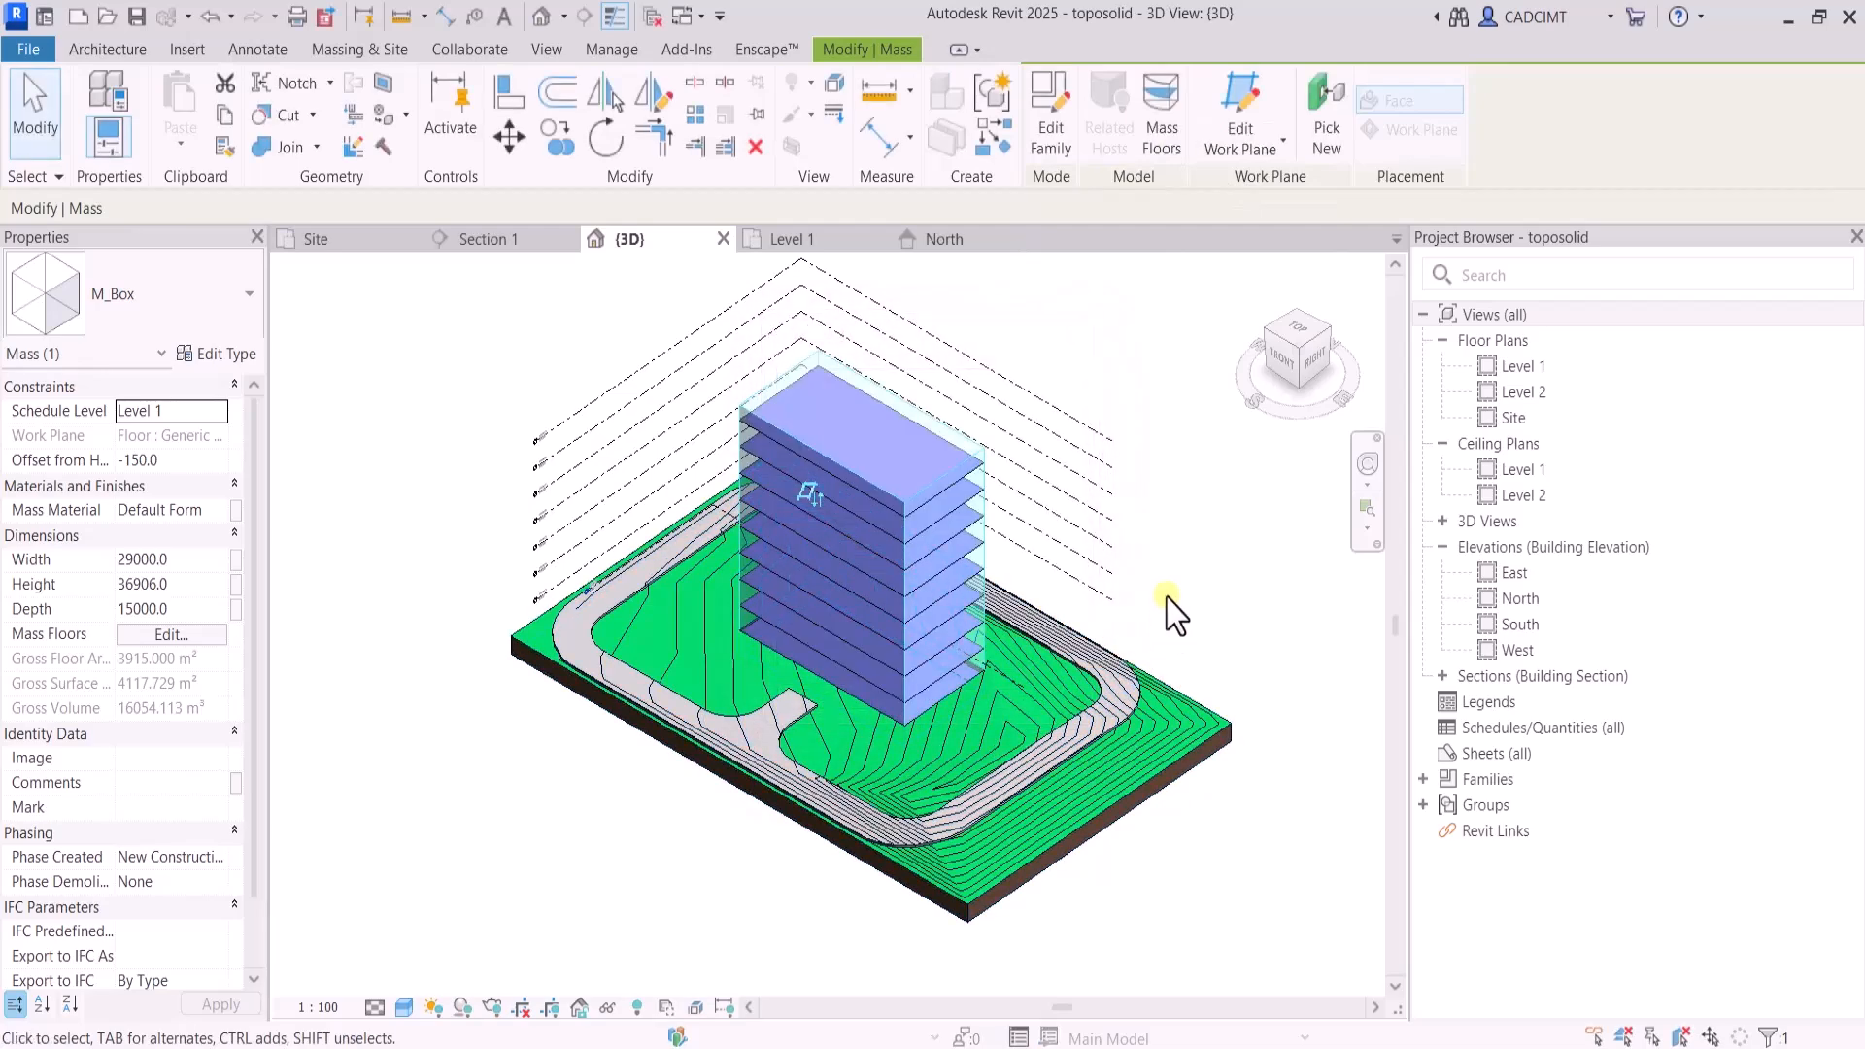
pyautogui.click(1204, 561)
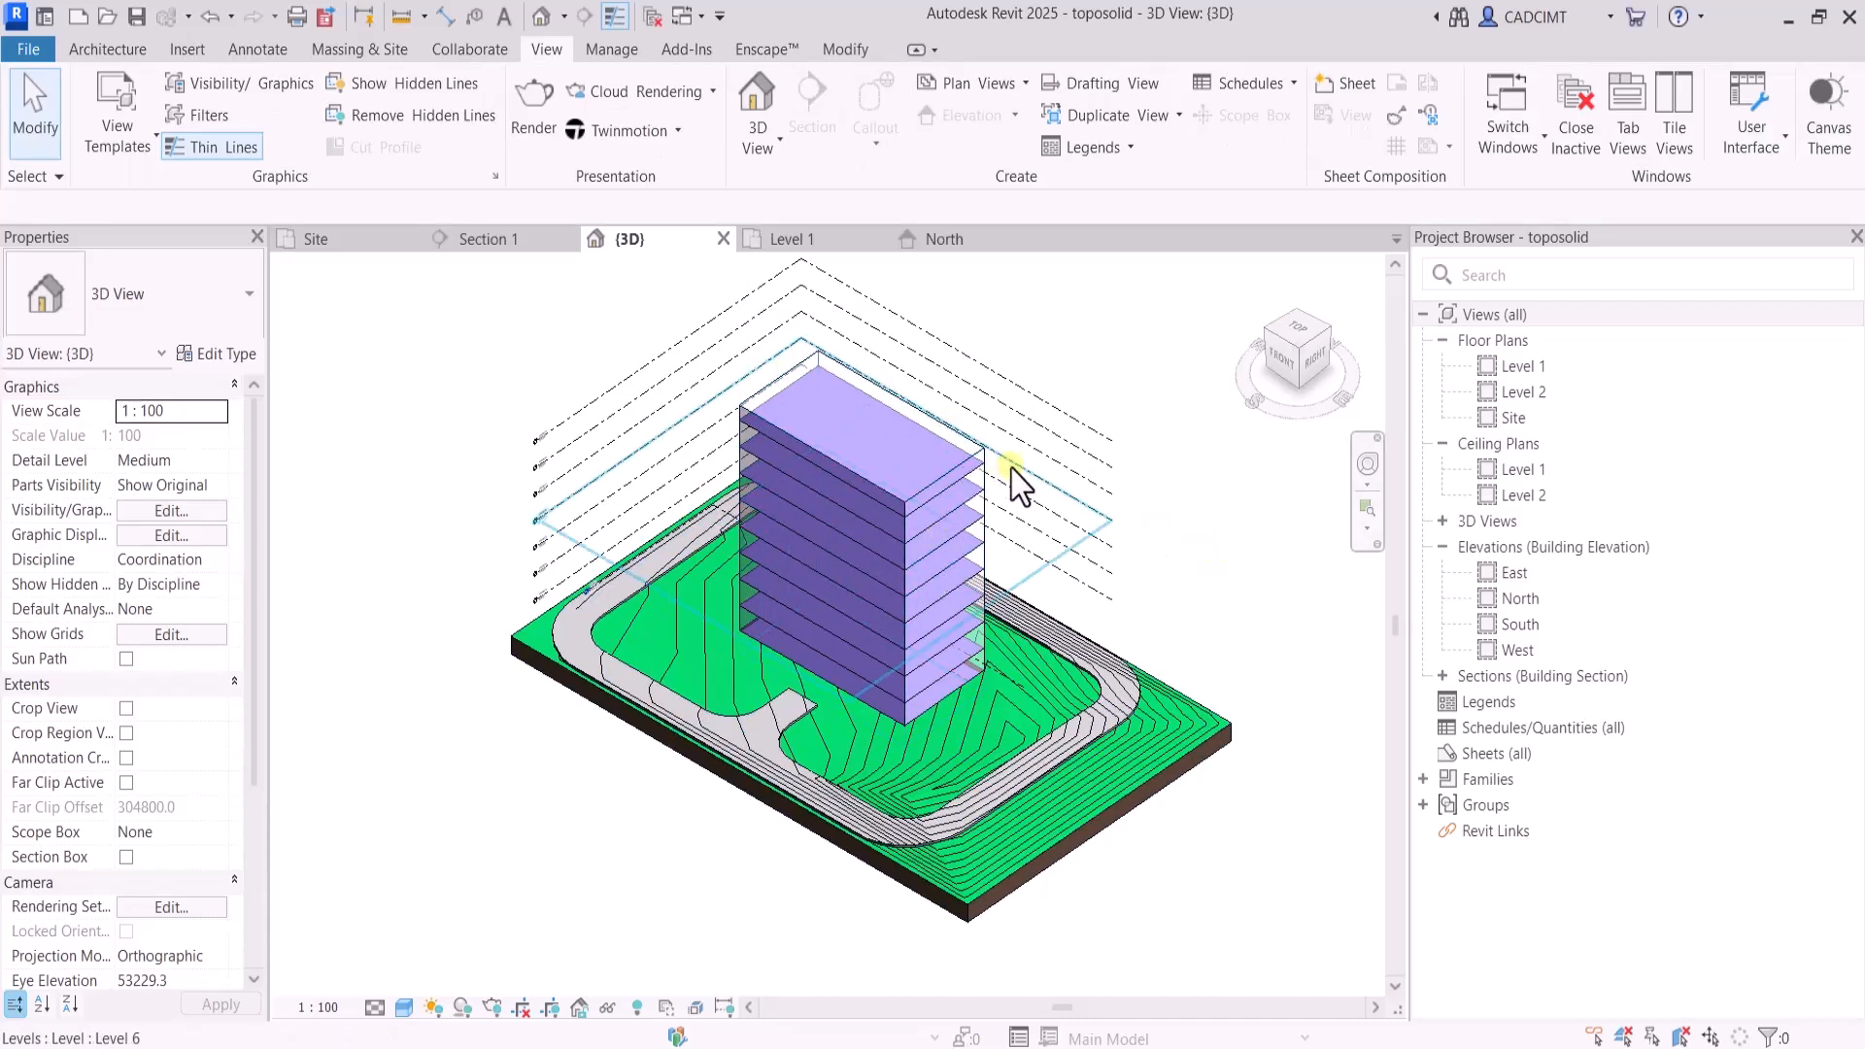
# Inspect the properties of the topmost mass floor
pyautogui.scroll(5, 977, 481)
pyautogui.click(929, 471)
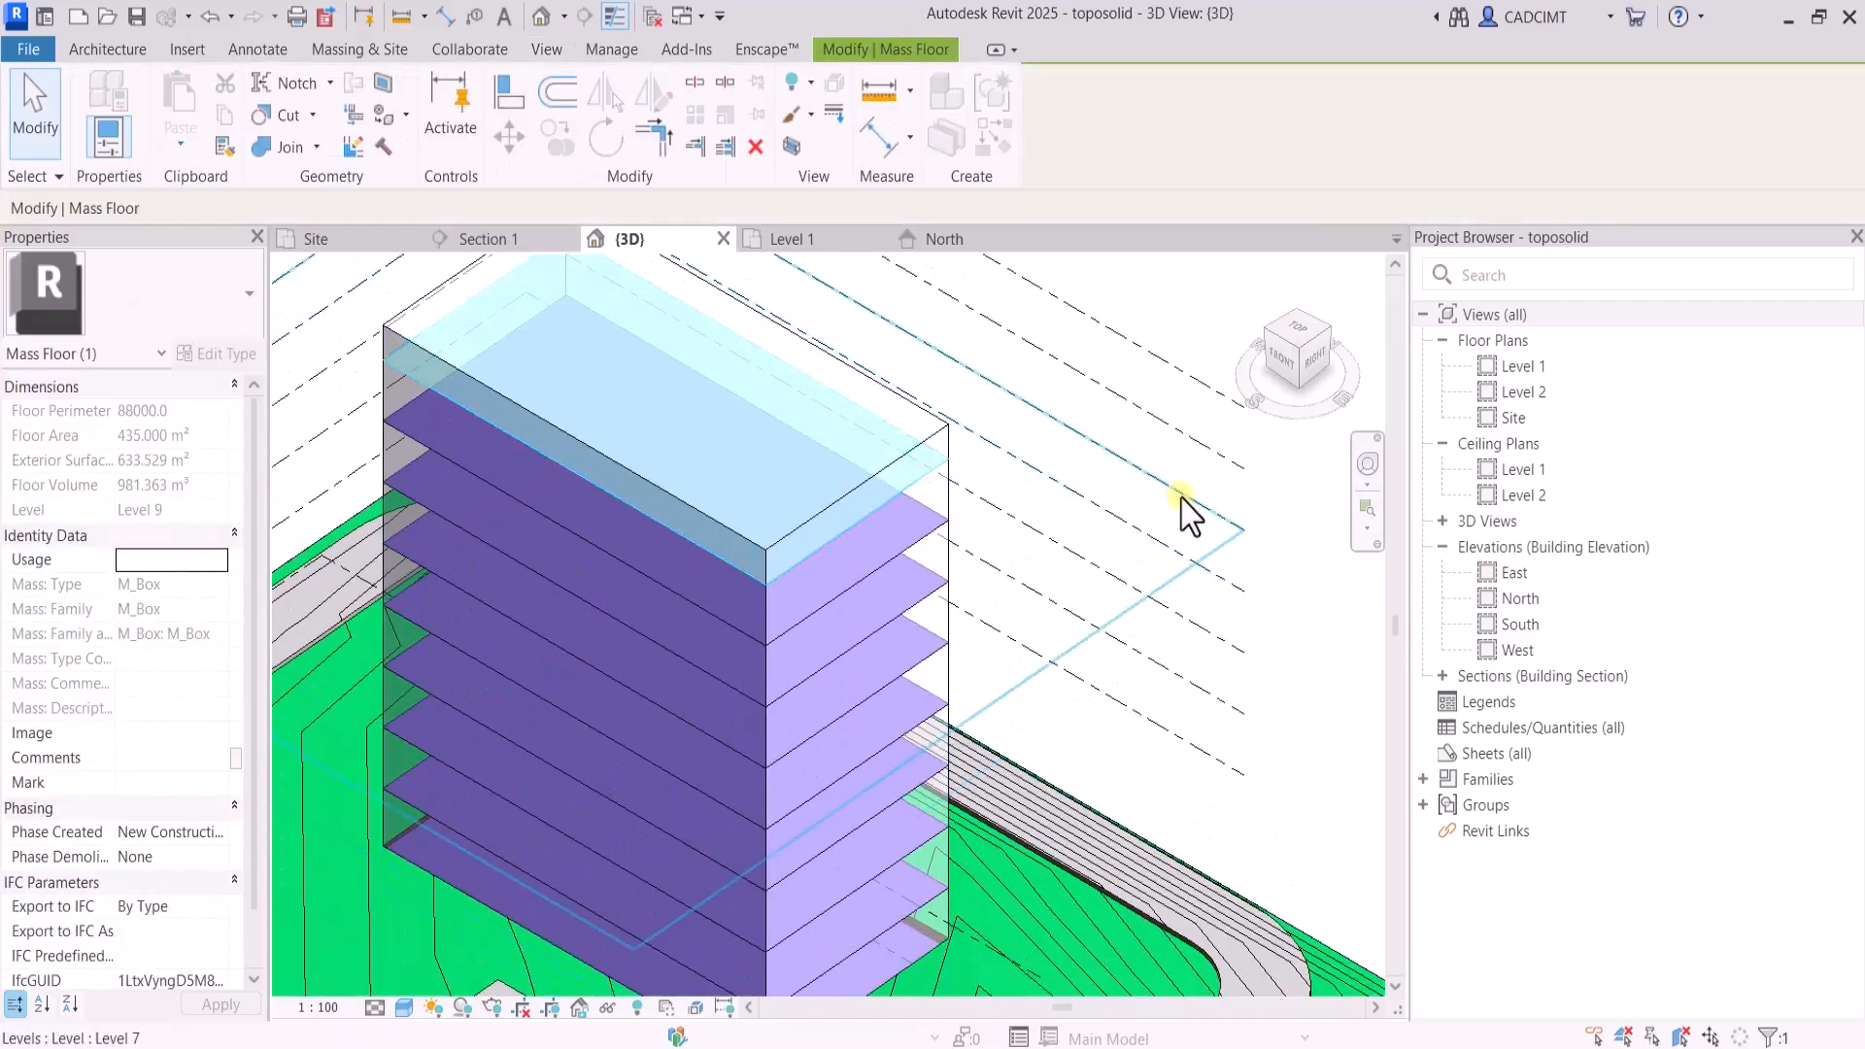
pyautogui.click(1179, 494)
# Try stretching the mass box to a depth of about 17565 mm, and undo the change
pyautogui.click(951, 430)
pyautogui.click(1052, 457)
pyautogui.scroll(-3, 1052, 457)
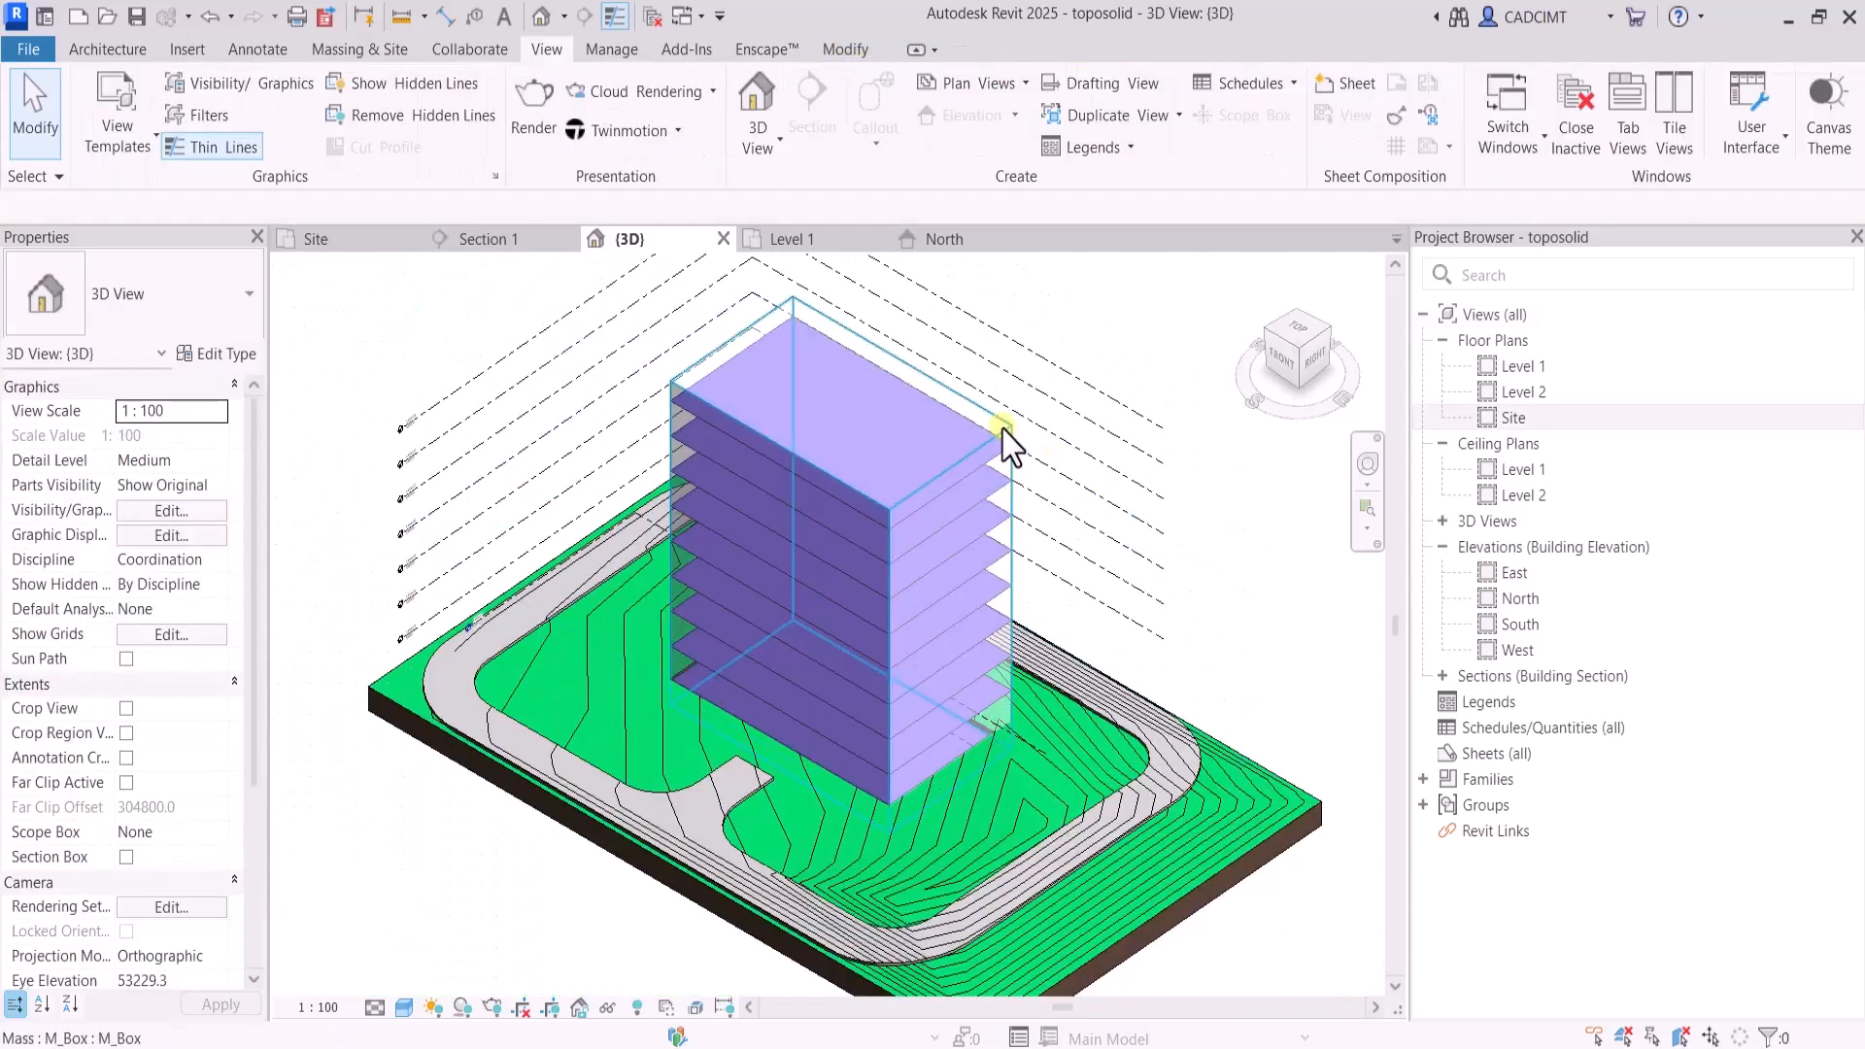
pyautogui.click(1006, 445)
pyautogui.click(1023, 393)
pyautogui.click(1009, 422)
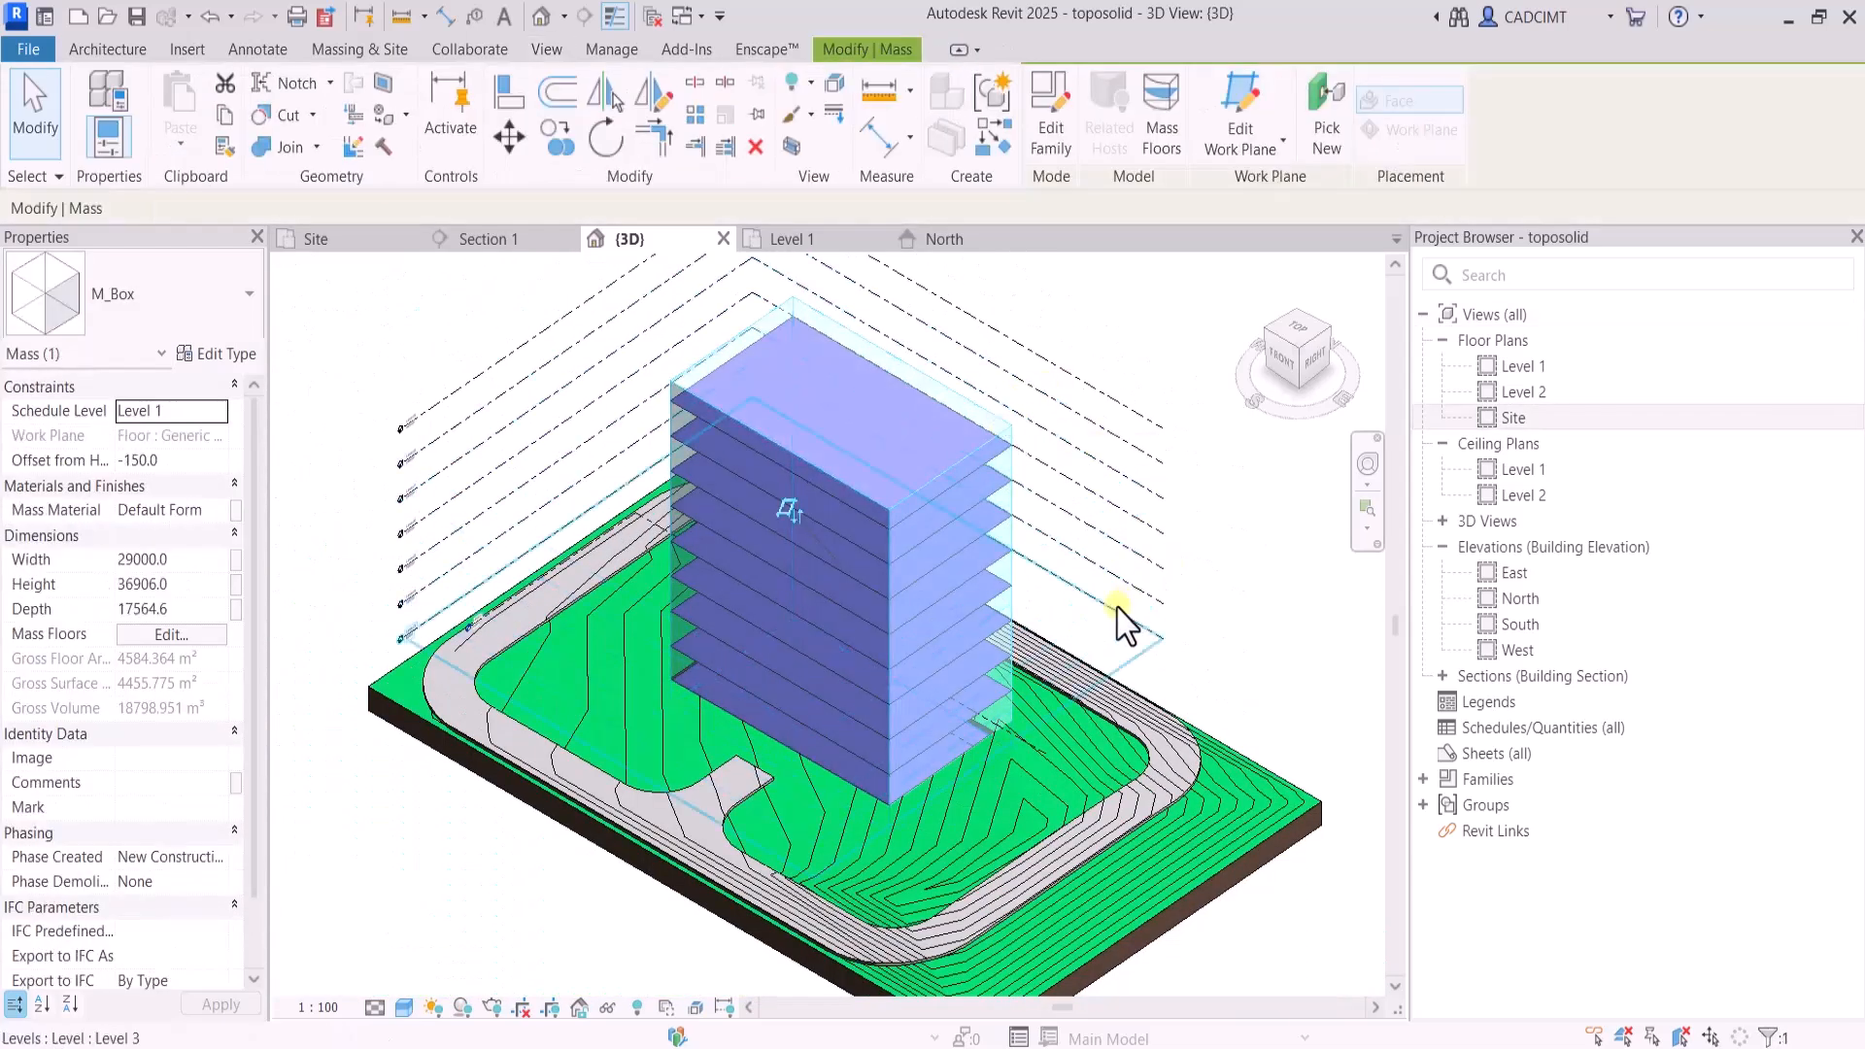
pyautogui.press('Escape')
pyautogui.scroll(-2, 1080, 767)
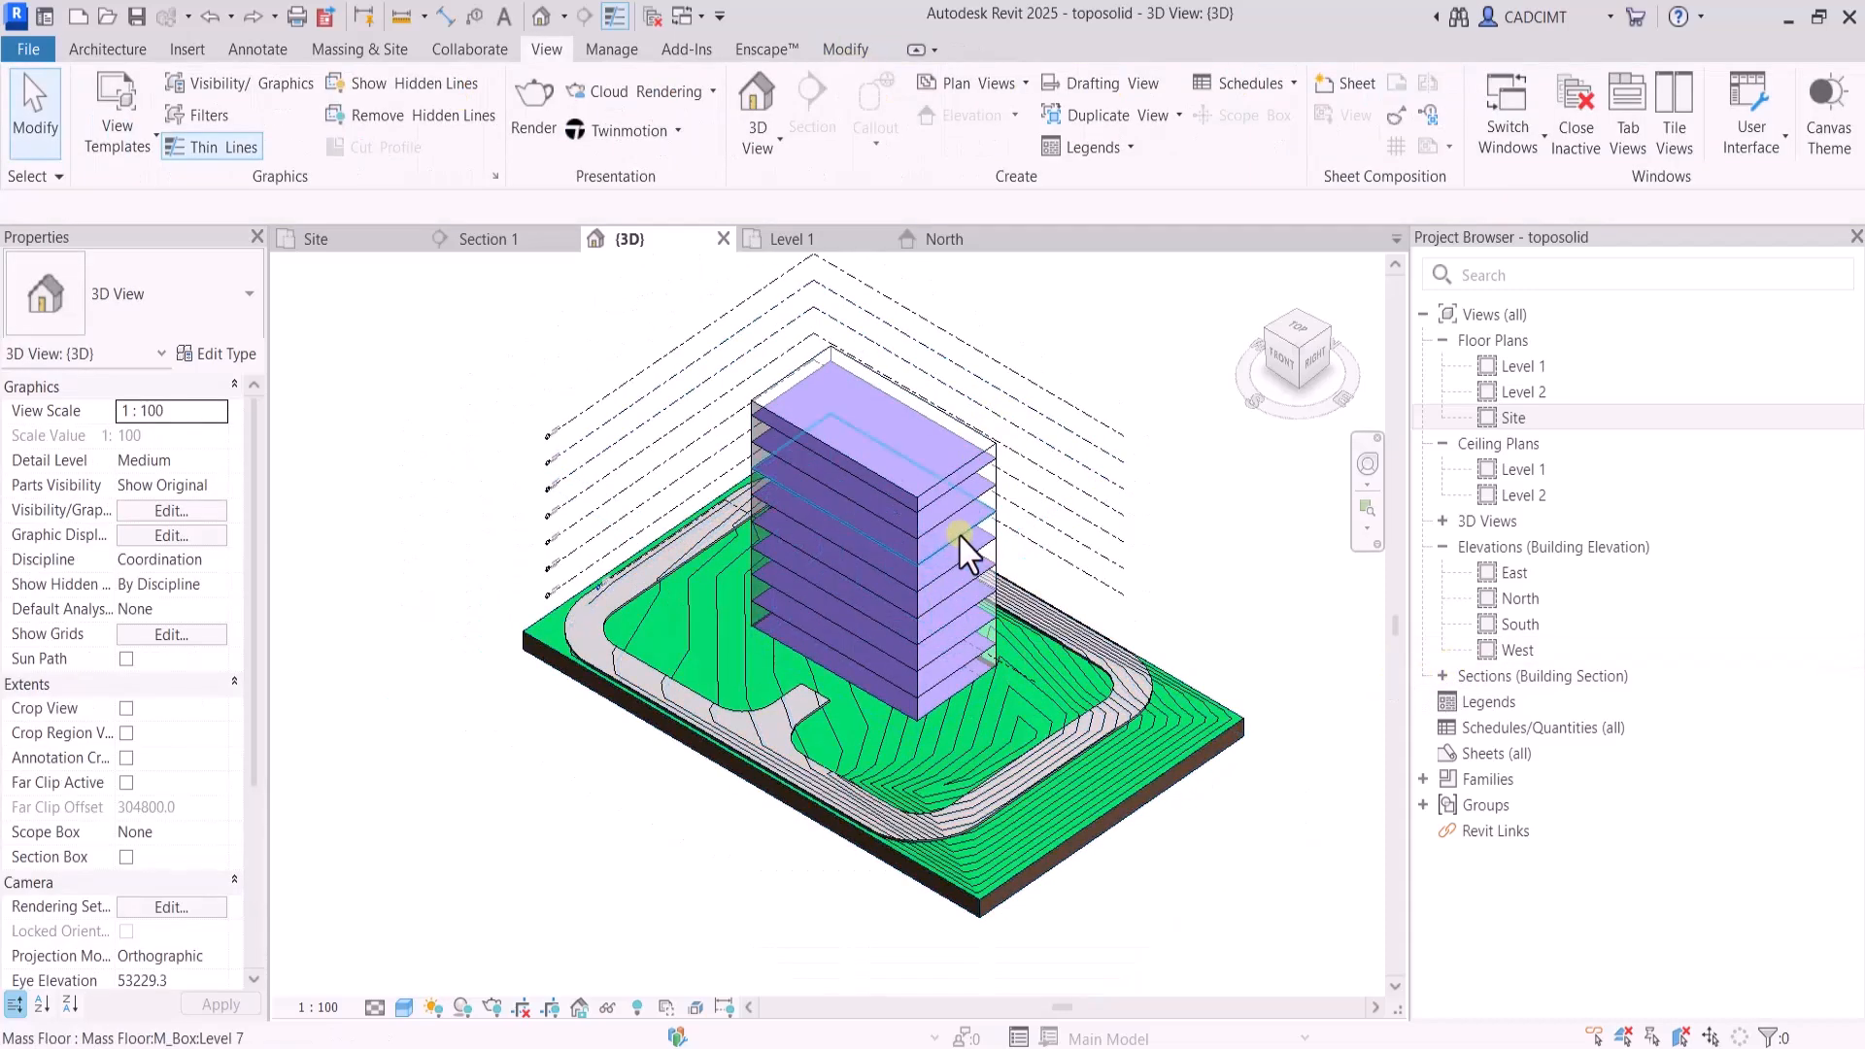
# Turn on shadows in the 3D view and set the sun to a Still study at 08:36, viewing the cast shadow
pyautogui.scroll(2, 962, 530)
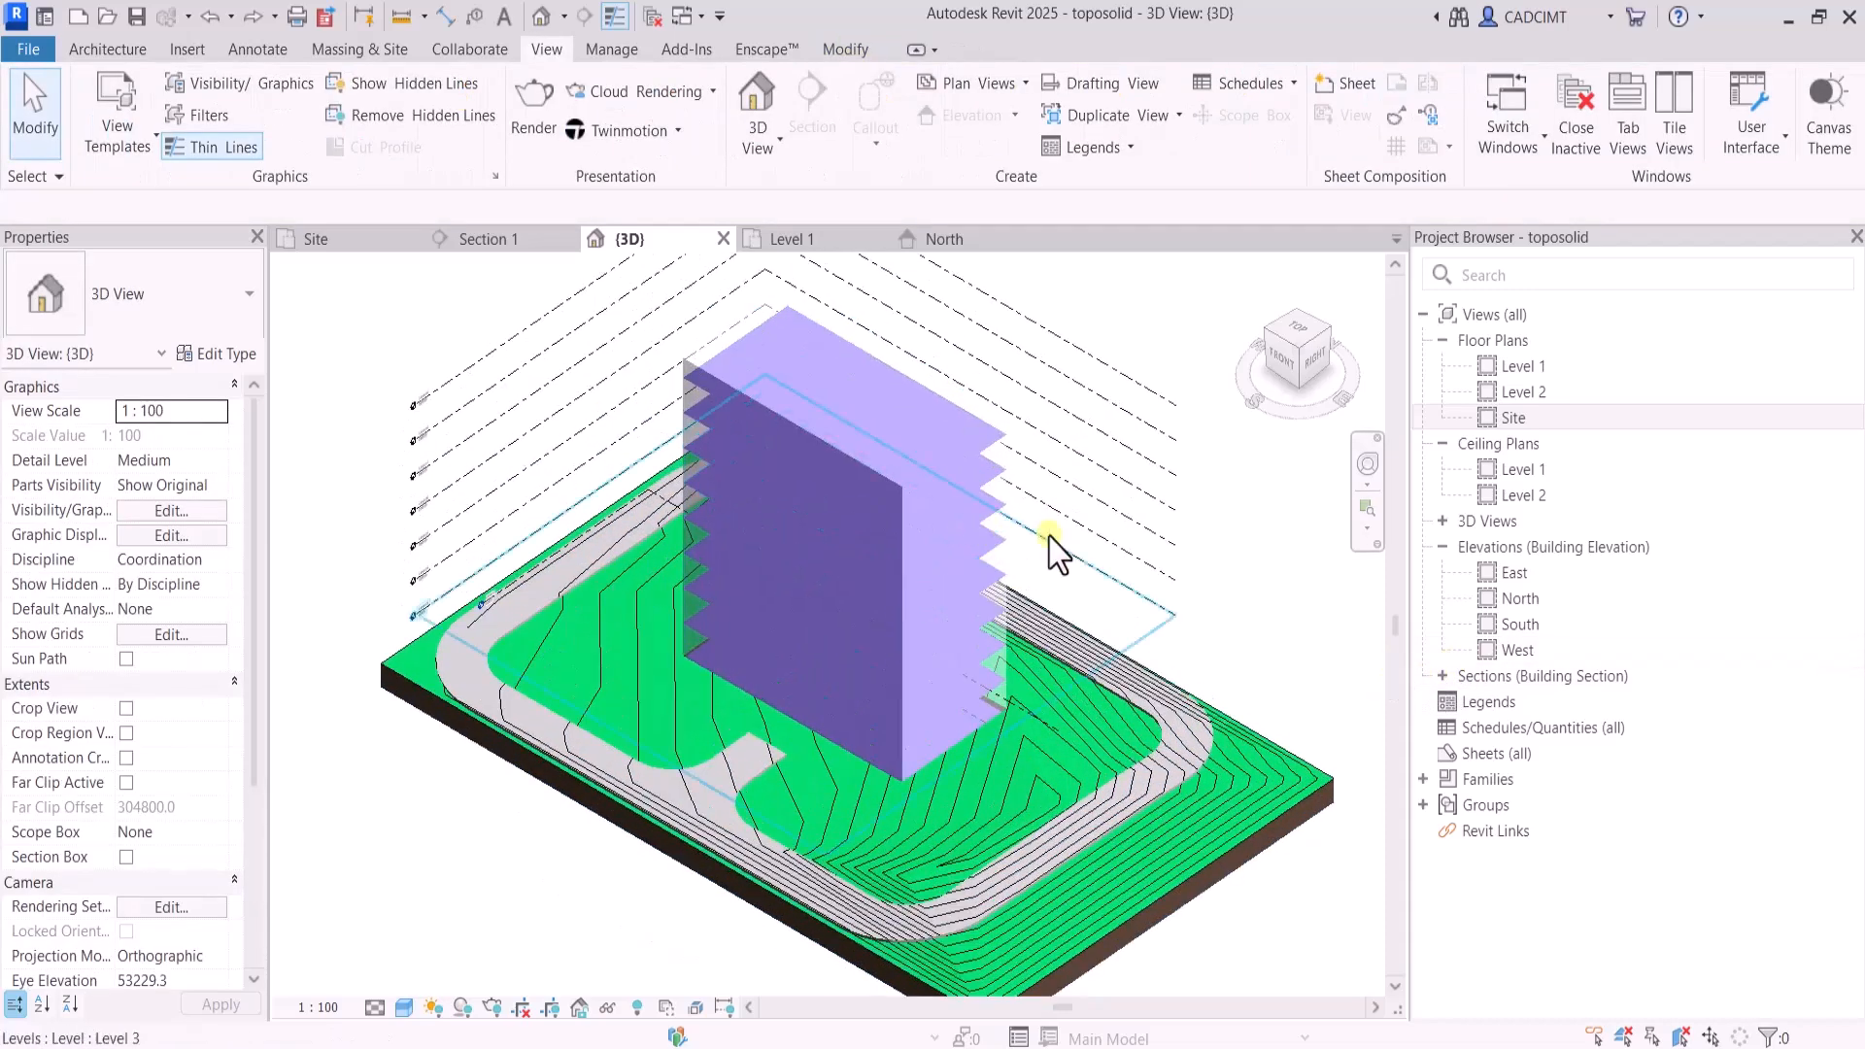
pyautogui.click(461, 1008)
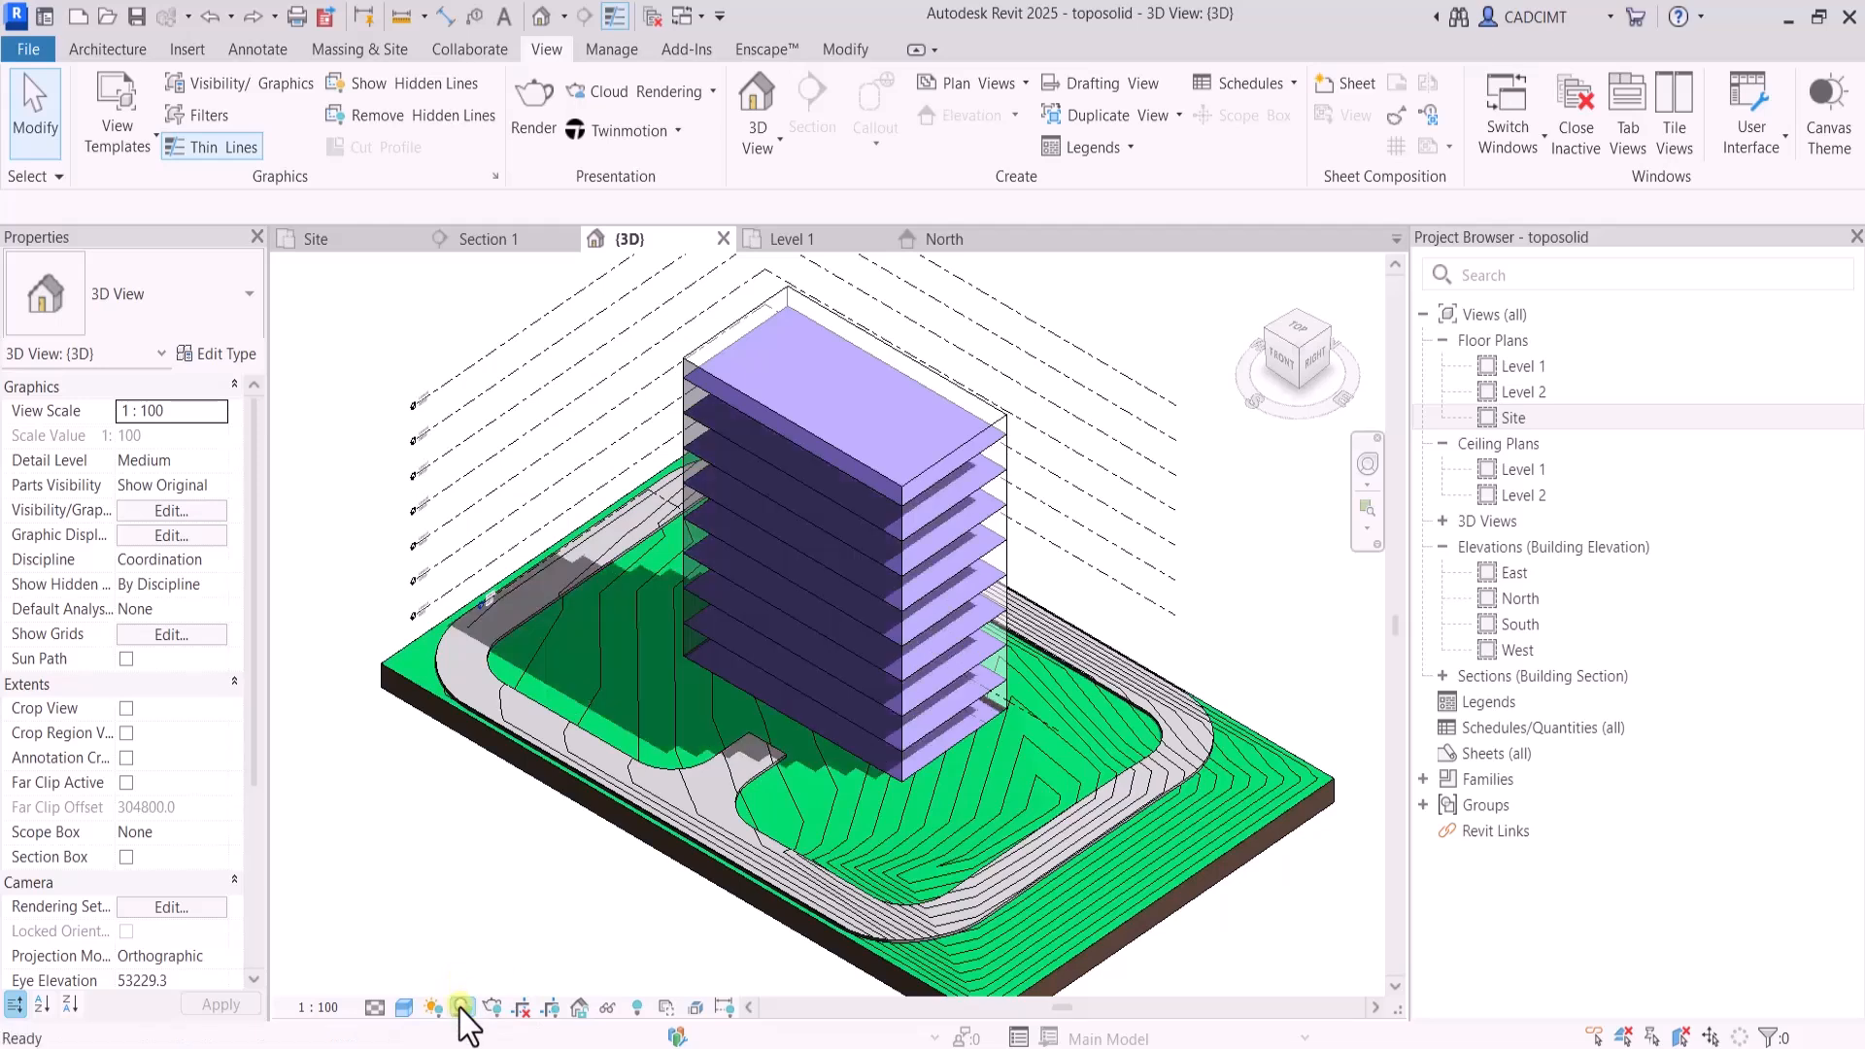
pyautogui.click(433, 1008)
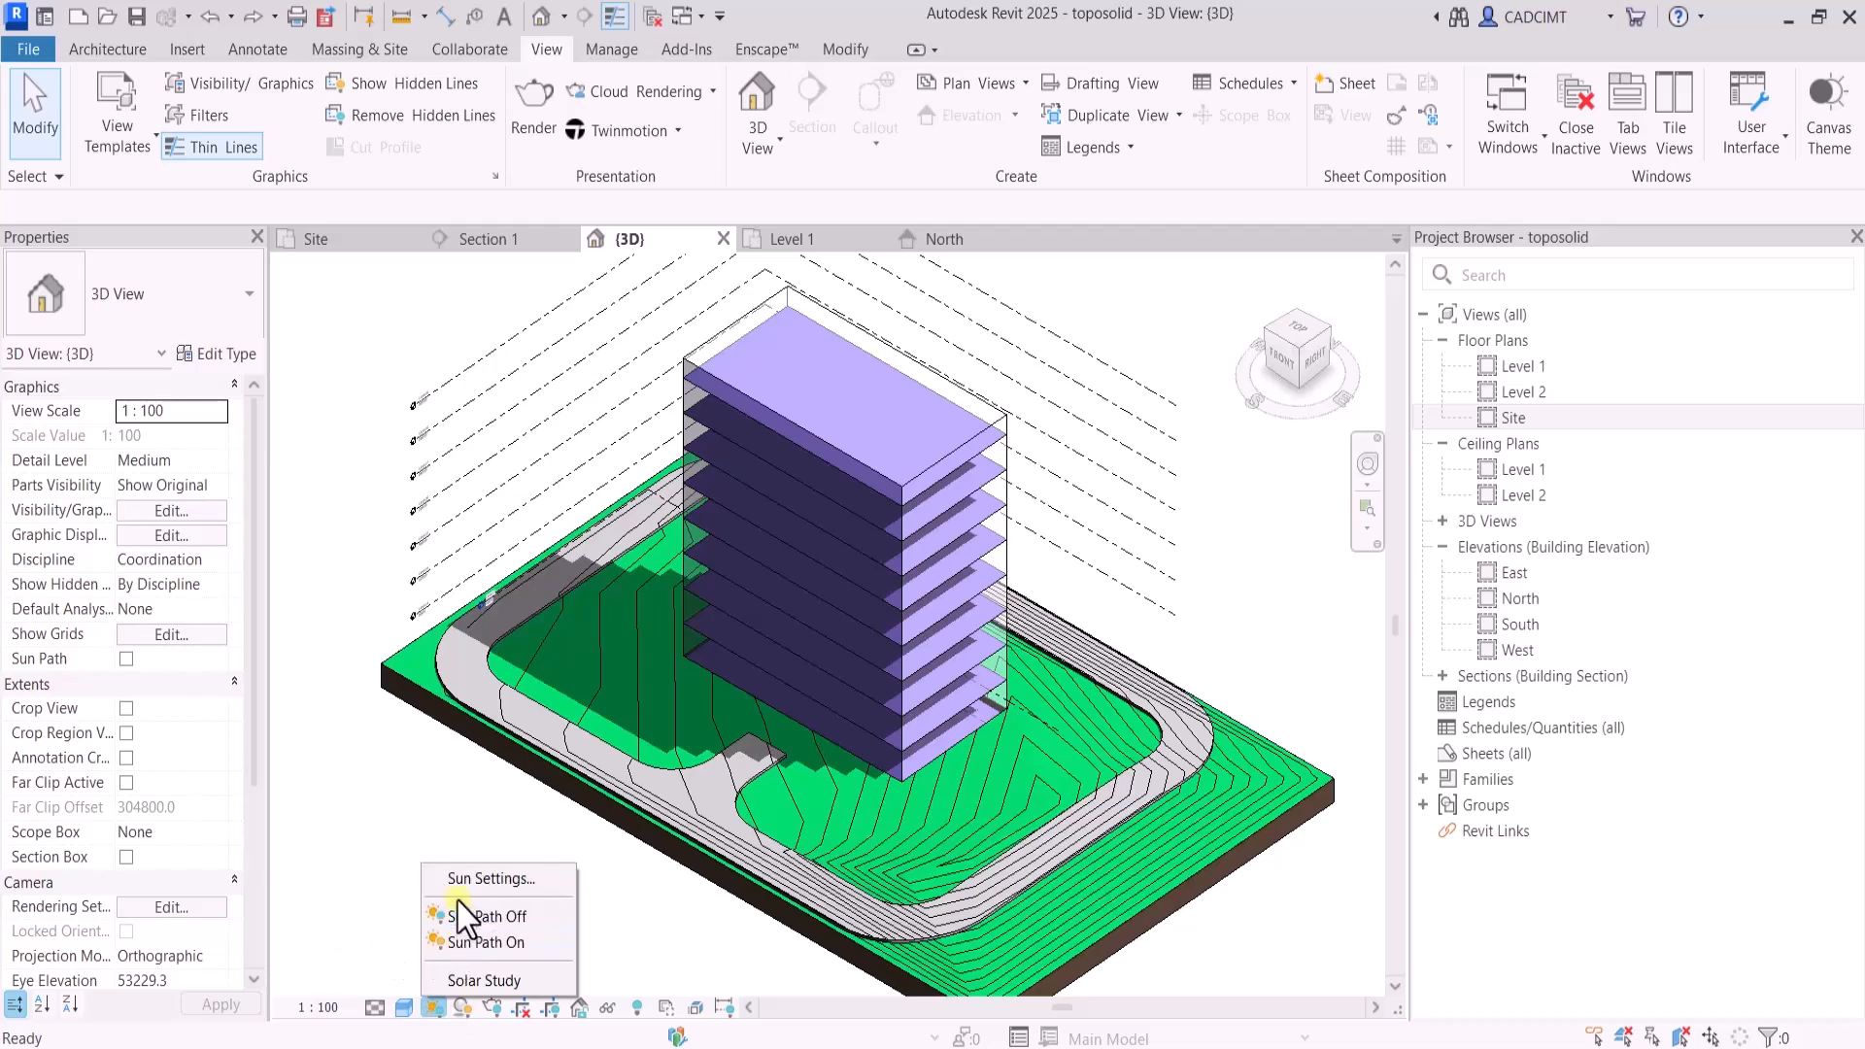
pyautogui.click(478, 880)
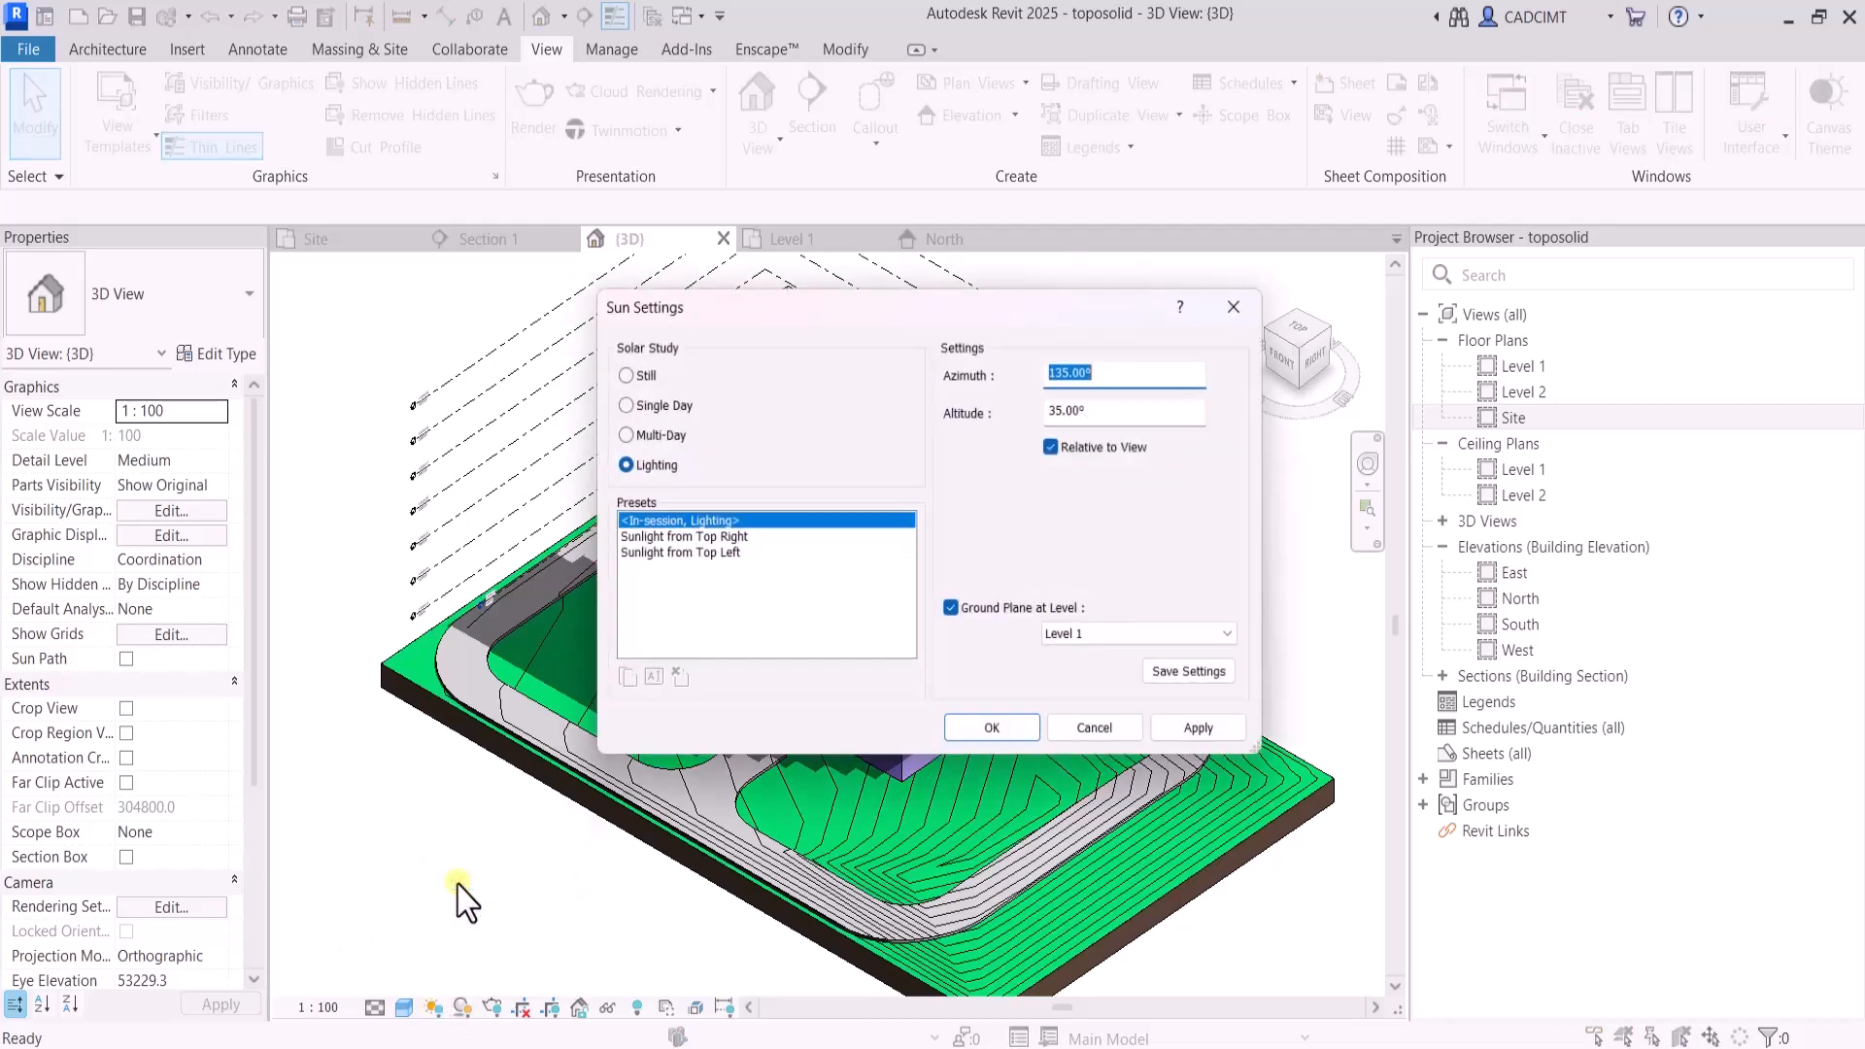
pyautogui.click(616, 371)
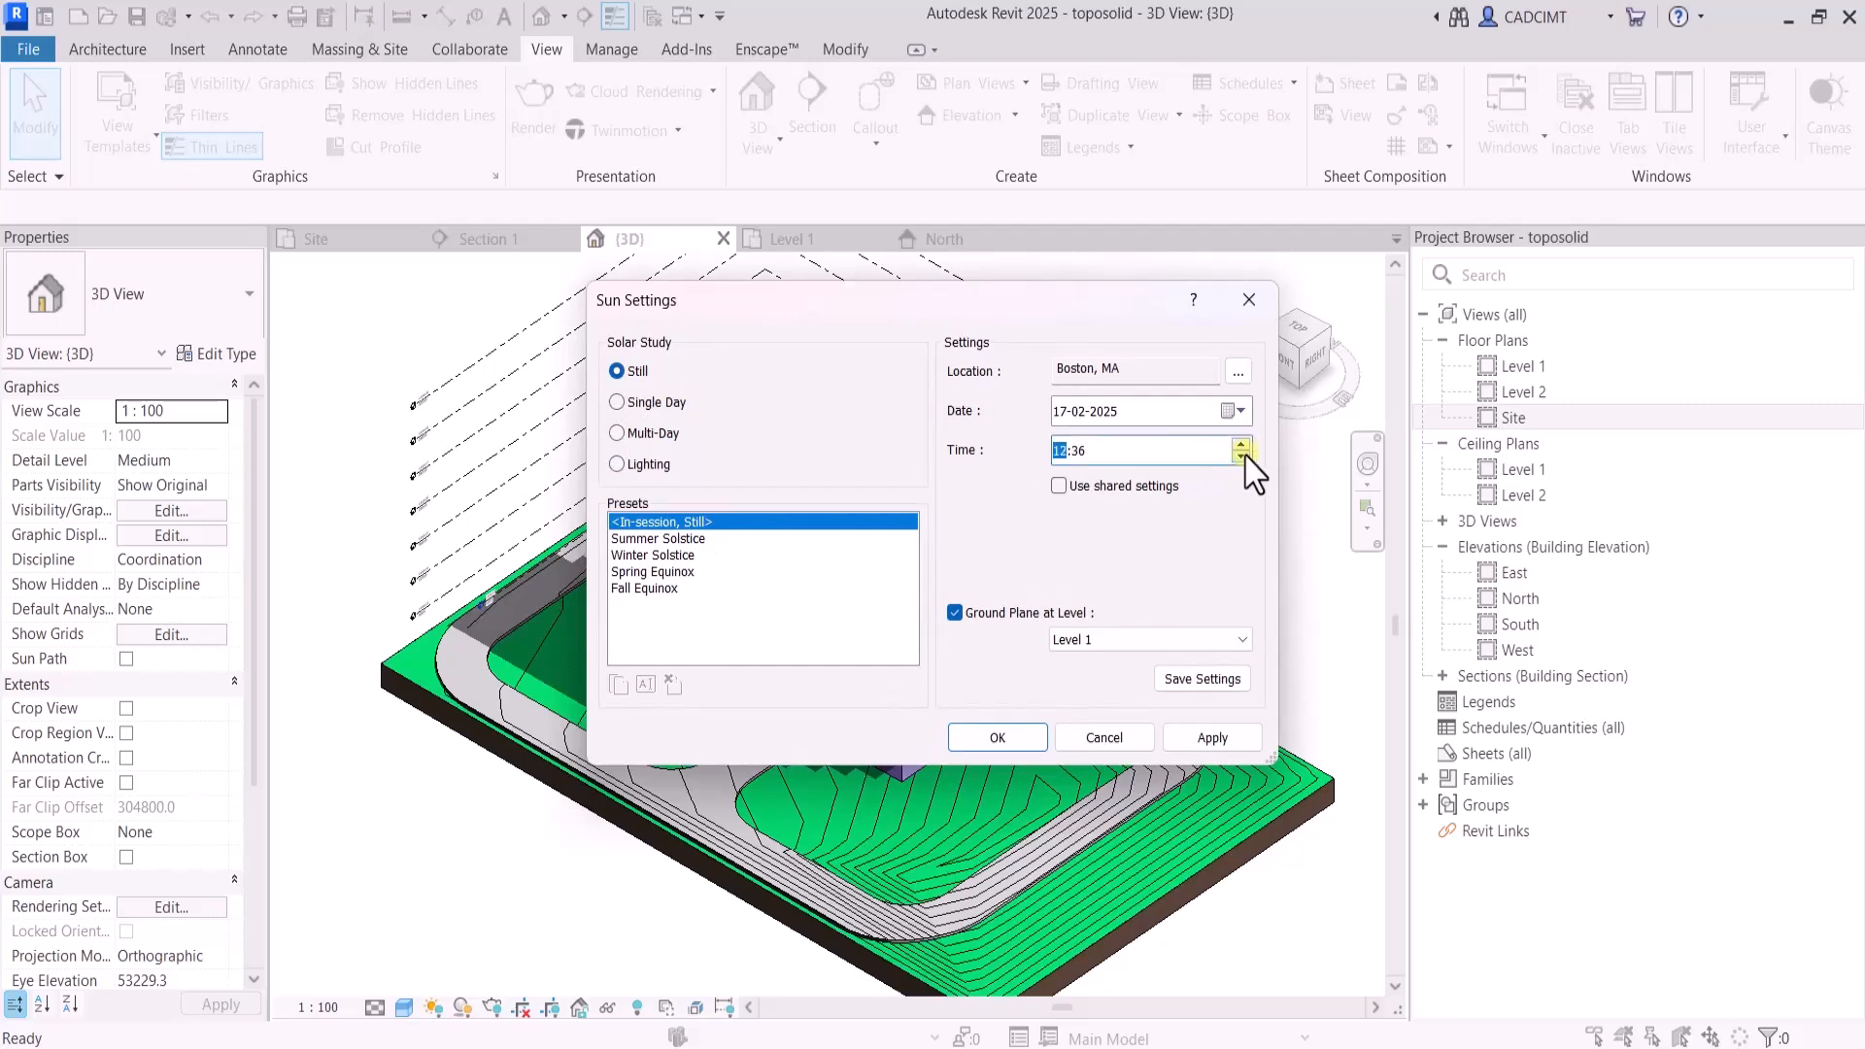
pyautogui.click(1209, 741)
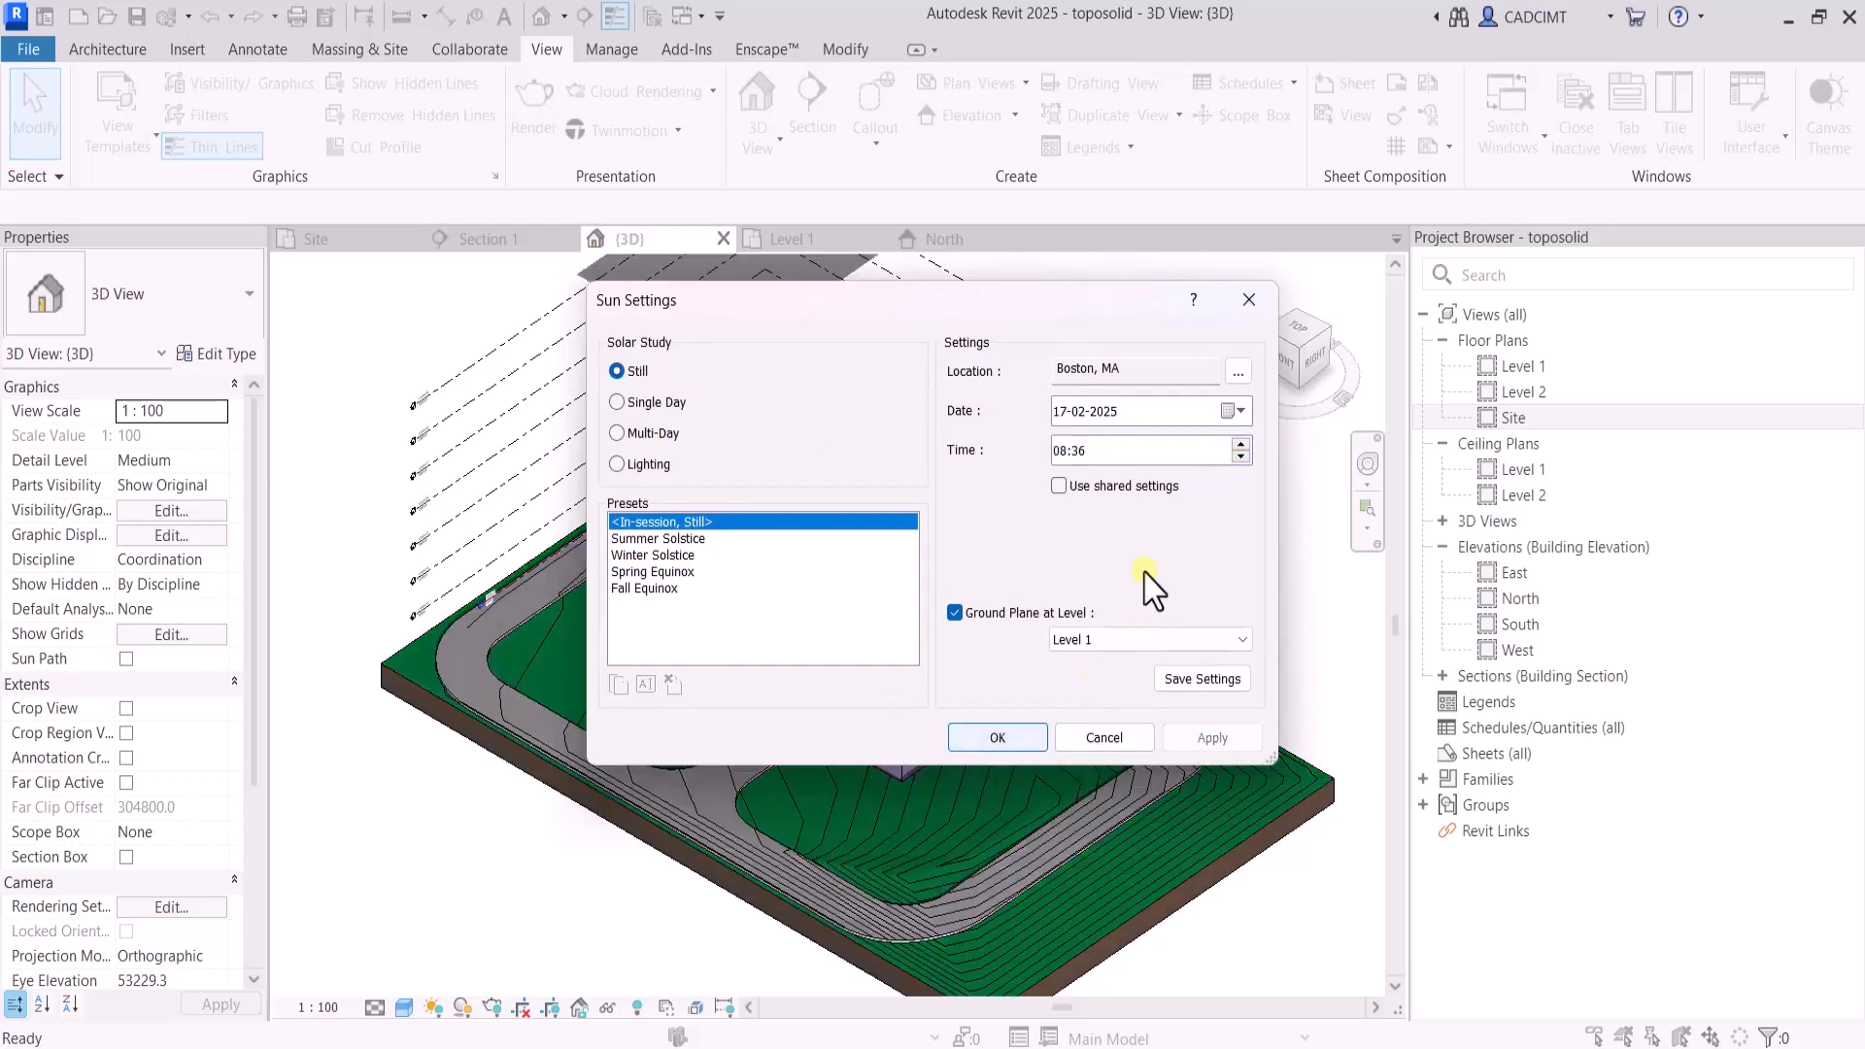
pyautogui.click(1017, 738)
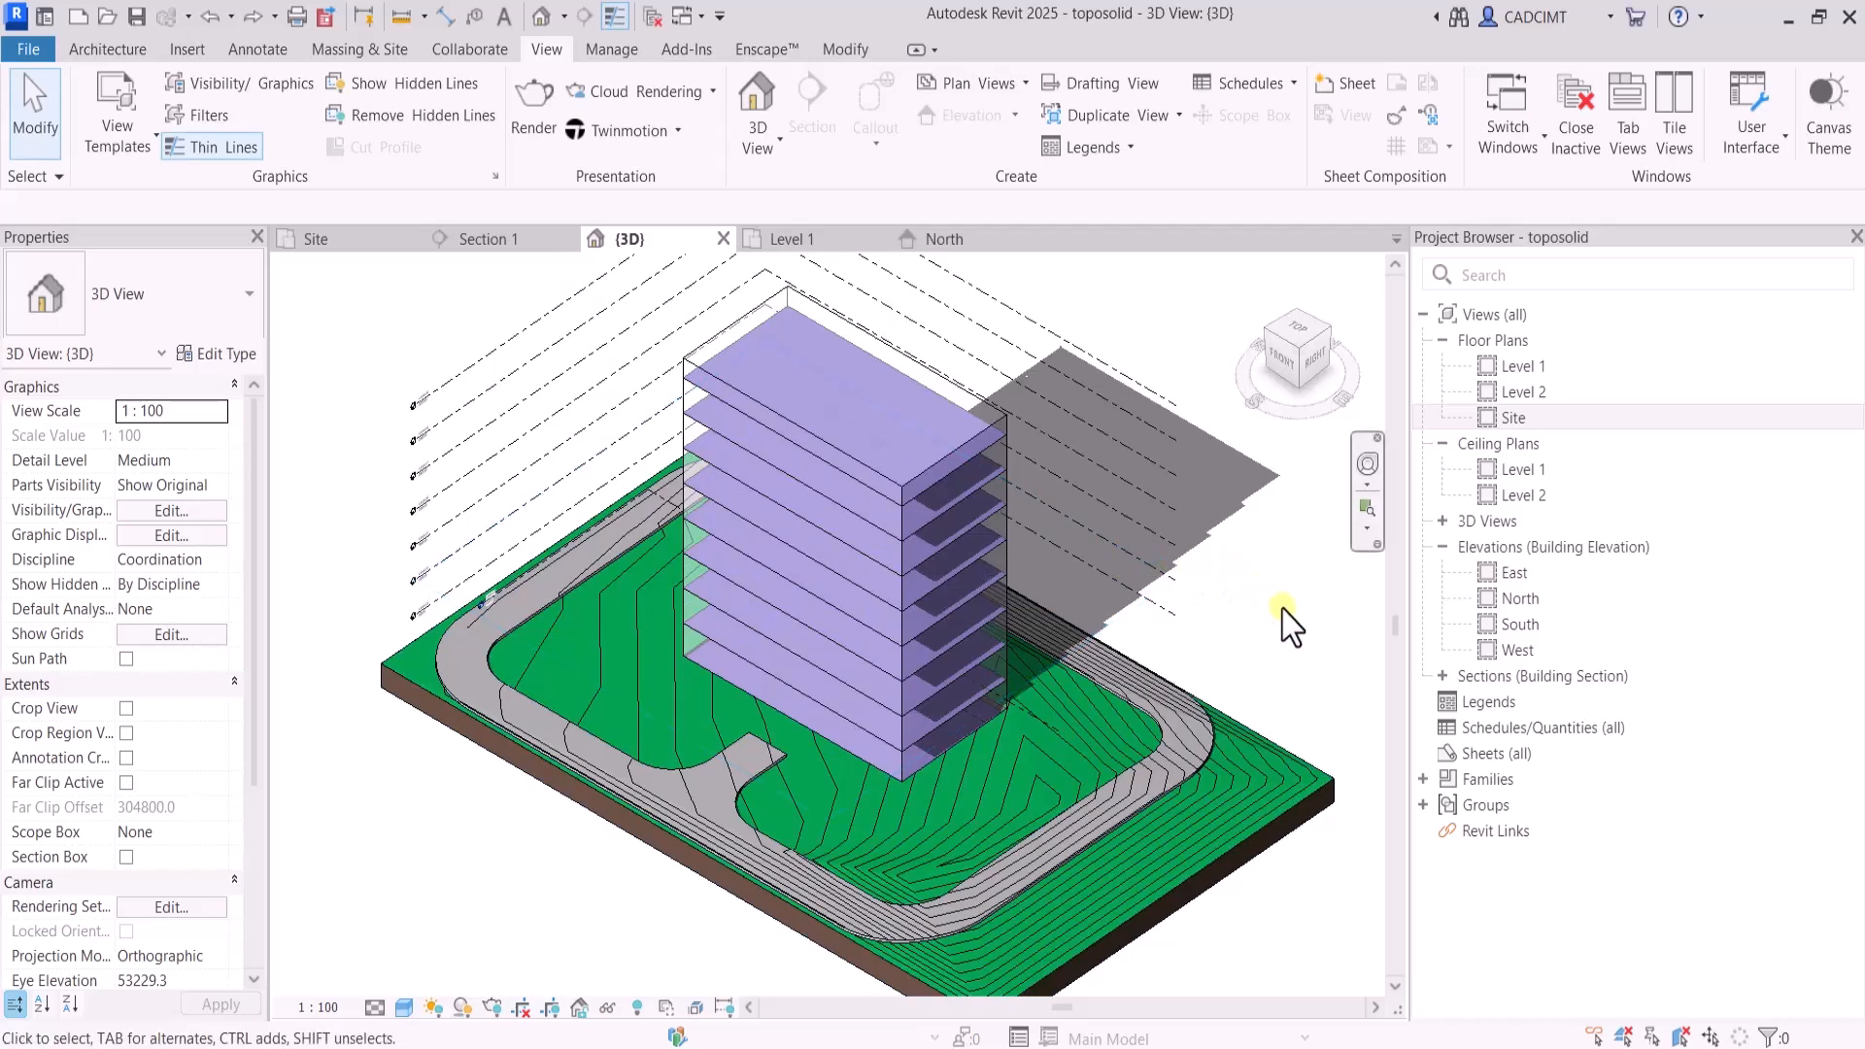
pyautogui.click(1268, 331)
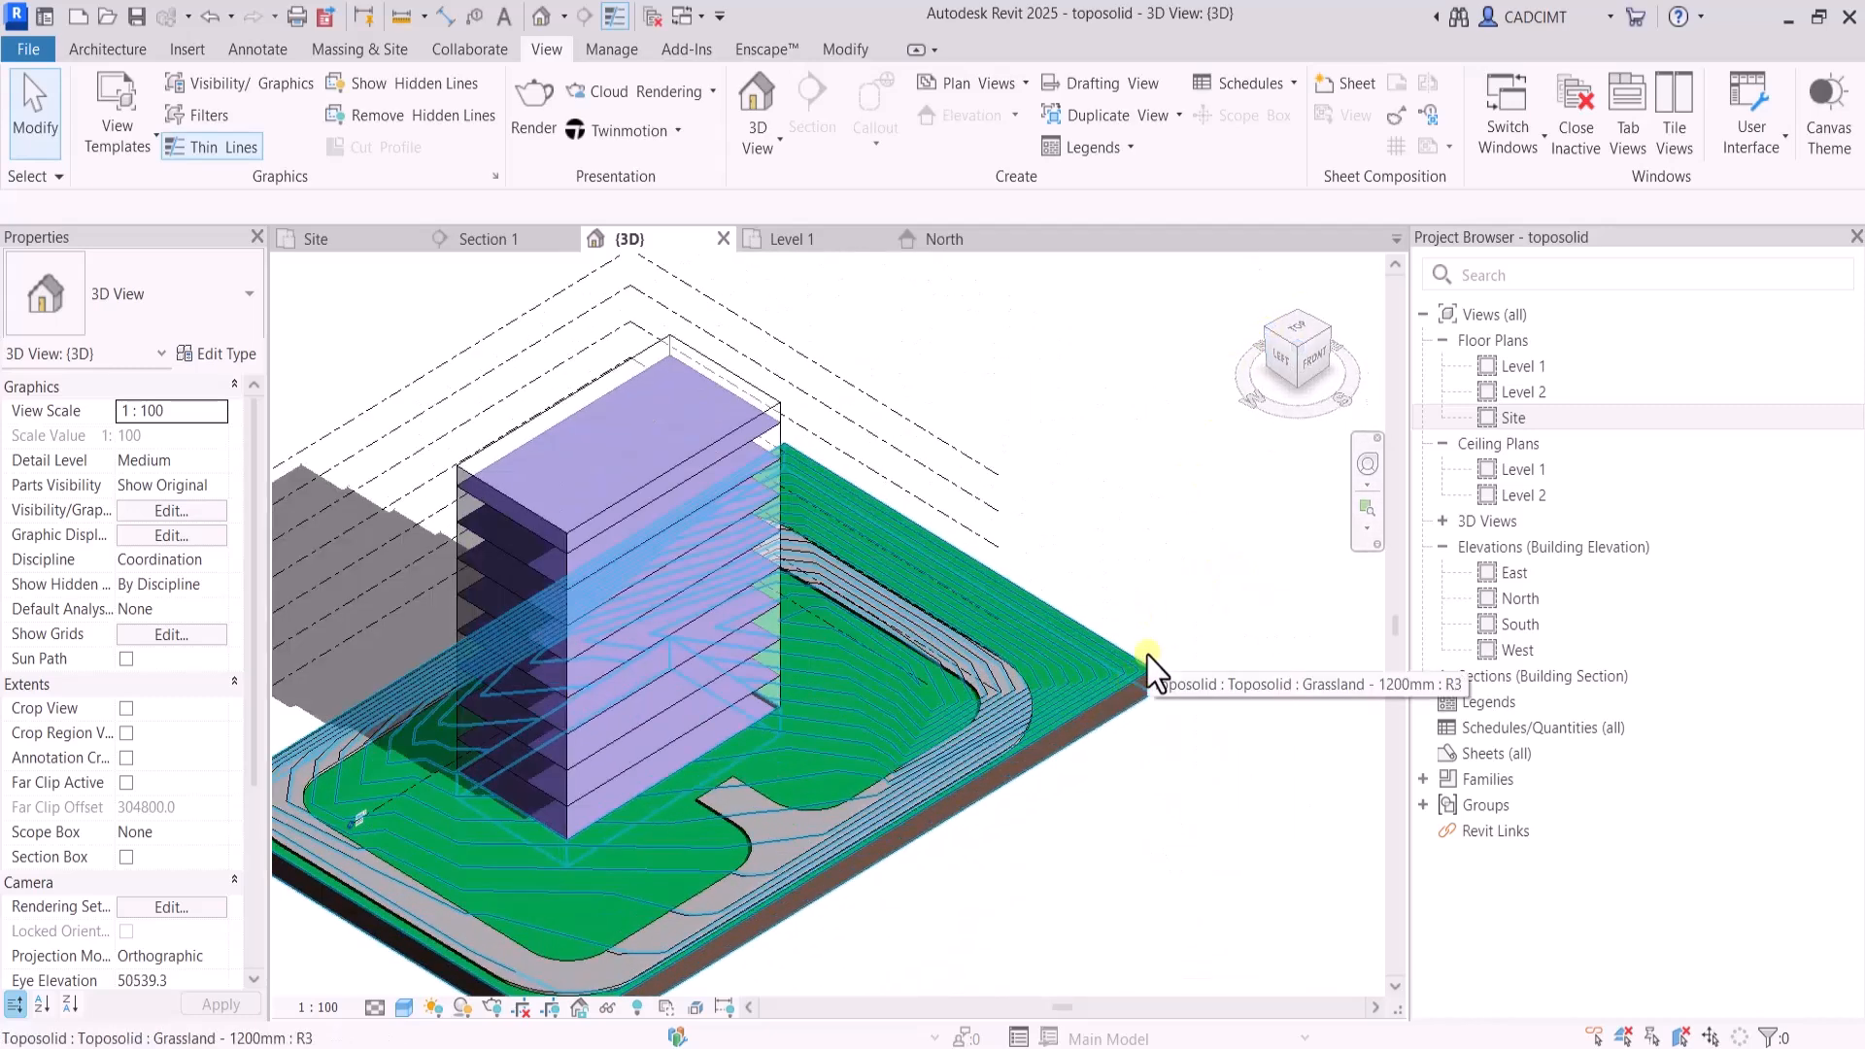
# In the Site floor plan, place four M_RPC Tree - Deciduous Golden Chain - 5.5 Meters components along the road loop's inner west edge
pyautogui.doubleClick(1513, 418)
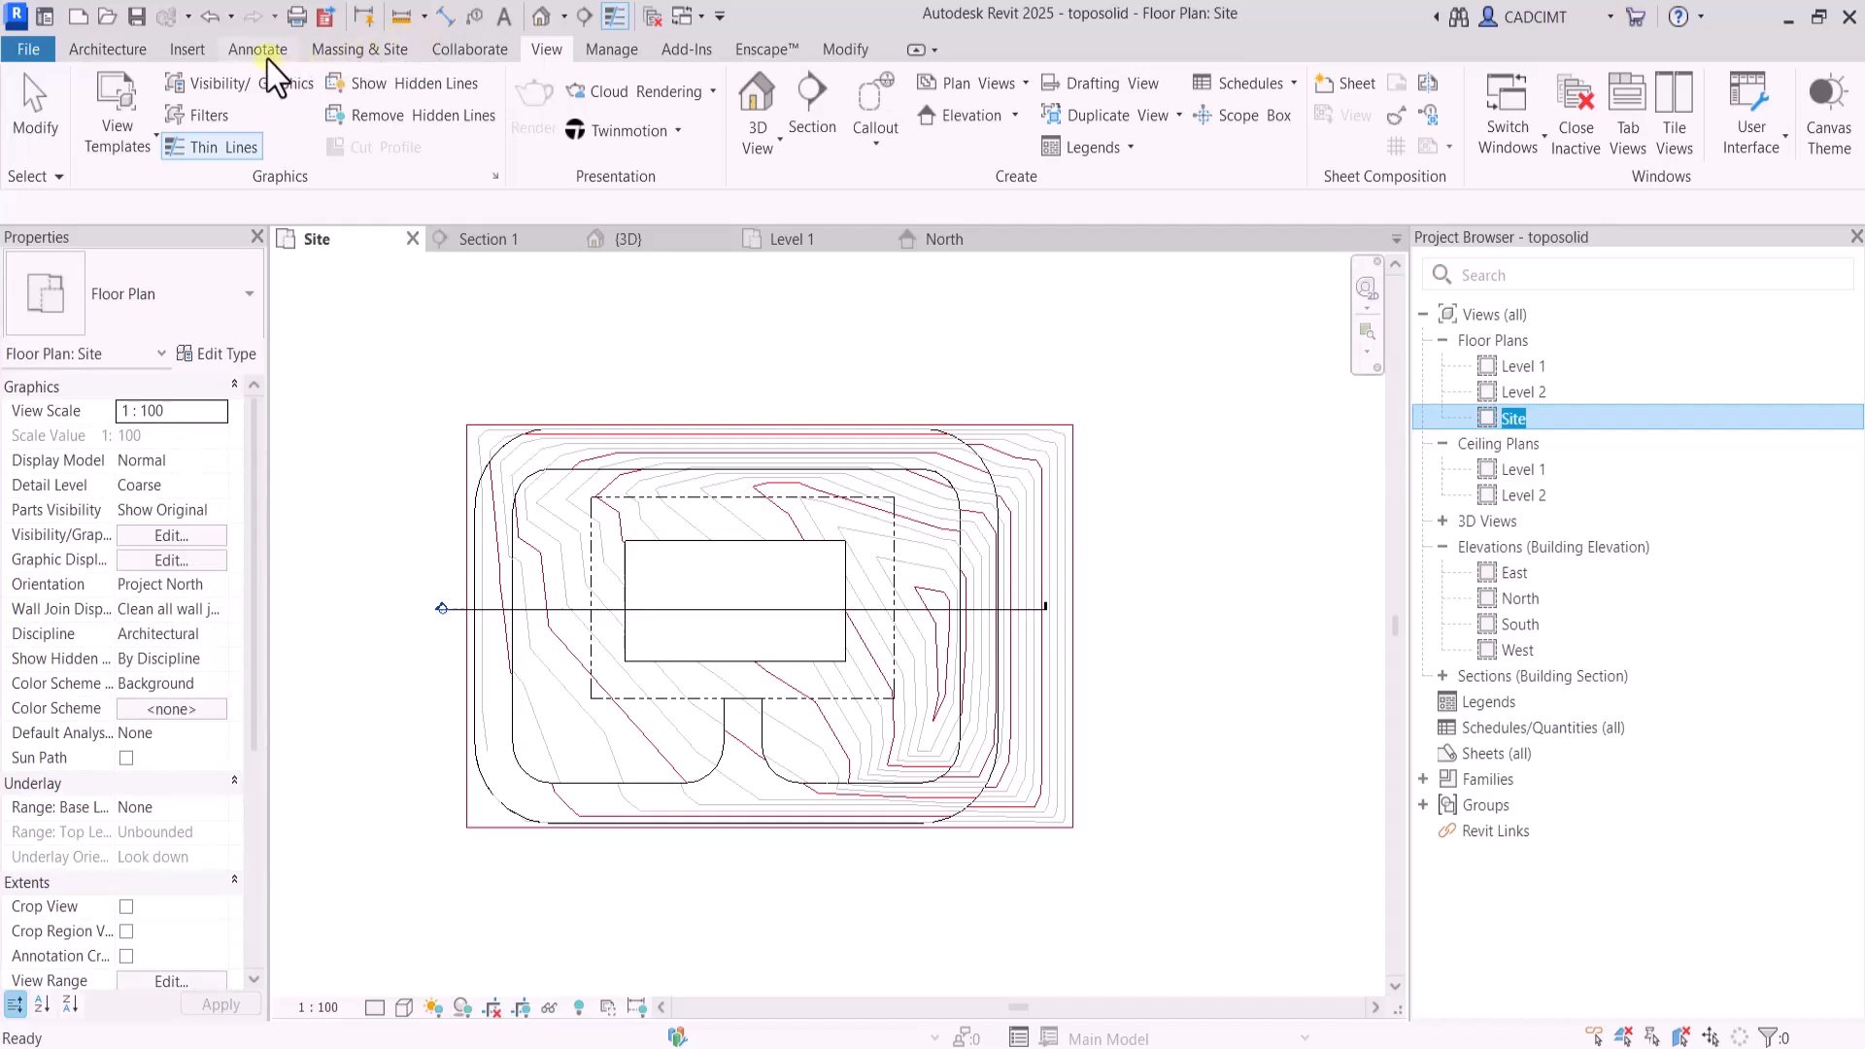
pyautogui.click(385, 50)
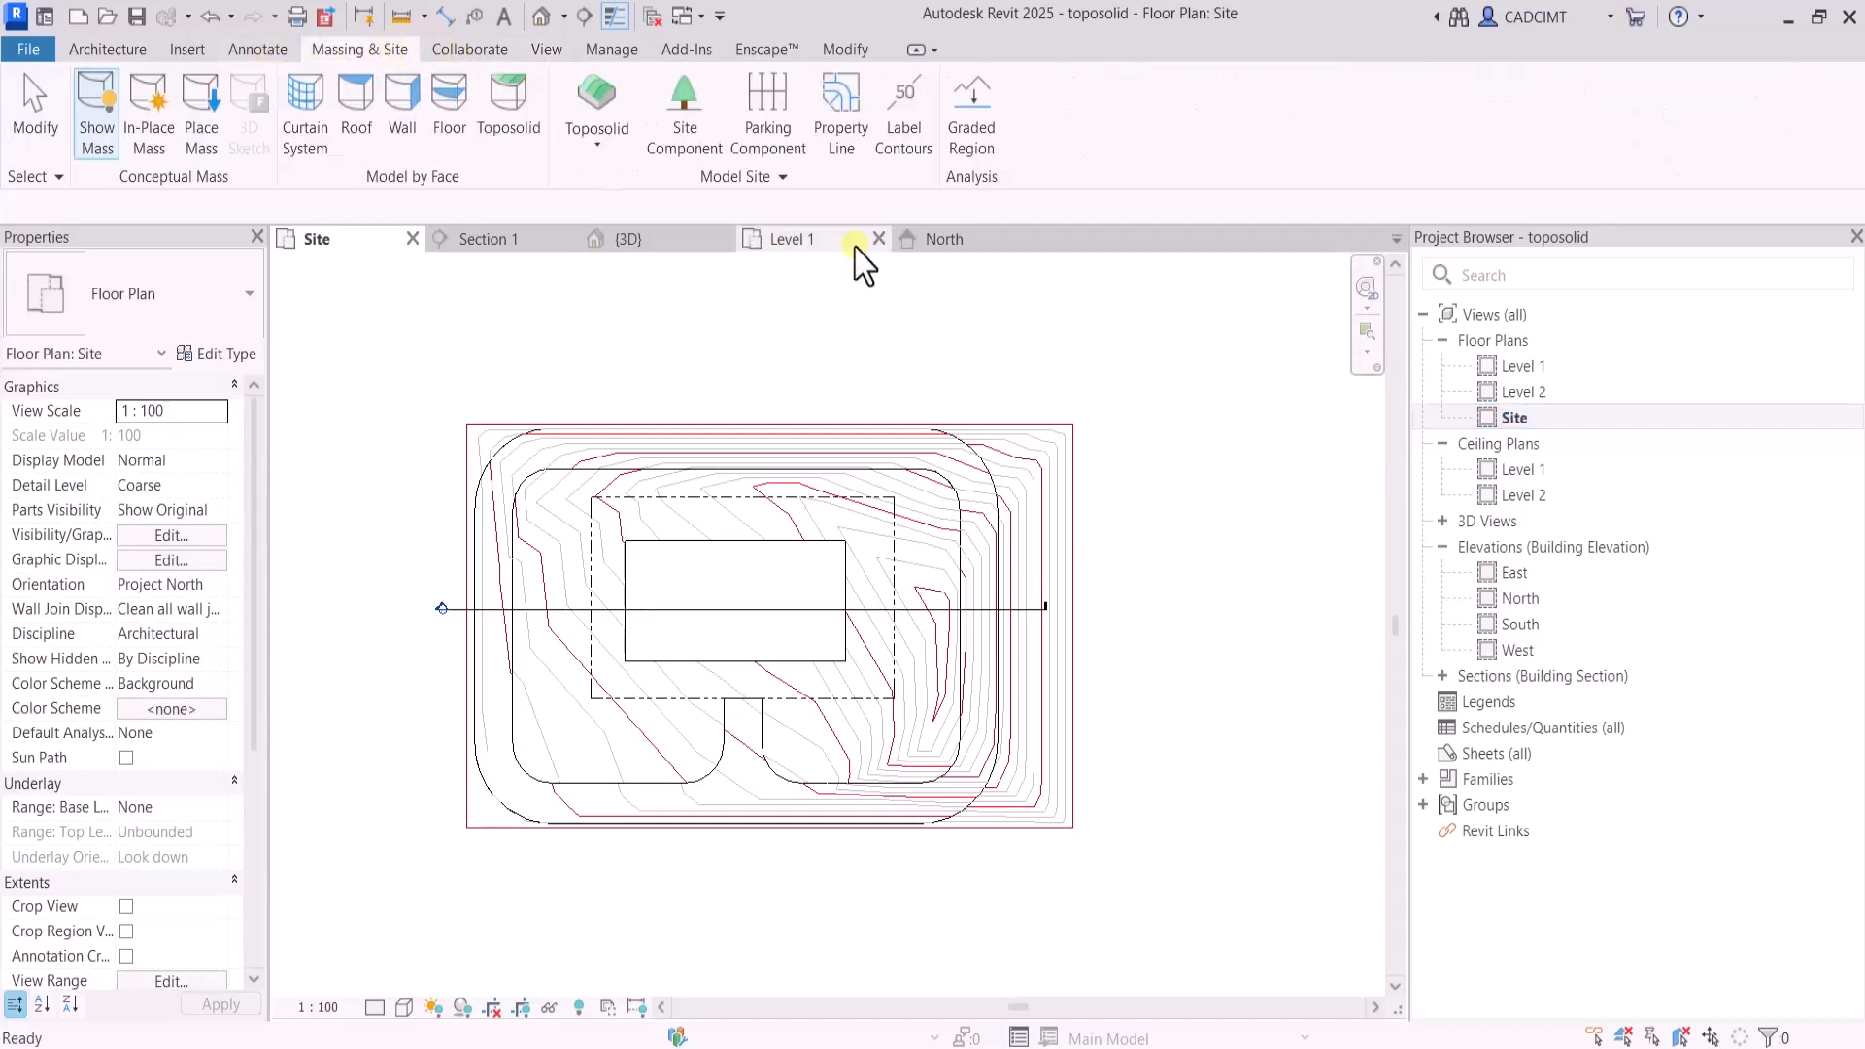
pyautogui.click(685, 136)
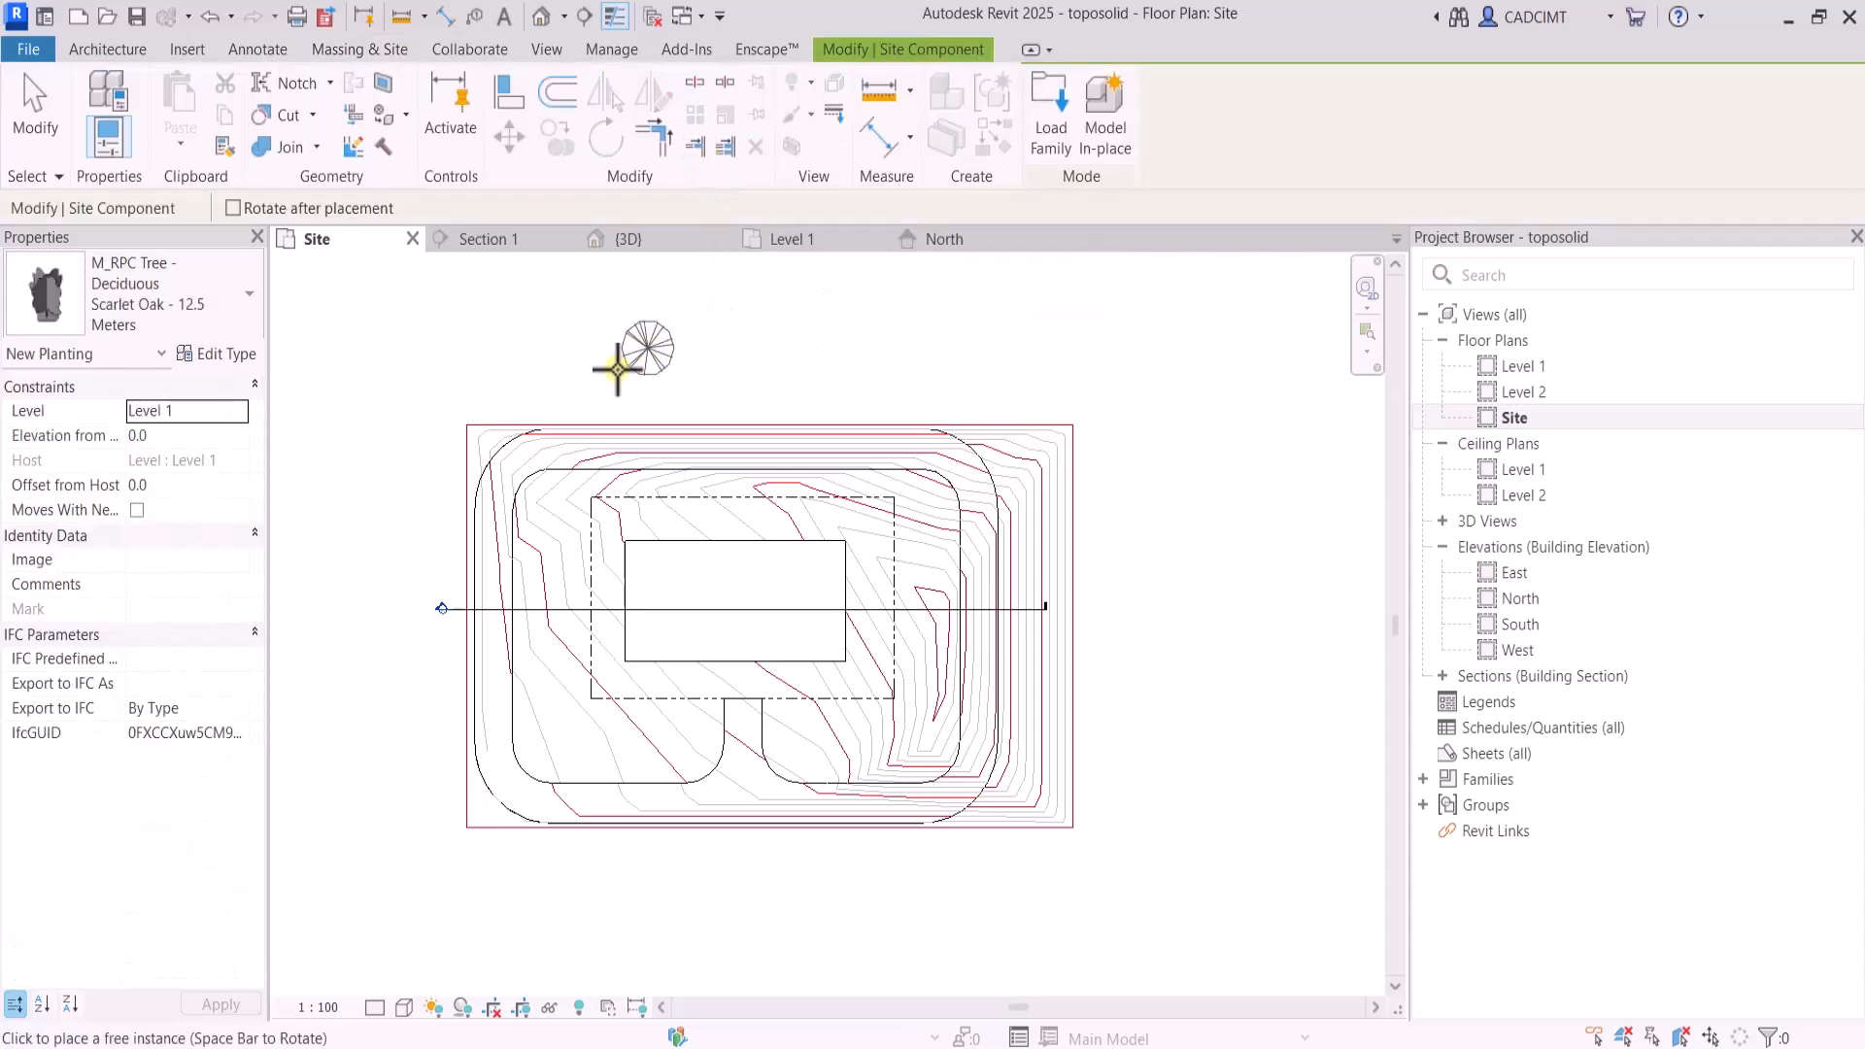
pyautogui.click(122, 311)
pyautogui.click(111, 568)
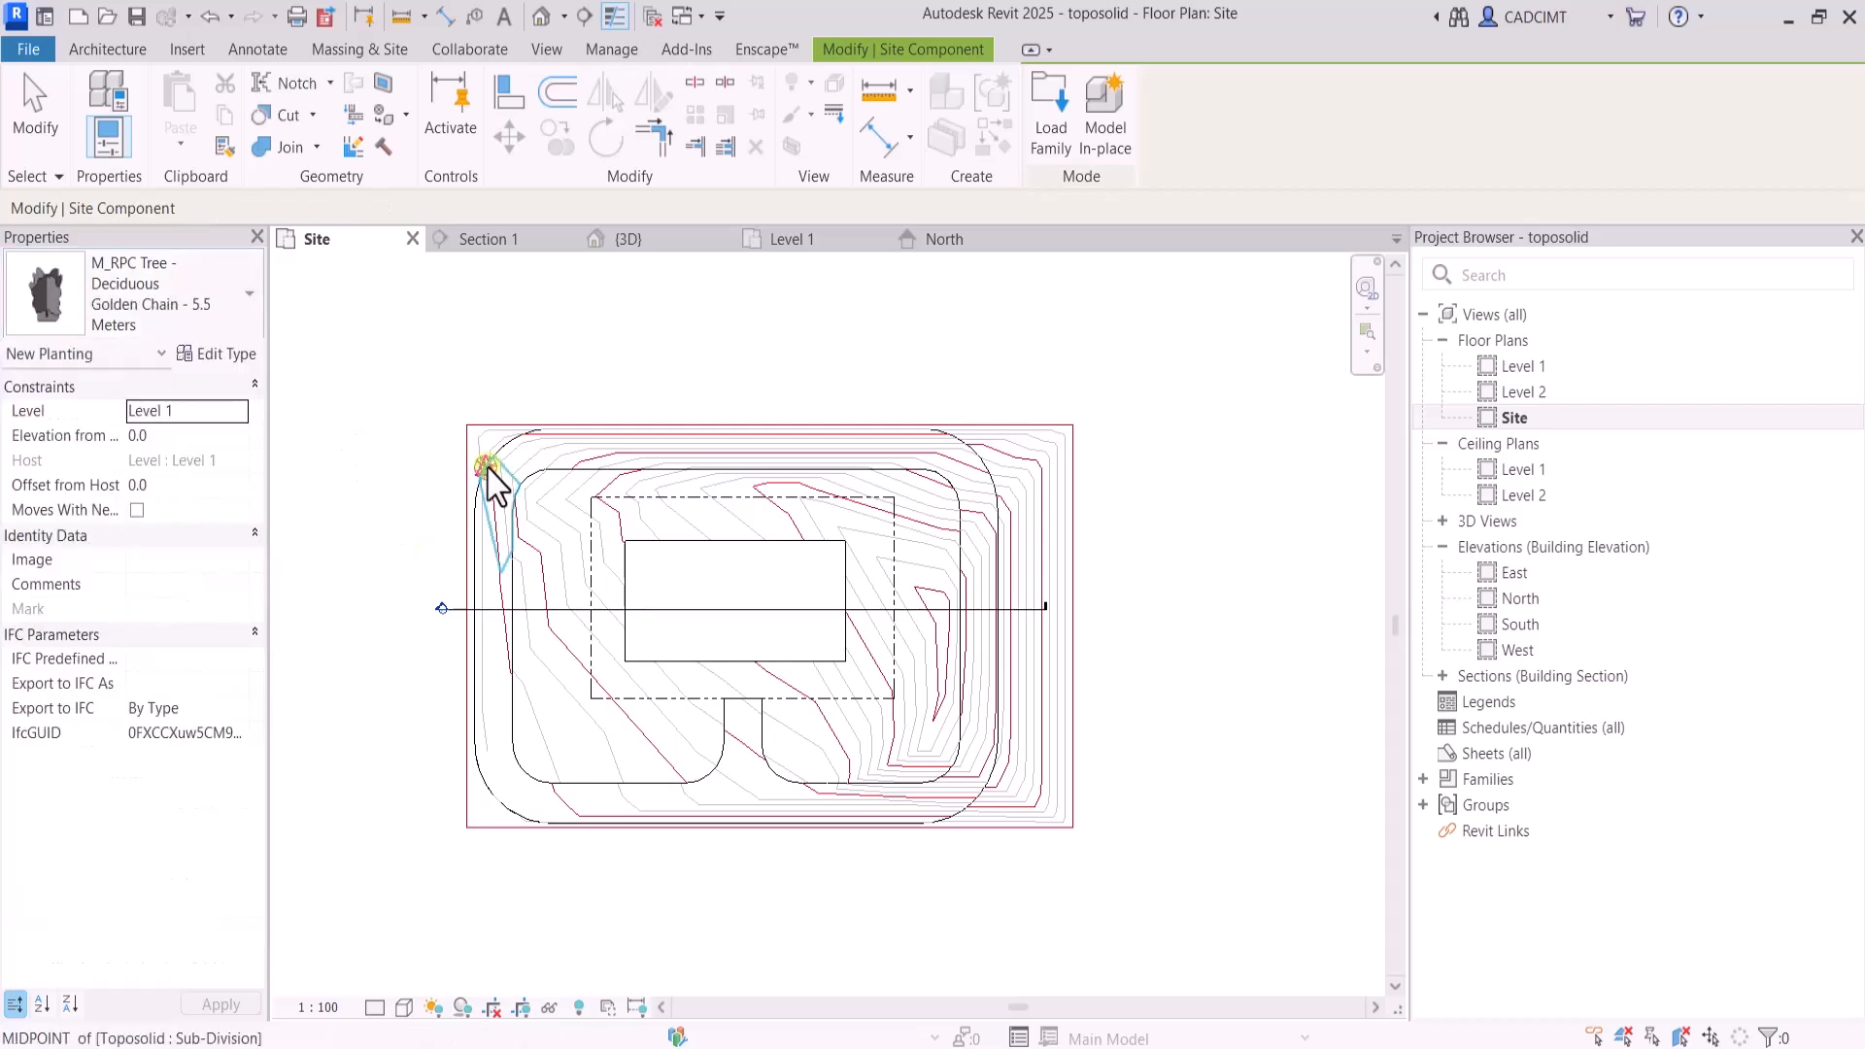
pyautogui.scroll(2, 538, 534)
pyautogui.click(523, 535)
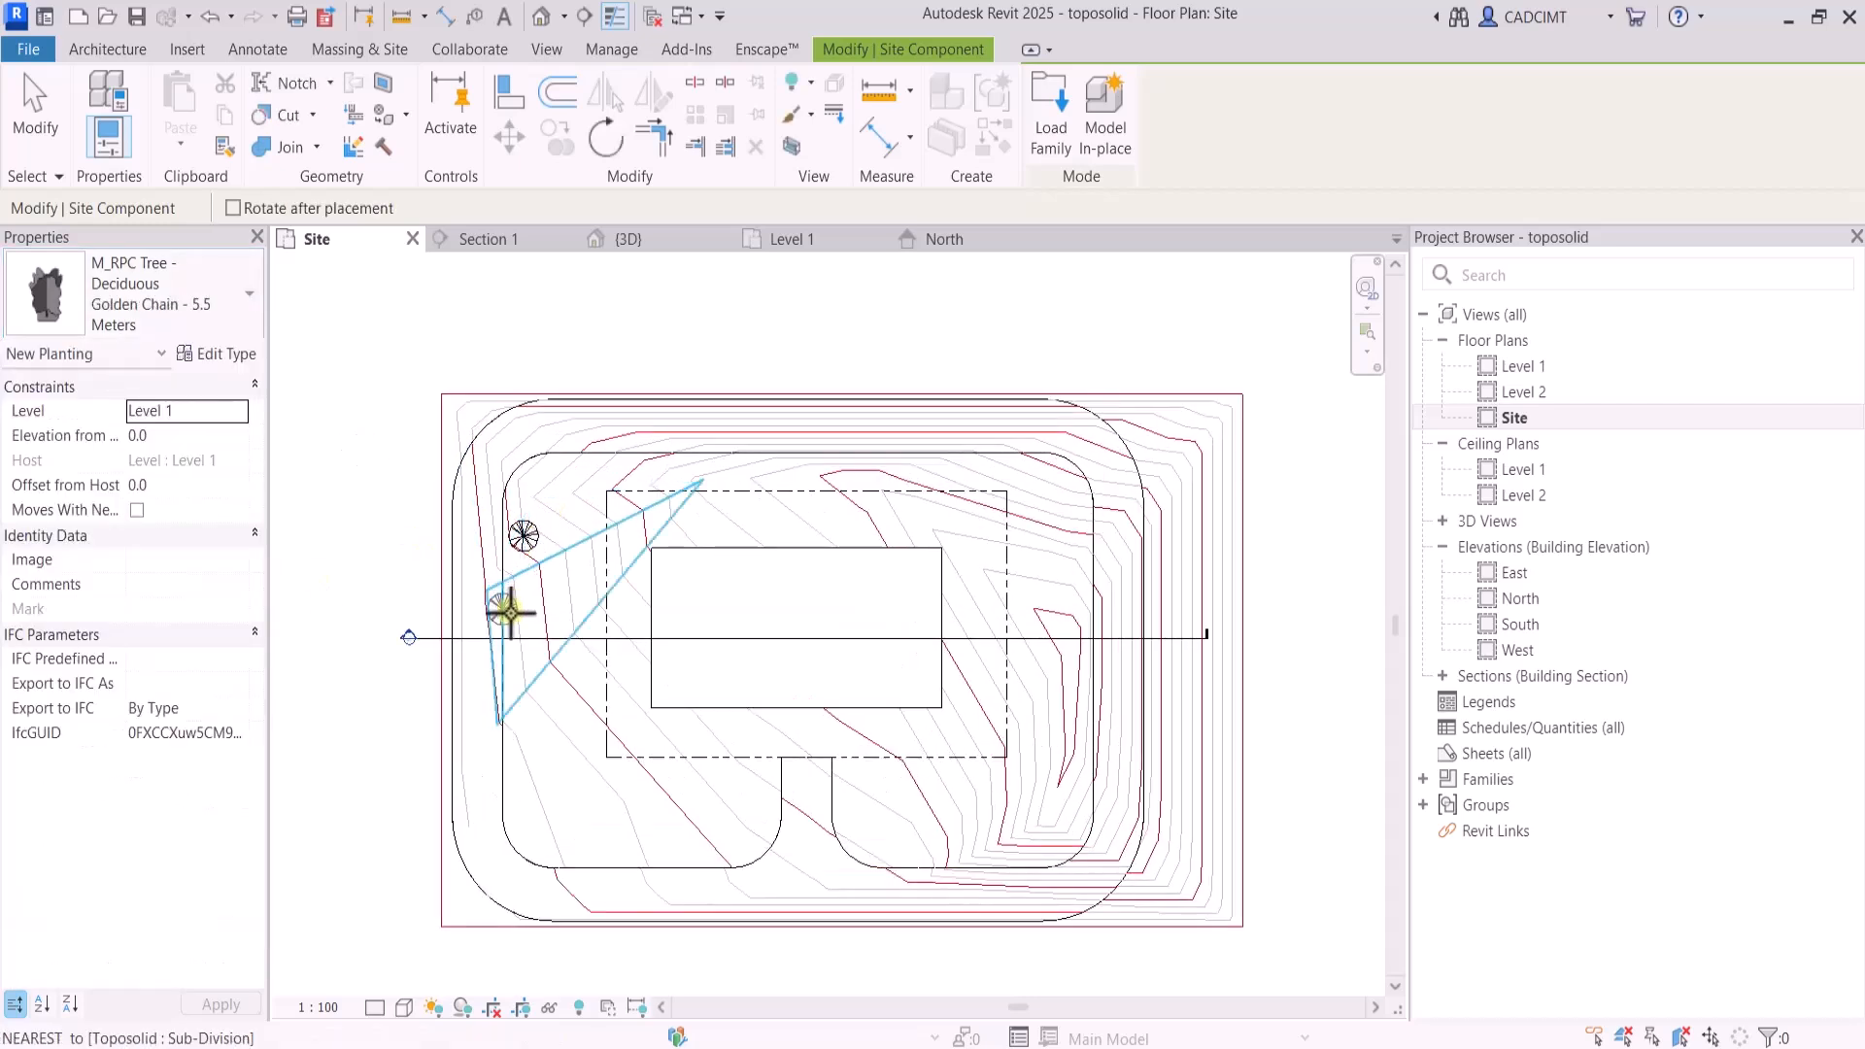
pyautogui.click(524, 614)
pyautogui.click(524, 721)
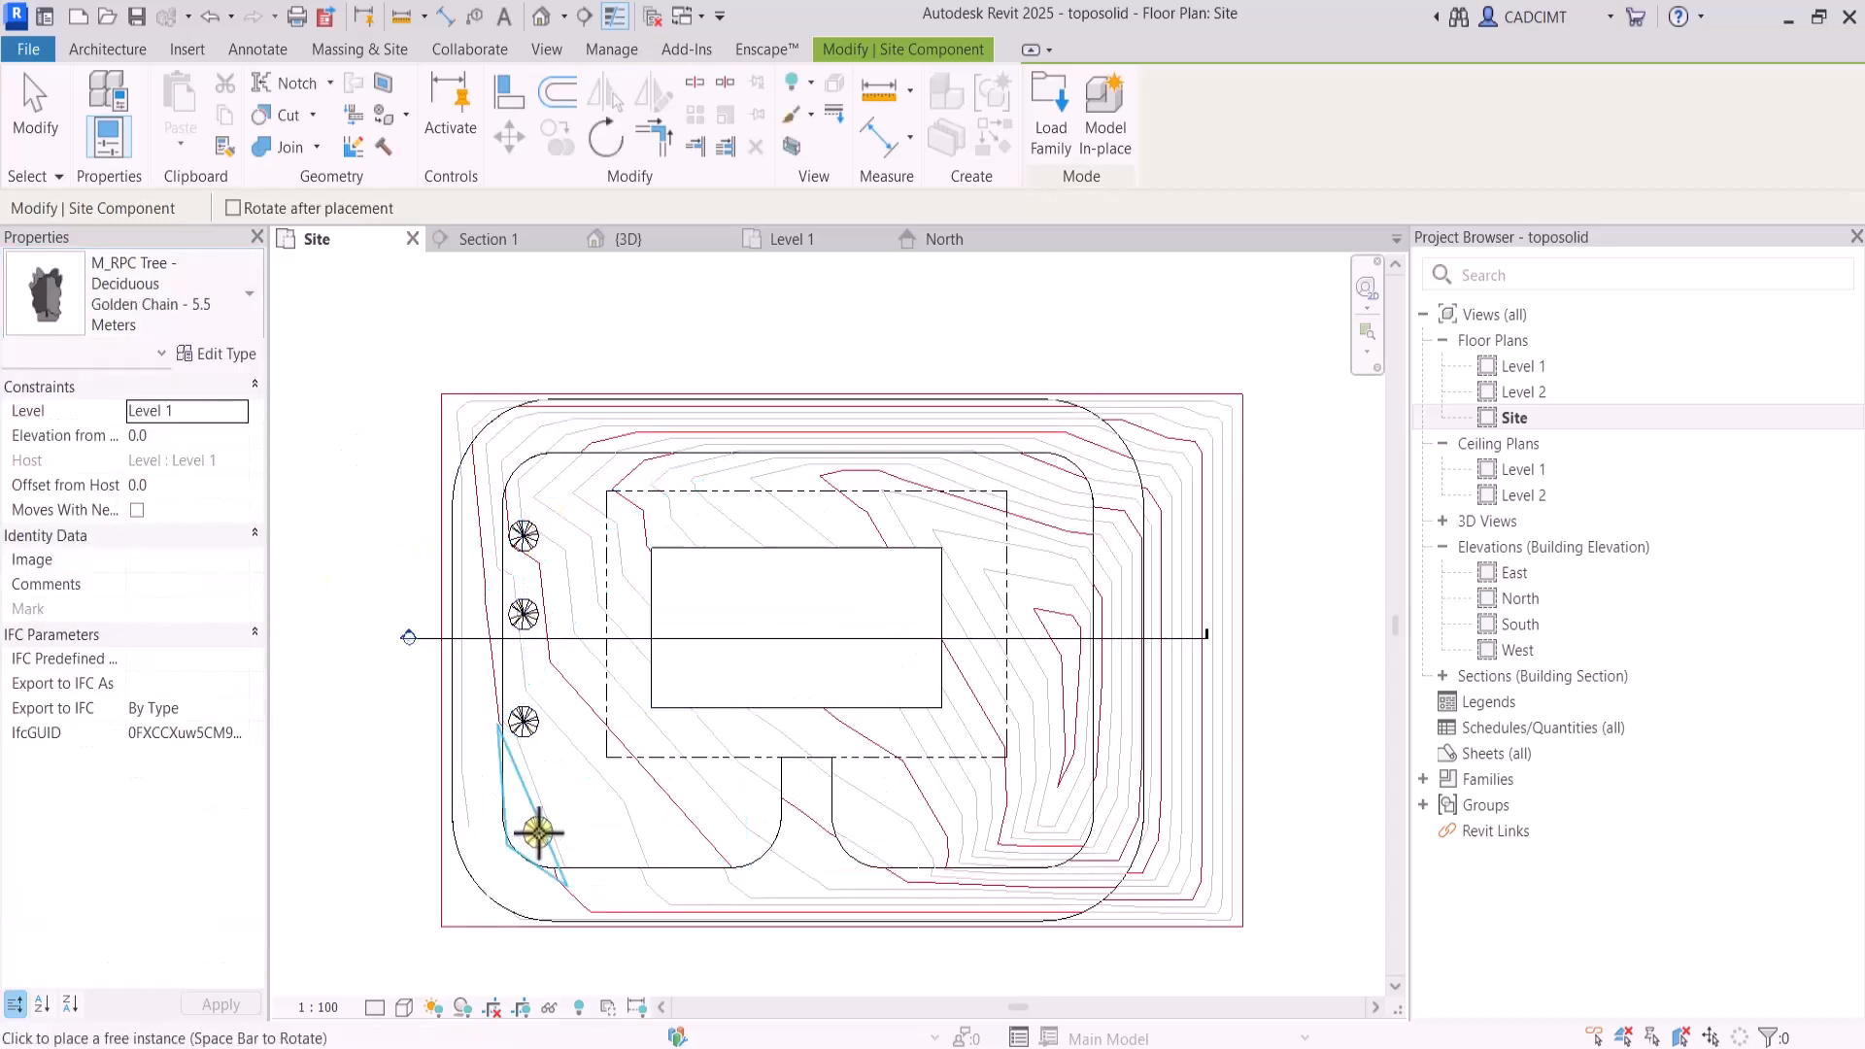
pyautogui.click(537, 832)
# Place seven more Golden Chain trees inside the road loop: two along the south, four up the east side and one on the north
pyautogui.click(628, 849)
pyautogui.click(888, 849)
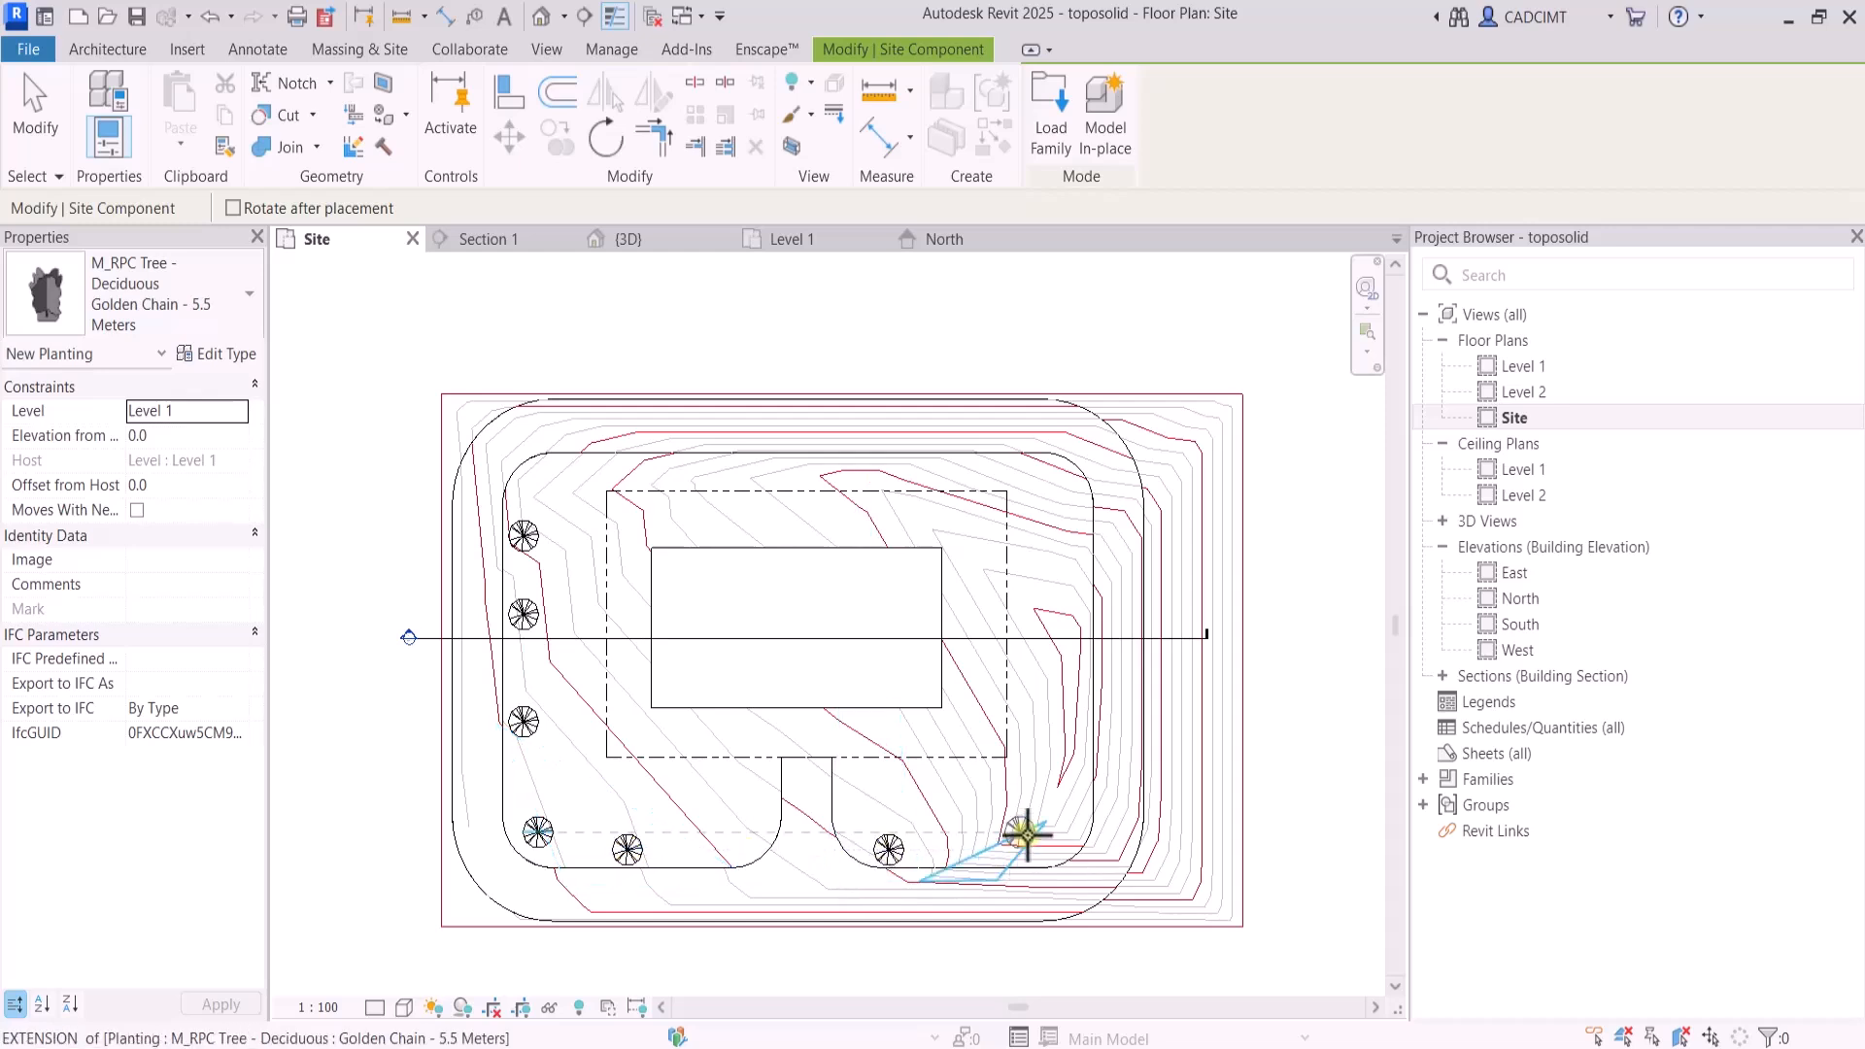
pyautogui.click(1020, 831)
pyautogui.click(1076, 745)
pyautogui.click(1064, 590)
pyautogui.click(1075, 498)
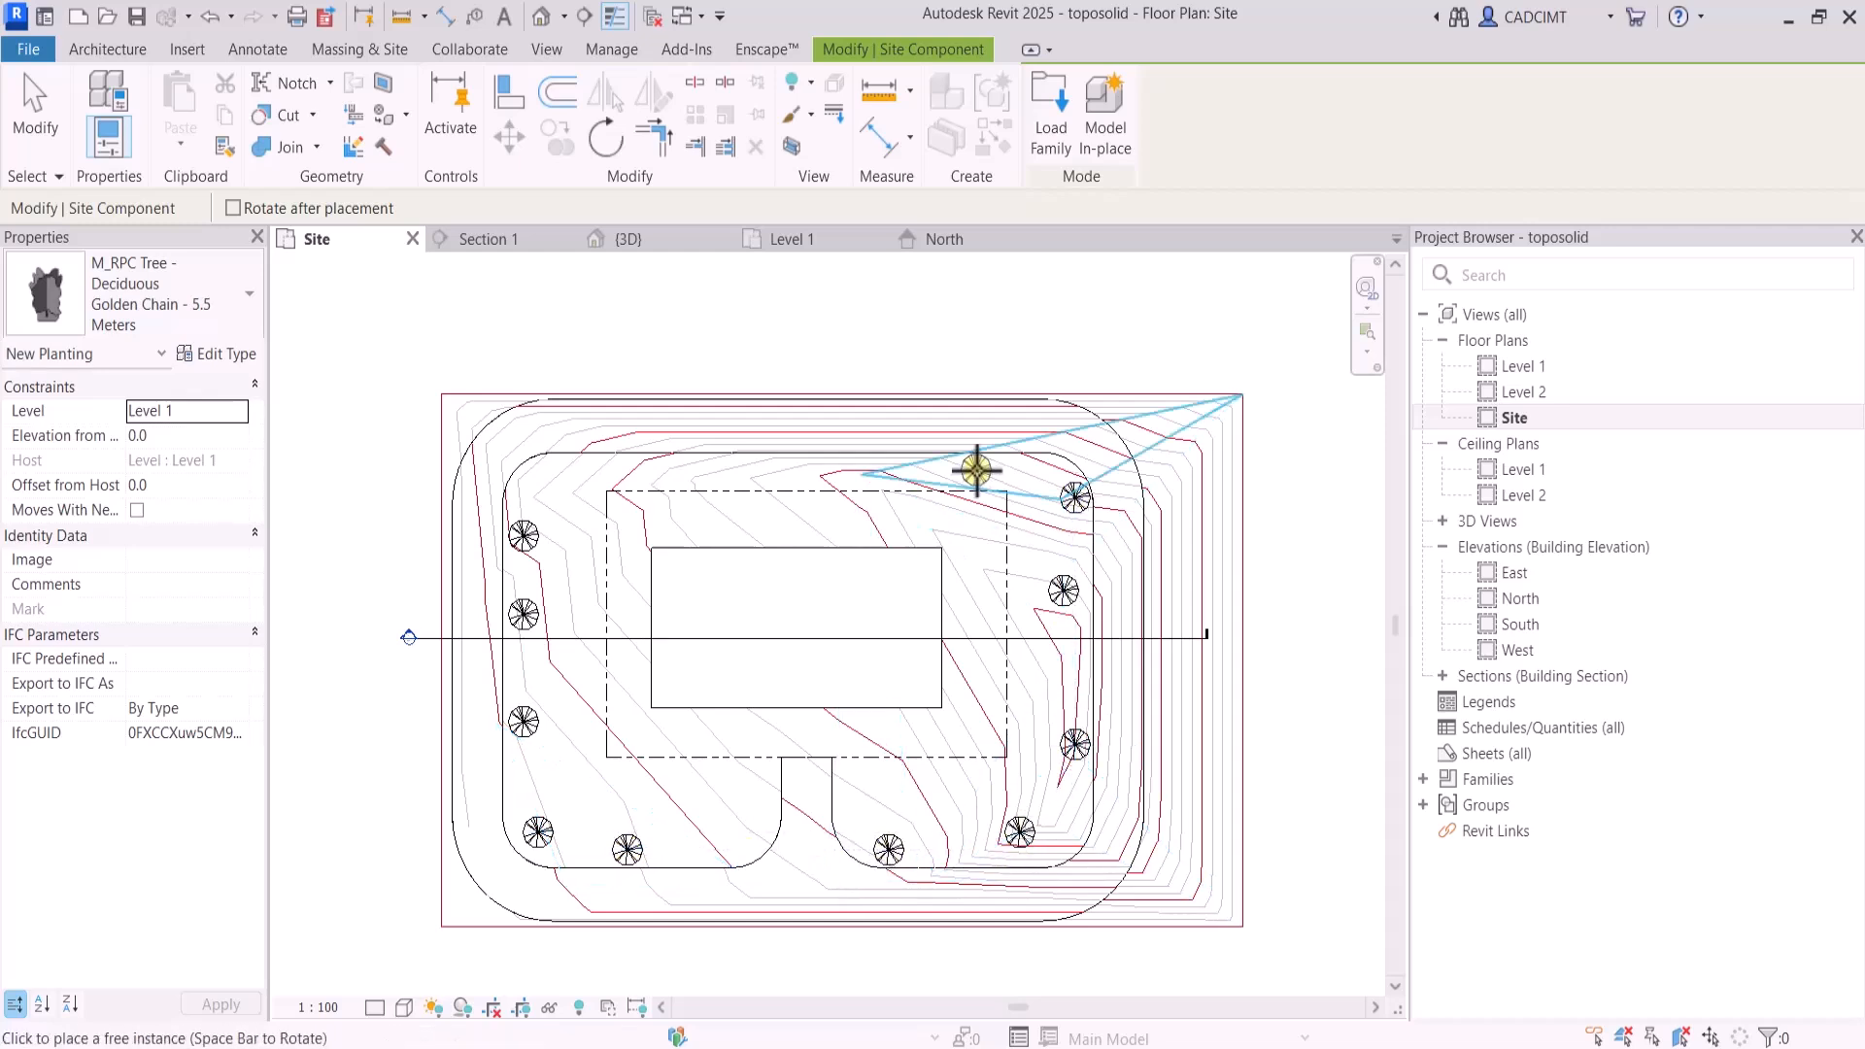
pyautogui.click(976, 470)
# End the tree placement and examine the planted trees and their shadows around the building mass in the 3D view
pyautogui.click(547, 49)
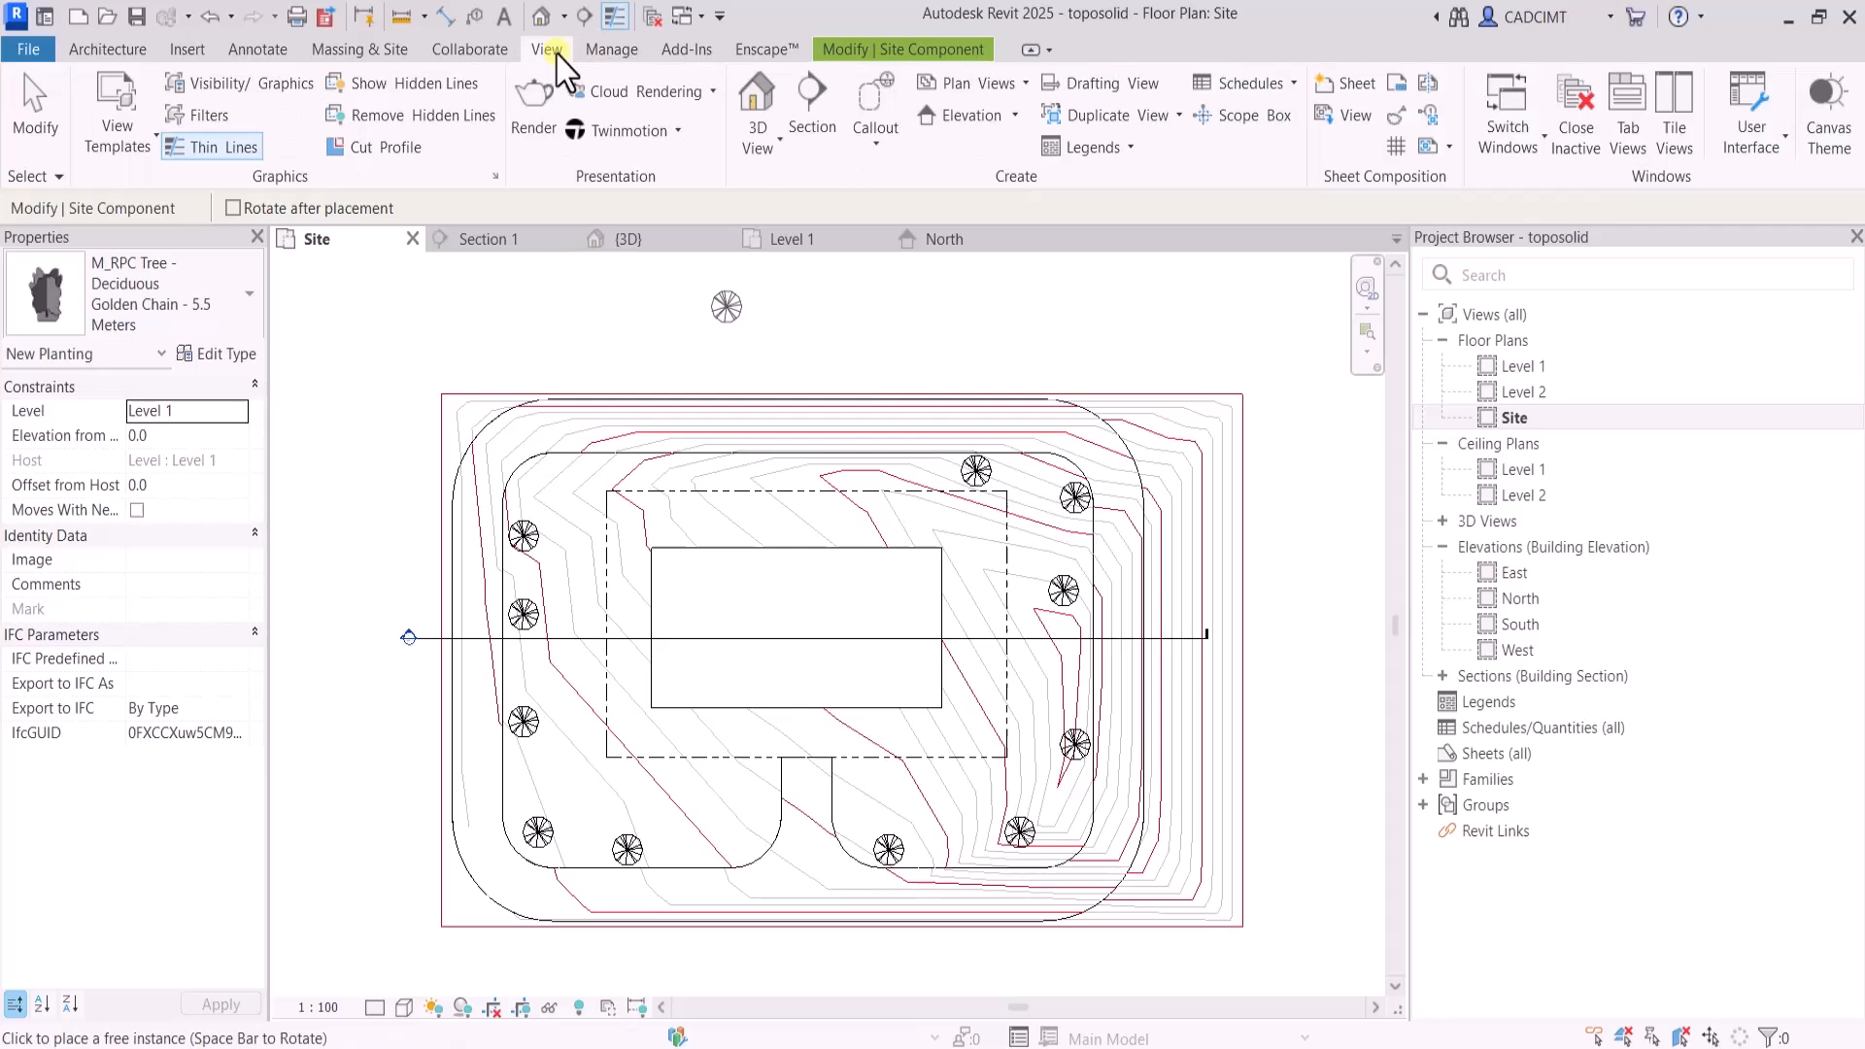
pyautogui.click(758, 102)
pyautogui.scroll(3, 952, 898)
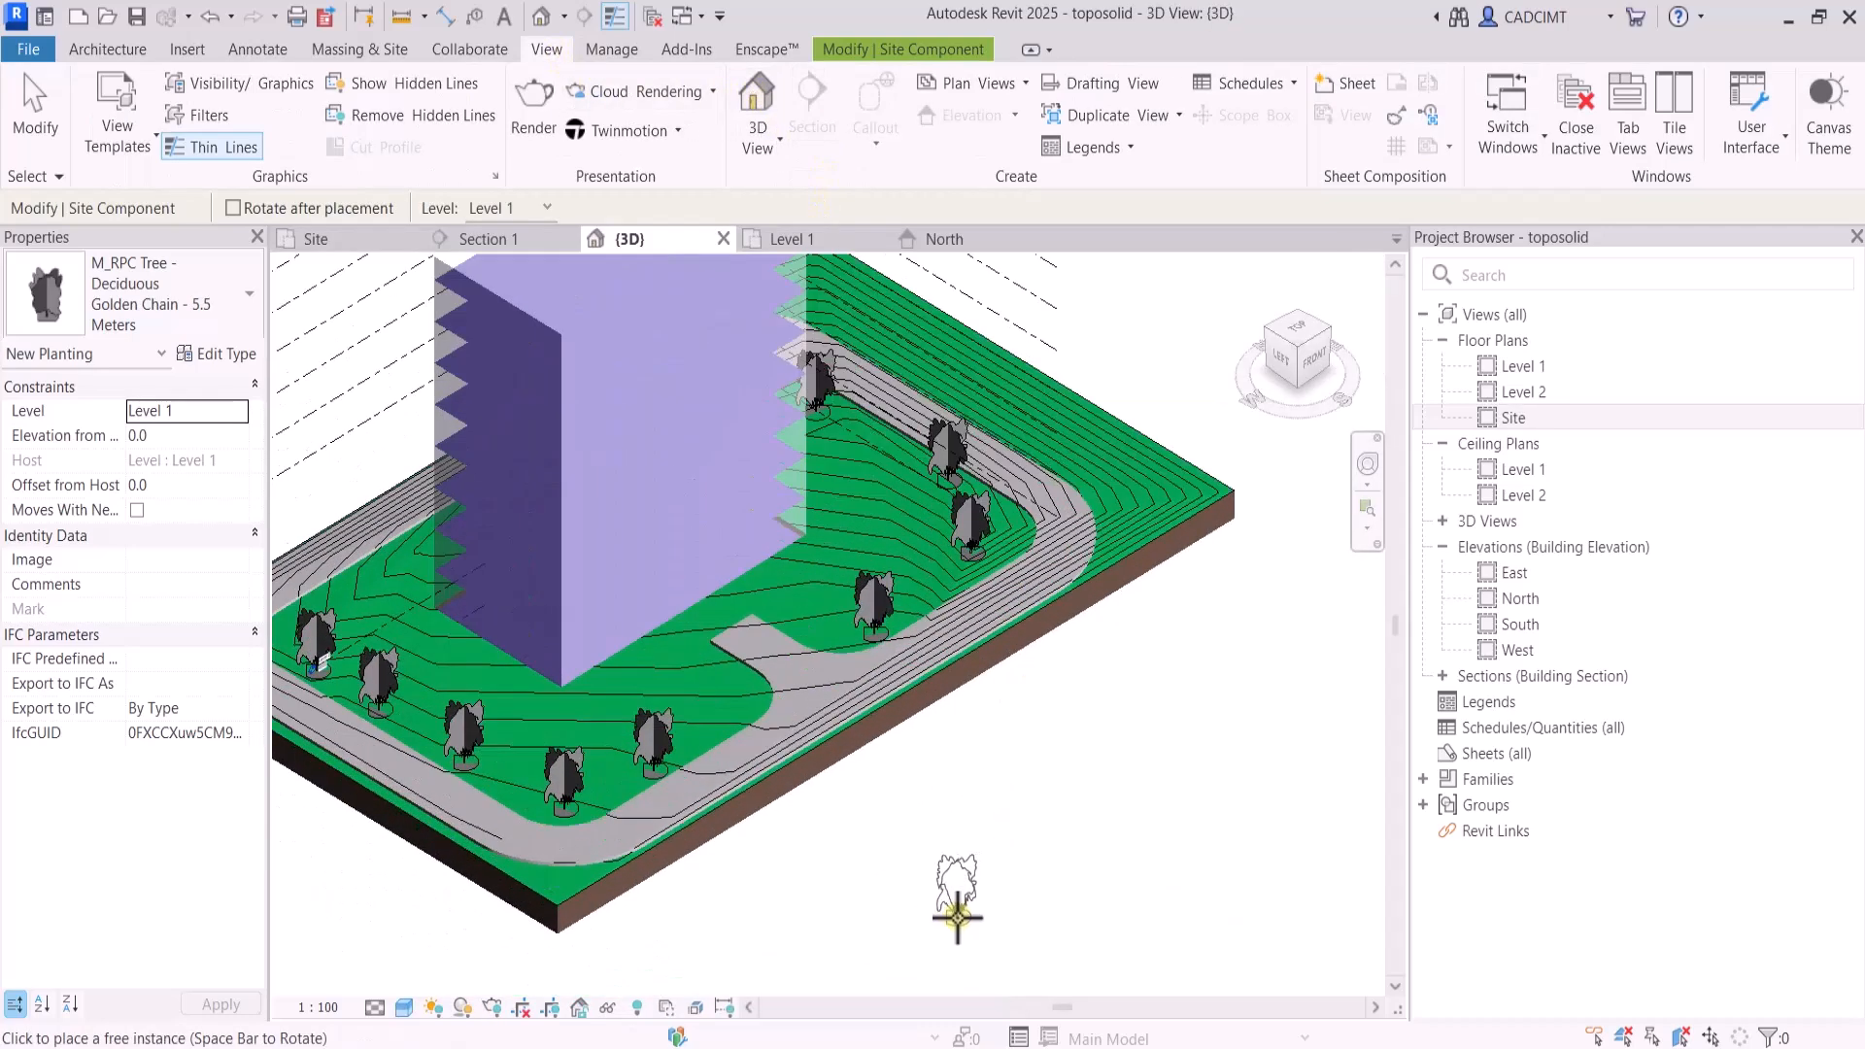
pyautogui.press('Escape')
pyautogui.press('Escape')
pyautogui.scroll(-3, 1020, 920)
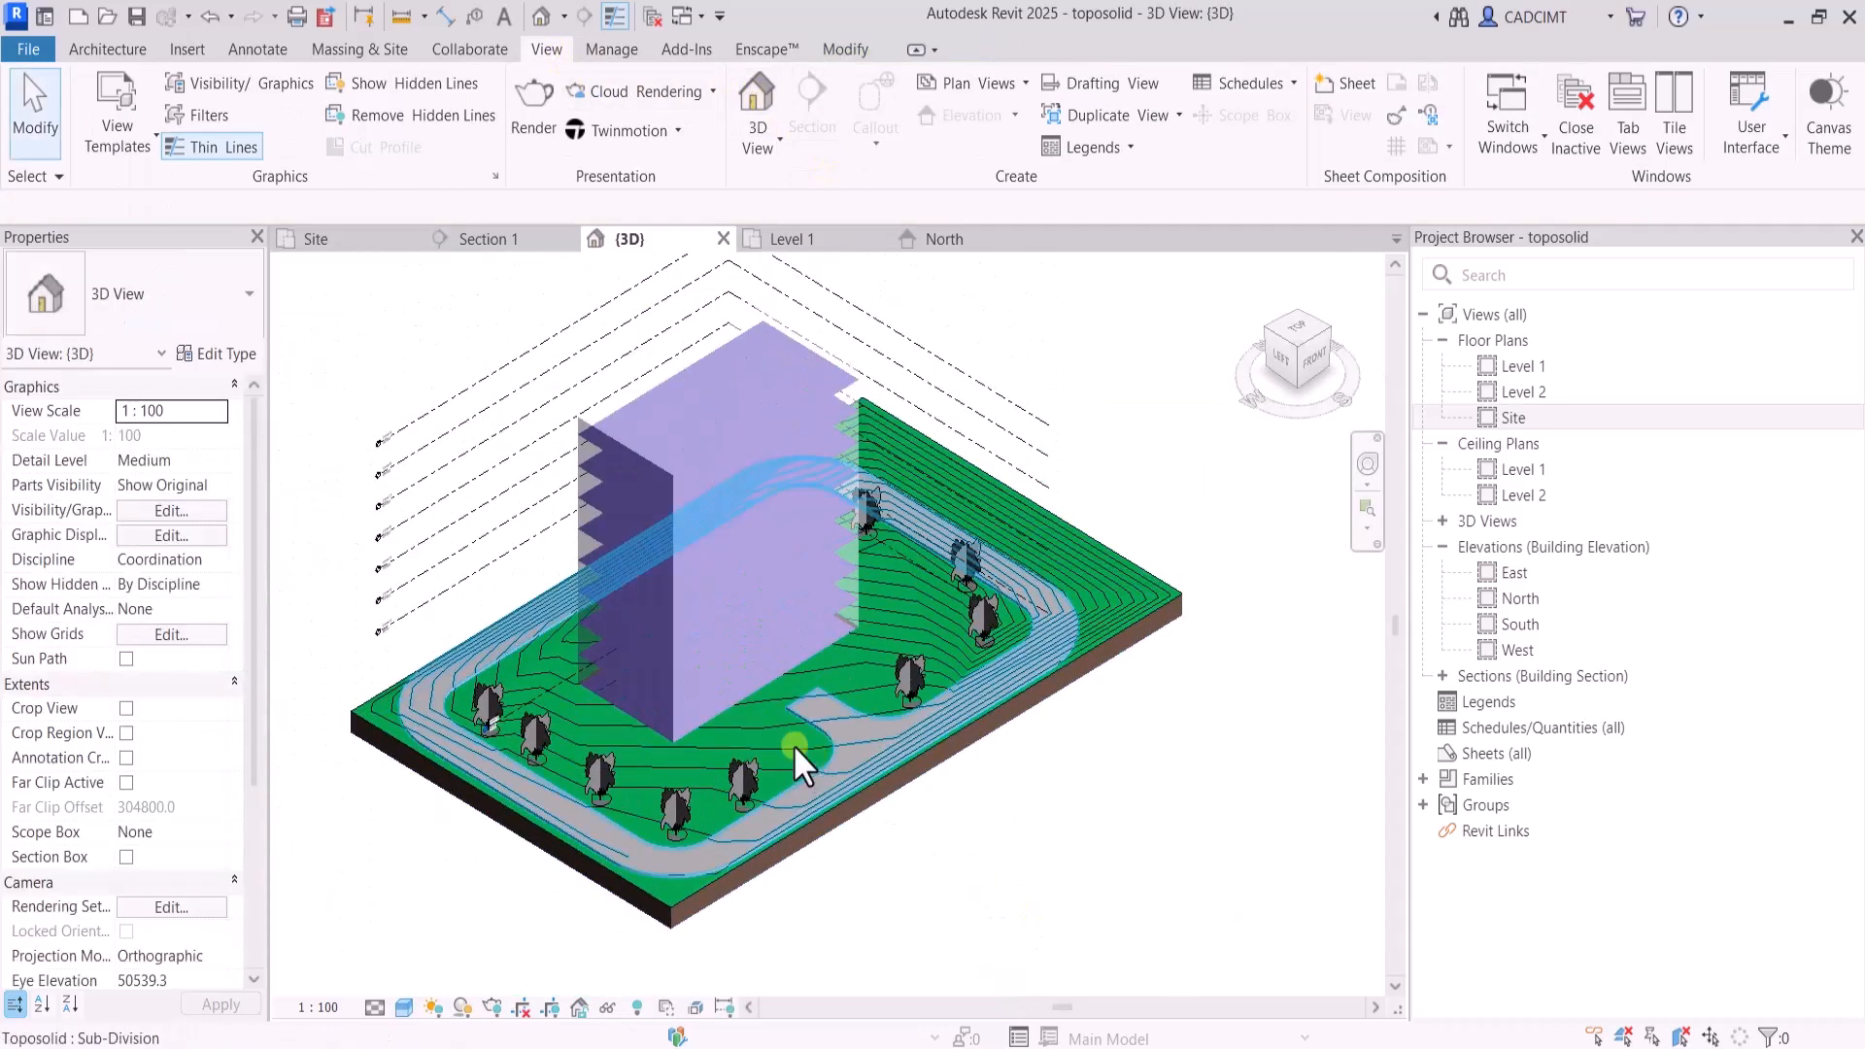
pyautogui.scroll(4, 793, 744)
# In the Site plan, extend the road sub-division's driveway boundary to the building mass's south edge, finish the sketch and return to the 3D view
pyautogui.click(1516, 418)
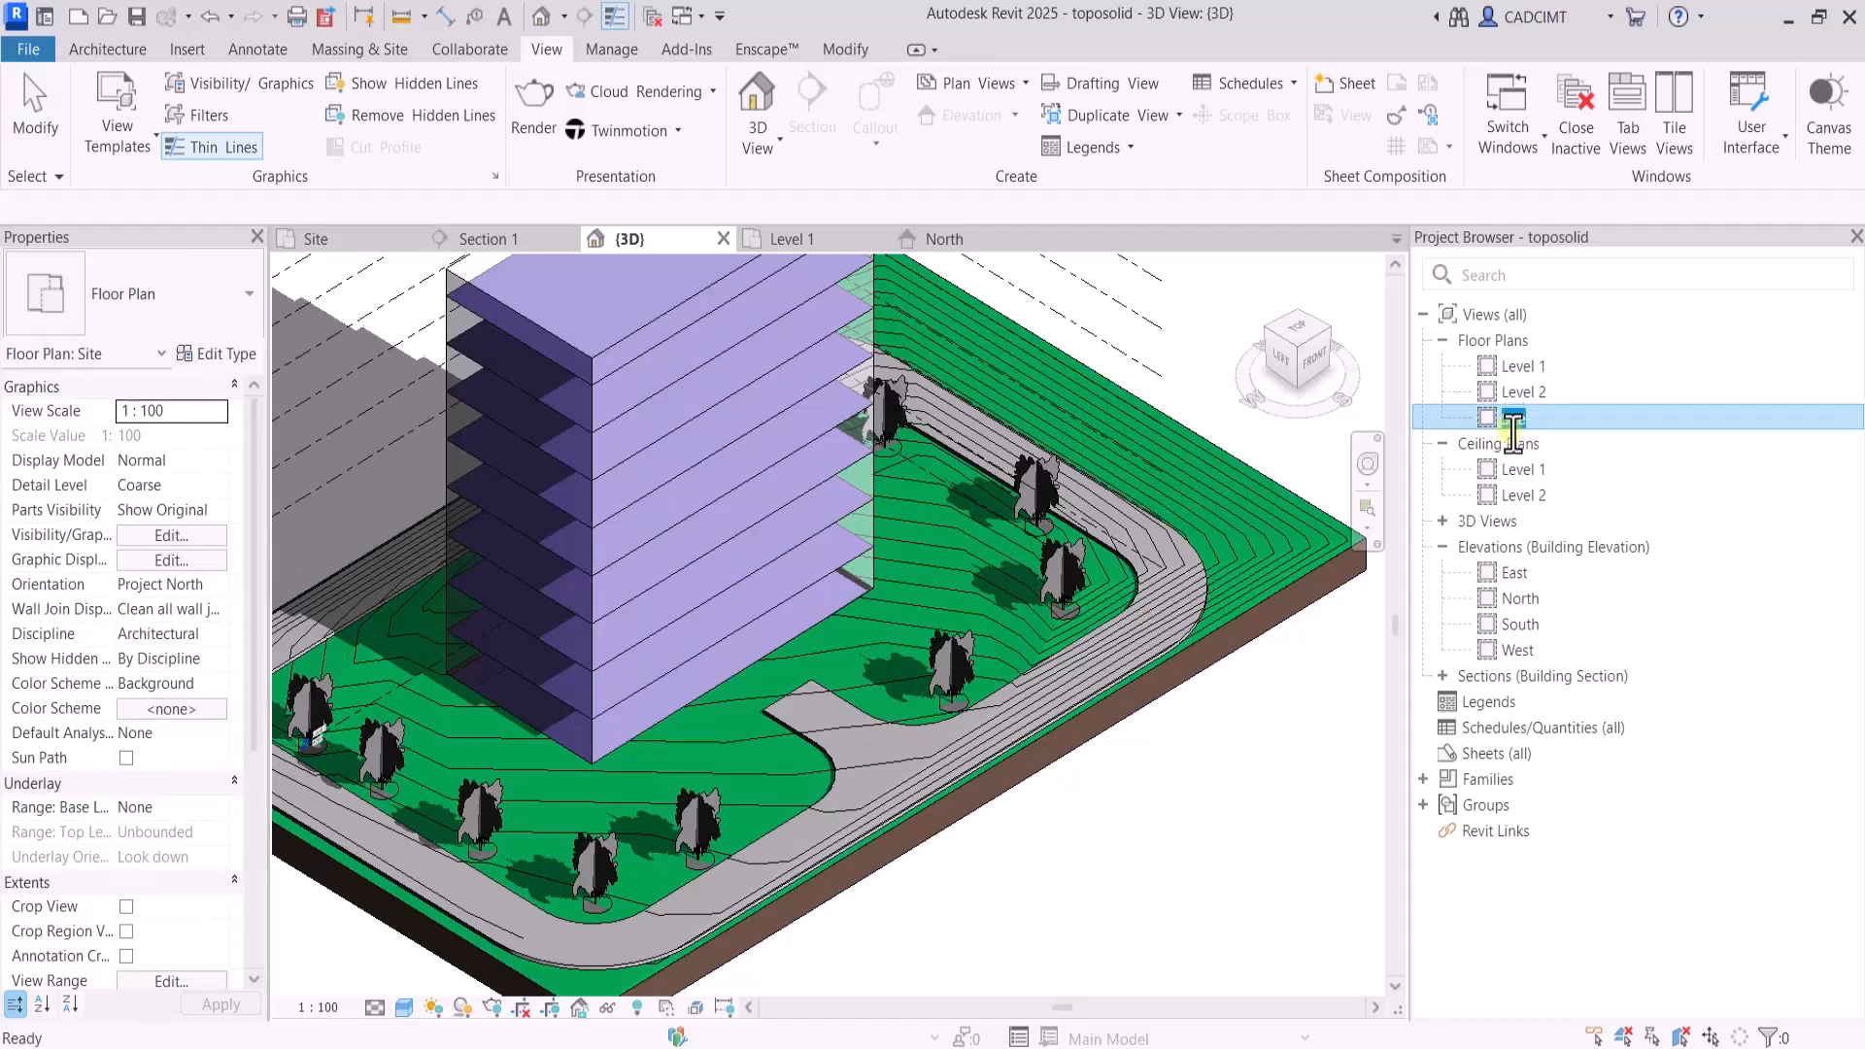
pyautogui.doubleClick(1511, 420)
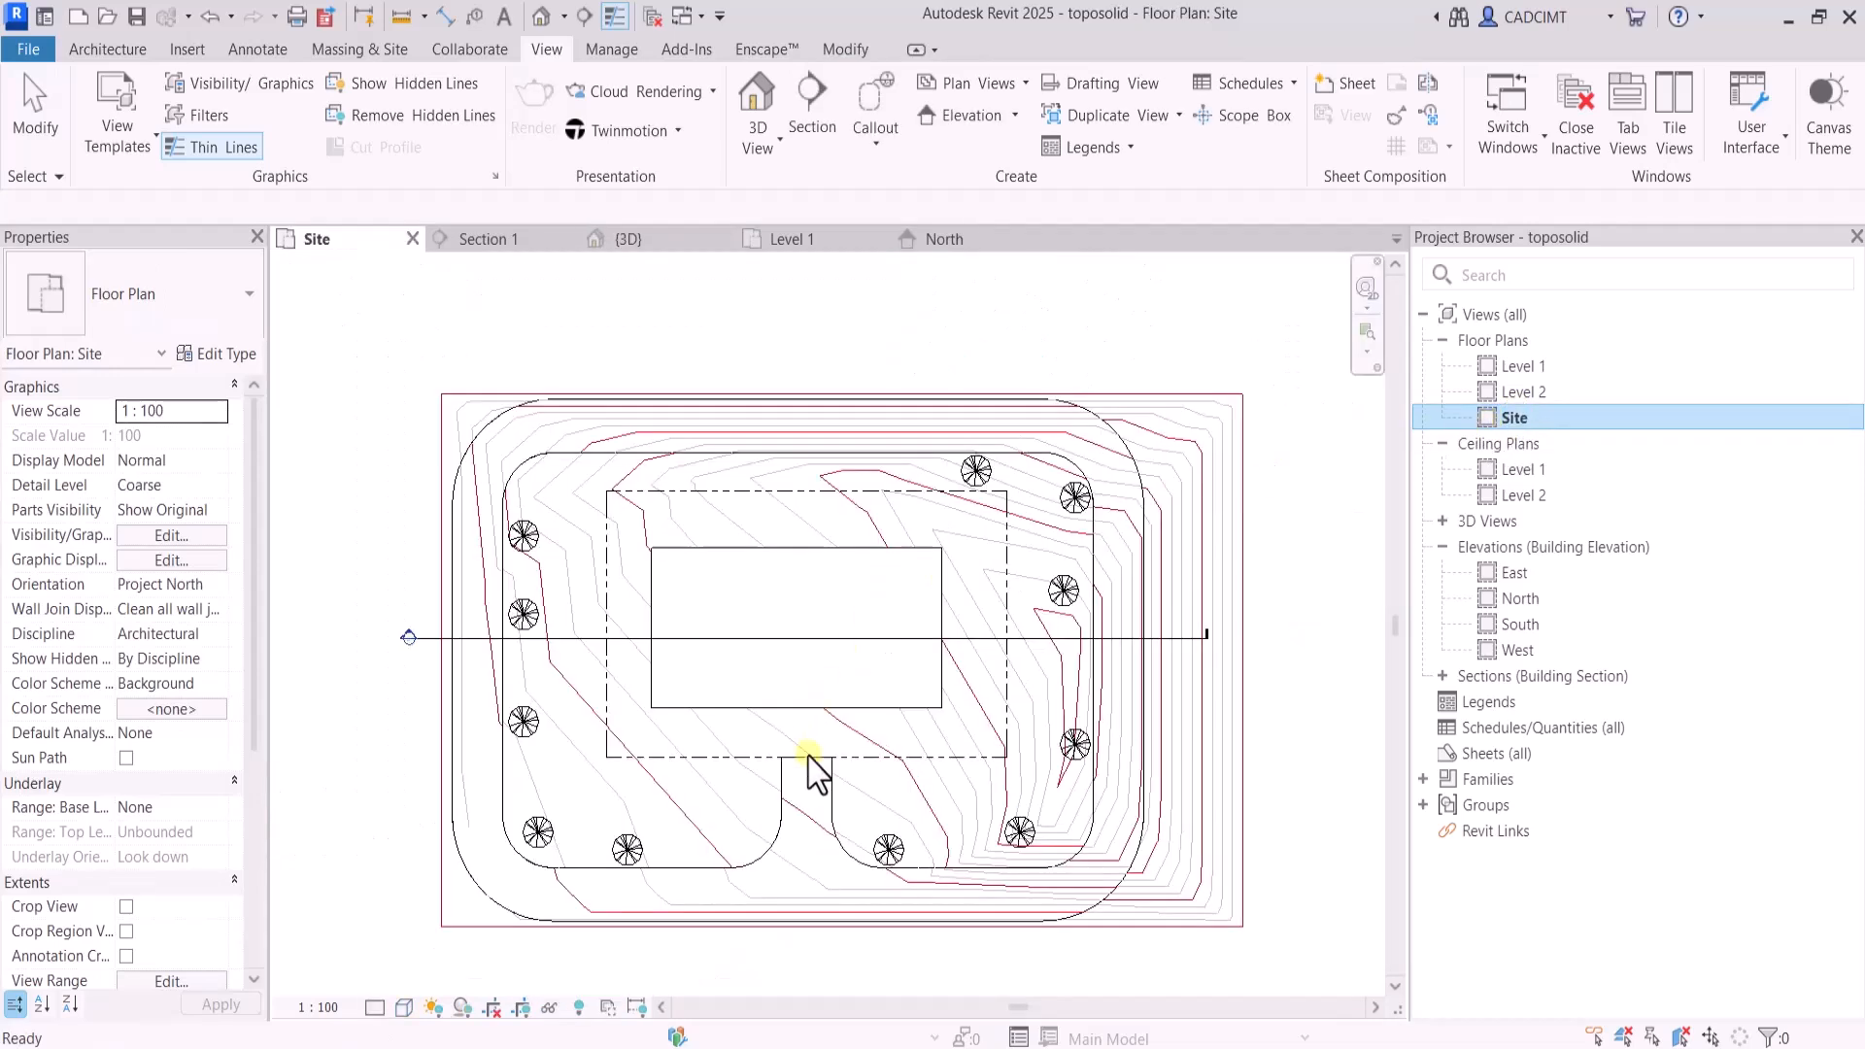
pyautogui.scroll(2, 803, 834)
pyautogui.click(776, 795)
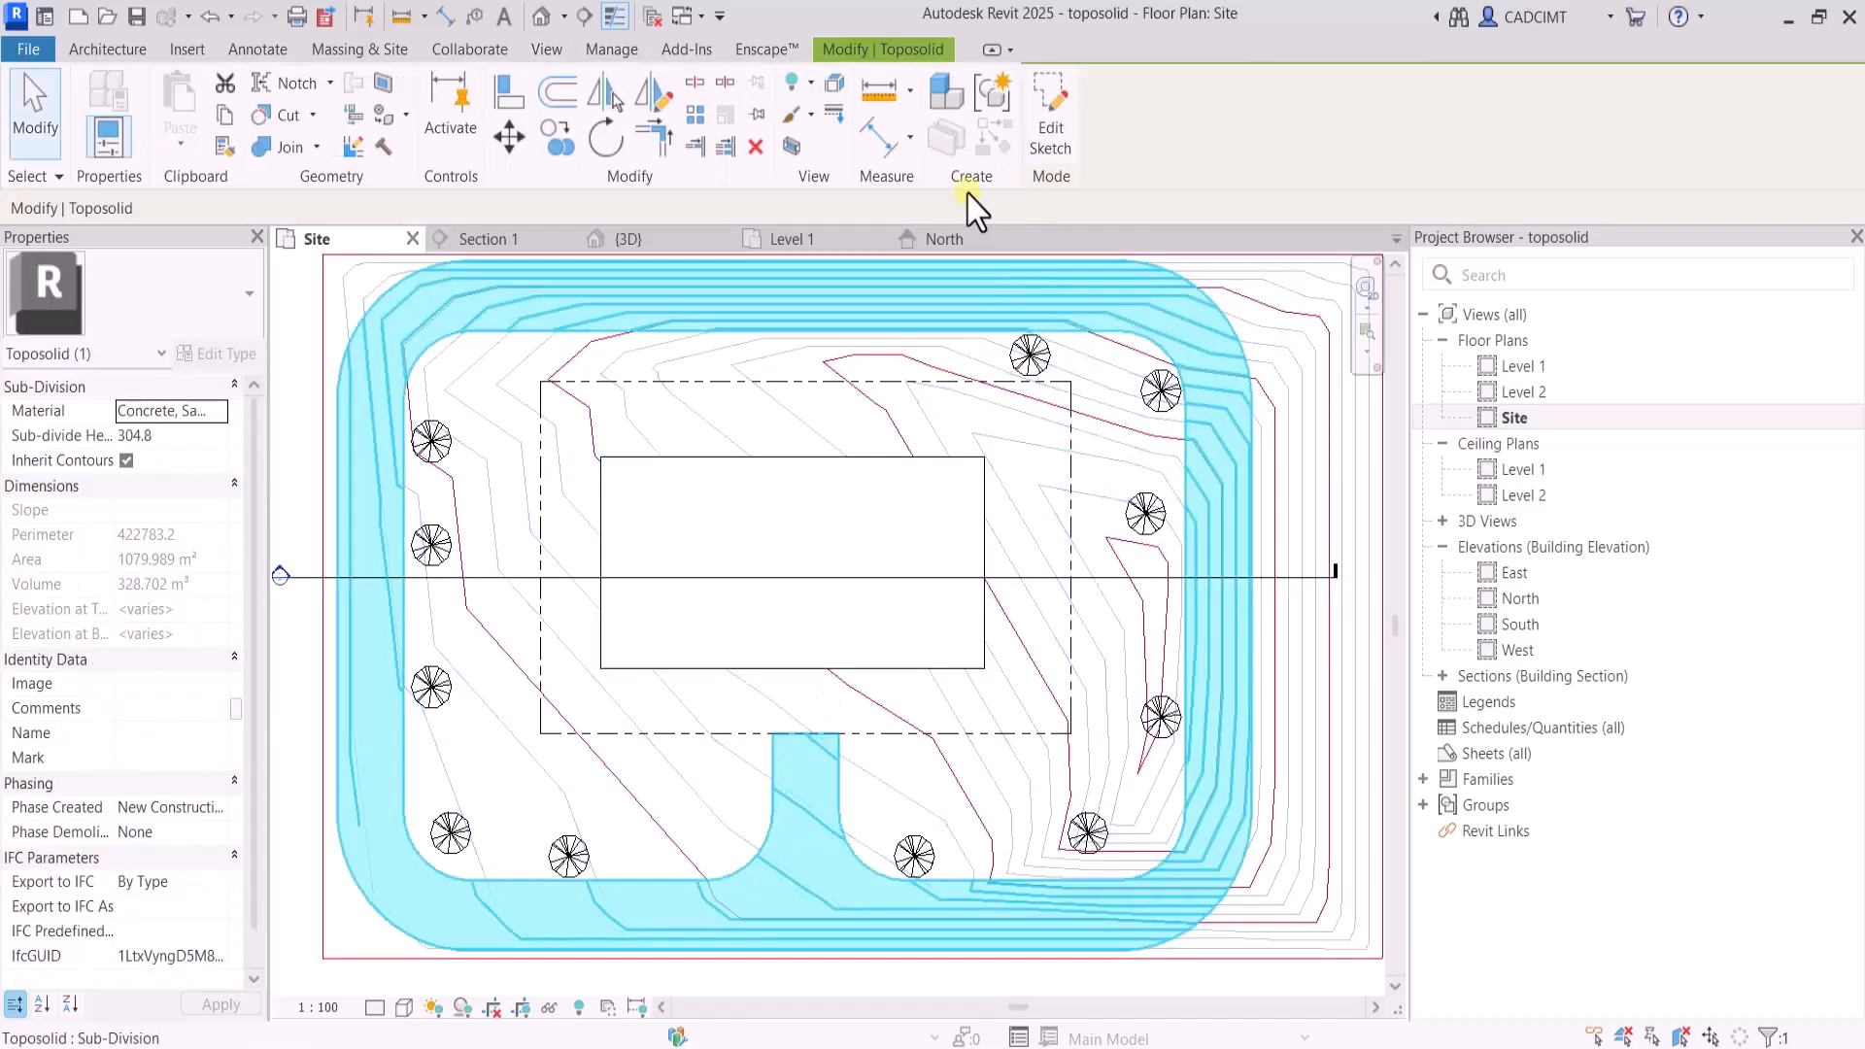
pyautogui.click(1050, 109)
pyautogui.click(806, 733)
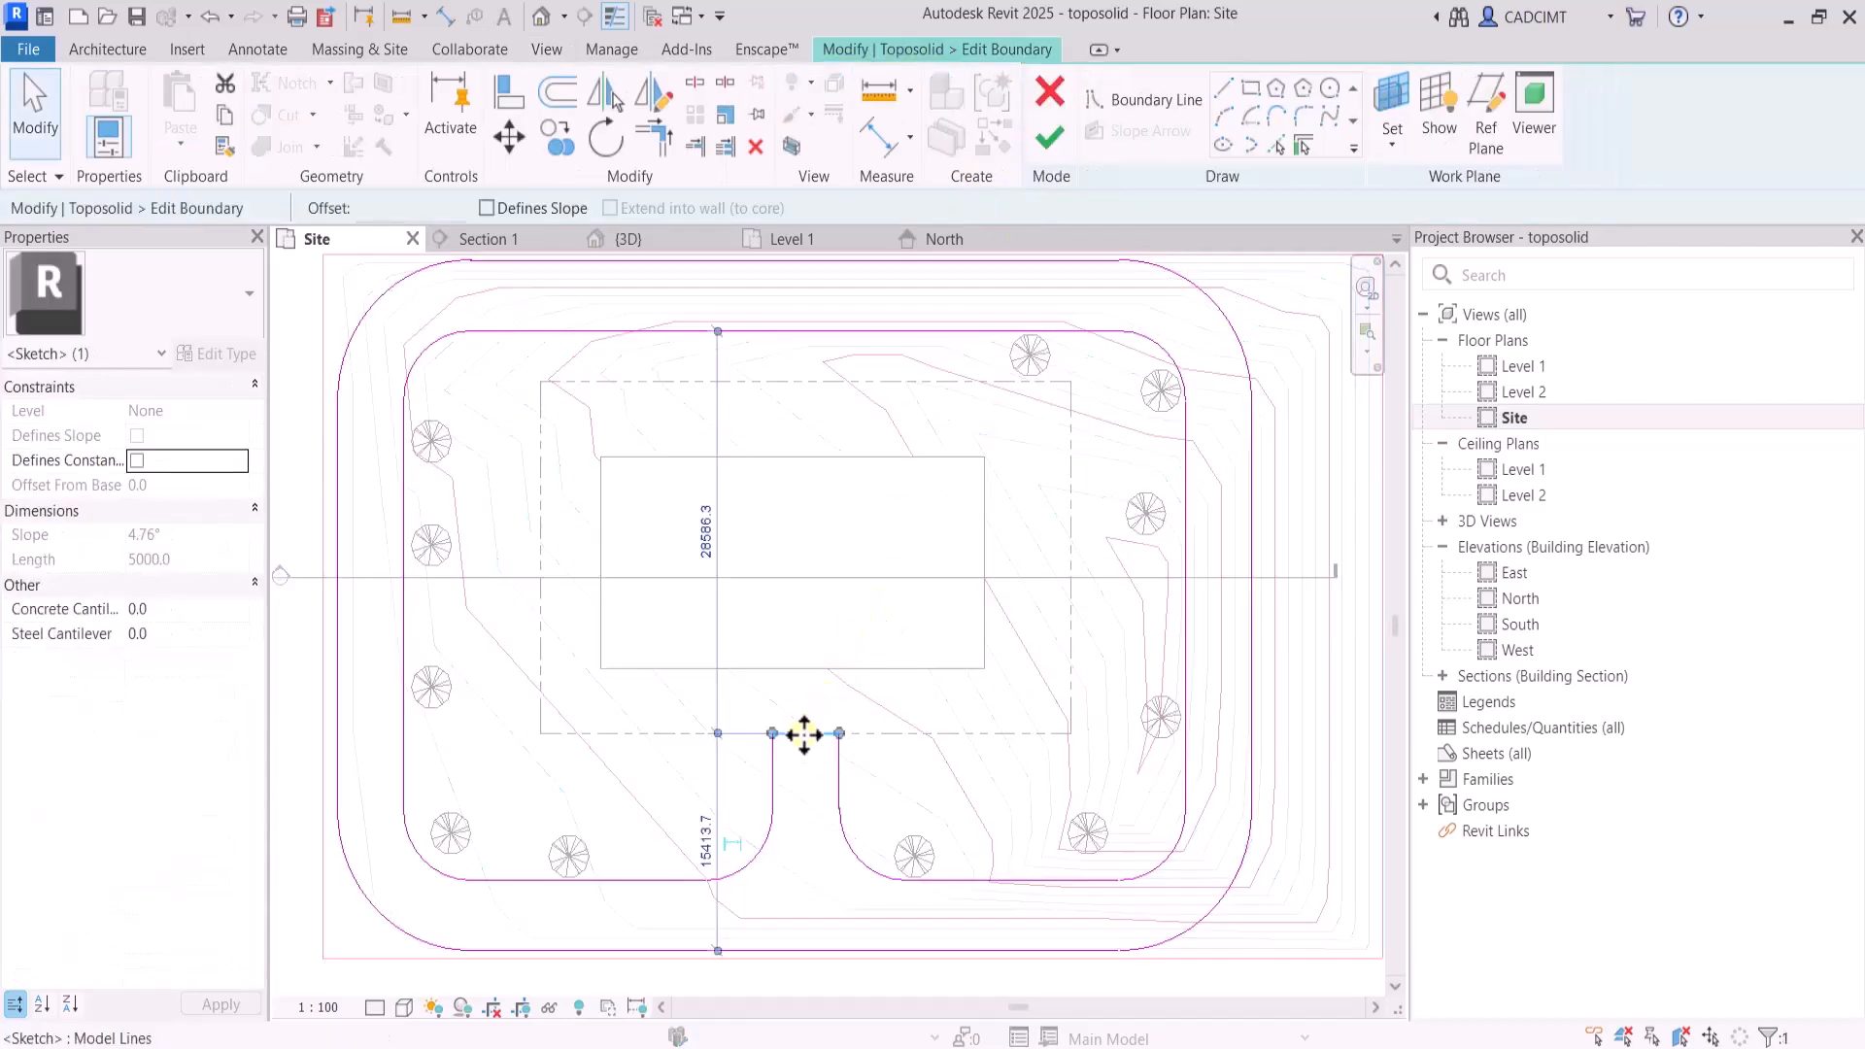
pyautogui.moveTo(806, 733)
pyautogui.mouseDown()
pyautogui.moveTo(816, 654)
pyautogui.moveTo(810, 669)
pyautogui.mouseUp()
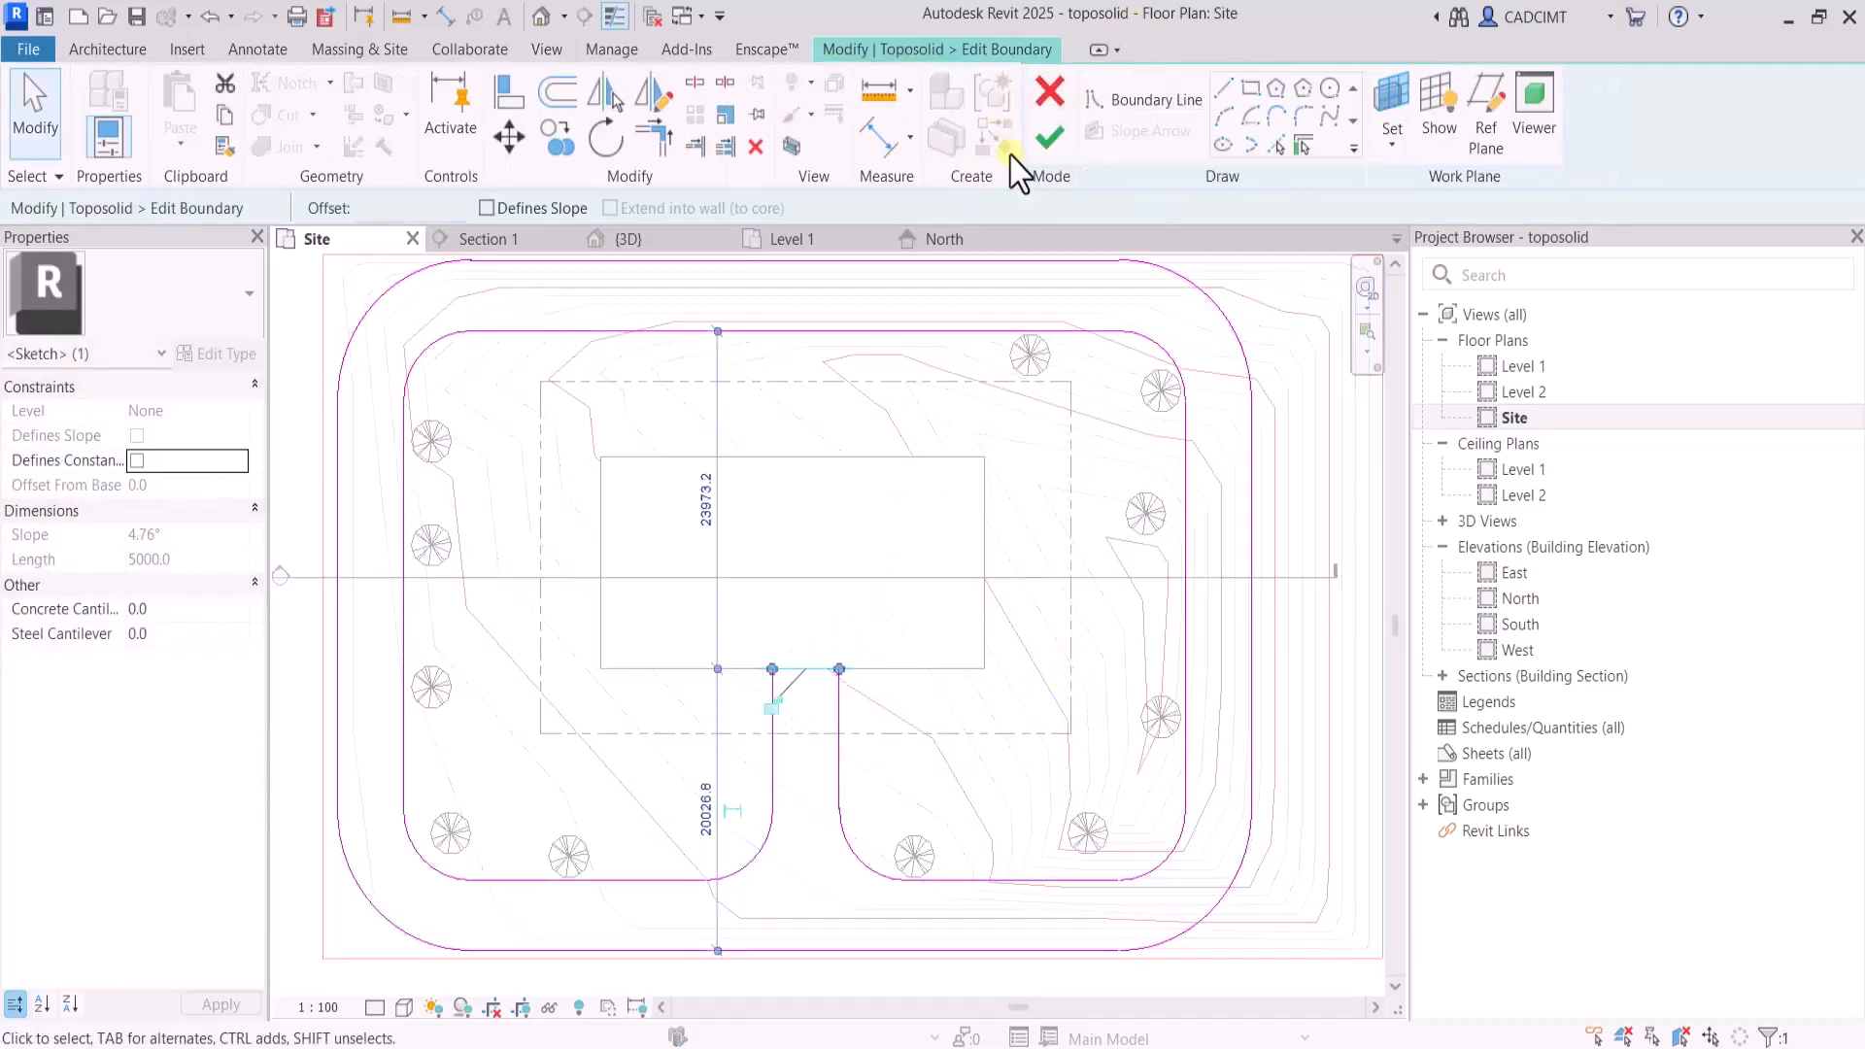
pyautogui.click(1049, 137)
pyautogui.scroll(-2, 935, 494)
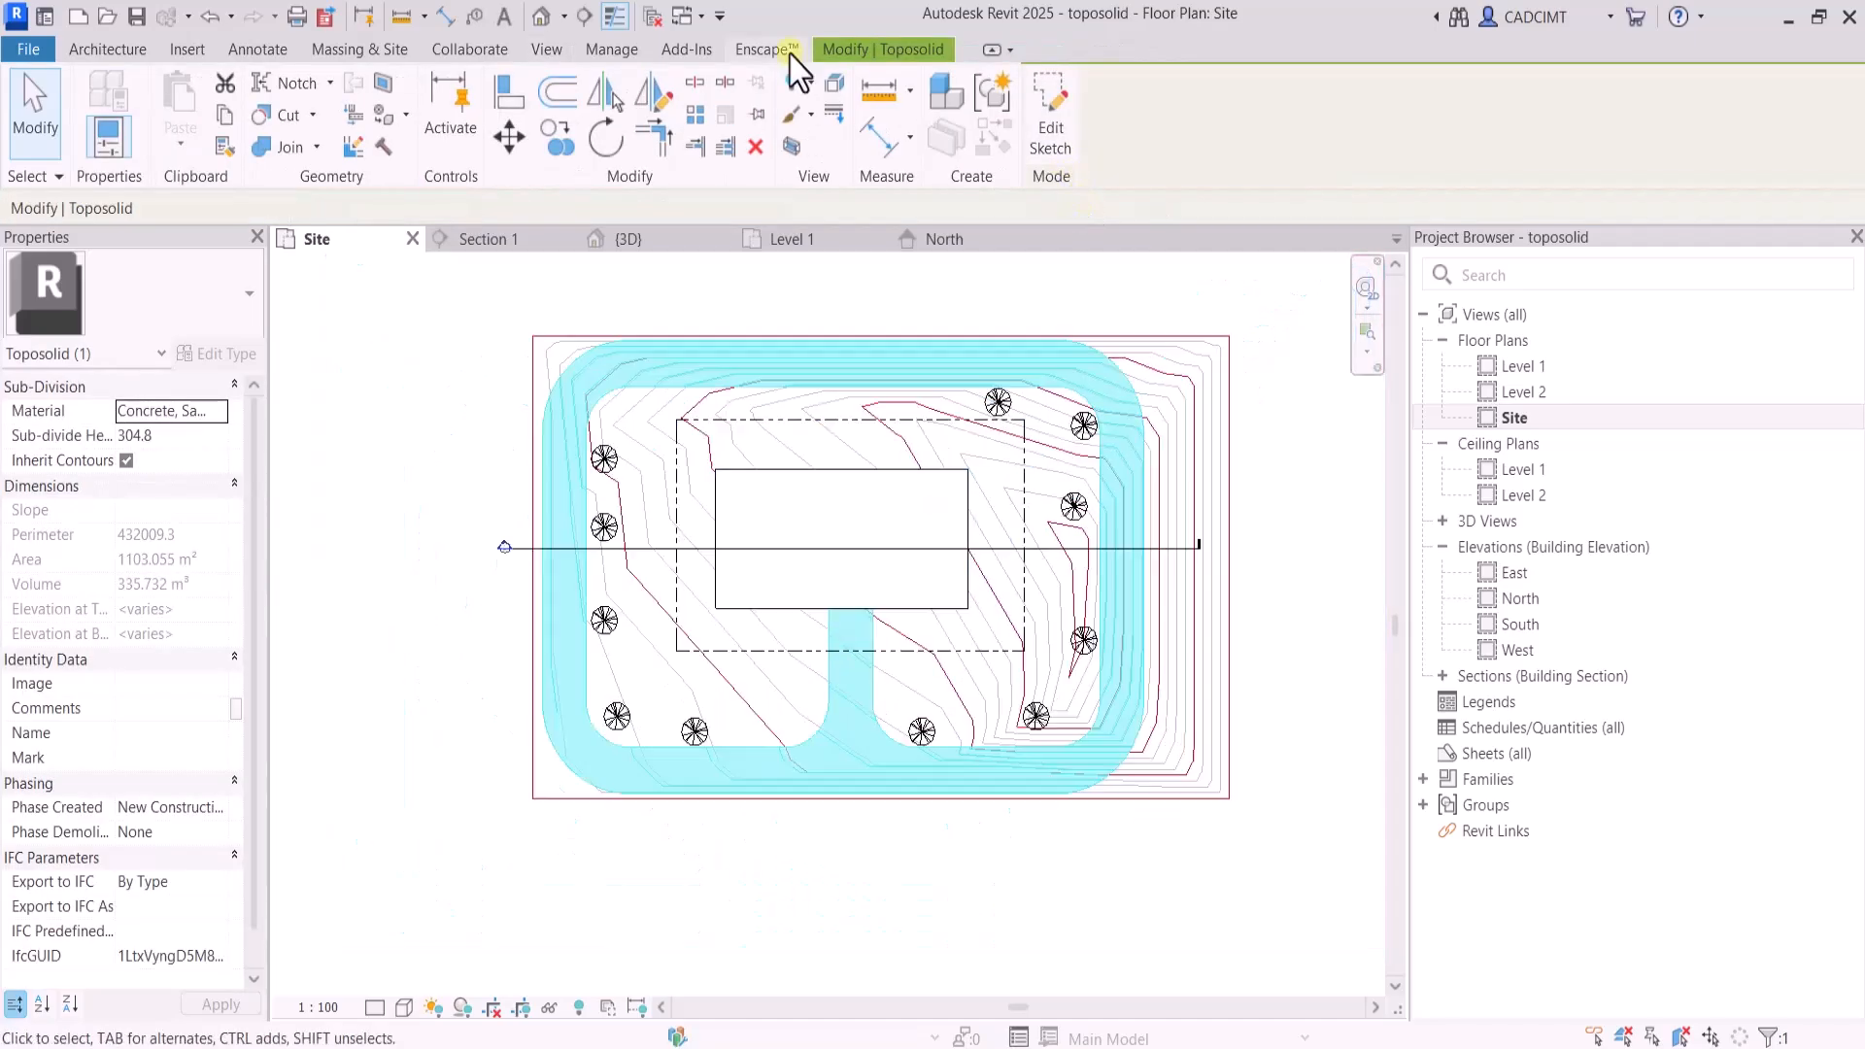
pyautogui.click(547, 49)
pyautogui.click(760, 109)
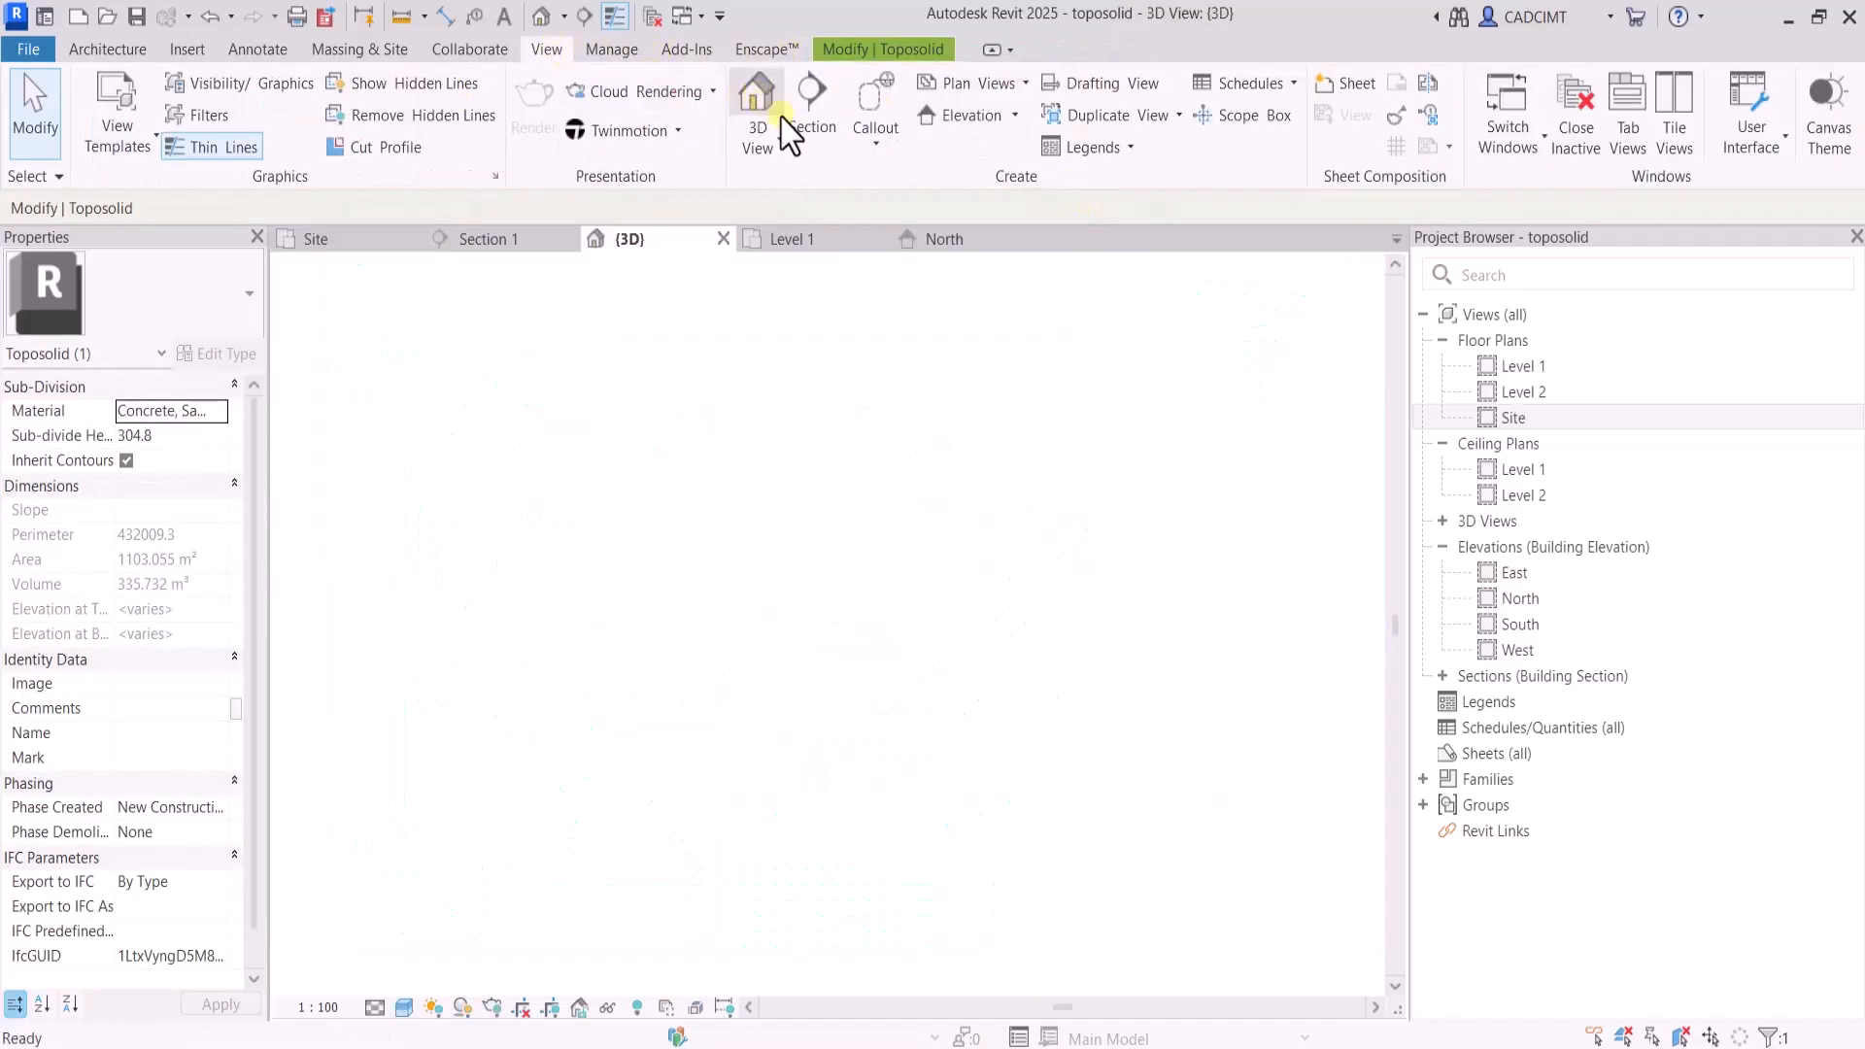
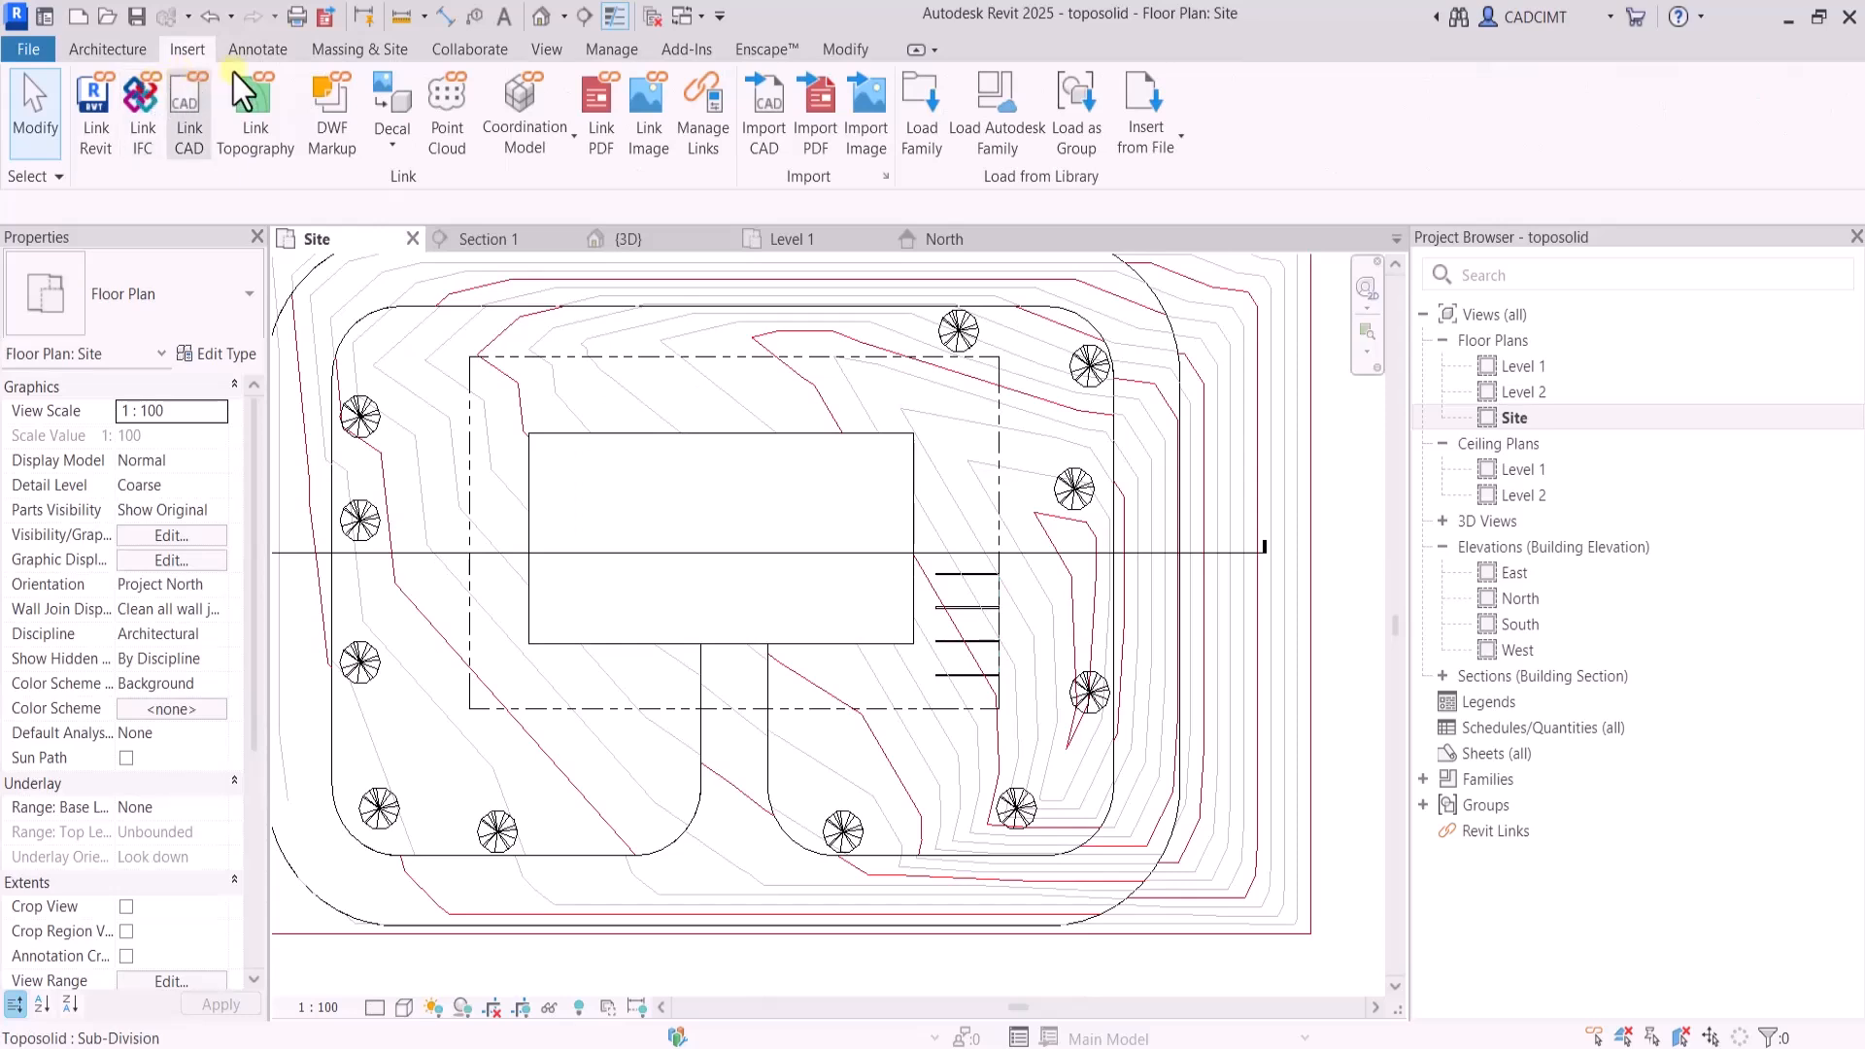
# Dismiss the save reminder and place an M_Concrete Truck site component between the building mass's east side and the parking spaces' north end
pyautogui.click(370, 50)
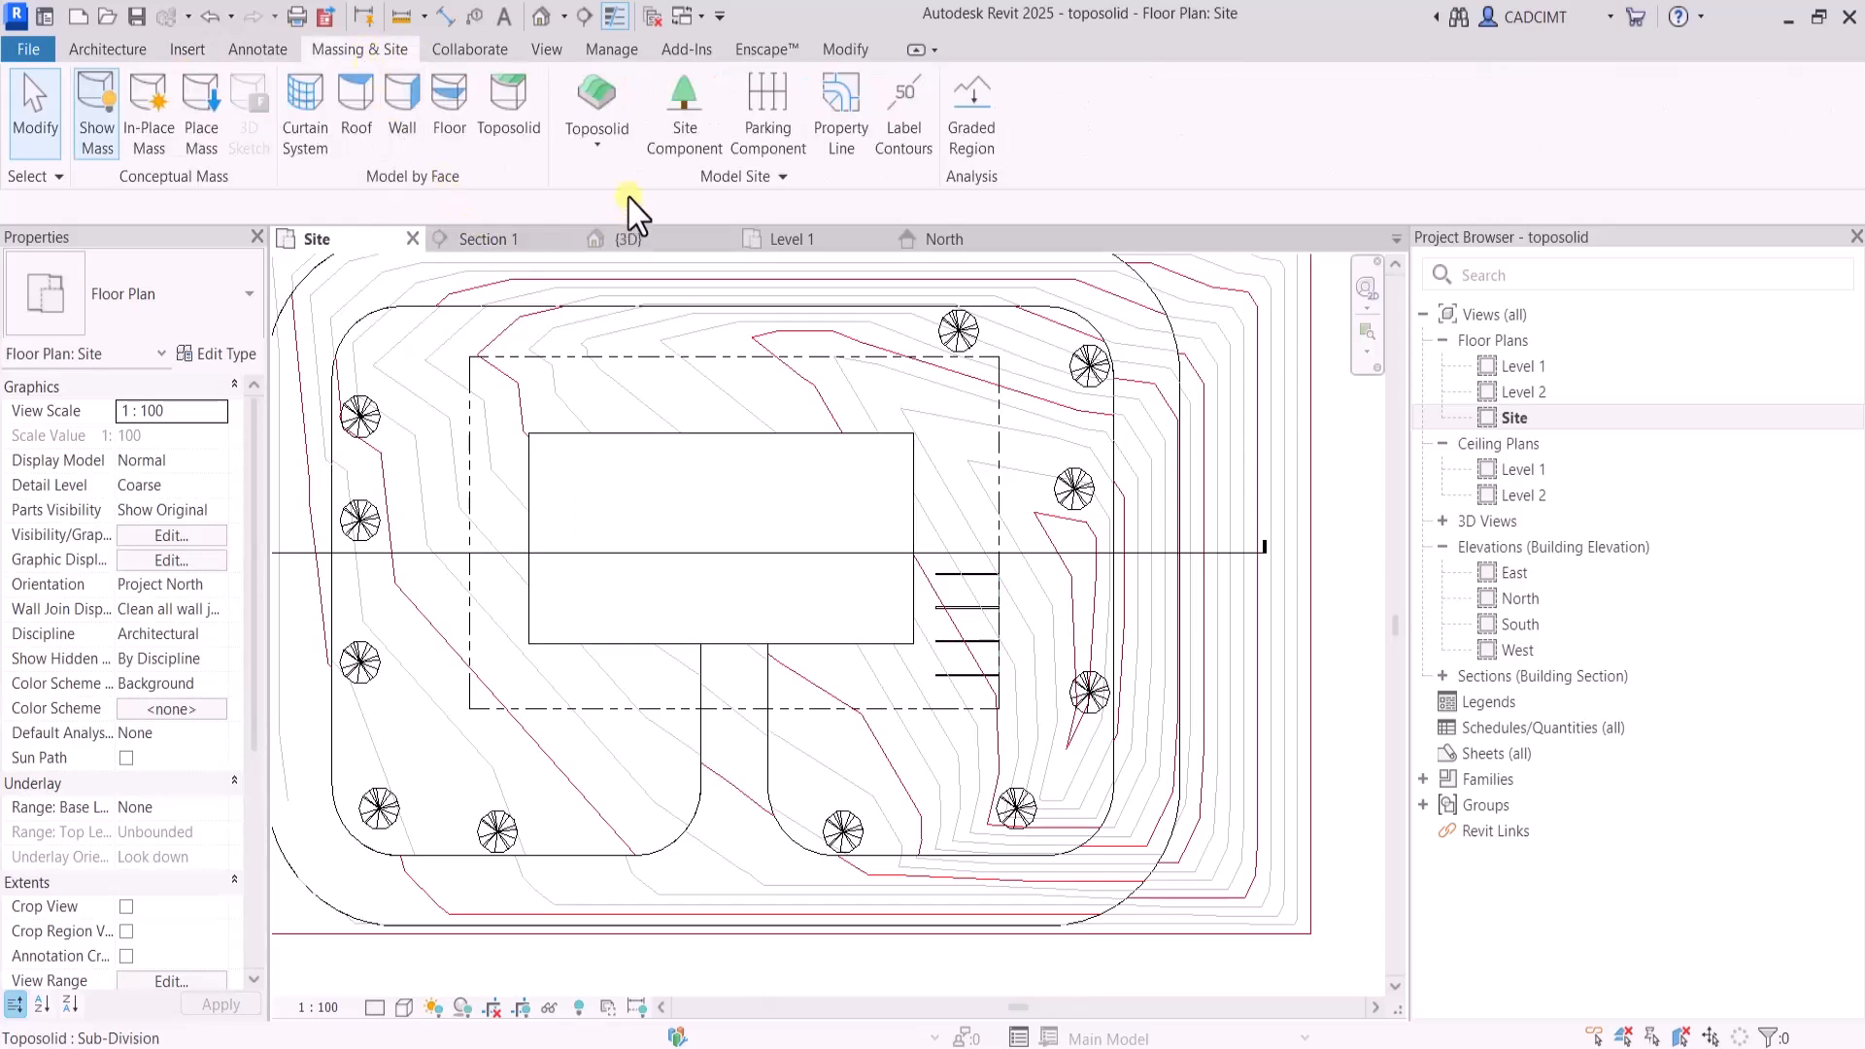
pyautogui.click(685, 107)
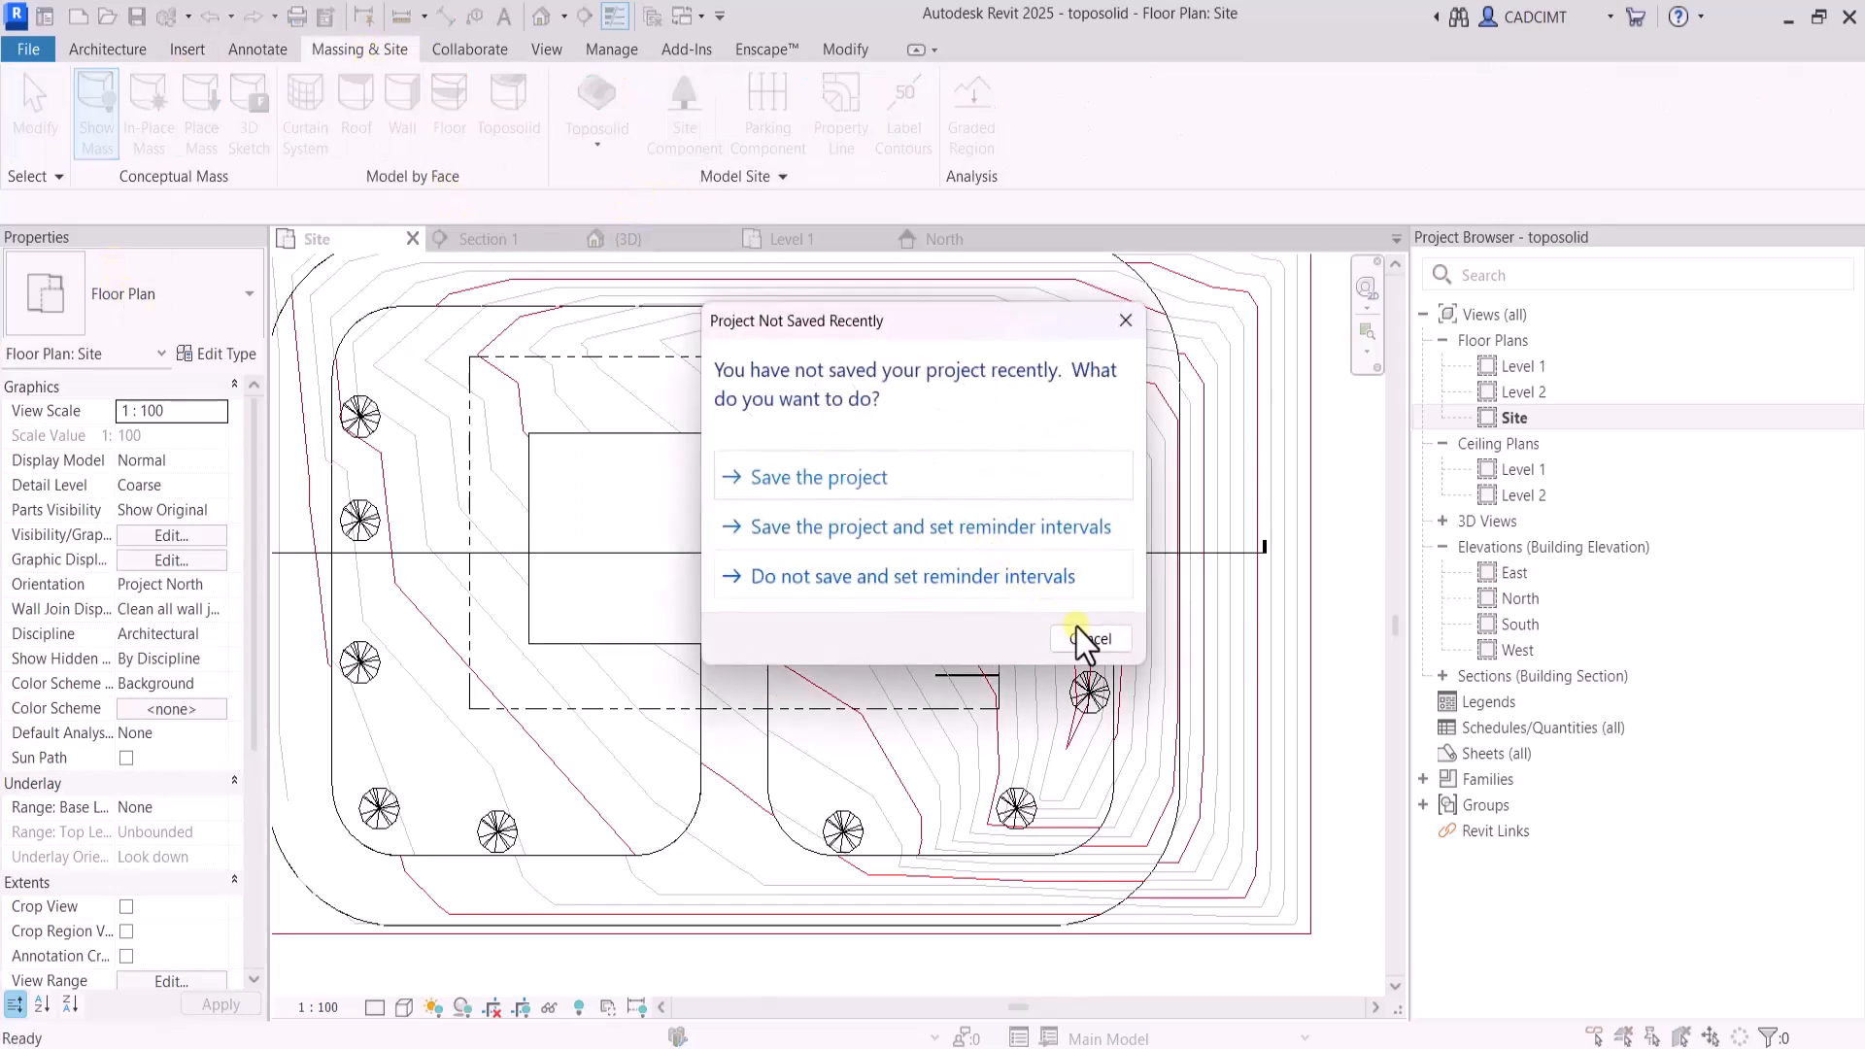
pyautogui.click(1088, 638)
pyautogui.click(146, 293)
pyautogui.scroll(10, 136, 570)
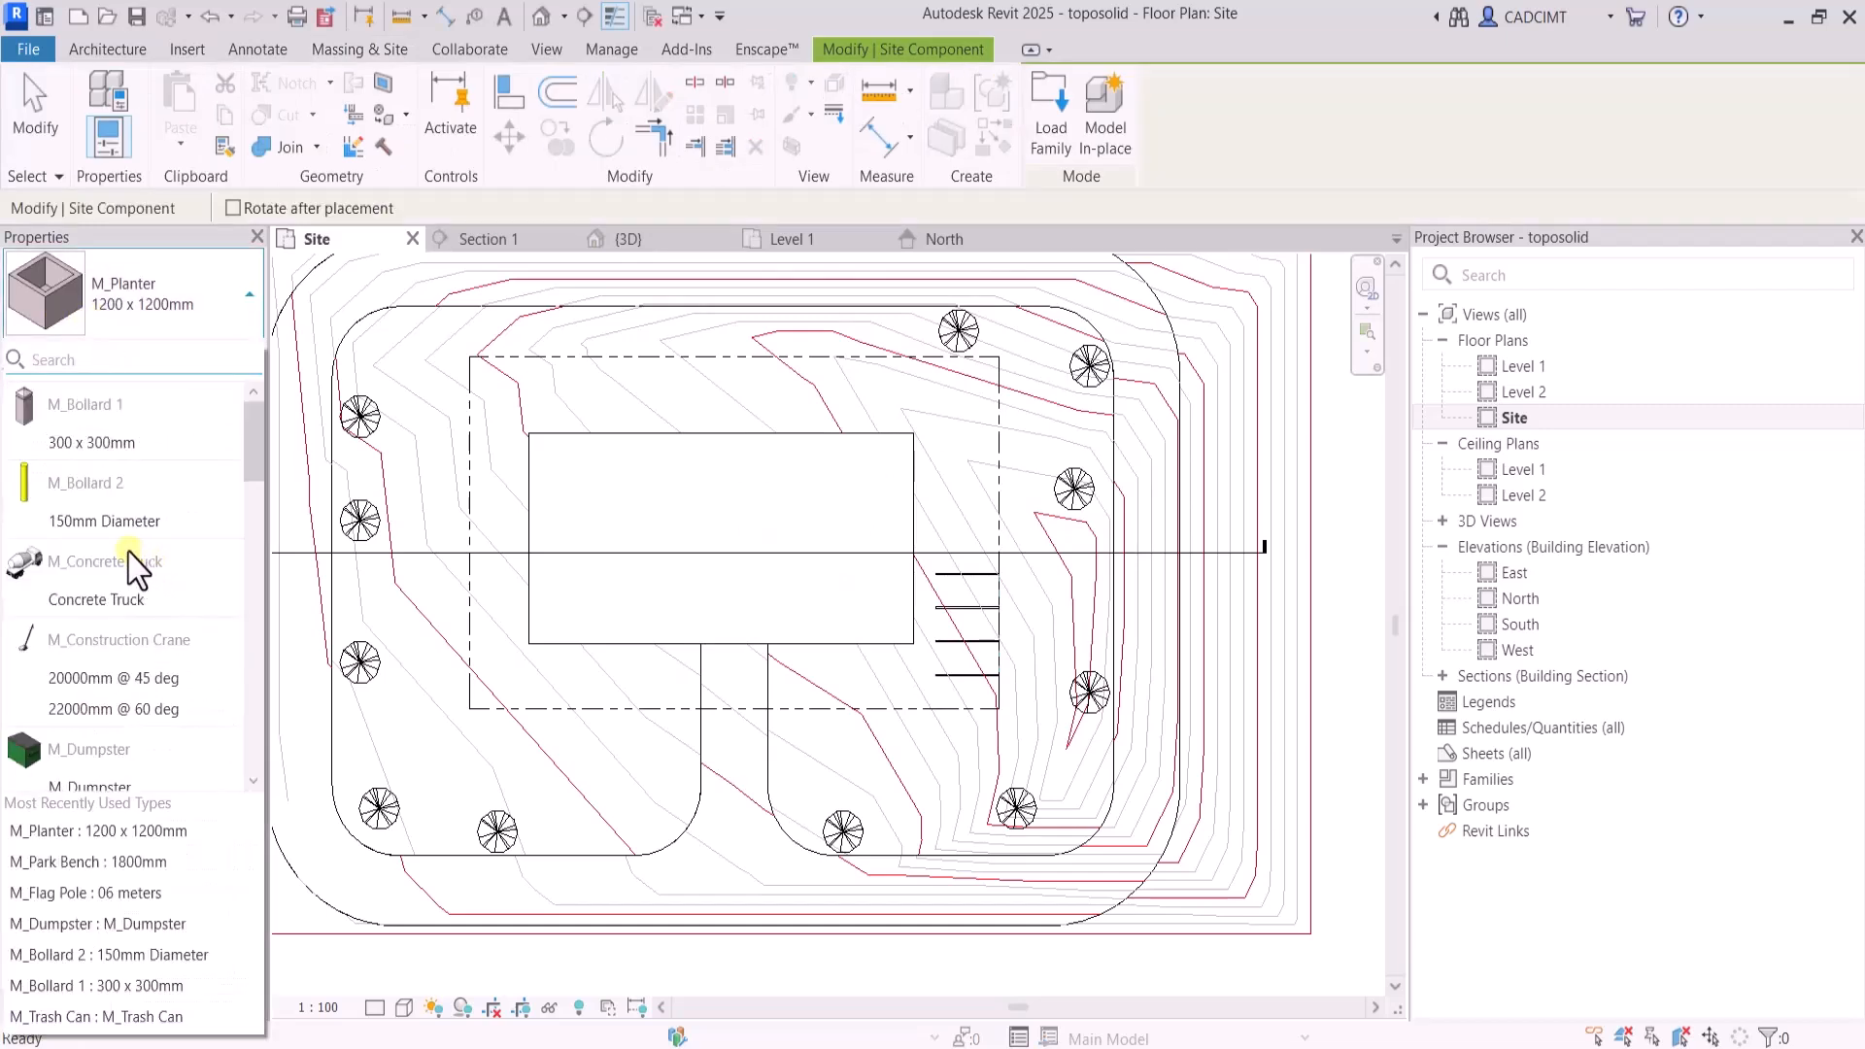
pyautogui.click(120, 601)
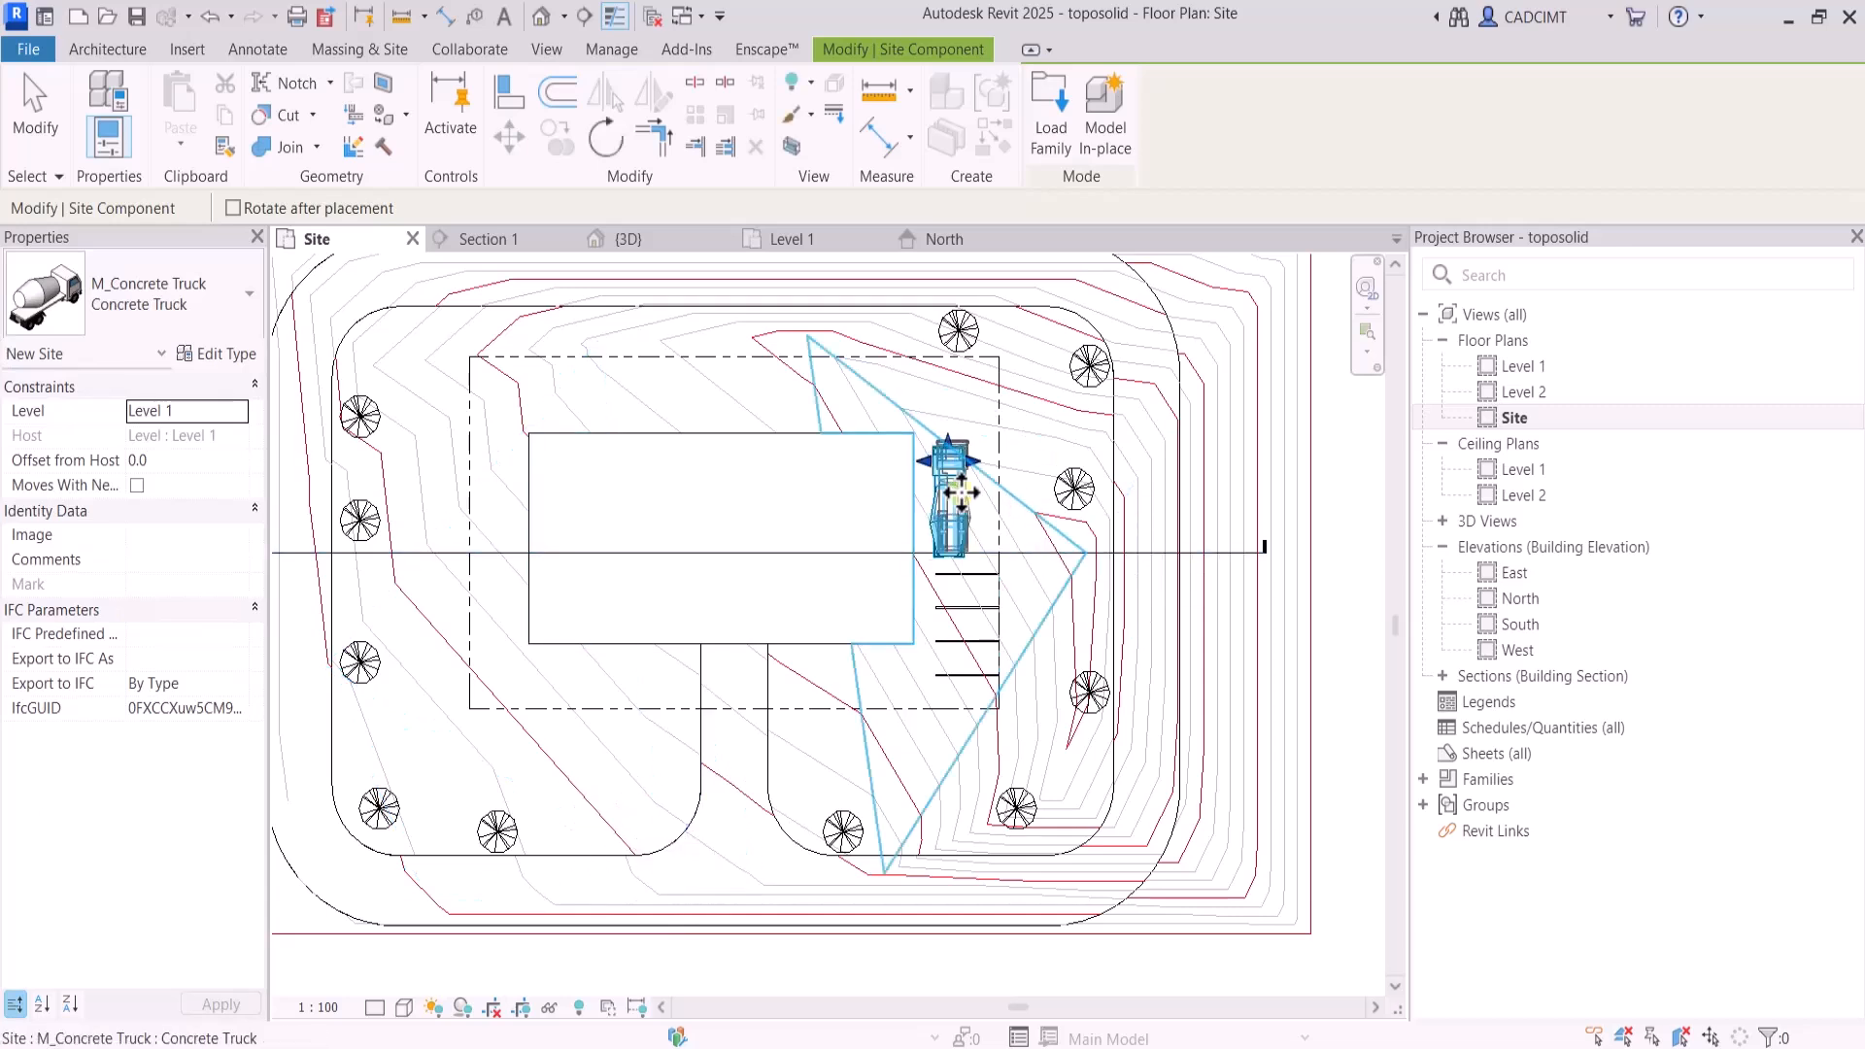
pyautogui.click(949, 500)
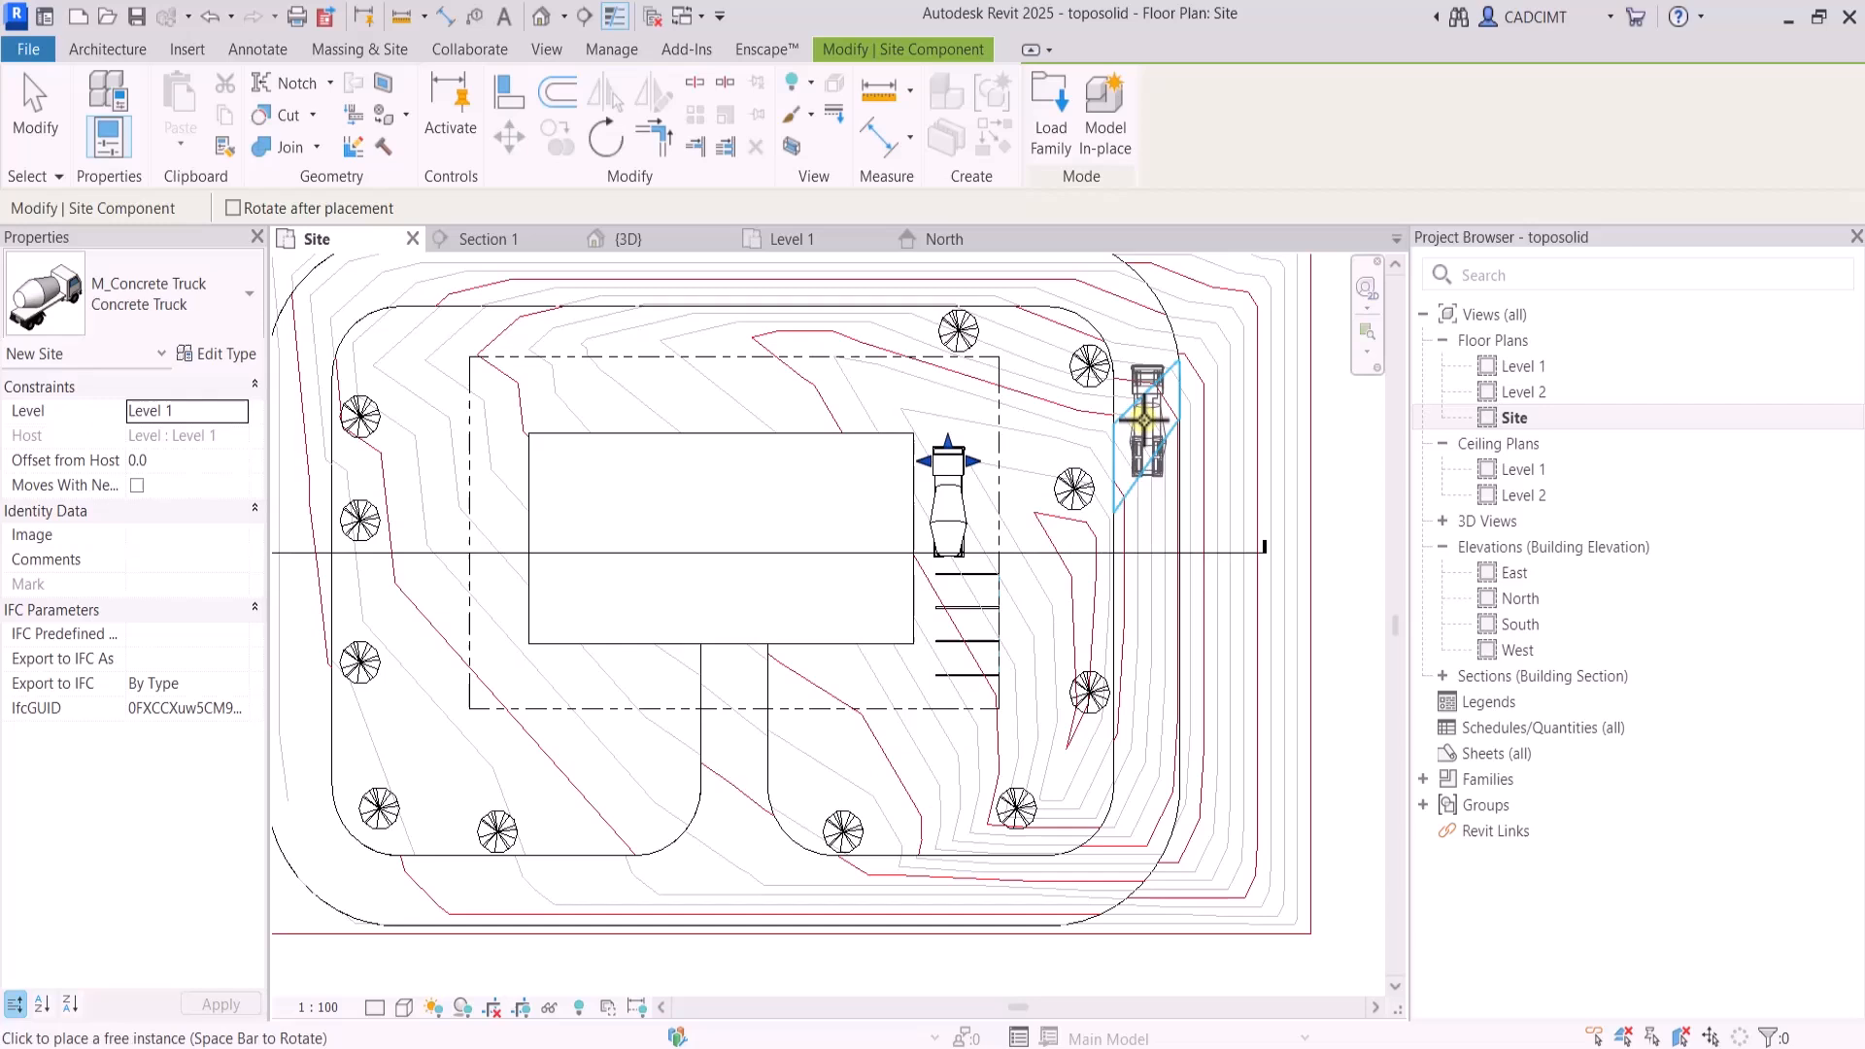
# Place a row of three M_Bollard 1 300 x 300mm components inside the property line's southwest corner
pyautogui.click(132, 297)
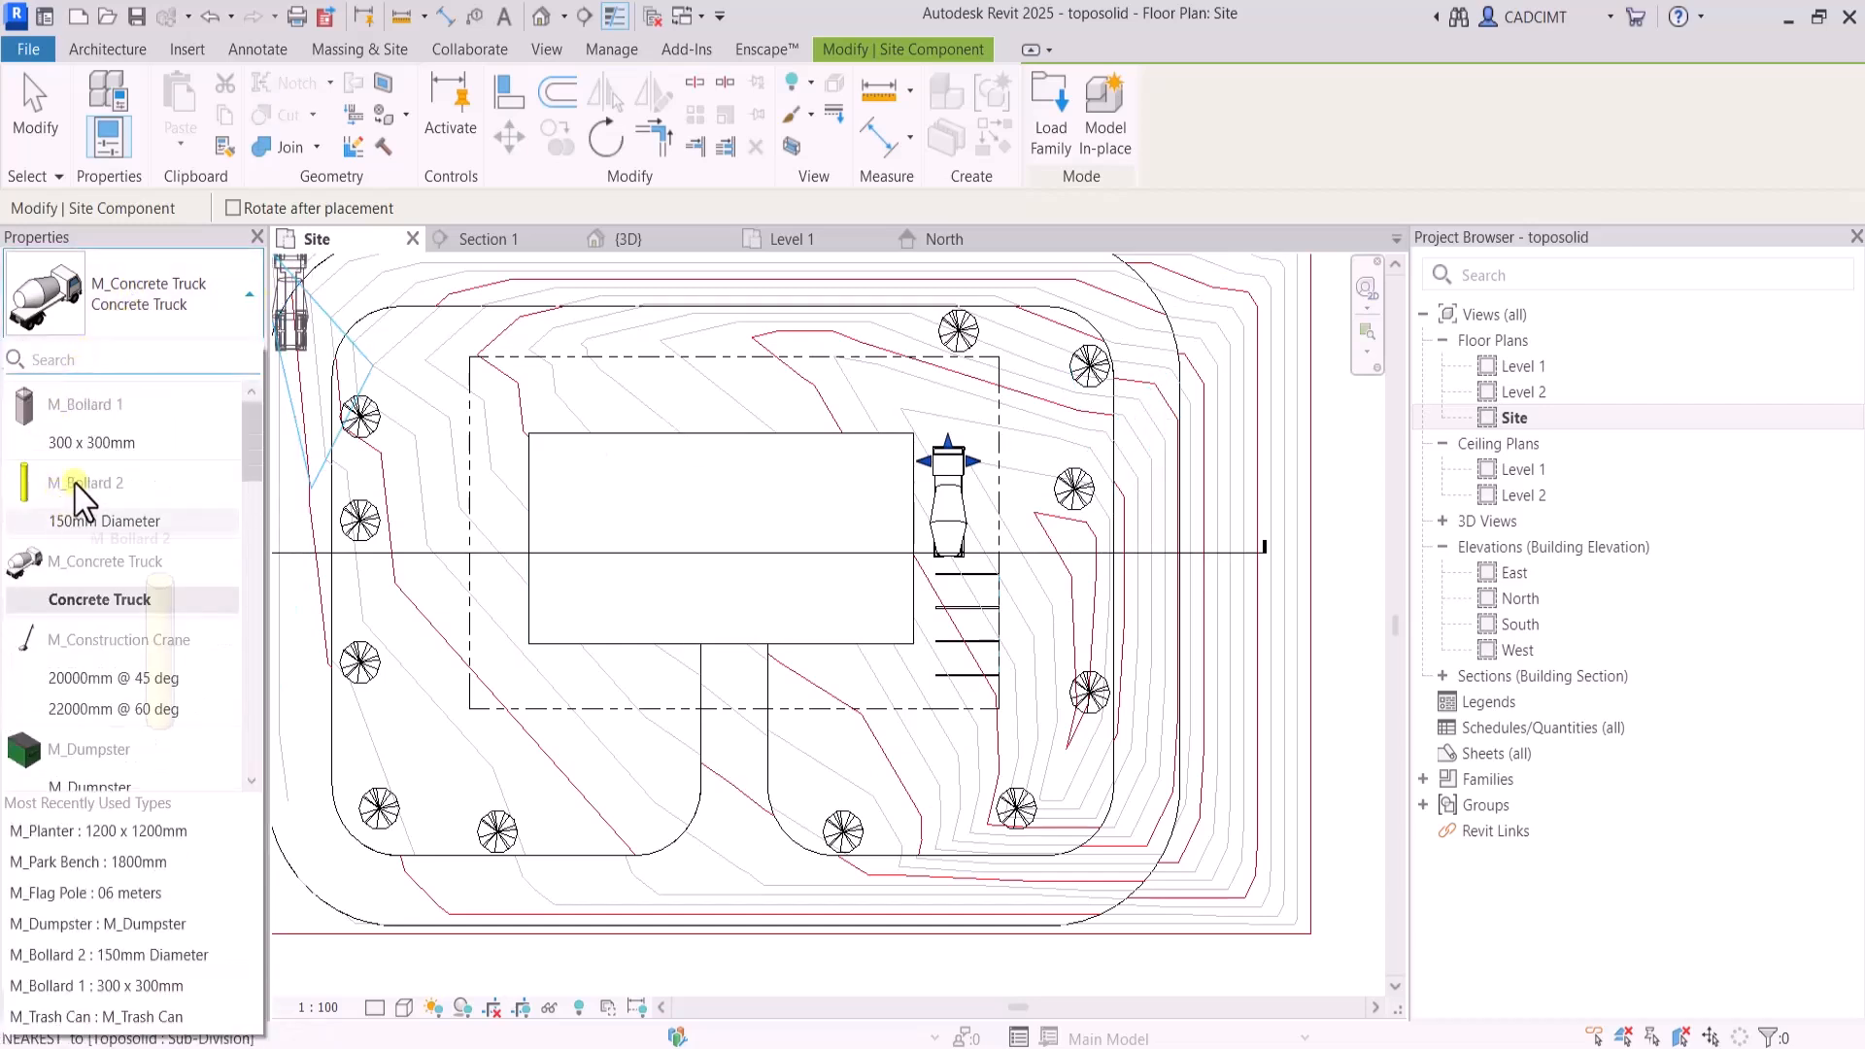
pyautogui.click(80, 443)
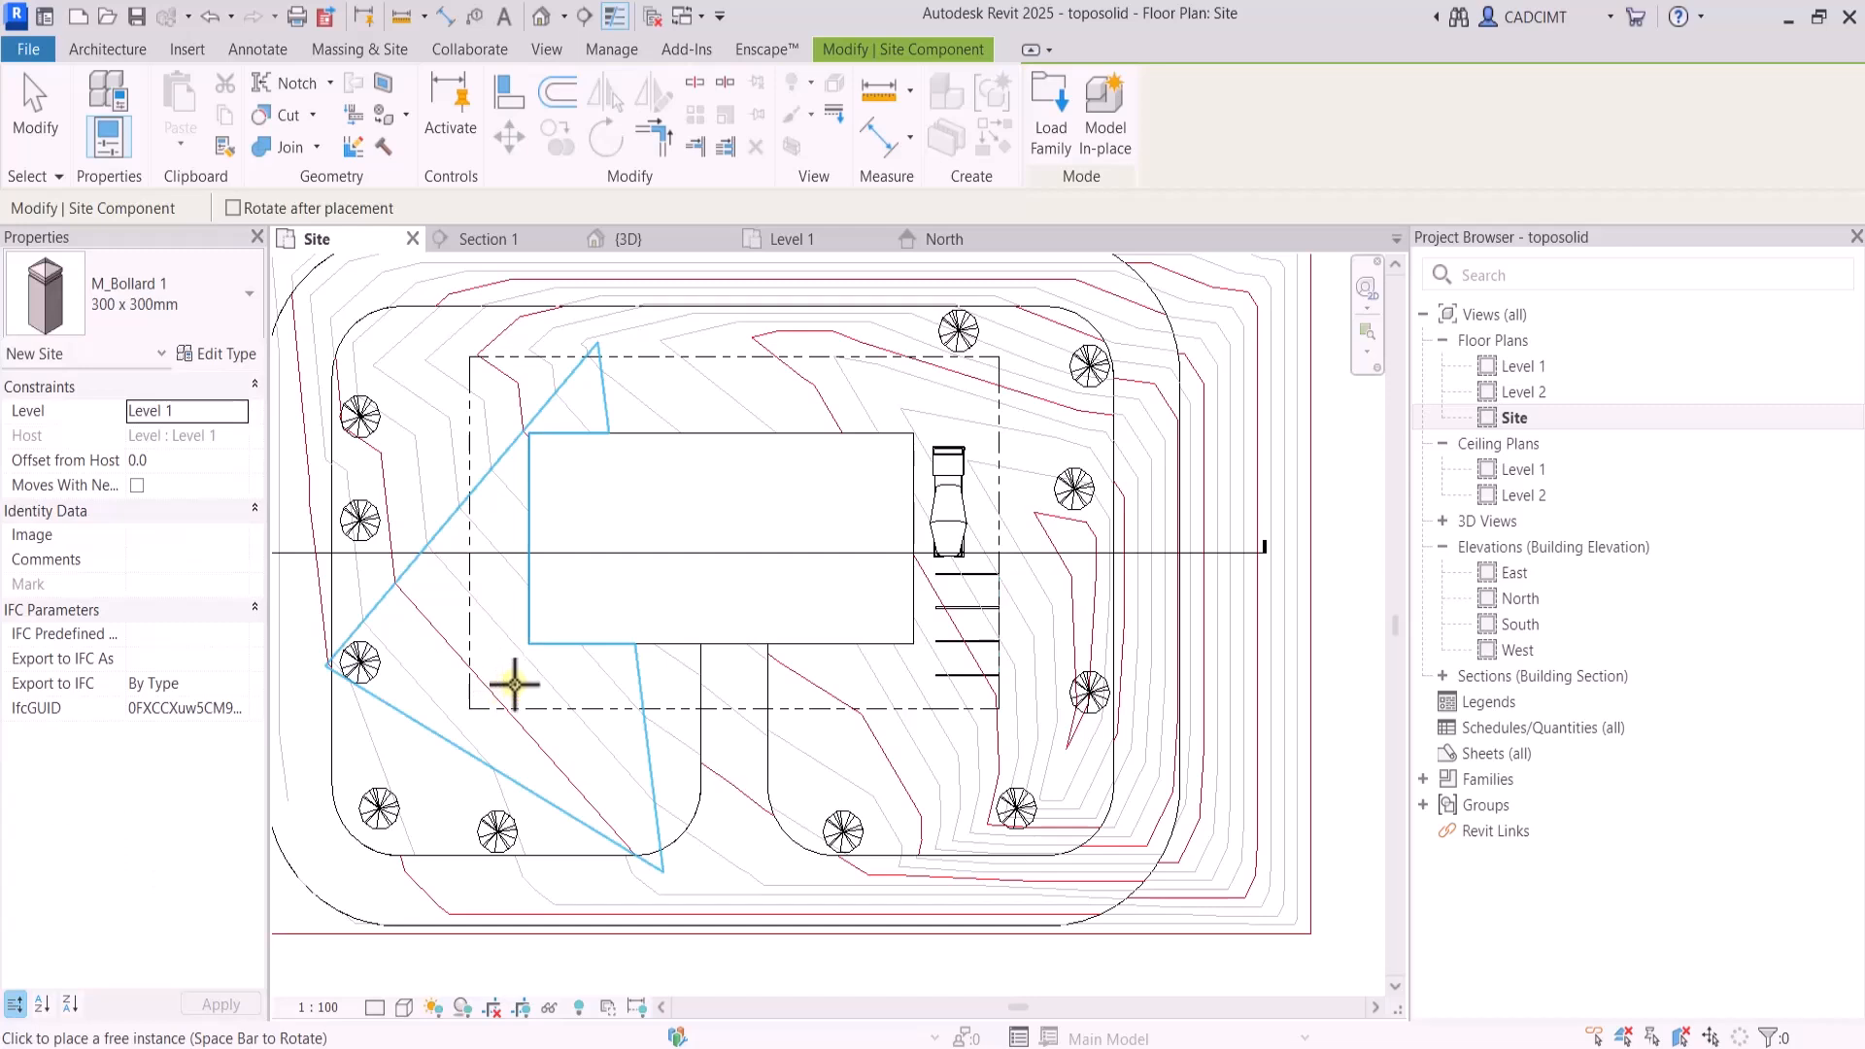
pyautogui.scroll(5, 515, 685)
pyautogui.click(519, 664)
pyautogui.click(604, 664)
pyautogui.click(700, 664)
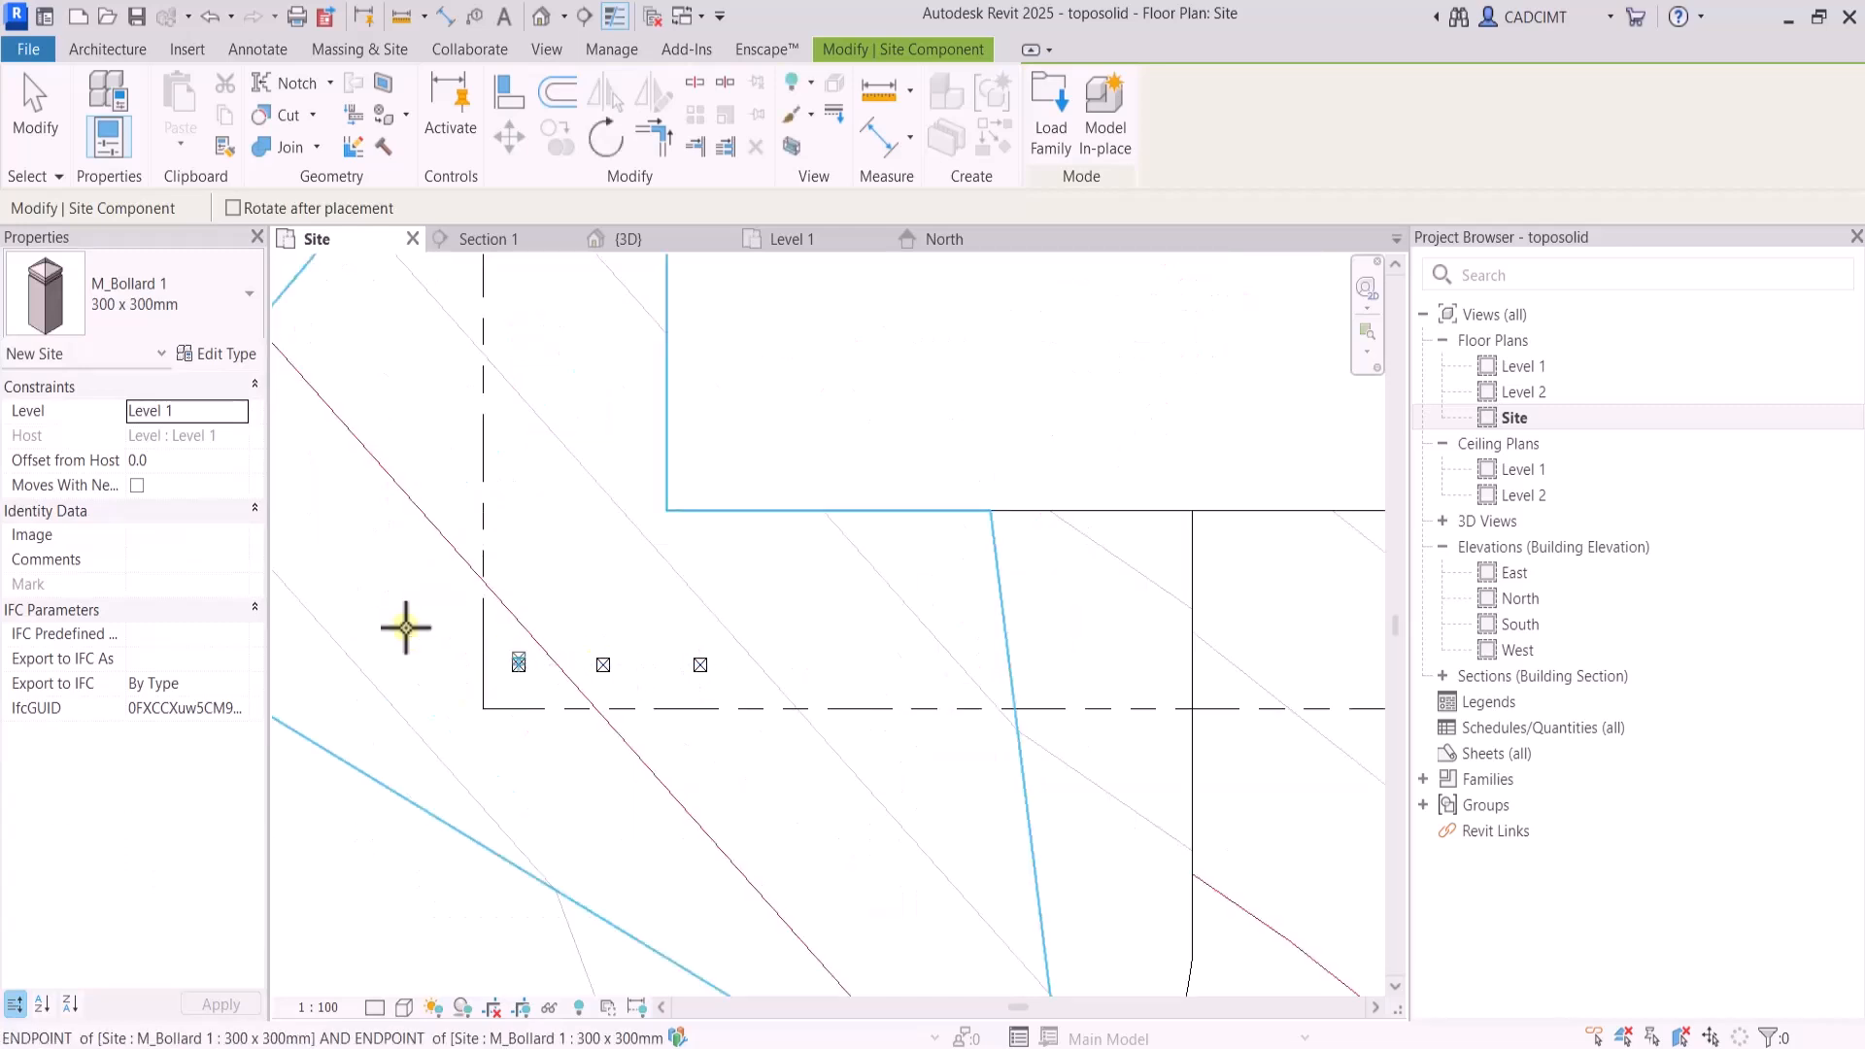
# Place an M_Waste Container along the west side of the building mass, just inside the property line, and end the placement
pyautogui.click(123, 325)
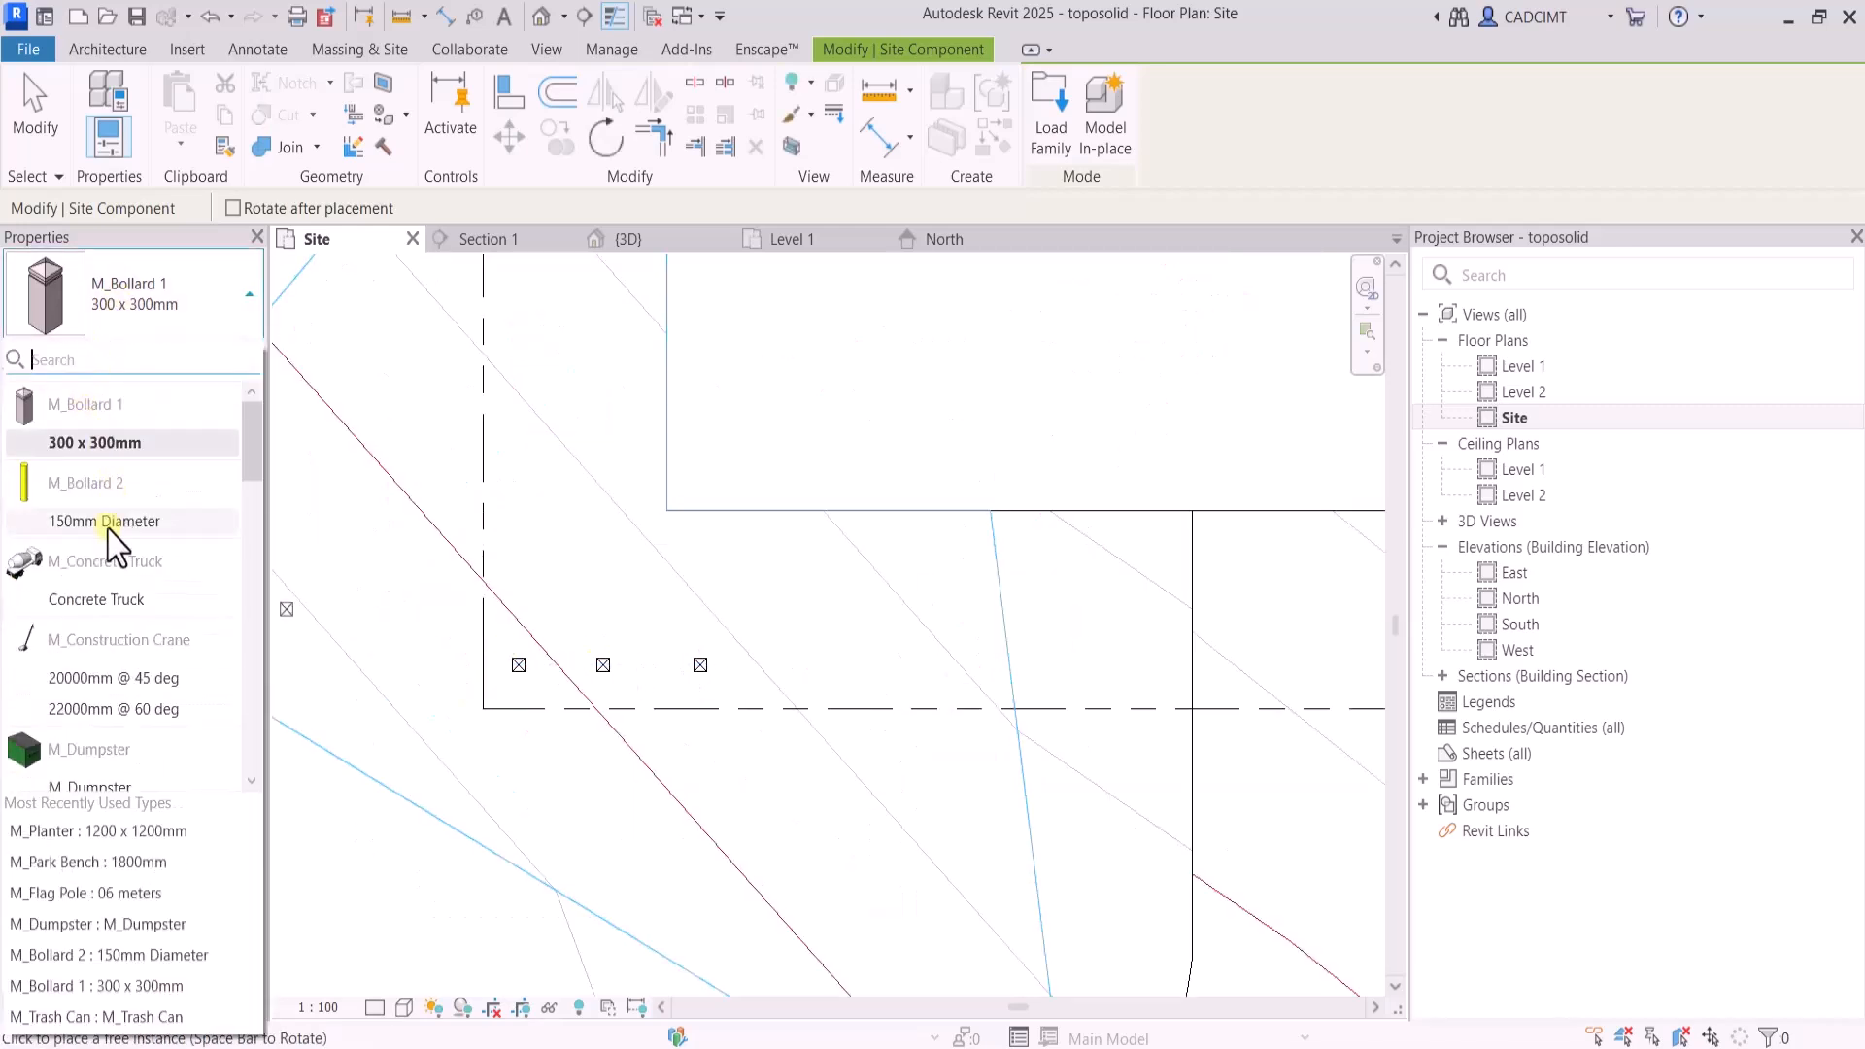
pyautogui.scroll(-10, 106, 770)
pyautogui.click(104, 757)
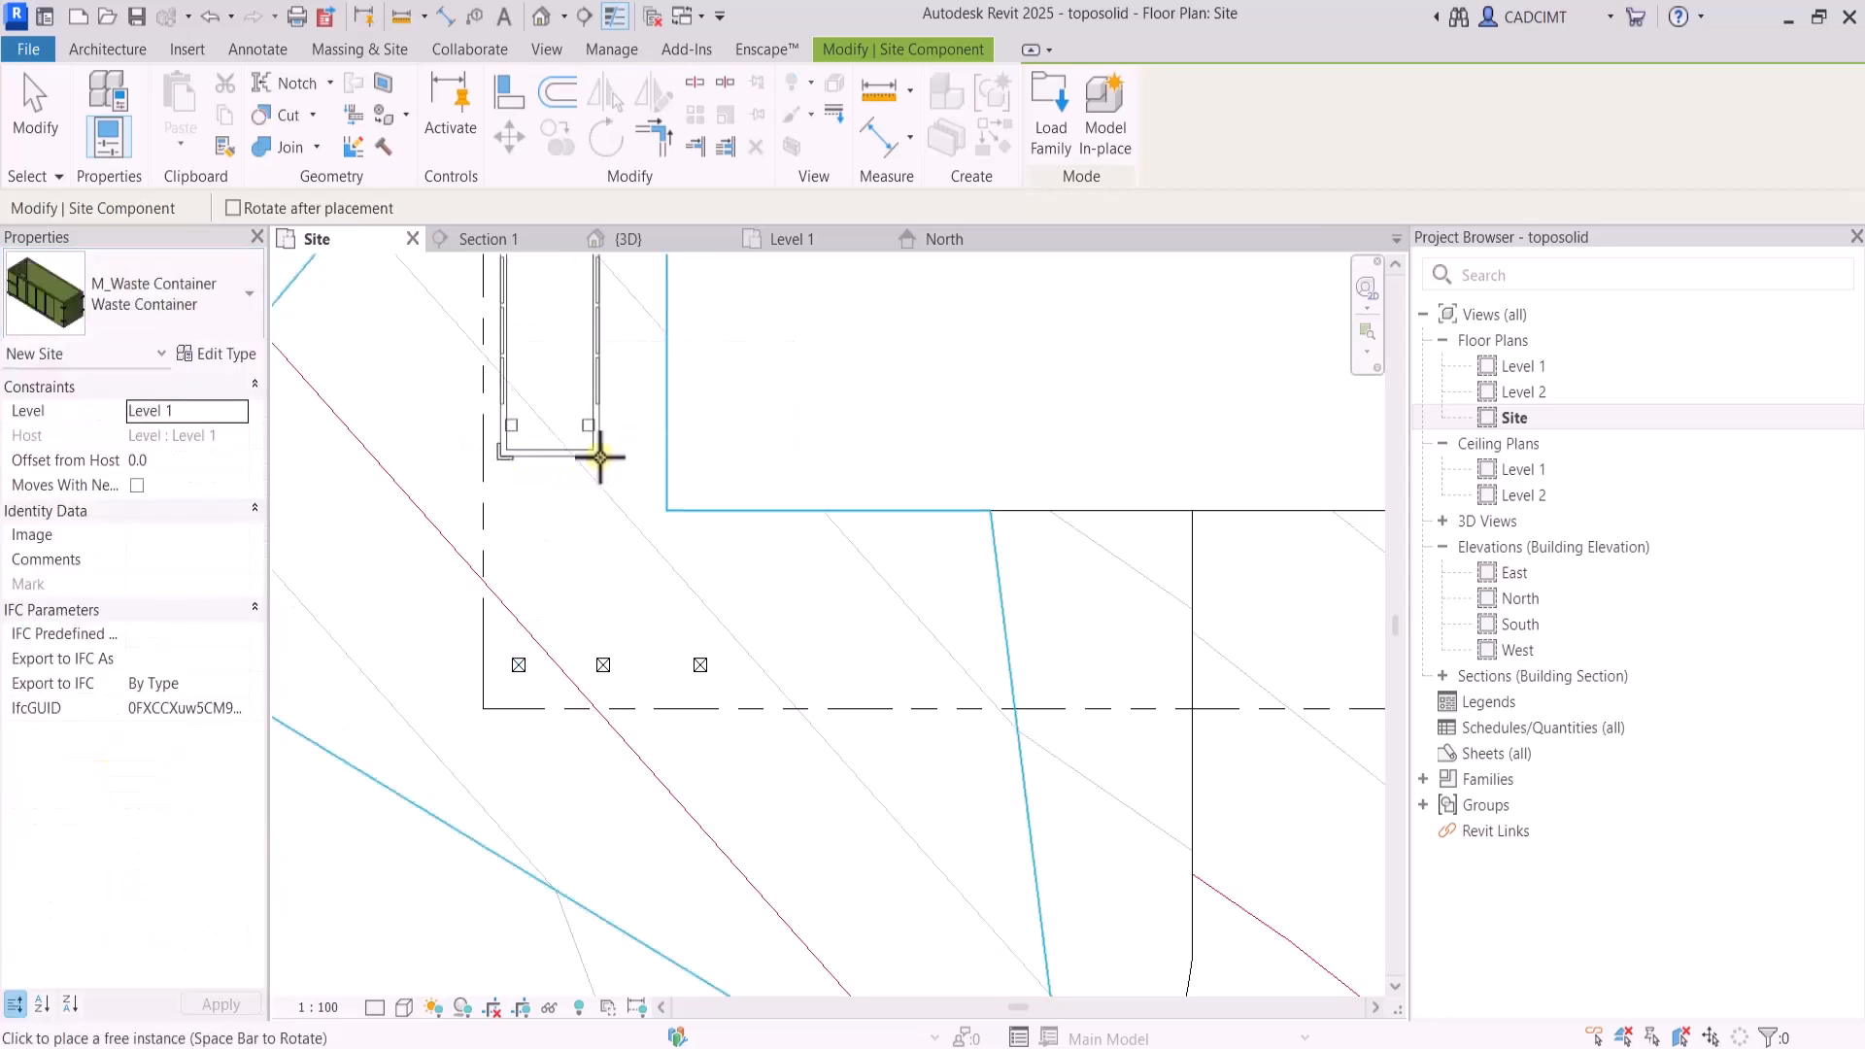
pyautogui.click(587, 460)
pyautogui.scroll(-5, 583, 492)
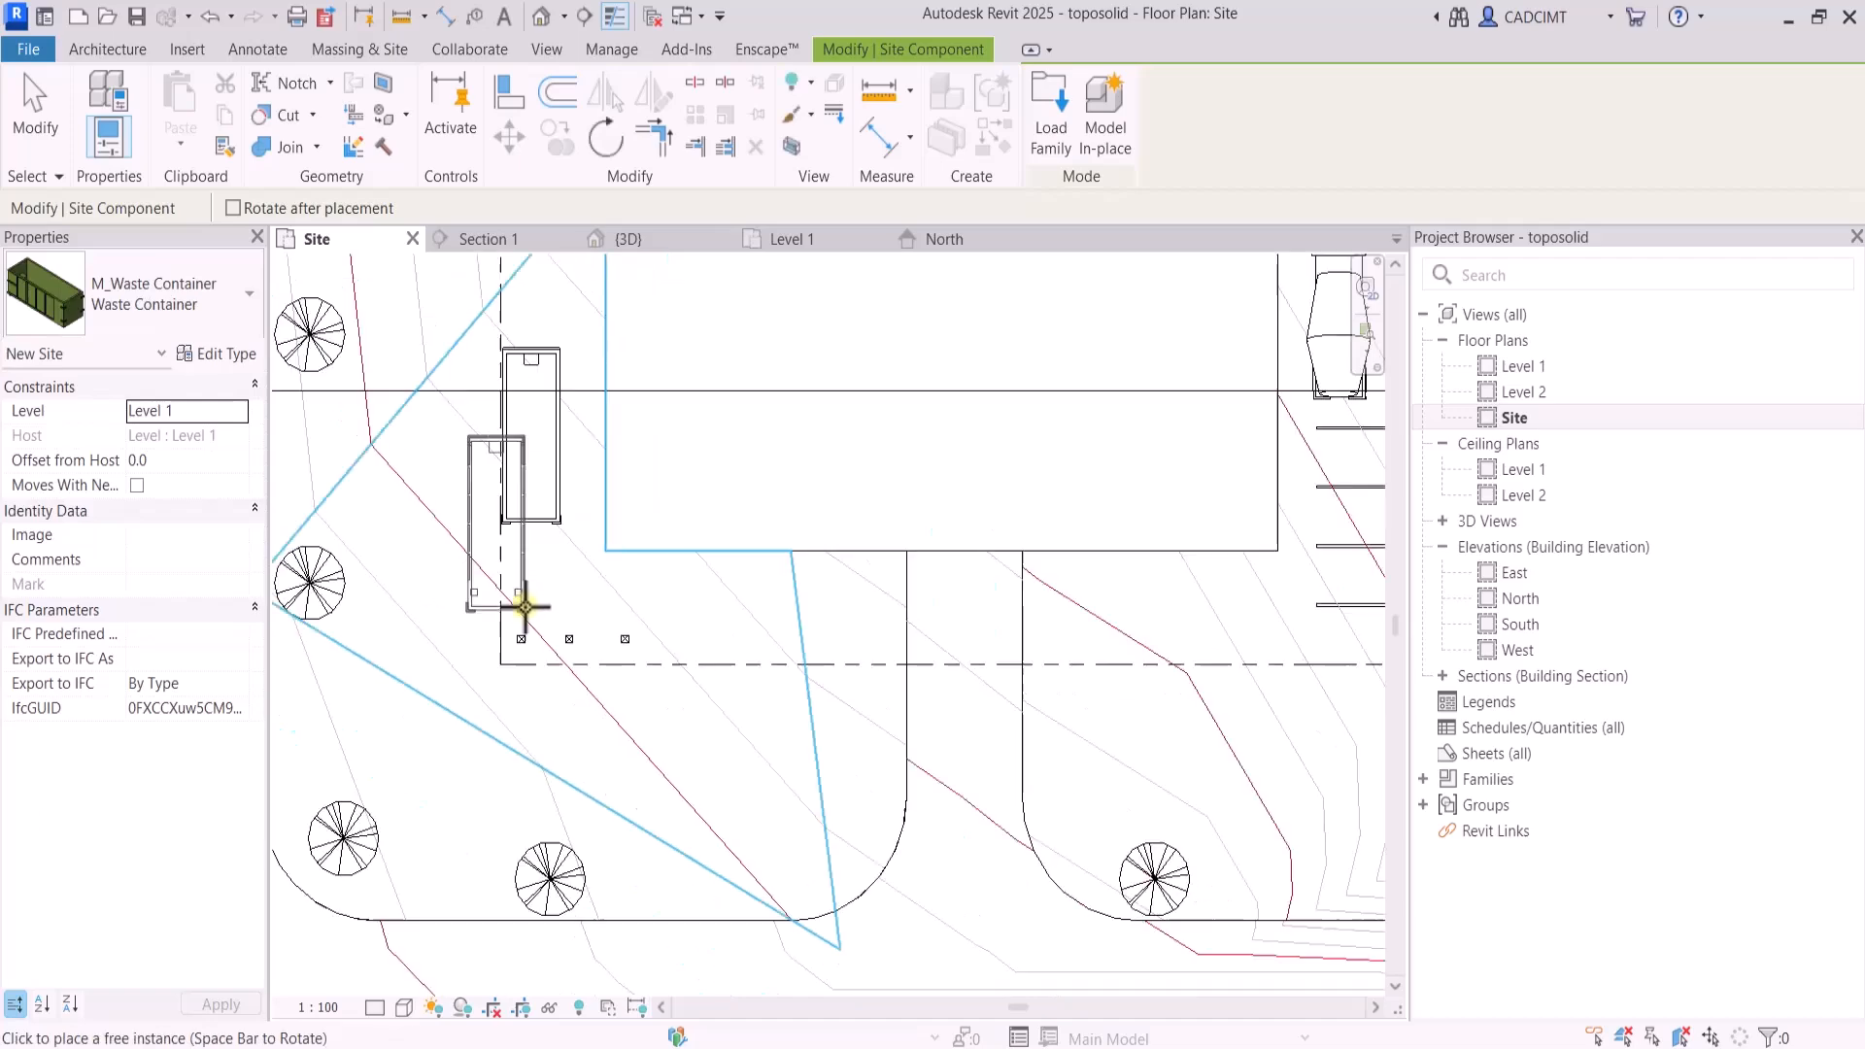
pyautogui.press('Escape')
pyautogui.press('Escape')
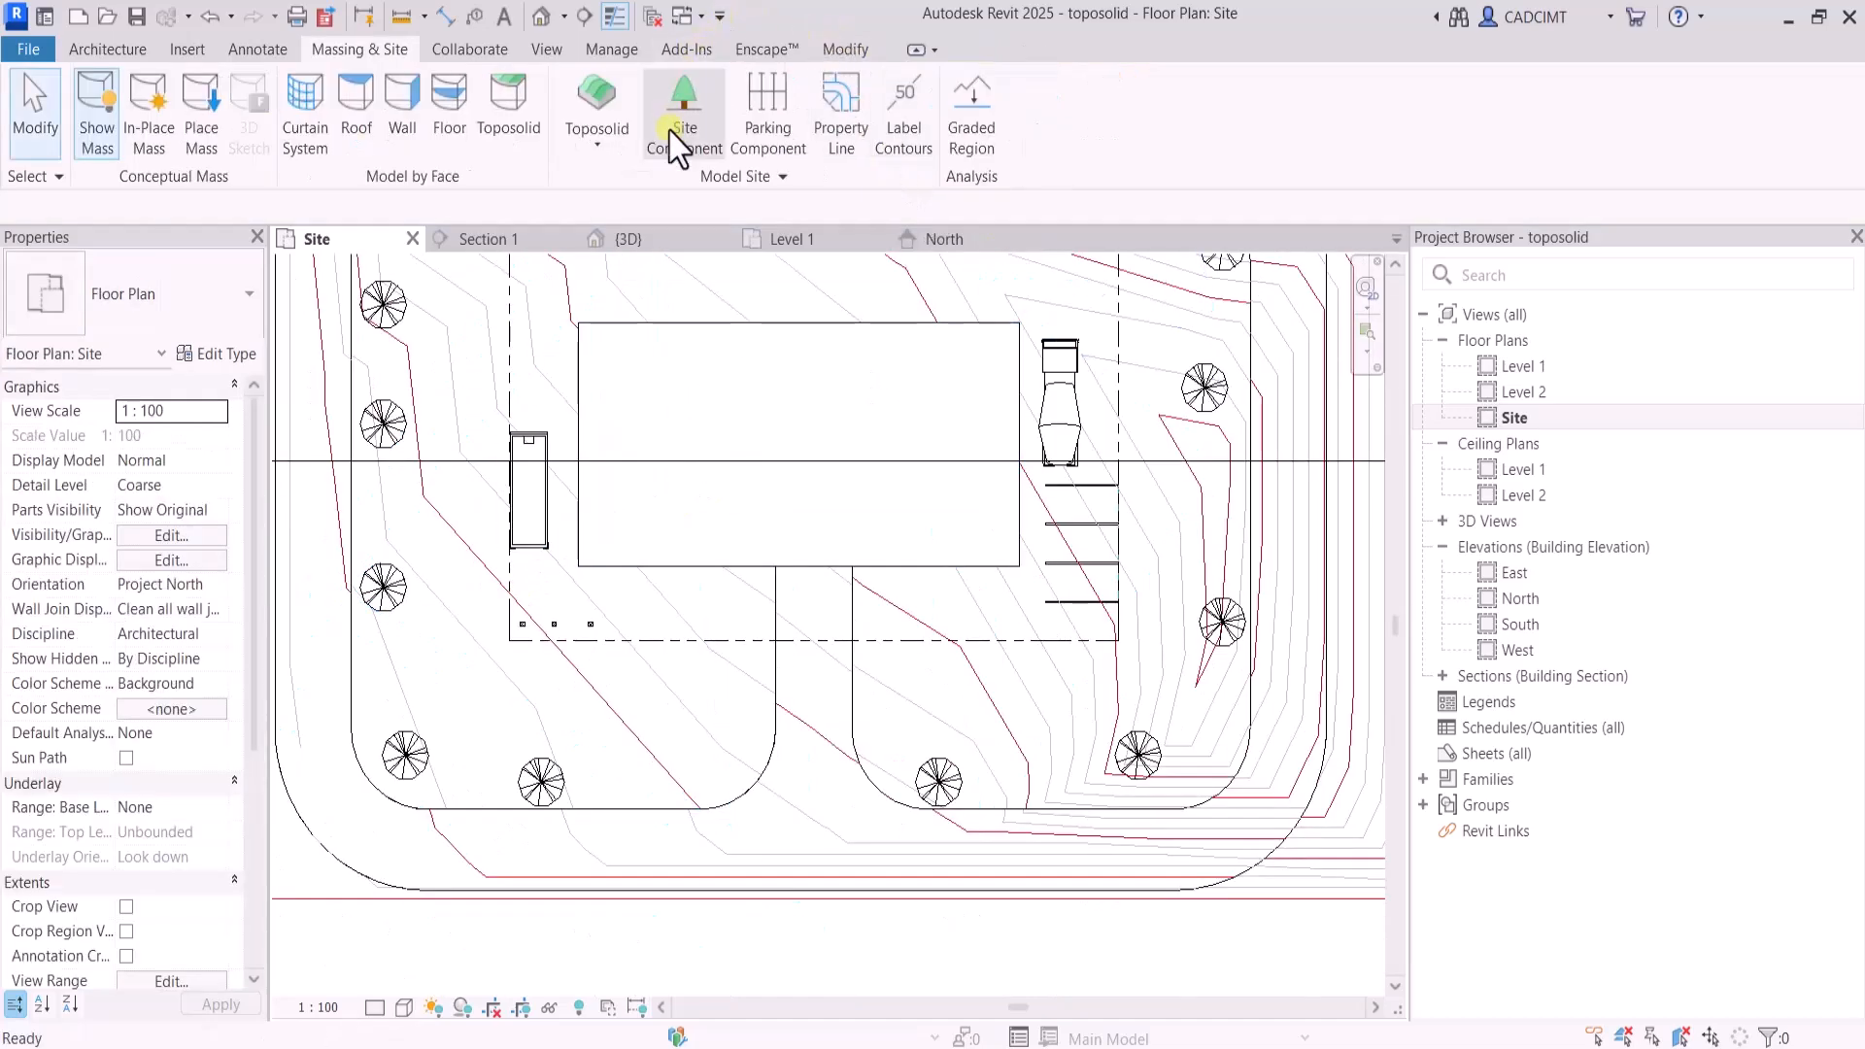
# In the 3D view, create a Generic - 200mm basic wall by face on the building mass's east face
pyautogui.click(667, 240)
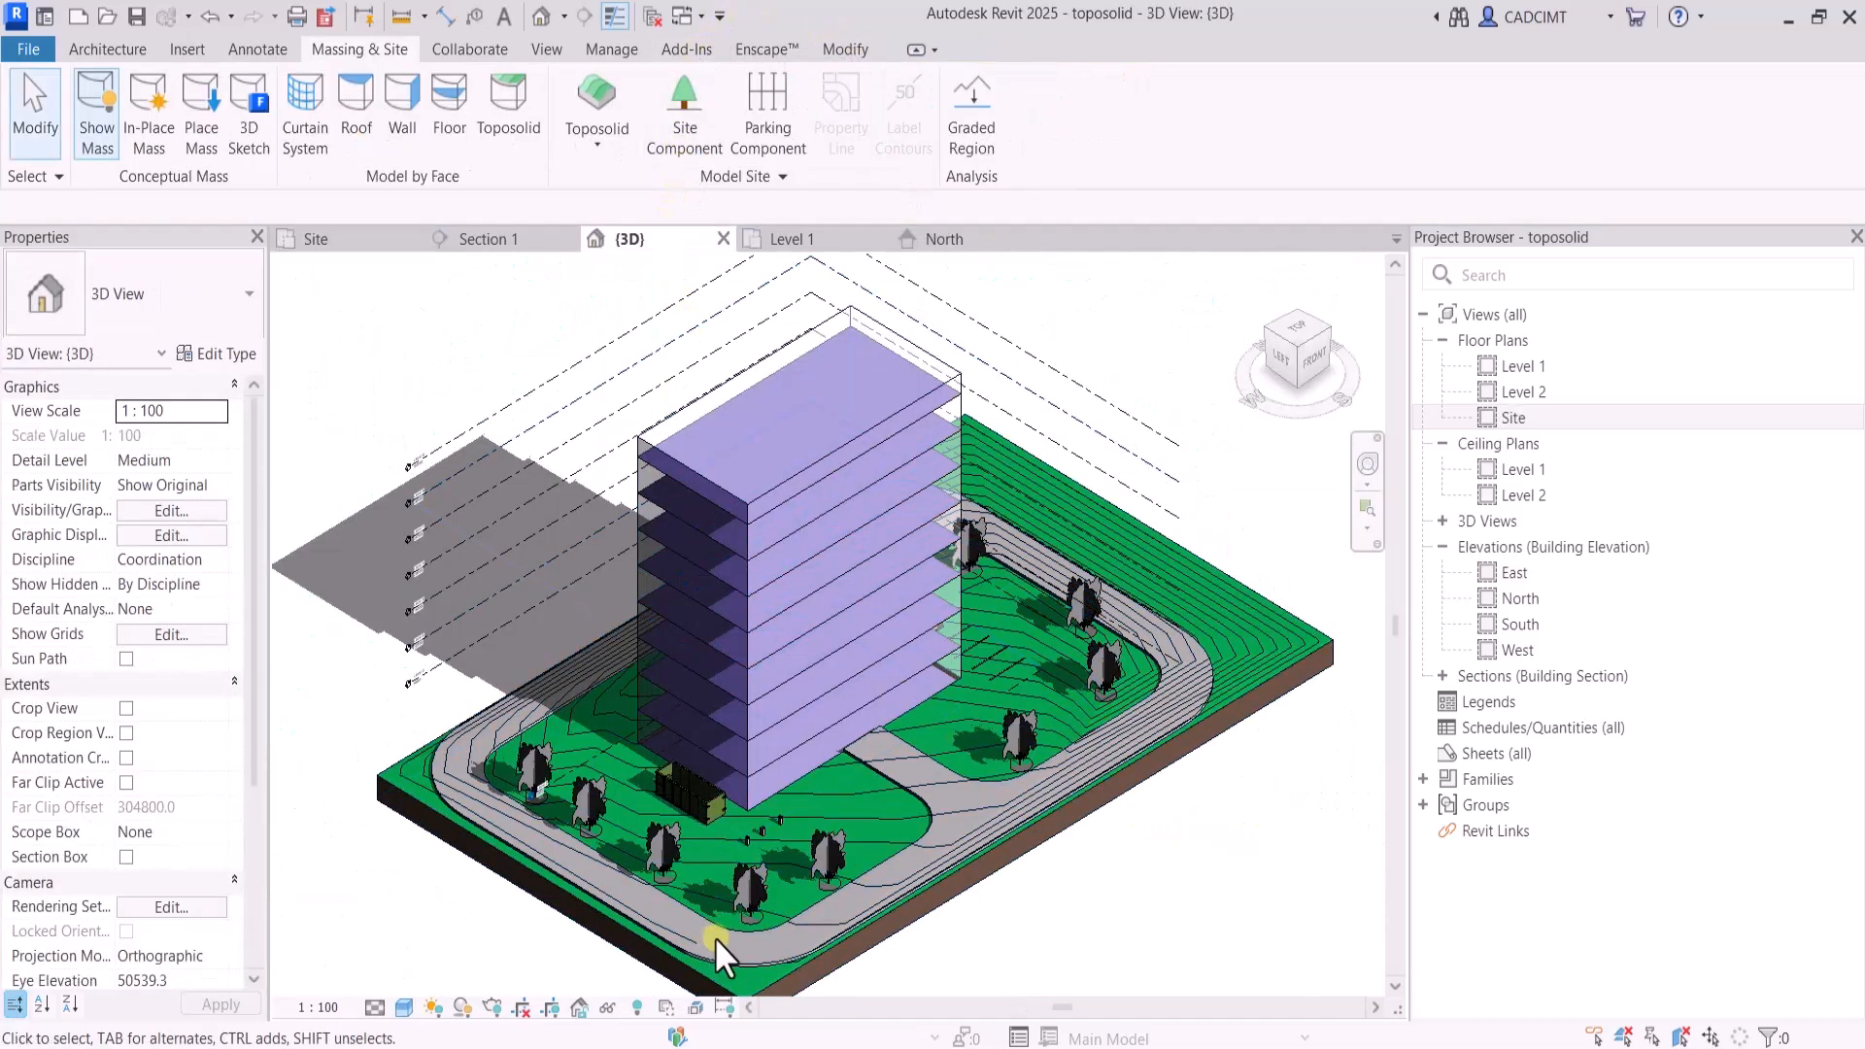
pyautogui.scroll(6, 777, 773)
pyautogui.scroll(-6, 741, 785)
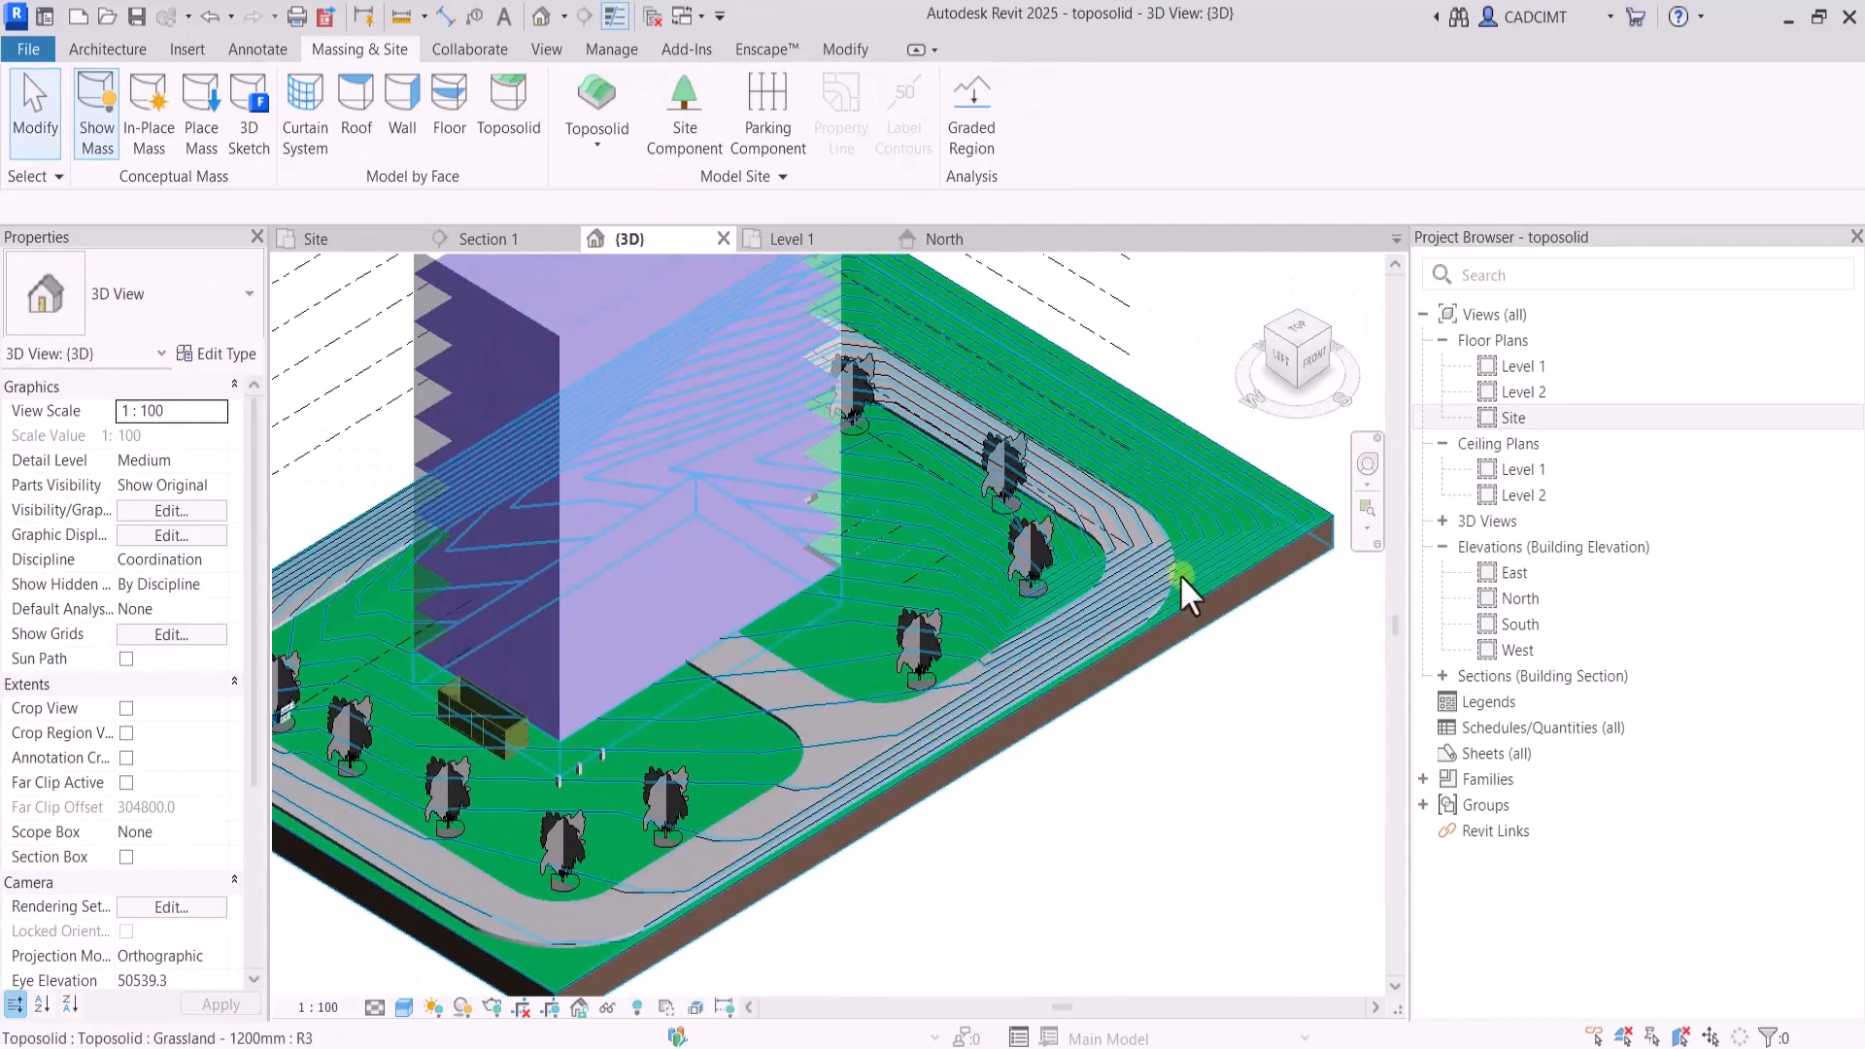
pyautogui.scroll(3, 1185, 465)
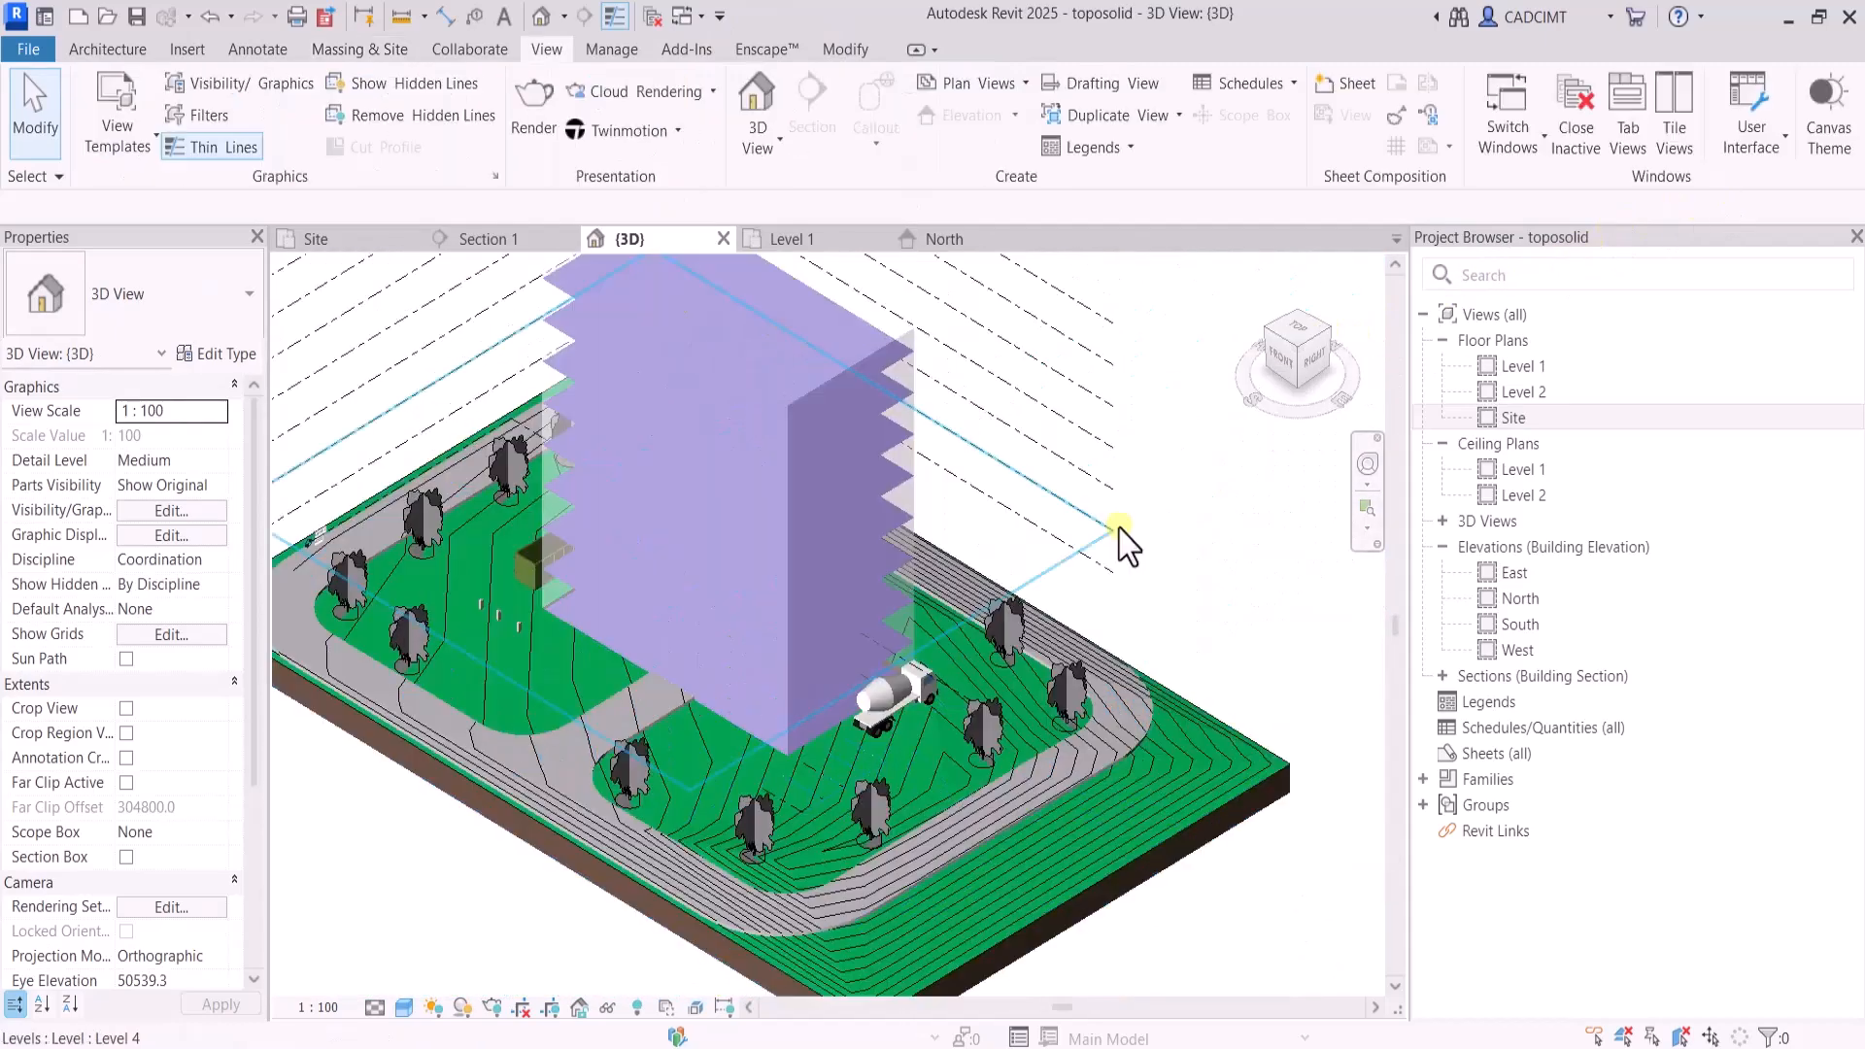
pyautogui.click(339, 50)
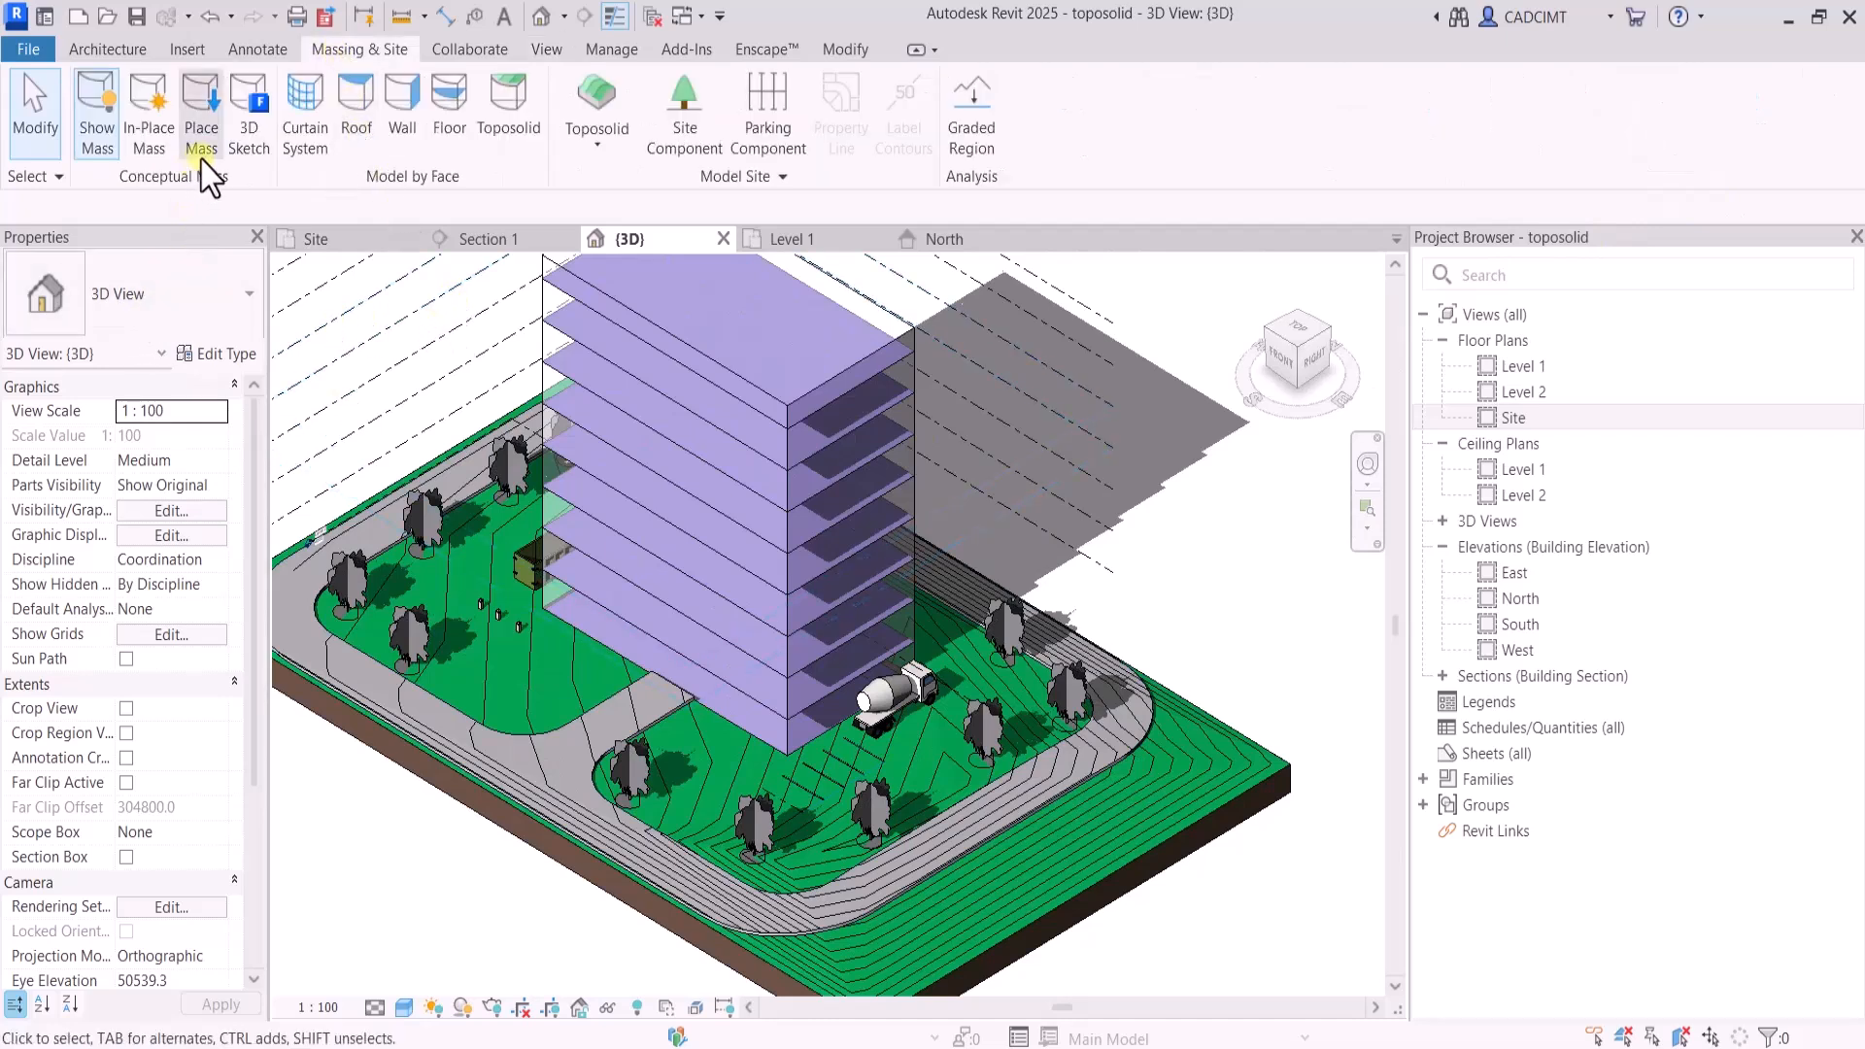
pyautogui.click(402, 97)
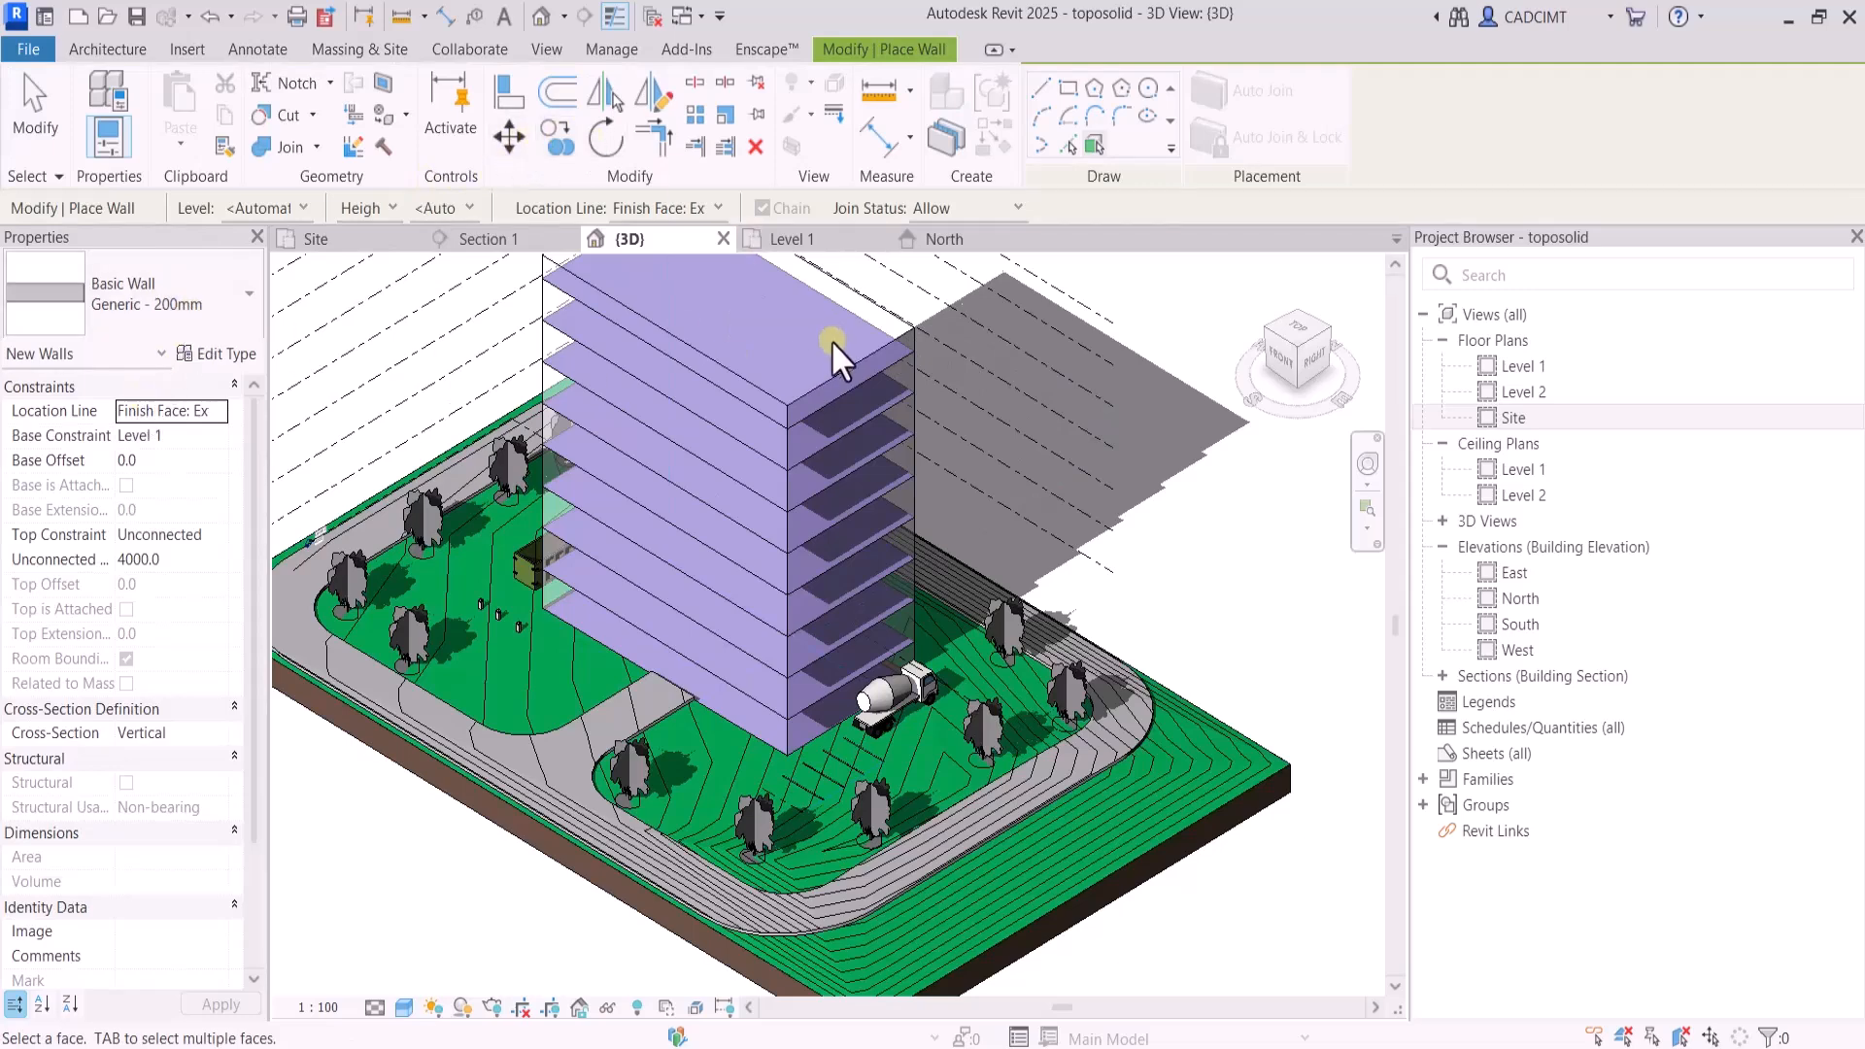
pyautogui.scroll(3, 904, 340)
pyautogui.click(911, 325)
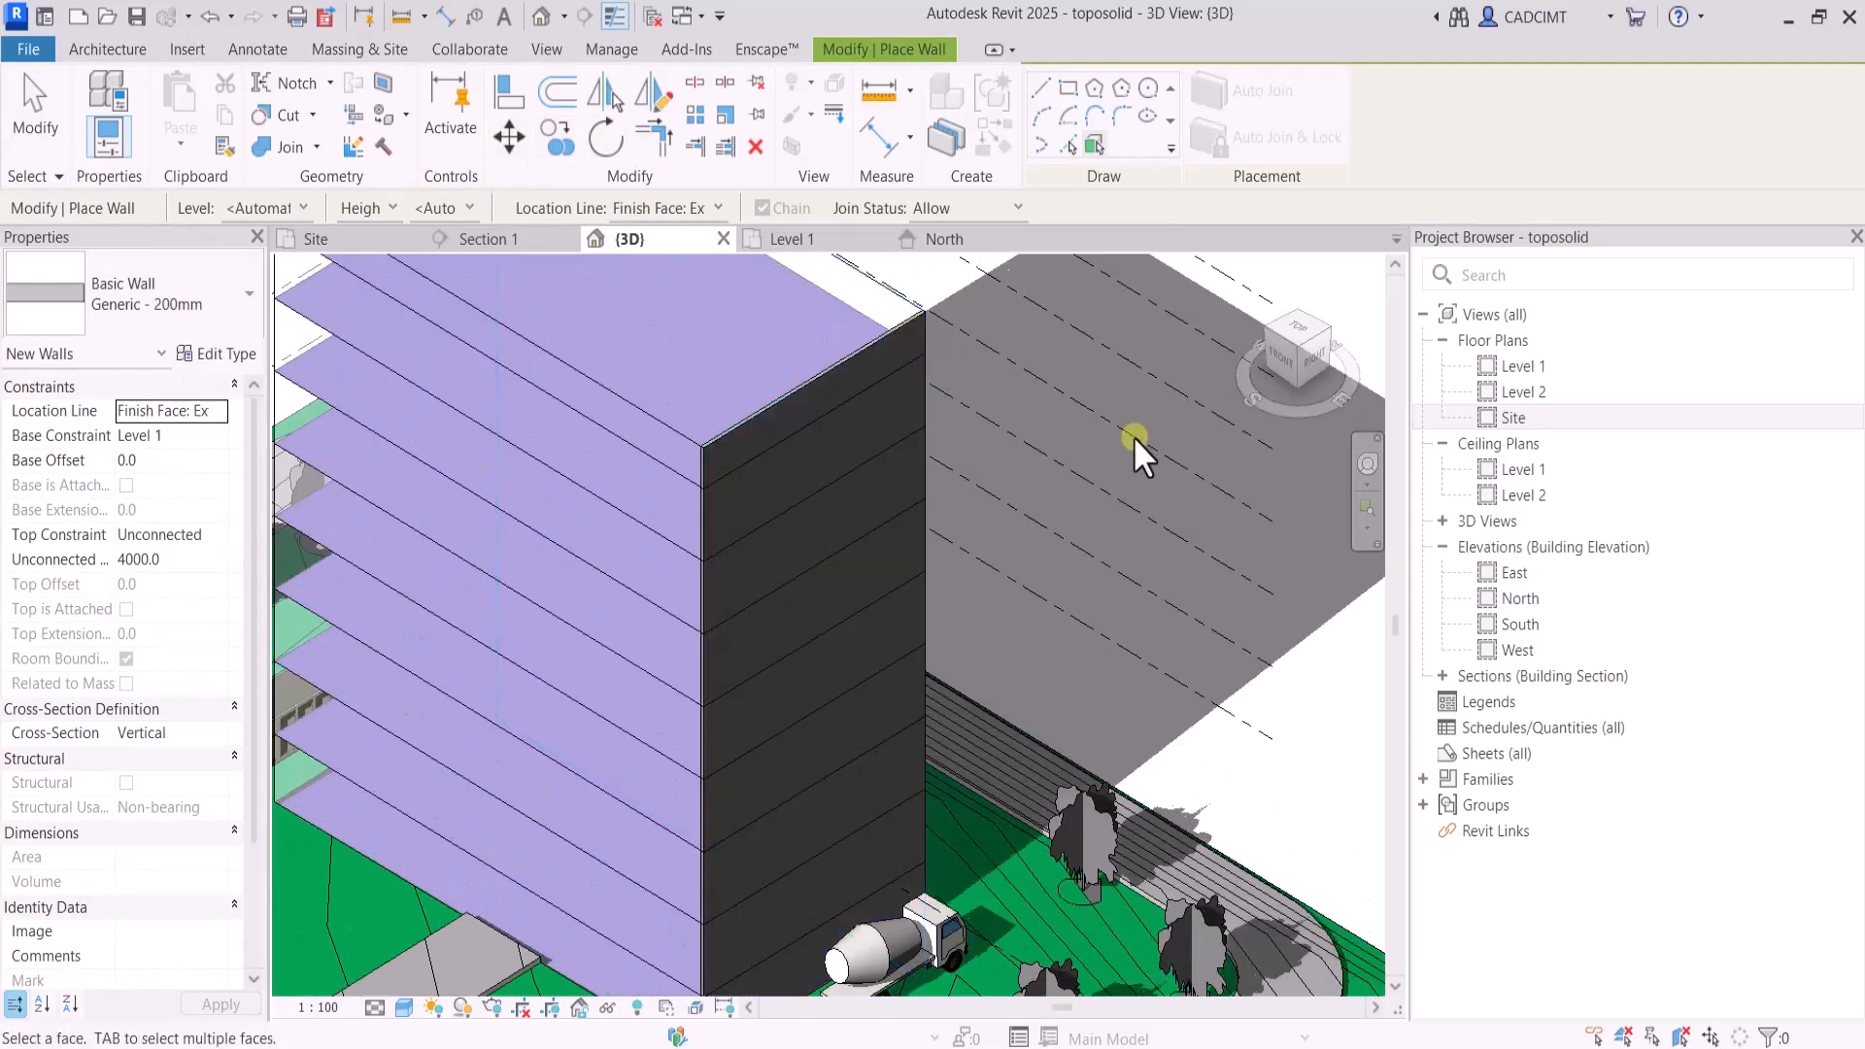
# Create Generic - 200mm walls by face on the building mass's west and north faces, leaving the south face open
pyautogui.scroll(-2, 1146, 461)
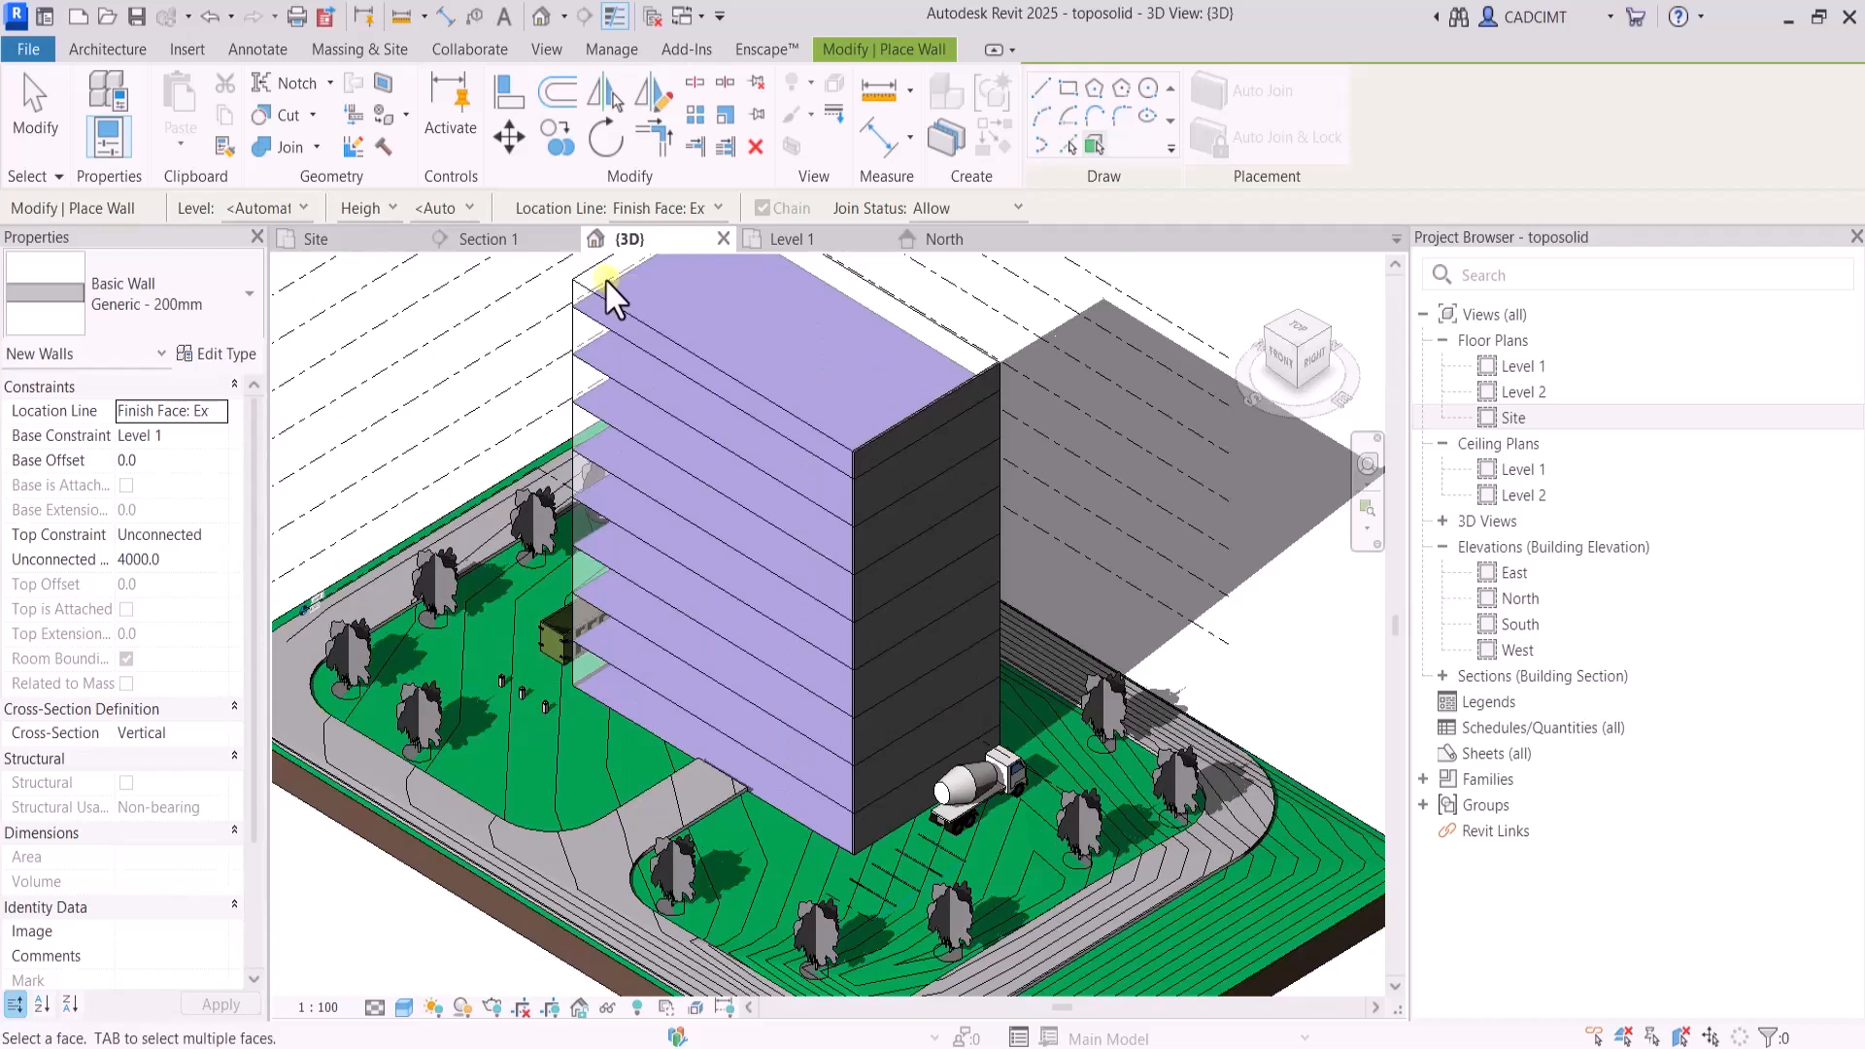
pyautogui.click(1269, 336)
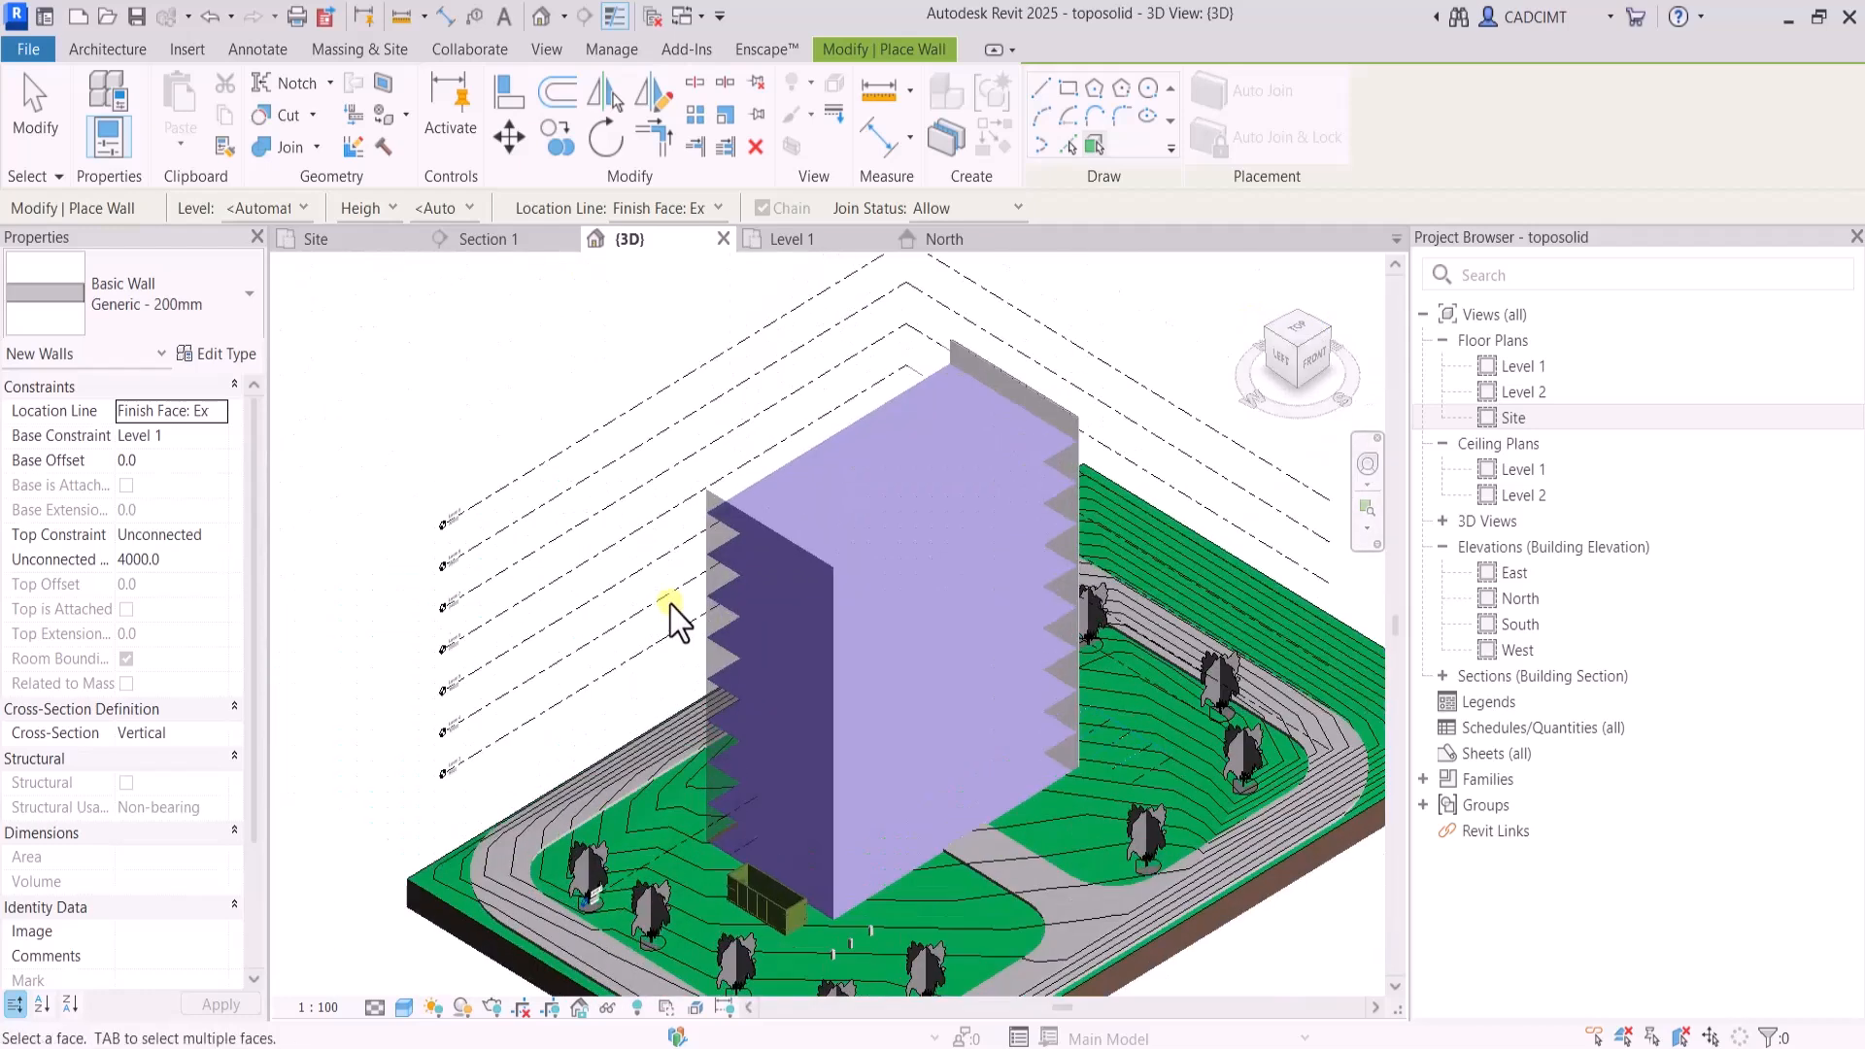
pyautogui.click(727, 498)
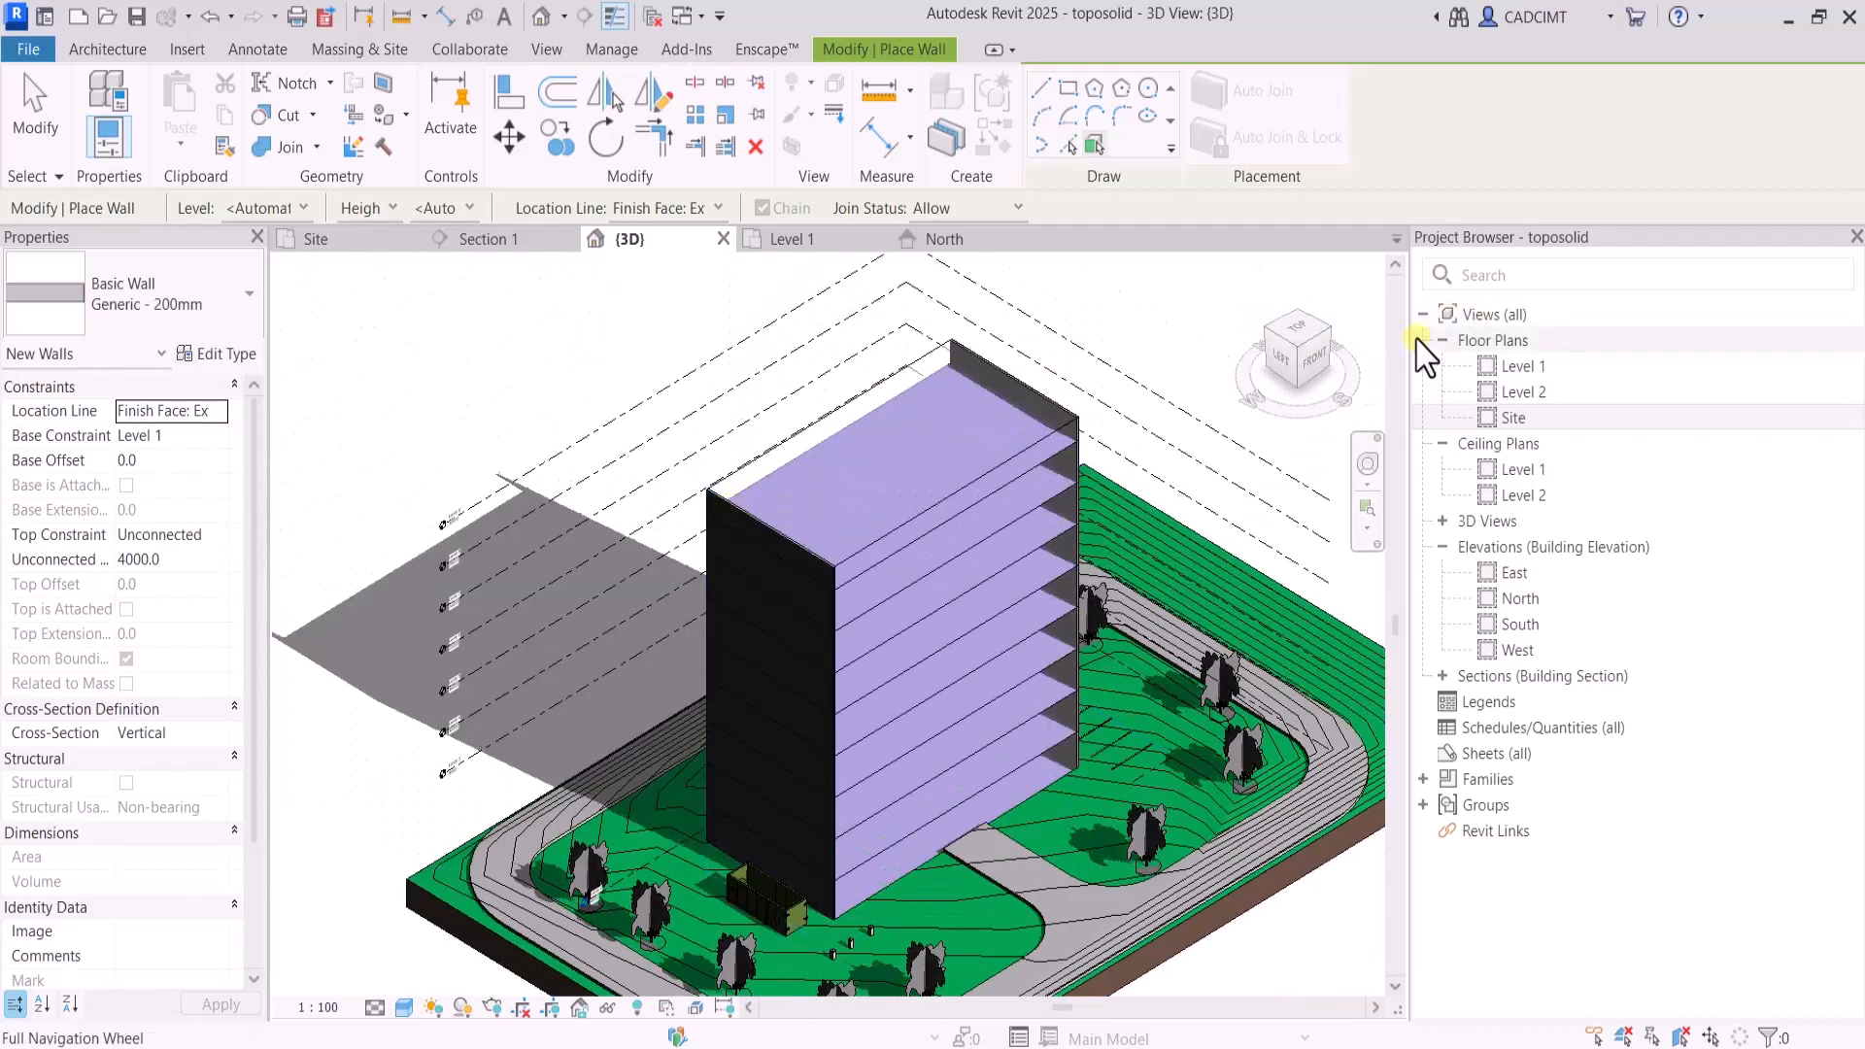
pyautogui.click(1345, 335)
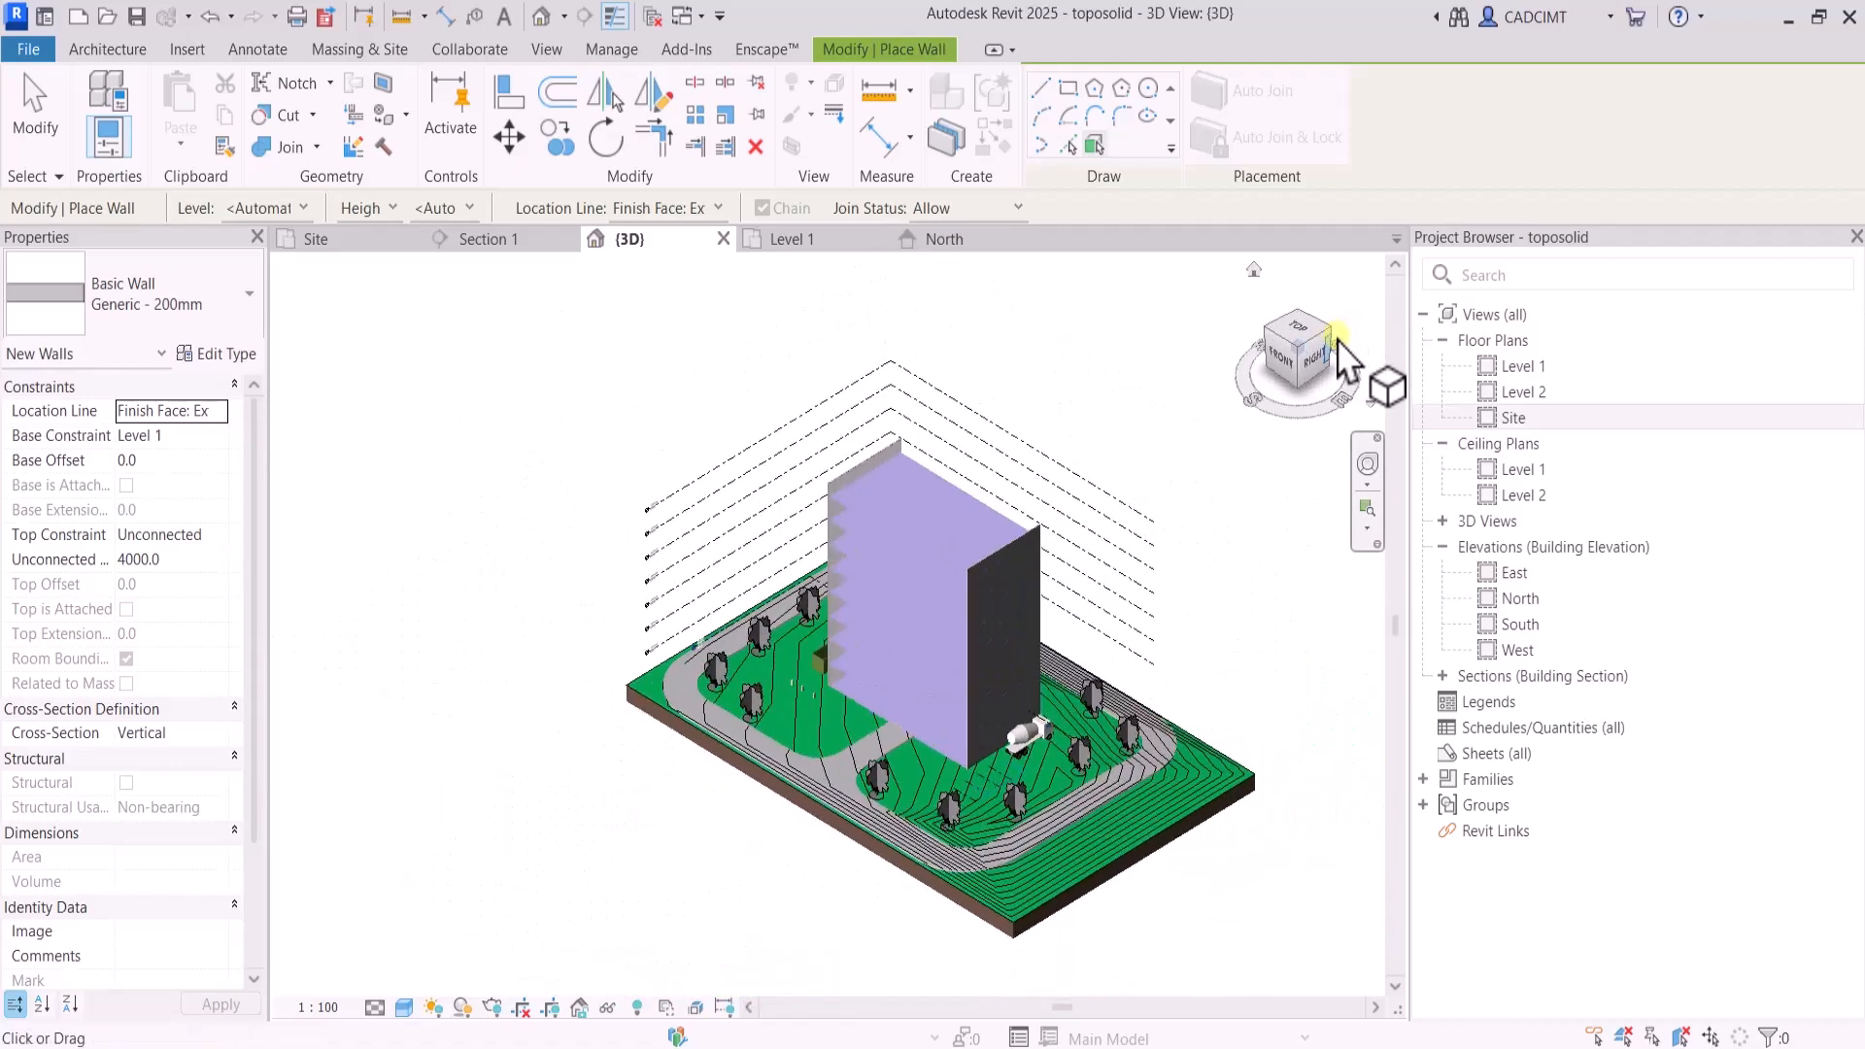
pyautogui.click(1319, 358)
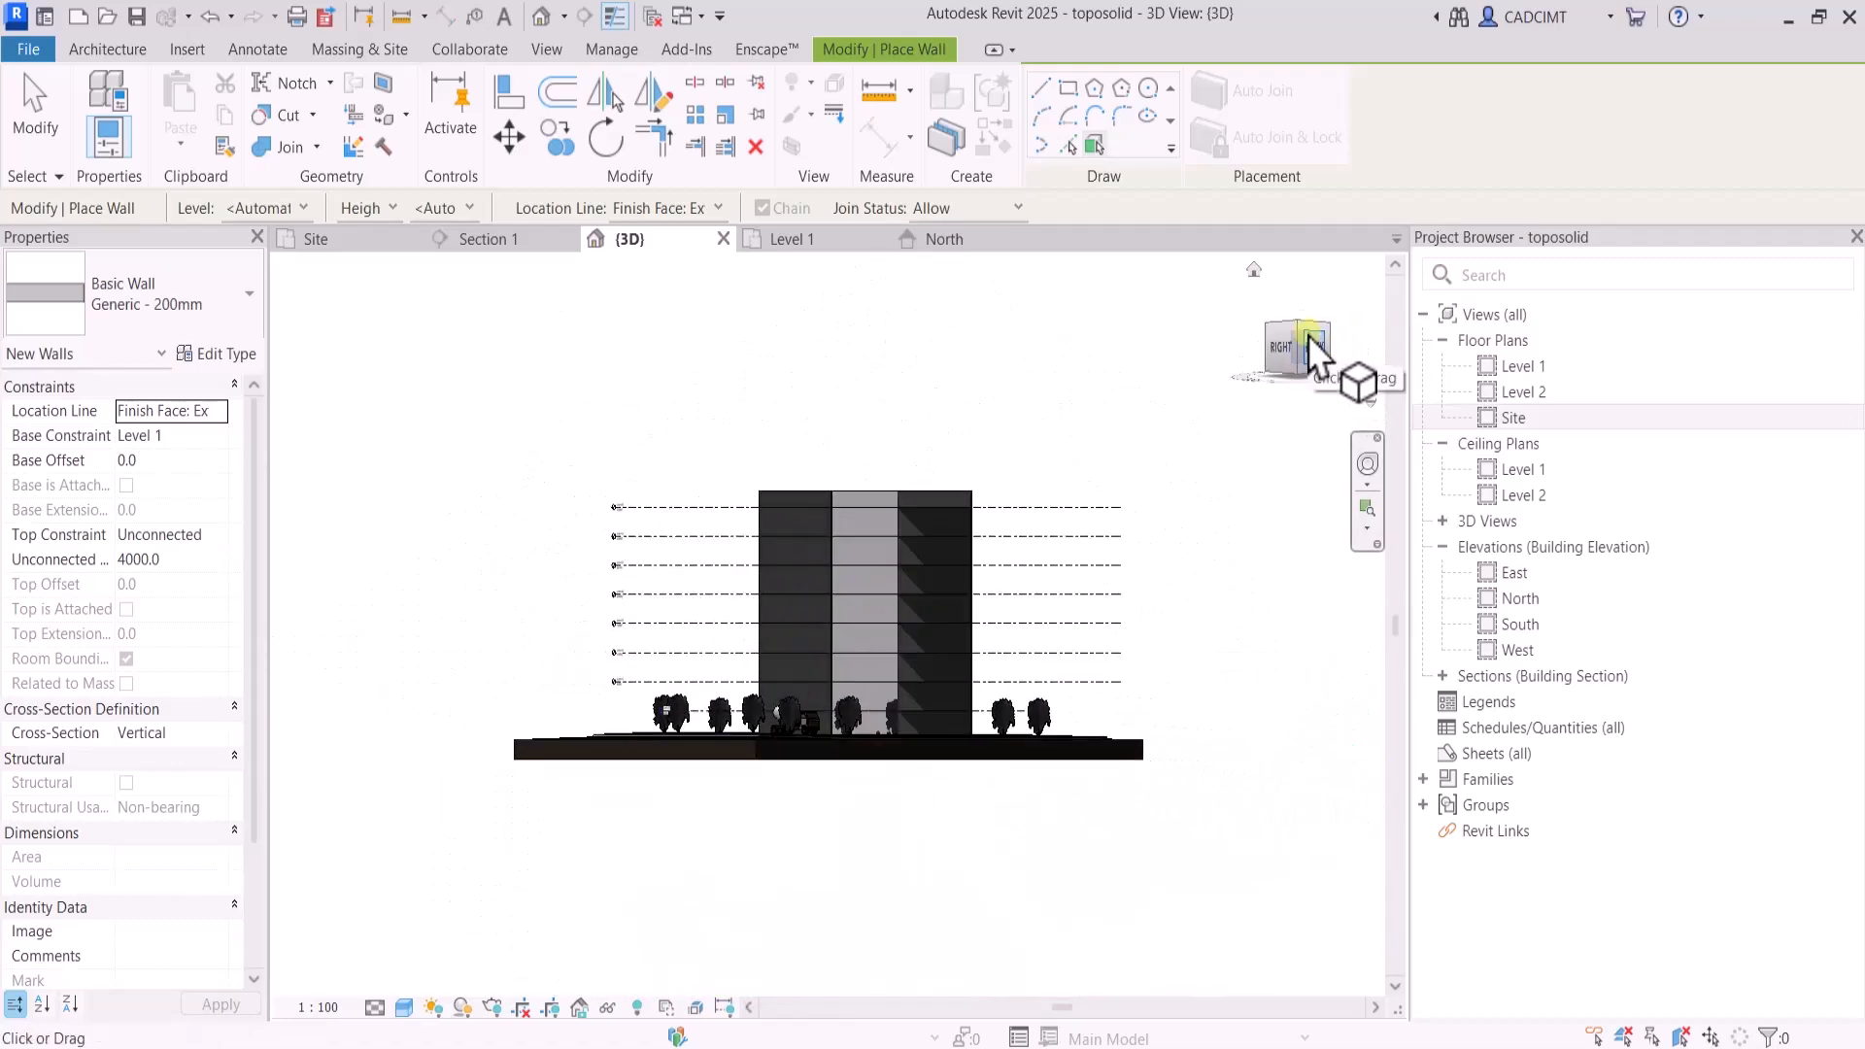
pyautogui.click(1302, 324)
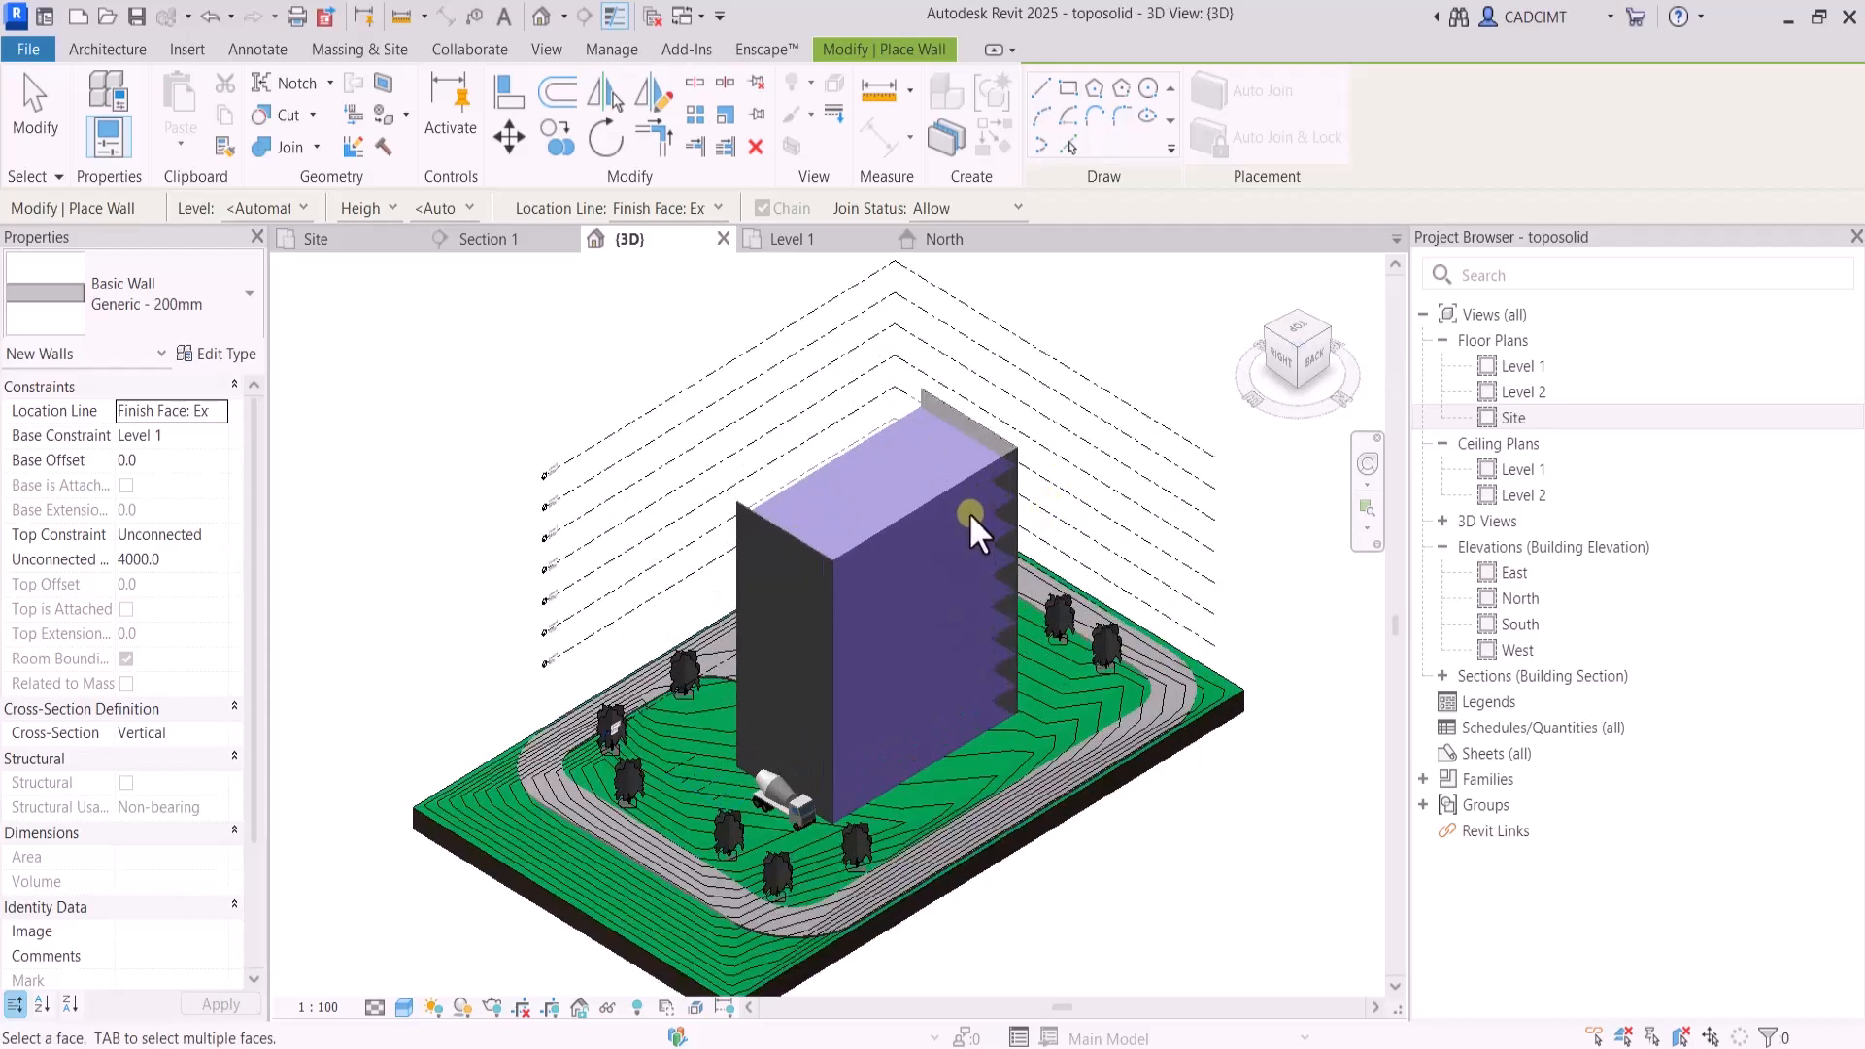
pyautogui.click(1273, 331)
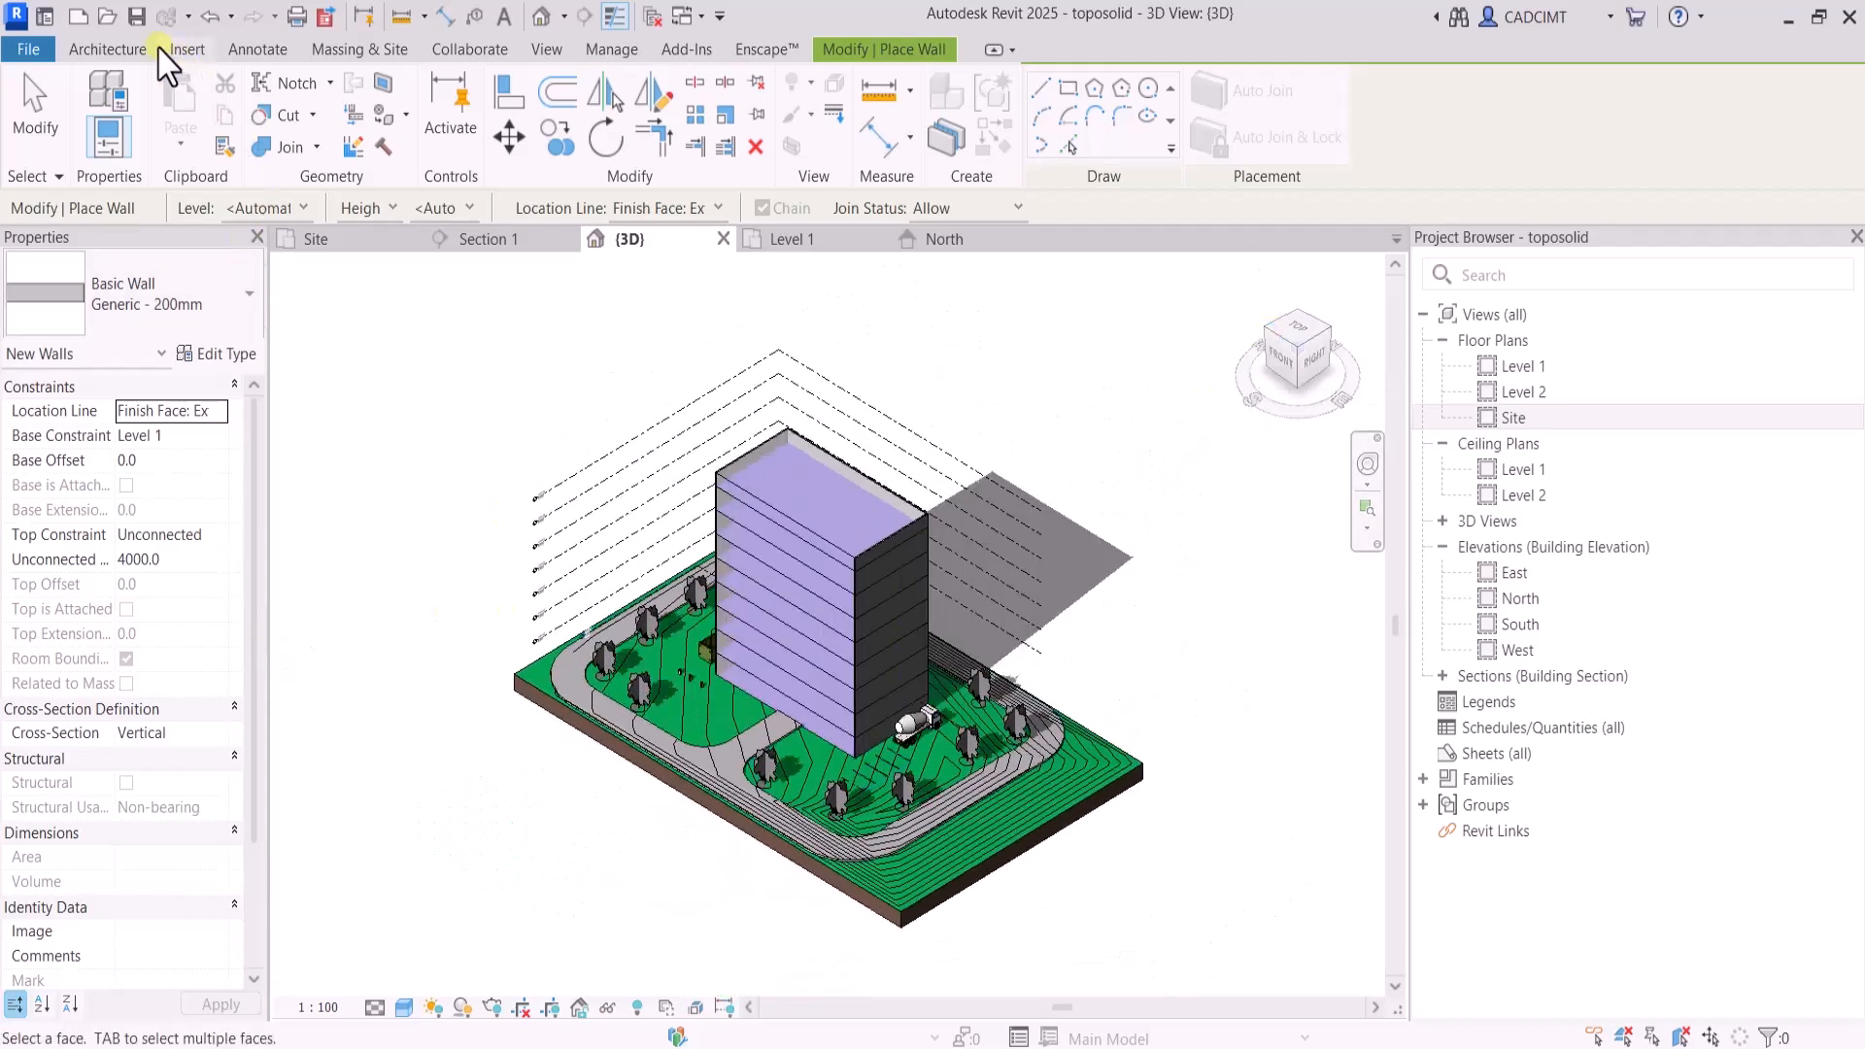
# Create Generic 150mm floors by face from all of the building's mass floors and end the command
pyautogui.click(112, 51)
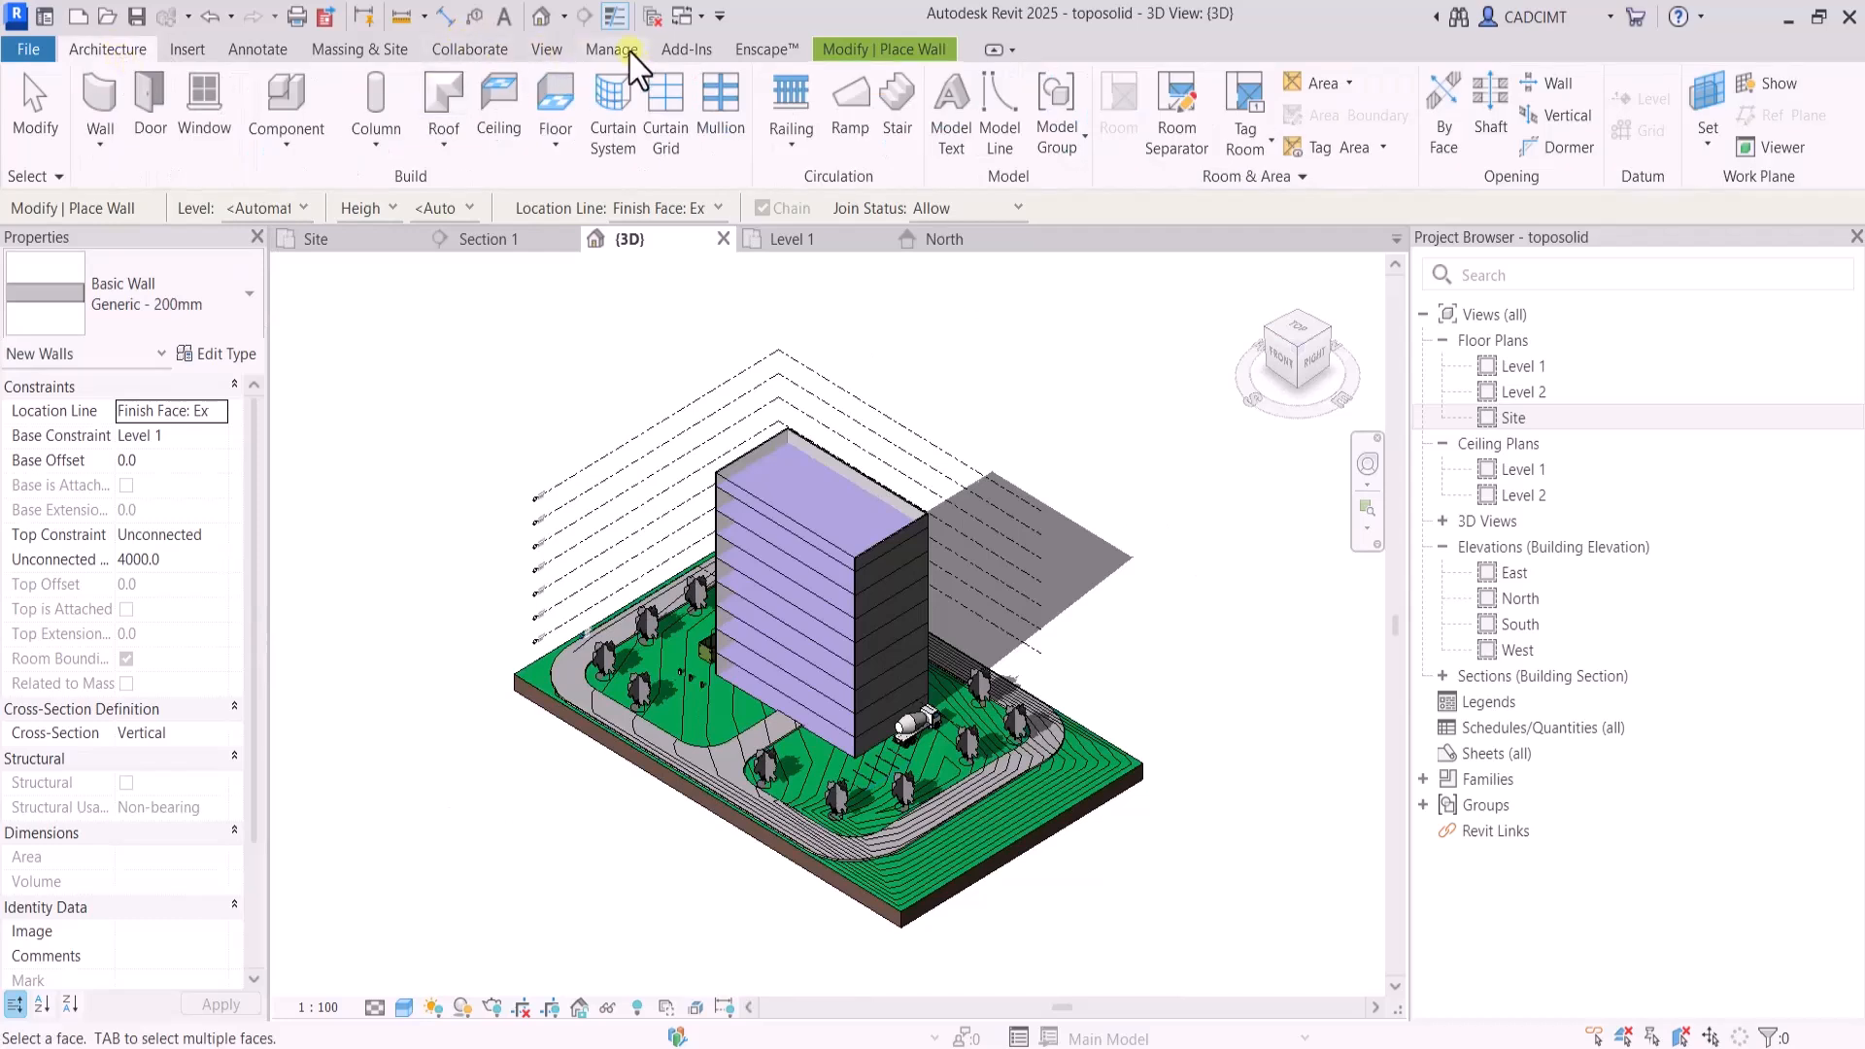
pyautogui.click(545, 50)
pyautogui.click(337, 50)
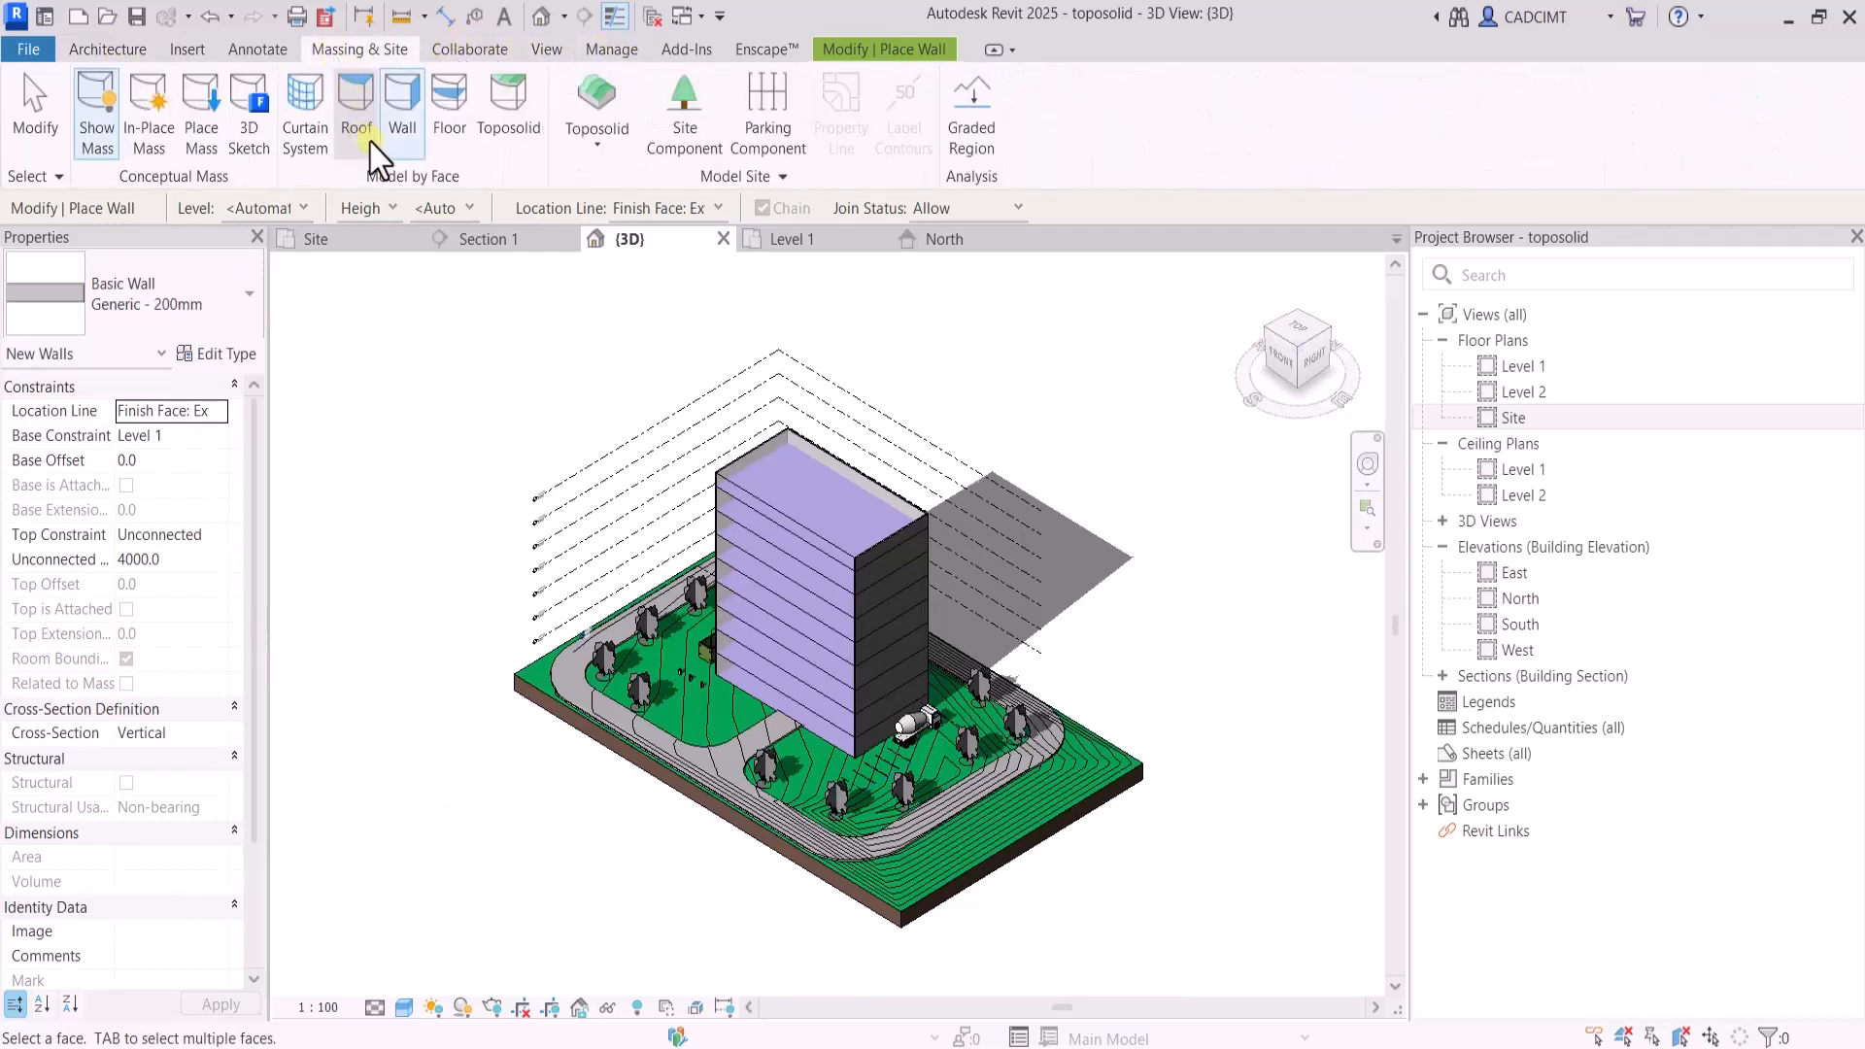
pyautogui.click(449, 146)
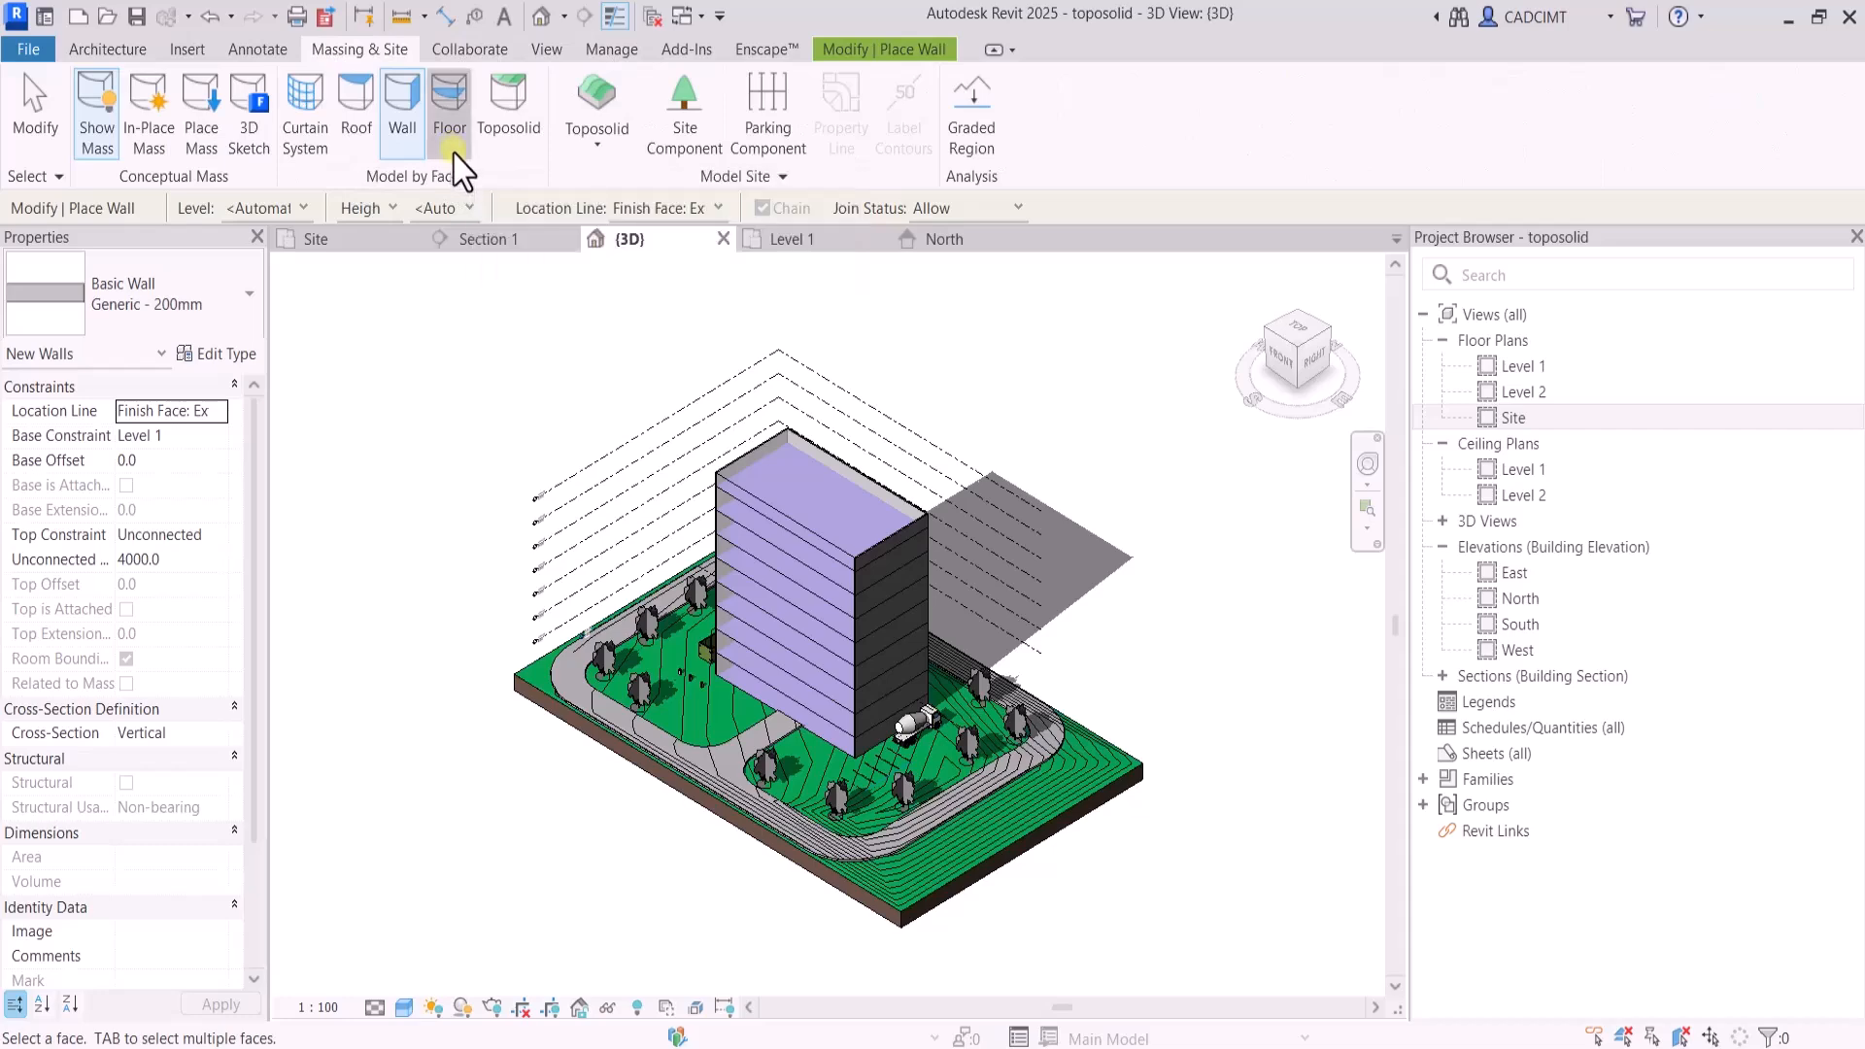
pyautogui.scroll(3, 785, 504)
pyautogui.scroll(-2, 781, 510)
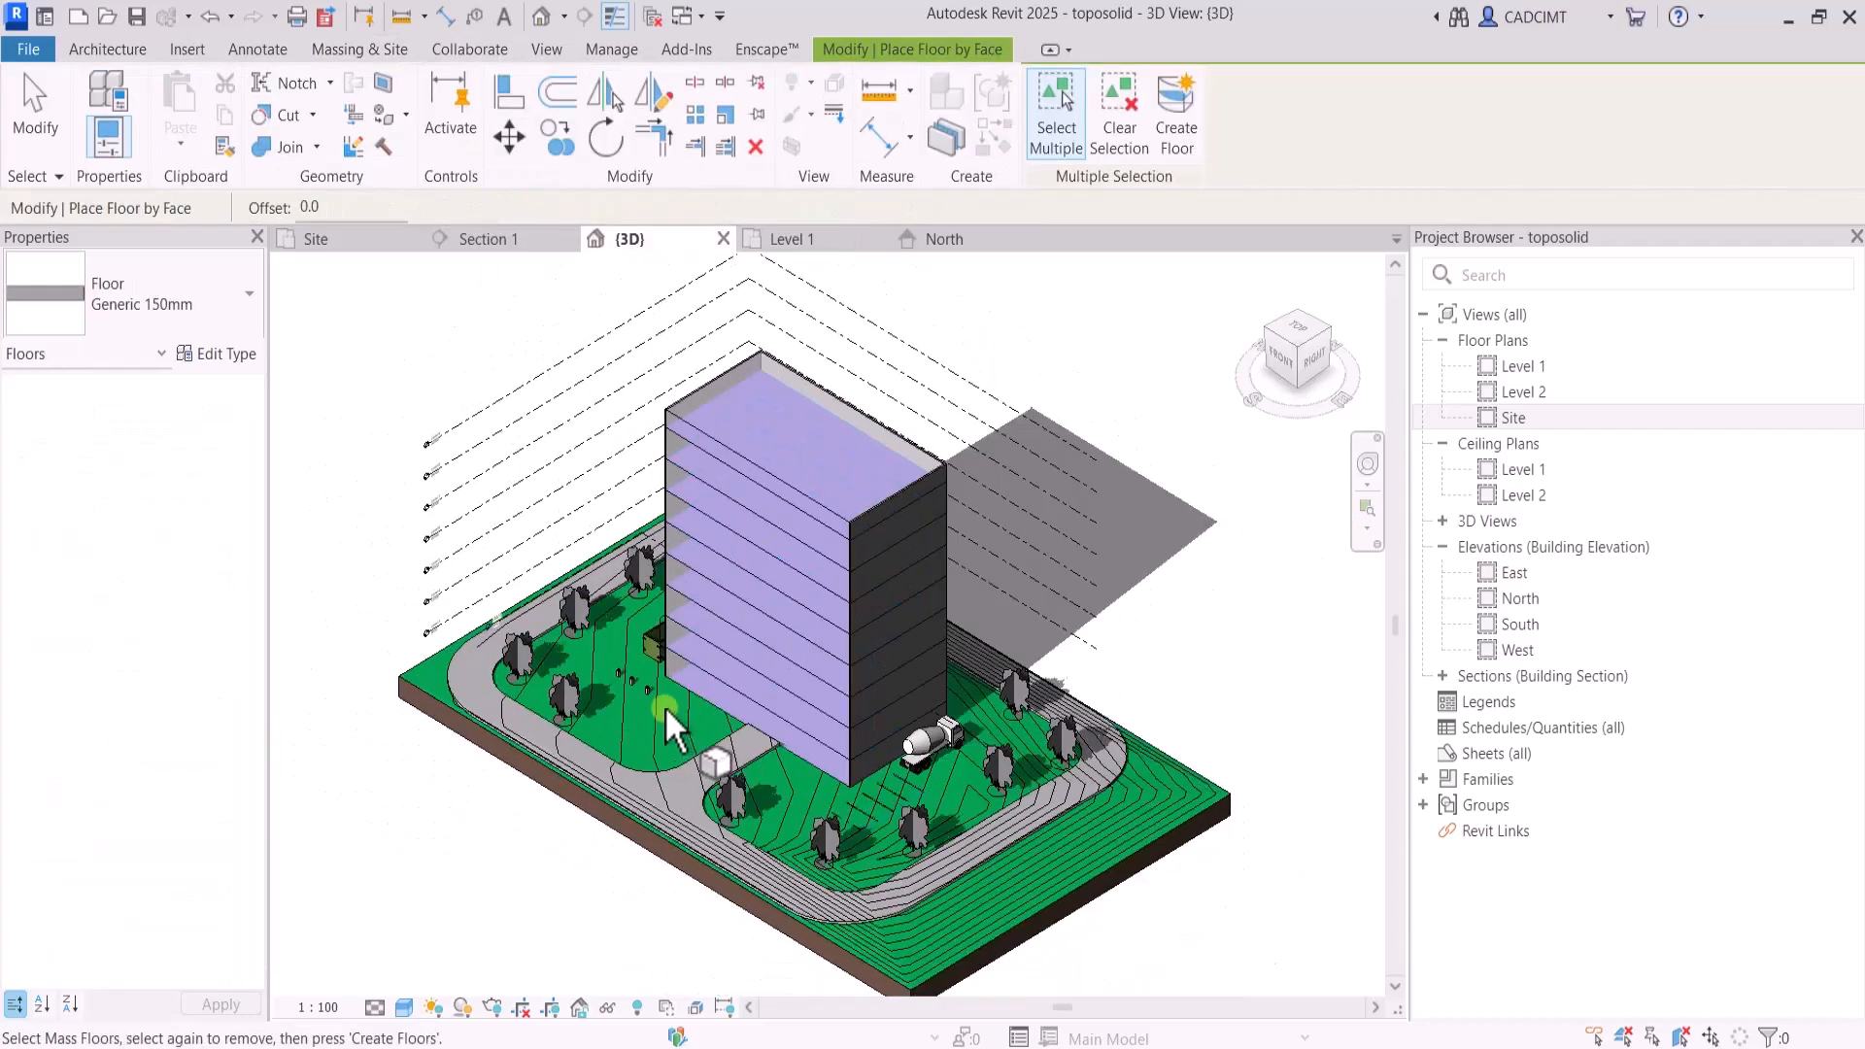
pyautogui.click(1288, 364)
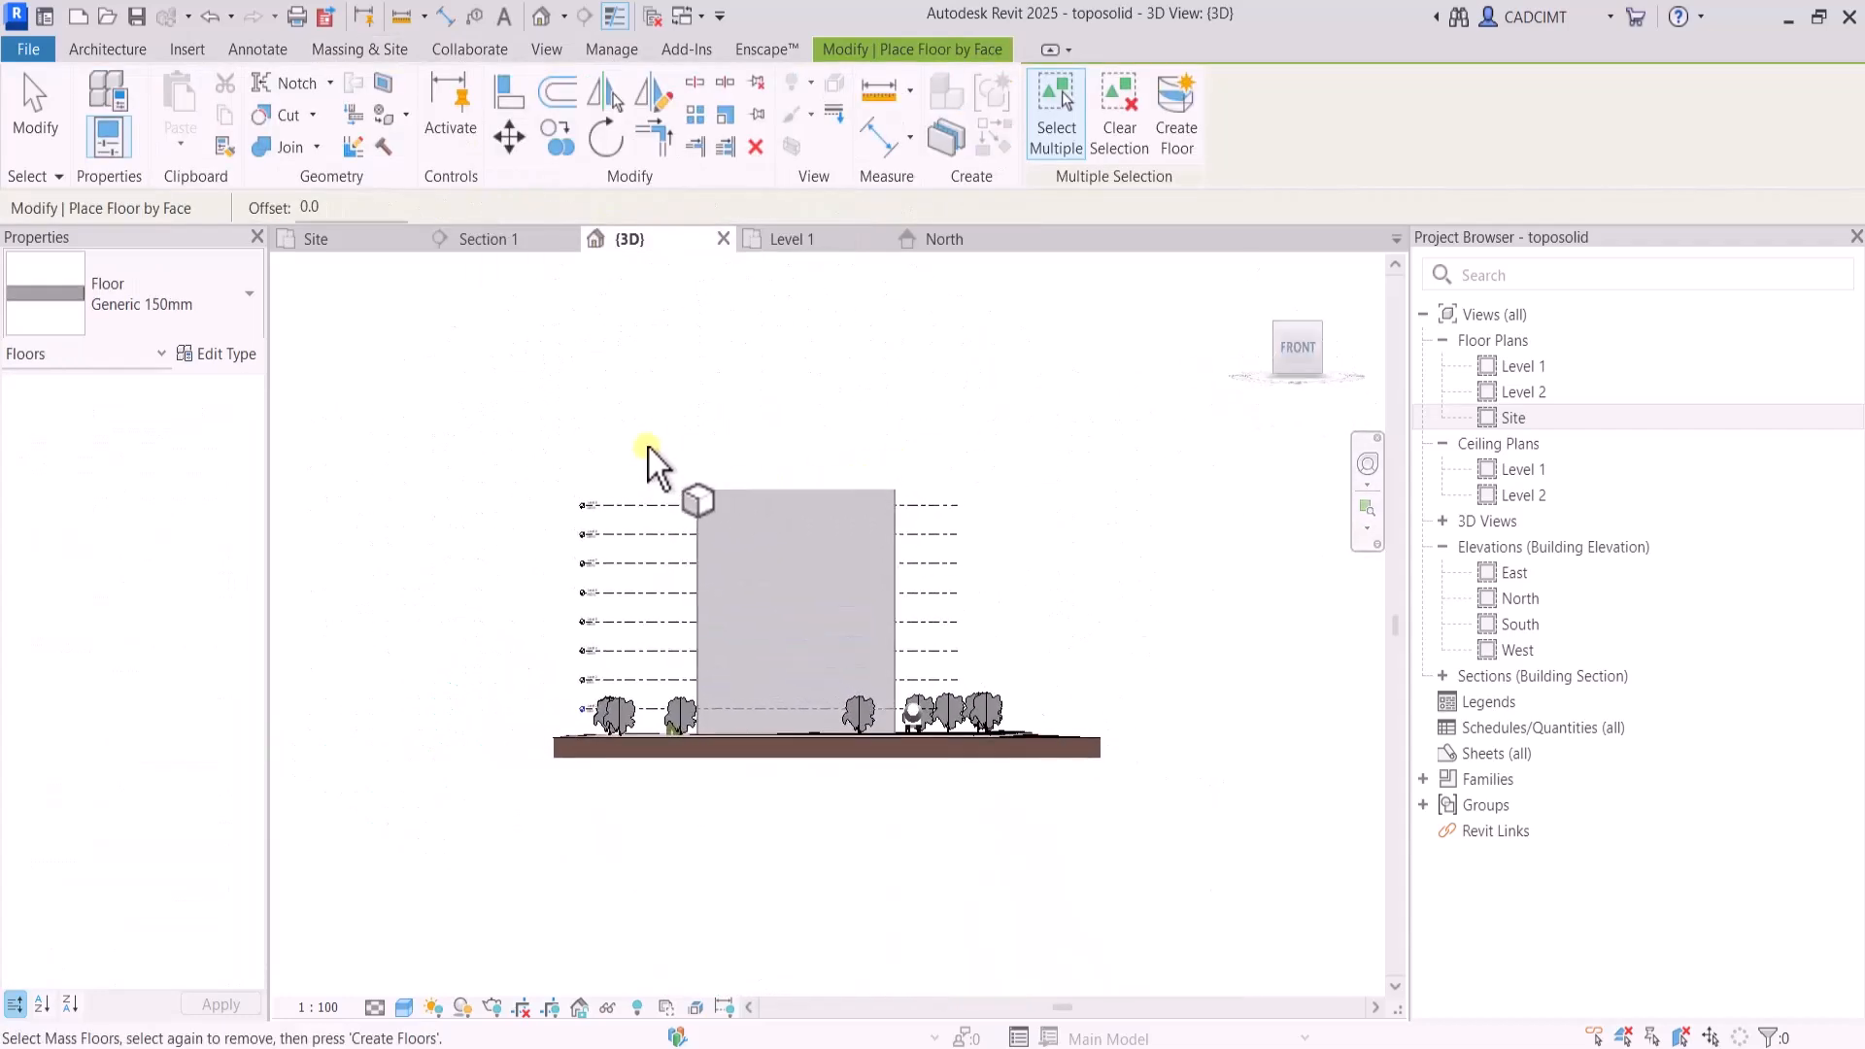
pyautogui.moveTo(655, 431); pyautogui.dragTo(1002, 768)
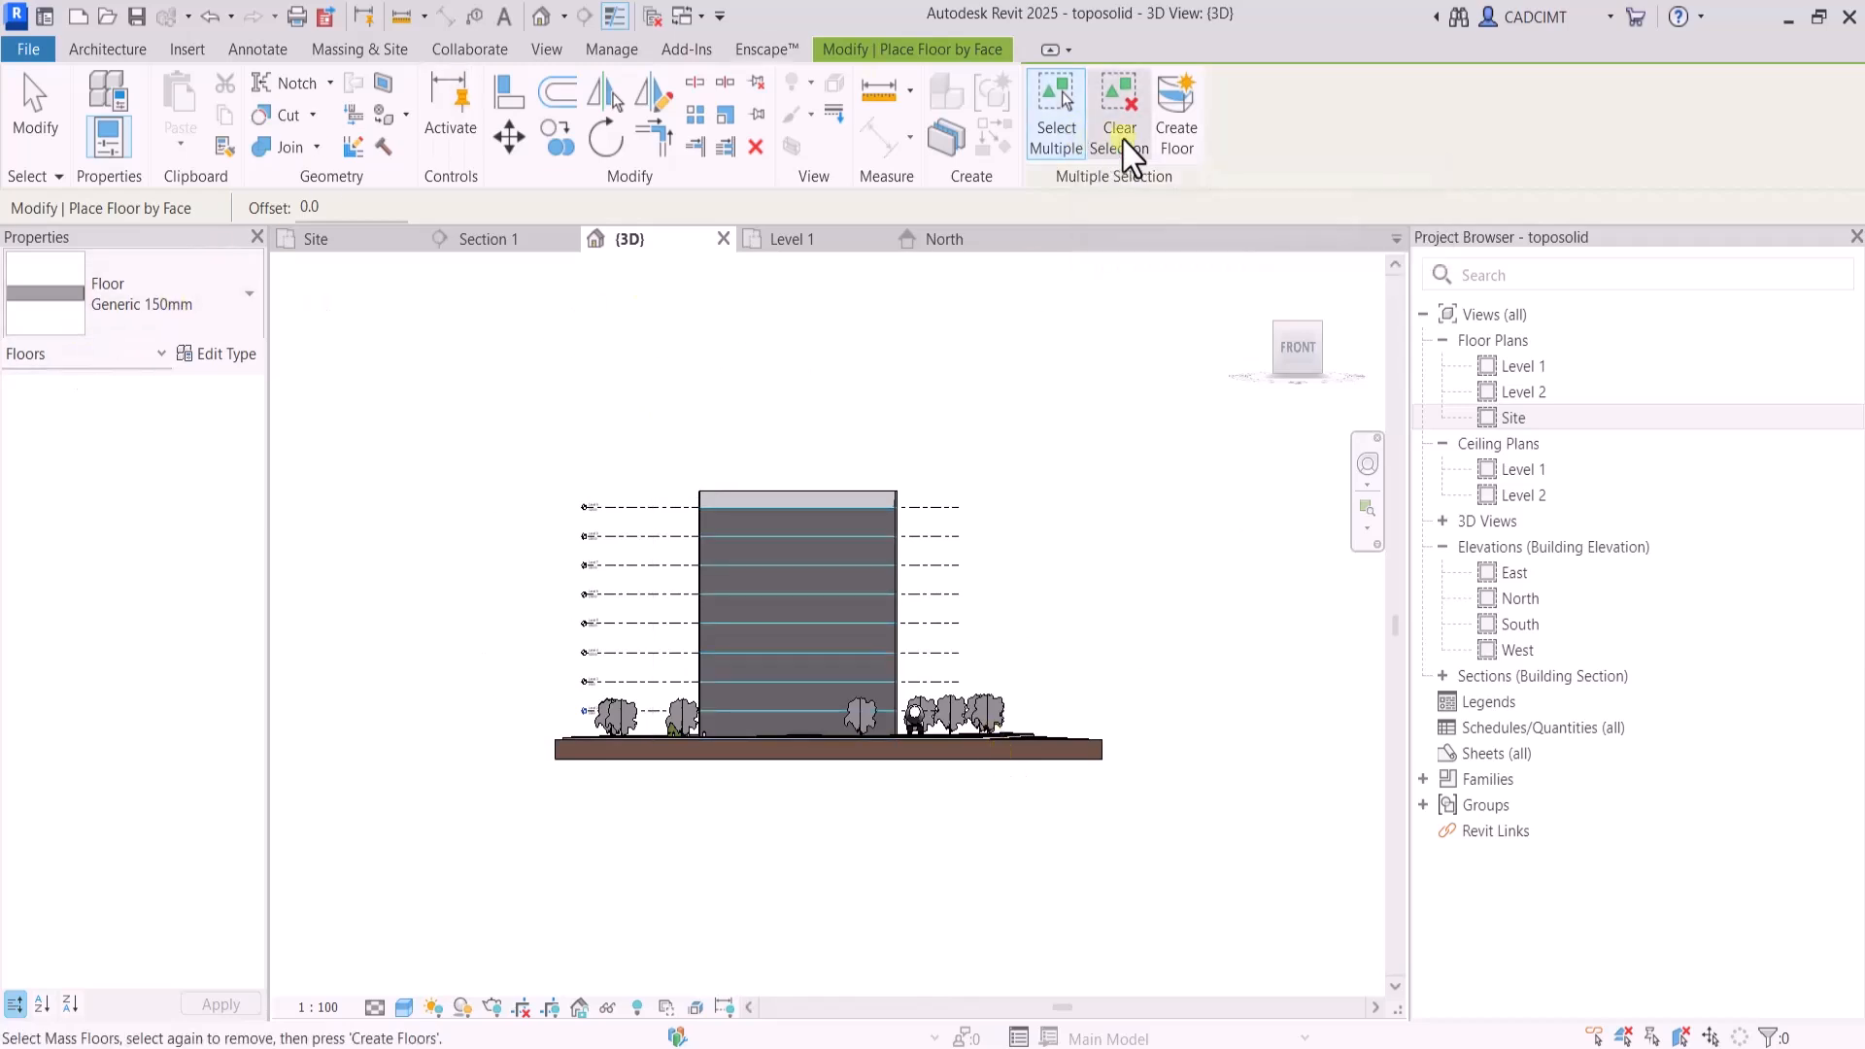
pyautogui.click(1174, 136)
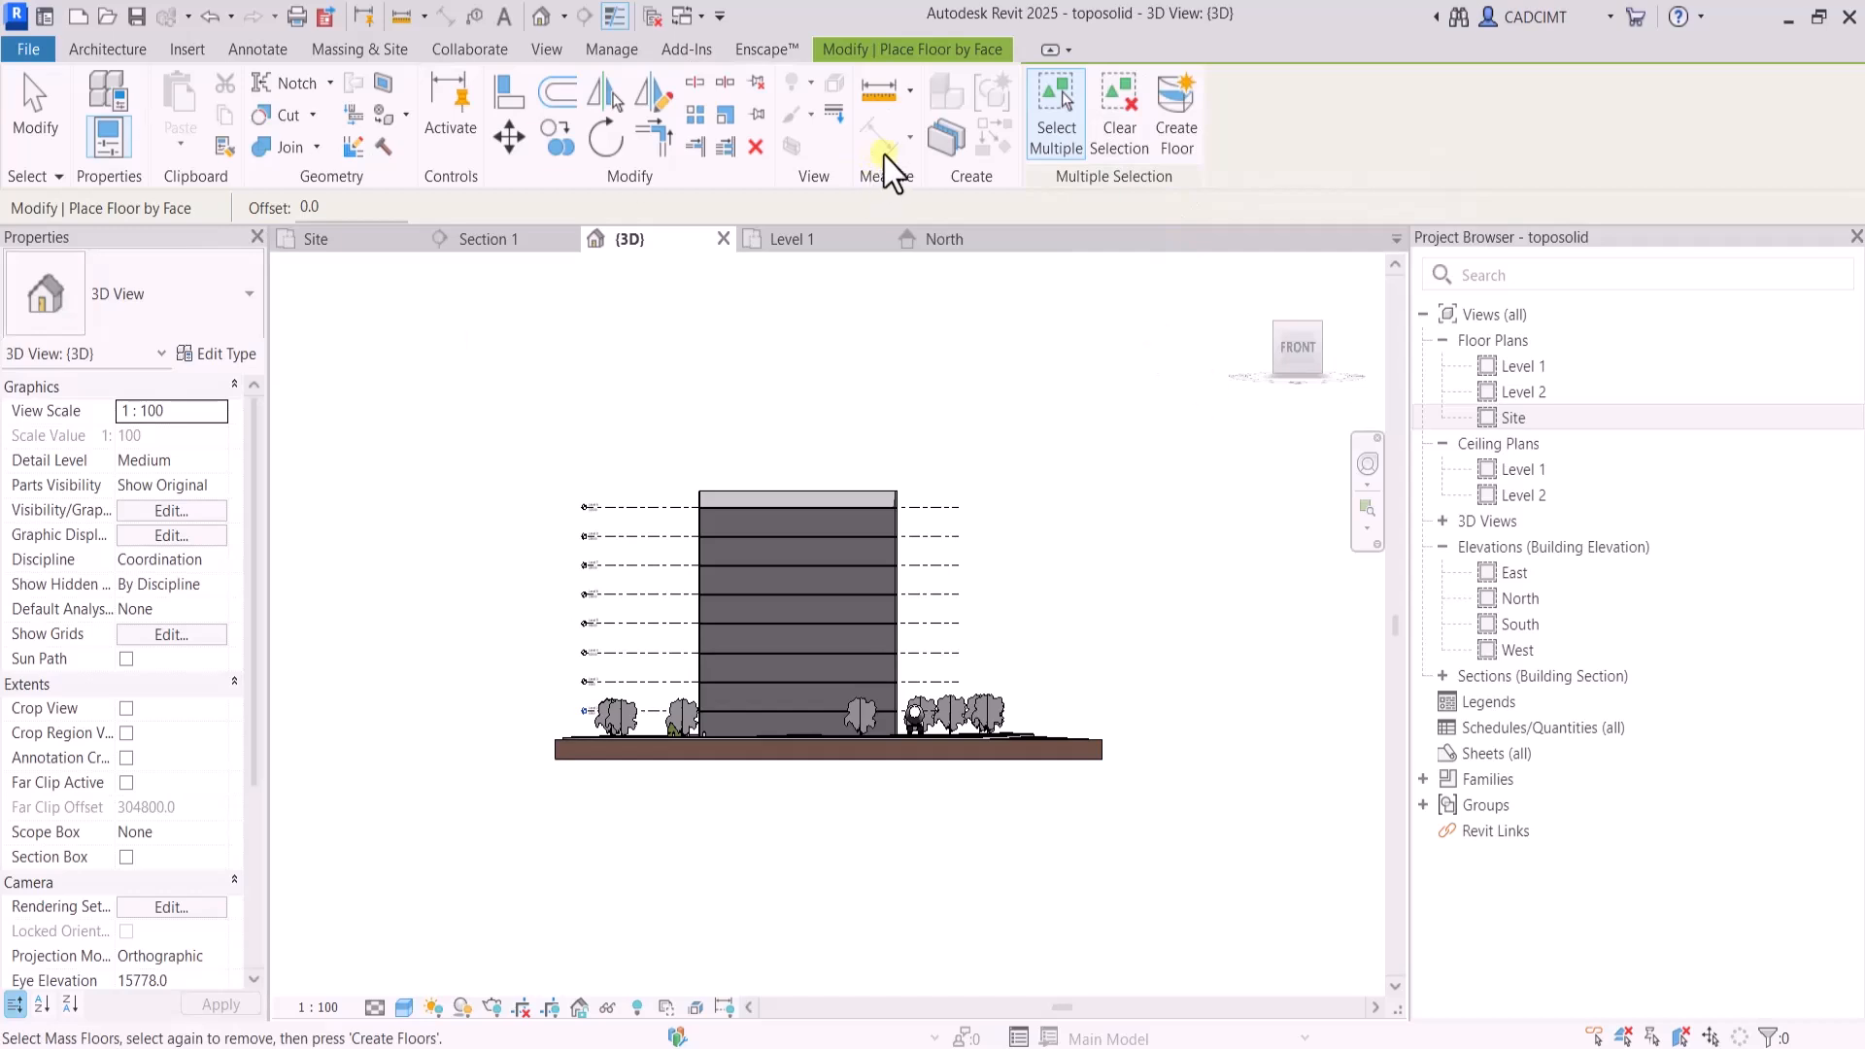
pyautogui.click(1321, 323)
pyautogui.press('Escape')
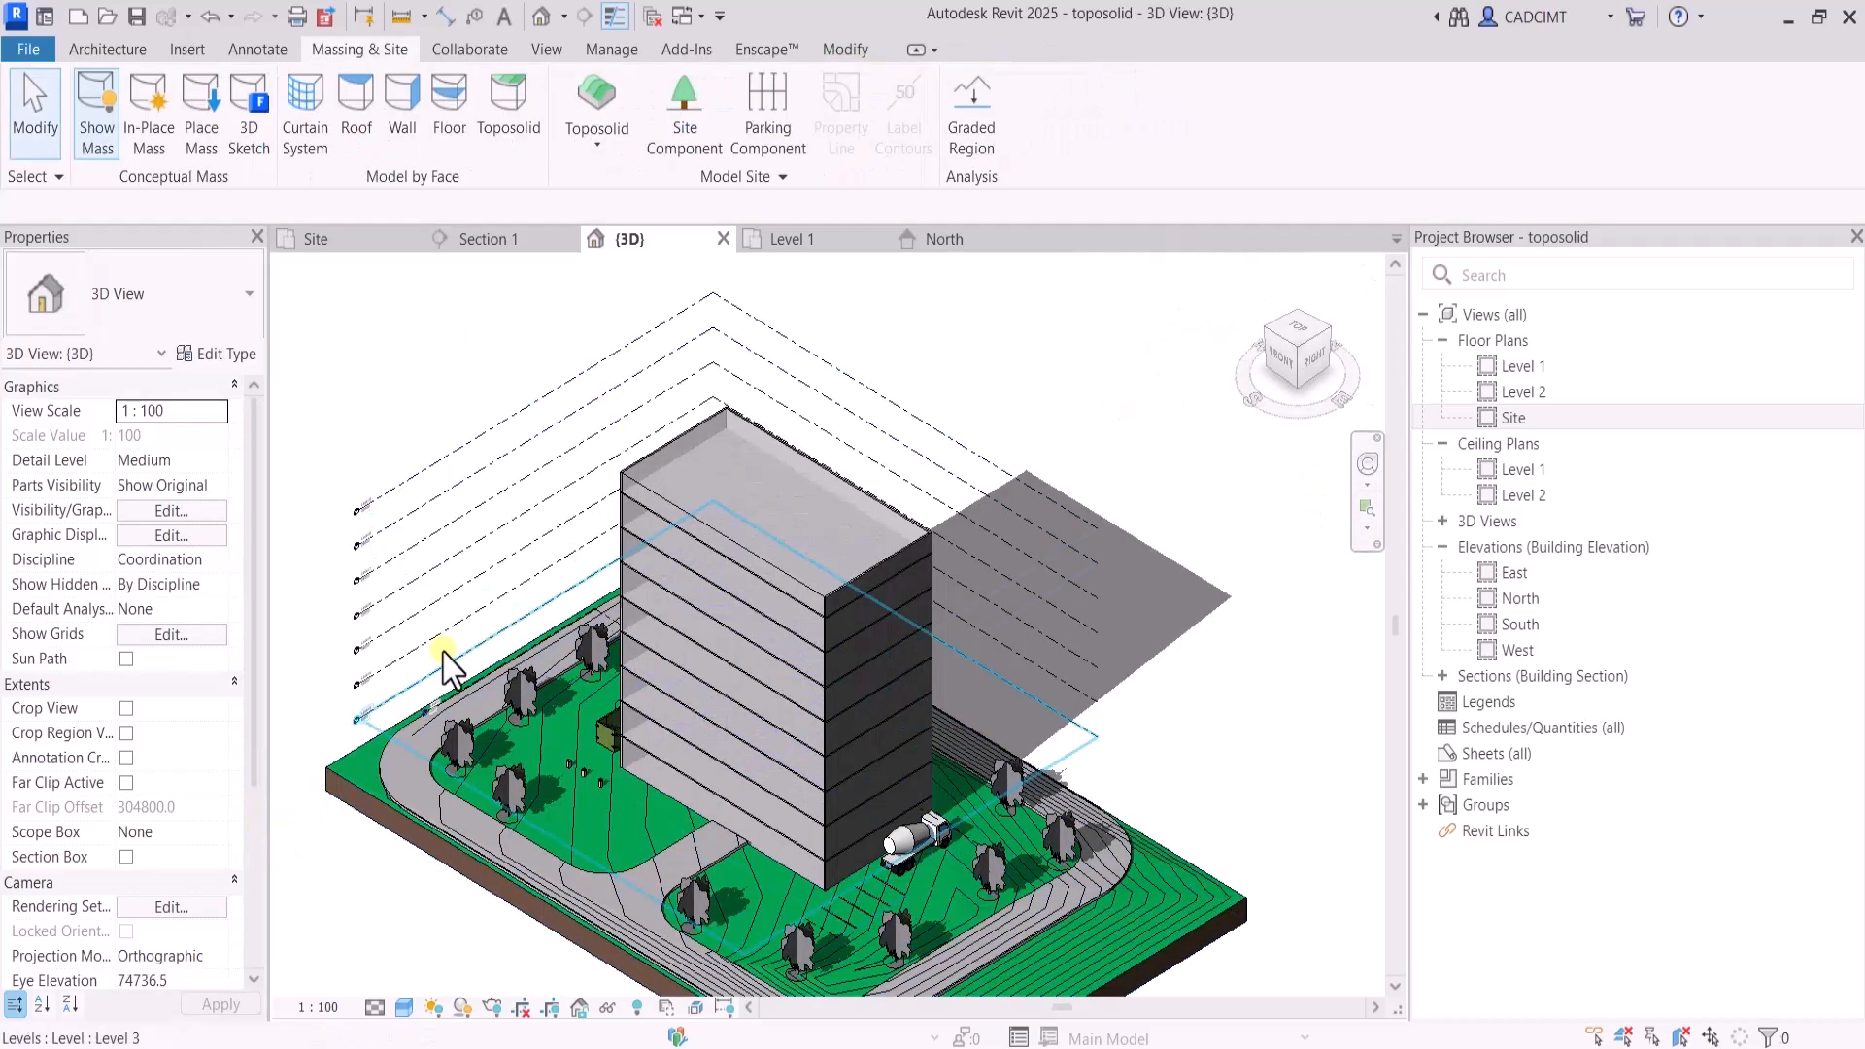
# Create a 1500 x 3000mm curtain system by face on the building mass's south face
pyautogui.click(309, 141)
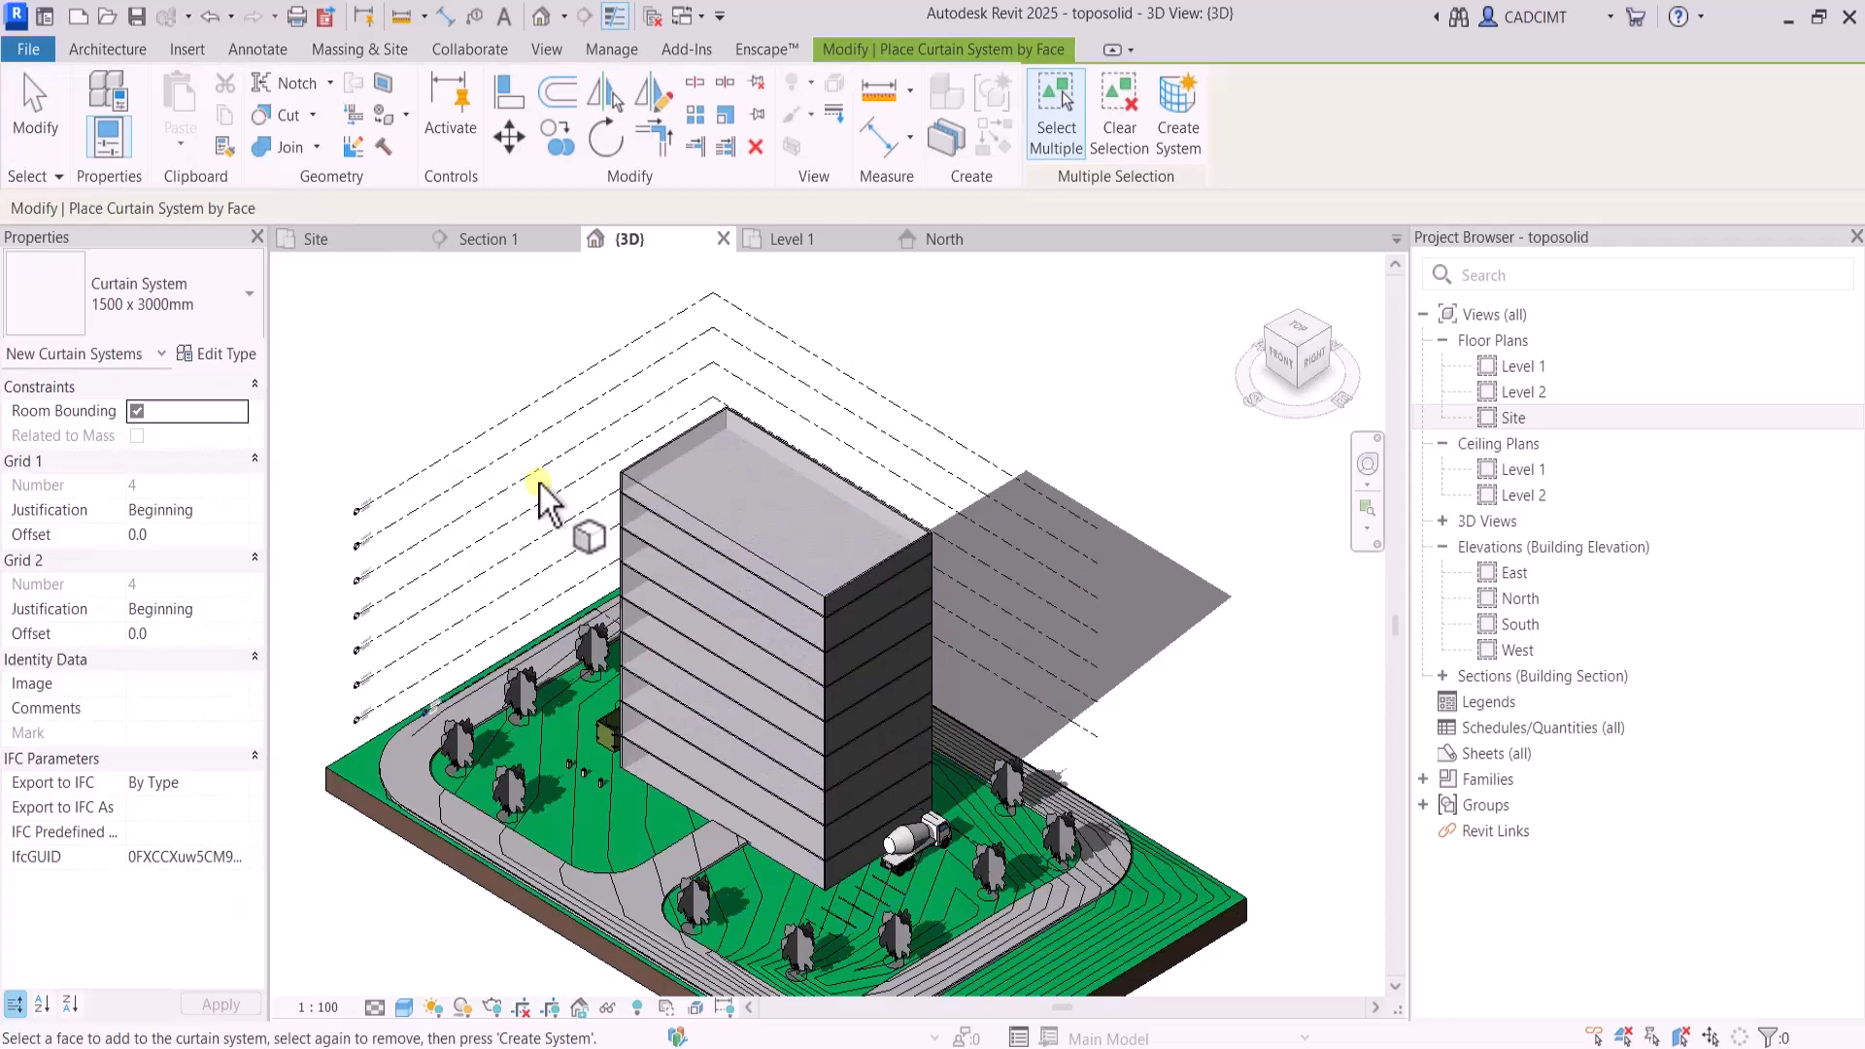
pyautogui.click(651, 492)
pyautogui.click(1177, 117)
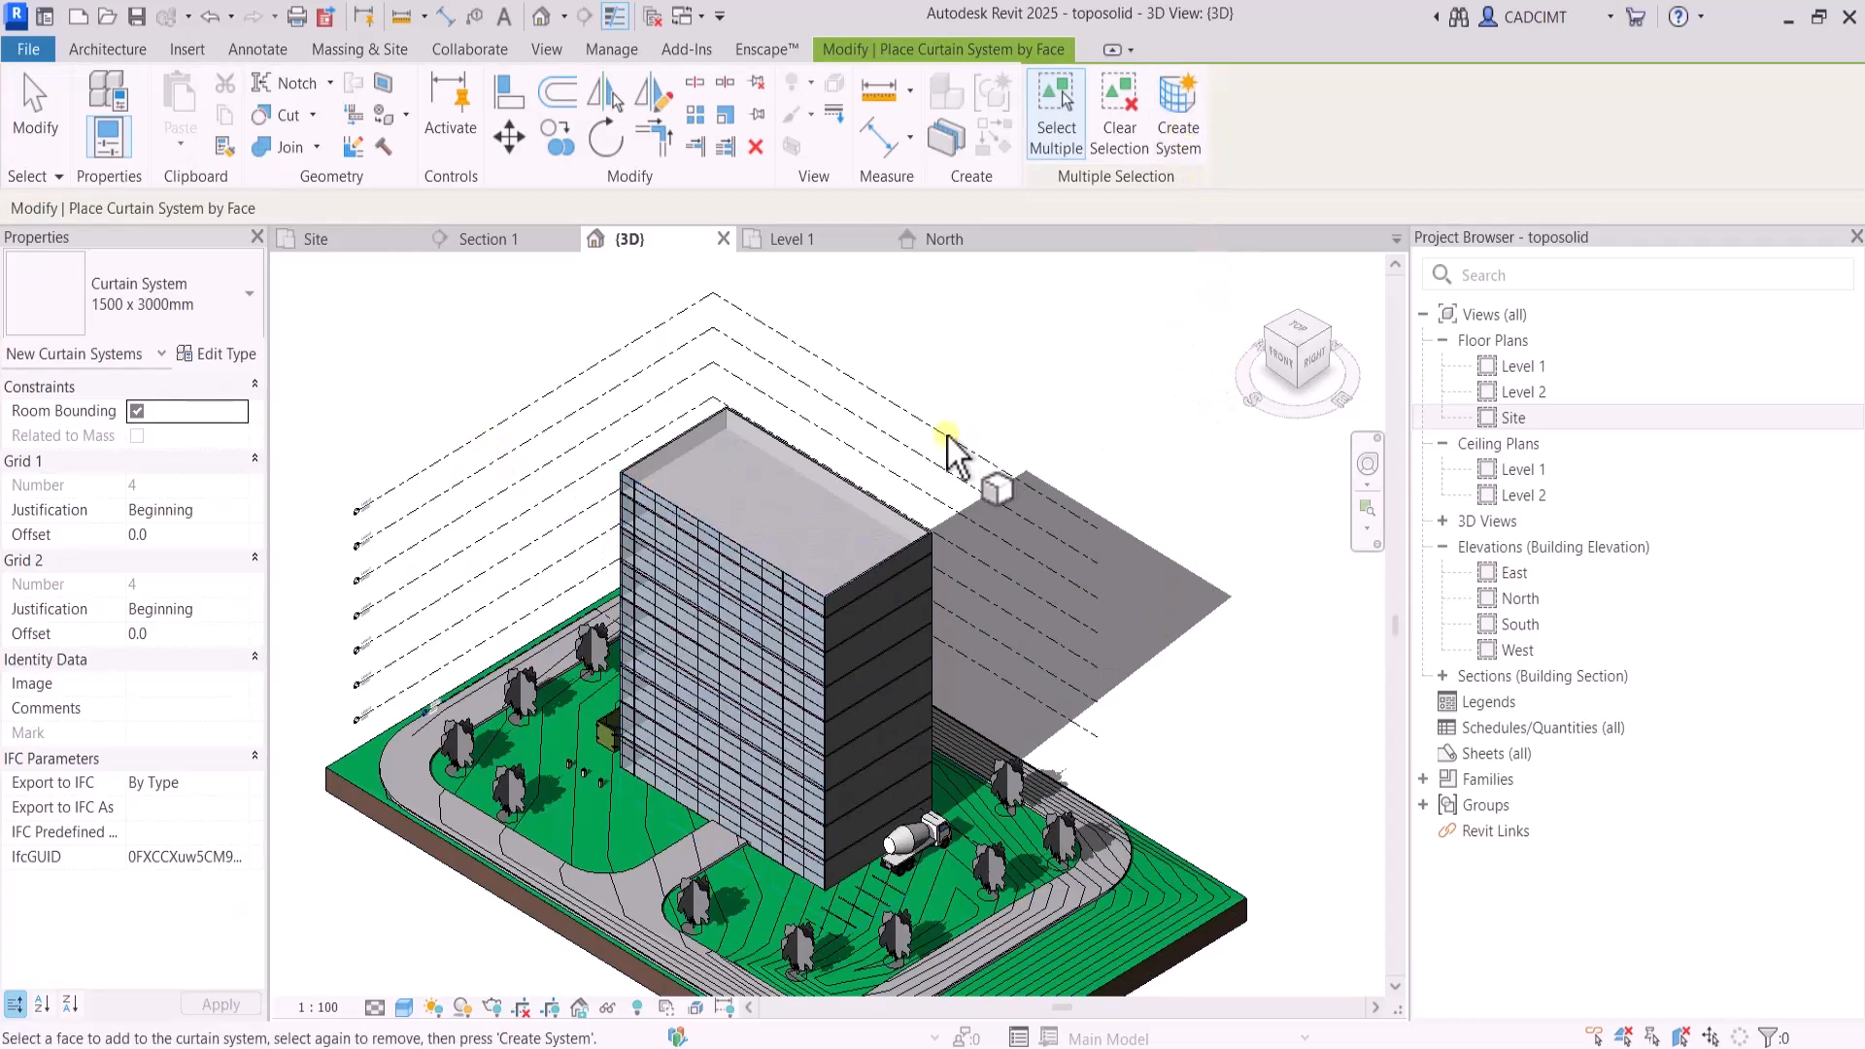
# End the curtain system placement and look over the building from its front-left corner
pyautogui.press('Escape')
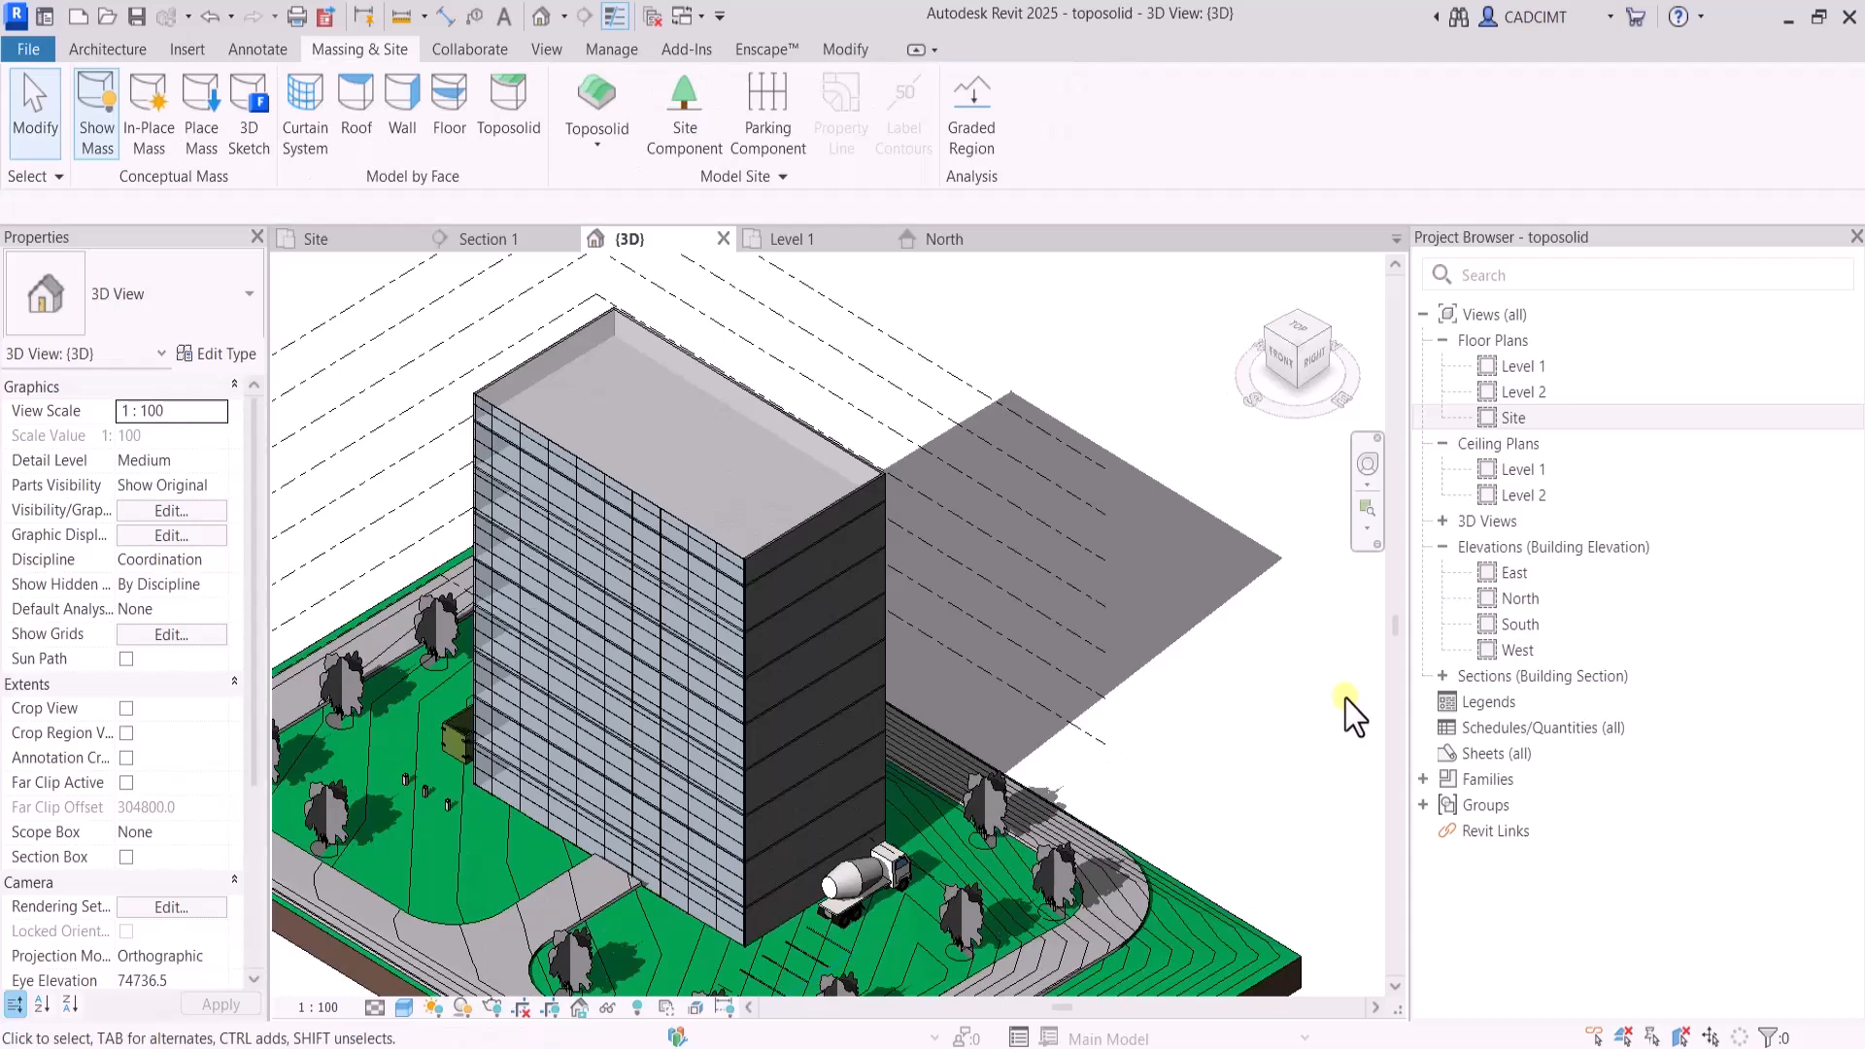
pyautogui.click(1273, 342)
pyautogui.scroll(3, 844, 774)
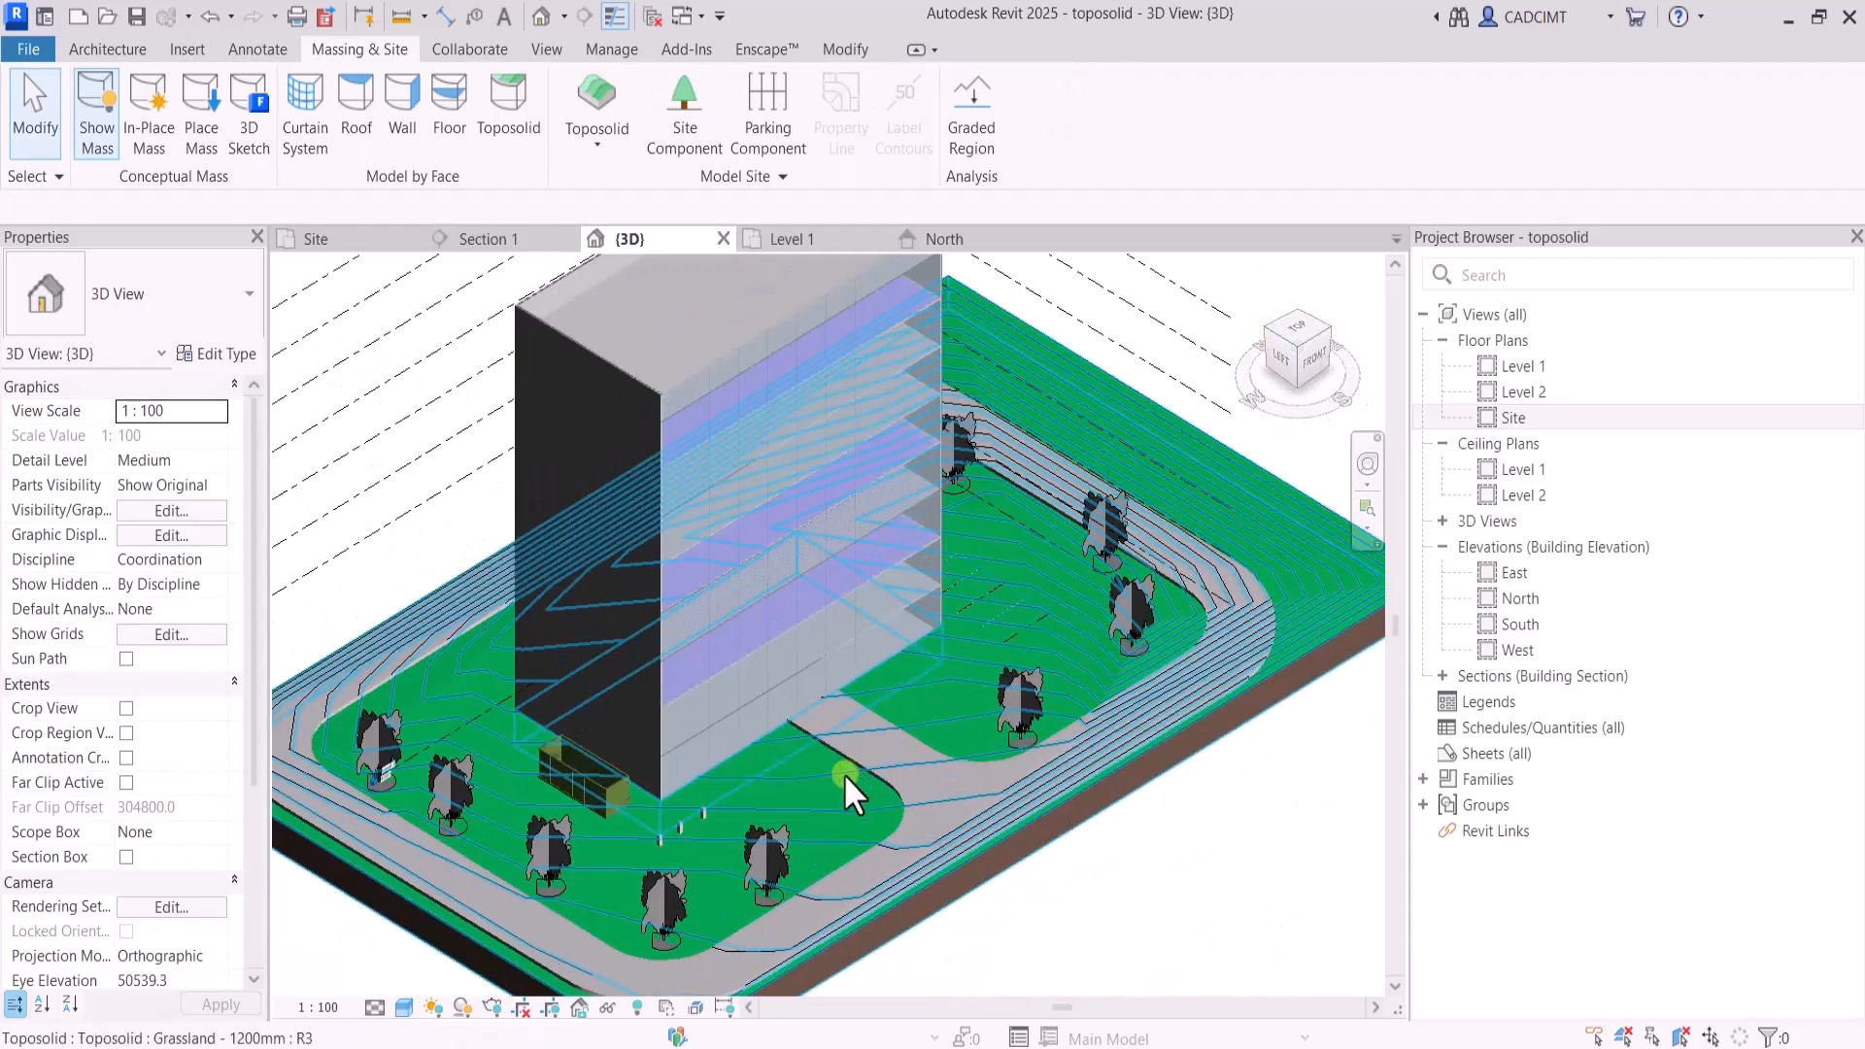
pyautogui.scroll(-3, 1125, 719)
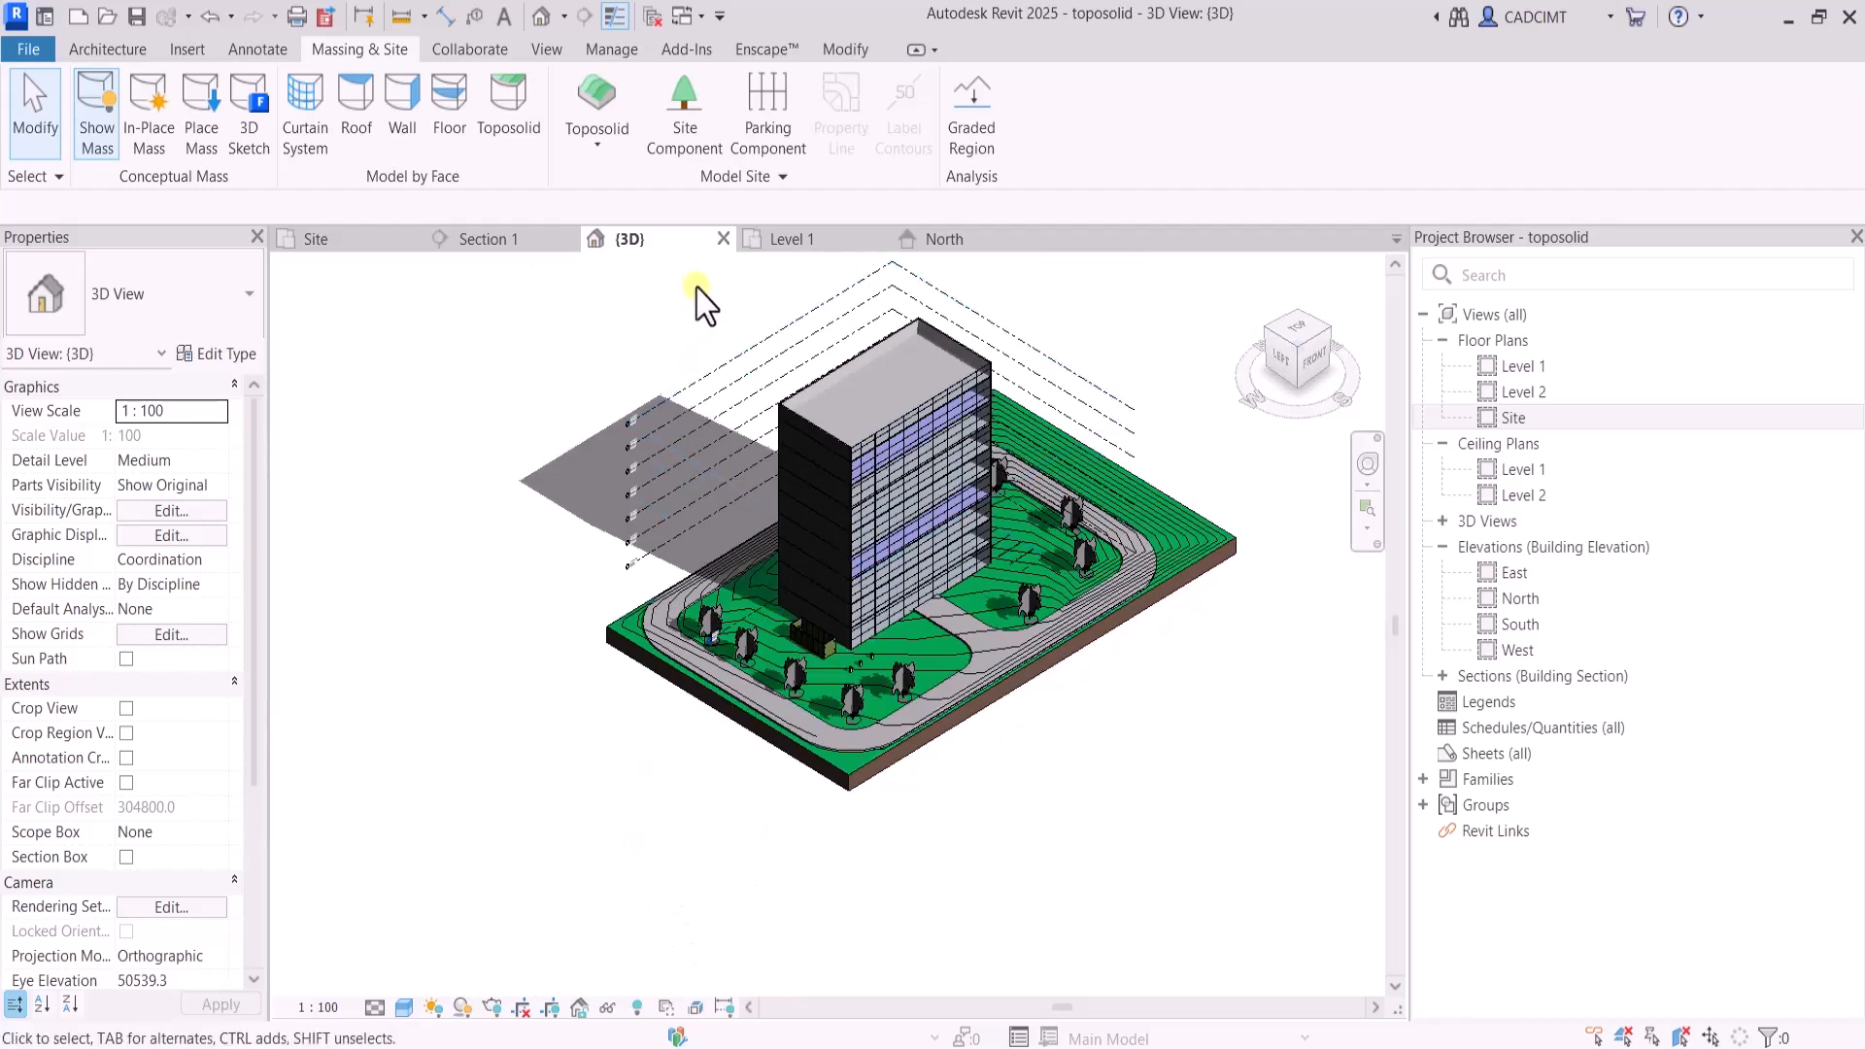
# Select the whole building and filter the selection to the Mass Floor category only
pyautogui.moveTo(702, 276); pyautogui.dragTo(1016, 643)
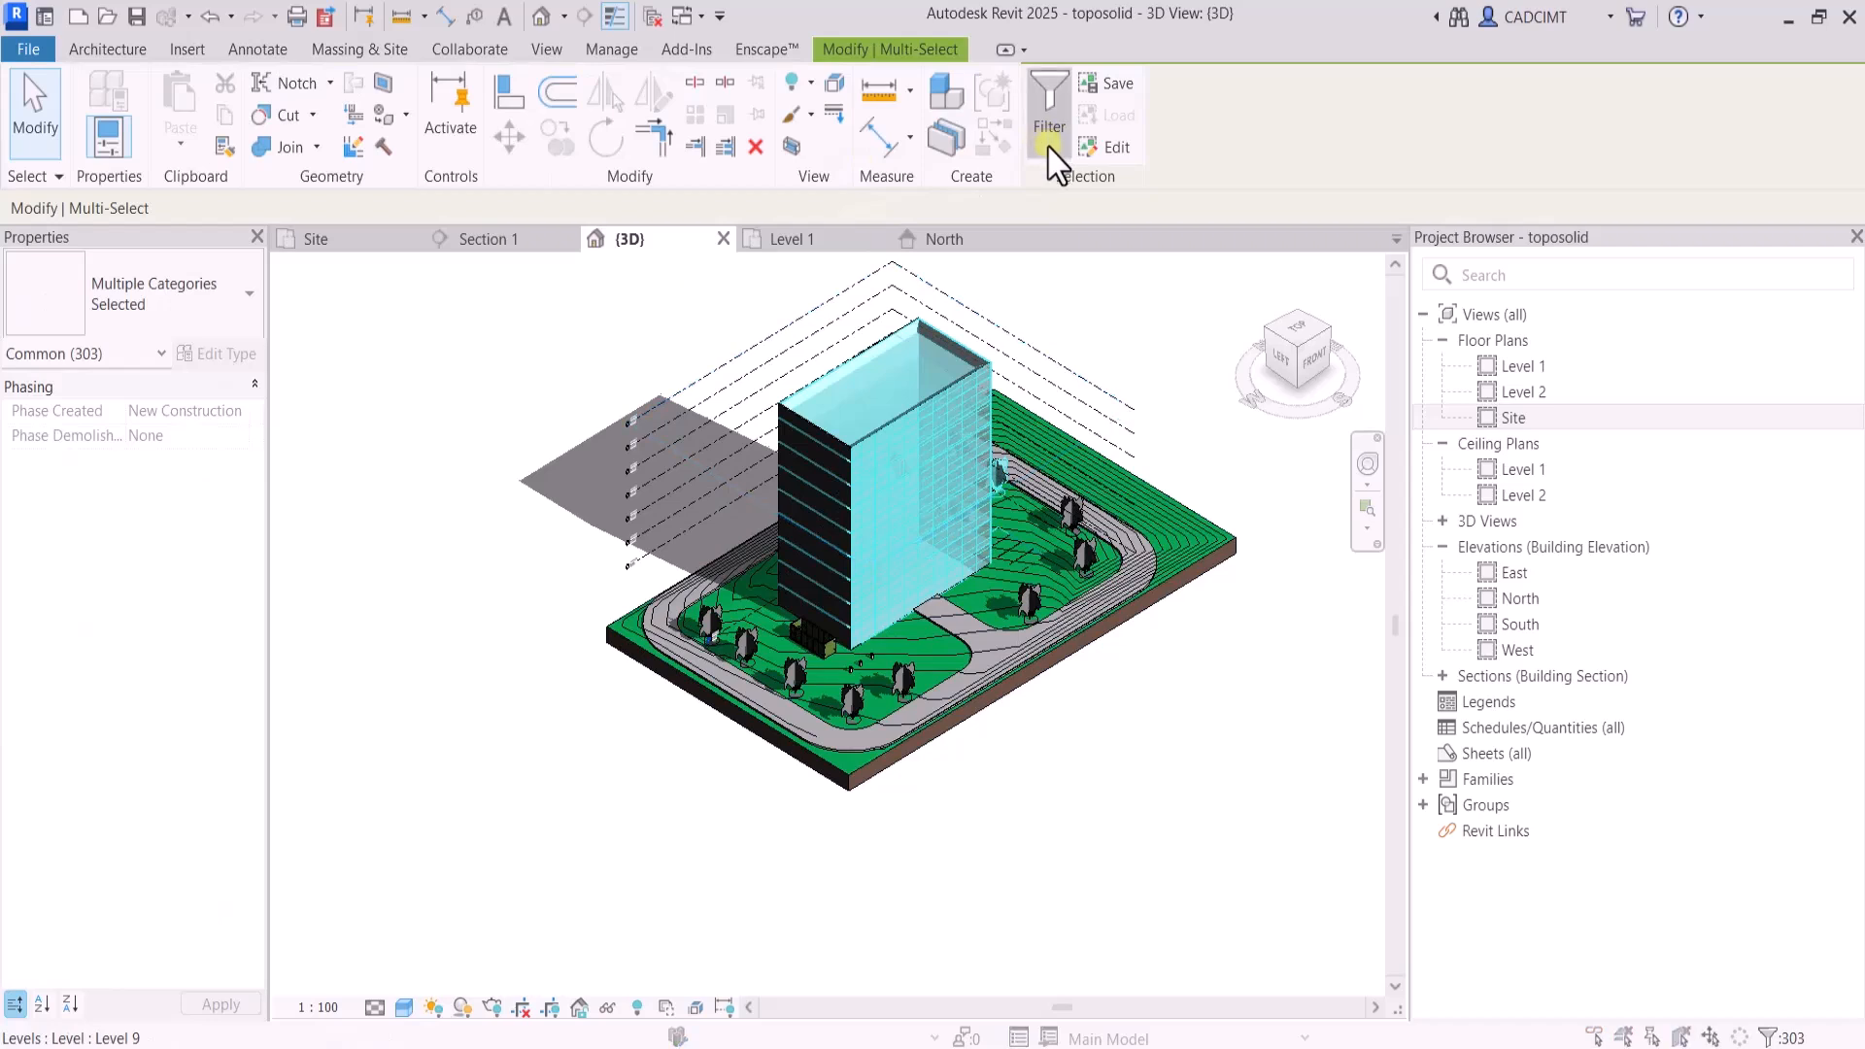
pyautogui.click(1049, 109)
pyautogui.click(729, 374)
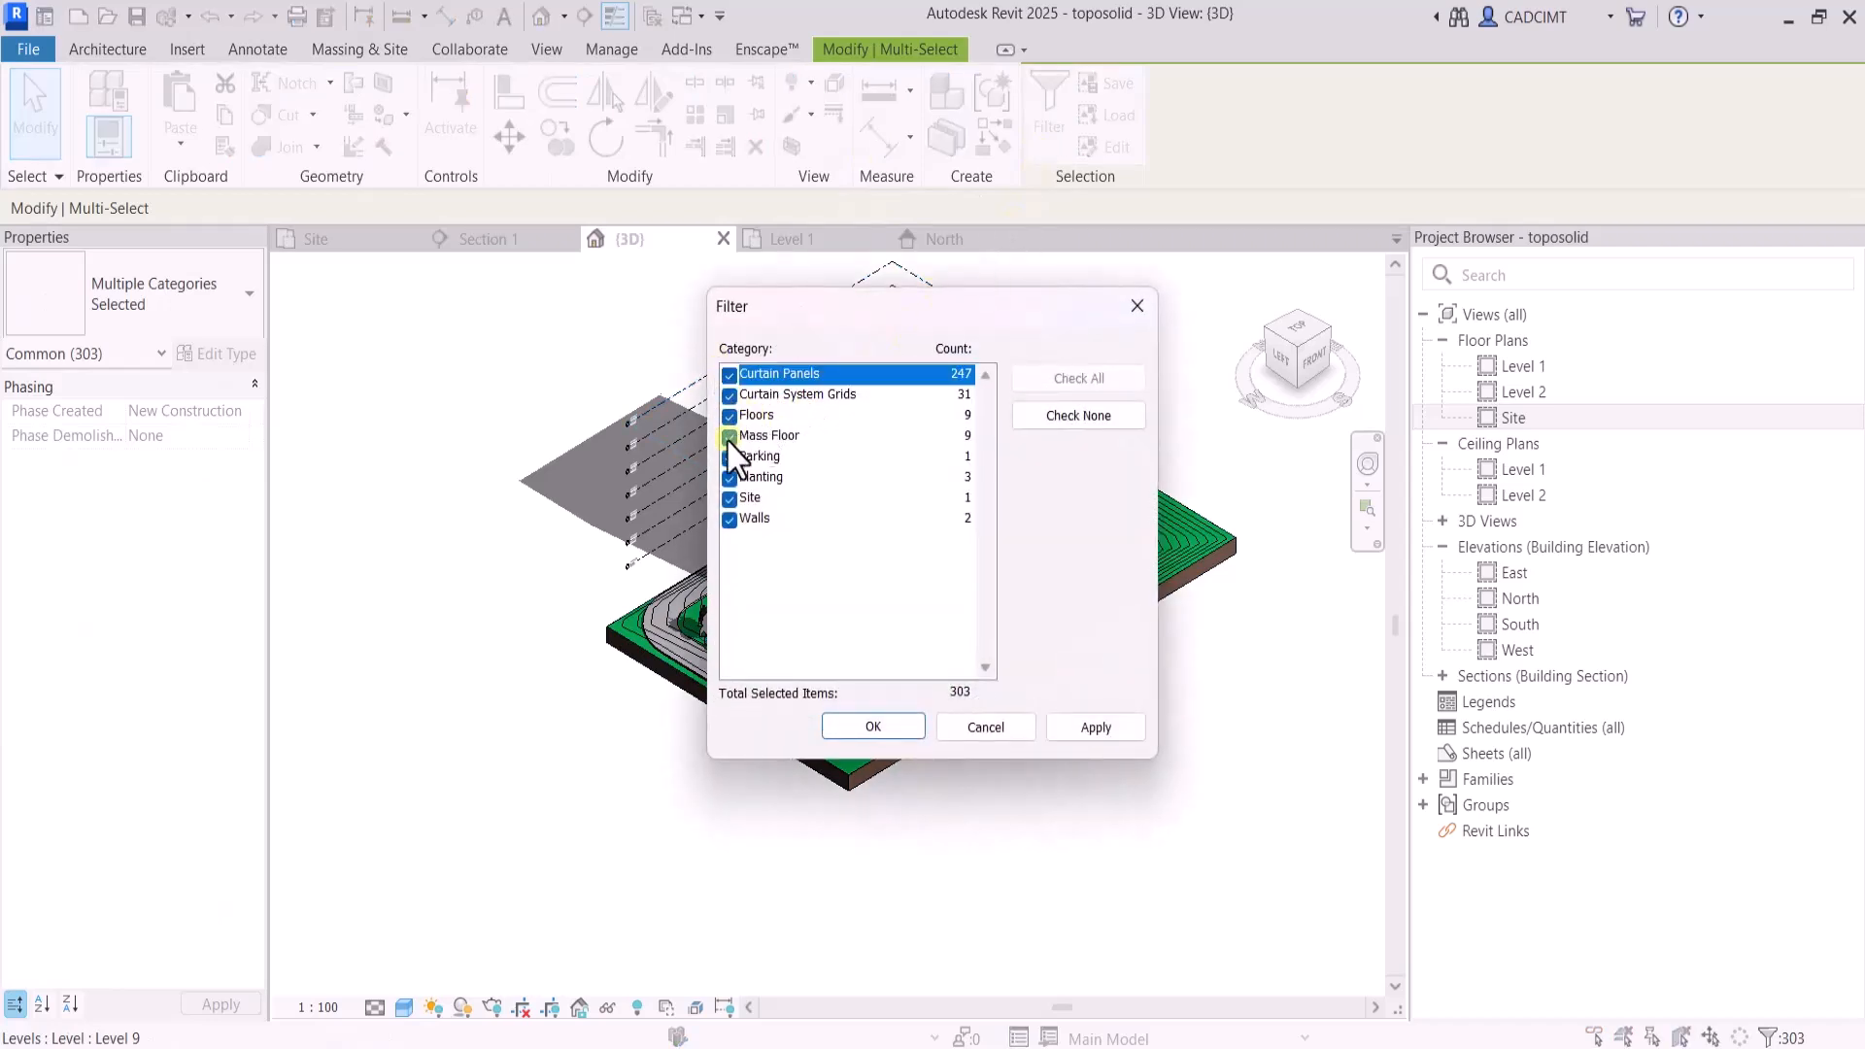
pyautogui.click(729, 457)
pyautogui.click(730, 477)
pyautogui.click(730, 498)
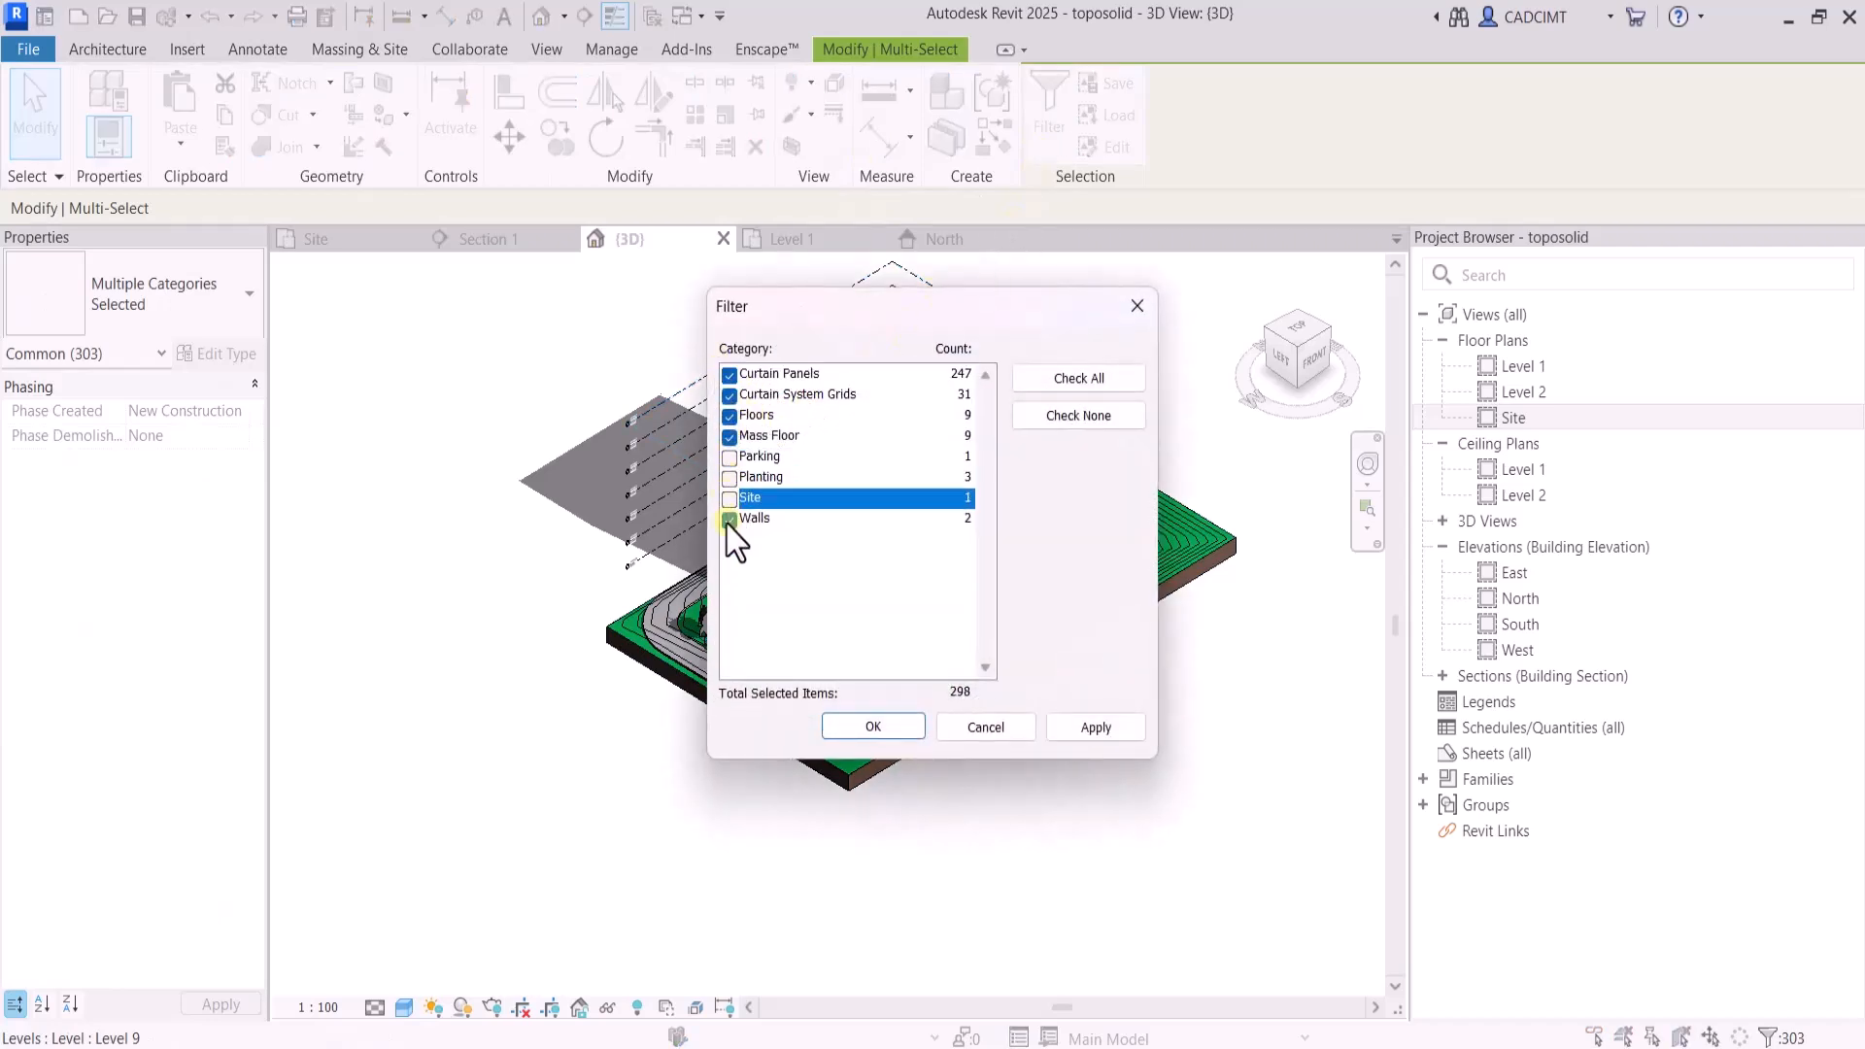
pyautogui.click(729, 519)
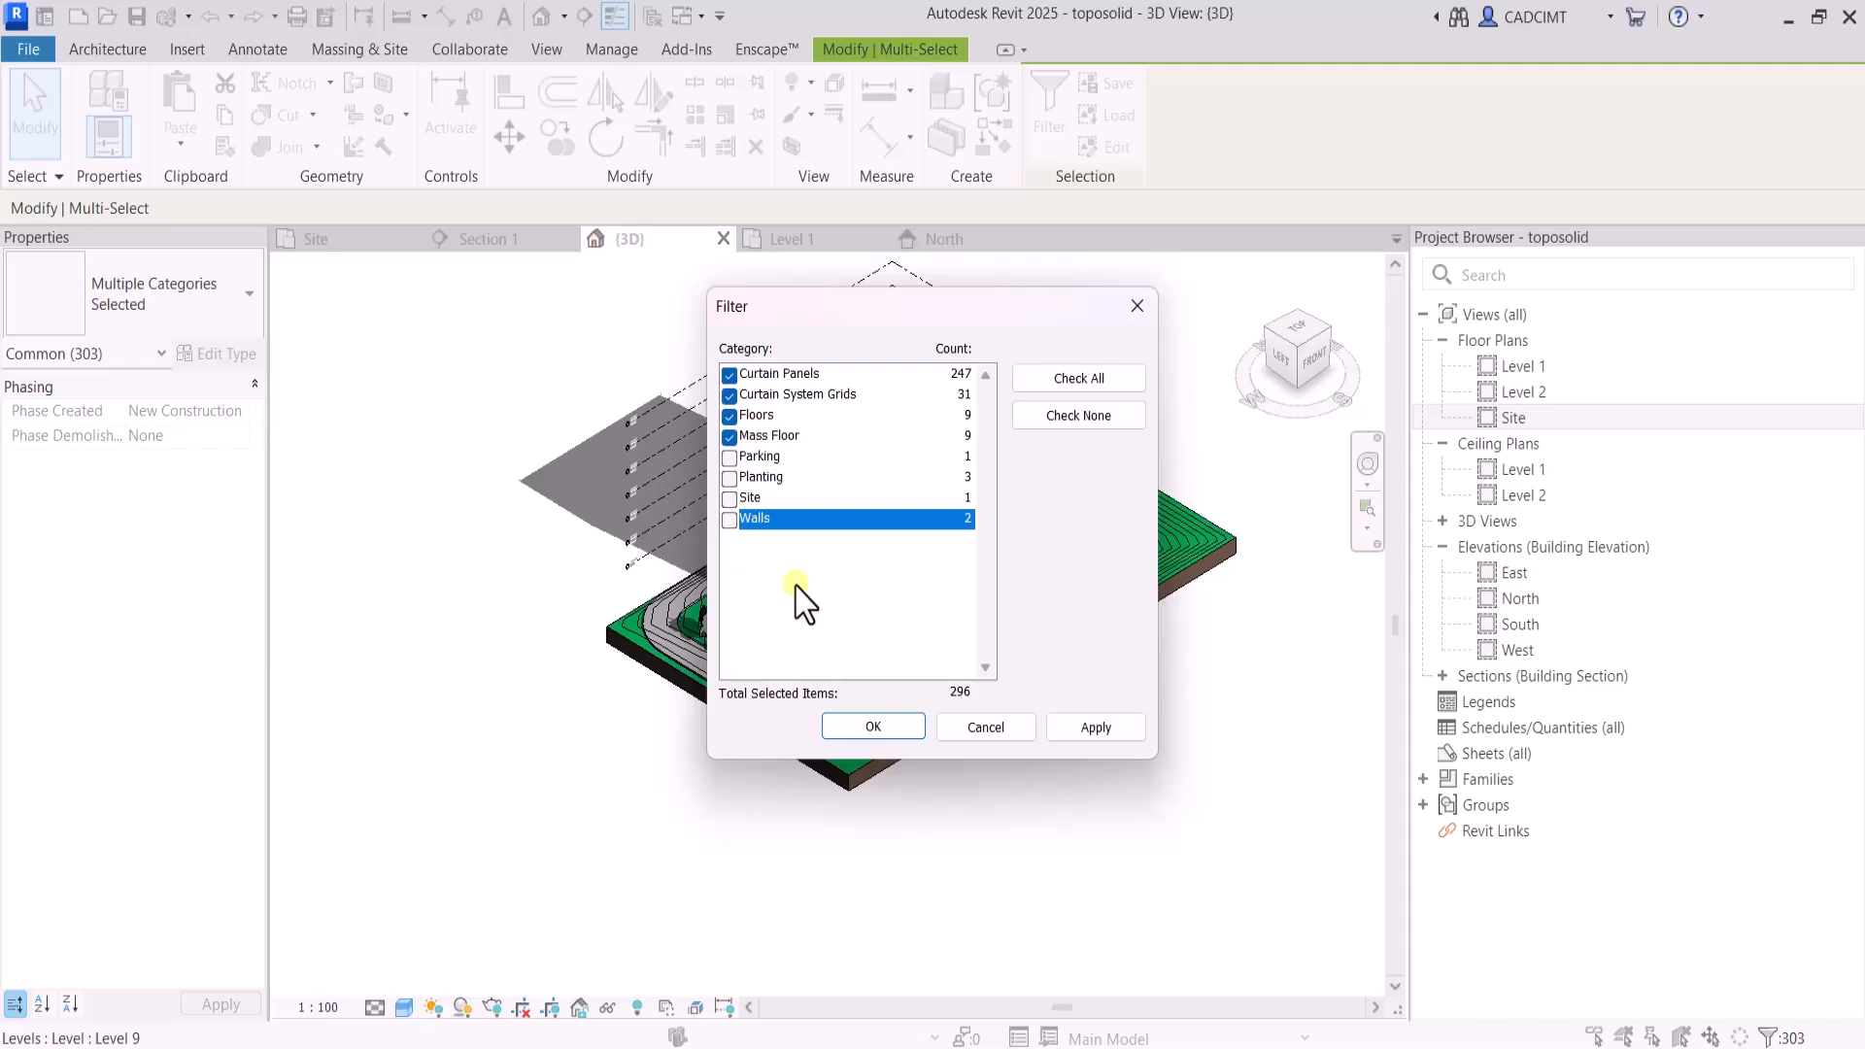
pyautogui.click(729, 394)
pyautogui.click(729, 374)
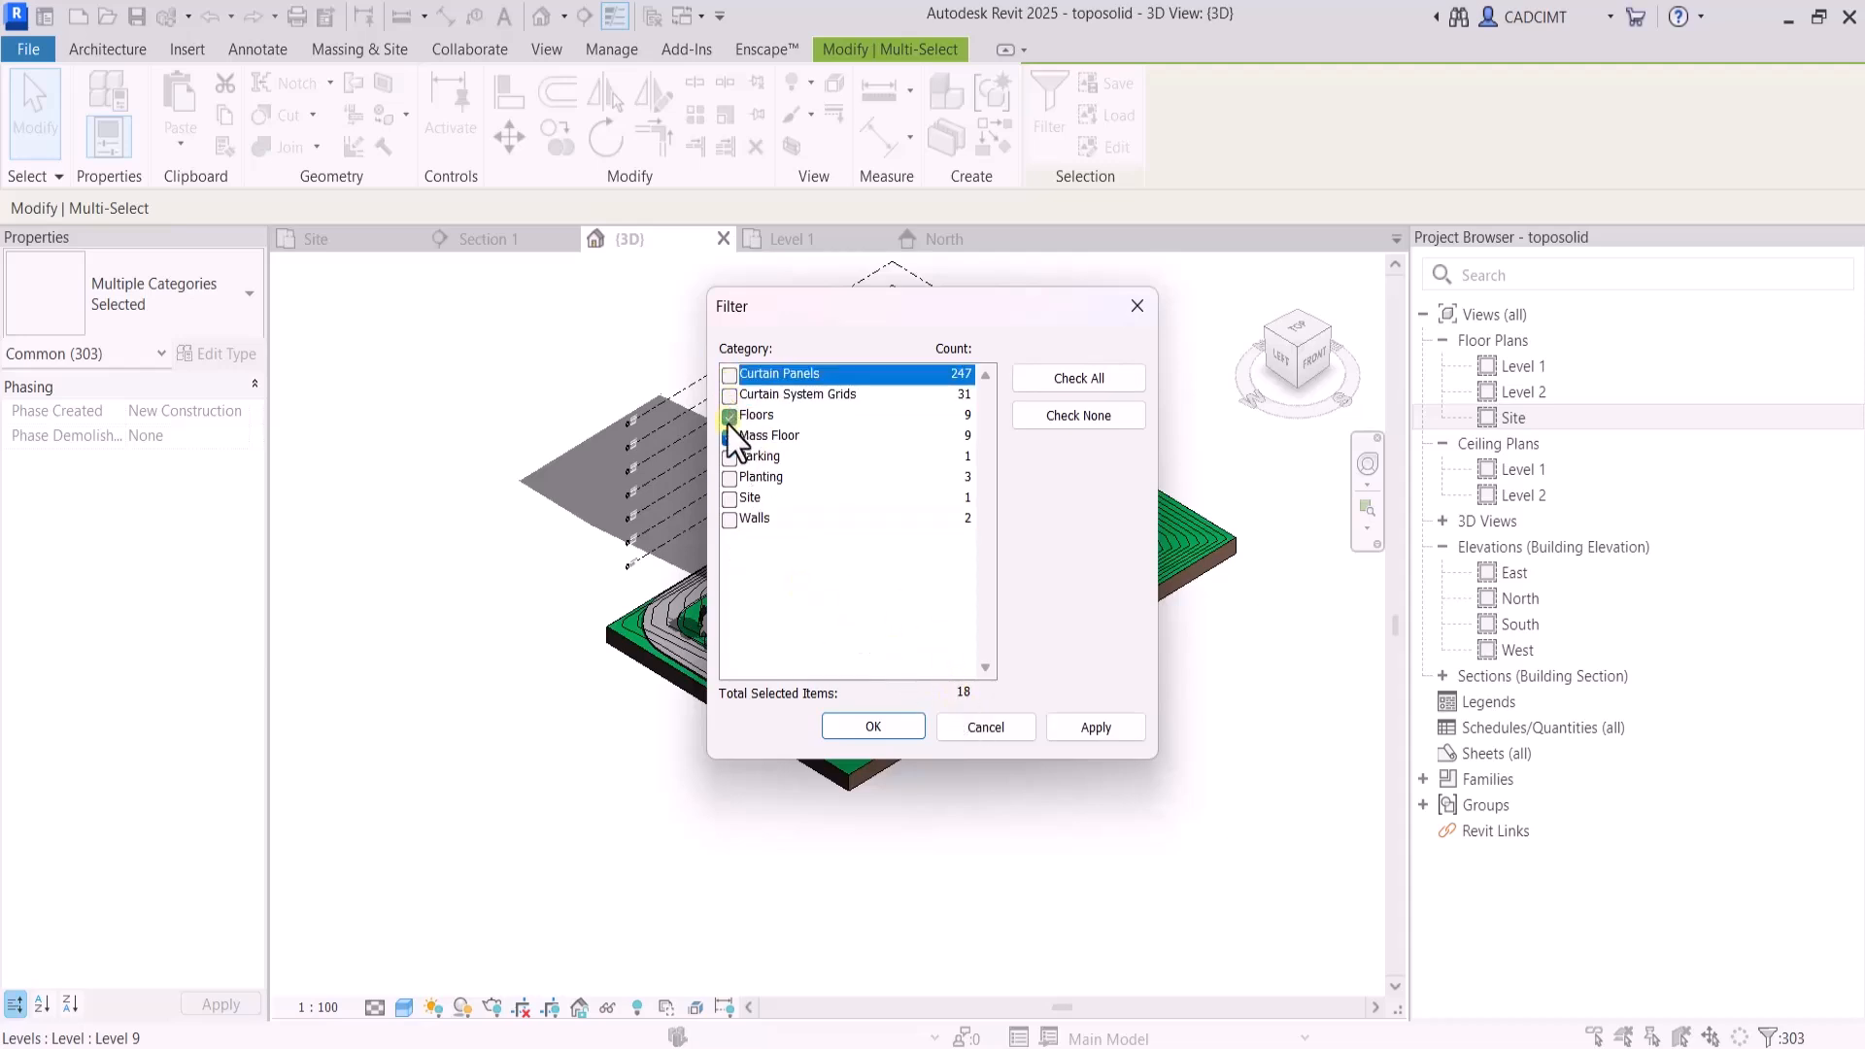
pyautogui.click(729, 415)
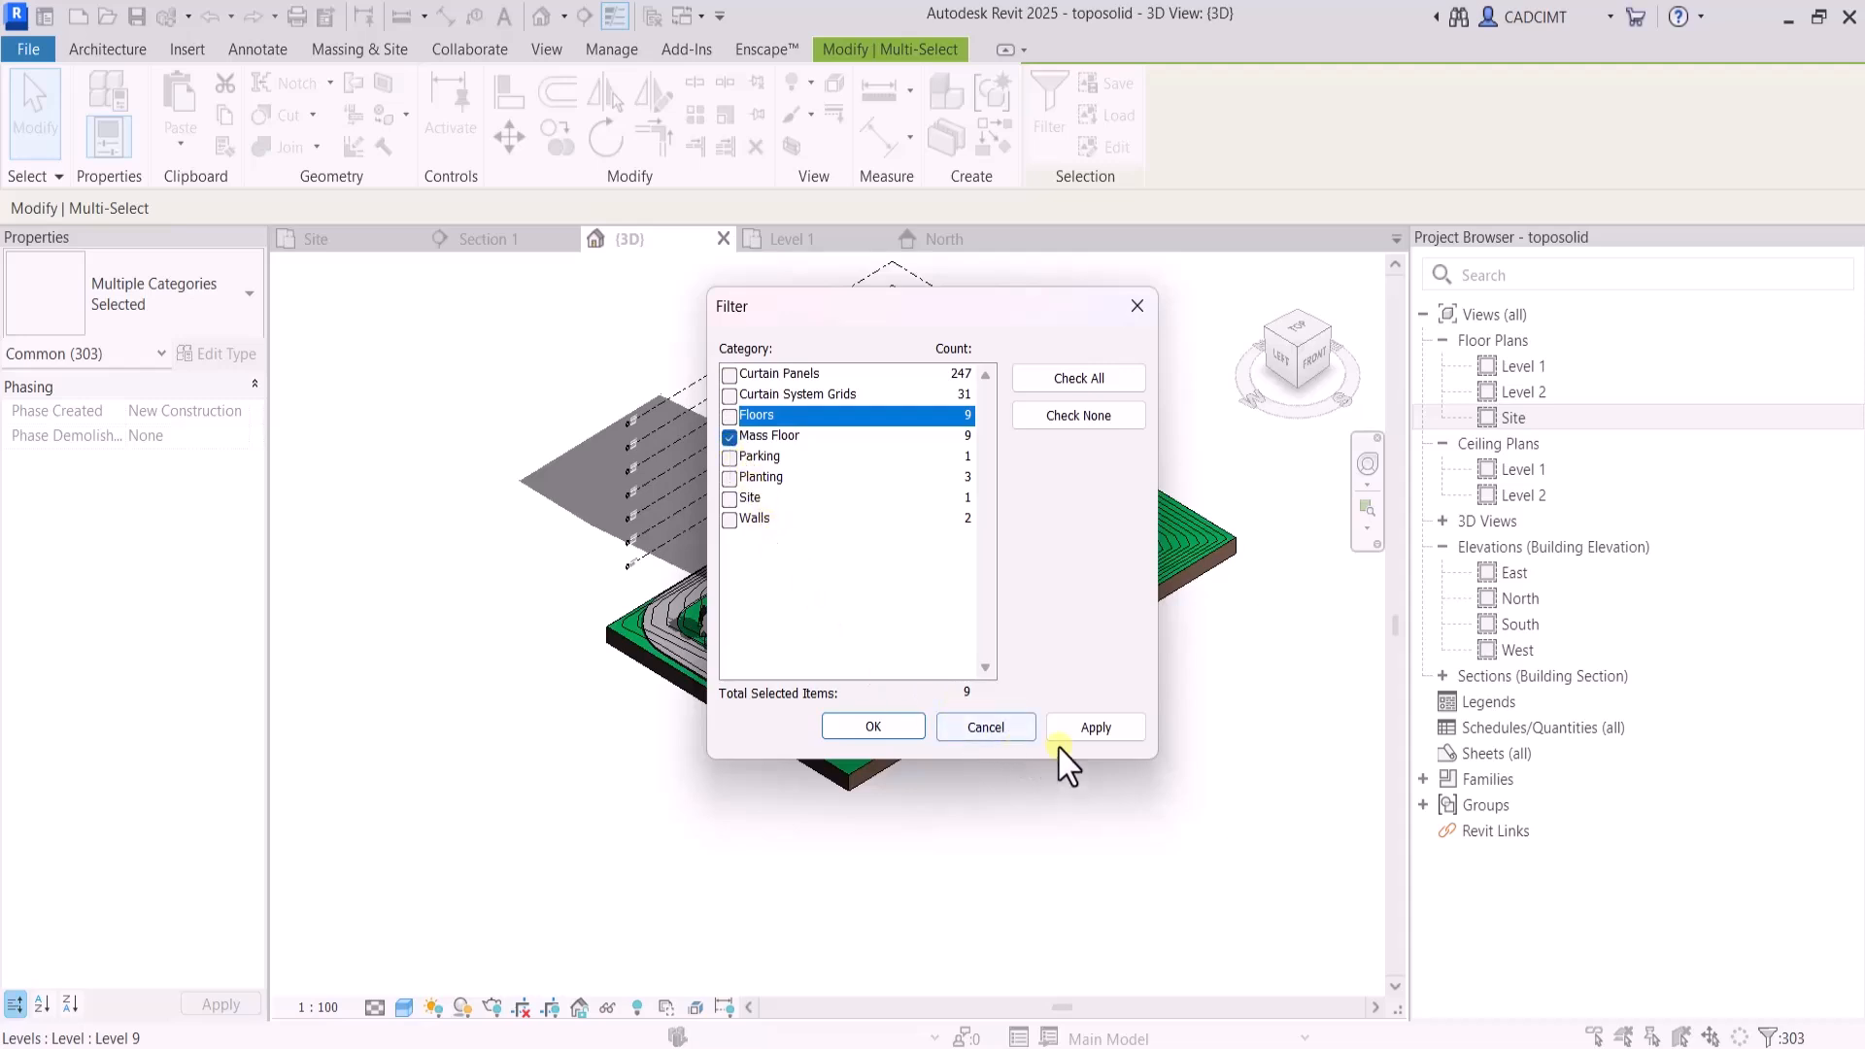
pyautogui.click(1083, 730)
pyautogui.click(873, 727)
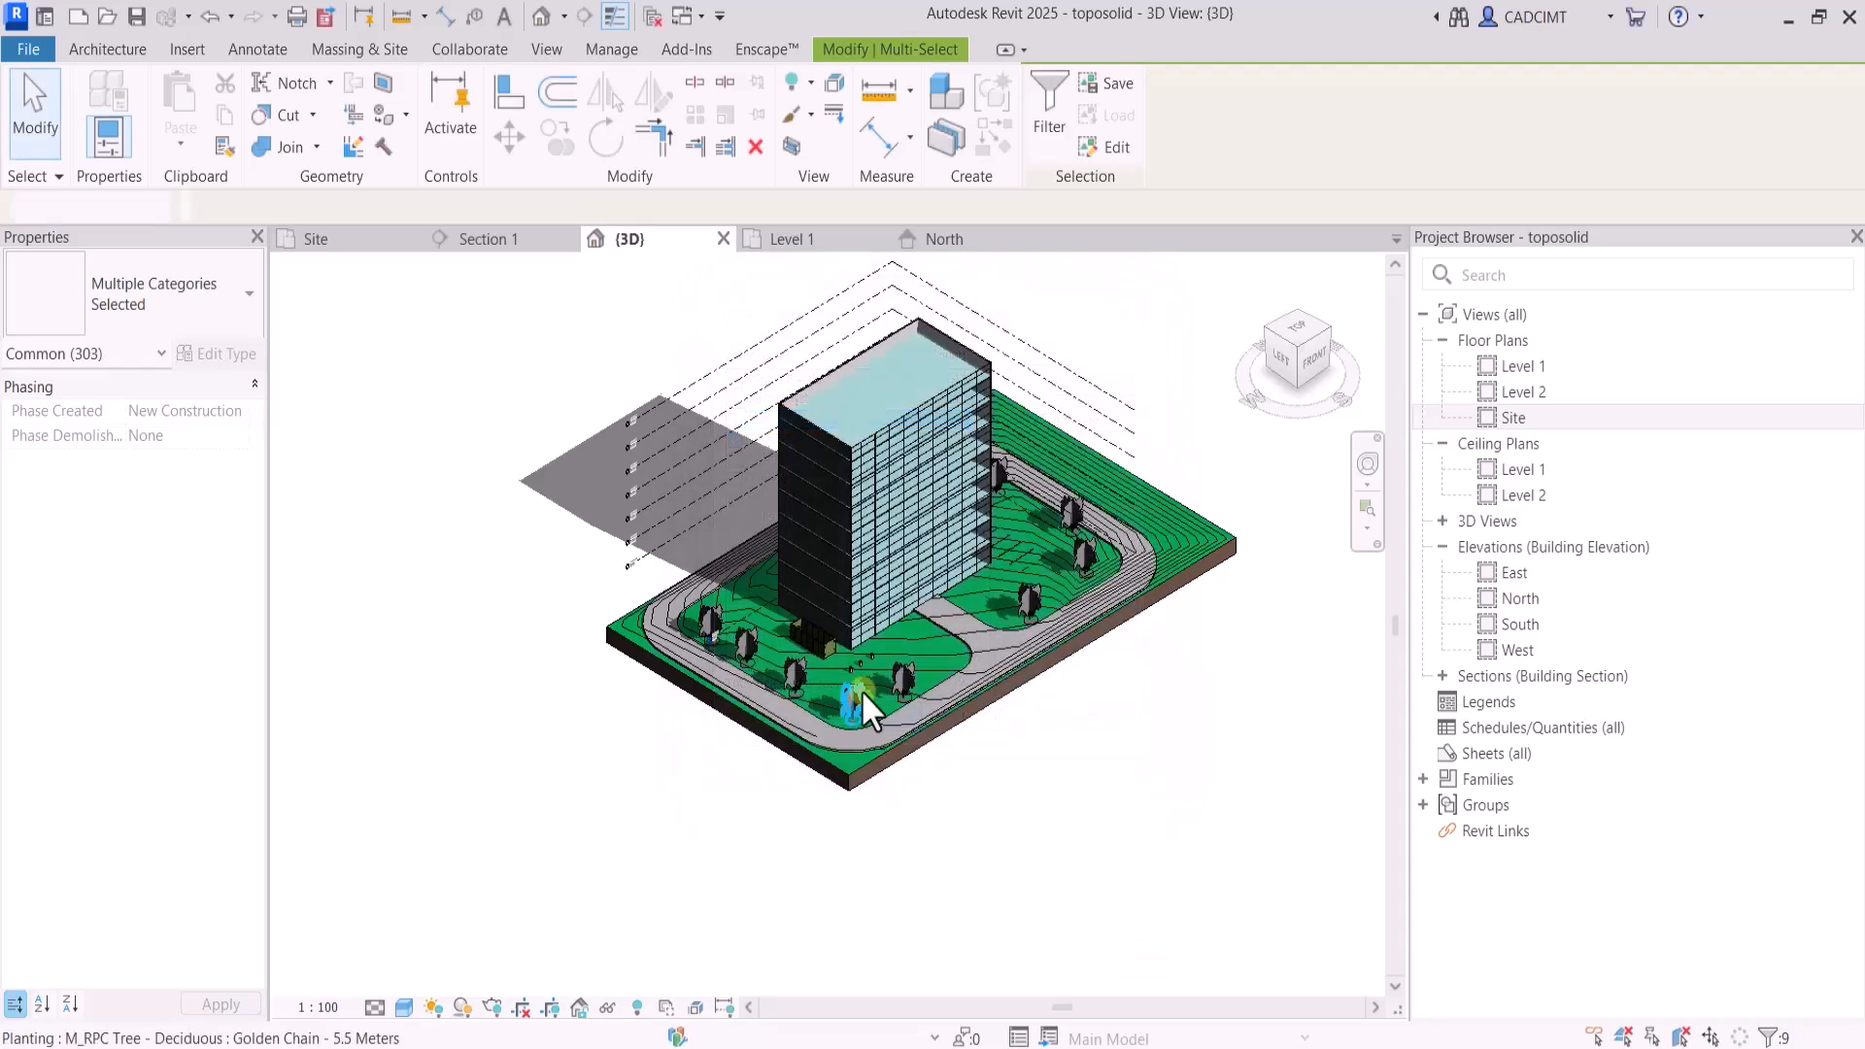
pyautogui.rightClick(872, 519)
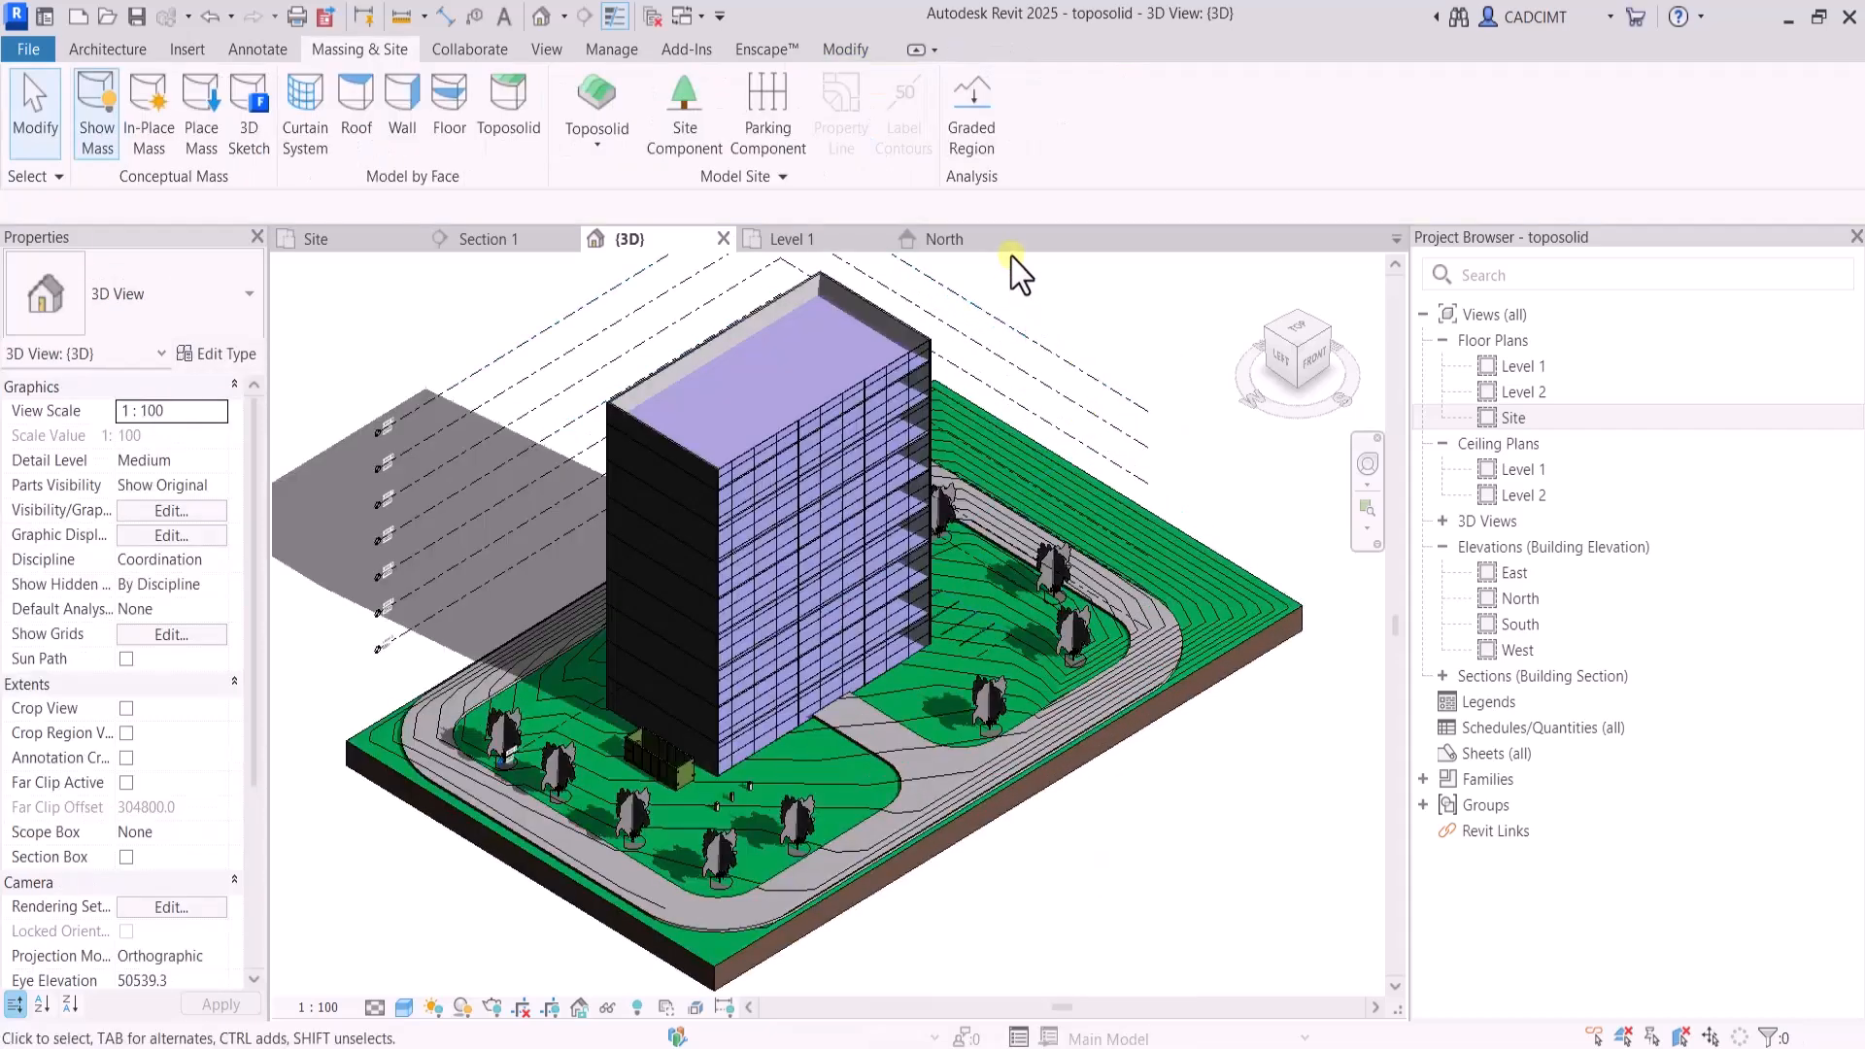
pyautogui.click(794, 313)
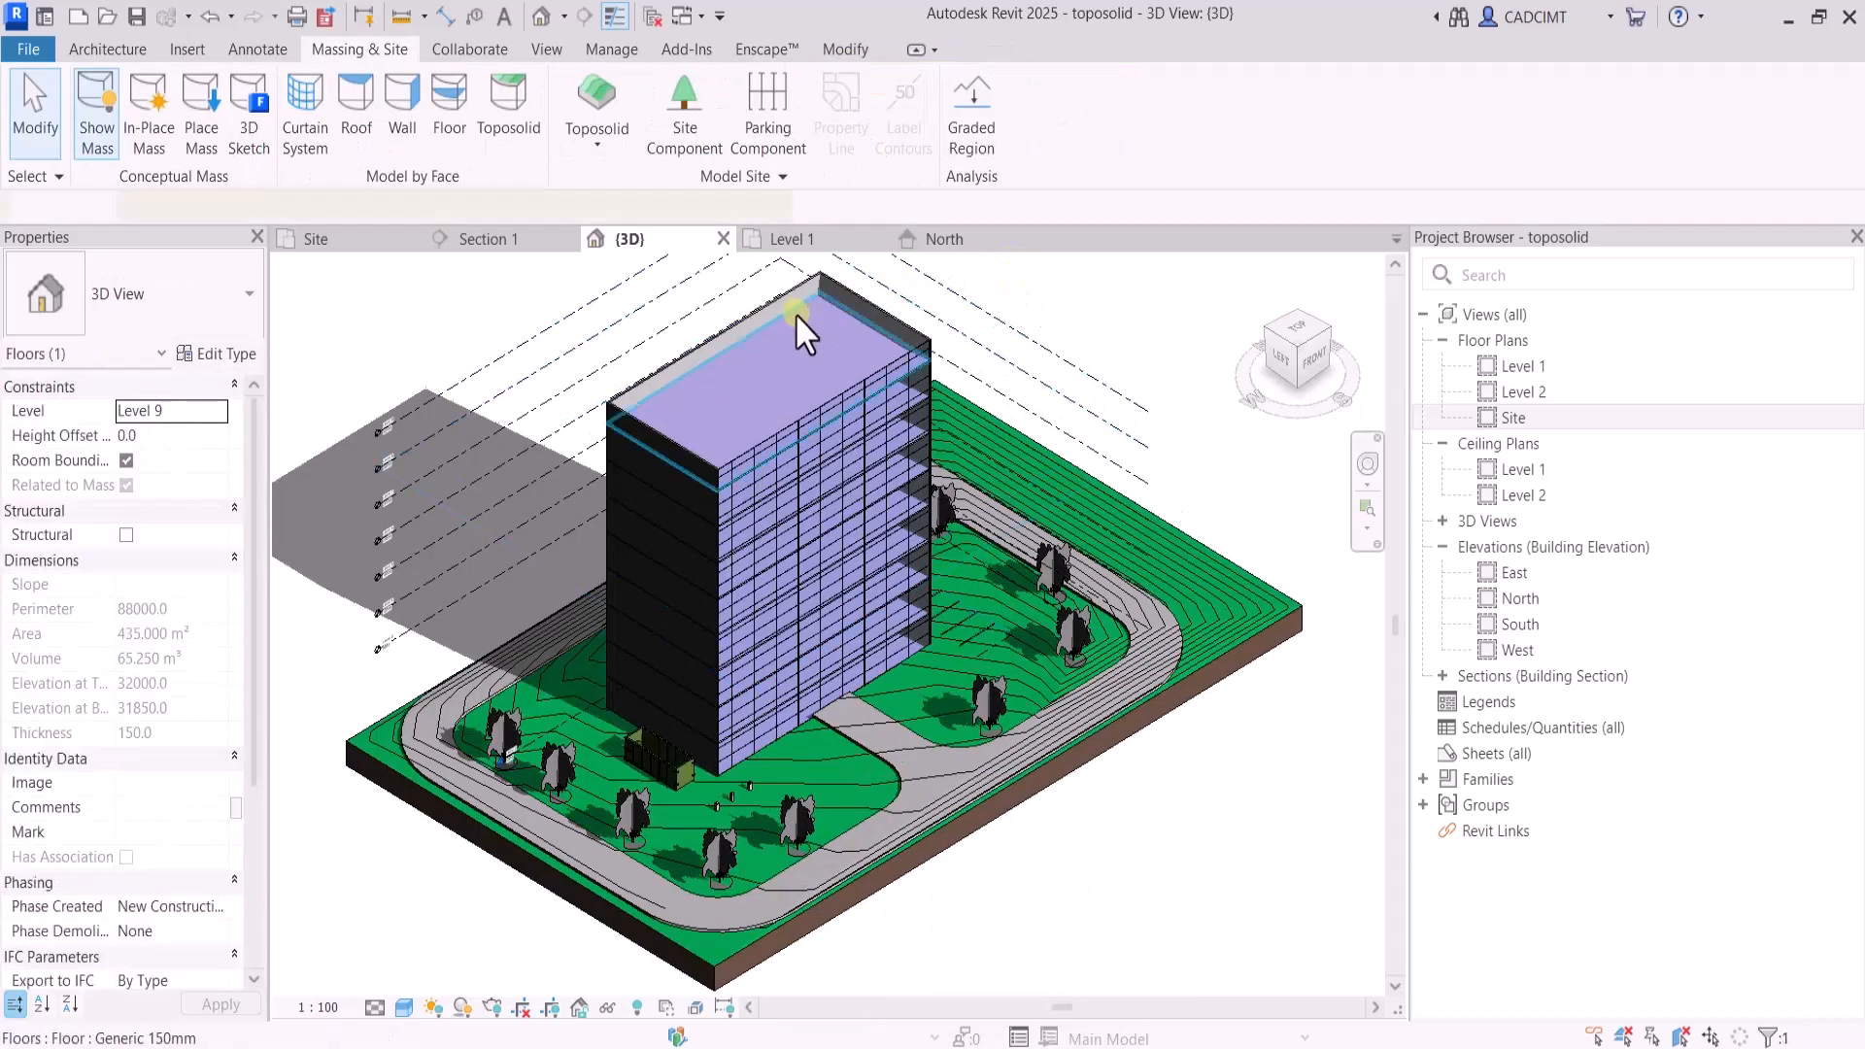
pyautogui.click(944, 262)
# Duplicate the type of the building's south-face curtain system as 3000 X3000
pyautogui.scroll(-1, 1123, 387)
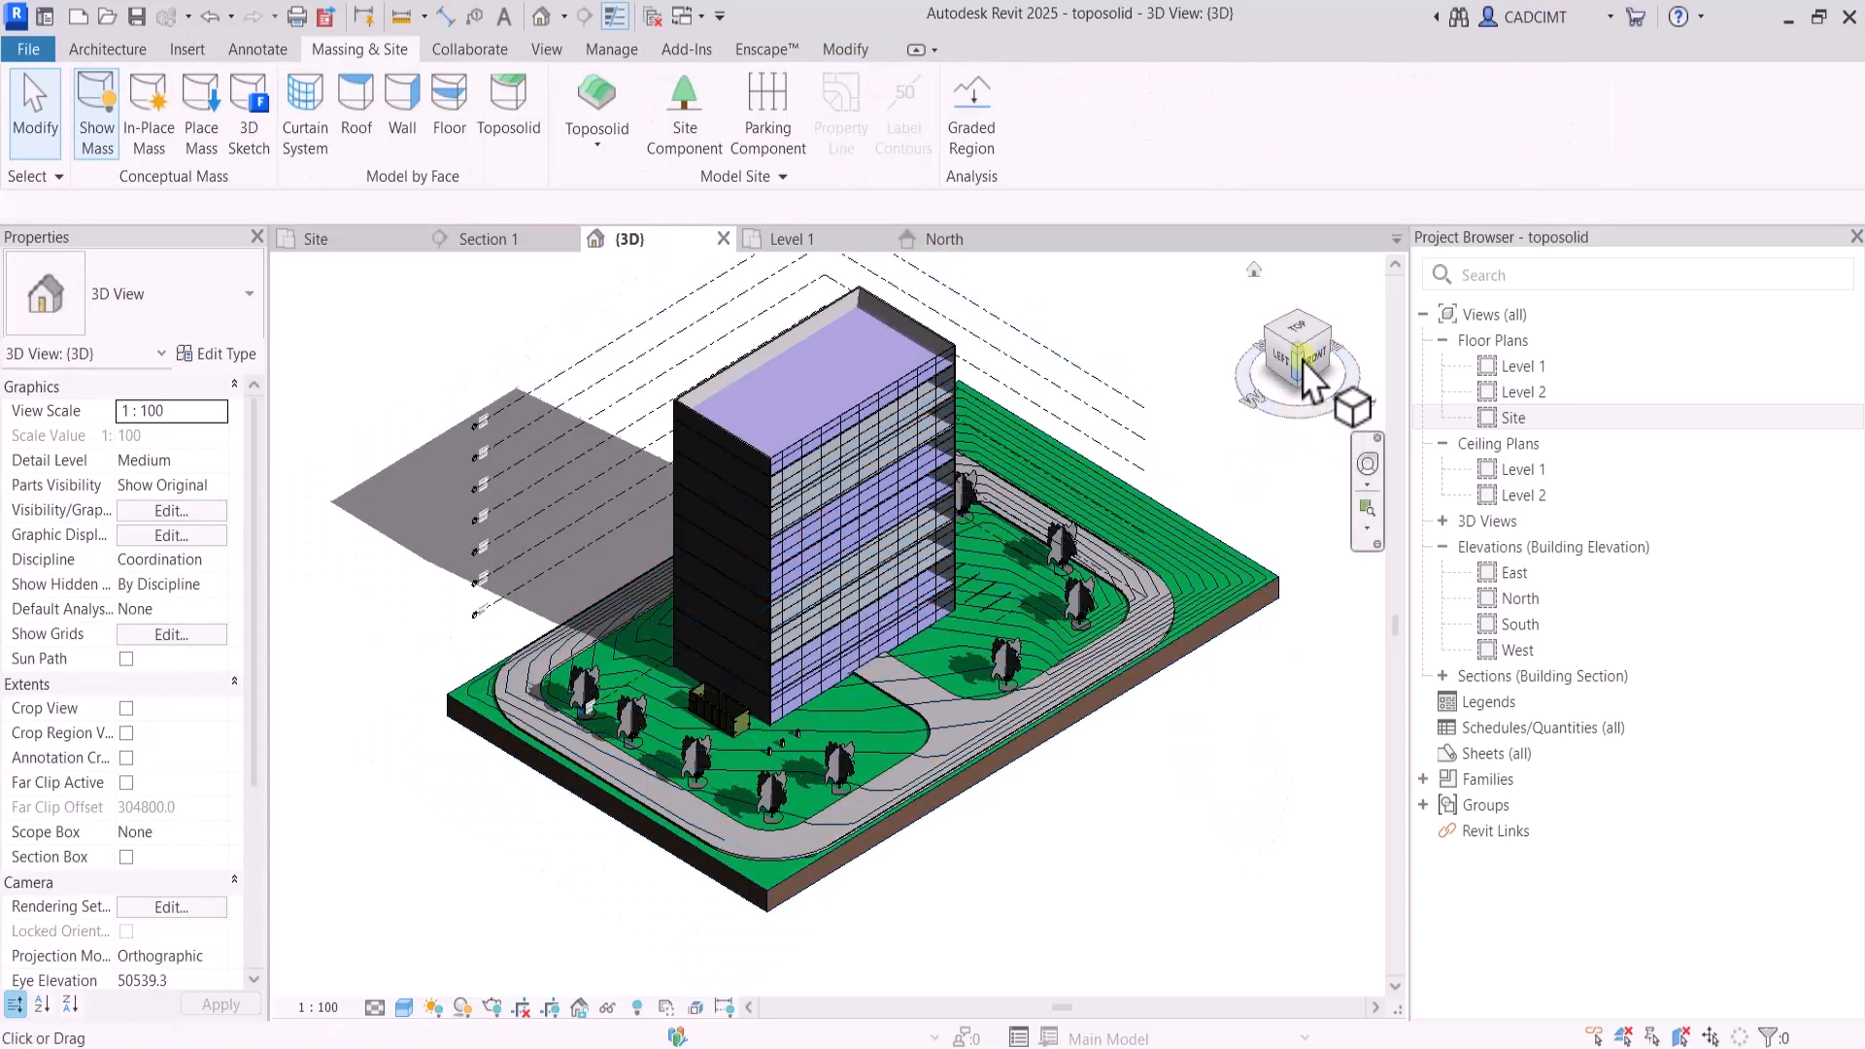
pyautogui.click(1302, 360)
pyautogui.keyDown('shift'); pyautogui.moveTo(1124, 282); pyautogui.dragTo(984, 415, button='middle'); pyautogui.keyUp('shift')
pyautogui.scroll(3, 904, 324)
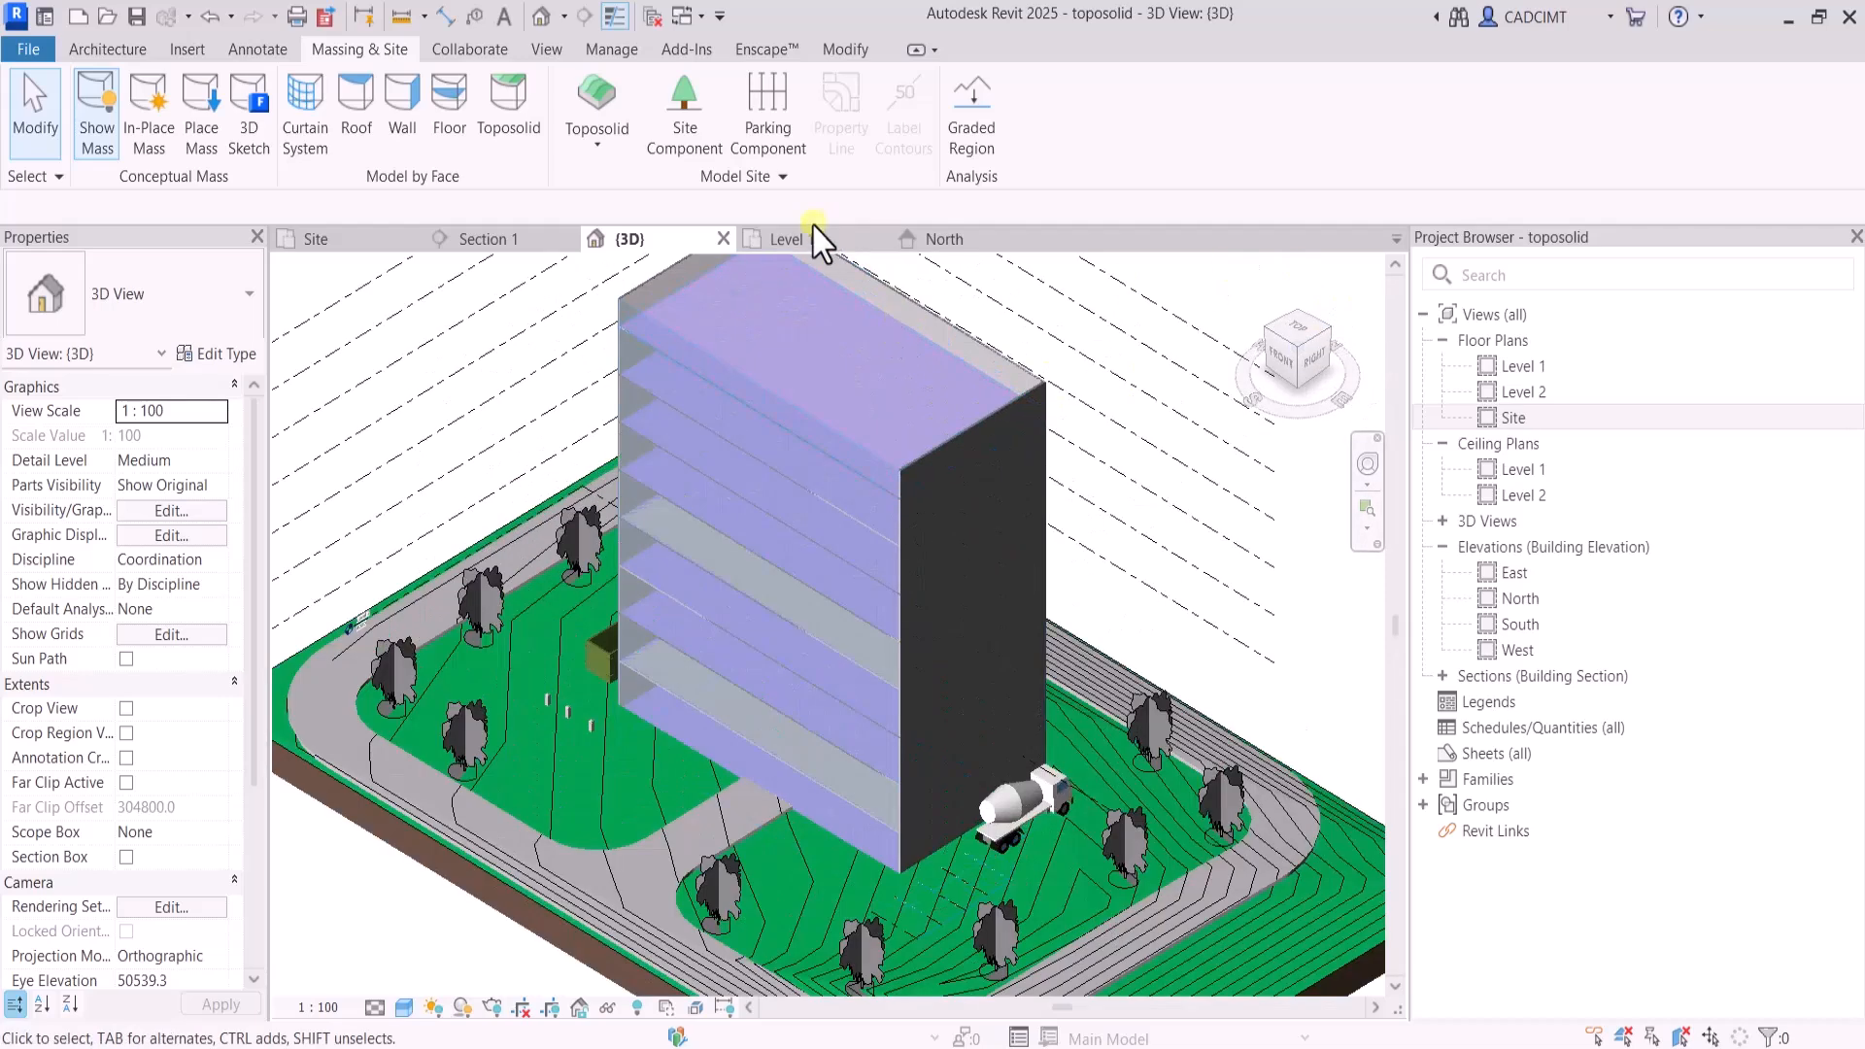
pyautogui.click(649, 320)
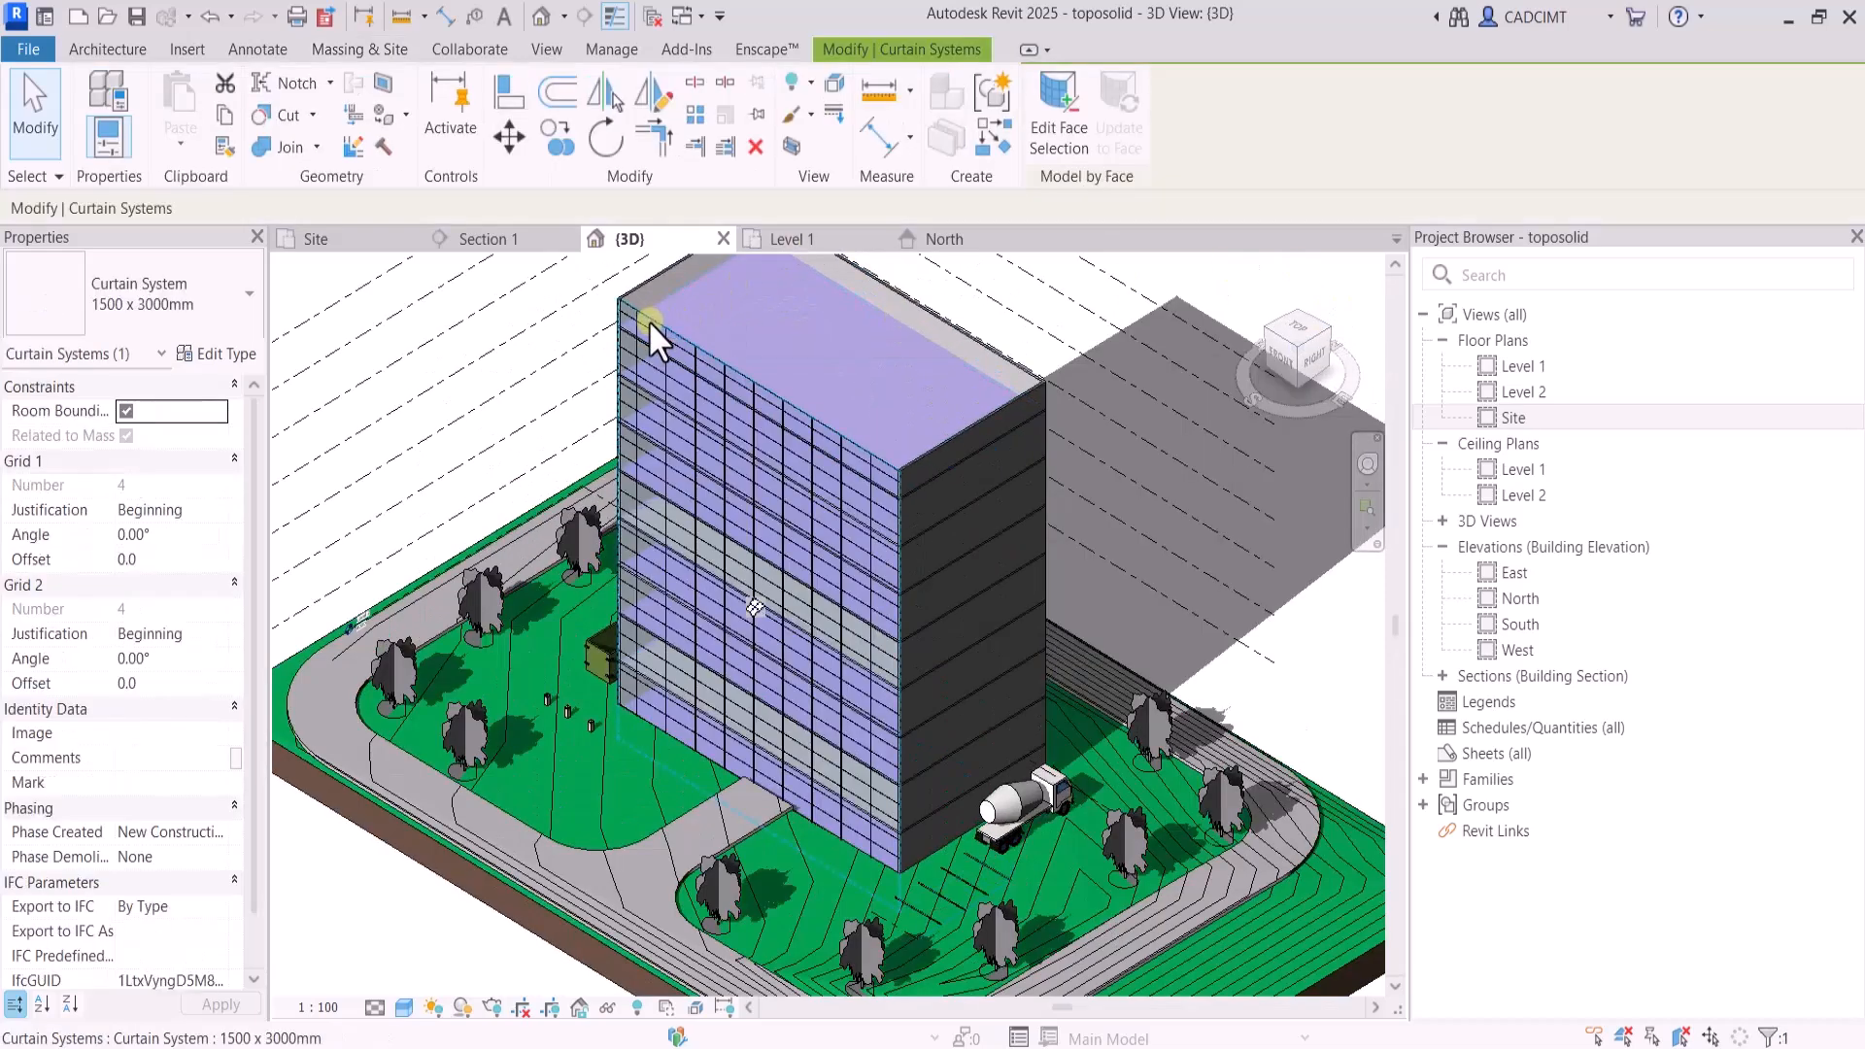
pyautogui.click(226, 356)
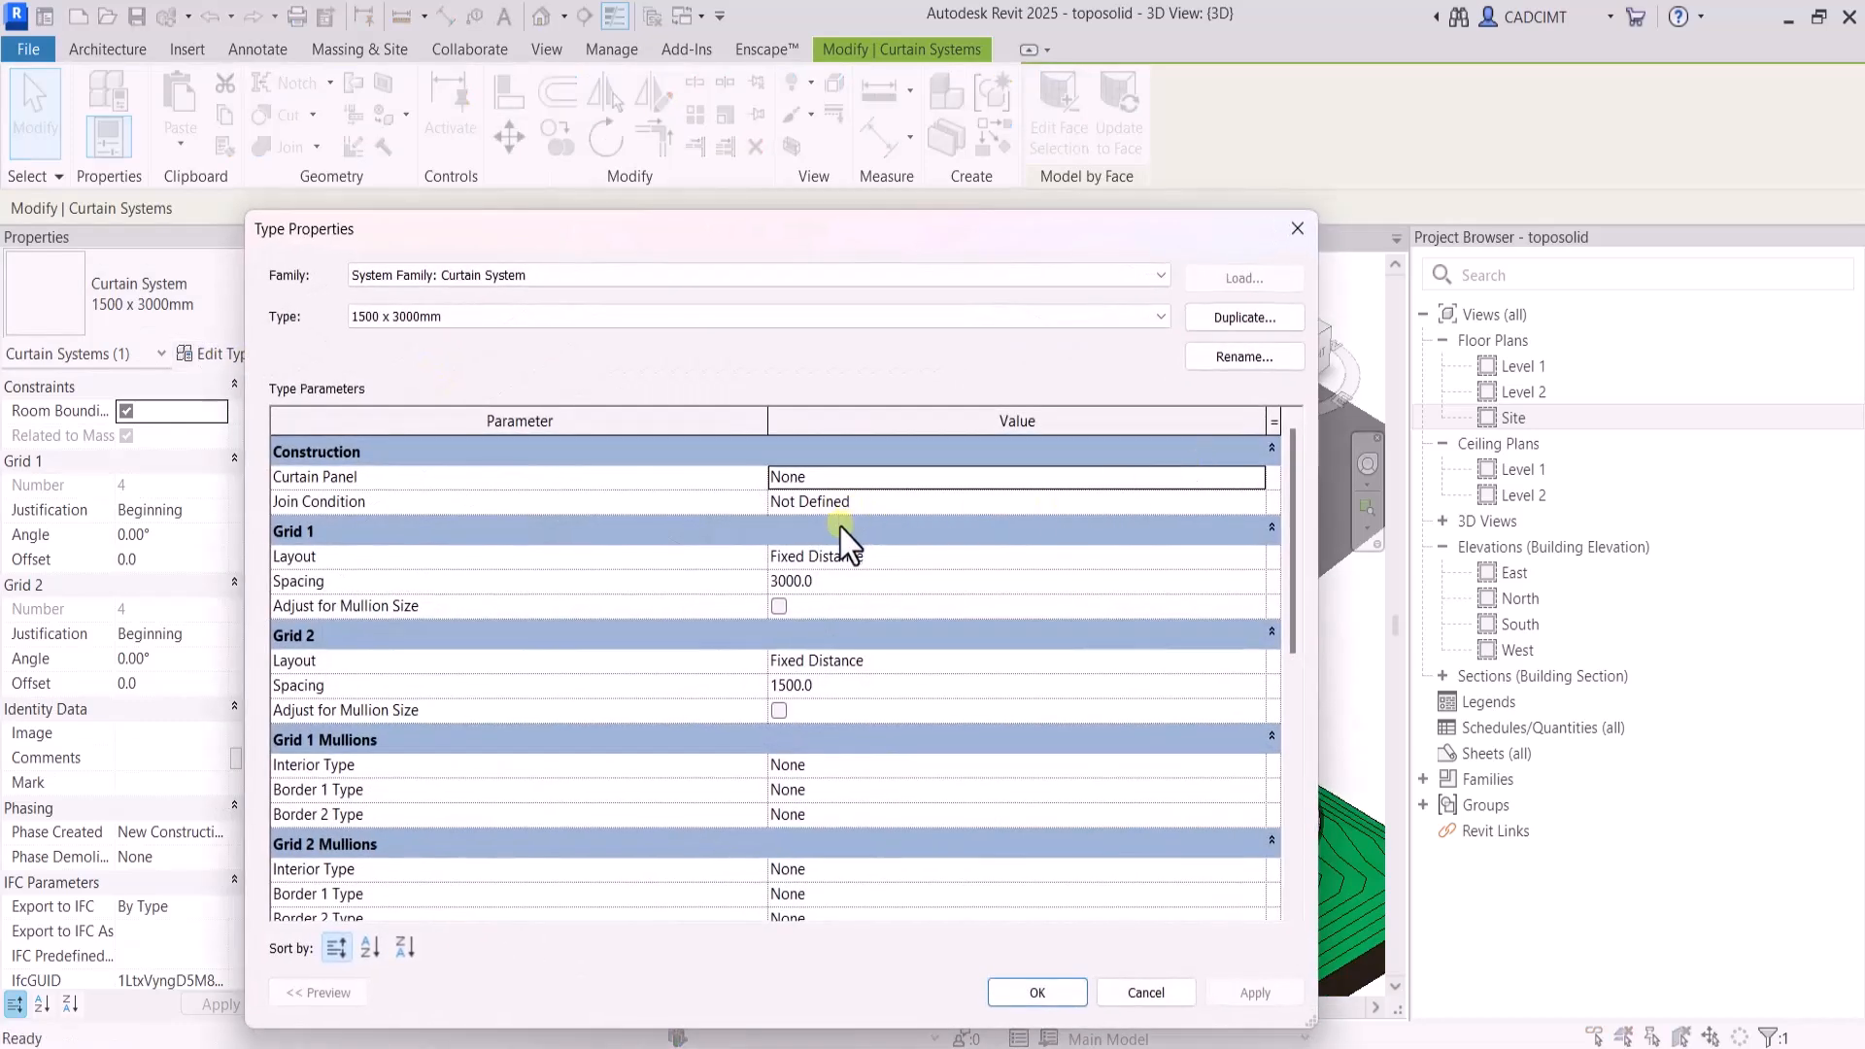
pyautogui.click(1249, 326)
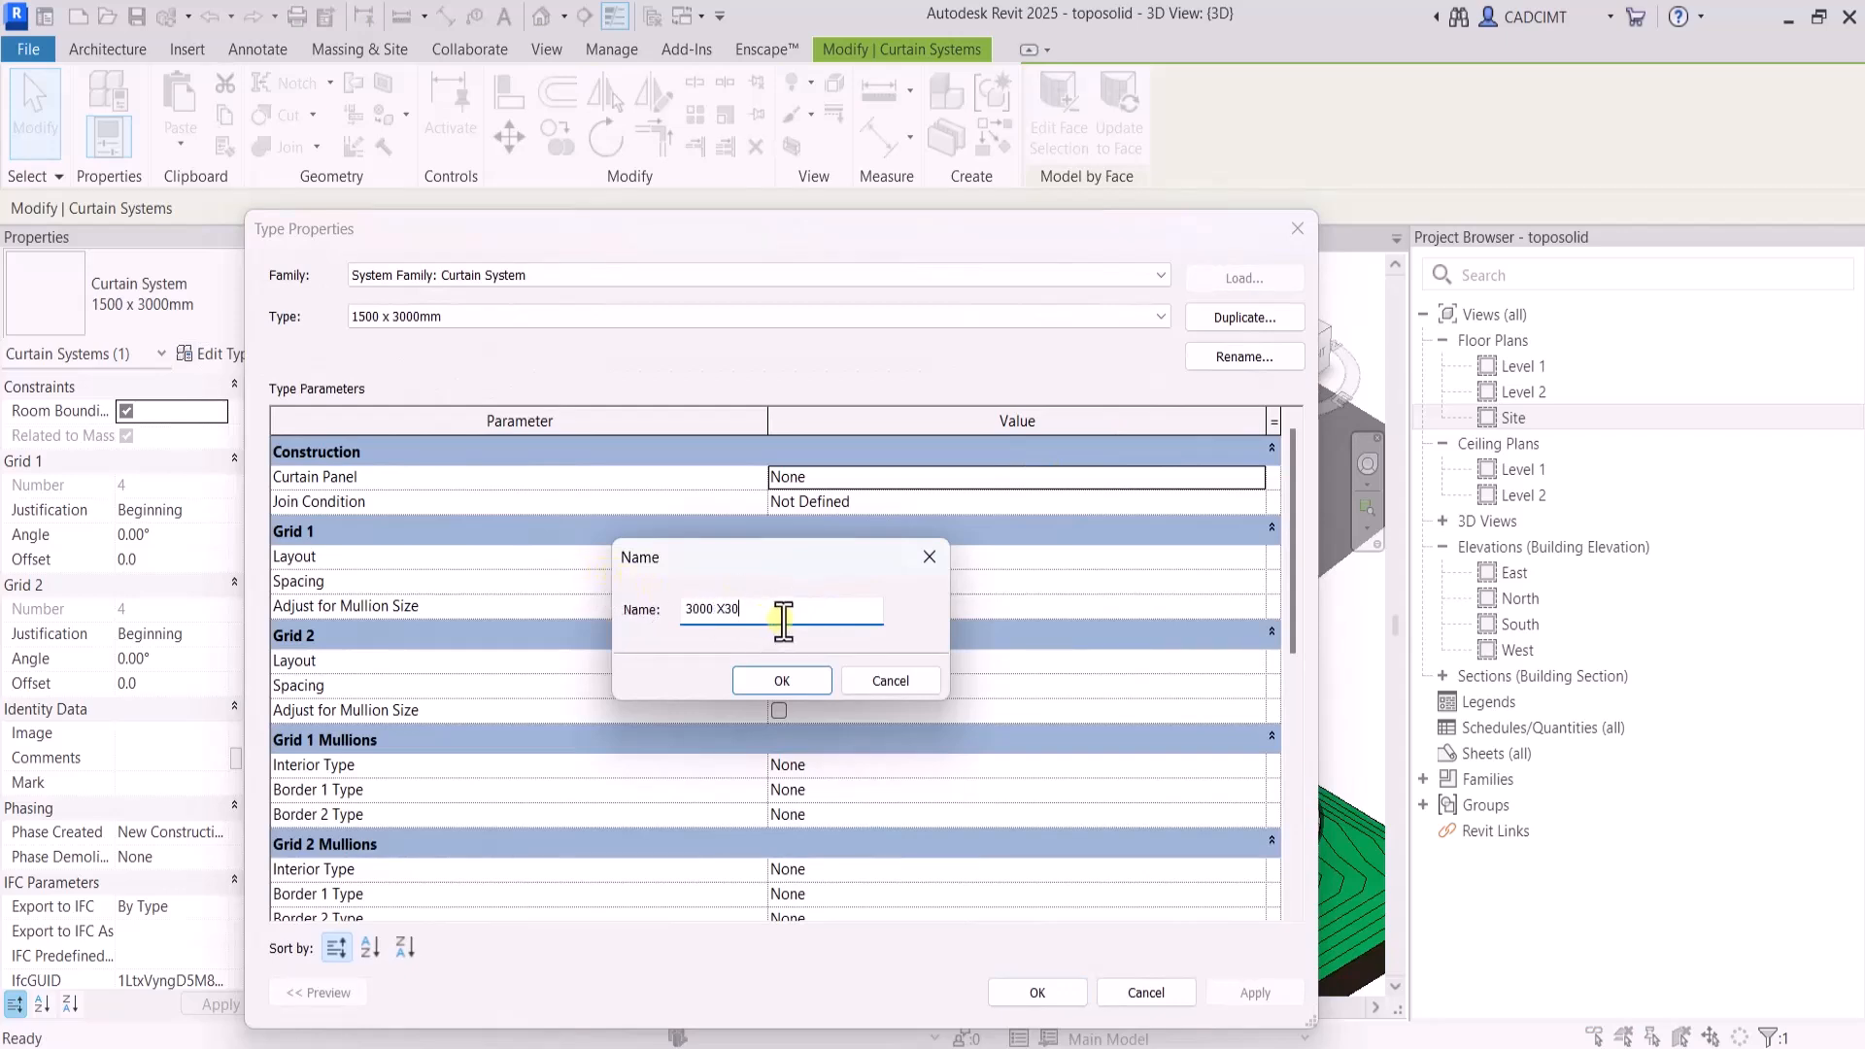
pyautogui.click(782, 681)
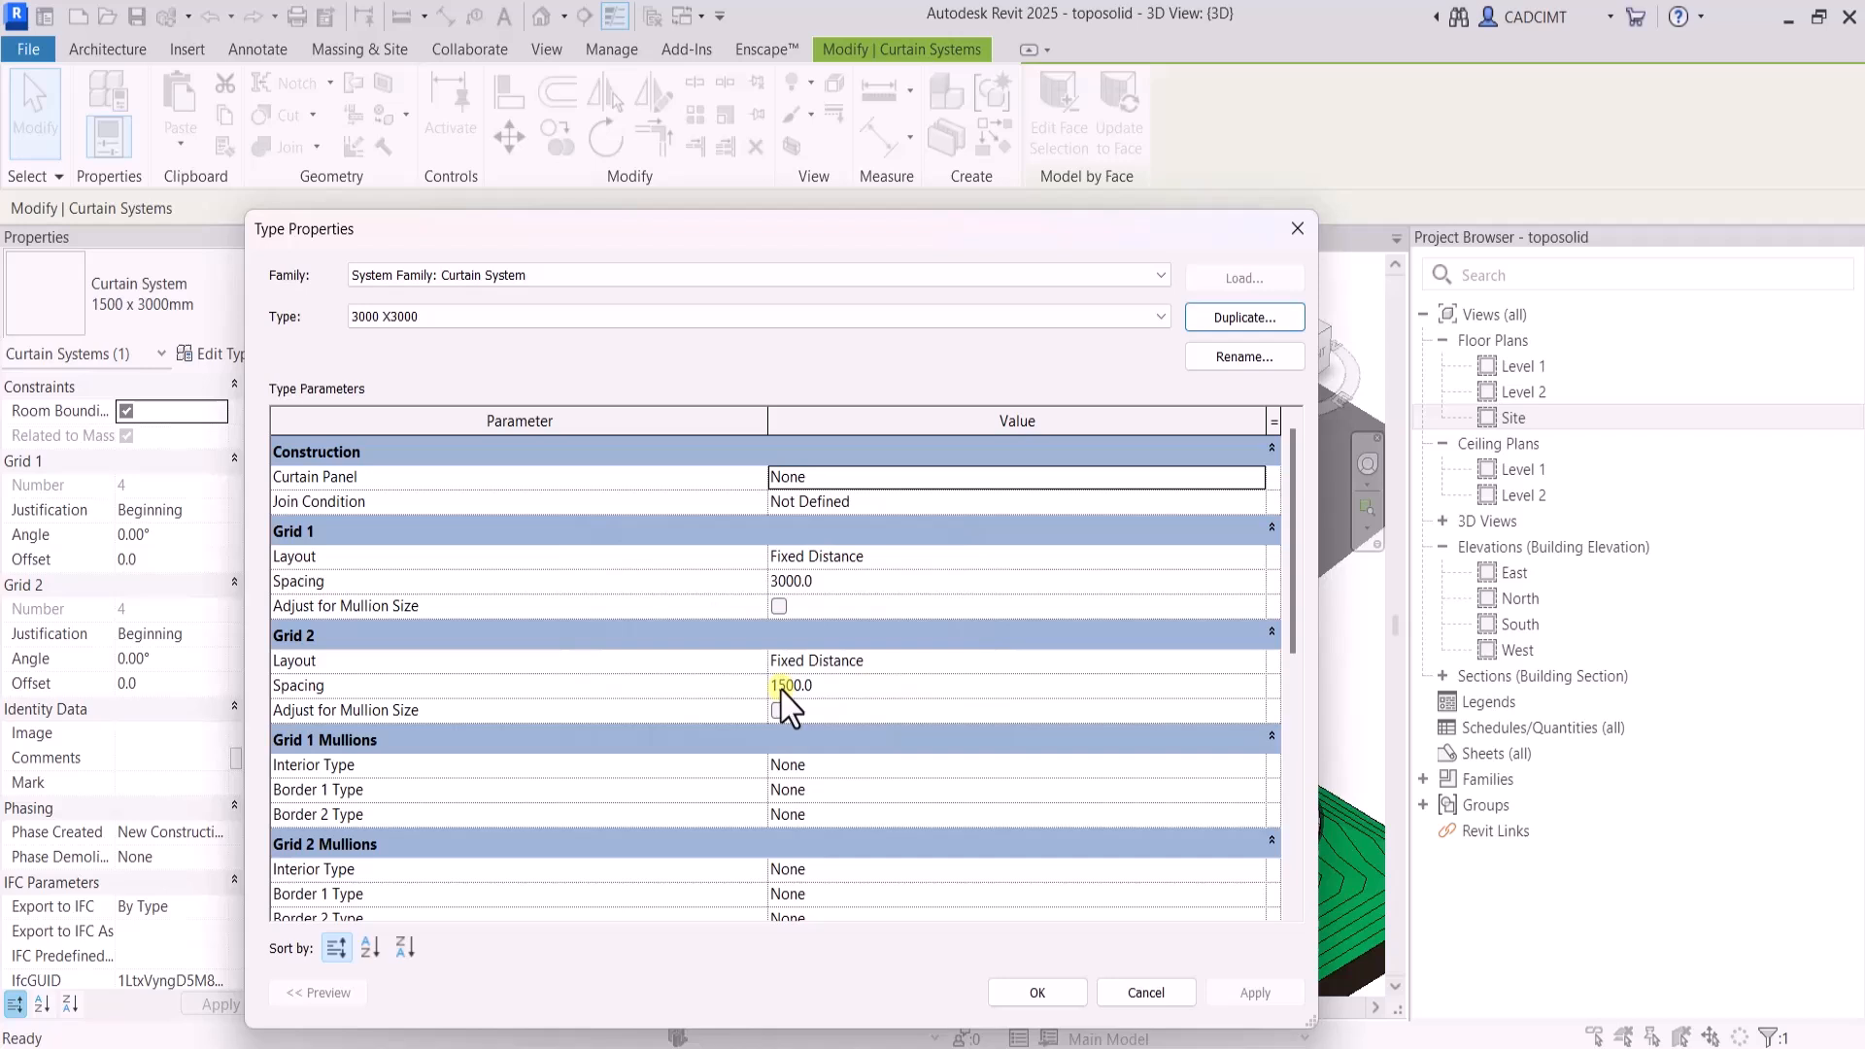
# Set the Grid 2 spacing of the new curtain system type to 3000 and apply it to the facade
pyautogui.click(838, 685)
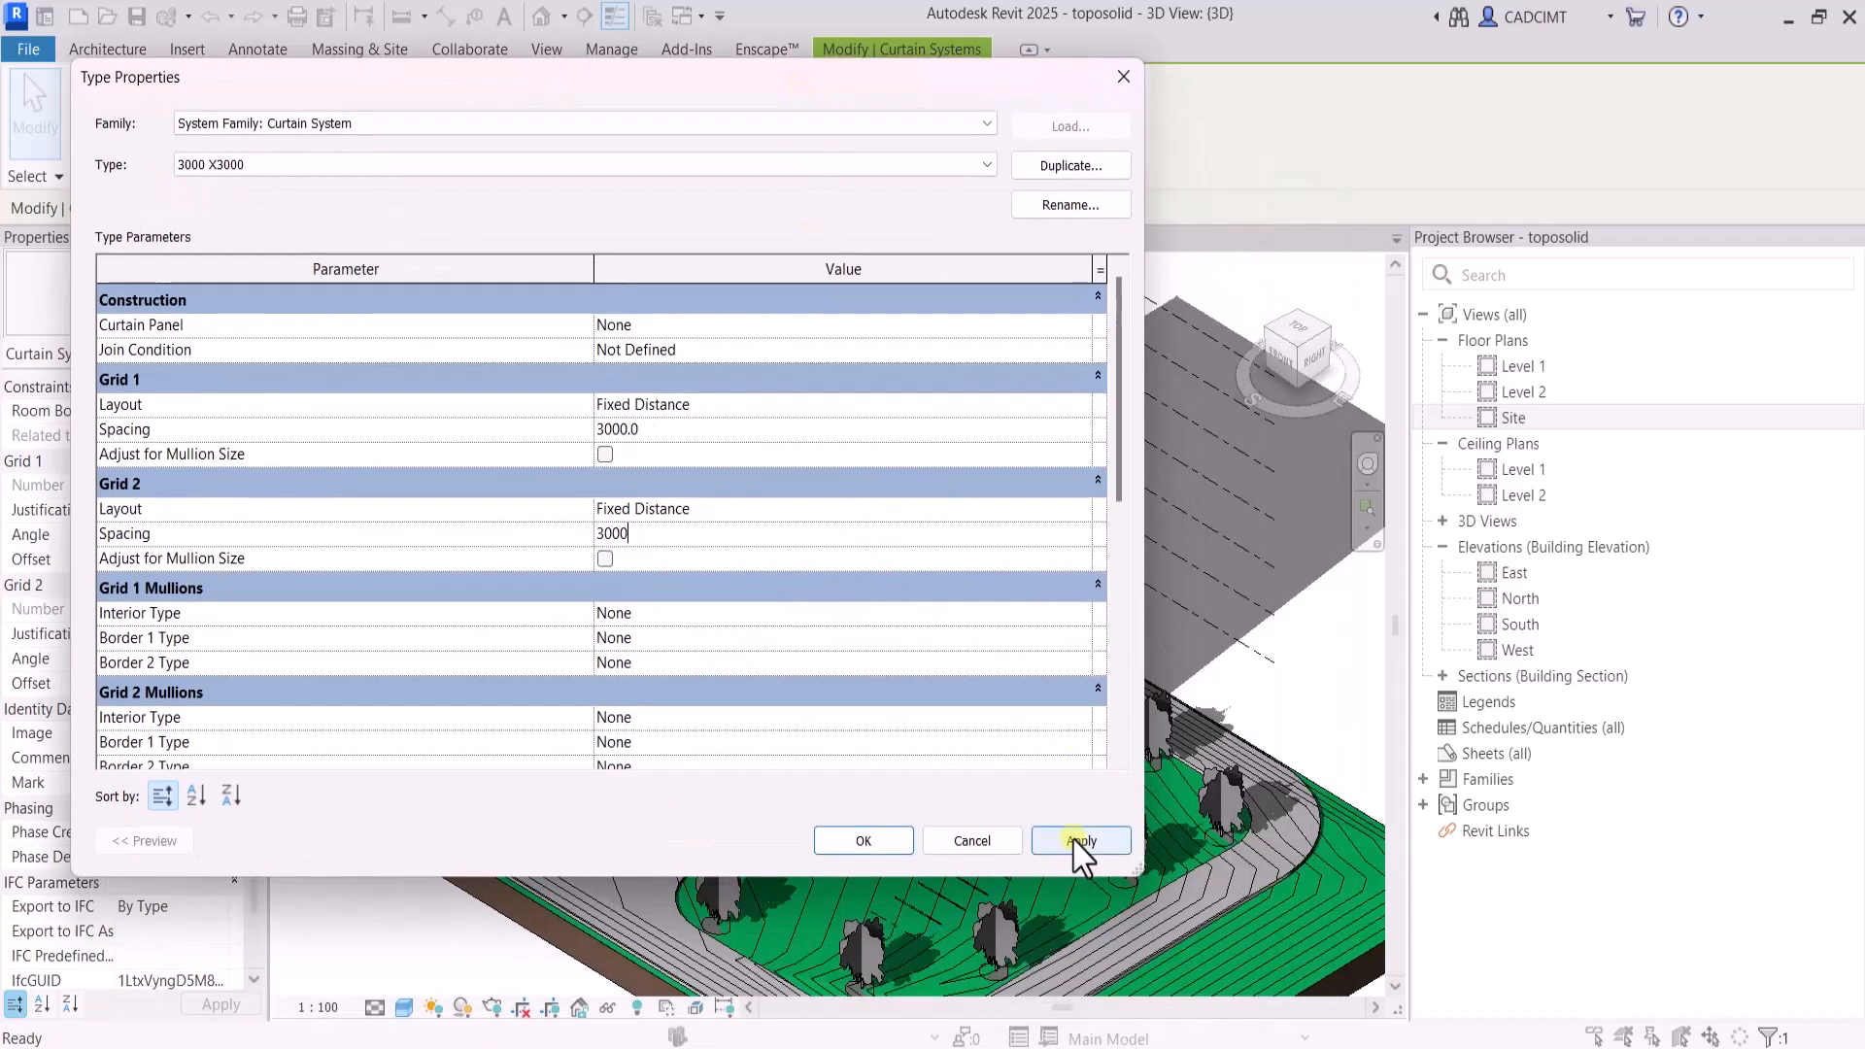
pyautogui.click(1074, 841)
pyautogui.click(901, 844)
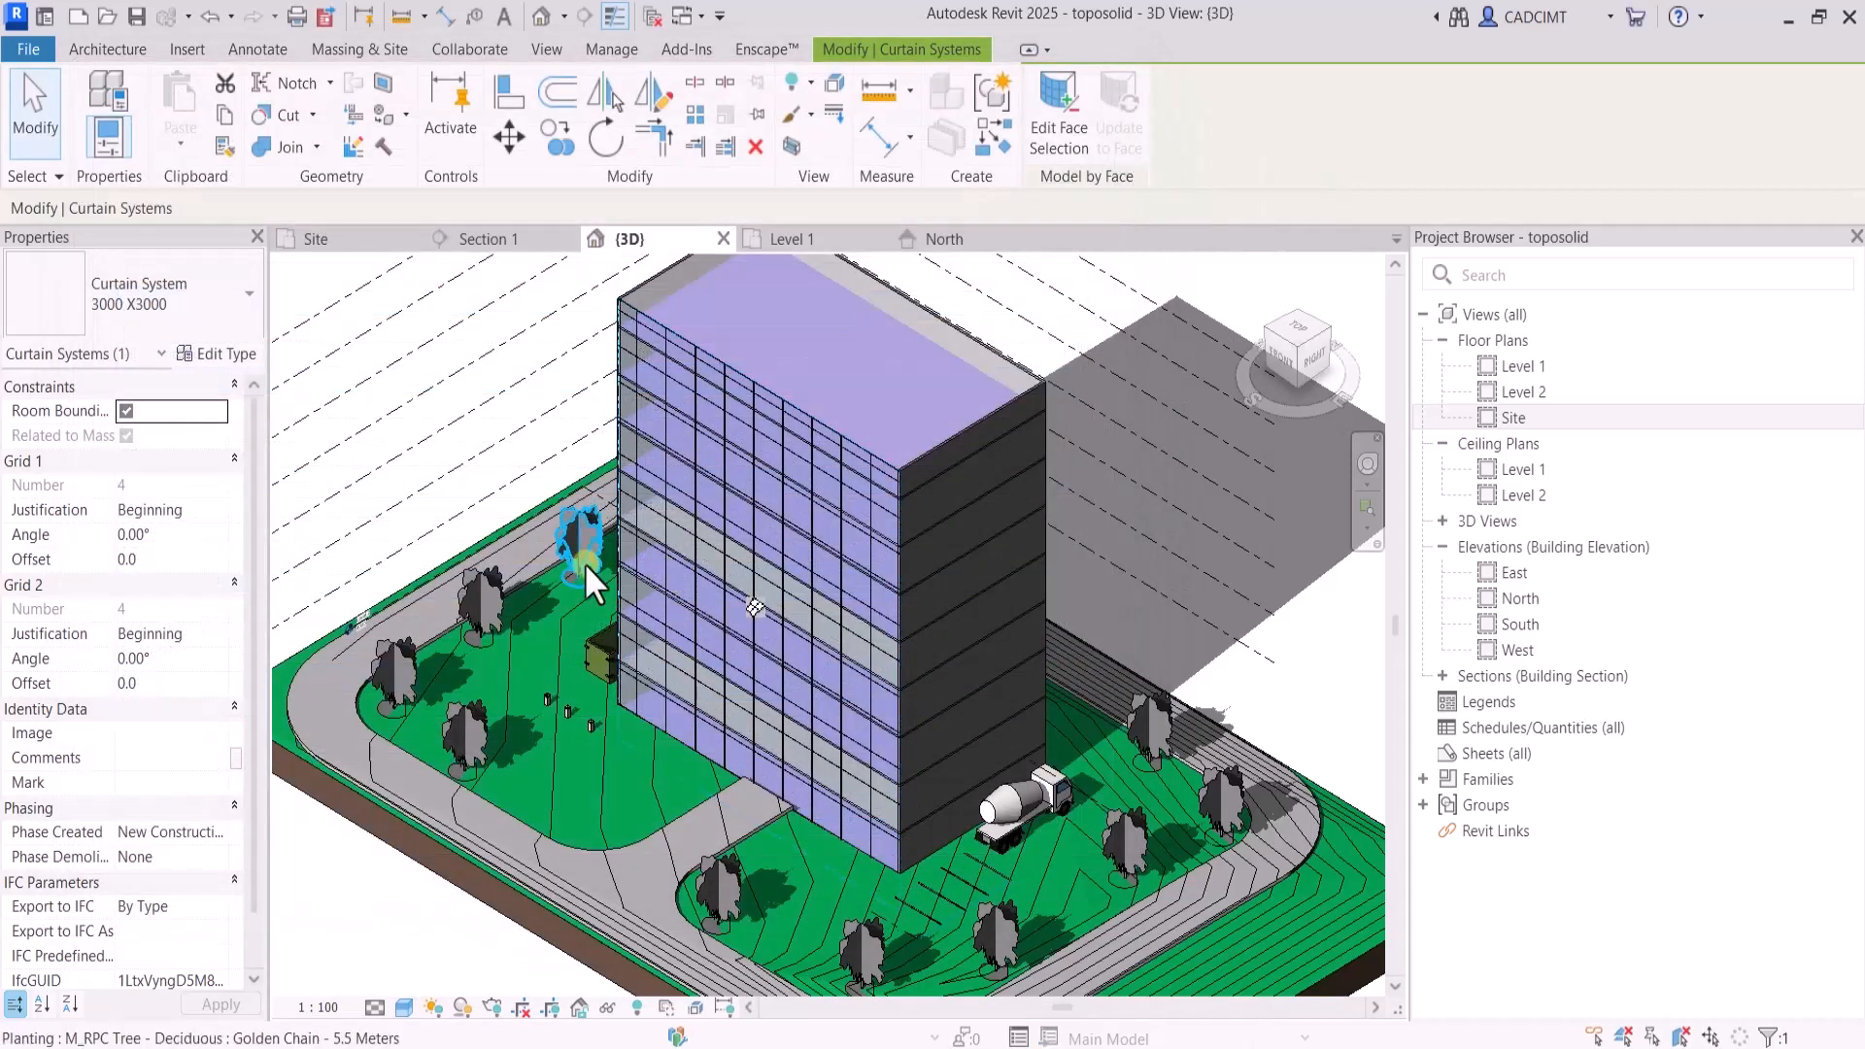
pyautogui.scroll(1, 585, 555)
pyautogui.click(1216, 276)
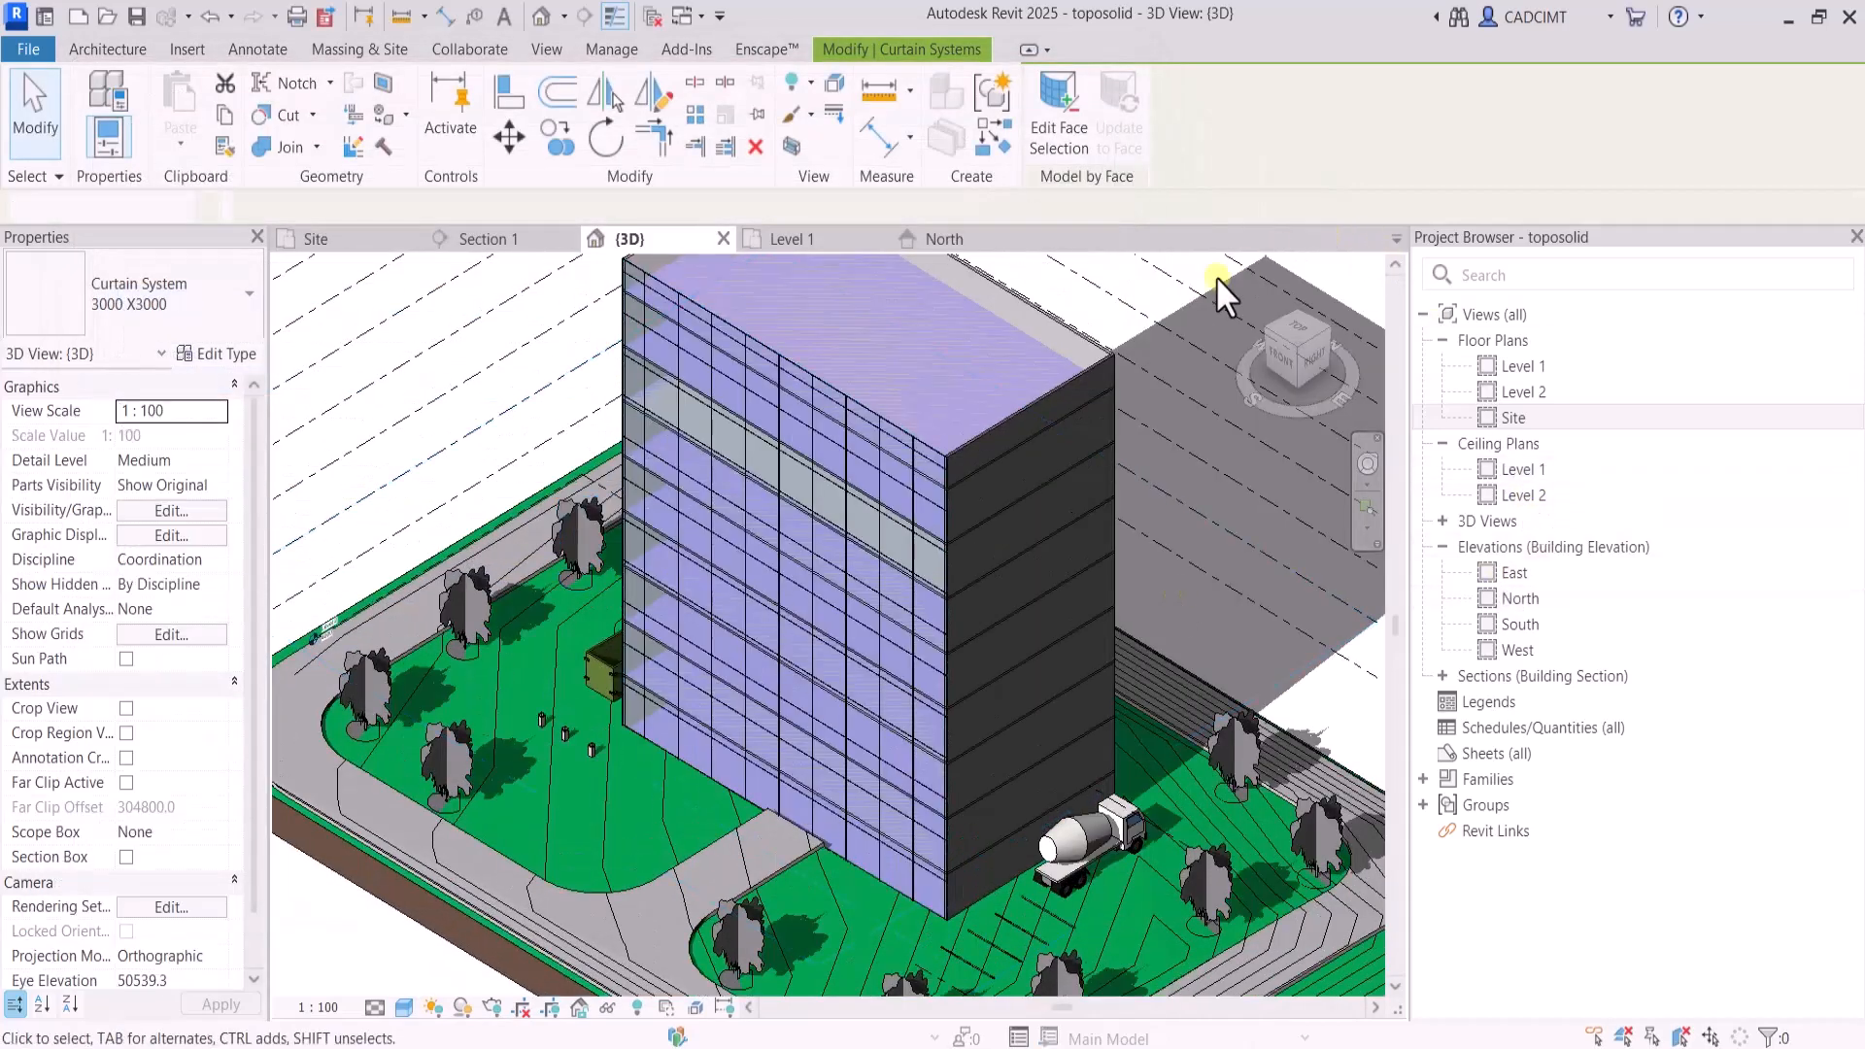
# Select the building, filter the selection to the Mass Floor category only, and remove the mass floors from the 3D view
pyautogui.click(1261, 329)
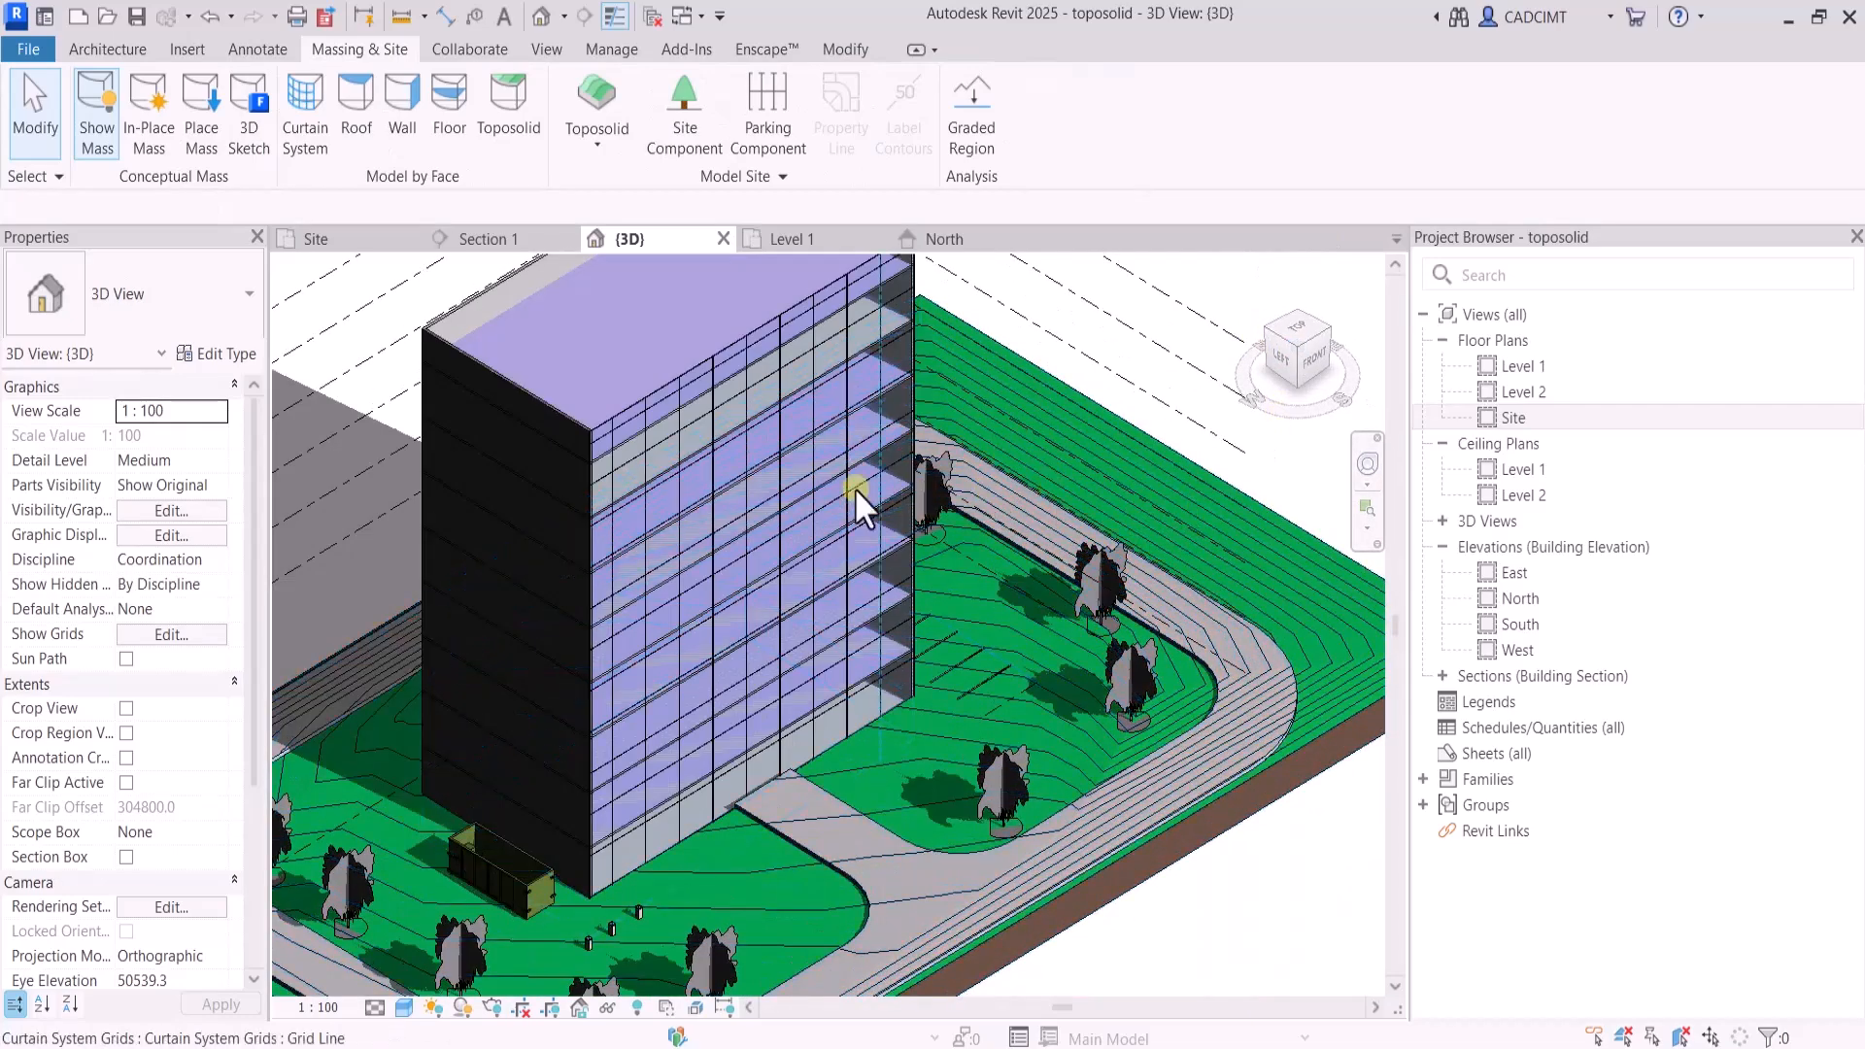
pyautogui.scroll(-4, 929, 406)
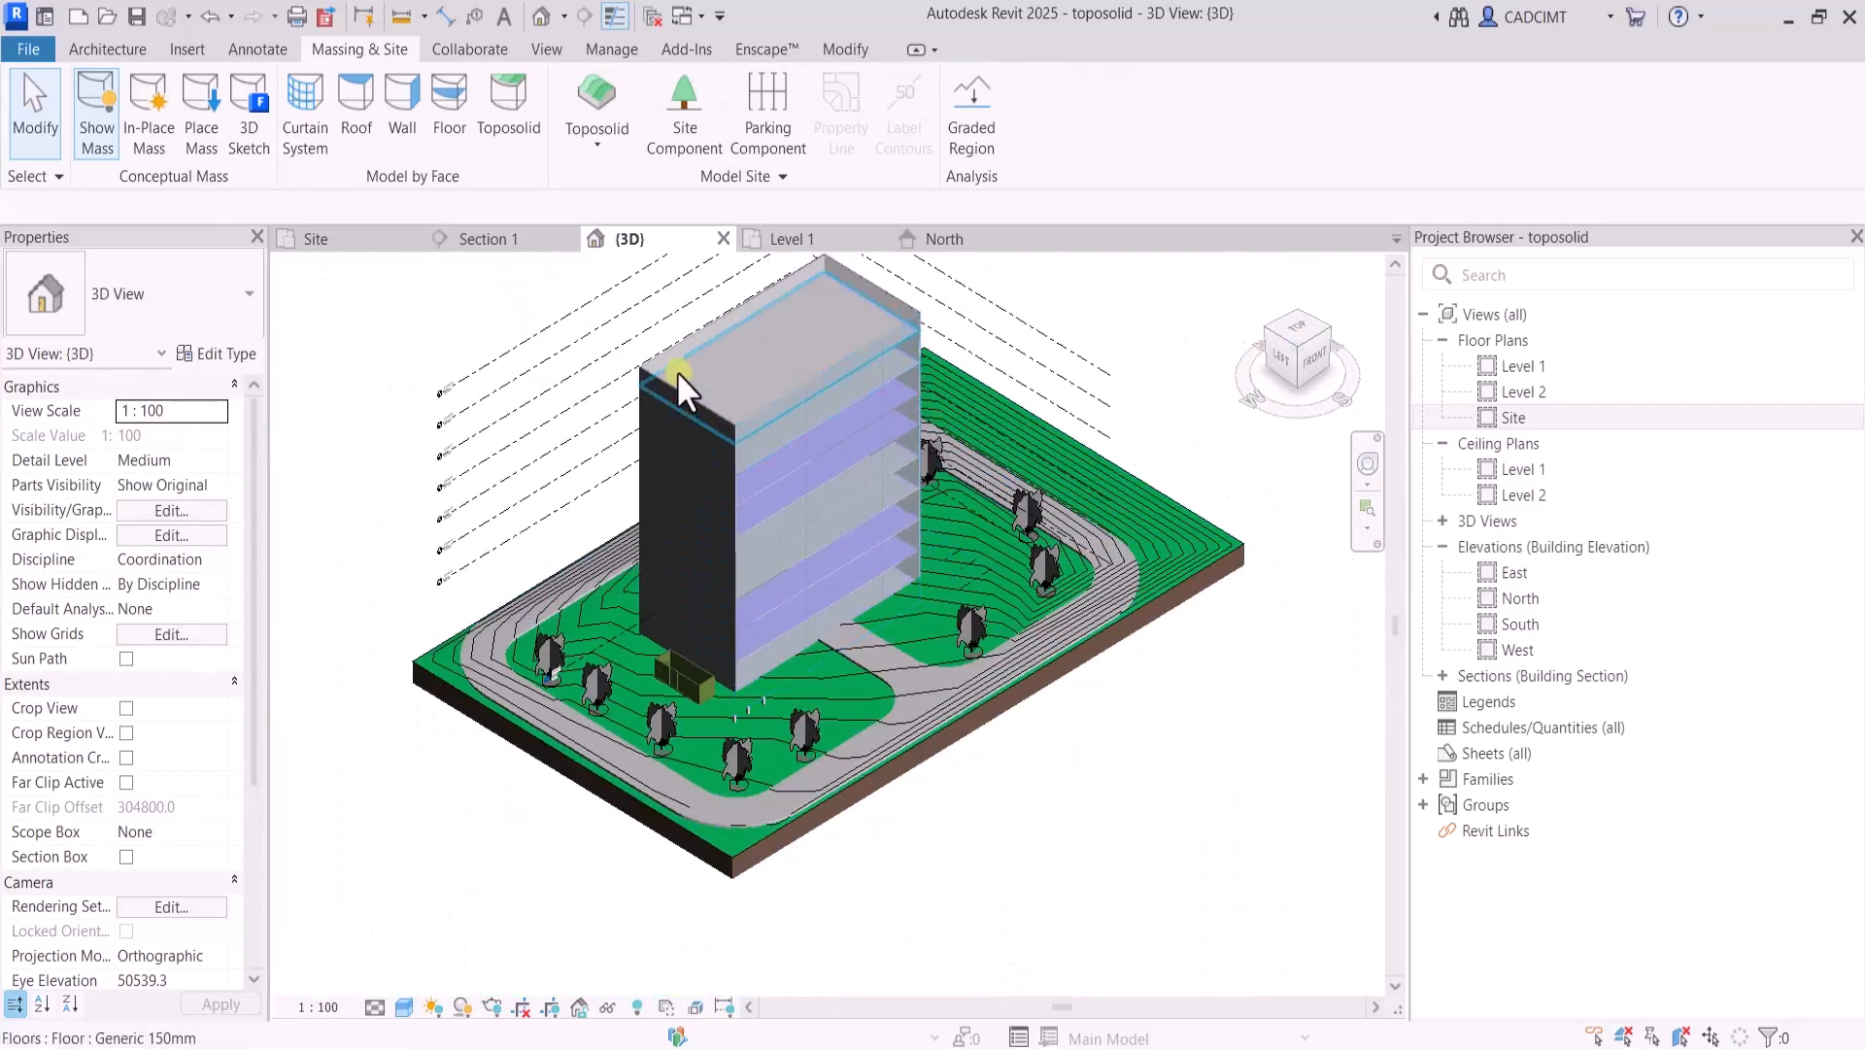
pyautogui.scroll(2, 622, 311)
pyautogui.moveTo(582, 262); pyautogui.dragTo(987, 726)
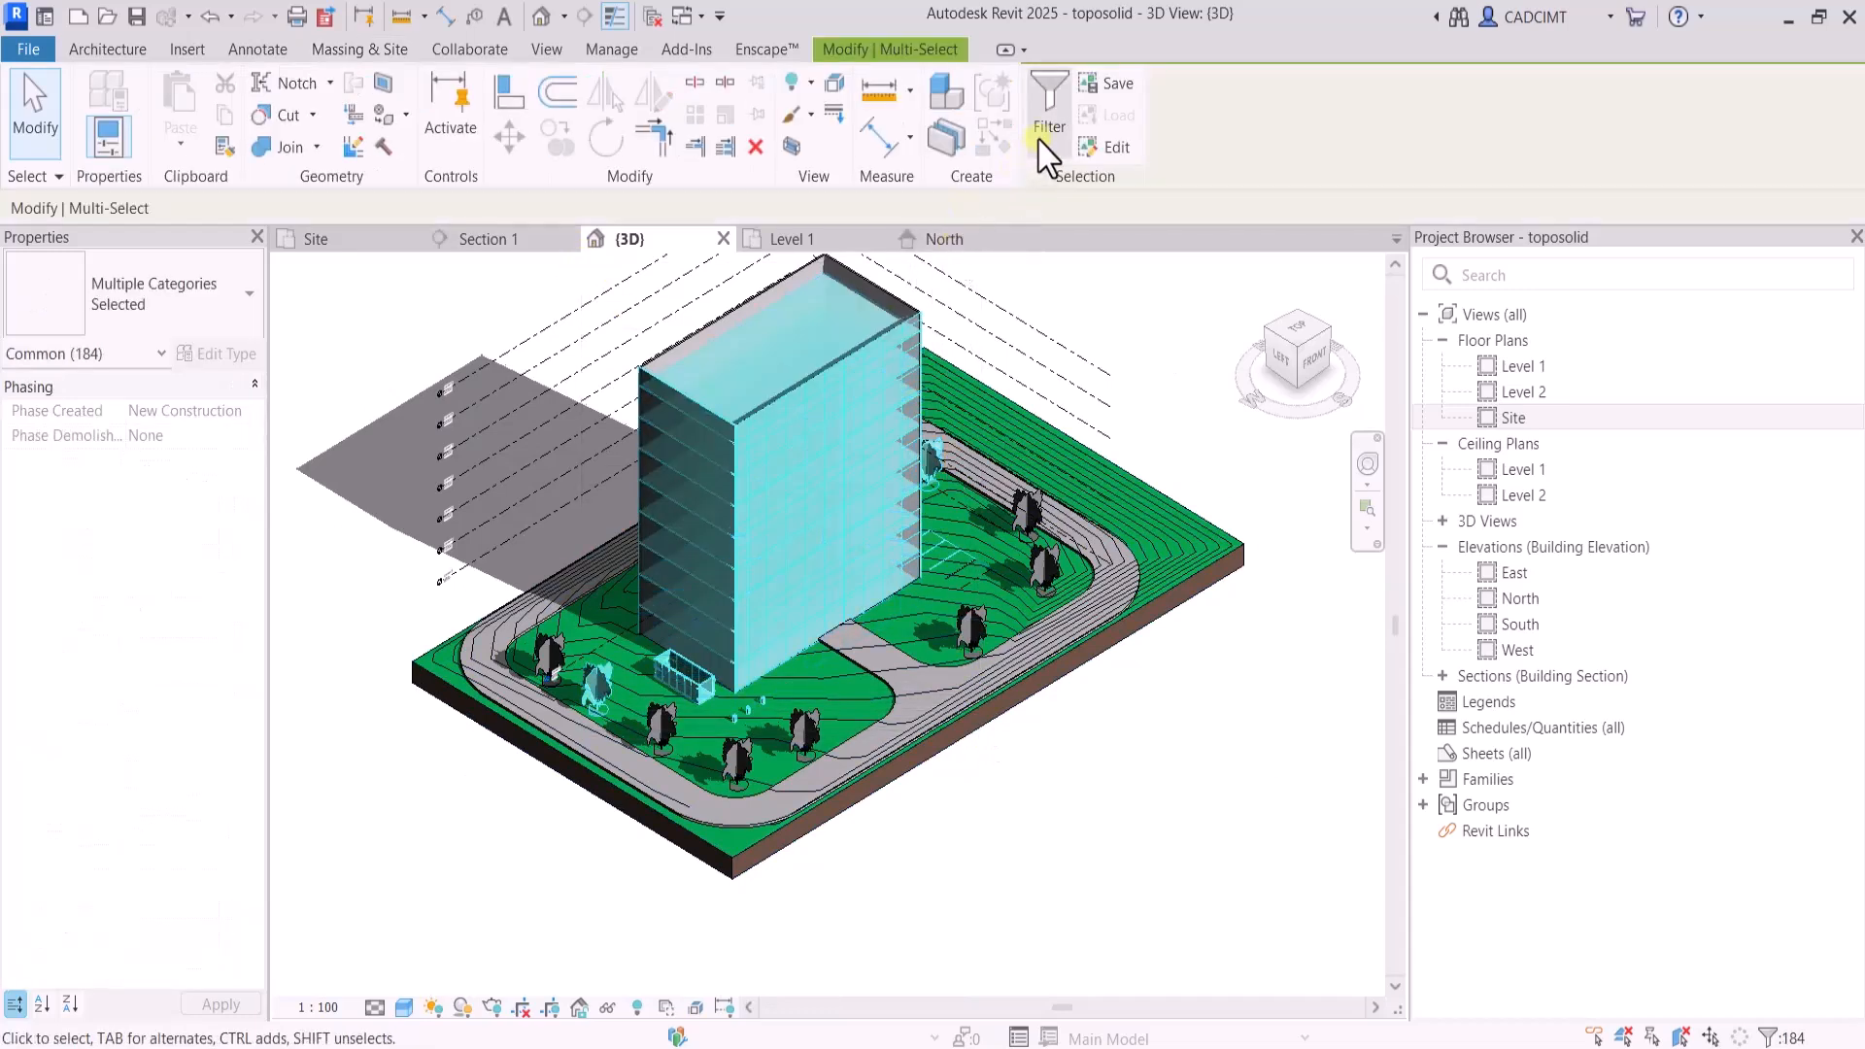
pyautogui.click(1049, 107)
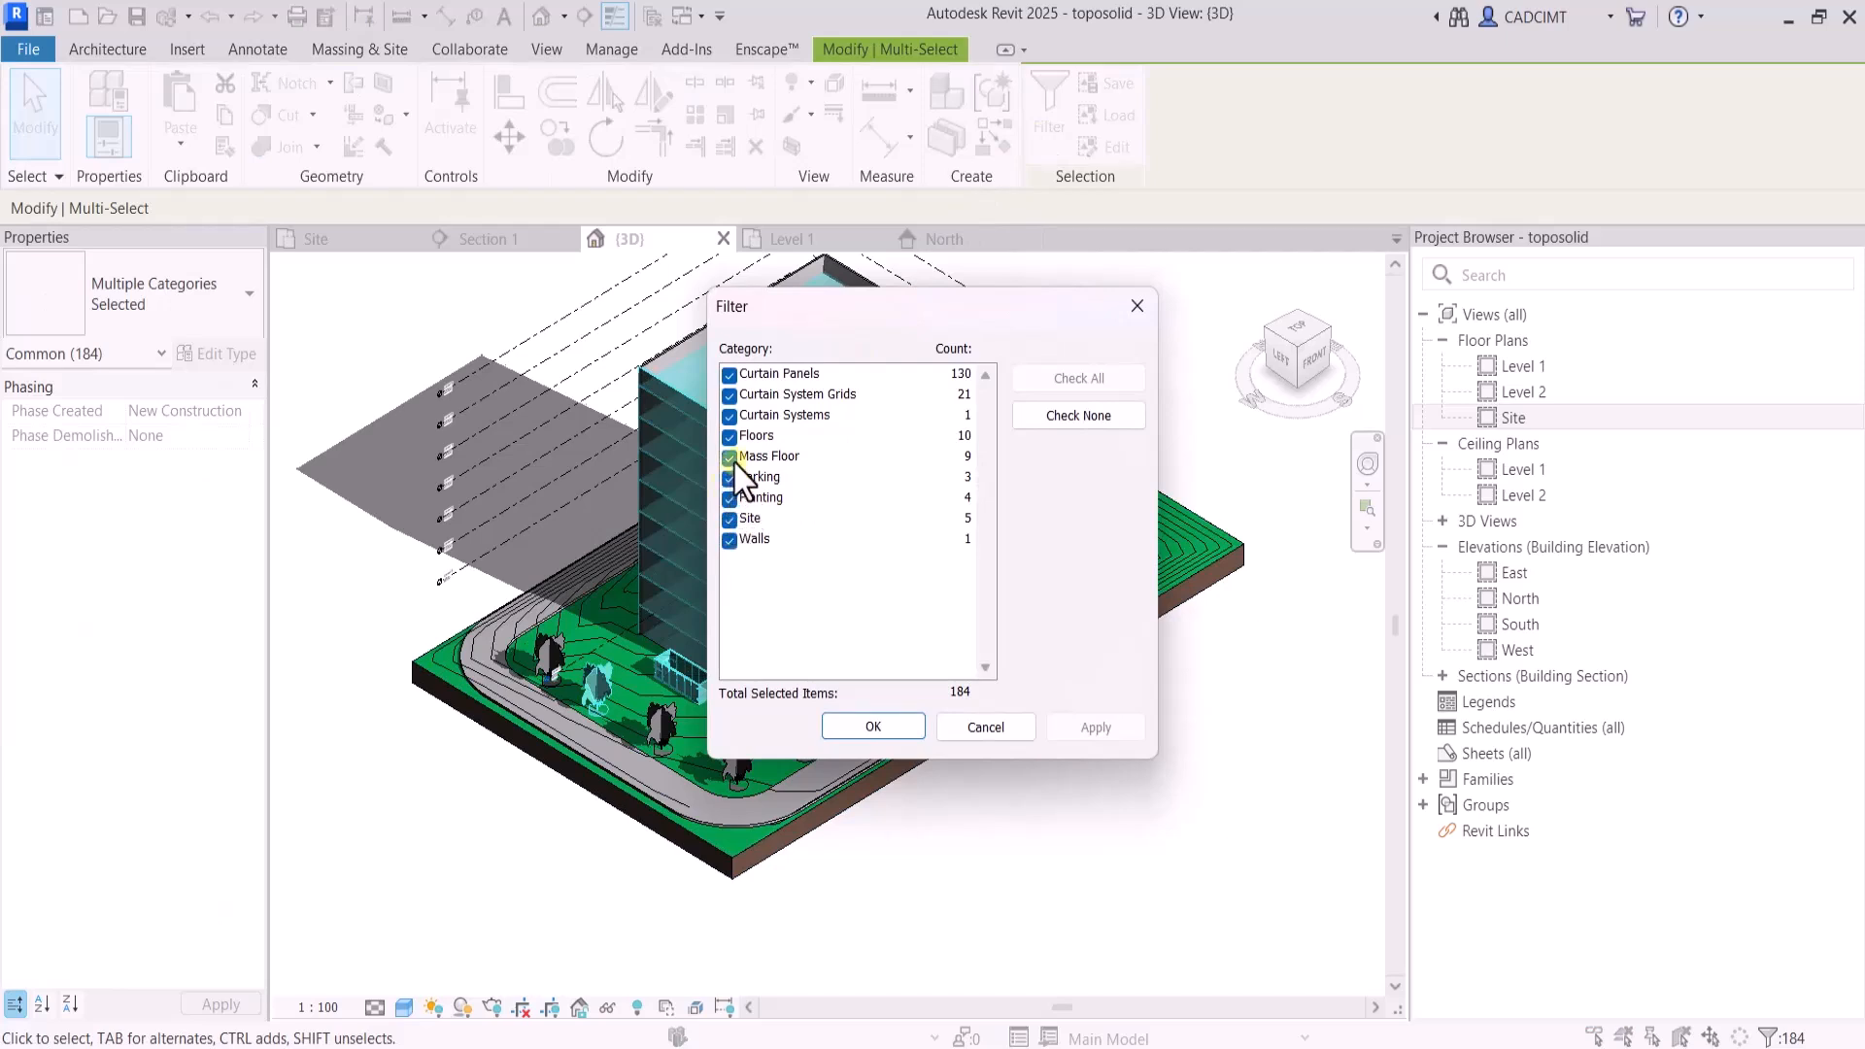
pyautogui.click(1074, 417)
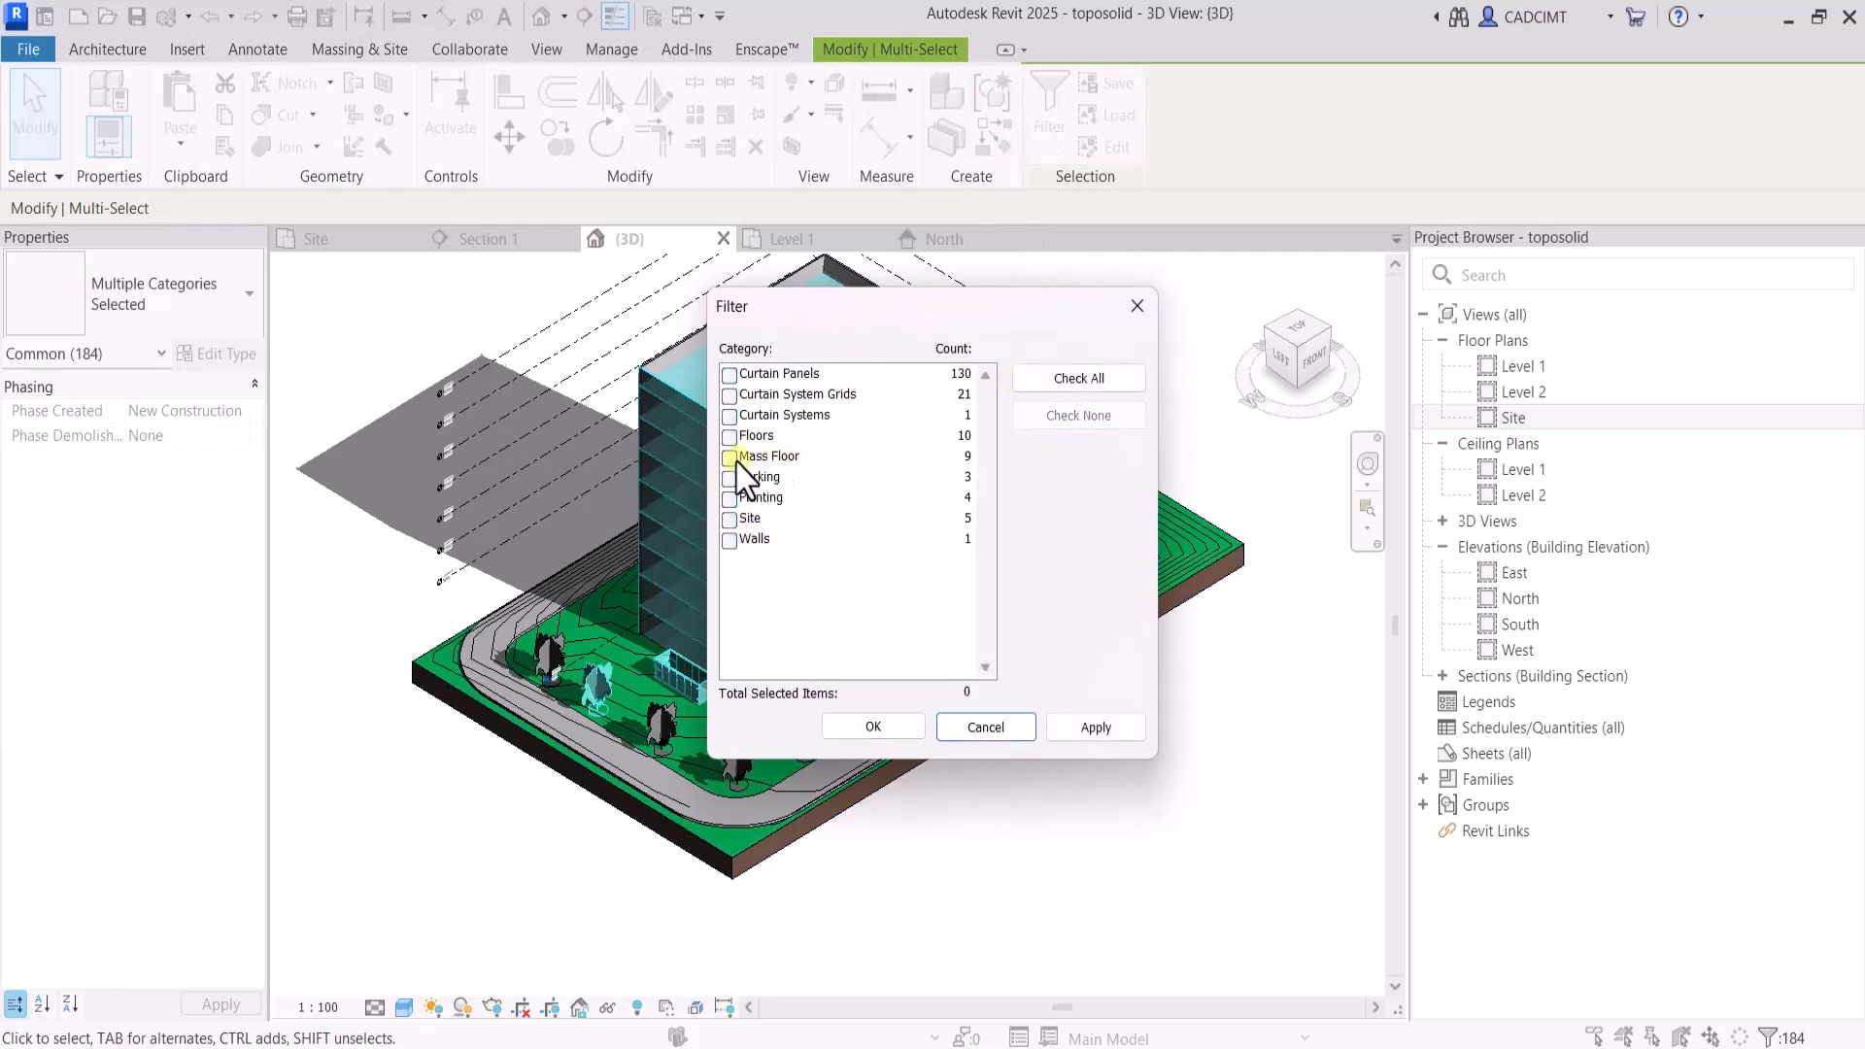
pyautogui.click(738, 456)
pyautogui.click(1076, 729)
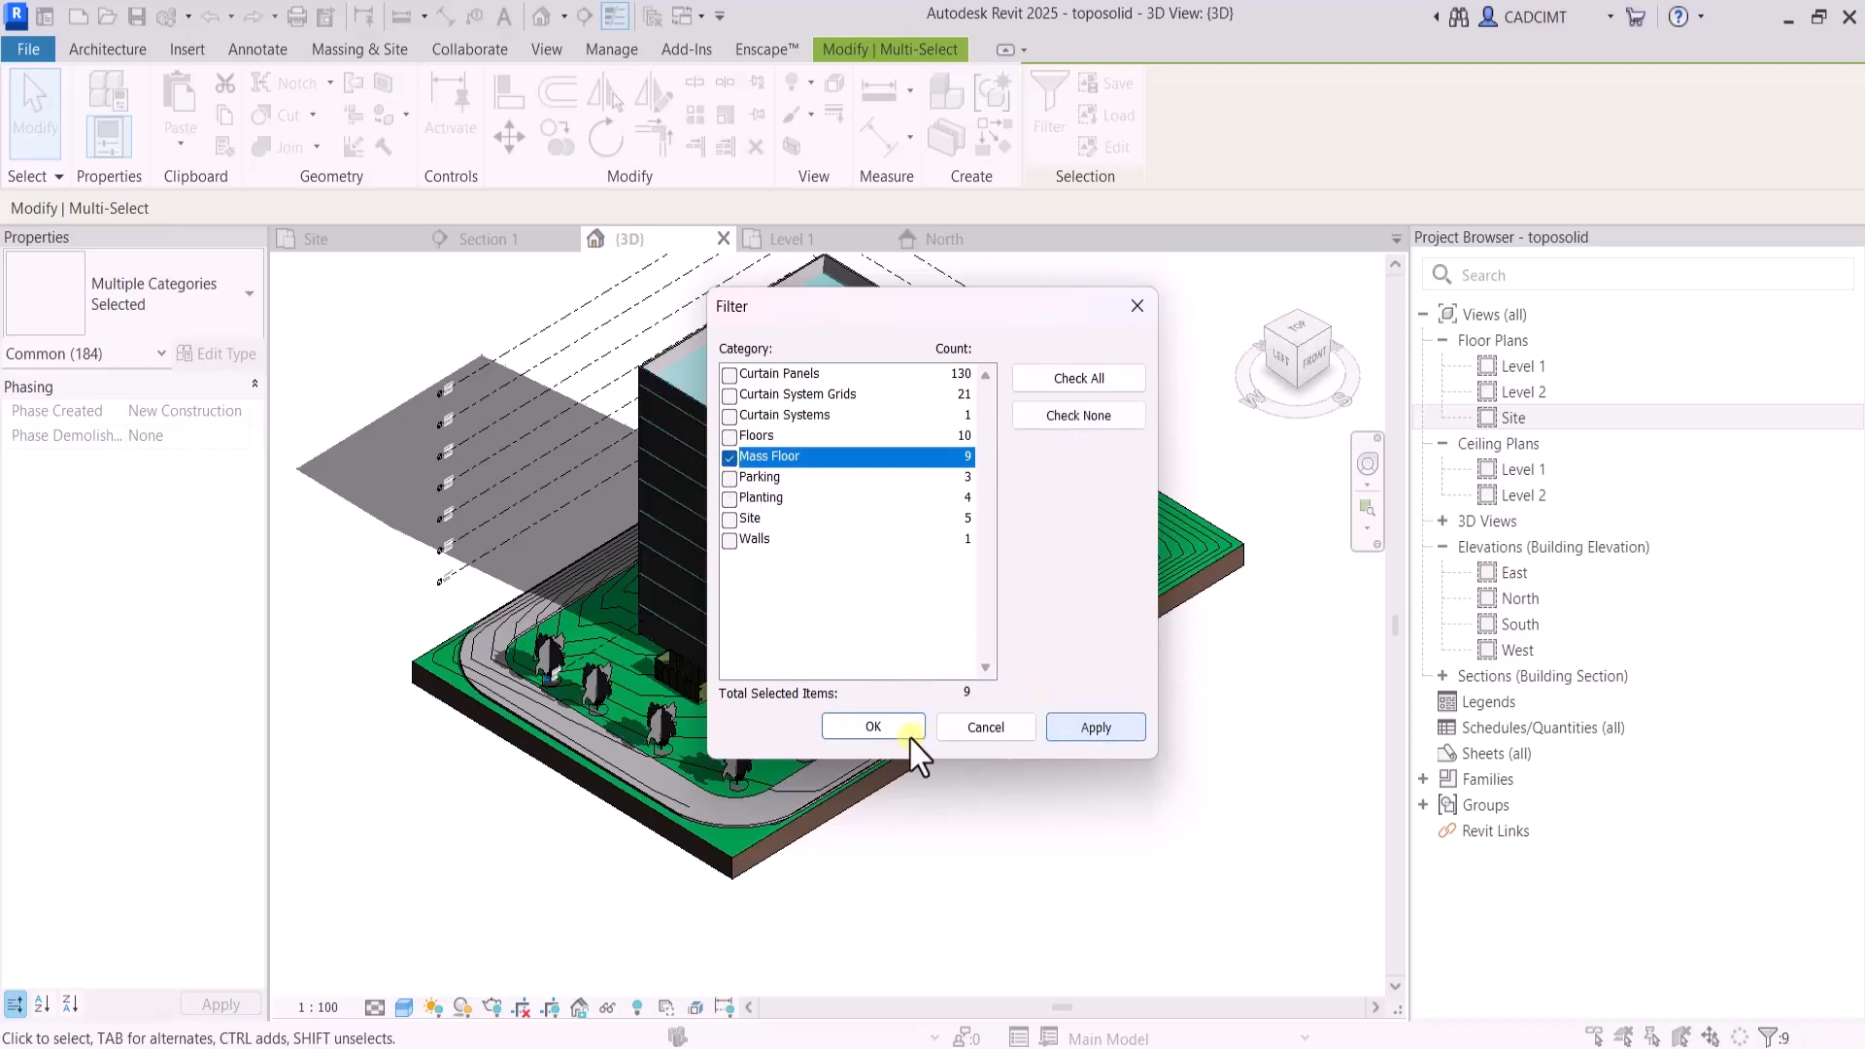
pyautogui.click(874, 727)
pyautogui.scroll(5, 785, 650)
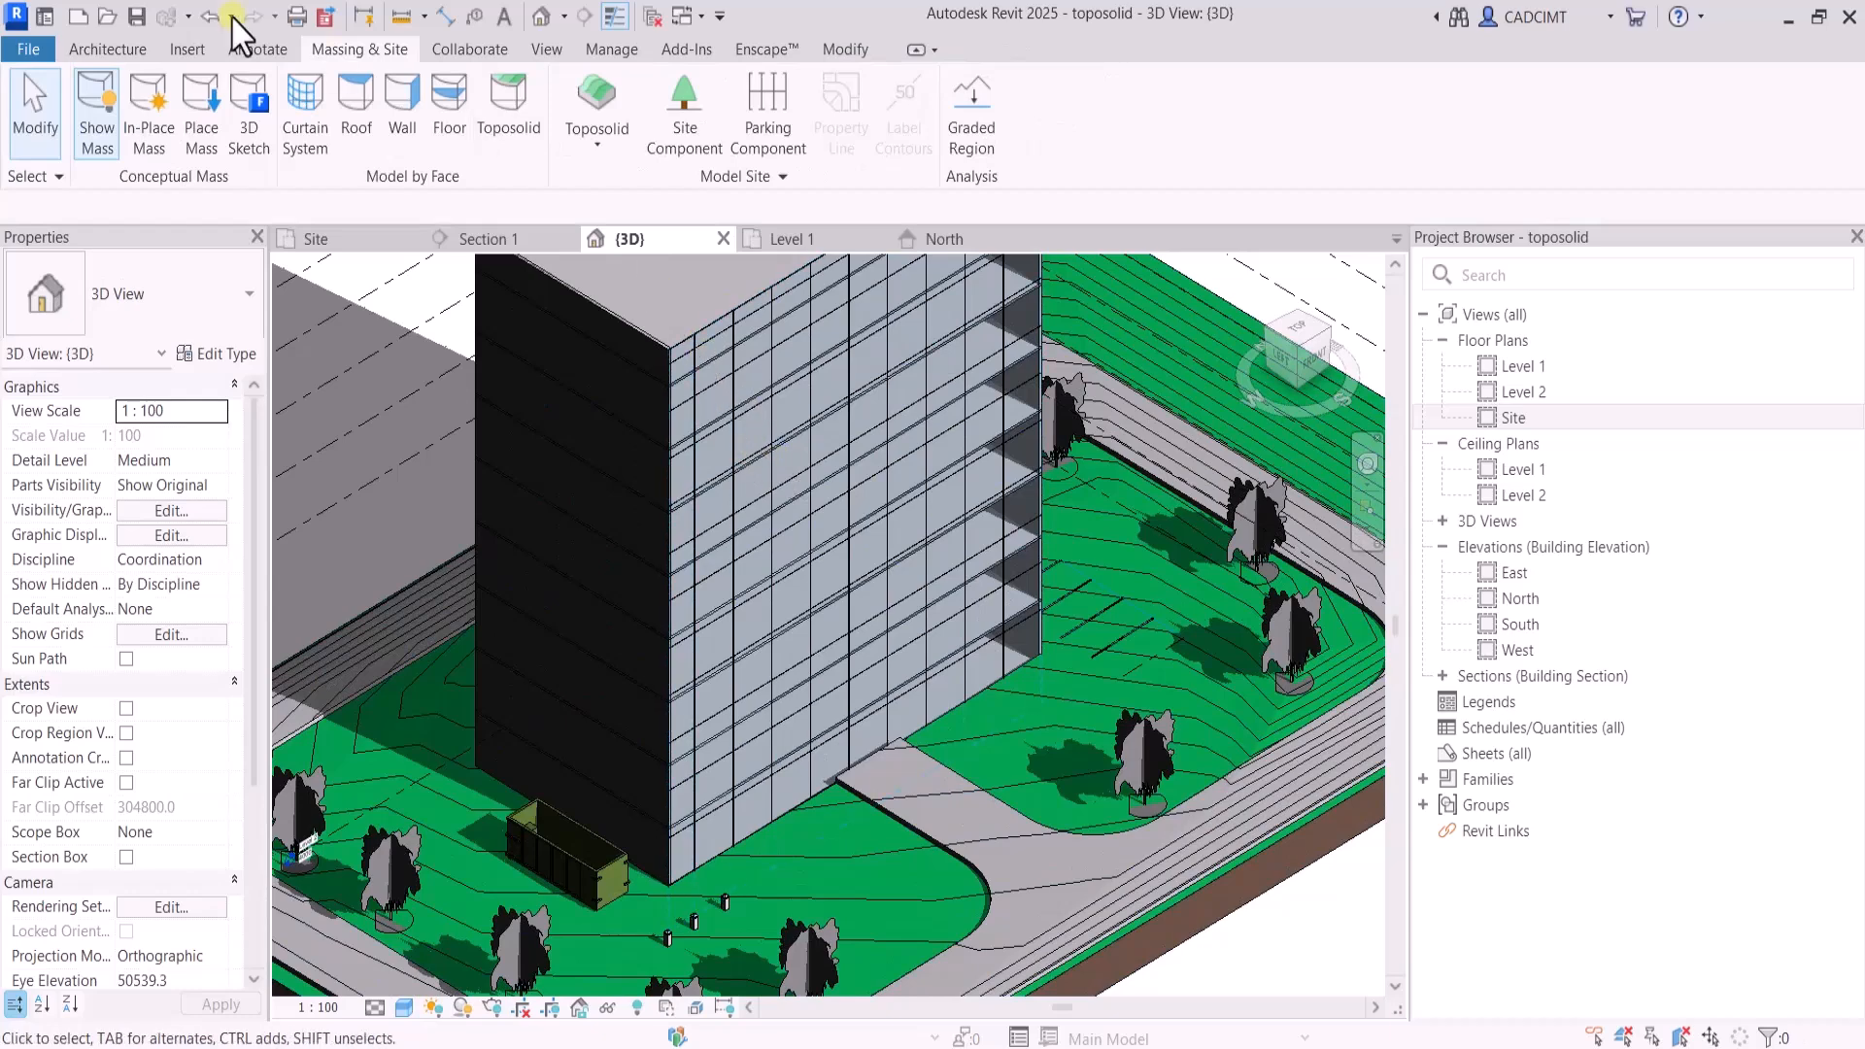
# Place 50 x 150mm rectangular mullions on all grid lines of the south-face curtain system and end the command
pyautogui.click(107, 50)
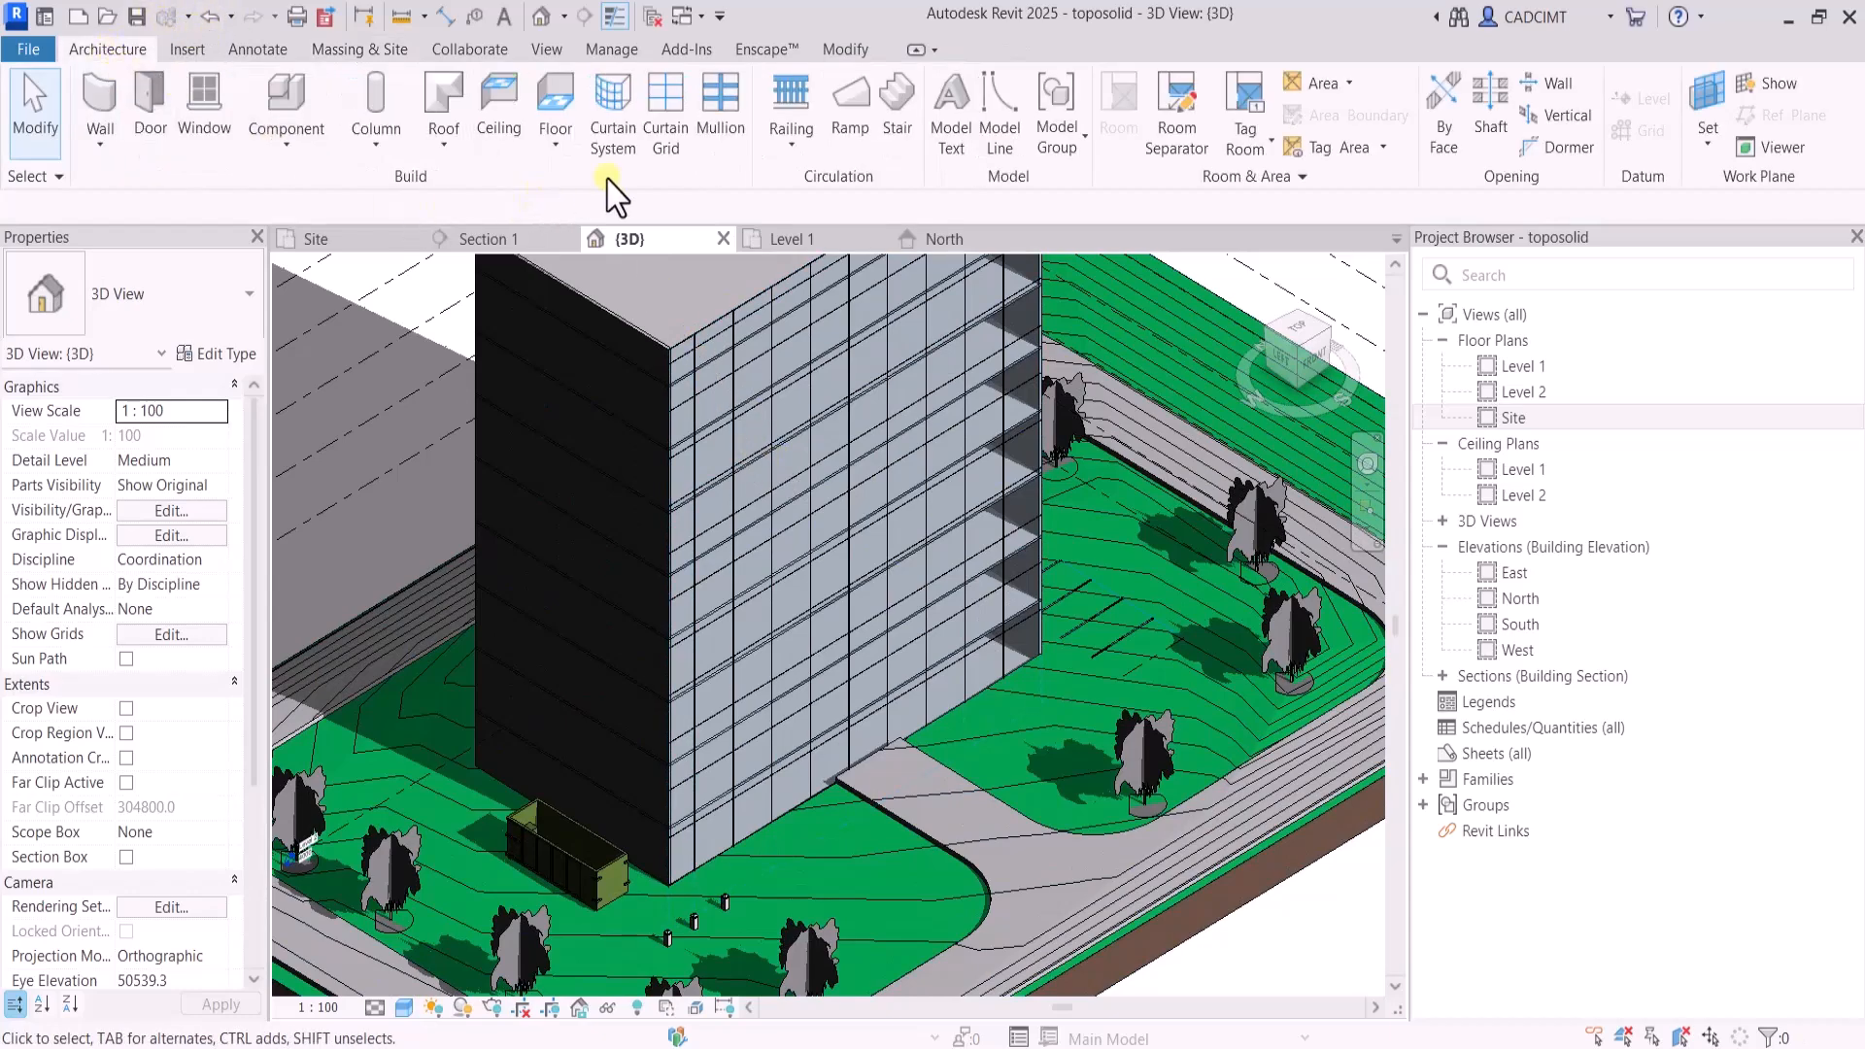
pyautogui.click(721, 131)
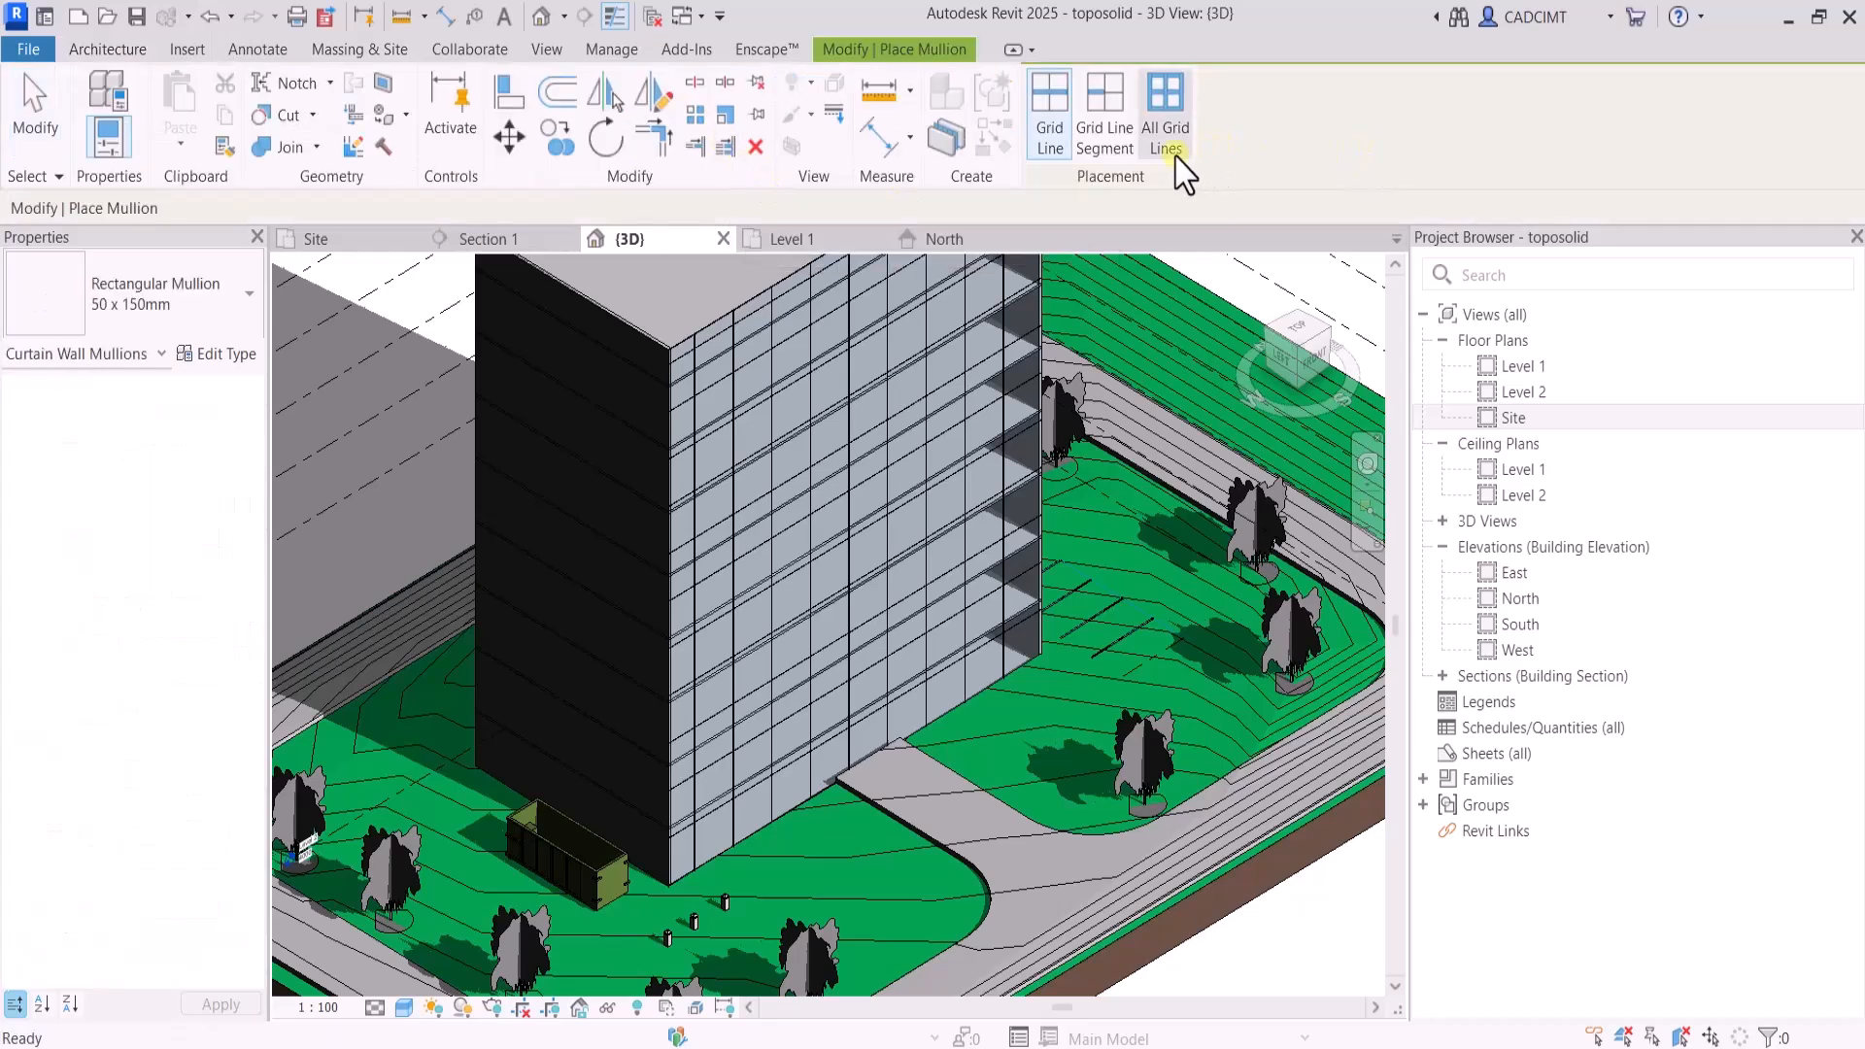
pyautogui.click(1166, 117)
pyautogui.click(760, 357)
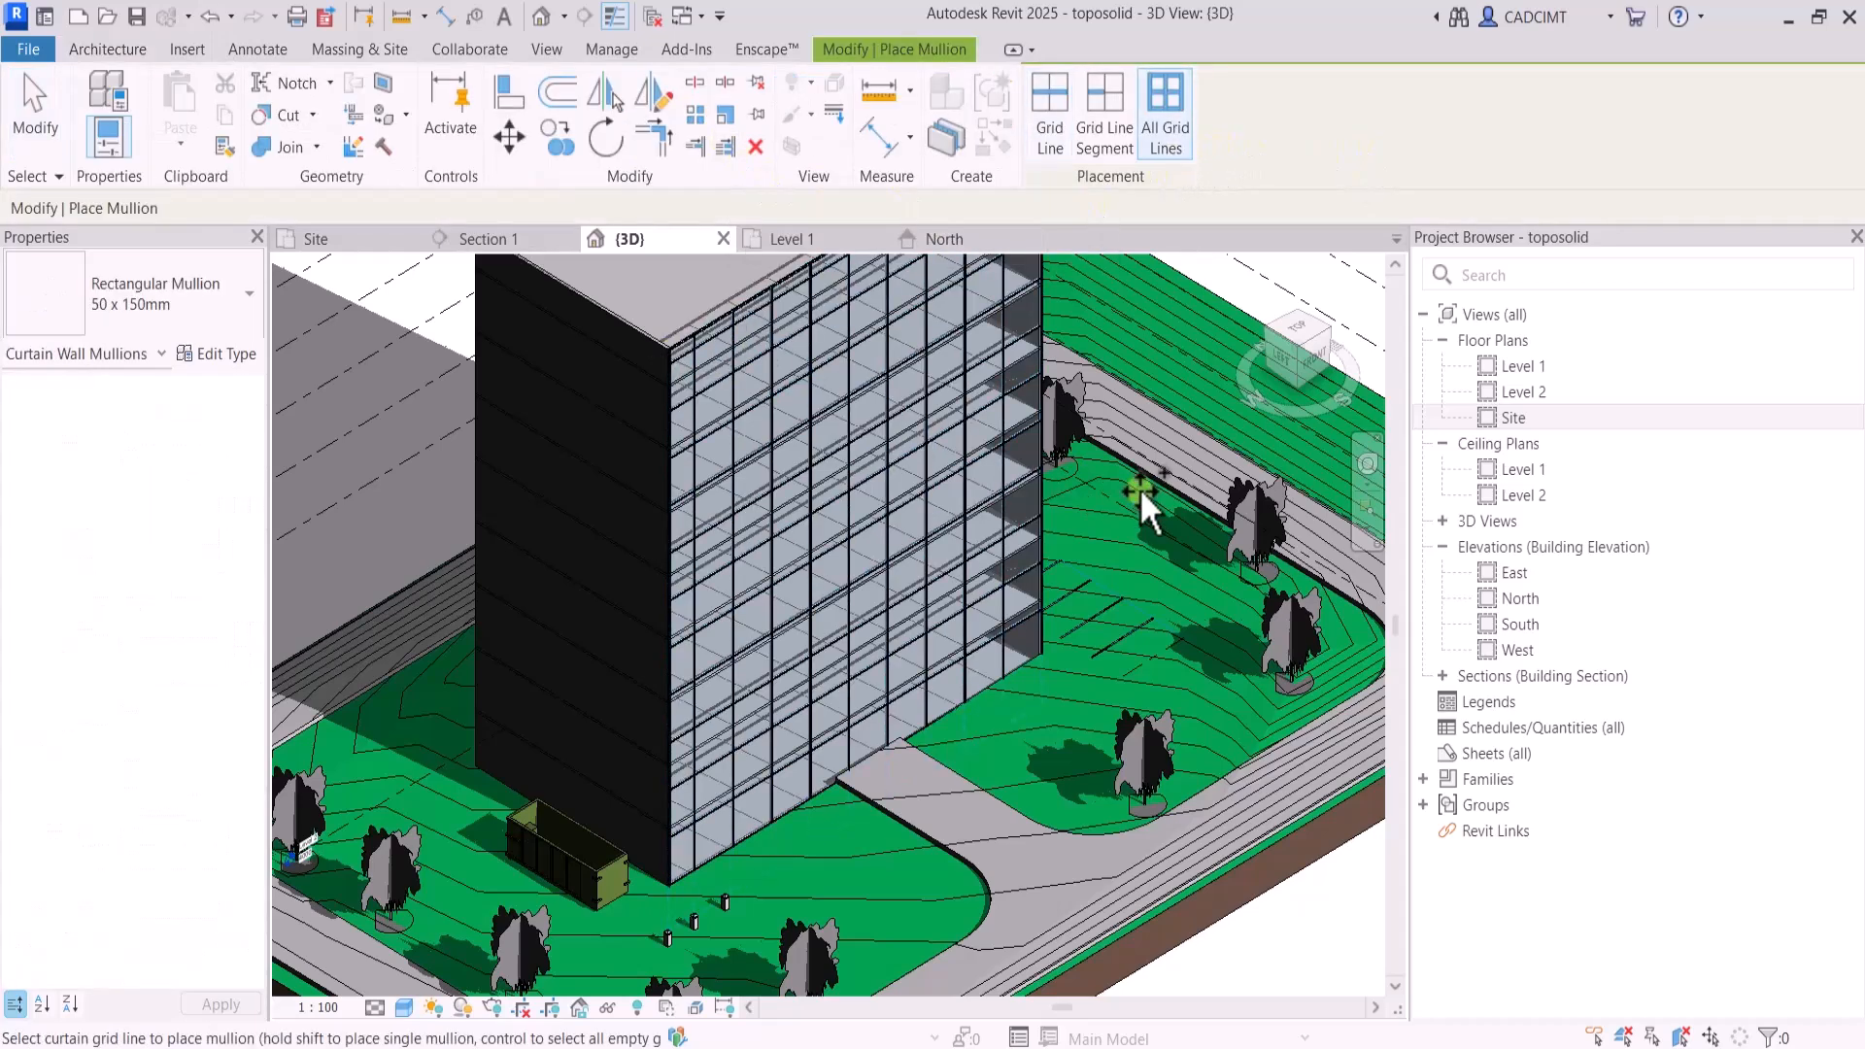
pyautogui.keyDown('shift'); pyautogui.moveTo(1047, 437); pyautogui.dragTo(1286, 478, button='middle'); pyautogui.keyUp('shift')
pyautogui.press('Escape')
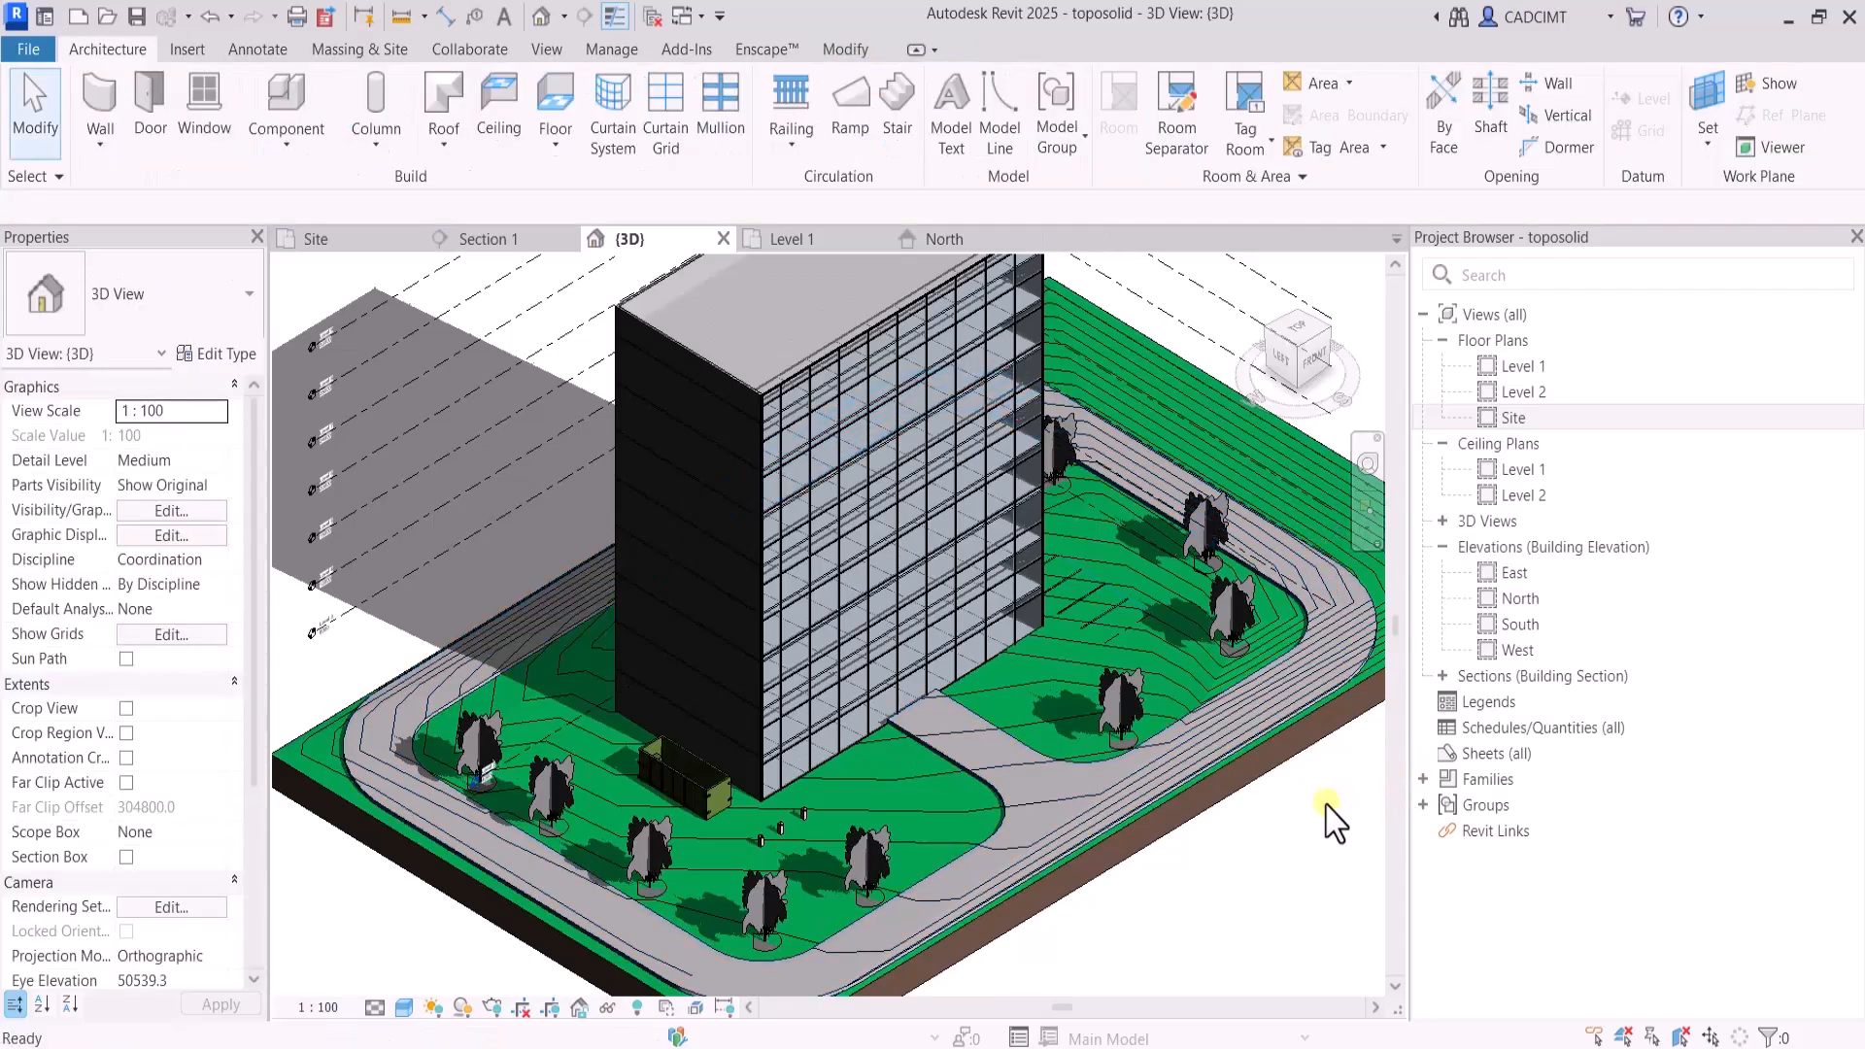
# In the sun settings, define the project location from the Default City List, with Boston, MA as the city
pyautogui.moveTo(1306, 369)
pyautogui.mouseDown()
pyautogui.moveTo(1287, 320)
pyautogui.moveTo(1229, 296)
pyautogui.moveTo(928, 330)
pyautogui.moveTo(1311, 352)
pyautogui.mouseUp()
pyautogui.scroll(1, 1074, 906)
pyautogui.scroll(-2, 1075, 906)
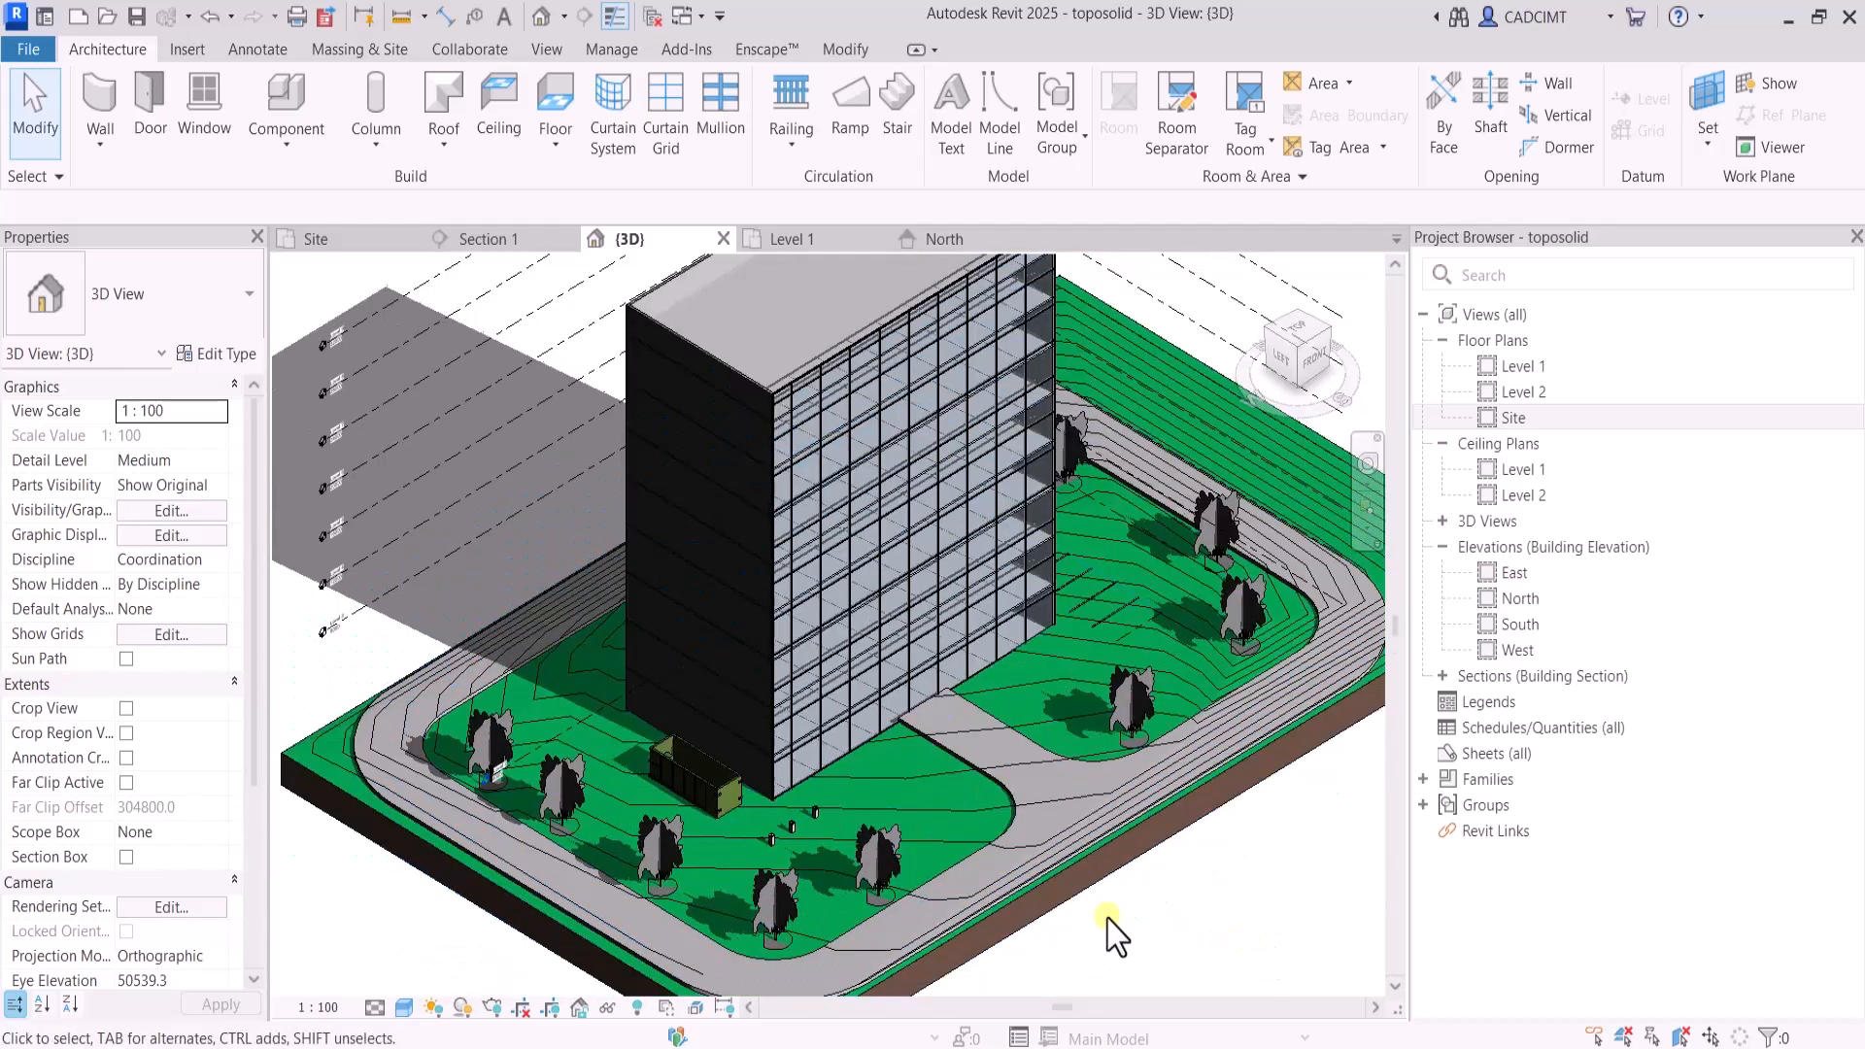
pyautogui.scroll(-2, 1117, 934)
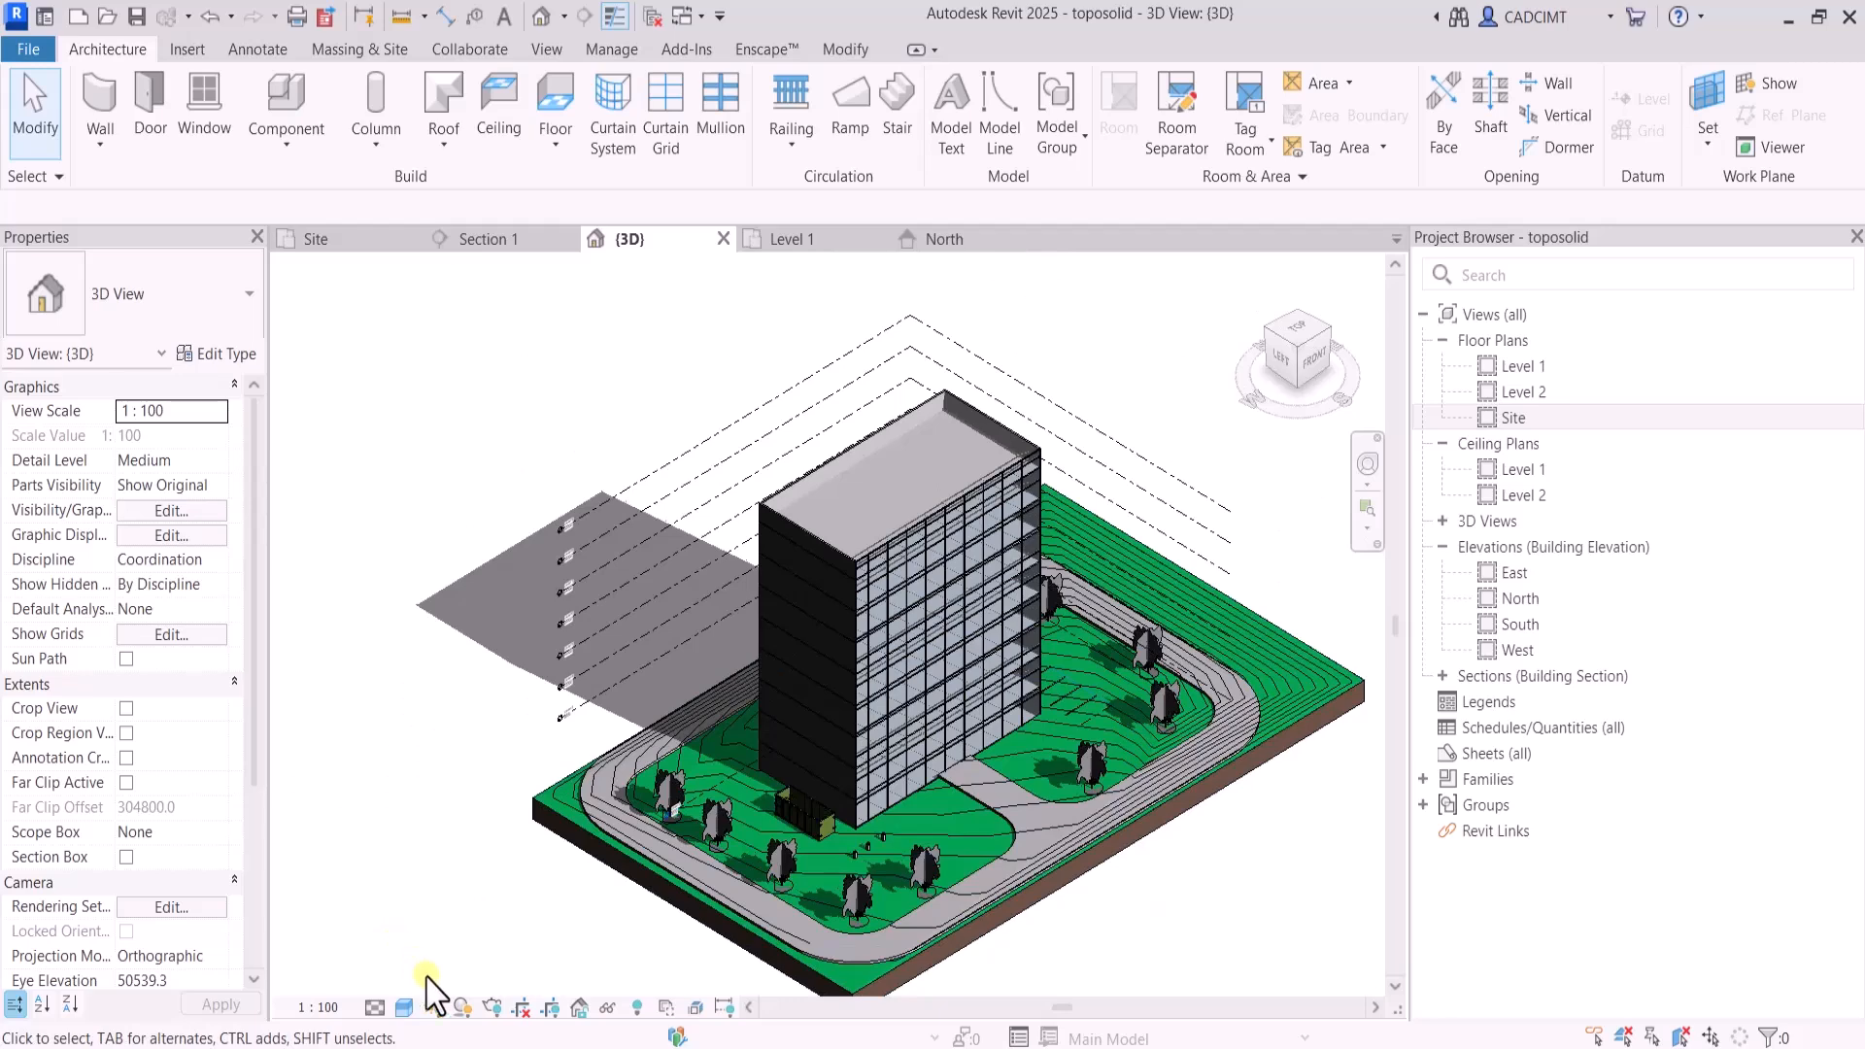
pyautogui.click(432, 1008)
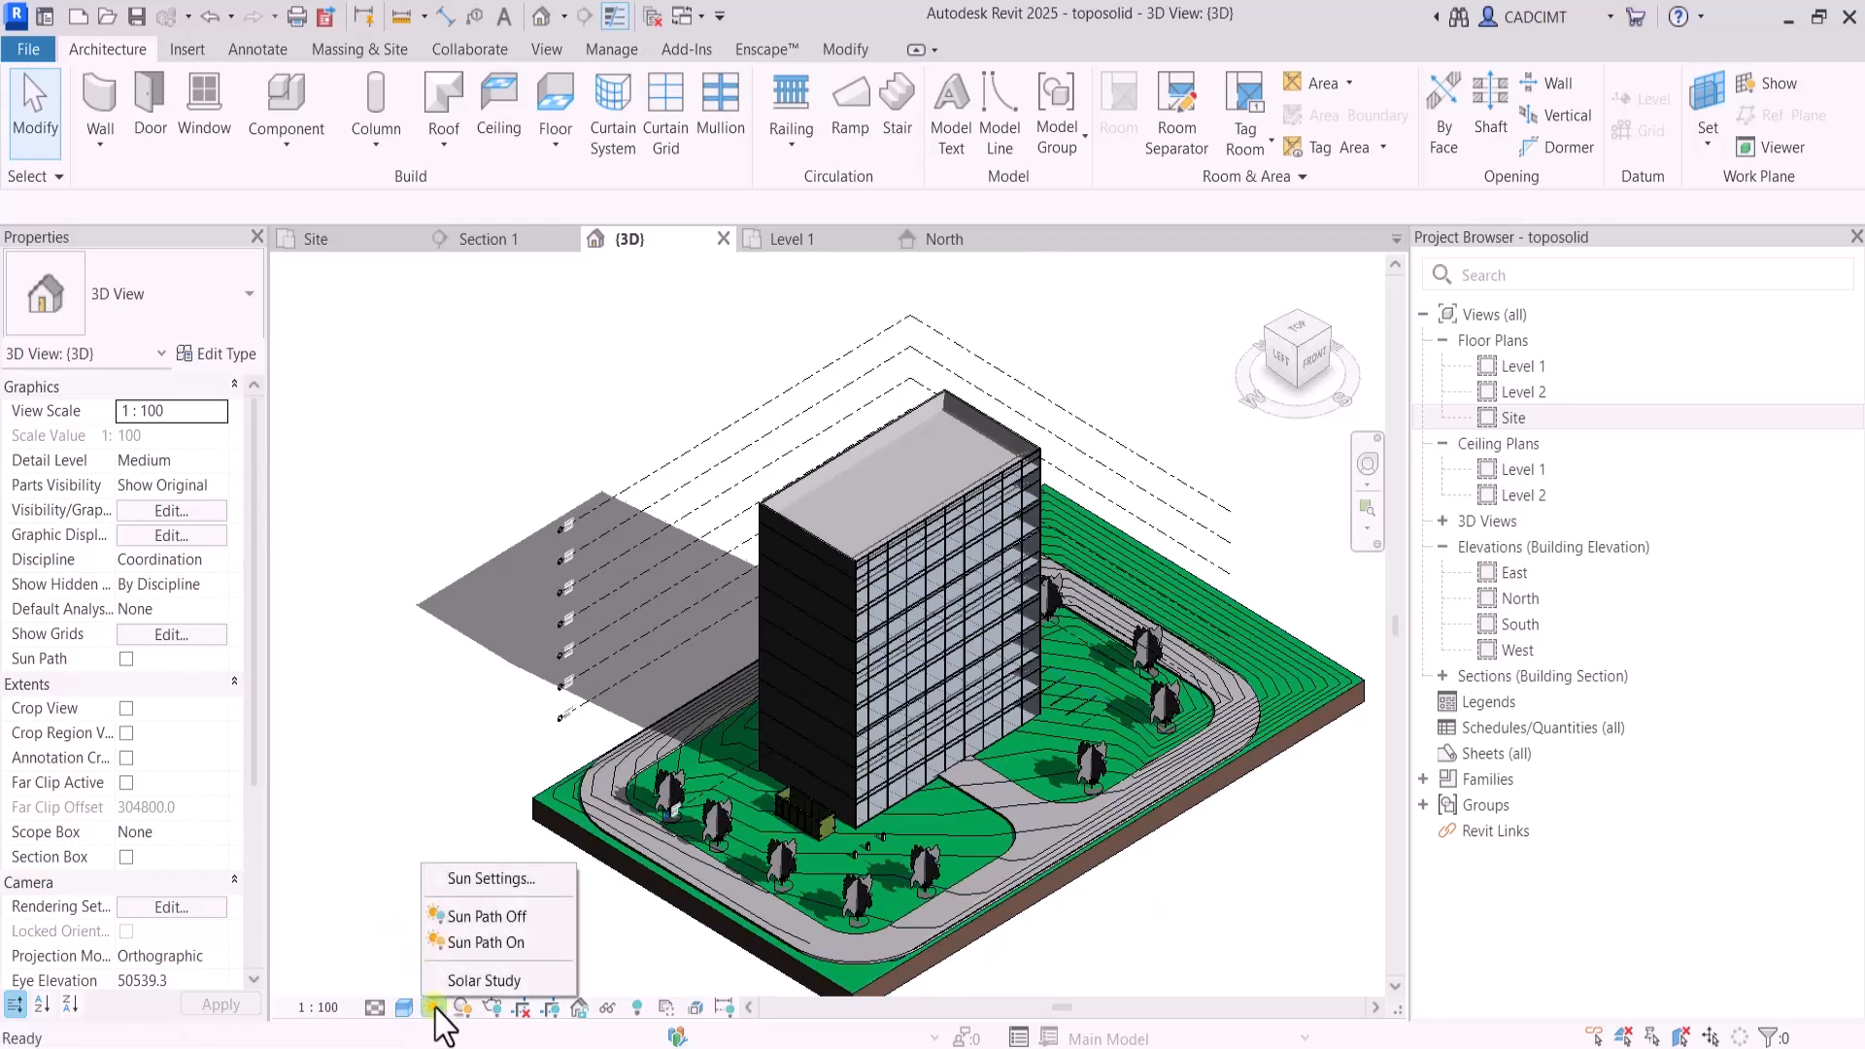
pyautogui.click(456, 876)
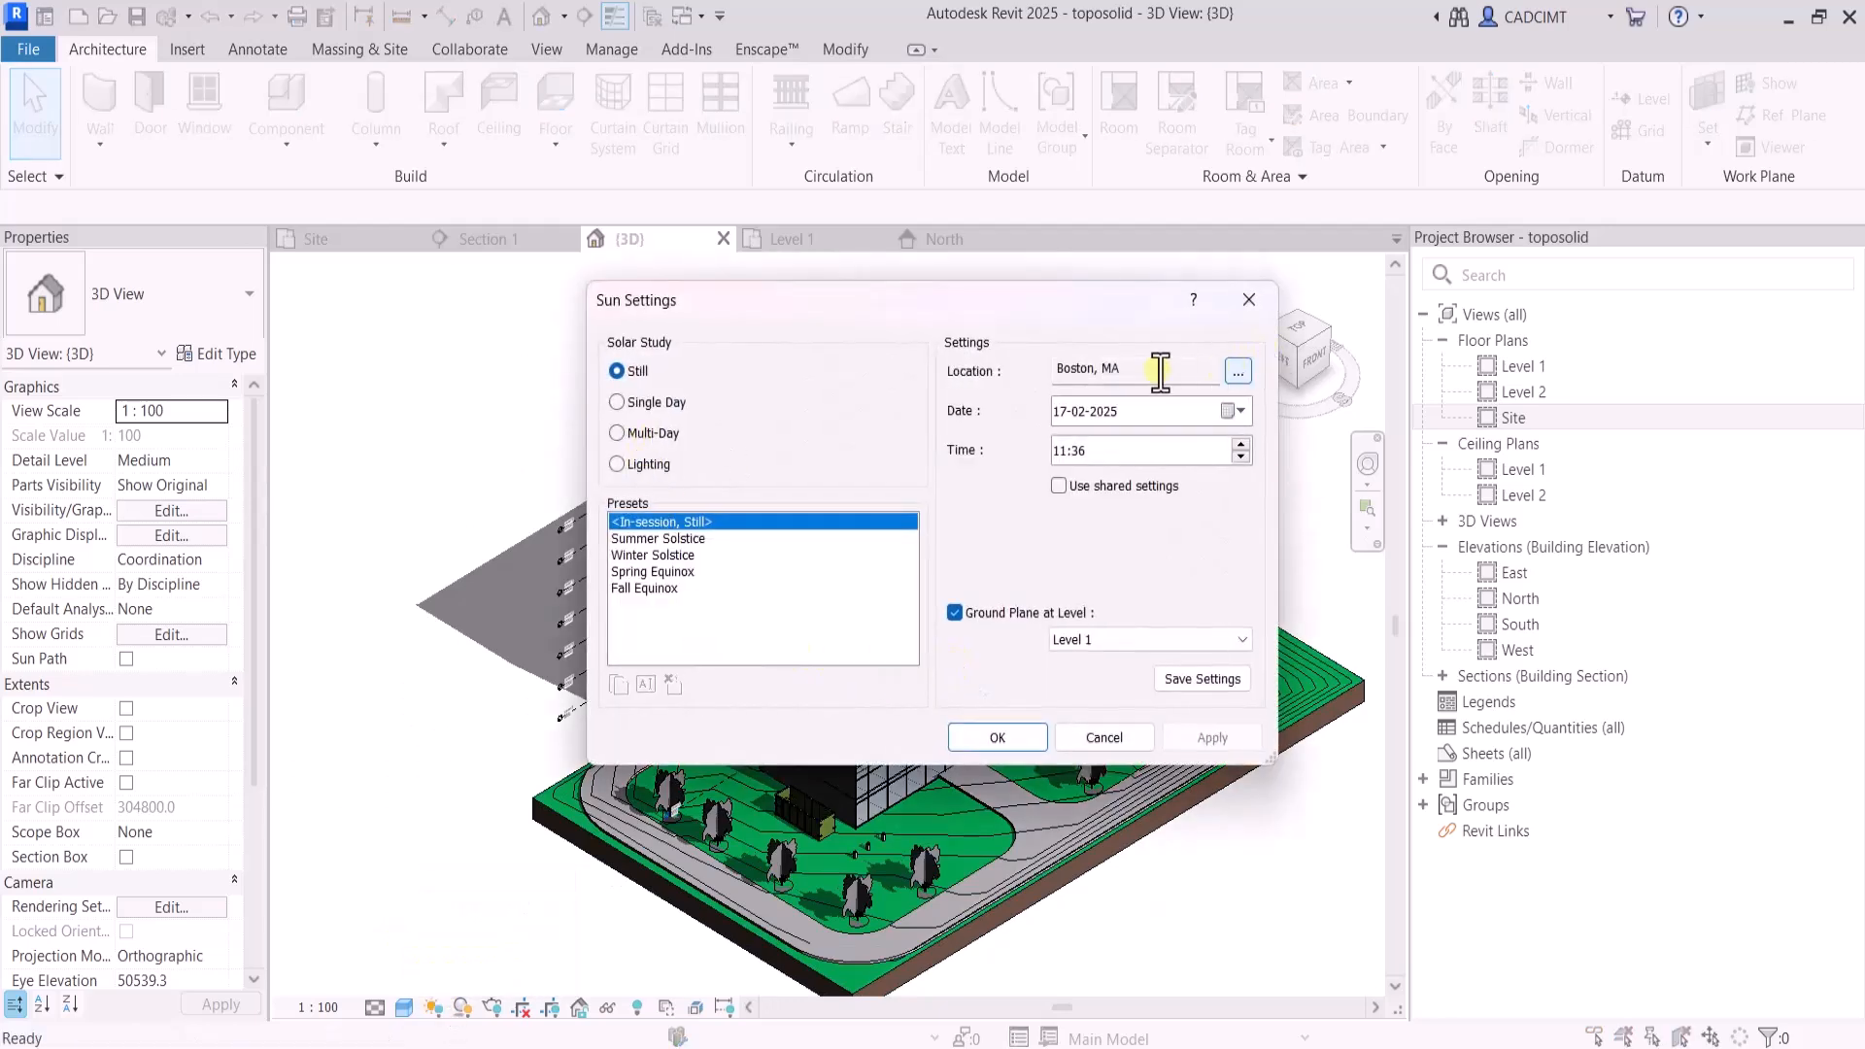
pyautogui.click(1239, 373)
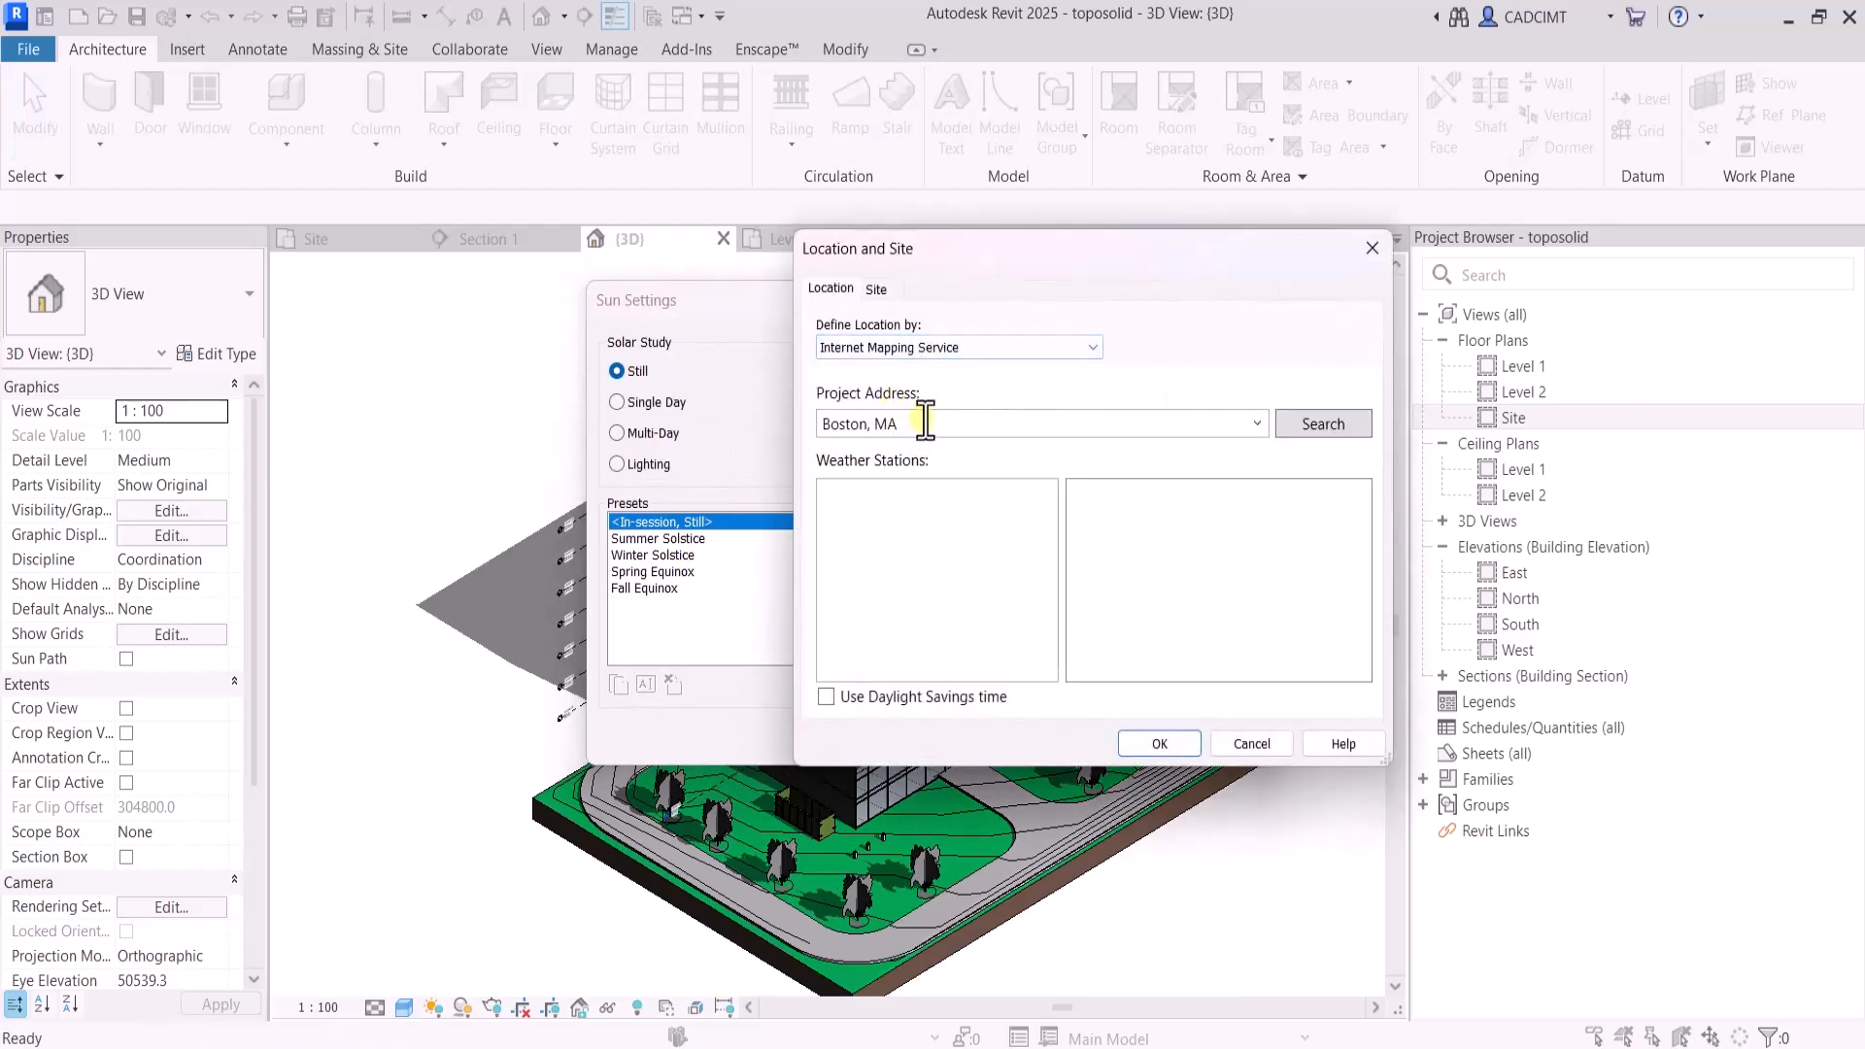
pyautogui.click(942, 347)
pyautogui.click(924, 387)
pyautogui.click(918, 351)
pyautogui.click(894, 365)
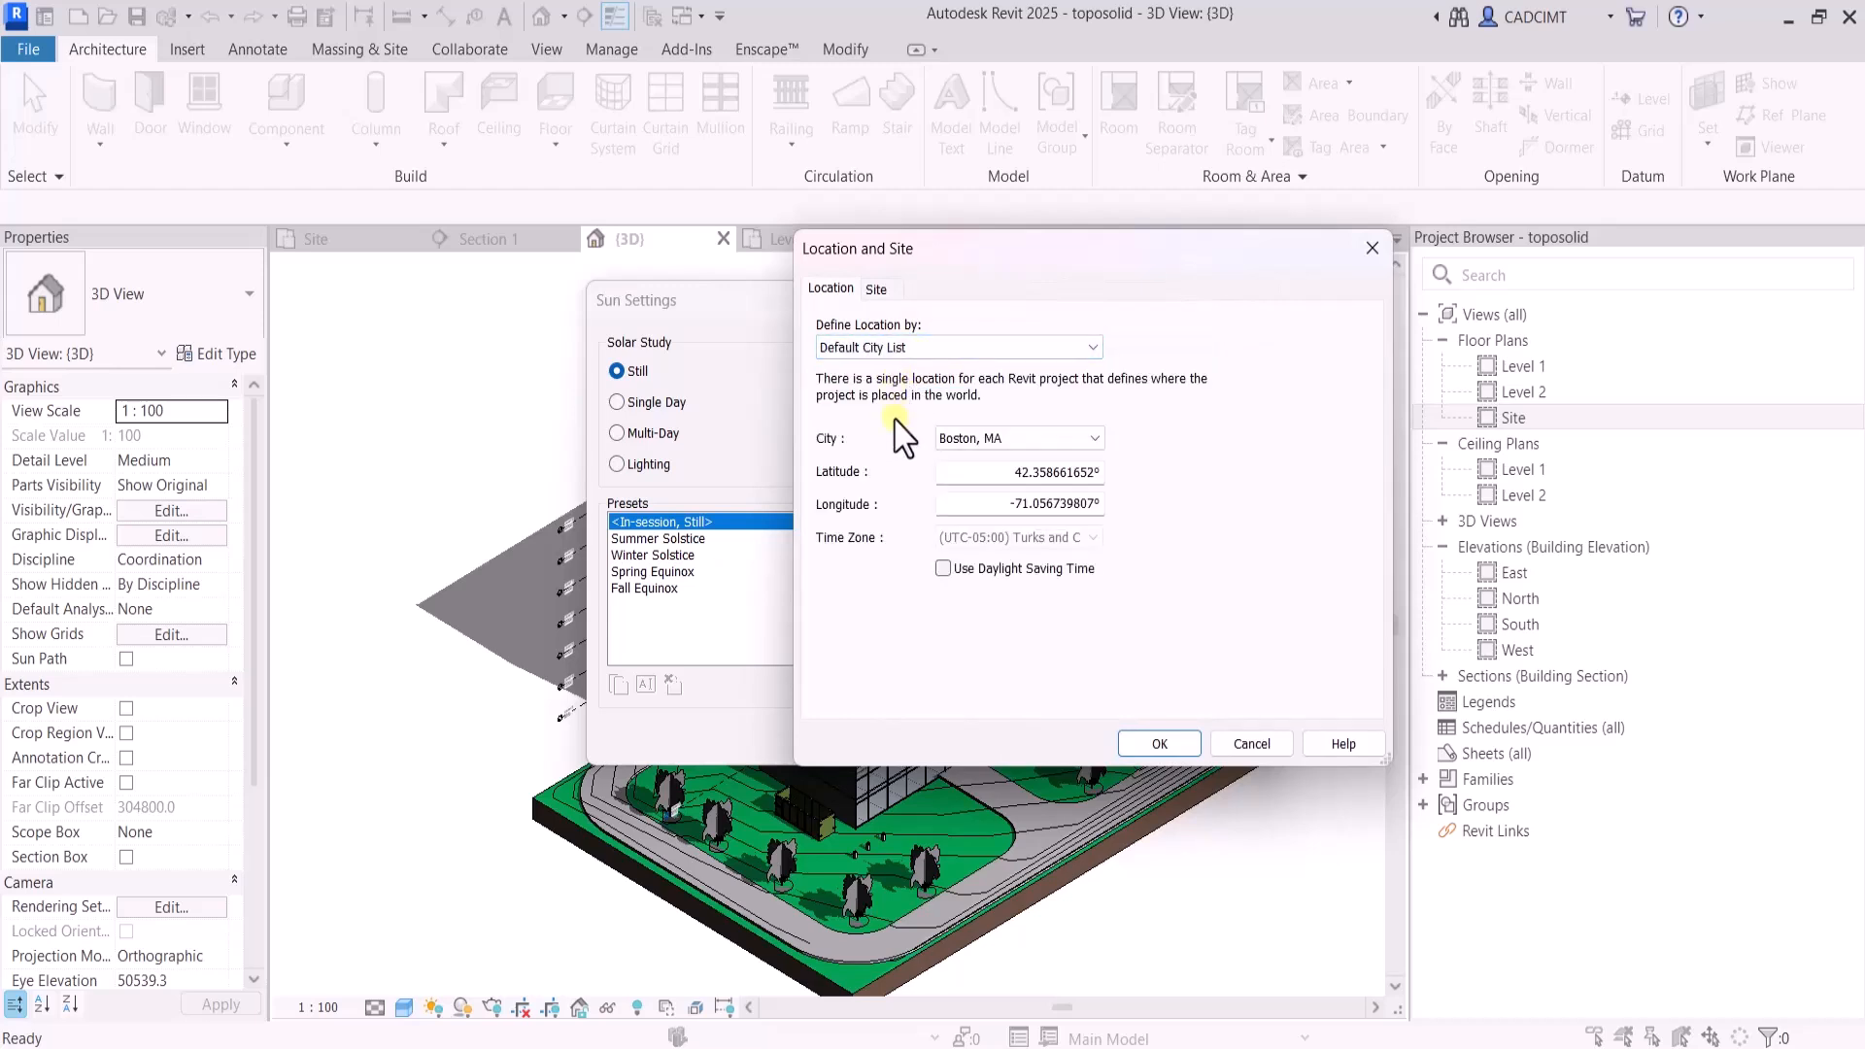
pyautogui.click(1178, 746)
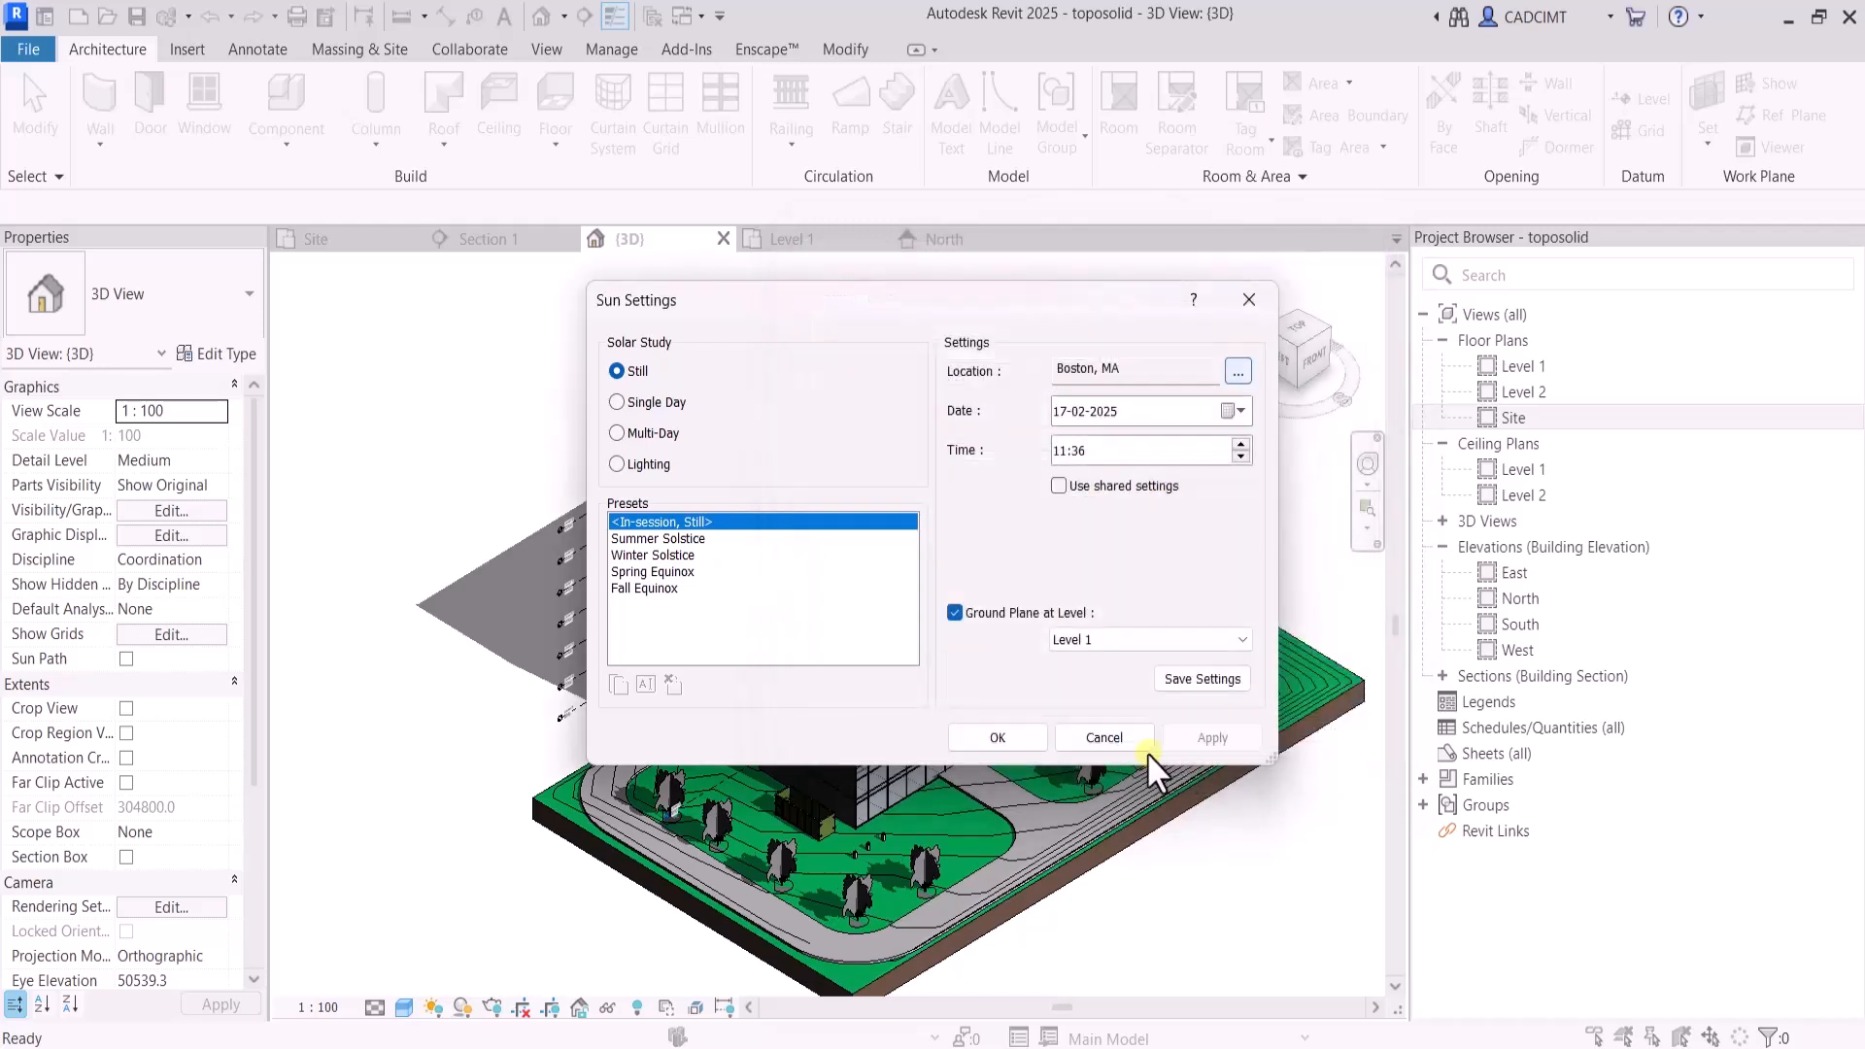
# Switch the solar study to Single Day running from sunrise to sunset and apply the settings
pyautogui.click(615, 403)
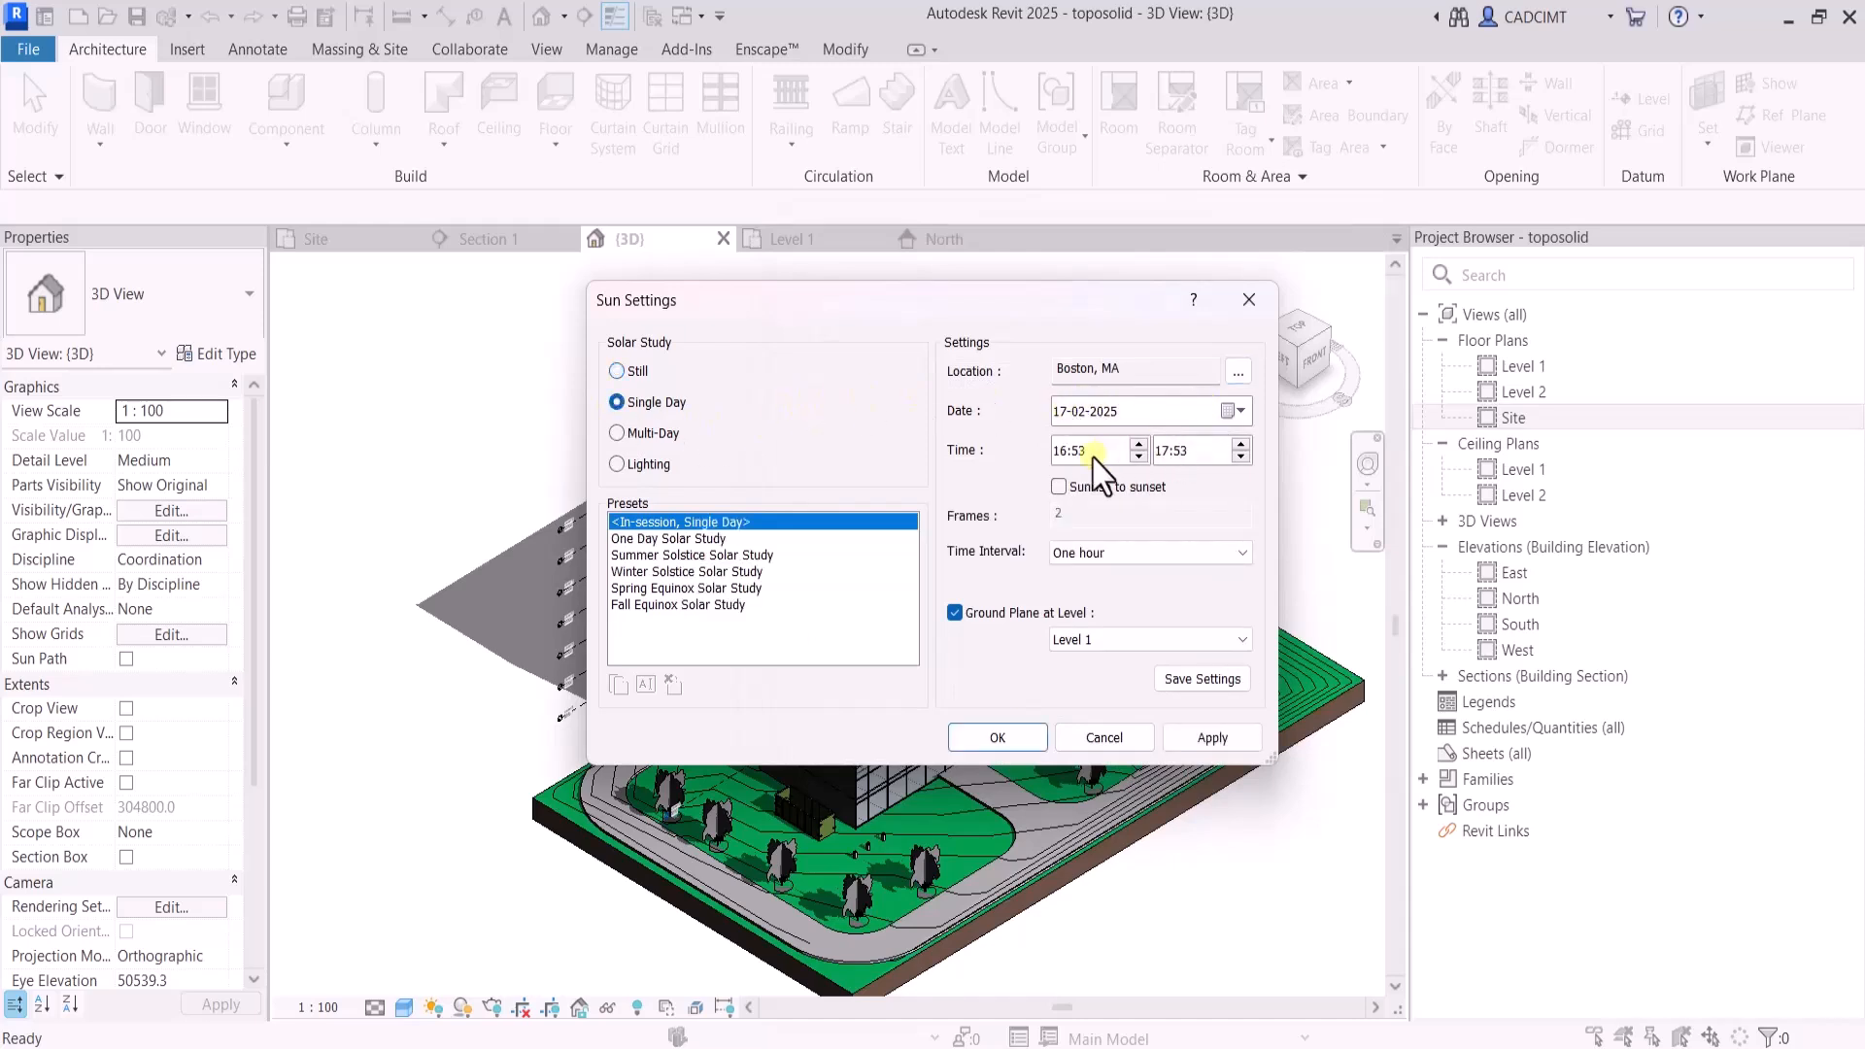
pyautogui.click(1059, 486)
pyautogui.click(1205, 741)
pyautogui.click(1006, 746)
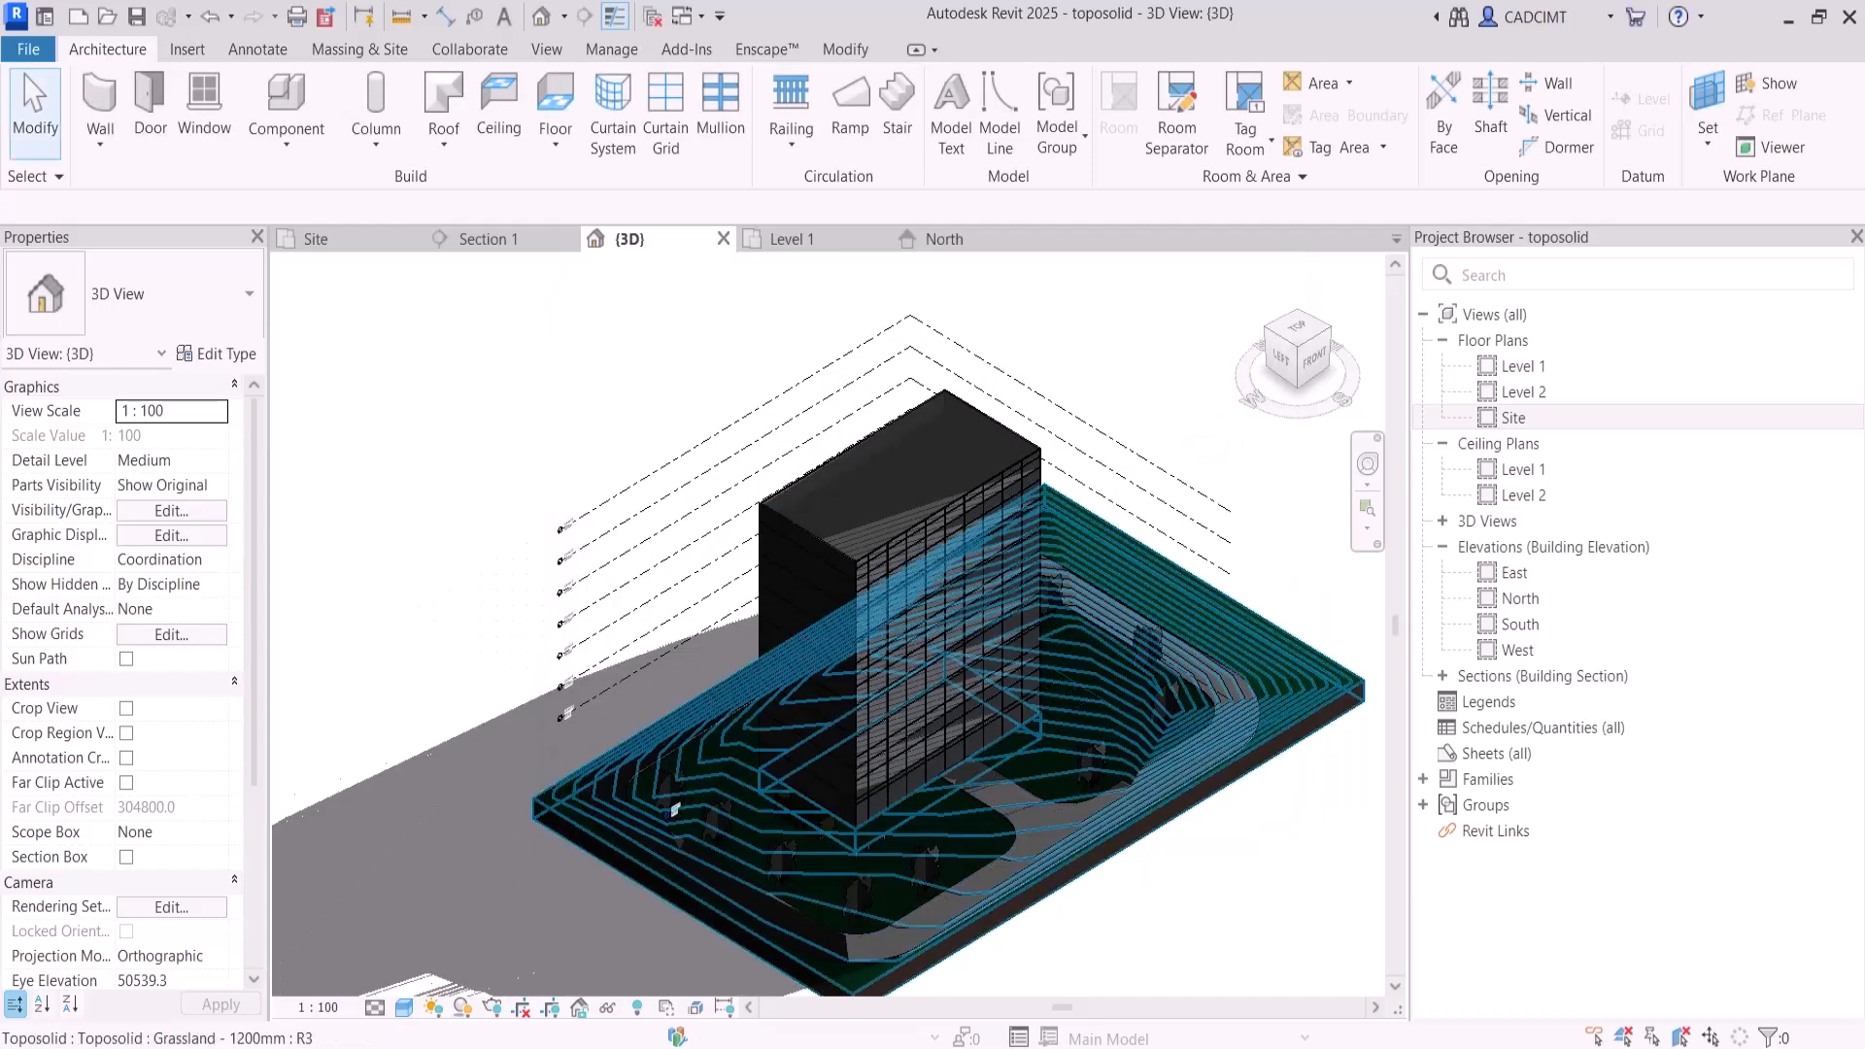
# Turn on the sun path in the 3D view and play the single-day solar study preview
pyautogui.click(436, 1009)
pyautogui.click(491, 939)
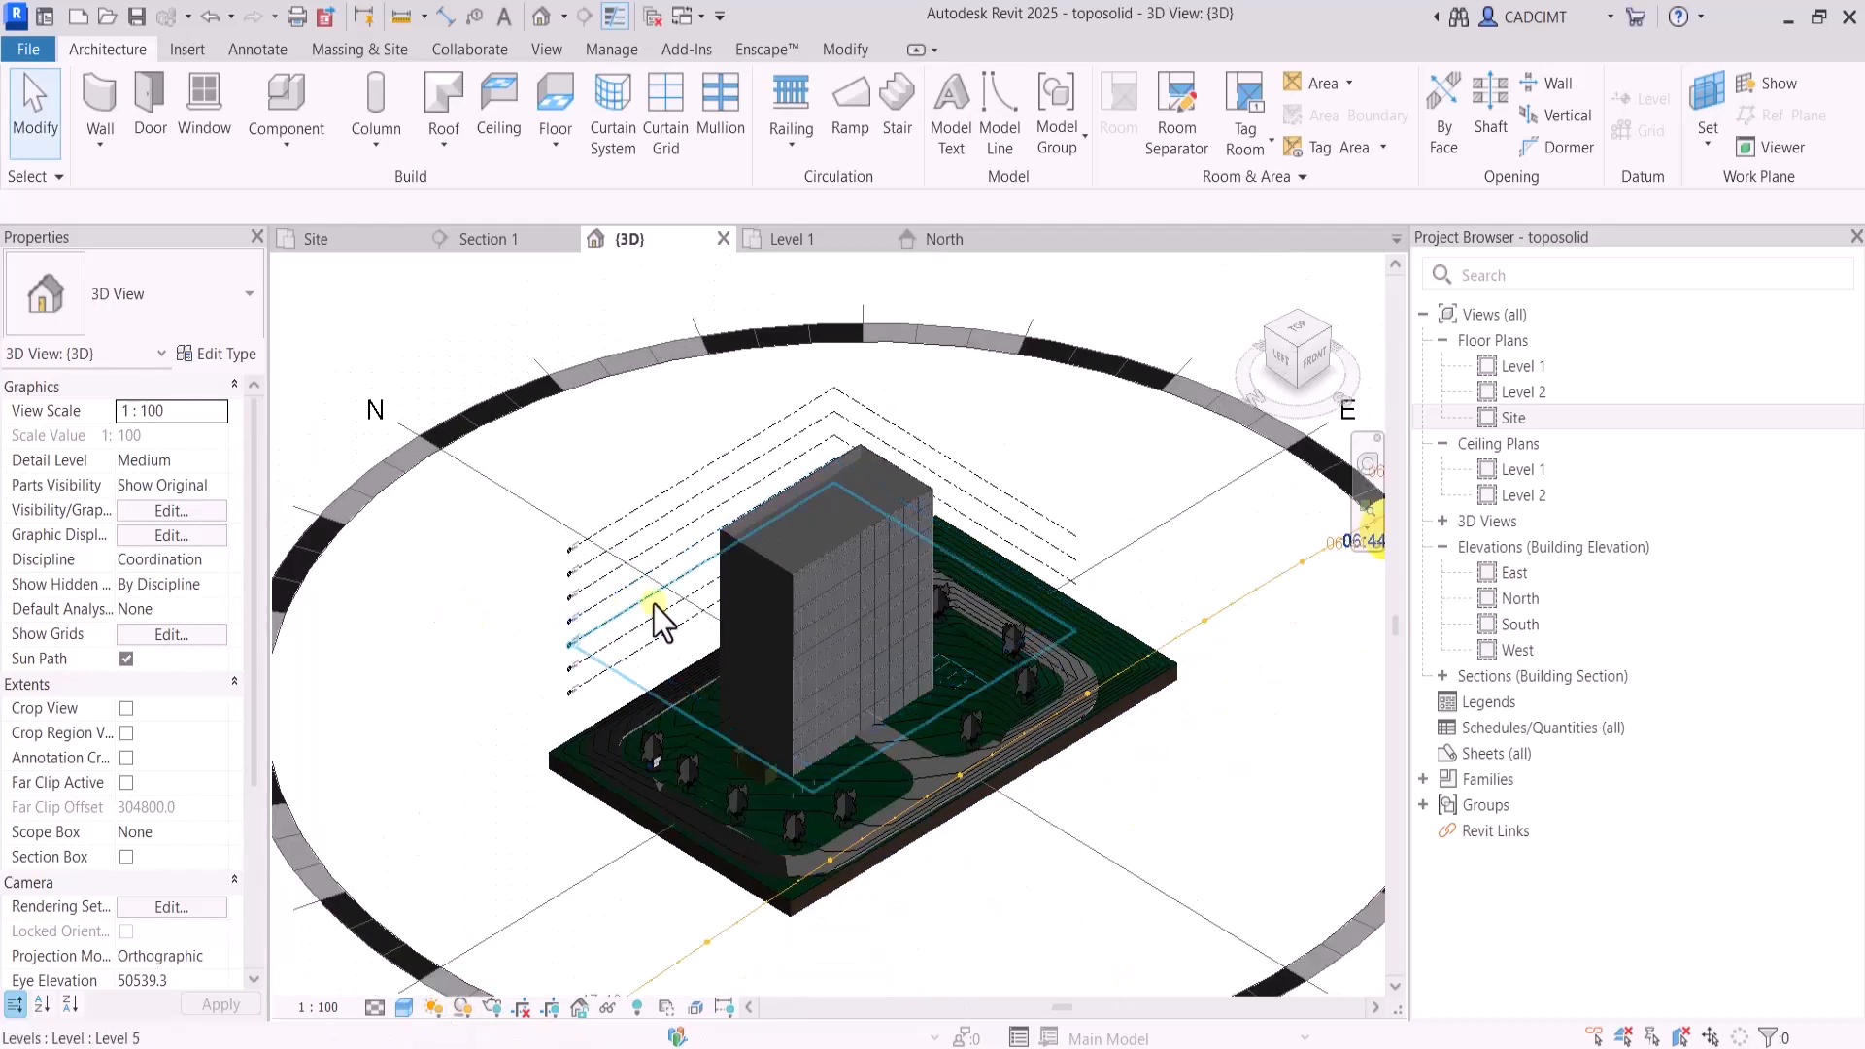
pyautogui.click(435, 1008)
pyautogui.click(446, 975)
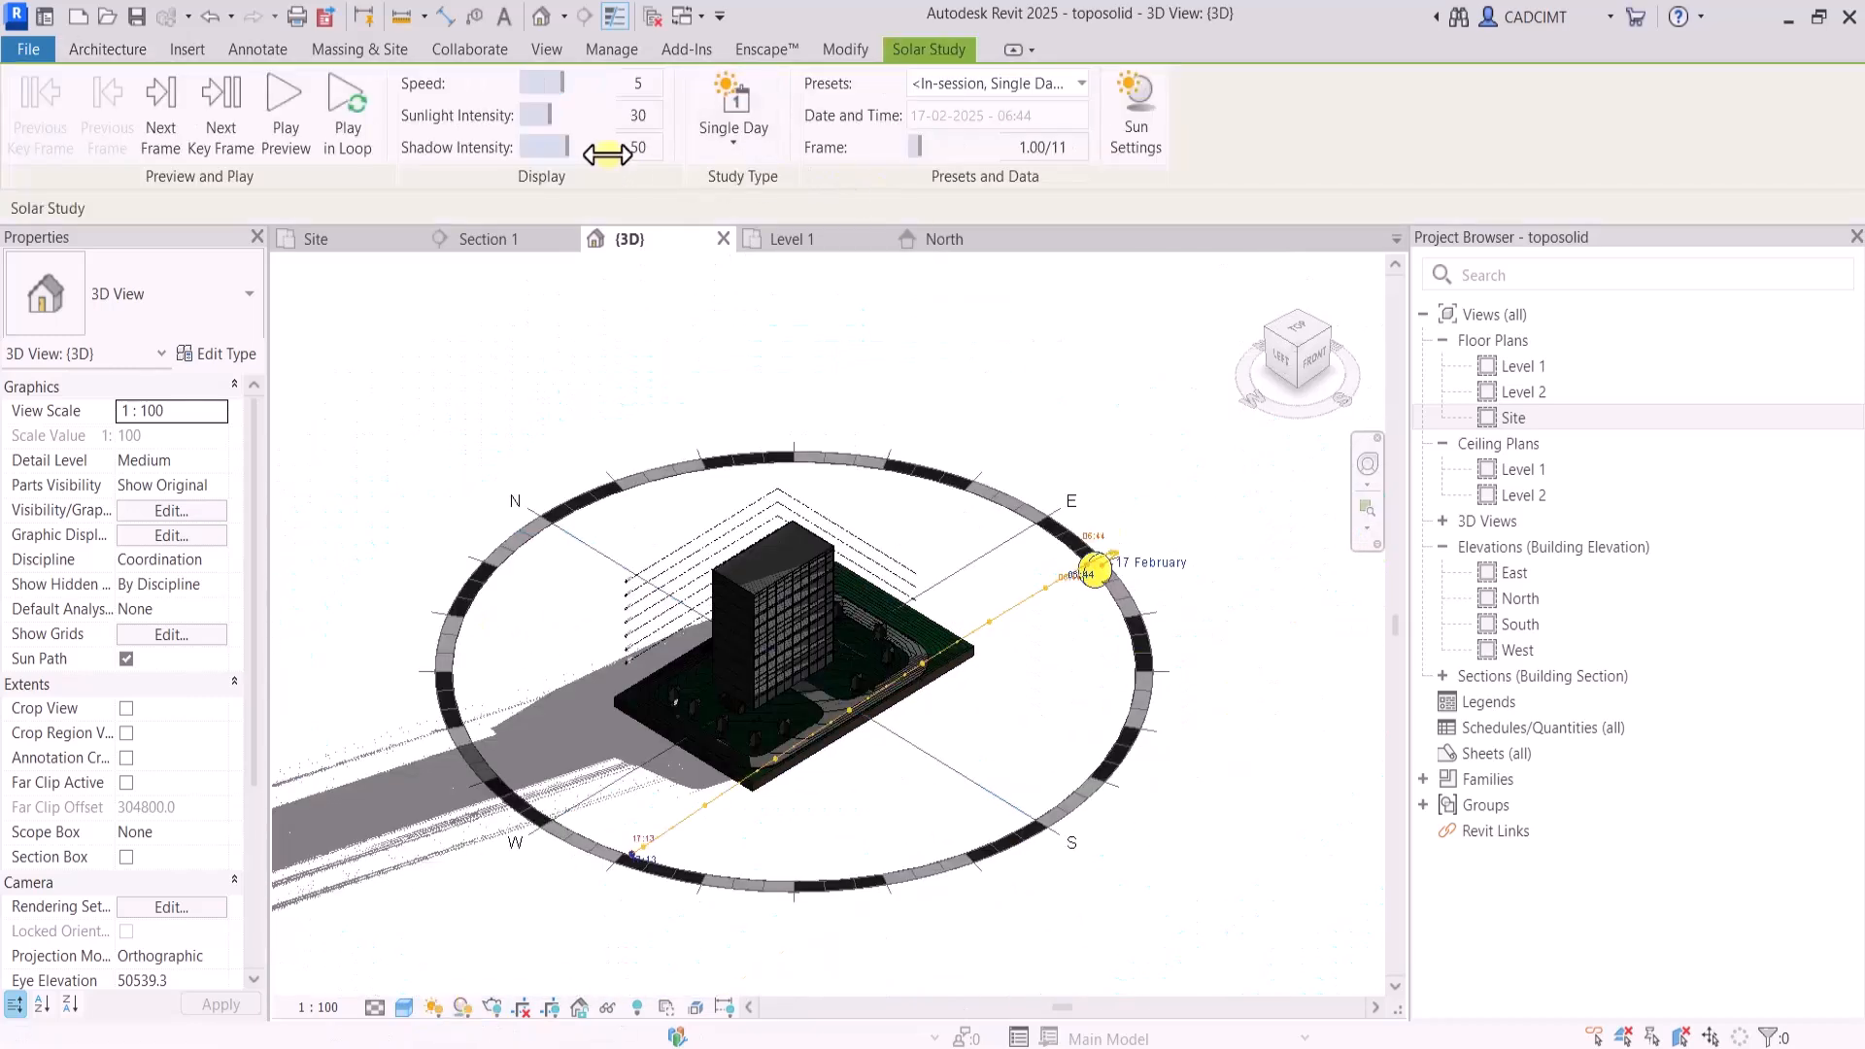
pyautogui.click(284, 131)
pyautogui.scroll(3, 889, 616)
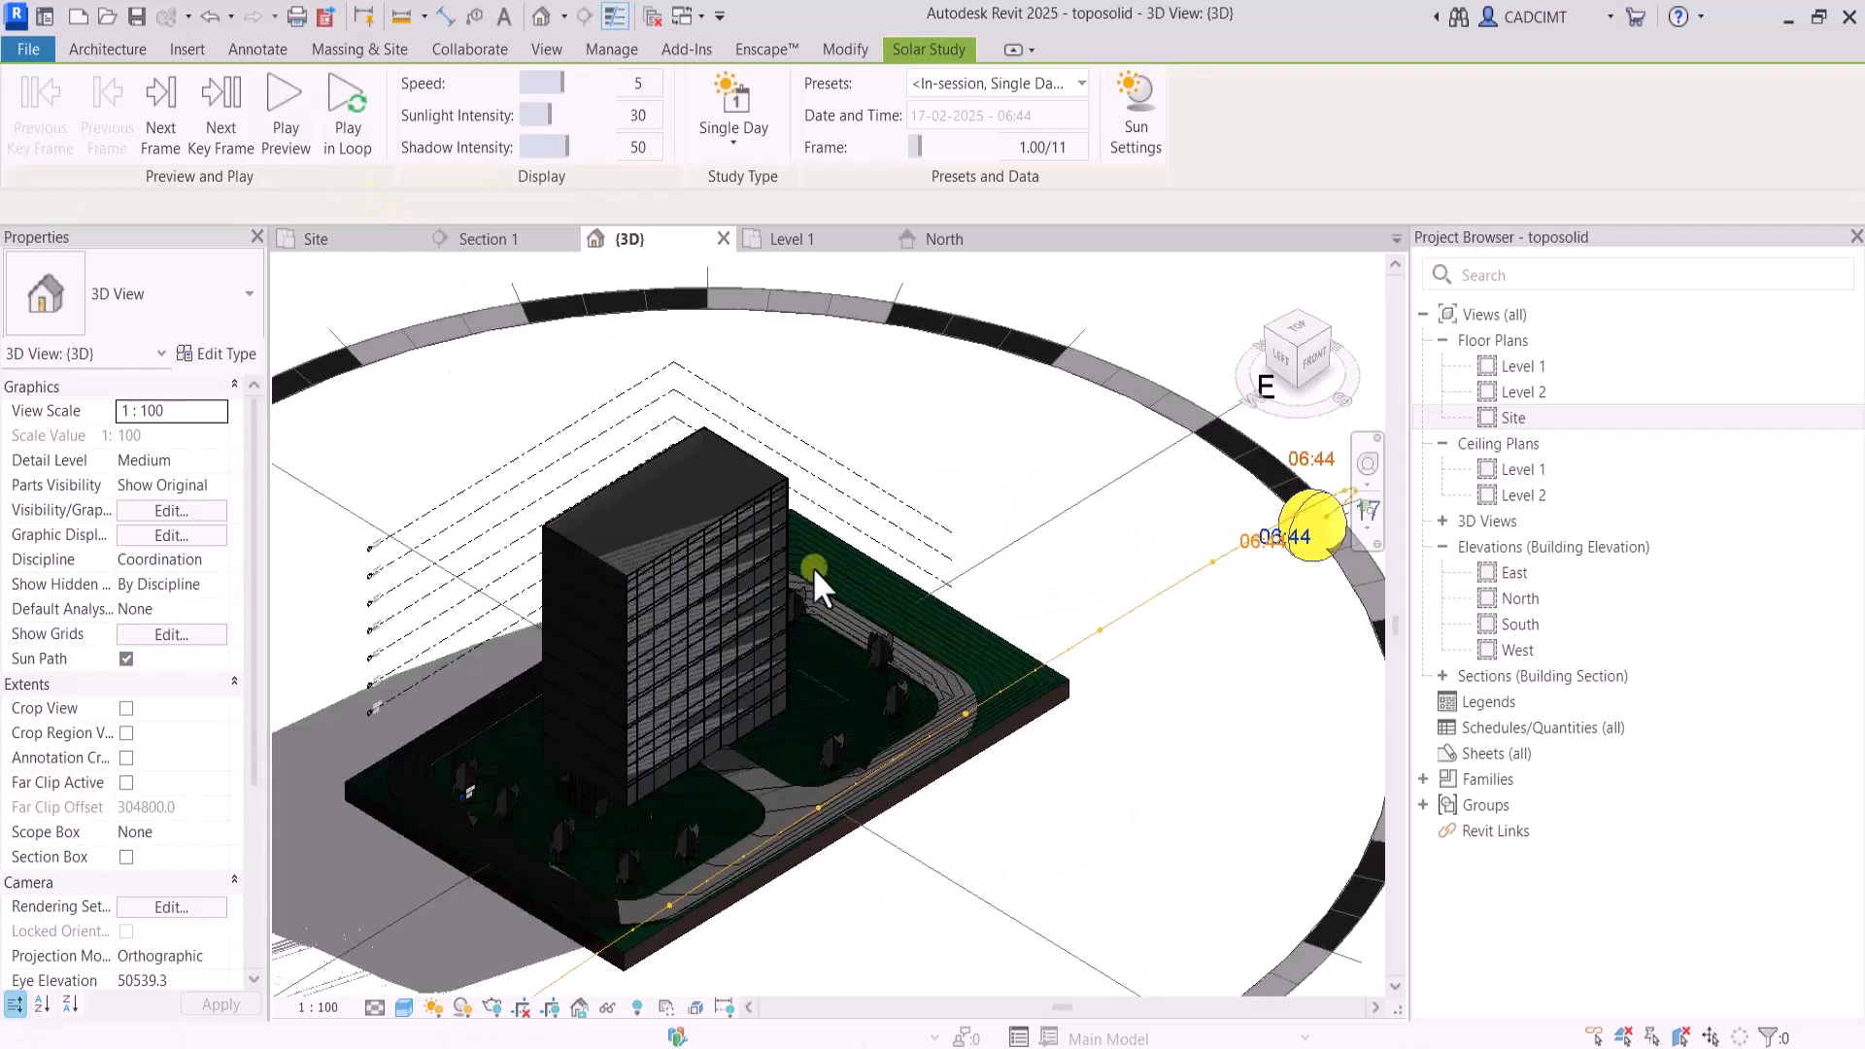
pyautogui.click(288, 136)
# Switch the solar study to Still with the time set to 10:54 and apply it to the 3D view
pyautogui.click(434, 1008)
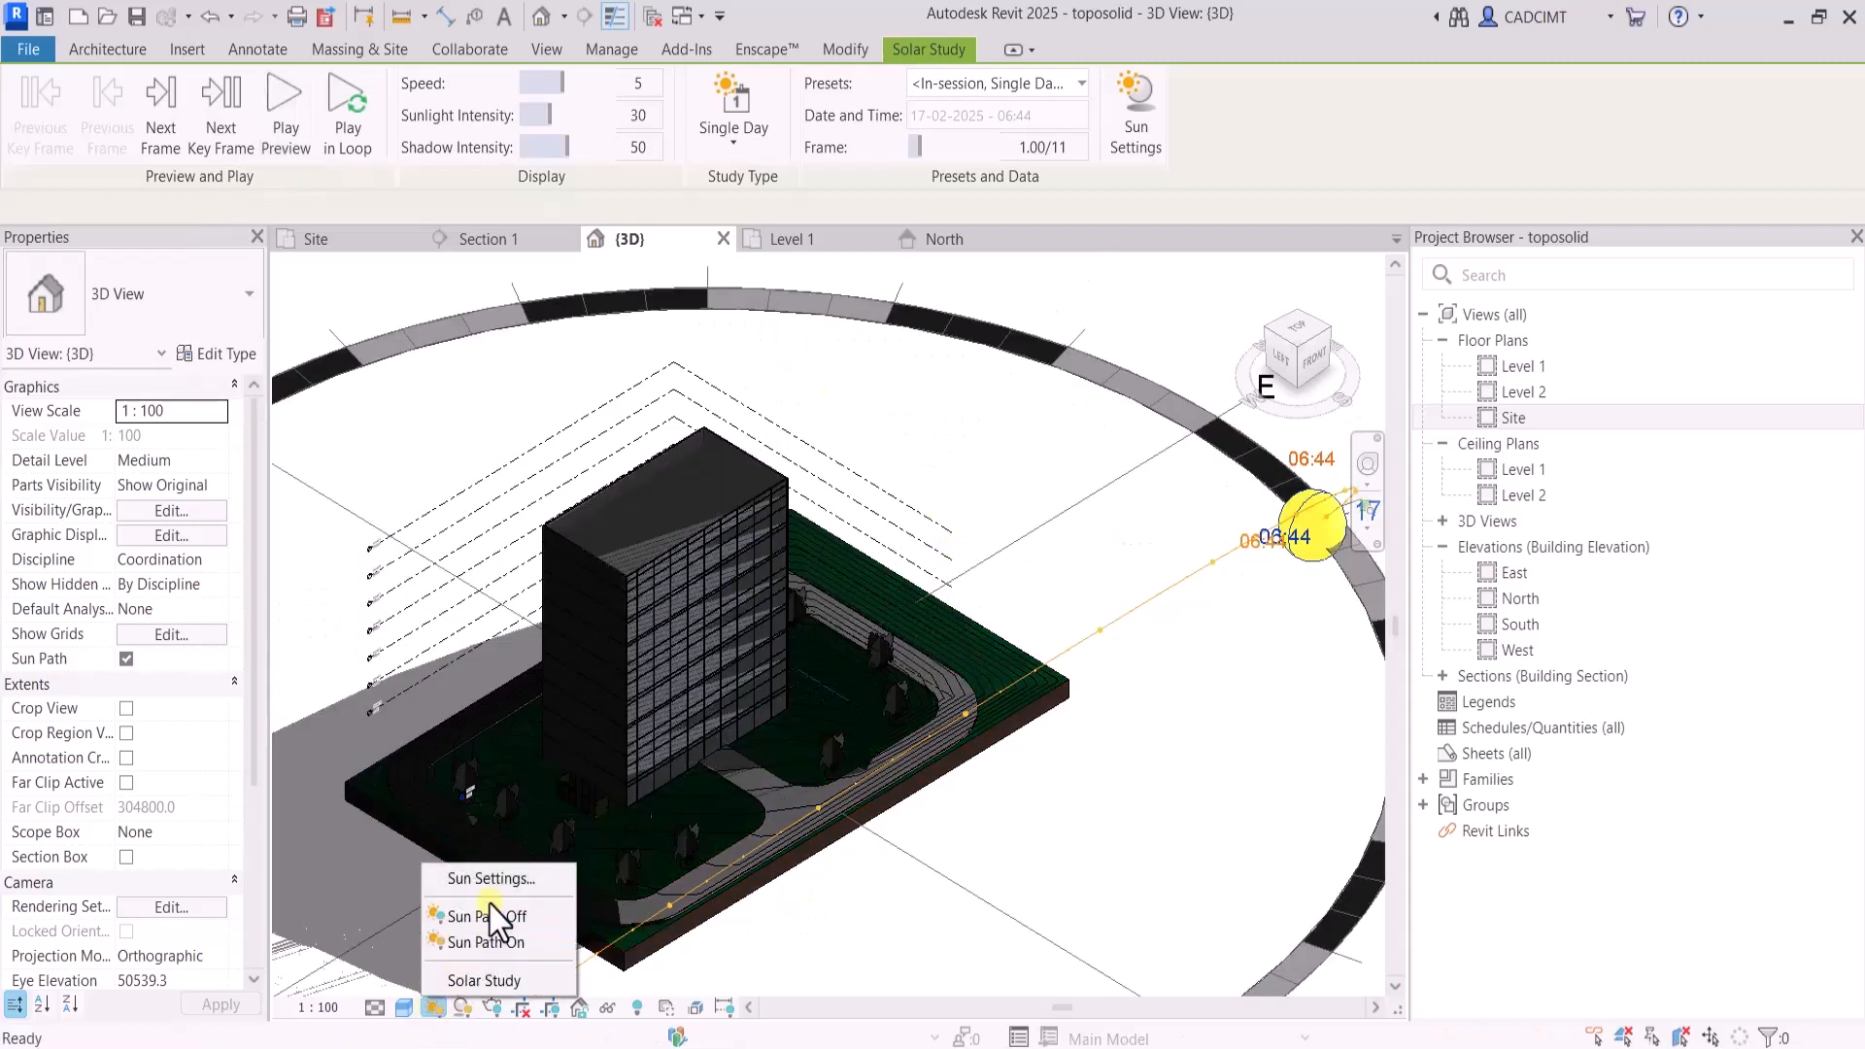
pyautogui.click(499, 880)
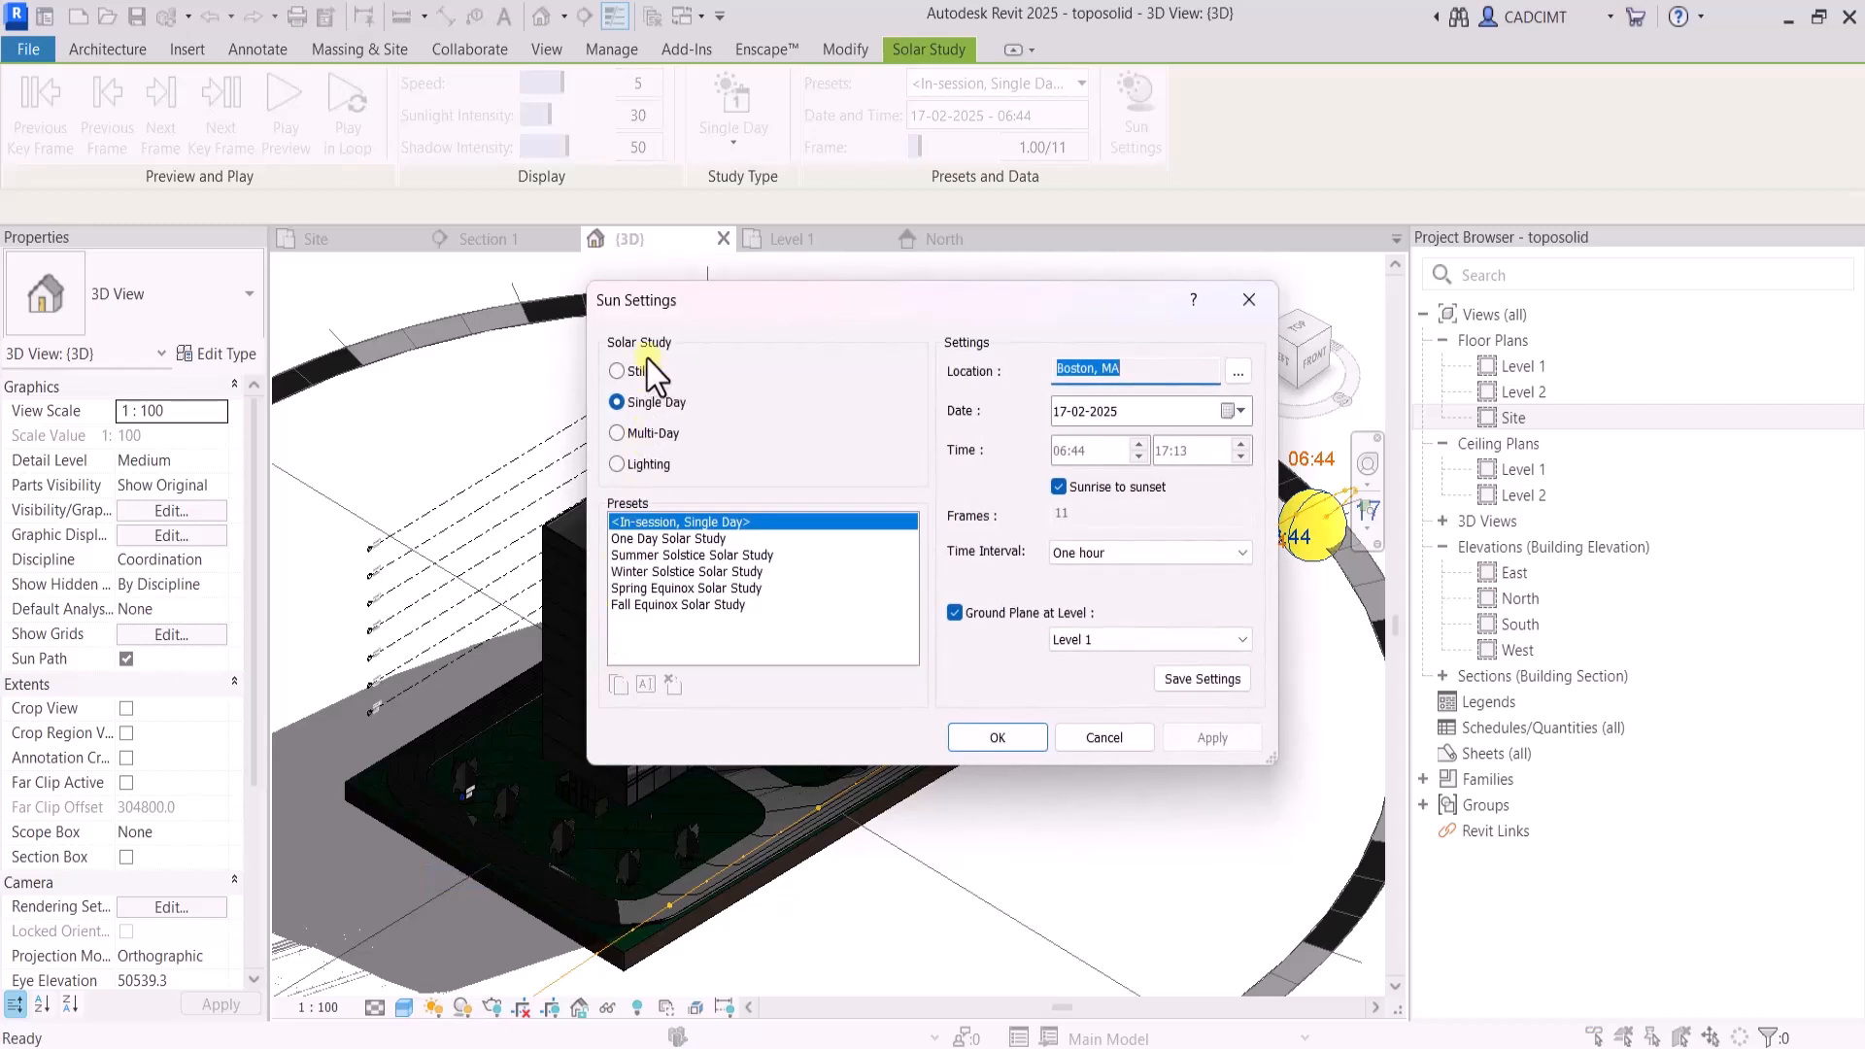
pyautogui.click(618, 372)
pyautogui.click(1230, 744)
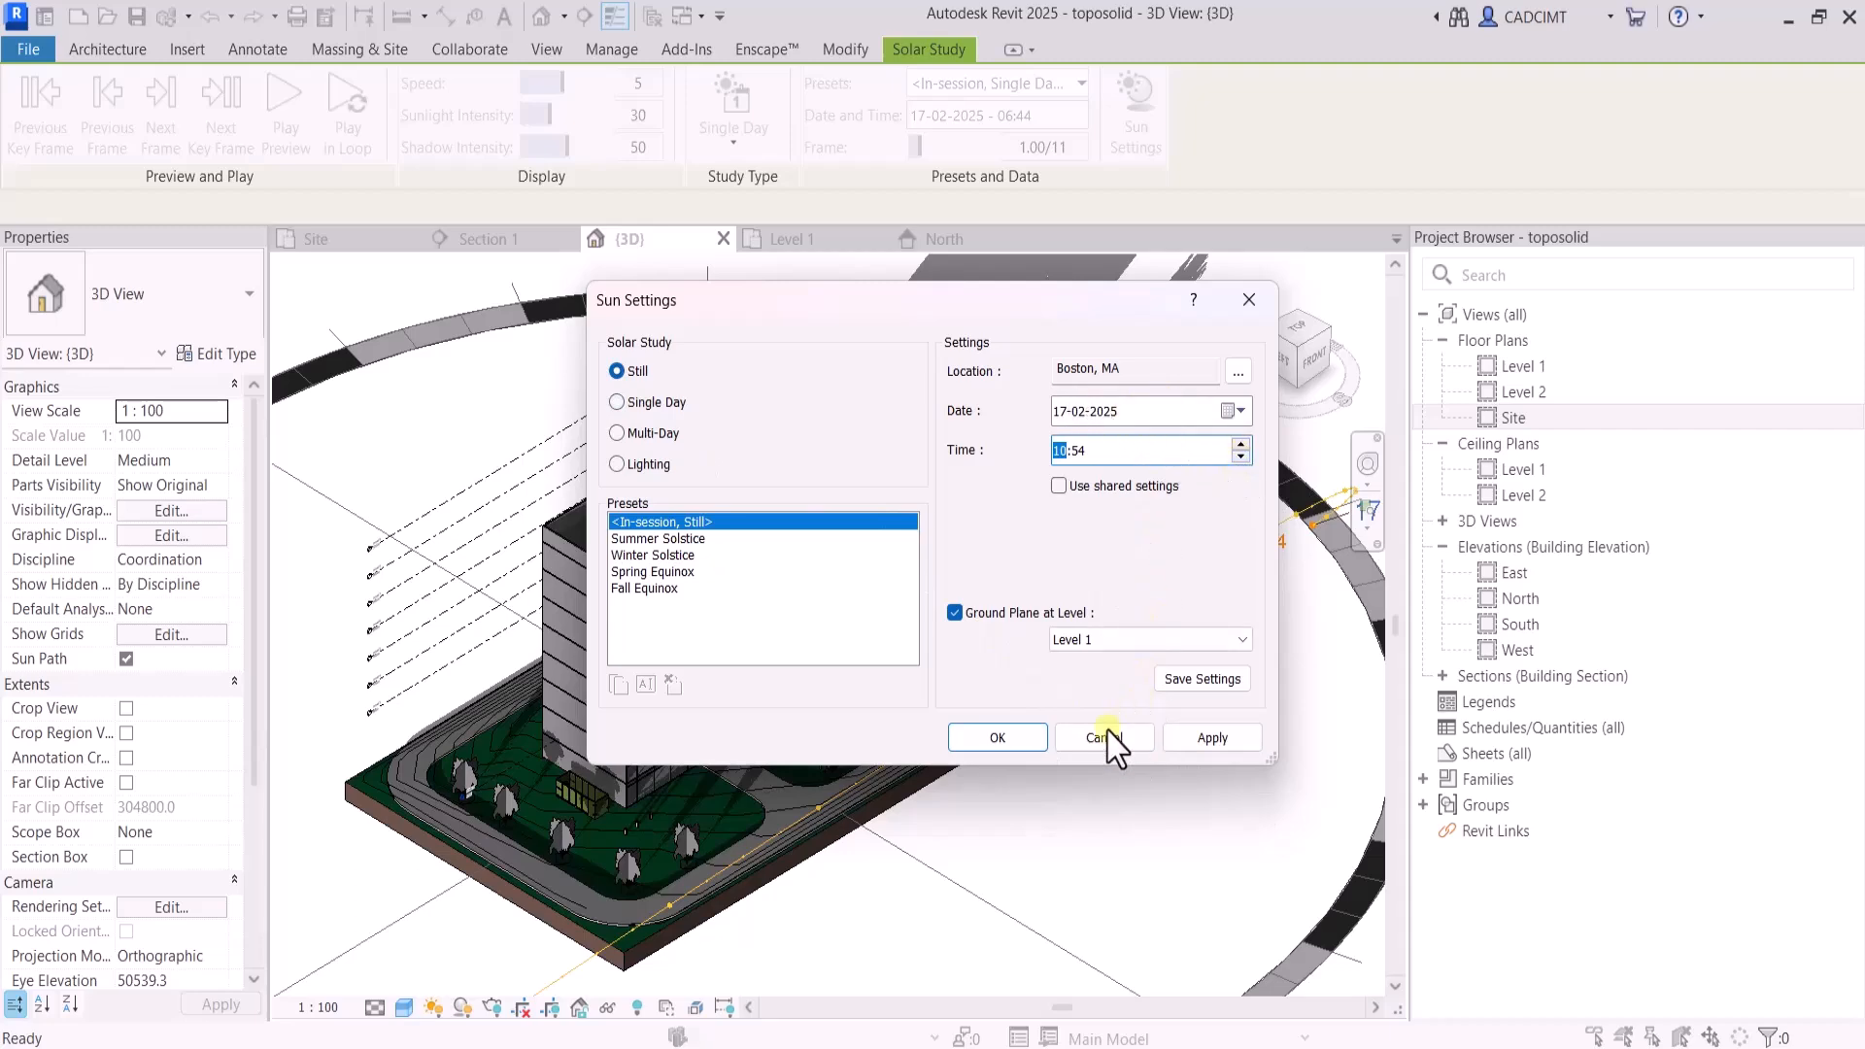
pyautogui.click(1209, 740)
pyautogui.click(1010, 740)
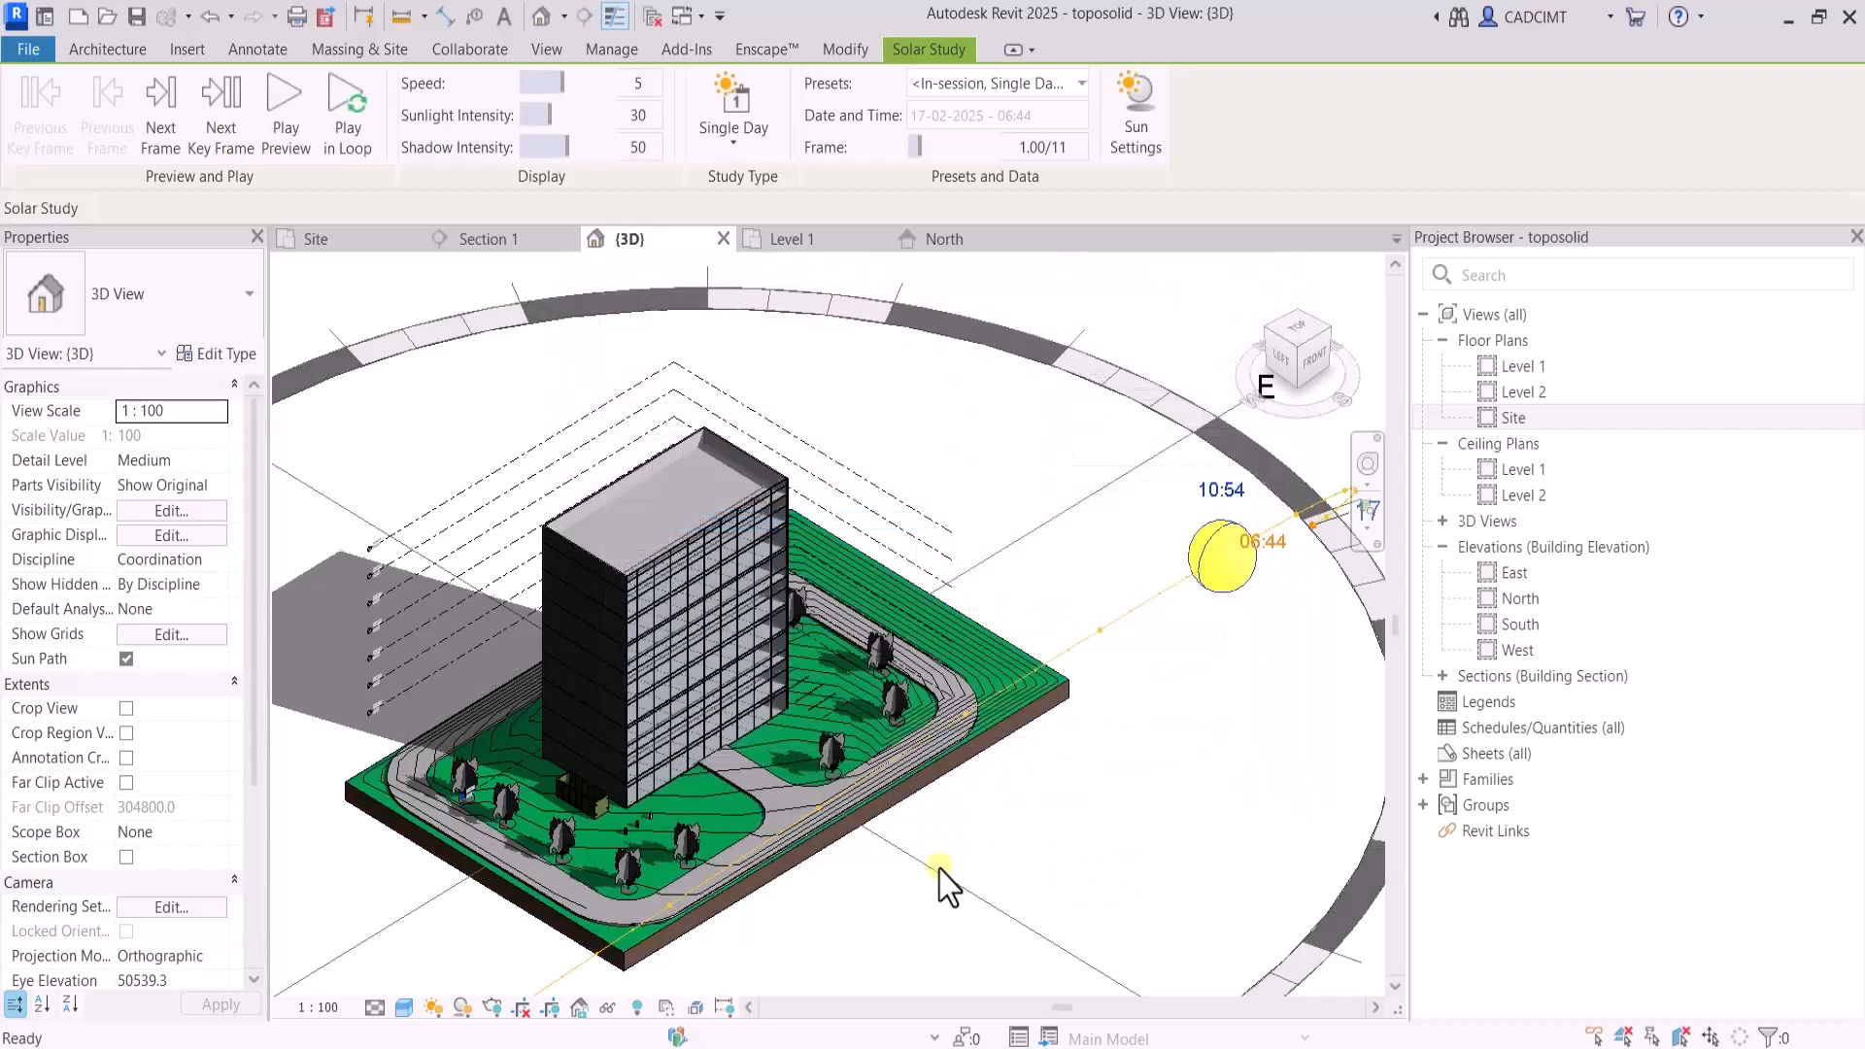
pyautogui.scroll(-5, 694, 967)
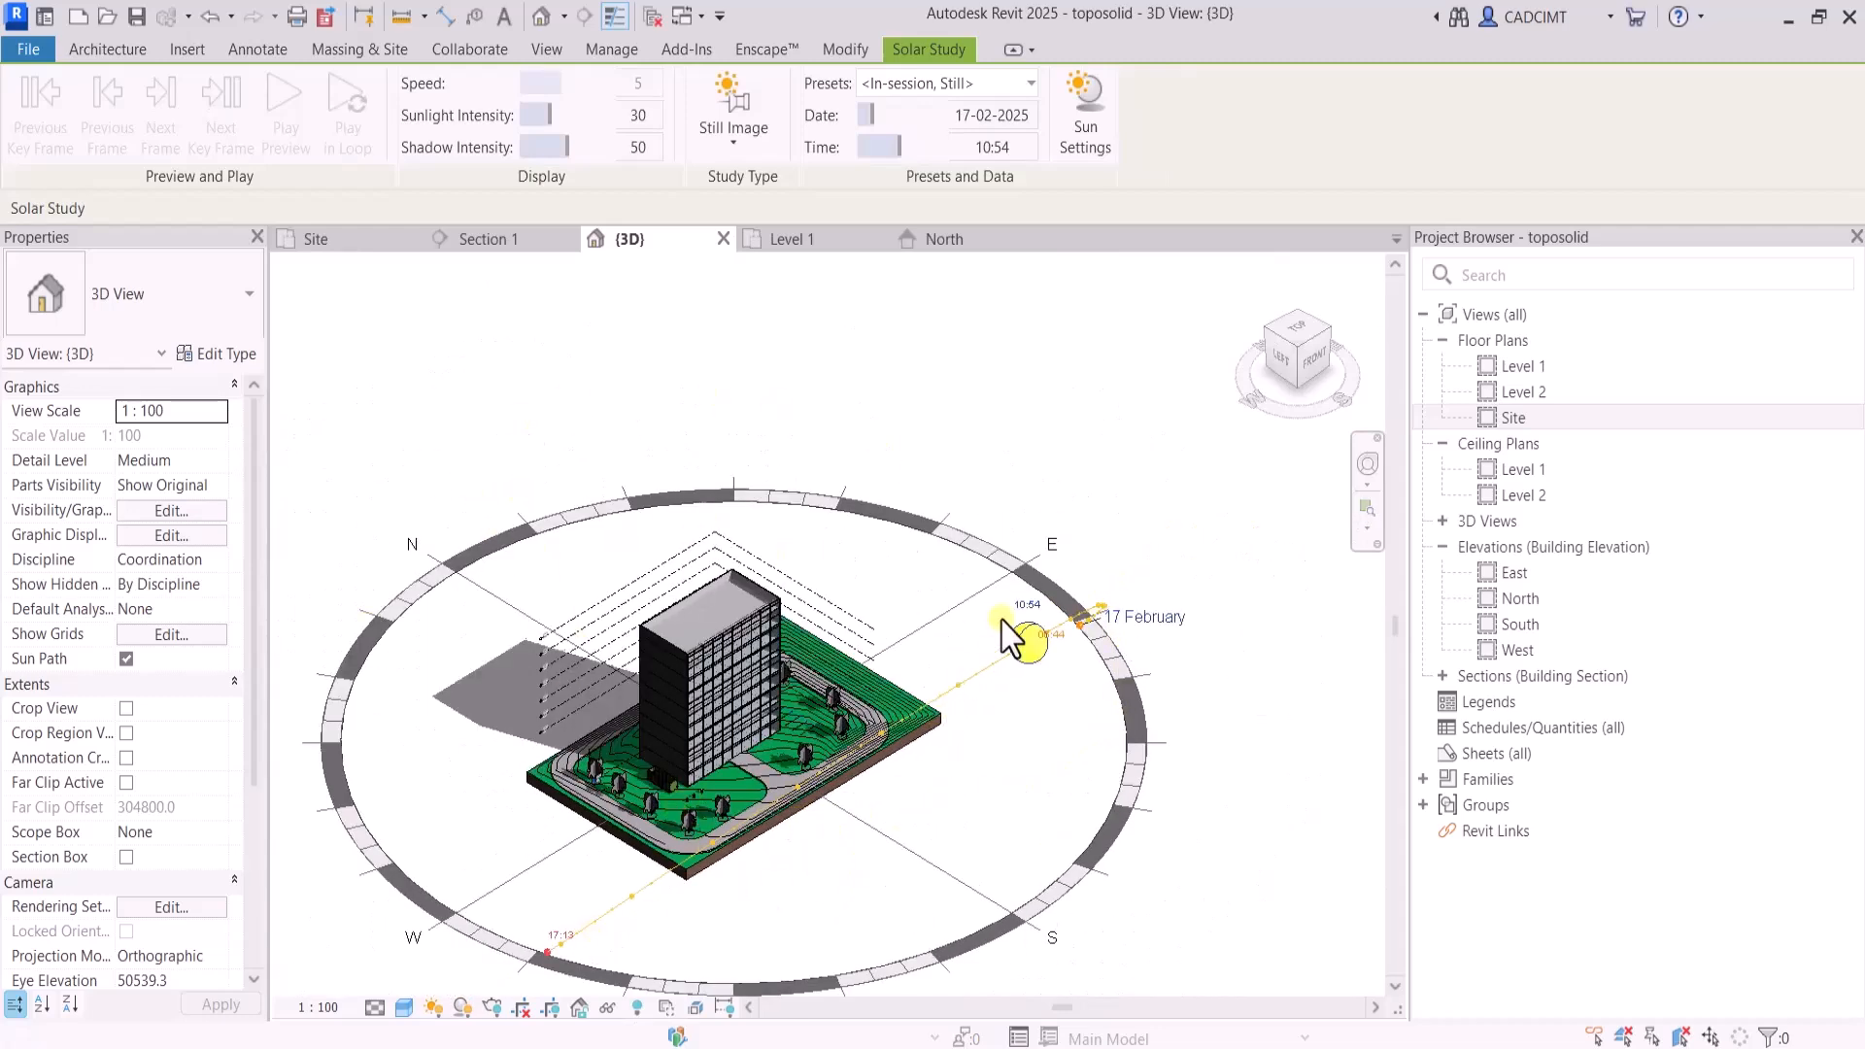
pyautogui.click(375, 1008)
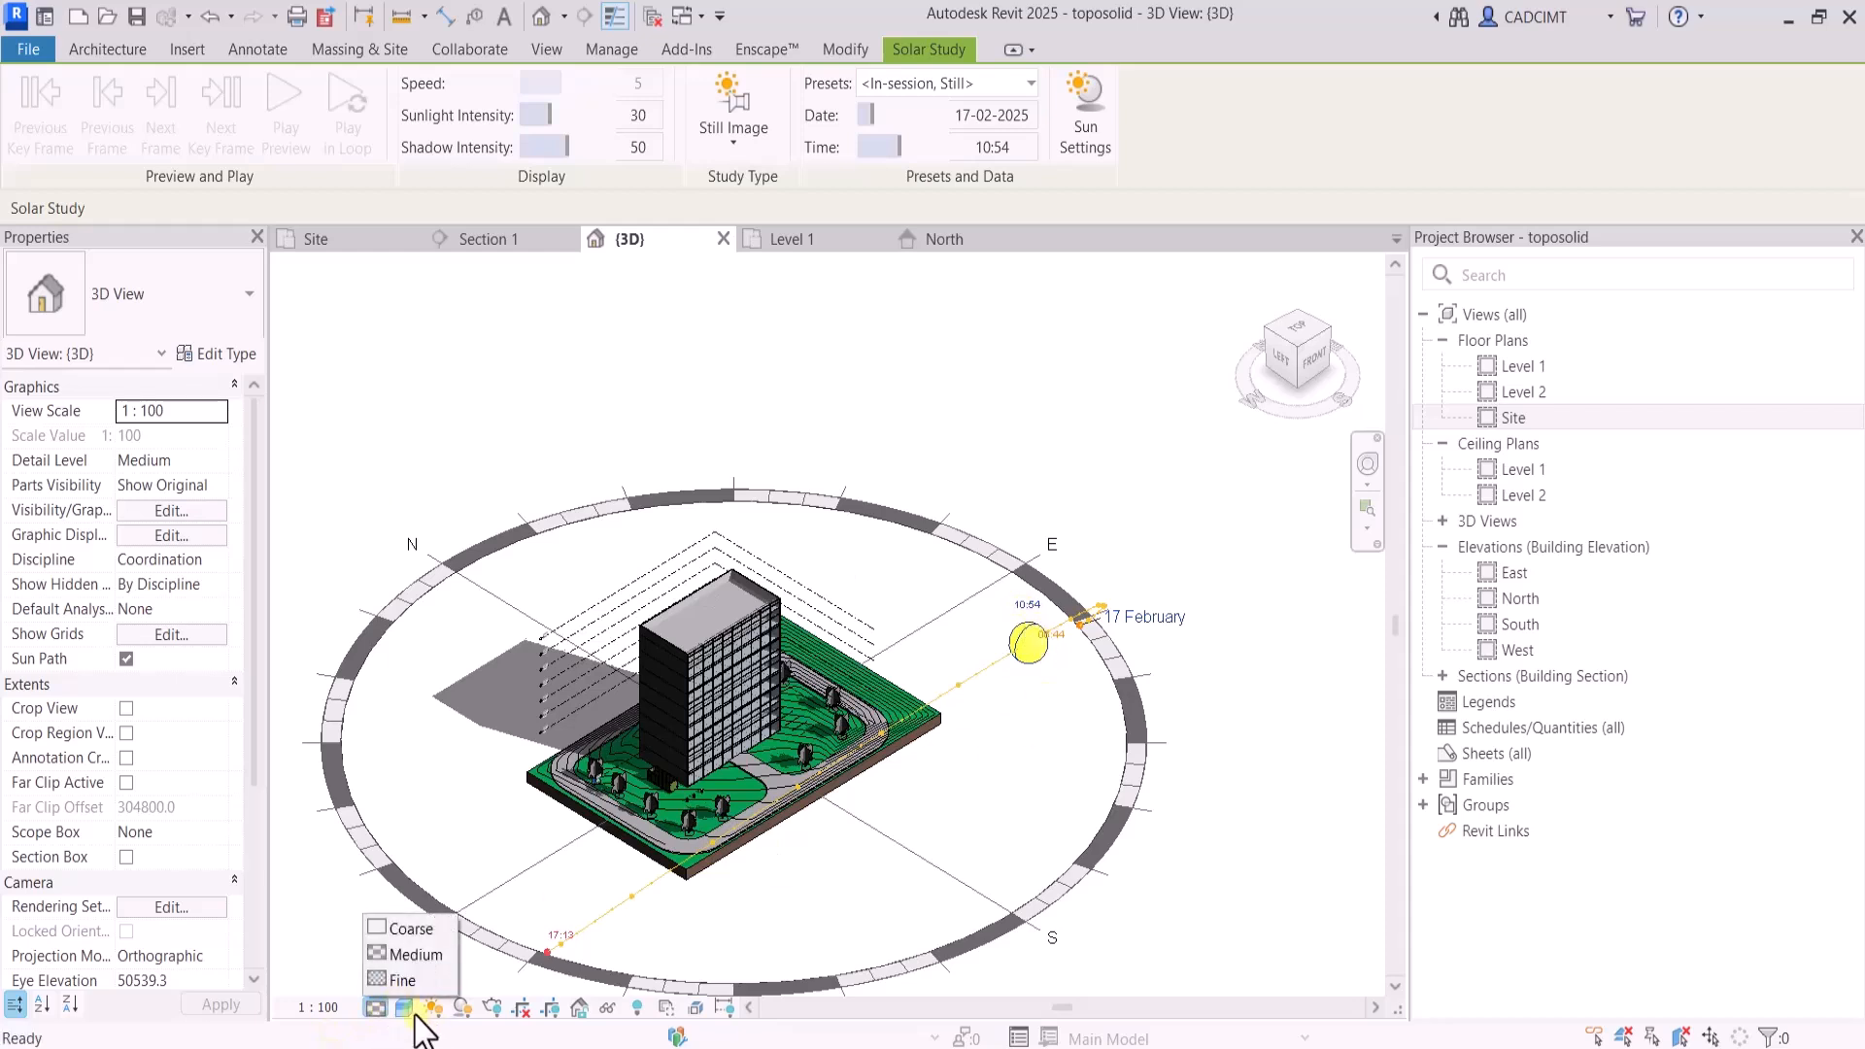
pyautogui.click(404, 1008)
pyautogui.click(405, 1007)
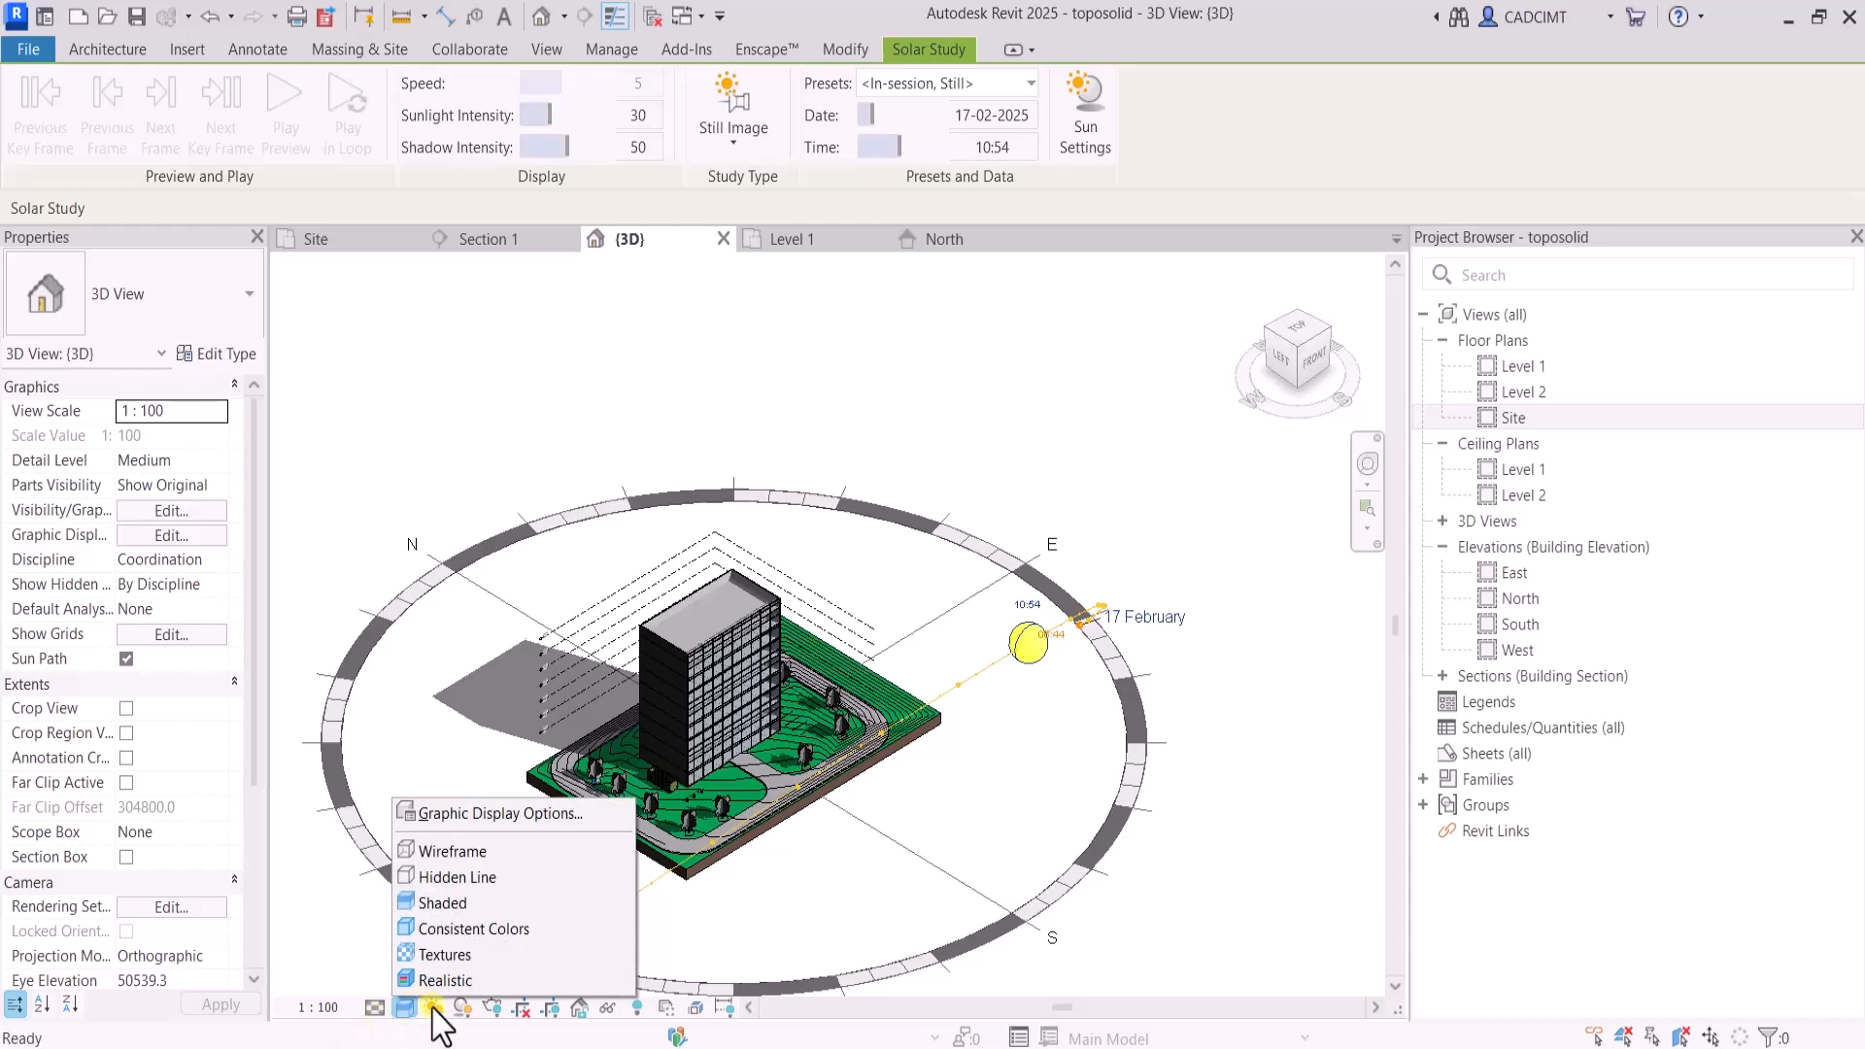
# Switch the solar study to Multi-Day with the start date set to 01-09-2024 and apply the sun settings
pyautogui.click(434, 1007)
pyautogui.click(550, 880)
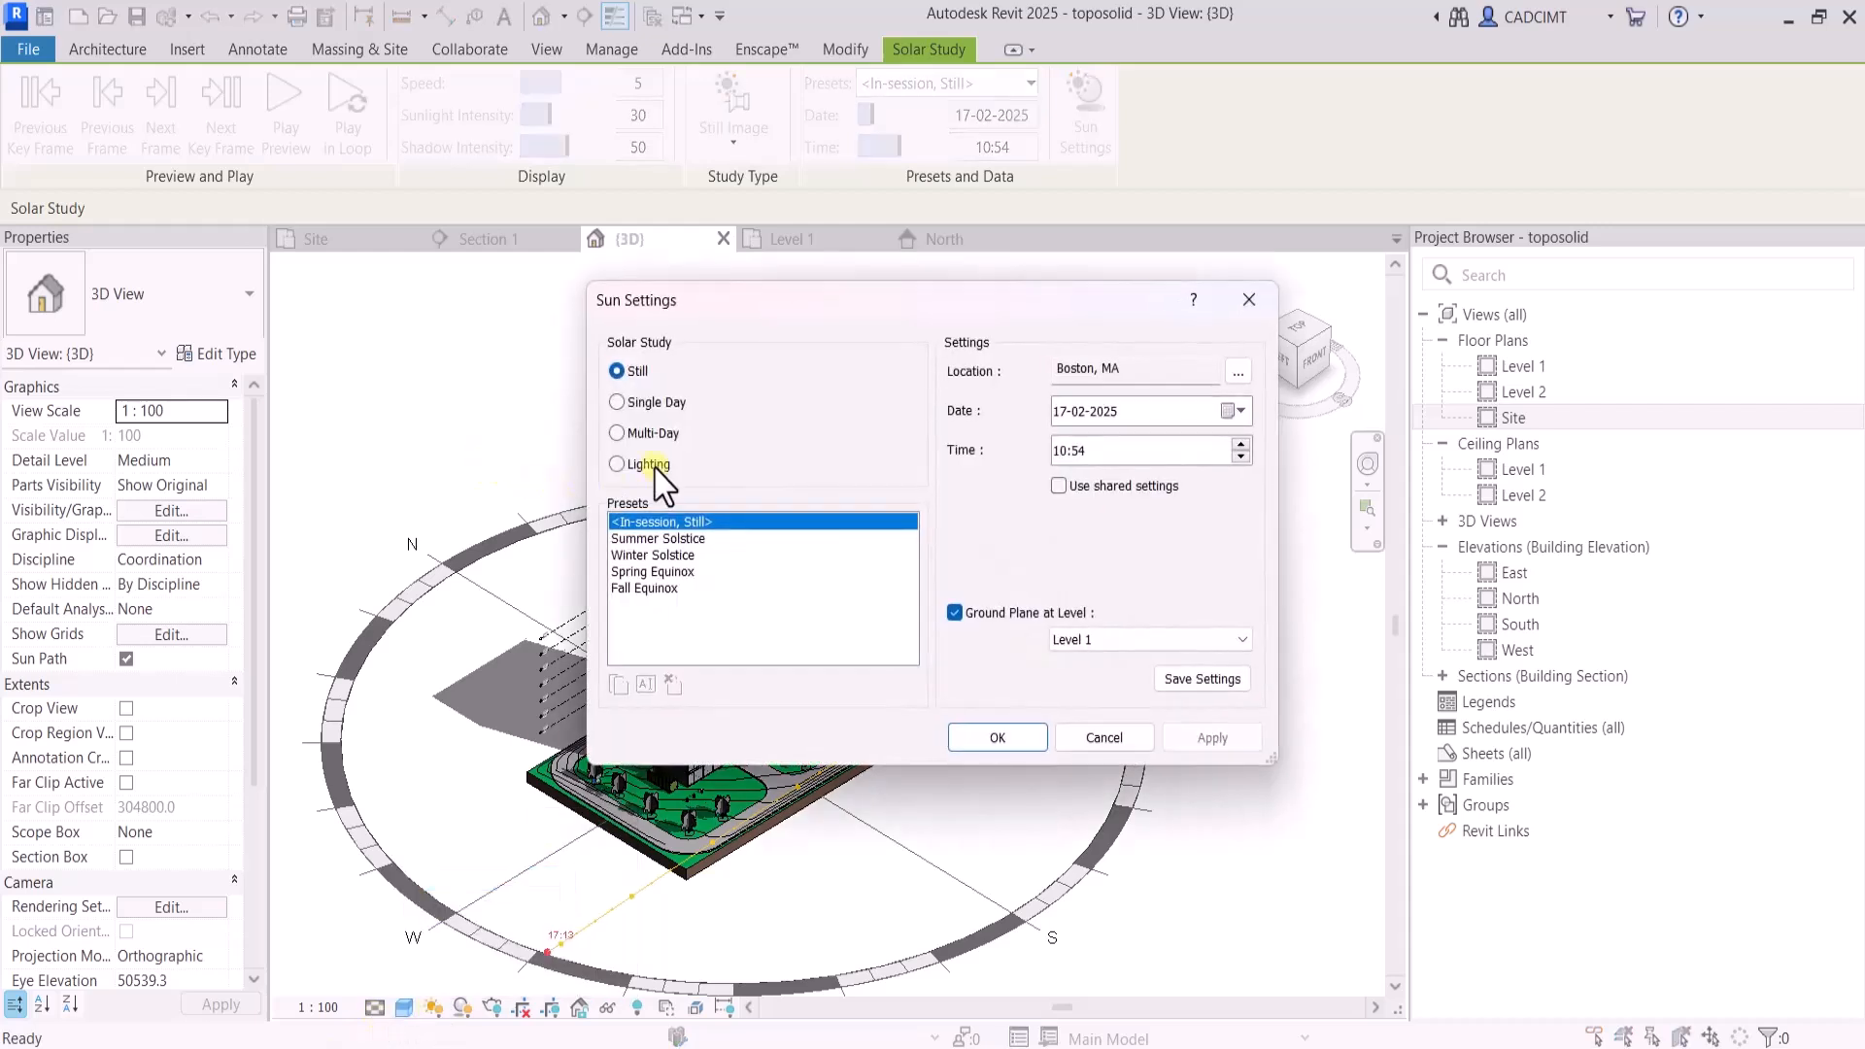
pyautogui.click(618, 434)
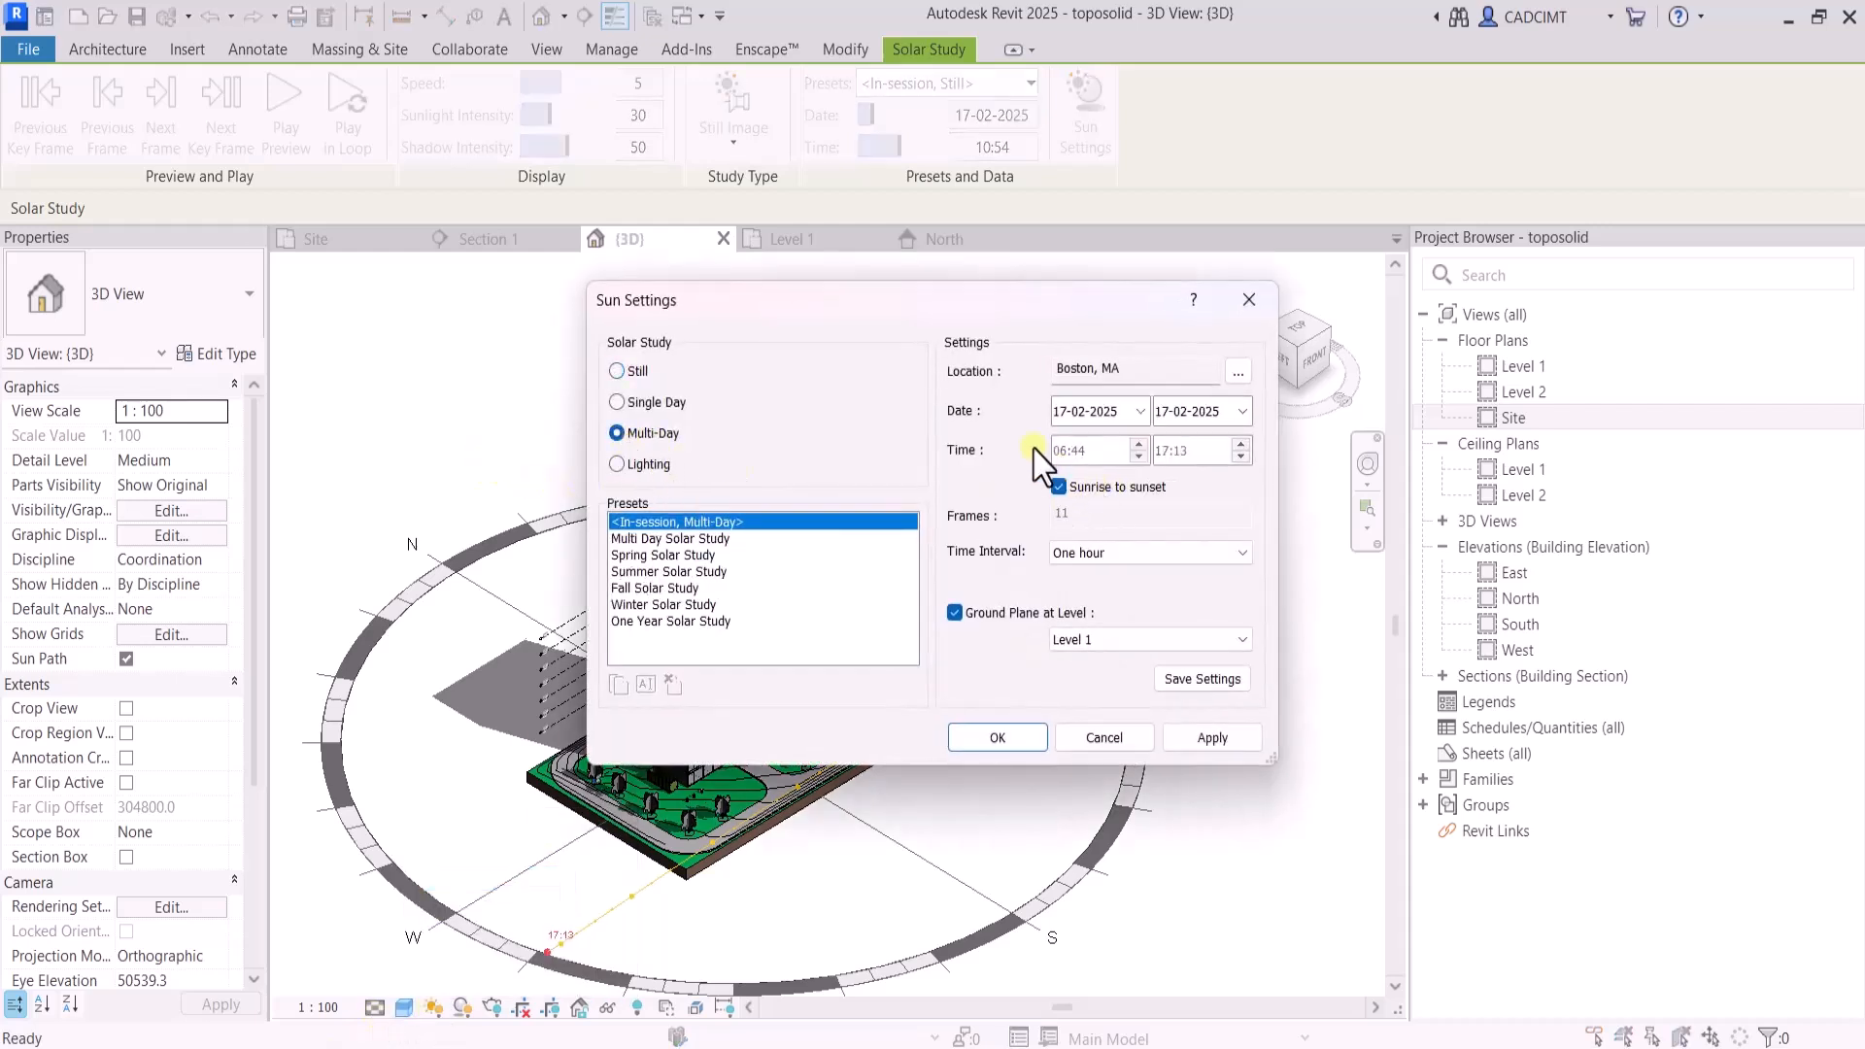
pyautogui.click(1142, 412)
pyautogui.scroll(5, 1075, 467)
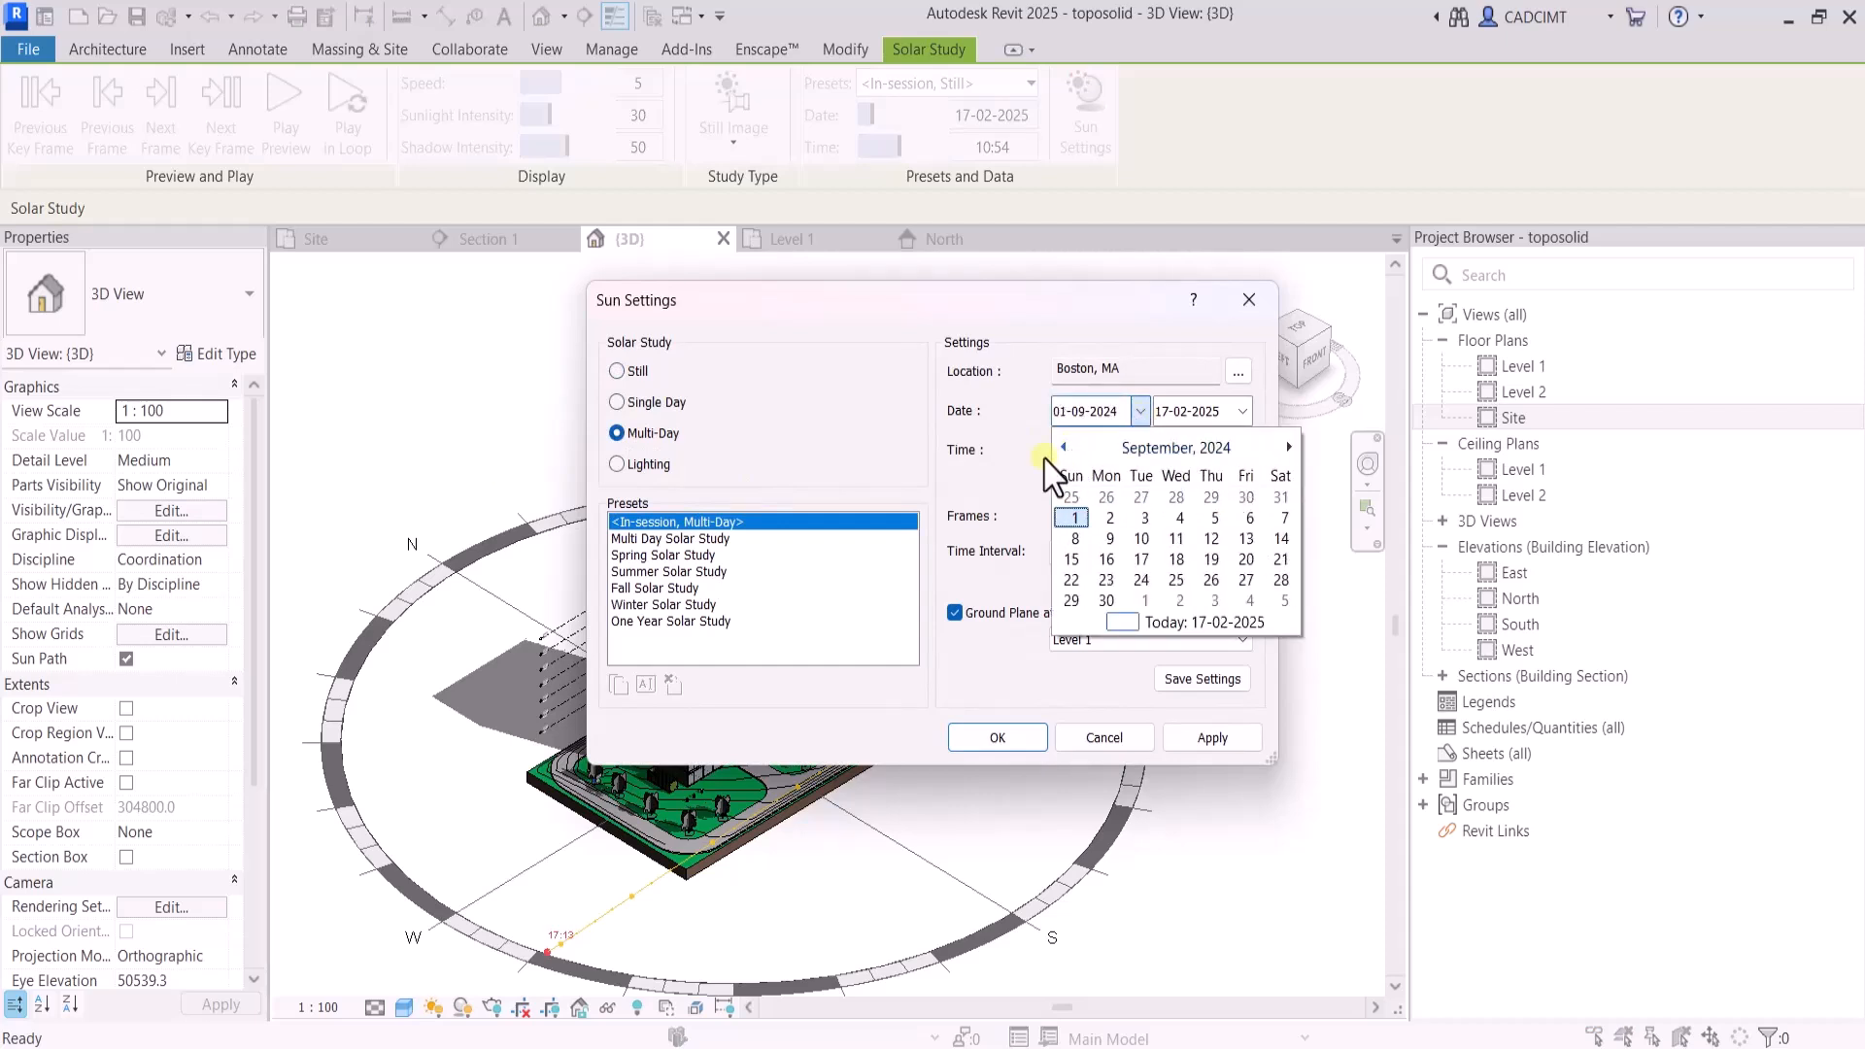
pyautogui.click(1068, 511)
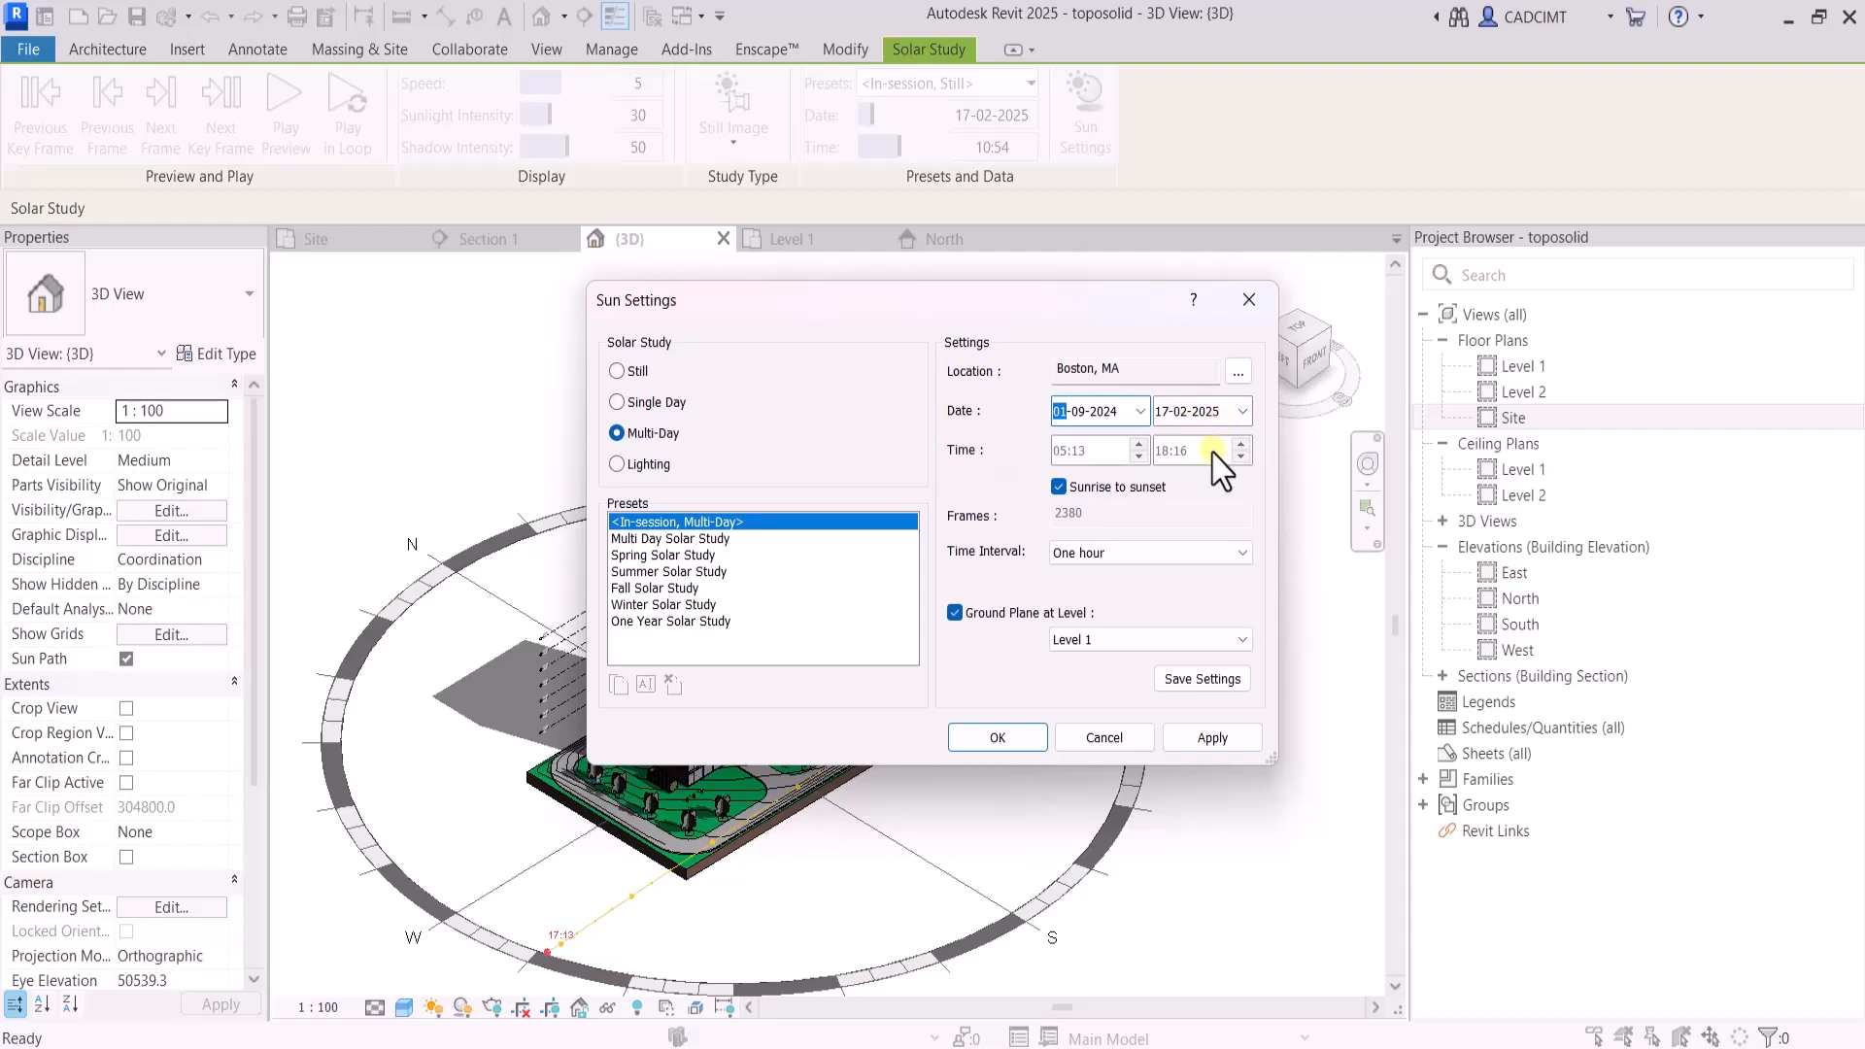
pyautogui.click(1214, 741)
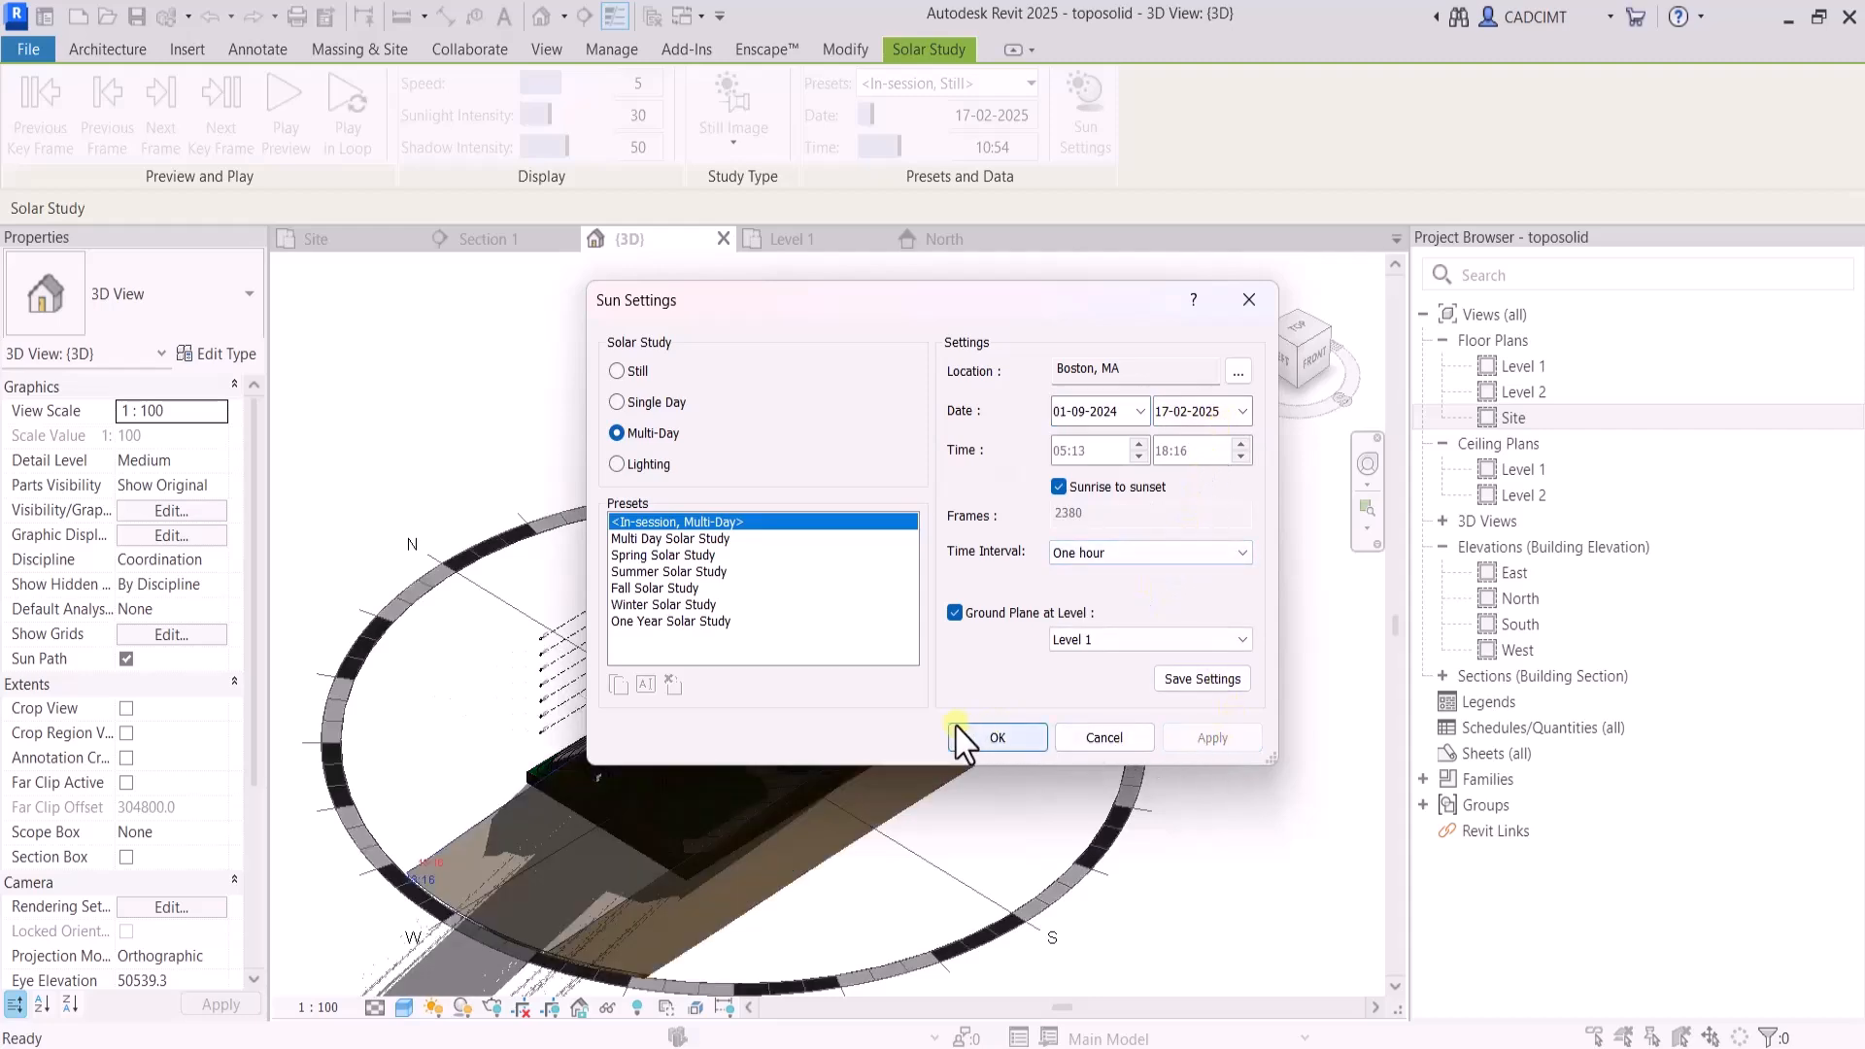
pyautogui.click(997, 739)
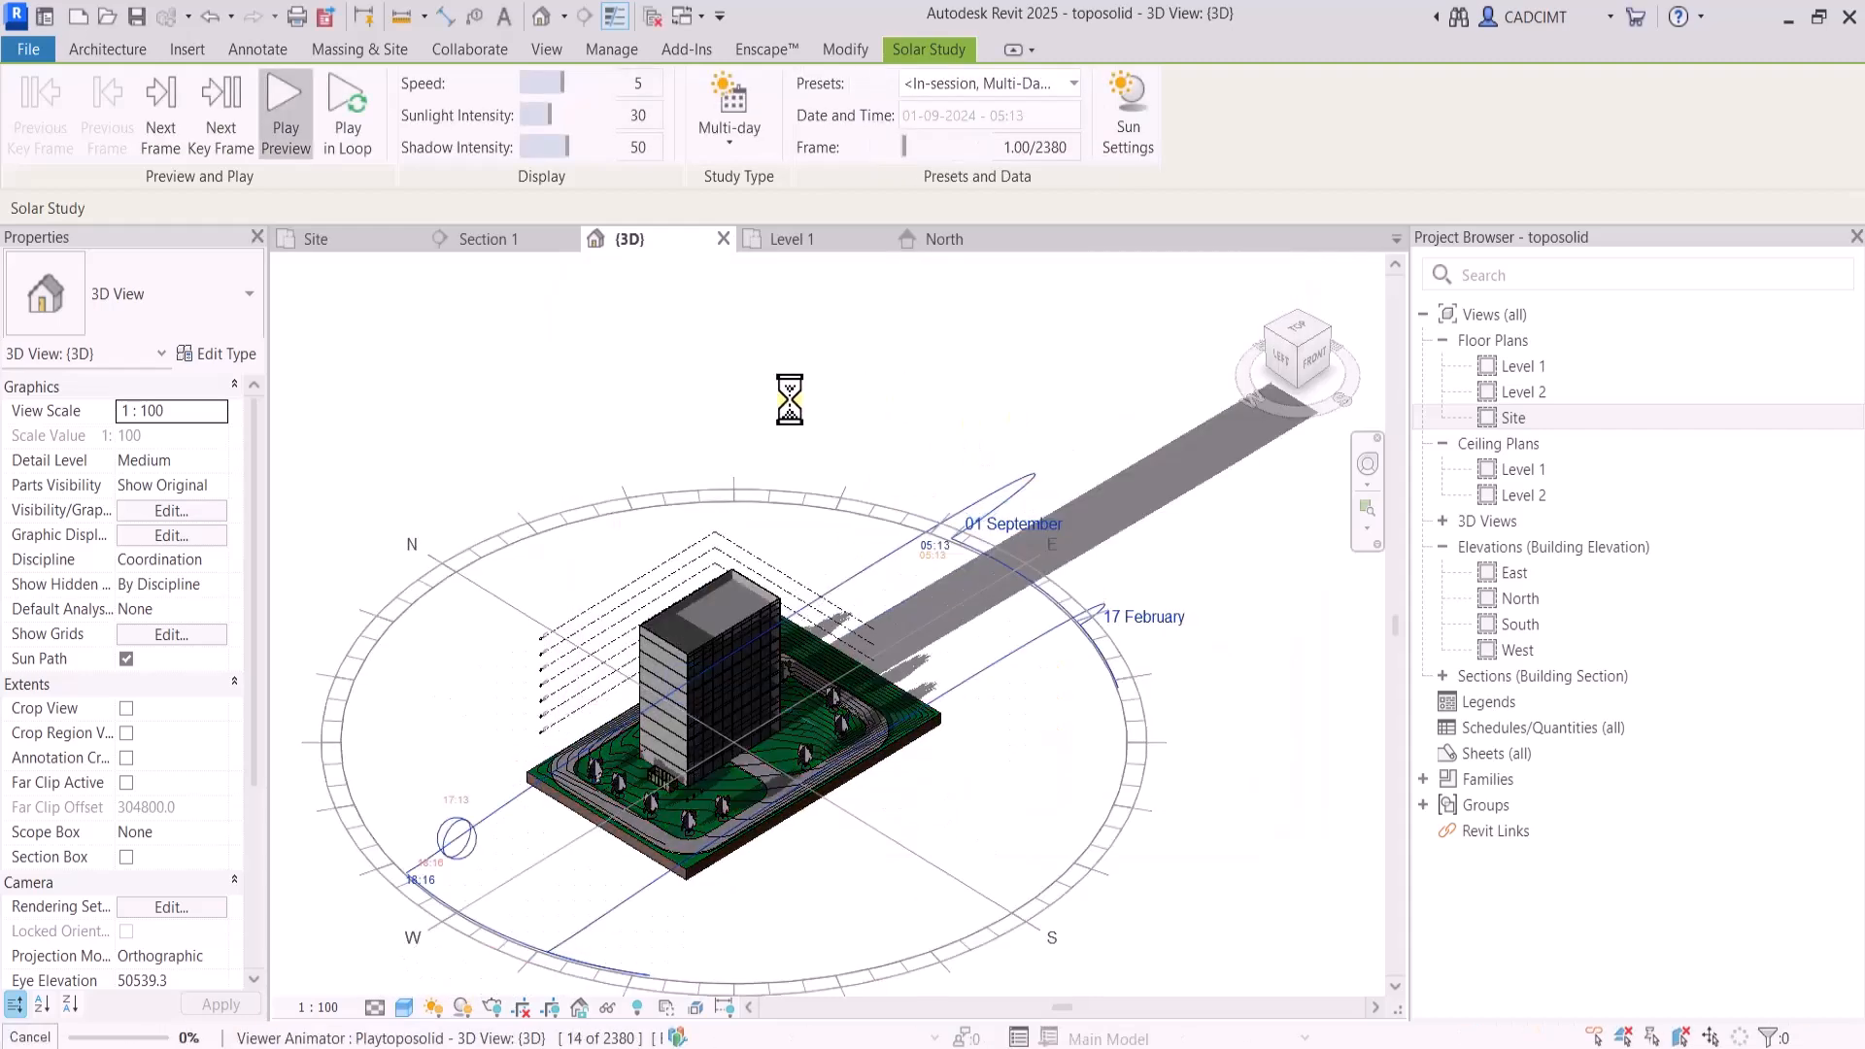